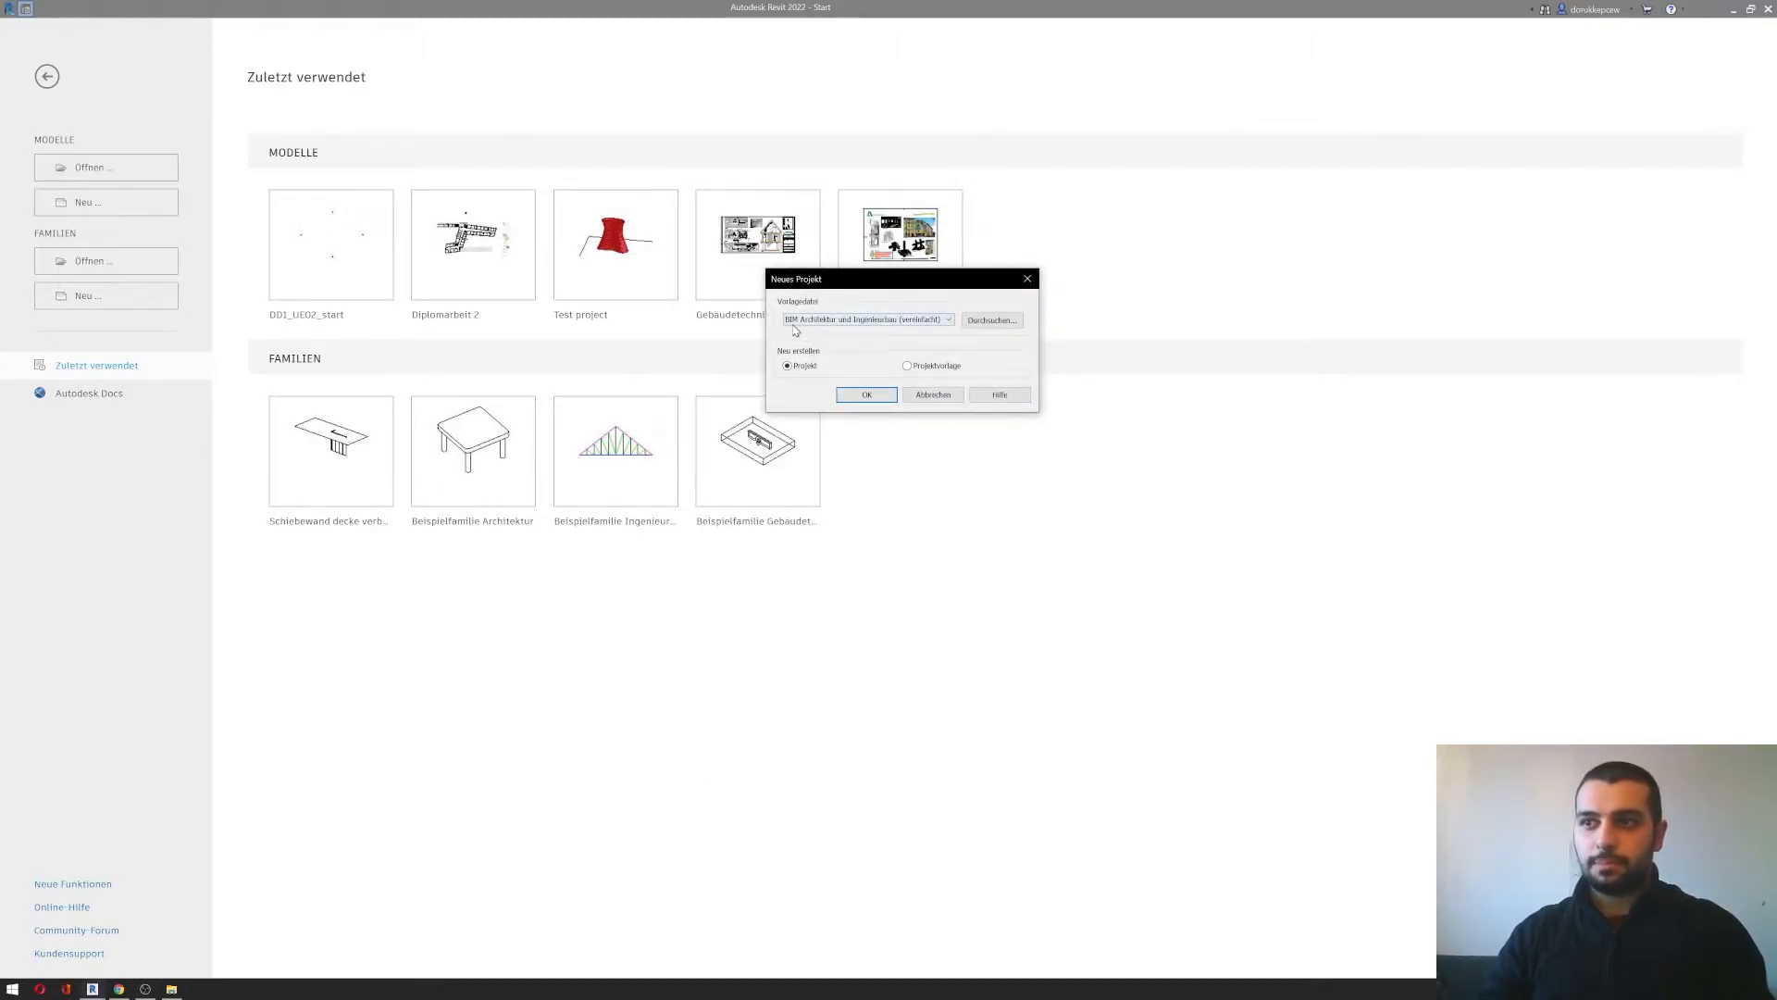
Step: Create a new project from the BIM Architektur und Ingenieurbau (vereinfacht) template
left_click(909, 321)
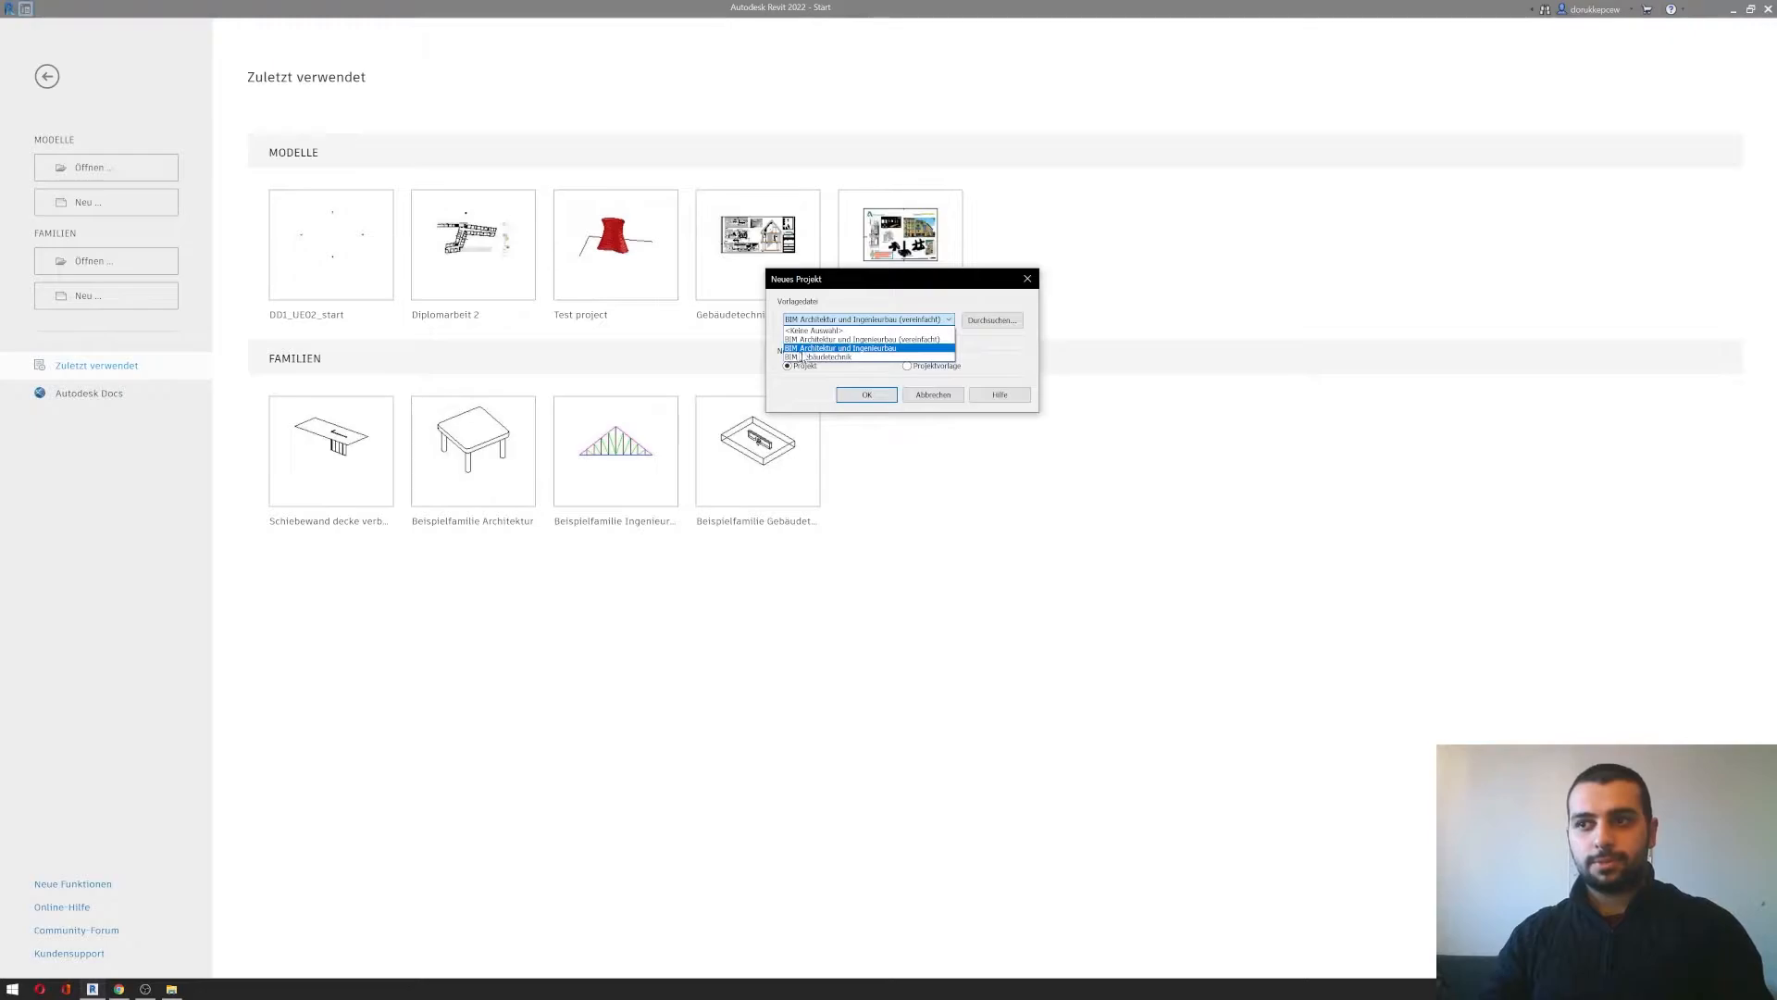
left_click(922, 341)
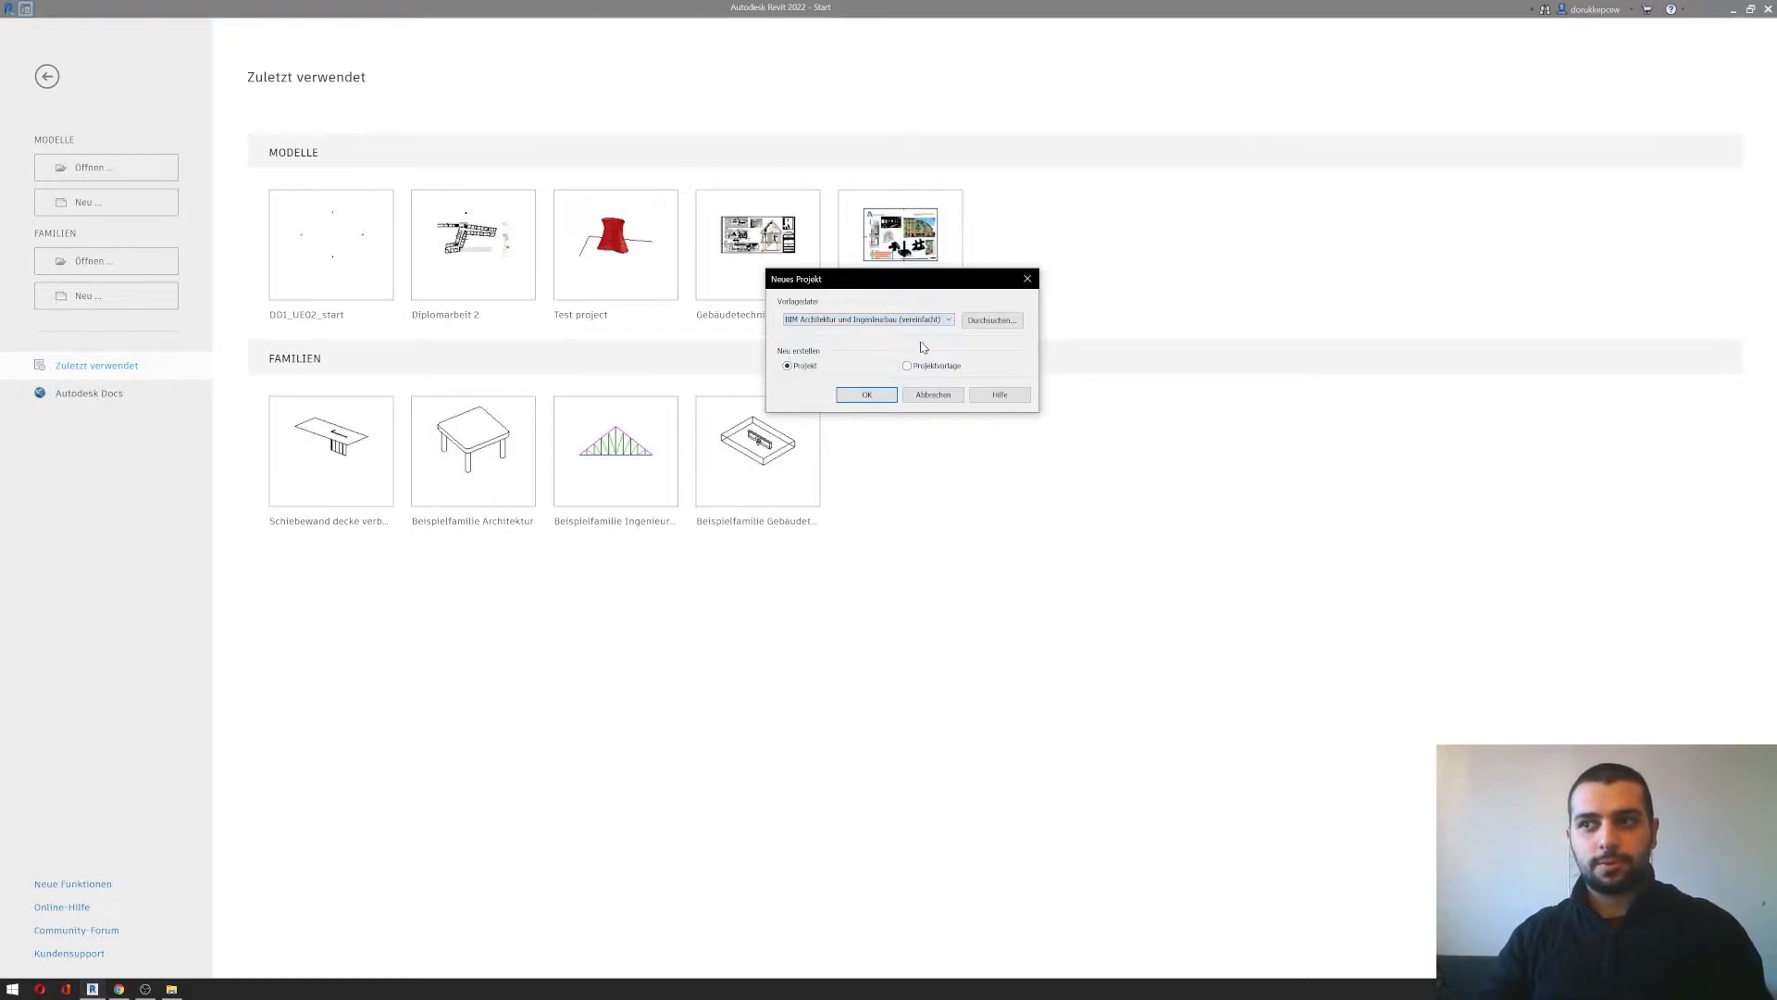
left_click(843, 395)
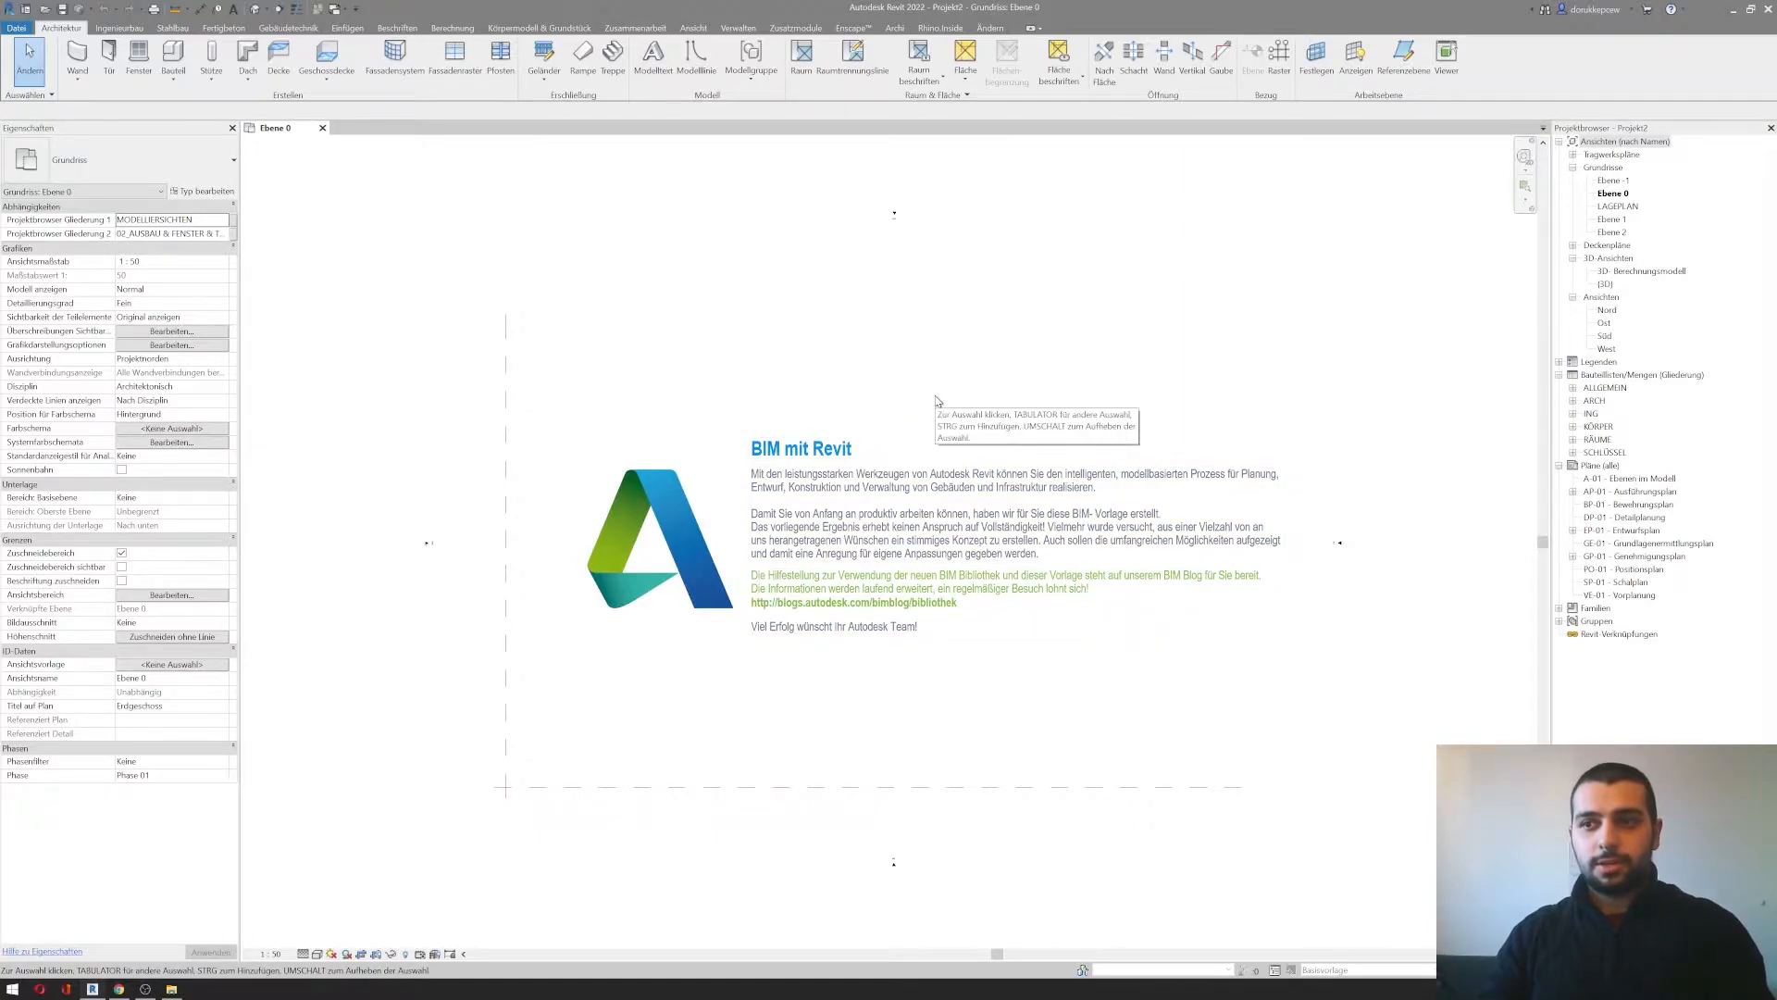
Step: Delete the template's introductory text, the Autodesk logo and the two reference planes from the Ebene 0 floor plan
left_click_drag(934, 396, 452, 827)
key("Delete")
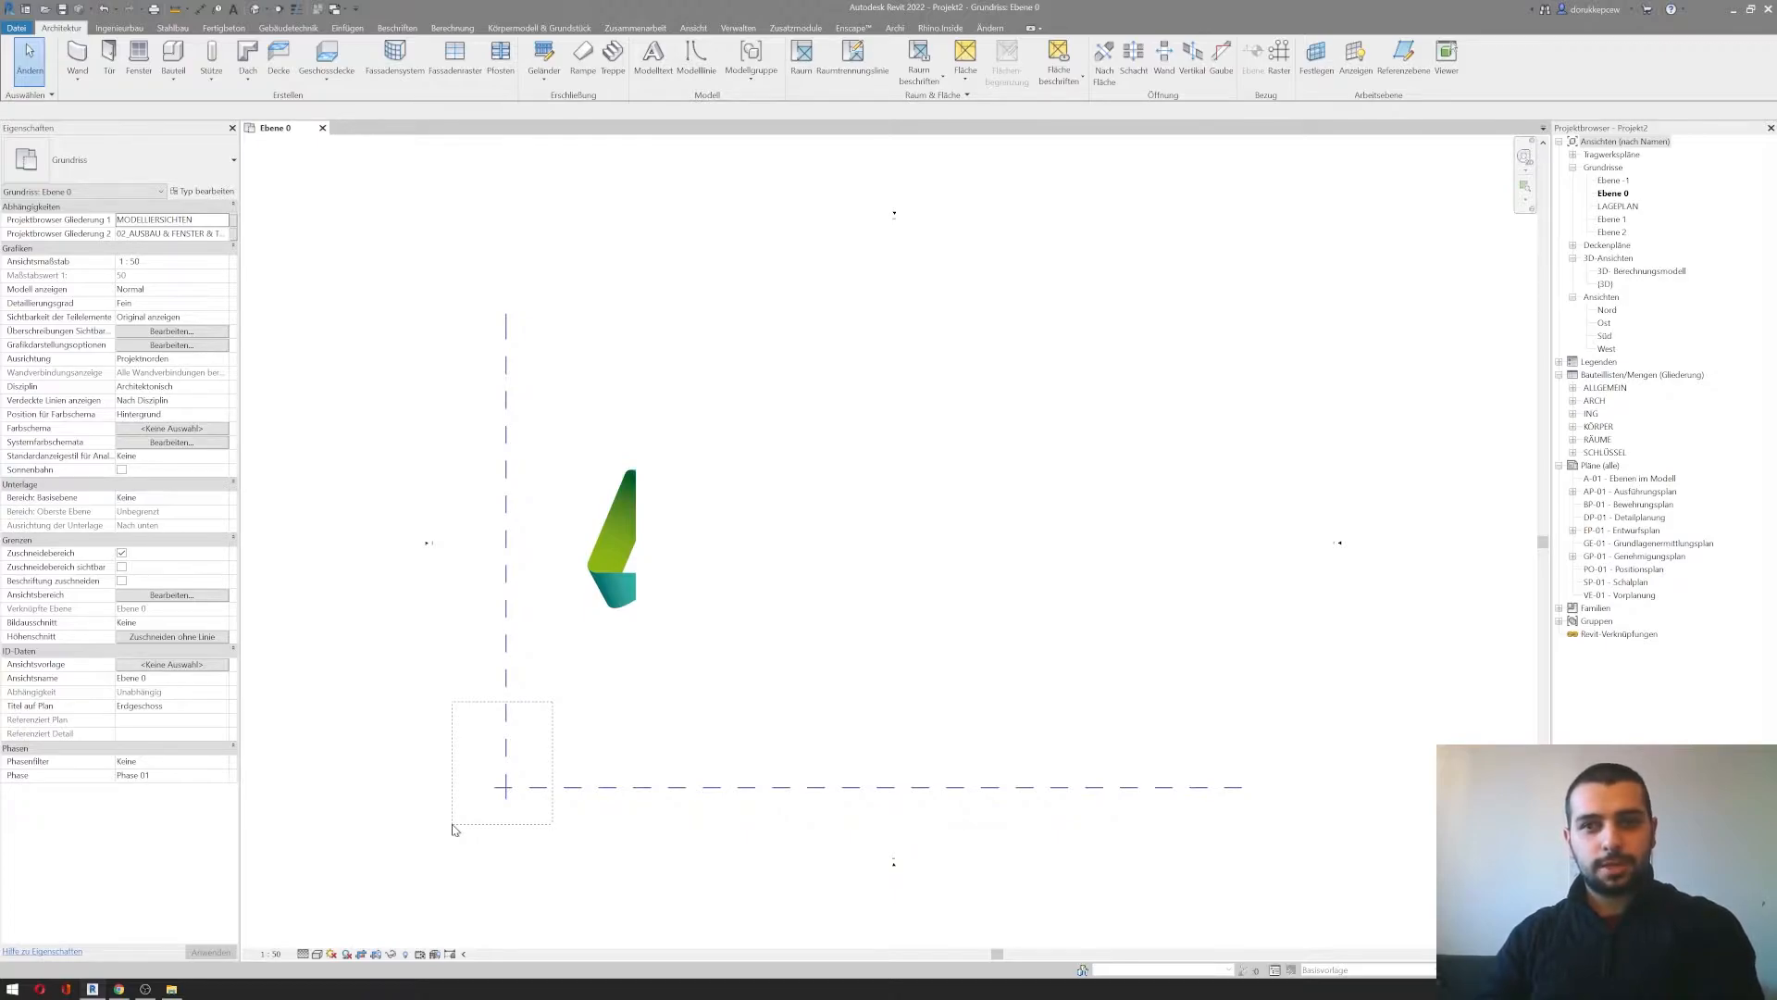
left_click_drag(453, 825, 761, 623)
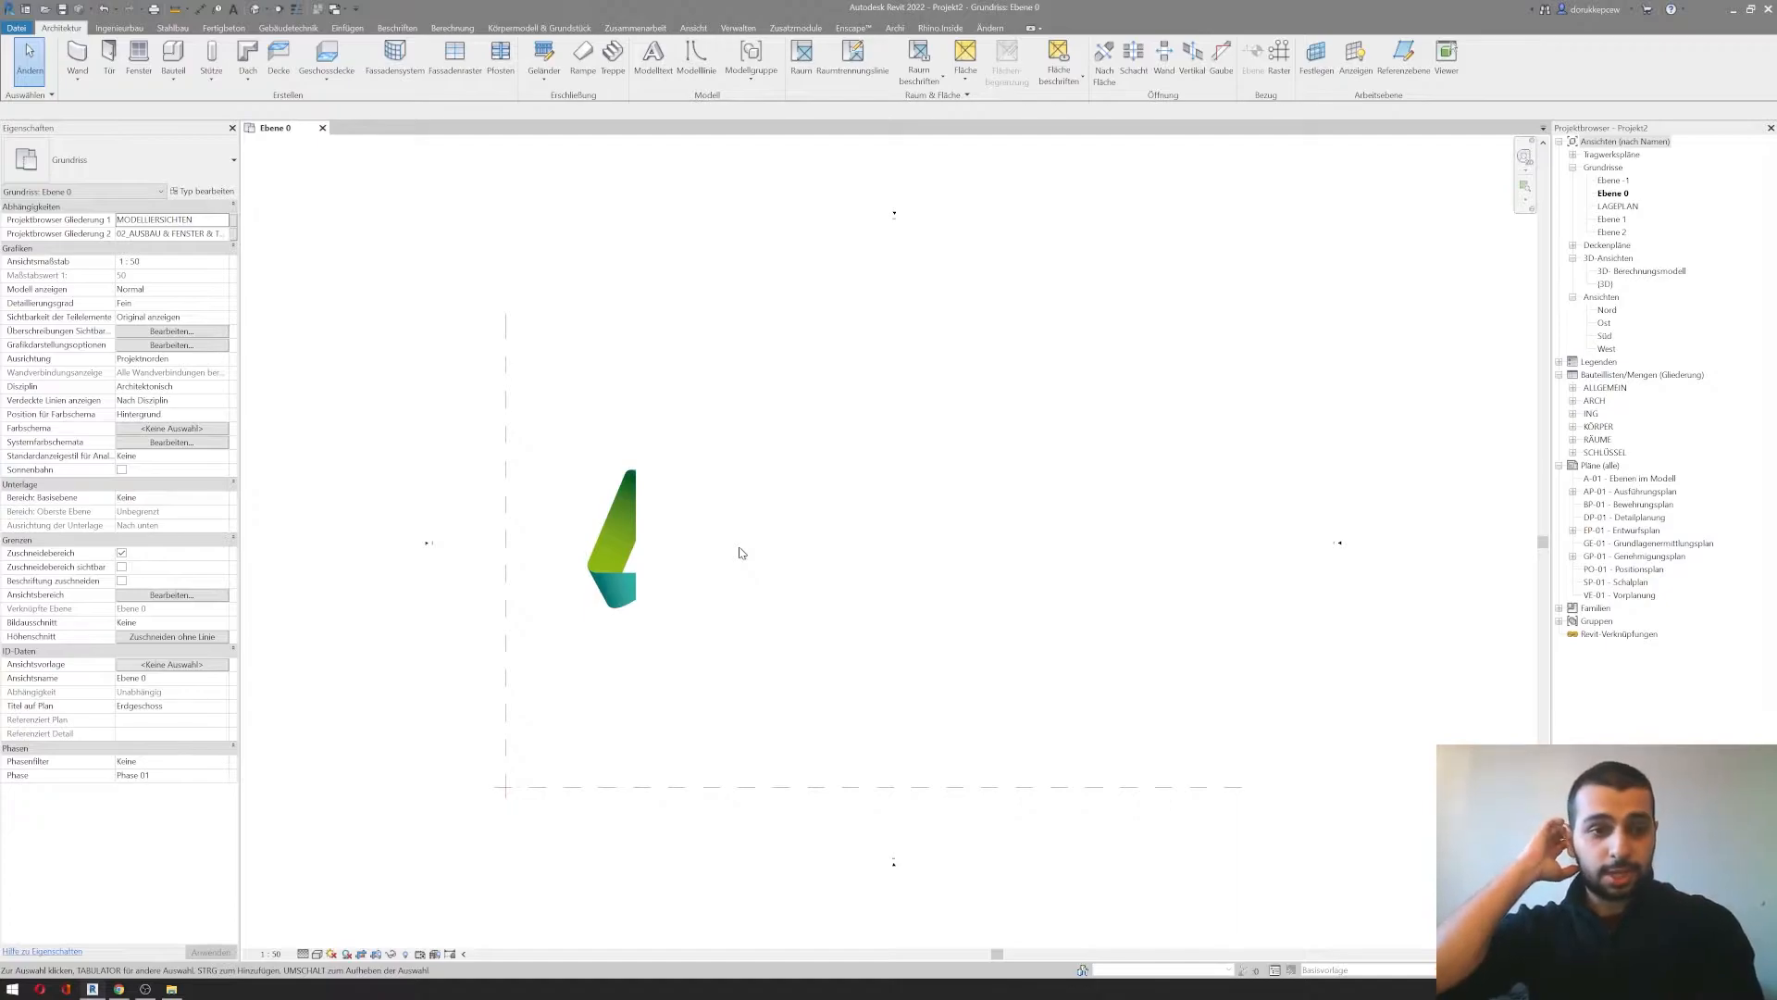
left_click_drag(607, 690, 468, 842)
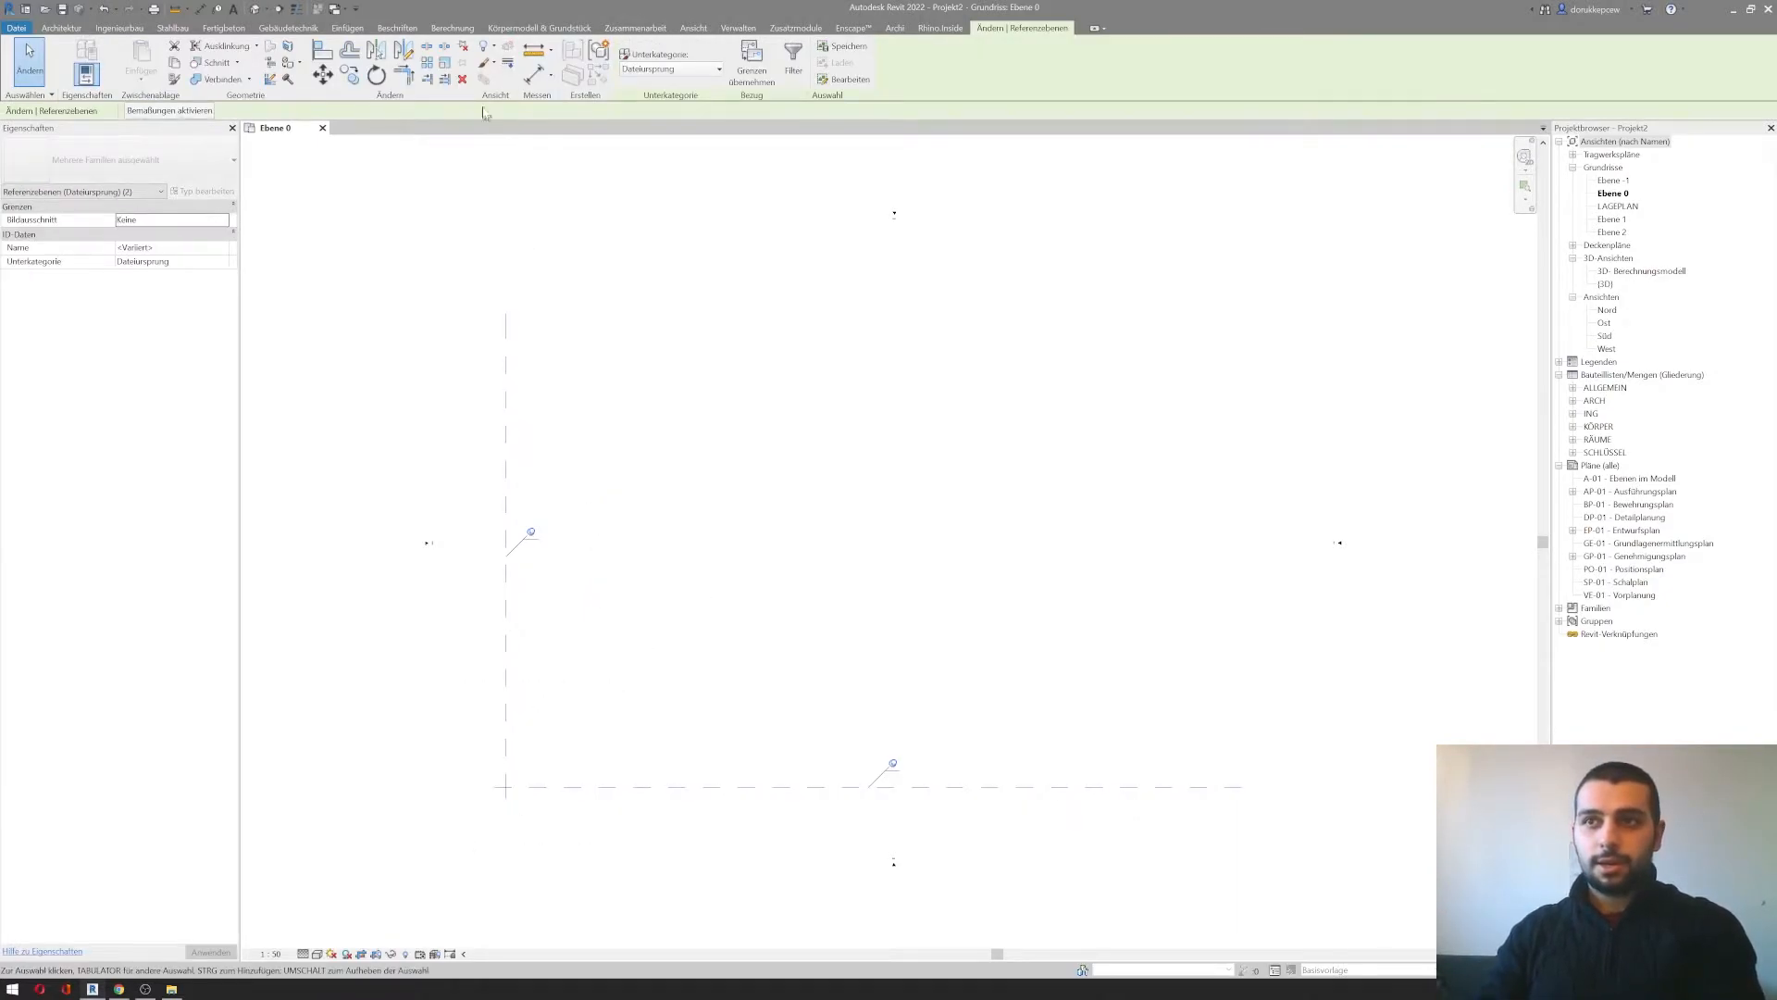
left_click(466, 48)
key("Delete")
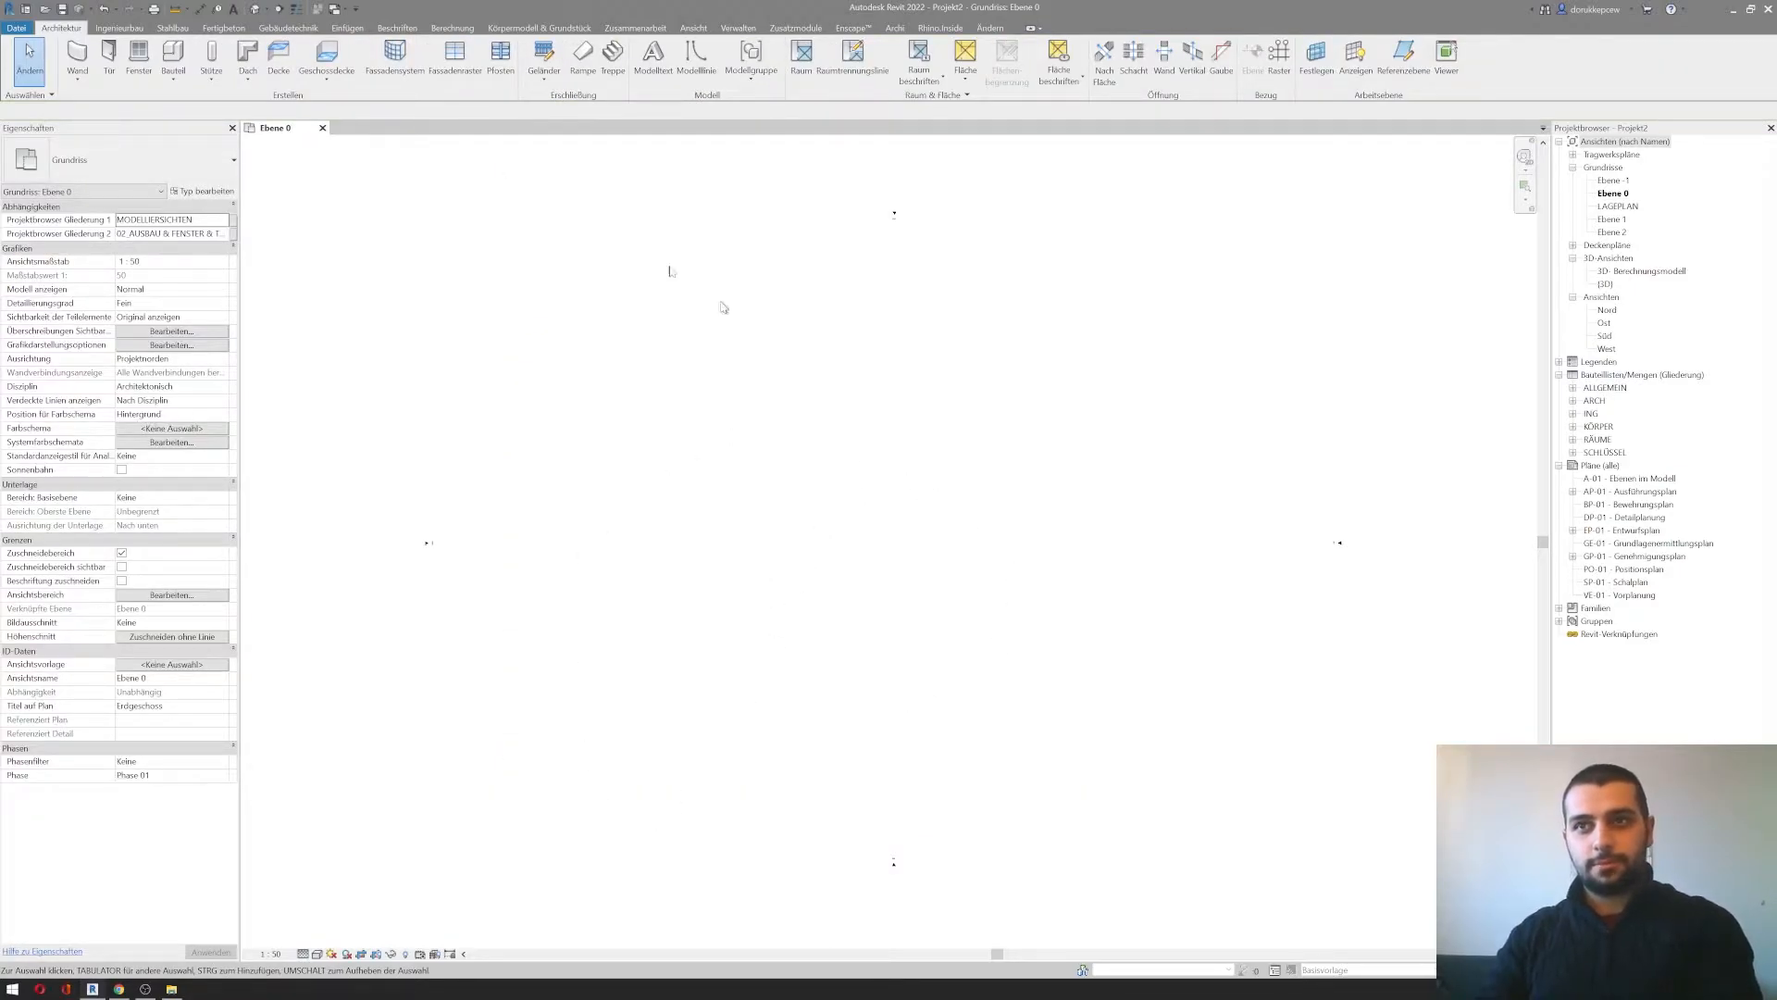
Step: Draw a closed, irregular loop of Ziegel+WD hart 300+160 walls in the default 3D view, from Ebene 0 up to Ebene 1
left_click(255, 8)
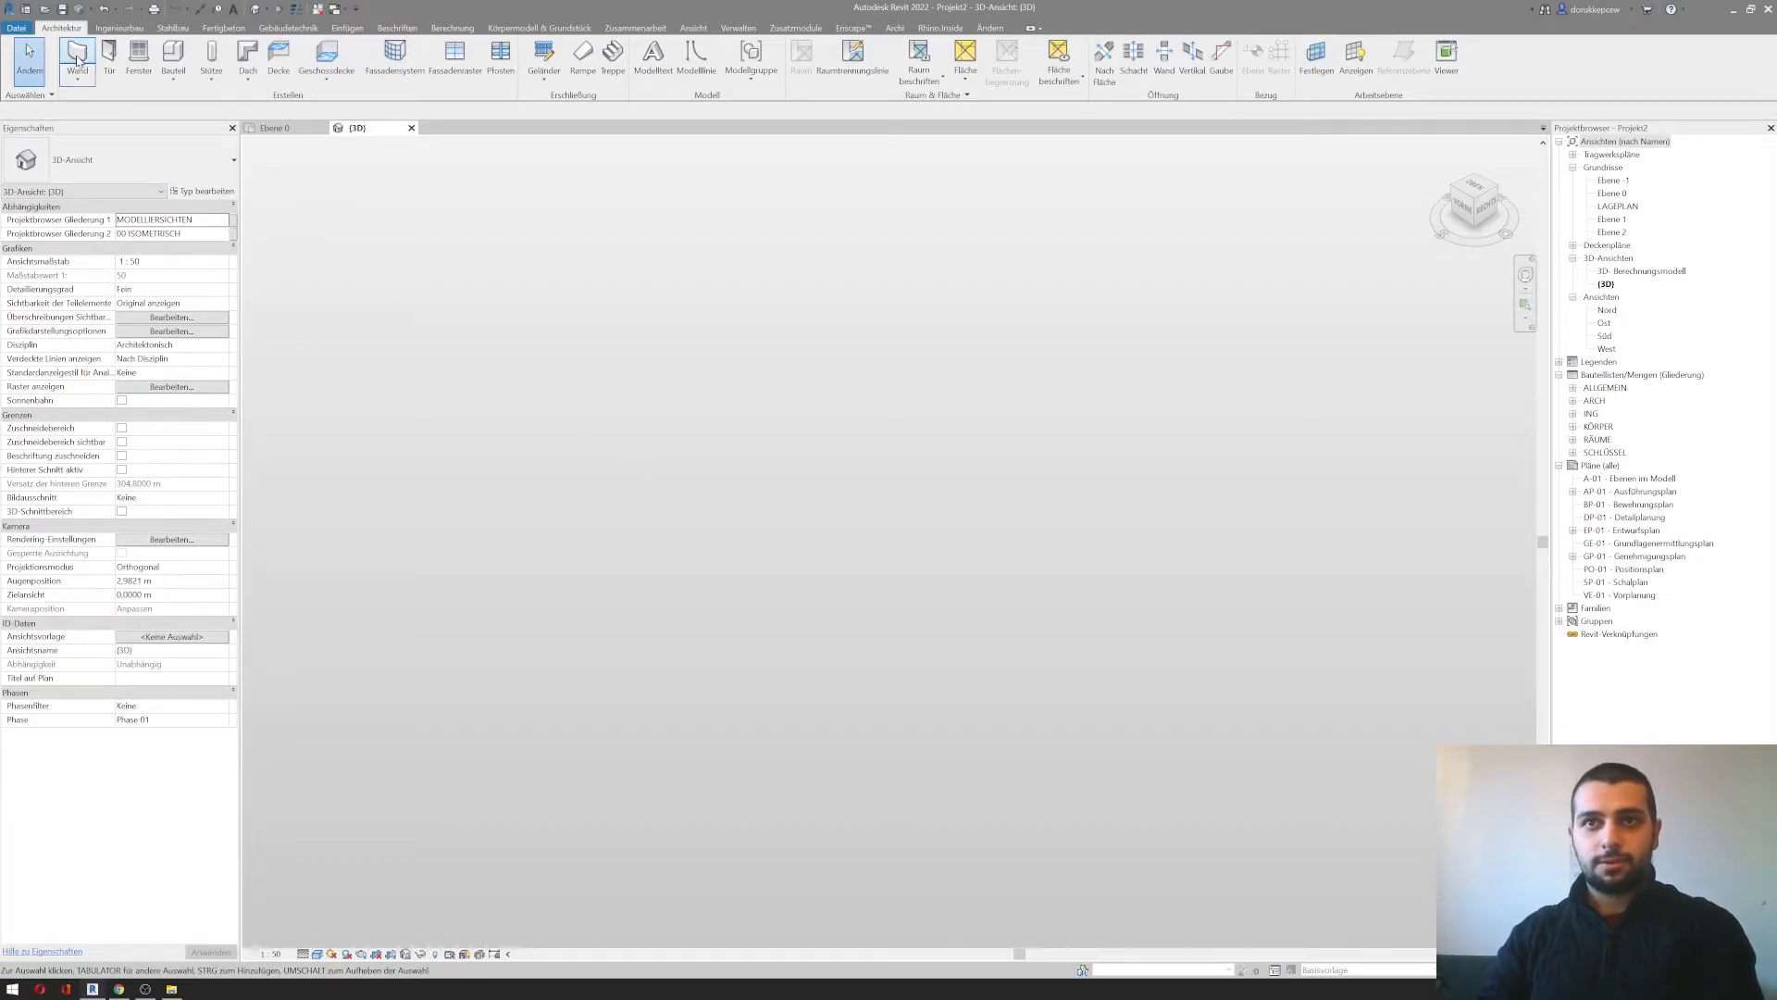
key("w")
key("a")
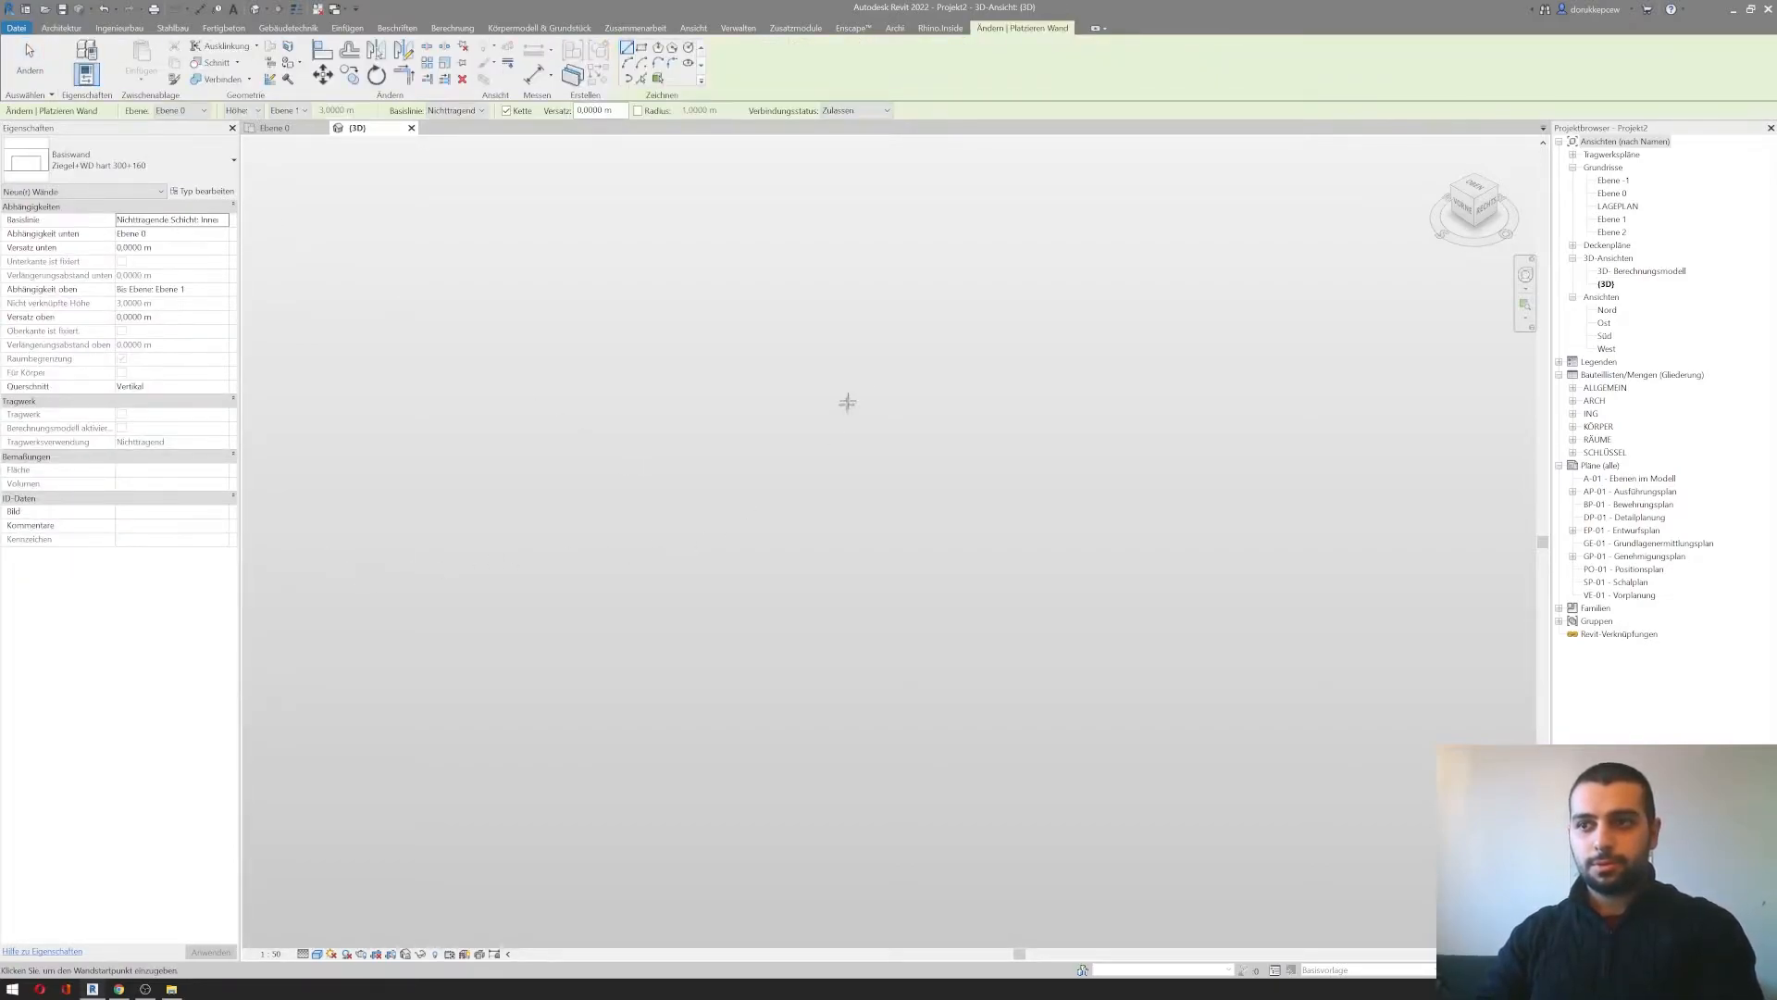
left_click(861, 370)
left_click(653, 486)
scroll(1022, 700, "down", 2)
middle_click_drag(1019, 684, 794, 472)
scroll(793, 472, "down", 2)
left_click(854, 518)
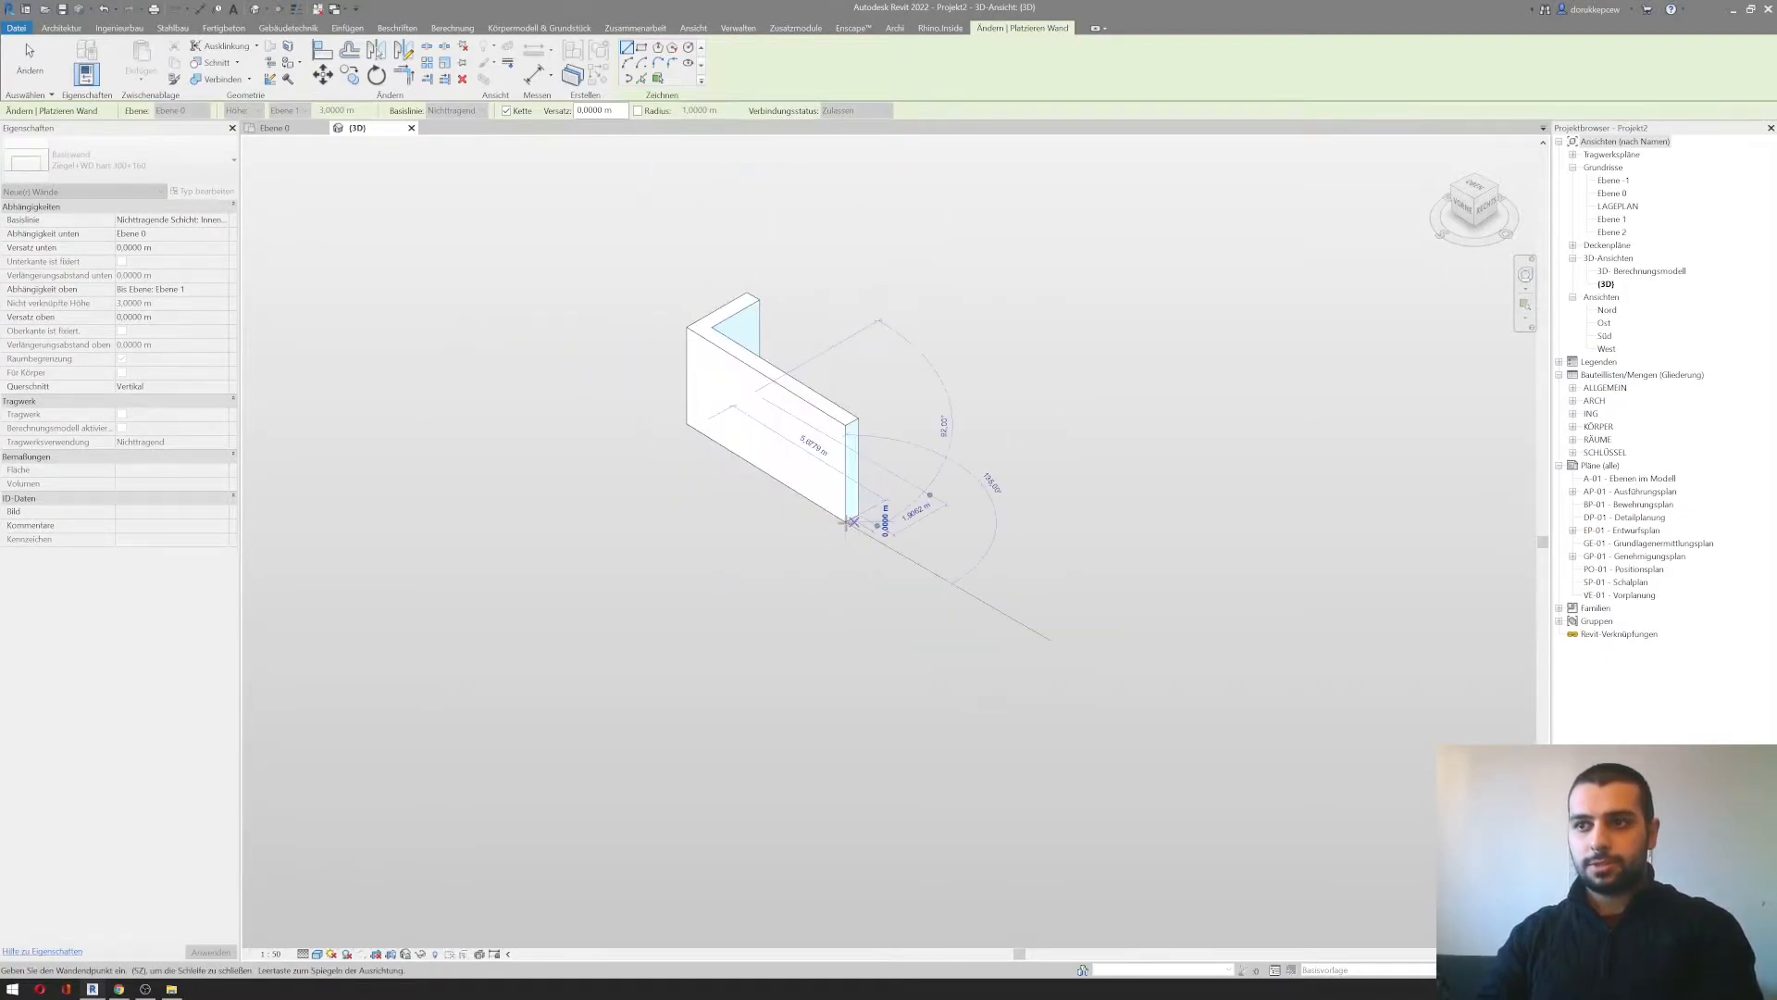
left_click(585, 798)
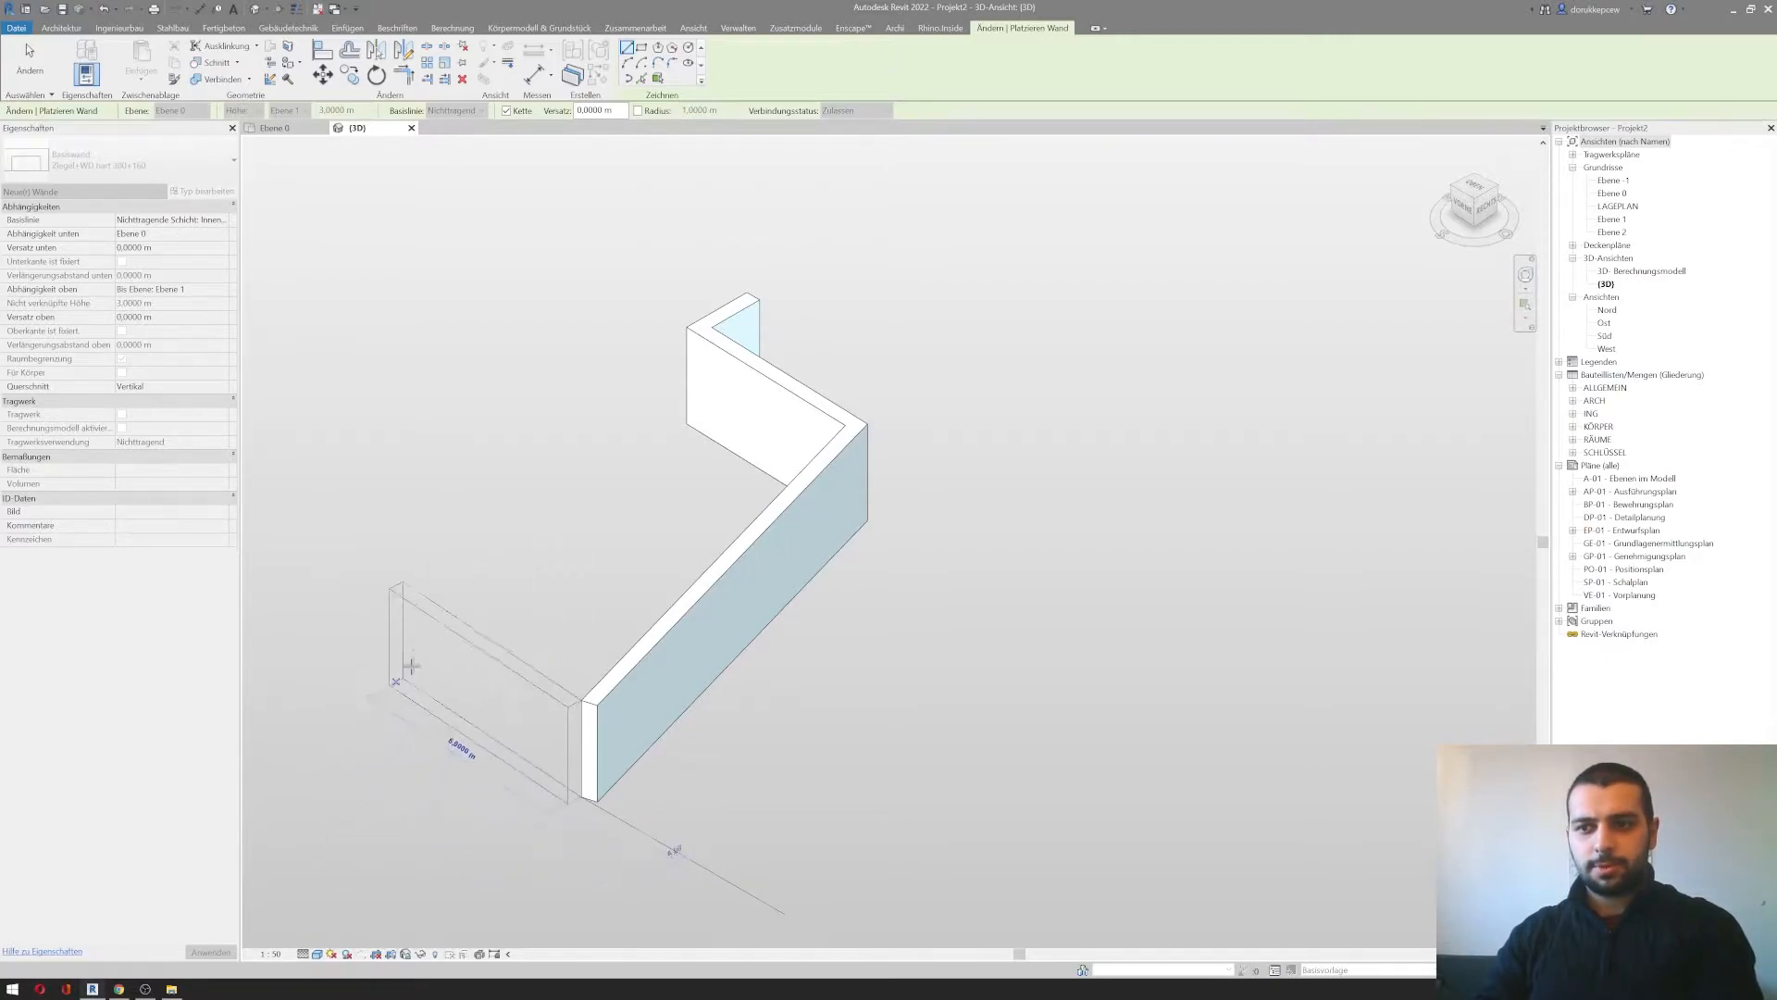
left_click(428, 608)
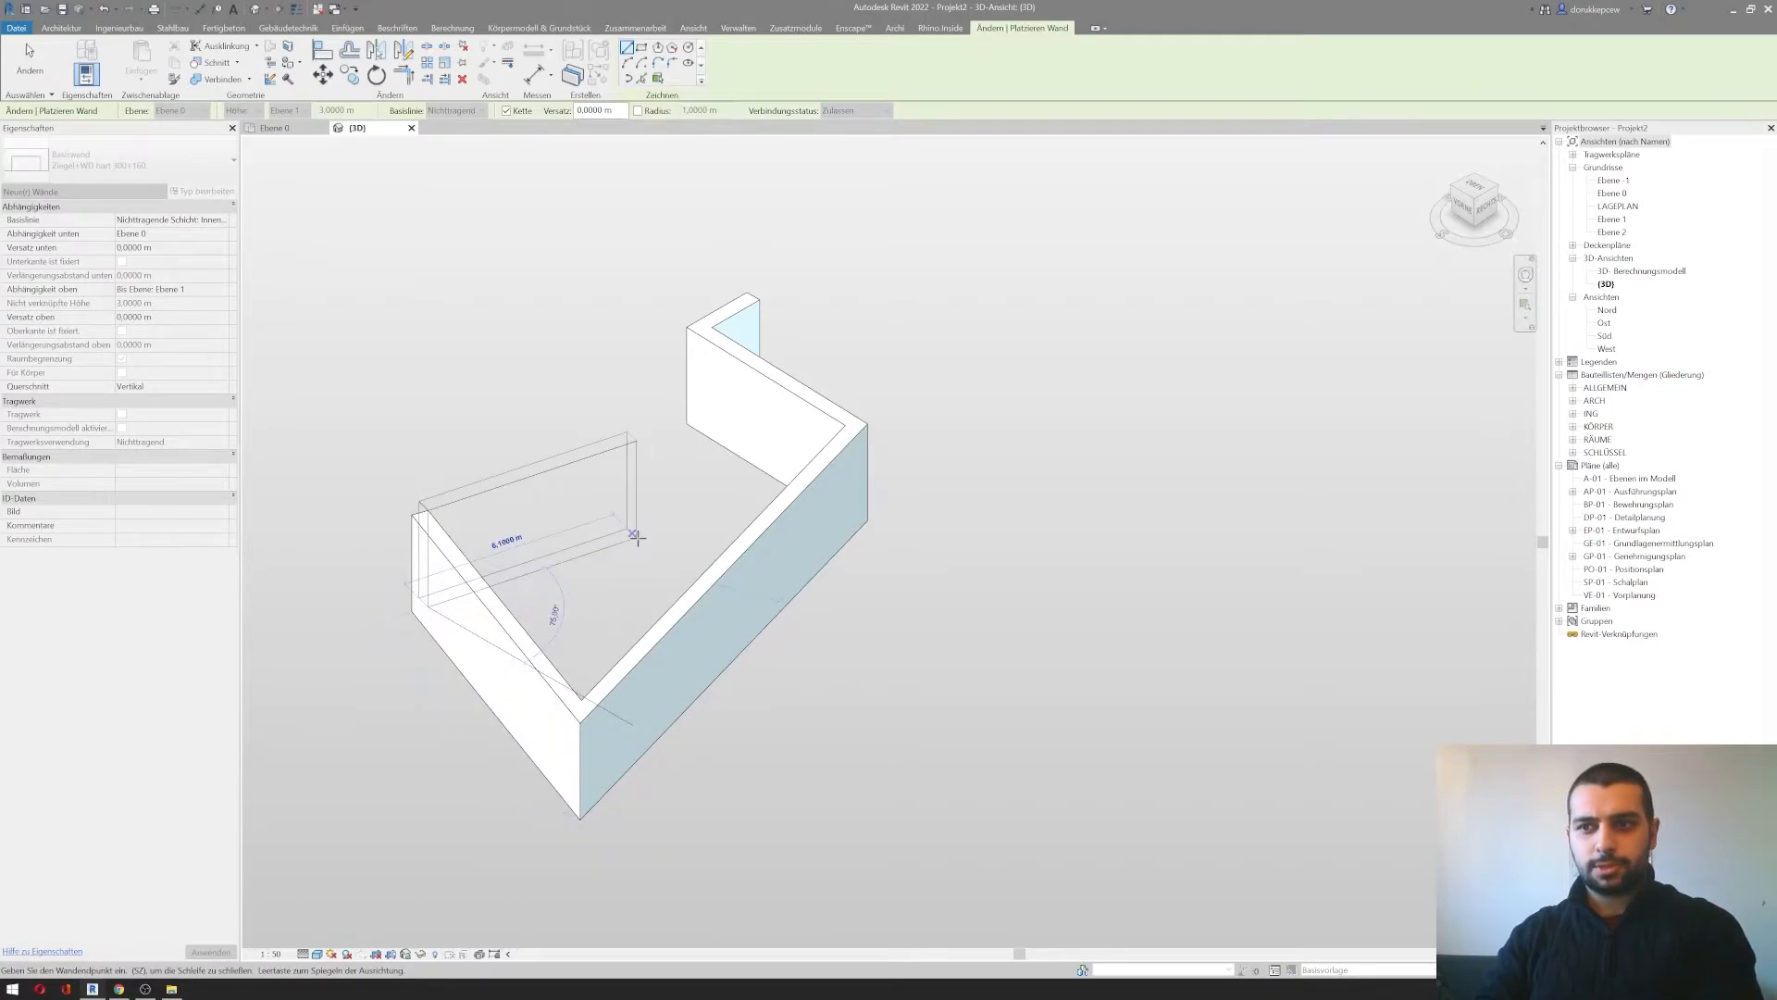
left_click(634, 535)
left_click(627, 363)
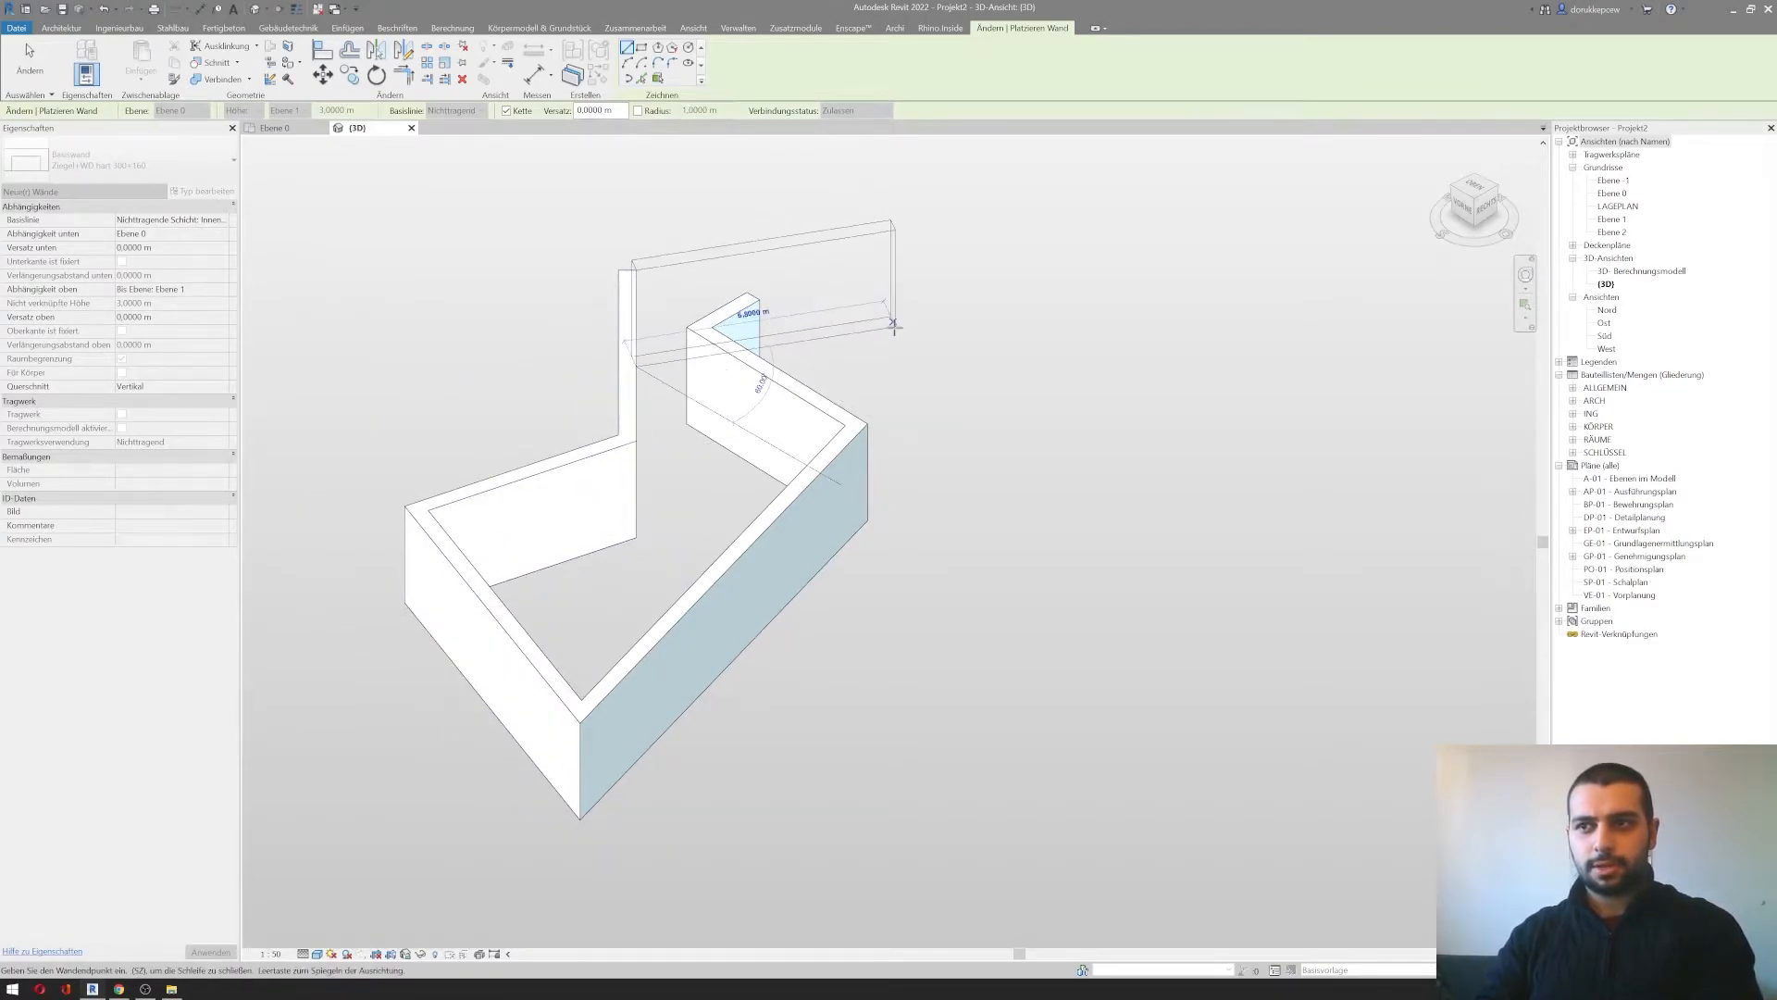
left_click(896, 324)
left_click(918, 394)
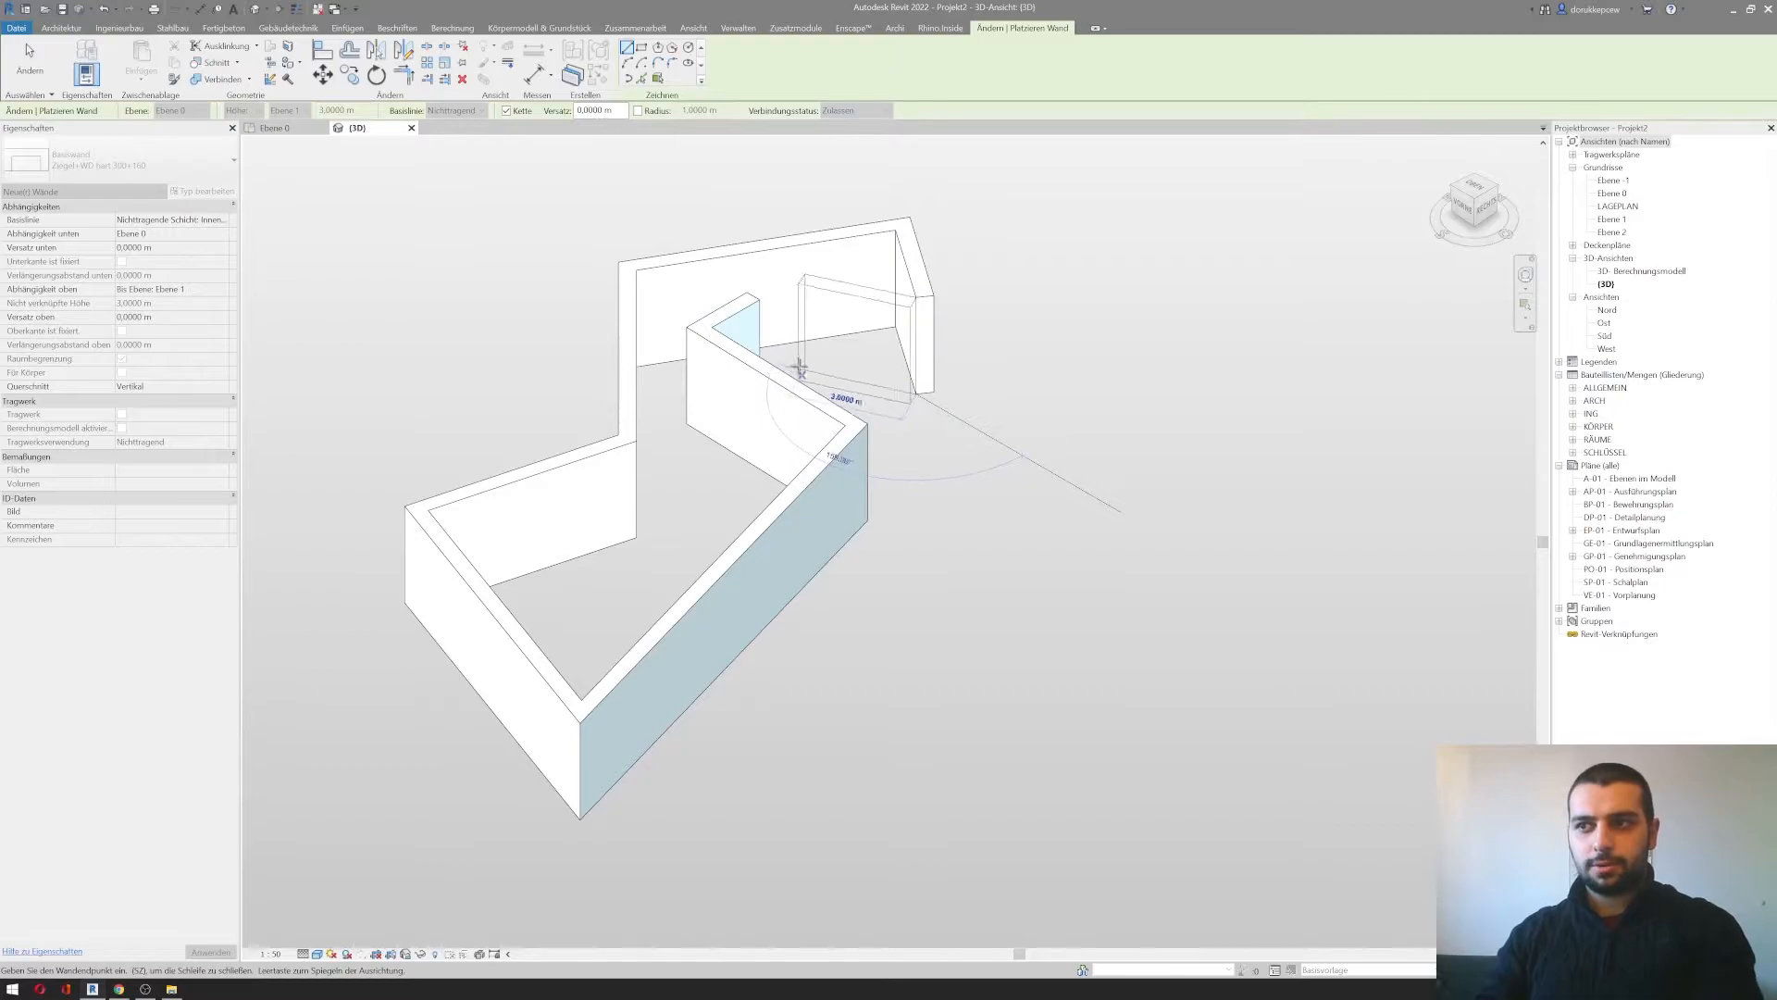
left_click(755, 394)
key("Escape")
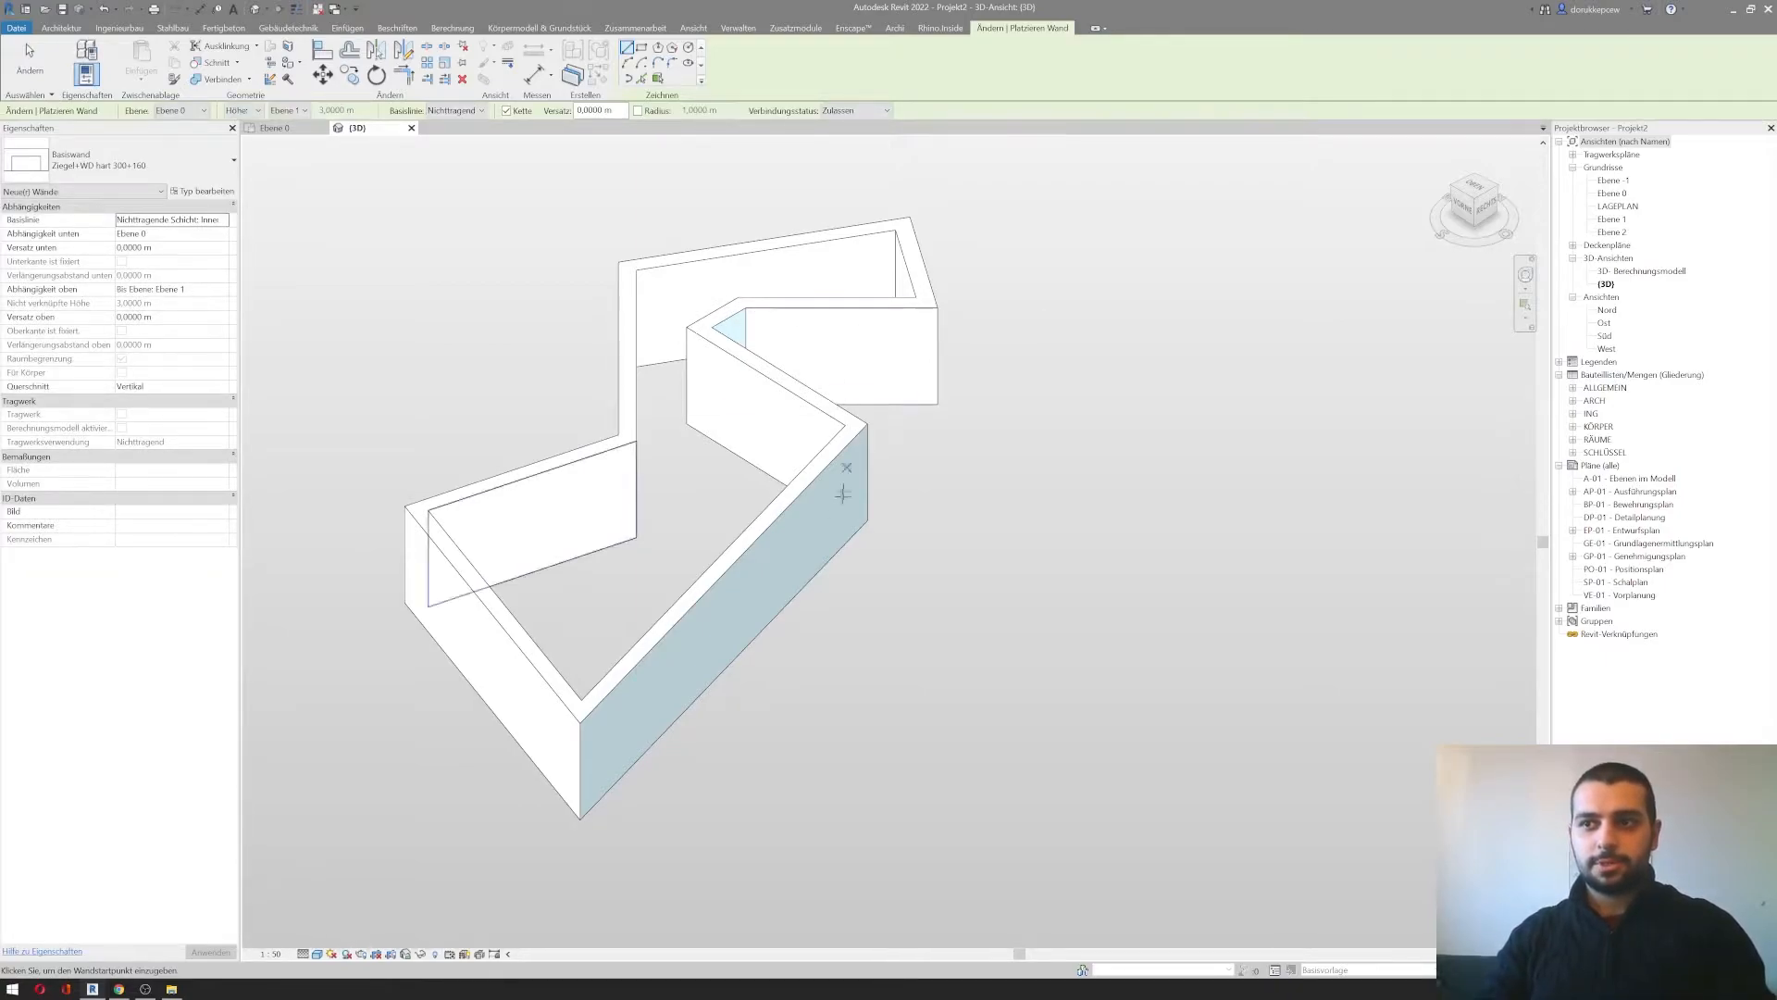
scroll(769, 599, "down", 3)
scroll(677, 444, "up", 3)
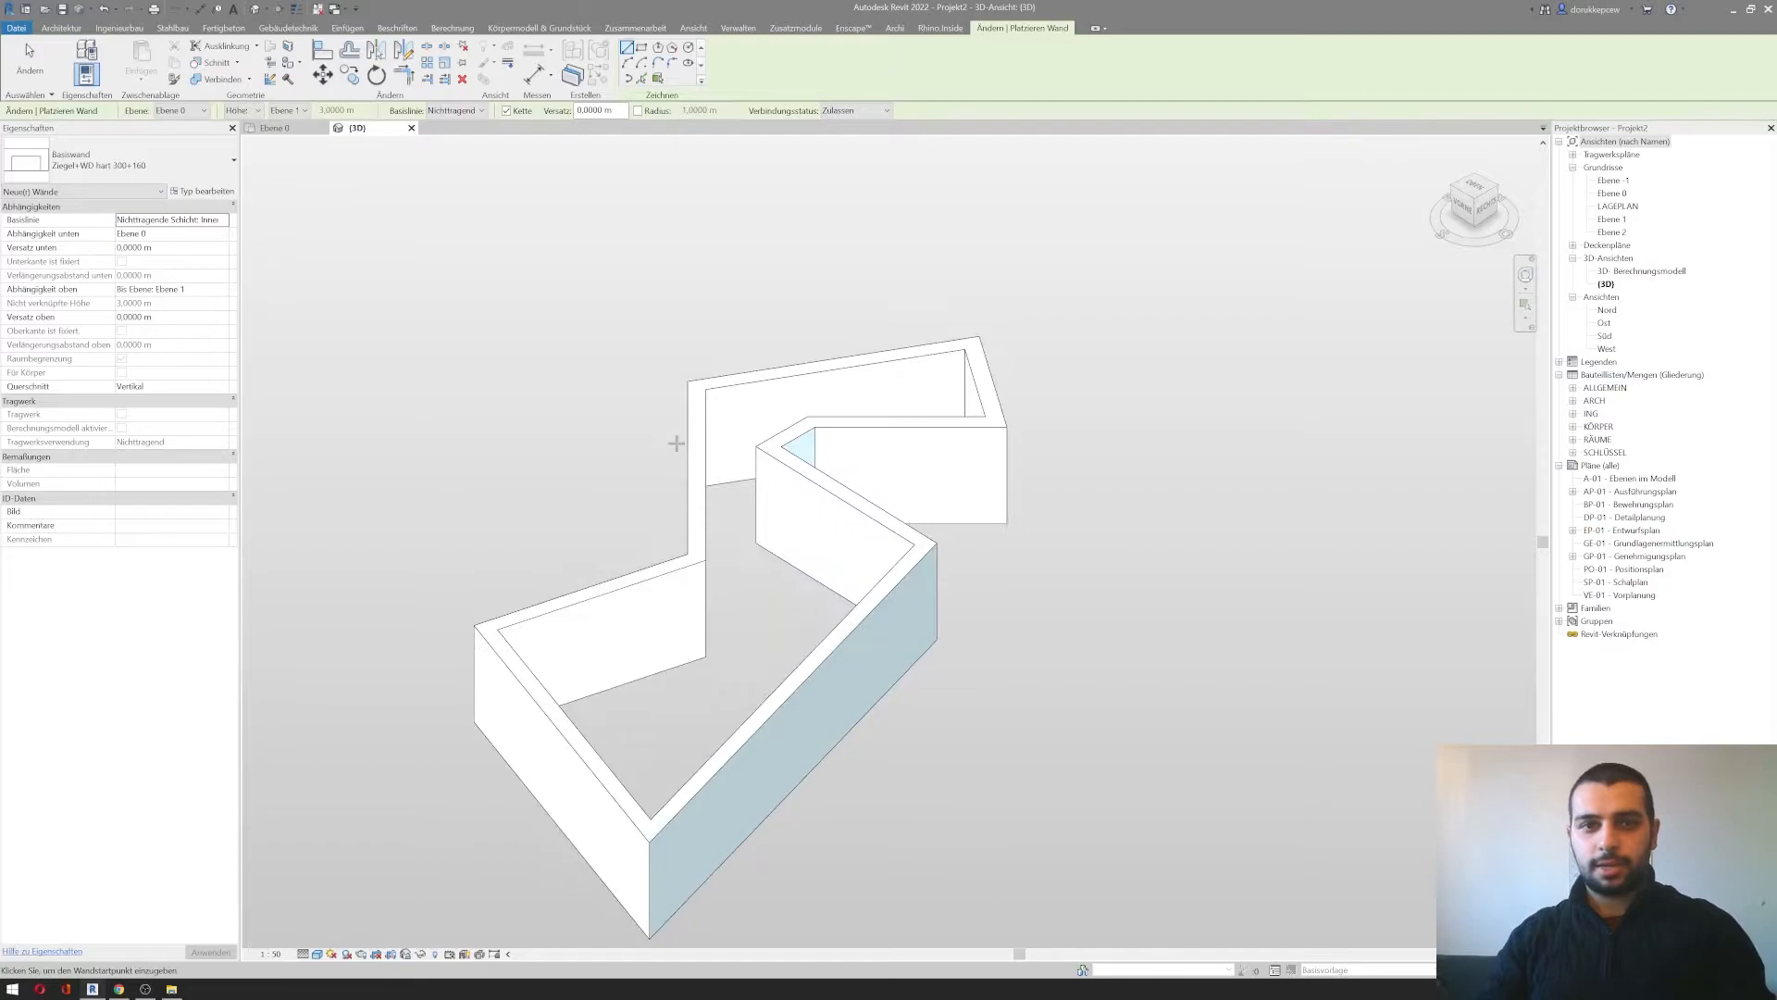
key("Escape")
key("Escape")
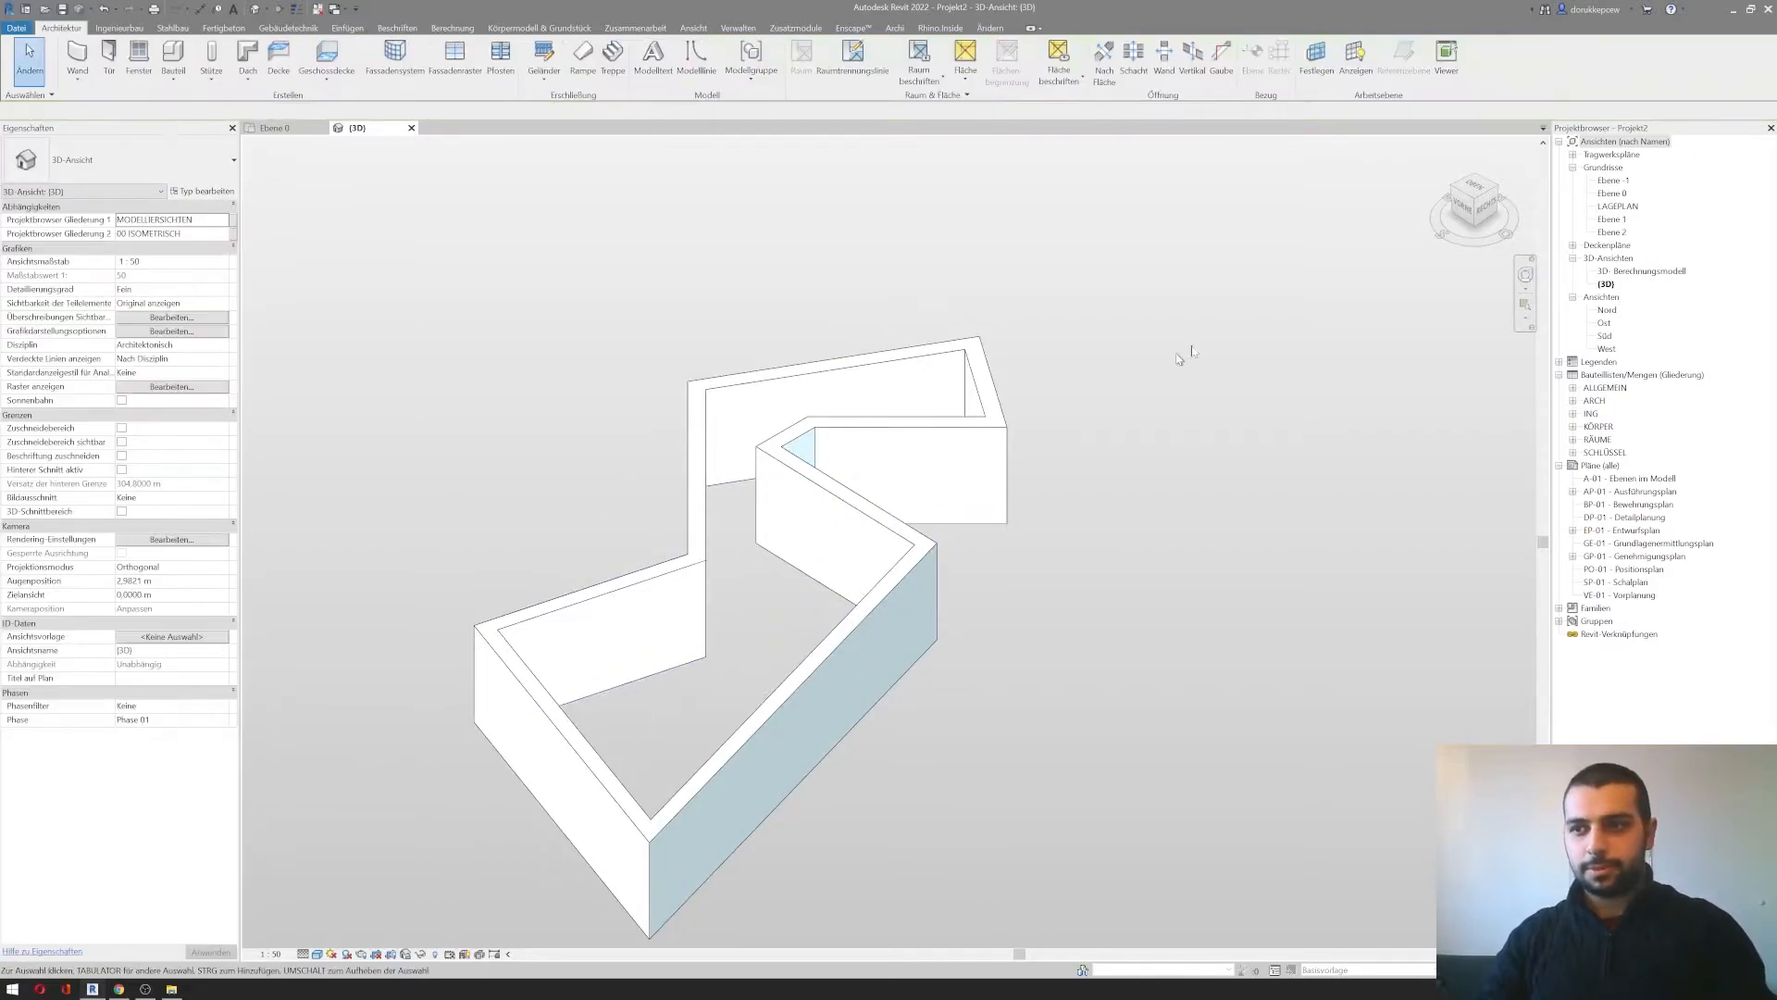
Step: Delete the entire irregular wall loop in the 3D view
scroll(1157, 310, "down", 1)
left_click_drag(1105, 332, 564, 775)
key("Delete")
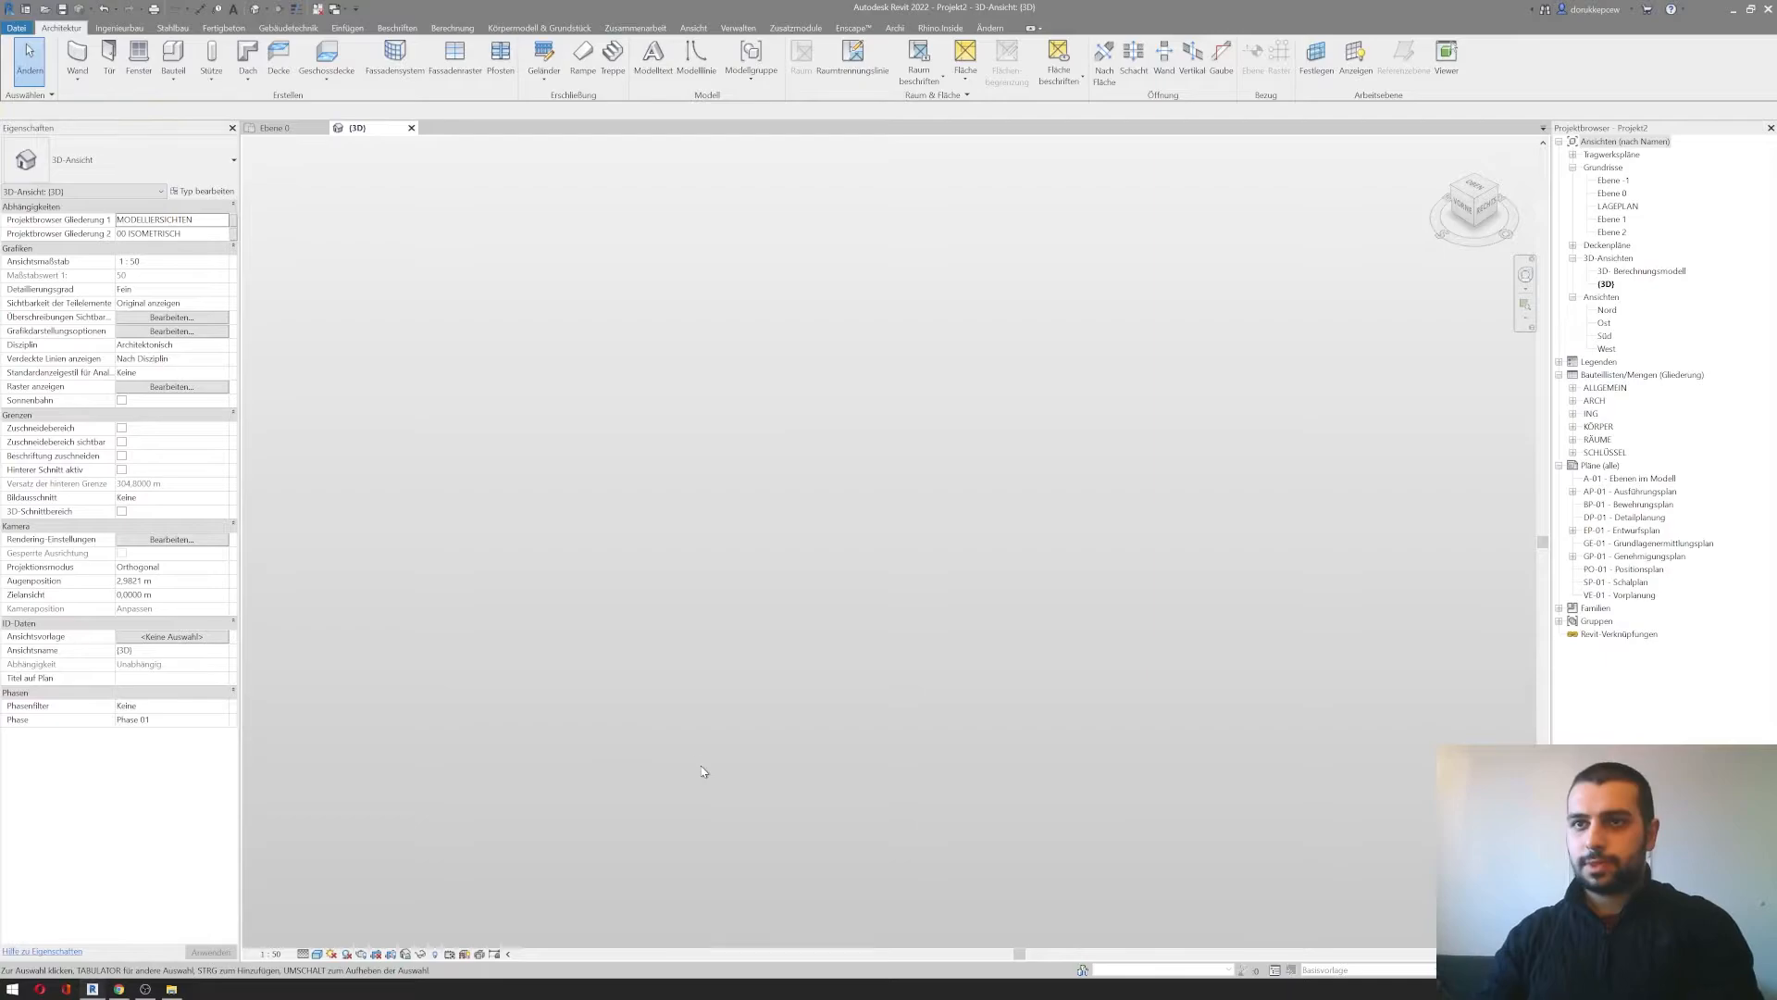
Step: Draw a closed L-shaped loop of outer walls on the Ebene 0 floor plan, about 20 m wide and 18 m deep
left_click(275, 130)
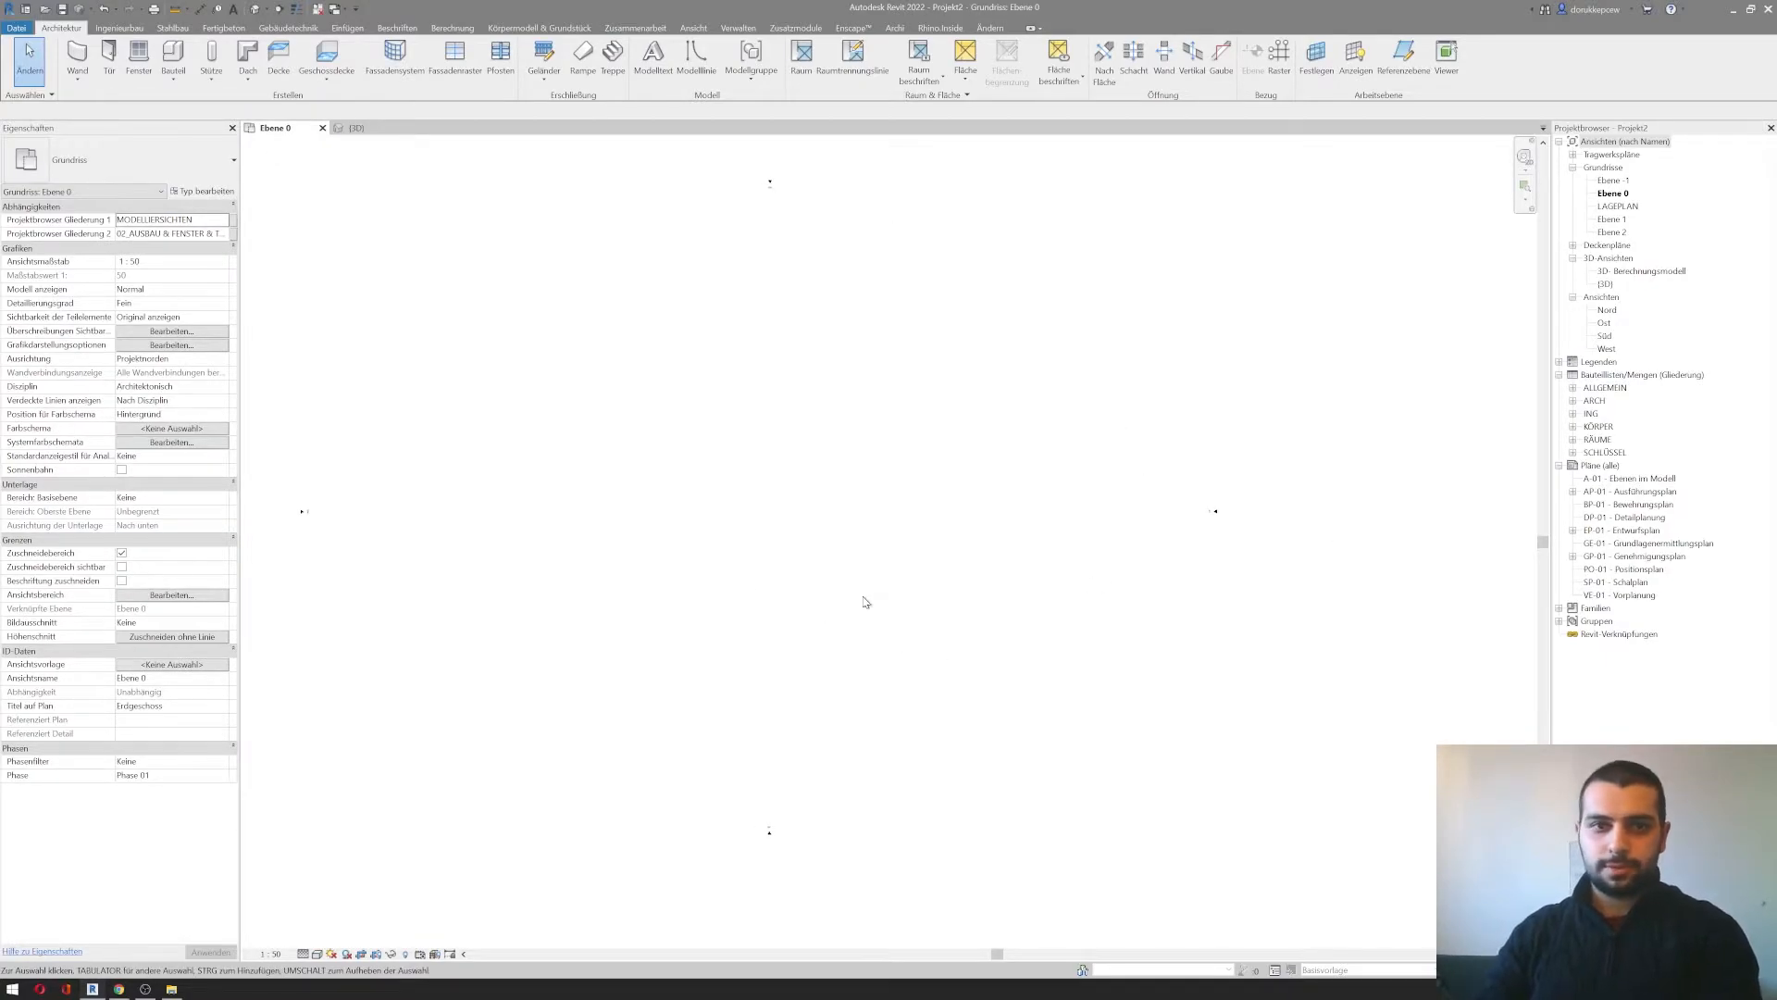
left_click(78, 57)
left_click(667, 441)
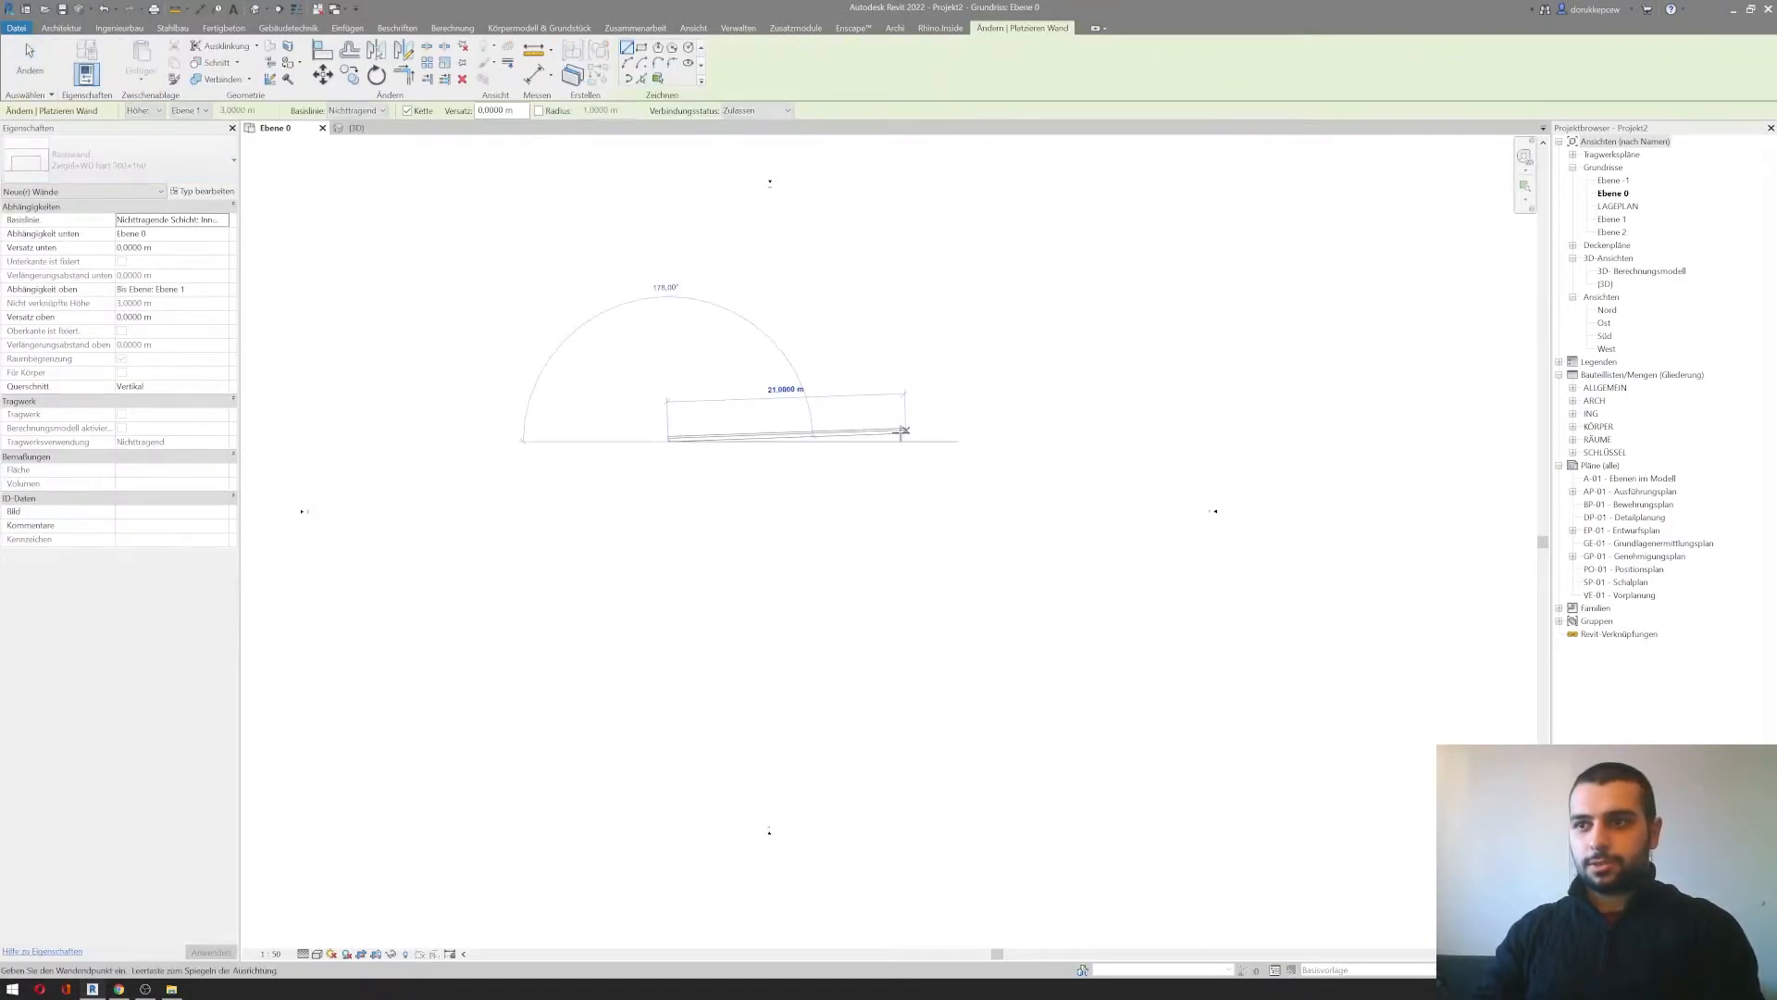
left_click(894, 439)
left_click(897, 646)
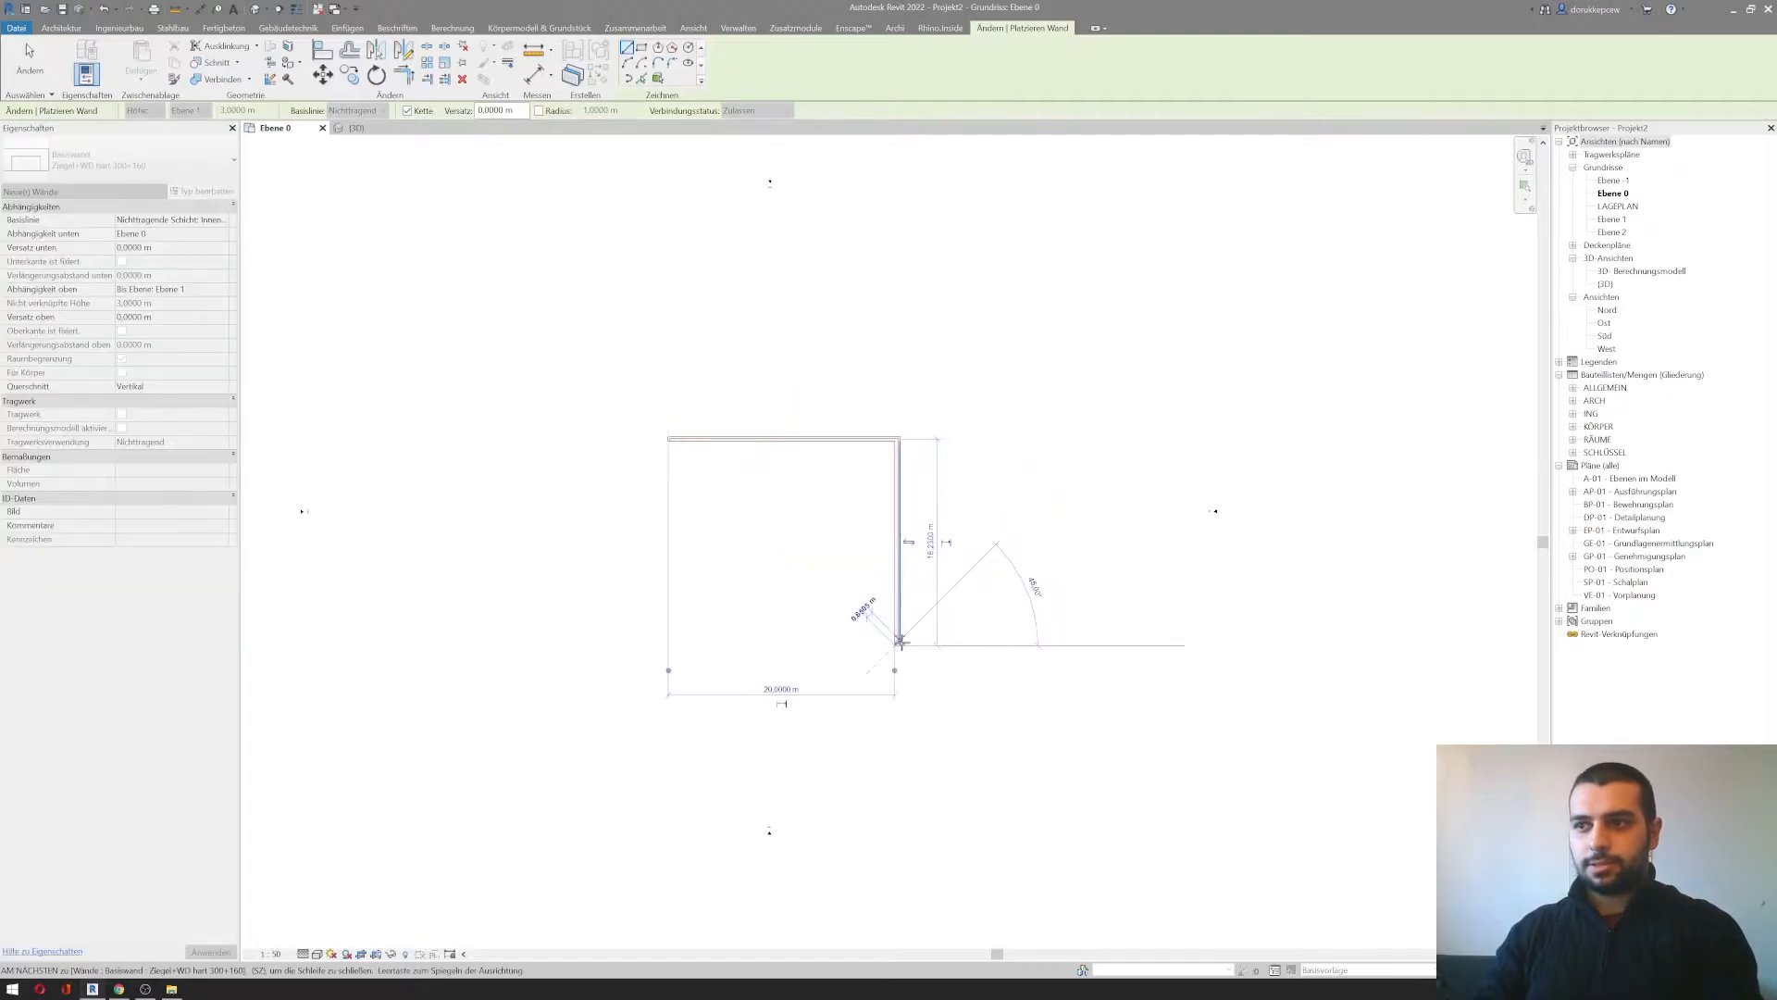
left_click(725, 645)
left_click(723, 511)
left_click(664, 511)
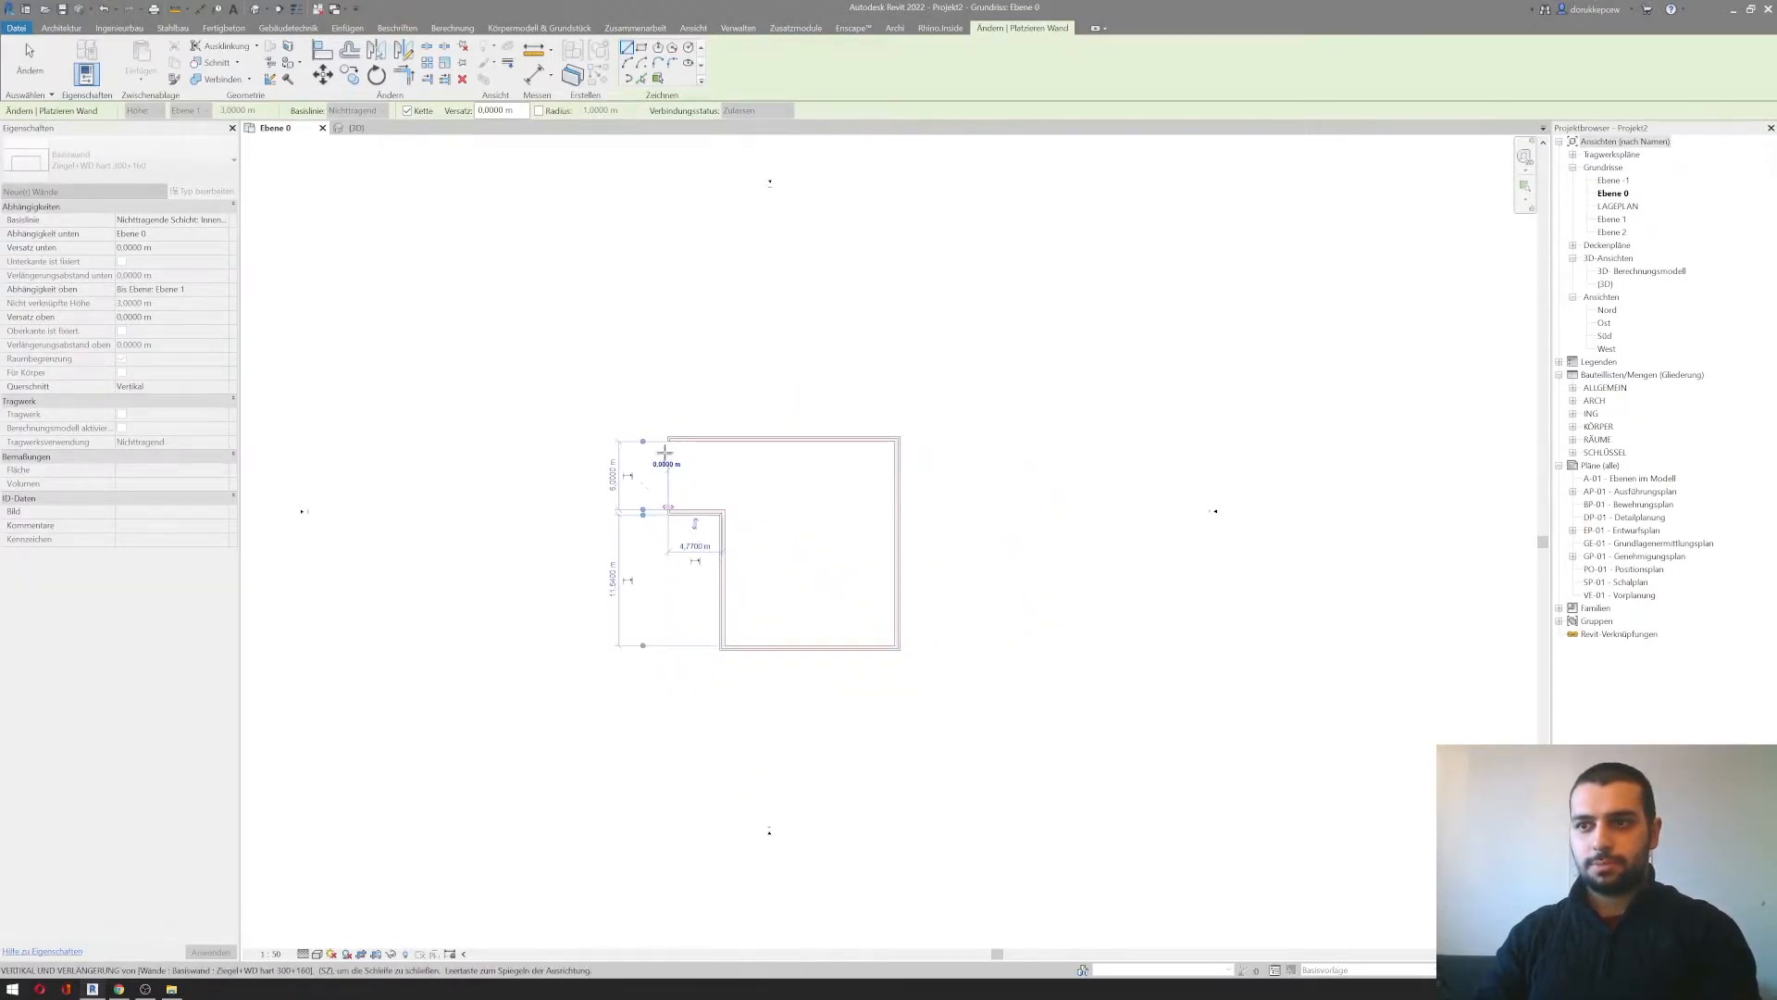
left_click(665, 440)
scroll(731, 505, "up", 3)
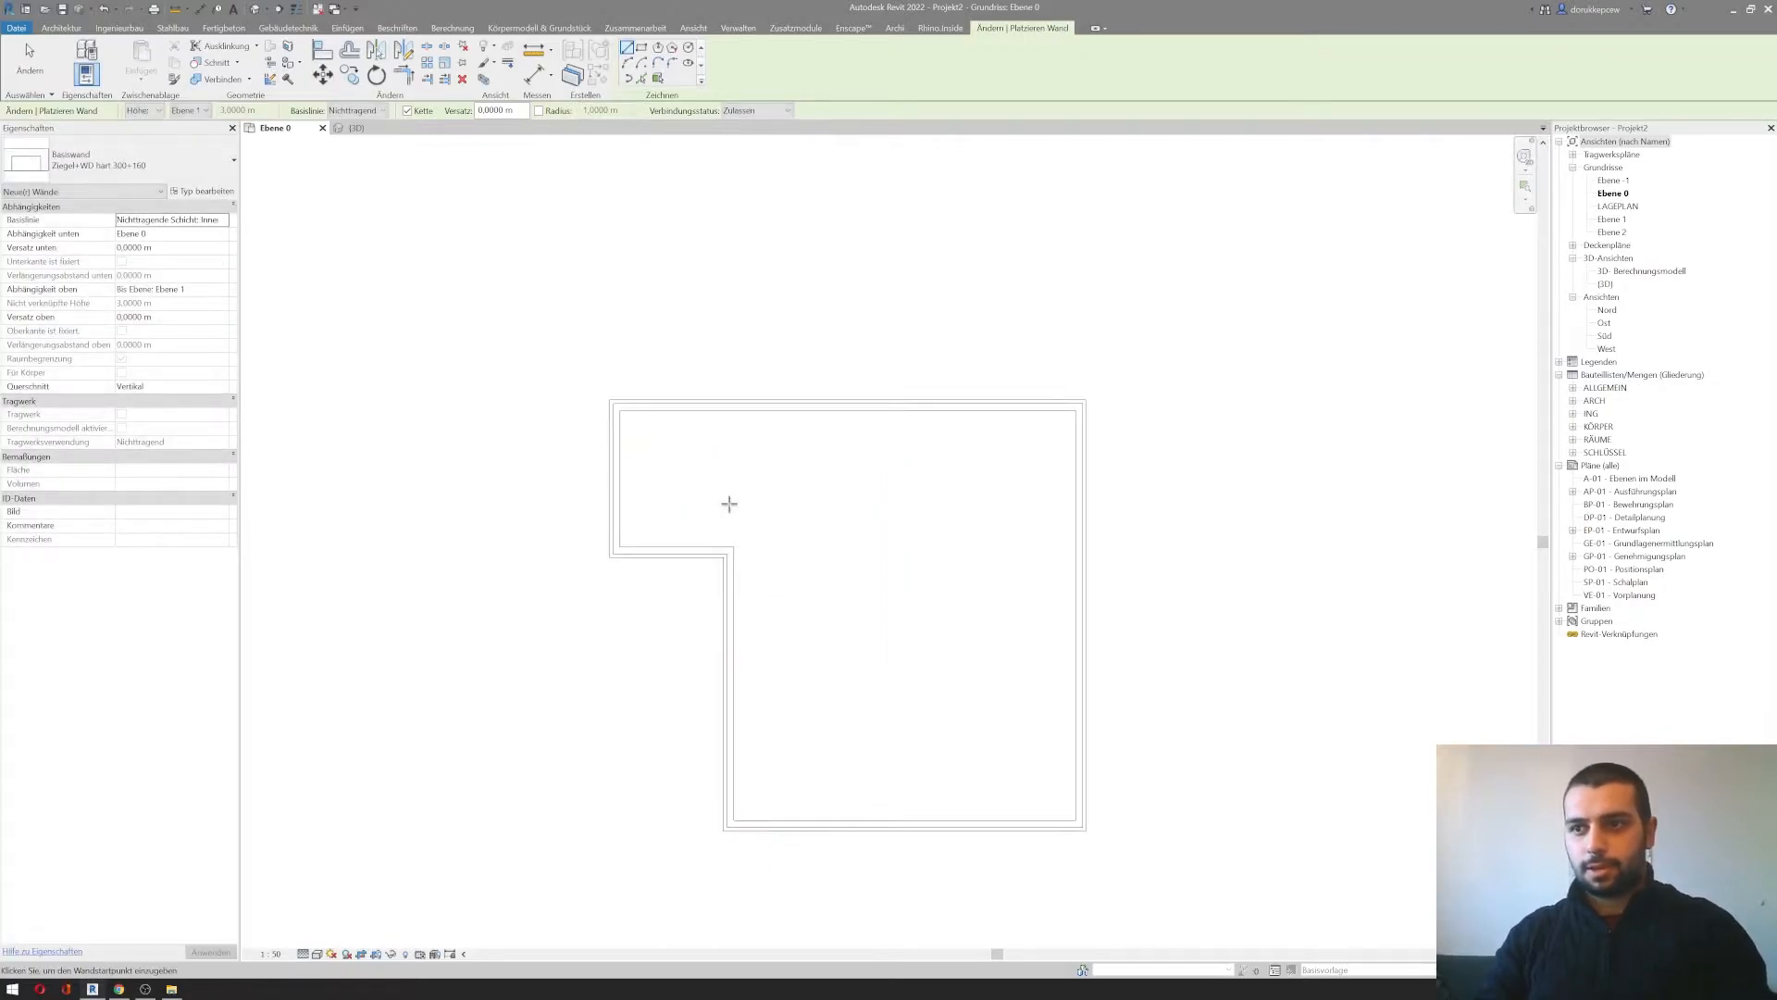
Step: Draw a second, smaller closed L-shaped wall loop inside the outer walls on Ebene 0
left_click(723, 446)
left_click(991, 445)
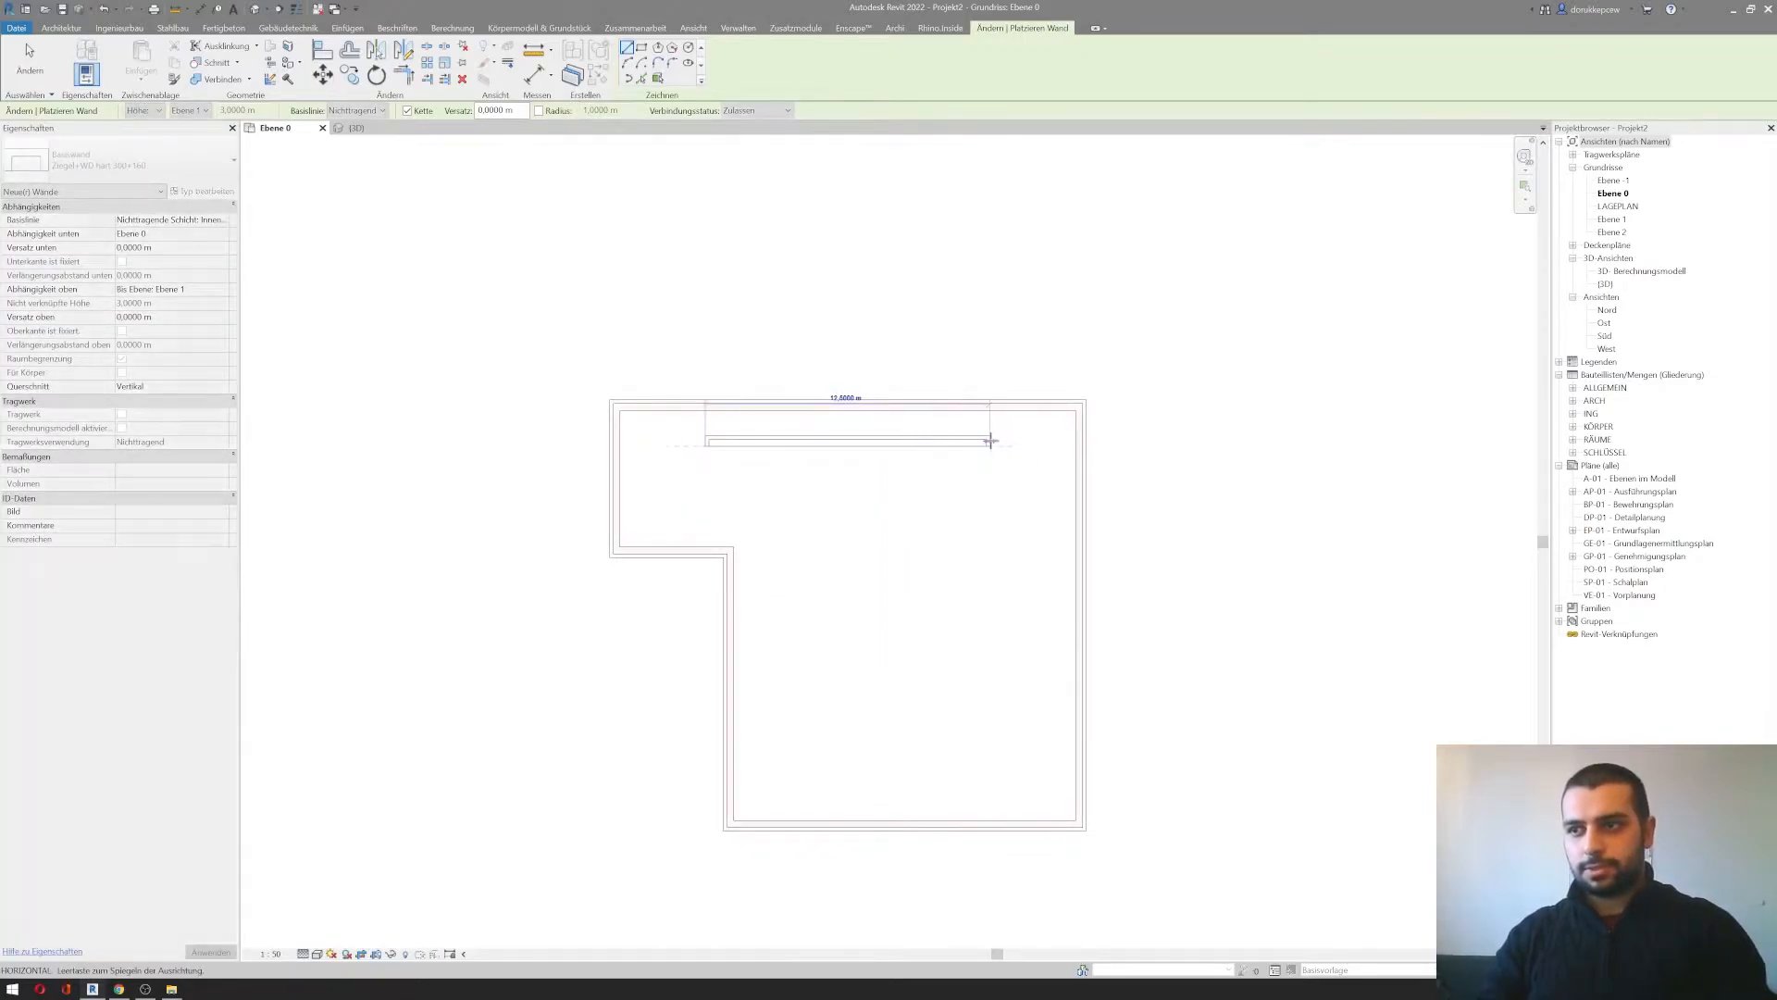
scroll(992, 613, "up", 2)
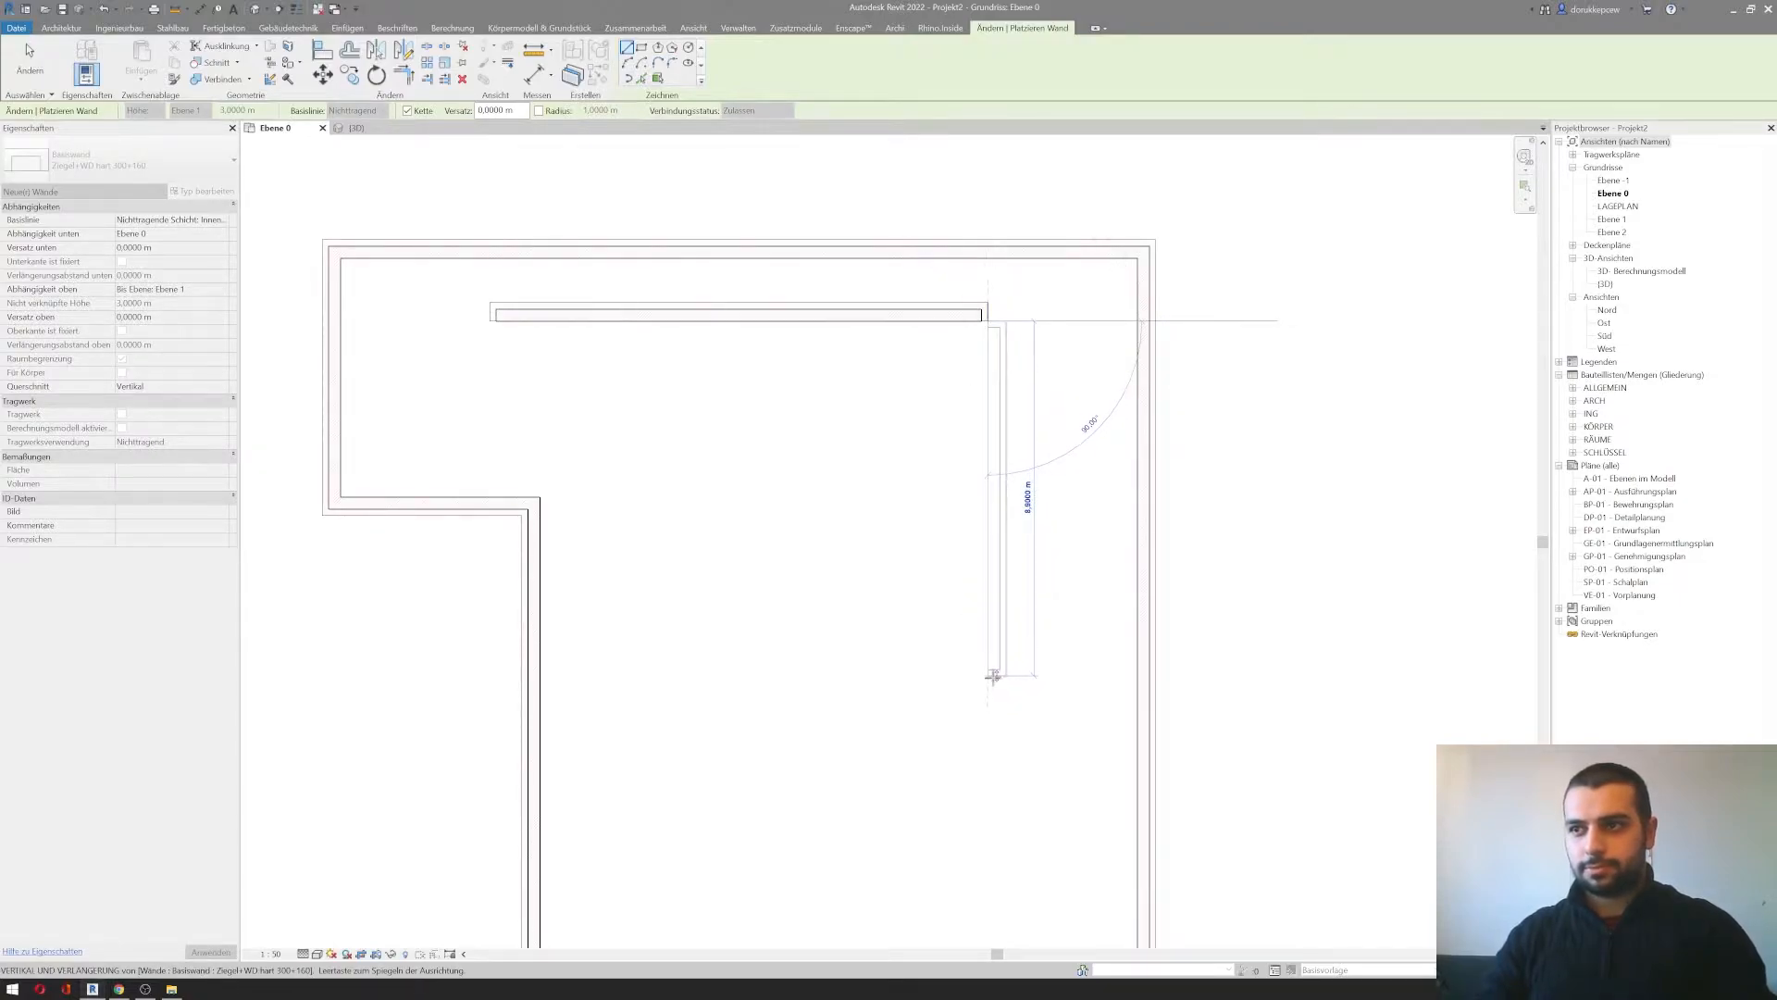
left_click(996, 686)
left_click(810, 695)
left_click(802, 446)
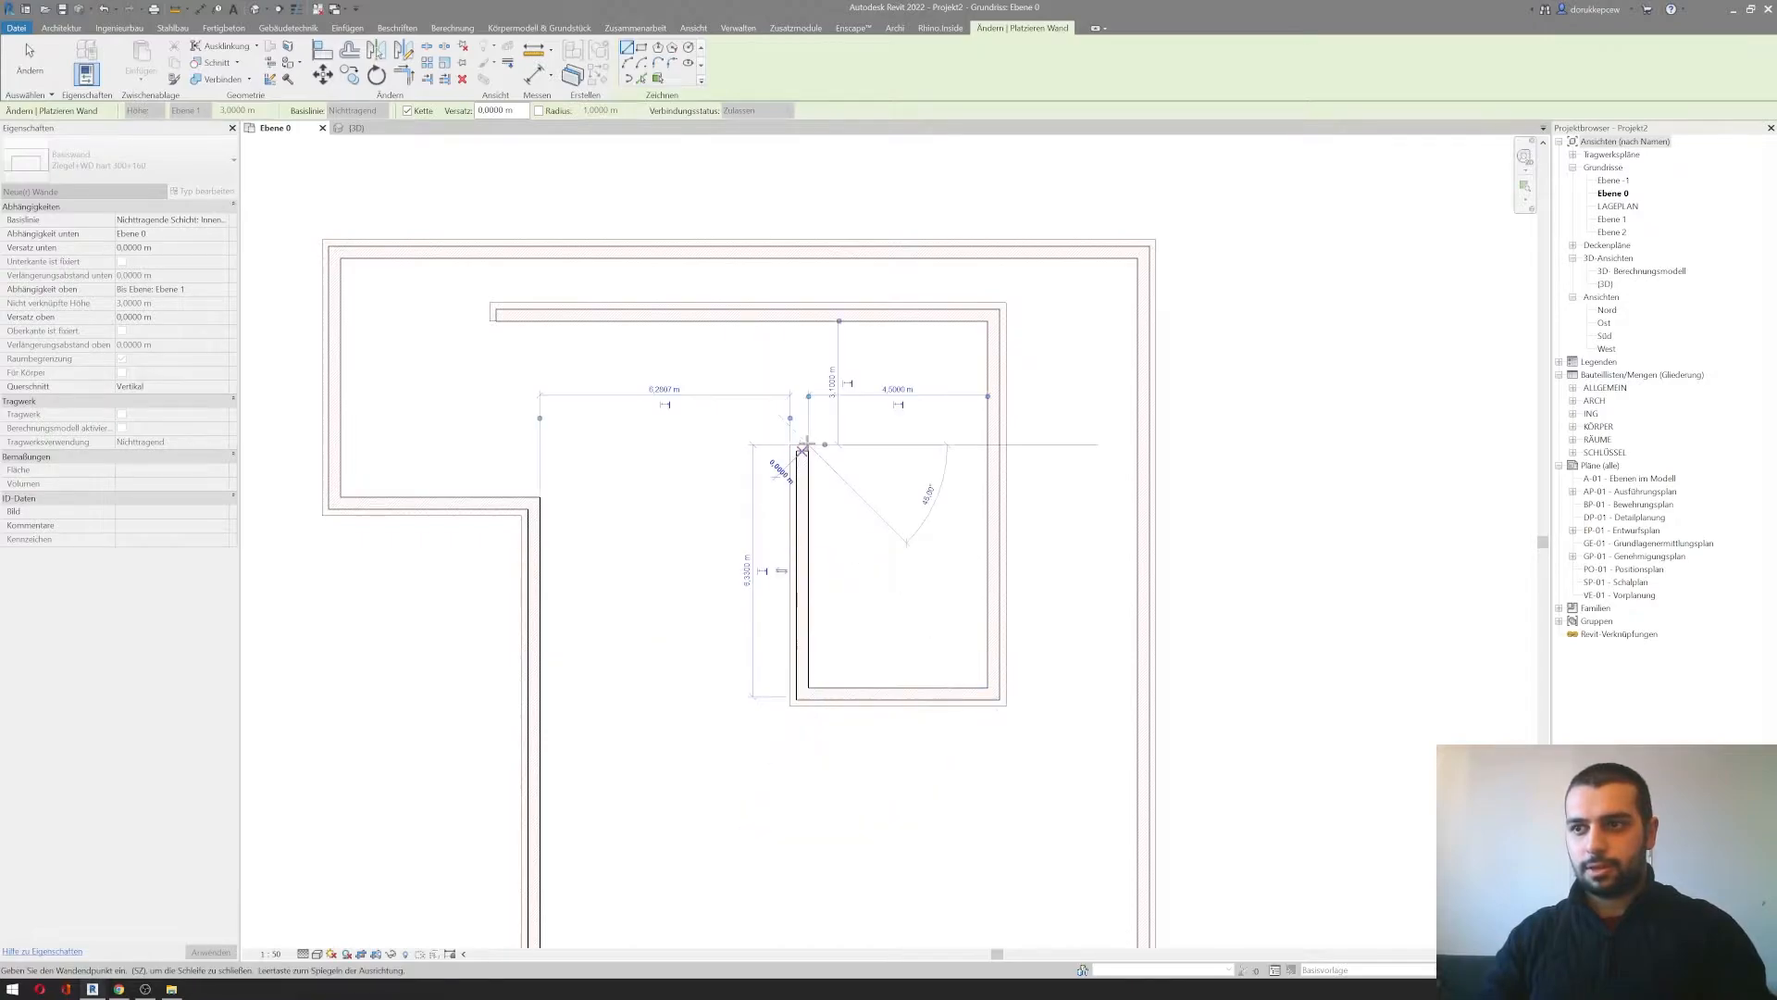
left_click(489, 446)
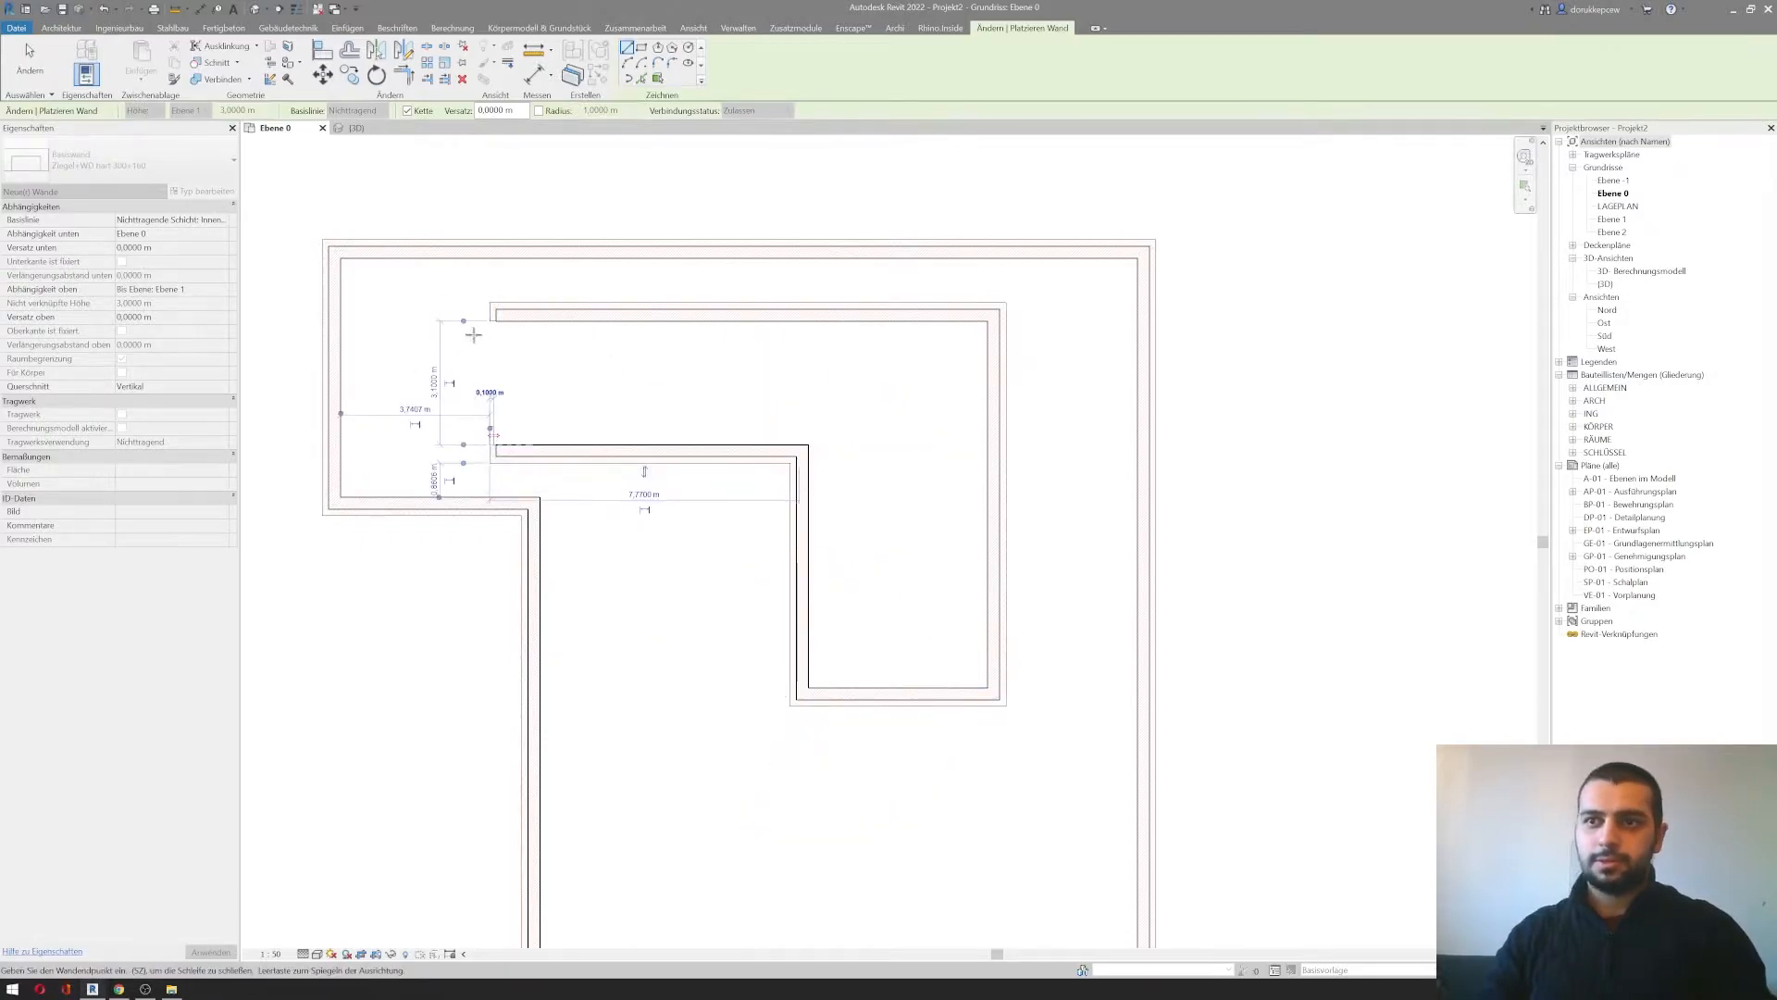
left_click(490, 315)
scroll(787, 519, "down", 4)
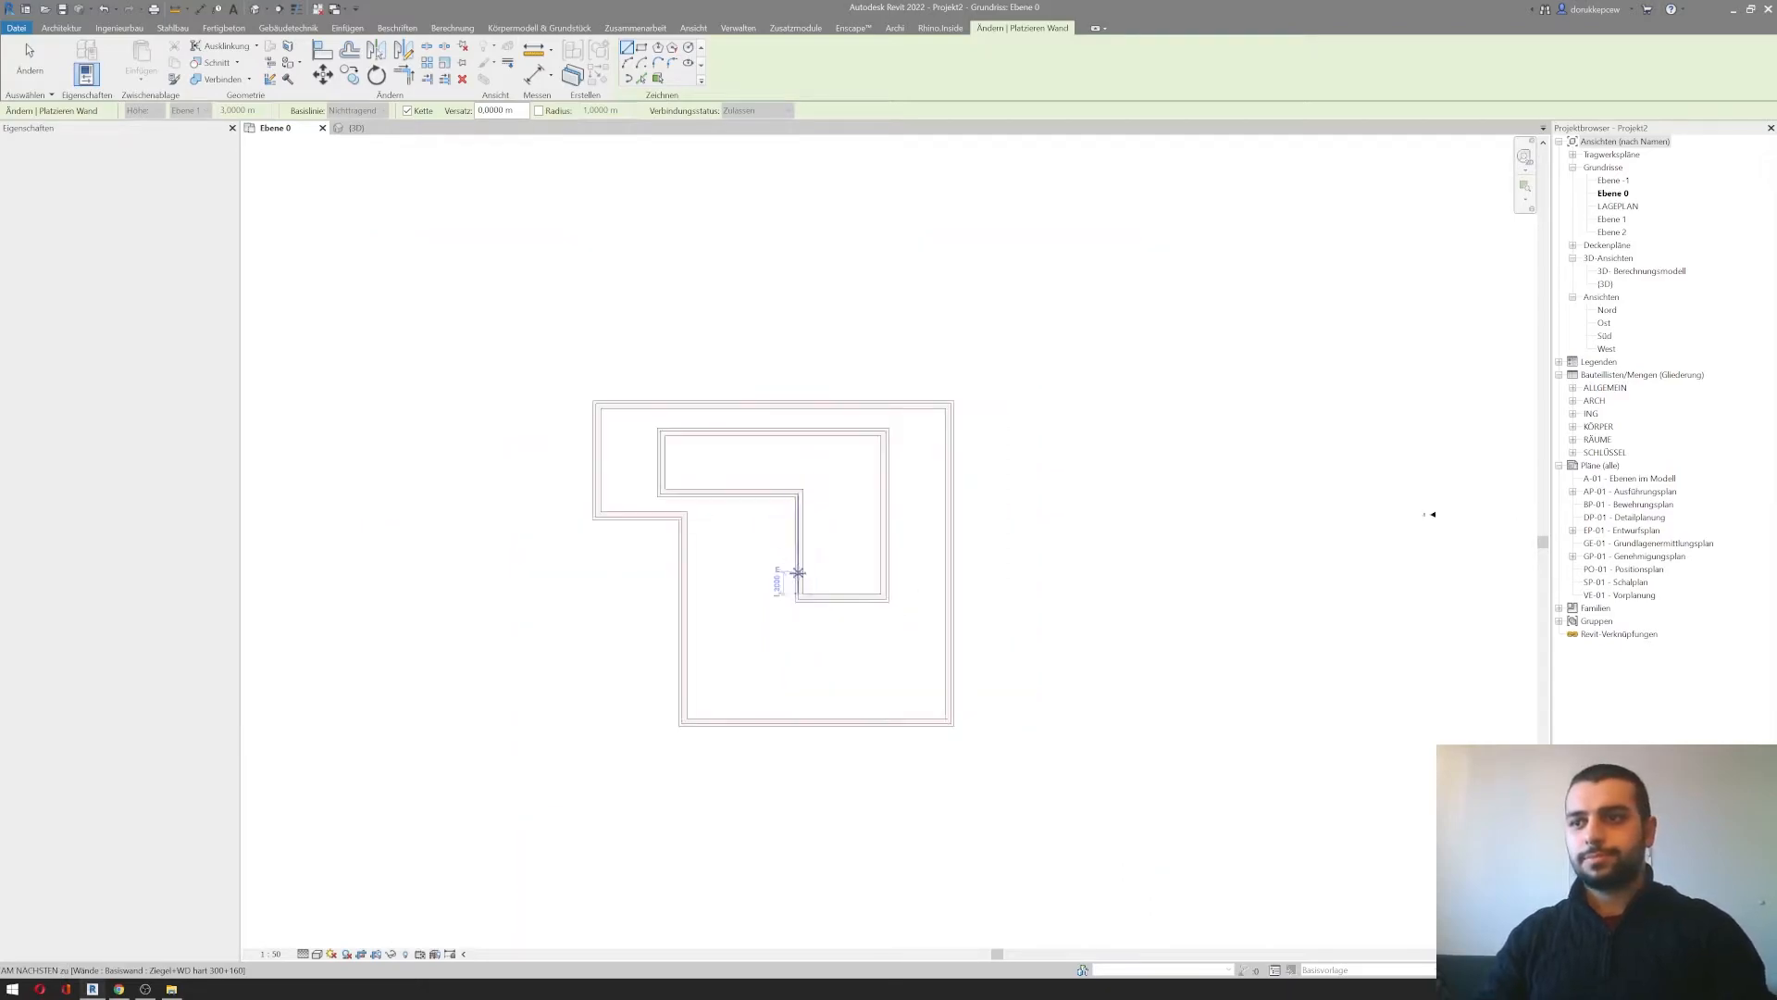
Step: Switch to the 3D view, end wall placement and delete the whole inner L-shaped wall loop
left_click(199, 8)
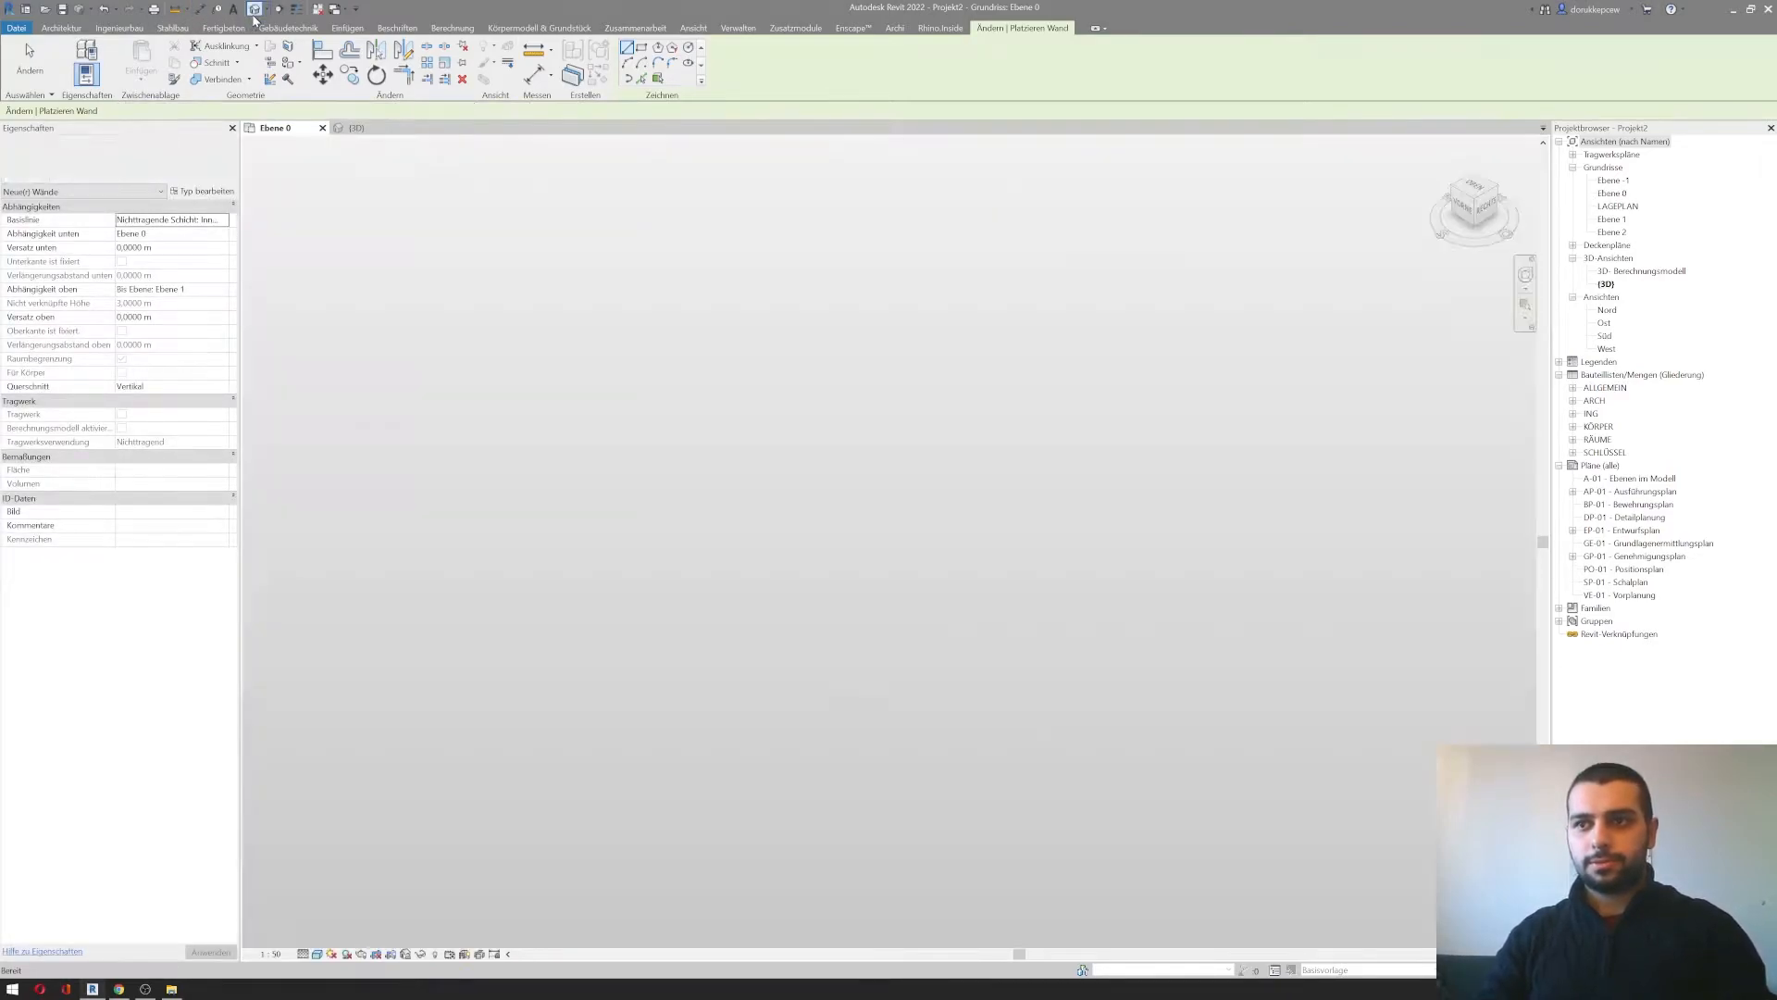
scroll(889, 439, "down", 5)
middle_click_drag(1129, 472, 566, 470)
scroll(946, 544, "up", 5)
key("Escape")
key("Escape")
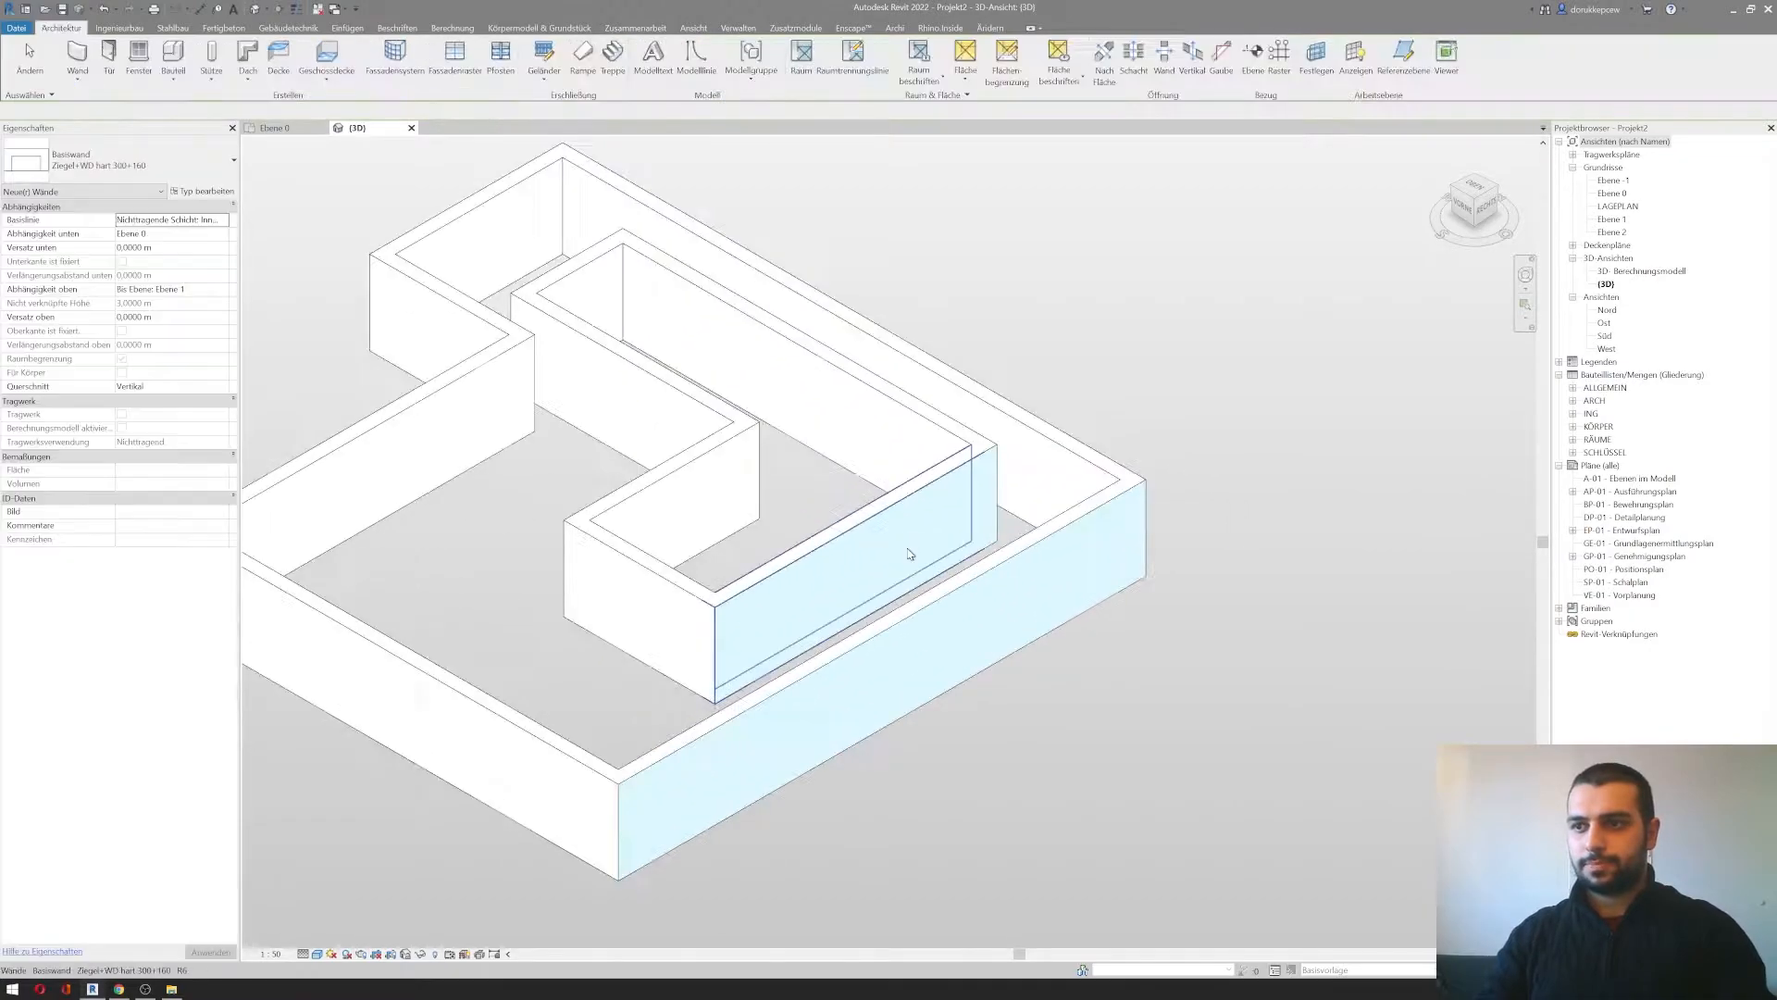
left_click(685, 468)
key("Delete")
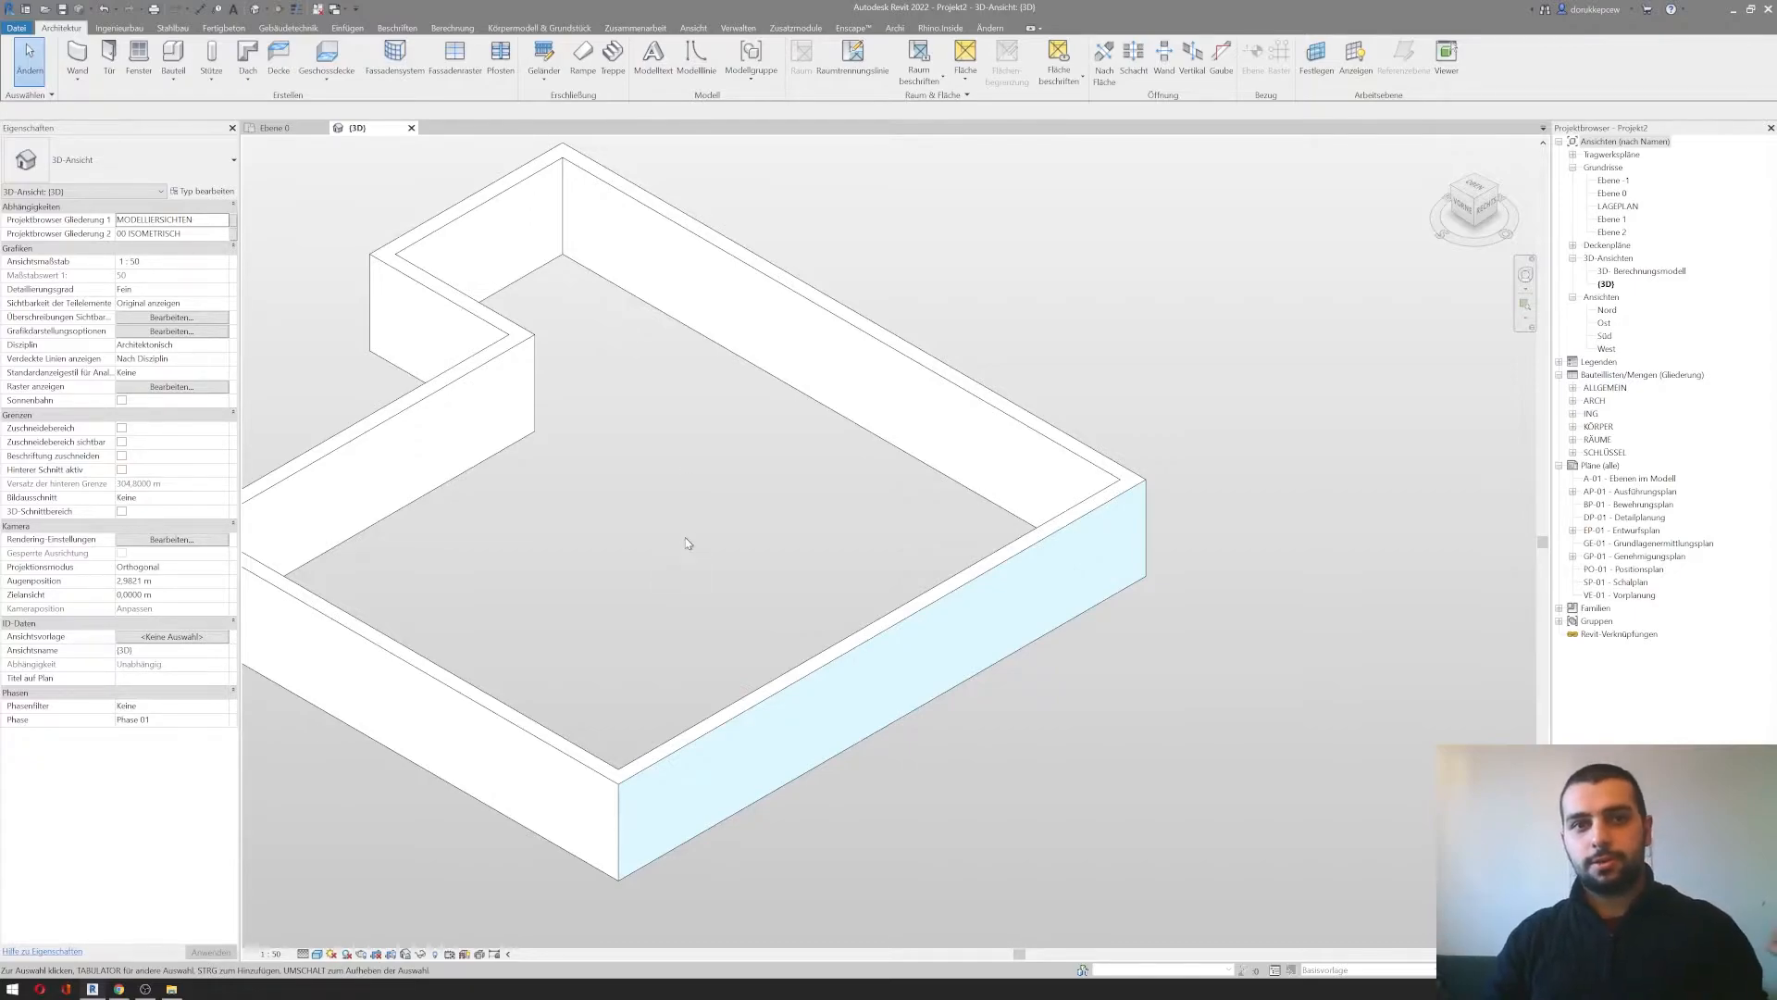
middle_click_drag(836, 509, 886, 558)
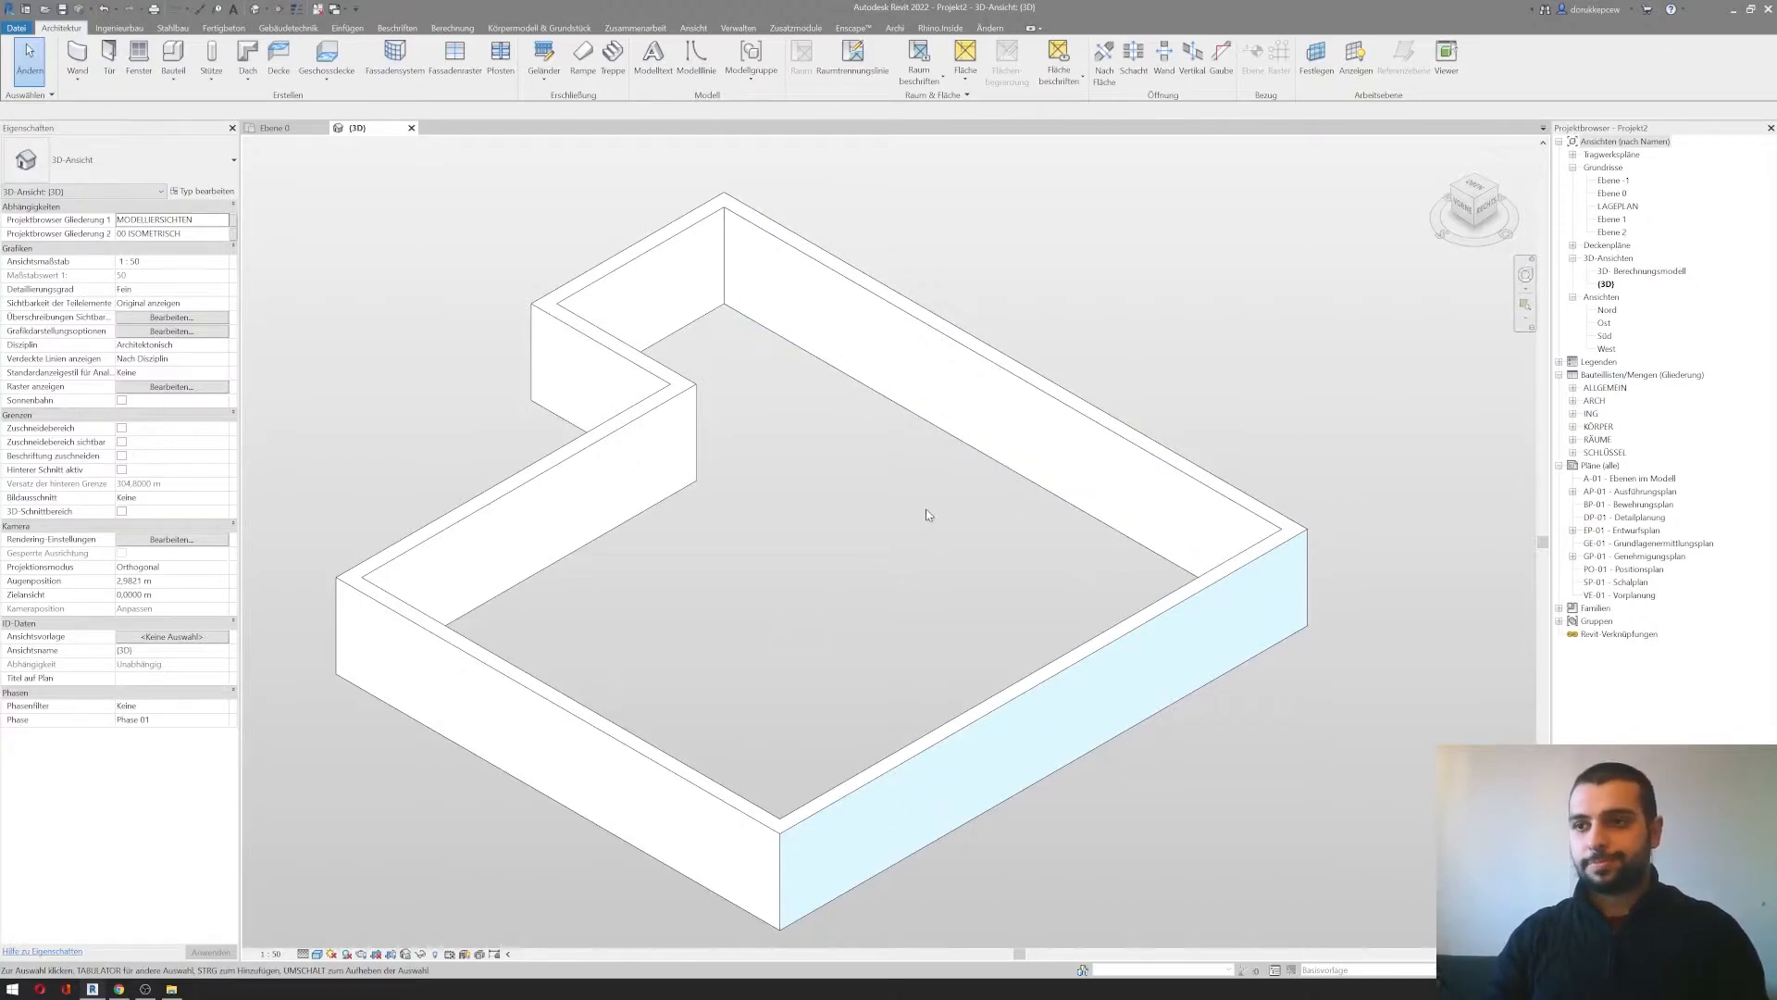
scroll(896, 533, "down", 3)
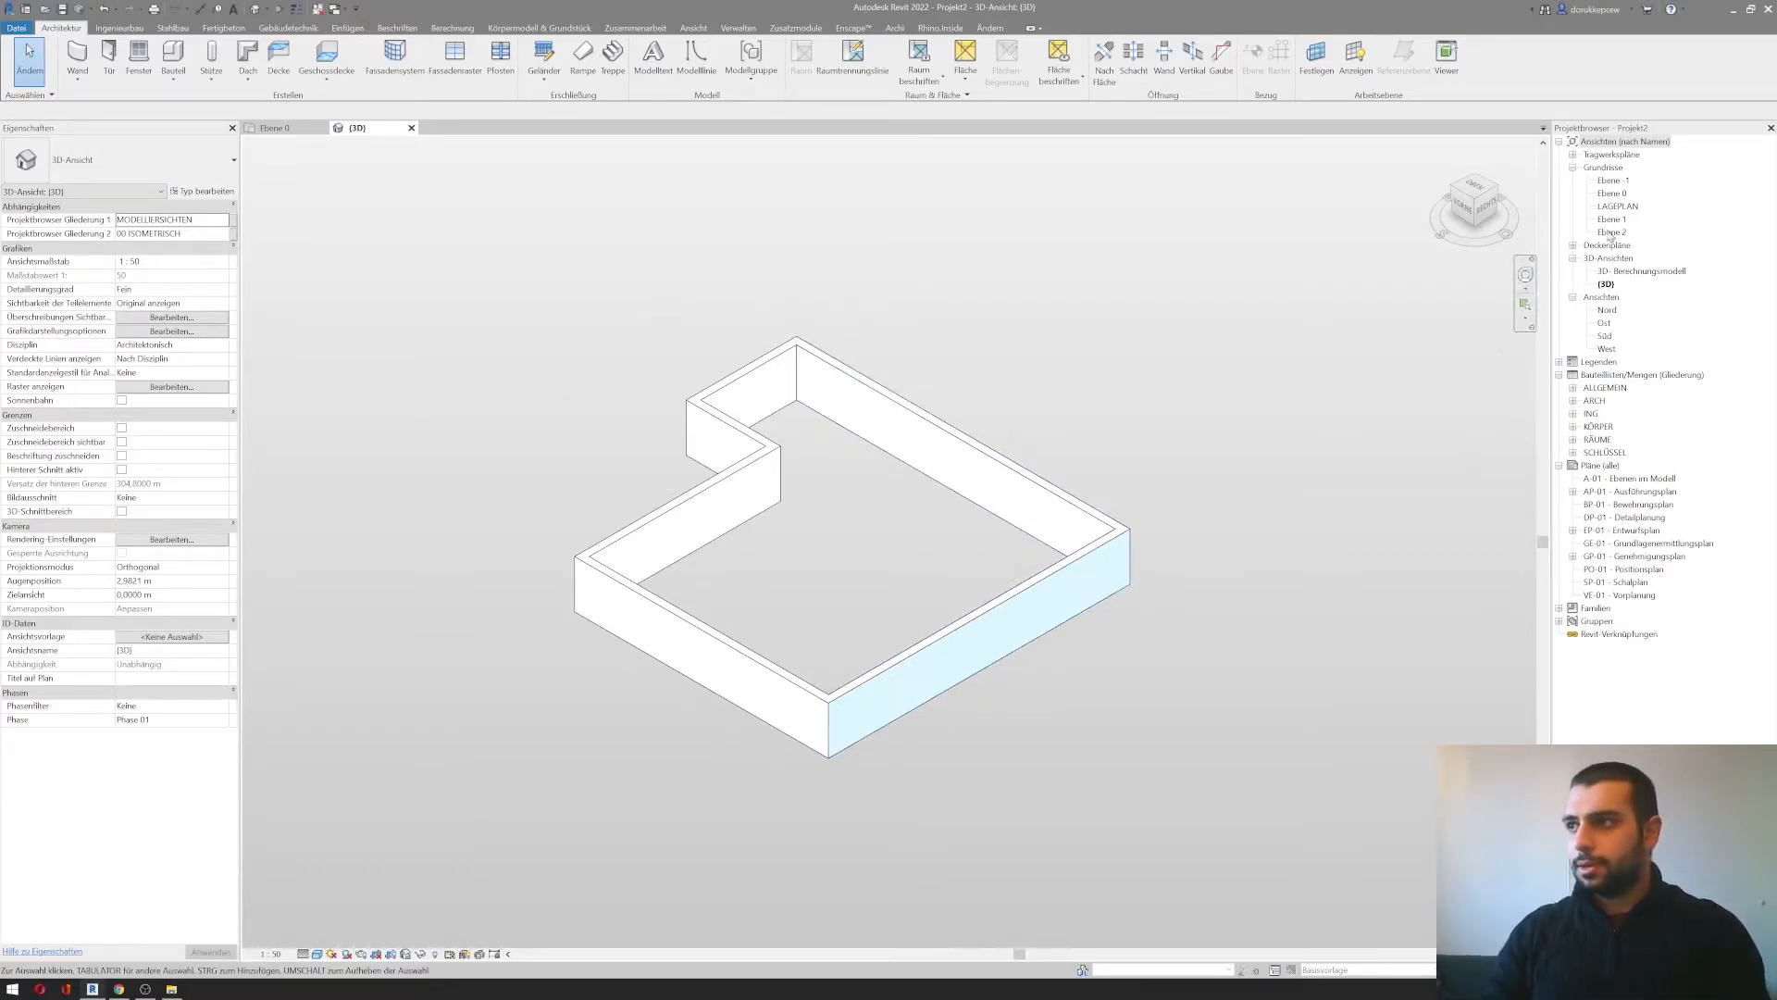
Step: Open the Ebene 0 floor plan to view the outline of the L-shaped outer walls
double_click(1618, 195)
scroll(1203, 535, "down", 1)
middle_click_drag(1164, 517, 1029, 496)
scroll(923, 452, "down", 1)
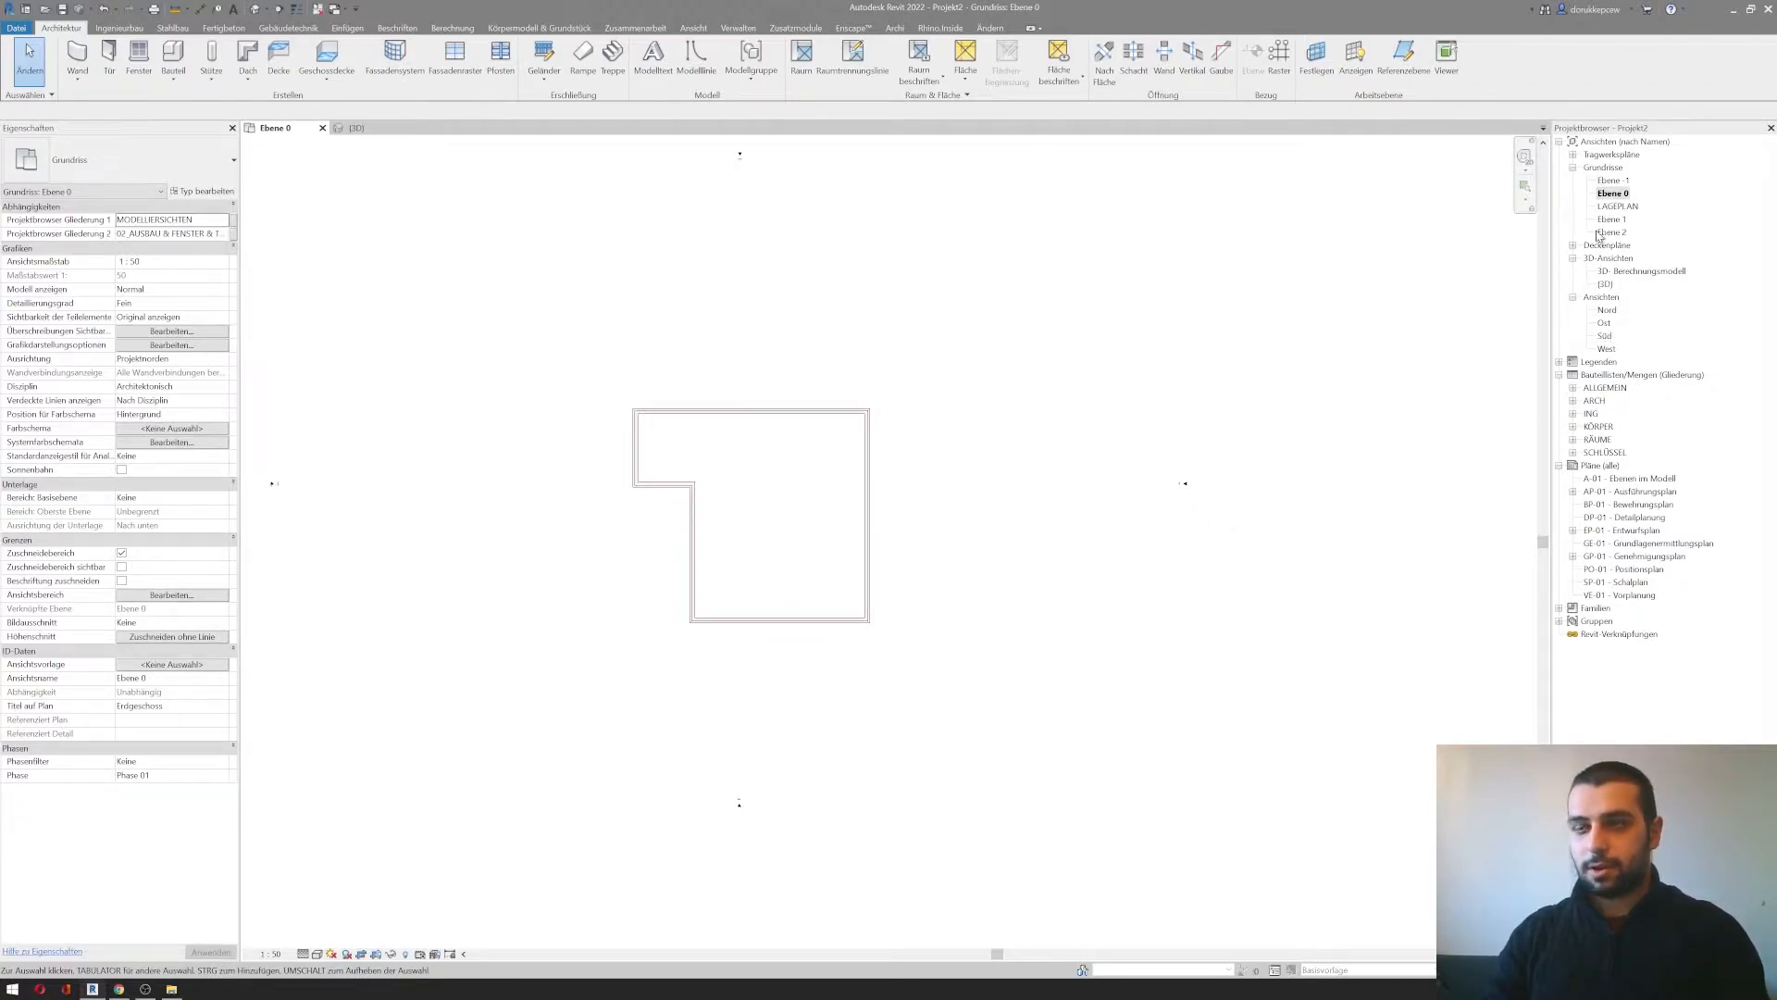
right_click(1605, 169)
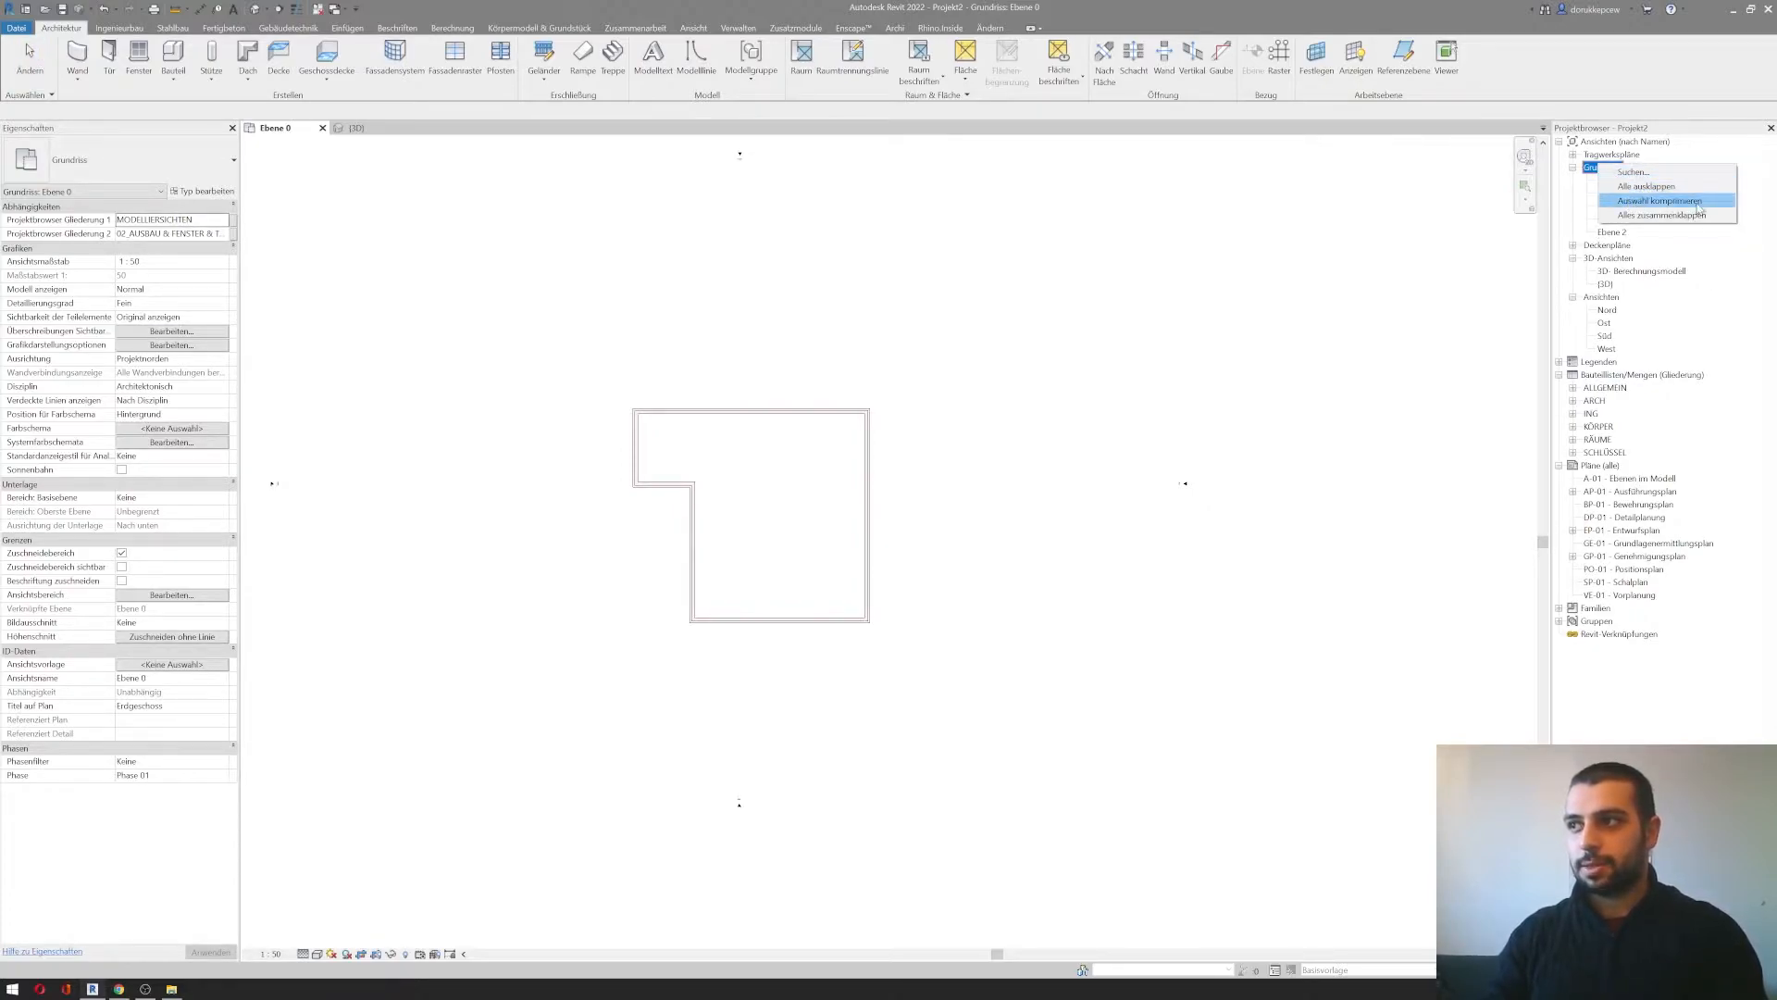
left_click(1532, 239)
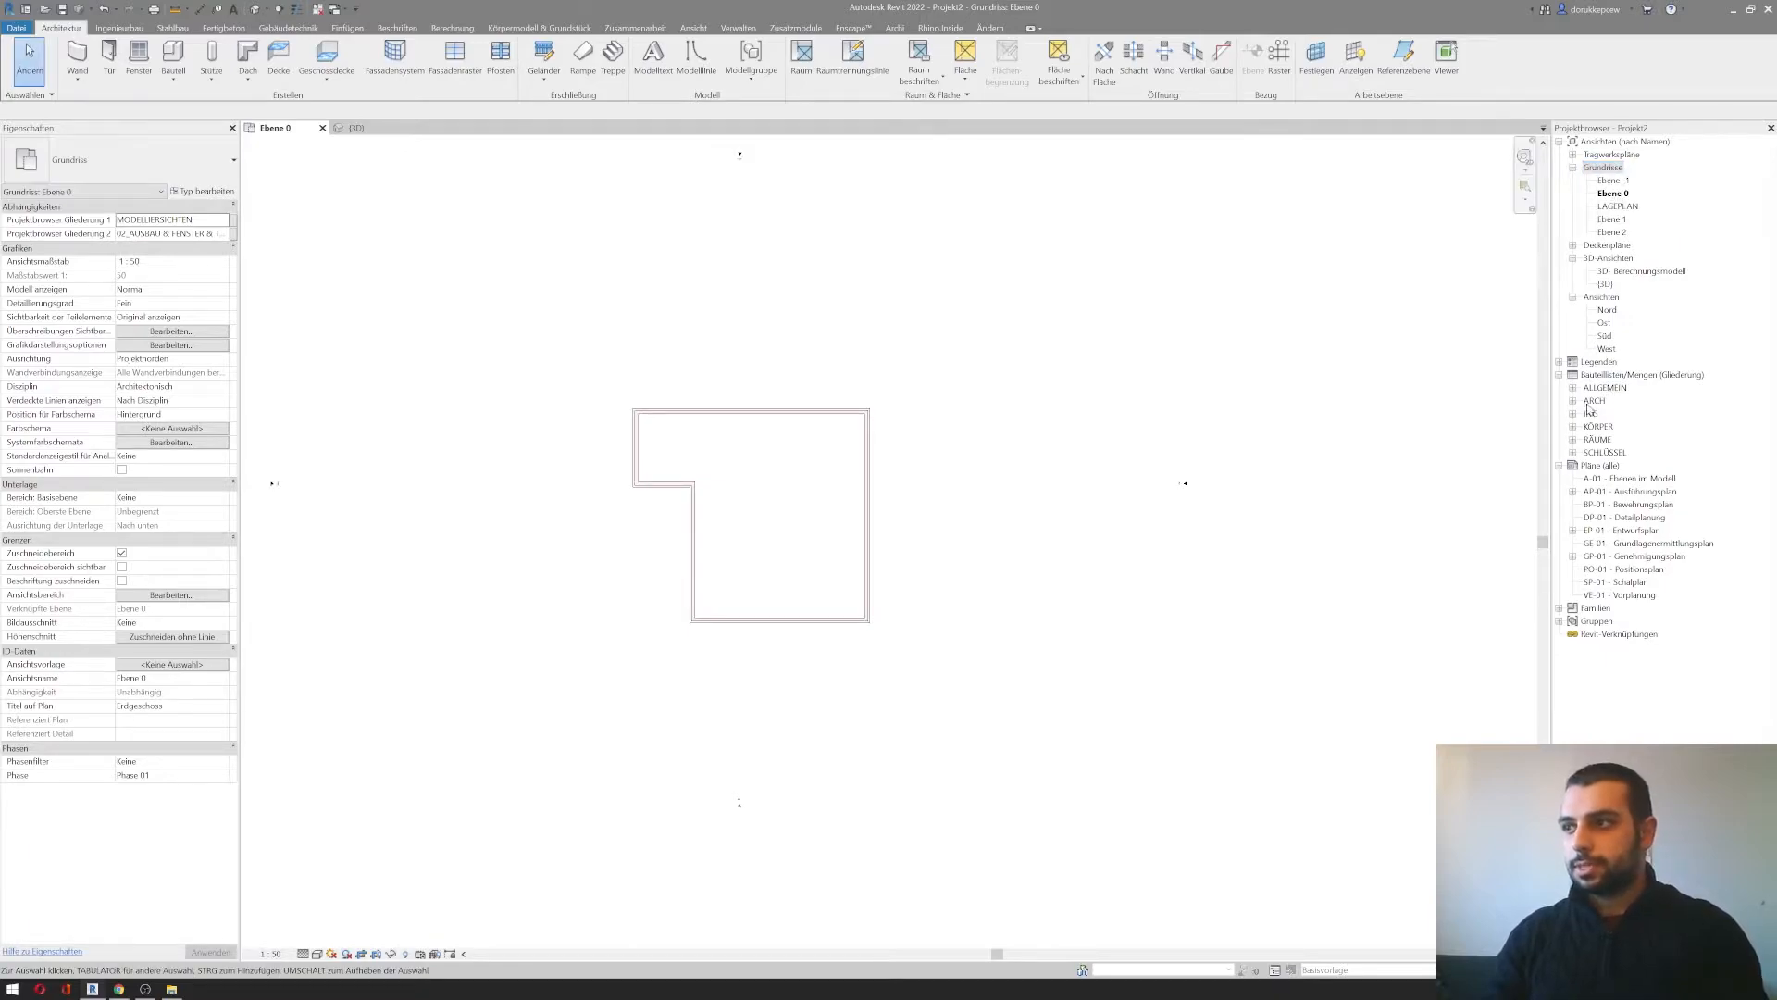
Step: Open the Ost elevation and examine the names and heights of the levels from Ebene -1 to Ebene 2
double_click(1605, 324)
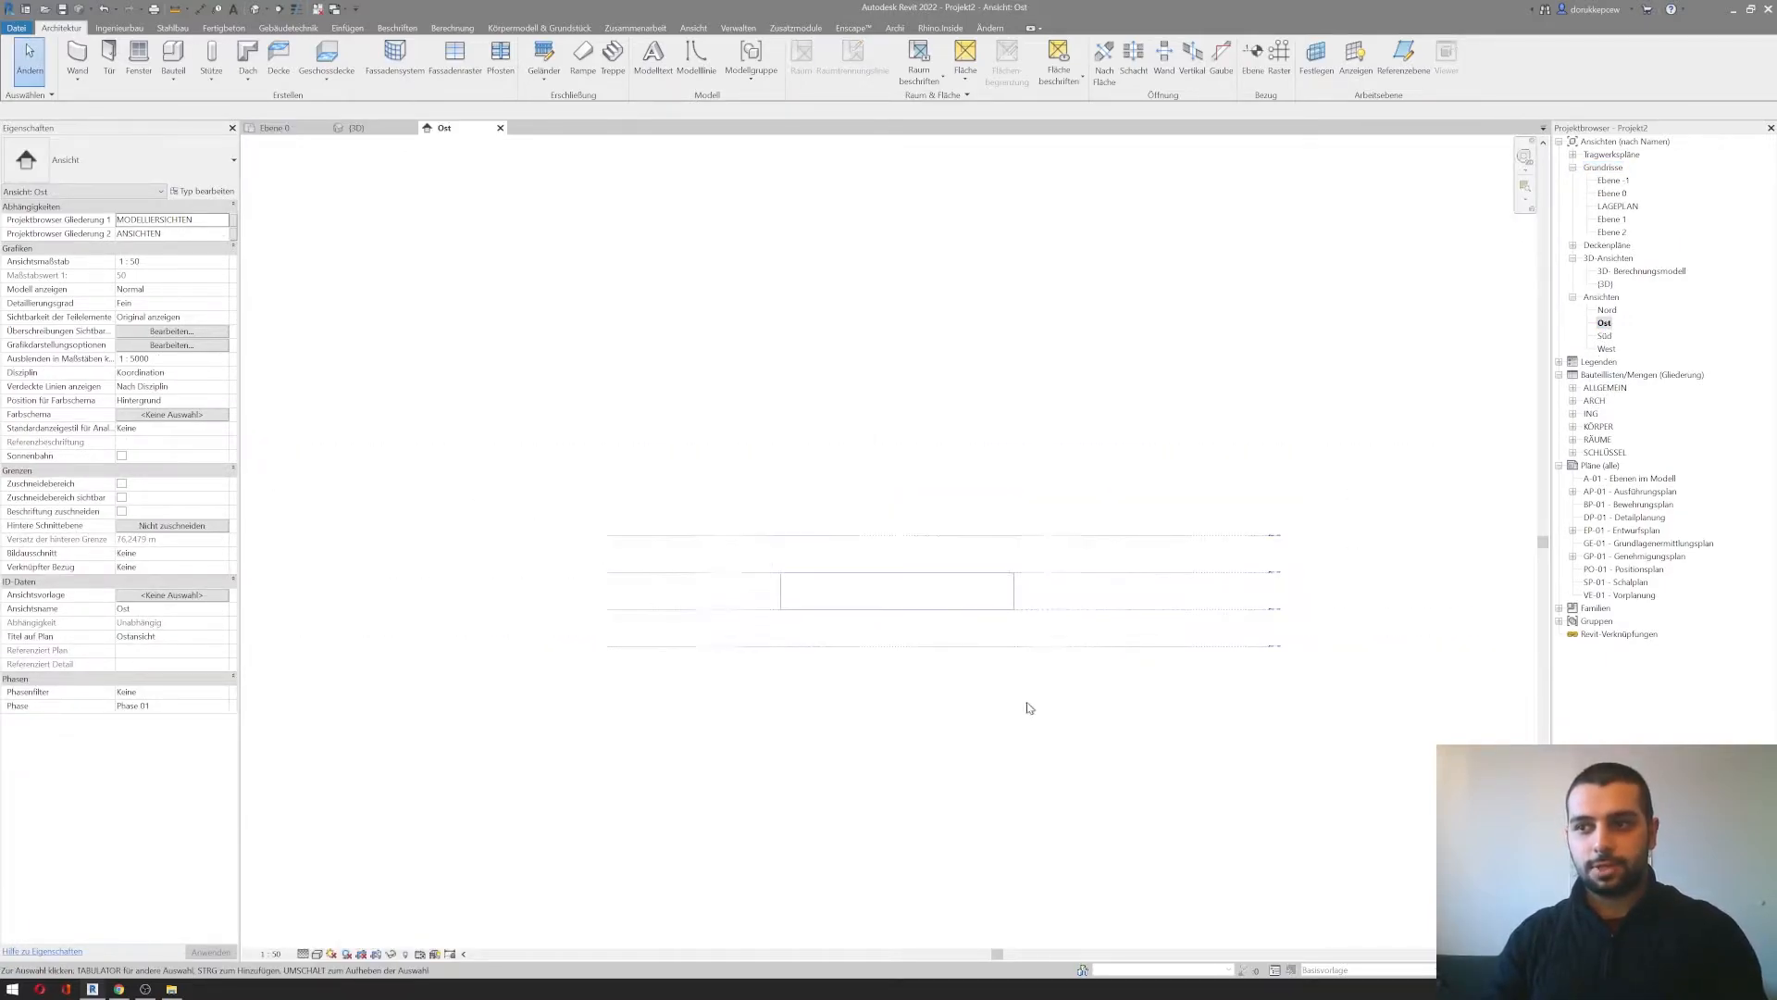
scroll(1085, 665, "up", 4)
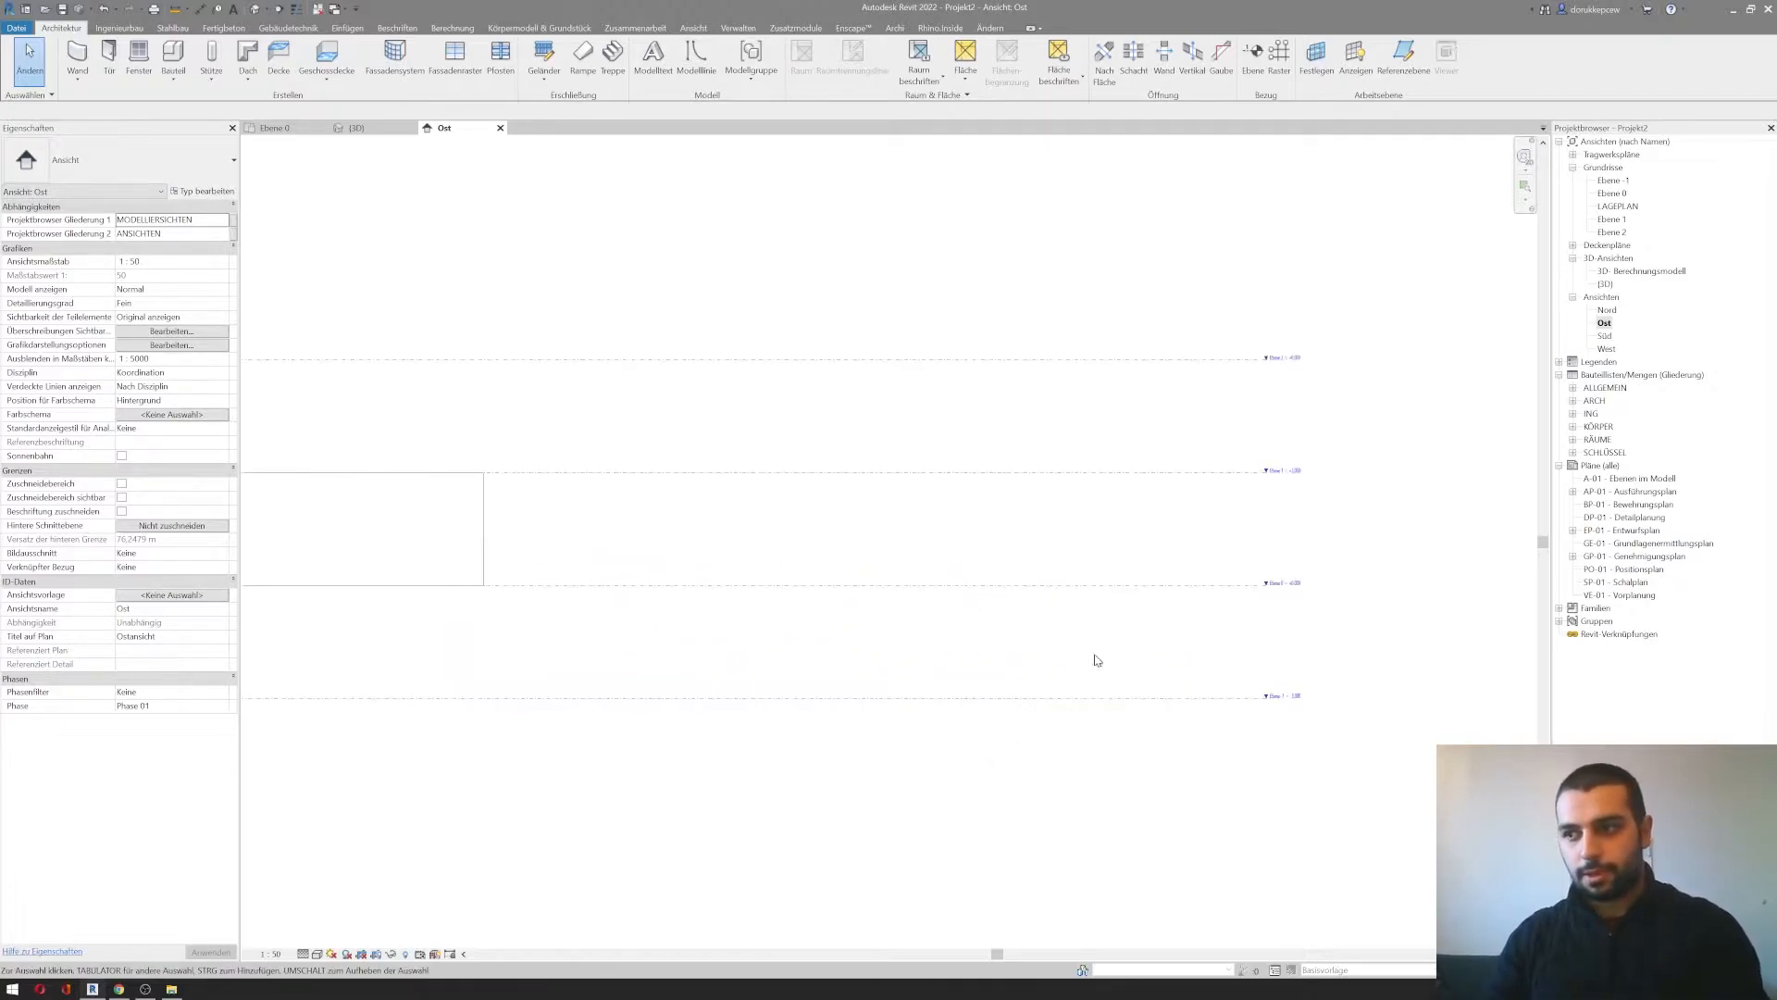
left_click(1265, 584)
scroll(1264, 583, "up", 2)
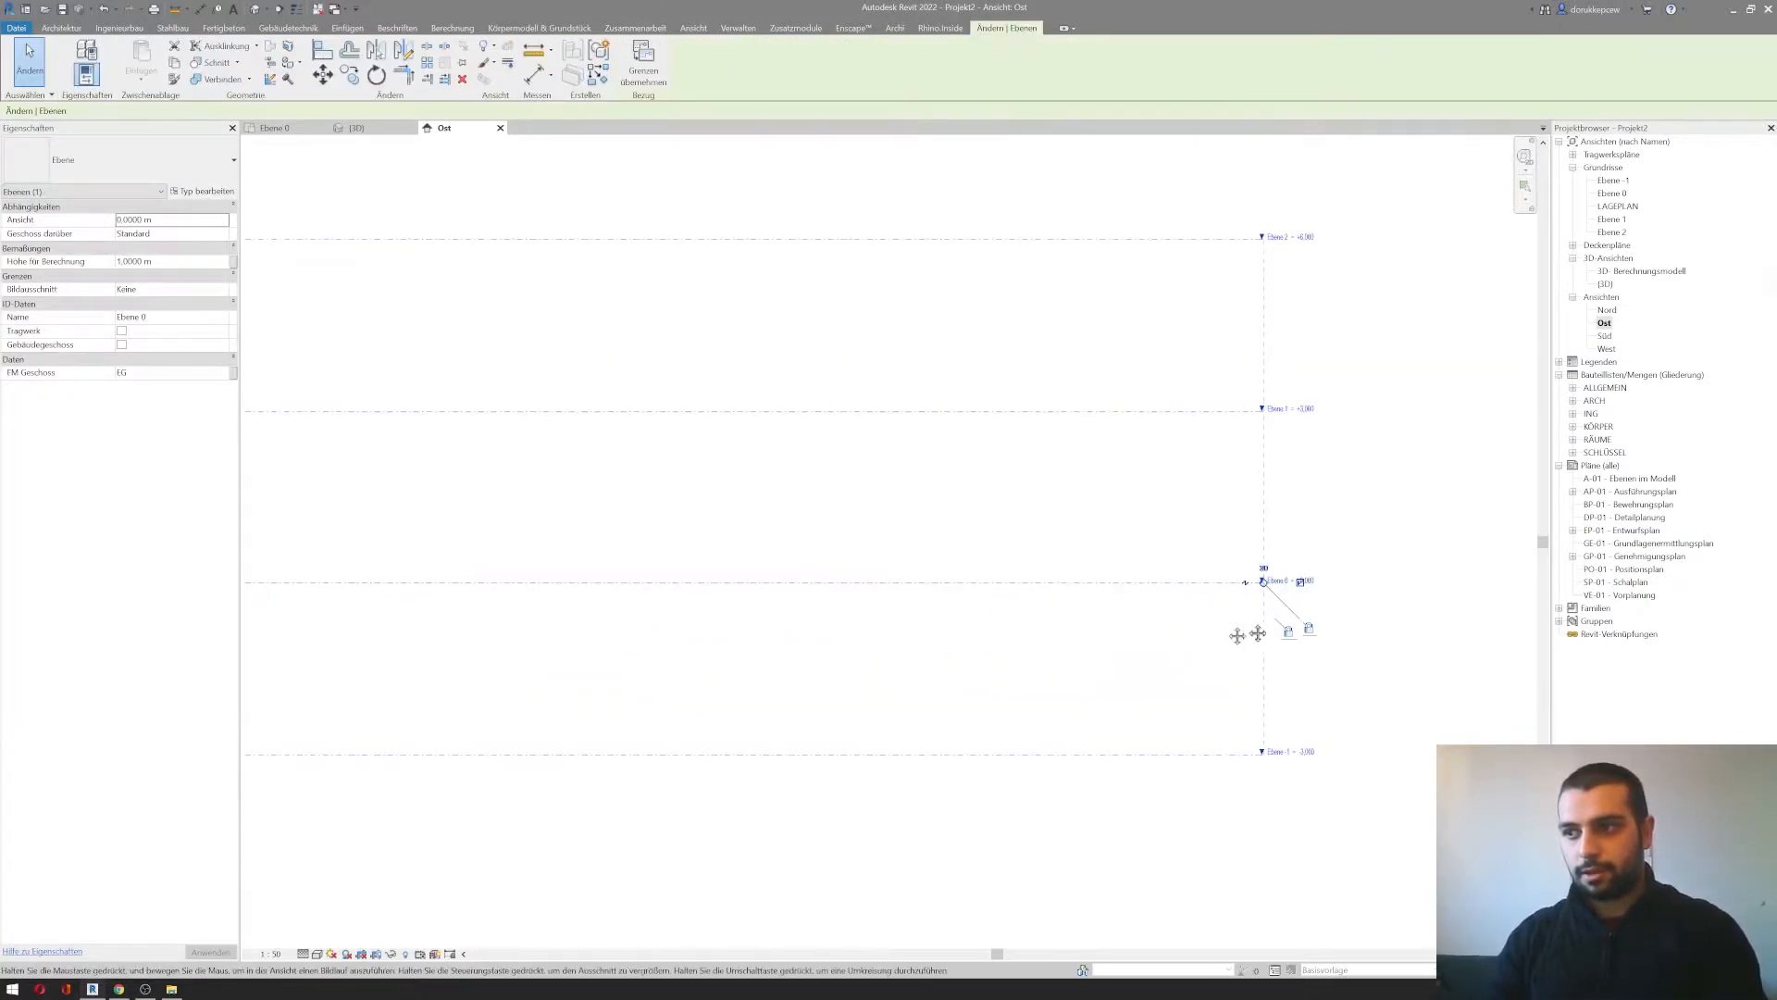
left_click(1088, 794)
scroll(1083, 810, "up", 3)
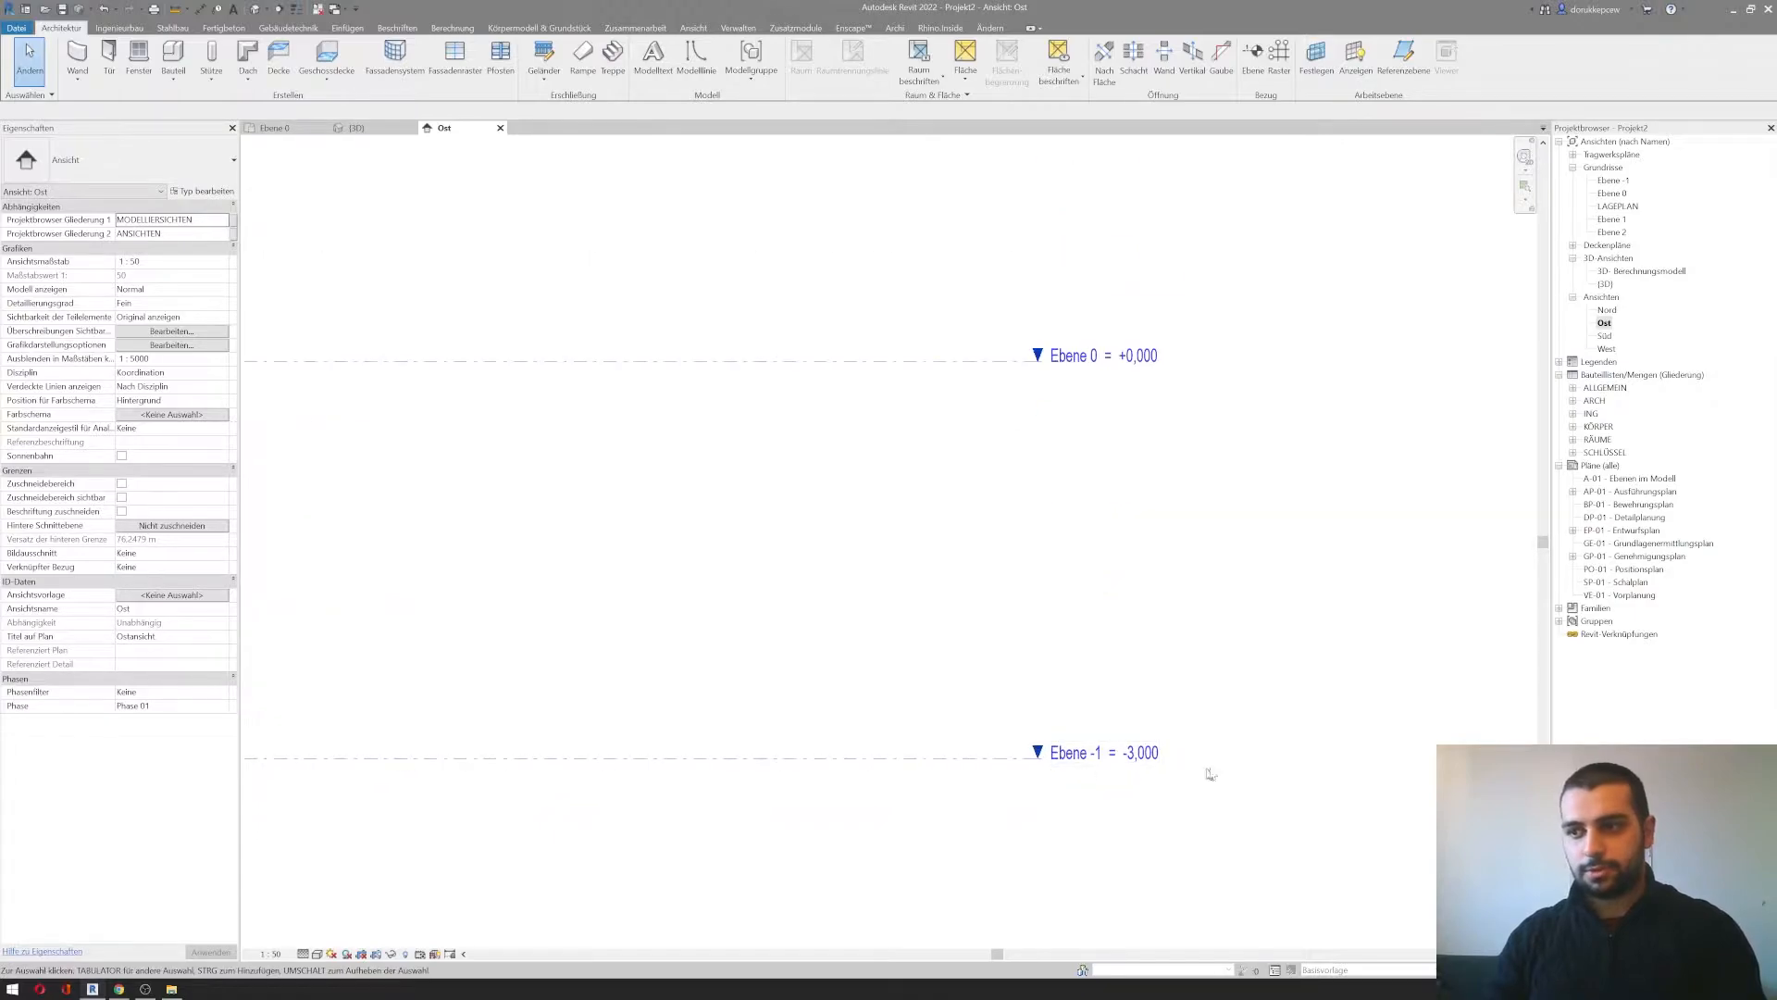
middle_click_drag(1157, 613, 1039, 690)
scroll(1056, 663, "down", 4)
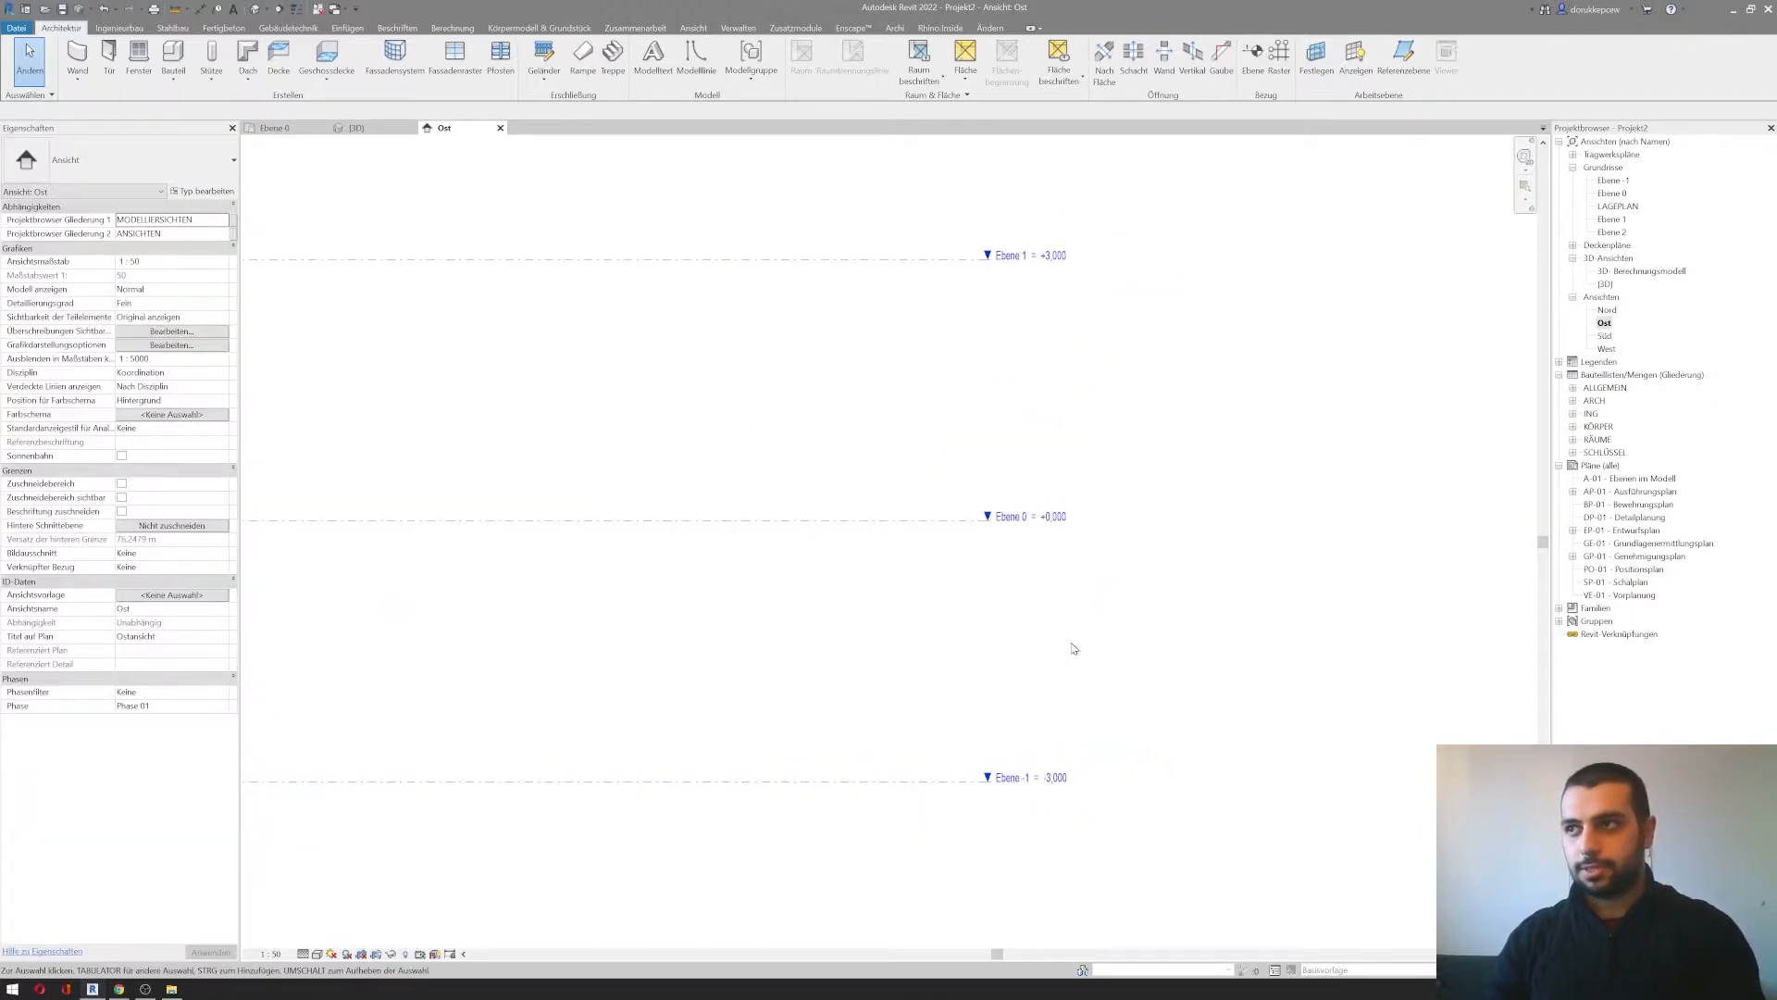
scroll(925, 656, "up", 1)
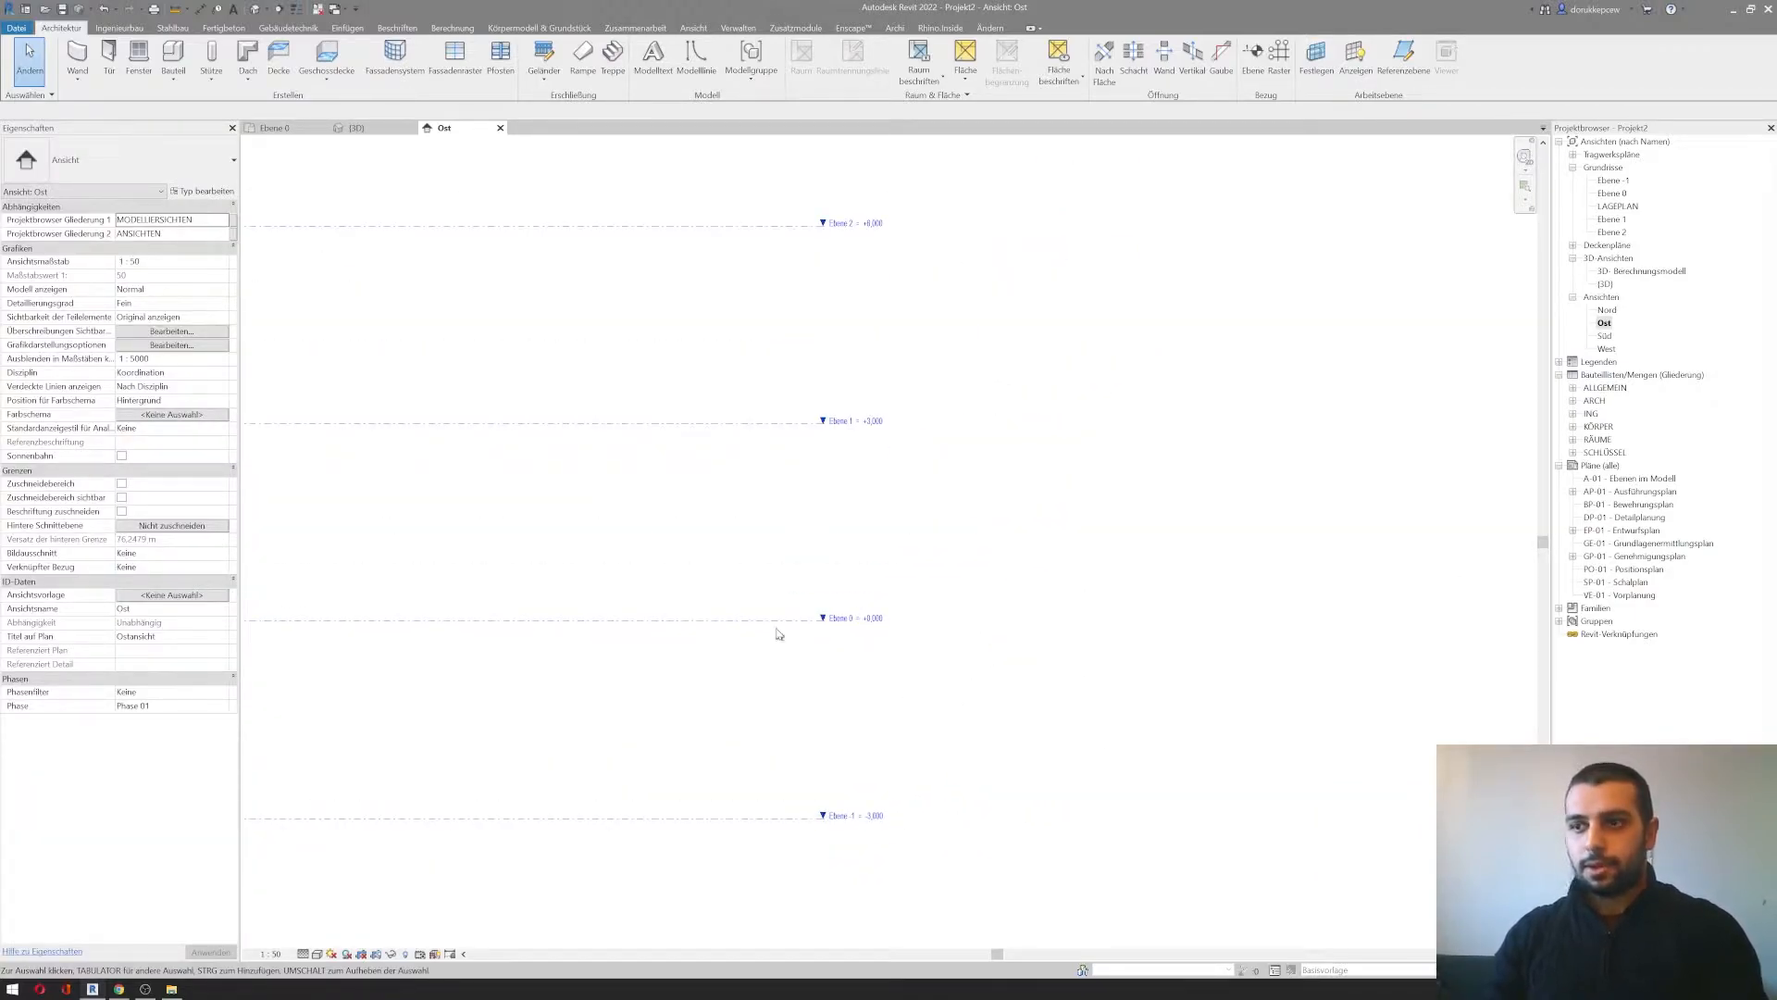
Step: Select Ebene 0 and shorten the right ends of all four aligned level lines toward the building
left_click(776, 622)
middle_click_drag(738, 647, 1166, 620)
scroll(1007, 636, "down", 4)
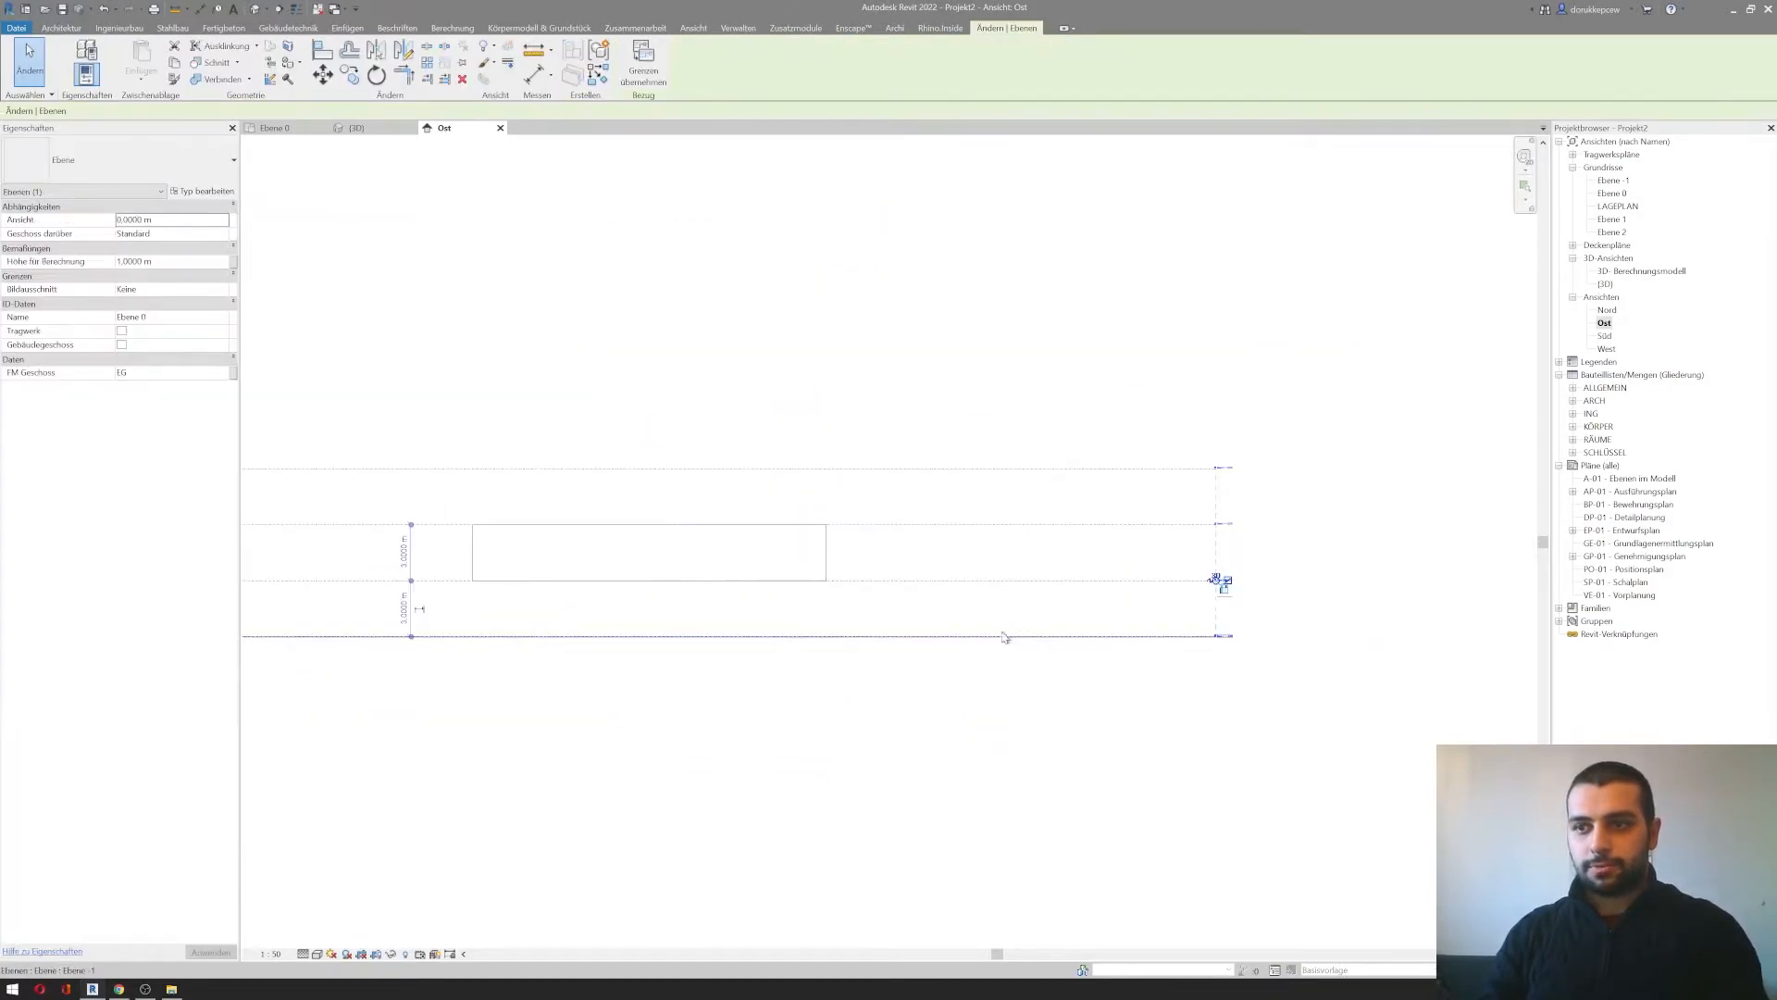
scroll(1238, 602, "up", 3)
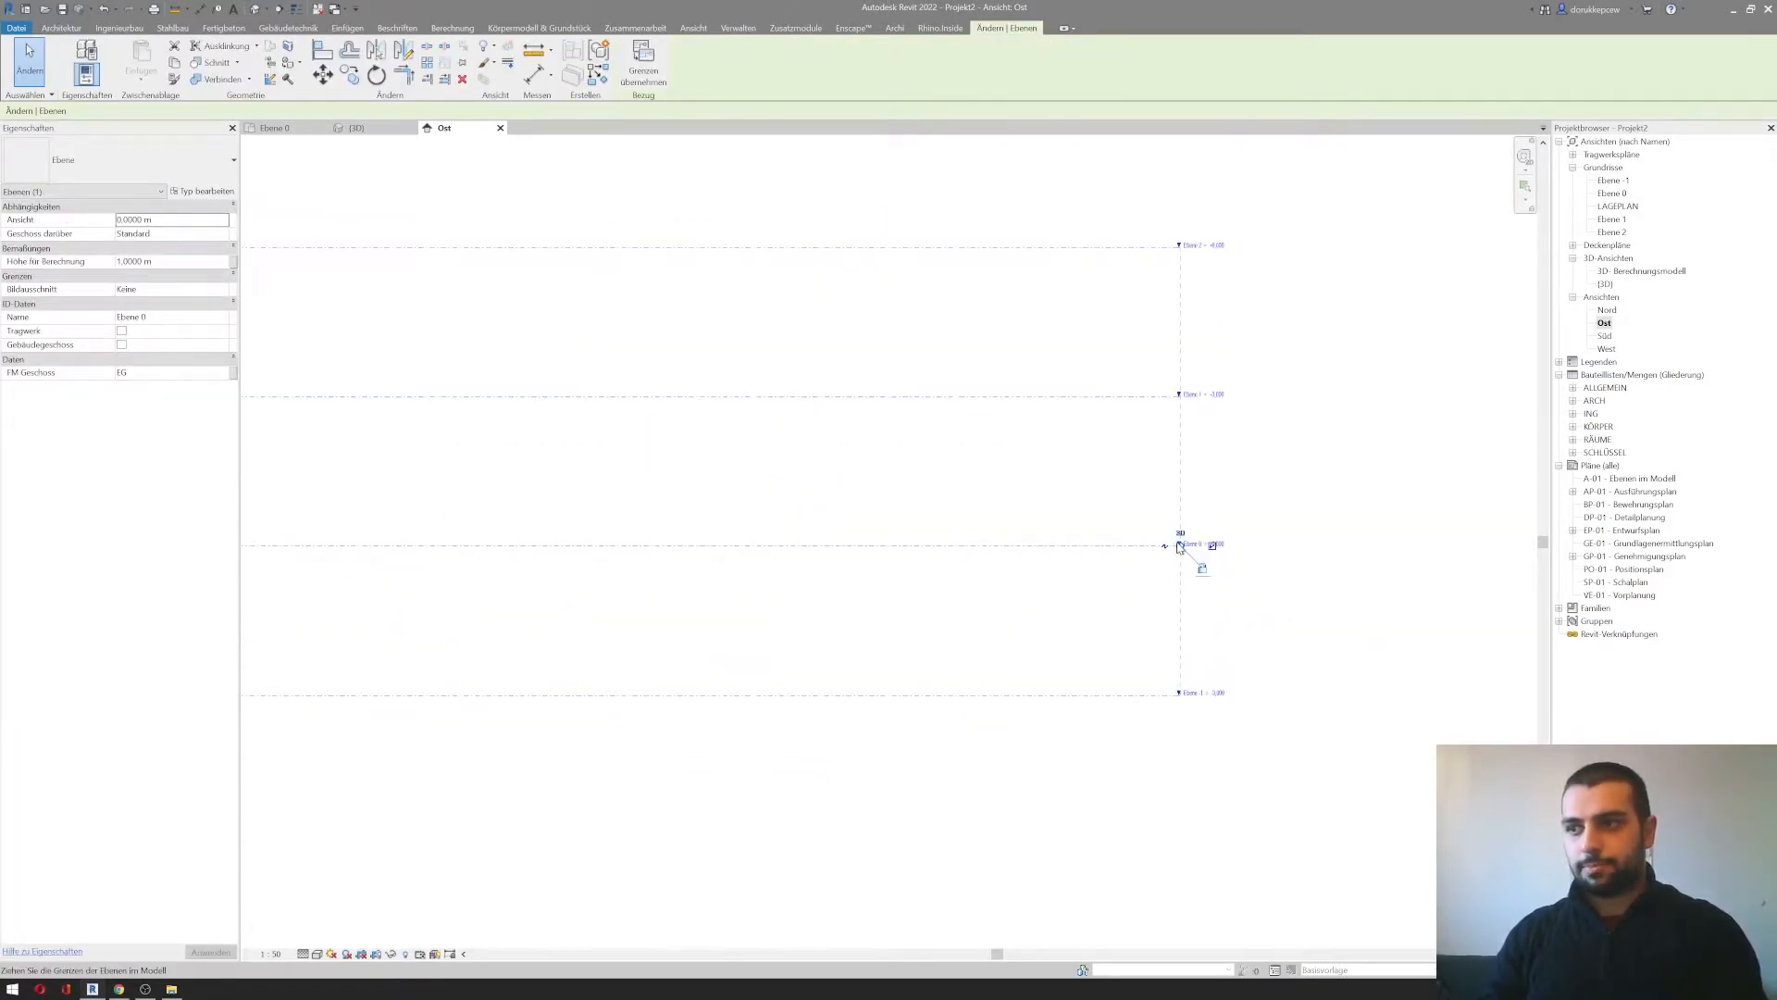
left_click_drag(1180, 548, 1057, 566)
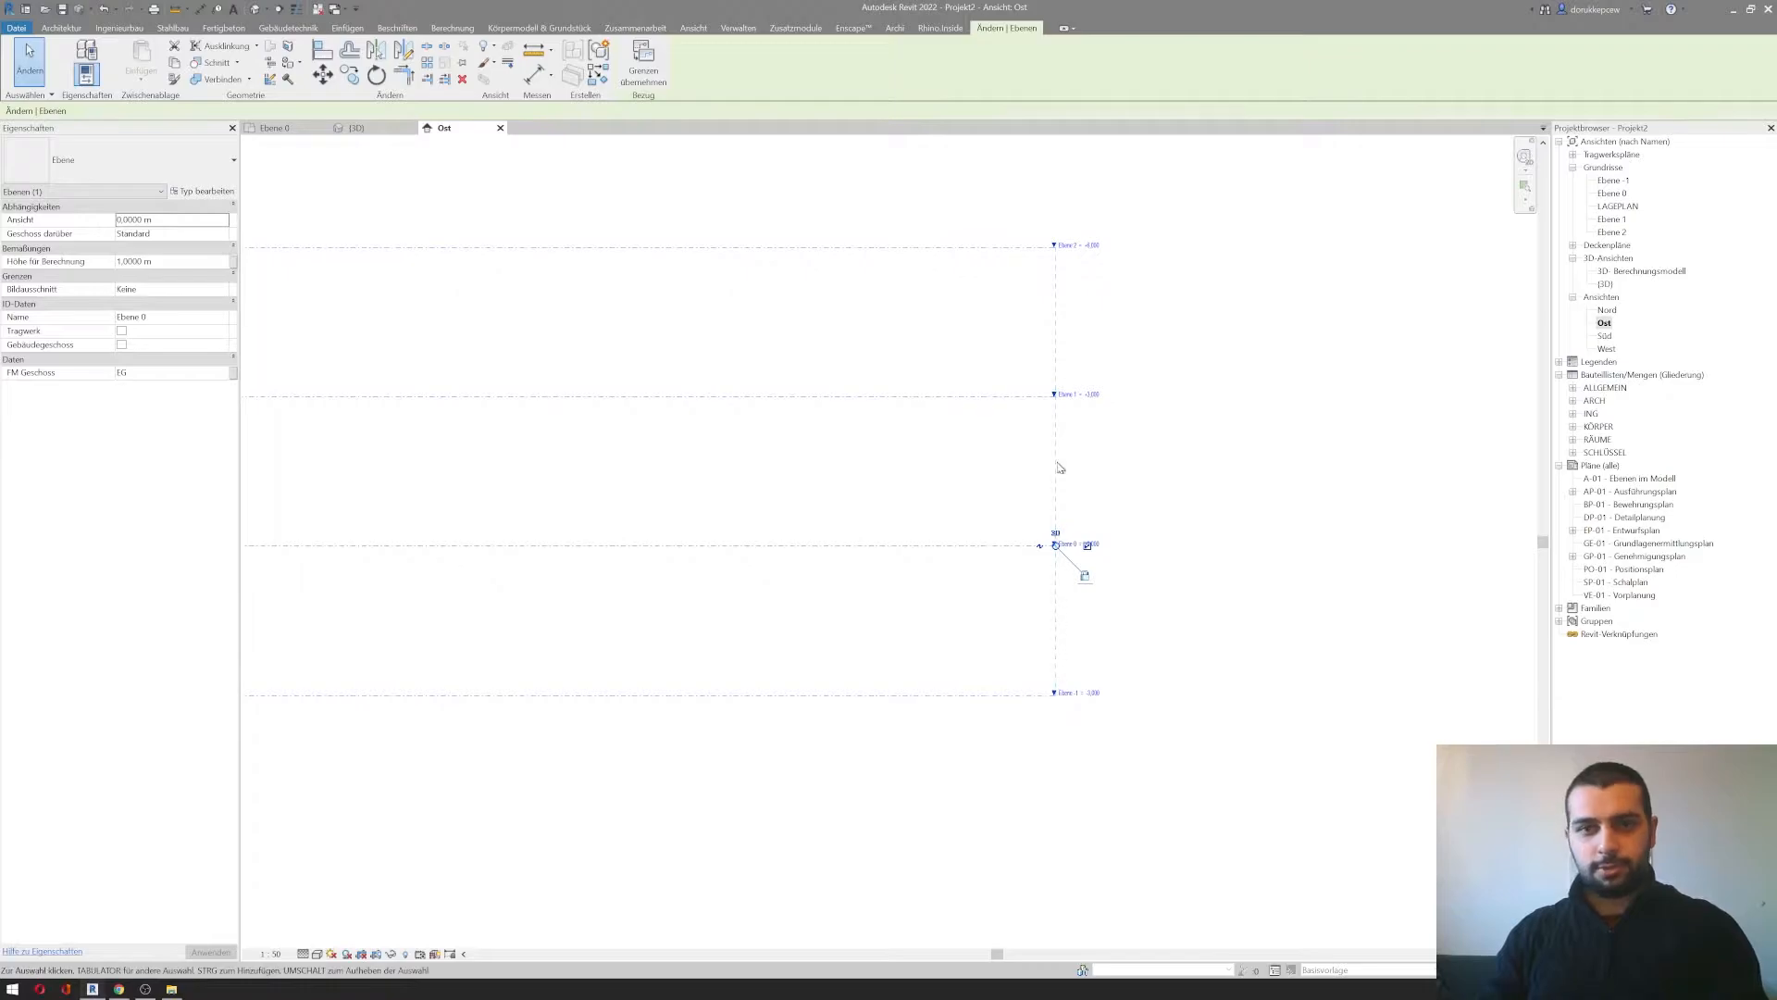
left_click_drag(1056, 548, 723, 566)
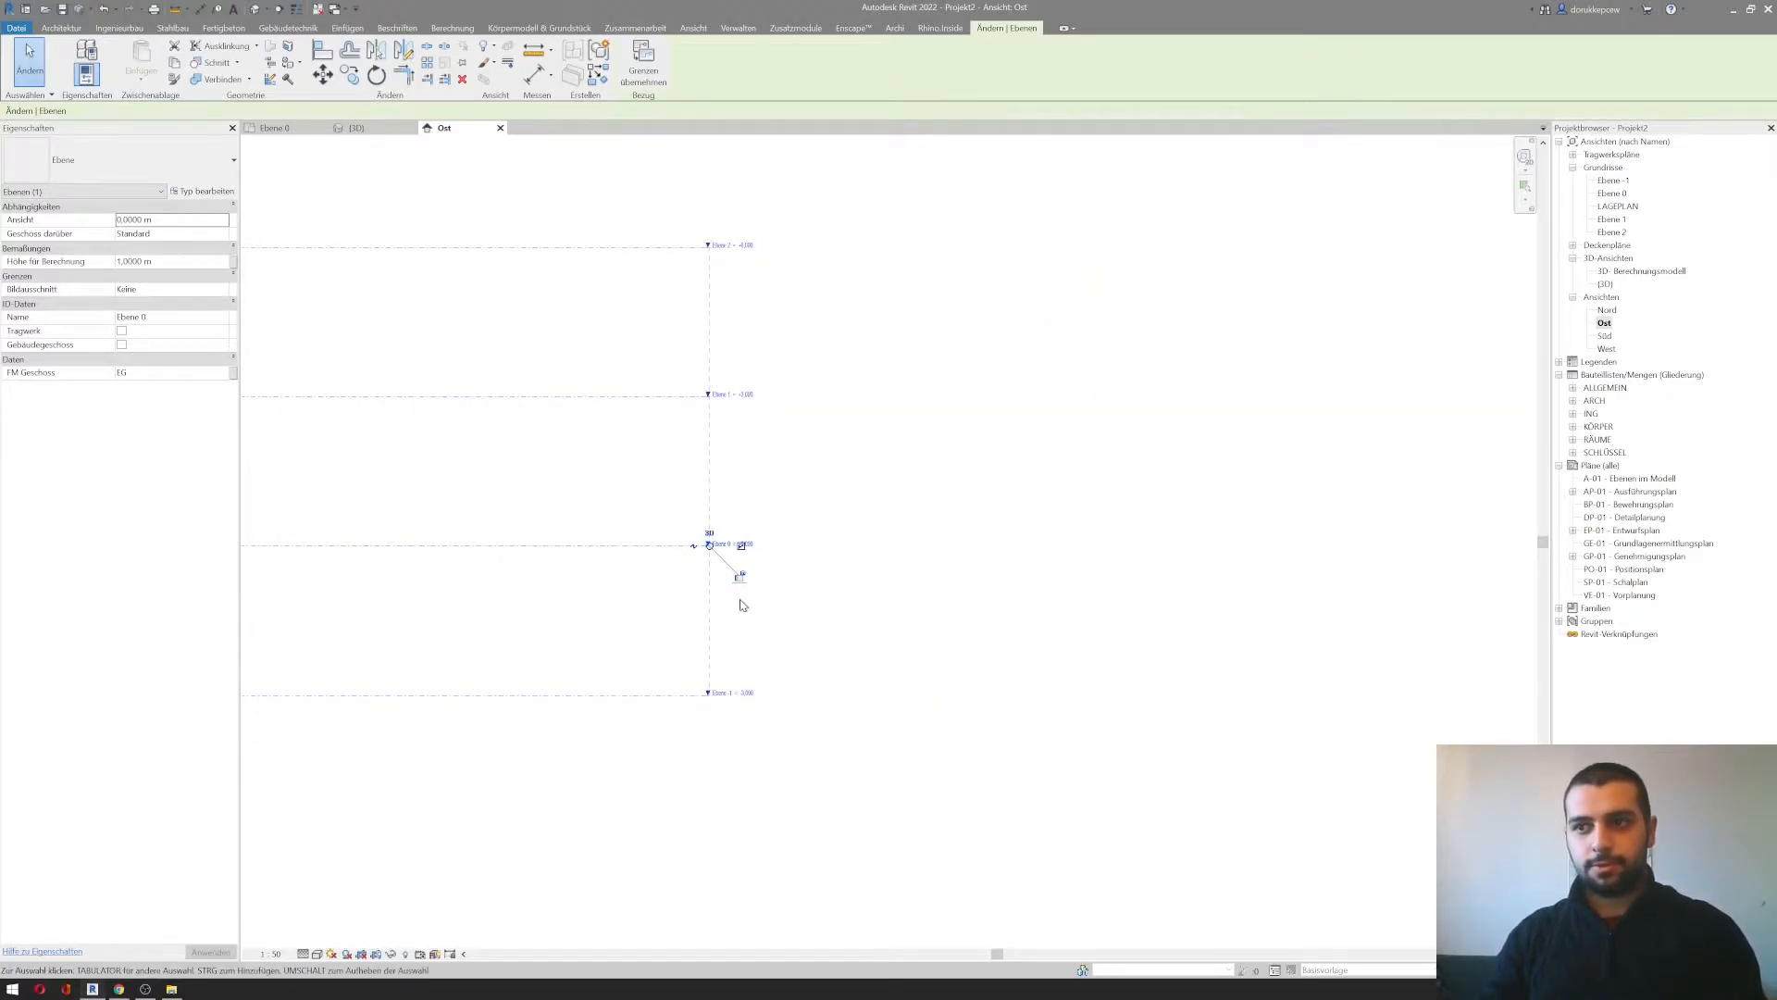
mouse_move(714, 553)
left_mouse_down()
mouse_move(1018, 553)
mouse_move(713, 557)
left_mouse_up()
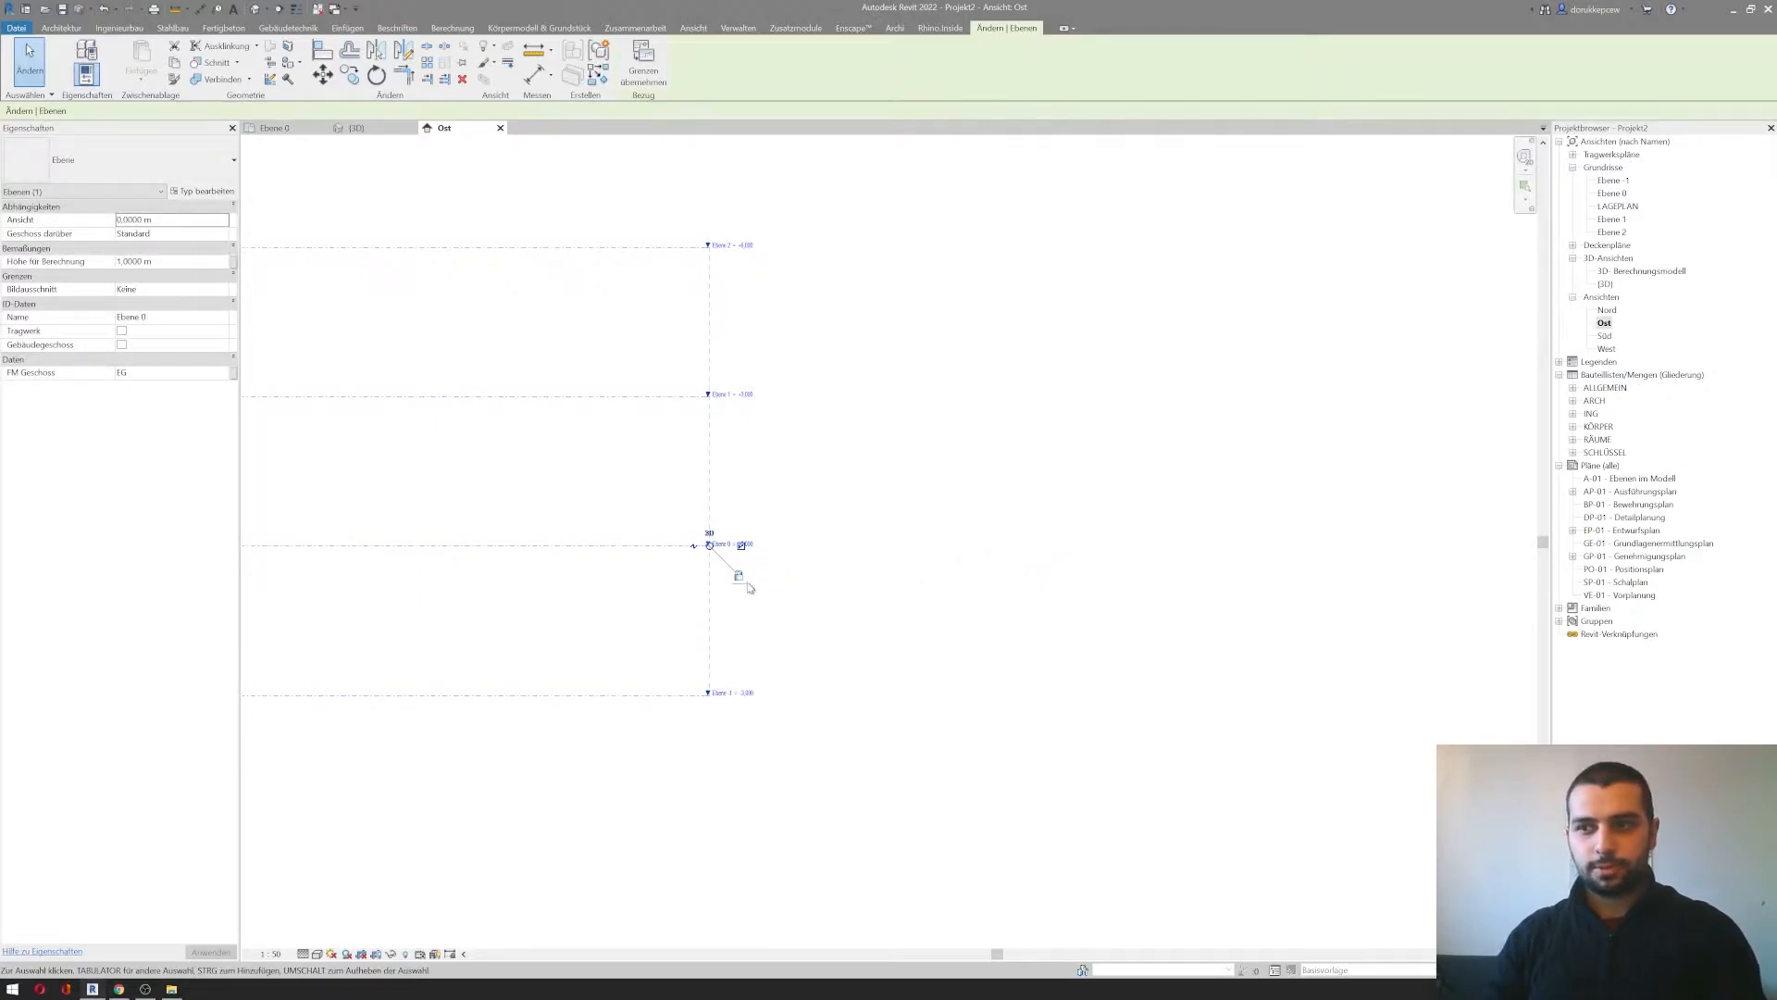
left_click(845, 623)
Step: Move the Ebene -1 level line up to -2.500 m
scroll(847, 626, "down", 2)
middle_click_drag(874, 658, 1185, 674)
scroll(815, 618, "down", 2)
scroll(933, 601, "up", 3)
scroll(935, 601, "up", 3)
middle_click_drag(1025, 575, 723, 622)
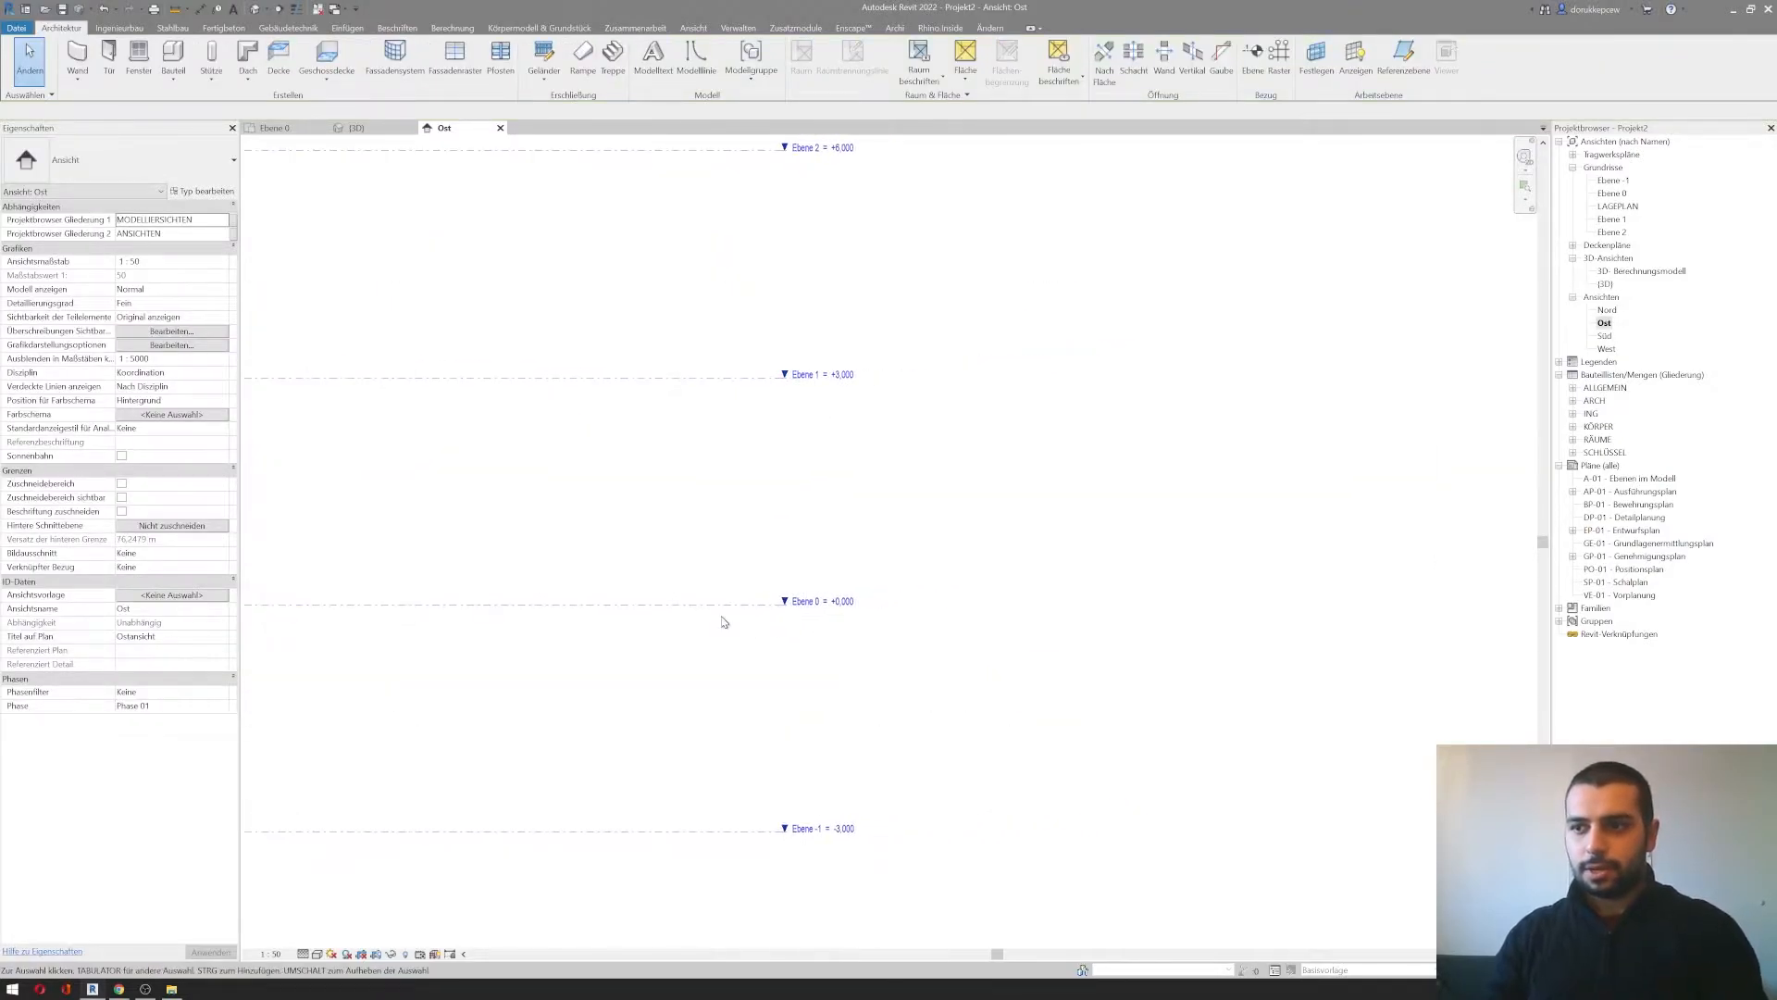
left_click(618, 831)
left_click_drag(651, 830, 681, 793)
left_click(684, 836)
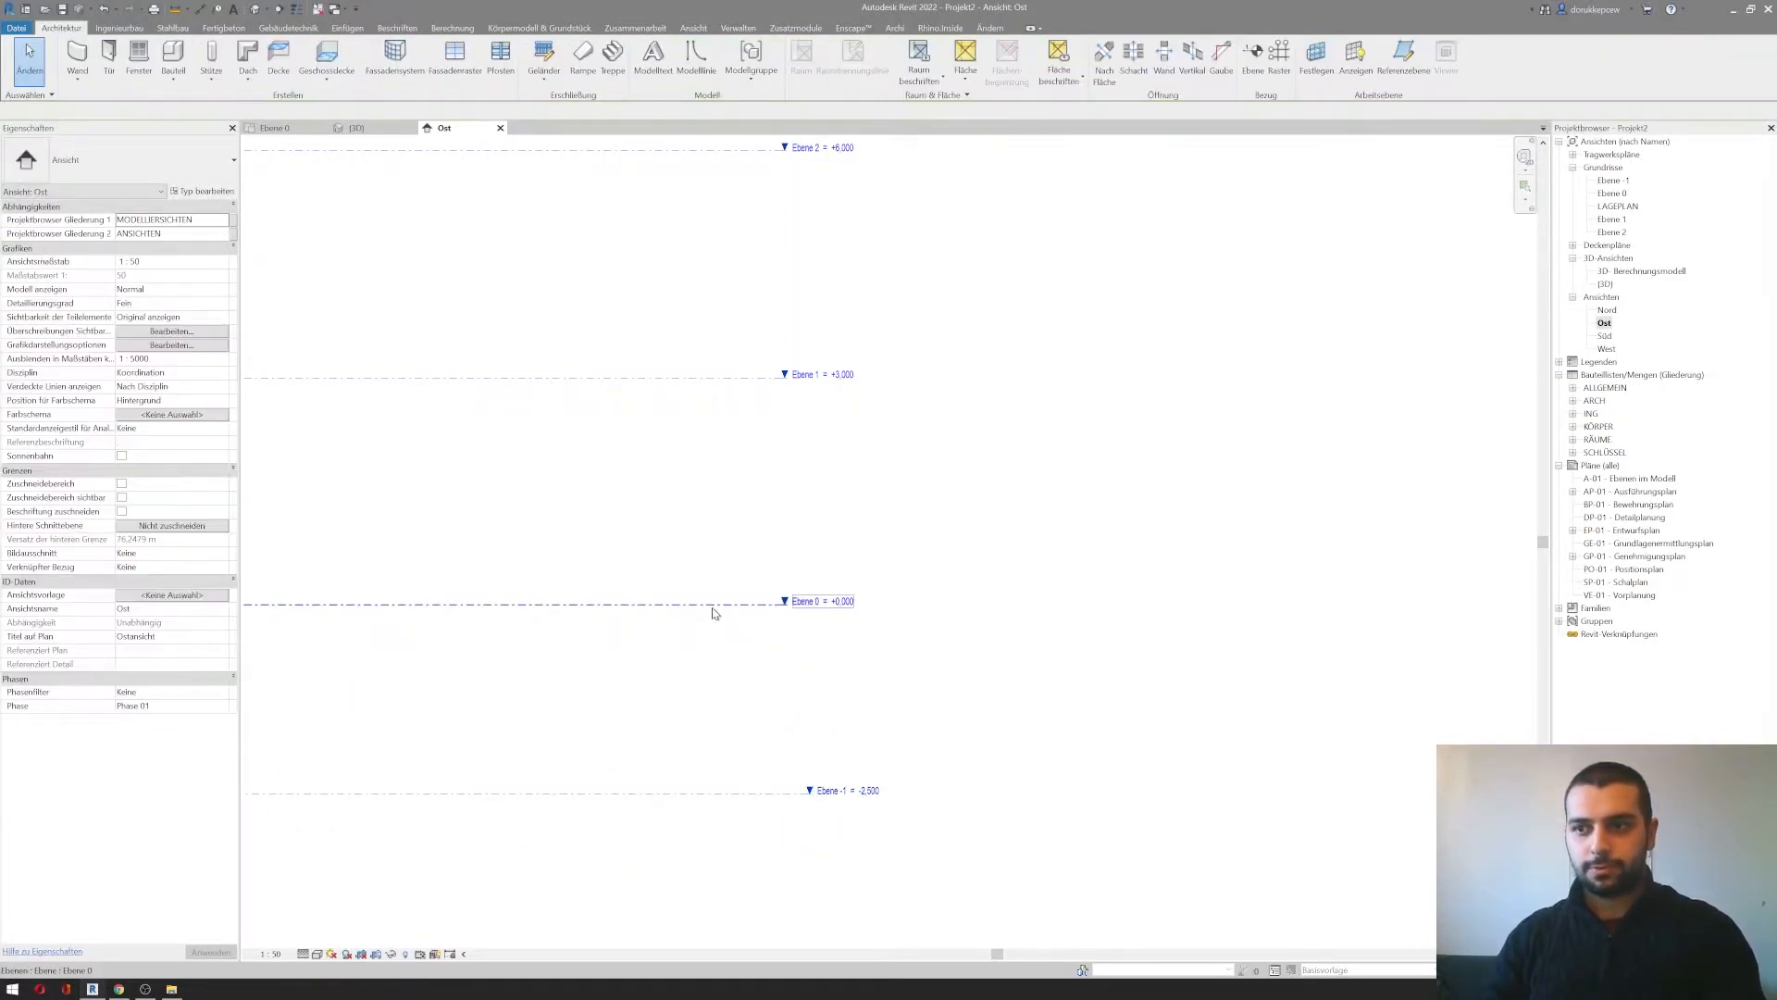
Step: Move the Ebene 0 level line downward freehand and undo the move
left_click(715, 607)
left_click_drag(713, 606, 713, 653)
middle_click_drag(694, 710, 979, 746)
scroll(827, 727, "down", 2)
middle_click_drag(629, 702, 876, 640)
key("Escape")
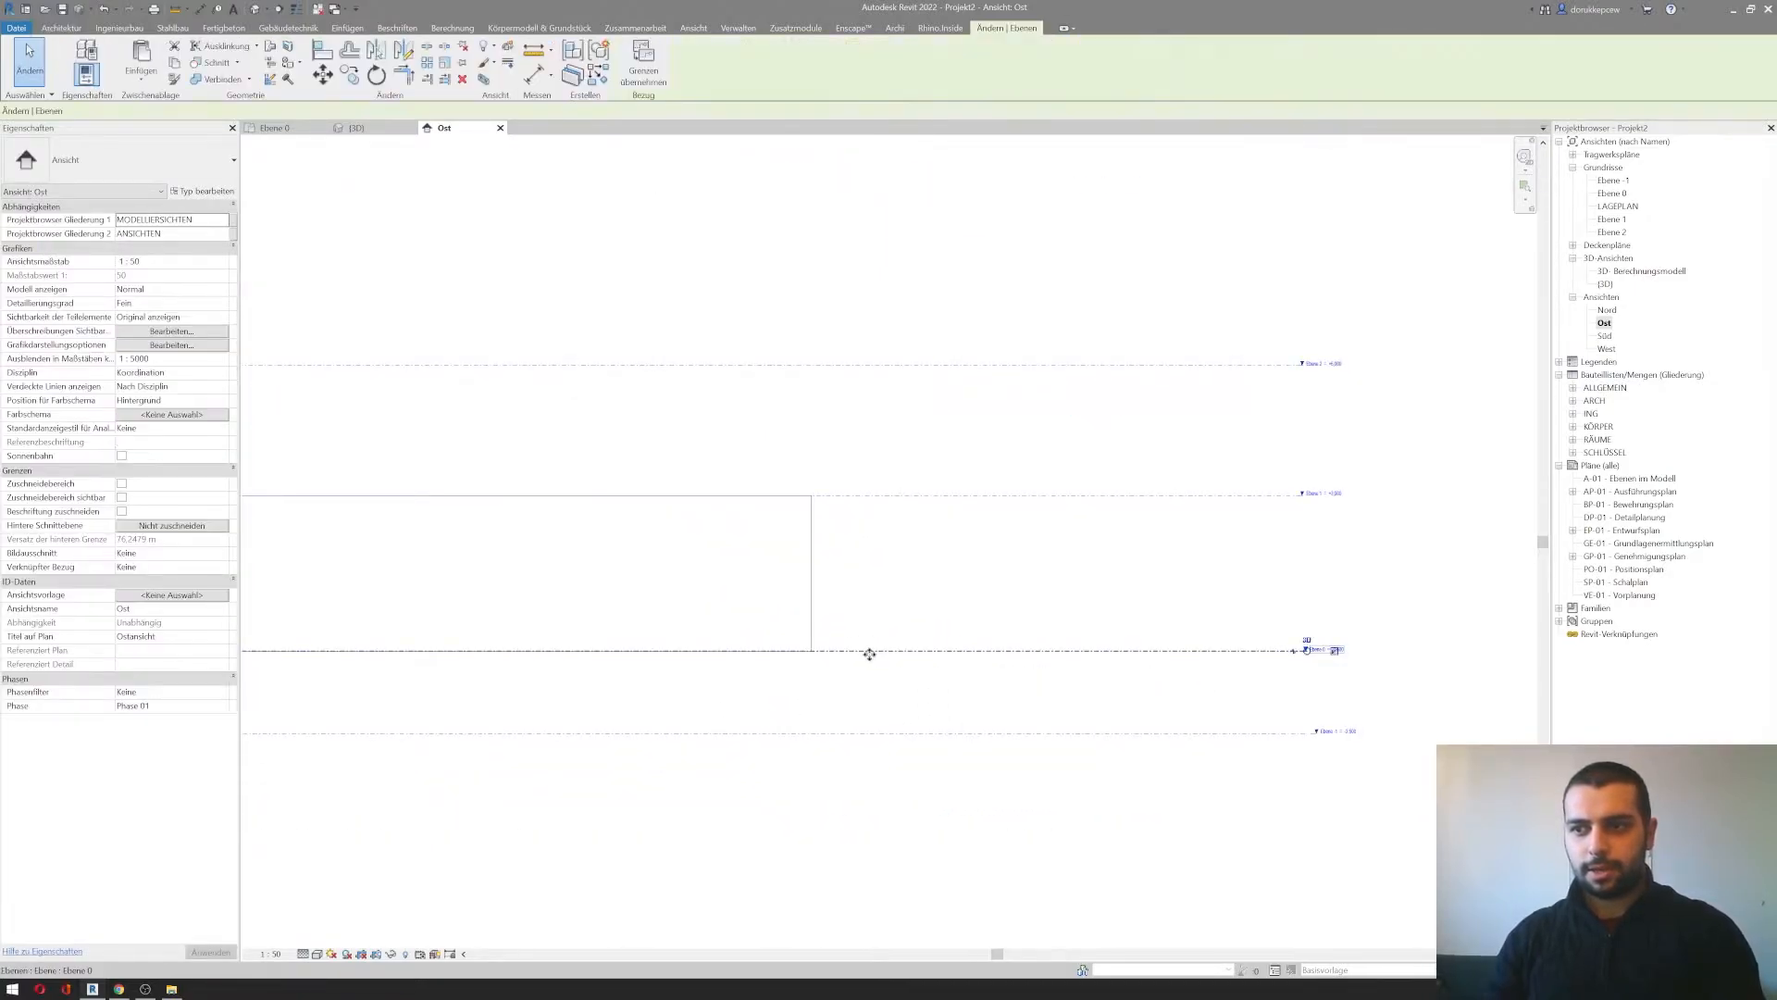
key("ctrl+z")
Step: Move the Ebene 0 level line to 0.400 m and select the outer wall to inspect its level constraints
left_click(882, 598)
mouse_move(880, 598)
left_mouse_down()
mouse_move(881, 726)
mouse_move(892, 607)
left_mouse_up()
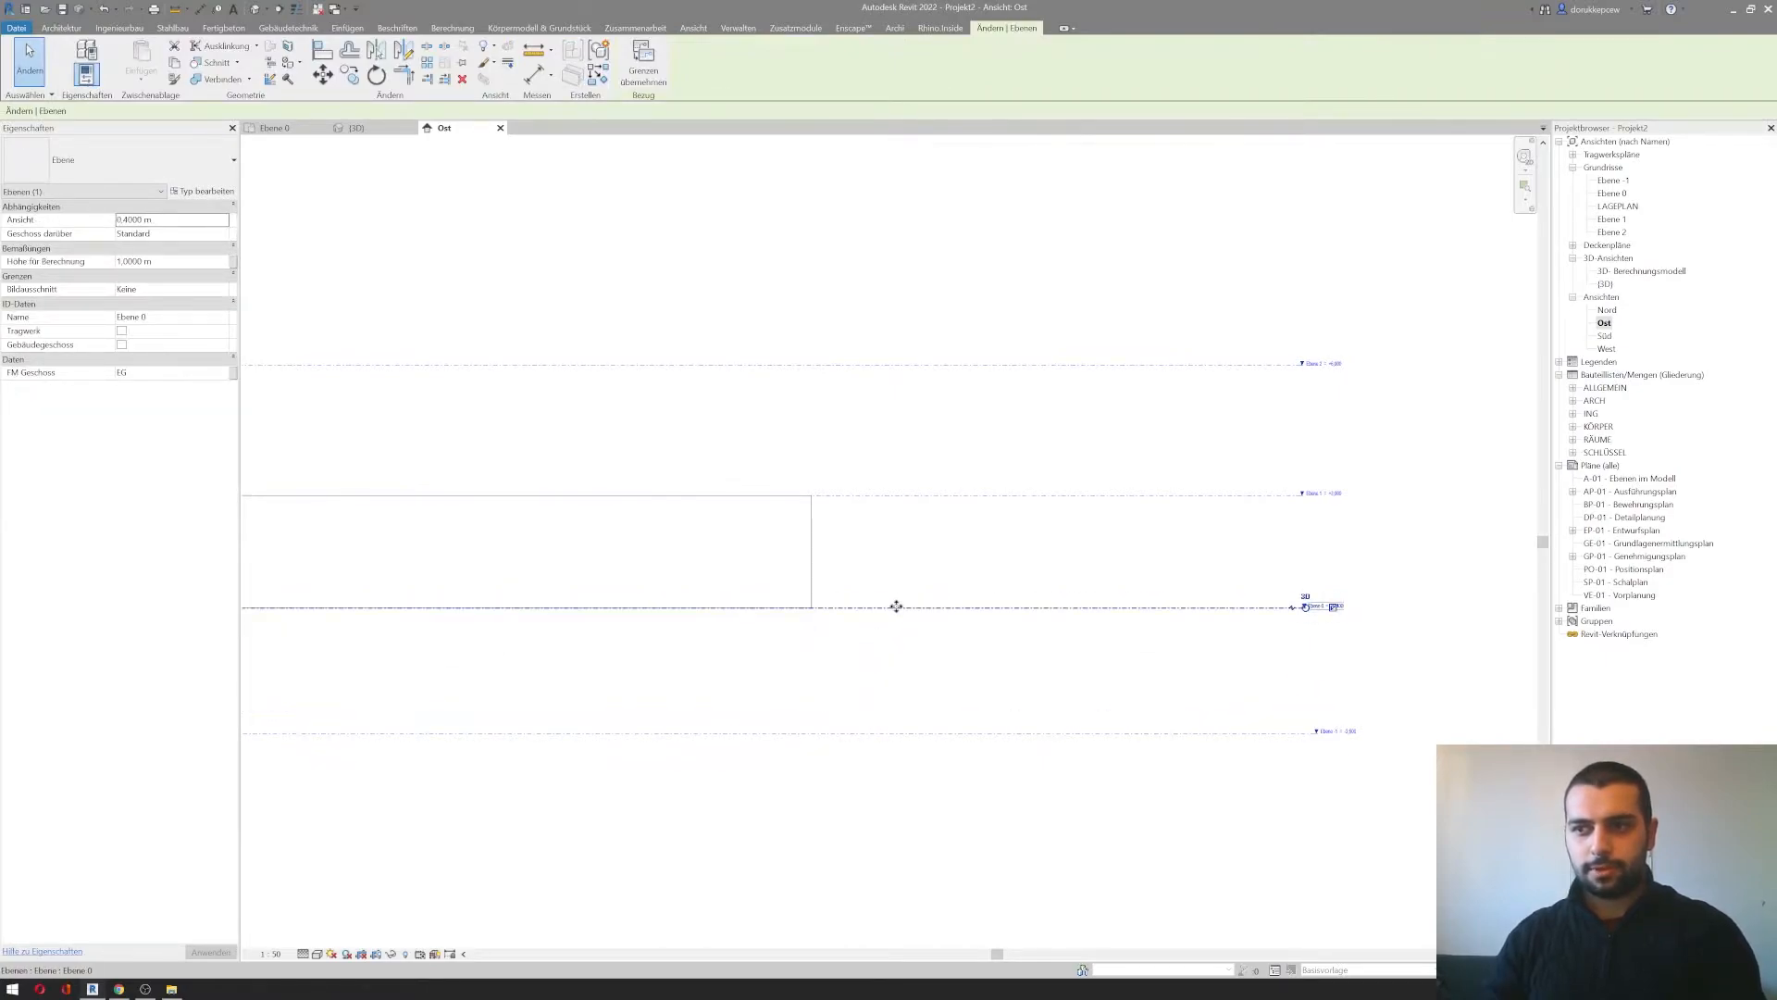
middle_click_drag(822, 591, 1018, 590)
left_click(958, 560)
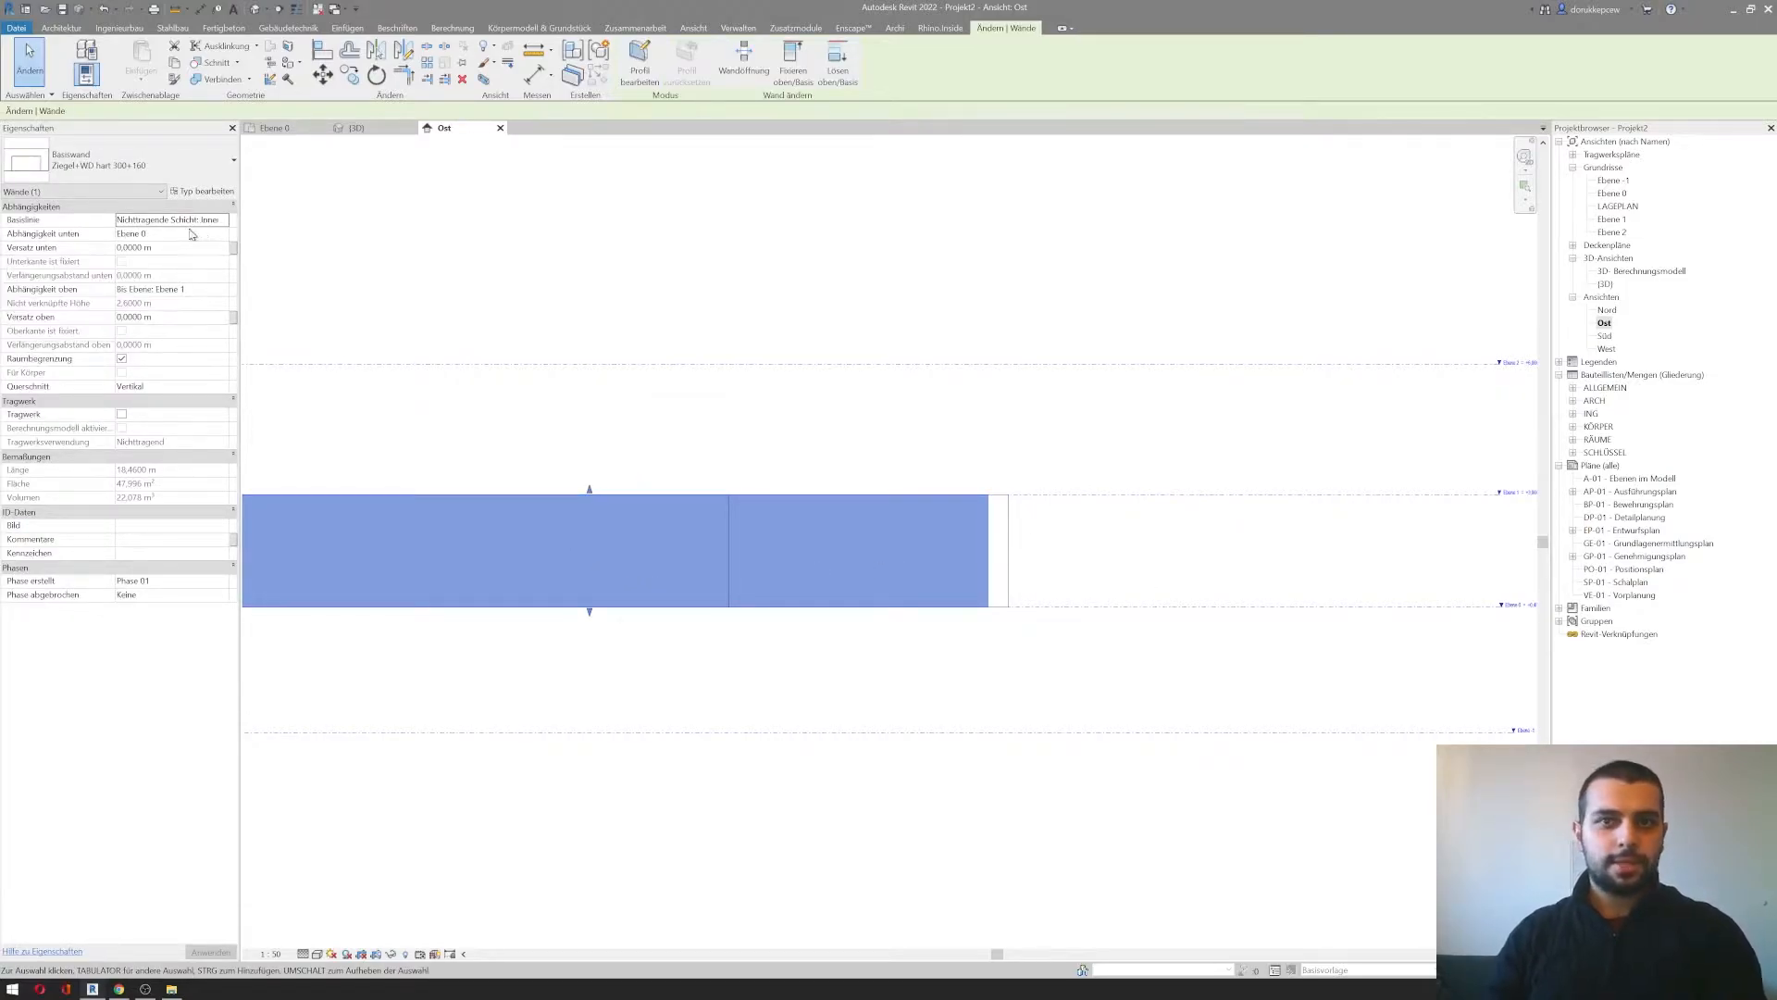
Step: Lower the Ebene 0 level line to -0.500 m and clear the selection
left_click_drag(1210, 606, 918, 637)
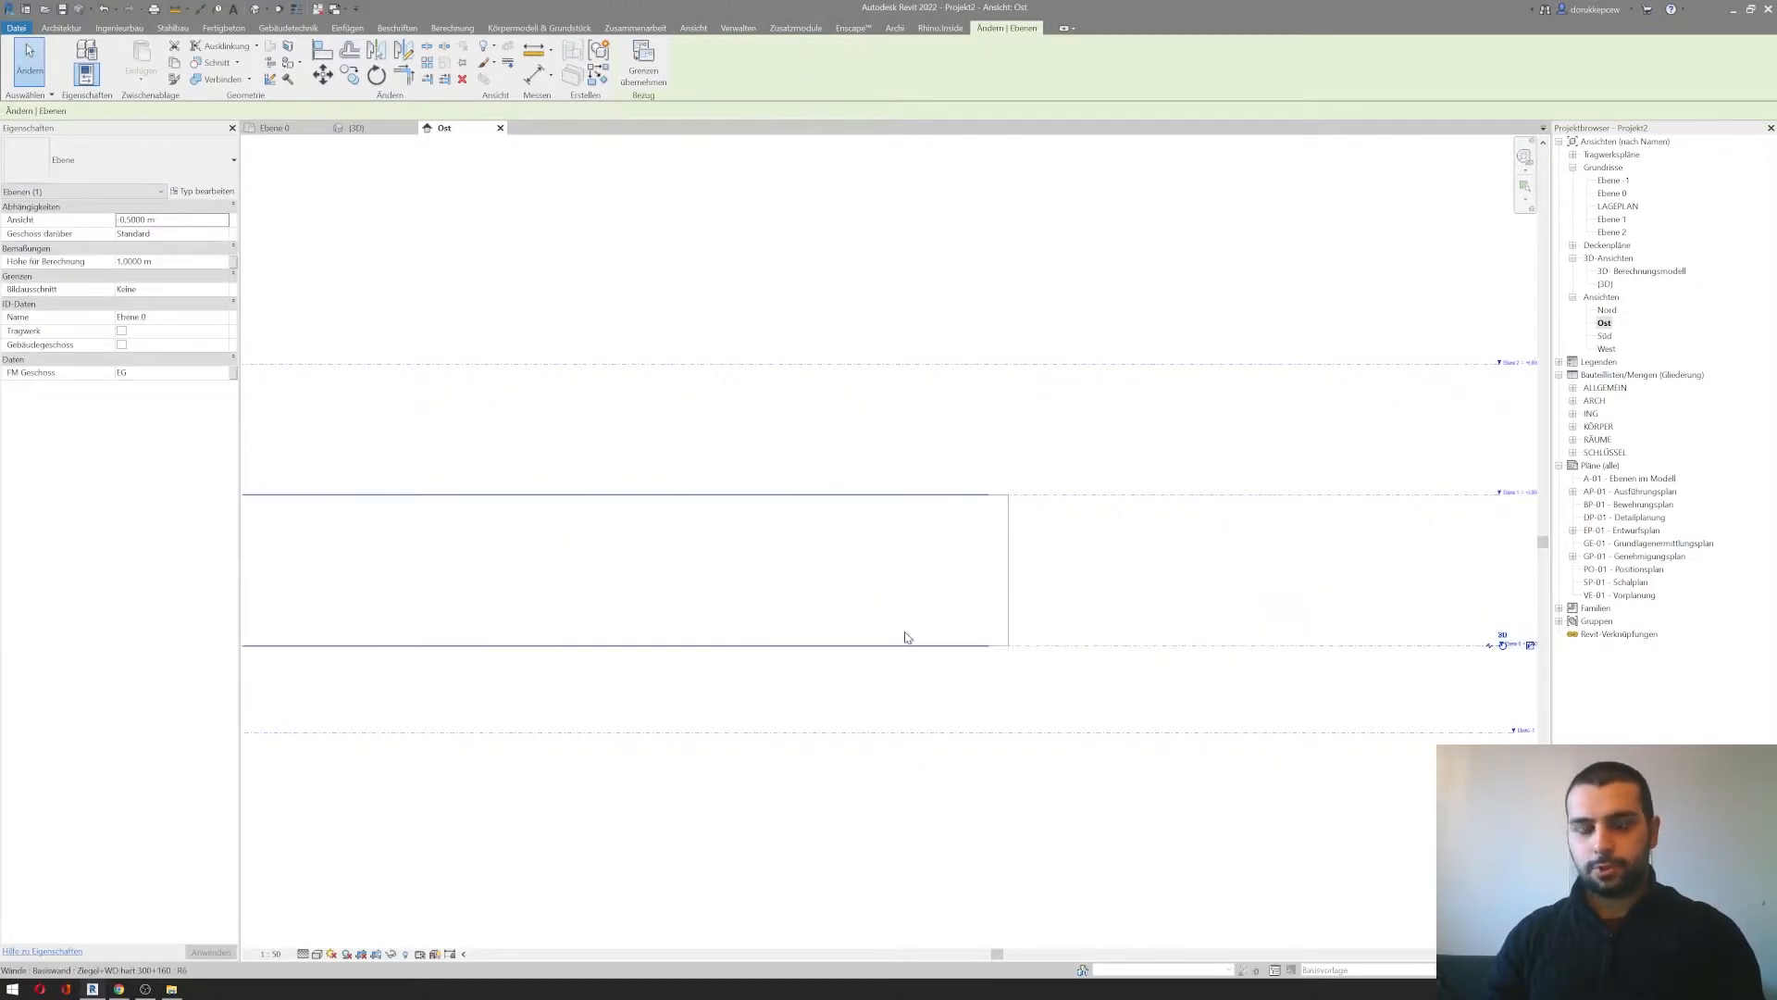
middle_click_drag(1095, 623, 753, 633)
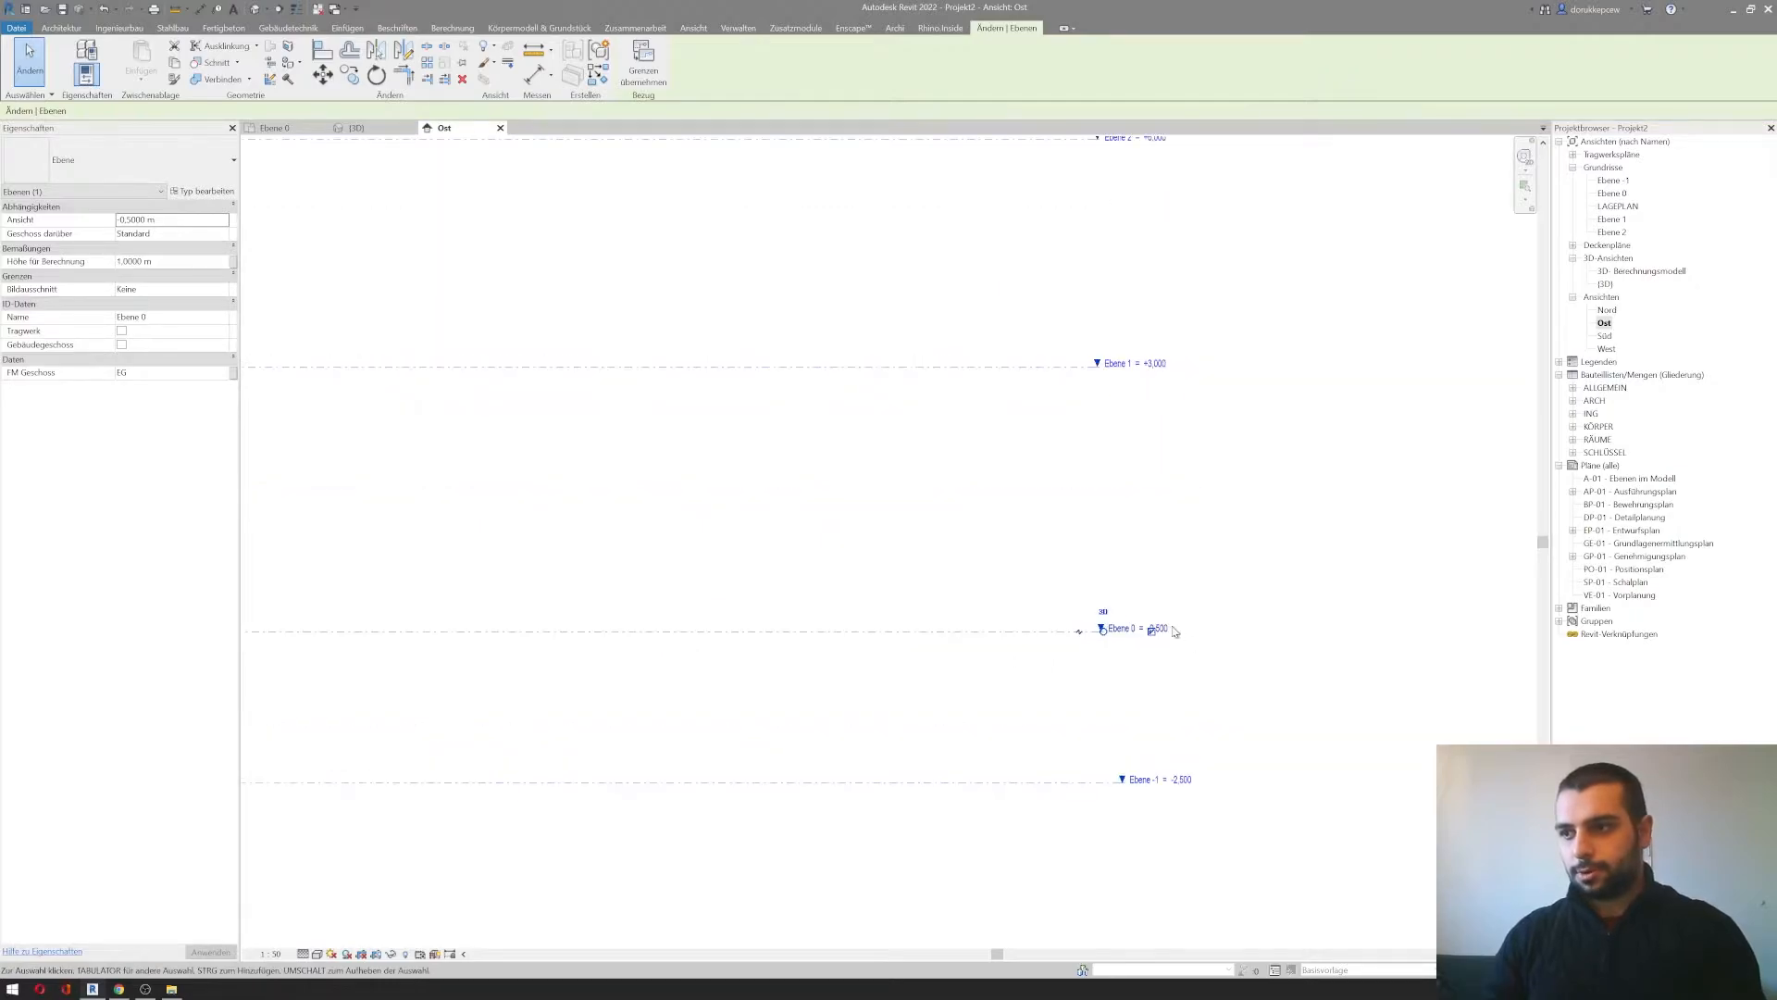
scroll(1163, 627, "up", 2)
left_click_drag(904, 633, 907, 567)
key("Escape")
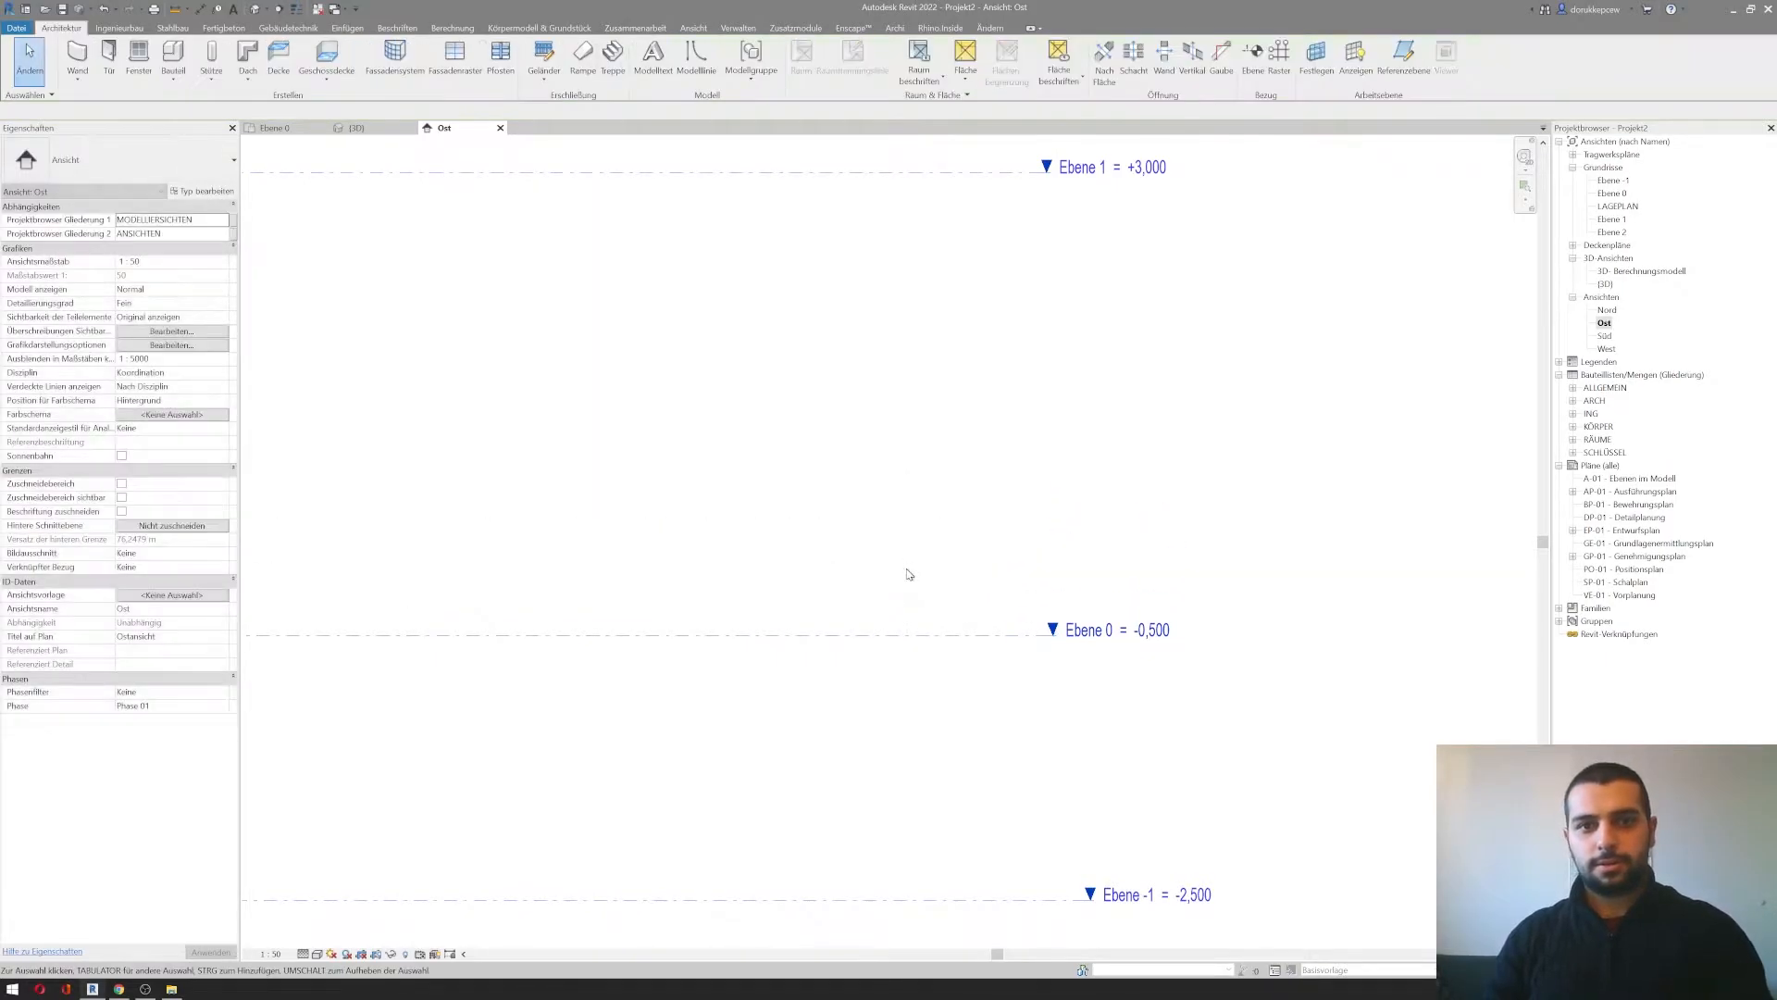
Step: Set the elevation value of Ebene 0 to 0 m through its level label
double_click(1154, 633)
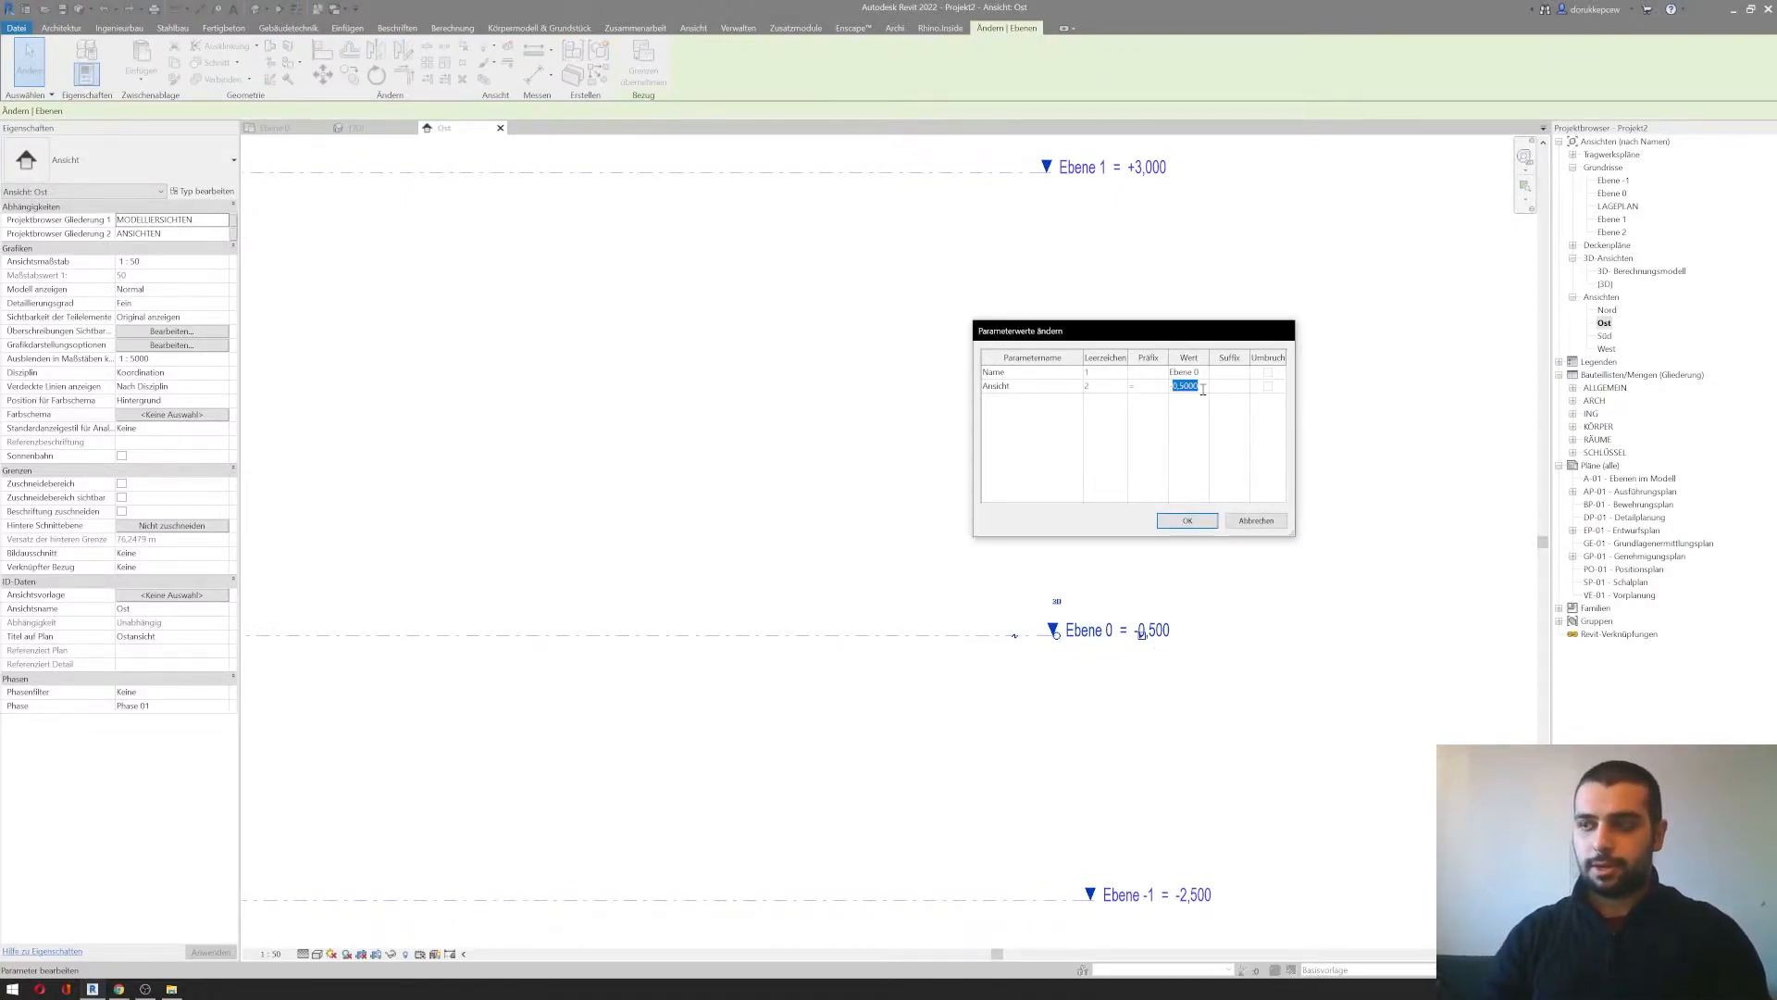
key("Return")
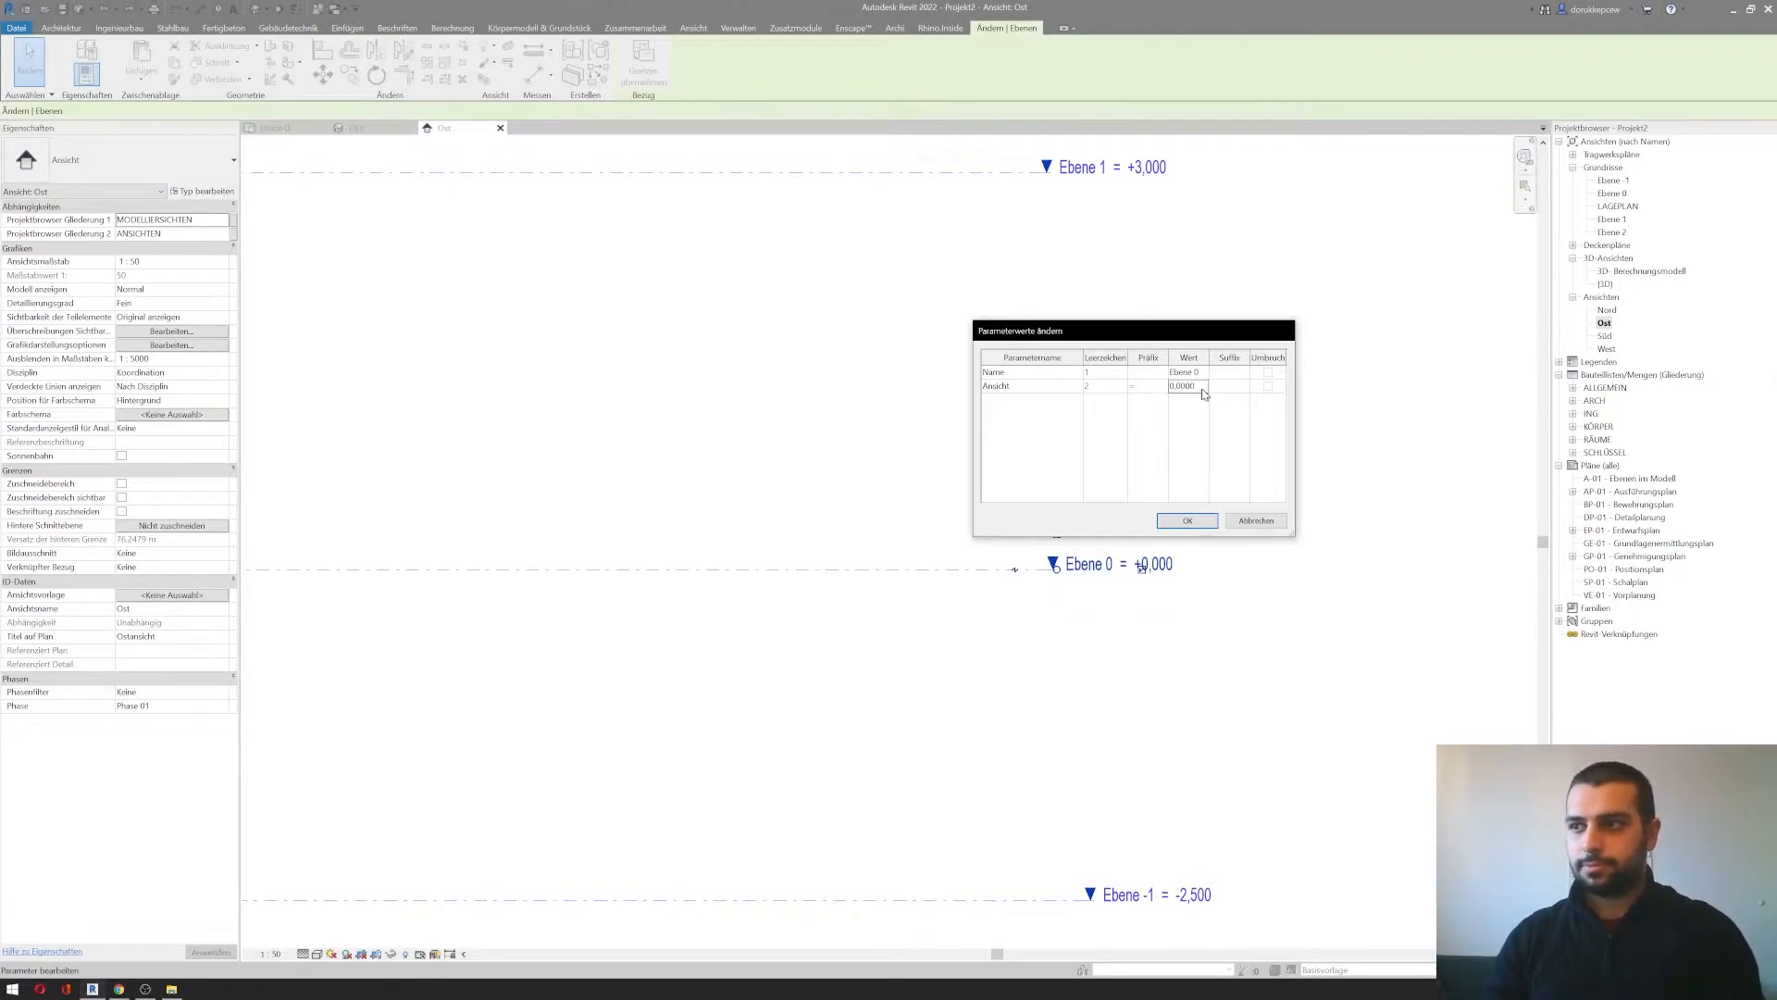
left_click(1191, 521)
Step: Align the right ends of the Ebene 0 and Ebene -1 level lines with the levels above
scroll(1135, 639, "down", 3)
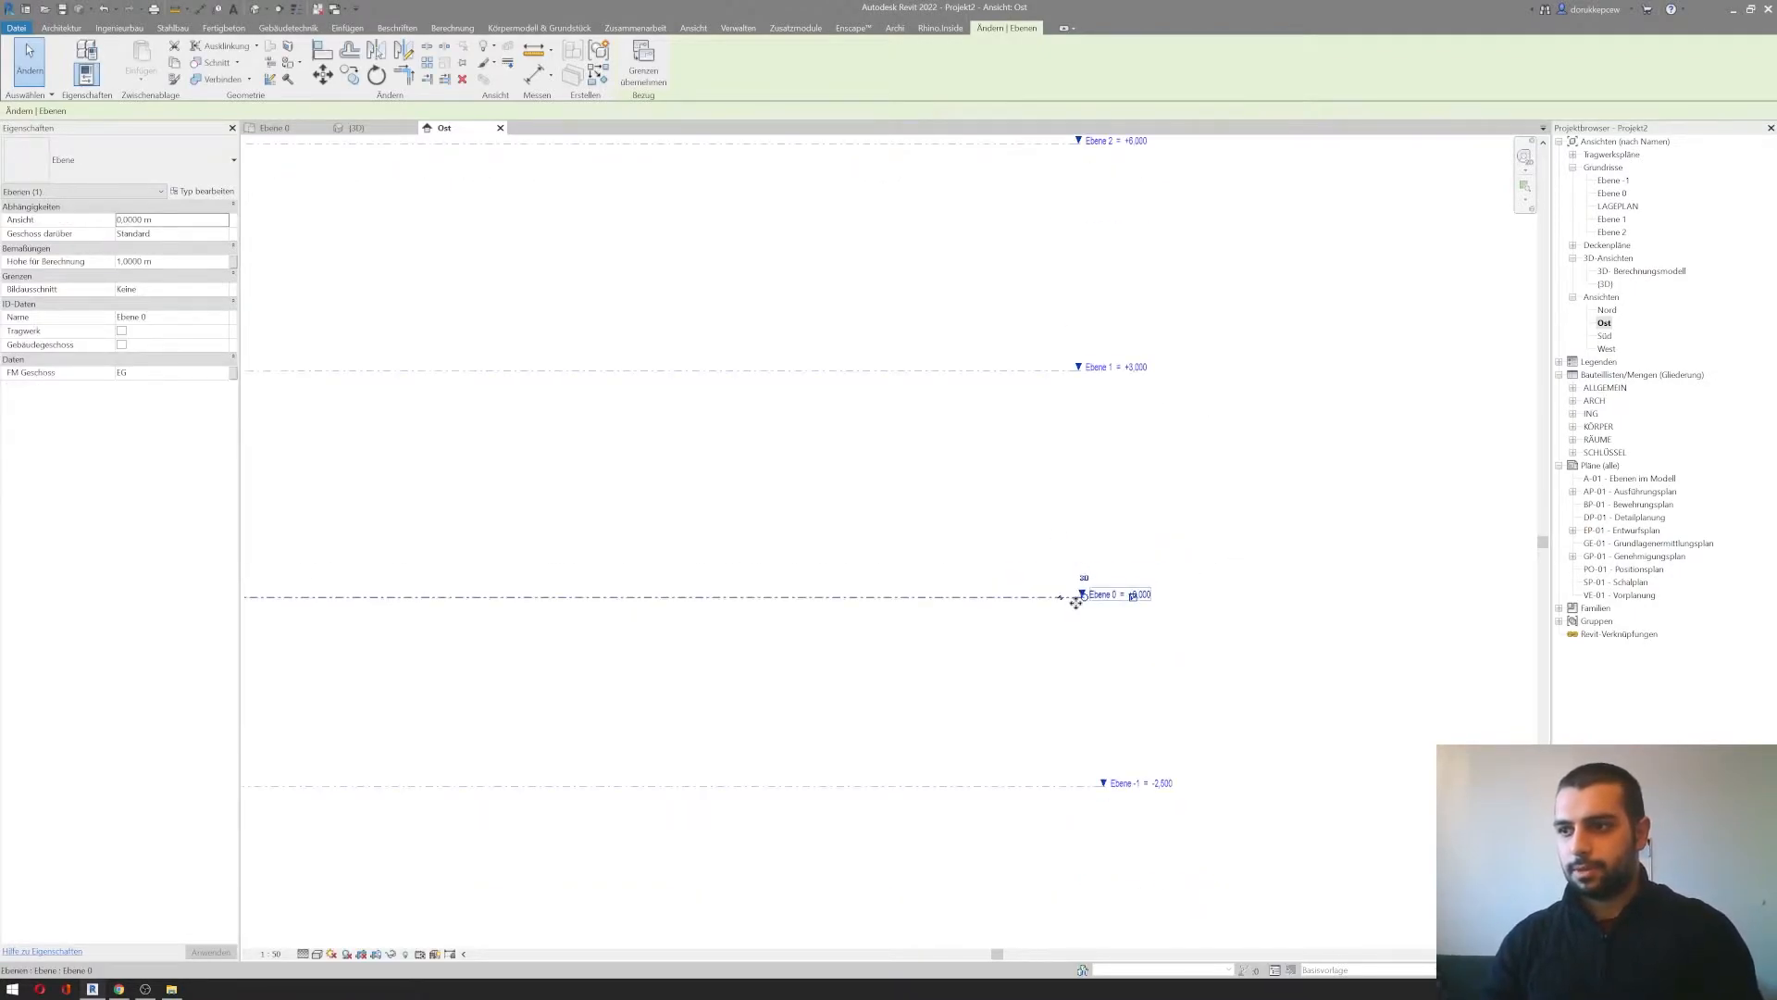
left_click_drag(1113, 602, 1078, 602)
left_click(1103, 792)
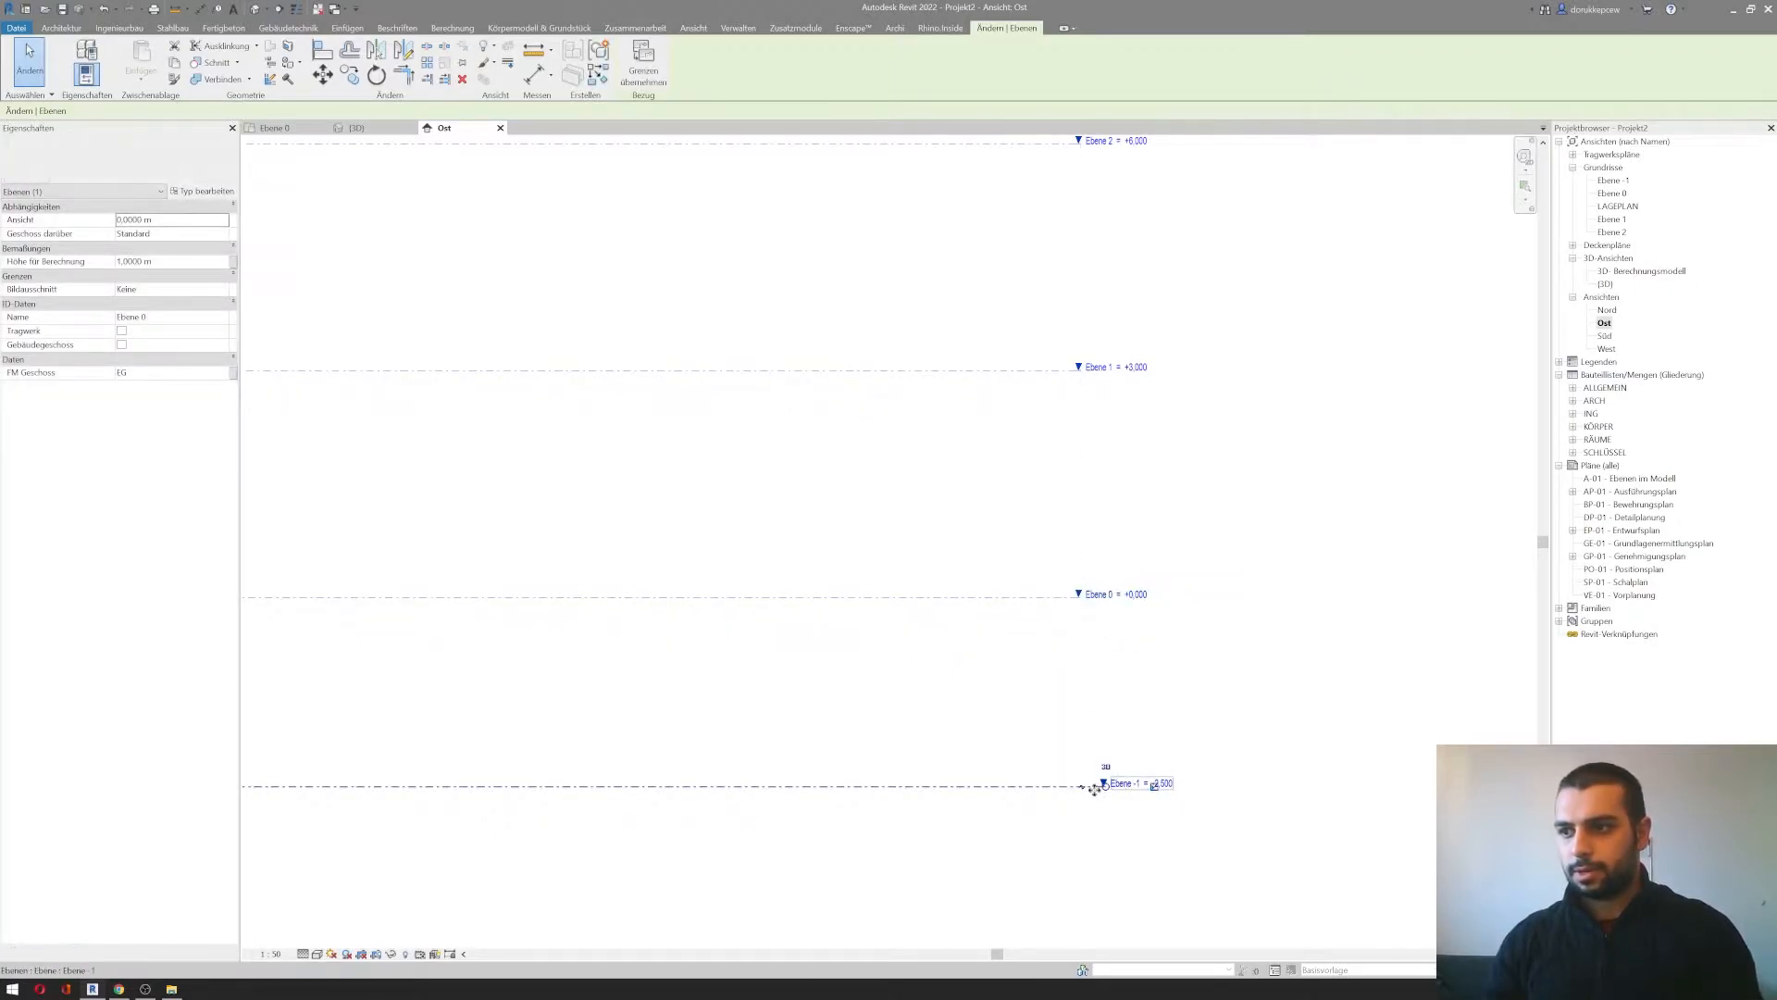
left_click_drag(1103, 792, 1079, 785)
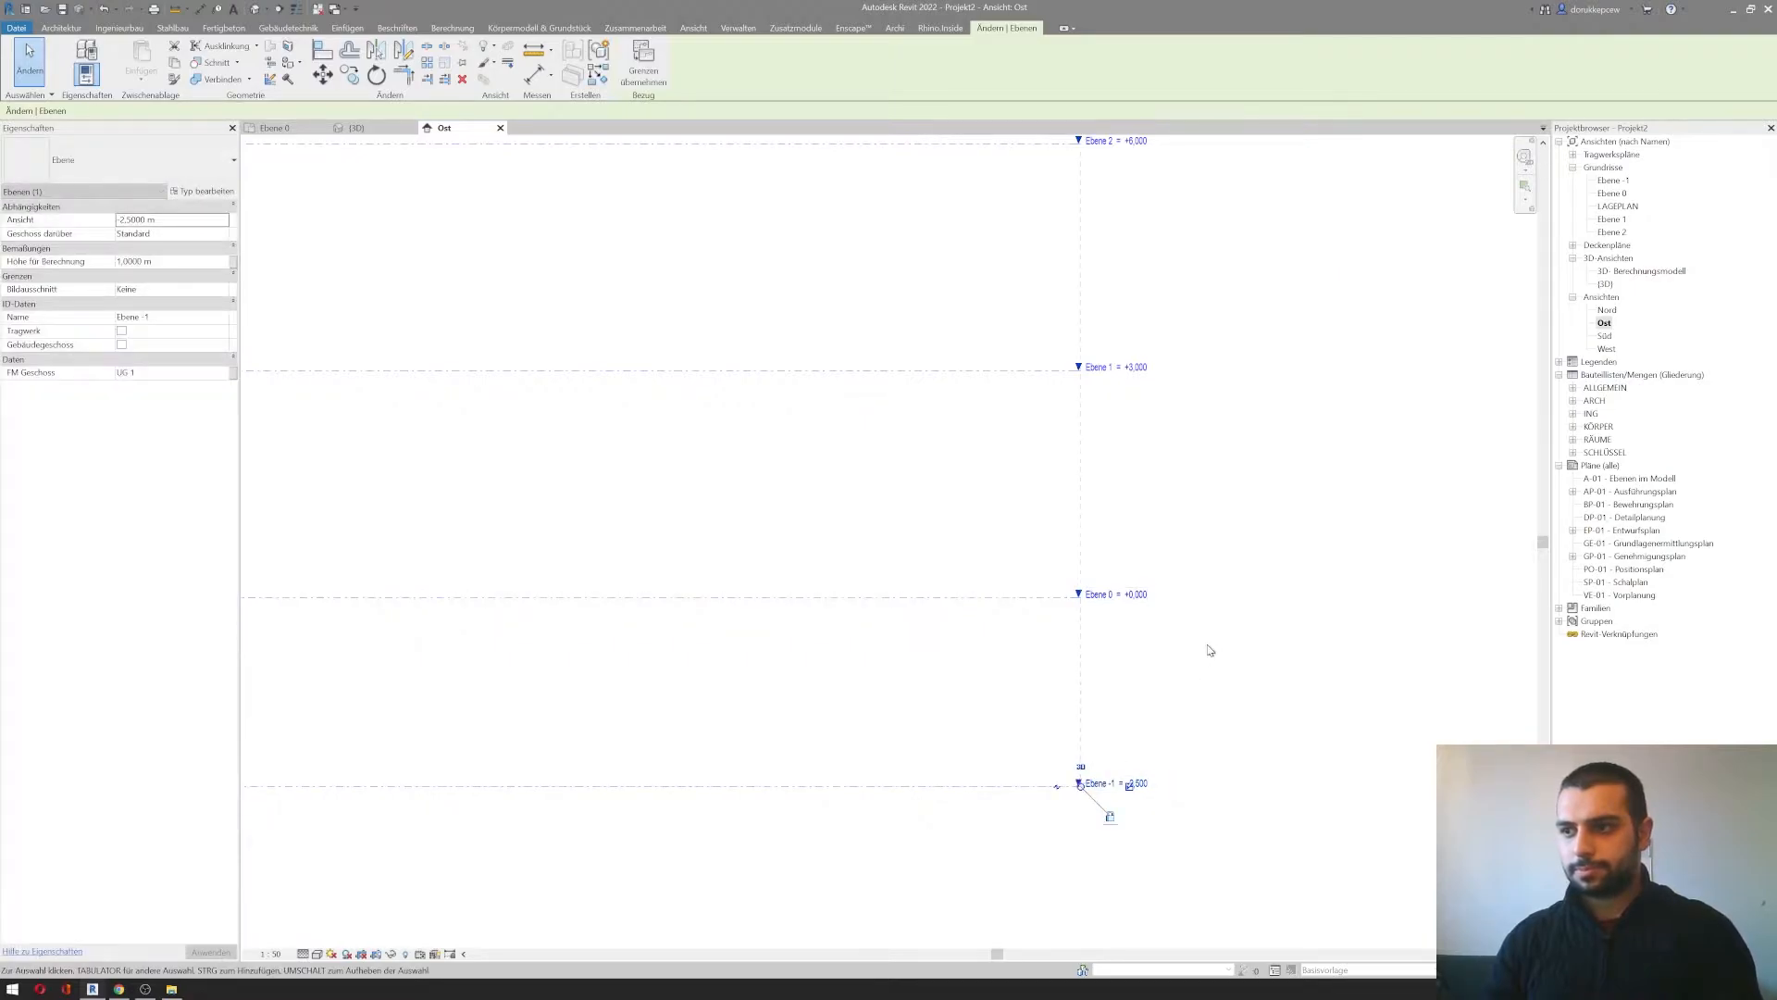
left_click(1194, 651)
Step: Hide the level head at the right end of Ebene 0
scroll(1192, 649, "down", 3)
middle_click_drag(1080, 666, 989, 675)
scroll(990, 675, "up", 3)
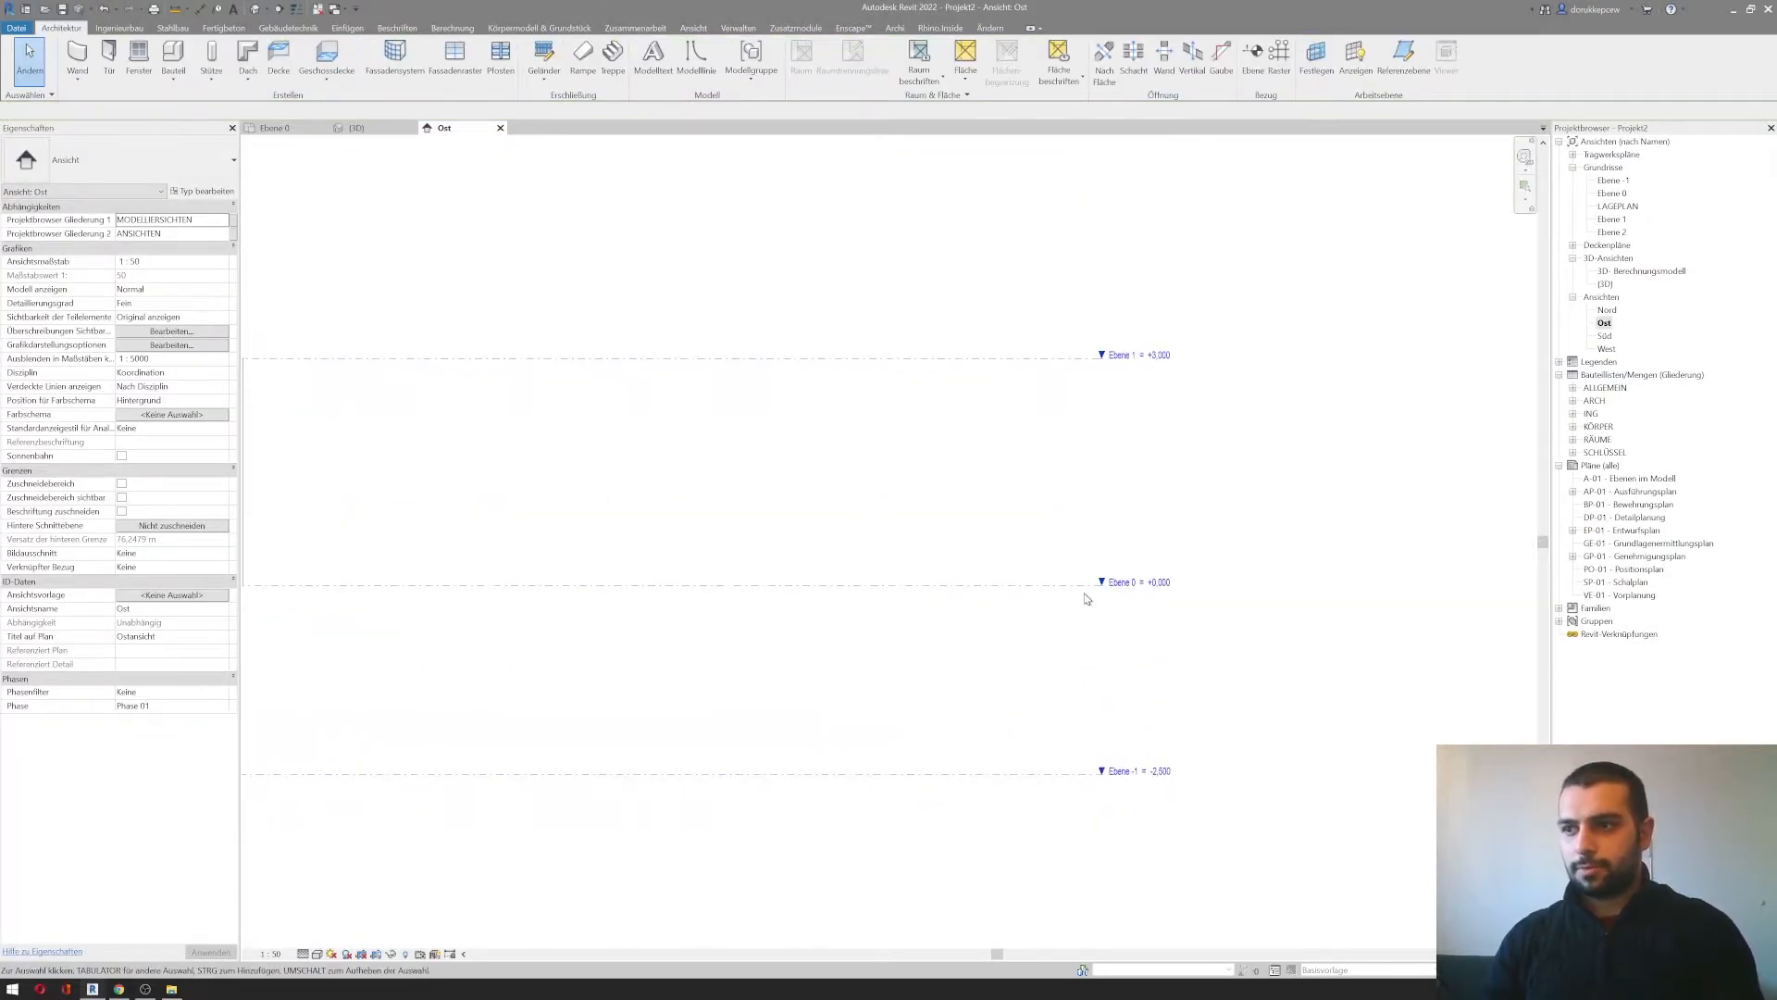
left_click(1088, 583)
scroll(1171, 622, "up", 2)
key("Delete")
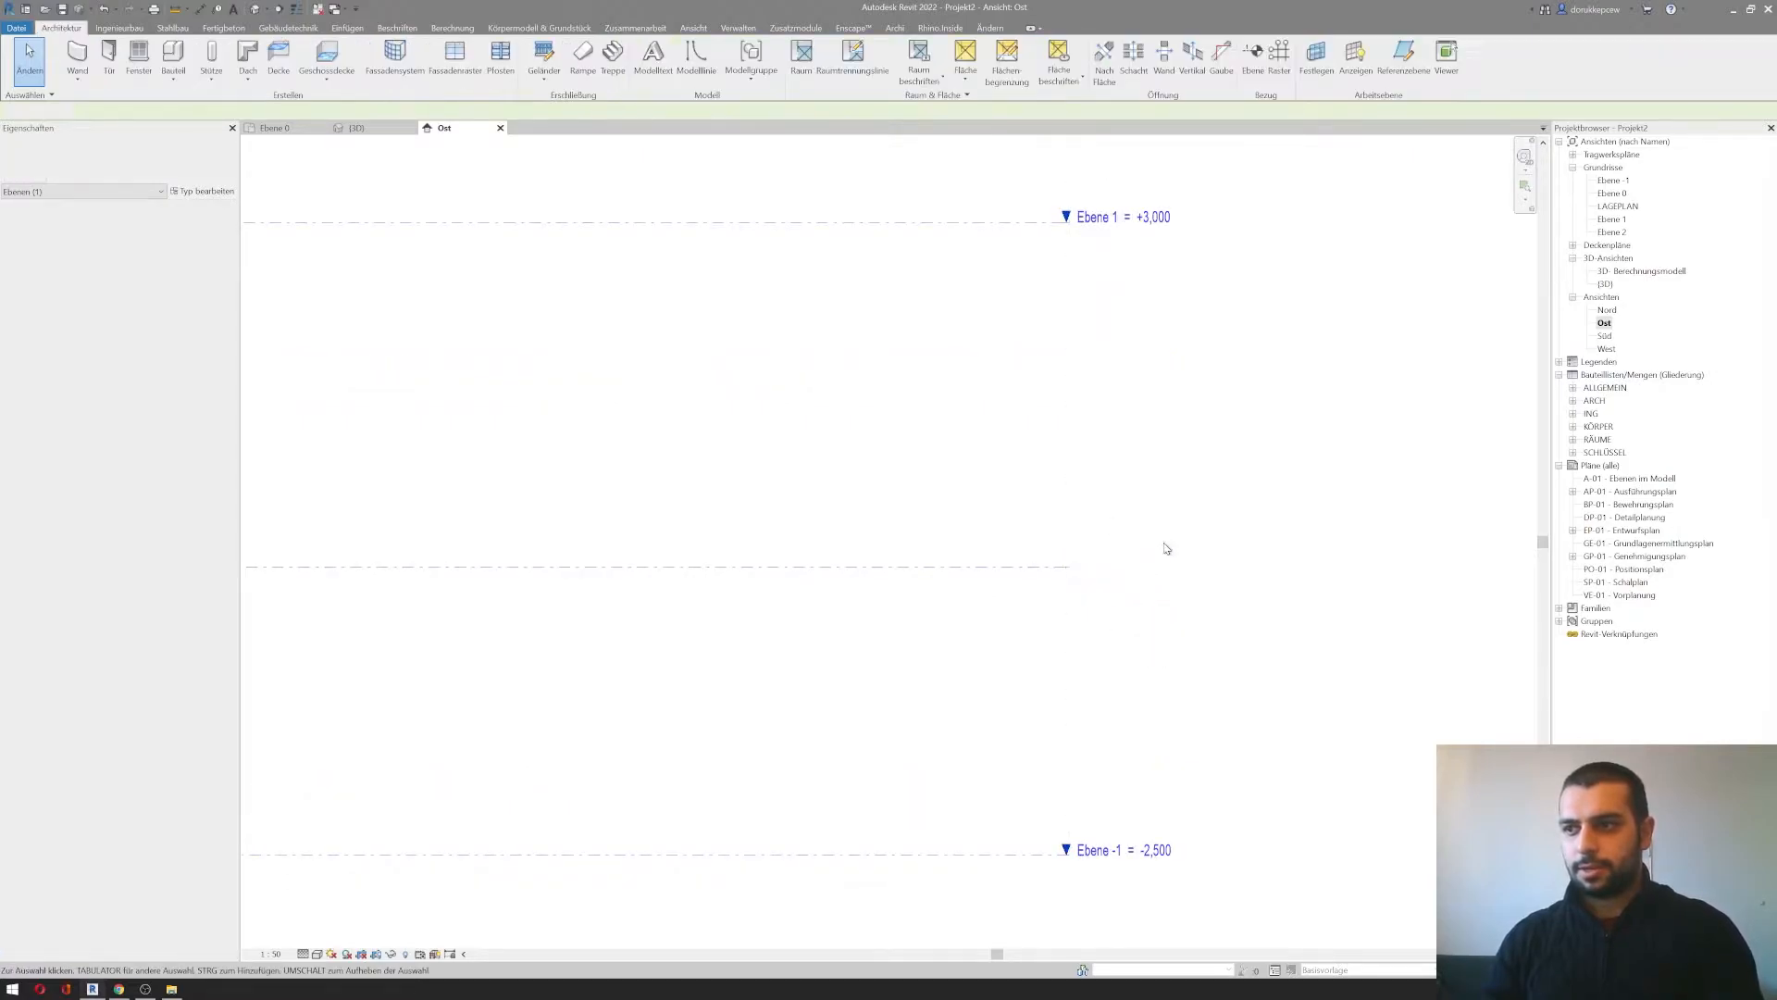
key("ctrl+z")
Step: Show the level head at the left end of Ebene 0
scroll(1171, 531, "down", 2)
scroll(998, 551, "down", 3)
middle_click_drag(515, 526, 1296, 511)
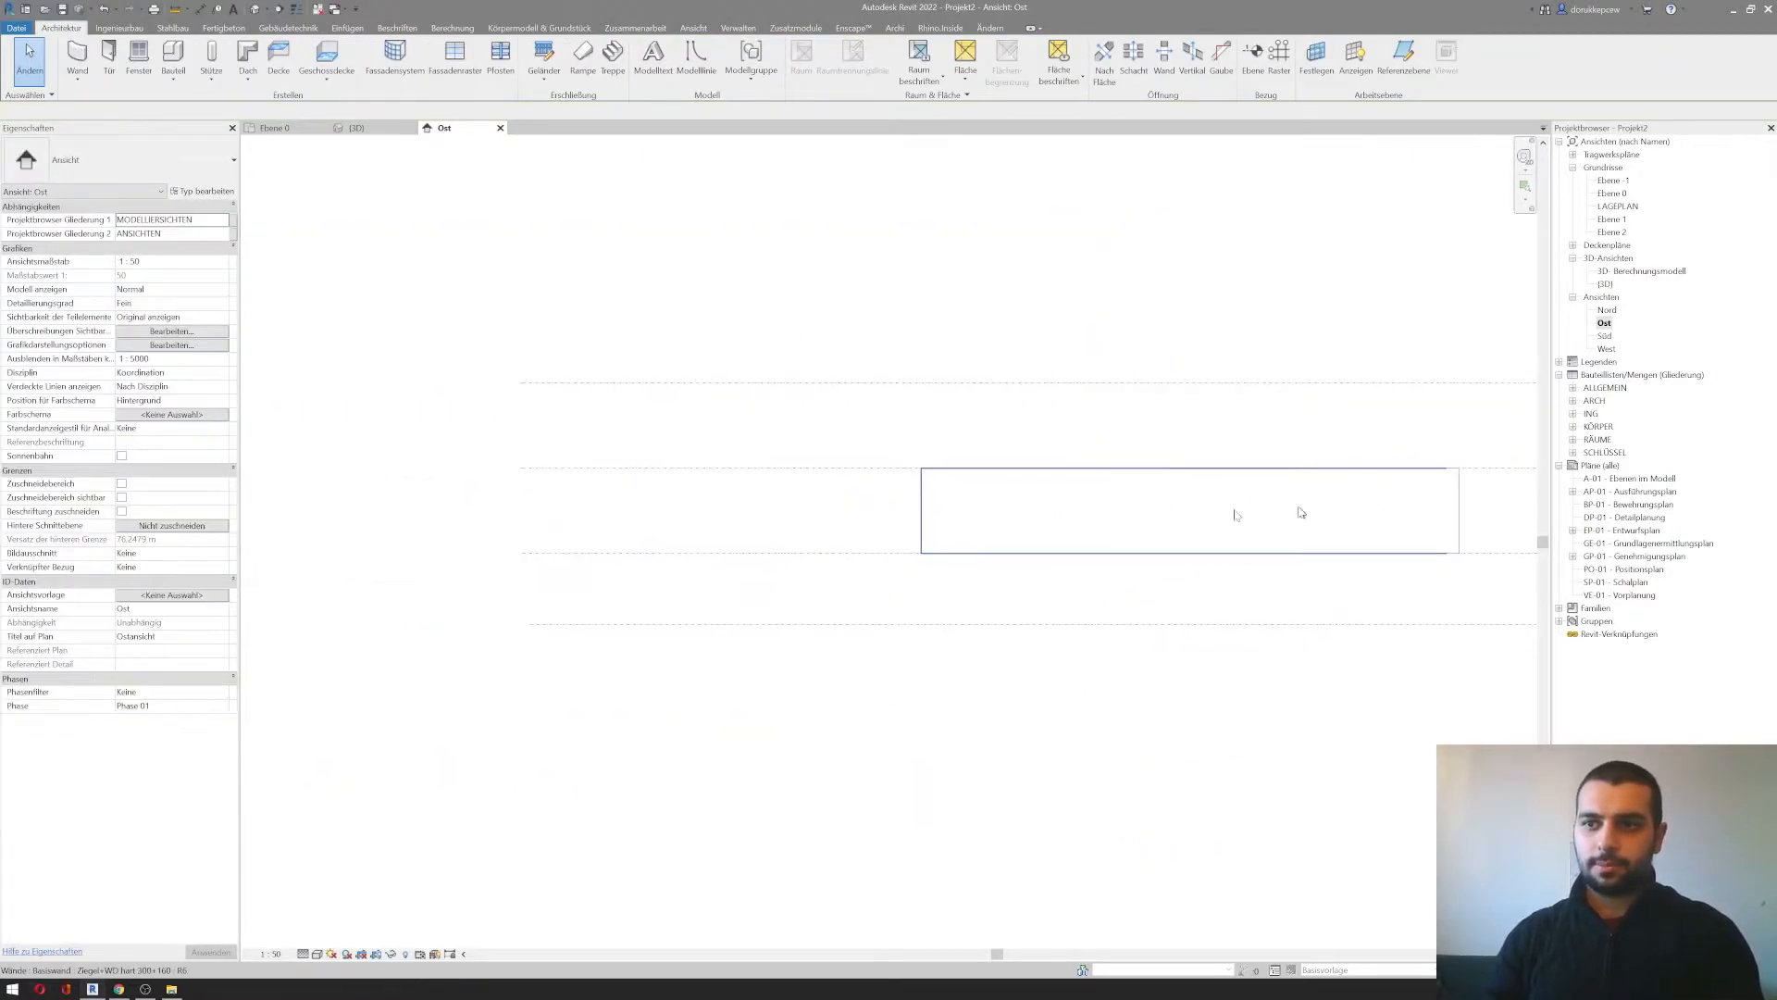
left_click(620, 556)
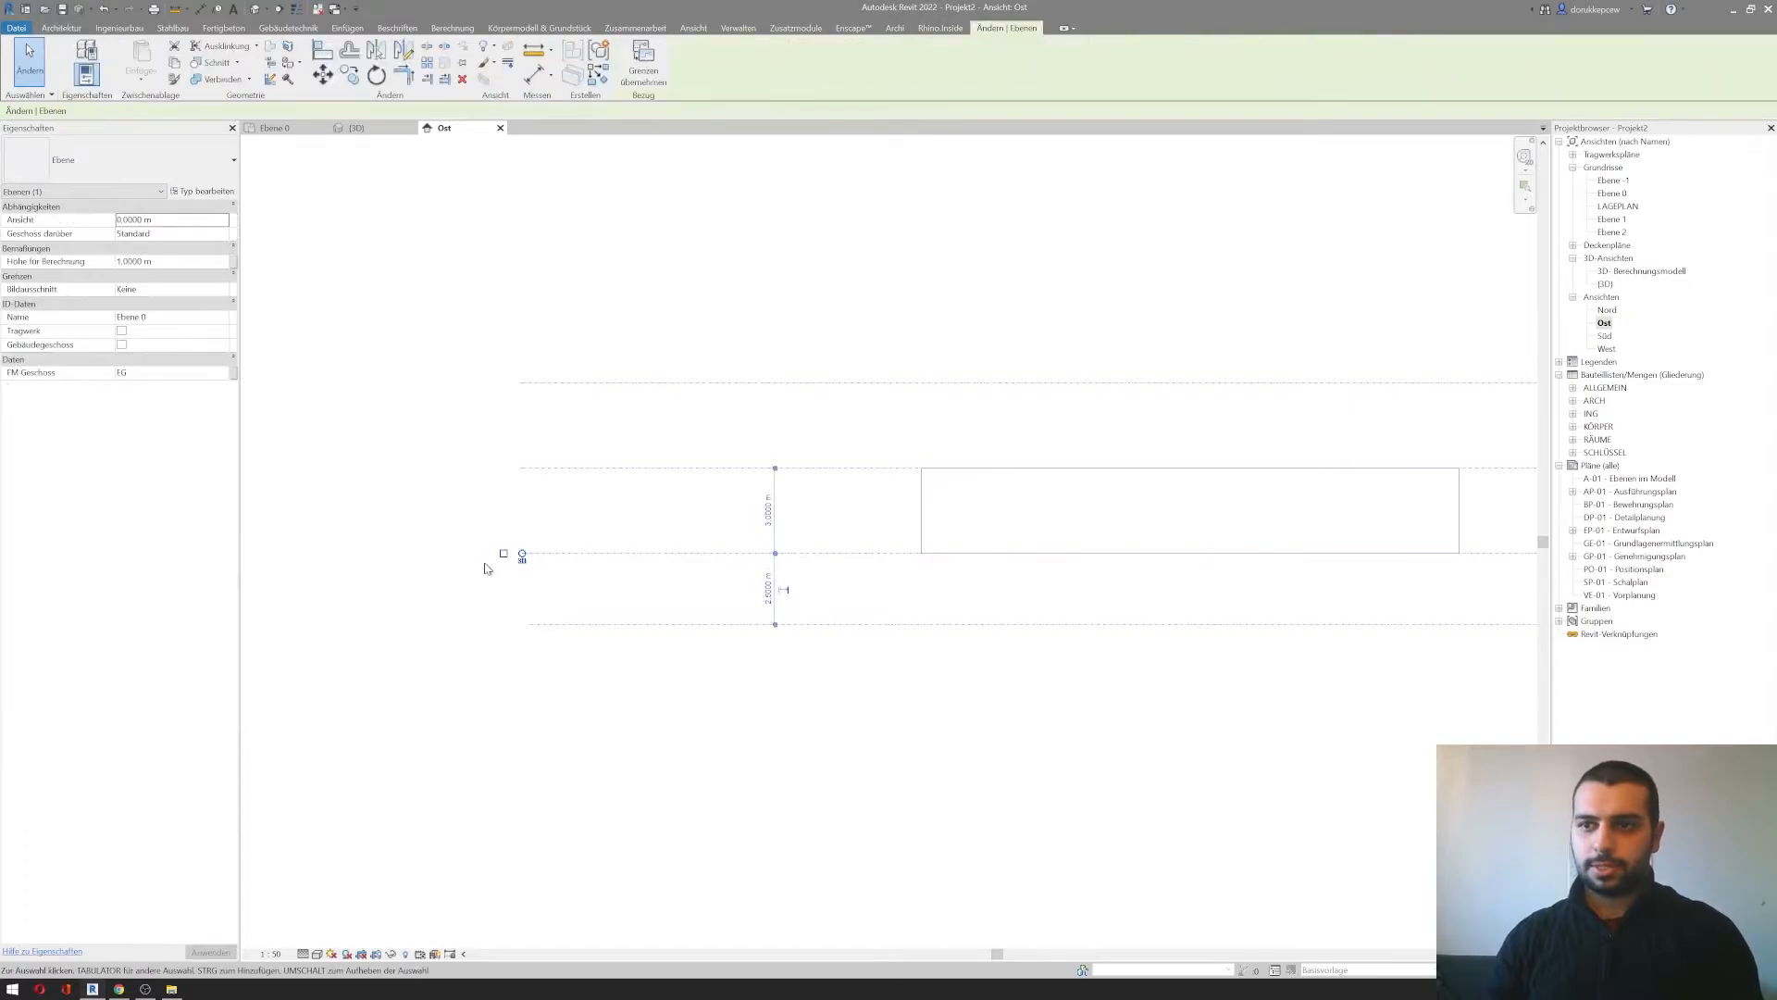
left_click(505, 635)
middle_click_drag(1086, 582, 534, 562)
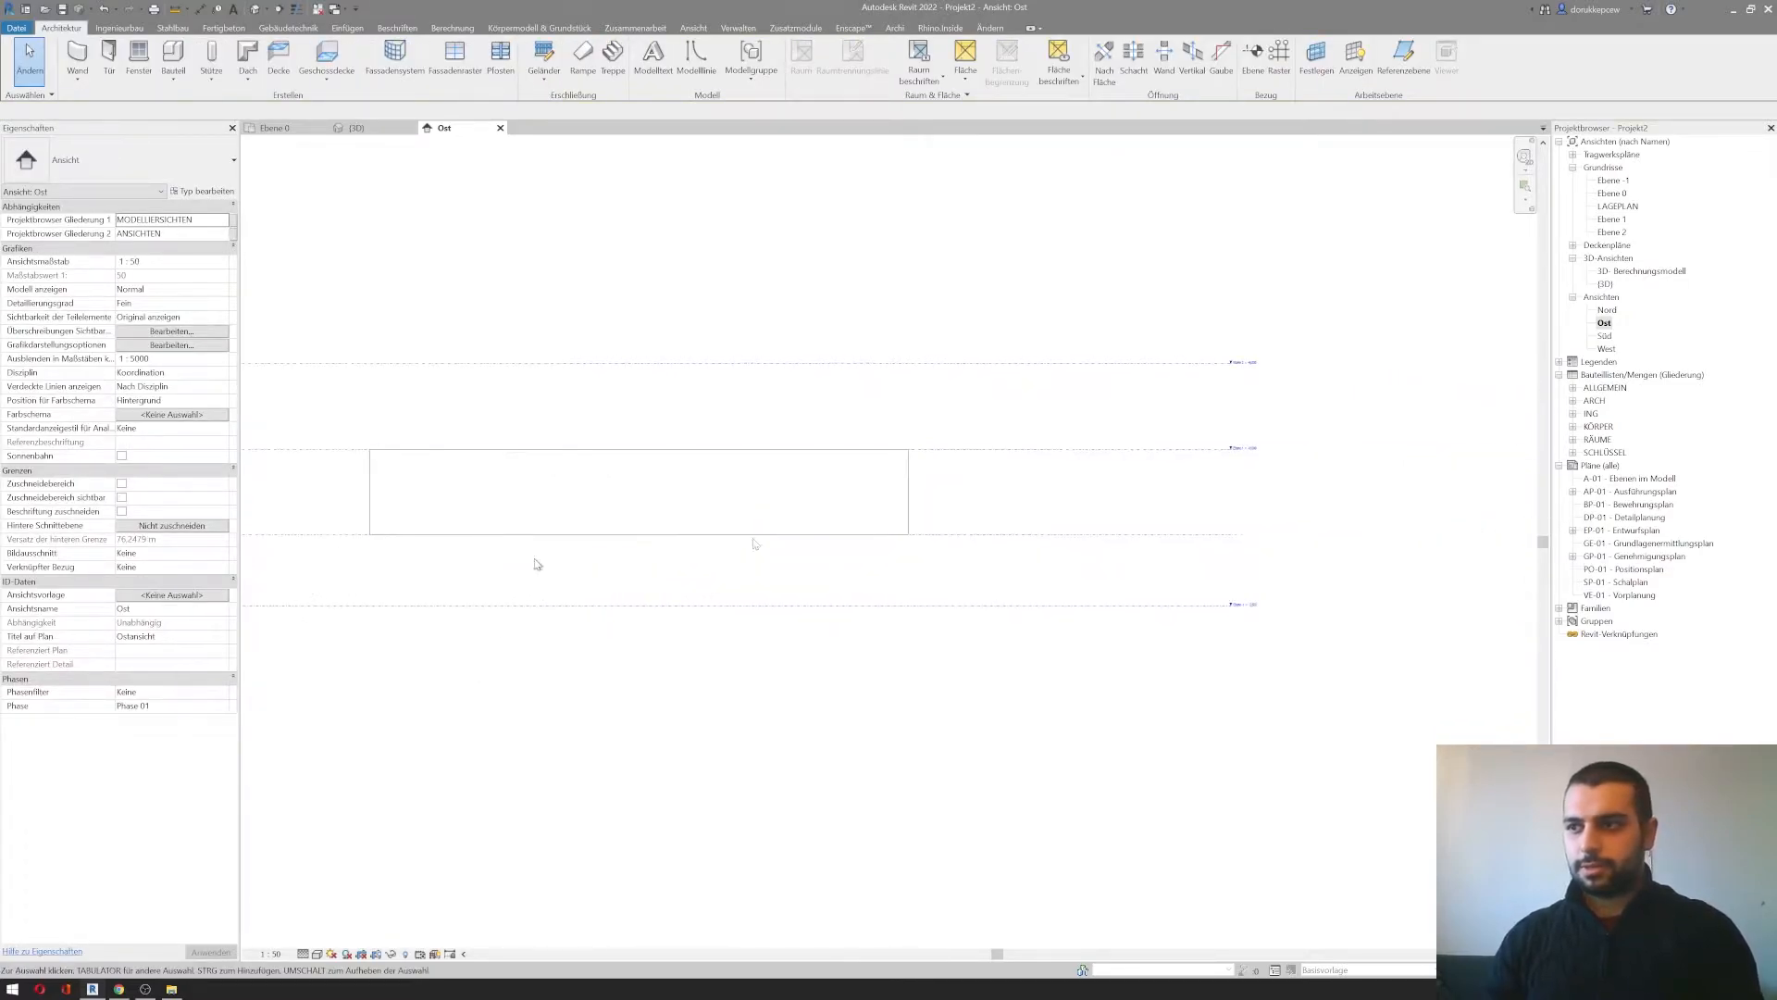
scroll(1136, 518, "down", 2)
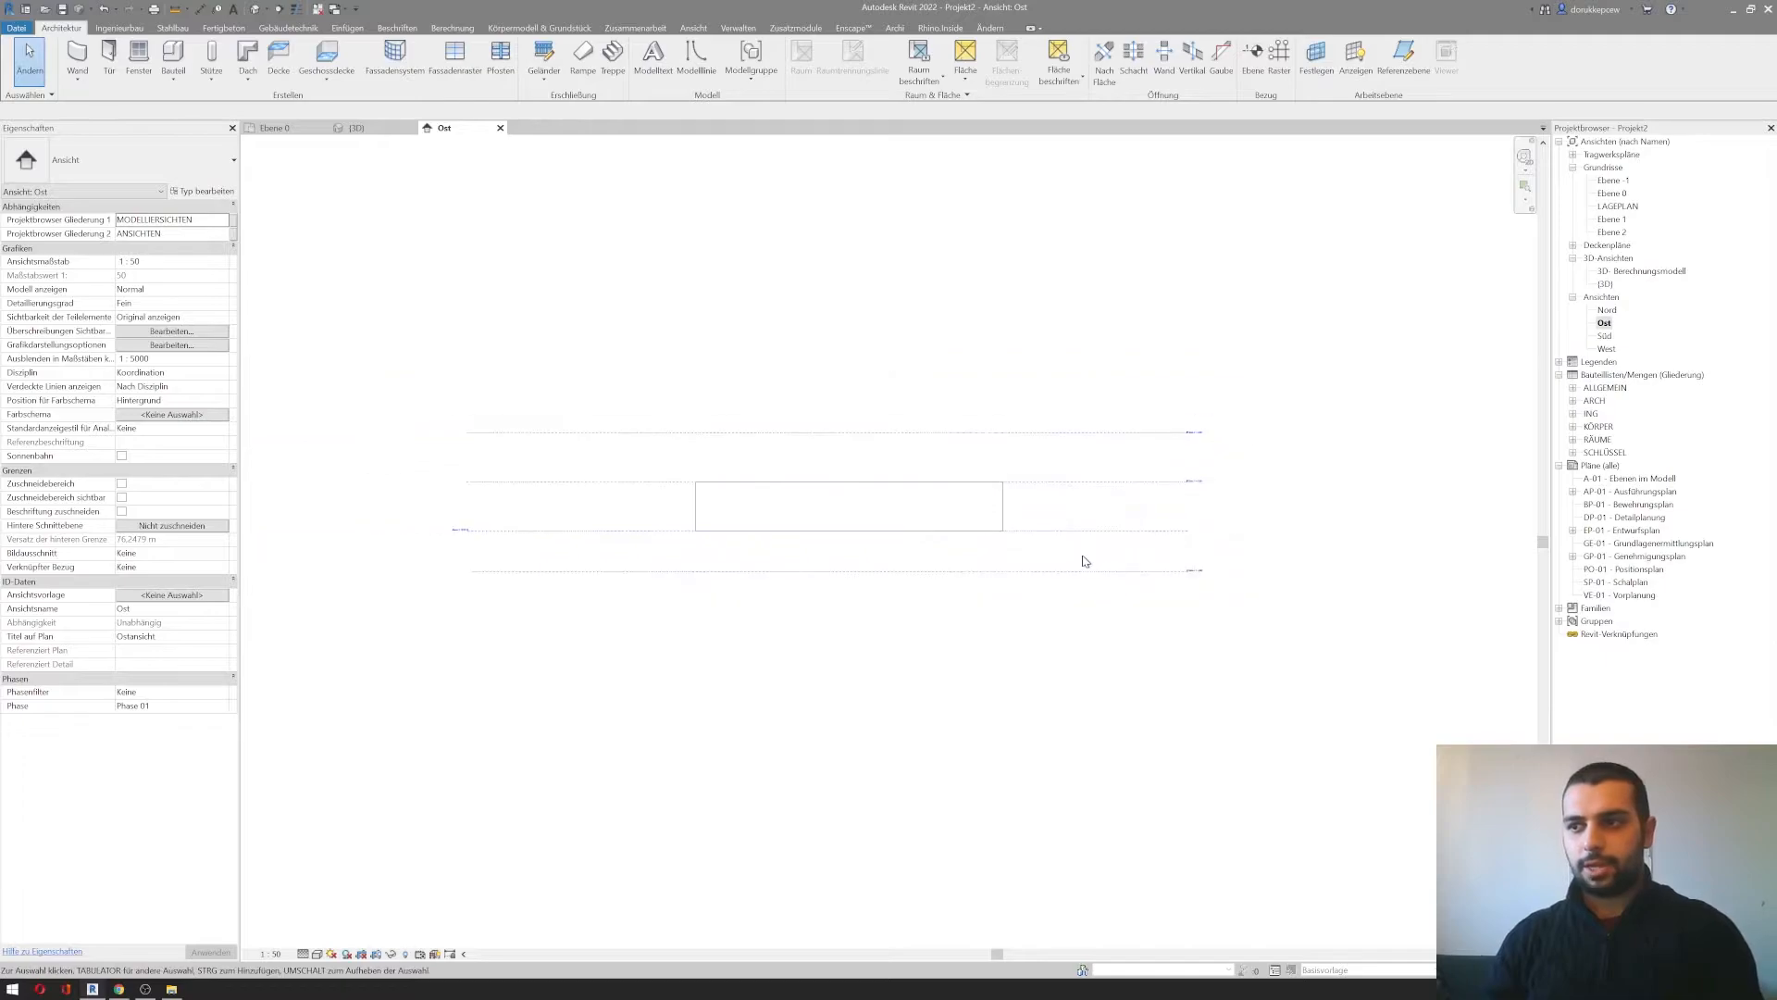
Step: Hide the level head at the left end of Ebene 0 and show the one at its right end
left_click(1154, 535)
left_click(999, 645)
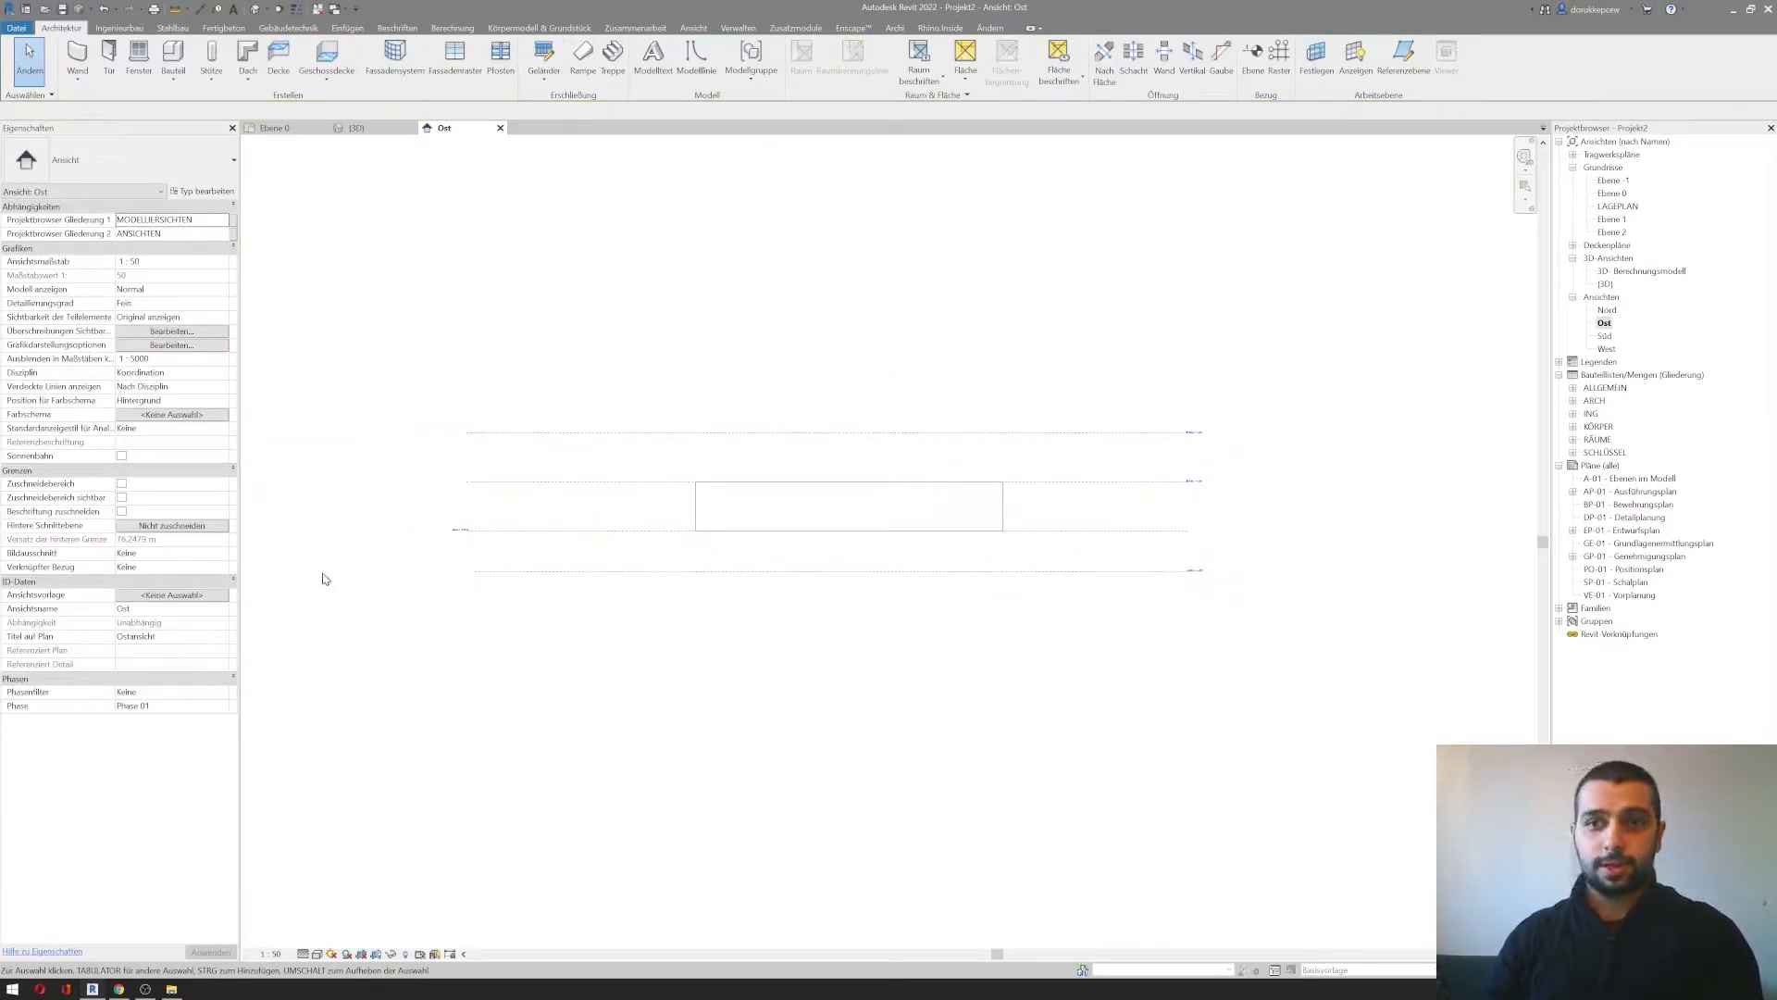
left_click(463, 530)
scroll(463, 531, "up", 4)
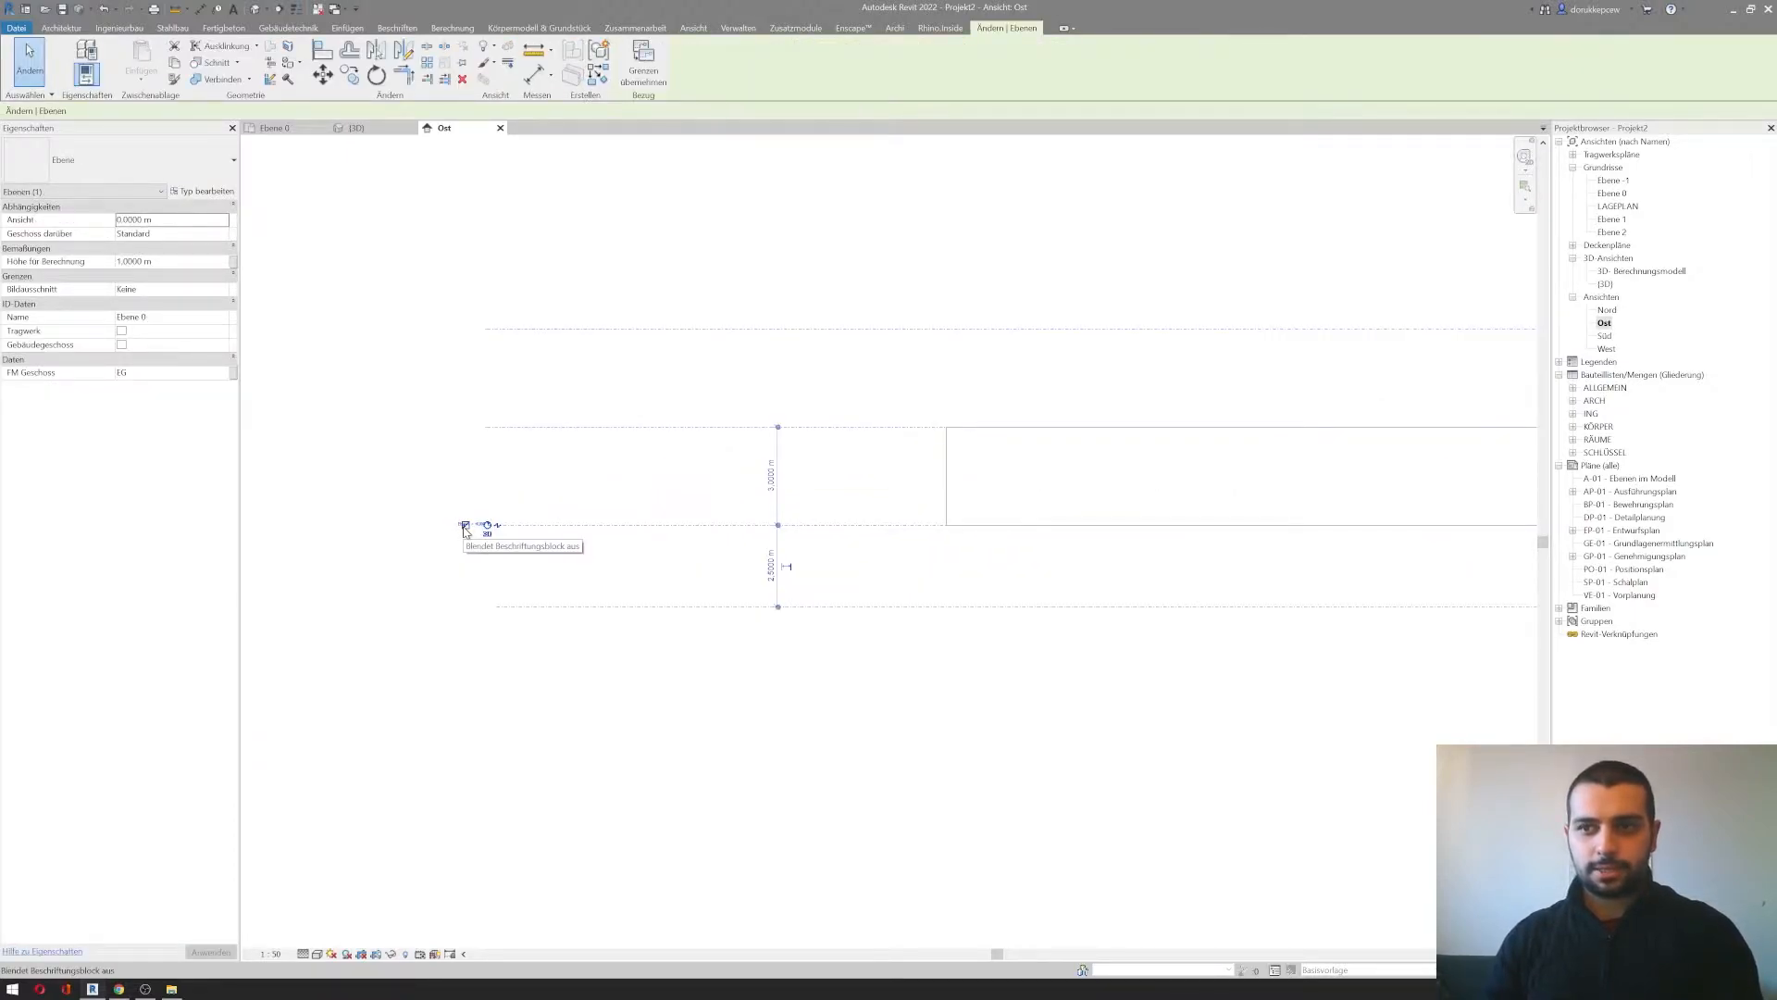
left_click(464, 527)
middle_click_drag(1222, 504, 301, 438)
scroll(1014, 473, "up", 4)
left_click(1028, 484)
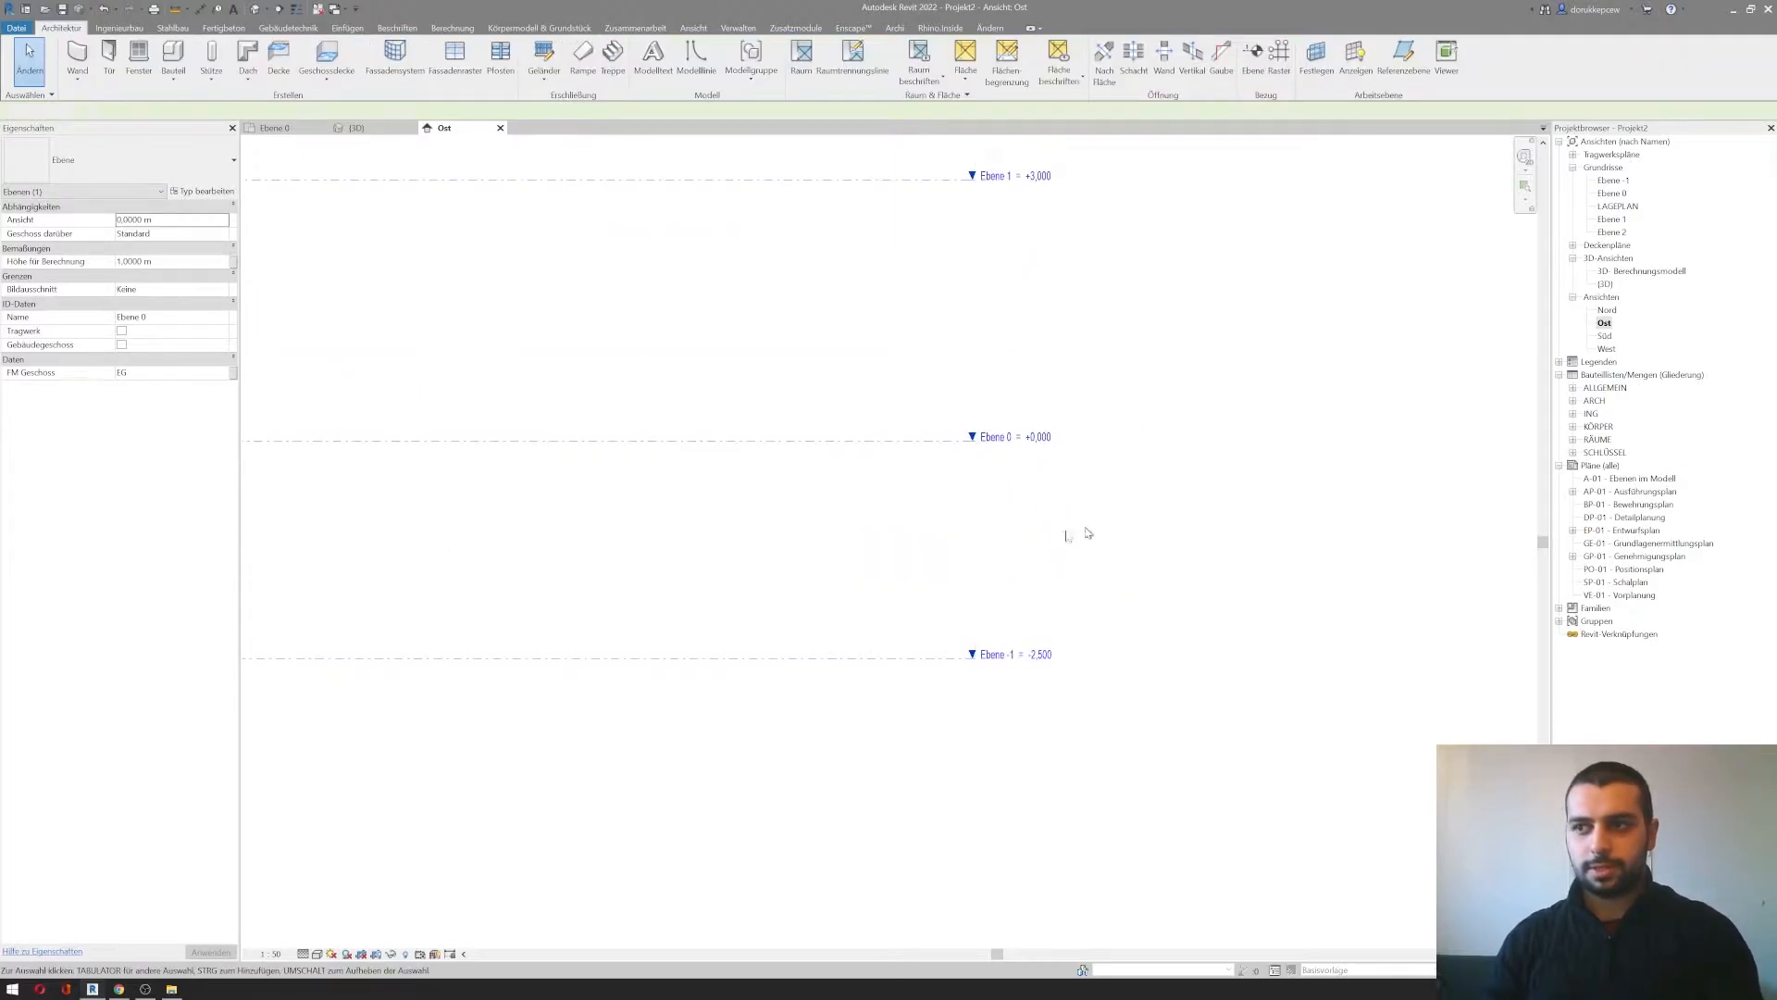
Step: Turn the level head at the right end of Ebene 0 off and on again
left_click(933, 444)
scroll(1012, 472, "up", 5)
scroll(1090, 443, "up", 10)
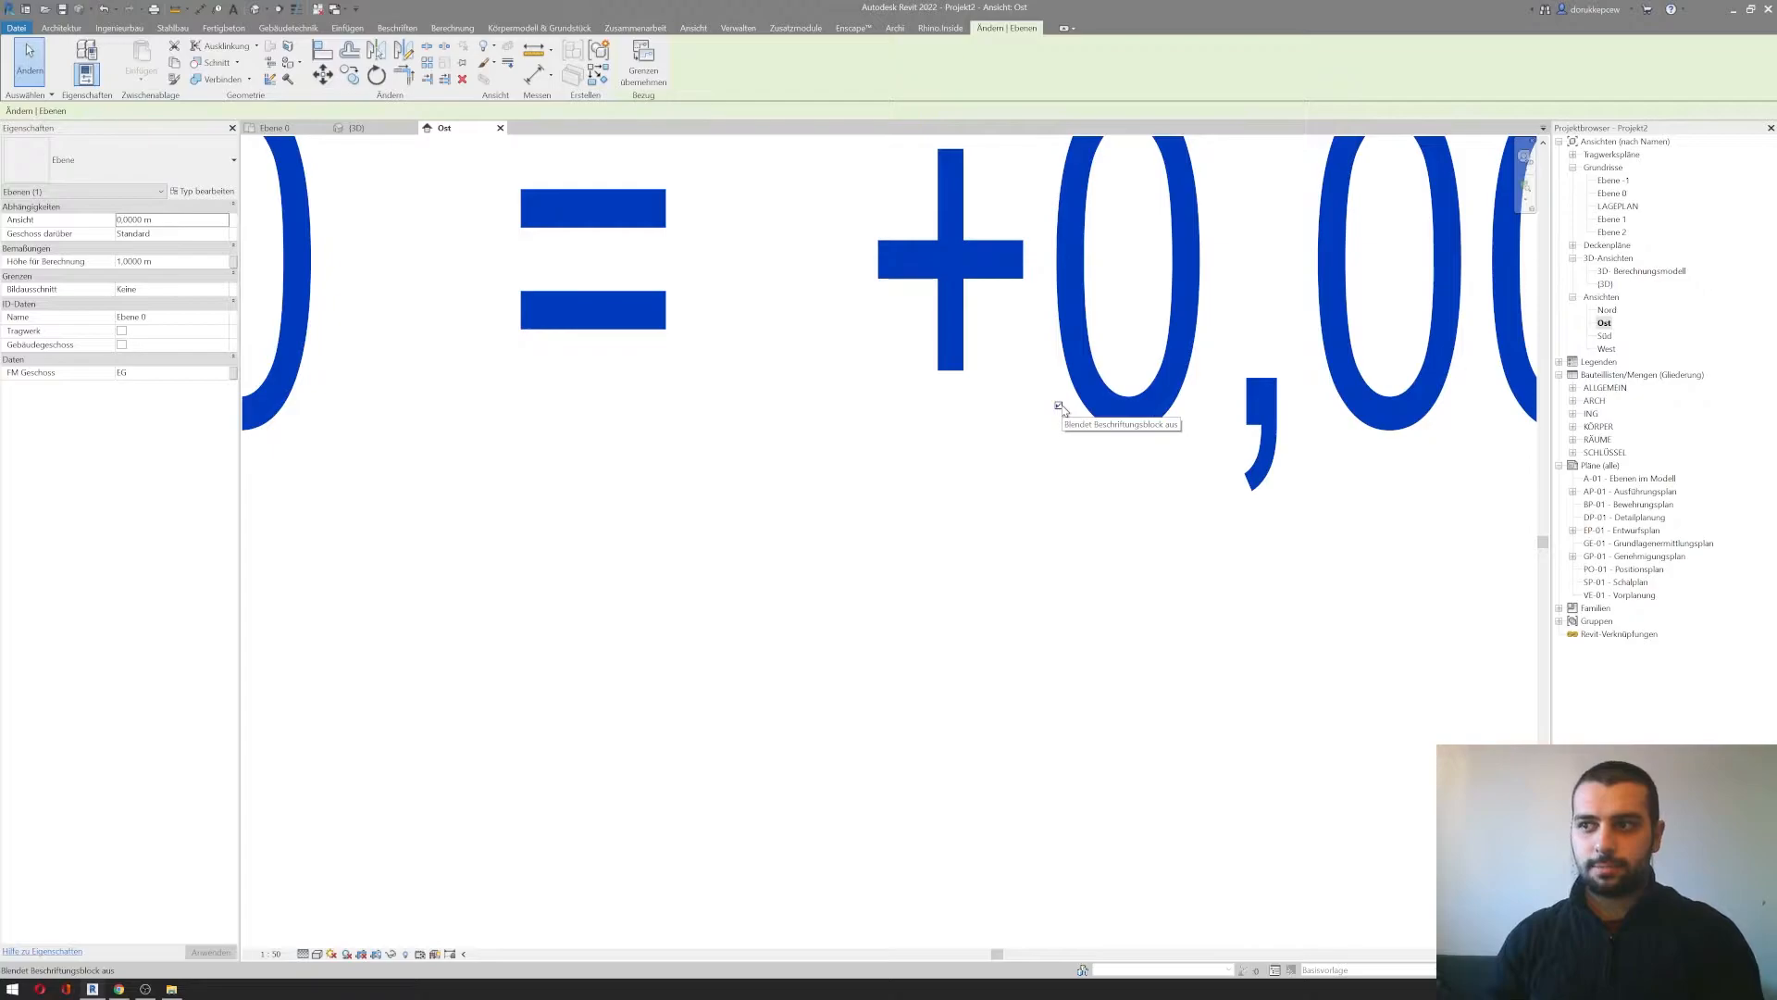
left_click(1059, 405)
scroll(1000, 523, "down", 8)
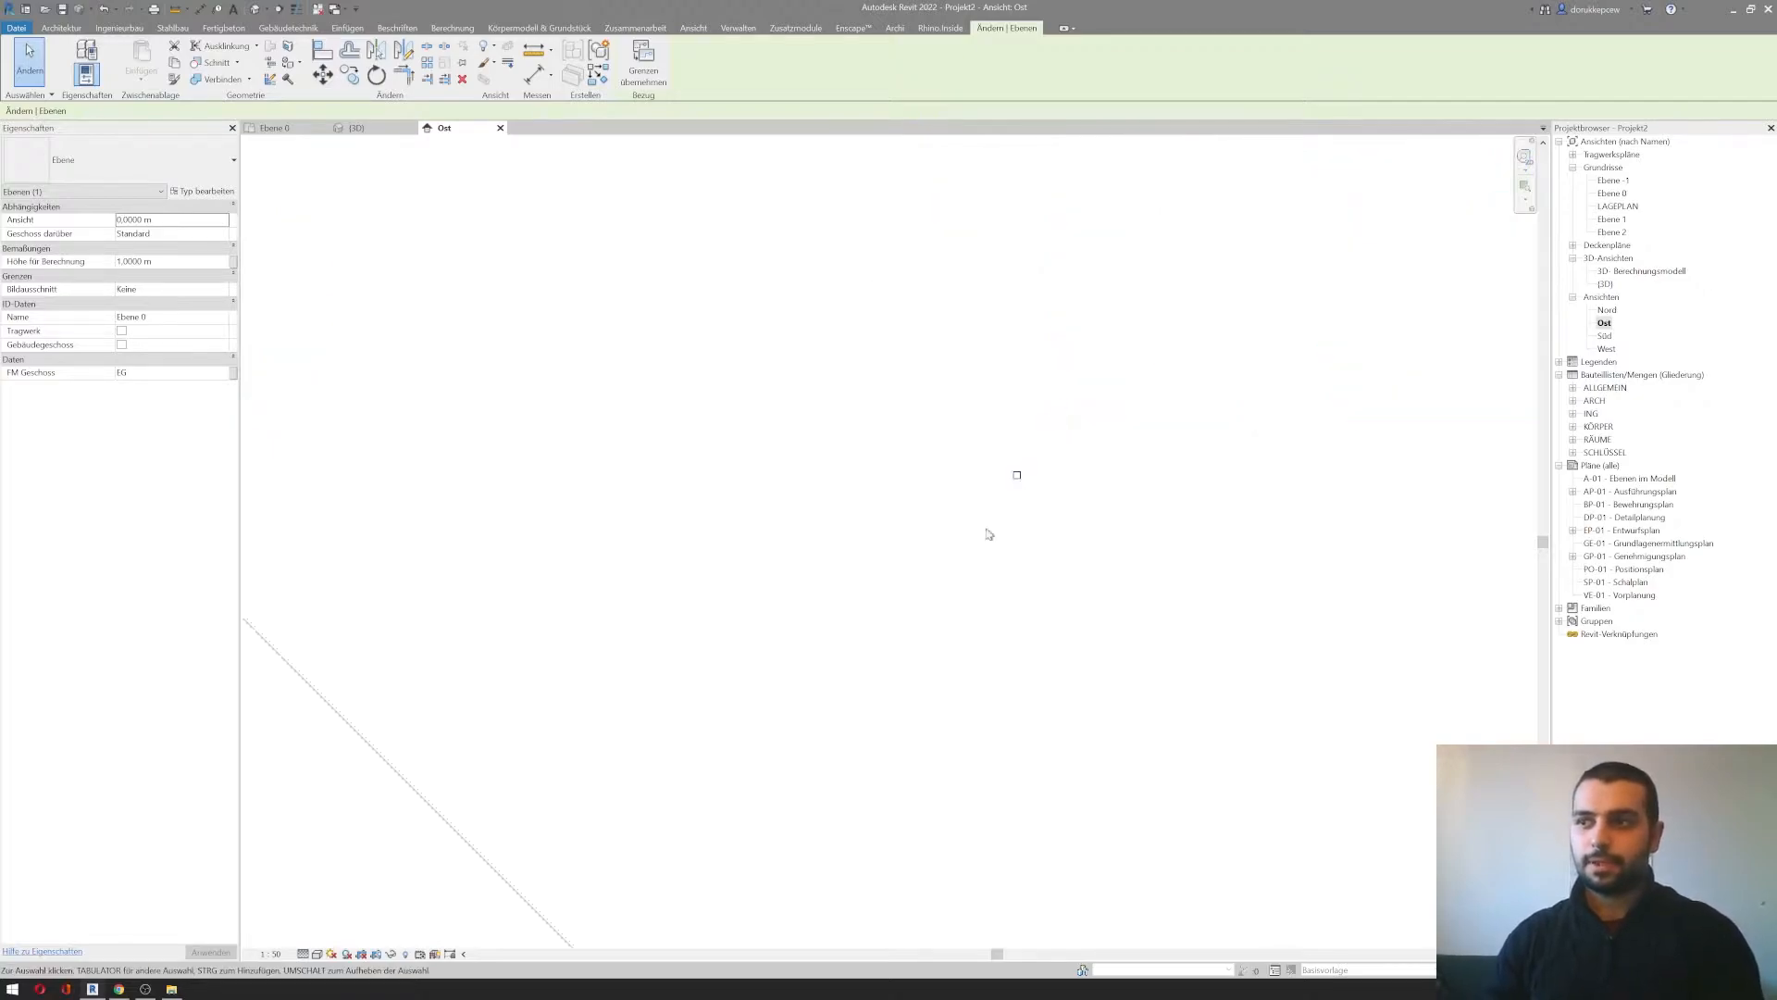
left_click(991, 517)
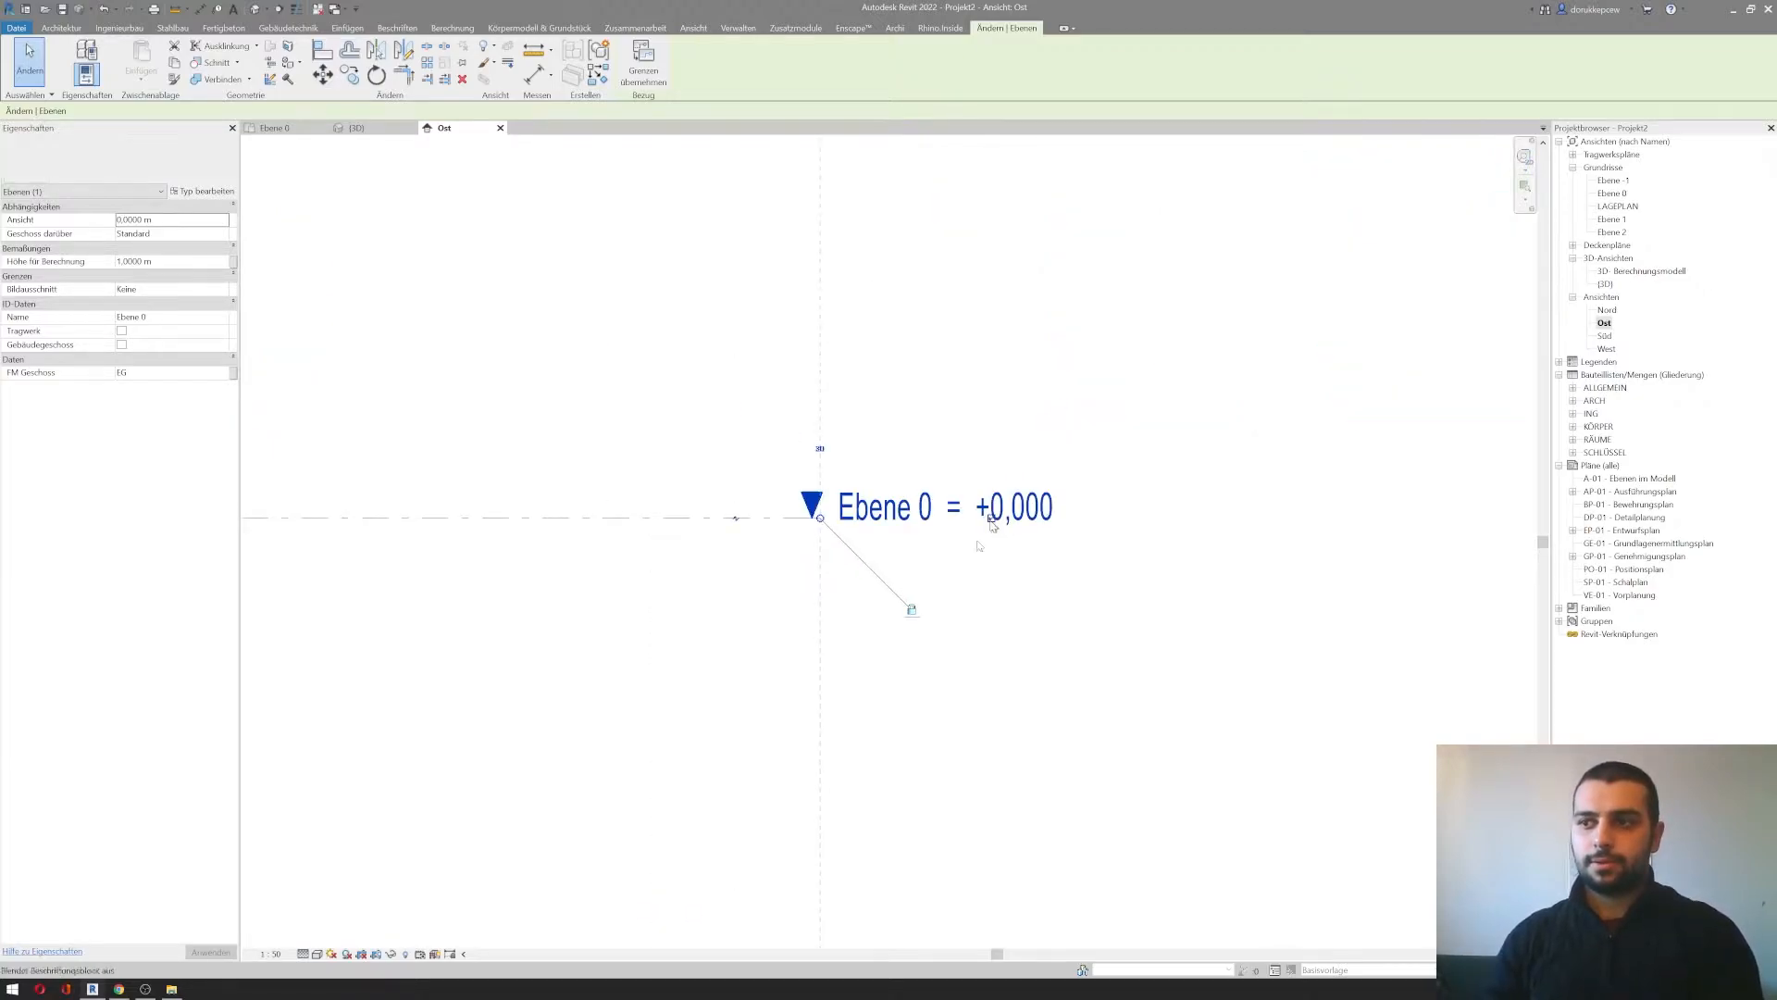
Step: Show the level head at the left end of Ebene 0 as well
left_click(673, 740)
scroll(602, 718, "down", 4)
middle_click_drag(603, 718, 944, 676)
scroll(875, 683, "down", 5)
middle_click_drag(336, 633, 1209, 508)
left_click(278, 527)
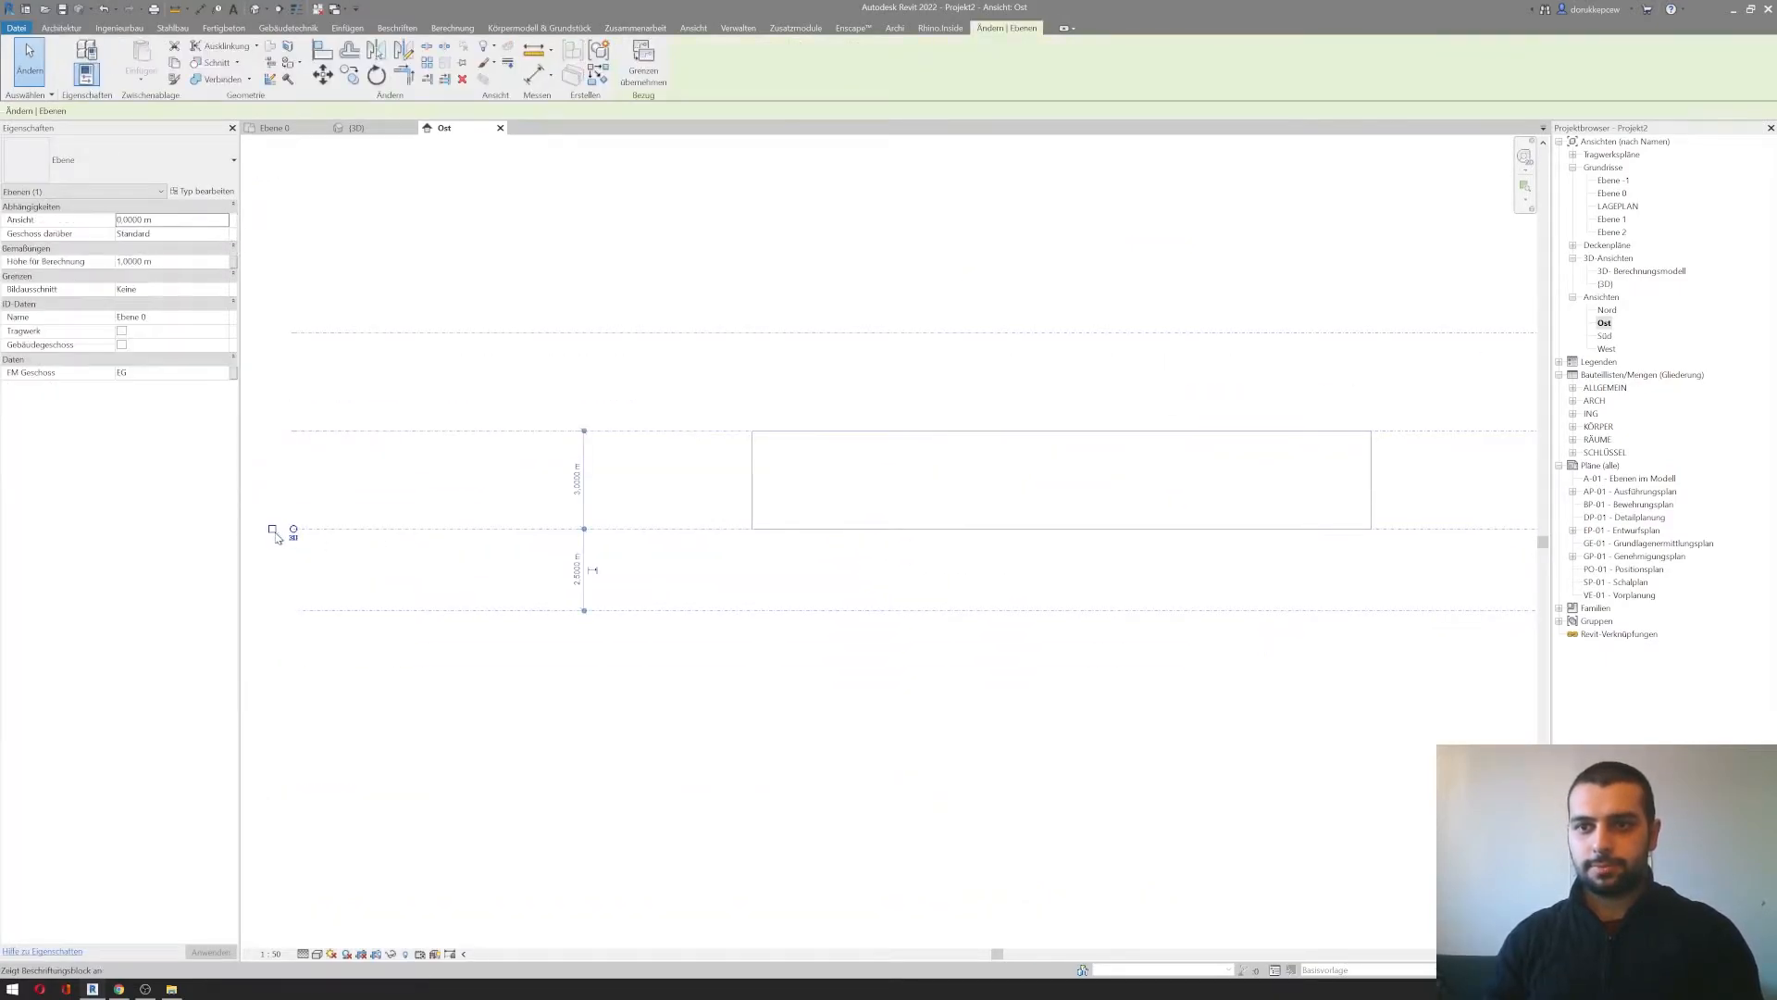
left_click(363, 633)
scroll(793, 588, "down", 2)
middle_click_drag(846, 587, 778, 572)
left_click(393, 535)
scroll(386, 537, "up", 3)
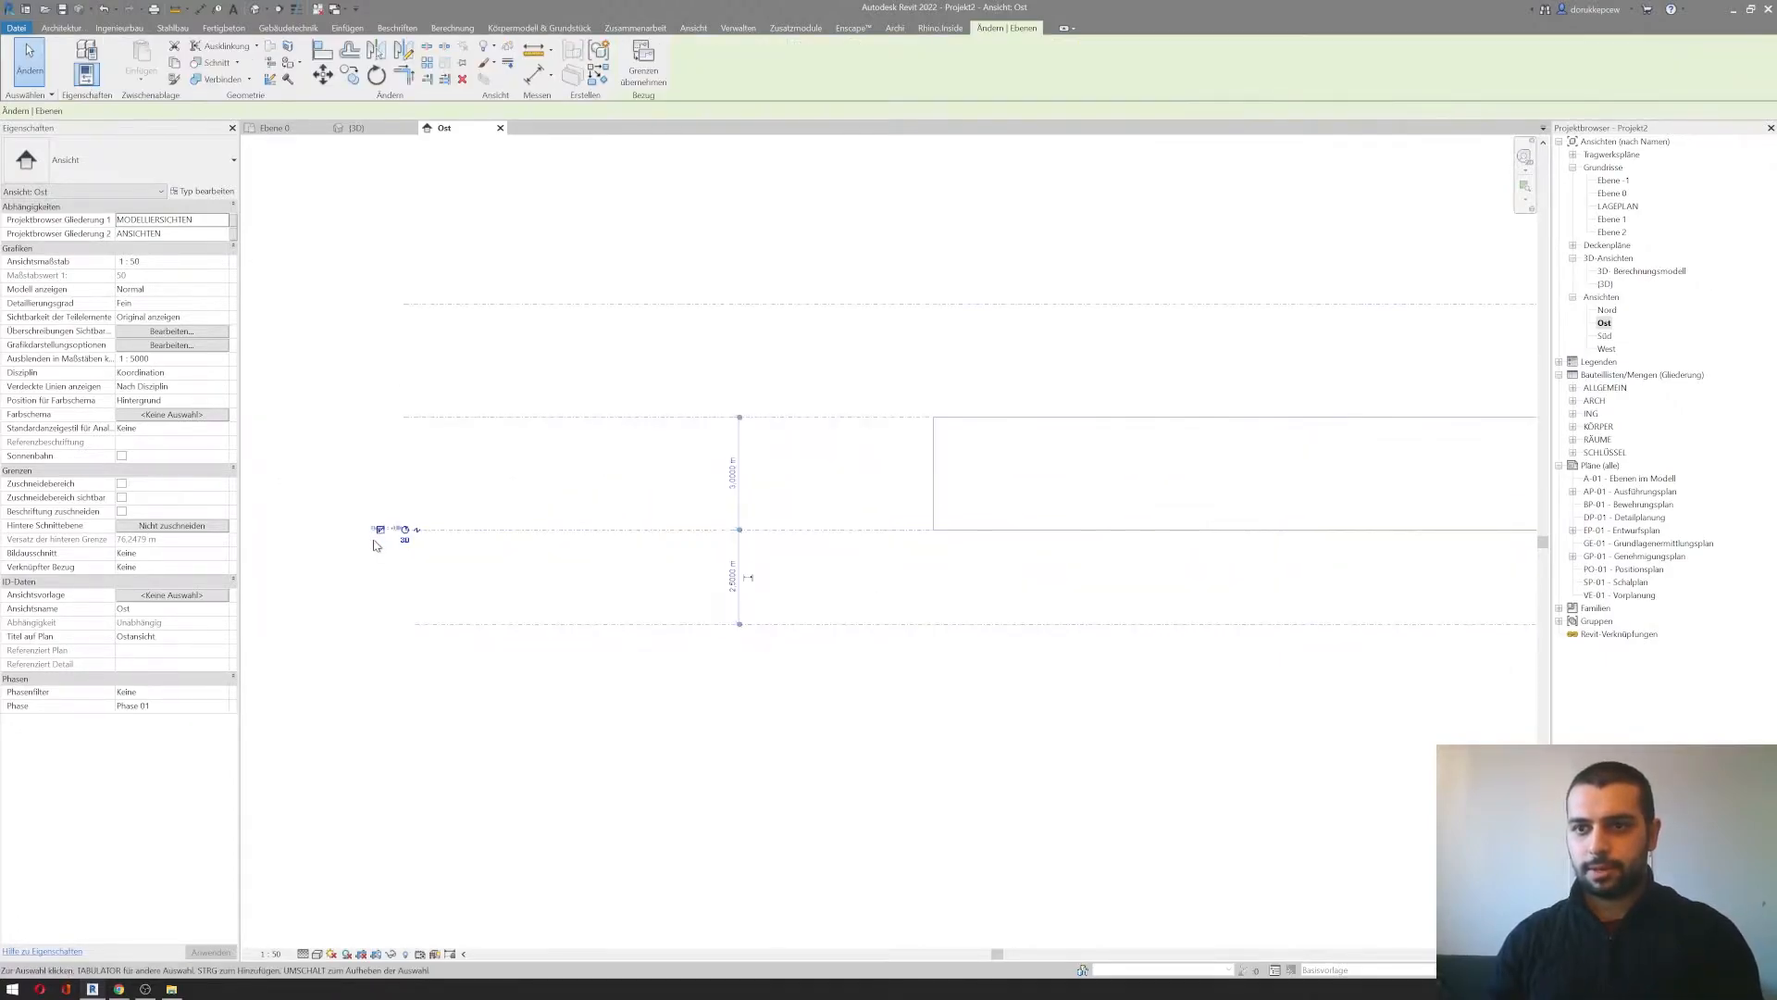
scroll(655, 570, "down", 3)
Step: Move the level line of Ebene 1 down to an elevation of 1.9 m
left_click(1024, 593)
middle_click_drag(1027, 594, 1255, 570)
scroll(921, 560, "up", 3)
scroll(1030, 463, "up", 2)
left_click(983, 448)
left_click_drag(1036, 449, 1028, 532)
middle_click_drag(788, 598, 927, 552)
scroll(1085, 547, "down", 1)
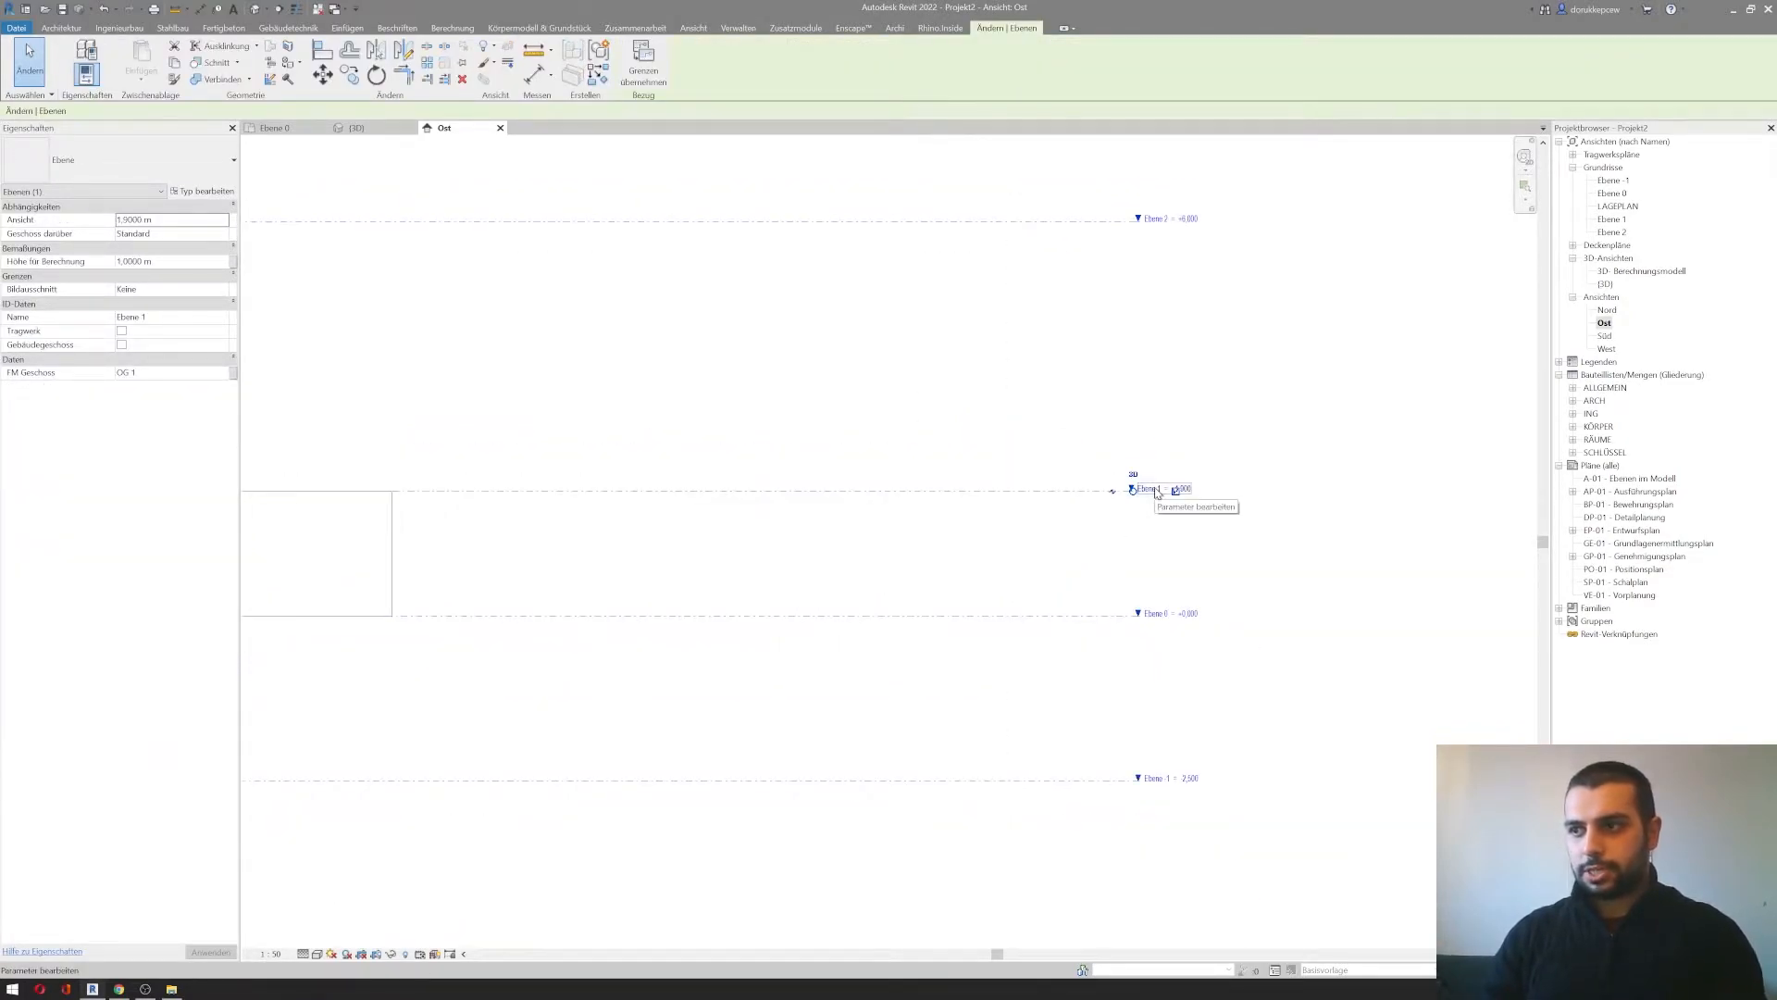
Step: Rename level Ebene 1 to Ebene 25 and rename its corresponding views with it
left_click(1157, 493)
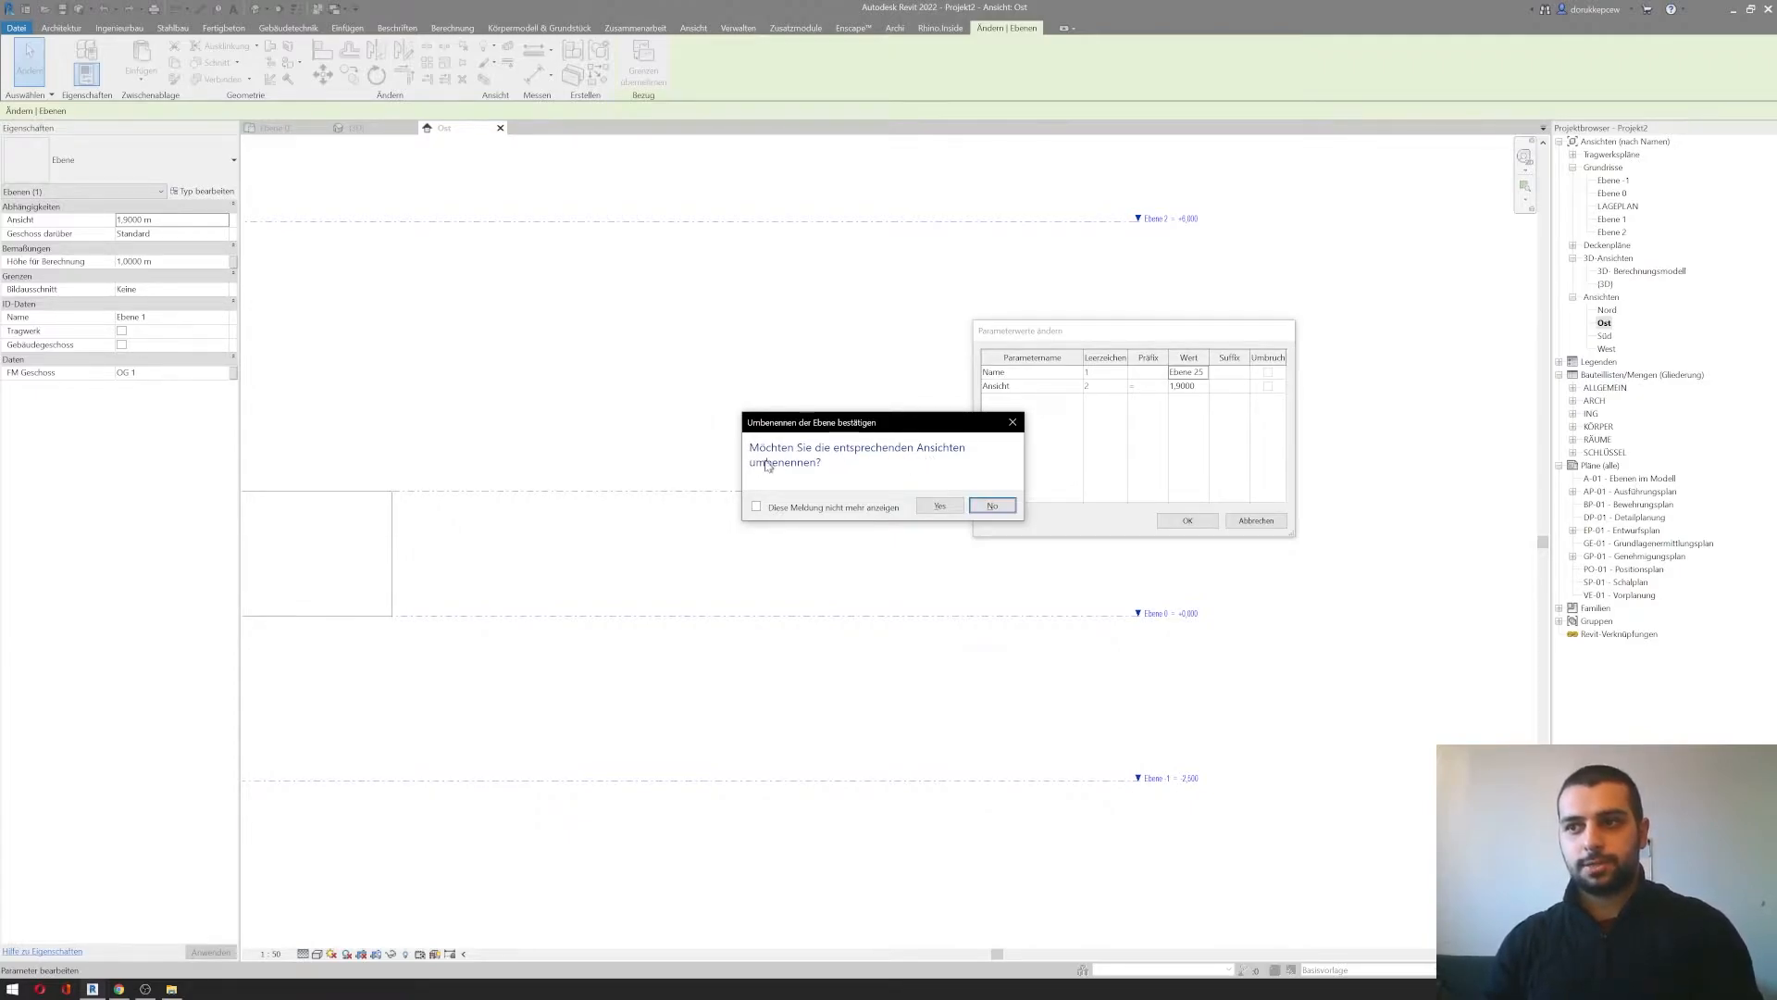
left_click(924, 508)
left_click(1183, 520)
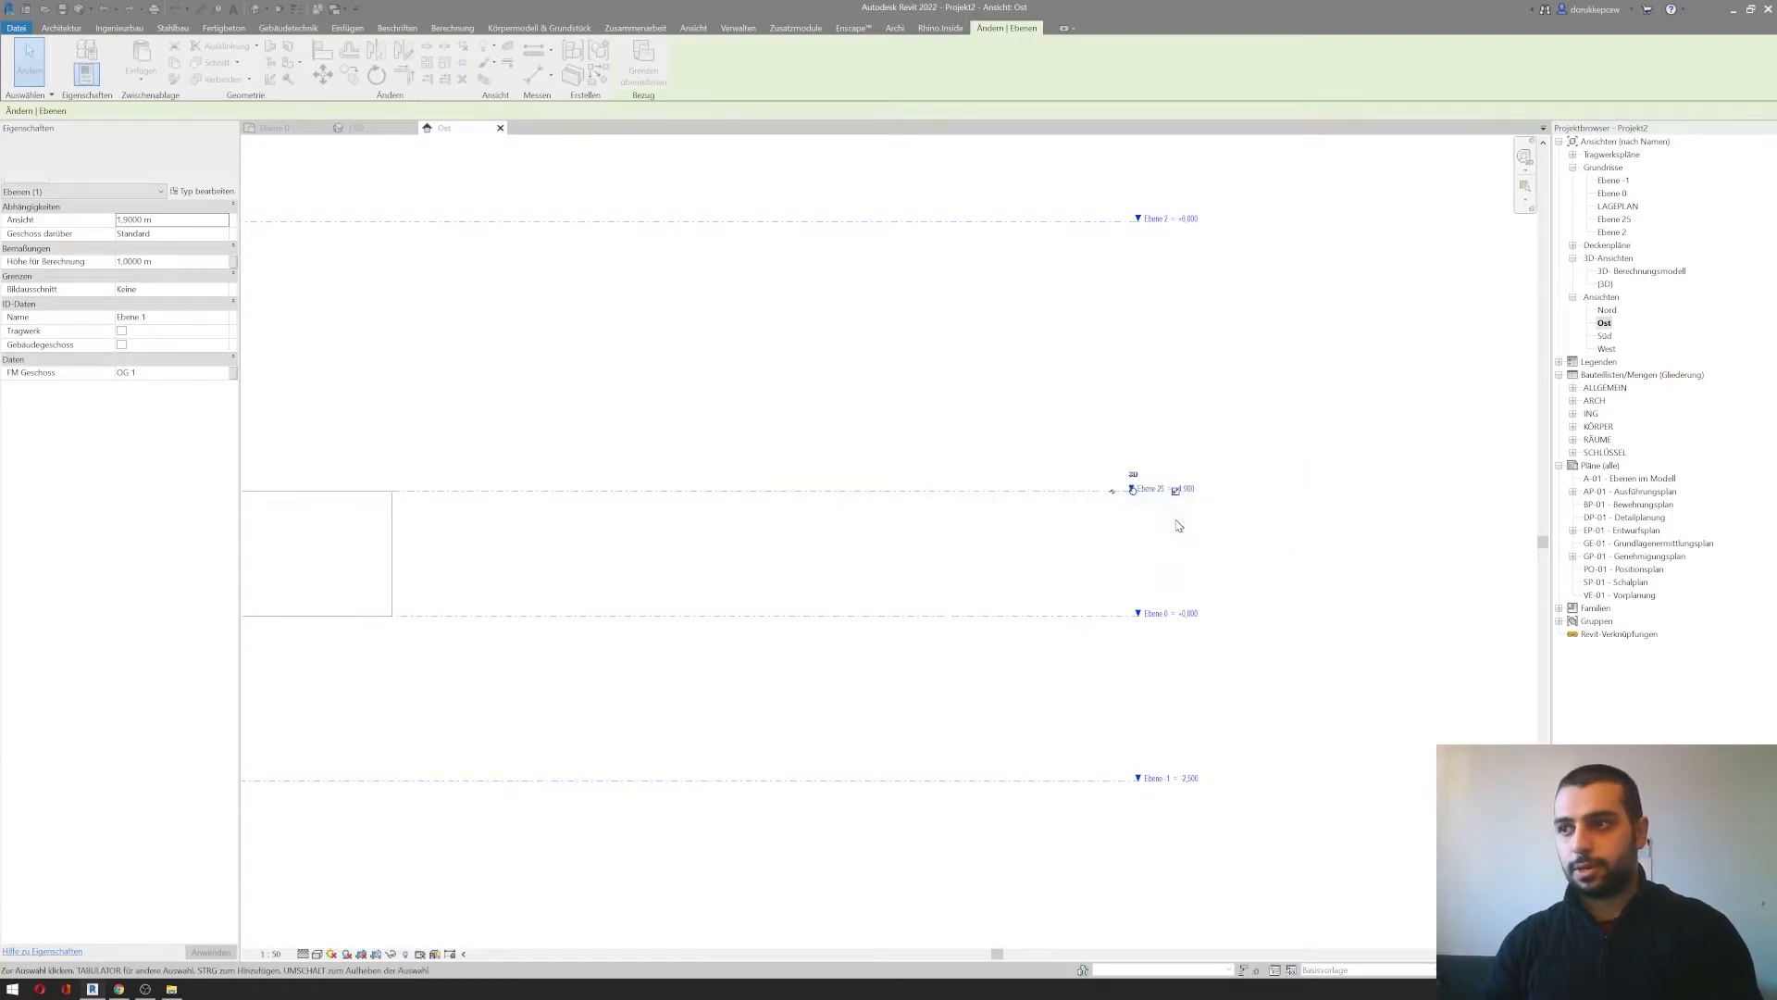
key("Escape")
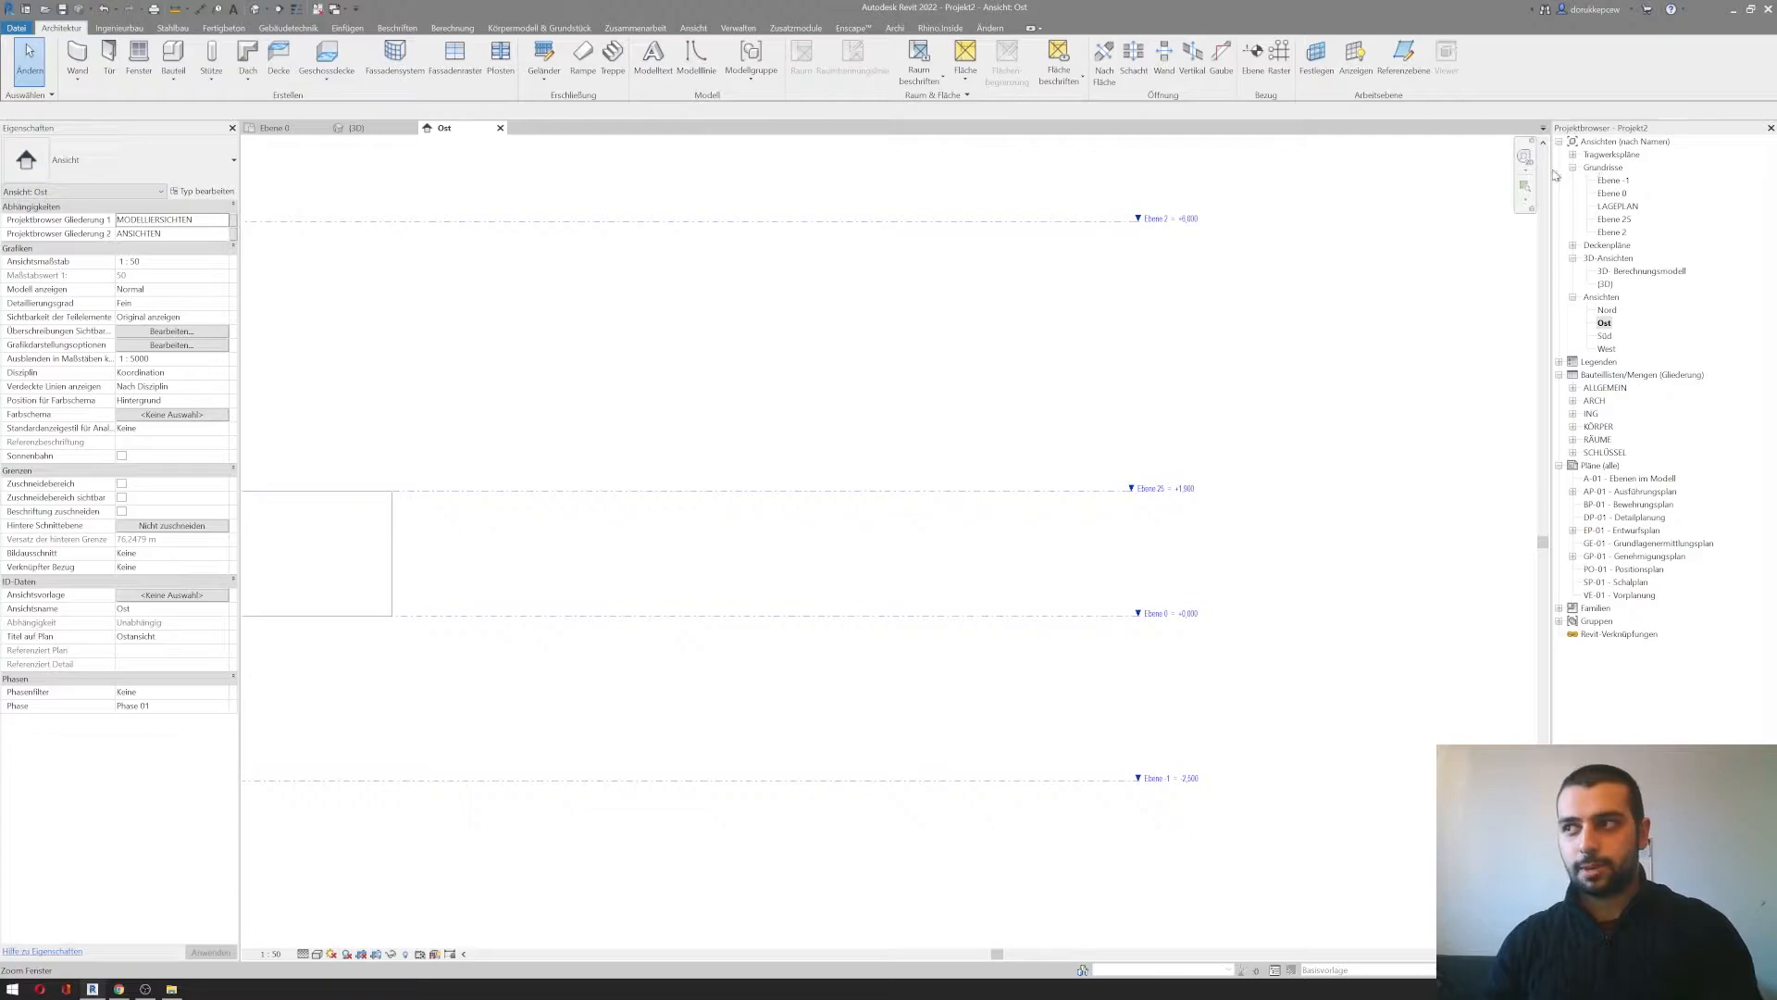
Step: Expand the Deckenpläne in the project browser and check the ceiling plan of Ebene 25
left_click(1573, 246)
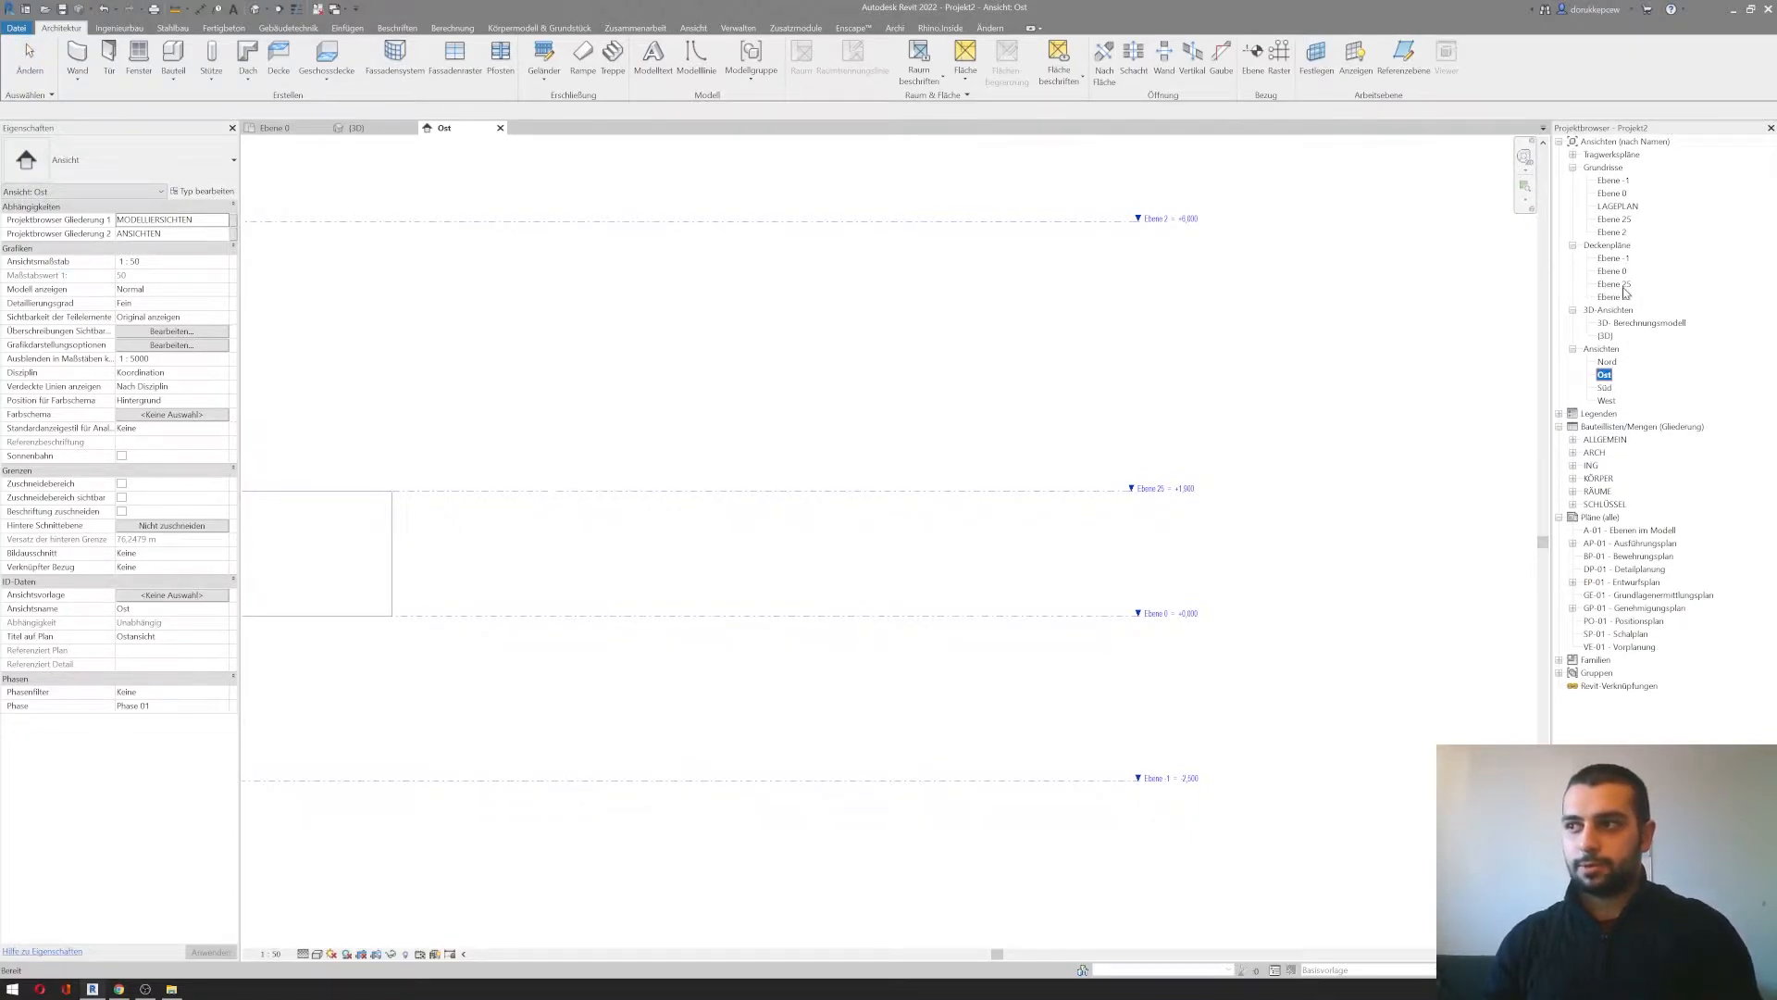
left_click(1615, 286)
scroll(731, 580, "down", 3)
left_click(689, 523)
Step: Sketch a horizontal detail line about 2.4 m long between Ebene 25 and Ebene 0, with a short downward arrow at its left end
scroll(815, 542, "up", 5)
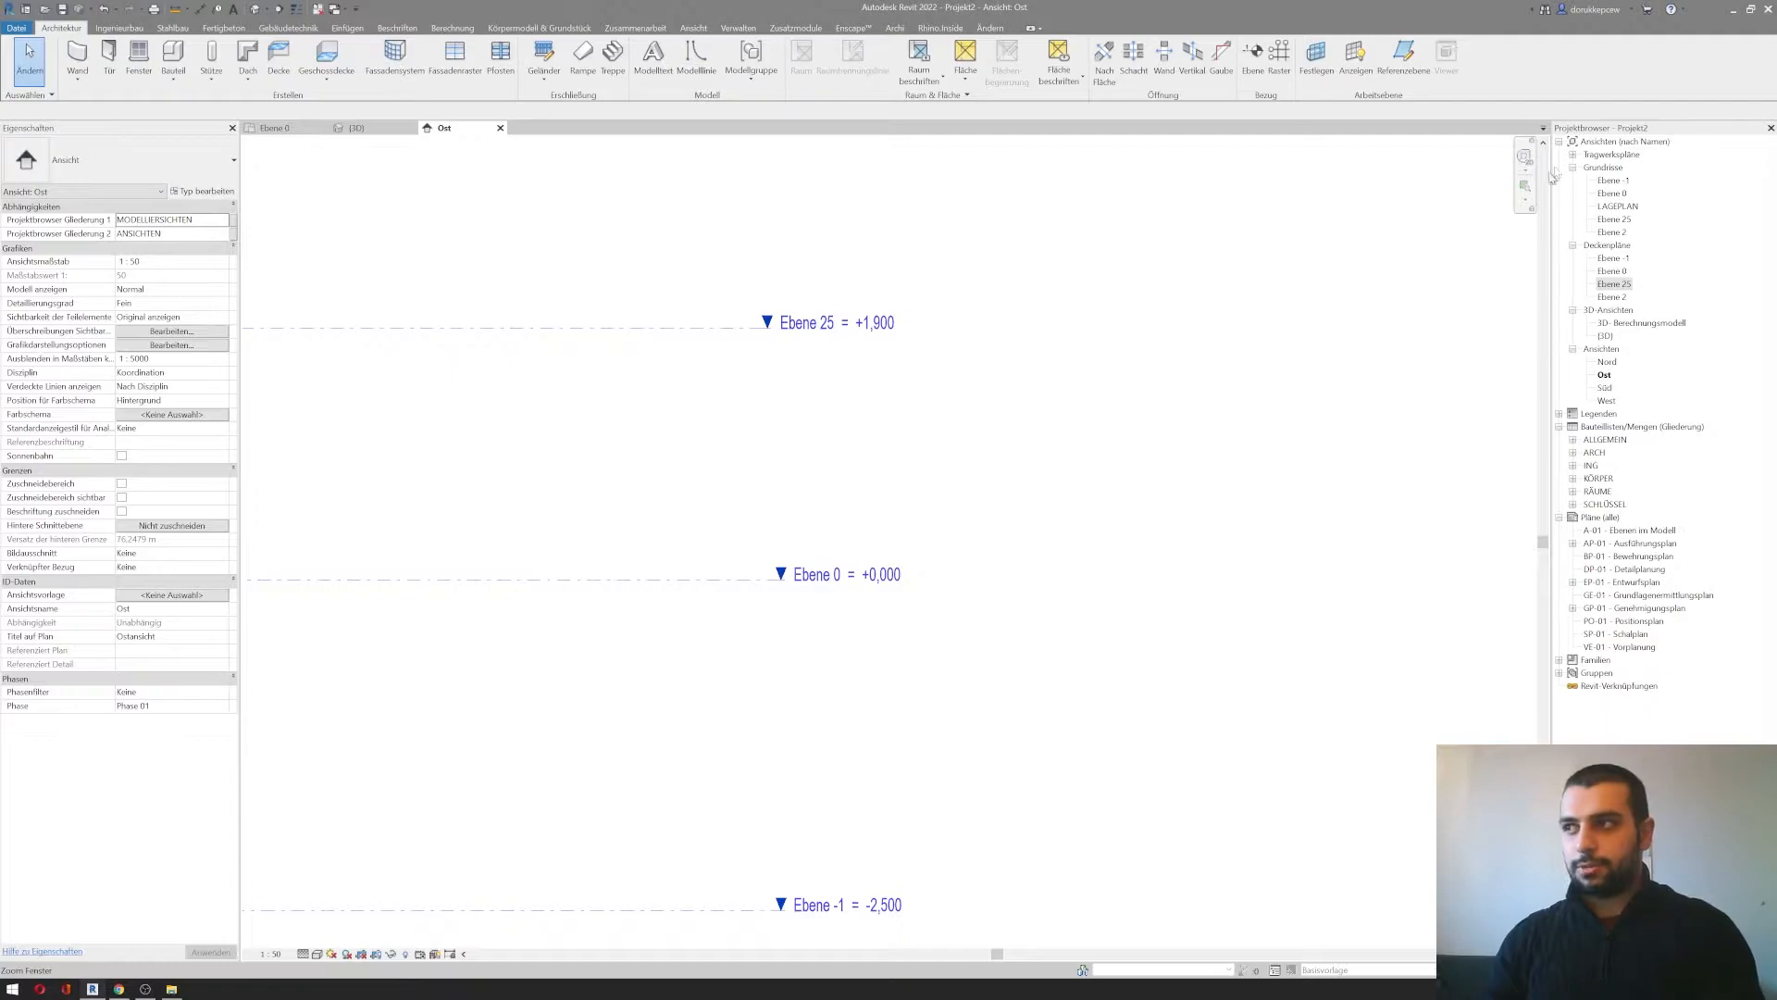
key("d")
key("l")
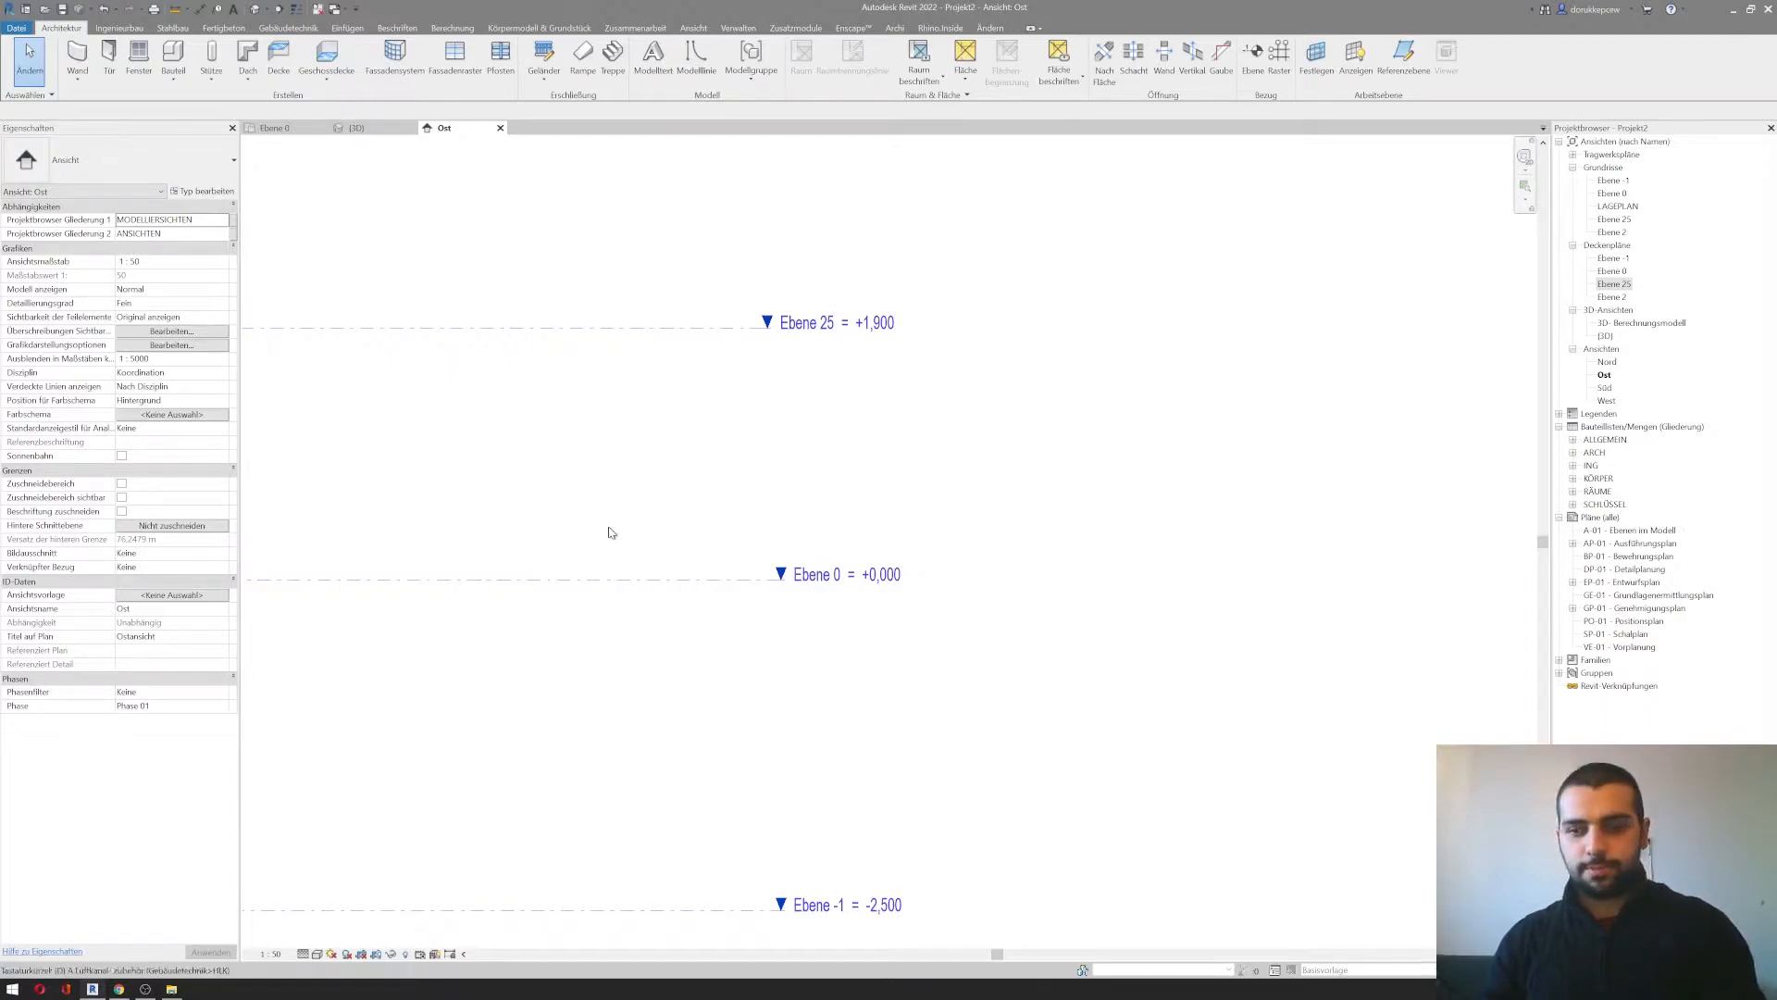
left_click(542, 446)
left_click(861, 445)
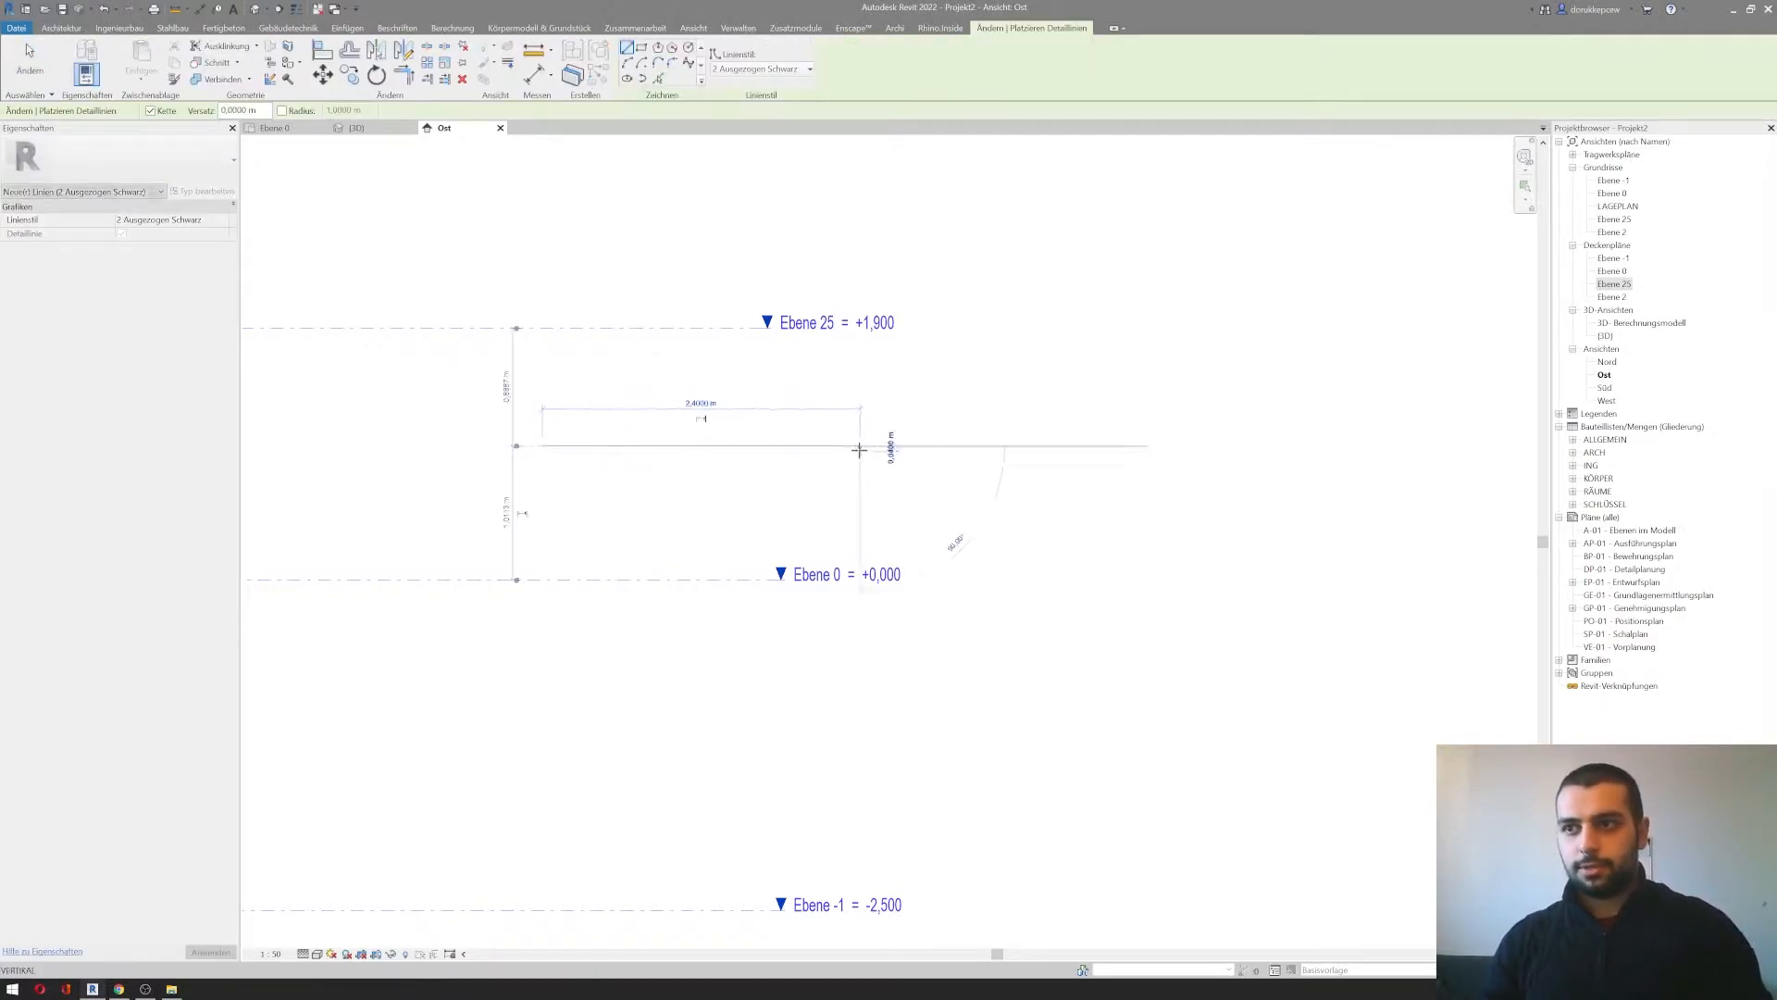
key("Escape")
left_click(542, 446)
left_click(540, 495)
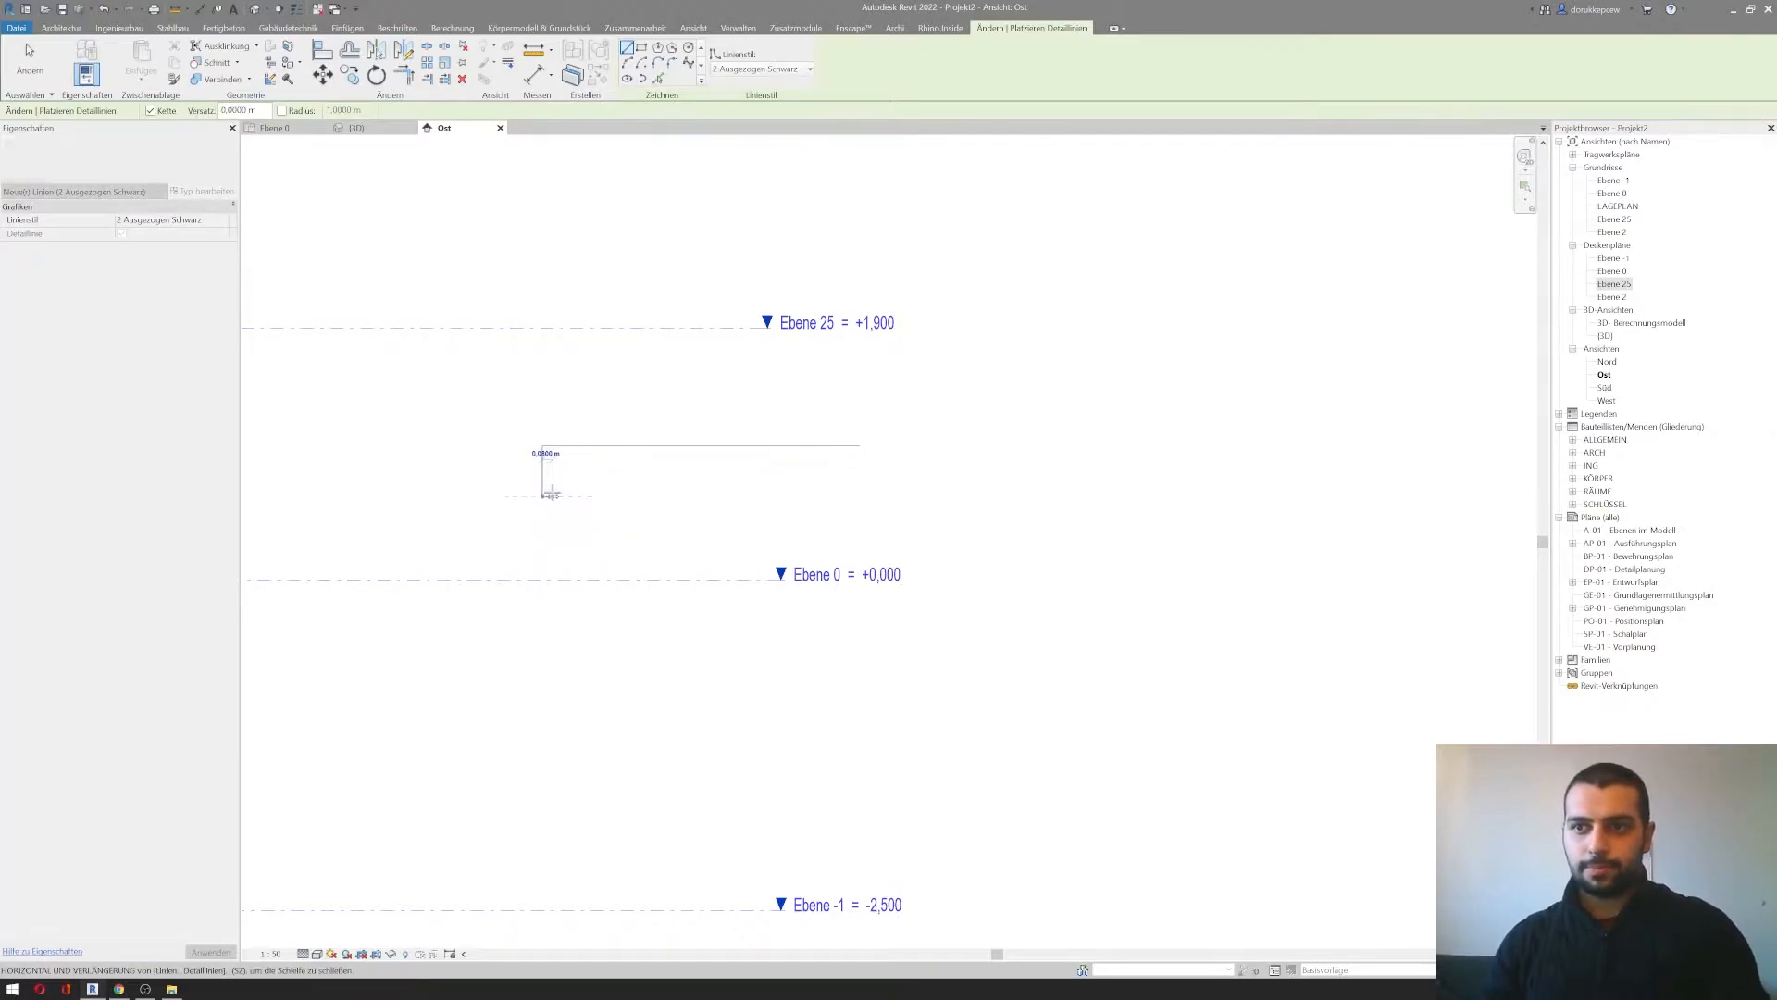
key("Escape")
left_click(541, 496)
left_click(534, 488)
key("Escape")
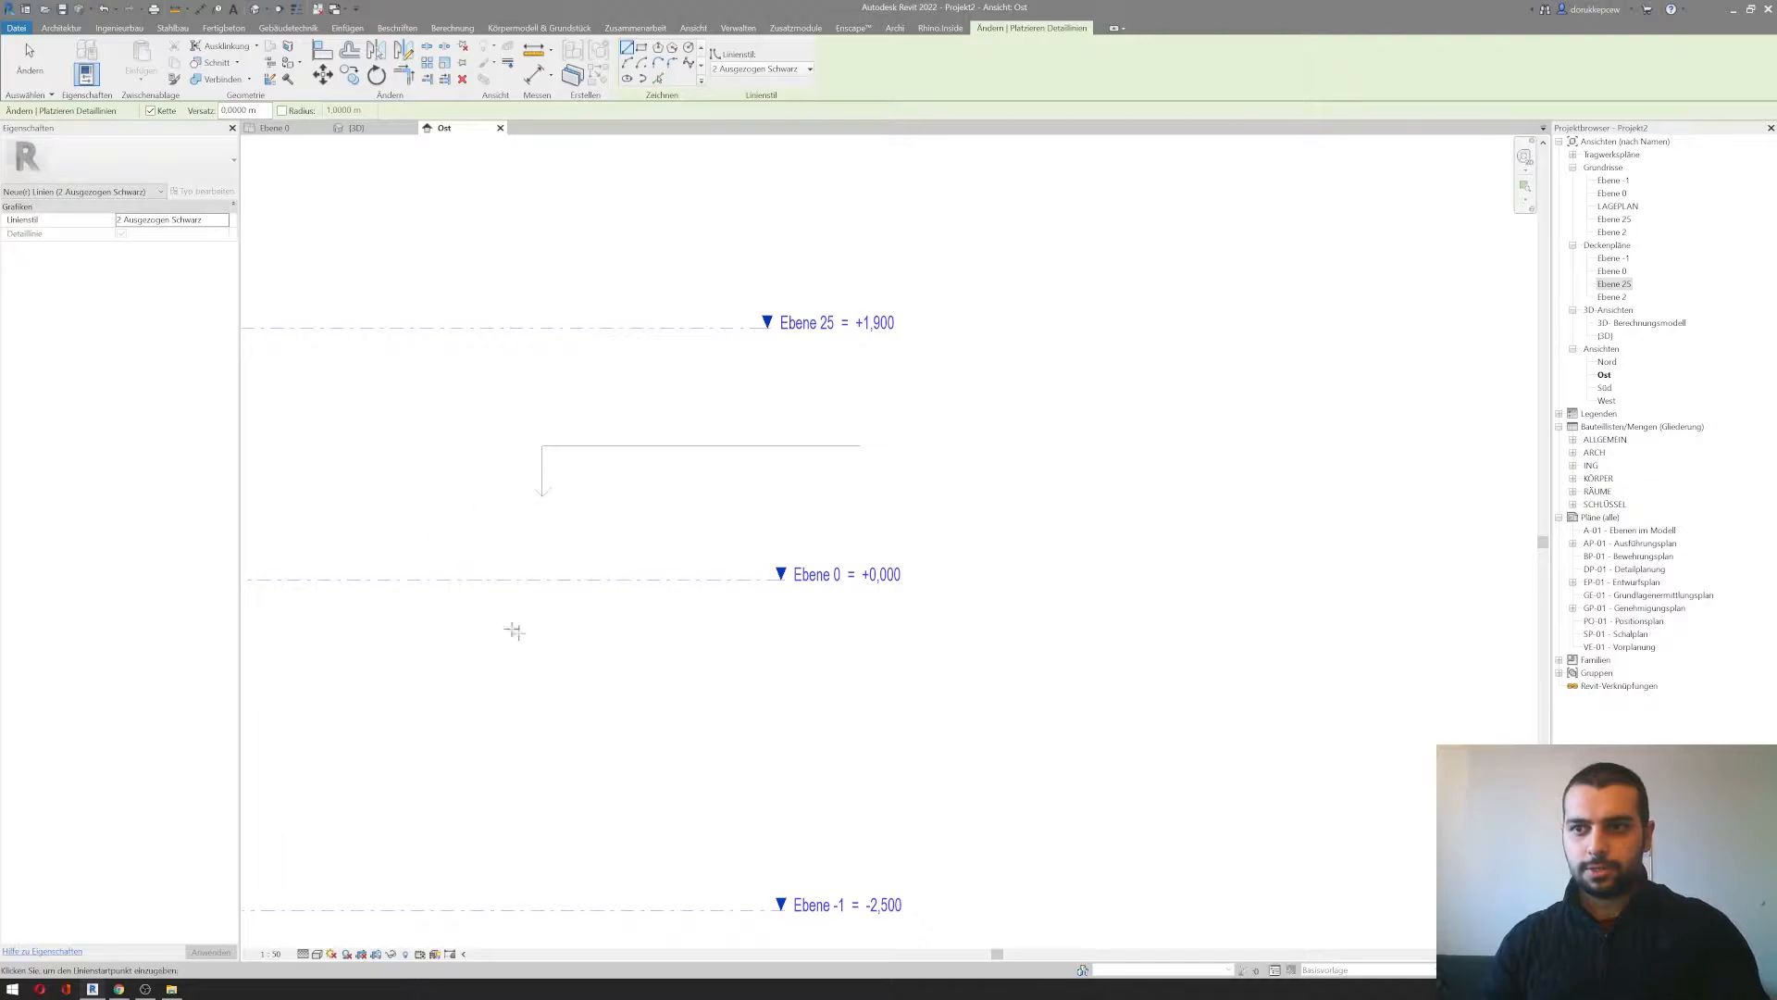
Step: Sketch a second horizontal detail line to the left of the downward arrow, between Ebene 25 and Ebene 0
middle_click_drag(574, 615, 1045, 538)
middle_click_drag(789, 619, 914, 642)
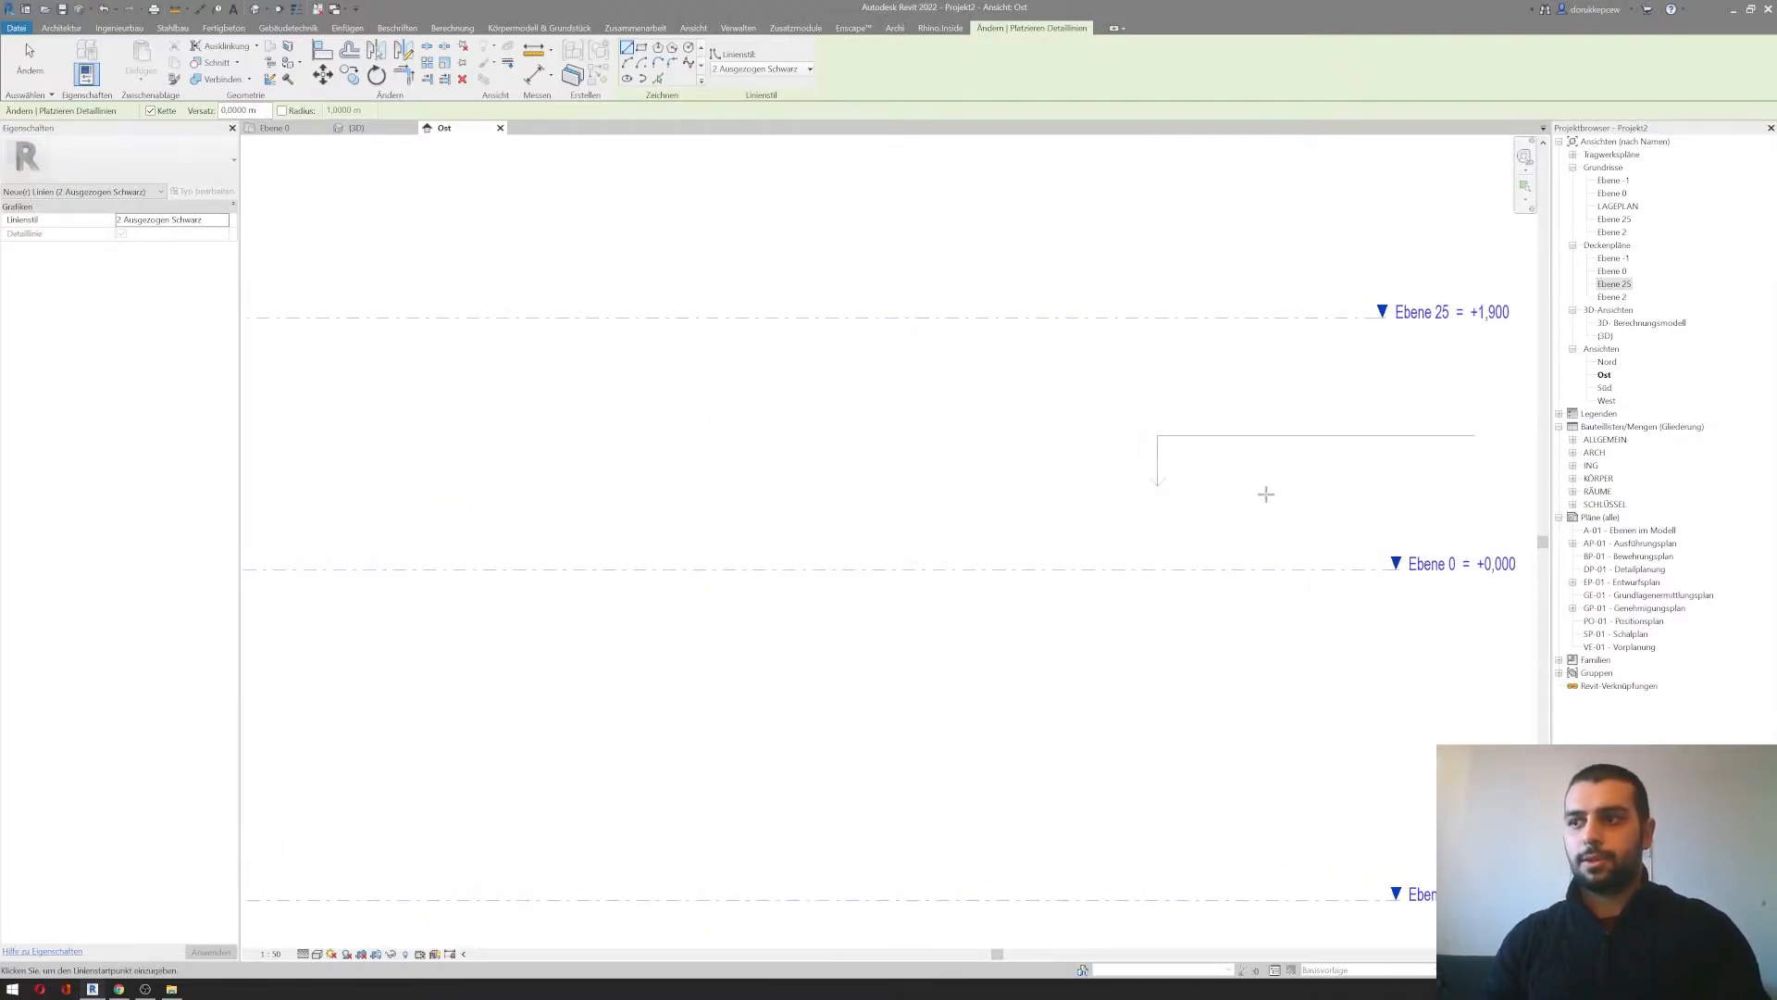
left_click(1046, 466)
left_click(635, 469)
key("Escape")
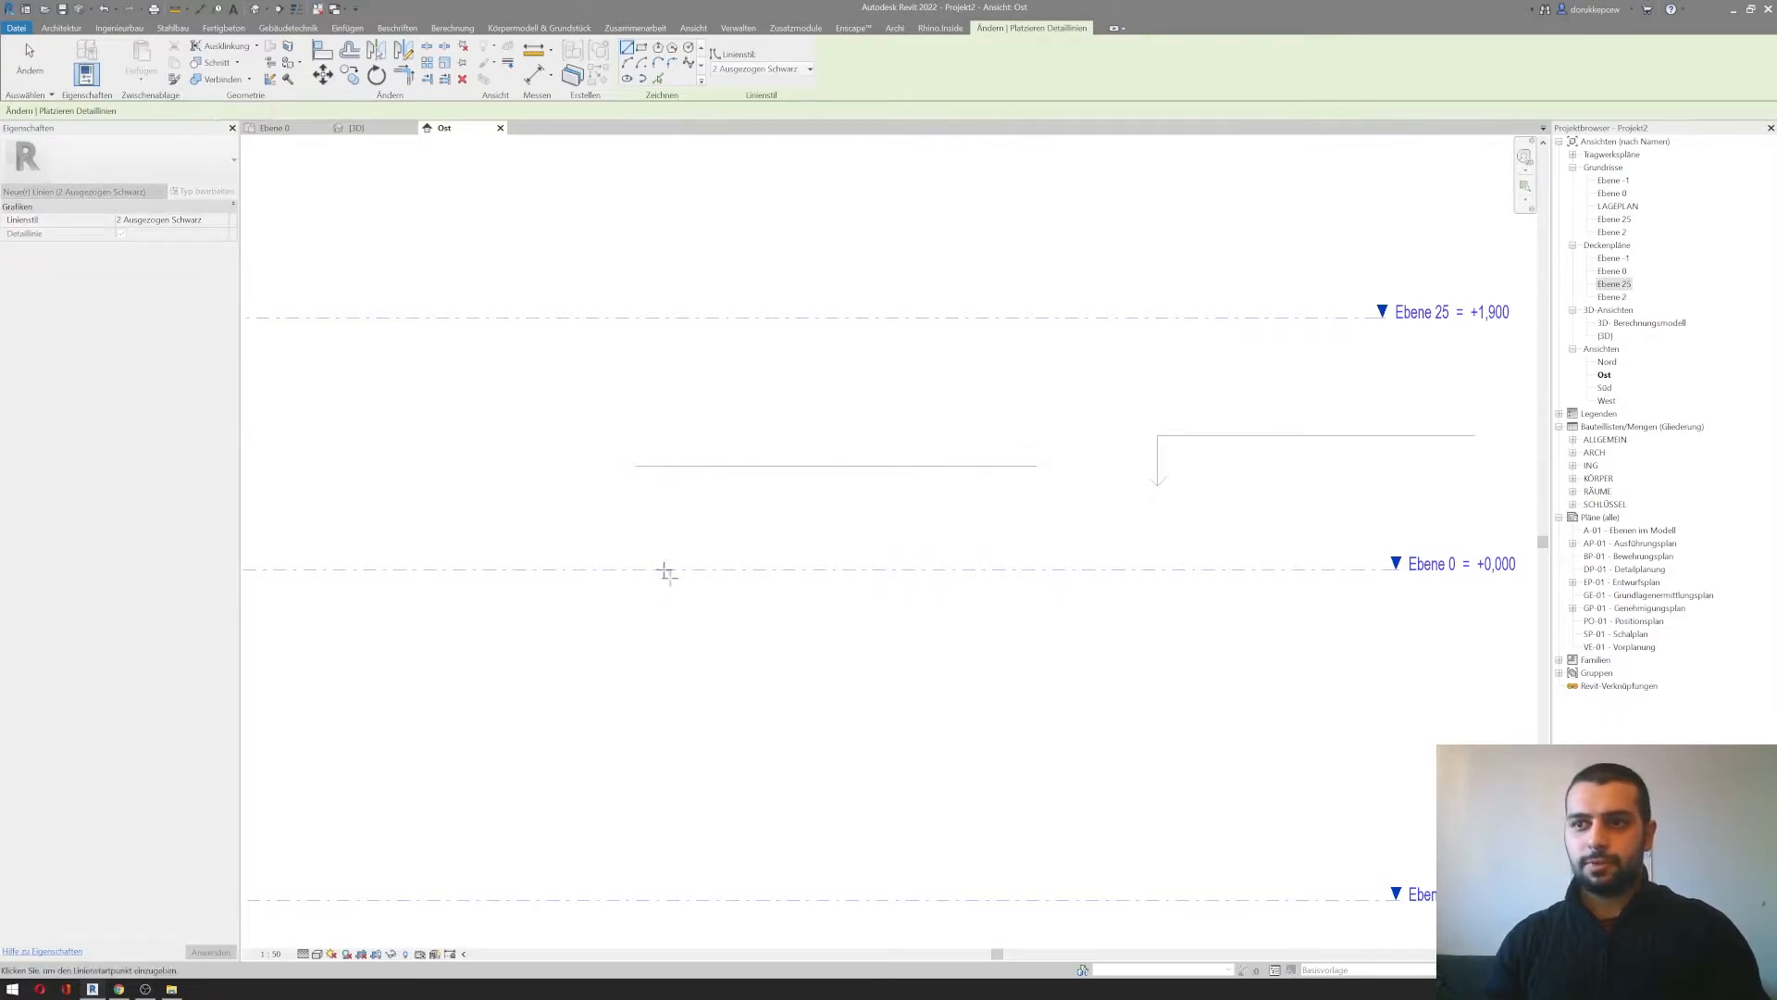
Step: Add a short upward arrow of detail lines at the left end of the second horizontal line
scroll(620, 529, "down", 1)
middle_click_drag(620, 528, 991, 540)
scroll(969, 529, "down", 3)
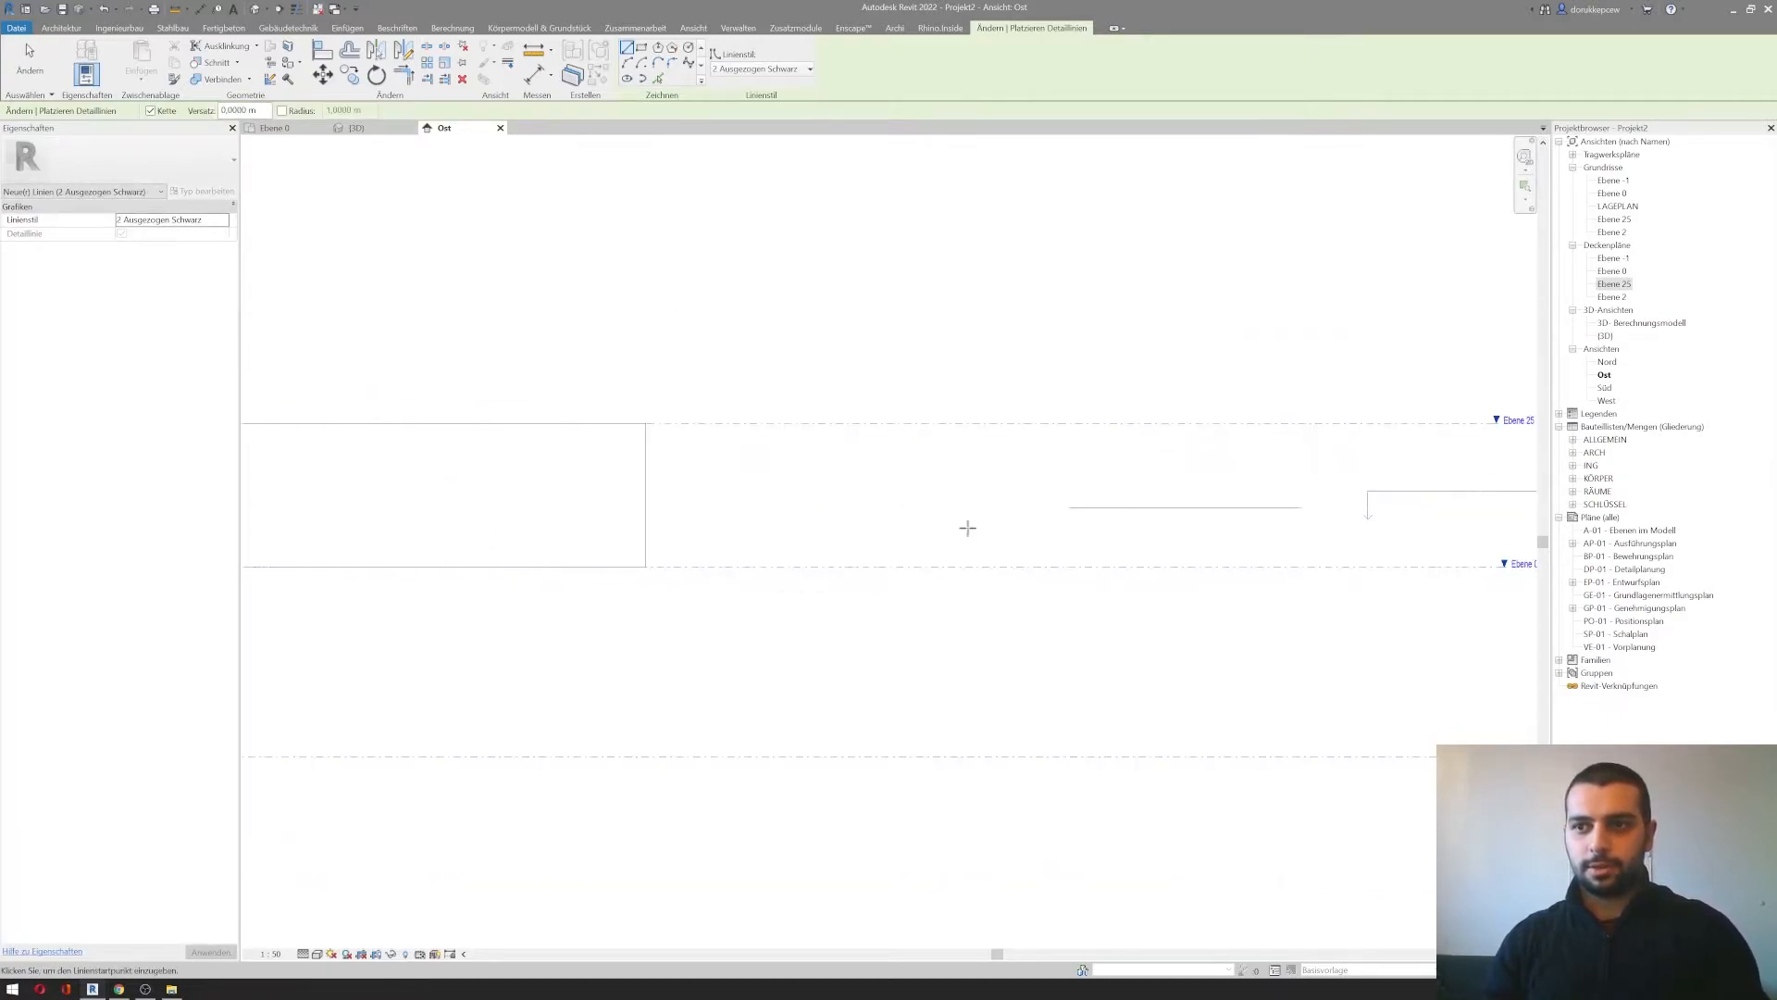
scroll(1213, 511, "down", 1)
middle_click_drag(1213, 511, 485, 496)
scroll(491, 495, "up", 4)
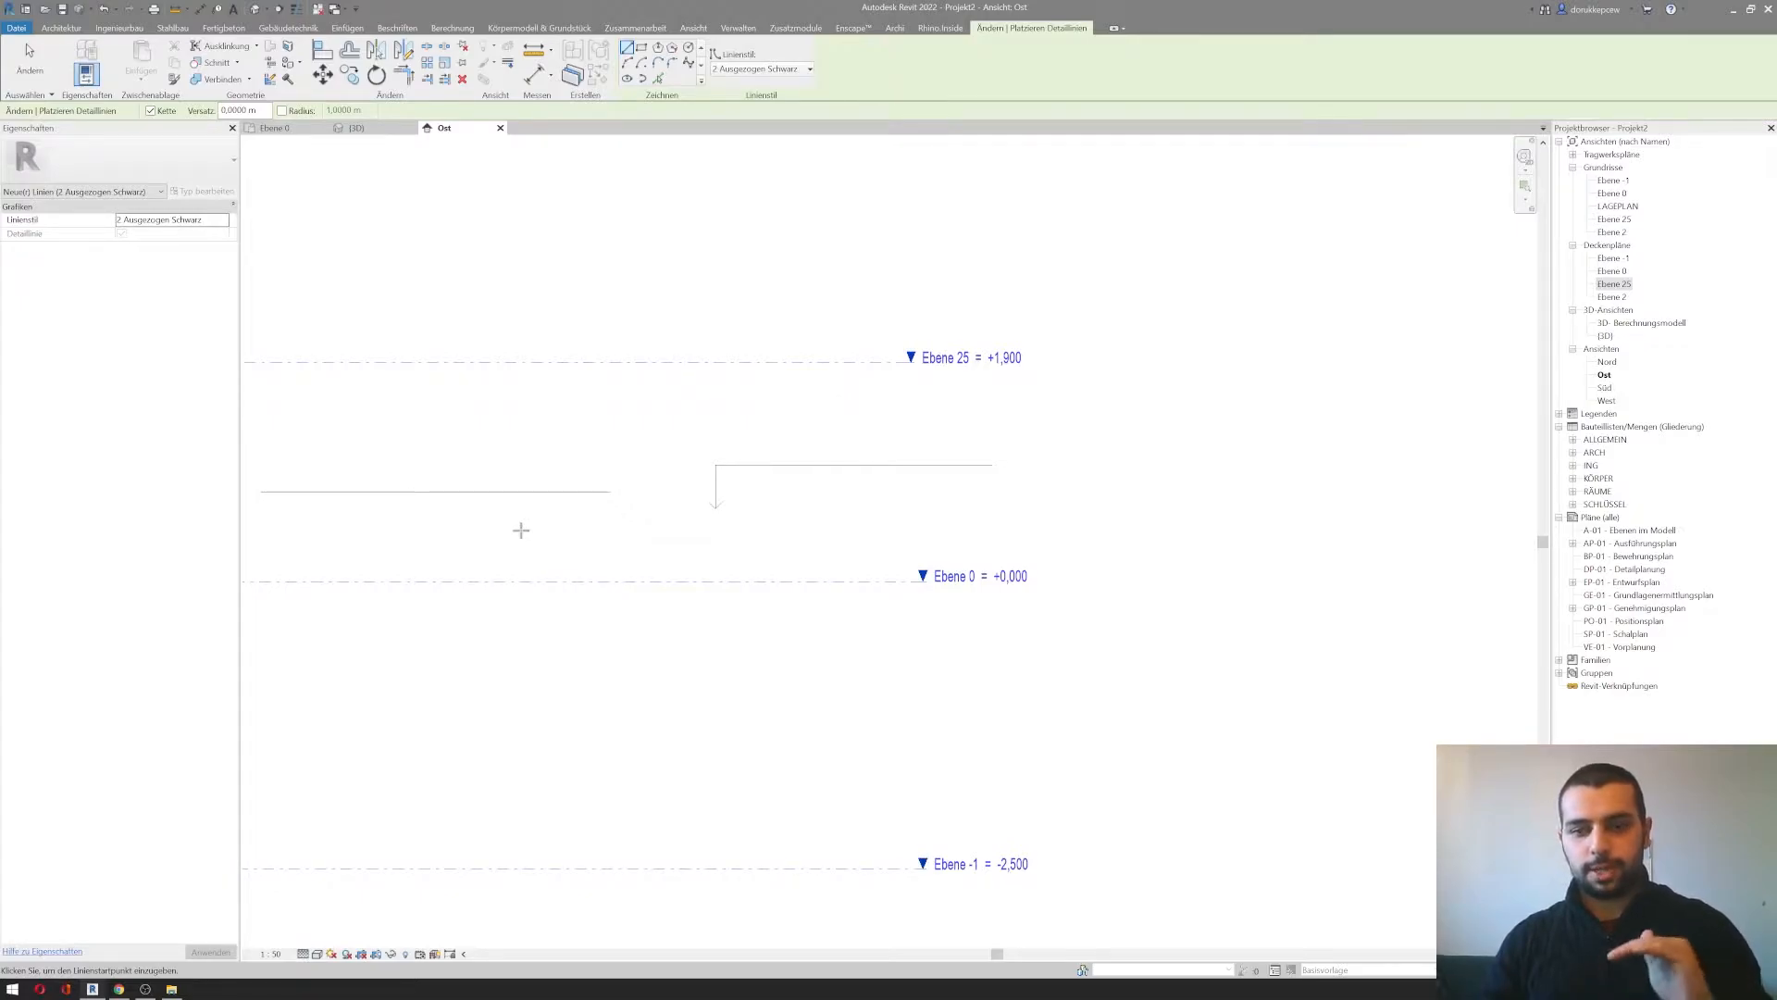
middle_click_drag(508, 520, 552, 520)
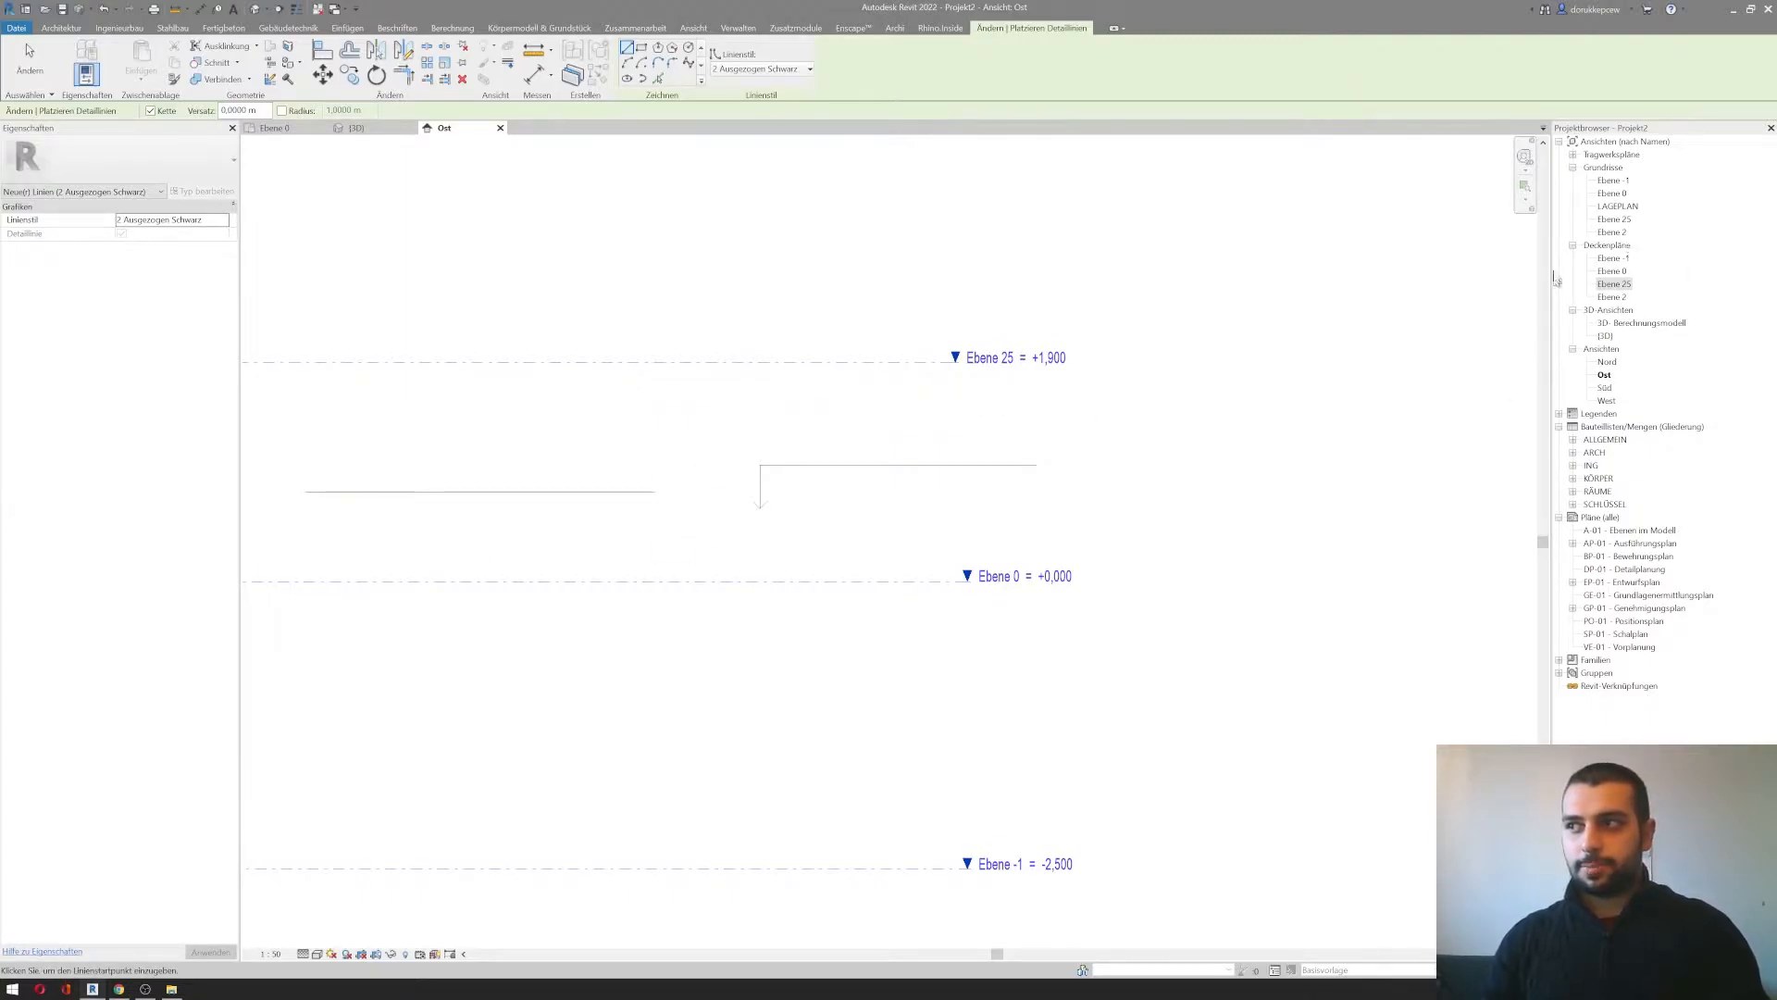
middle_click_drag(583, 480, 766, 497)
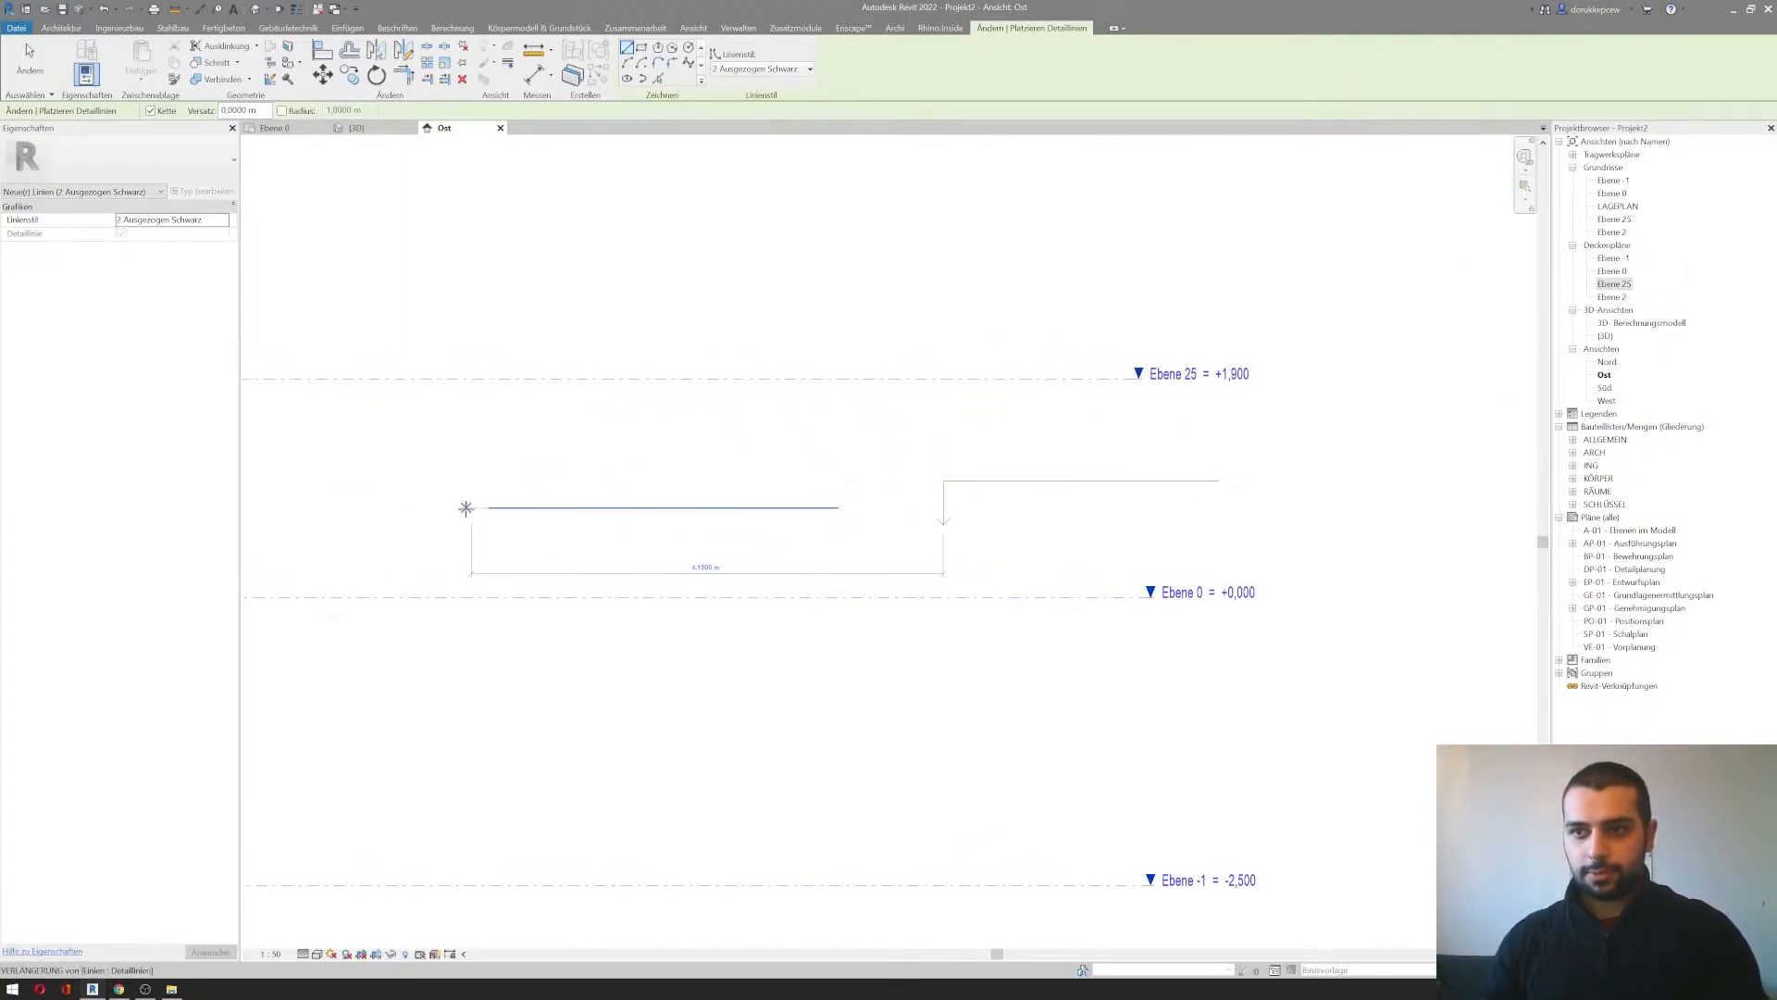
left_click(488, 507)
left_click(488, 451)
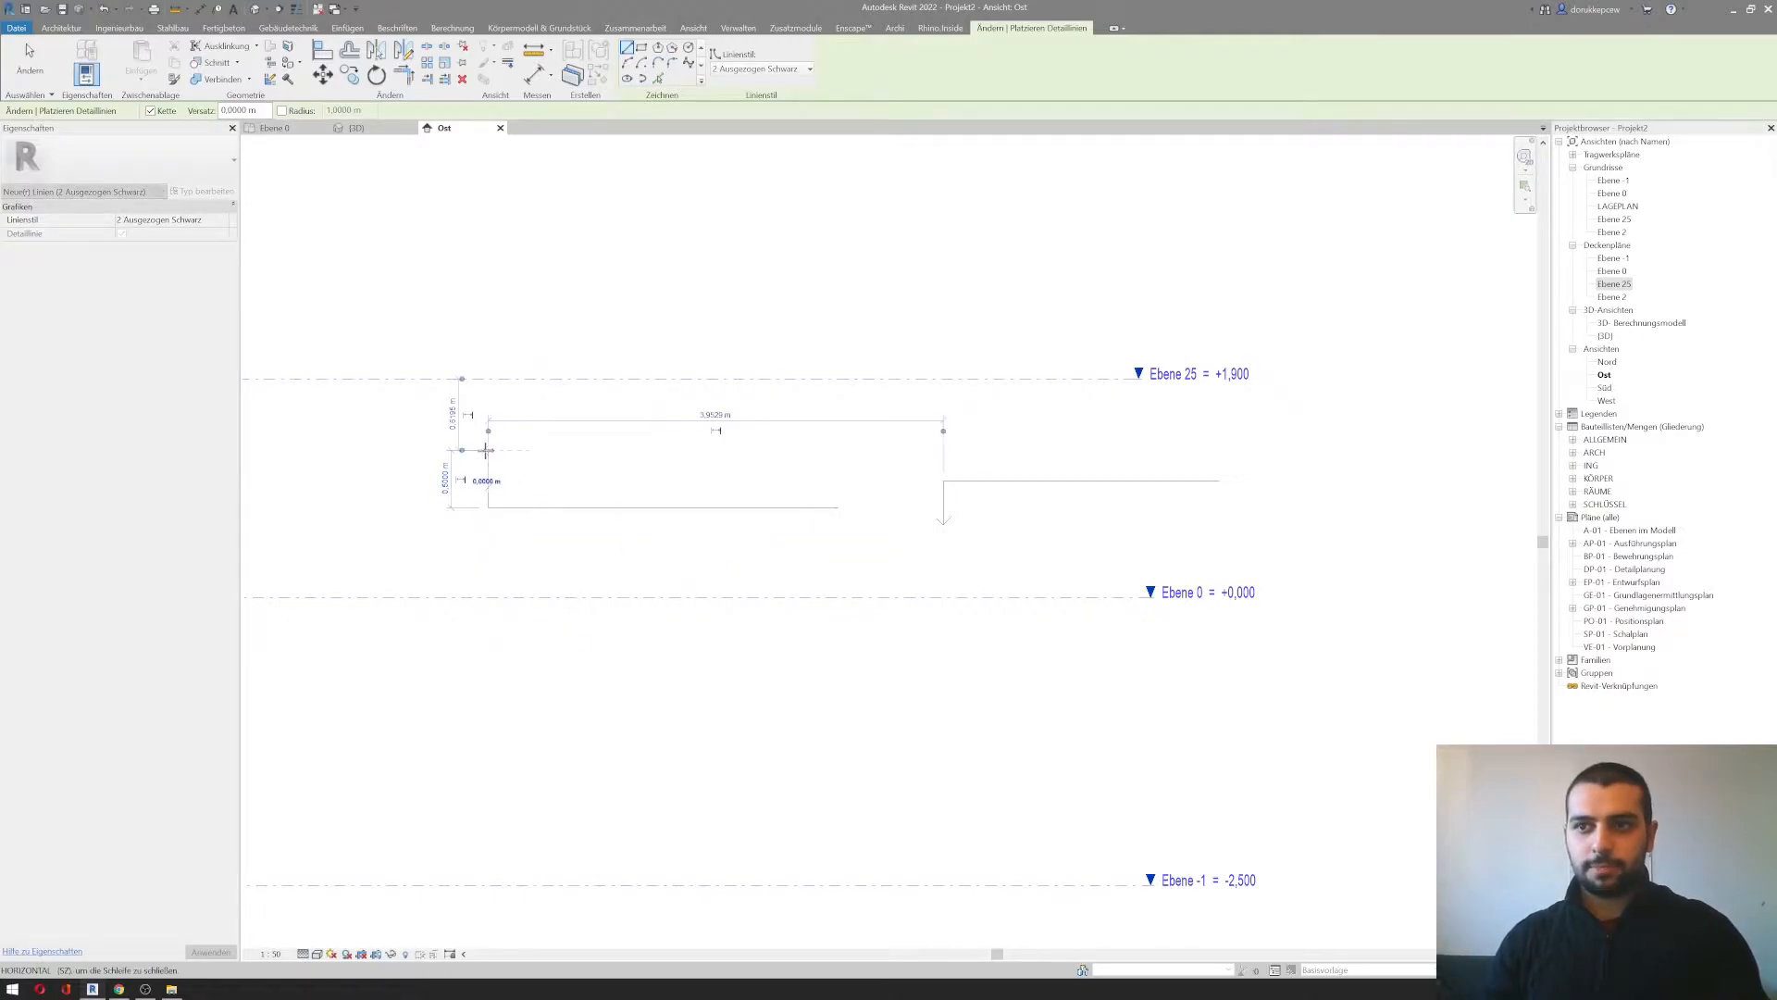
key("Escape")
key("Escape")
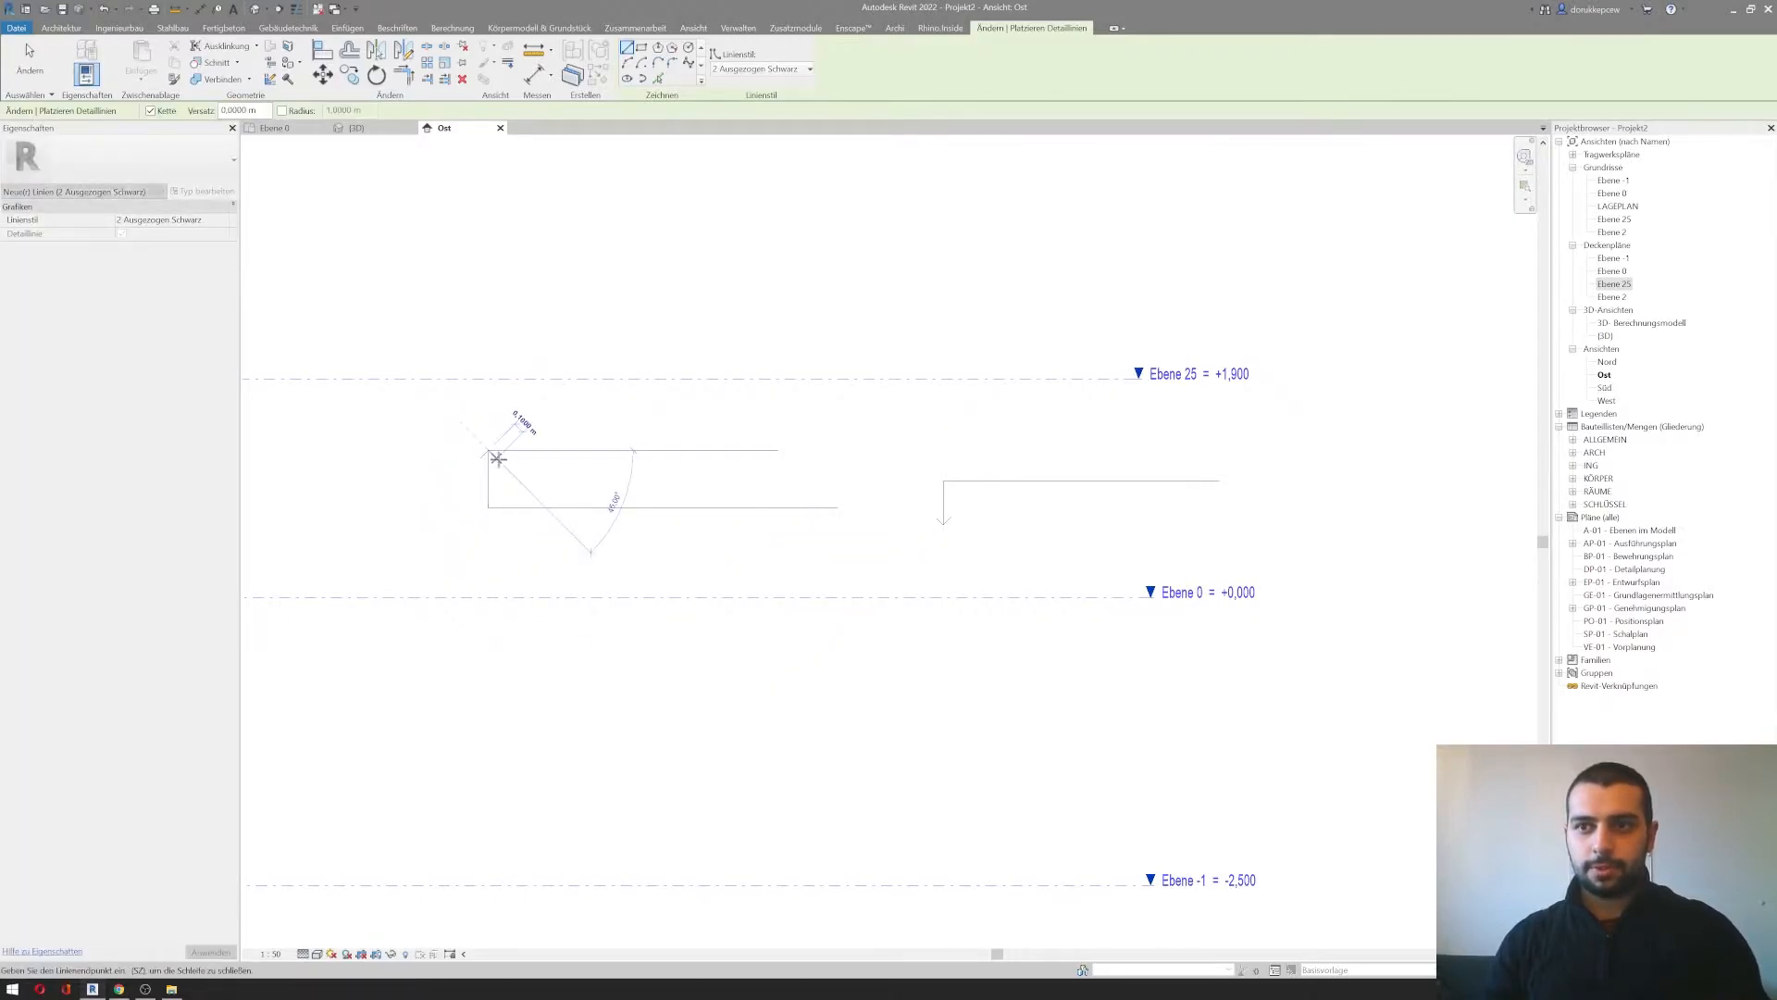
middle_click_drag(549, 499, 673, 524)
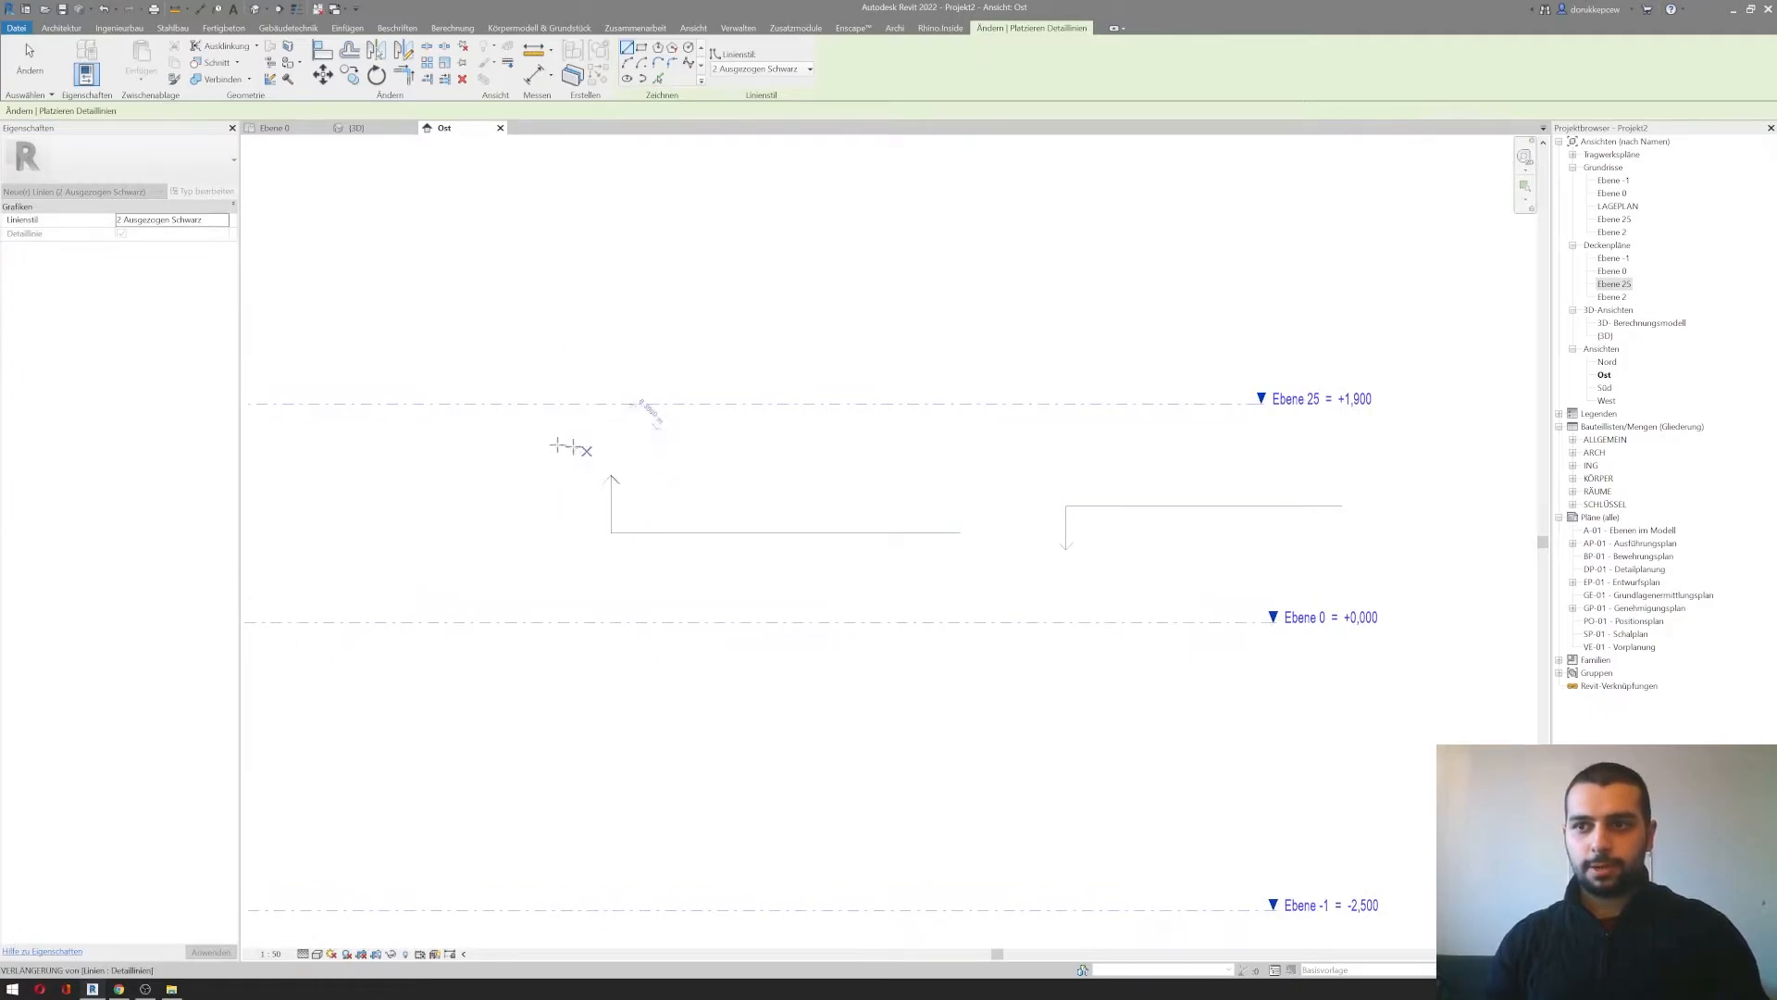
scroll(467, 436, "down", 2)
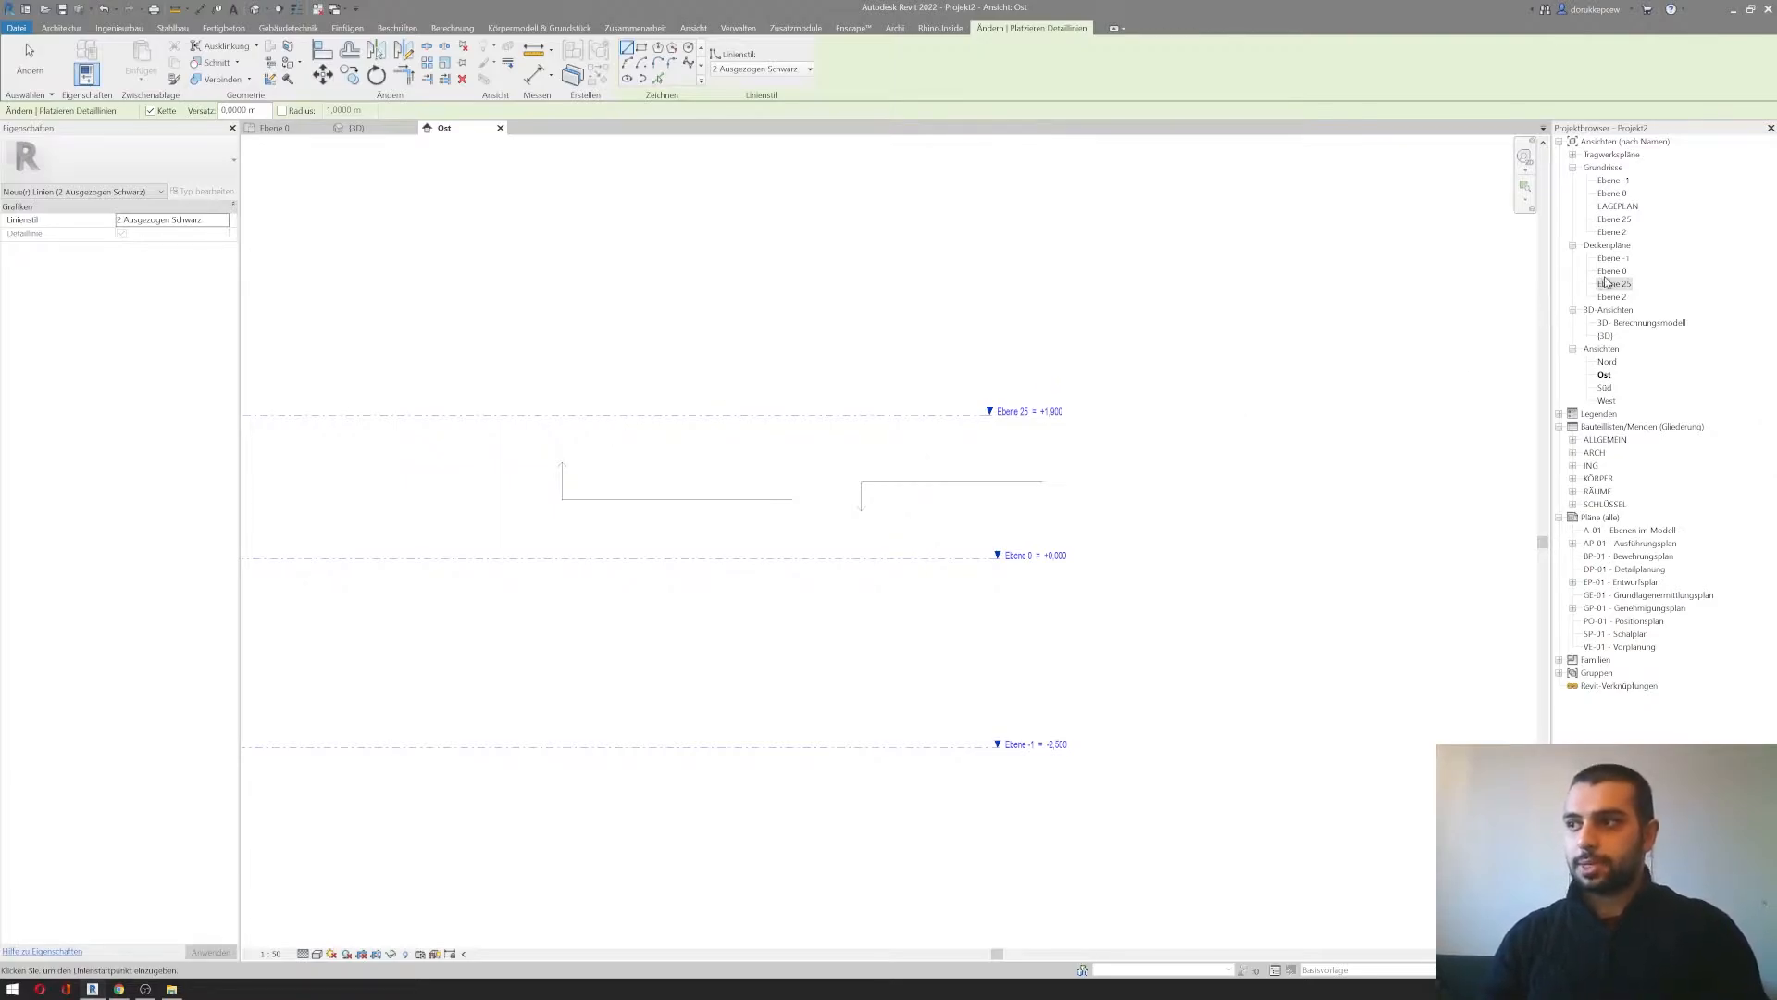
Step: Delete all the sketched detail lines and arrows between Ebene 25 and Ebene 0
left_click(563, 464)
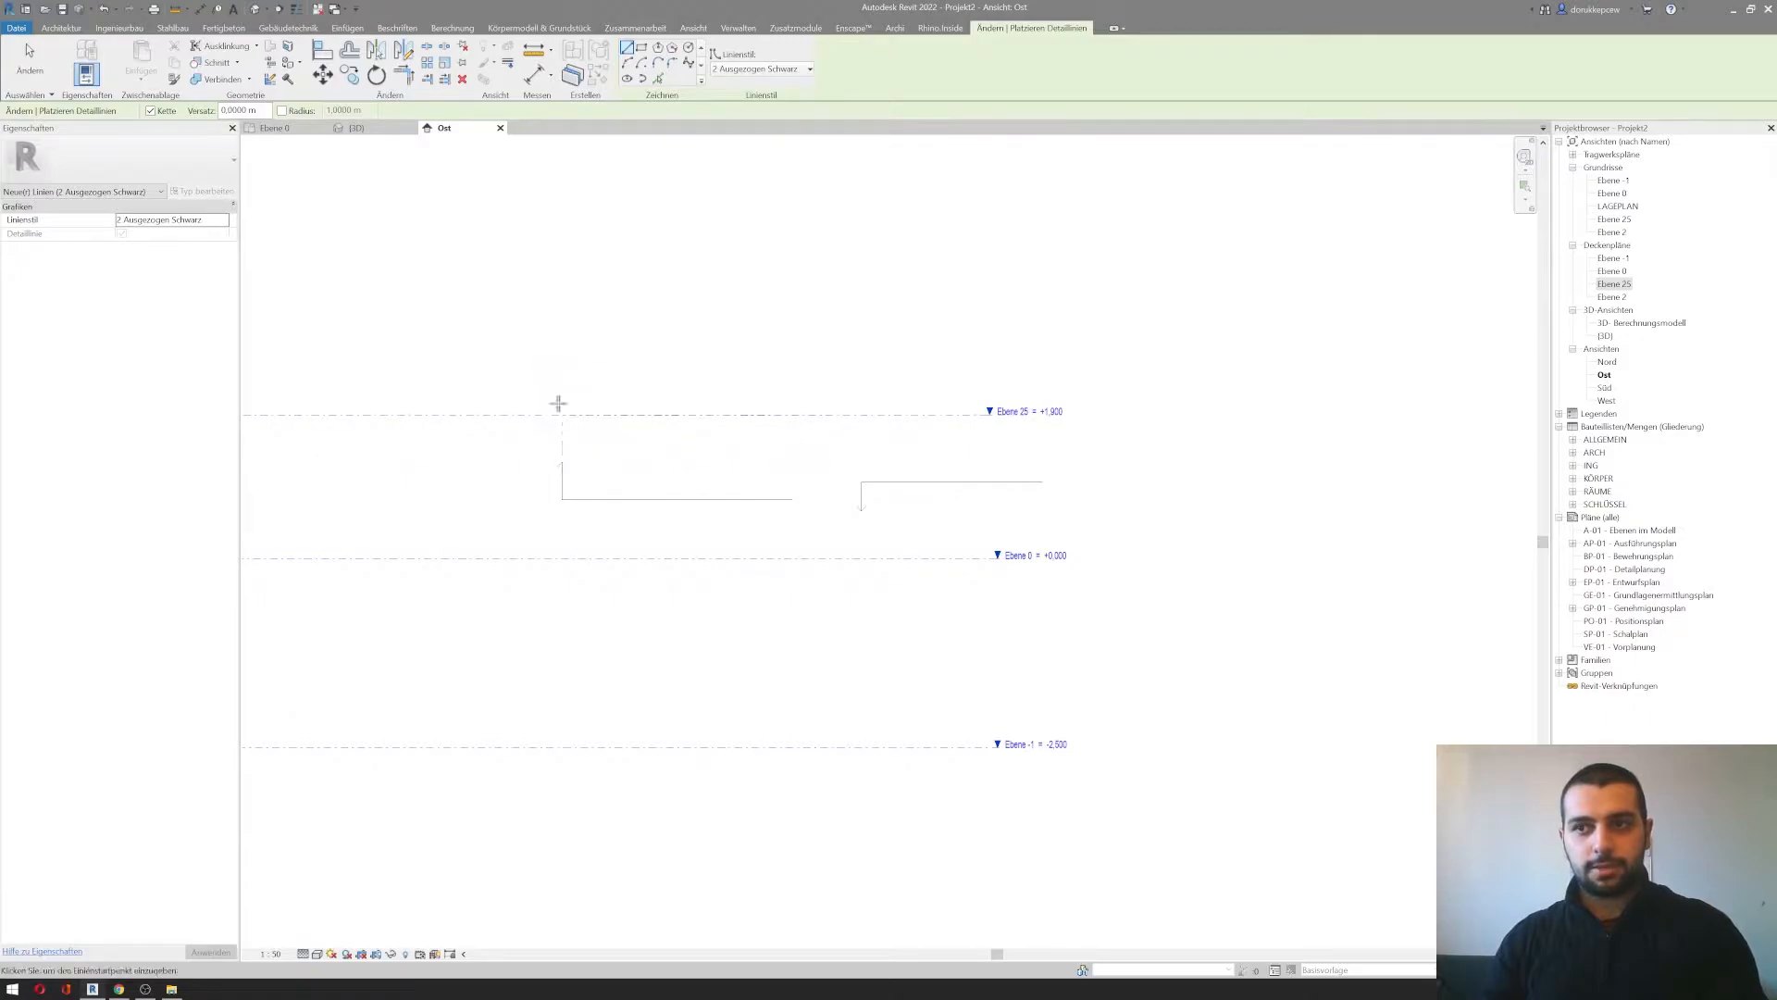
key("Escape")
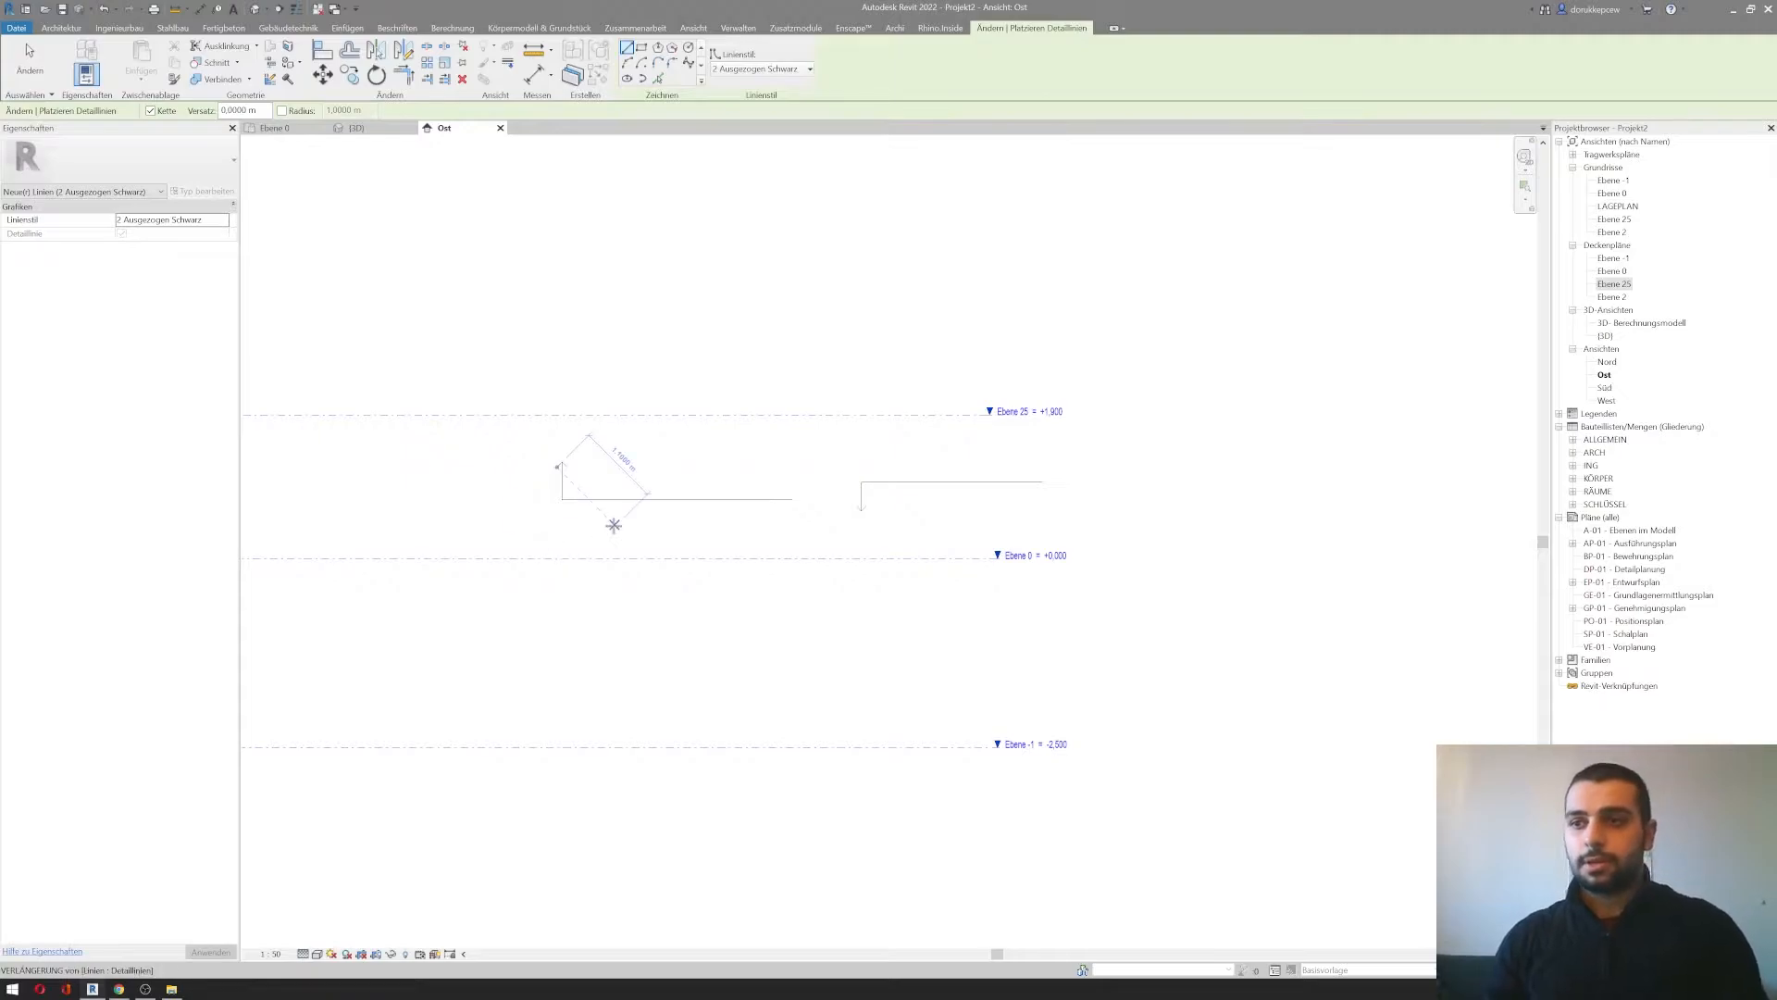
middle_click_drag(815, 541, 797, 559)
key("Escape")
key("Escape")
left_click_drag(491, 468, 1136, 553)
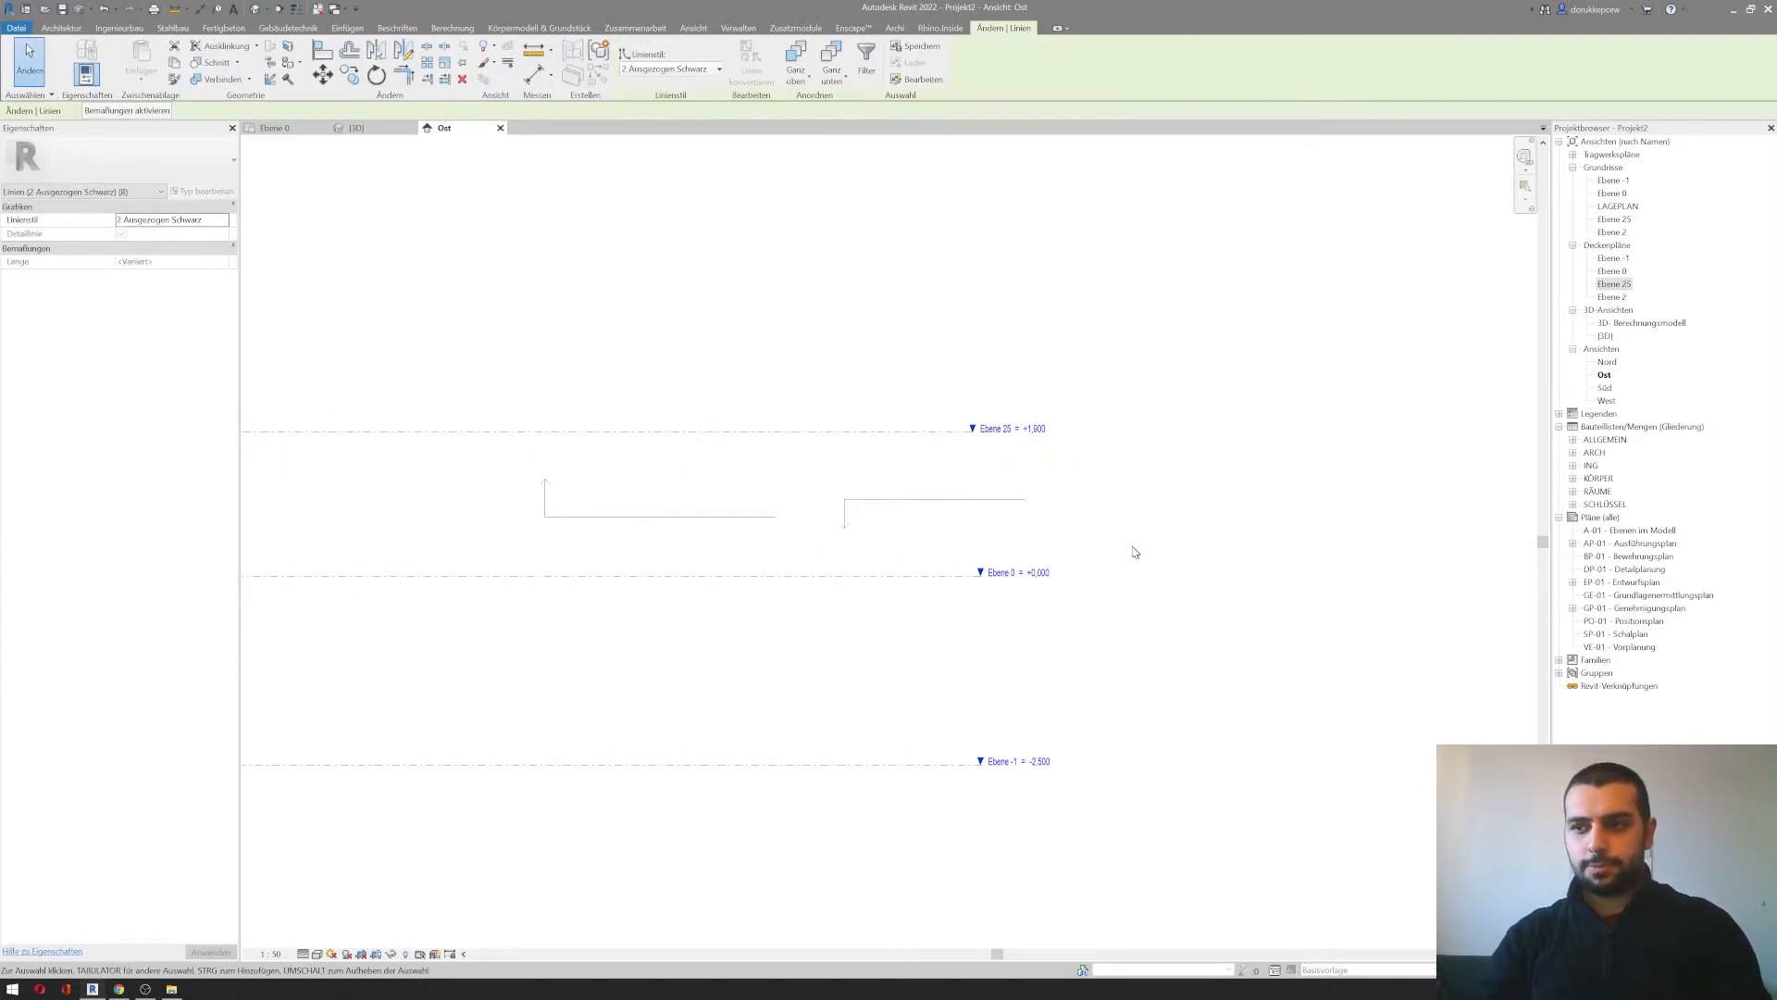
key("Delete")
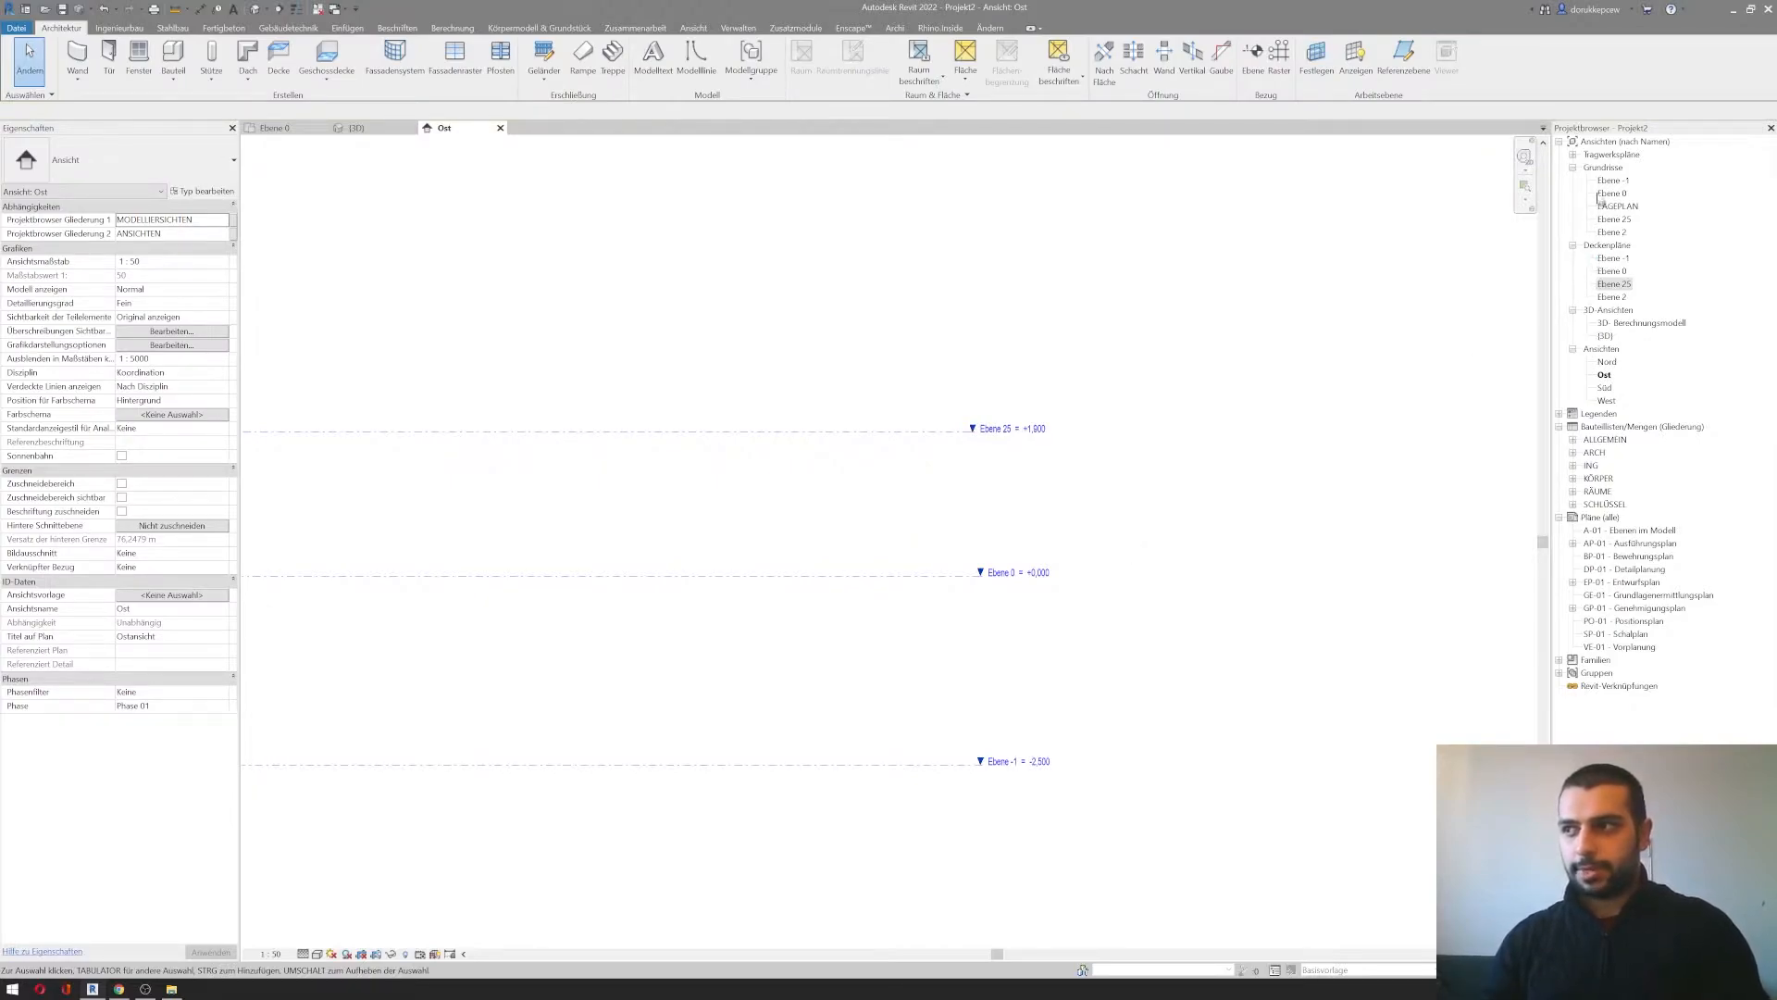
Step: Rename level Ebene 25 as Ebene 1 and set its elevation to 3 m
scroll(793, 663, "down", 4)
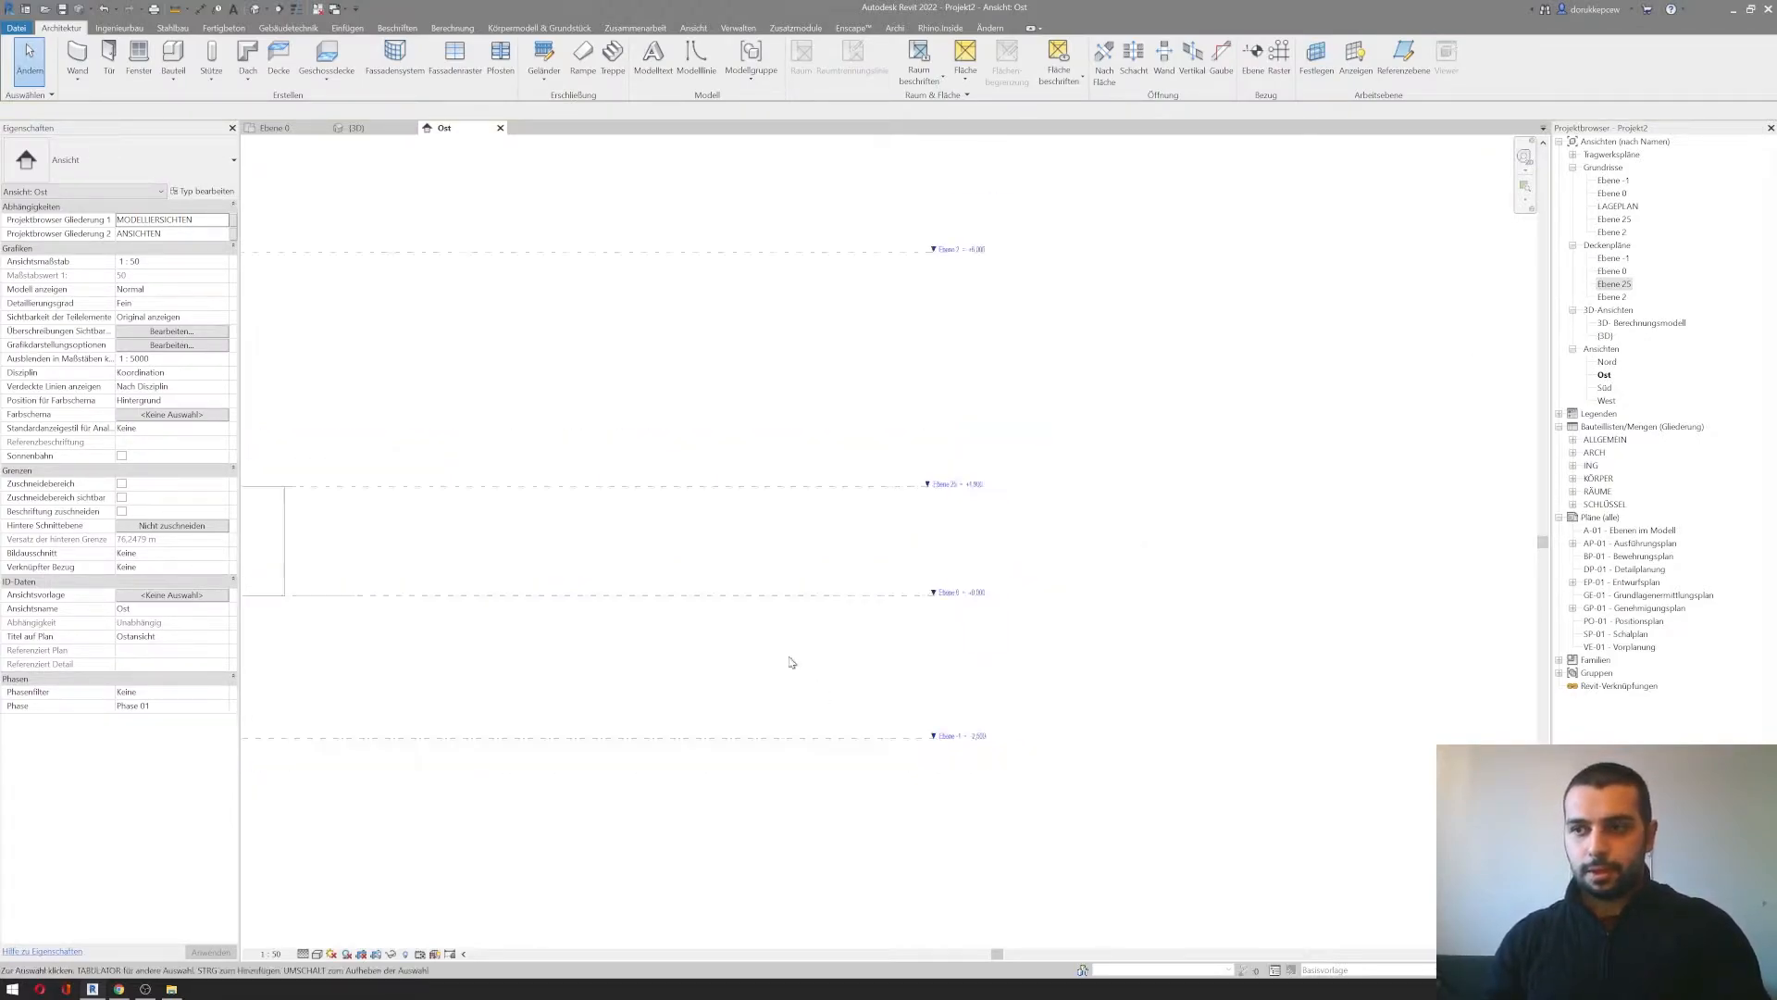
scroll(993, 521, "up", 4)
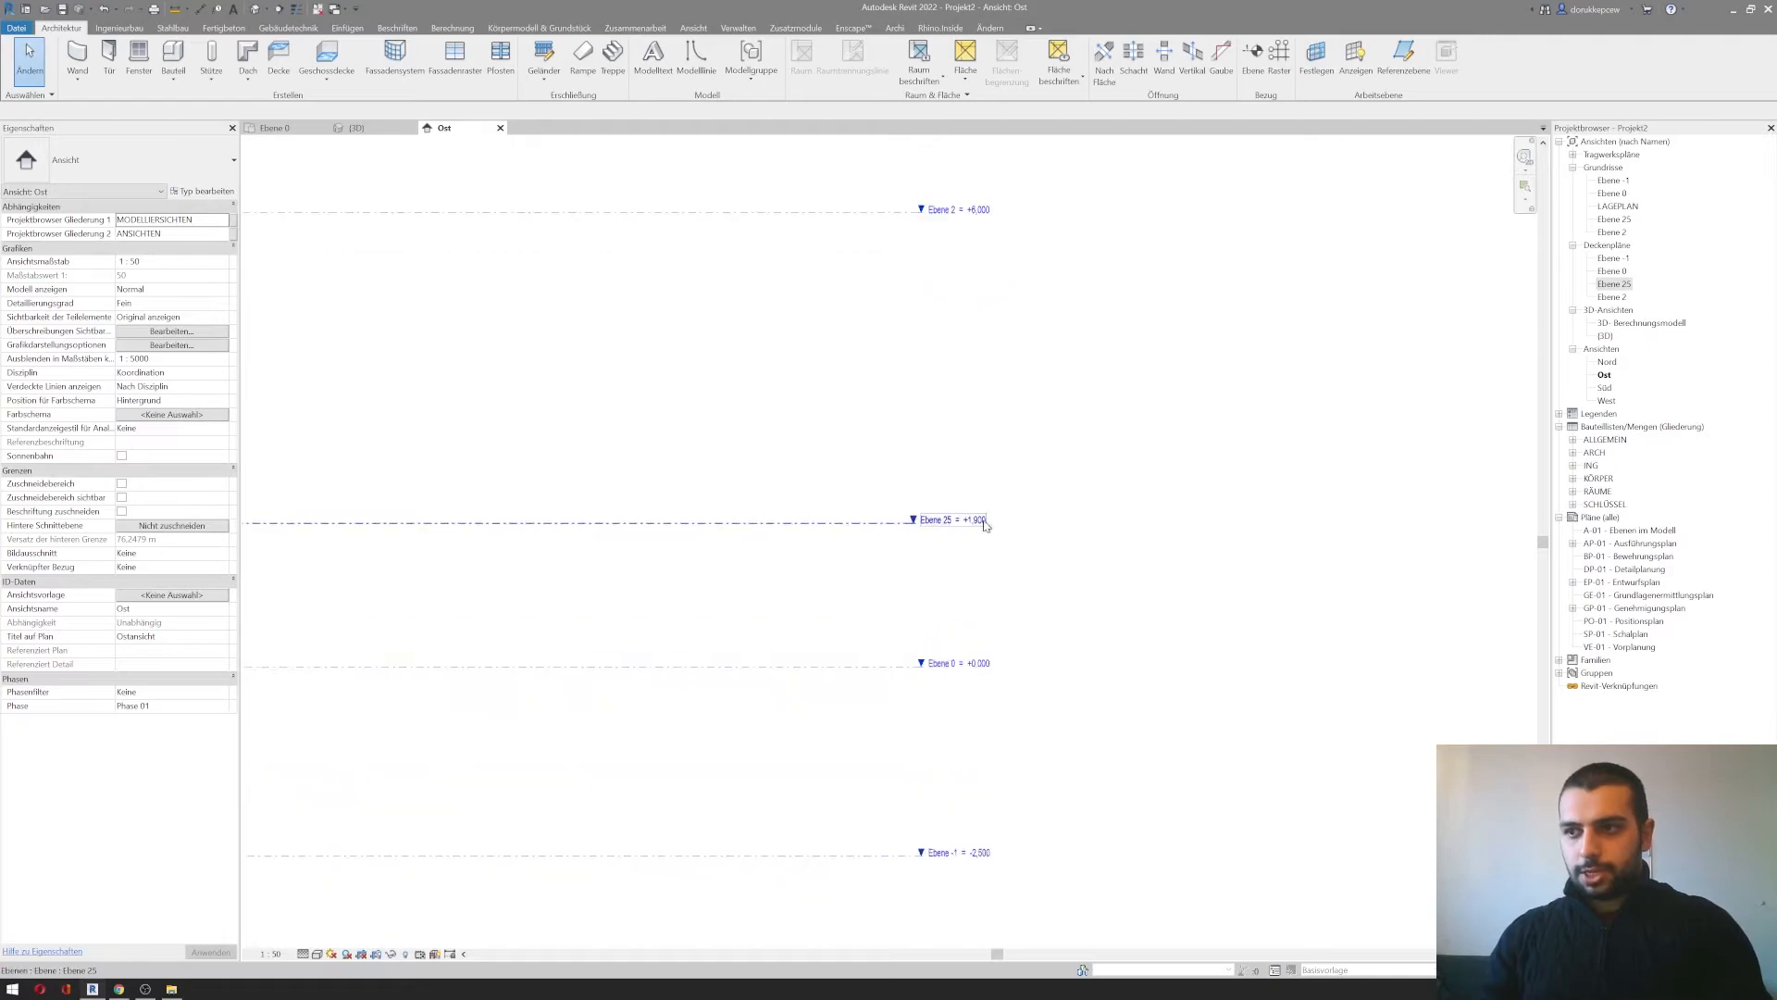
left_click(983, 522)
left_click(979, 521)
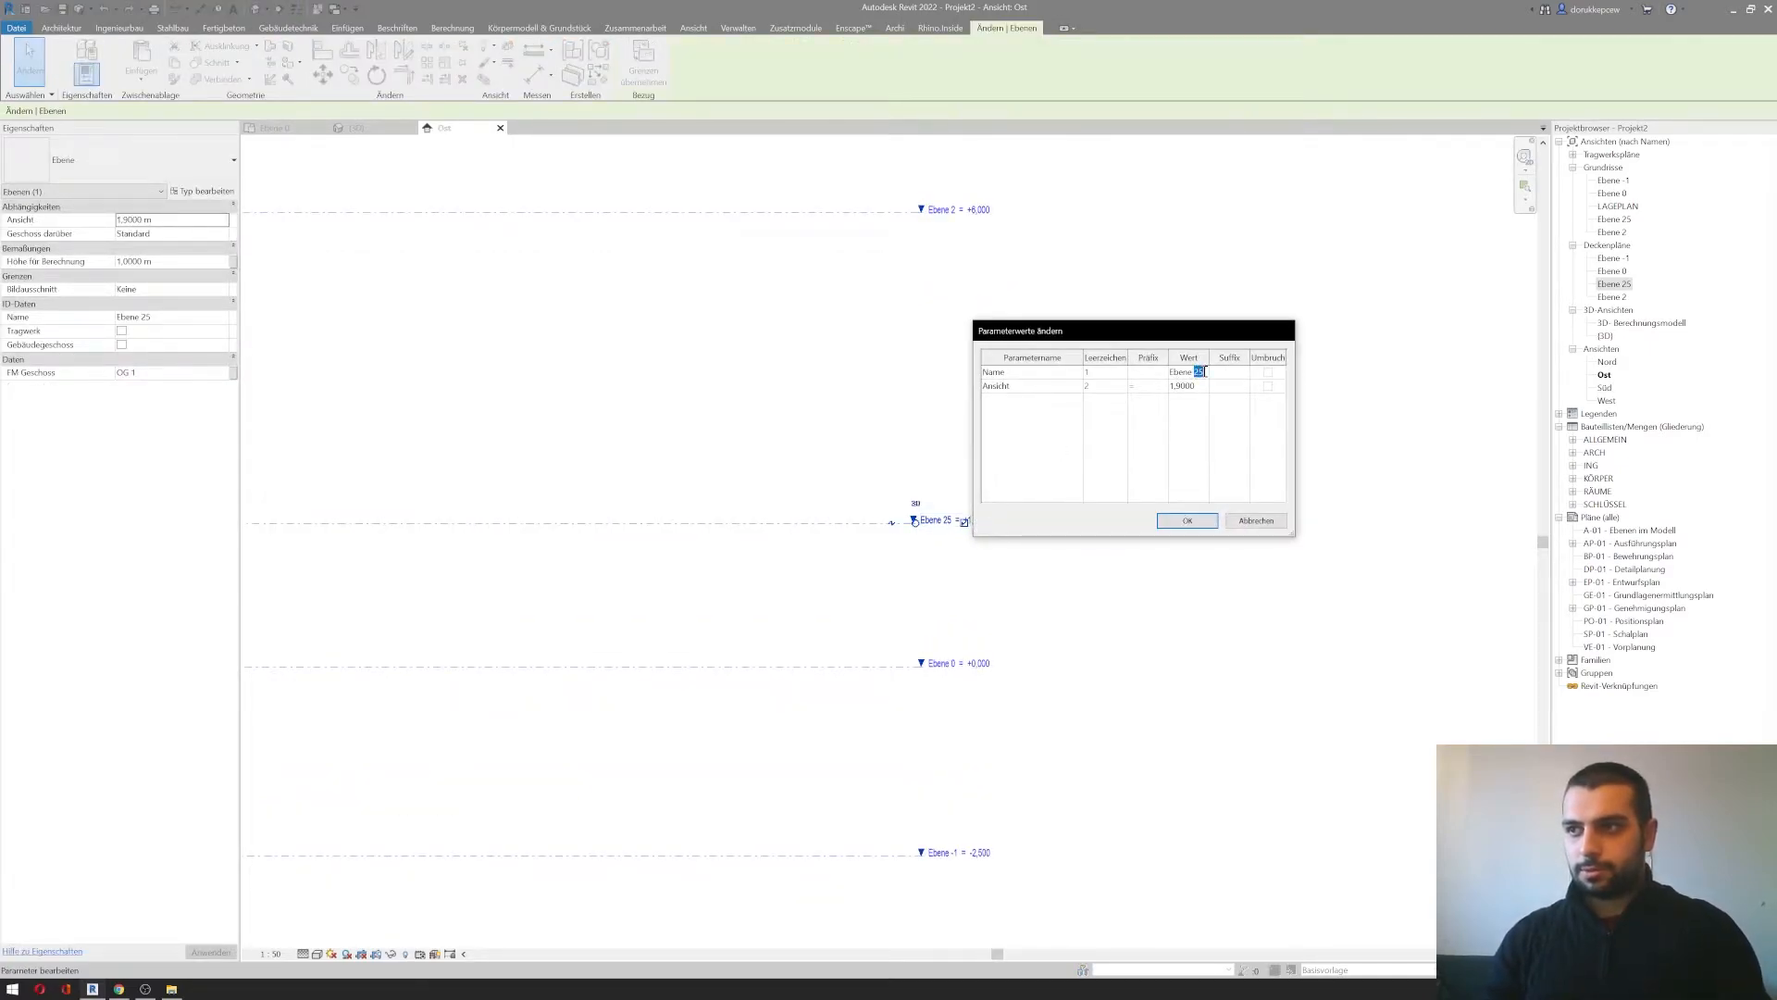
left_click(1201, 386)
left_click(933, 505)
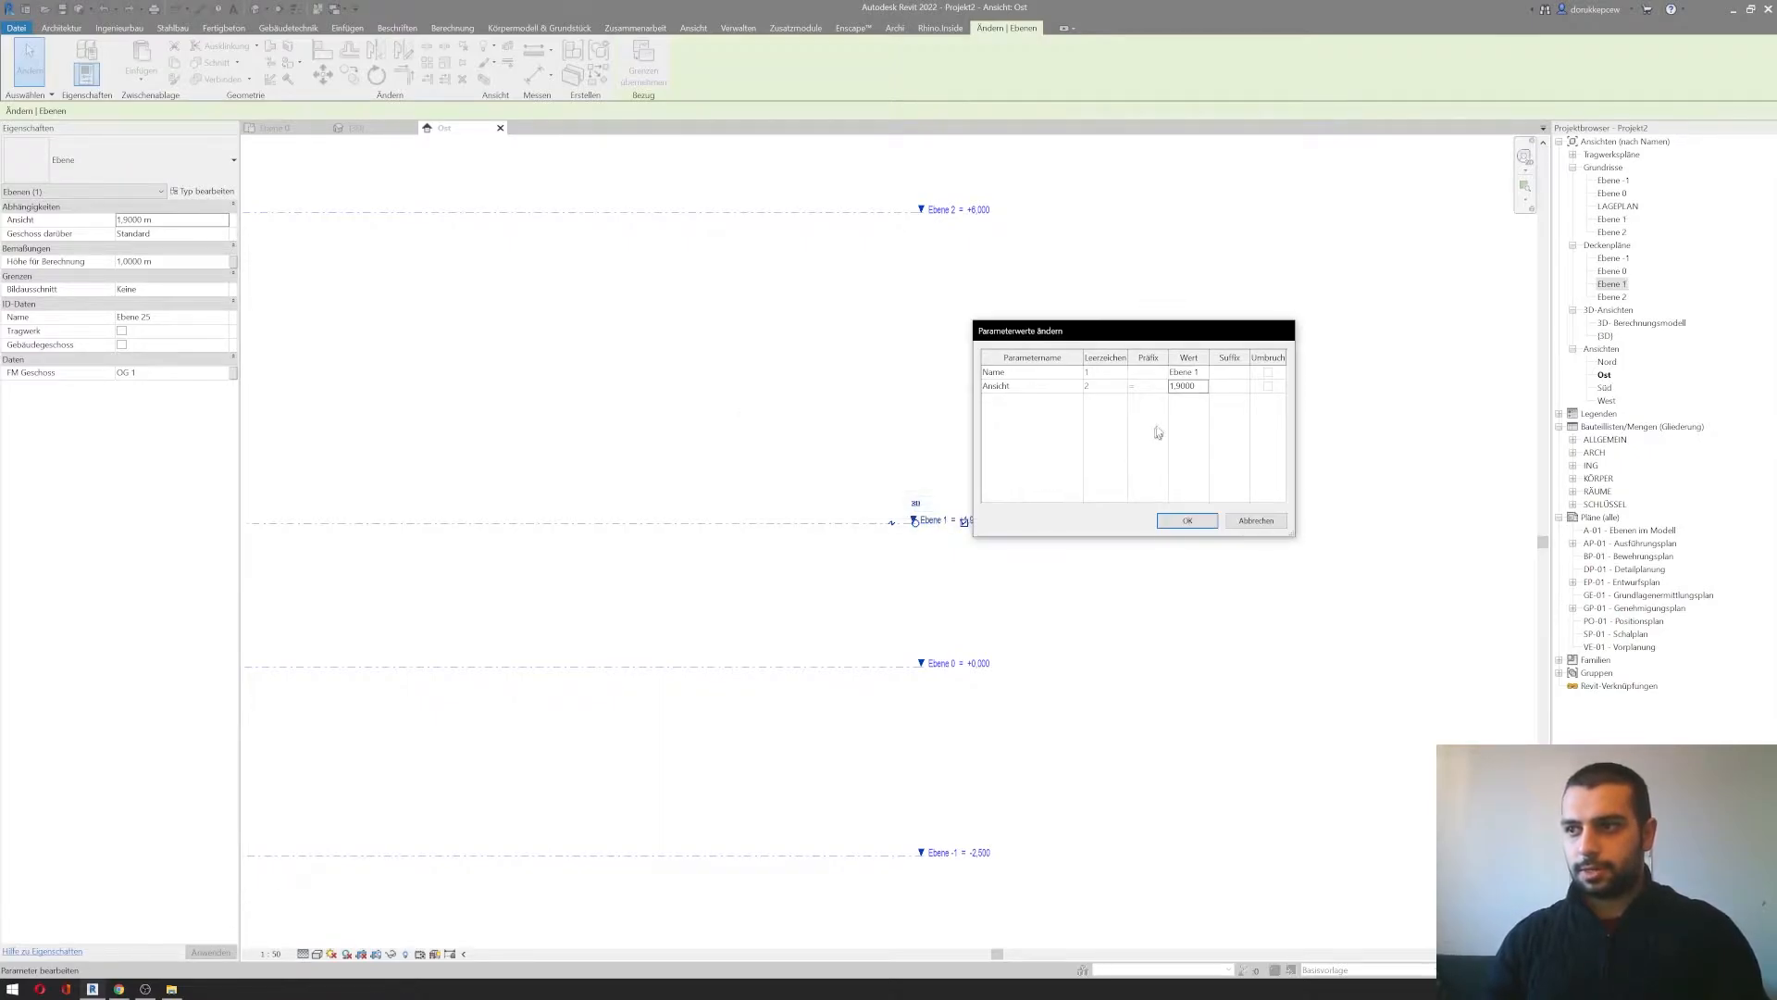
double_click(1203, 387)
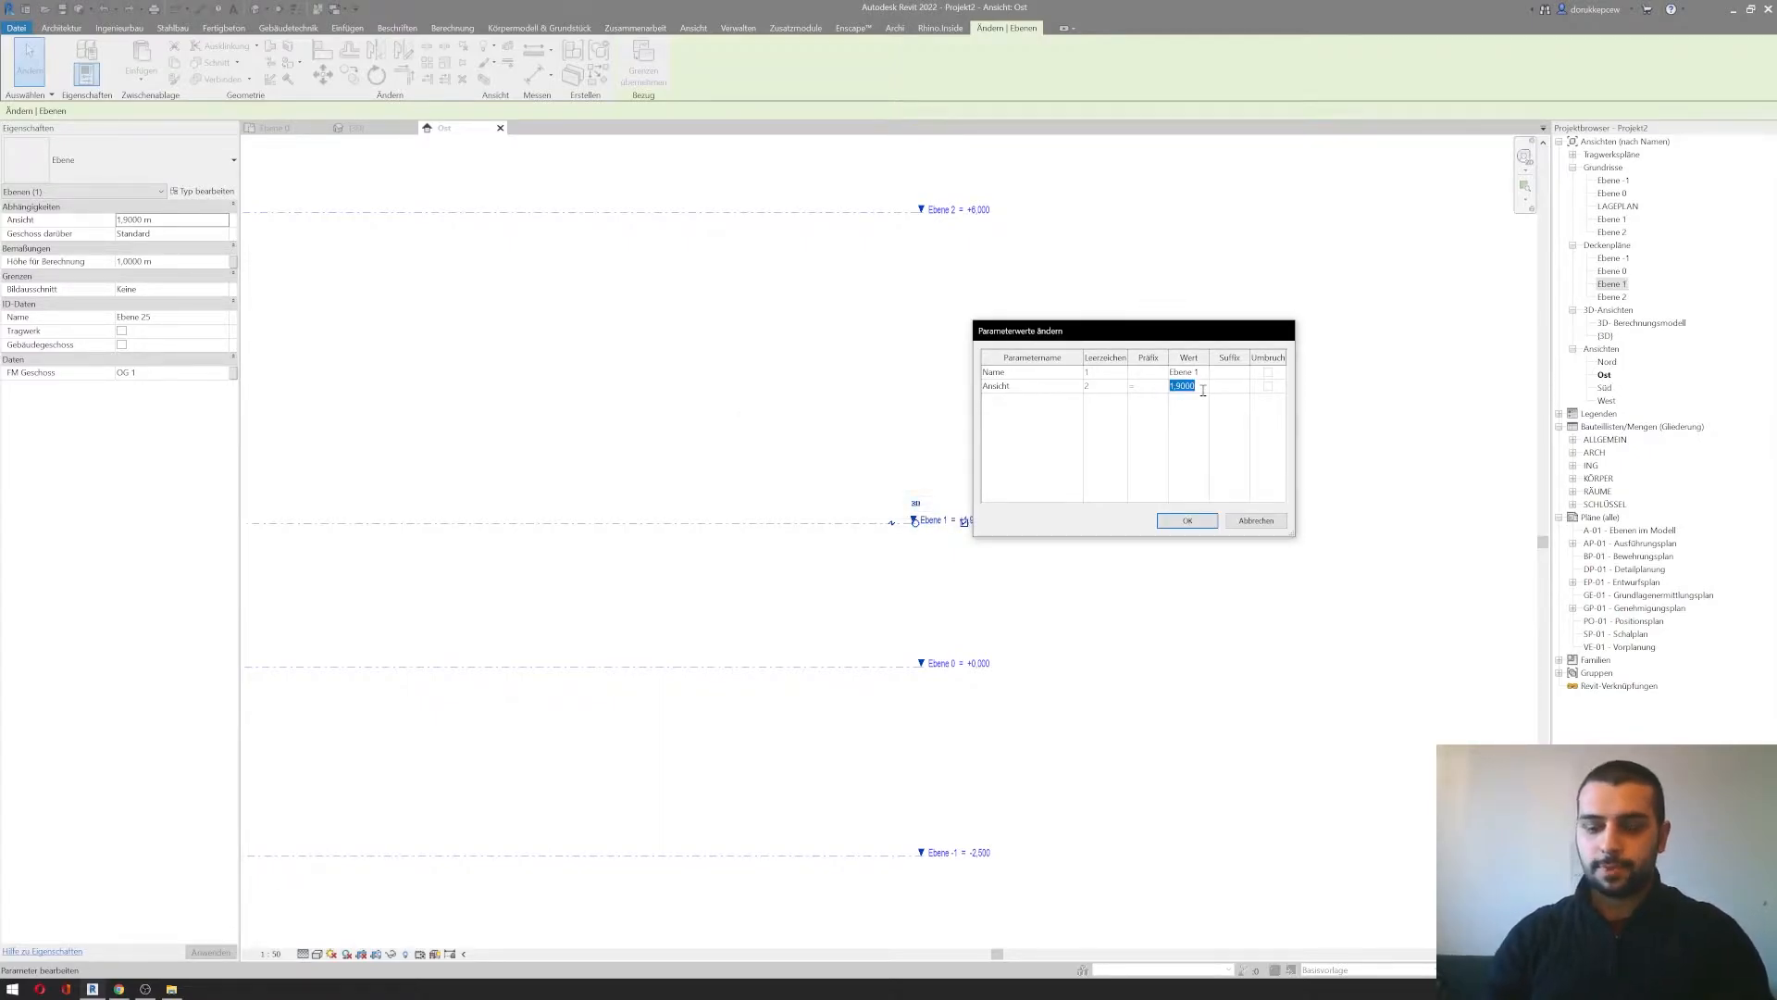
type("3")
key("Return")
left_click(1164, 522)
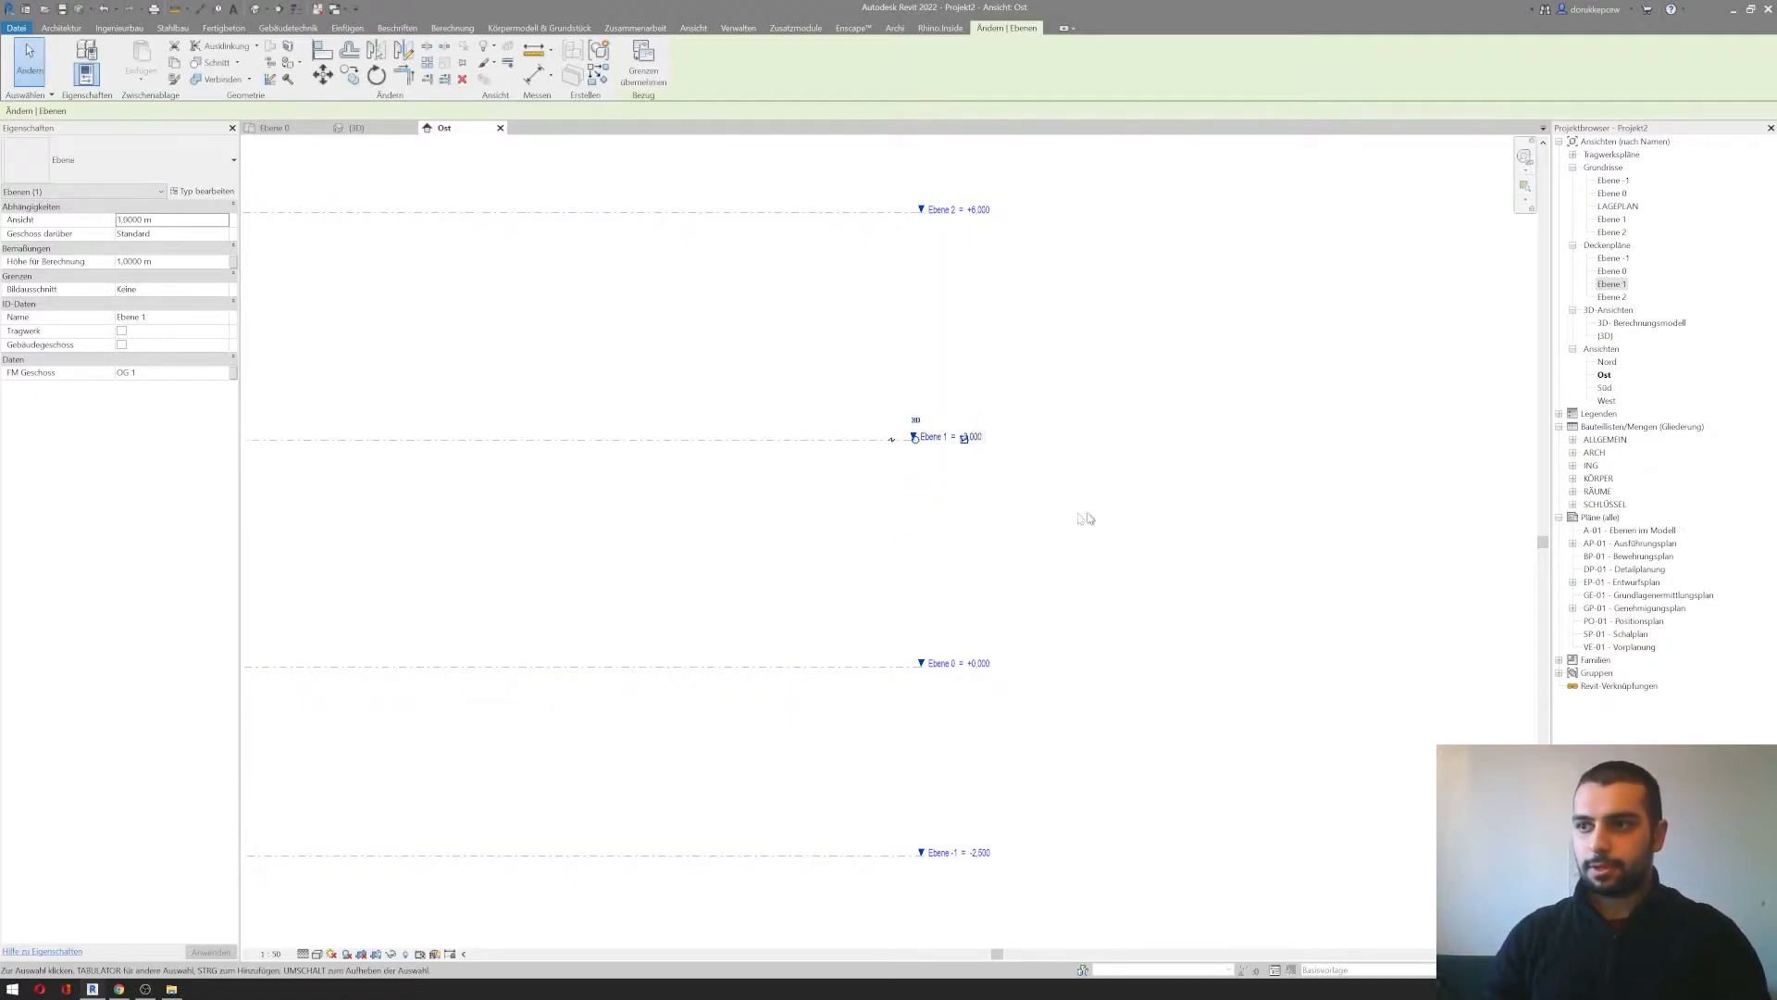
scroll(780, 550, "down", 5)
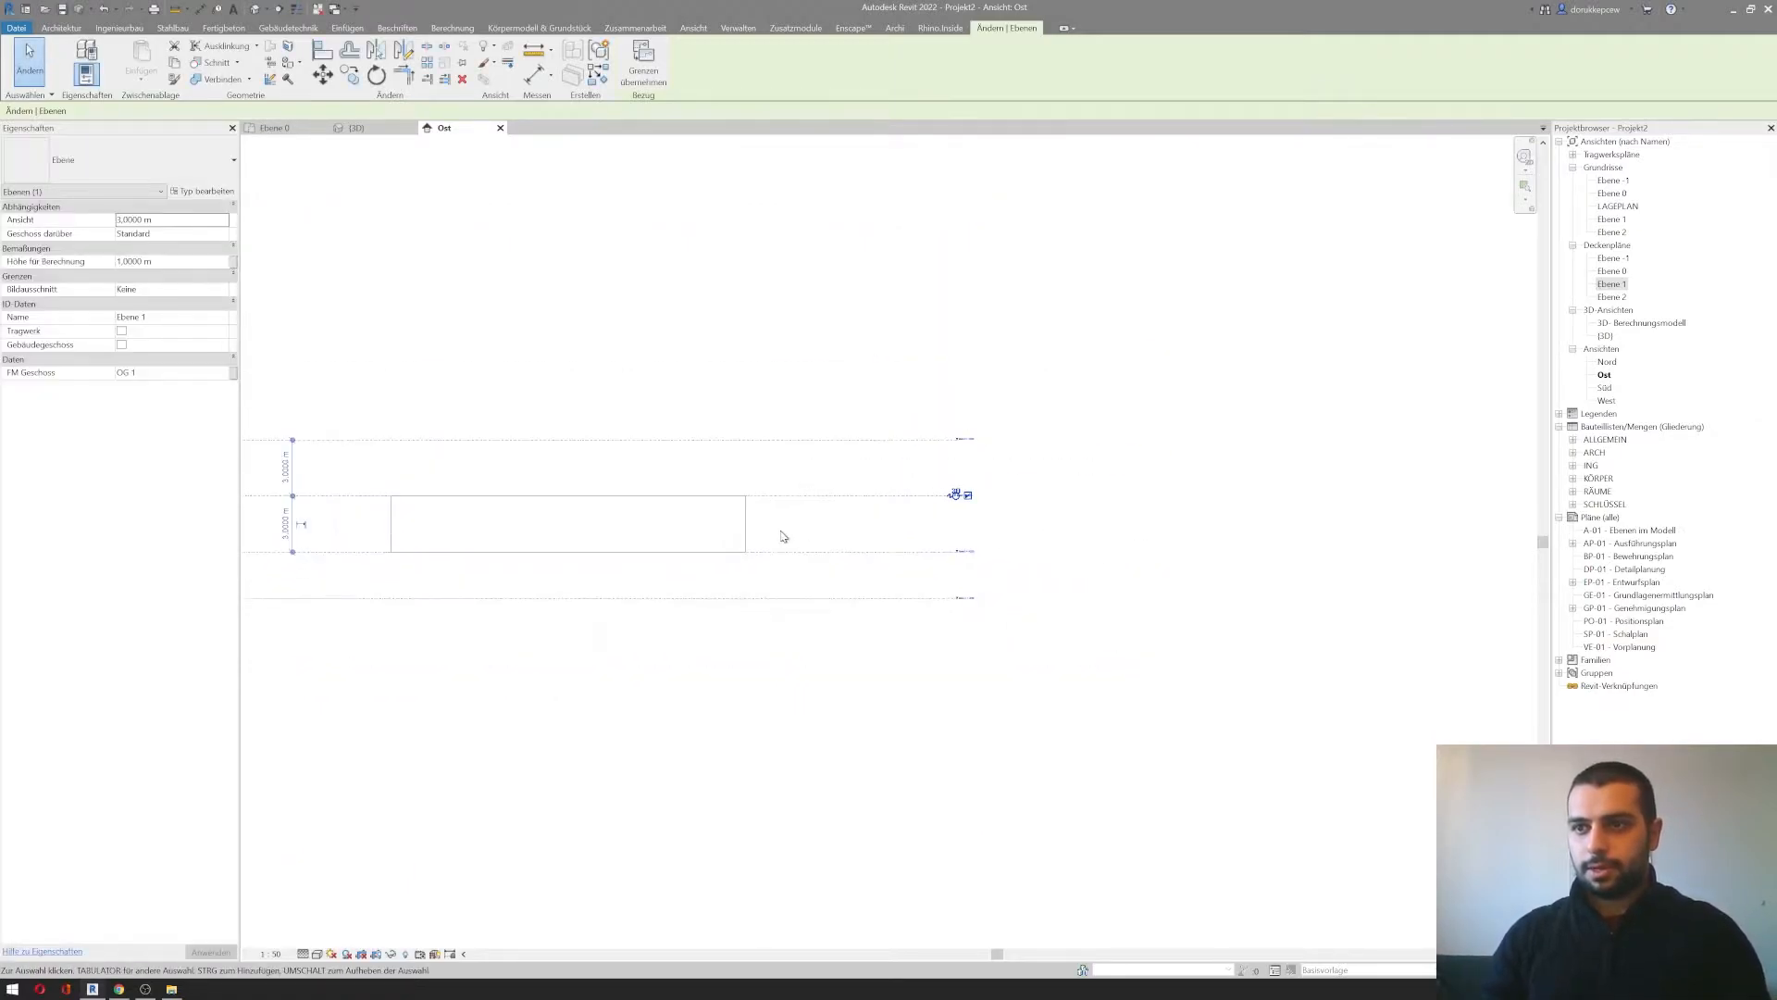
middle_click_drag(778, 536, 826, 718)
left_click(893, 396)
scroll(889, 400, "down", 2)
scroll(790, 732, "up", 3)
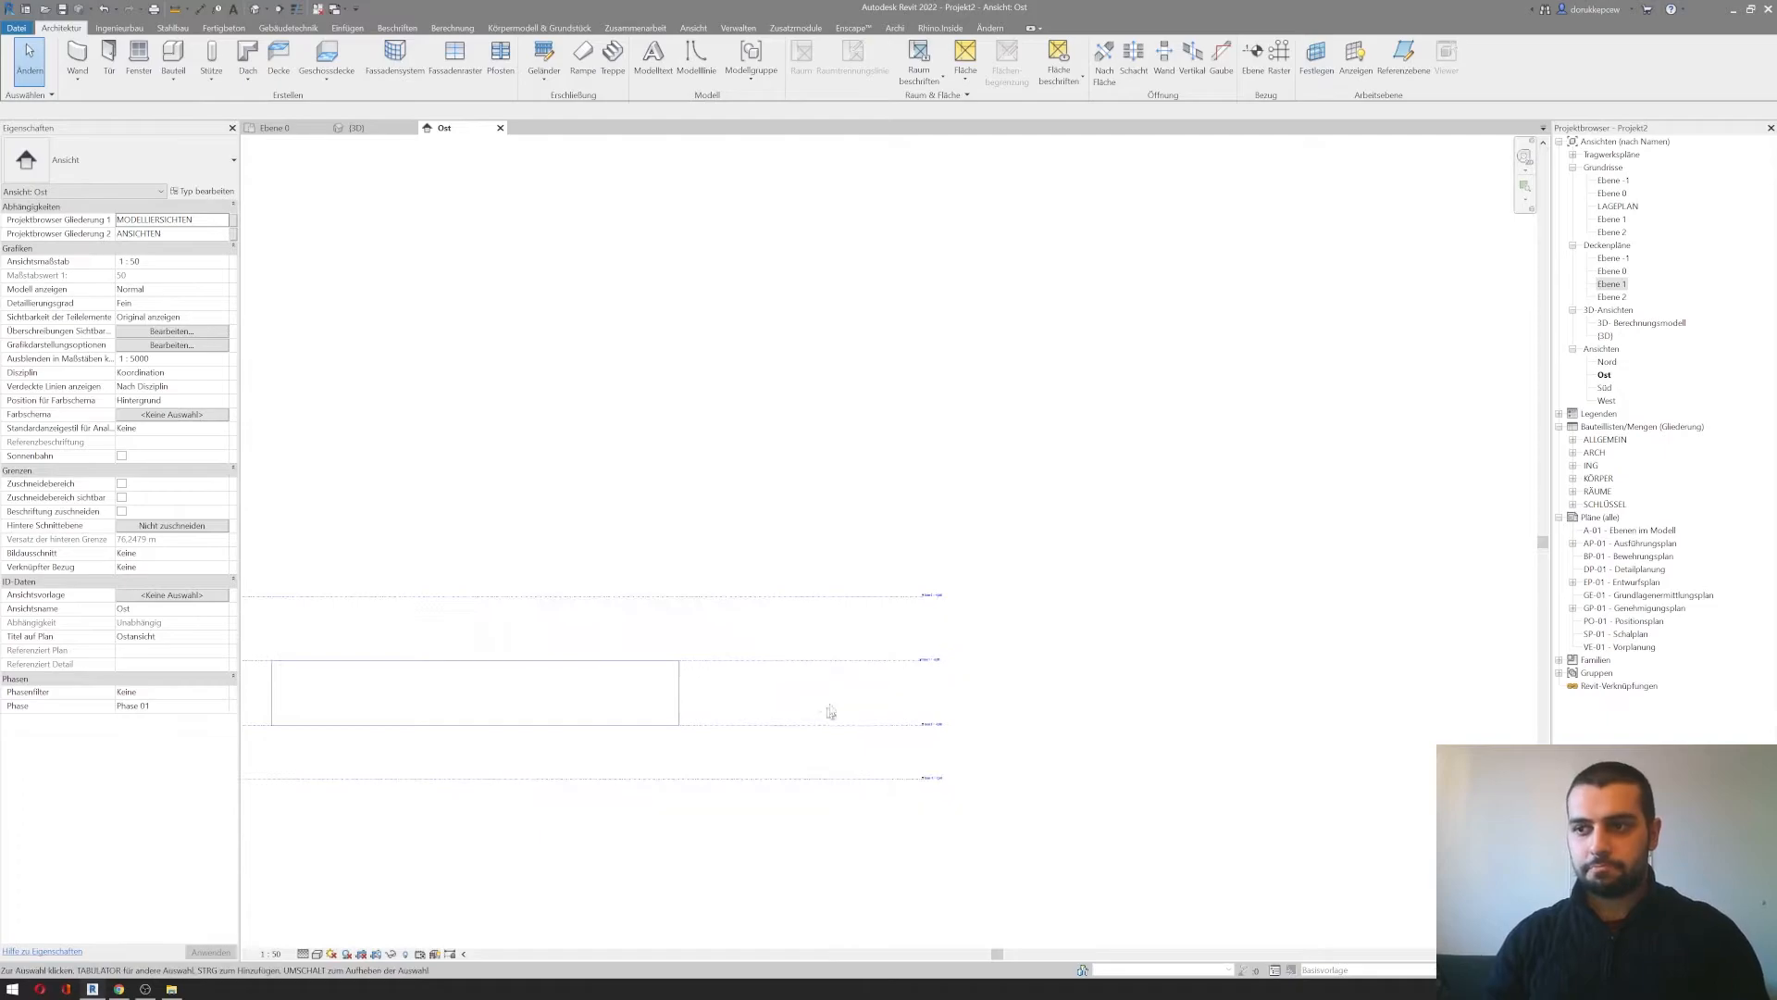
scroll(838, 529, "up", 2)
middle_click_drag(885, 614, 916, 556)
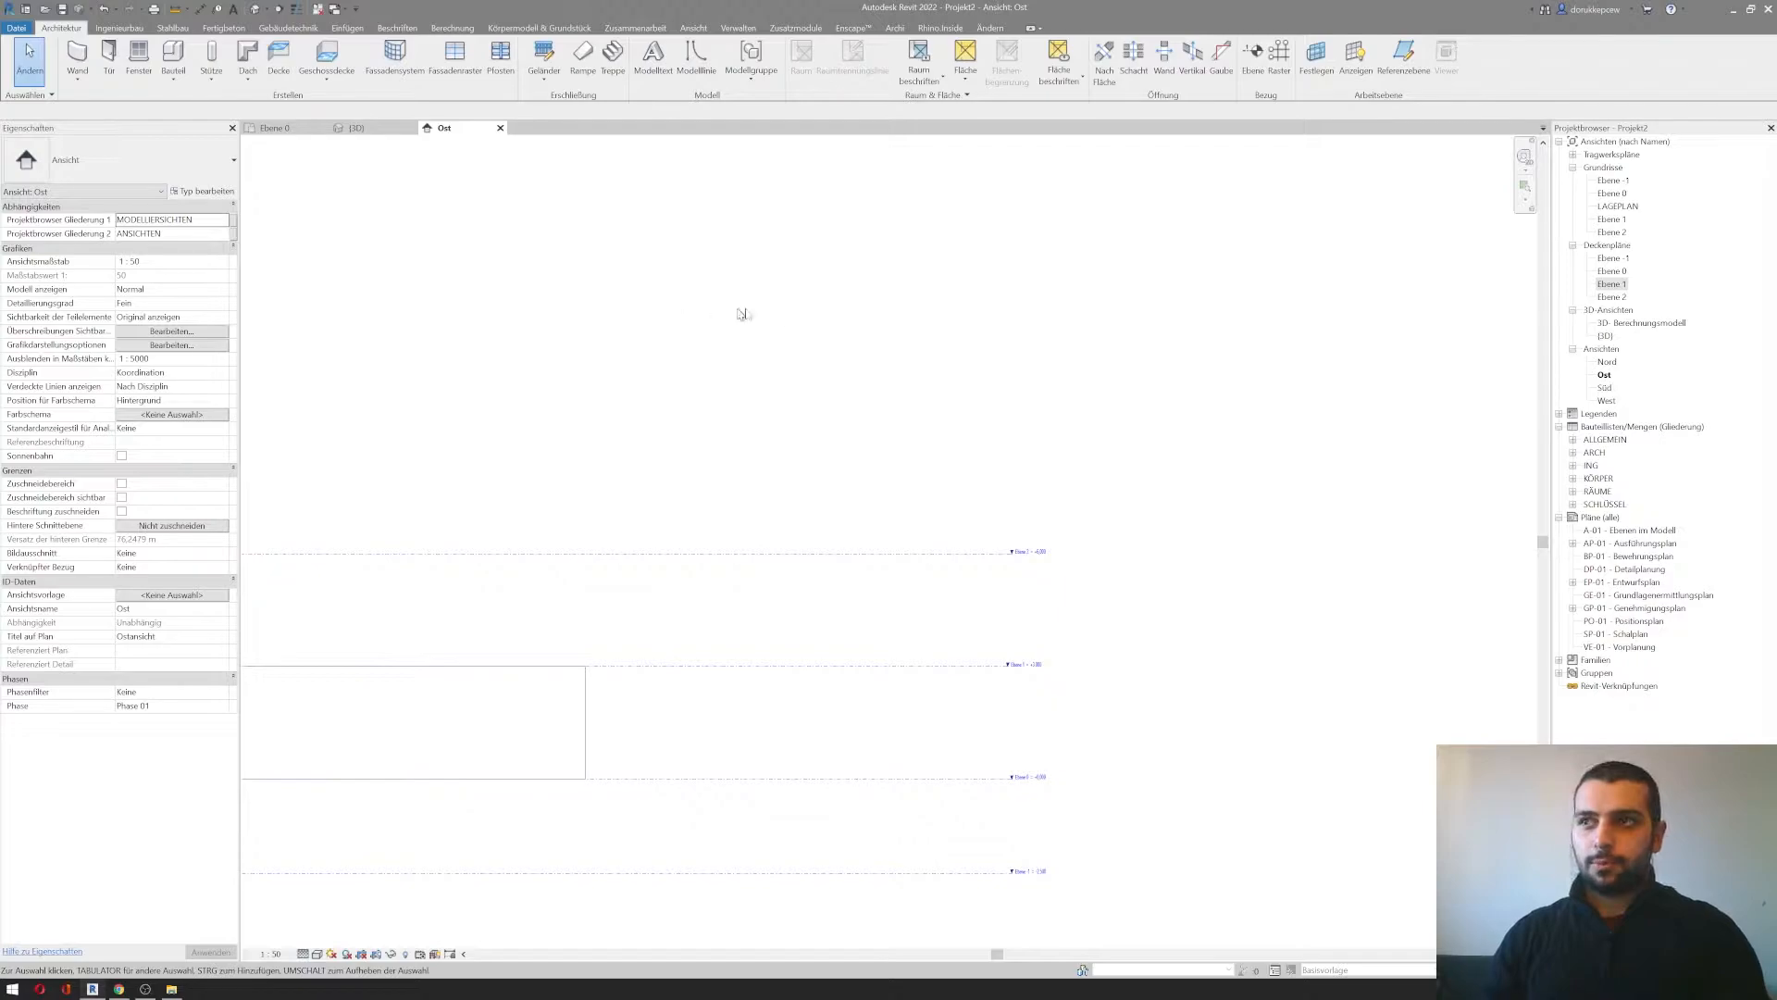
Step: Draw a new level about 2.8 m above Ebene 2, ending it in line with the level heads below
left_click(1255, 61)
middle_click_drag(438, 463, 825, 412)
scroll(814, 409, "down", 2)
middle_click_drag(552, 431, 808, 510)
scroll(805, 510, "up", 1)
left_click(645, 478)
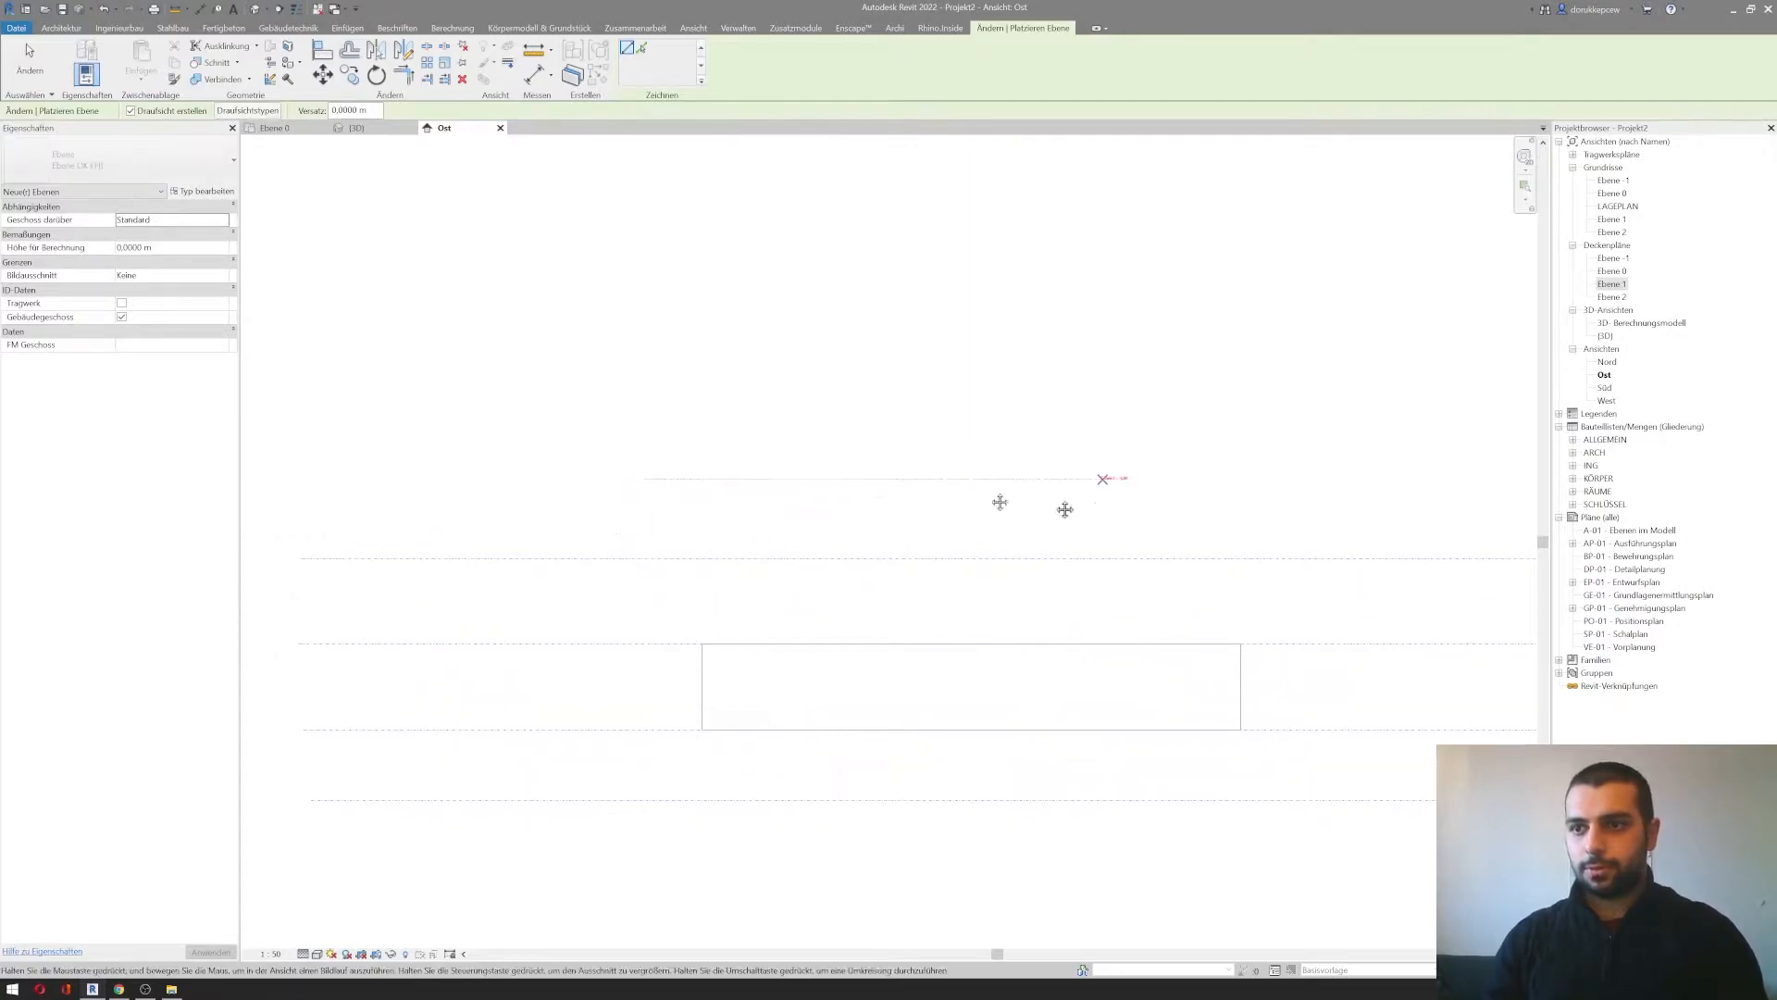
middle_click_drag(1178, 500, 653, 450)
left_click(1032, 427)
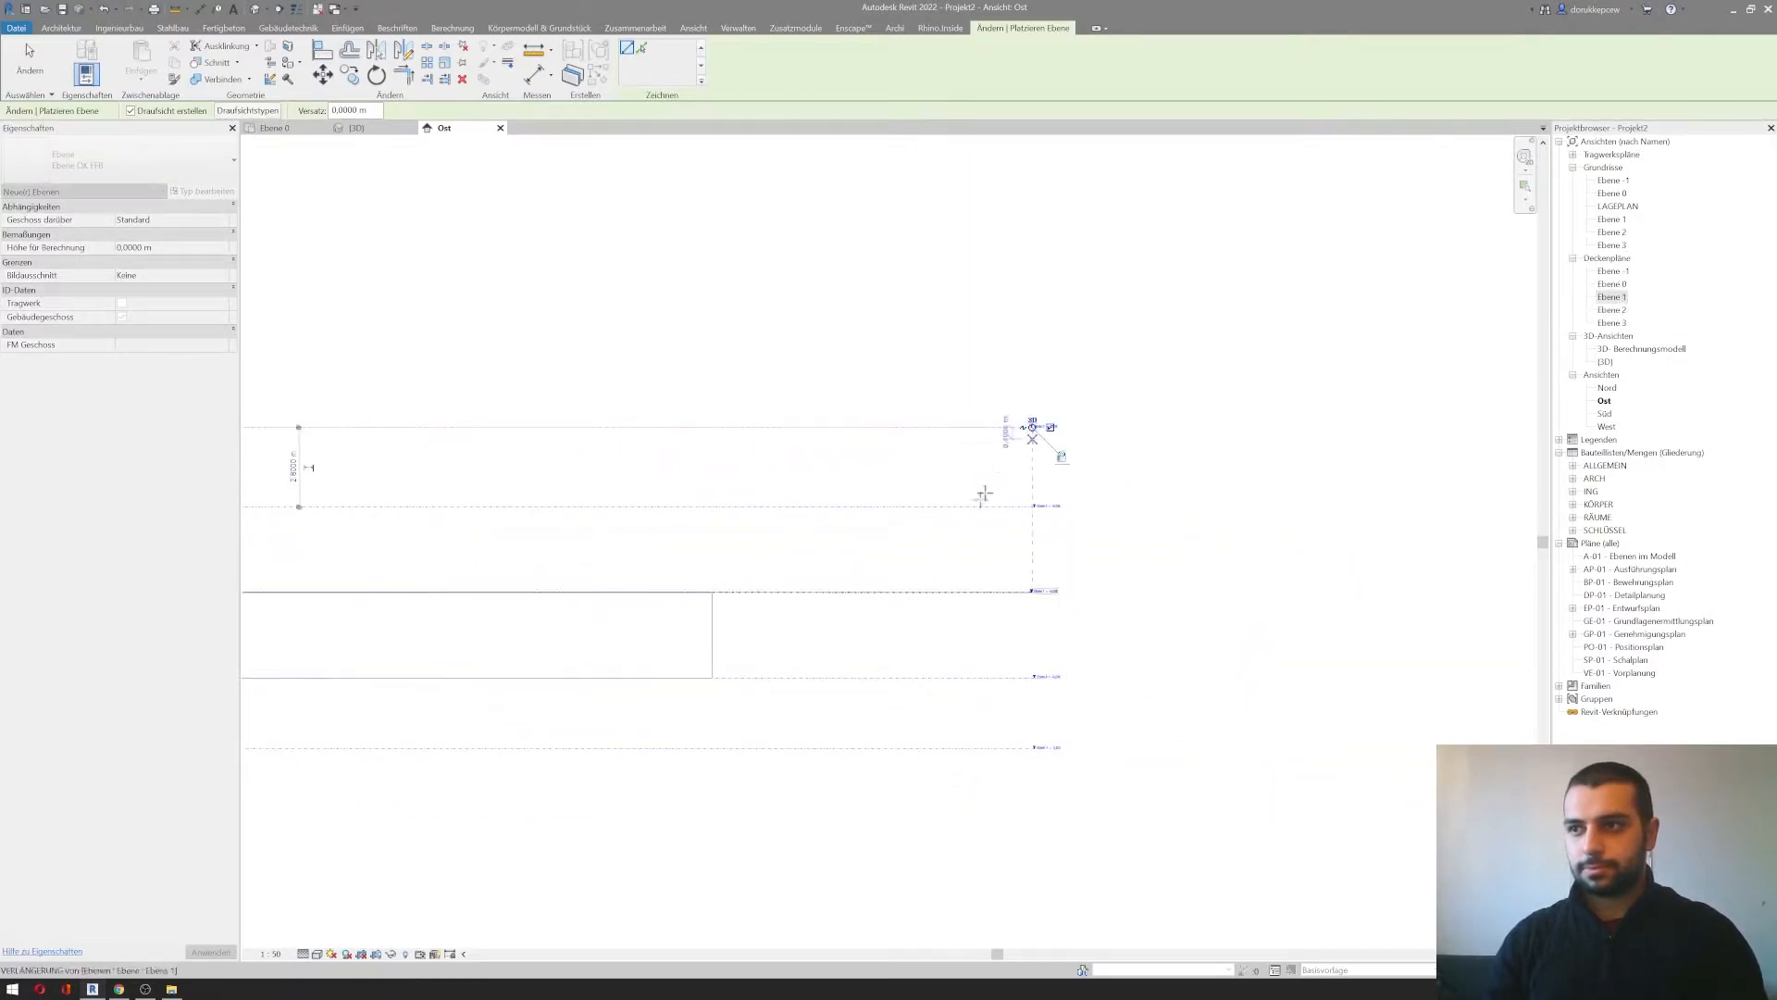
scroll(968, 514, "up", 5)
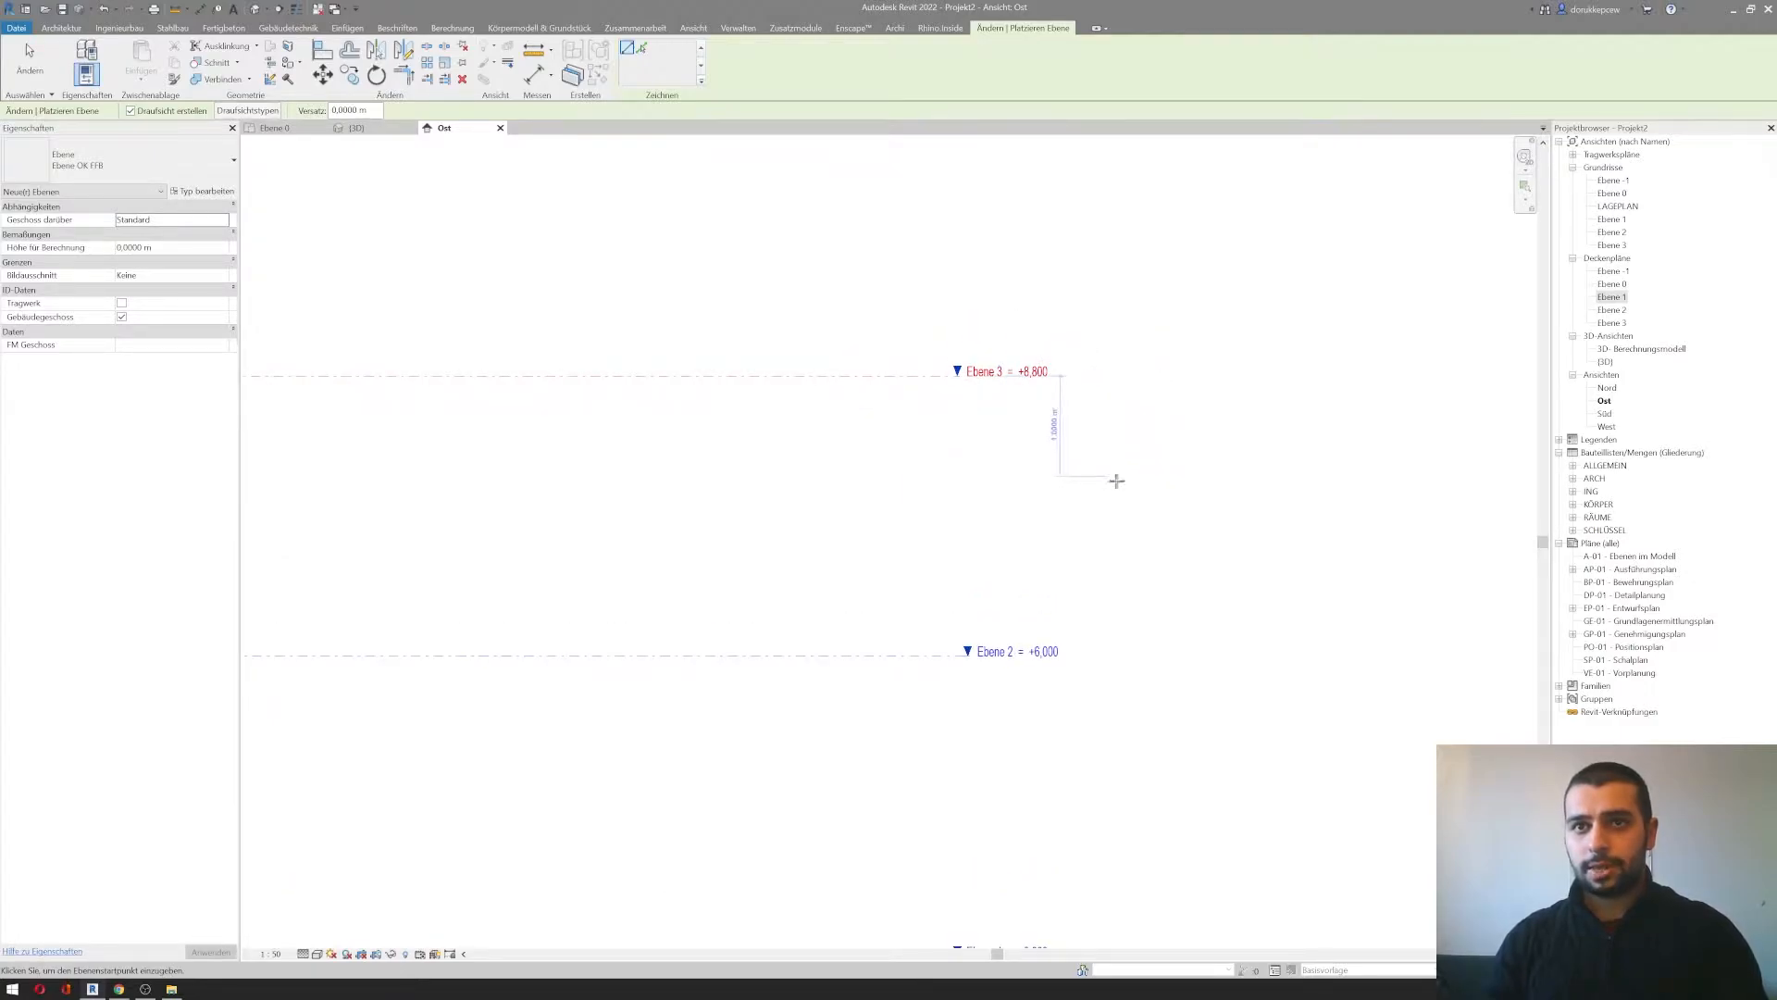
scroll(455, 549, "down", 3)
middle_click_drag(456, 547, 885, 476)
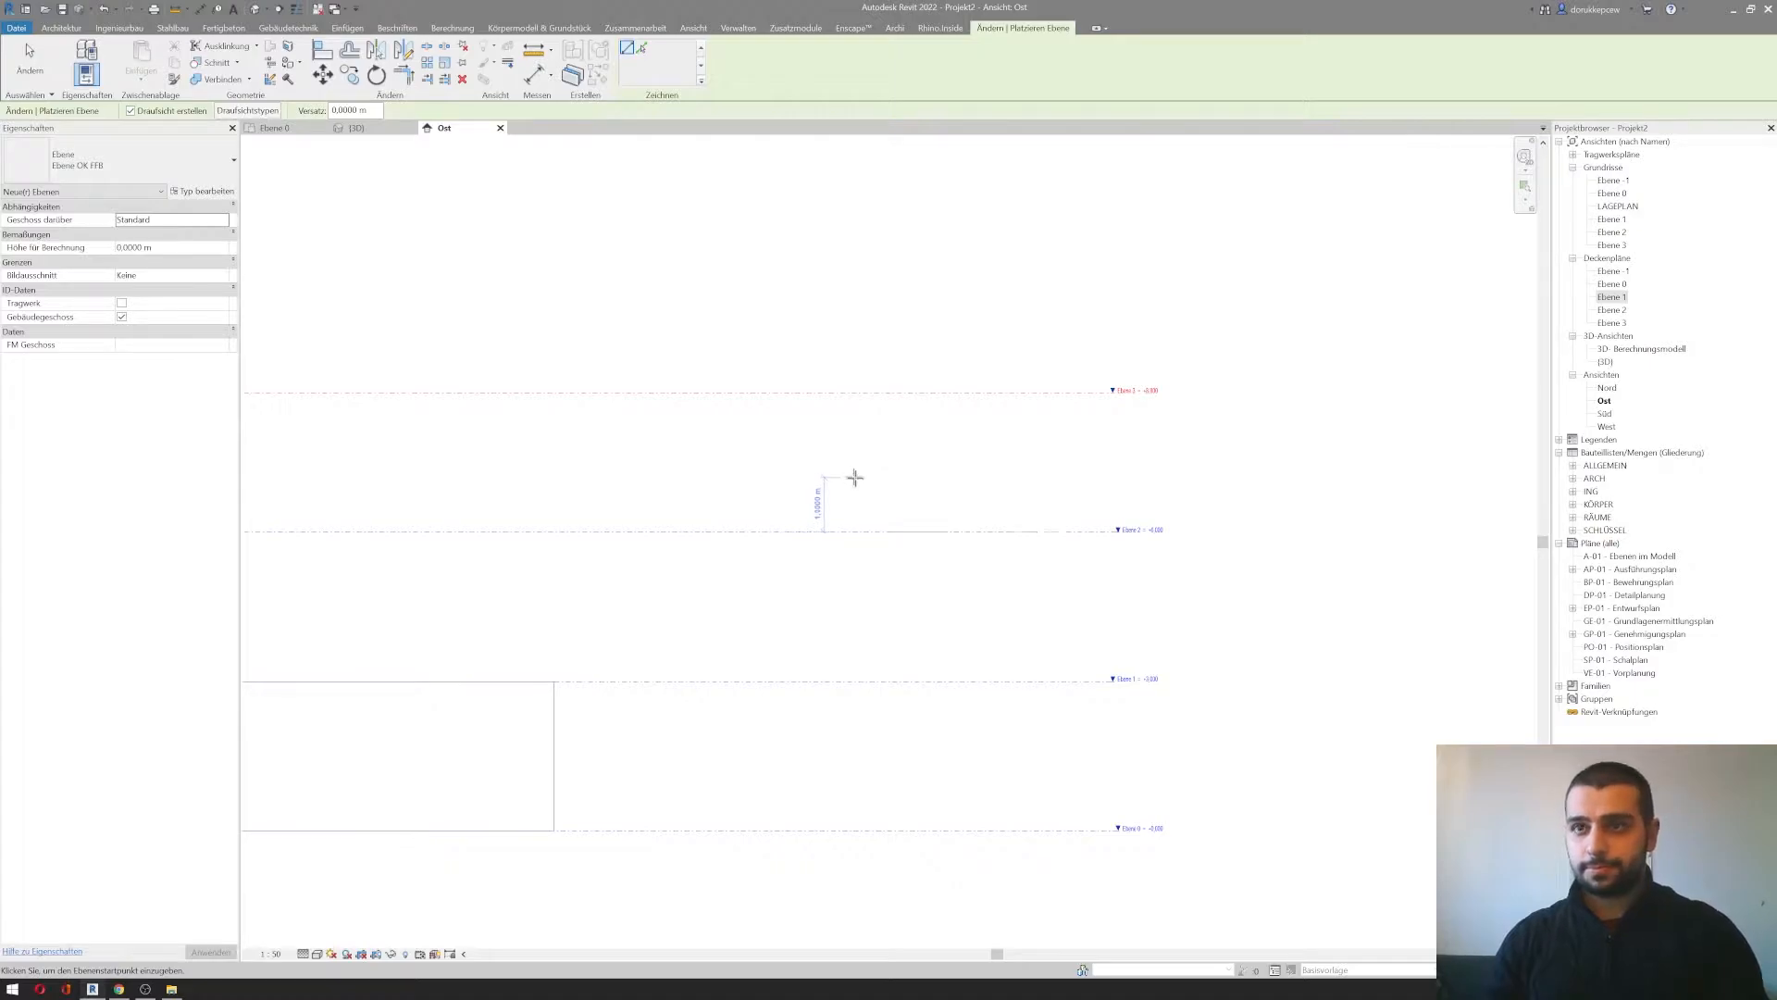
key("Escape")
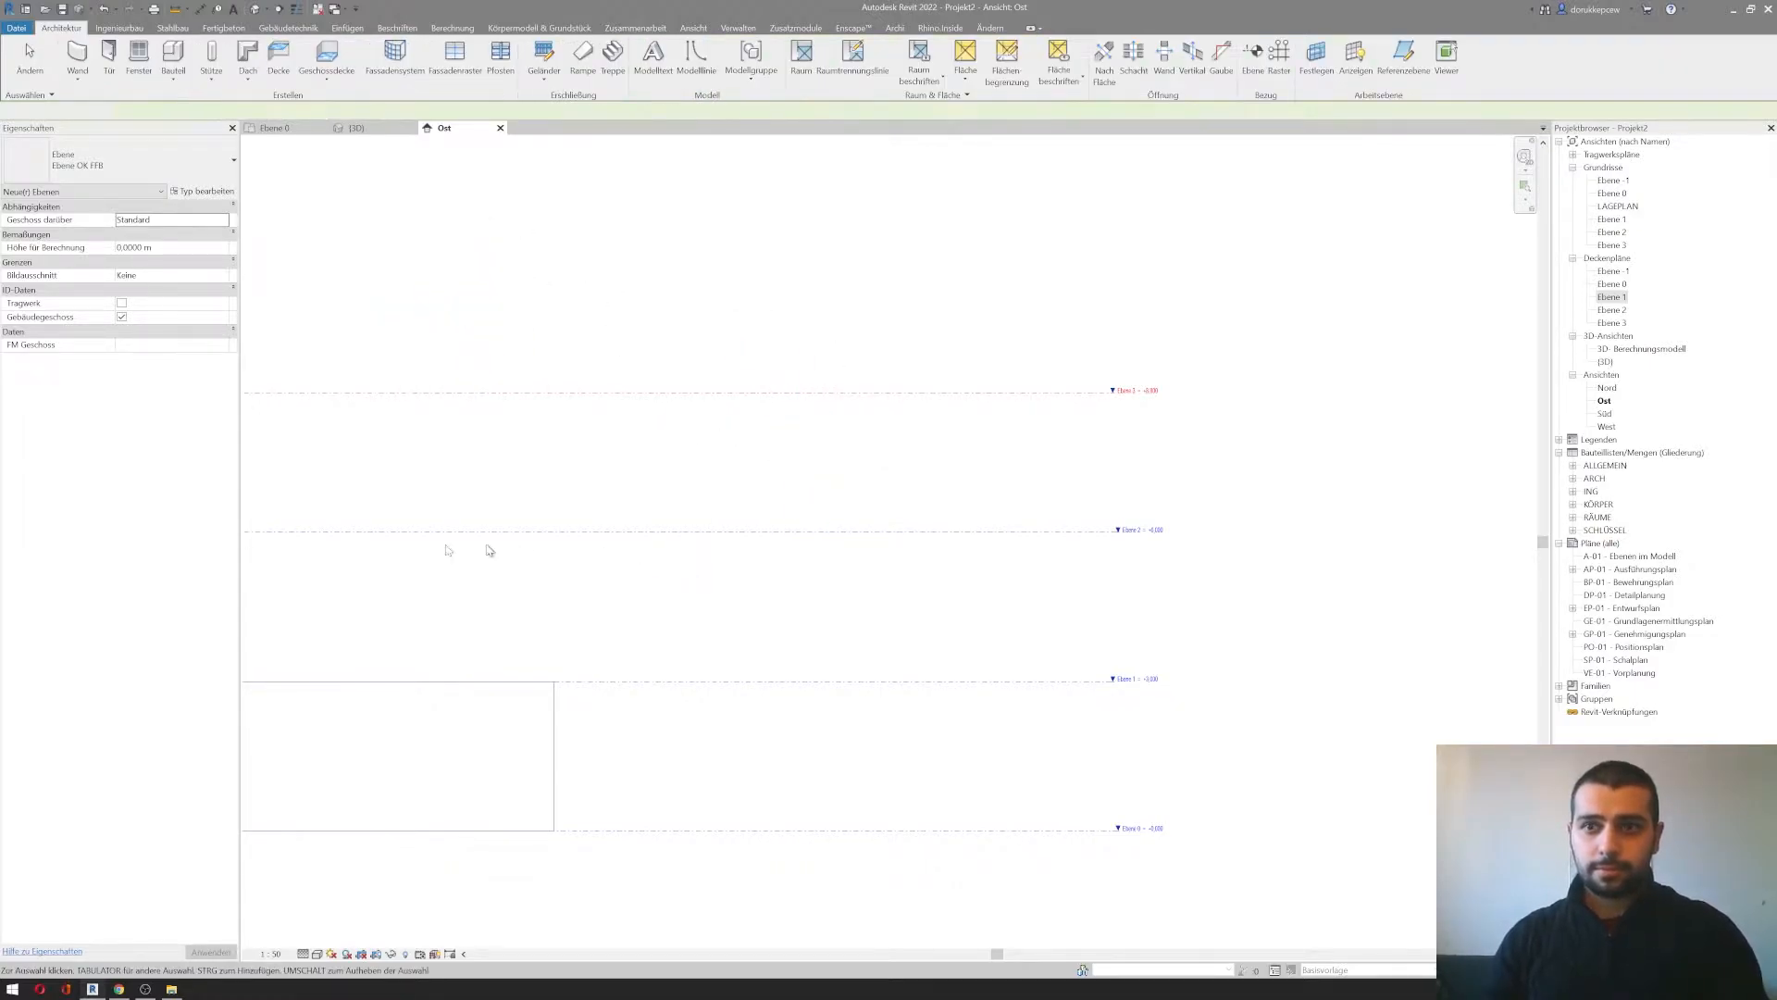
Step: Compare the level type of the new top level with the type used by Ebene 2
left_click(776, 392)
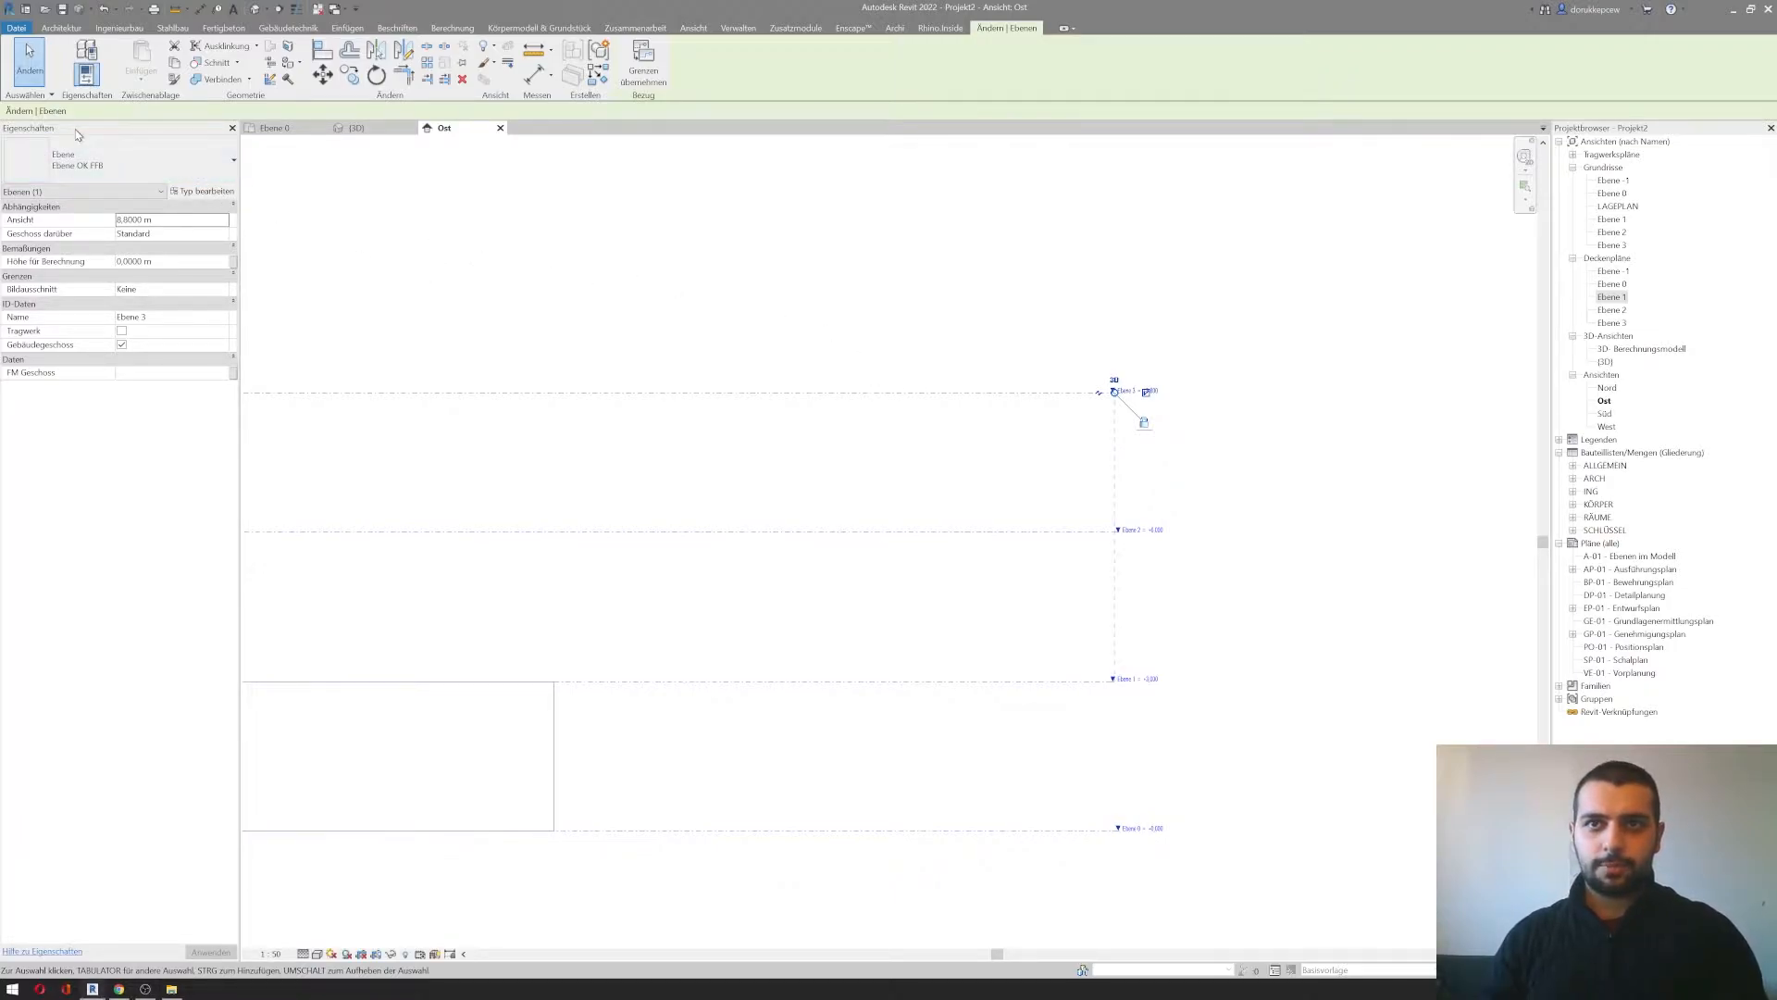
left_click(109, 173)
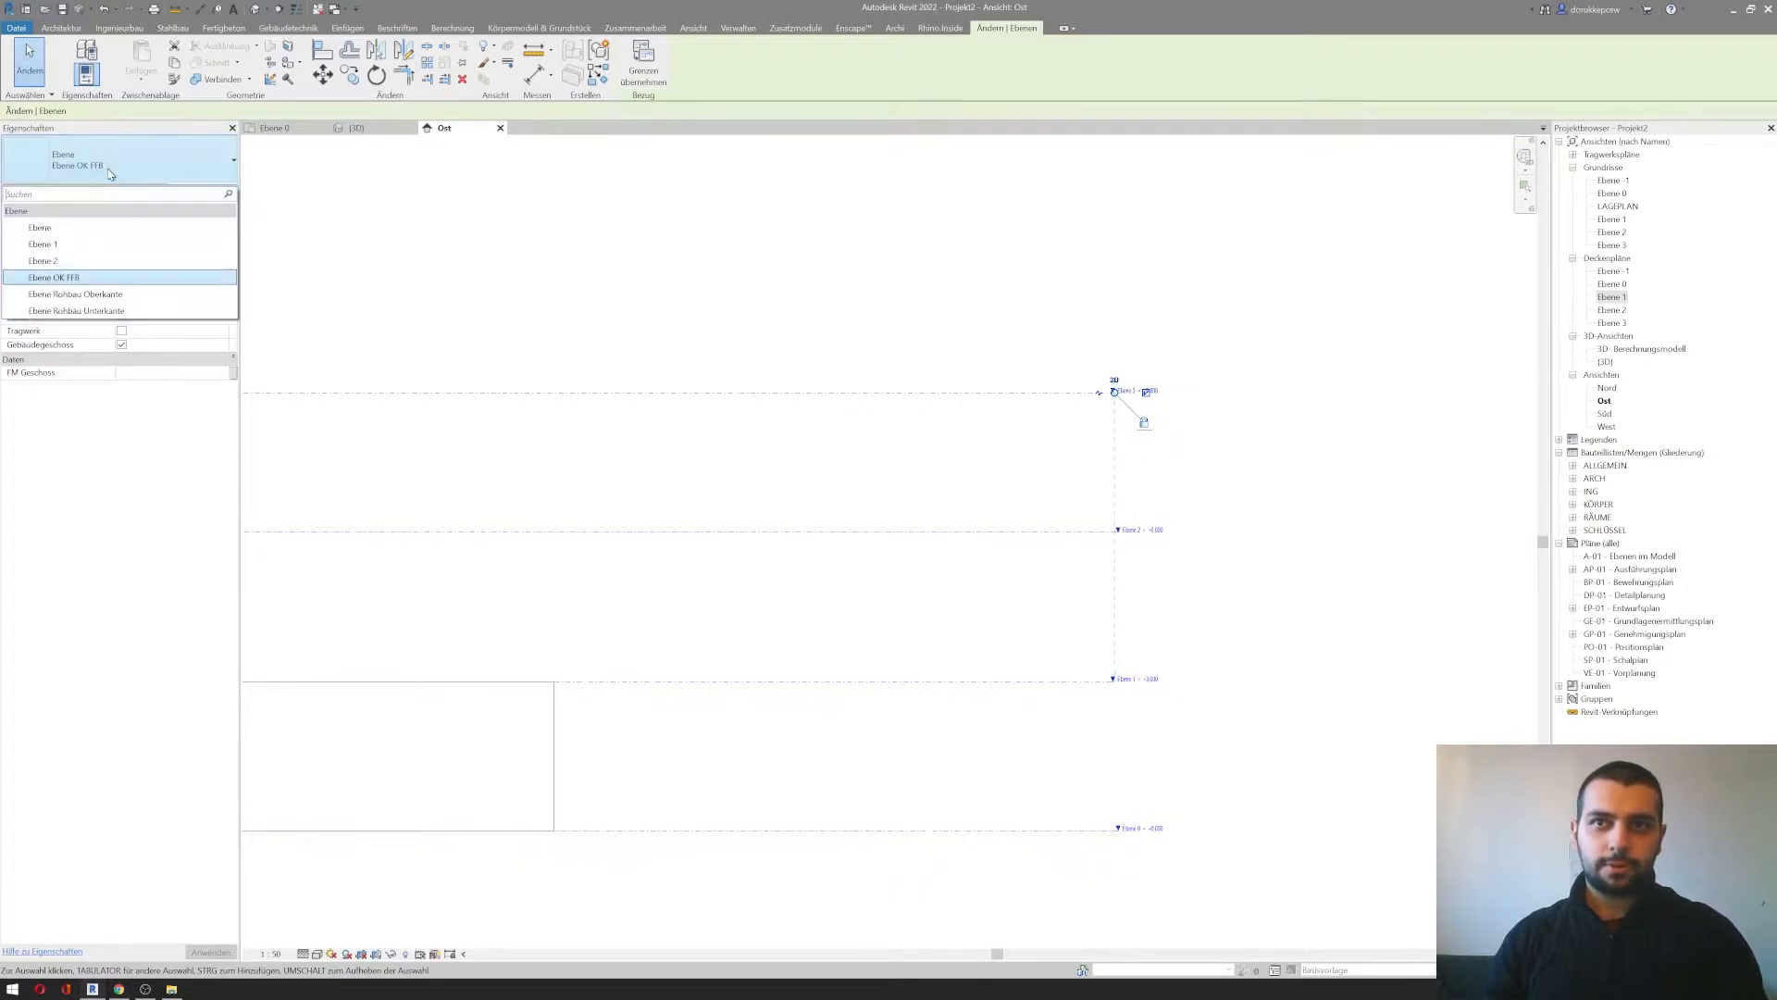
left_click(97, 278)
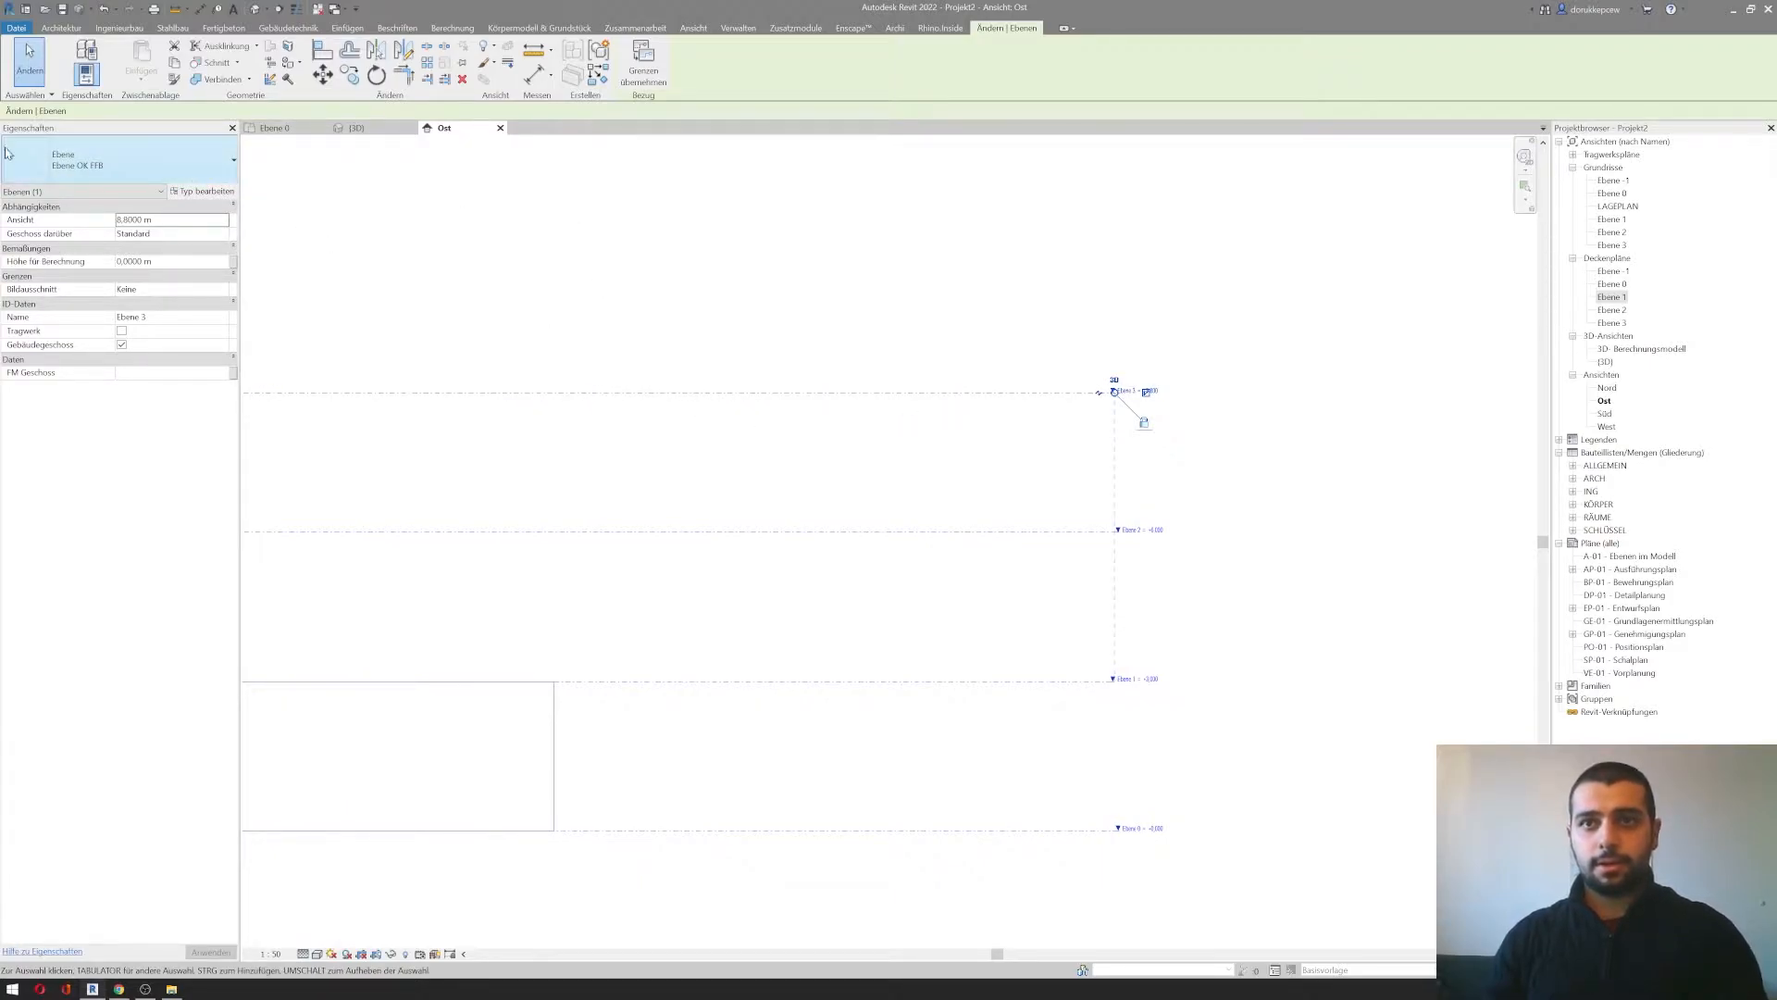
left_click(826, 404)
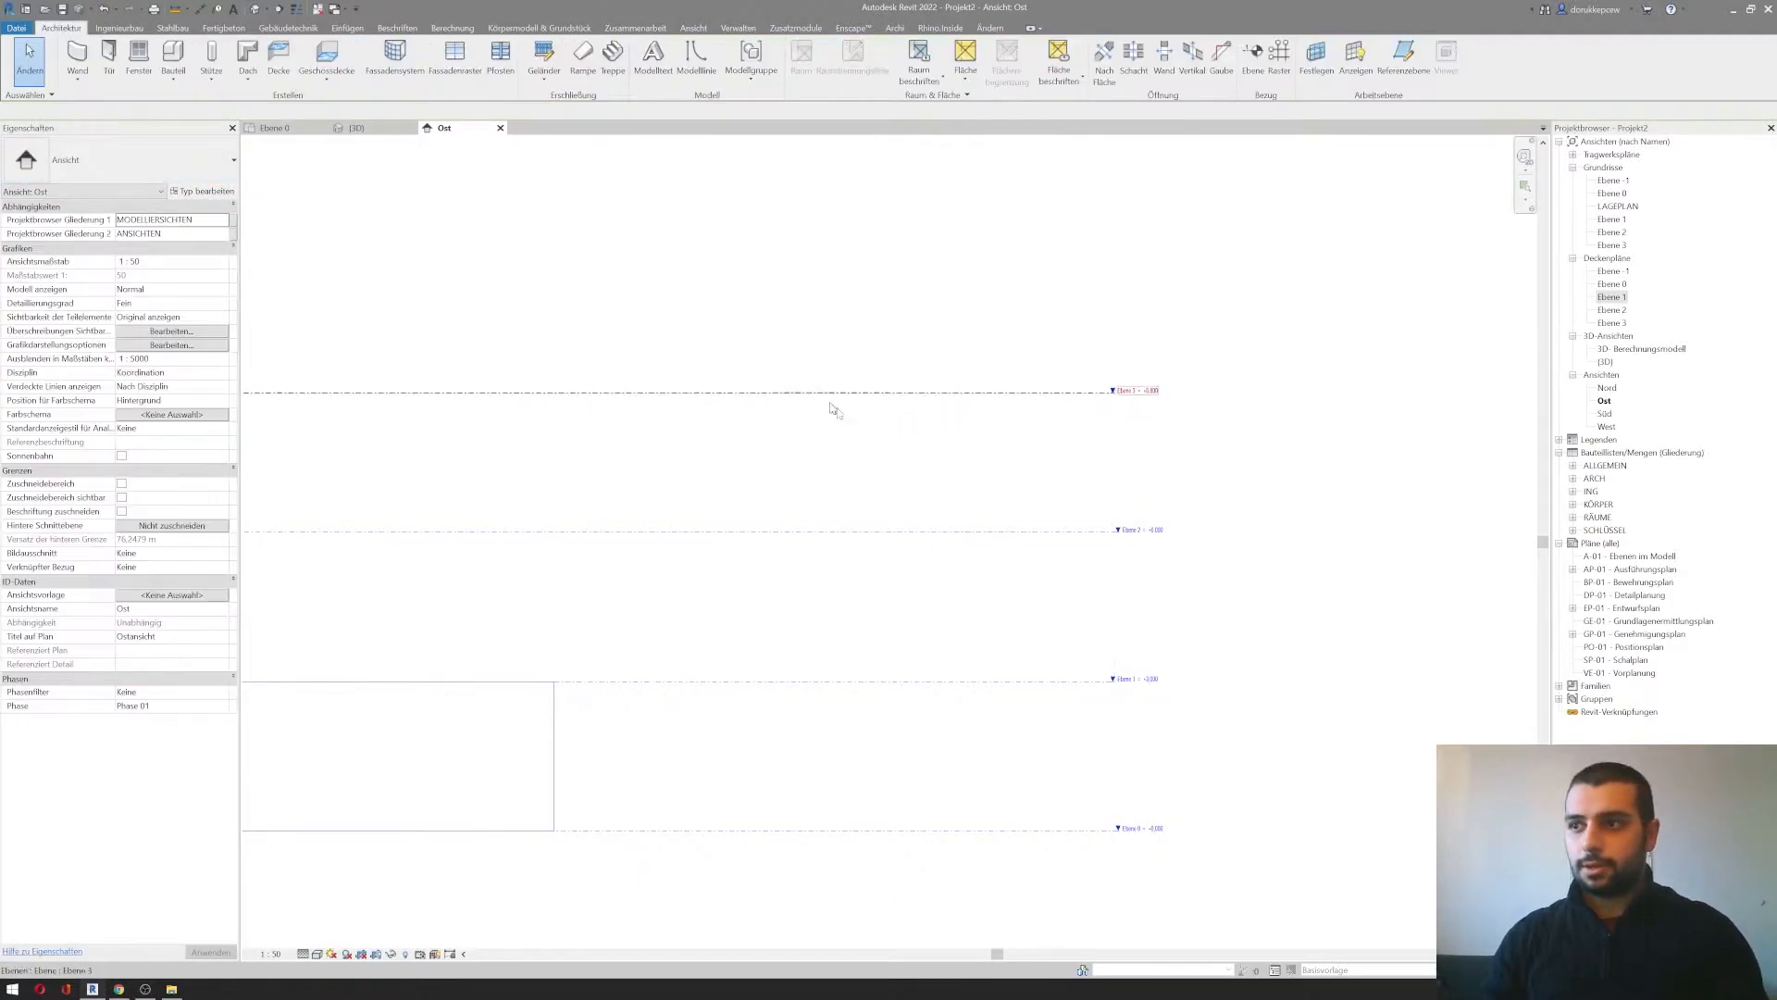
left_click(1001, 532)
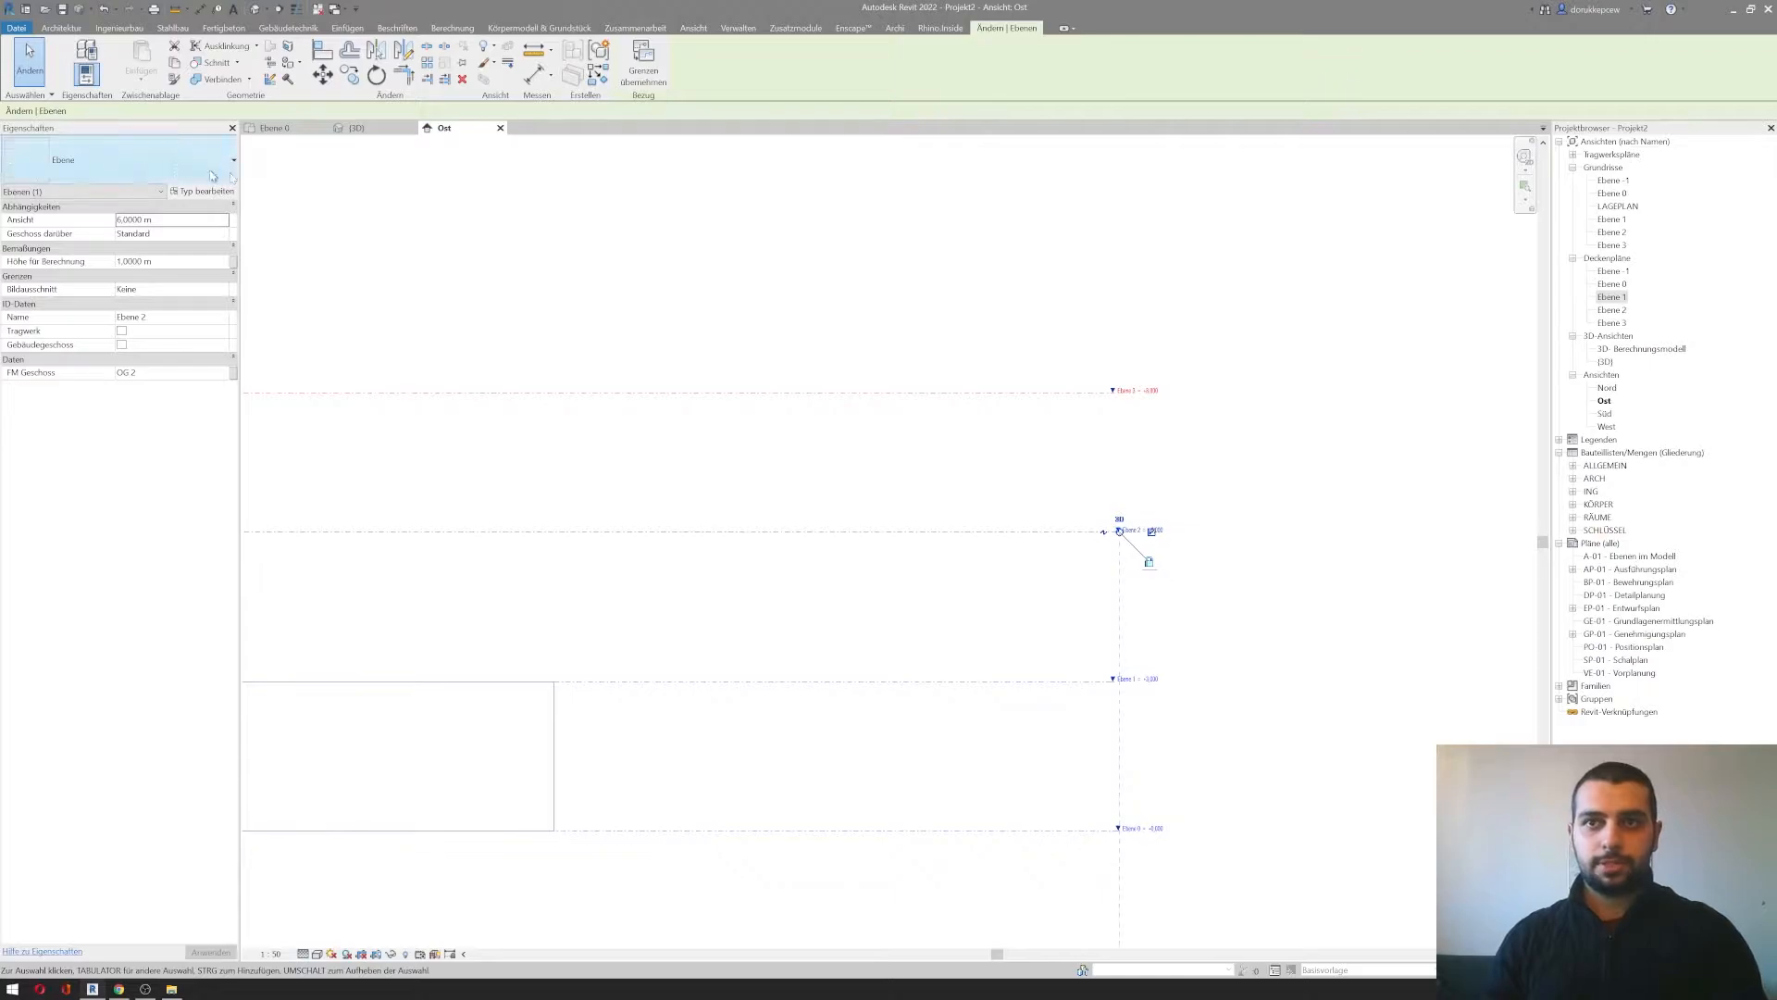
left_click(860, 366)
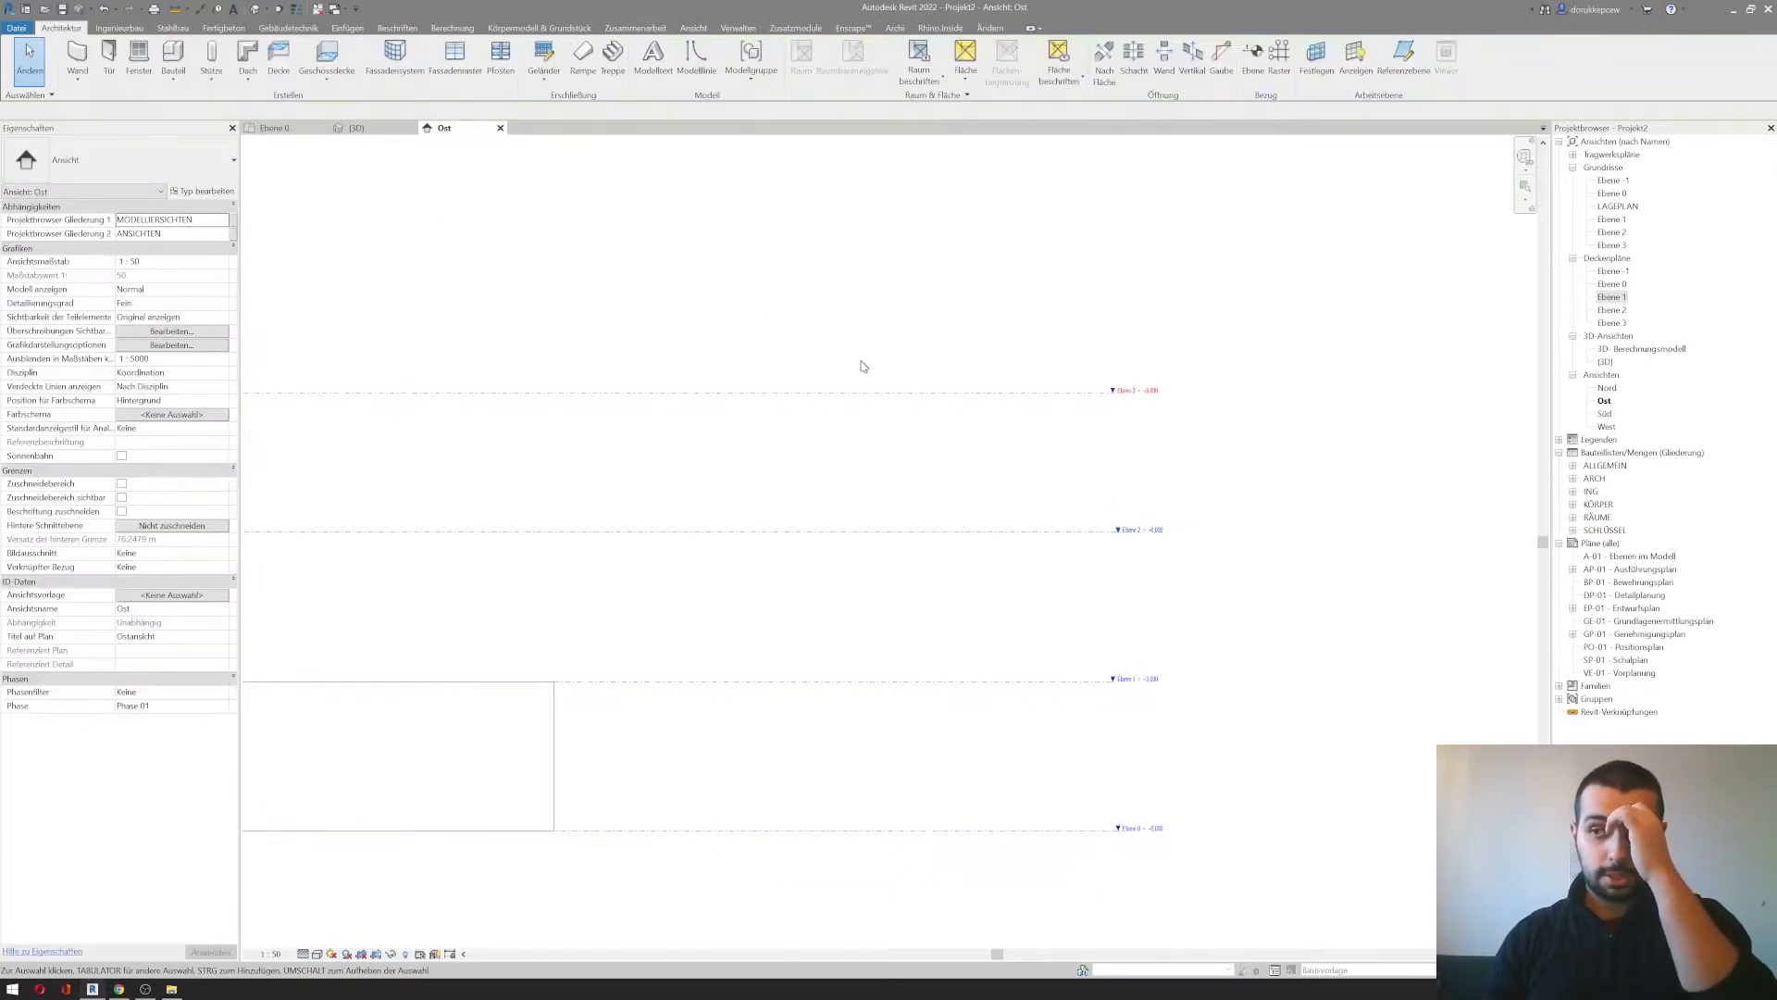
Step: Change the type of the top level Ebene 3 to Ebene
left_click(852, 392)
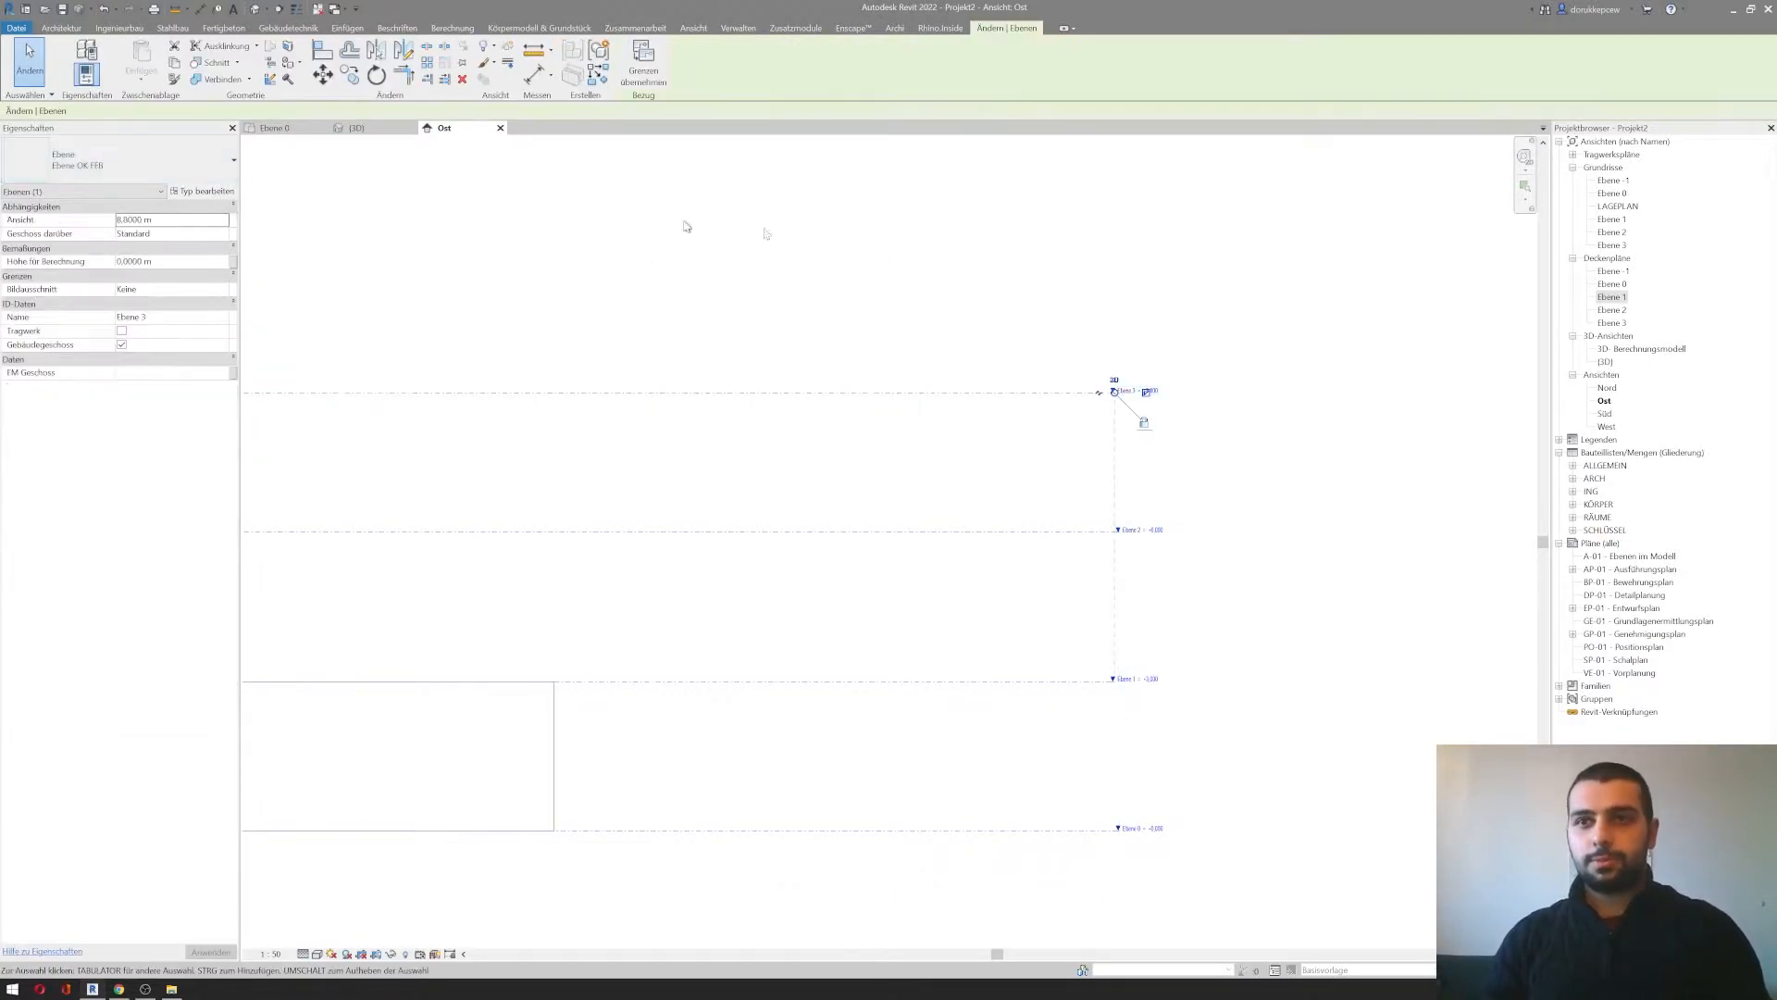
left_click(147, 153)
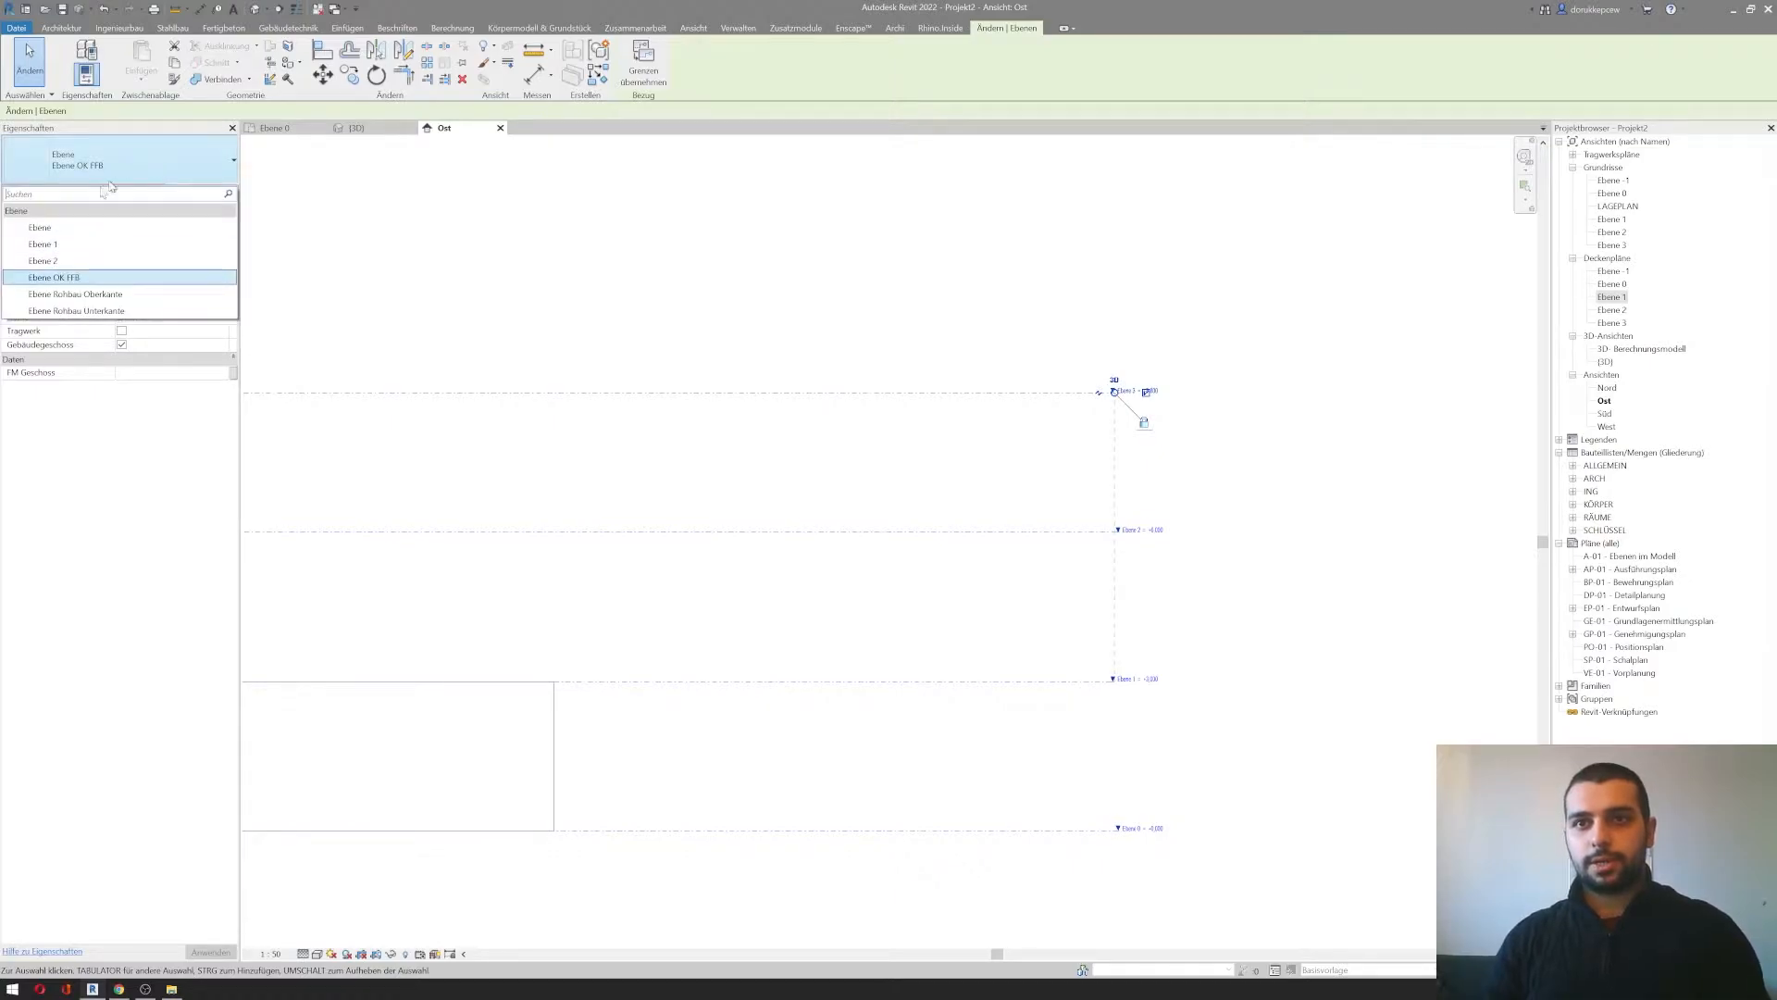
left_click(40, 237)
left_click(759, 329)
Step: Extend the head end of the Ebene 3 line to align with the level heads below it
scroll(1151, 426, "up", 3)
left_click(1080, 364)
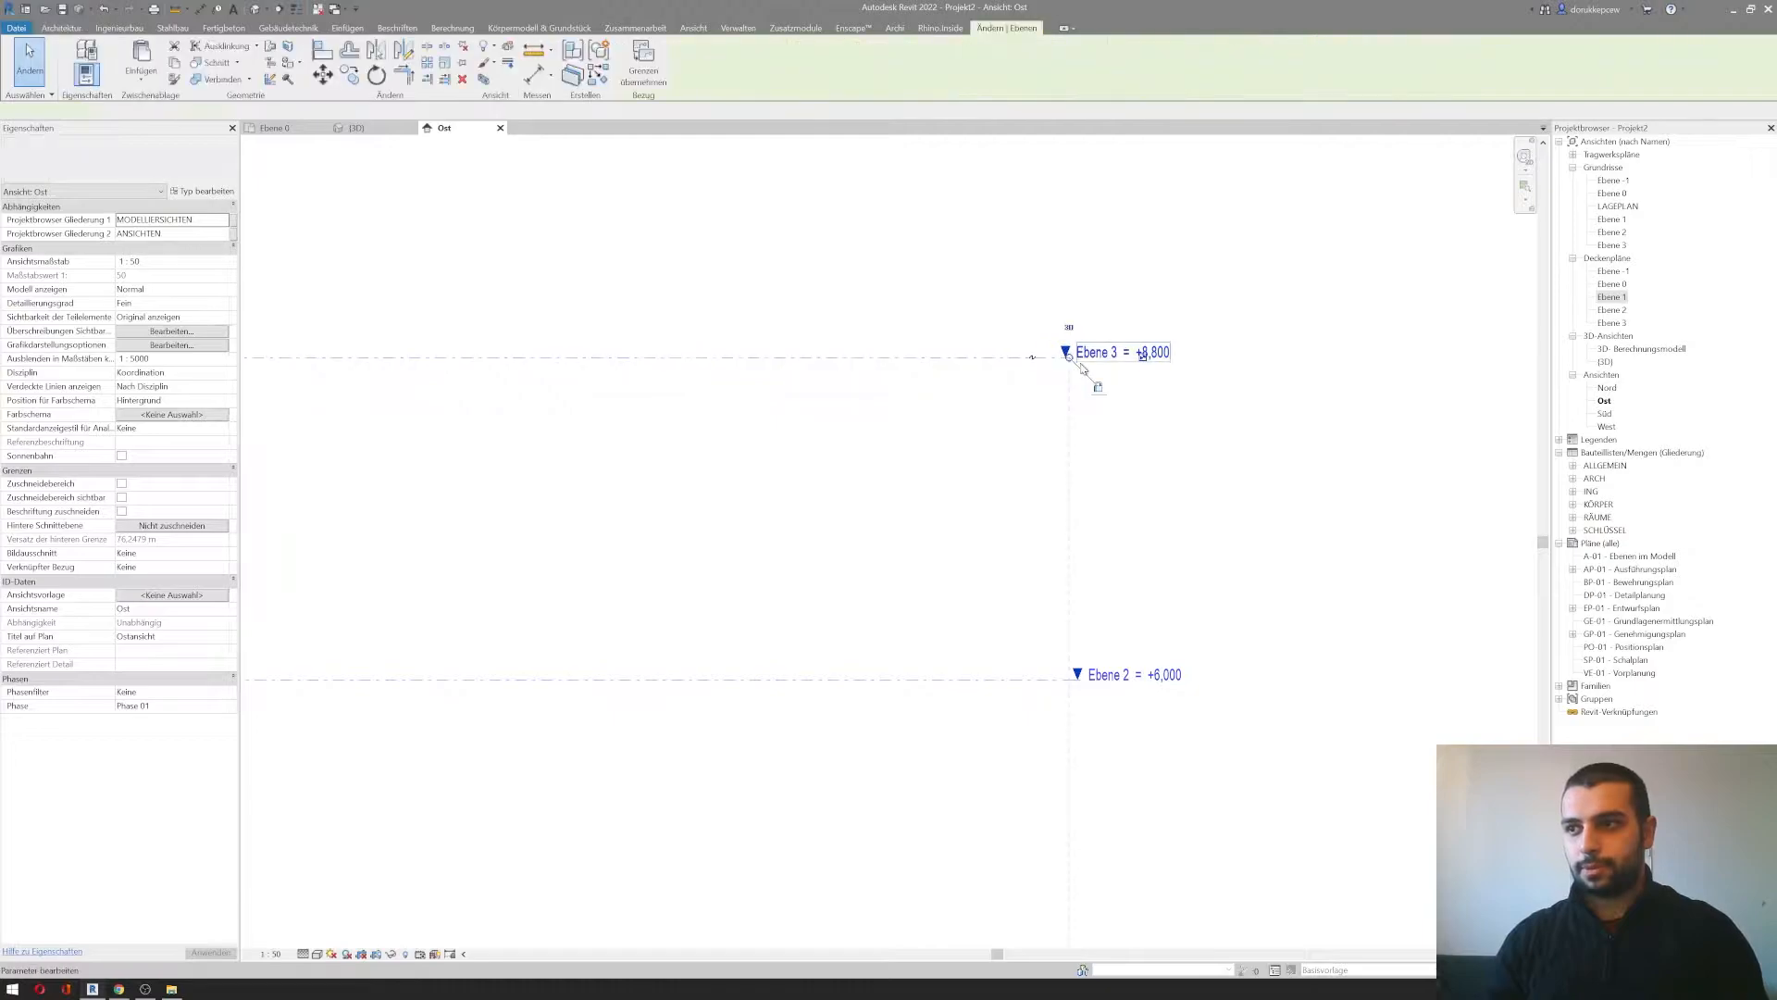
mouse_move(1070, 357)
left_mouse_down()
mouse_move(1126, 358)
mouse_move(1087, 360)
left_mouse_up()
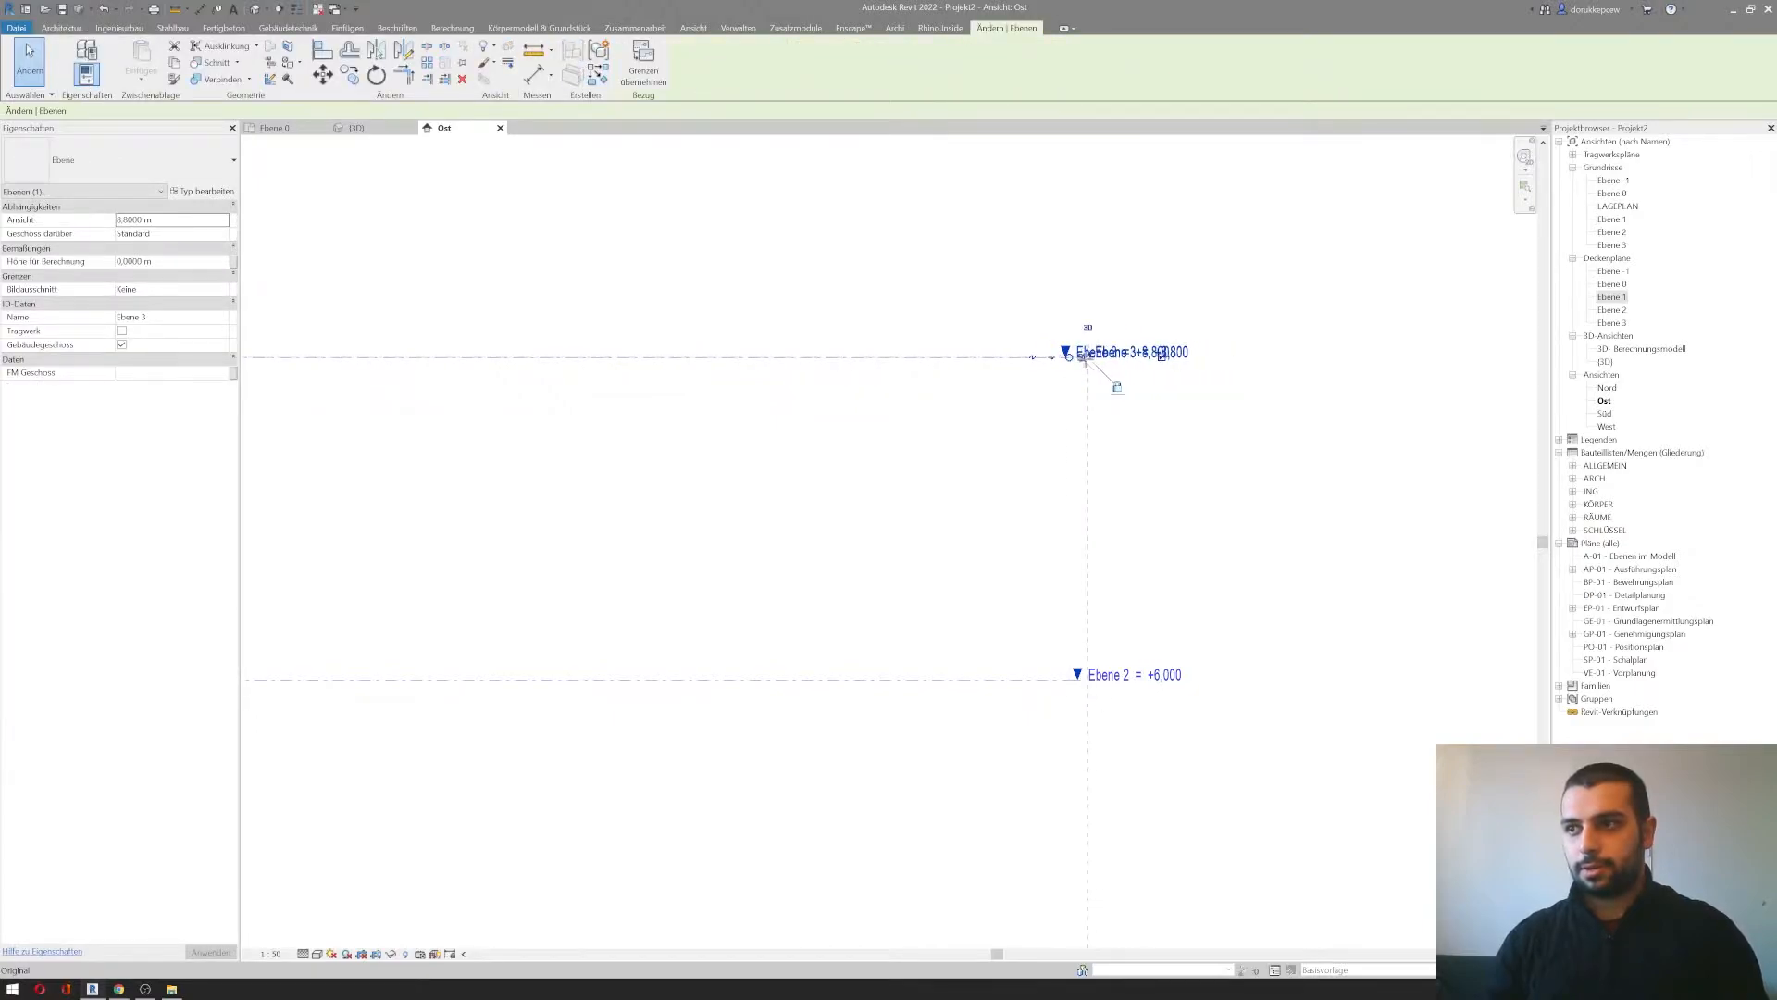
scroll(1019, 403, "down", 5)
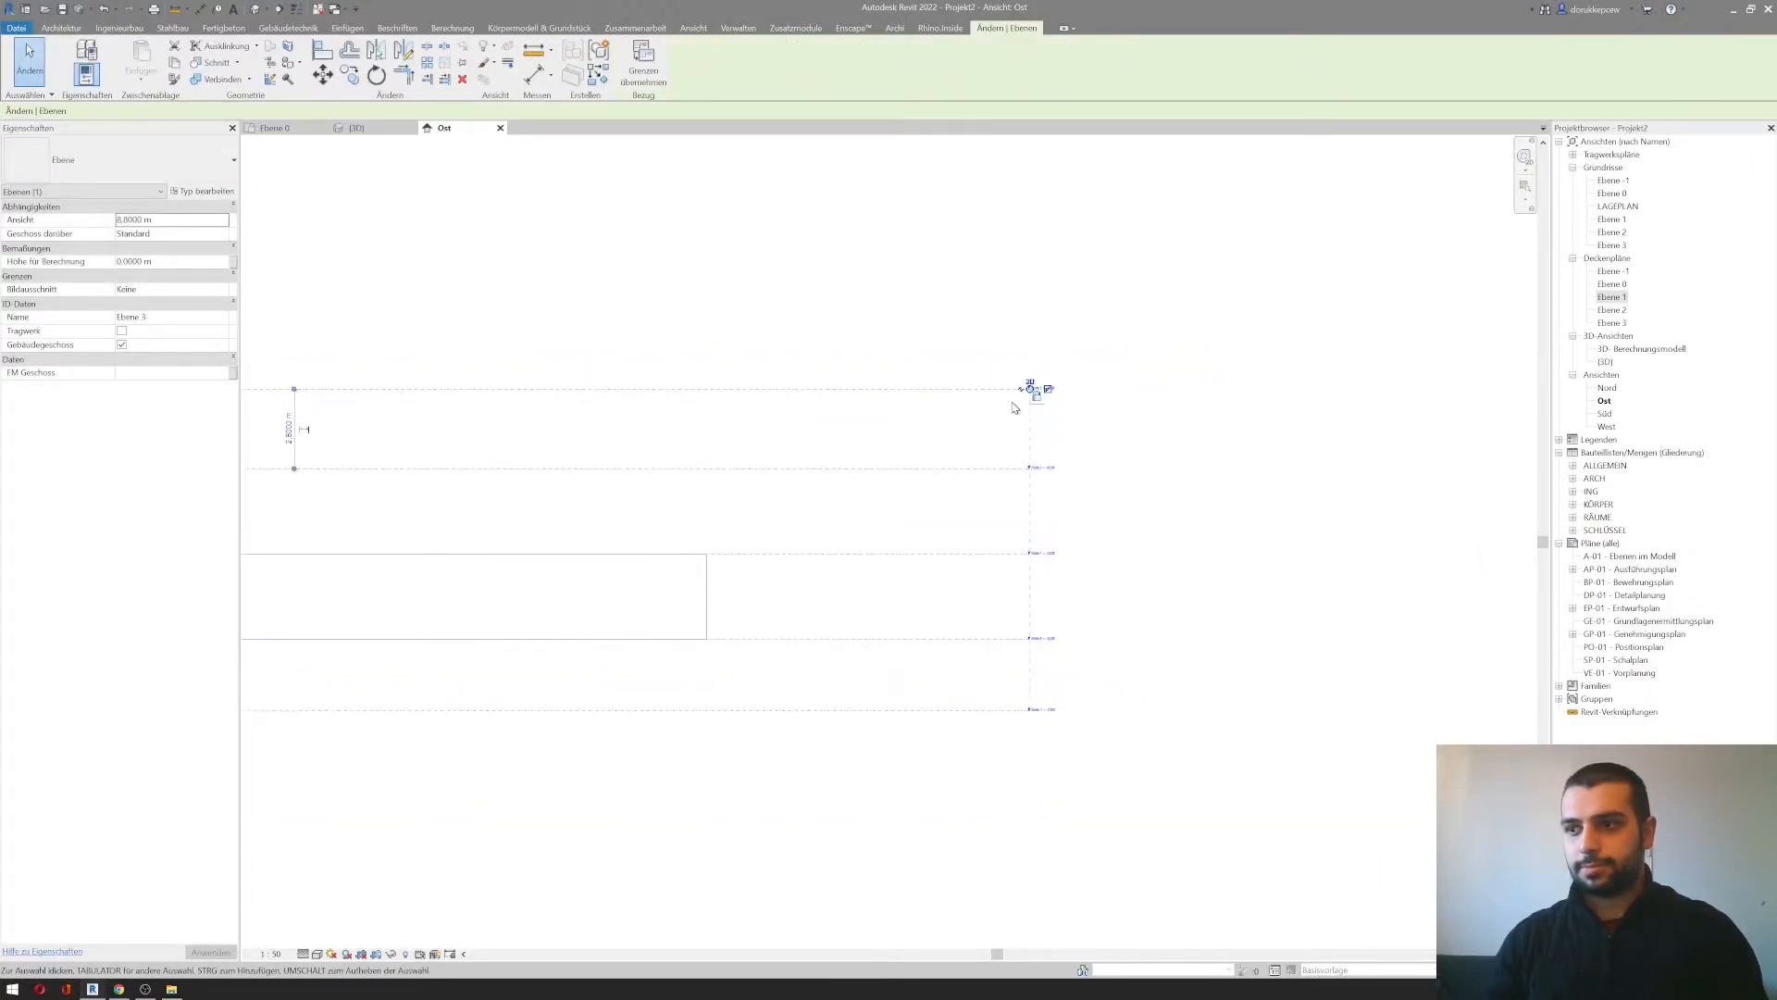
left_click(1004, 428)
scroll(1024, 412, "up", 5)
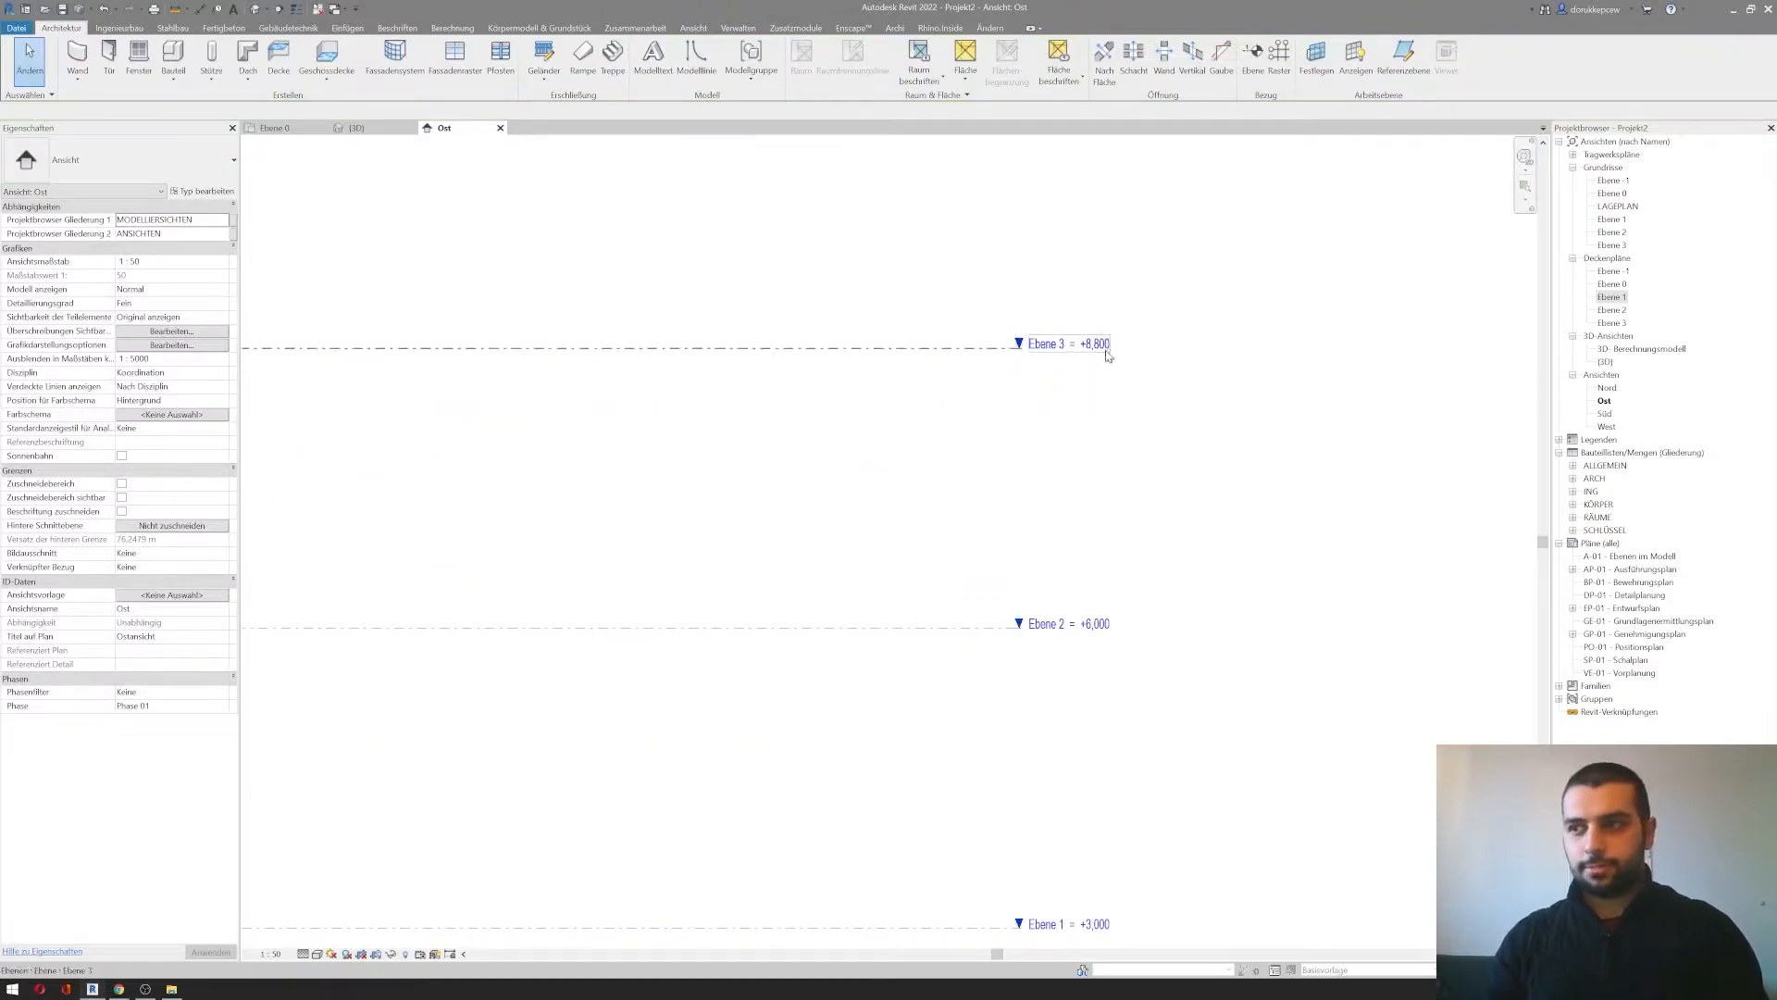
Step: Try to copy the top level Ebene 3 upward with a base point on Ebene 2
scroll(1107, 354, "down", 4)
middle_click_drag(921, 357, 926, 437)
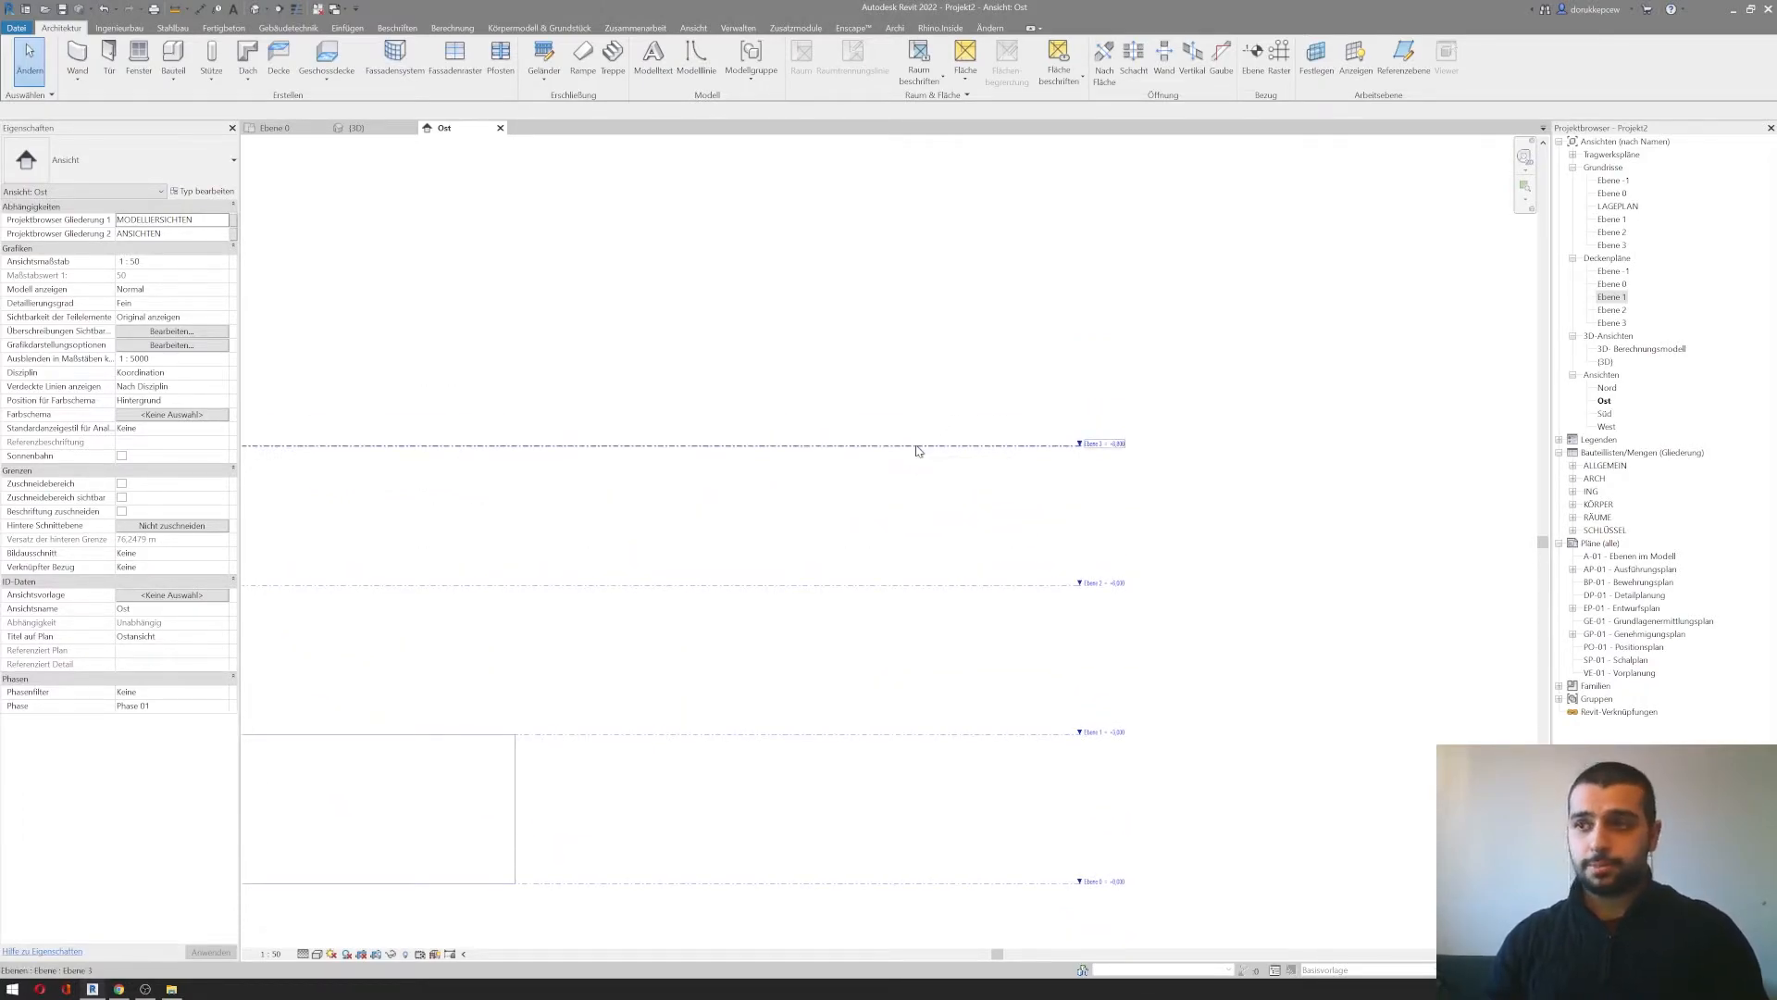
left_click(918, 448)
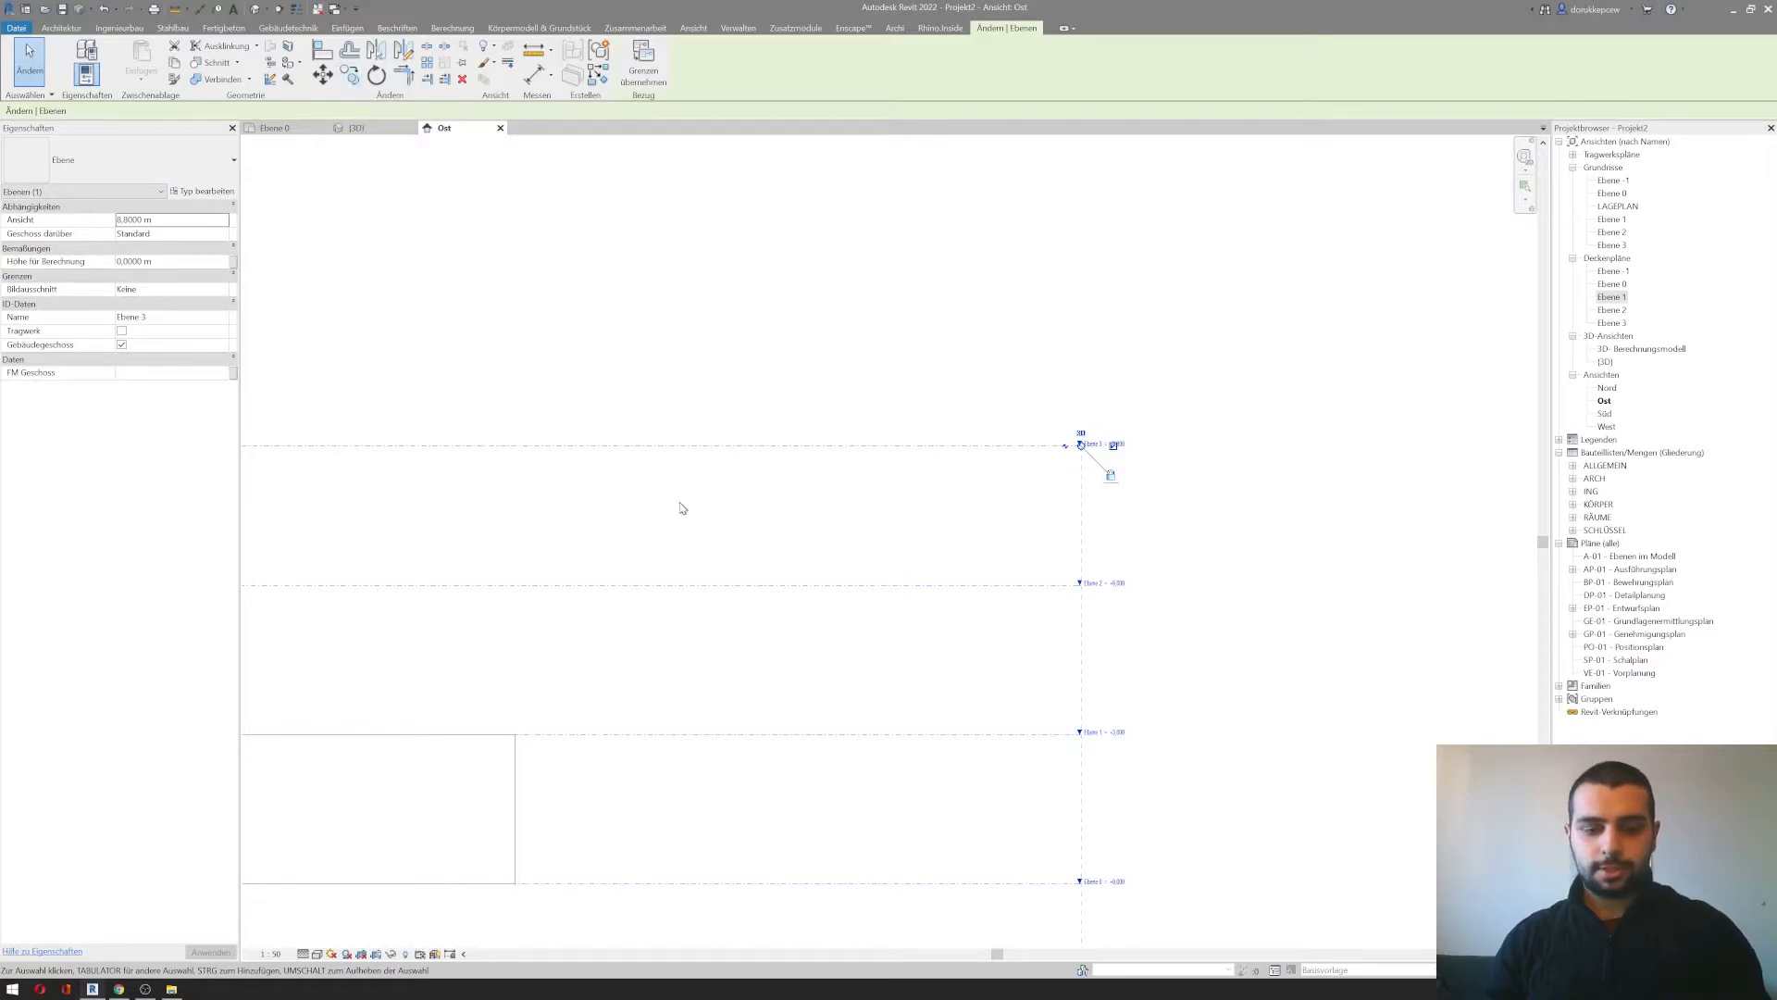
key("m")
key("v")
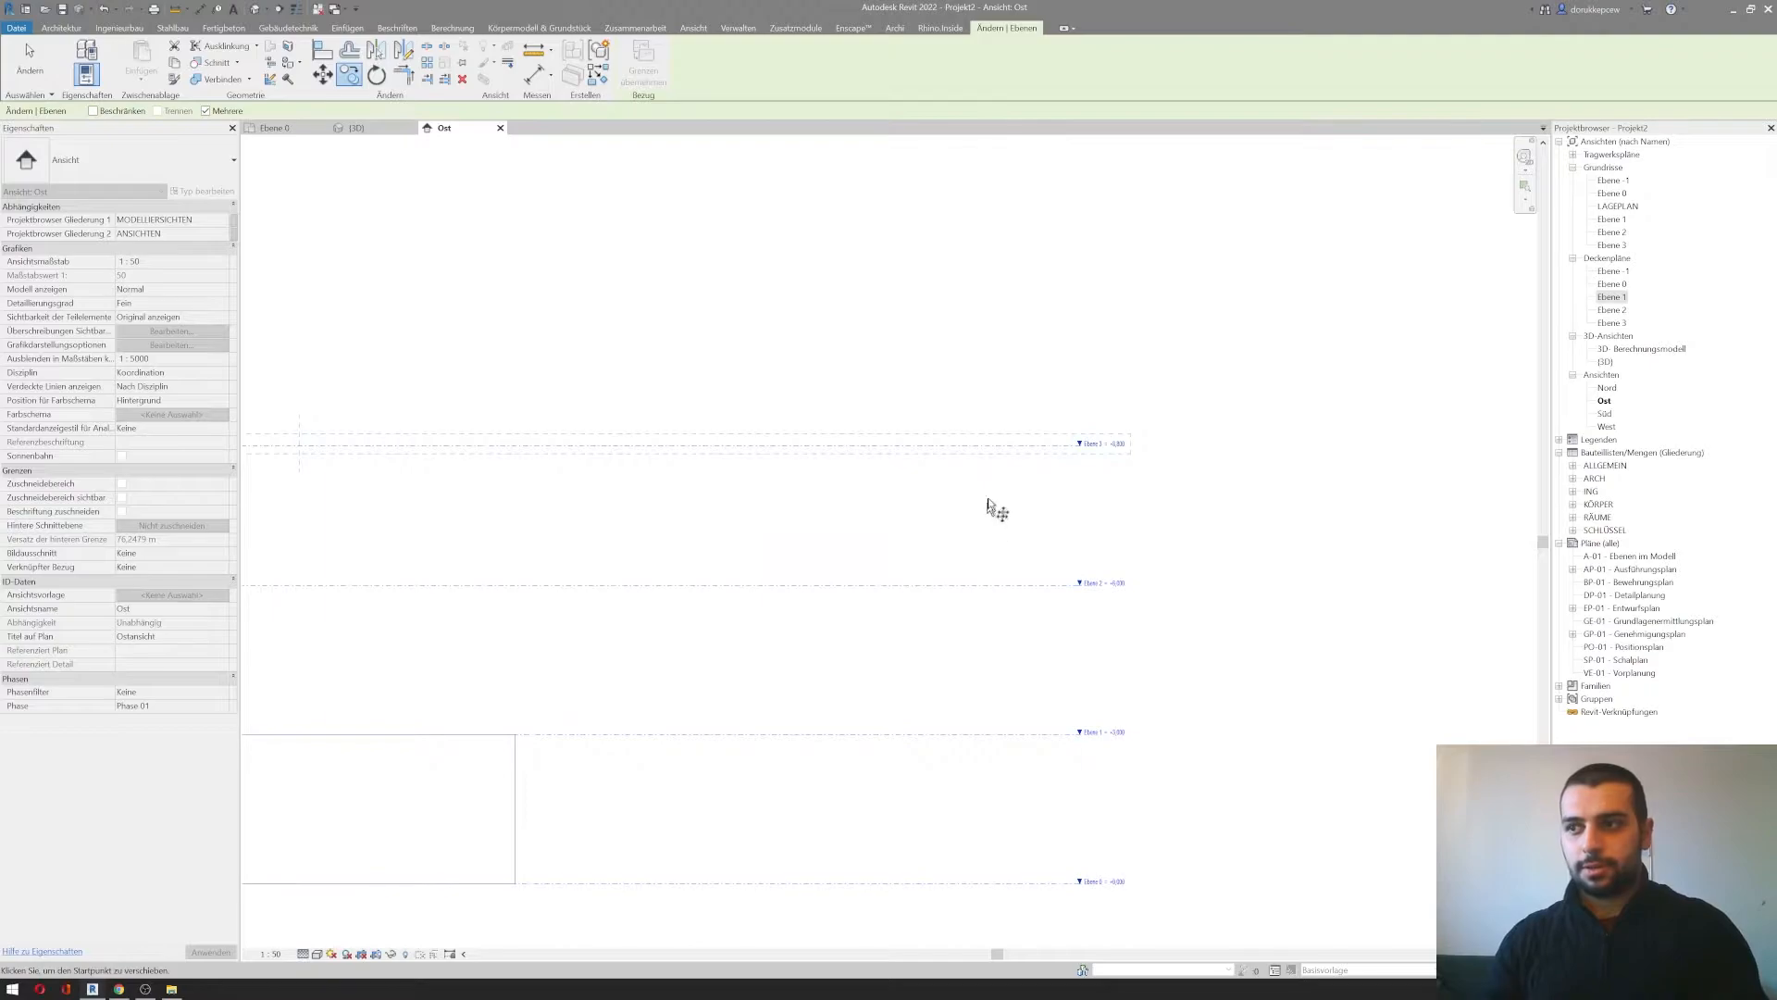
left_click(998, 585)
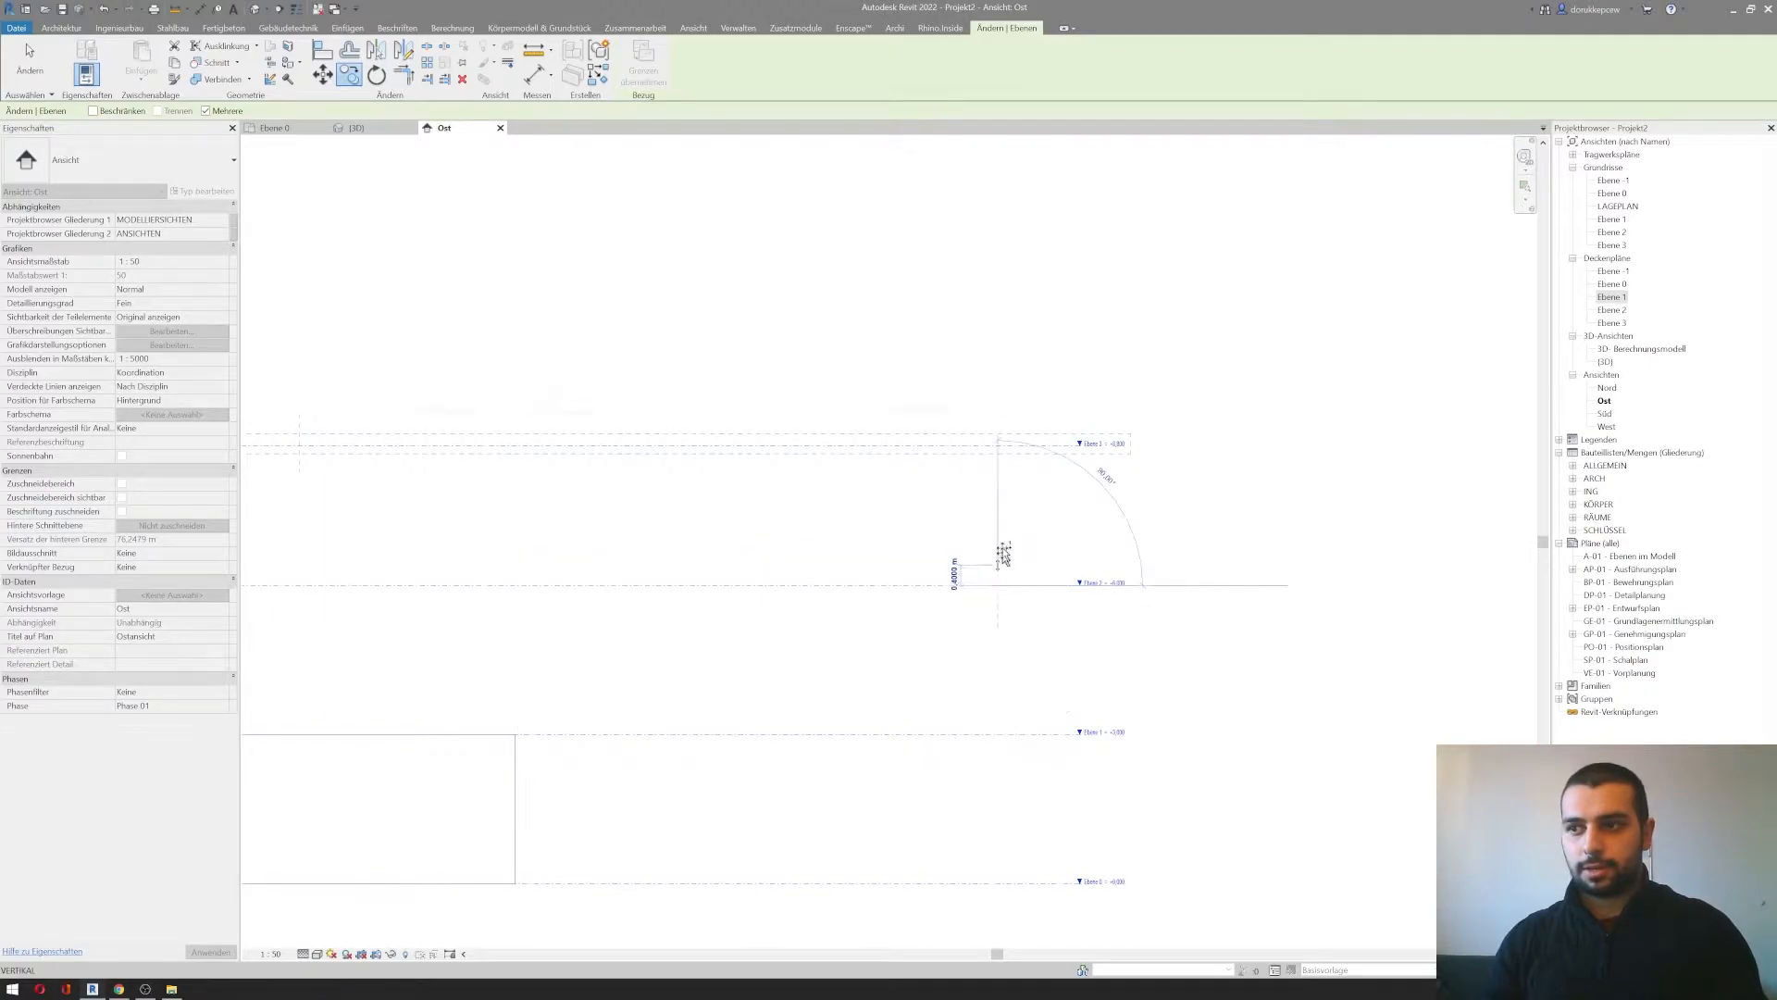
left_click(995, 436)
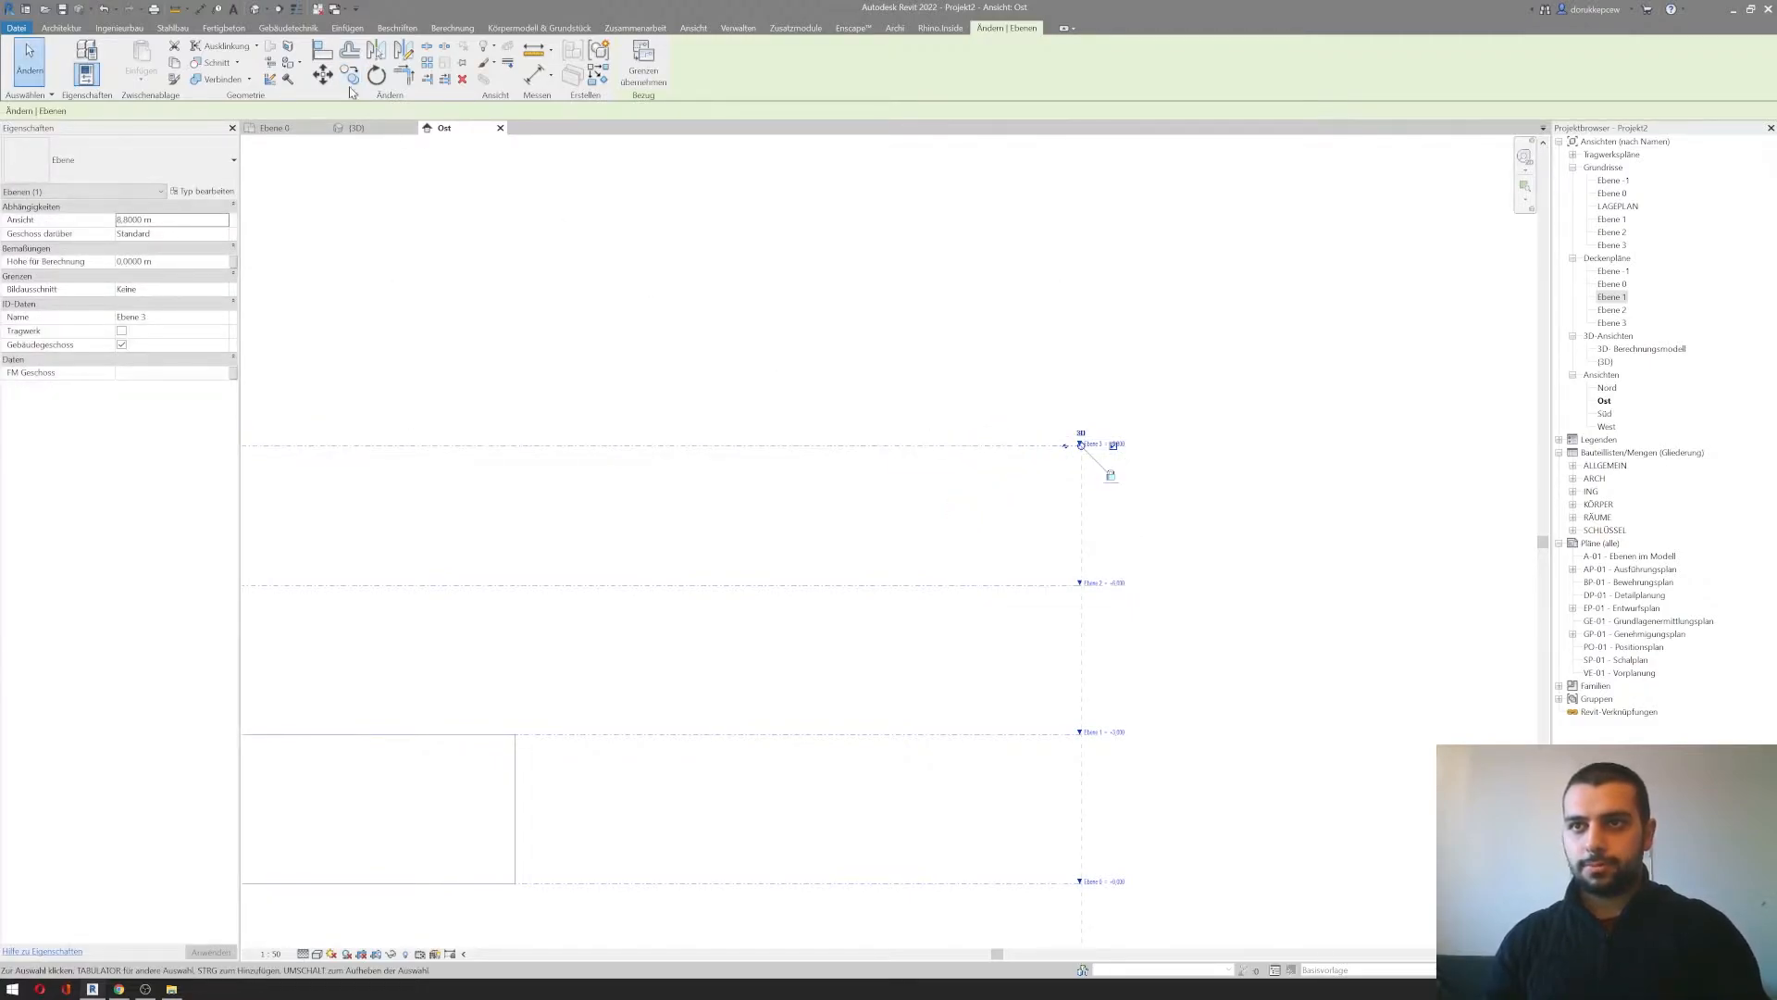
Step: Copy level Ebene 3 upward twice, placing the copies about 3 m apart
left_click(349, 74)
left_click(1003, 445)
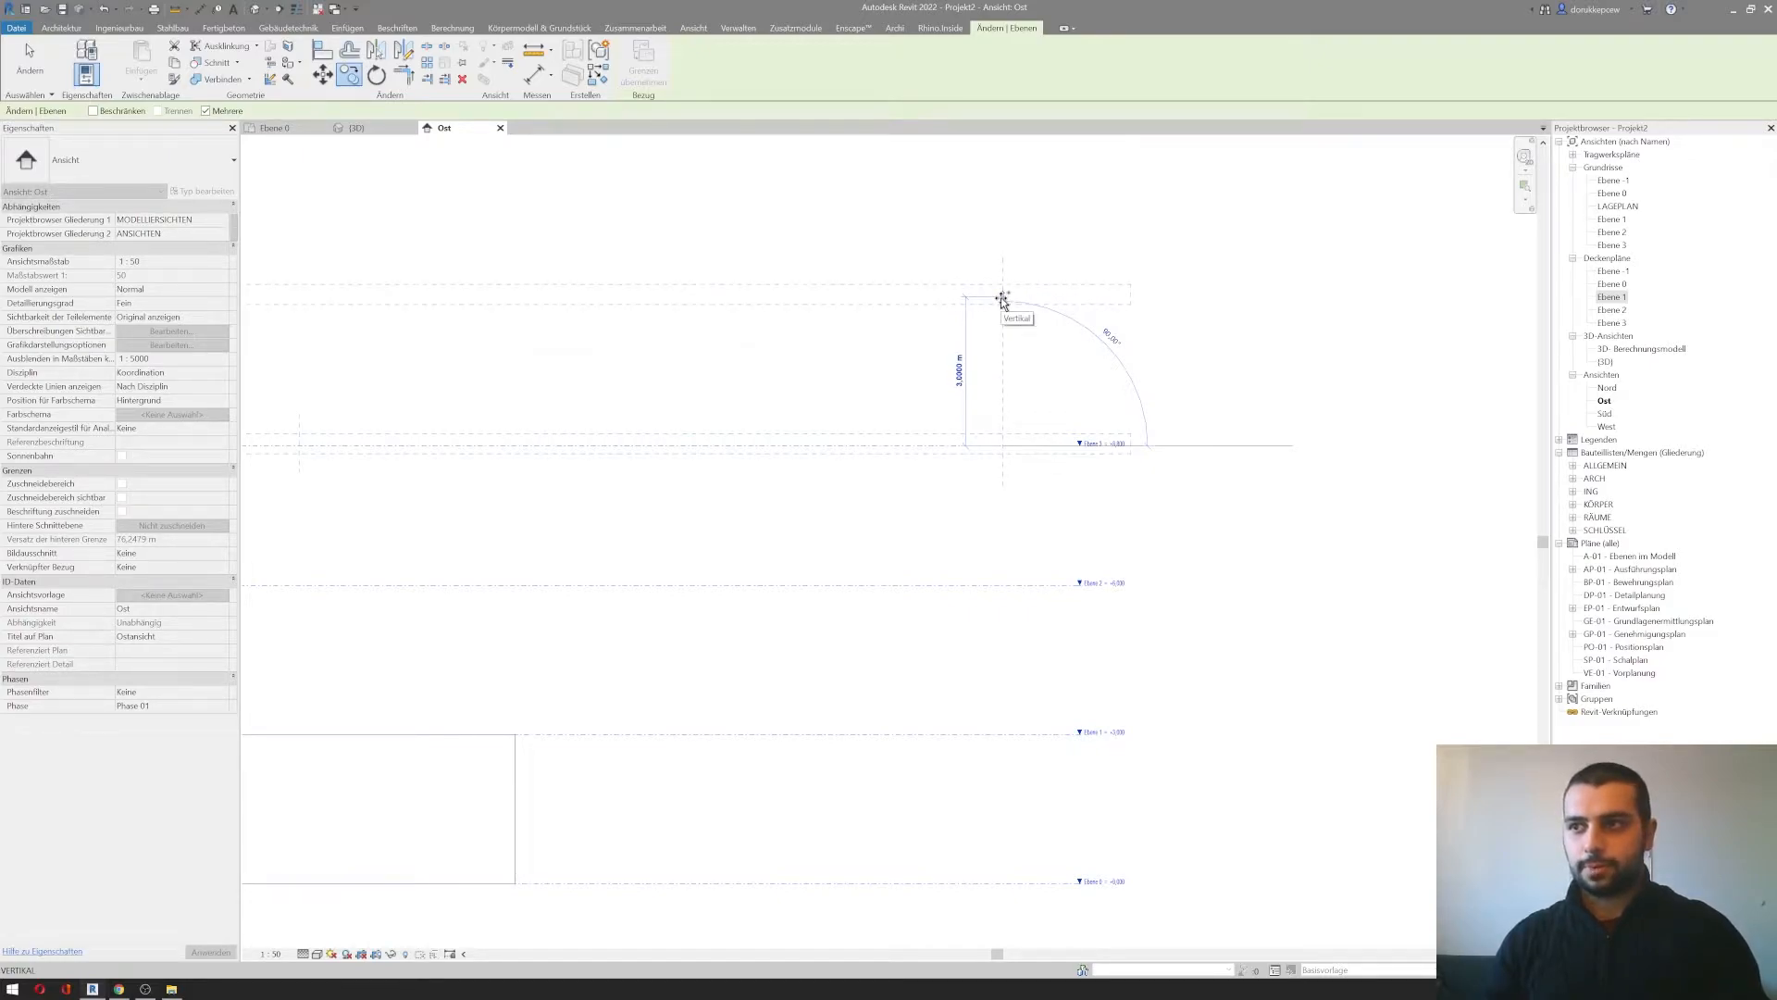
left_click(1002, 297)
middle_click_drag(965, 456, 931, 662)
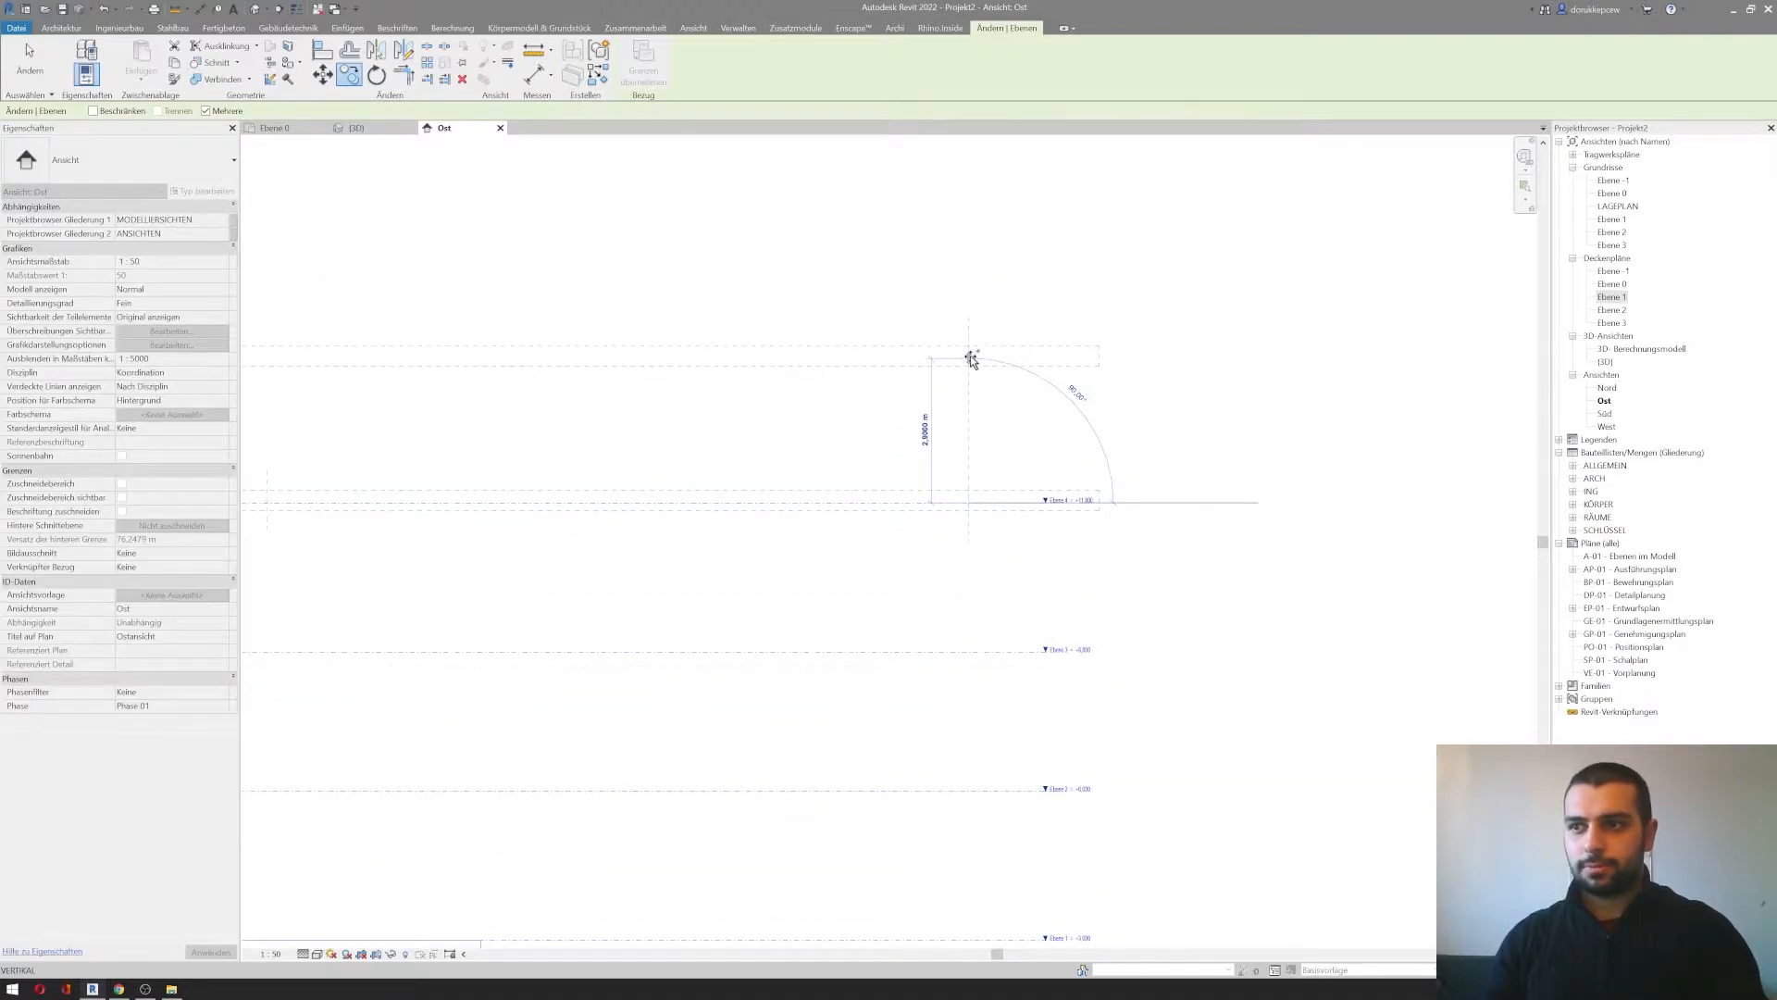
left_click(970, 354)
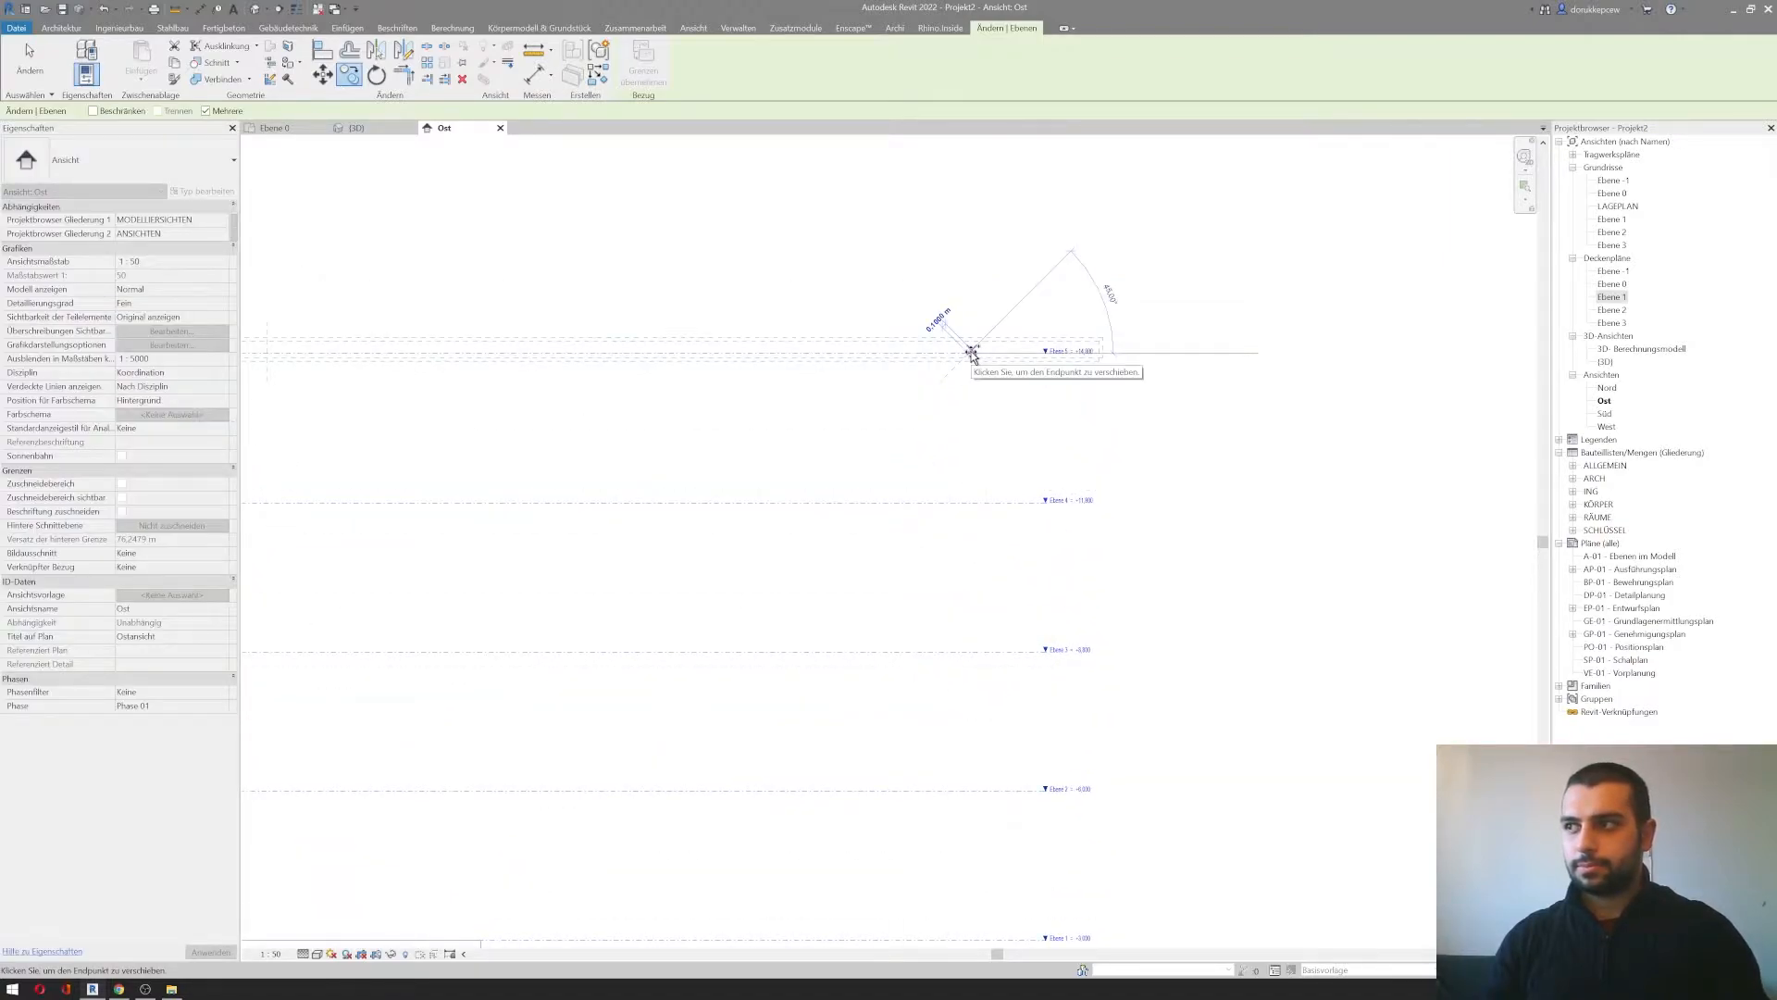
key("Escape")
key("Escape")
scroll(1155, 538, "up", 3)
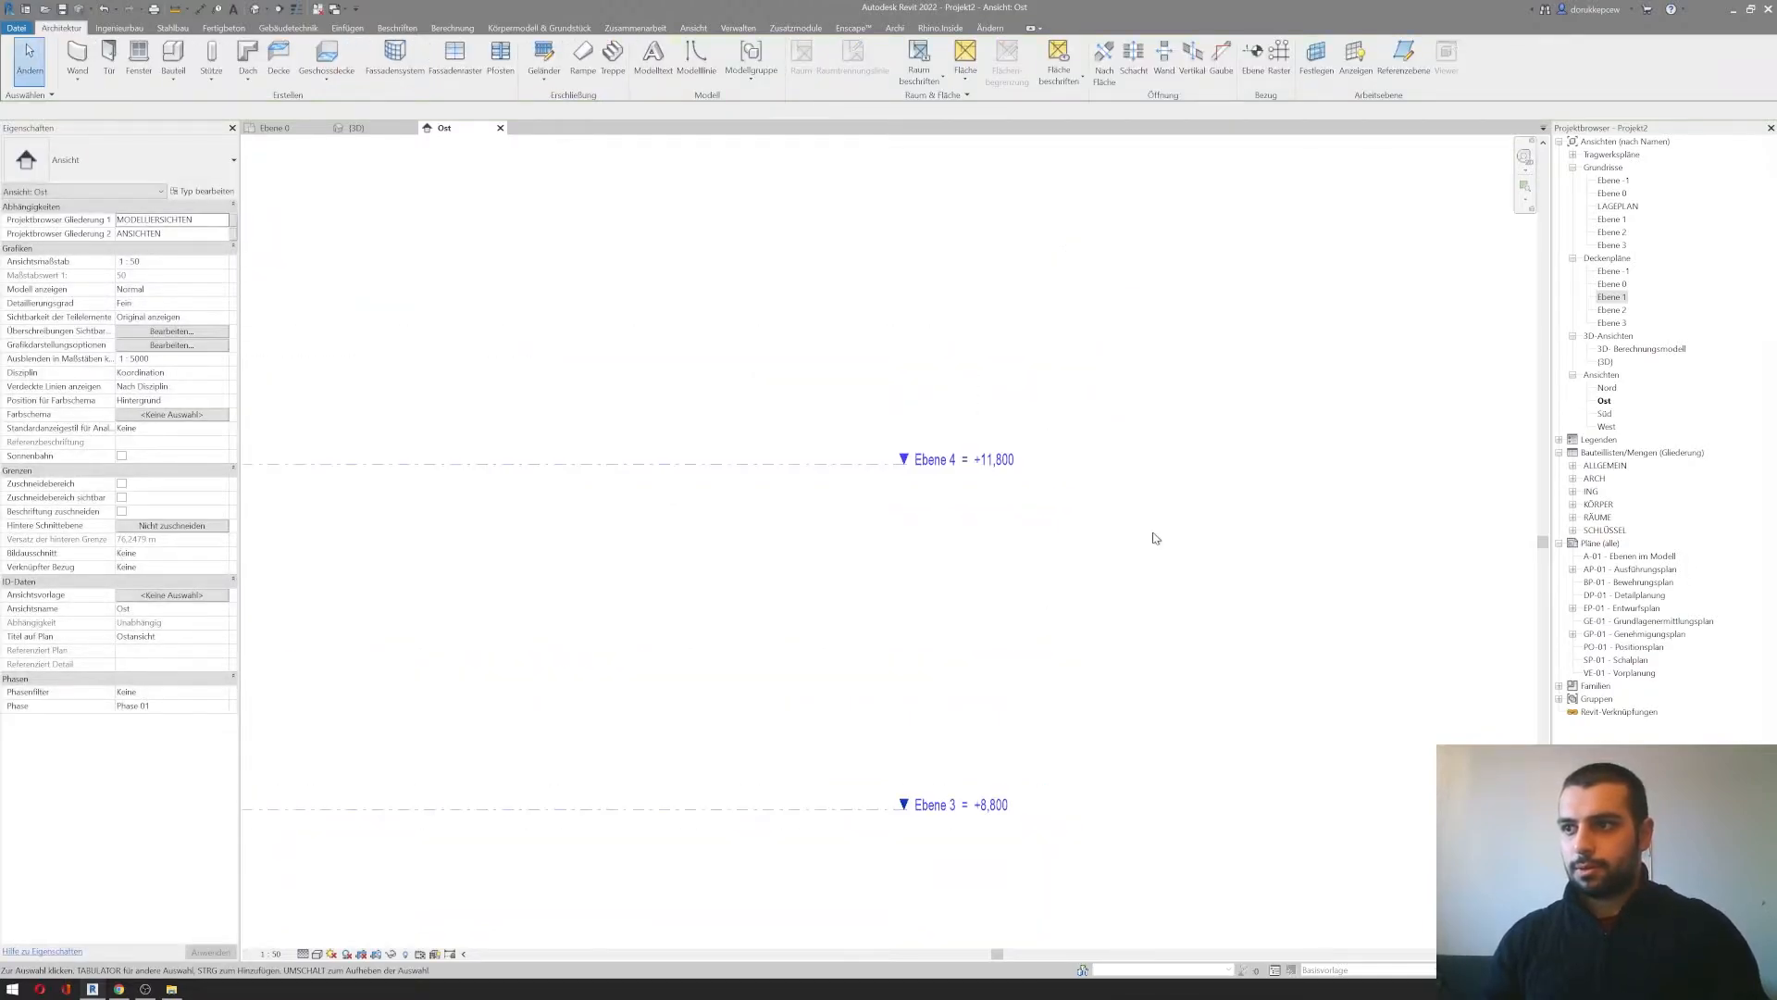
Step: Check the project browser for plan views belonging to the copied levels Ebene 4 and Ebene 5
scroll(1155, 538, "down", 3)
middle_click_drag(1138, 560, 1037, 581)
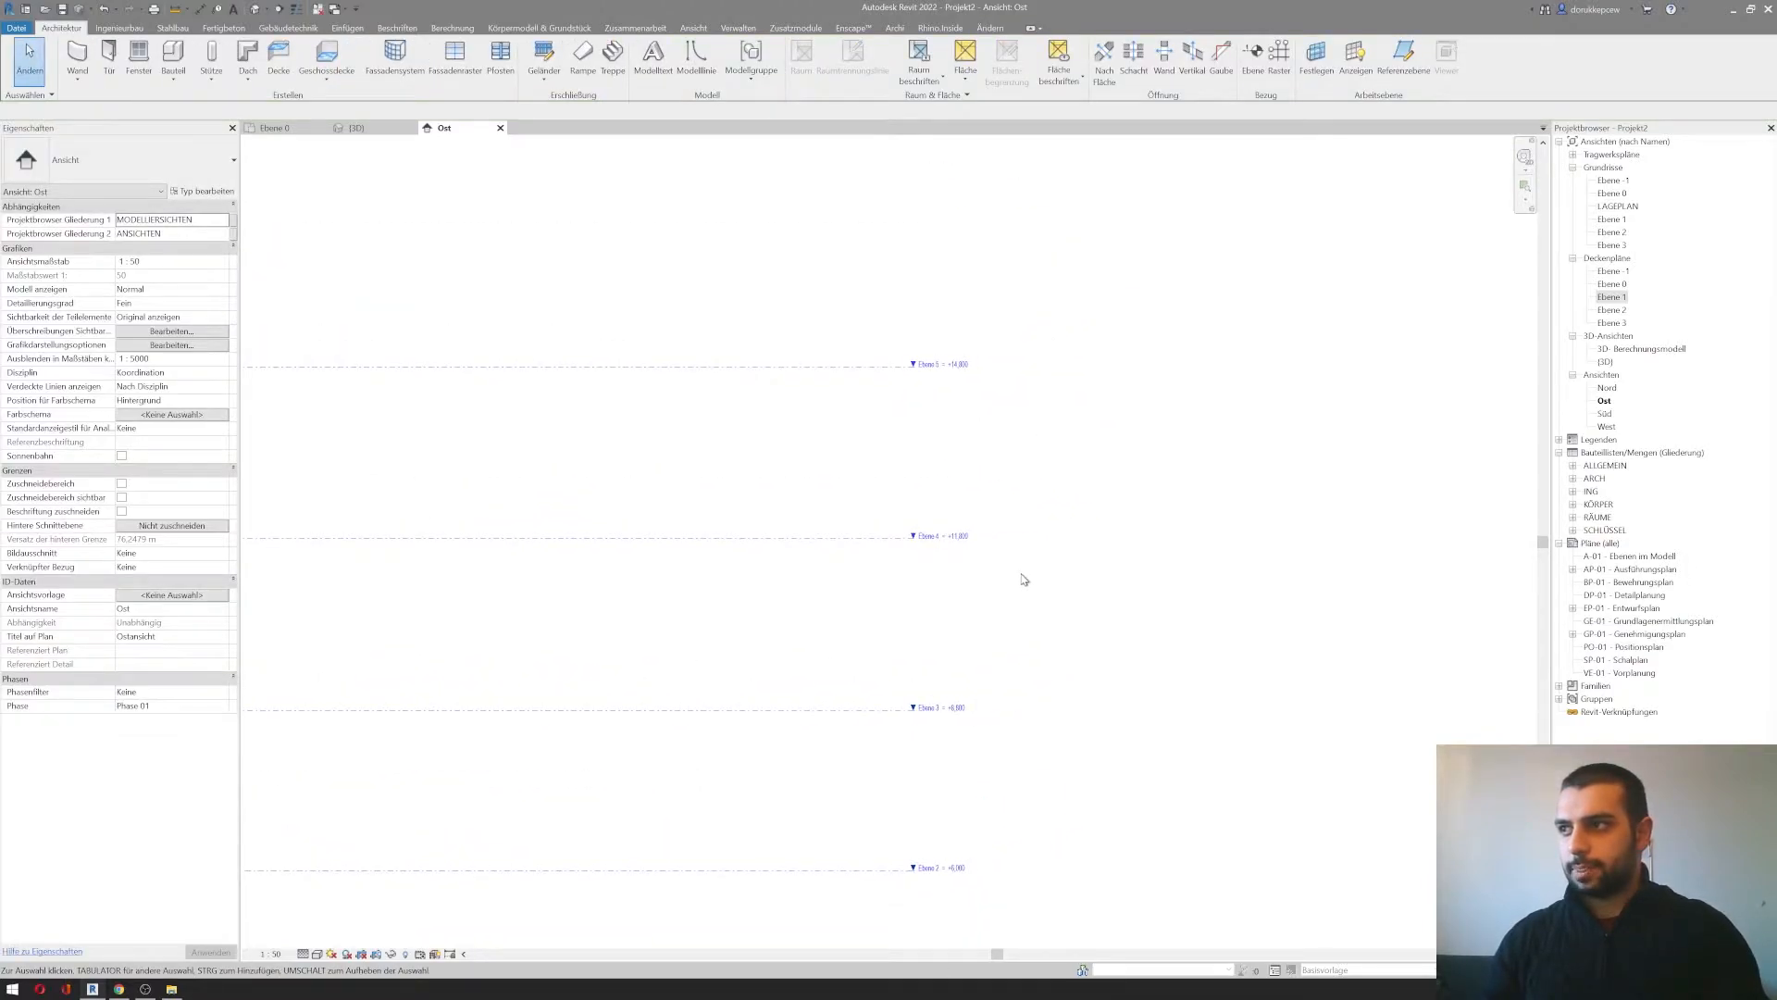
left_click_drag(998, 586, 1139, 295)
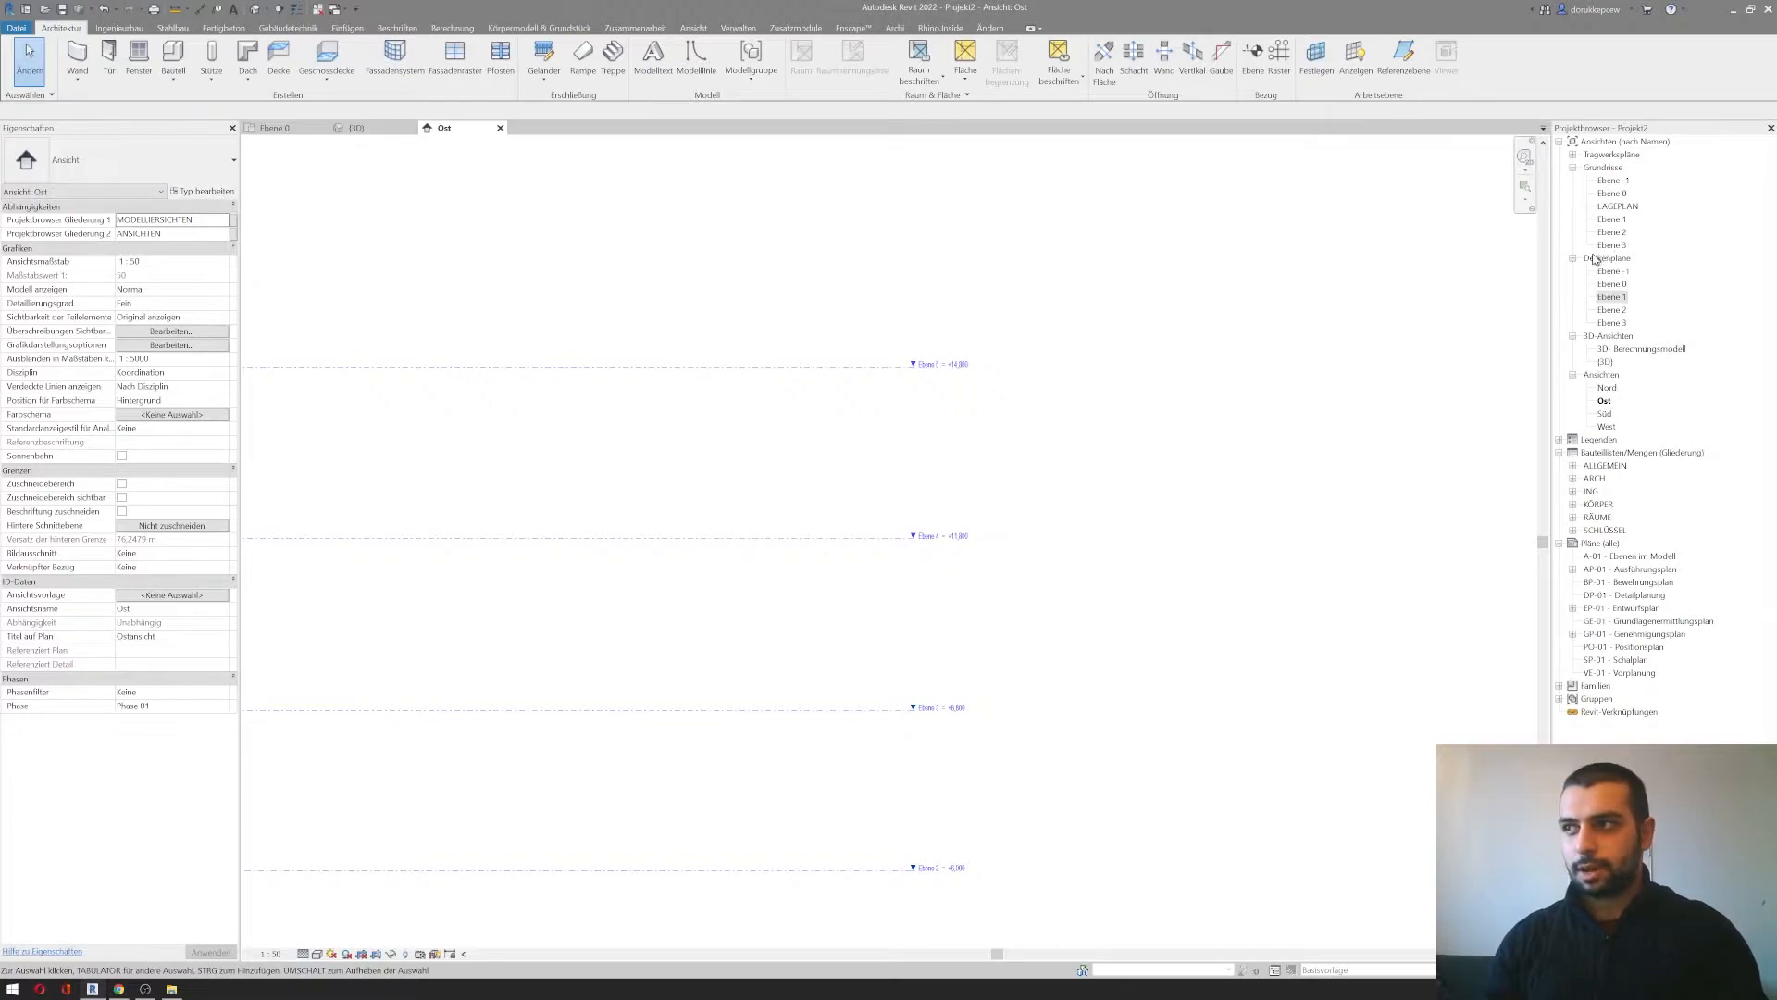
left_click(1574, 155)
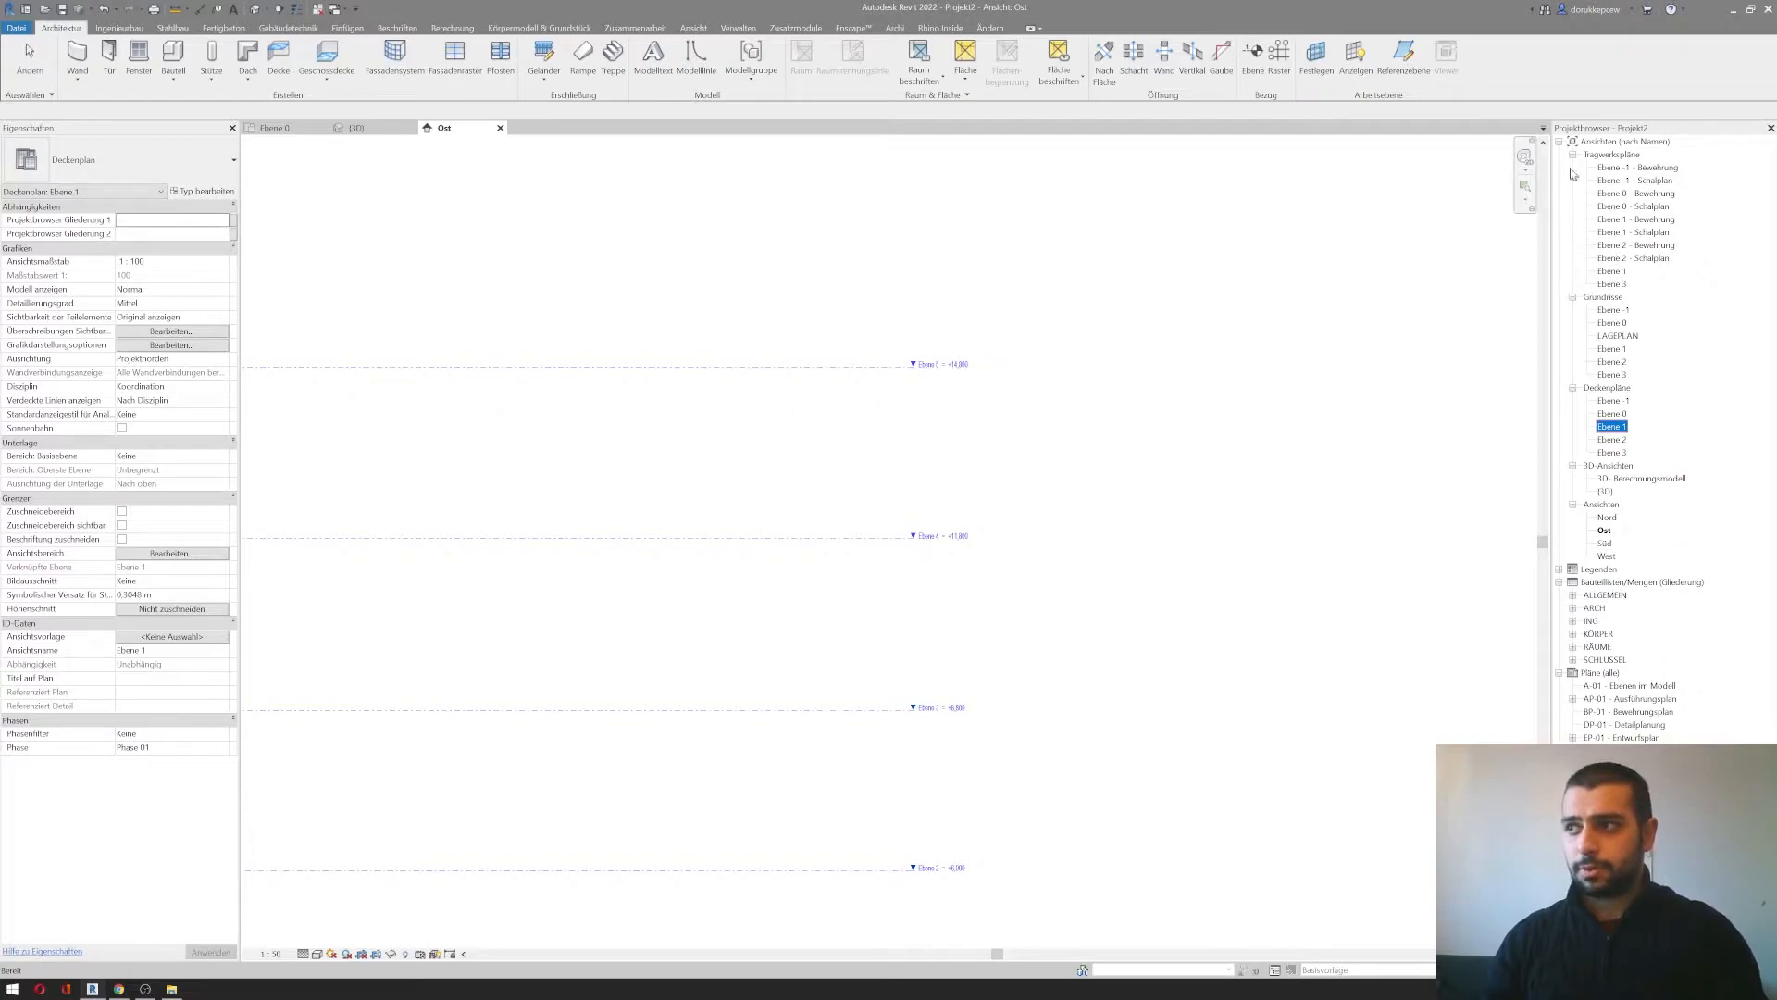
left_click(1574, 155)
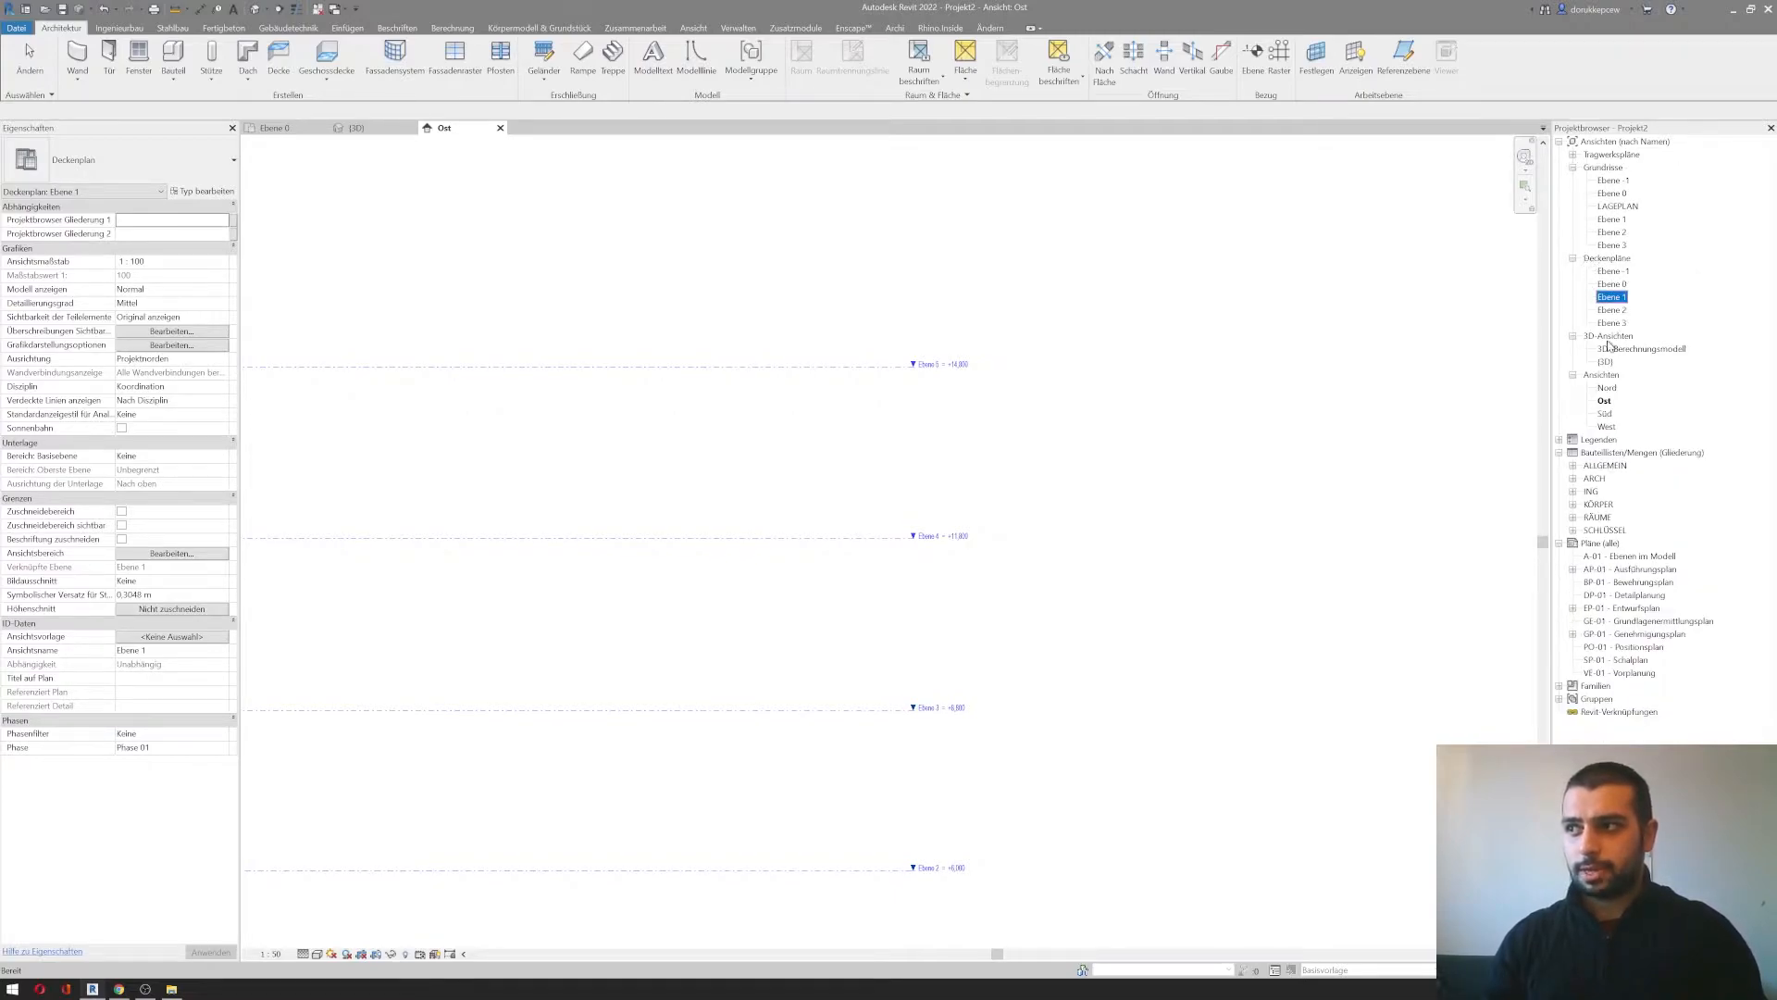
left_click(1573, 260)
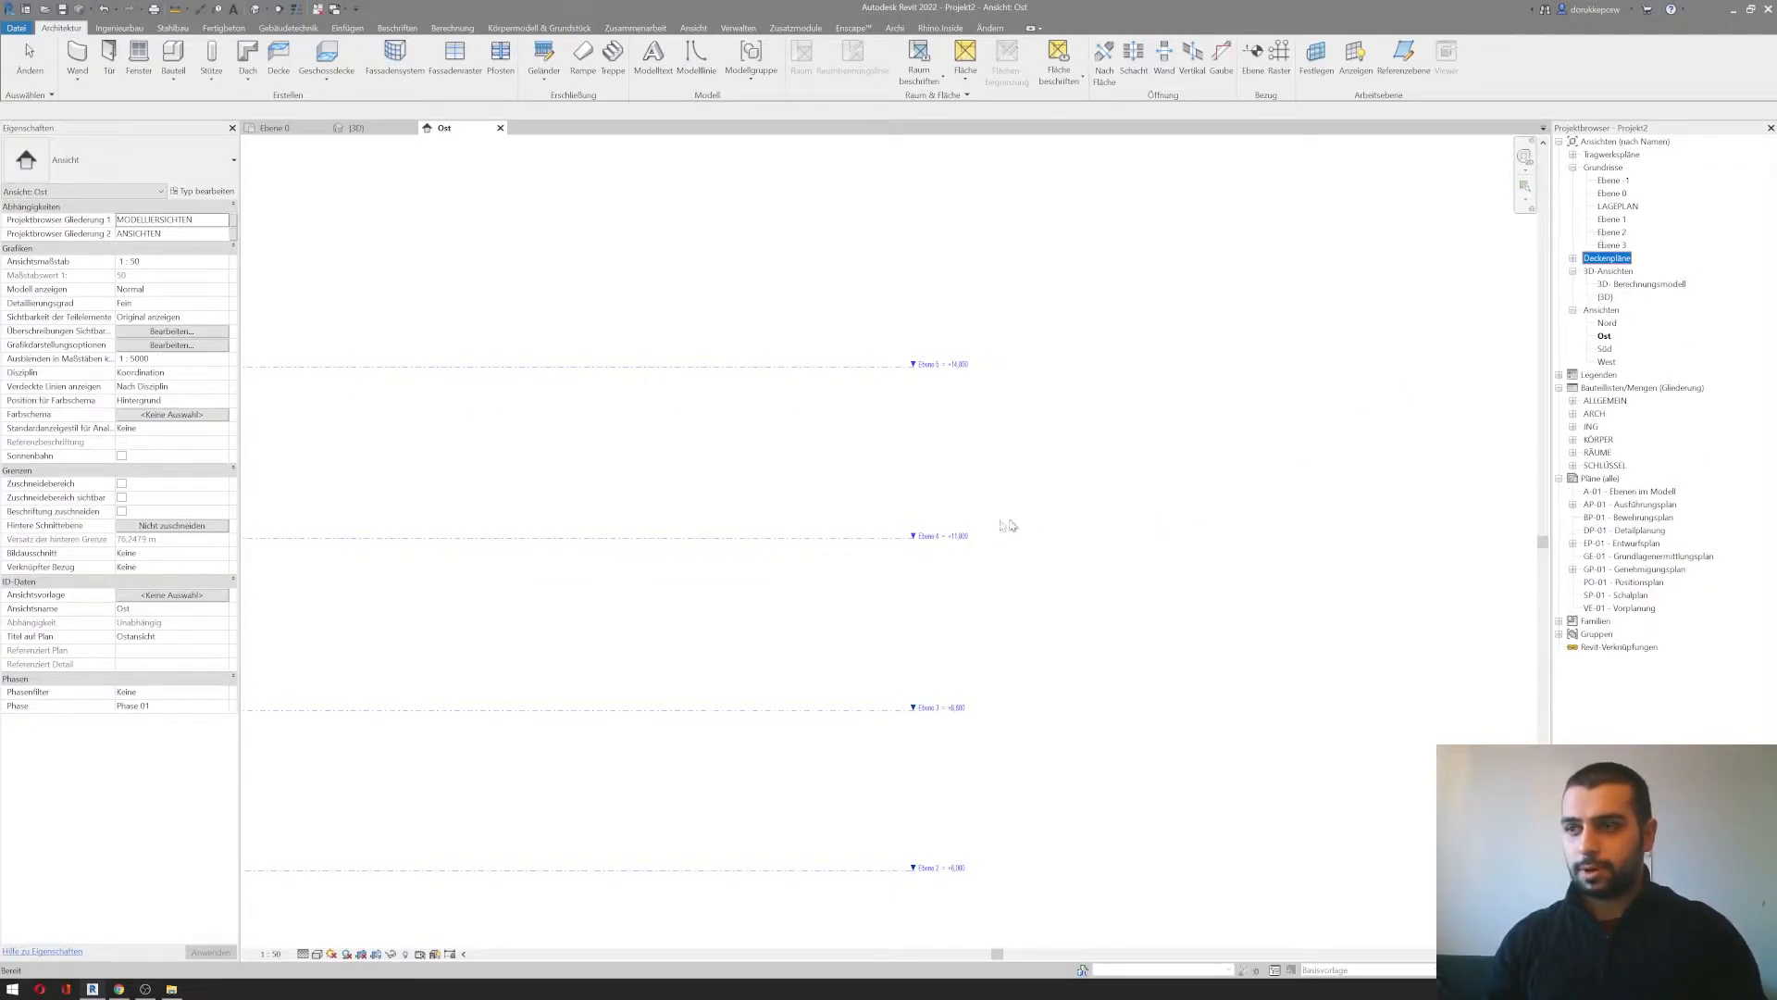
scroll(926, 444, "down", 2)
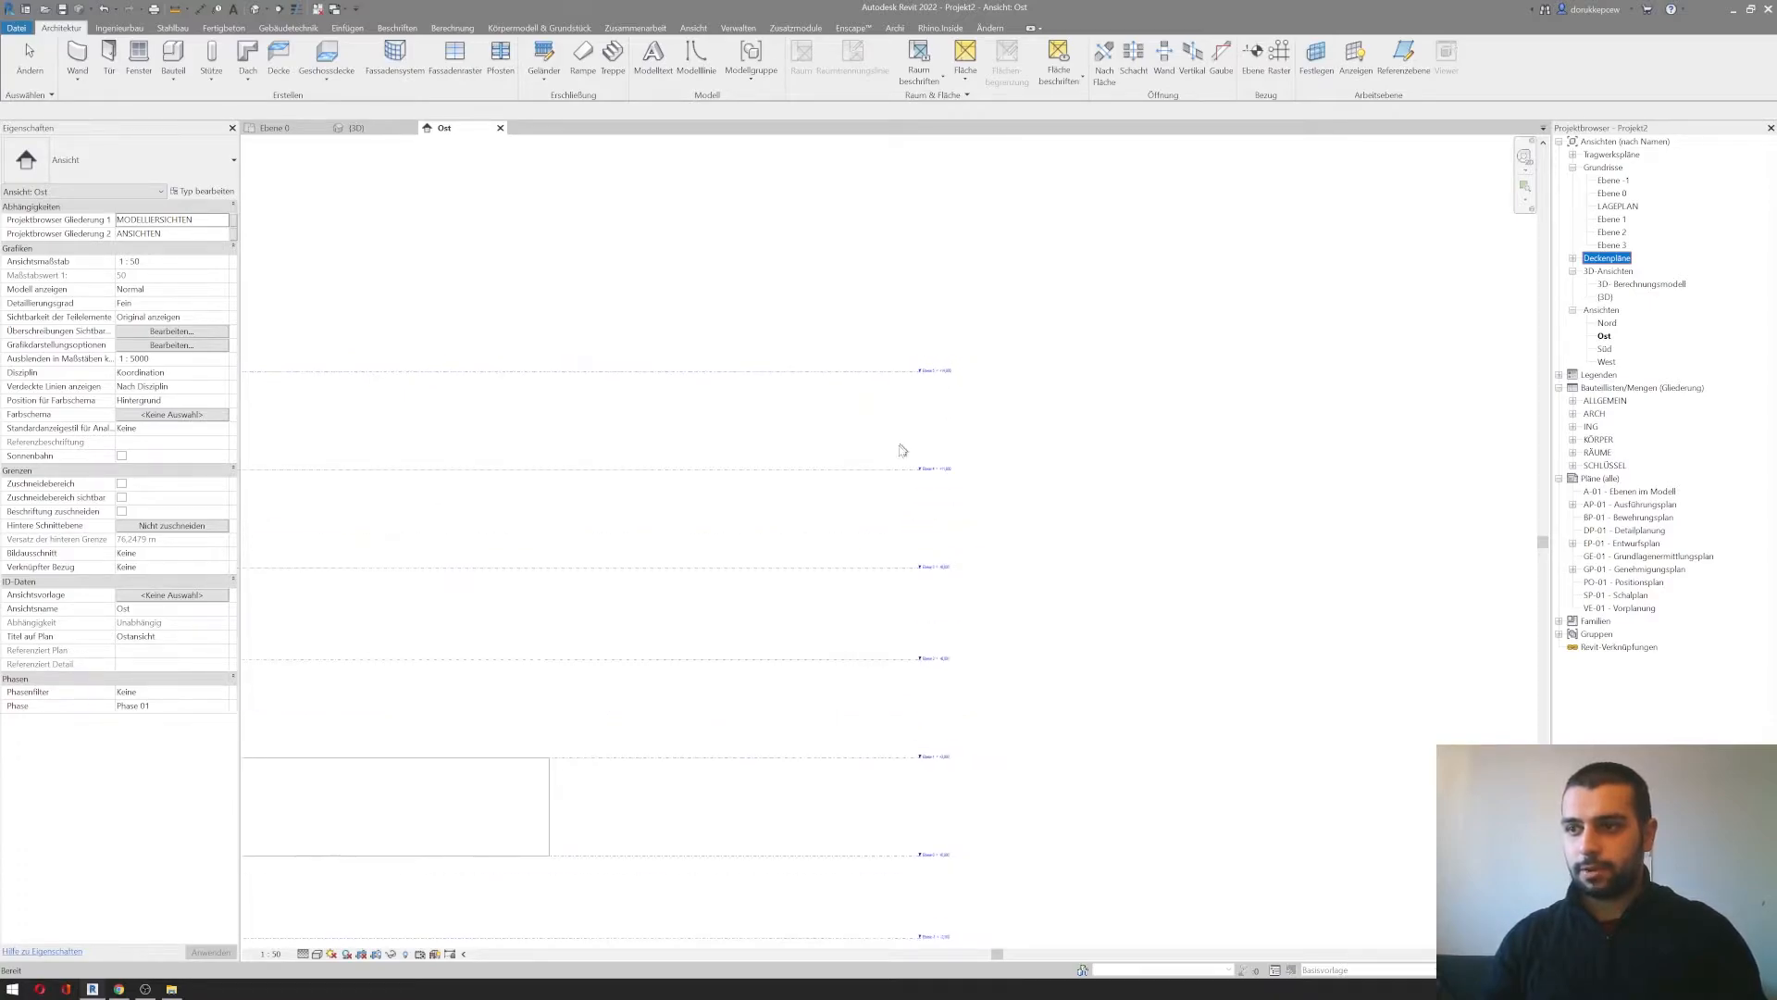
scroll(752, 504, "down", 2)
middle_click_drag(752, 504, 474, 553)
scroll(537, 545, "up", 2)
scroll(818, 560, "up", 4)
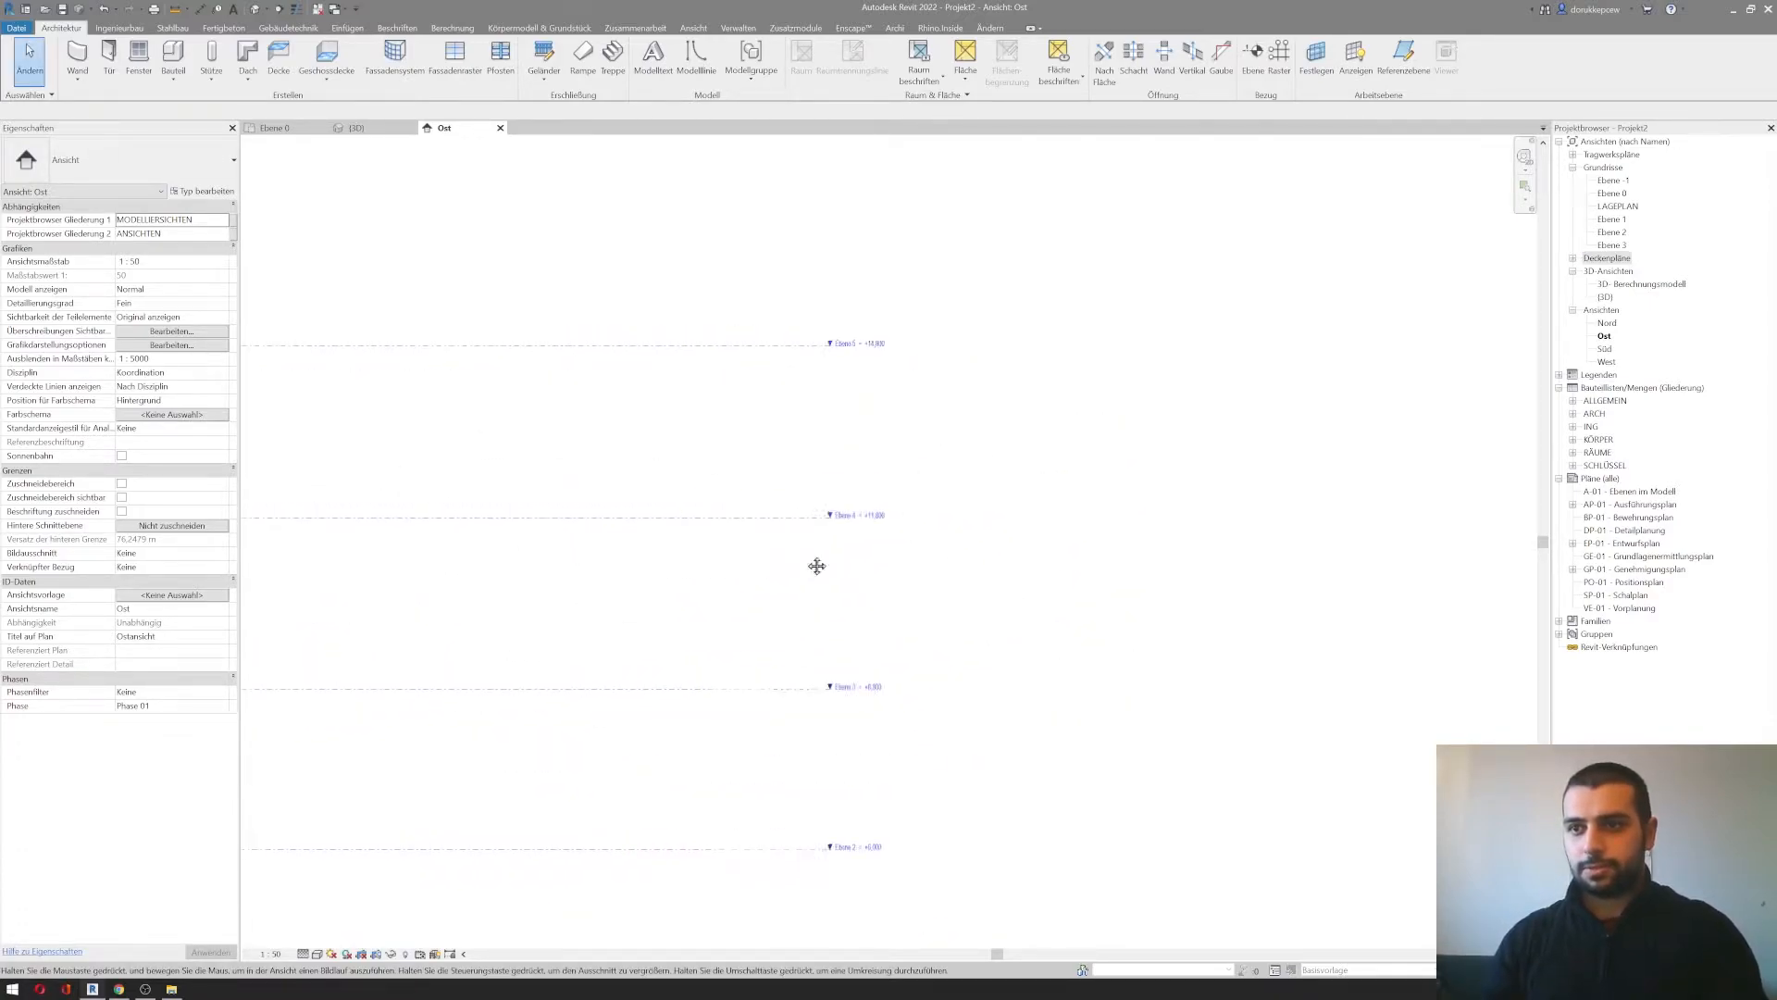
left_click(828, 505)
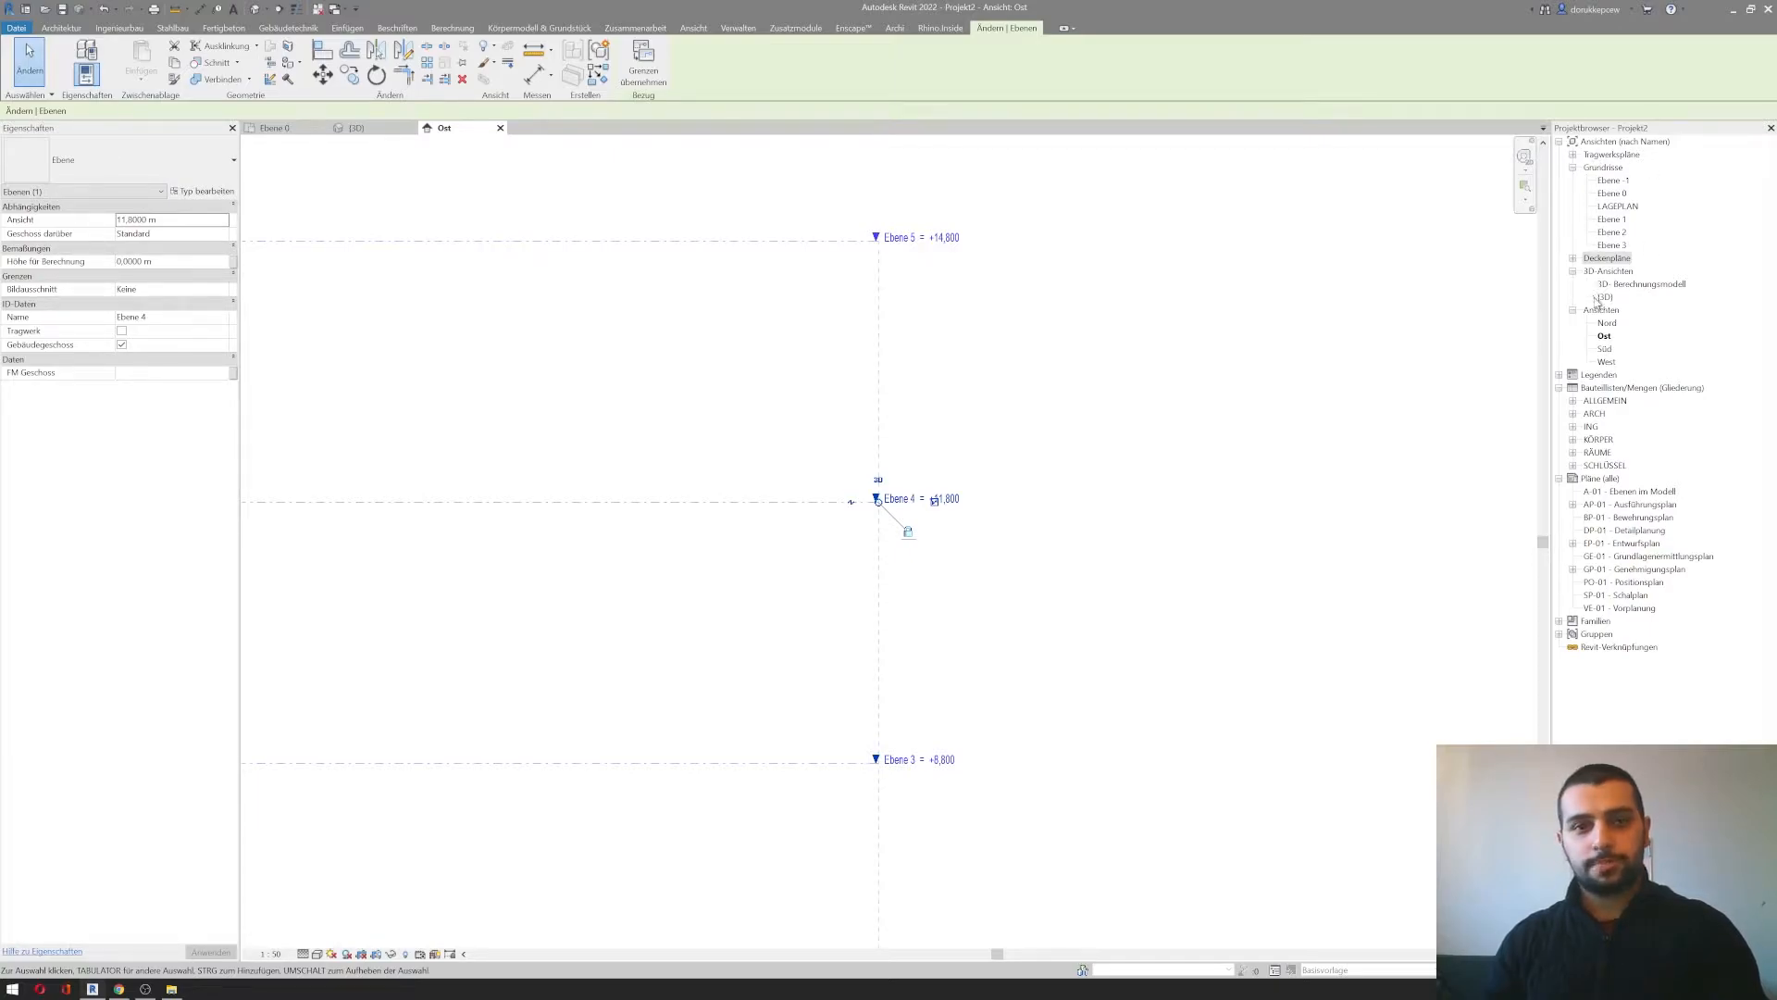
Step: Set the top constraint of the outer wall in the Ost elevation to Ebene 4
scroll(752, 506, "down", 4)
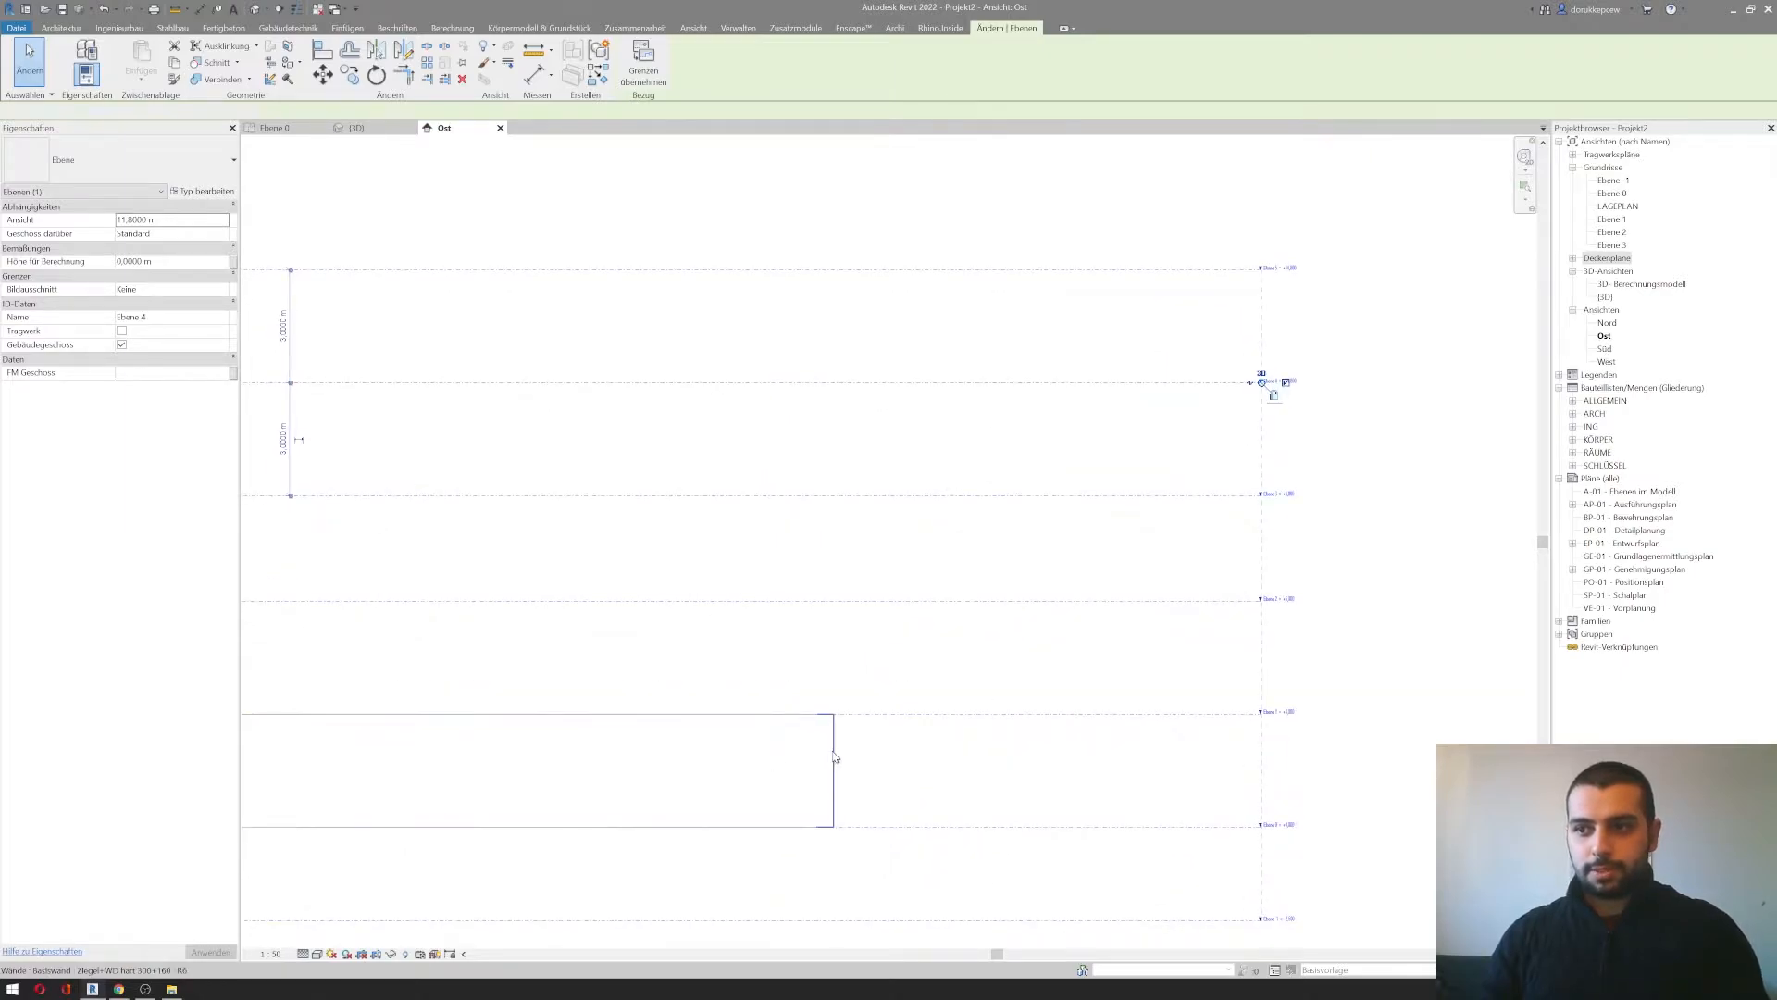
left_click(834, 757)
left_click(222, 289)
left_click(222, 289)
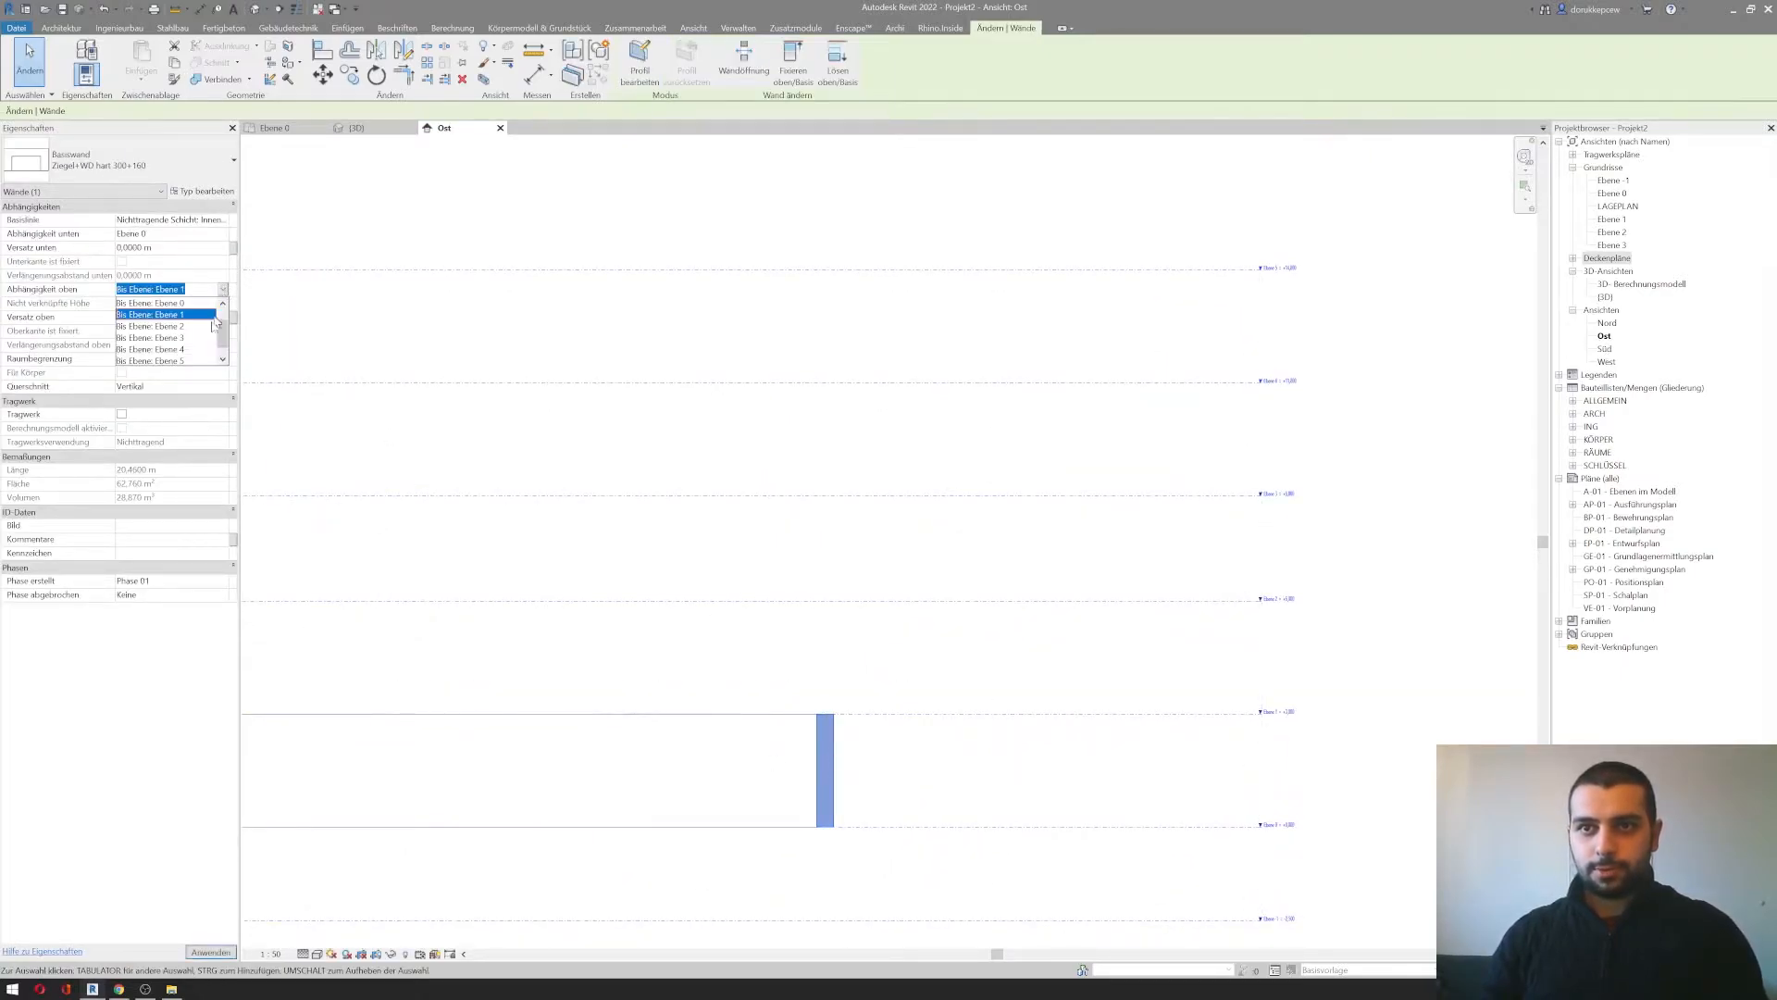
left_click(185, 349)
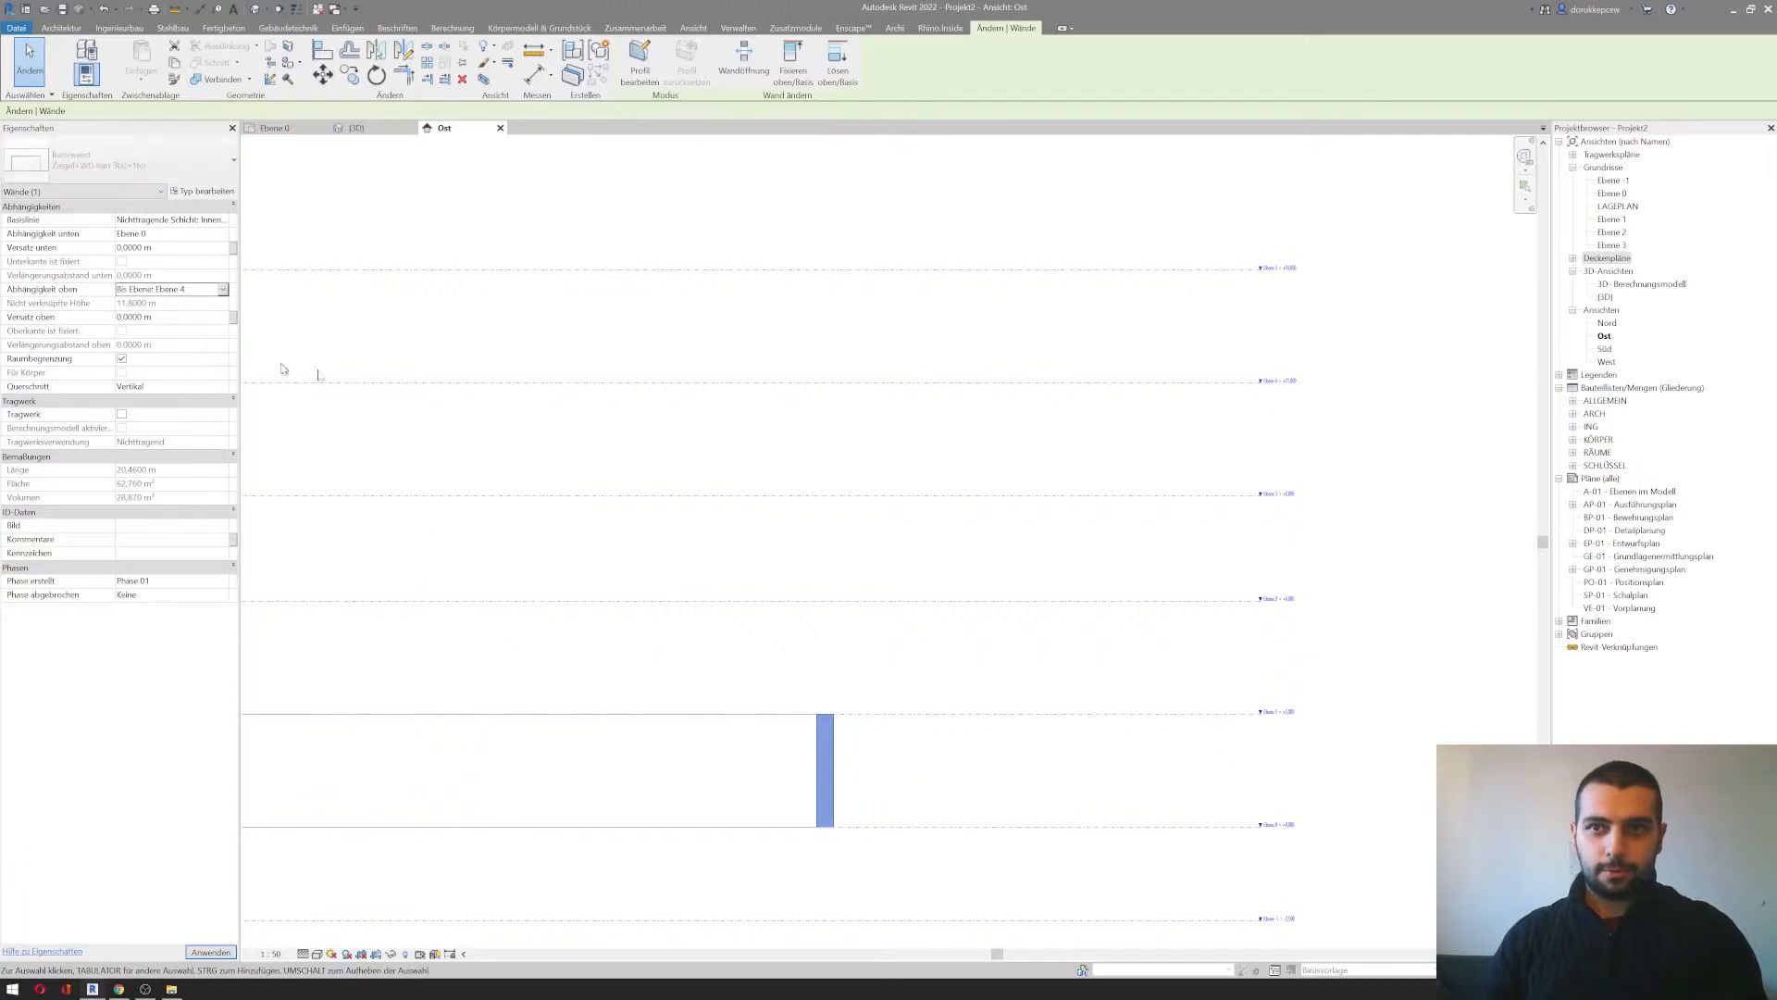
left_click(1368, 349)
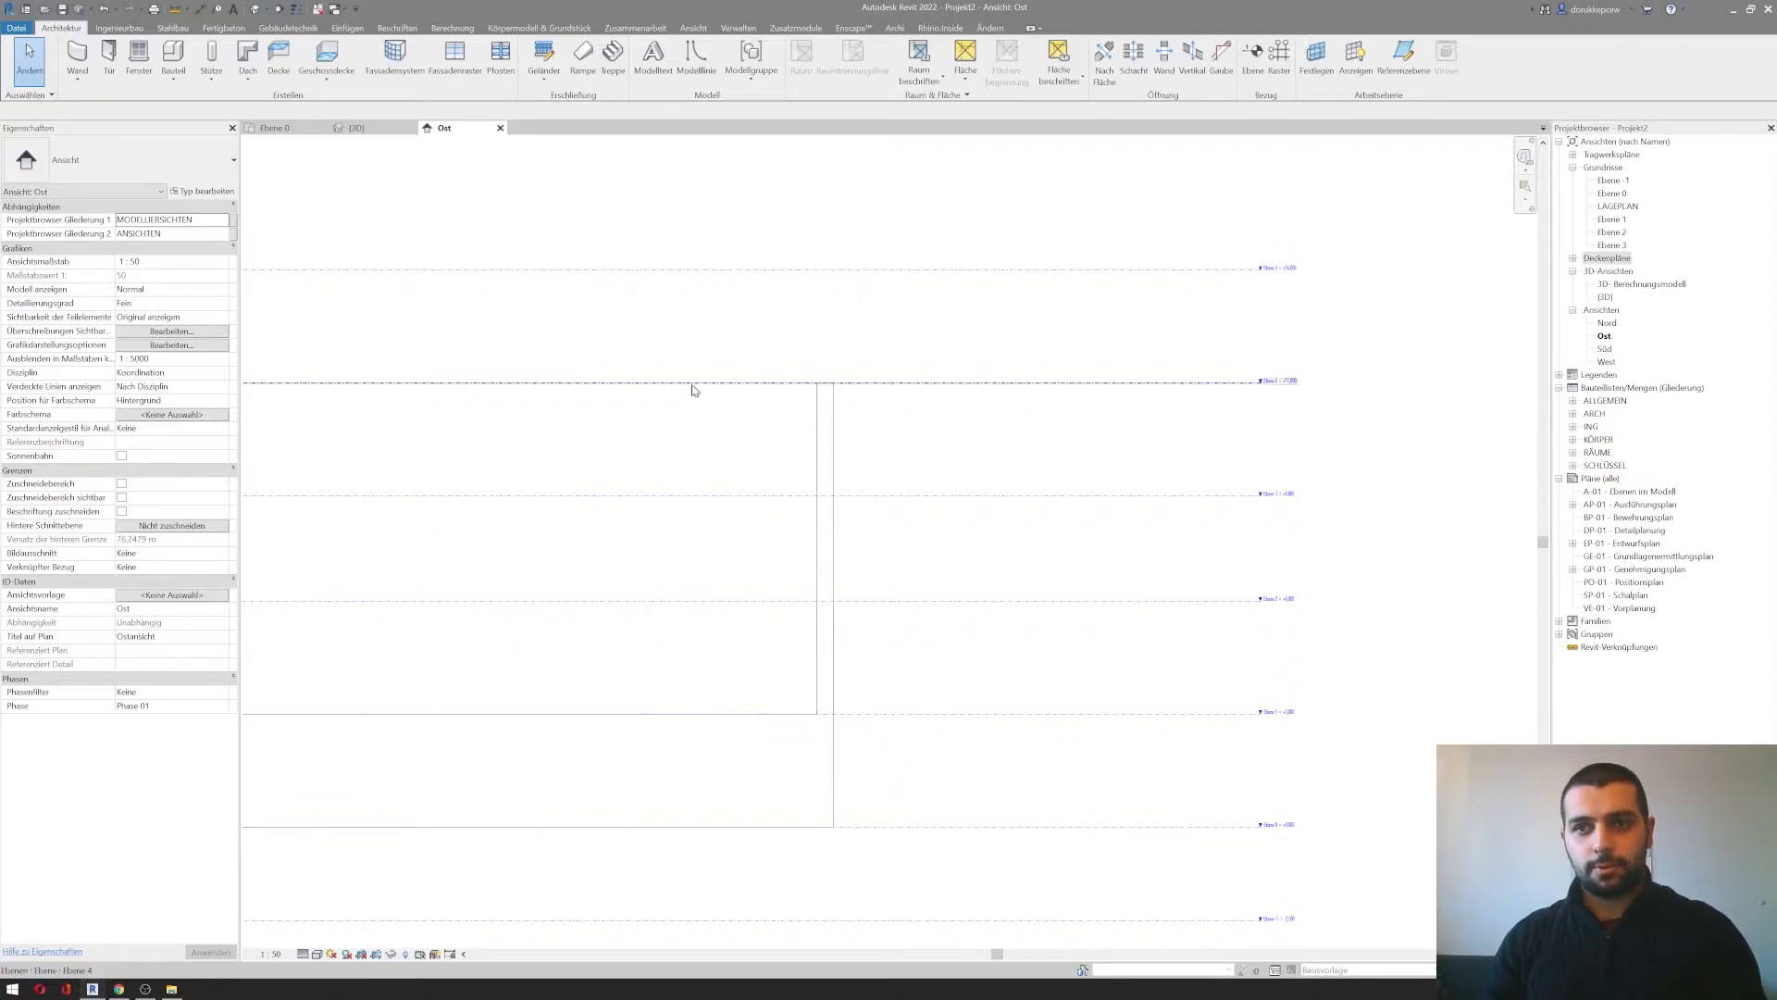
Step: Pull the wall's top edge down to Ebene 1, then reset its top offset to 0
left_click(835, 399)
left_click_drag(825, 378, 835, 712)
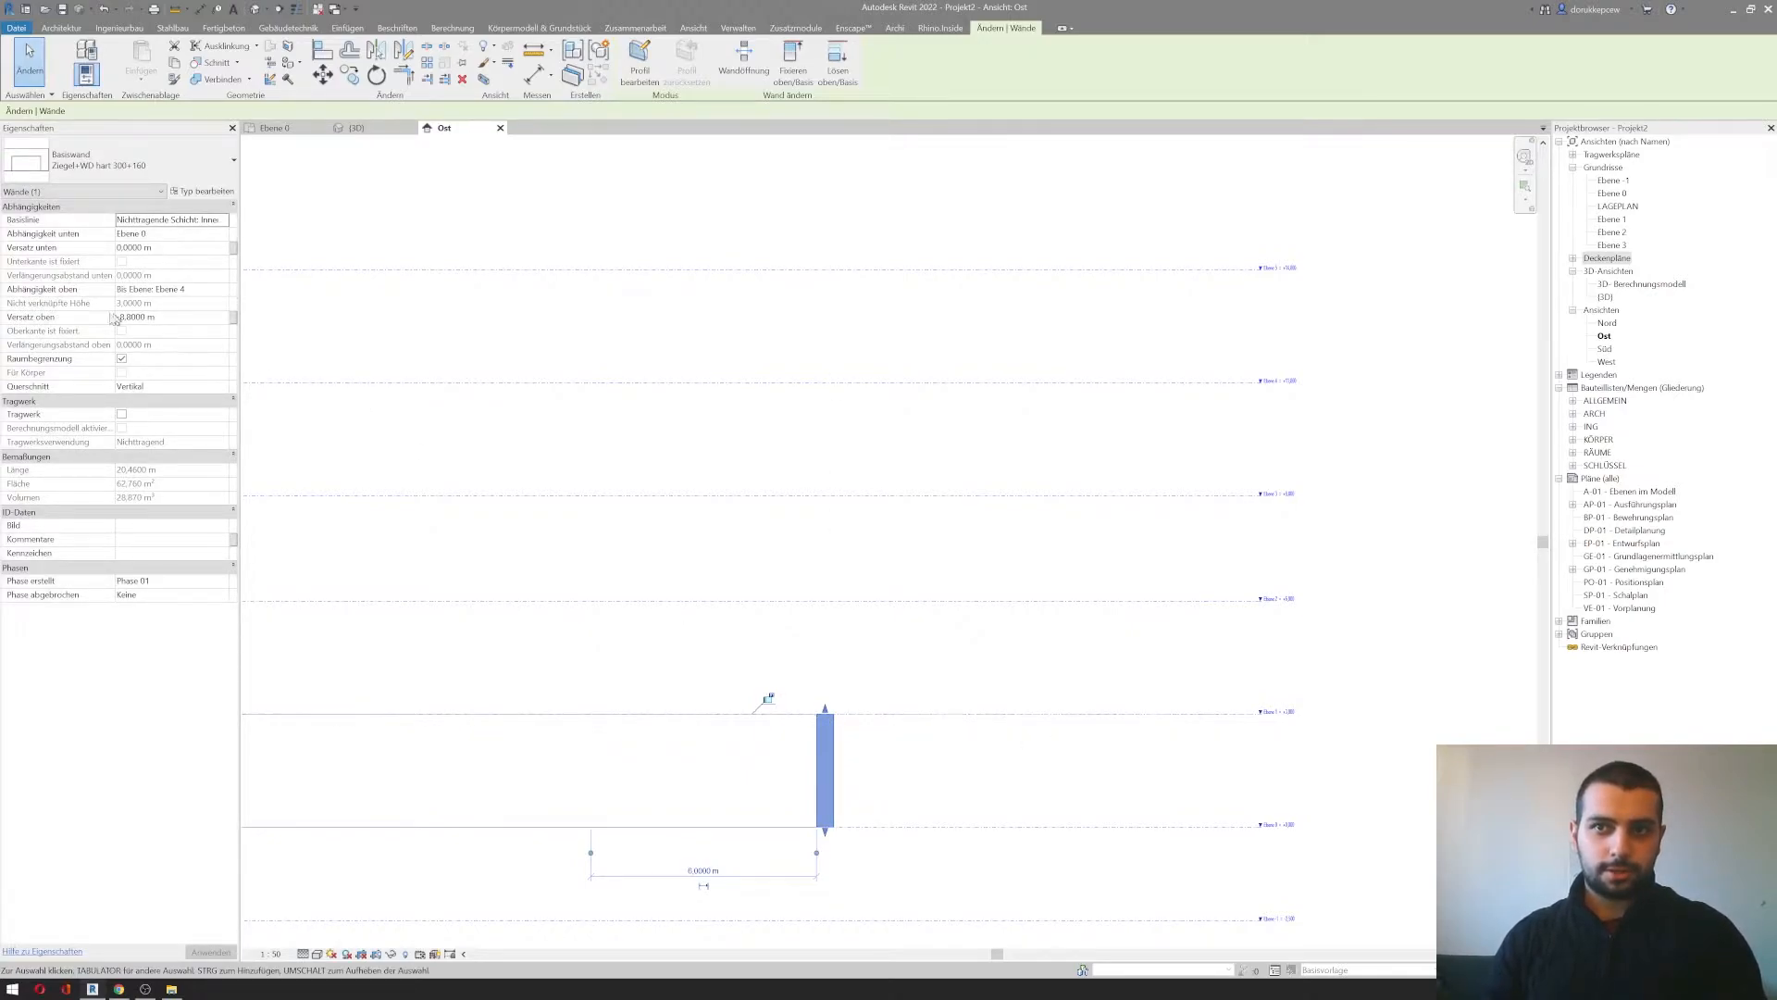
left_click(192, 321)
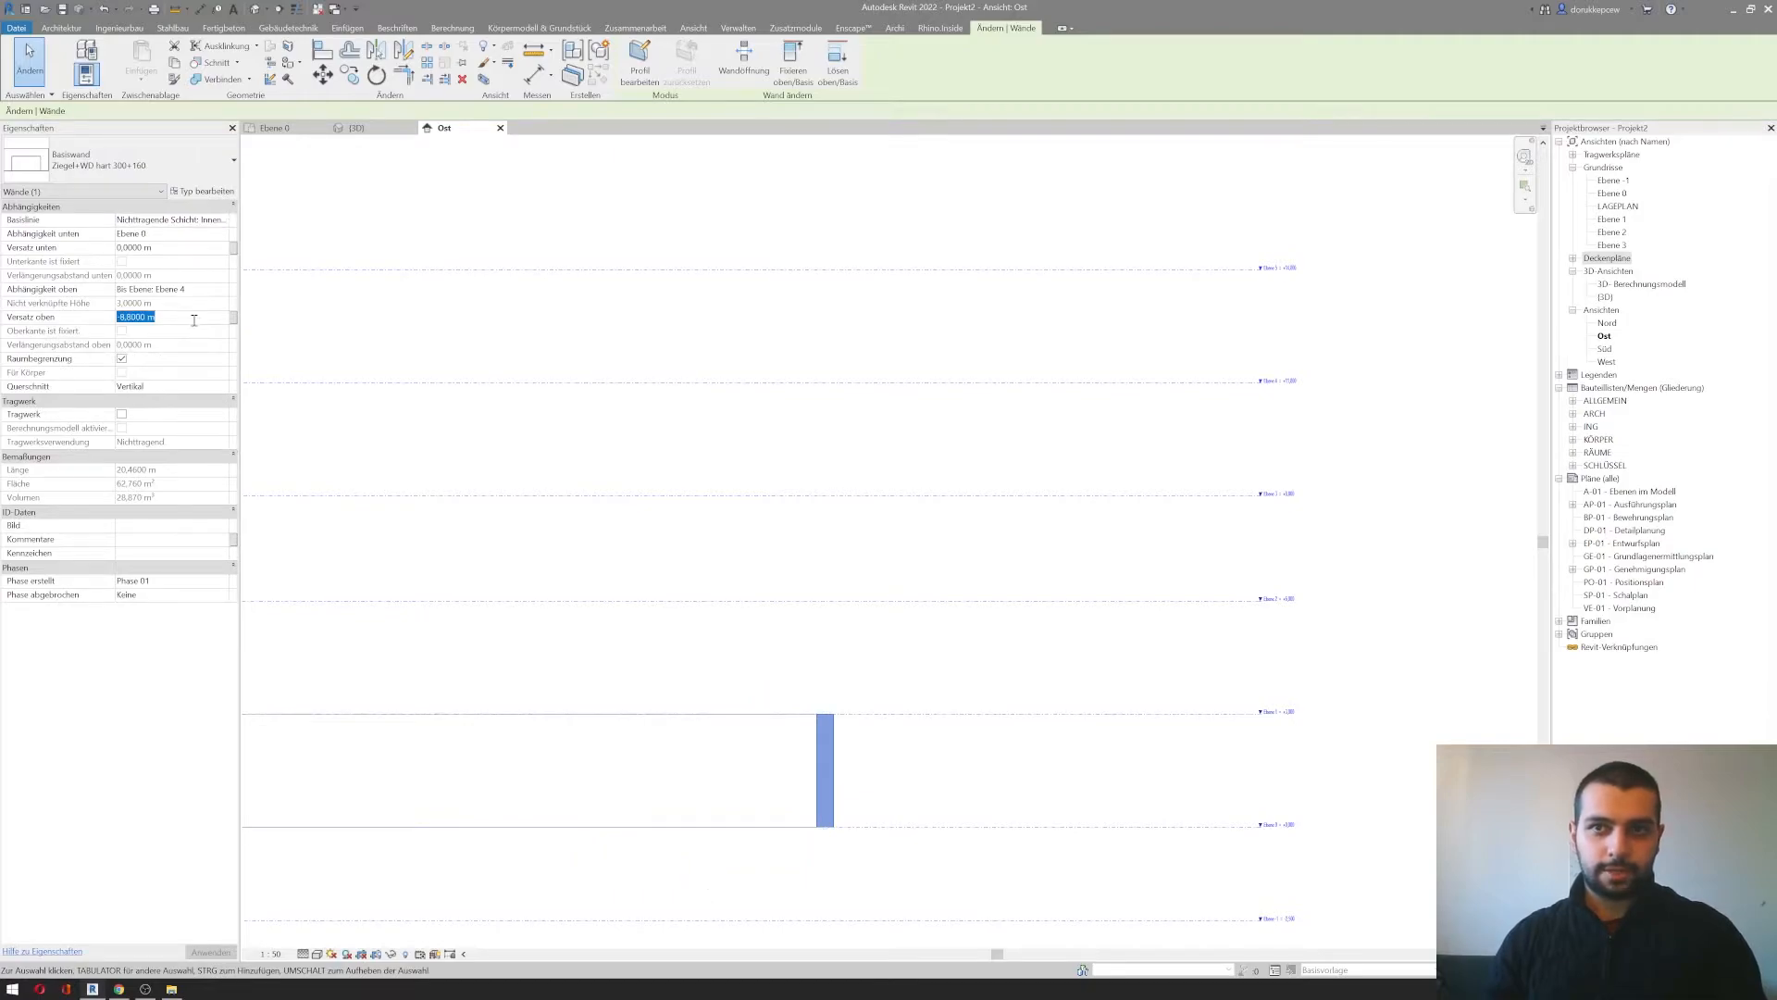
type("0")
key("Return")
Step: Set the wall's top constraint back to Ebene 1 and deselect the wall
left_click(222, 288)
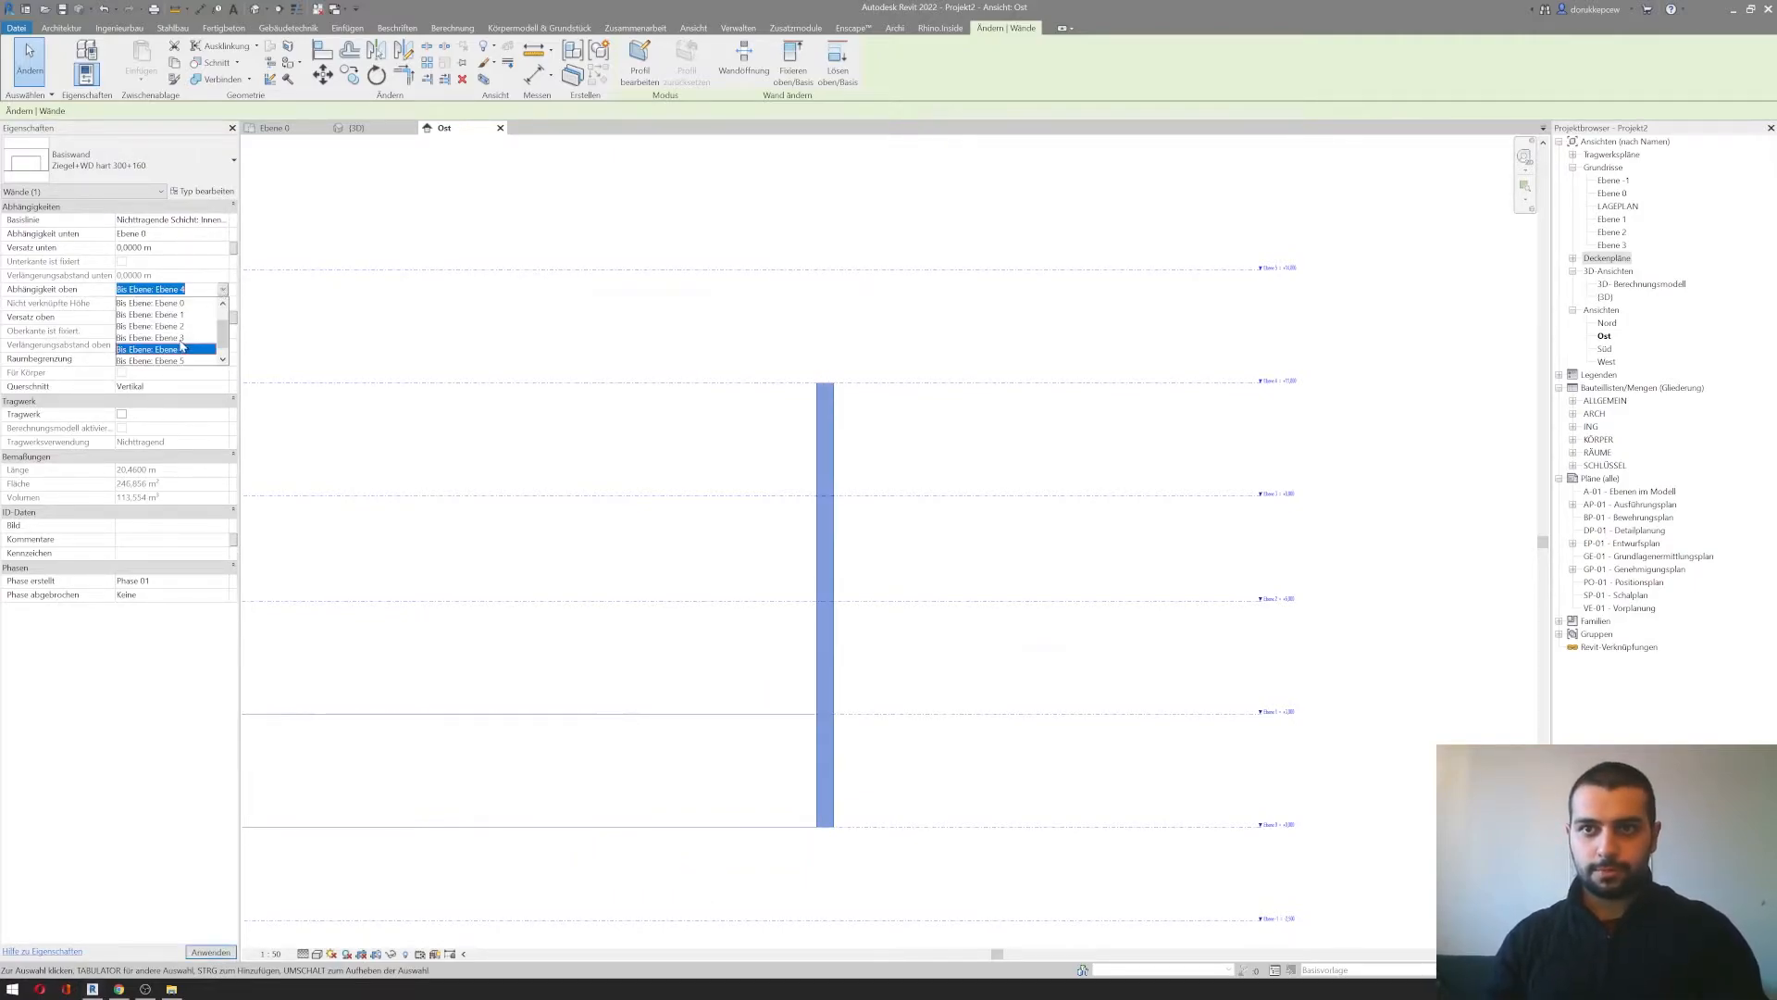
left_click(174, 314)
left_click(984, 639)
Step: Create new floor plan views (Grundriss) for the levels Ebene 4 and Ebene 5
scroll(1135, 635, "down", 1)
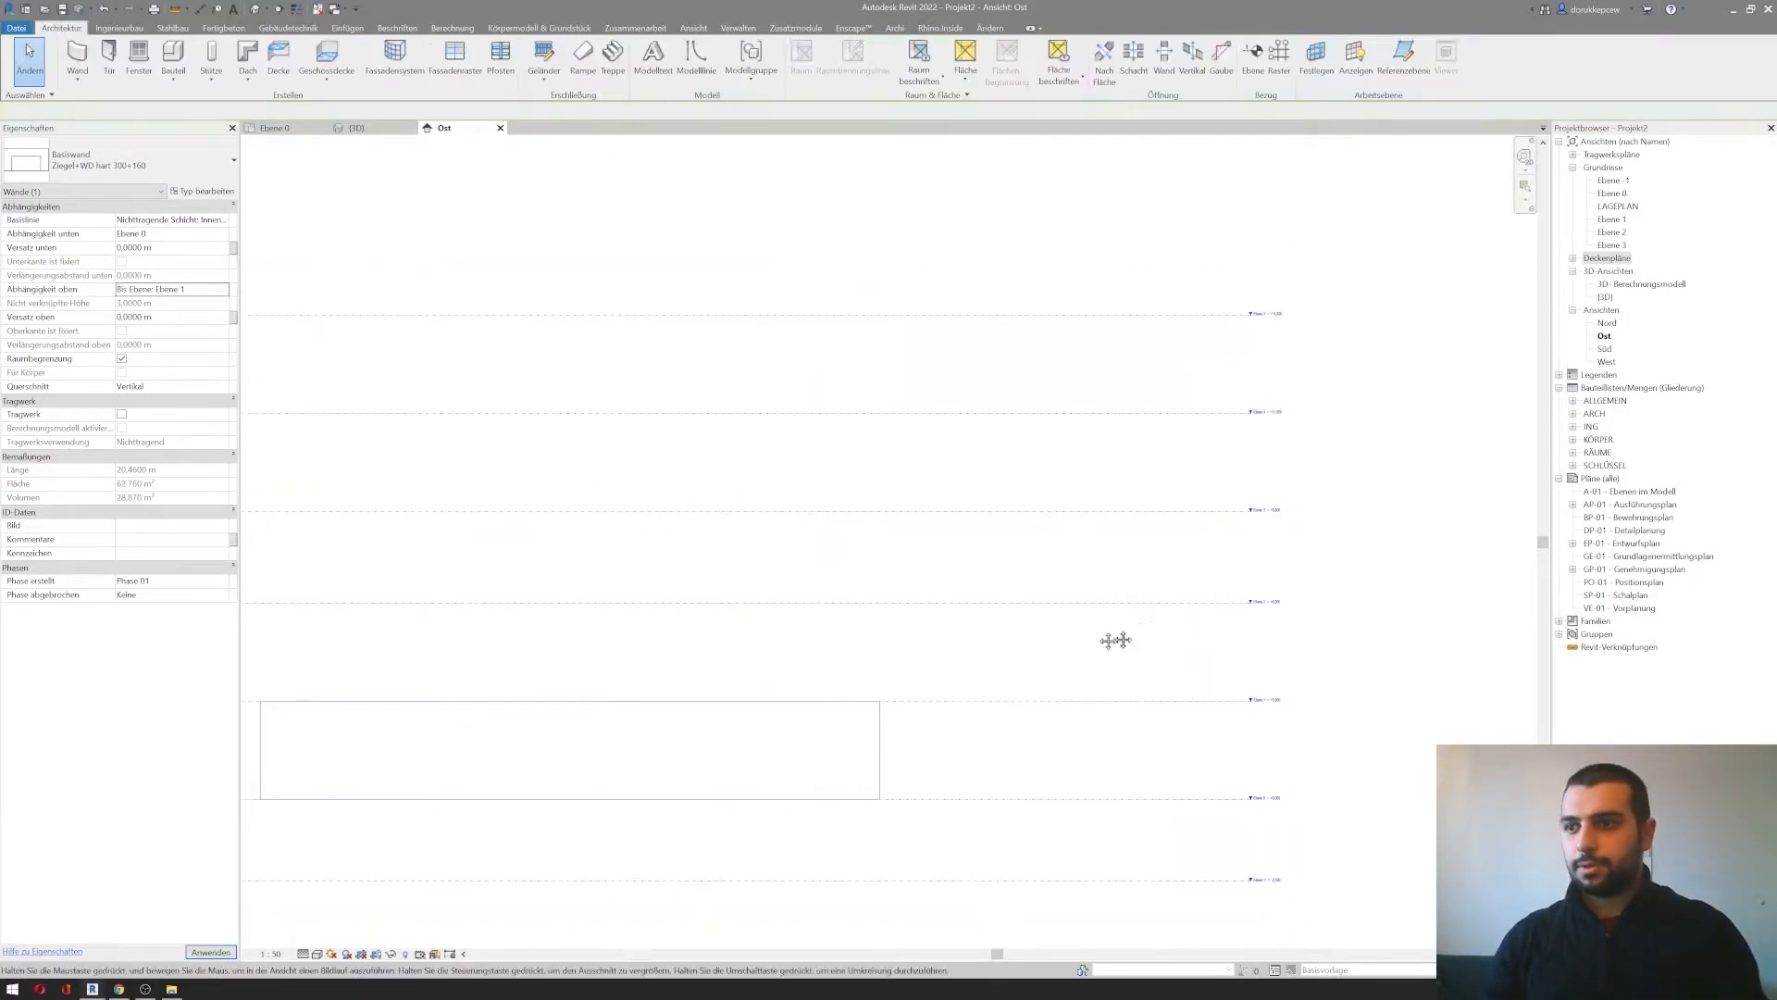
middle_click_drag(1135, 635, 1014, 648)
scroll(1159, 425, "up", 5)
scroll(1242, 500, "down", 3)
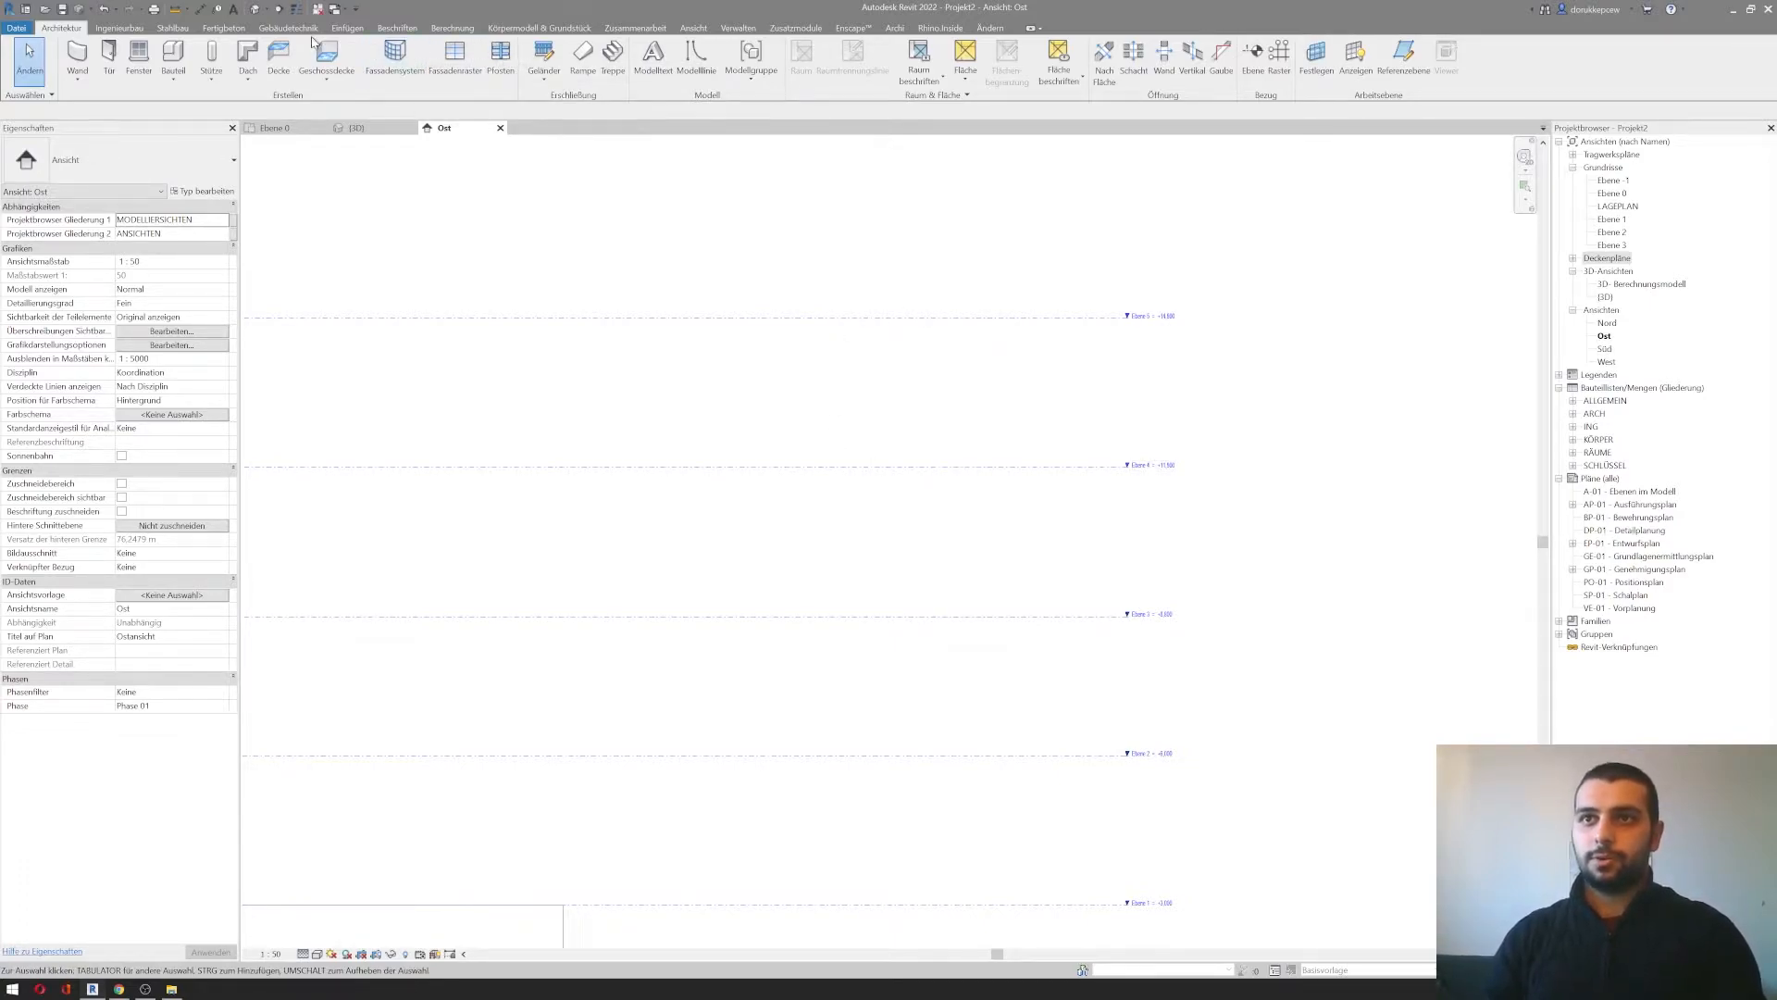
left_click(690, 28)
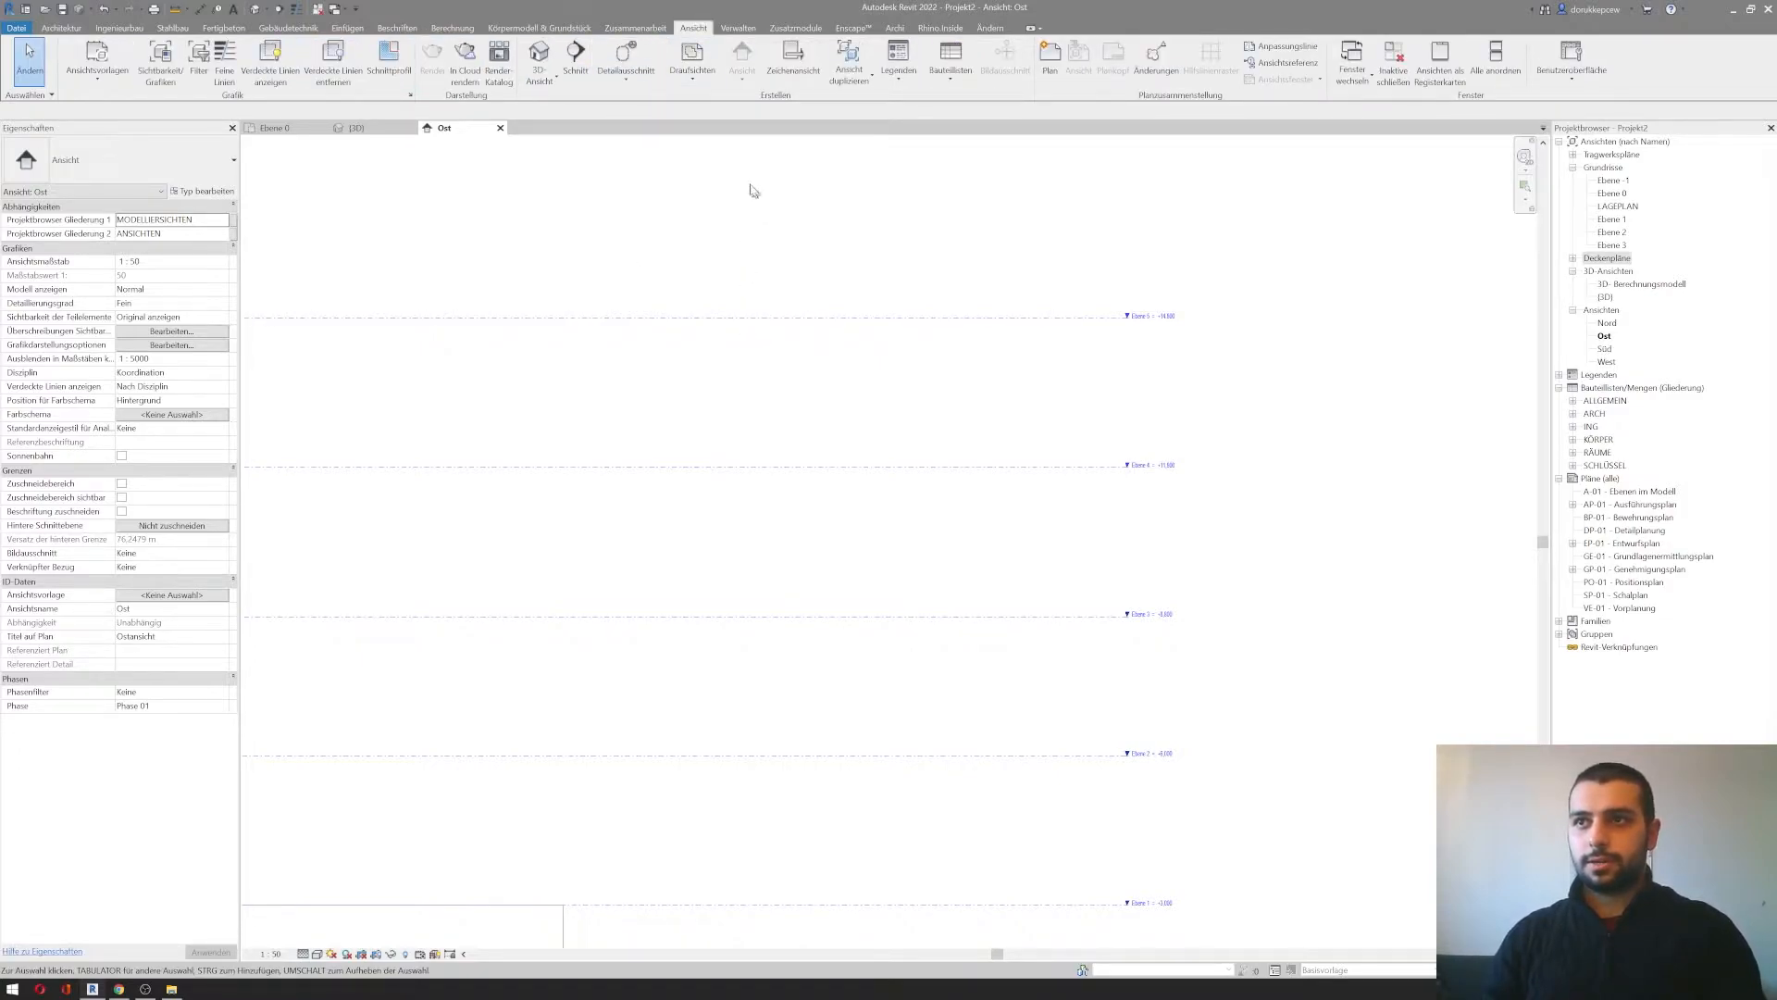
left_click(691, 82)
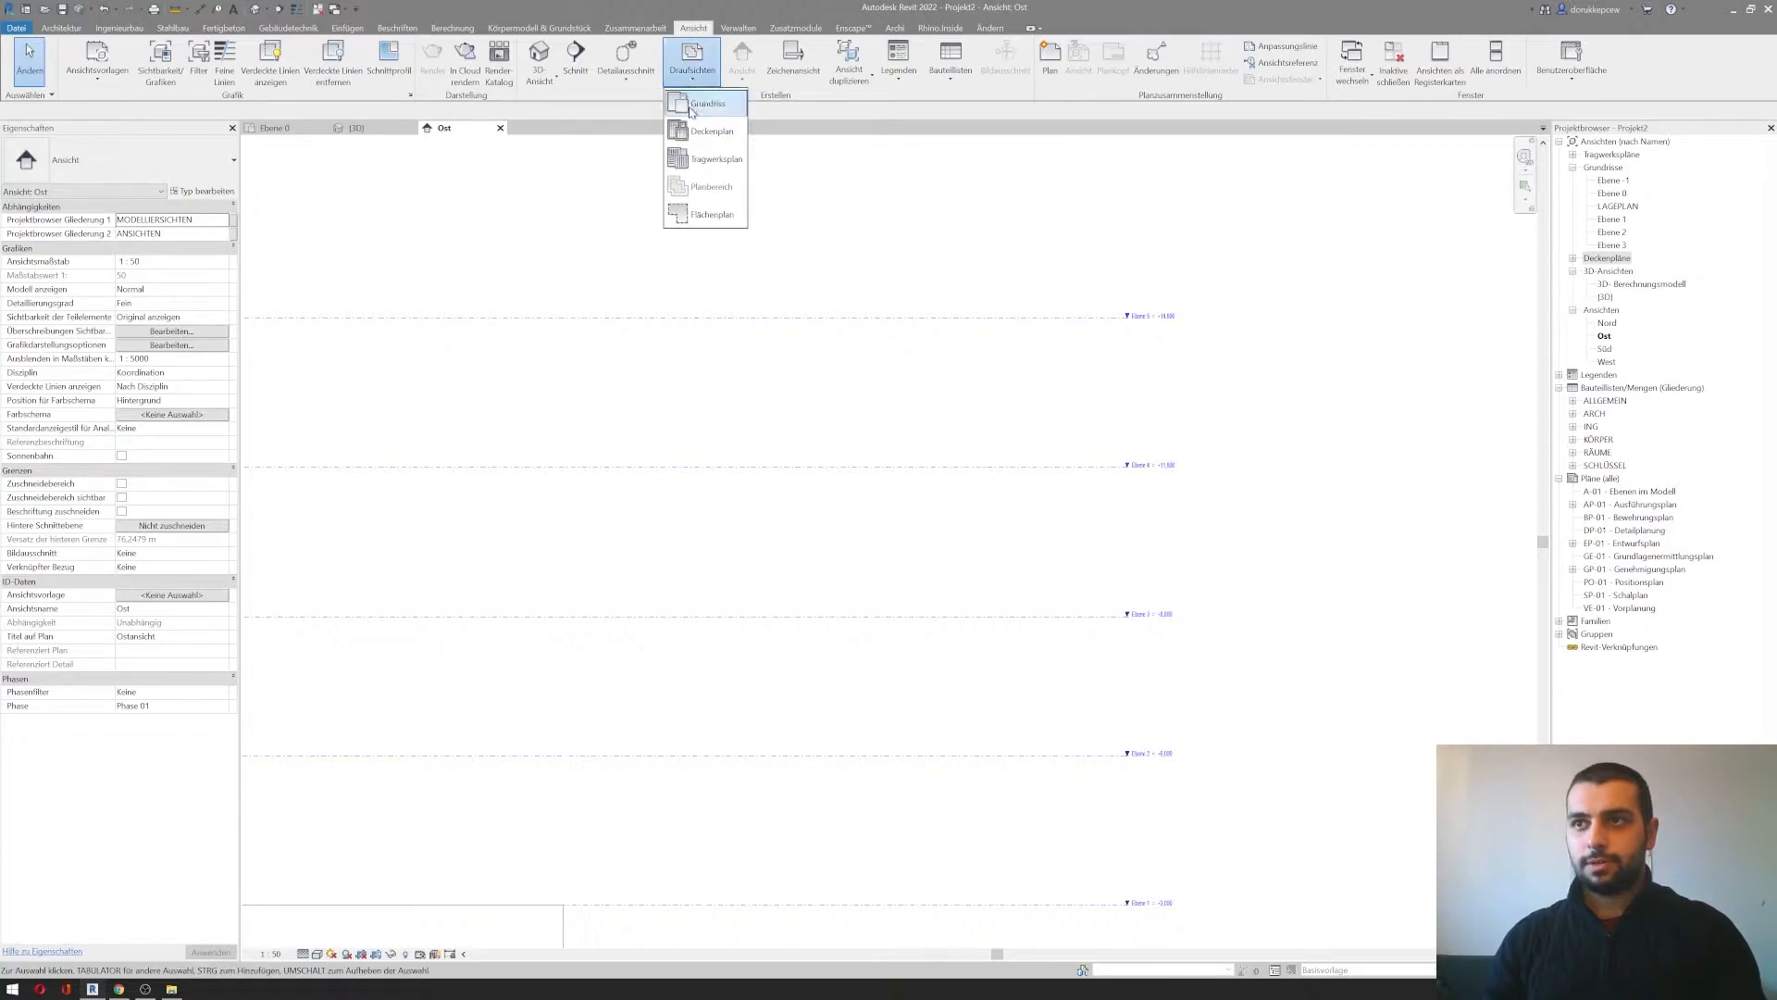
left_click(740, 109)
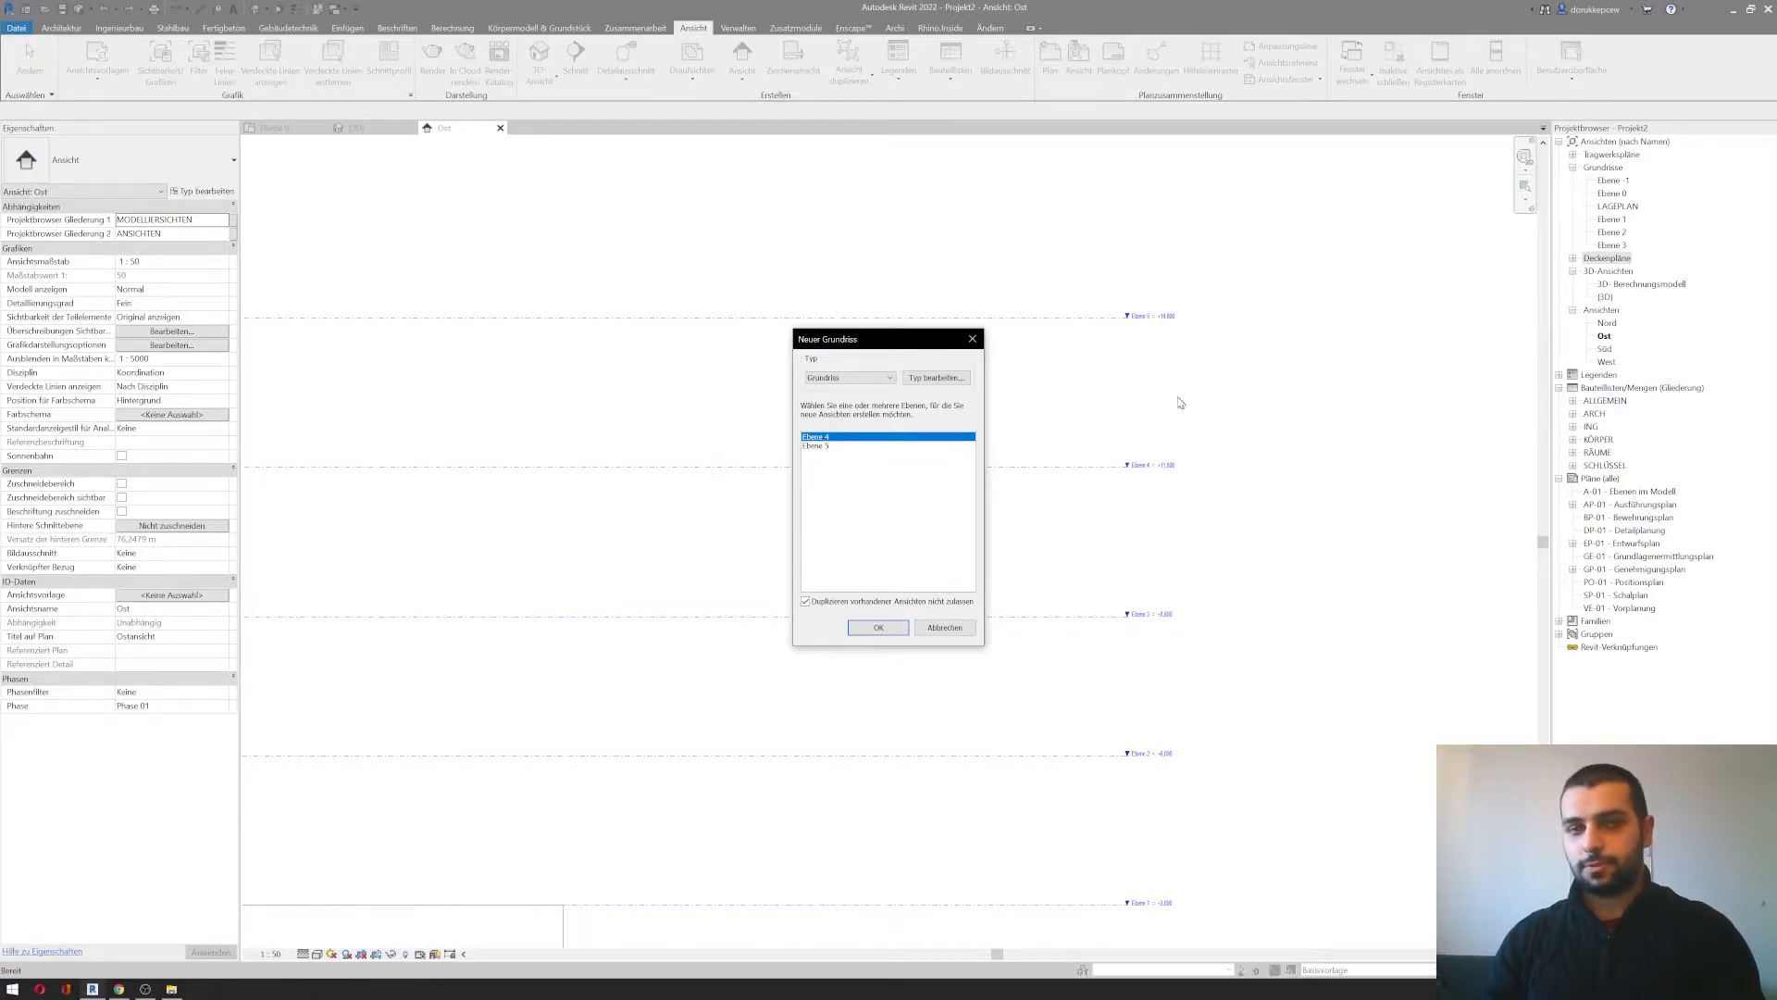
left_click(827, 446, "shift")
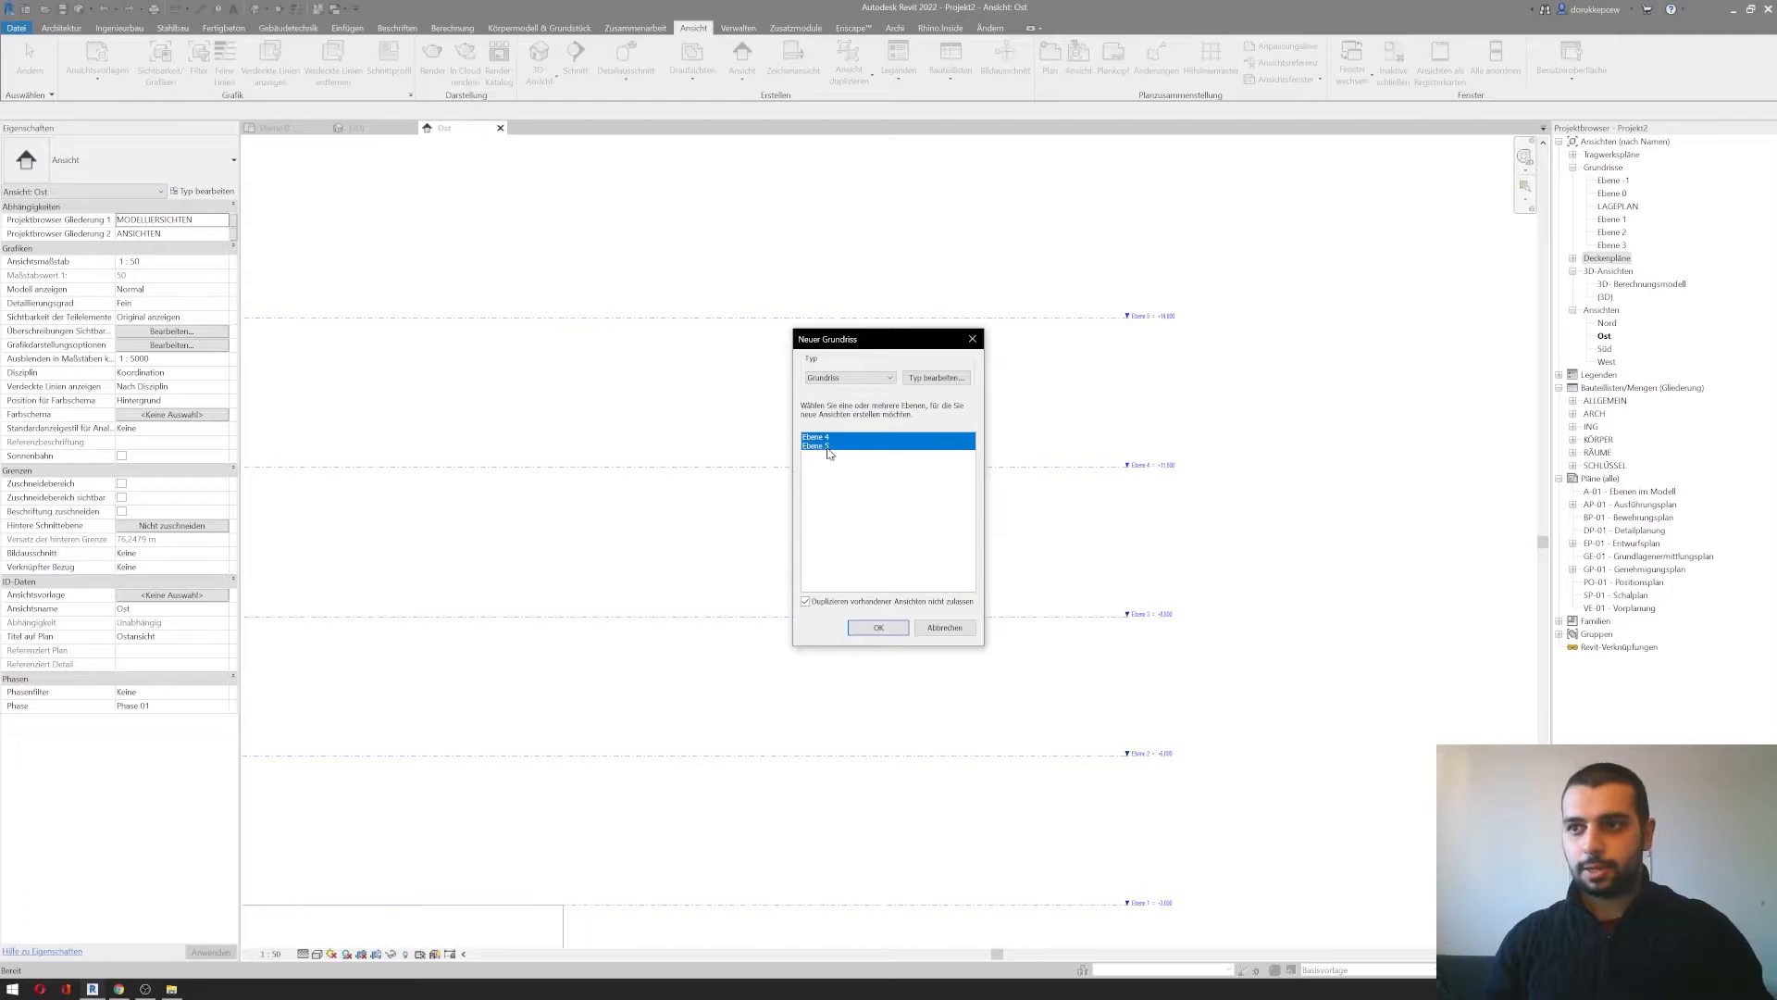
left_click(878, 629)
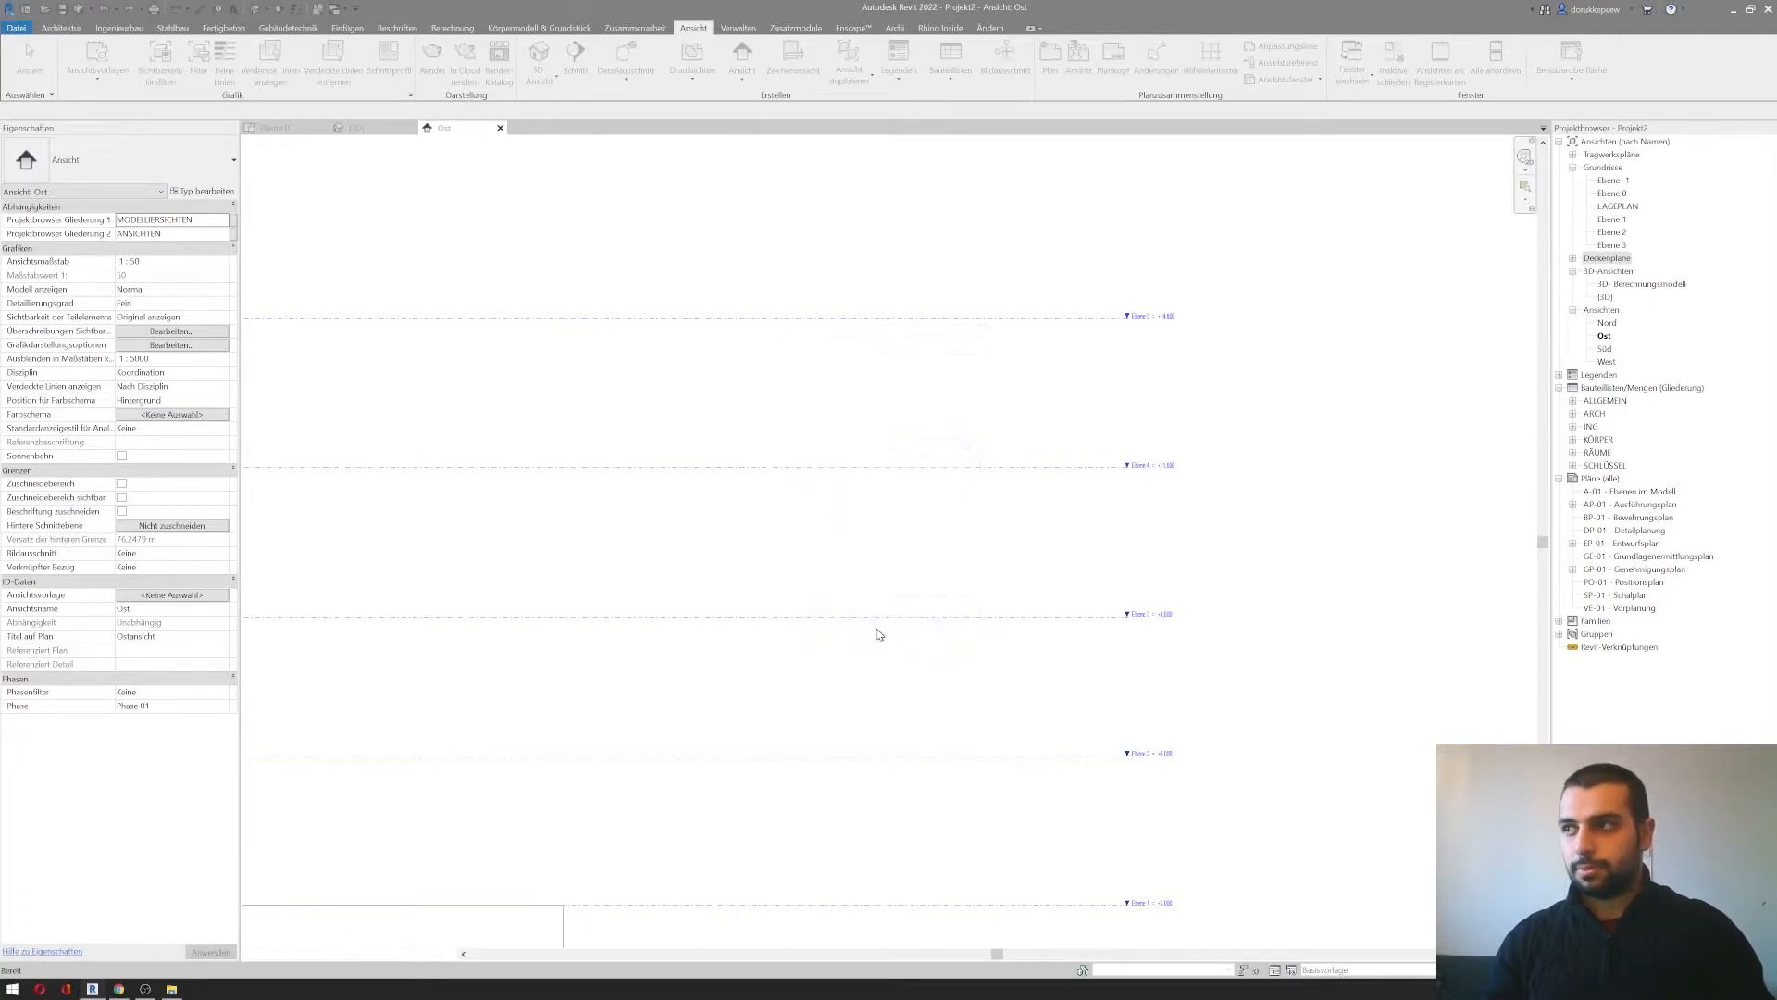
Step: Return to the Ost elevation and delete levels Ebene 4 and Ebene 5 together with their plan views
left_click(1612, 259)
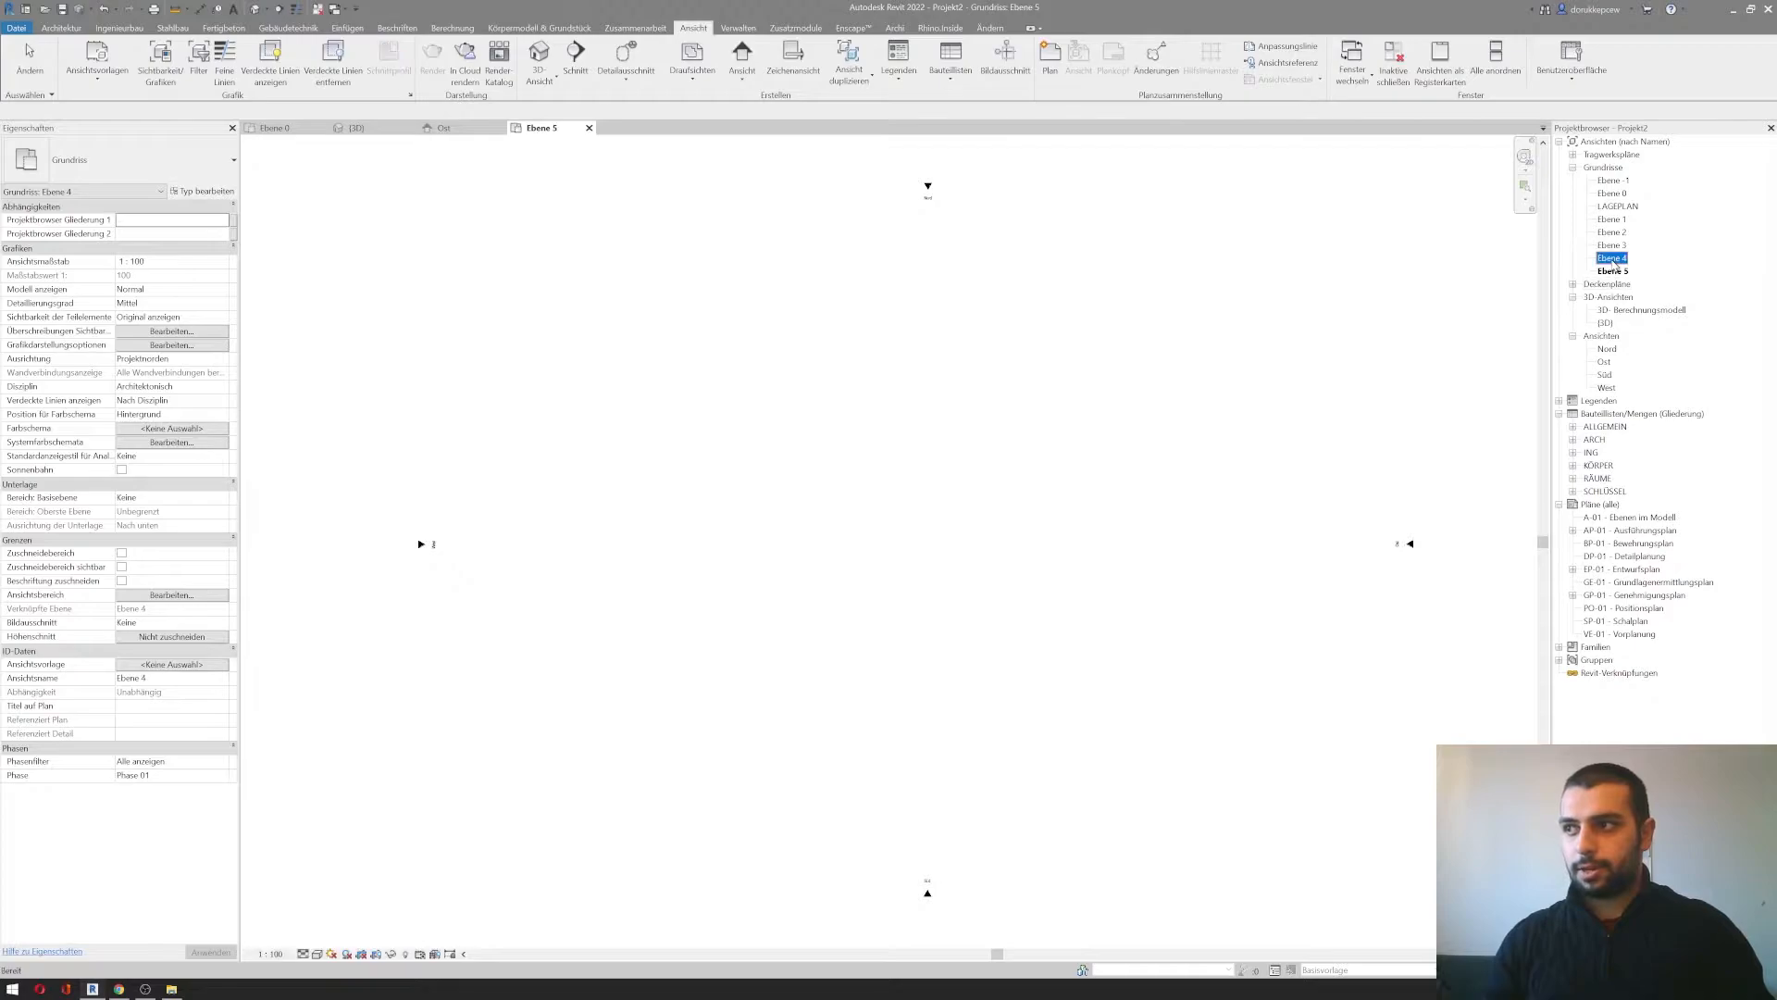
double_click(1606, 362)
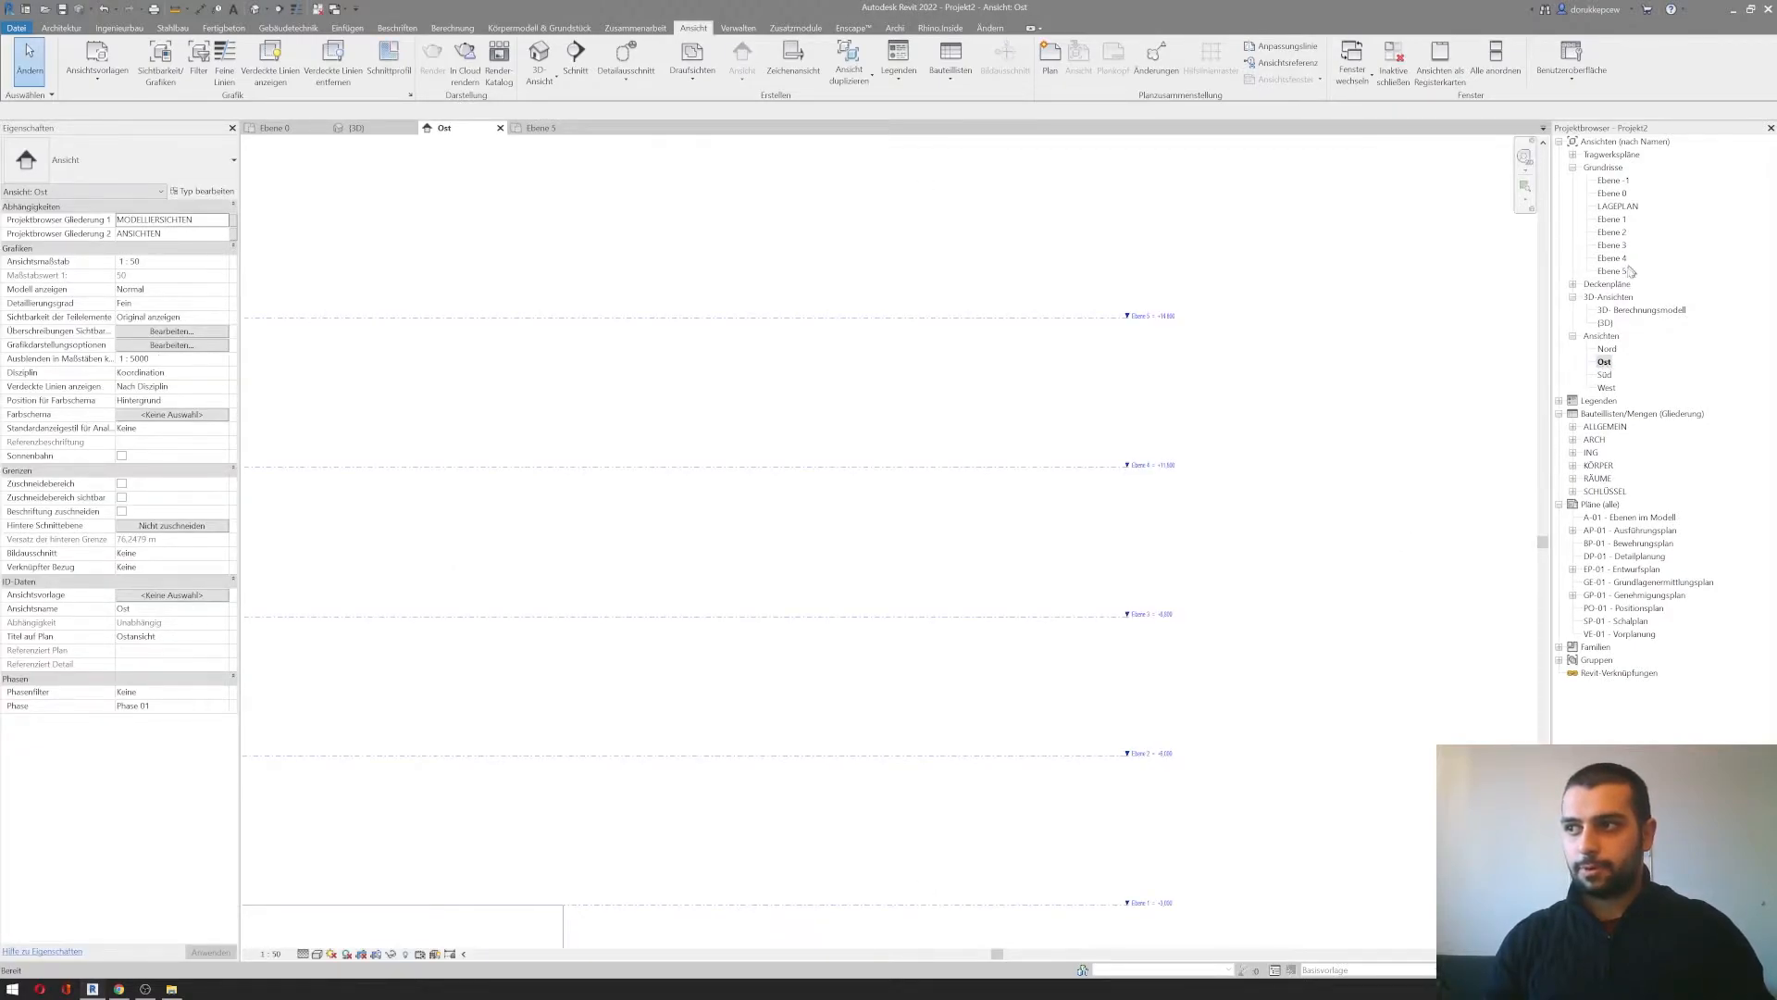
scroll(929, 587, "down", 3)
scroll(885, 544, "up", 3)
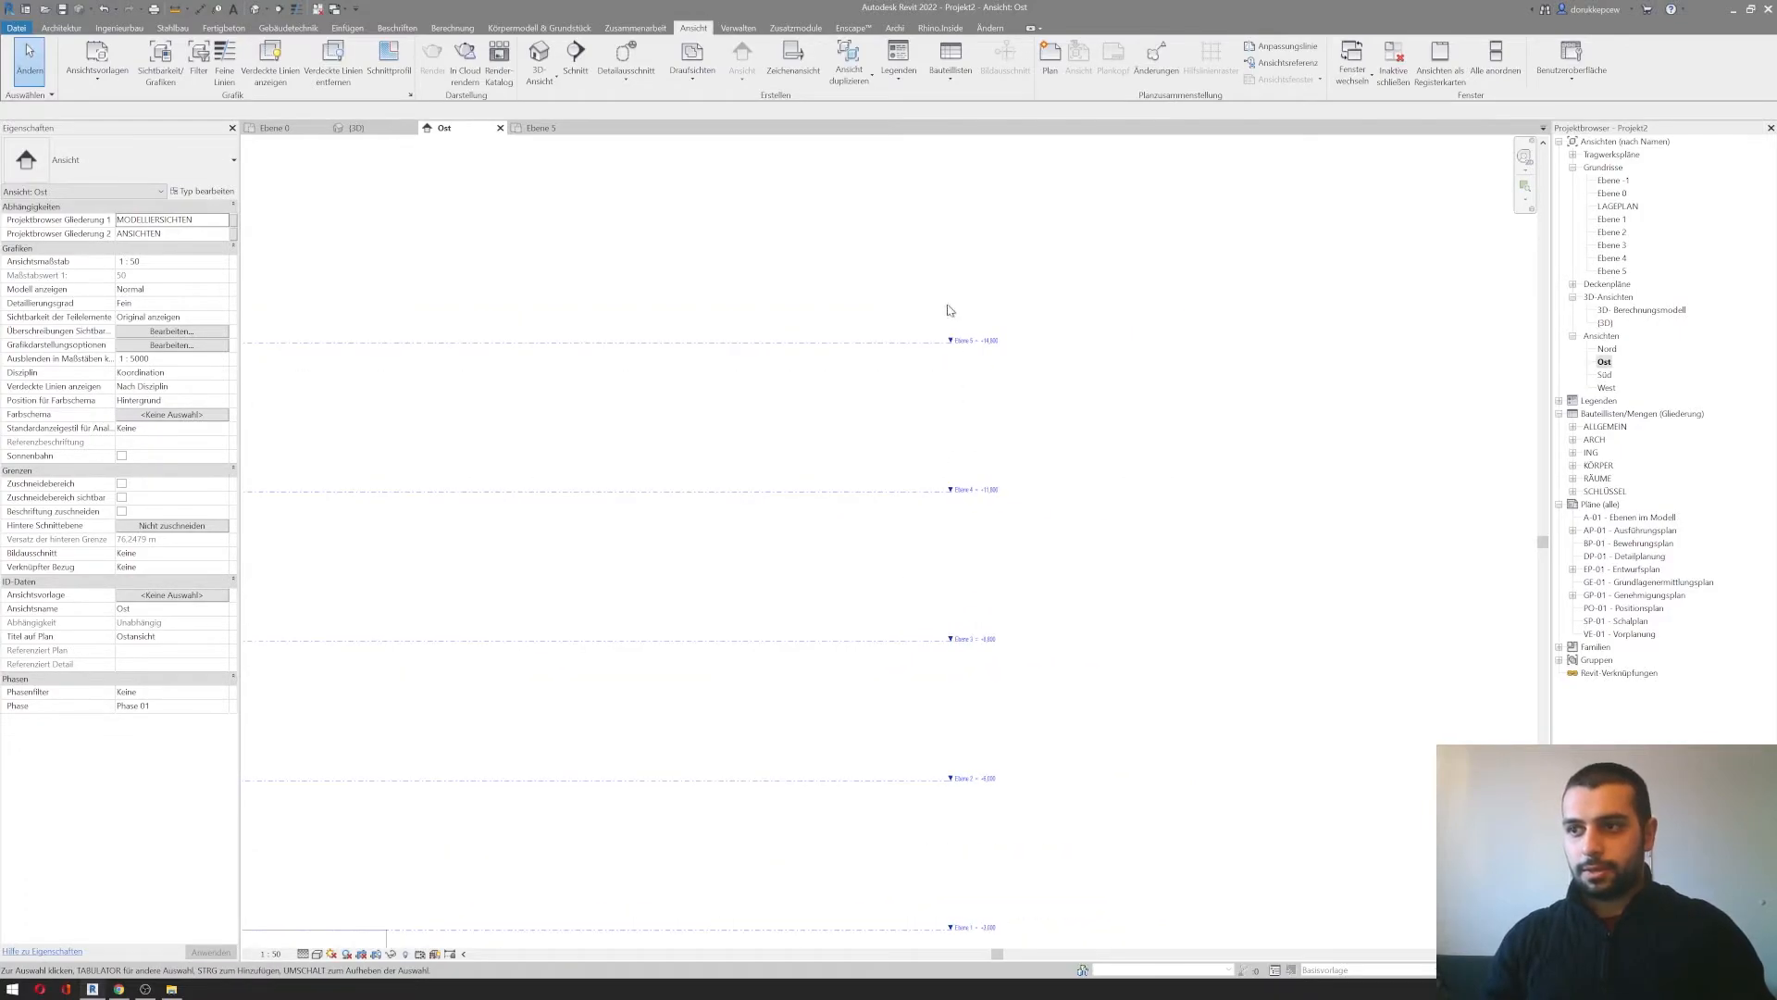
left_click_drag(948, 310, 737, 512)
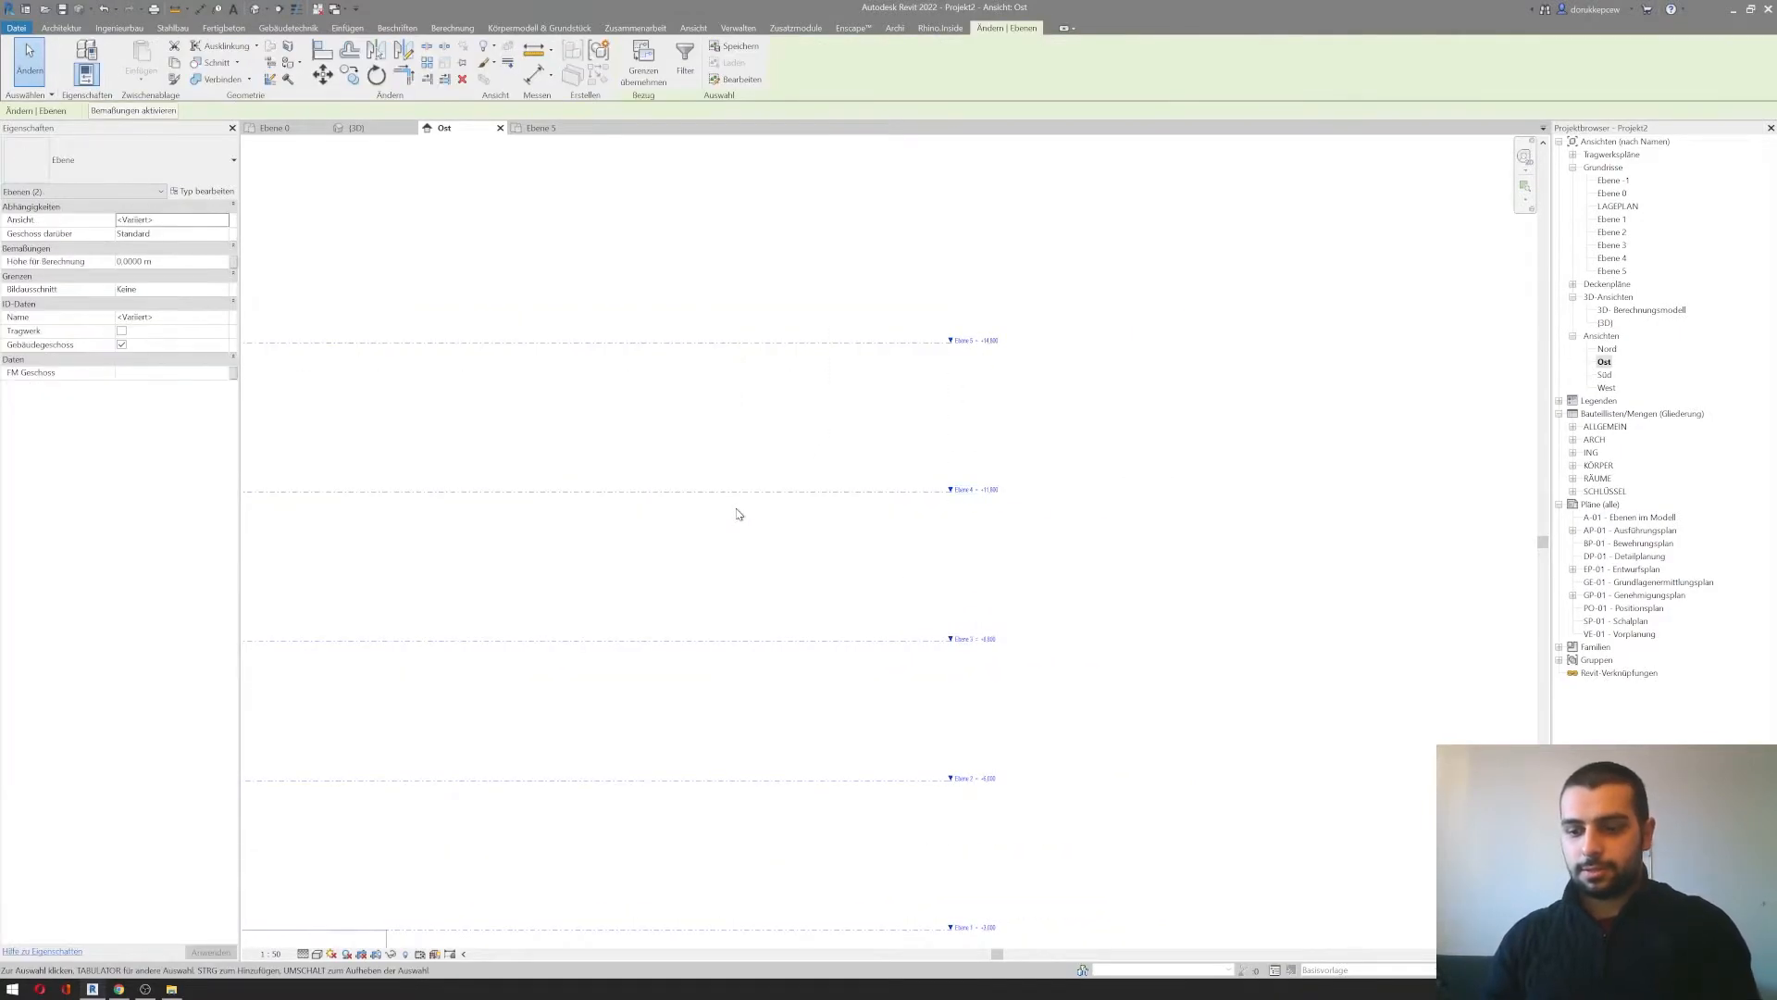
key("Delete")
left_click(962, 544)
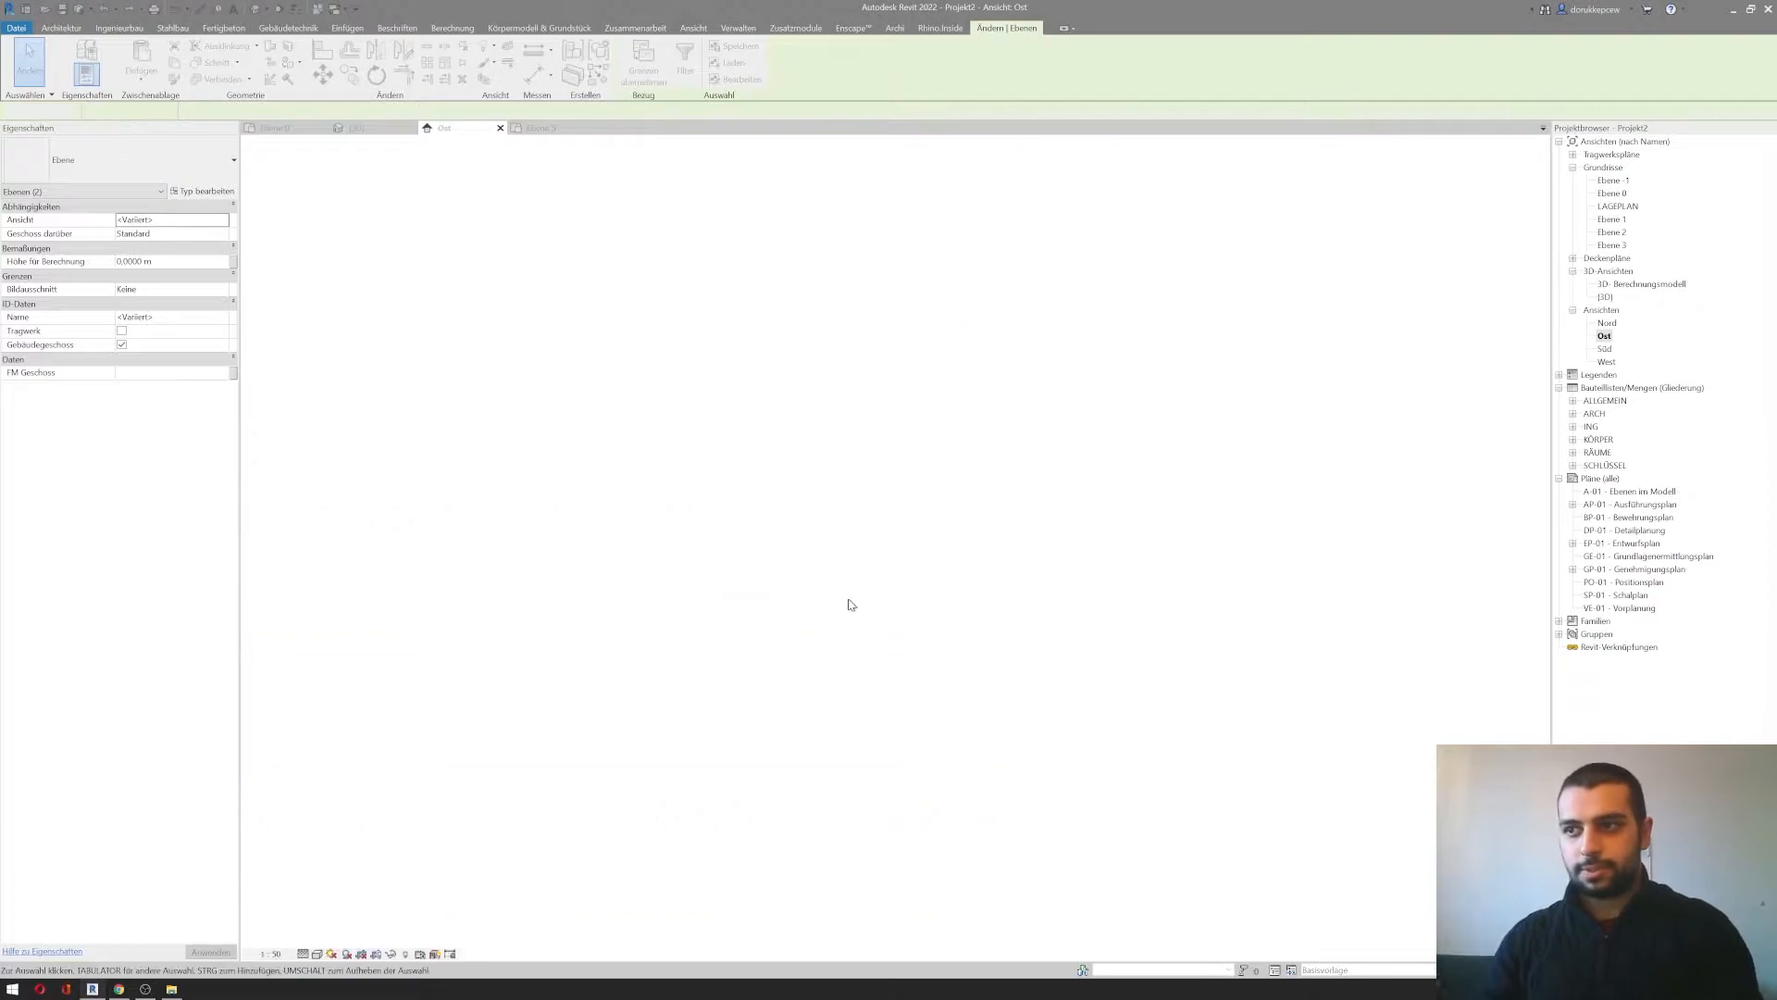
Step: Add two levels above Ebene 3 with the Level command's line picking, each offset 3 m from the level below
left_click(847, 648)
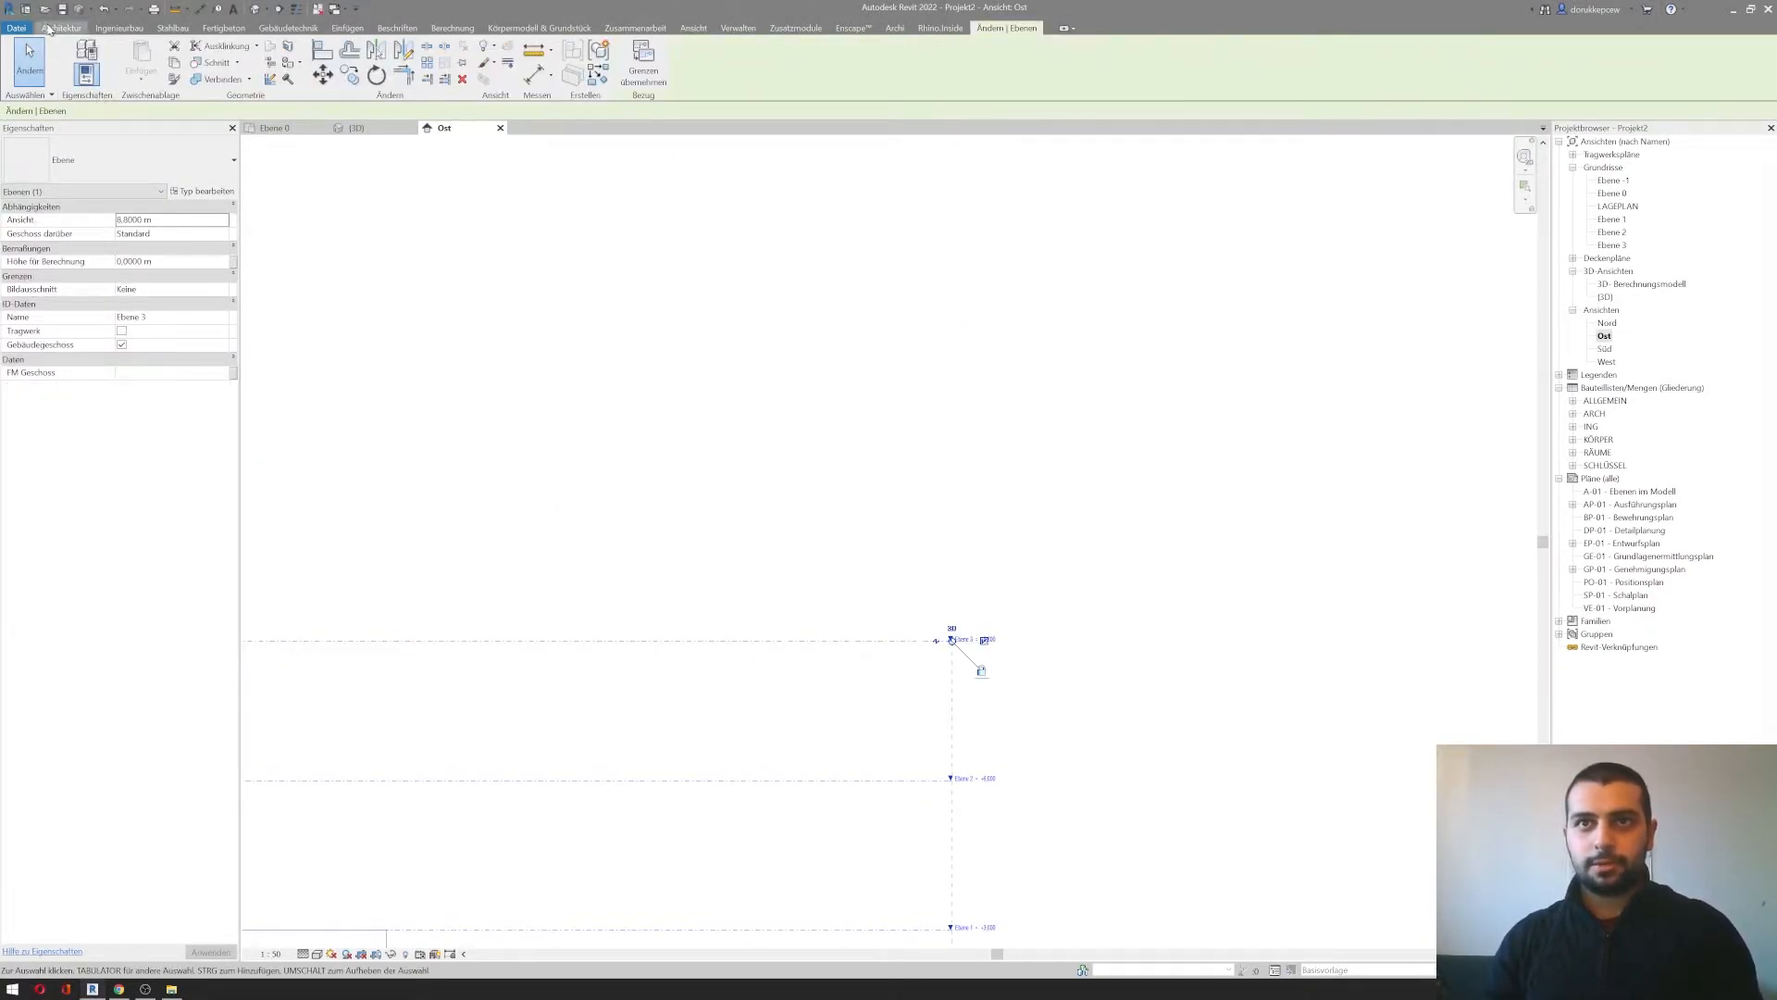
left_click(48, 30)
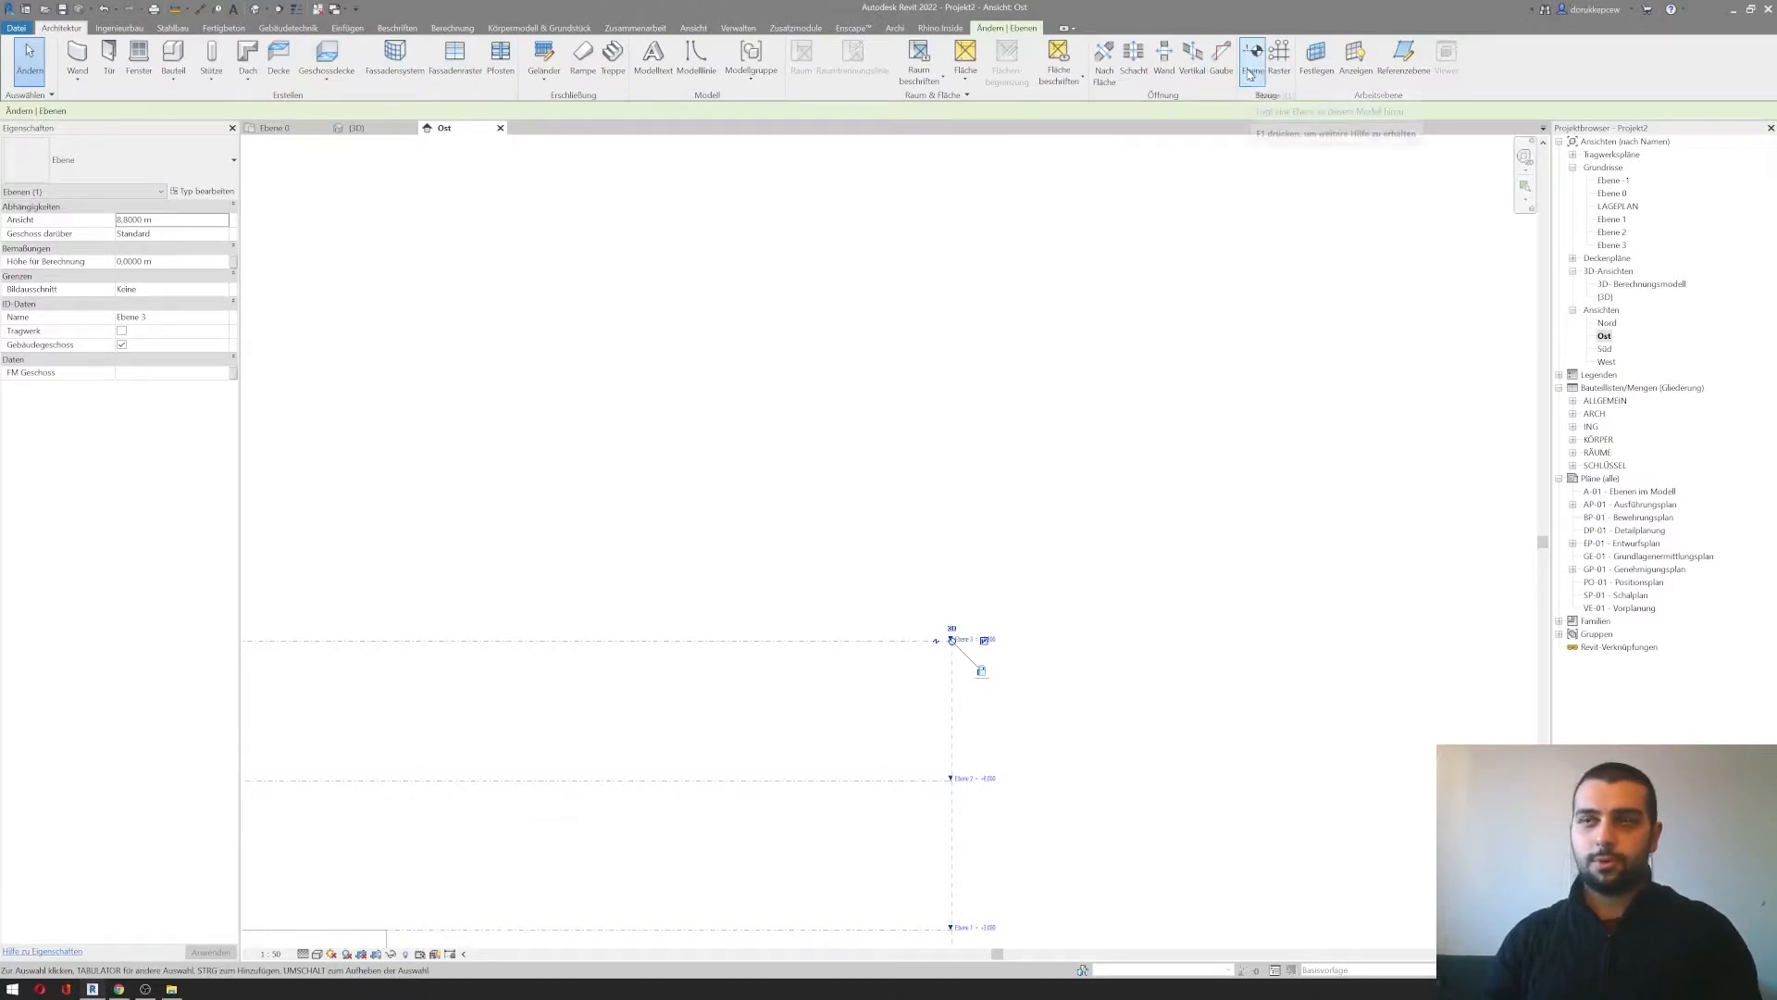
scroll(787, 553, "down", 2)
scroll(912, 556, "up", 3)
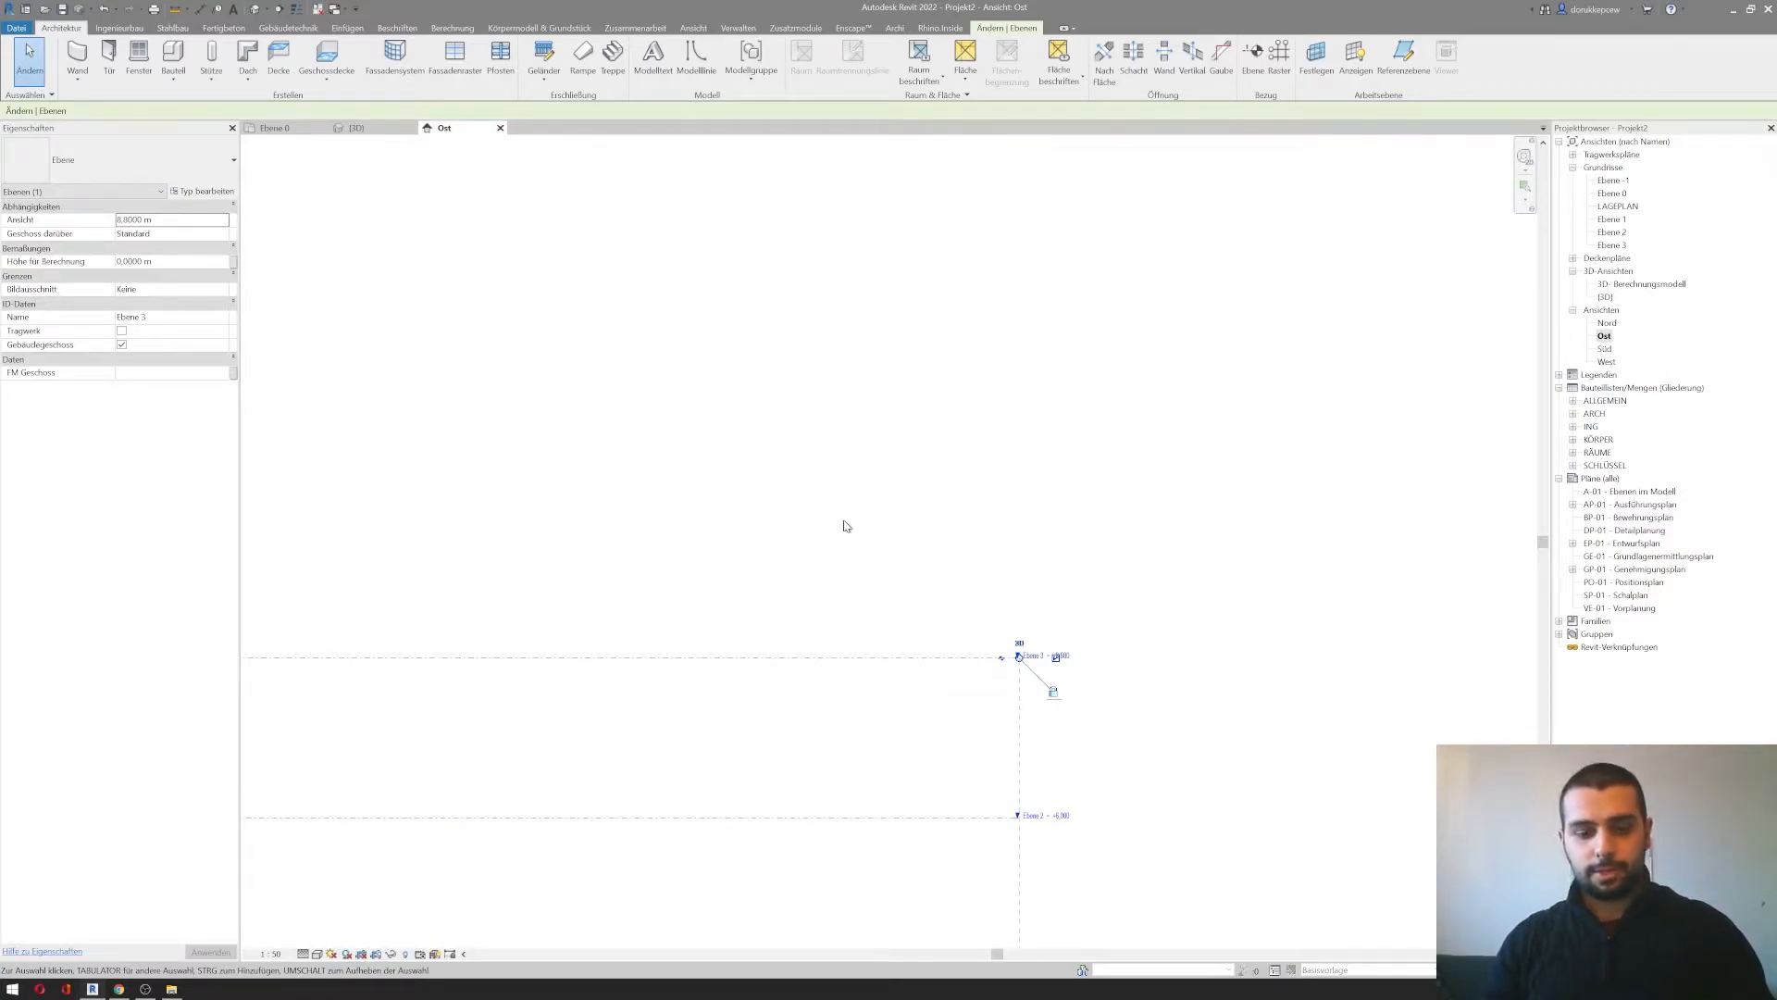
key("l")
key("l")
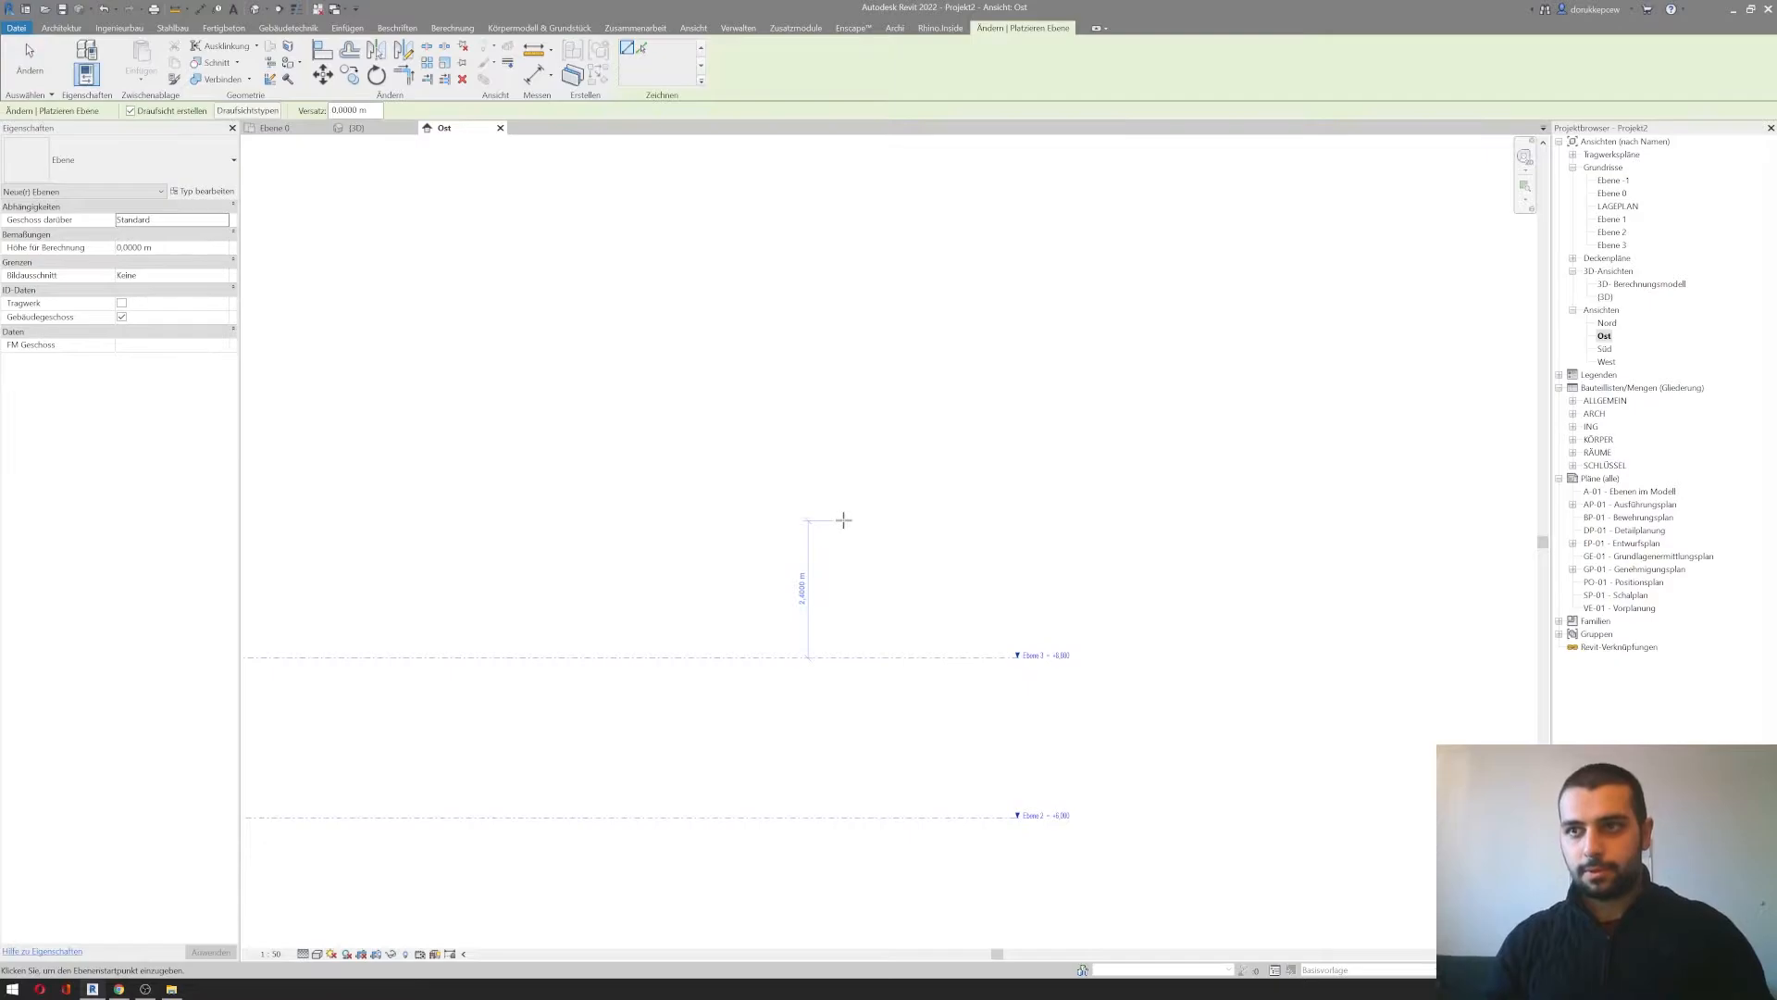
left_click(422, 554)
key("Escape")
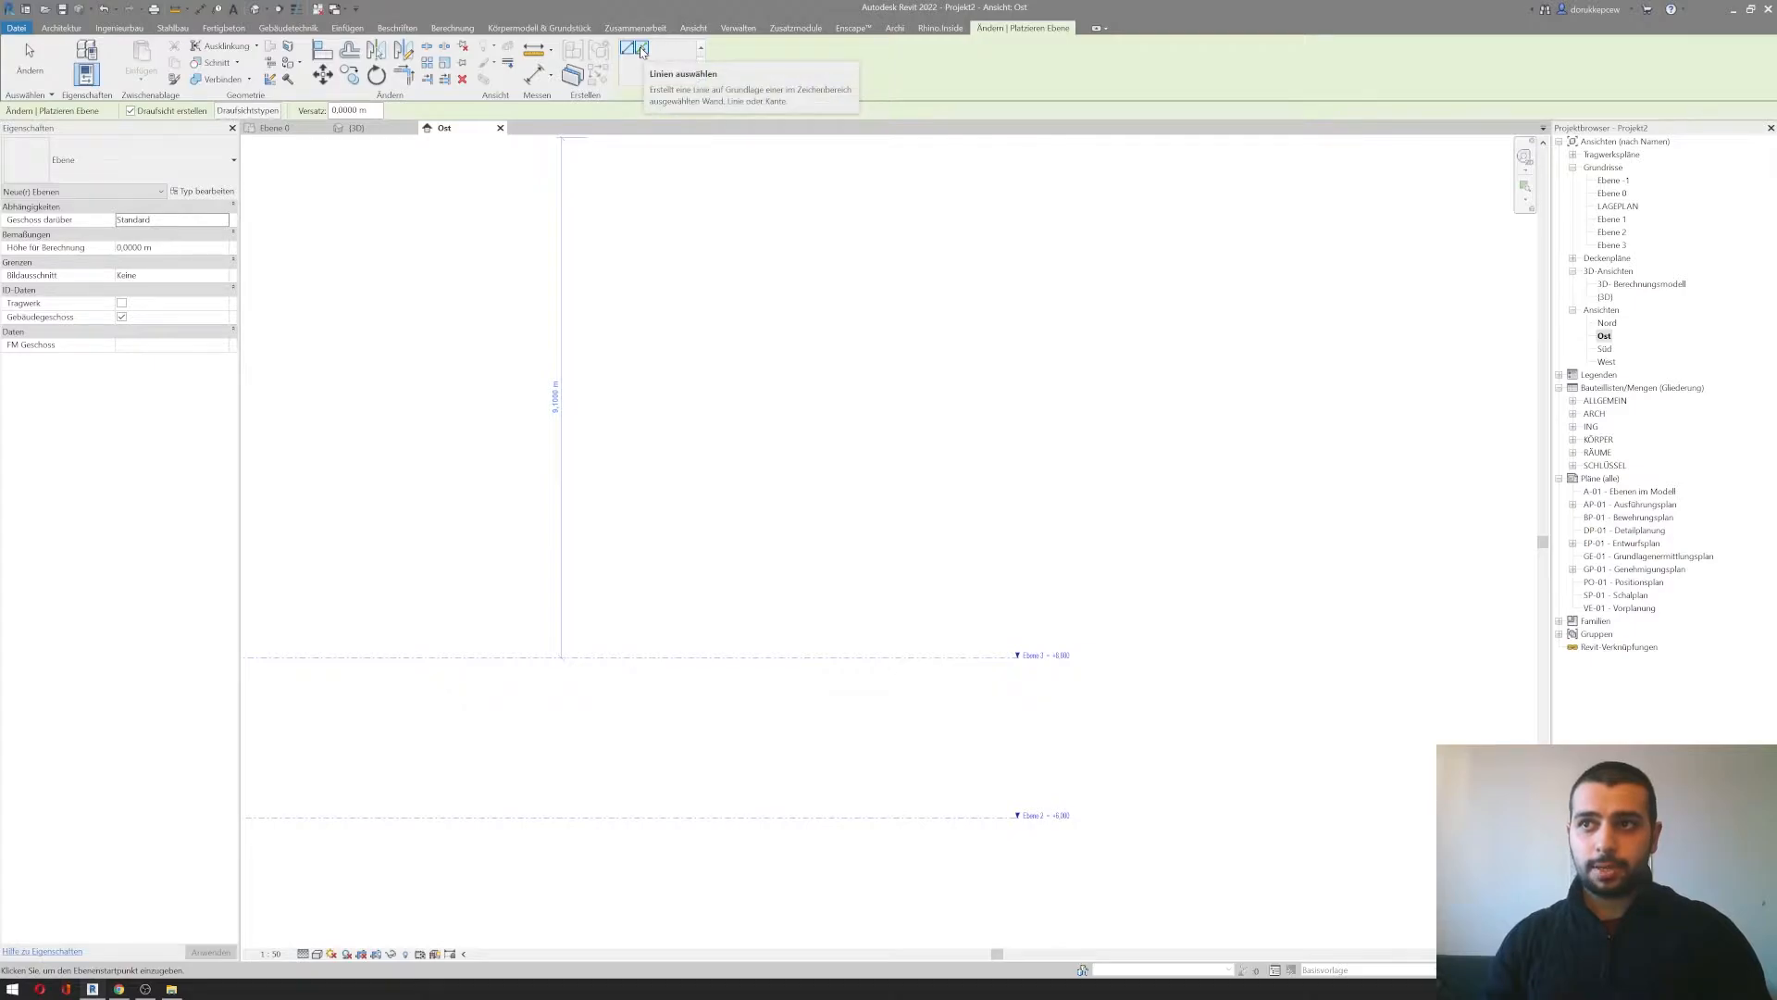
left_click(642, 50)
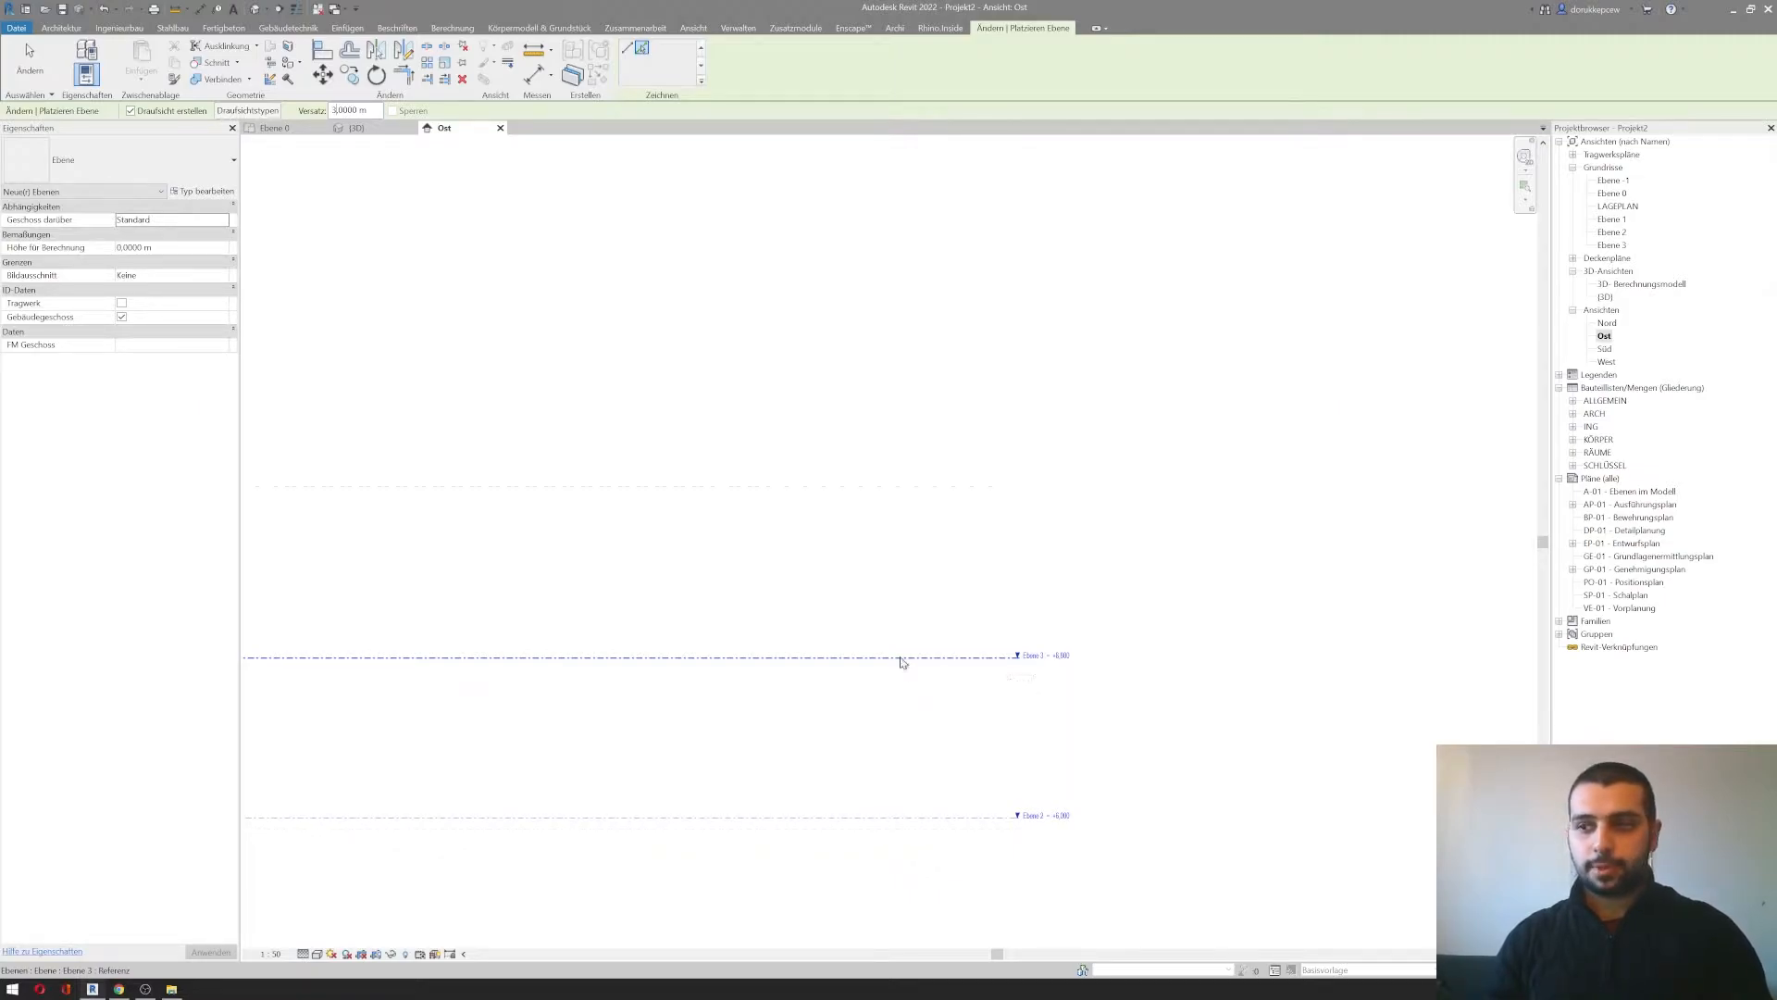
left_click(903, 659)
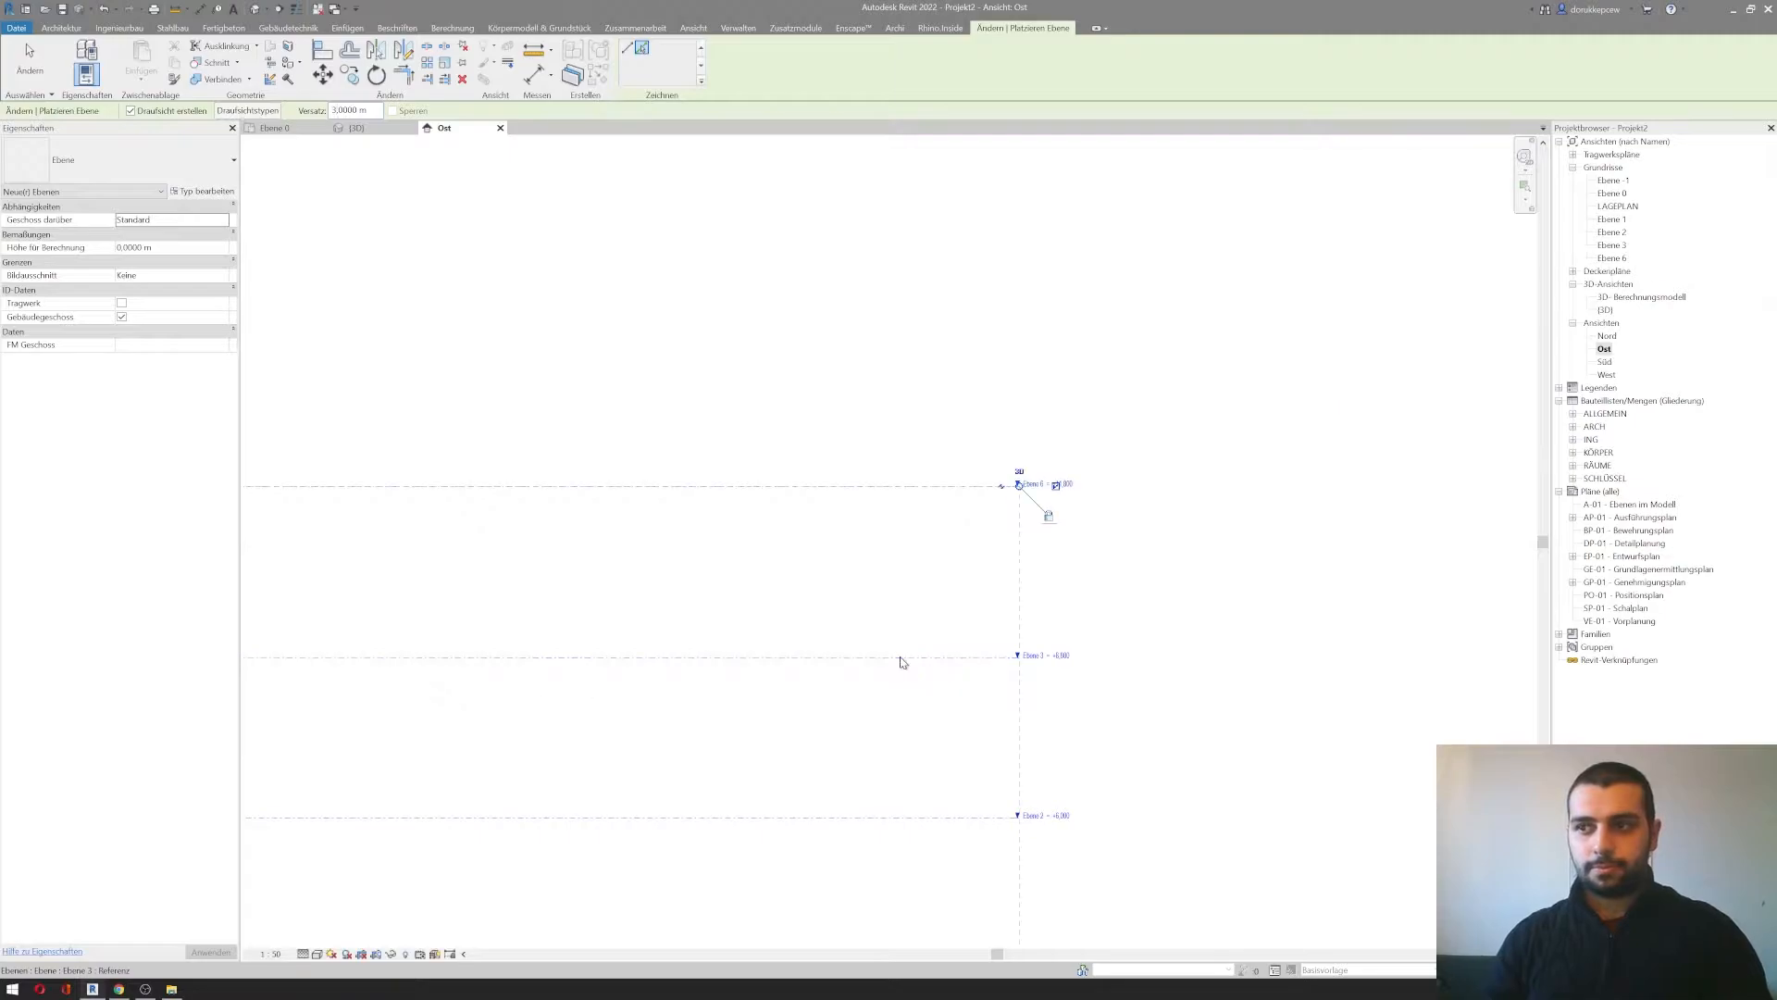
left_click(882, 484)
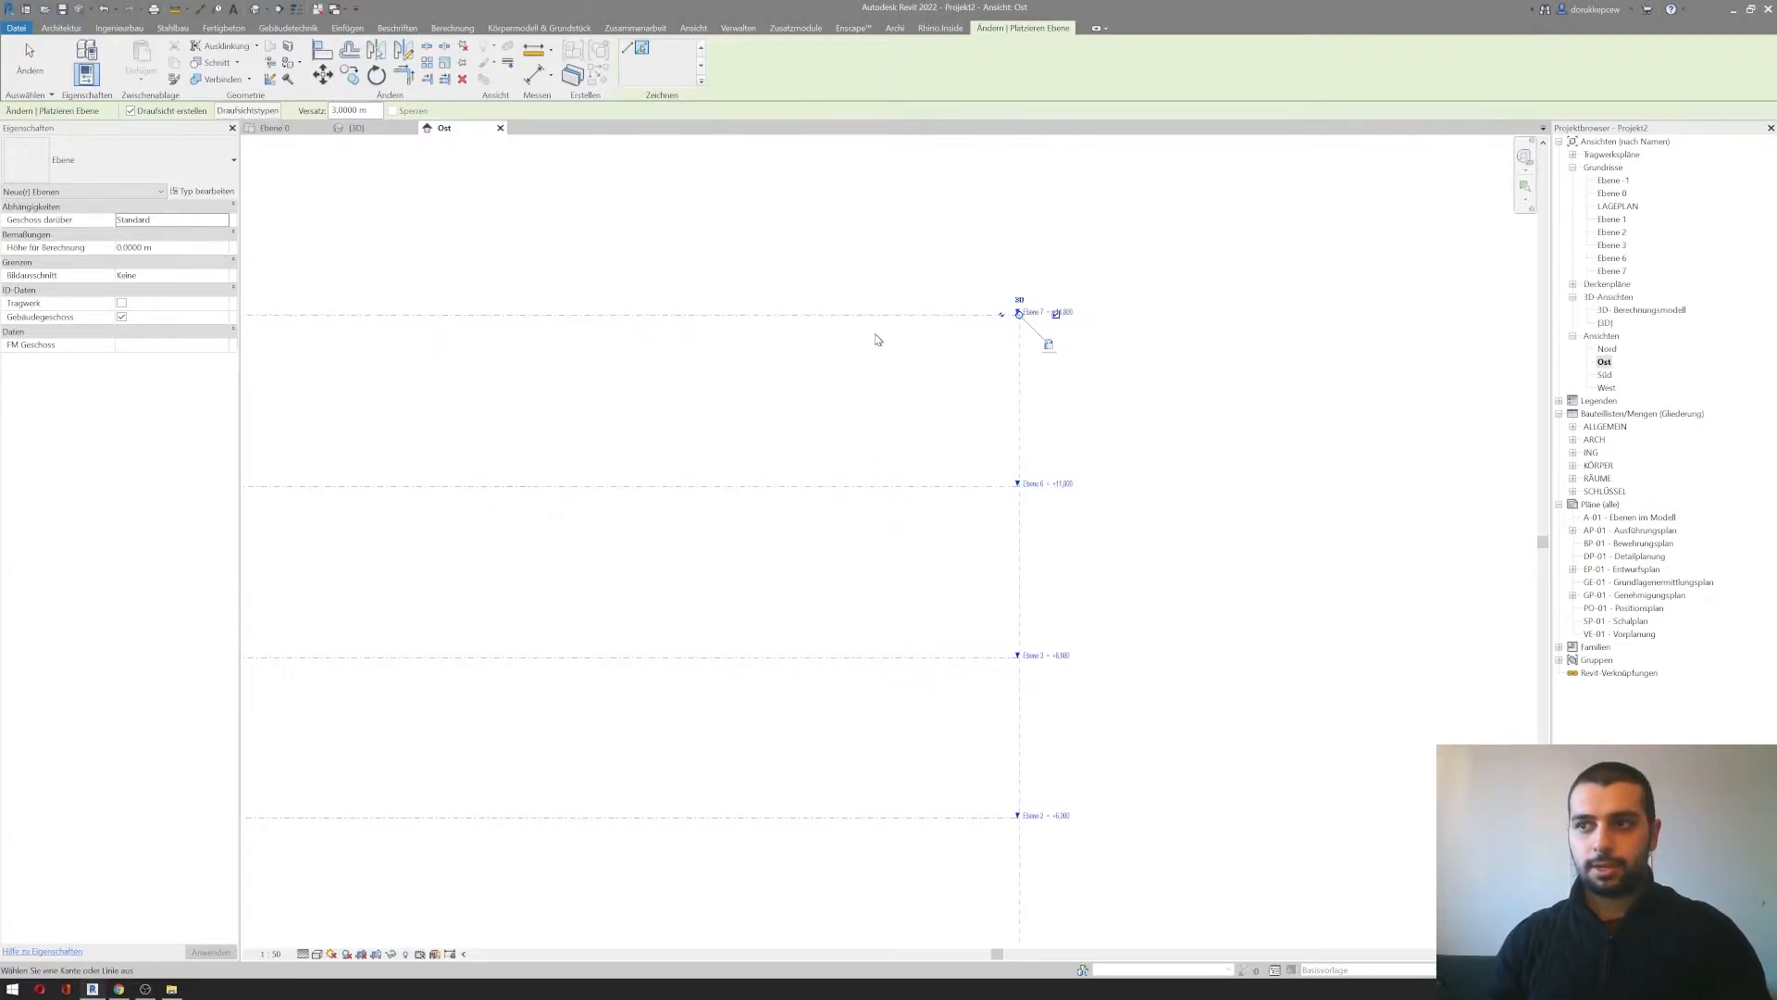
Step: Add two more levels above Ebene 7 by picking lines, each offset 3 m from the level below, and end the Level command
left_click(881, 314)
middle_click_drag(880, 314, 835, 615)
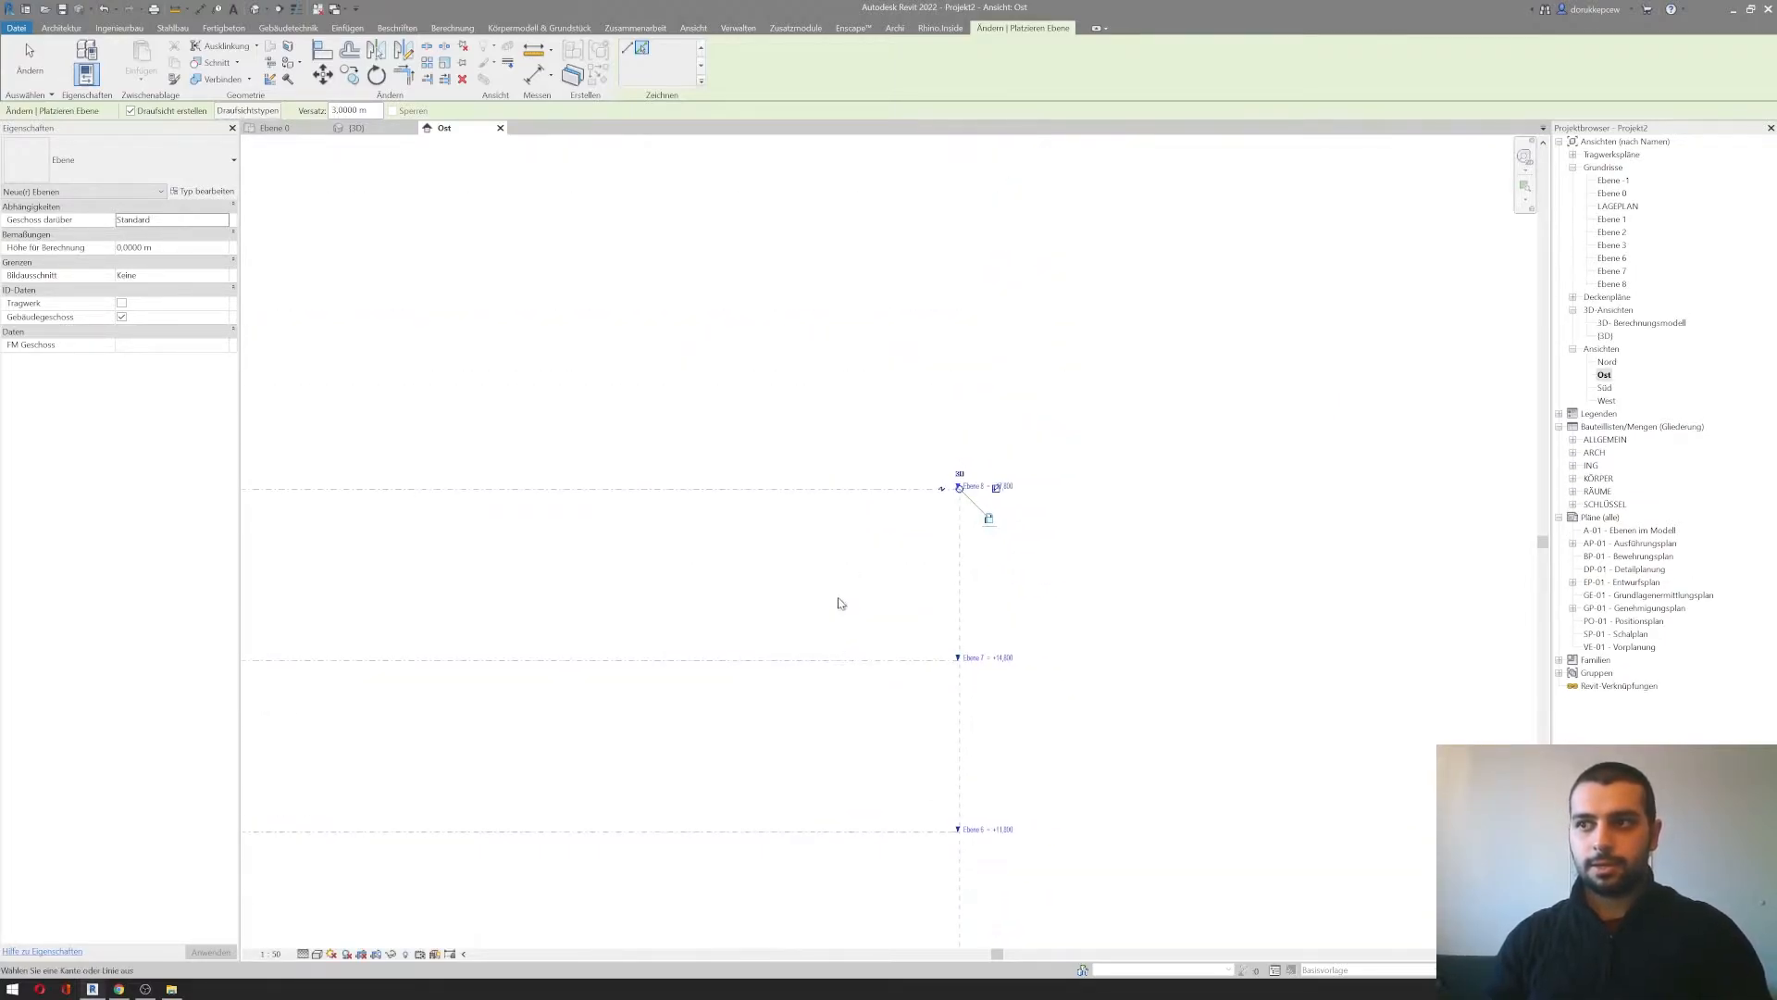
left_click(855, 489)
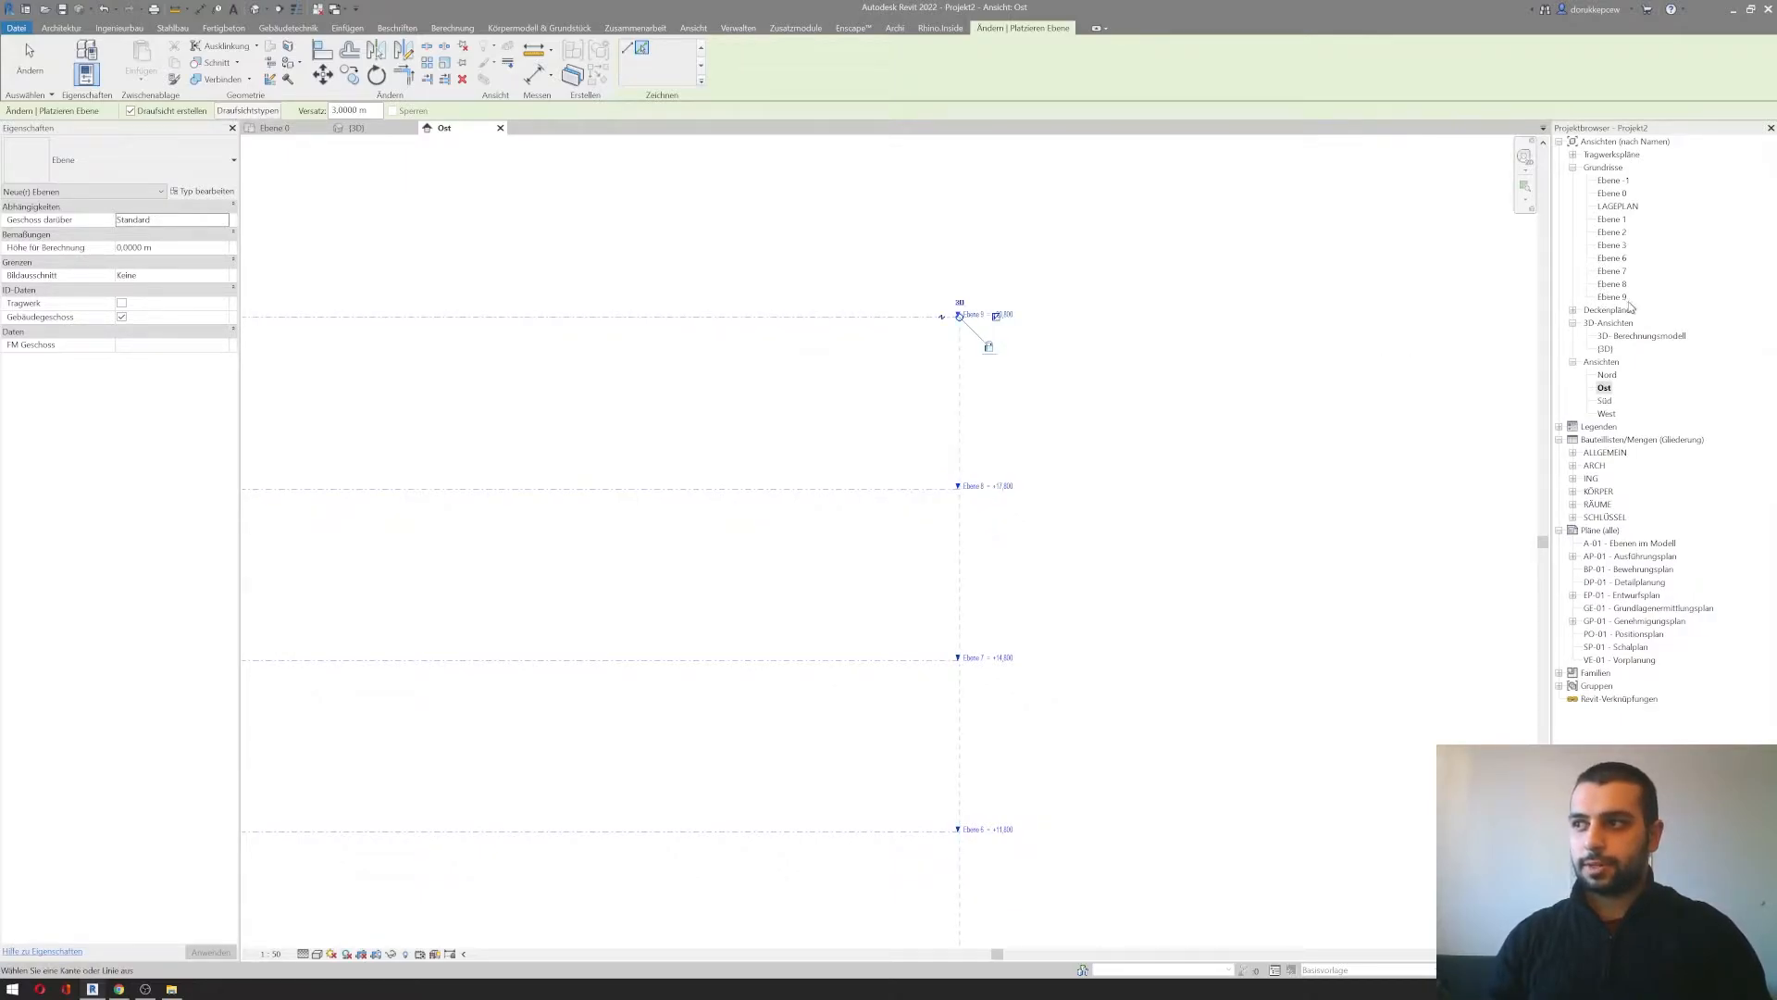
scroll(844, 352, "down", 2)
key("Escape")
left_click(808, 724)
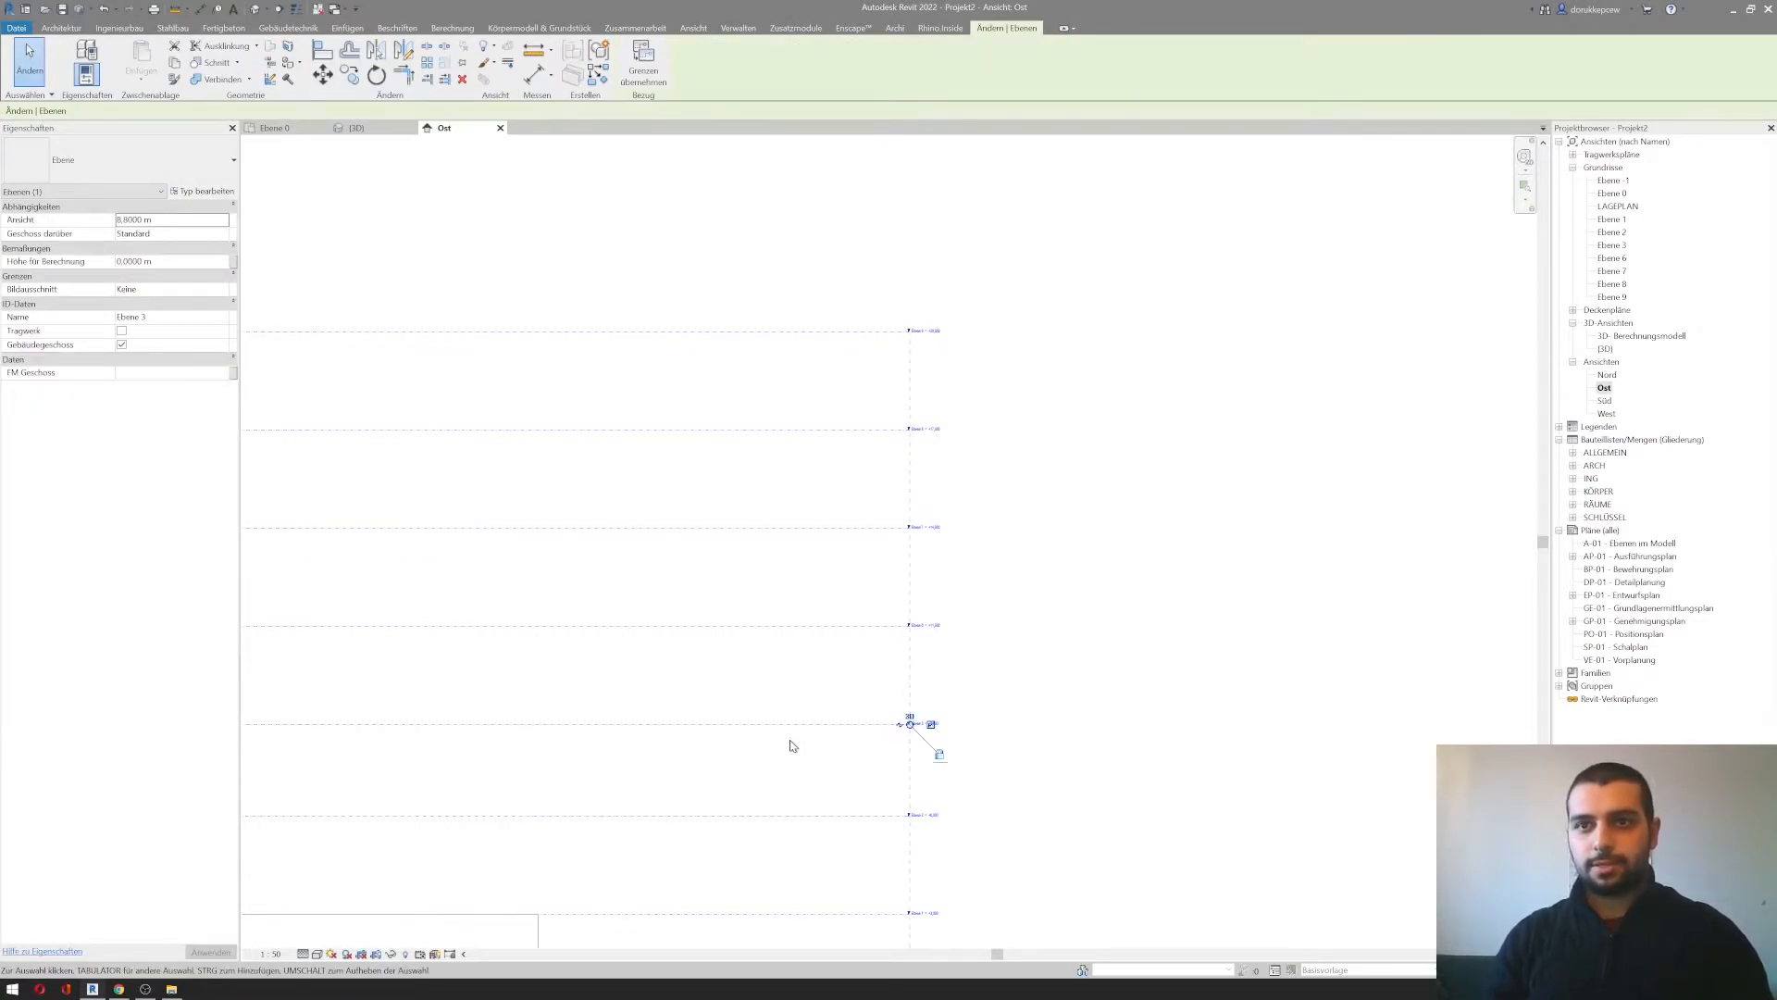
Step: Check the Deckenpläne and Tragwerkspläne groups in the project browser for the new levels' views, and collapse them again
left_click(1573, 310)
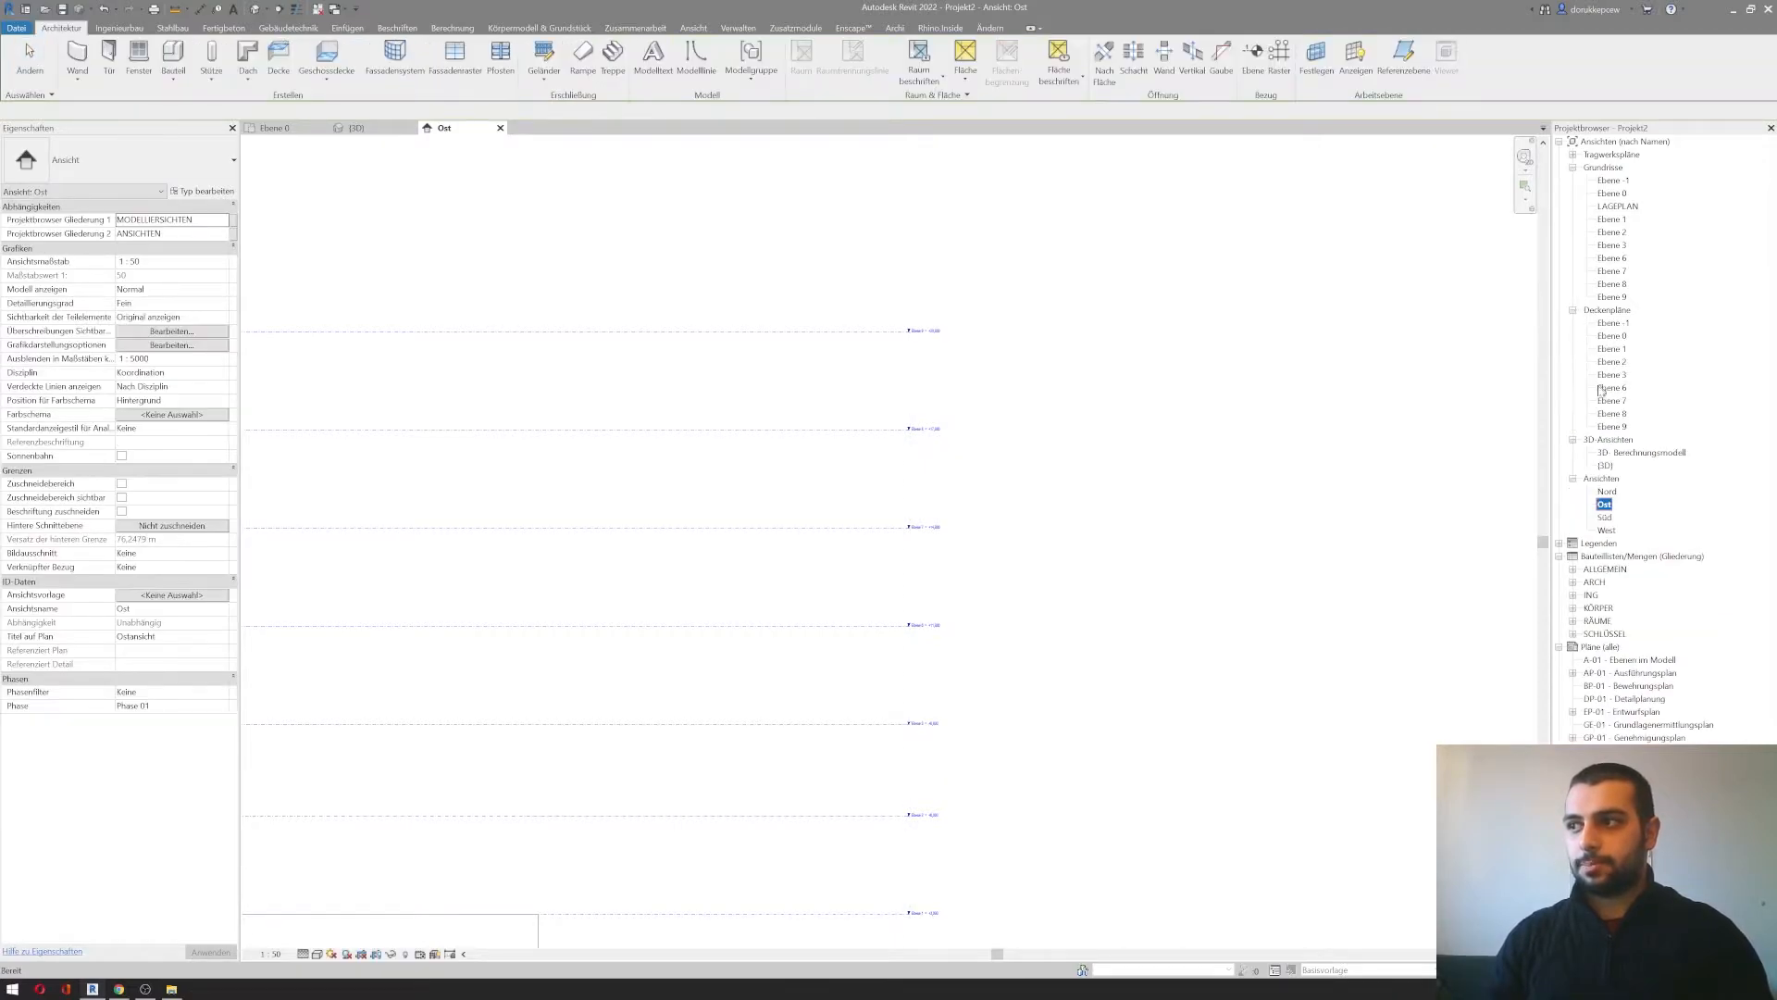
left_click(1573, 155)
left_click(1573, 155)
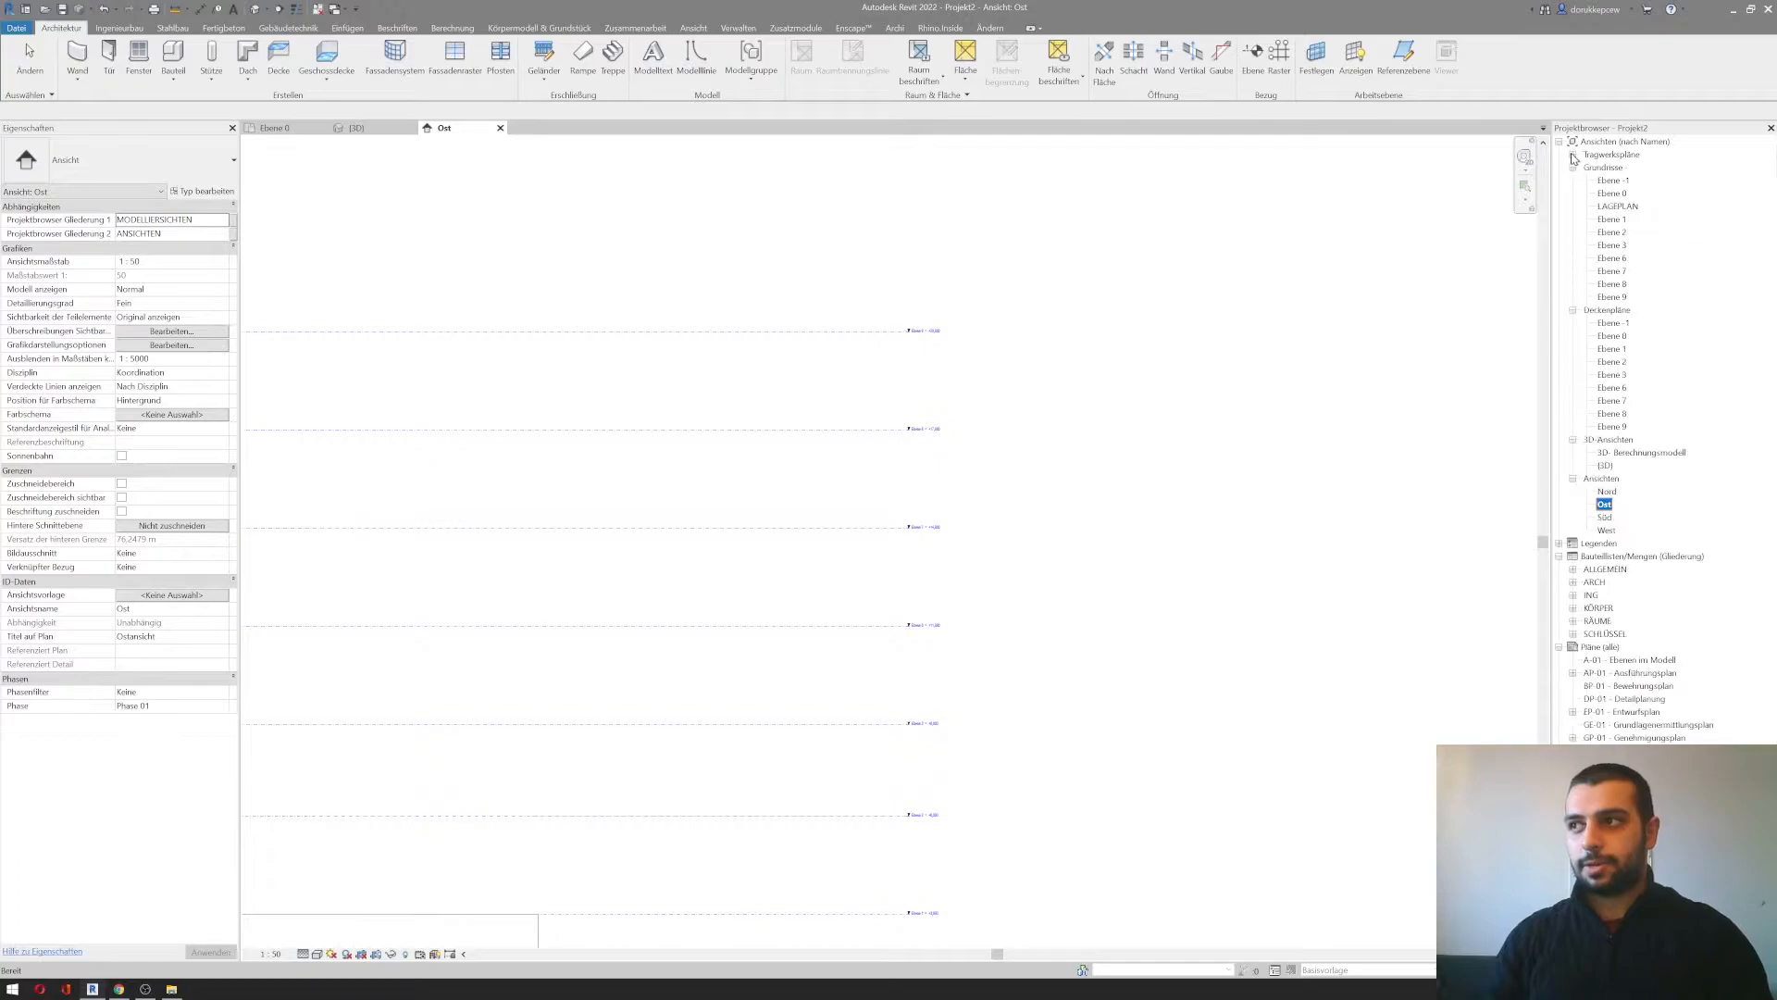
left_click(1573, 310)
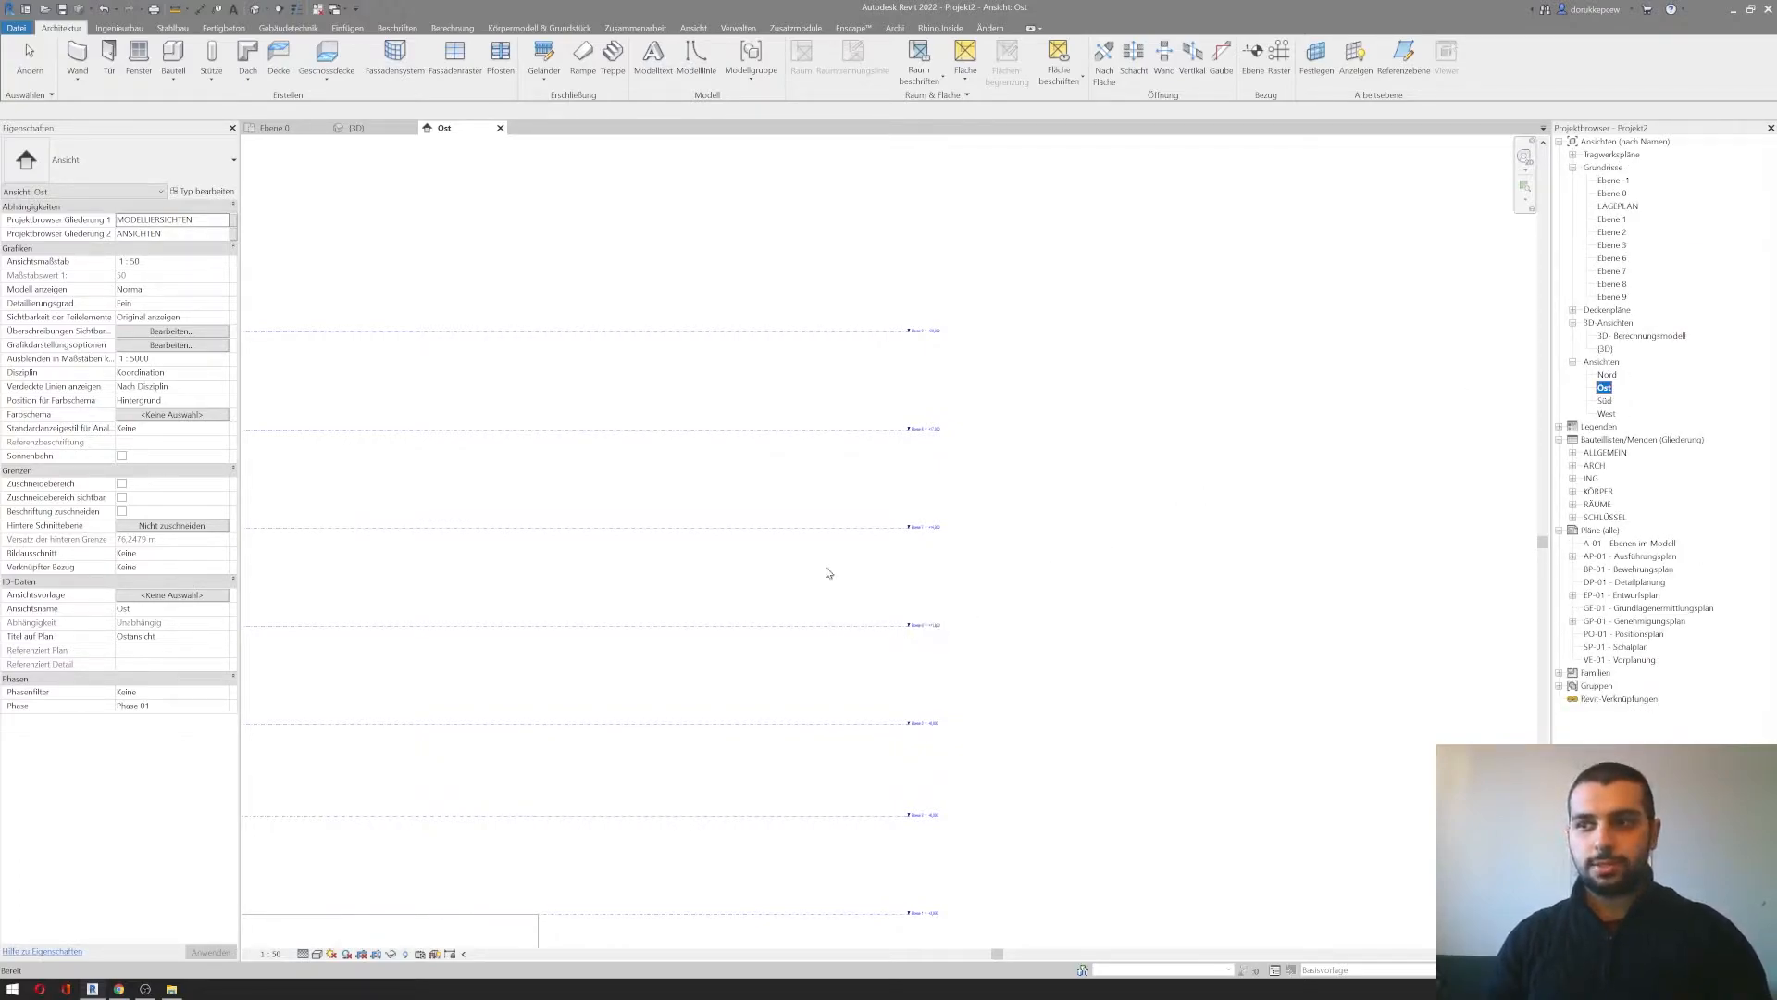
Step: Examine the elevation labels of the stacked levels in the Ost view, especially around Ebene 3
scroll(912, 592, "down", 3)
scroll(931, 623, "up", 4)
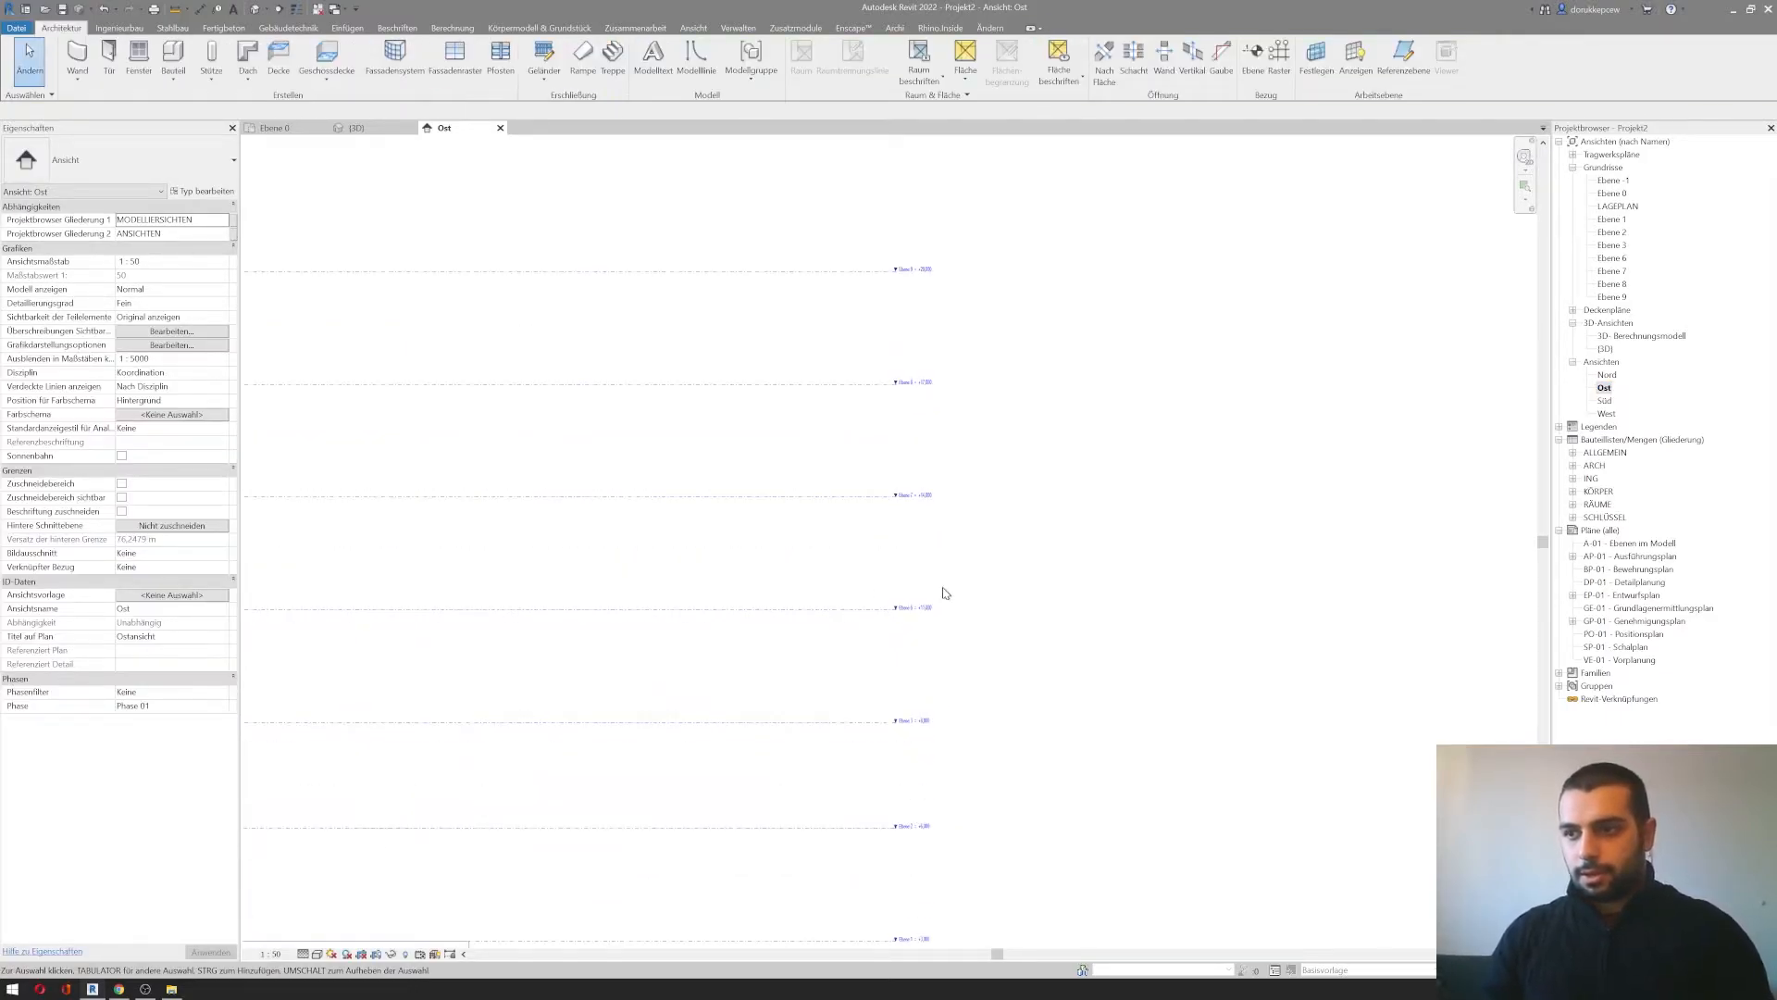
scroll(950, 584, "up", 2)
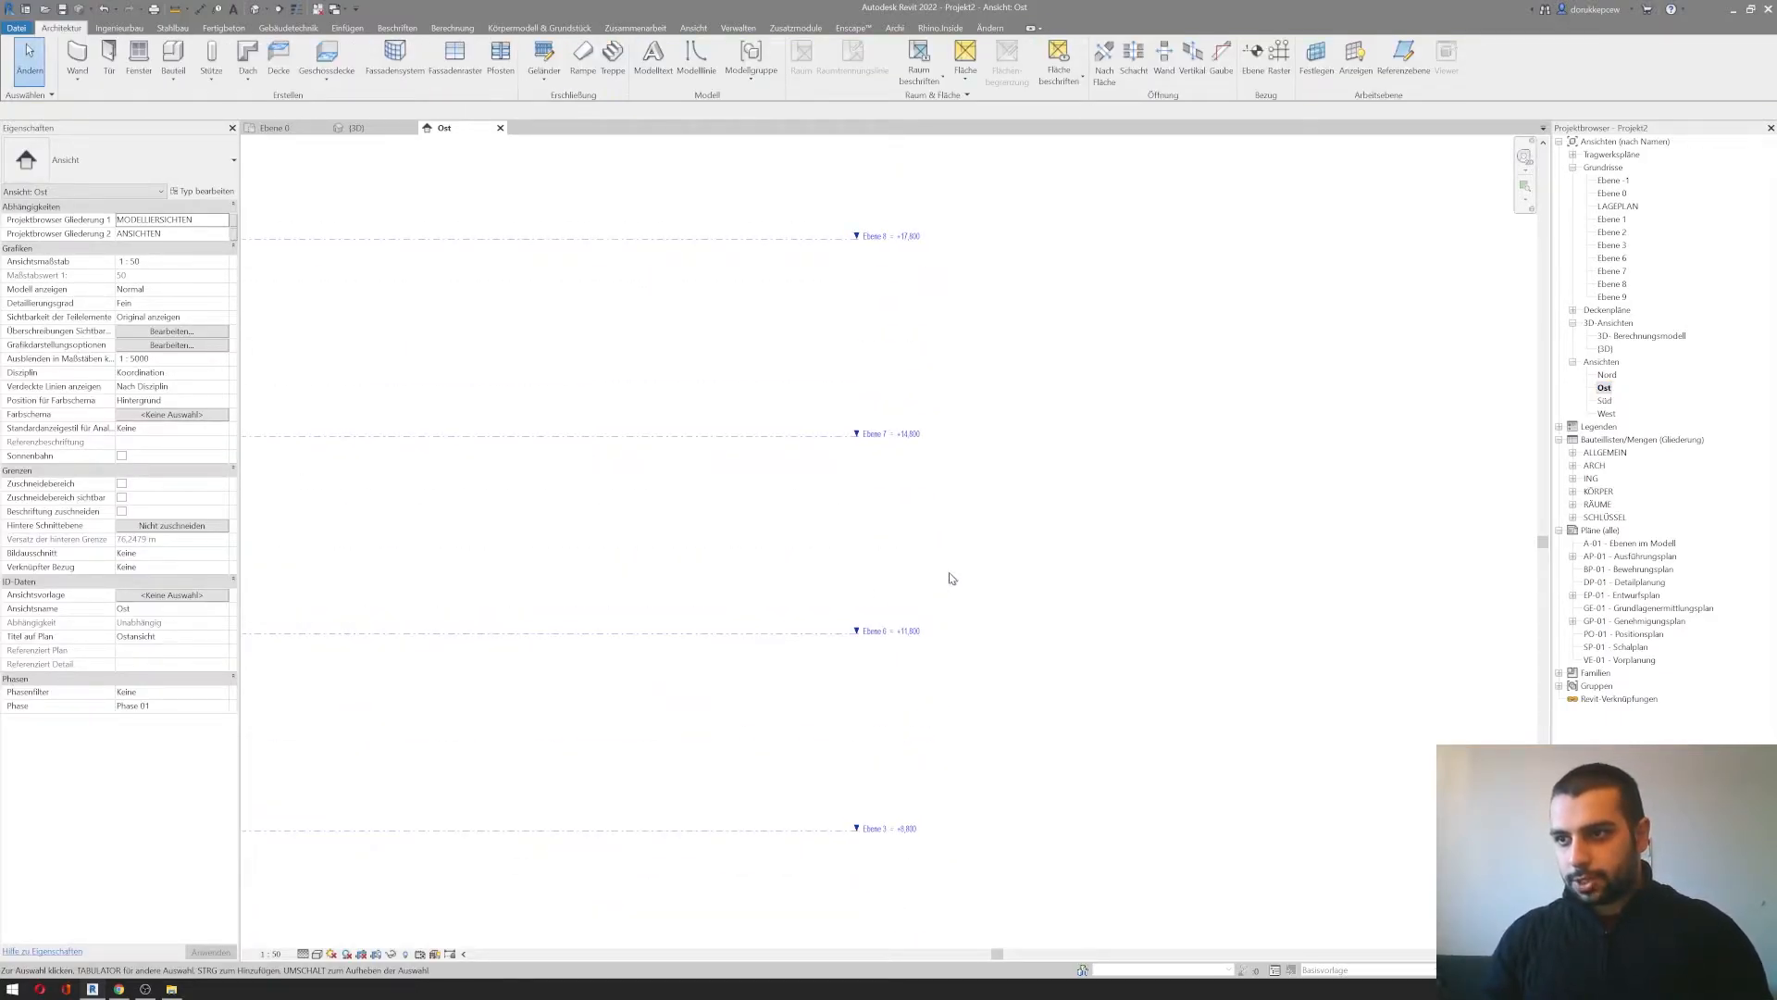
middle_click_drag(943, 629, 926, 467)
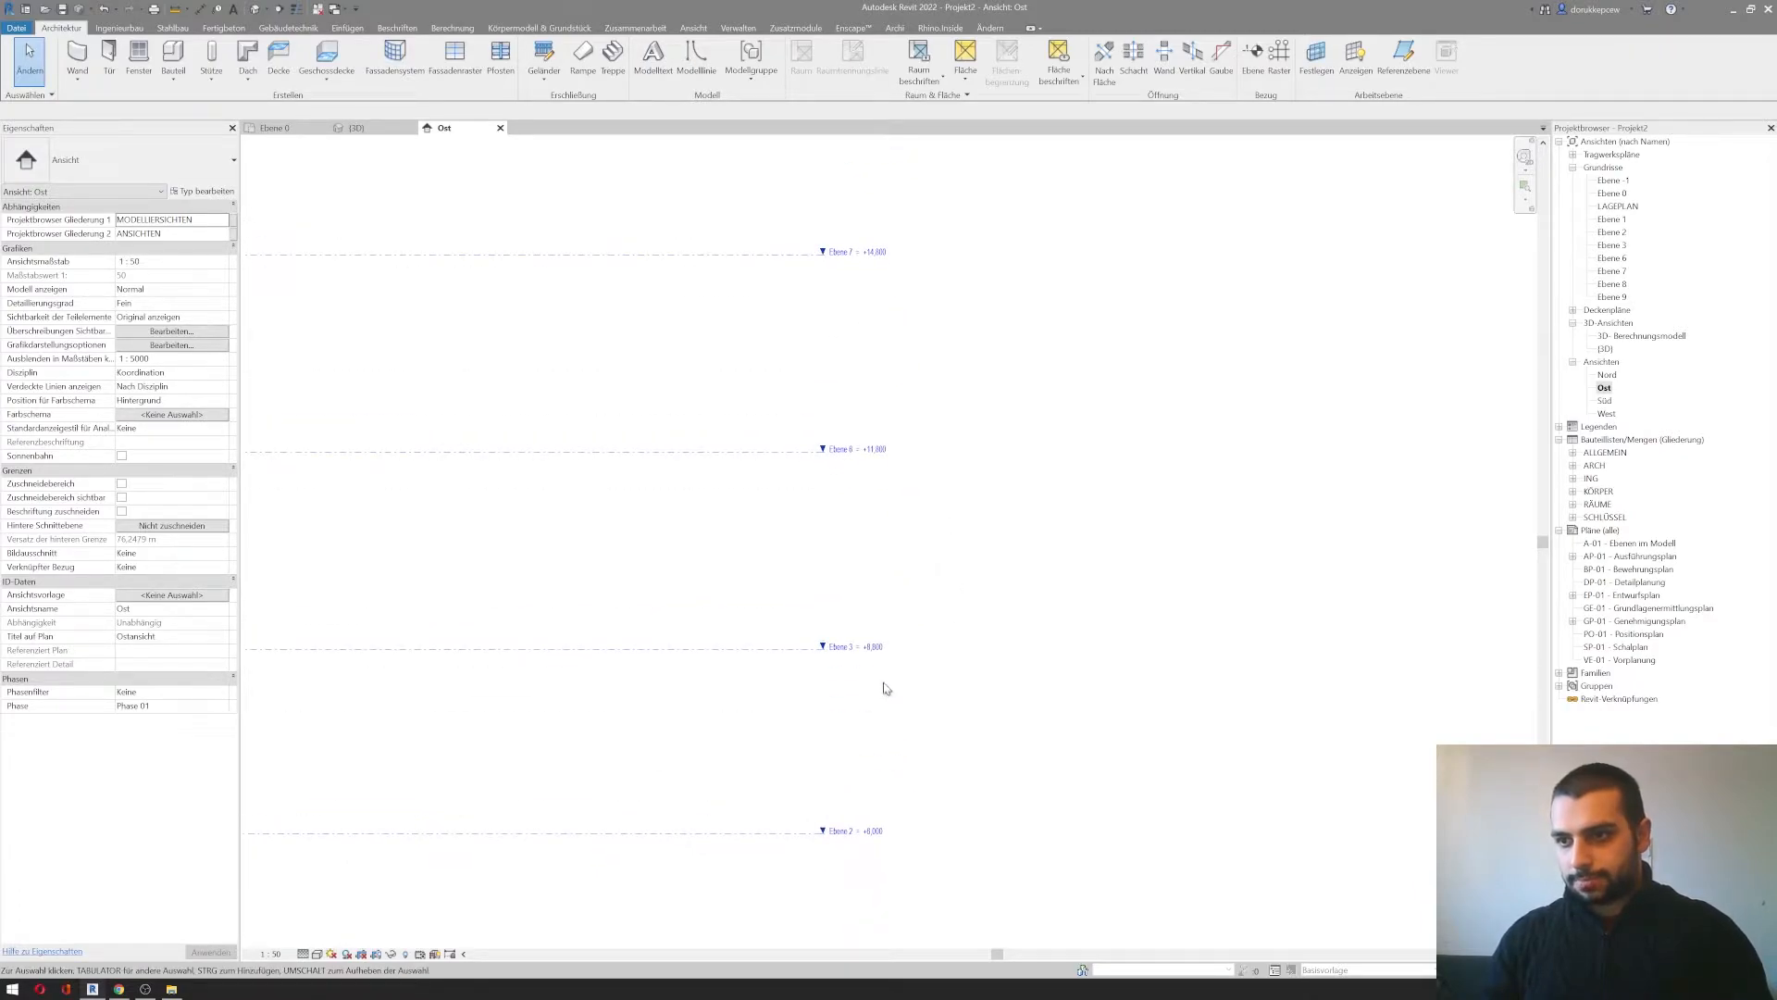
scroll(875, 653, "up", 2)
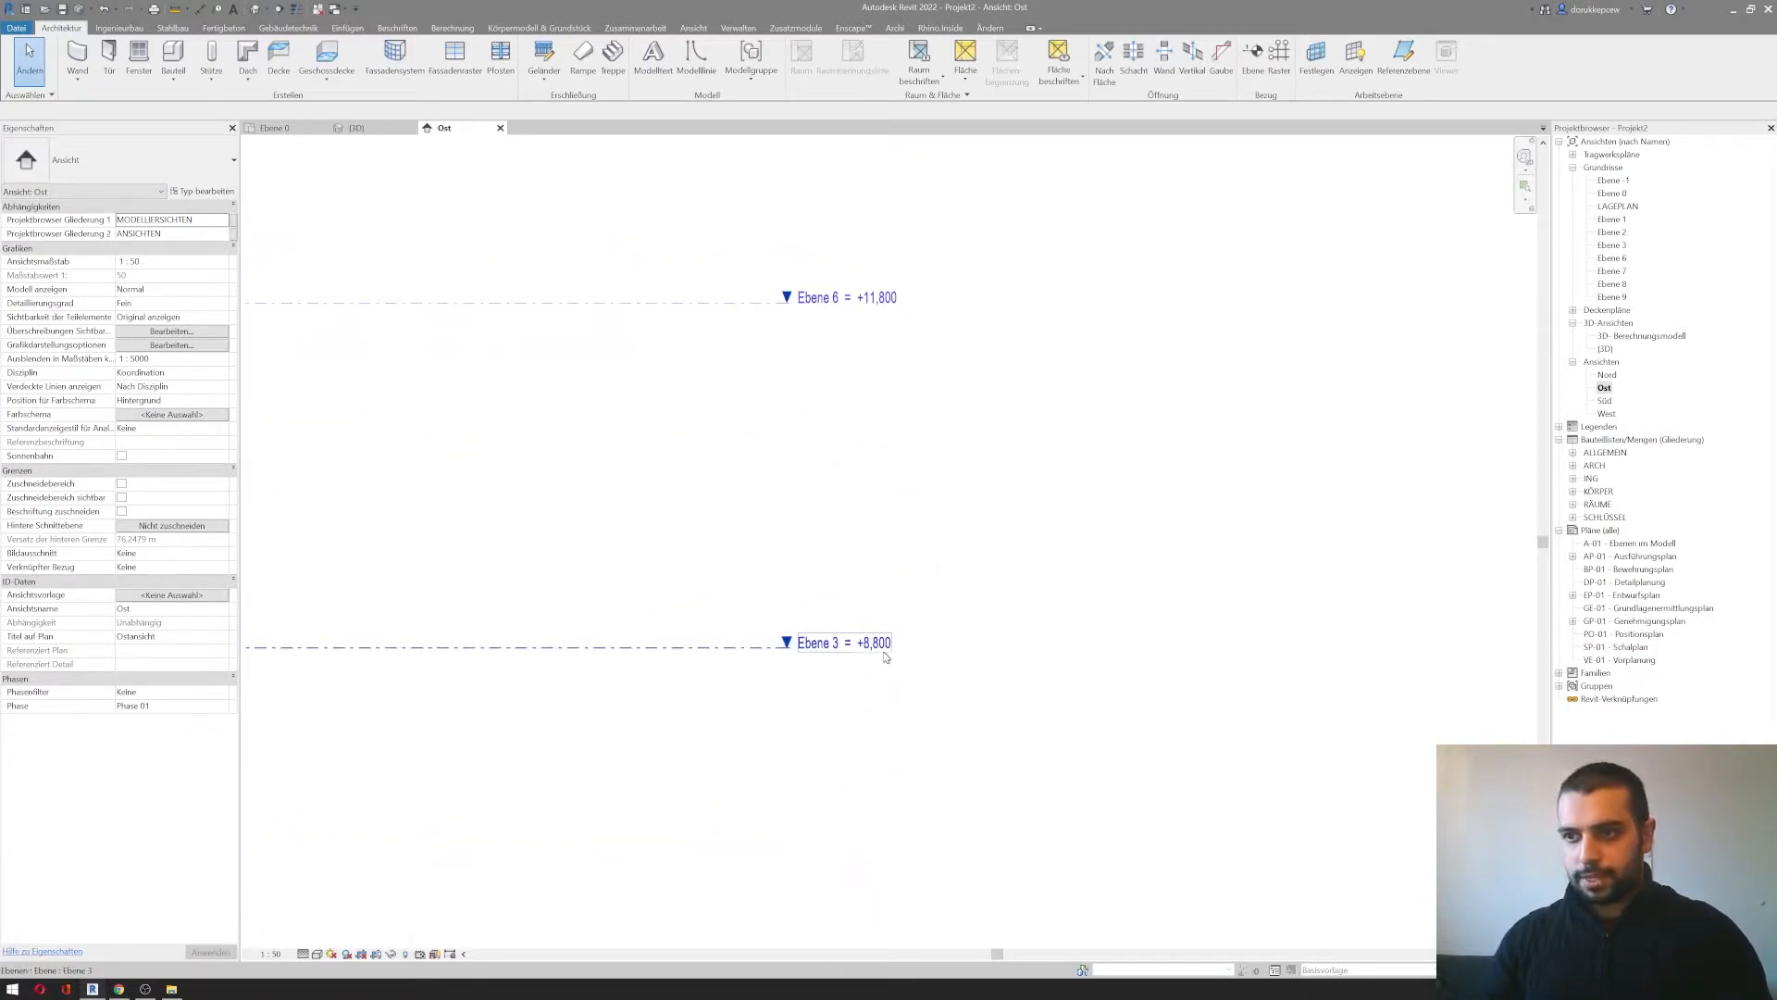
scroll(881, 655, "down", 2)
scroll(834, 584, "down", 3)
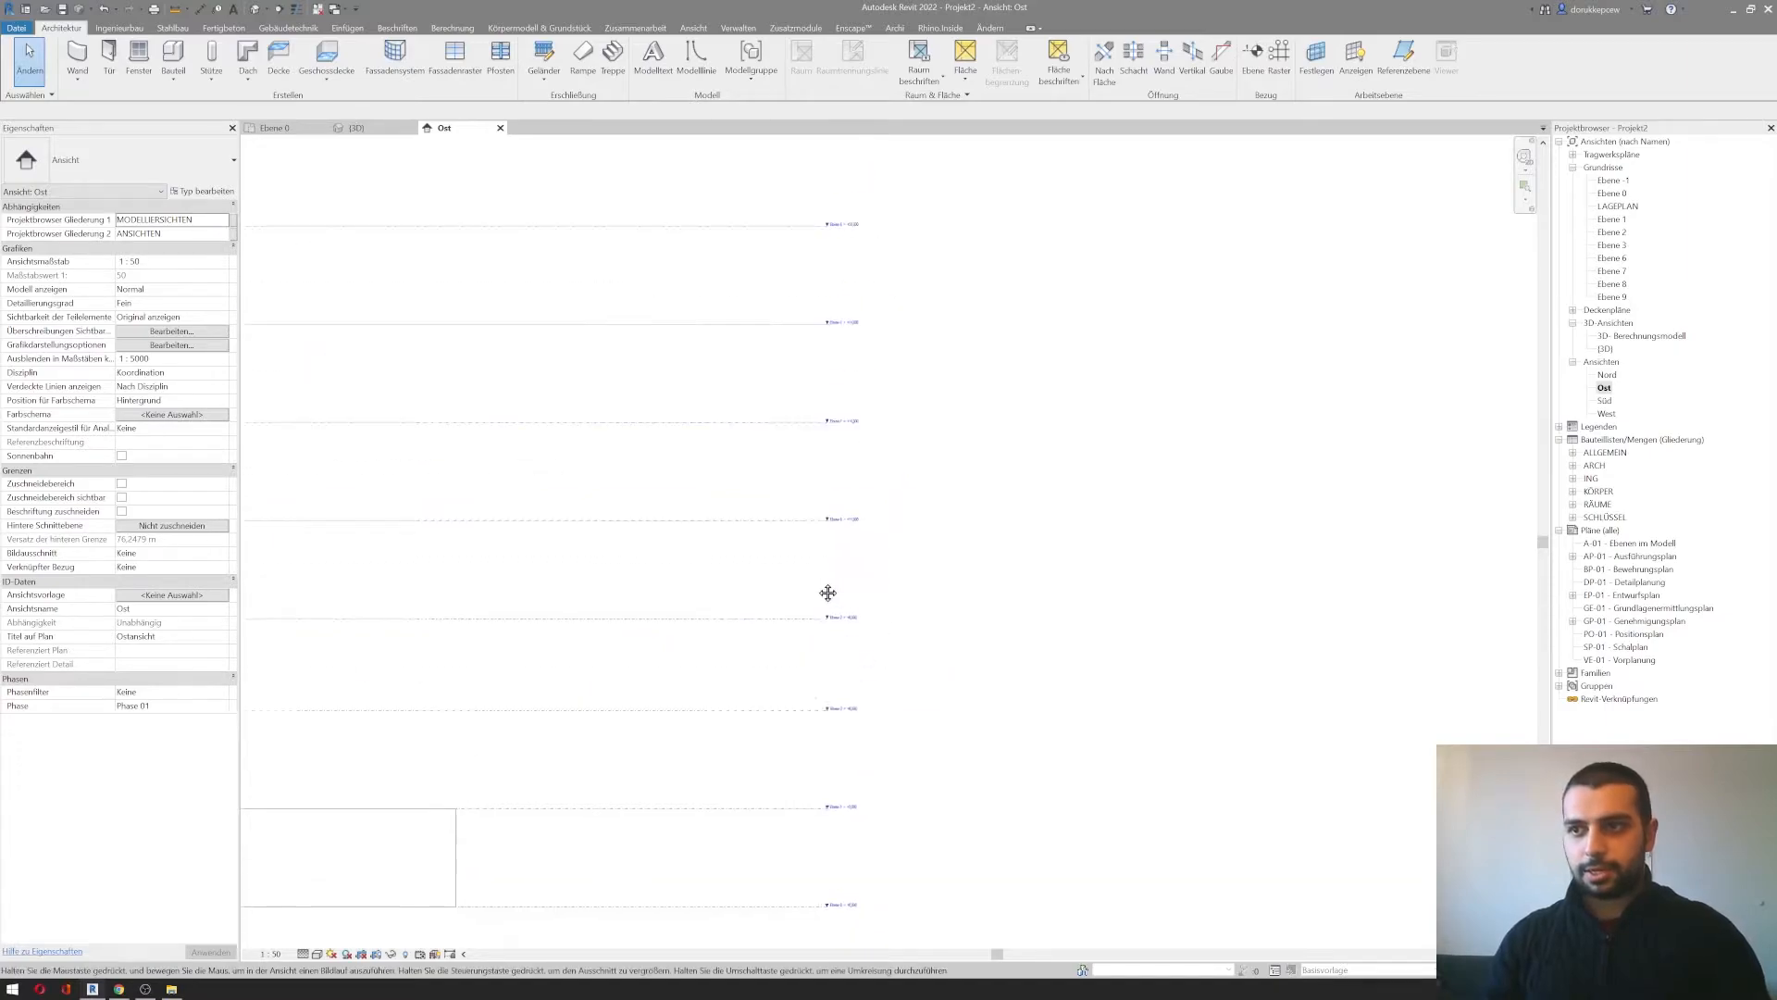
Step: Select Ebene 3 and all levels above it, and move them up together by 0.2 m
left_click_drag(885, 337, 663, 726)
scroll(802, 757, "up", 4)
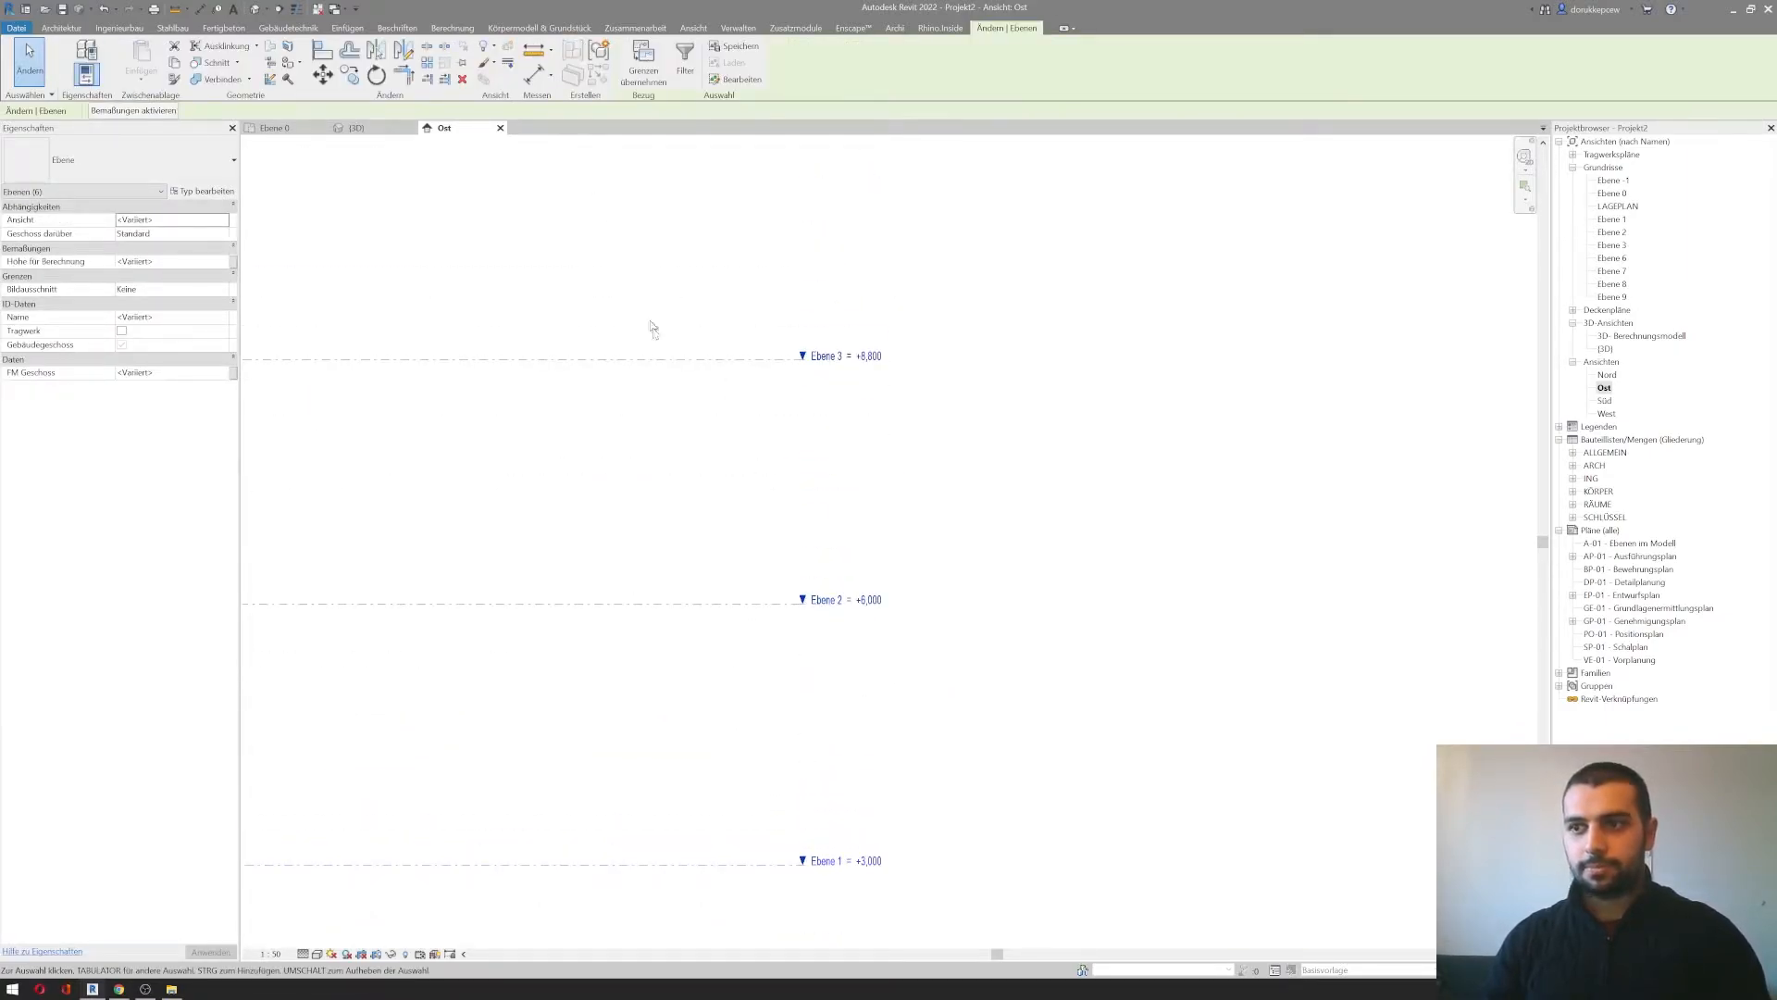
scroll(822, 513, "down", 4)
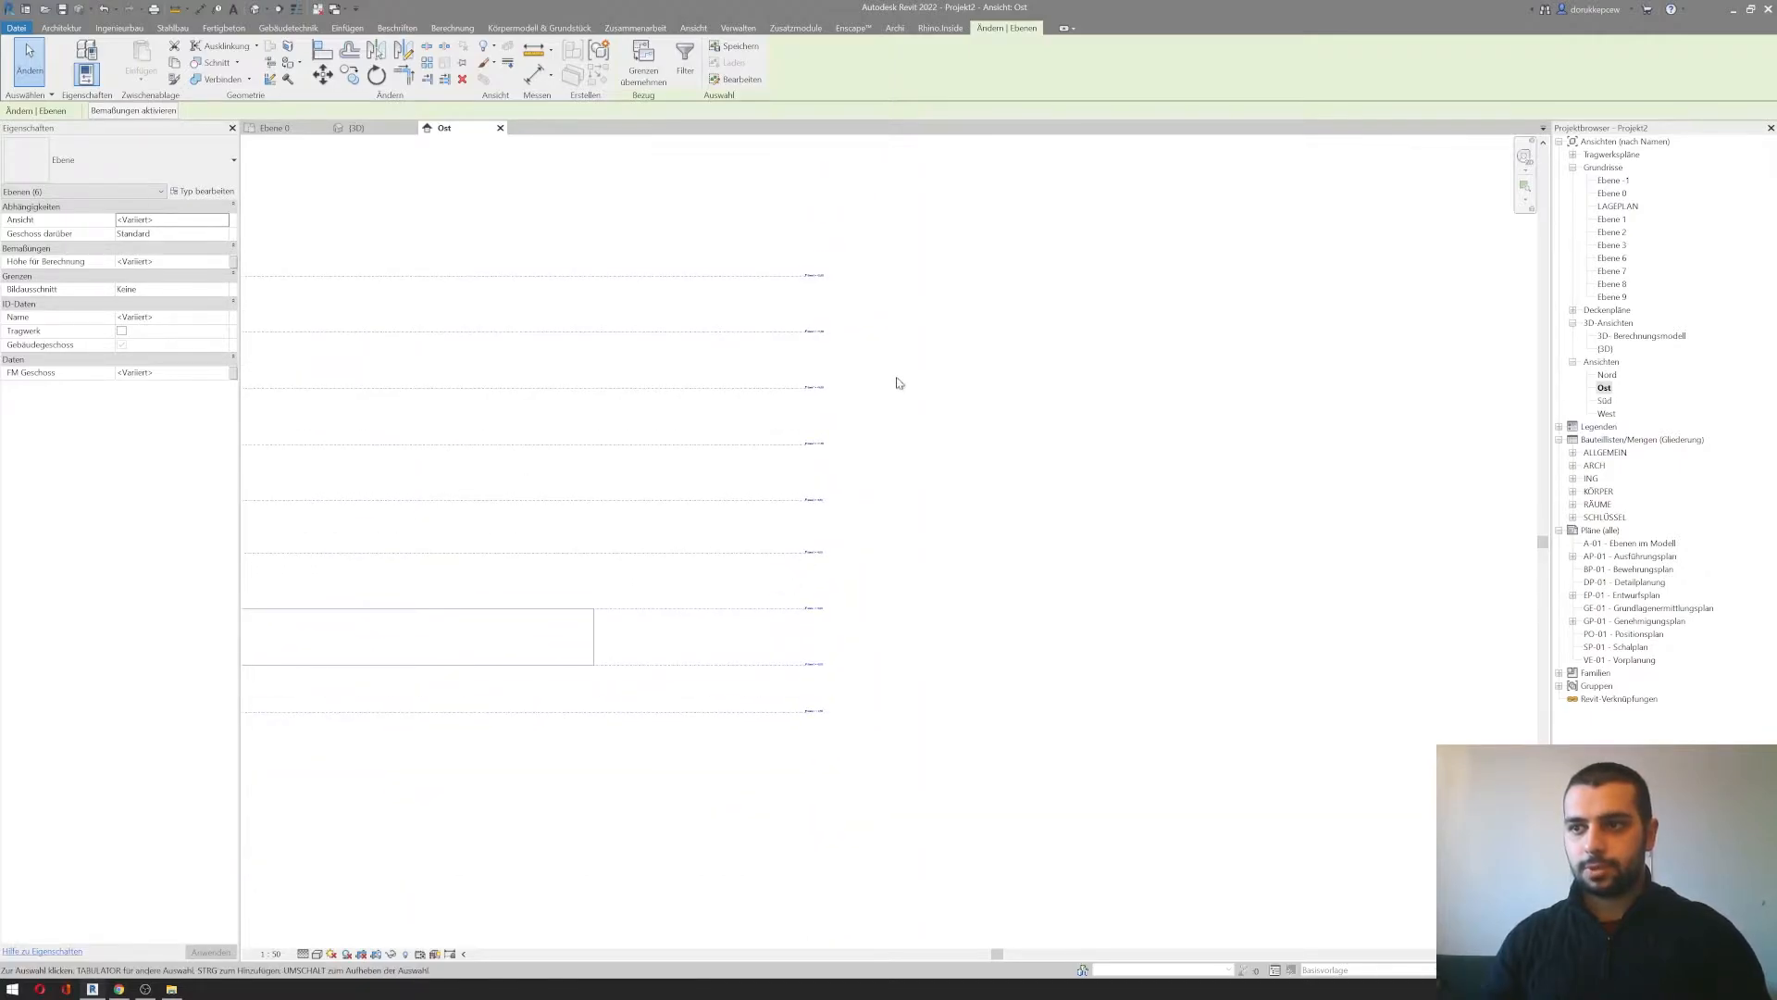
left_click(900, 383)
left_click_drag(873, 212, 715, 510)
scroll(789, 495, "up", 3)
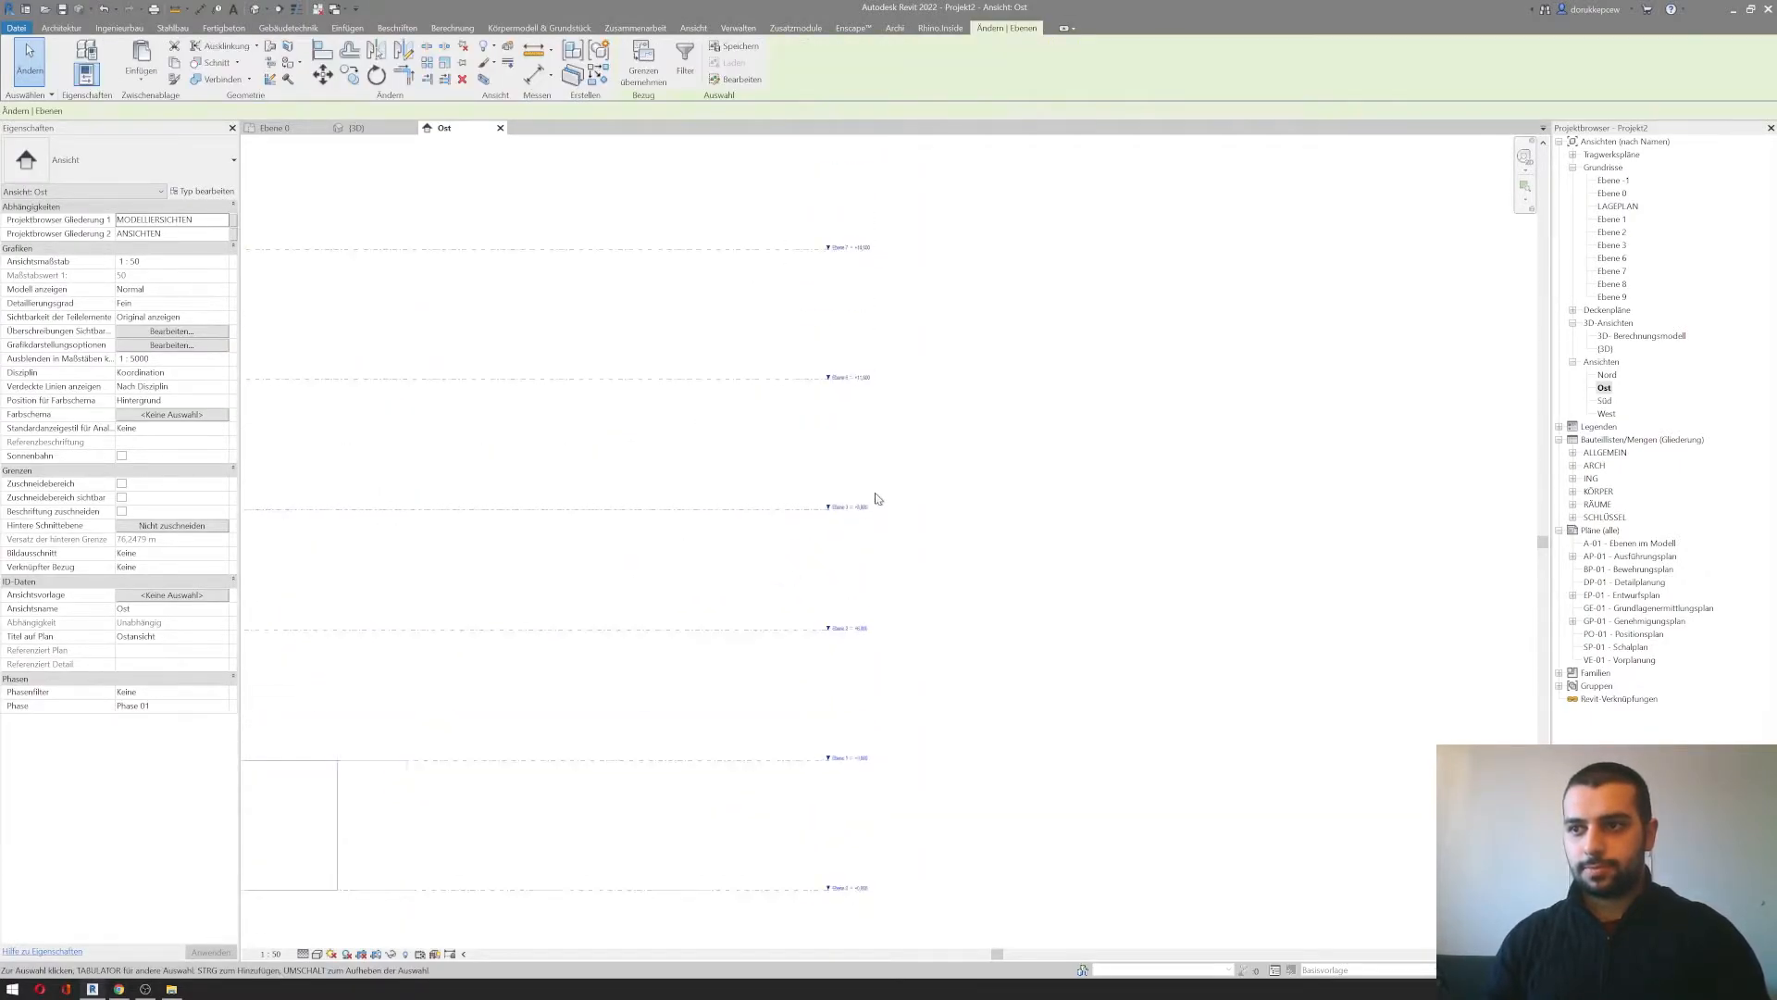
scroll(877, 499, "up", 2)
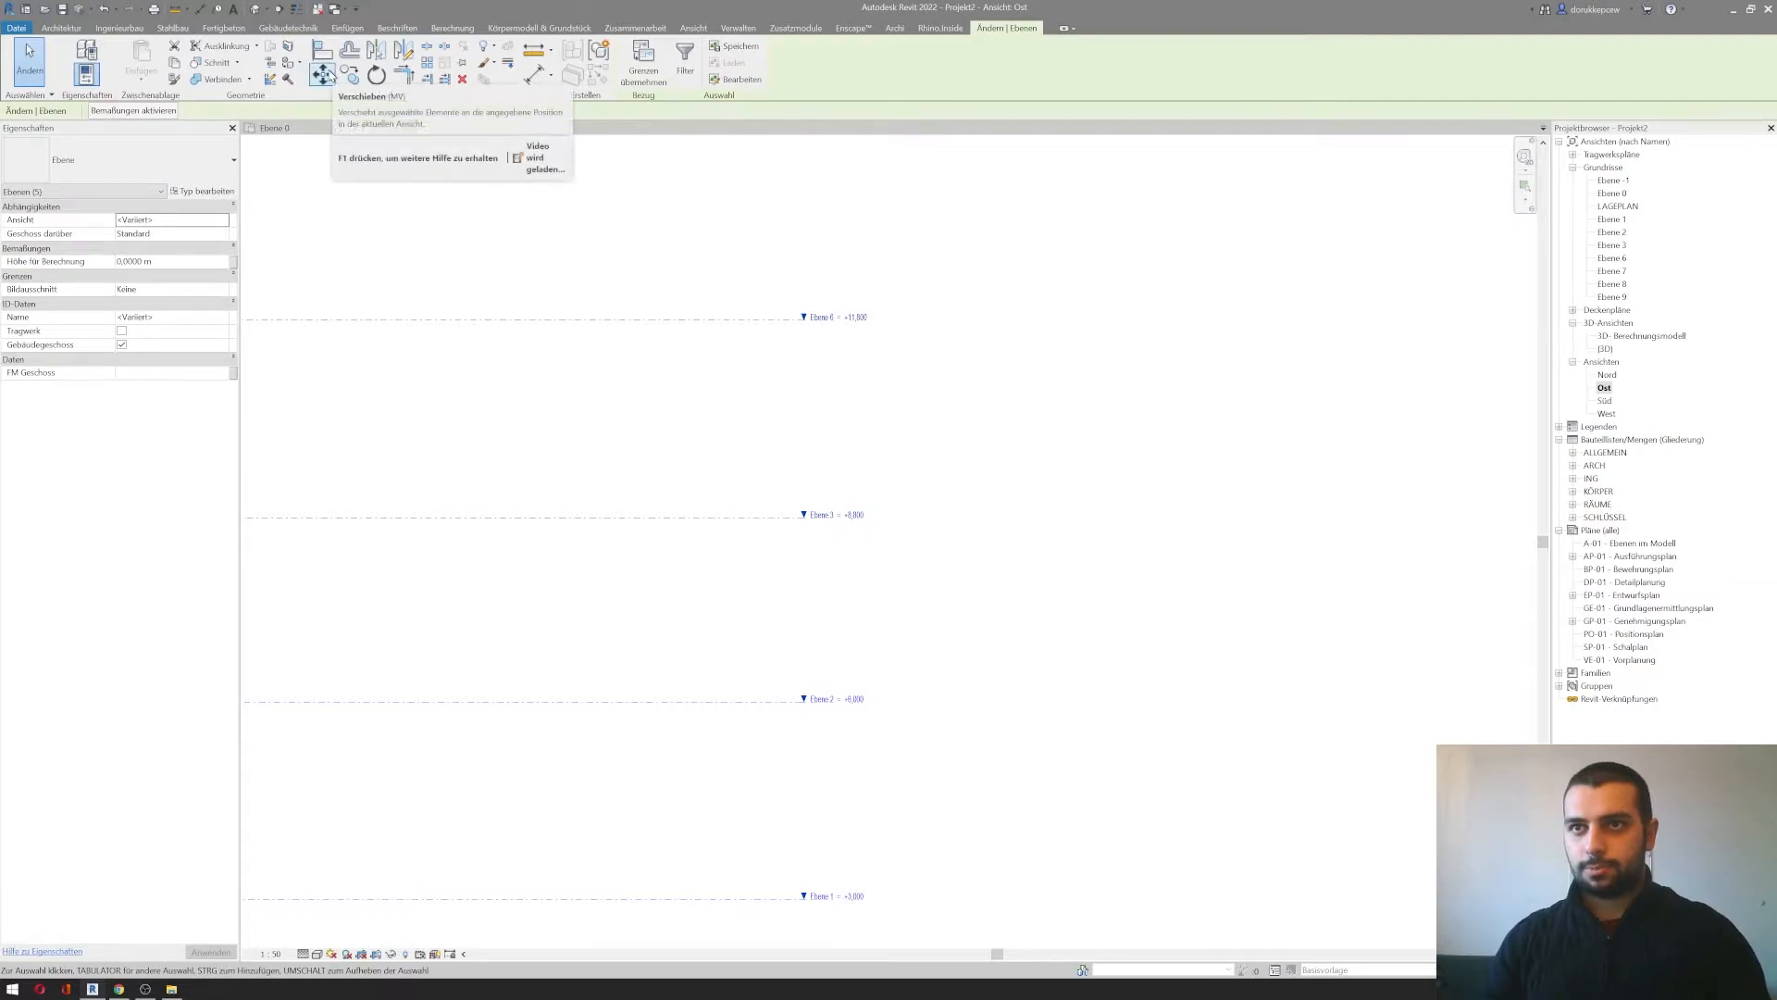
left_click(324, 74)
left_click(757, 516)
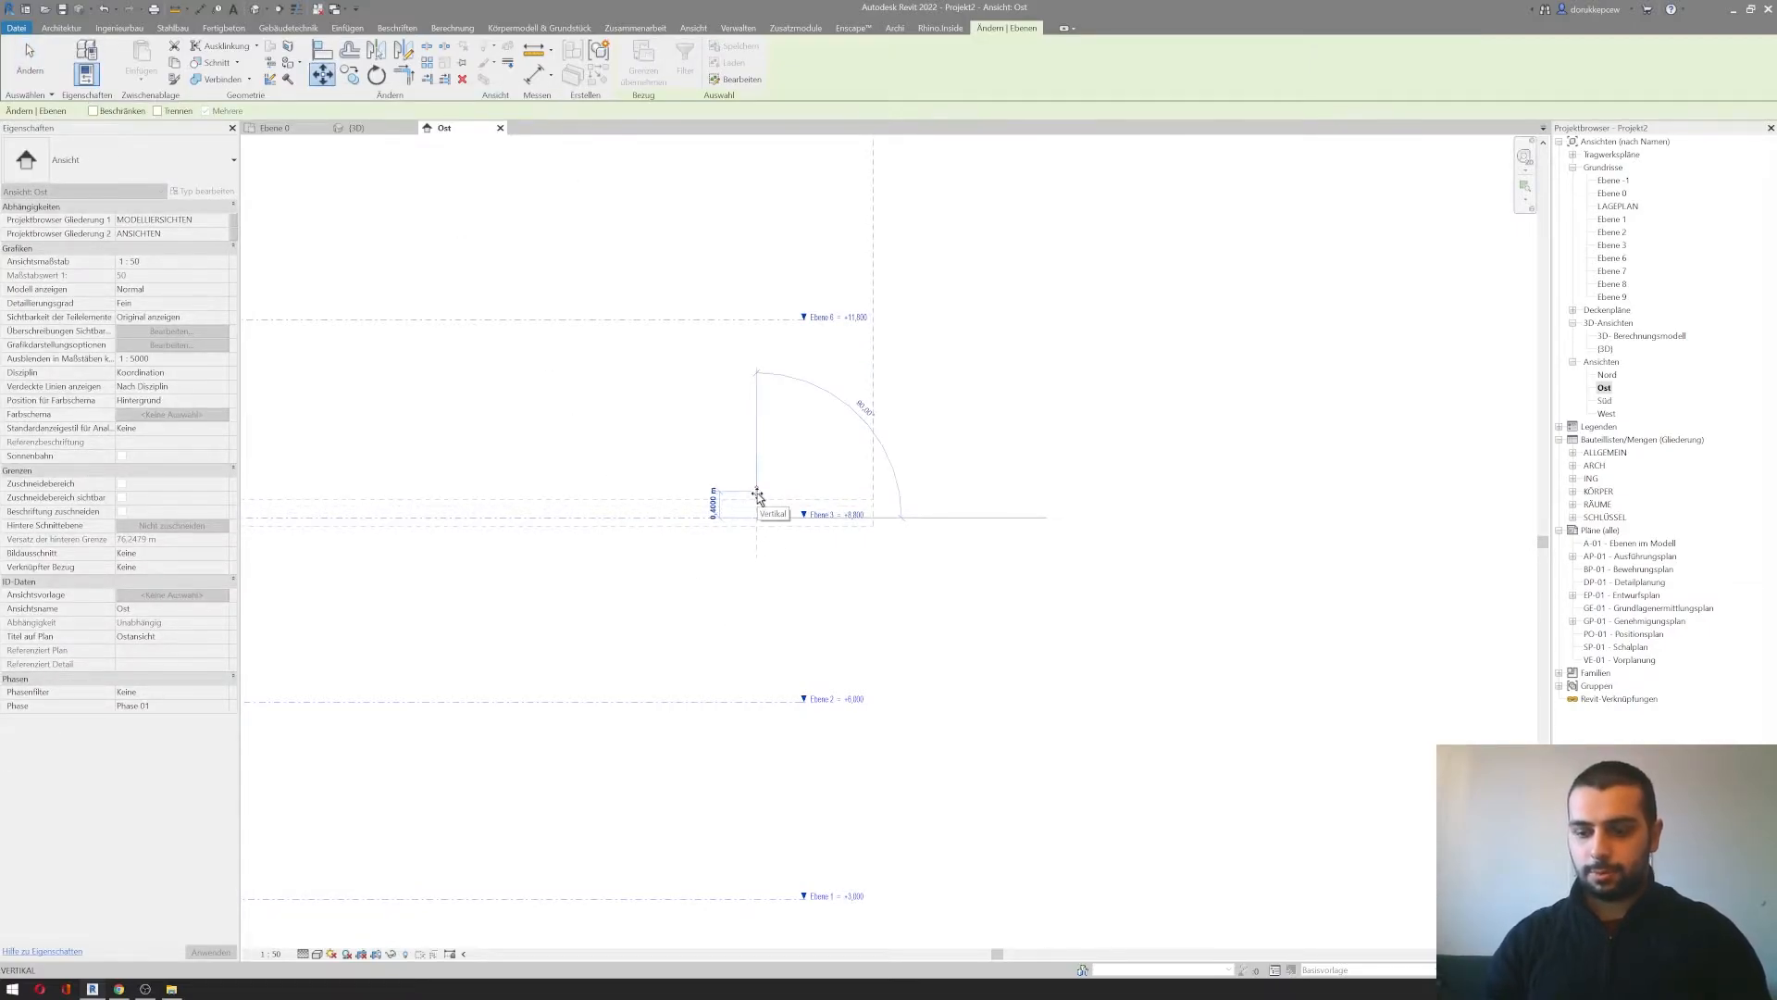
type("0")
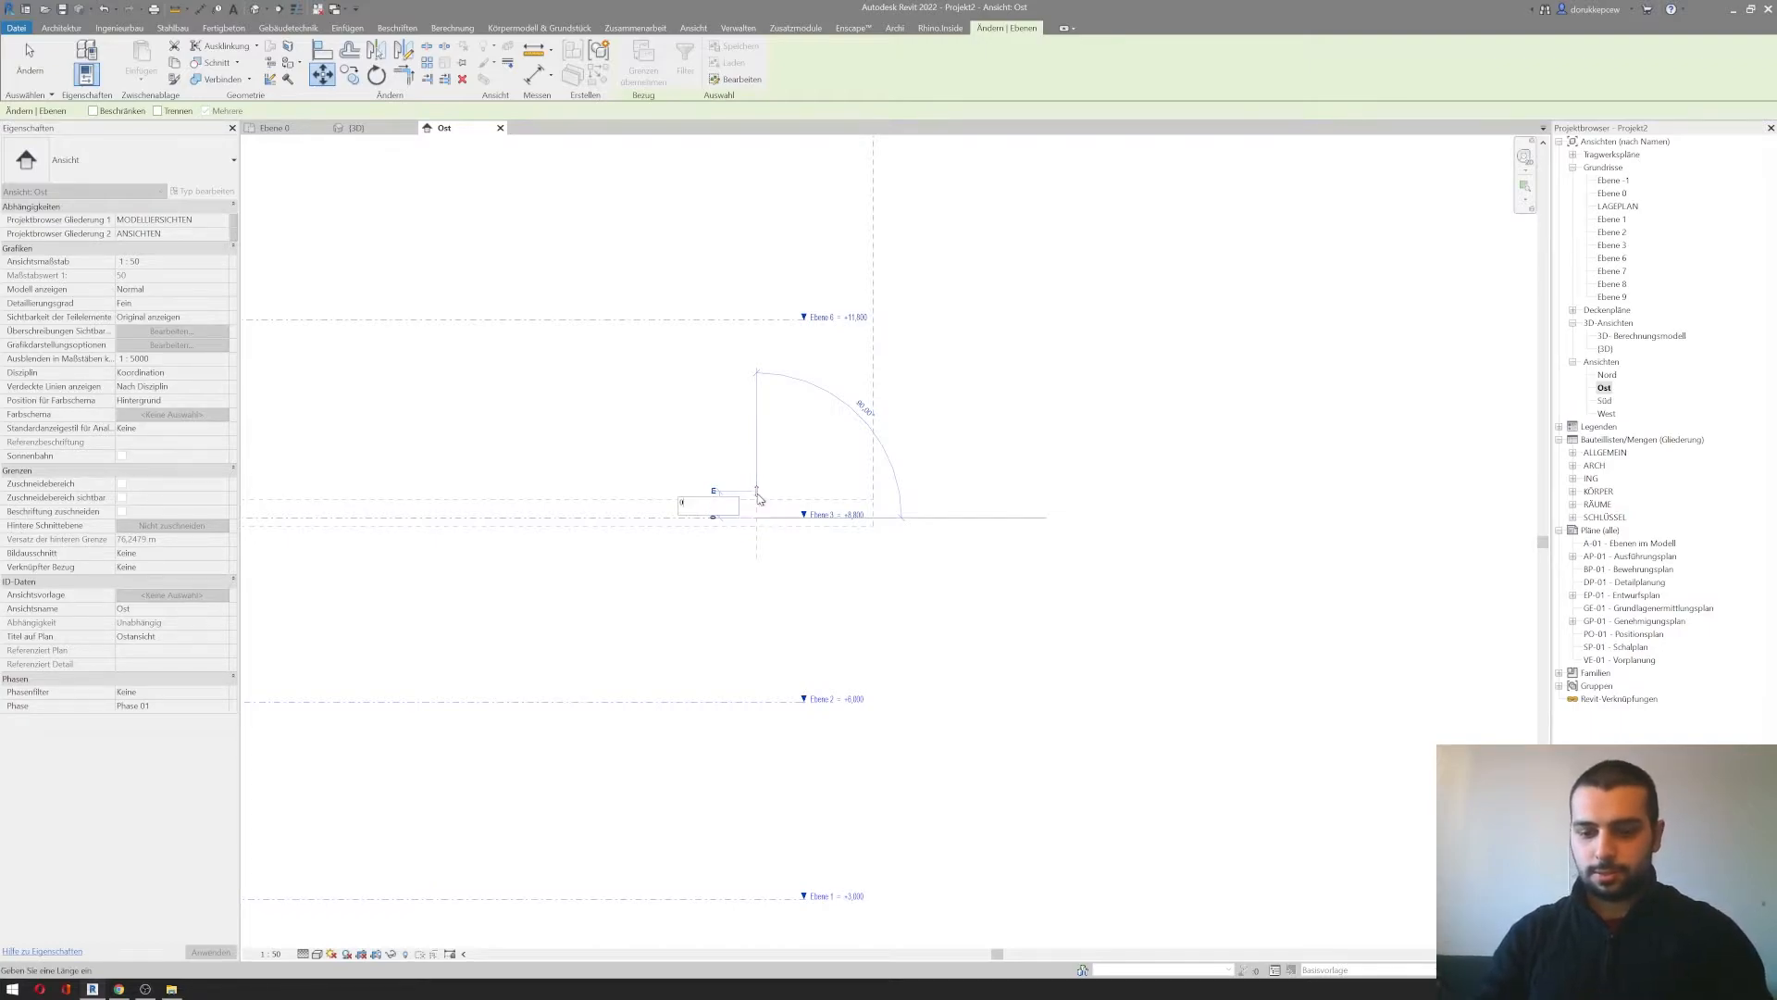
key("Return")
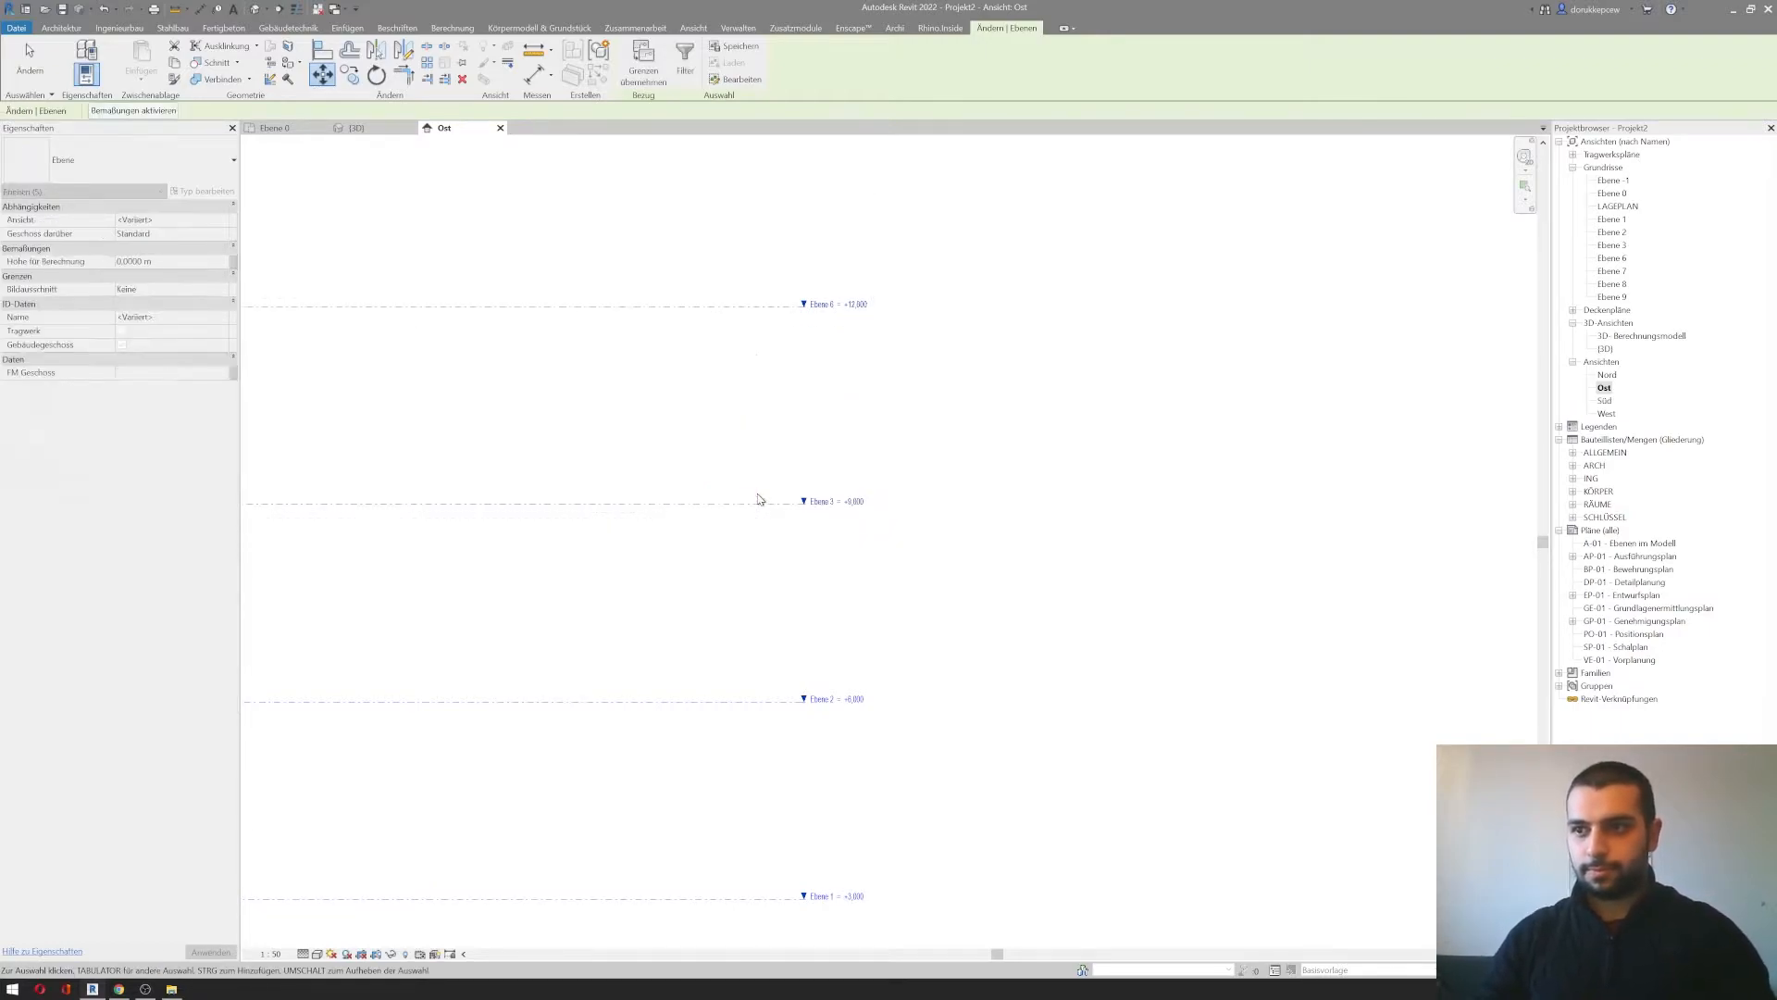
key("Escape")
scroll(759, 500, "down", 3)
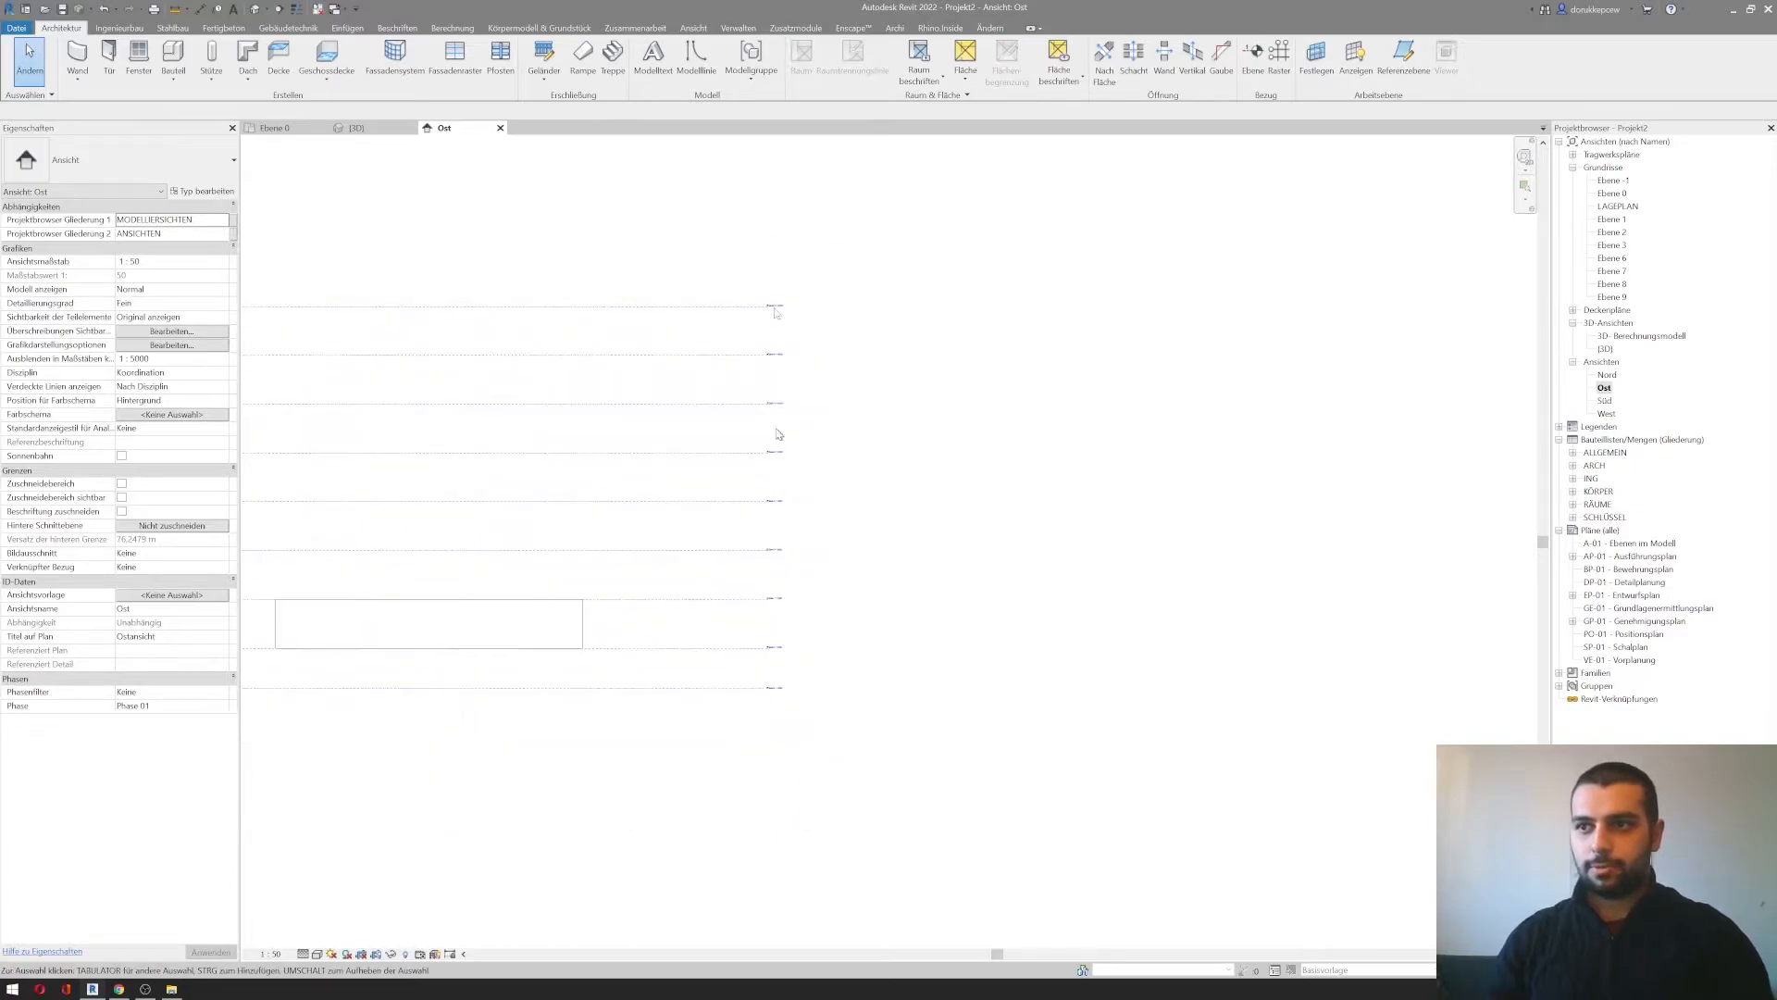
Step: In the 3D view, select all outer walls and set their top constraint (Abhängigkeit oben) to Ebene 9
scroll(768, 469, "down", 6)
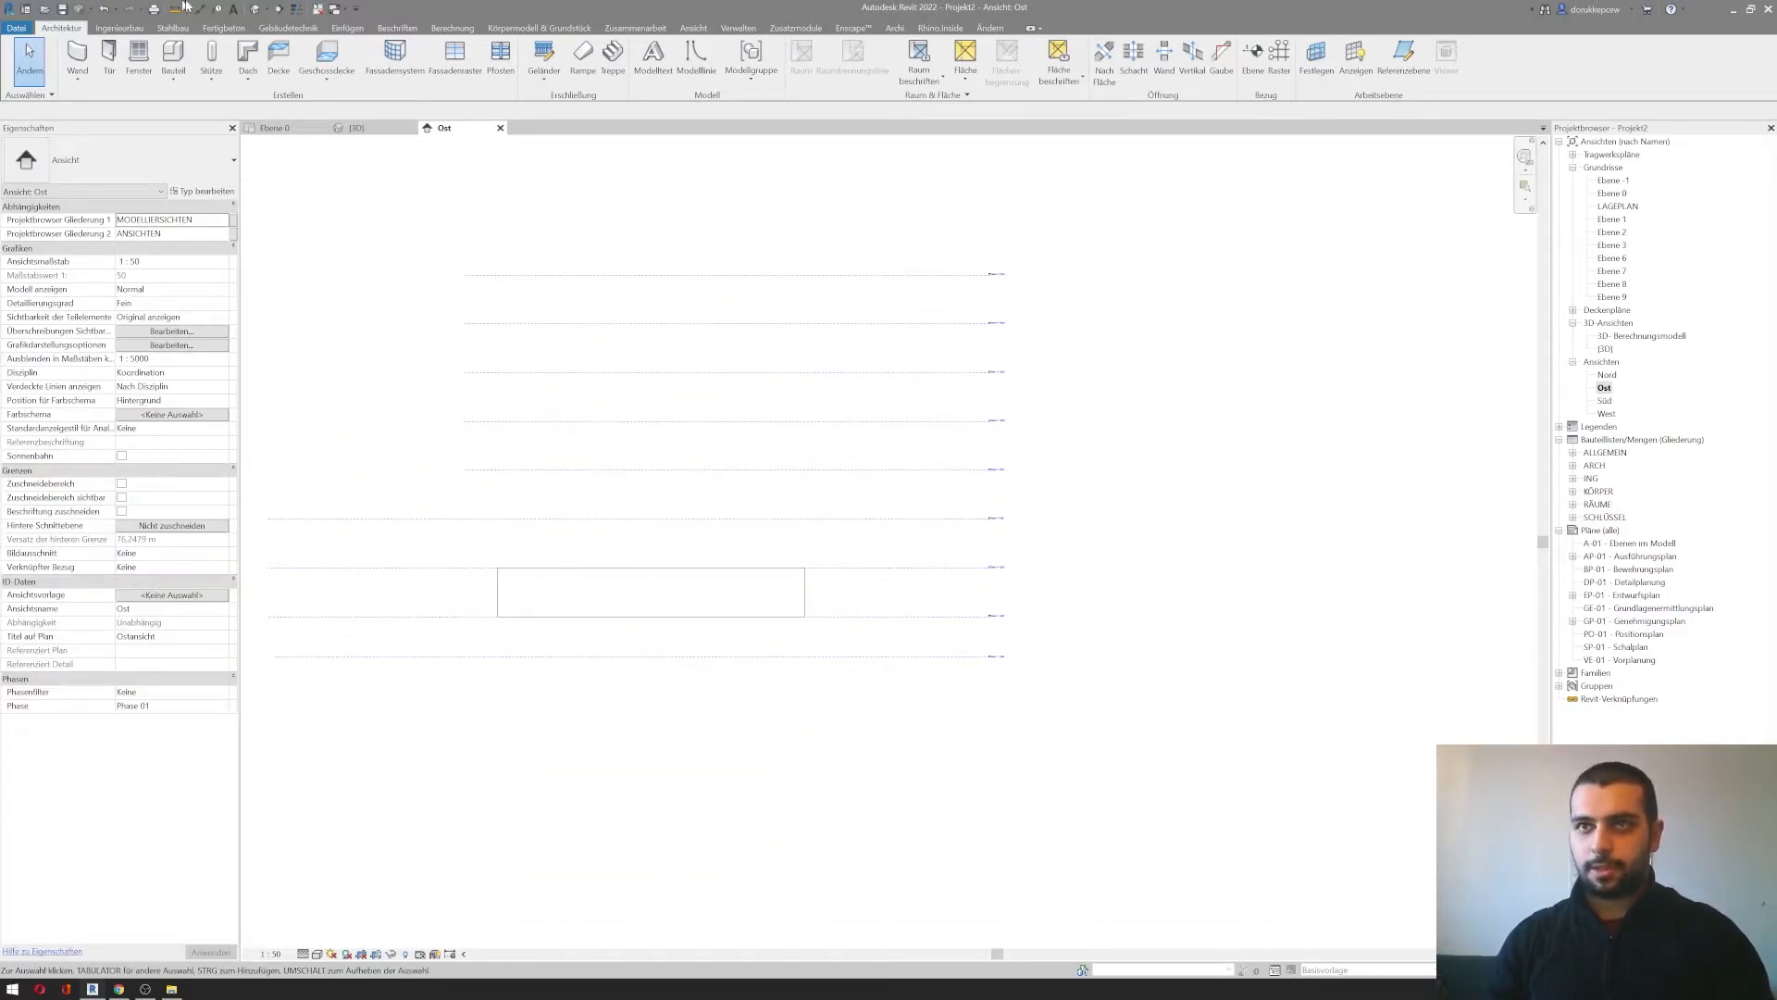
left_click(255, 9)
scroll(861, 624, "down", 2)
left_click_drag(641, 415, 1198, 797)
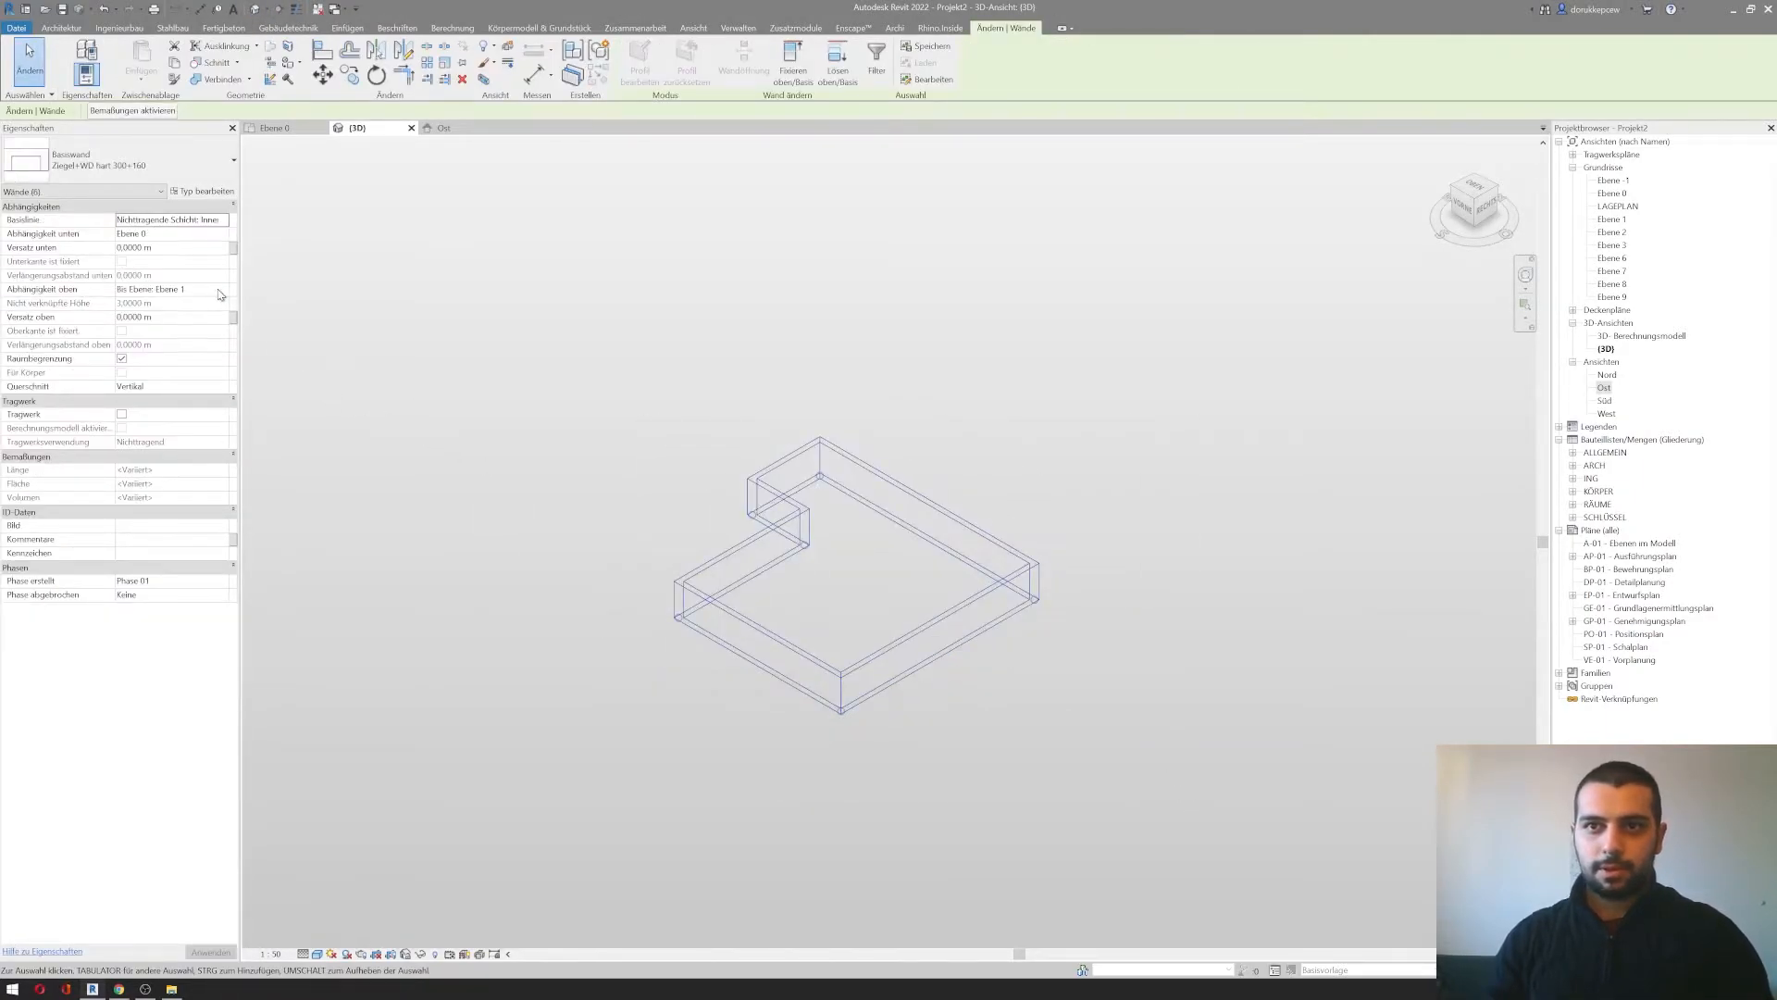
left_click(220, 290)
scroll(202, 342, "down", 2)
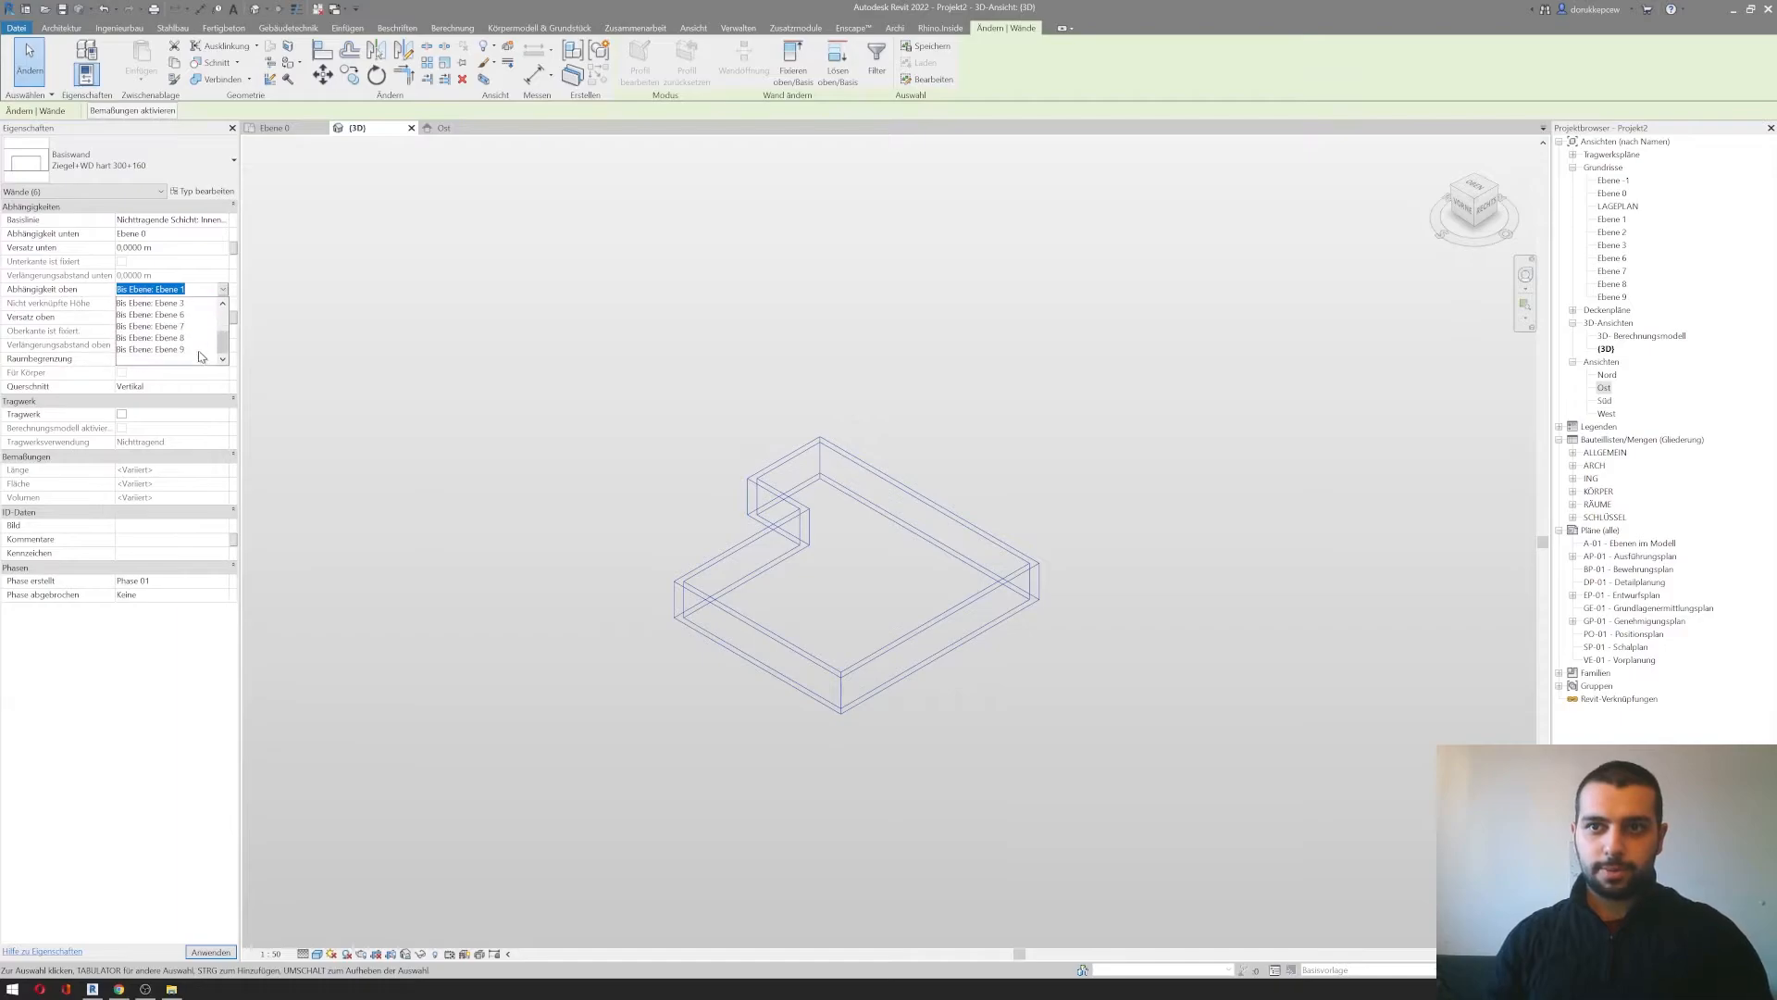
left_click(191, 351)
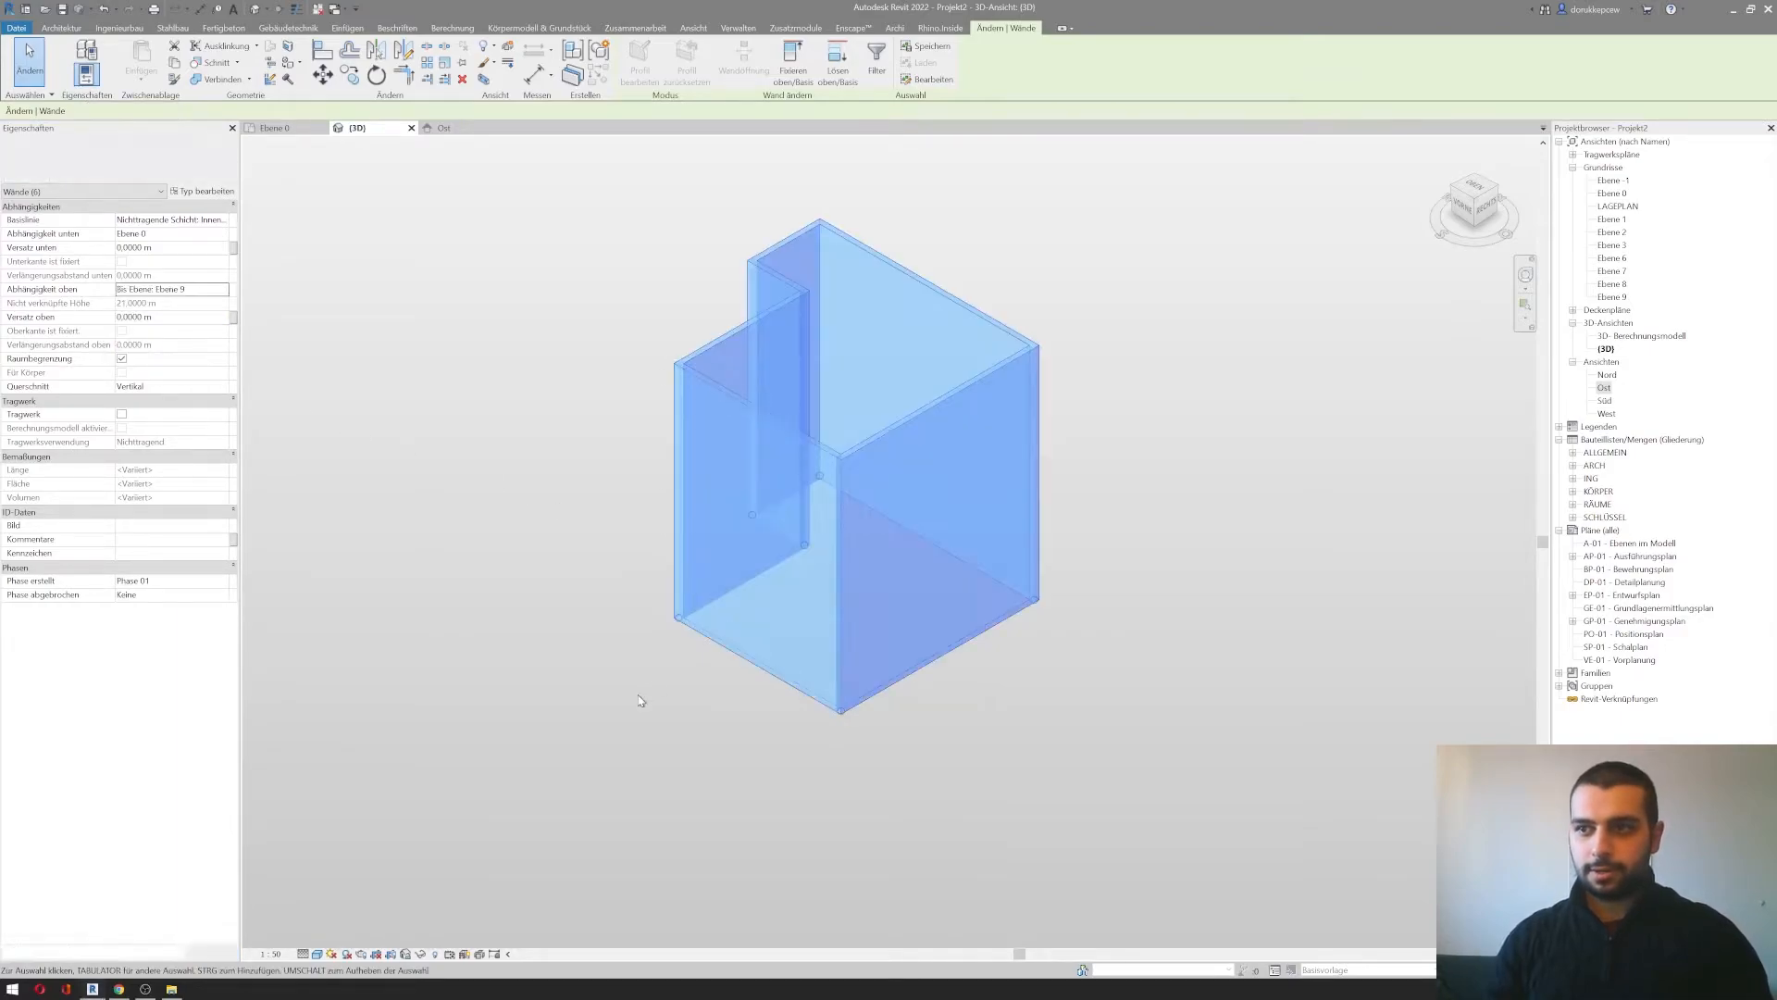
left_click(641, 700)
scroll(640, 701, "down", 1)
middle_click_drag(713, 785, 824, 555, "shift")
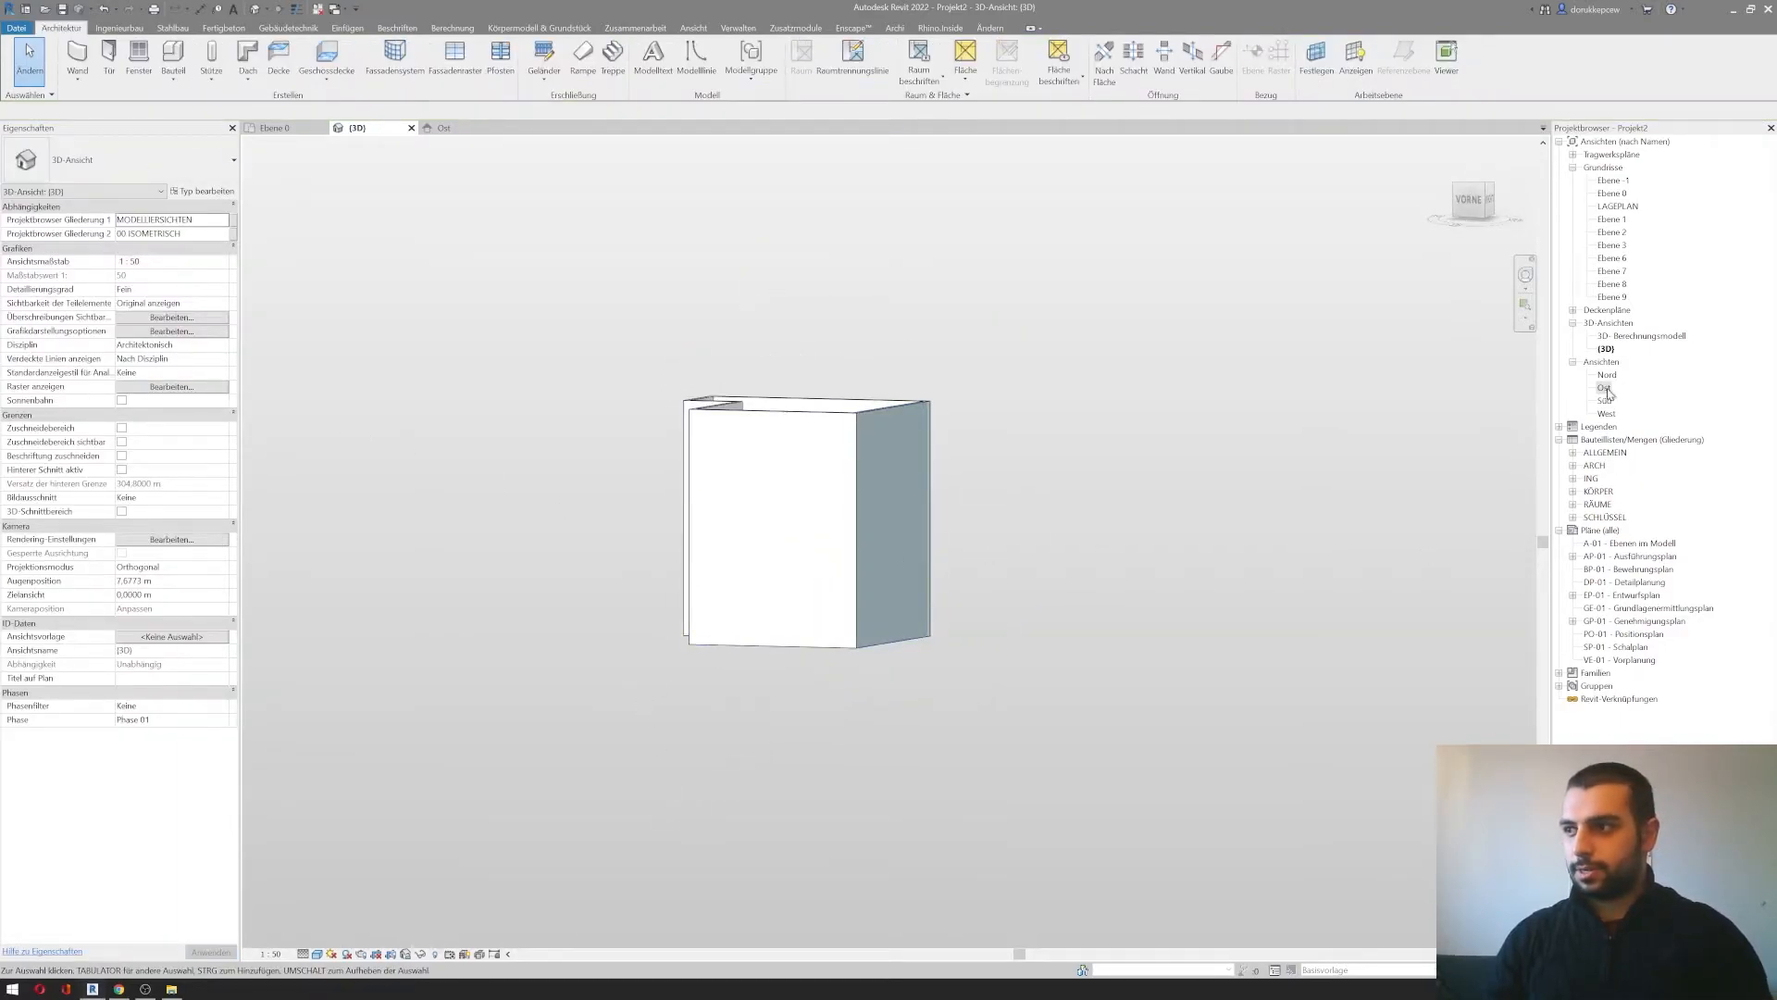
Step: Return to the Ost elevation and inspect how the extended walls relate to the upper levels
double_click(1605, 389)
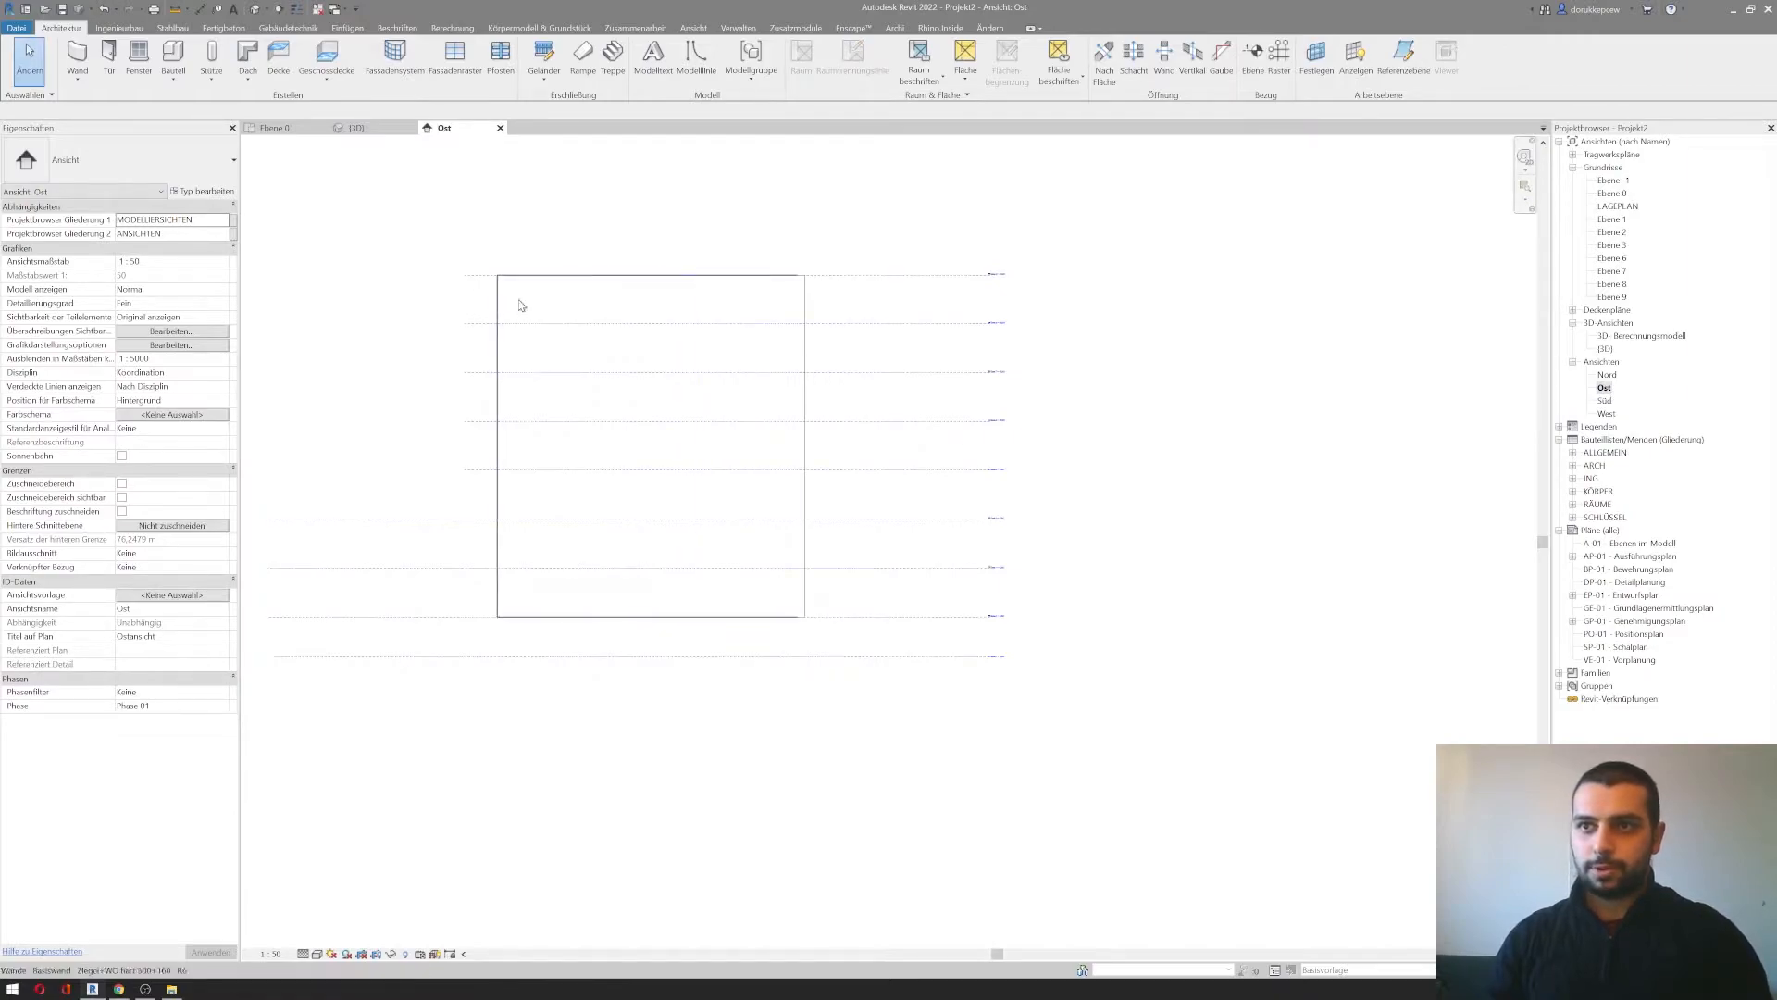
scroll(1000, 277, "up", 5)
scroll(1047, 278, "up", 2)
scroll(941, 305, "down", 6)
scroll(547, 431, "down", 1)
scroll(708, 393, "up", 4)
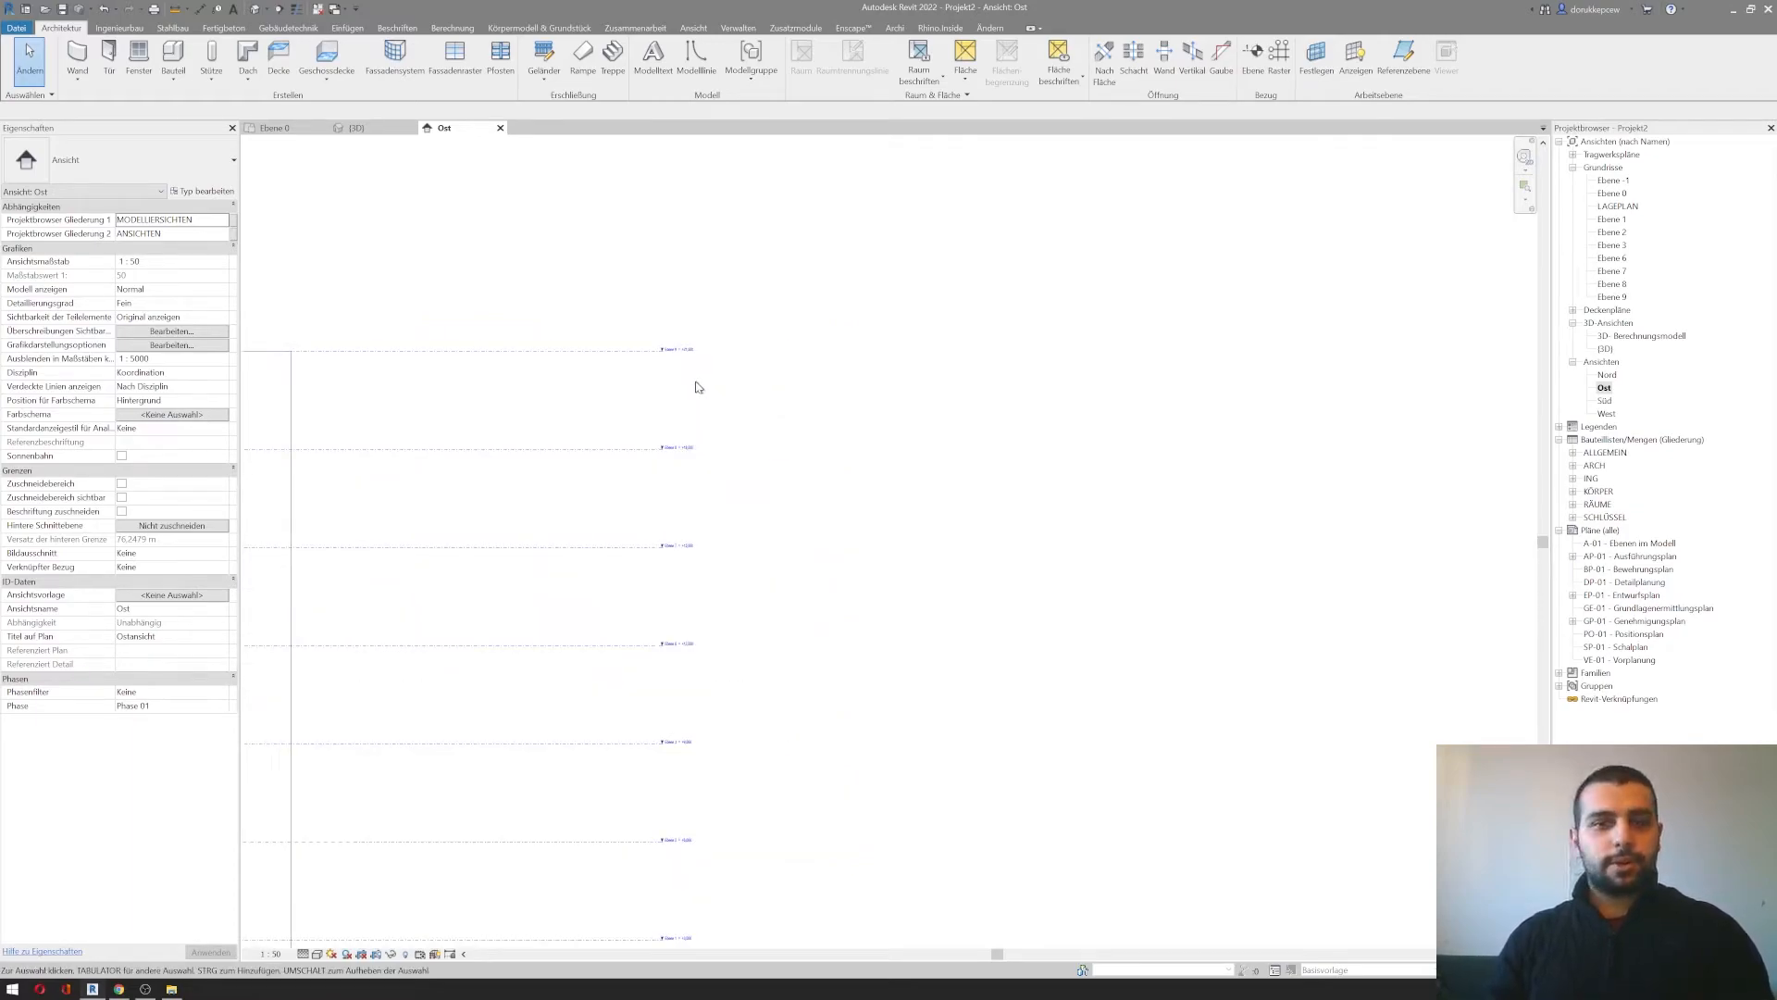
scroll(683, 346, "up", 2)
scroll(555, 407, "down", 2)
scroll(648, 417, "up", 2)
Step: Lower Ebene 9 freehand to about +20.300 and Ebene 8 to about +17.000
left_click(775, 356)
left_click_drag(750, 352, 729, 403)
scroll(740, 410, "down", 1)
middle_click_drag(784, 415, 1017, 370)
scroll(1017, 370, "up", 1)
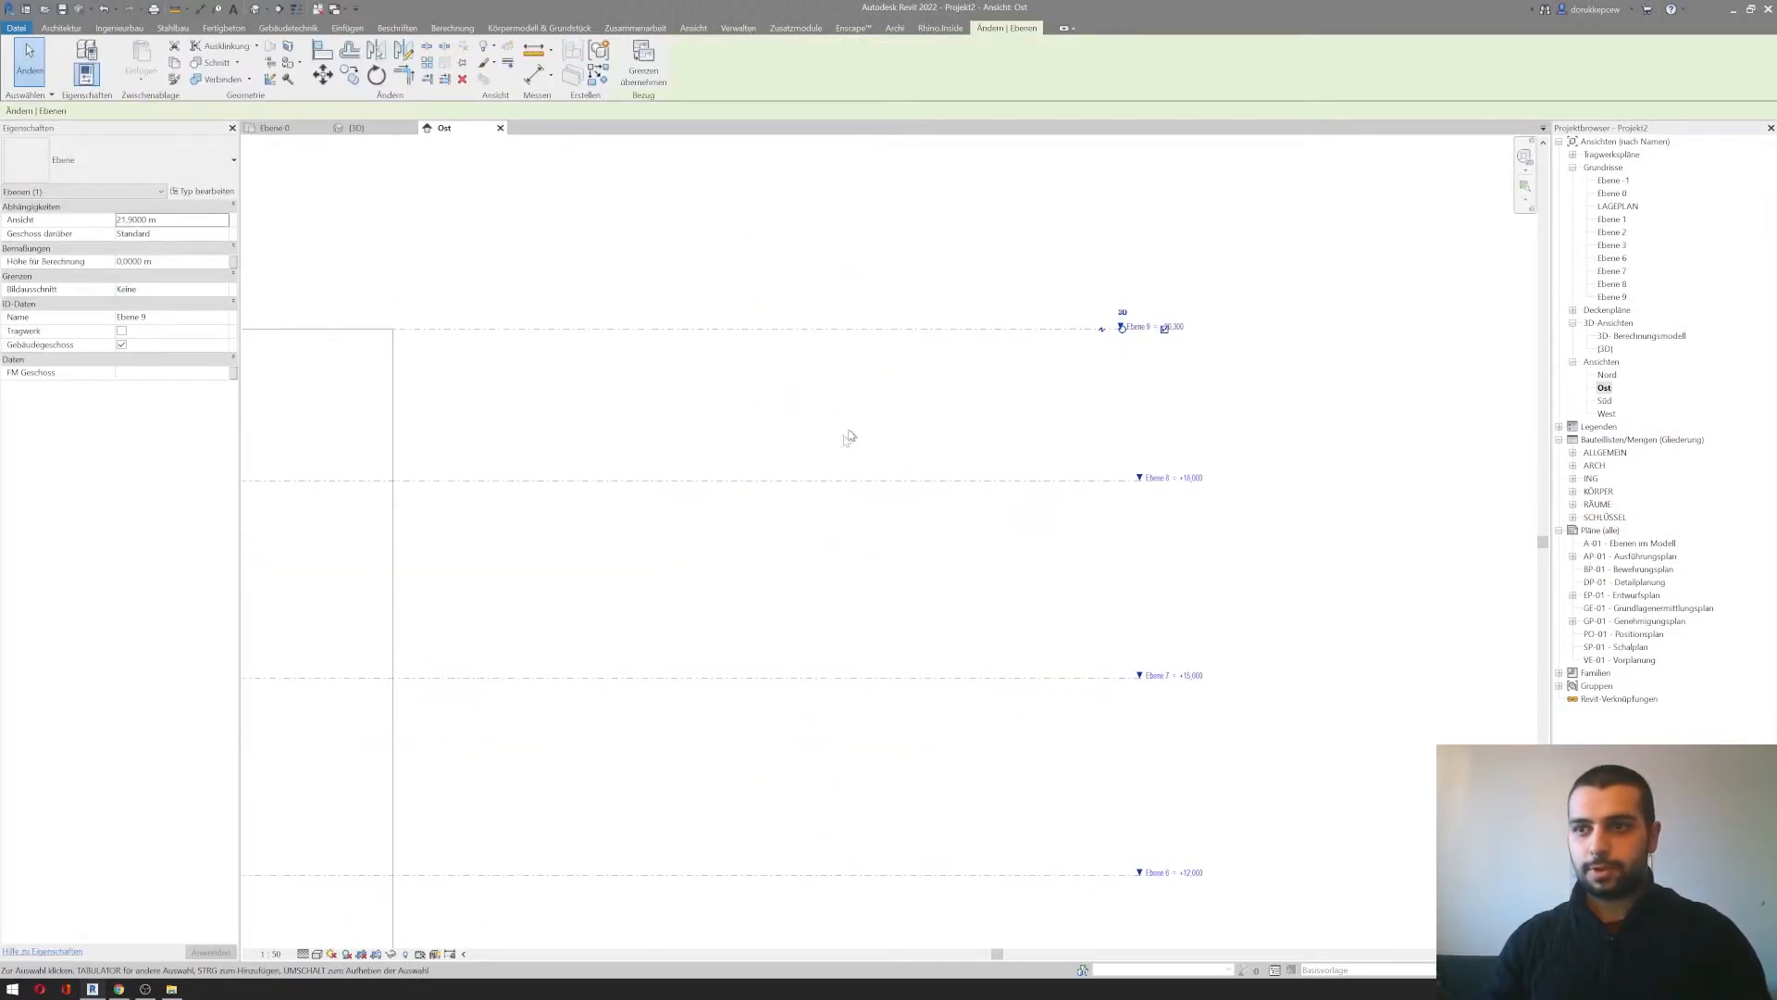
left_click(817, 481)
left_click_drag(815, 482, 806, 546)
left_click(774, 677)
middle_click_drag(614, 555, 786, 425)
Step: Select the outer wall in the elevation to check its top constraint, and deselect it
left_click(682, 326)
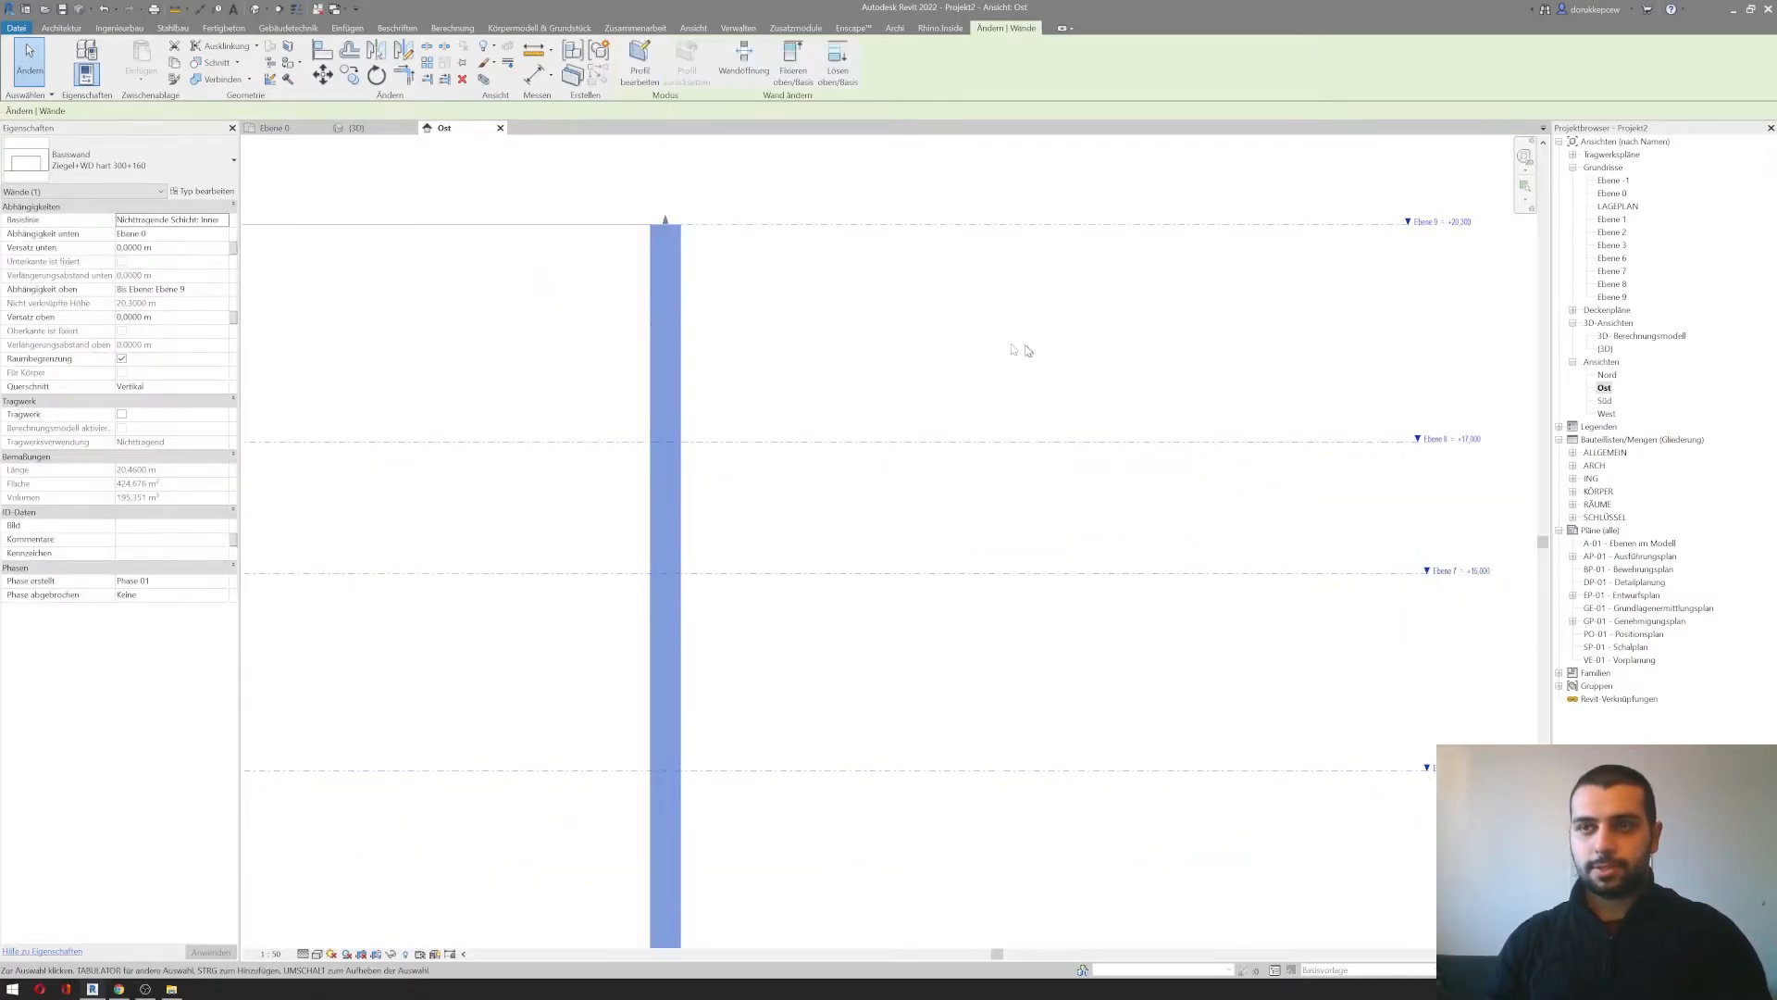
middle_click_drag(869, 372, 794, 465)
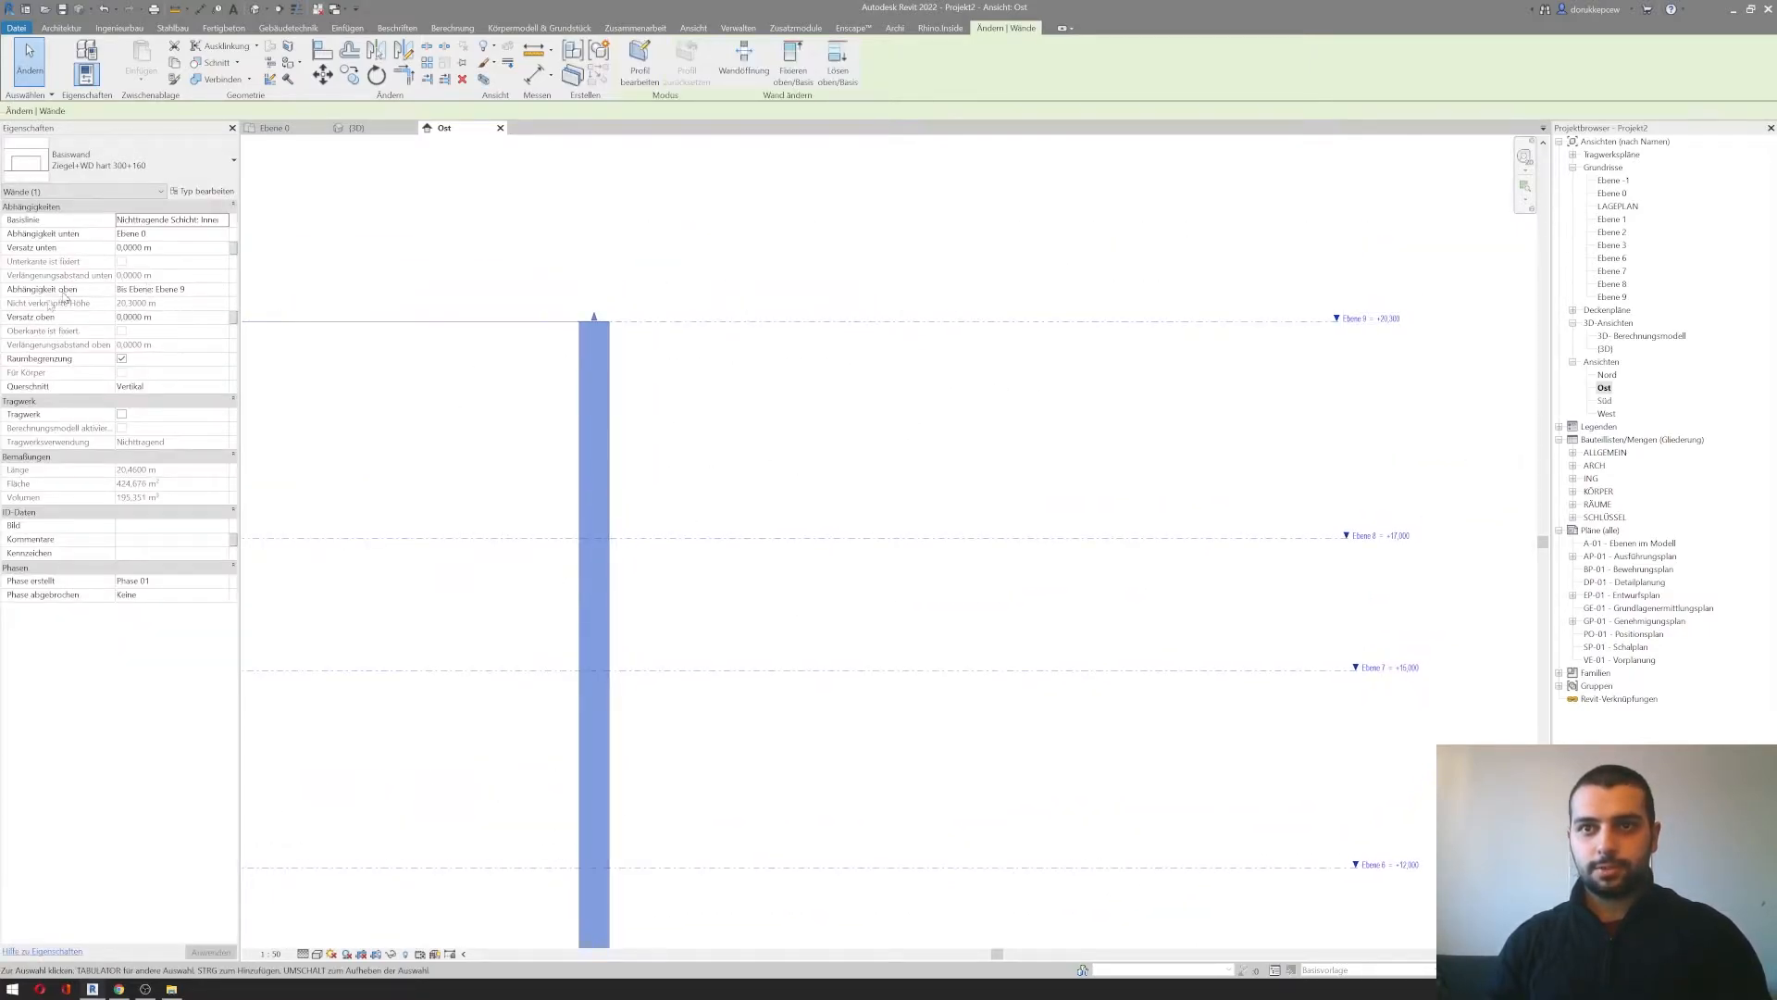
left_click(757, 363)
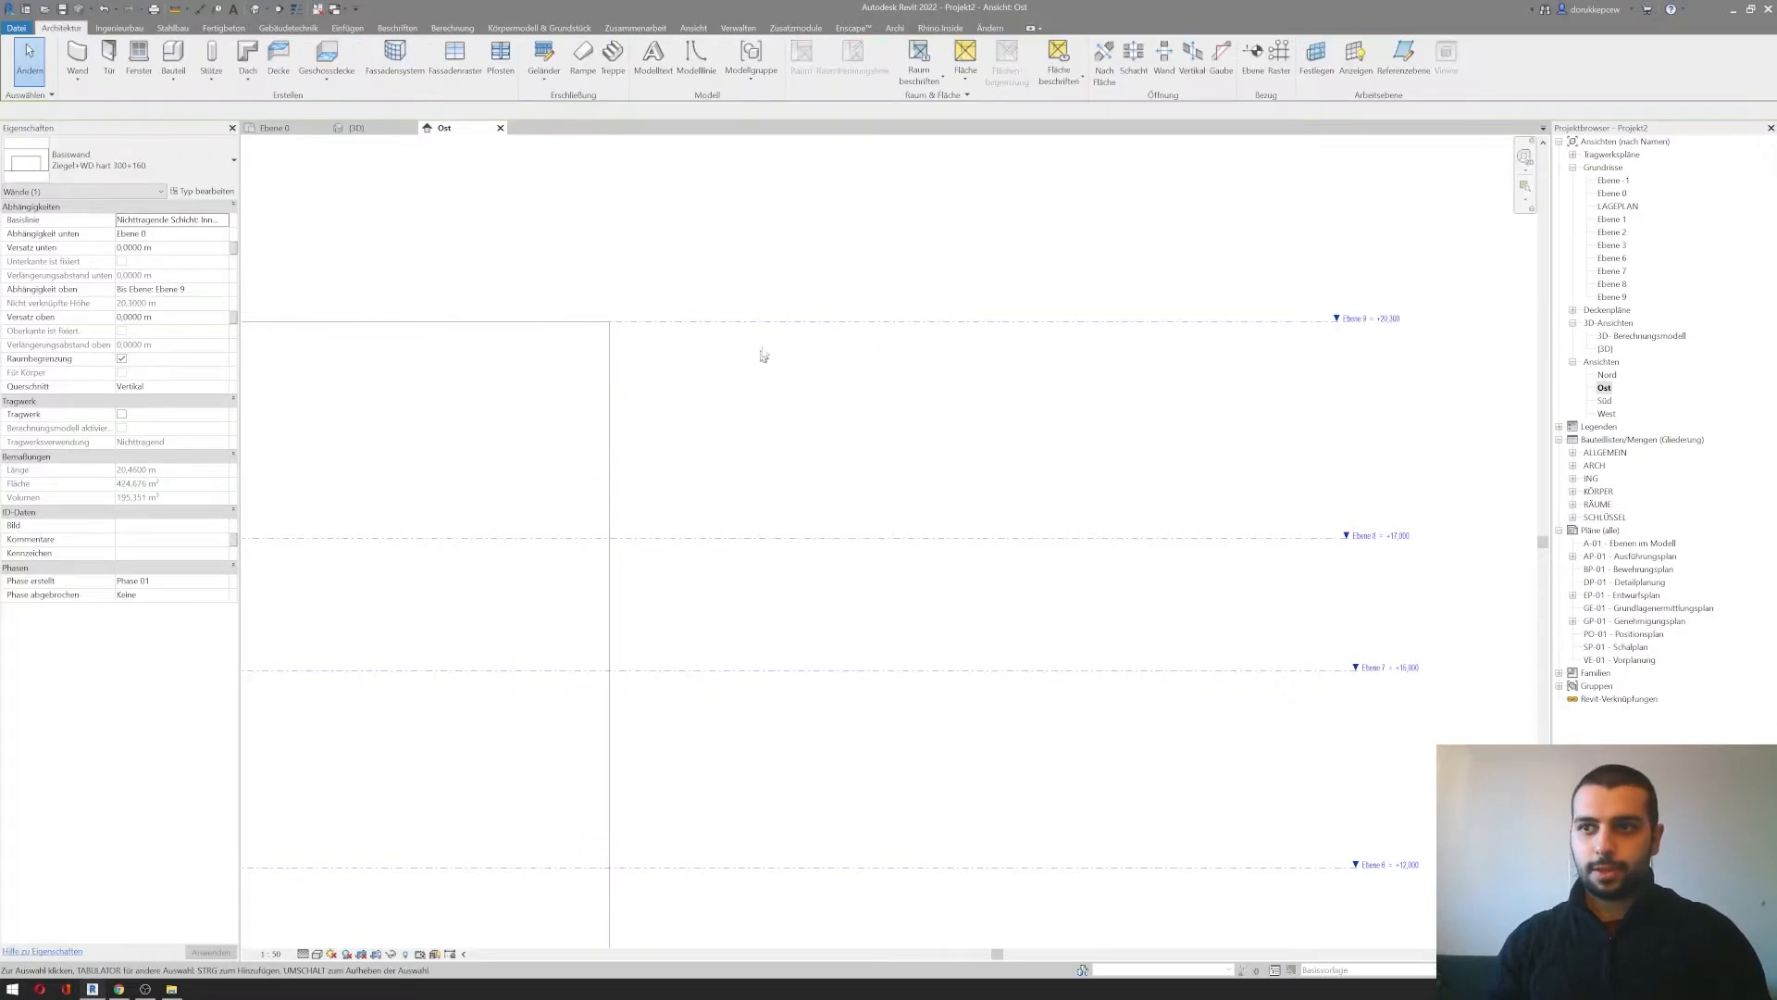
Step: Raise Ebene 9 freehand to about +21.200 and Ebene 8 to about +17.200, and check the outer wall's top constraint
left_click(765, 321)
left_click_drag(766, 322, 778, 263)
left_click(689, 537)
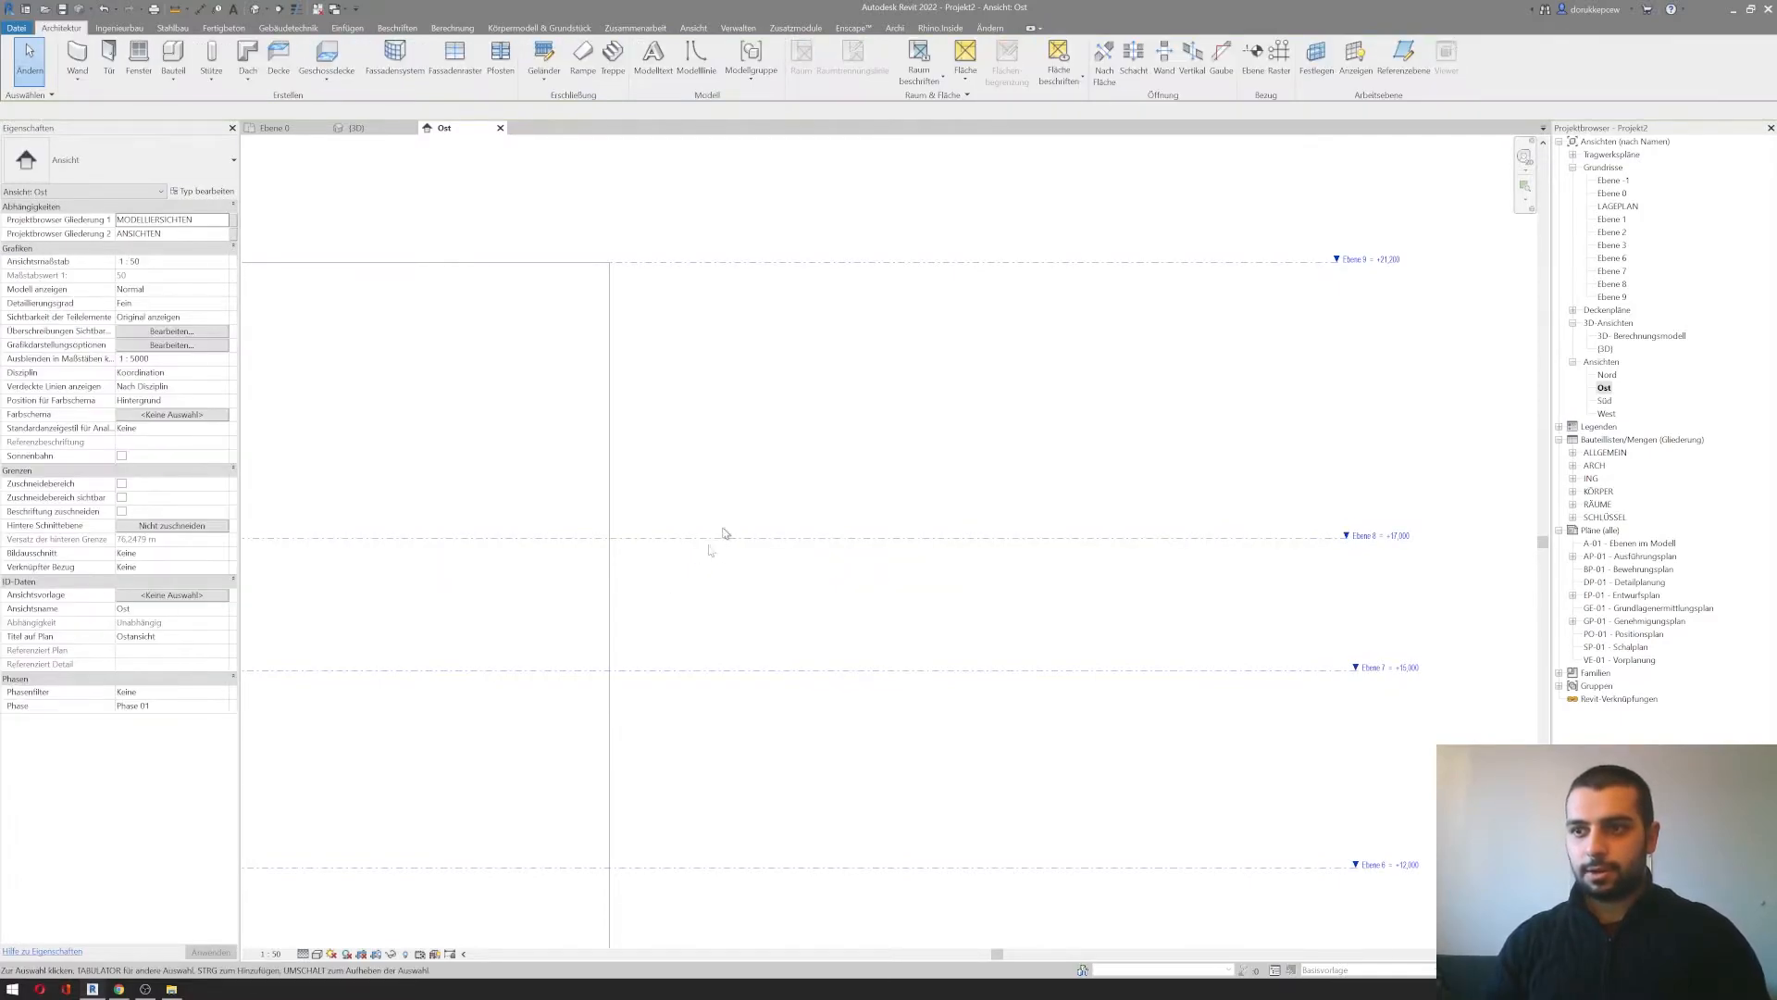
mouse_move(714, 536)
left_mouse_down()
mouse_move(722, 397)
mouse_move(710, 524)
left_mouse_up()
left_click(611, 411)
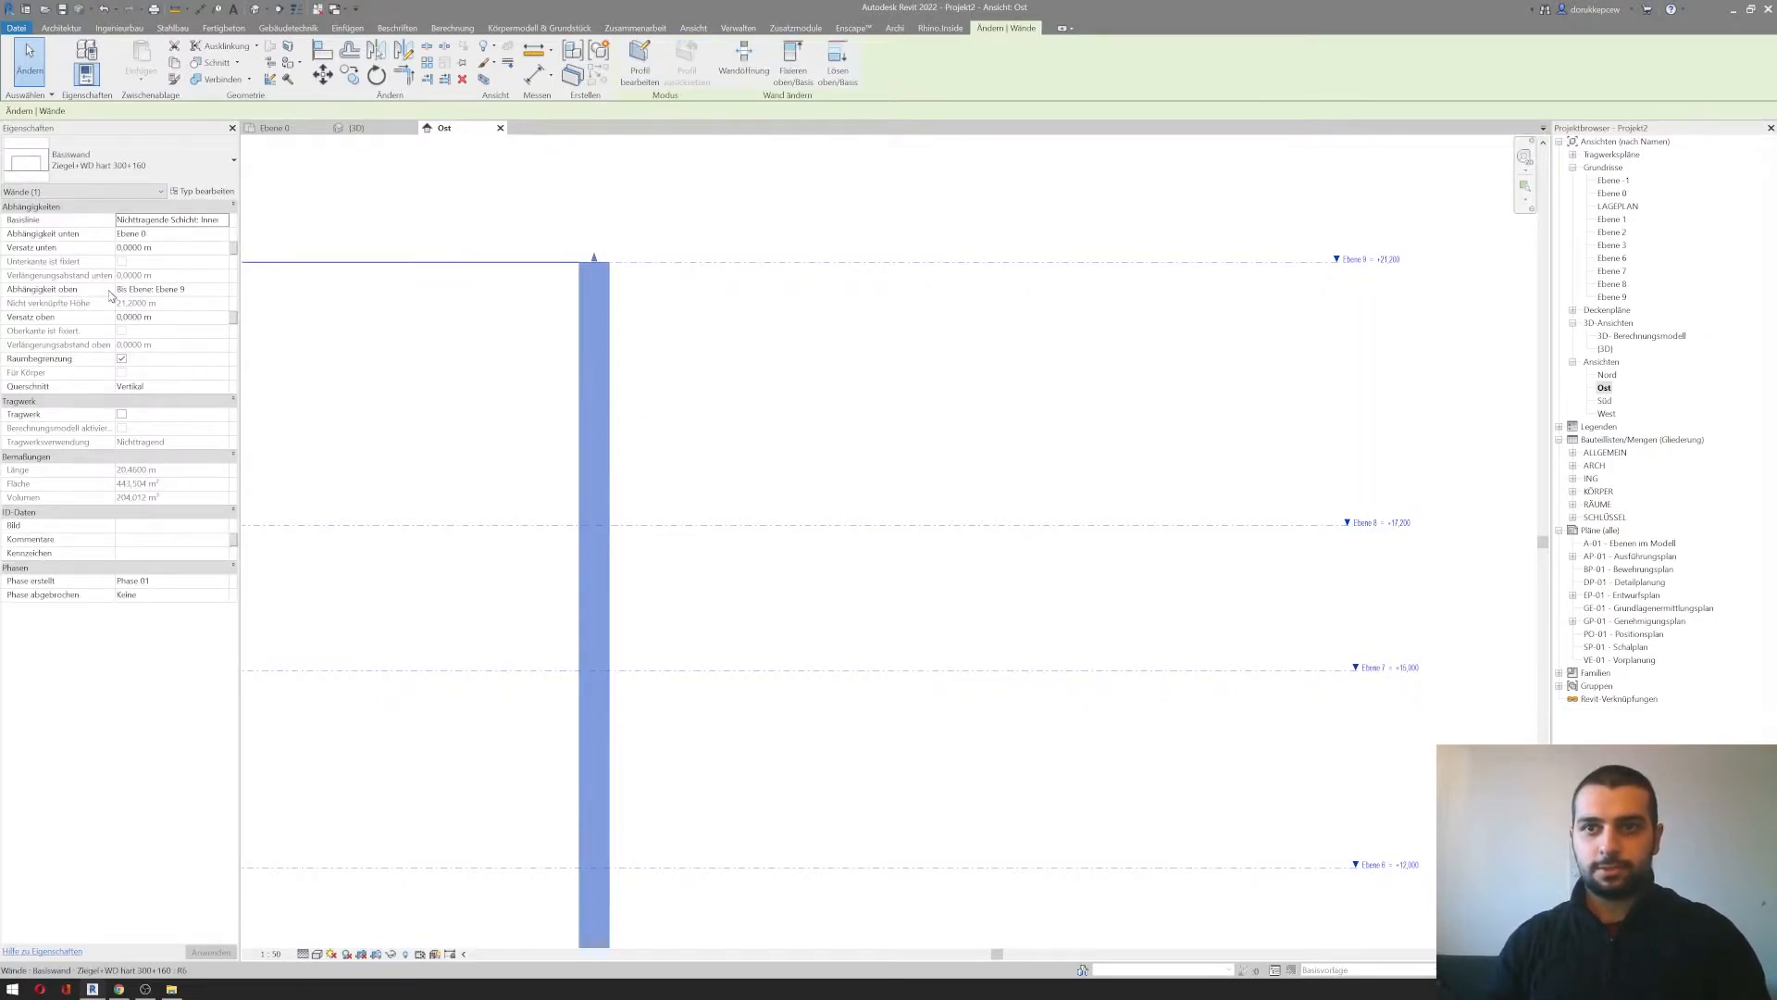
left_click(962, 380)
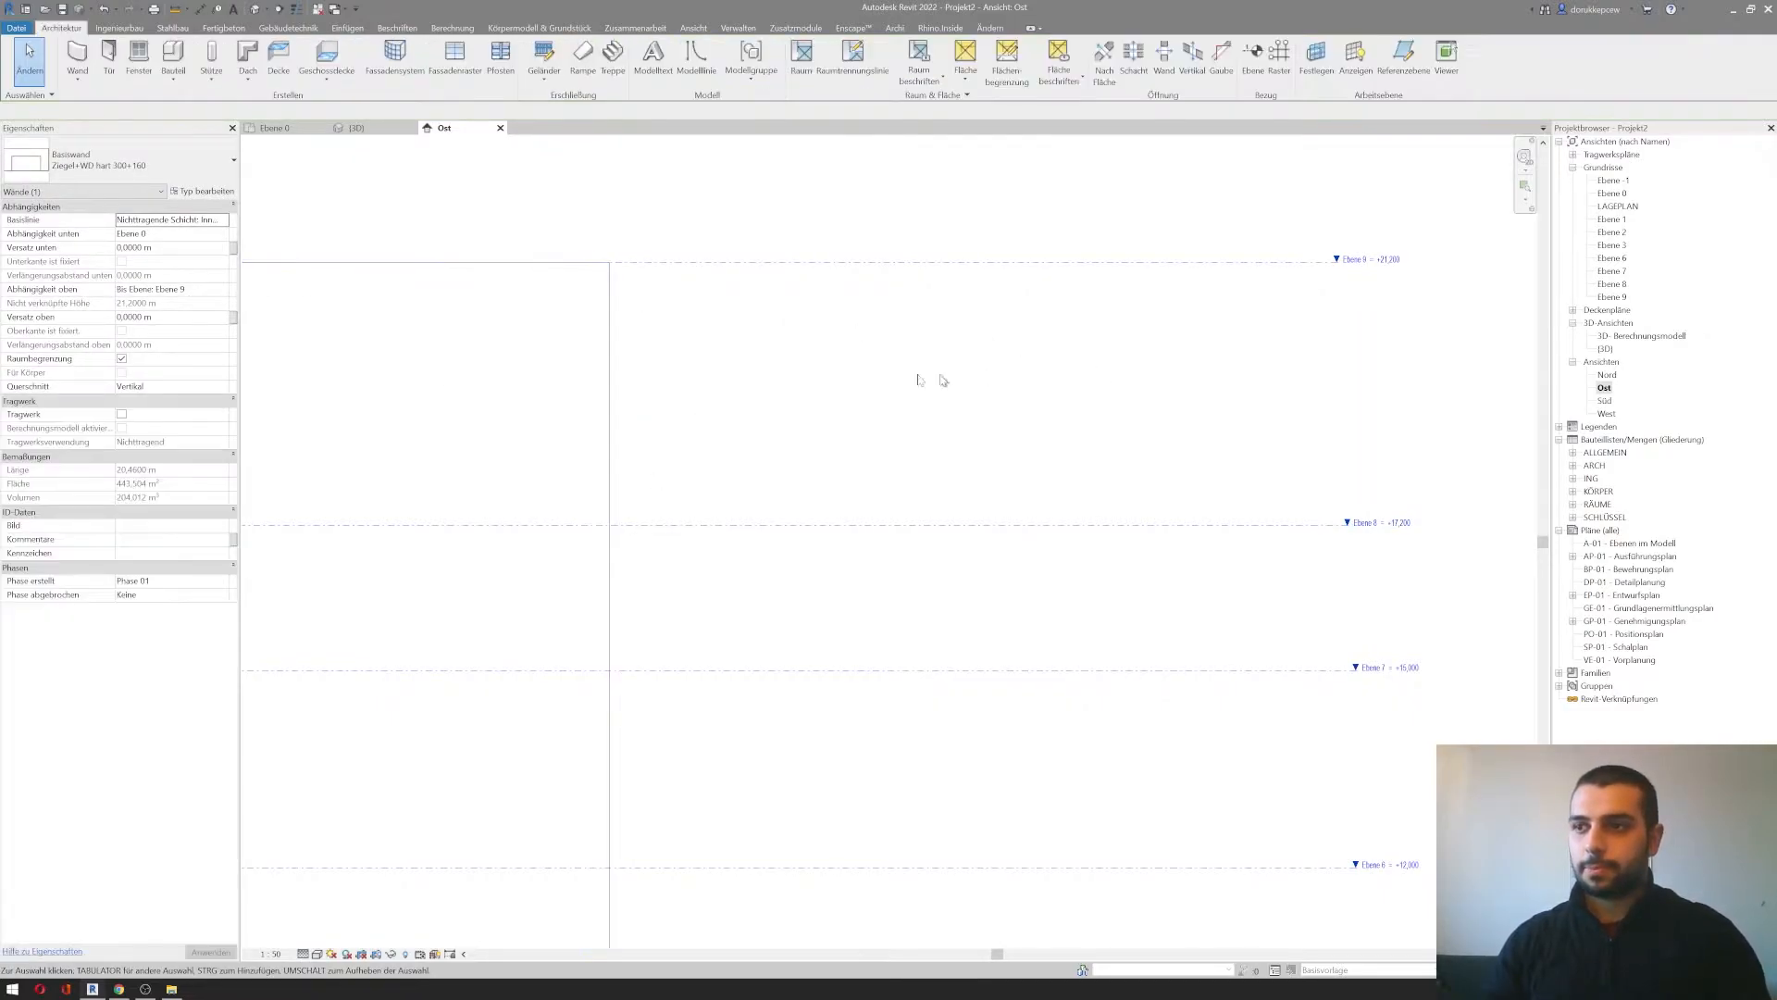
Step: Delete all outer walls together with every level above Ebene 2 in the Ost elevation, including their associated views
scroll(971, 387, "down", 4)
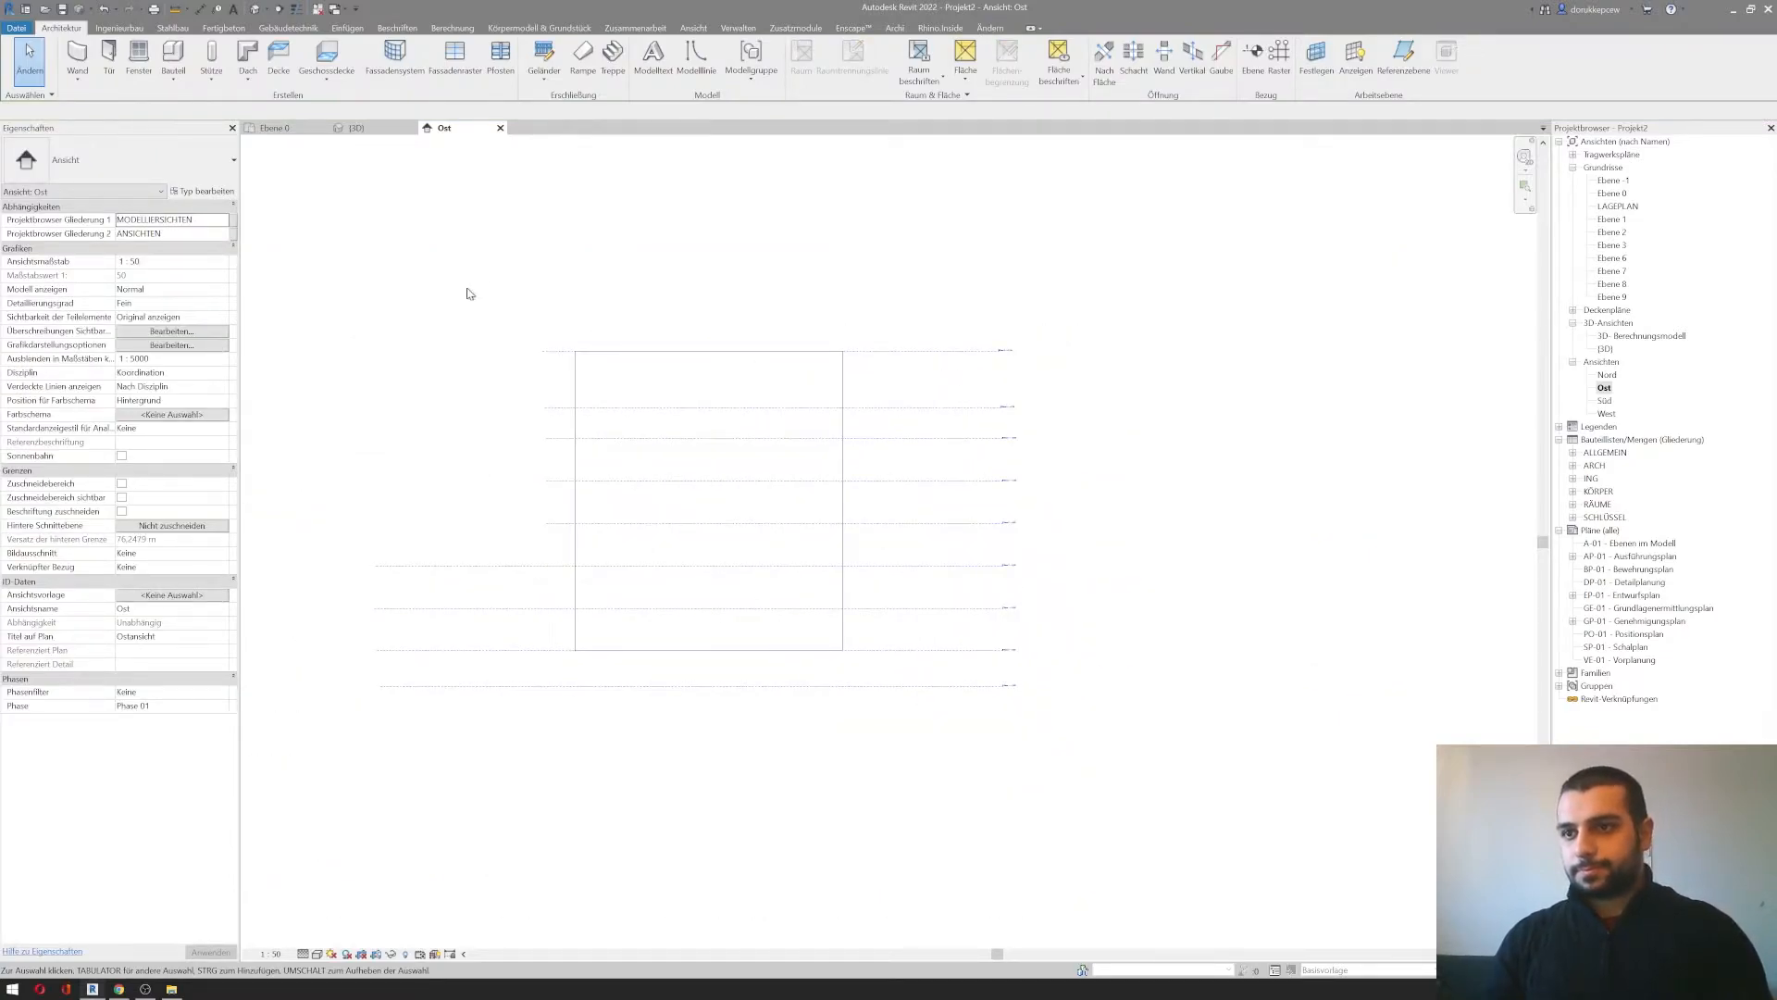
left_click_drag(1105, 288, 479, 541)
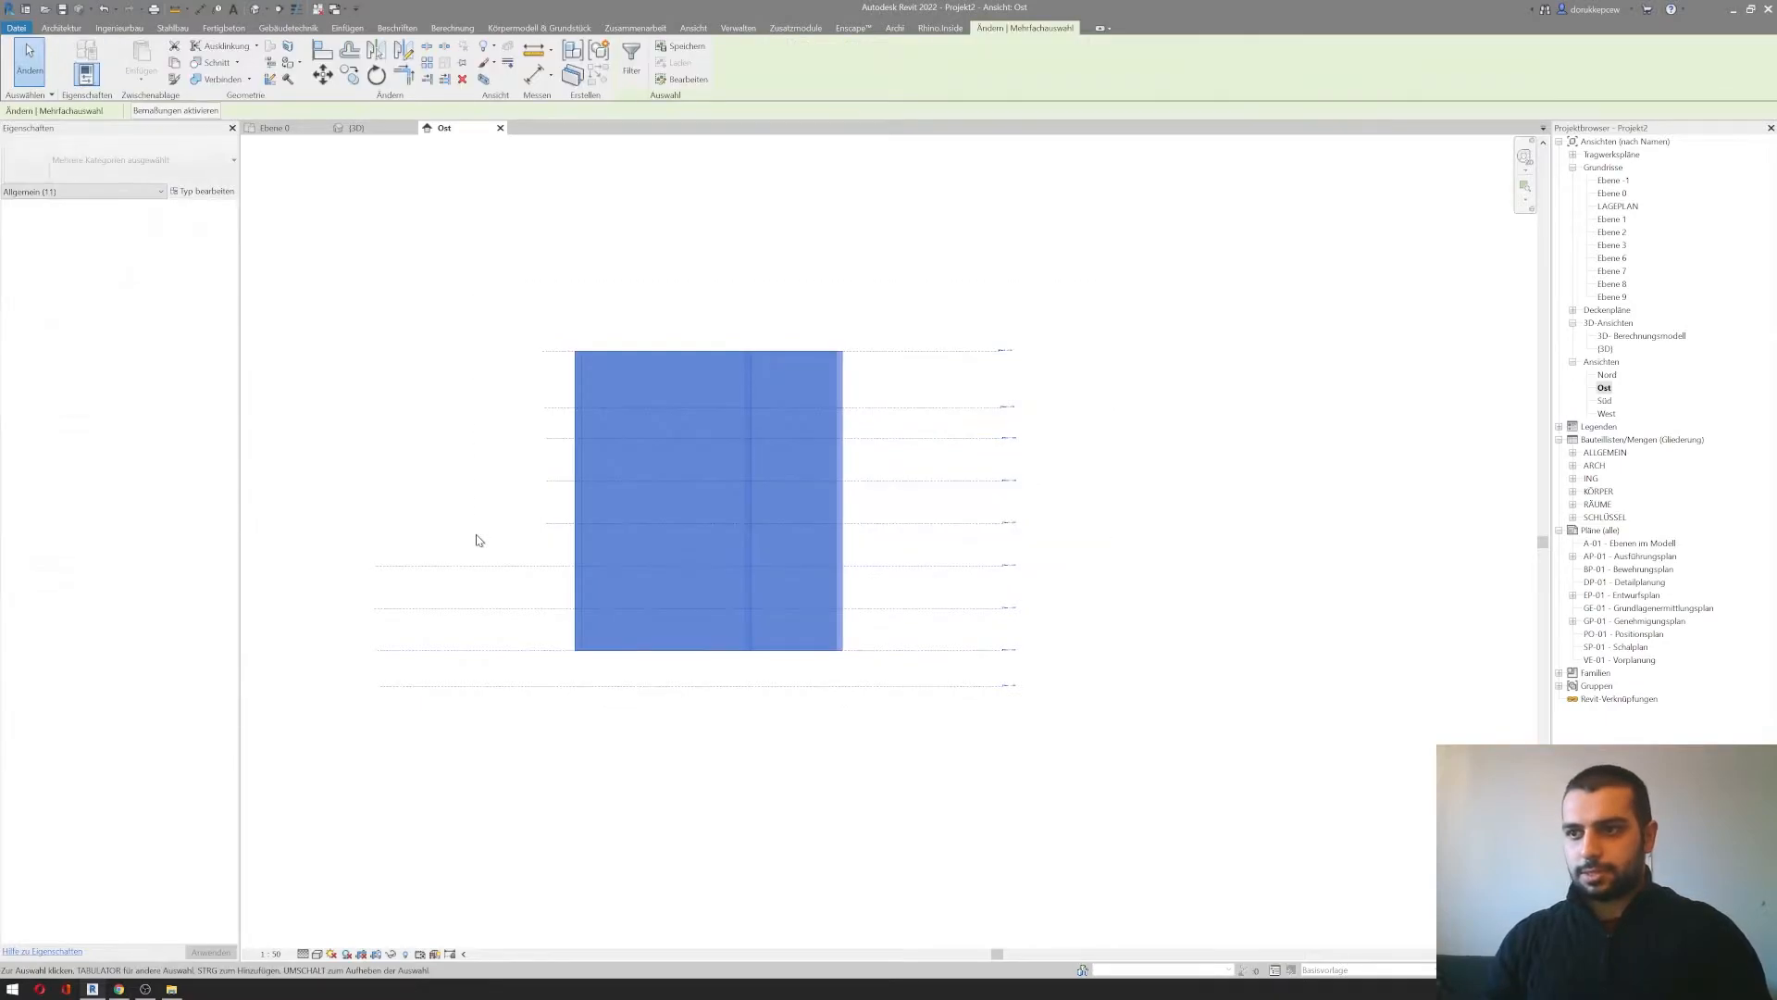
key("Delete")
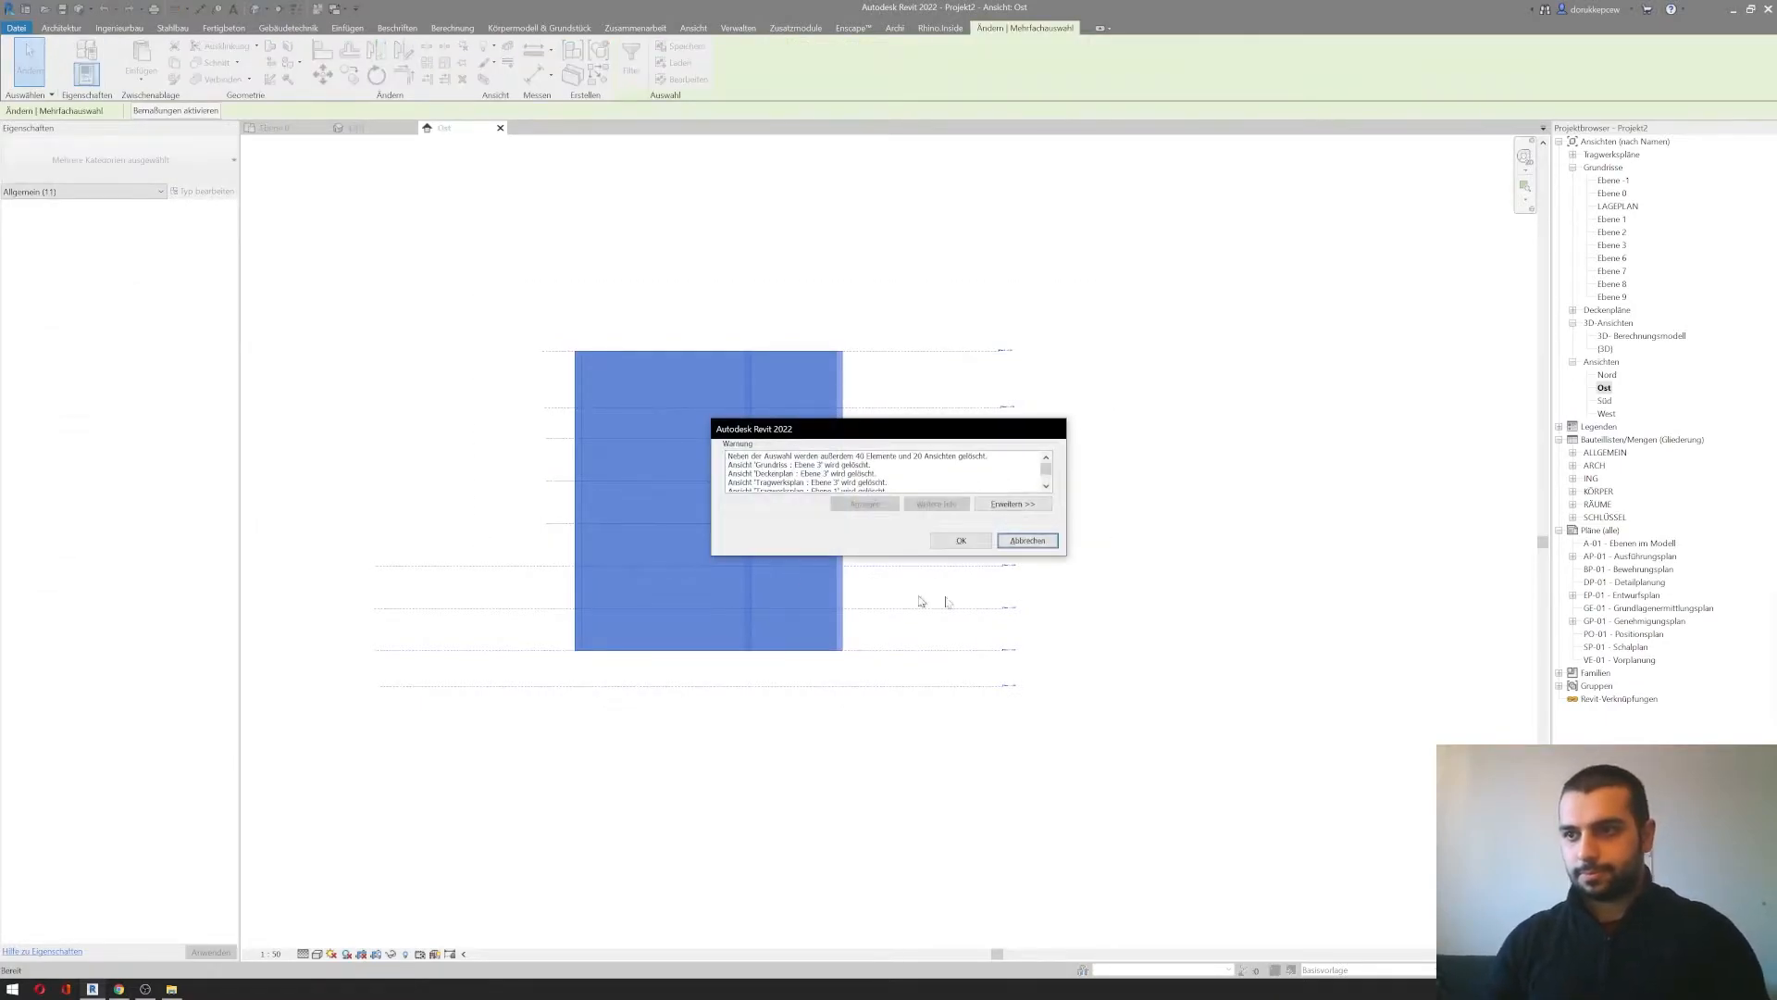
left_click(985, 545)
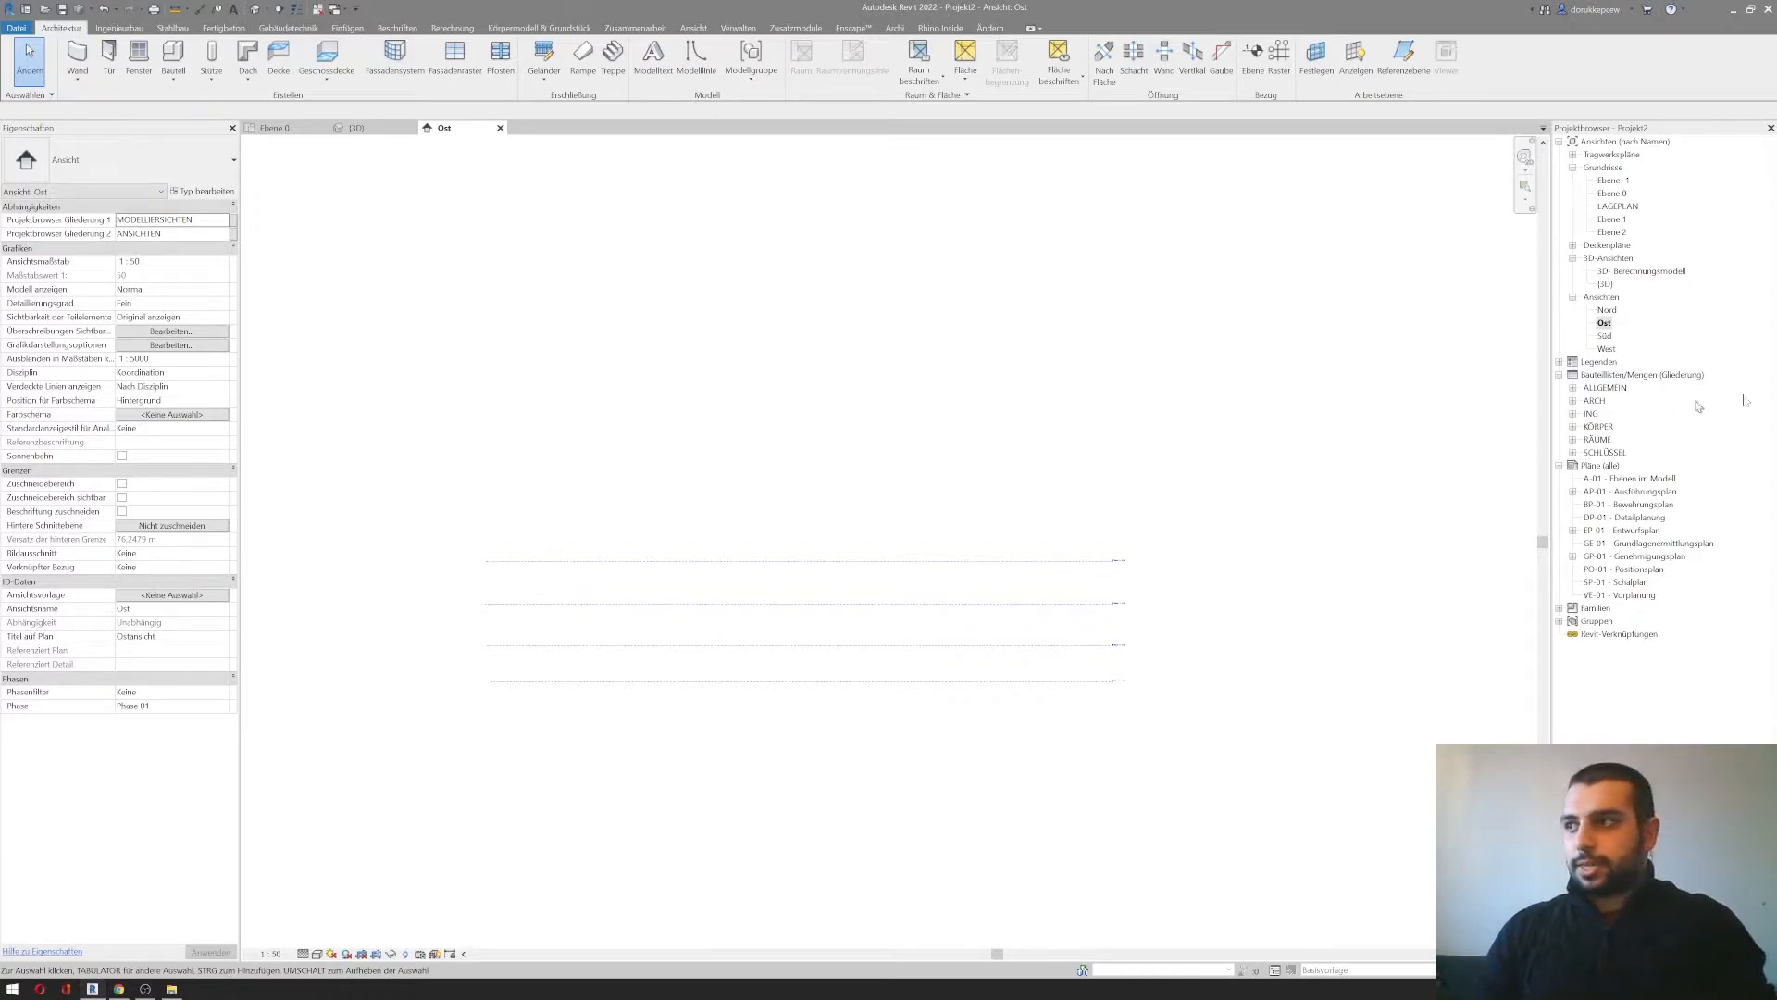
Step: Open the Ebene 0 floor plan, start a new wall, and review its location line, join status, and base and top constraint options
double_click(1608, 192)
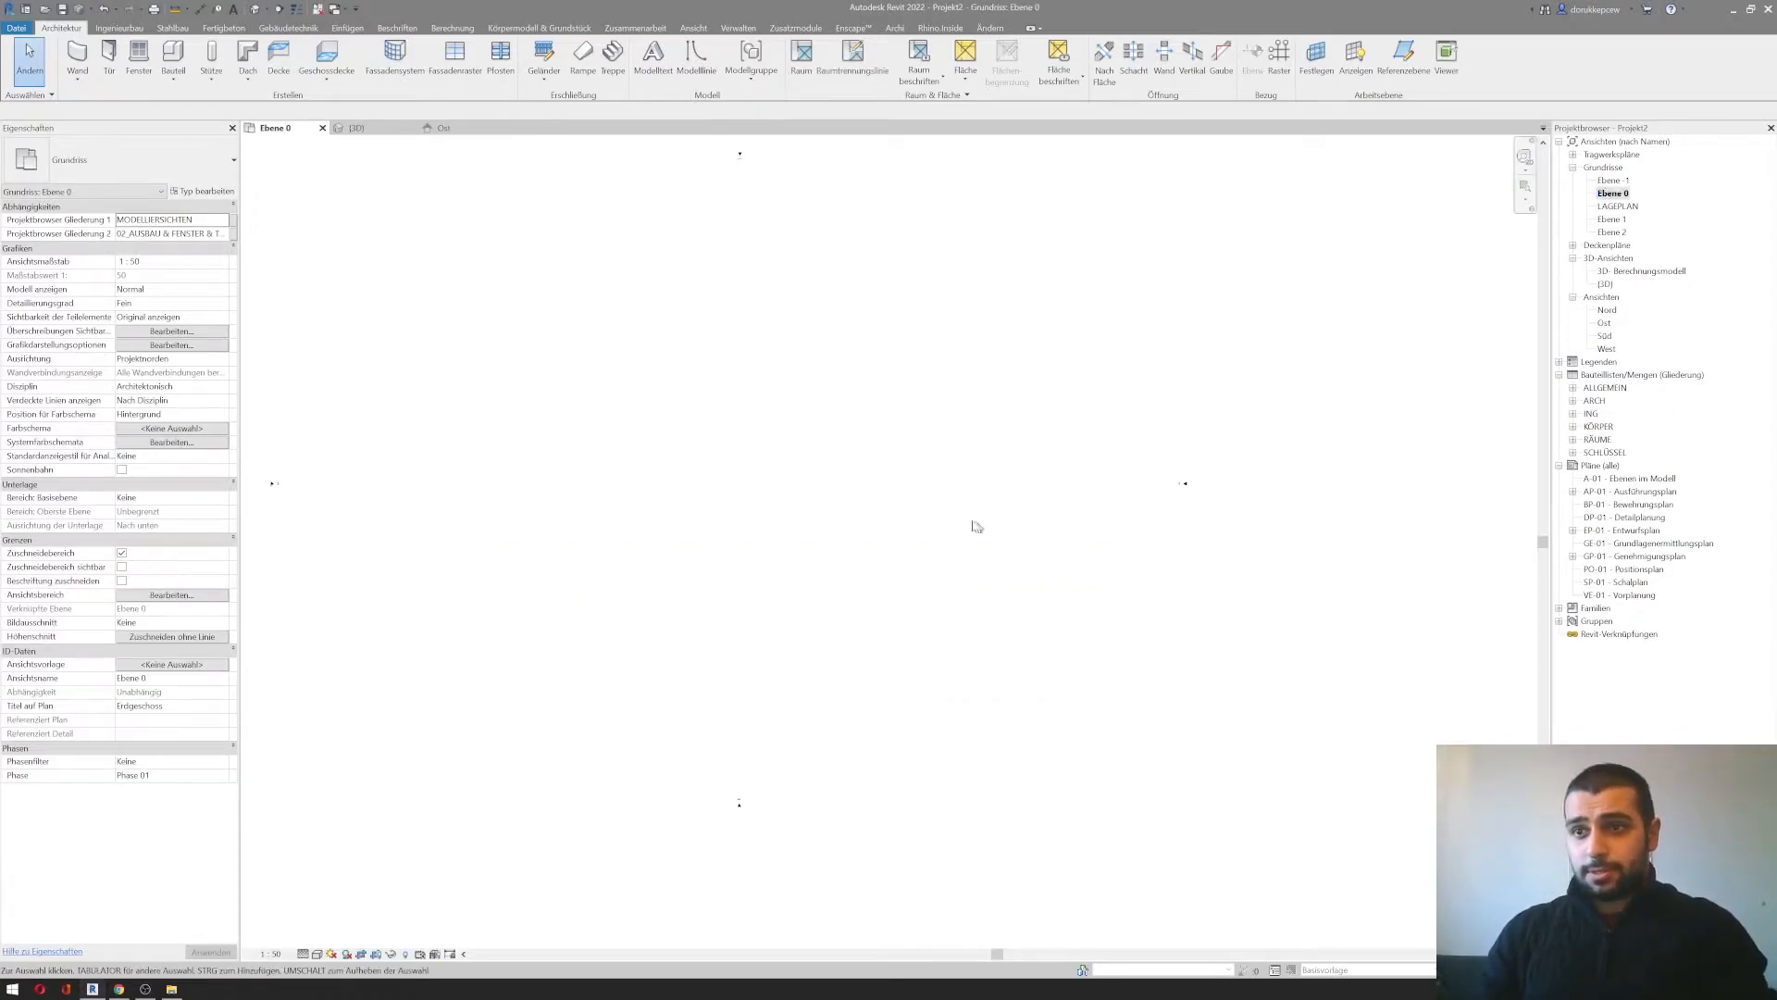
left_click(77, 53)
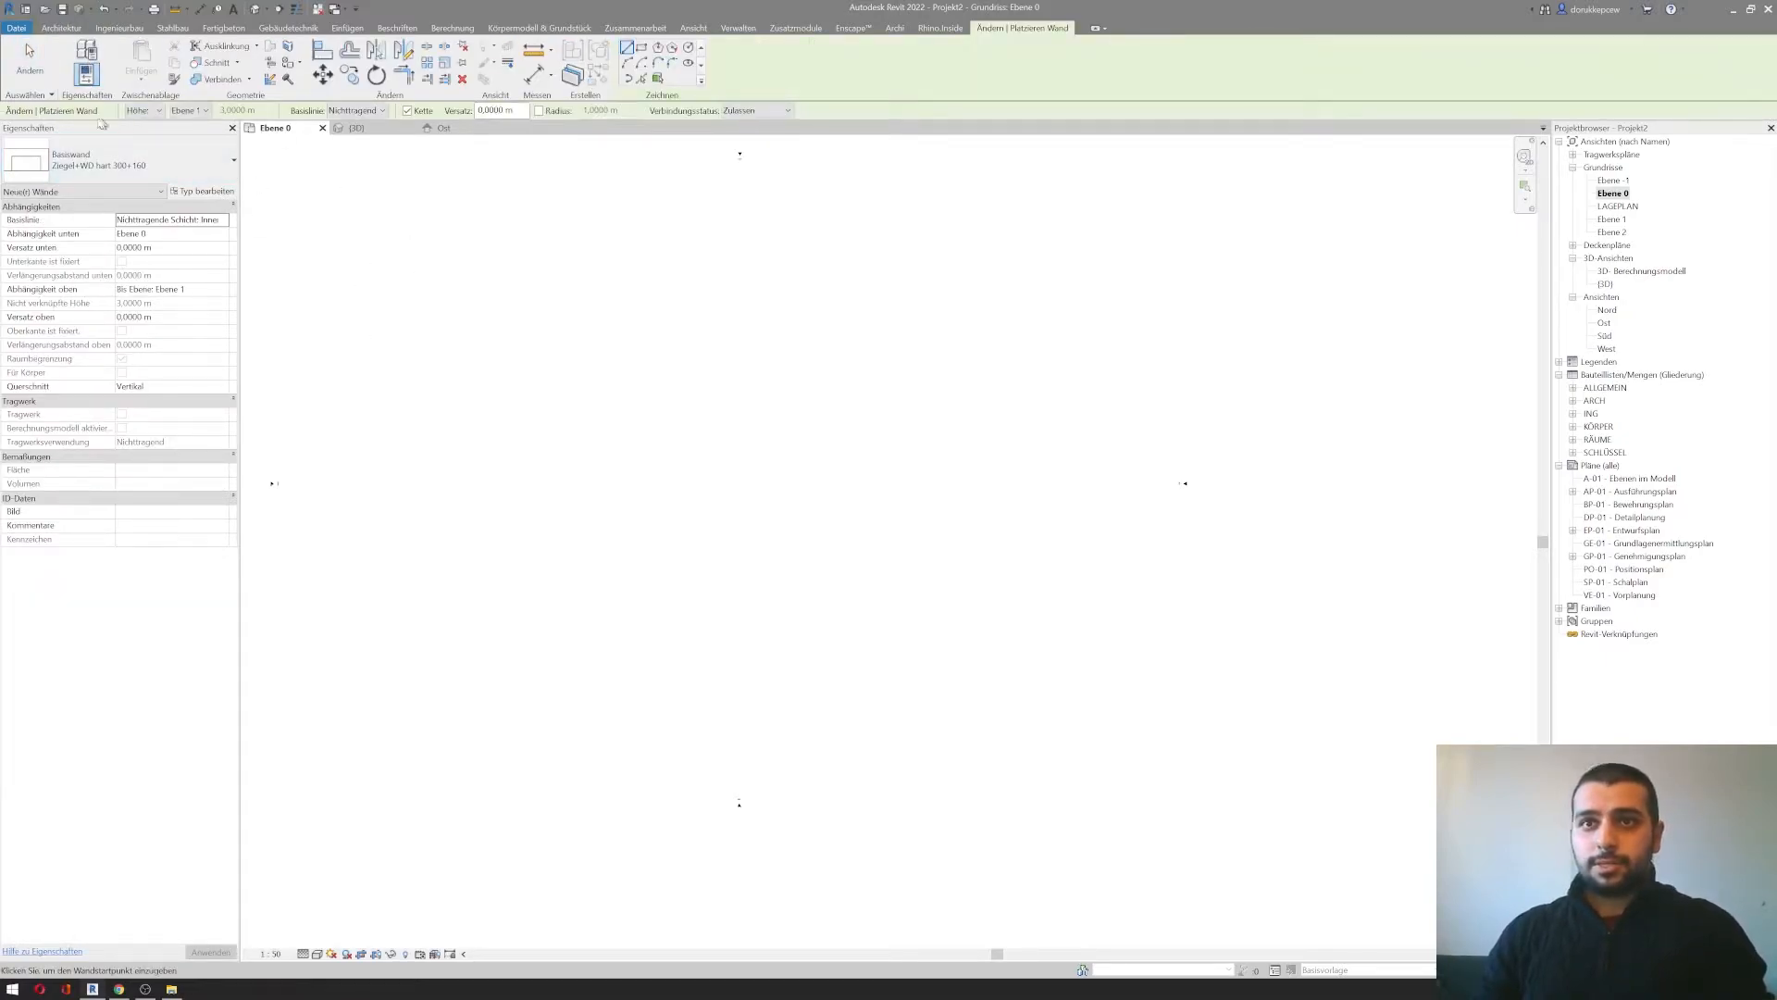
left_click(349, 111)
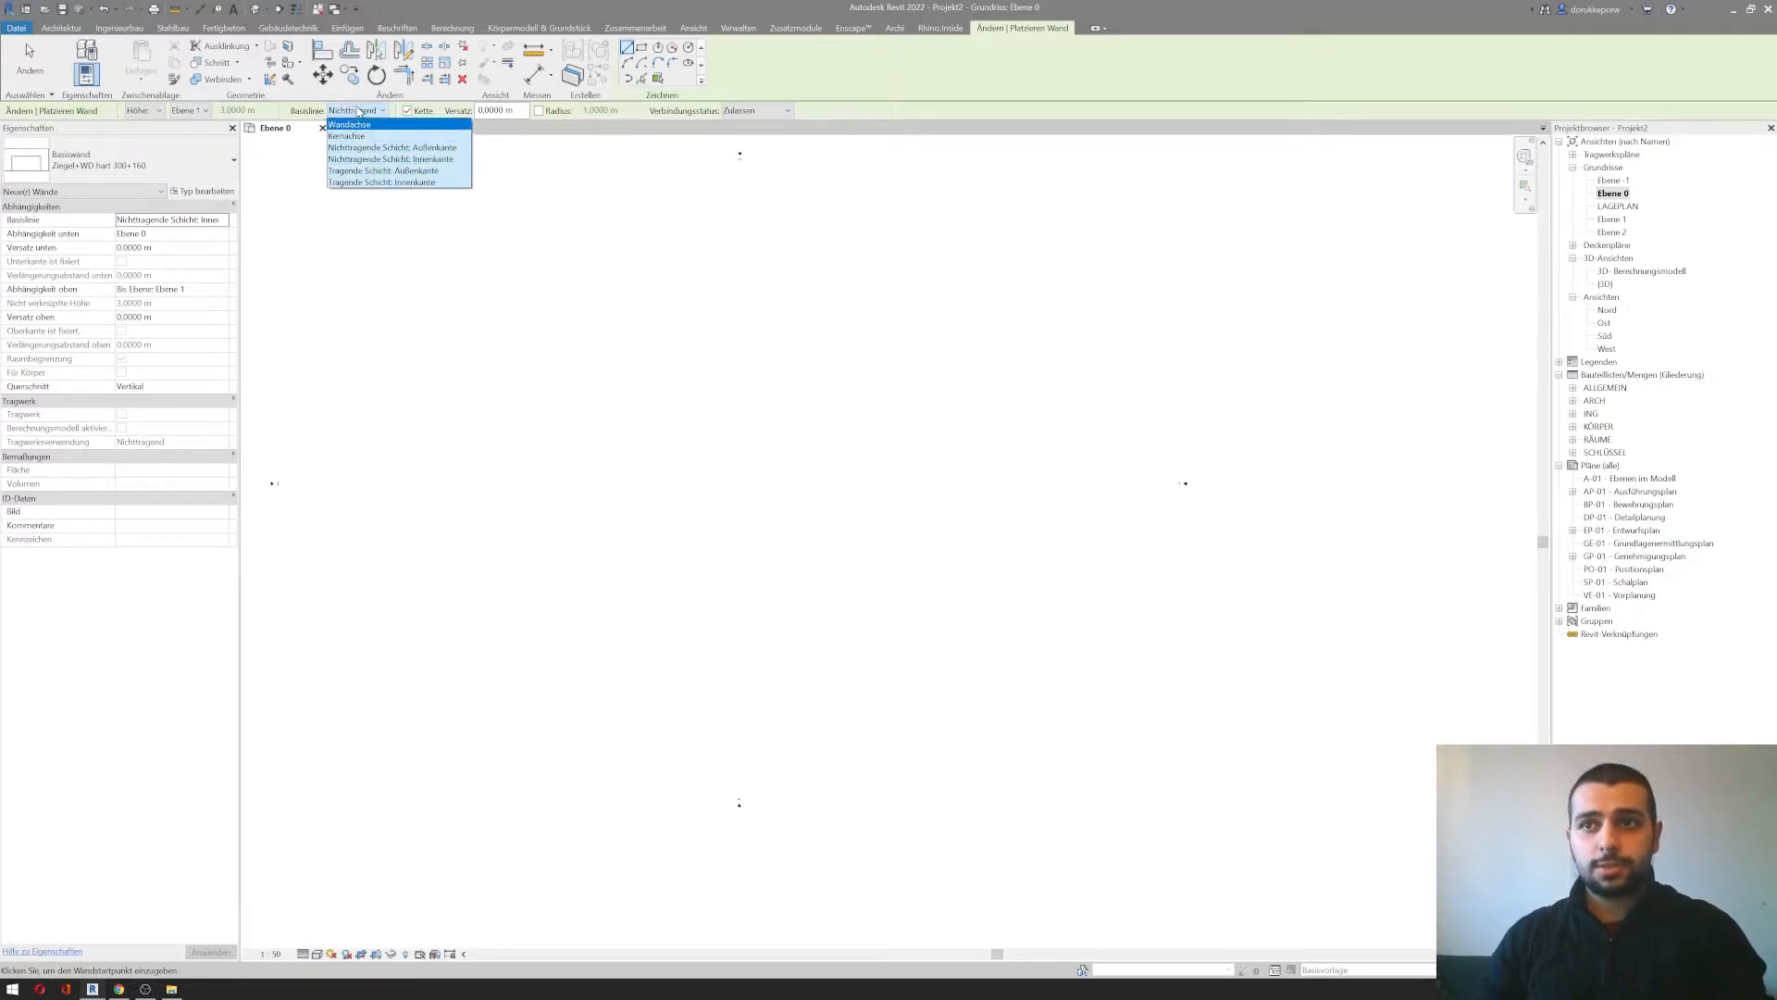
left_click(359, 111)
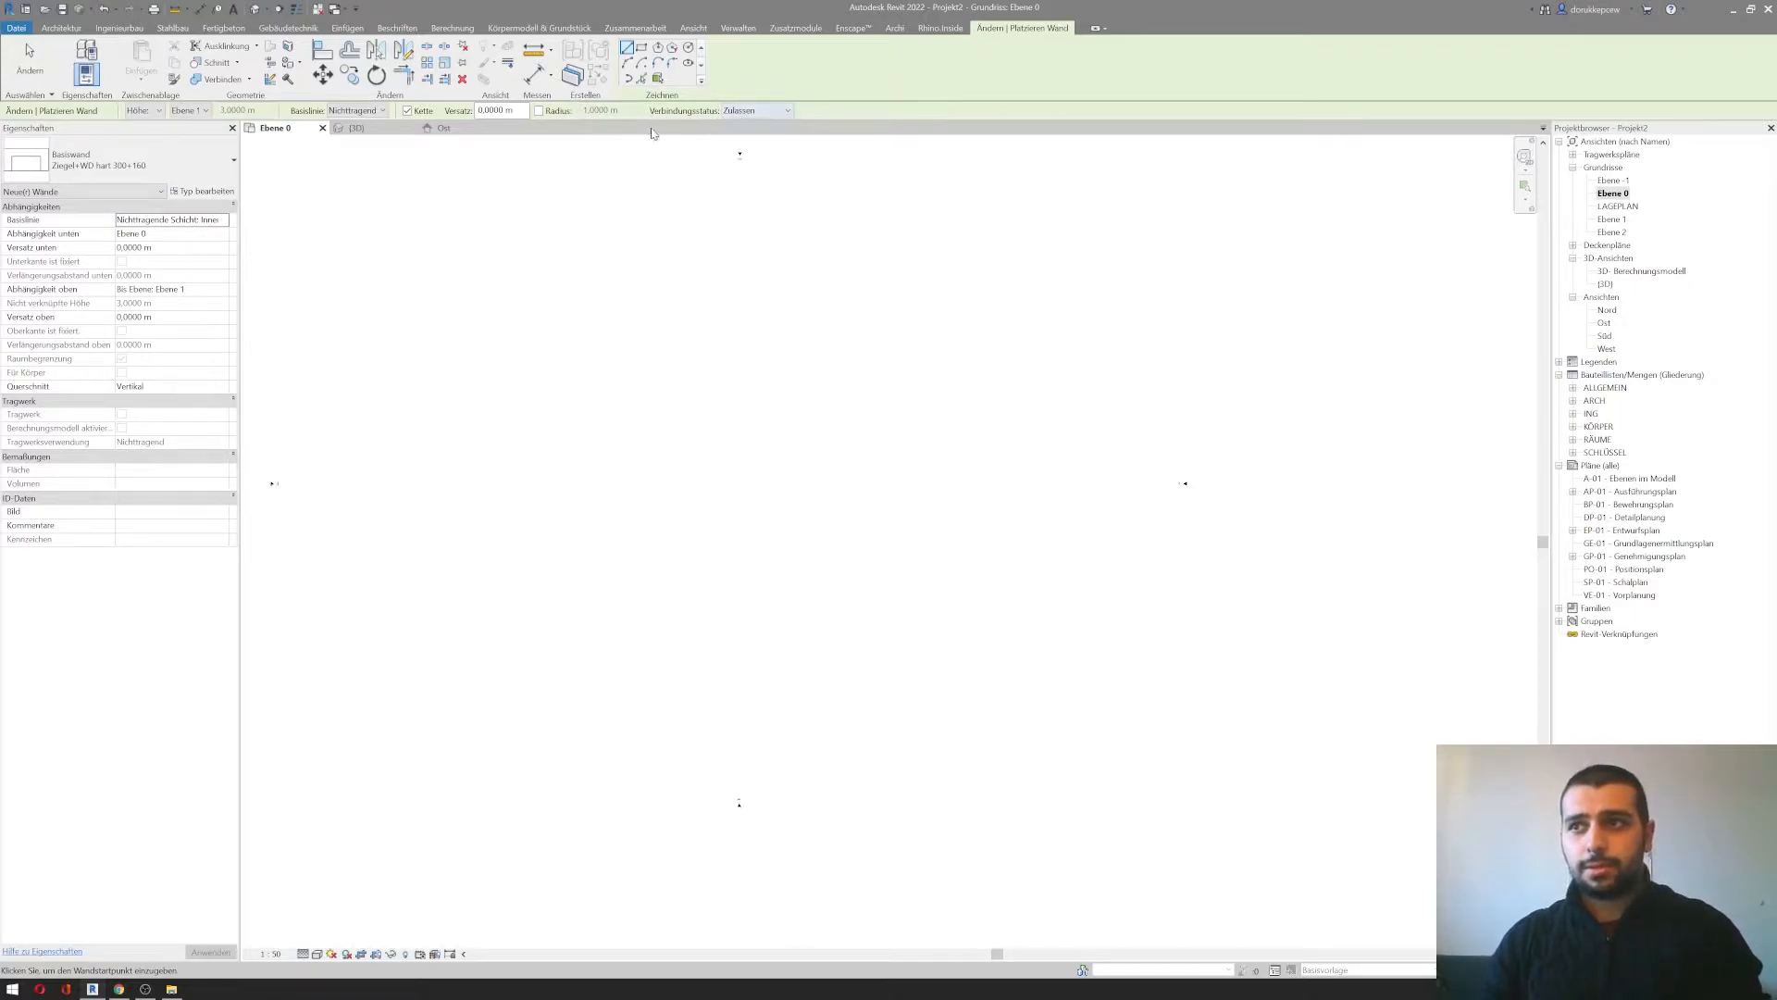
left_click(727, 112)
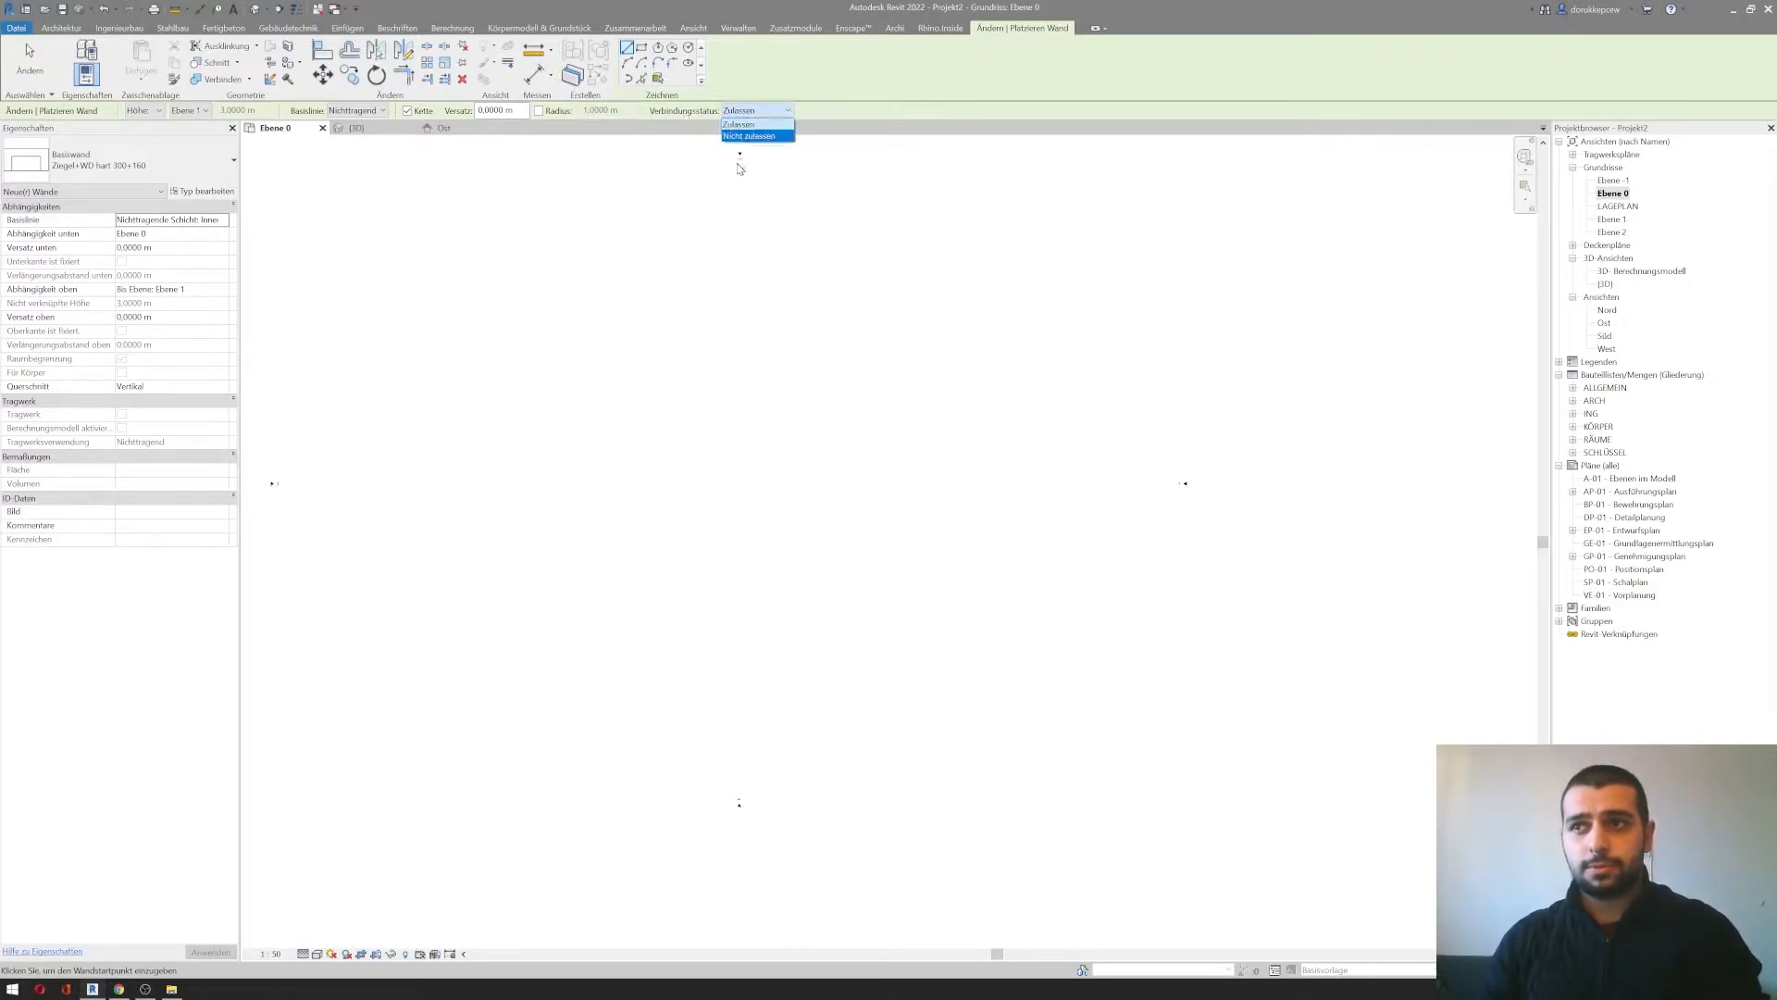
left_click(731, 113)
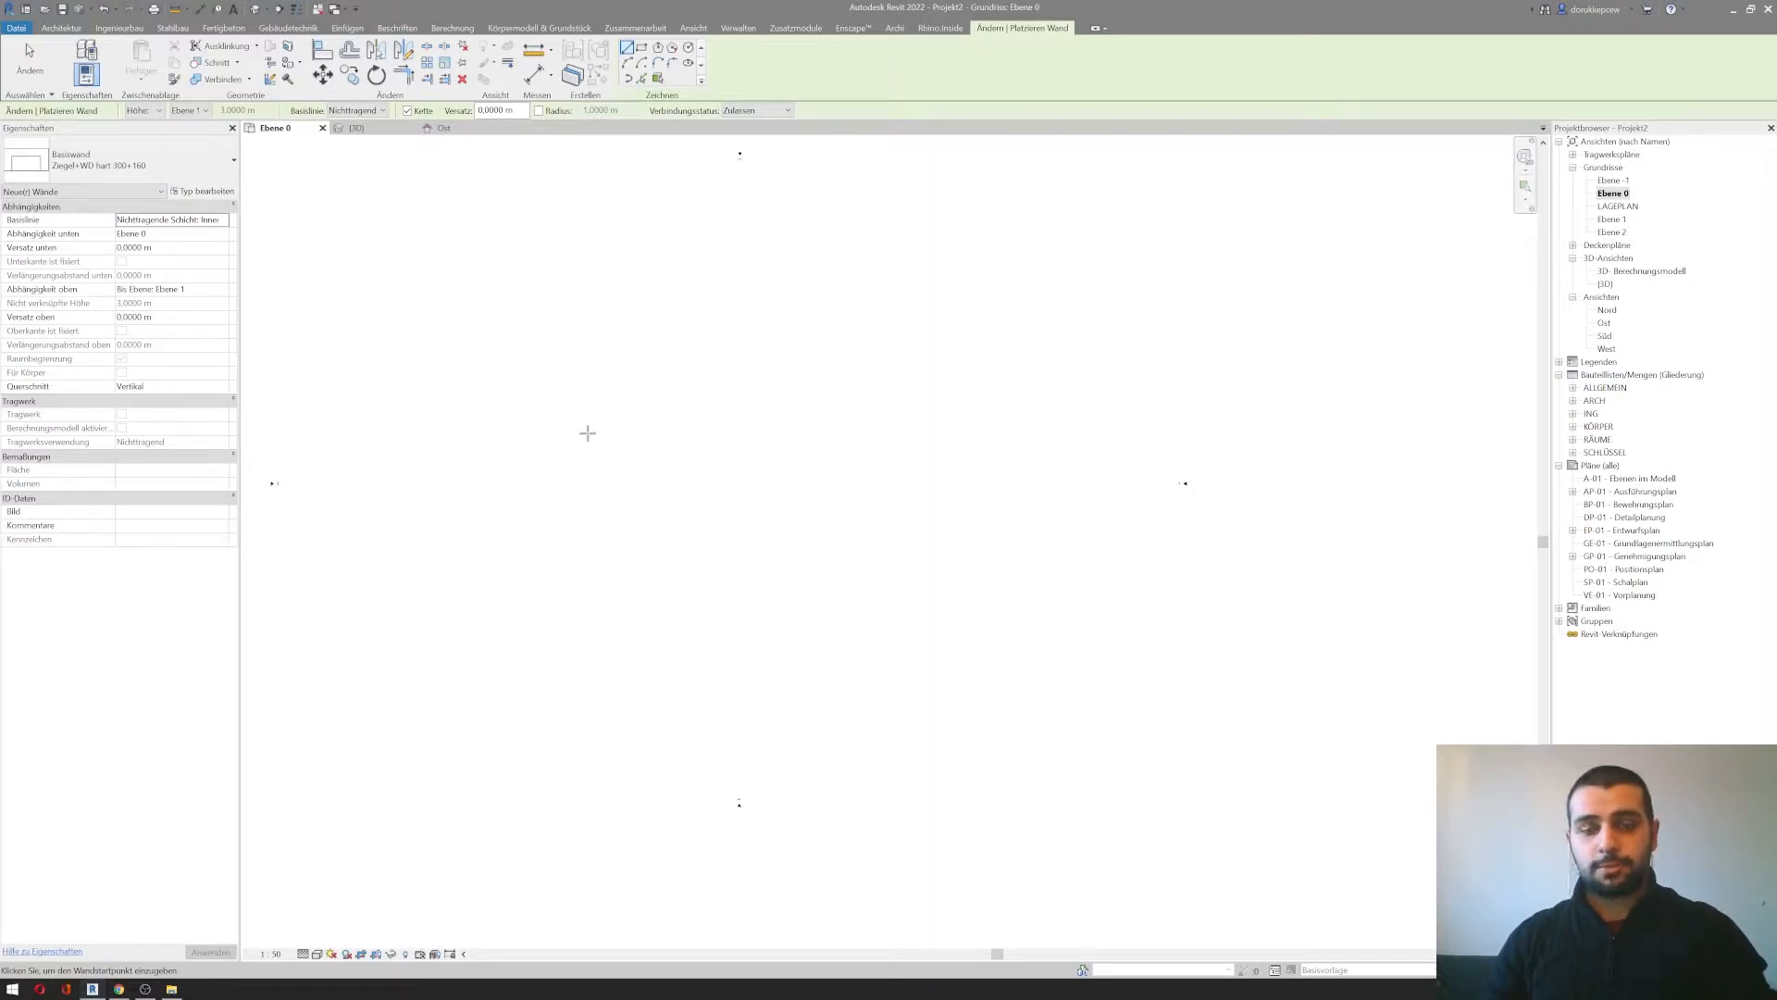
left_click(156, 235)
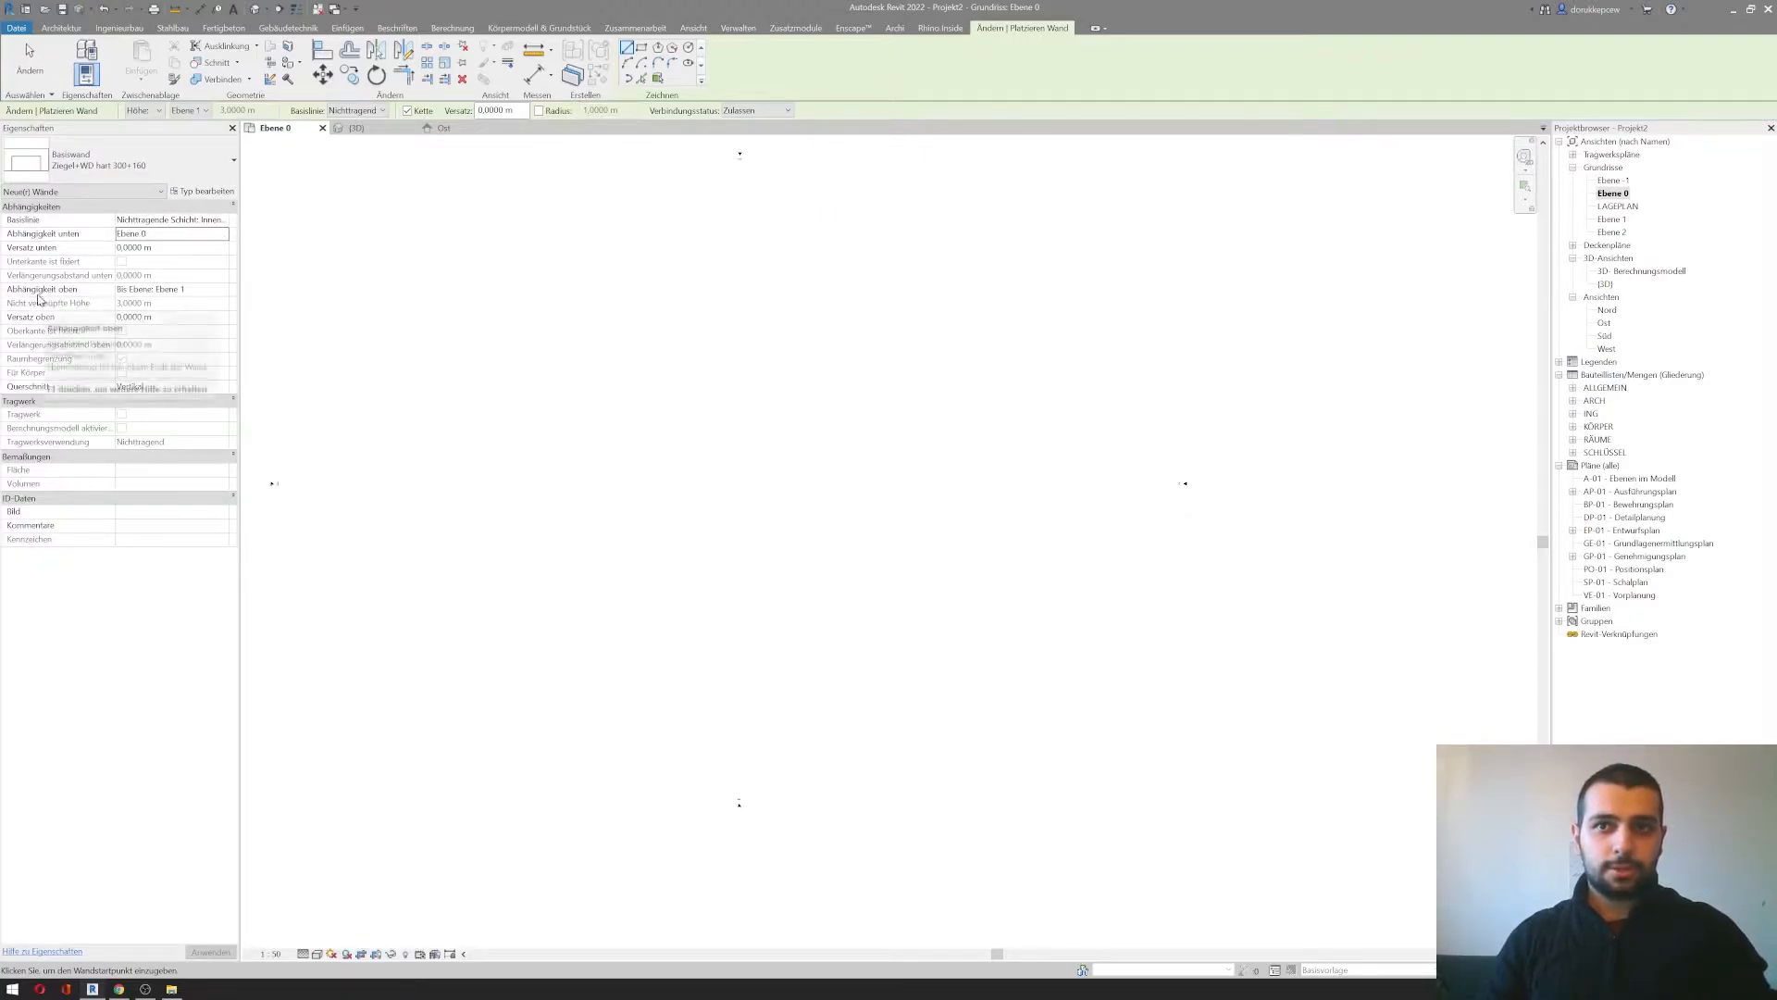
left_click(208, 290)
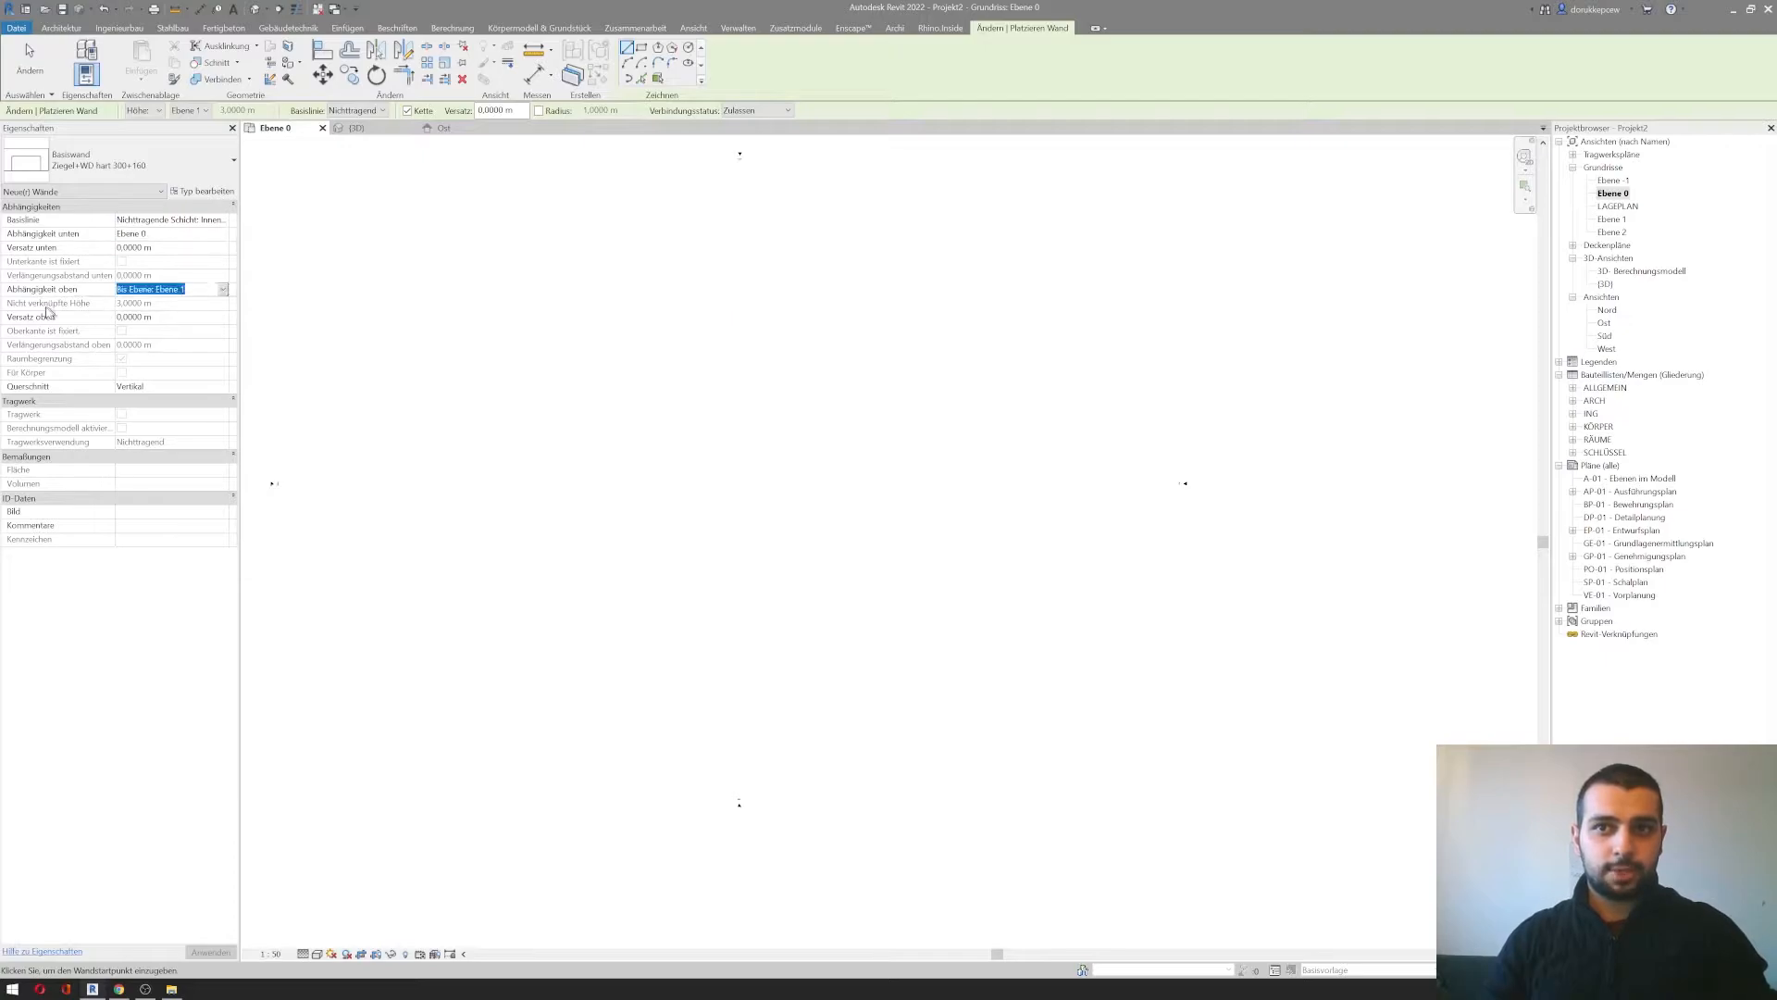
Step: Draw a closed rectangle of Ziegel+WD hart 300+160 walls from Ebene 0 to Ebene 1, and check it in the Ost elevation
left_click(641, 48)
left_click(621, 373)
left_click(848, 591)
key("Escape")
key("Escape")
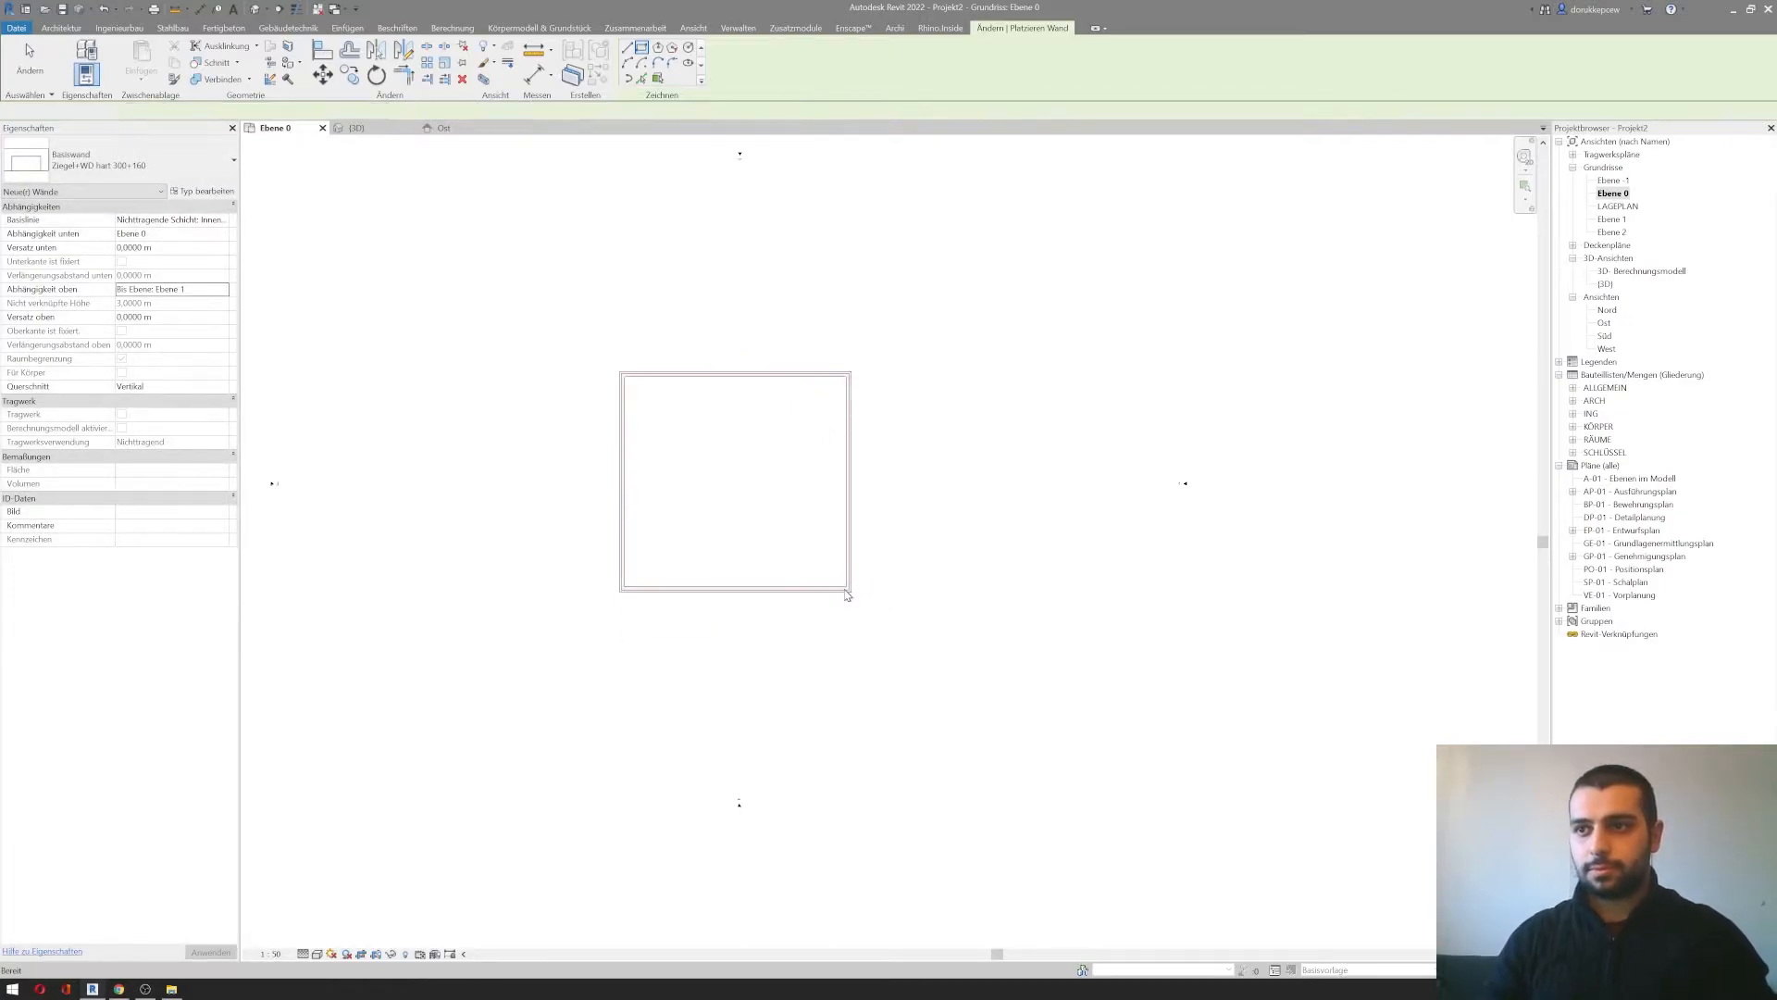
double_click(1607, 324)
scroll(1111, 654, "up", 4)
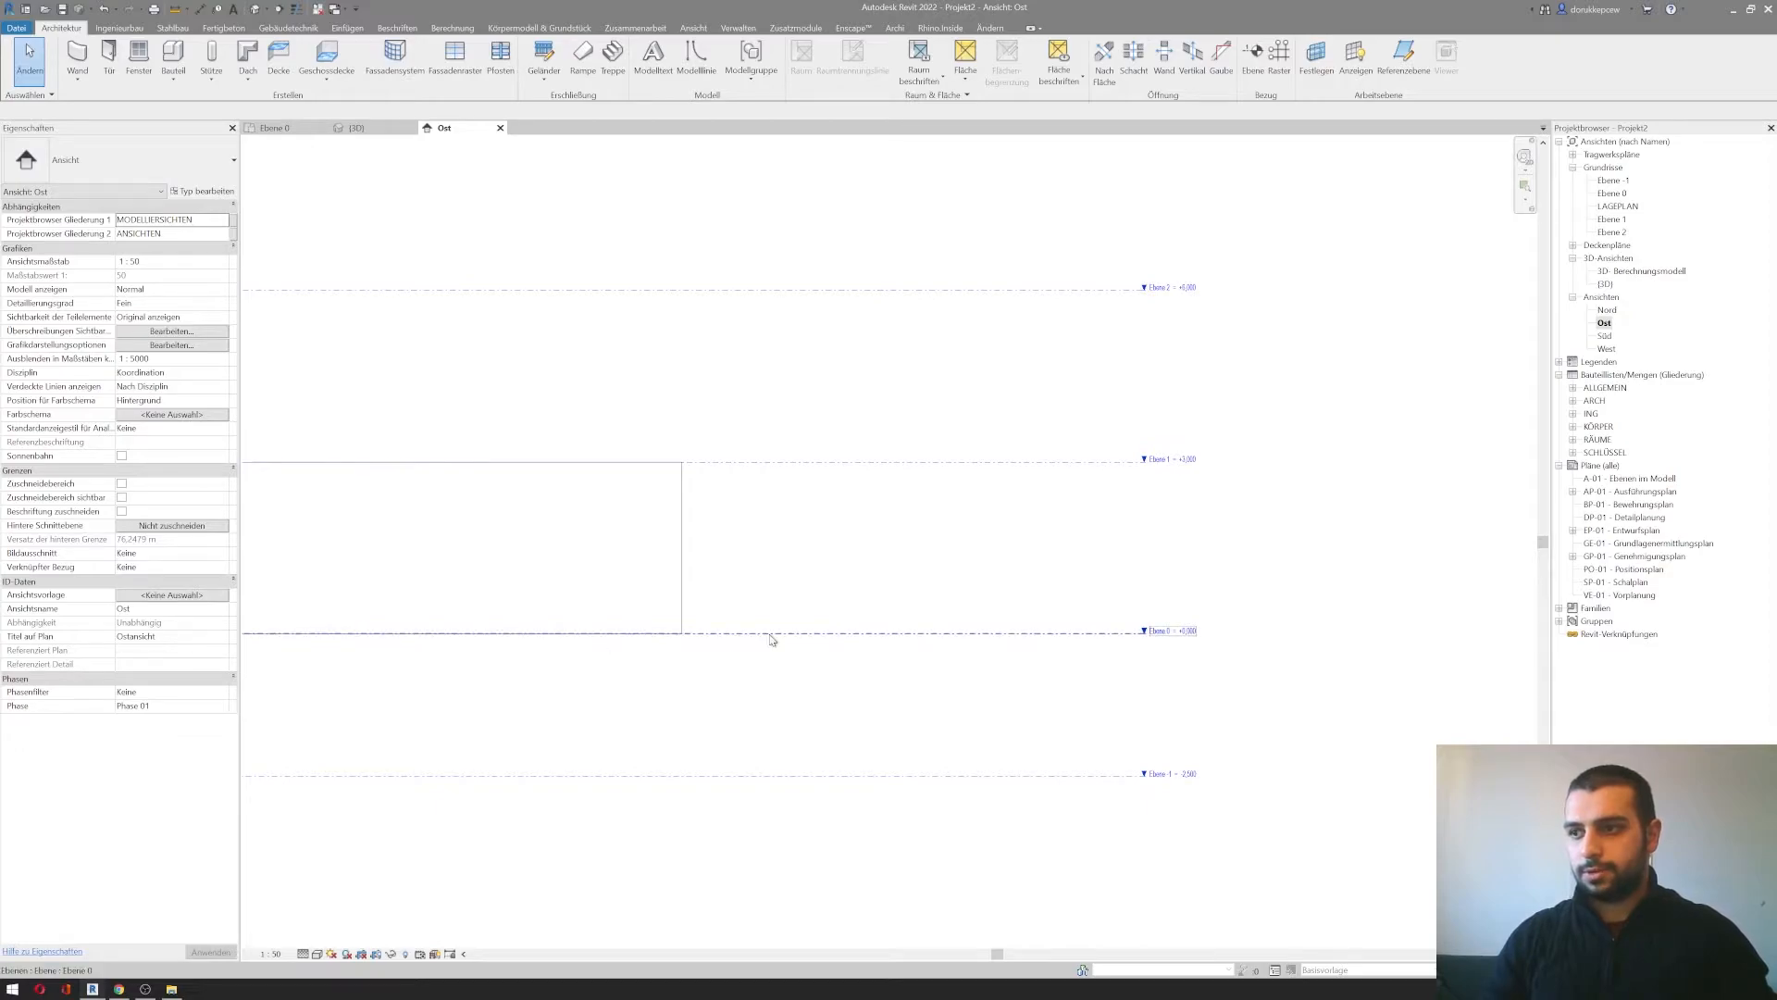
scroll(620, 661, "down", 3)
middle_click_drag(416, 689, 766, 613)
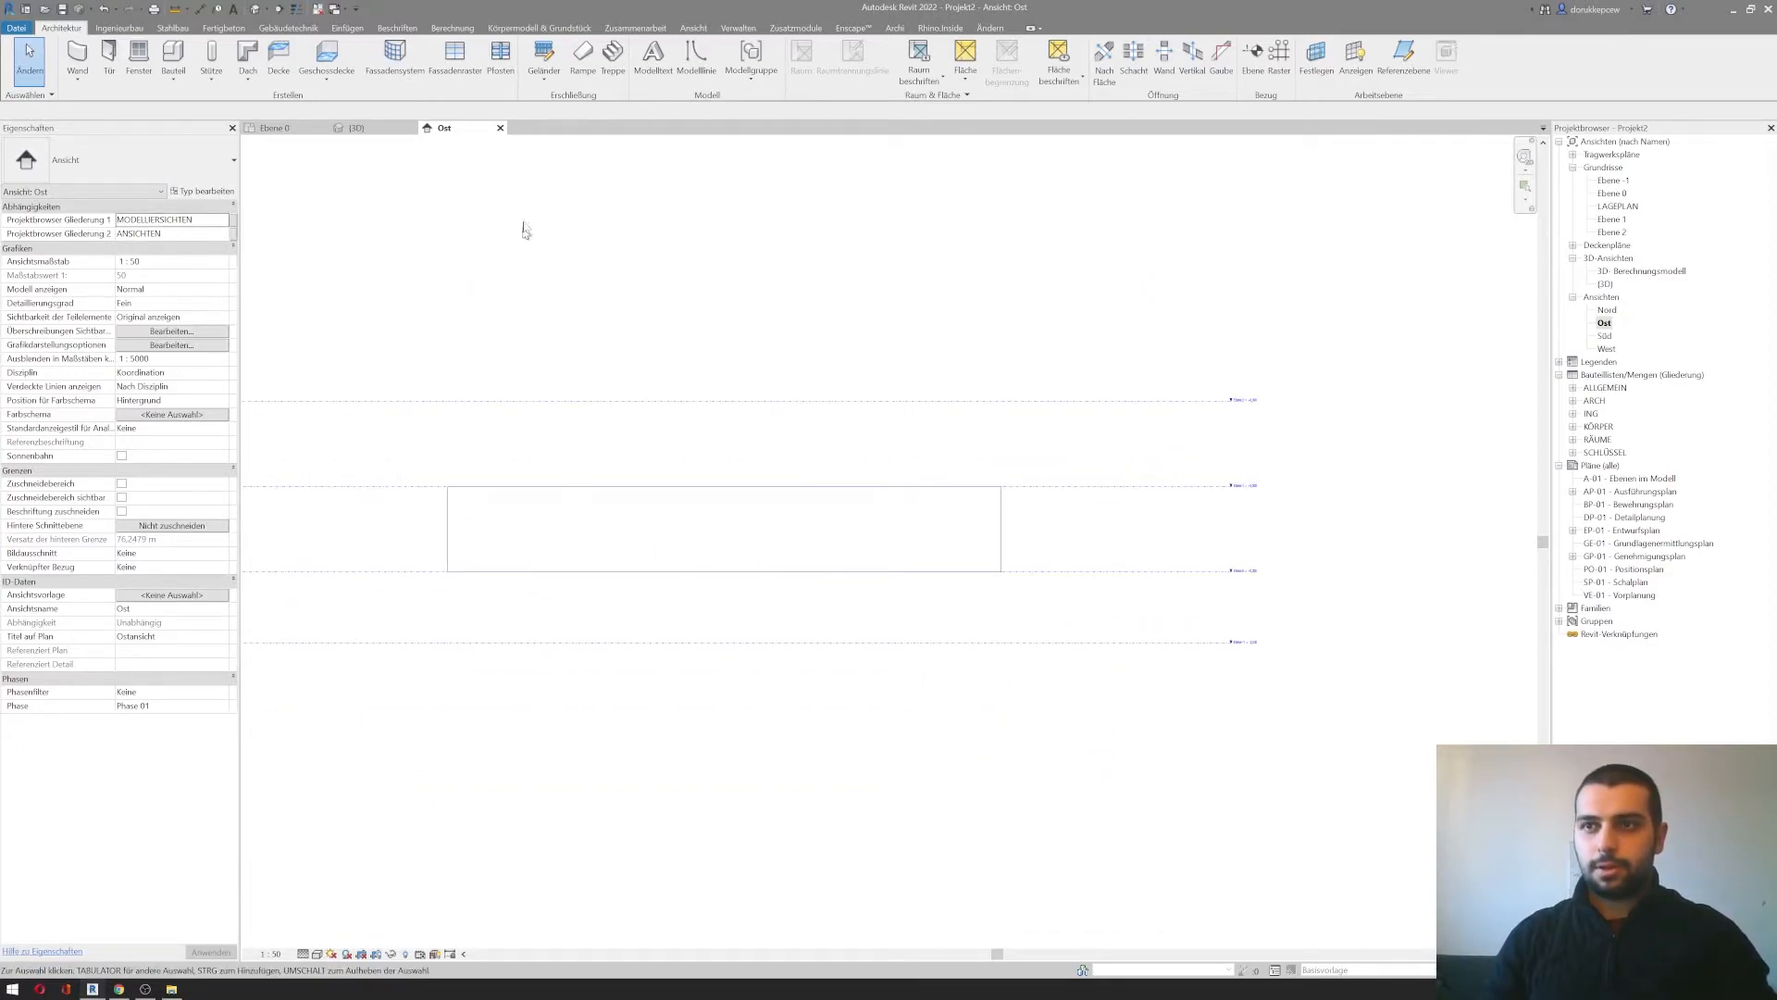
Step: Select all four walls in the 3D view and set their top constraint to Ebene 2
left_click(255, 9)
middle_click_drag(608, 489, 560, 484, "shift")
left_click_drag(559, 475, 1041, 752)
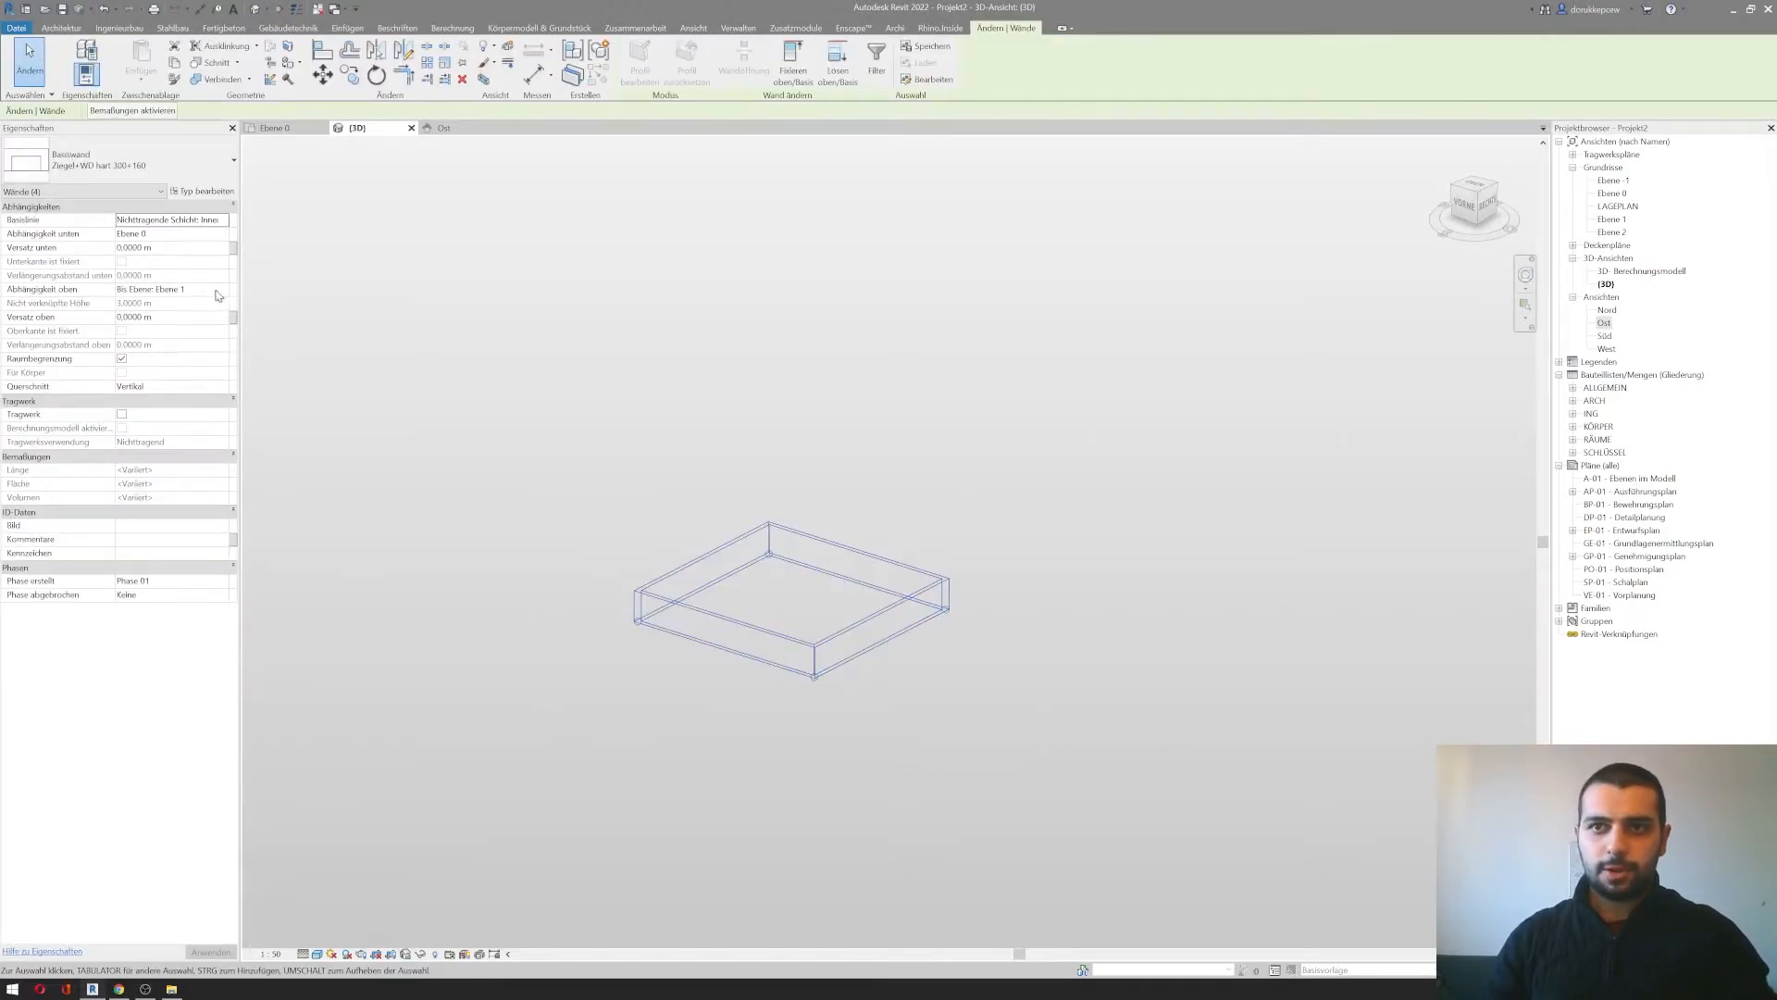
left_click(225, 290)
left_click(185, 329)
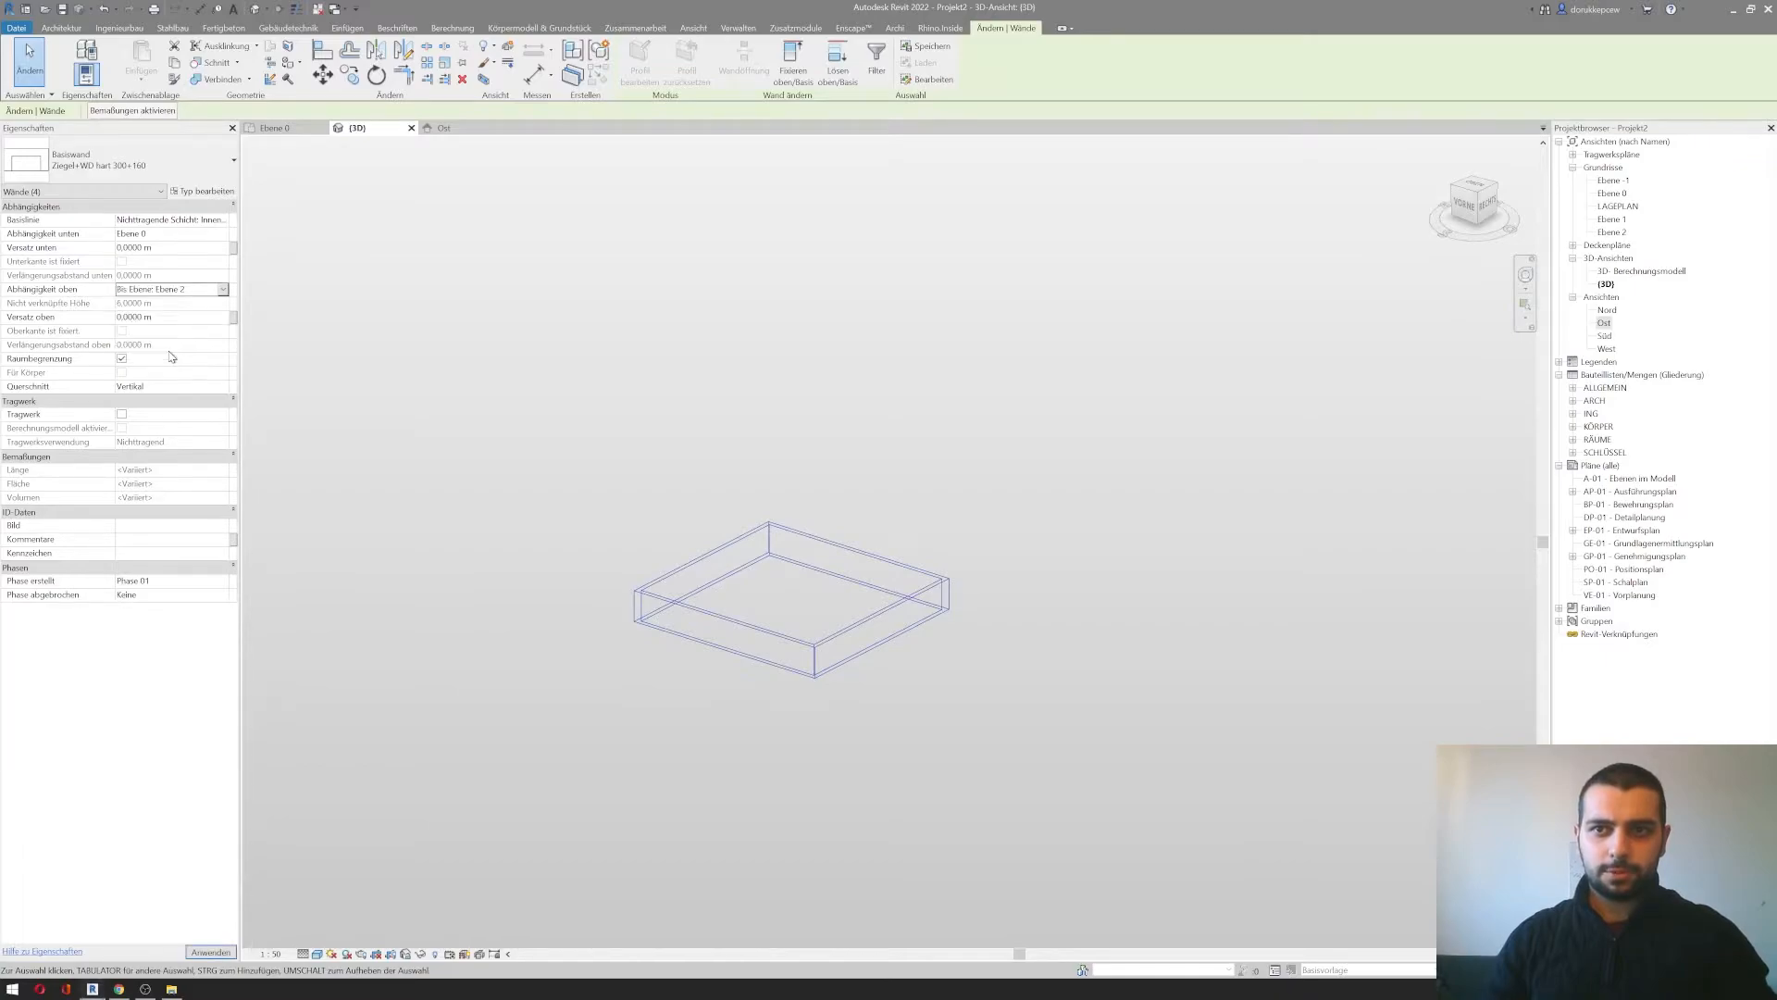
Step: Select the four walls in the Ost elevation, set their base constraint to Ebene -1, and deselect them
double_click(1604, 326)
left_click_drag(388, 349, 1148, 641)
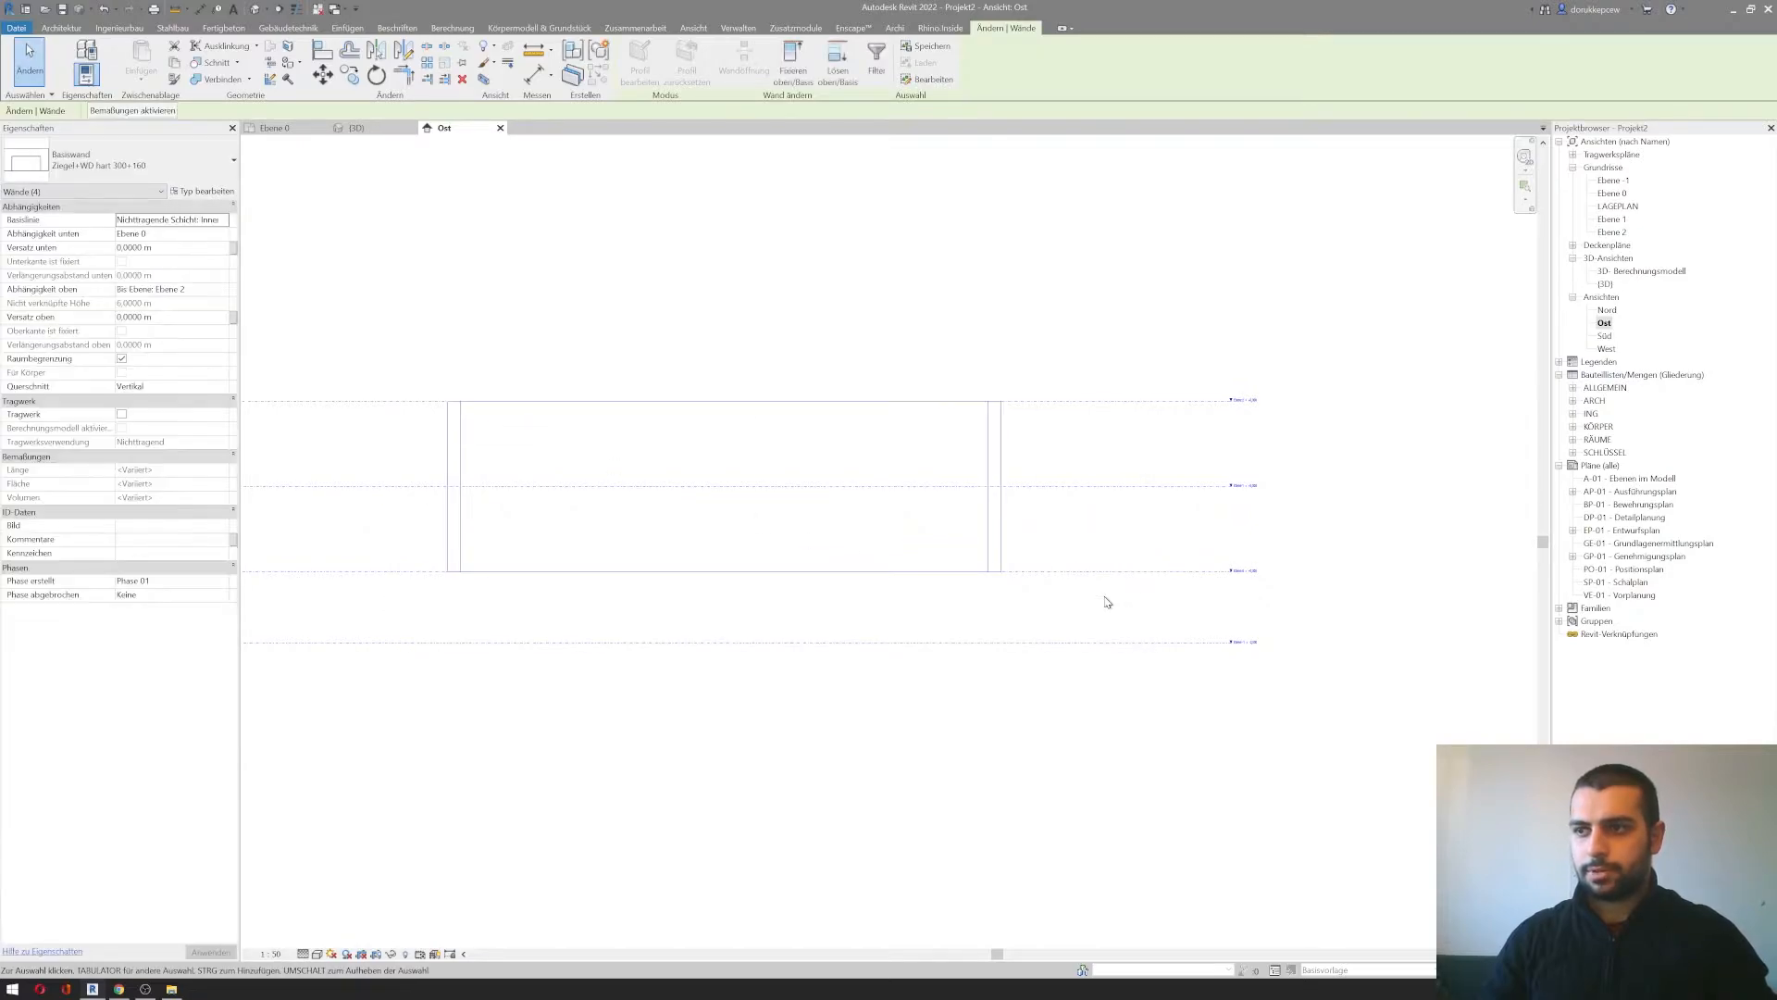
left_click(224, 235)
left_click(223, 234)
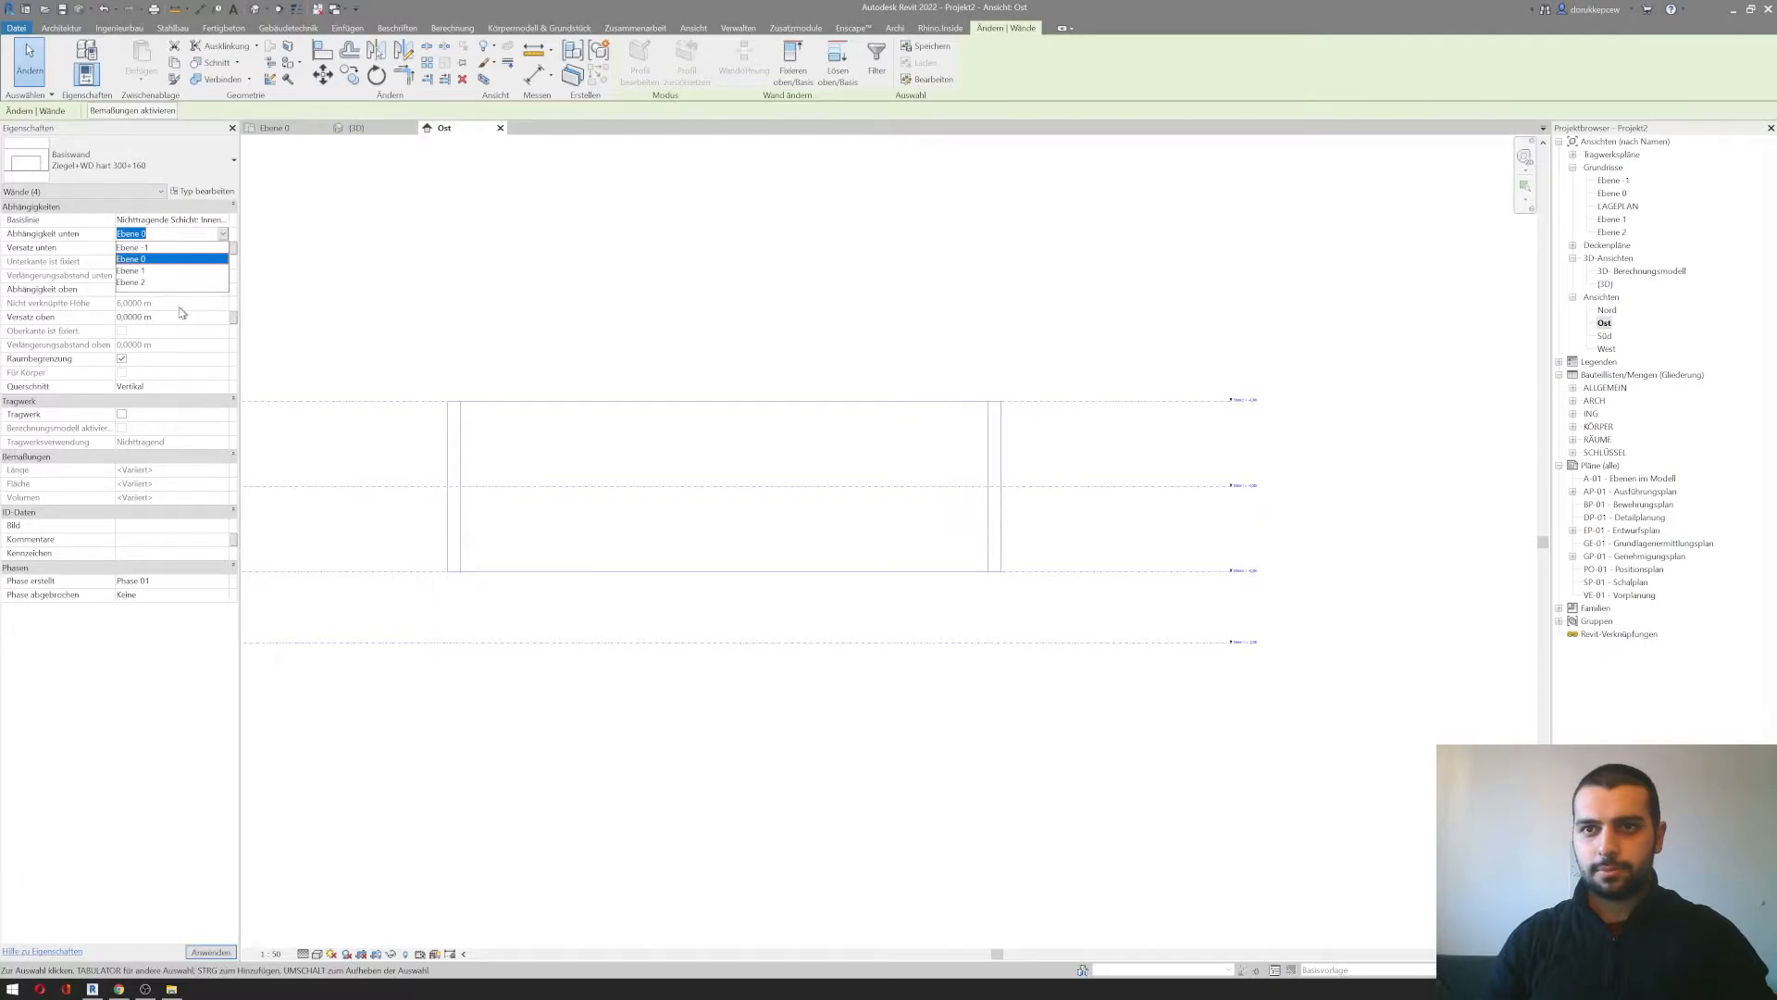
left_click(149, 248)
left_click(1042, 694)
scroll(1254, 643, "up", 3)
scroll(936, 571, "down", 5)
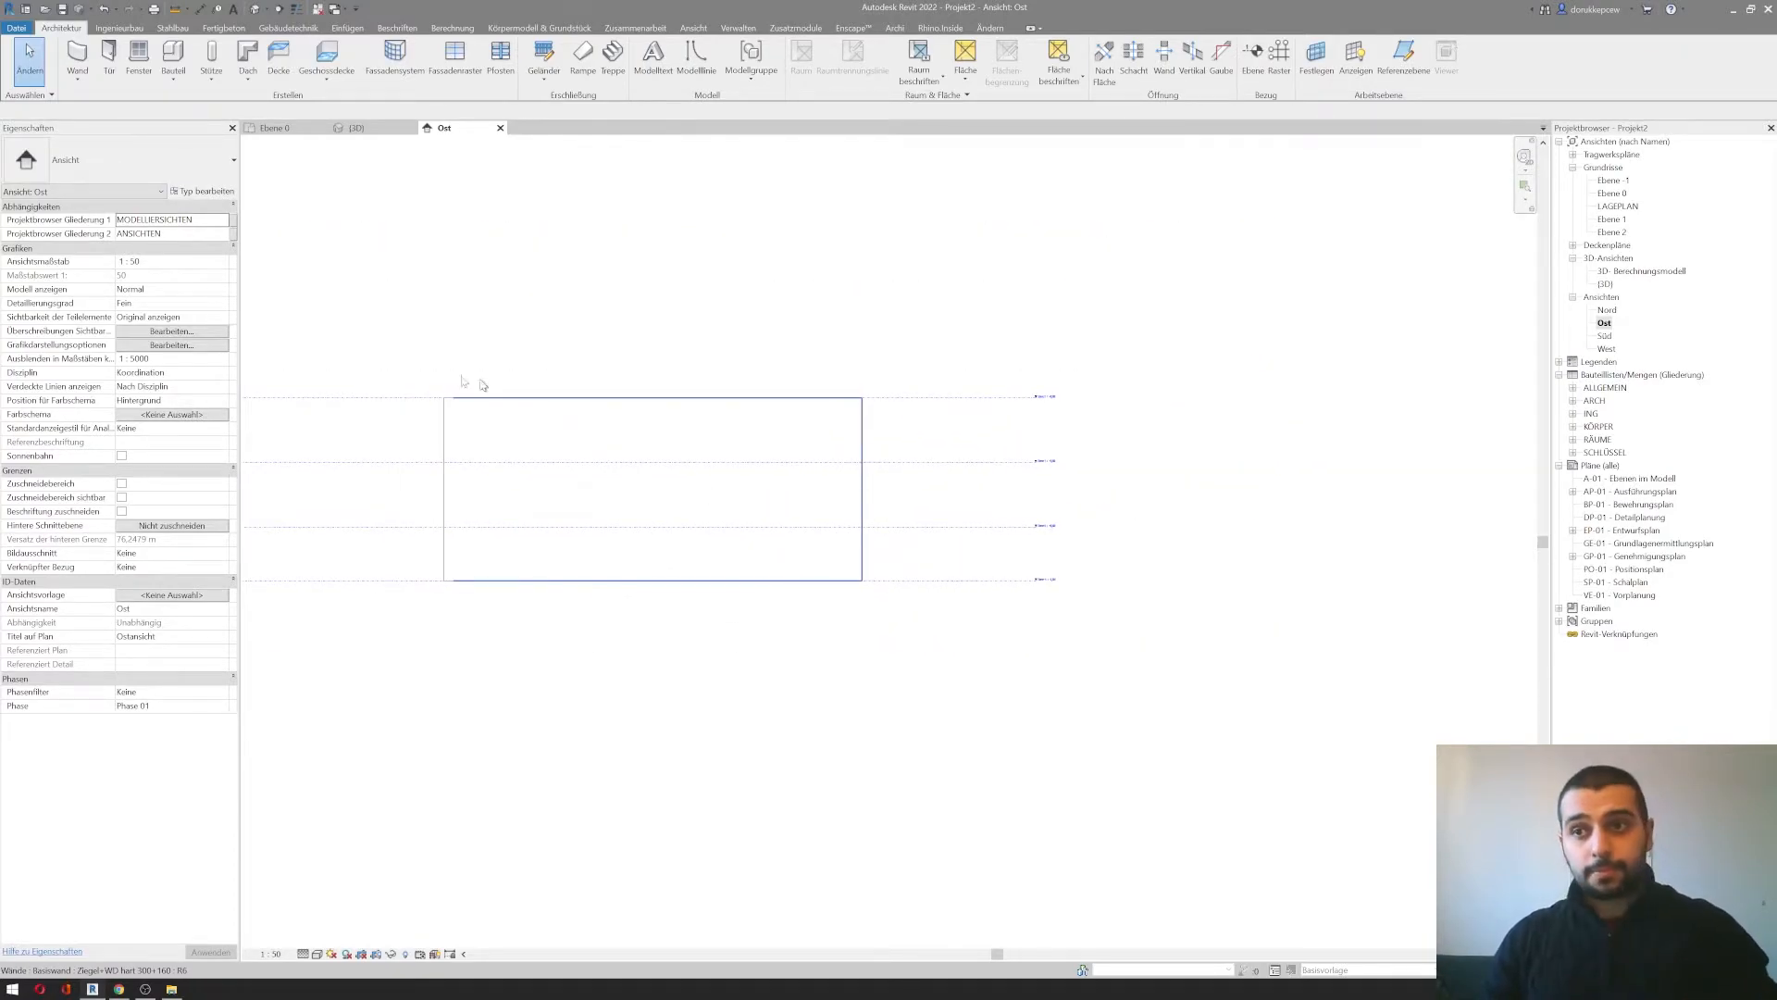
Step: Give the four walls a top offset of -0.5 m and inspect their upper edge against Ebene 2
left_click_drag(418, 353, 983, 659)
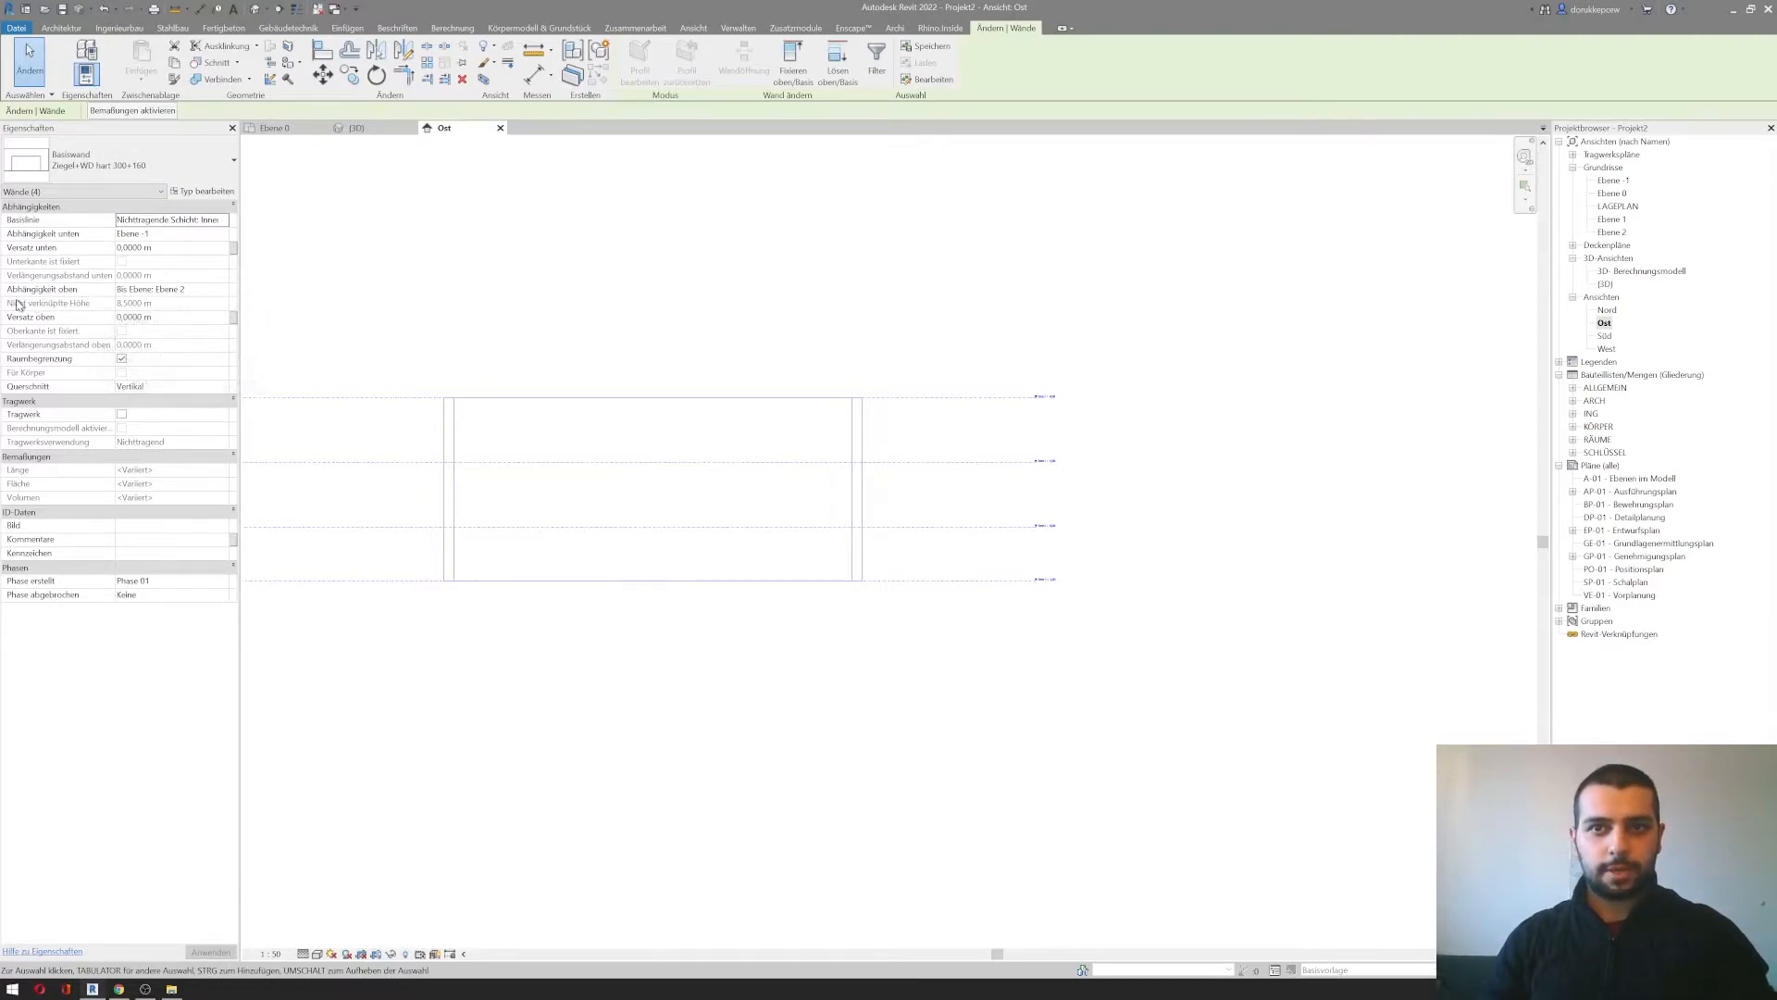
left_click(198, 317)
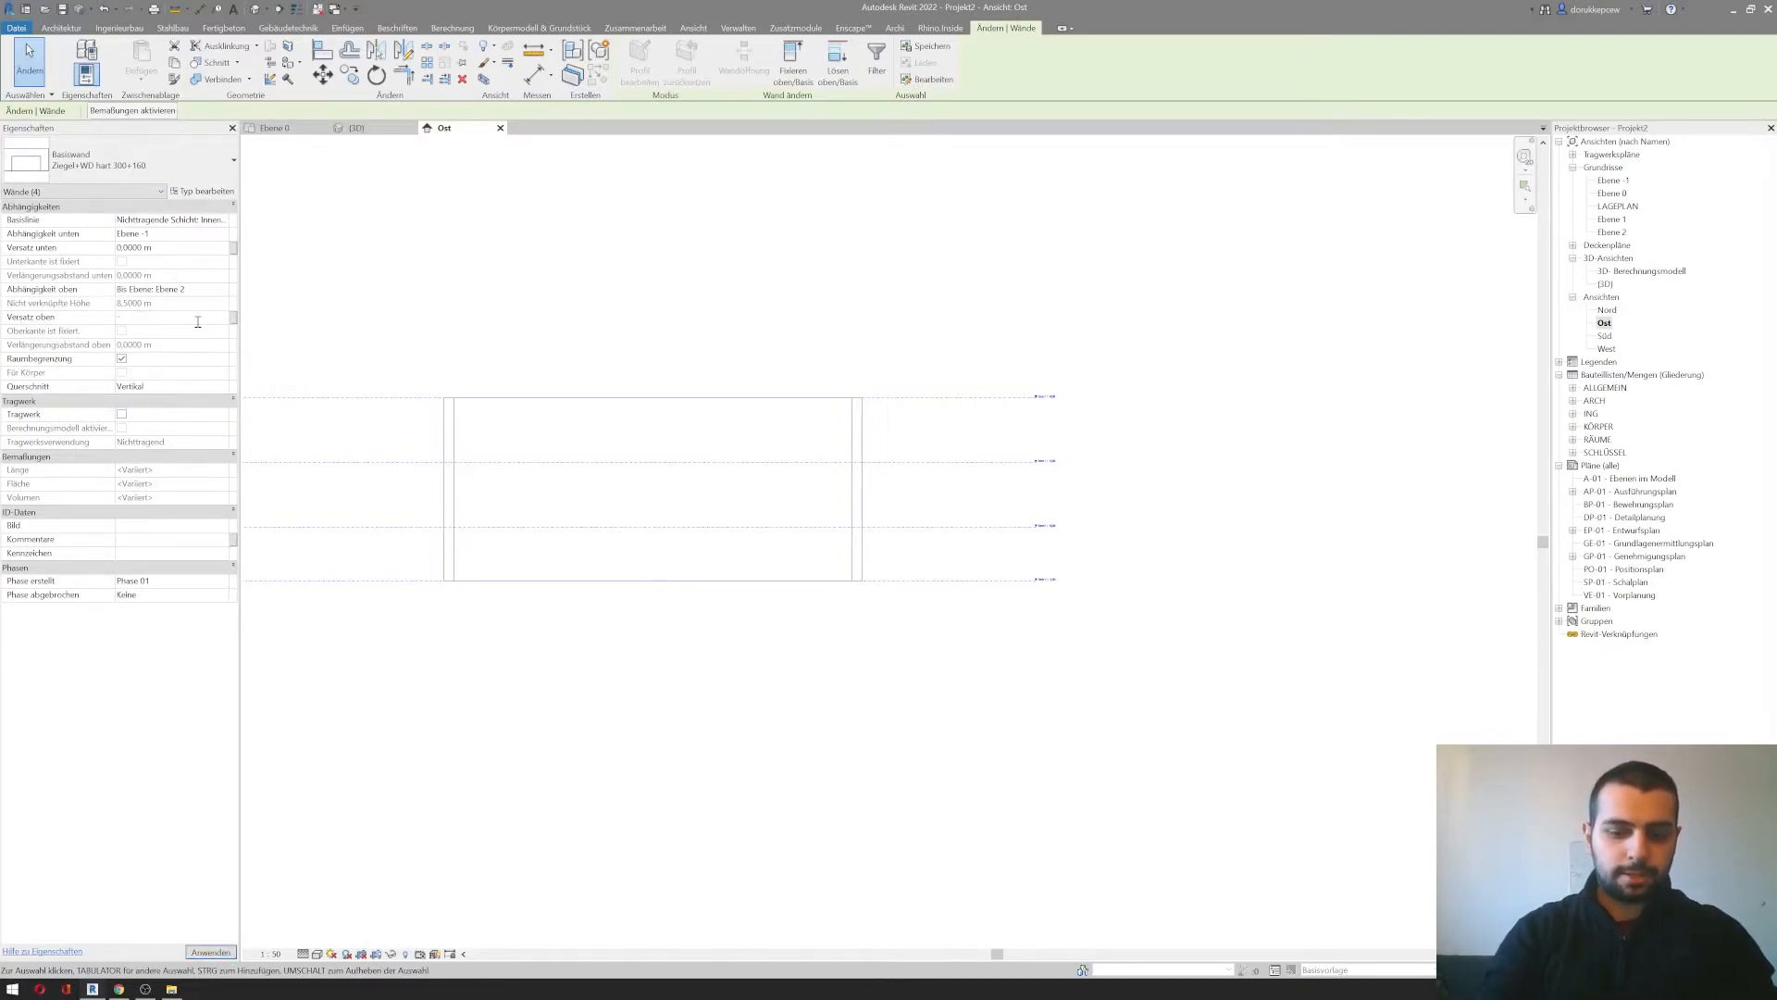
type("-0,5")
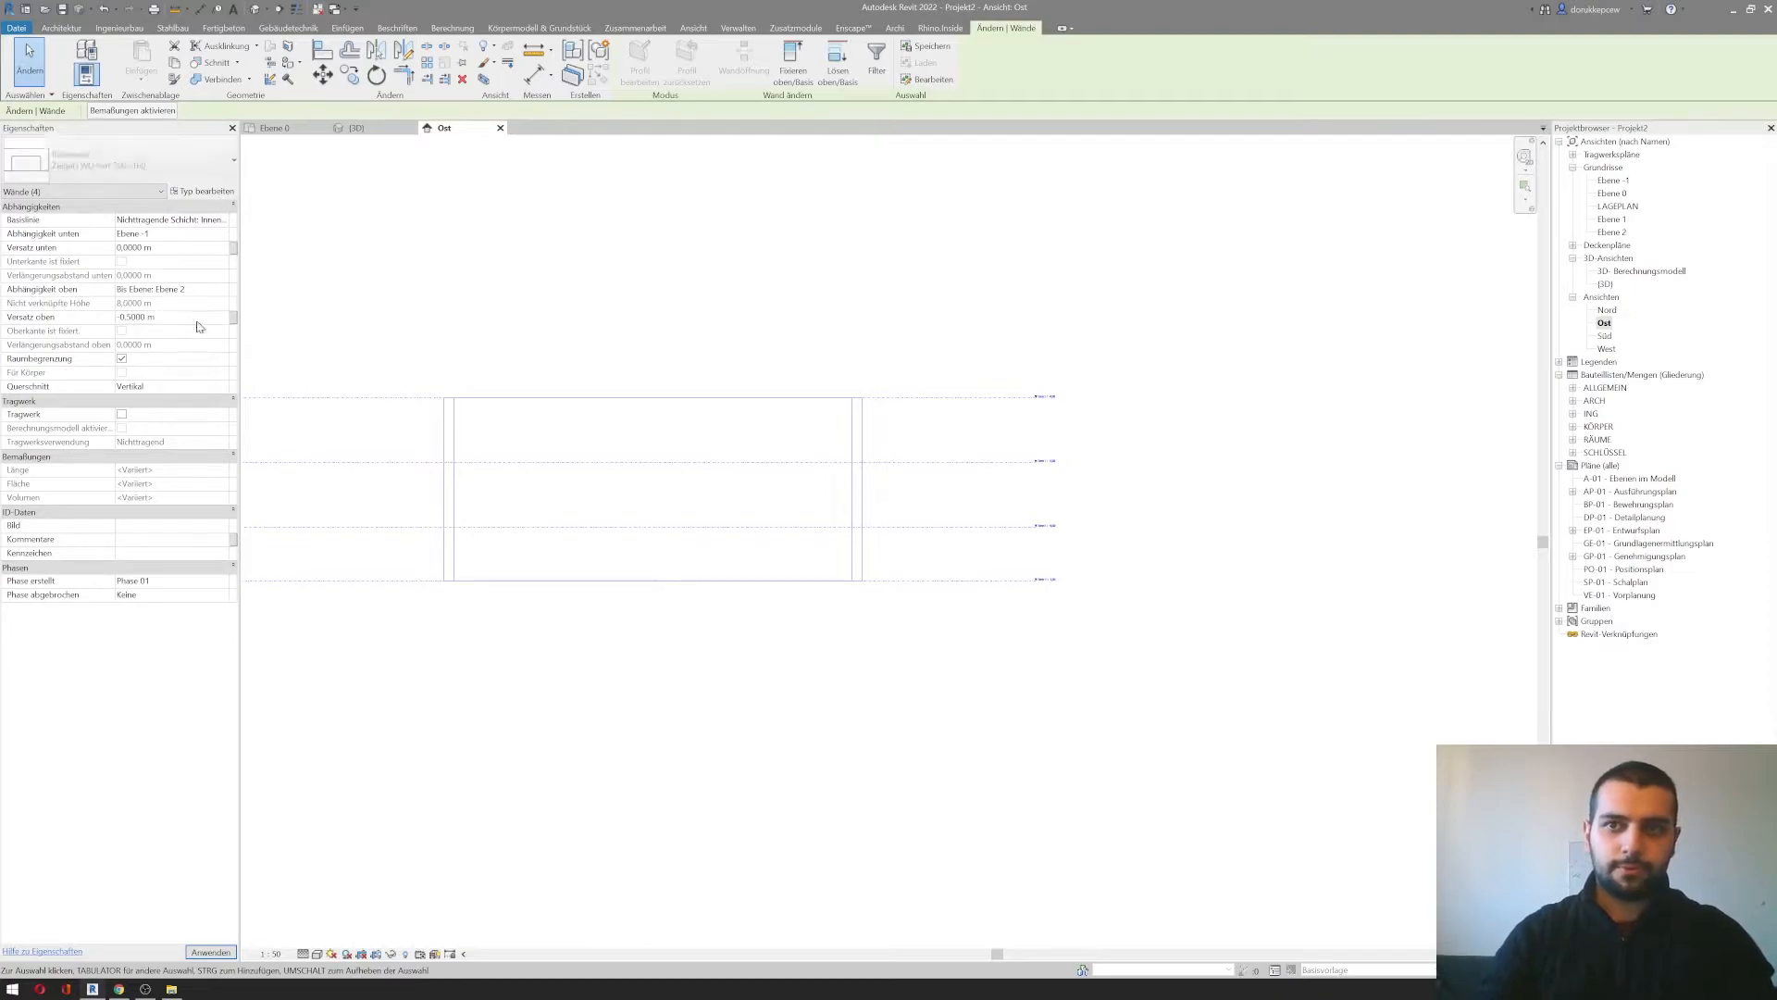
key("Return")
scroll(889, 421, "up", 5)
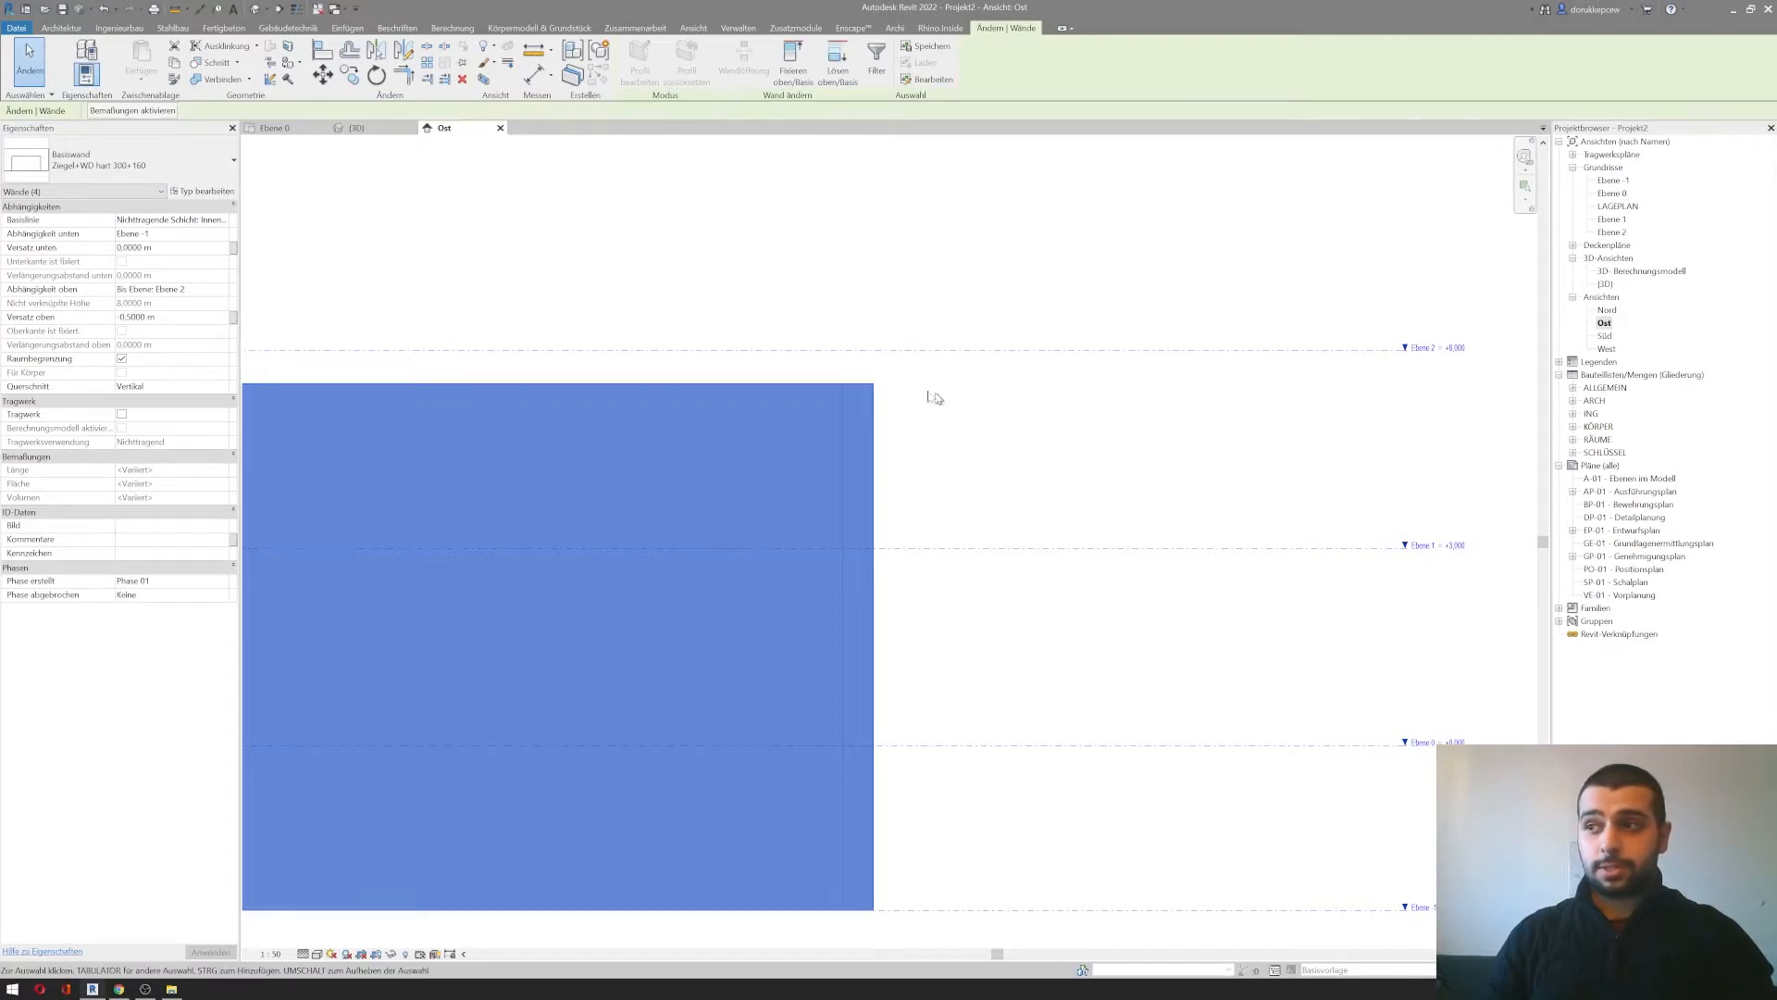
middle_click_drag(885, 385, 758, 317)
scroll(758, 317, "down", 3)
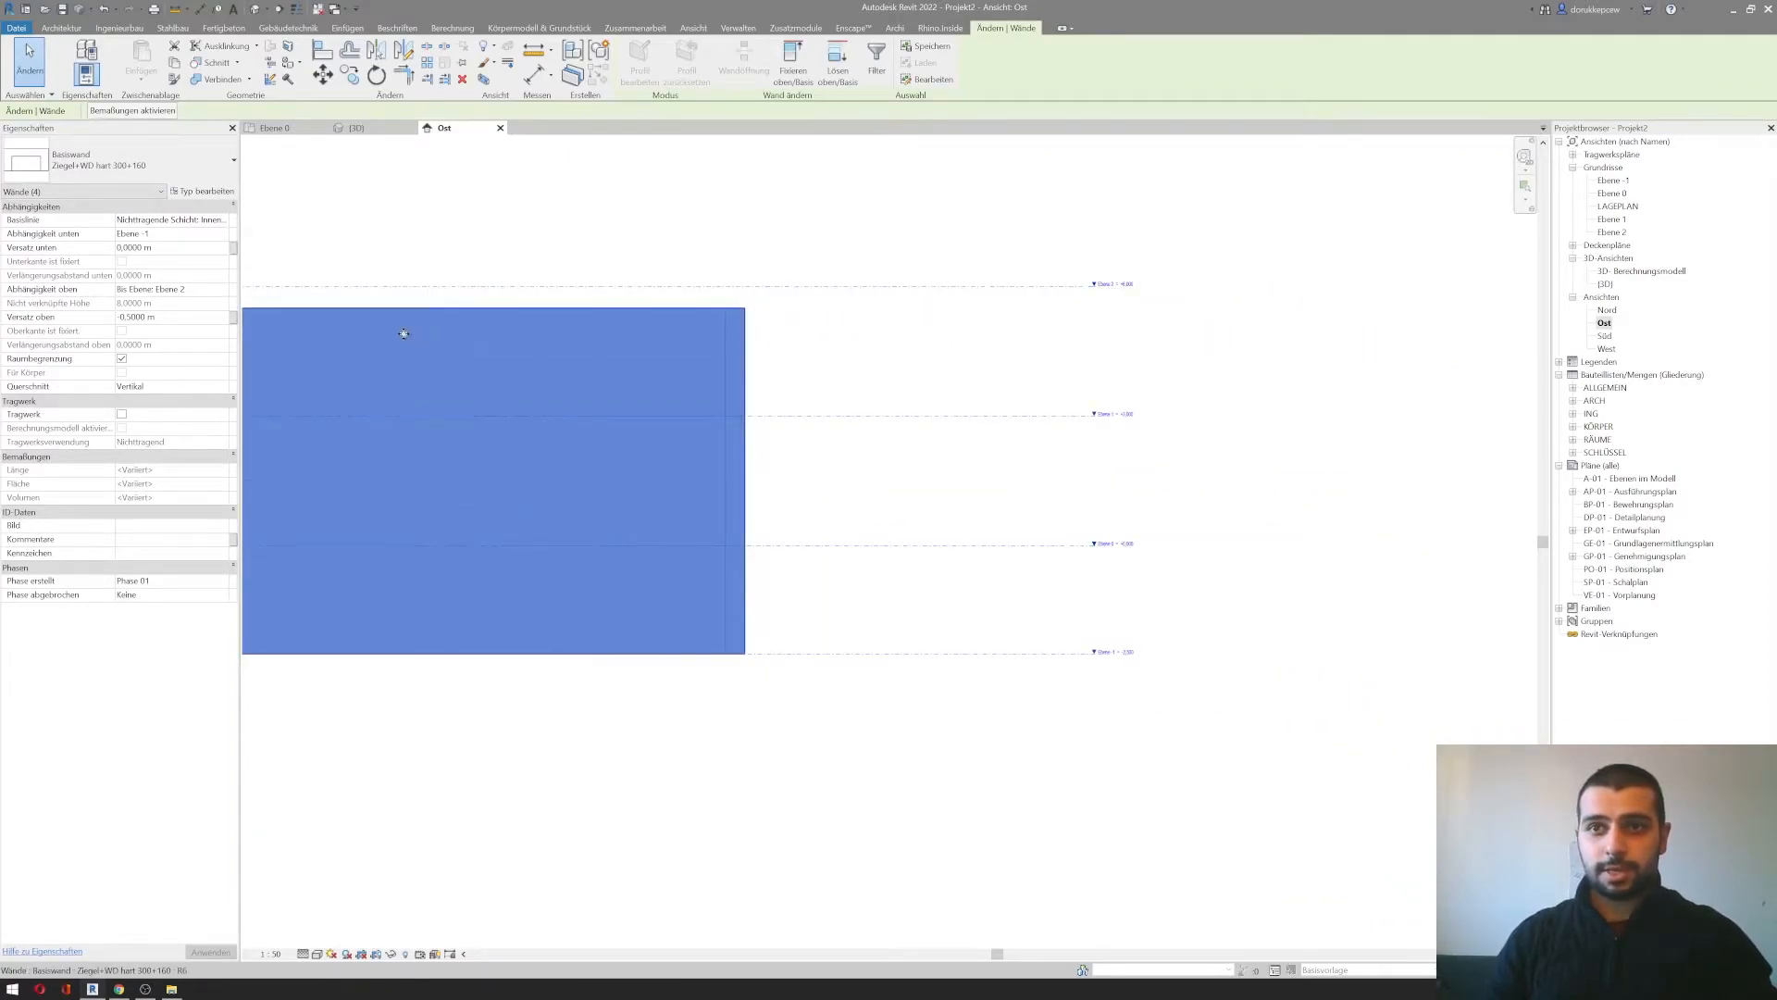
Step: Set the selected walls' top constraint to Ebene 1 and check their upper edge
left_click(219, 289)
left_click(223, 289)
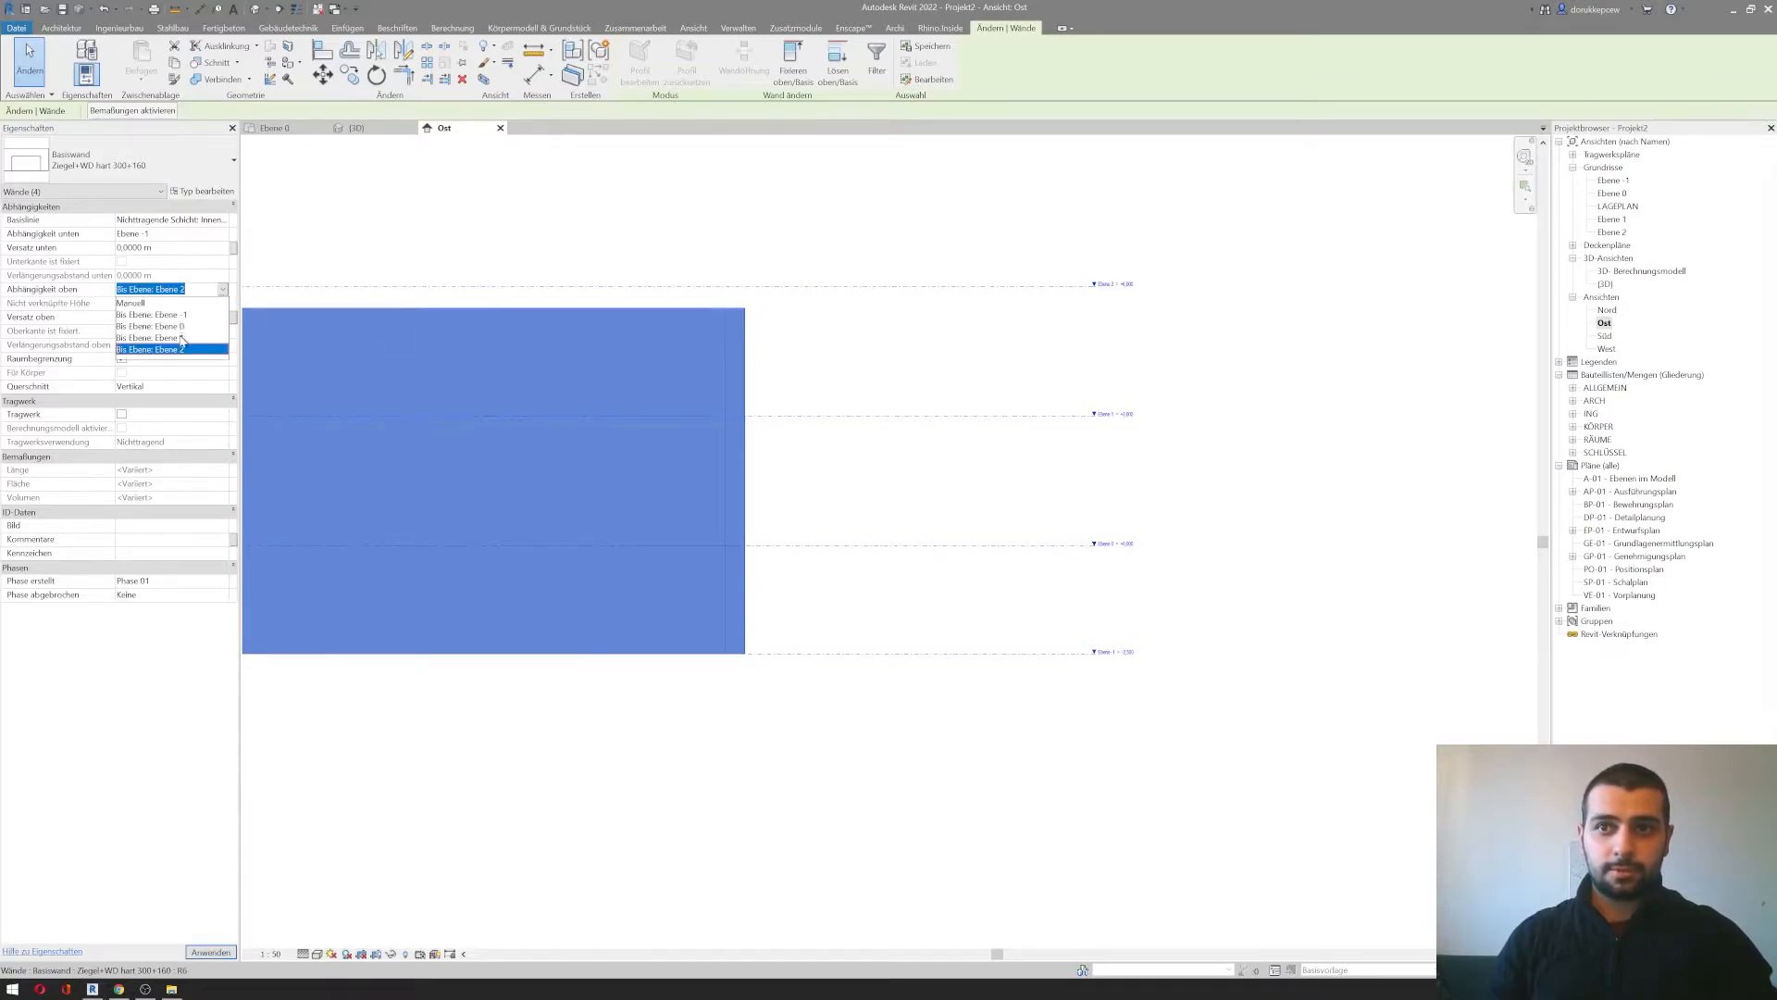
left_click(181, 338)
scroll(720, 441, "up", 2)
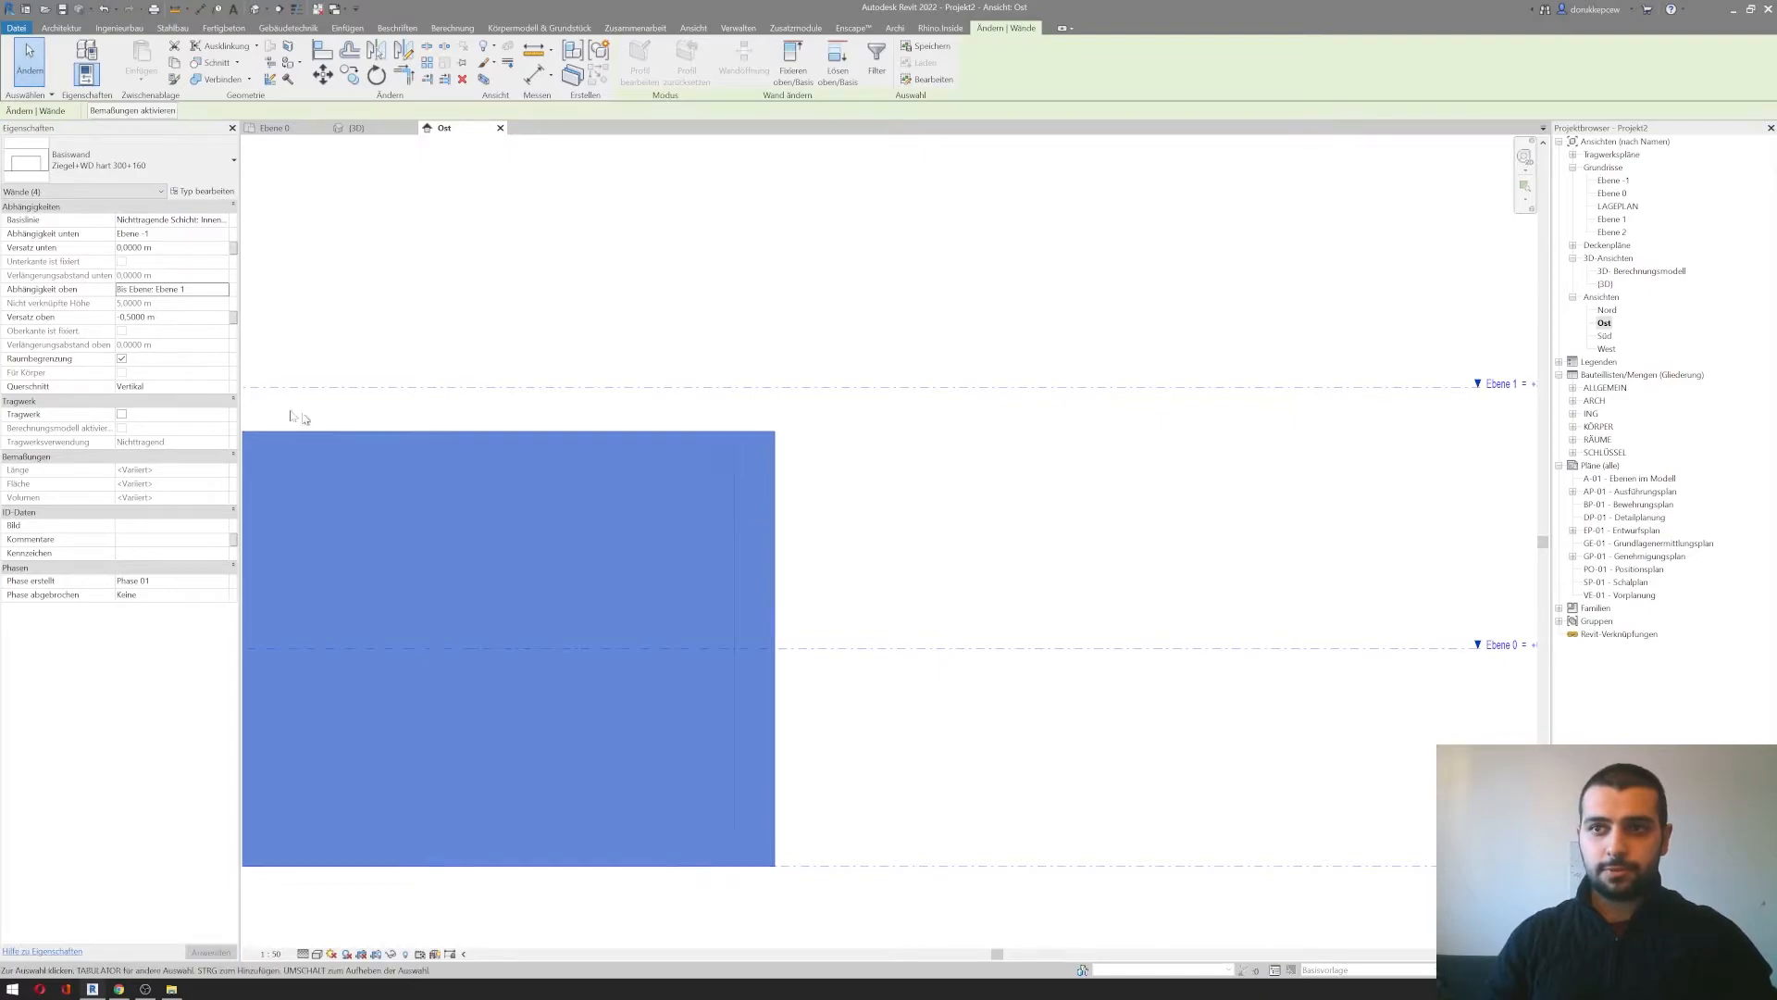
Step: Set the selected walls' top constraint to Ebene 0 and check their upper edge
left_click(217, 289)
left_click(225, 289)
left_click(174, 326)
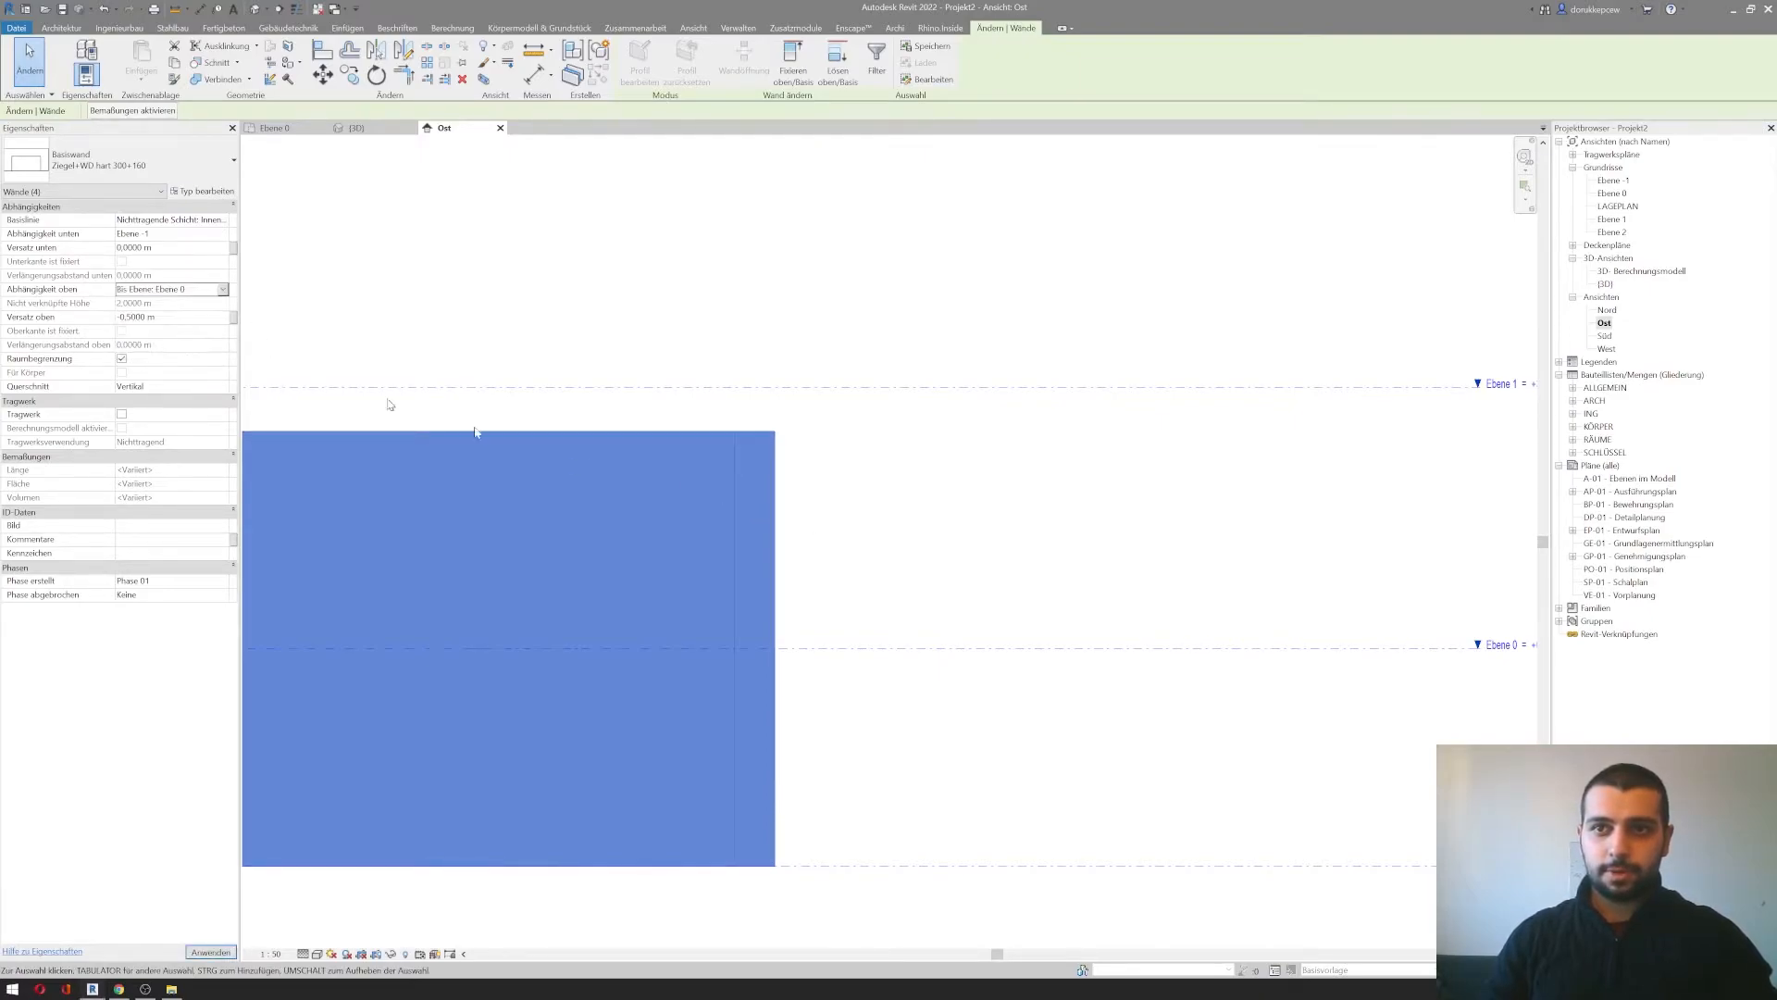
scroll(850, 628, "down", 3)
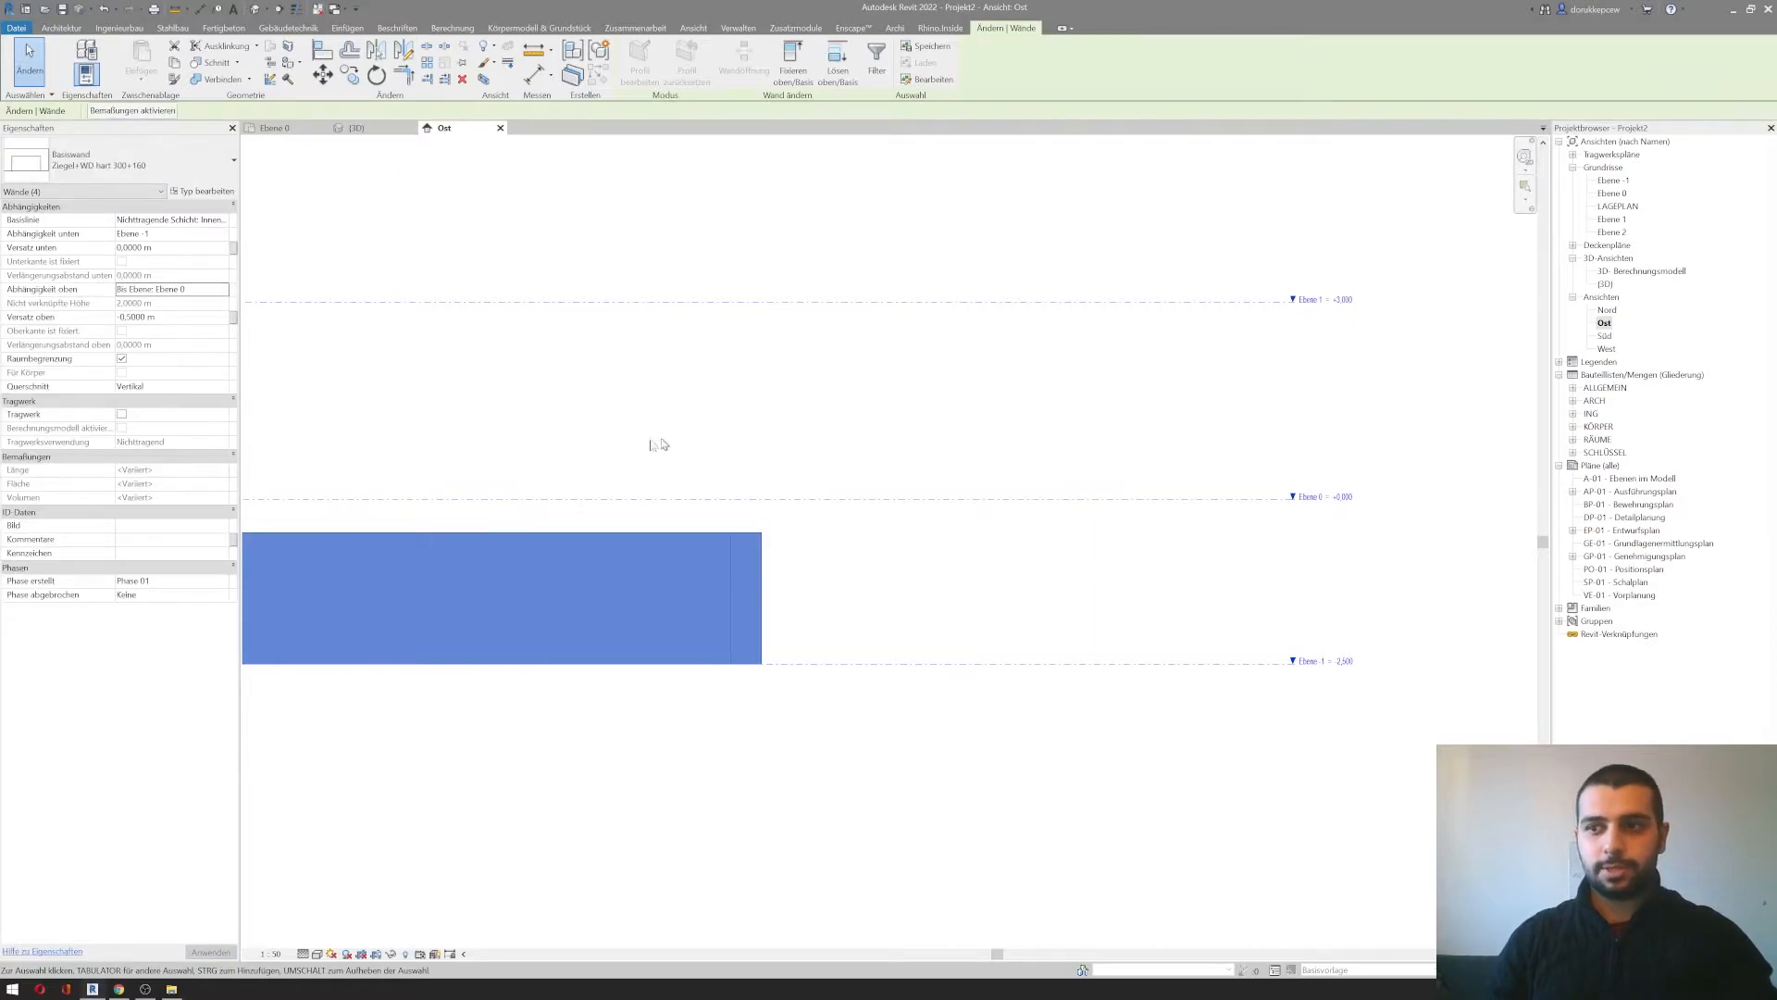
scroll(762, 500, "down", 2)
Step: Reset the four walls' top offset to 0 and set their base offset to -0.2 m
left_click(171, 315)
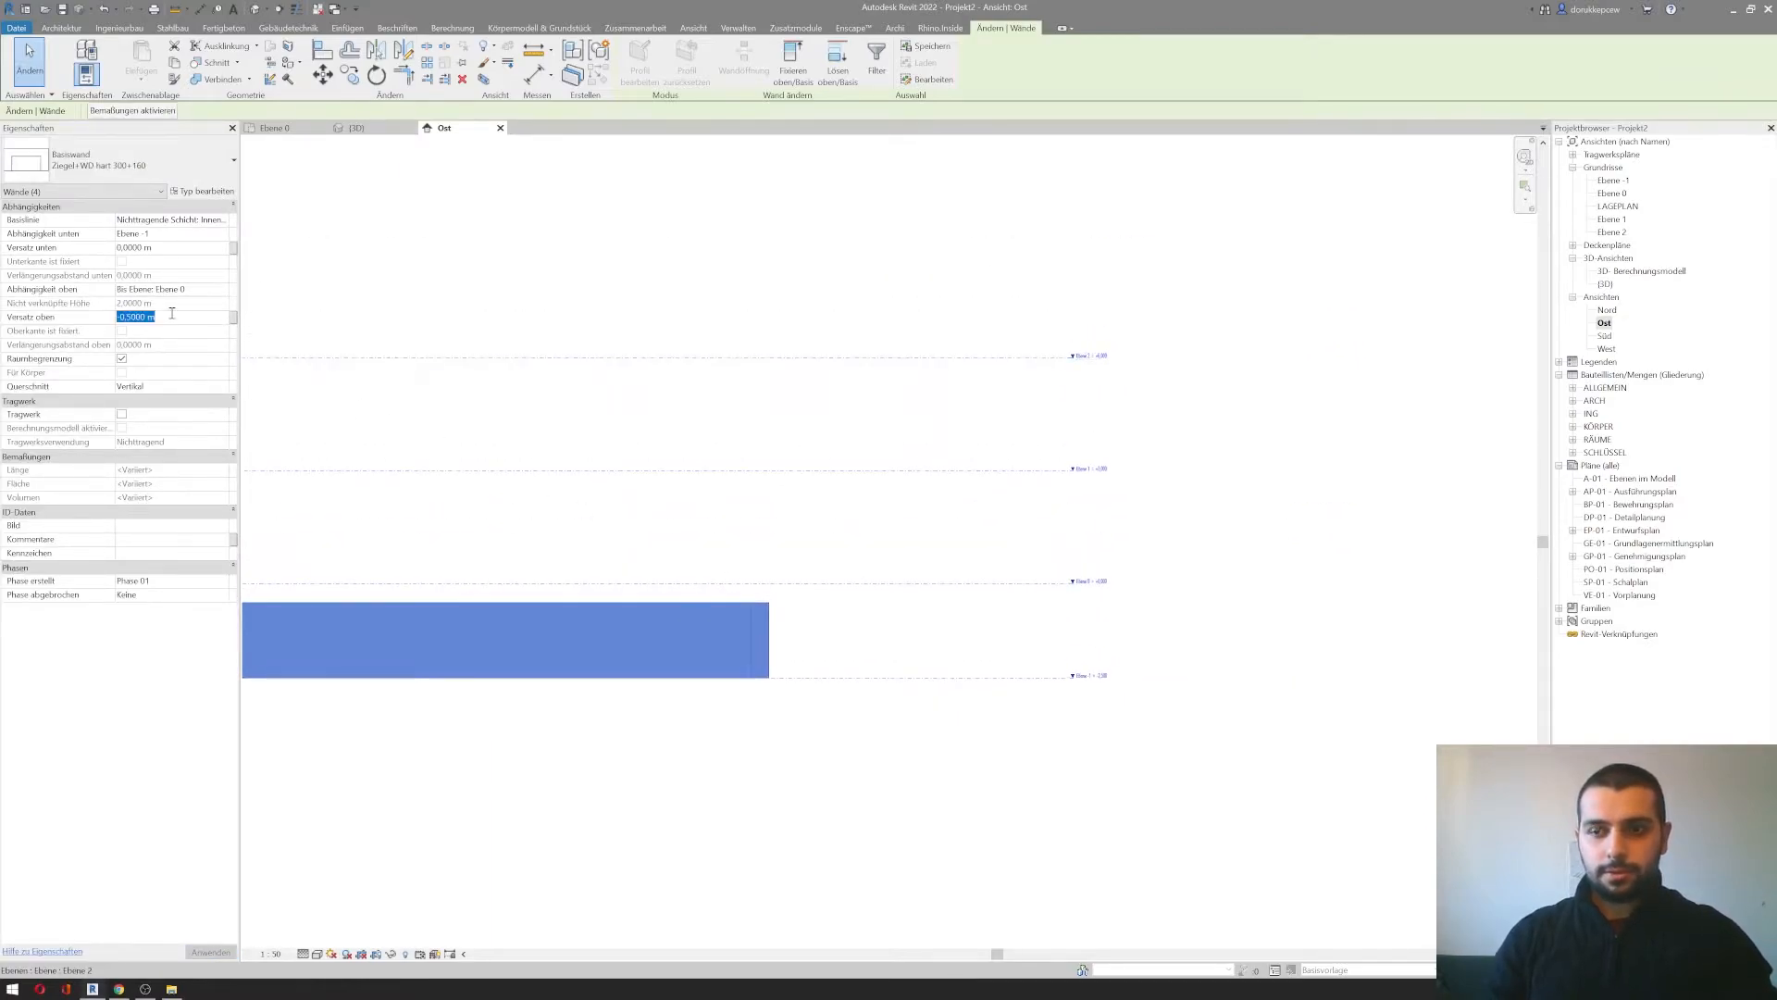
left_click(162, 250)
scroll(643, 508, "down", 1)
middle_click_drag(612, 557, 798, 482)
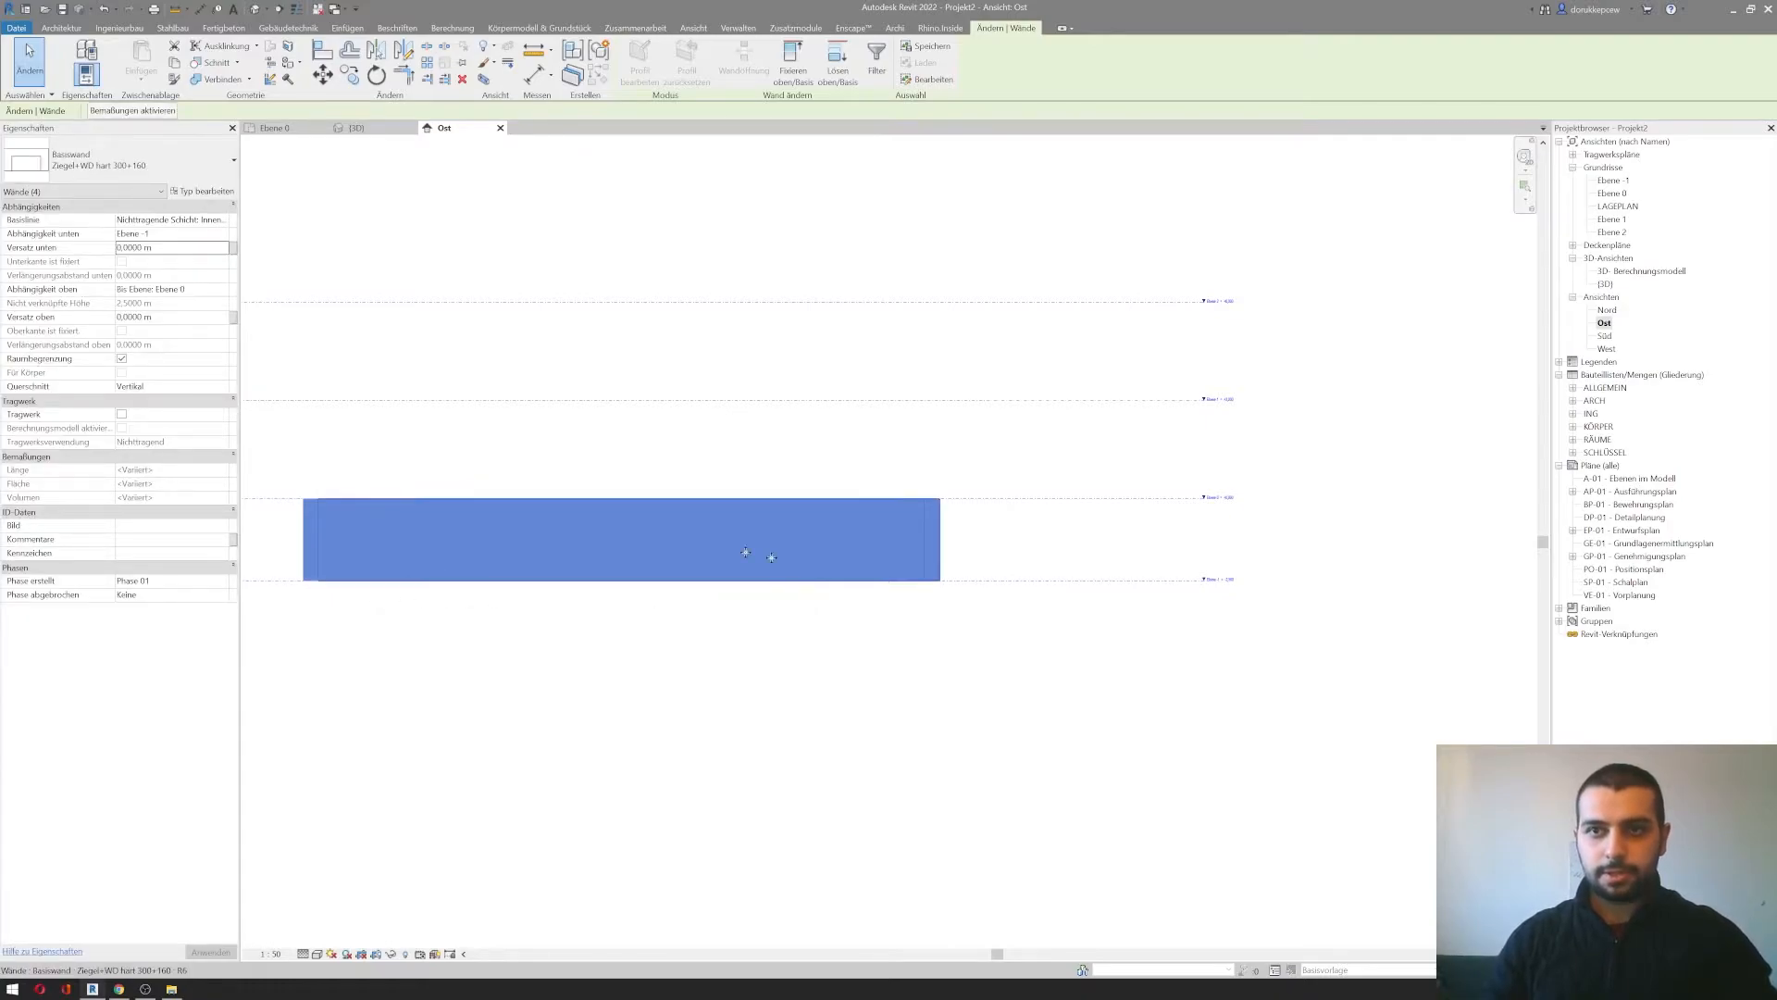
left_click(206, 251)
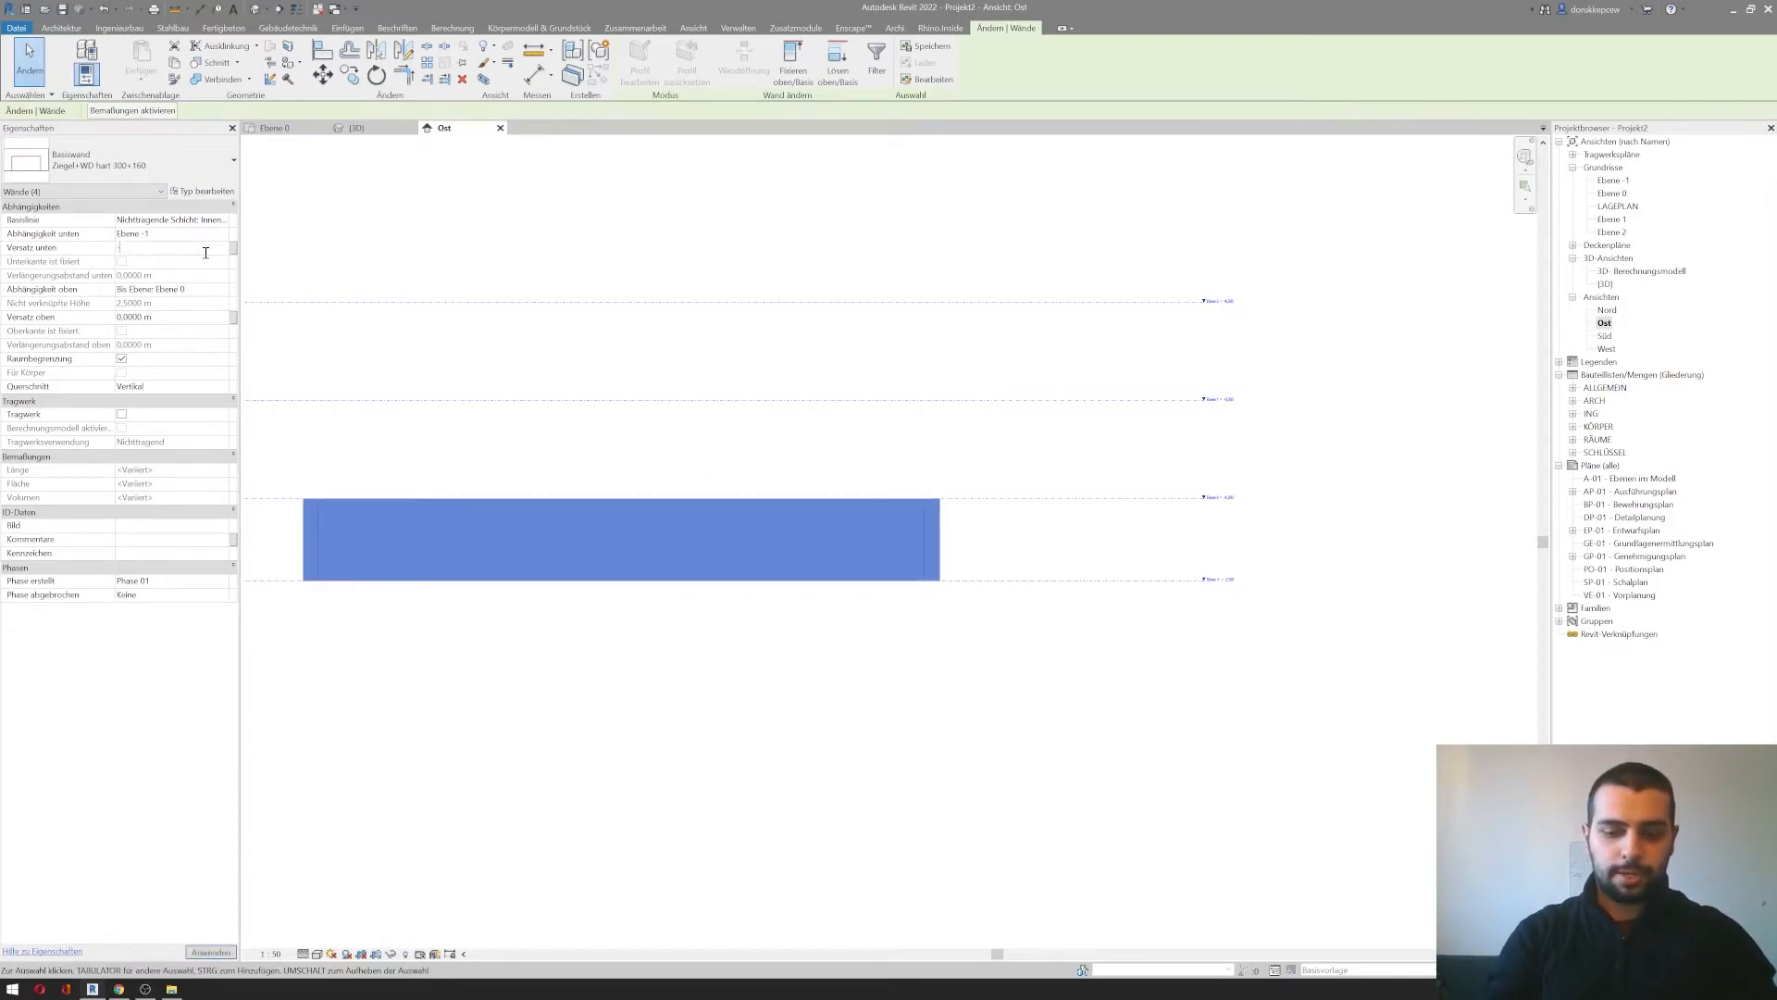
type("-0,2")
key("Return")
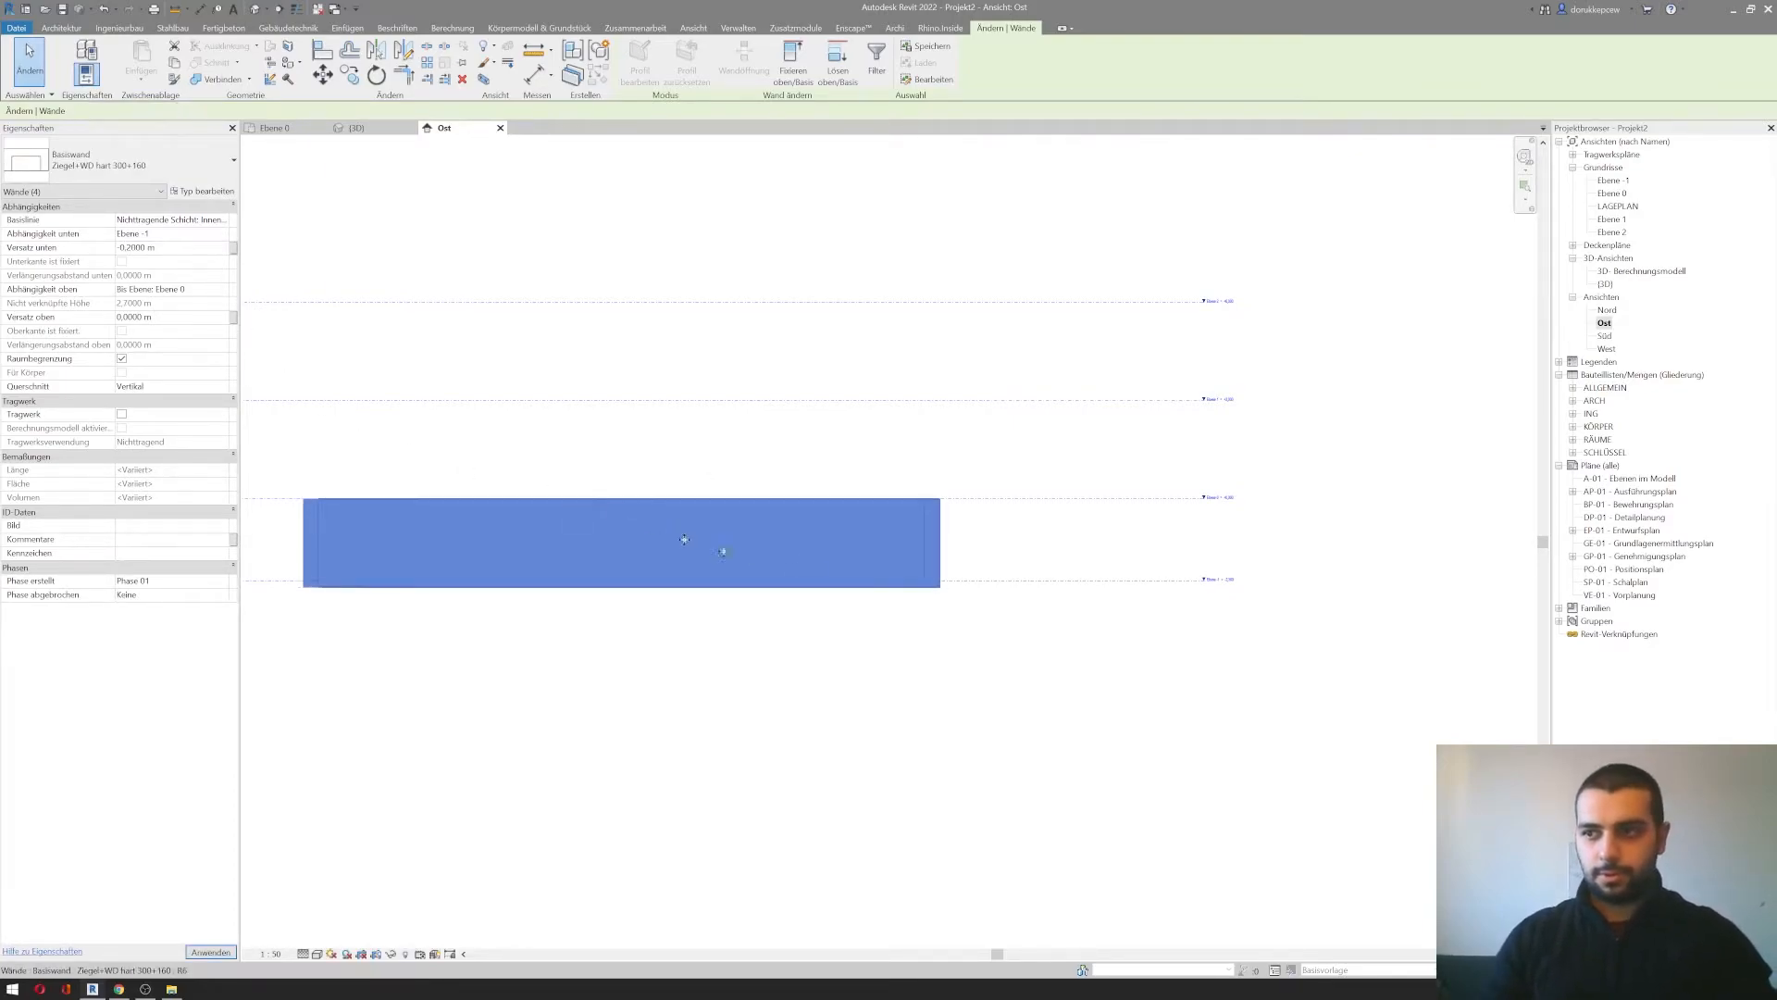
Step: Deselect the walls and examine how their lower edge sits relative to Ebene -1
scroll(962, 602, "up", 5)
left_click(880, 580)
scroll(845, 560, "down", 3)
scroll(913, 579, "up", 3)
middle_click_drag(772, 587, 556, 592)
middle_click_drag(788, 568, 618, 563)
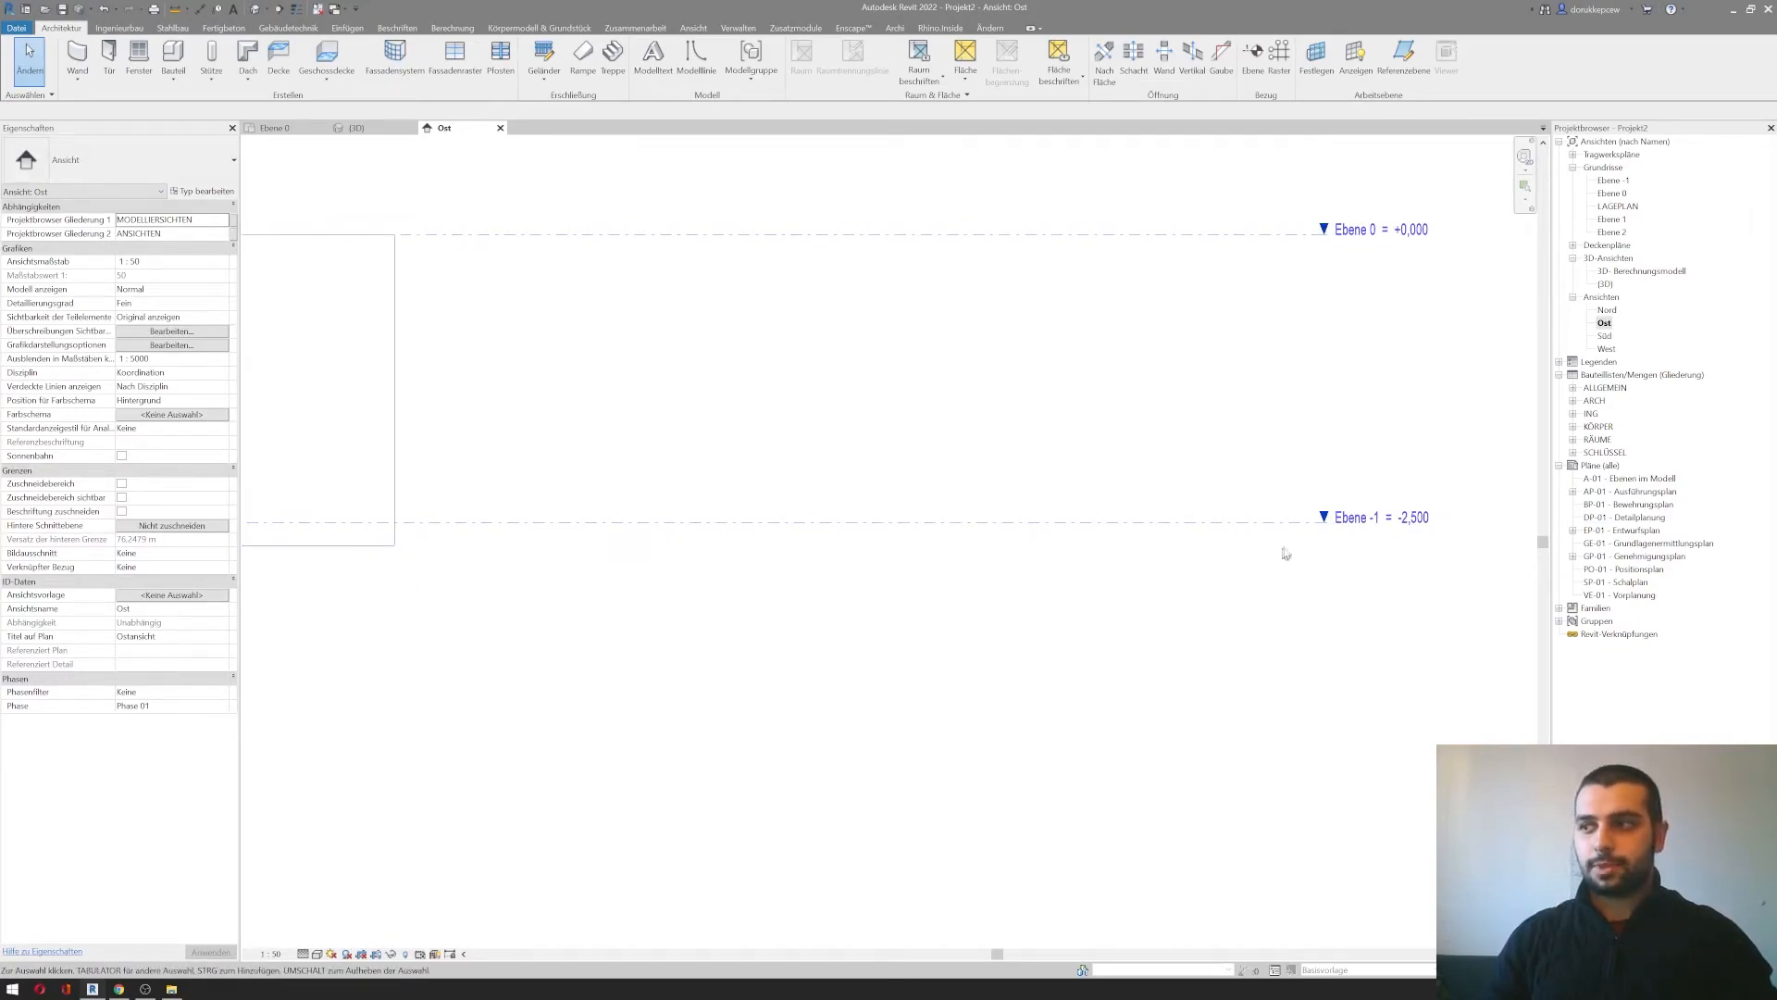
Step: Select the four outer walls in the east elevation and set their top constraint to Ebene 0
scroll(473, 534, "down", 2)
middle_click_drag(473, 534, 1331, 597)
scroll(1331, 597, "down", 2)
left_click_drag(407, 463, 1379, 674)
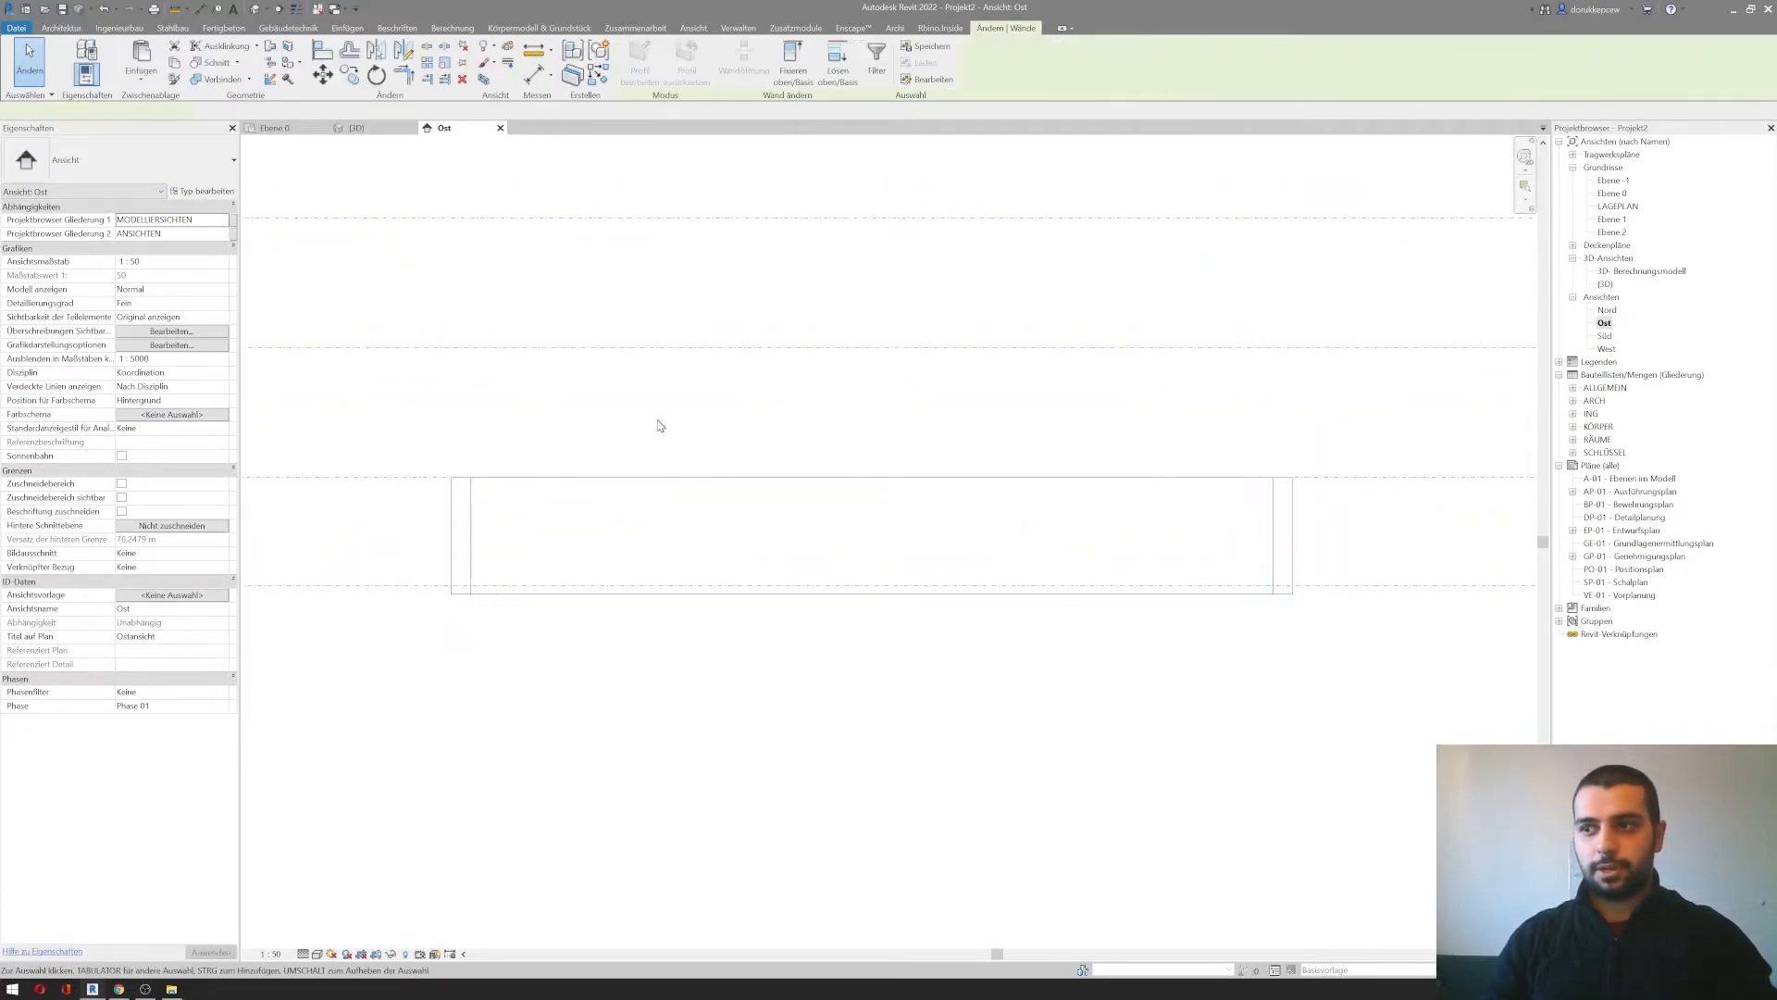
left_click(166, 290)
left_click(223, 289)
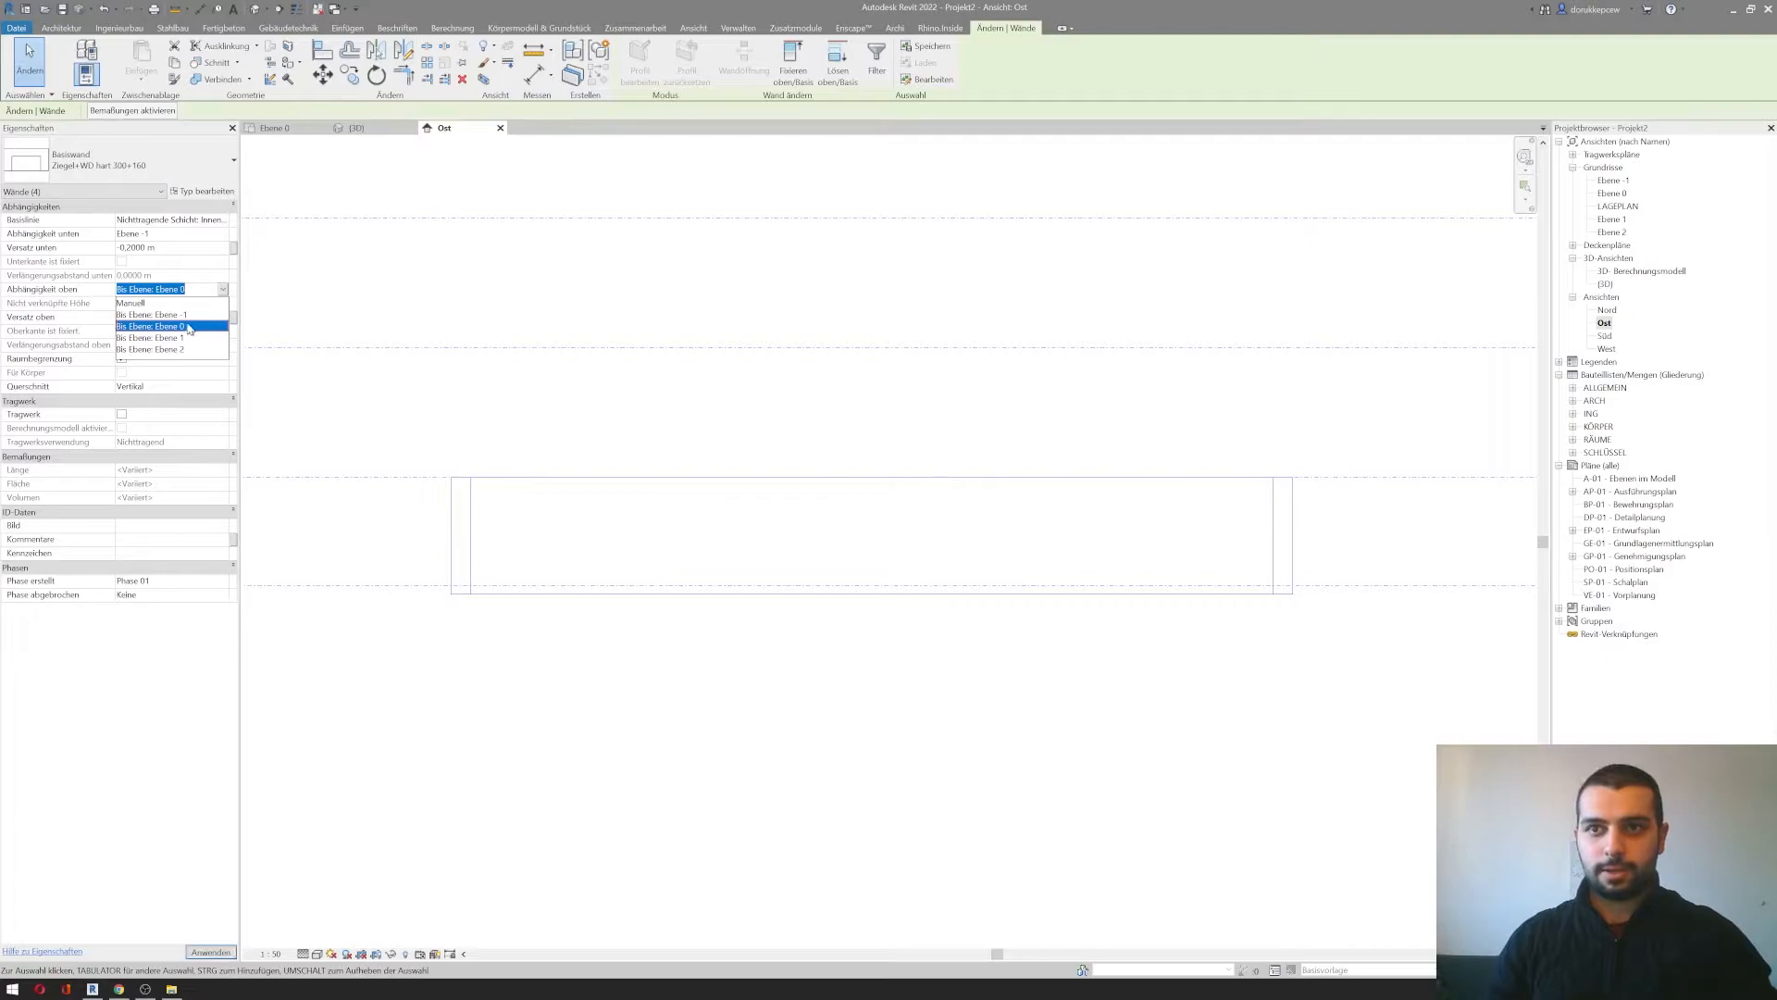
left_click(189, 327)
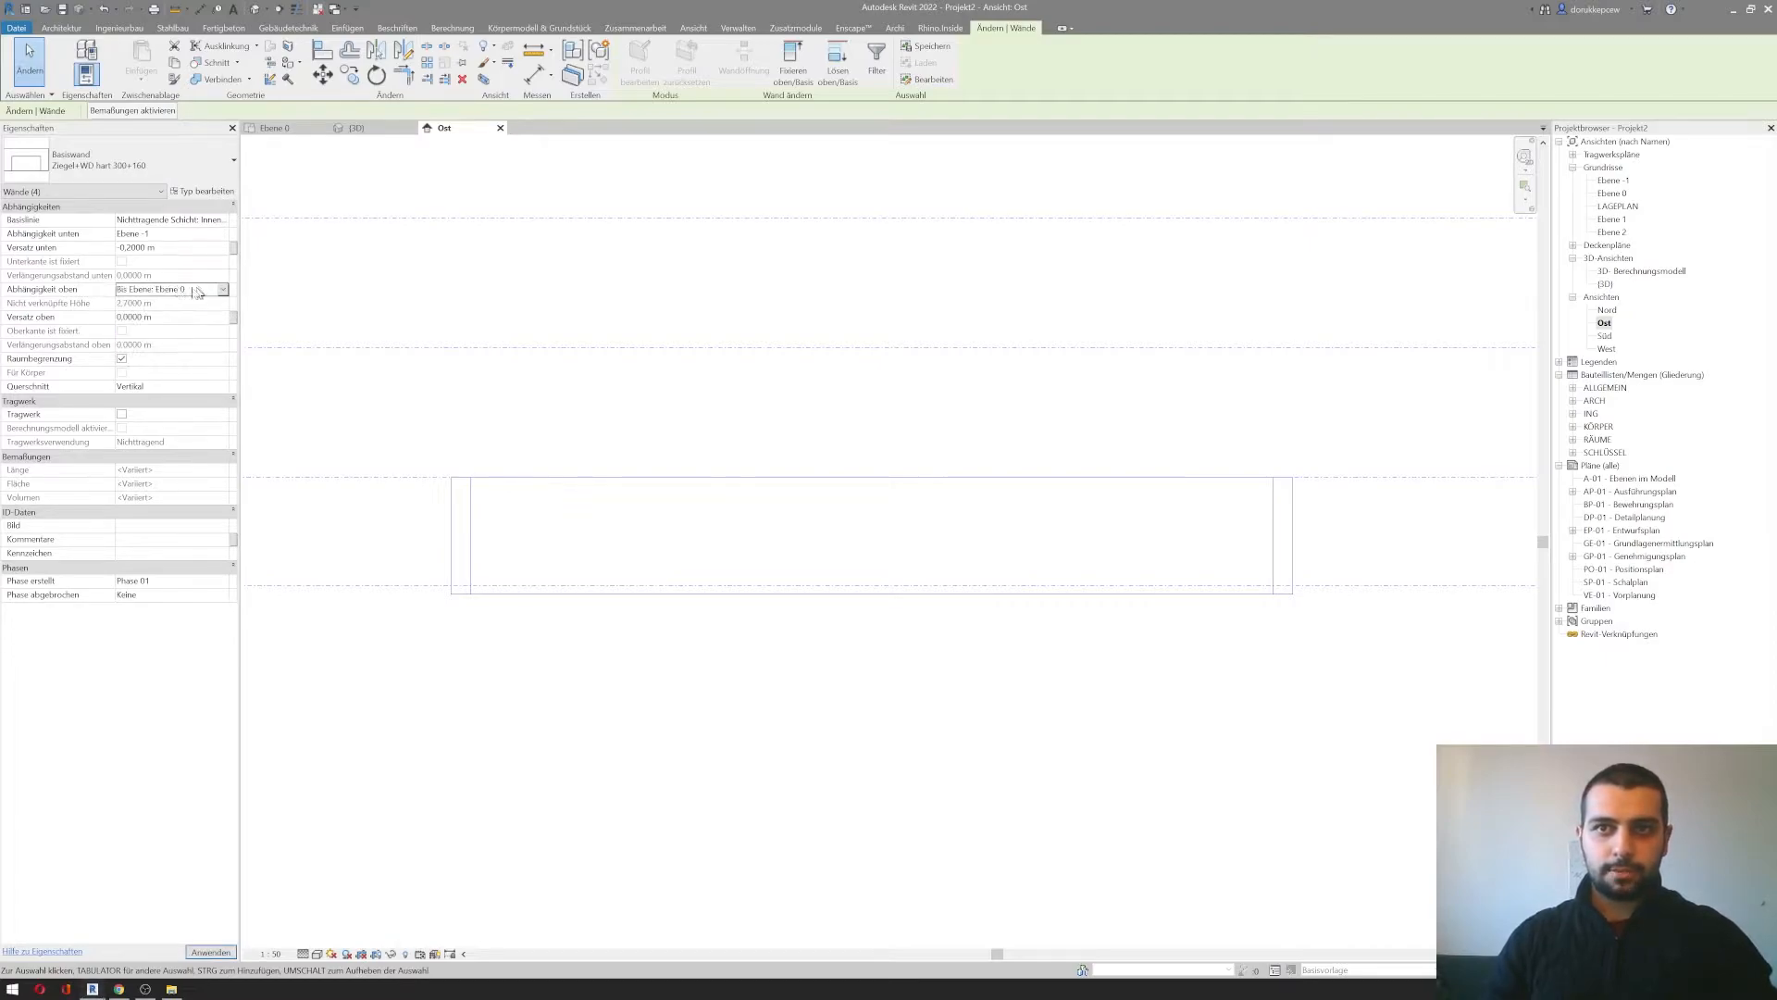
Step: Set the selected walls' base constraint to Ebene 0, apply it and check the wall height in the elevation
left_click(167, 233)
left_click(222, 233)
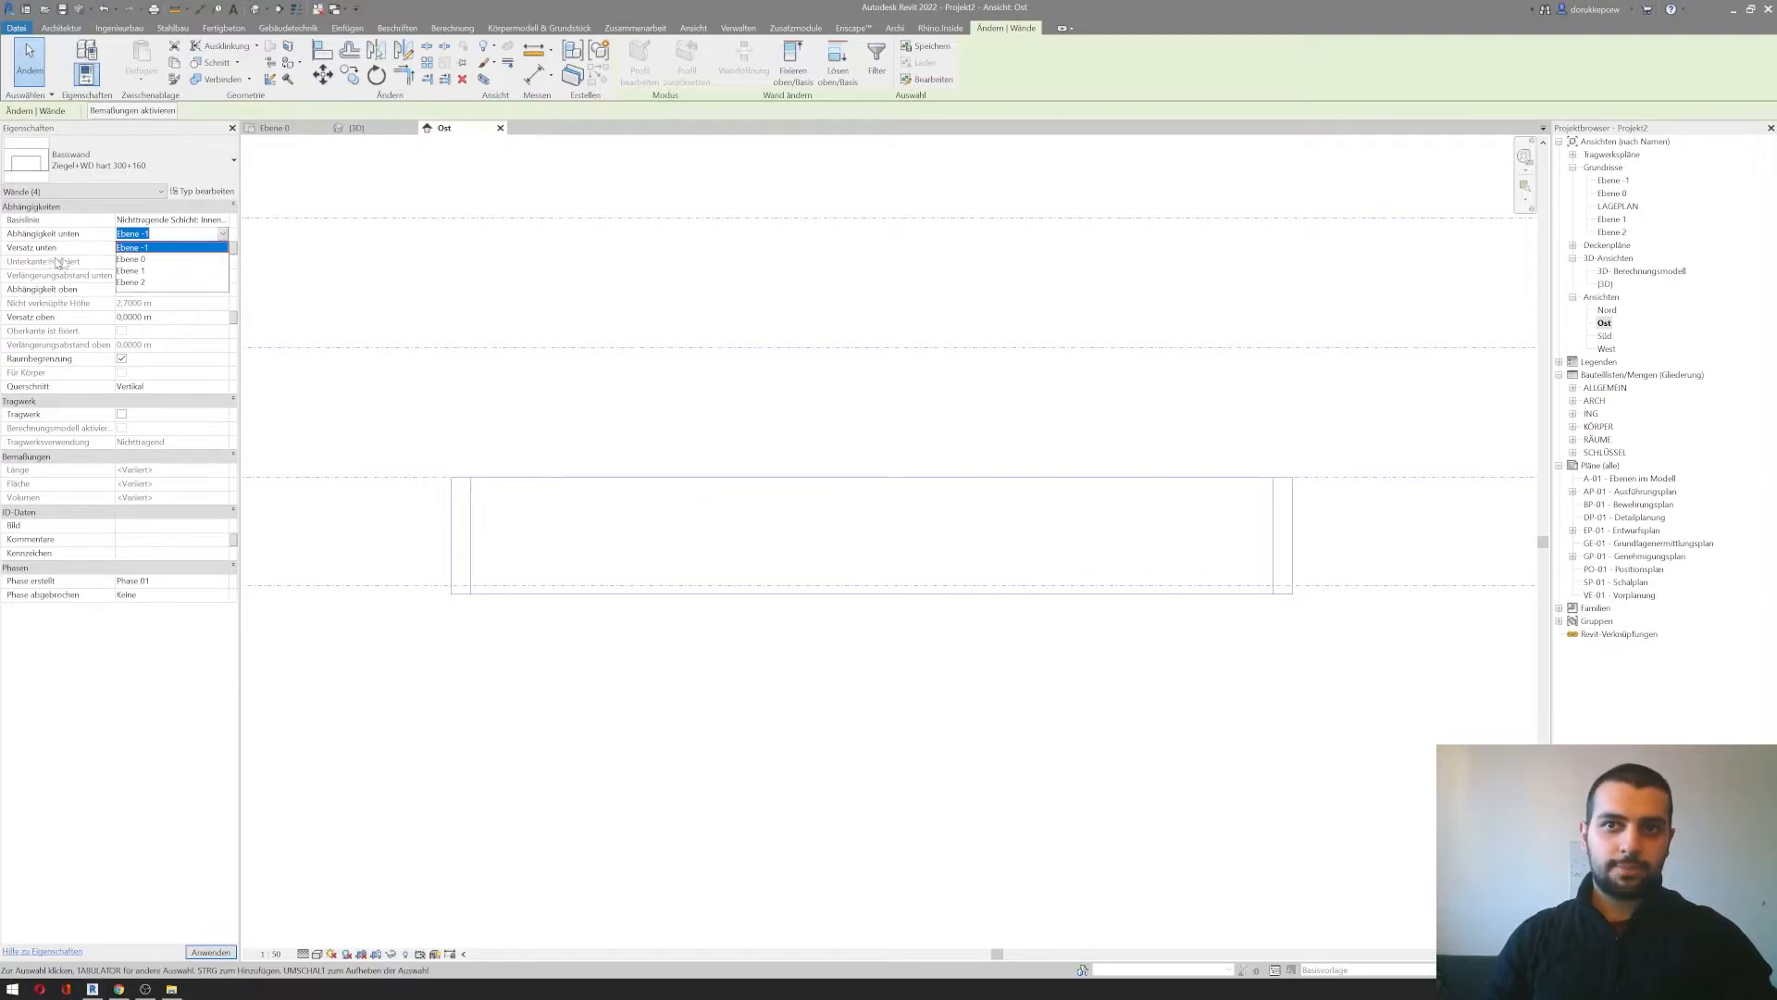
left_click(139, 260)
left_click(189, 952)
middle_click_drag(1288, 519, 1023, 542)
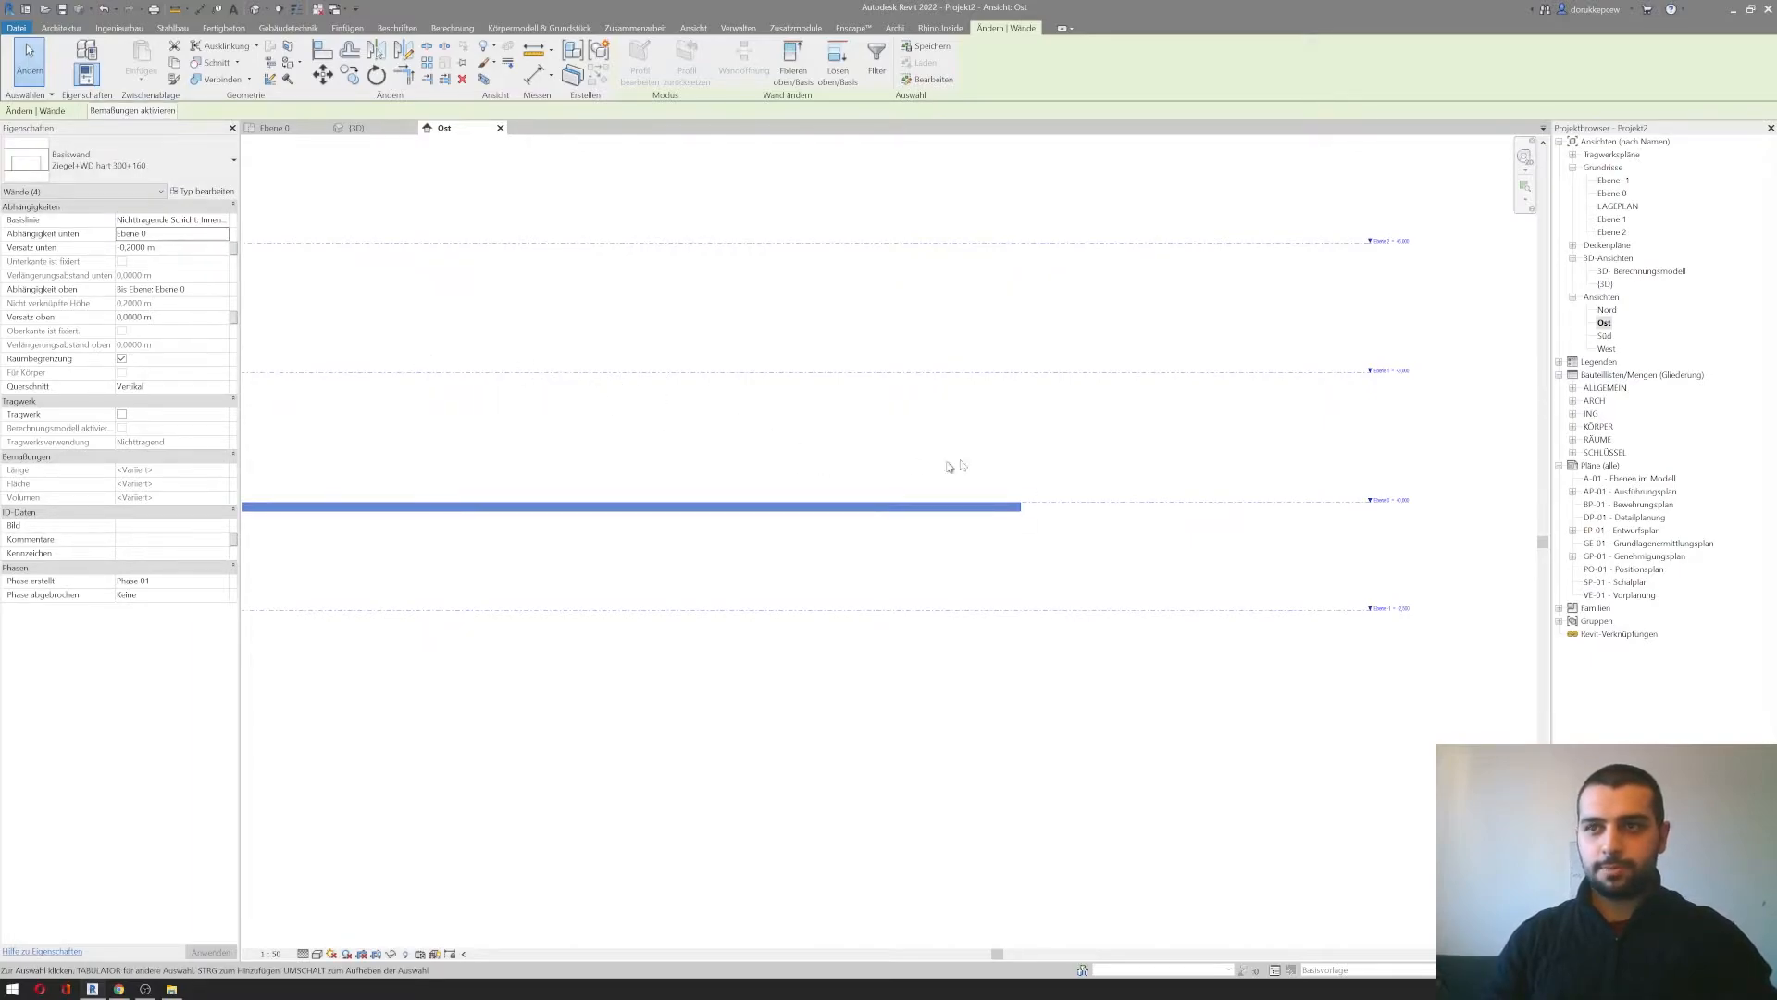
scroll(1019, 507, "up", 3)
scroll(1018, 507, "up", 2)
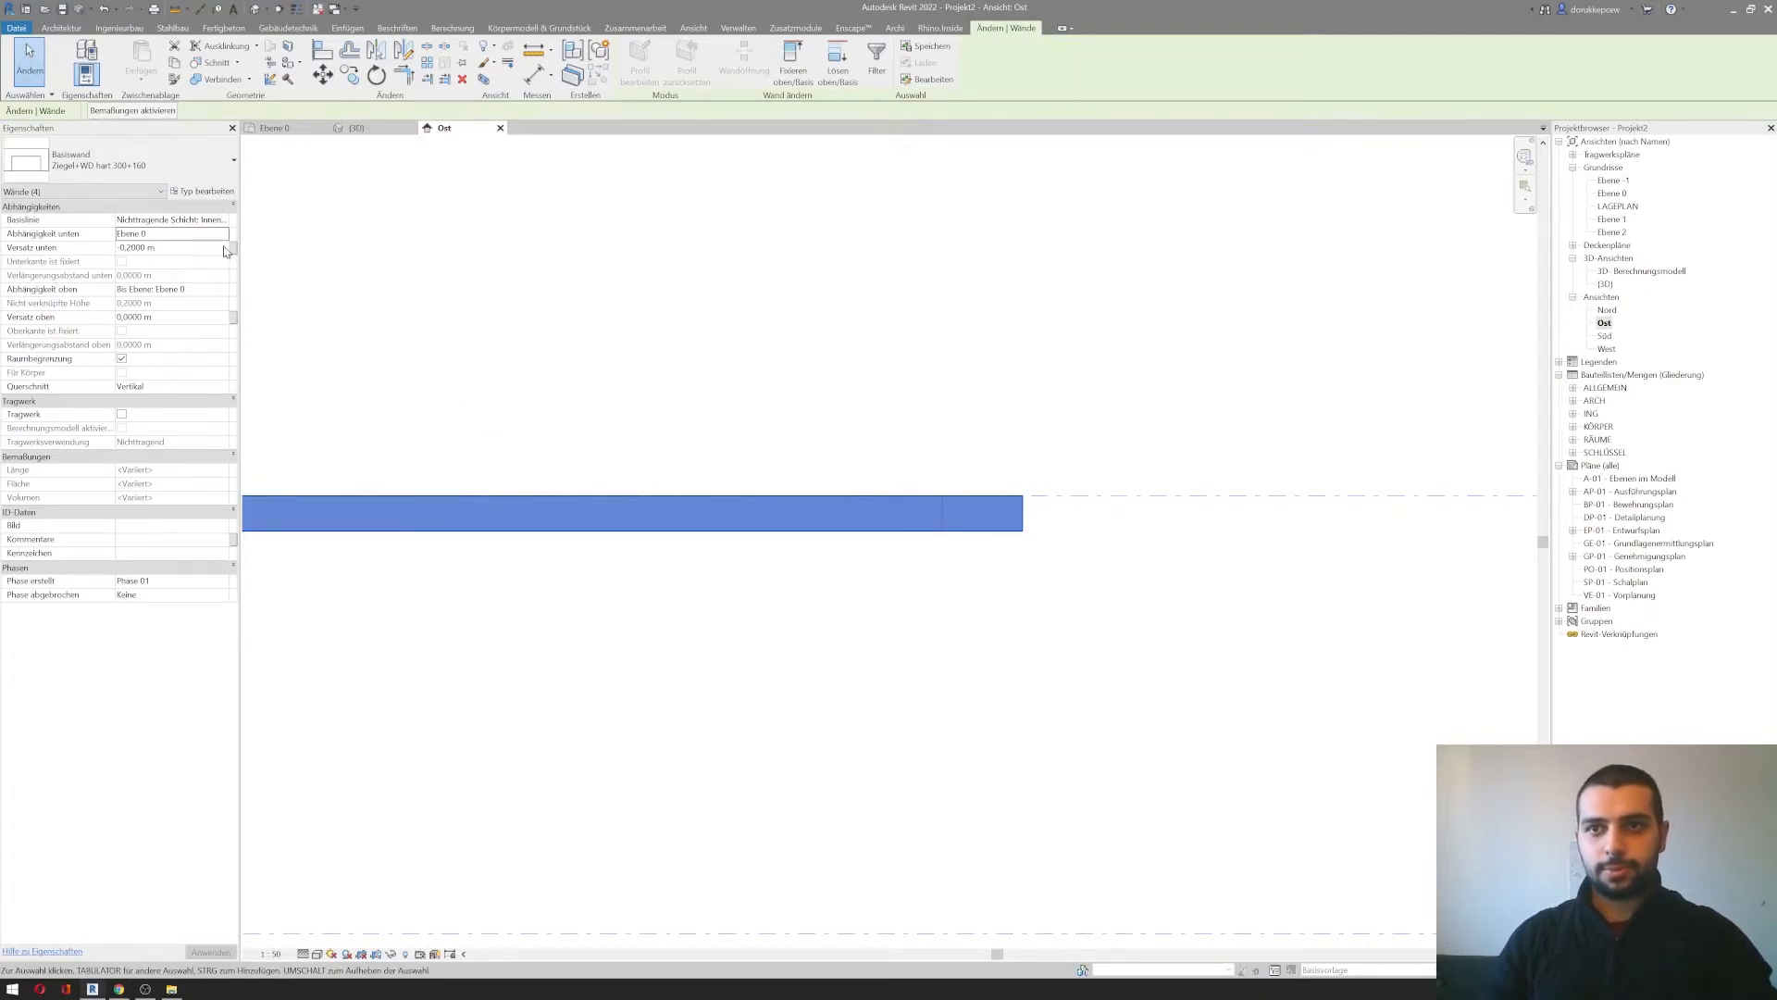
Step: Set the selected walls' top constraint to Ebene 1 and their base offset to 0
left_click(220, 289)
left_click(222, 288)
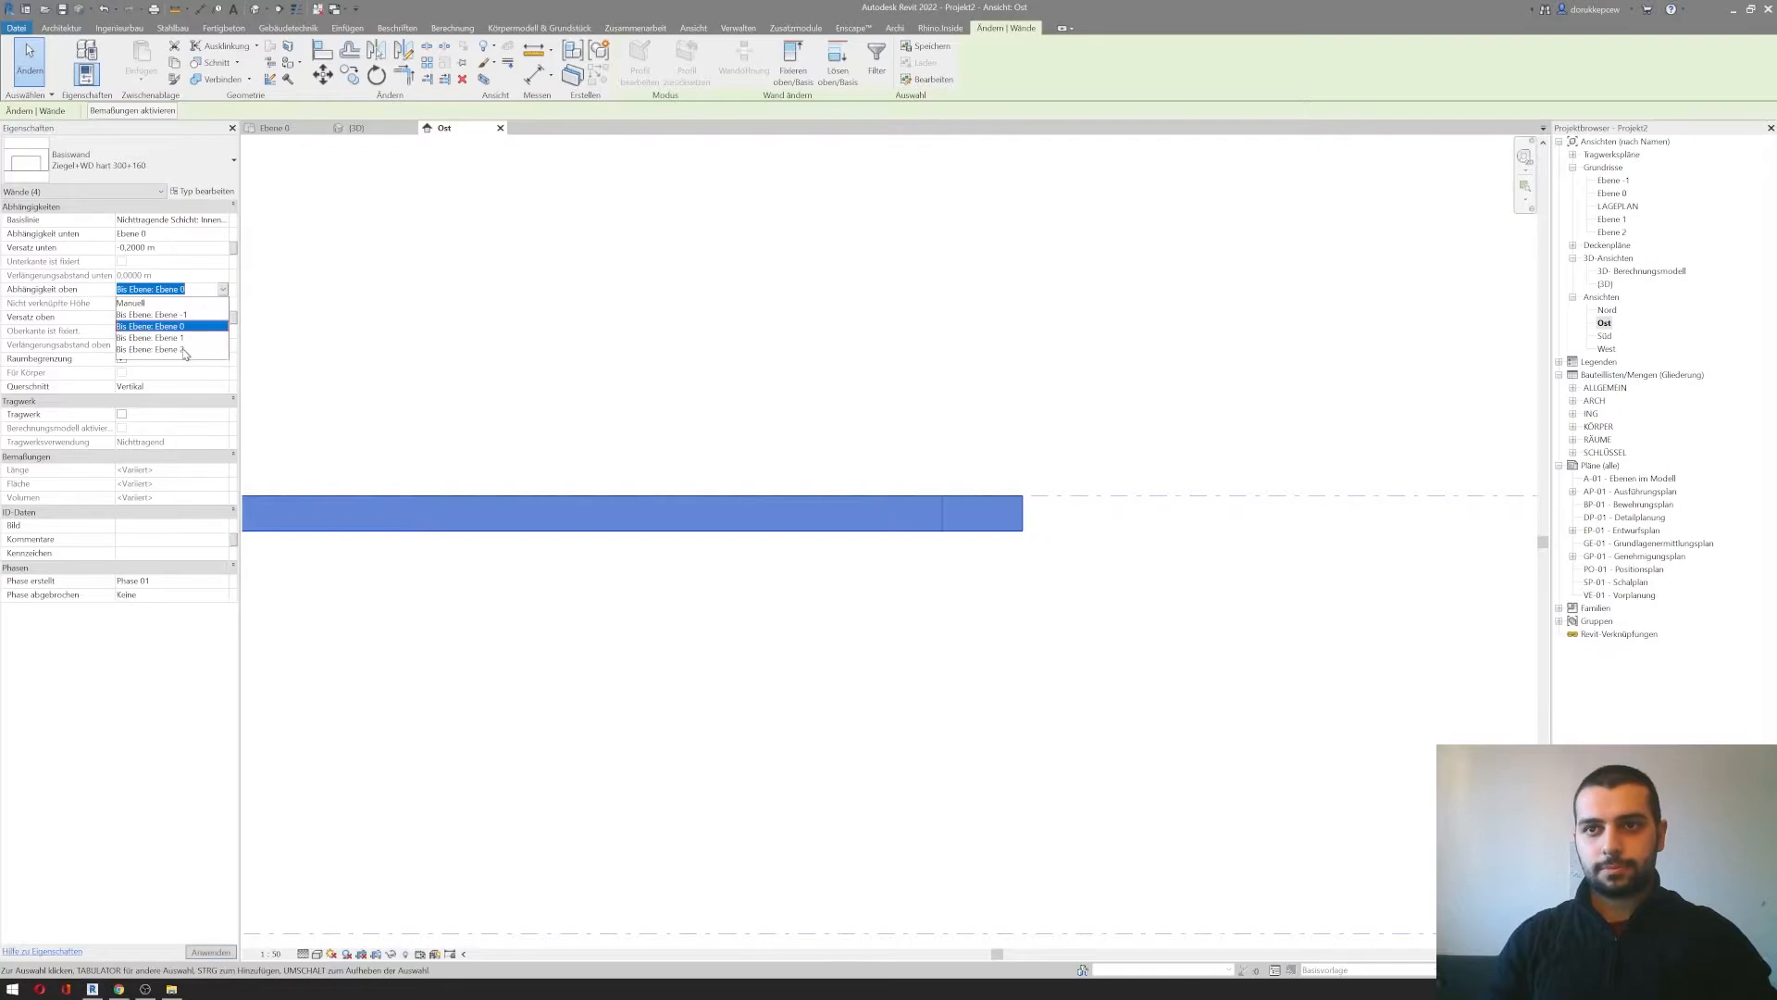
left_click(178, 339)
left_click(179, 249)
type("0")
key("Return")
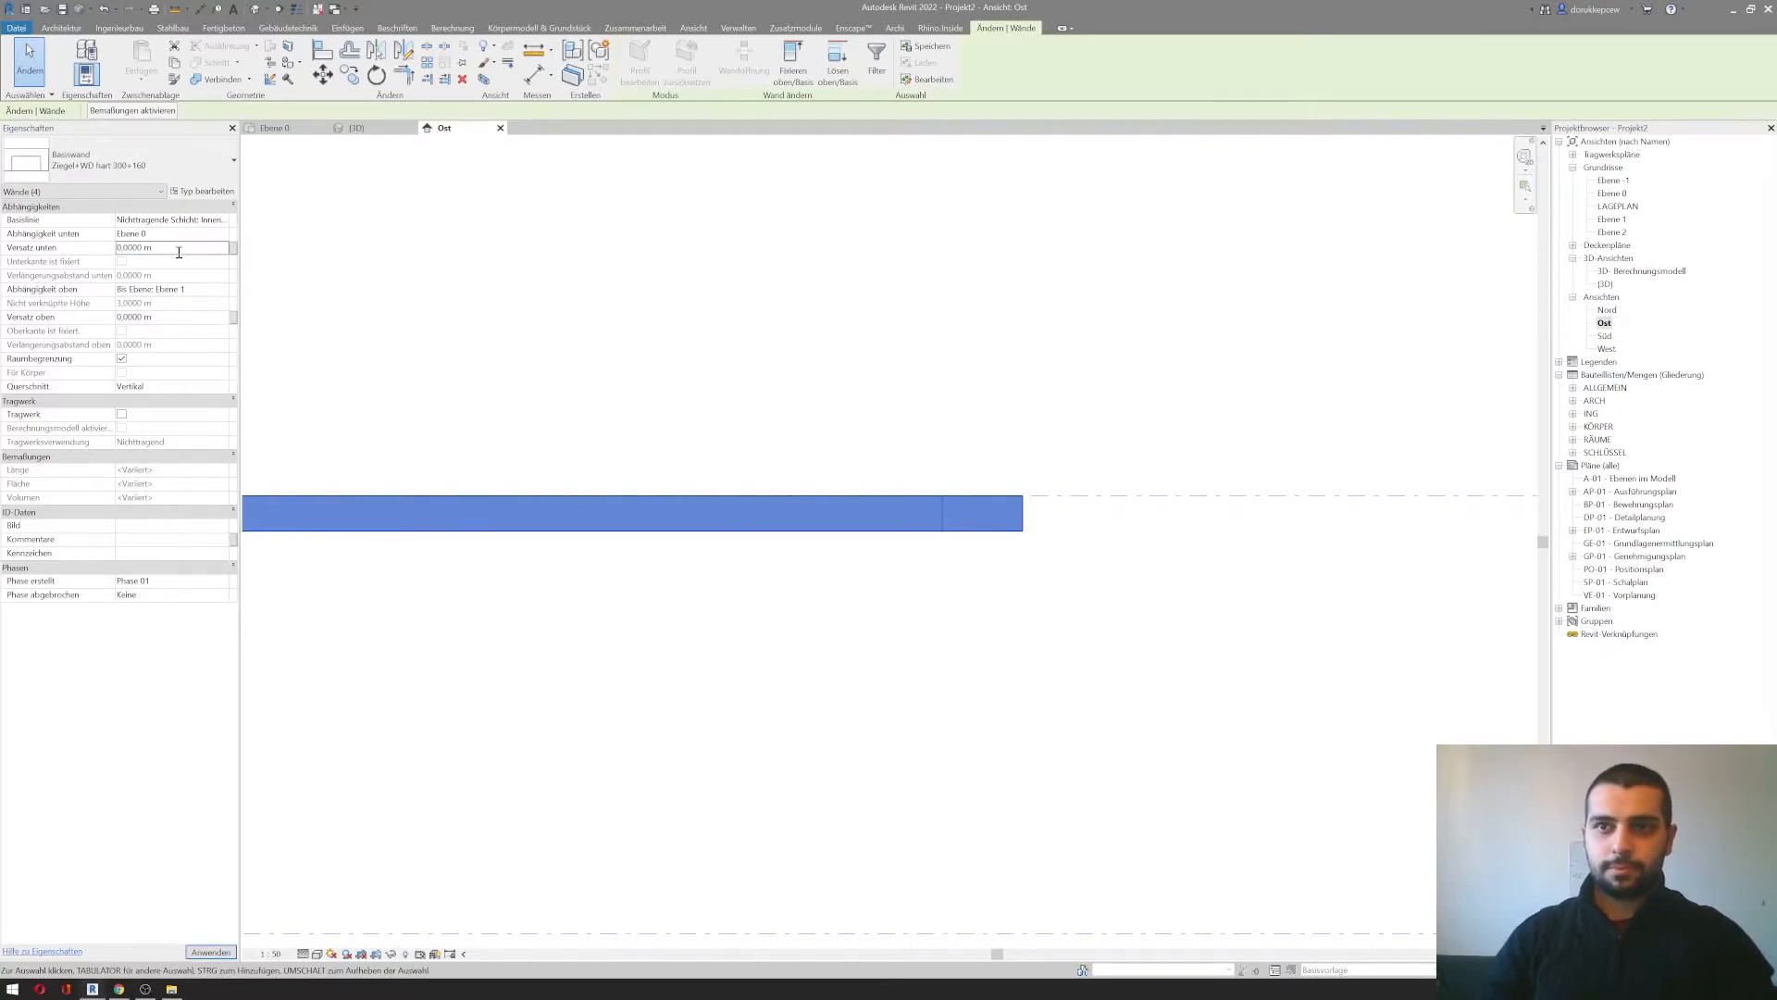
scroll(489, 392, "down", 4)
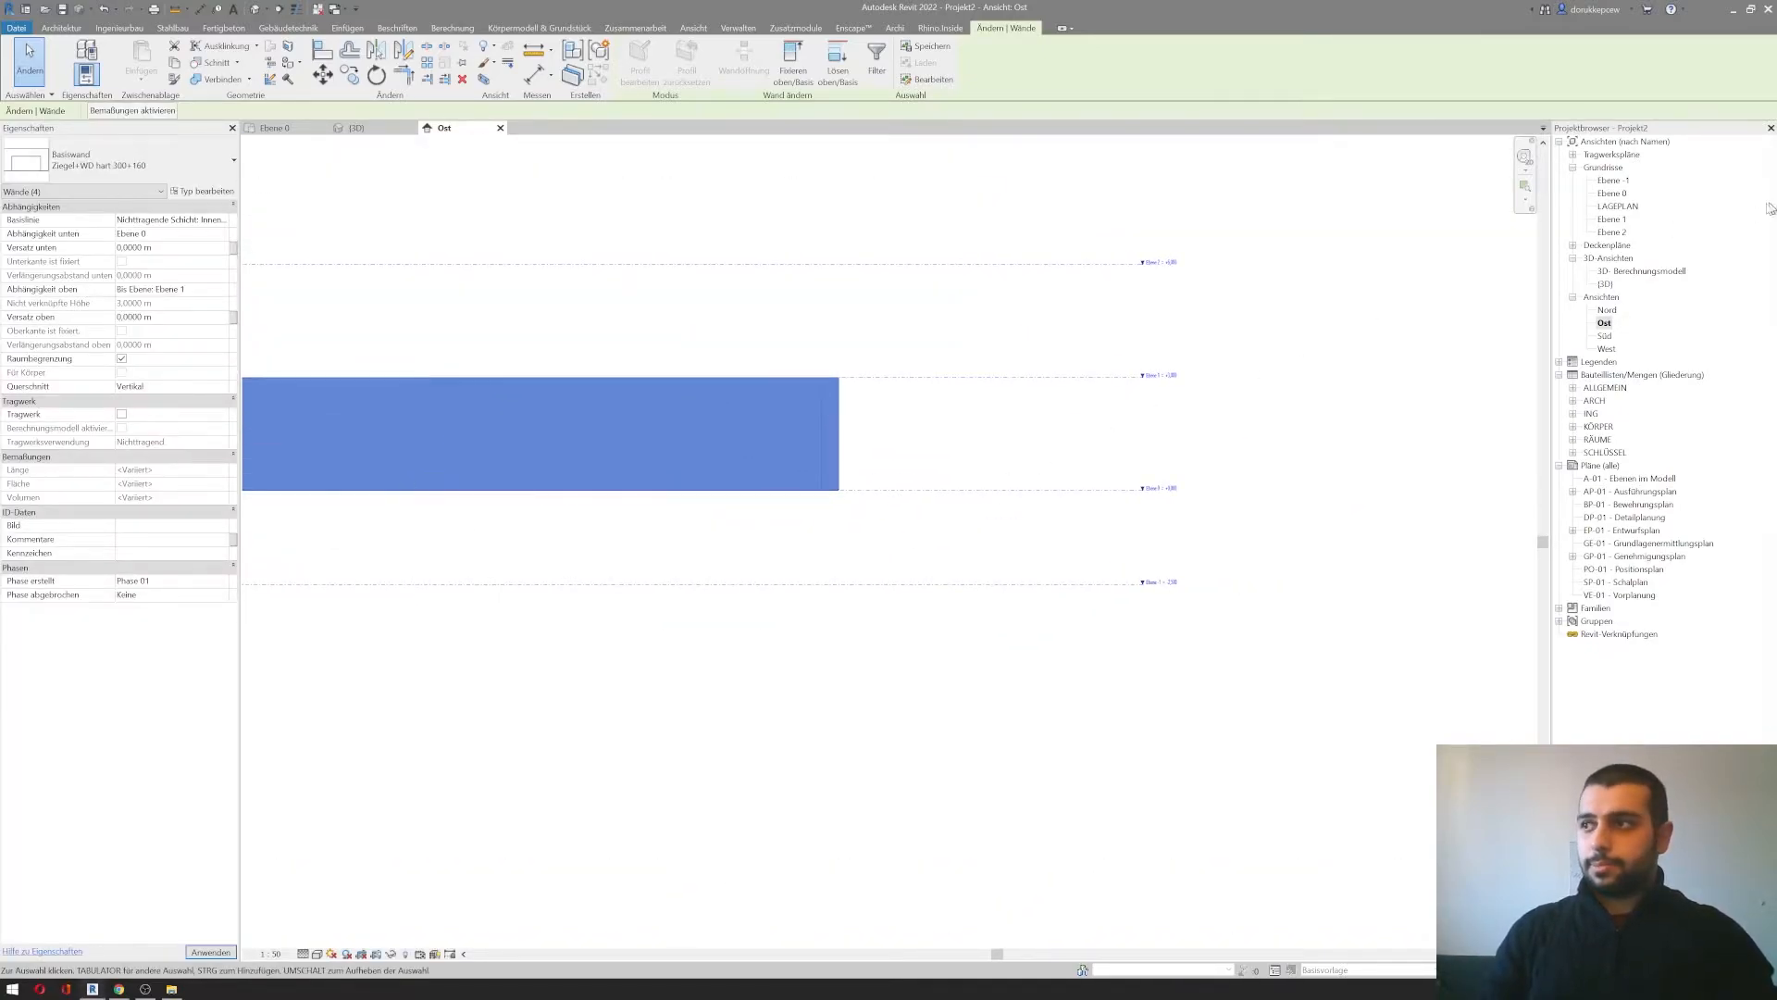
Step: Open the Ebene 0 floor plan and clear the wall selection
double_click(1618, 194)
scroll(697, 443, "up", 4)
middle_click_drag(734, 425, 499, 385)
left_click(619, 411)
scroll(619, 411, "up", 2)
Step: Draw a horizontal wall about 3.3 m long inside the building with the location line Nichttragende Schicht: Innenkante
left_click(77, 58)
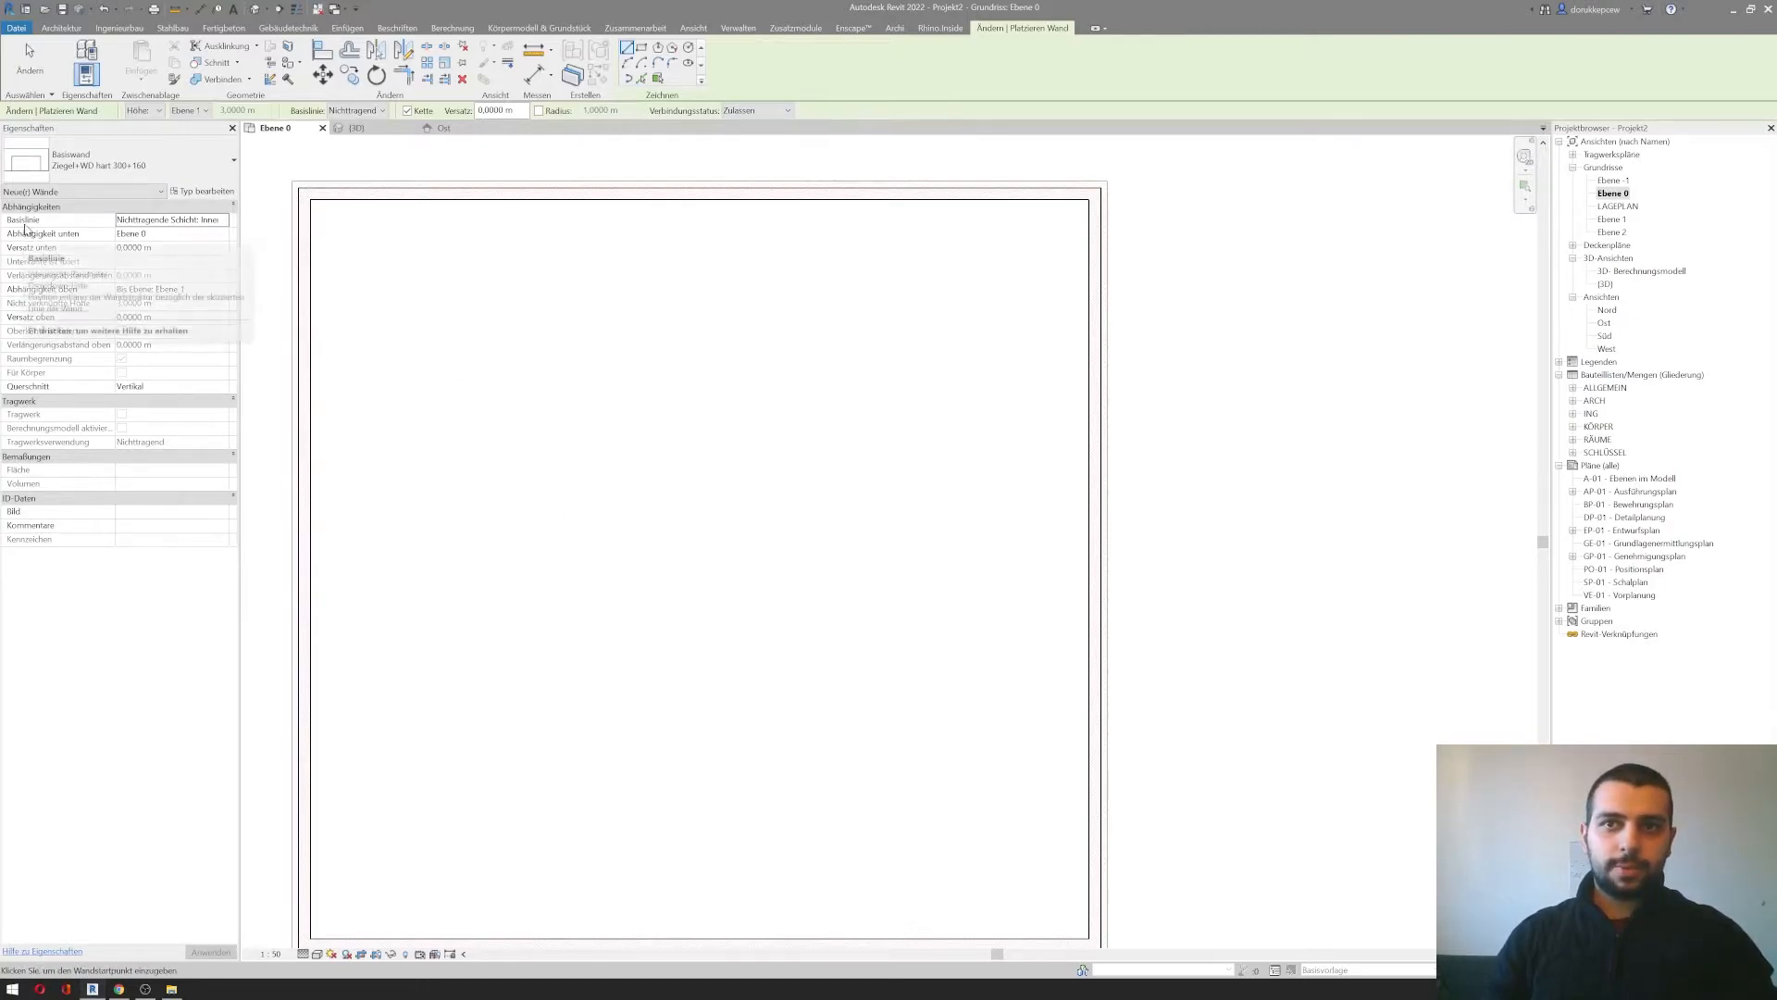
left_click(223, 220)
left_click(223, 222)
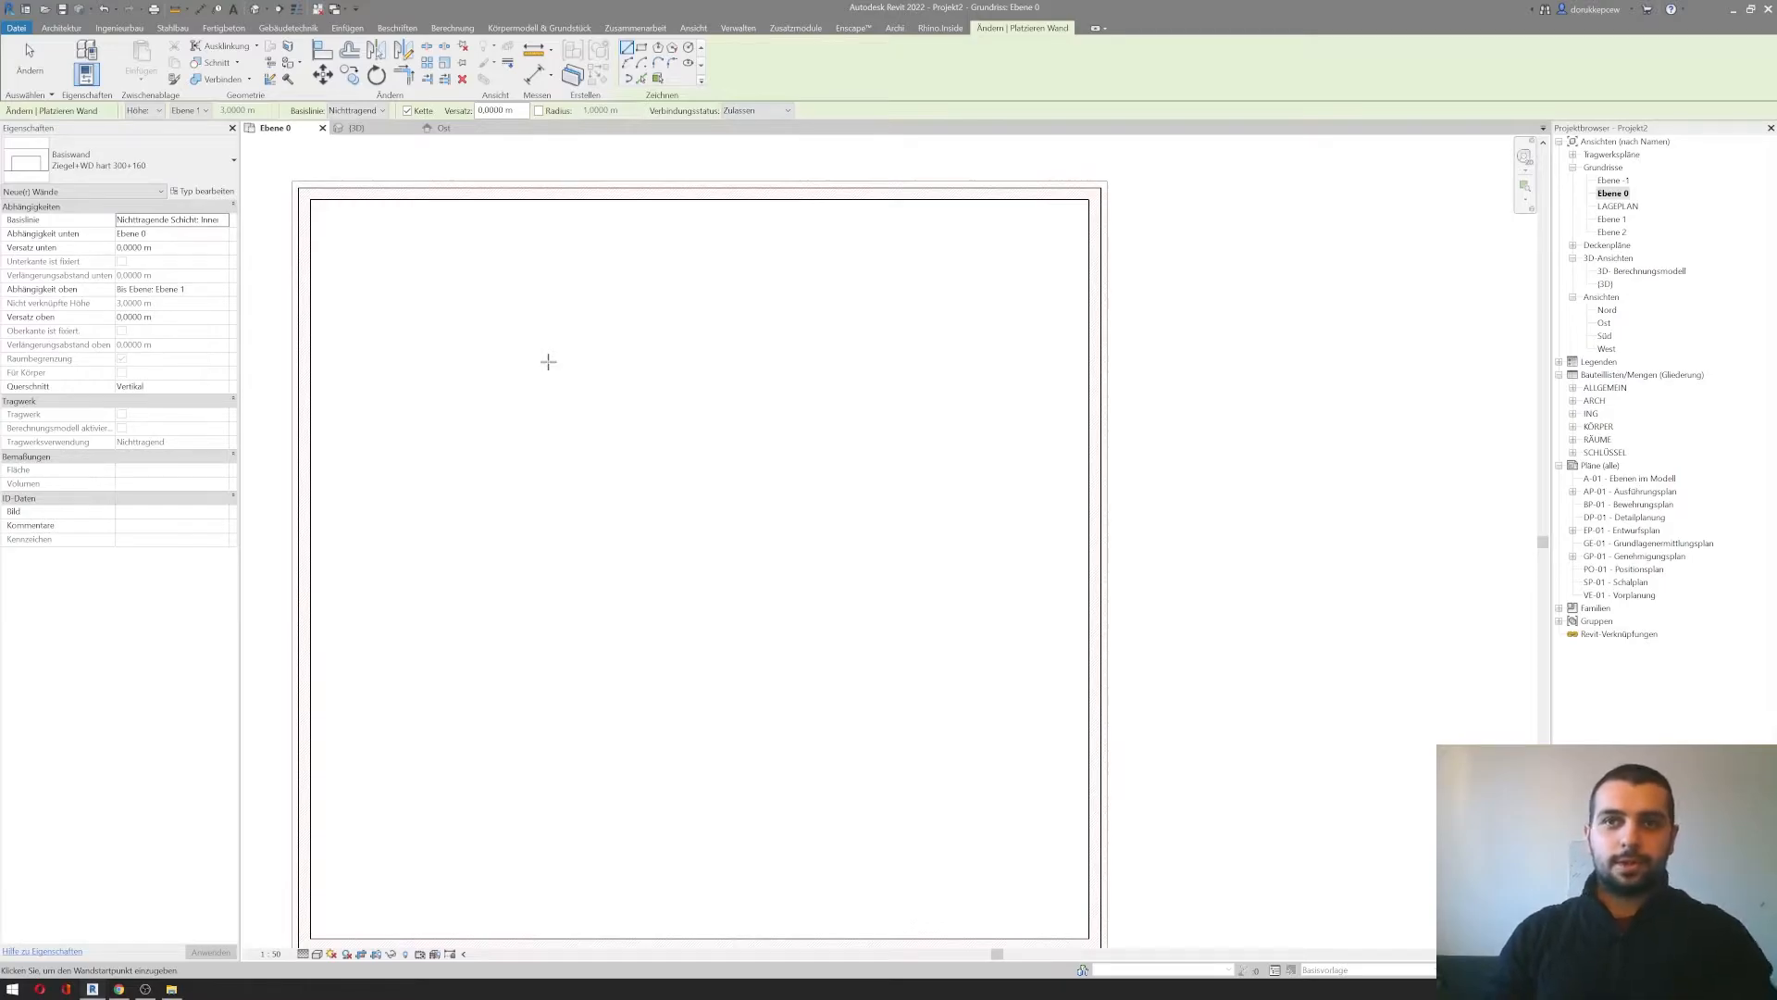
left_click(221, 222)
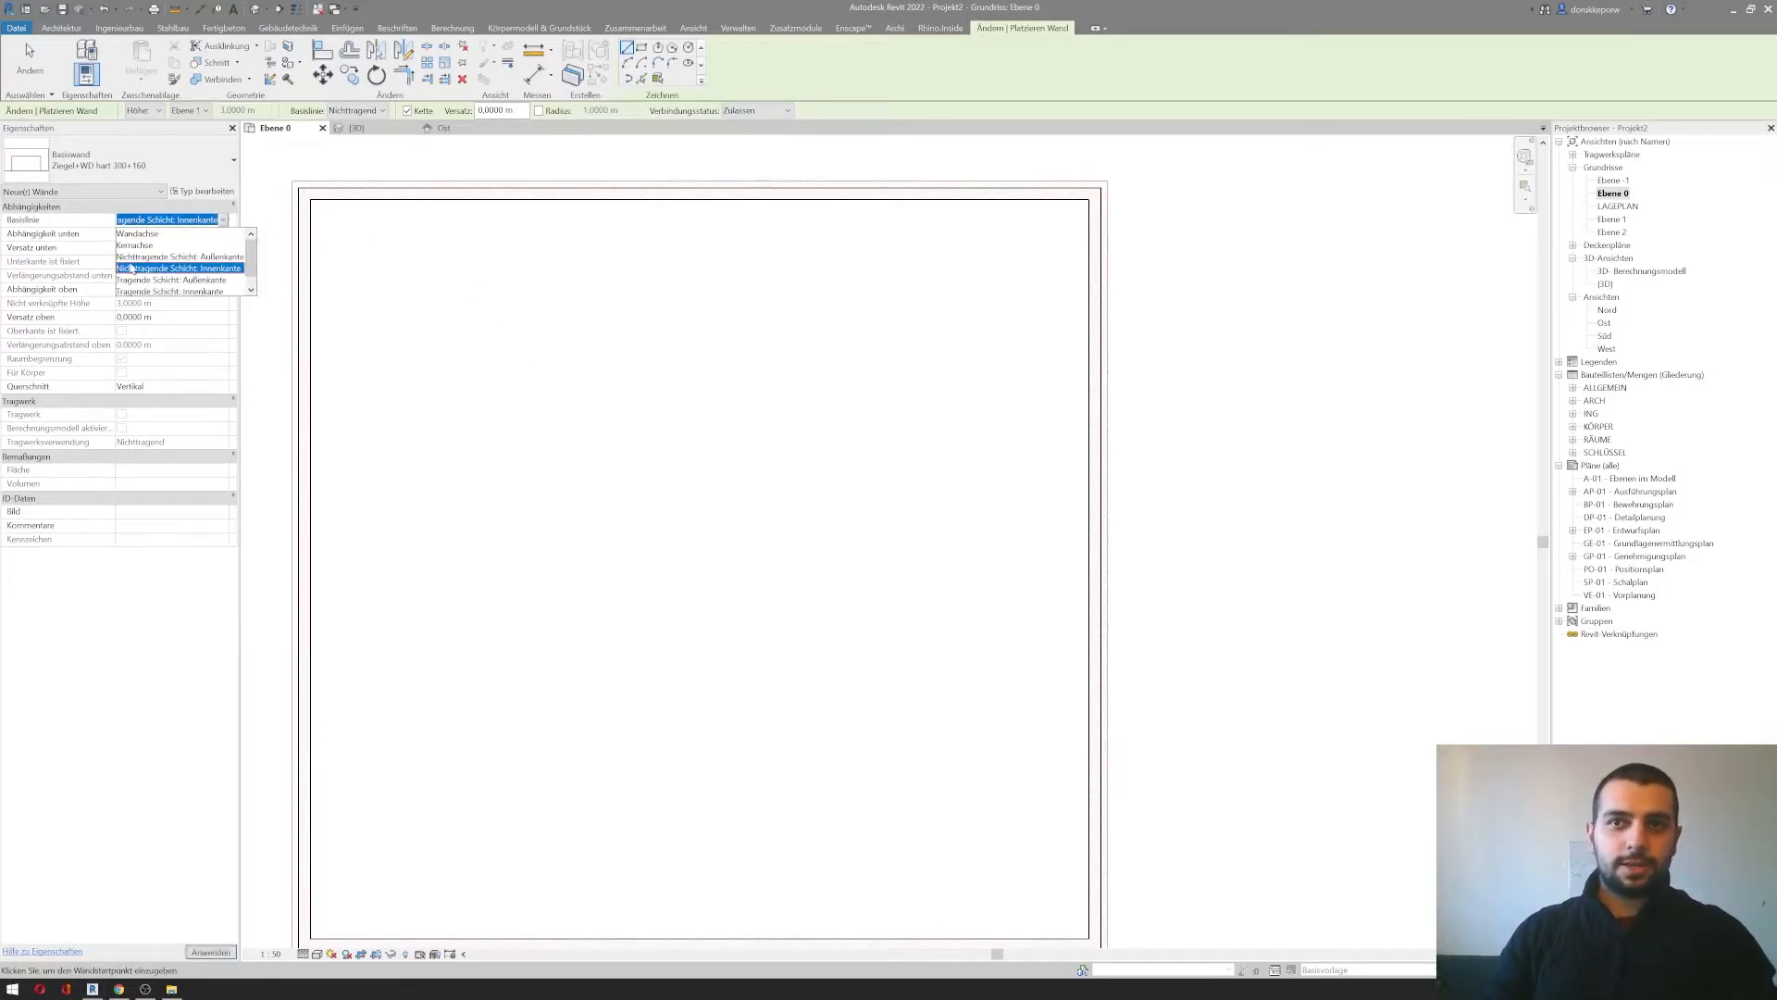
left_click(224, 223)
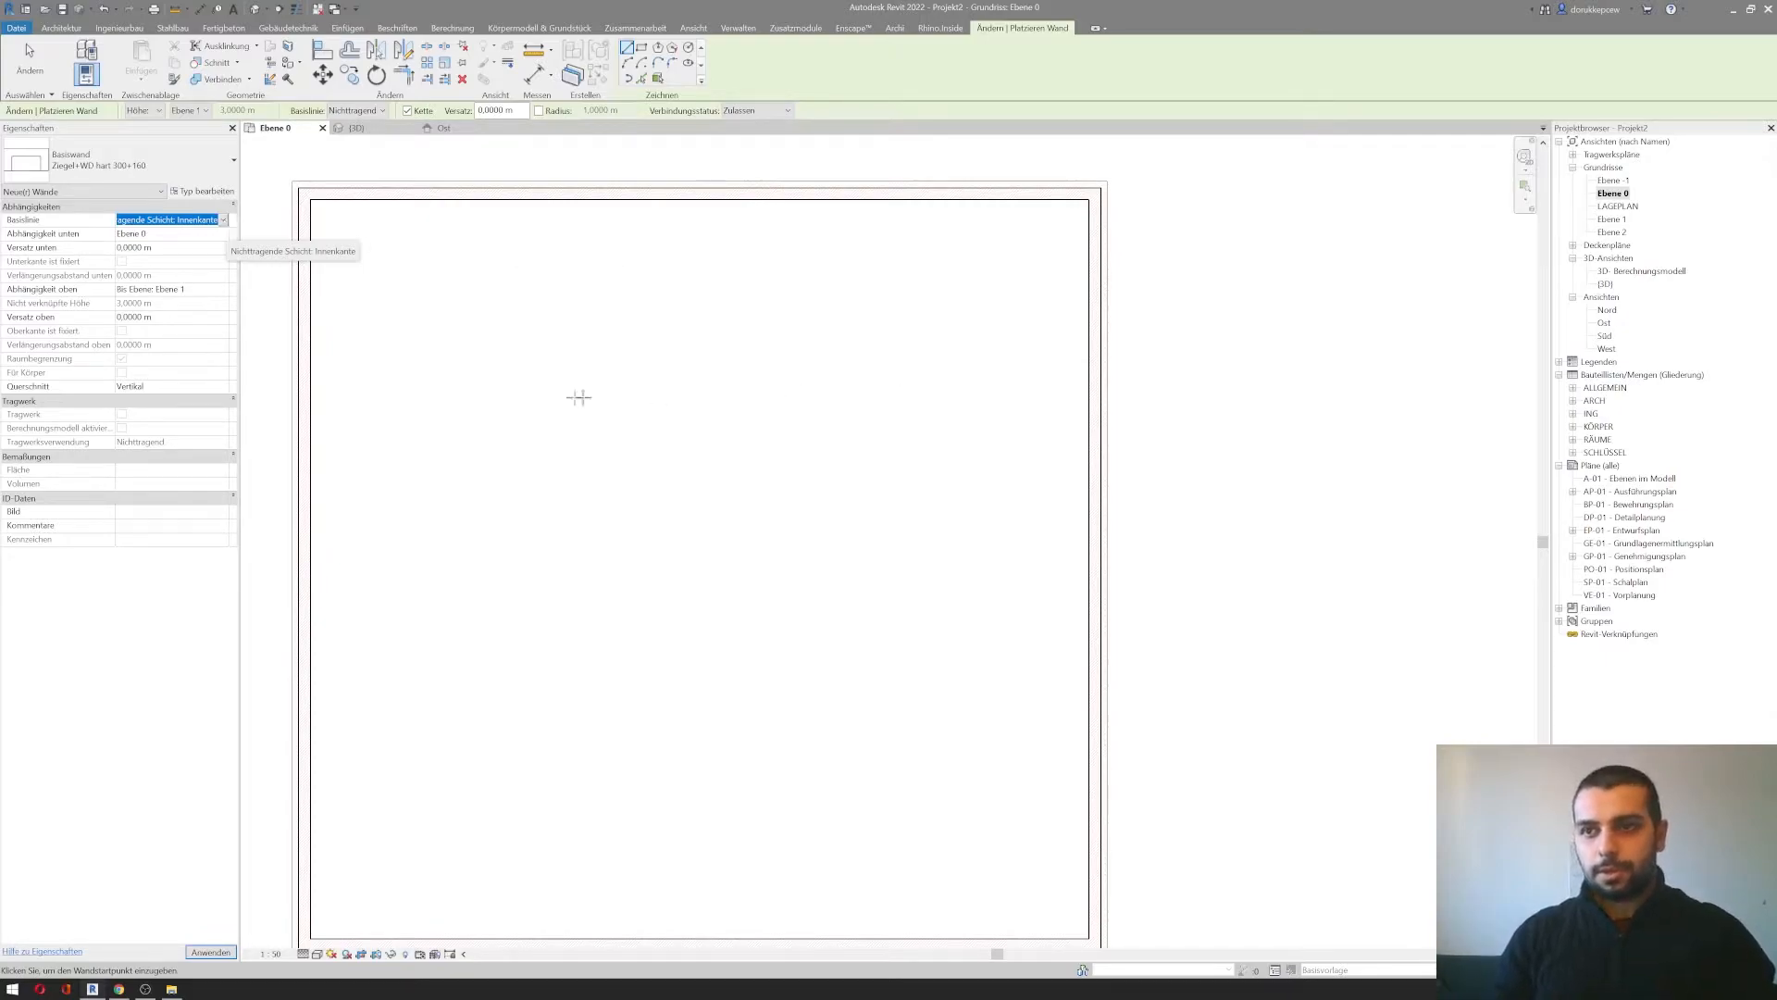
left_click(561, 358)
left_click(690, 361)
key("Escape")
Step: Draw a second horizontal wall about 4 m long, right of the first, with the location line Nichttragende Schicht: Außenkante
left_click(225, 220)
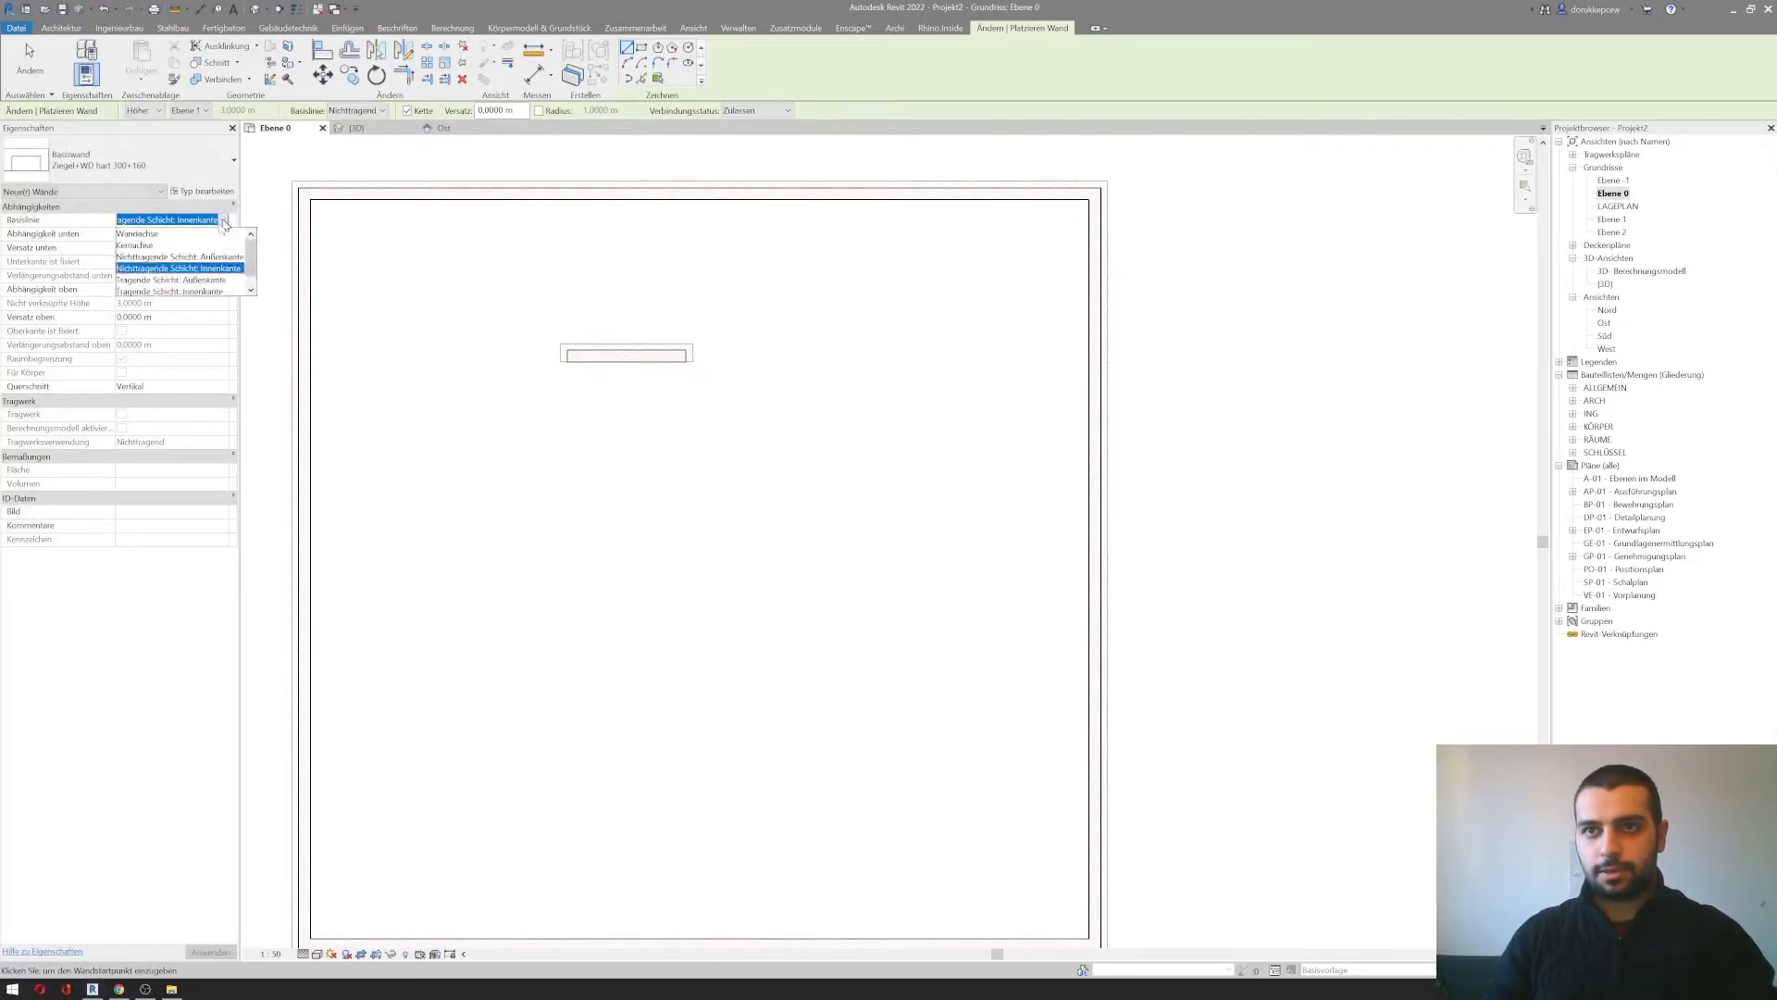
left_click(176, 257)
left_click(869, 372)
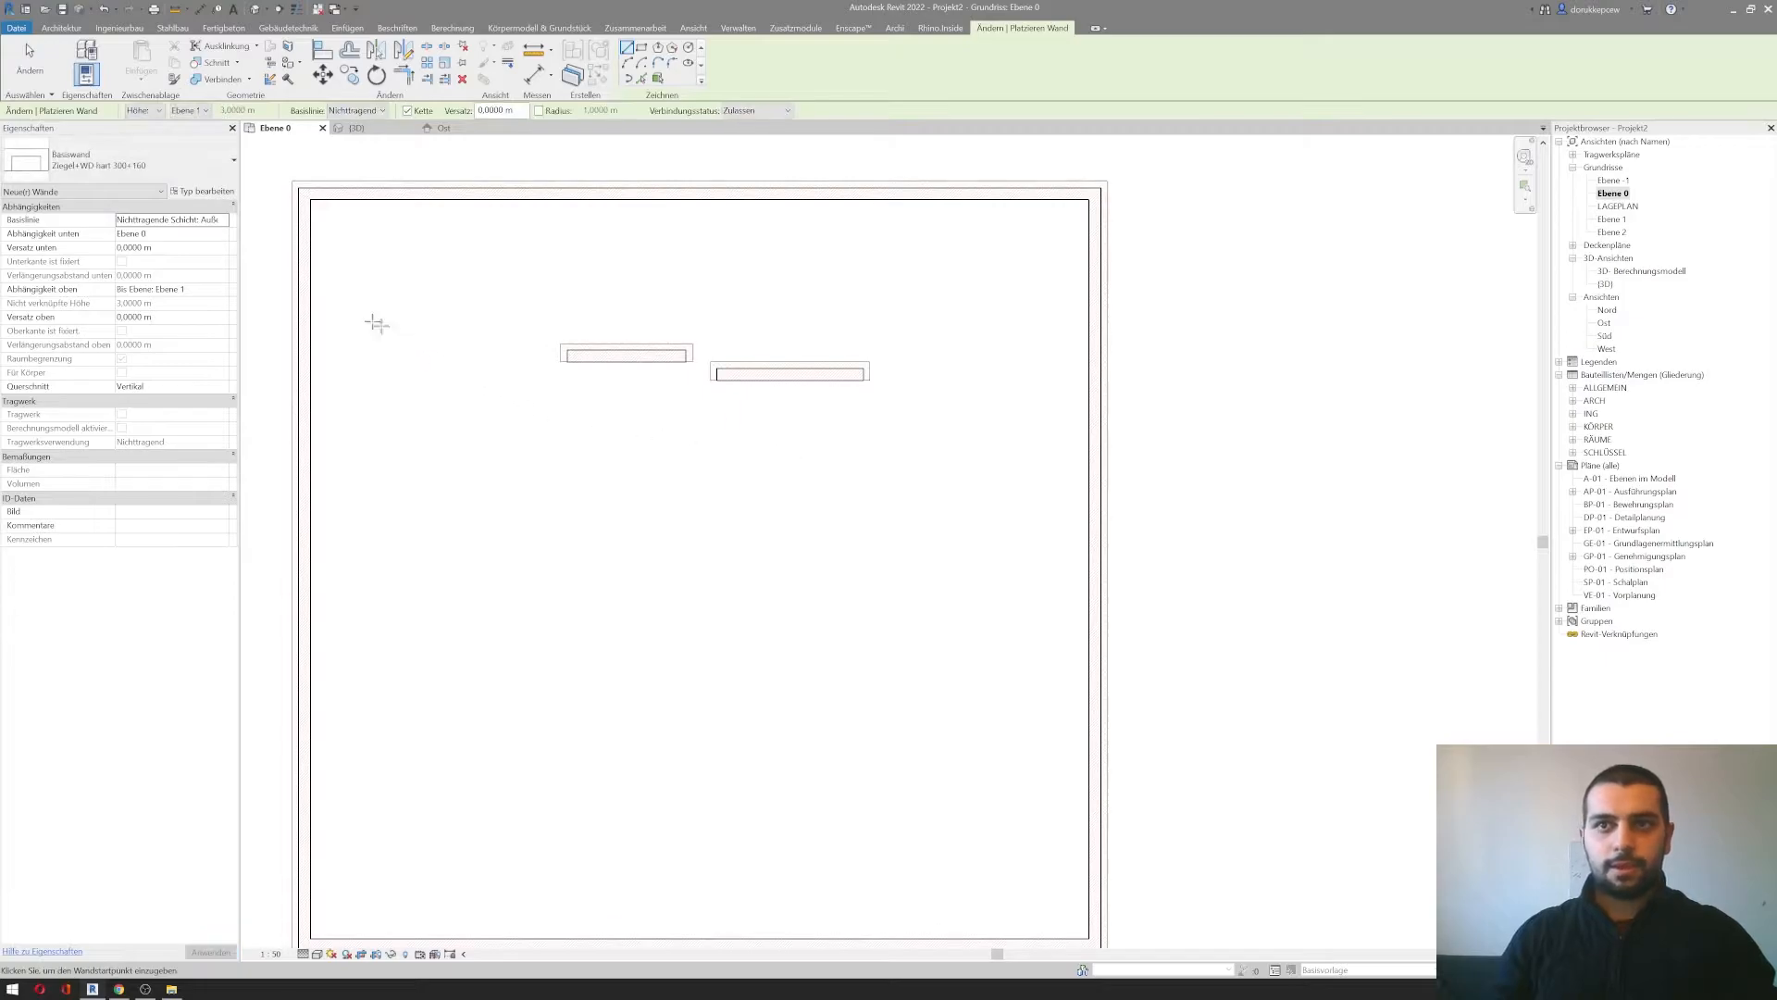
Step: Draw a horizontal wall about 4.4 m long, left of the other interior walls, with the location line Wandachse
left_click(225, 220)
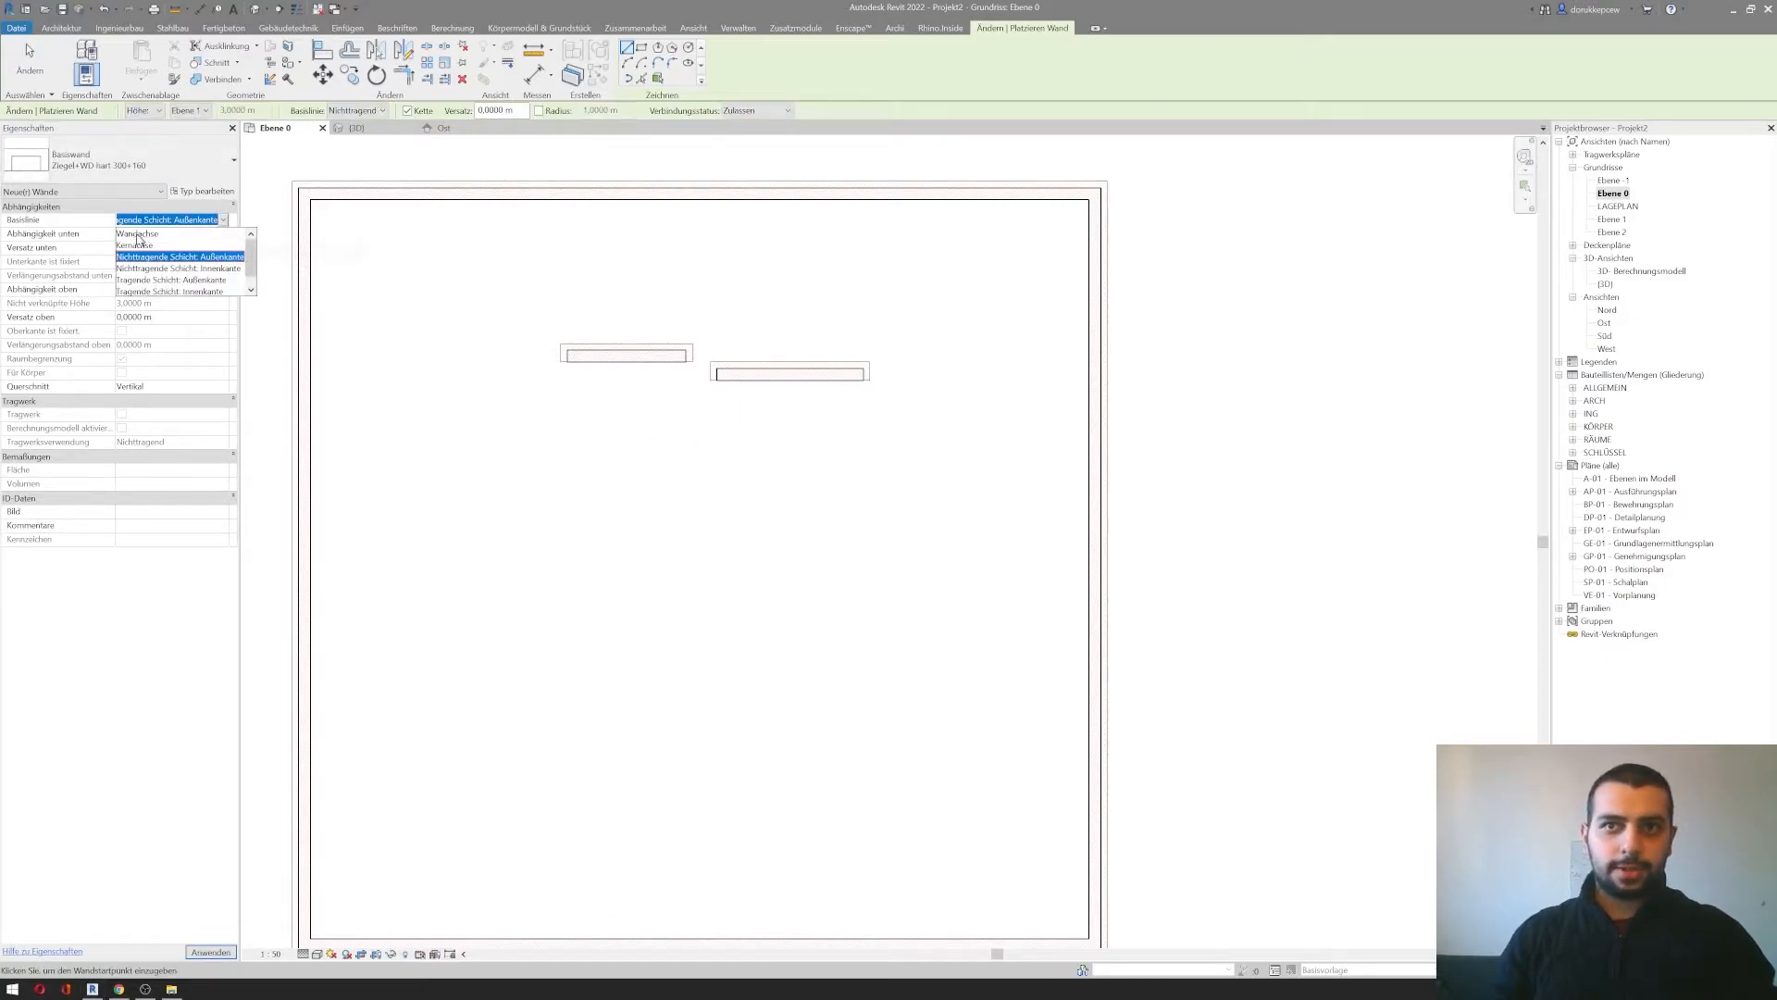
left_click(137, 234)
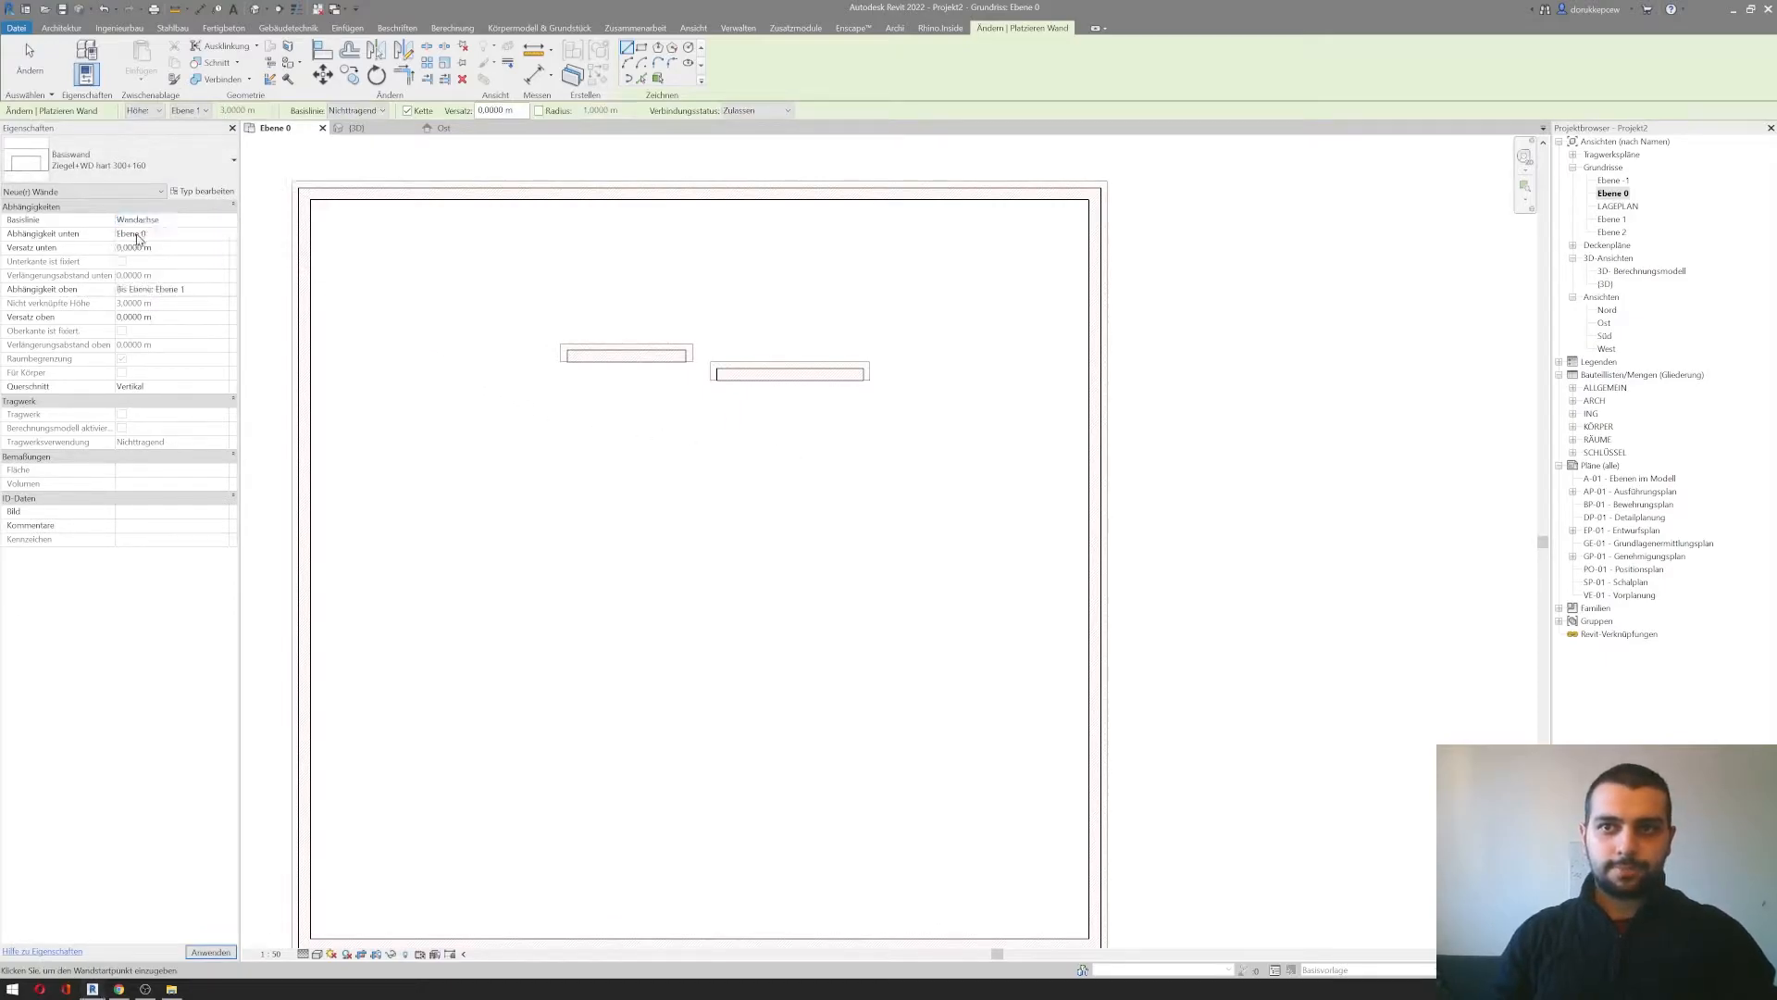
left_click(328, 362)
left_click(501, 362)
key("Escape")
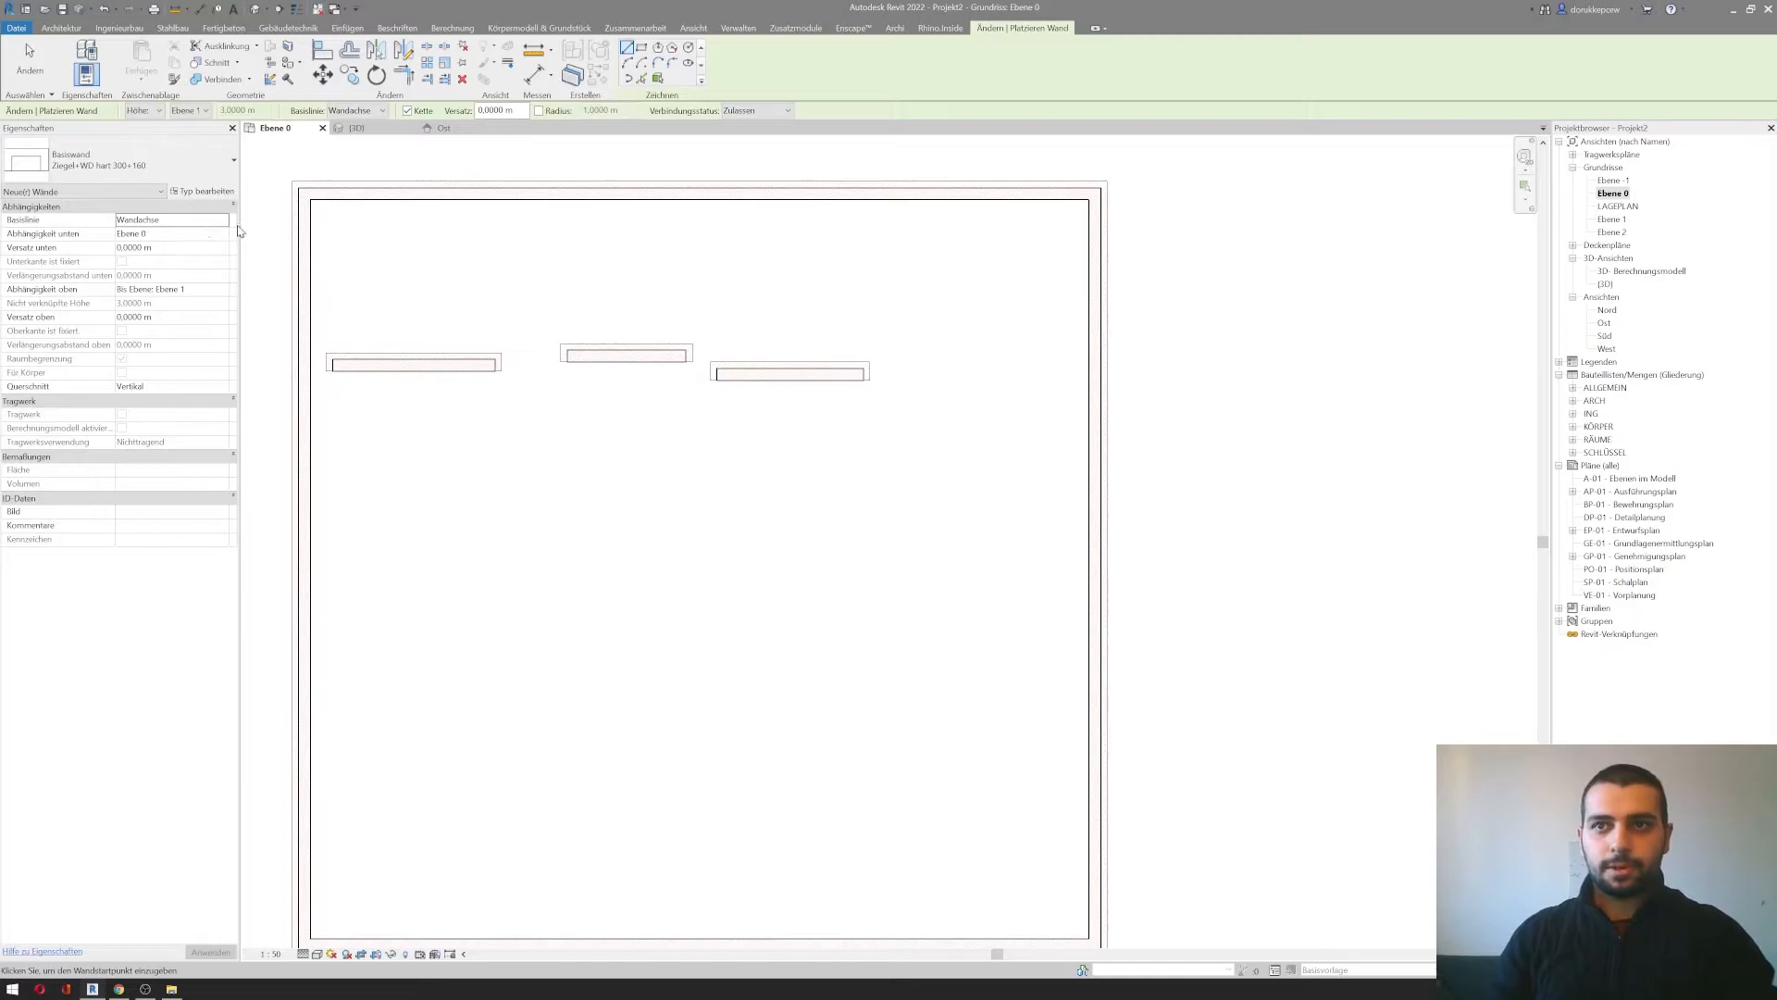
Step: Draw a horizontal wall about 3 m long, right of the other interior walls, with the location line Kernachse
left_click(171, 220)
left_click(137, 246)
left_click(892, 360)
key("Escape")
scroll(933, 363, "up", 5)
scroll(838, 389, "up", 3)
key("Escape")
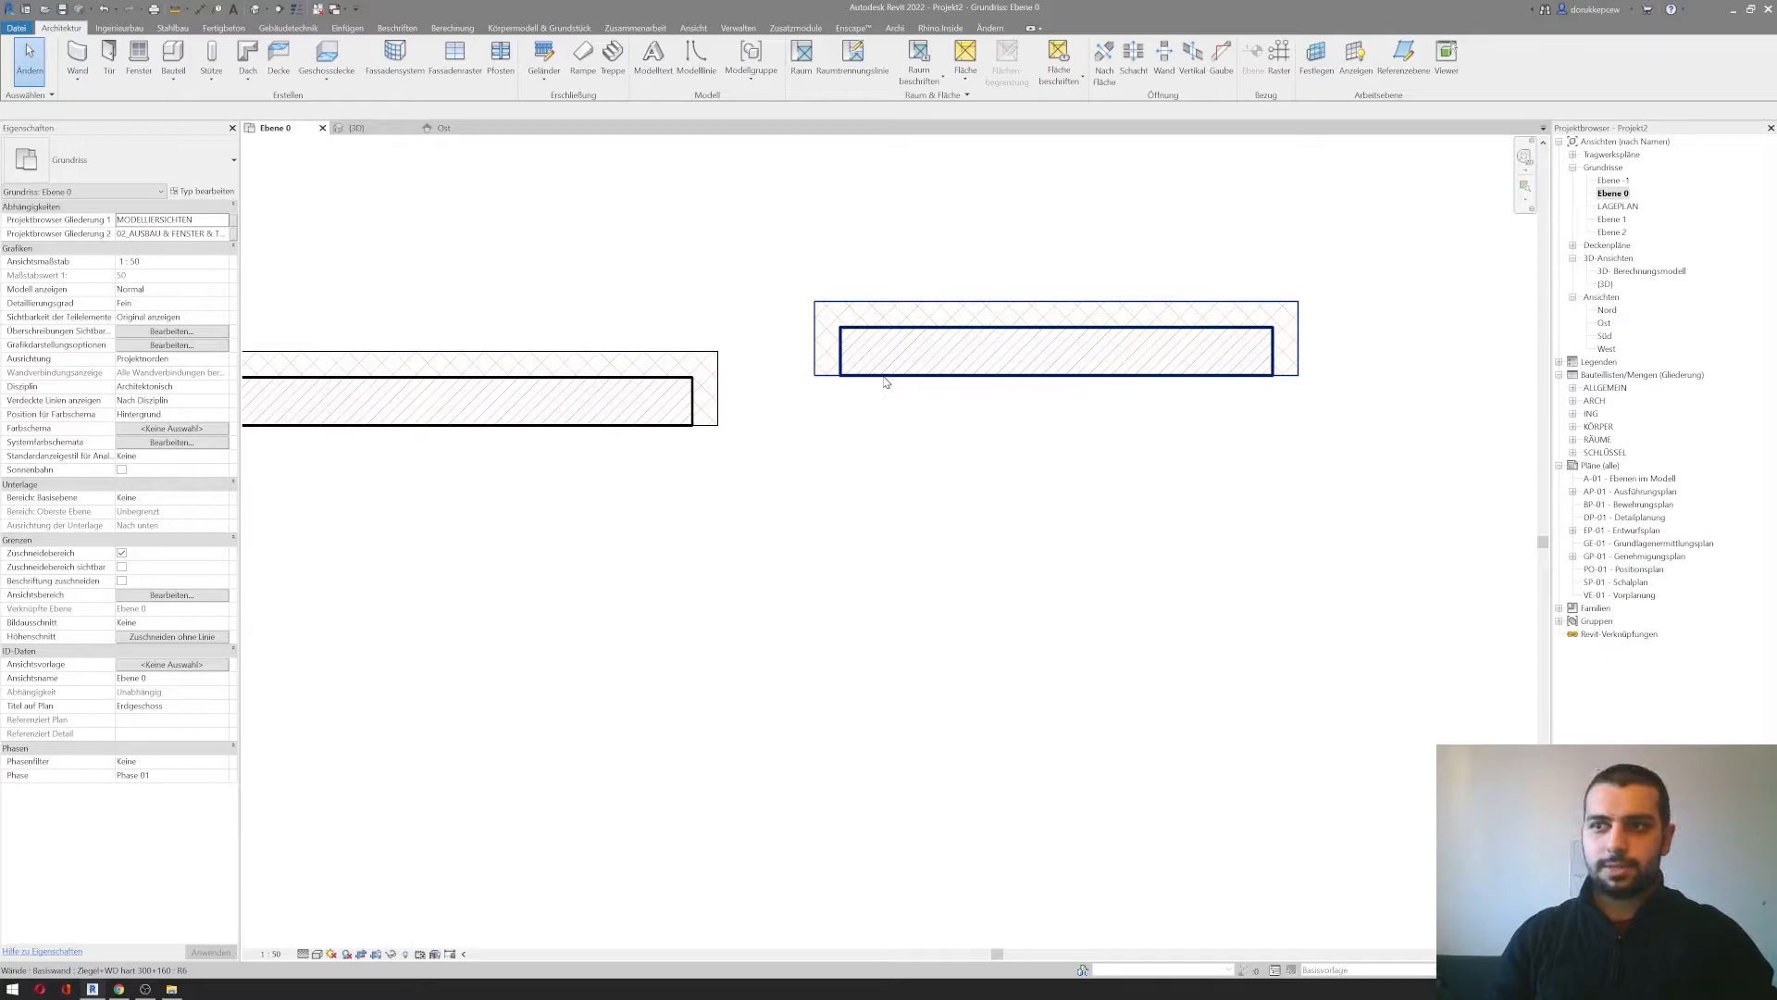
Step: Select the Kernachse and Wandachse walls in turn and compare where their location lines run within the wall layers
left_click(884, 378)
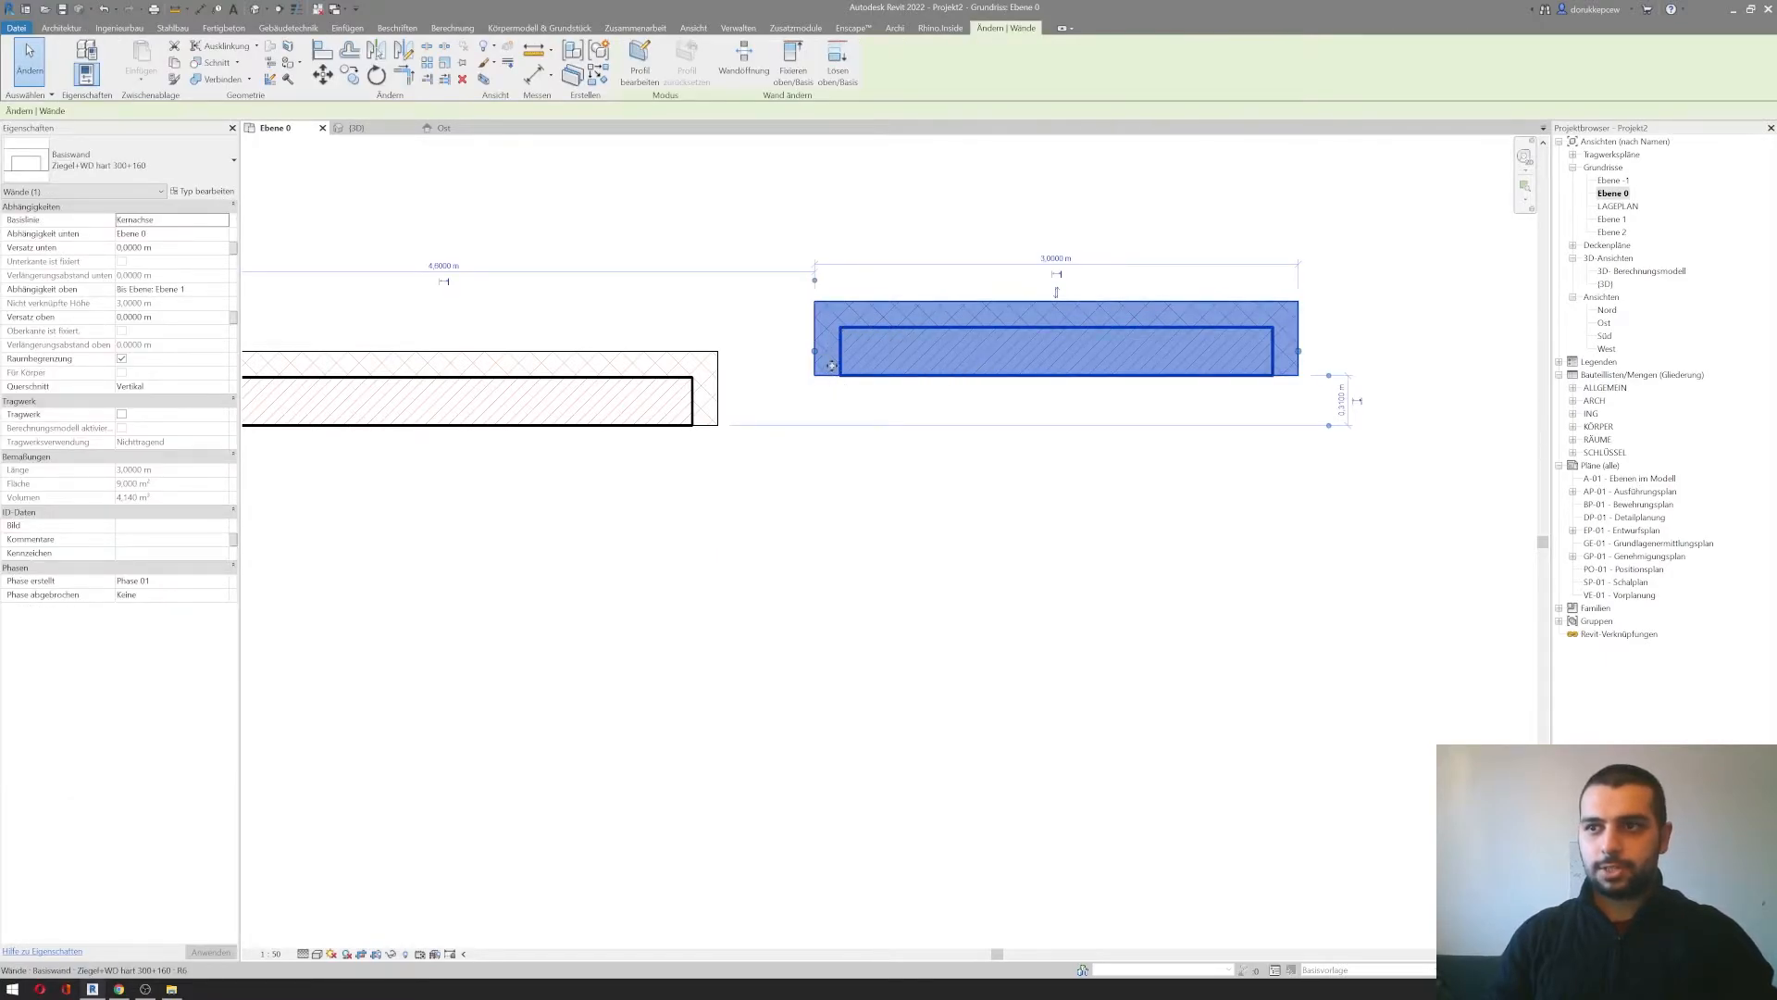
left_click(940, 472)
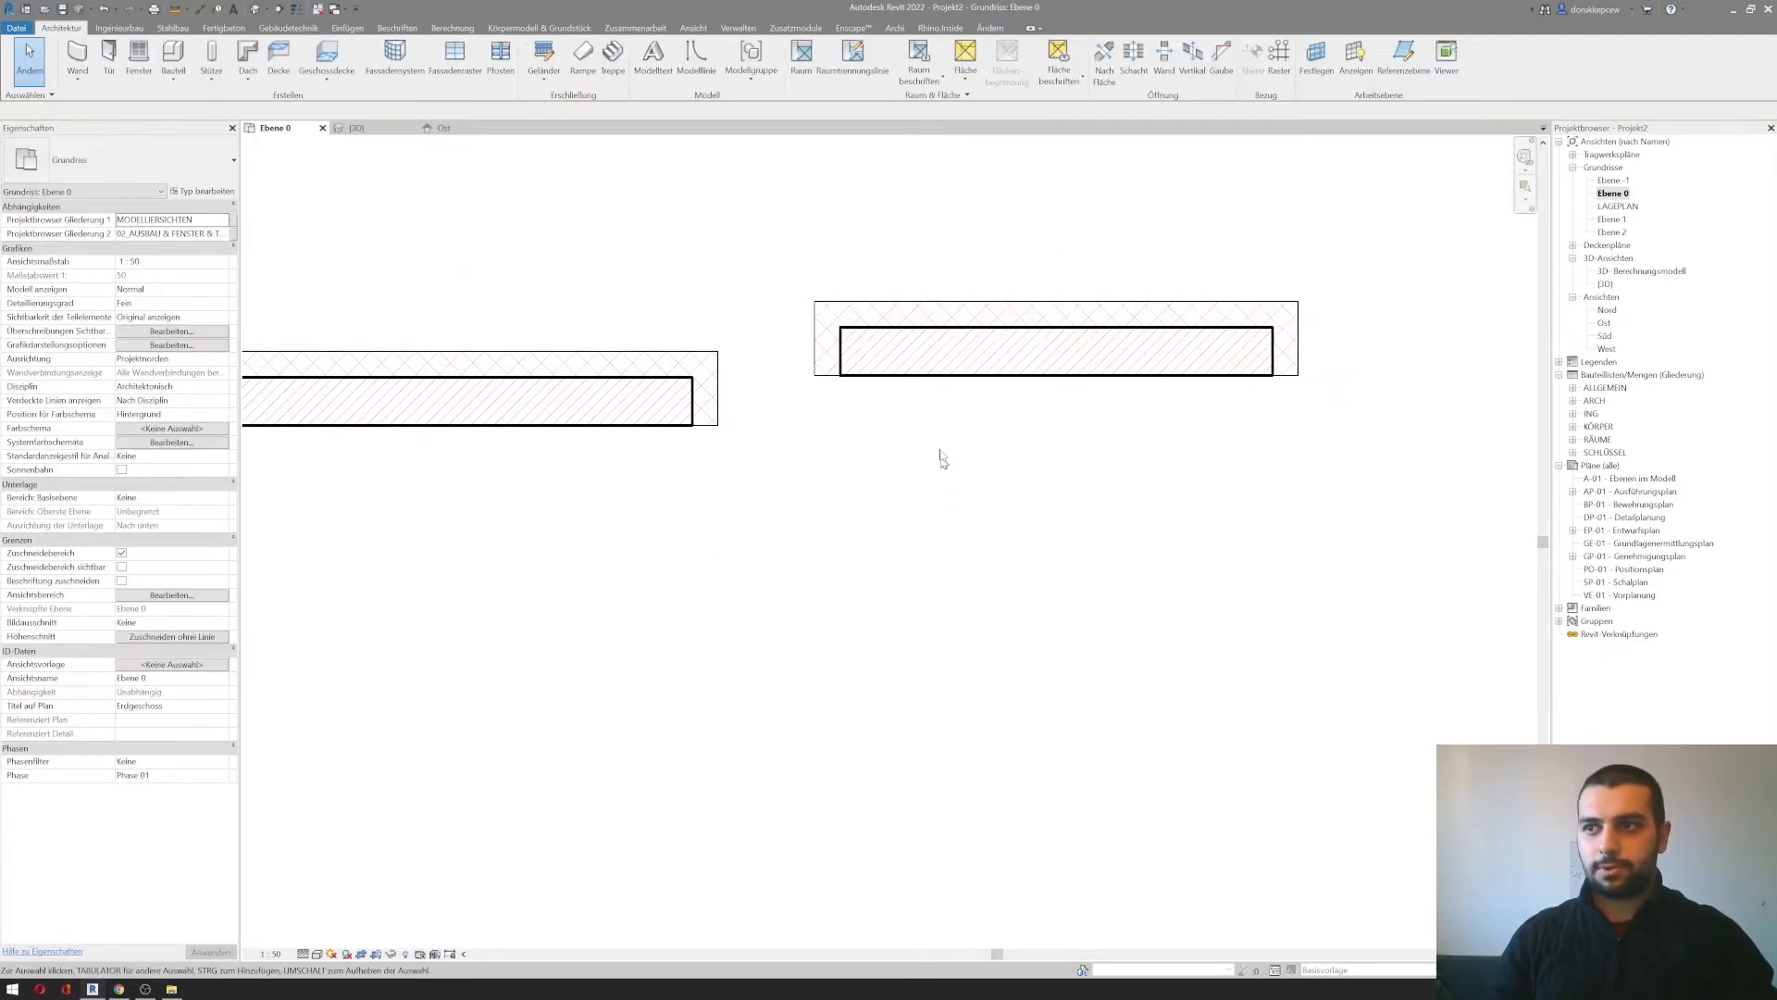
scroll(682, 548, "down", 5)
scroll(627, 519, "up", 1)
left_click(422, 414)
scroll(556, 462, "up", 2)
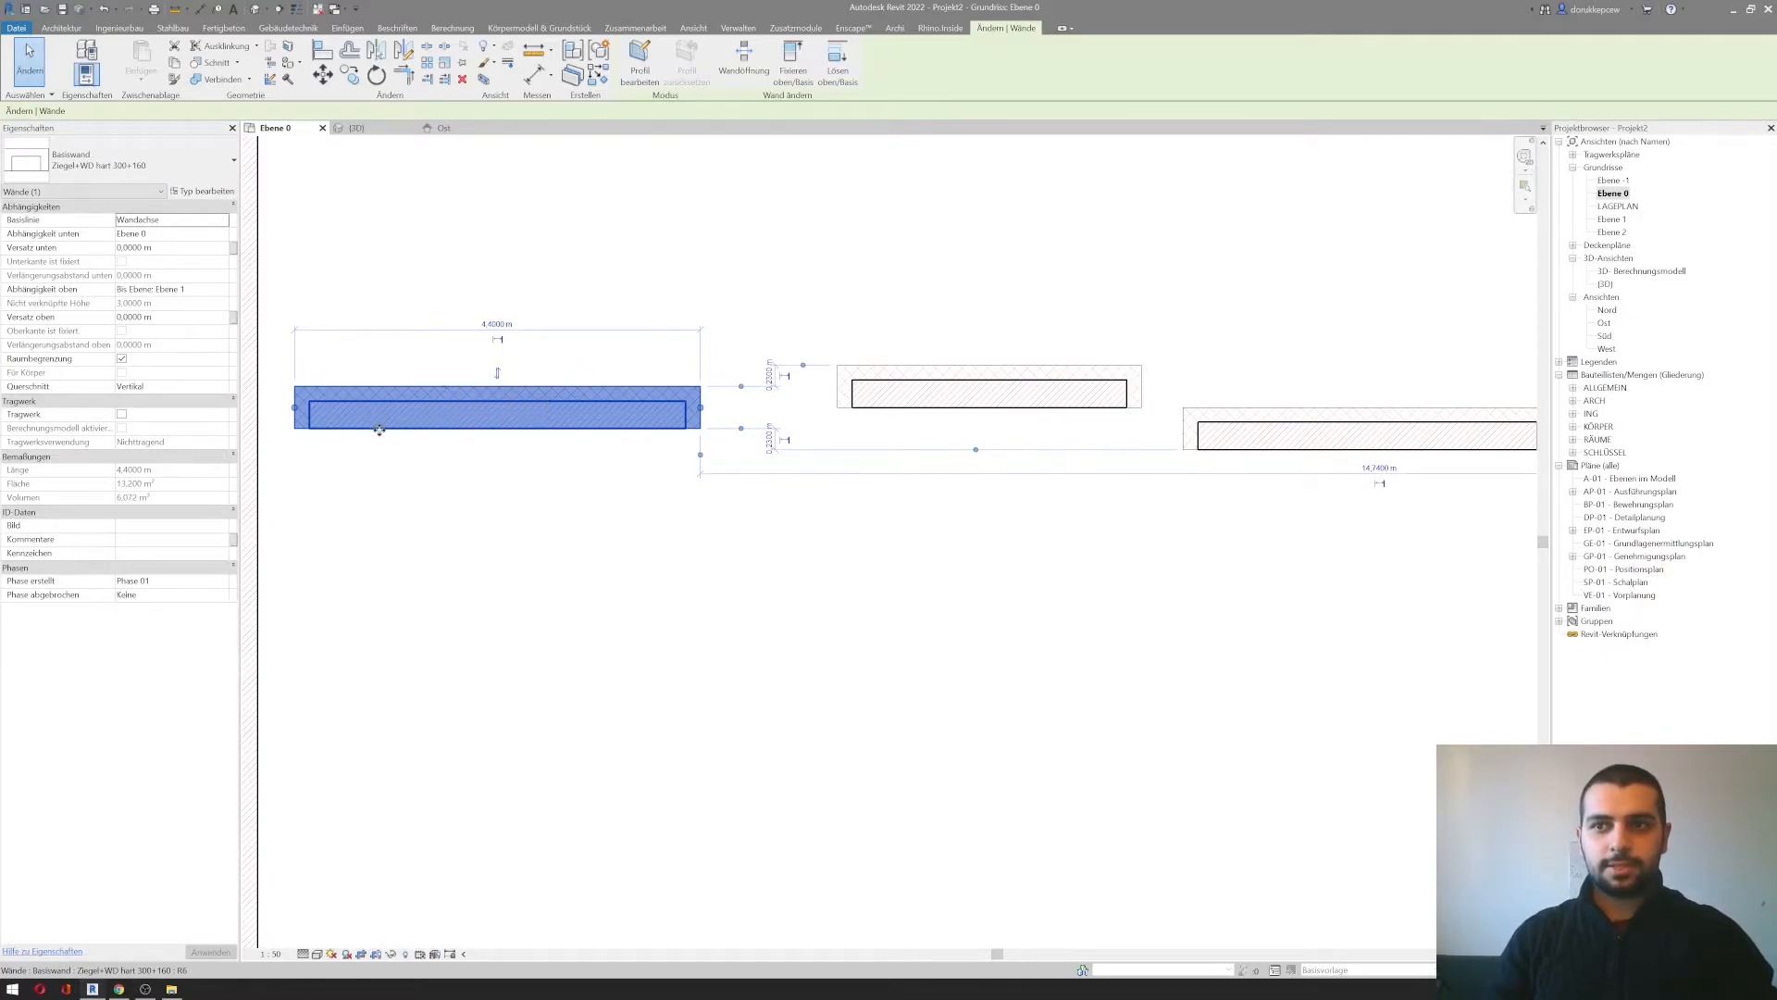
middle_click_drag(1111, 423, 625, 400)
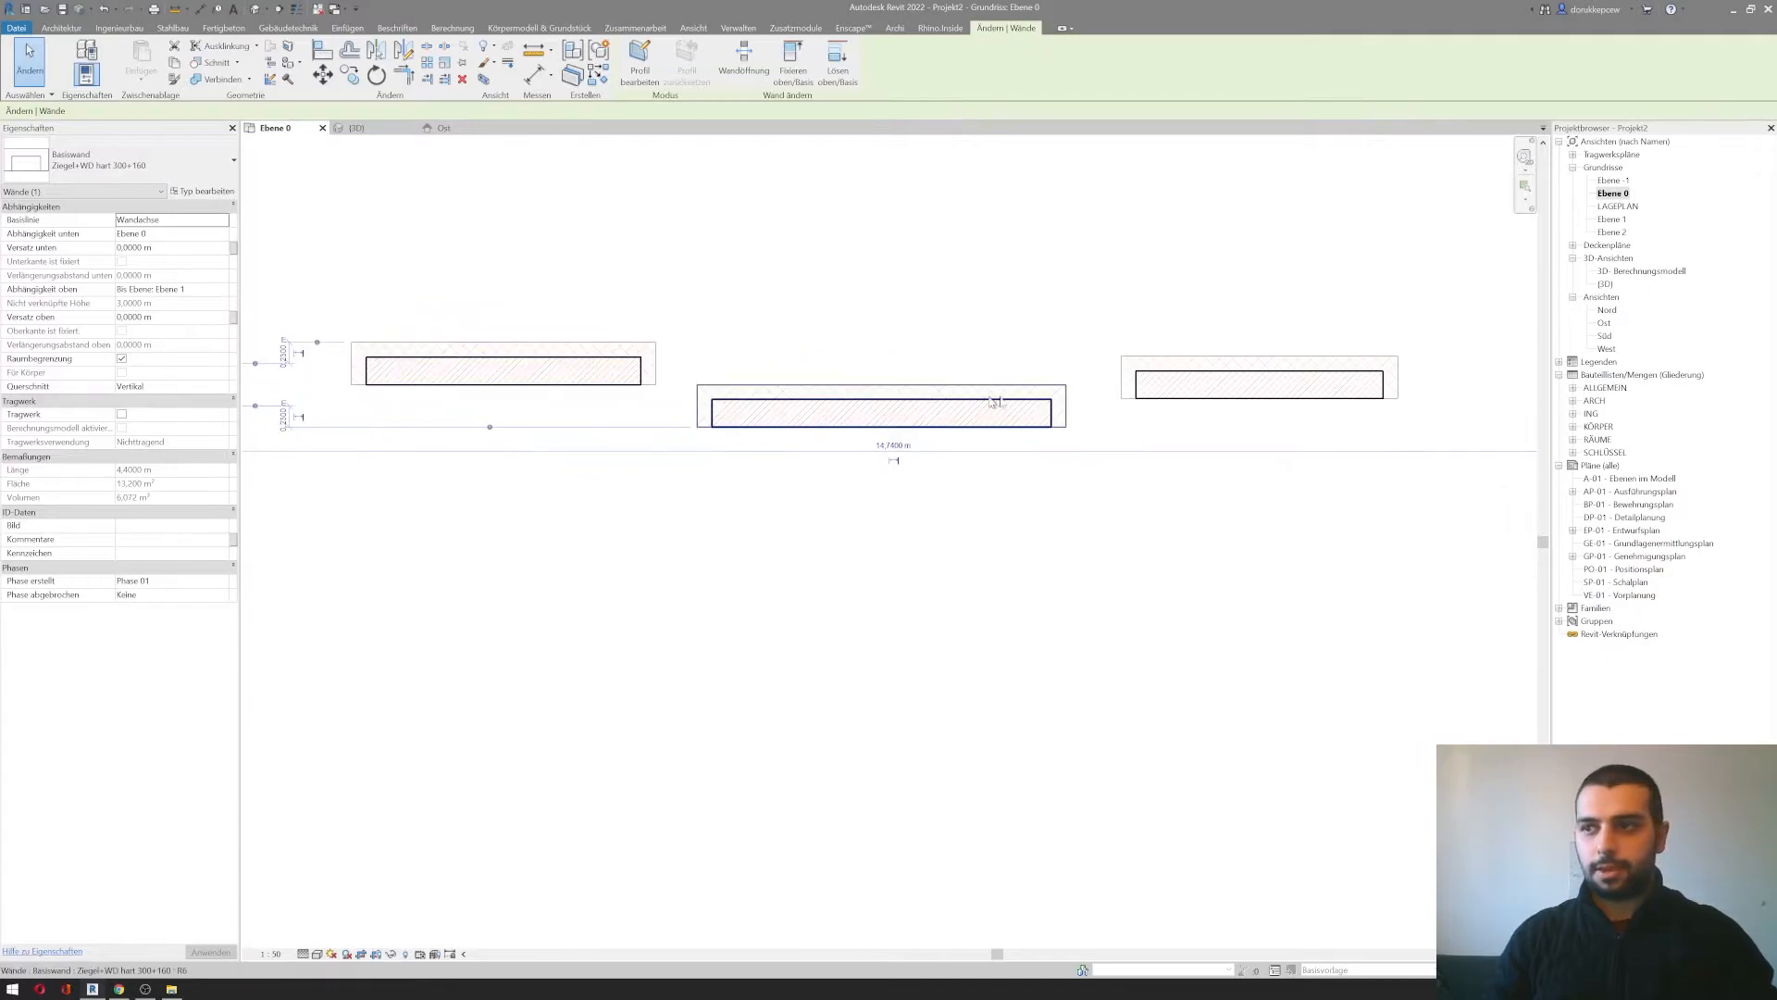
left_click(1201, 385)
scroll(1012, 469, "up", 3)
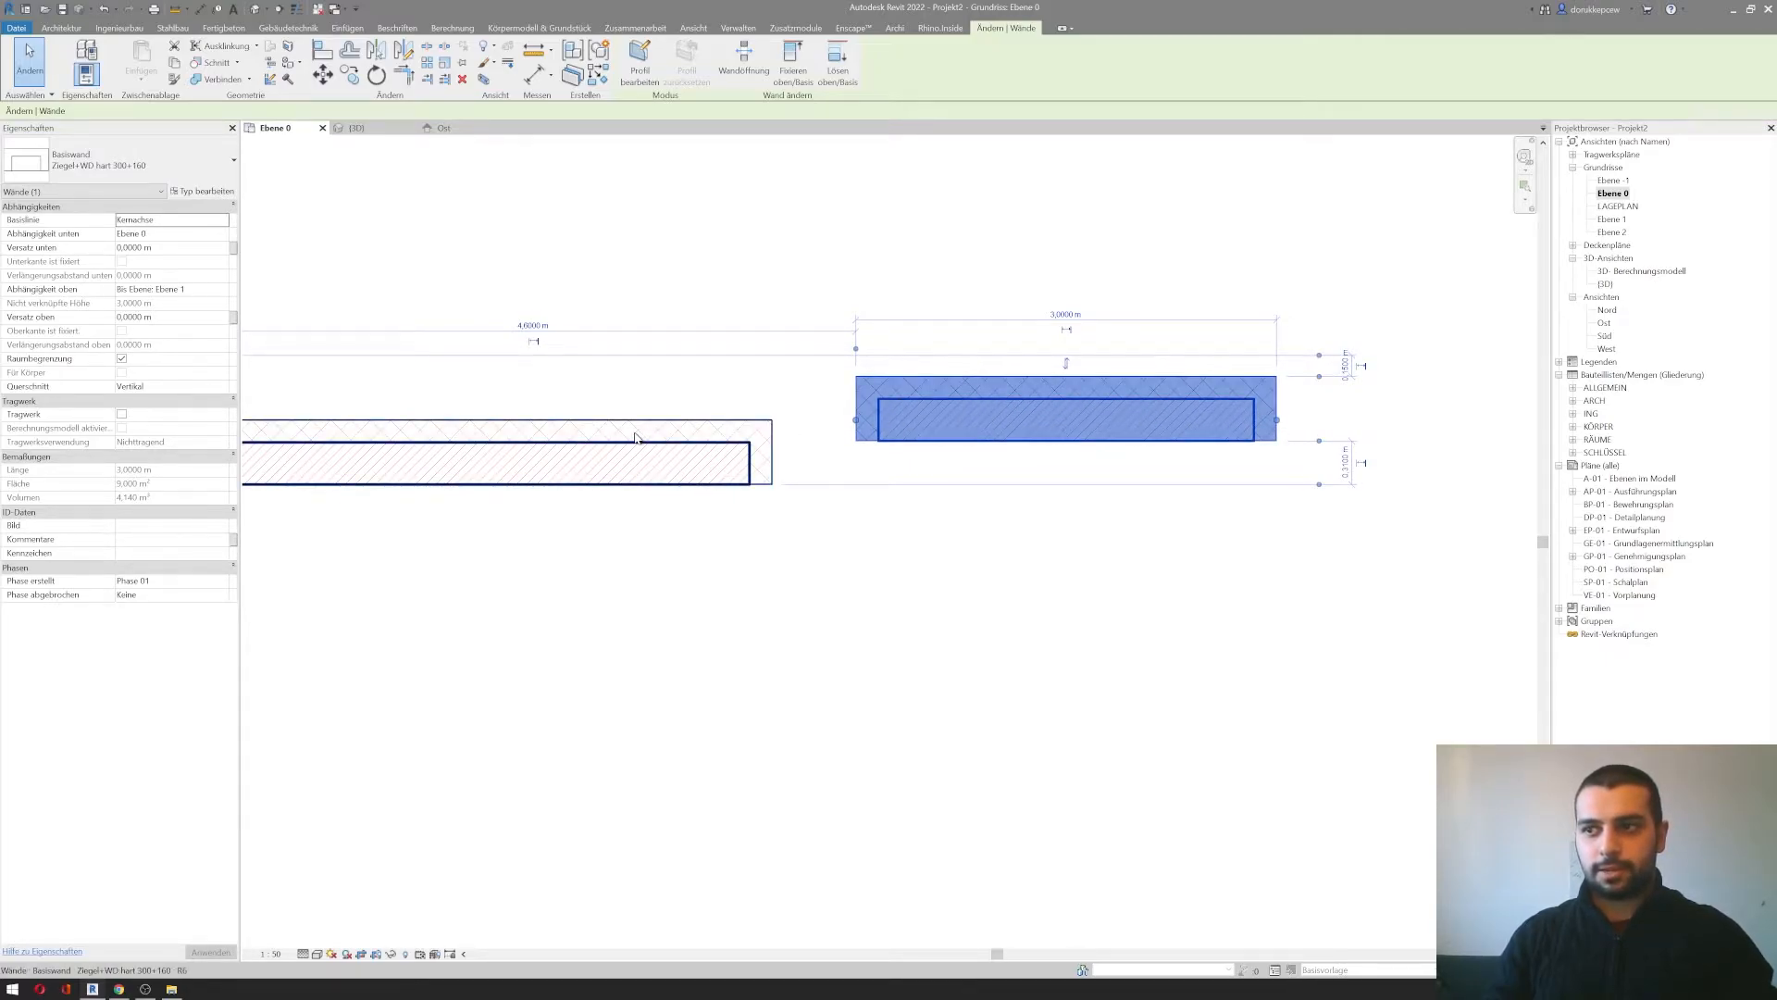
scroll(833, 546, "down", 5)
scroll(555, 528, "up", 2)
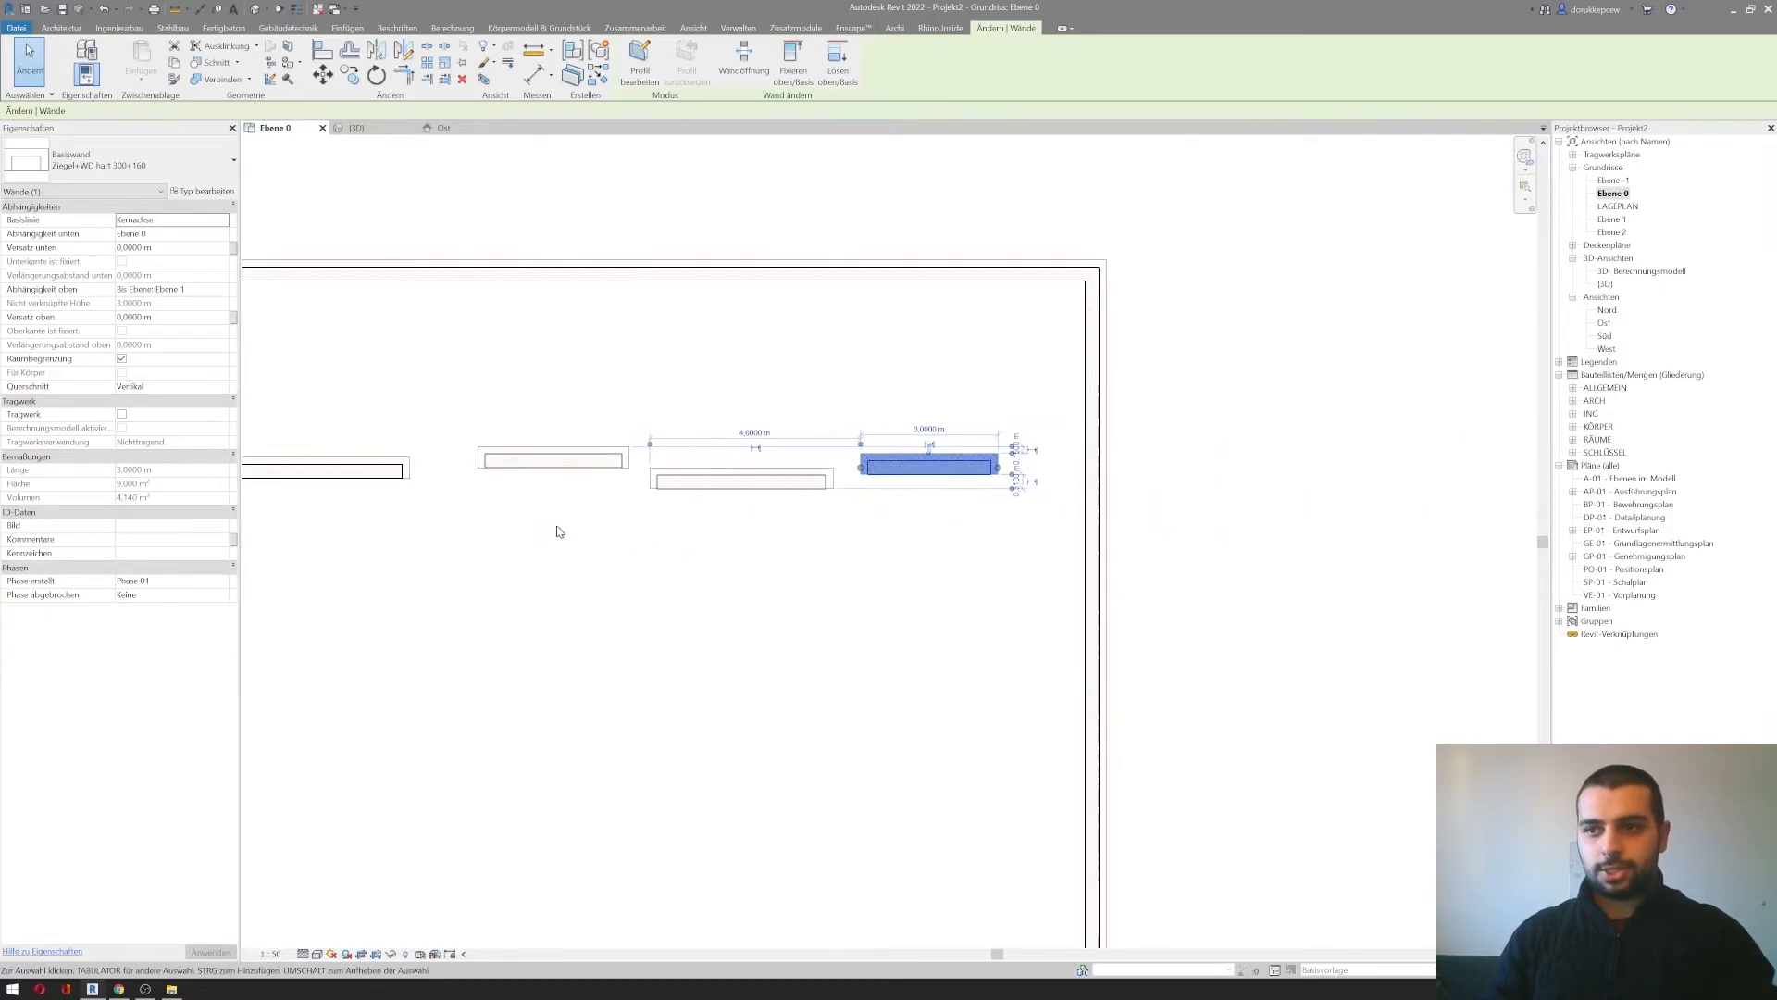
key("Escape")
scroll(643, 555, "up", 2)
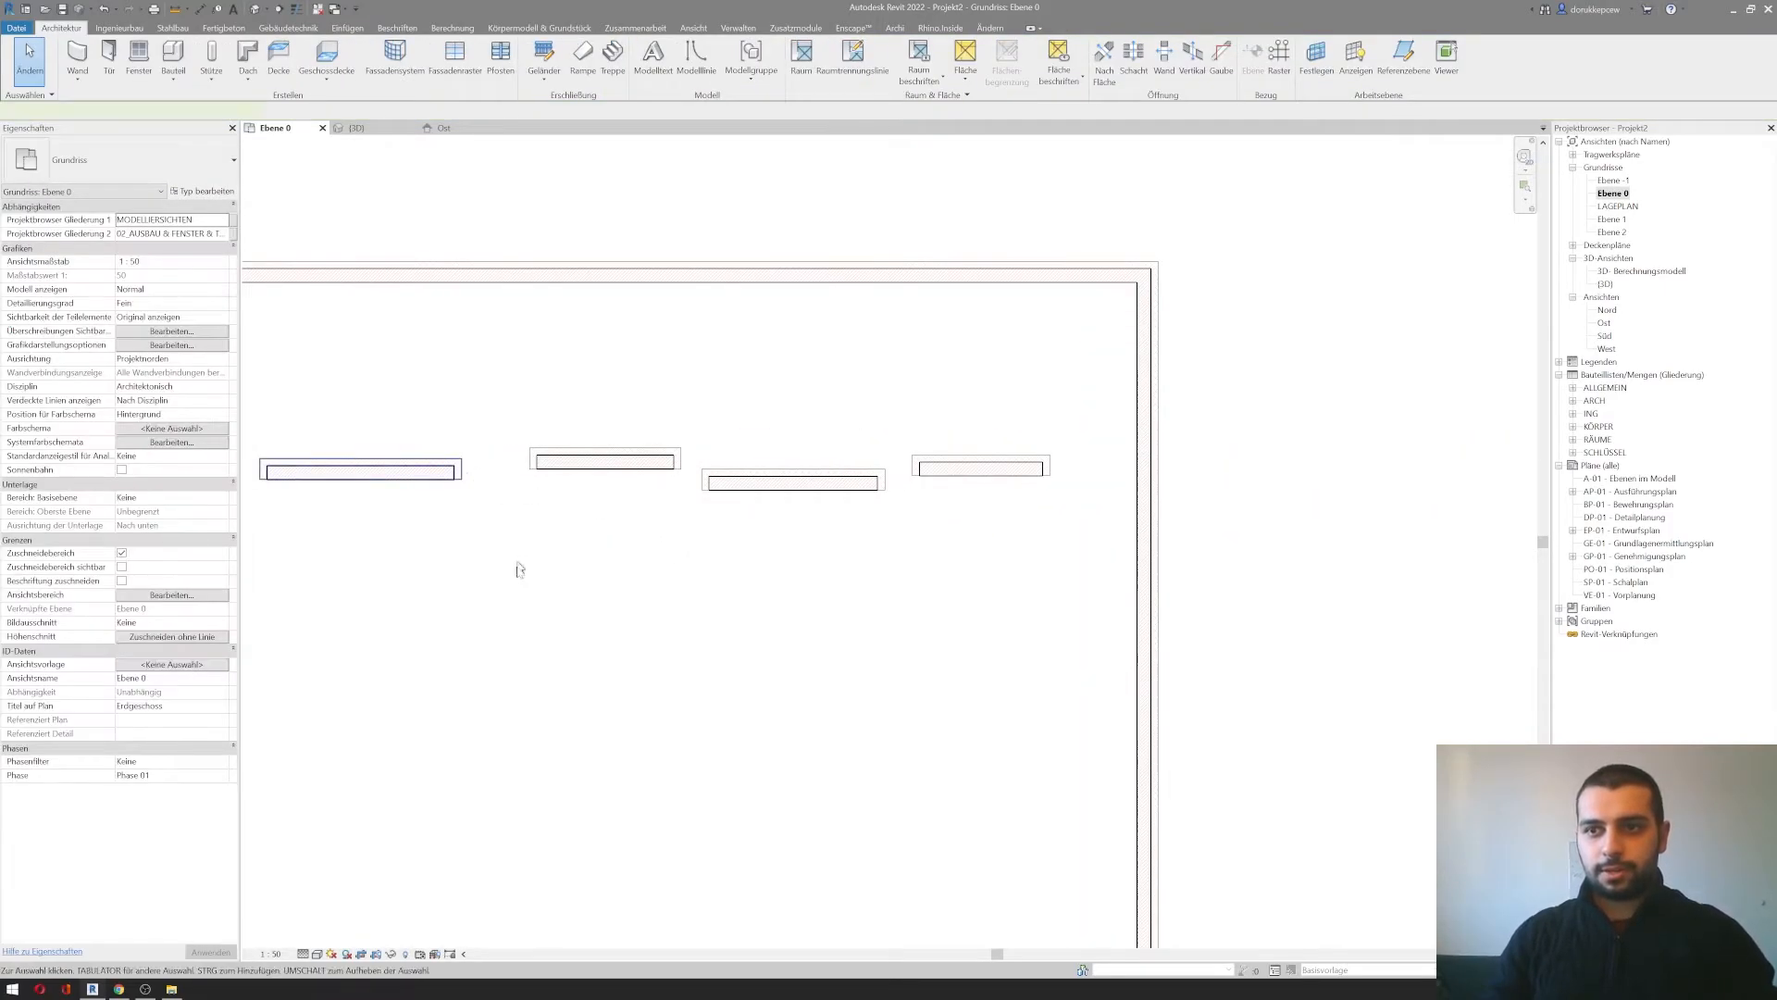
Step: Flip the Wandachse wall's orientation several times, ending with the insulation layer on its lower side
left_click(361, 469)
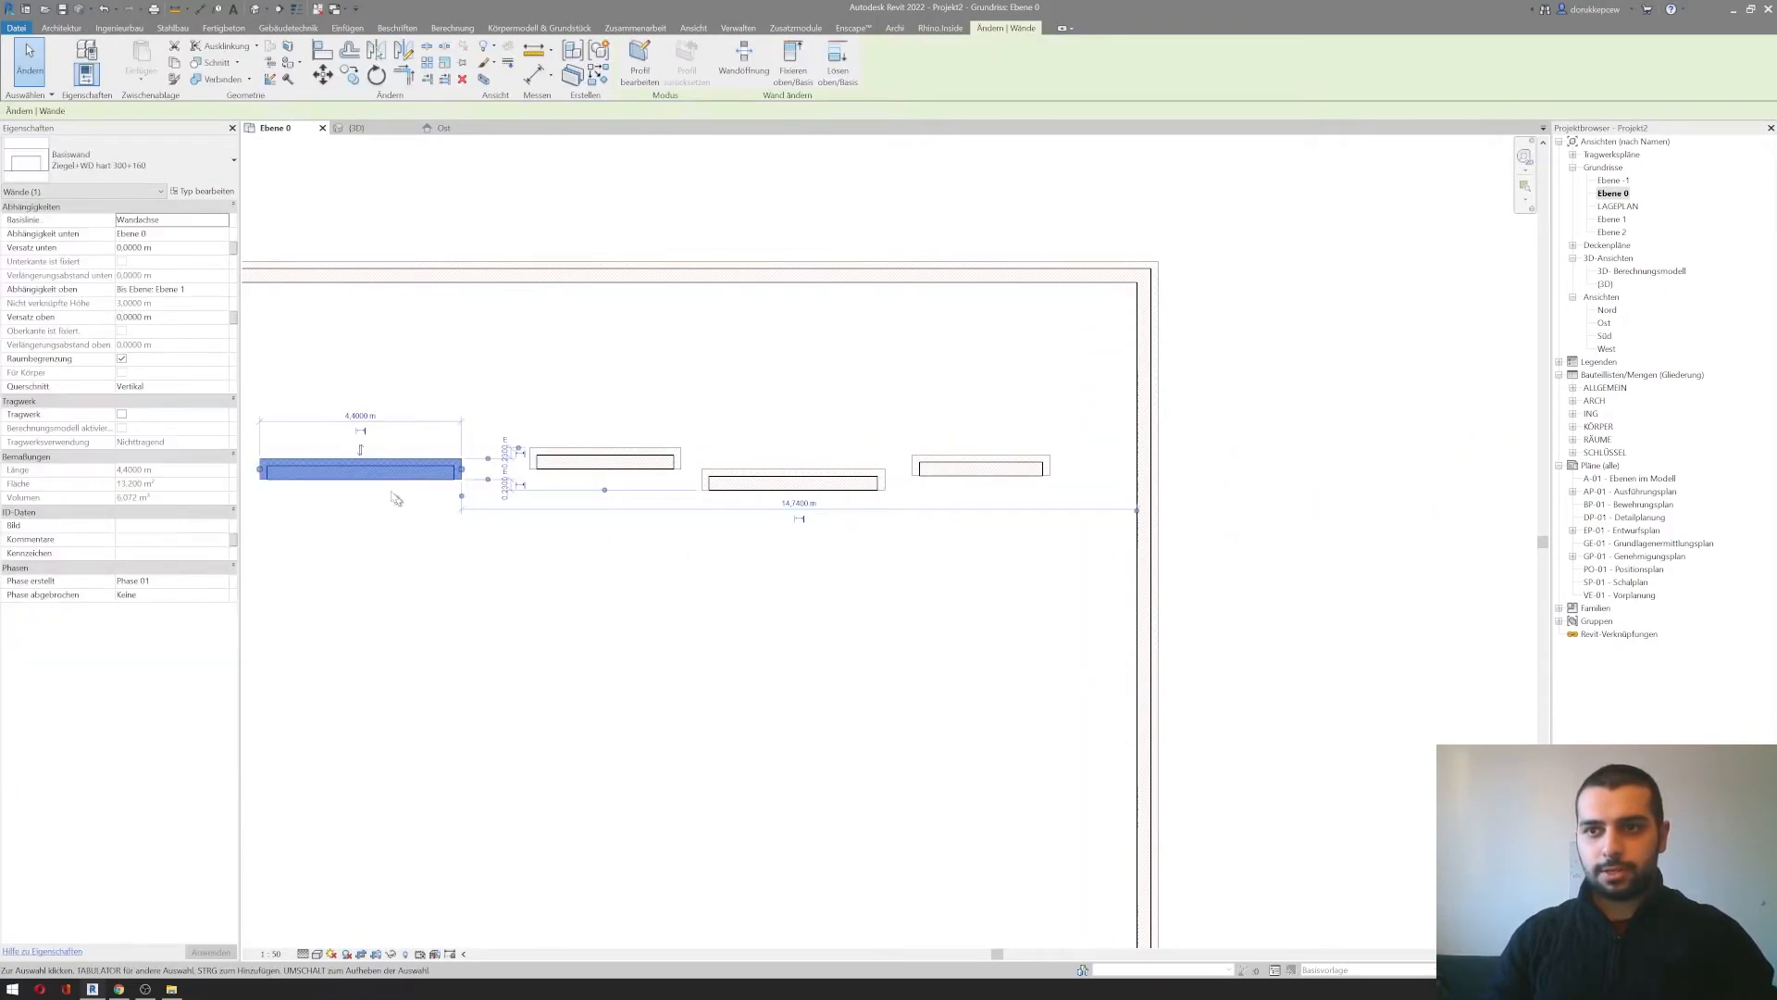
left_click(362, 449)
left_click(362, 488)
scroll(362, 460, "up", 2)
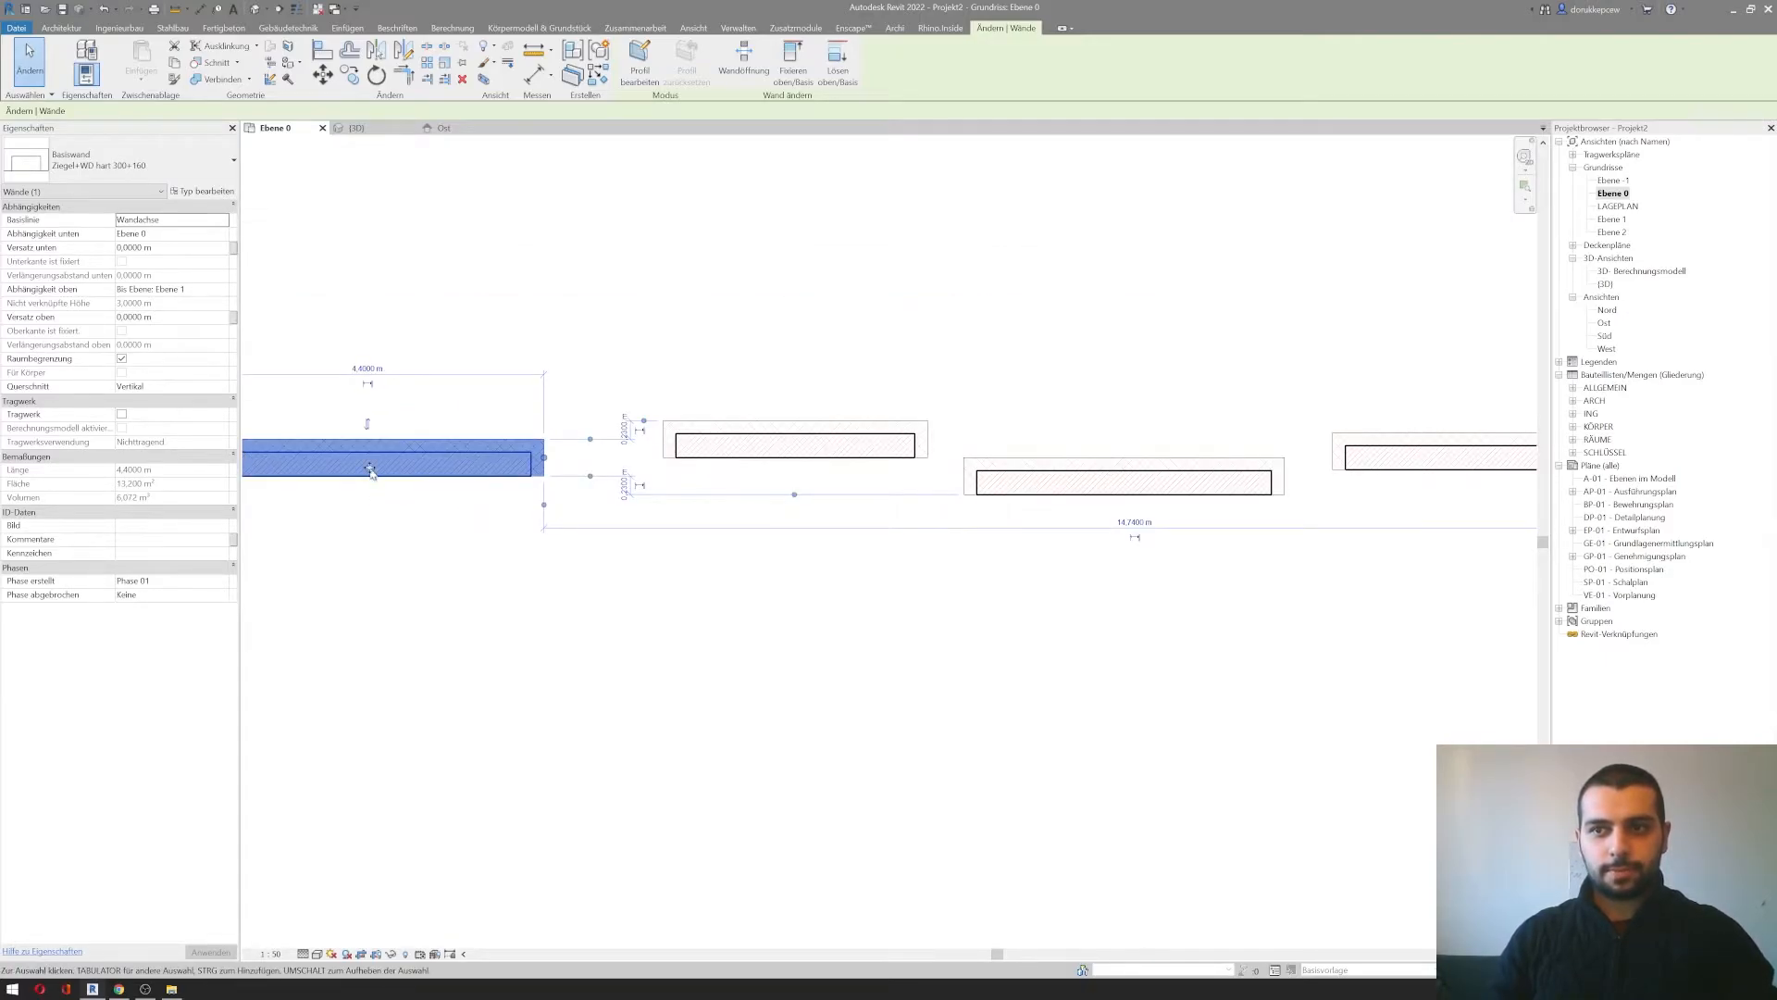
left_click(368, 427)
left_click(367, 488)
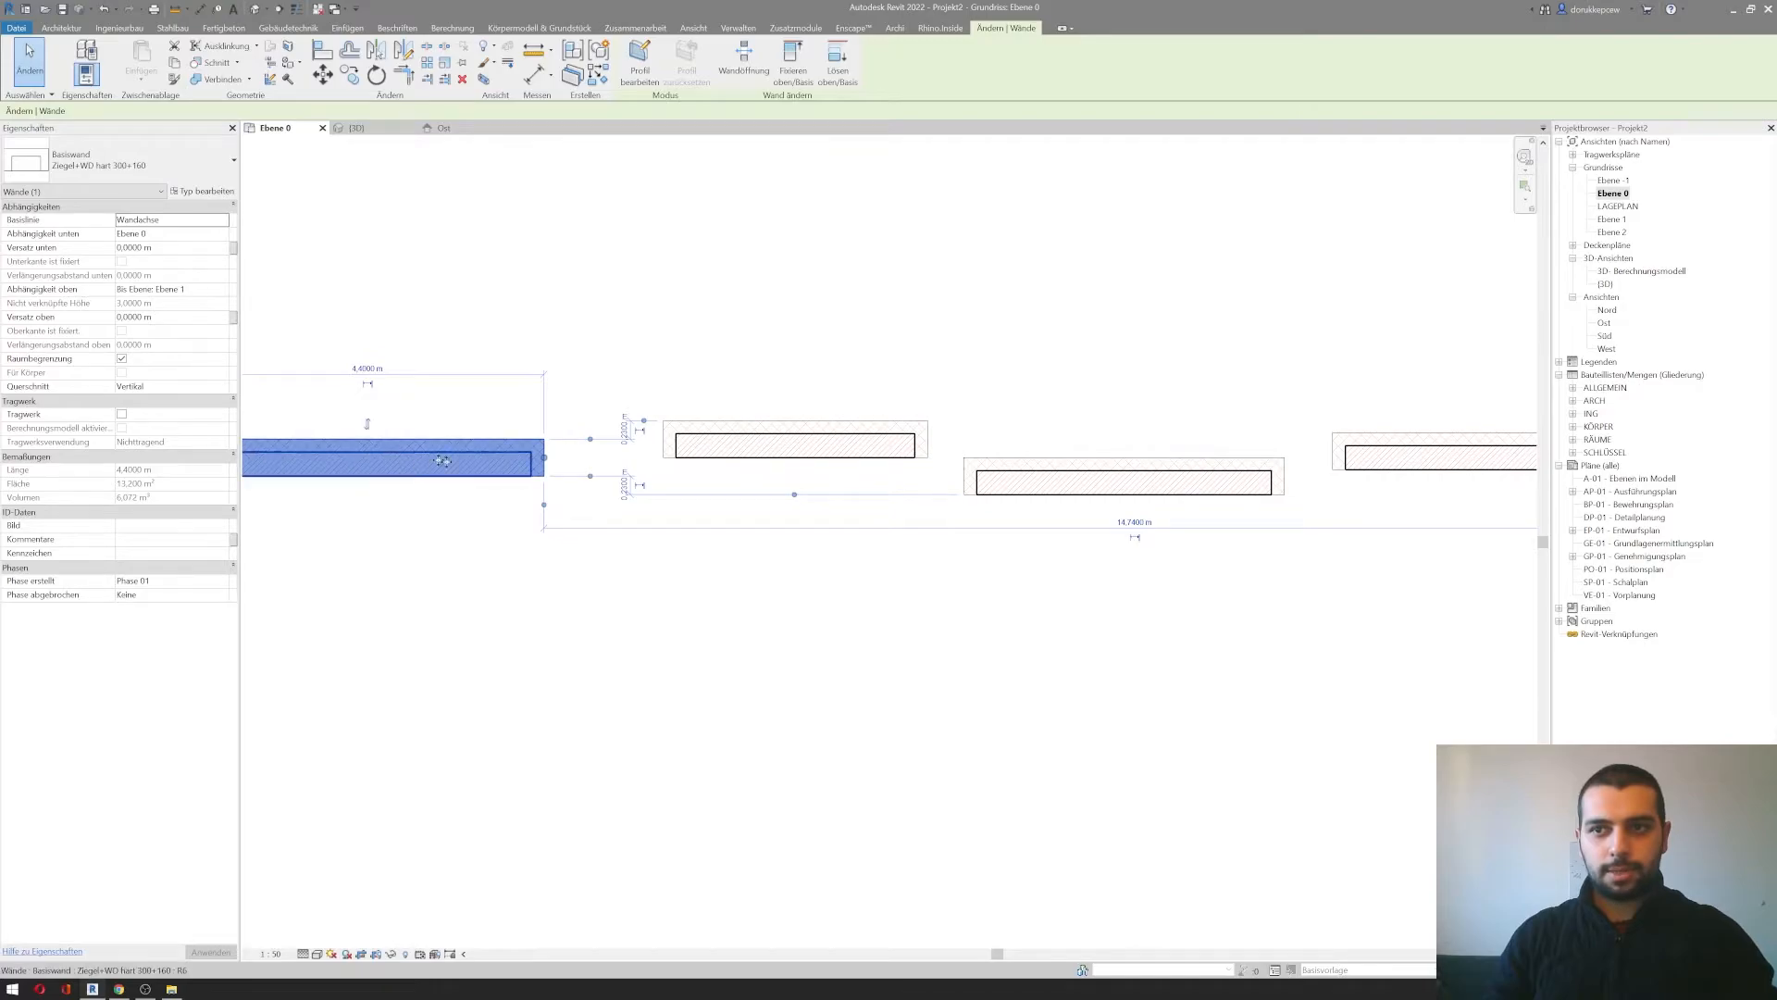
left_click(370, 428)
left_click(366, 488)
left_click(368, 426)
left_click(365, 484)
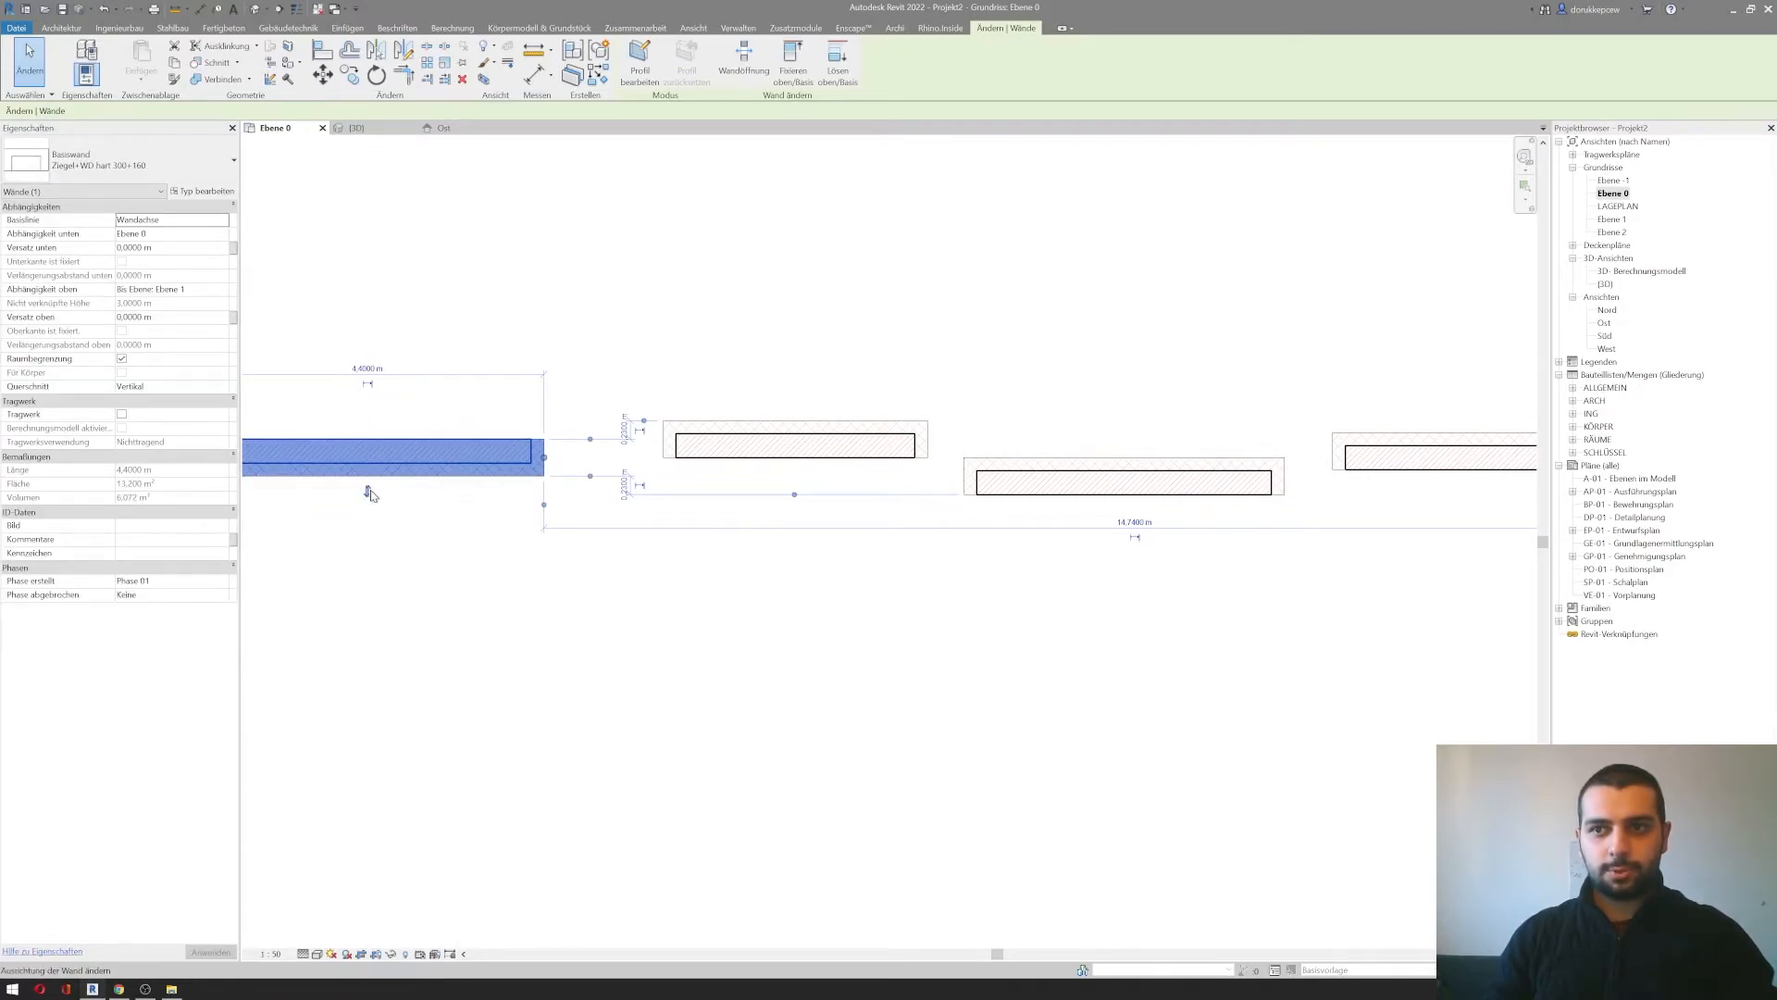
Step: Flip the wall with location line Nichttragende Schicht: Innenkante back and forth, ending on its original side
left_click(724, 431)
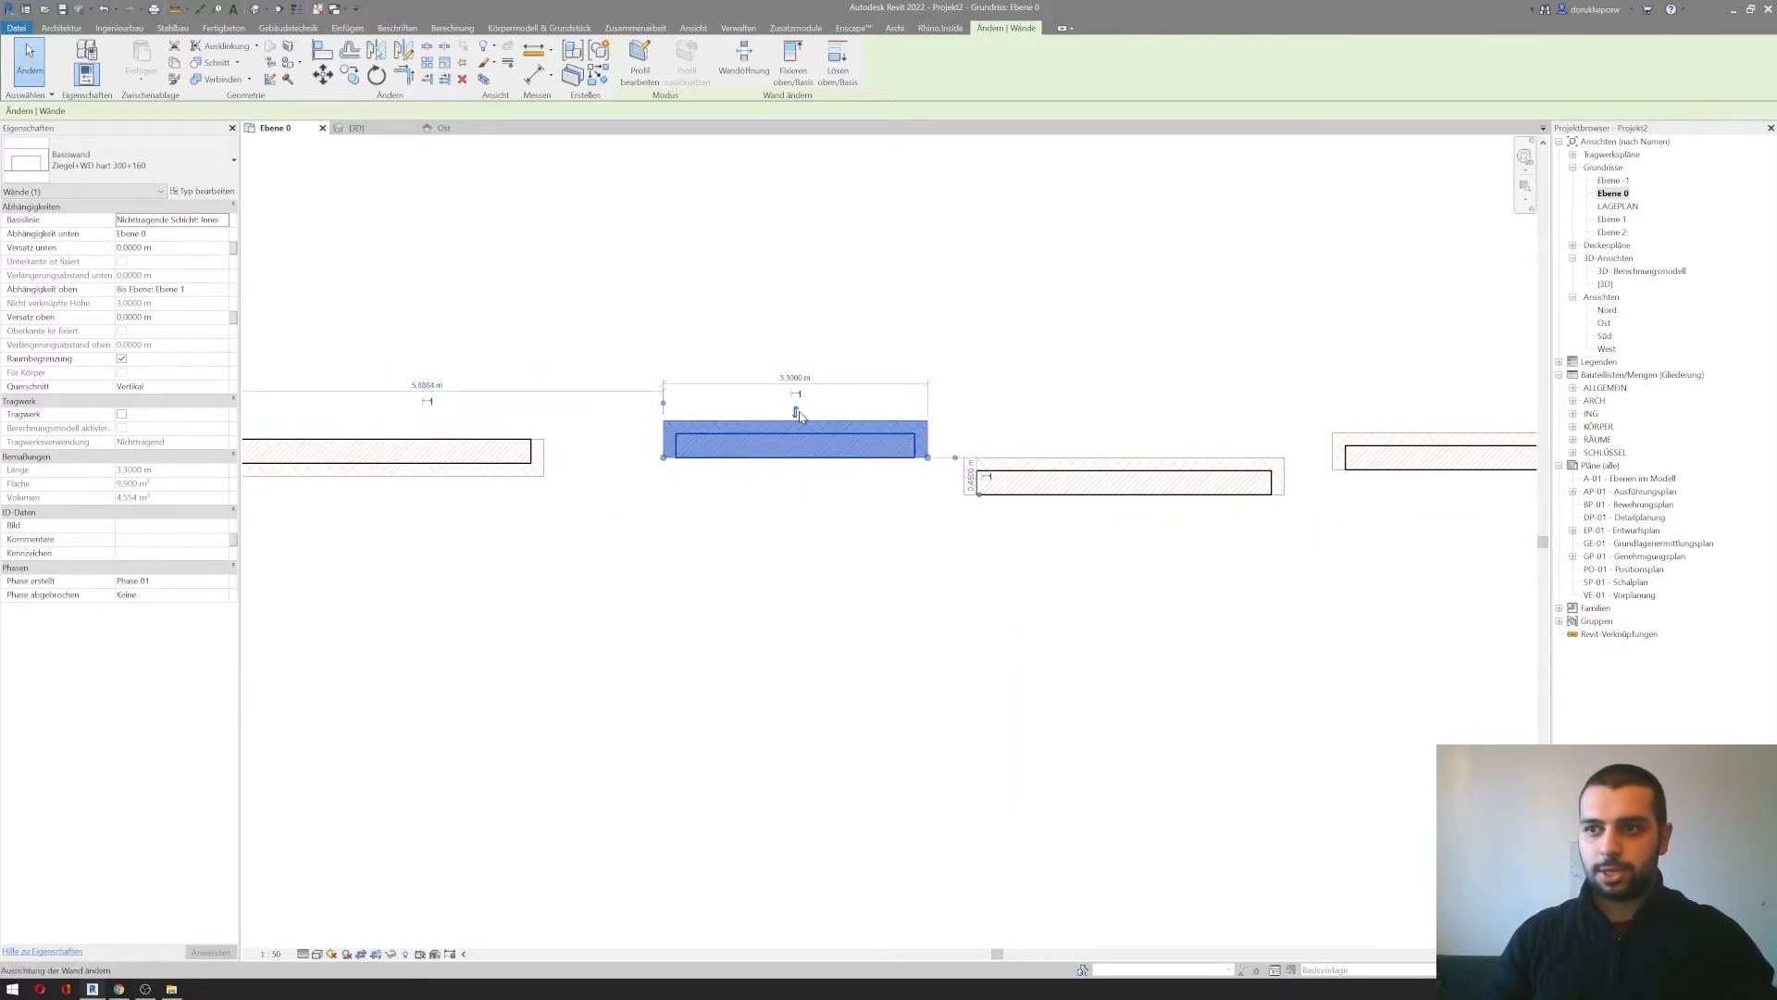
left_click(797, 413)
left_click(797, 502)
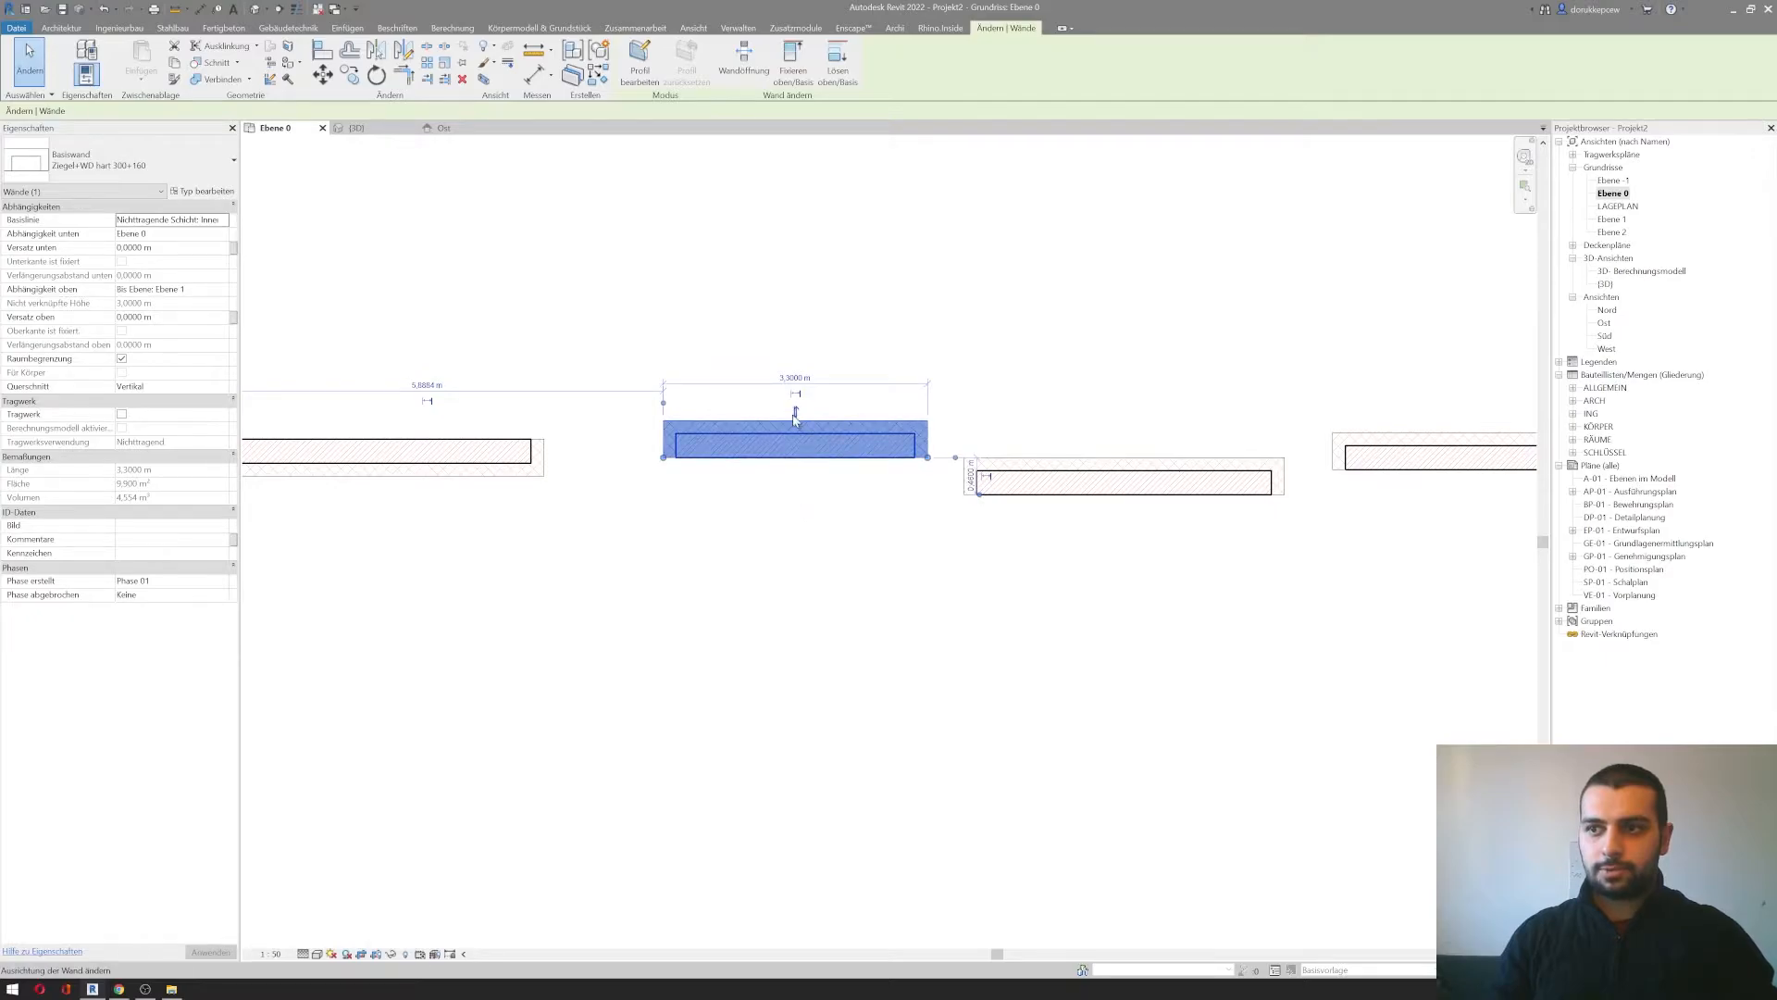
left_click(796, 414)
left_click(795, 501)
left_click(796, 414)
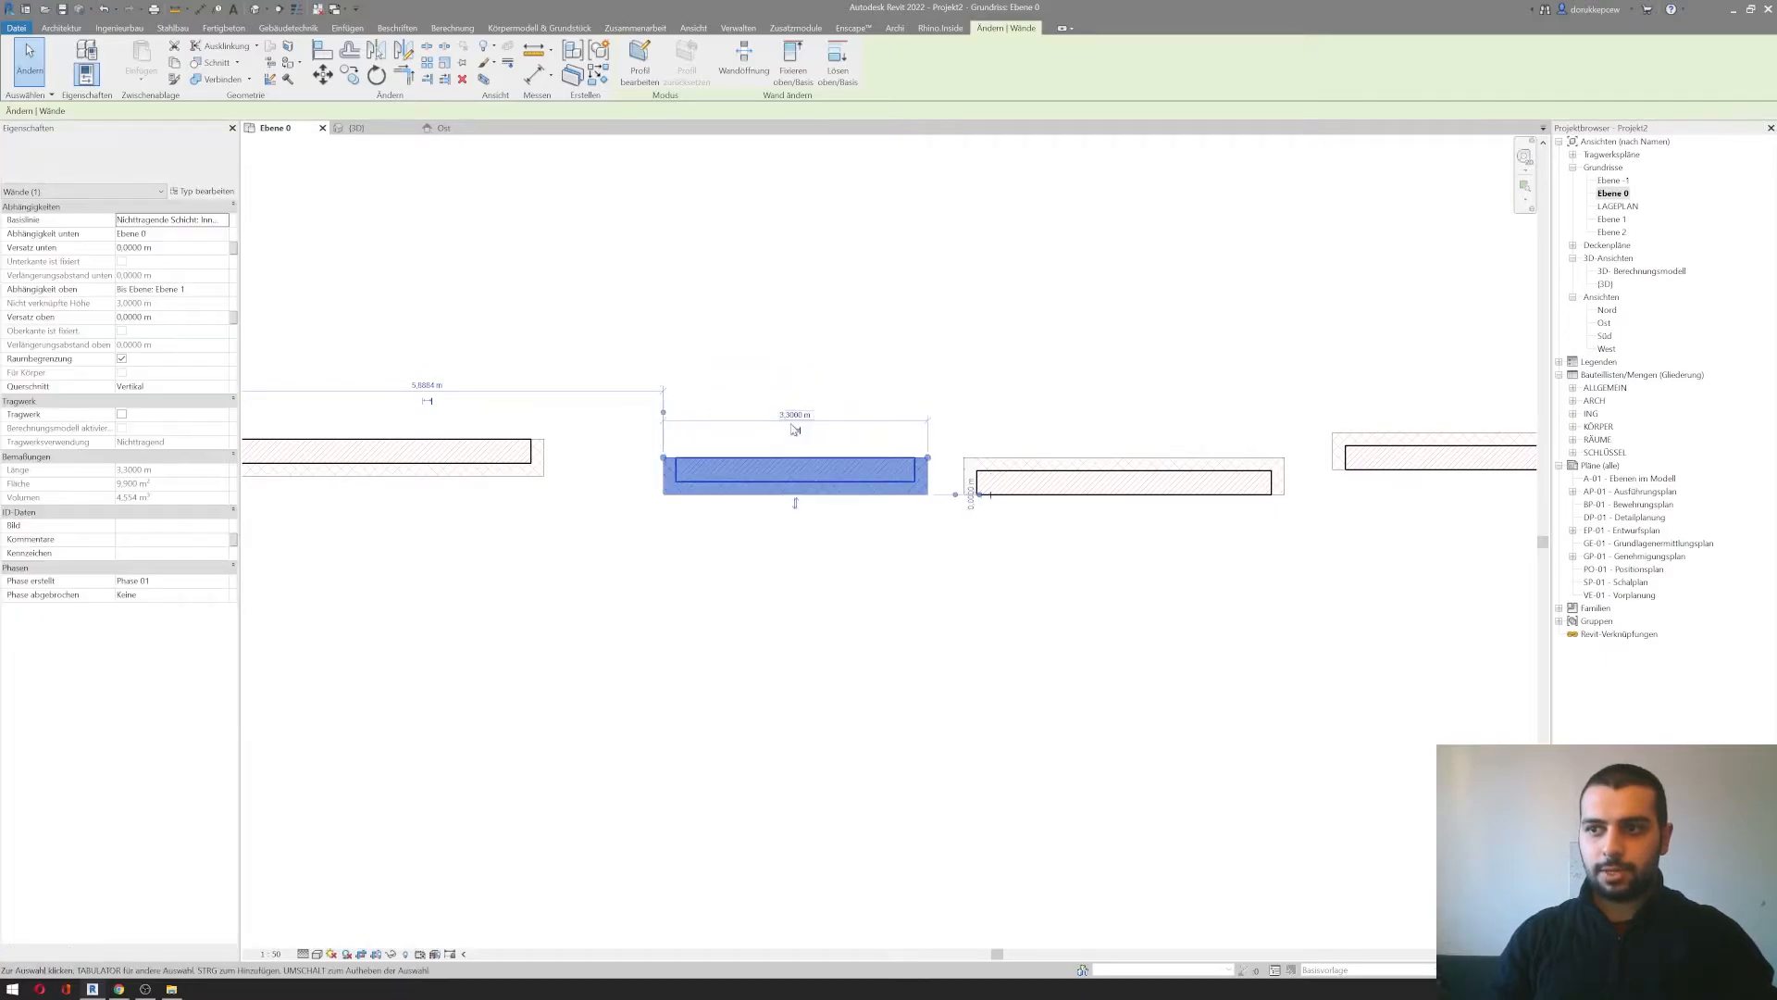
left_click(796, 502)
Step: Flip the wall with location line Nichttragende Schicht: Außenkante so its insulation layer lies on the lower side
left_click(1074, 476)
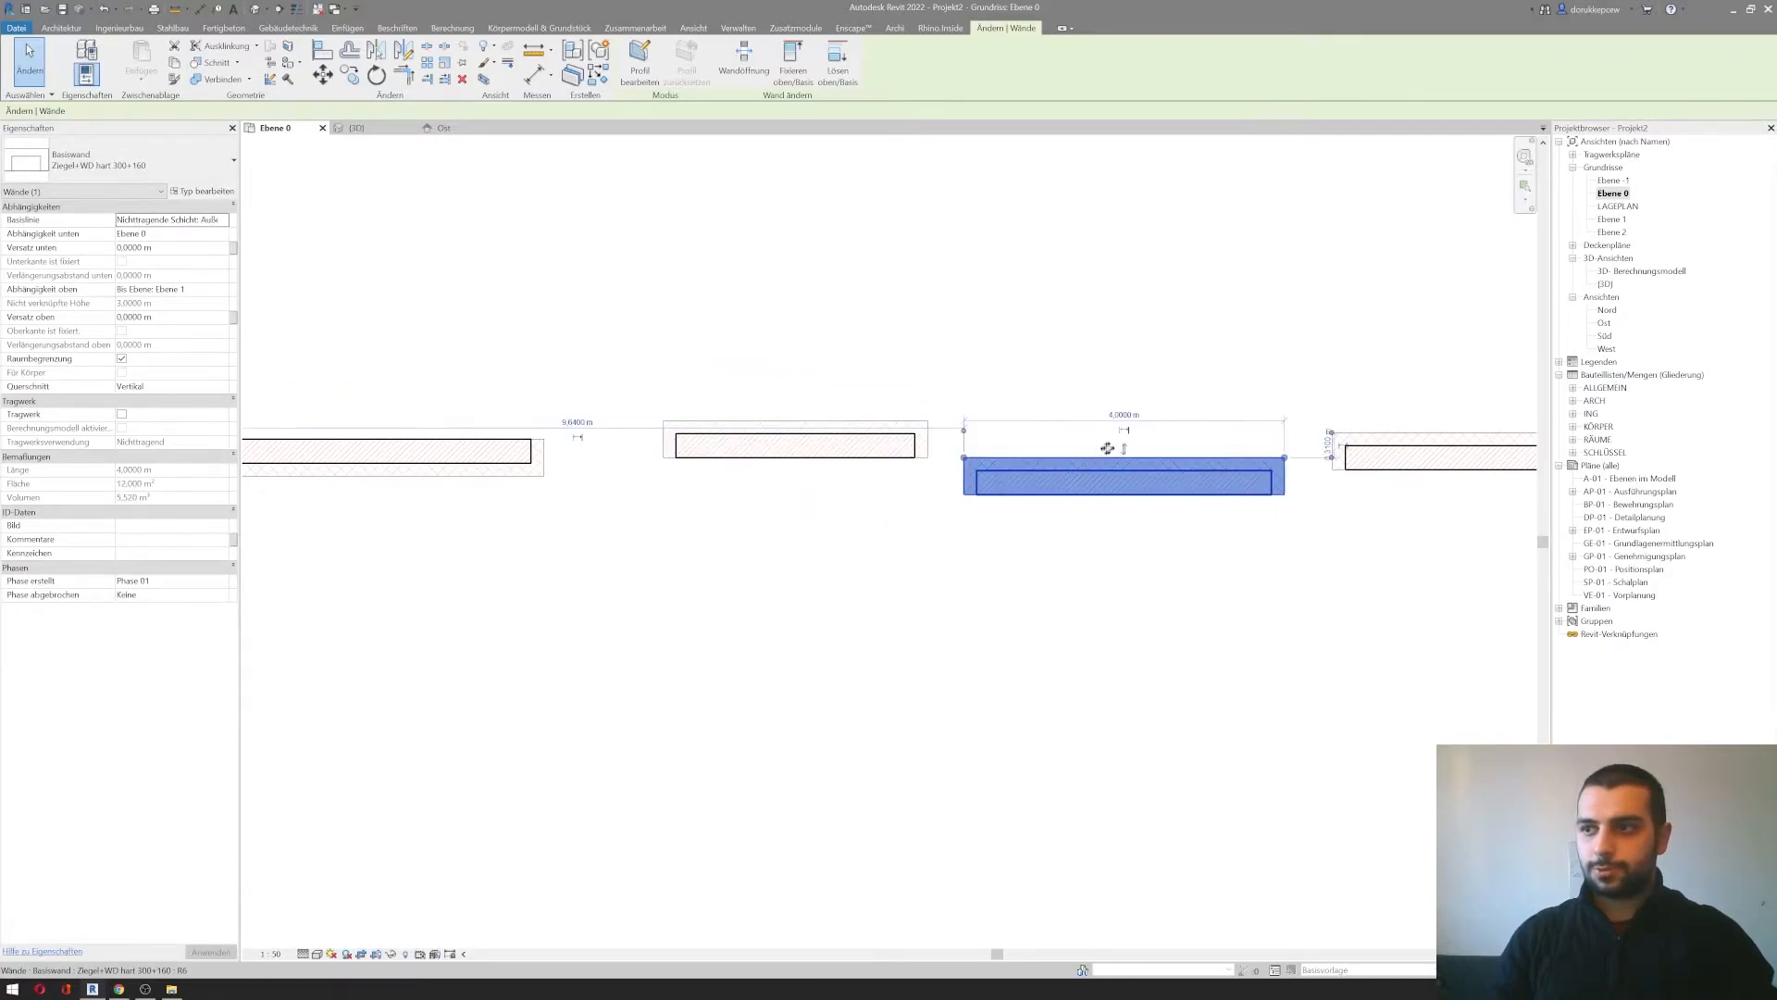
left_click(1123, 449)
left_click(1124, 466)
left_click(1124, 449)
Step: Flip the orientation of the Kernachse wall at the row's right end back and forth several times, ending with the insulation on its upper side
middle_click_drag(1277, 464, 873, 435)
left_click(993, 425)
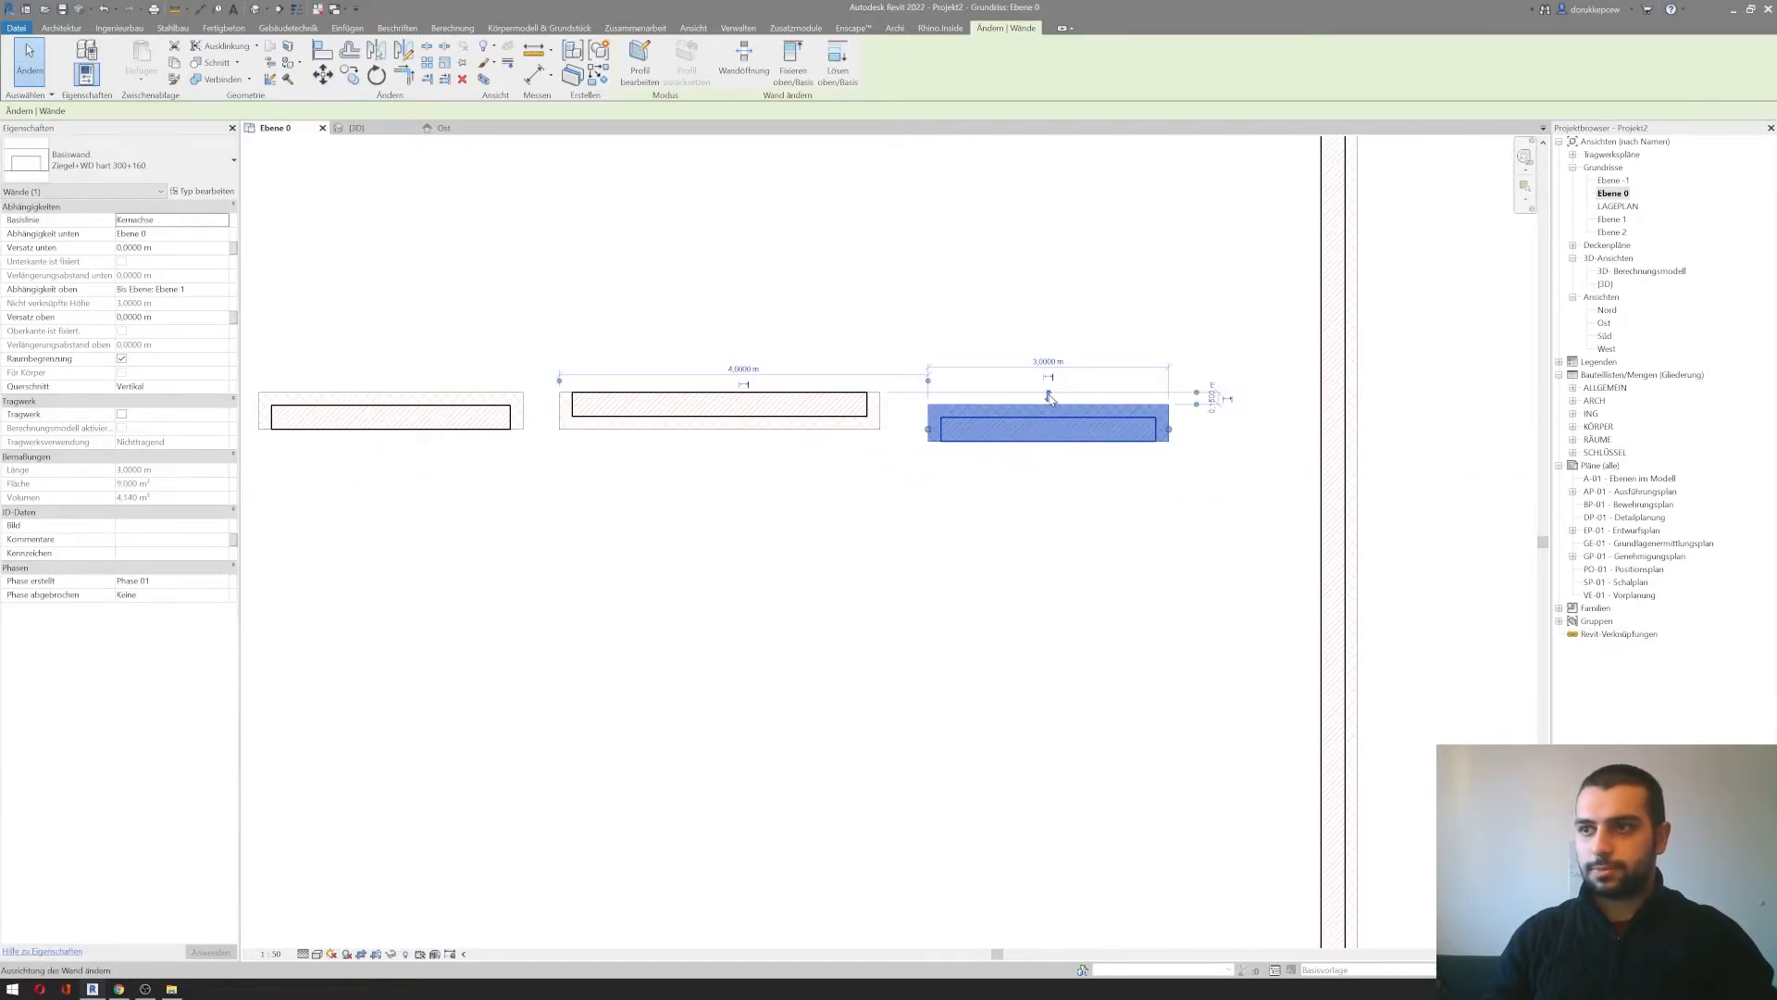
left_click(1048, 396)
left_click(1050, 460)
left_click(1049, 398)
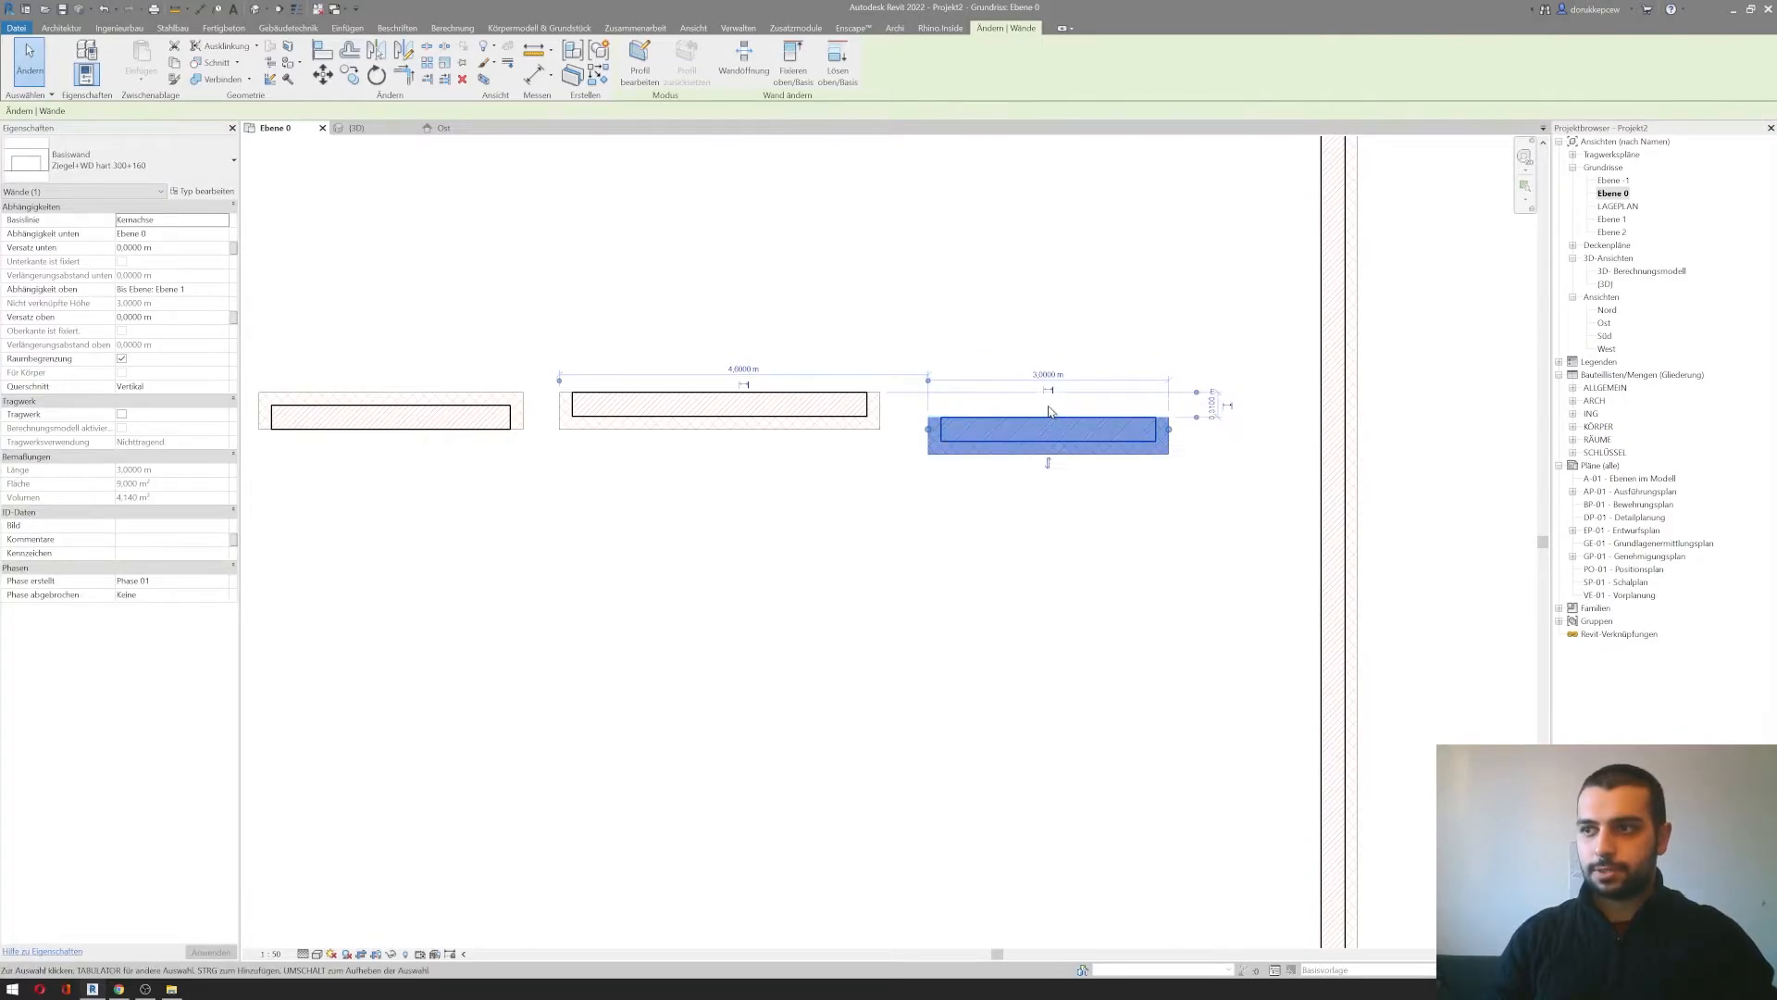
left_click(1048, 461)
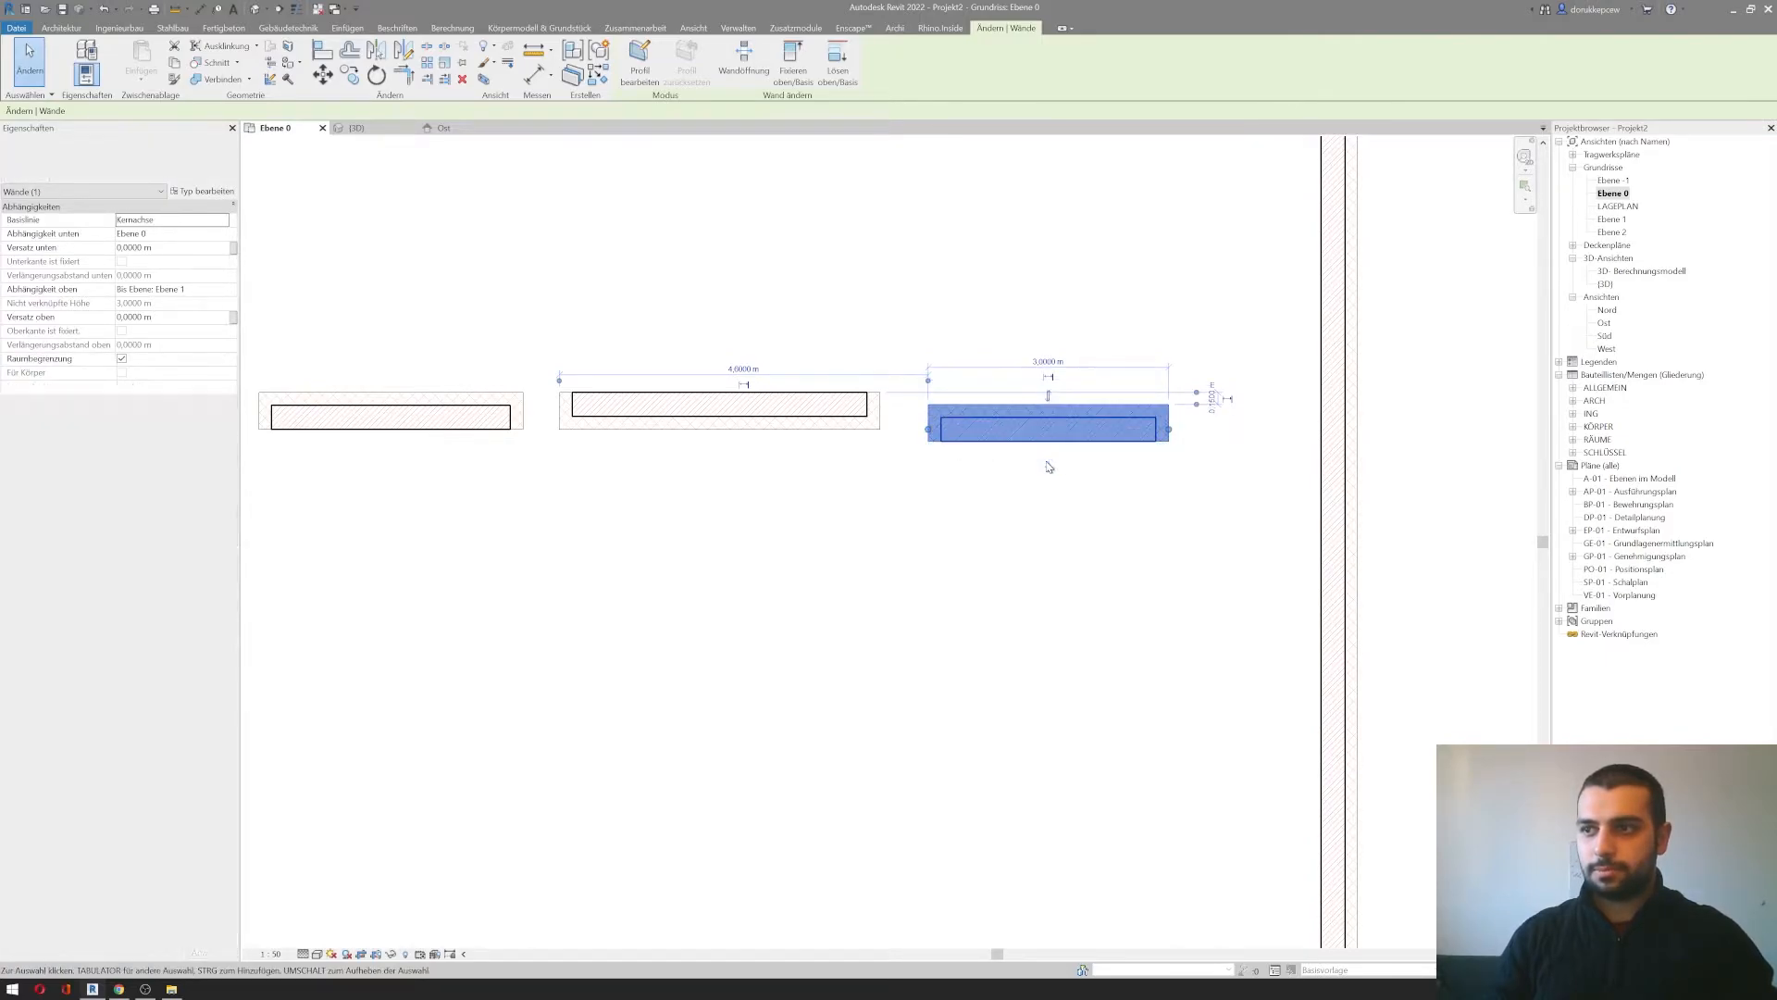
left_click(1048, 397)
left_click(1049, 461)
left_click(1047, 397)
left_click(1050, 459)
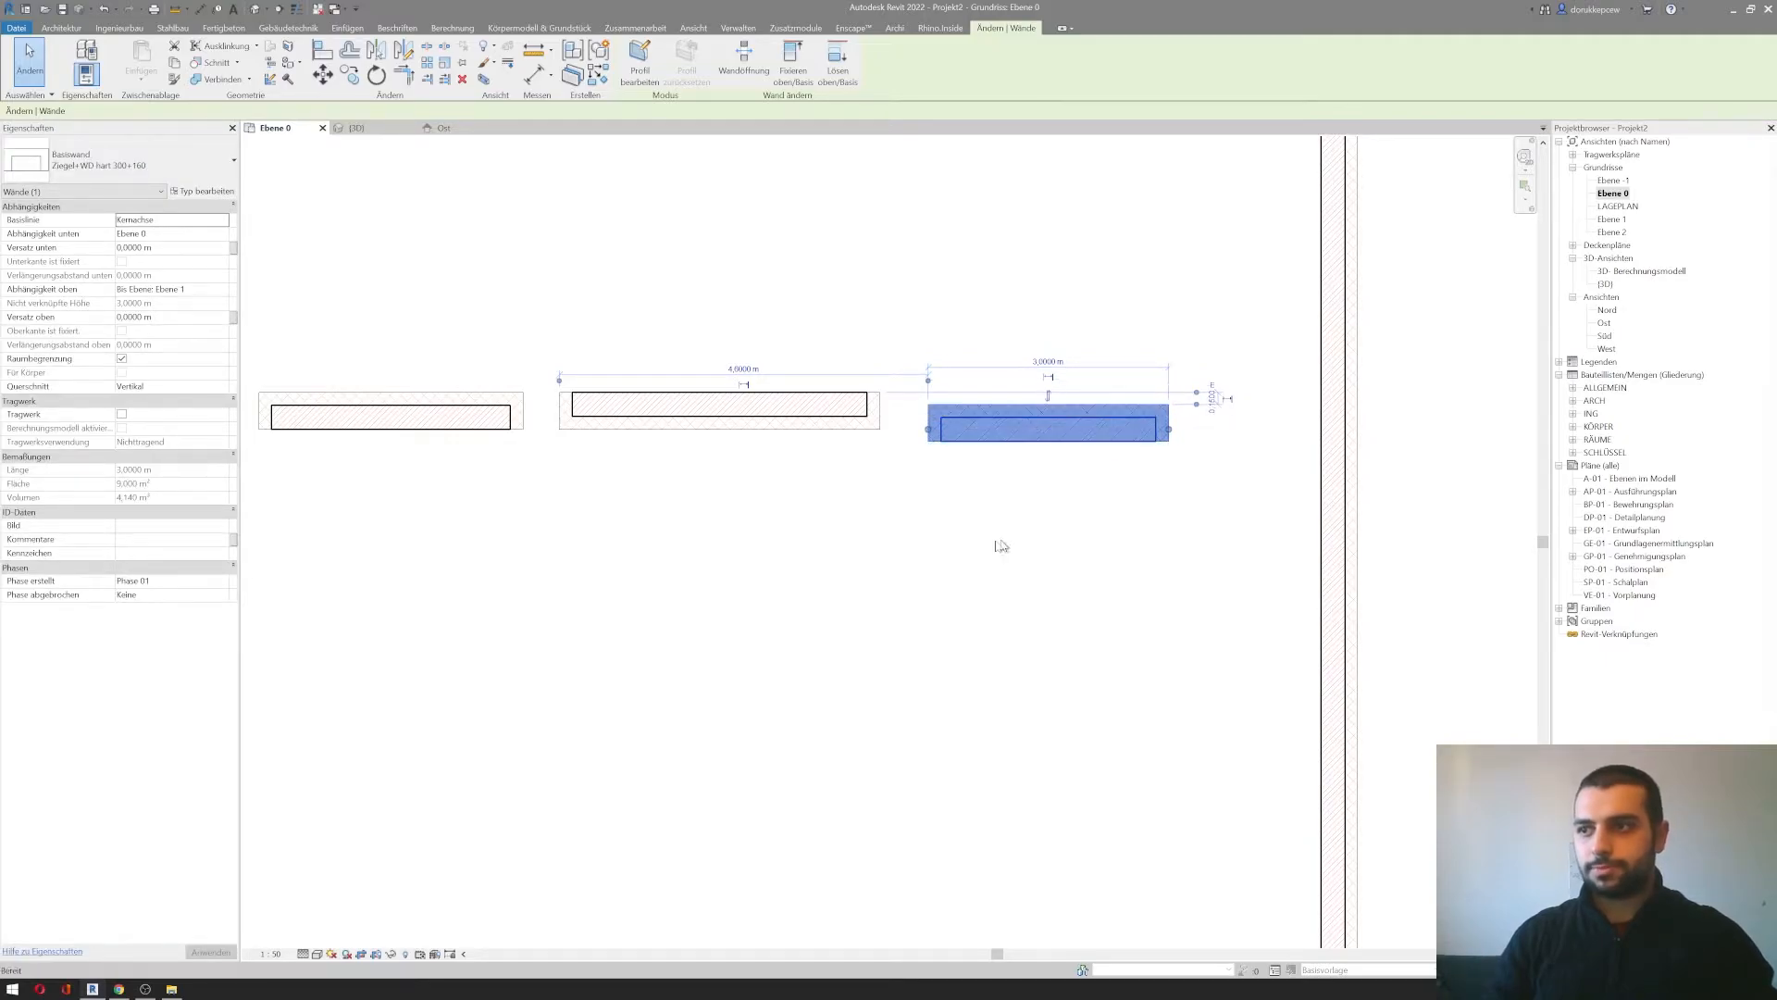
left_click(1008, 543)
Step: With chaining (Kette) off, draw three separate Ziegel+WD hart 300+160 walls below the row, about 6.8, 4.4 and 5.7 m long
scroll(540, 623, "down", 2)
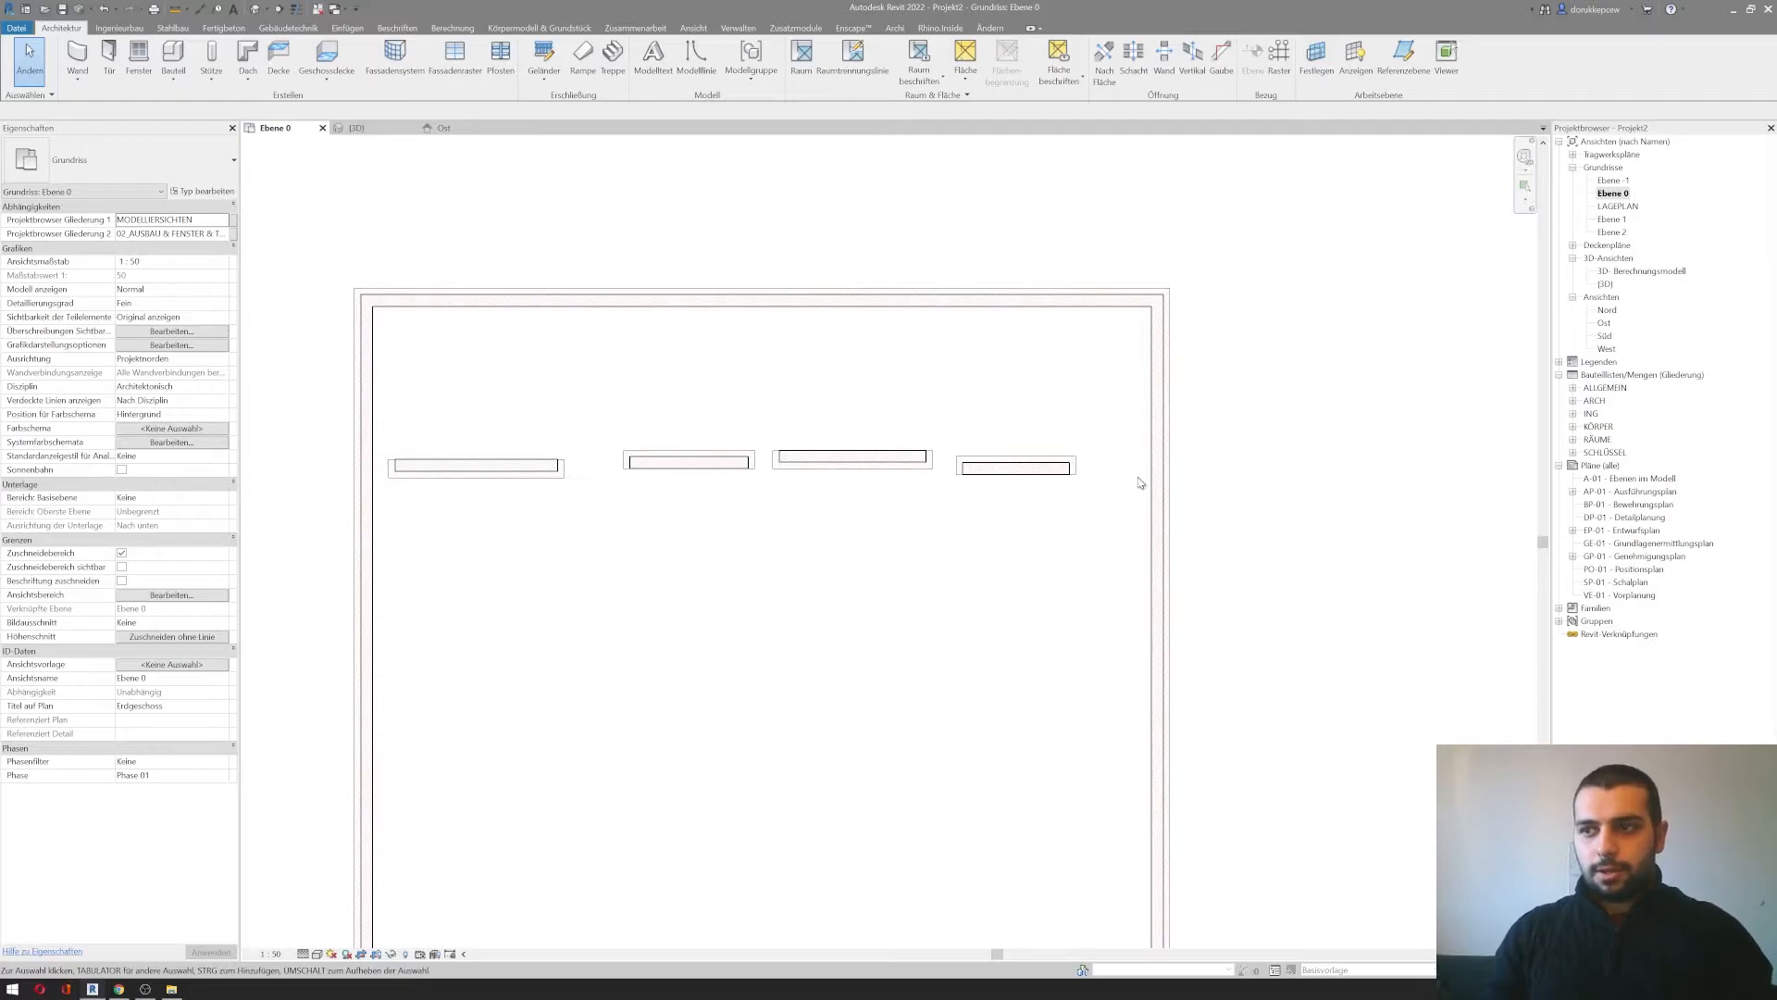
left_click(651, 475)
key("c")
key("s")
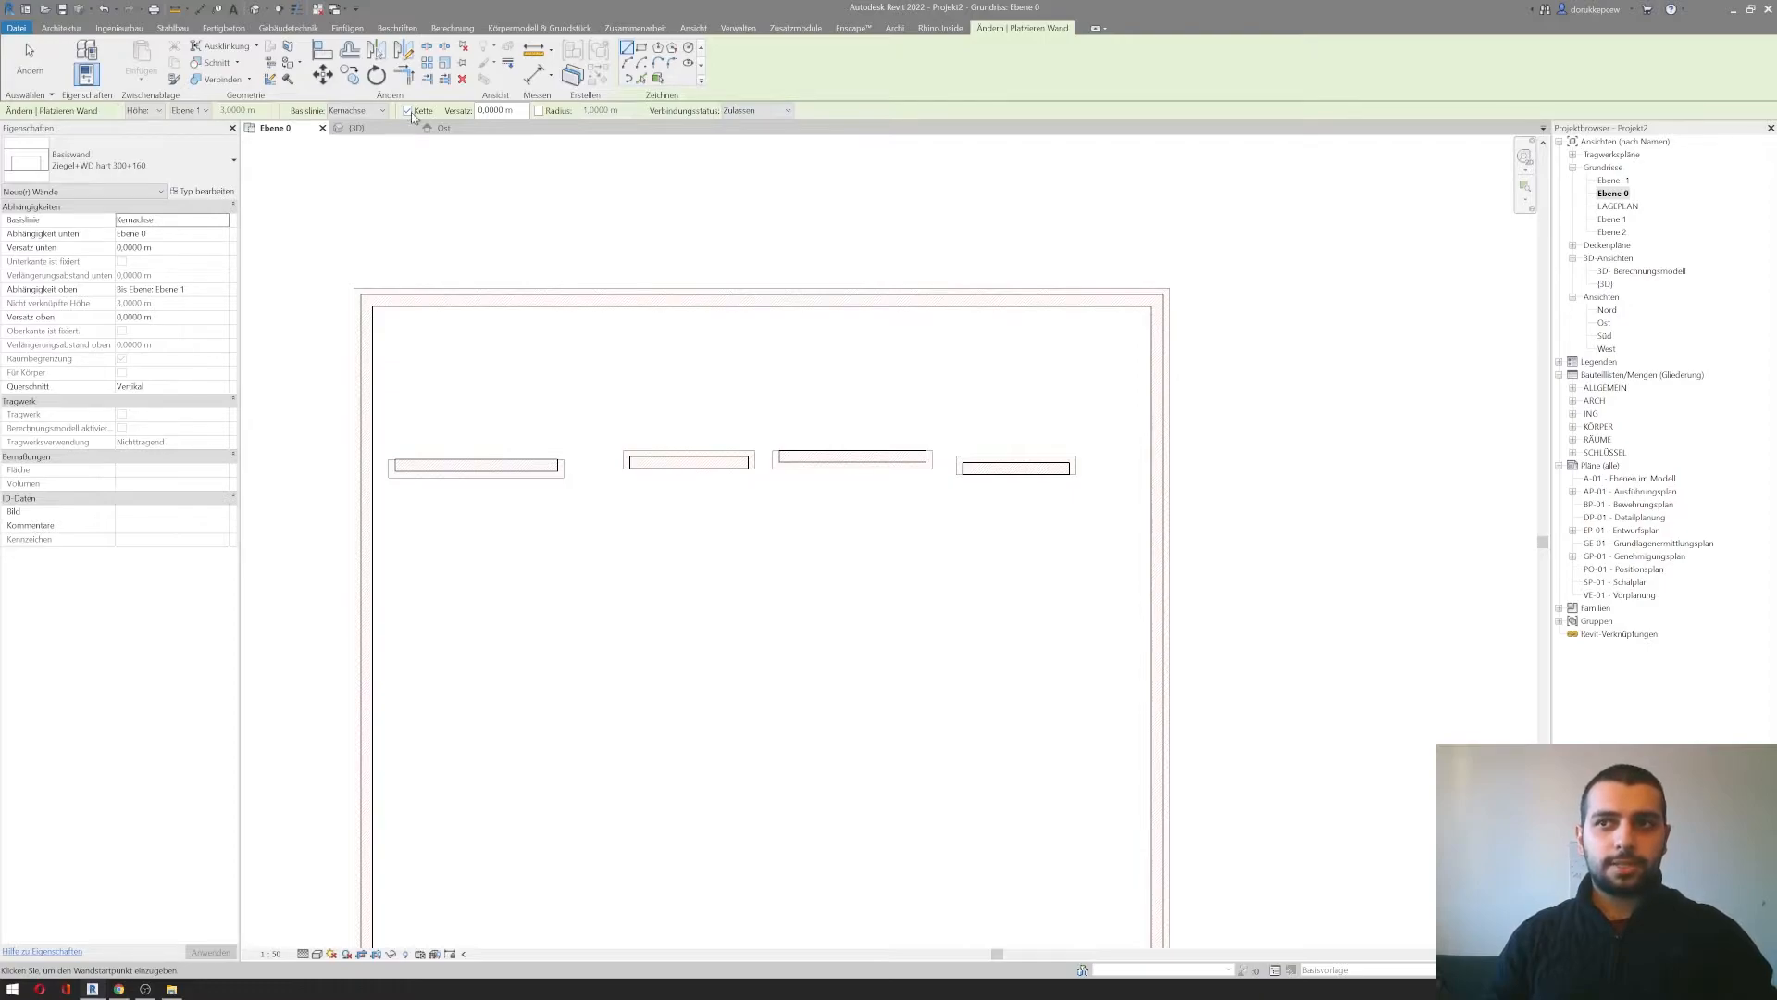
left_click(493, 617)
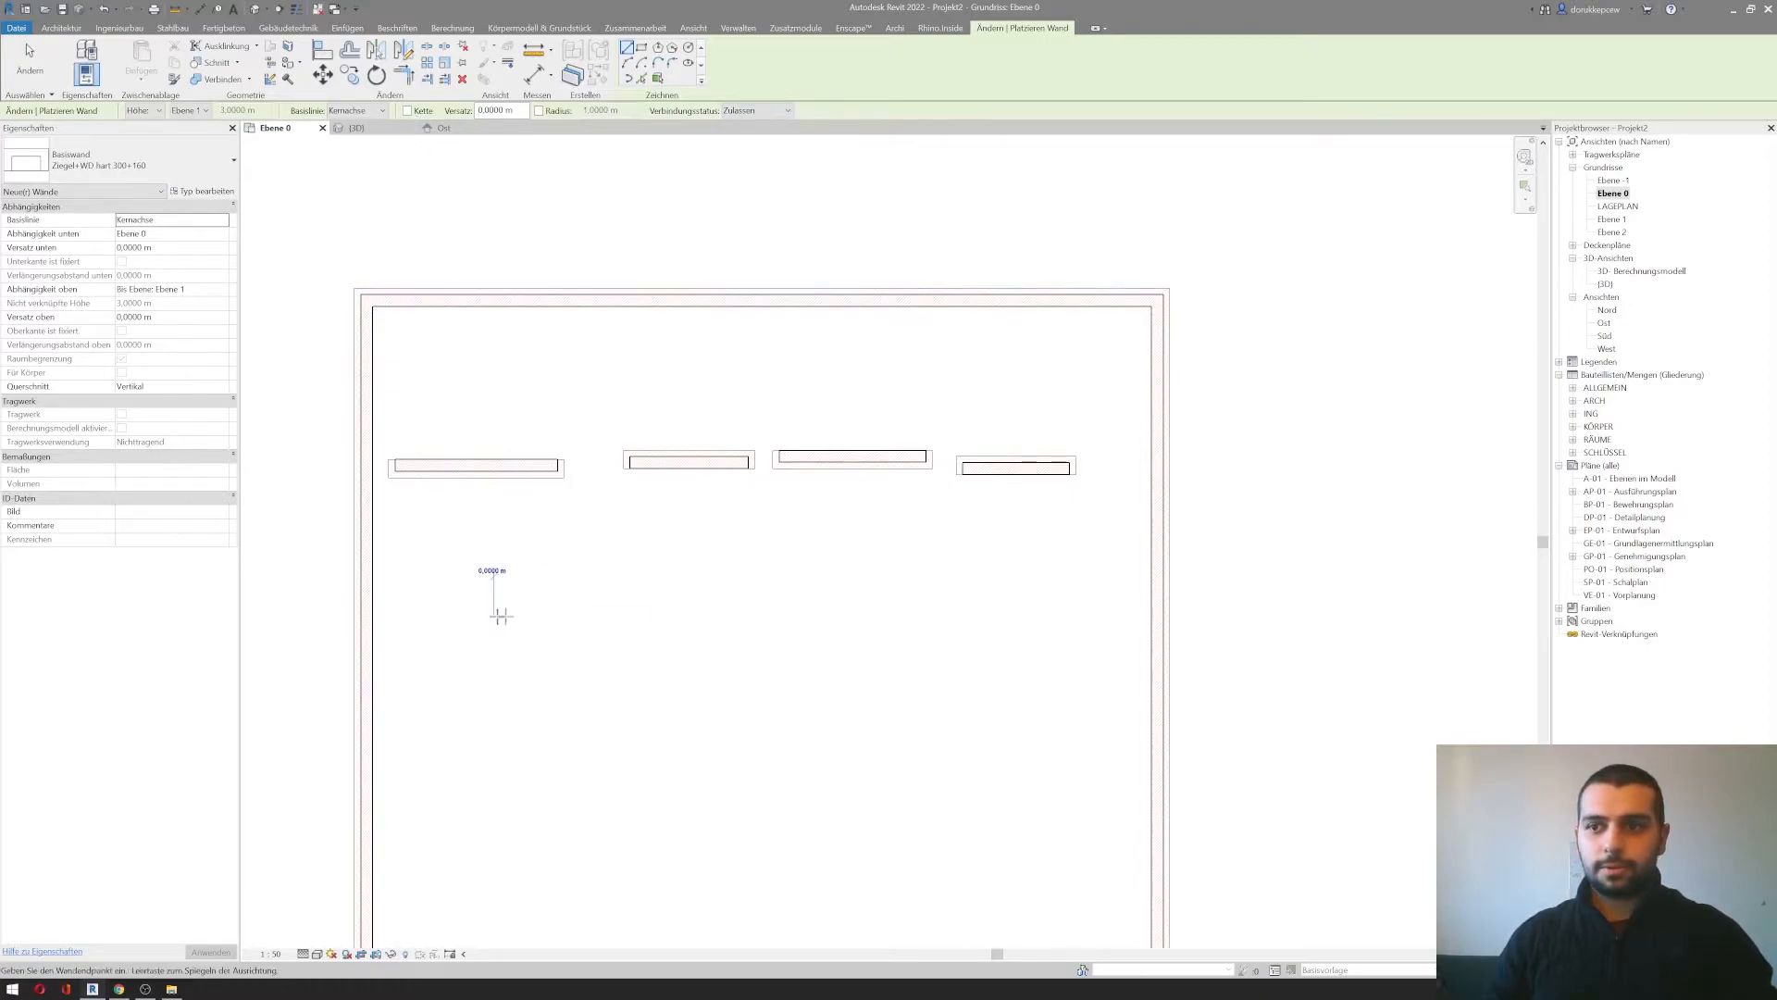
left_click(765, 617)
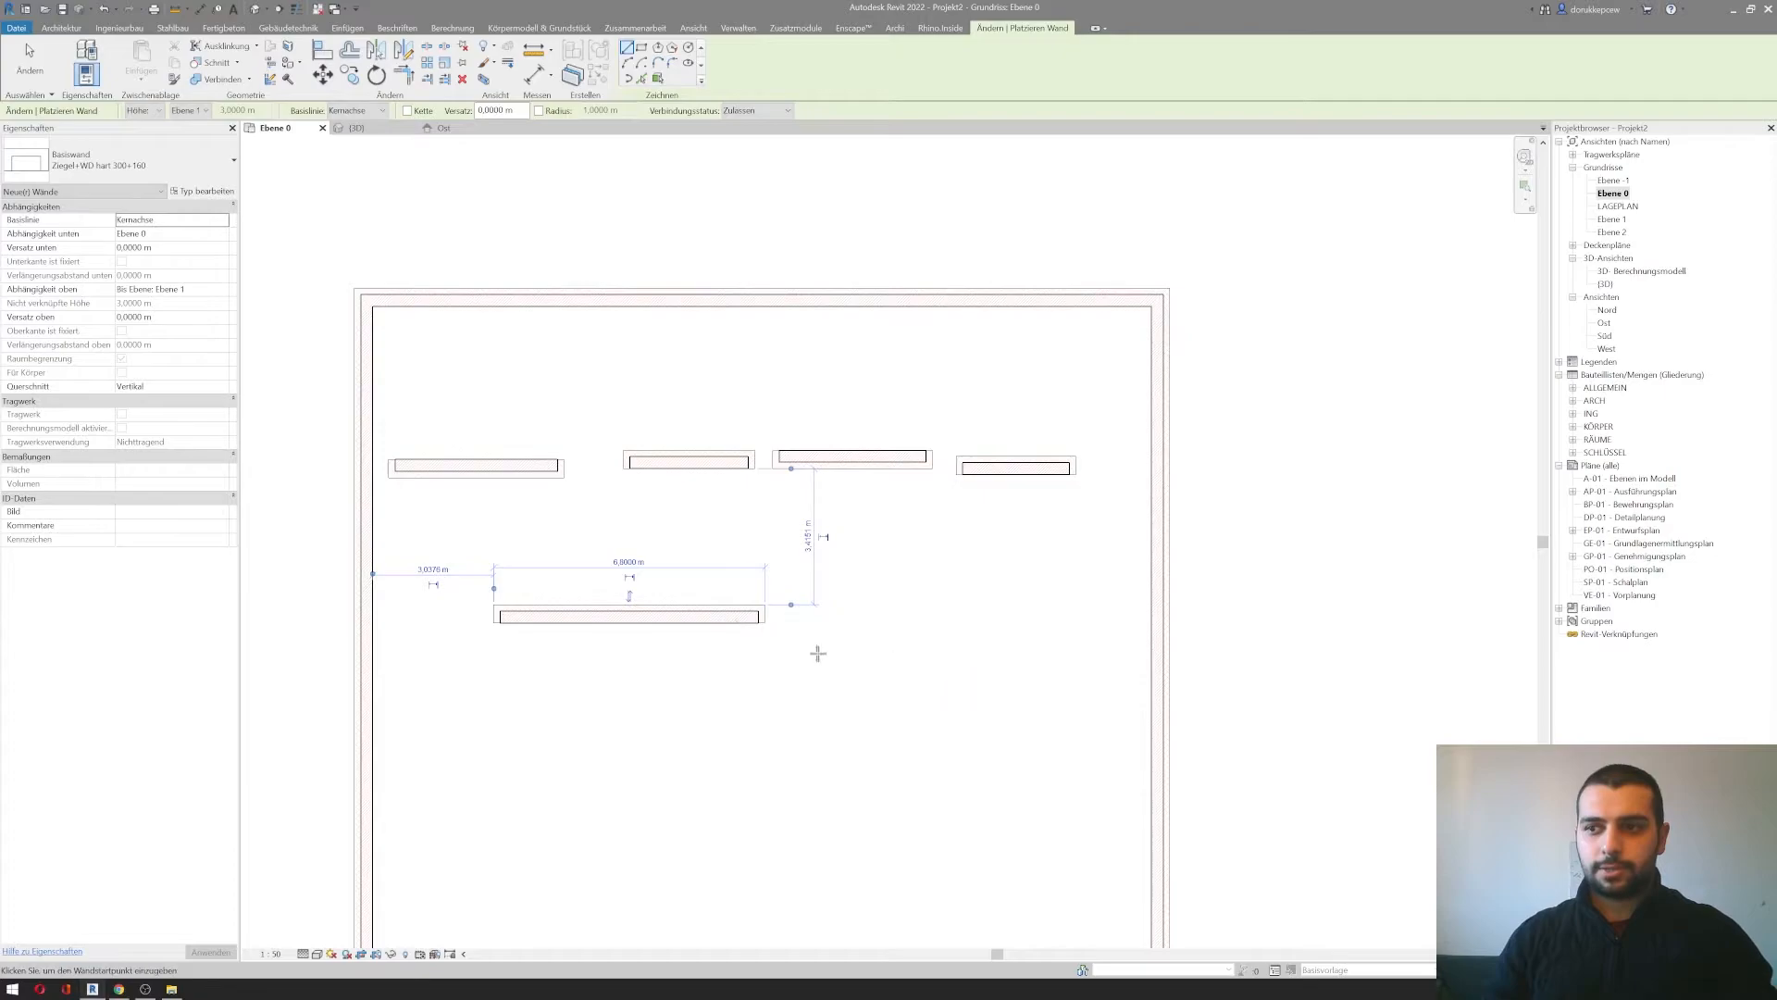
left_click(764, 664)
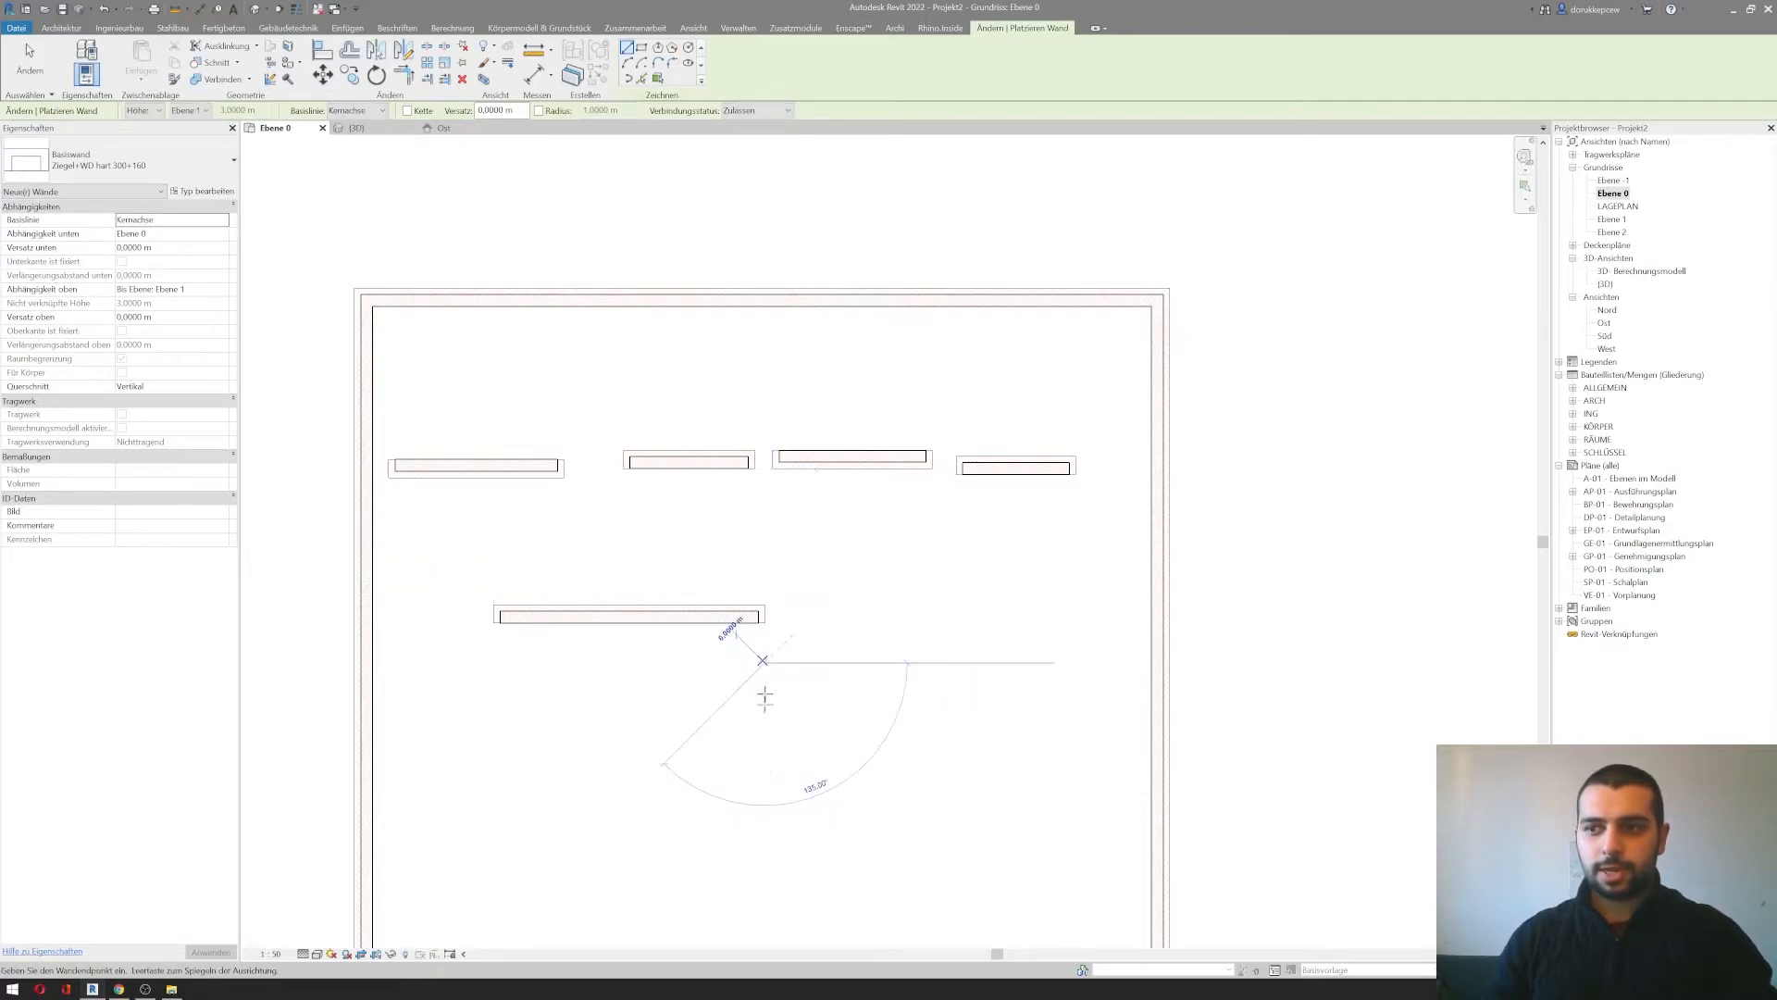
left_click(763, 839)
middle_click_drag(753, 767, 722, 568)
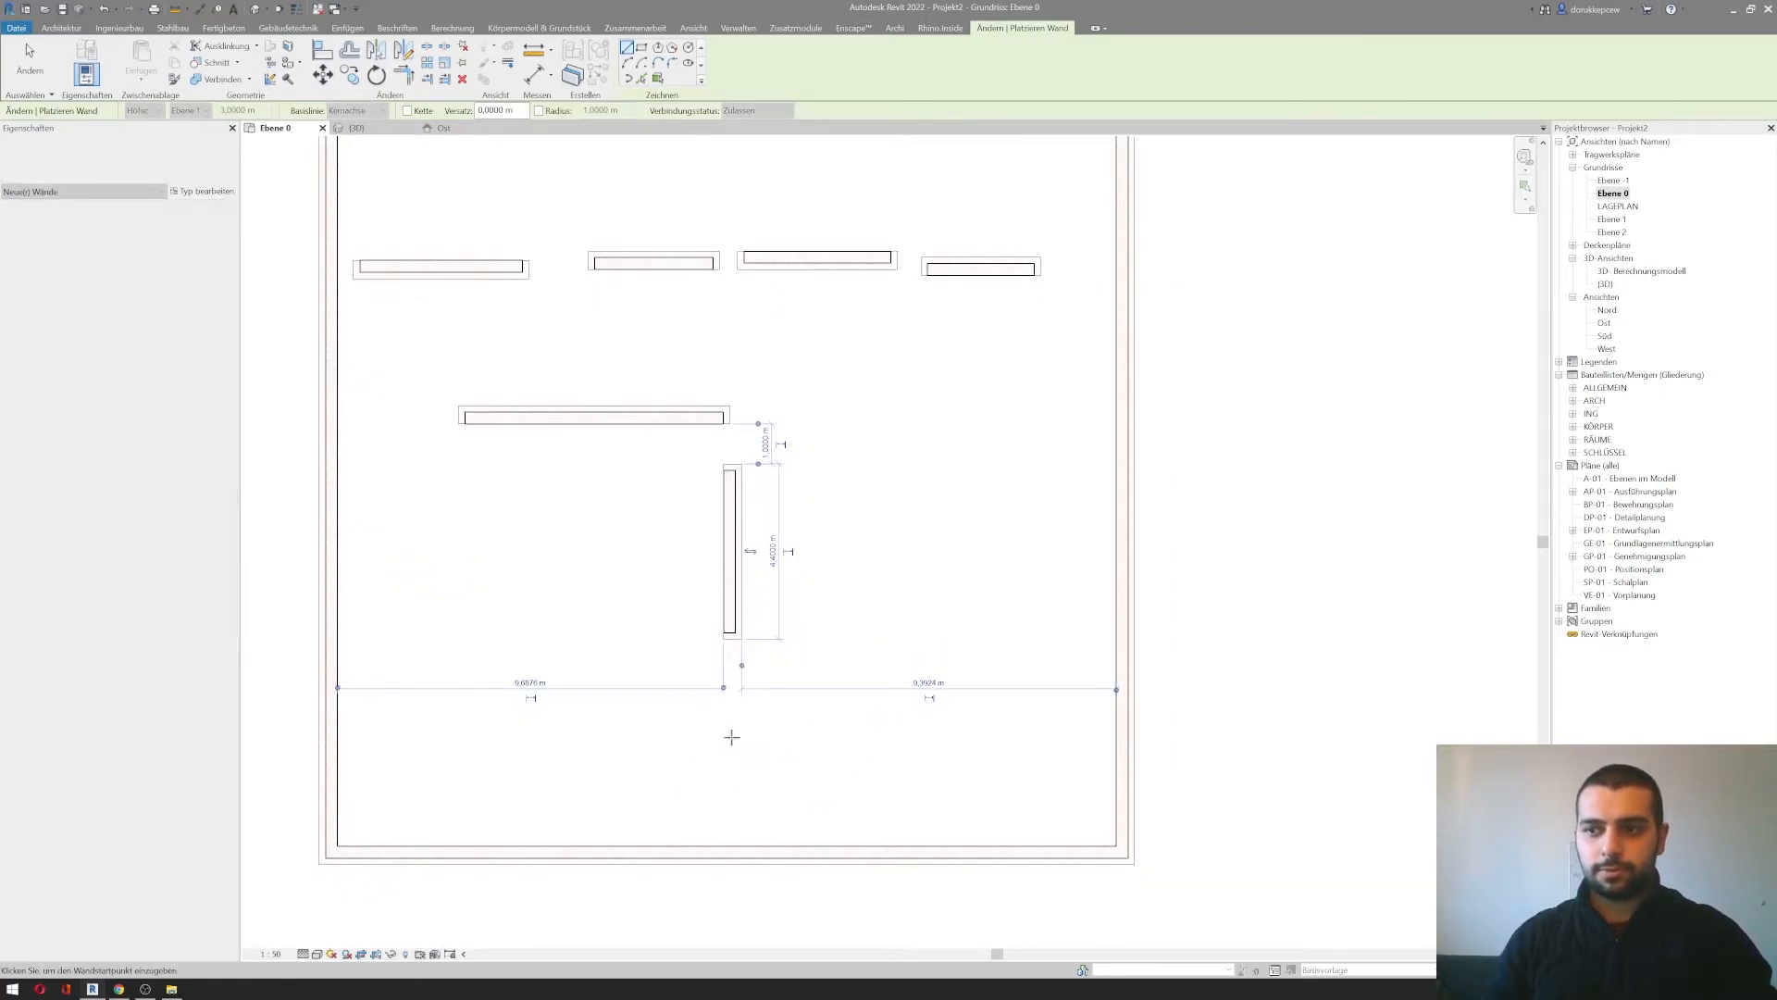
left_click(736, 737)
left_click(511, 738)
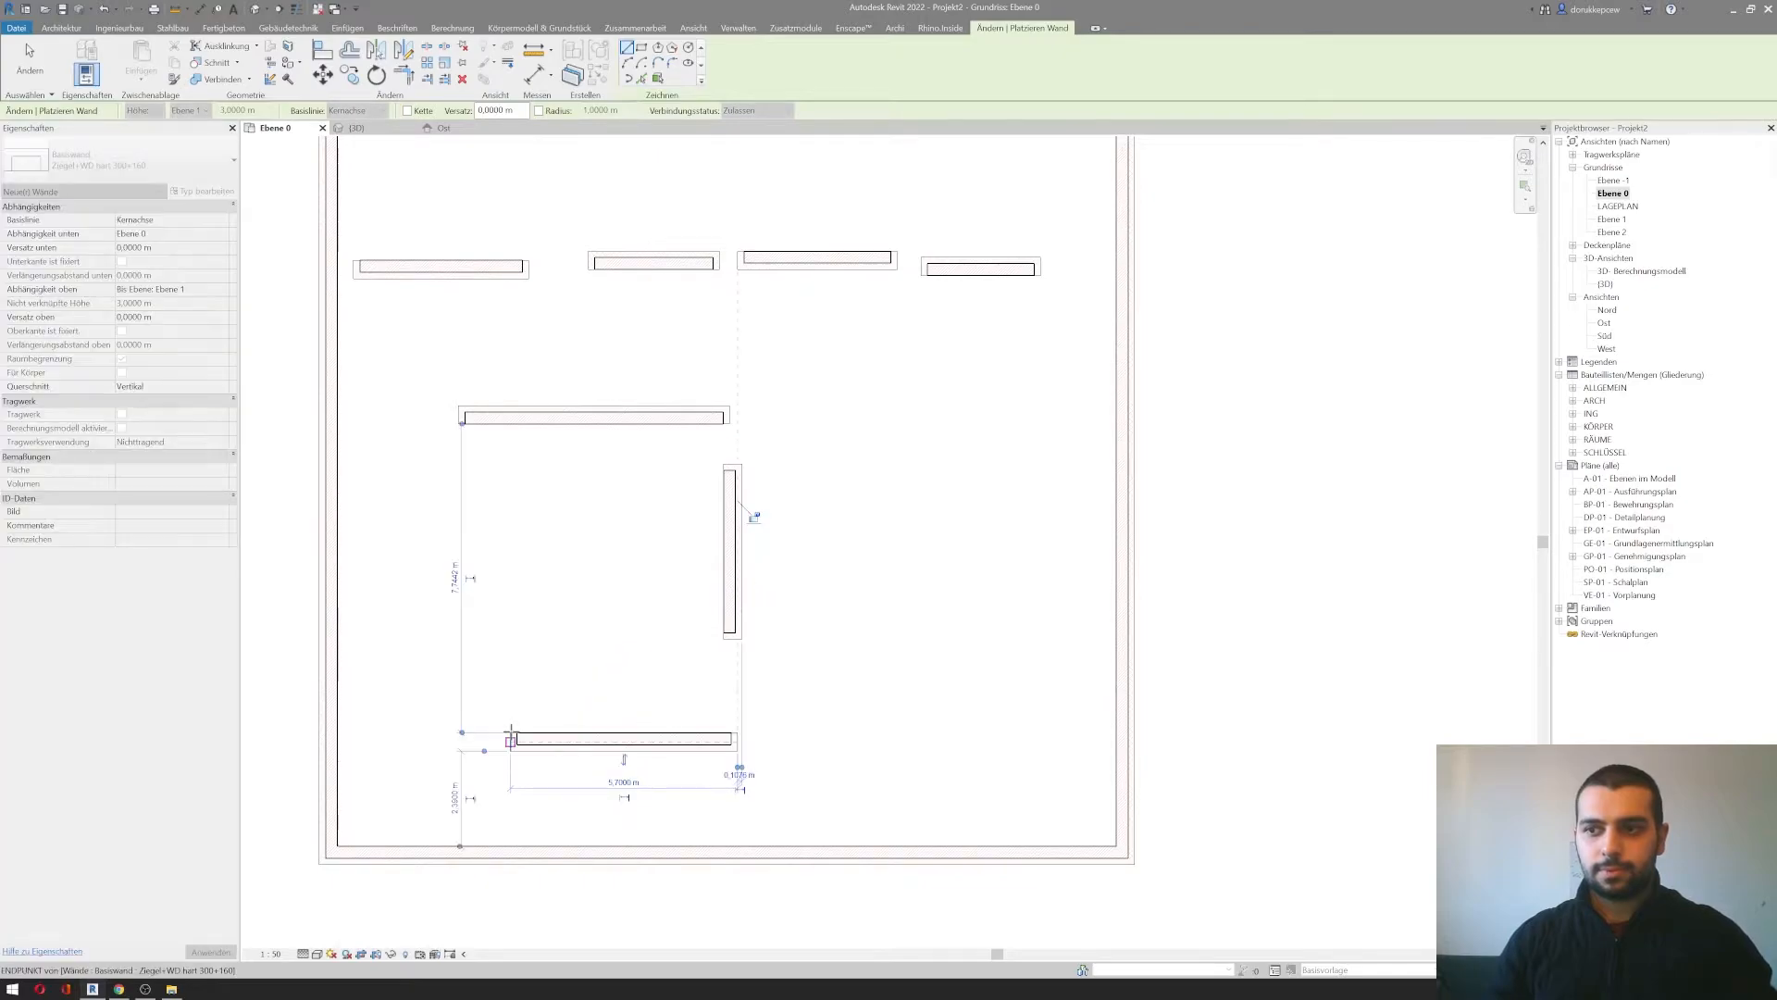
key("Escape")
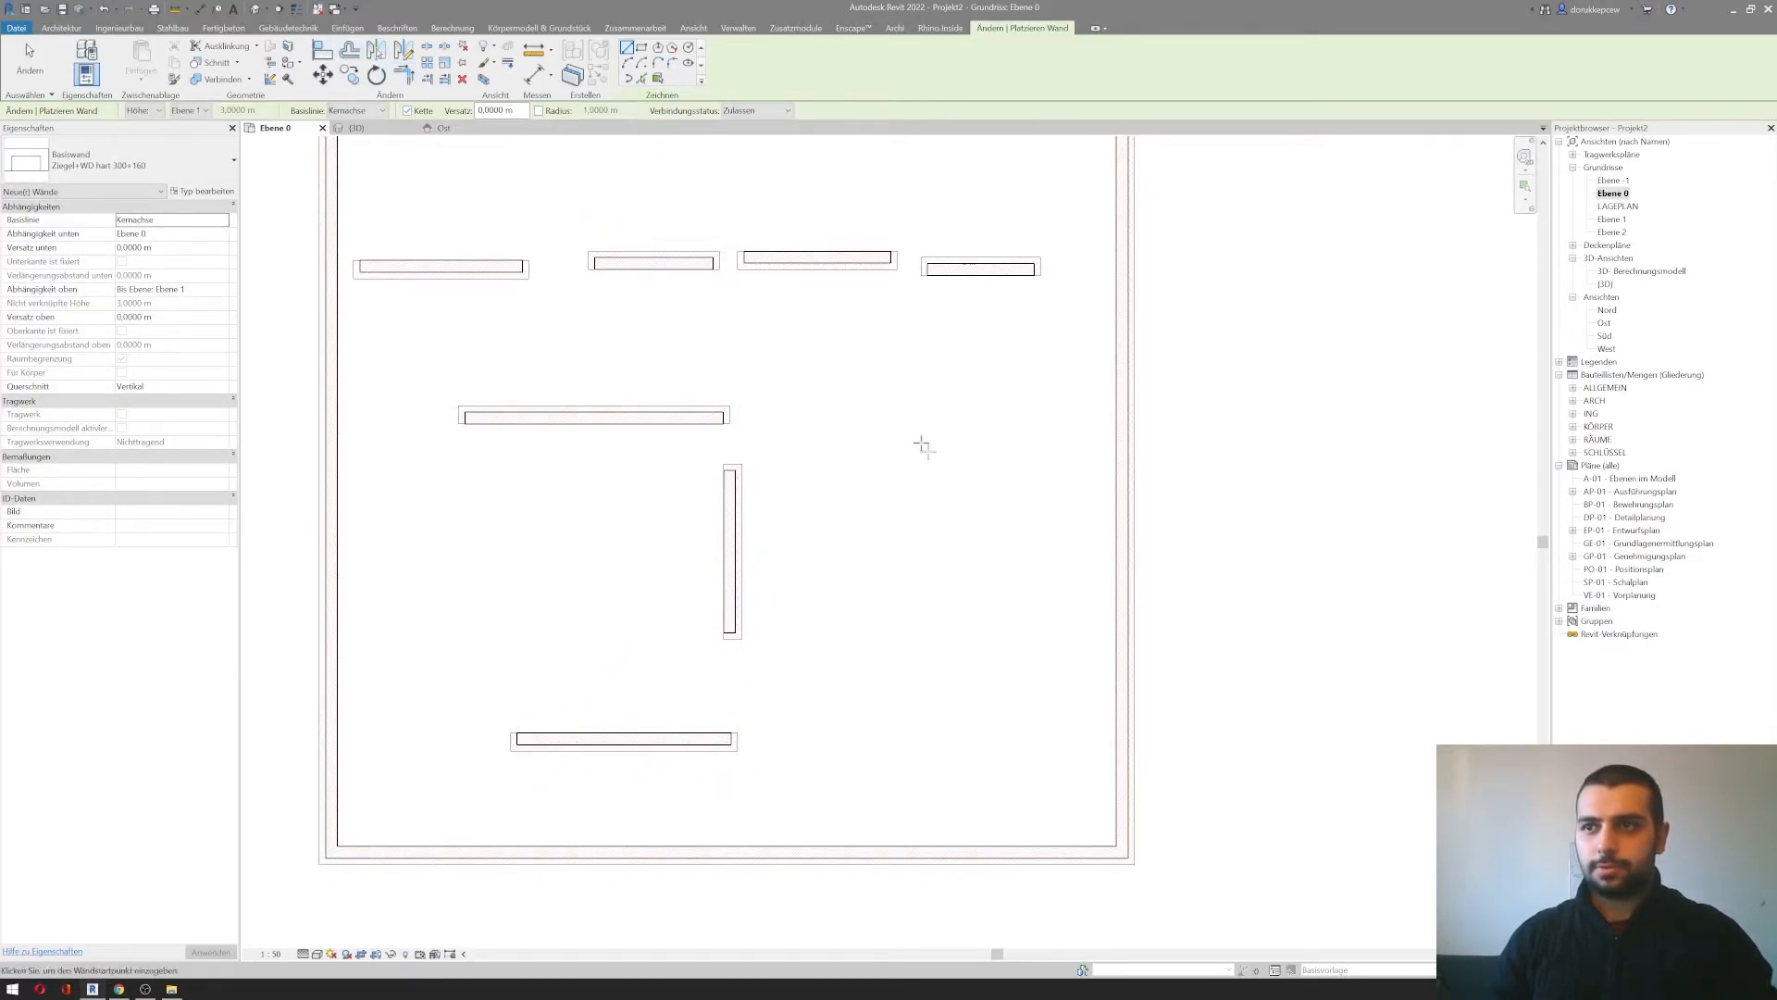
Step: With chaining (Kette) on, draw four consecutive connected walls around an area about 4.5 m wide, with the last one running past the first
left_click(873, 400)
left_click(1040, 400)
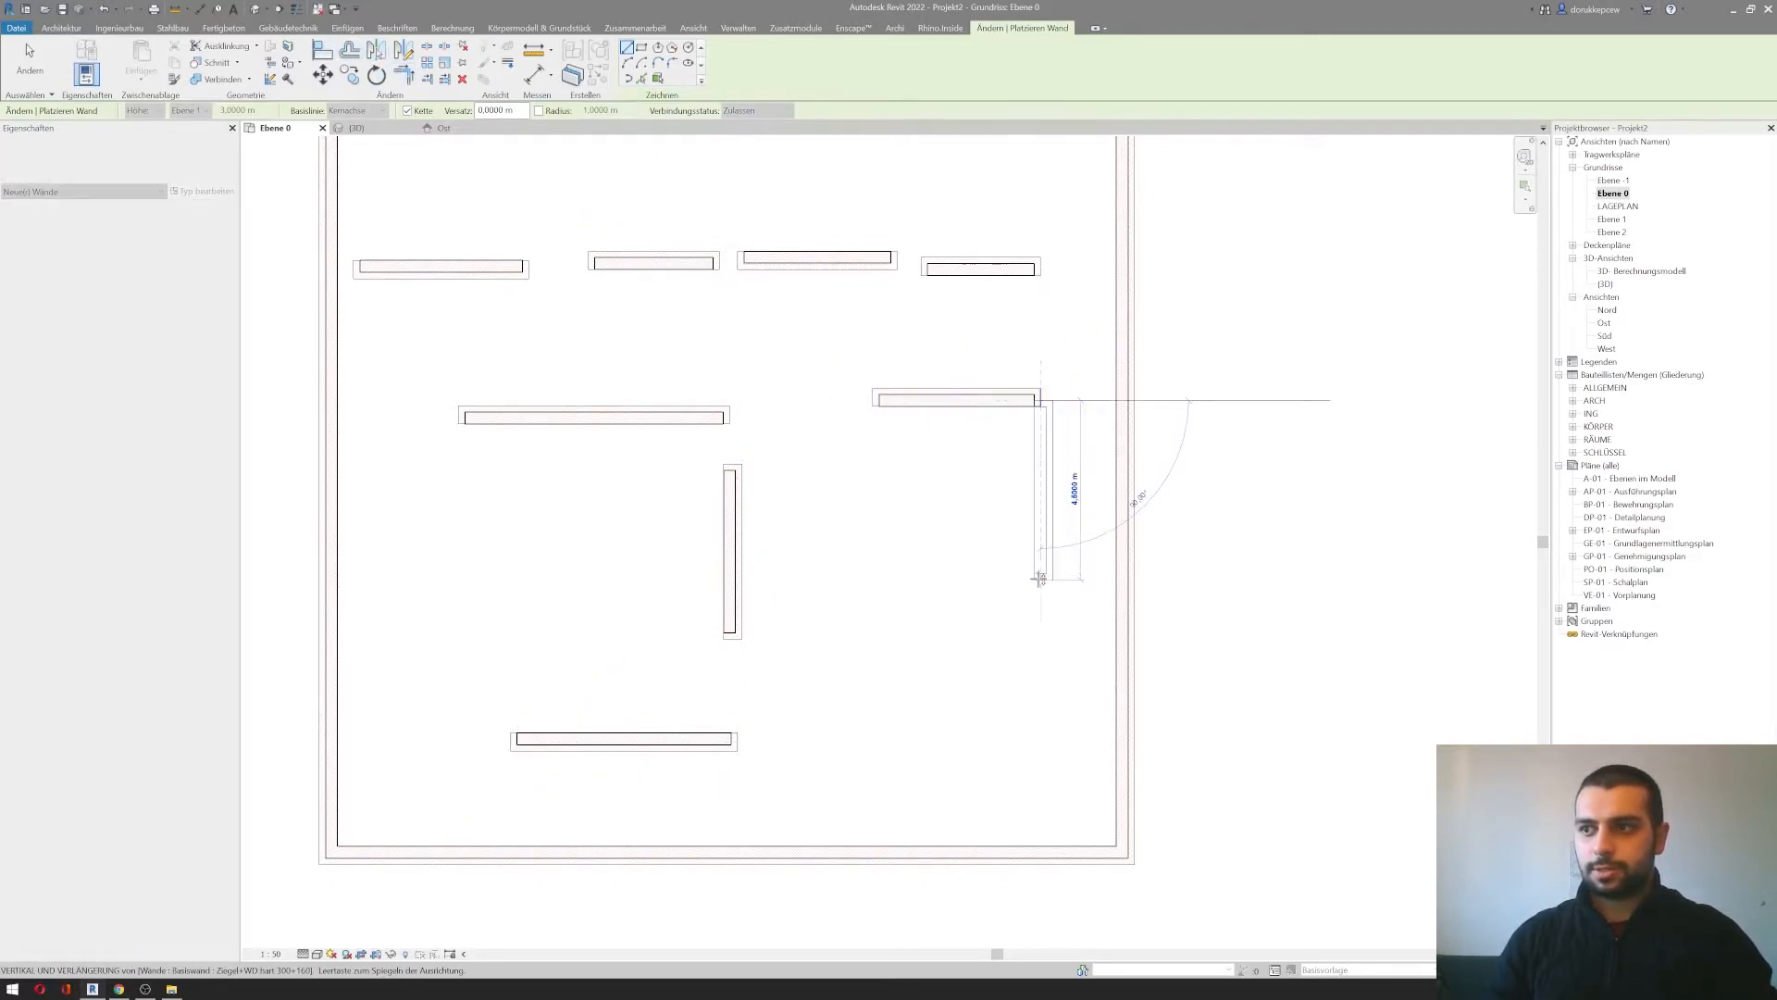
left_click(1039, 578)
left_click(861, 580)
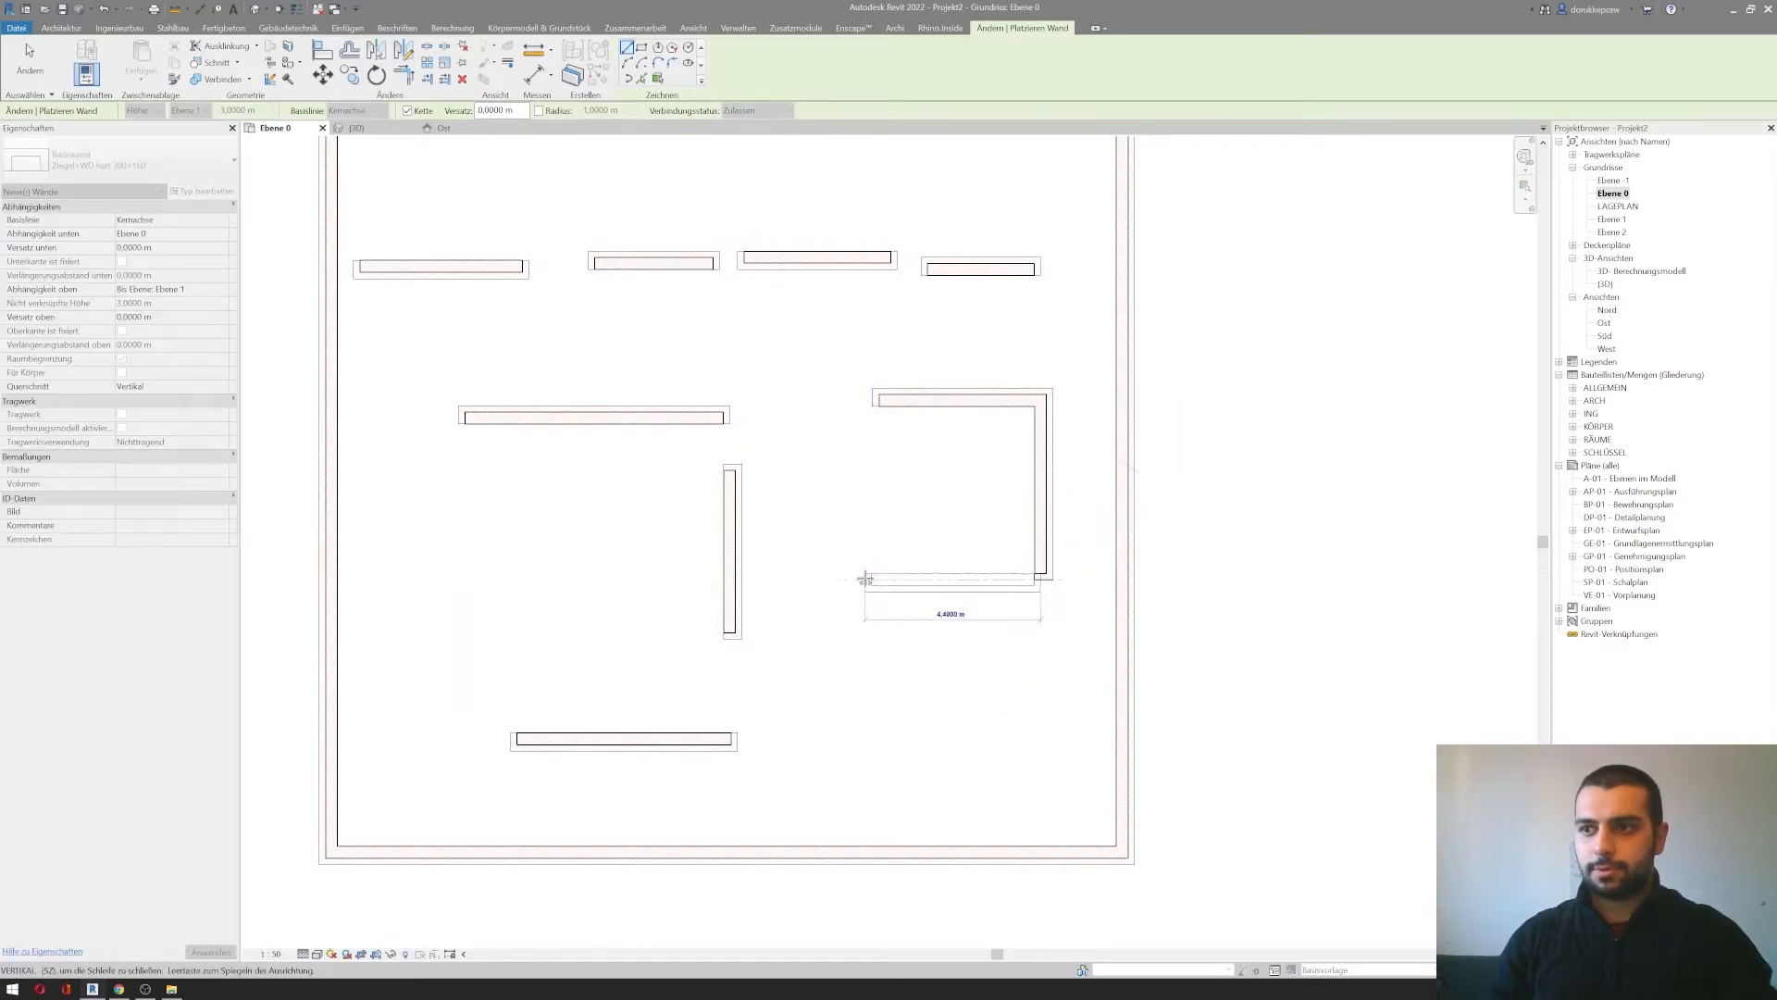
left_click(861, 352)
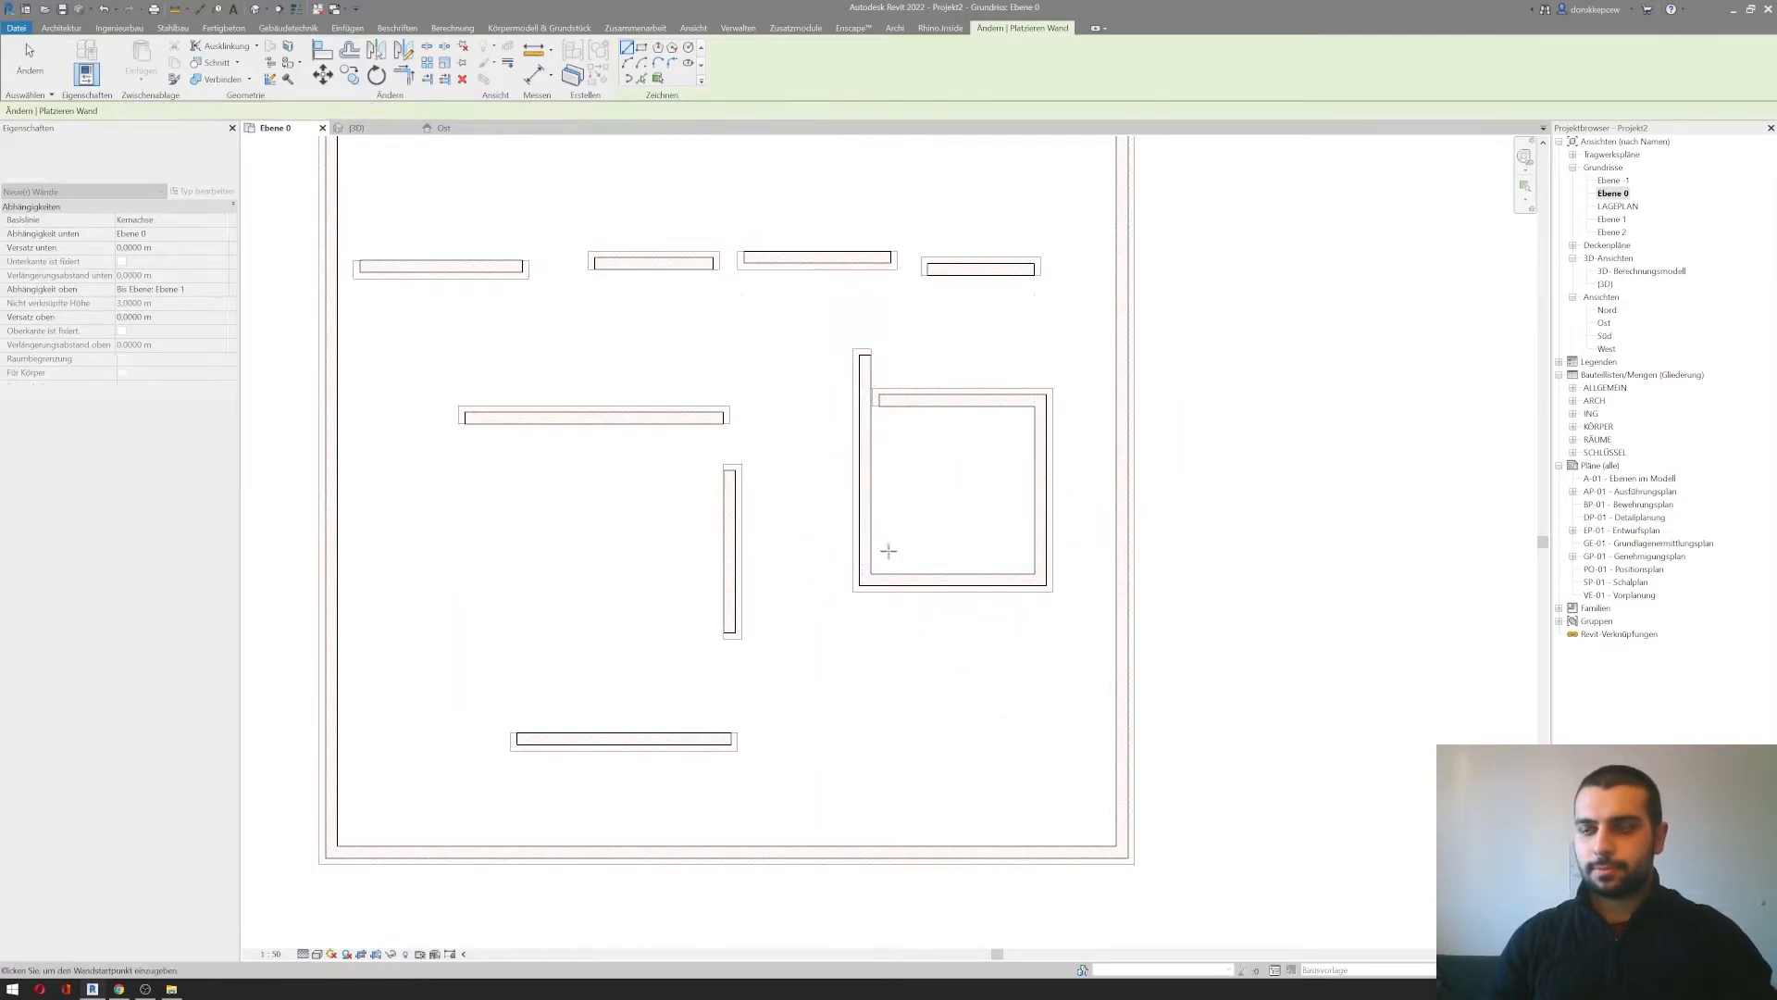
key("Escape")
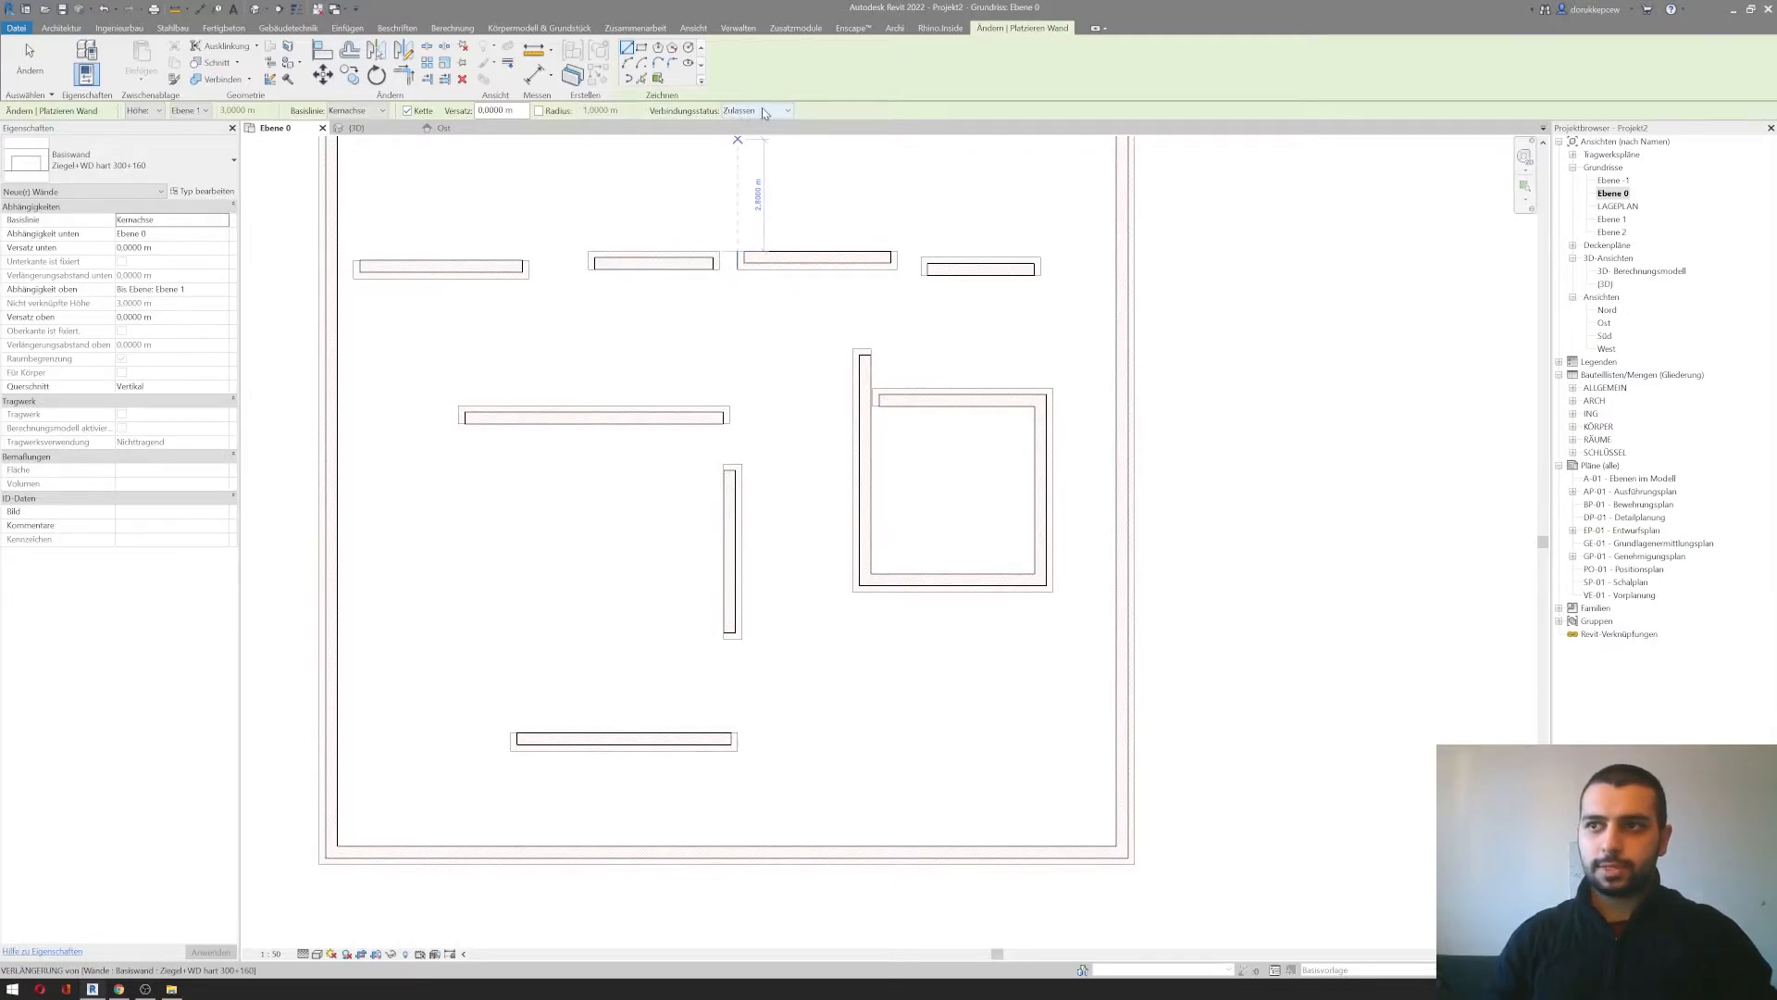
Step: With Verbindungsstatus on Zulassen, draw an L-shaped pair of walls left of the vertical wall and inspect their corner
middle_click_drag(672, 260, 599, 179)
left_click(408, 602)
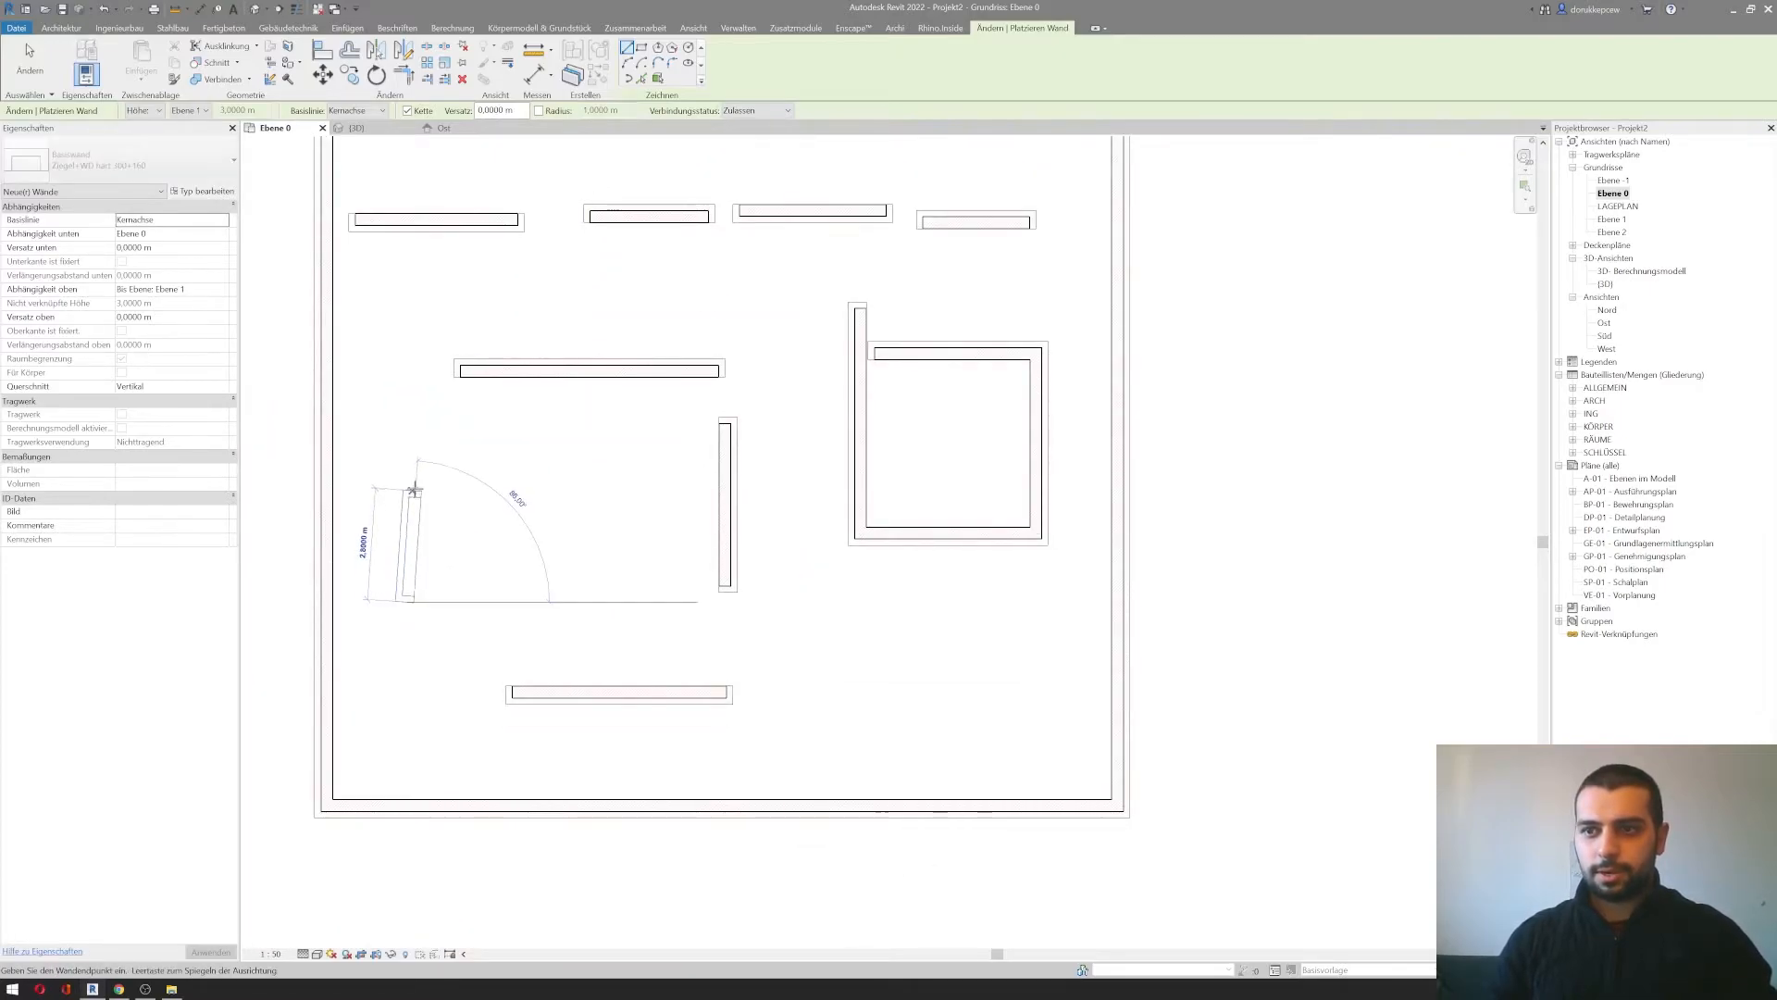
left_click(407, 481)
left_click(495, 481)
scroll(414, 517, "up", 1)
scroll(414, 516, "up", 5)
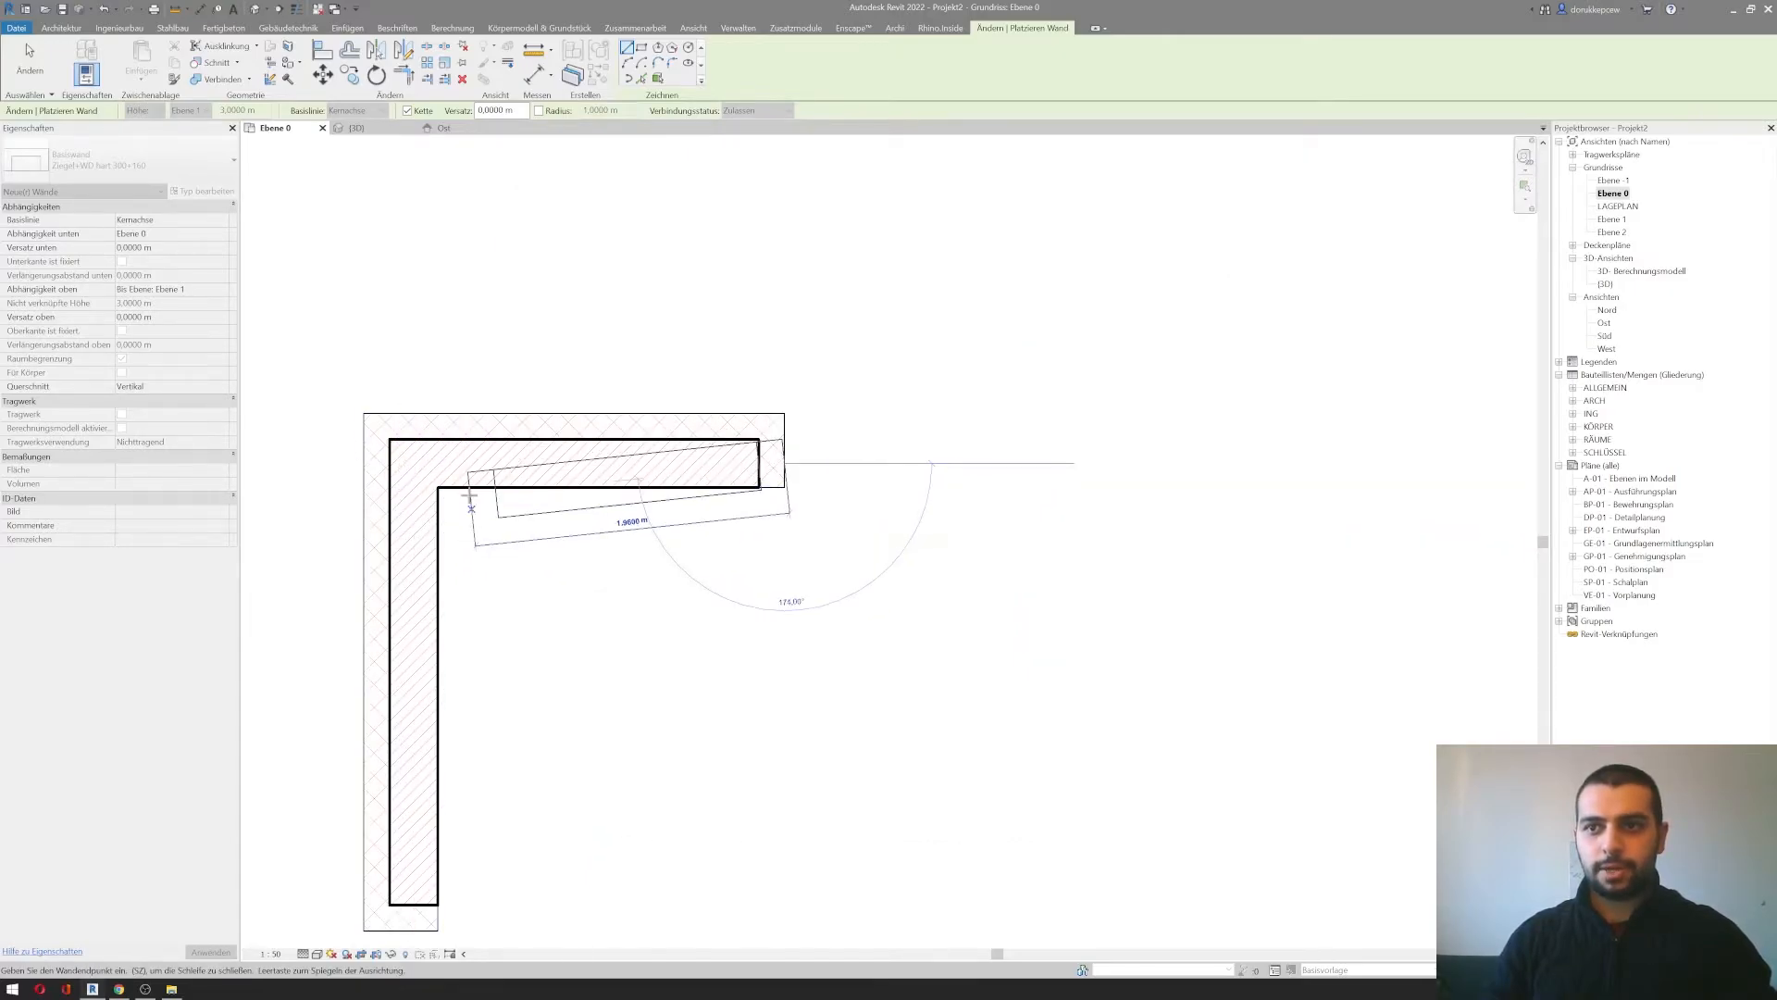
scroll(991, 548, "down", 3)
middle_click_drag(1019, 535, 841, 479)
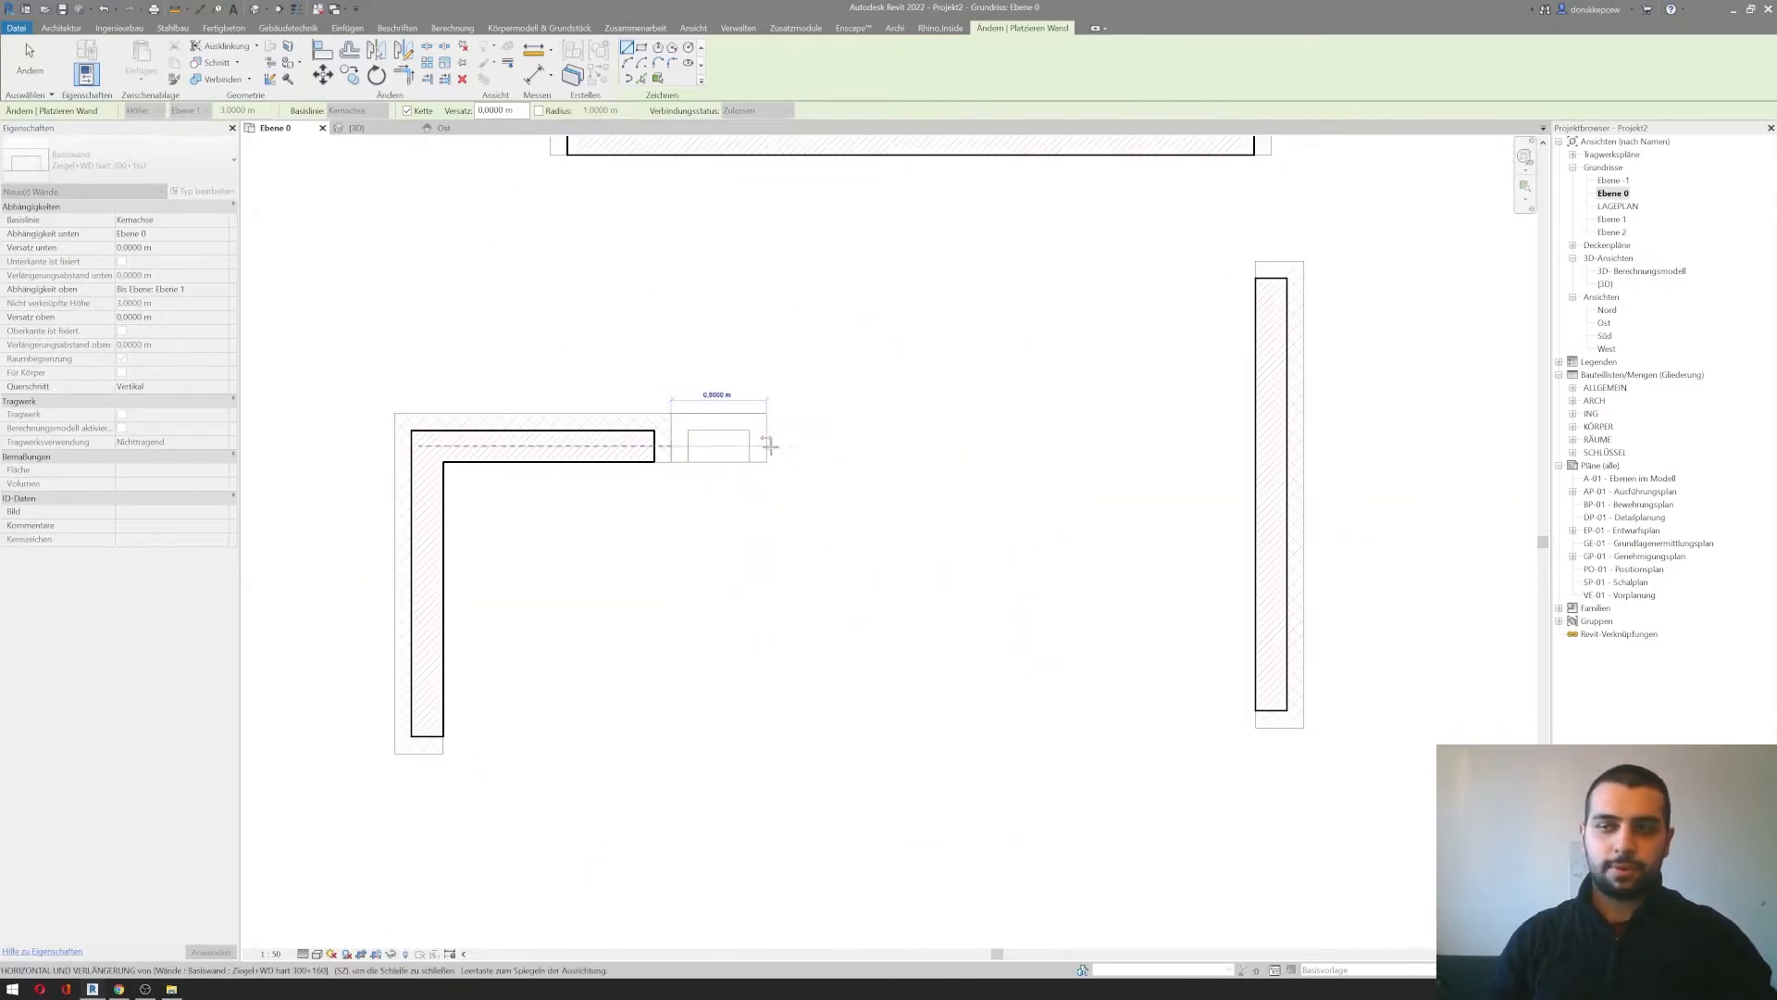
key("Escape")
Step: Set Verbindungsstatus to Nicht zulassen, draw a second L-shaped pair of walls beside the first, and inspect the unjoined corner
left_click(755, 111)
left_click(751, 137)
left_click(778, 748)
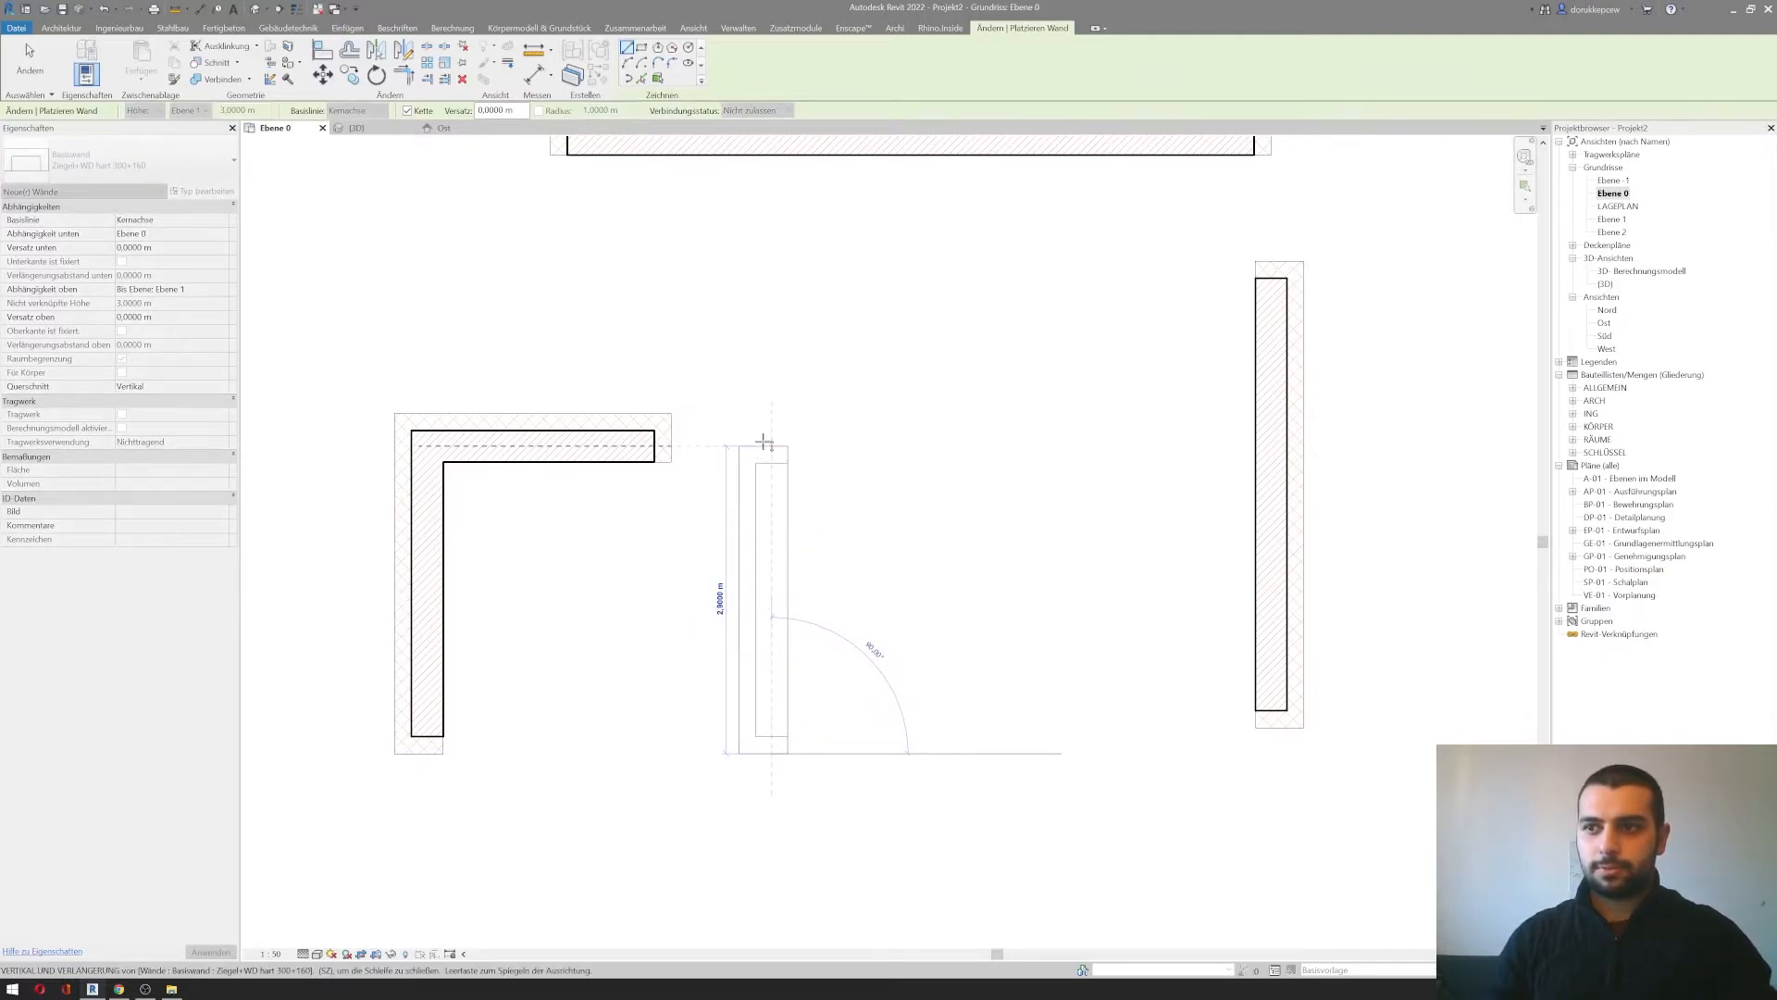
left_click(763, 446)
left_click(1044, 444)
key("Escape")
key("Escape")
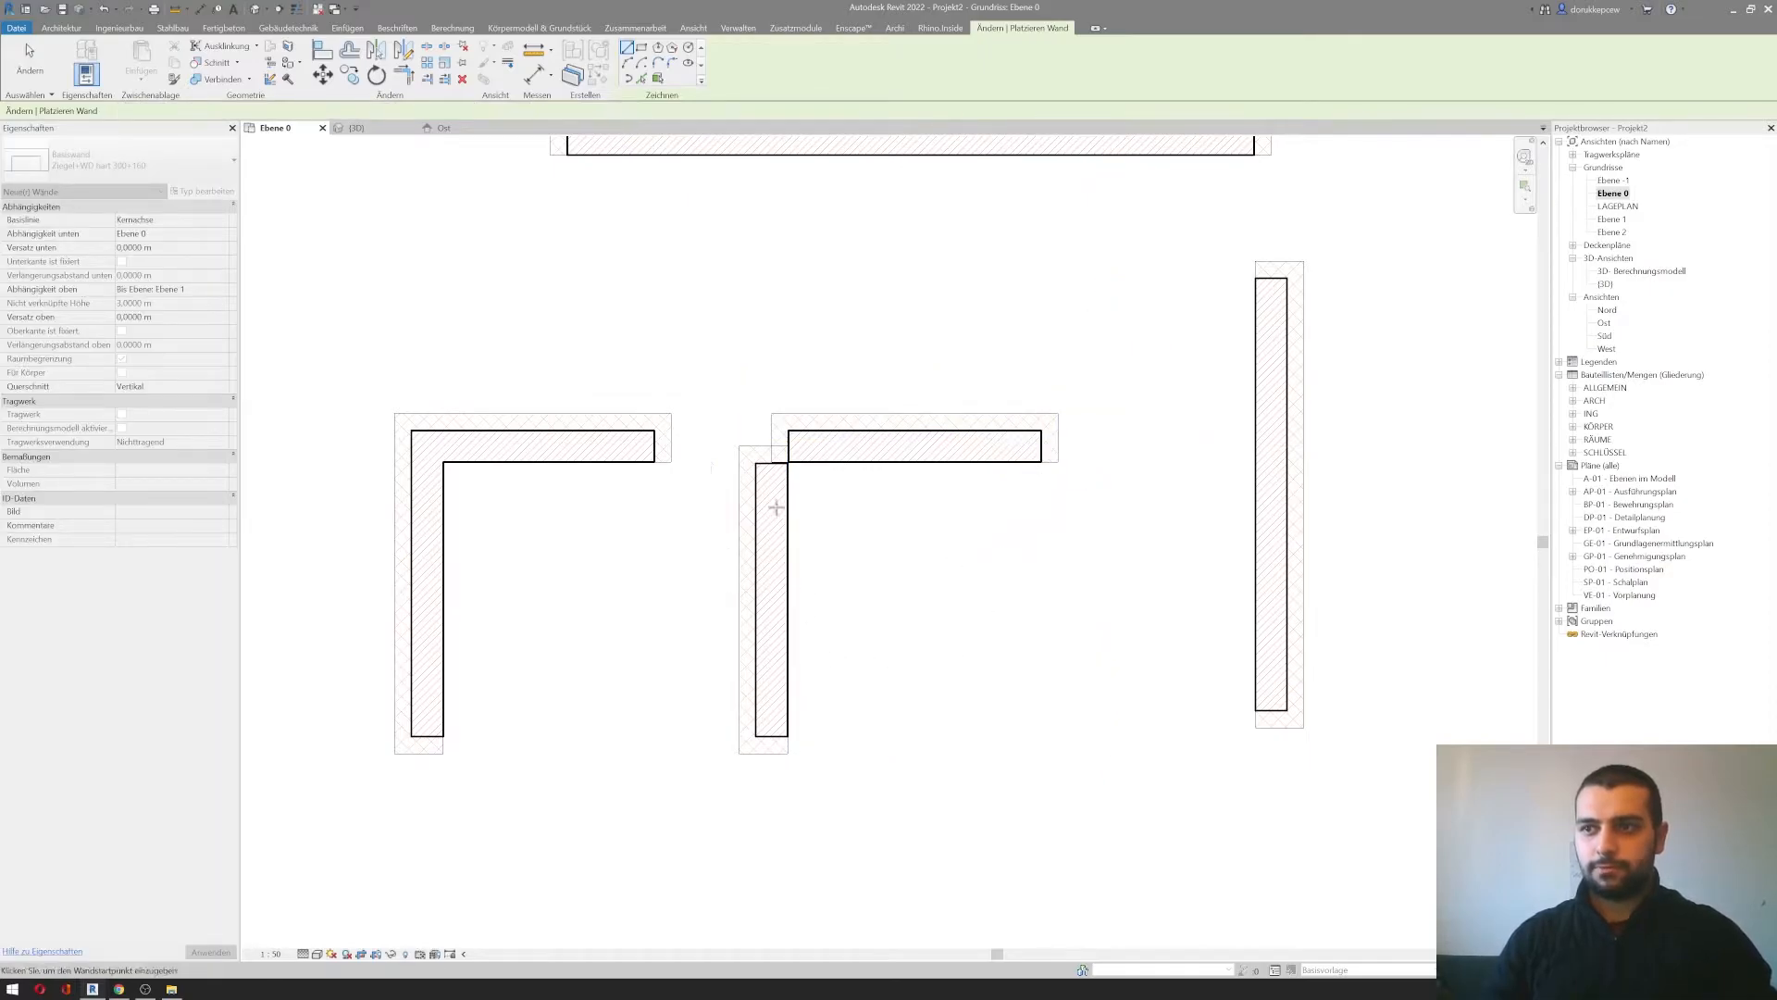
scroll(816, 476, "up", 3)
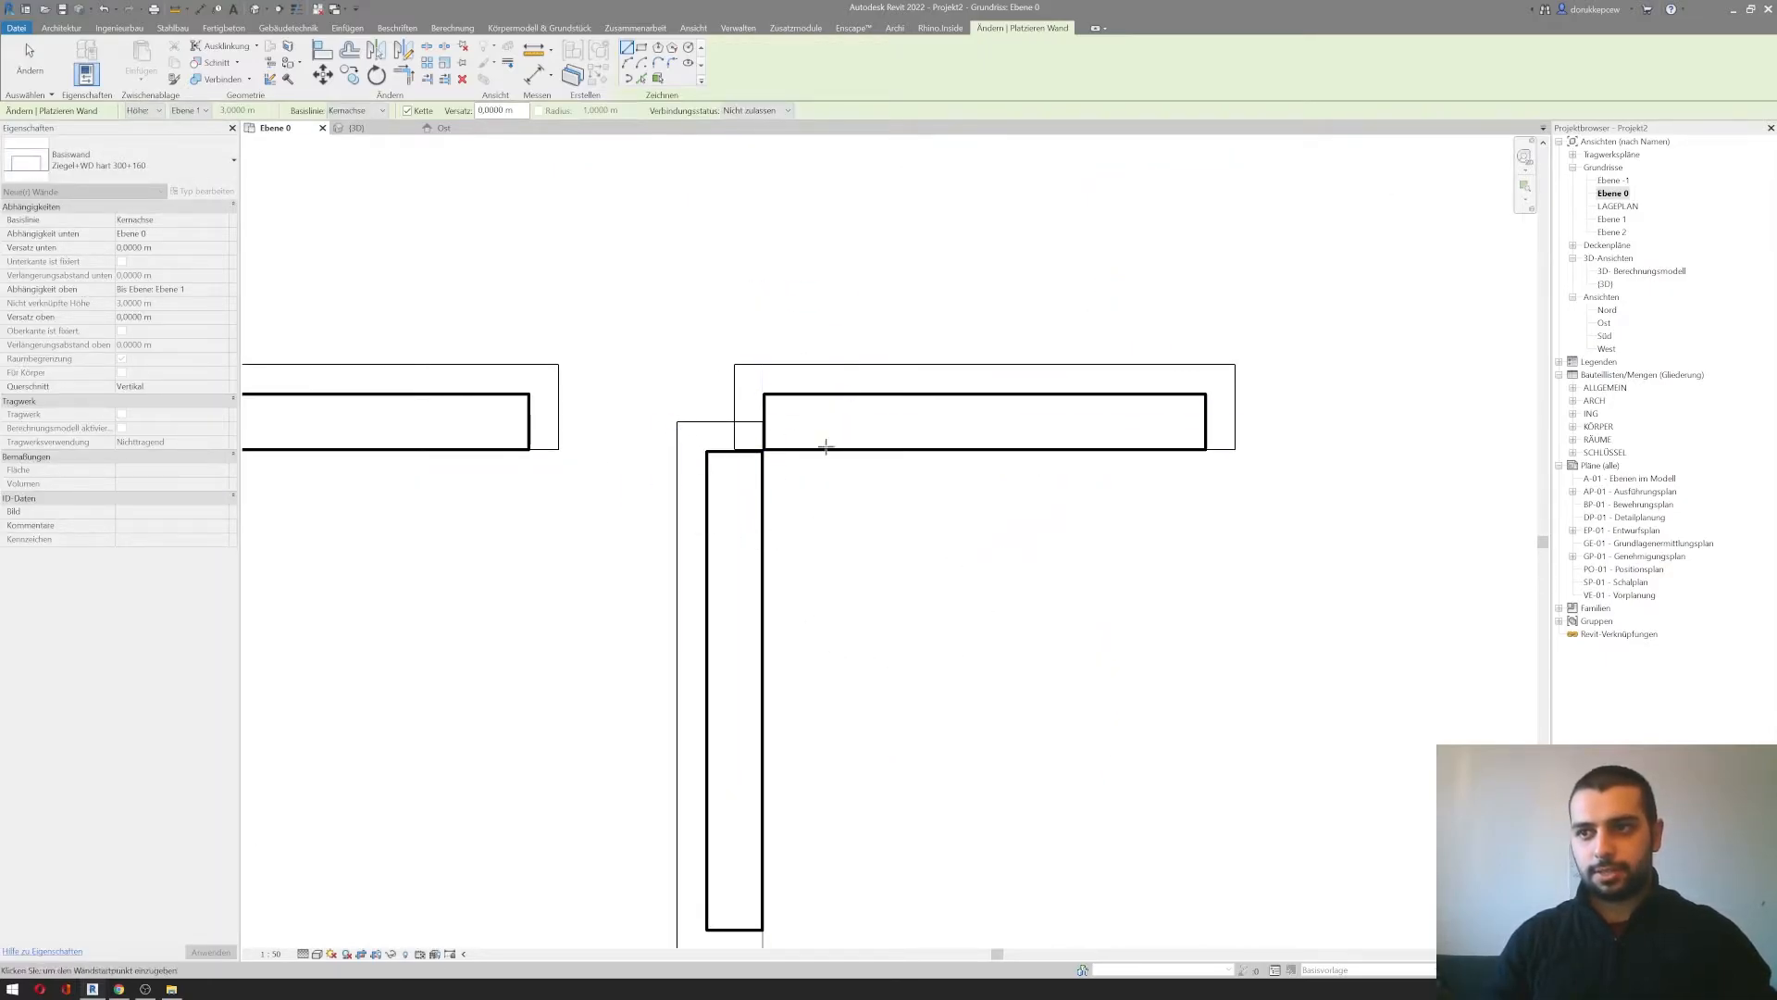
scroll(754, 468, "down", 3)
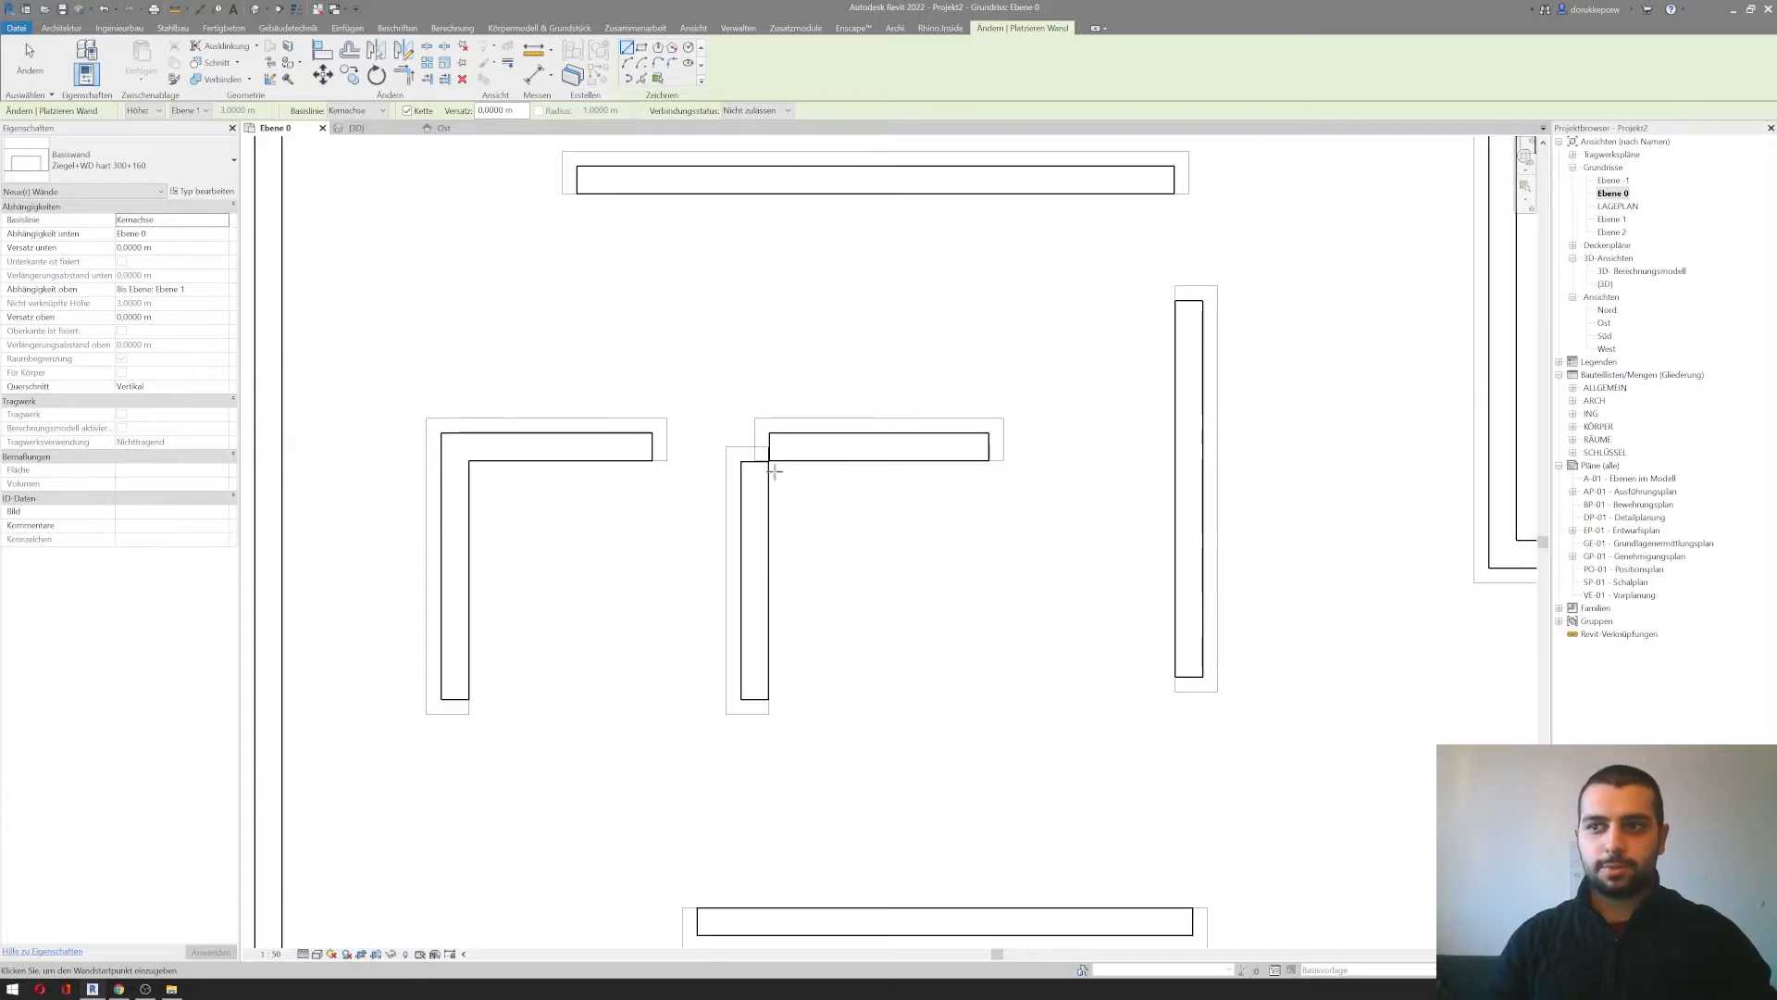
key("Escape")
key("Escape")
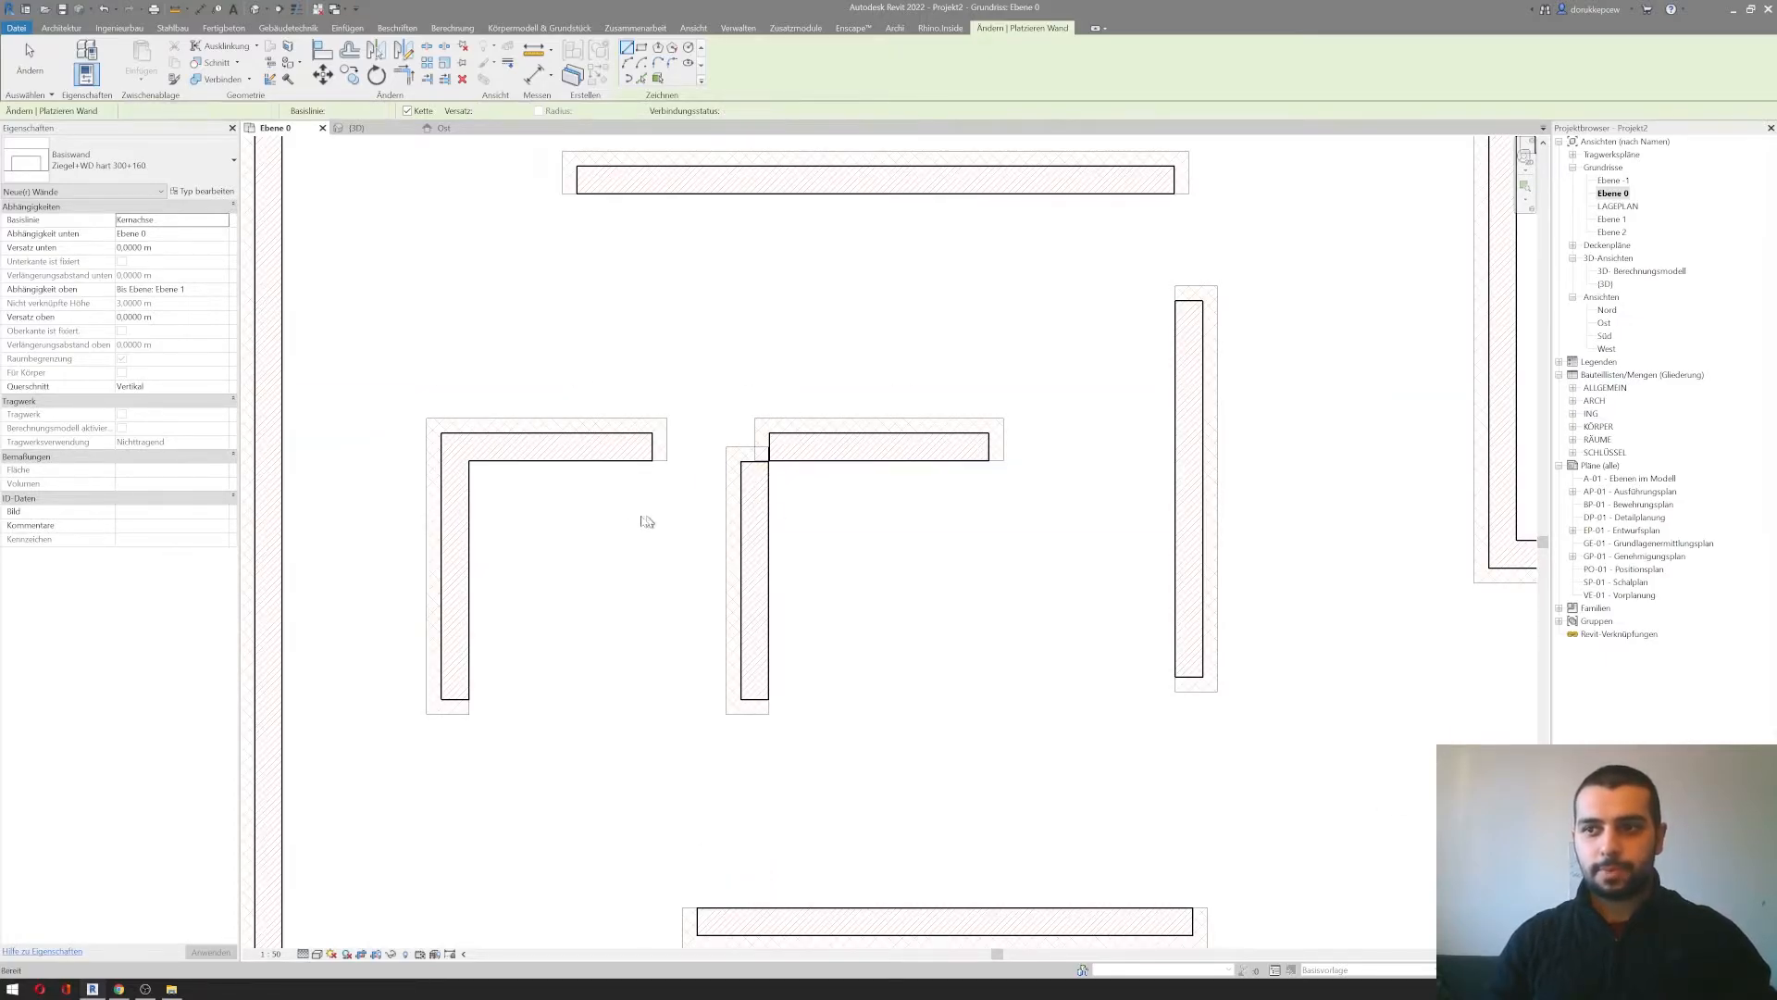
Step: Set the wall command's Verbindungsstatus back to Zulassen and end the command without drawing a wall
key("w")
key("a")
left_click(728, 111)
left_click(746, 118)
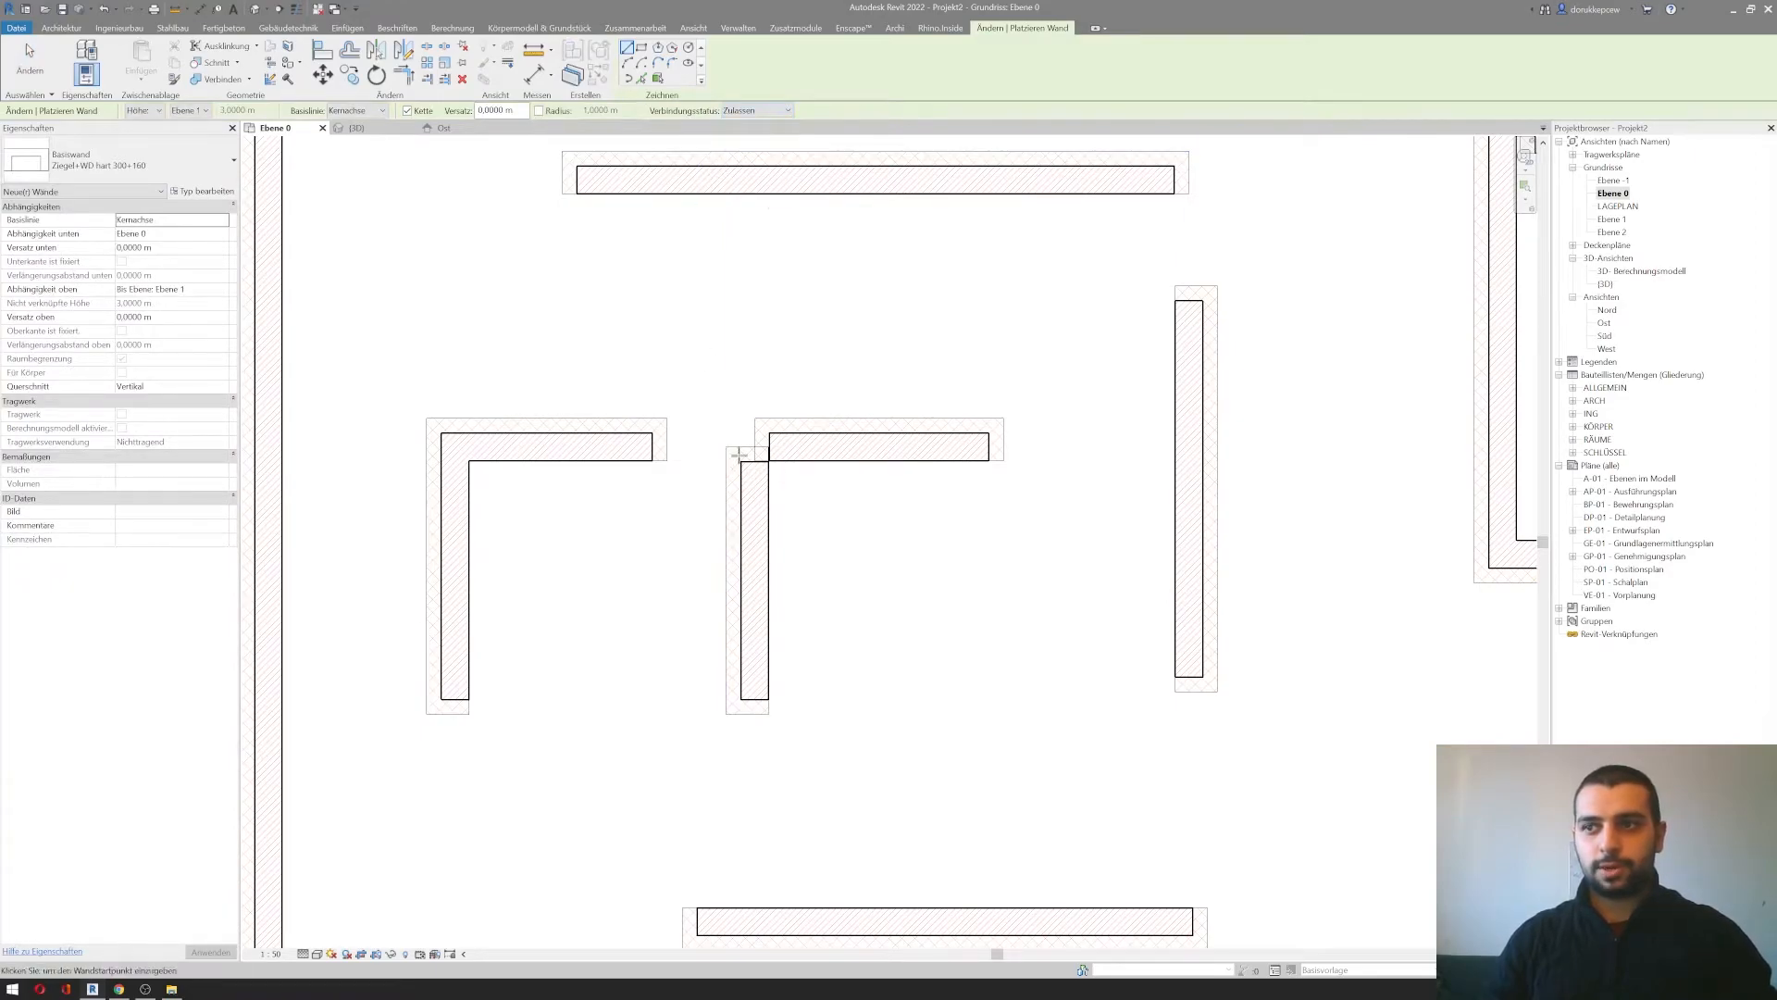
scroll(691, 437, "down", 3)
middle_click_drag(814, 462, 686, 497)
middle_click_drag(590, 556, 494, 666)
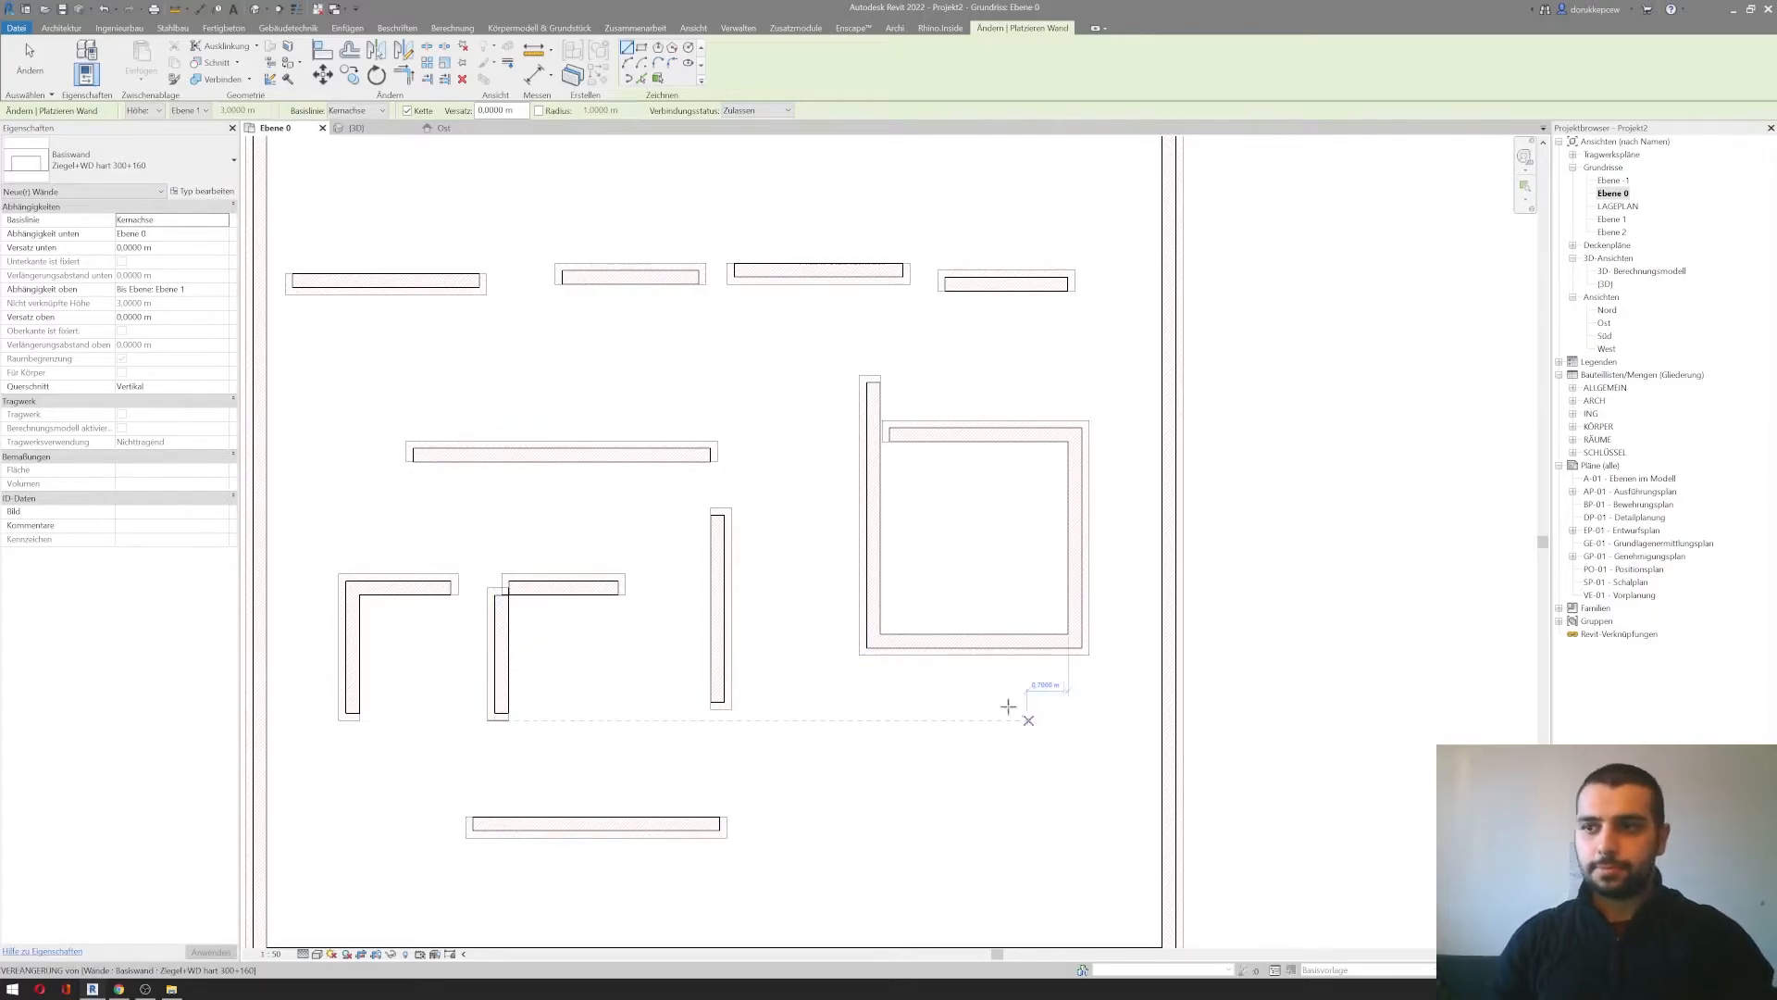
scroll(864, 635, "down", 3)
key("Escape")
key("Escape")
scroll(887, 719, "down", 1)
middle_click_drag(863, 725, 708, 697)
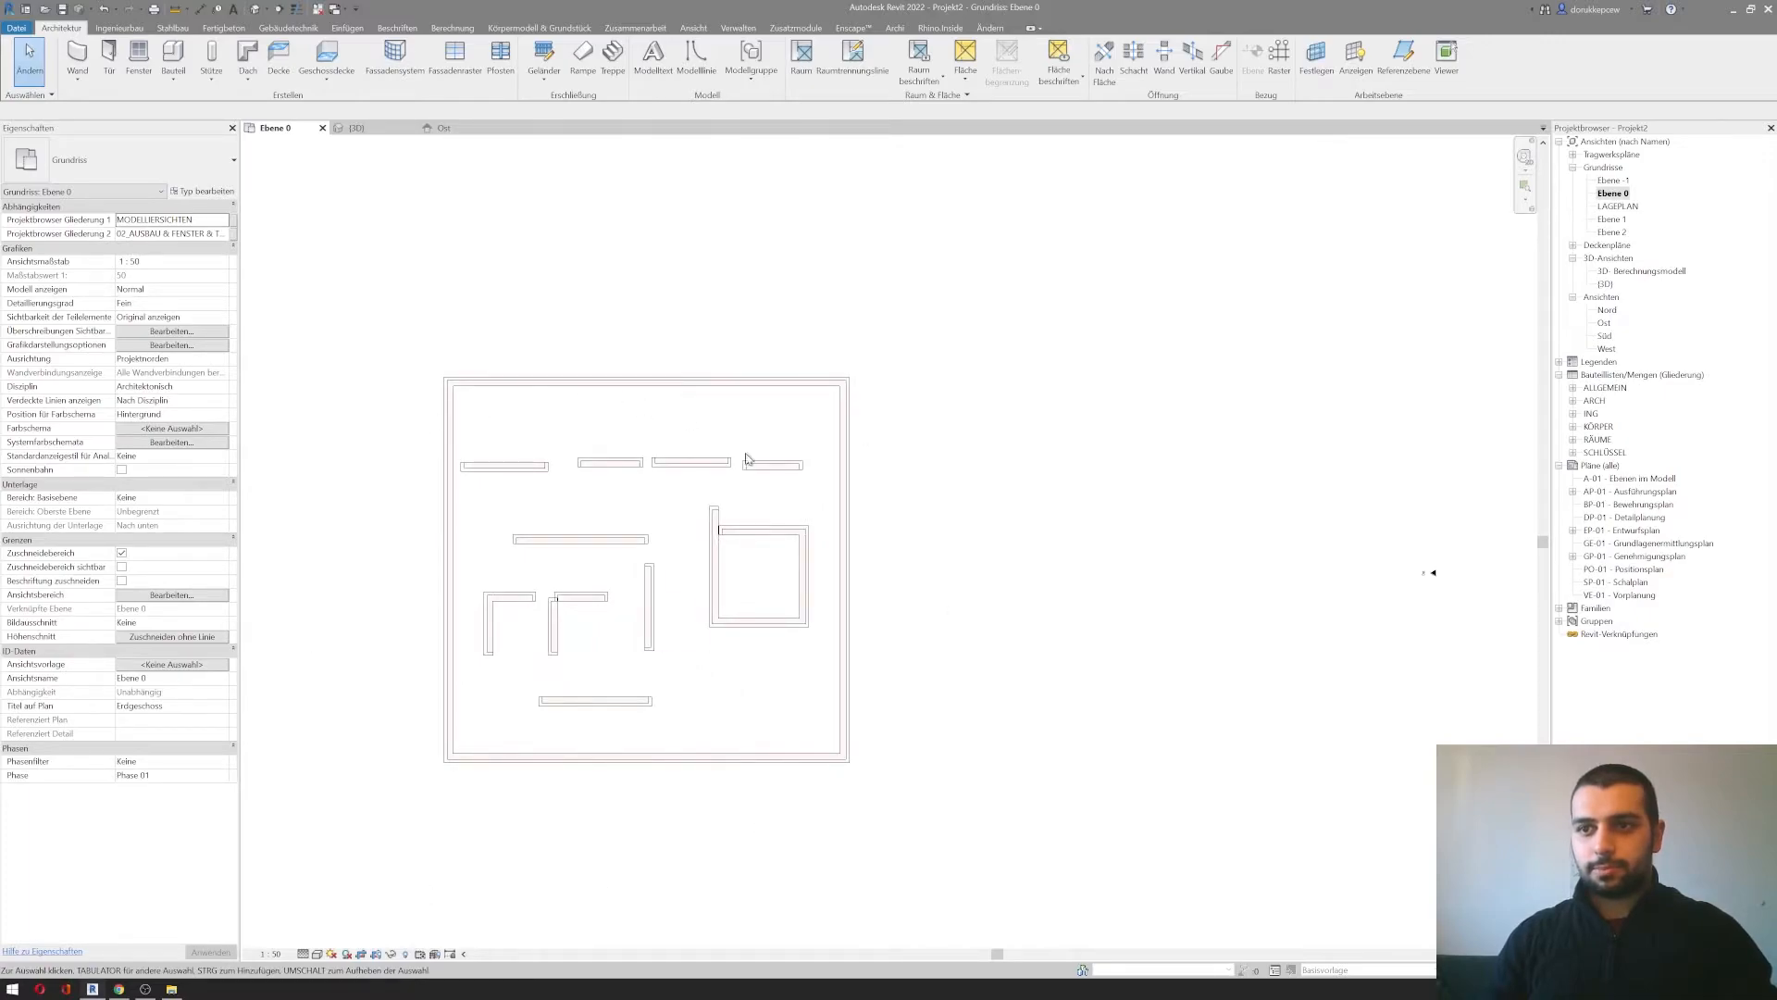
scroll(652, 655, "up", 1)
scroll(652, 655, "up", 2)
scroll(507, 457, "up", 1)
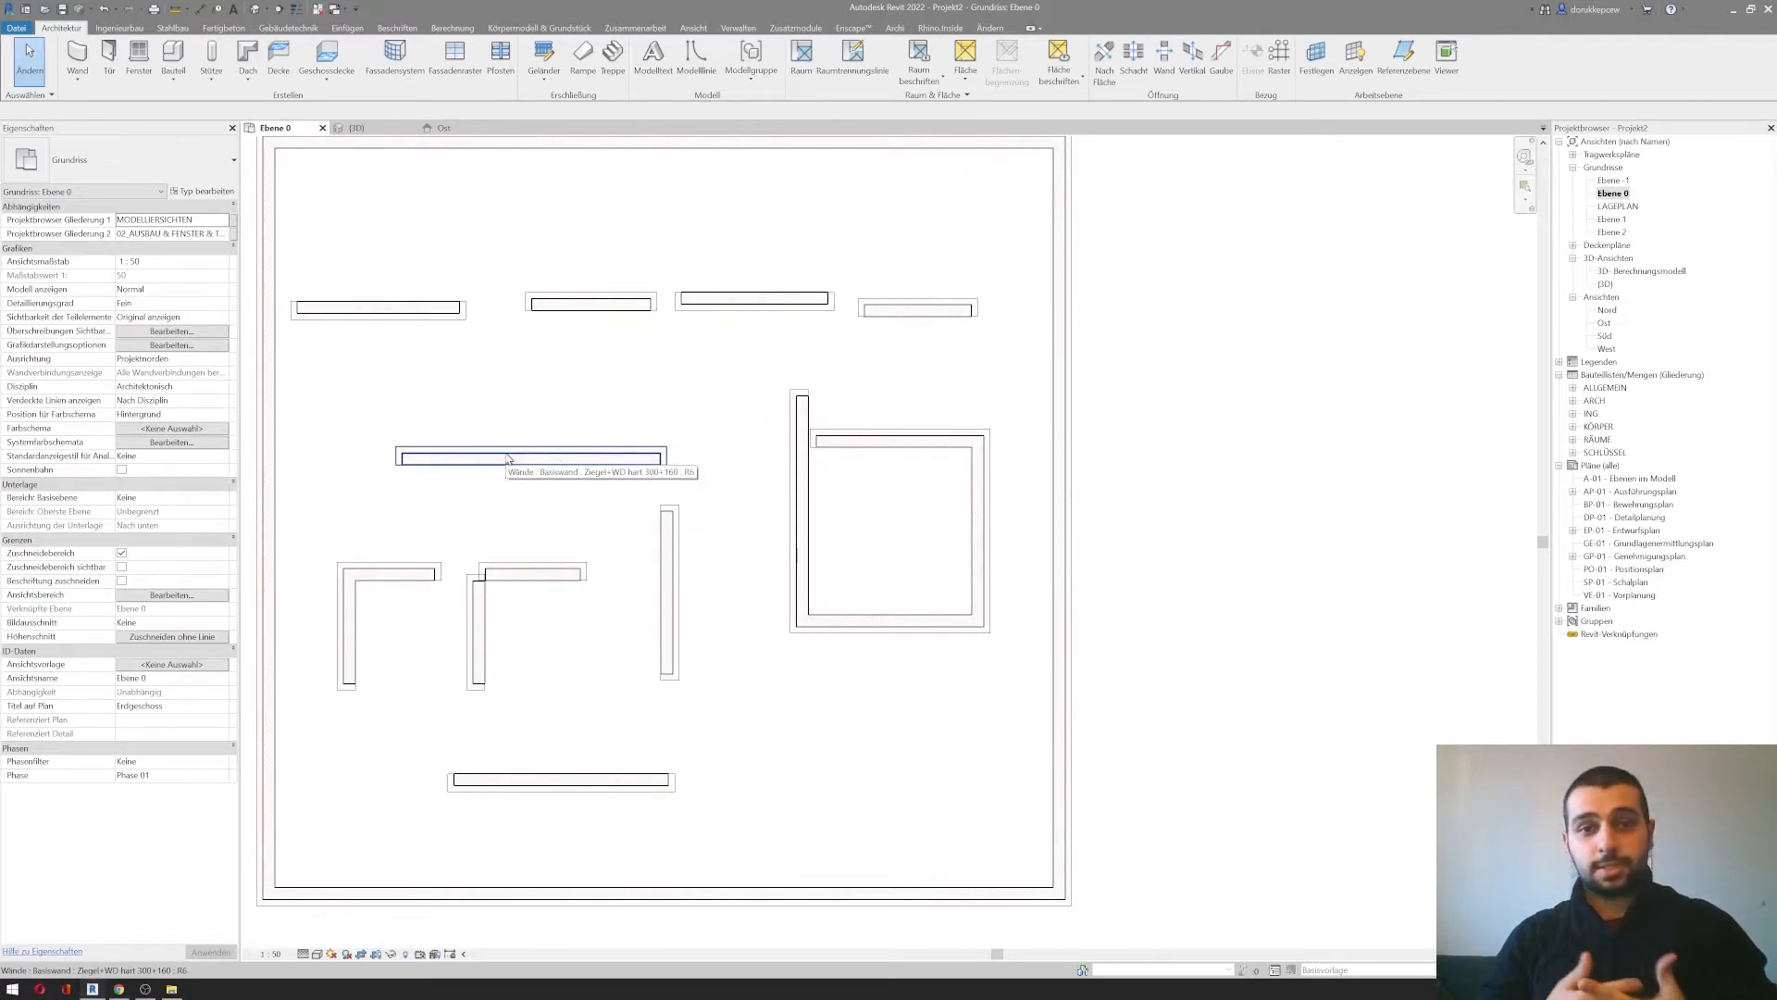
middle_click_drag(350, 201, 362, 206)
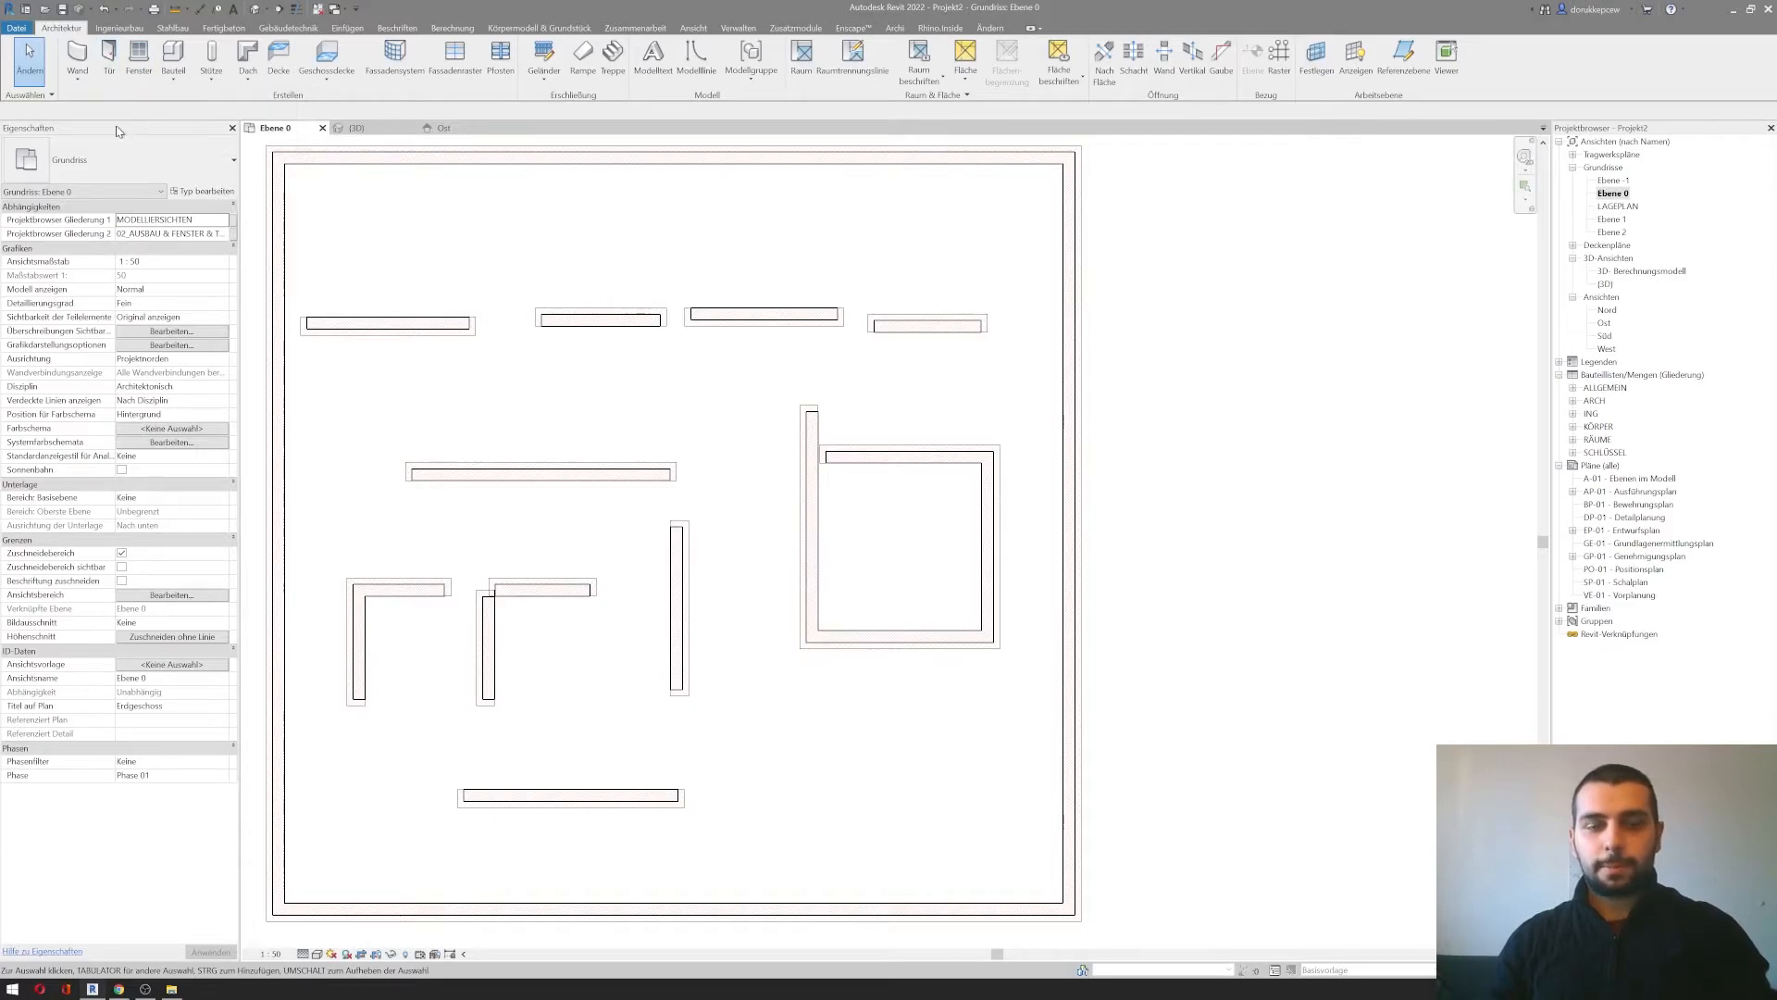
Step: Start a new wall, keep the type Ziegel+WD hart 300+160 in its type properties, and open the type's layer structure
left_click(77, 56)
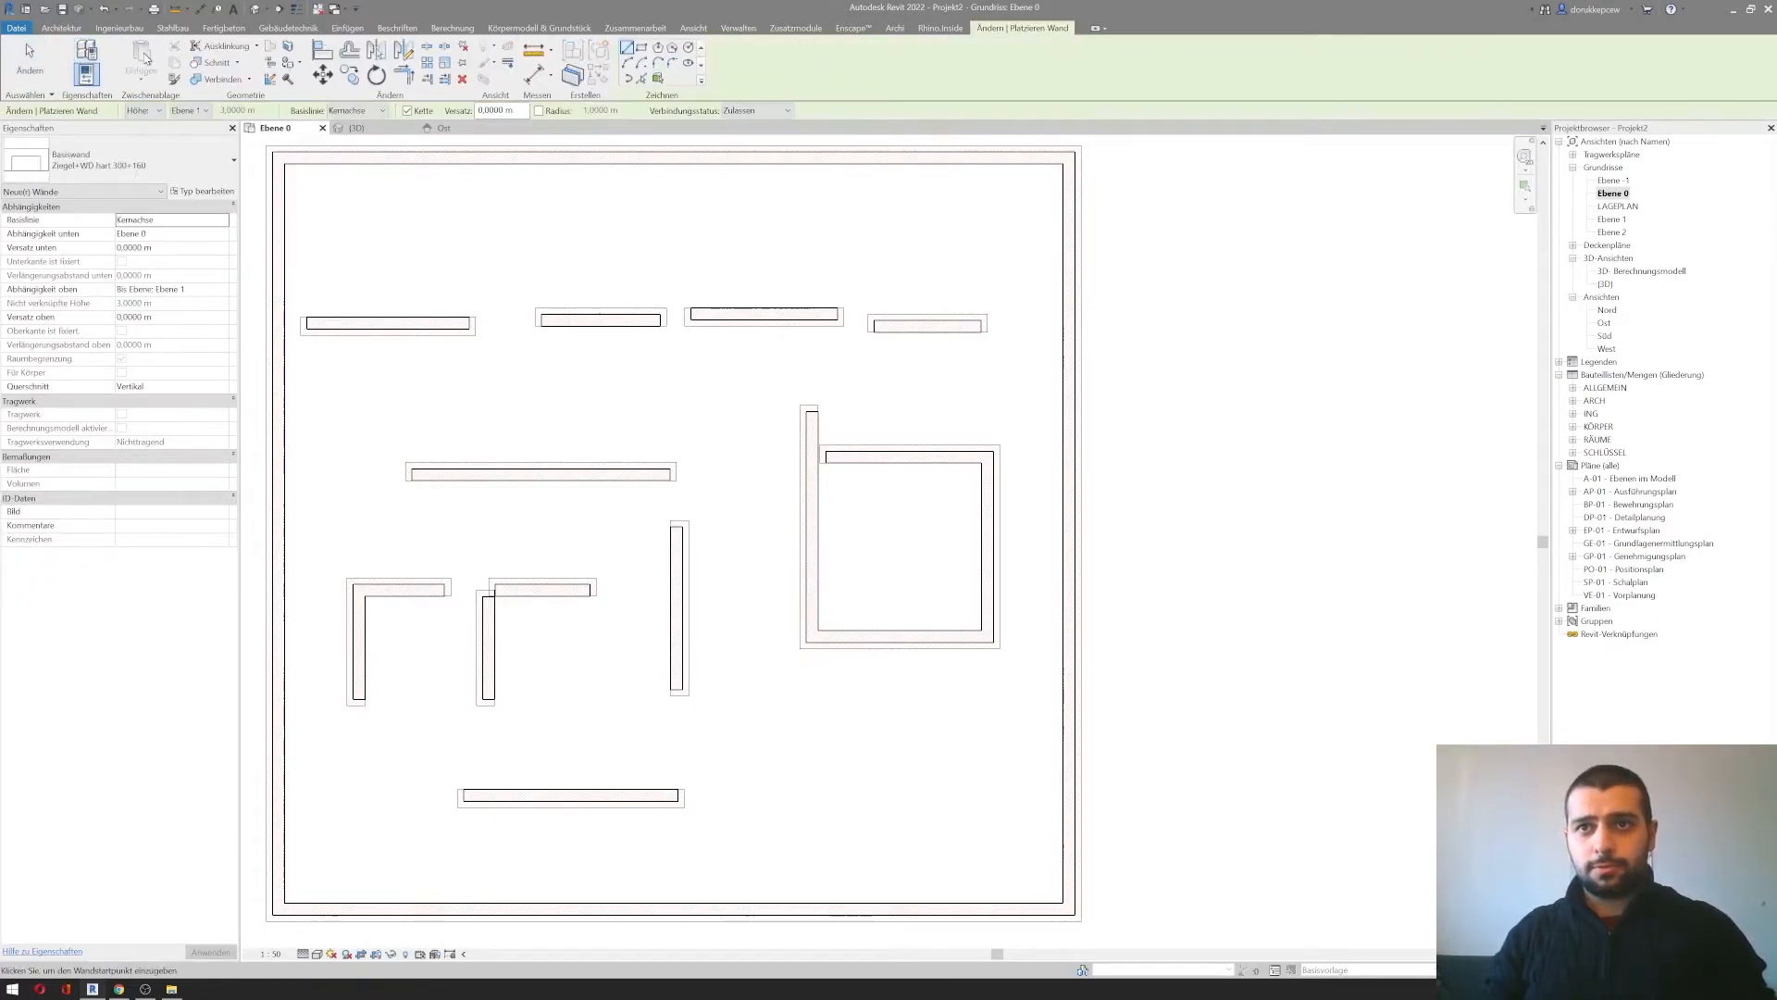
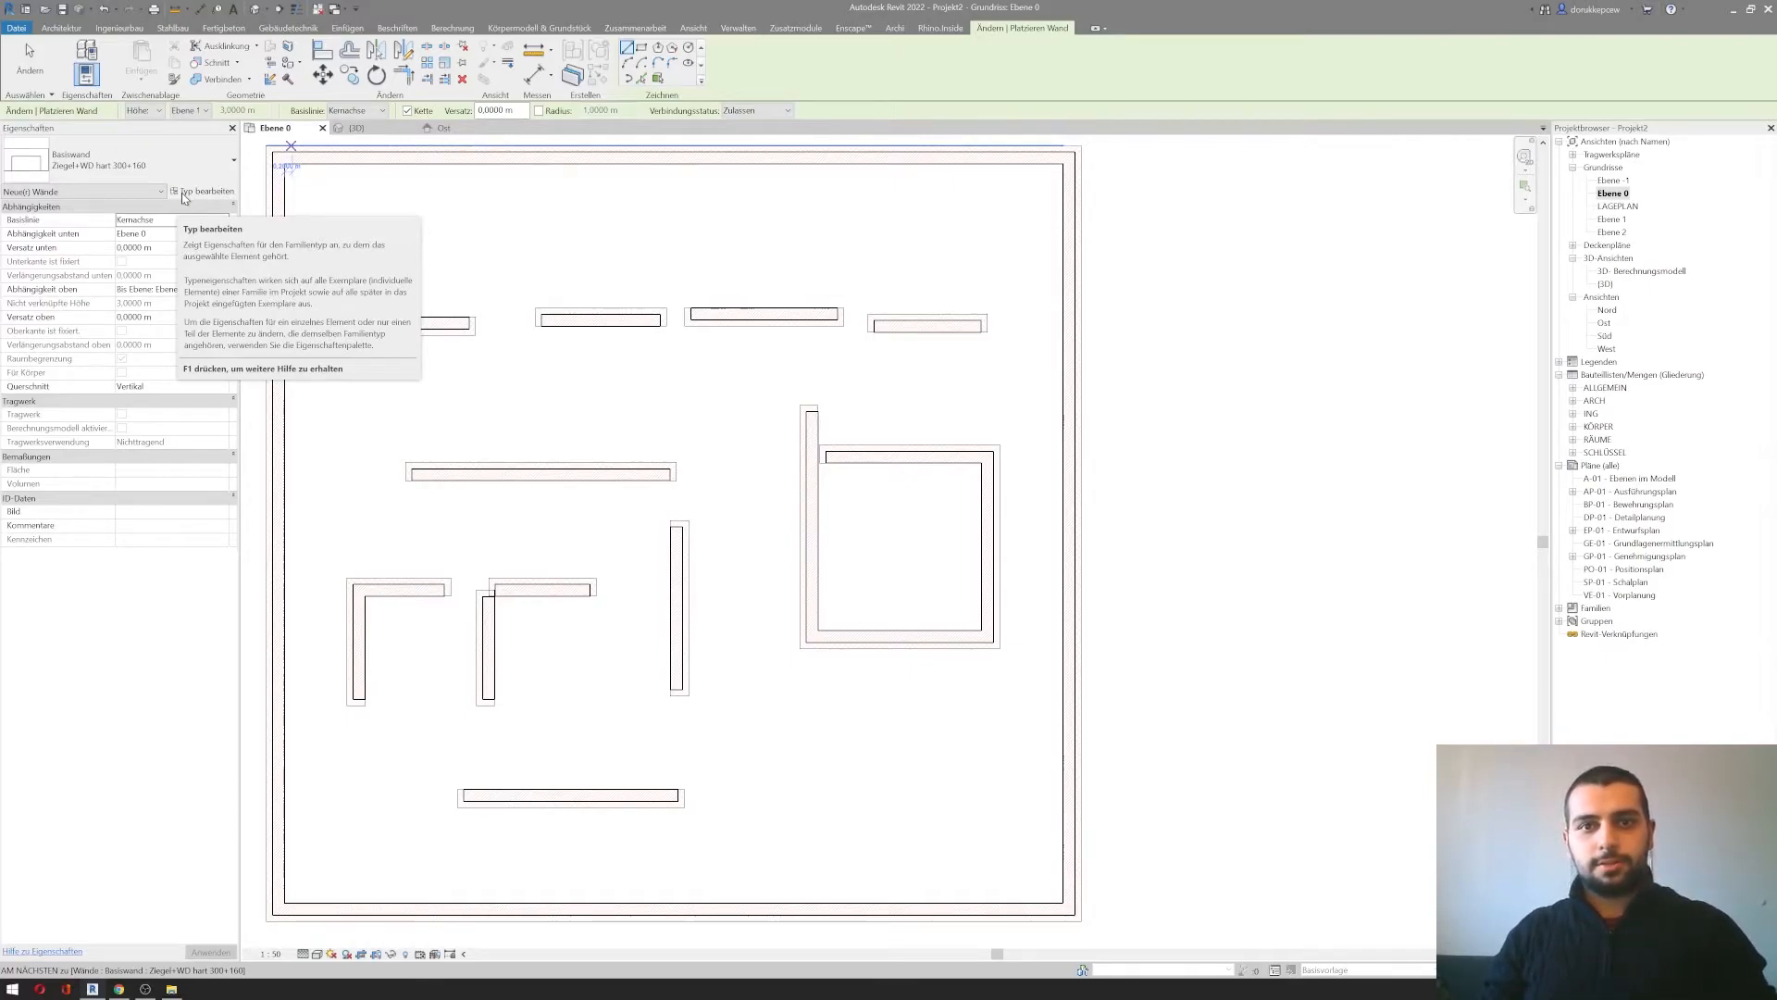
left_click(184, 195)
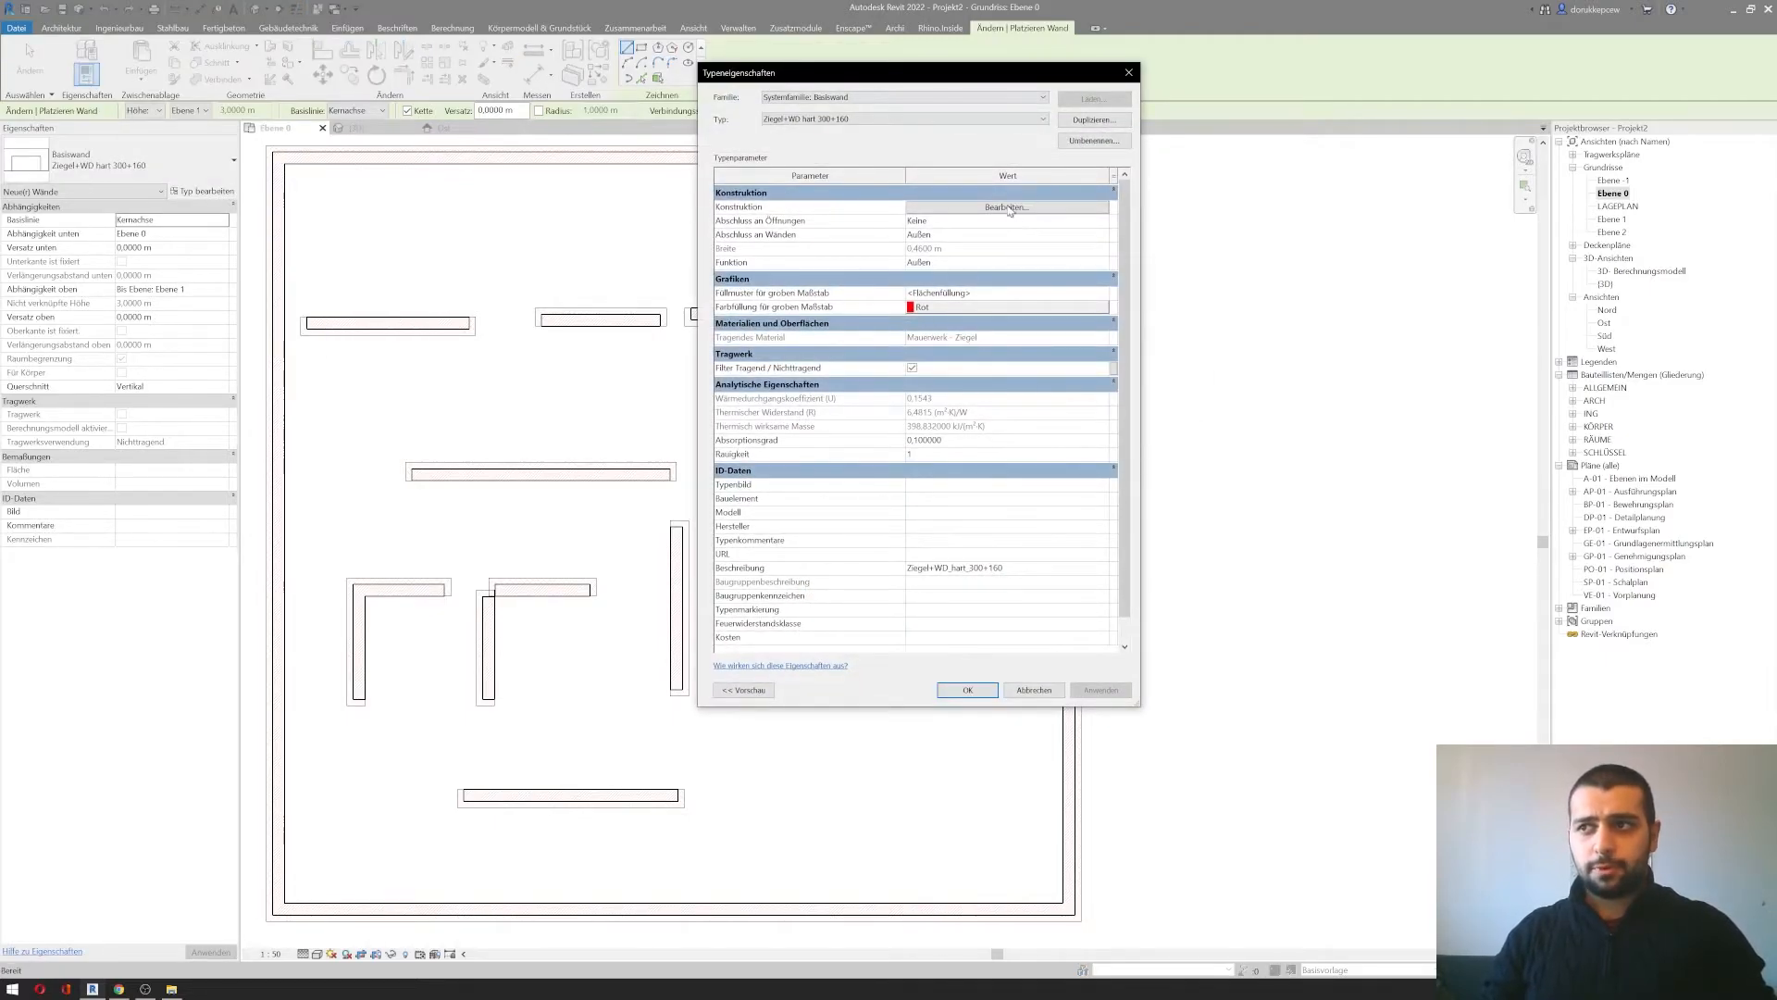
left_click(791, 119)
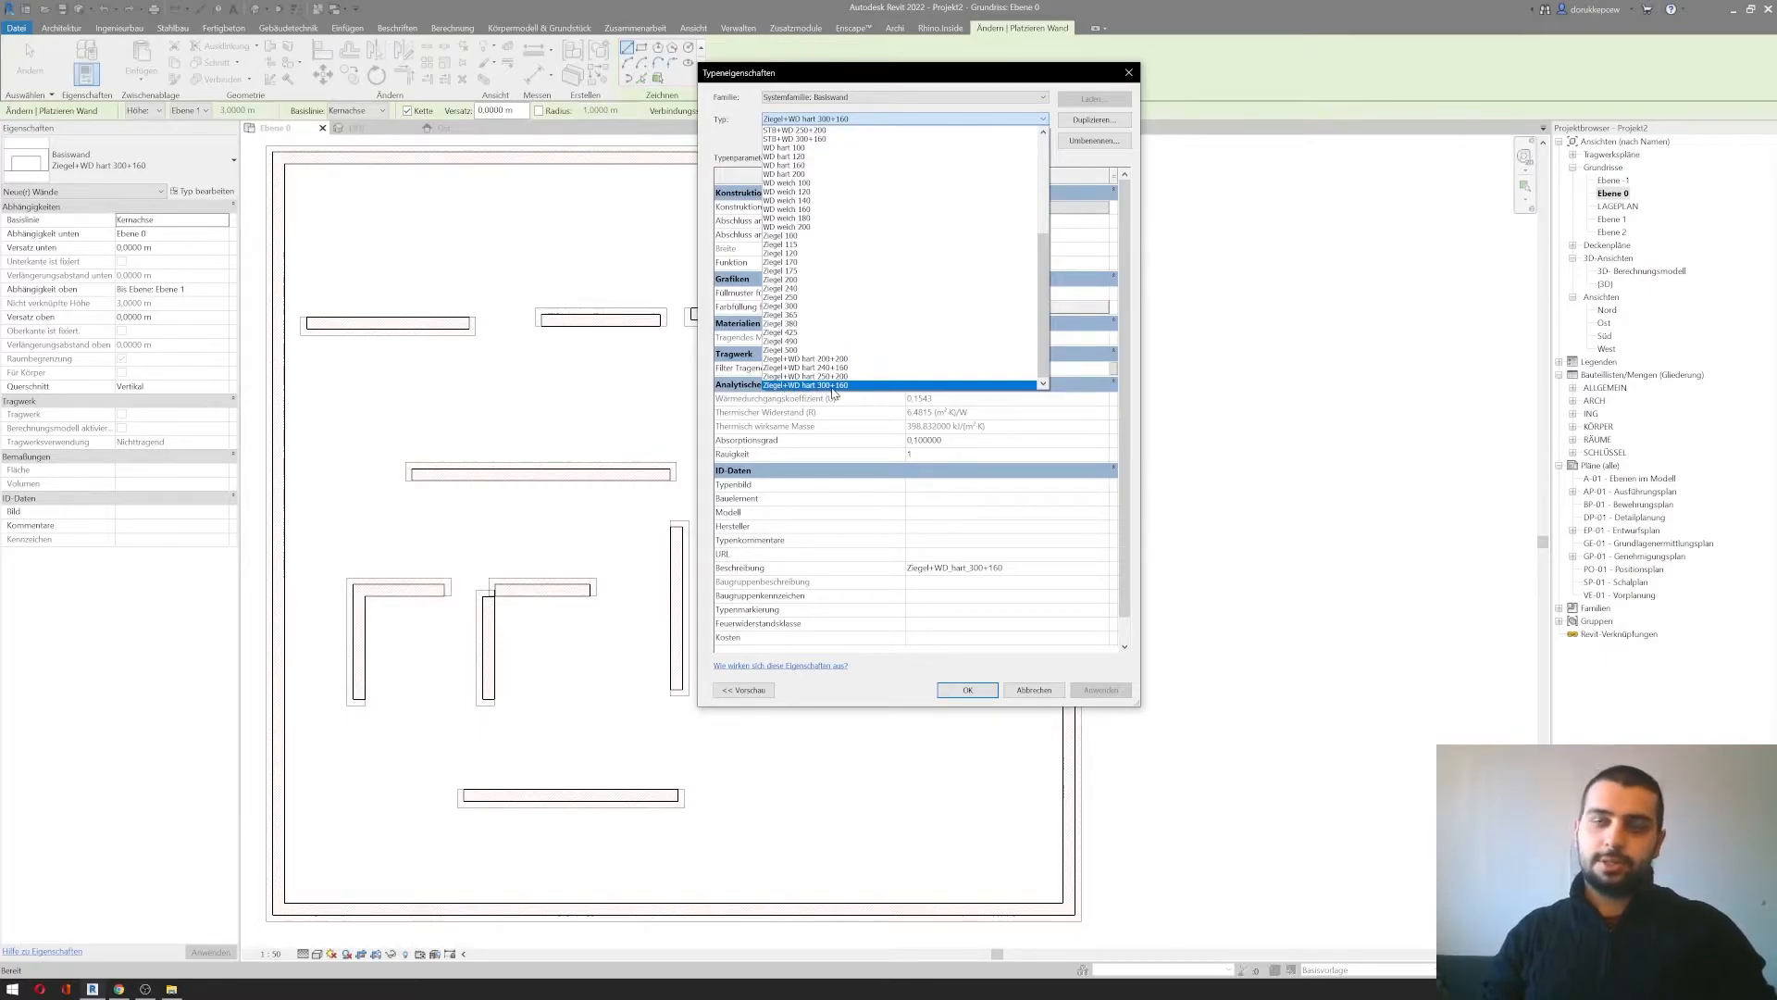
left_click(832, 386)
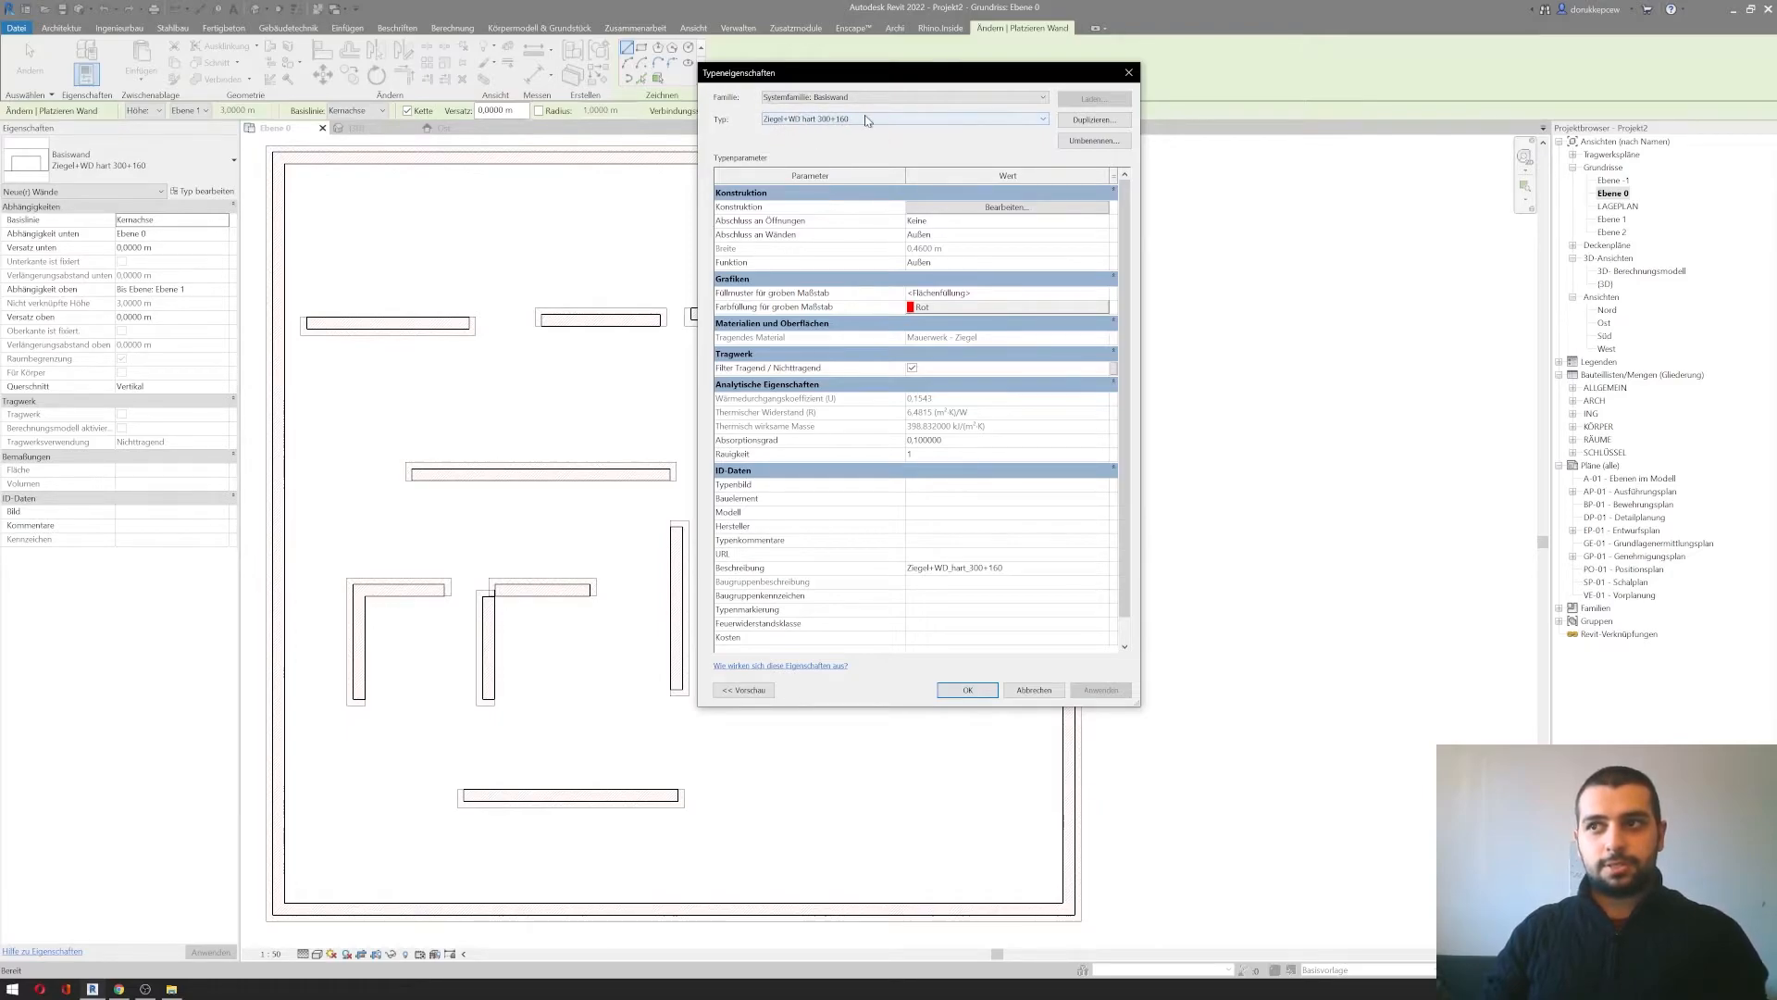
left_click(969, 209)
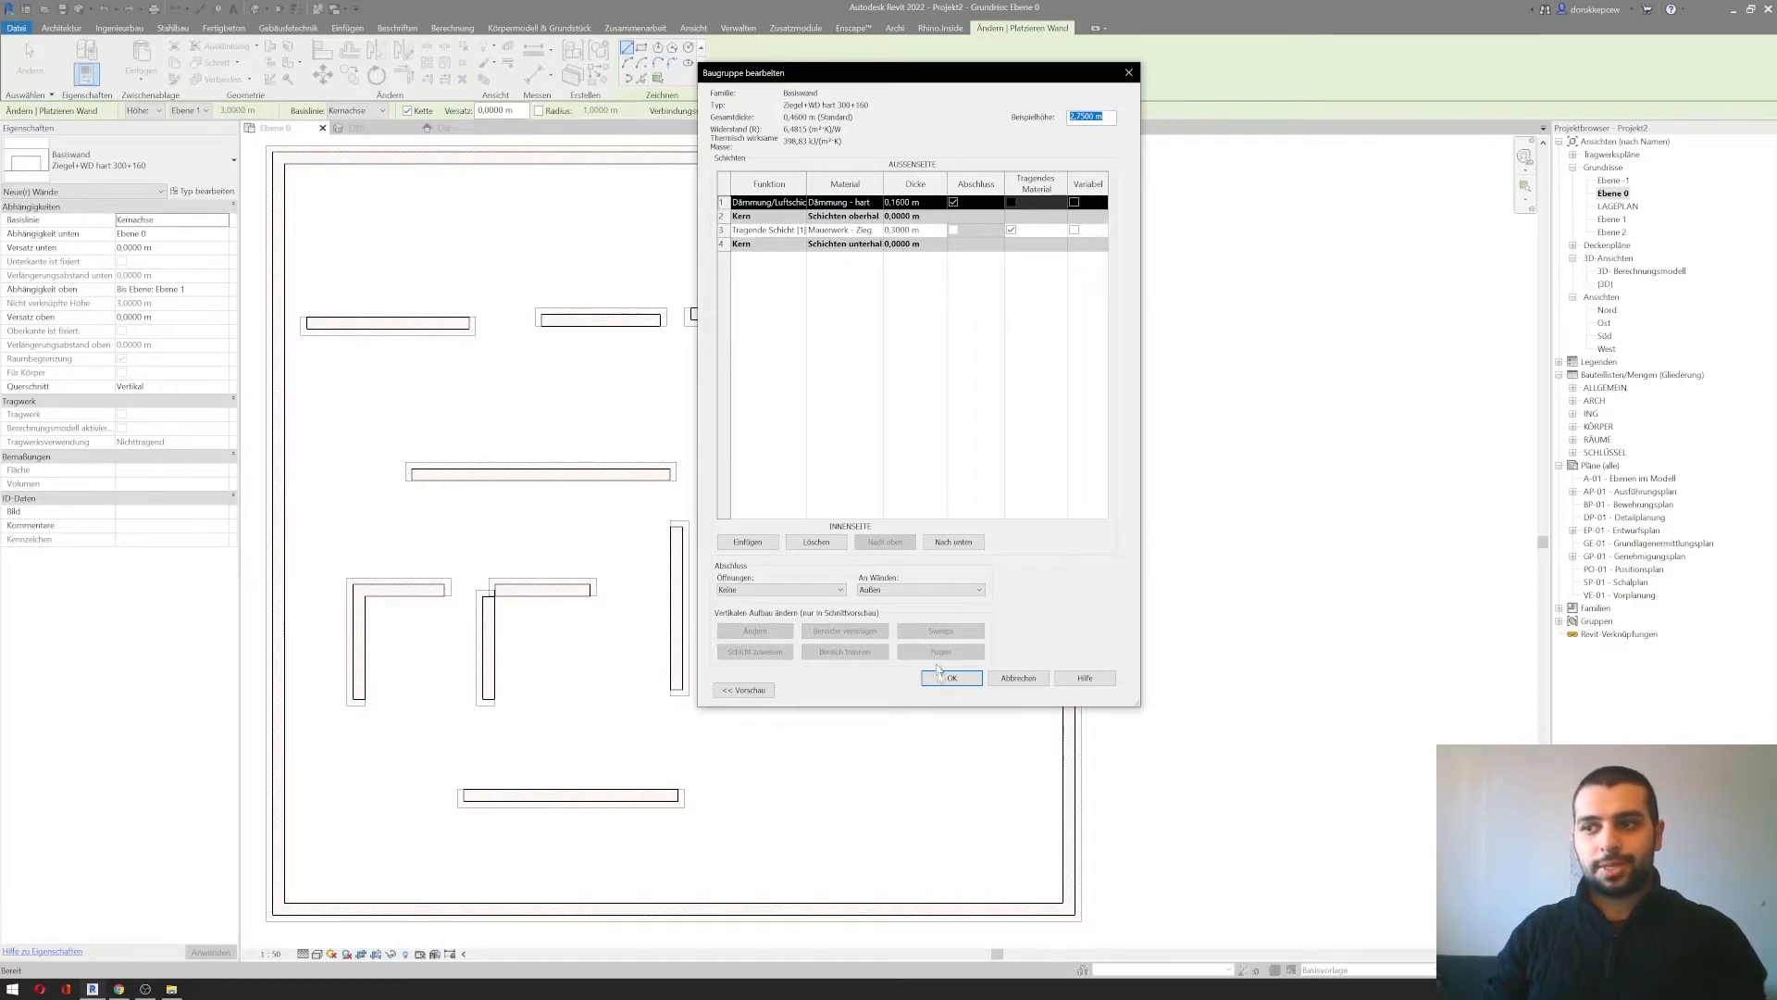
Step: Try to insert a 0,2000 m thick layer outside the insulation of Ziegel+WD hart 300+160 and accept the structure
left_click(754, 542)
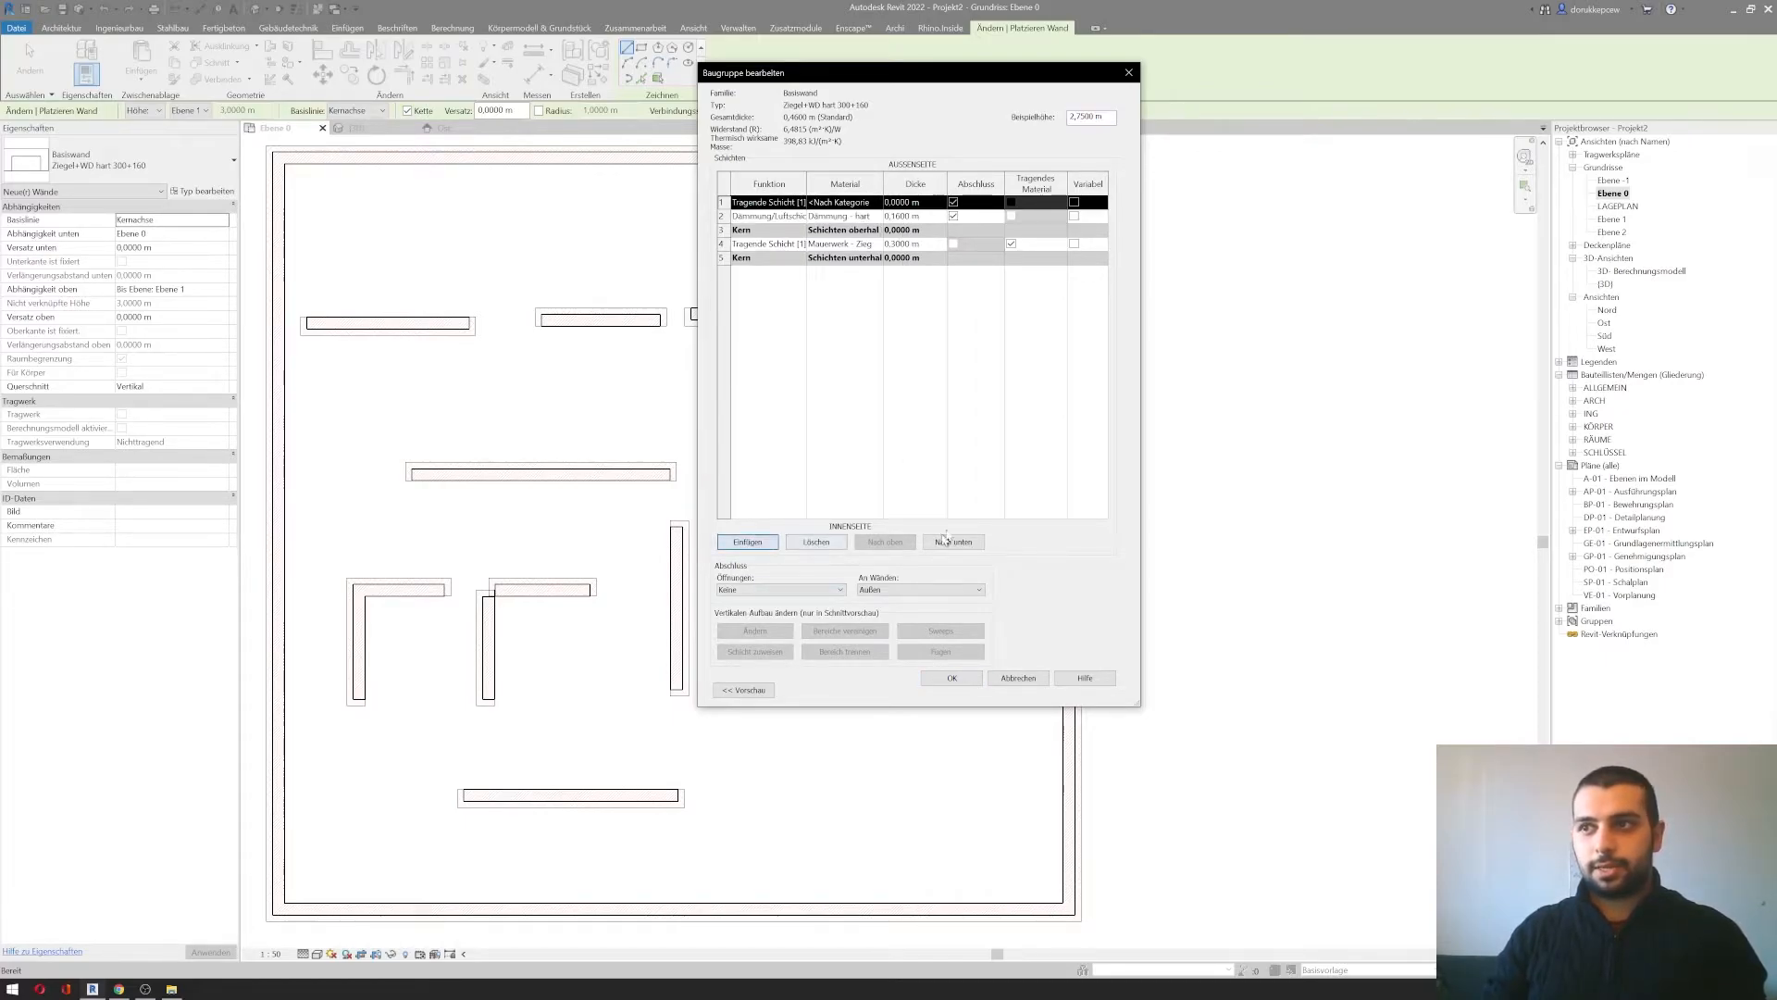
left_click(891, 203)
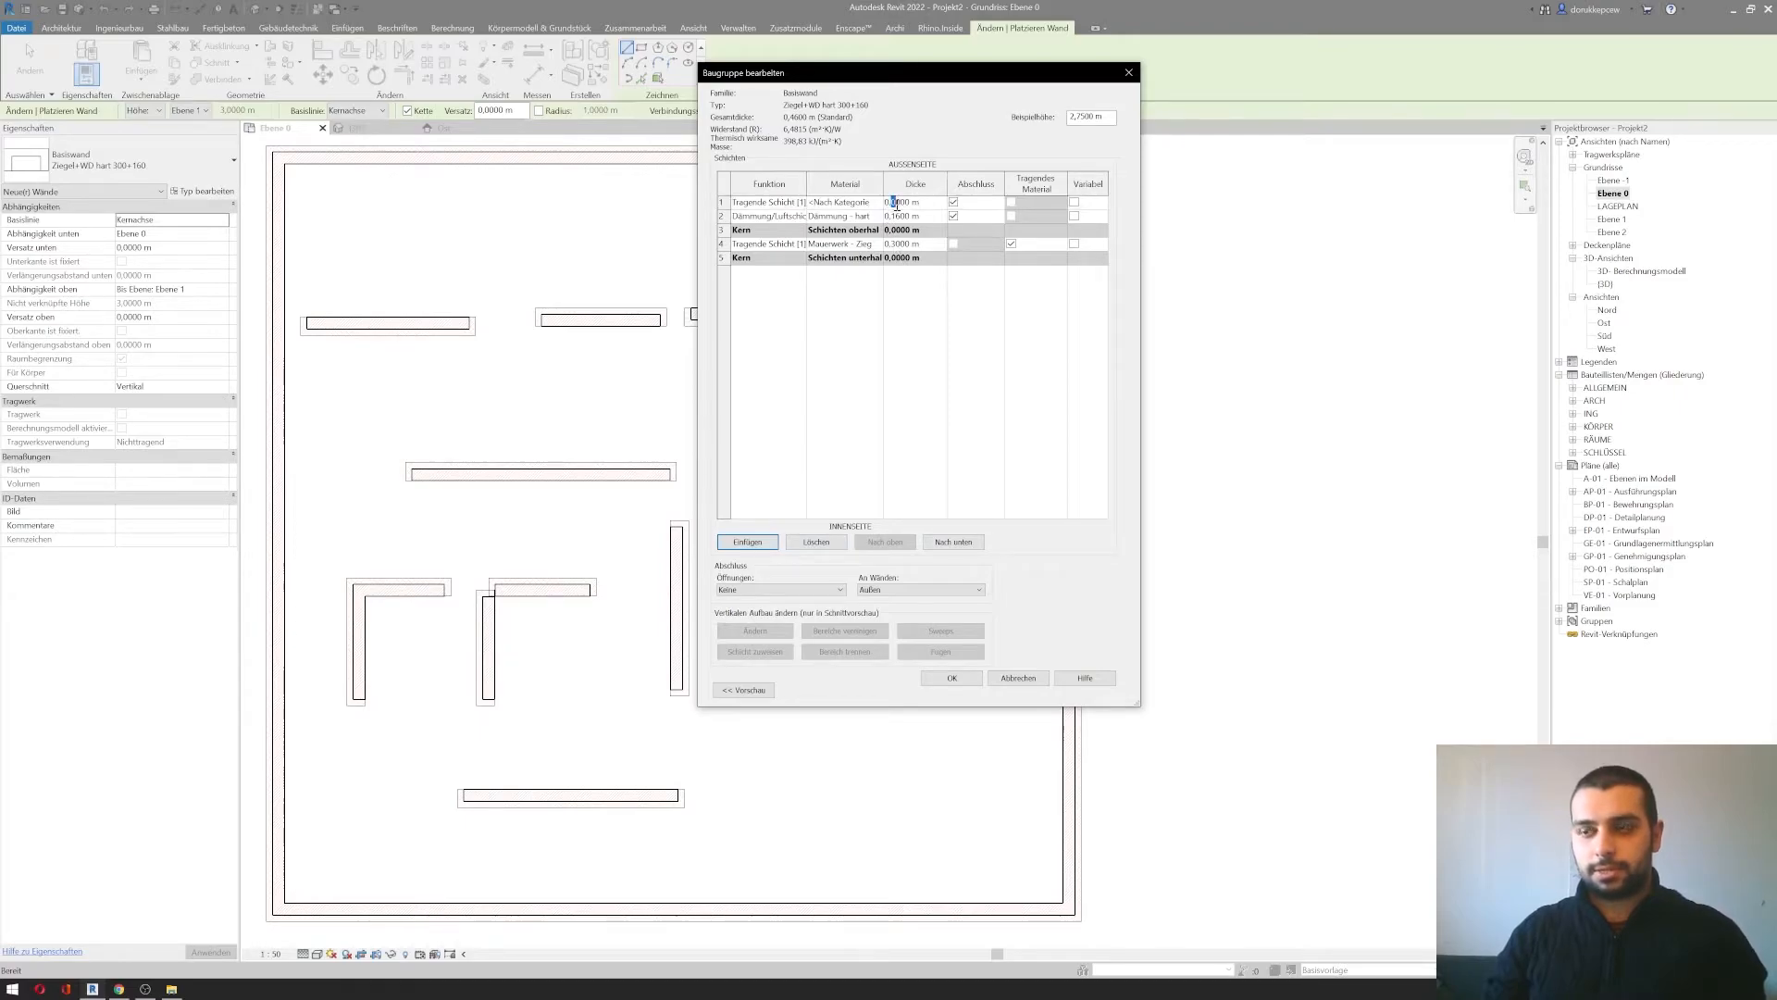
type("2")
left_click(951, 678)
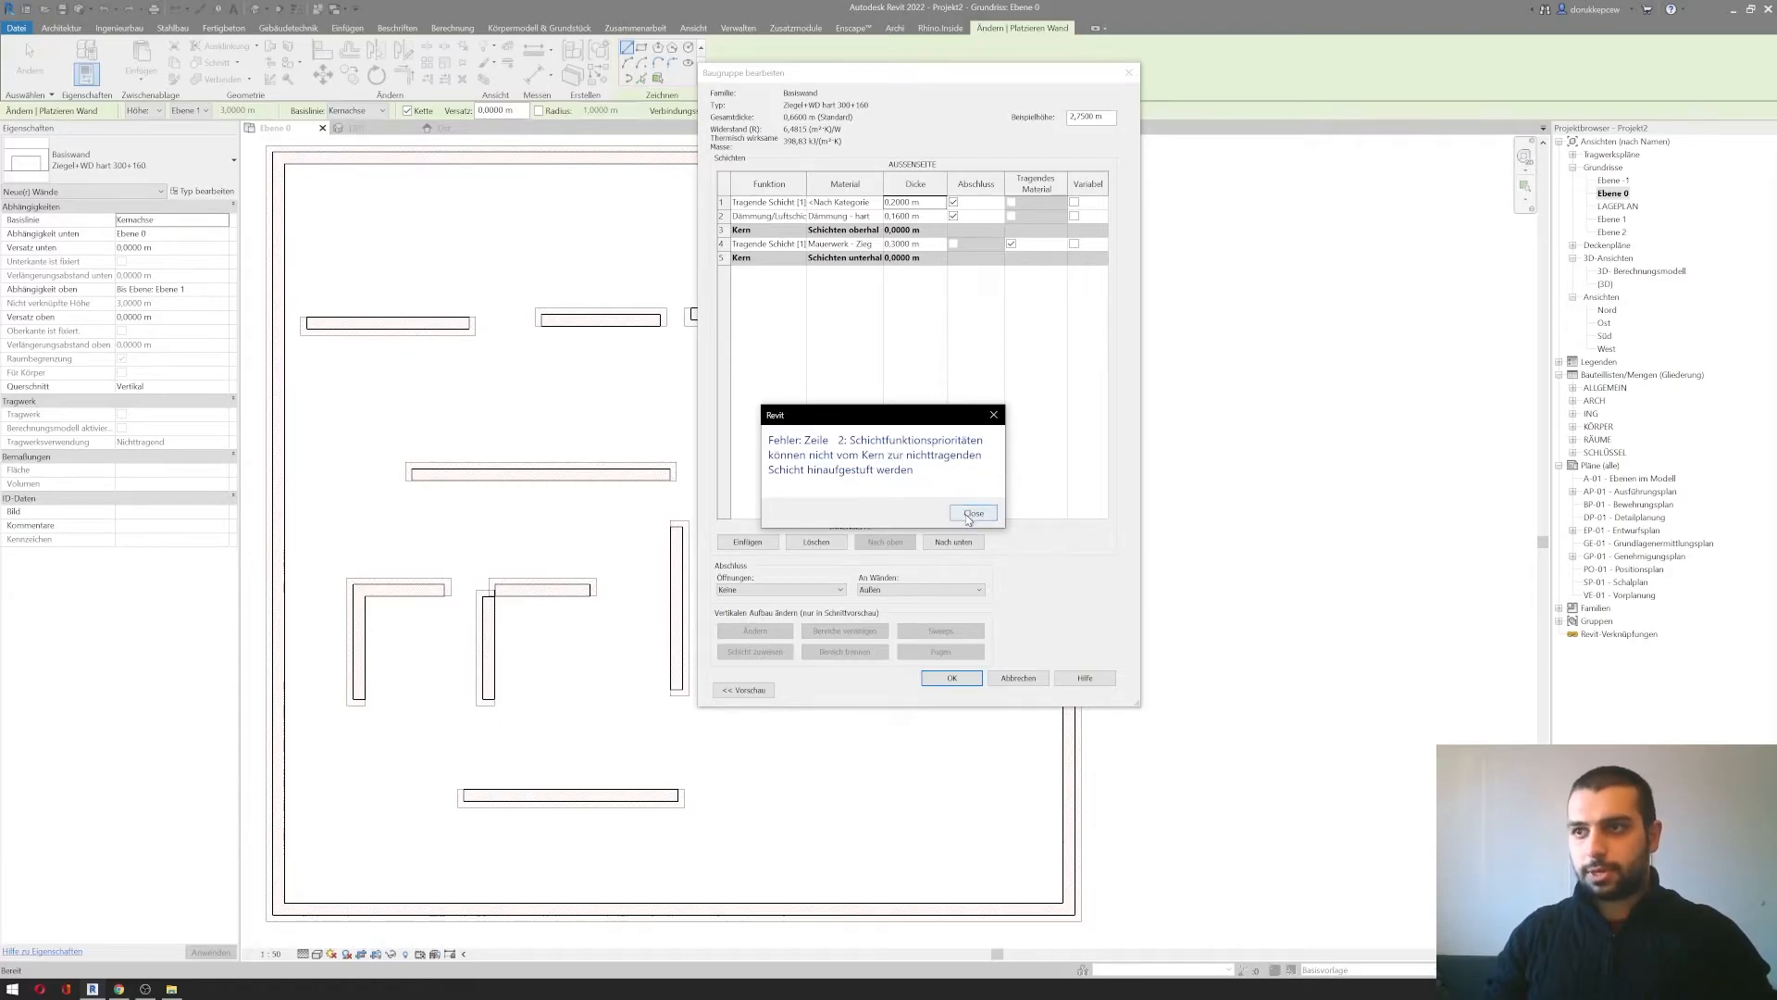
left_click(972, 514)
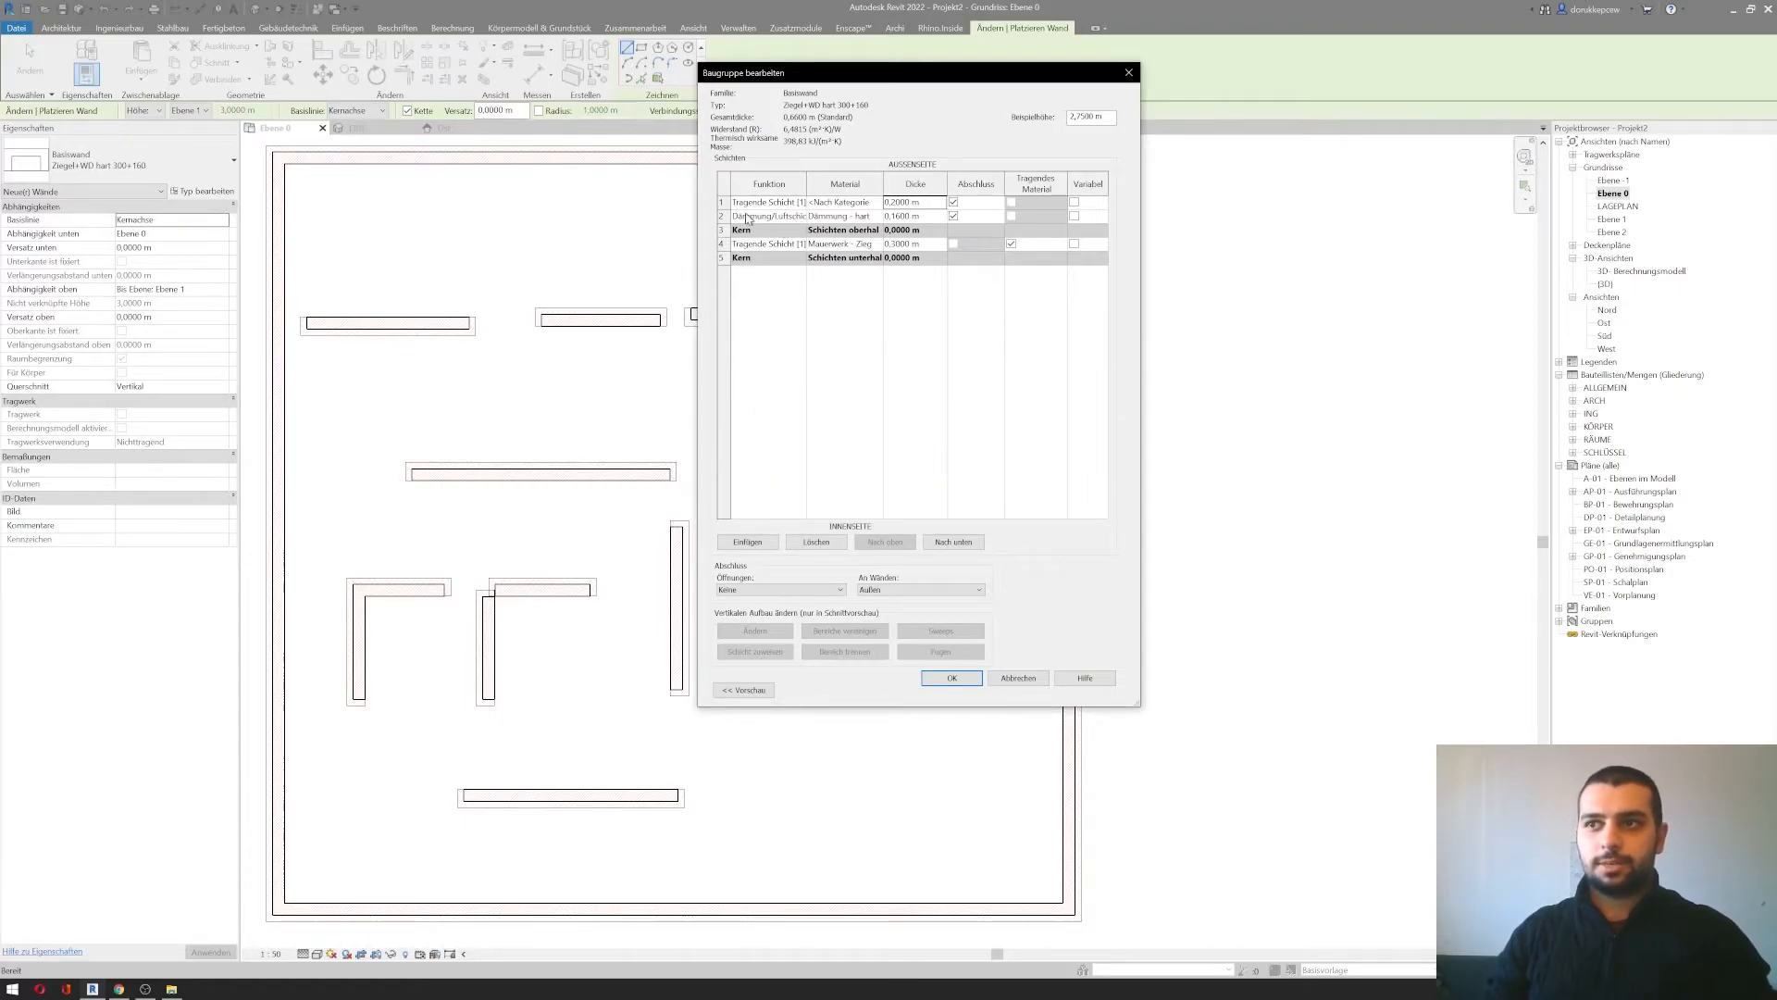
Step: Set the inserted outermost layer's function to Nichttragende Schicht and accept the layer structure
left_click(801, 201)
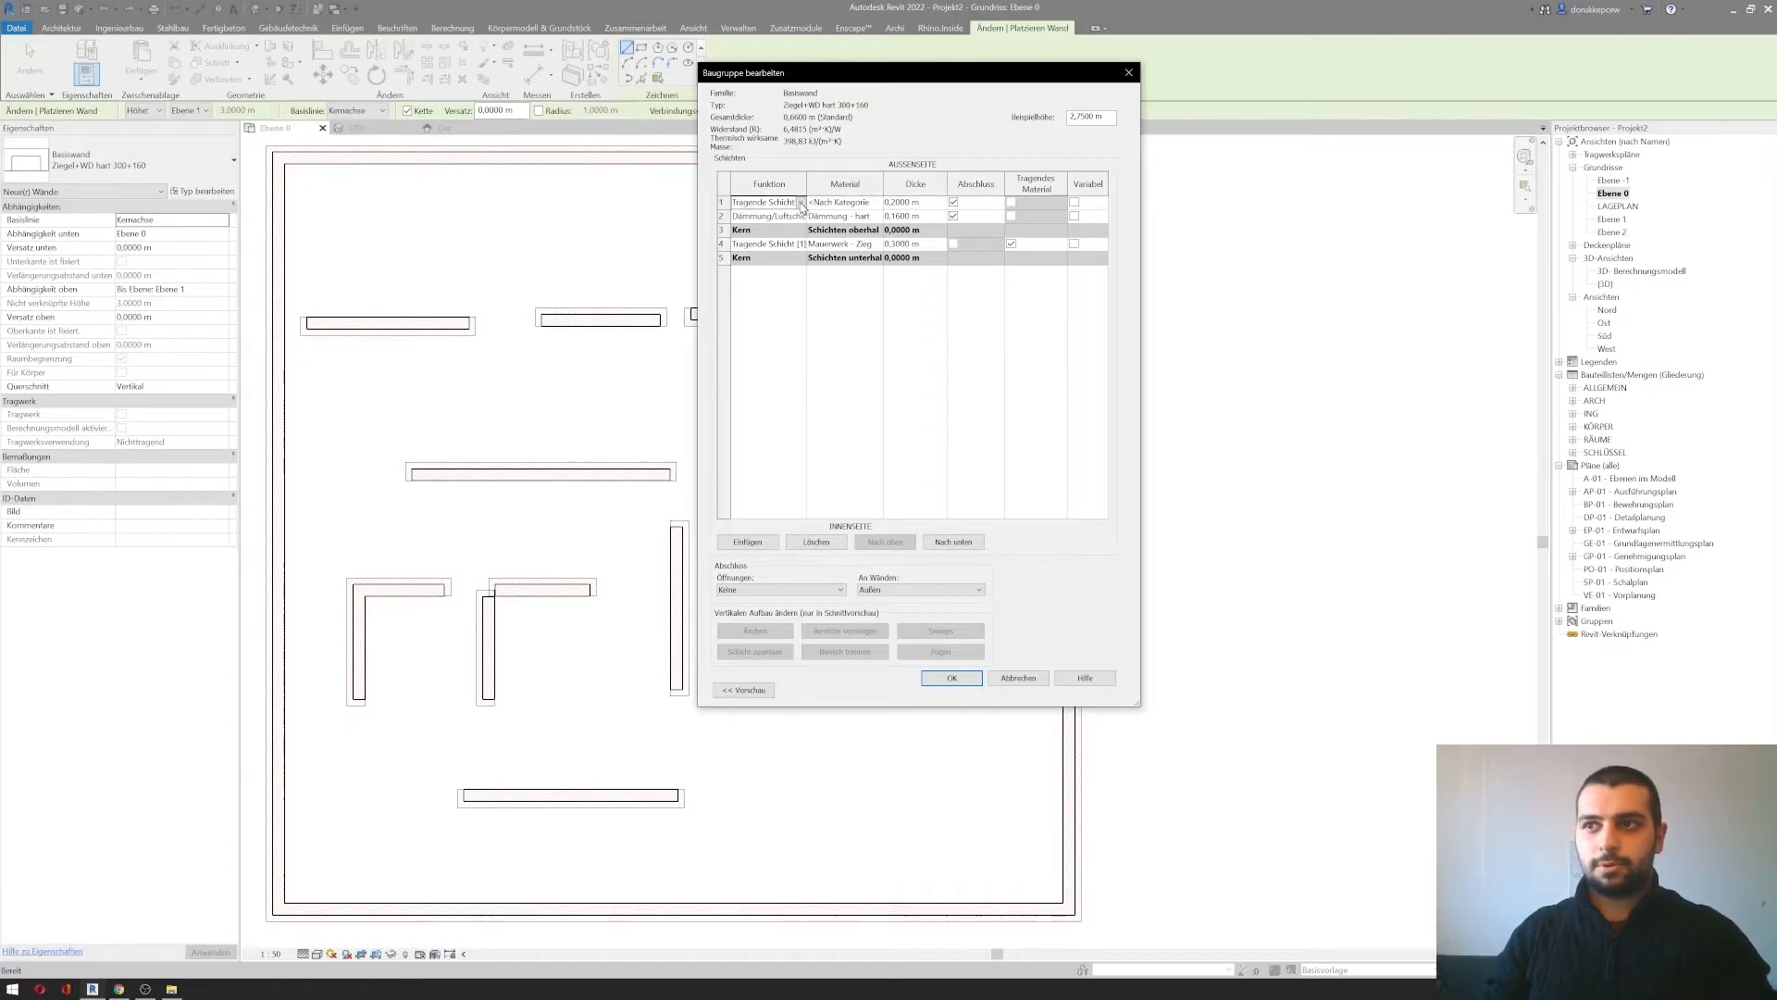
left_click(800, 202)
left_click(792, 262)
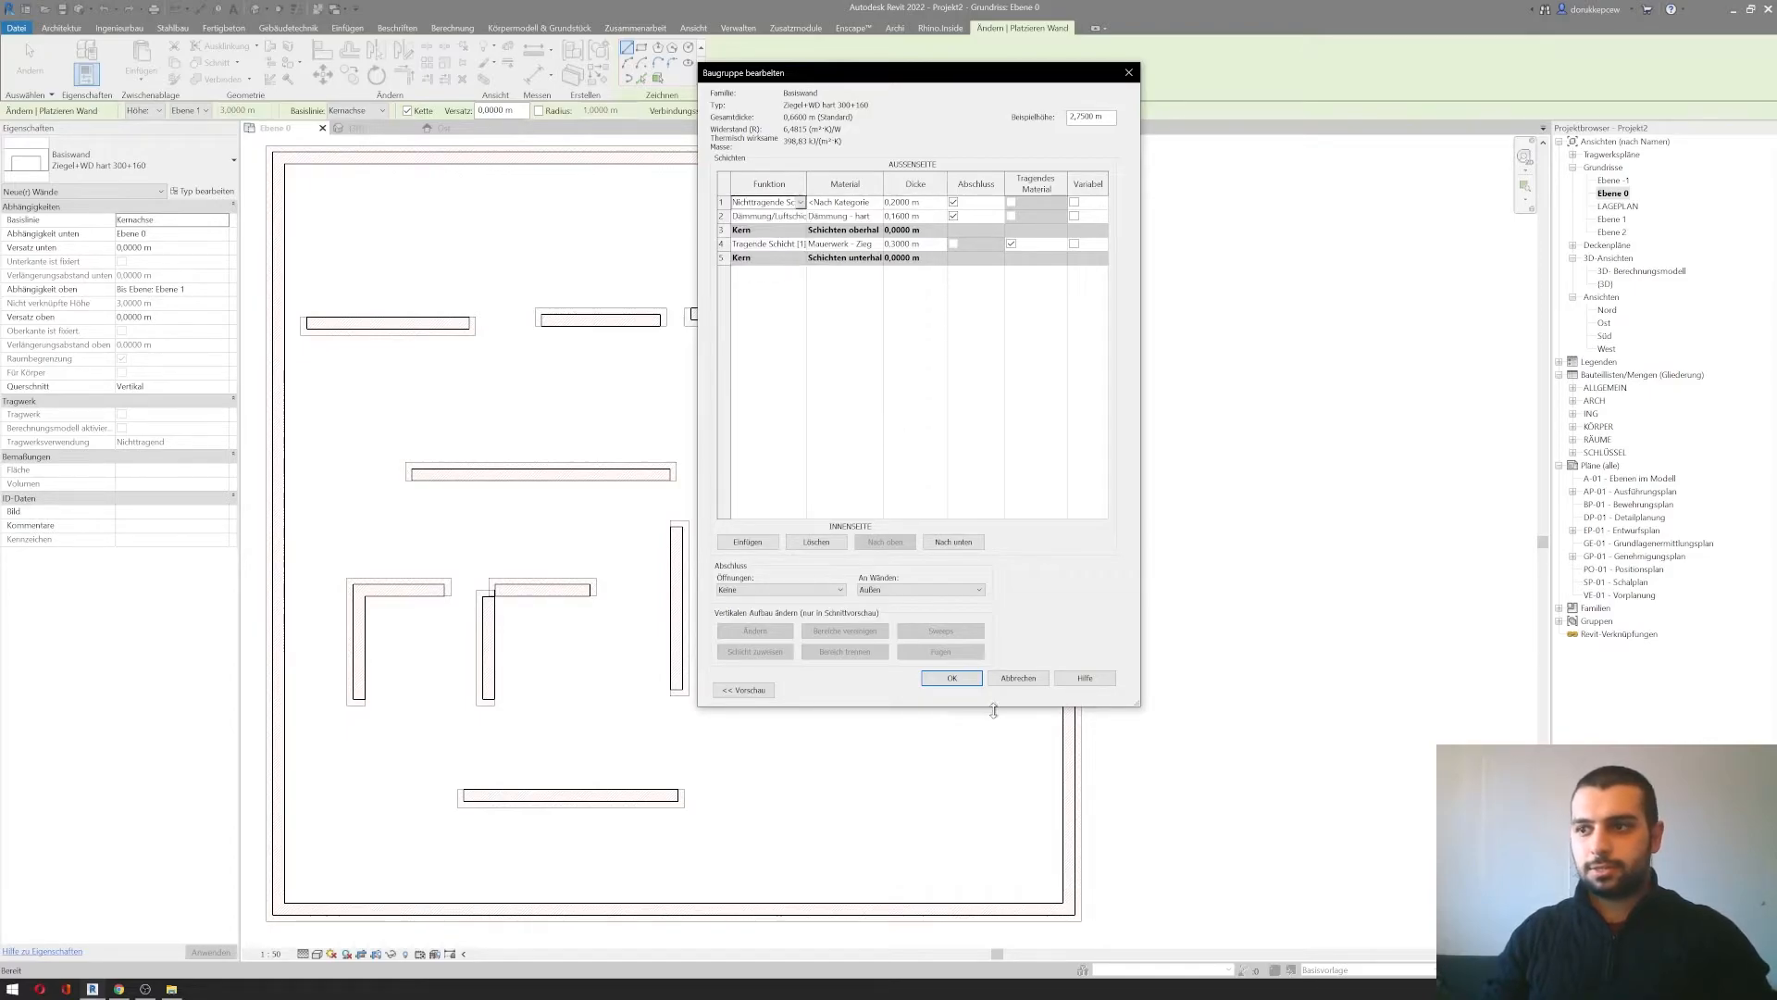
left_click(964, 676)
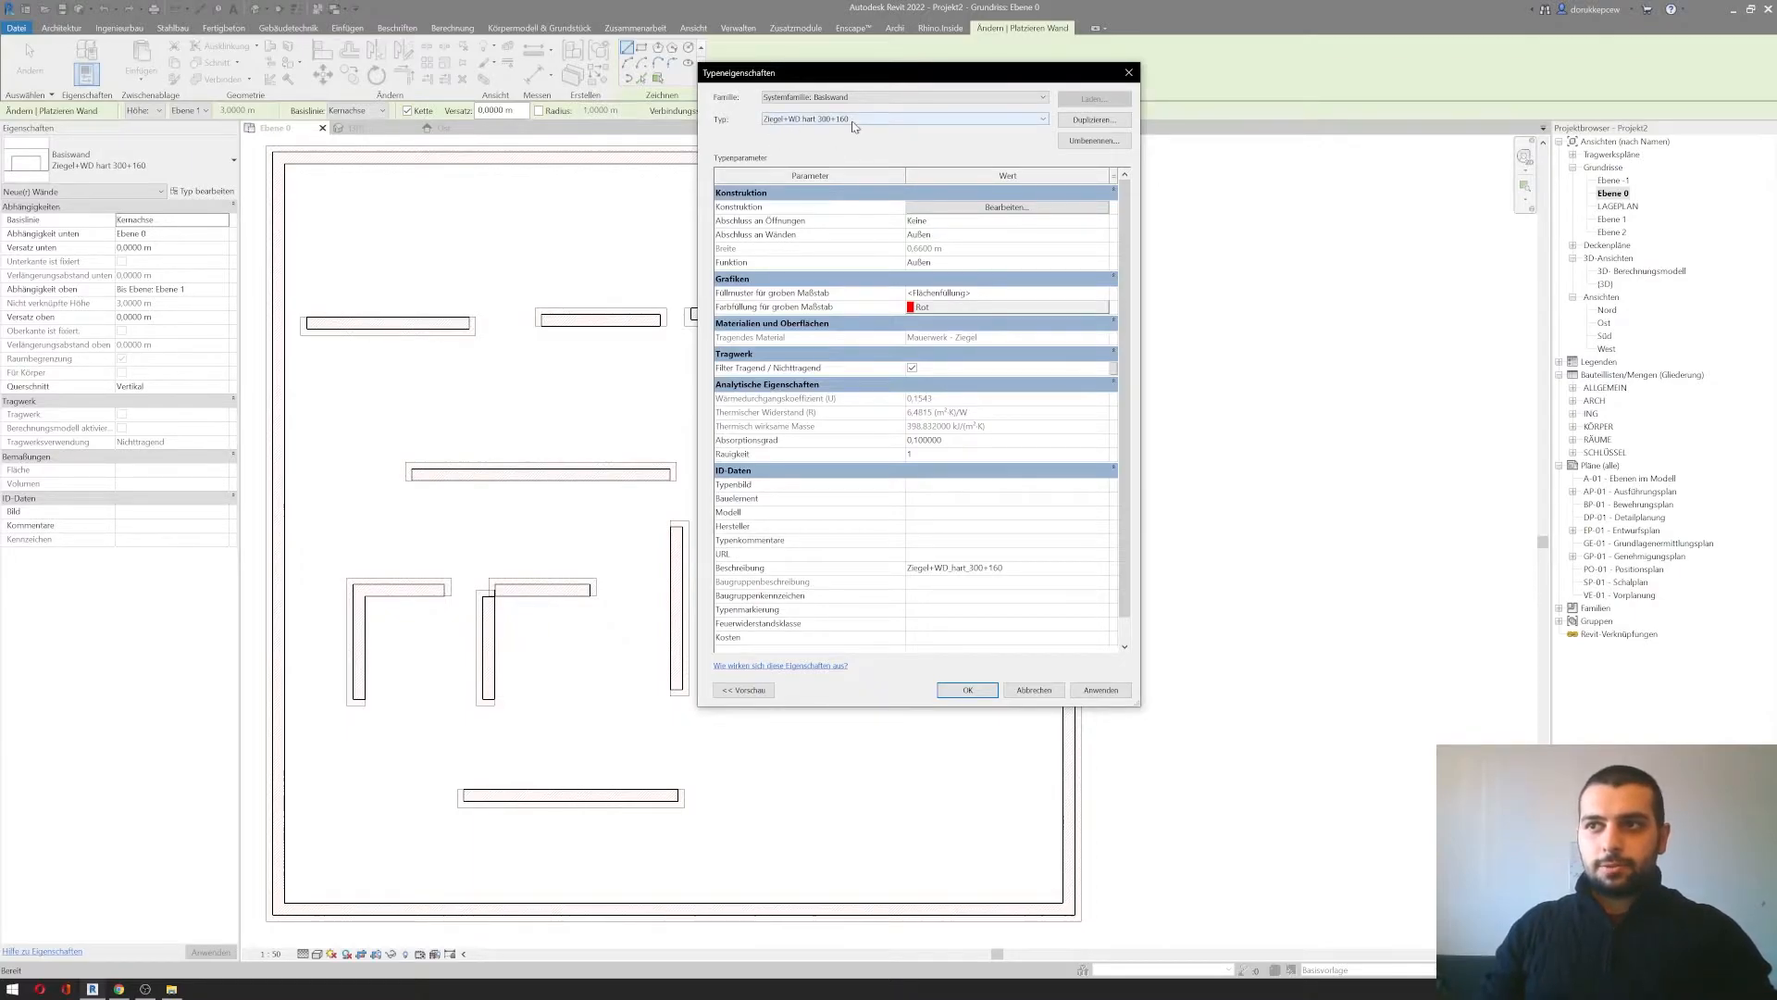
Step: Reopen the layer structure of Ziegel+WD hart 300+160, delete the outermost 0,2000 m layer and accept the structure
left_click(953, 208)
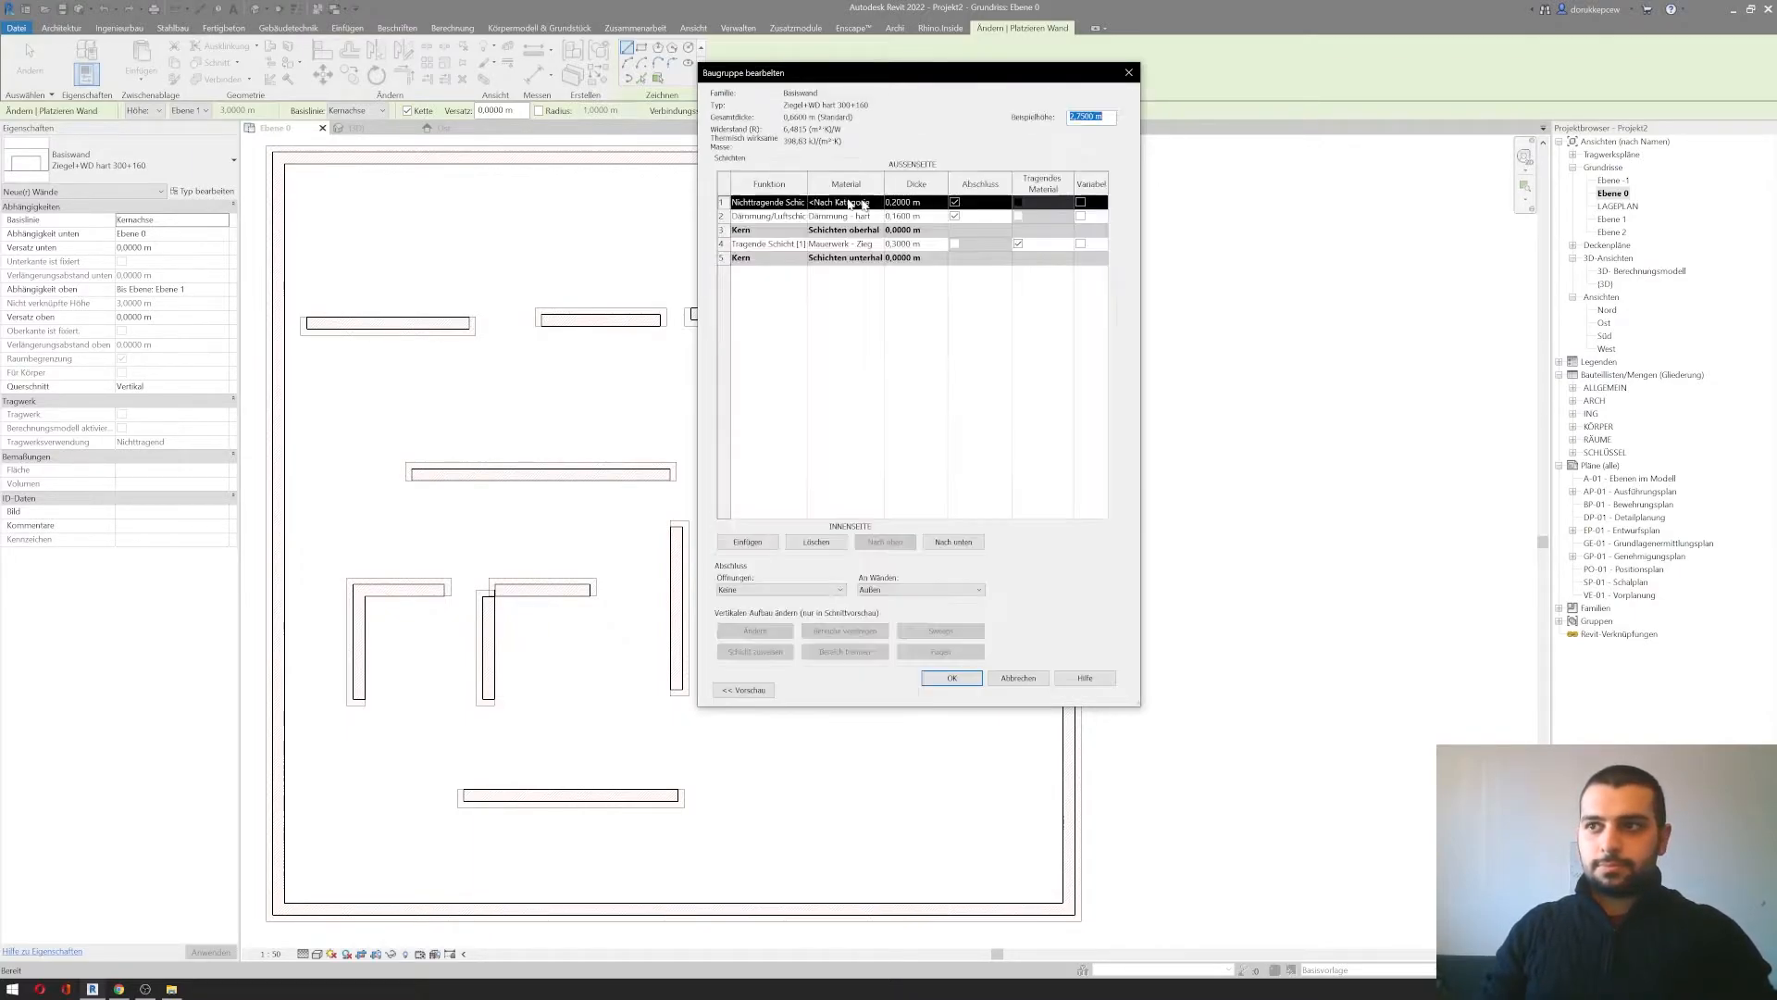
left_click(783, 202)
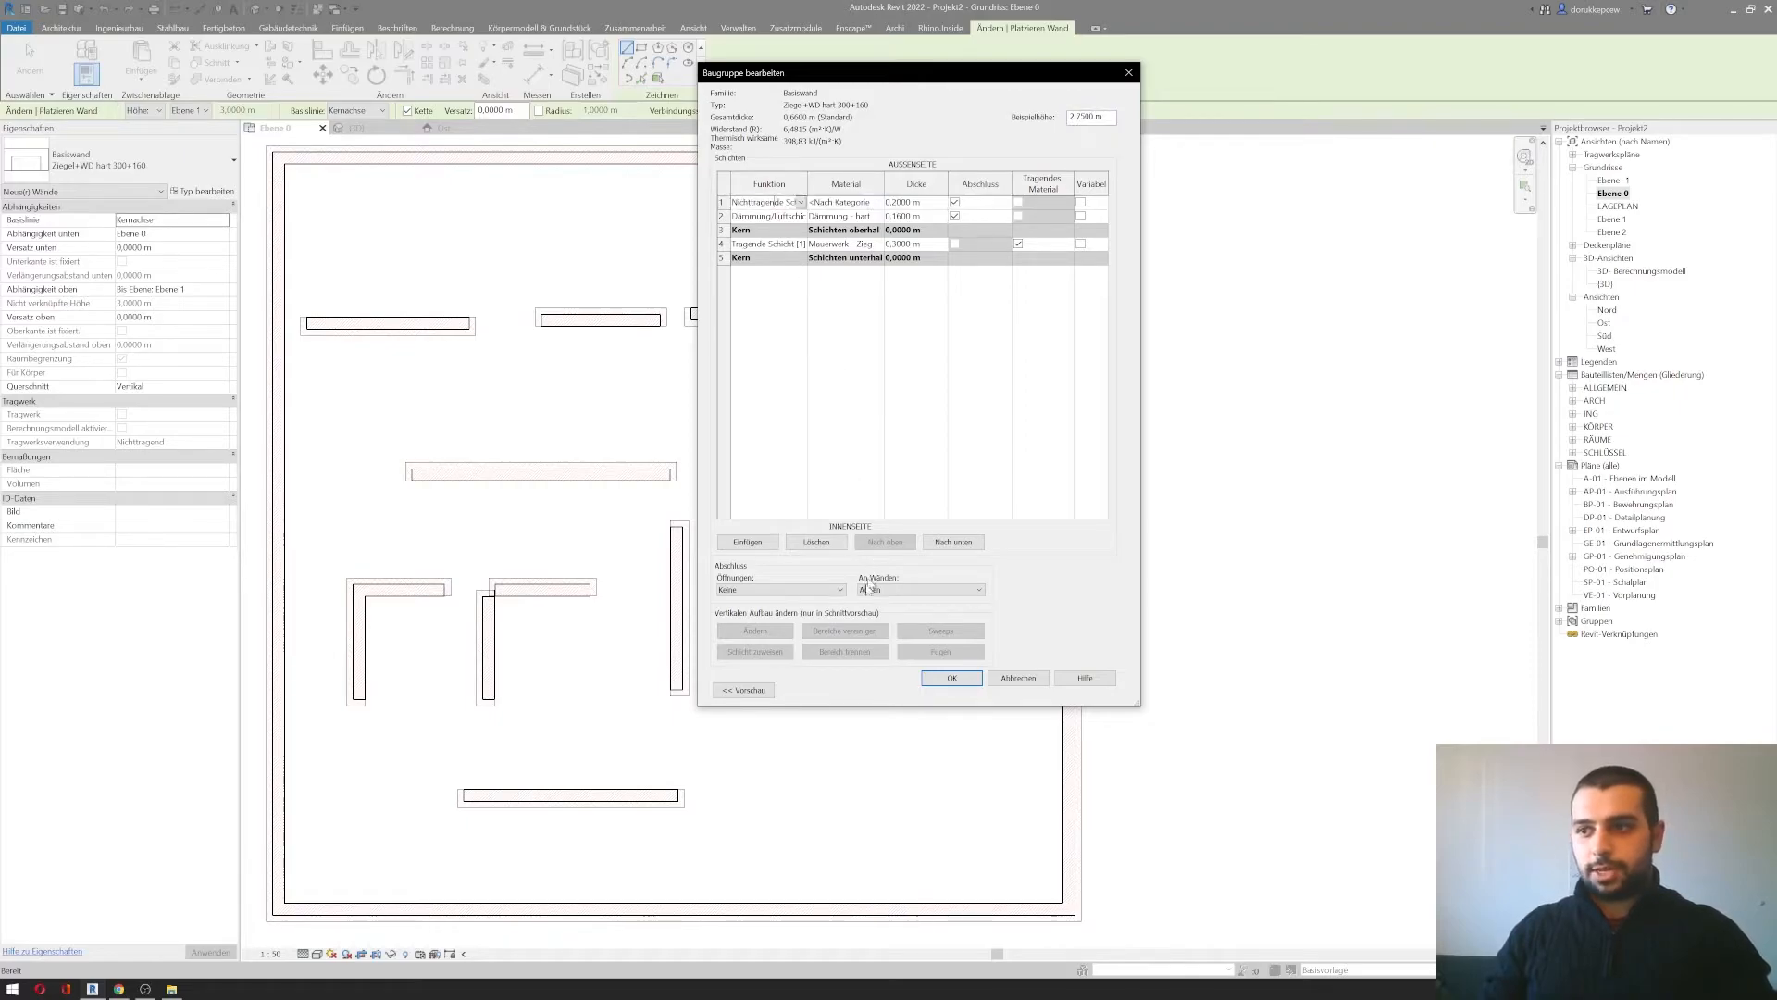
left_click(815, 542)
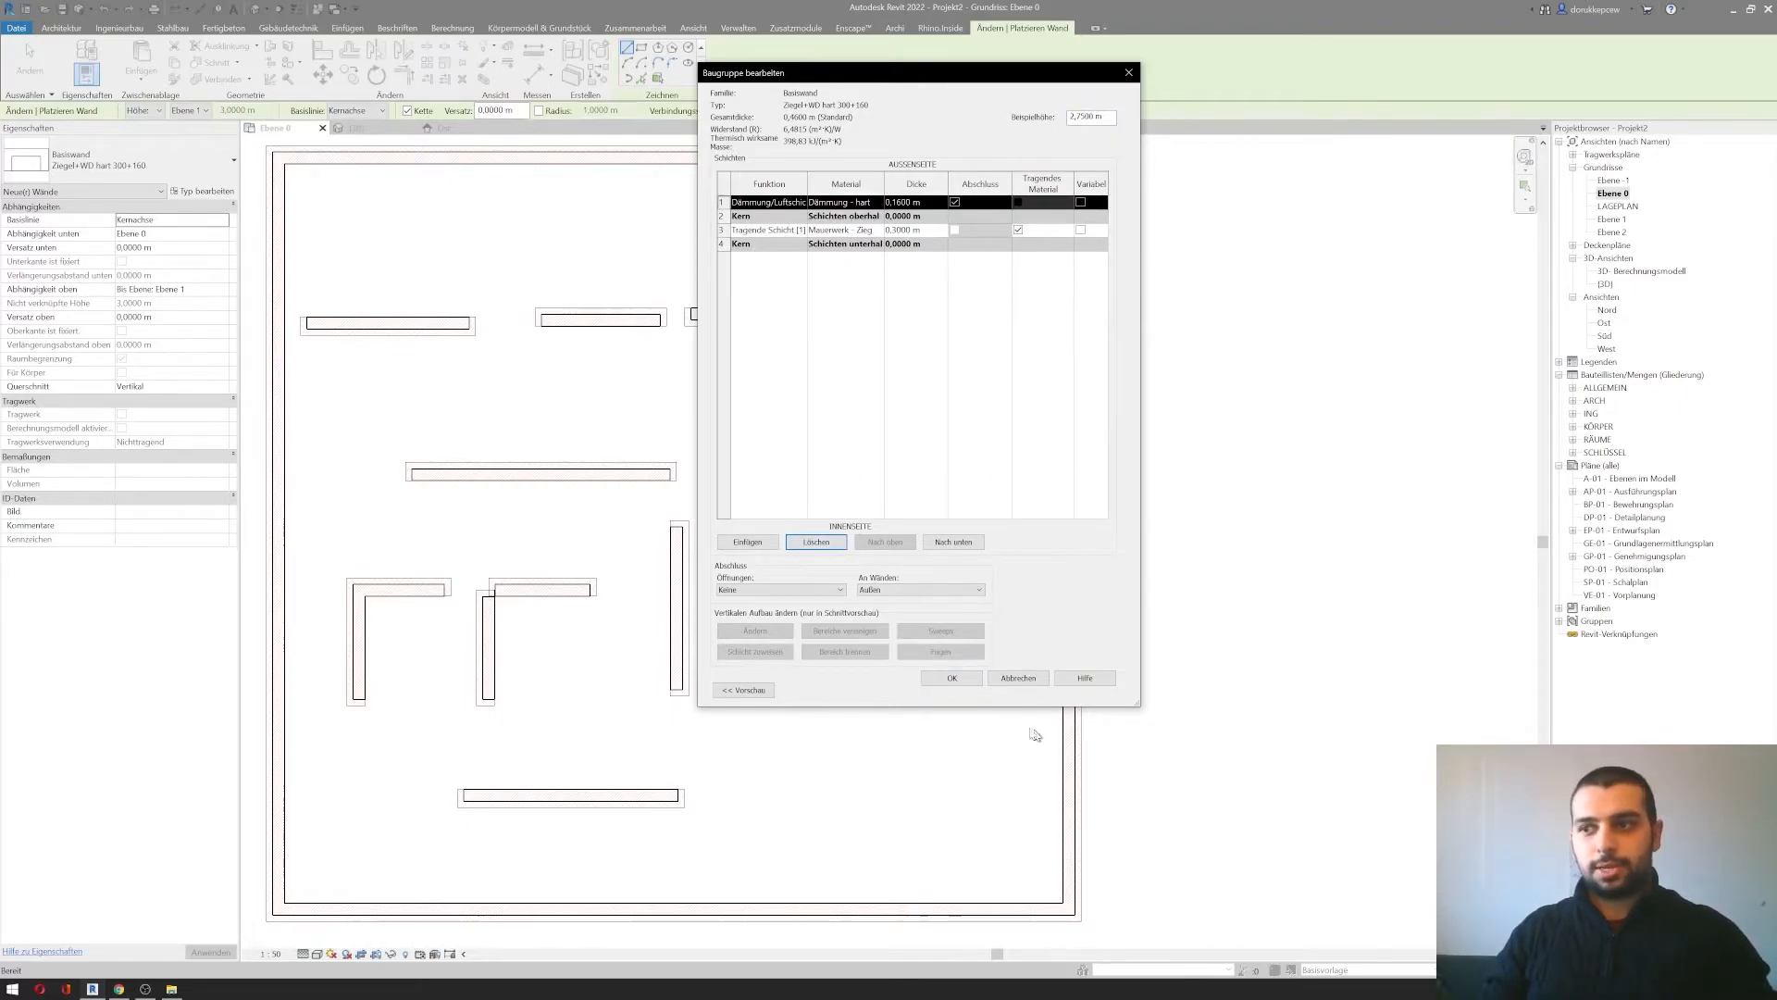
left_click(944, 678)
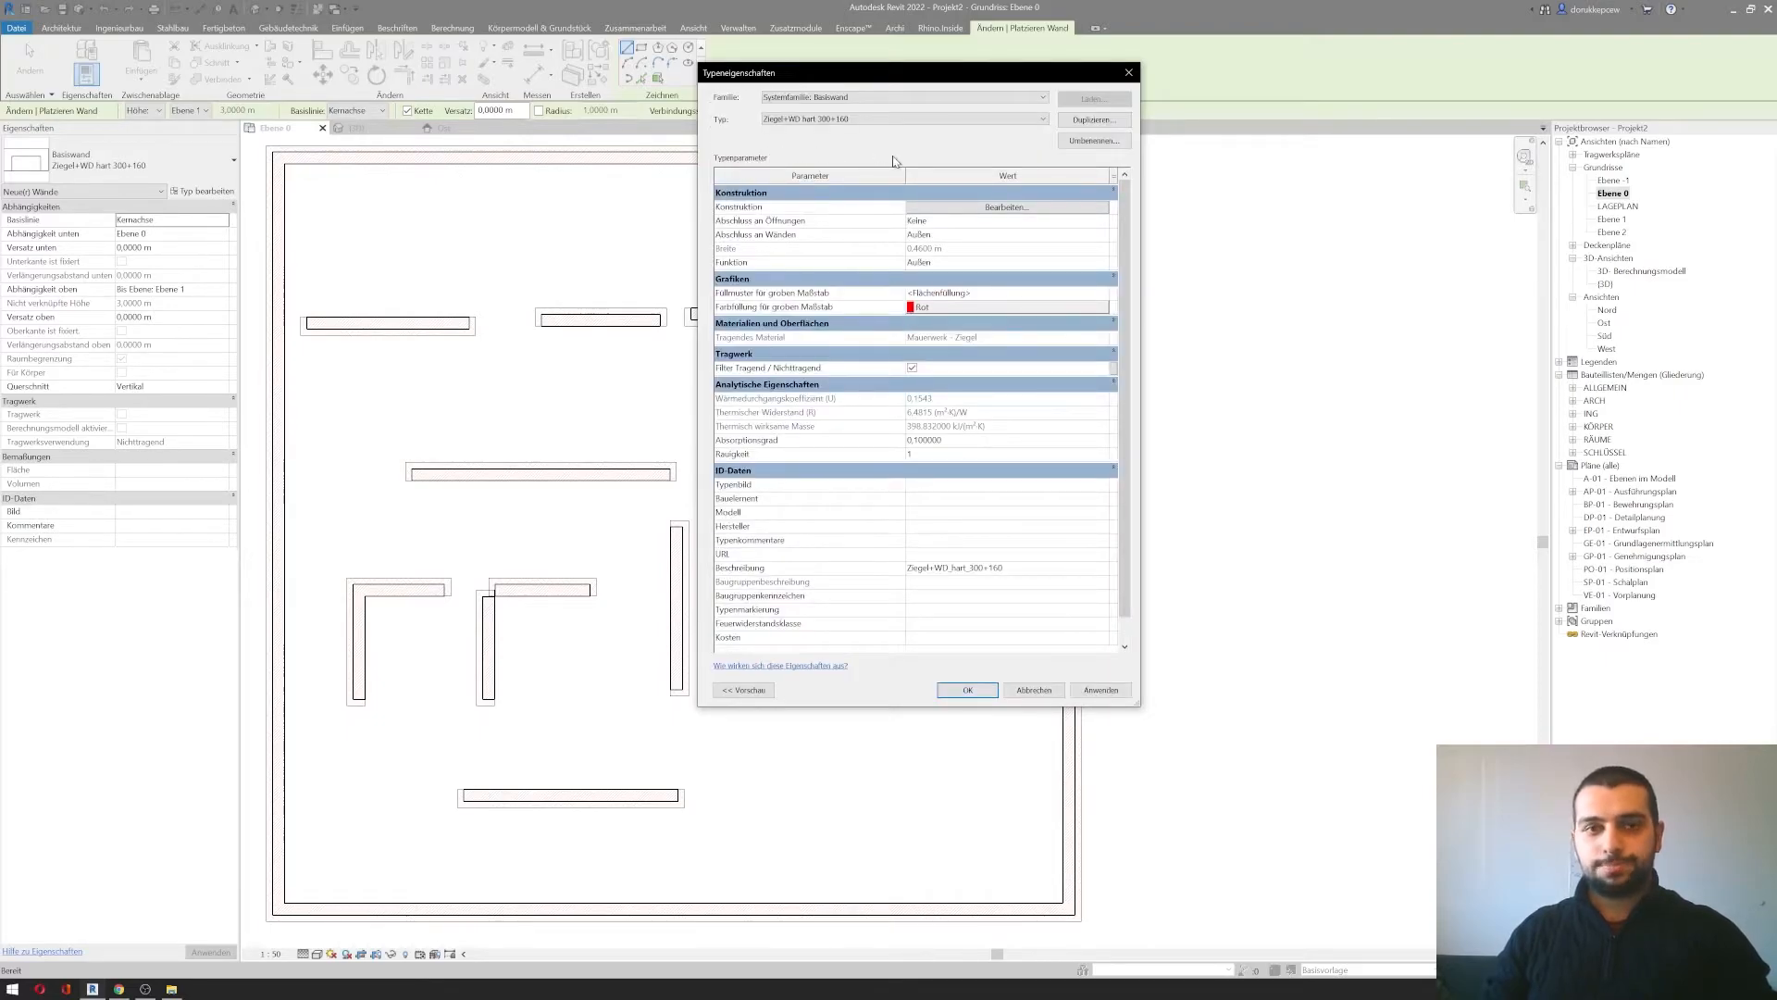
Step: Switch the type properties to the wall type WD weich 120 and review its layer structure
left_click(870, 120)
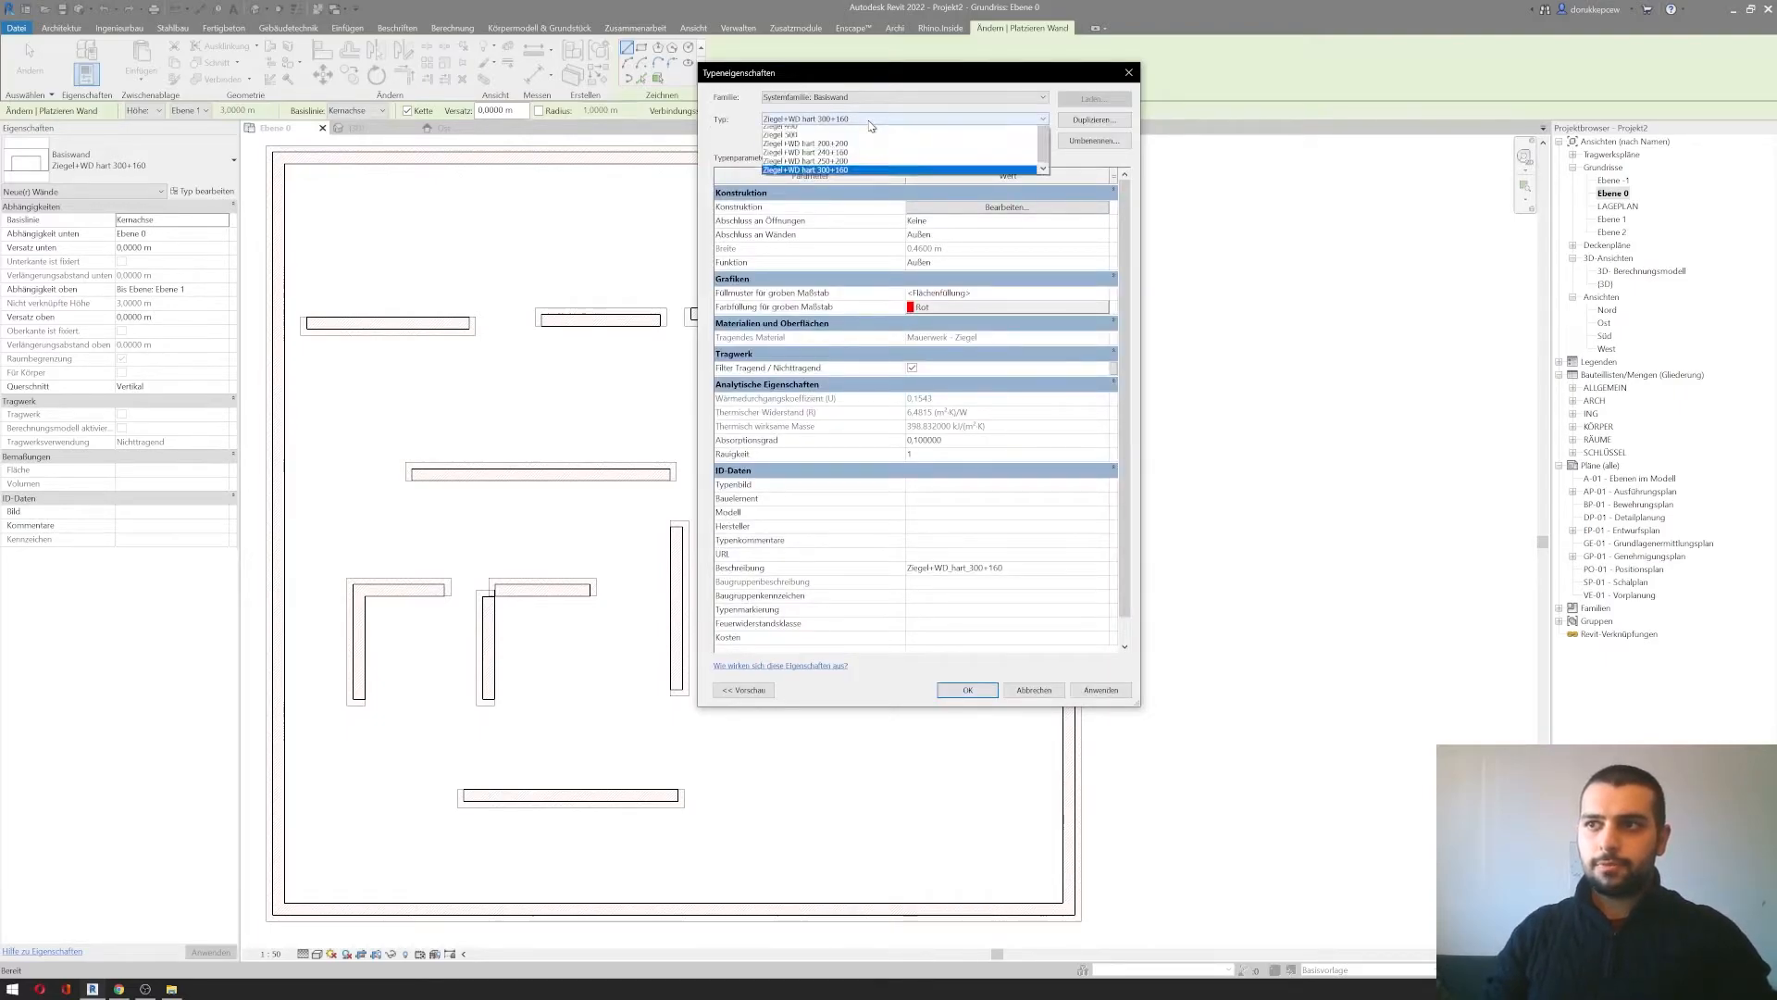
left_click(823, 197)
left_click(972, 209)
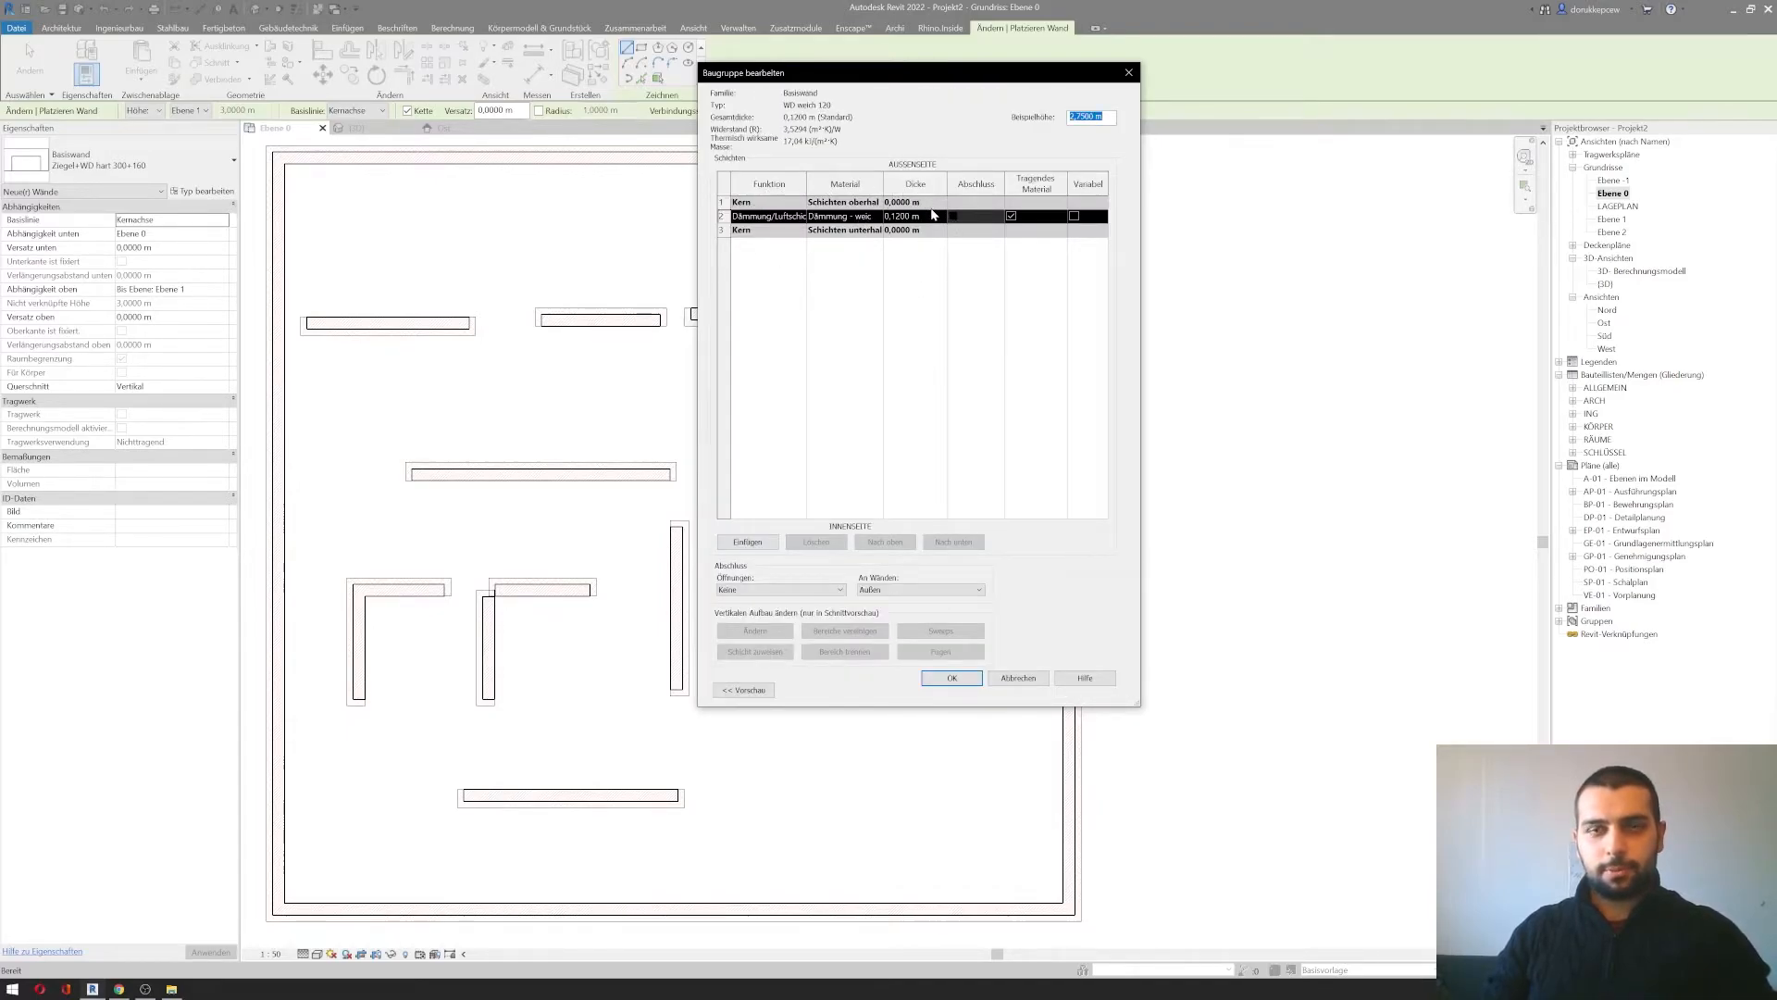
left_click(950, 680)
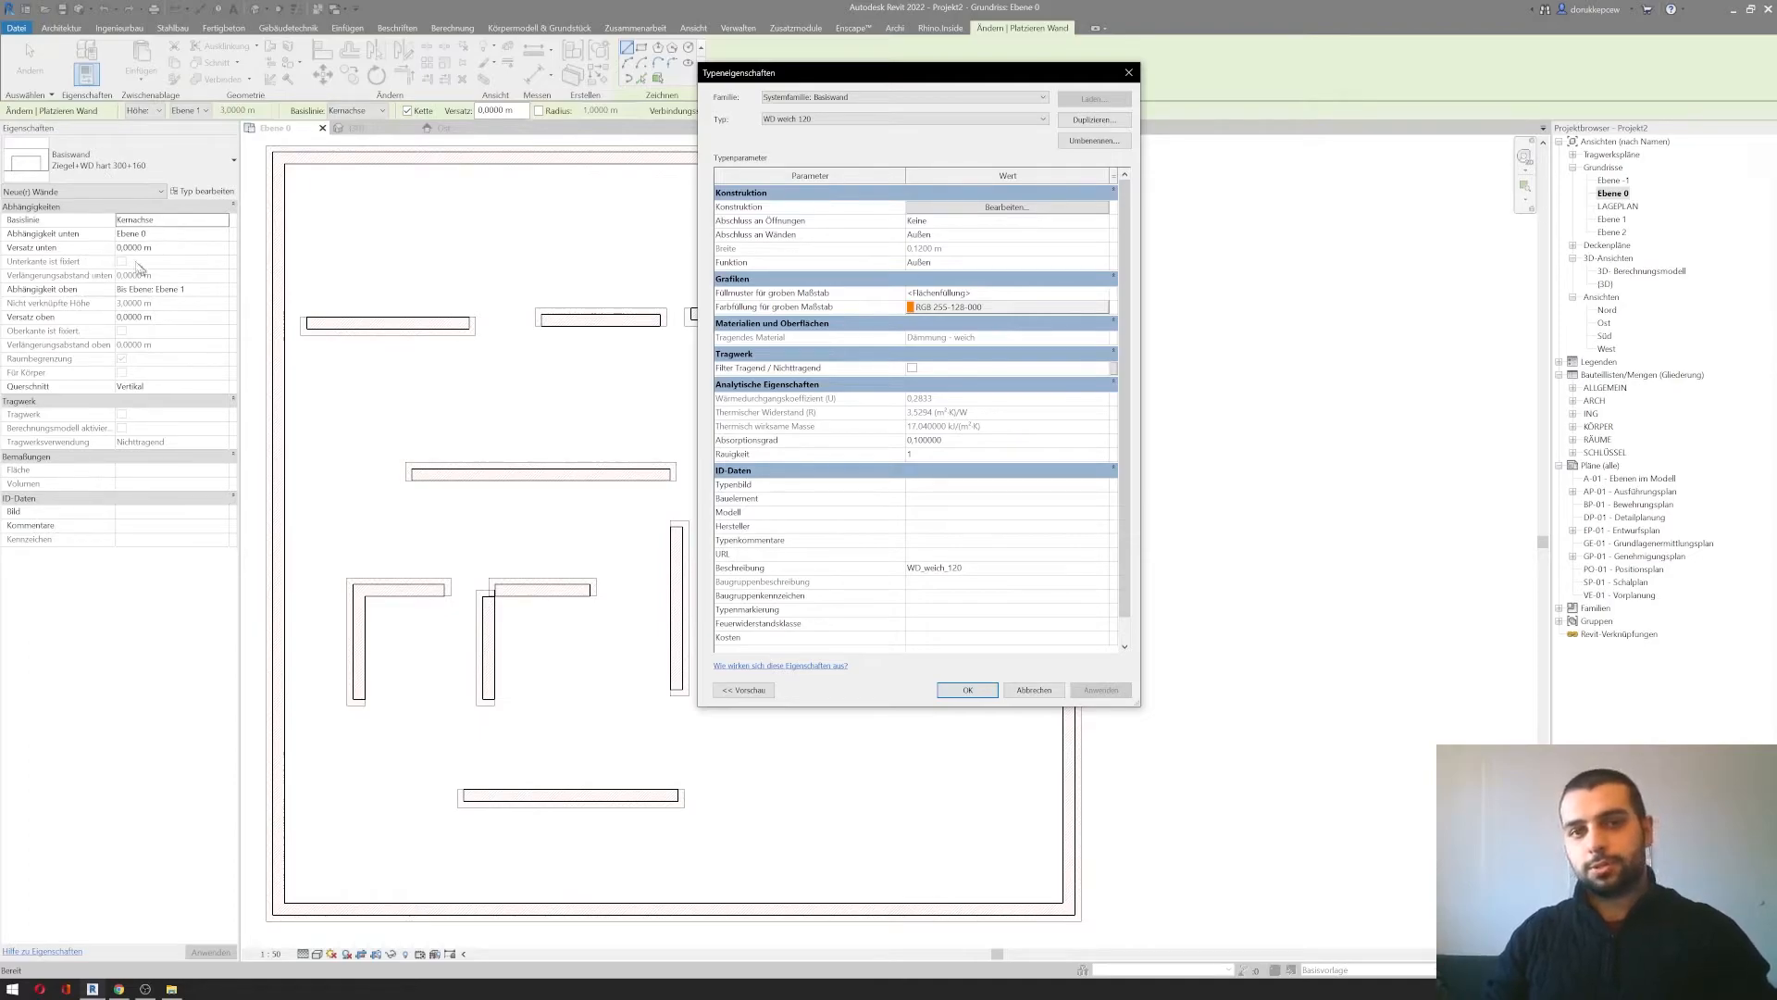
left_click(885, 121)
left_click(880, 130)
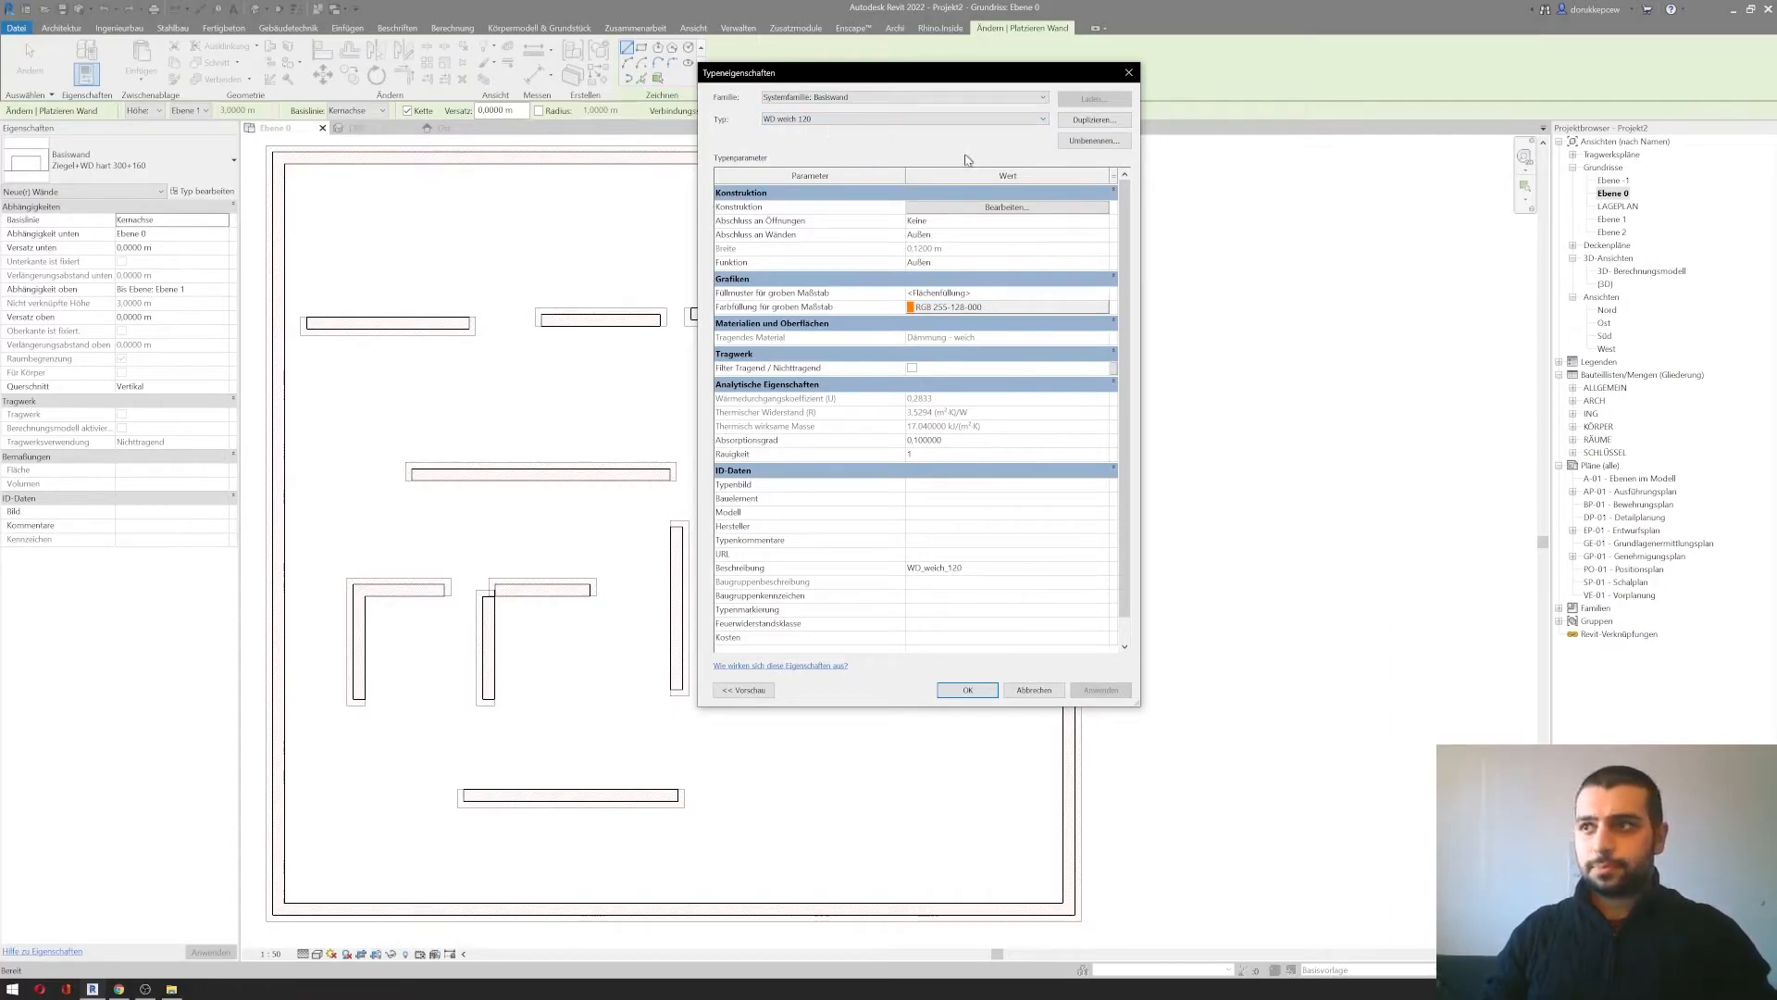
left_click(993, 207)
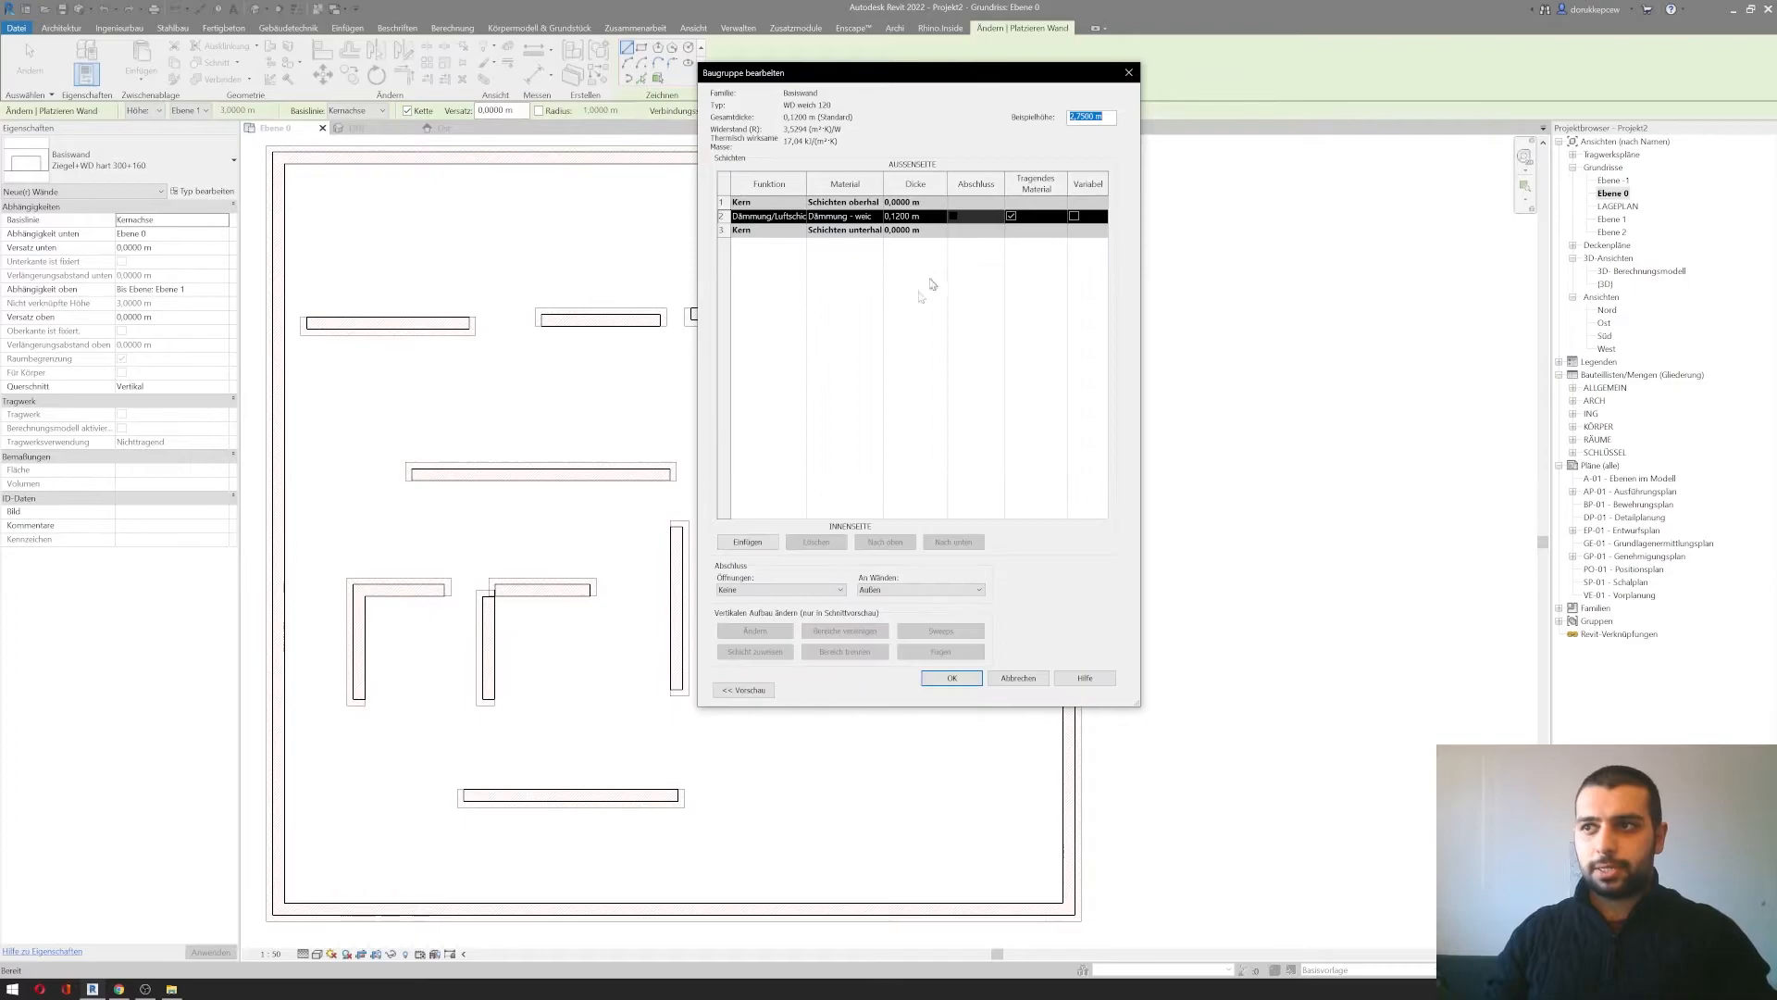
left_click(953, 679)
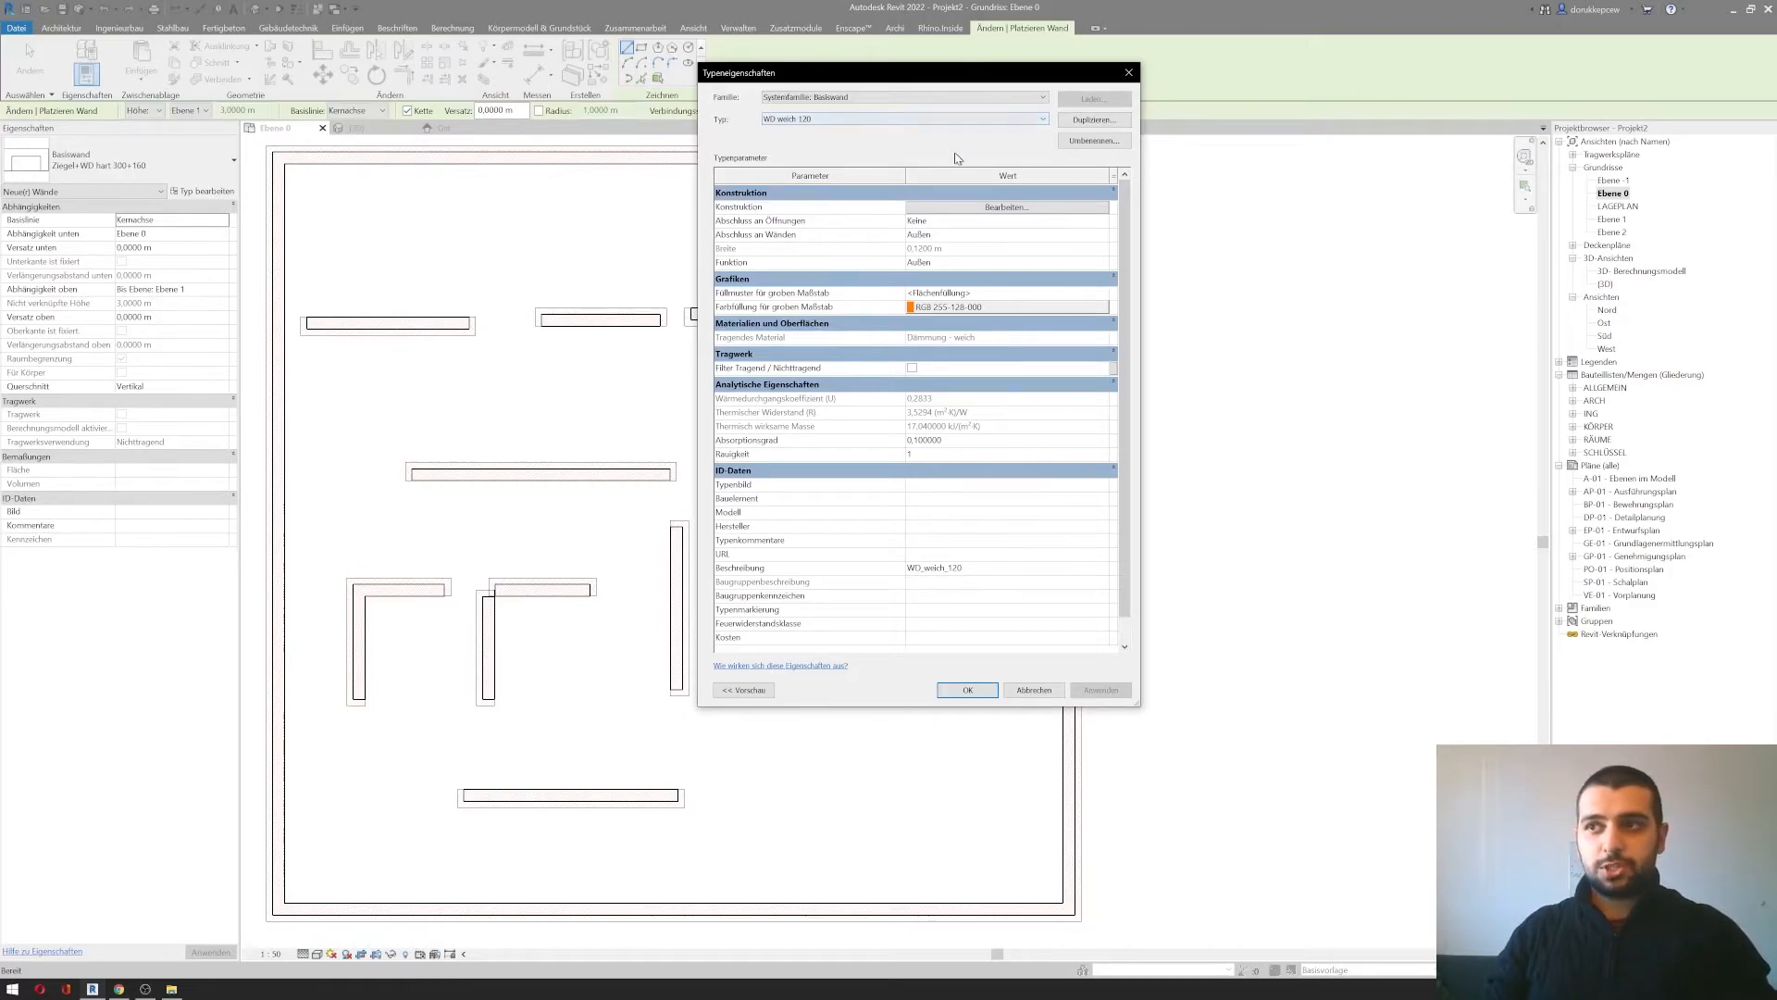
Step: Set the thickness of the insulation layer in WD weich 120 to 0,1500 m
left_click(963, 208)
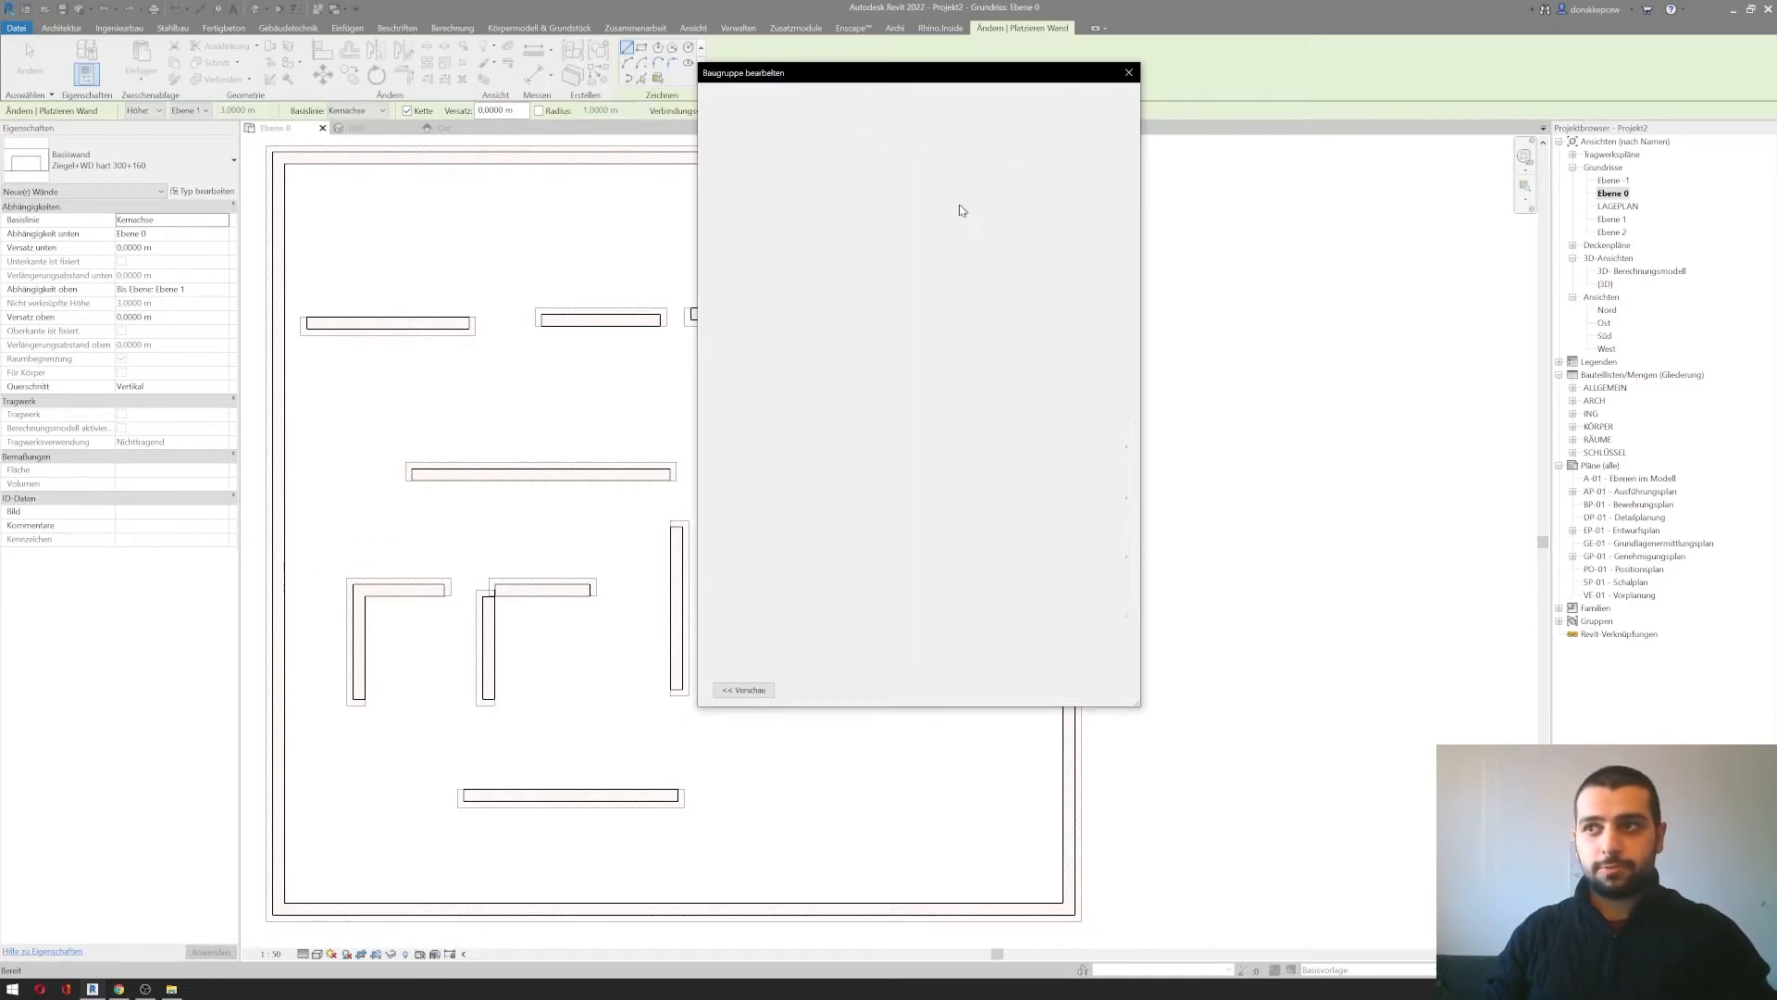
left_click(900, 217)
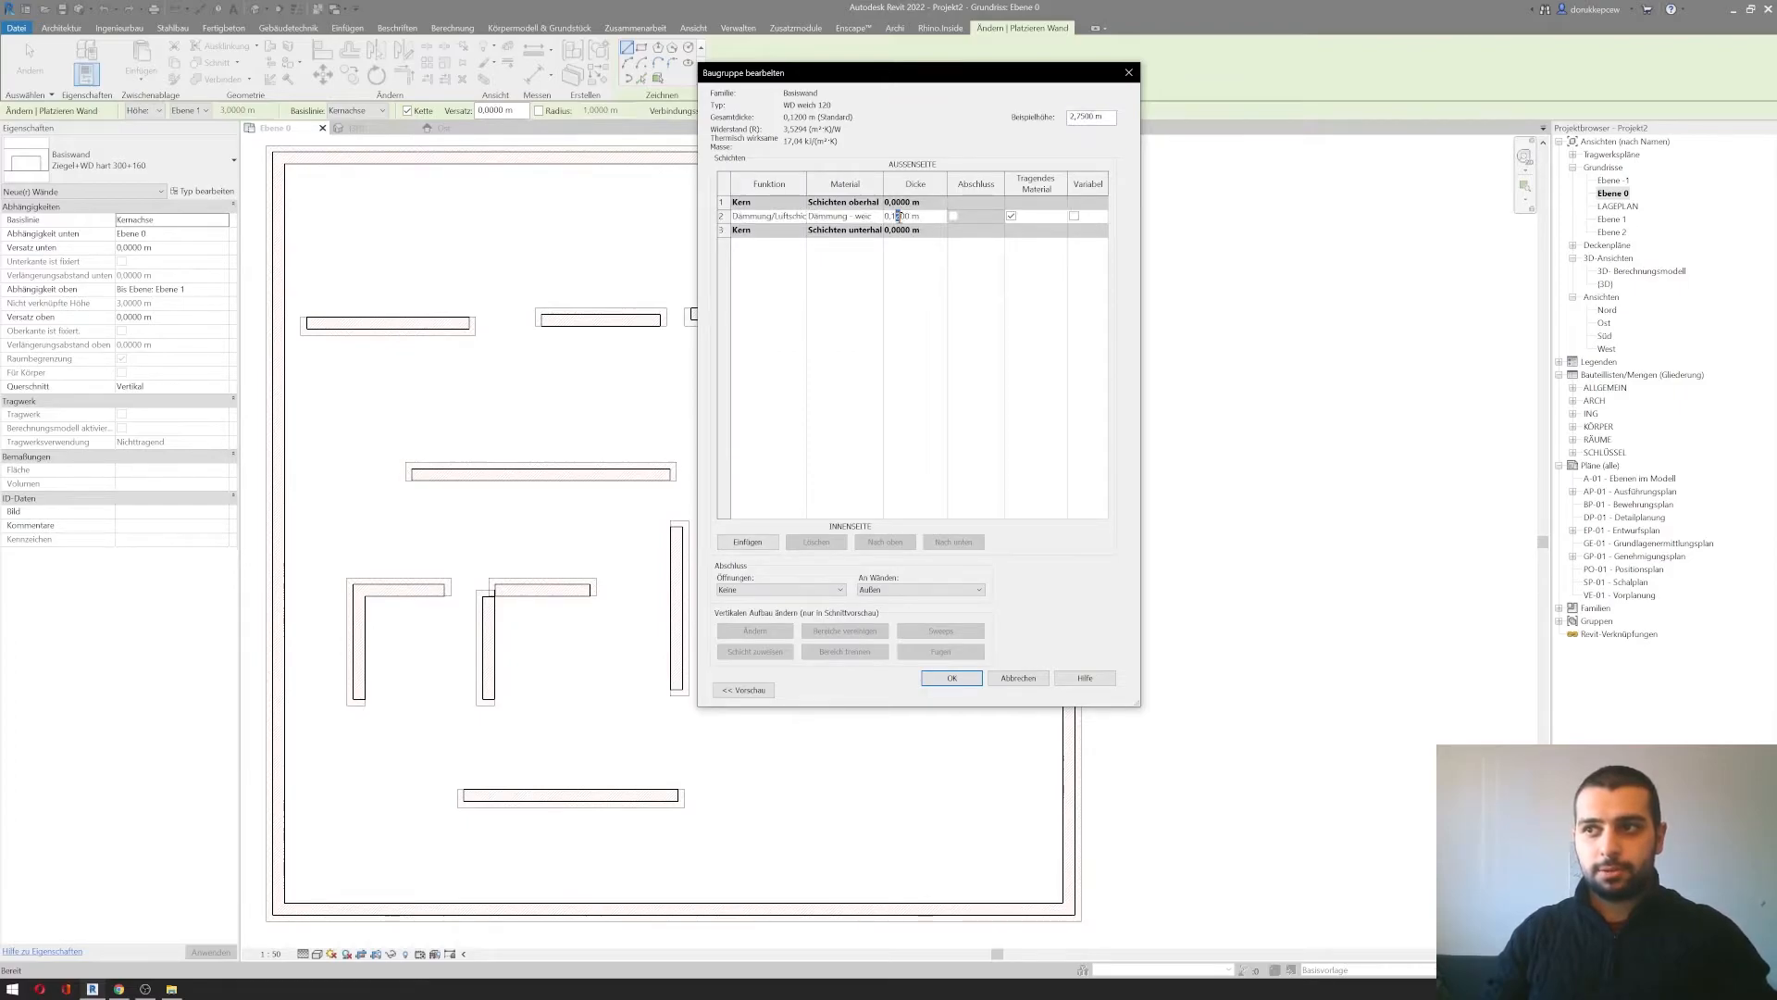
left_click(952, 677)
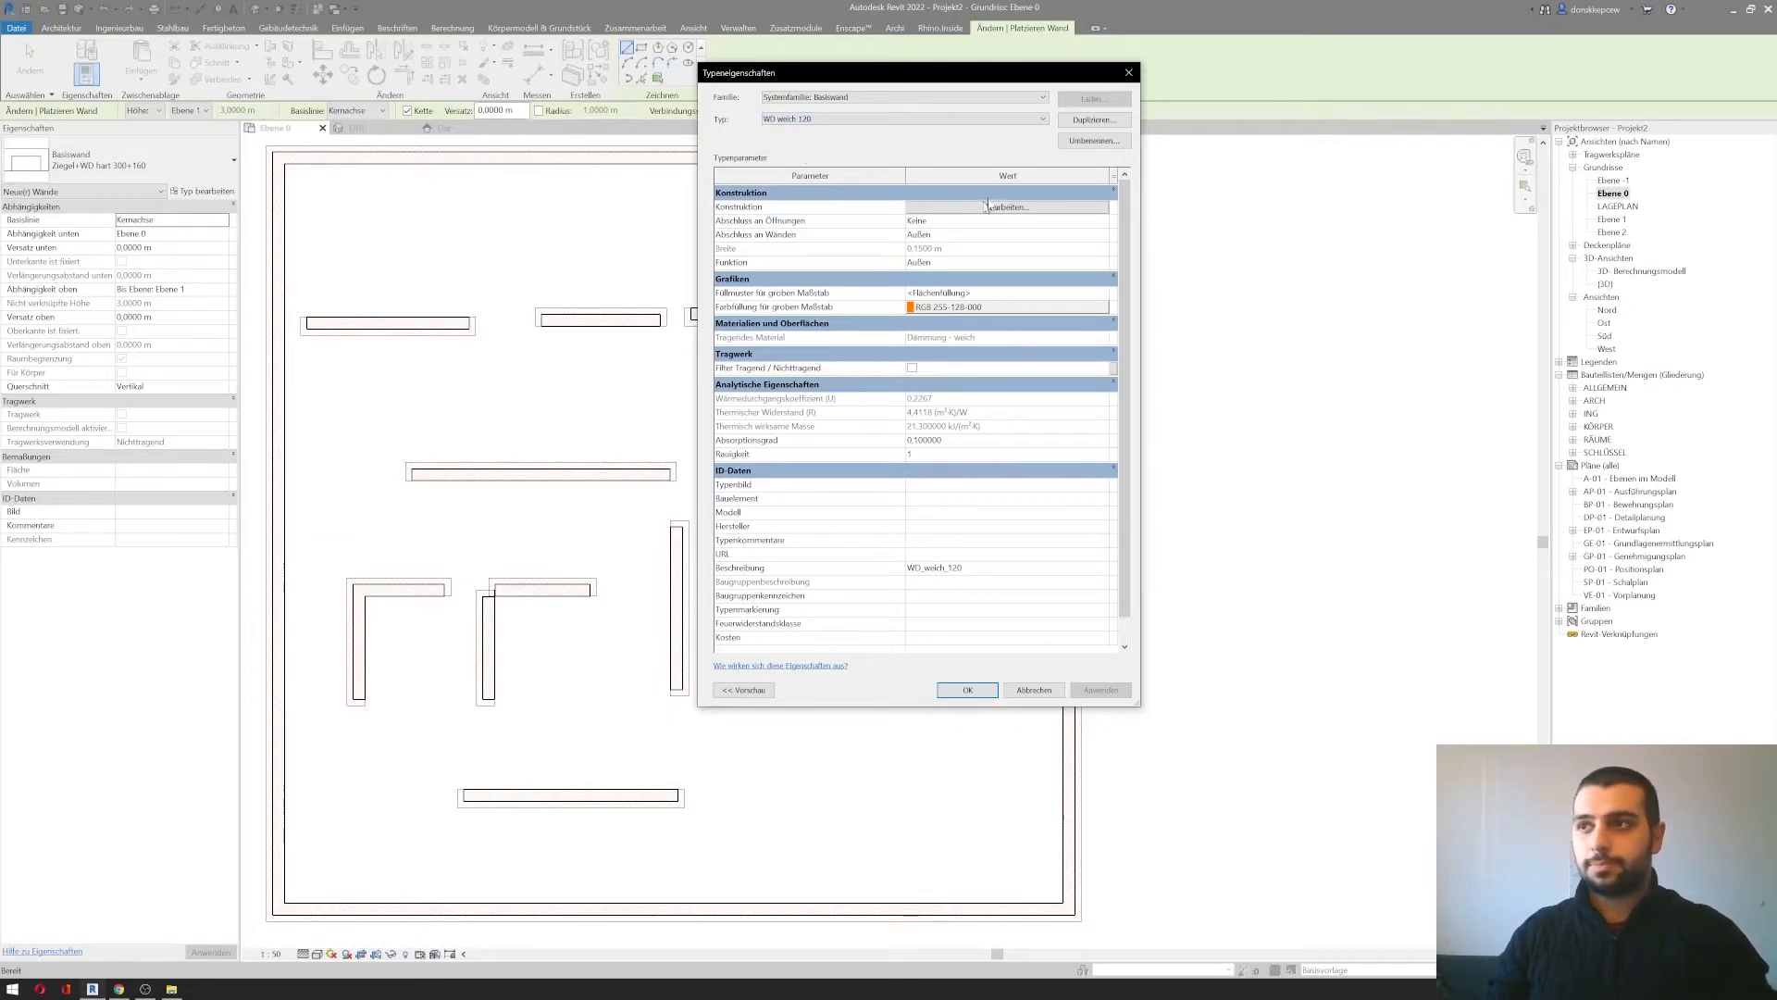
Step: Rename the wall type to WD weich 150 and look it up among the available types, keeping it selected
left_click(1095, 140)
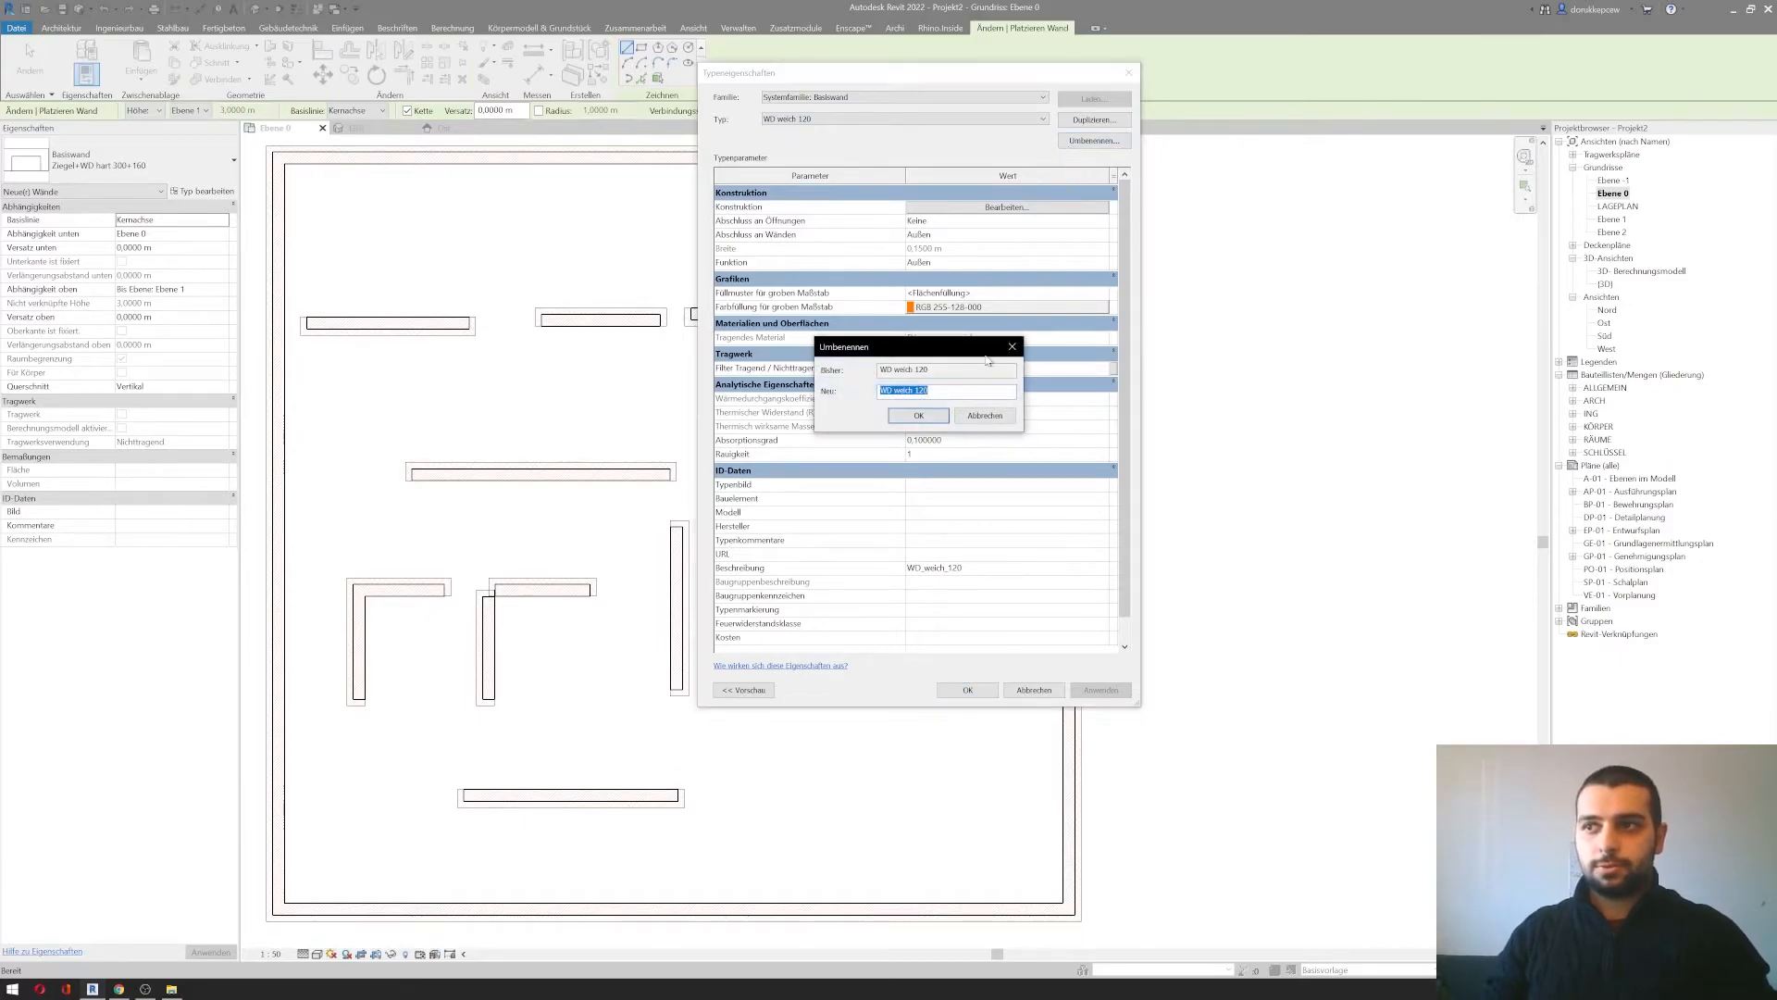
left_click(920, 395)
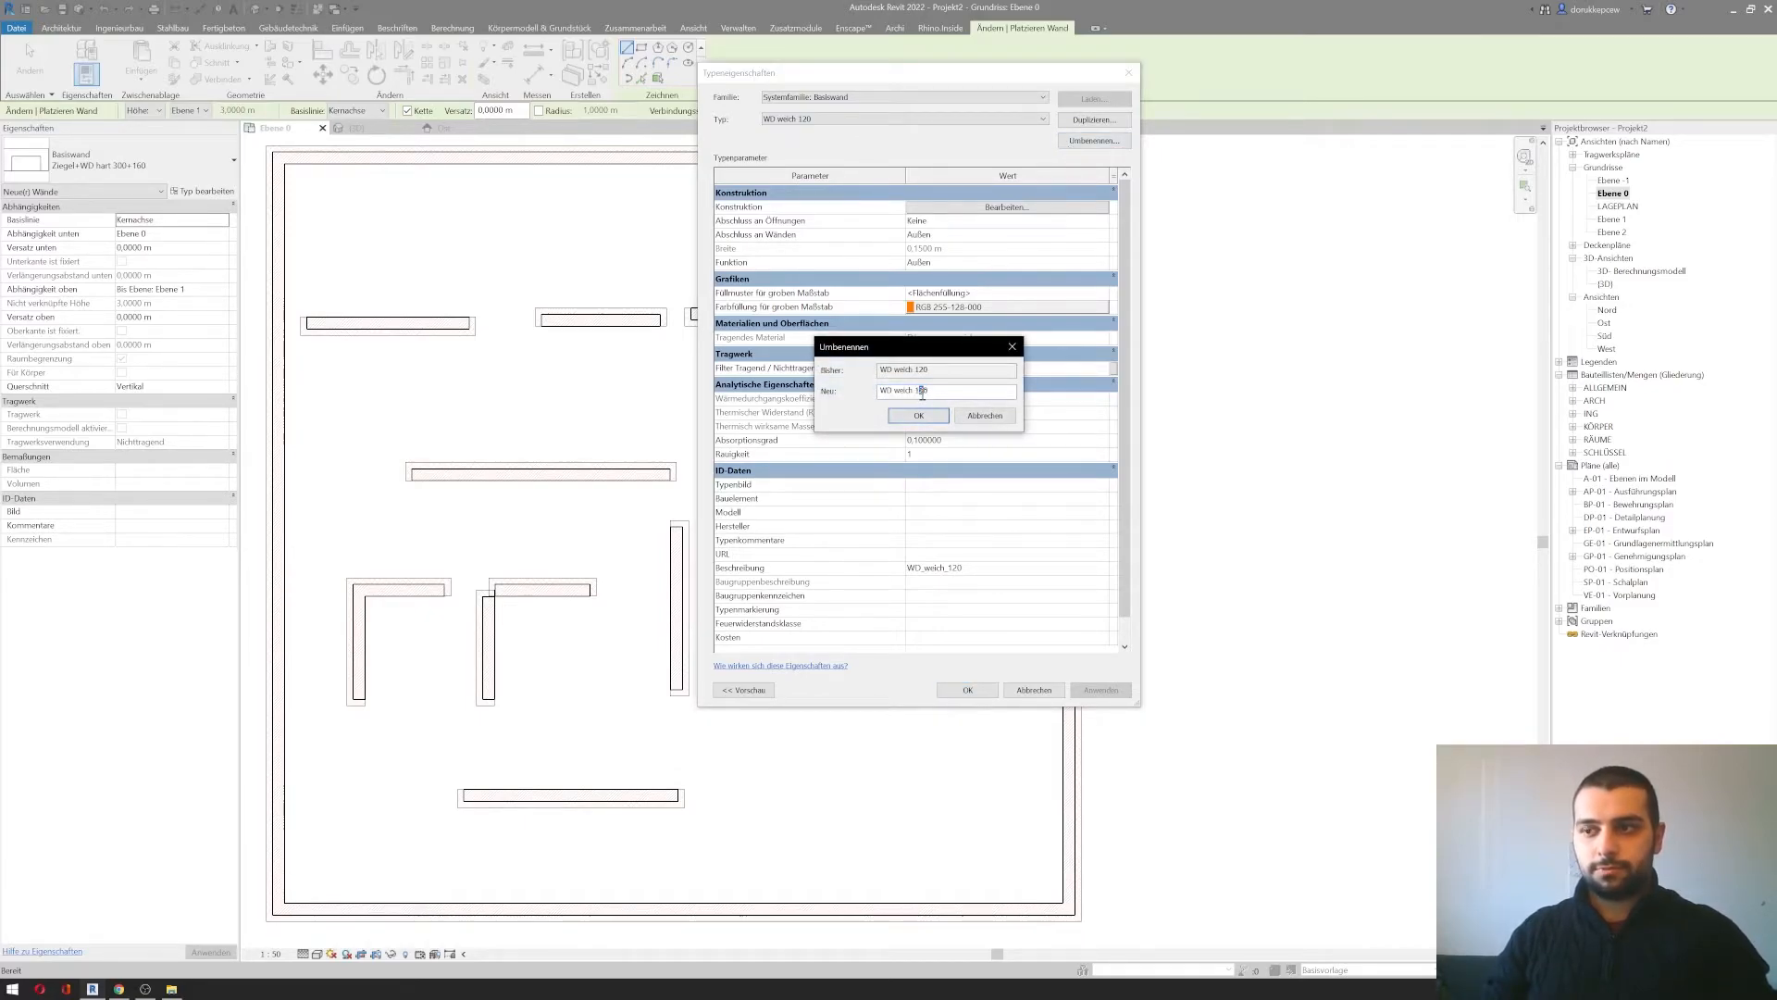
left_click(929, 417)
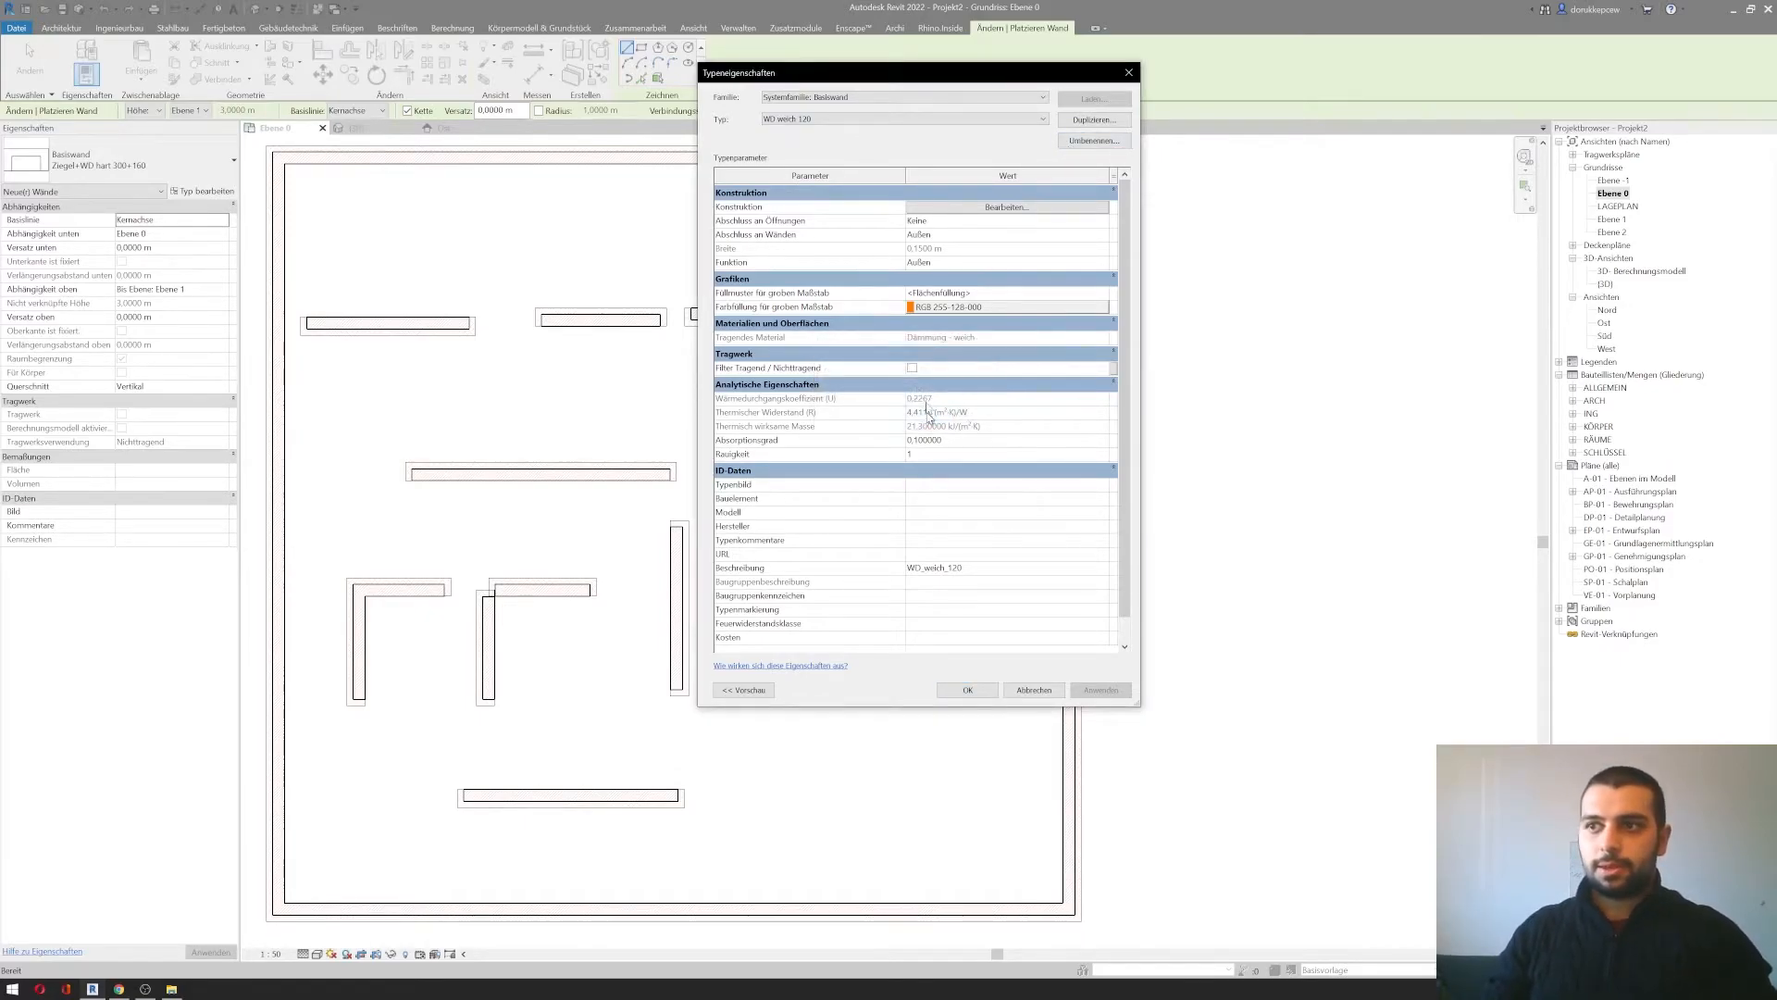
left_click(826, 120)
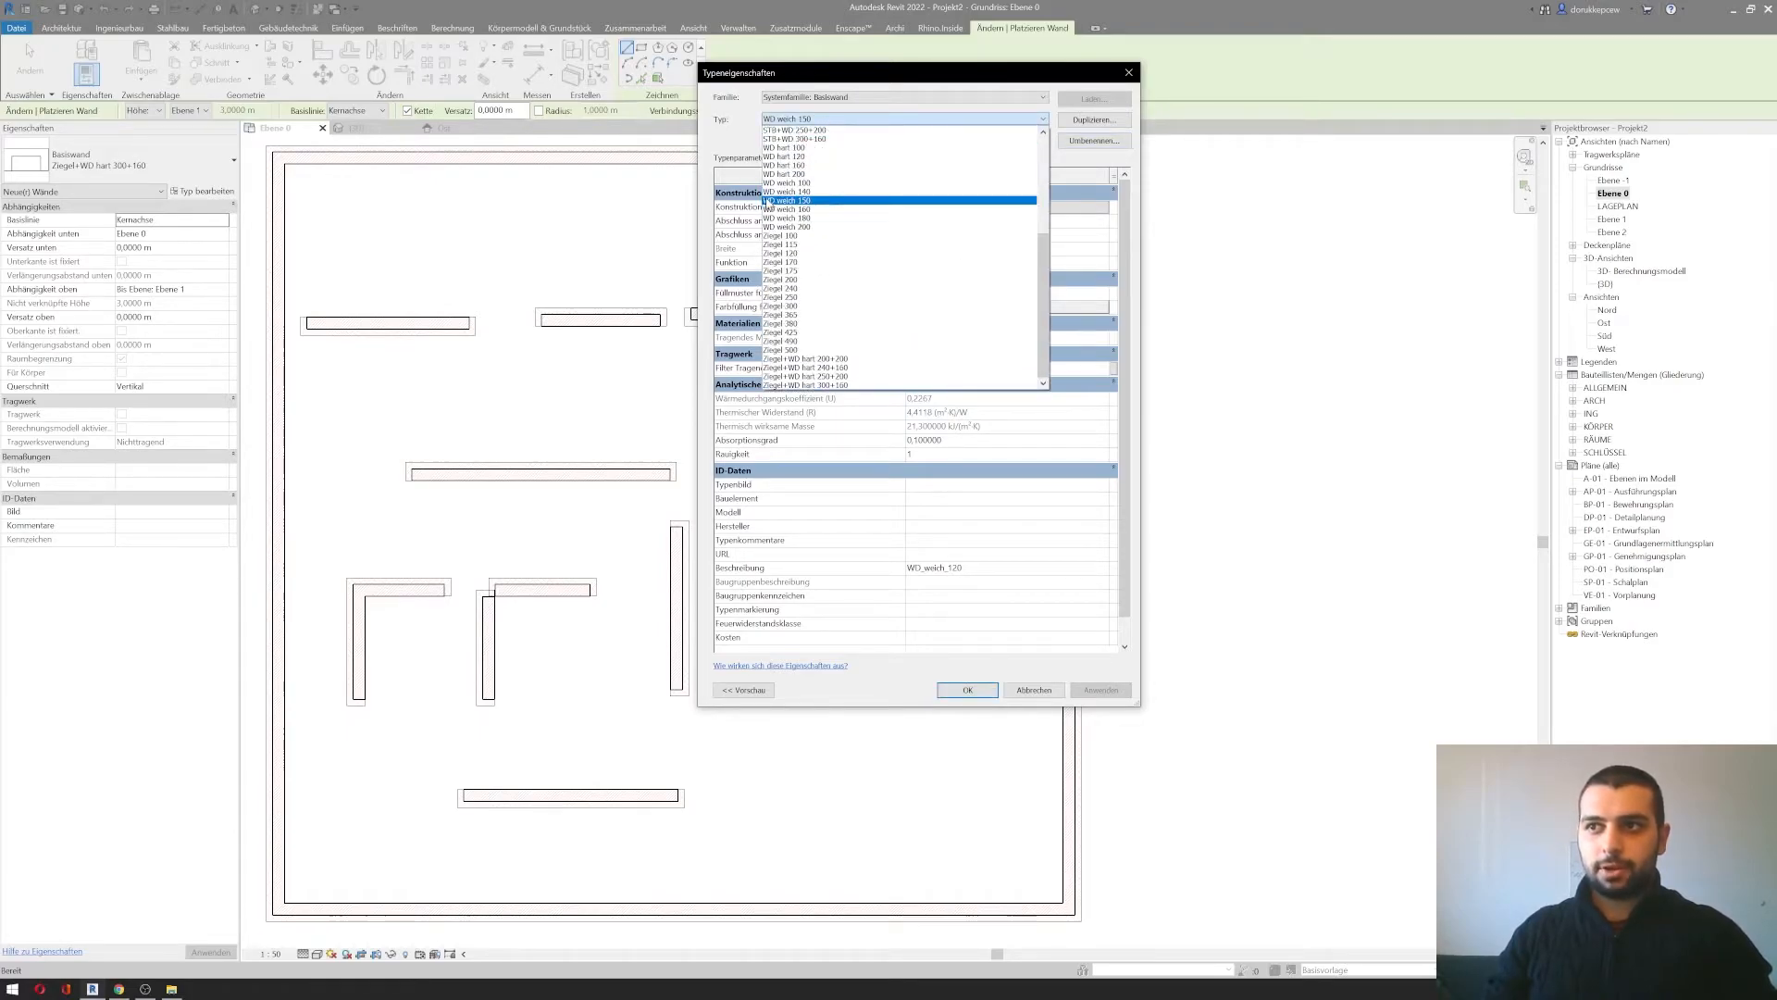
left_click(843, 201)
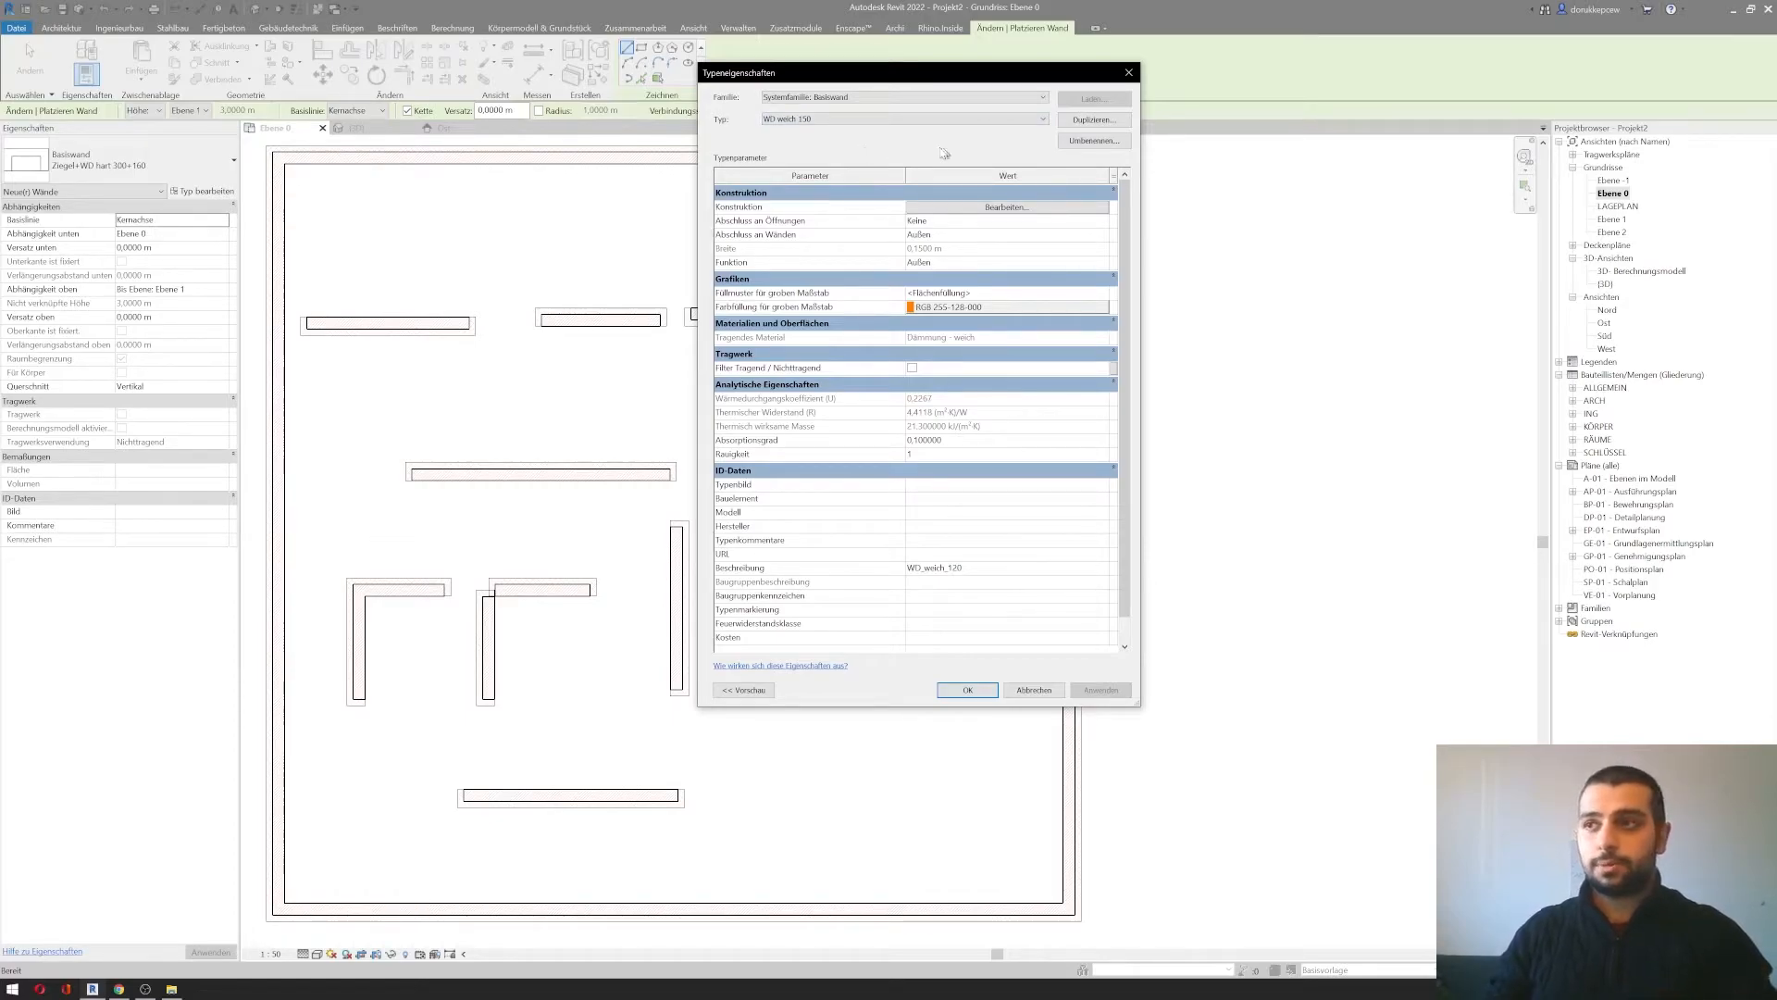
Step: Duplicate the wall type WD weich 150 under the name WD weich 120
left_click(1074, 120)
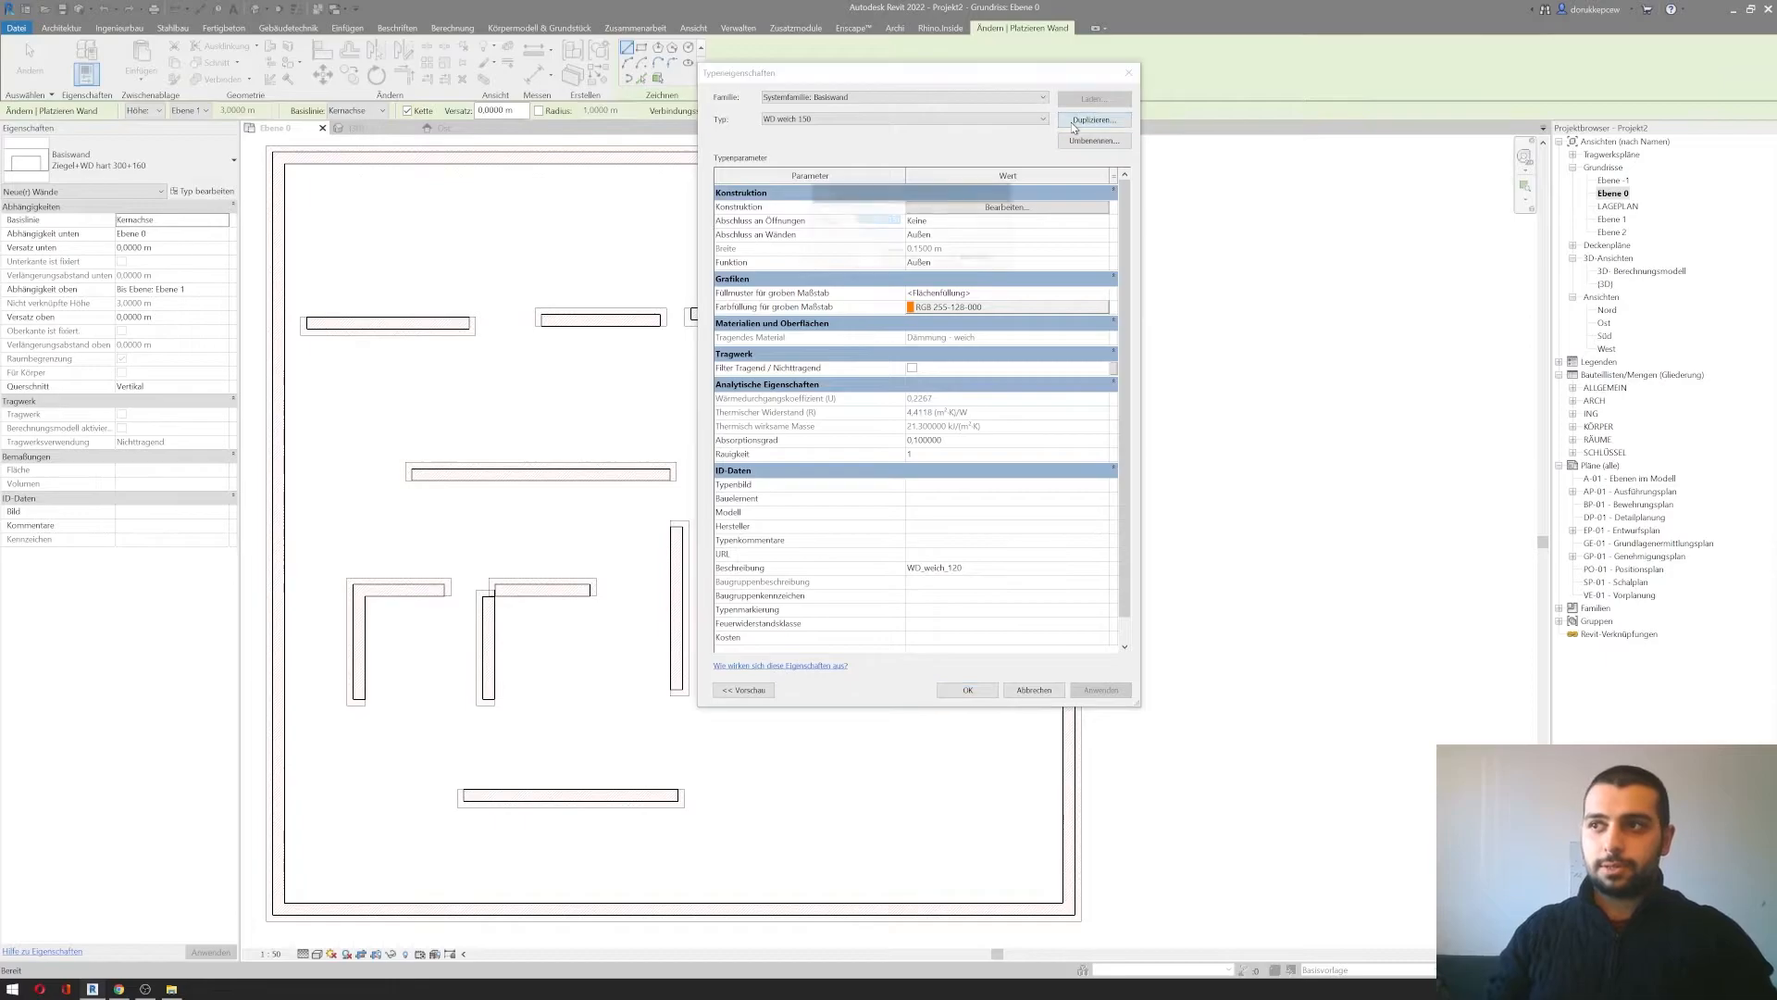
left_click(915, 224)
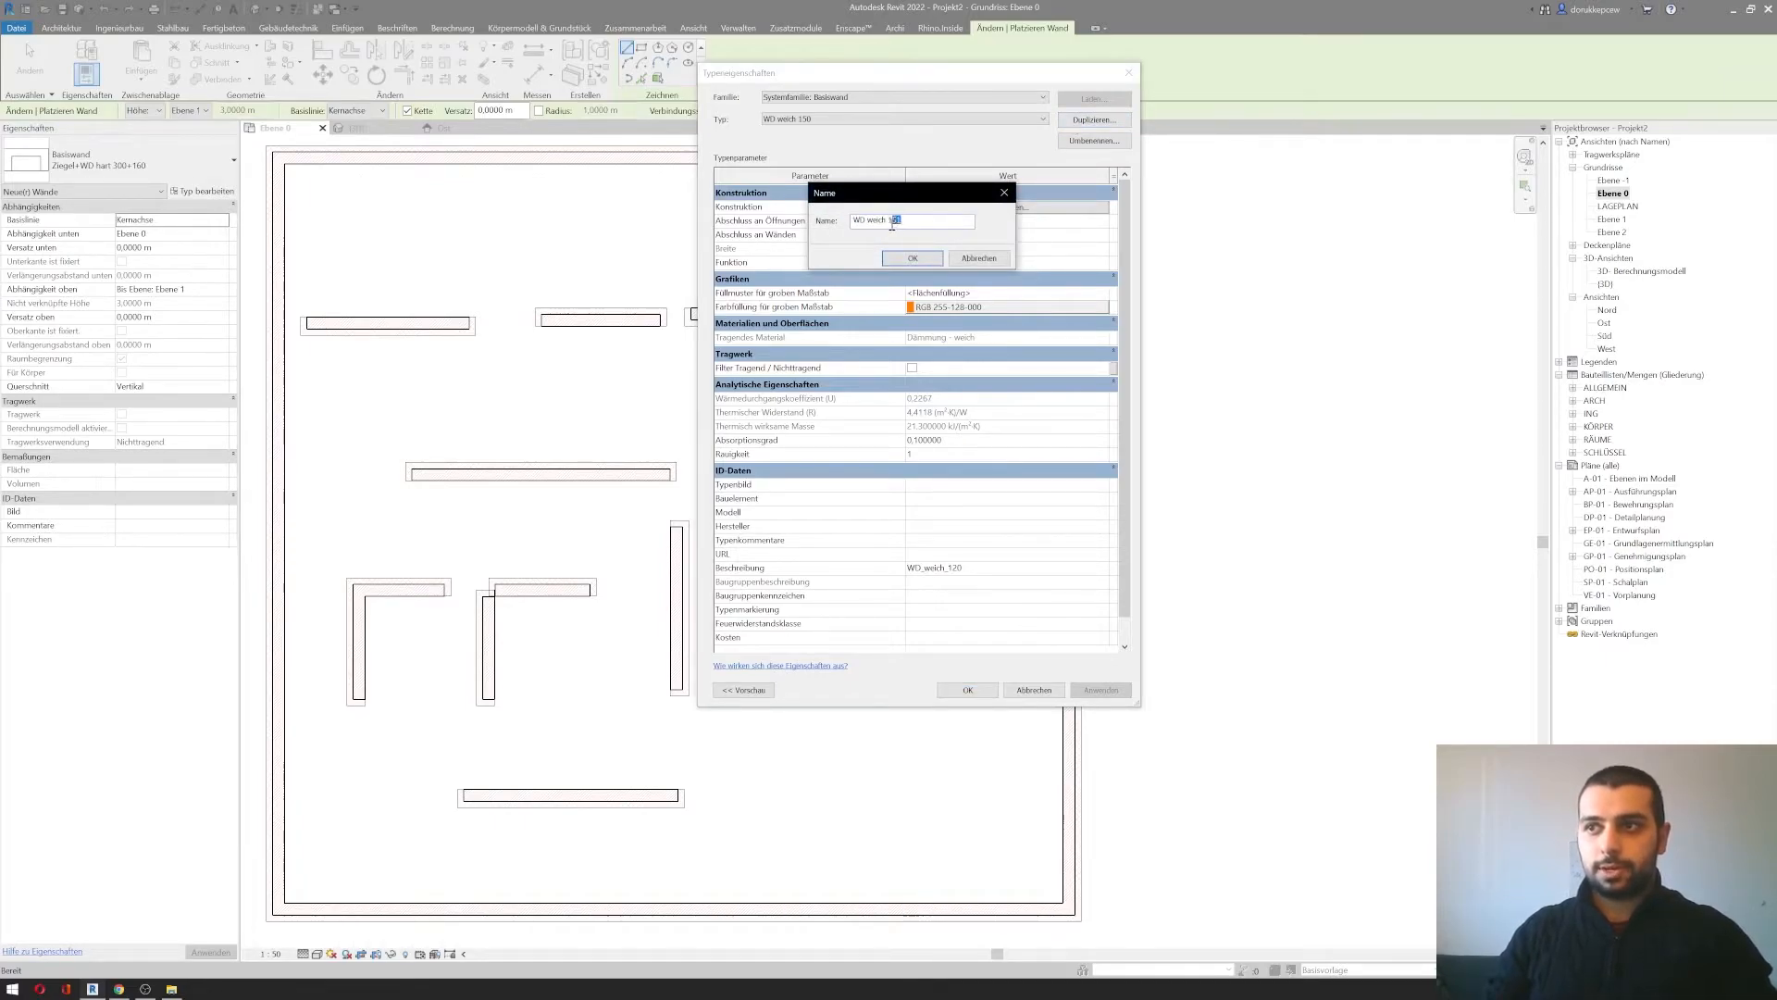
type("20")
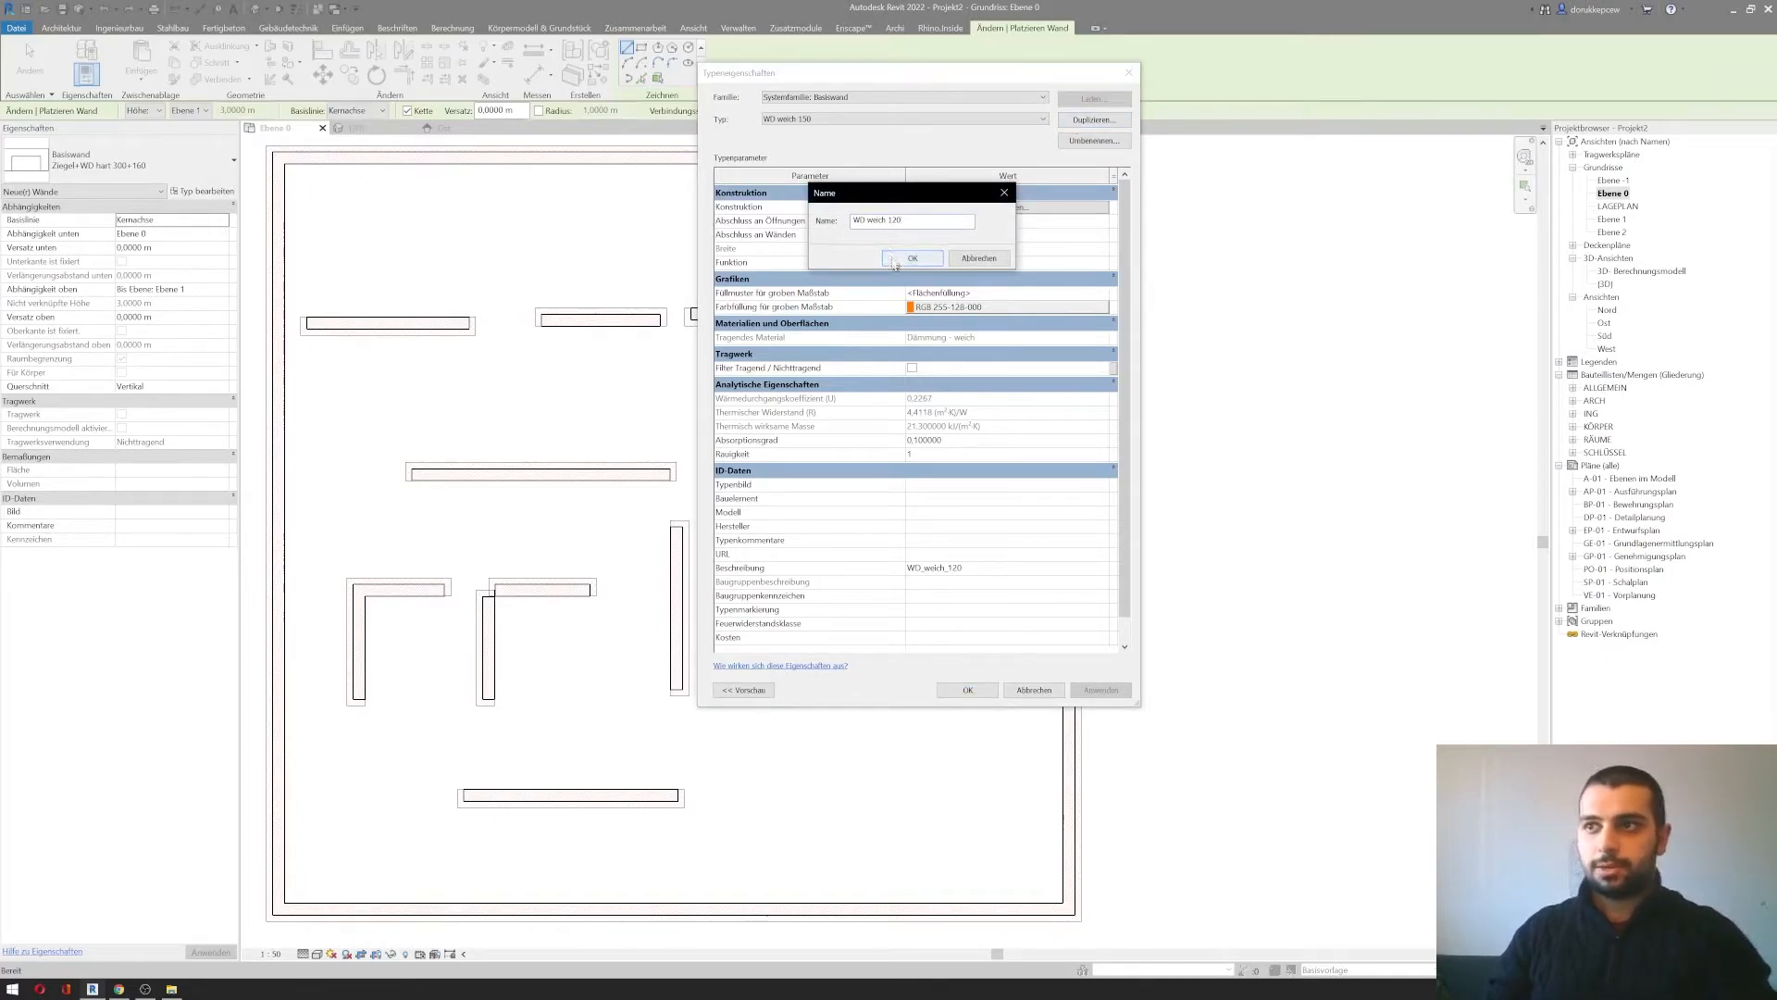
left_click(913, 259)
Step: Set the insulation layer thickness of the duplicated type WD weich 120 to 0,1200 m
left_click(990, 211)
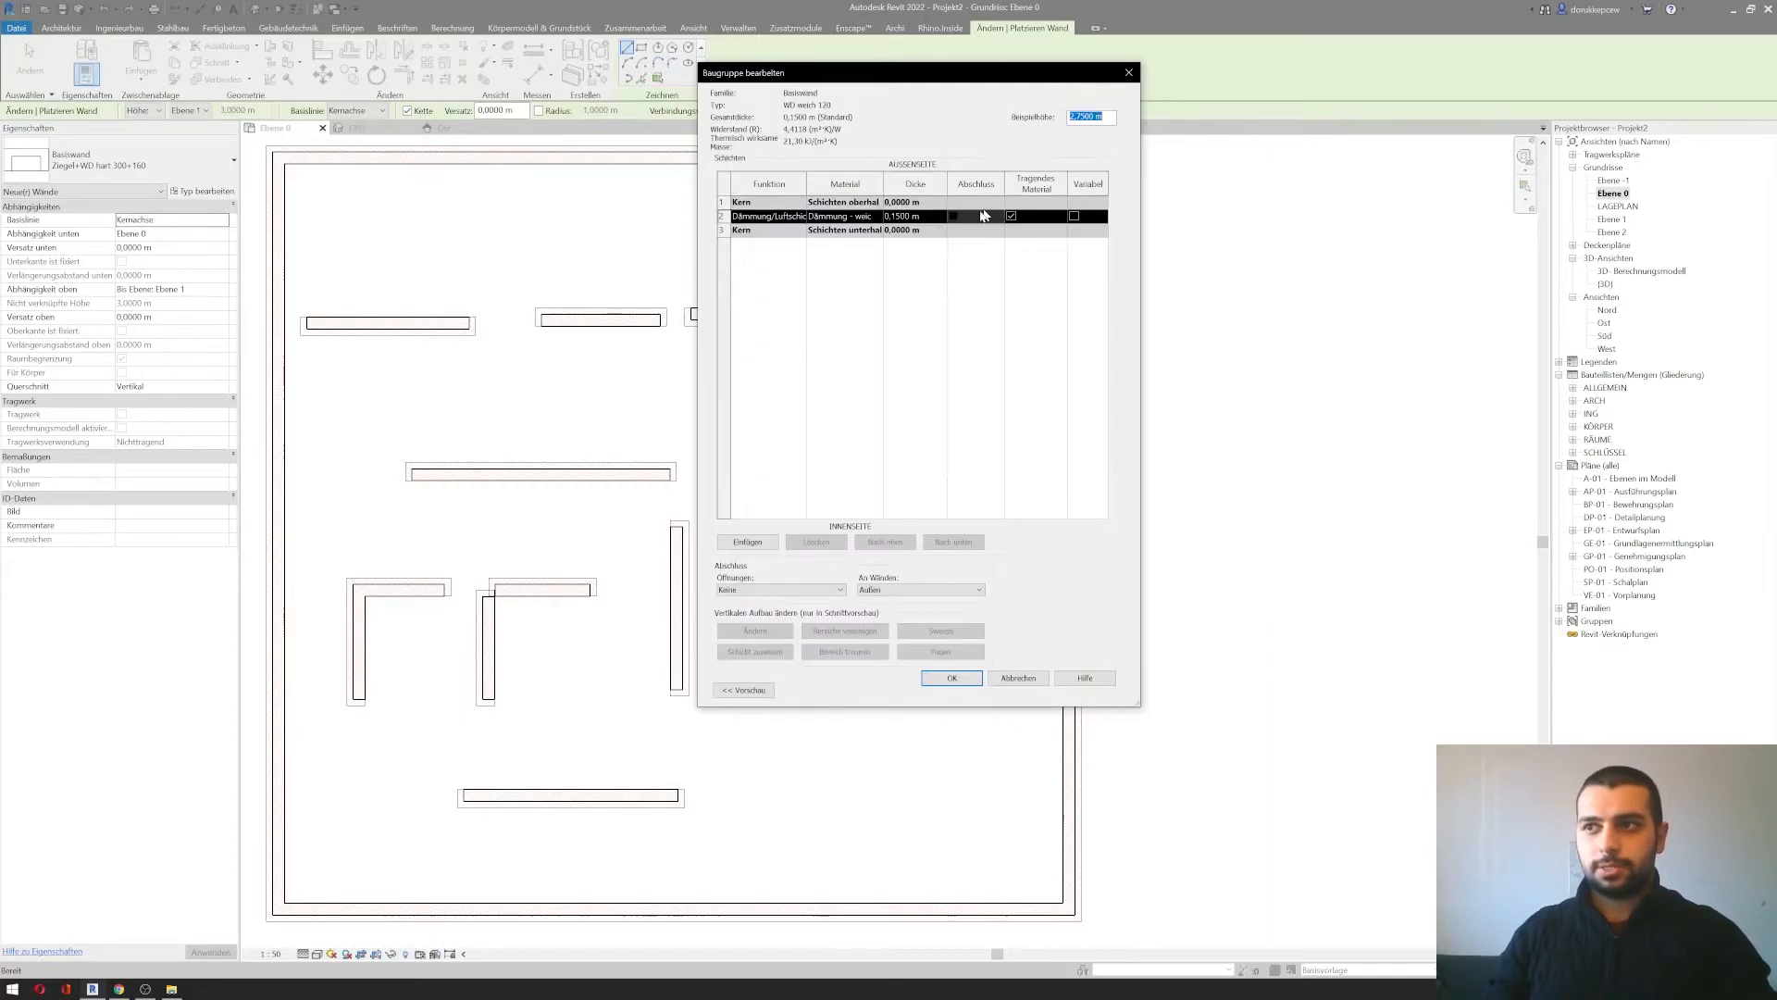
left_click(900, 216)
type("2")
left_click(940, 683)
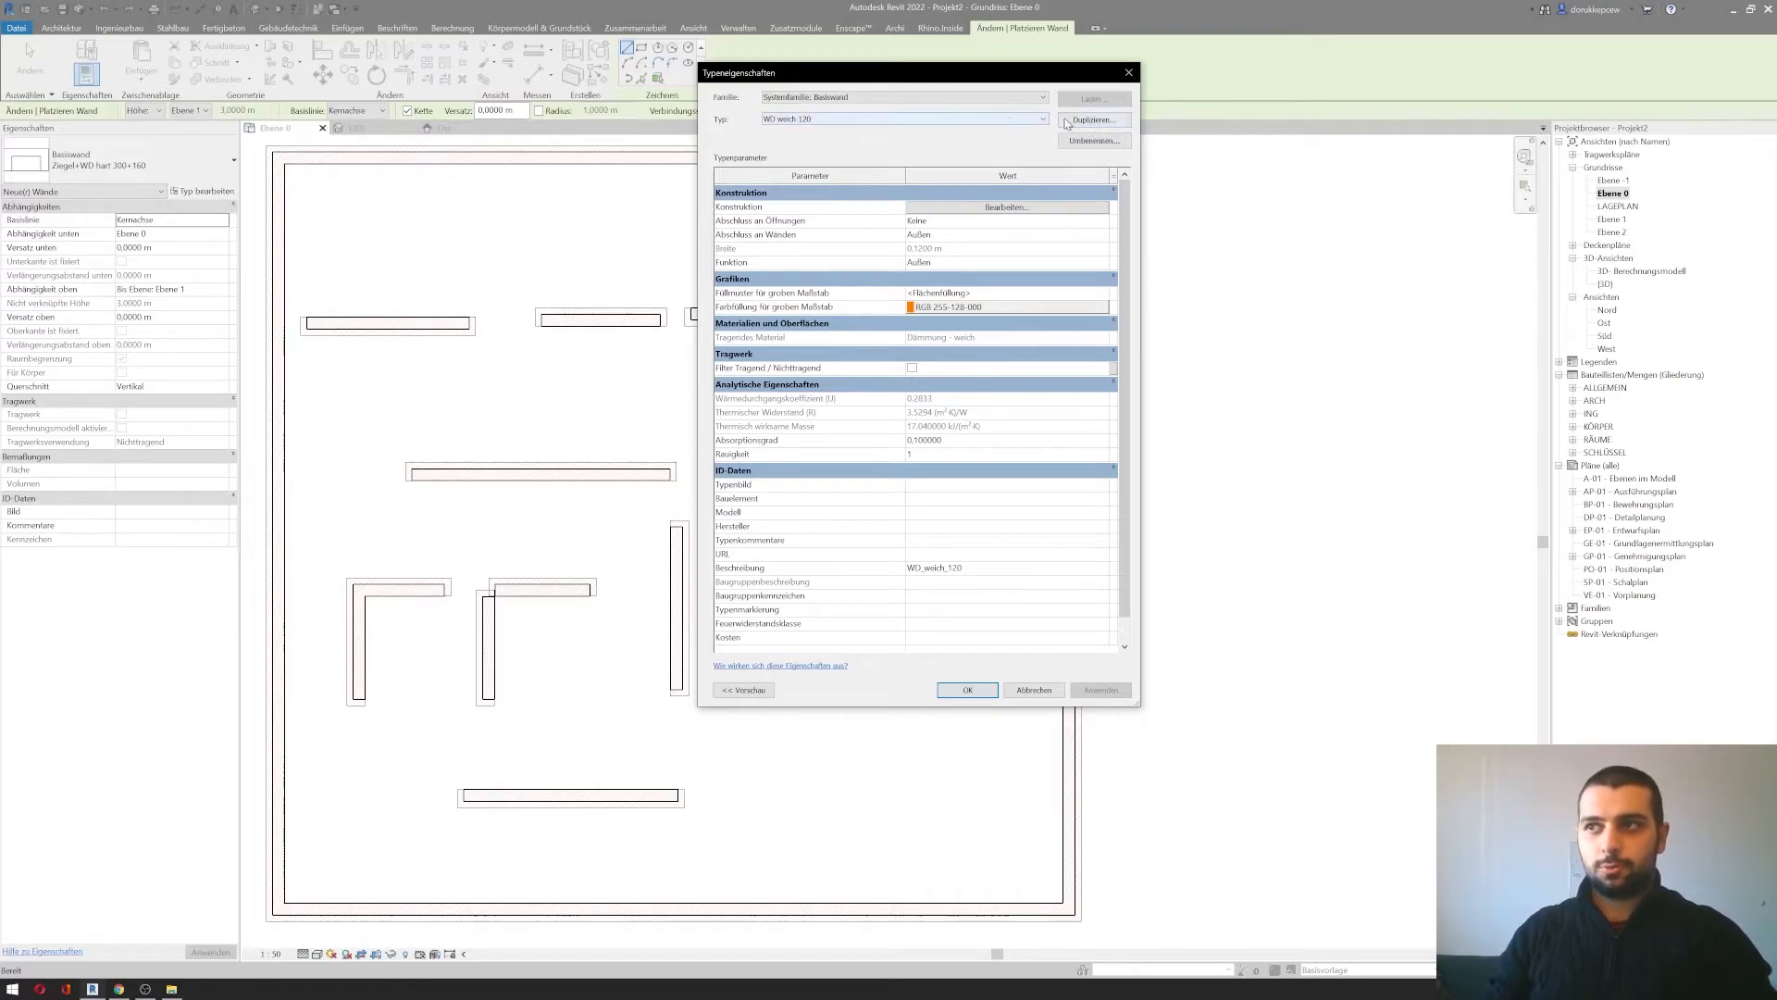
Step: Duplicate WD weich 120 as a new wall type named STB + WD 300+160
left_click(1112, 126)
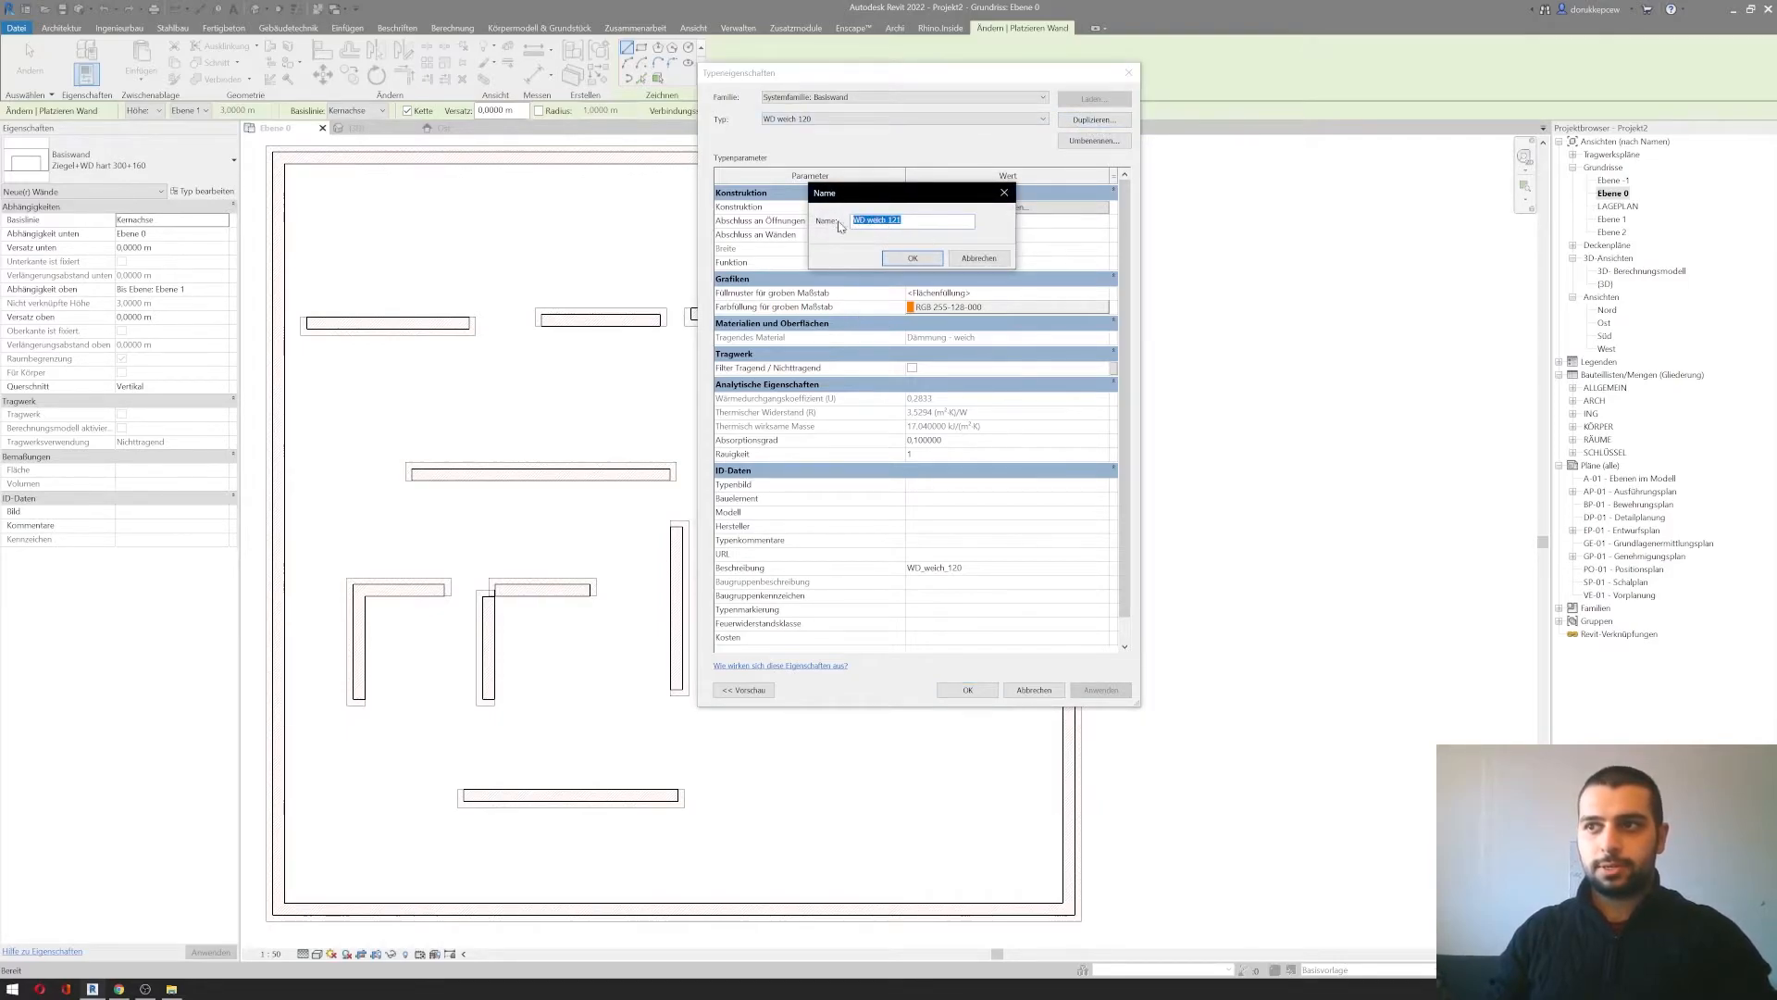
type("STB + WD 30")
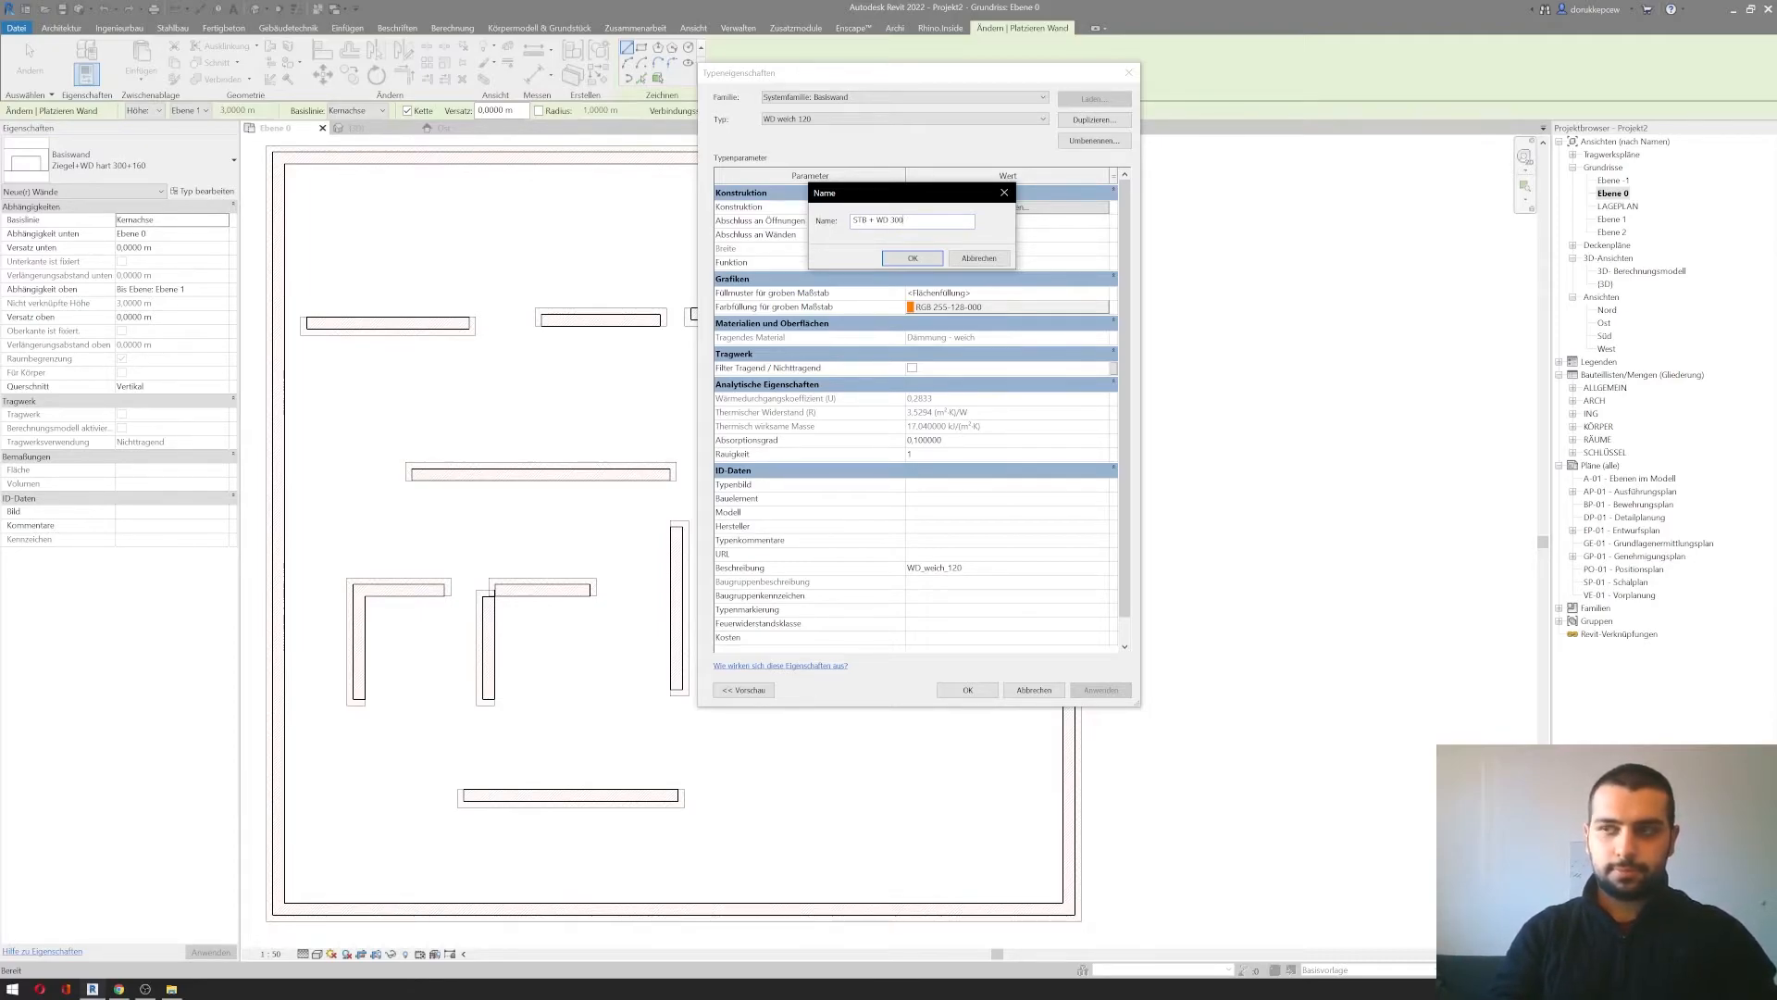
type("0")
left_click(911, 257)
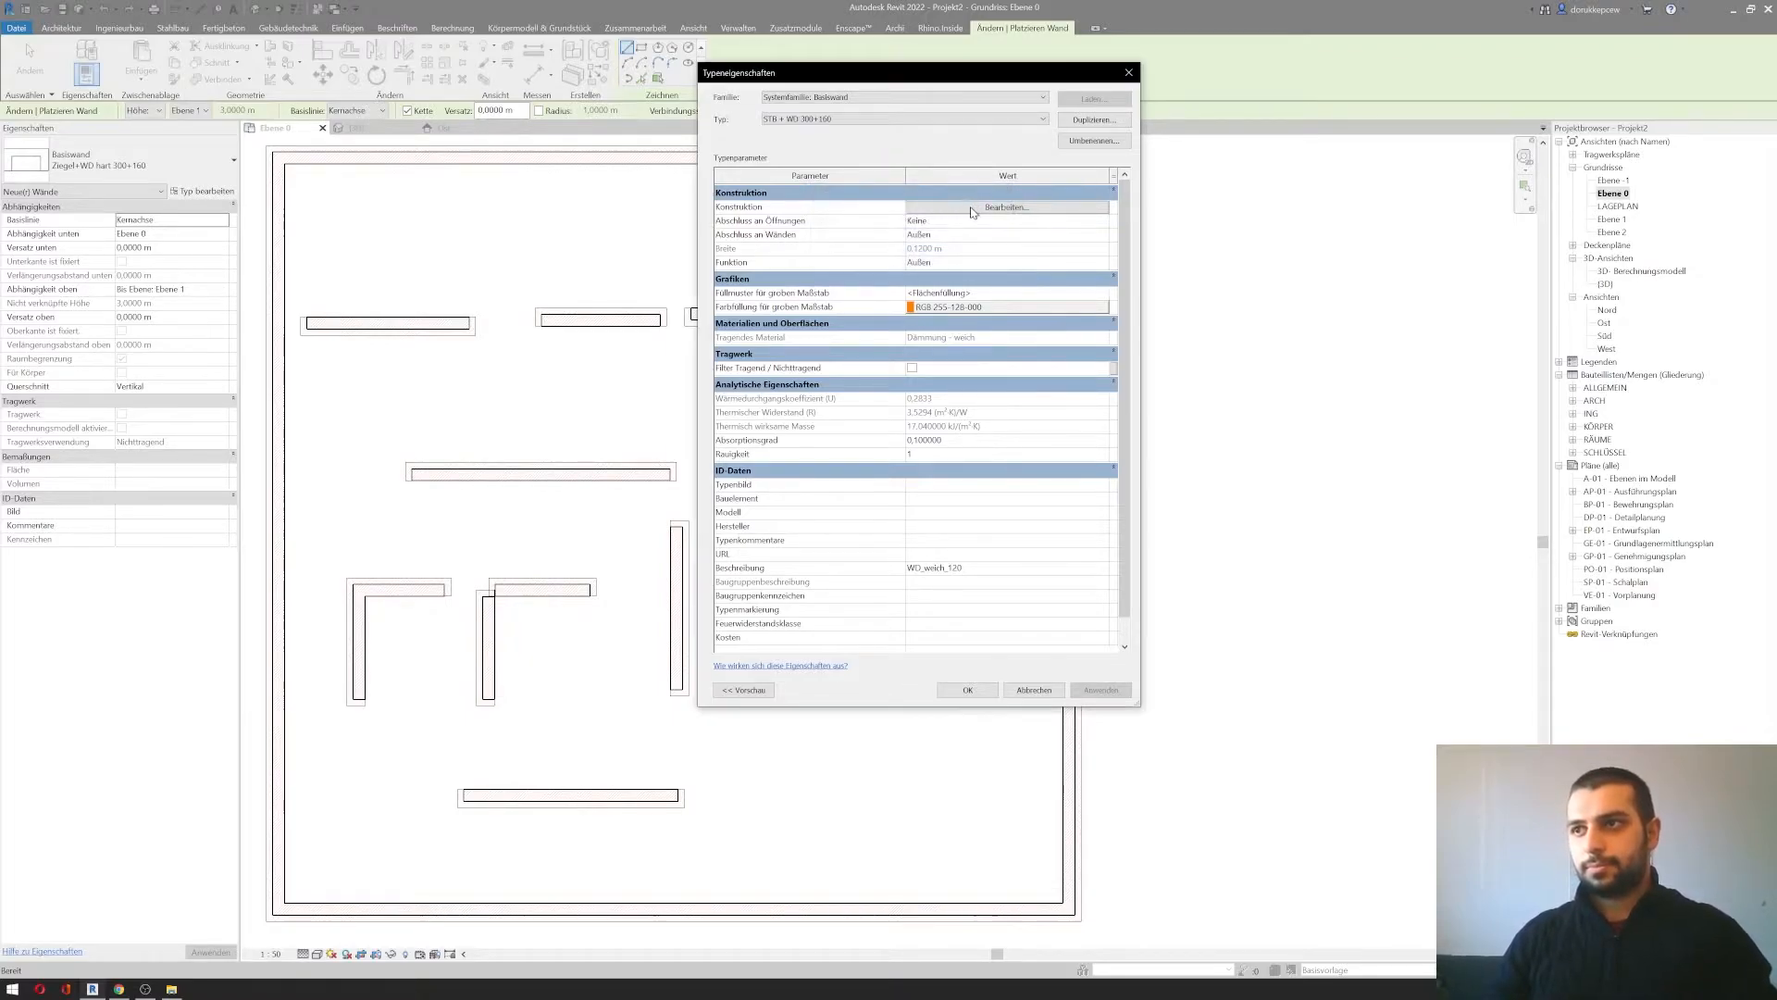
Step: Open the layer structure of STB + WD 300+160 and set the existing insulation layer's function to Tragende Schicht [1]
left_click(972, 208)
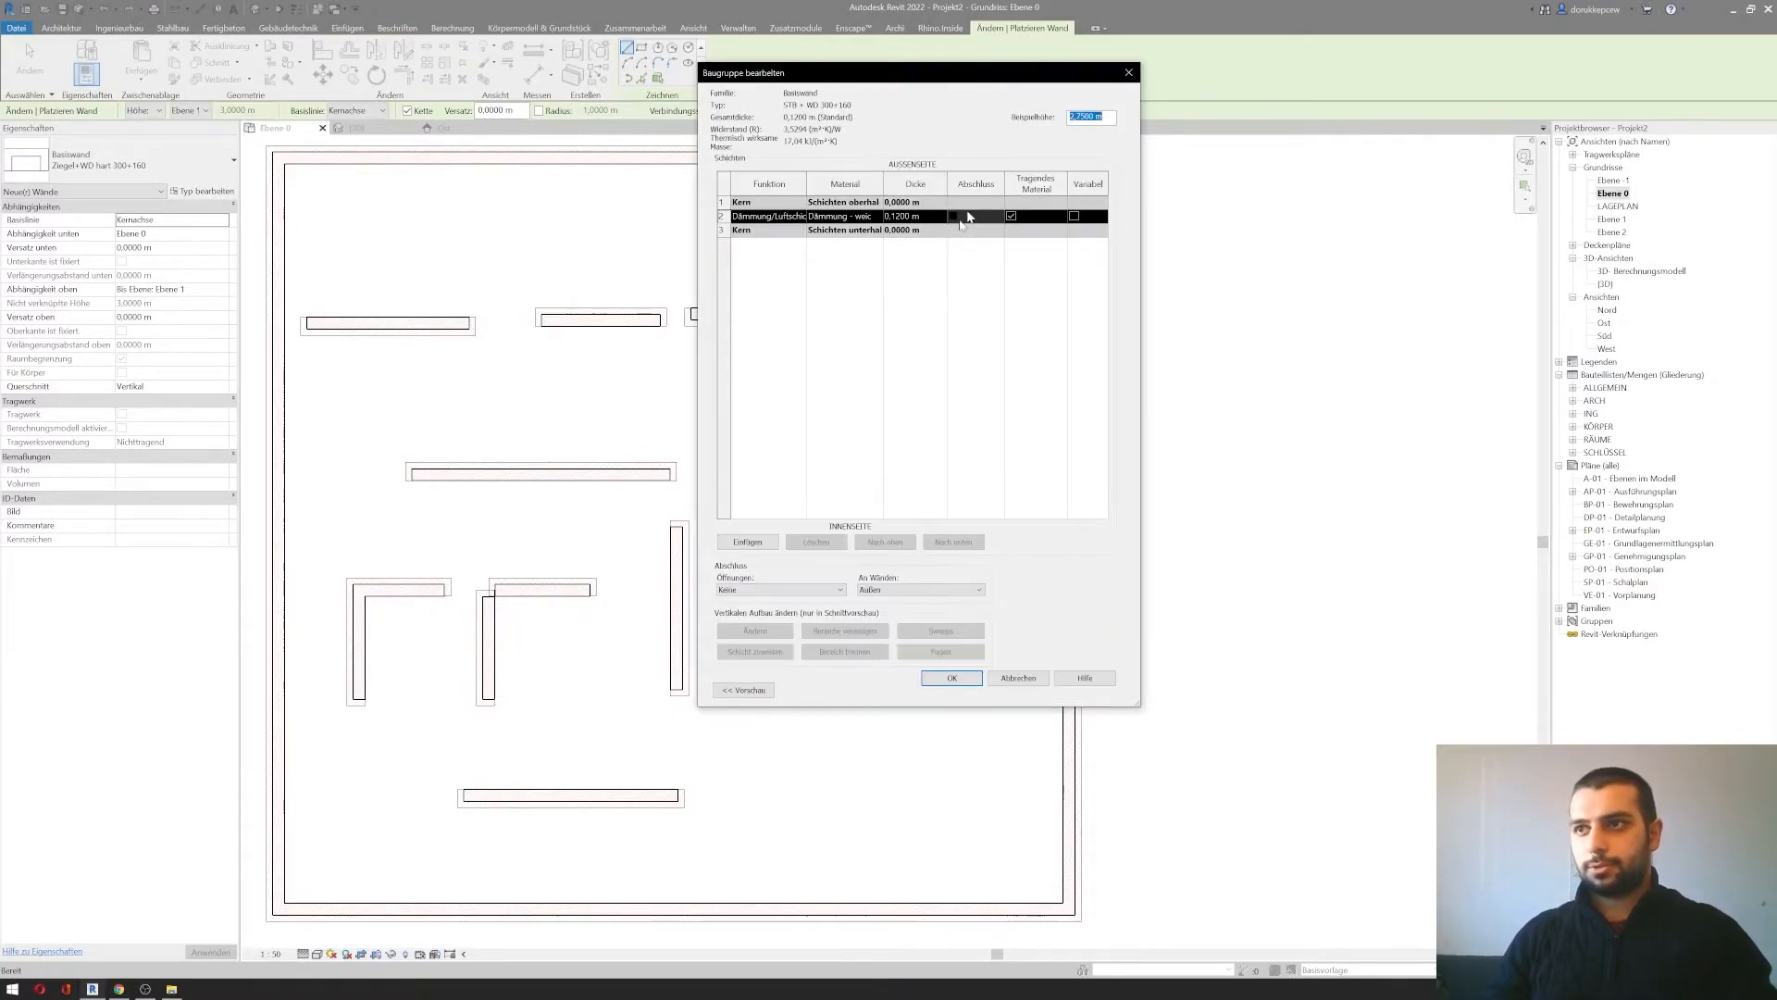
left_click(802, 217)
scroll(782, 260, "up", 2)
left_click(776, 231)
Step: Assign the material Ortbeton - bewehrt to the load-bearing layer and set its thickness to 0,3000 m
left_click(861, 222)
left_click(884, 218)
left_click(439, 192)
type("o")
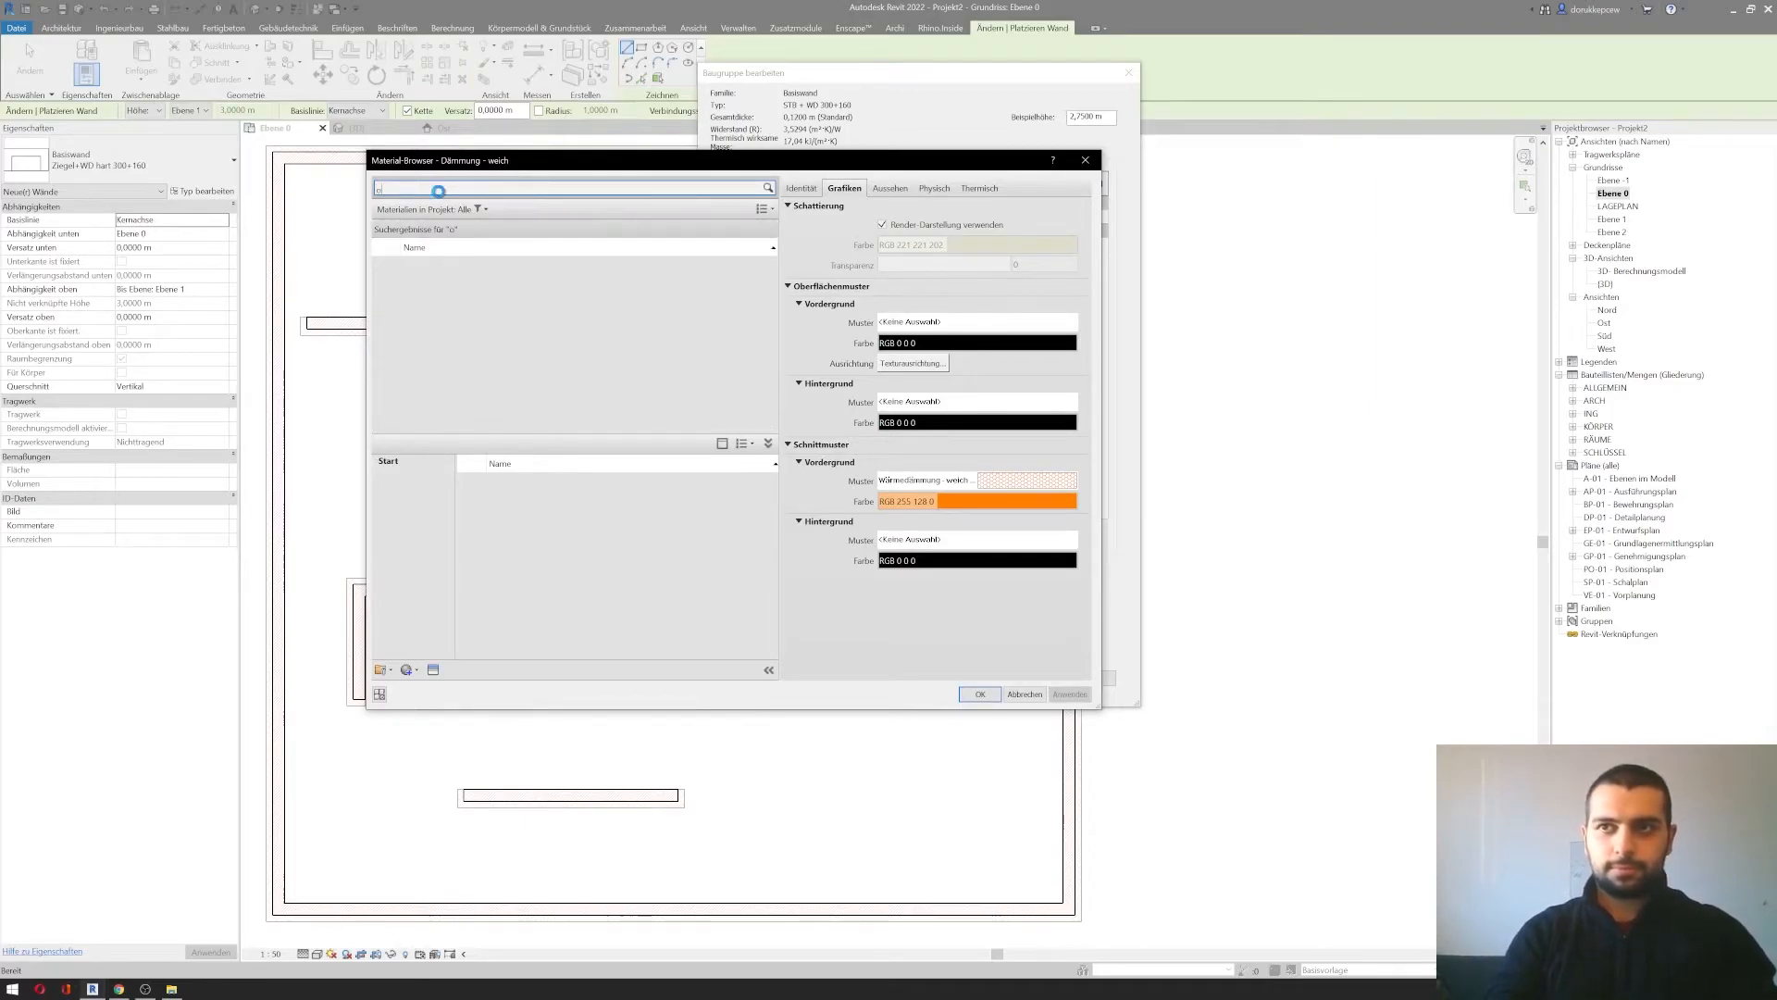
type("rt")
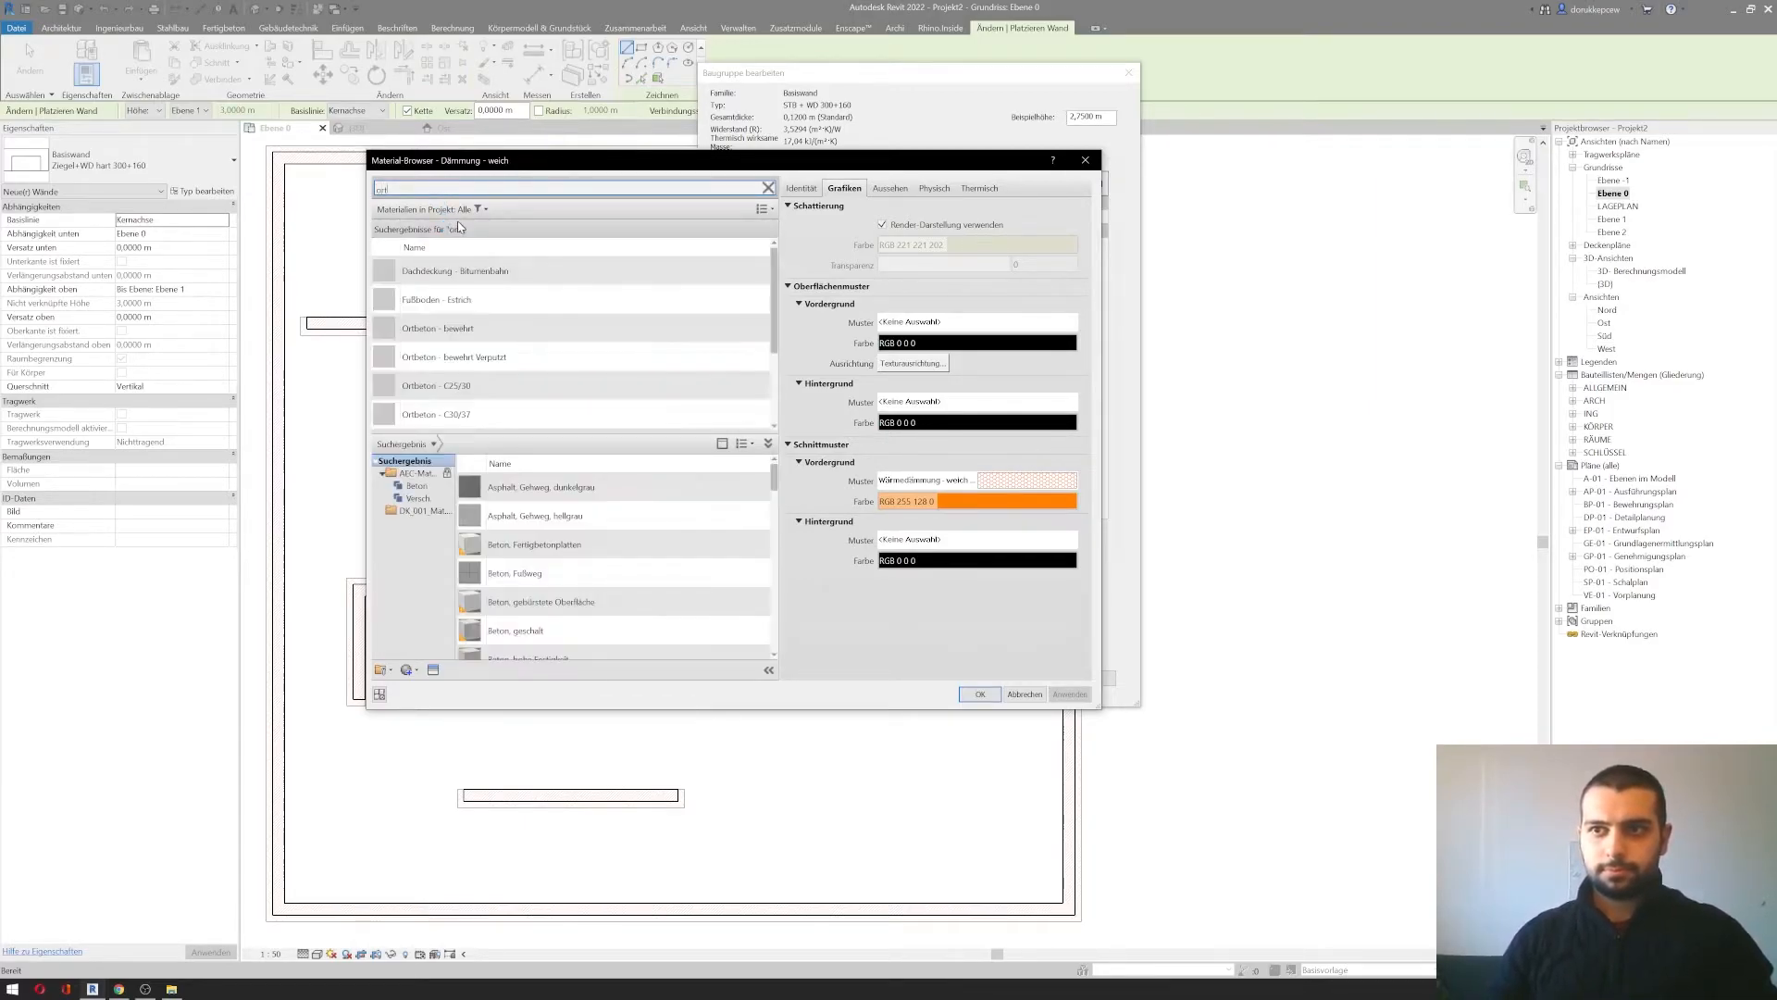
left_click(492, 329)
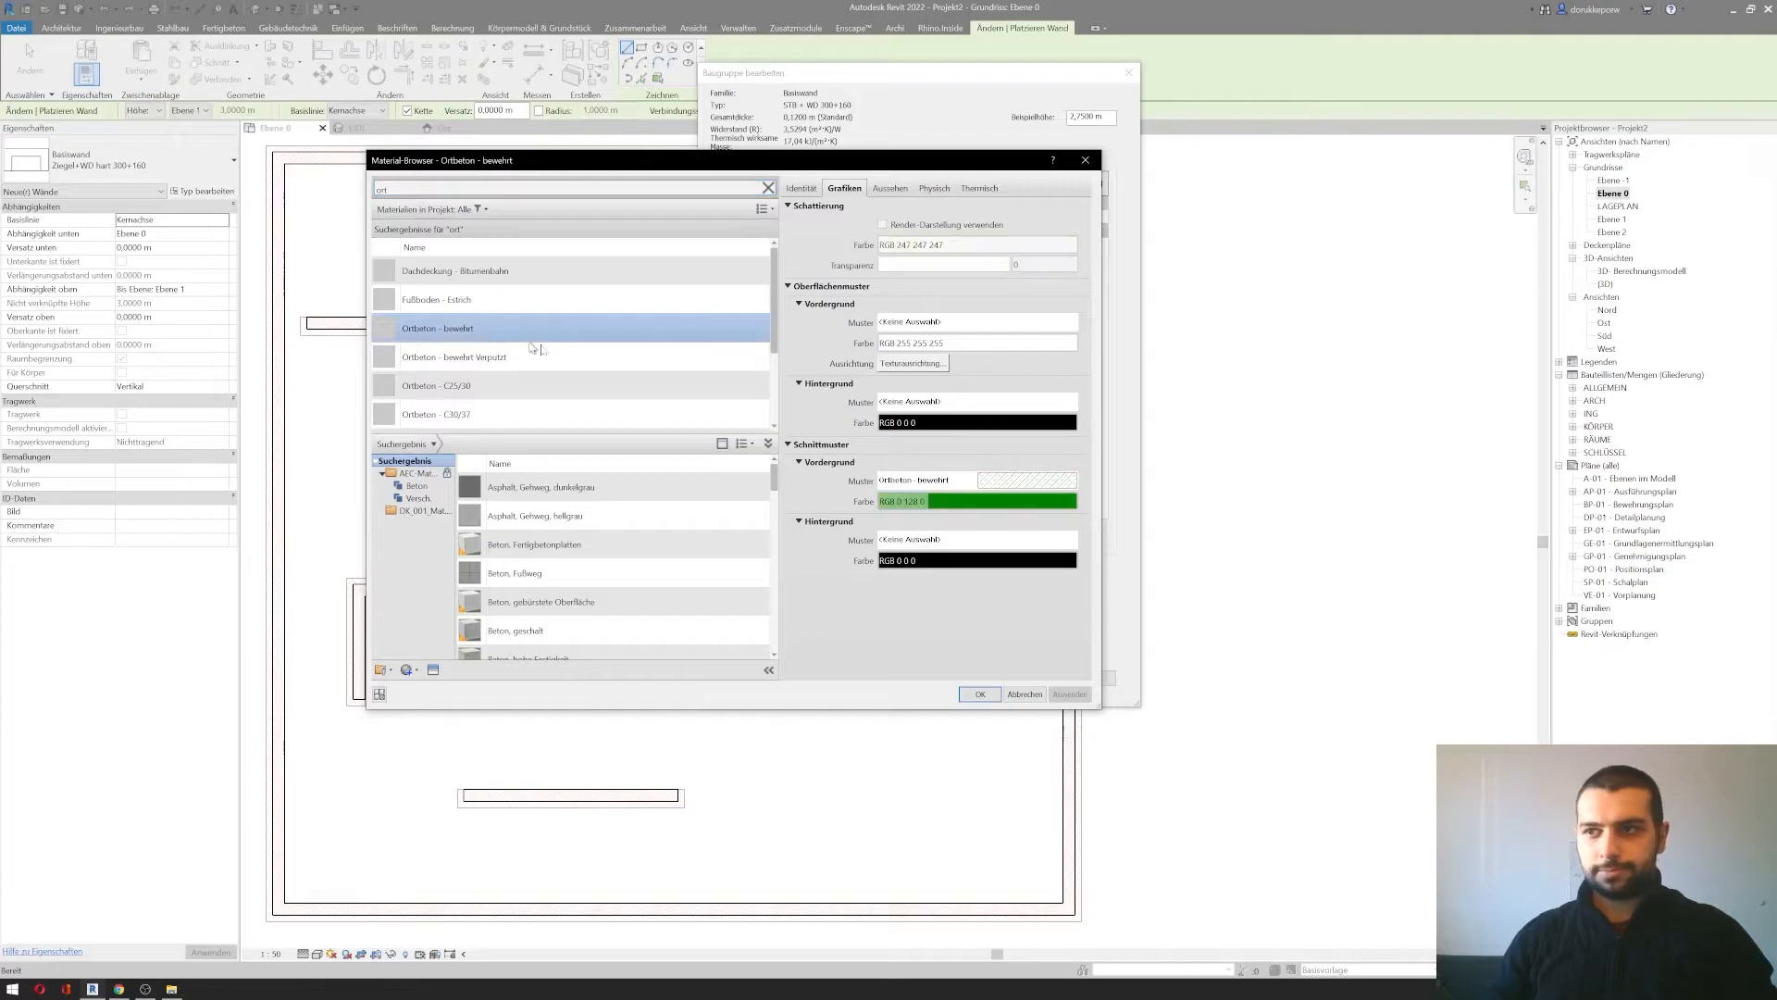
left_click(978, 694)
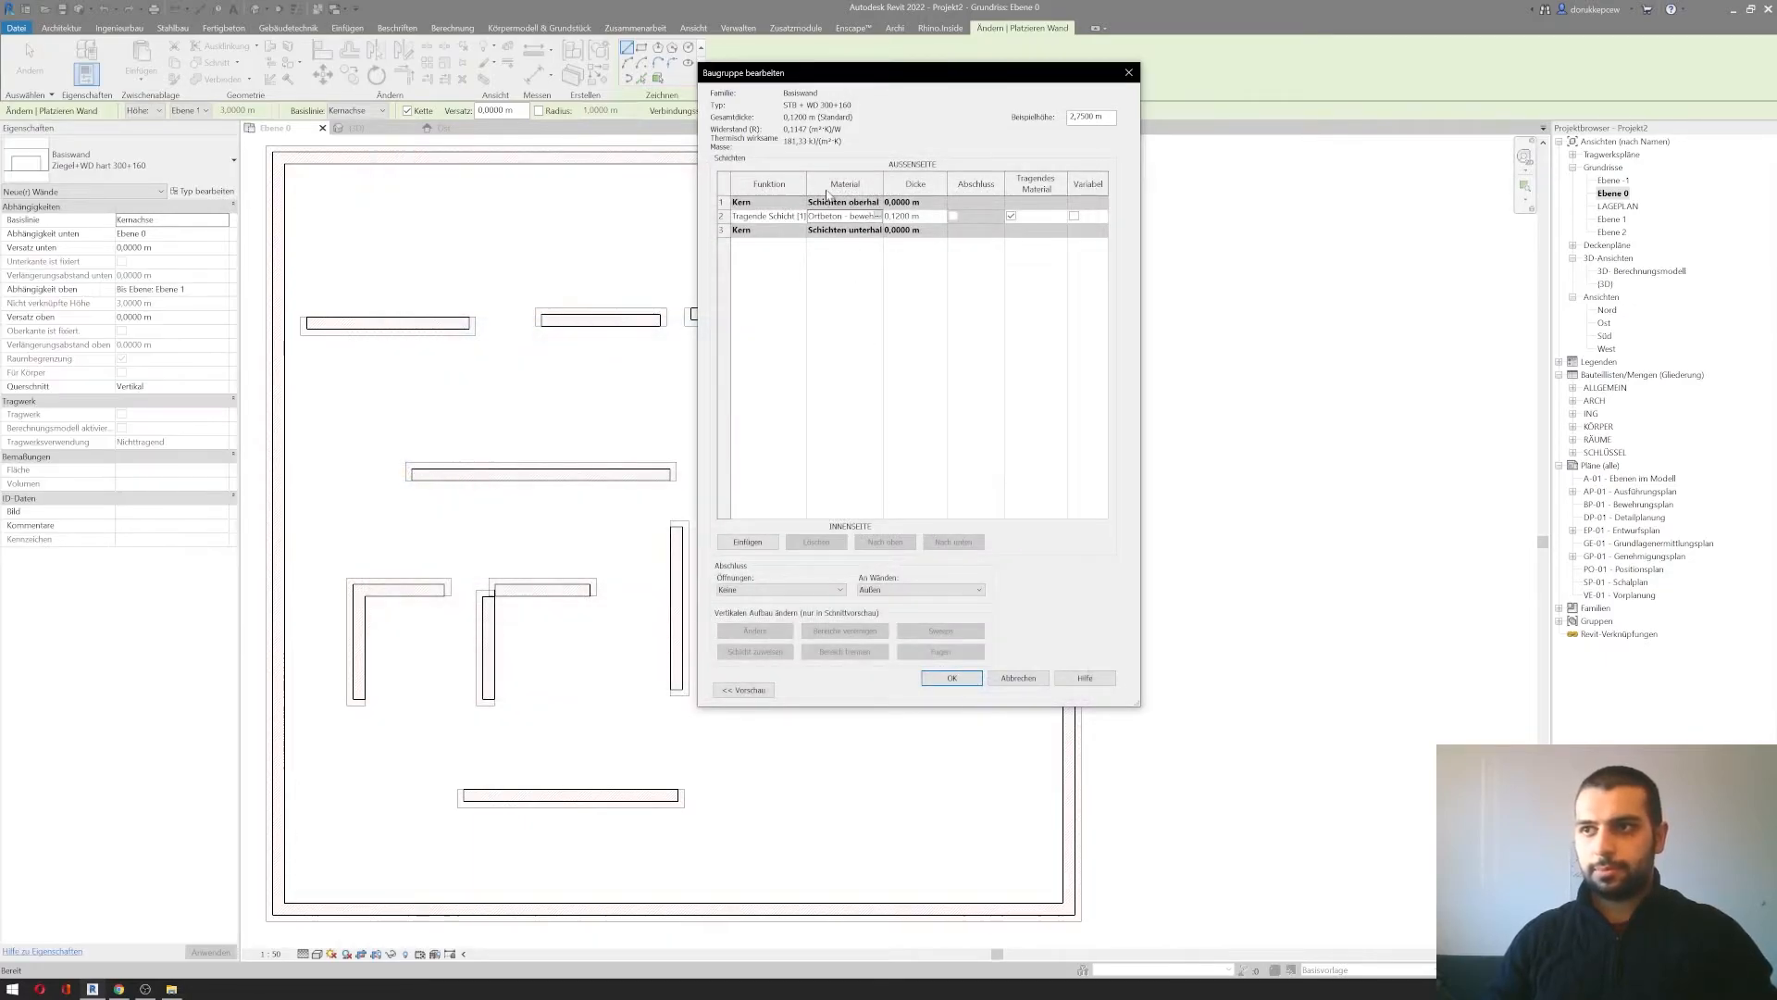
left_click(901, 217)
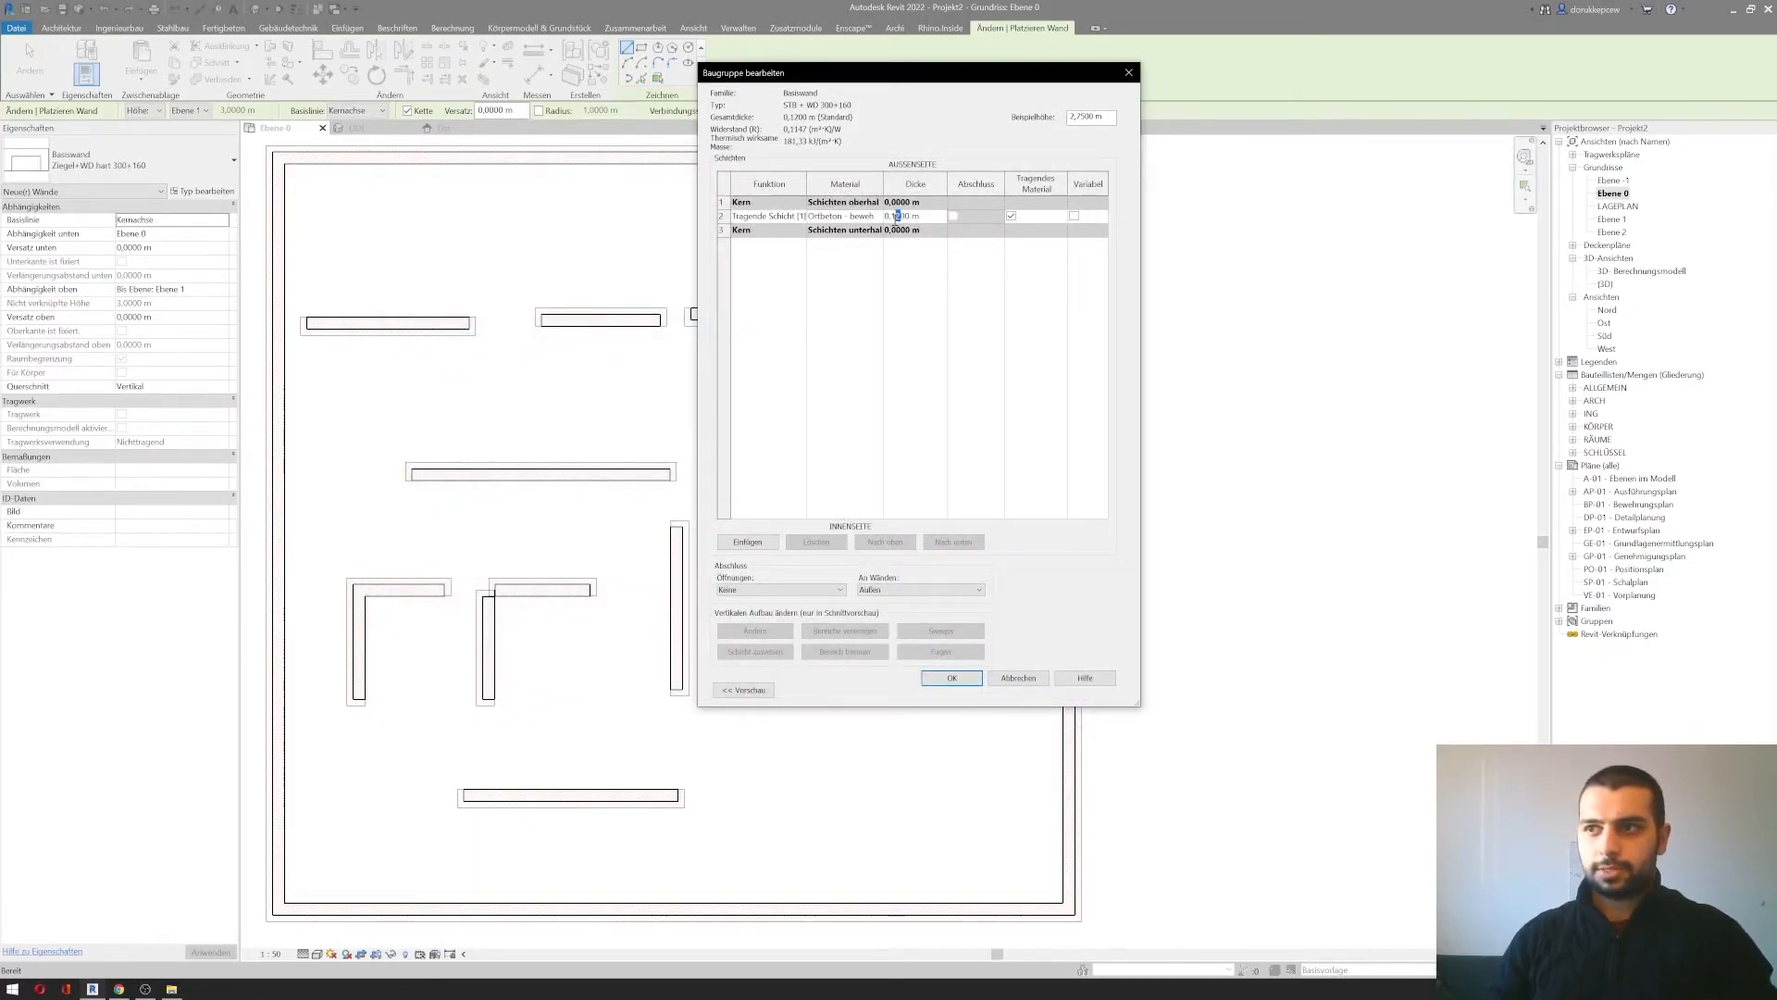
type("30")
Step: Insert a new layer above the Ortbeton - bewehrt layer and open its function choices
left_click(723, 220)
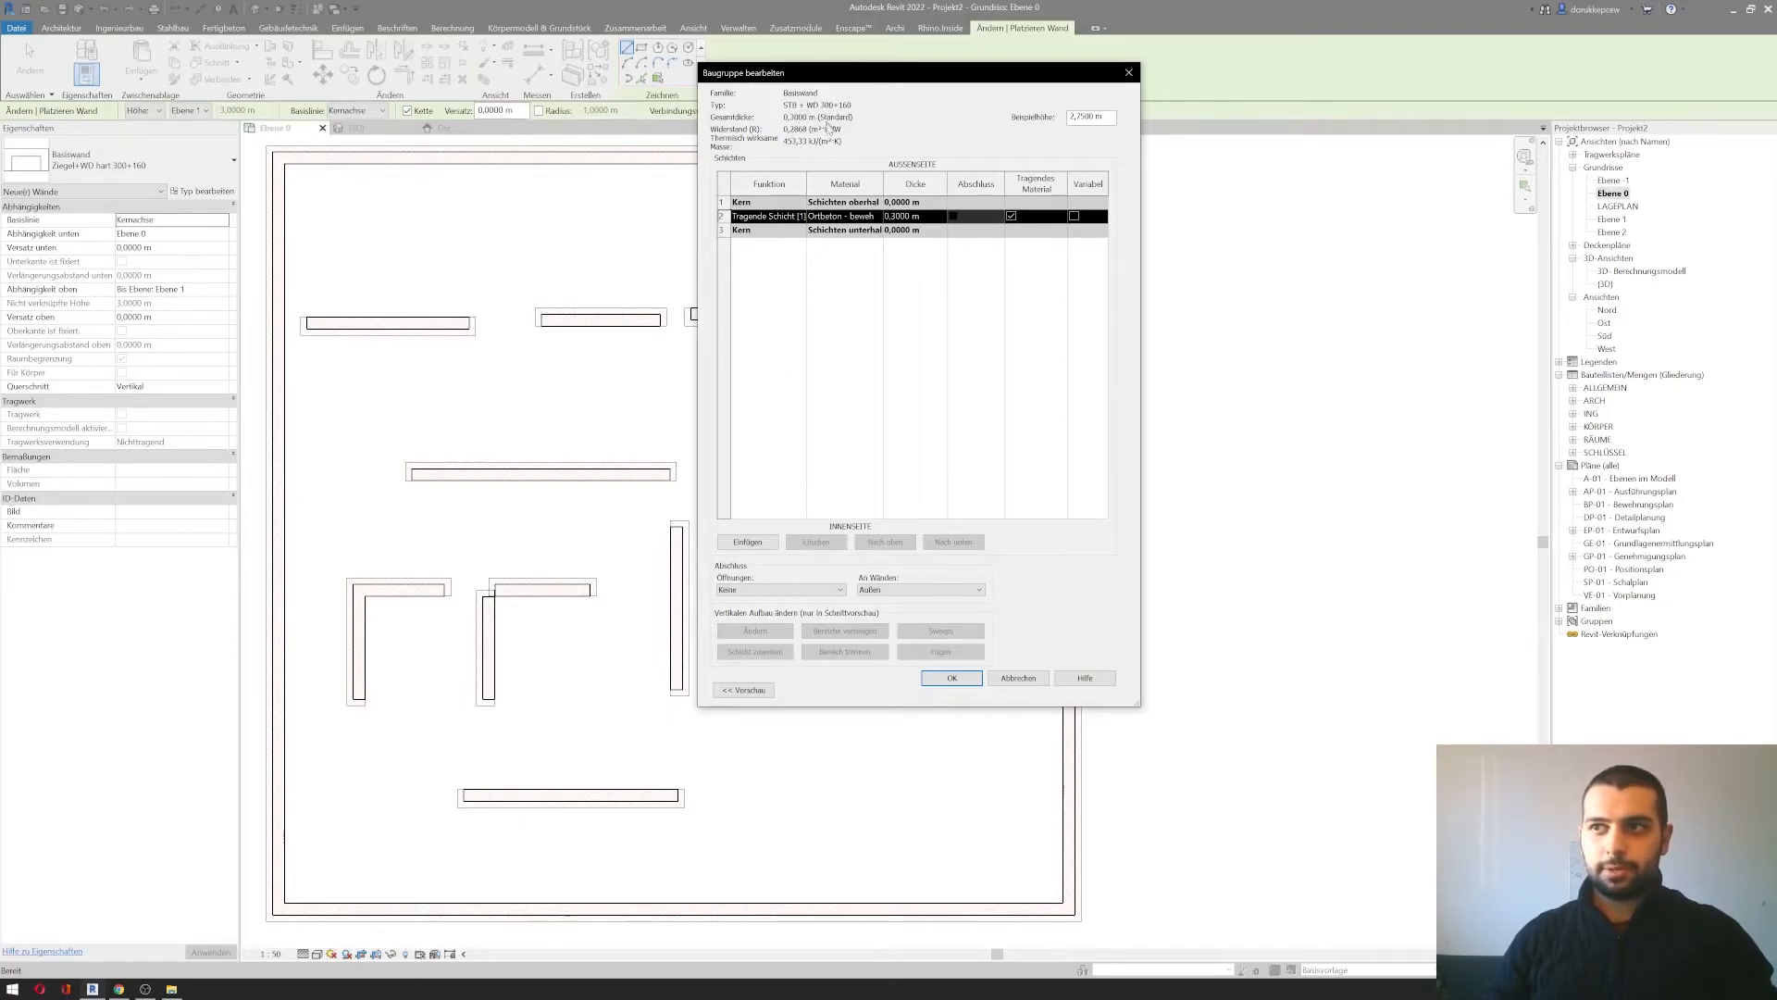
left_click(764, 546)
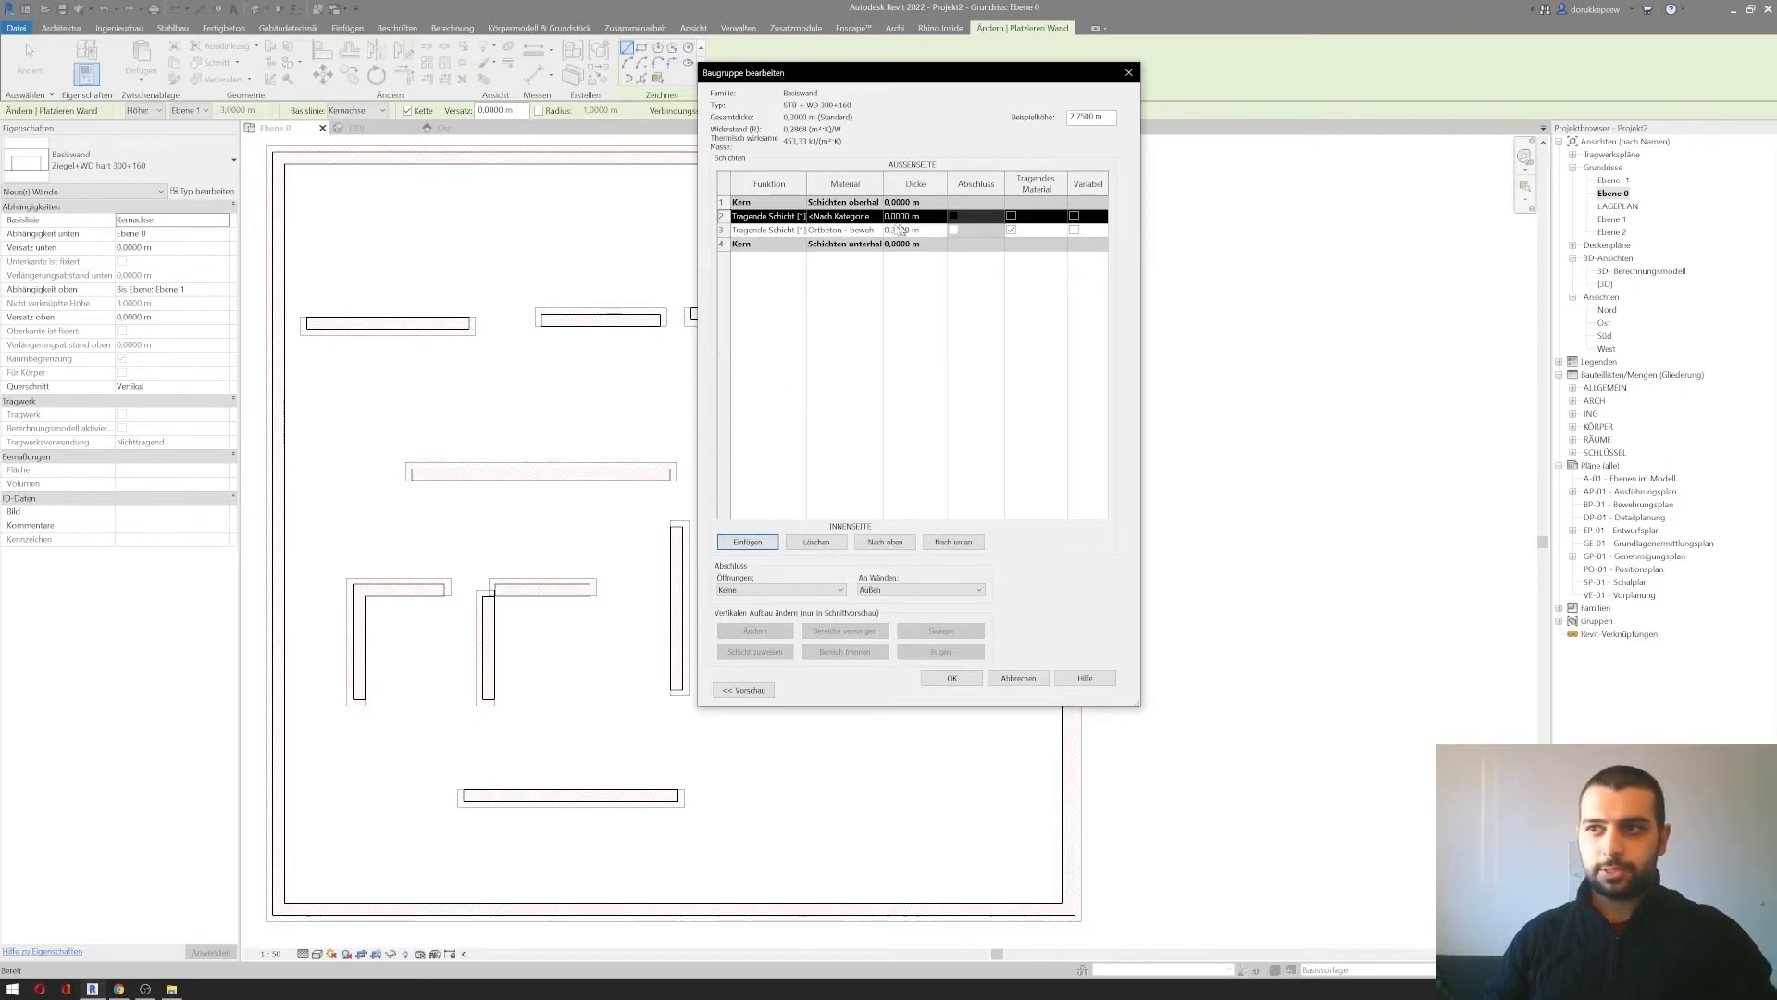
left_click(798, 216)
left_click(803, 216)
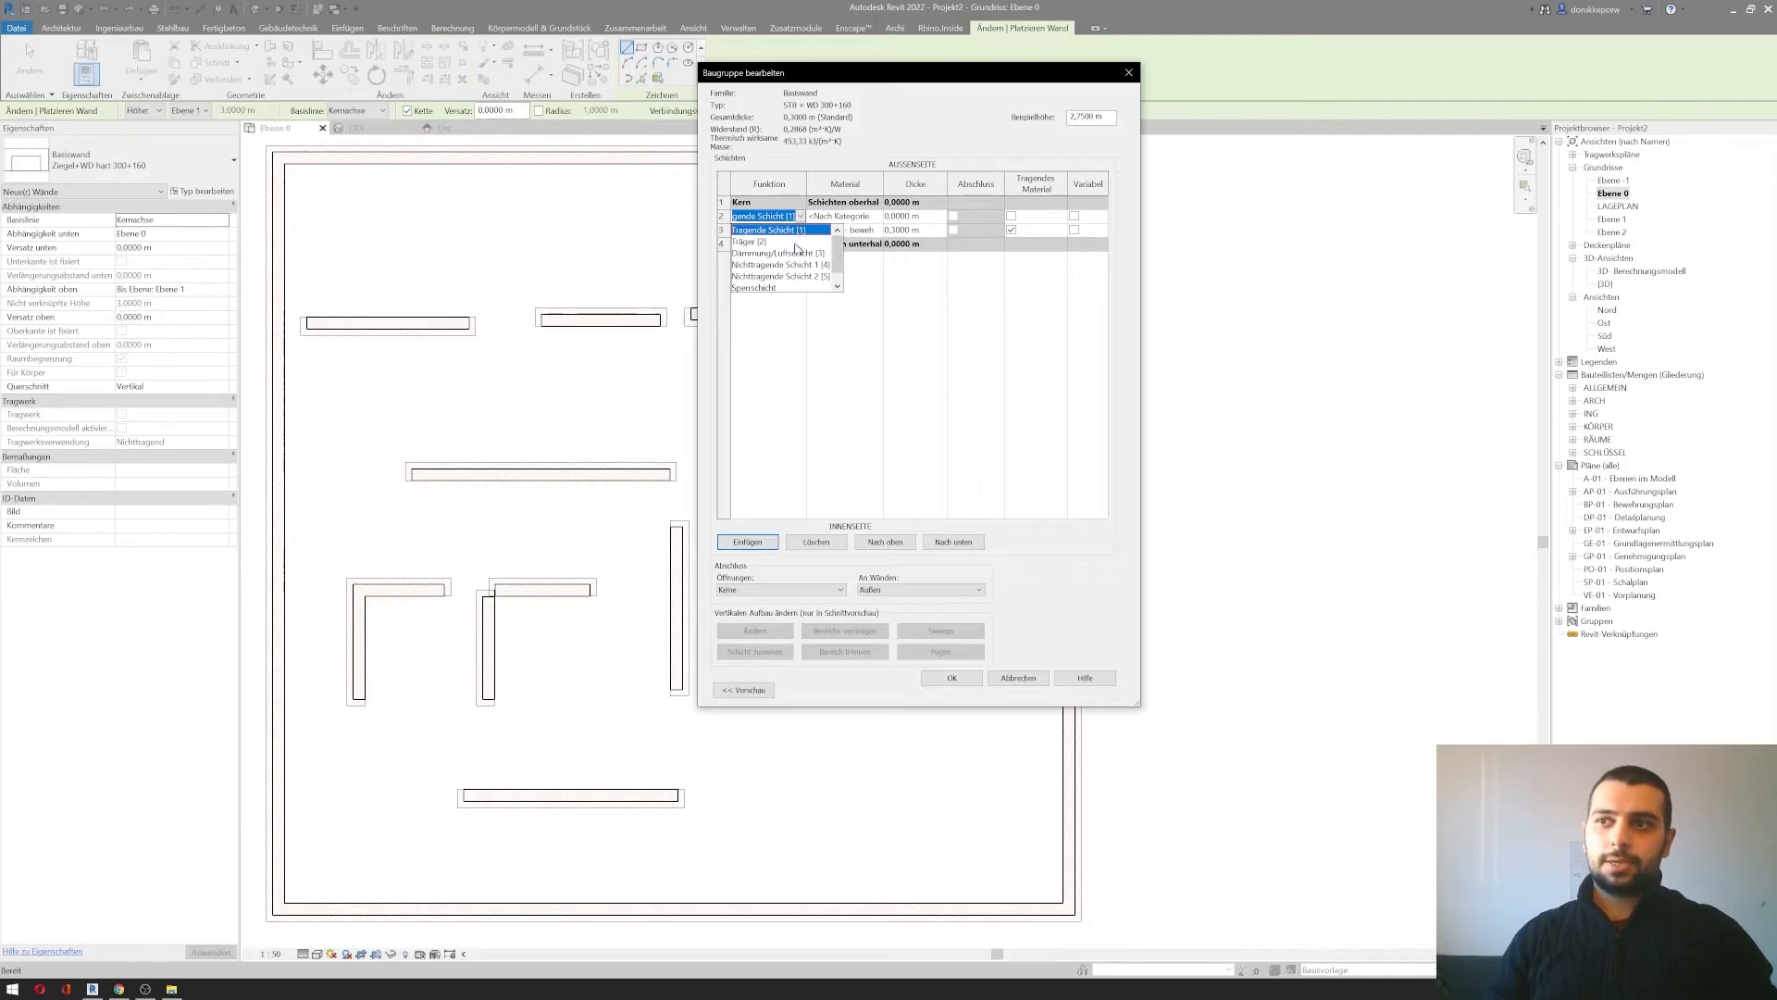
Step: Define the new wall layer as Dämmung/Luftschicht with the material Dämmung - hart and a thickness of 0.16 m
left_click(792, 254)
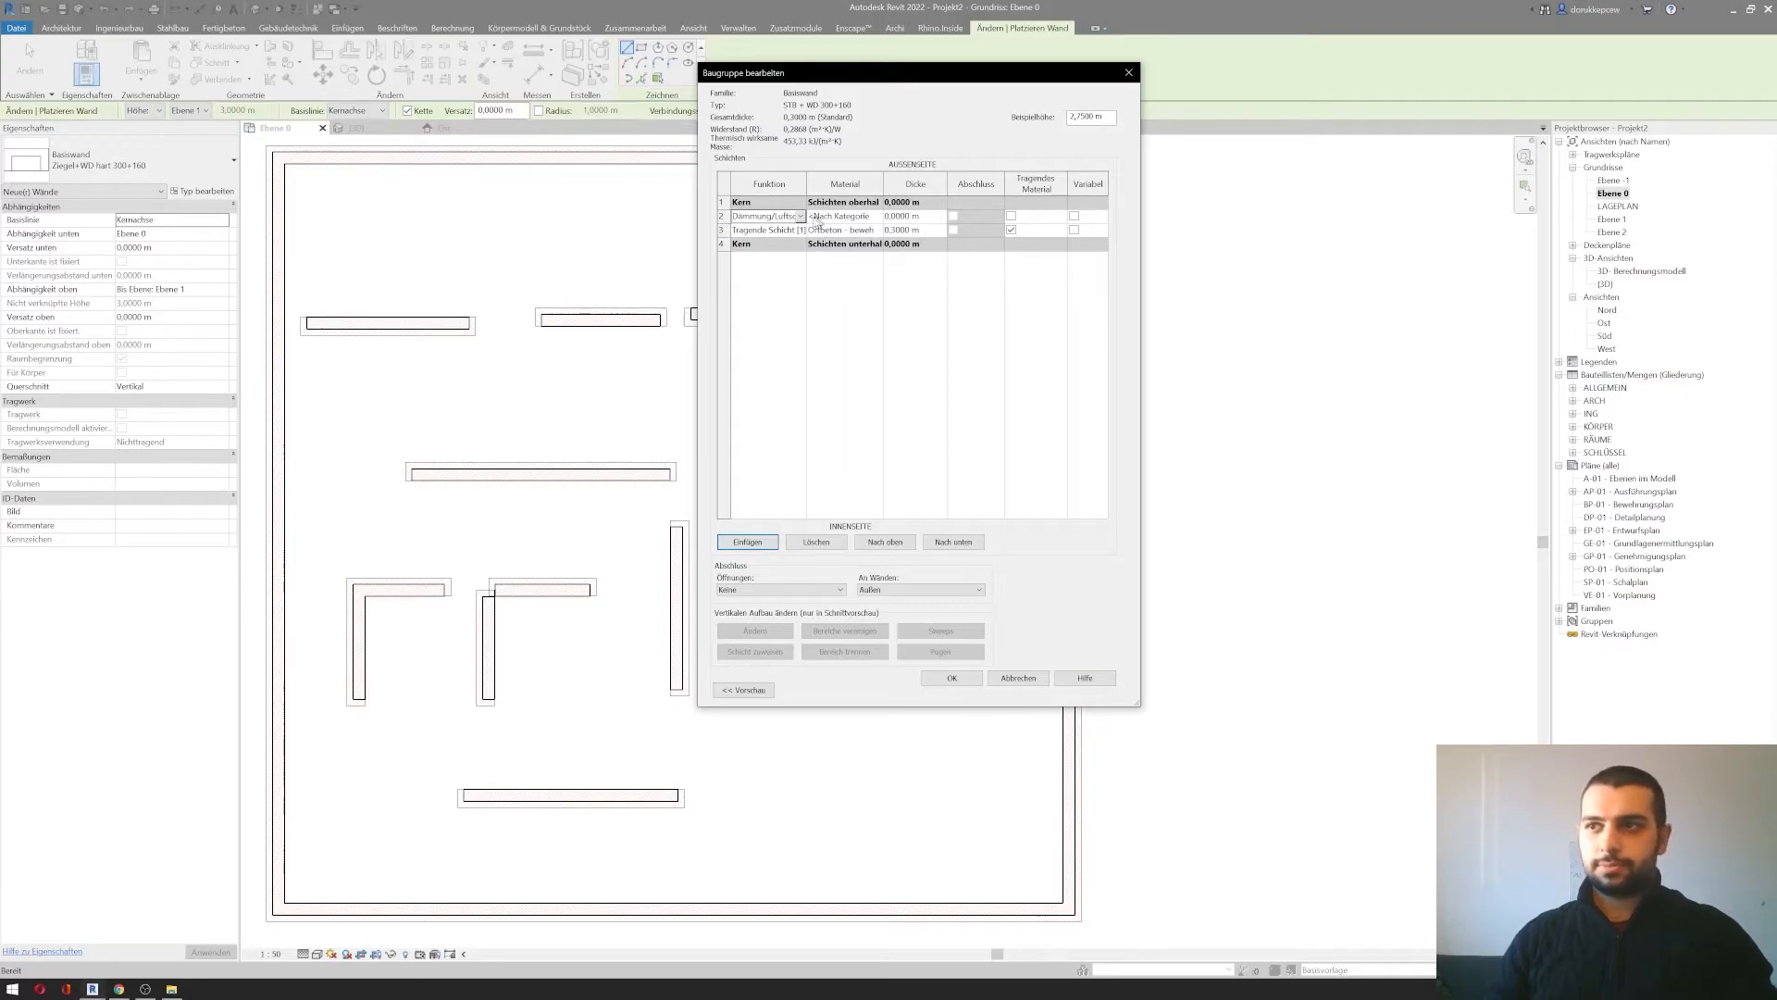
left_click(876, 230)
left_click(882, 230)
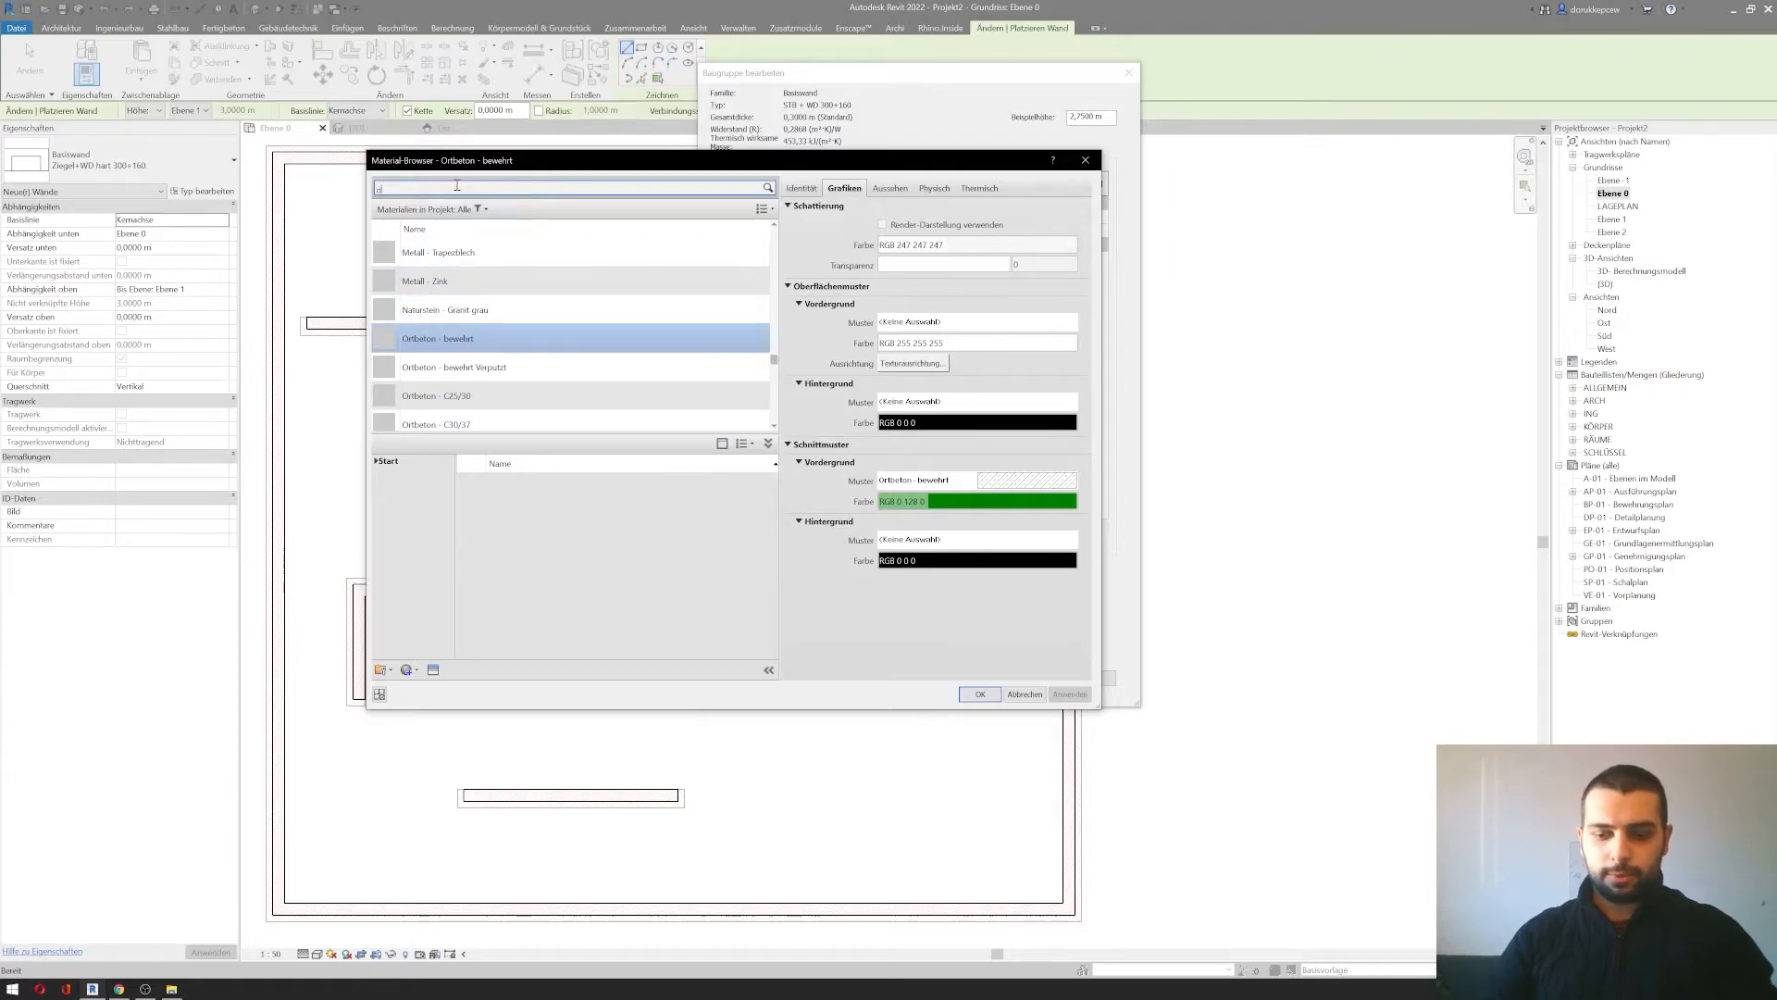
type("dämmnu")
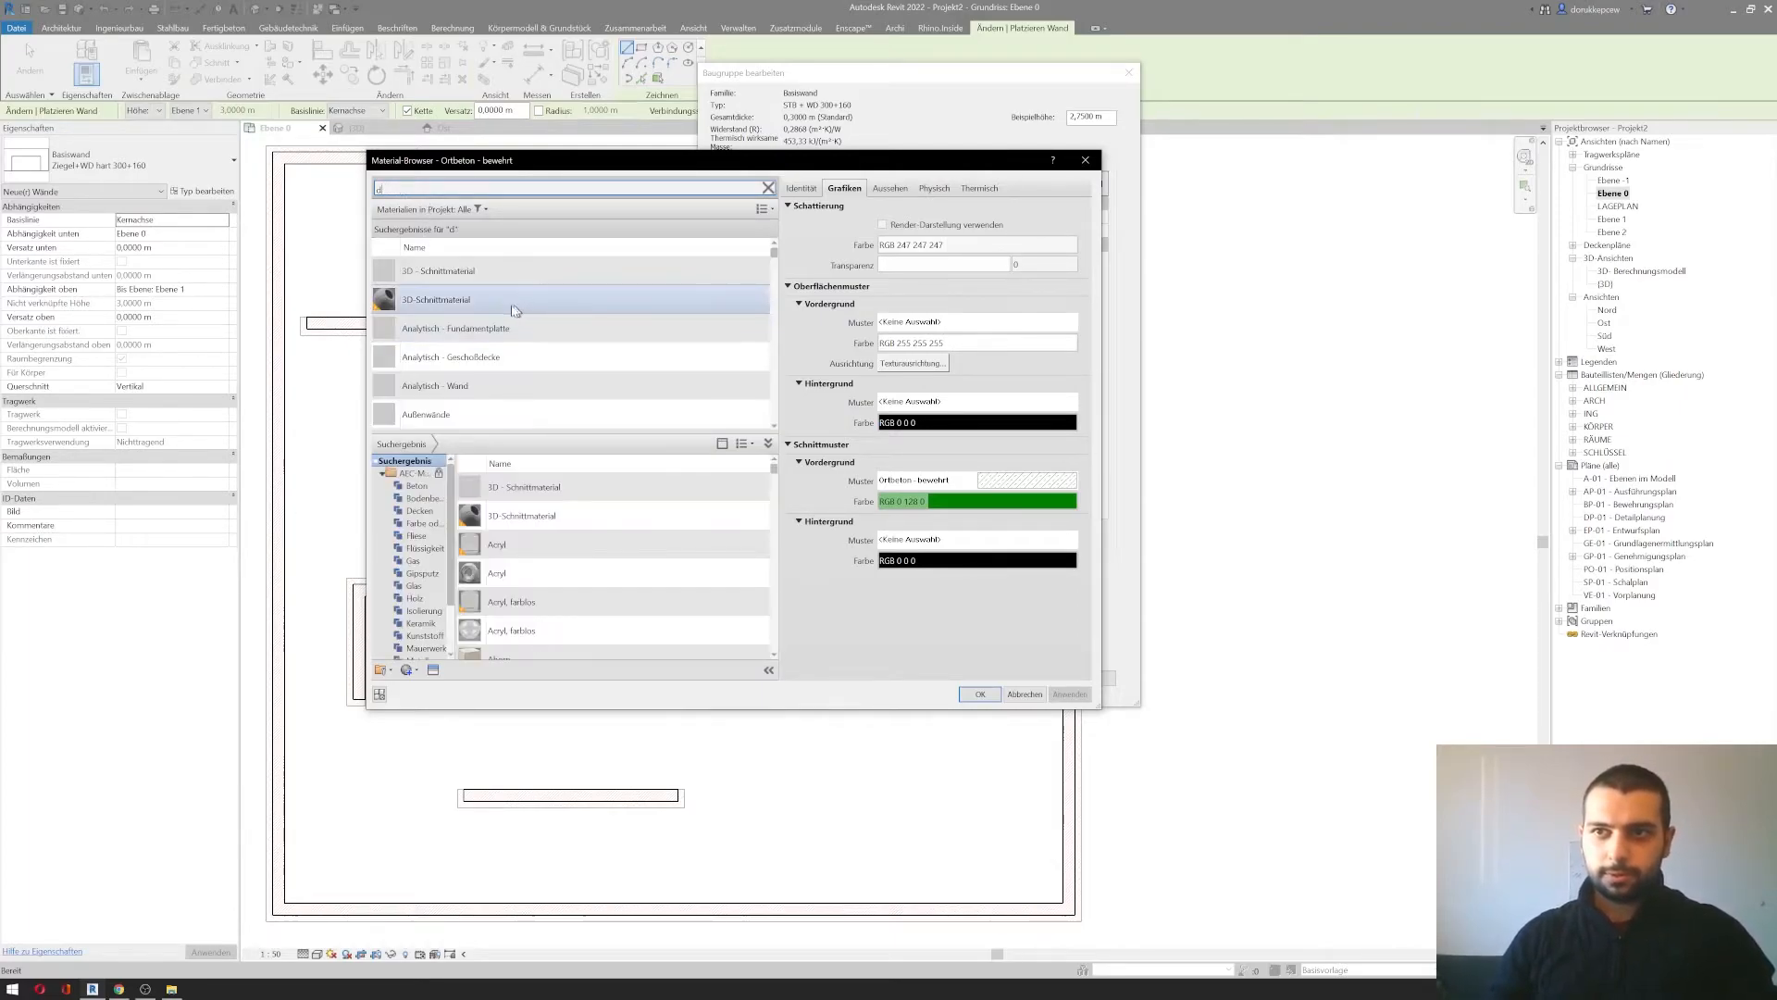
scroll(506, 361, "down", 5)
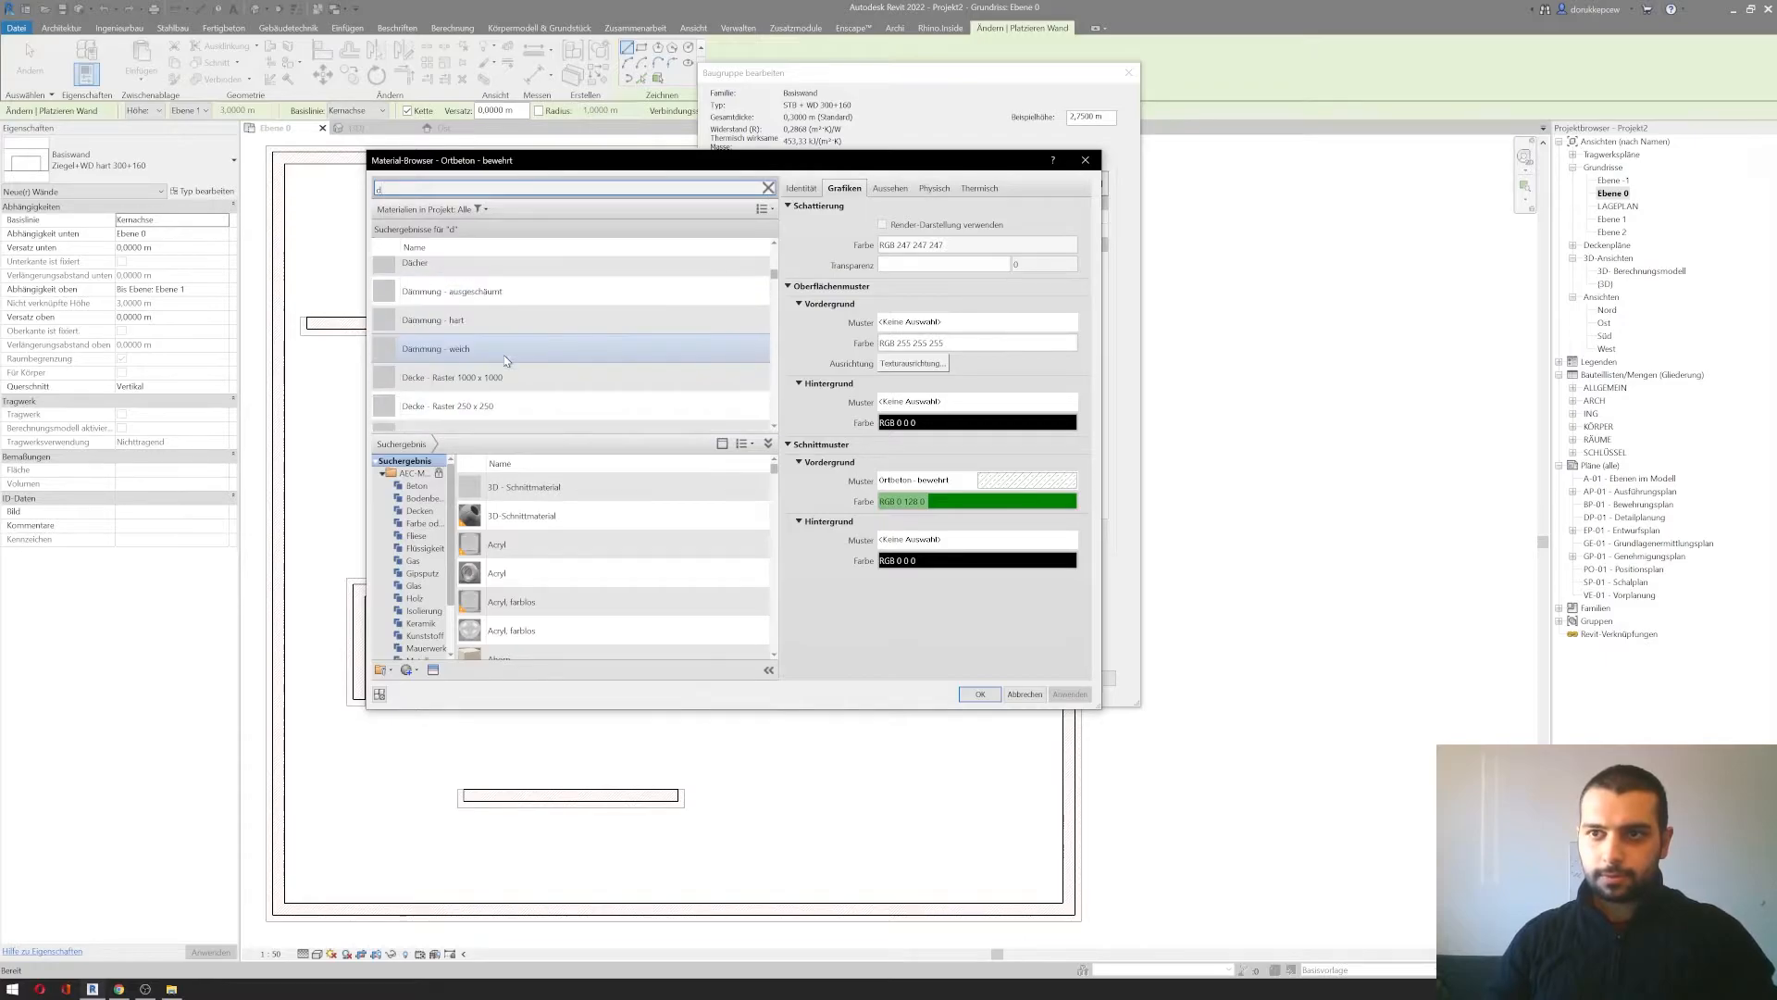
left_click(510, 334)
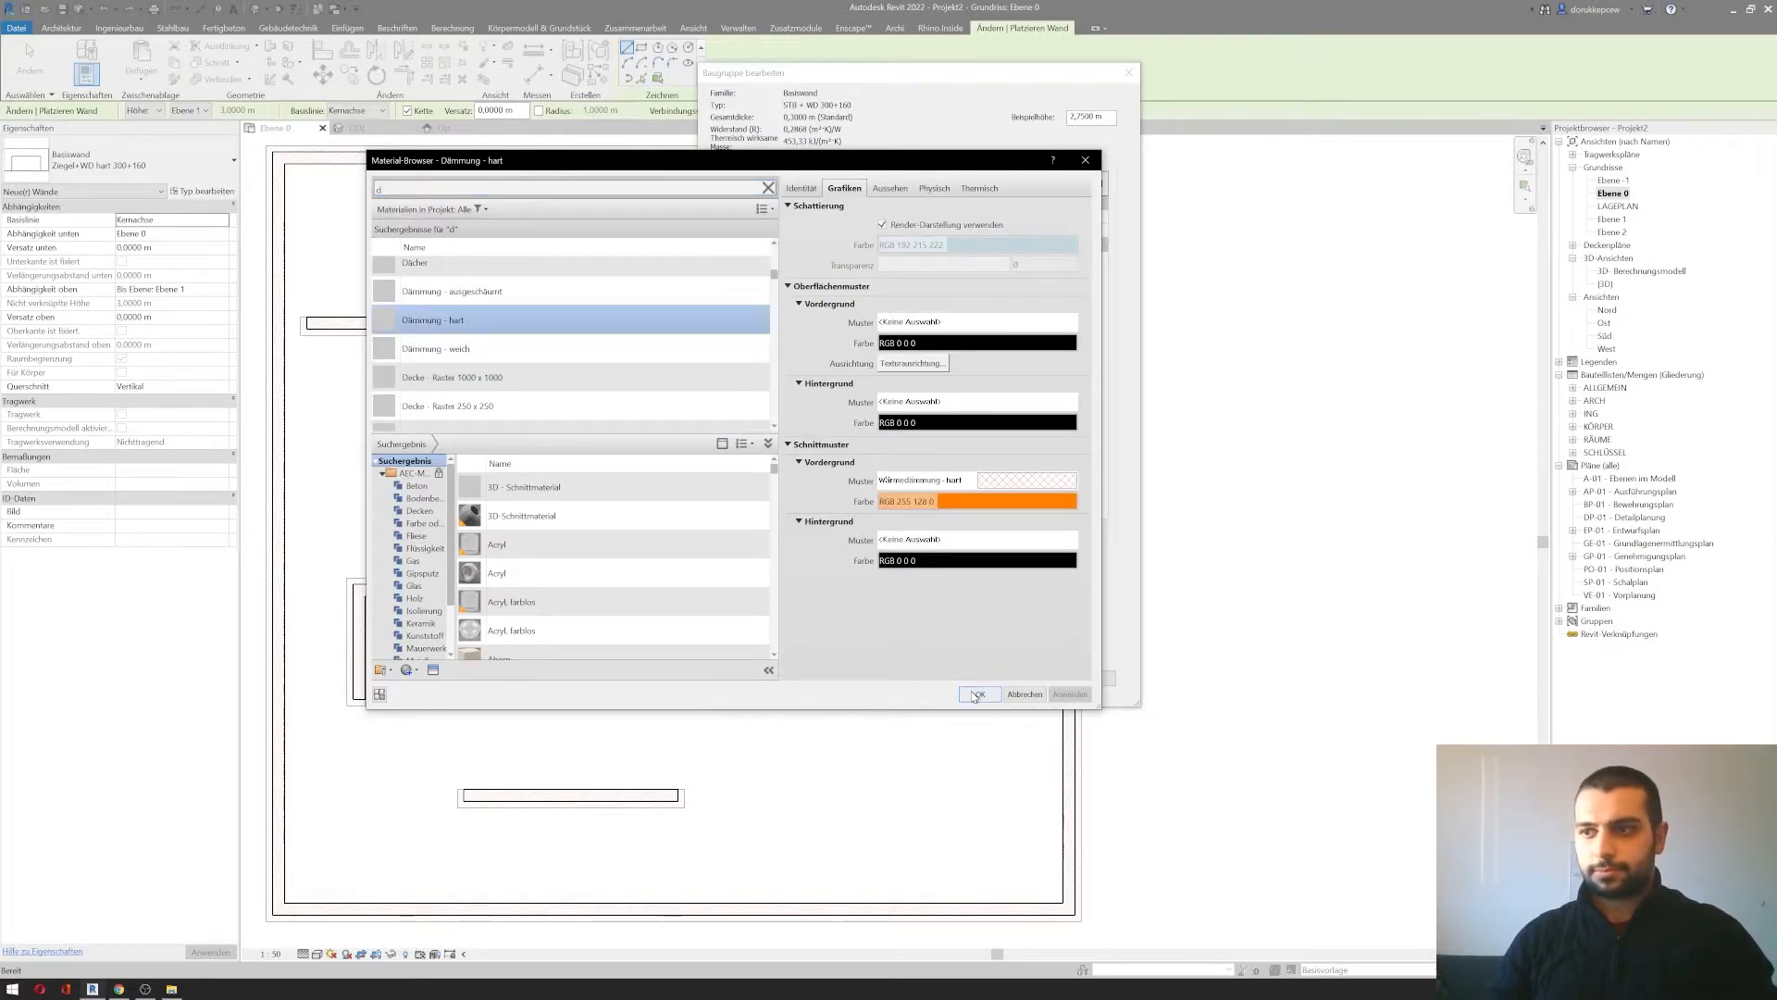
left_click(979, 693)
left_click(895, 217)
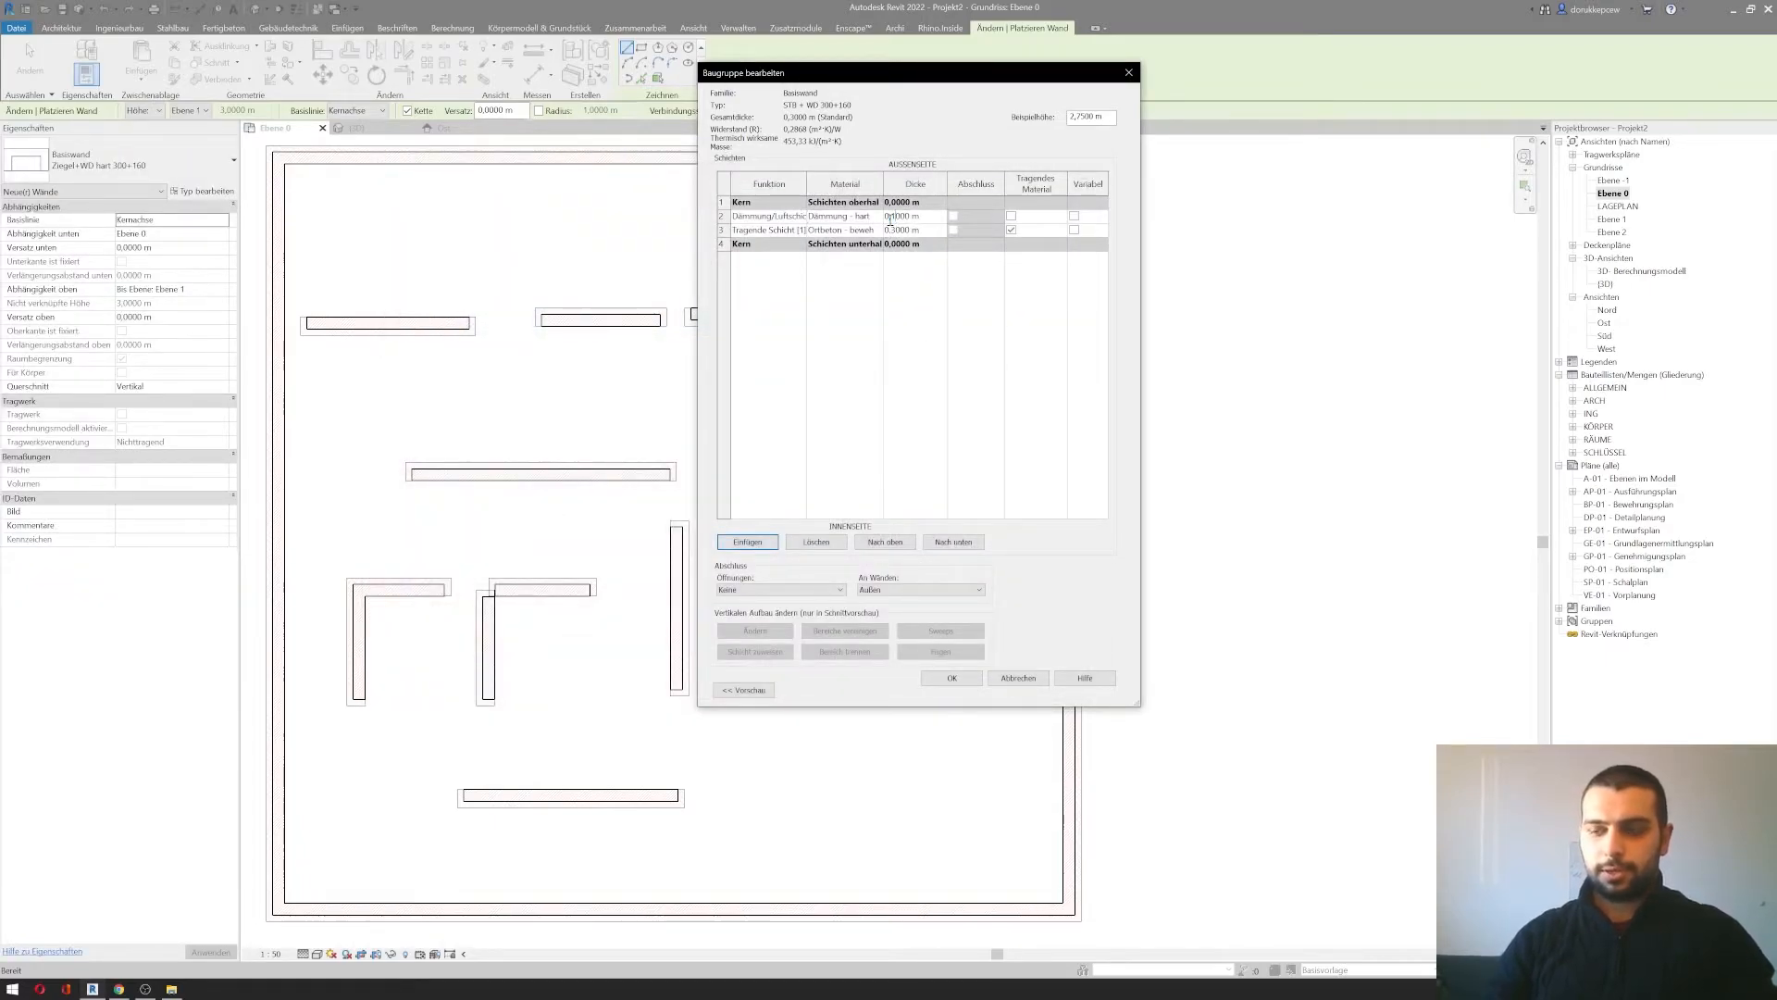
key("Return")
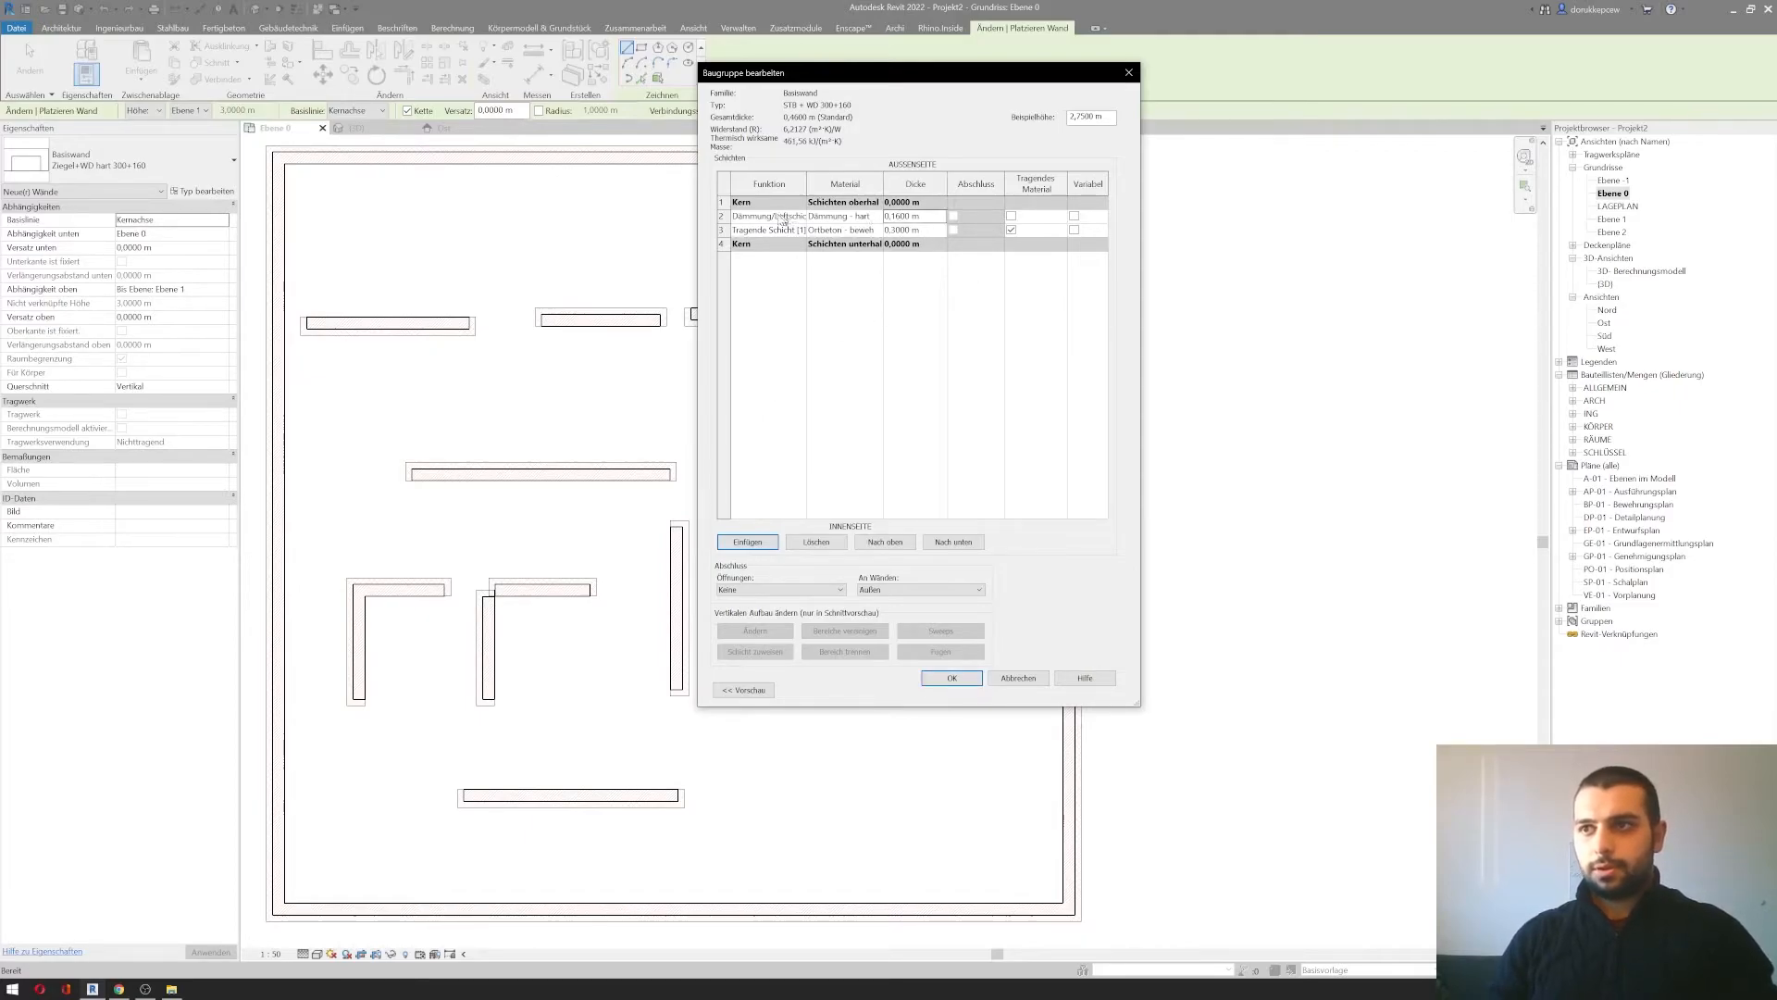
Step: Move the Dämmung - hart layer outside the core boundary, onto the exterior side of the wall
left_click(727, 214)
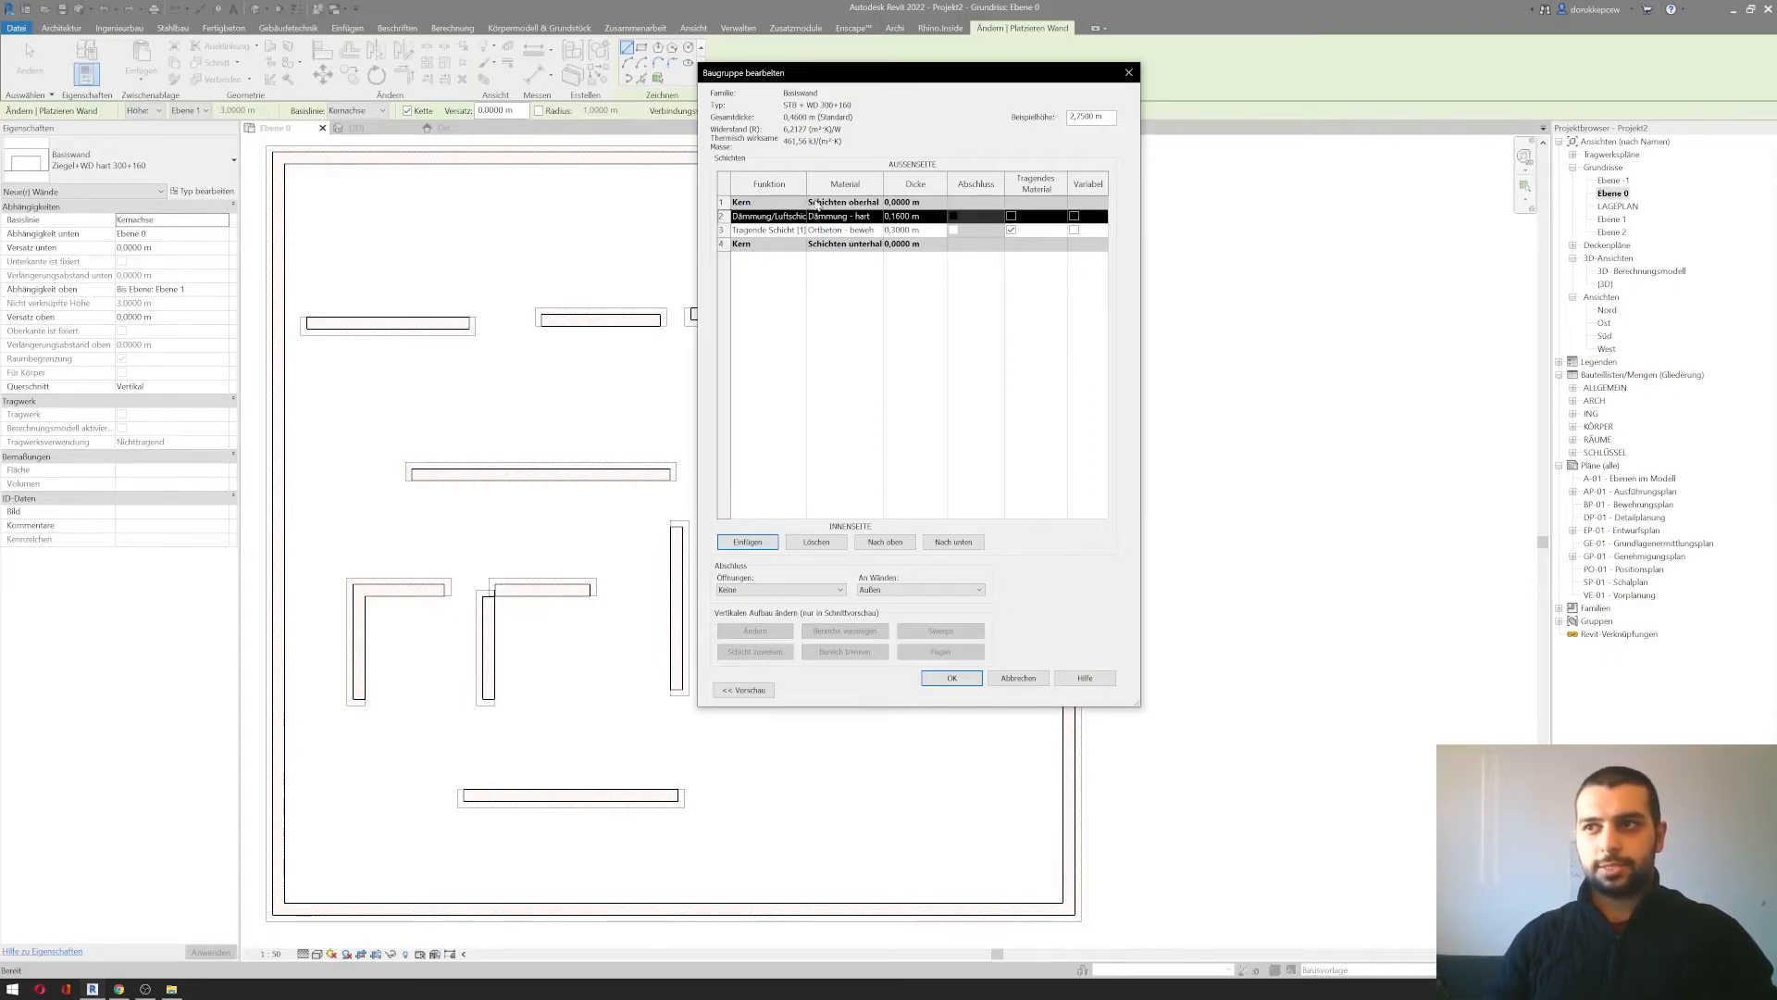
left_click(727, 202)
left_click(727, 244)
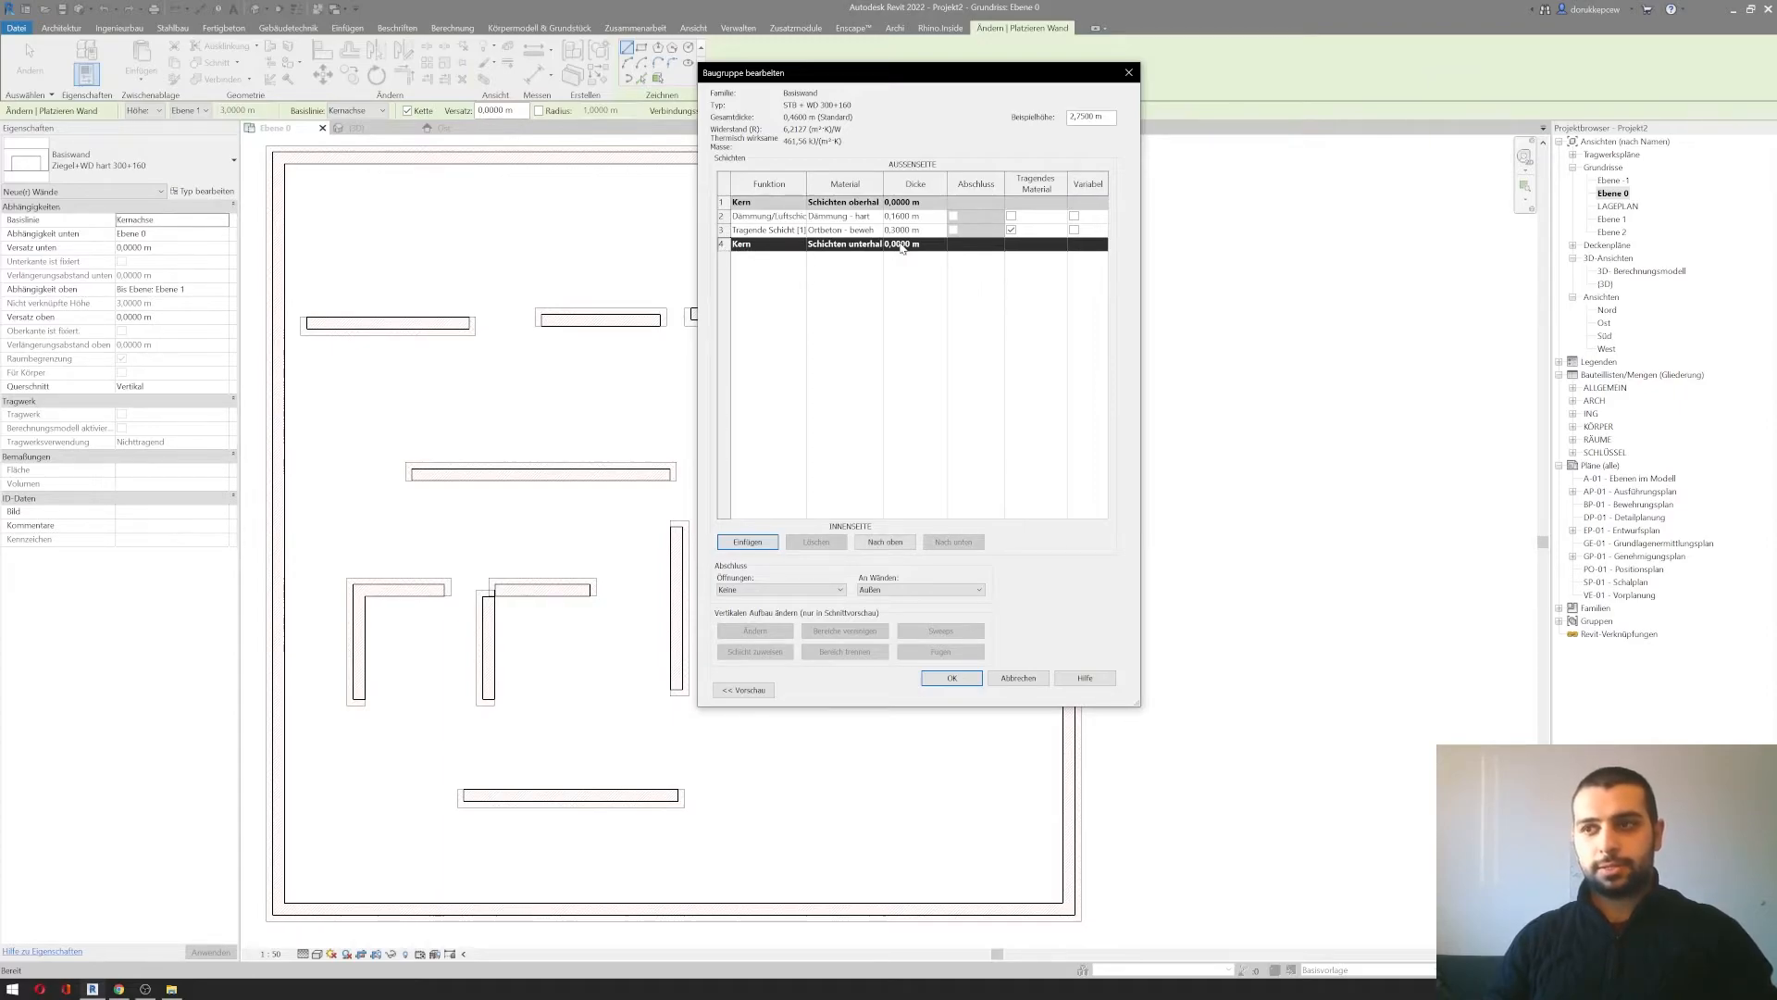
left_click(732, 201)
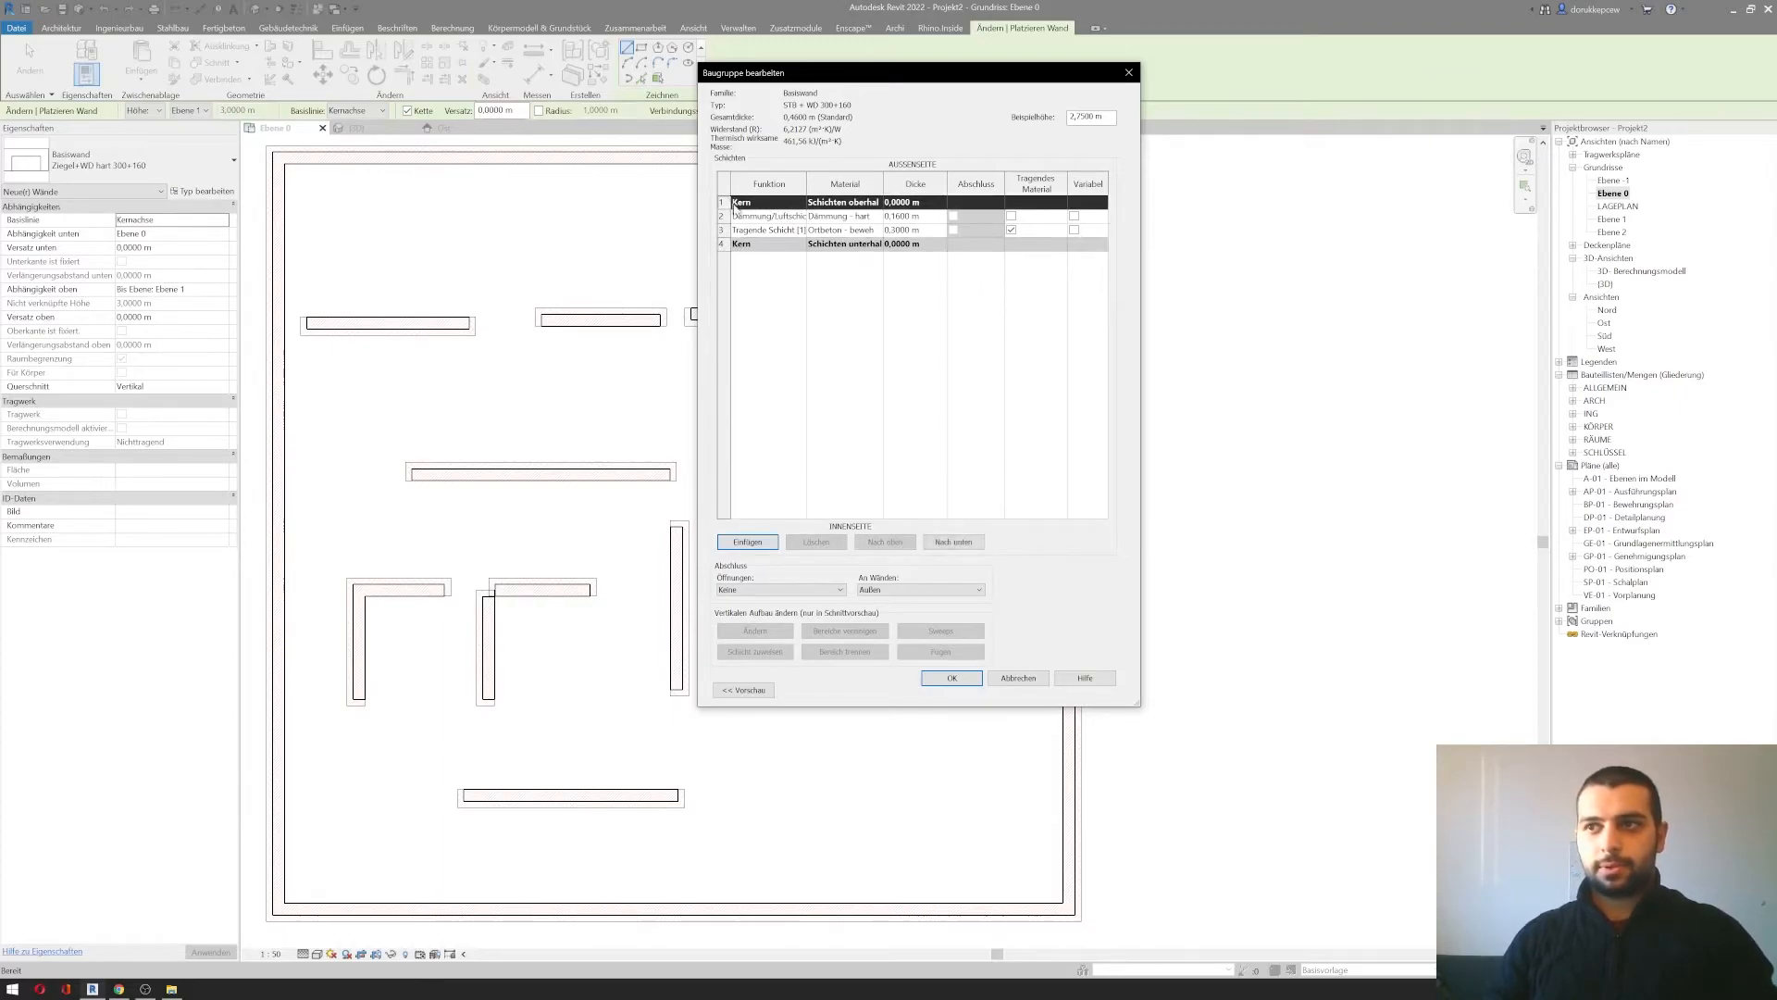
left_click(749, 217)
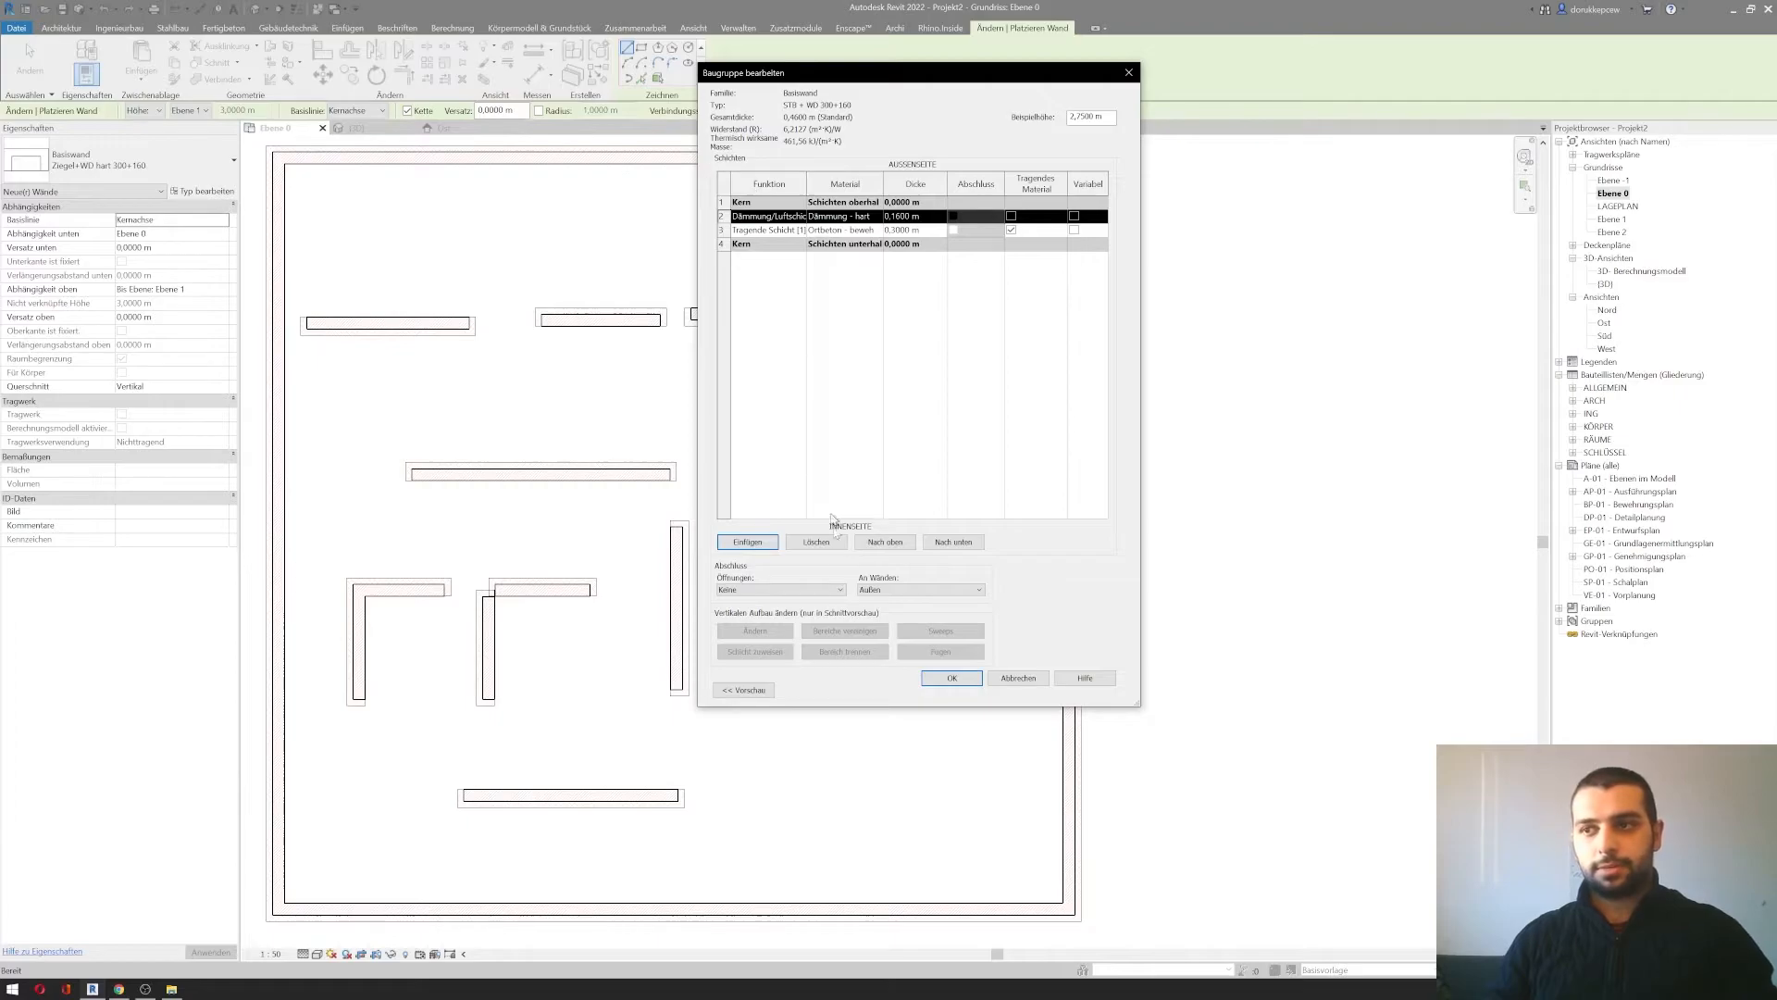
left_click(884, 542)
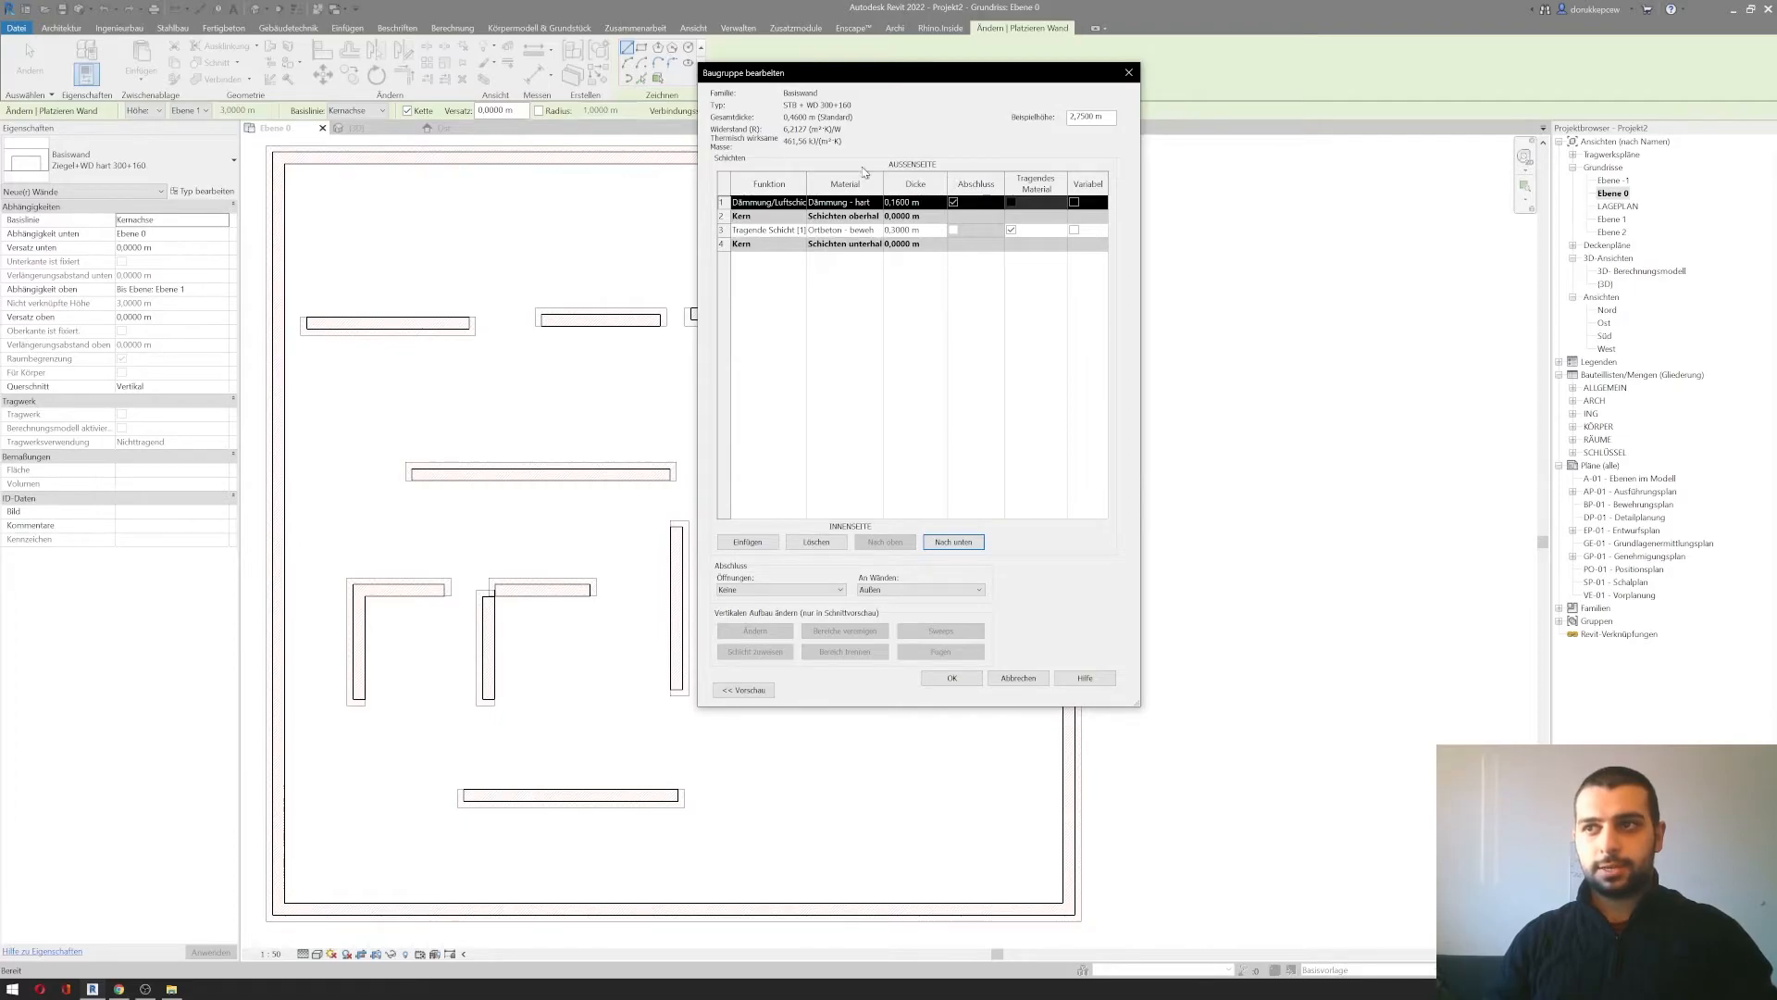
Step: Move the Dämmung - hart layer to the interior side of the core and back to the exterior side
left_click(959, 542)
left_click(959, 543)
left_click(959, 543)
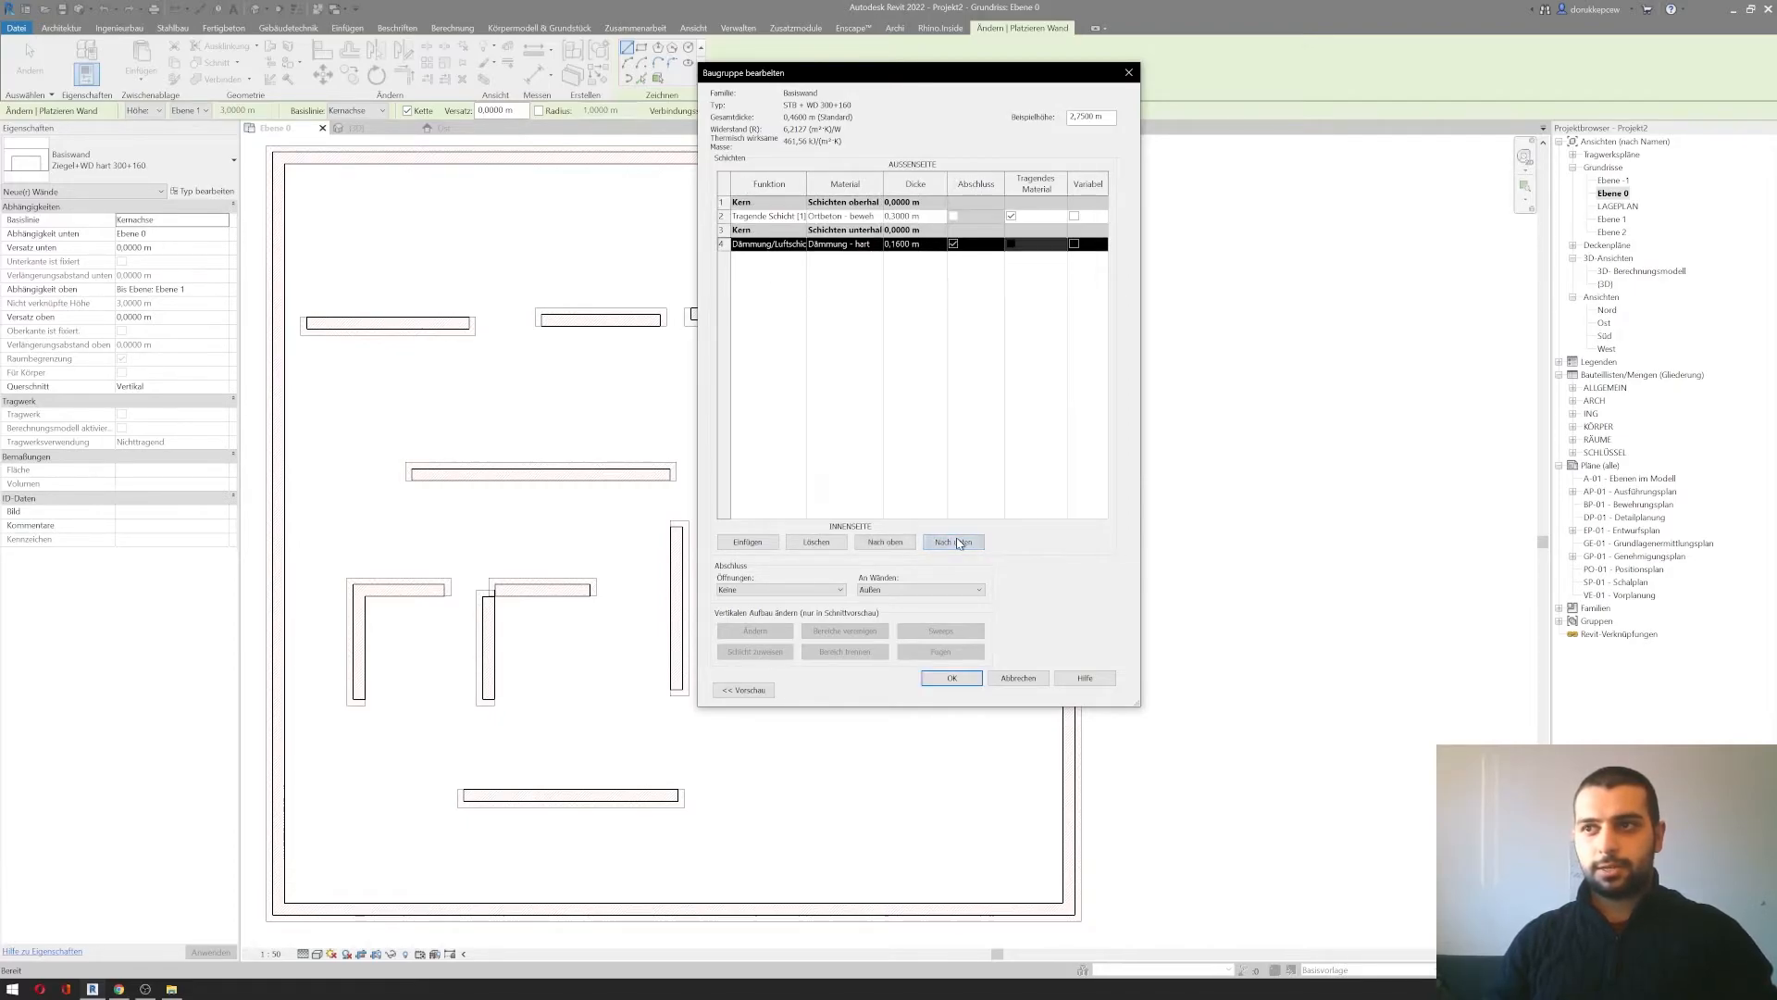
left_click(882, 545)
left_click(882, 544)
left_click(882, 543)
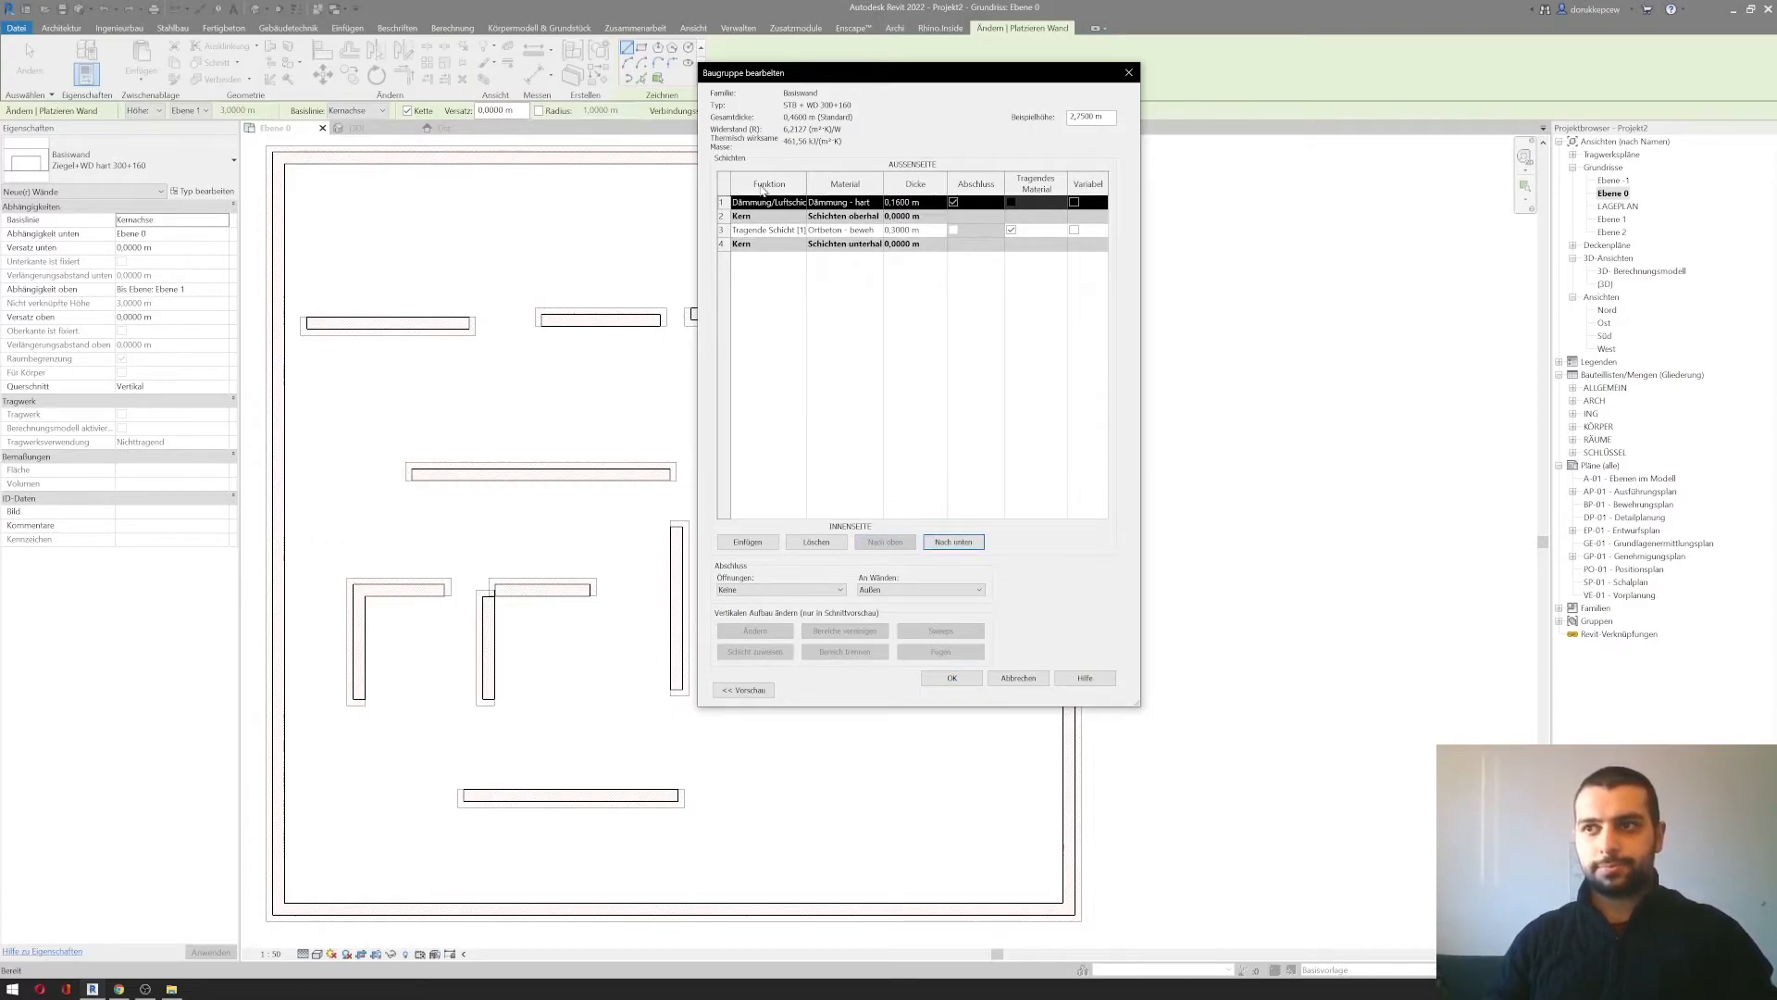
Step: Confirm the layer assembly and the type properties of the STB + WD 300+160 wall
left_click(950, 681)
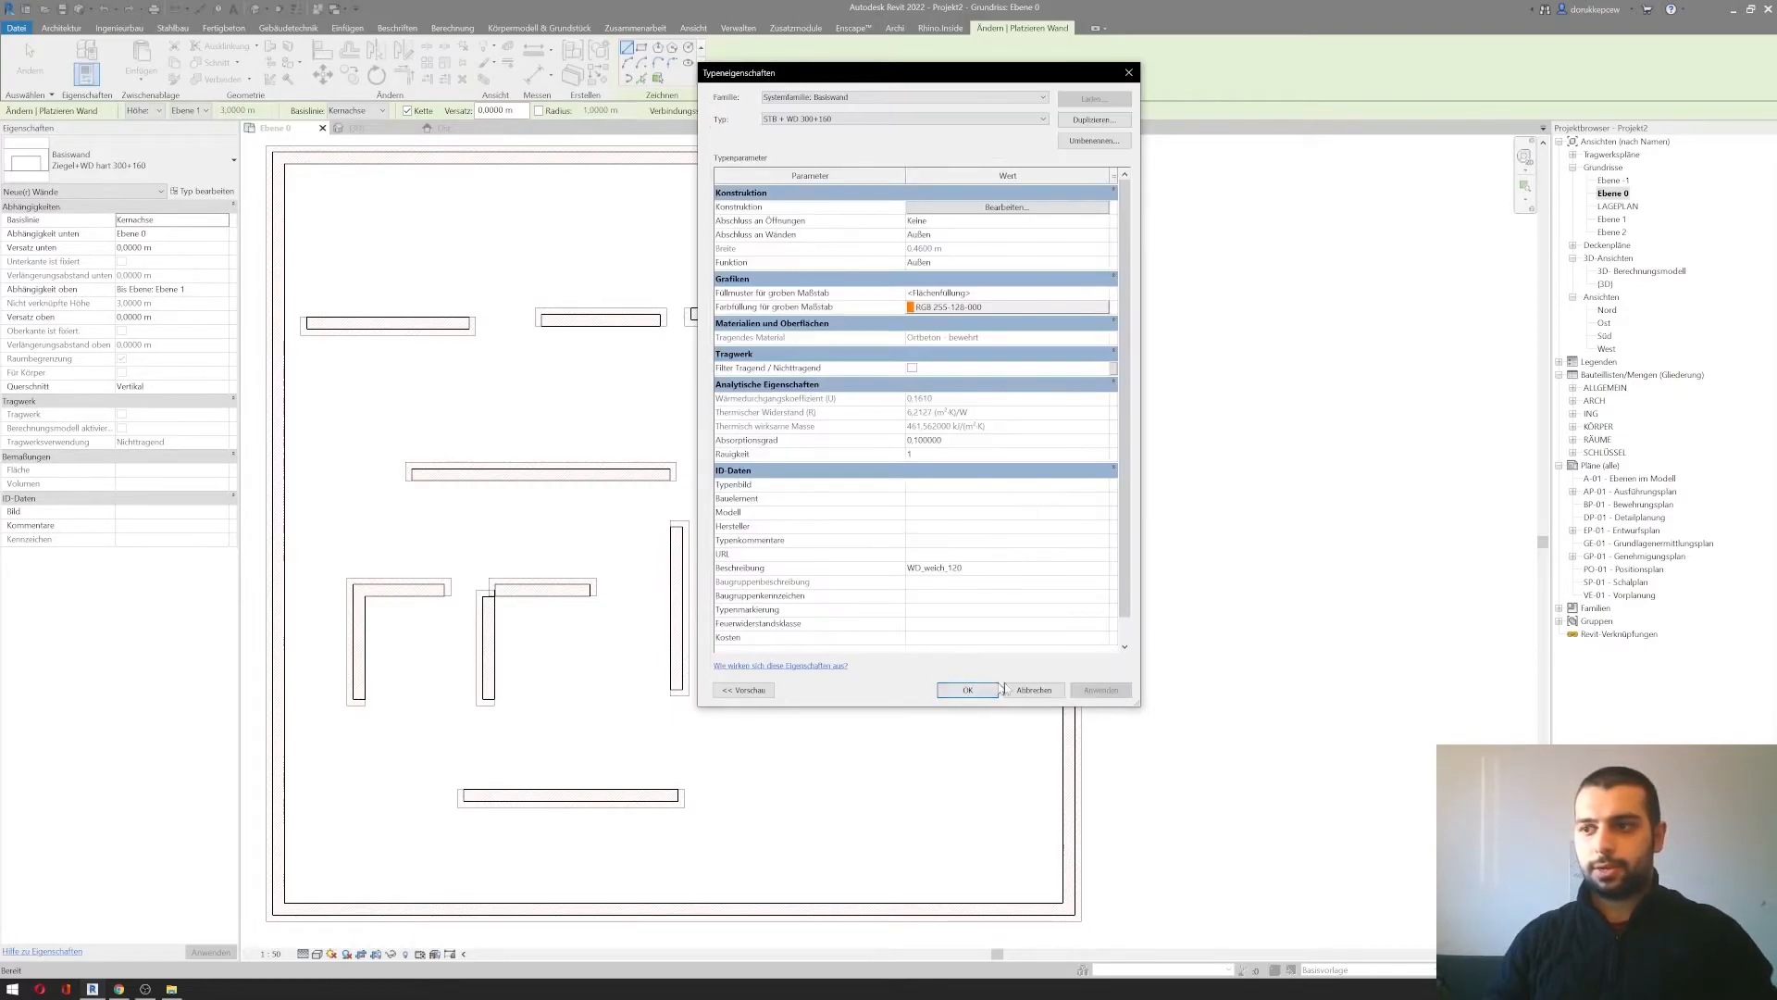
left_click(972, 695)
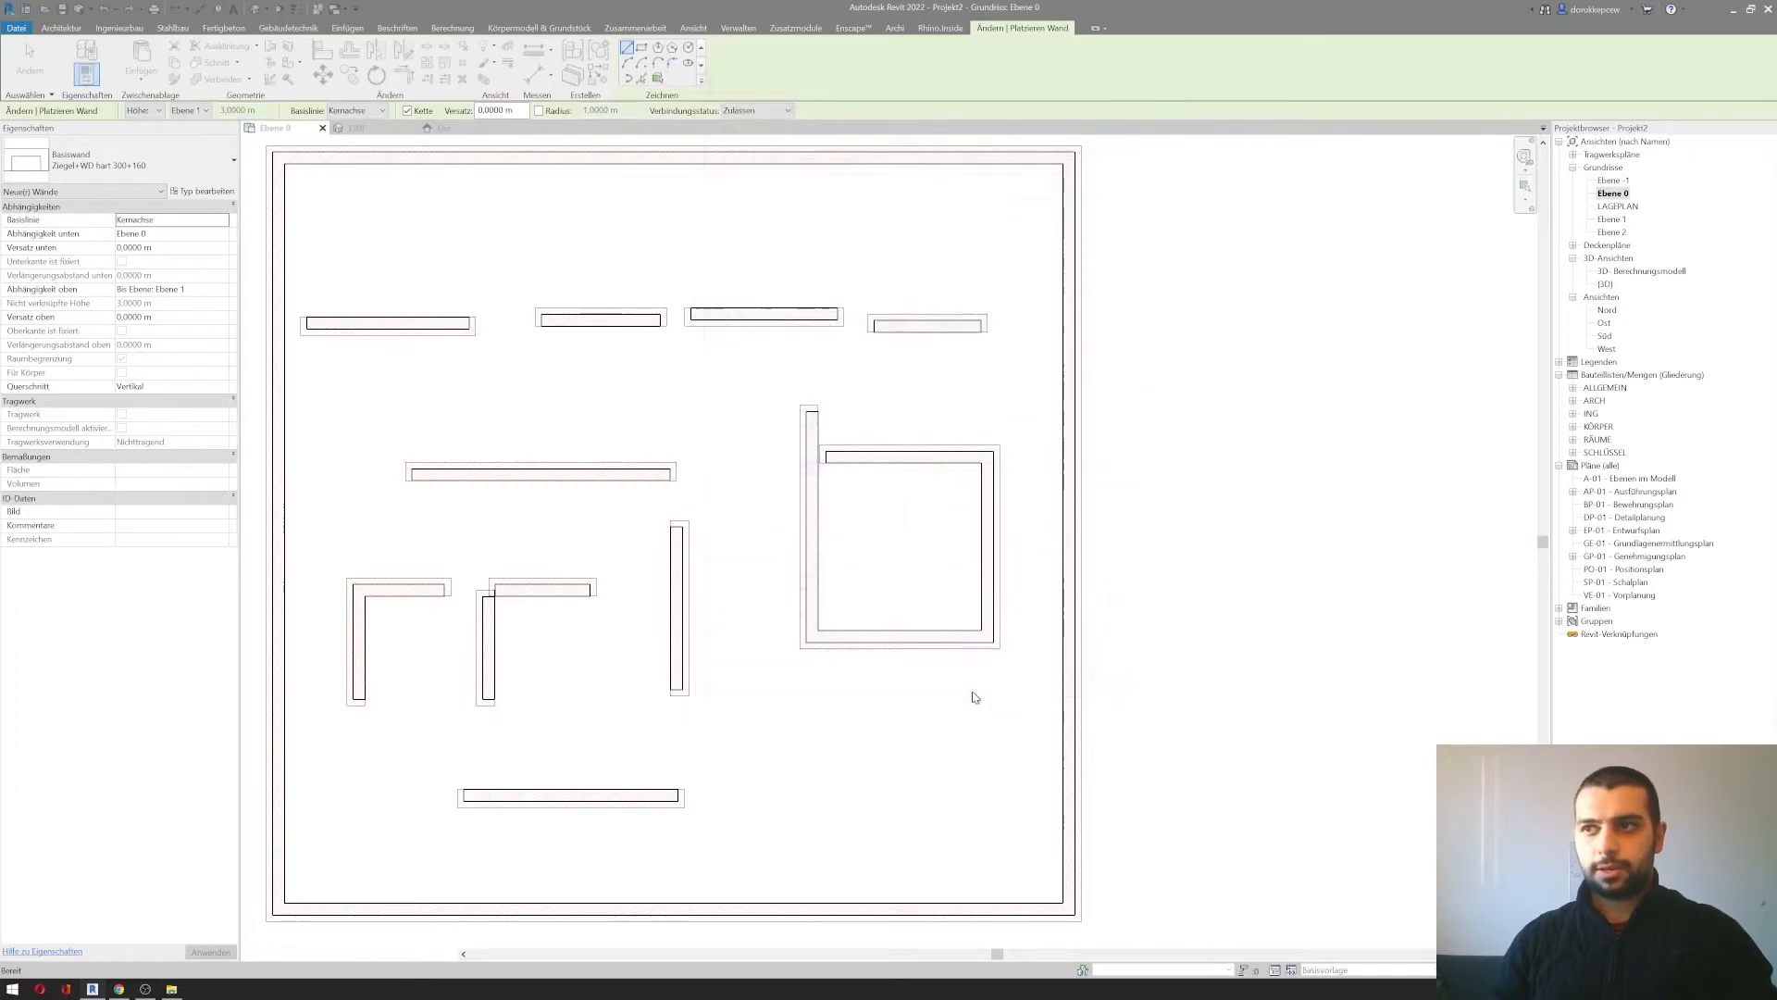
Step: Draw a closed rectangle of STB + WD 300+160 walls about 4.1 m wide below the square room, inside the outer walls
middle_click_drag(798, 694, 618, 521)
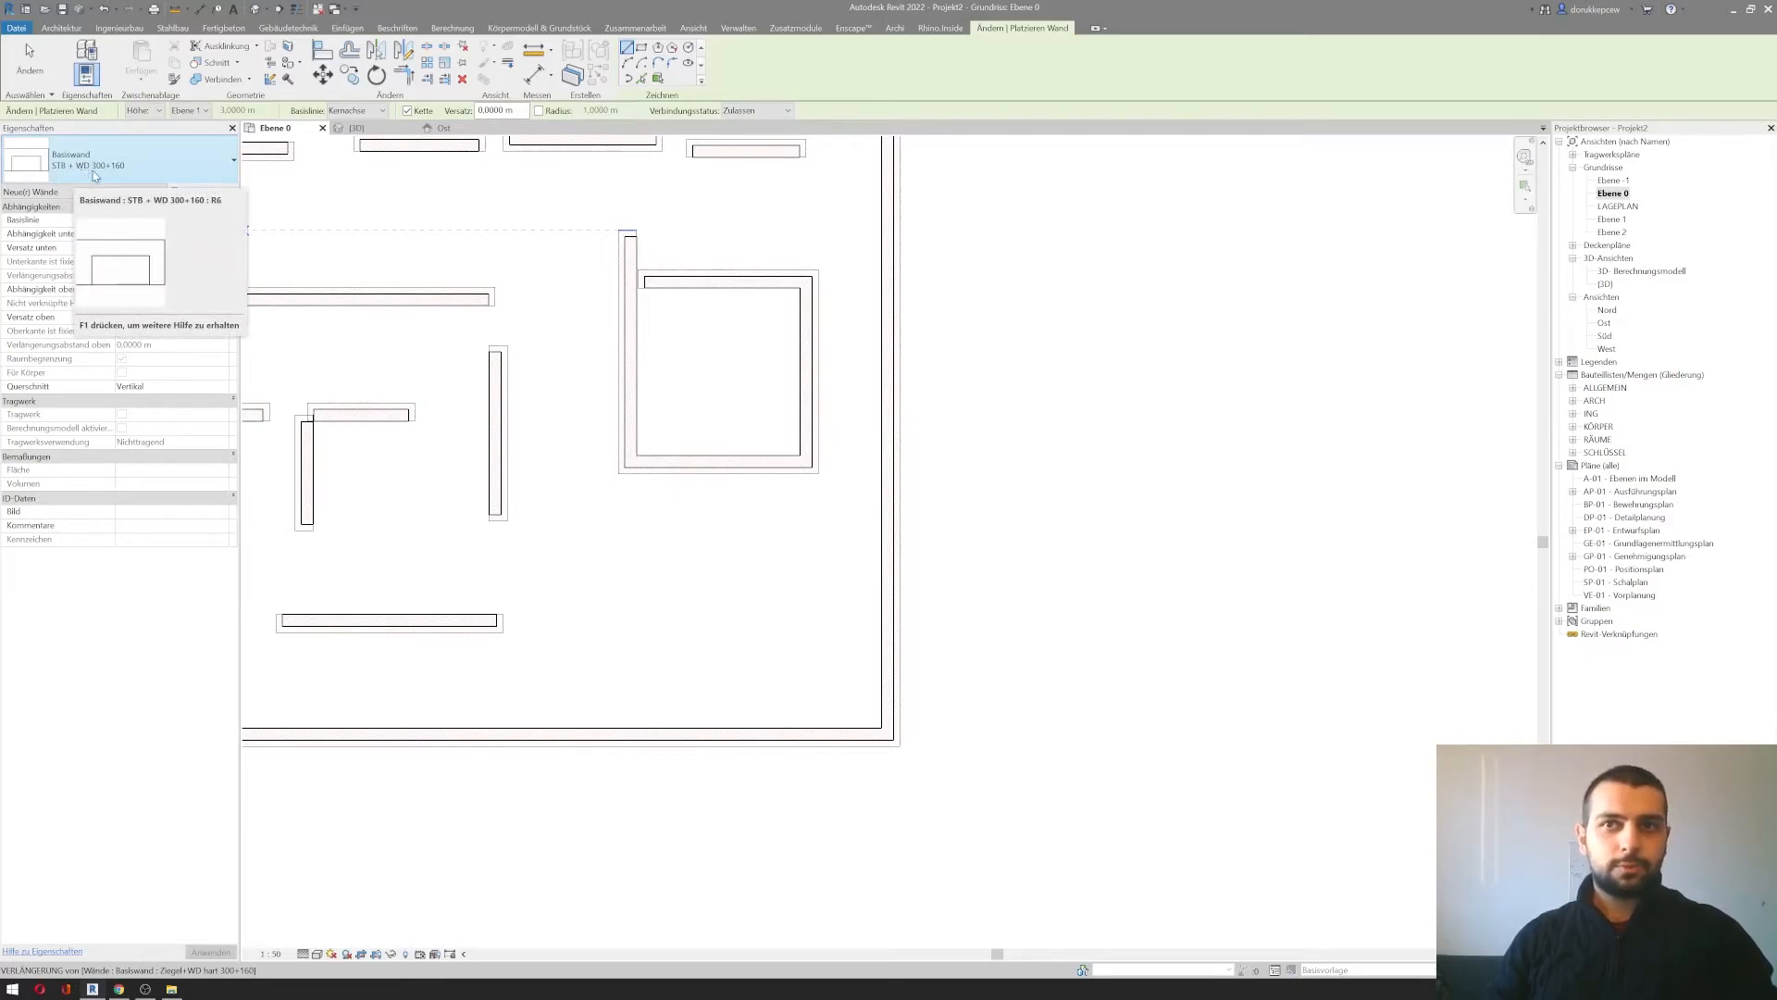
left_click(614, 590)
left_click(778, 590)
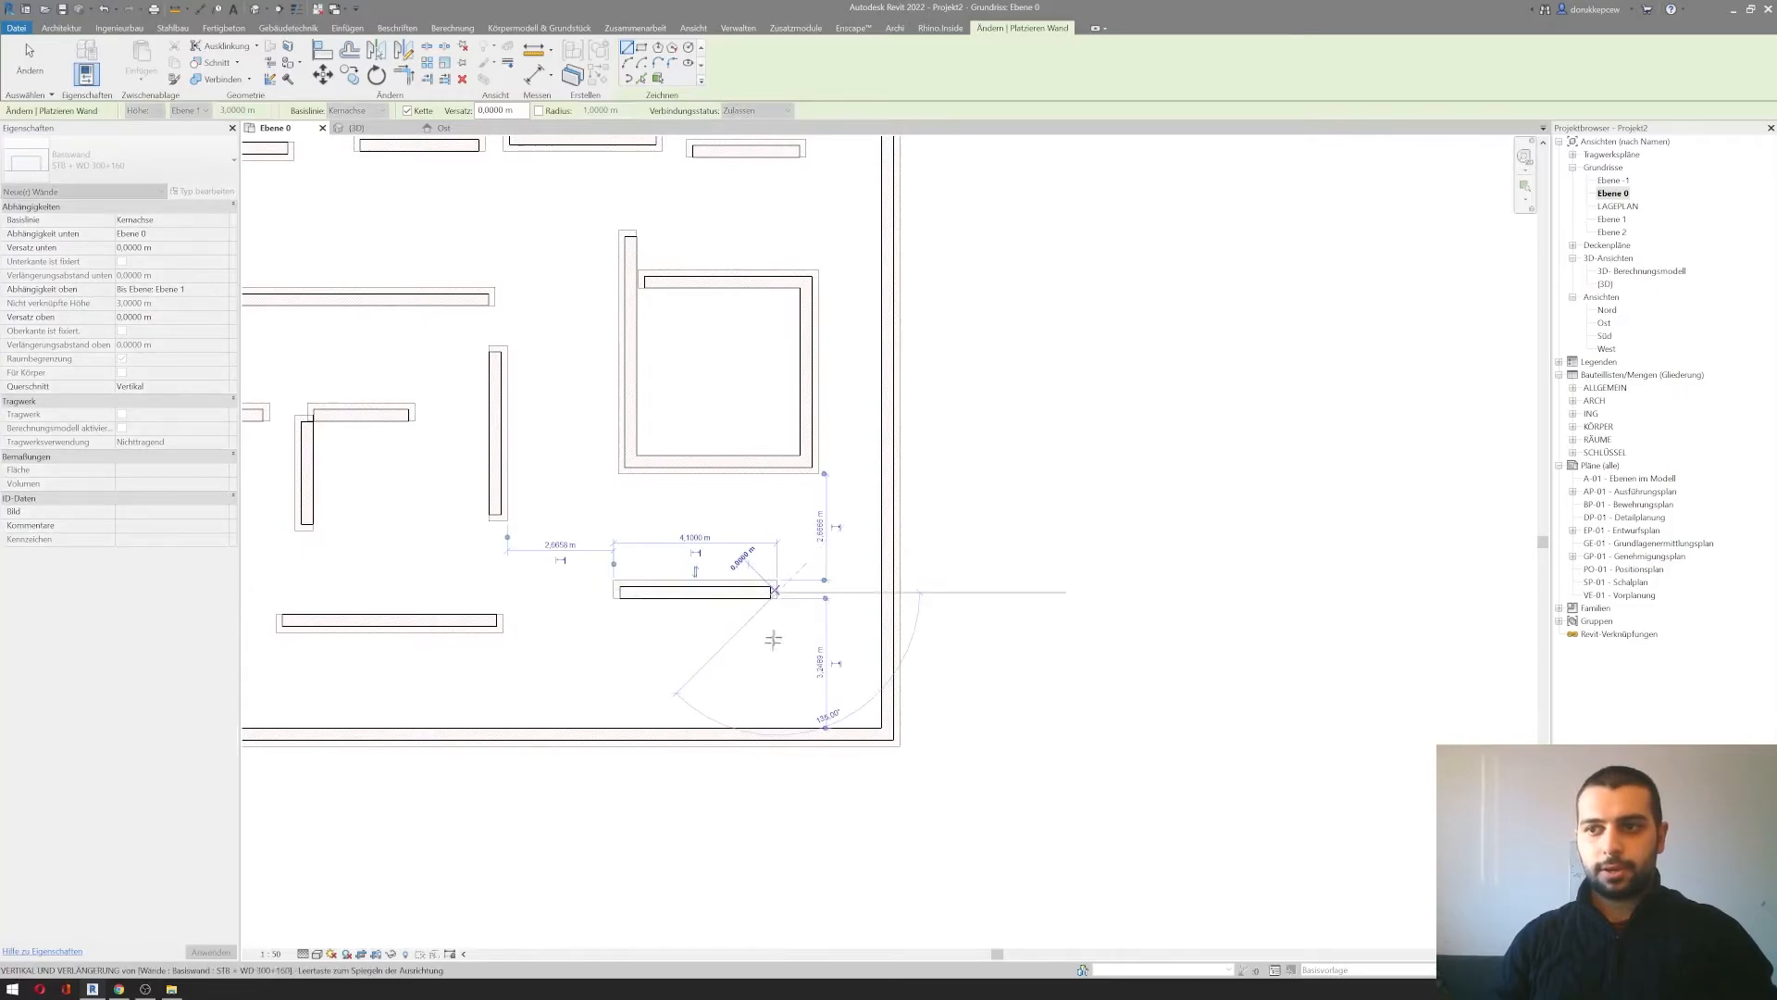
left_click(777, 684)
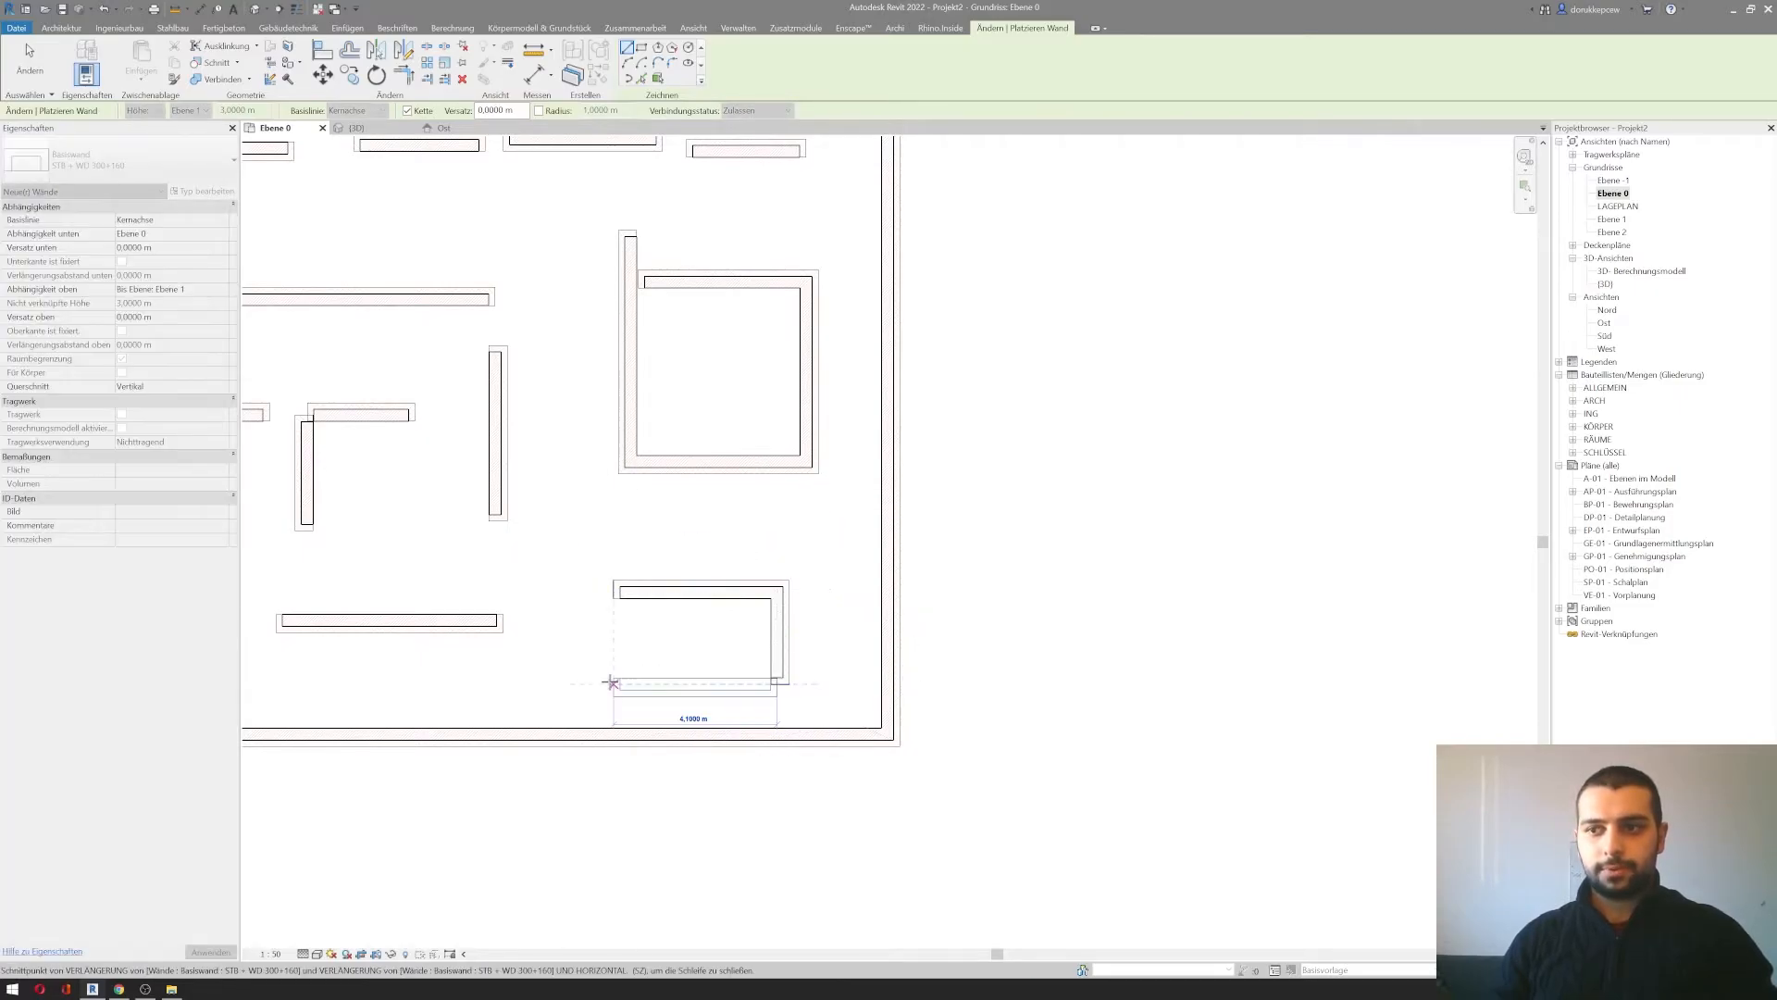
left_click(611, 683)
left_click(611, 593)
scroll(662, 654, "up", 5)
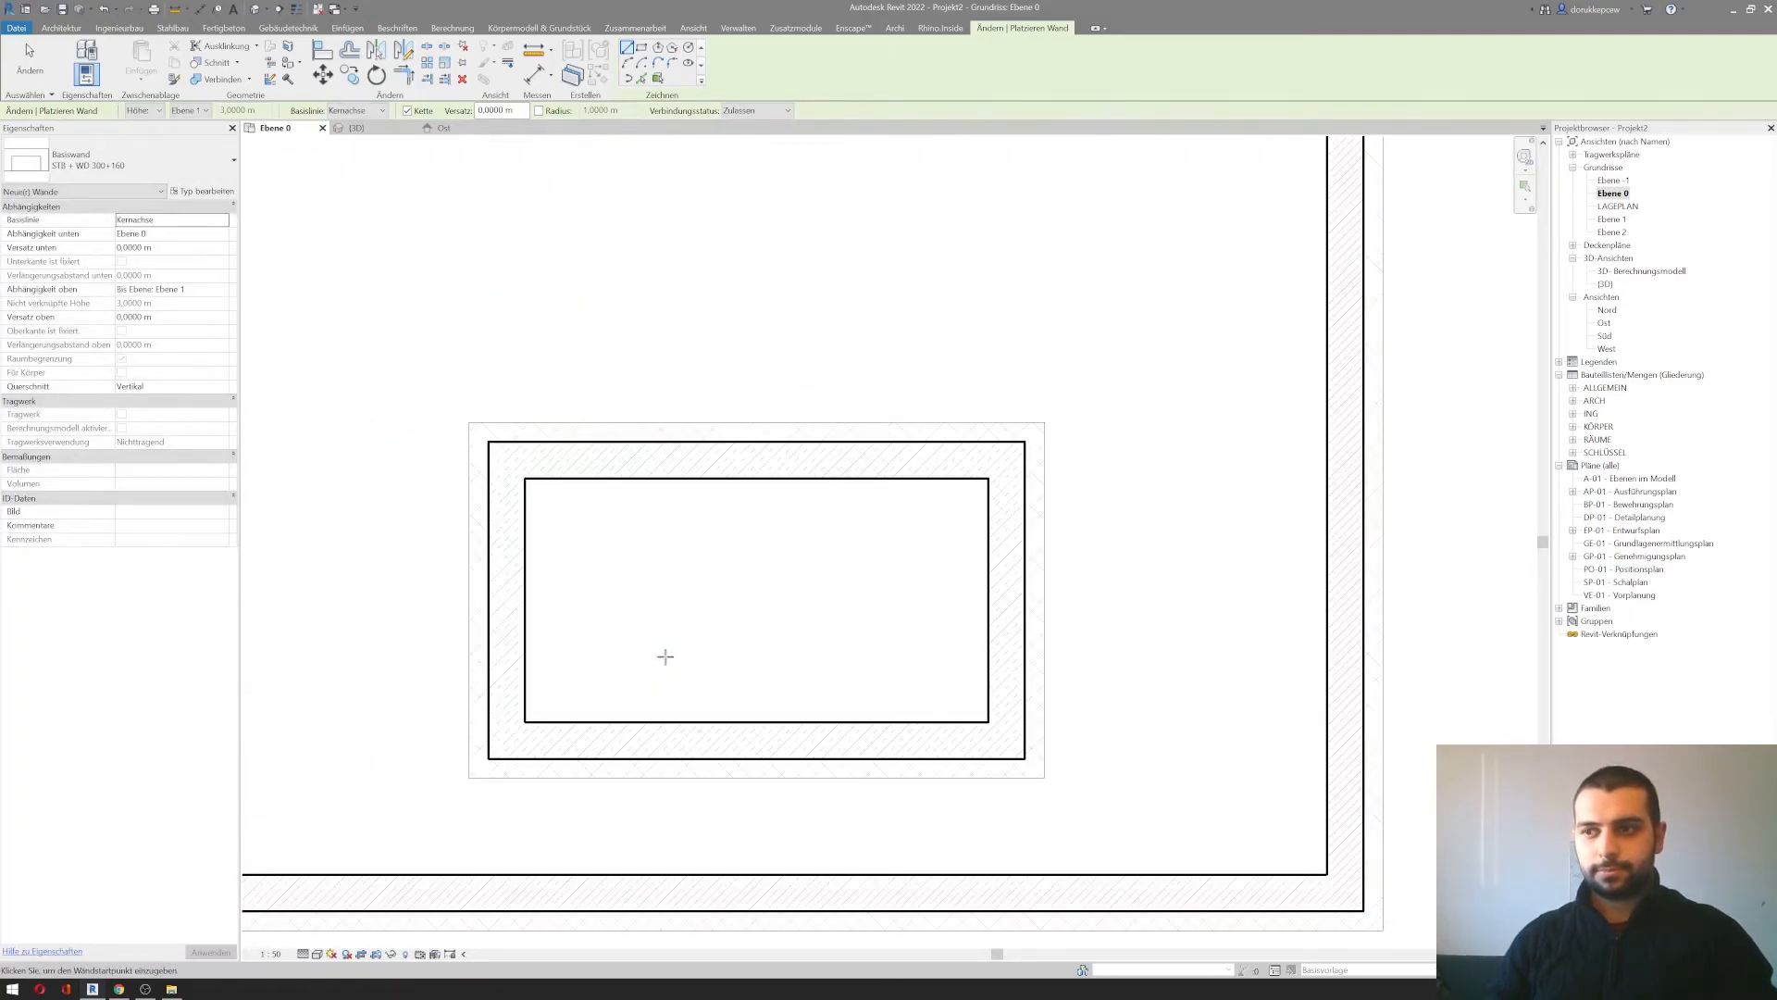
scroll(564, 686, "up", 1)
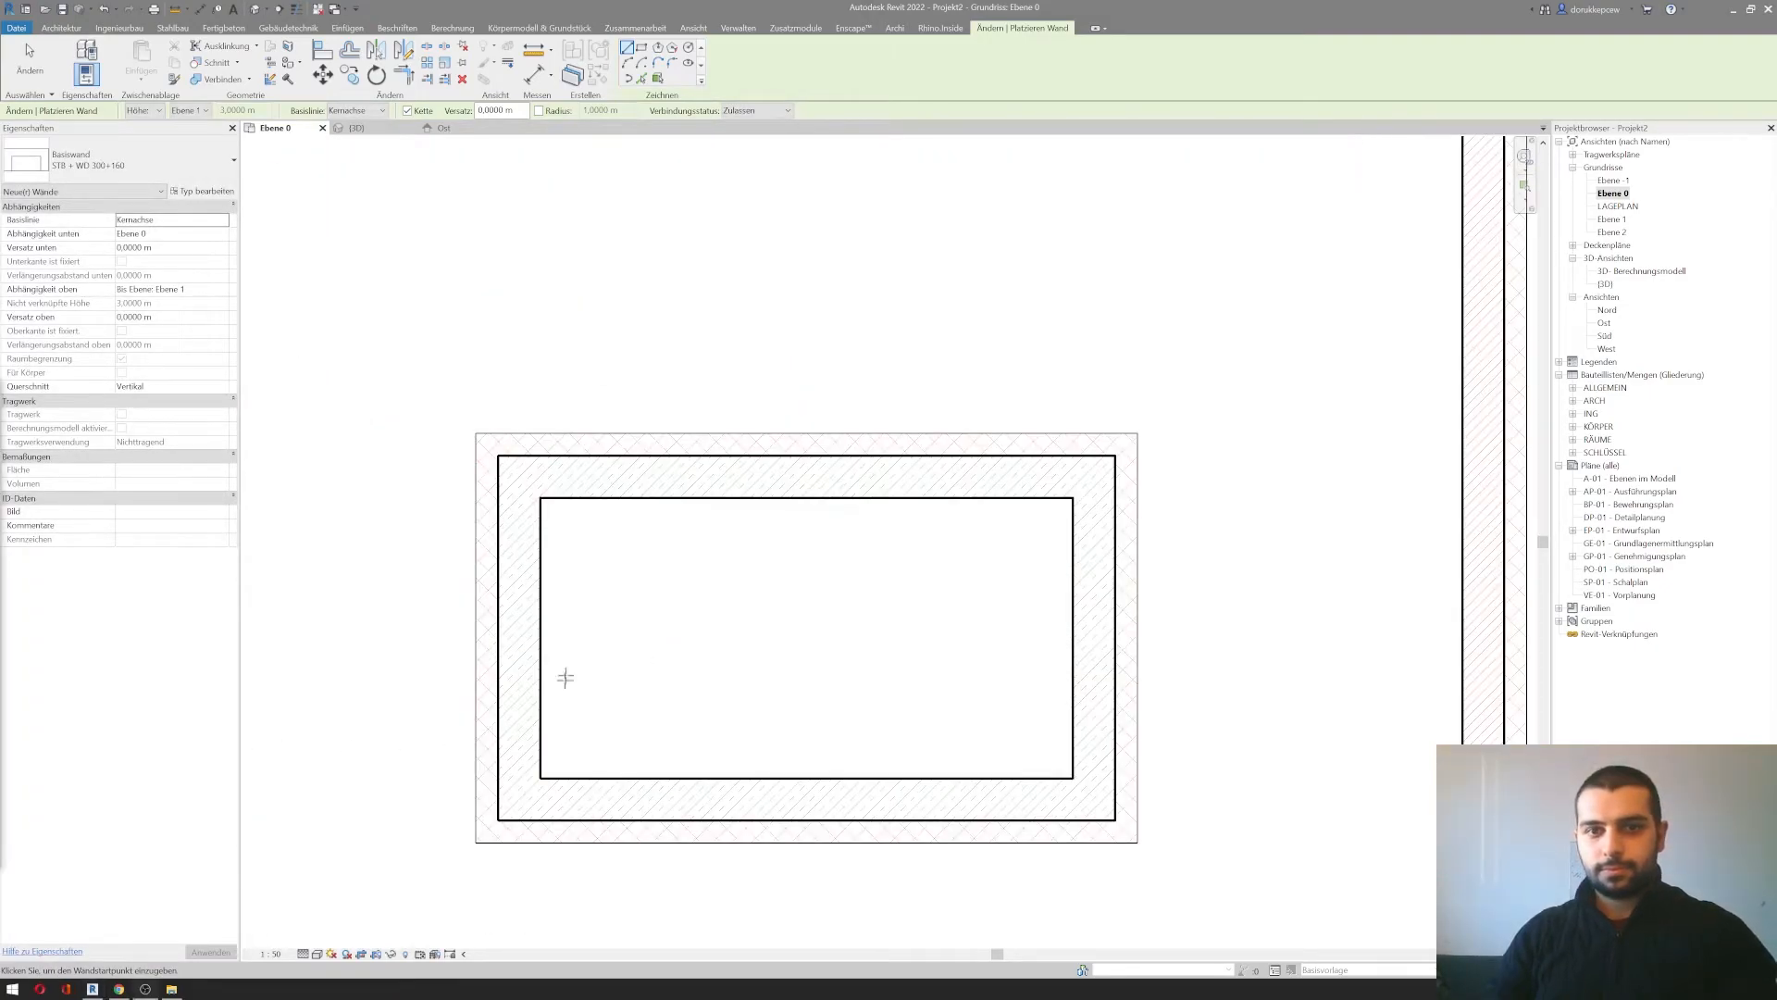
scroll(603, 461, "down", 6)
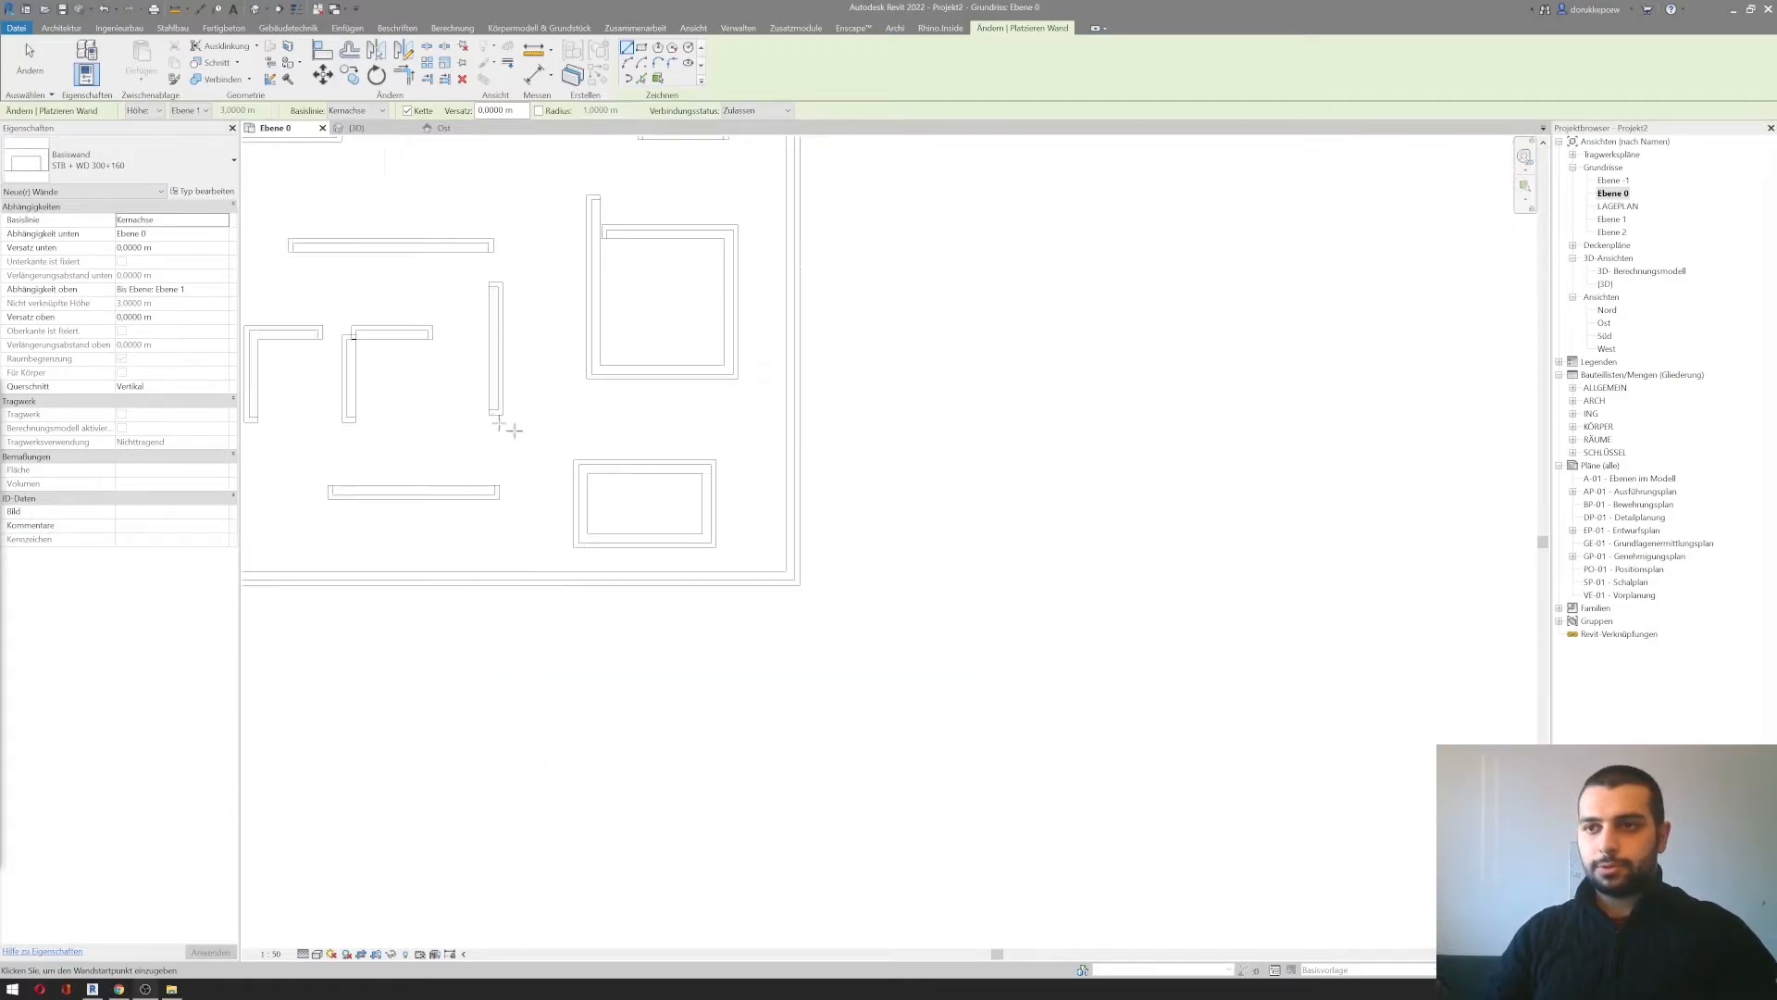
middle_click_drag(530, 503, 615, 595)
scroll(615, 596, "down", 2)
key("Escape")
key("Escape")
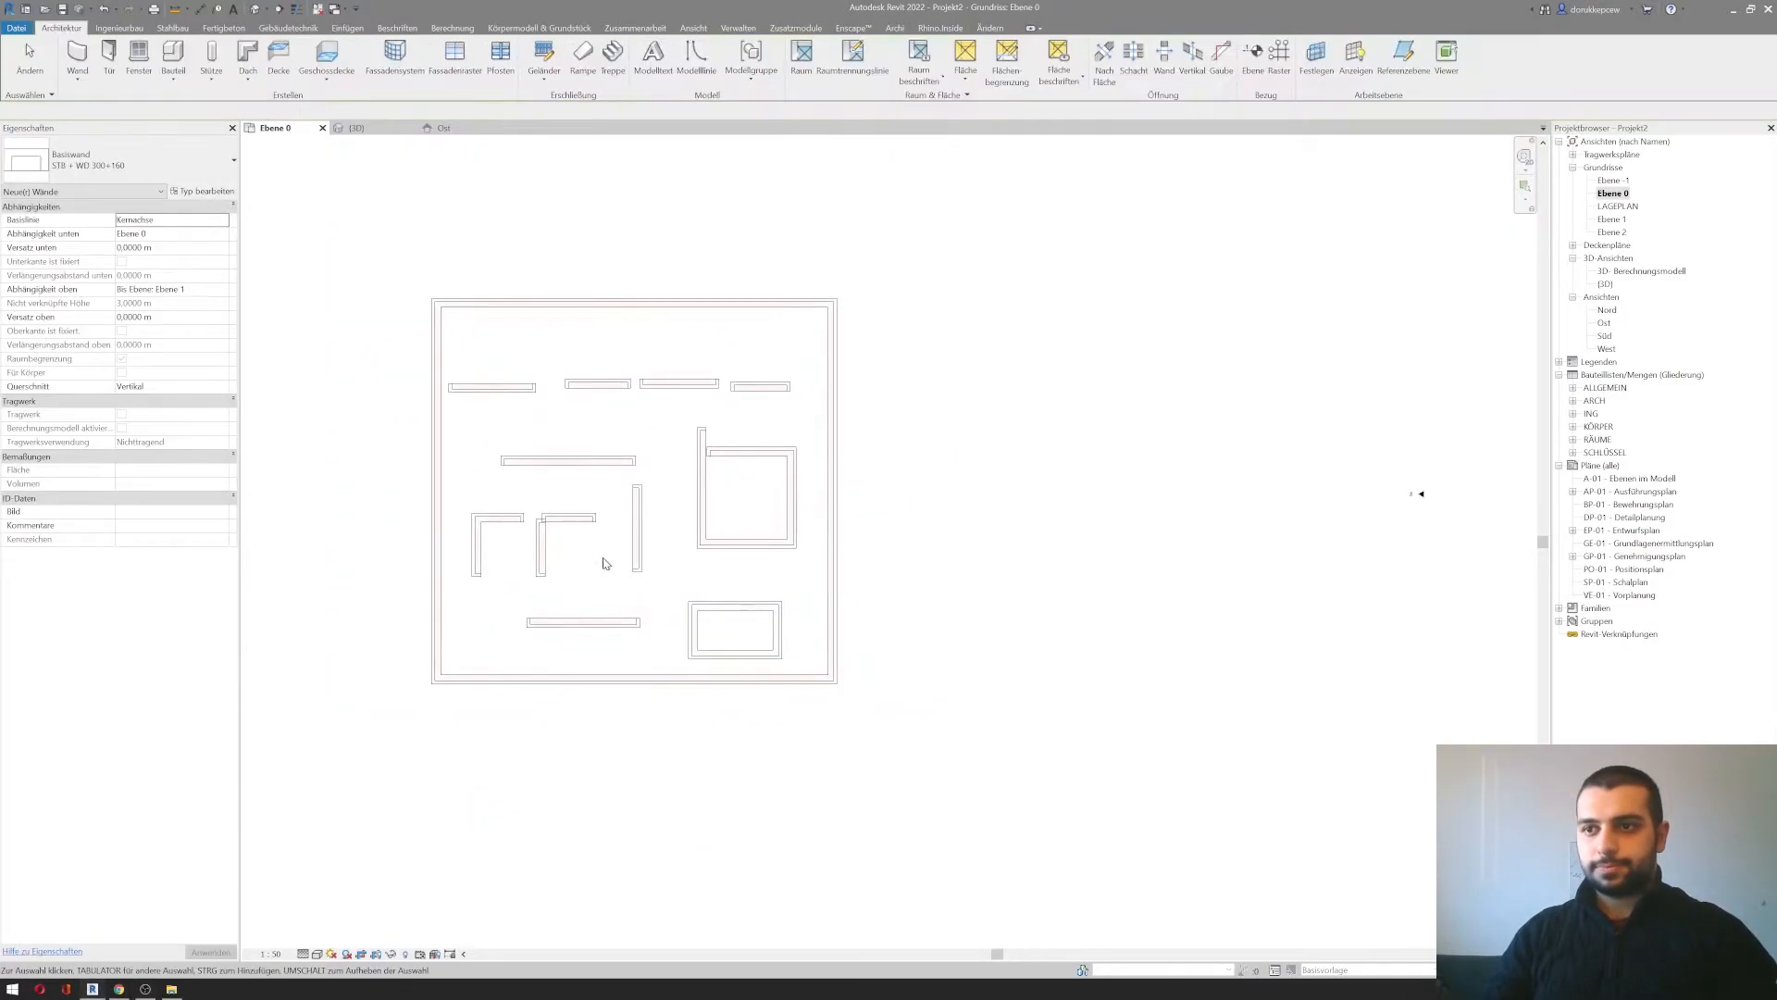
Step: Delete all the sample walls inside the outer wall rectangle
left_click_drag(402, 287, 327, 290)
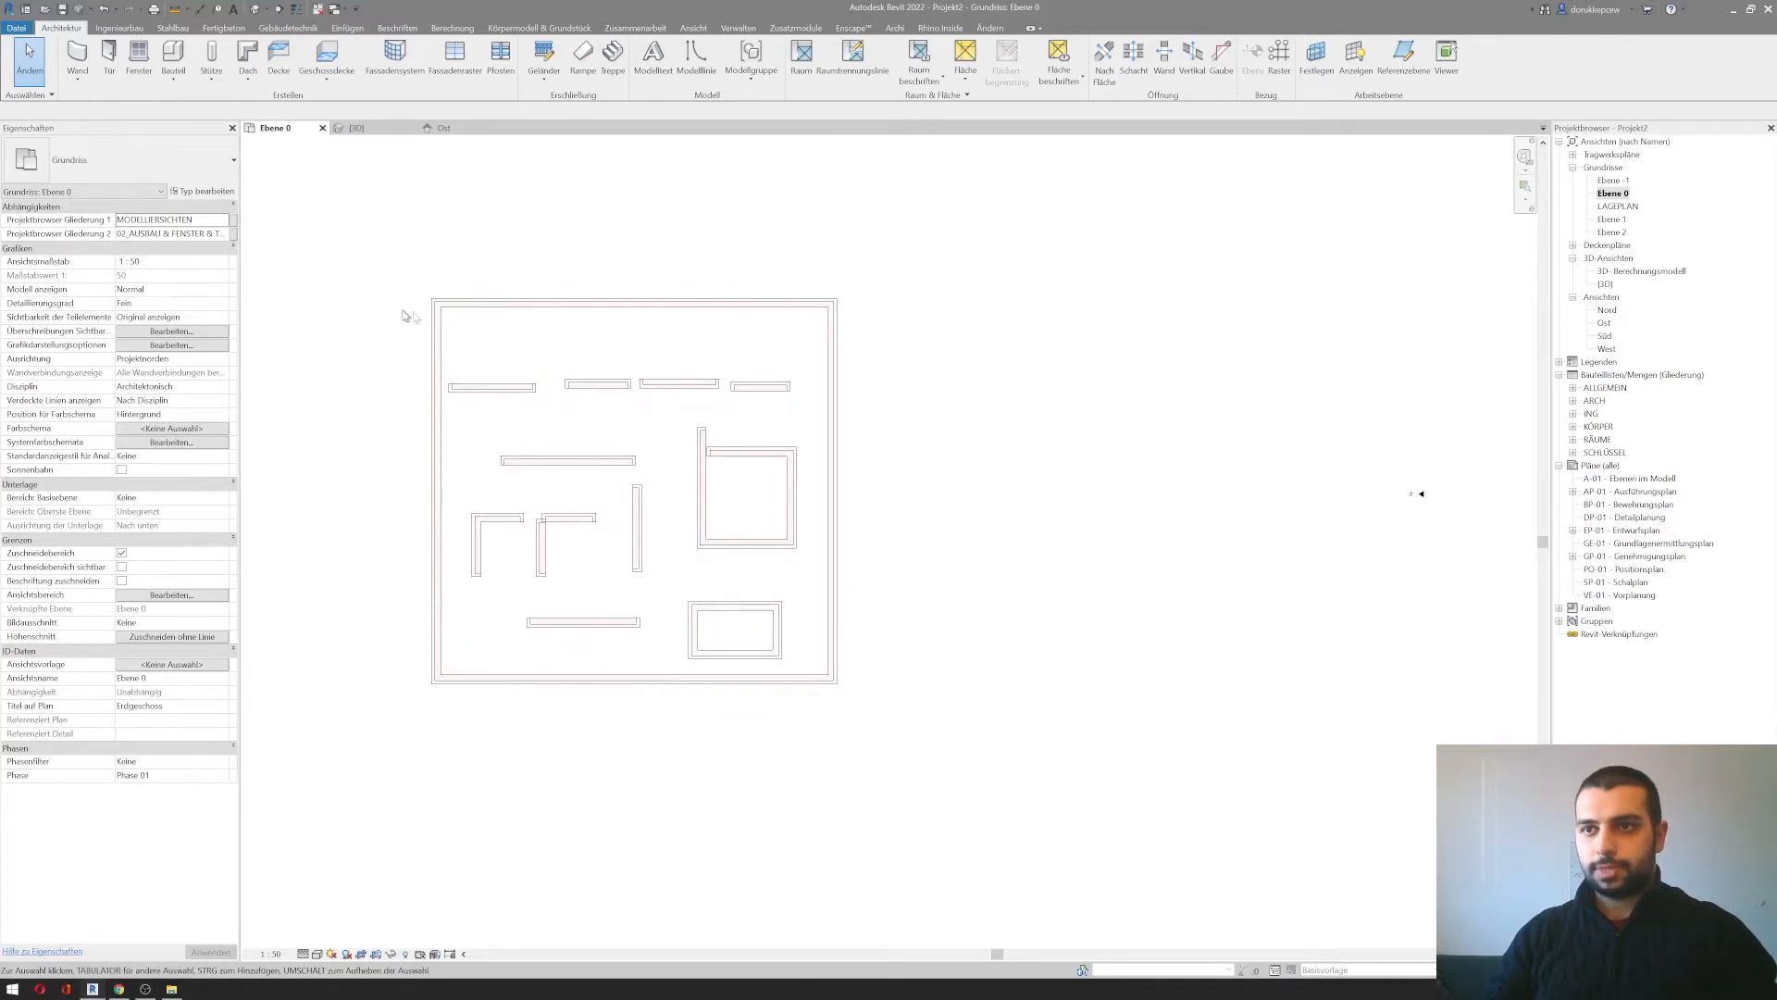
left_click_drag(447, 349, 801, 668)
key("Delete")
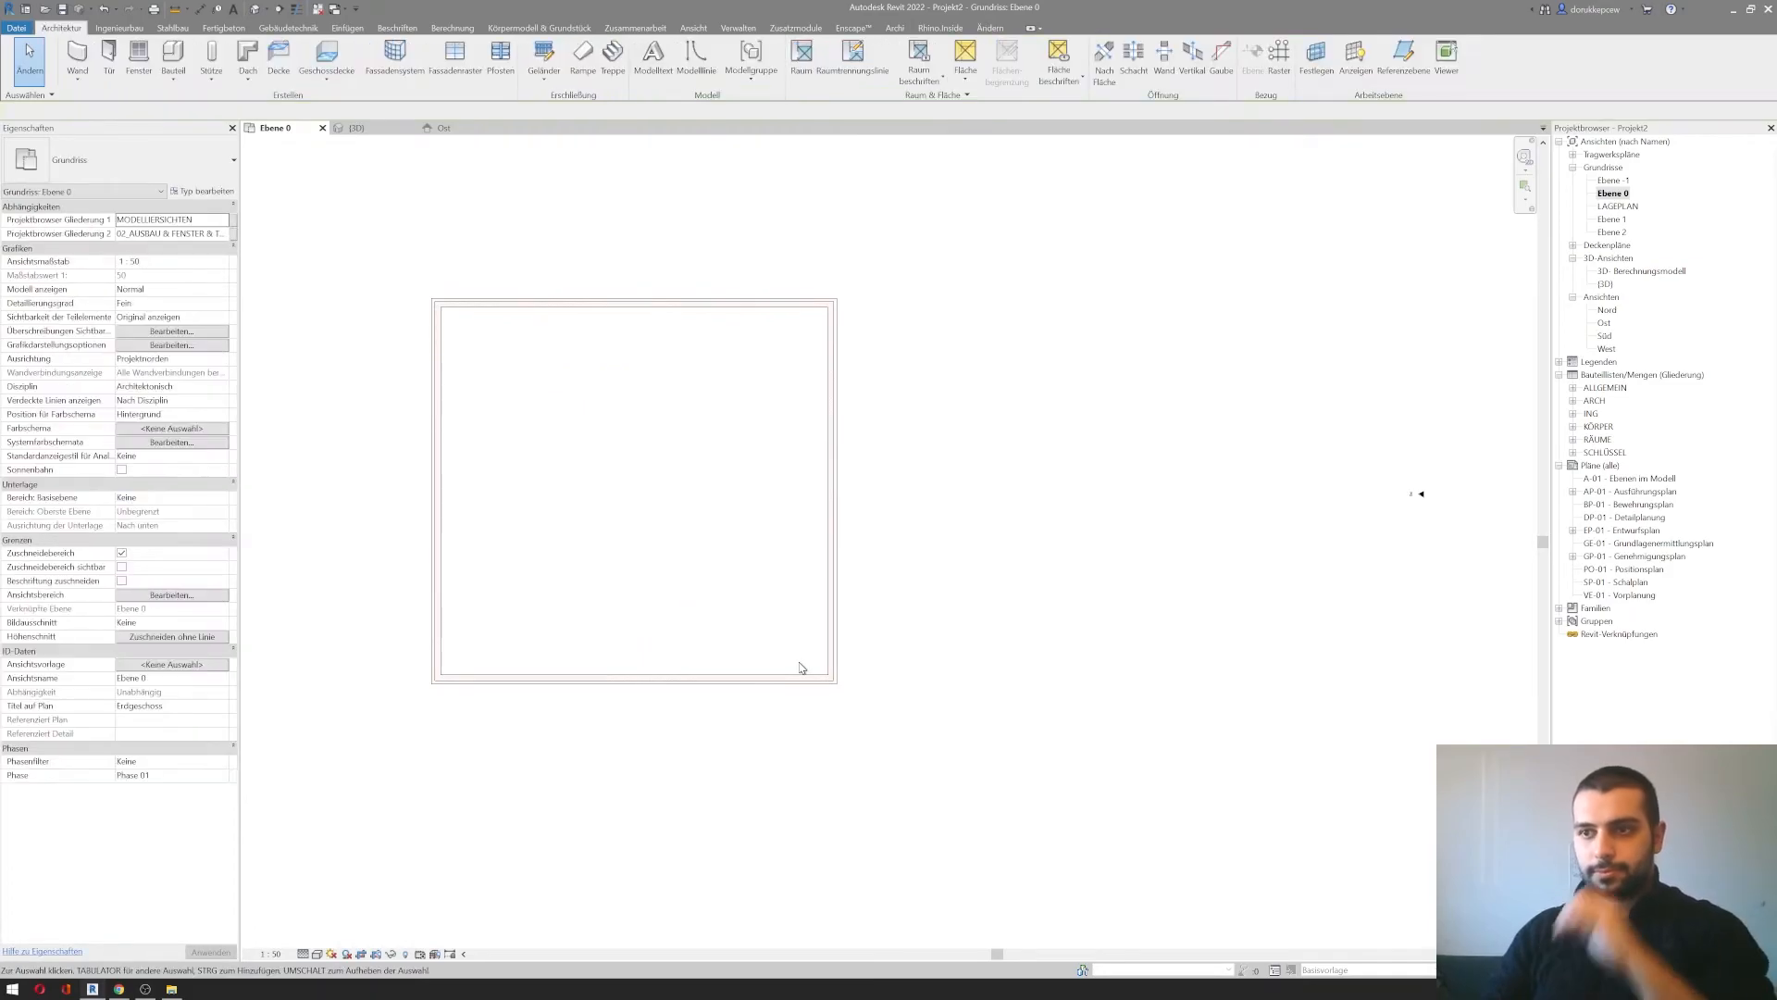
Step: Inspect the remaining outer walls in the 3D view, return to the Ebene 0 floor plan and examine the east wall there
left_click(255, 9)
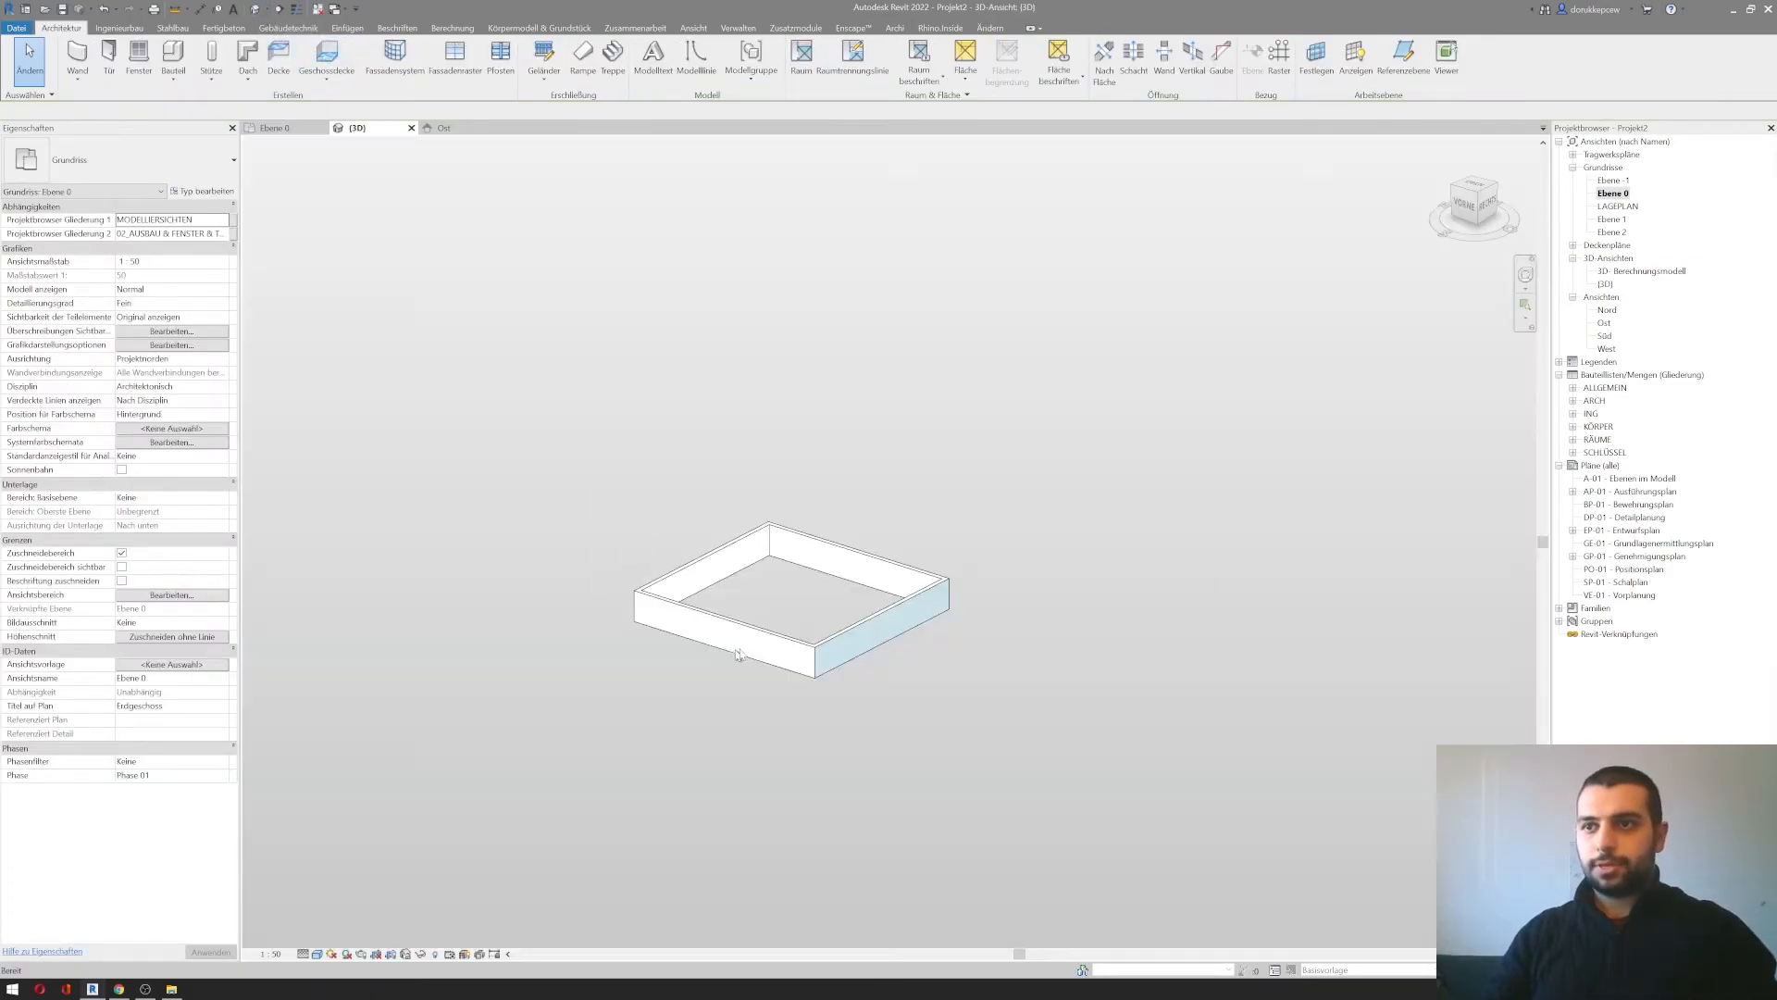
left_click(827, 644)
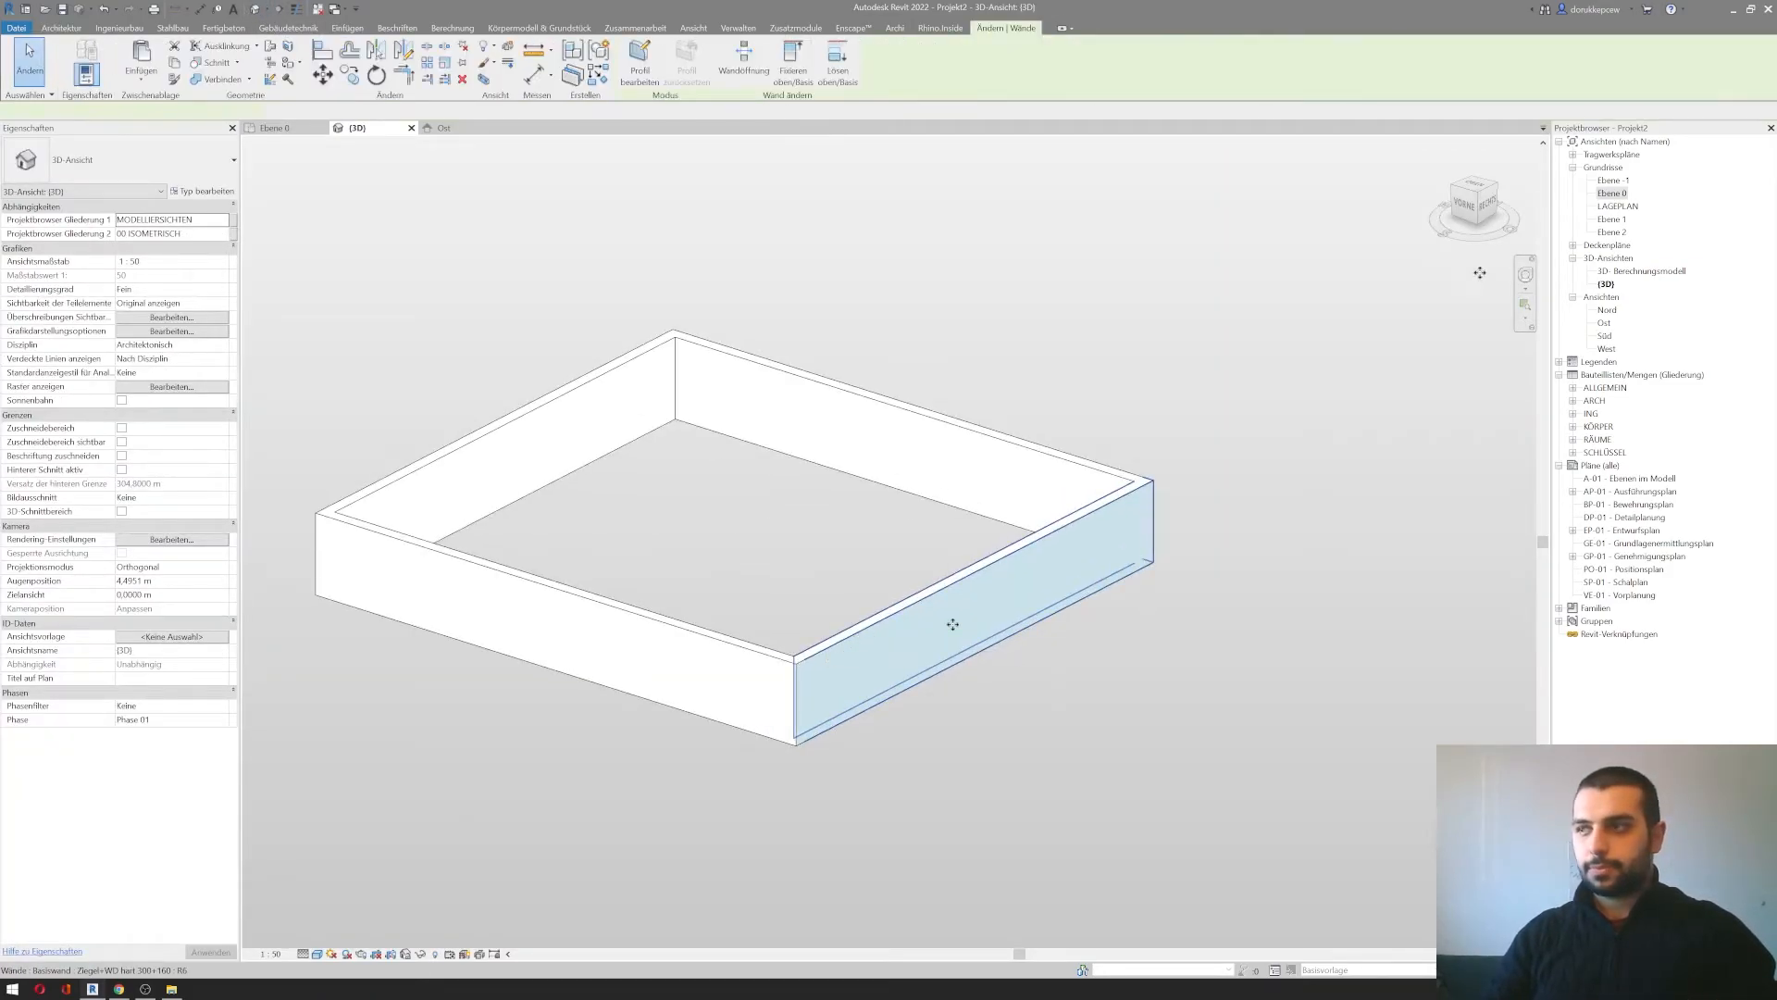
double_click(1611, 194)
left_click(827, 420)
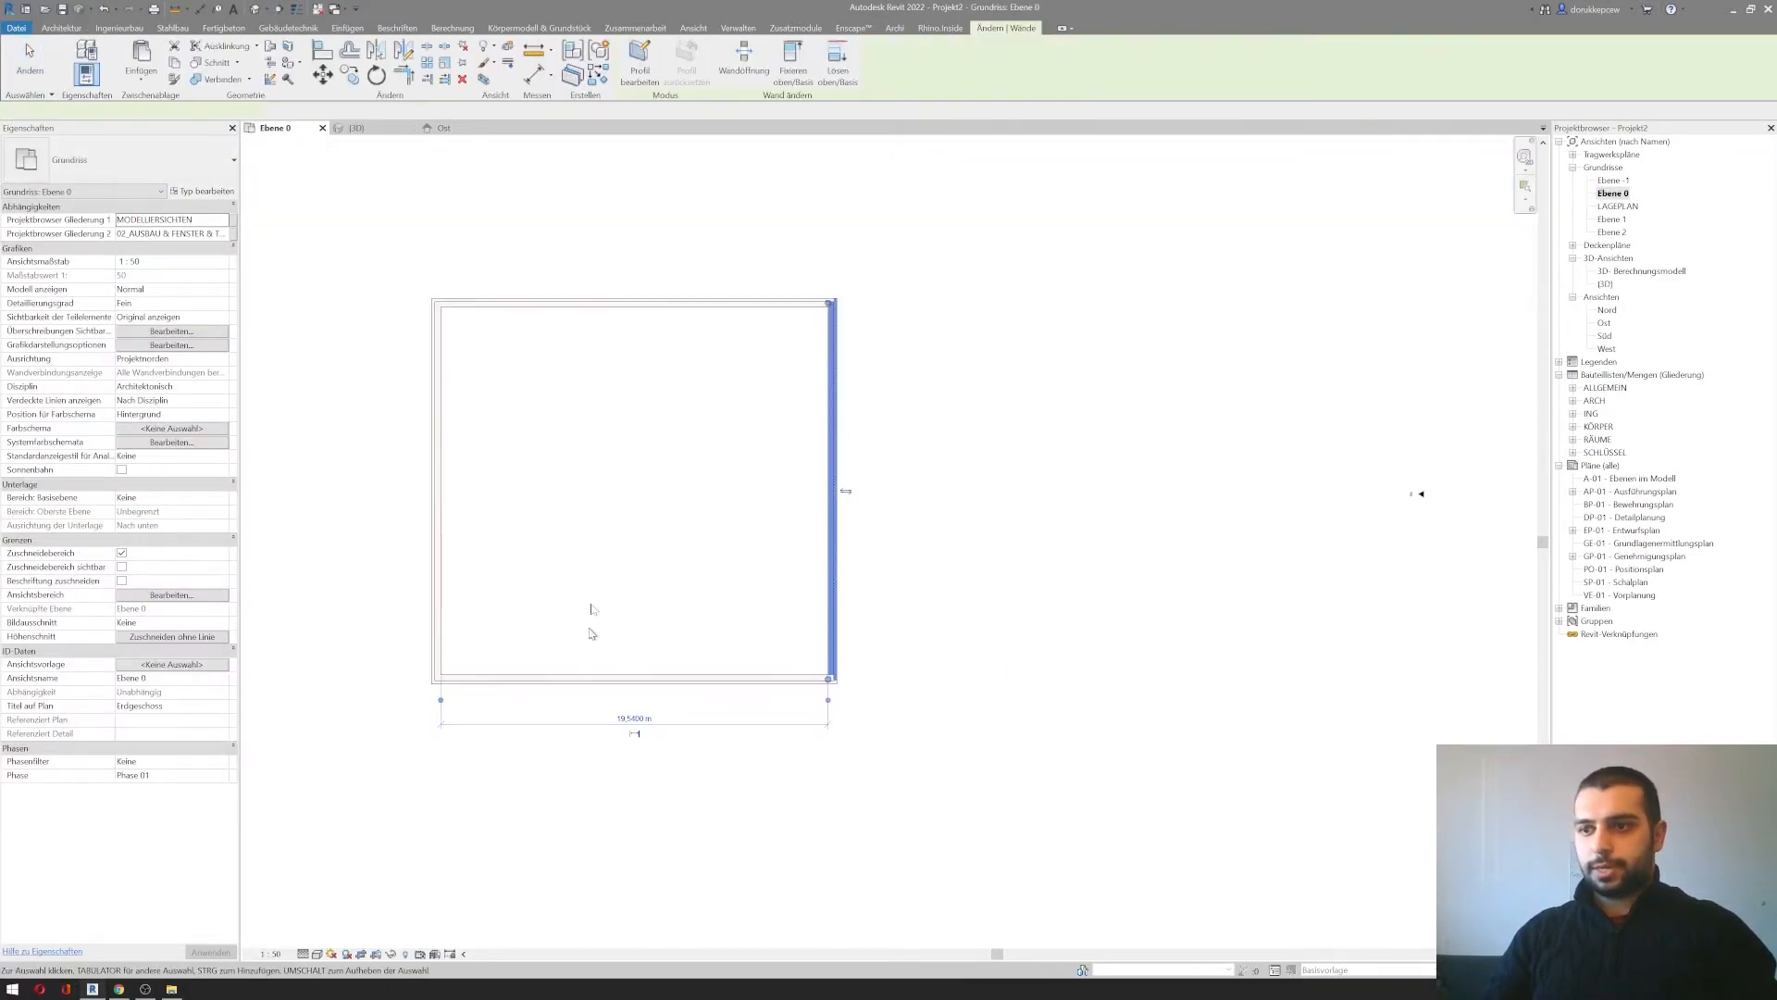
scroll(499, 755, "up", 3)
middle_click_drag(748, 662, 691, 742)
middle_click_drag(844, 428, 833, 456)
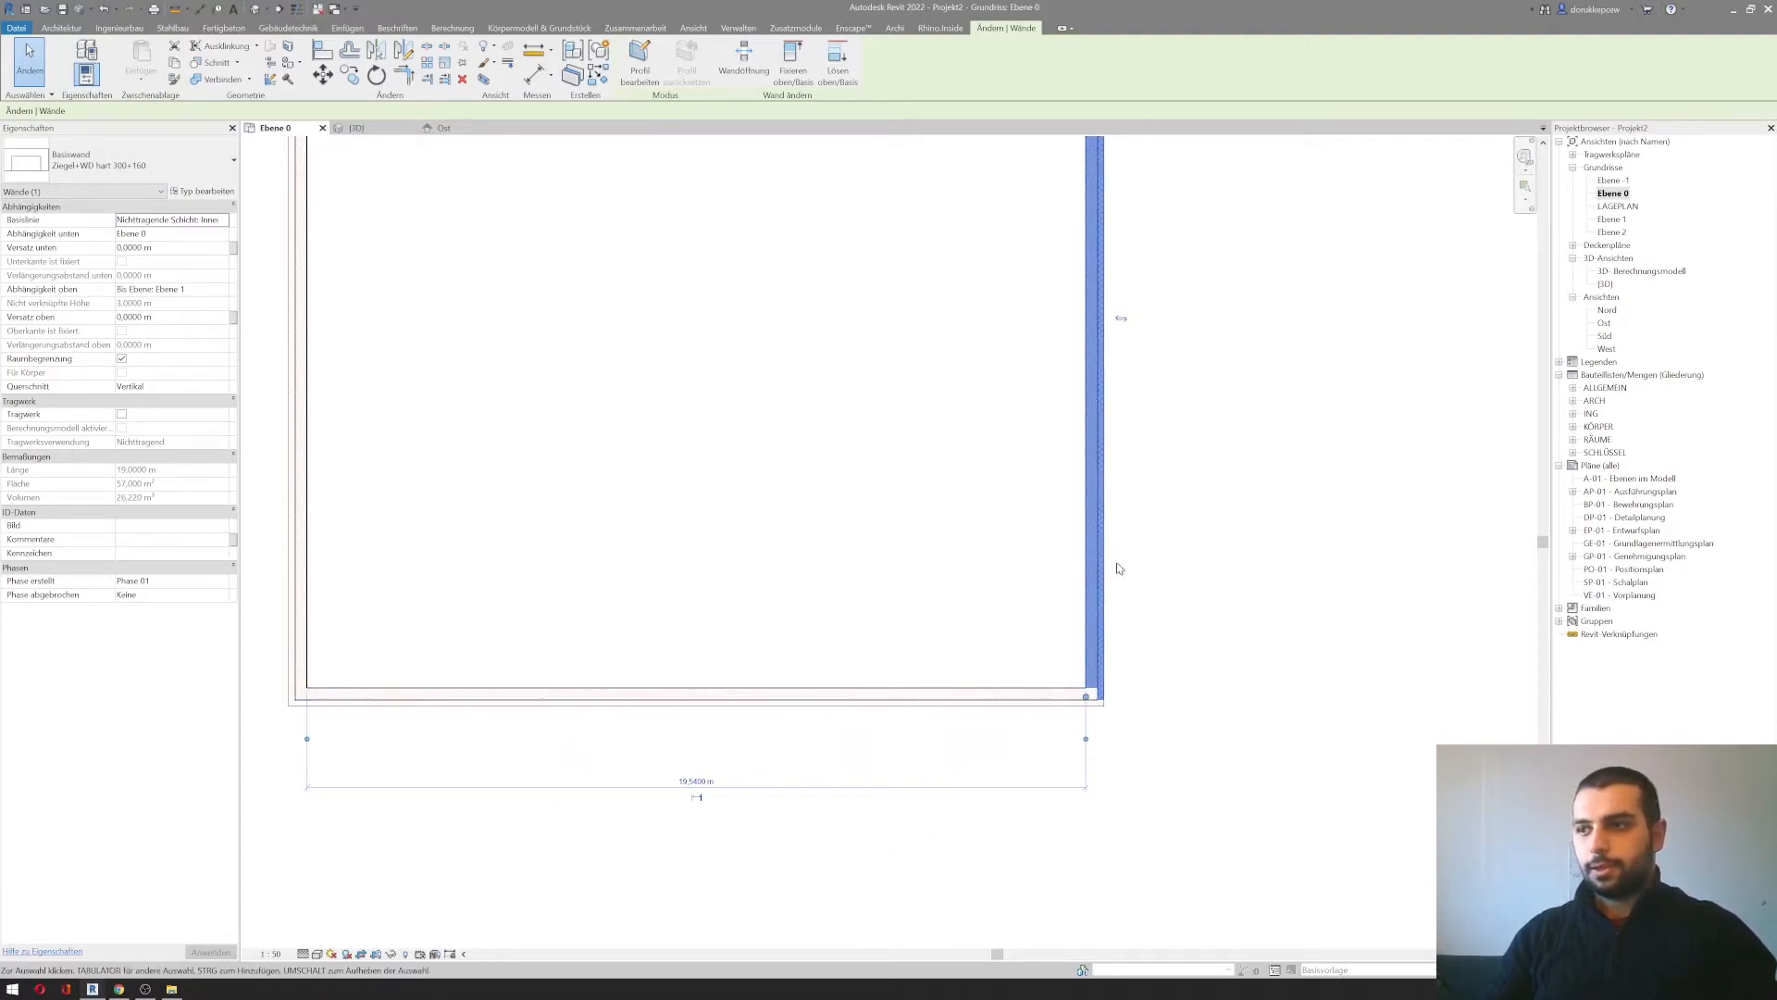
scroll(1113, 546, "down", 2)
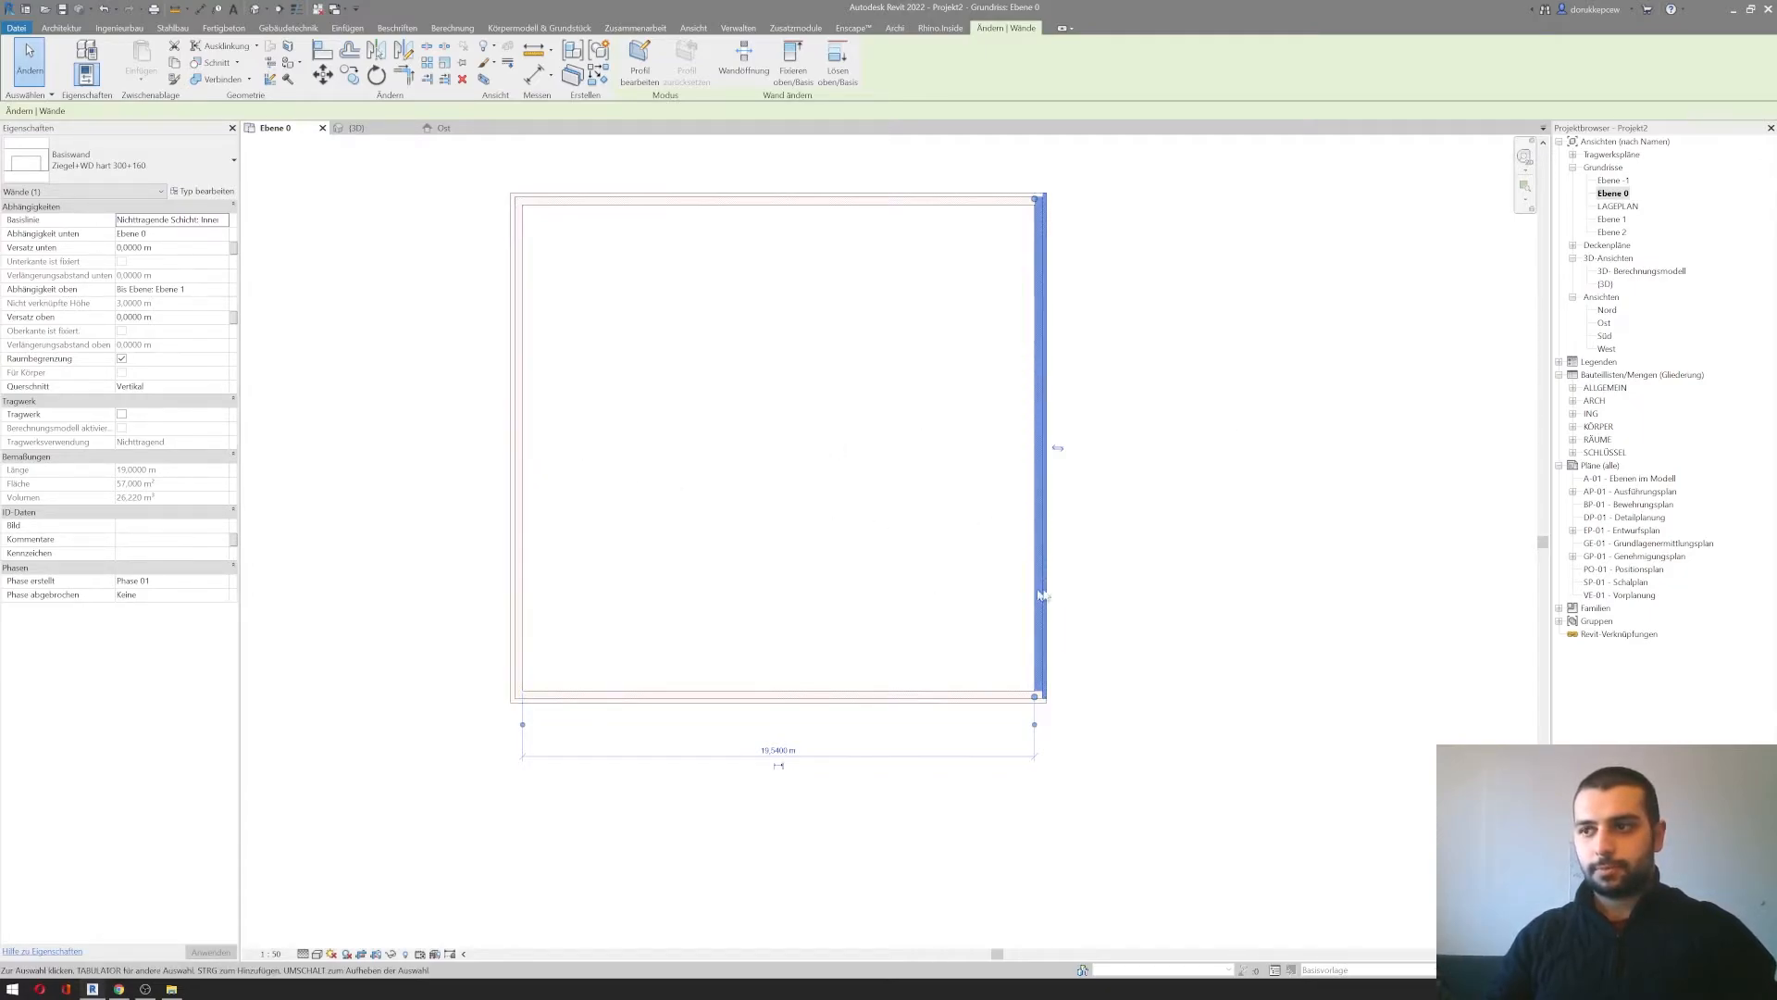
left_click(1052, 556)
left_click(1038, 556)
left_click(534, 504)
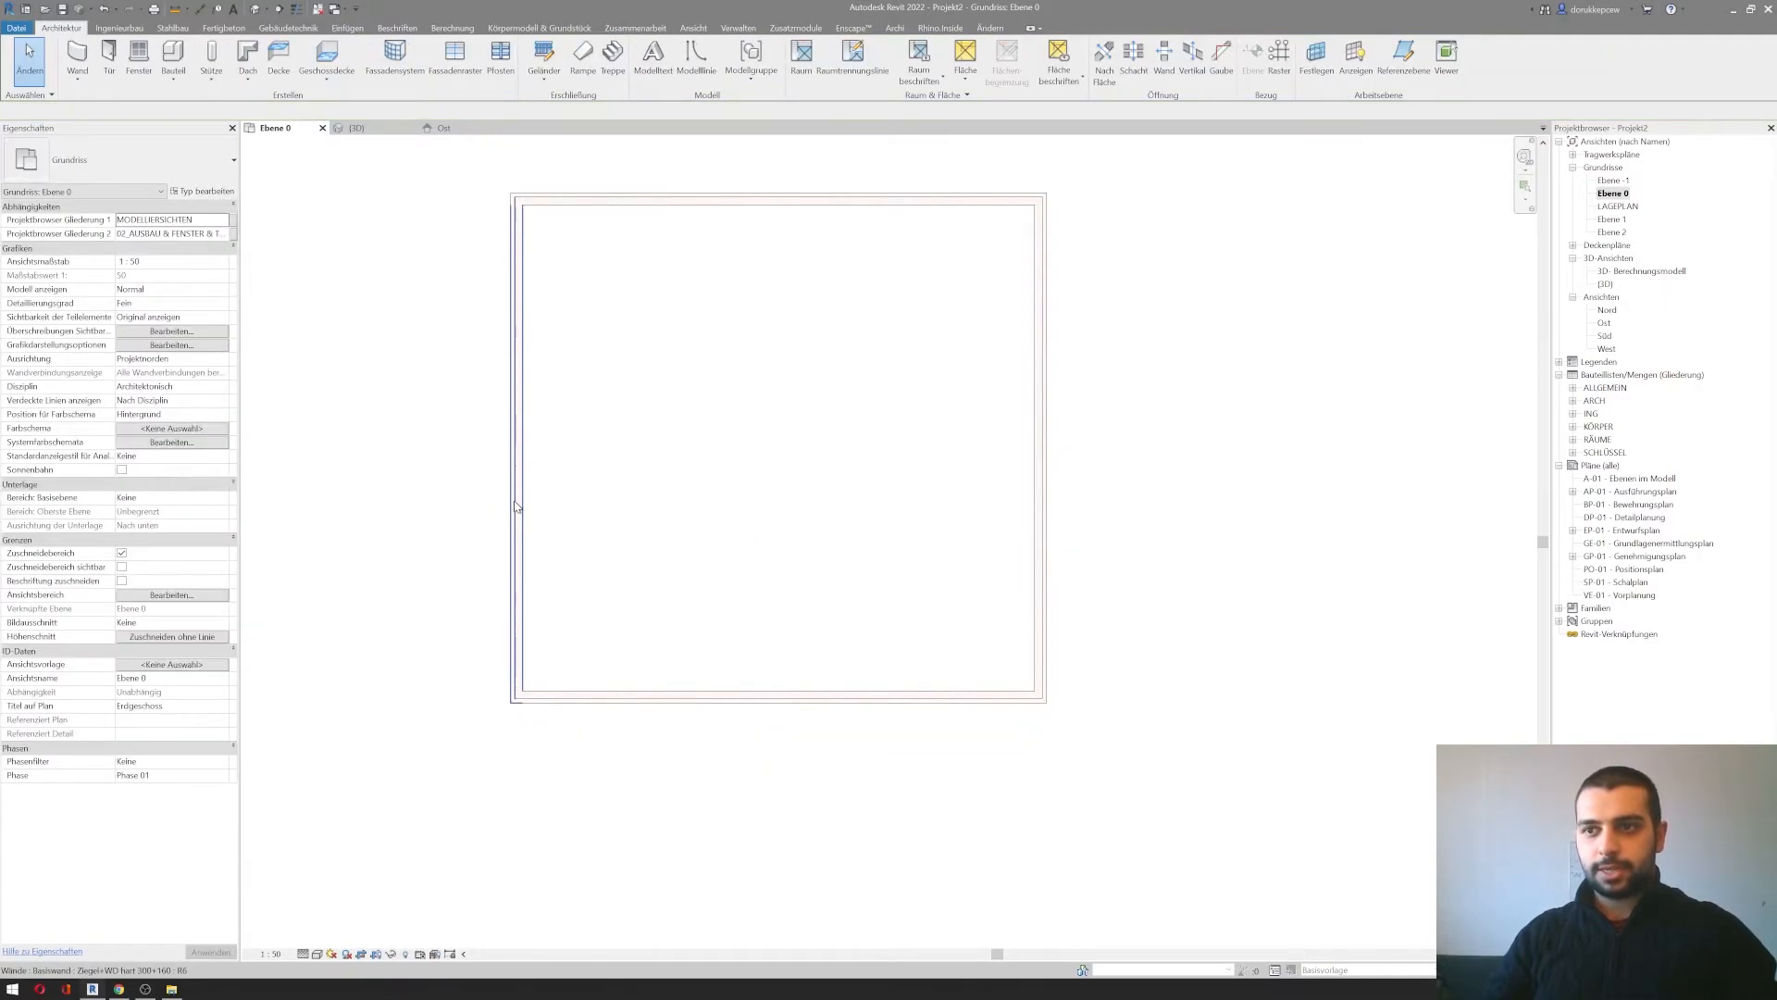
Step: Move the west outer wall by setting its distance to the opposite wall to 10 m
left_click(515, 445)
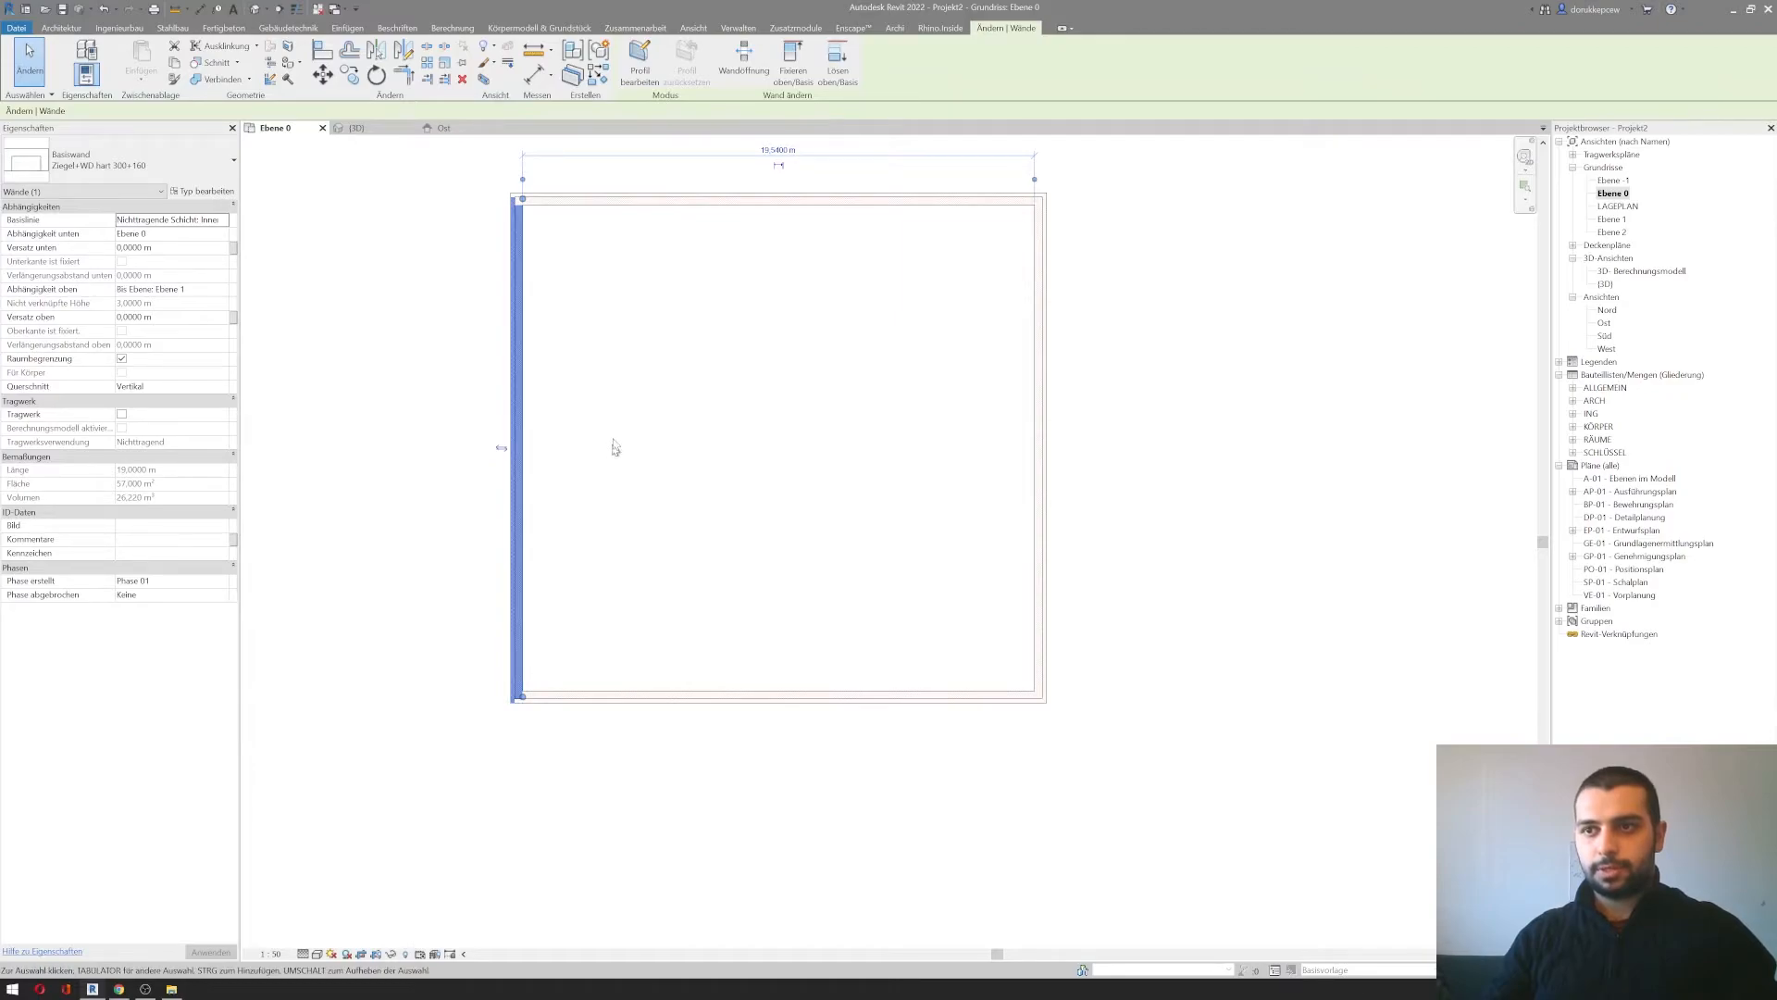
left_click(779, 149)
type("10")
key("Return")
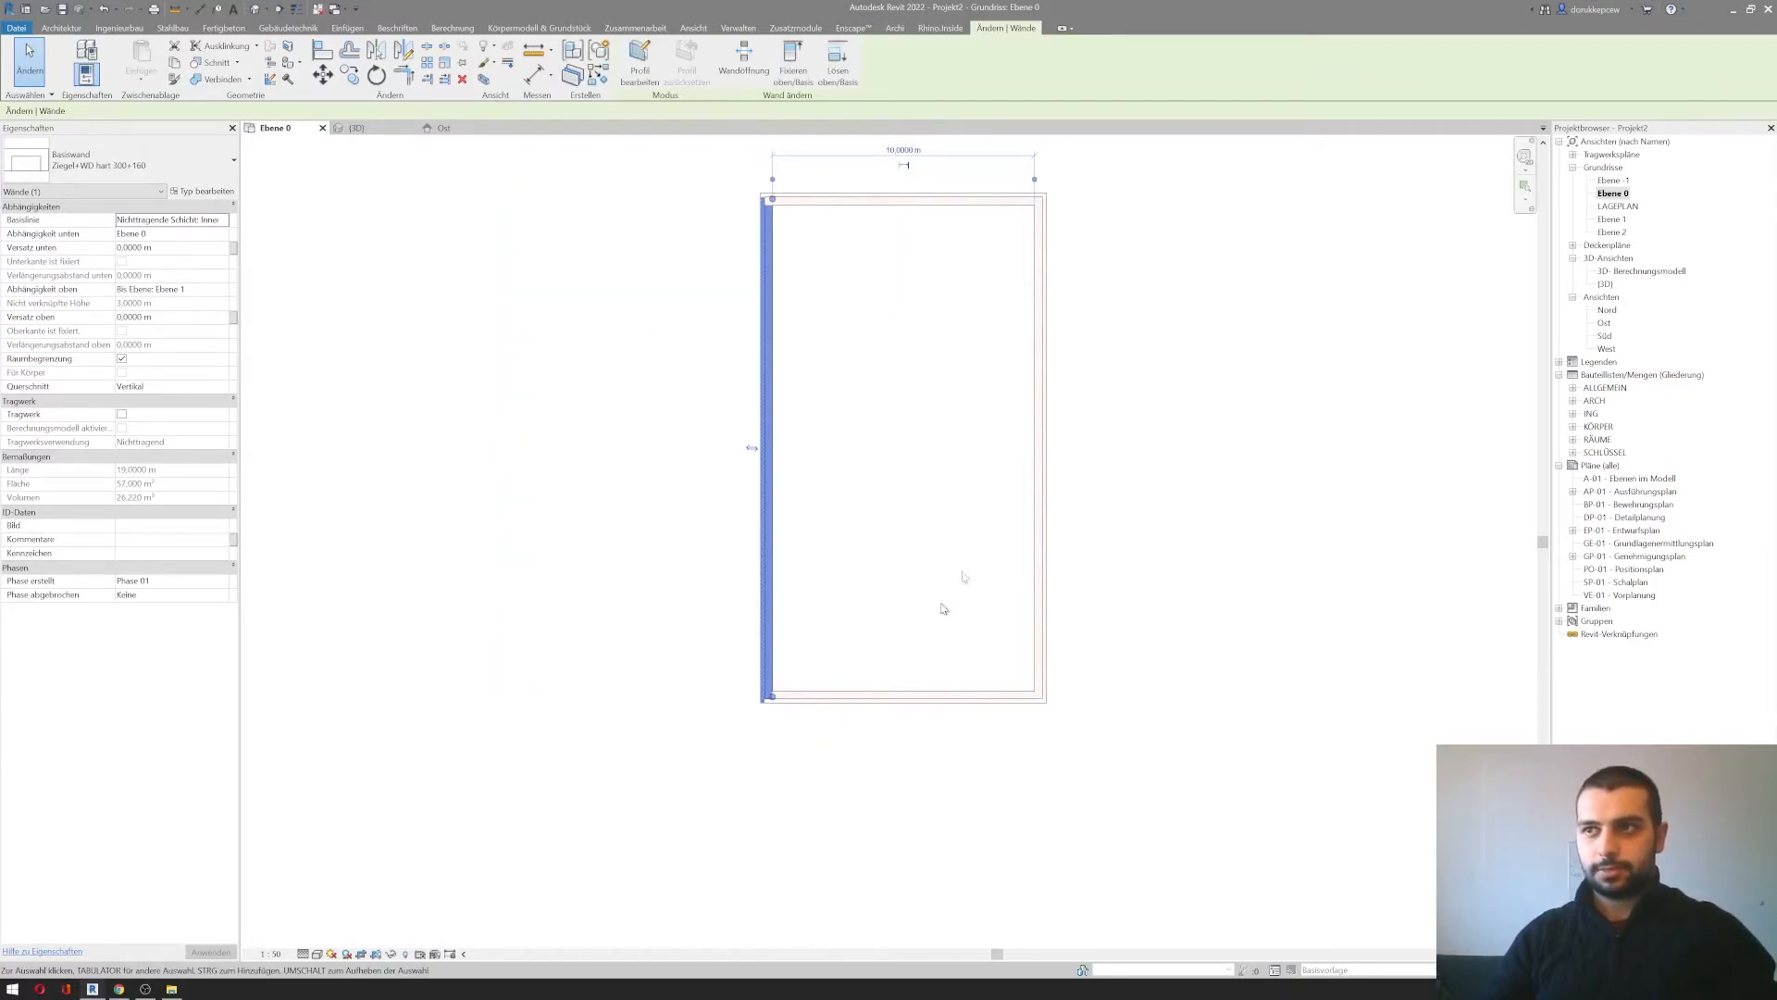
middle_click_drag(928, 627, 718, 619)
scroll(647, 405, "up", 3)
middle_click_drag(669, 346, 677, 340)
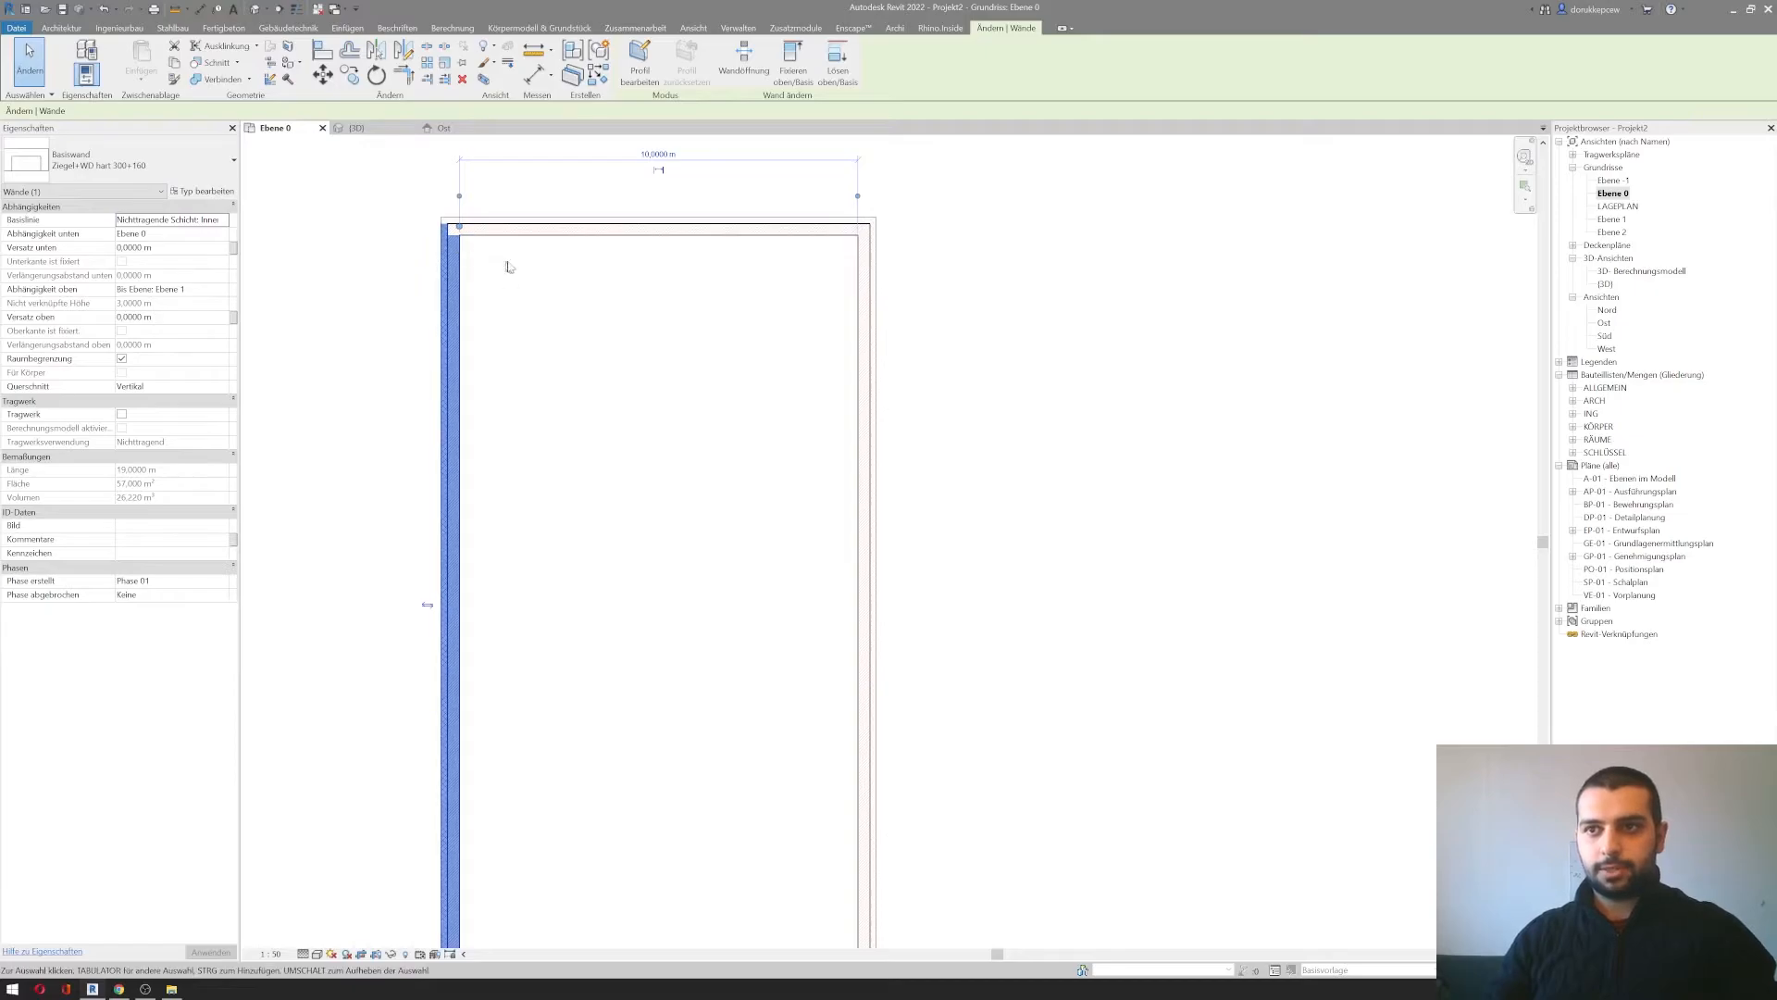
middle_click_drag(578, 337, 584, 393)
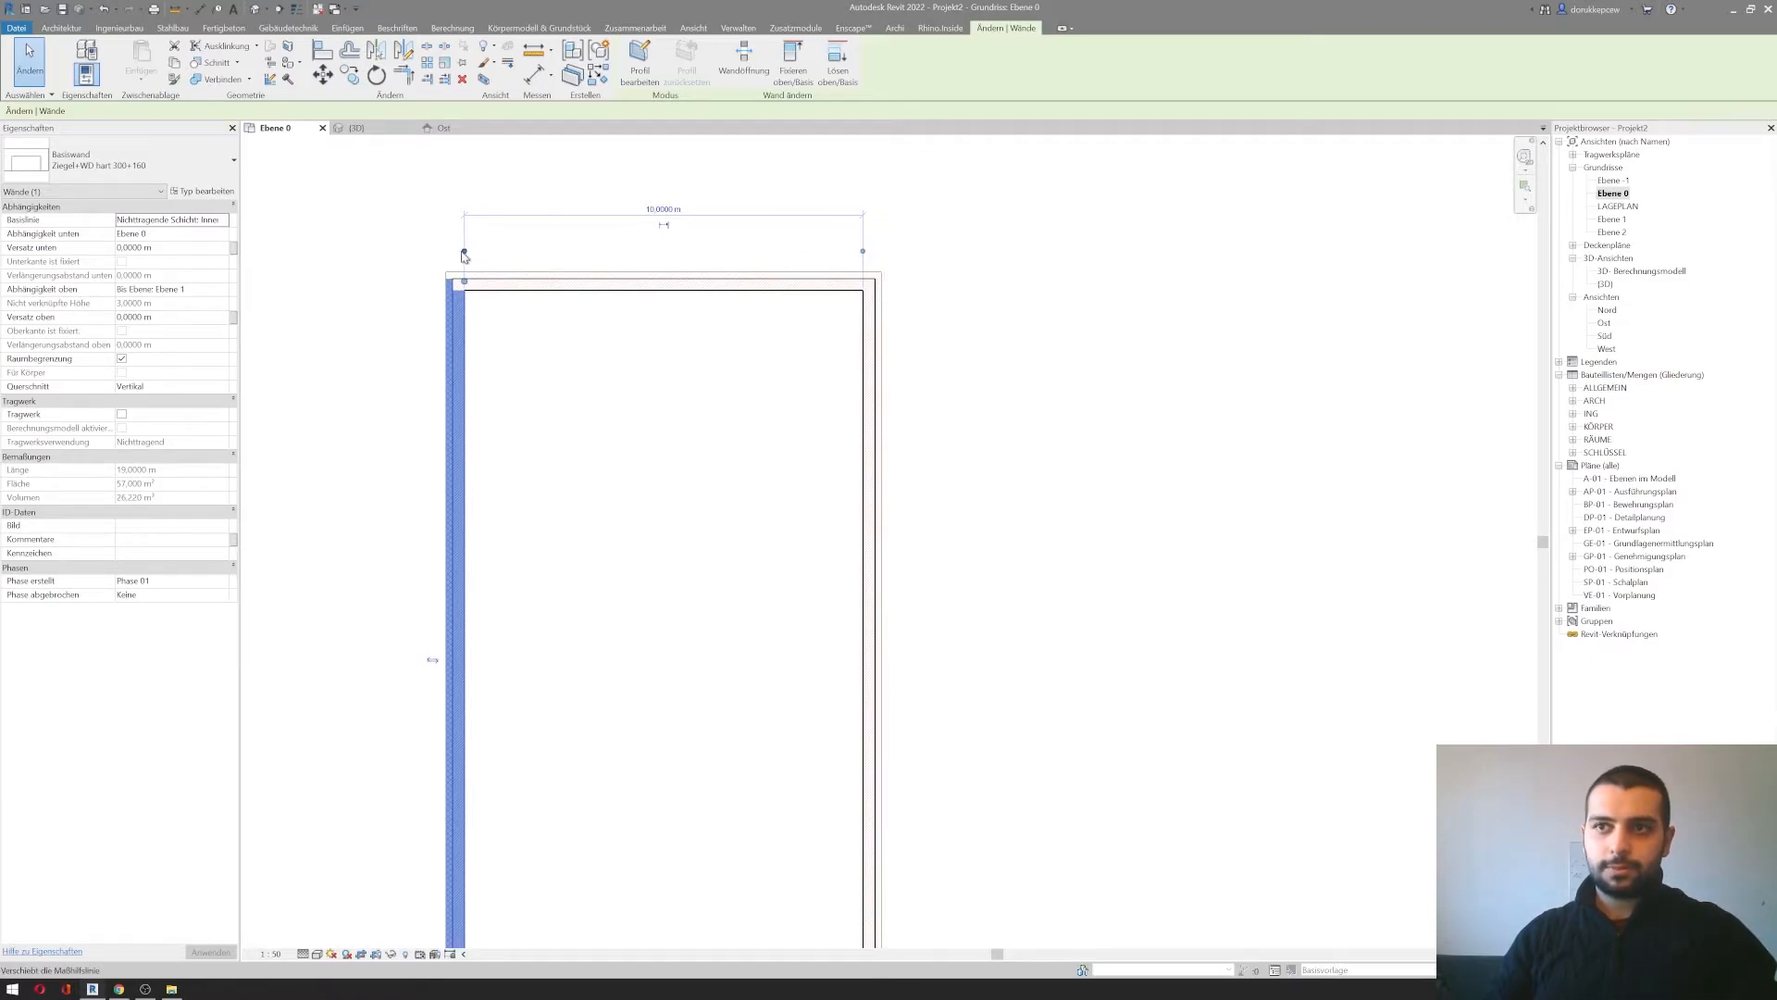
Step: Shift the west wall's temporary dimension to the outer faces of both side walls and set the outside width to 10 m
left_click_drag(465, 252, 676, 214)
left_click_drag(452, 251, 444, 371)
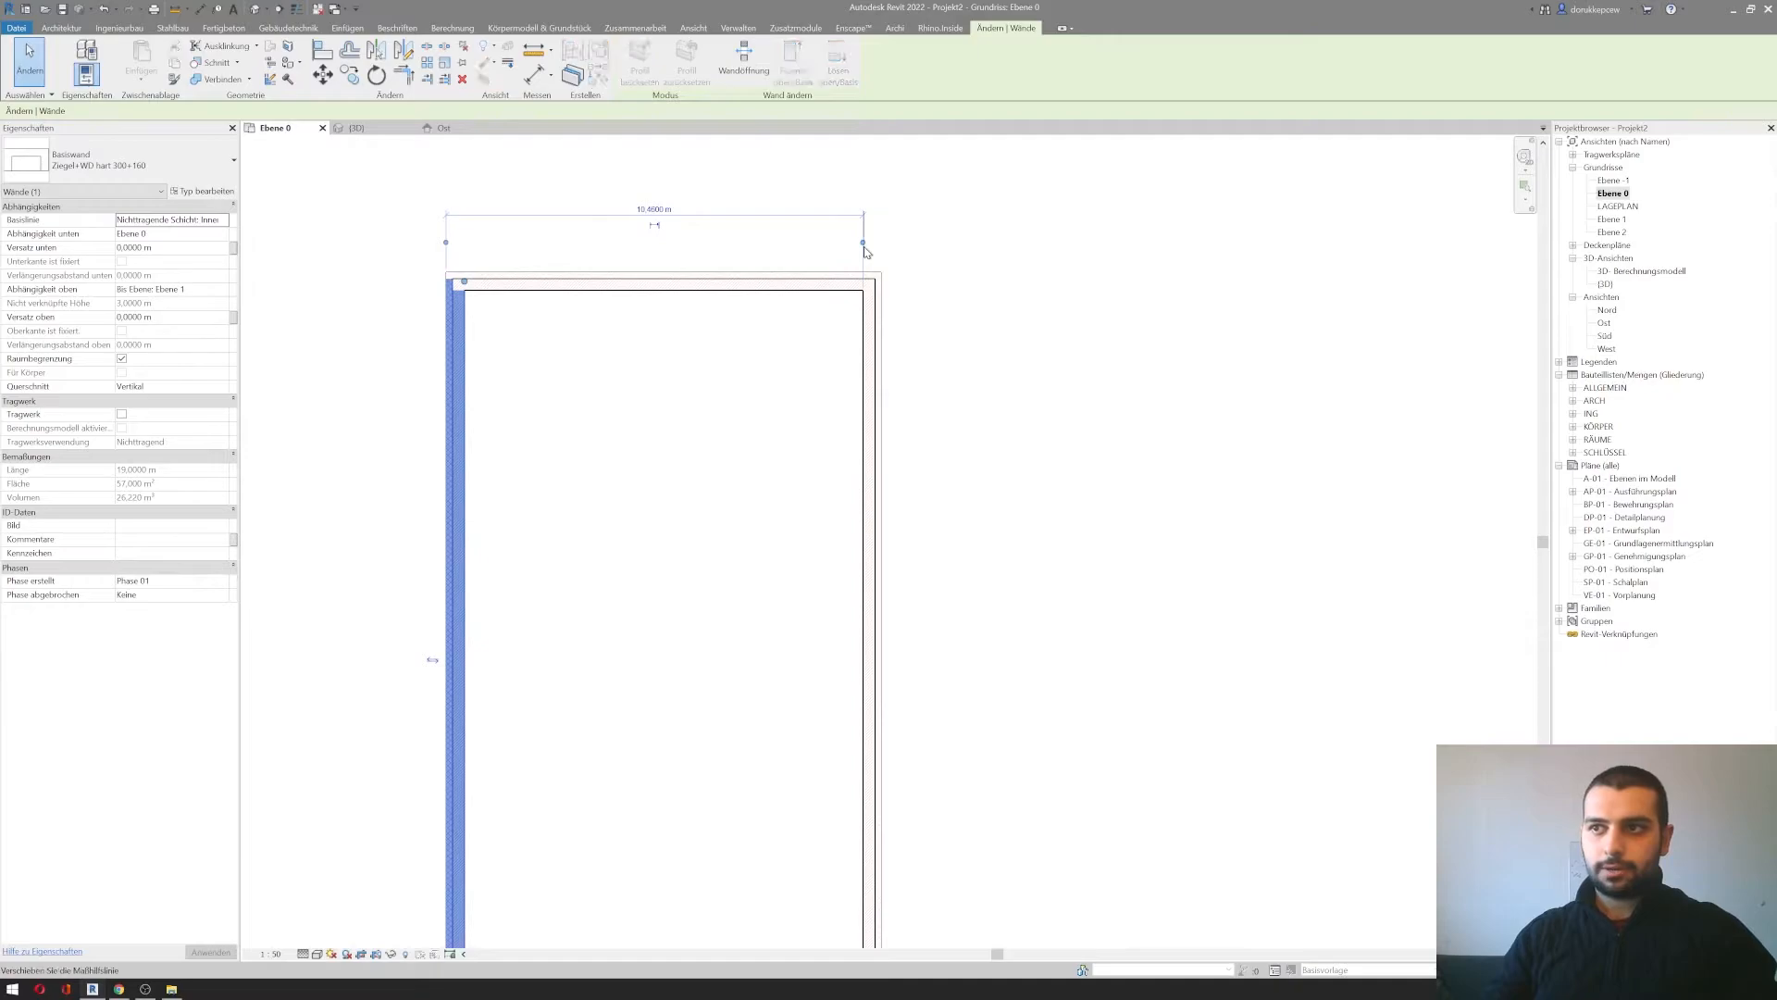
left_click_drag(881, 267, 884, 302)
left_click(664, 209)
type("1")
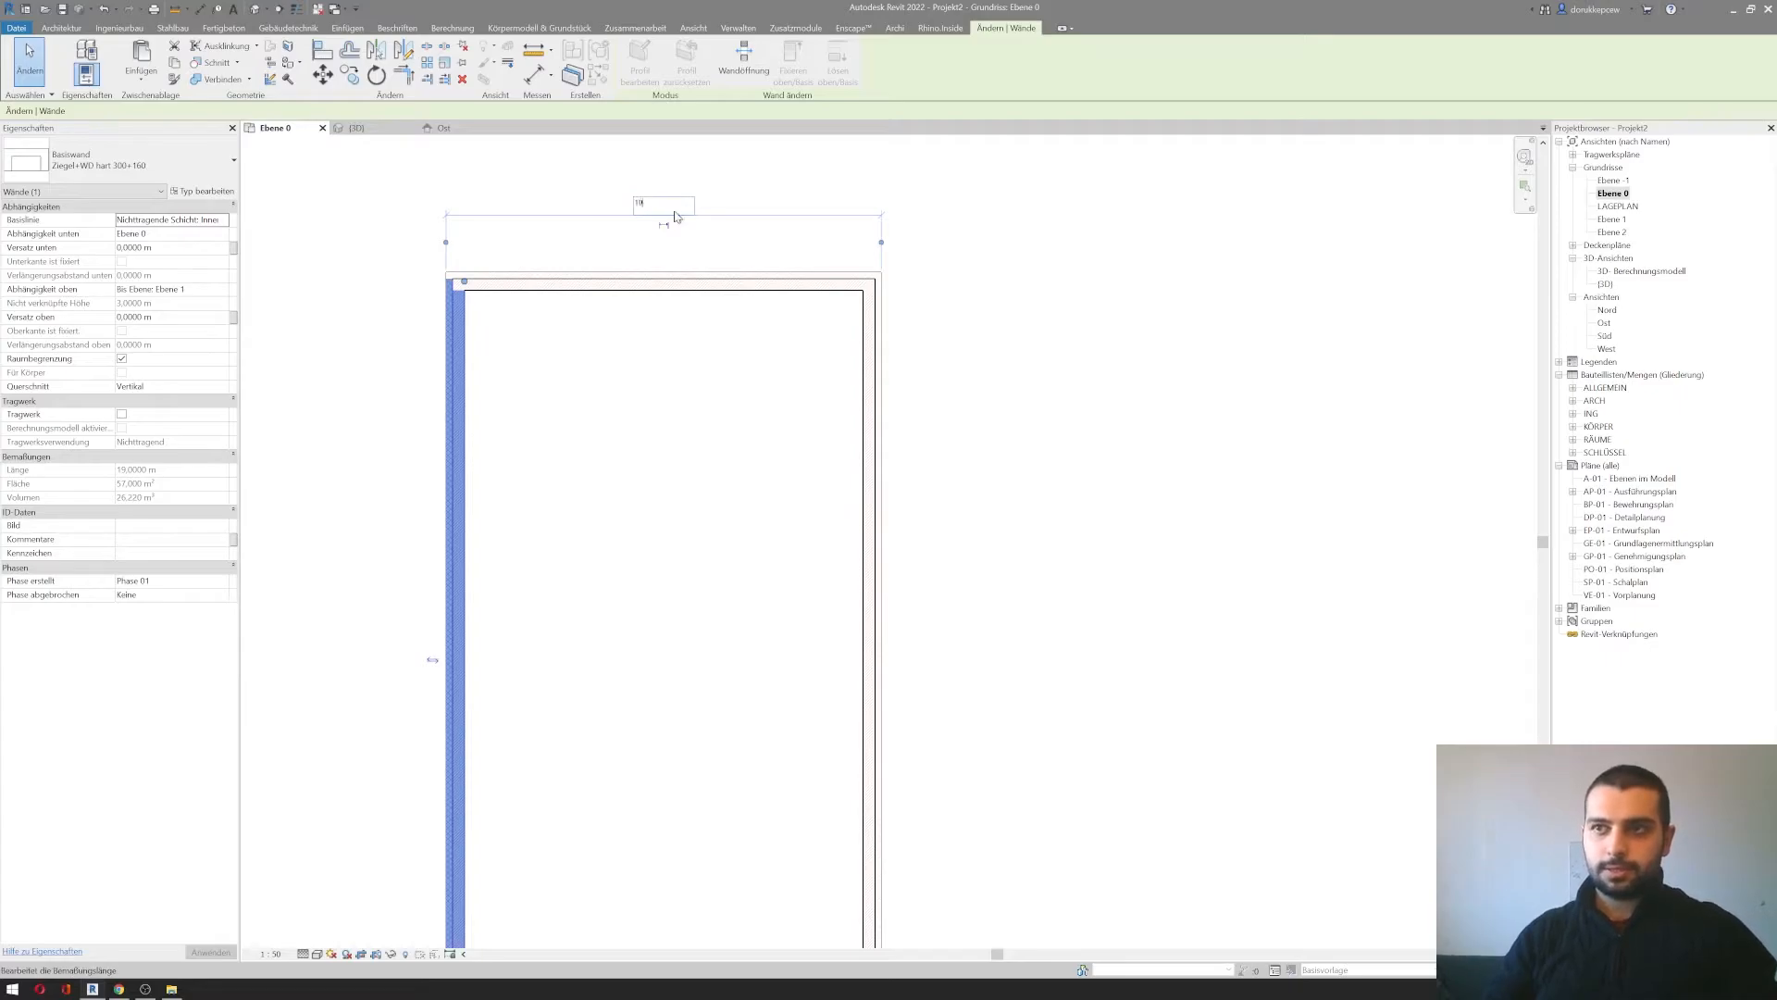
type("0")
key("Return")
scroll(648, 556, "down", 2)
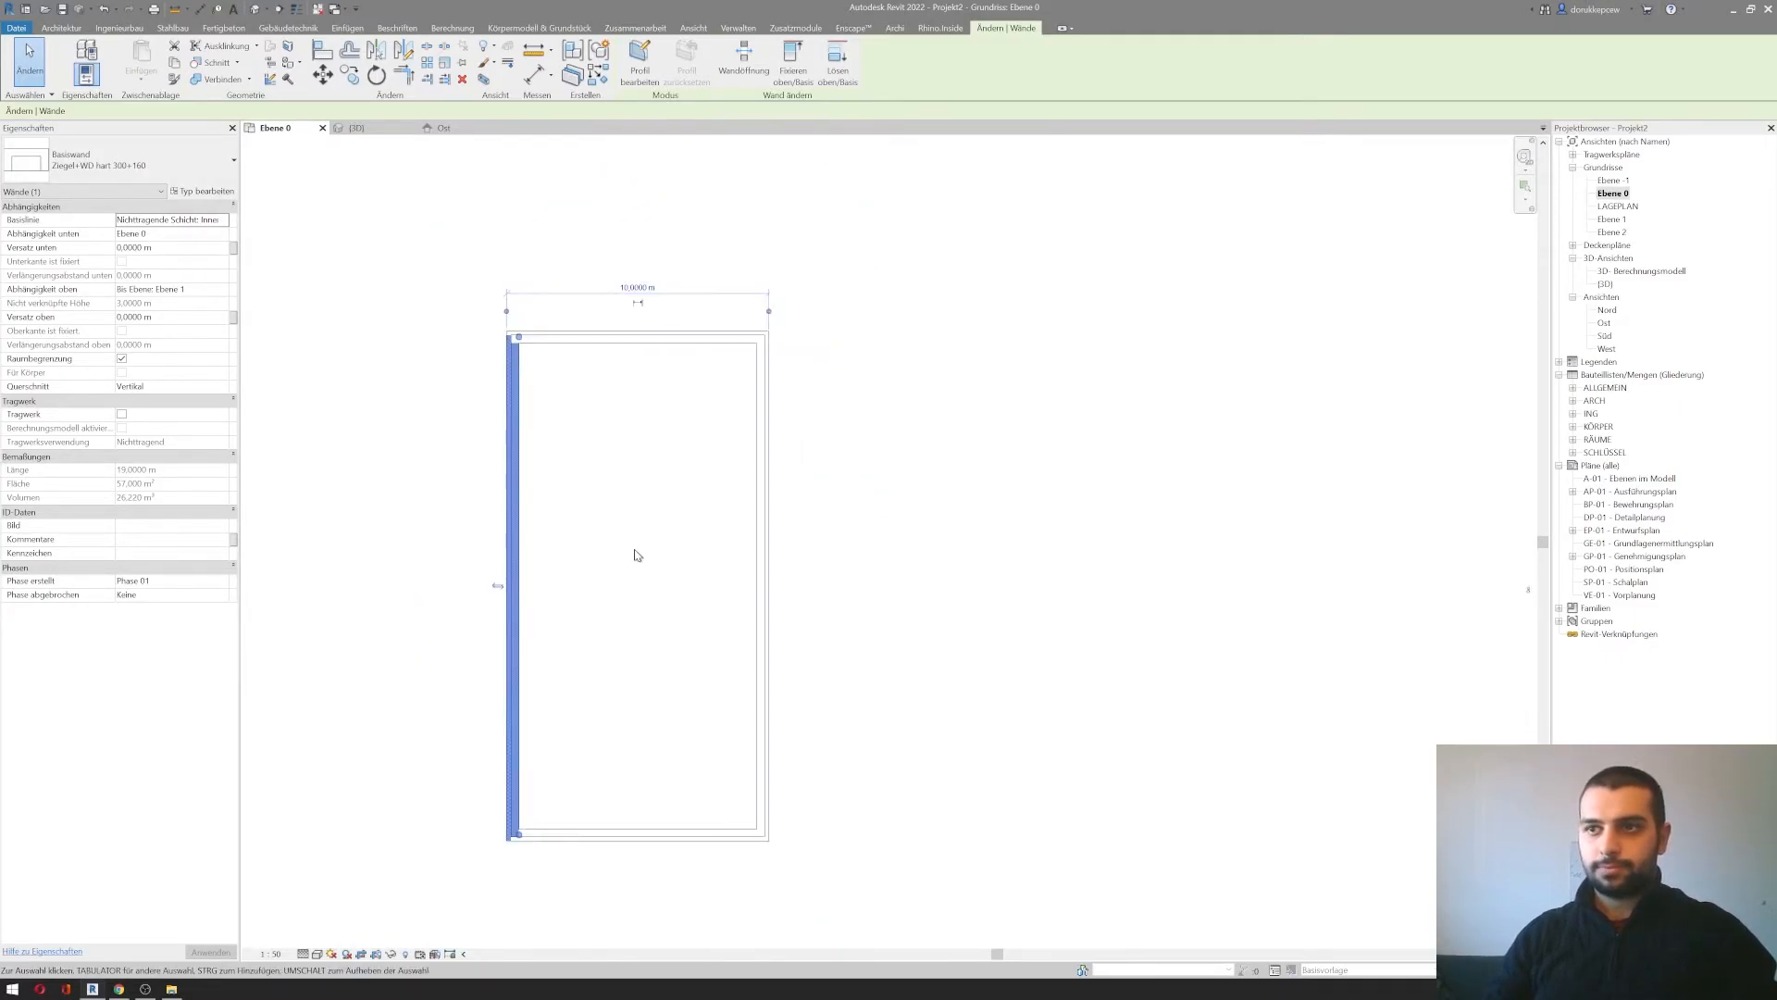
left_click(634, 556)
Step: Shift the south wall's temporary dimension to the outer faces of the north and south walls and set the outside depth to 10 m
left_click(614, 836)
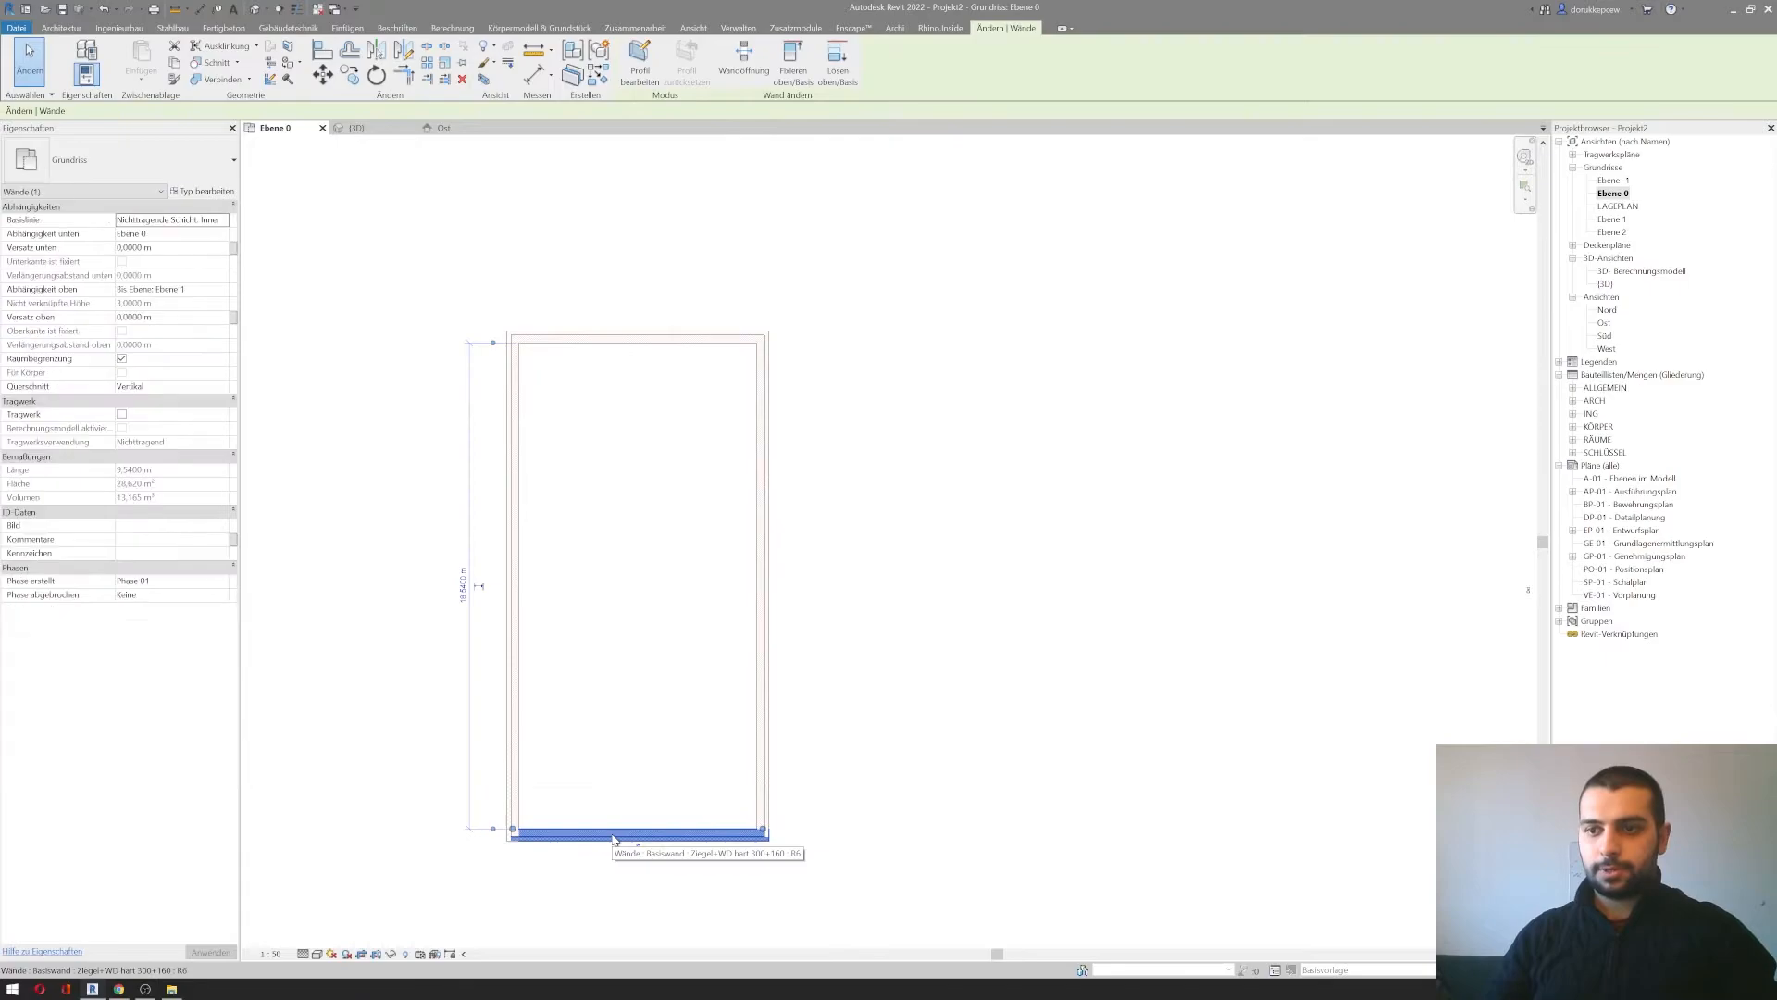
scroll(580, 687, "up", 2)
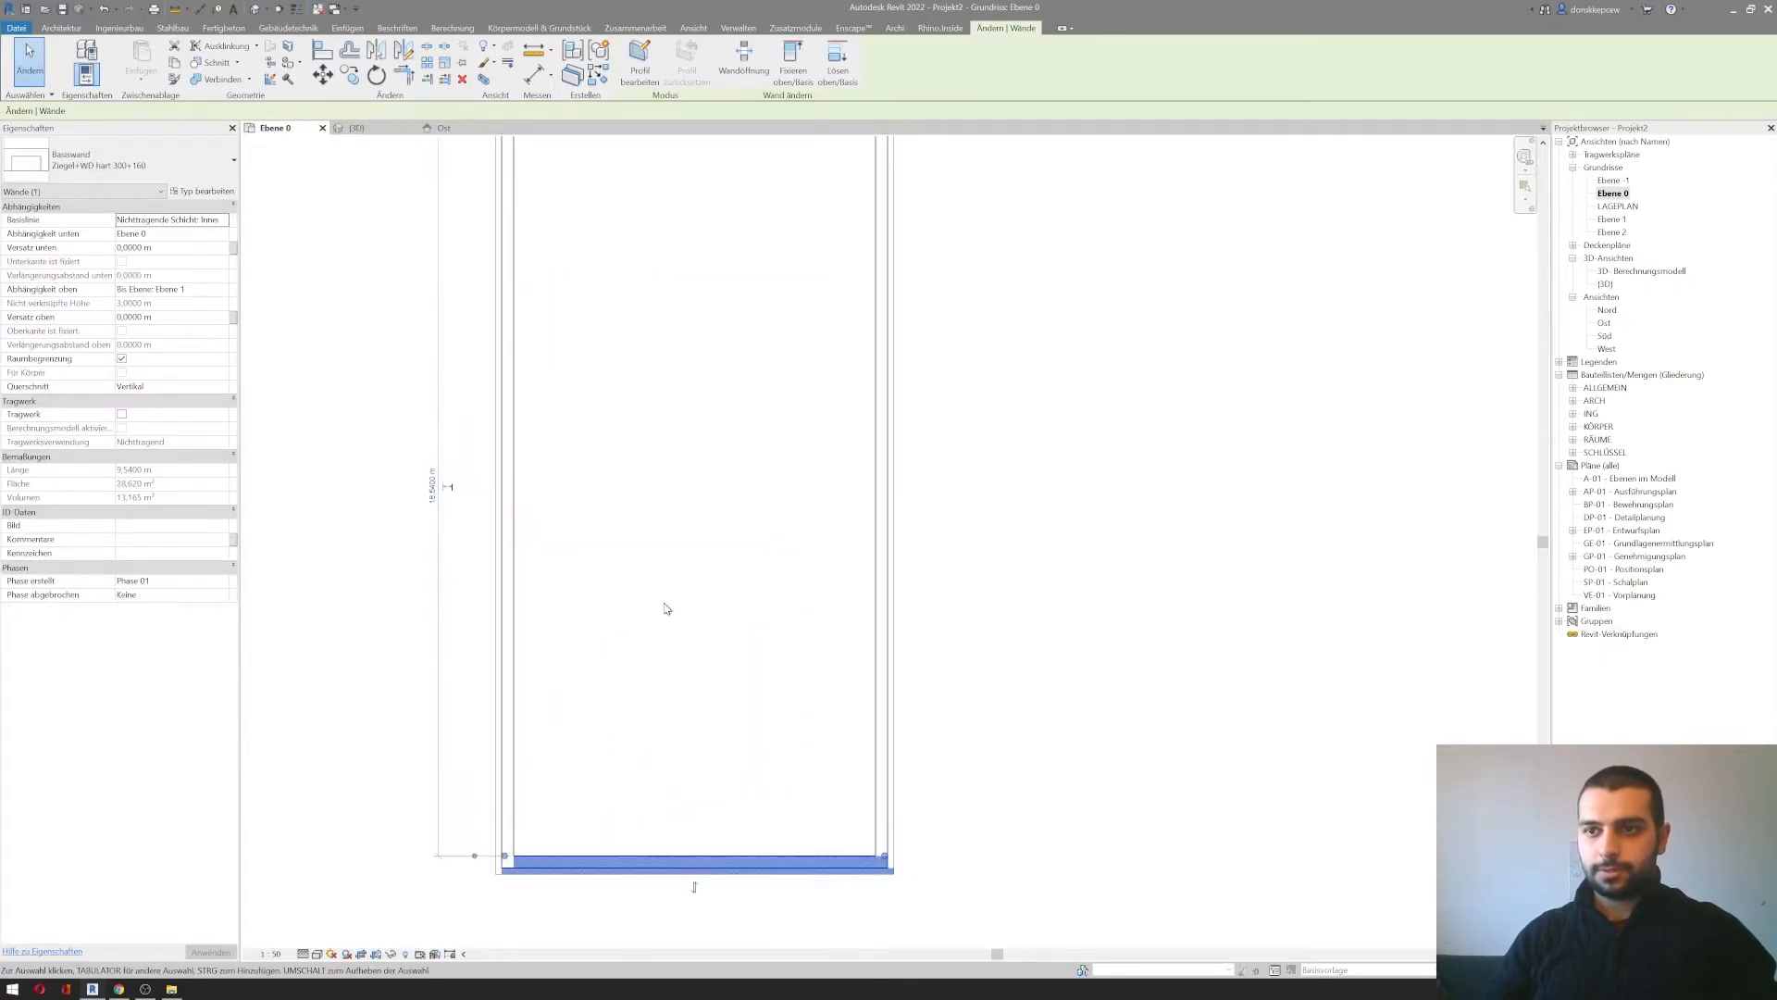
scroll(662, 596, "down", 2)
left_click(499, 289)
left_click(493, 846)
left_click(466, 574)
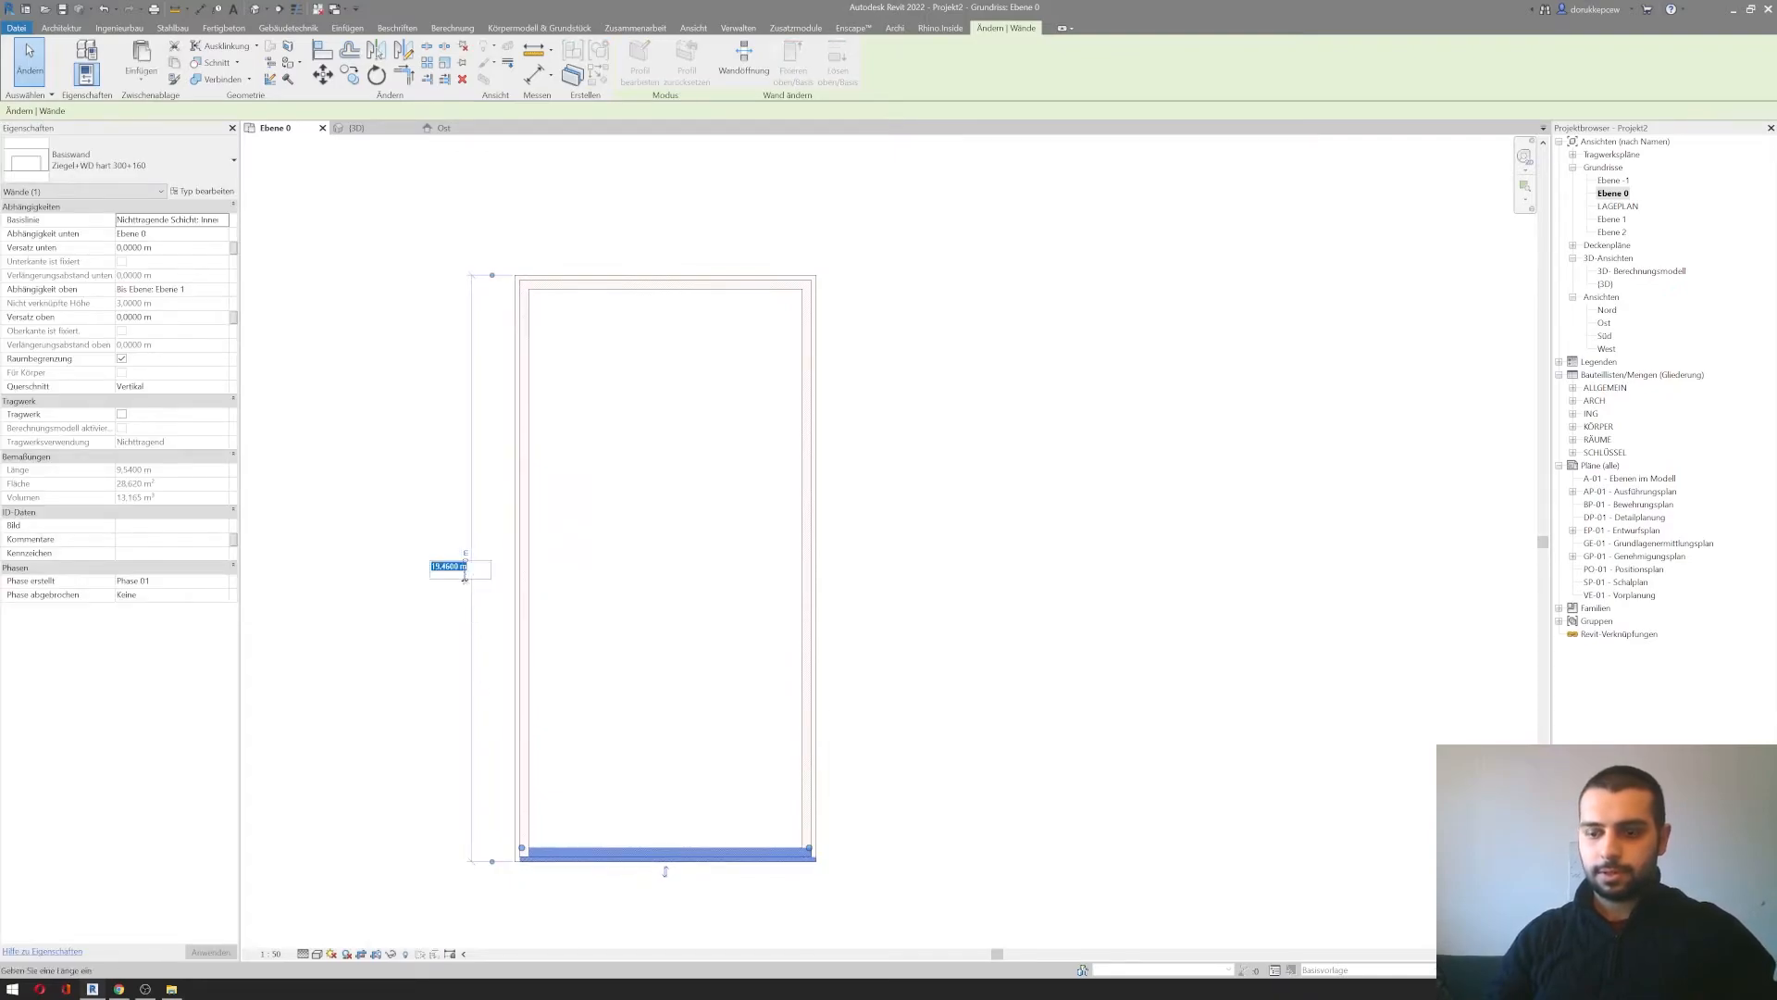
type("10")
key("Return")
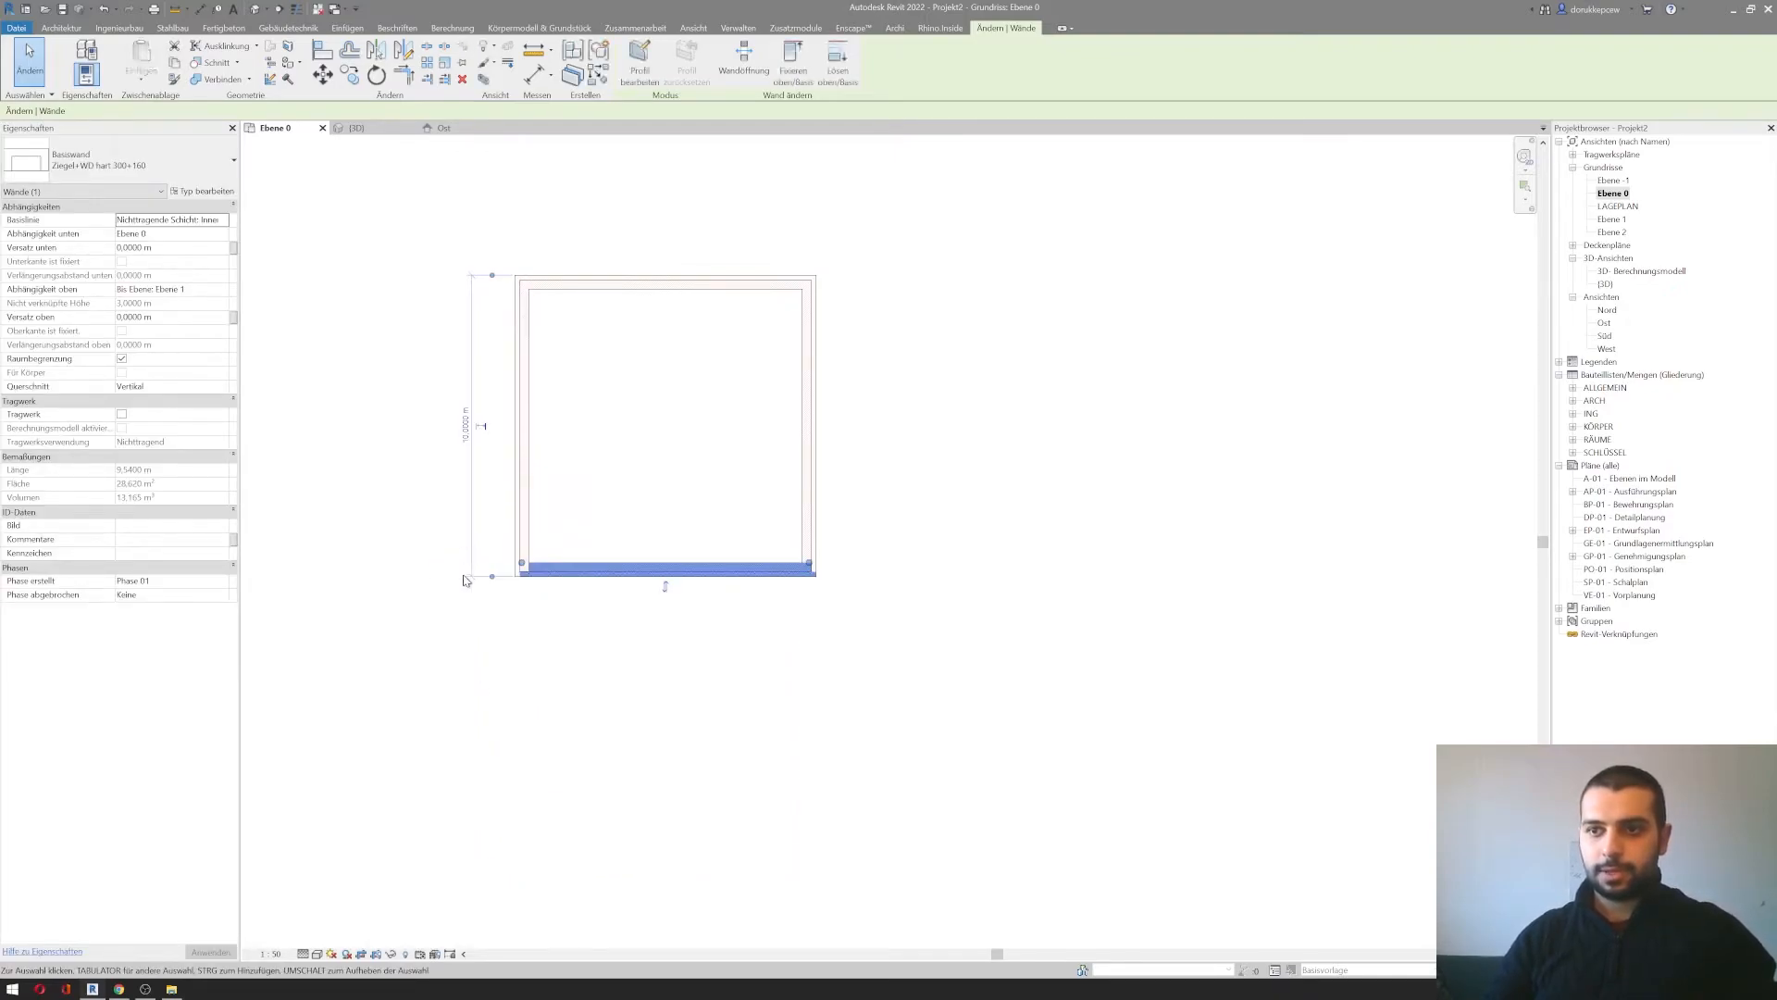
left_click(396, 685)
Step: Move all four outer walls together to the middle of the area between the four elevation markers
scroll(396, 685, "down", 5)
middle_click_drag(423, 613, 682, 548)
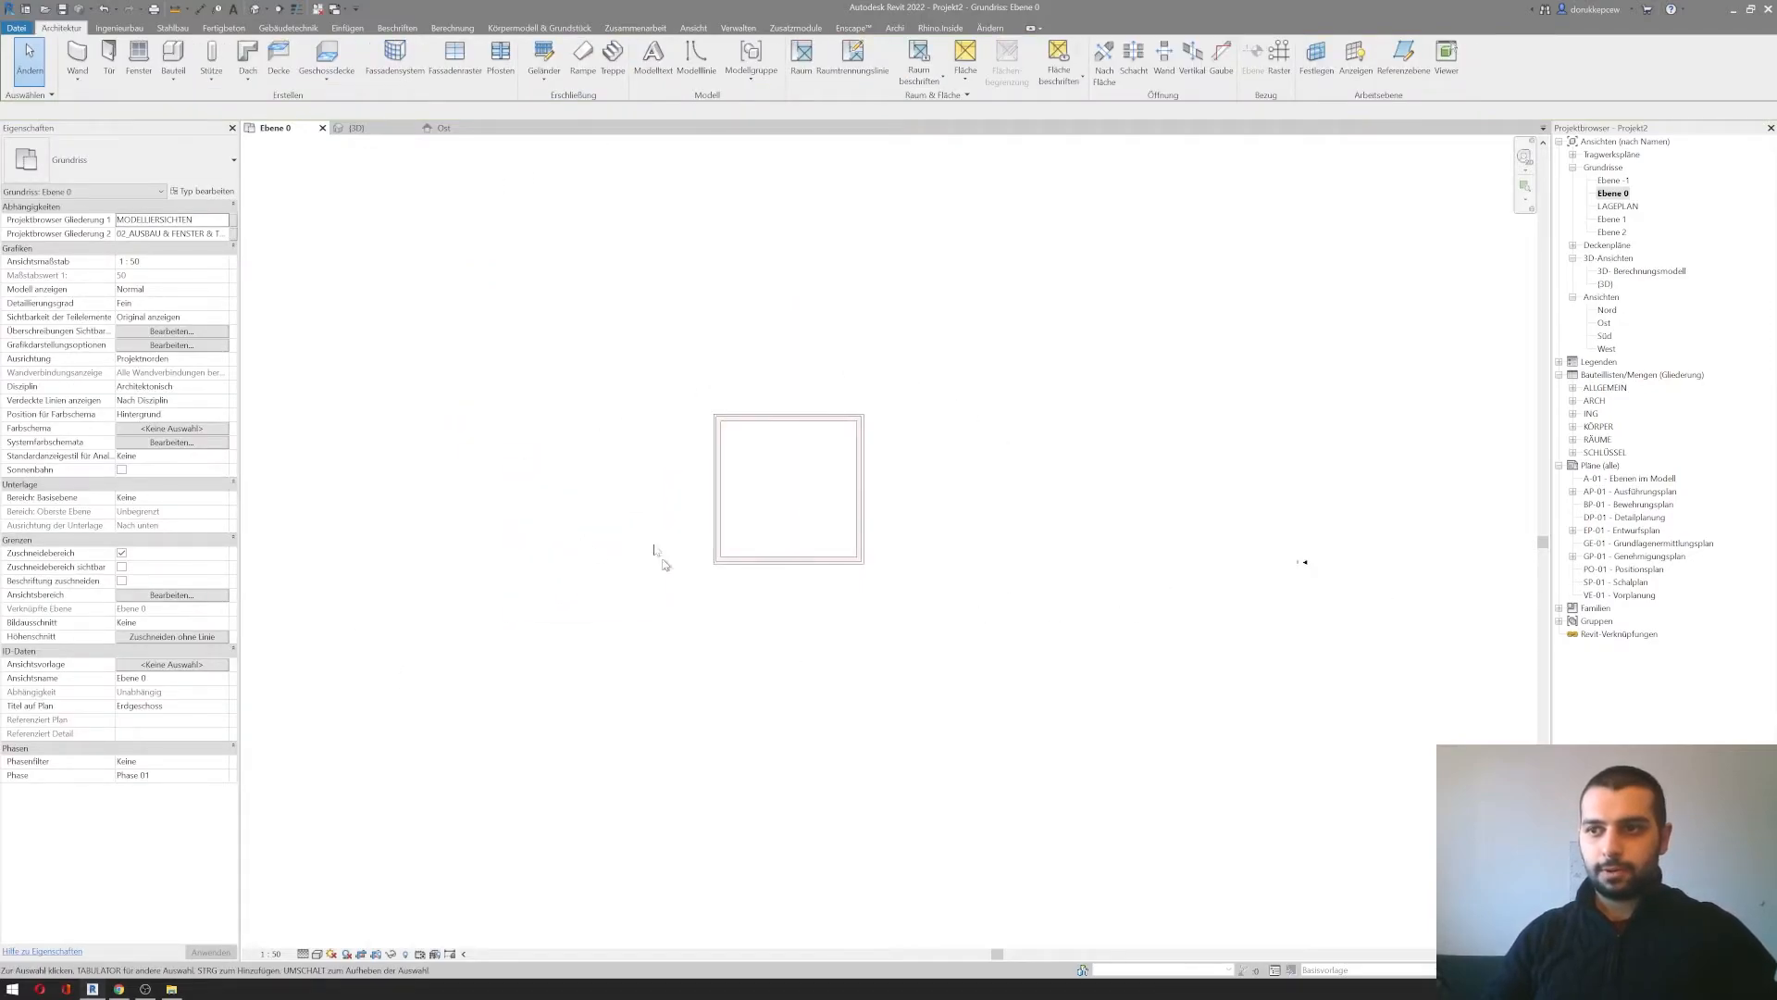
scroll(838, 492, "up", 2)
scroll(764, 510, "up", 2)
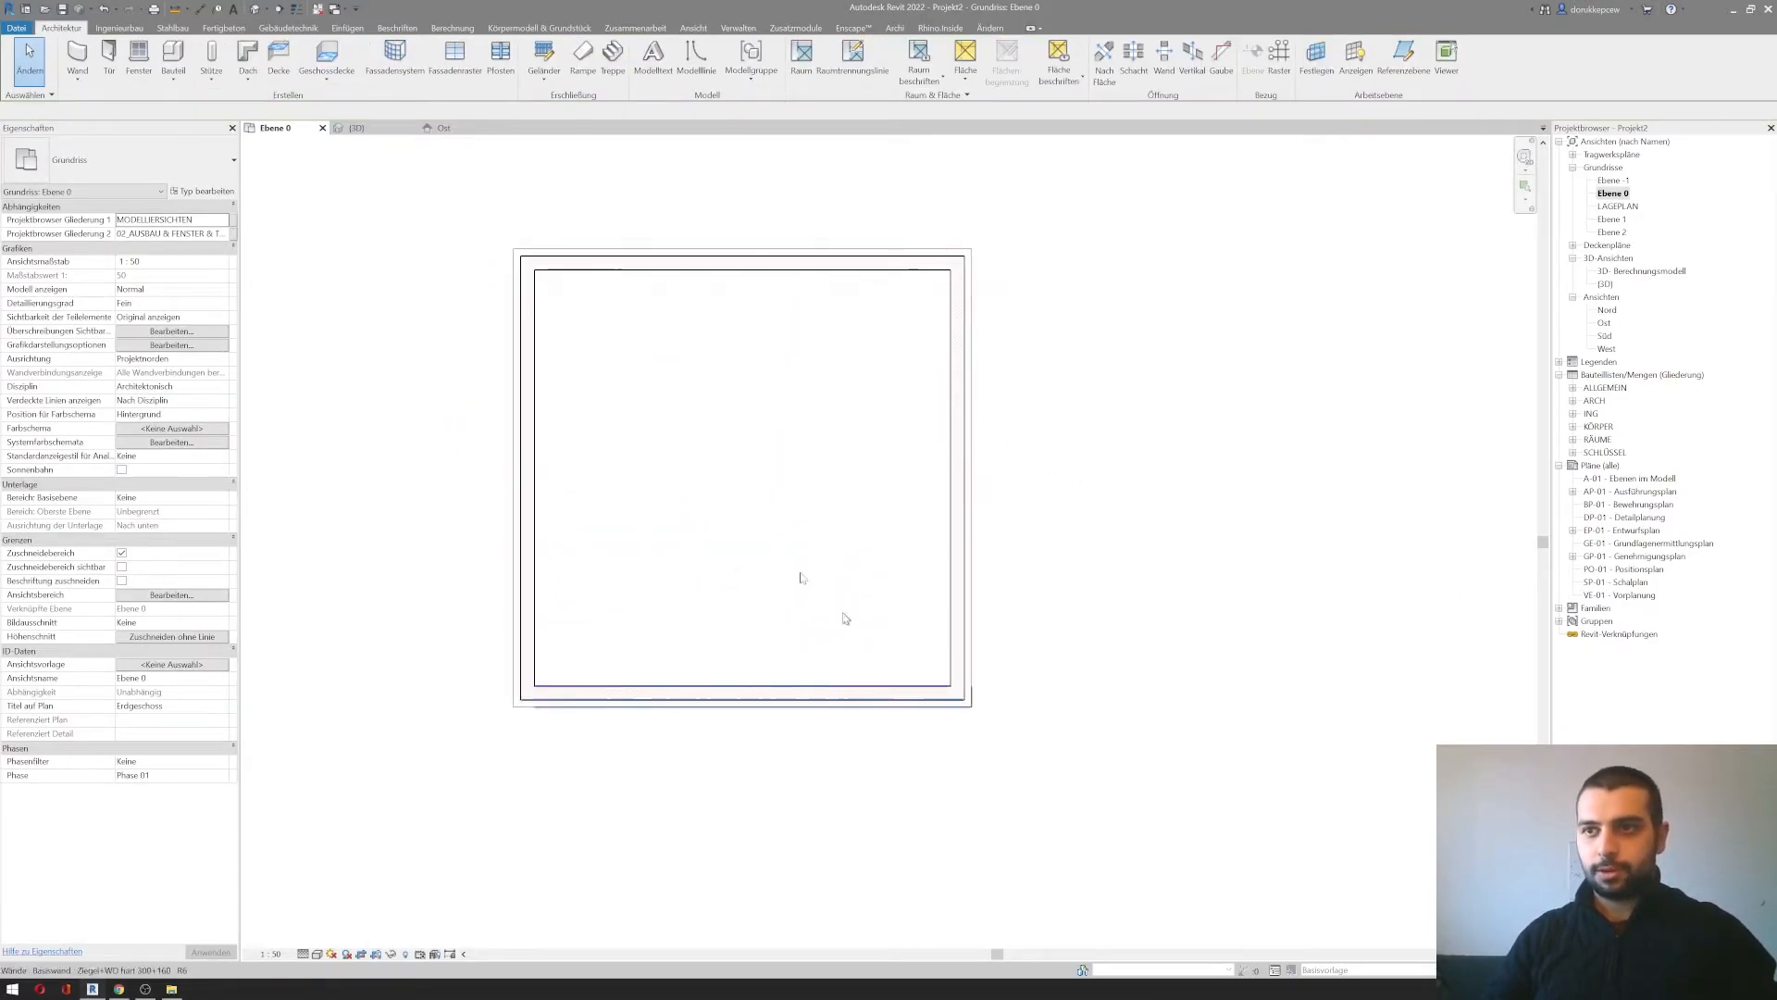
scroll(567, 361, "down", 2)
left_click_drag(481, 267, 933, 668)
scroll(750, 708, "down", 2)
middle_click_drag(662, 710, 868, 587)
left_click_drag(894, 497, 849, 542)
middle_click_drag(1033, 570, 945, 593)
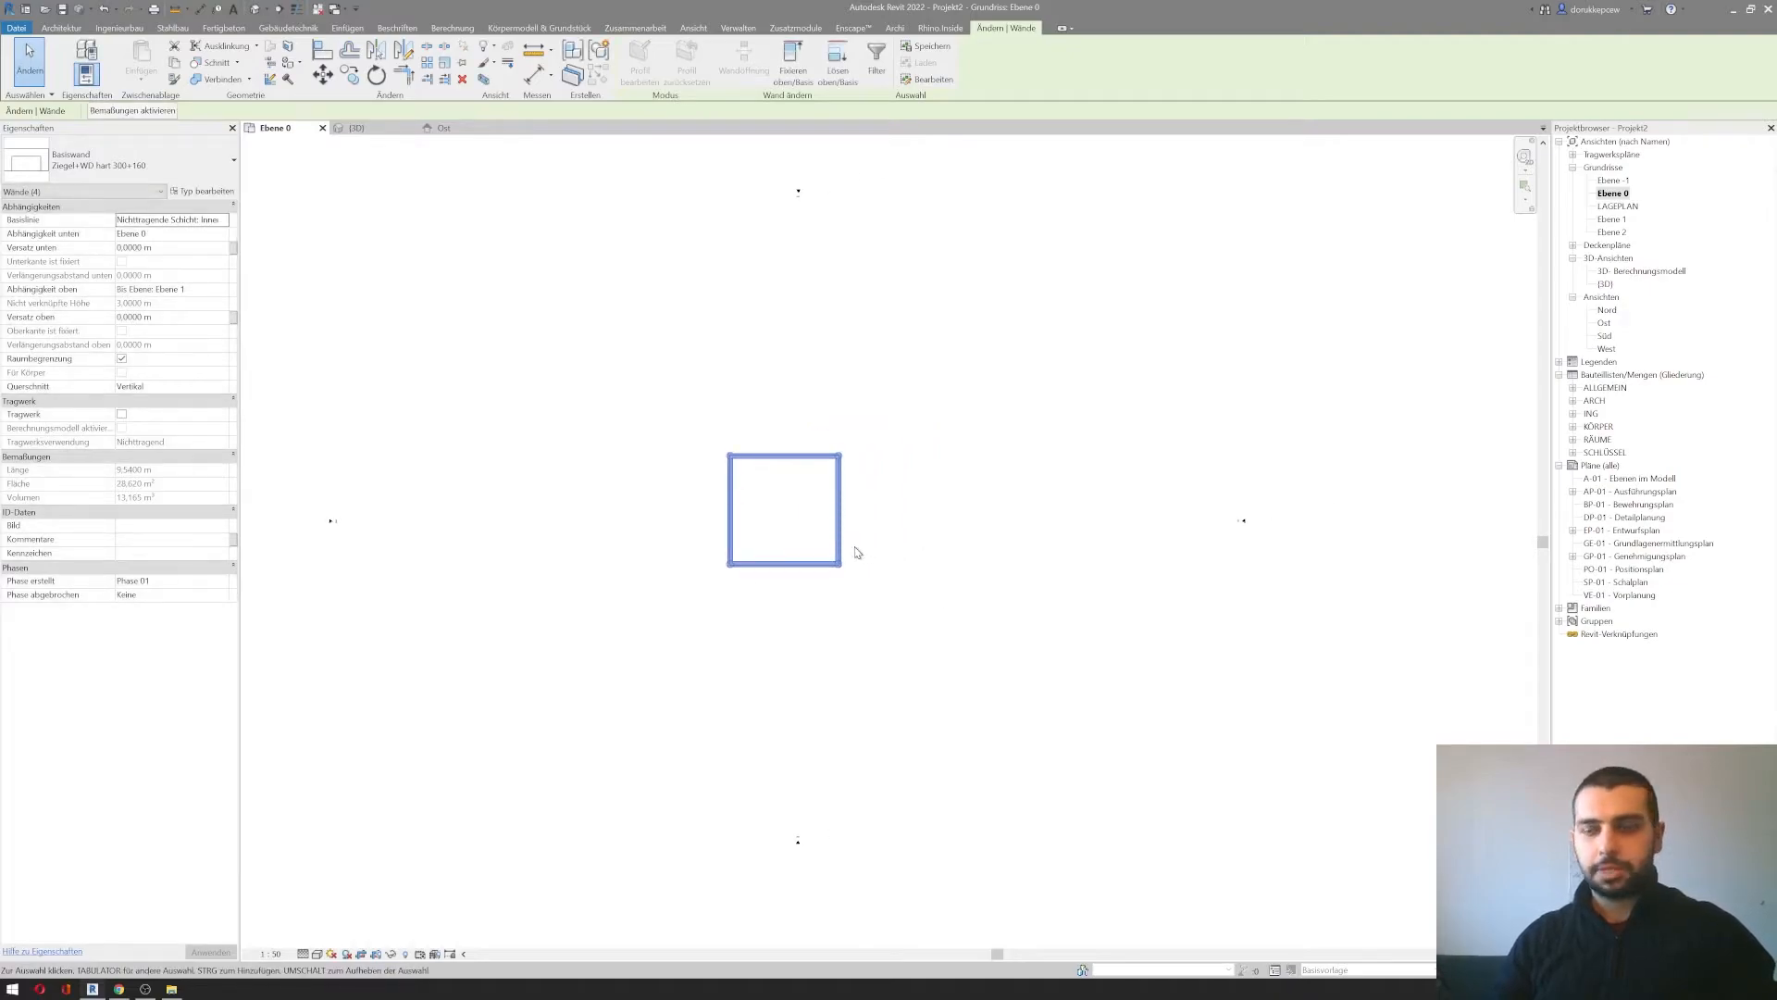
scroll(831, 416, "up", 2)
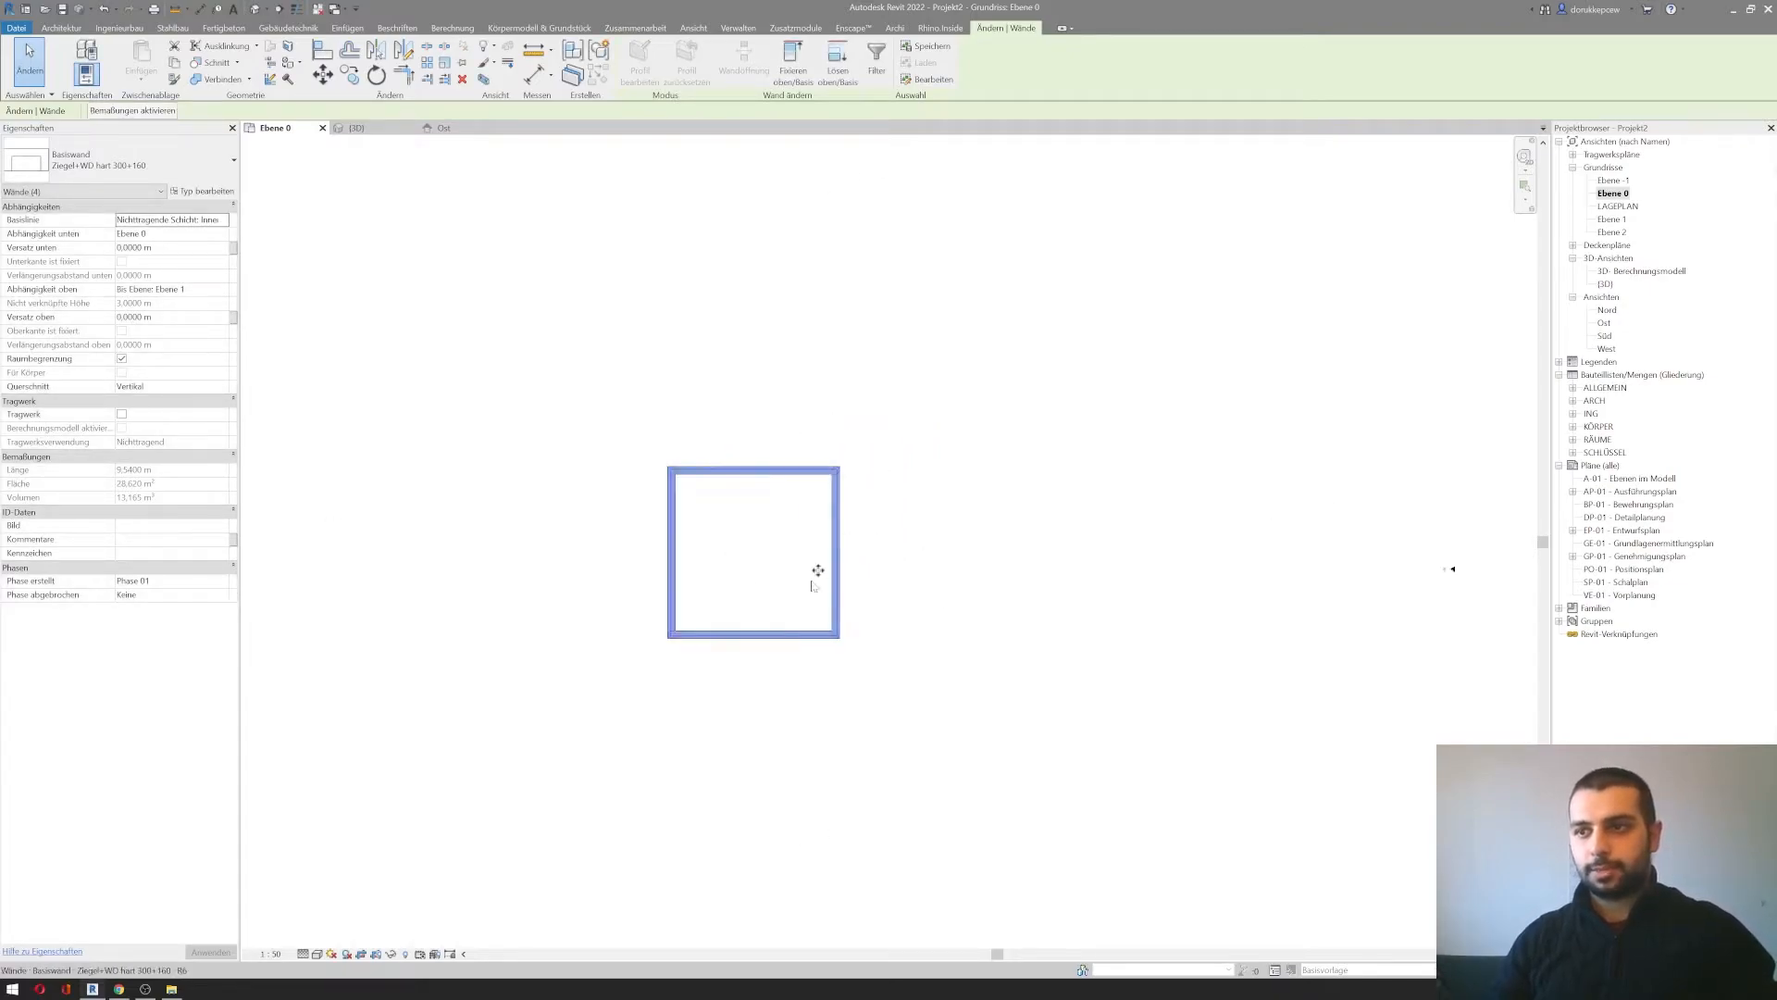
middle_click_drag(750, 703, 738, 615)
scroll(736, 613, "up", 3)
left_click(731, 609)
scroll(659, 547, "up", 4)
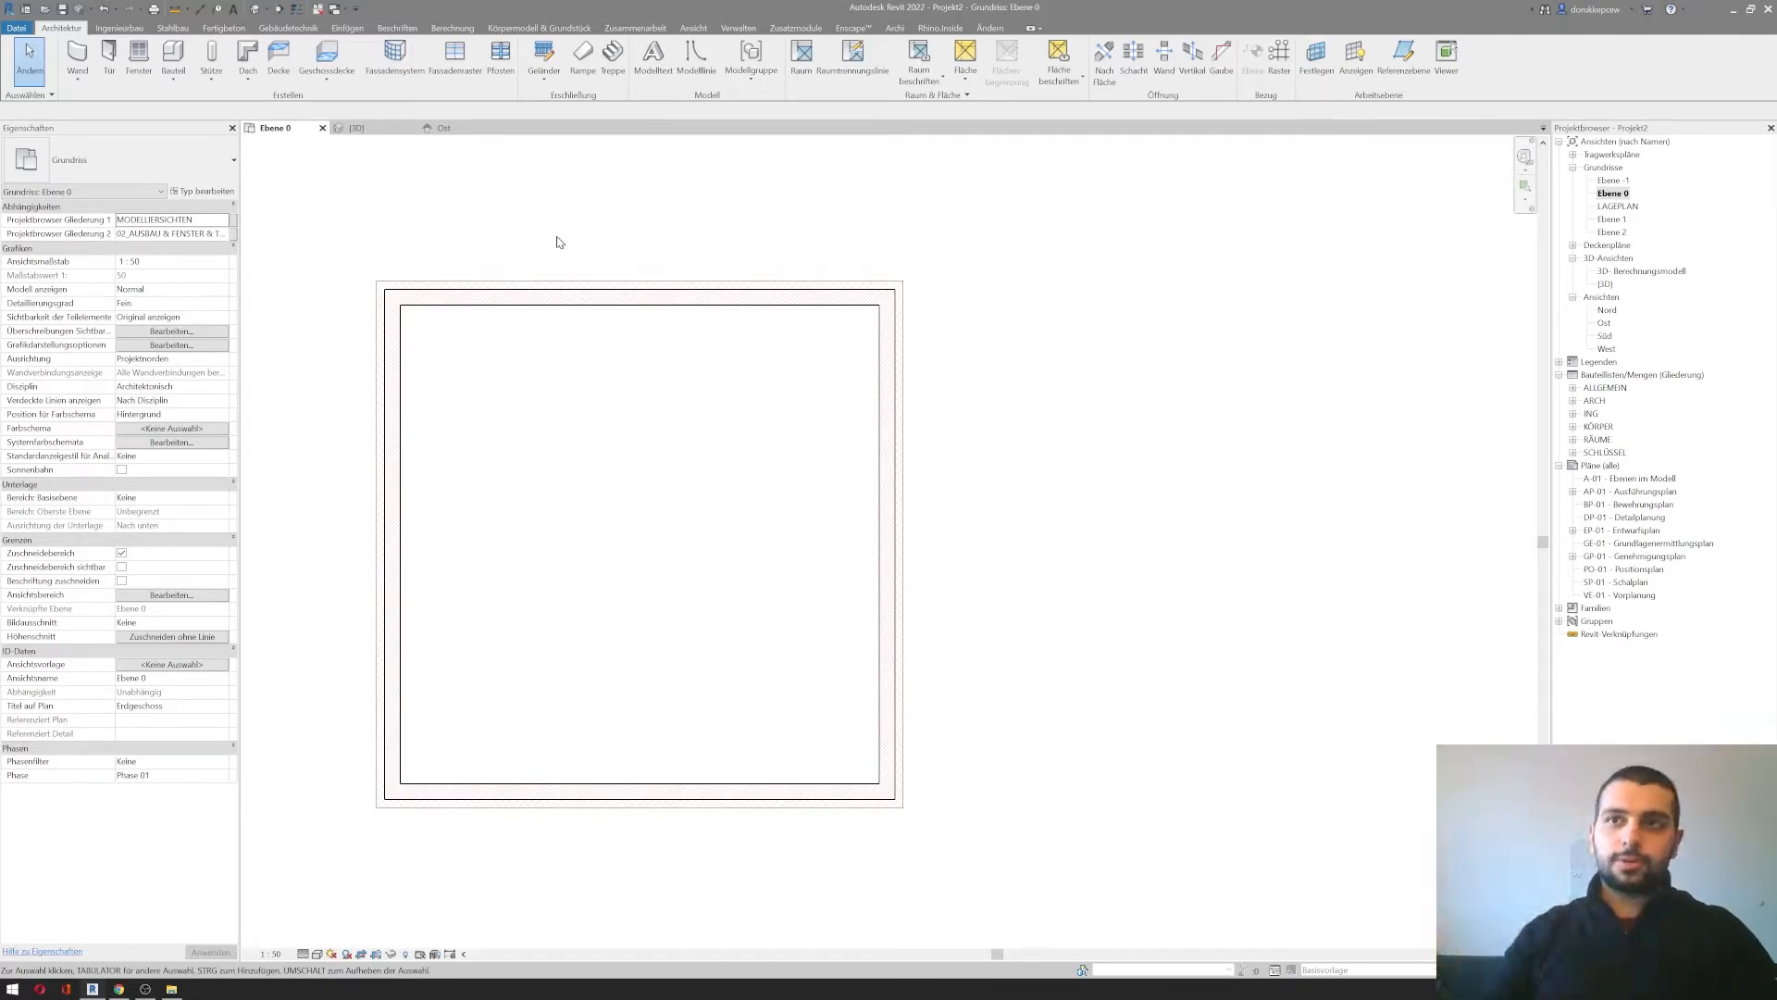
Step: Create an STB 200 floor on level Ebene 2 with a rectangular boundary along the inner faces of the outer walls
left_click(348, 54)
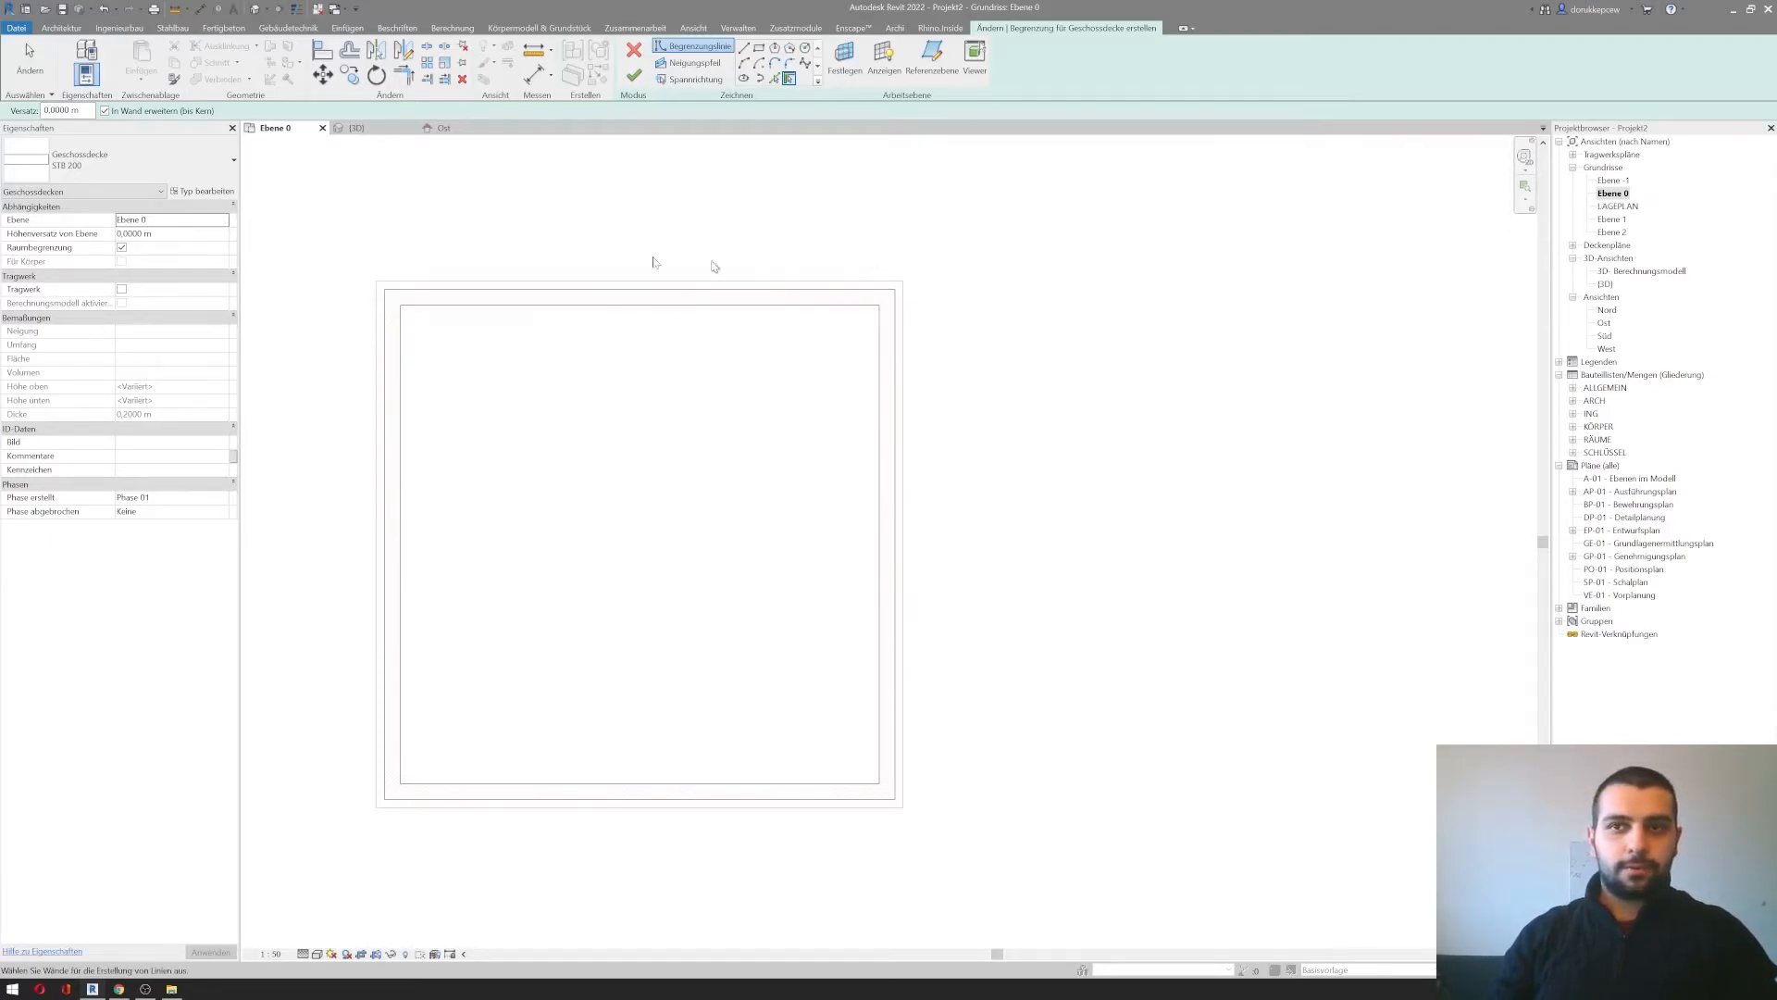
left_click(224, 220)
left_click(121, 269)
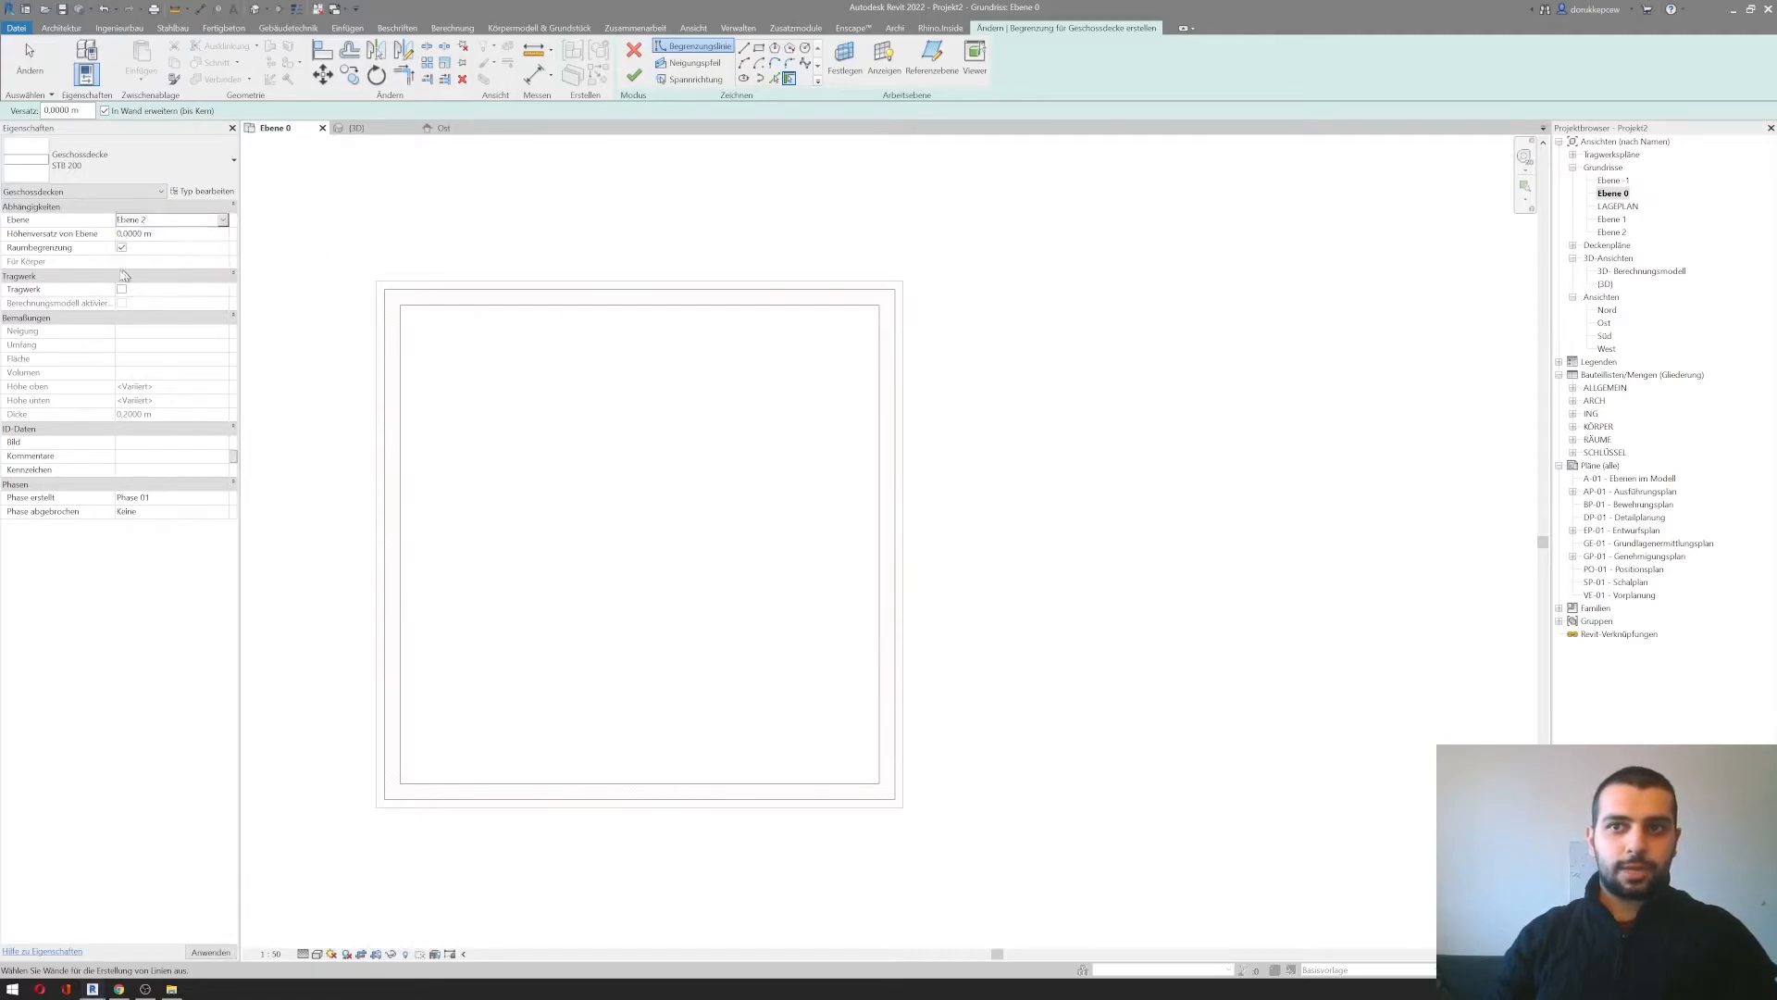
left_click(758, 47)
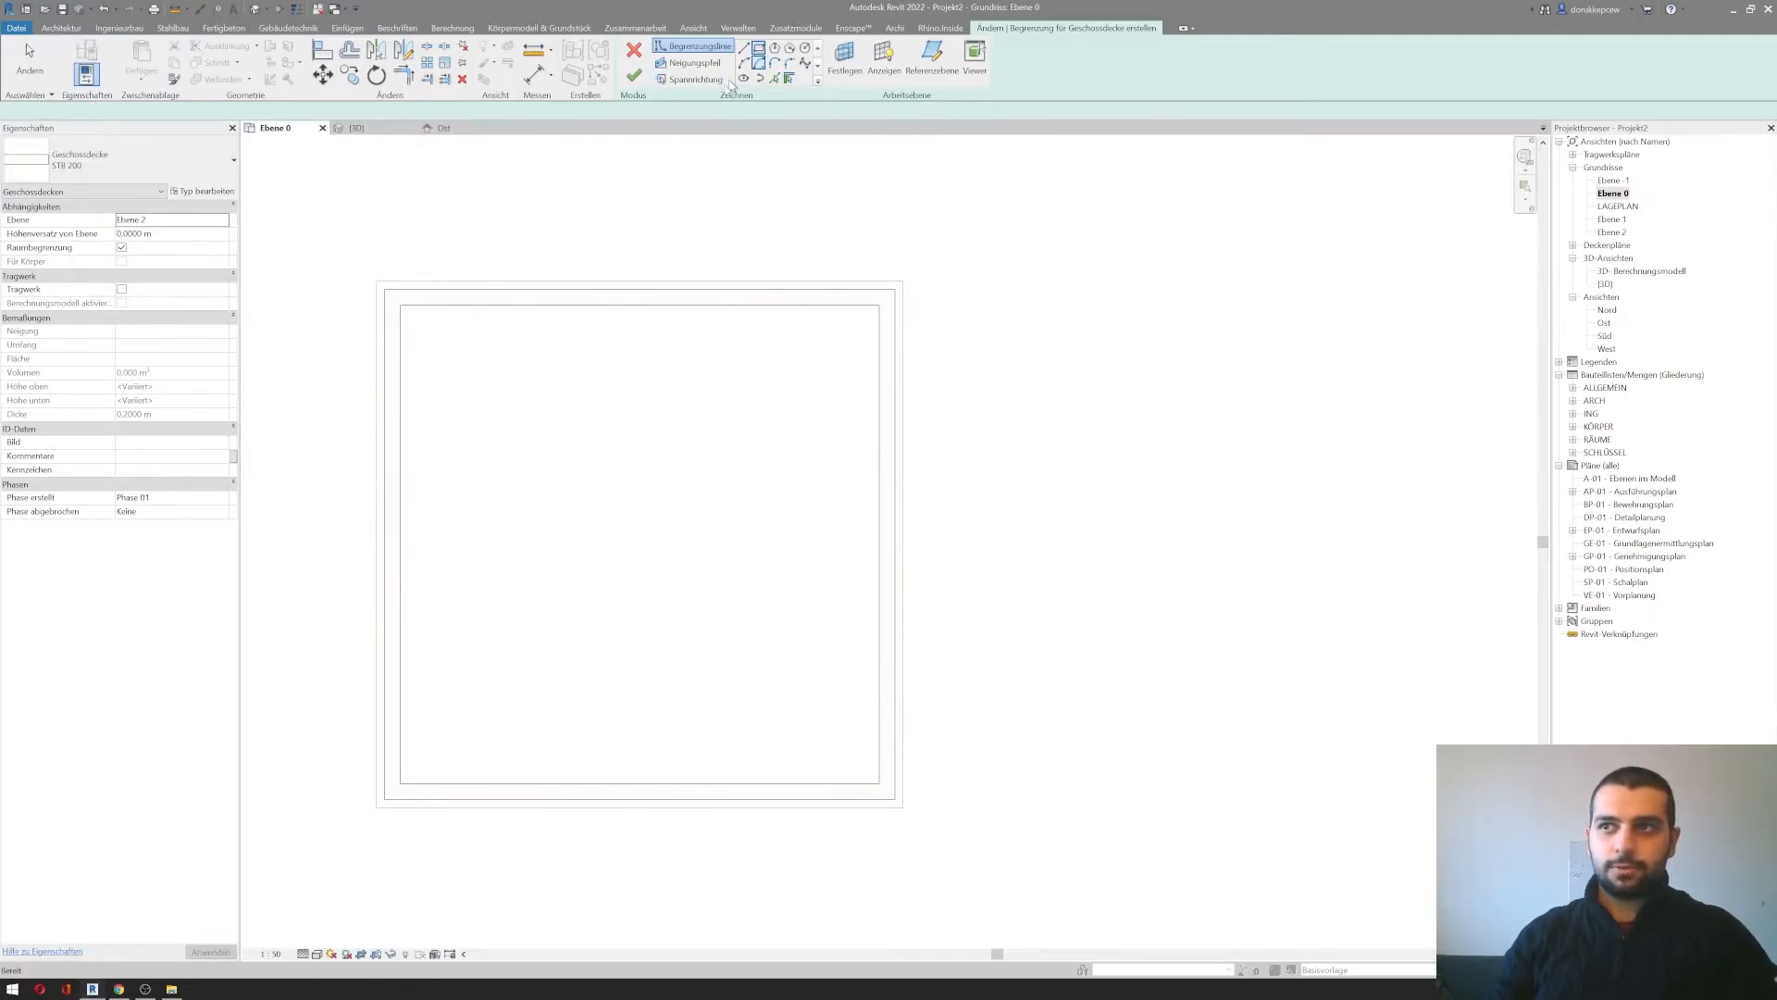
left_click(400, 306)
left_click(876, 787)
left_click(634, 76)
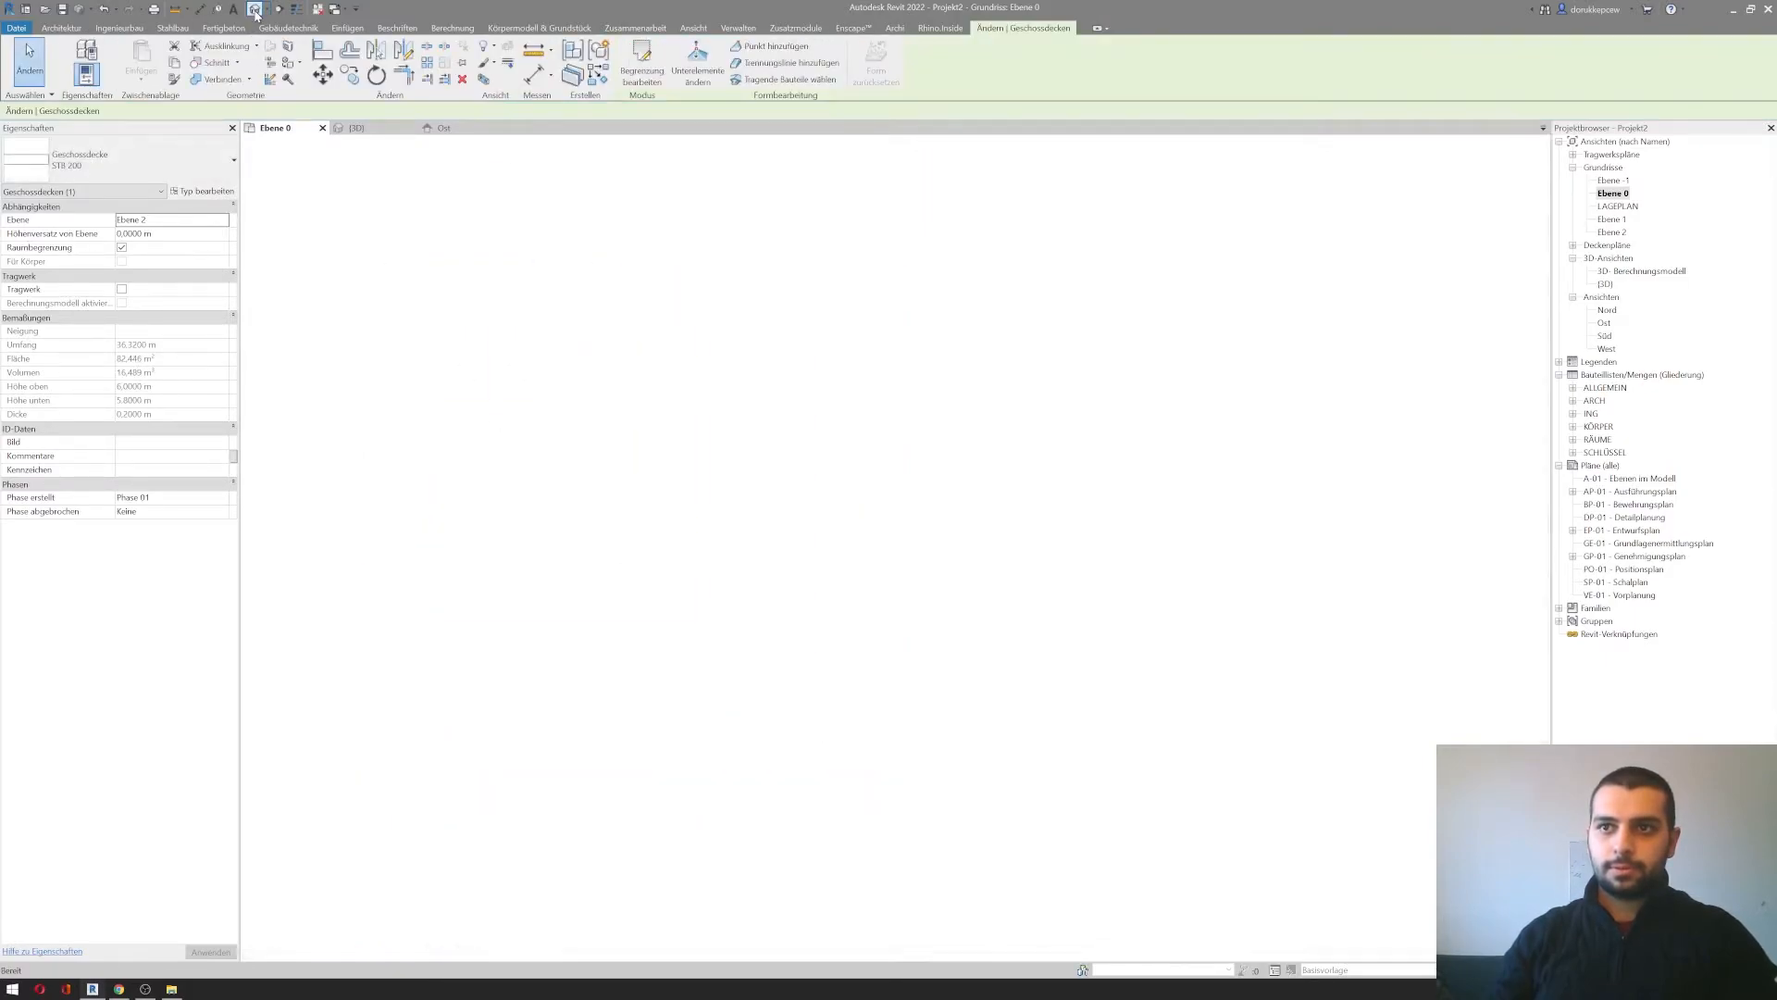
Step: Check the floor in the 3D view, change its level to Ebene 0 and return to the Ebene 0 floor plan
left_click(255, 9)
left_click(583, 394)
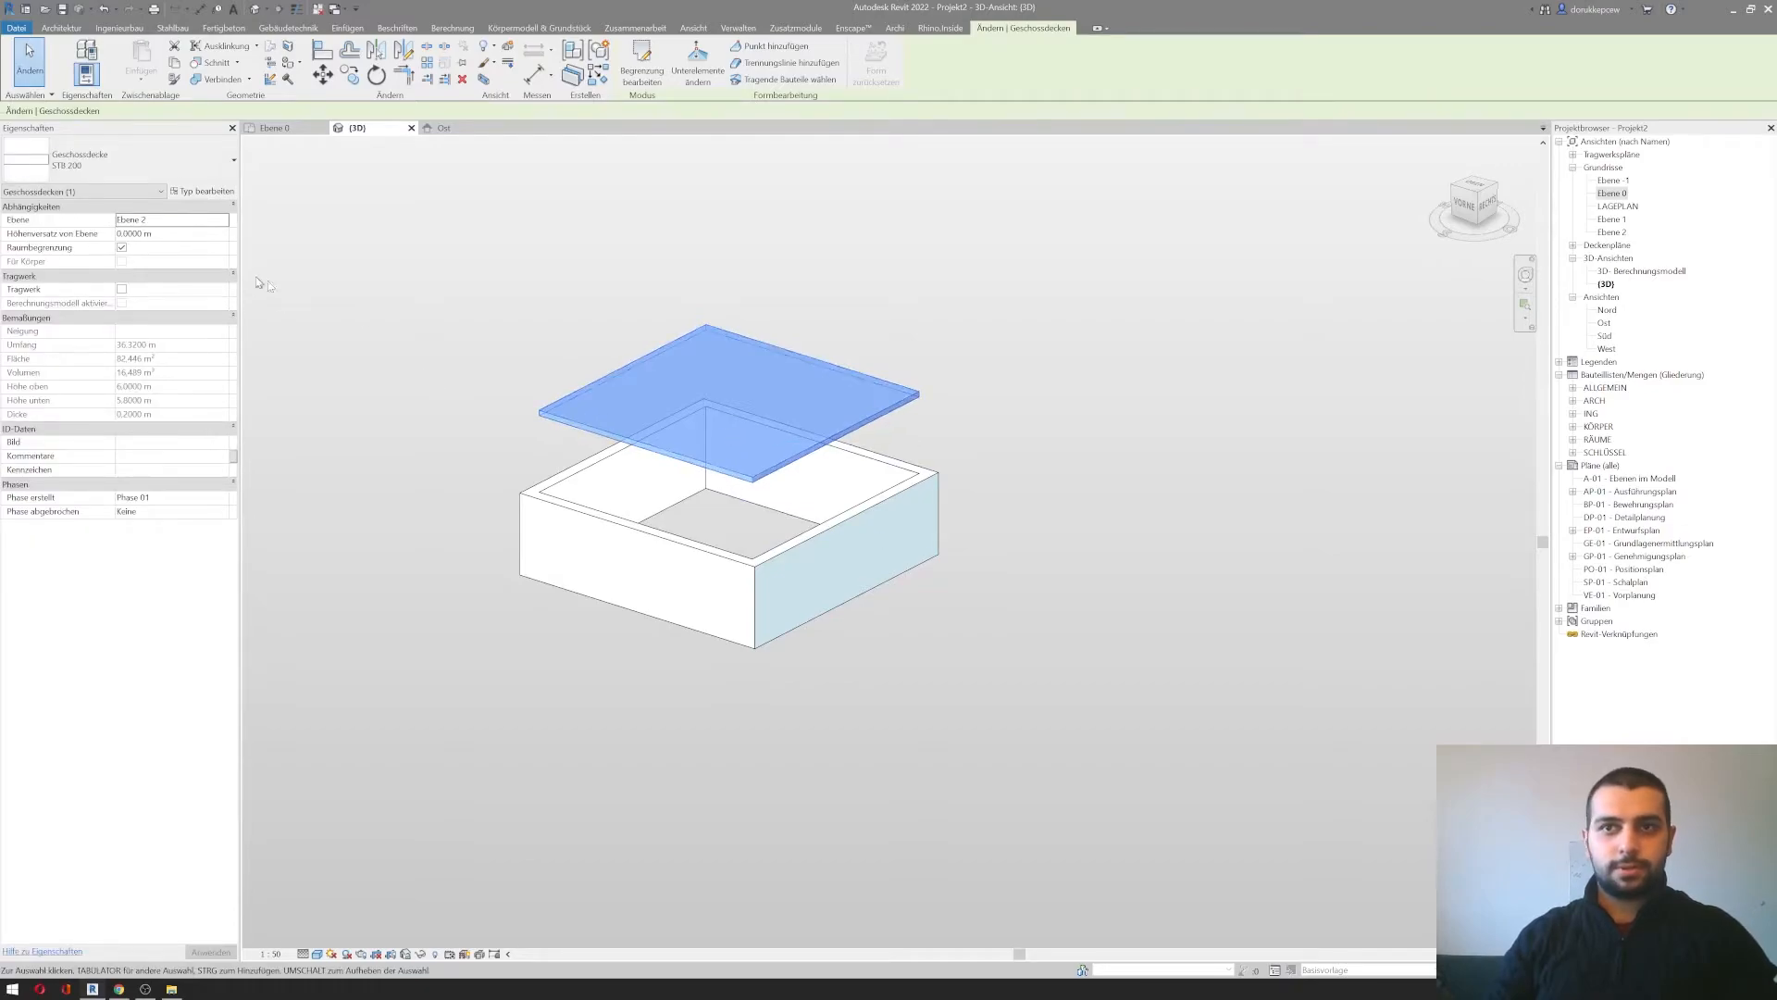
left_click(224, 221)
left_click(143, 245)
double_click(1620, 195)
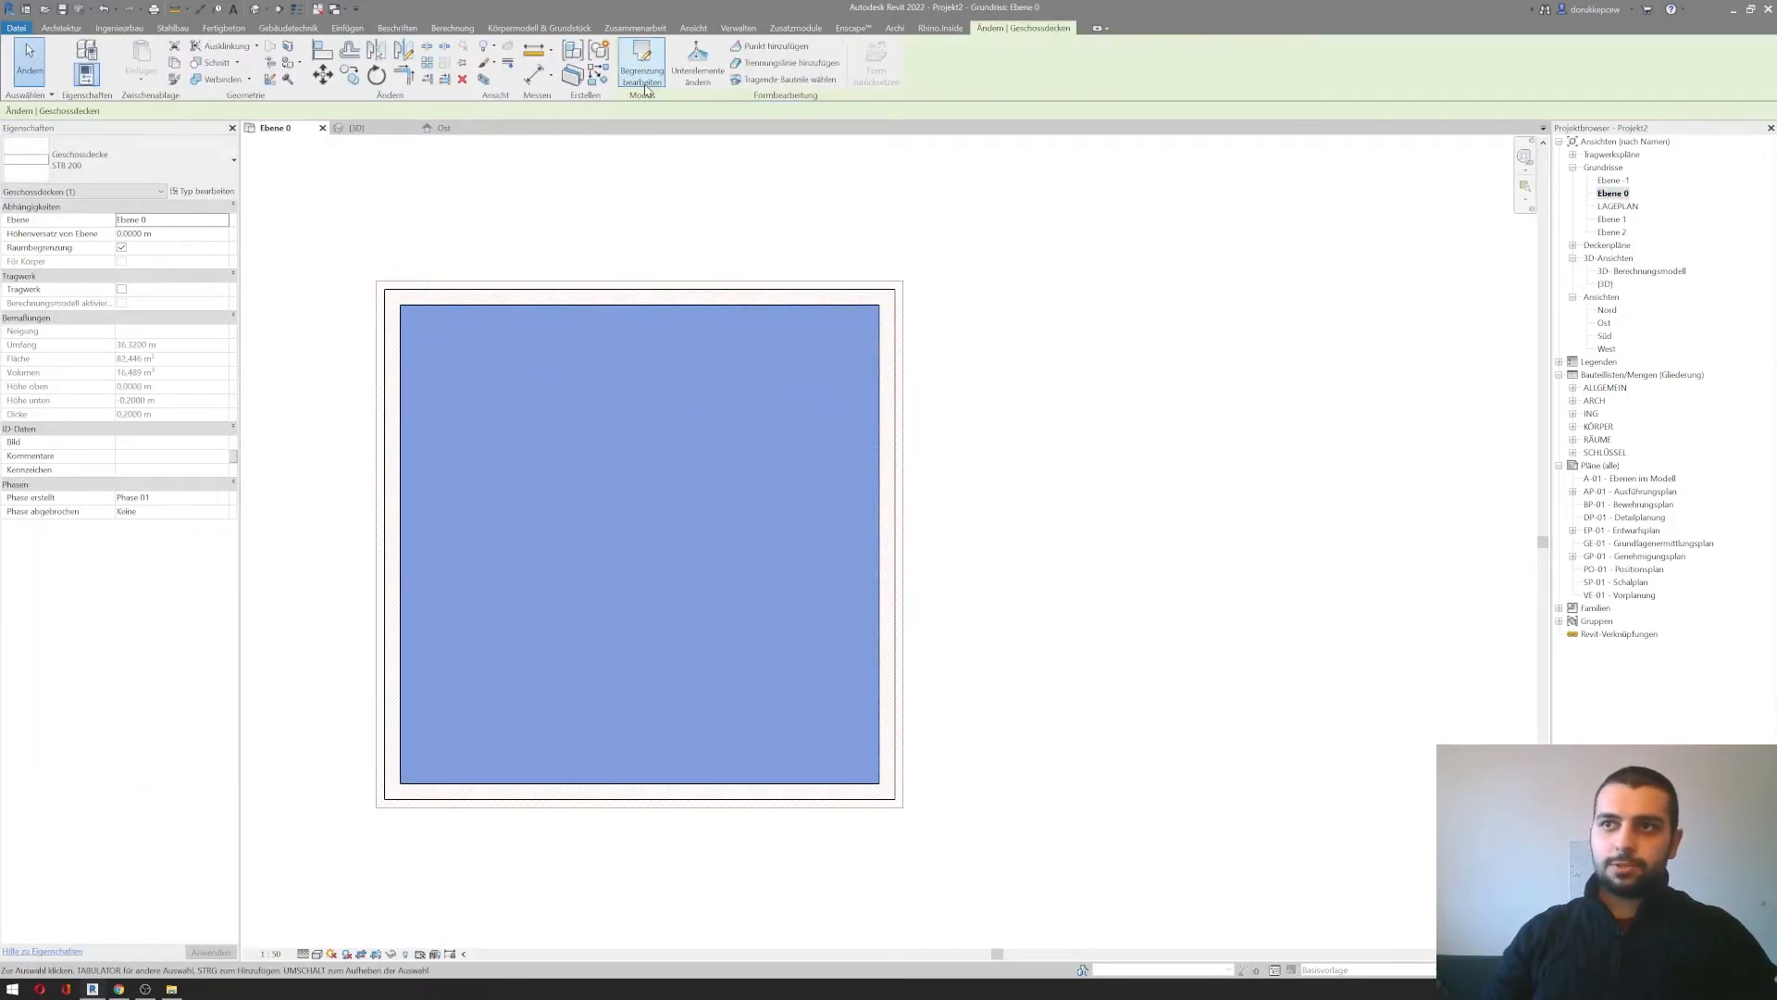
Step: Edit the floor's boundary and delete the existing rectangular sketch lines
left_click(646, 90)
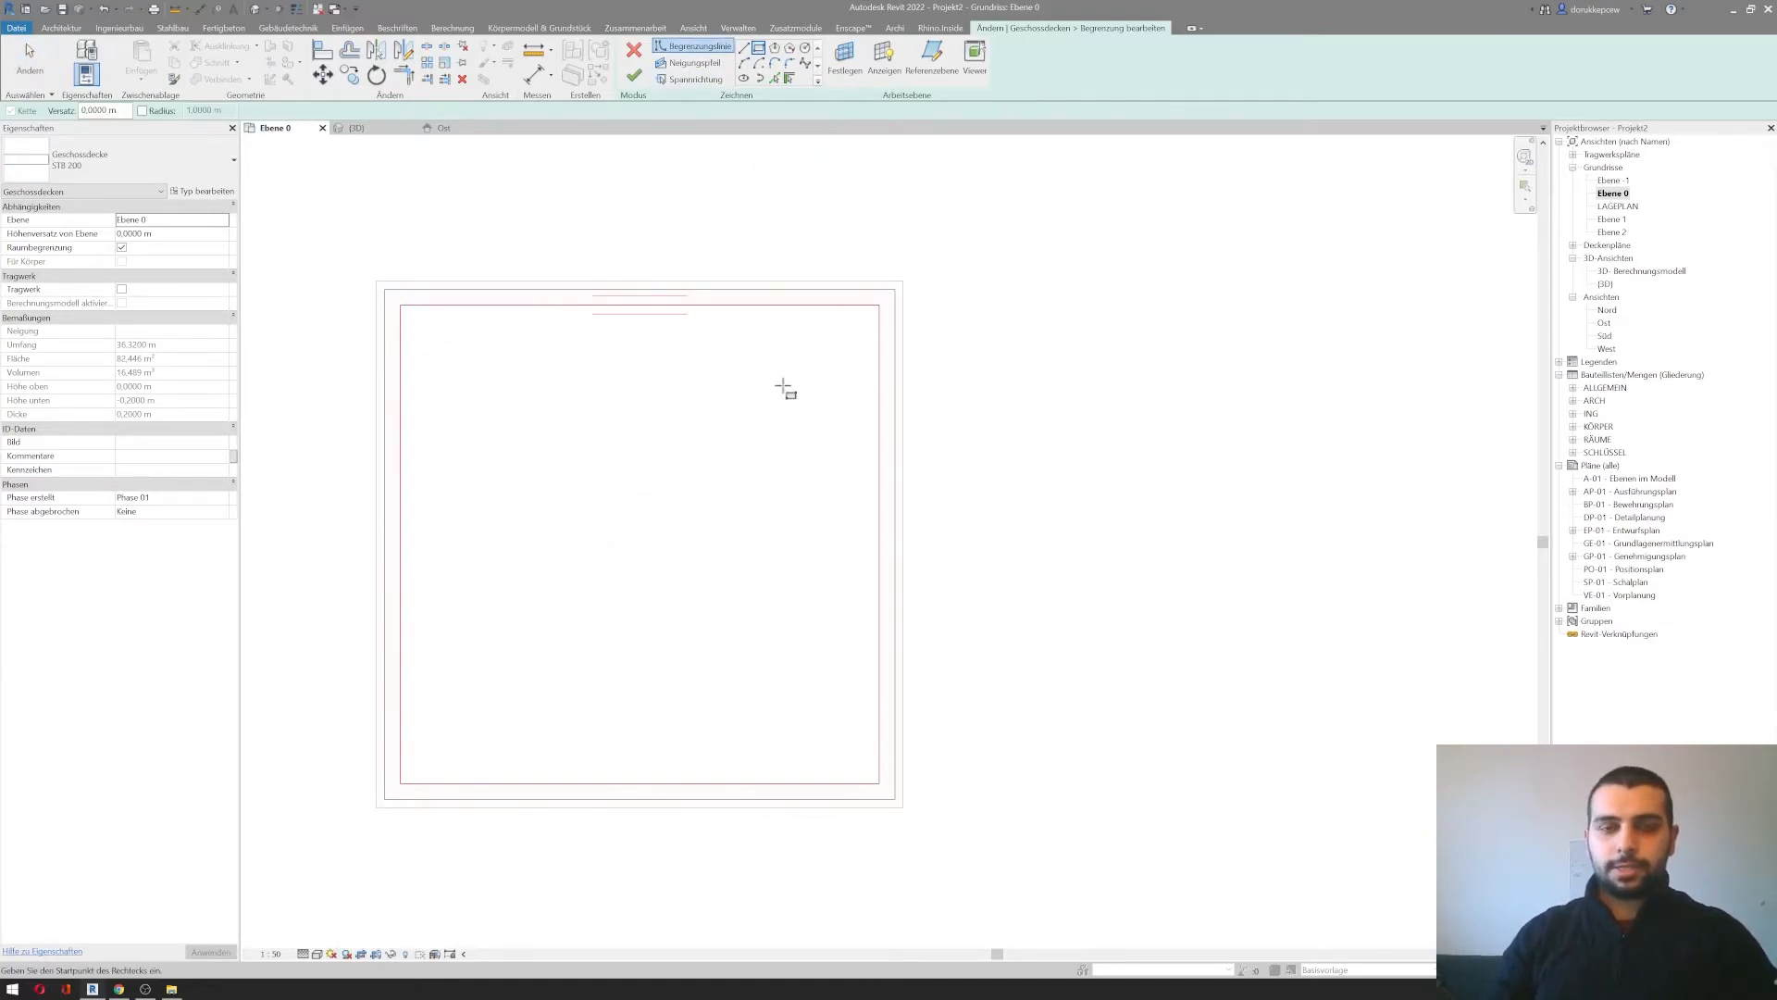
key("Escape")
key("Escape")
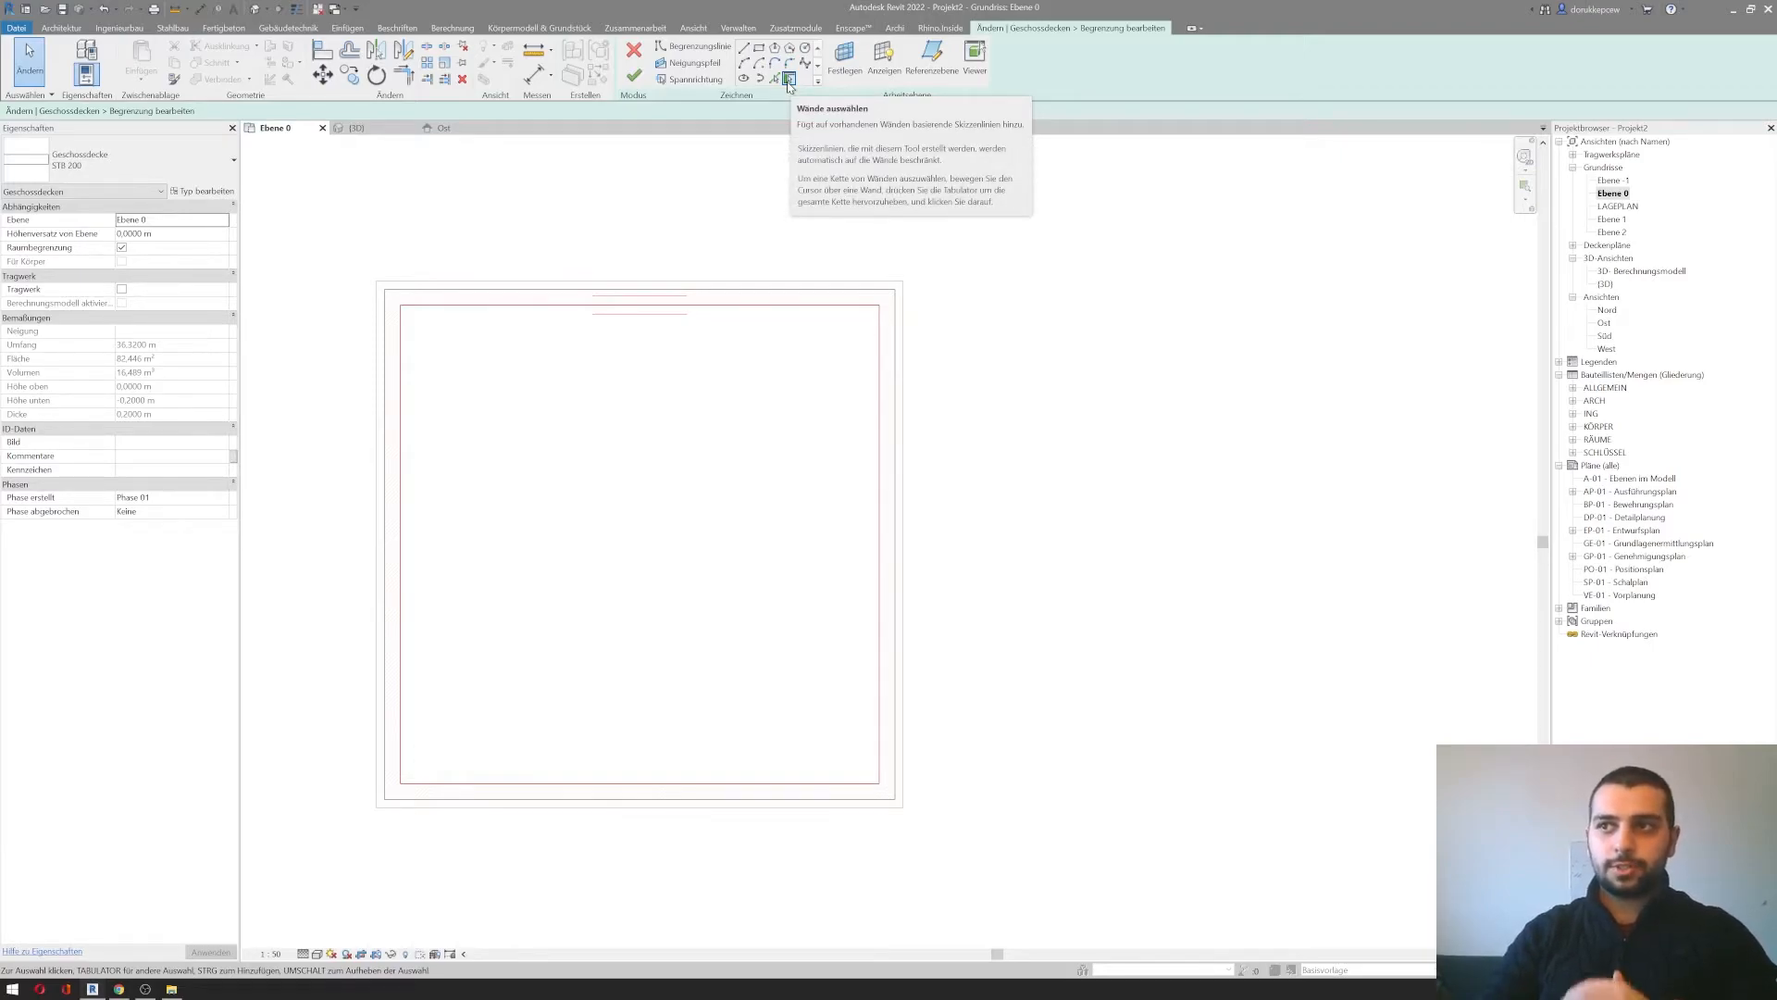
left_click(788, 79)
left_click_drag(933, 835, 968, 862)
key("Delete")
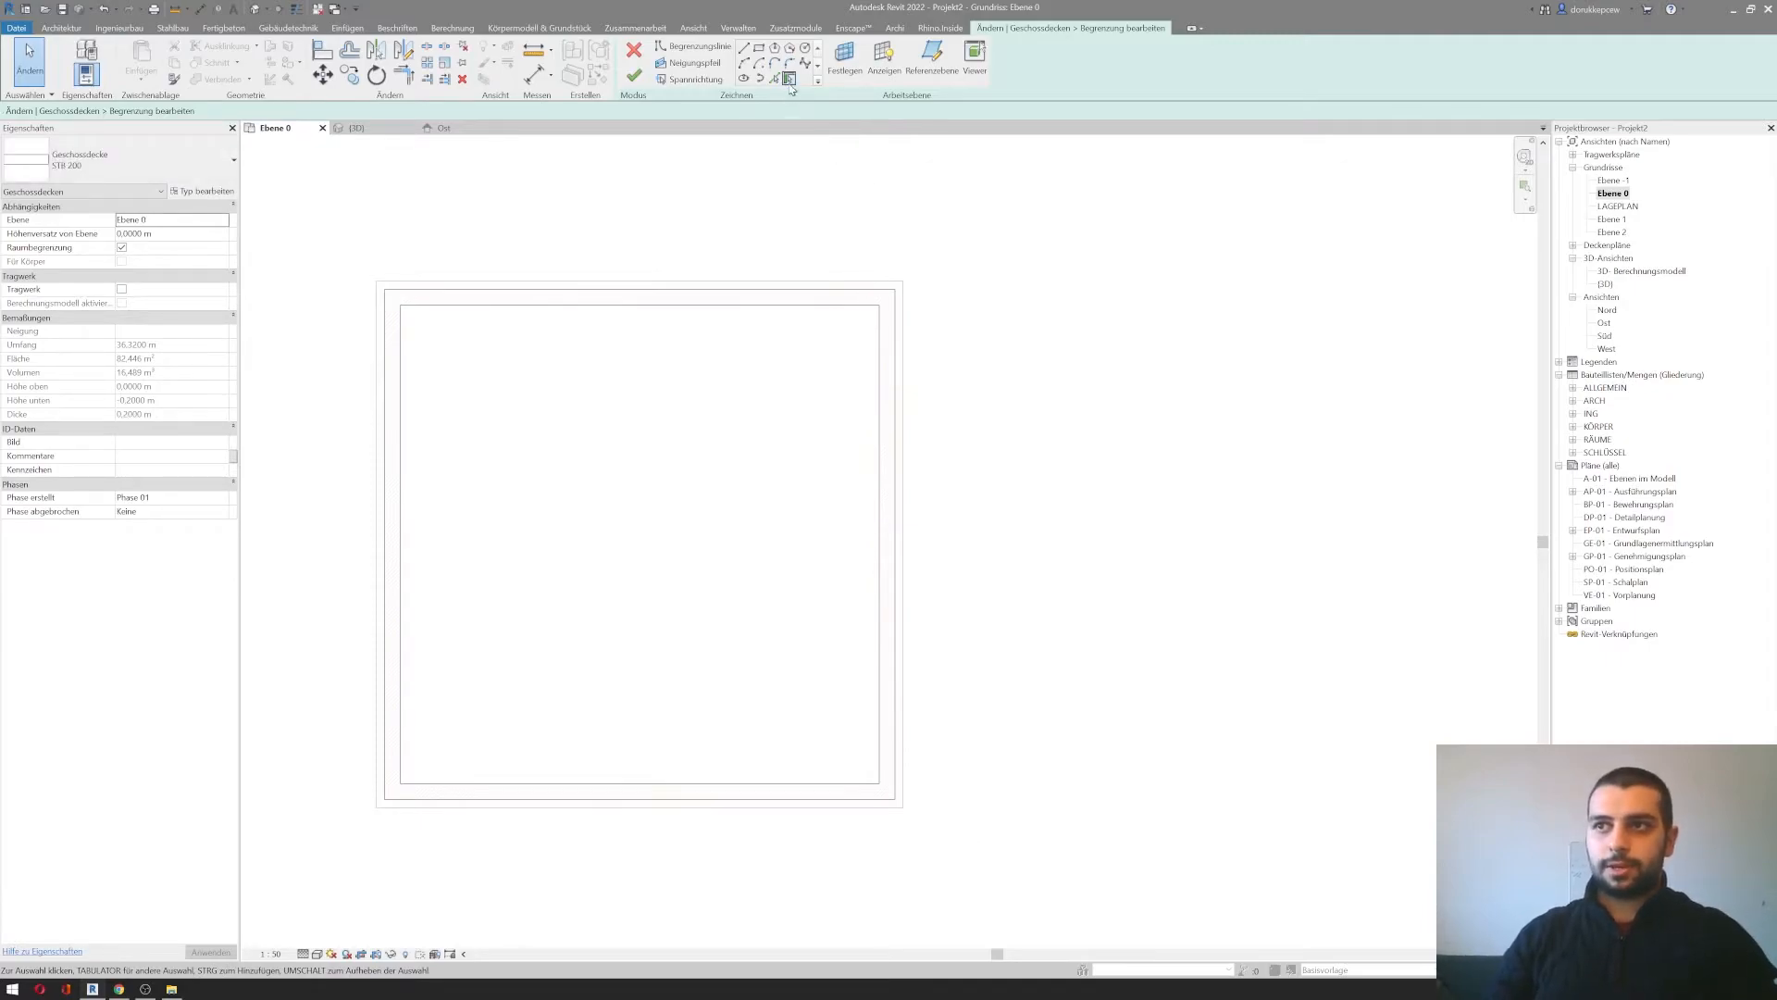
Step: Pick the four outer walls as the floor boundary and flip the sketch lines to the outer face of the wall core
left_click(789, 81)
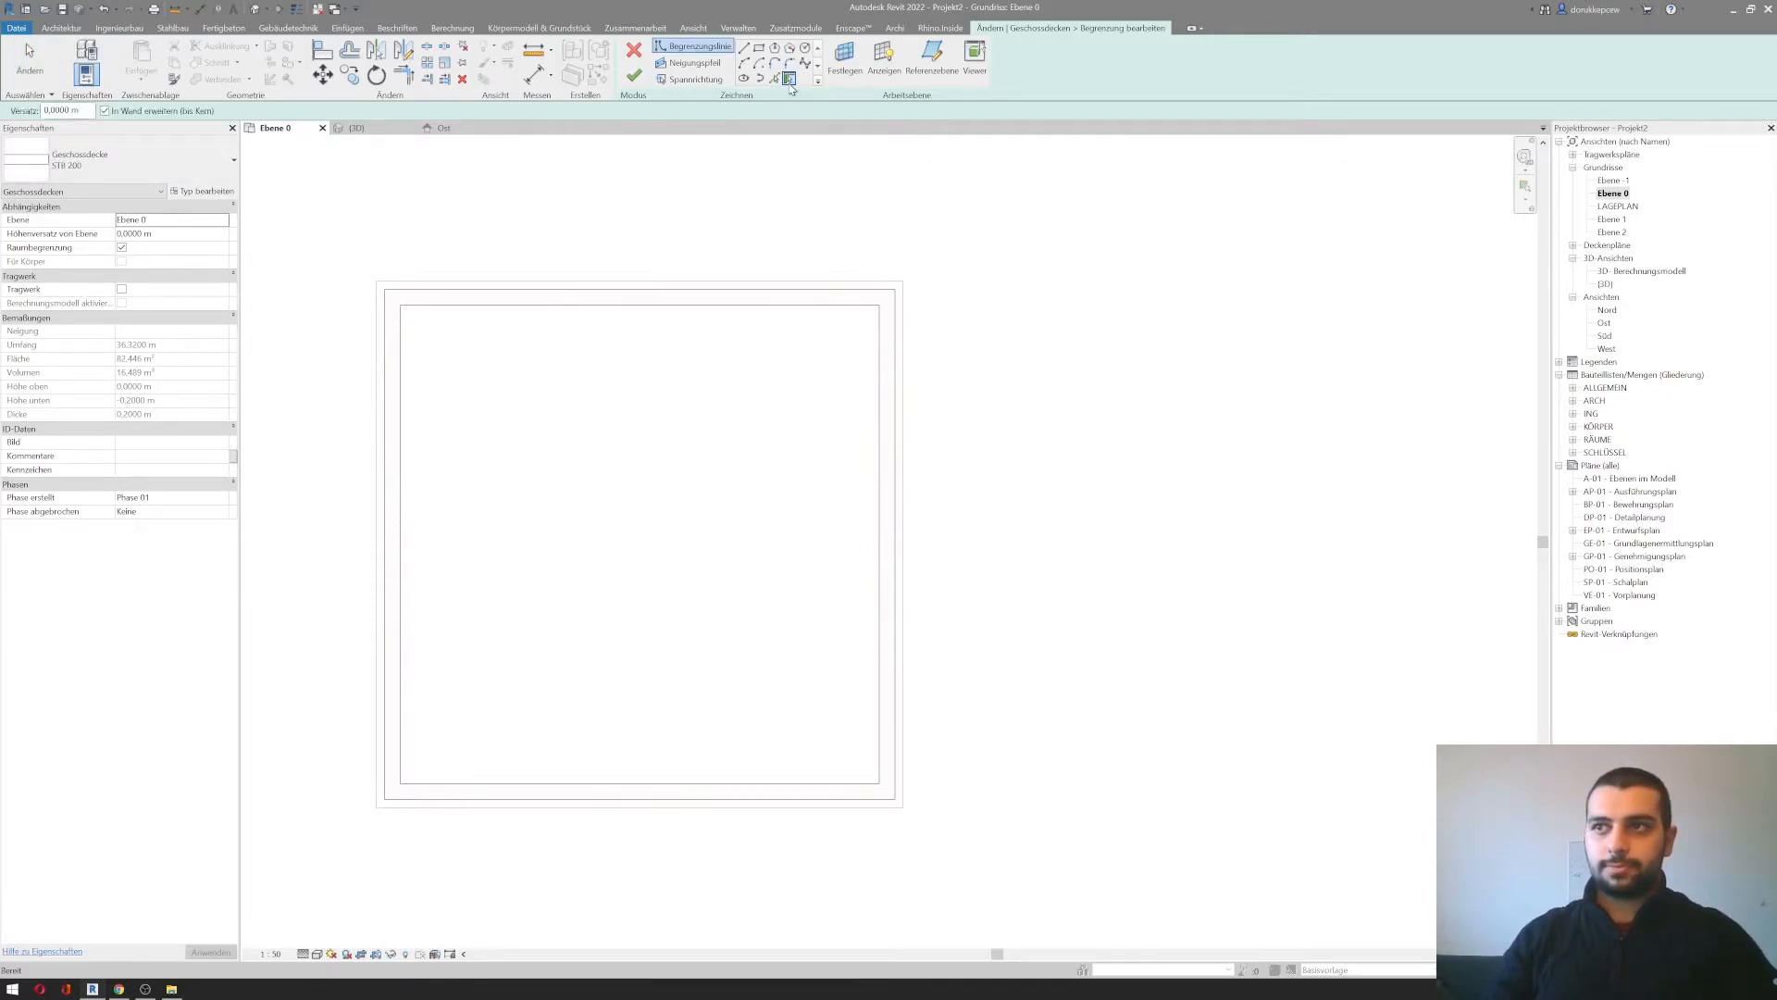
left_click(787, 309)
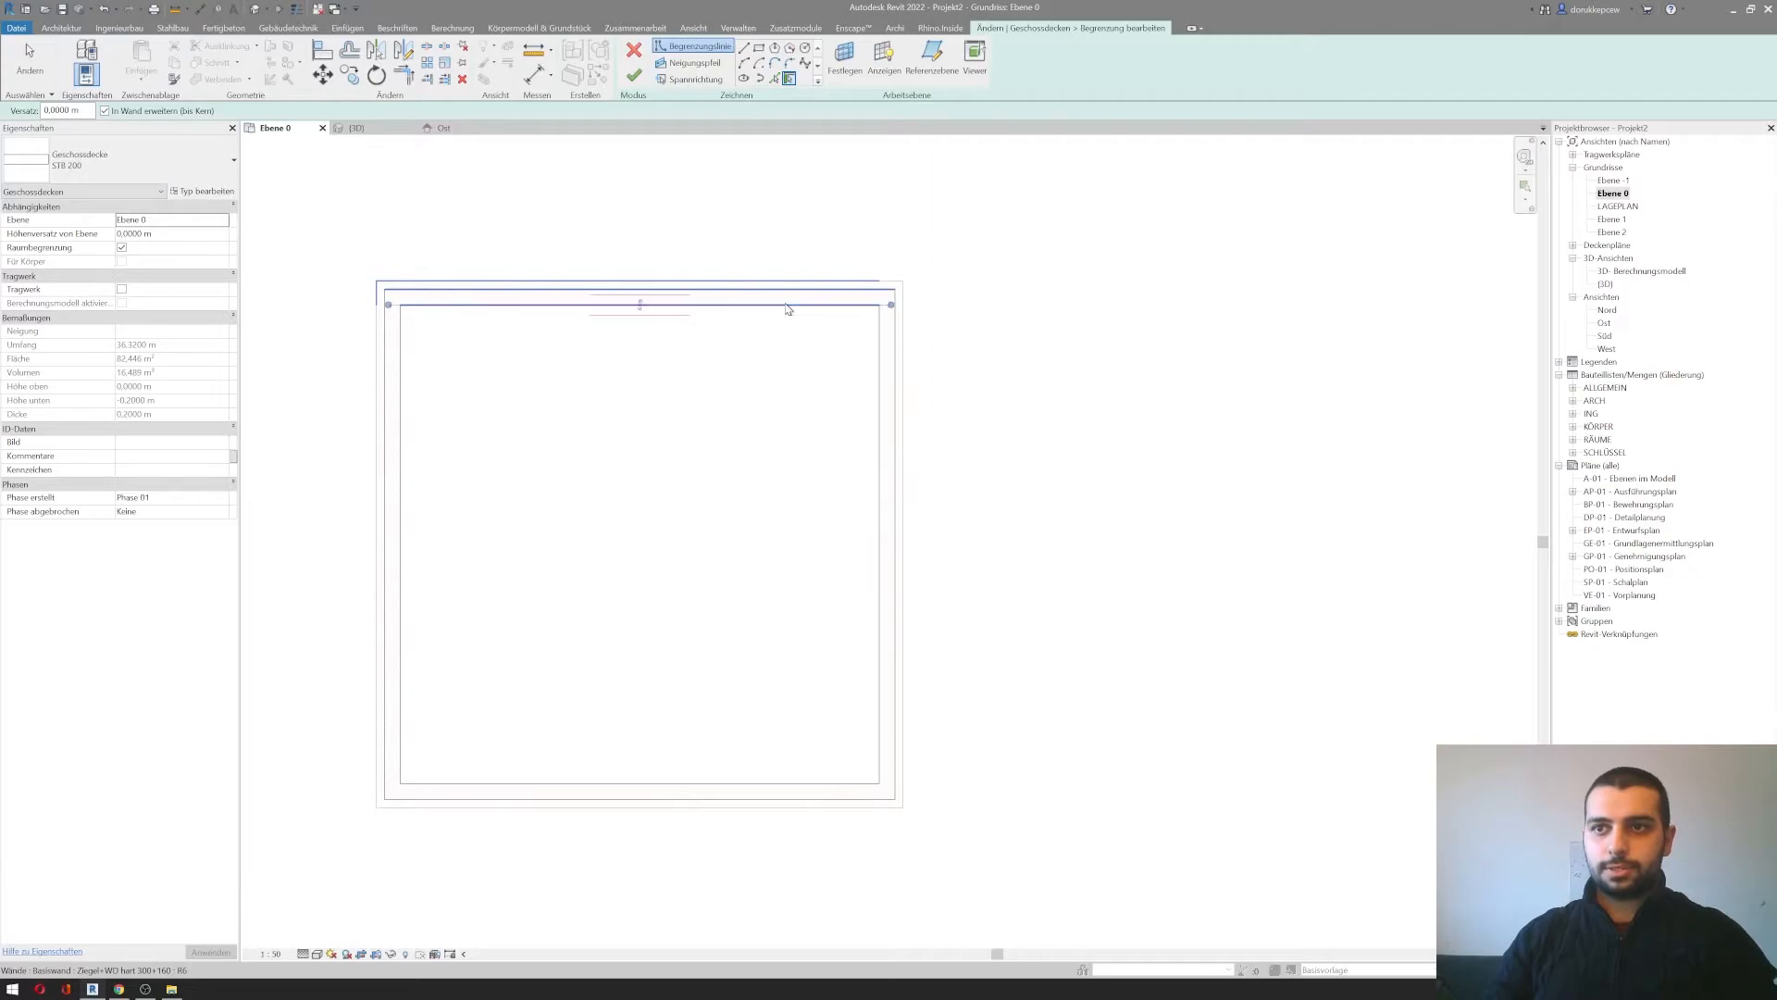
left_click(884, 422)
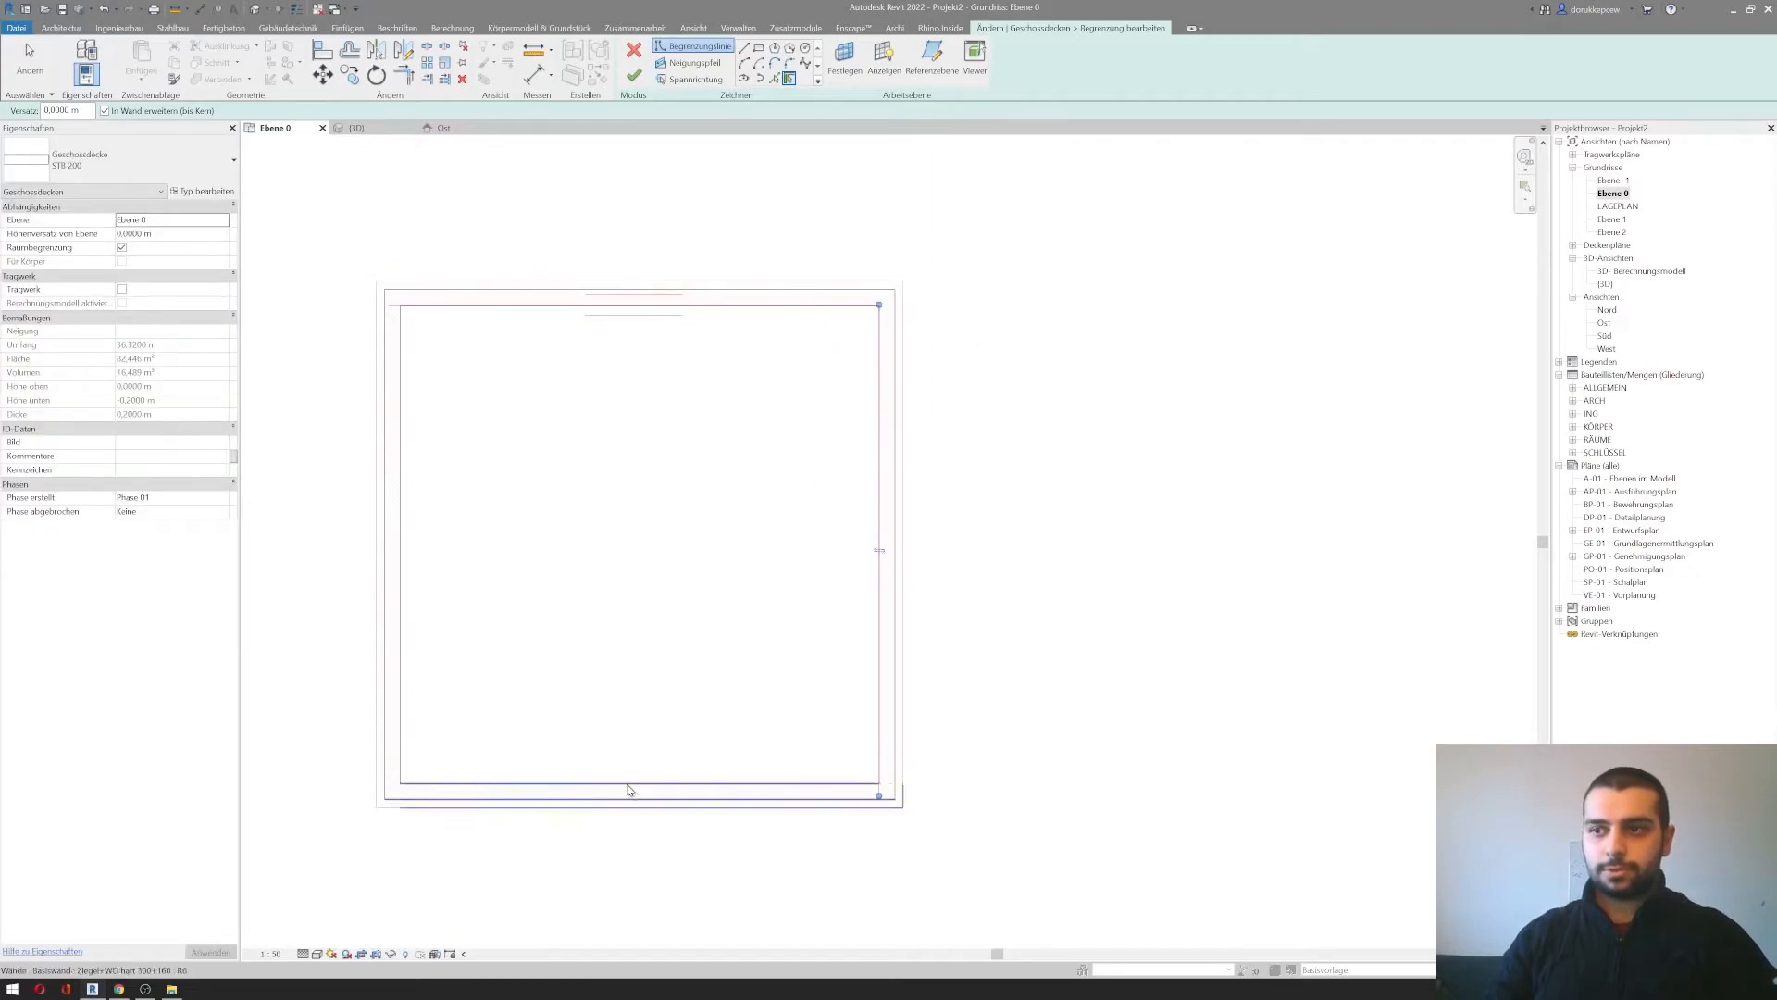
left_click(490, 773)
left_click(411, 713)
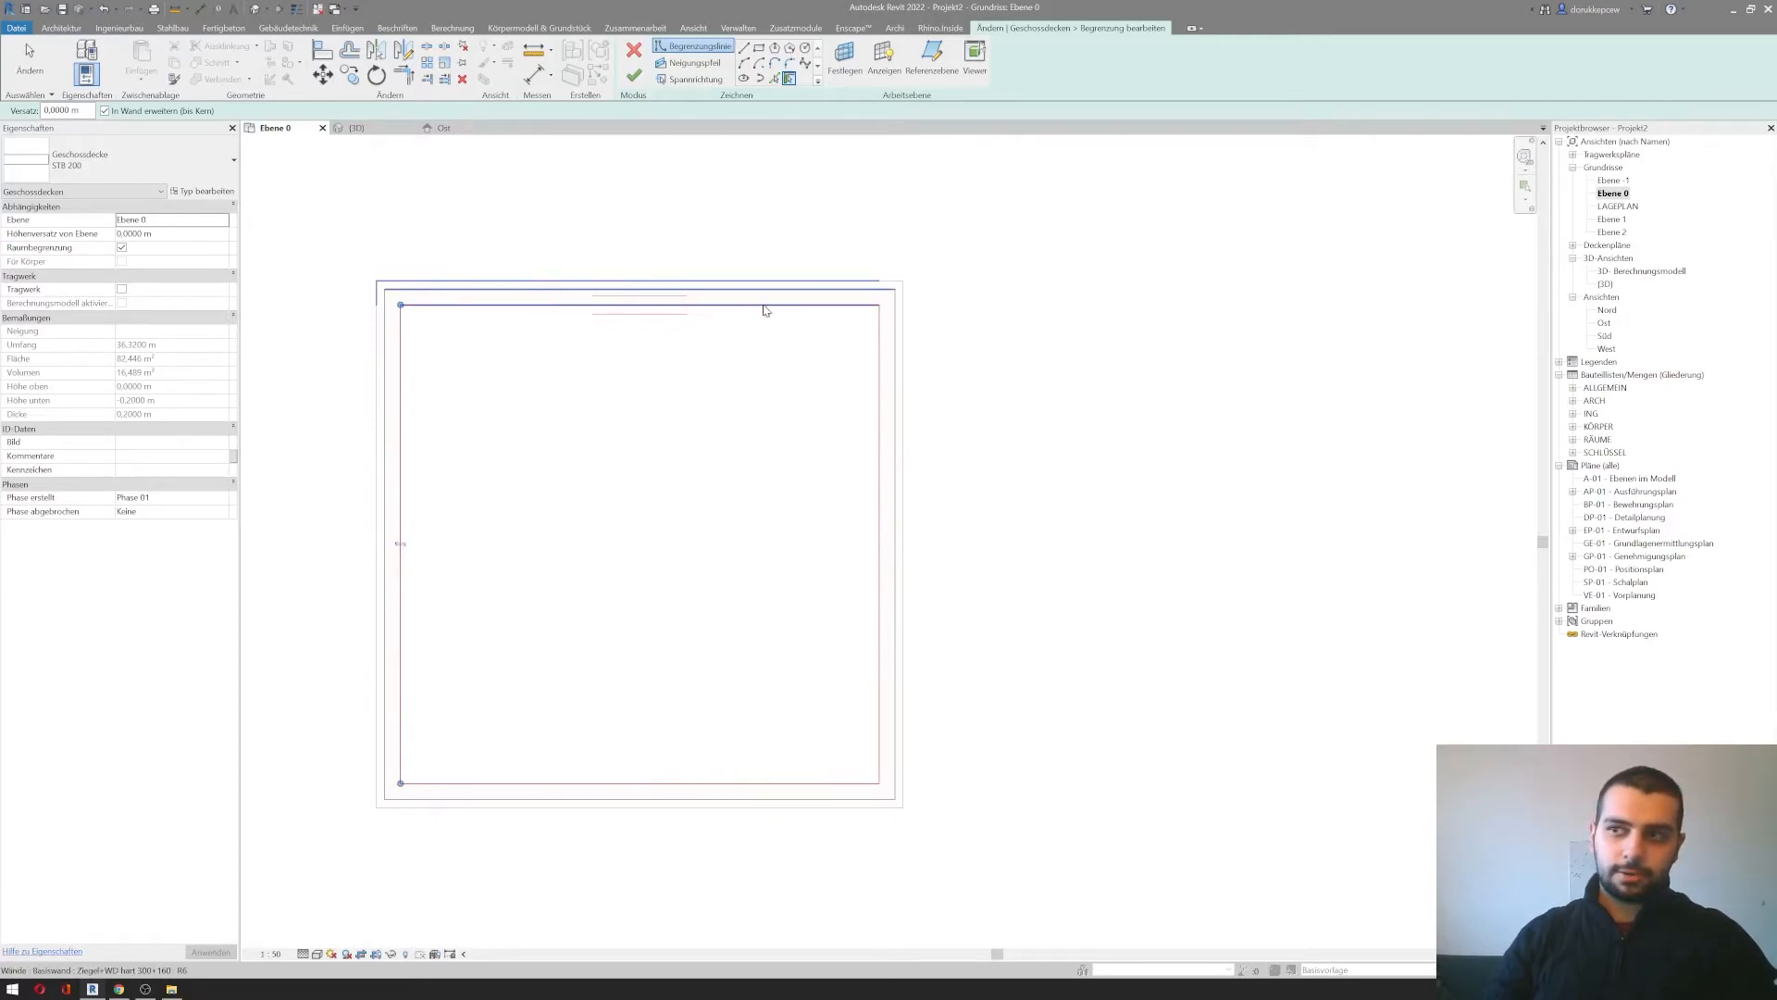
key("Escape")
key("Escape")
left_click(637, 306)
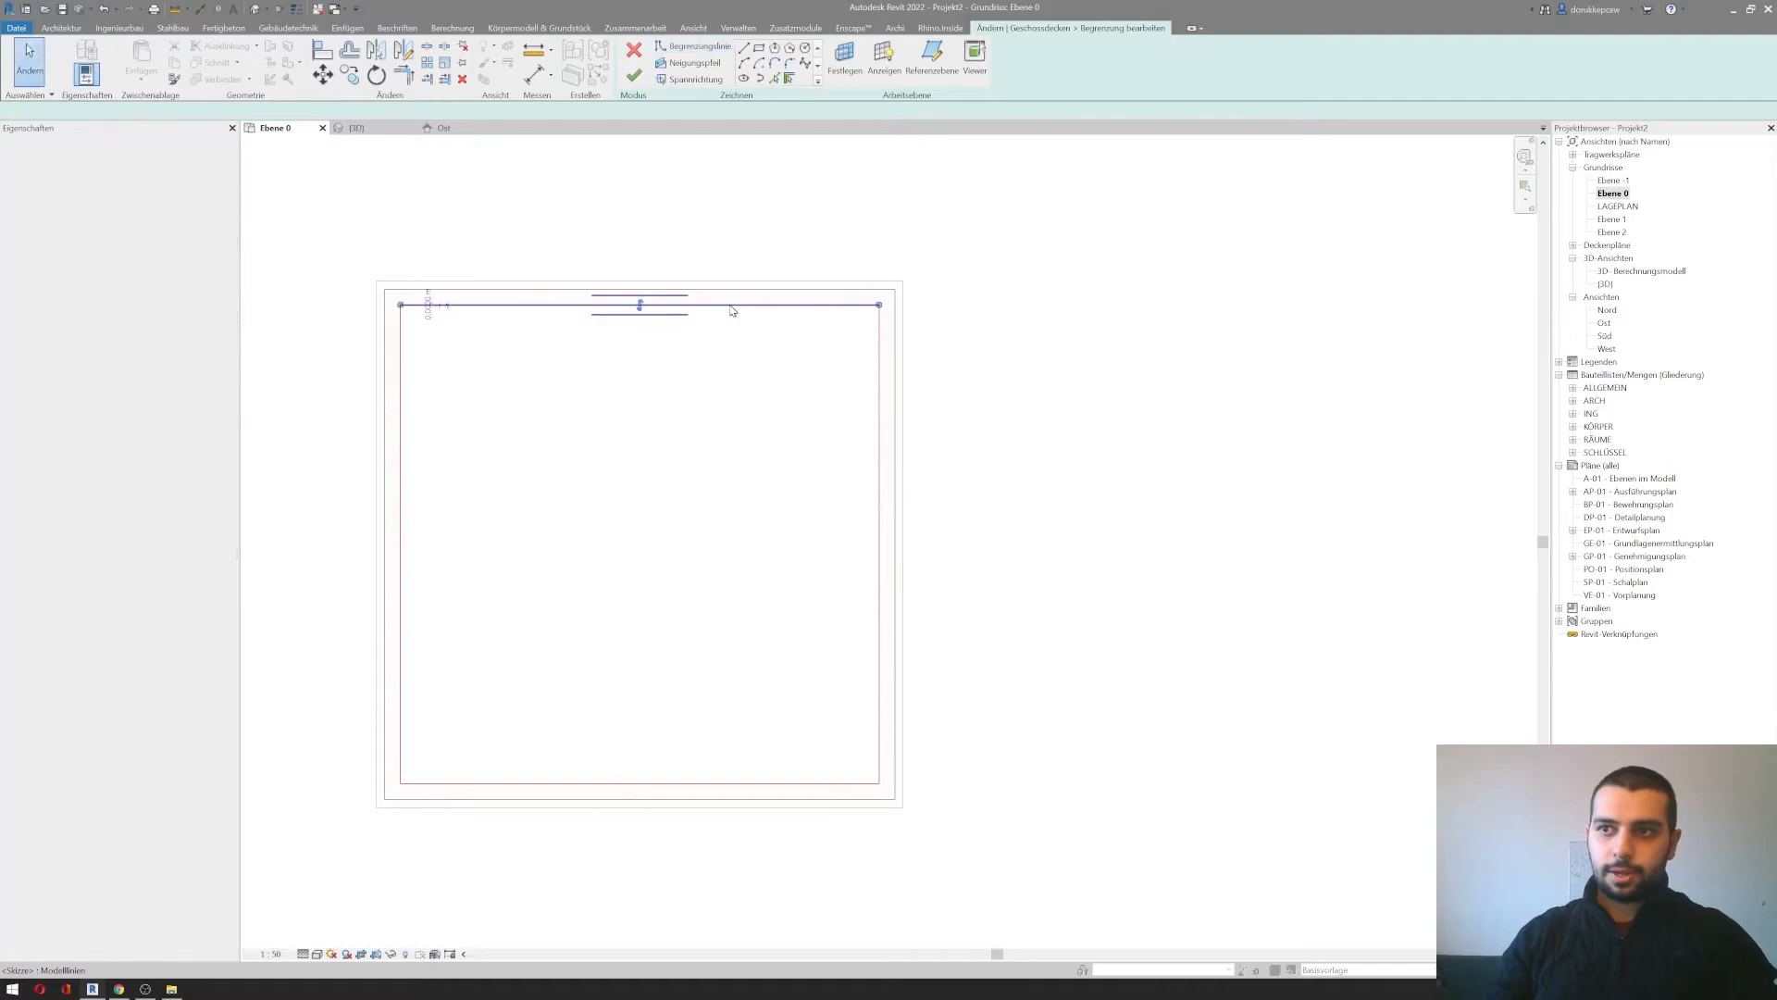
left_click(642, 313)
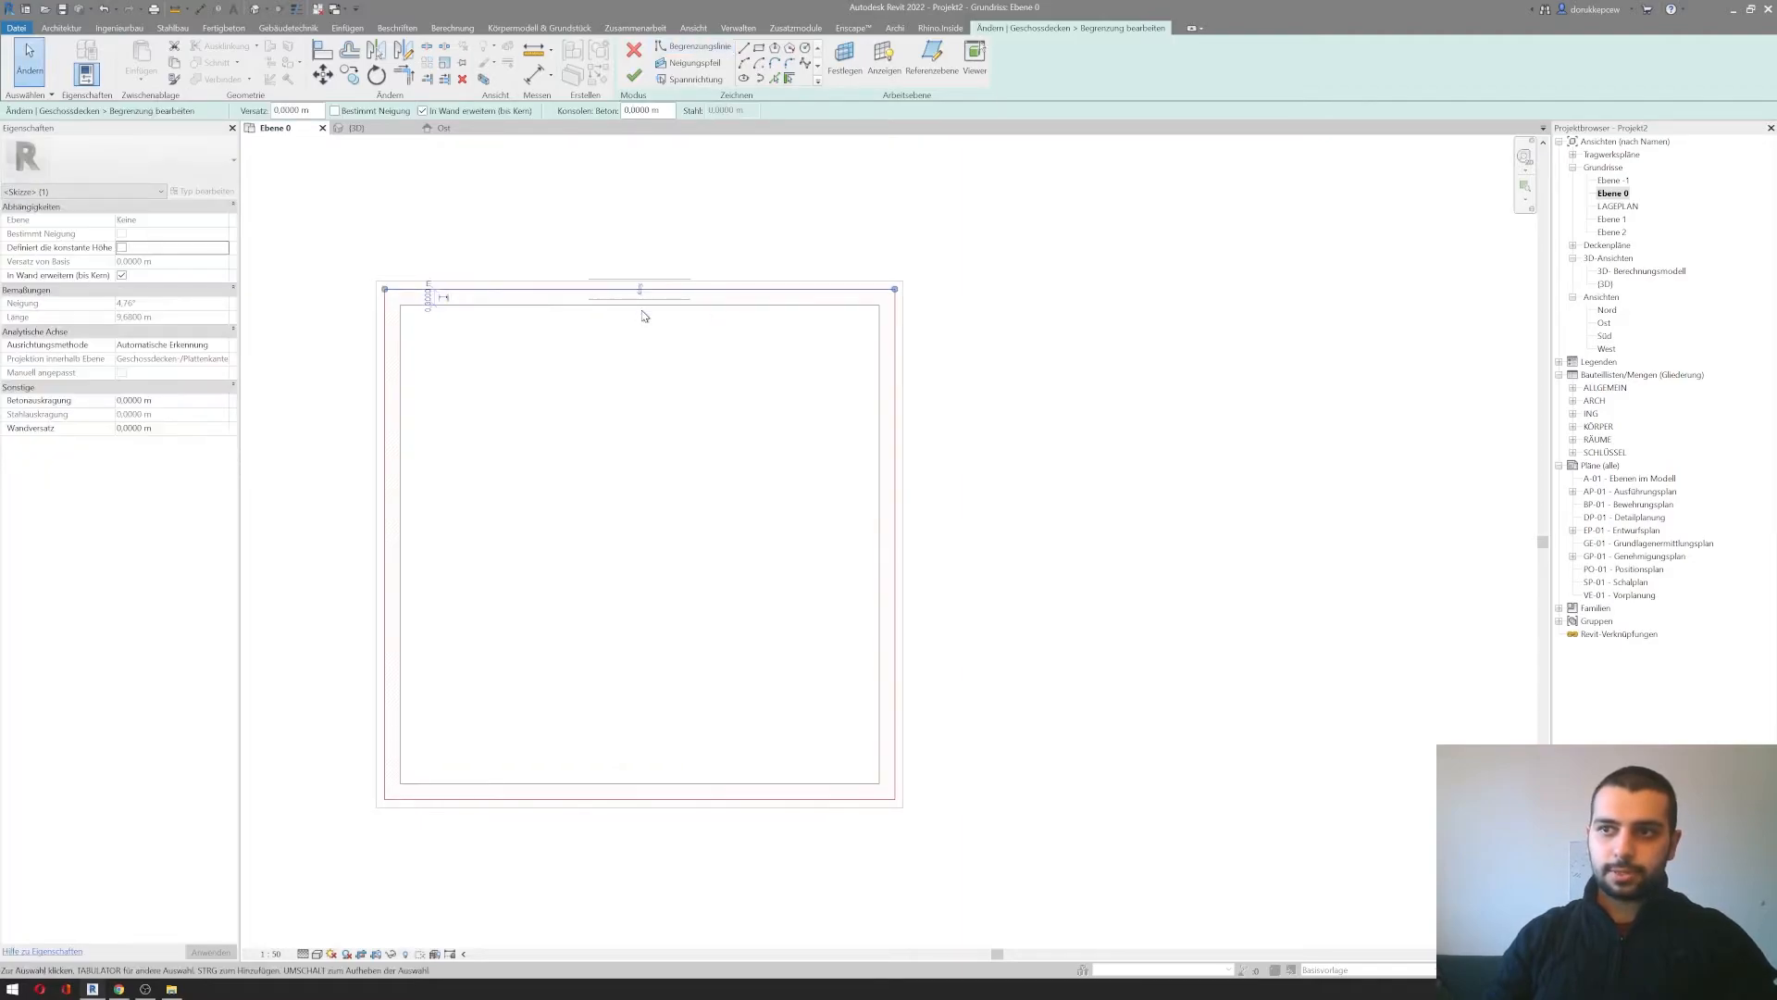
Step: Examine where the floor boundary runs between the structural and insulation layers at the wall corners
scroll(655, 342, "up", 2)
scroll(682, 379, "down", 2)
middle_click_drag(660, 584, 663, 583)
scroll(668, 667, "up", 2)
scroll(333, 886, "up", 5)
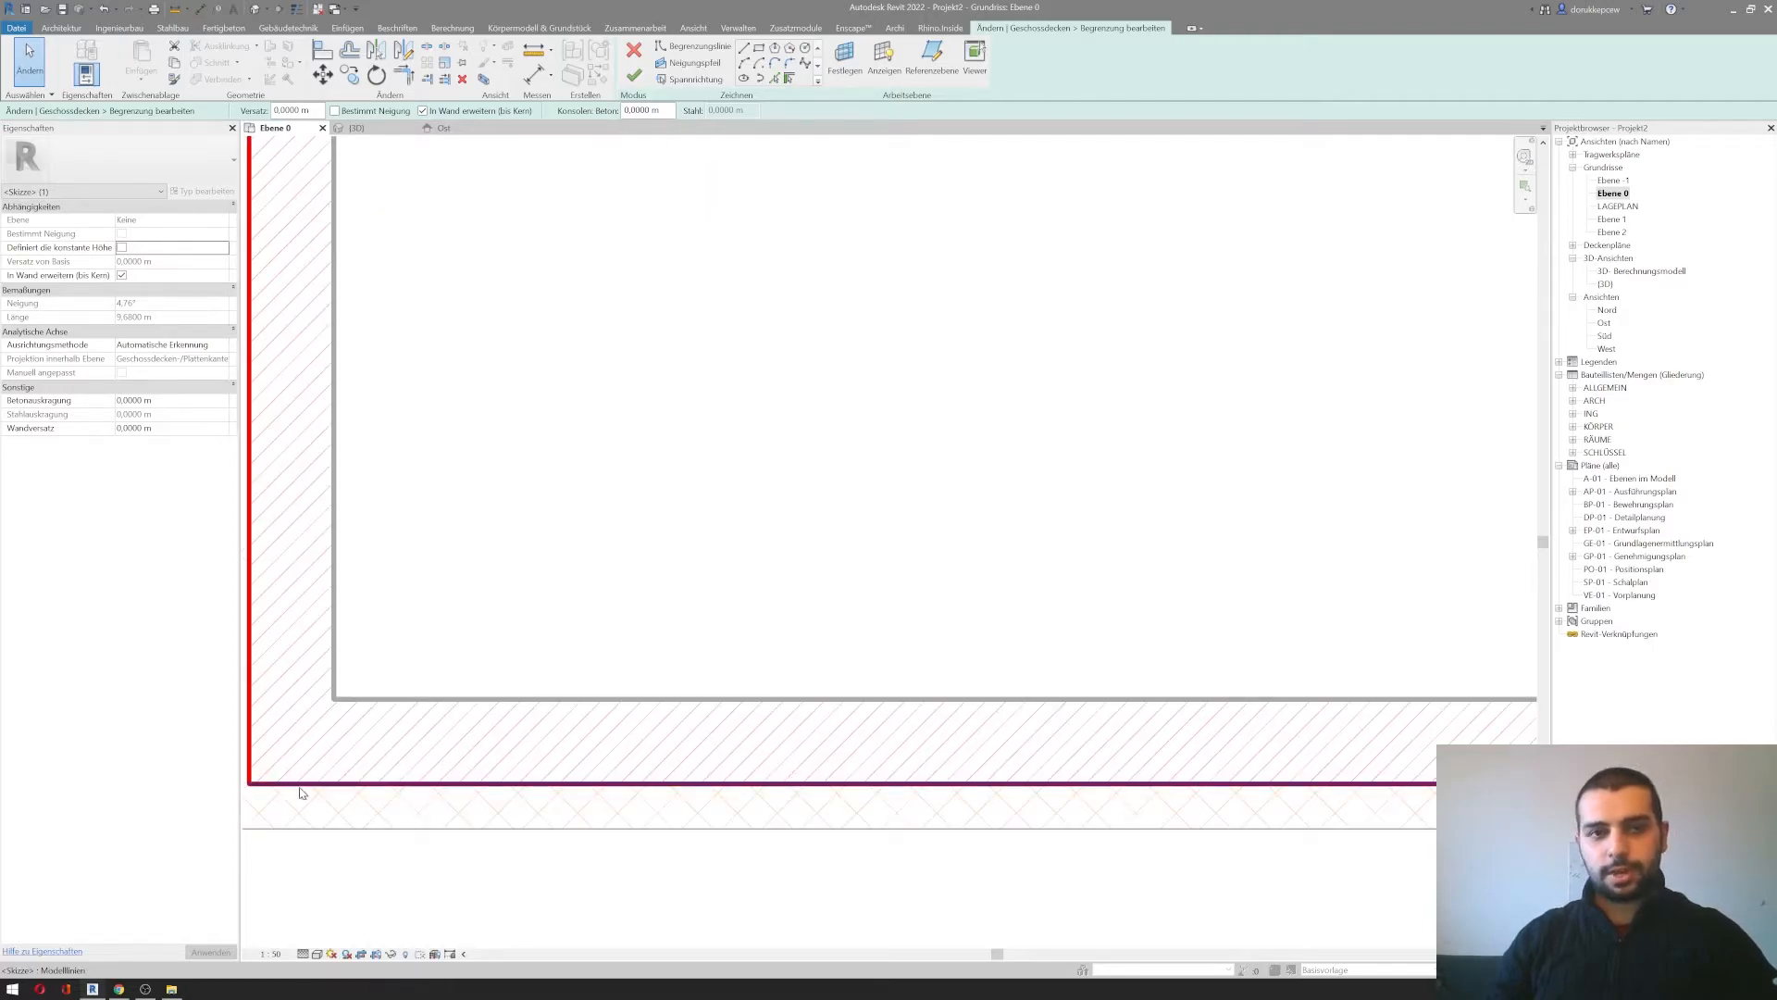
scroll(591, 784, "down", 3)
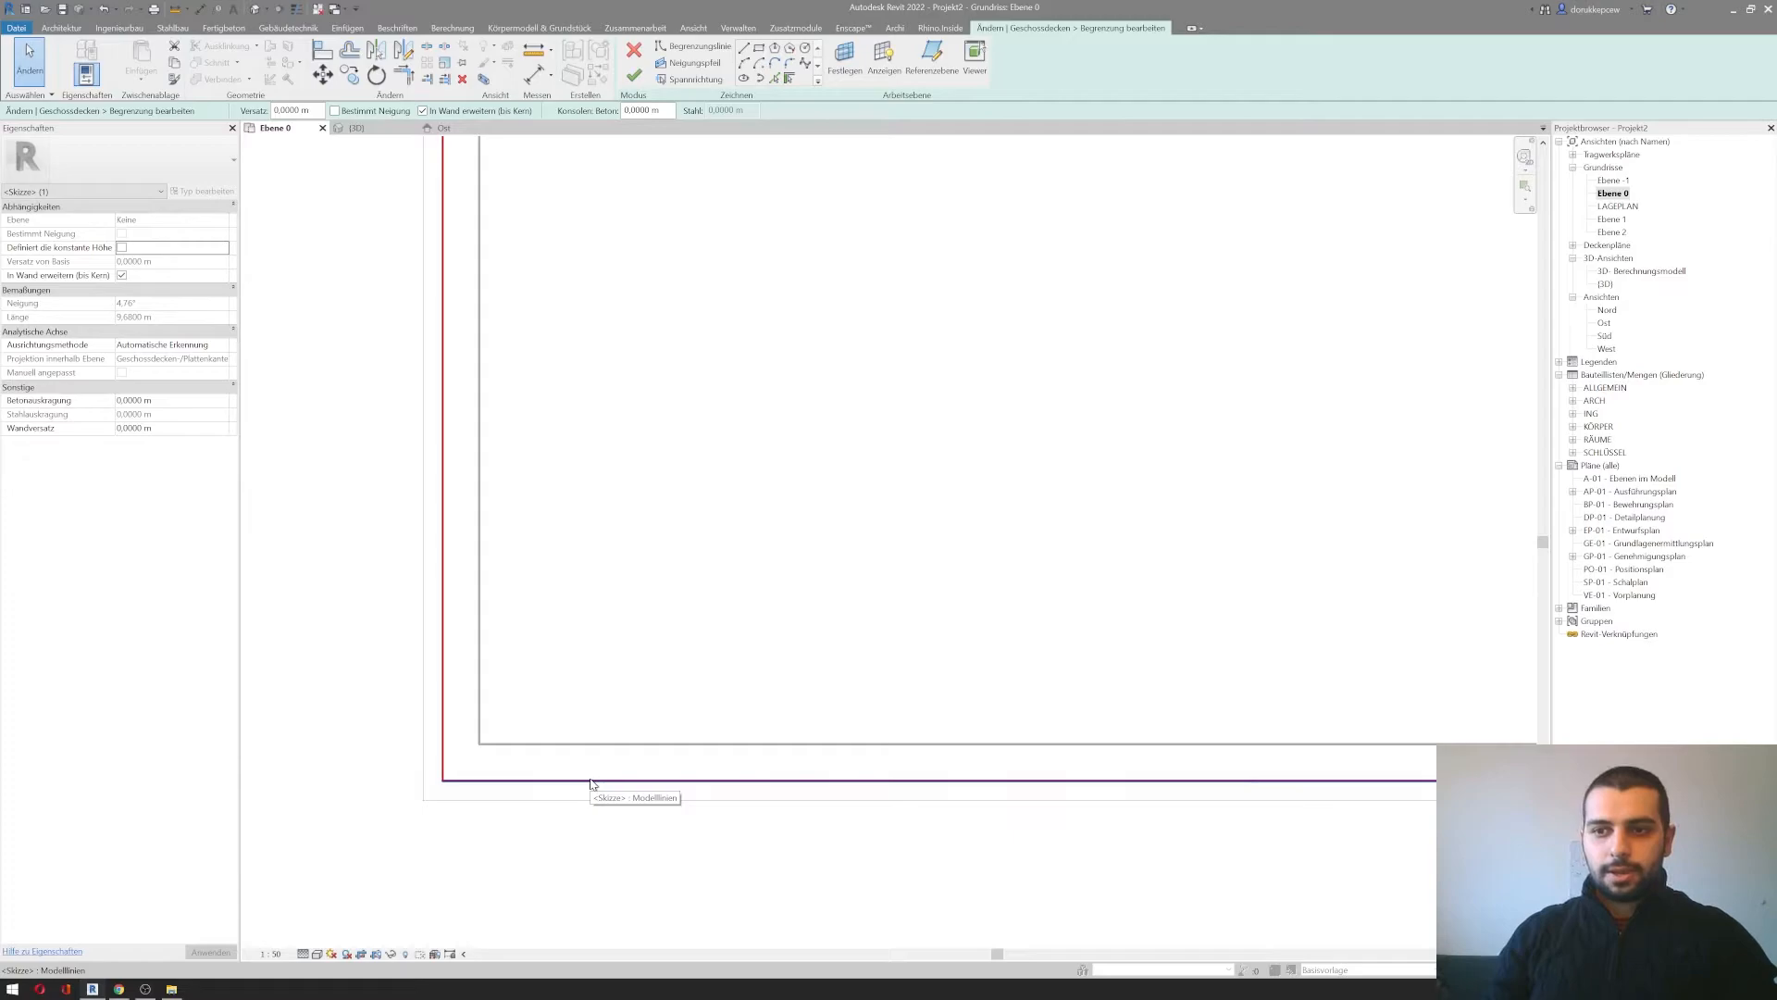
scroll(564, 786, "down", 3)
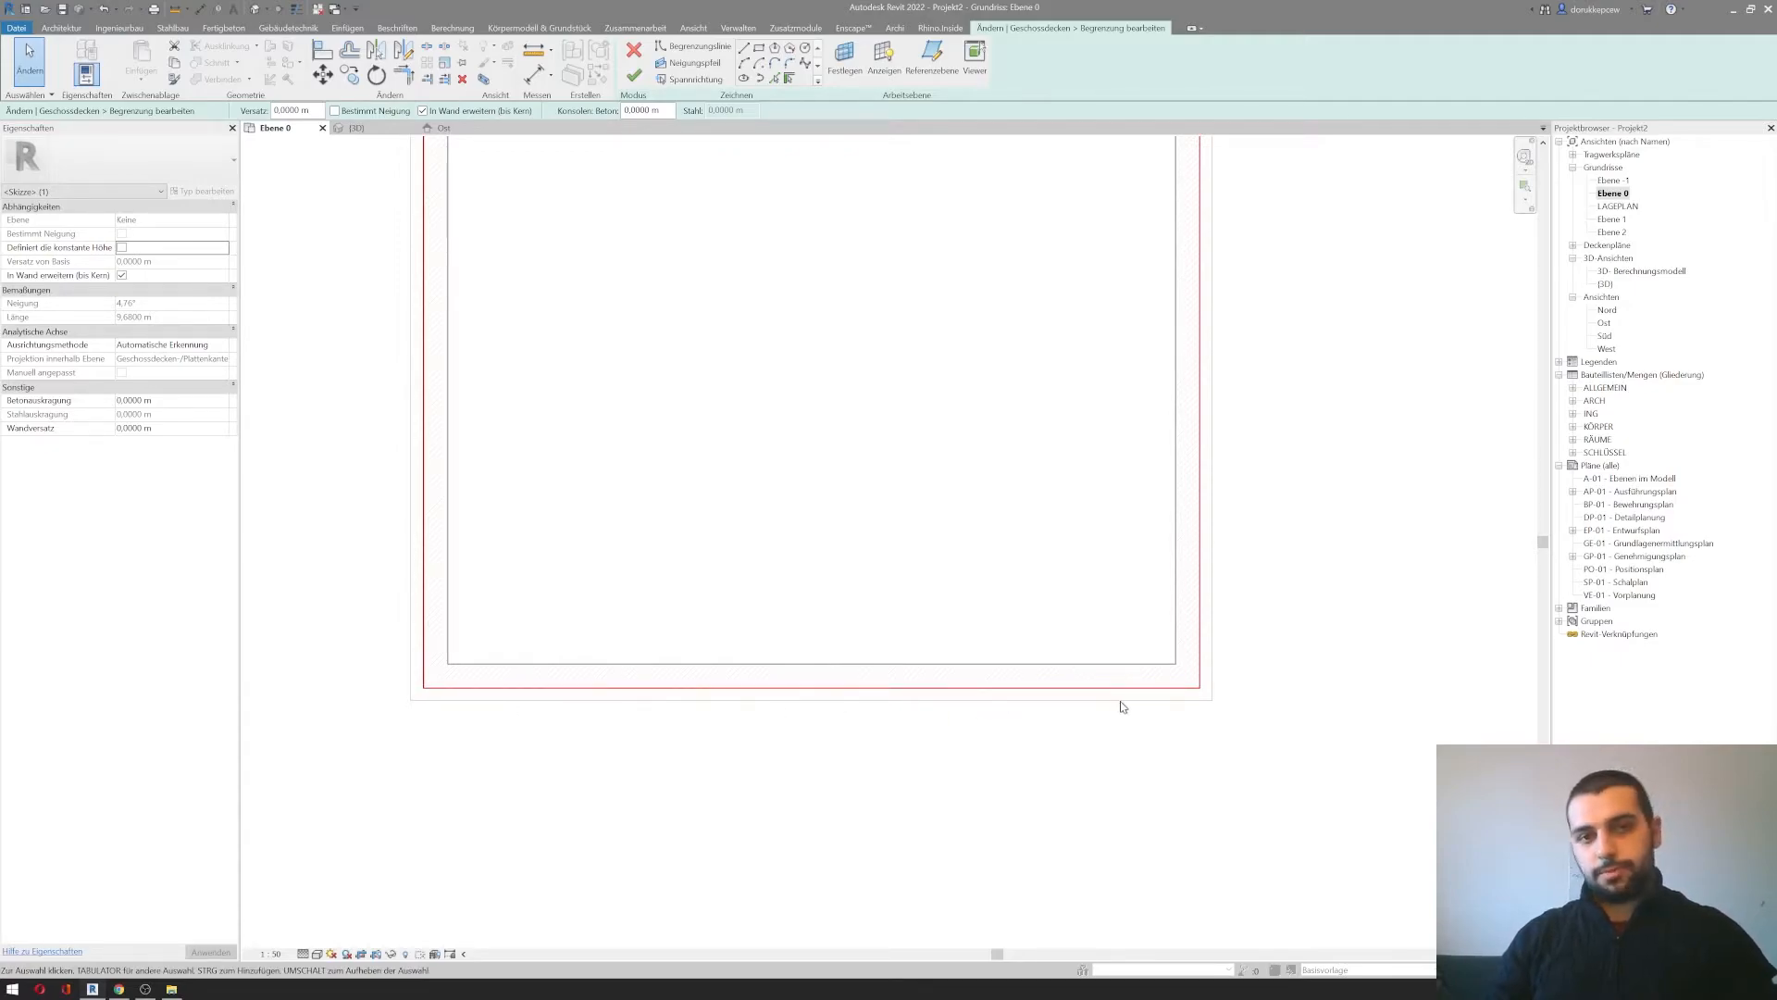
scroll(976, 676, "down", 2)
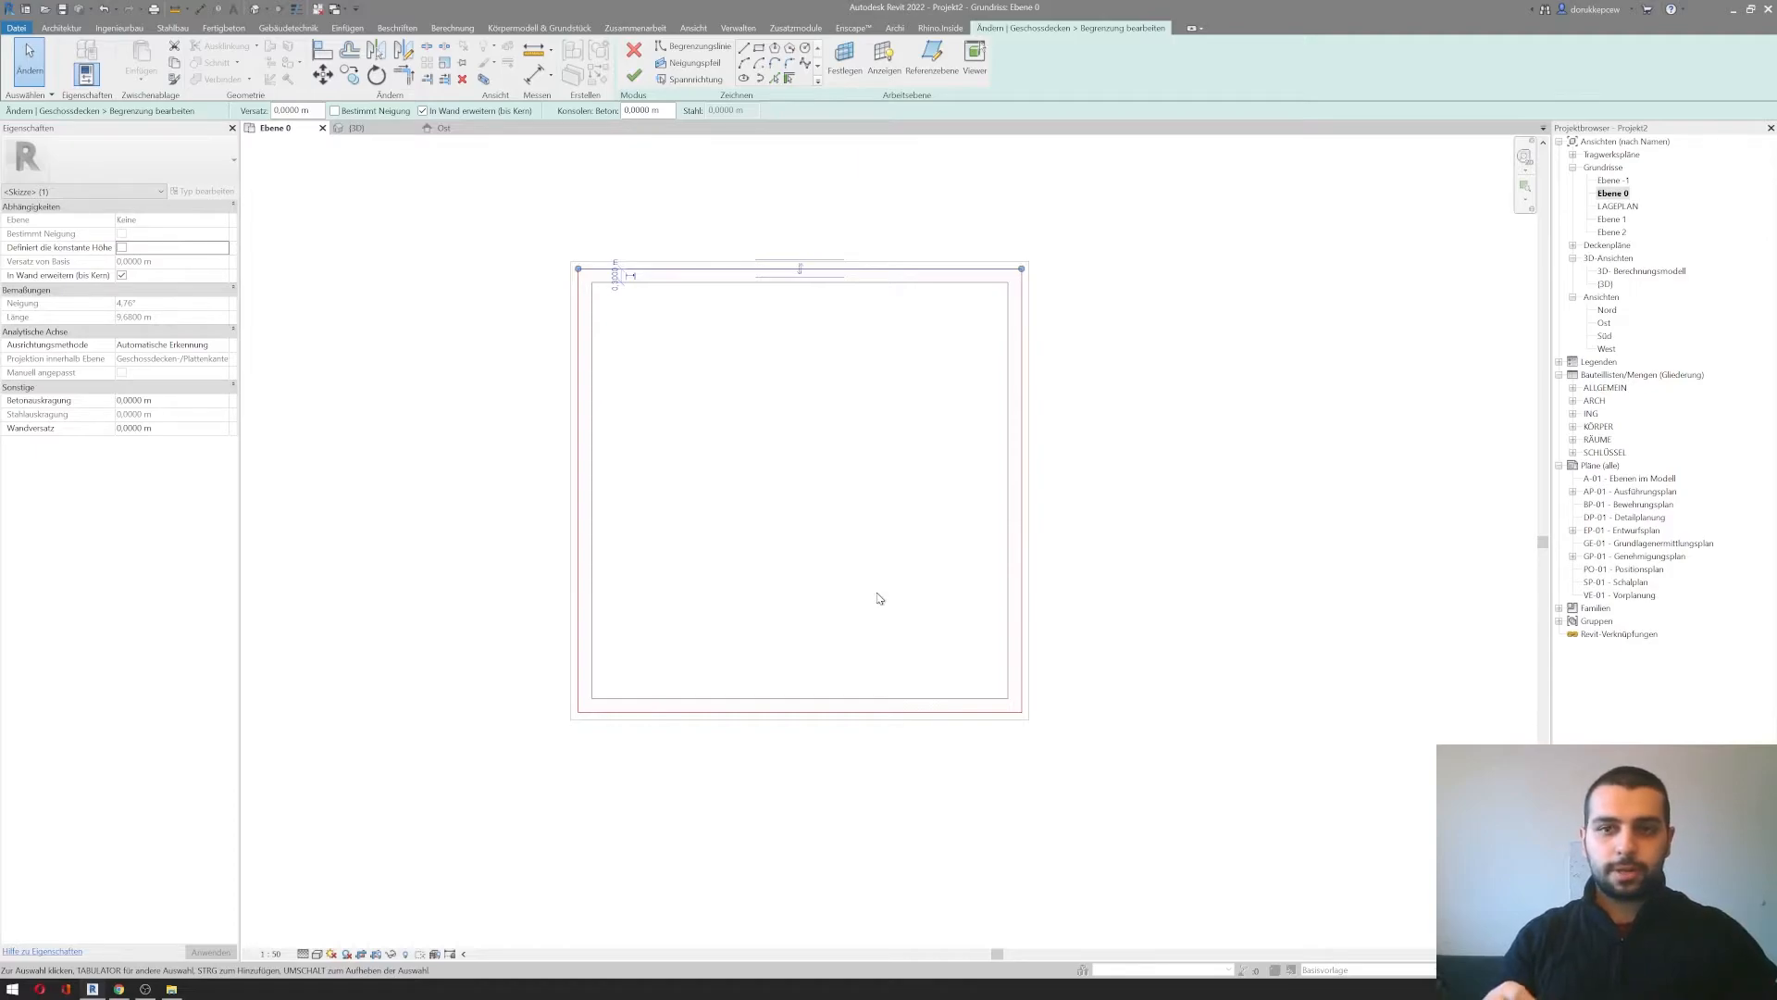
scroll(713, 637, "up", 2)
scroll(506, 759, "up", 2)
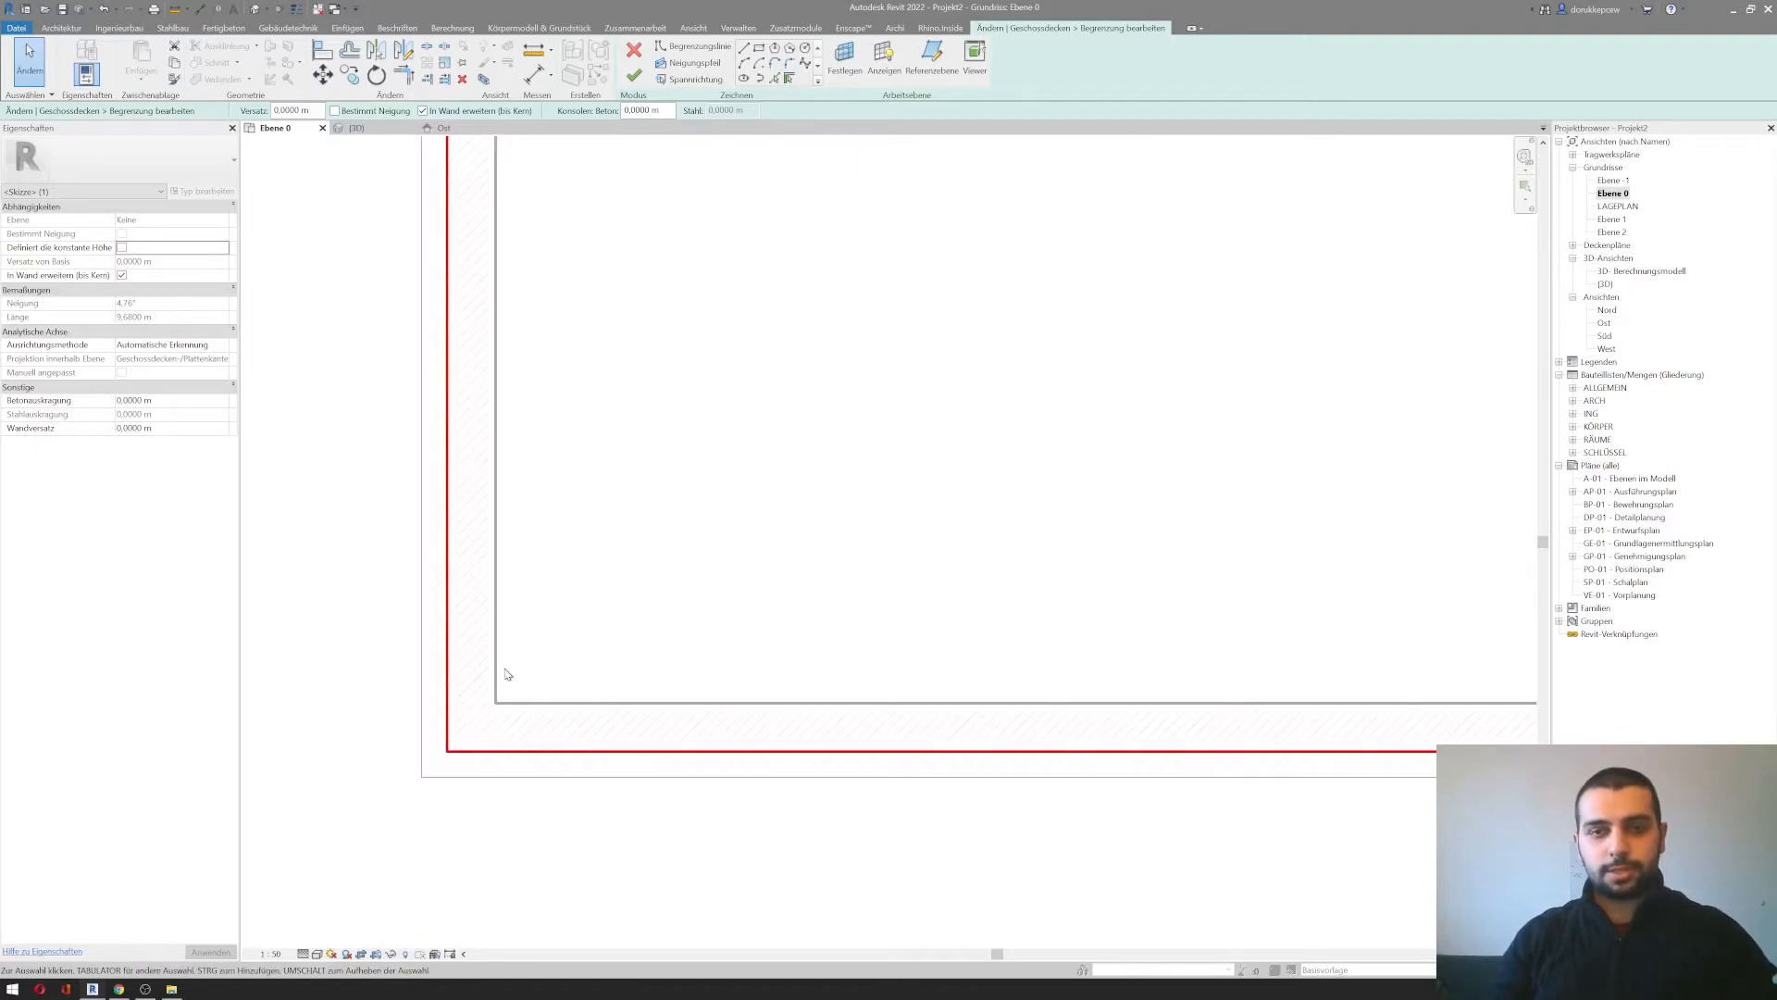
scroll(507, 676, "down", 2)
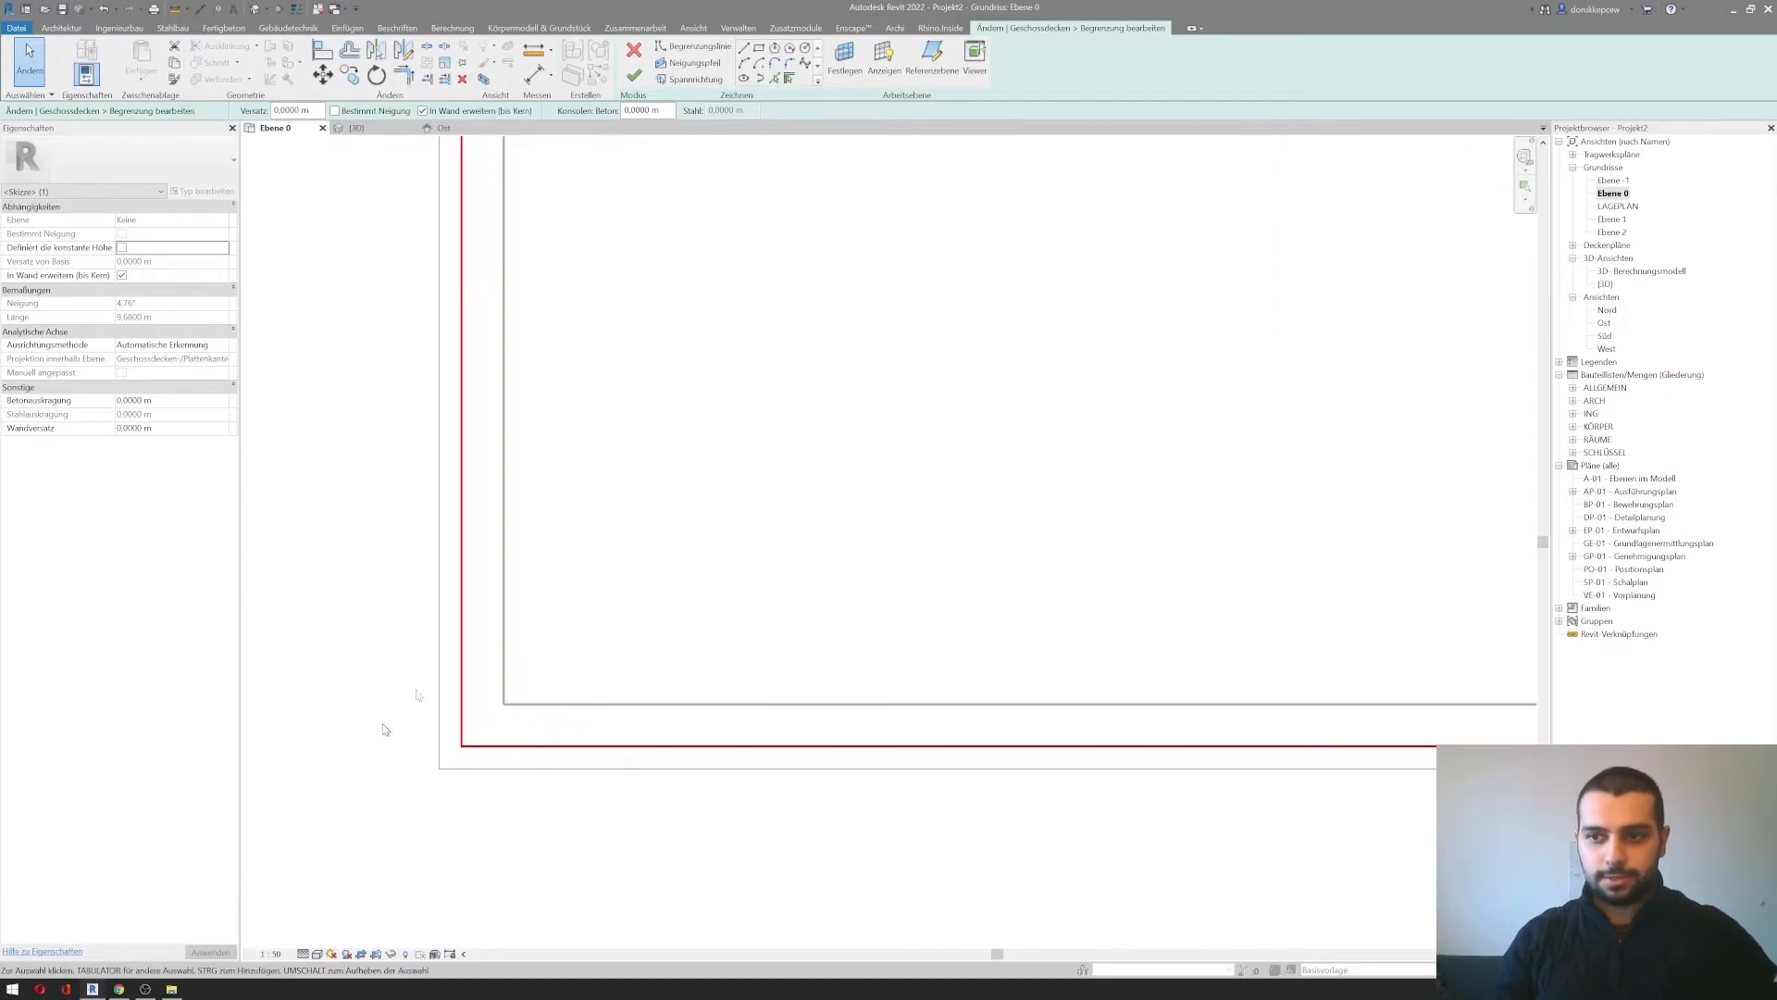
scroll(441, 802, "down", 3)
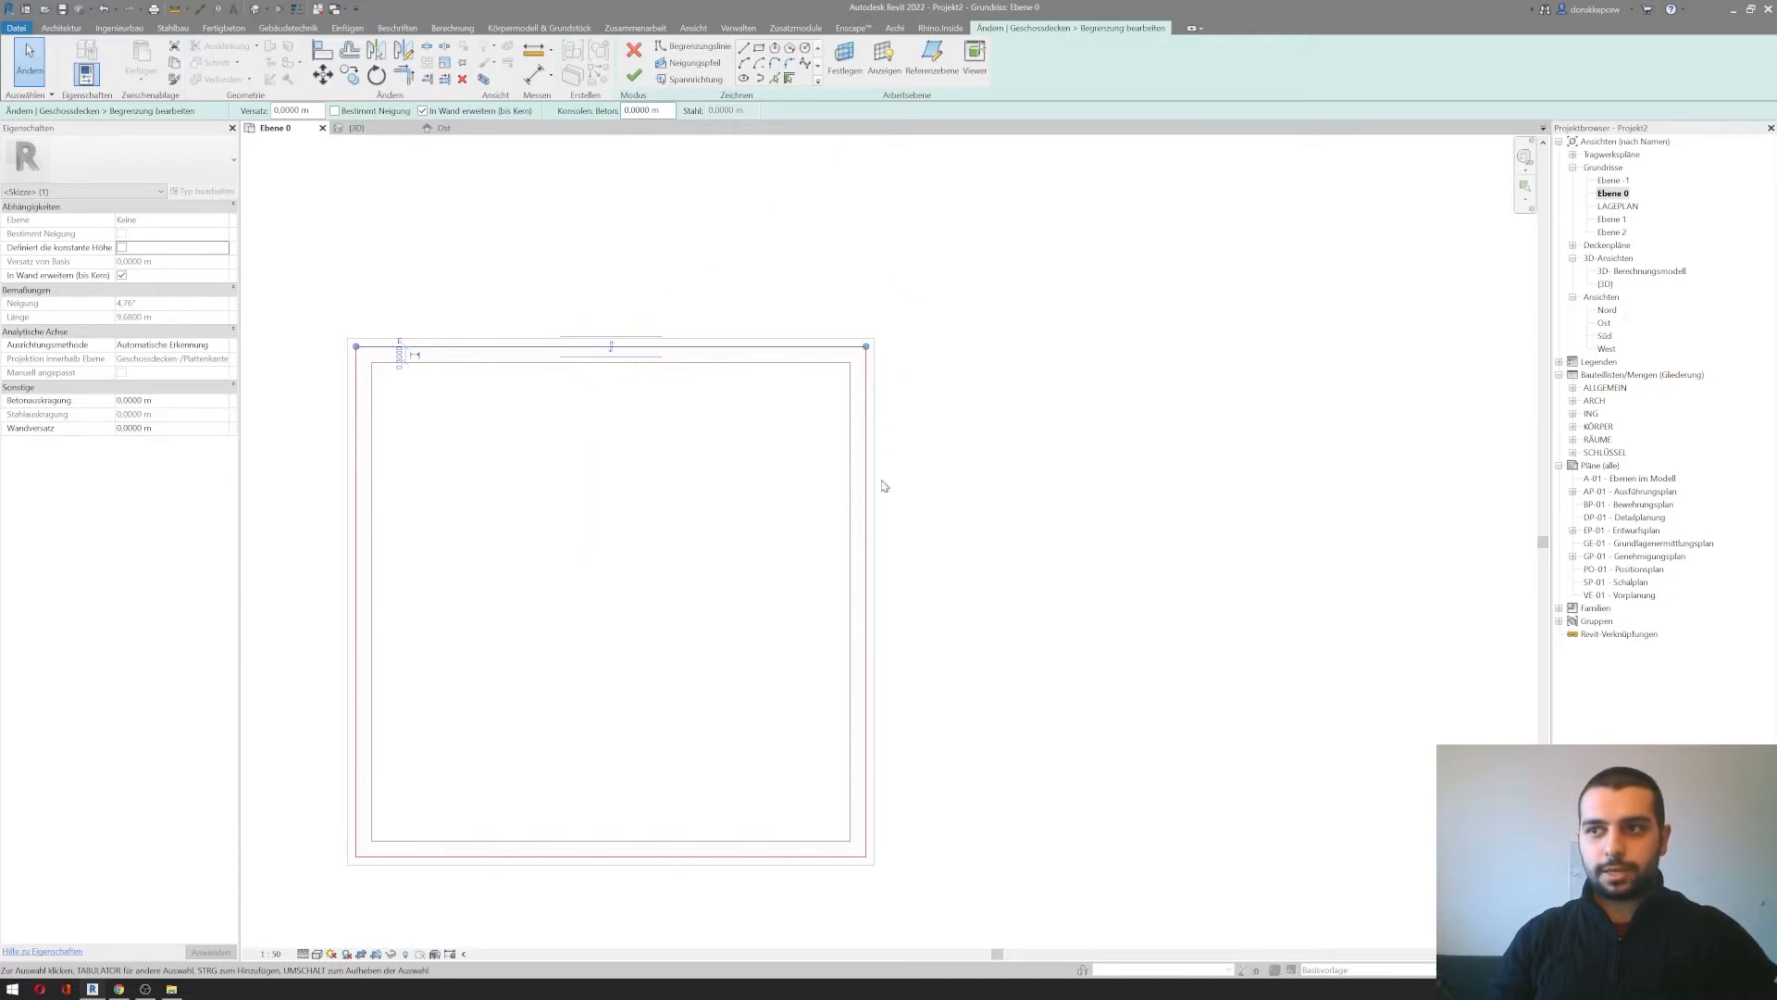
middle_click_drag(884, 491, 816, 485)
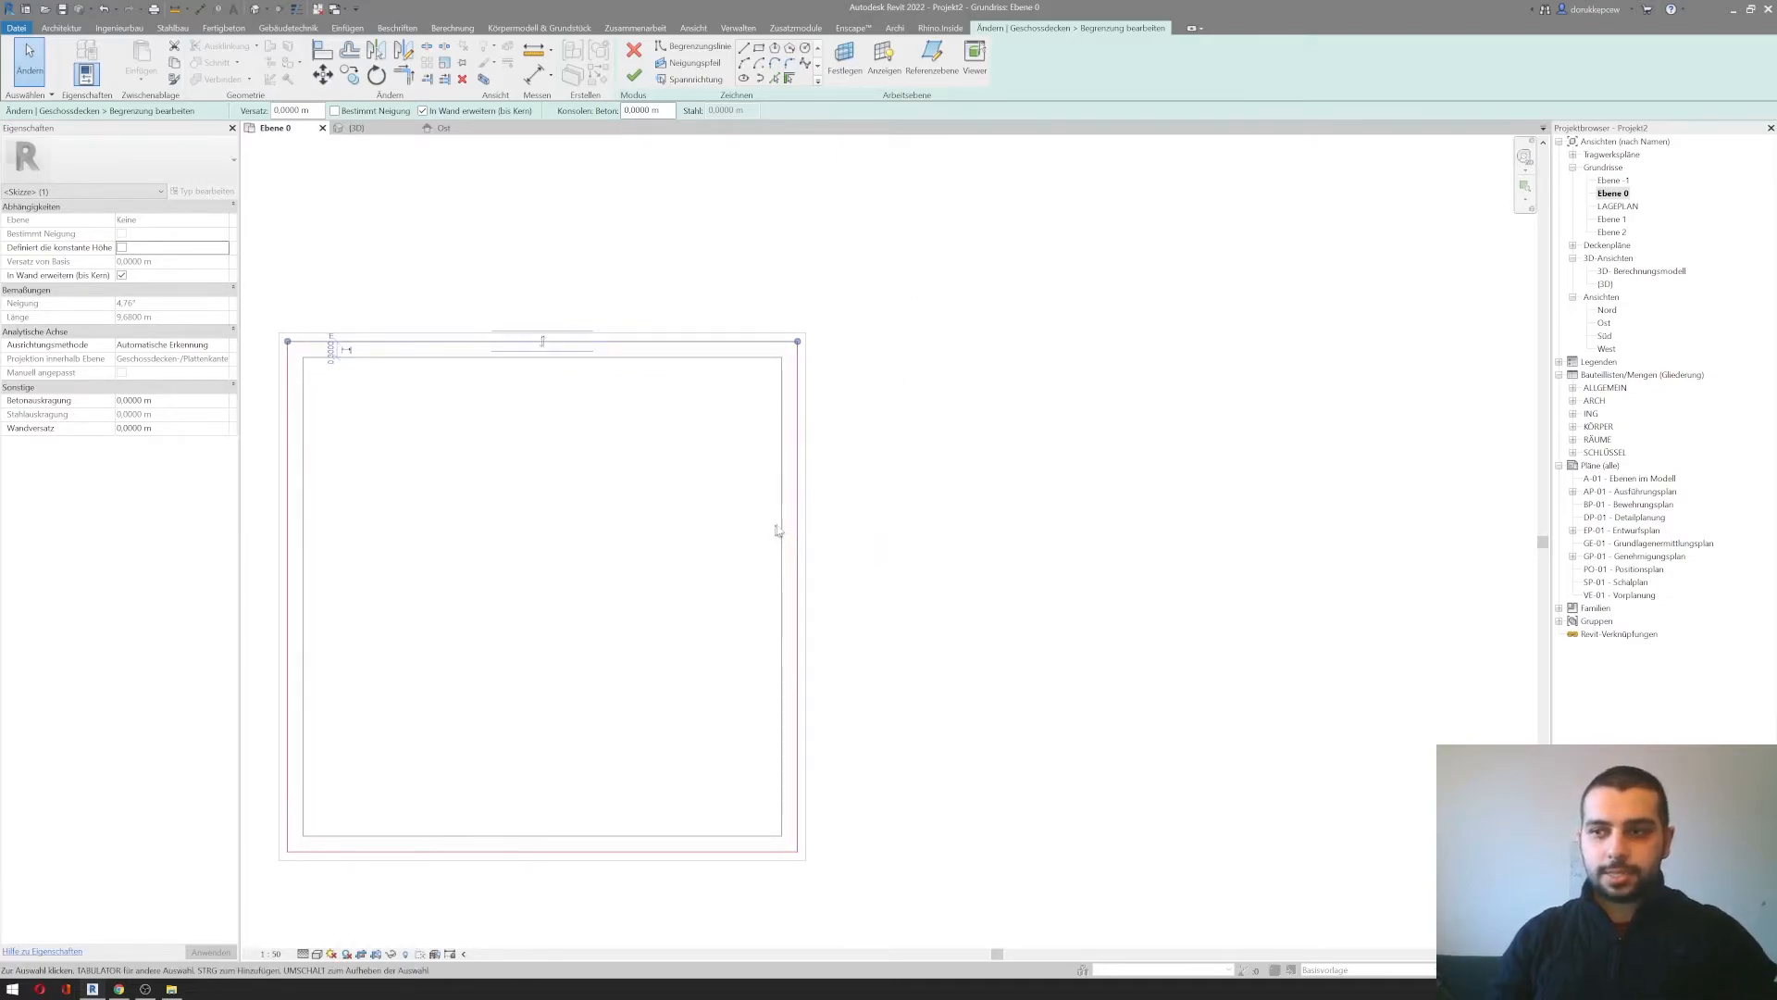
Step: Shift the floor's right-hand boundary line outward from the wall core to the wall's outer face
scroll(821, 503, "up", 2)
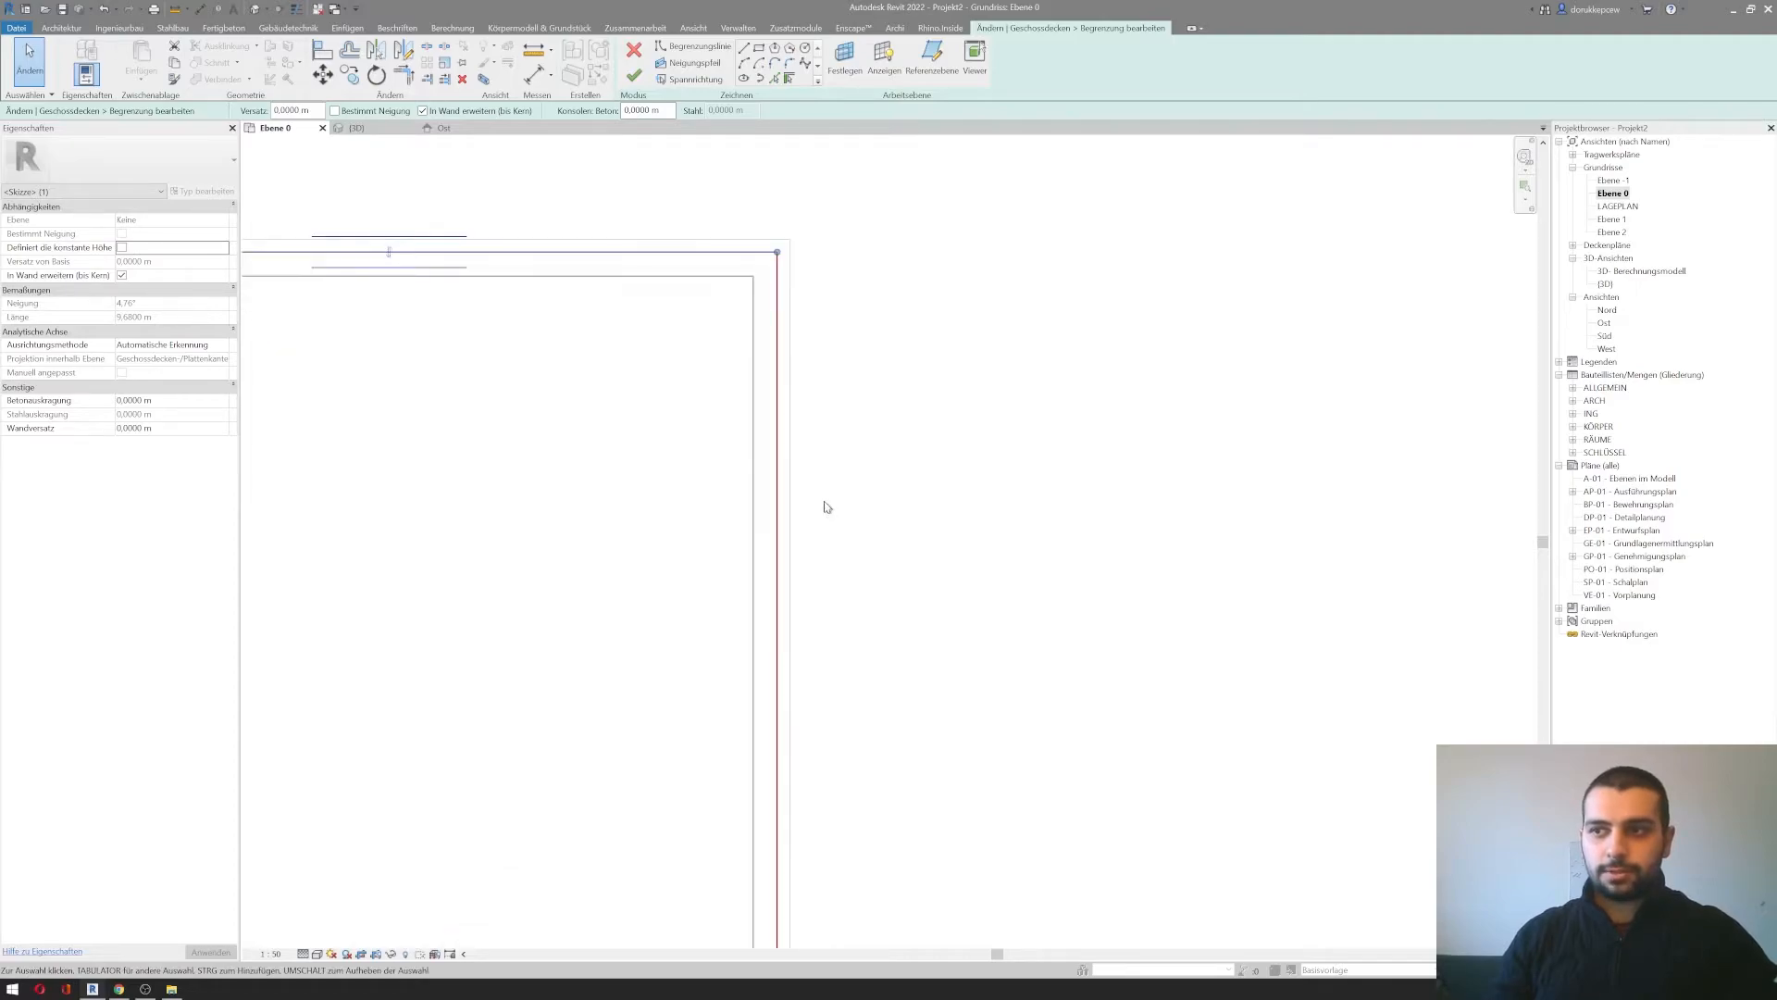
key("Escape")
left_click(779, 519)
mouse_move(779, 520)
left_mouse_down()
mouse_move(897, 520)
mouse_move(791, 530)
left_mouse_up()
key("Escape")
scroll(857, 516, "down", 3)
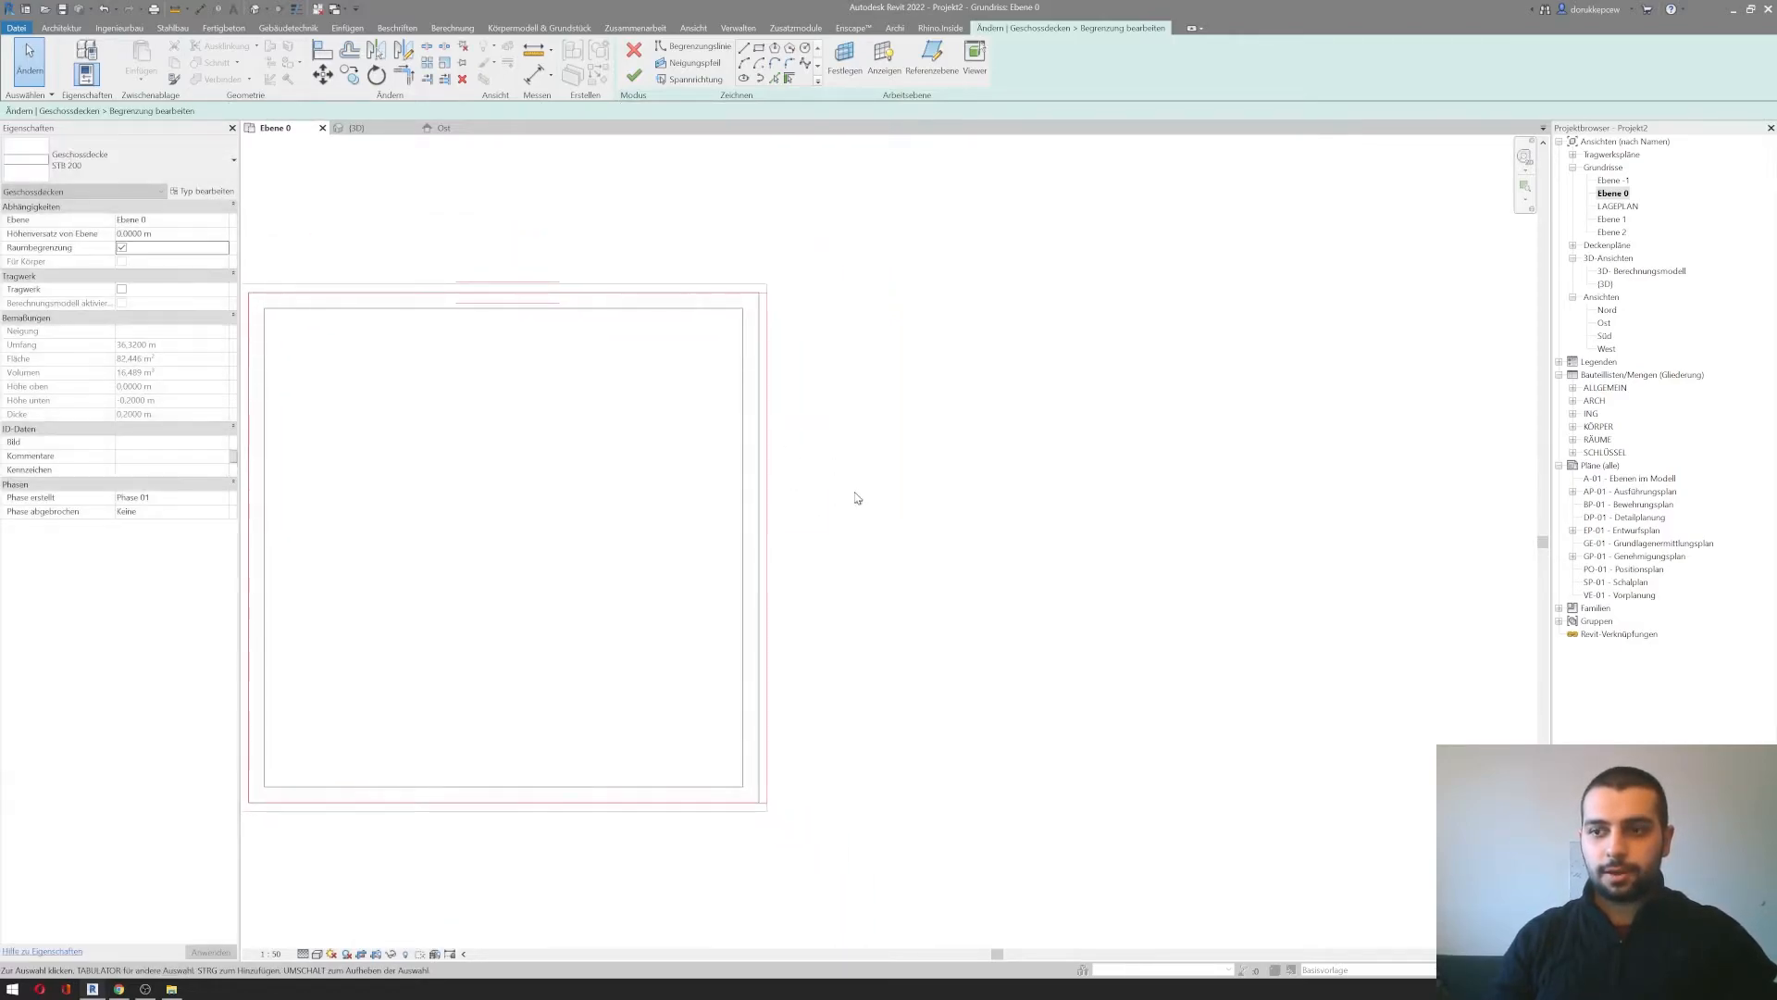
Step: Move the floor's right-hand boundary line inward, well clear of the wall, and deselect it
scroll(770, 509, "up", 2)
left_click(766, 512)
mouse_move(765, 513)
left_mouse_down()
mouse_move(591, 524)
mouse_move(779, 539)
mouse_move(536, 508)
left_mouse_up()
left_click(599, 496)
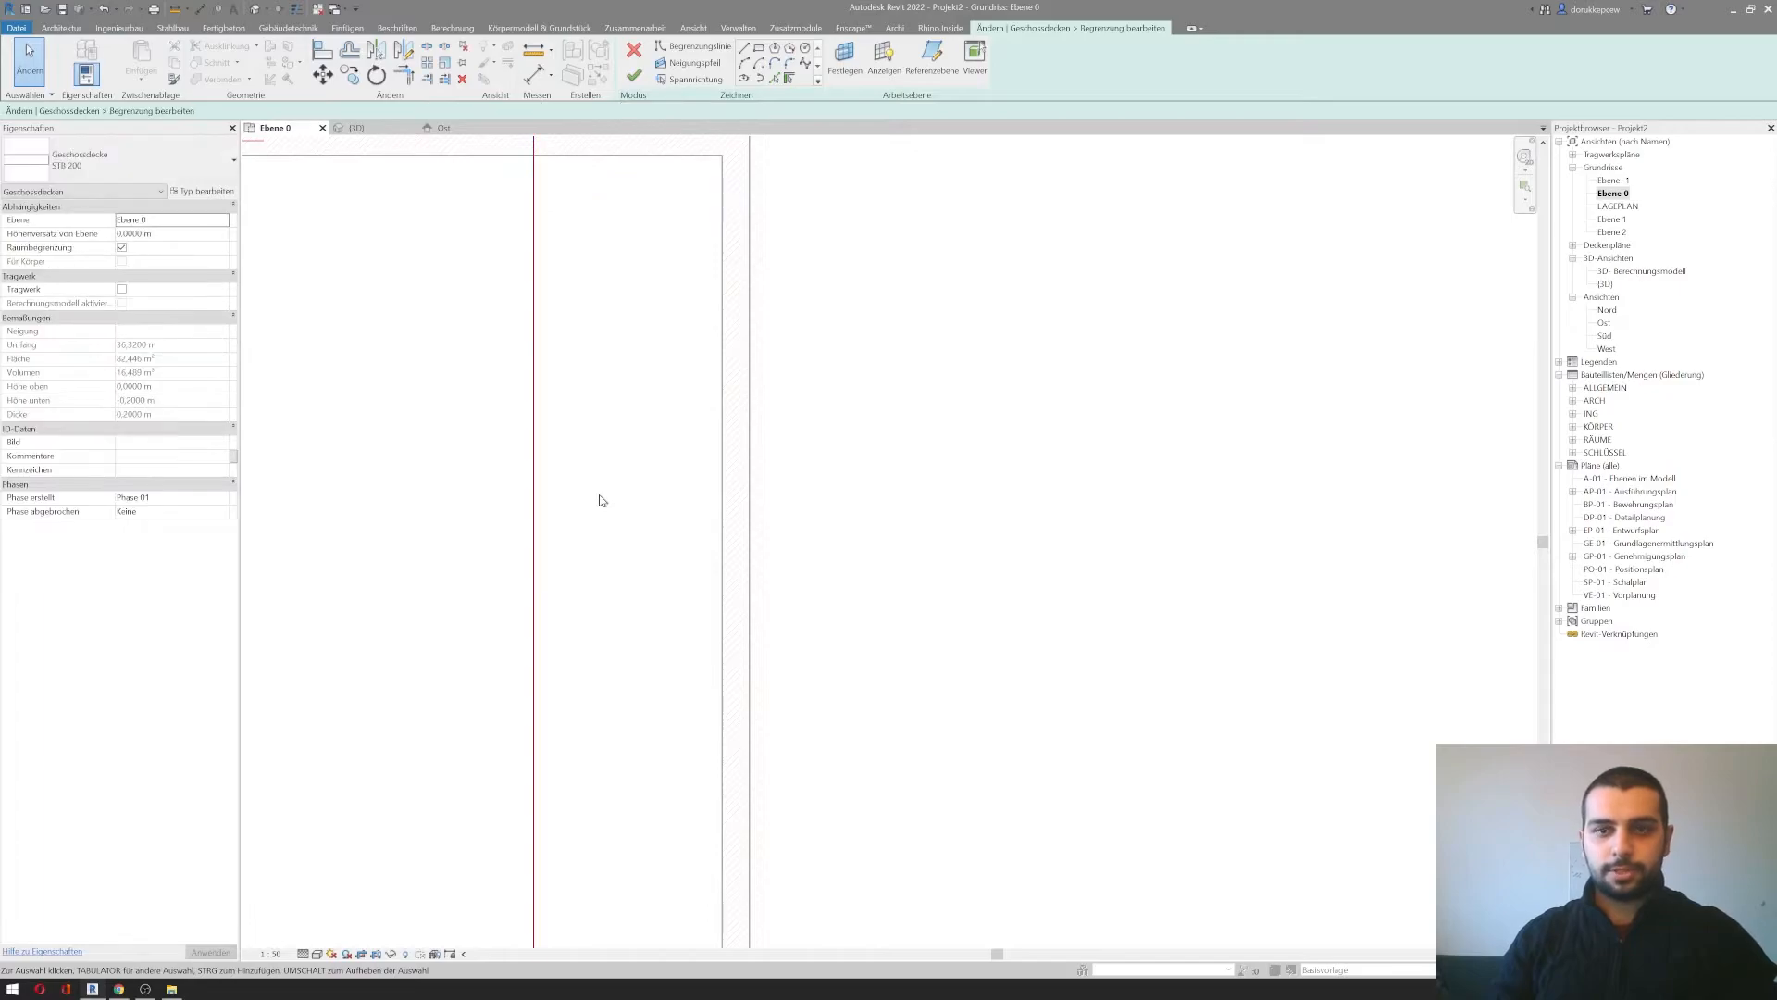
Step: Align the displaced right-hand boundary line with the outer face of the right-hand wall
scroll(599, 499, "down", 2)
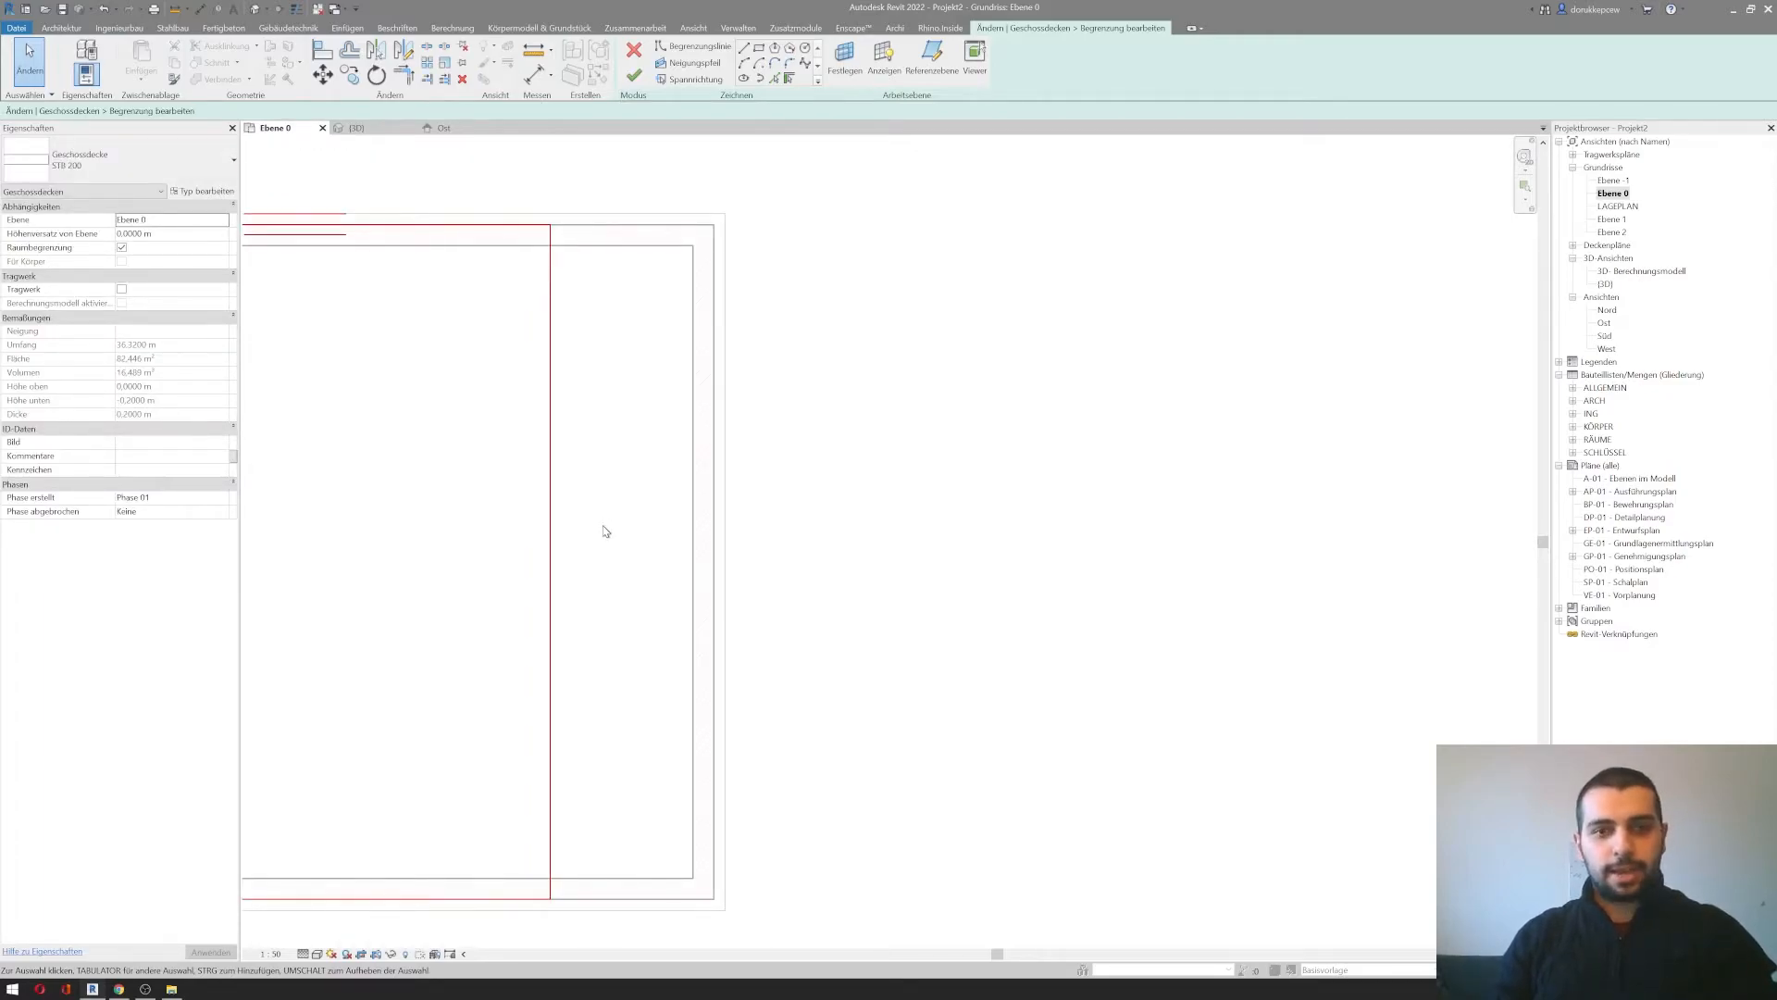
key("a")
key("l")
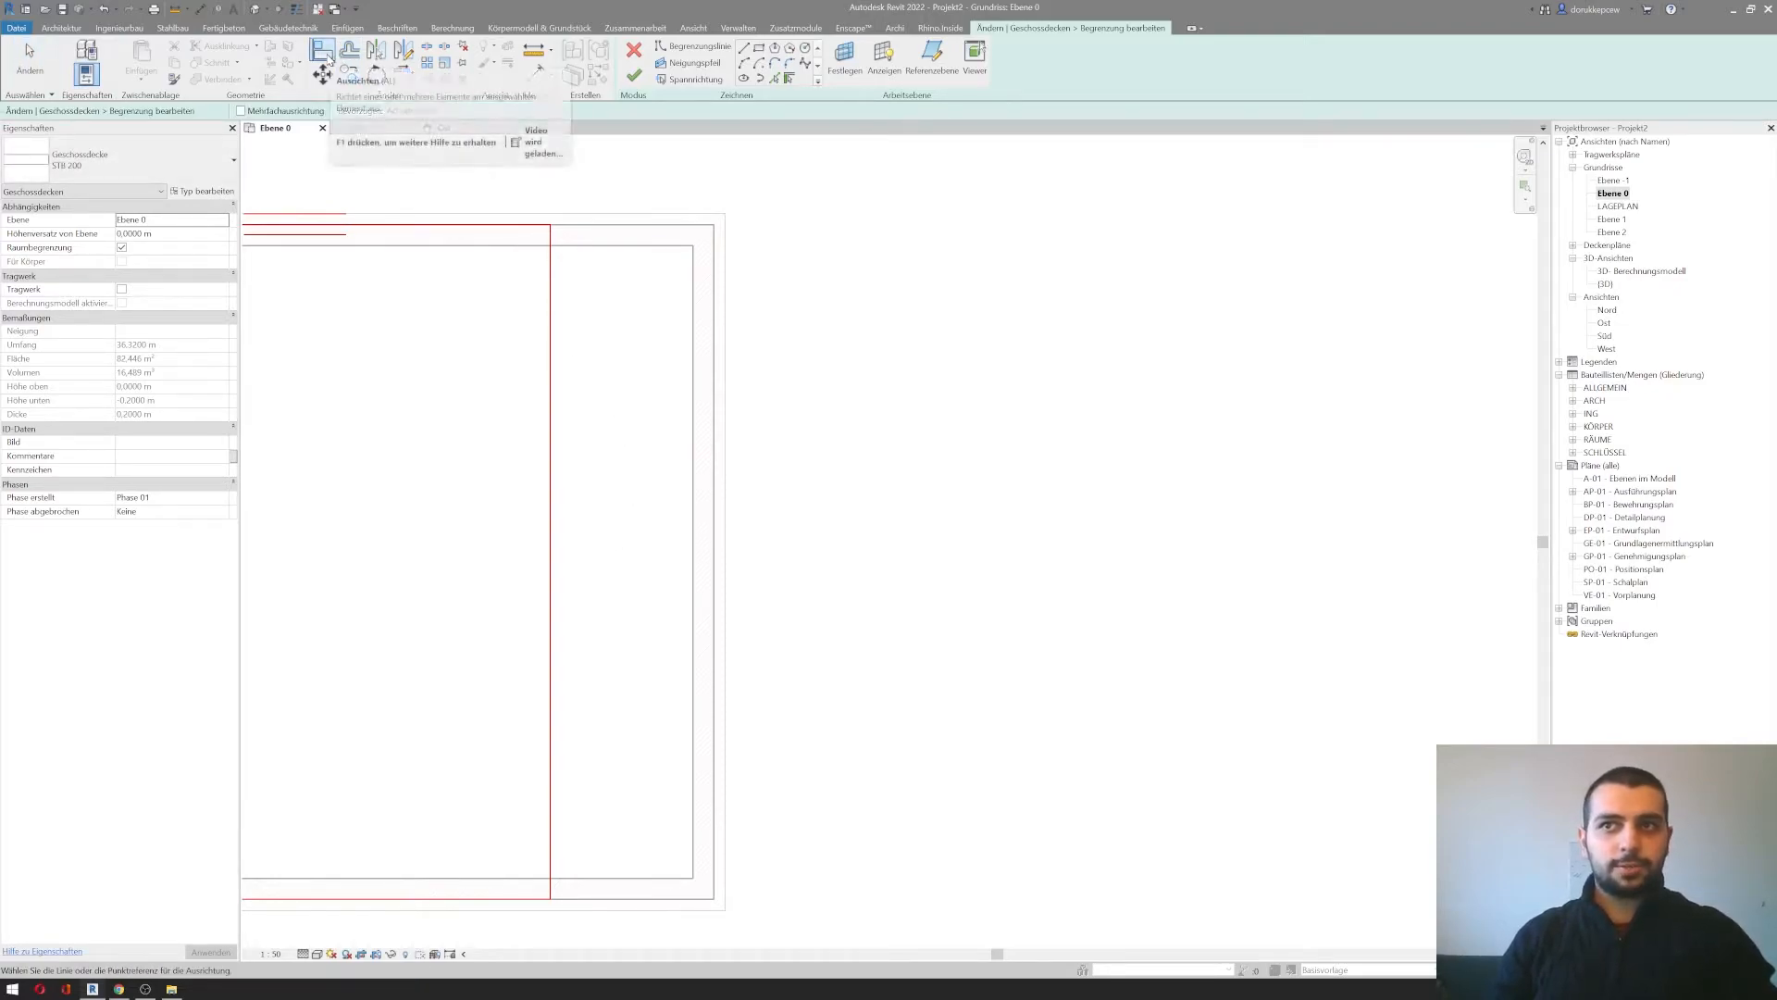
left_click(726, 435)
left_click(554, 466)
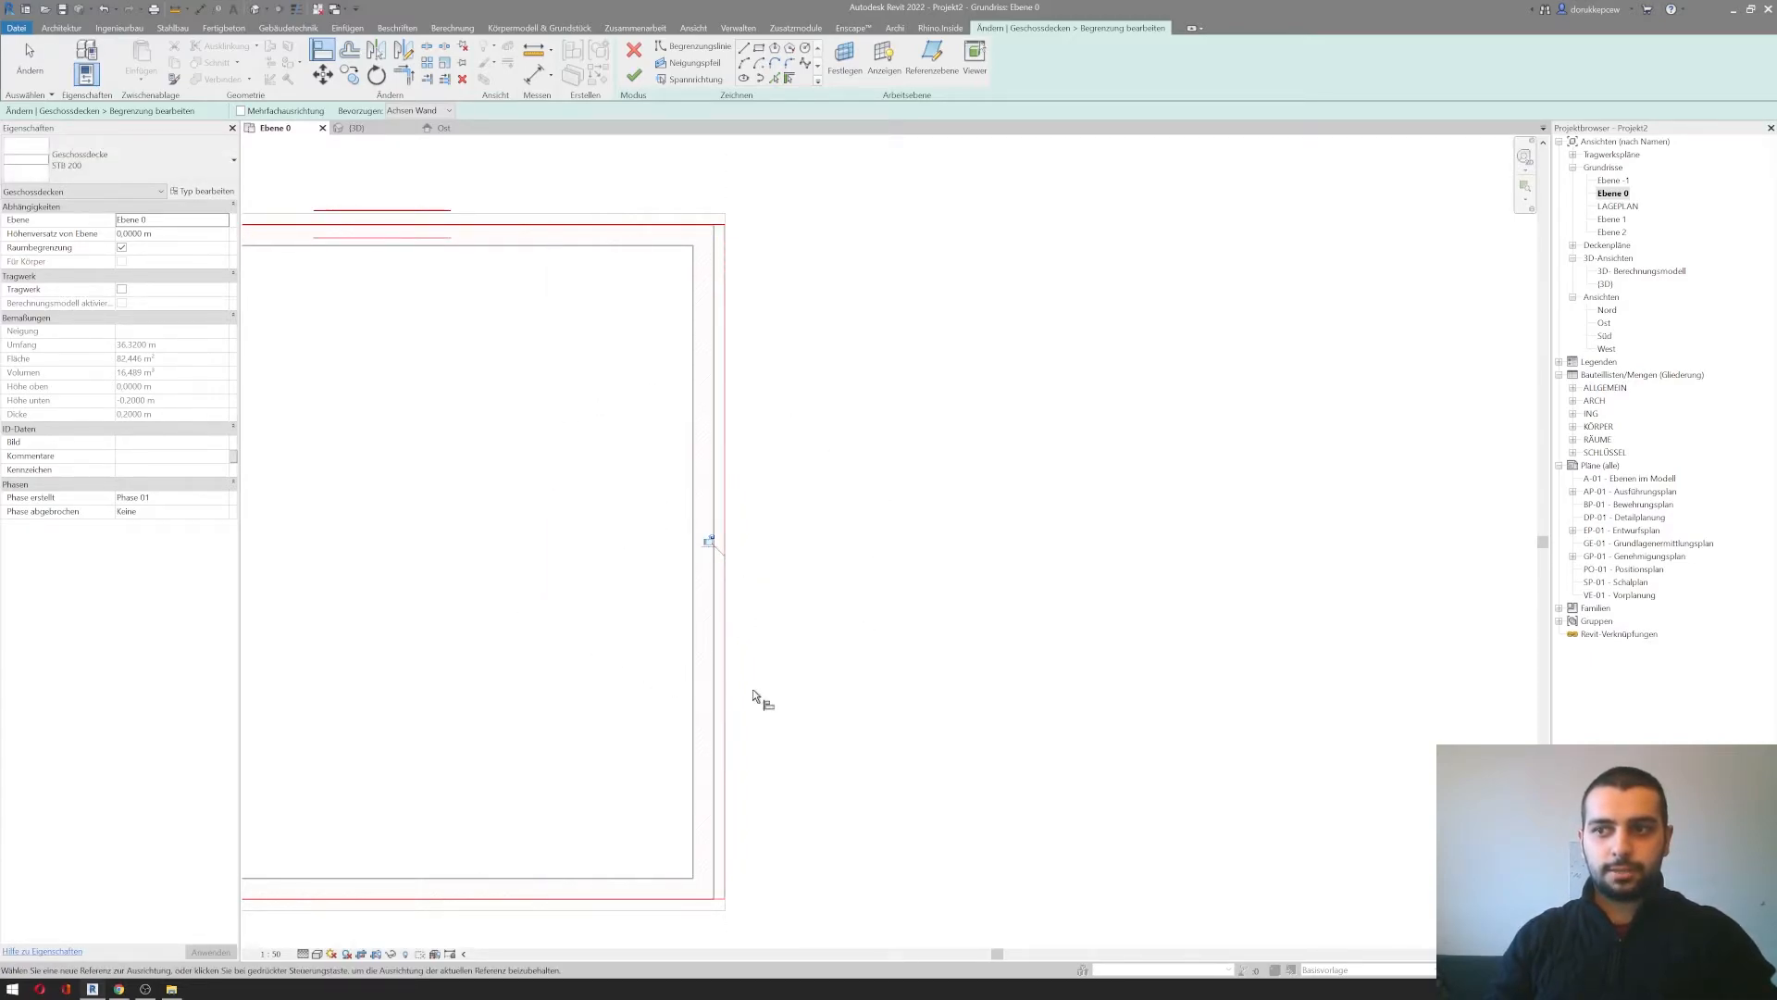
Step: Align the right-hand boundary line with the wall core's outer face, finish the floor boundary and dismiss the save reminder
scroll(755, 685, "up", 3)
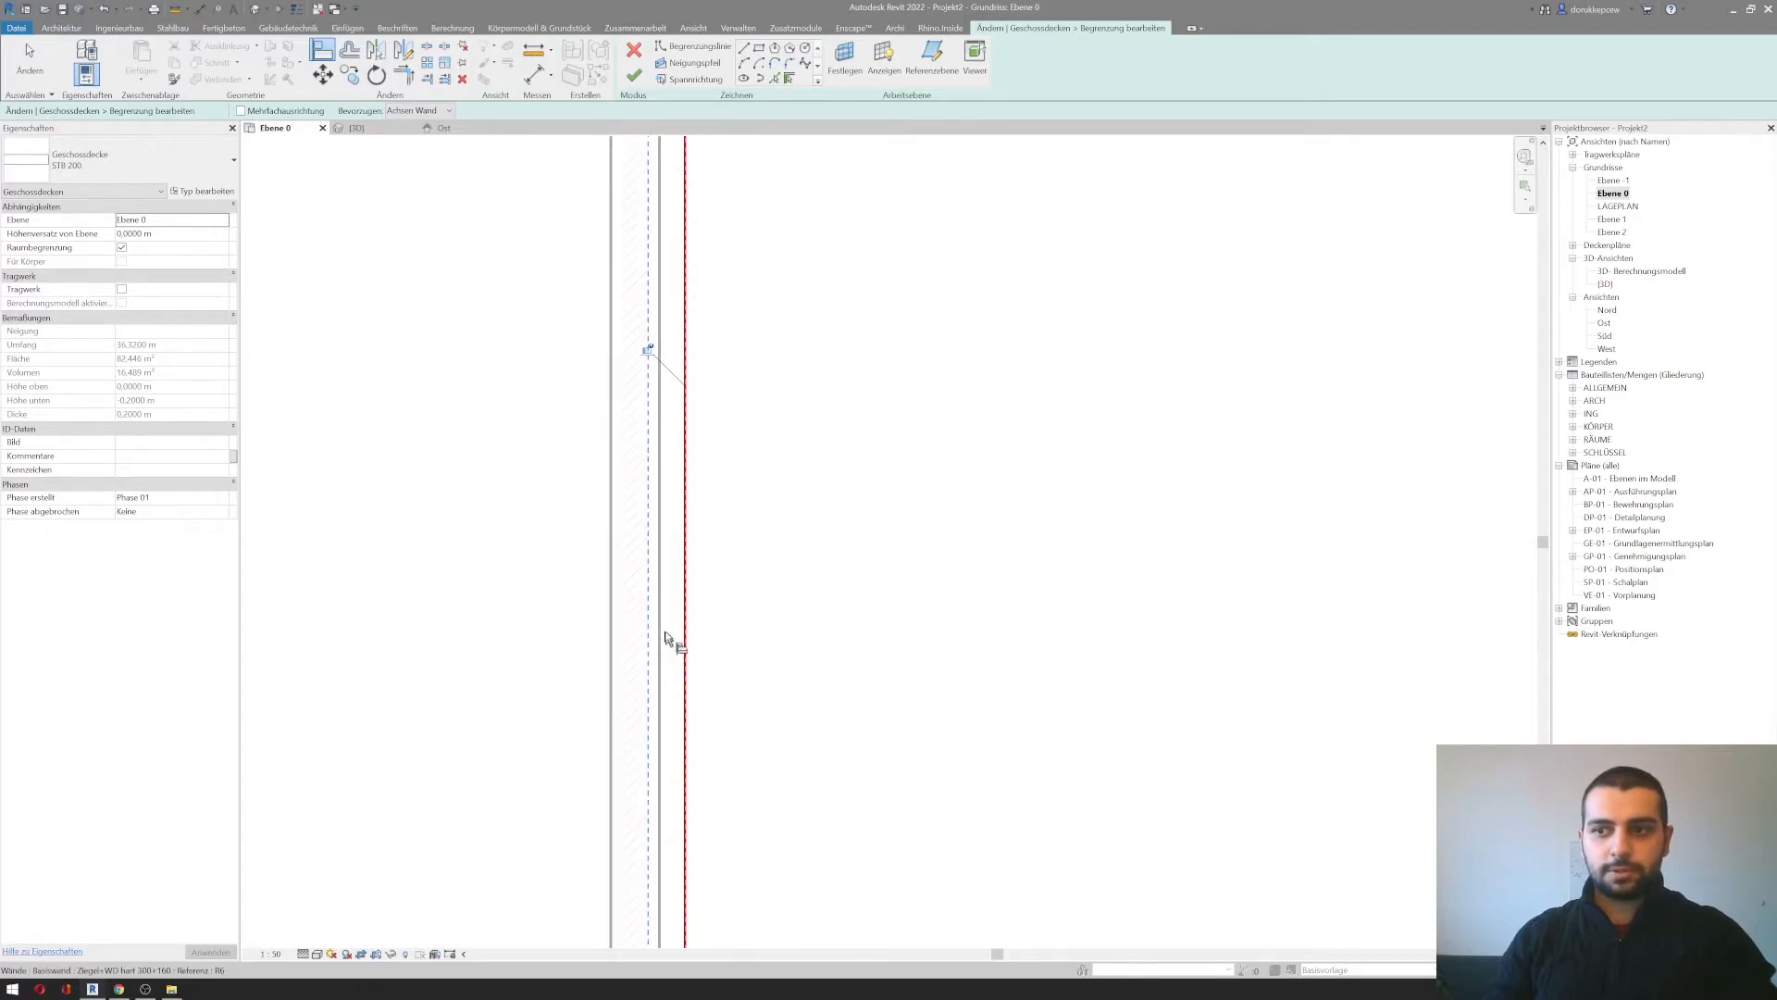
scroll(670, 602, "up", 2)
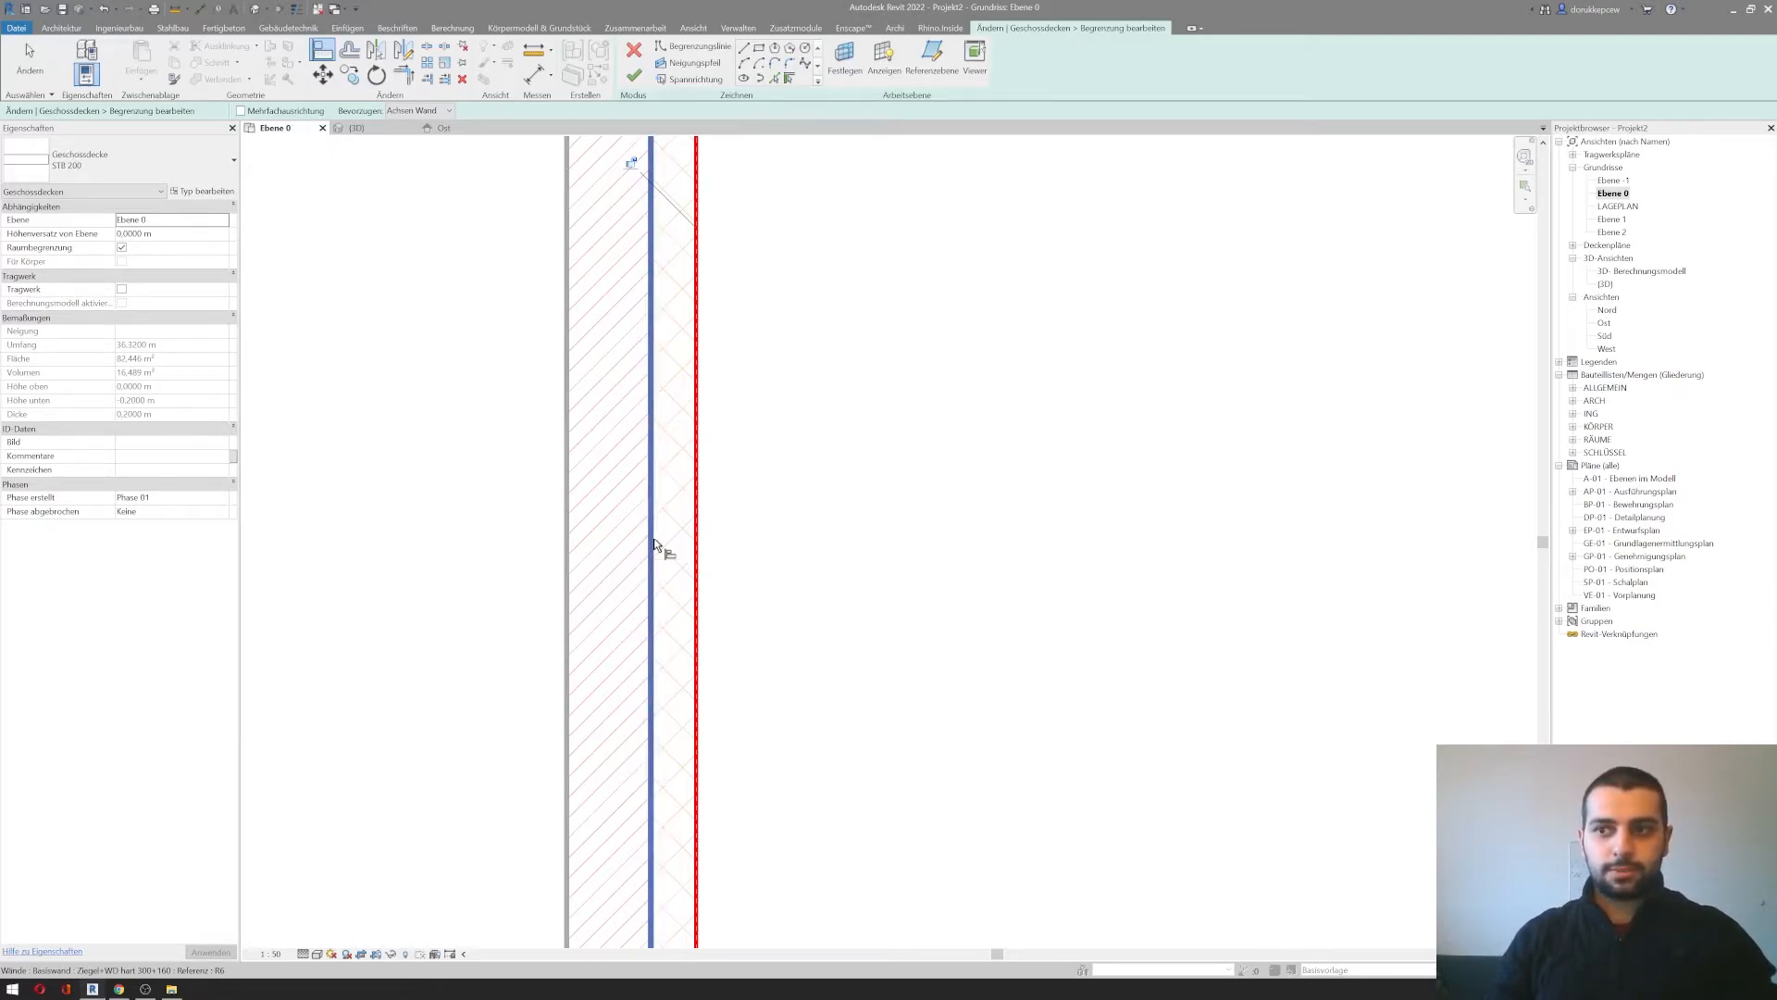
left_click(698, 555)
scroll(698, 556, "down", 5)
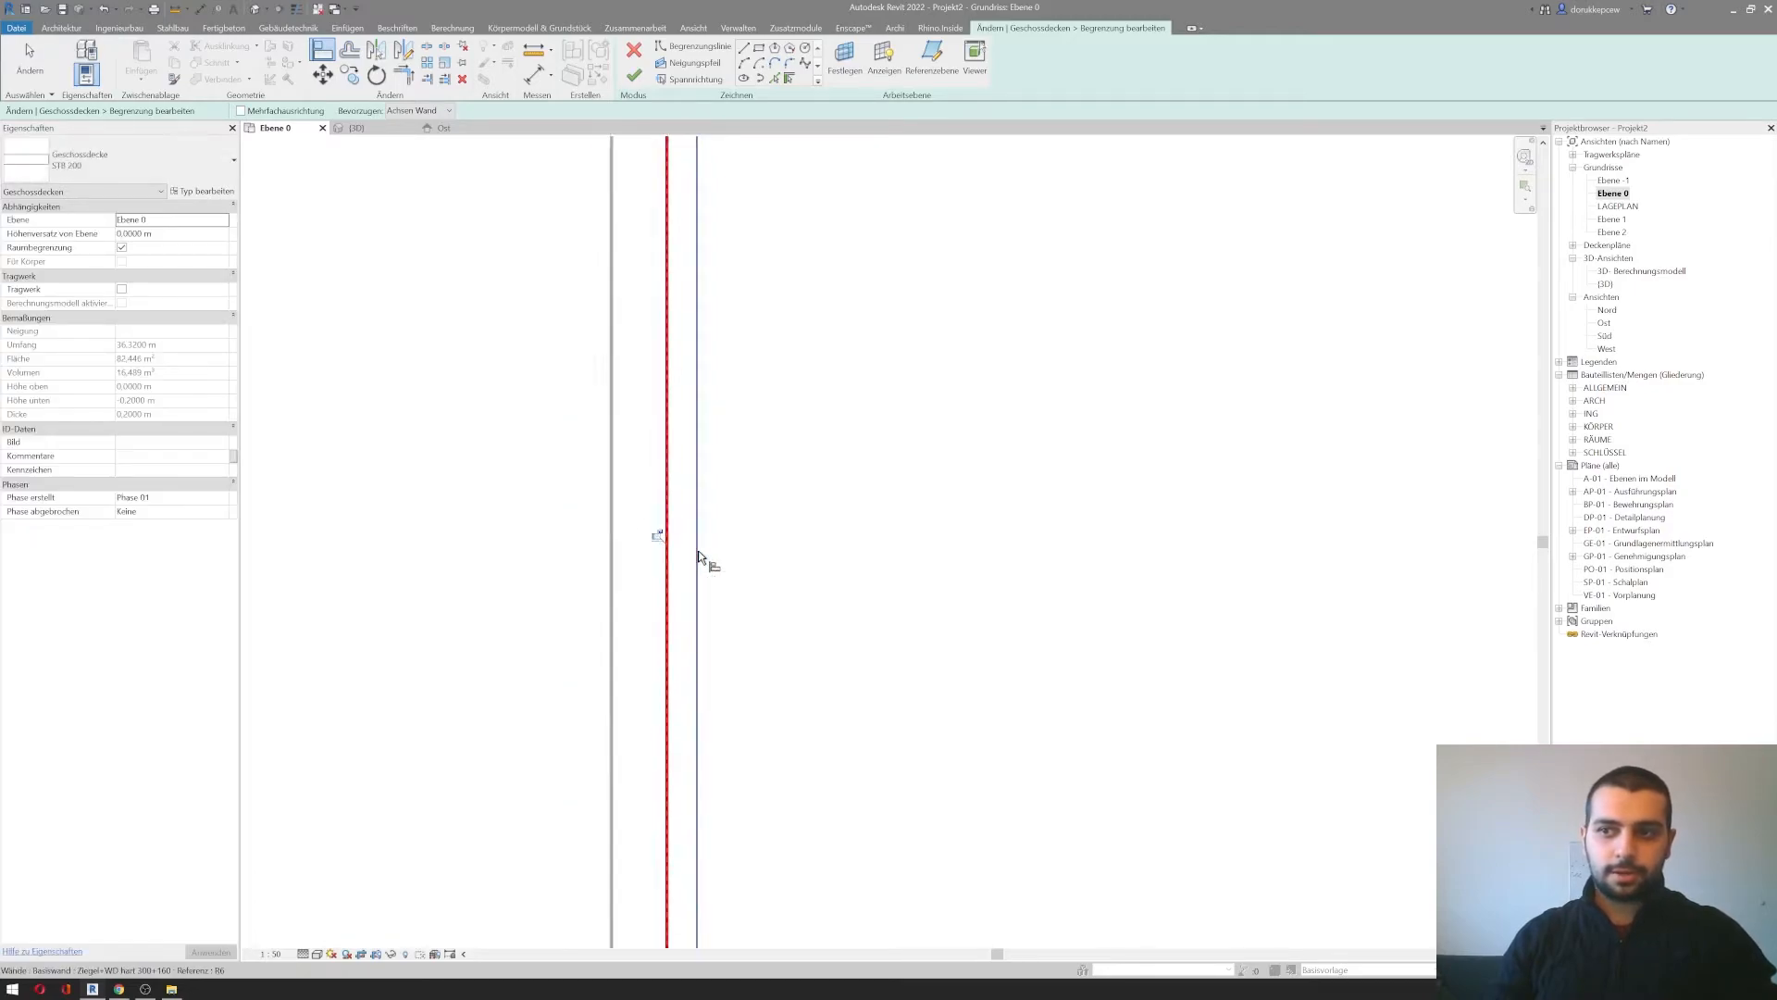
scroll(620, 555, "up", 3)
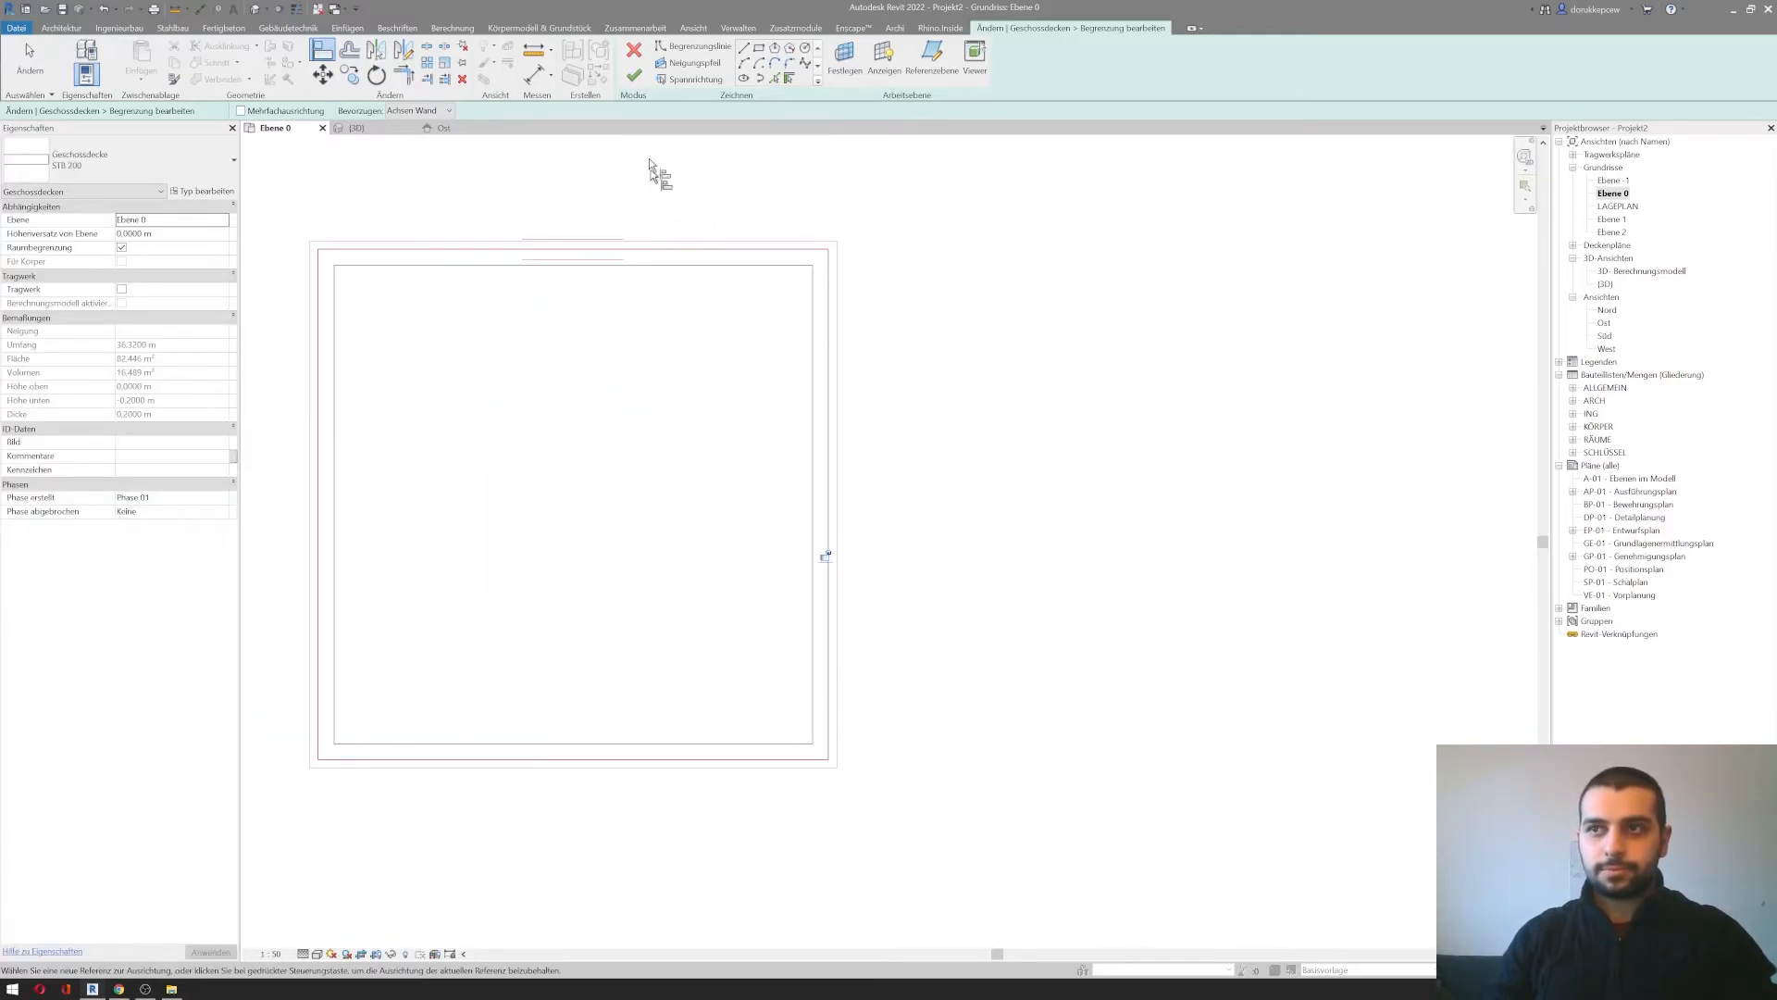
left_click(634, 76)
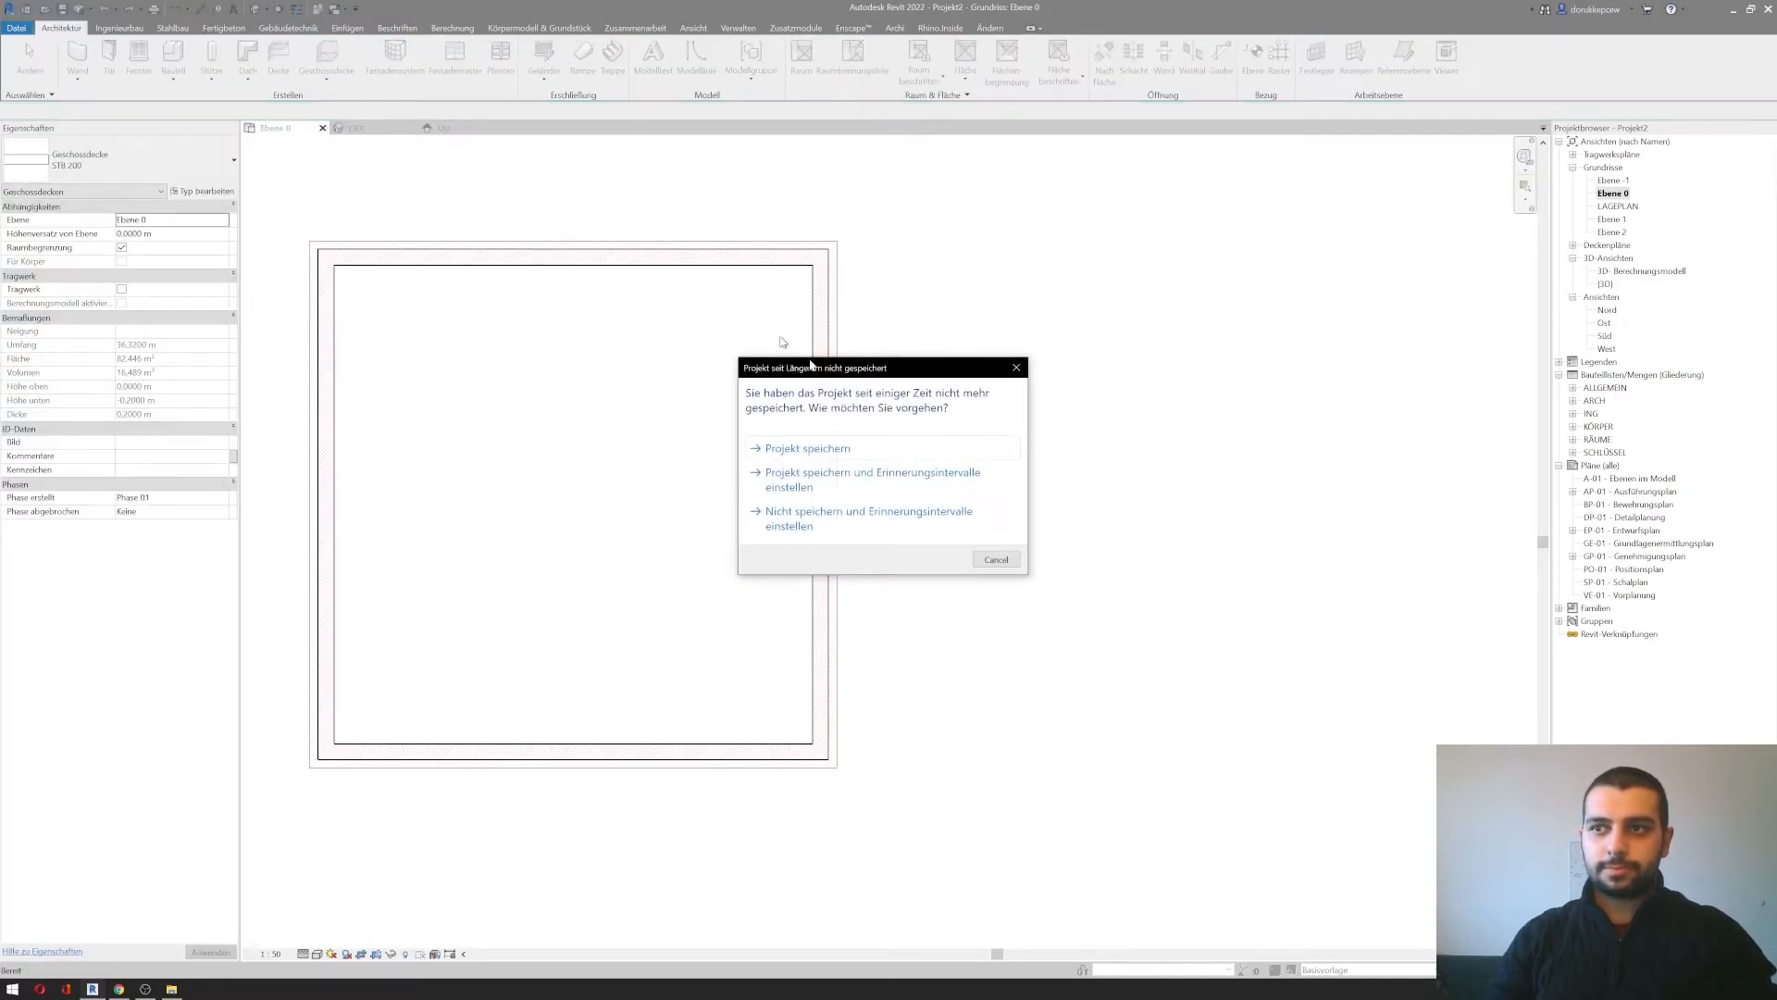
left_click(1016, 368)
Step: Examine in the 3D view how the floor slab sits under the walls, from below and from above
left_click(674, 552)
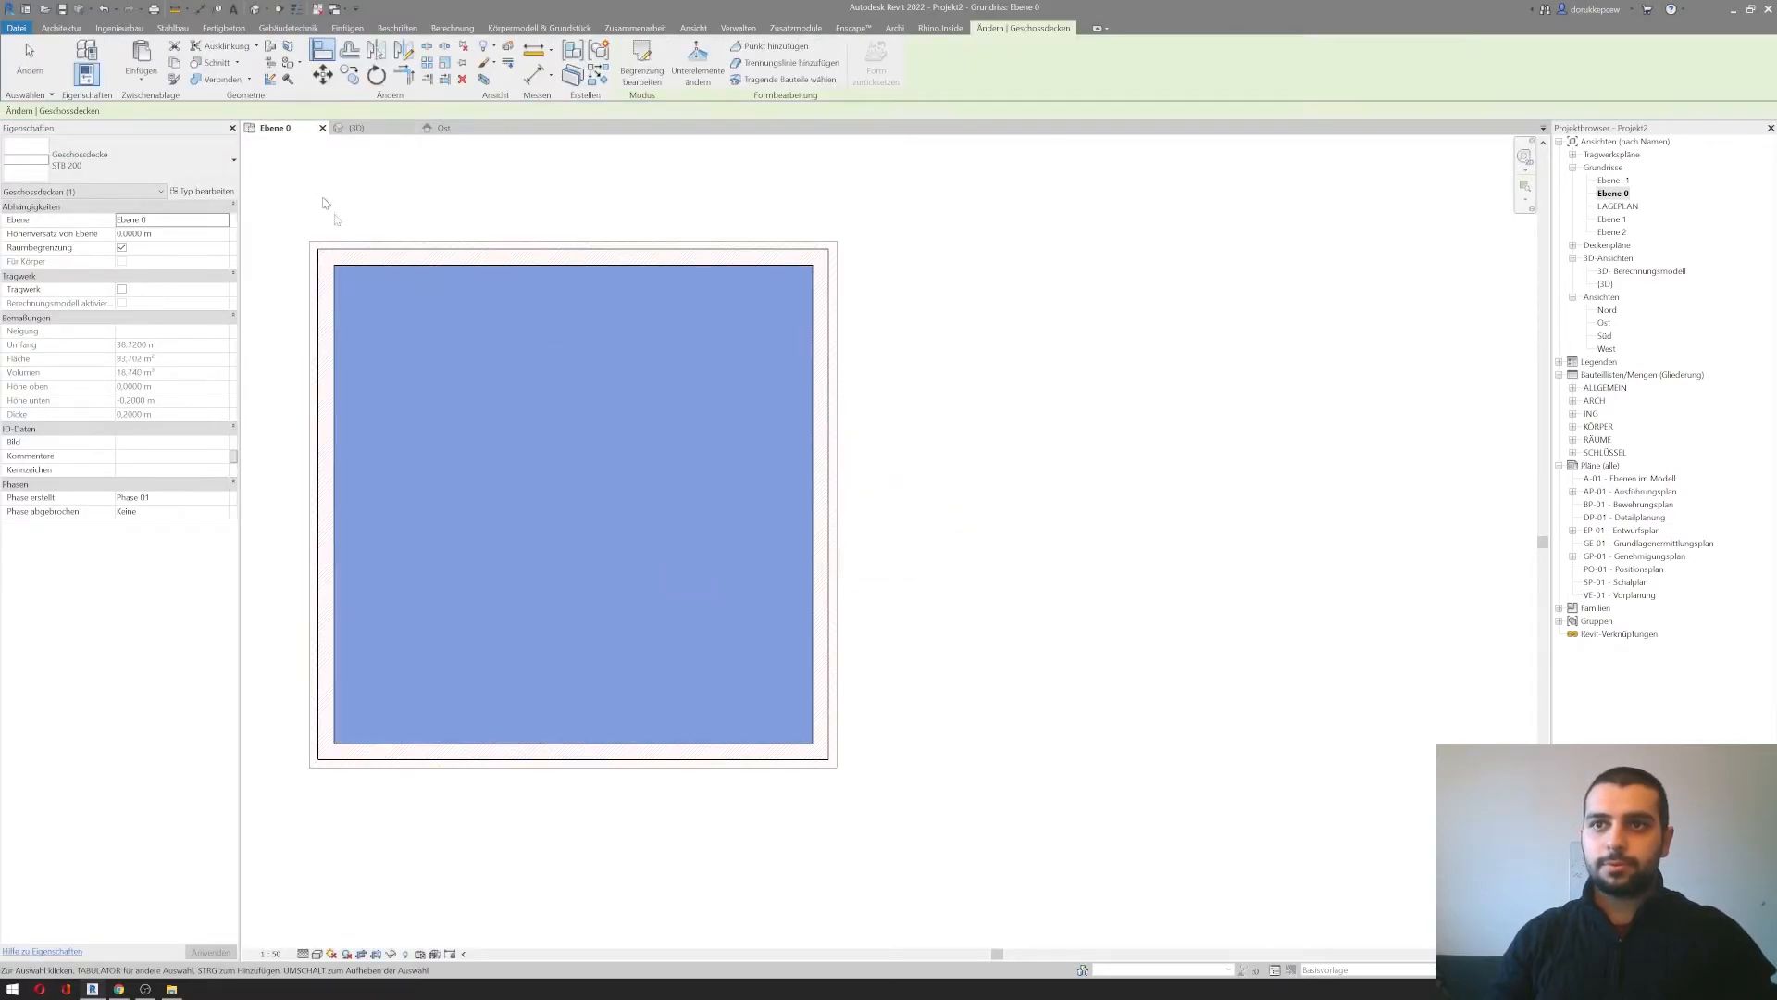
left_click(255, 9)
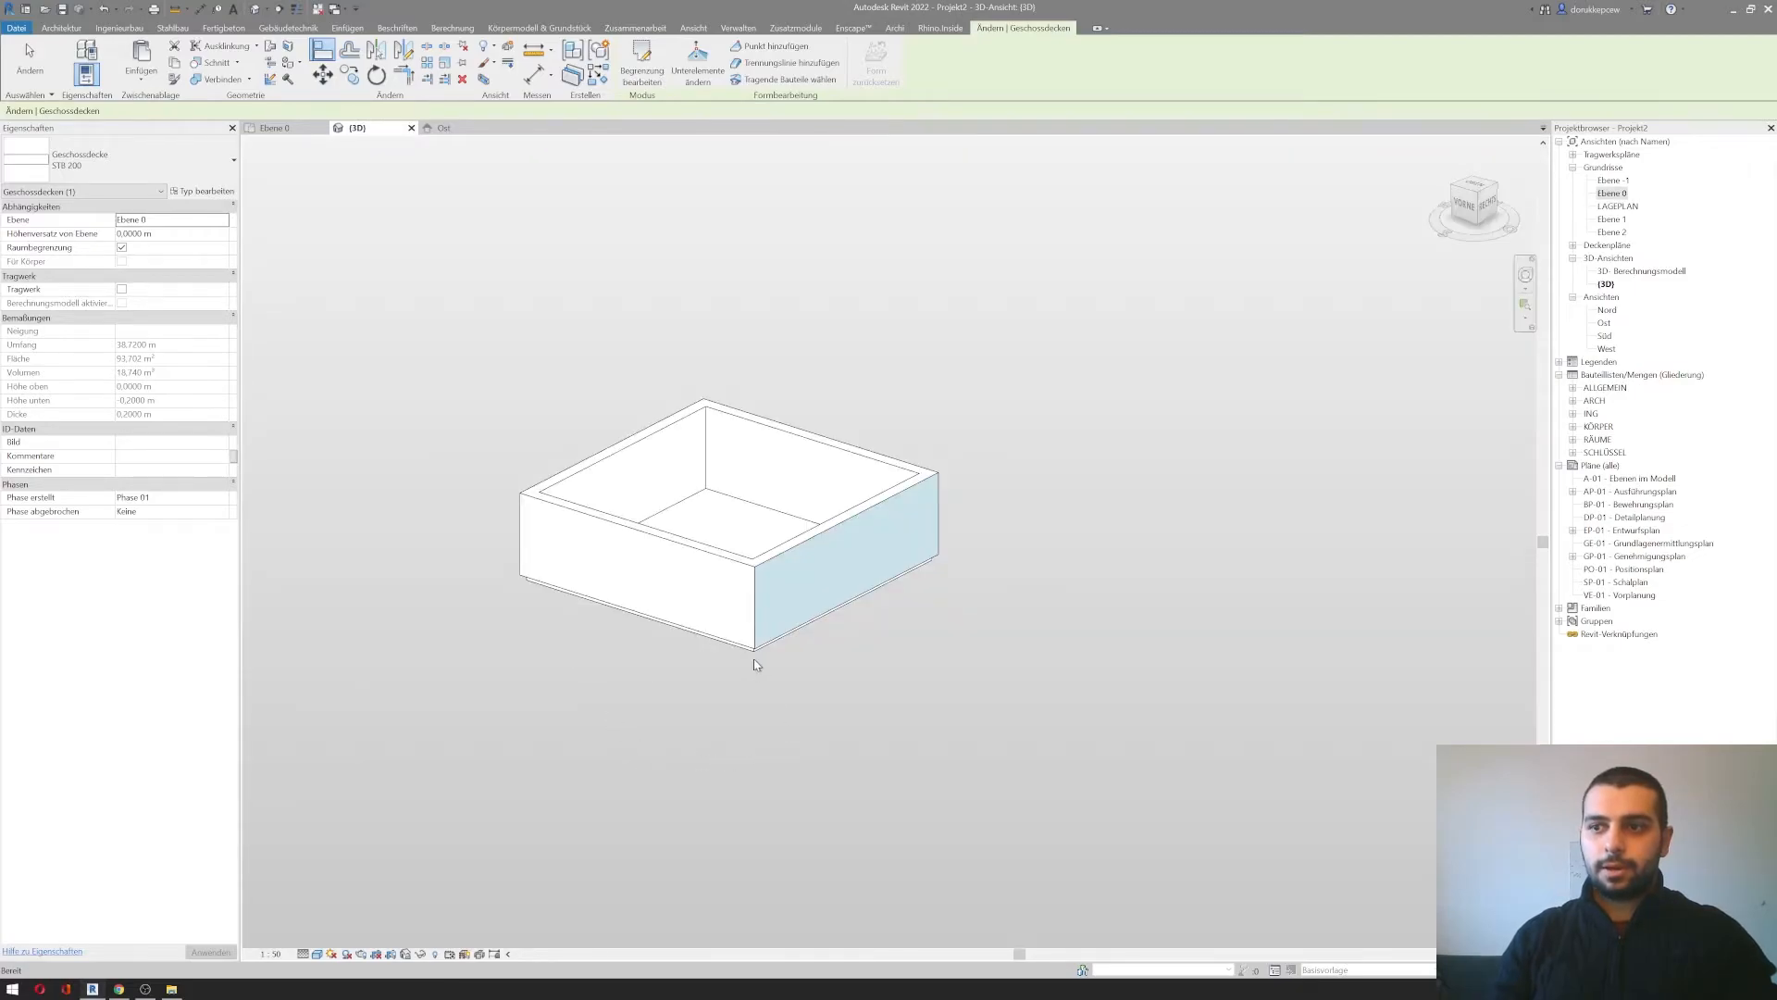
left_click(682, 727)
middle_click_drag(683, 727, 538, 701, "shift")
scroll(675, 509, "up", 6)
scroll(609, 431, "down", 3)
middle_click_drag(538, 702, 611, 679)
middle_click_drag(655, 737, 555, 537, "shift")
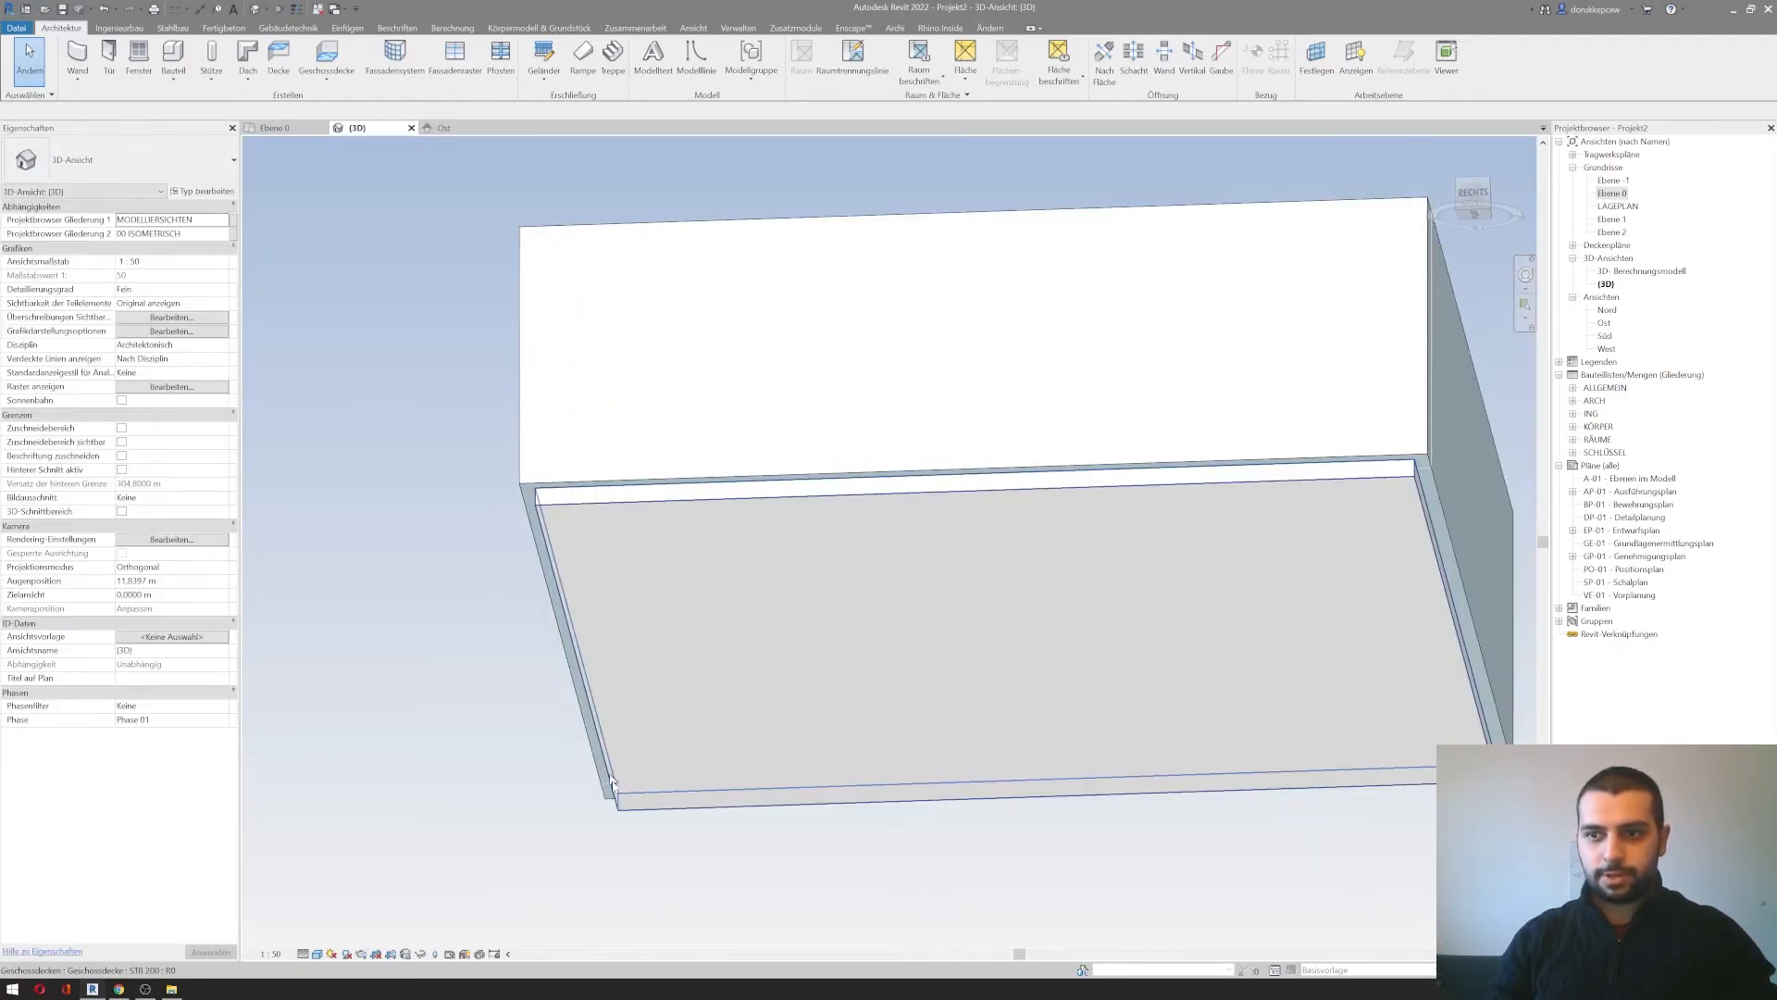
scroll(516, 500, "up", 5)
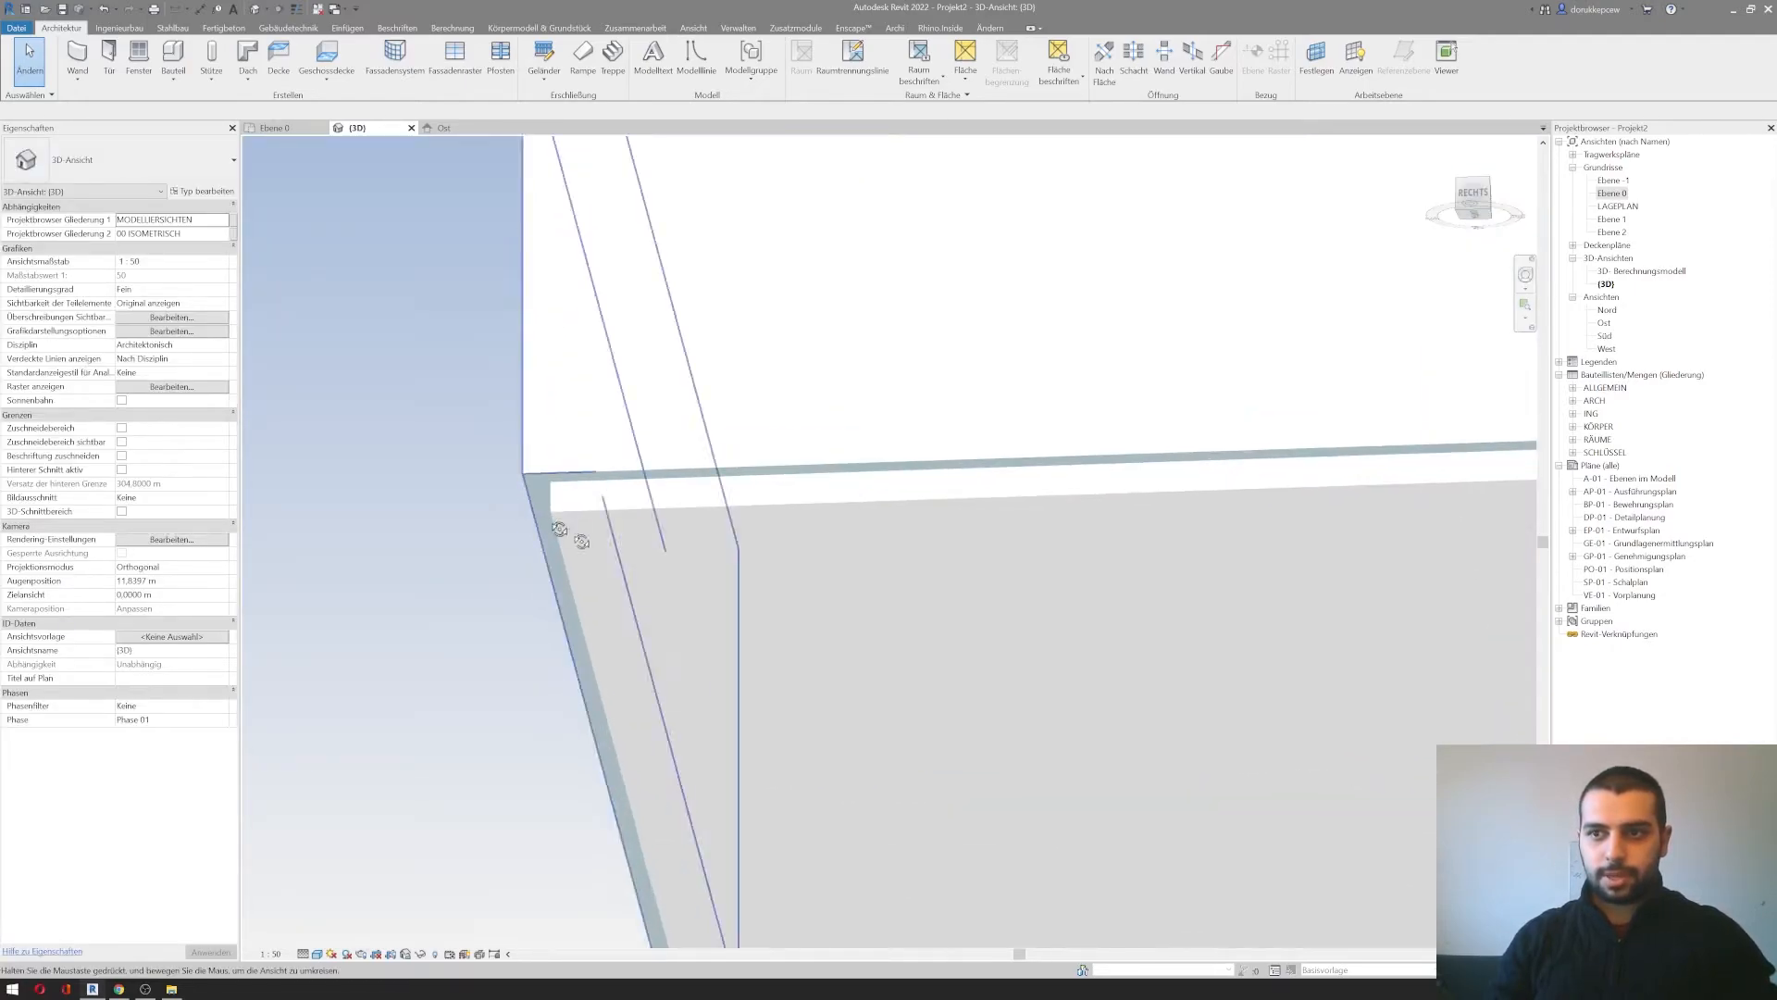
scroll(475, 757, "down", 10)
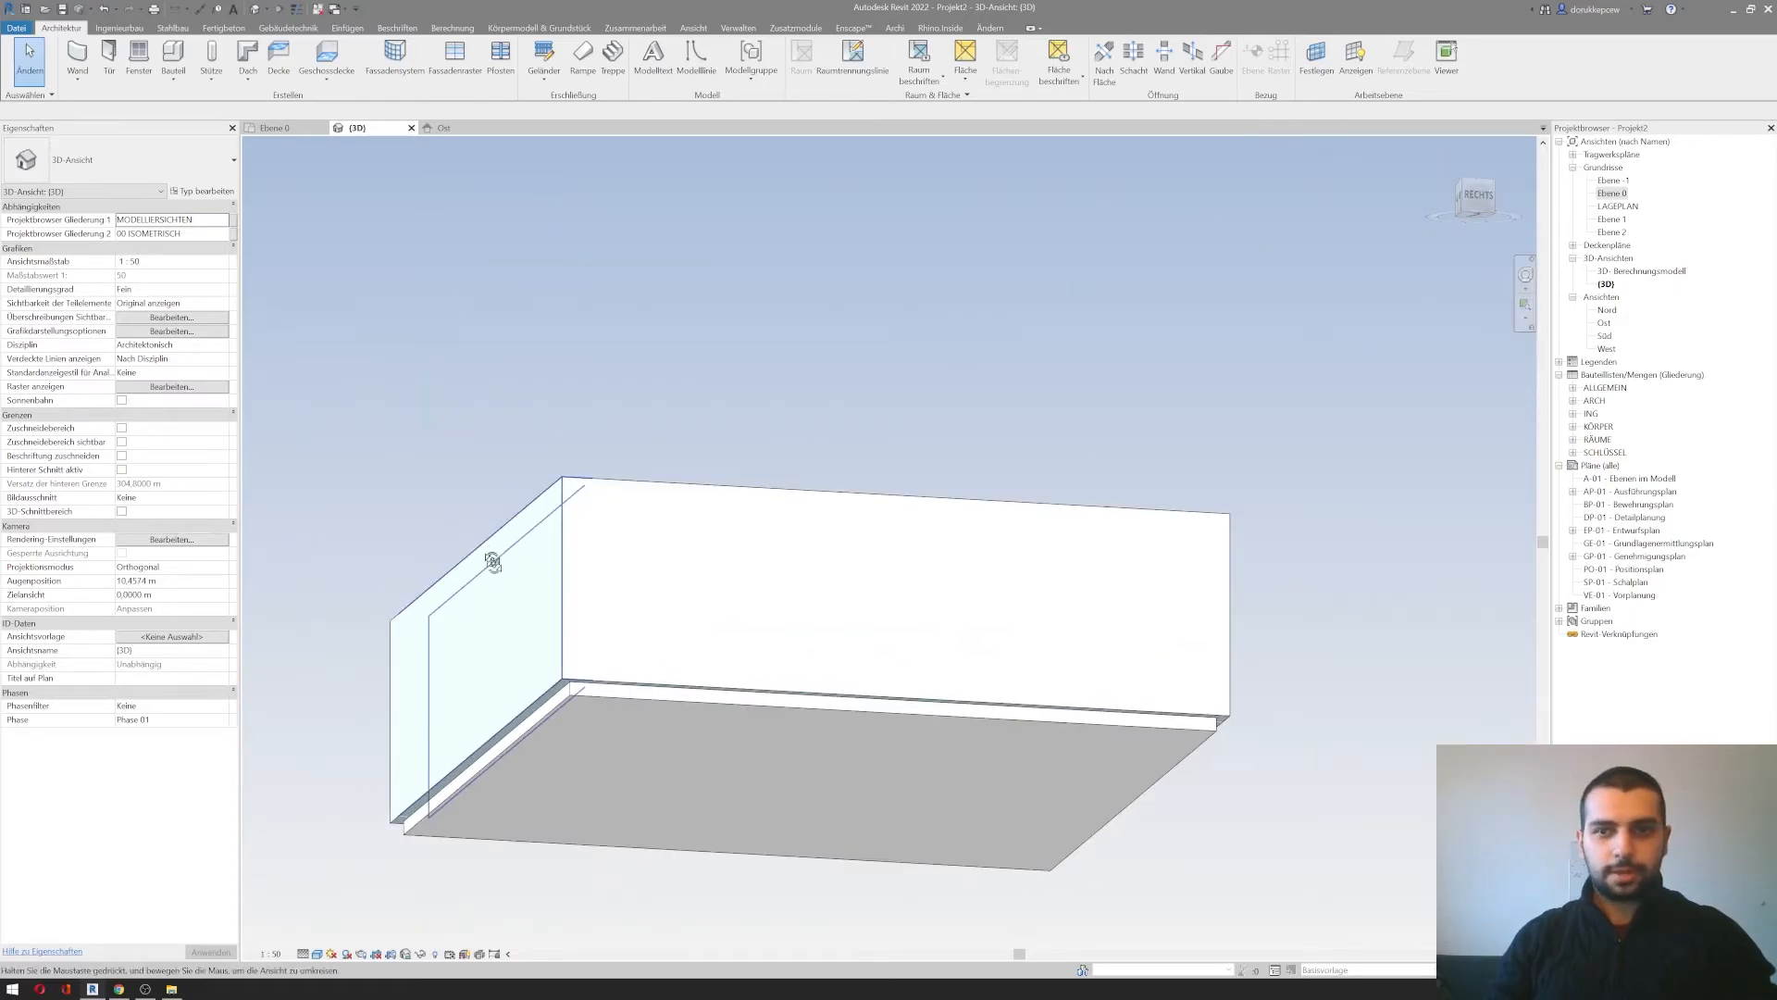
middle_click_drag(487, 555, 520, 766, "shift")
middle_click_drag(765, 796, 928, 777, "shift")
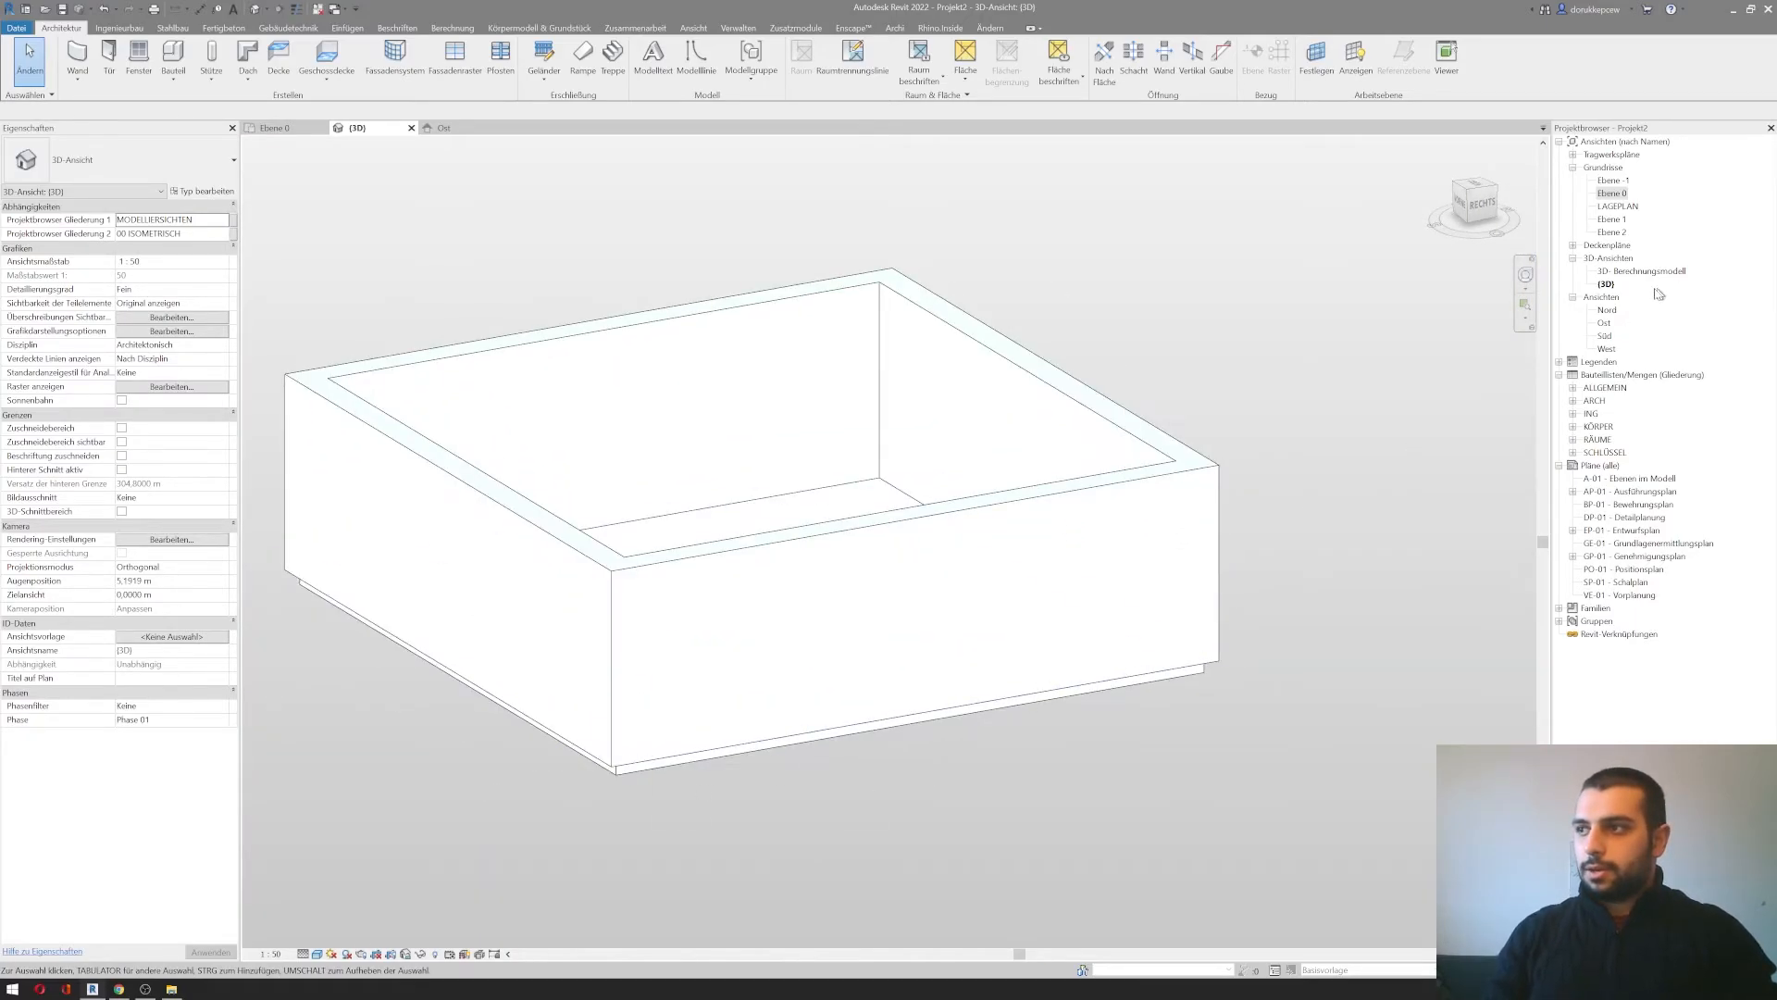
Step: Return to the Ebene 0 floor plan and place a horizontal section line across the whole building near its middle
double_click(1615, 194)
scroll(1131, 436, "down", 3)
middle_click_drag(1037, 452, 1030, 489)
scroll(1027, 493, "up", 3)
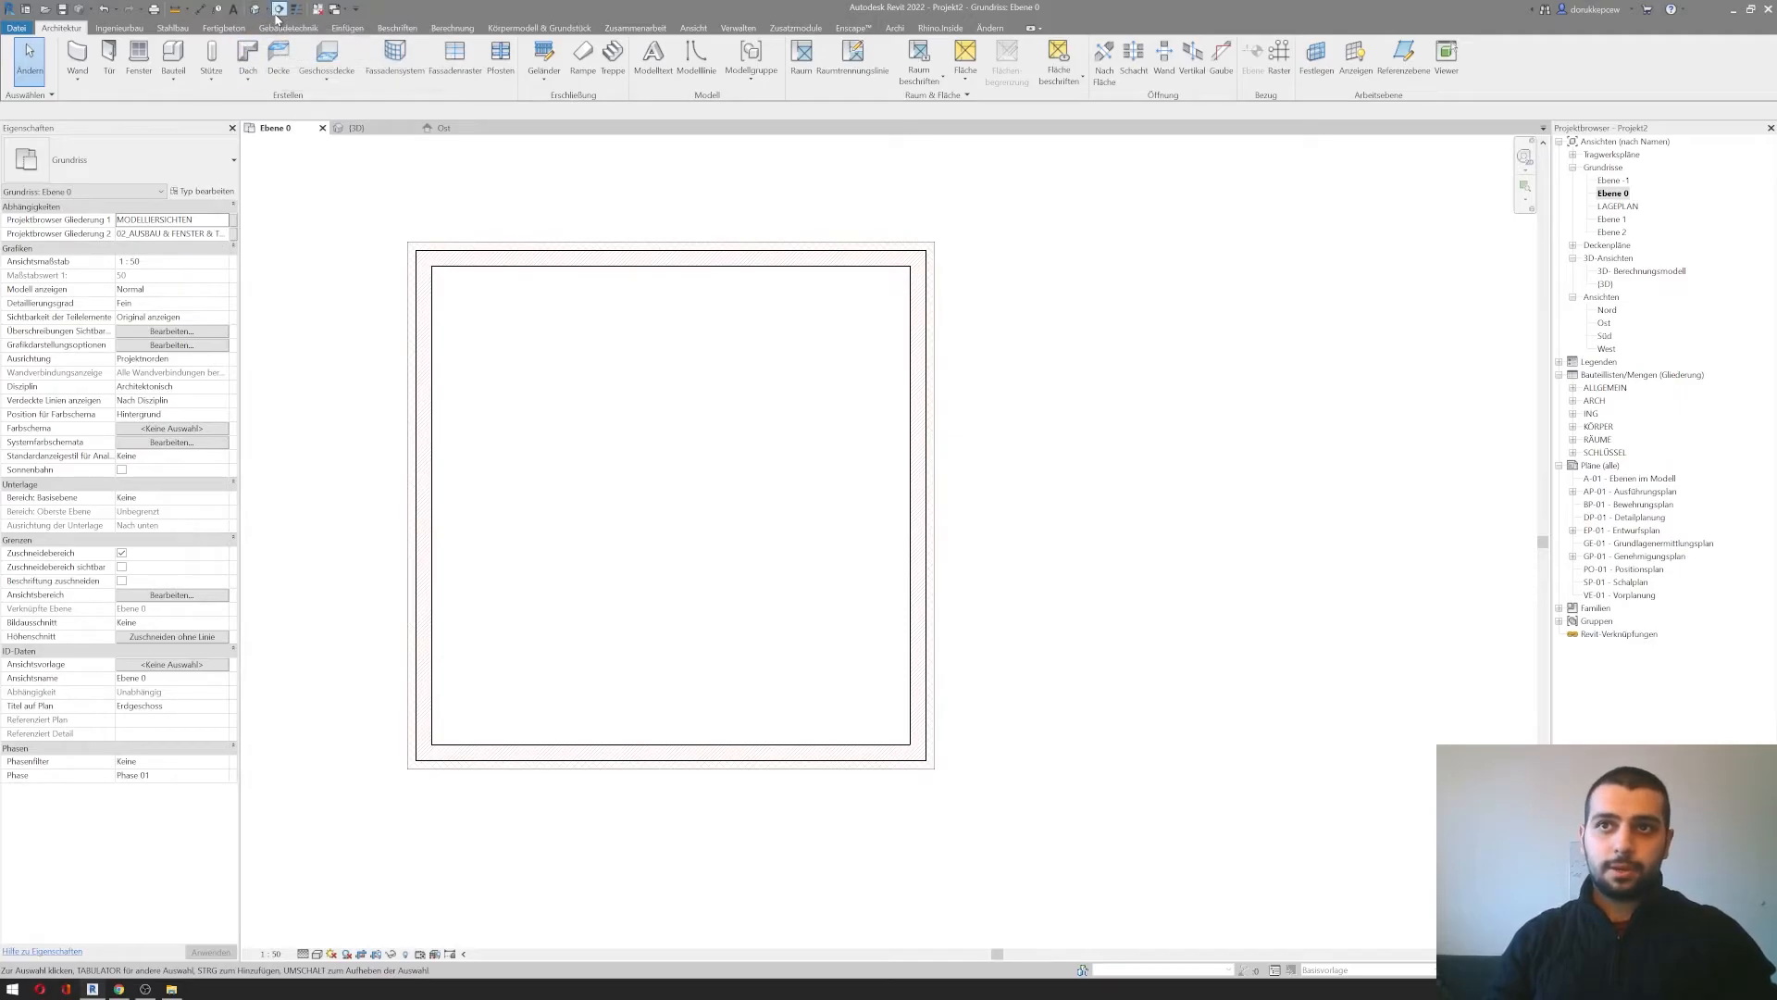
left_click(277, 12)
left_click(358, 531)
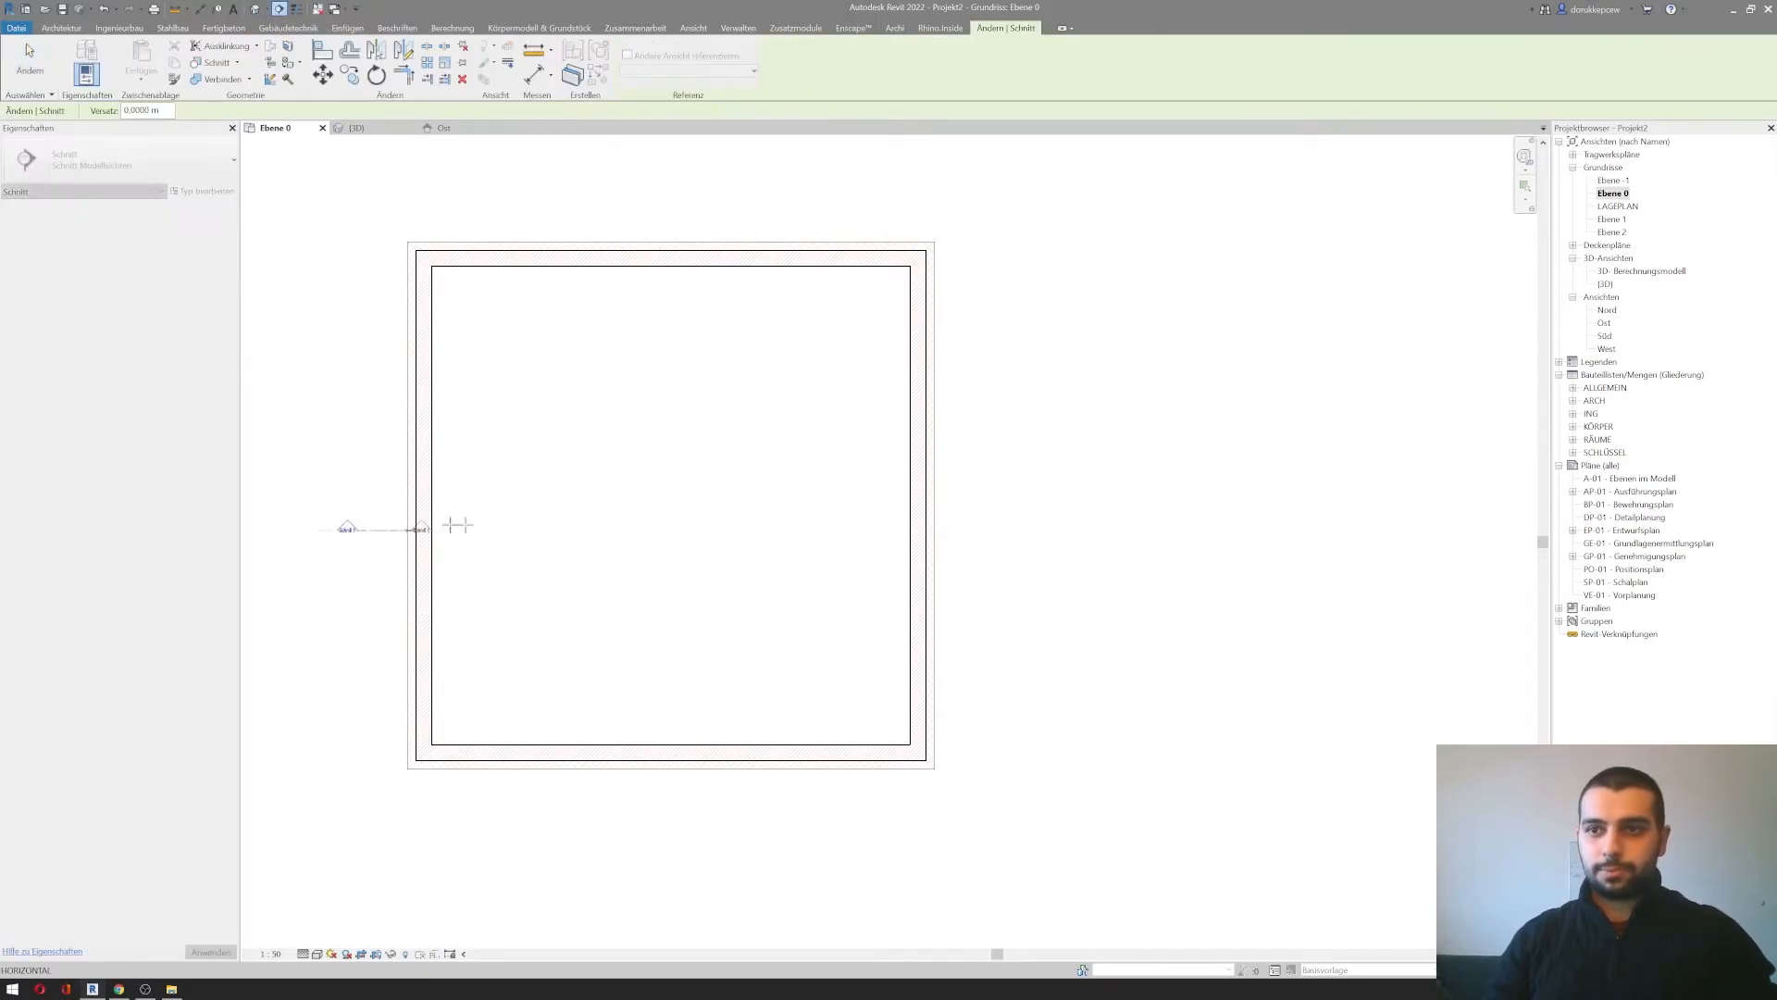
left_click(980, 529)
key("Escape")
key("Escape")
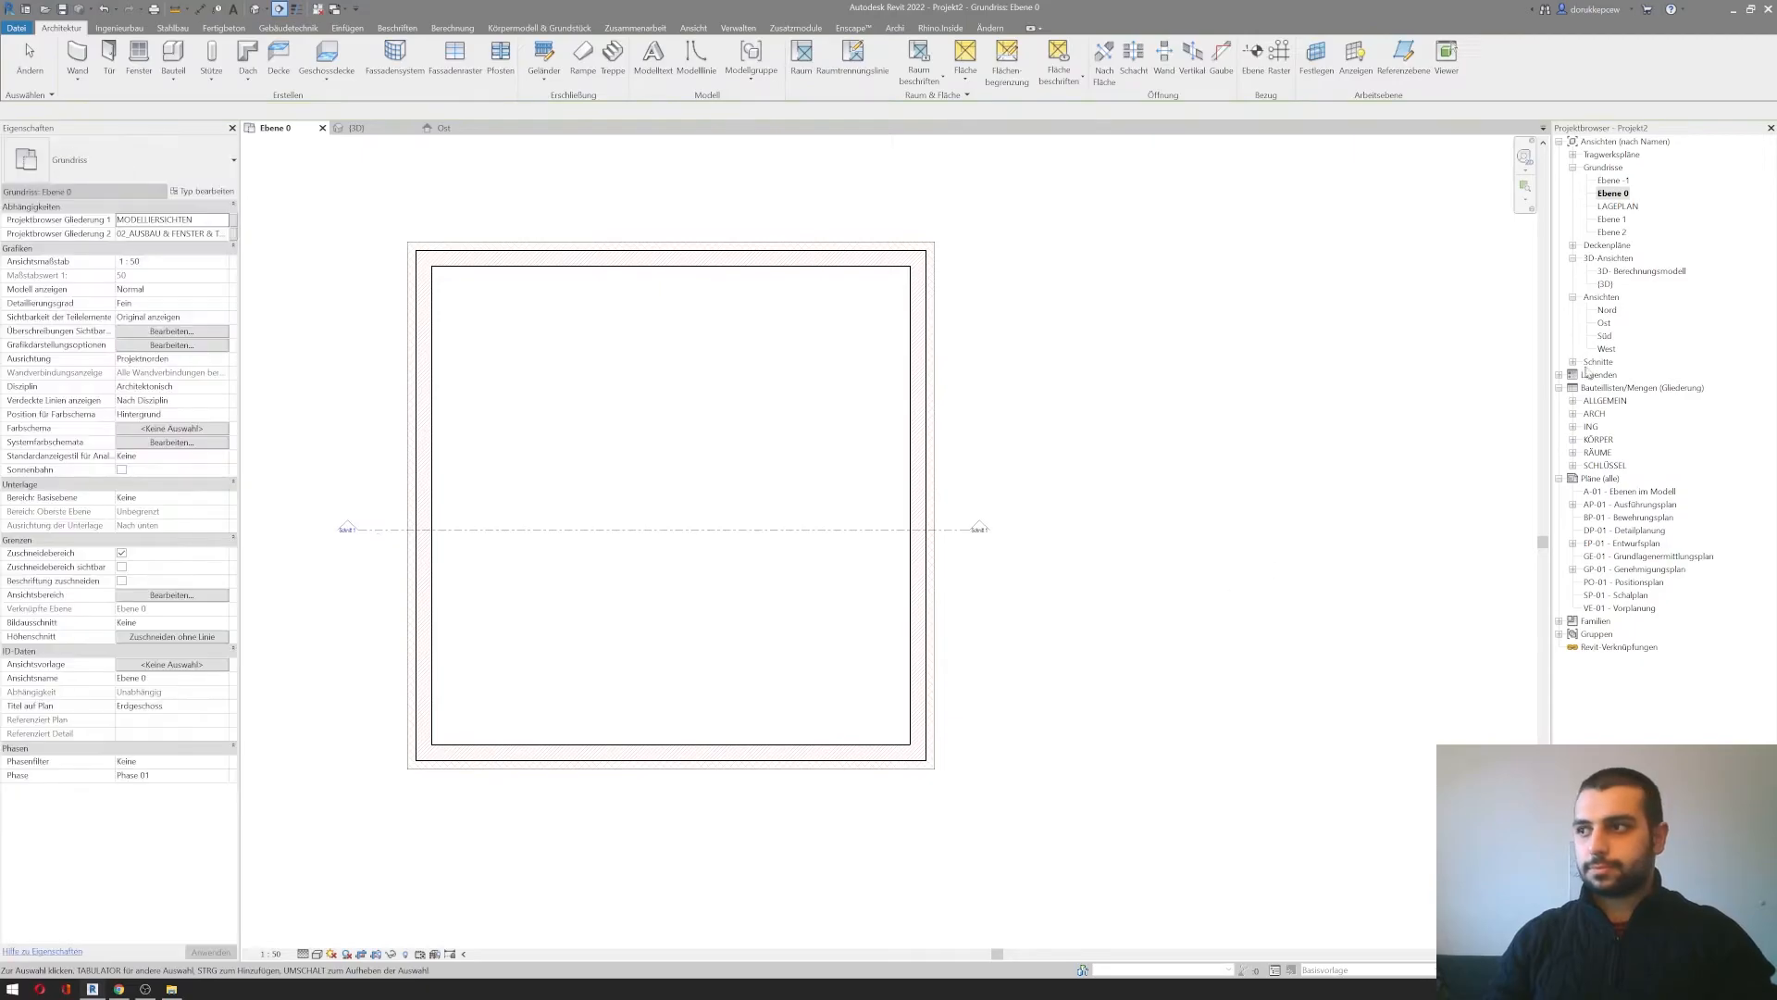
Step: Open the section view Schnitt 1 and examine where the floor slab meets the layers of the right-hand exterior wall
left_click(1573, 363)
double_click(1614, 375)
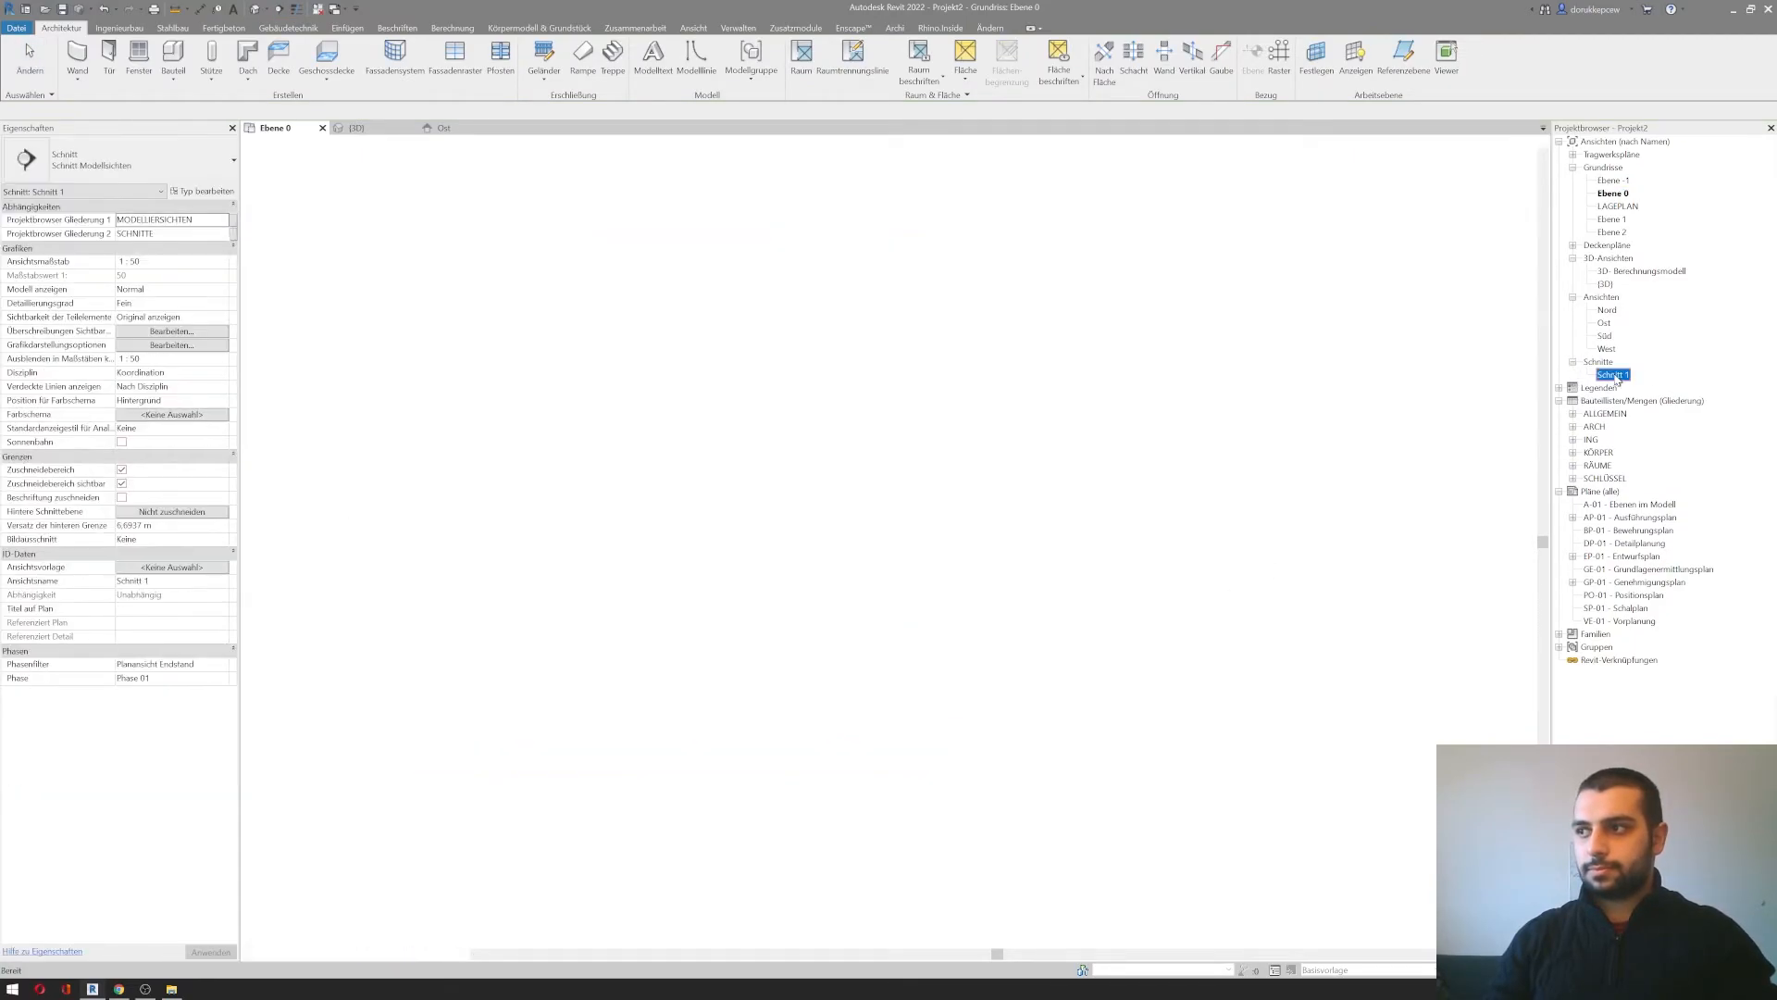
middle_click_drag(1029, 690, 581, 637)
scroll(862, 630, "up", 3)
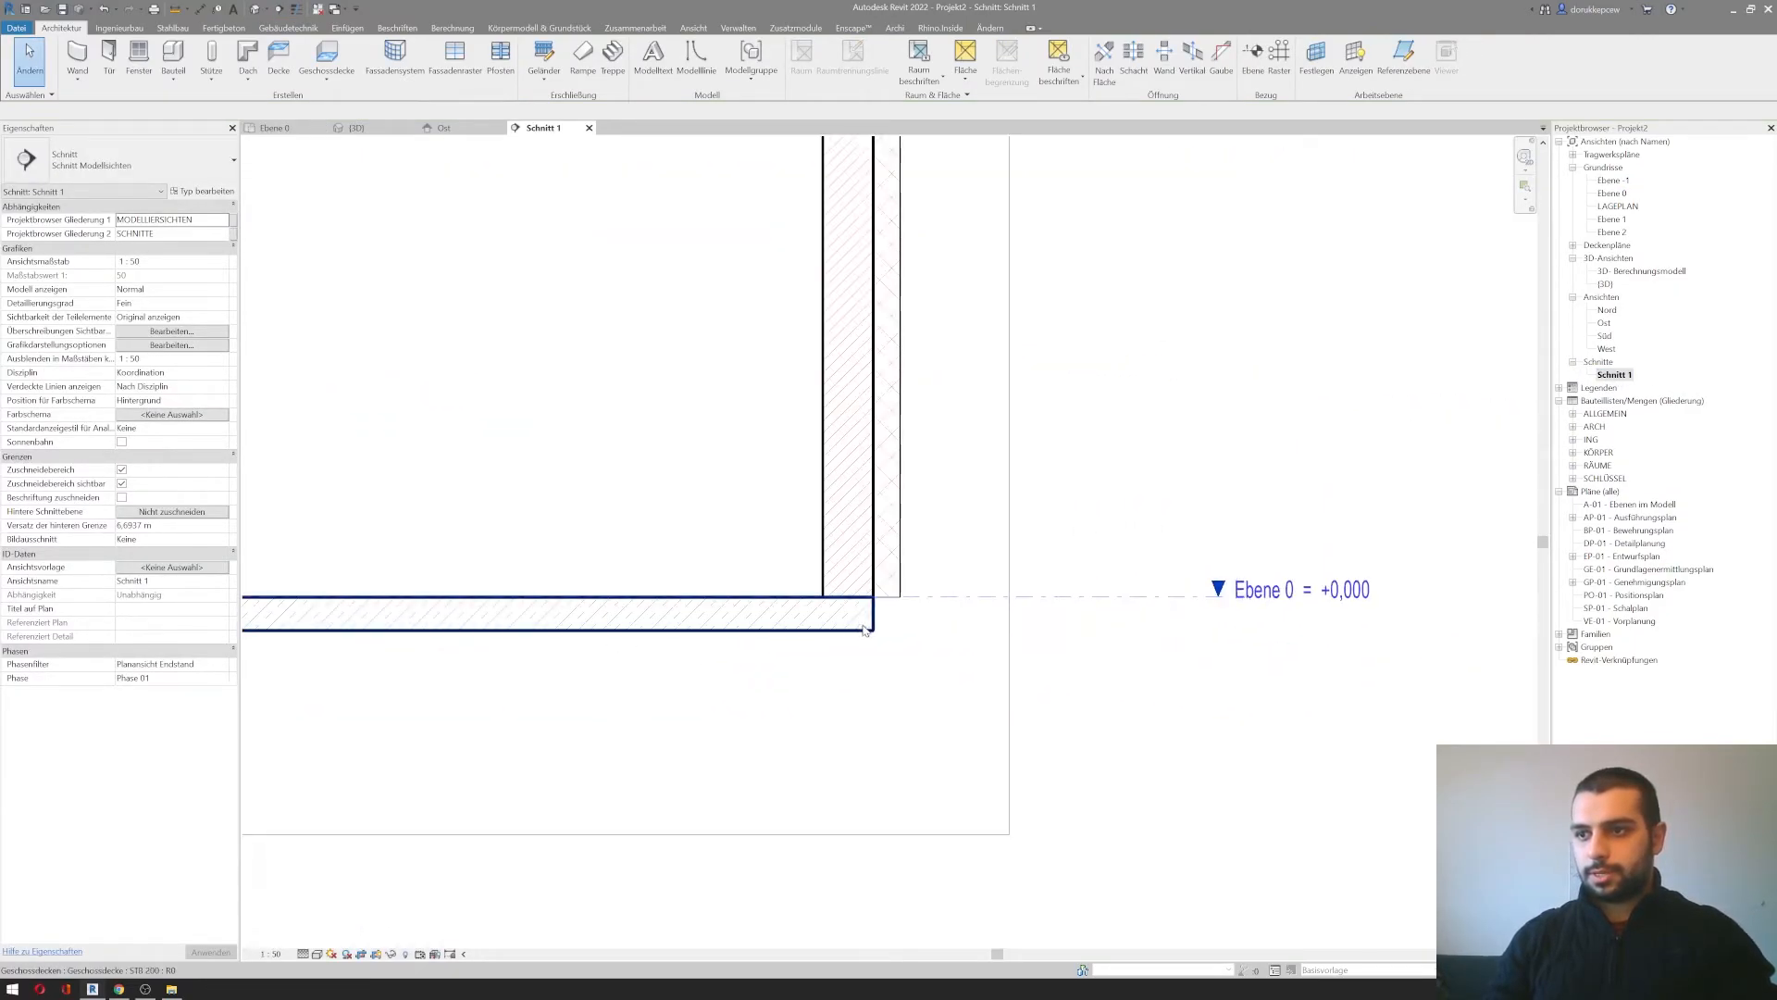
left_click(902, 579)
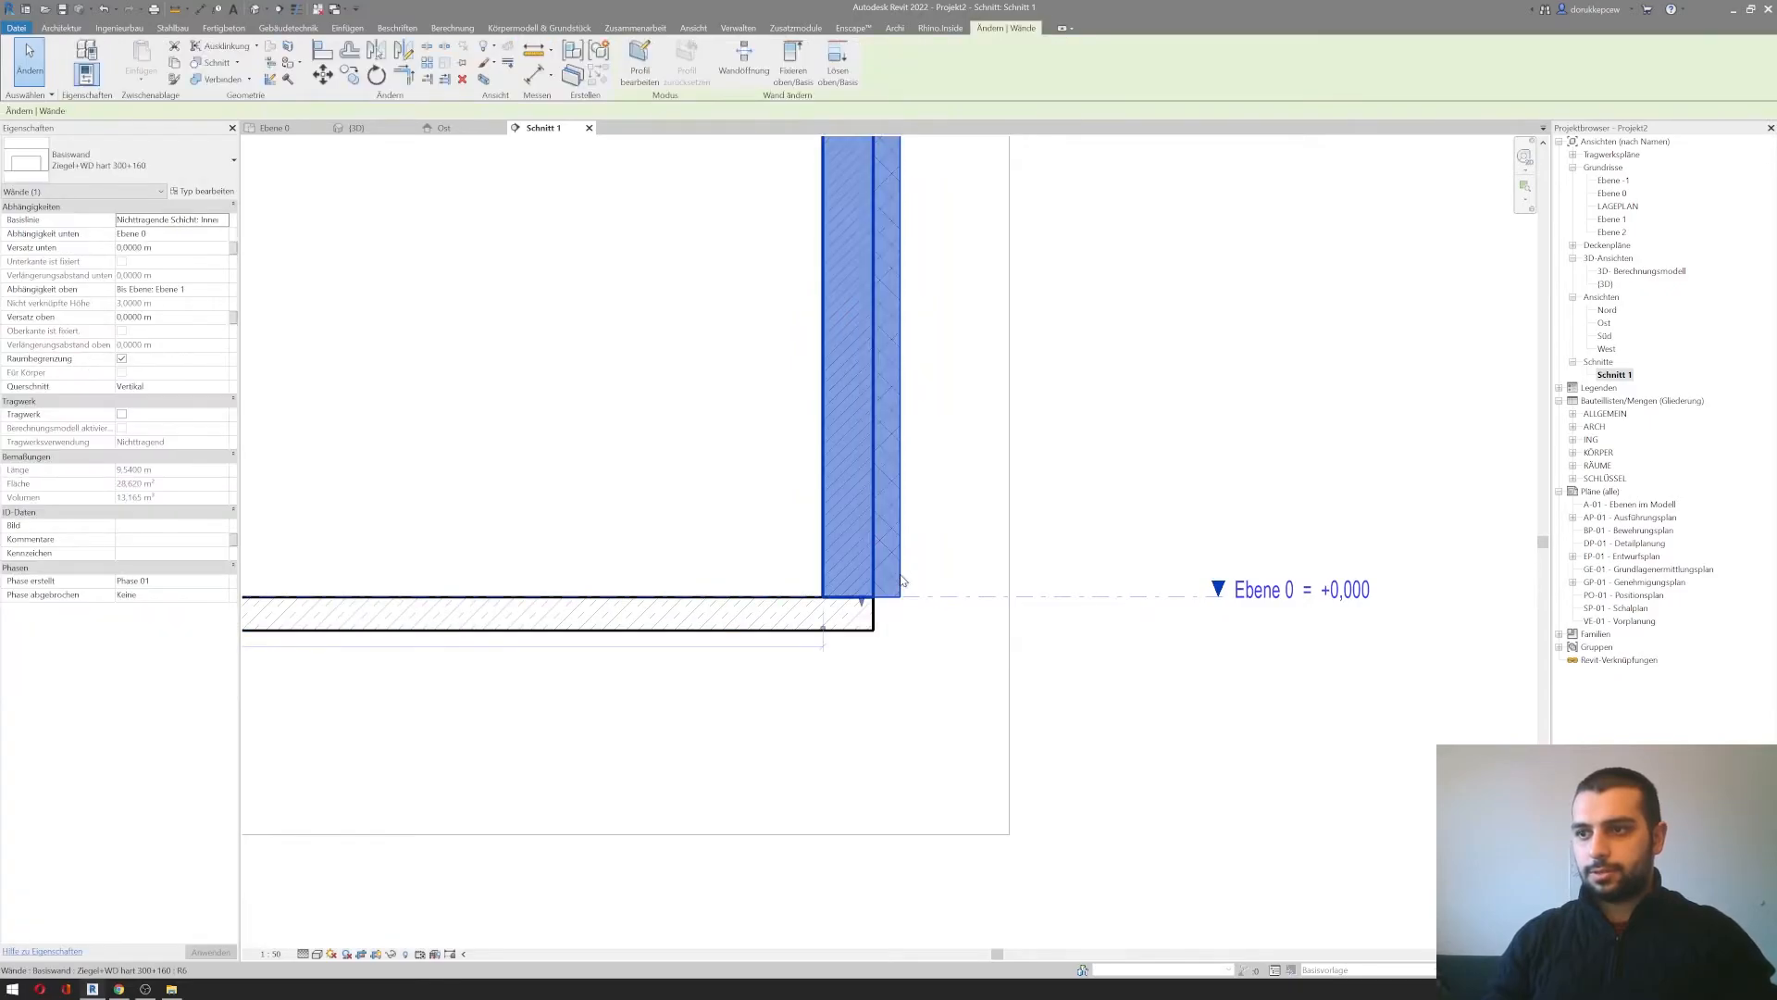
scroll(905, 582, "up", 2)
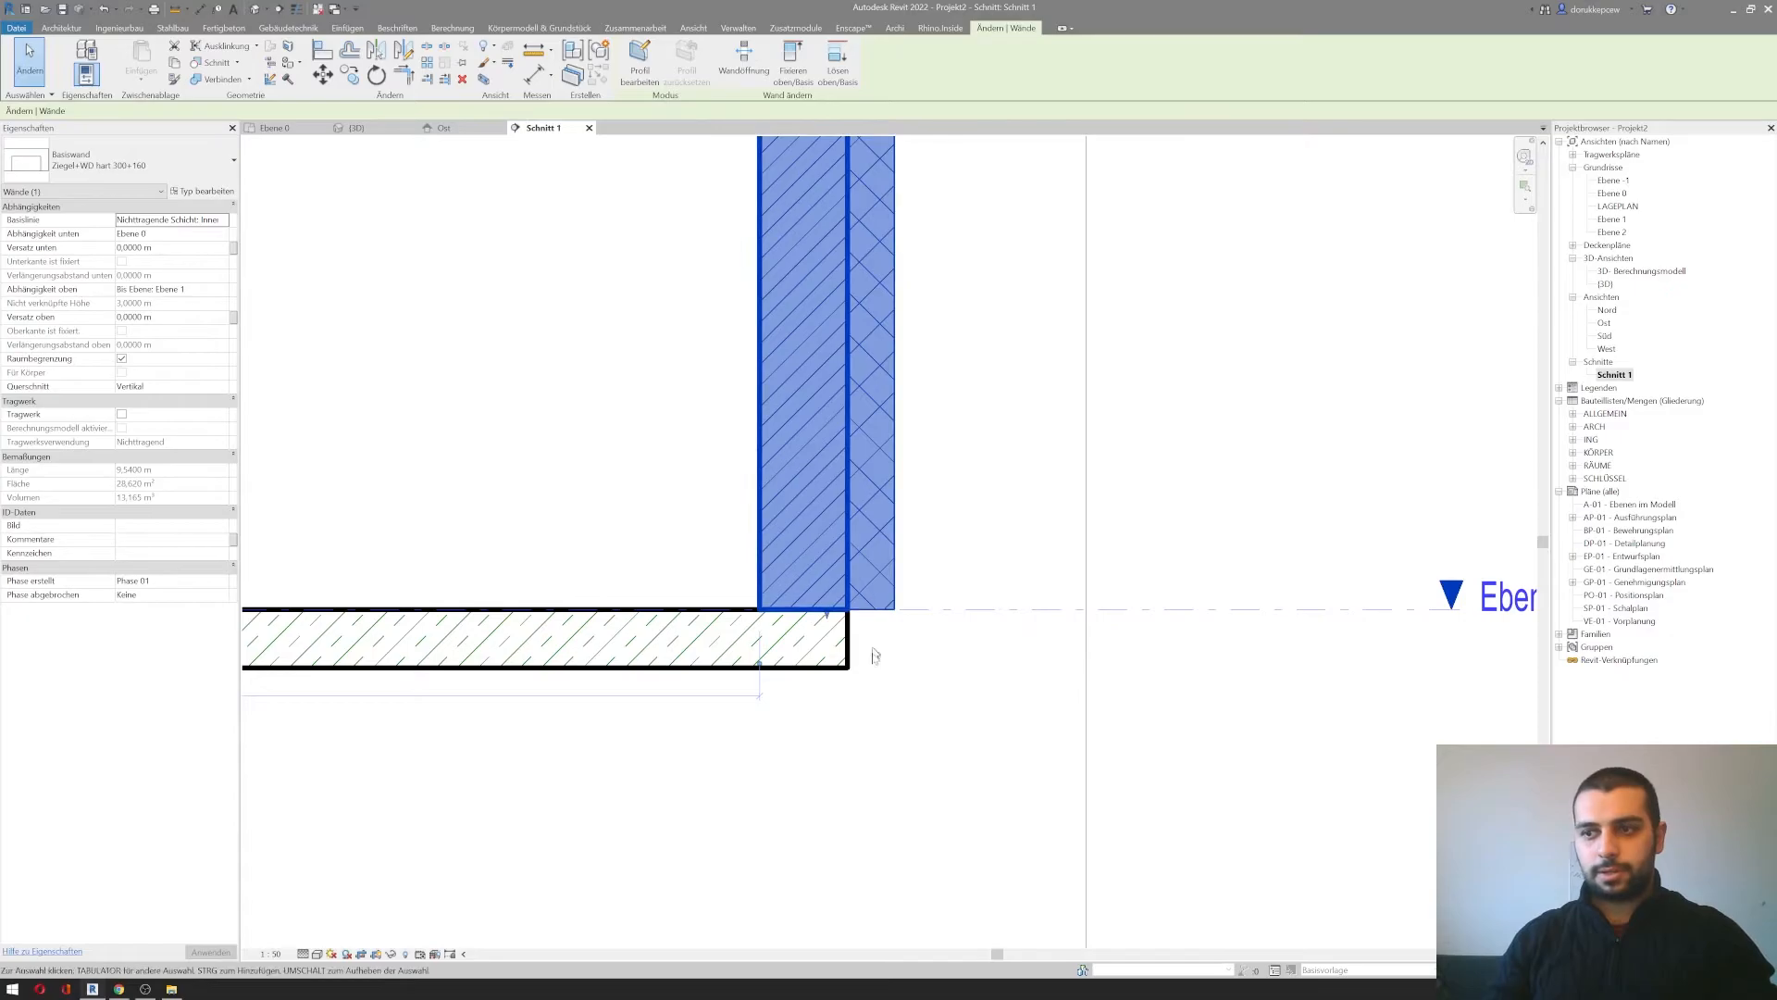
scroll(875, 669, "down", 6)
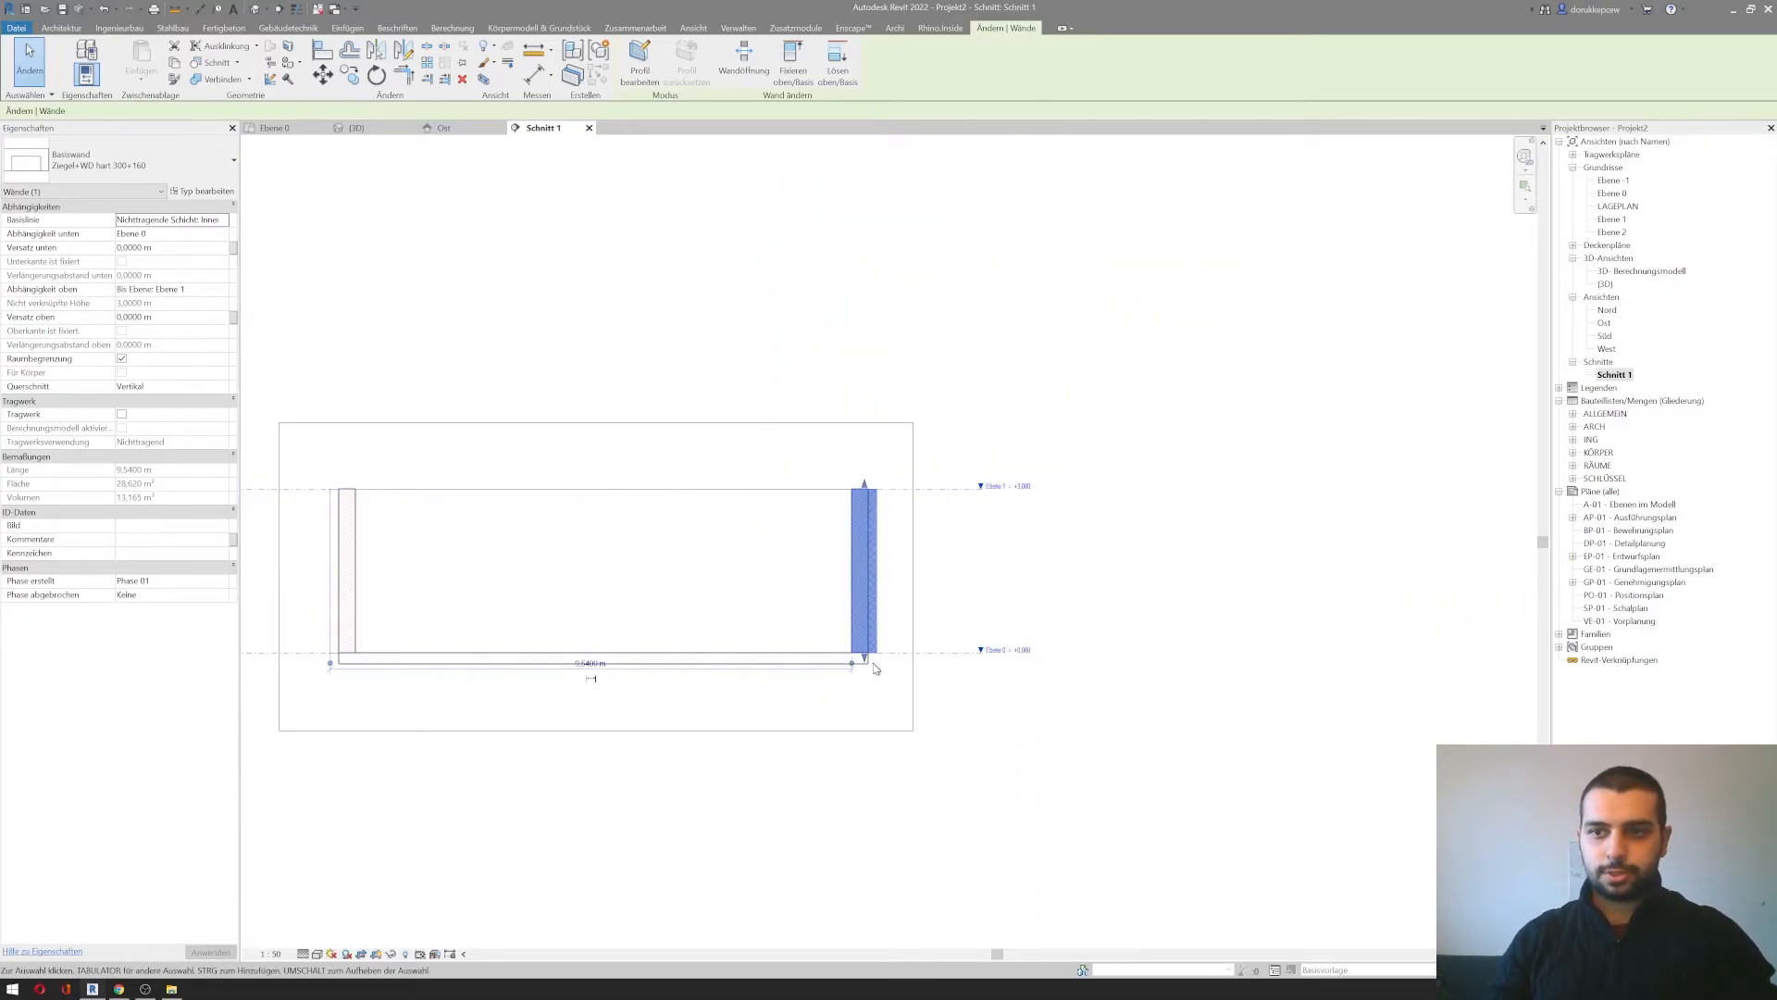
scroll(875, 669, "up", 3)
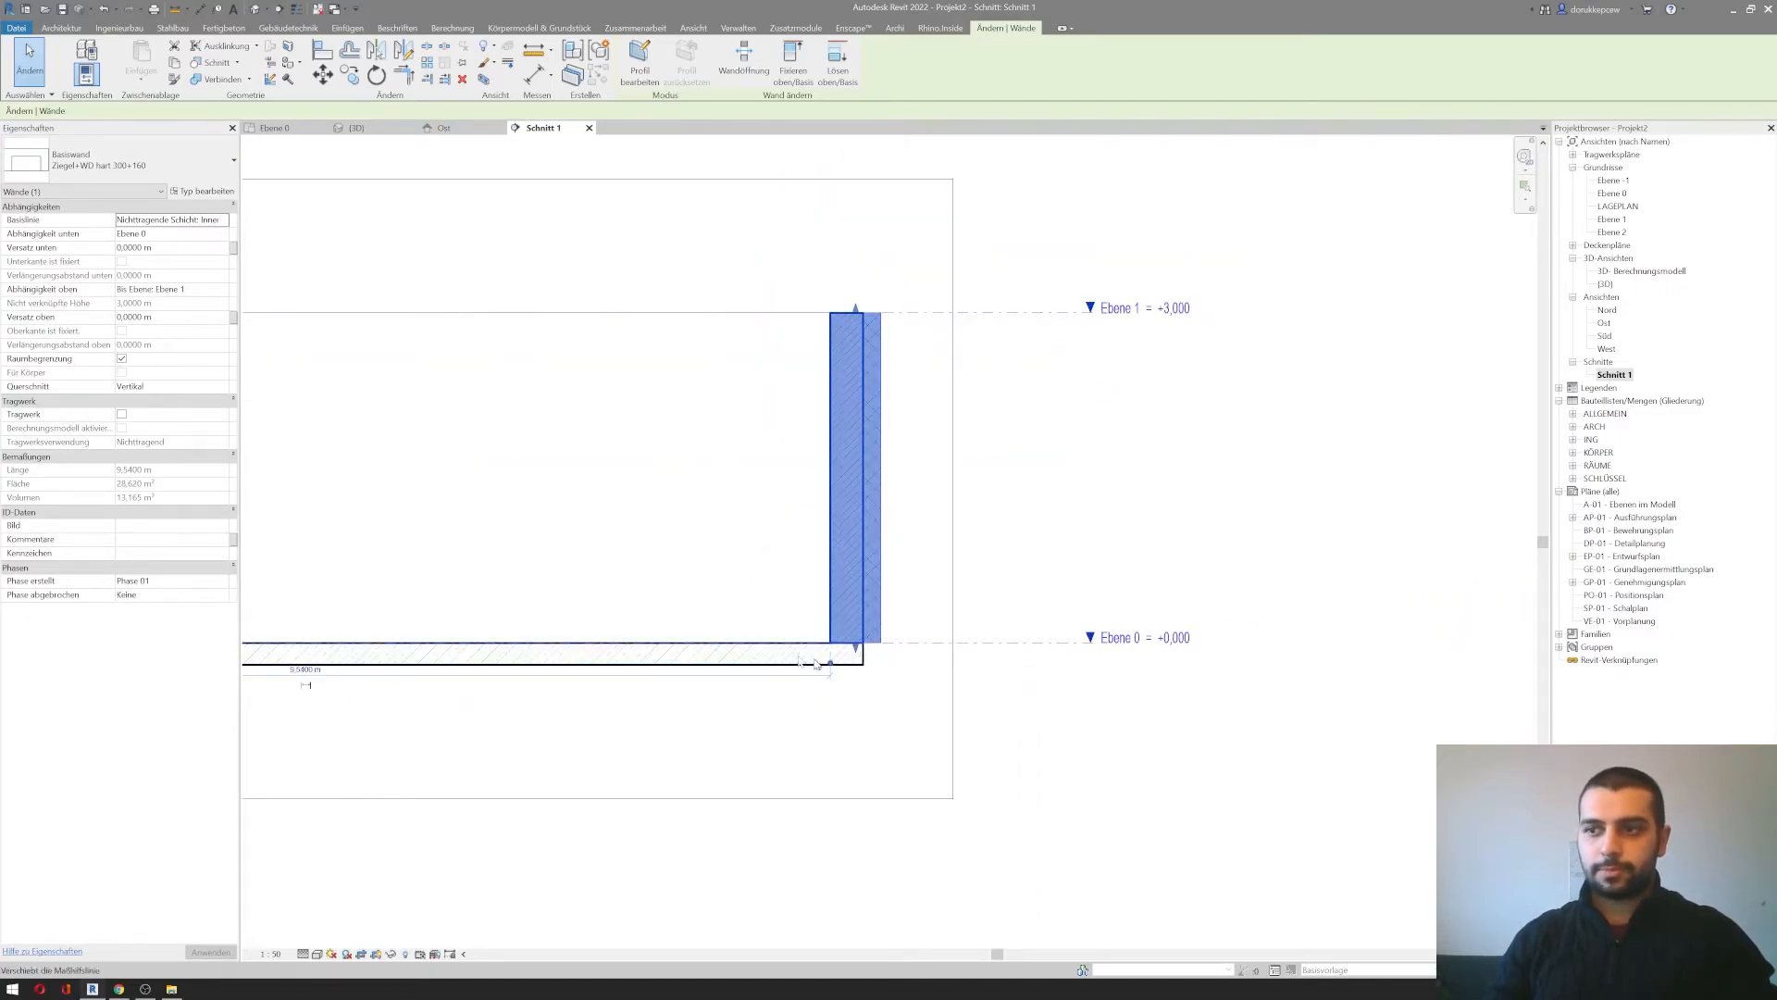
middle_click_drag(874, 681, 922, 681)
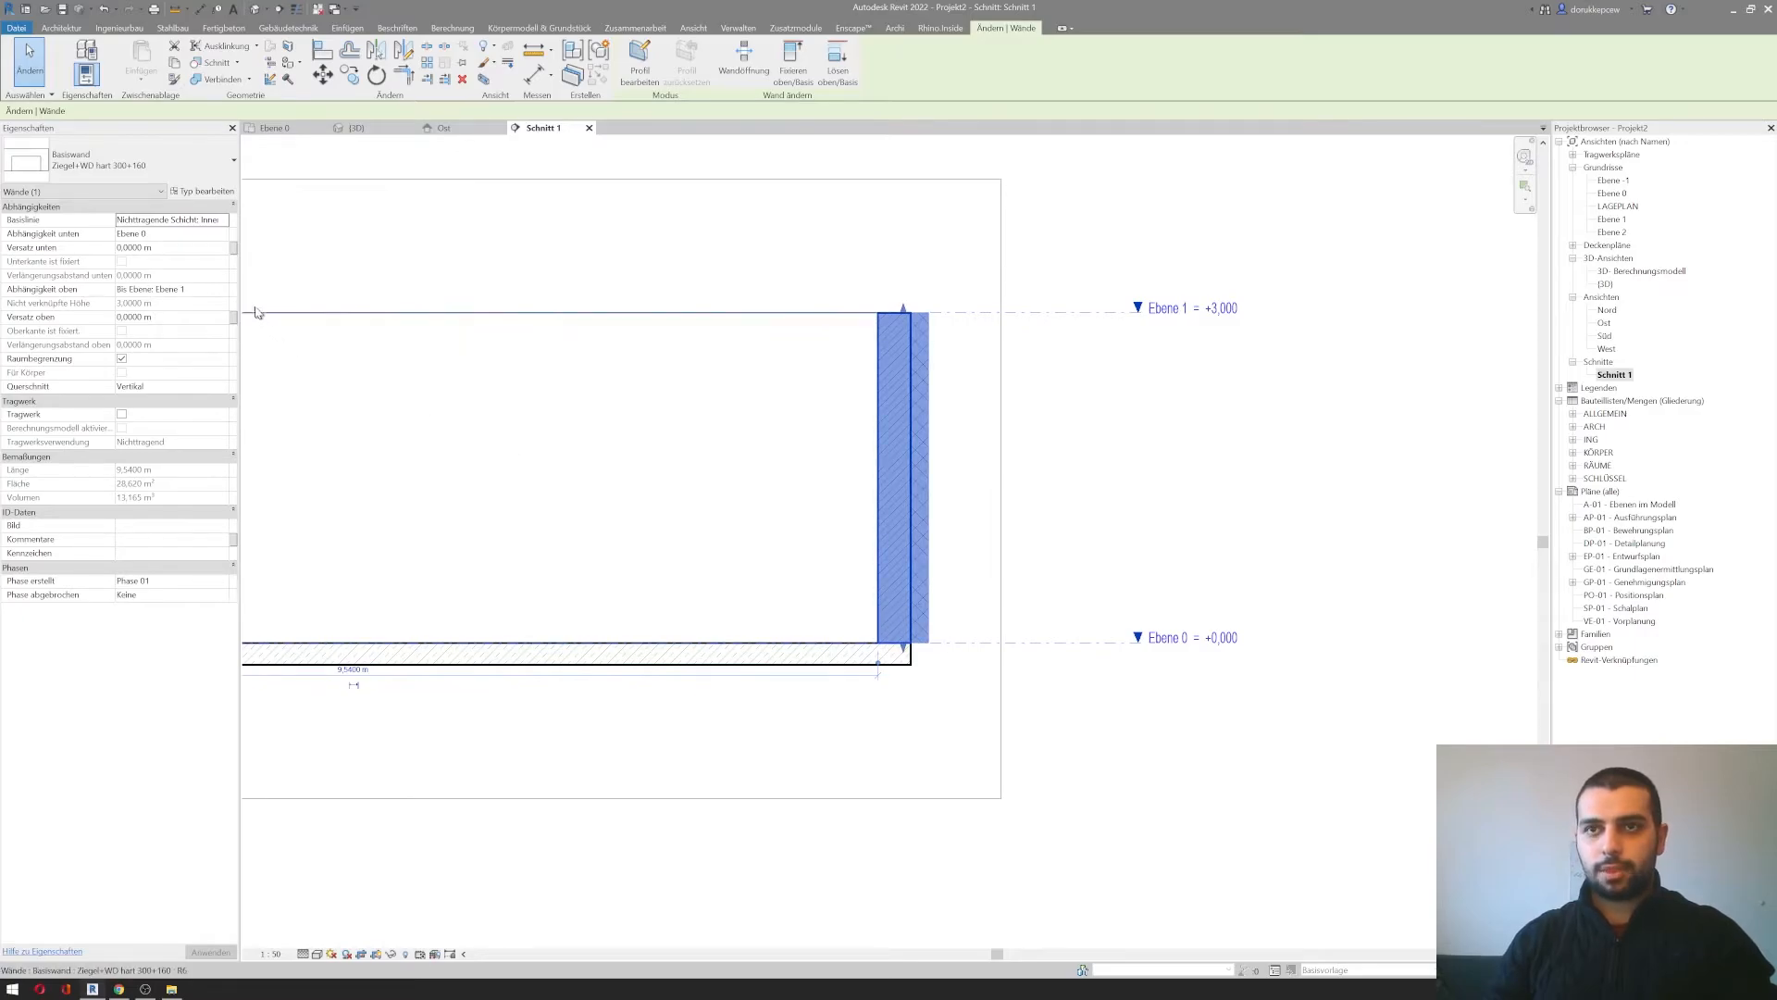
Step: Open the layer structure of the wall type Ziegel+WD hart 300+160, widening and repositioning its dialog
left_click(212, 192)
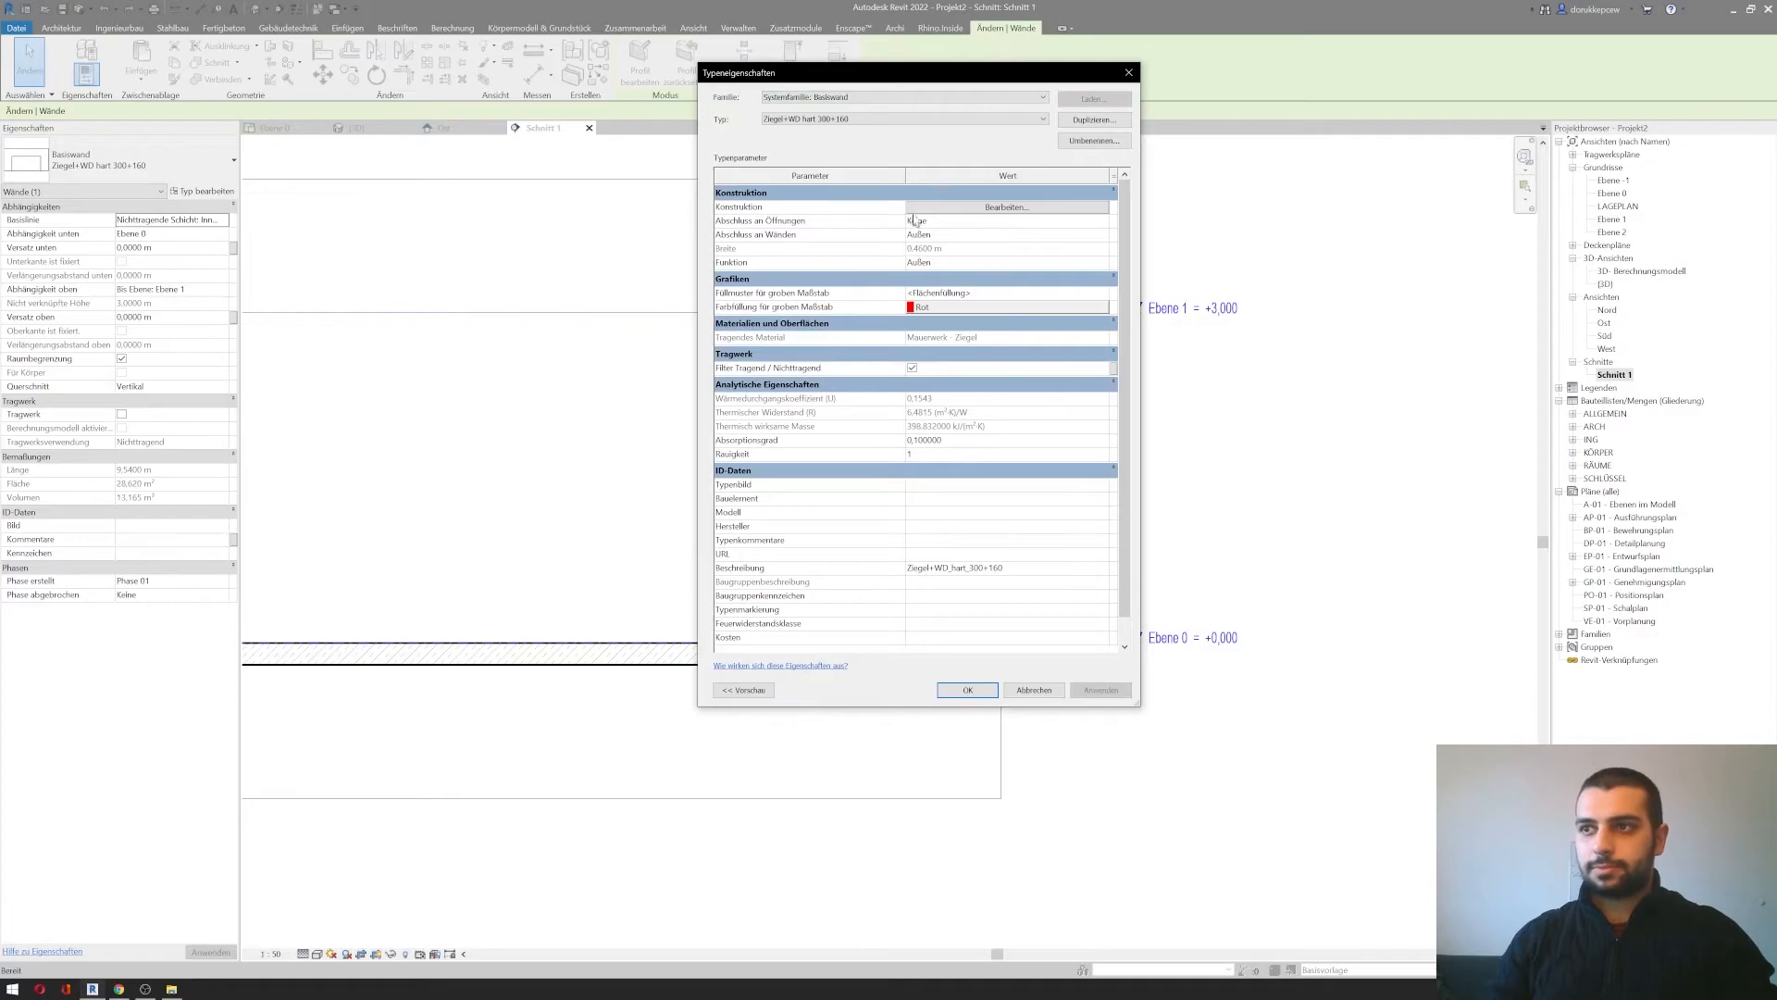
left_click(924, 206)
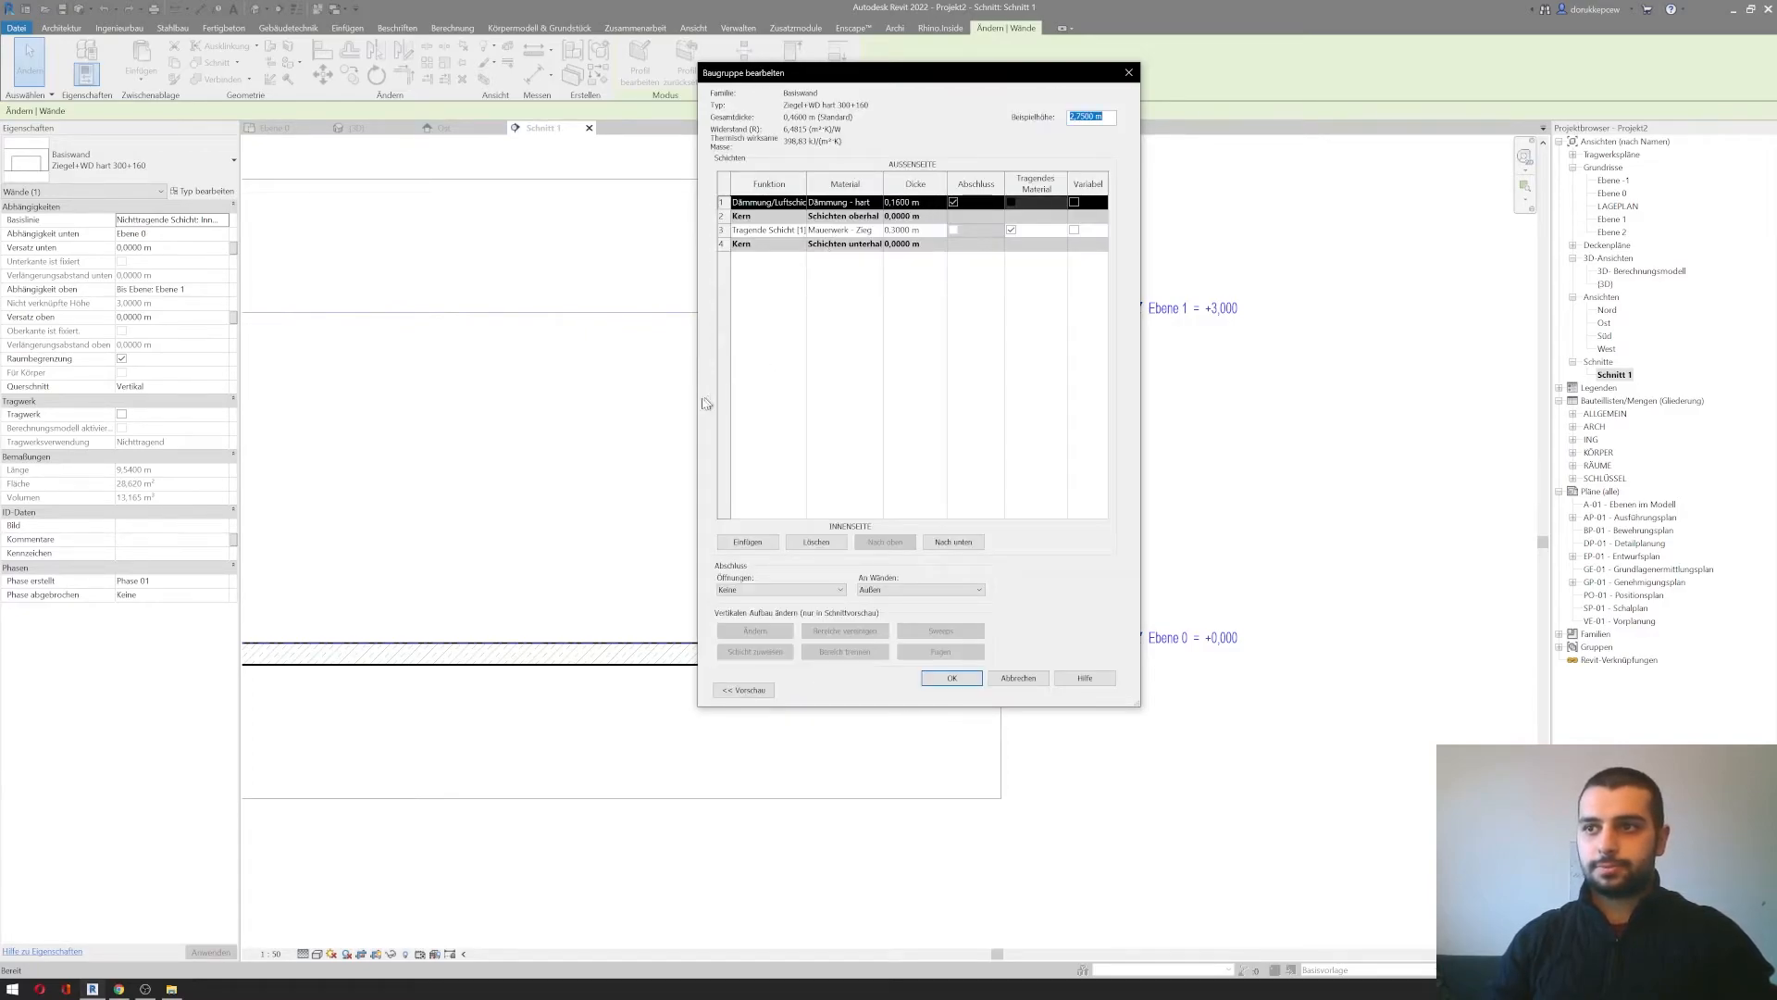
left_click_drag(694, 401, 437, 403)
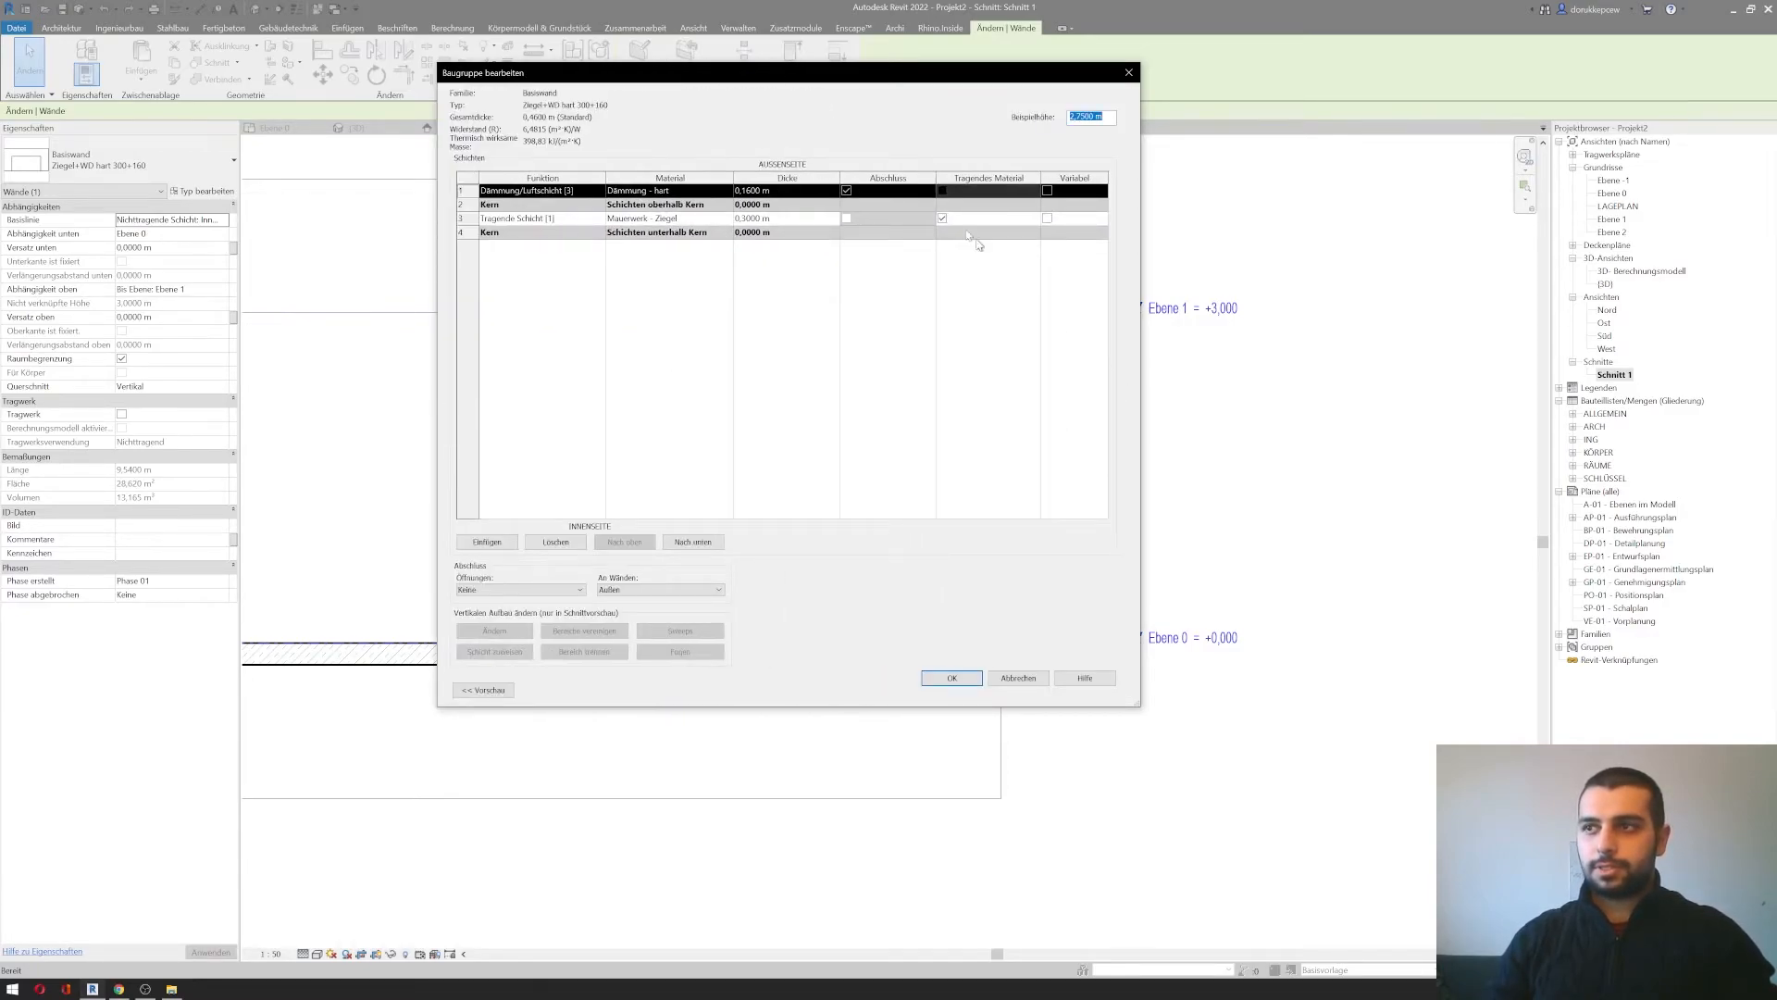
left_click_drag(829, 81, 1185, 78)
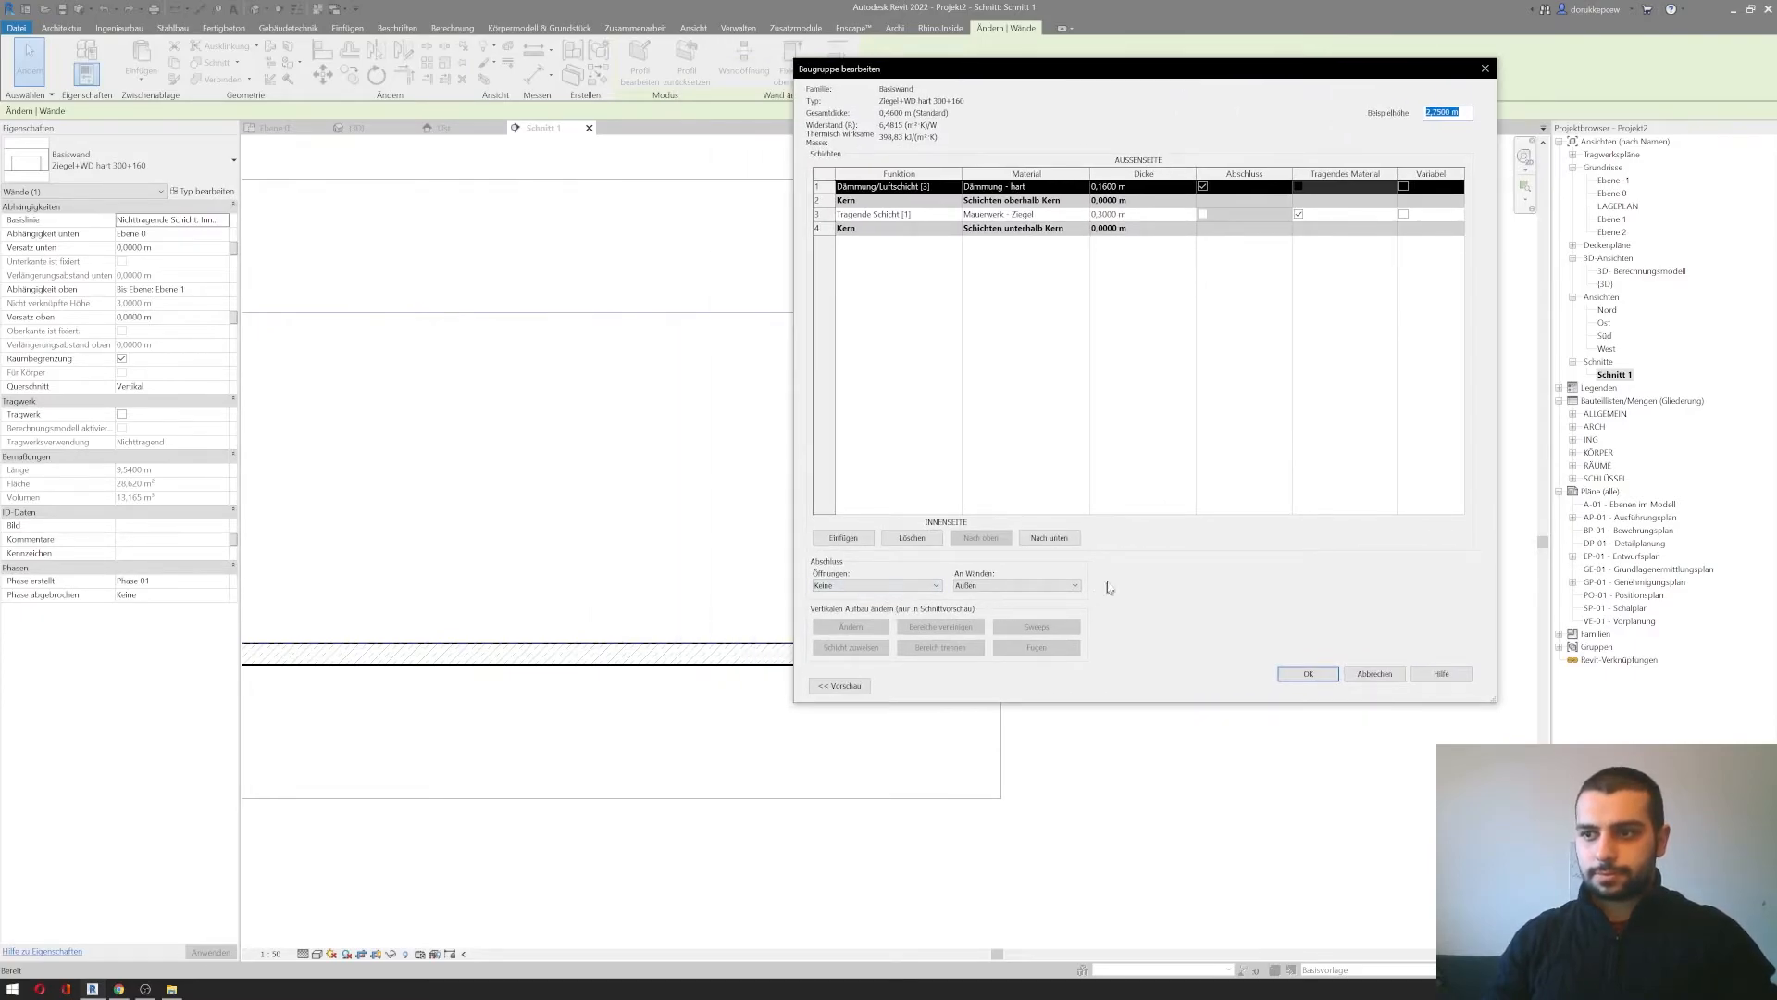
Step: Show the wall assembly preview, switch it to the section view and frame the full wall height
left_click(839, 686)
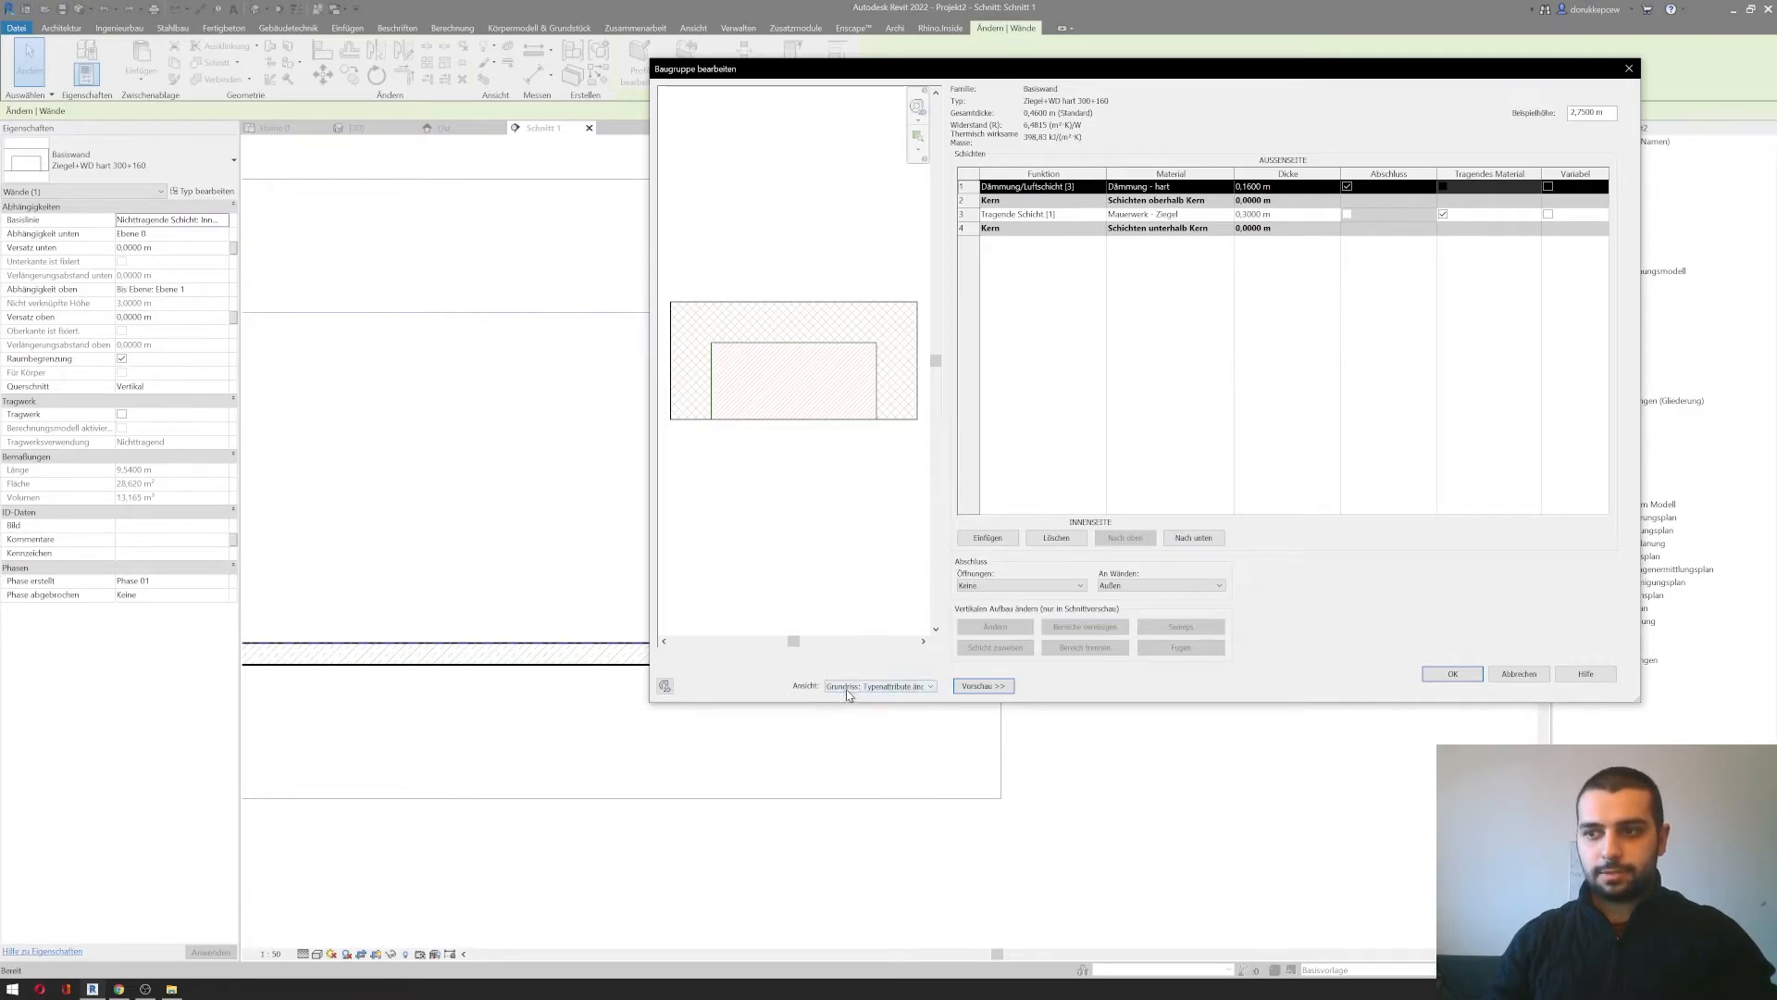
left_click(884, 687)
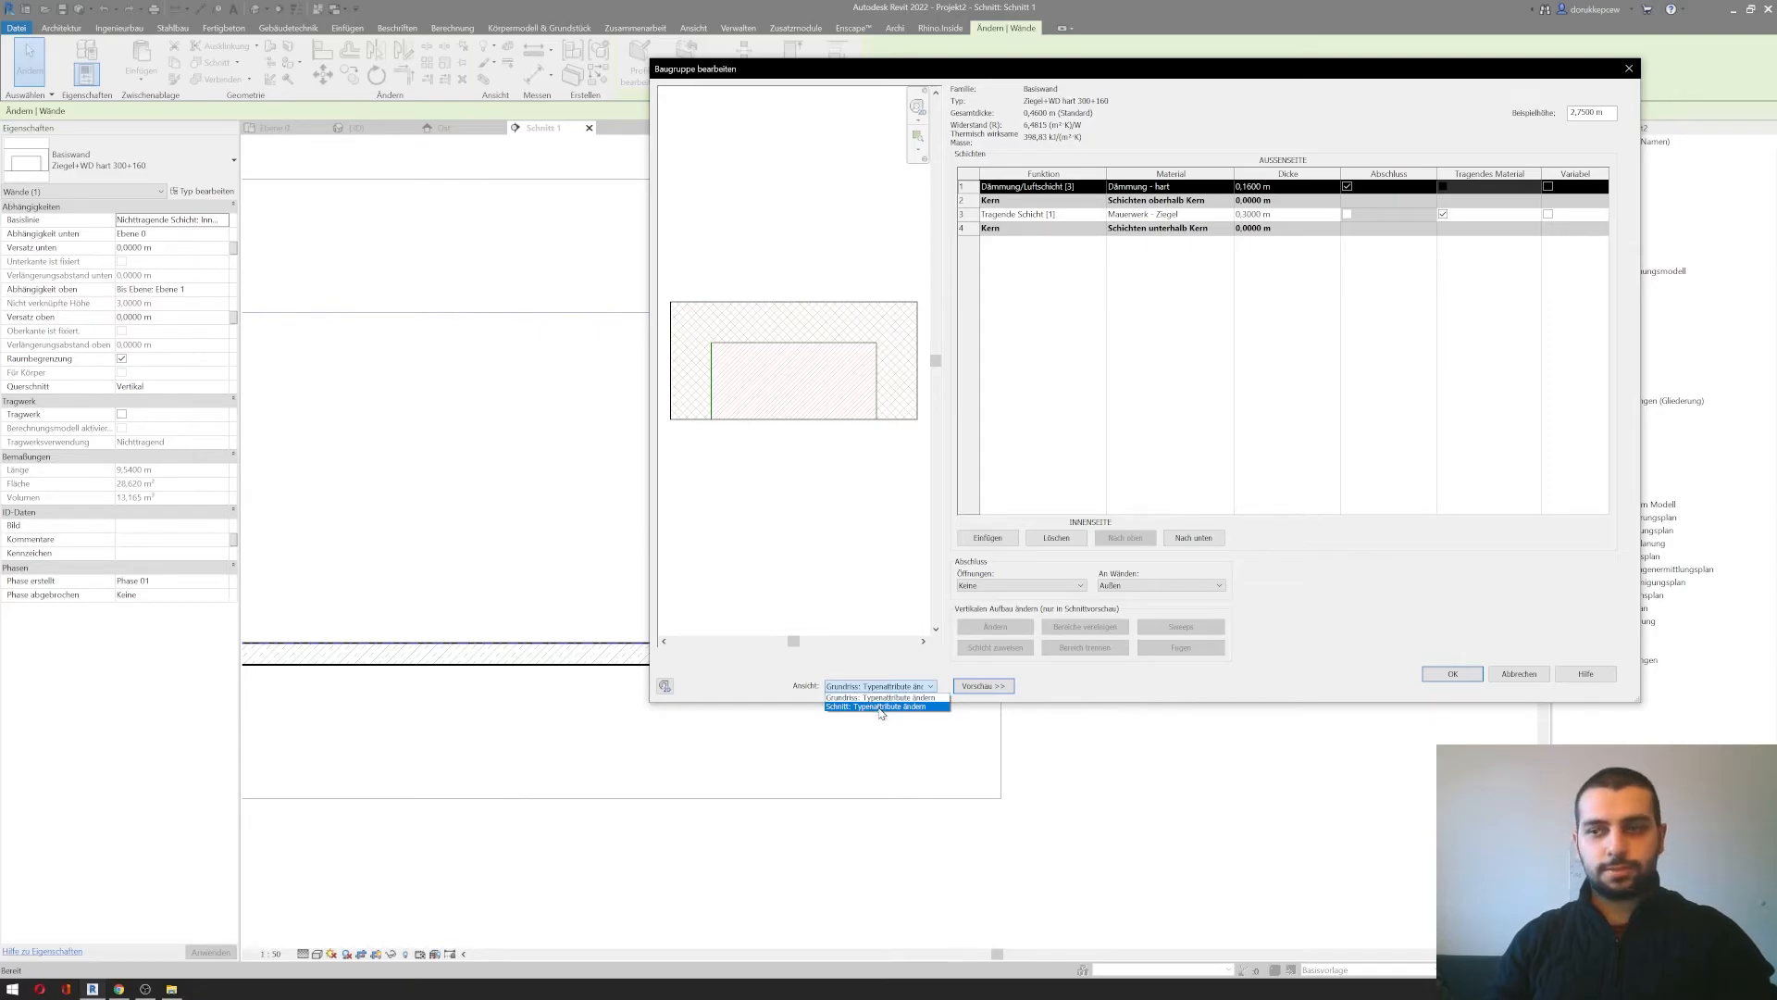
left_click(881, 707)
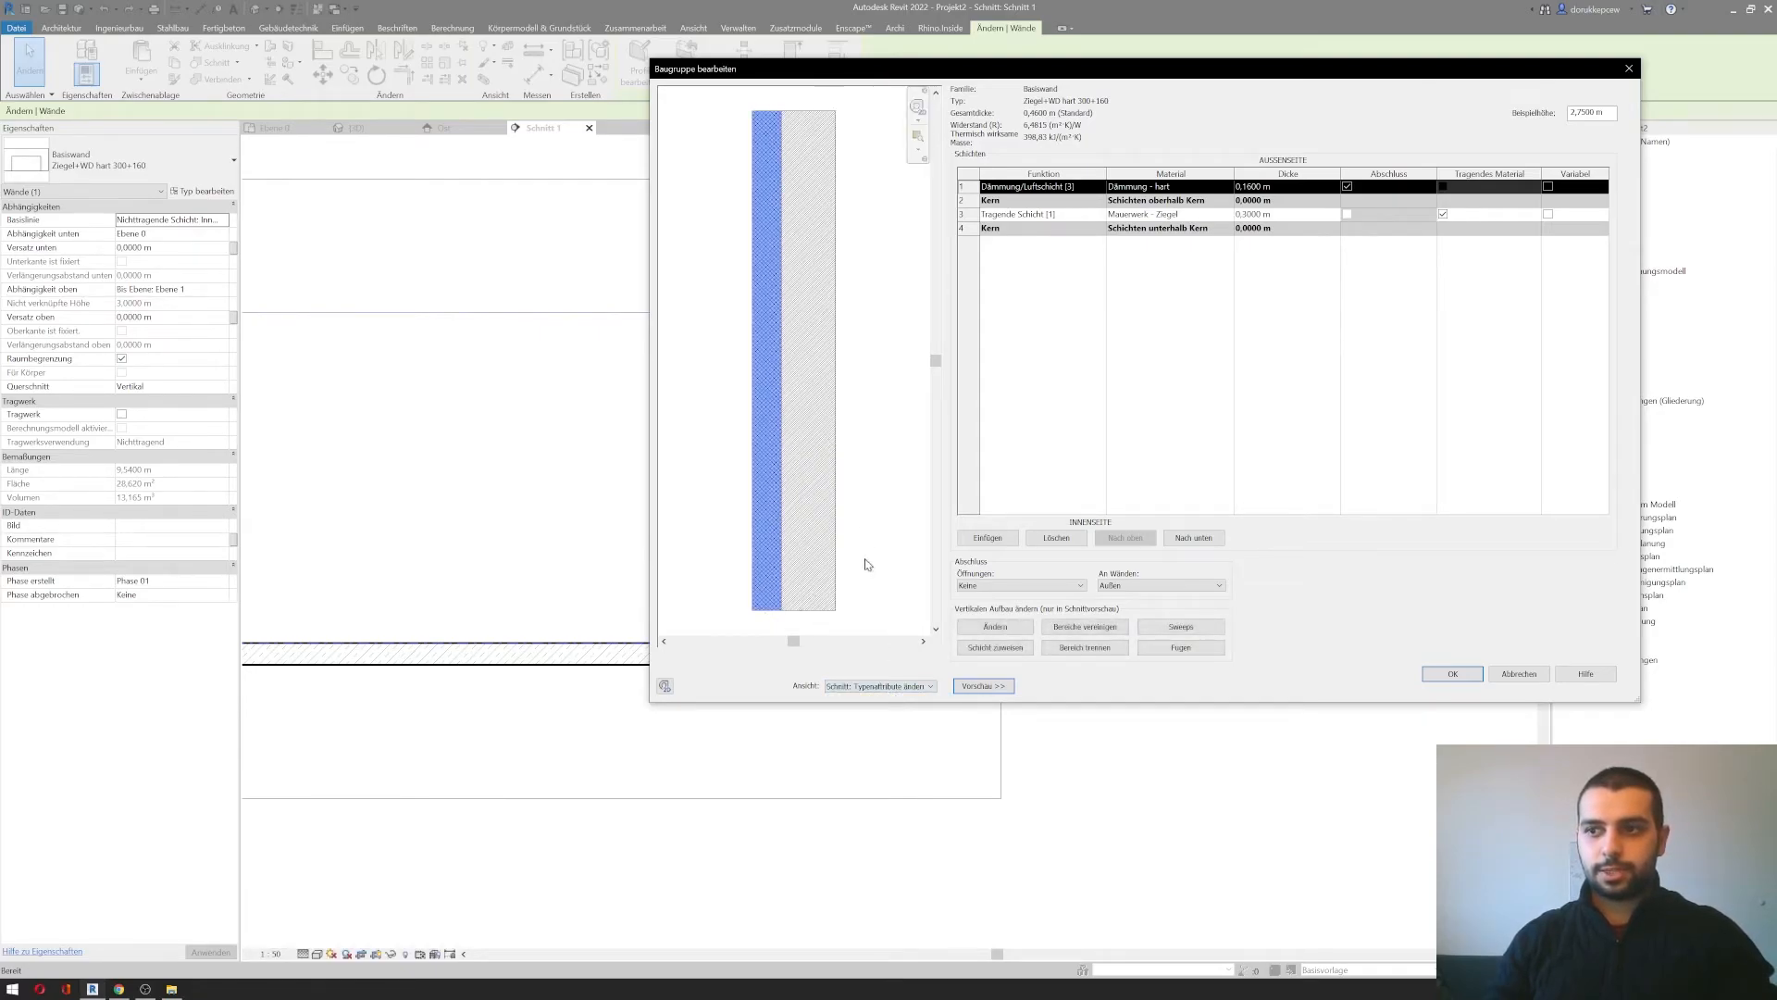
scroll(866, 565, "down", 2)
middle_click_drag(869, 564, 769, 497)
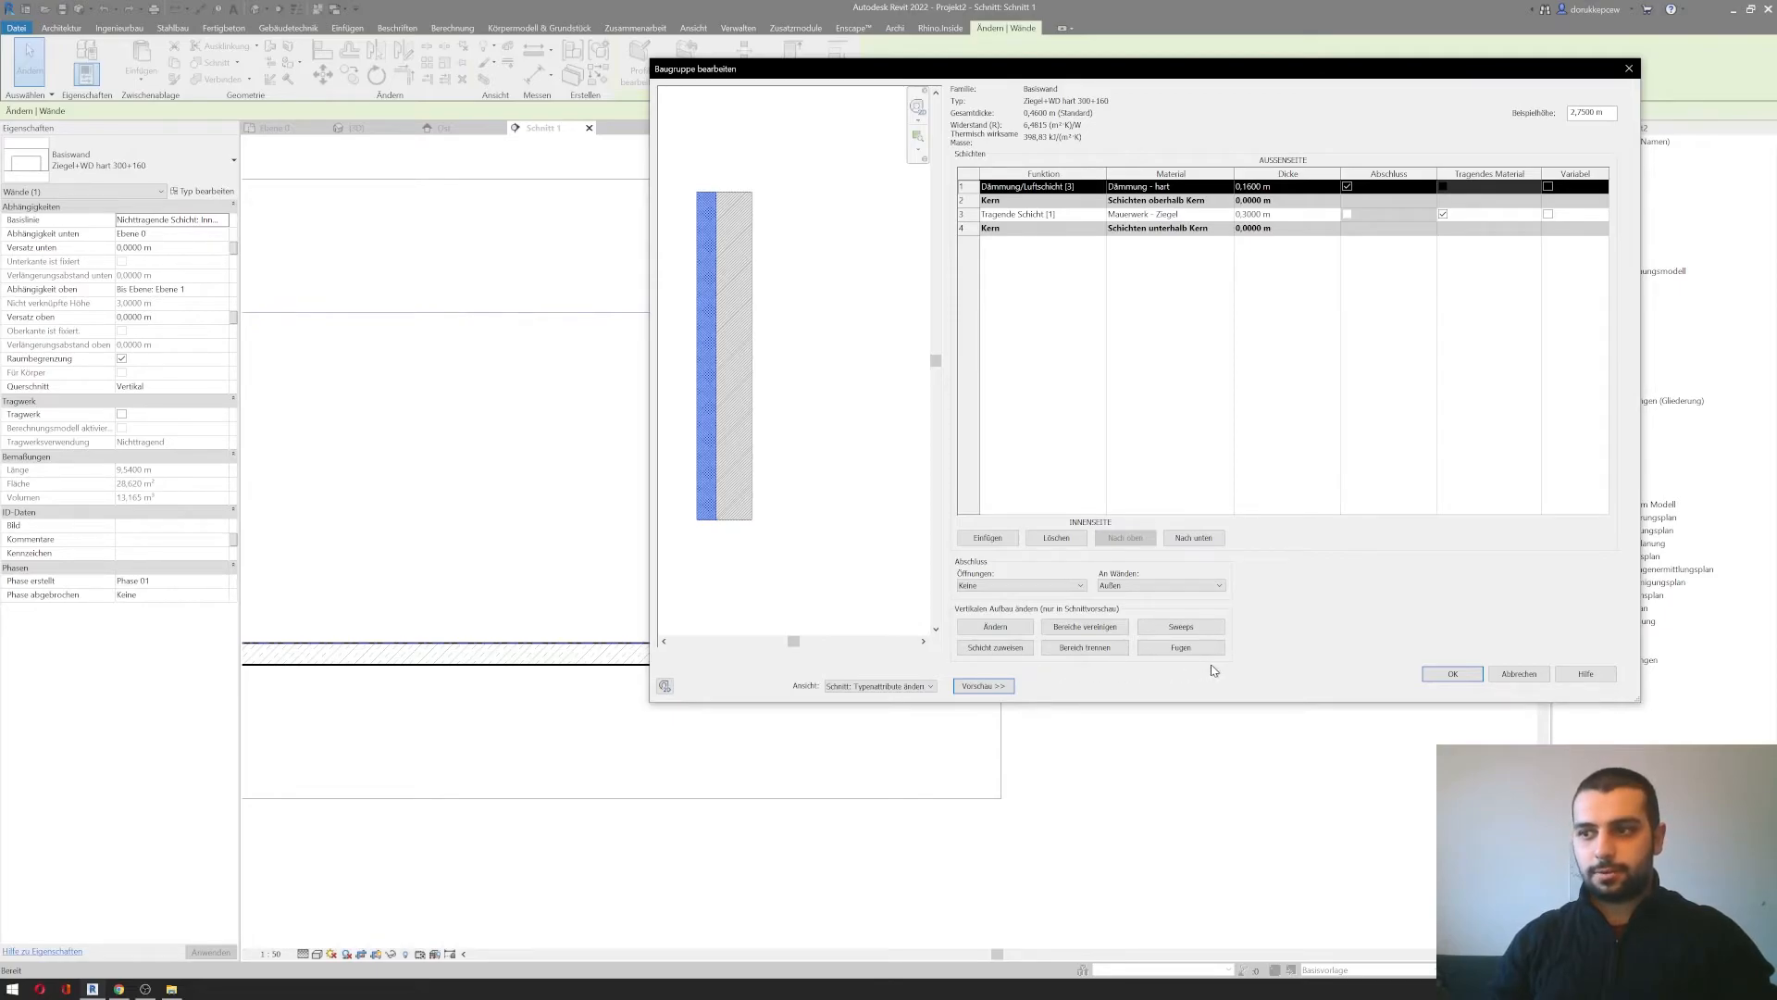
Step: Unlock the bottom edge of the insulation layer in the wall section preview and accept the assembly and type changes
left_click(993, 629)
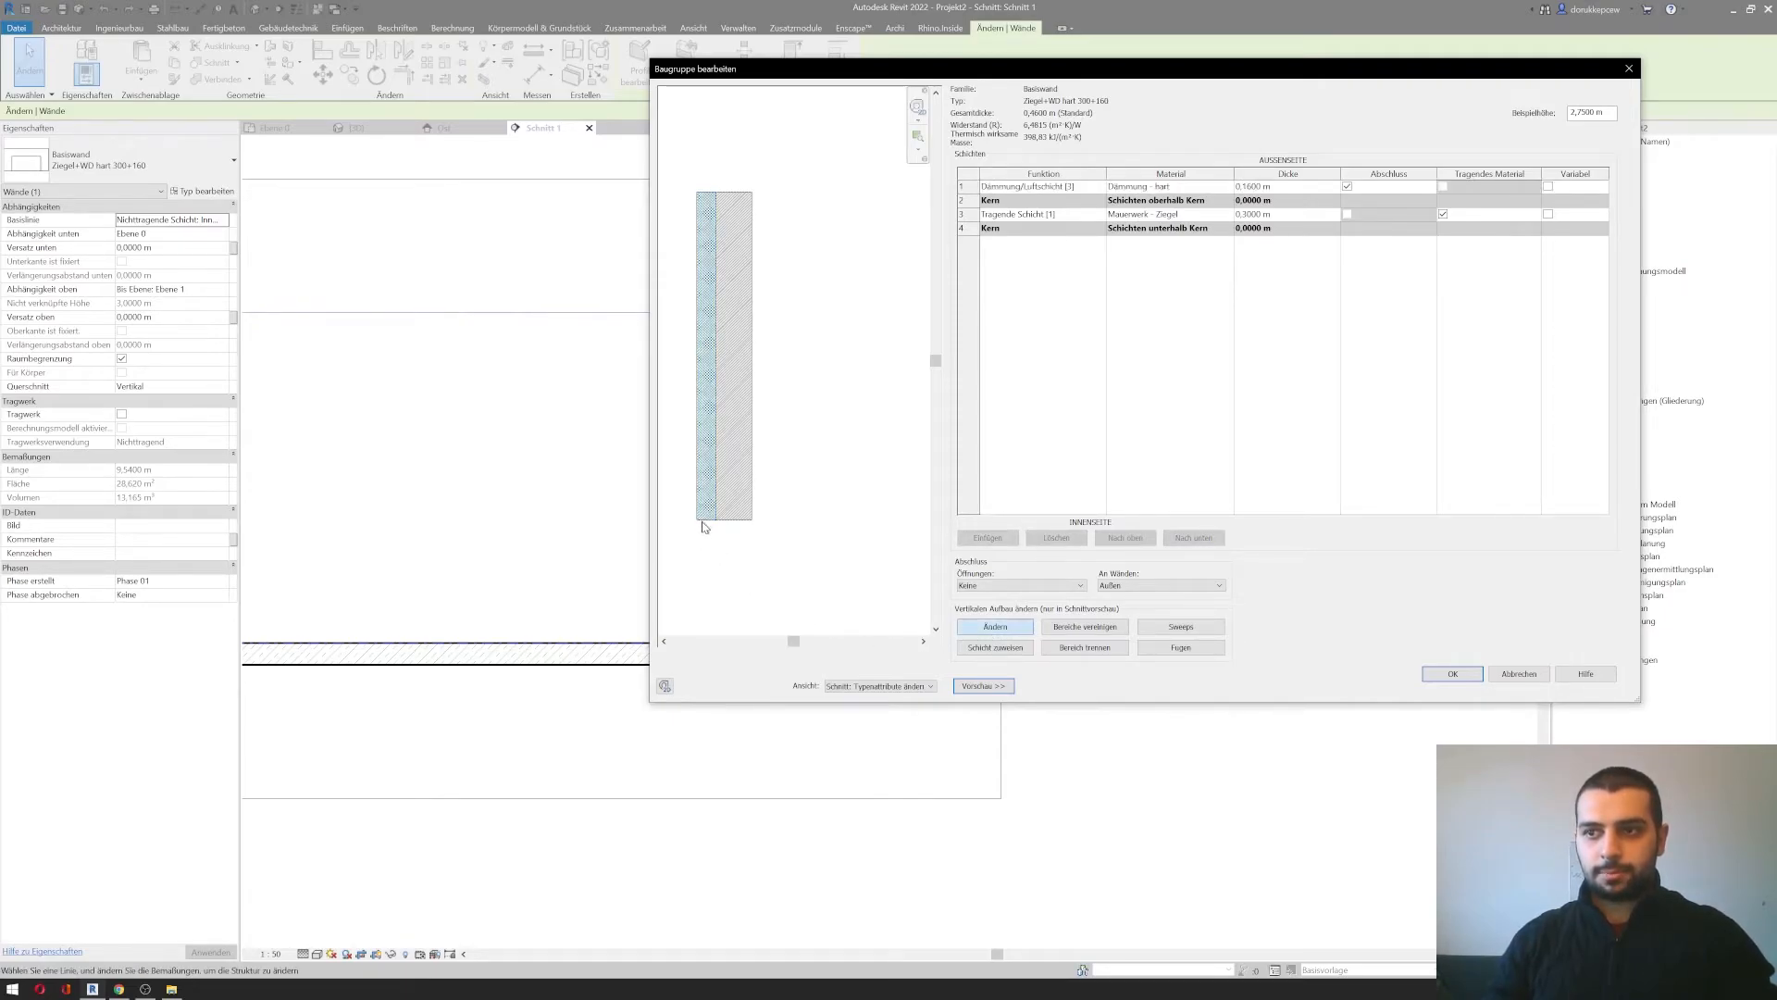
scroll(703, 524, "up", 3)
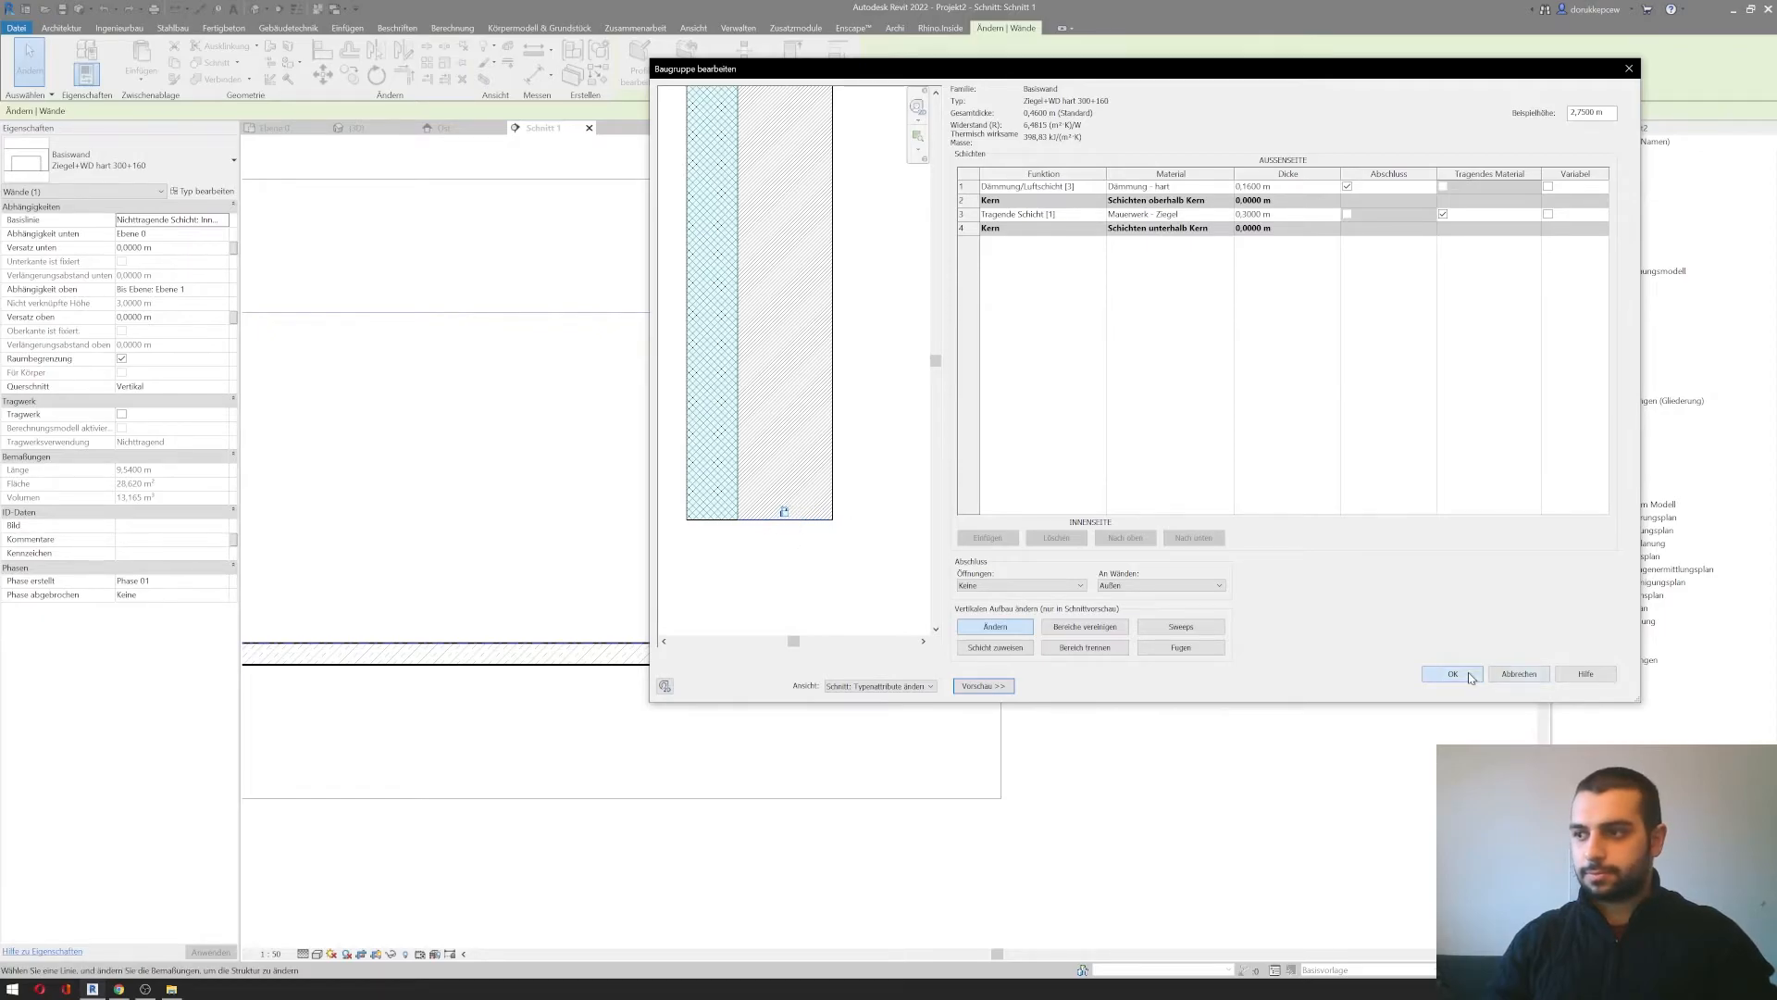
left_click(1519, 674)
left_click(1339, 686)
Step: Stretch the lower edge of the right-hand wall's insulation up and down, leaving it about 0.16 m below Ebene 0
scroll(972, 680, "up", 5)
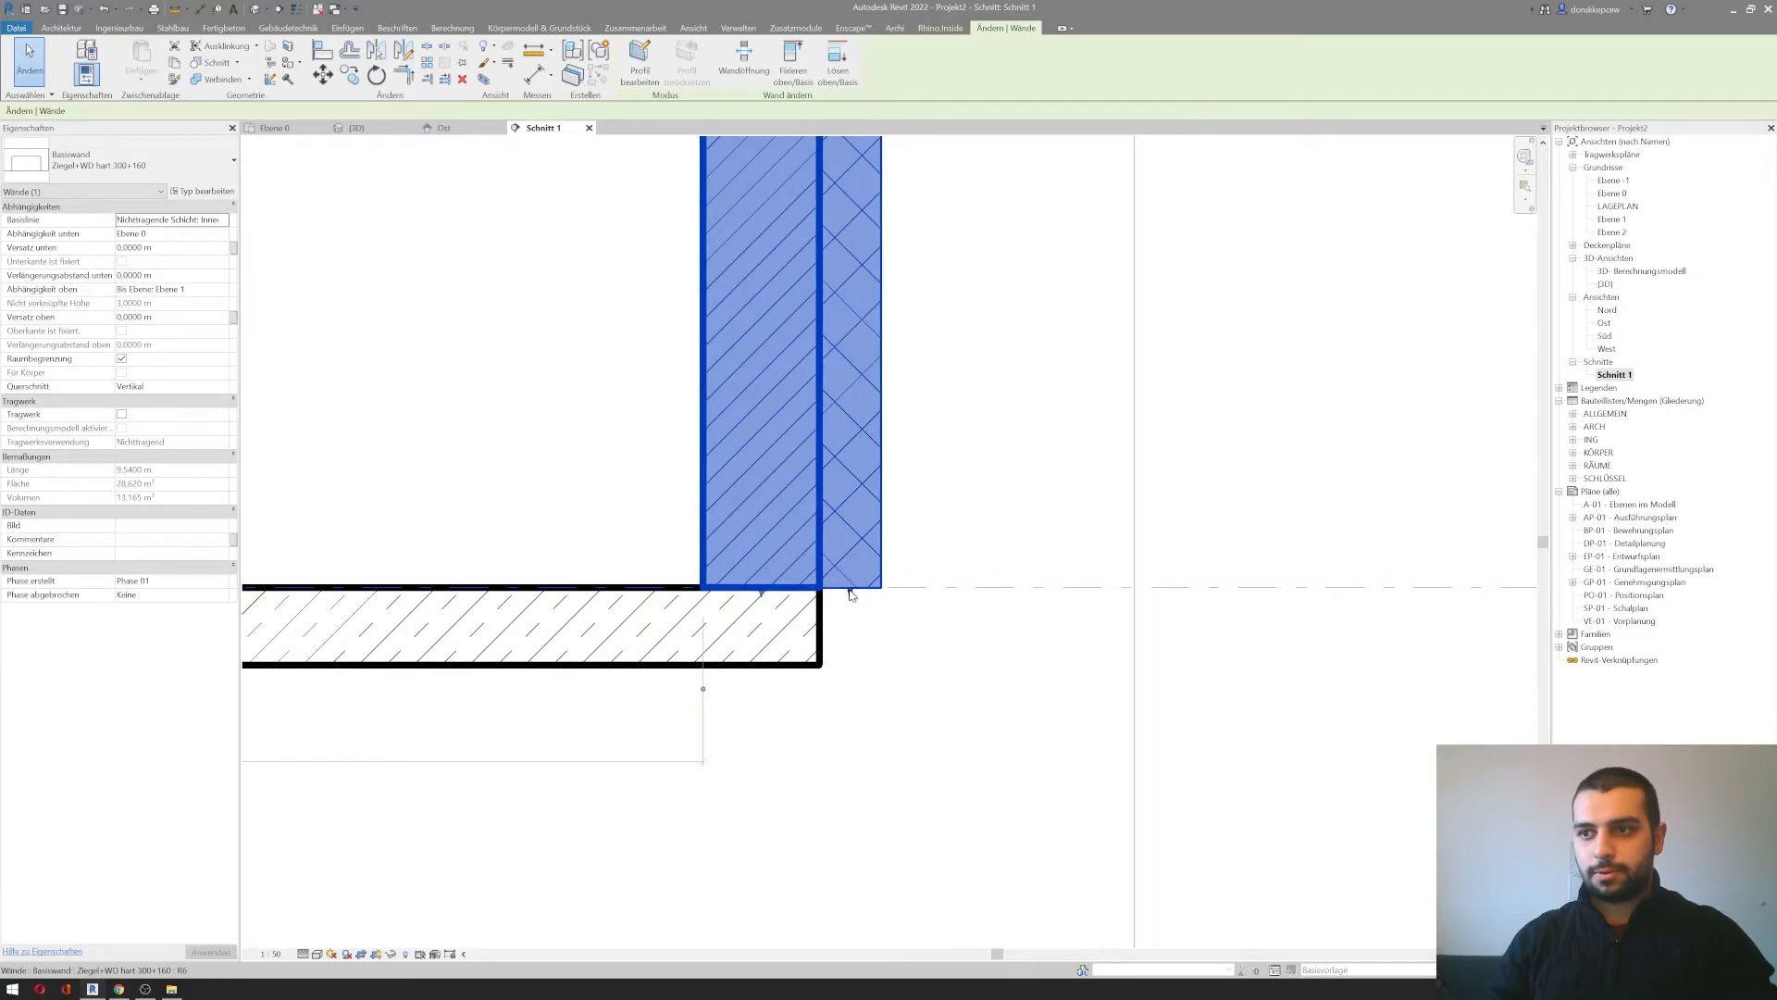
left_click_drag(845, 594, 850, 490)
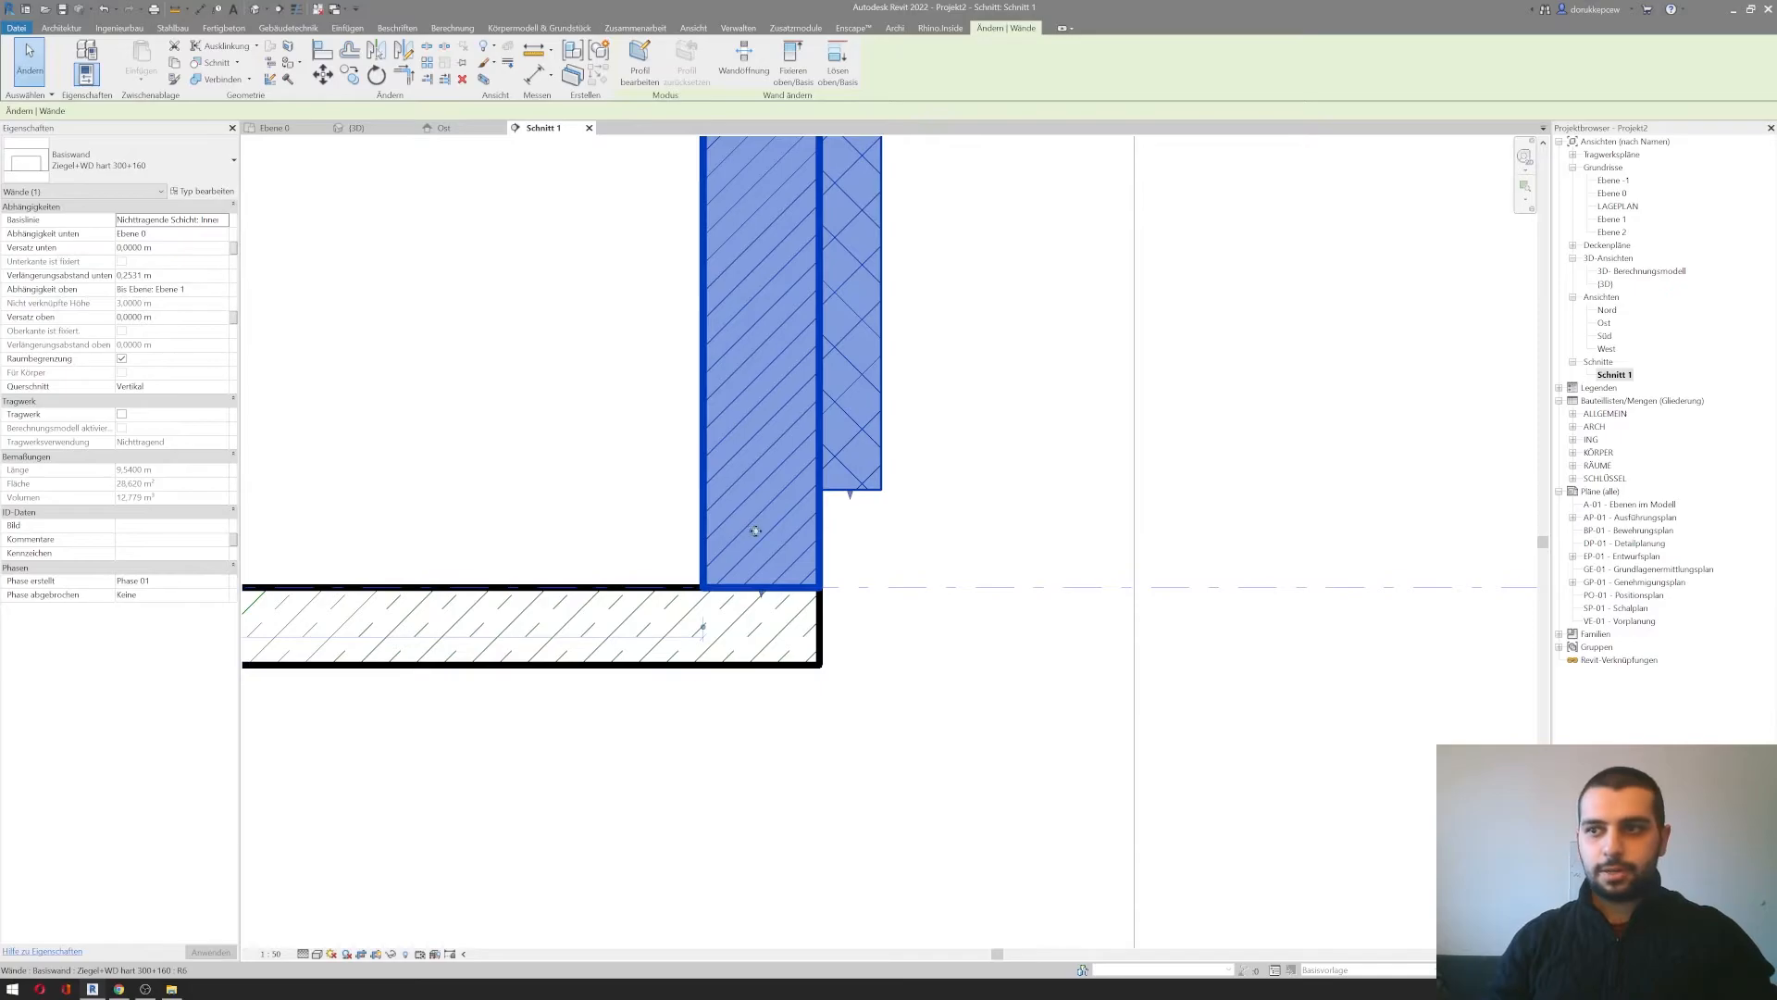
left_click_drag(854, 502, 850, 626)
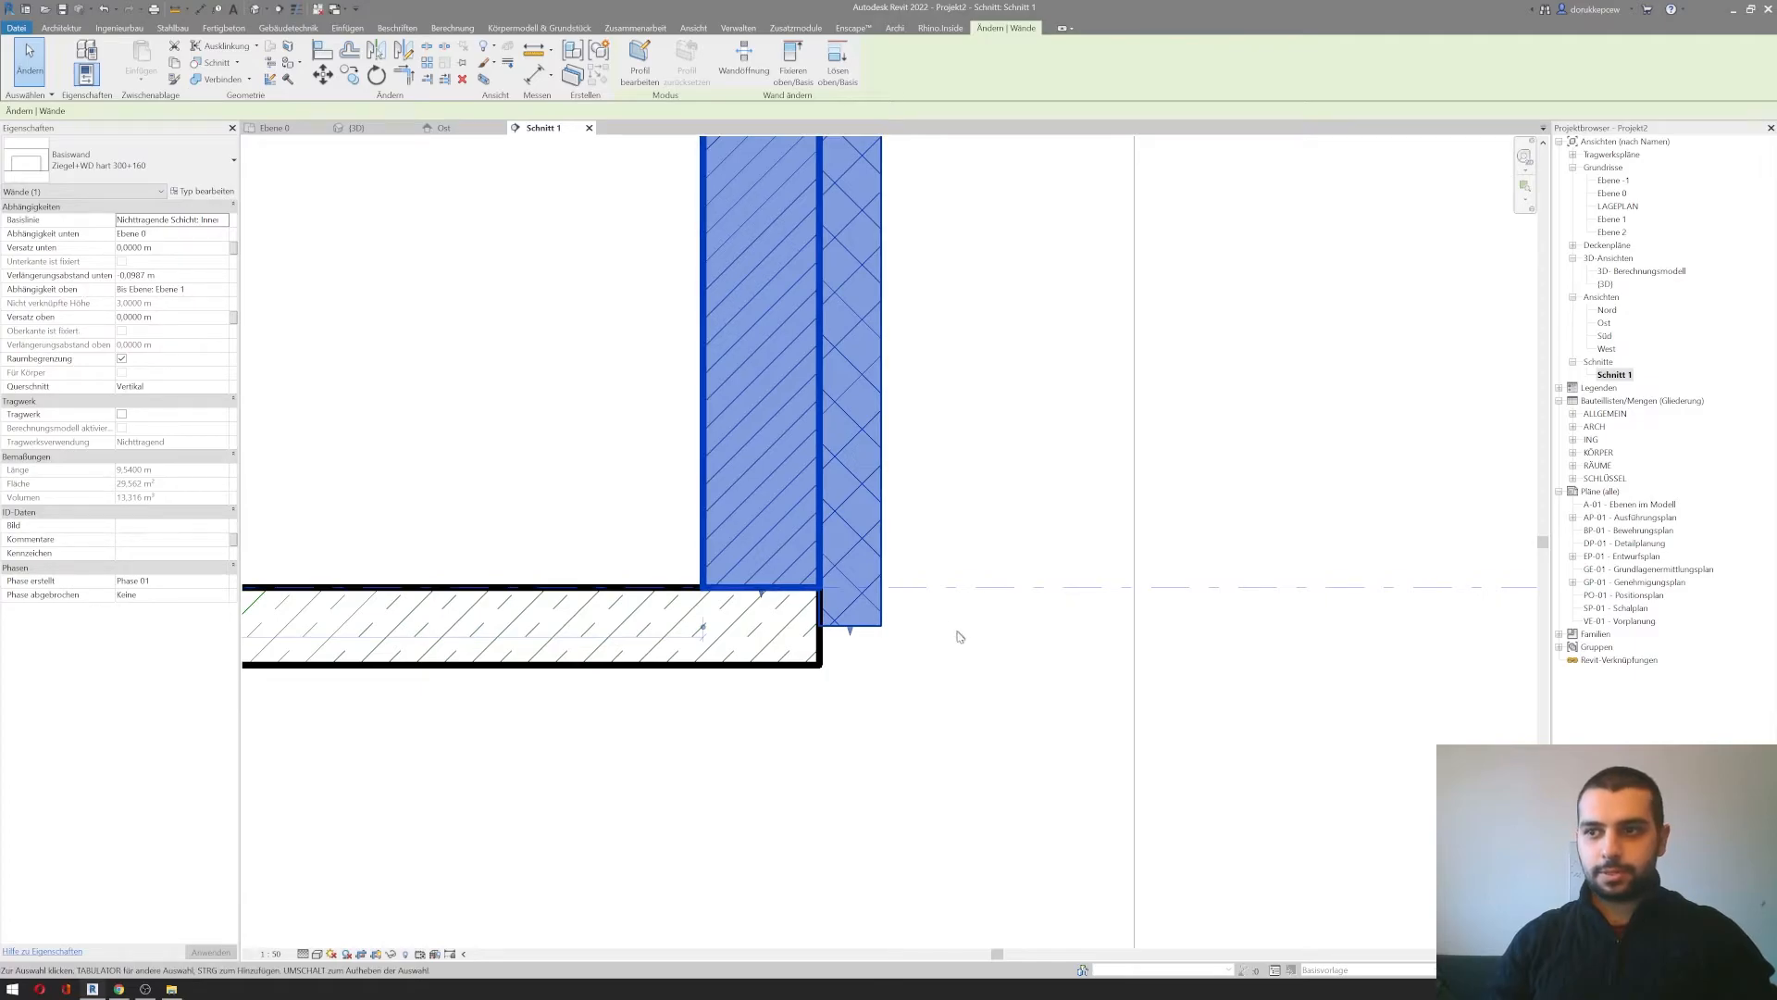
left_click_drag(850, 630, 852, 648)
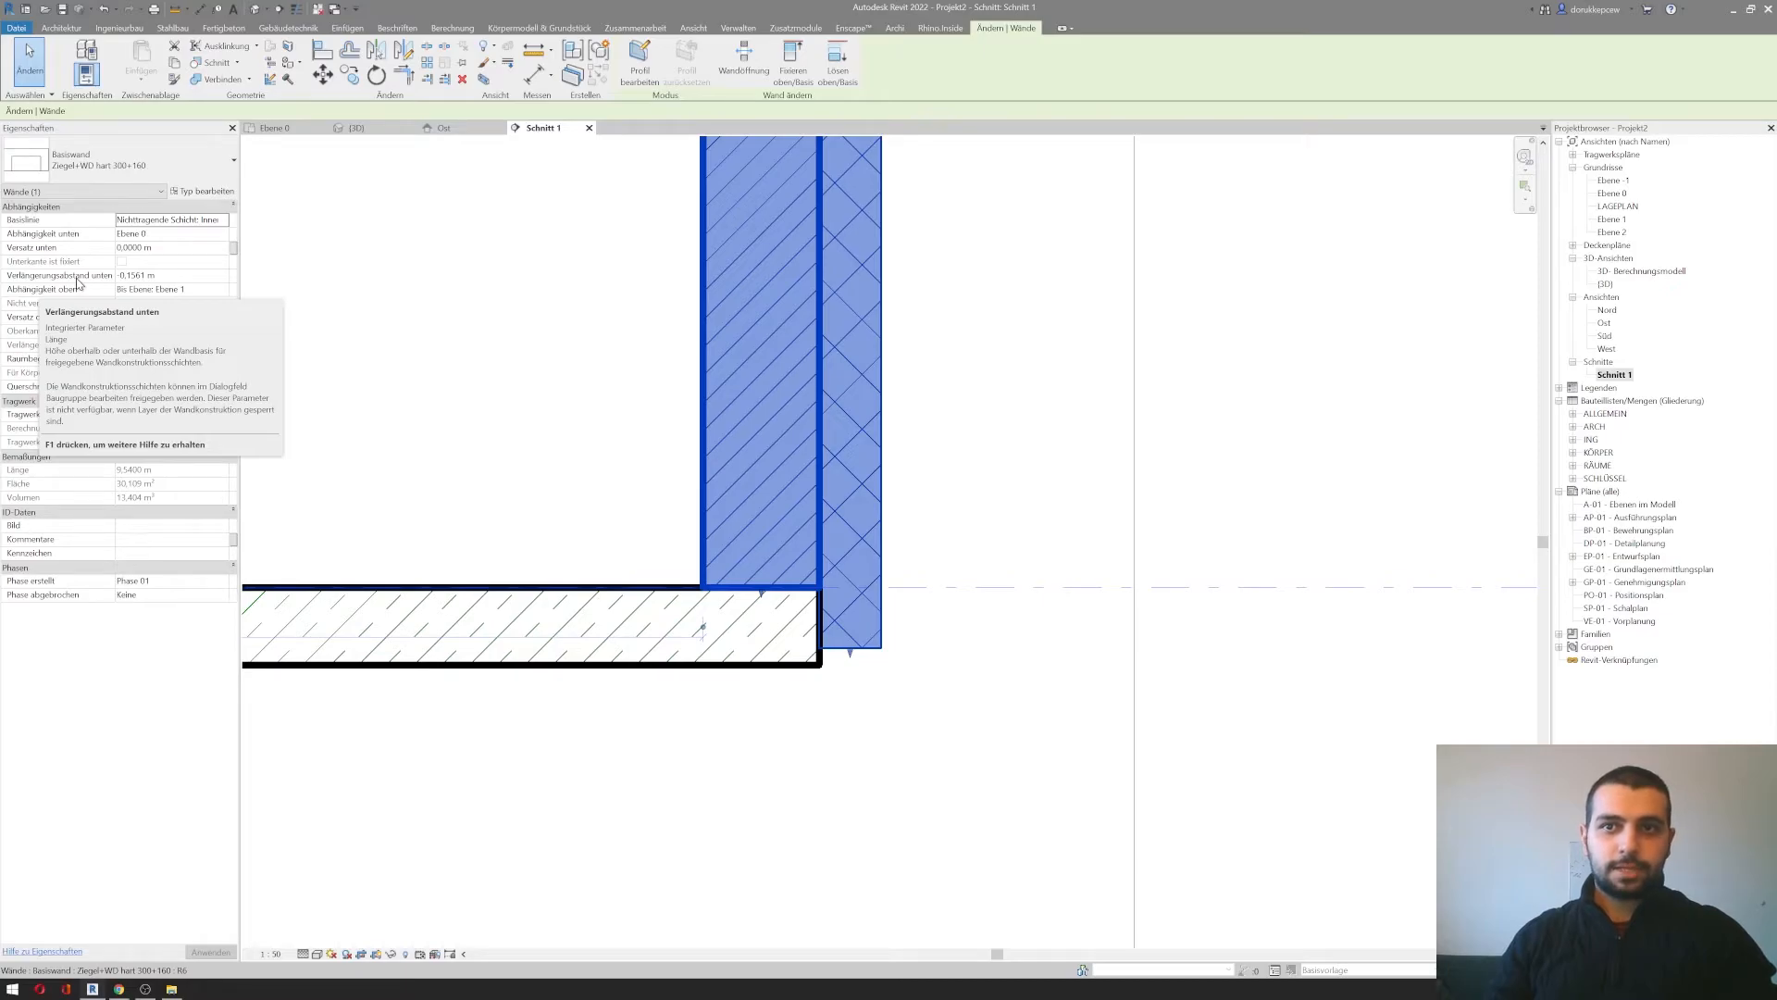
Step: Set the right-hand exterior wall's base extension distance (Verlängerungsabstand unten) to -0.2 m to match the slab thickness
left_click(180, 277)
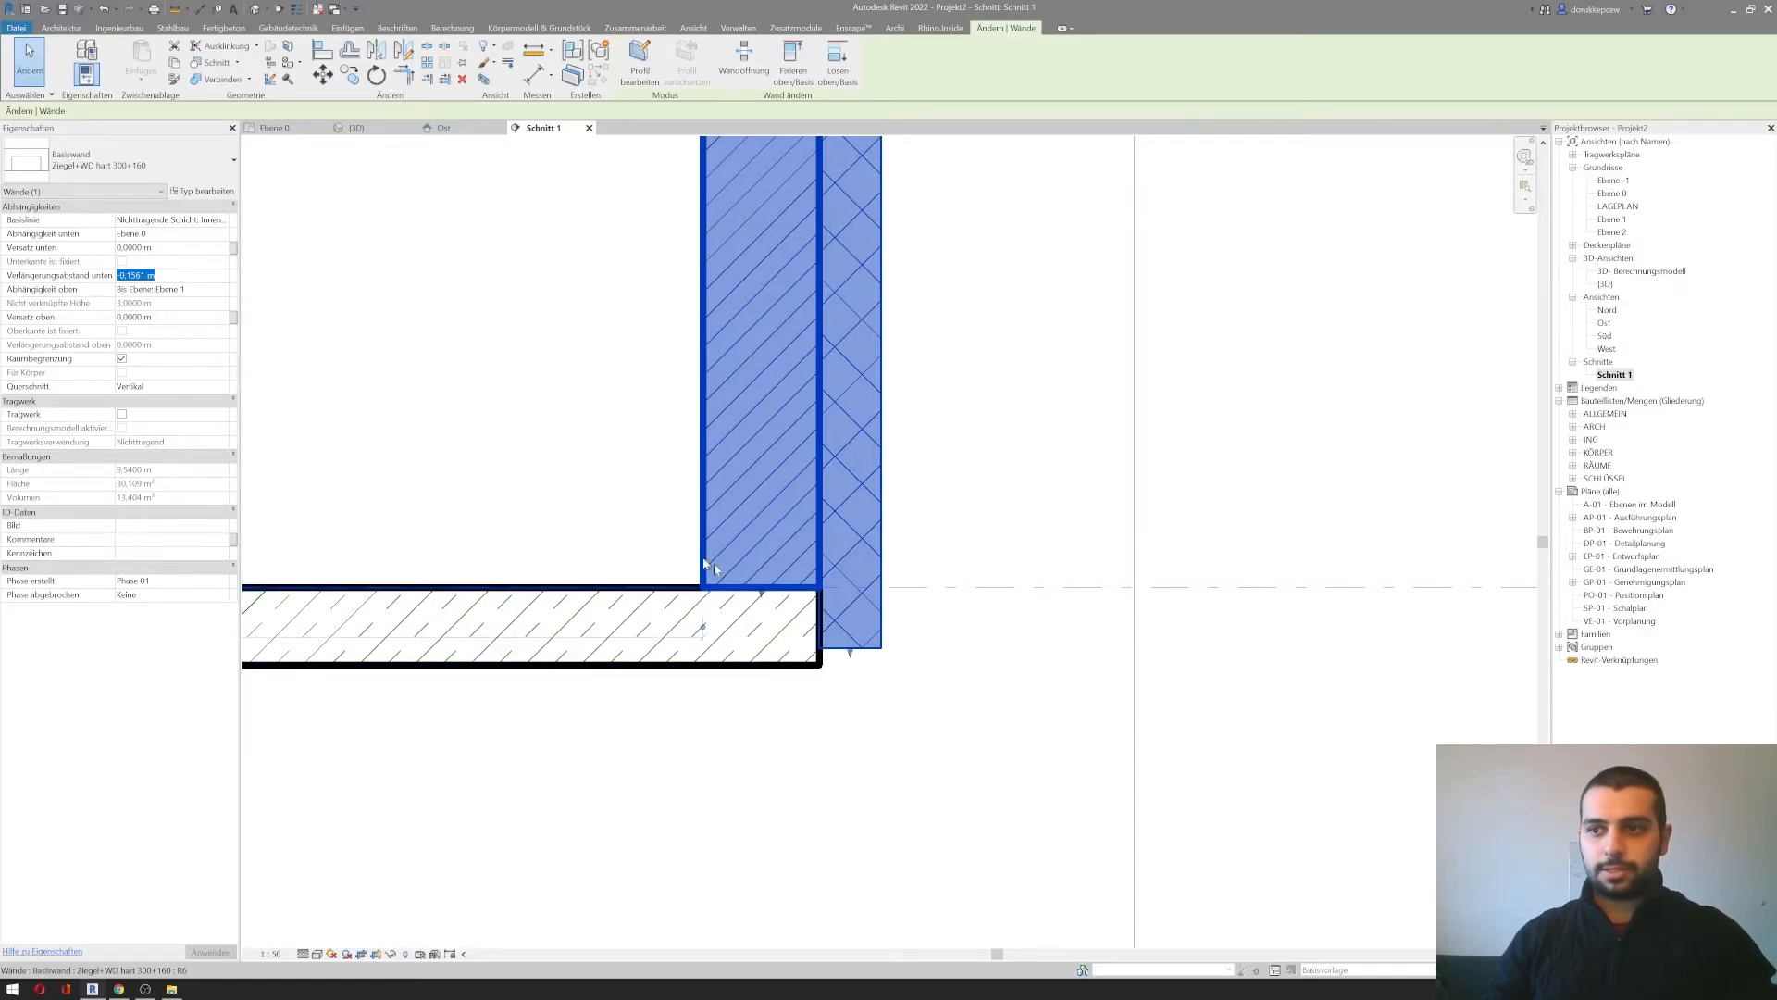
left_click(565, 487)
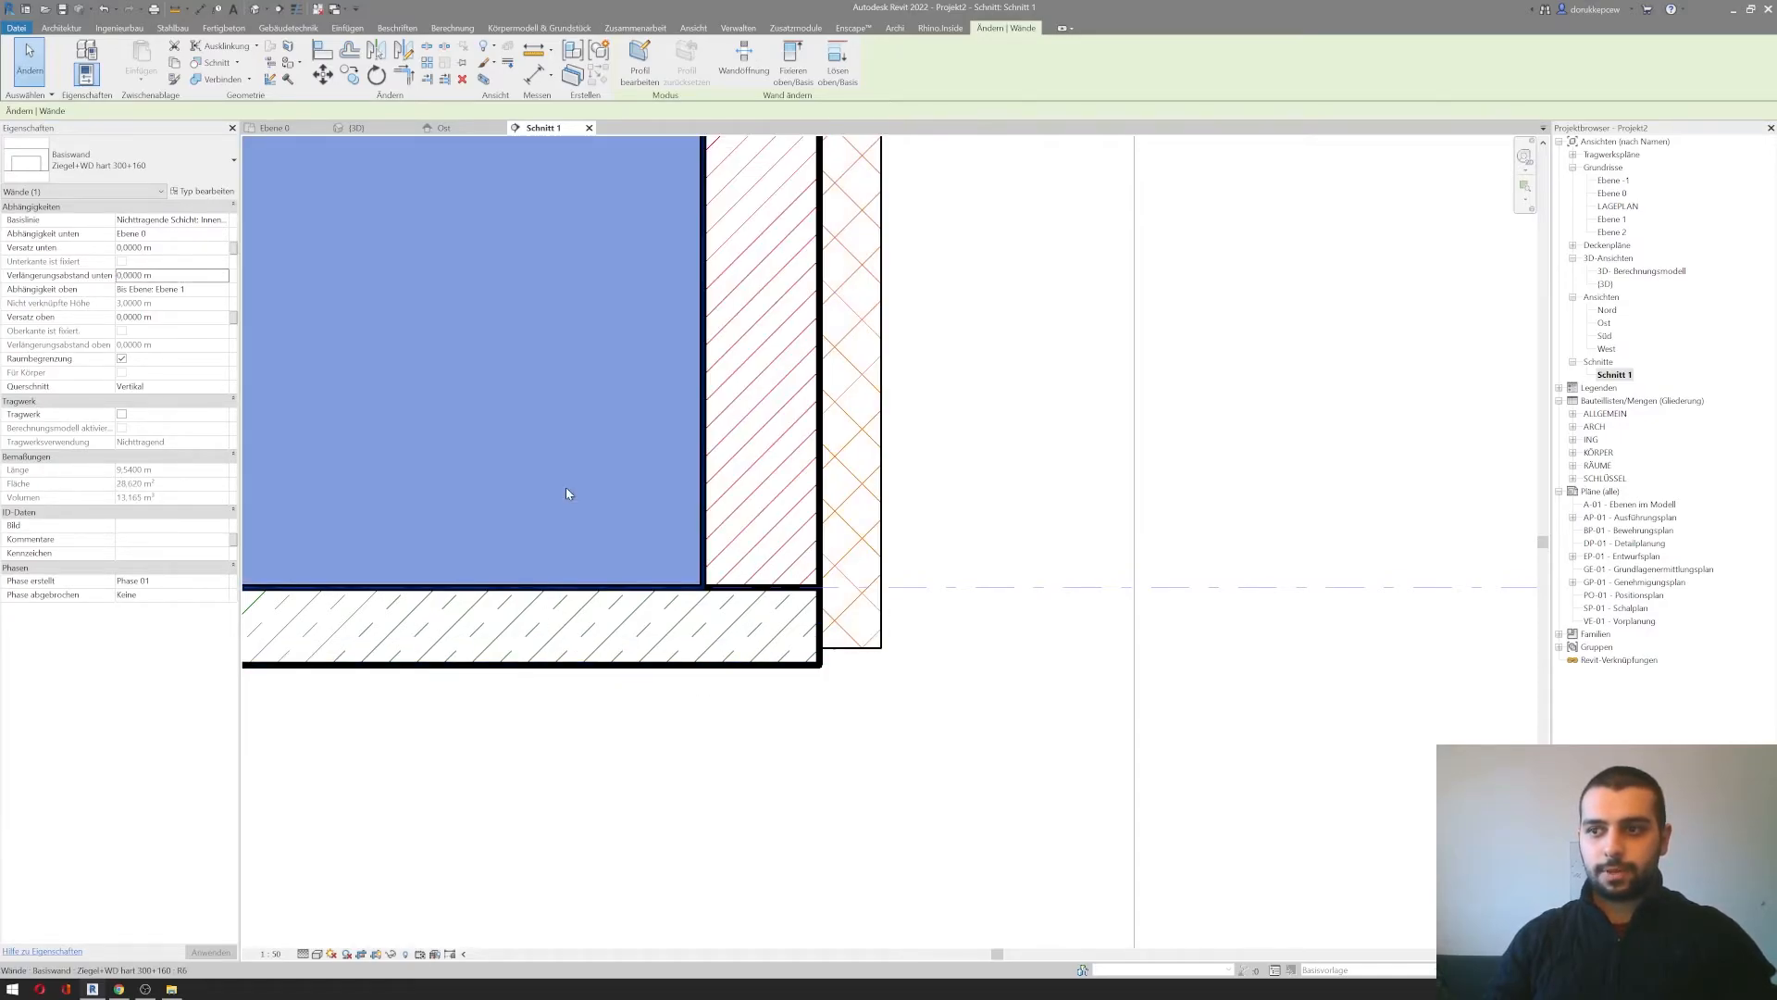
left_click(651, 664)
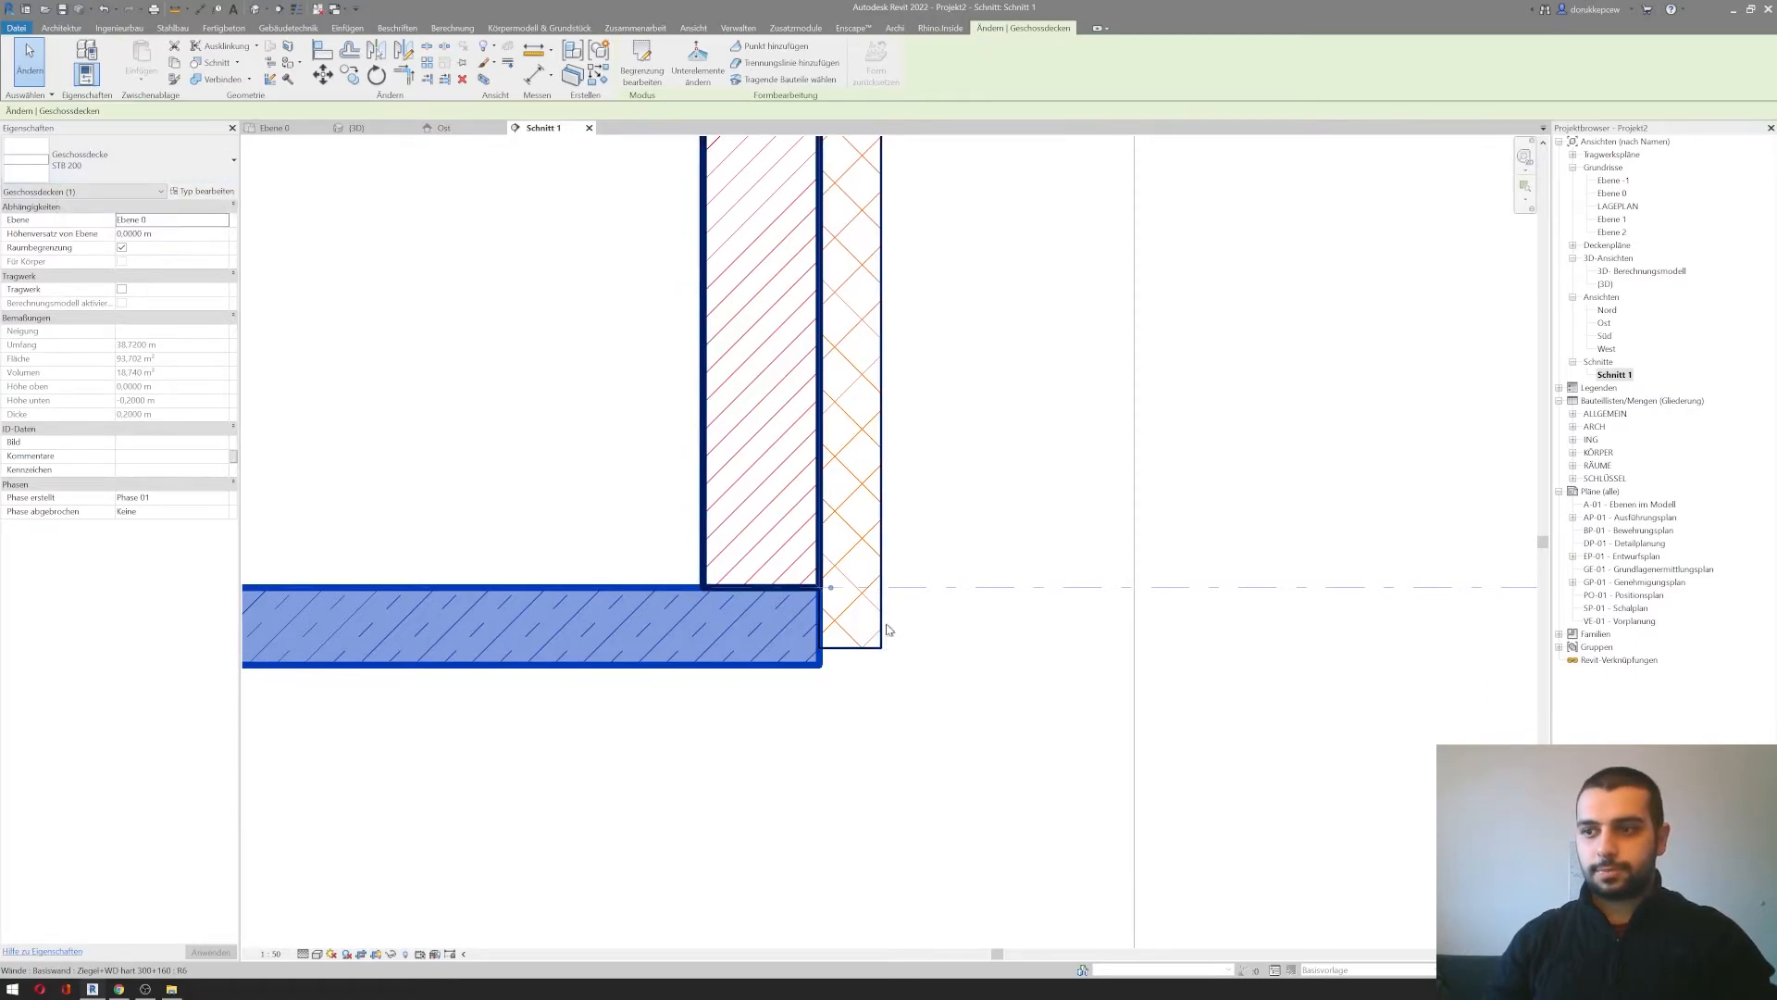
left_click(759, 389)
left_click(184, 275)
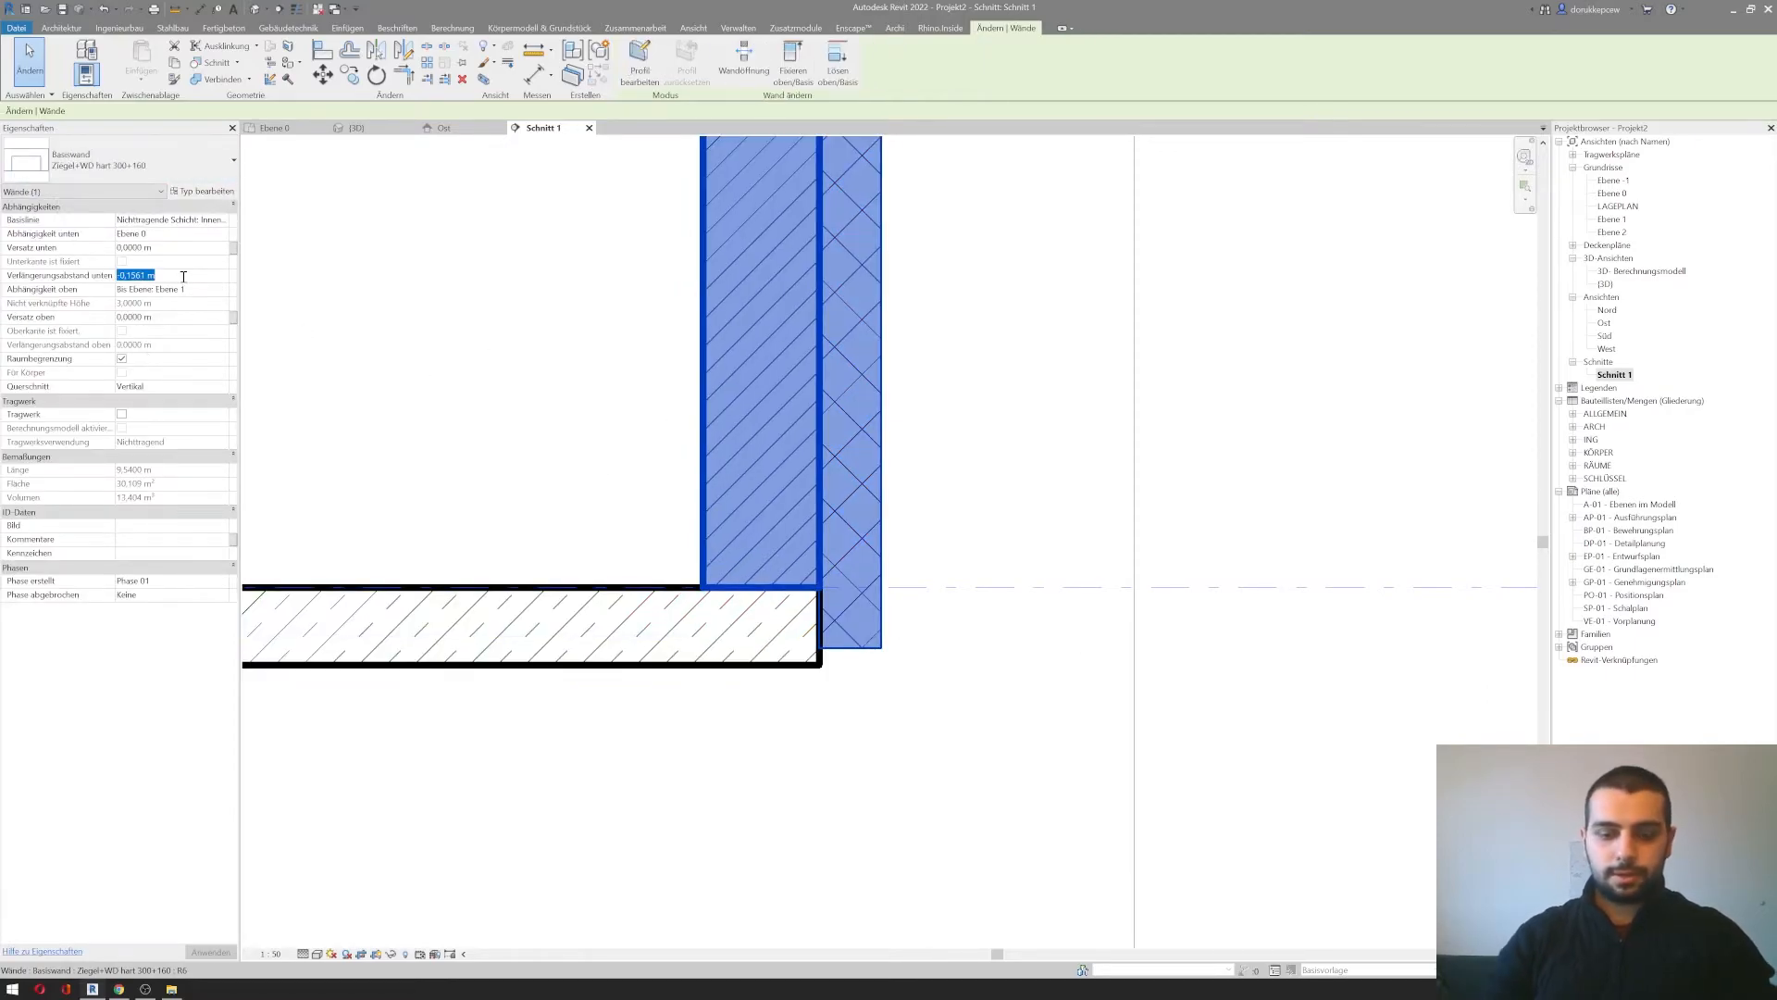
type("-0,2")
key("Return")
Step: In the 3D view, select the other three exterior walls and set their base extension distance to -0.2 m
scroll(848, 654, "down", 3)
scroll(848, 654, "down", 2)
scroll(936, 619, "down", 2)
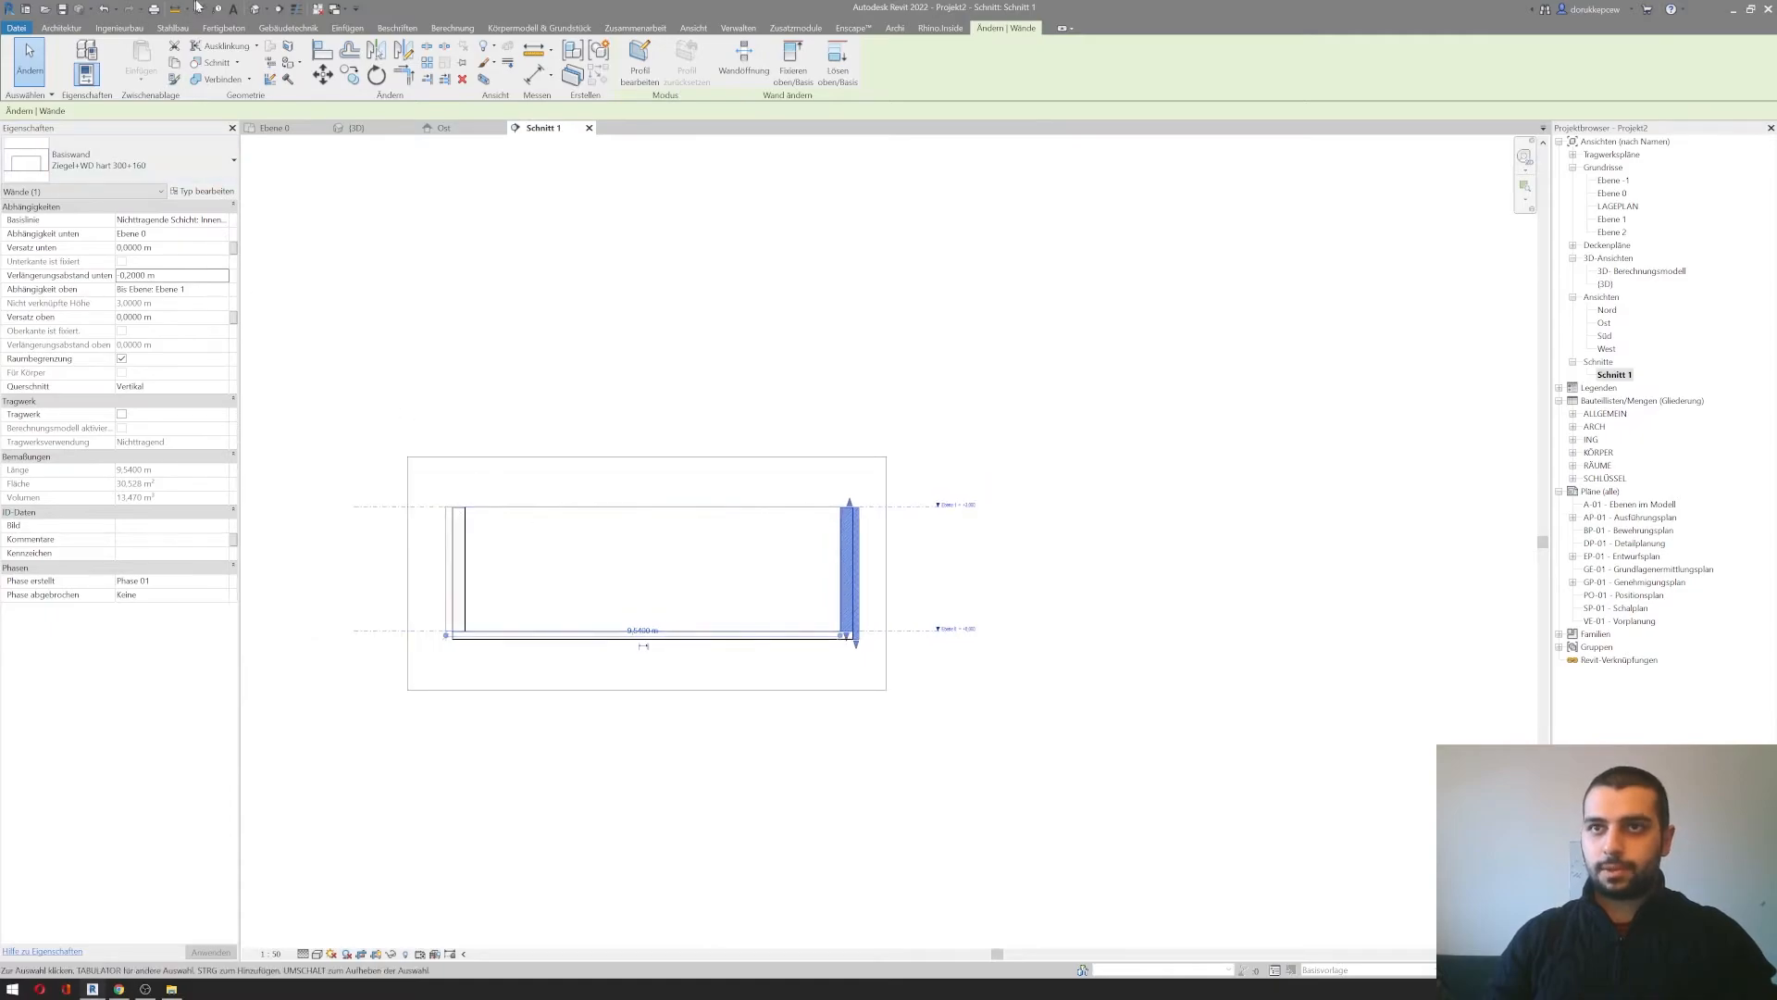
left_click(254, 10)
middle_click_drag(518, 854, 536, 897, "shift")
scroll(1071, 825, "down", 6)
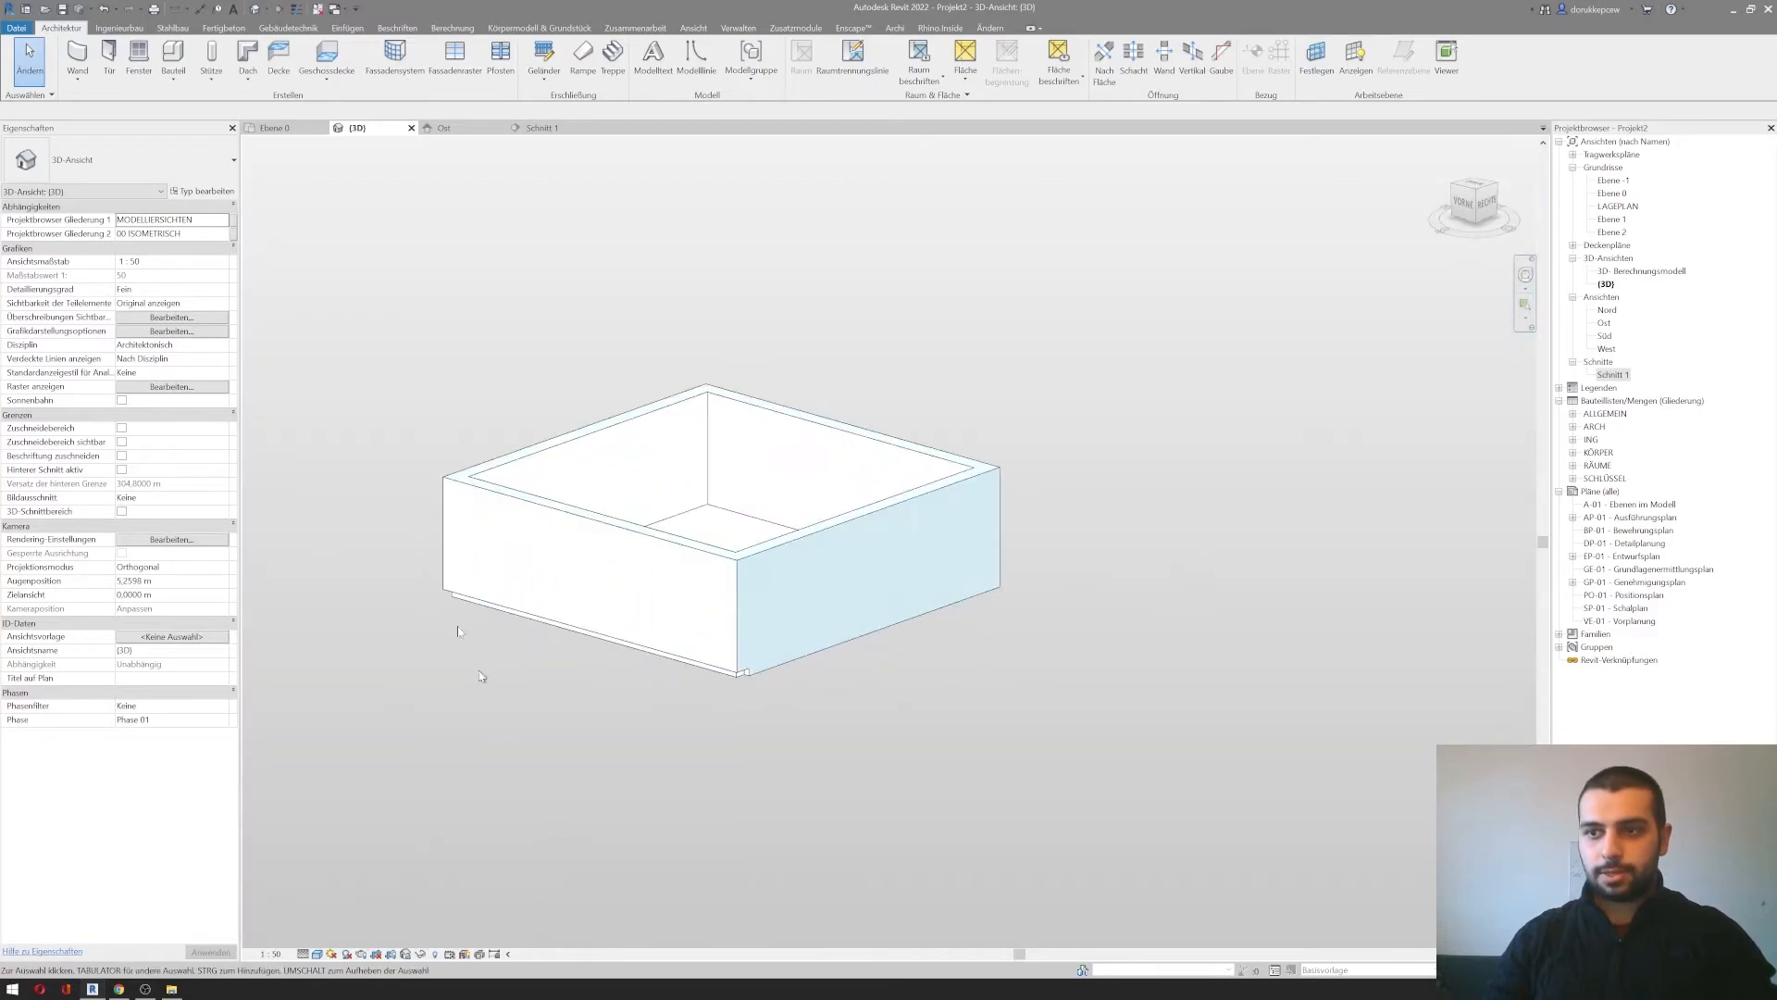
middle_click_drag(893, 389, 861, 523, "shift")
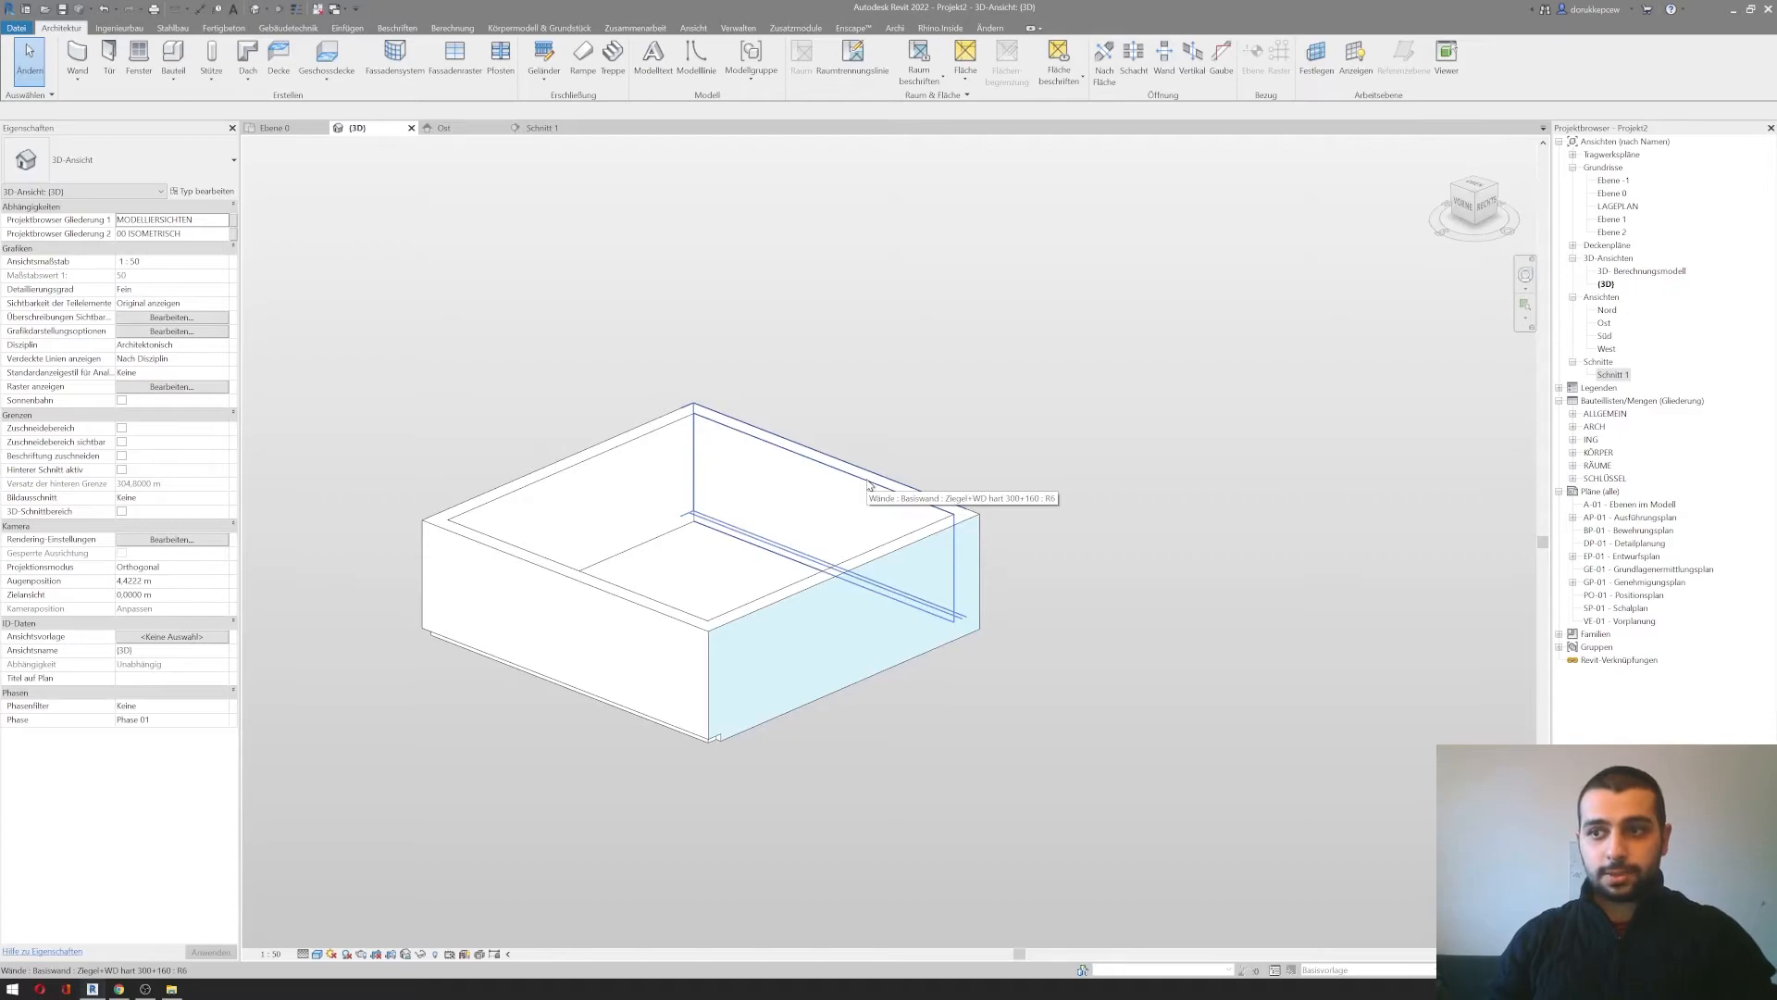
left_click(865, 479)
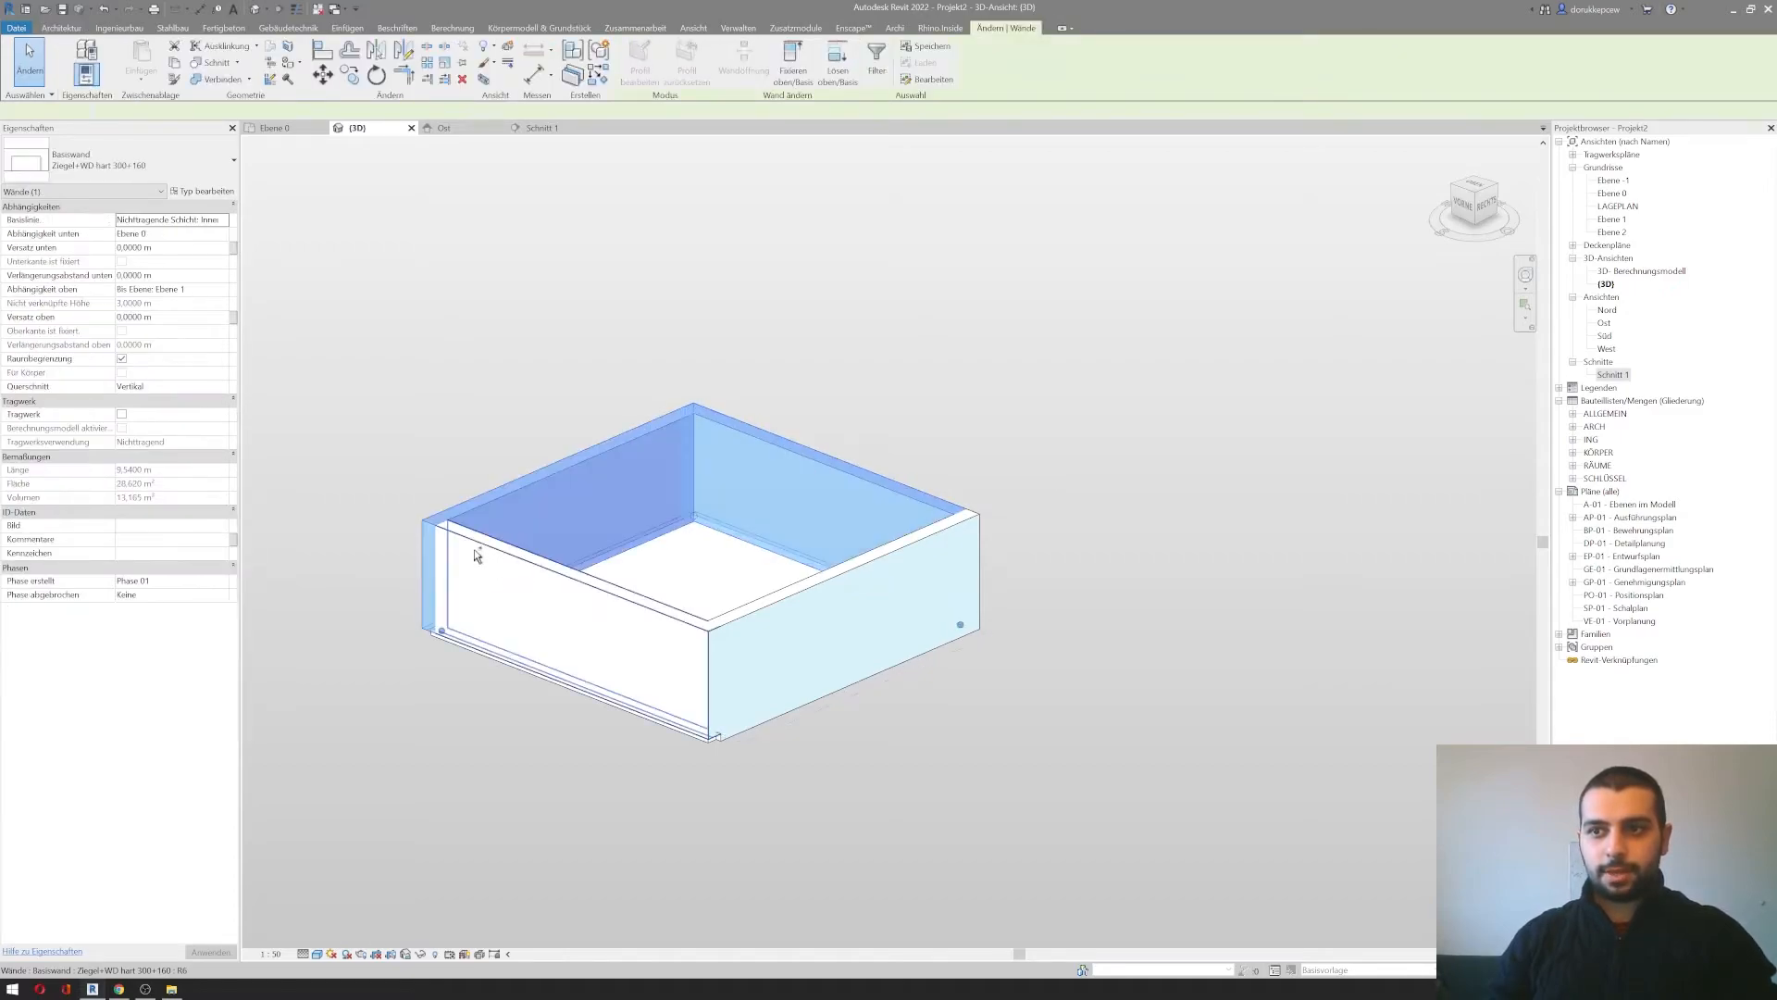
left_click(480, 560, "ctrl")
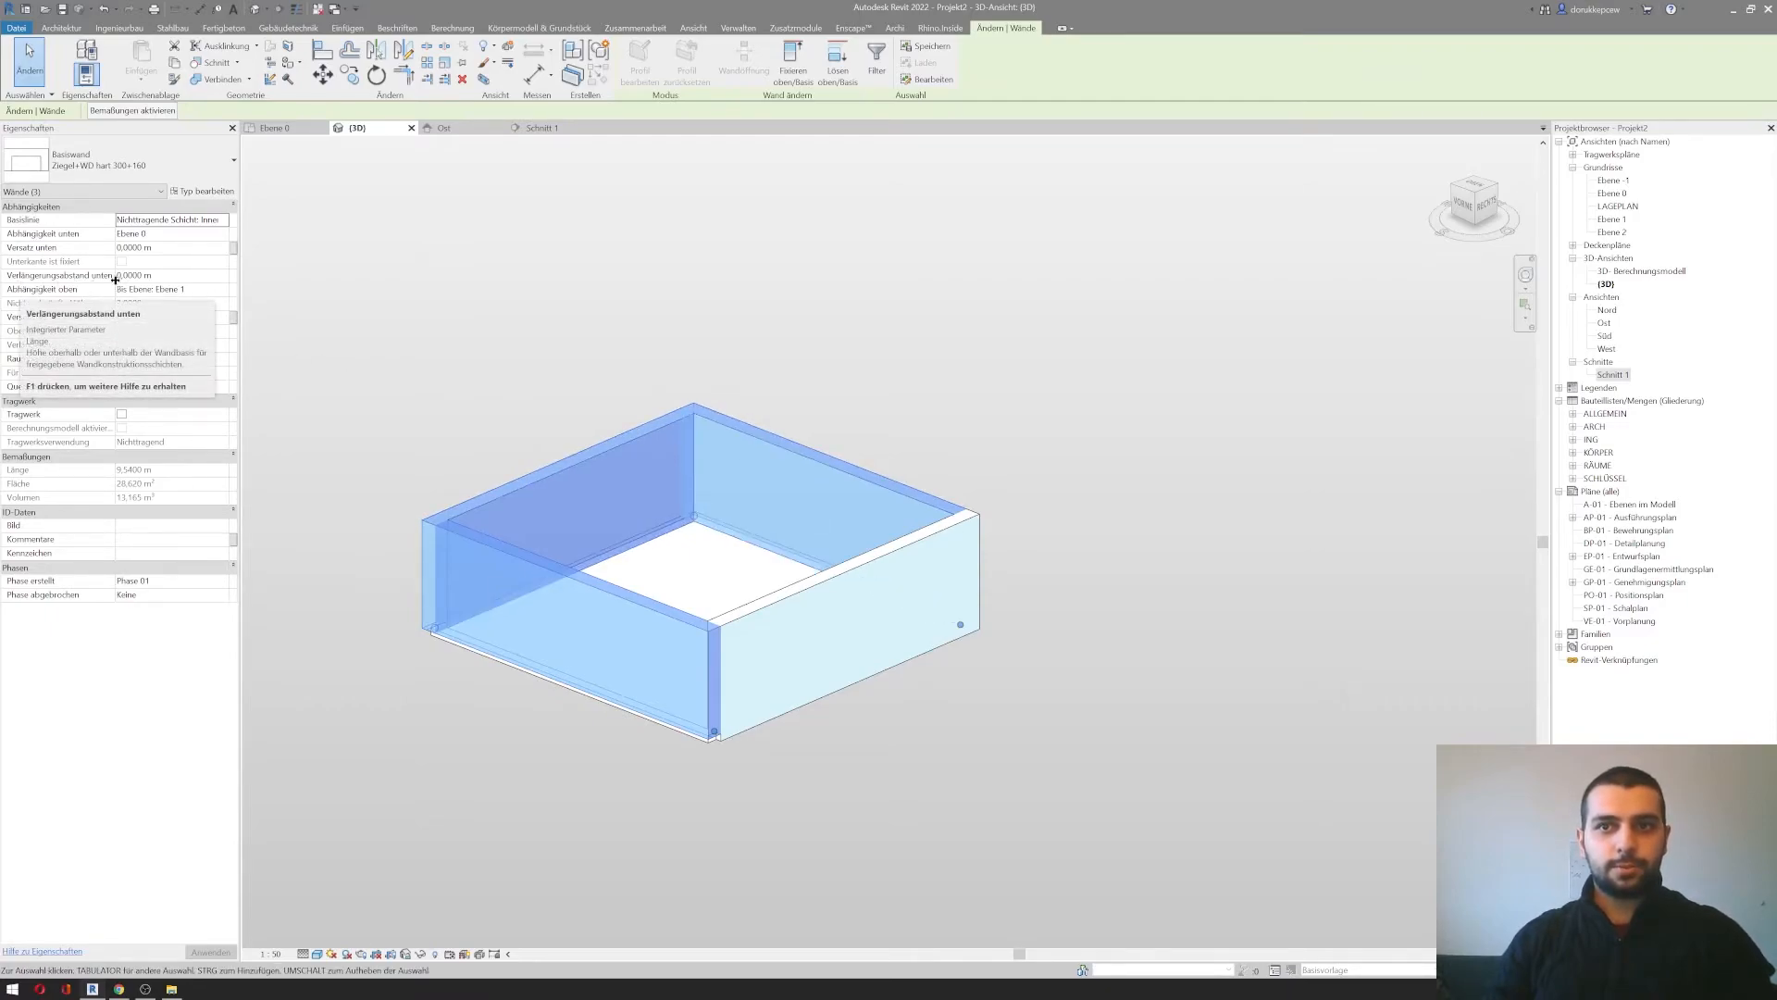
left_click(189, 276)
type("-")
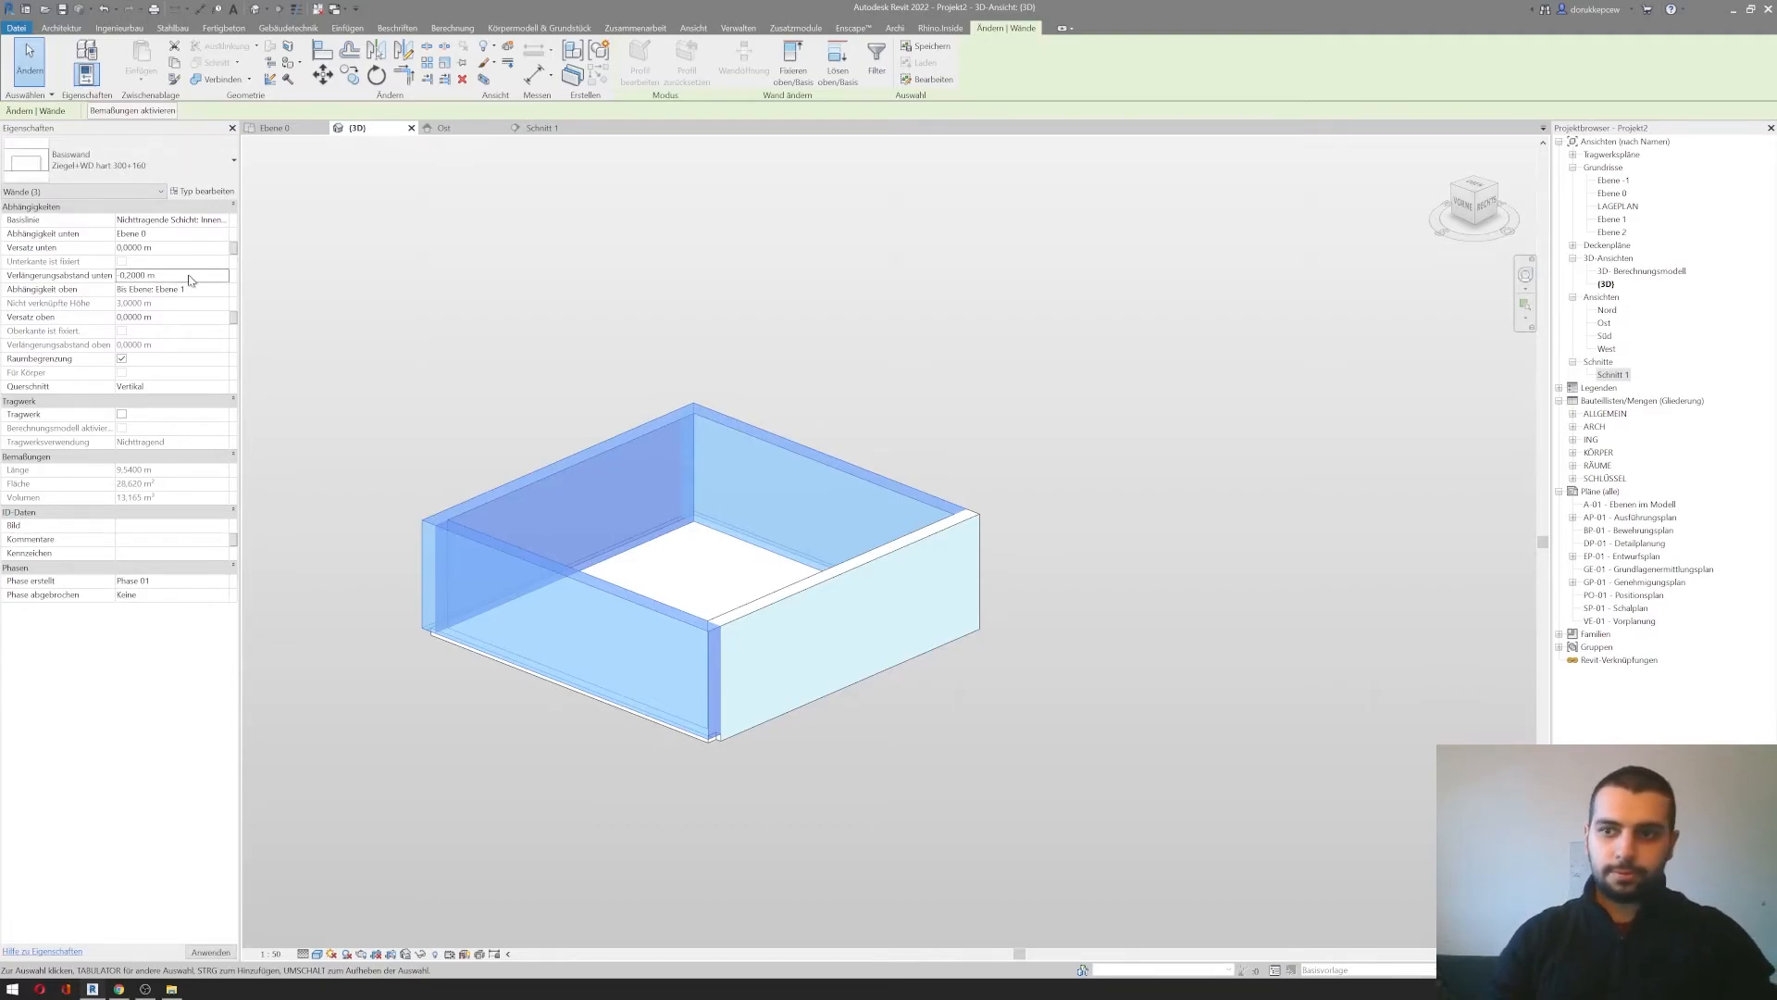
left_click(569, 865)
Step: Reopen the section view Schnitt 1 and examine how the insulation of both exterior walls covers the slab edge
middle_click_drag(738, 733, 1466, 434, "shift")
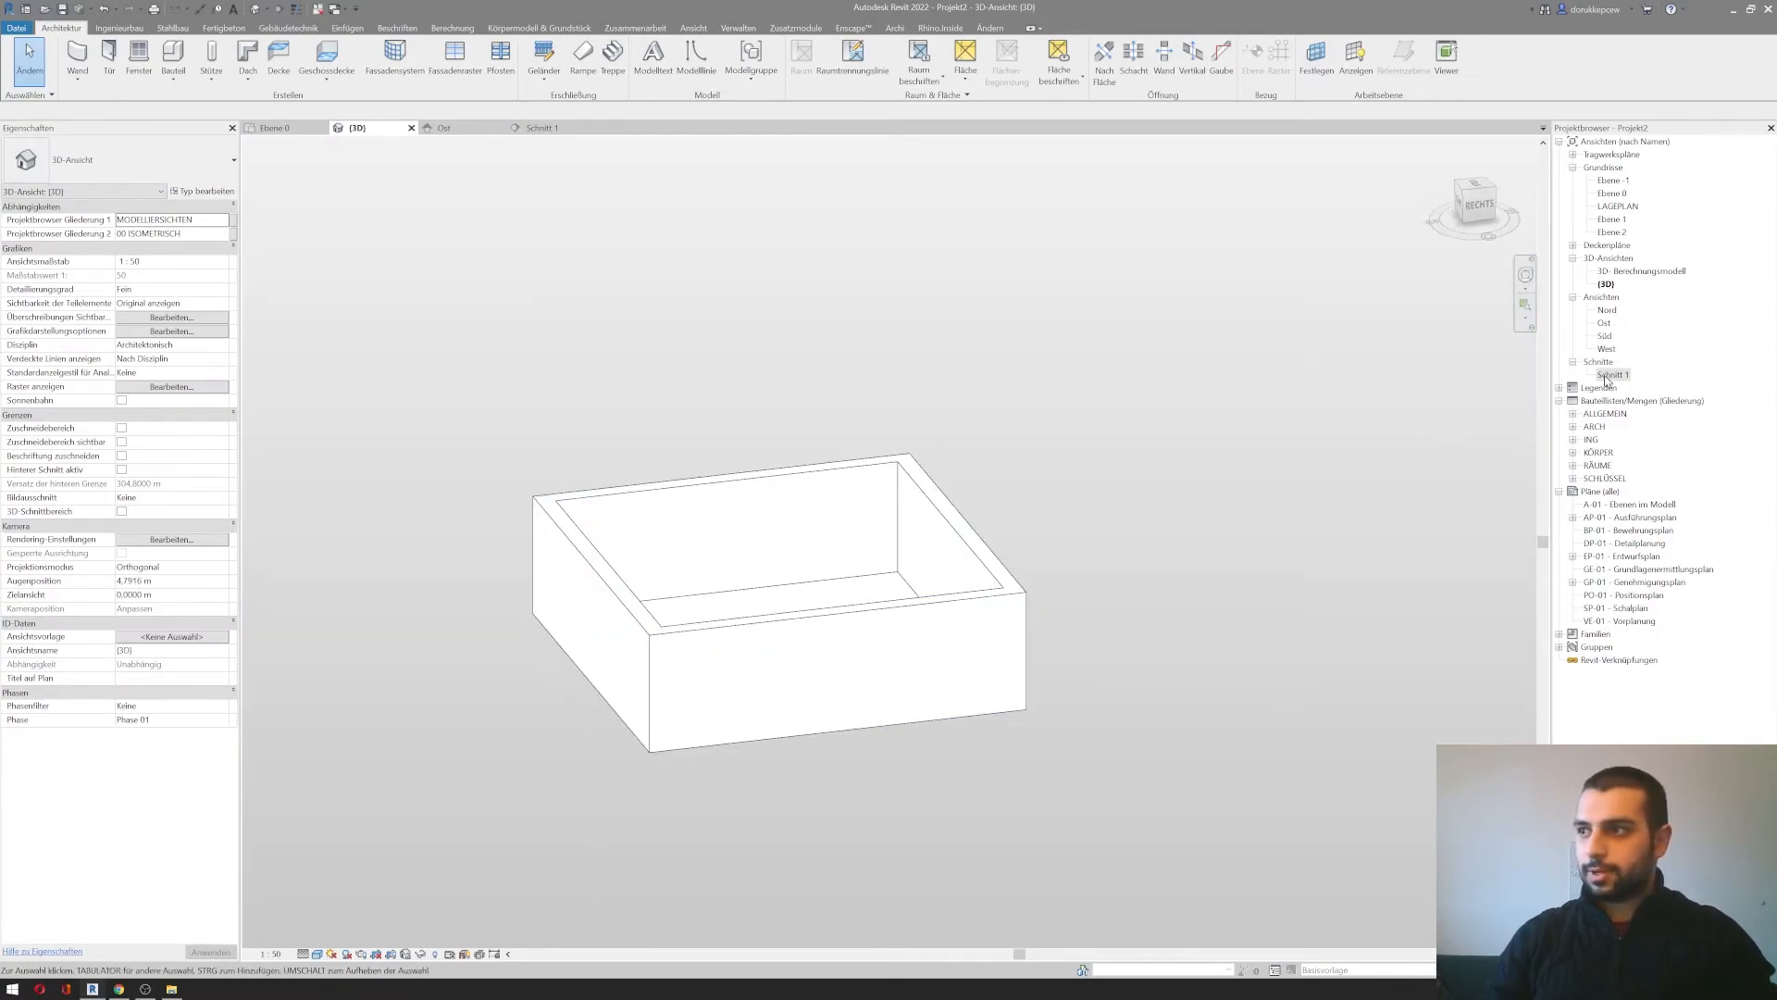
double_click(1612, 375)
scroll(489, 647, "up", 5)
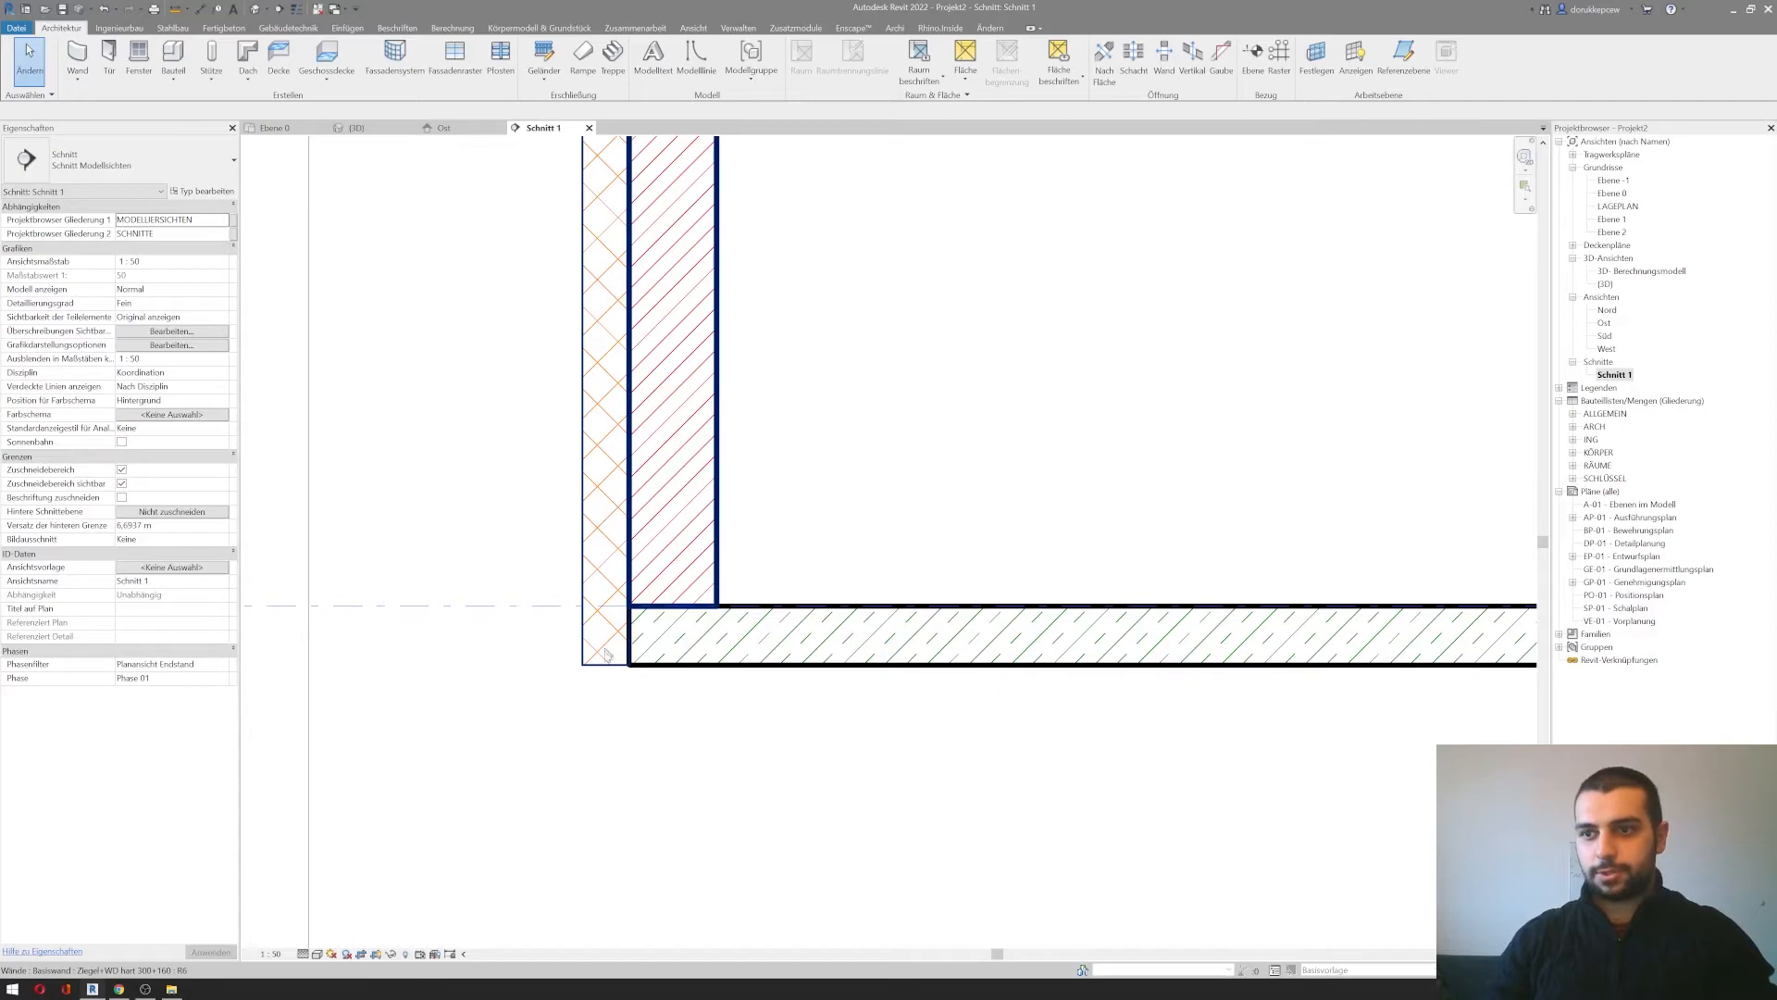
scroll(606, 685, "down", 8)
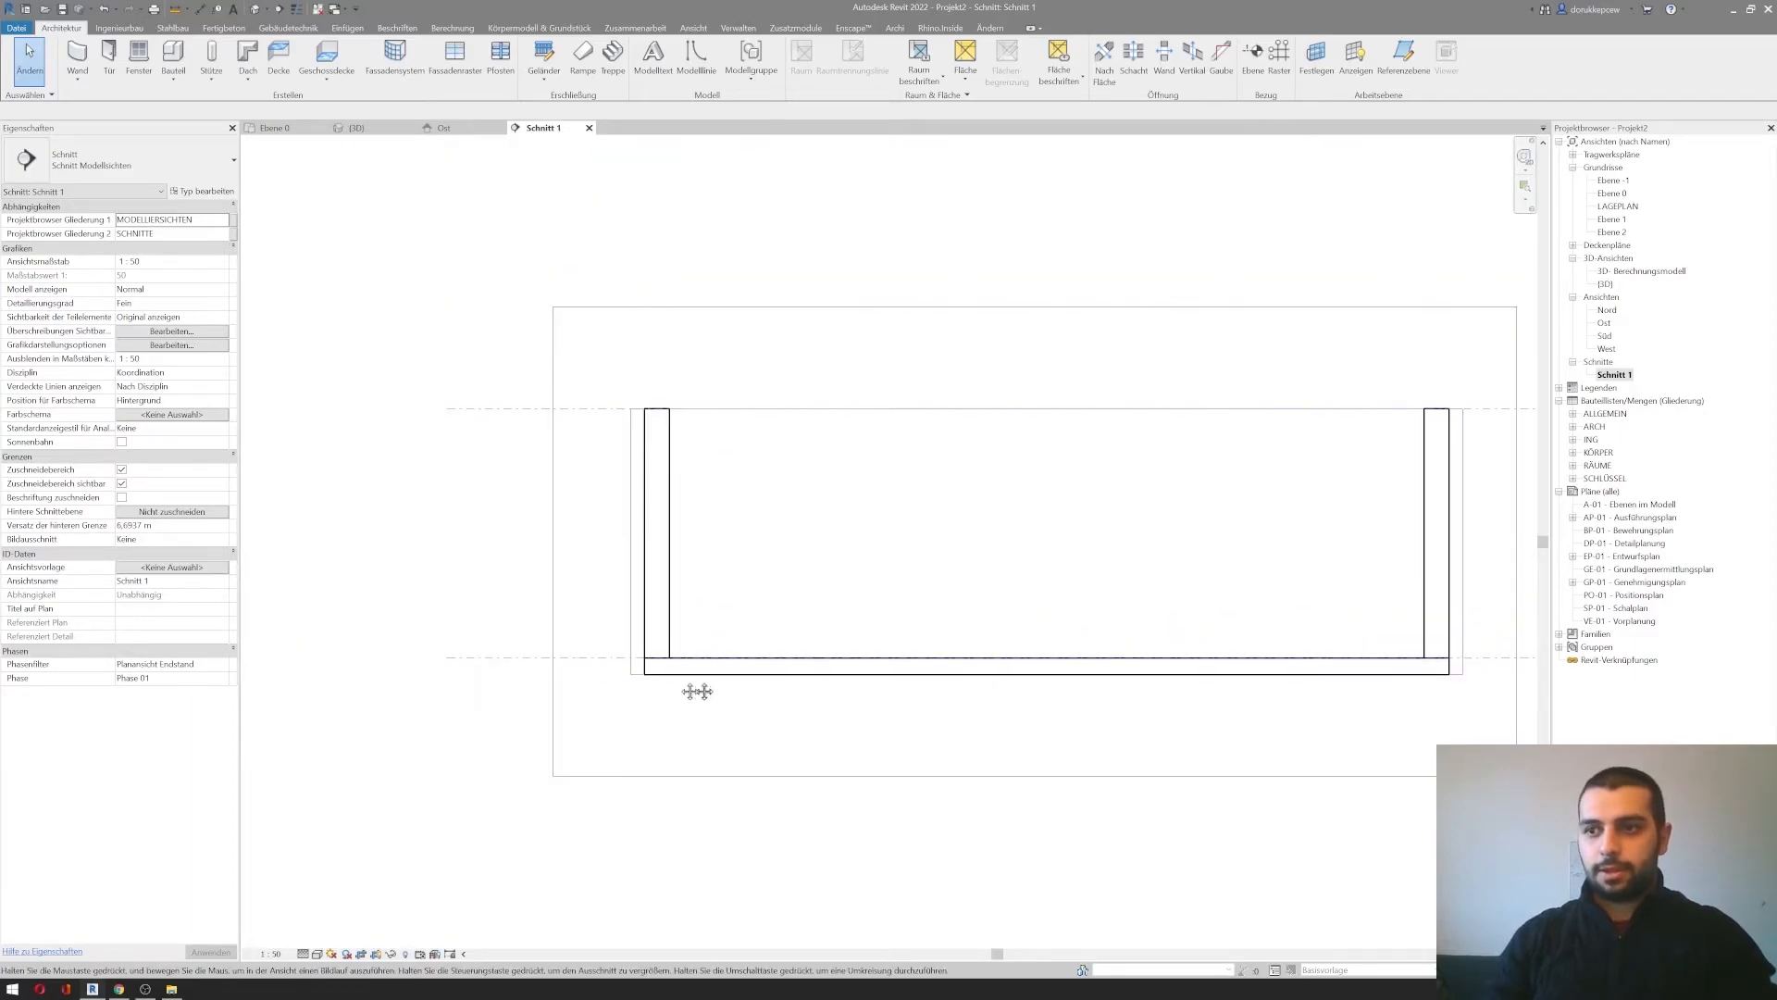
left_click(1220, 640)
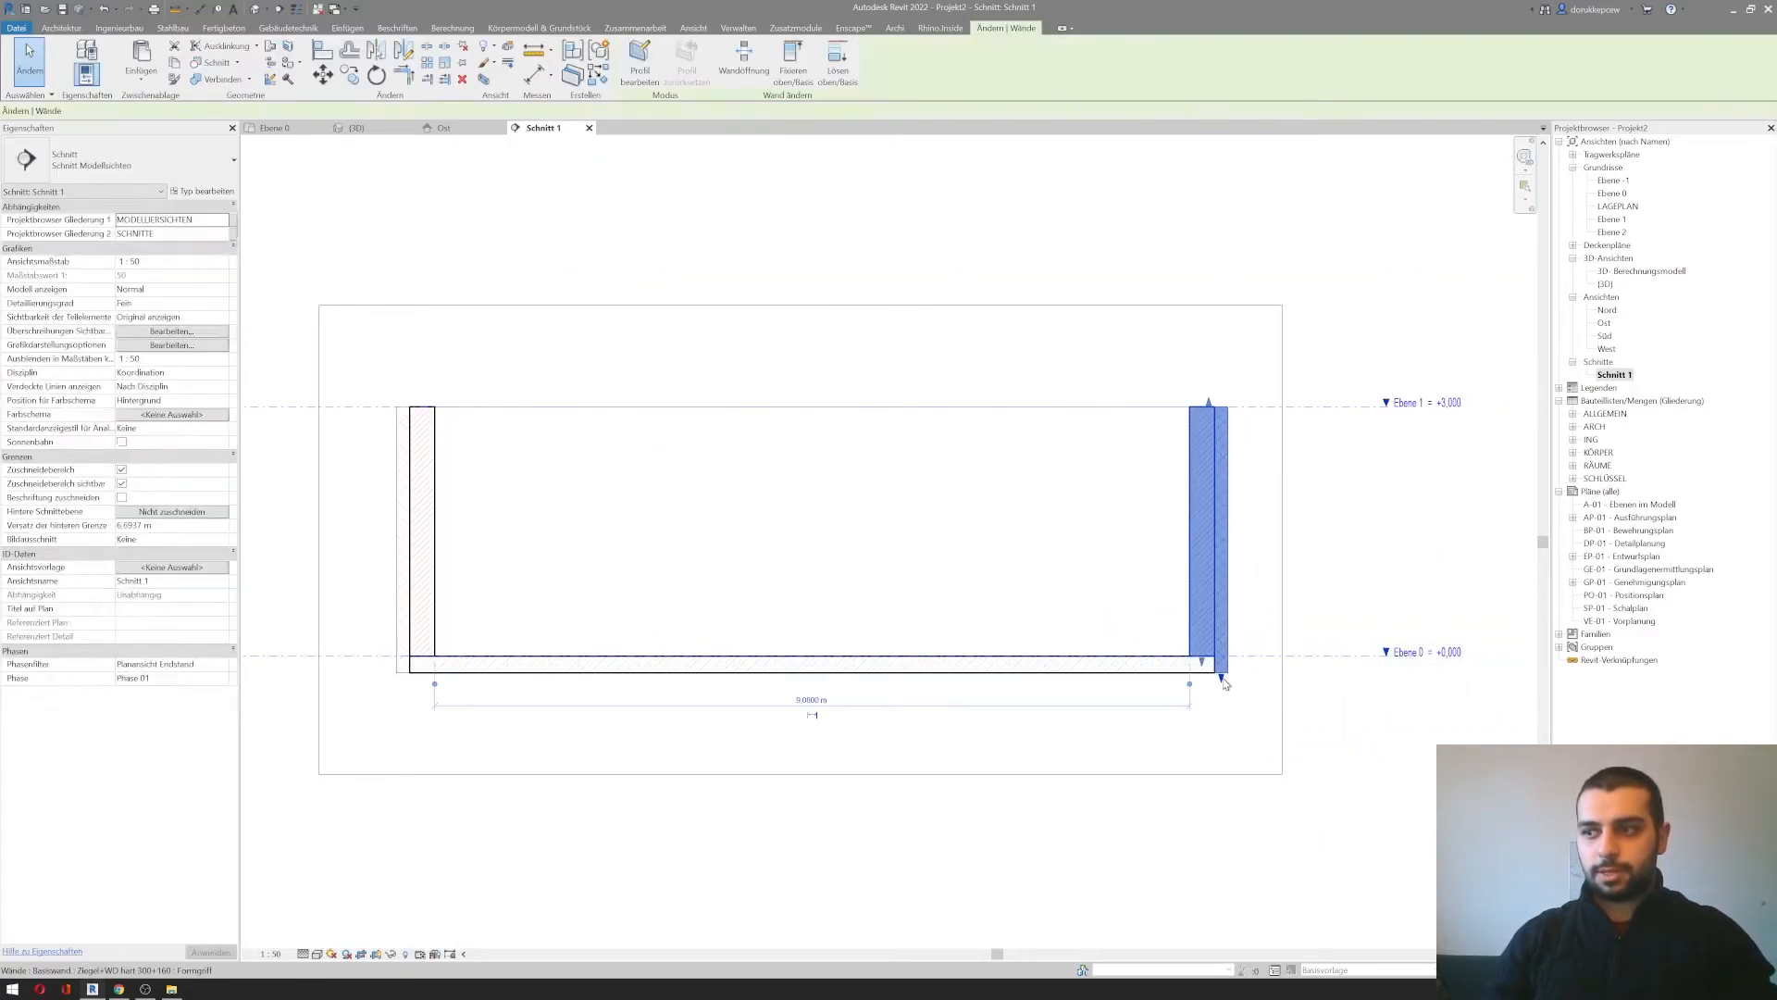
left_click(413, 619)
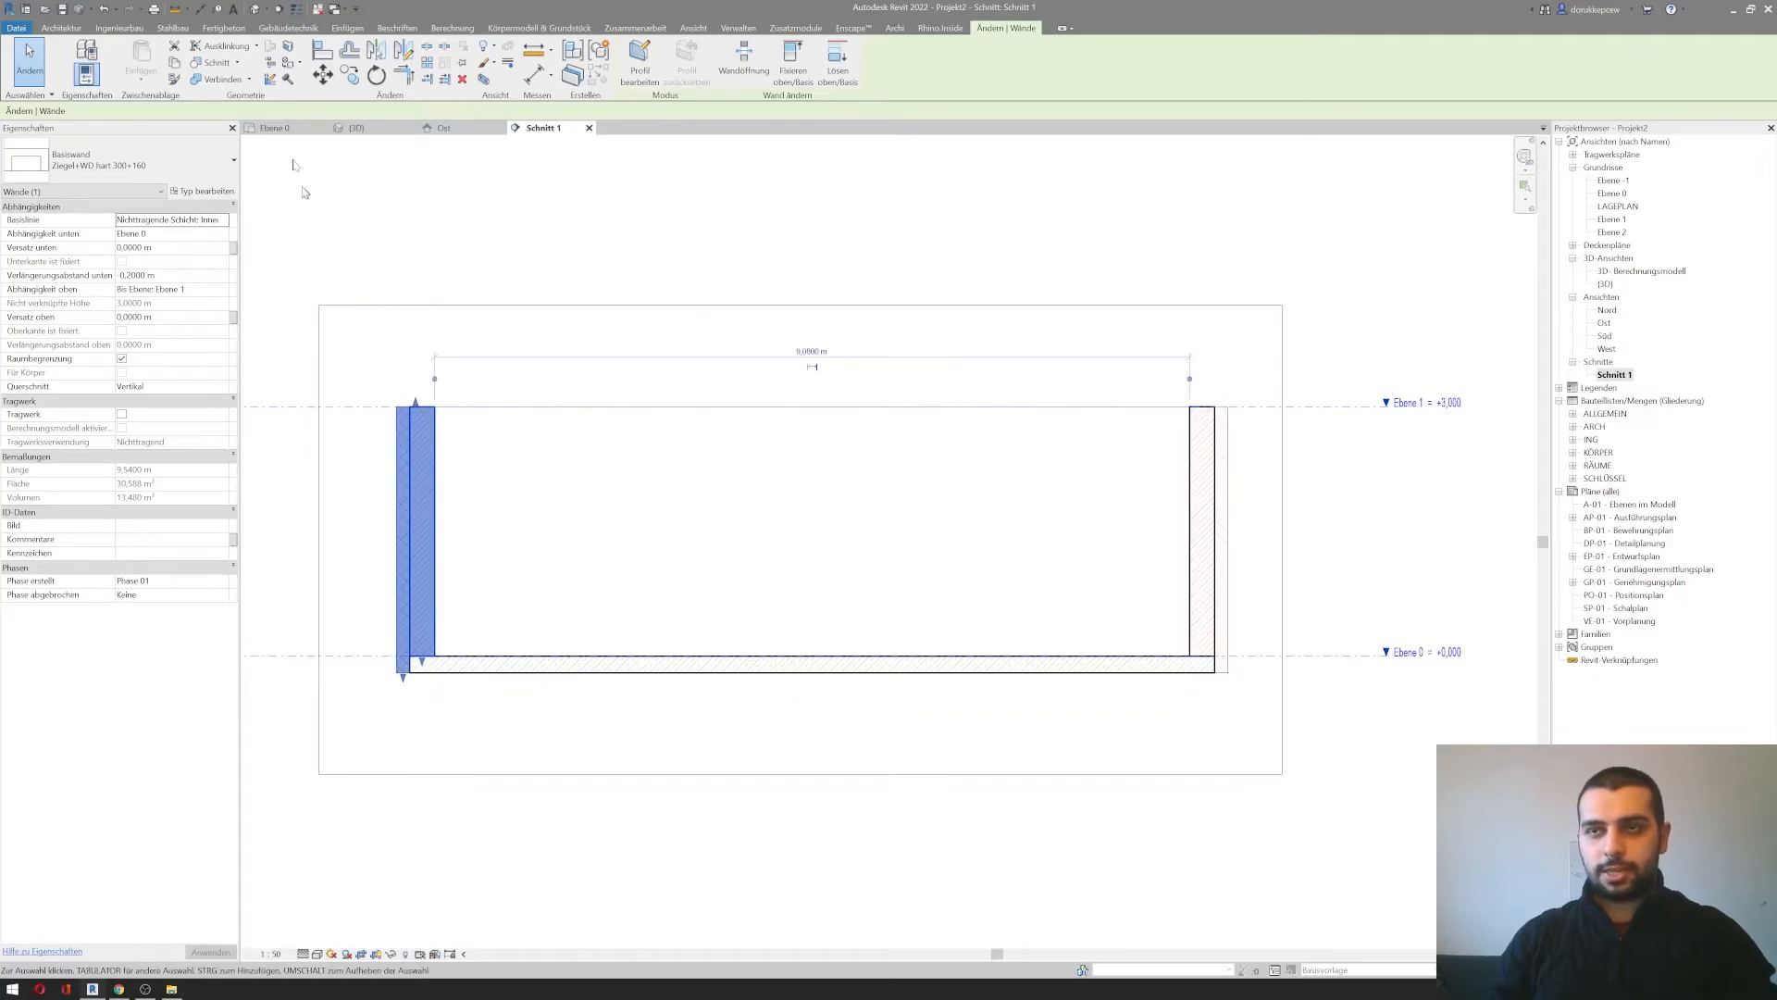
scroll(929, 491, "down", 3)
middle_click_drag(928, 491, 652, 512)
Step: Return to the Ebene 0 floor plan and clear the wall selection
double_click(1610, 194)
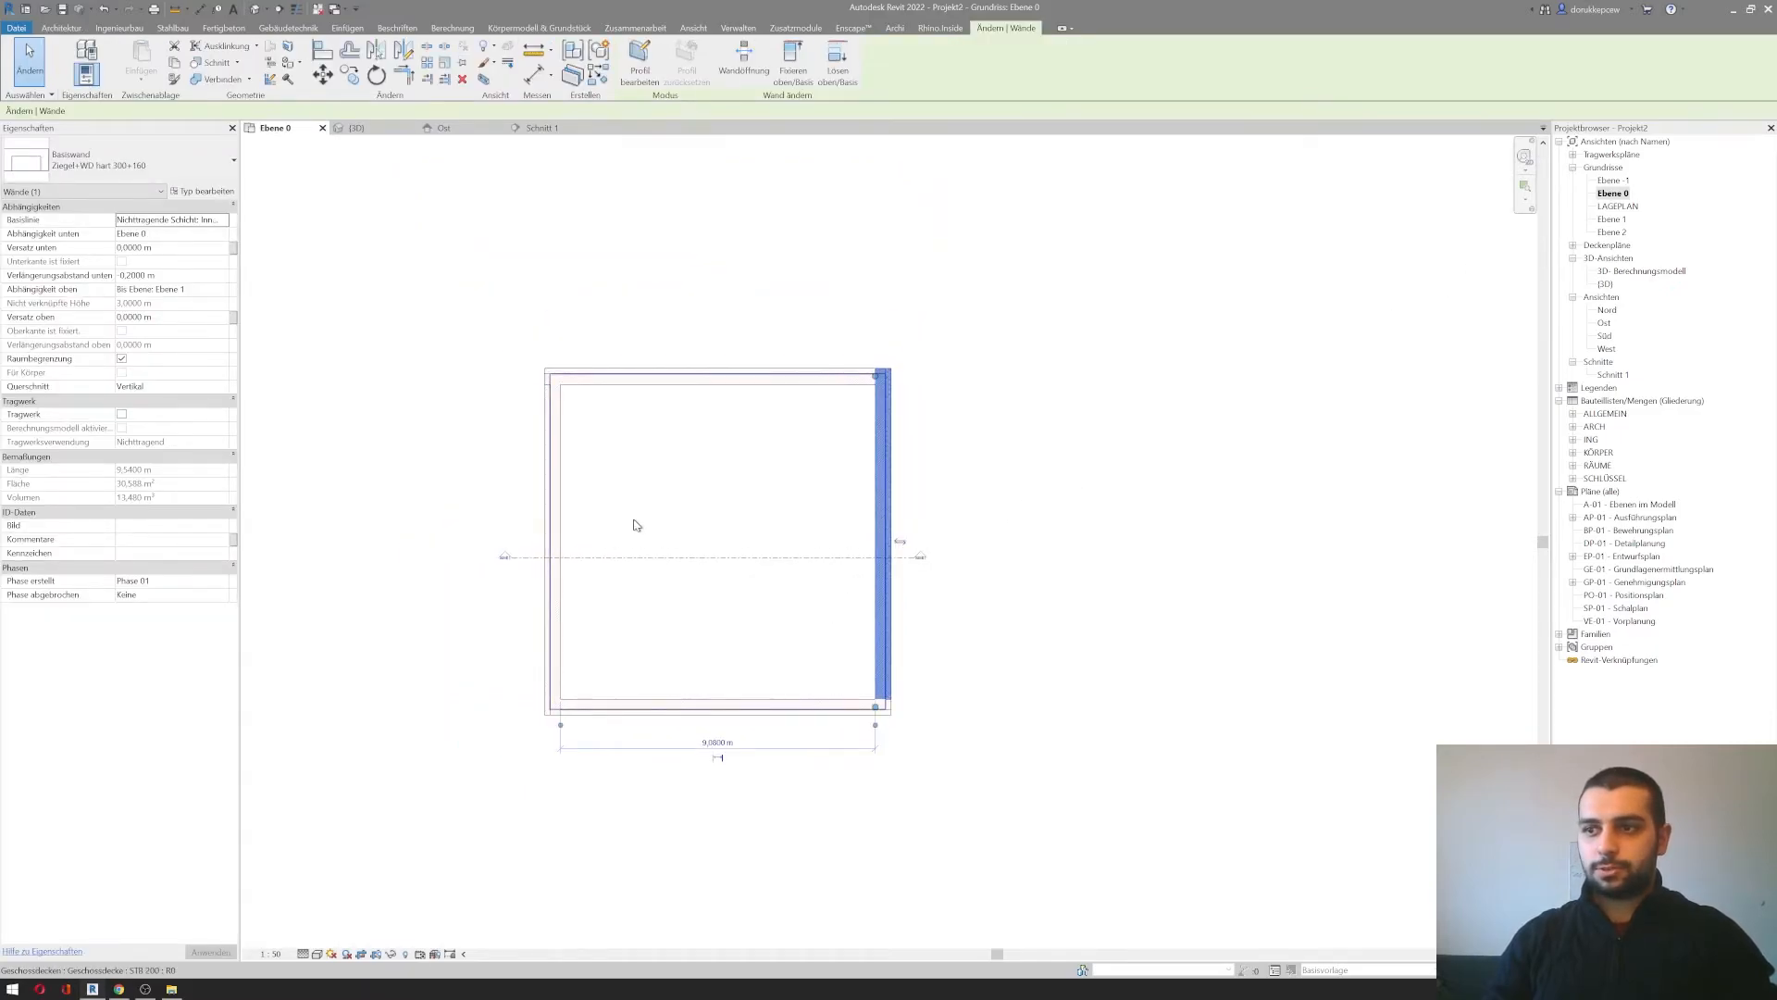
left_click(553, 527)
left_click(718, 861)
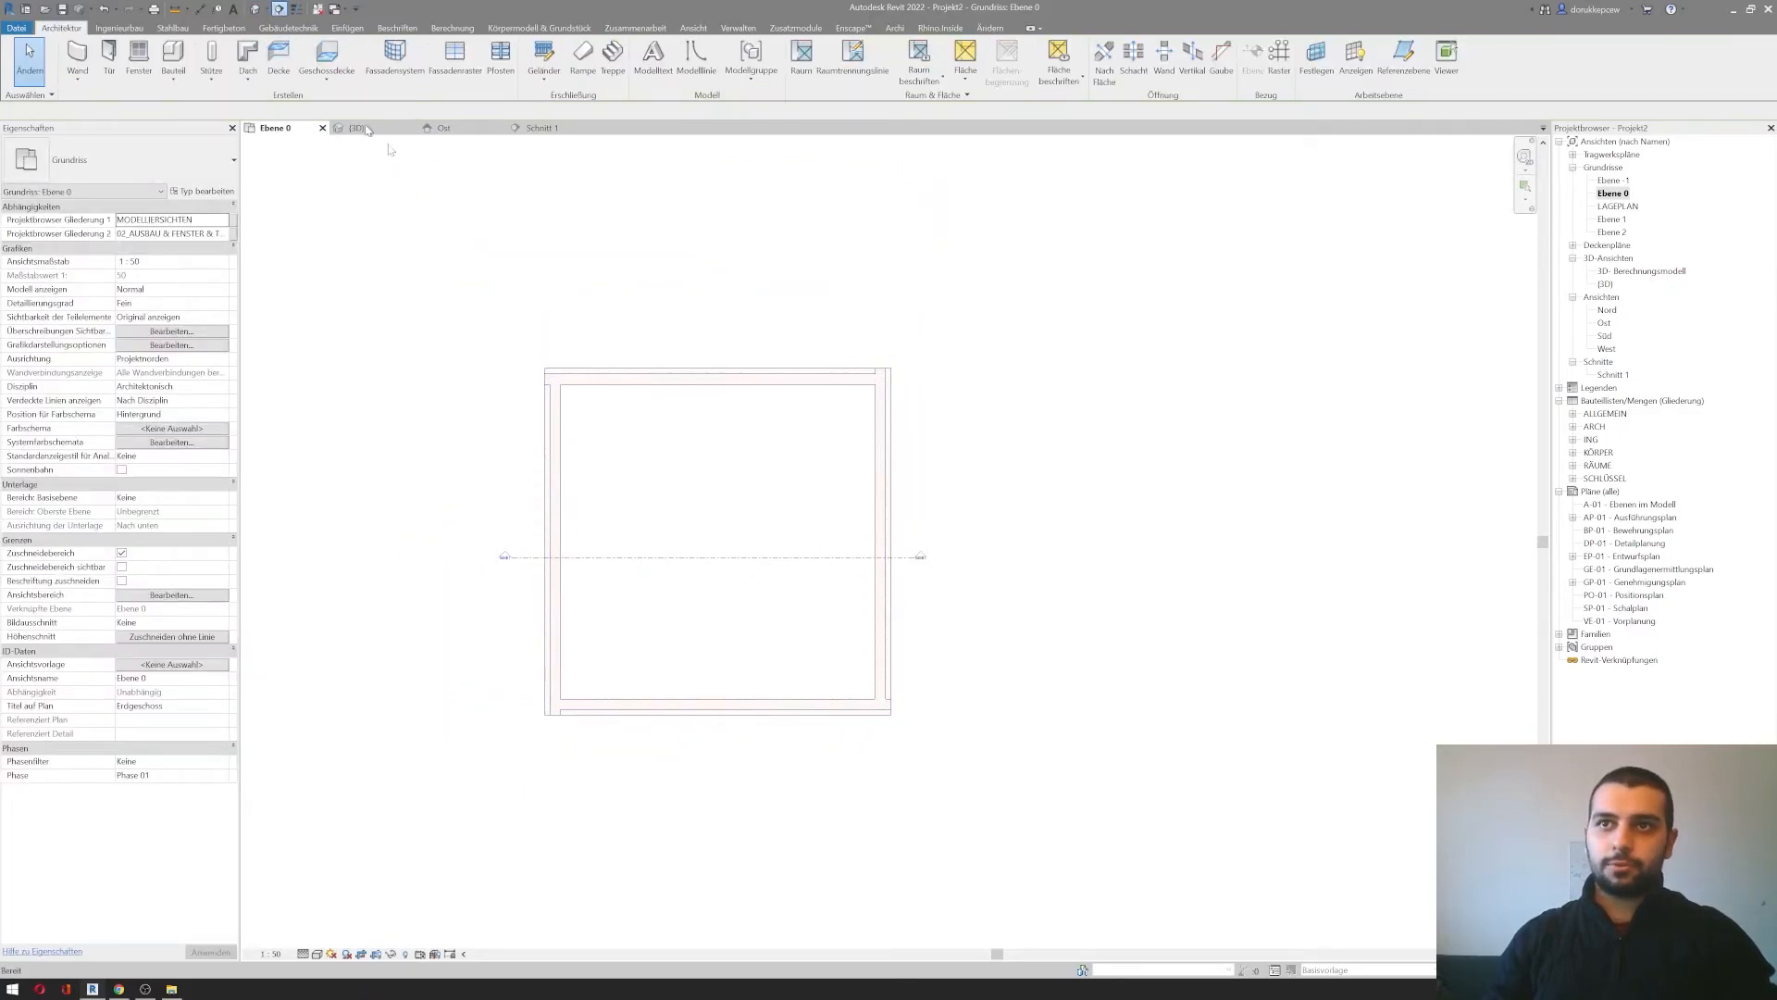
left_click(279, 8)
left_click(693, 304)
left_click(692, 763)
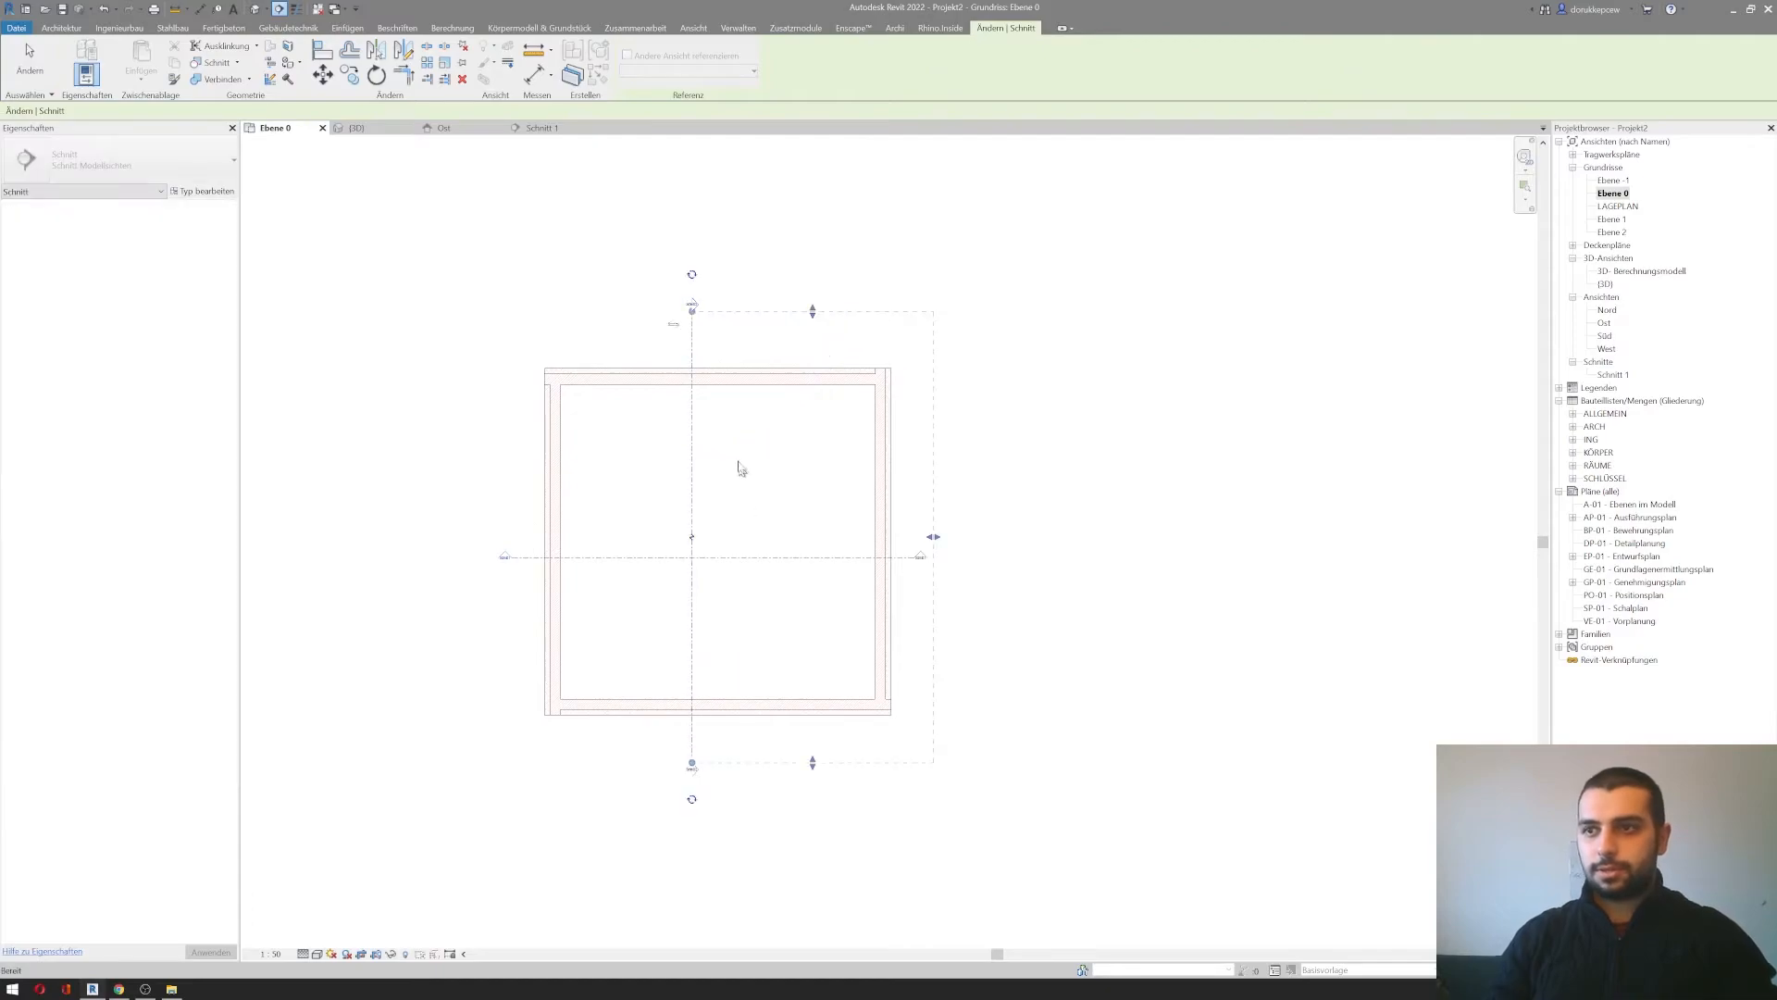
key("Escape")
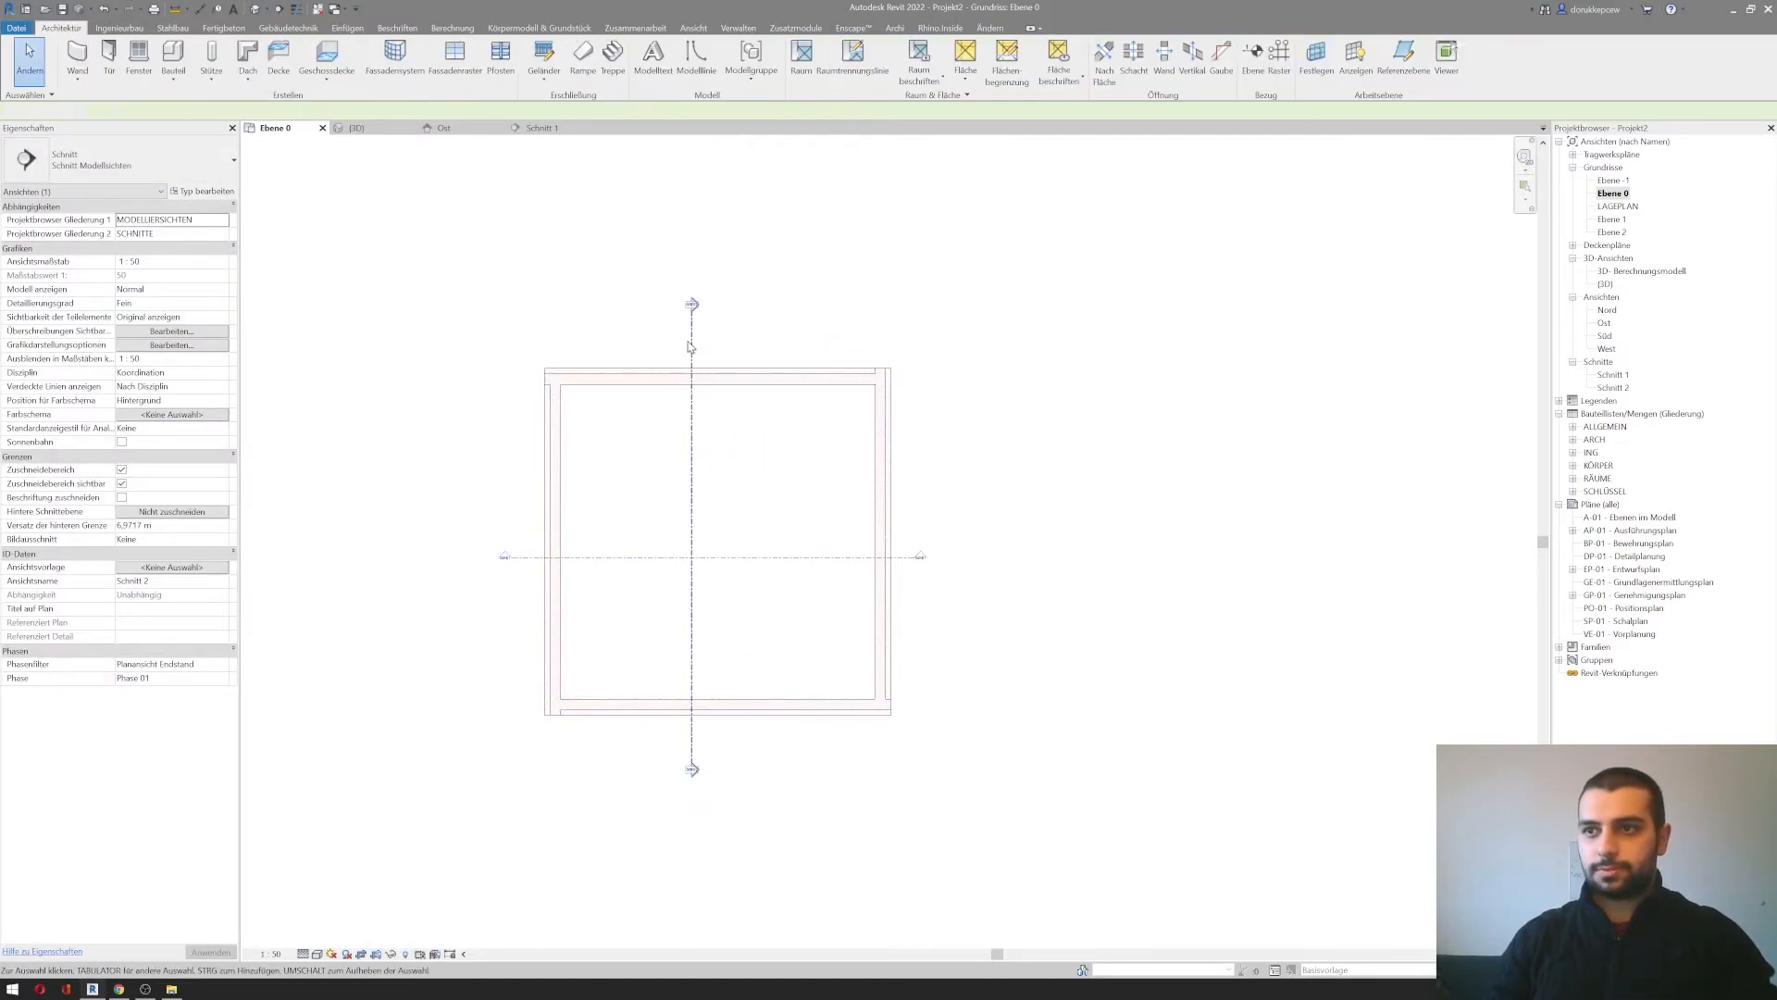
key("Delete")
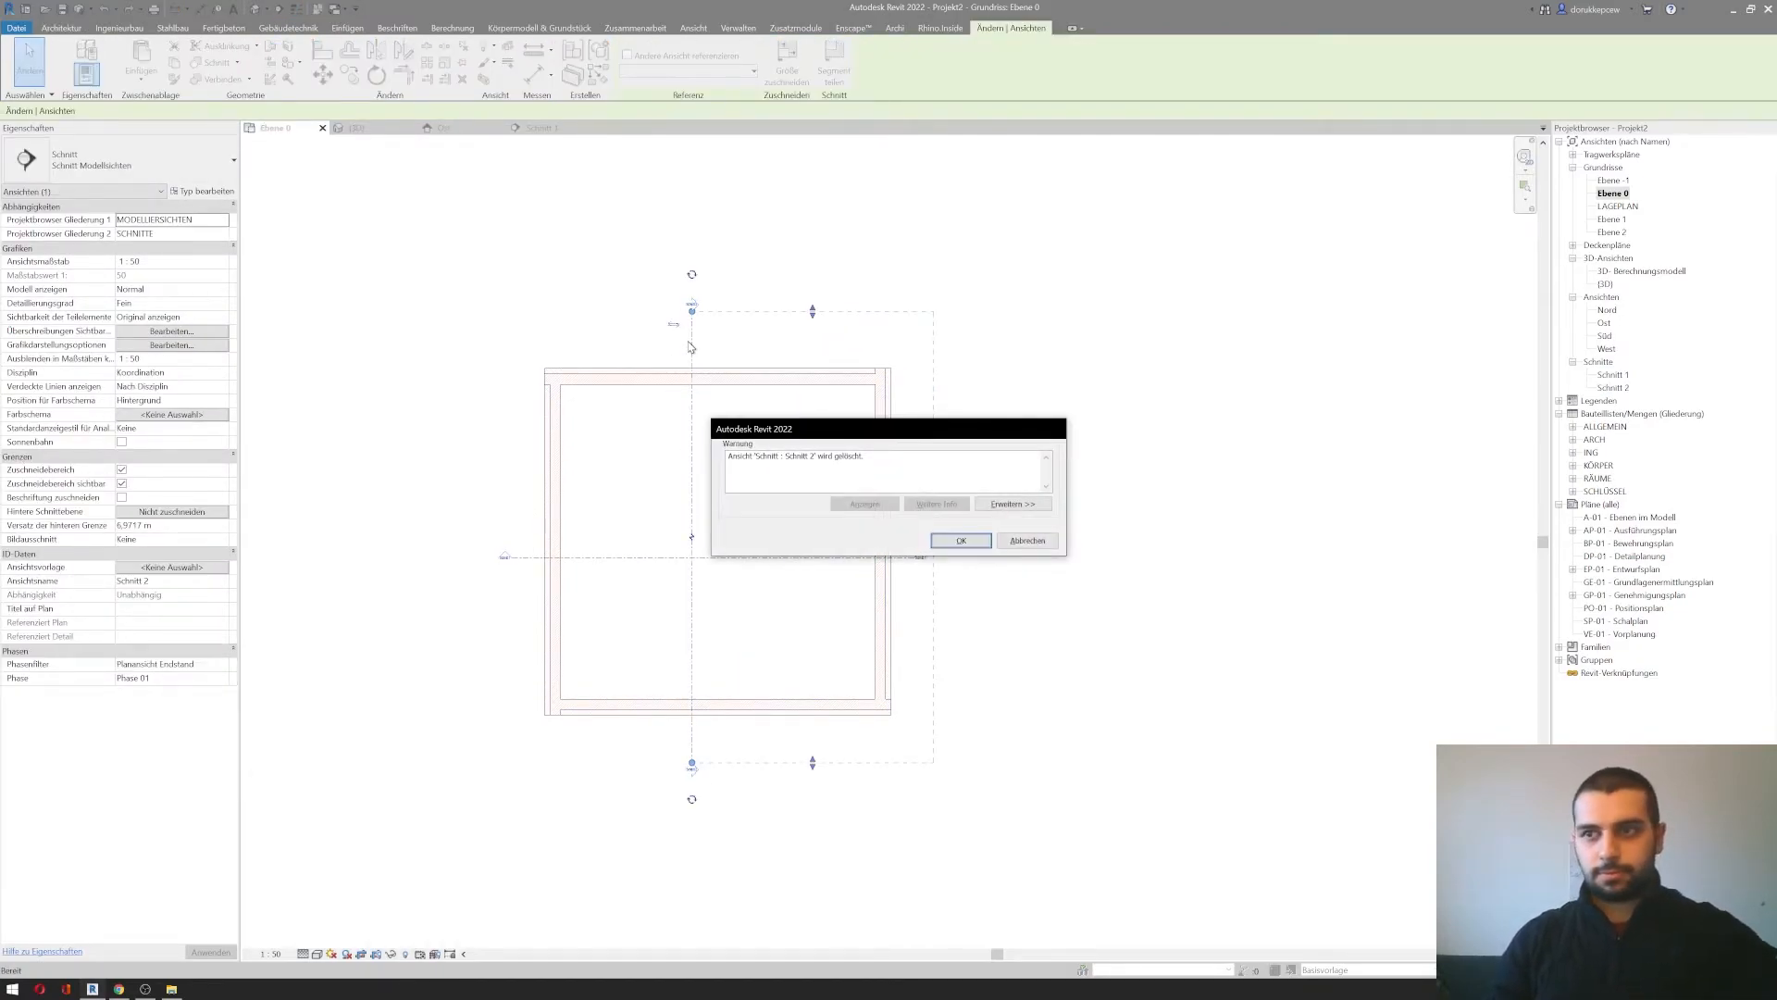
left_click(962, 541)
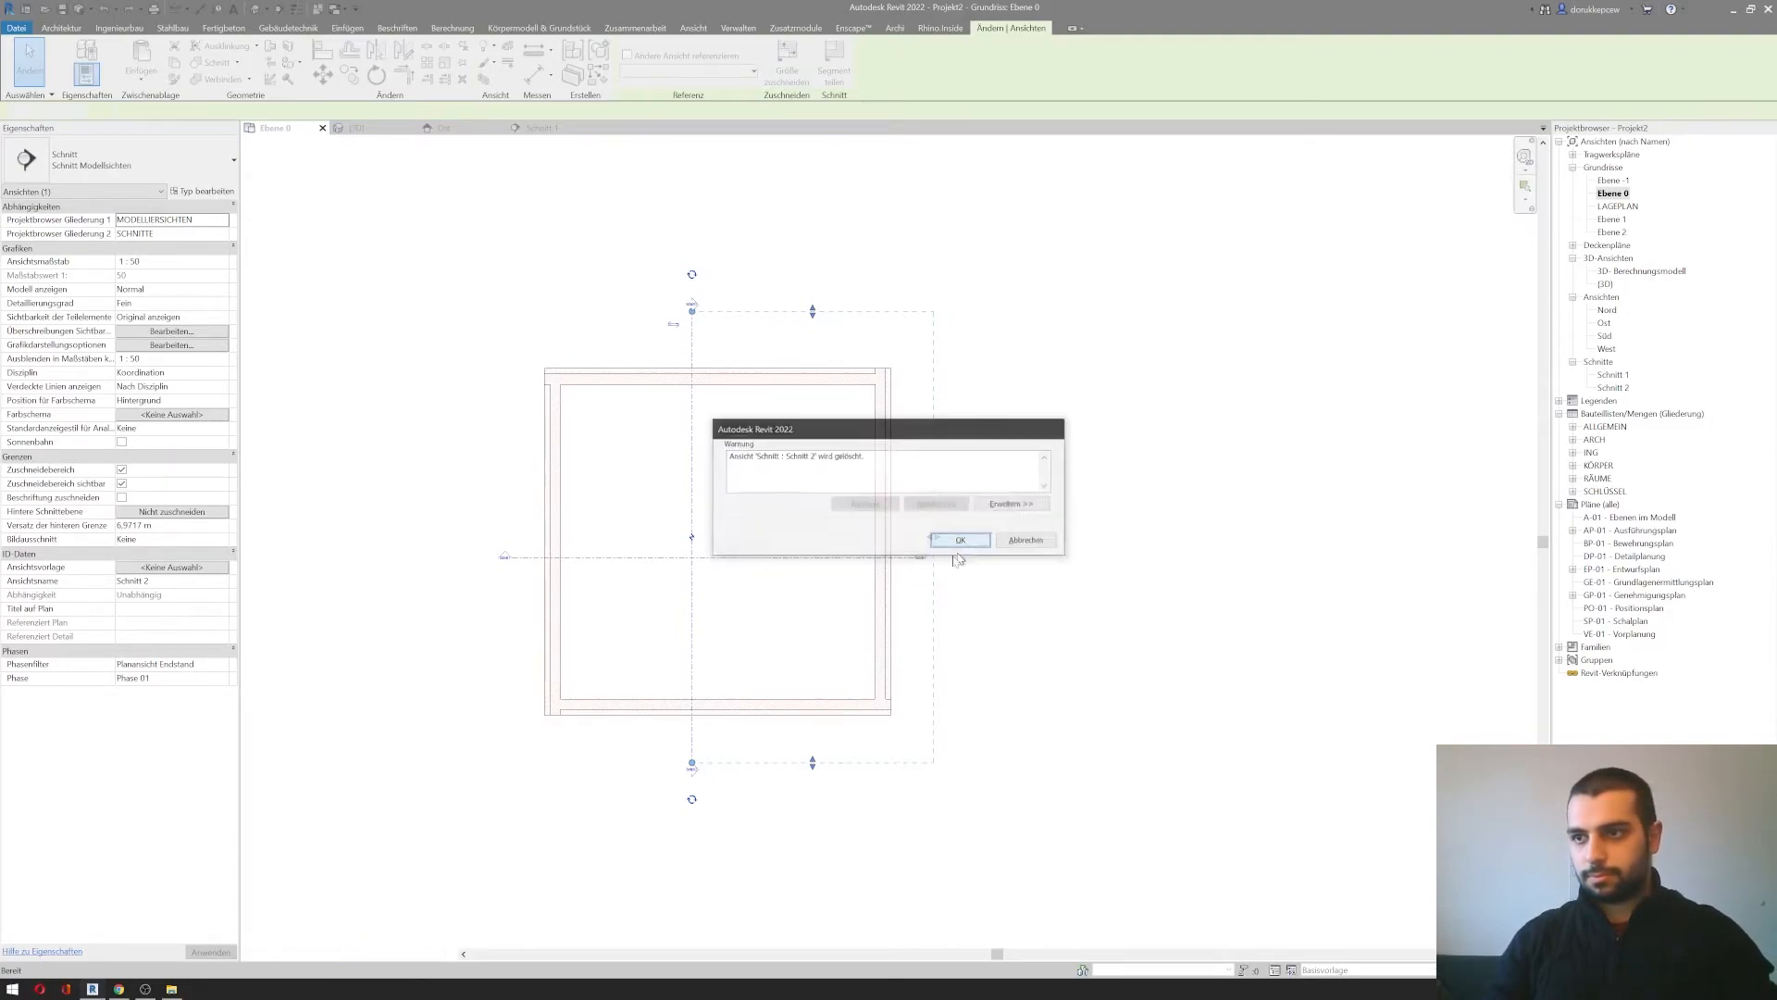
Step: Edit the wall join at the upper-left corner of the floor plan and set it to Rechtwinklig schneiden
scroll(715, 357, "up", 2)
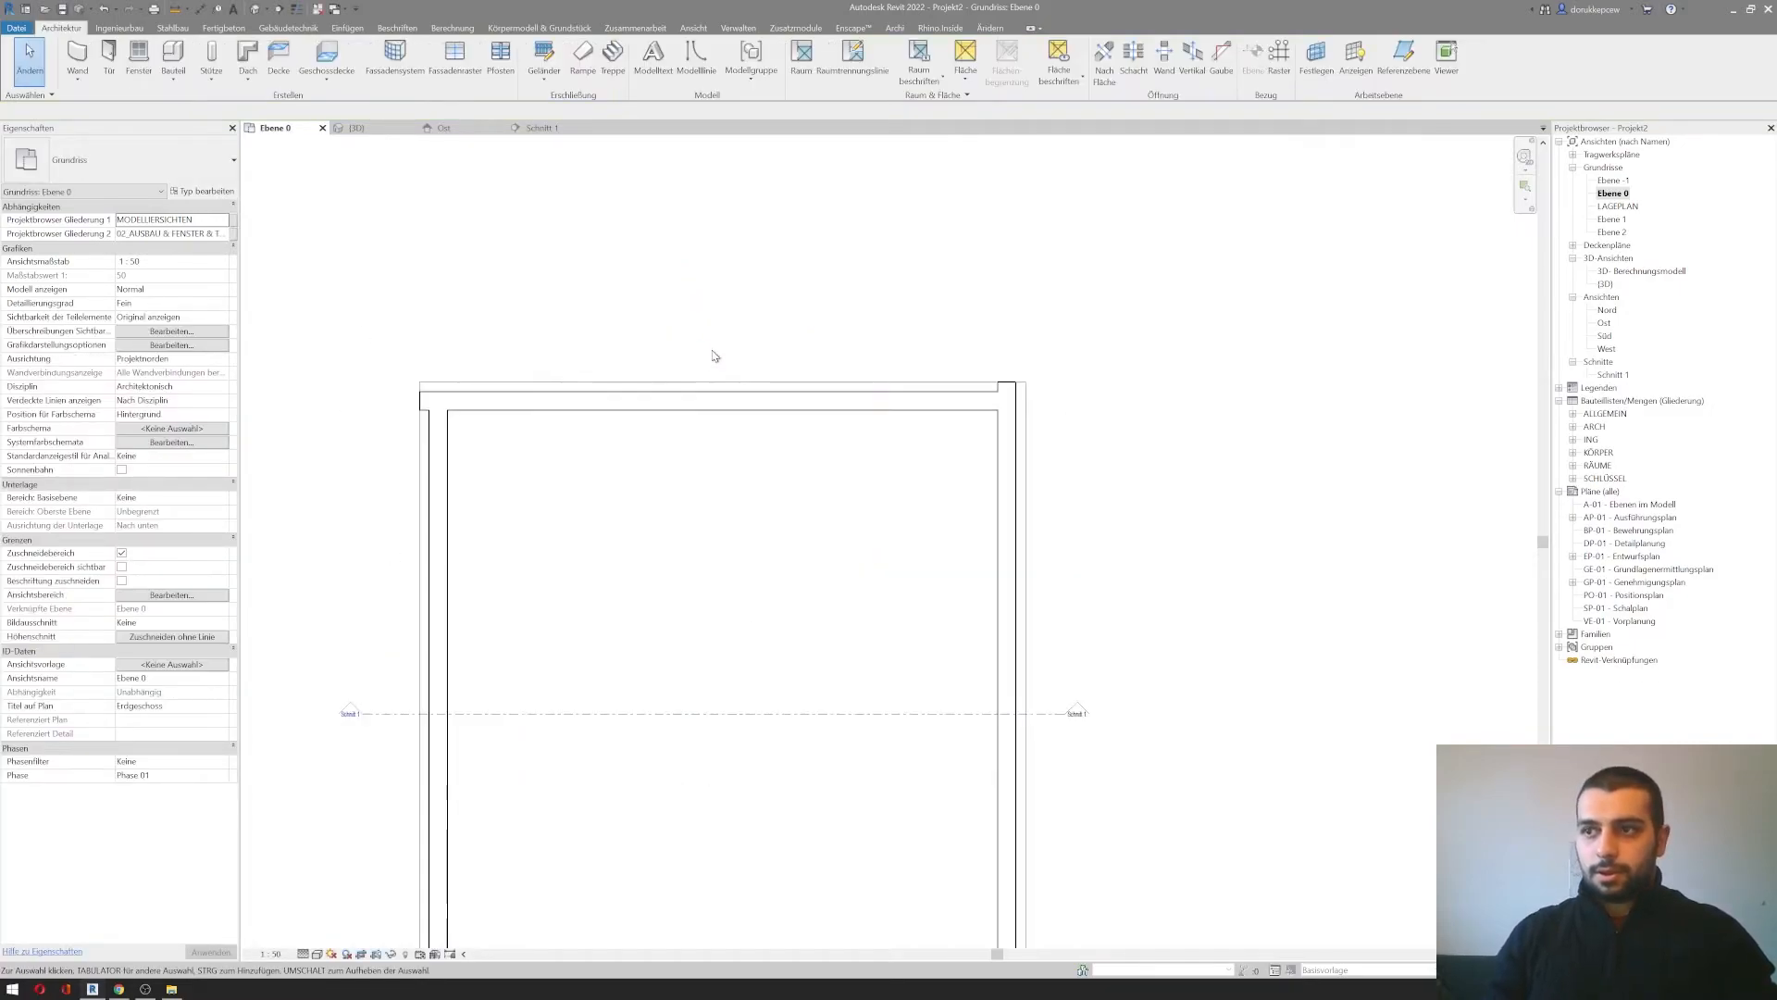
scroll(435, 396, "up", 2)
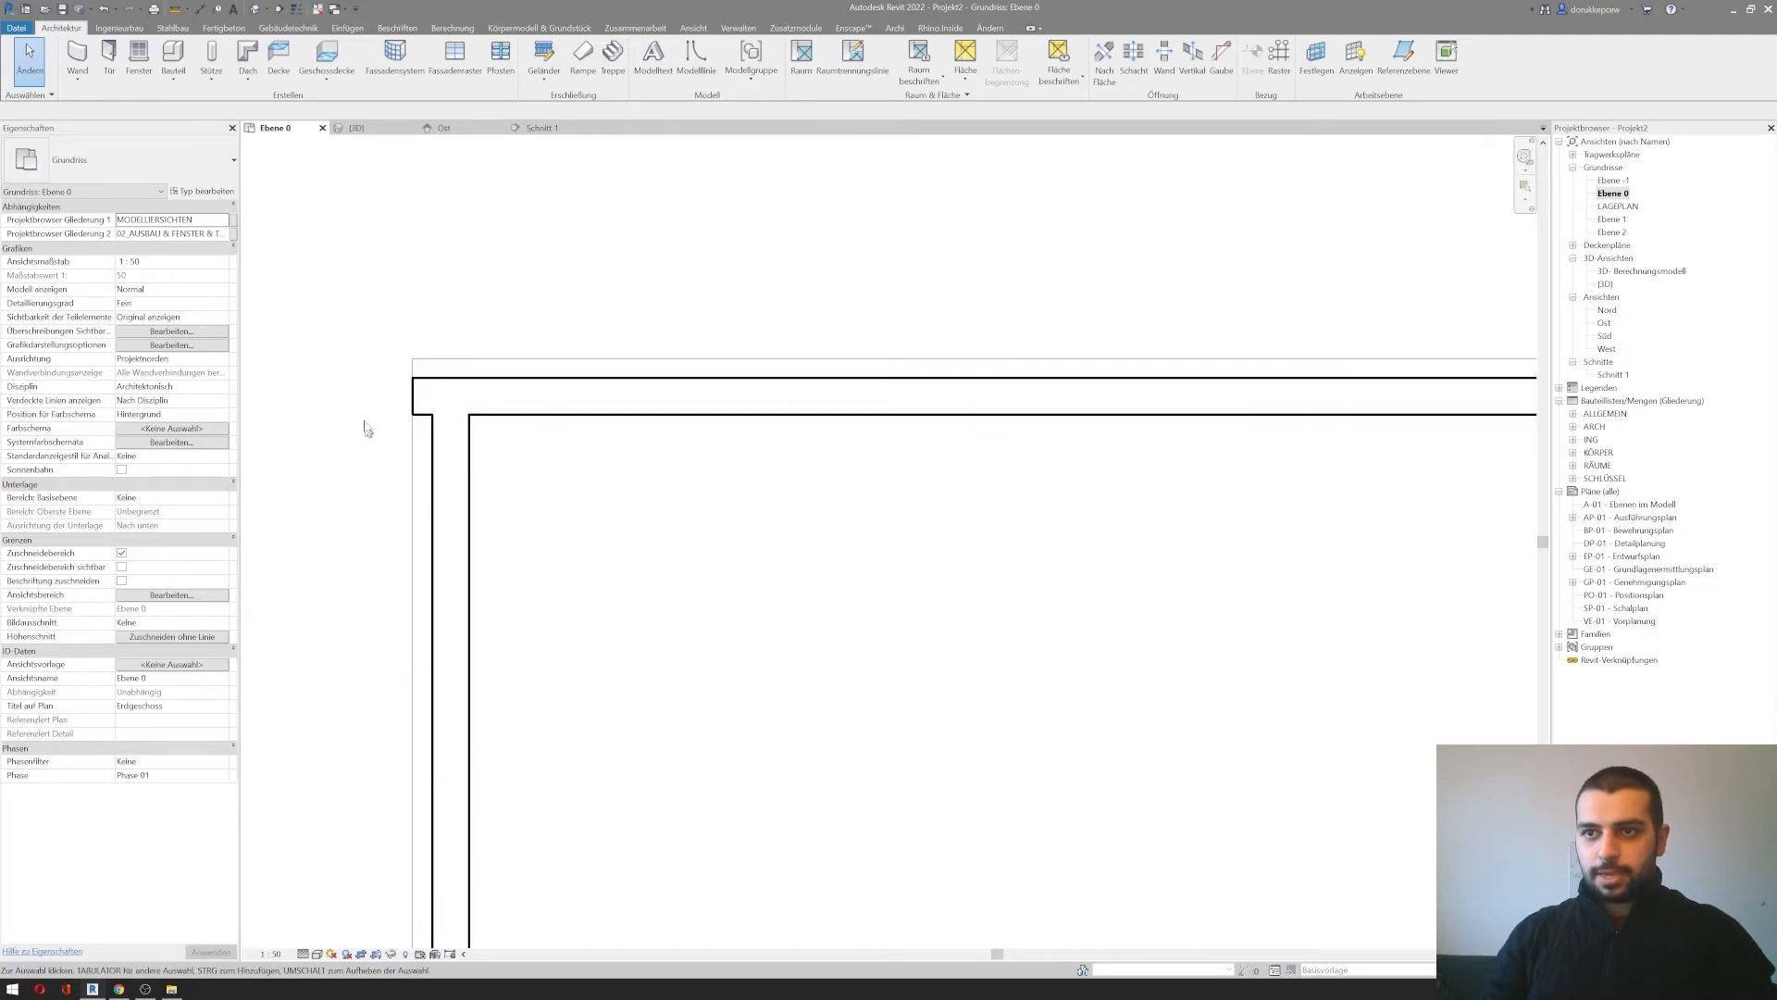
scroll(474, 449, "up", 2)
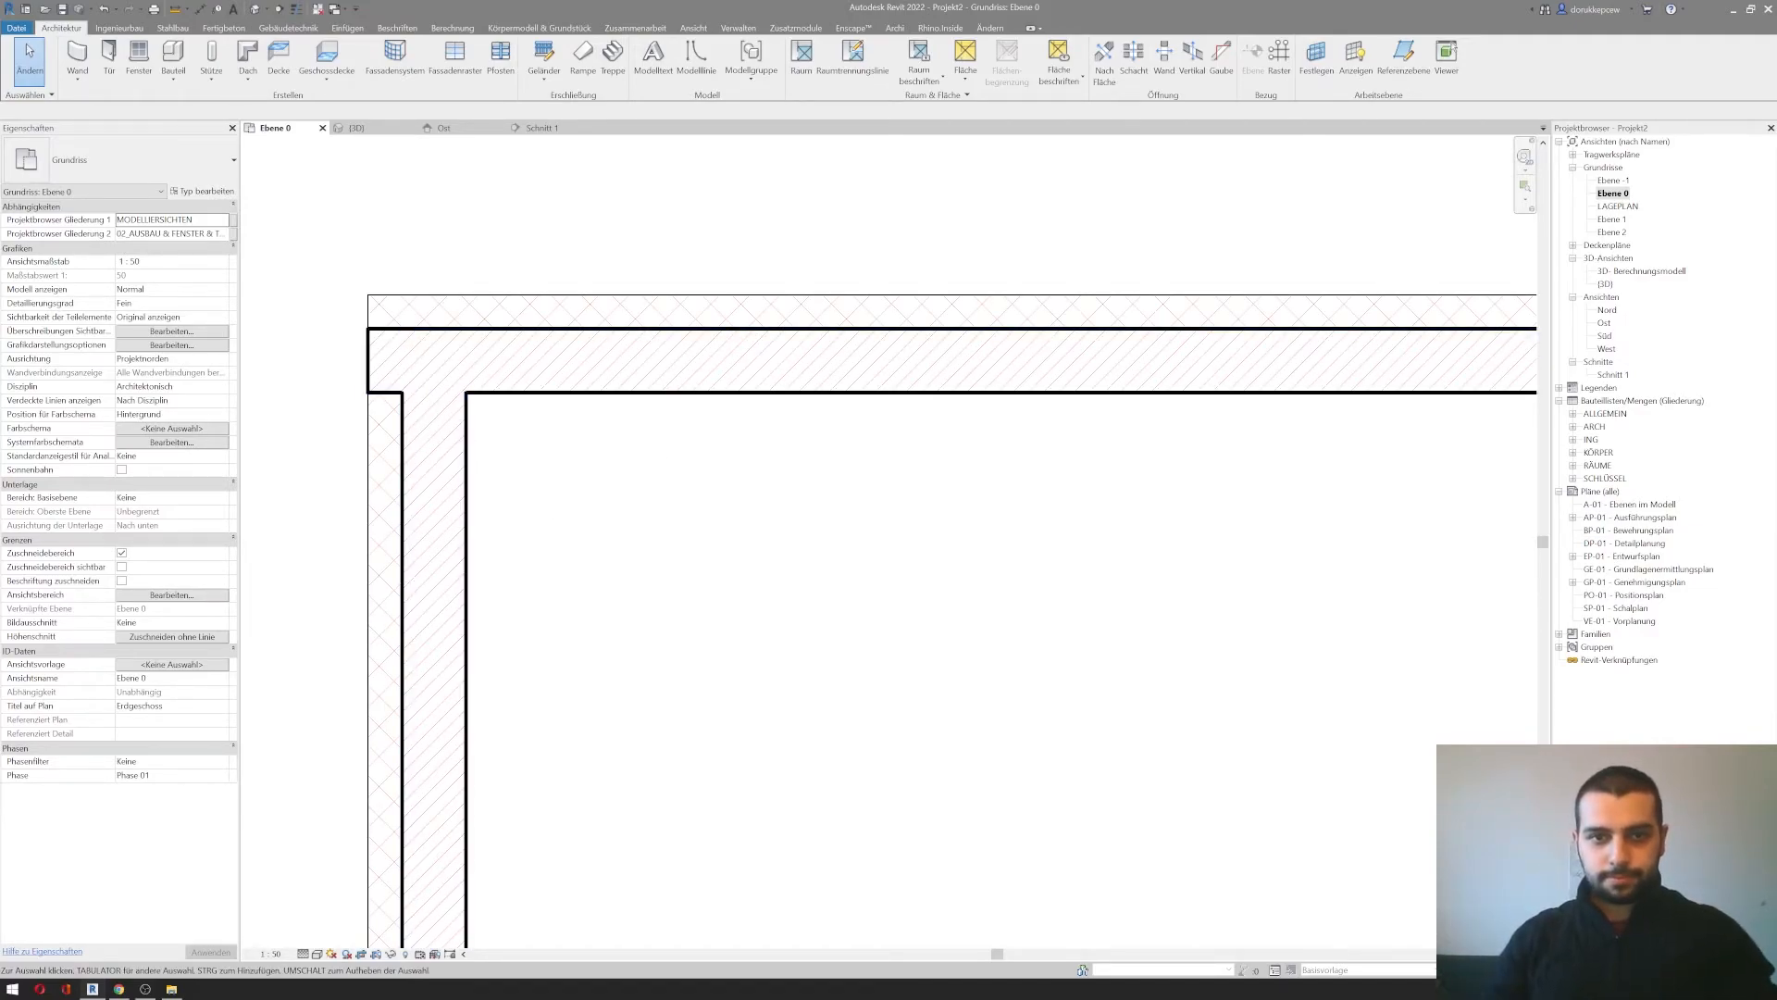
scroll(687, 413, "down", 1)
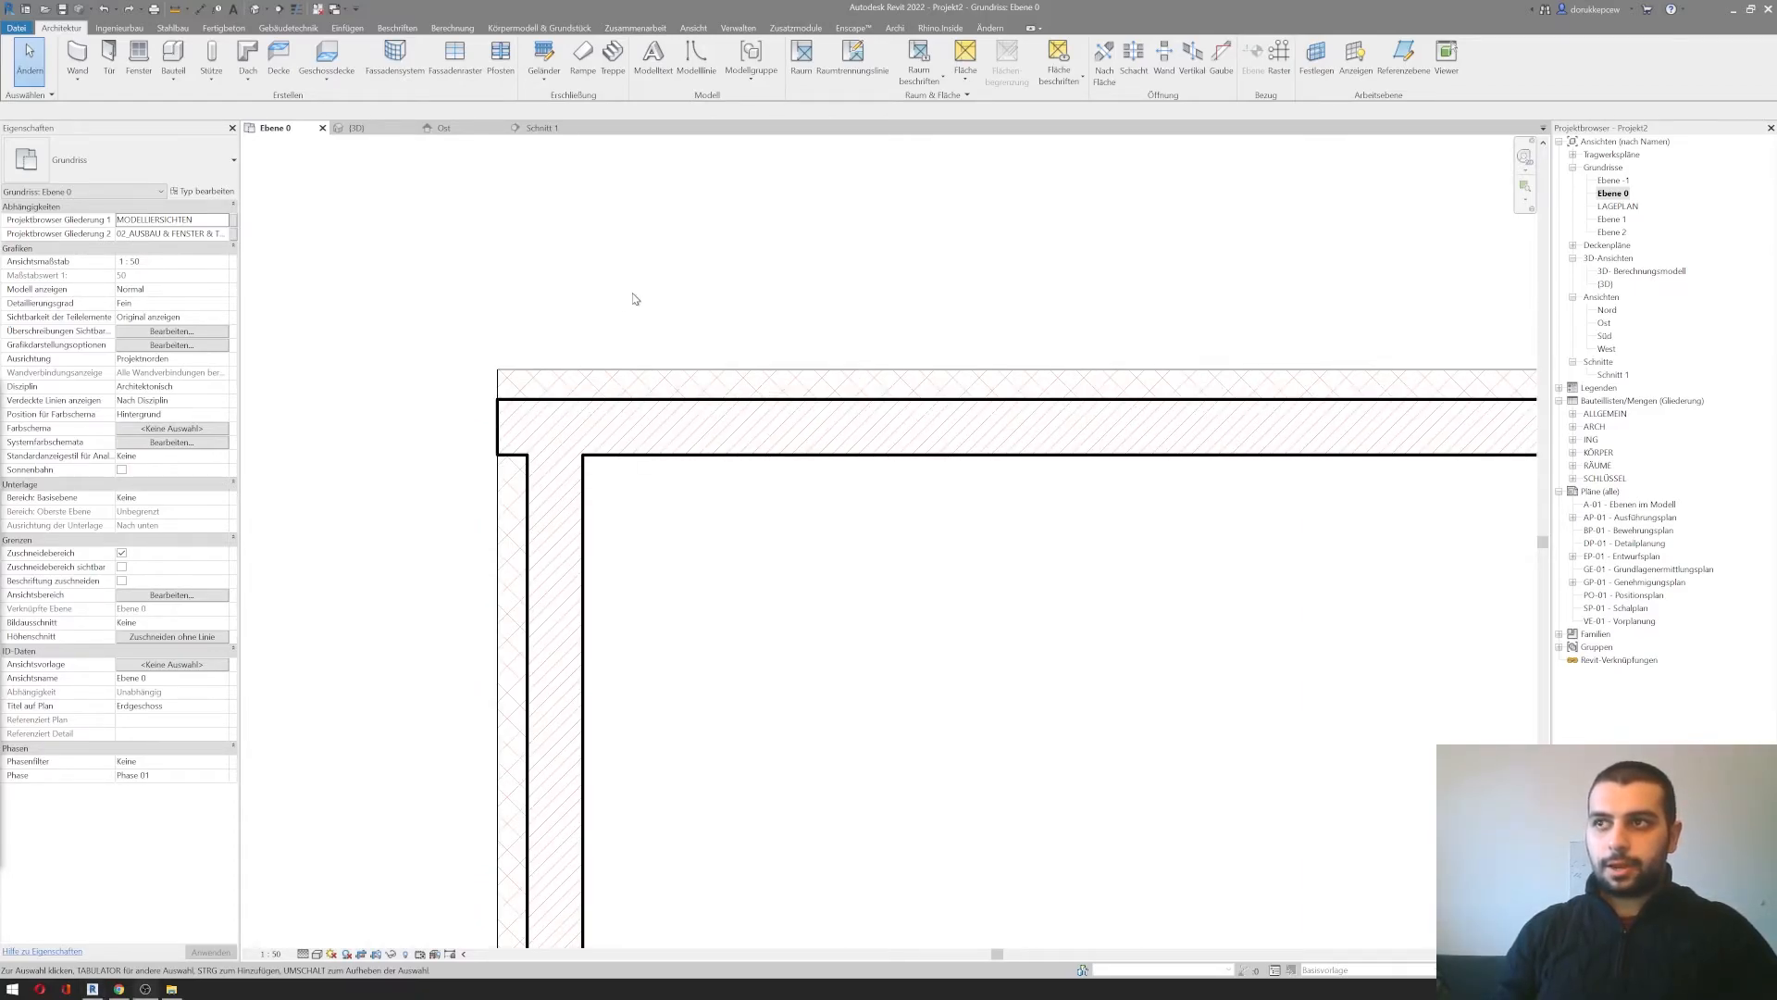
left_click(997, 35)
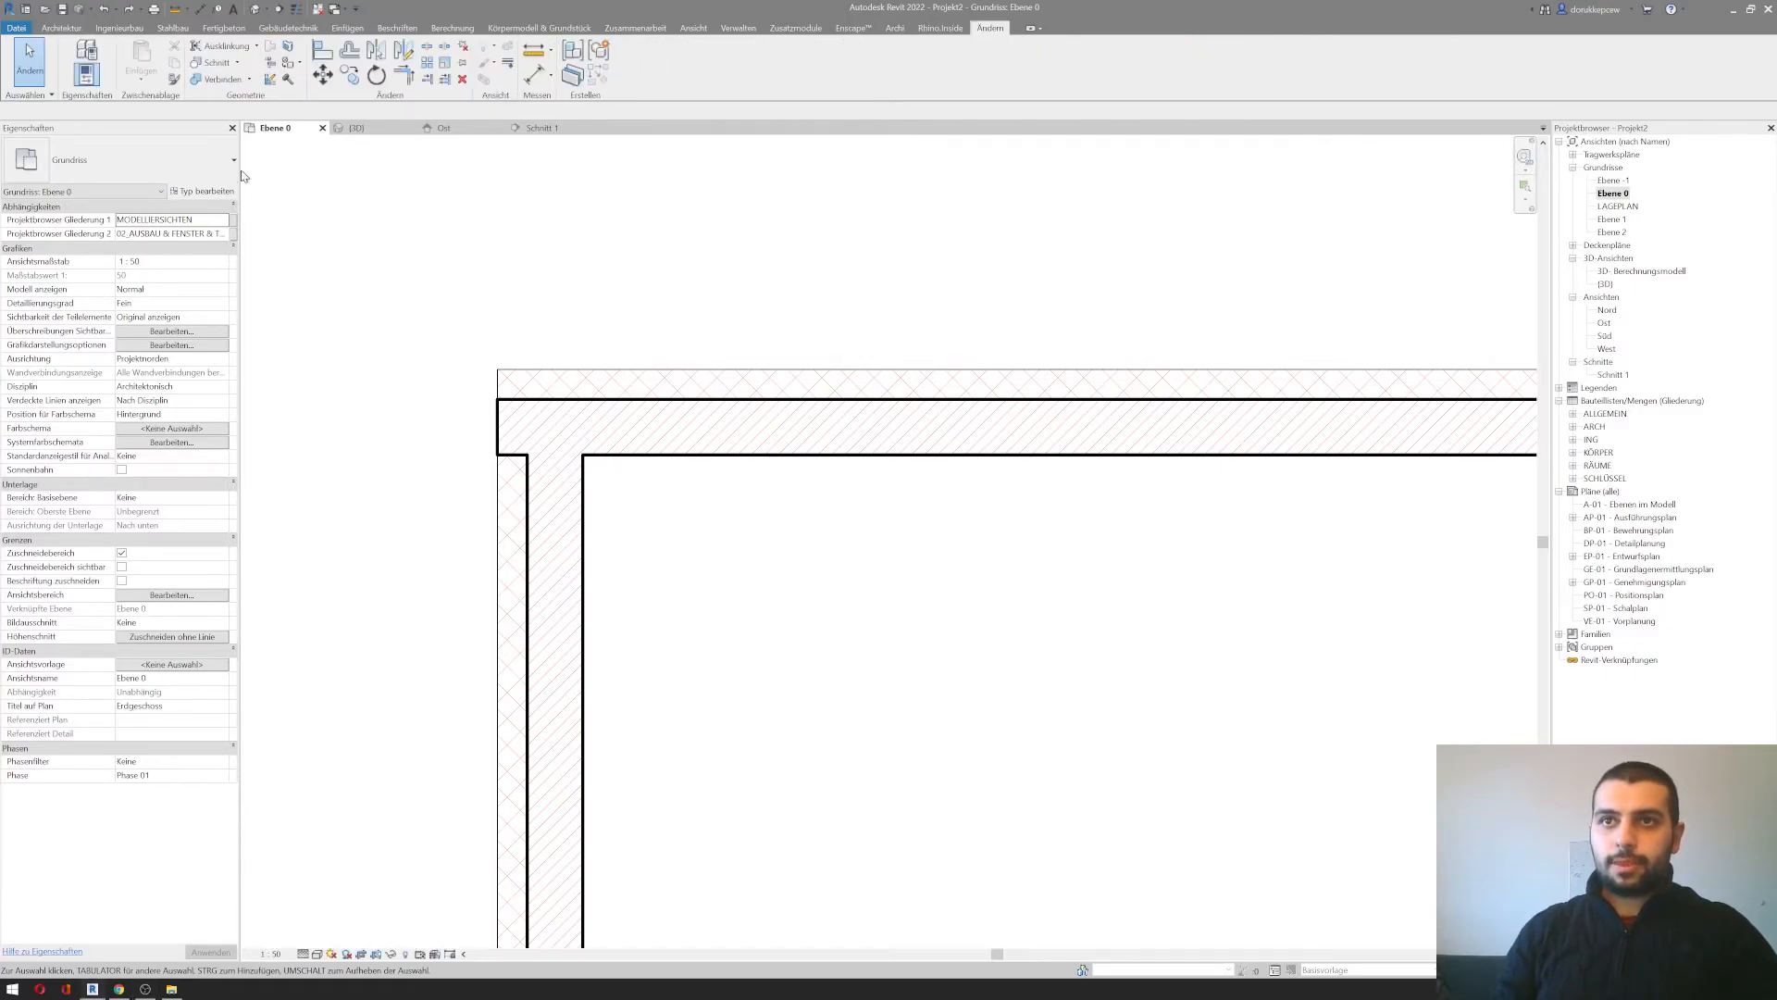
left_click(271, 83)
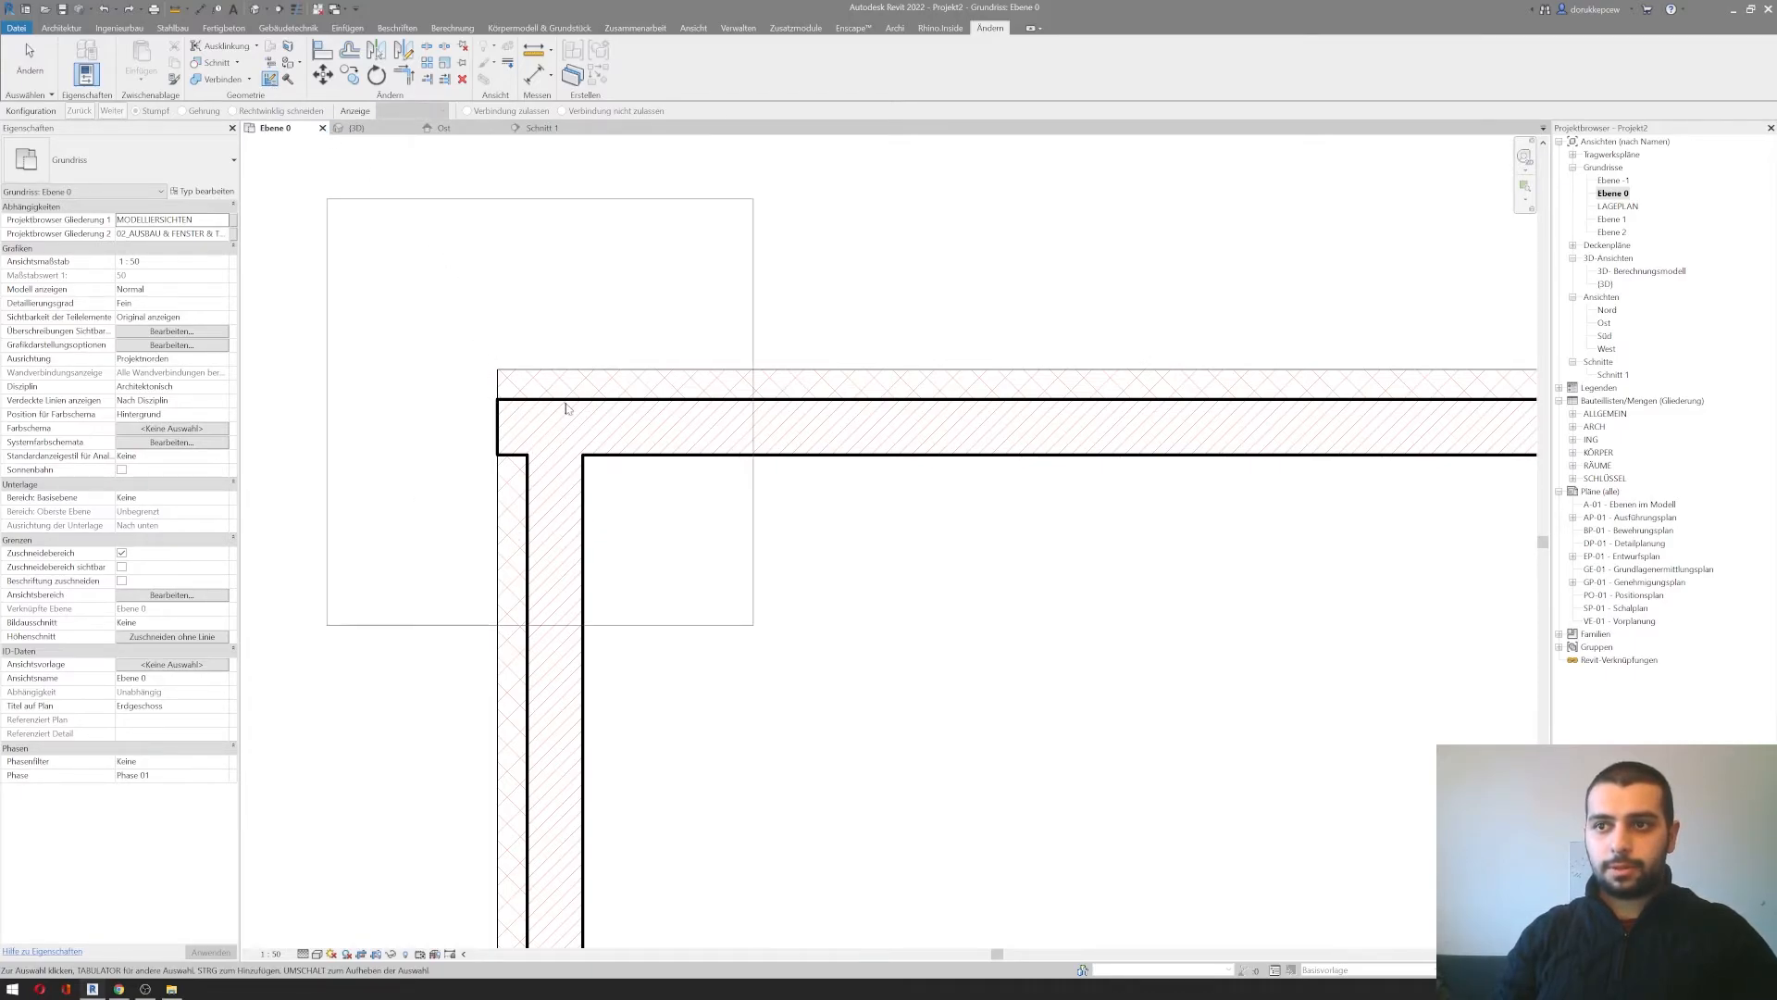
left_click(572, 461)
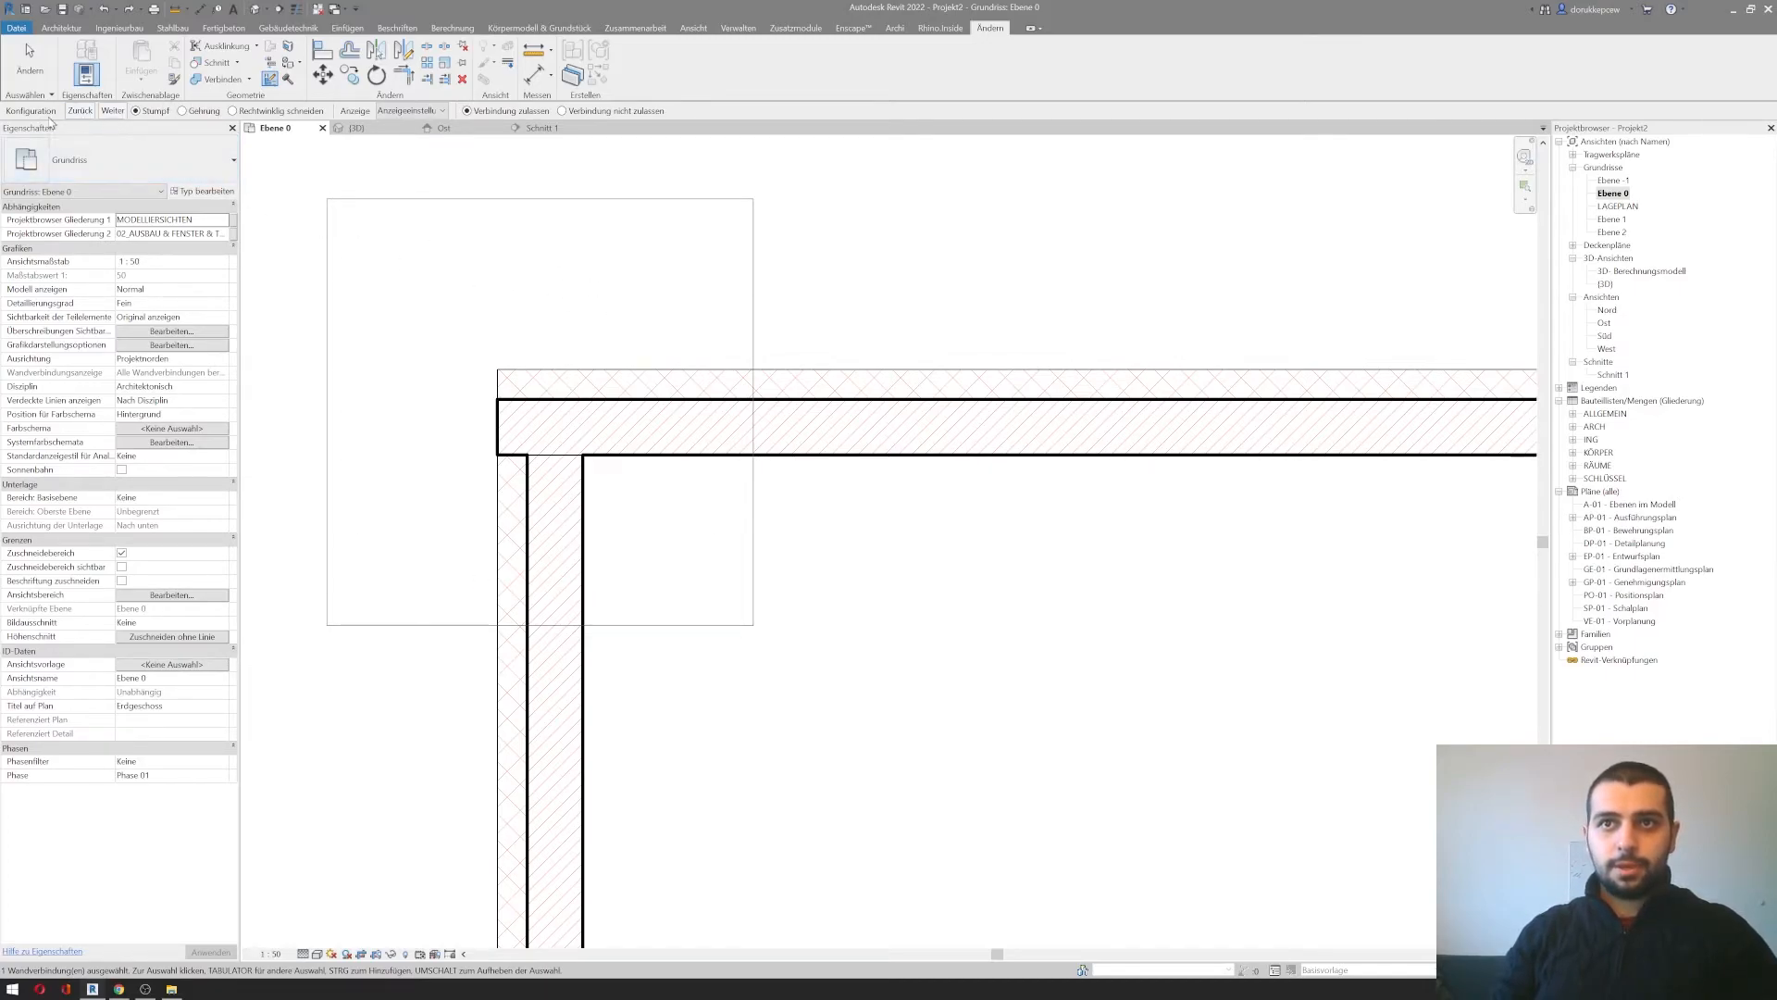
left_click(234, 111)
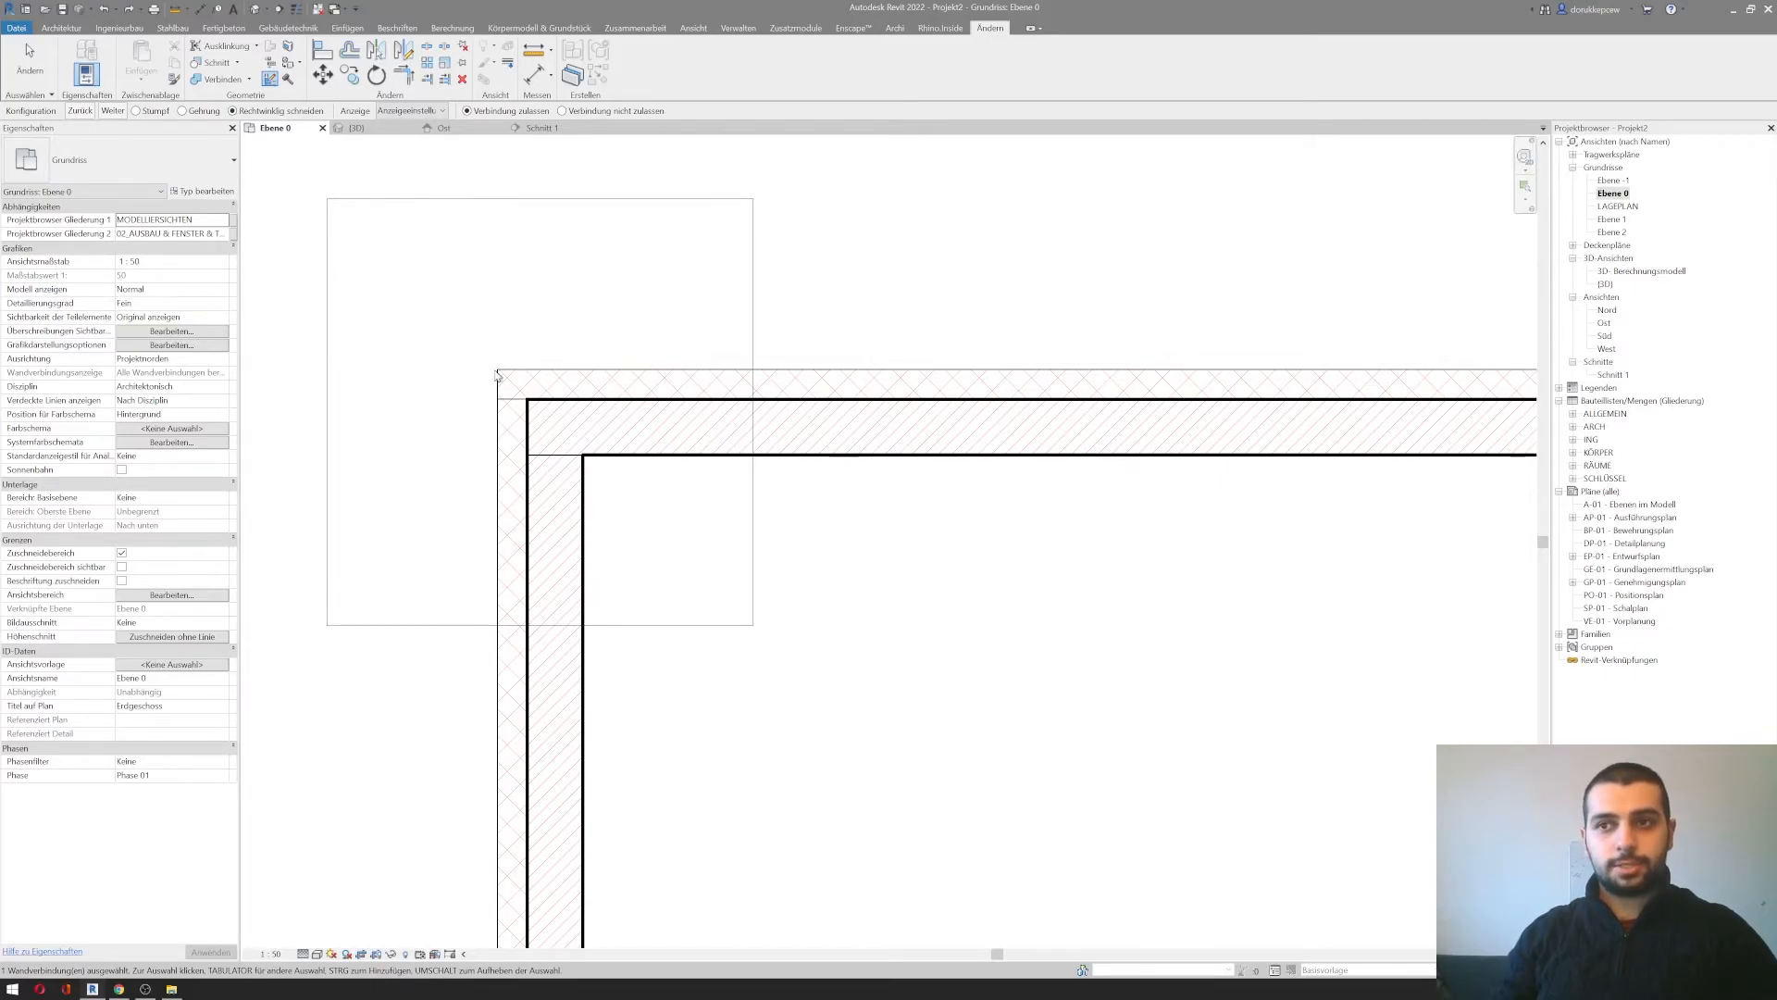
Step: Try Gehrung and a disallowed connection on the upper-left wall join, and undo the change
left_click(183, 111)
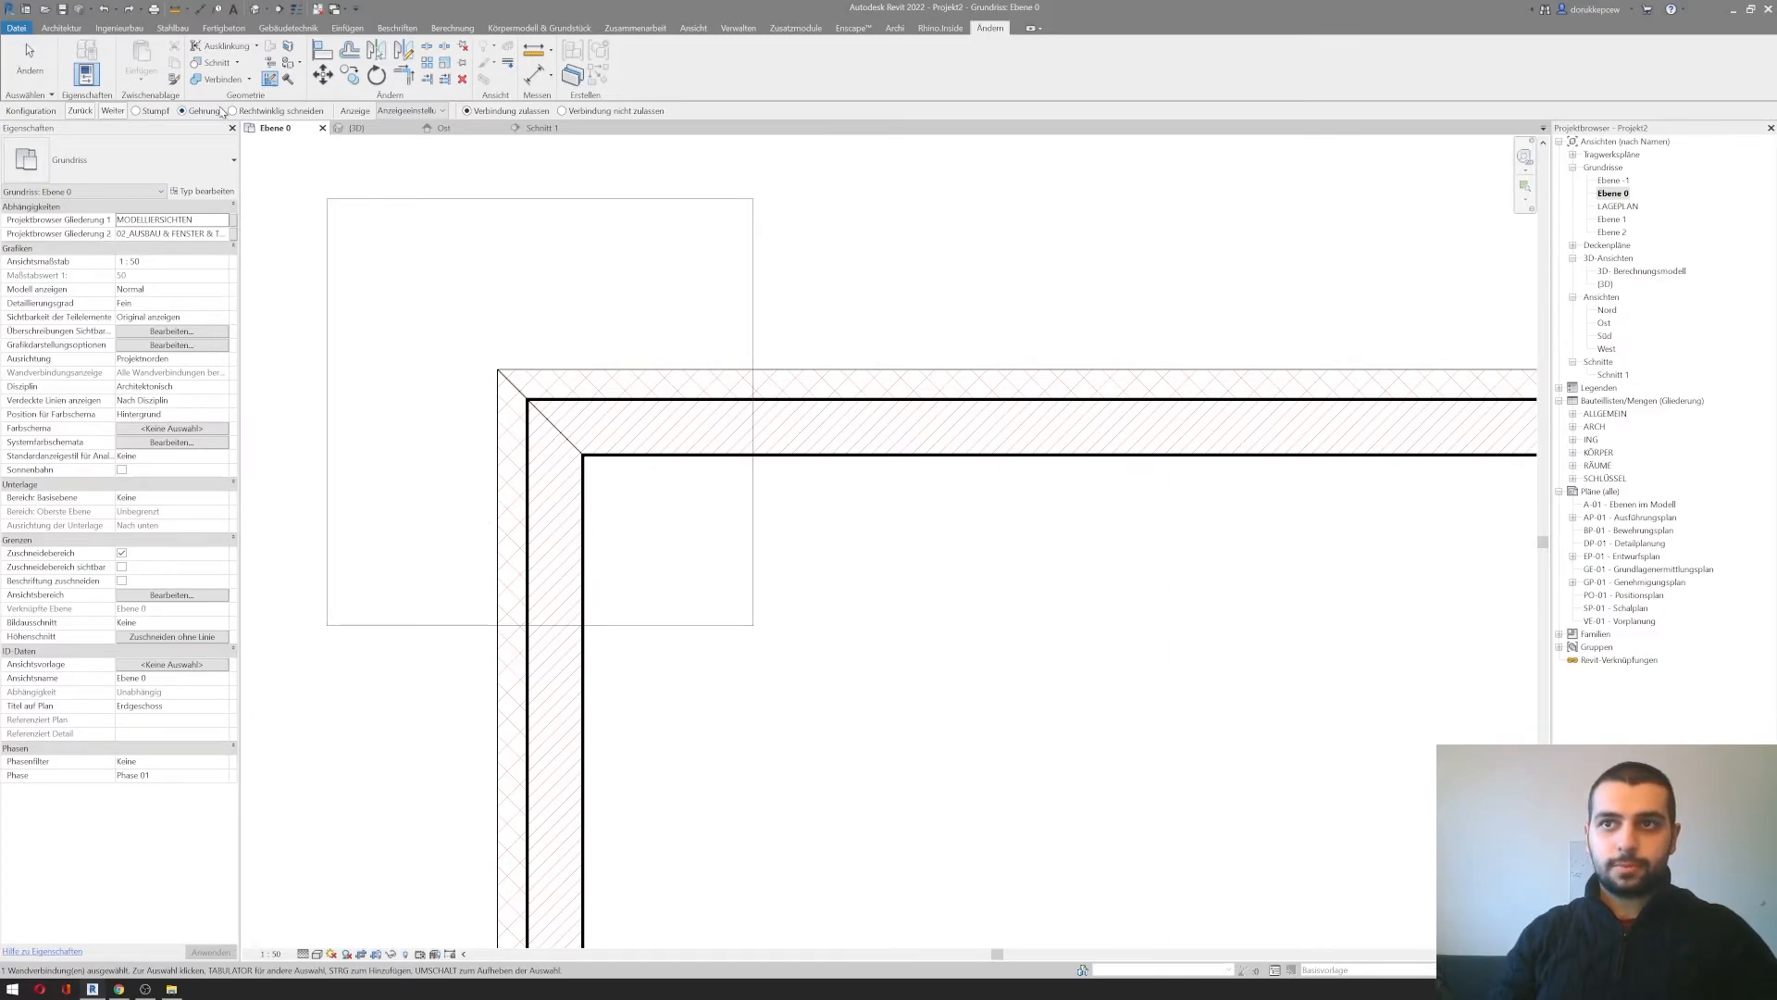
left_click(562, 111)
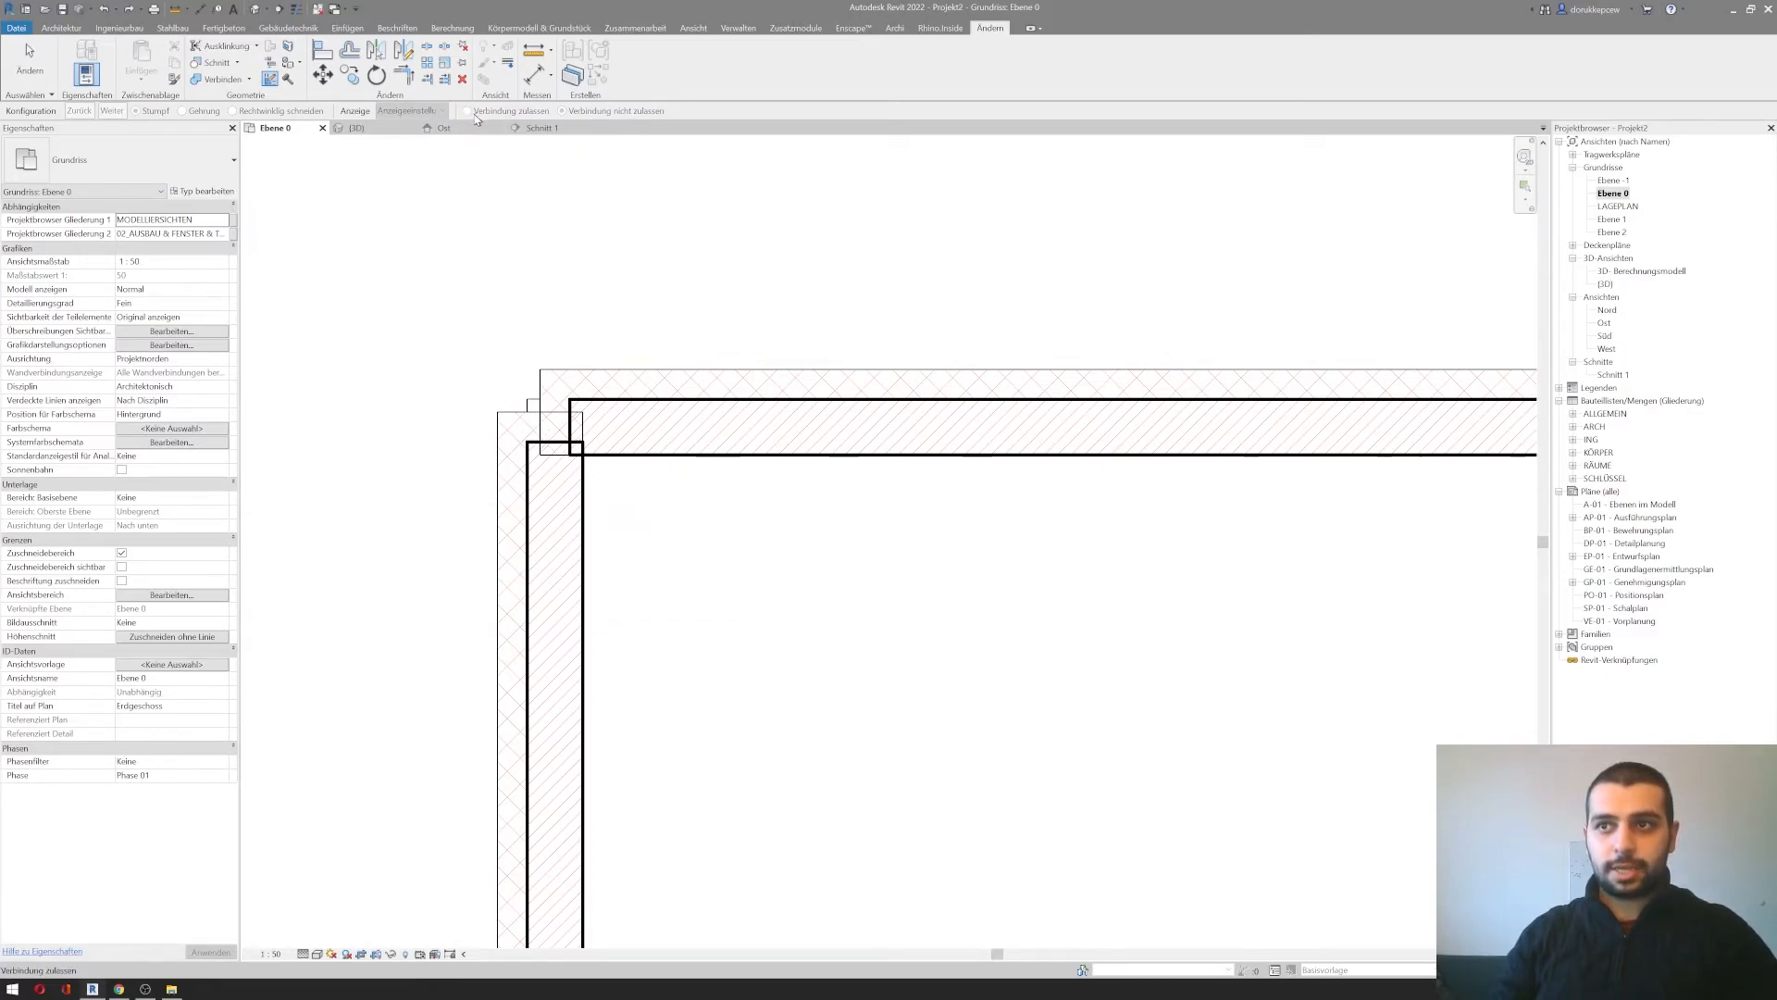
key("ctrl+z")
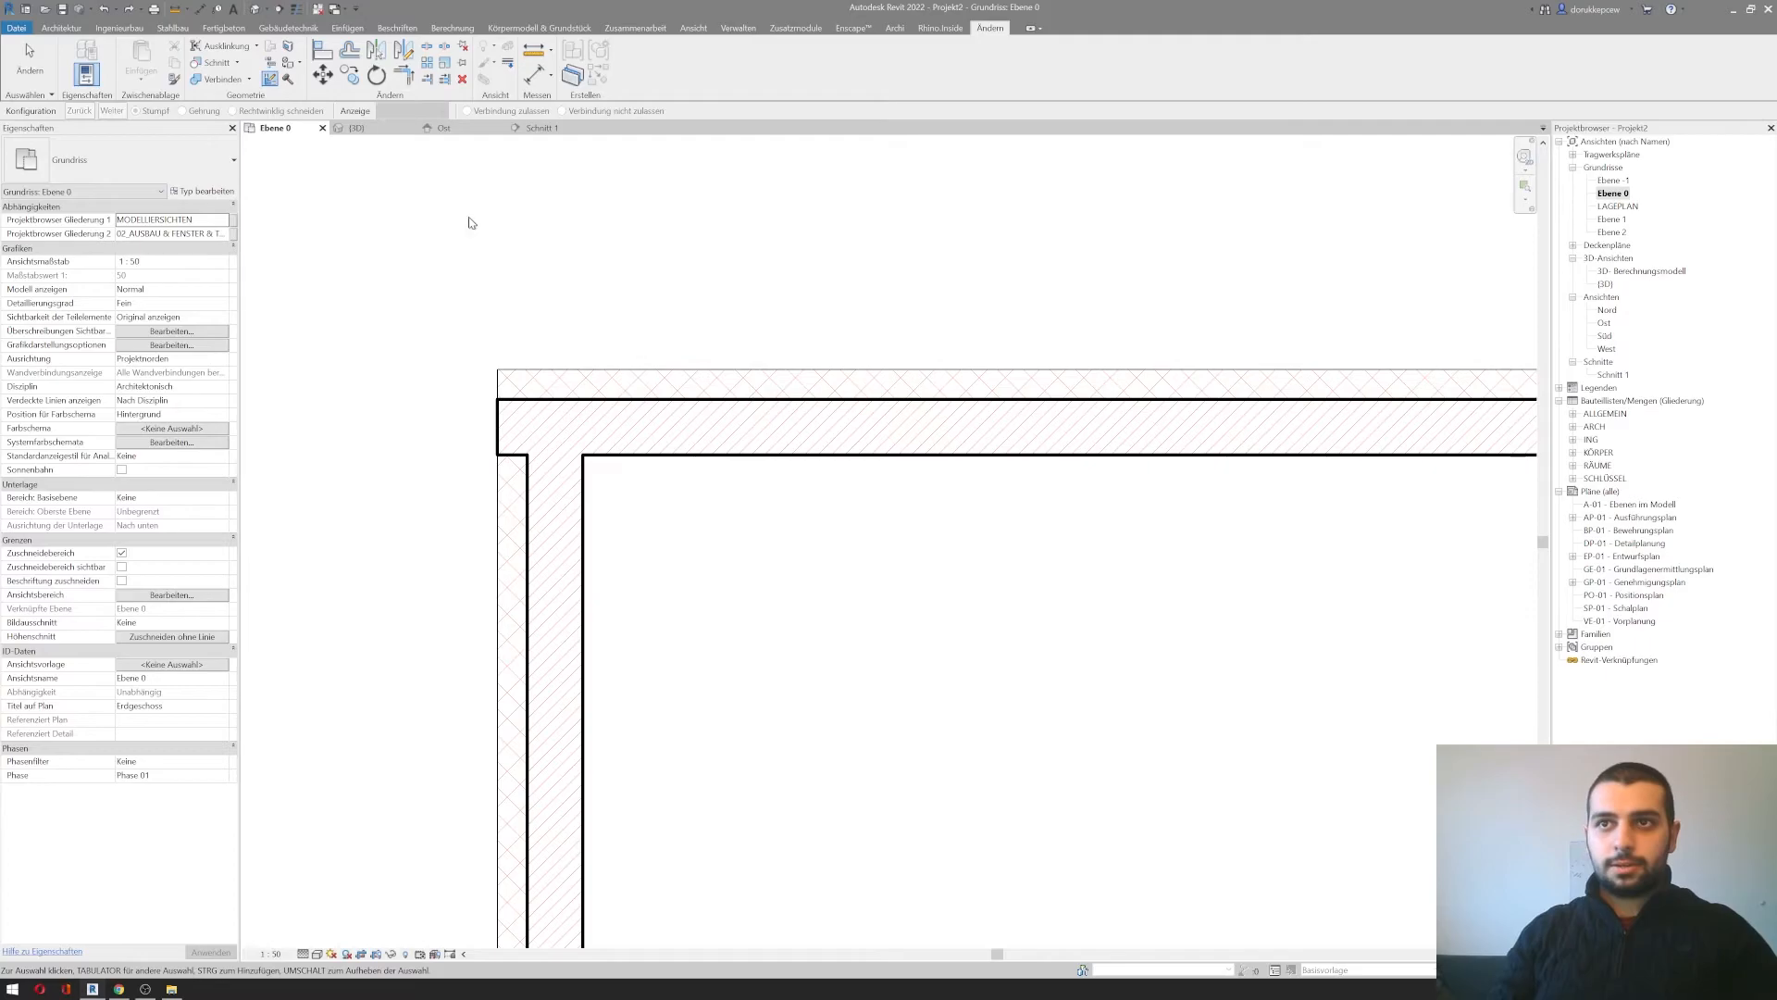
Step: Pick the upper-left wall join again and set its configuration to Gehrung
left_click(520, 415)
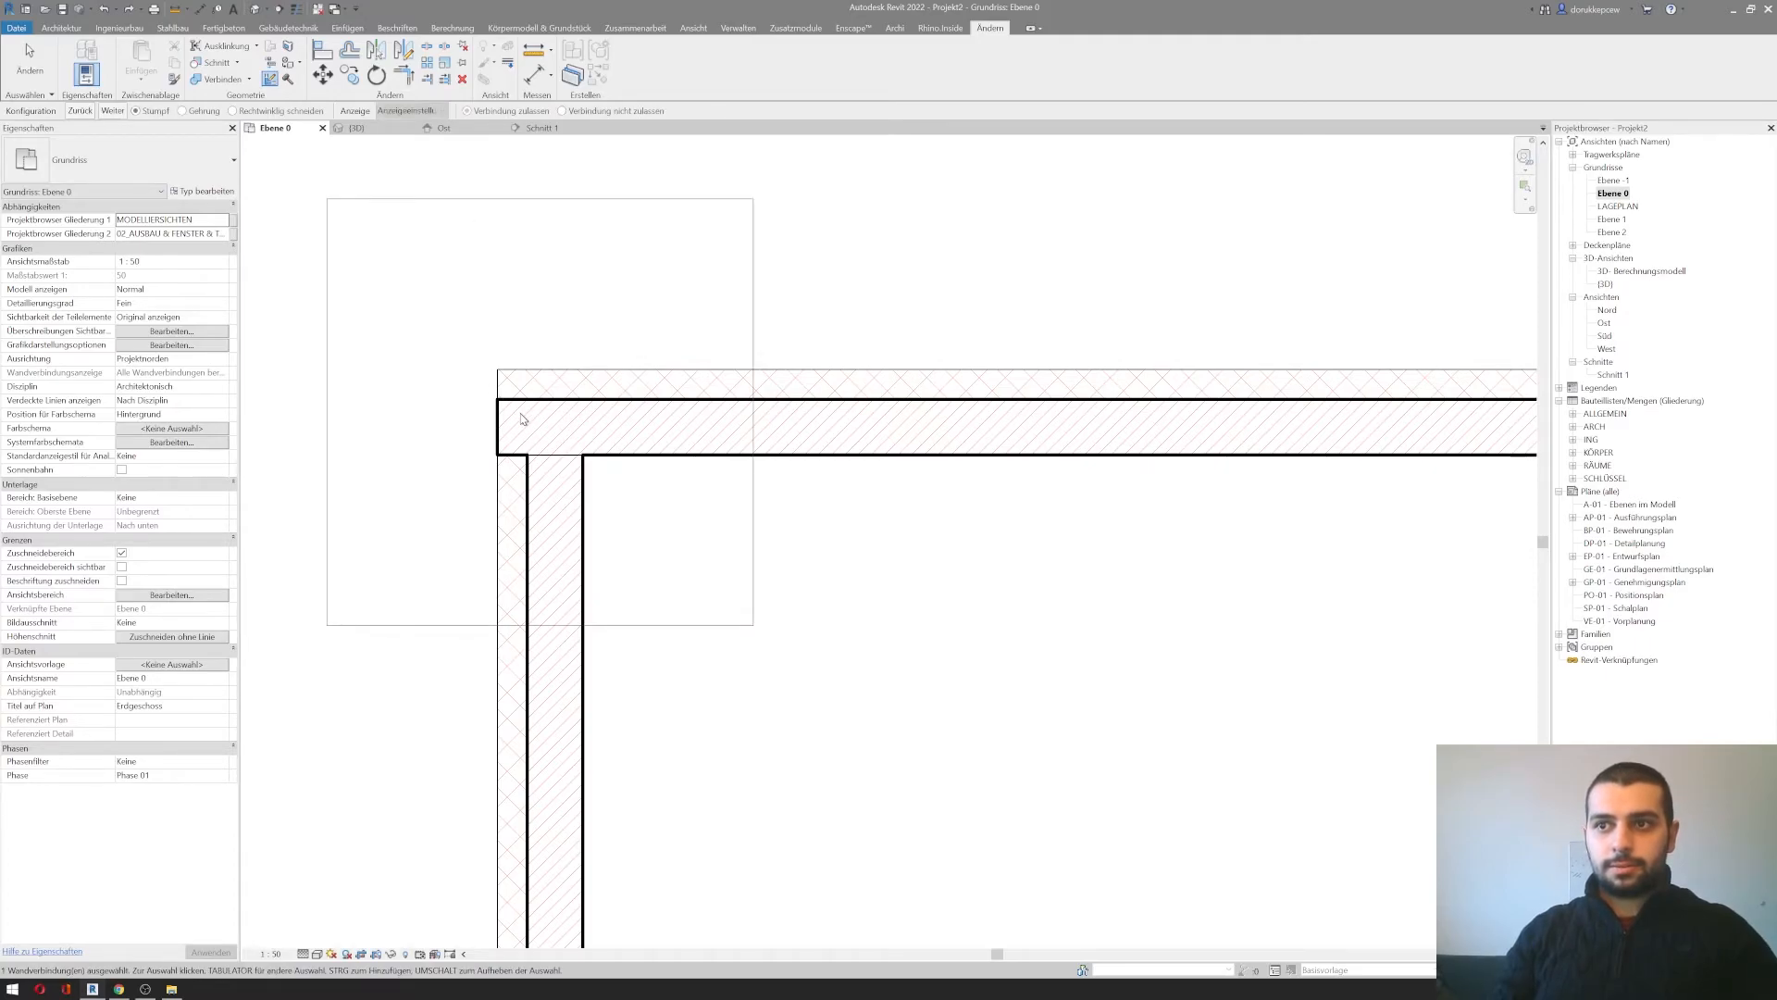
left_click(182, 111)
scroll(577, 396, "down", 3)
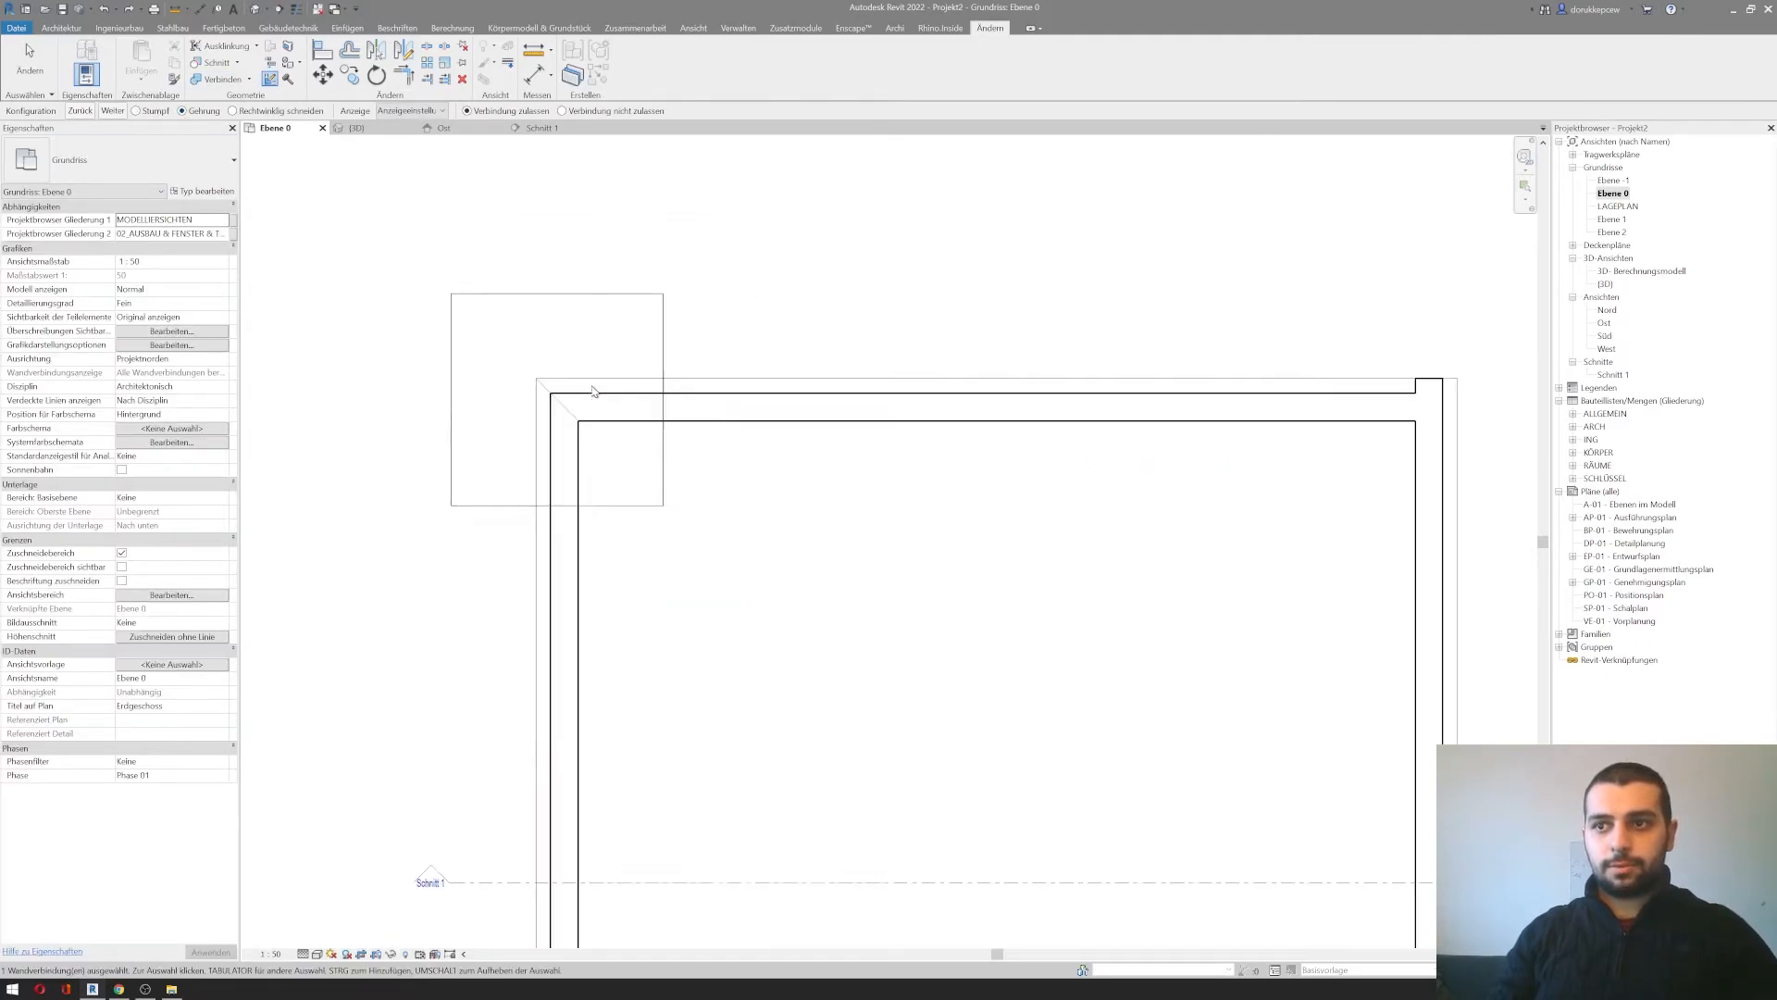
scroll(542, 384, "up", 3)
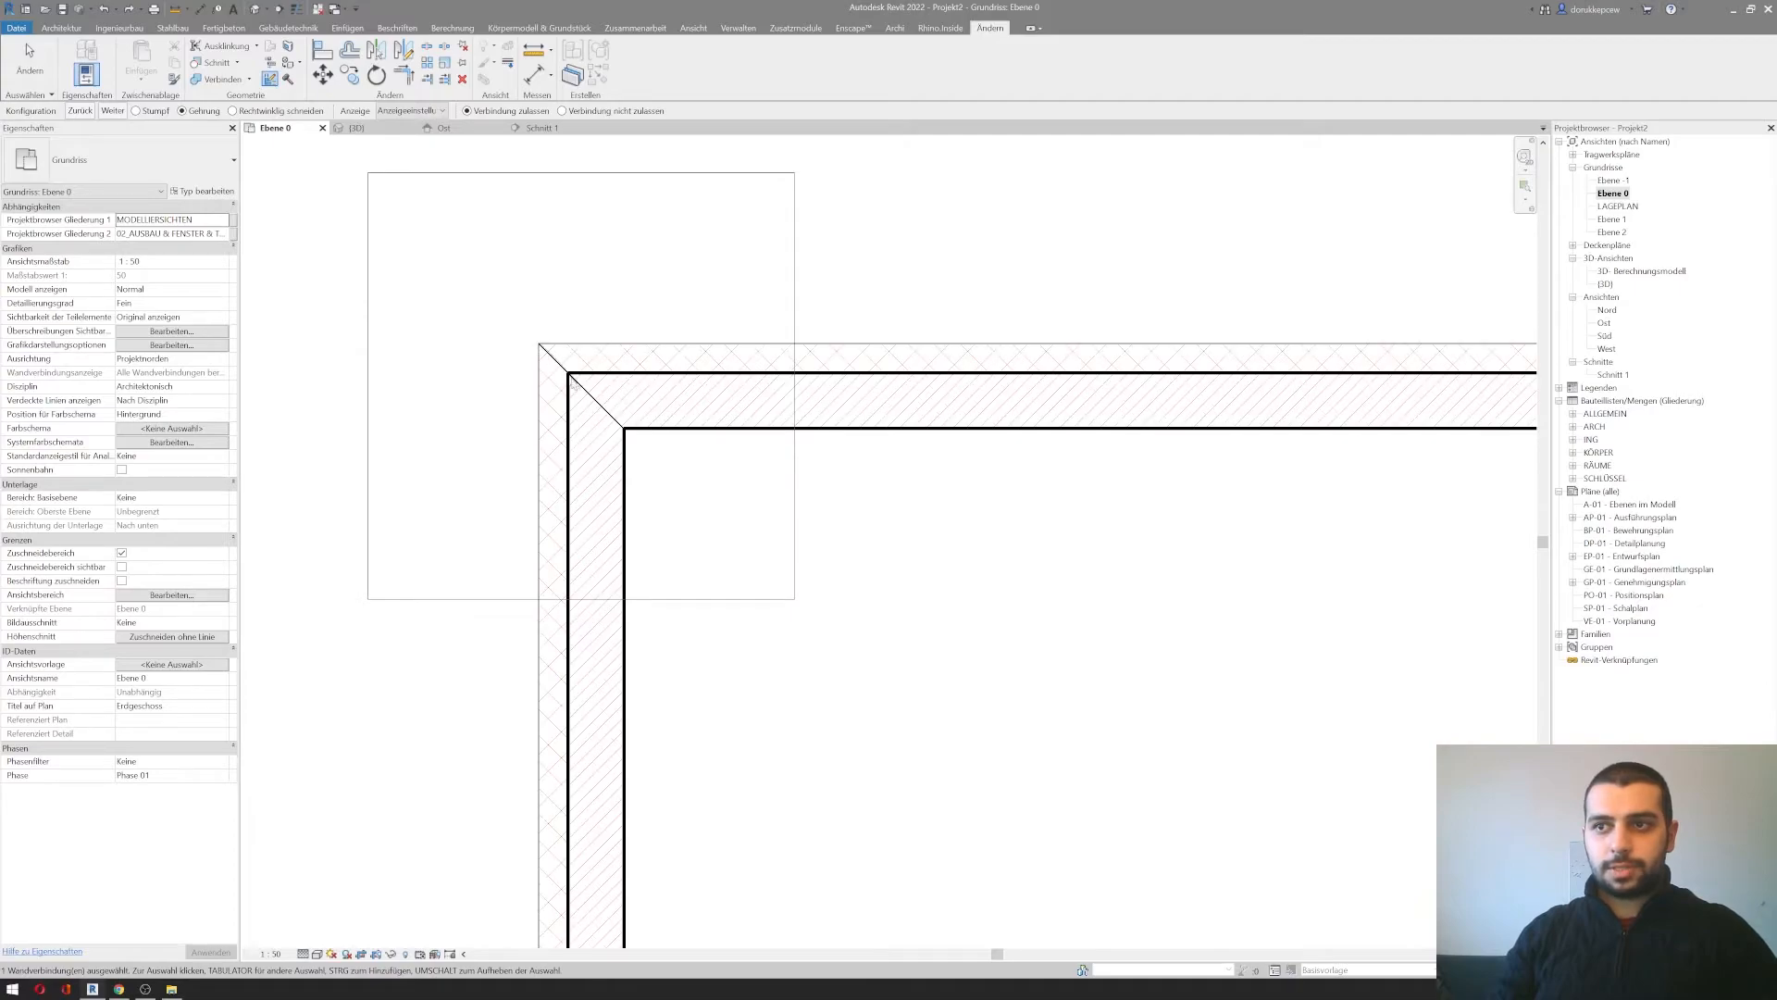
scroll(623, 430, "up", 3)
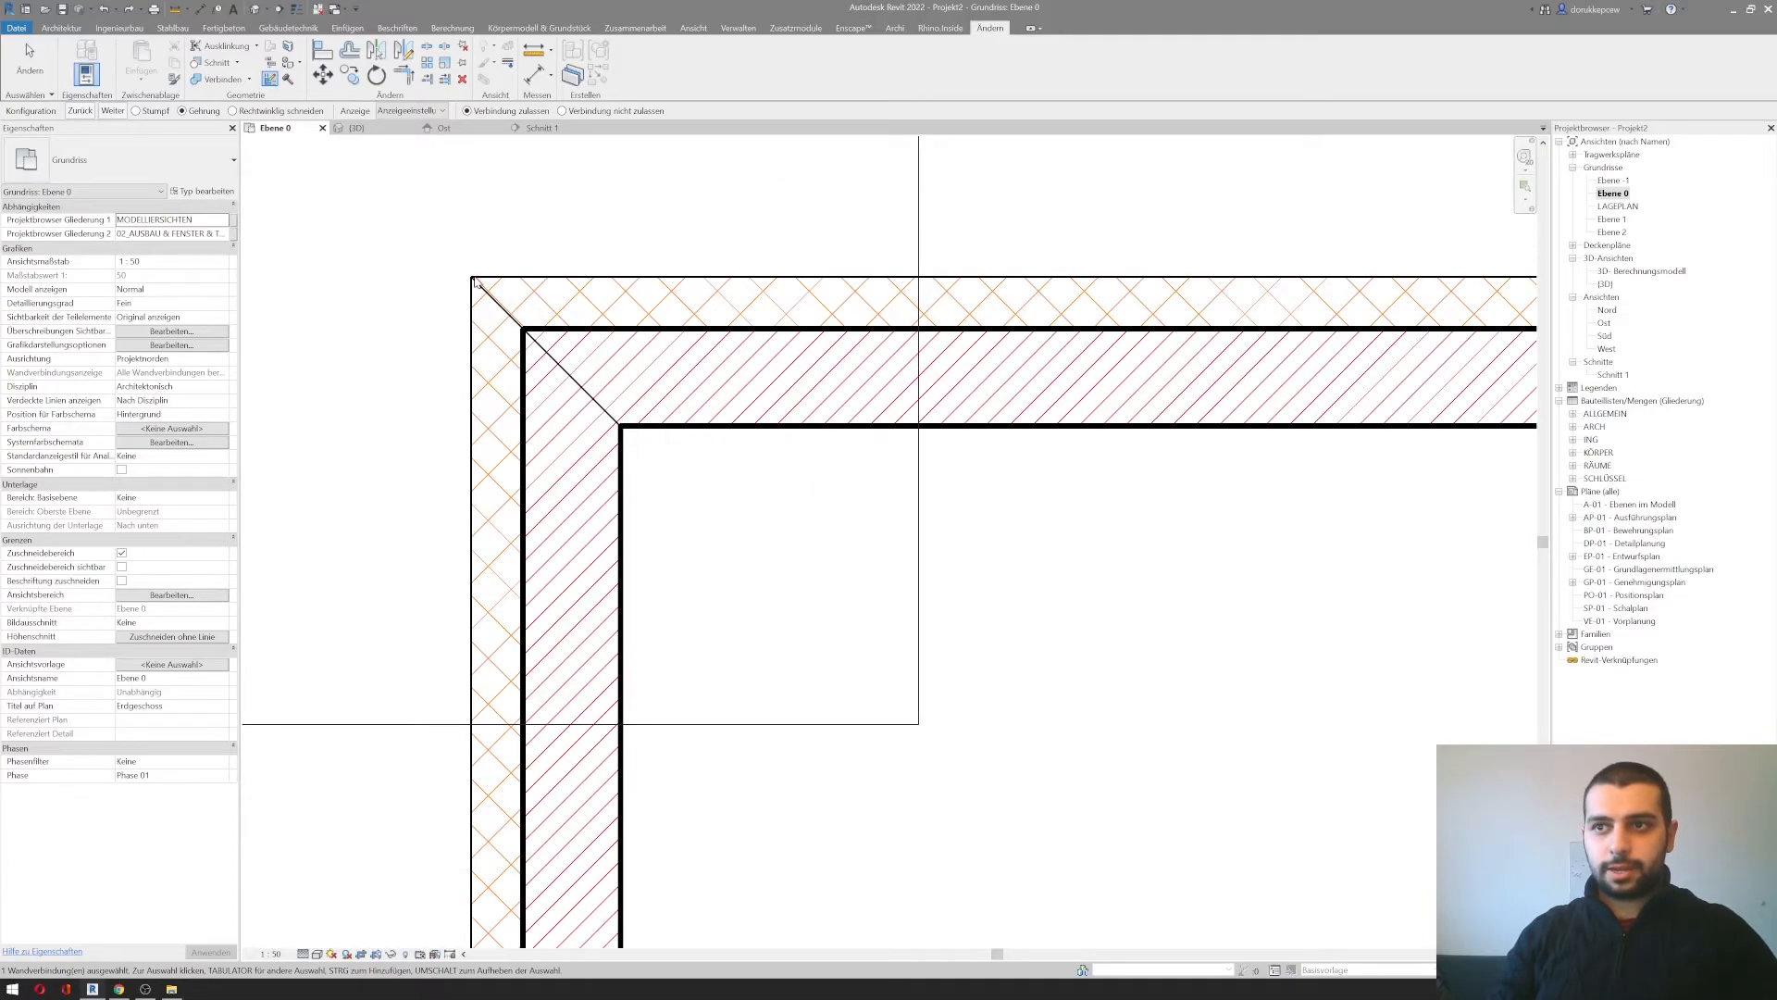
Step: Set the wall joins at the building's upper-right and lower-right corners to Gehrung
scroll(496, 315, "down", 3)
scroll(825, 491, "down", 3)
middle_click_drag(1069, 494, 638, 434)
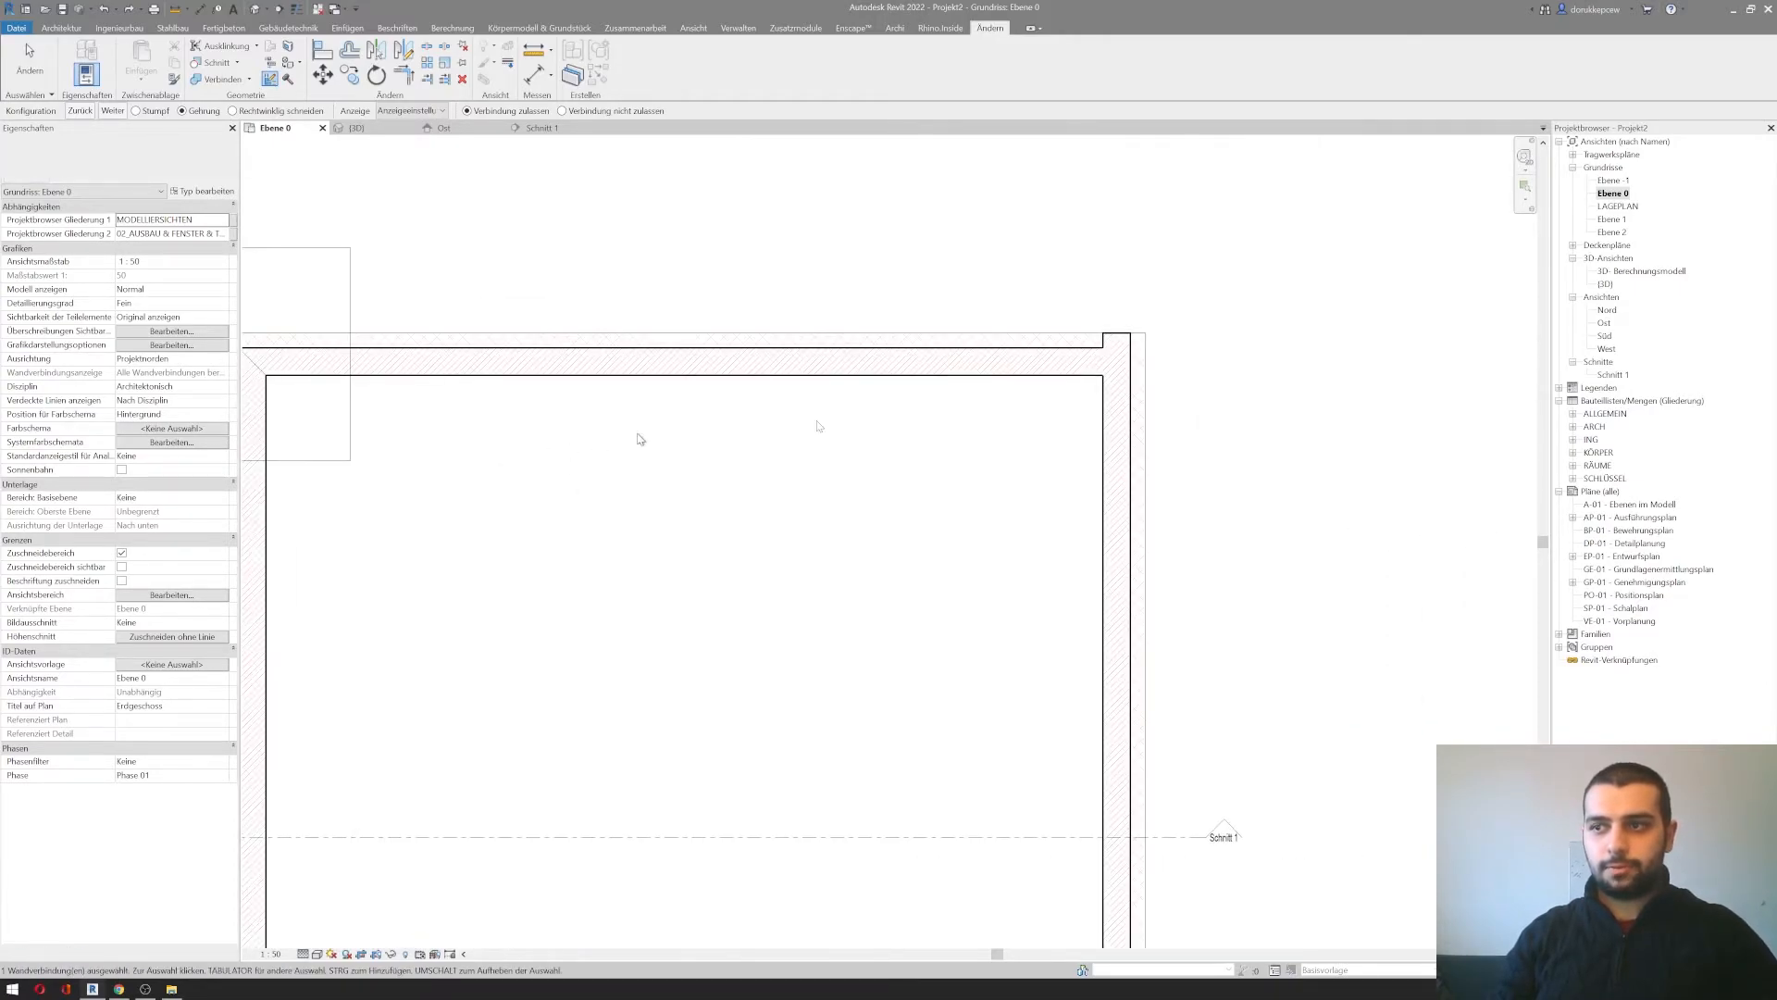
scroll(1129, 369, "up", 2)
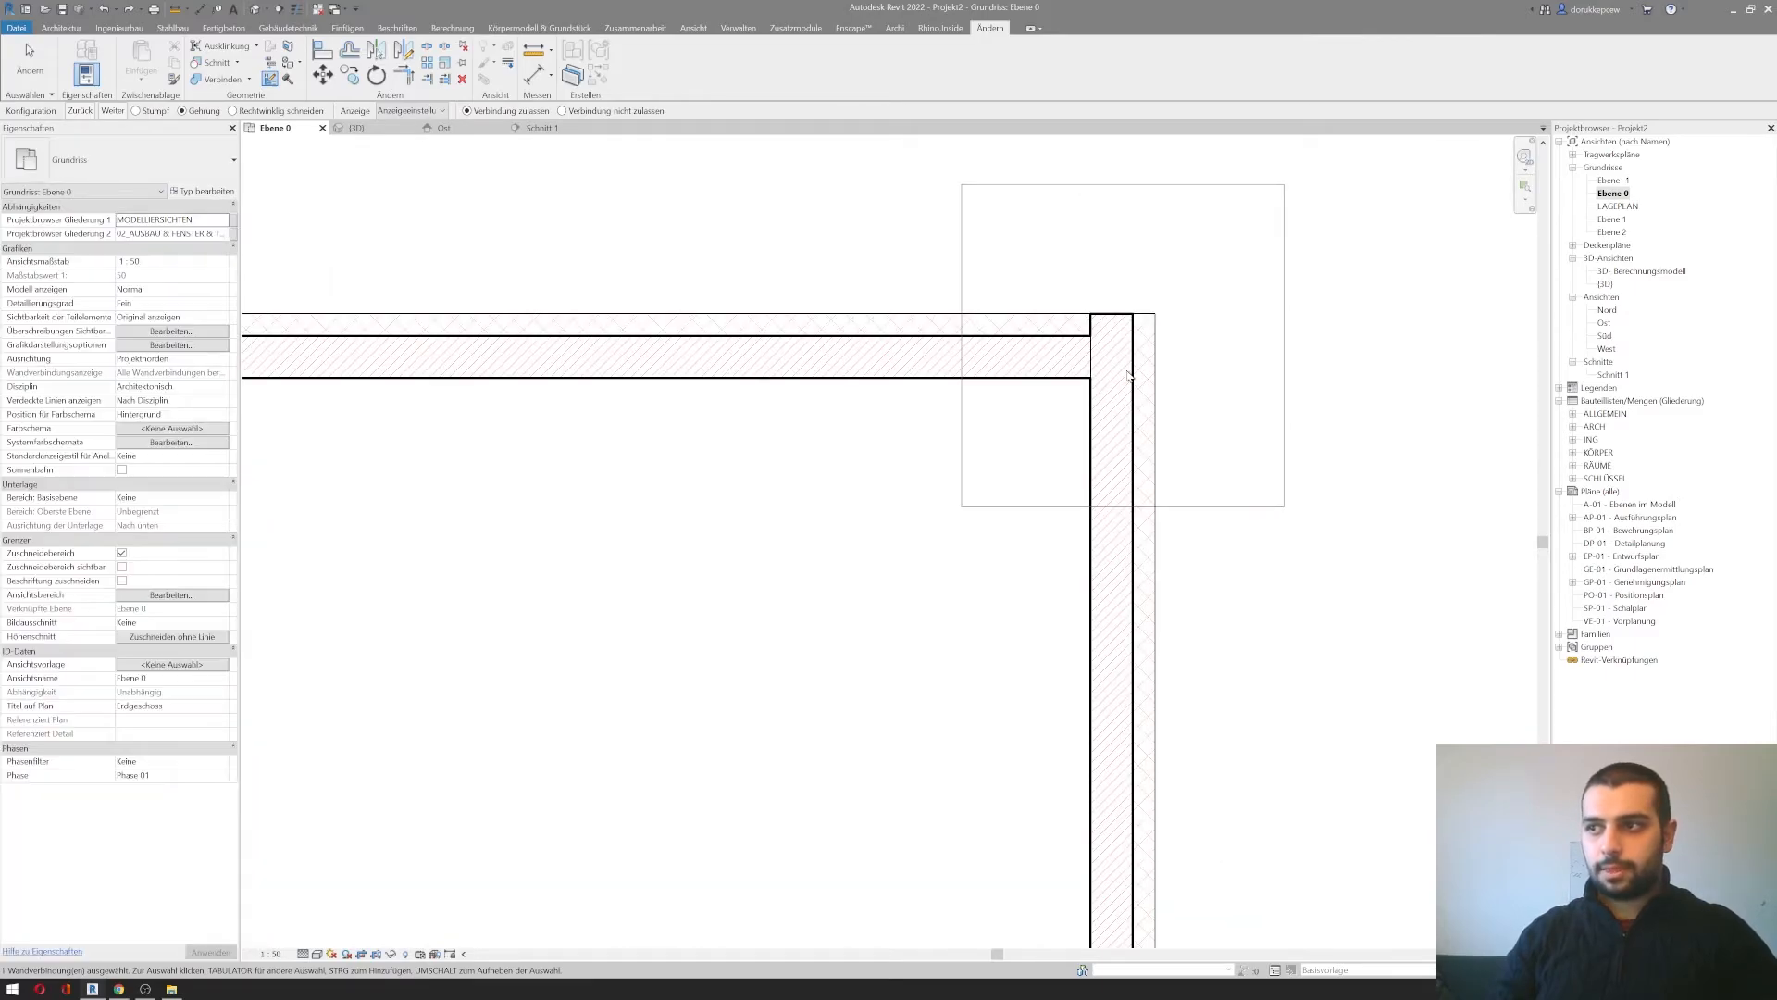
left_click(185, 111)
scroll(882, 542, "down", 2)
middle_click_drag(947, 748, 921, 148)
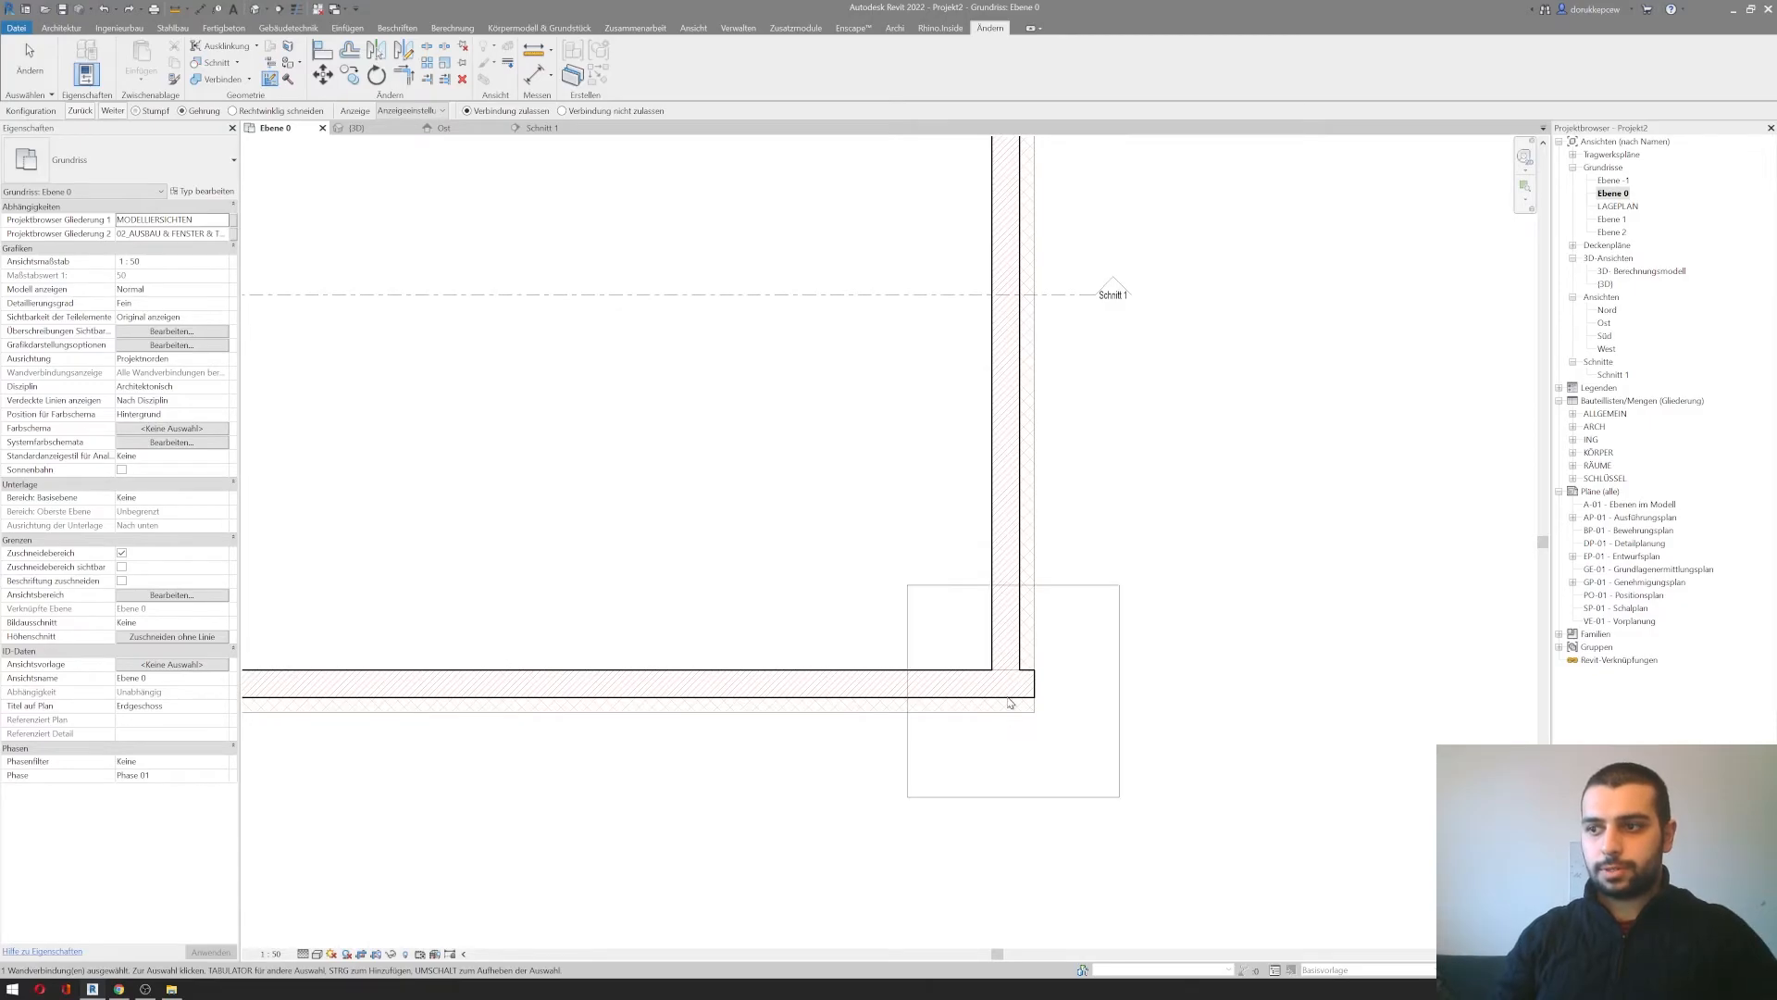
left_click(184, 111)
Step: Set the lower-left wall join to Gehrung and finish editing the wall joins
middle_click_drag(388, 487, 1182, 547)
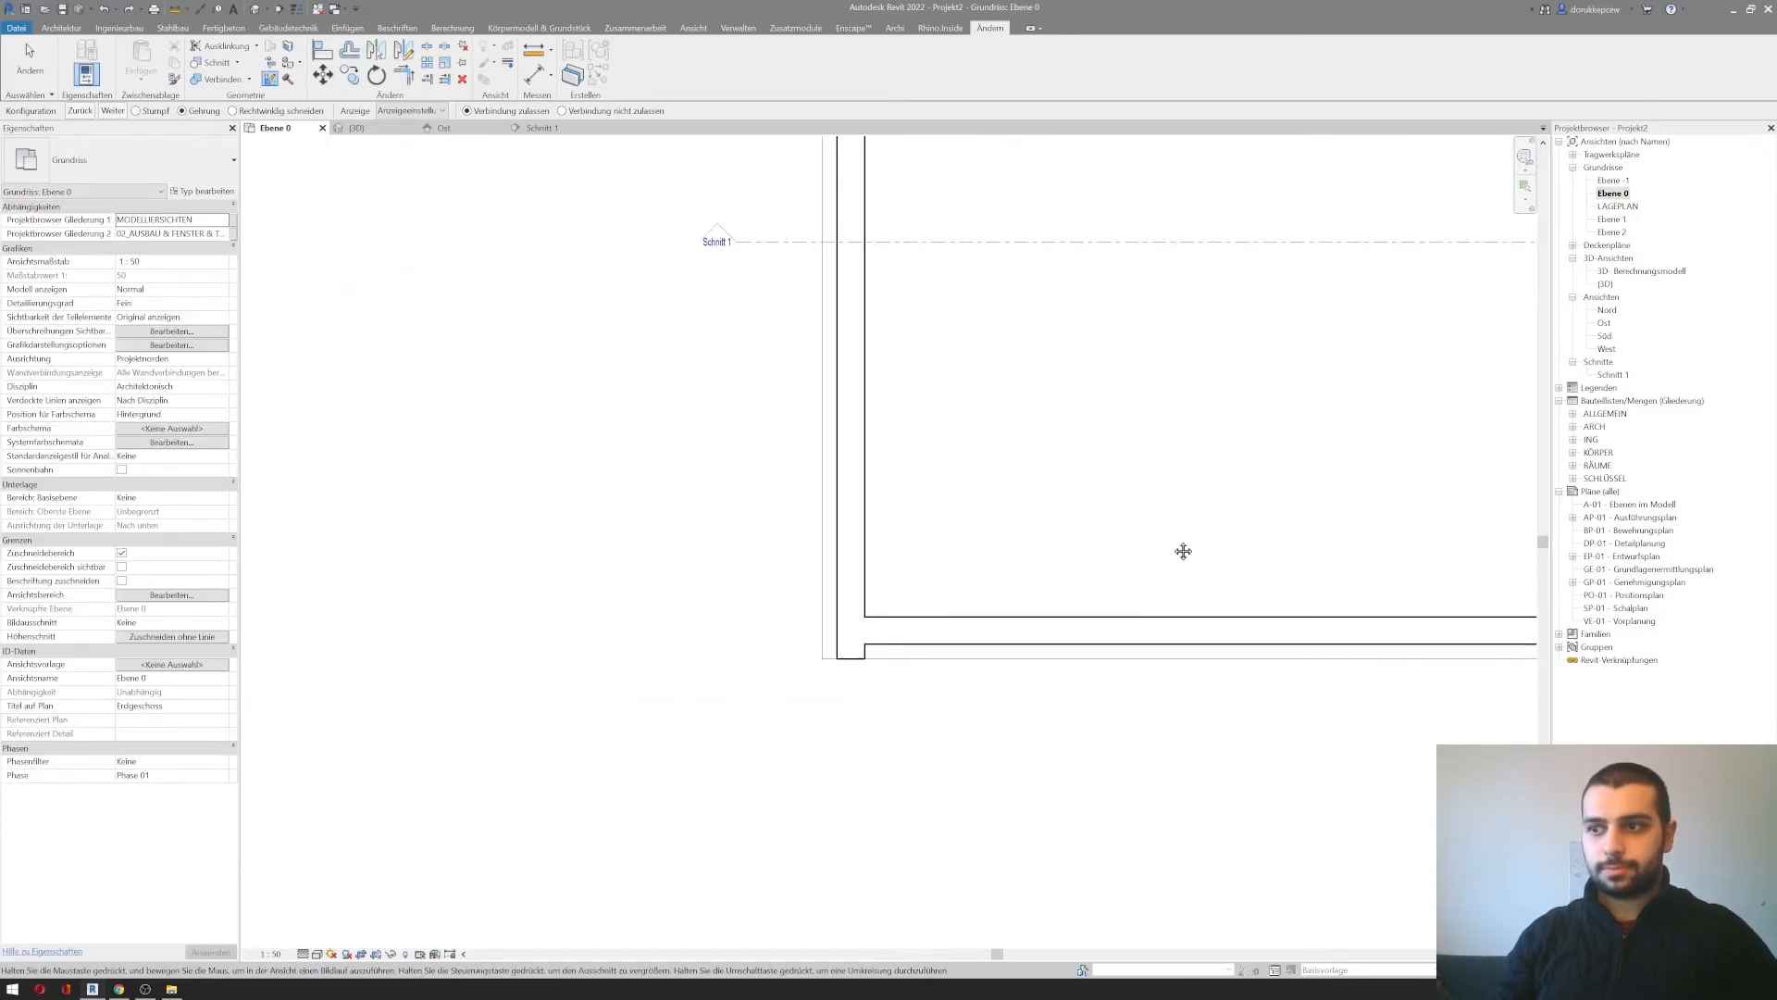
left_click(847, 638)
left_click(182, 111)
scroll(637, 449, "down", 2)
middle_click_drag(641, 452, 363, 552)
middle_click_drag(701, 534, 645, 607)
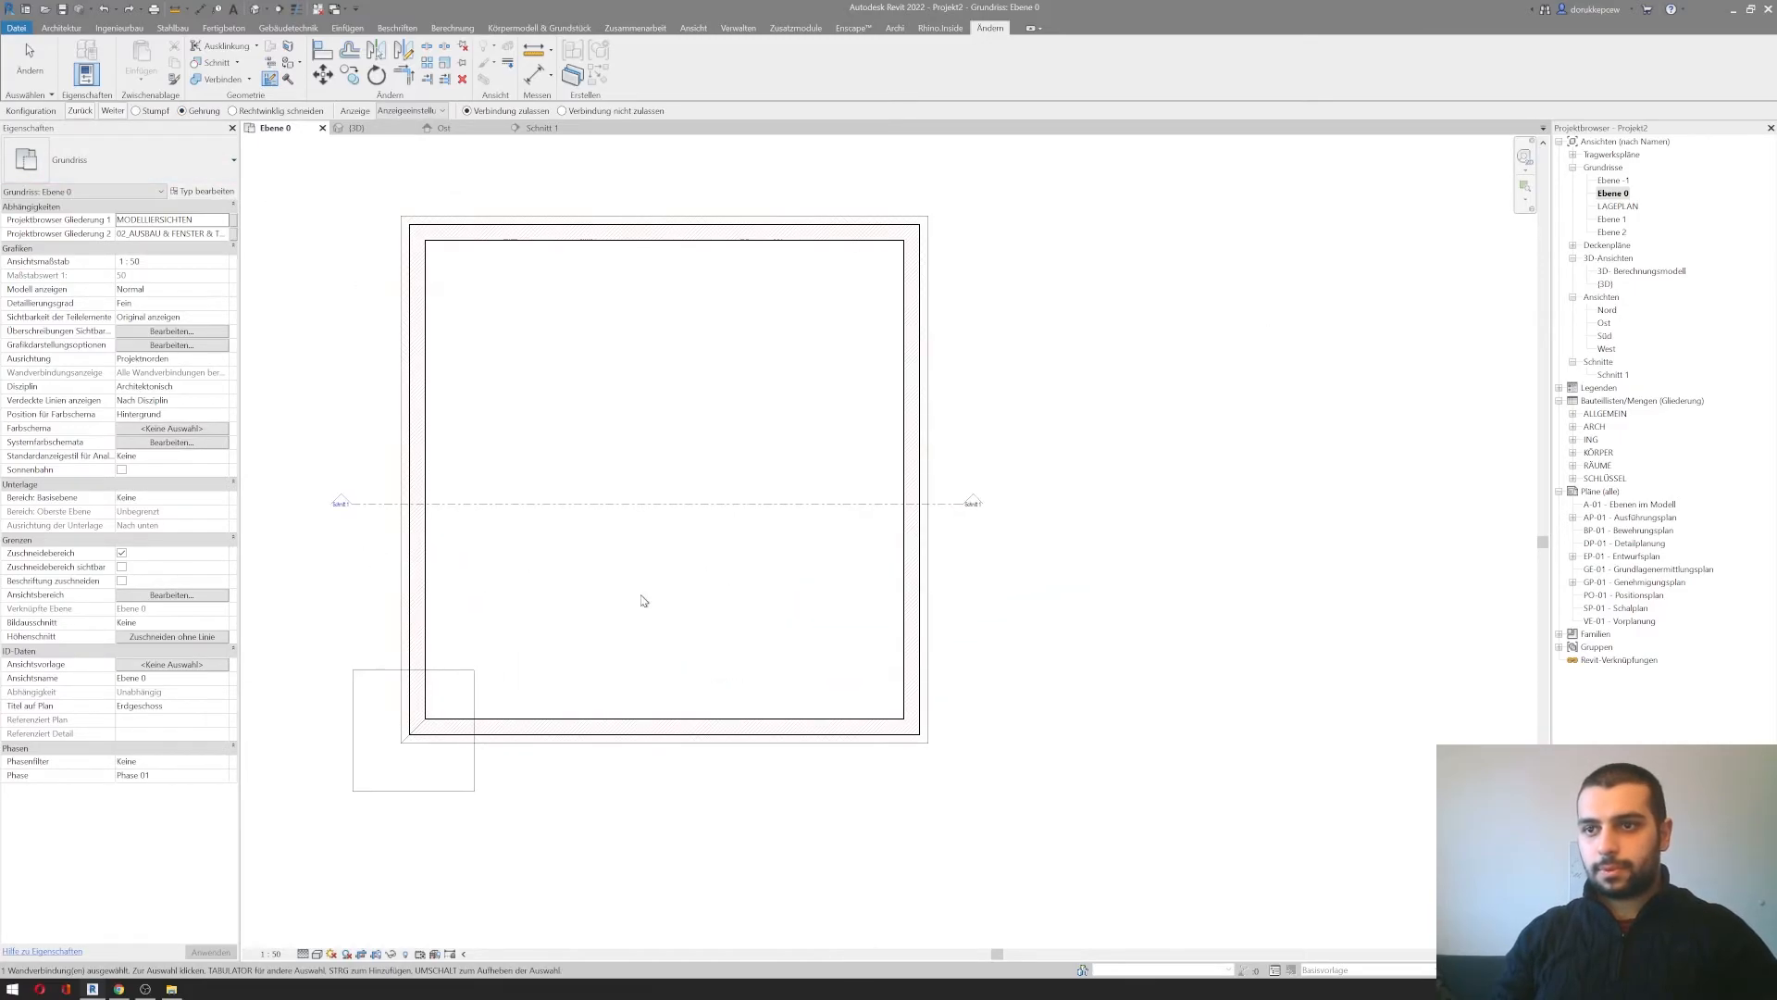
key("Escape")
key("Escape")
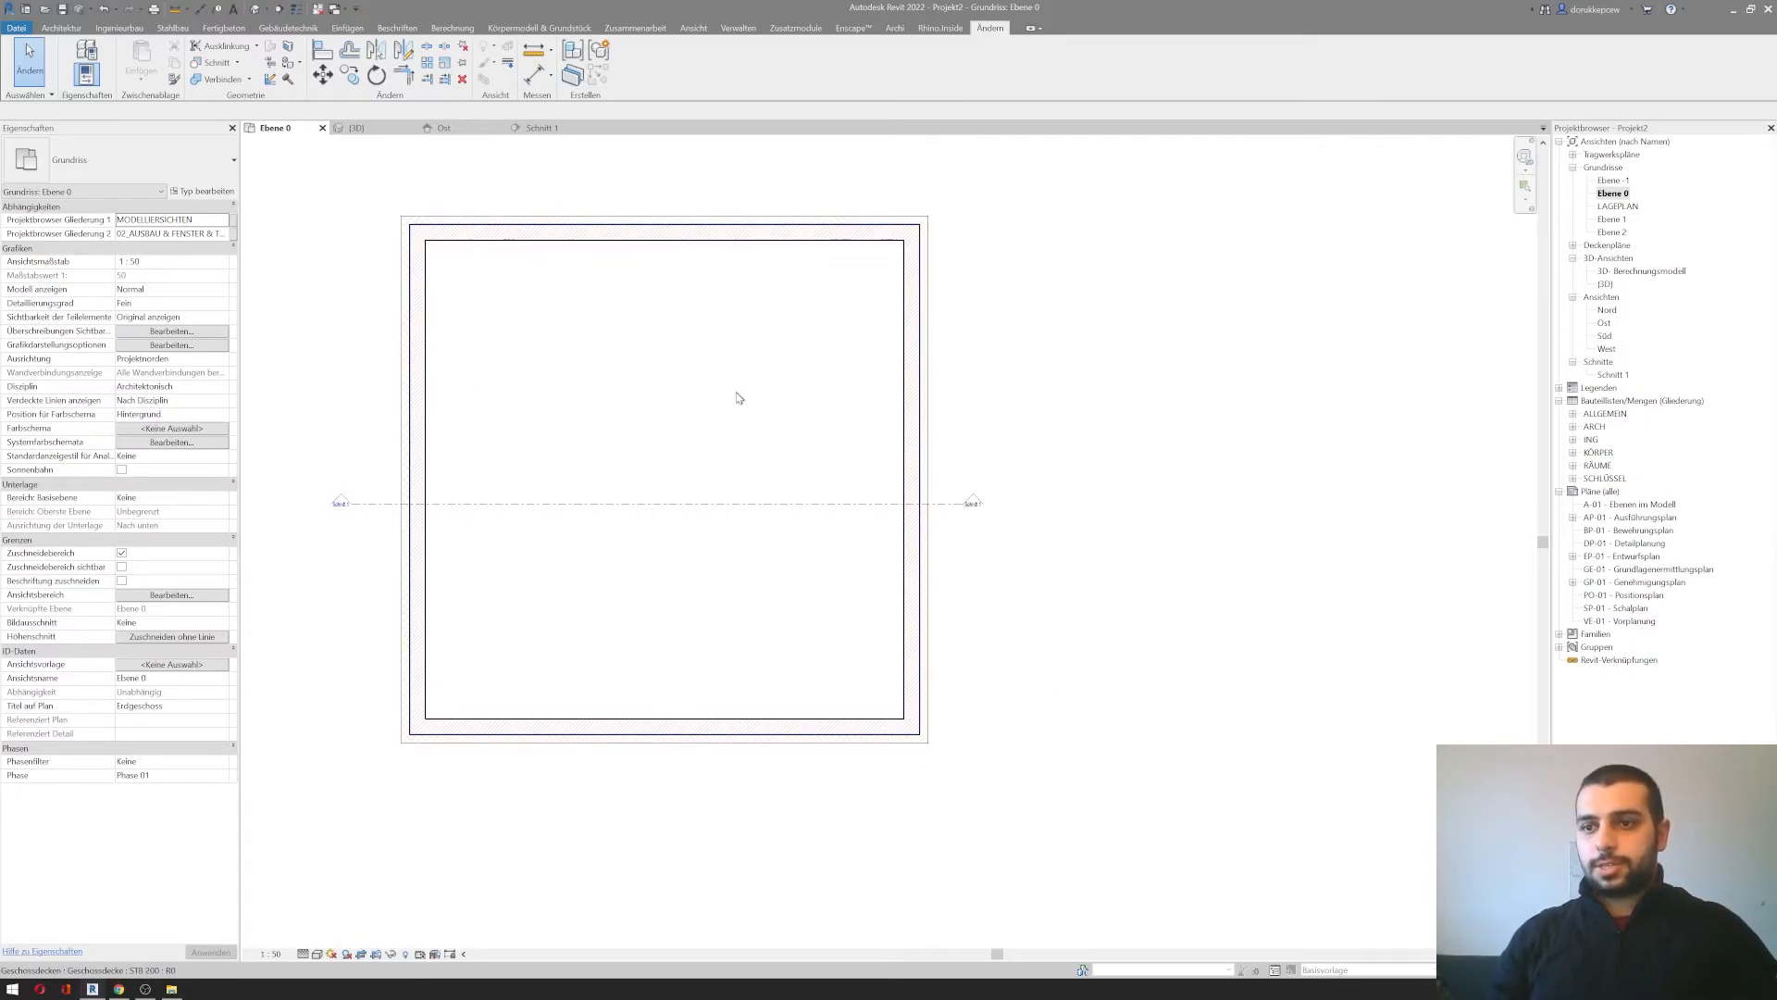
Step: Inspect the building's corners in the 3D view and return to the Ebene 0 floor plan
left_click(254, 8)
middle_click_drag(796, 722, 928, 520, "shift")
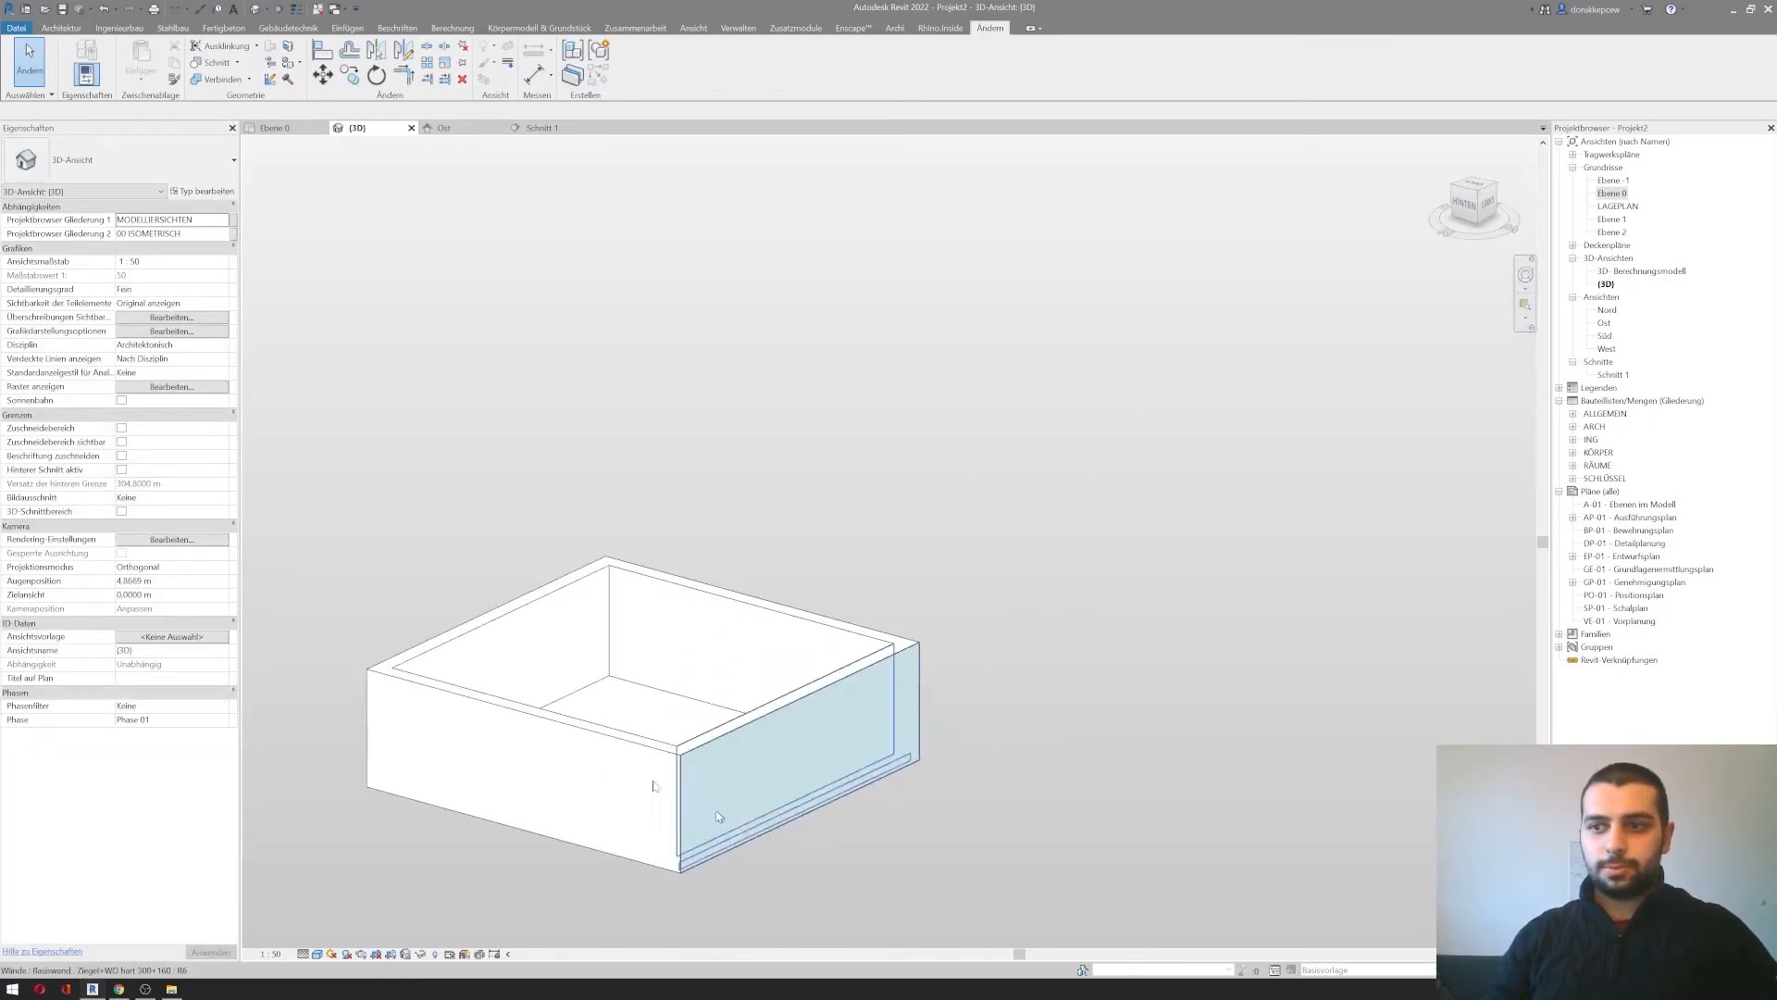
double_click(1620, 195)
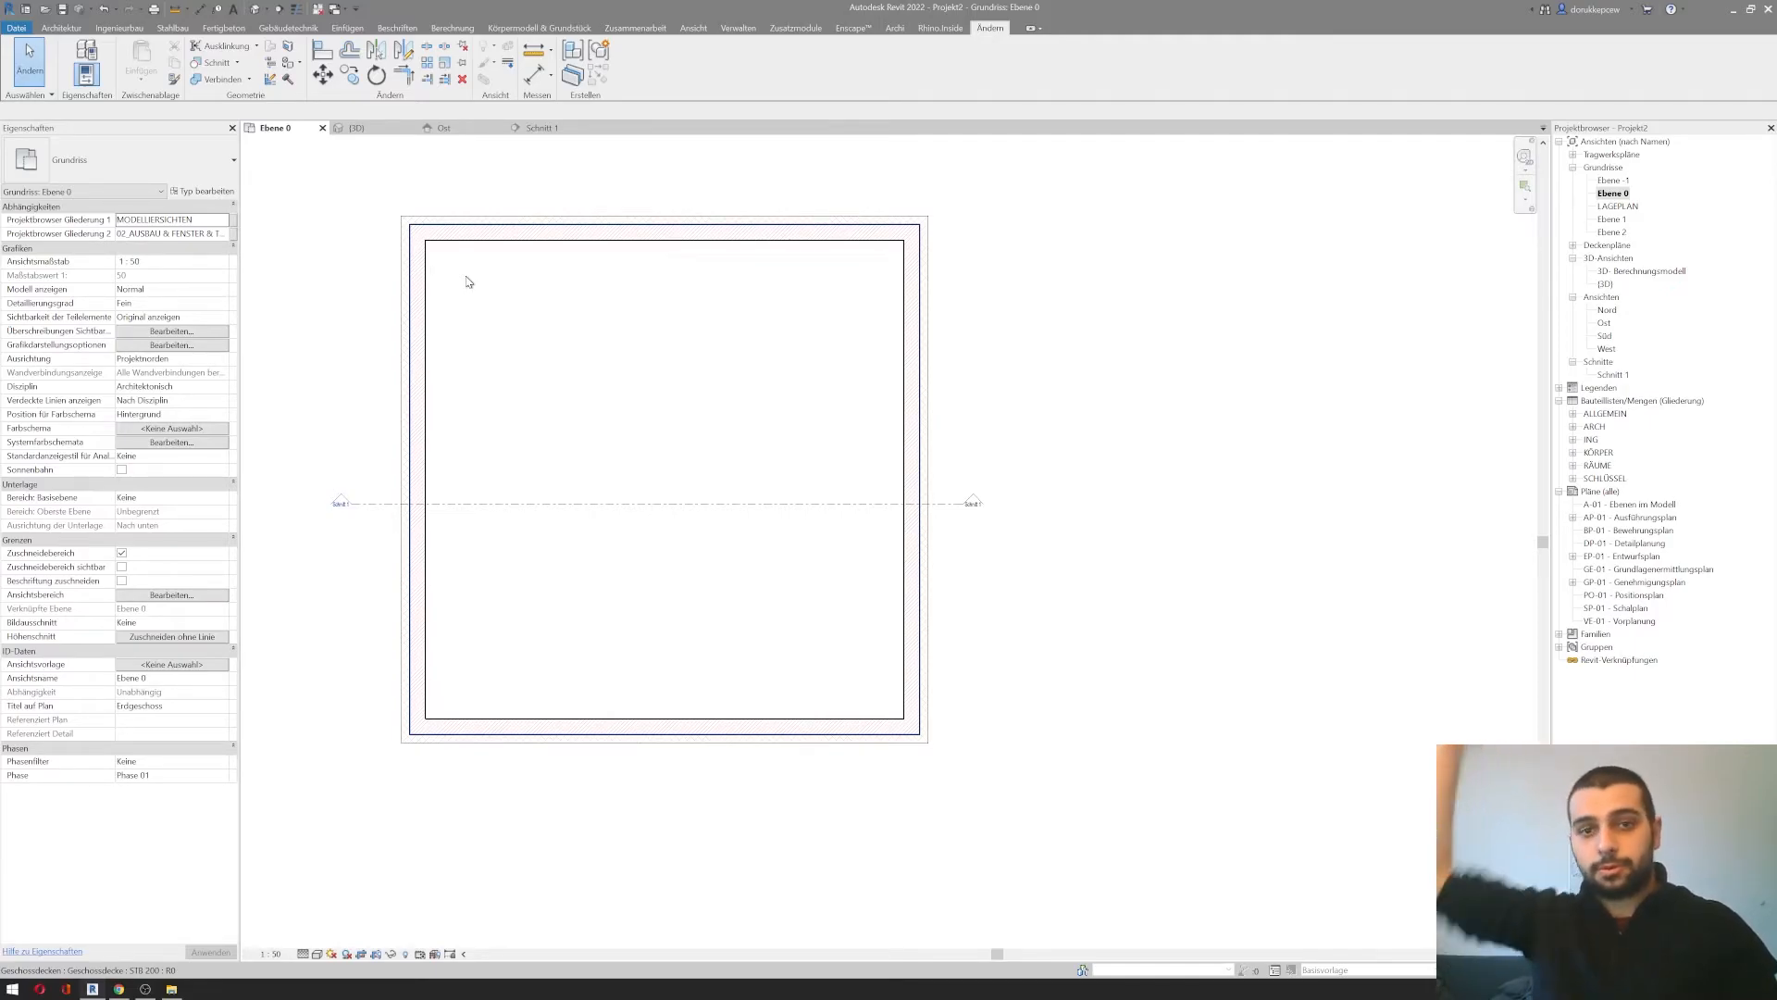
Step: In the Ost elevation, copy the storey's four walls and floor slab to the clipboard and paste them aligned to level Ebene 1
double_click(1607, 324)
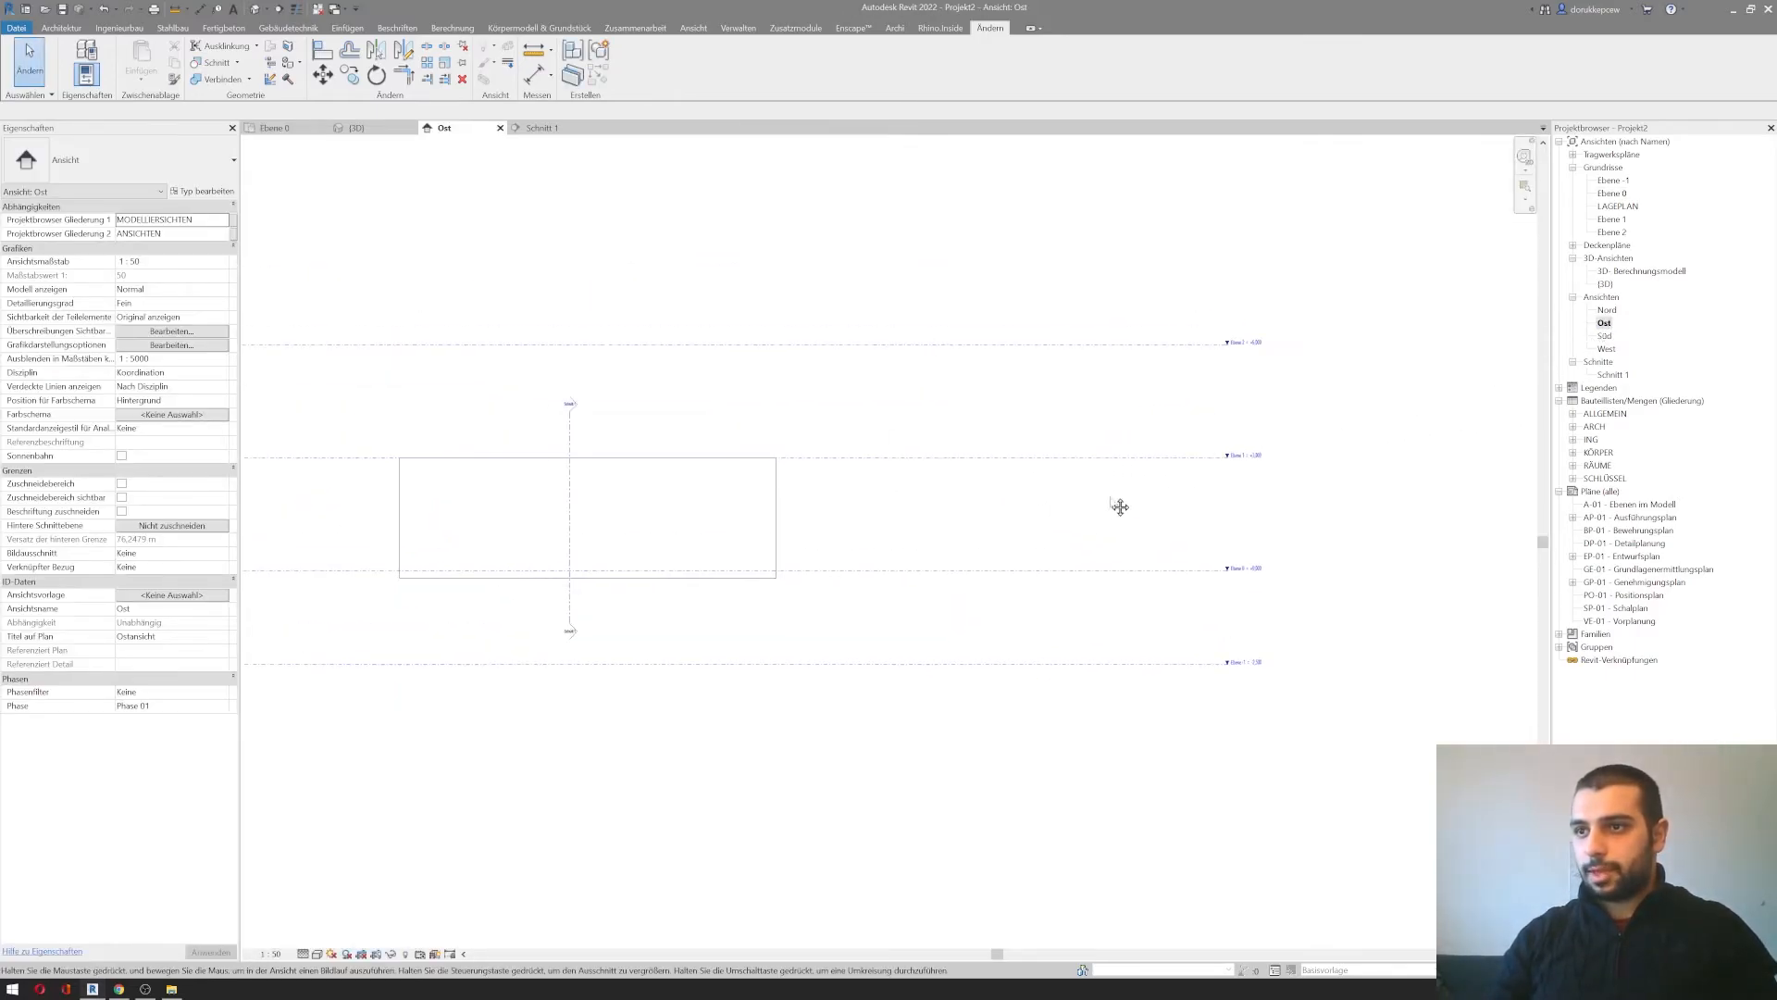
scroll(1330, 408, "up", 3)
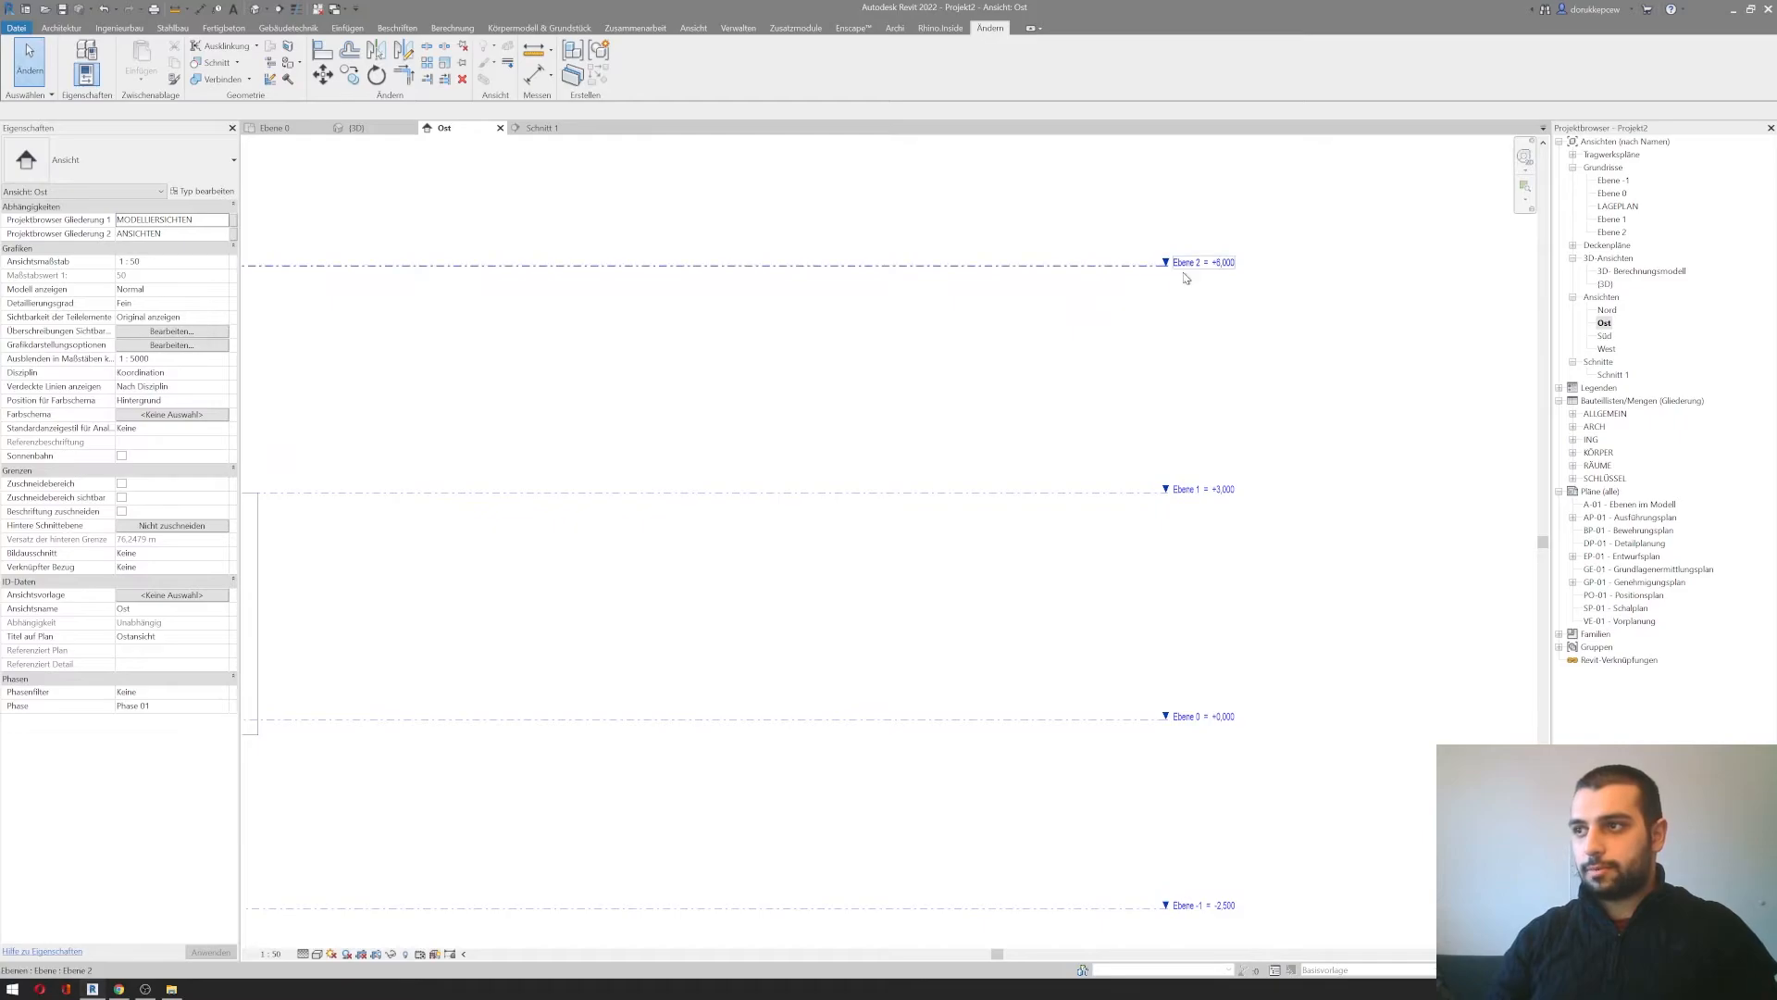
middle_click_drag(673, 506, 1190, 508)
scroll(1168, 514, "down", 1)
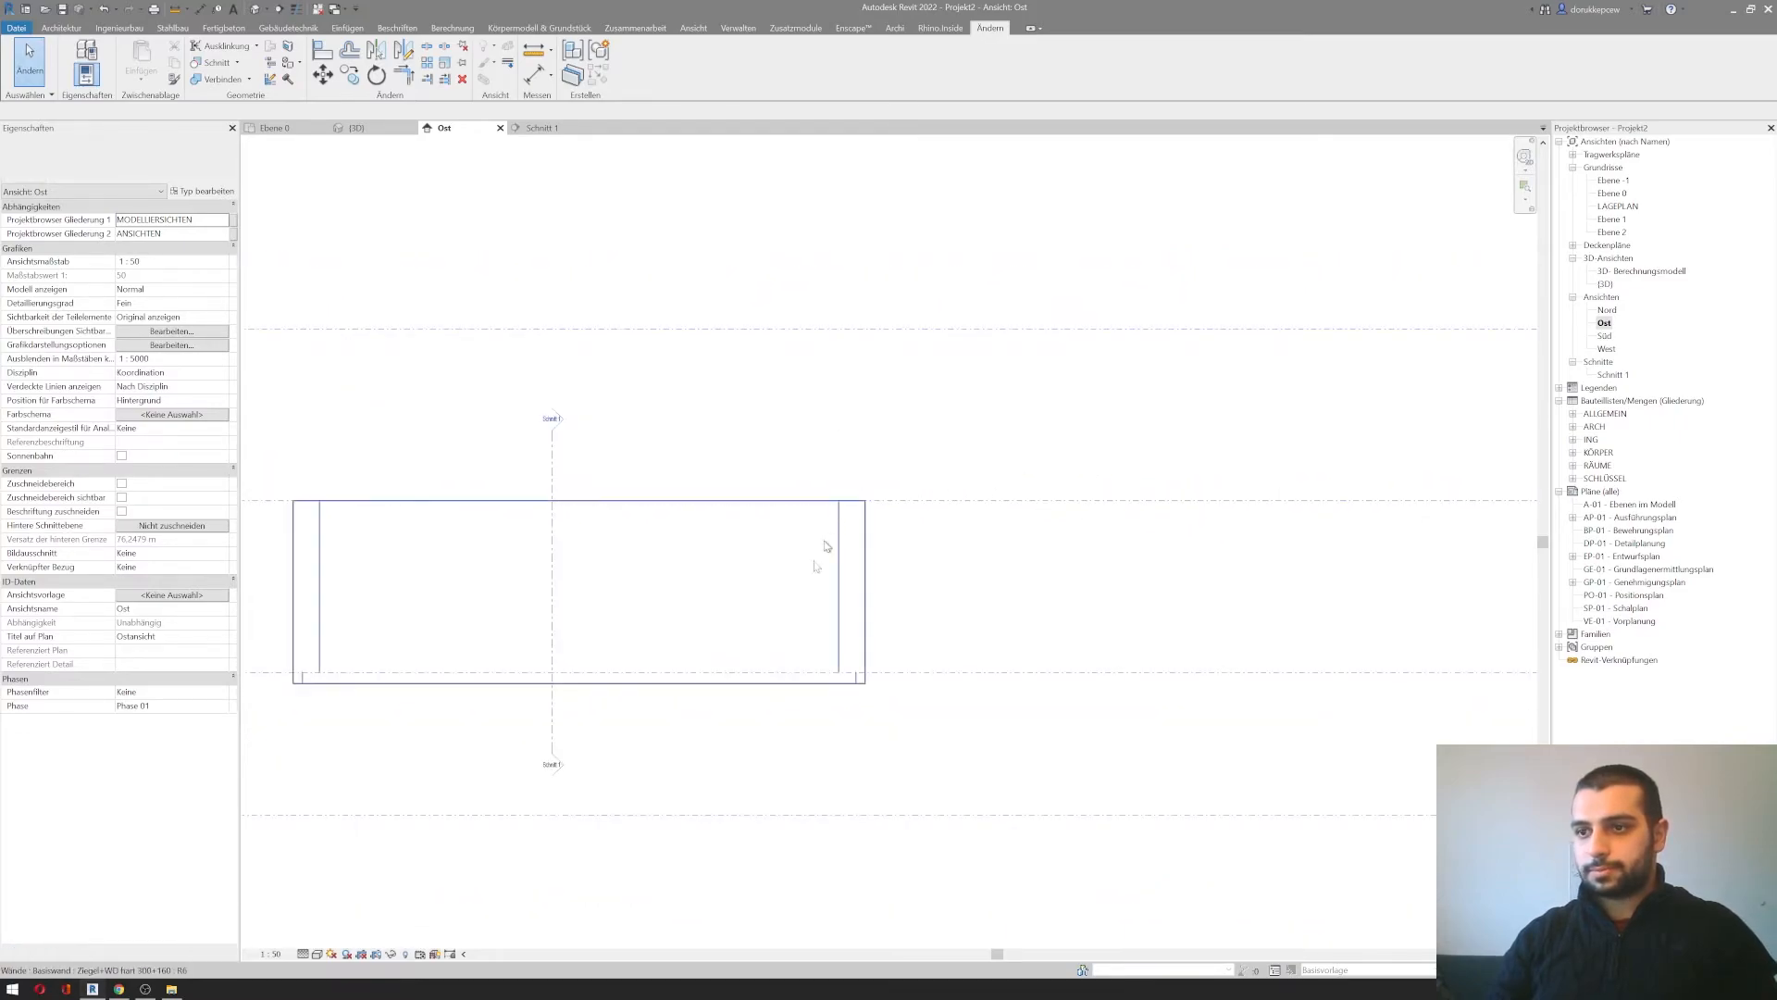
left_click_drag(277, 465, 932, 707)
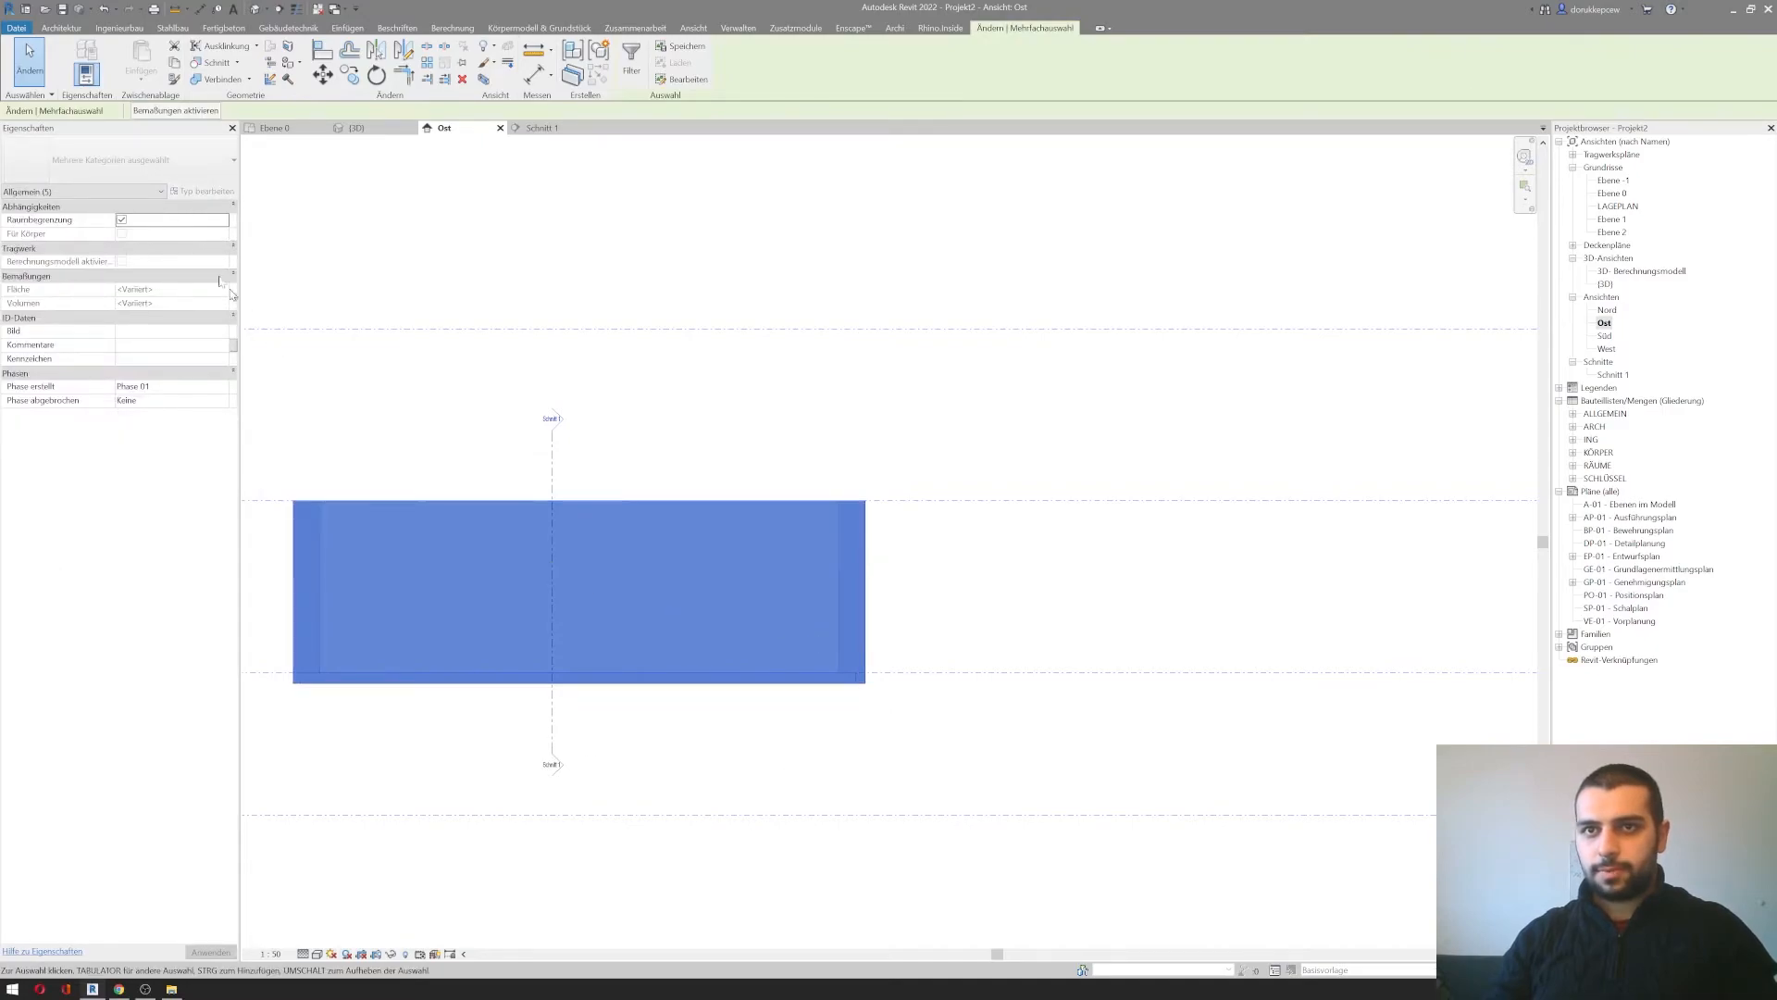
left_click(82, 192)
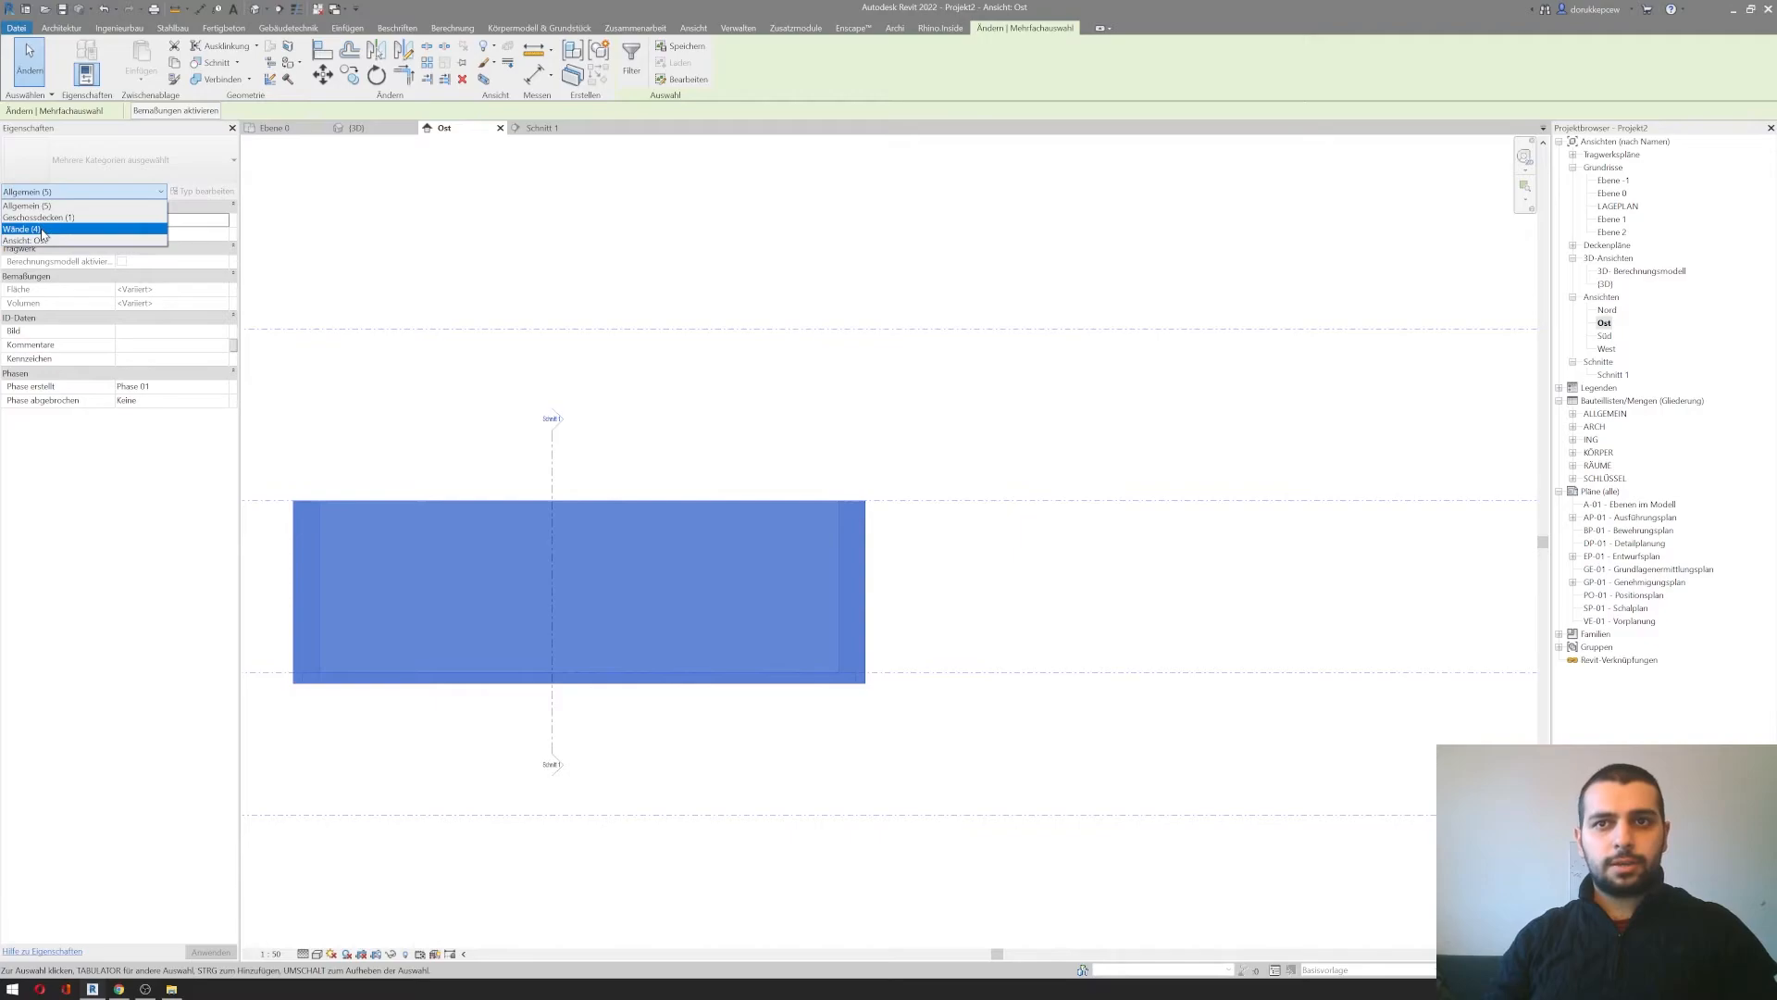
left_click(71, 206)
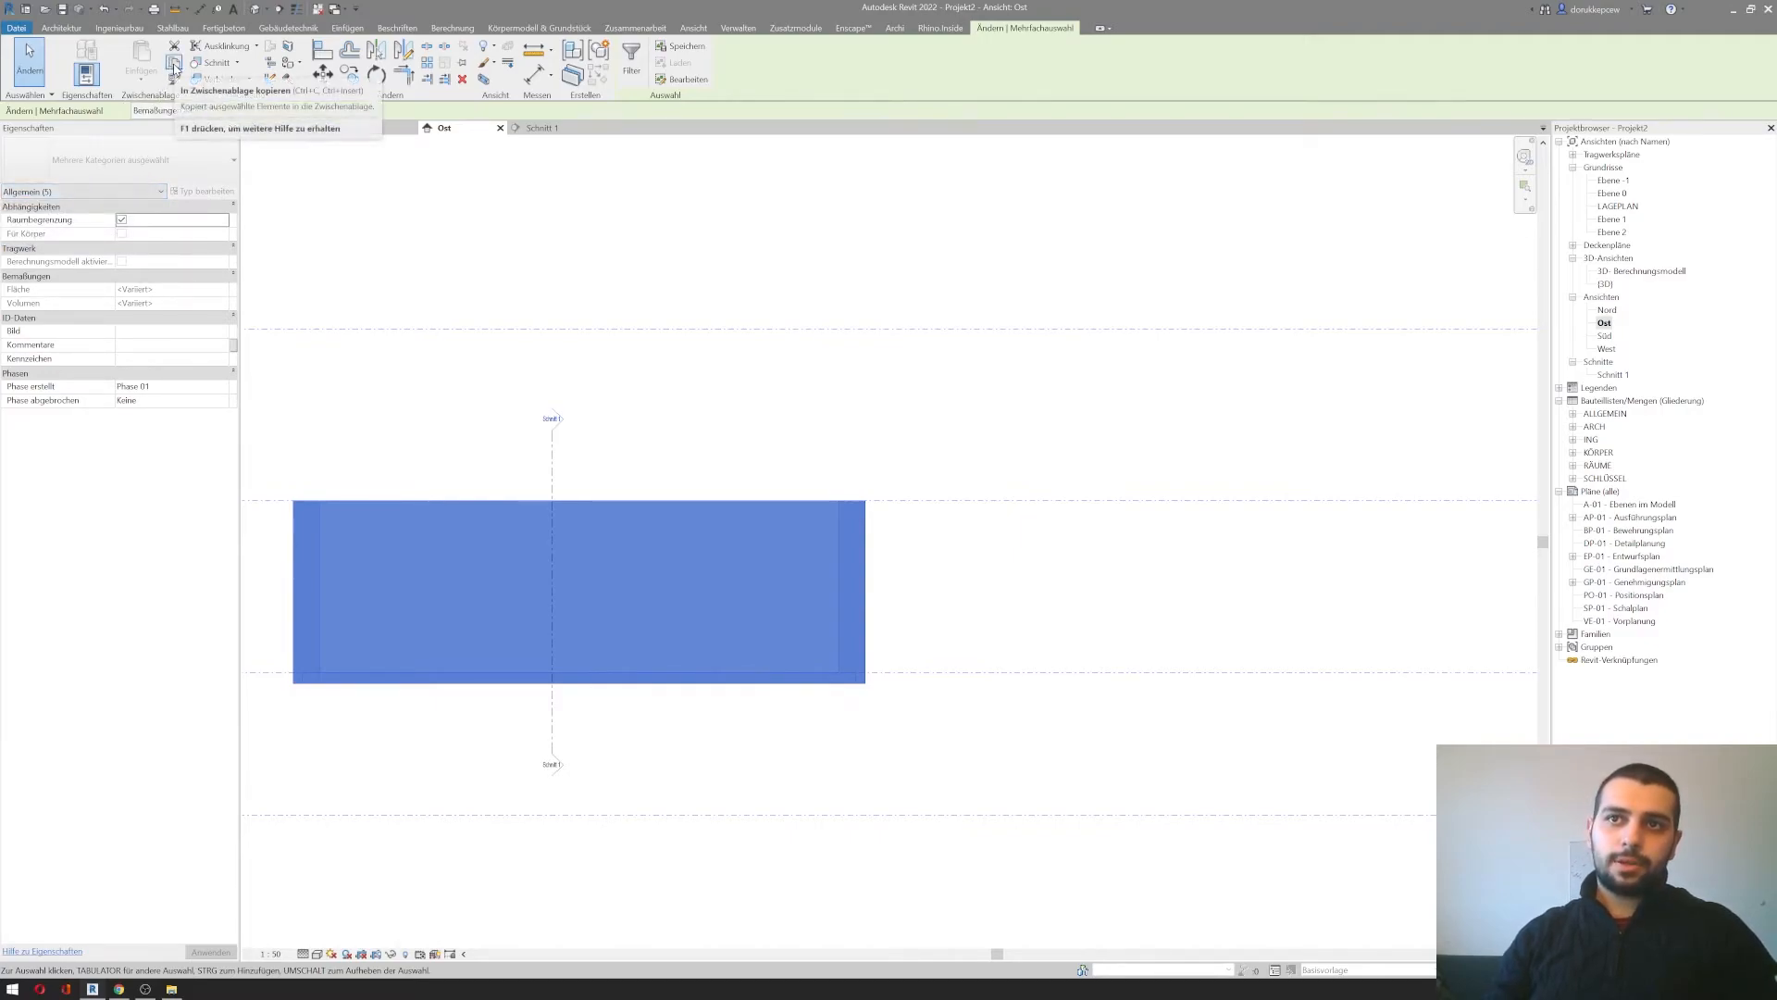
left_click(174, 68)
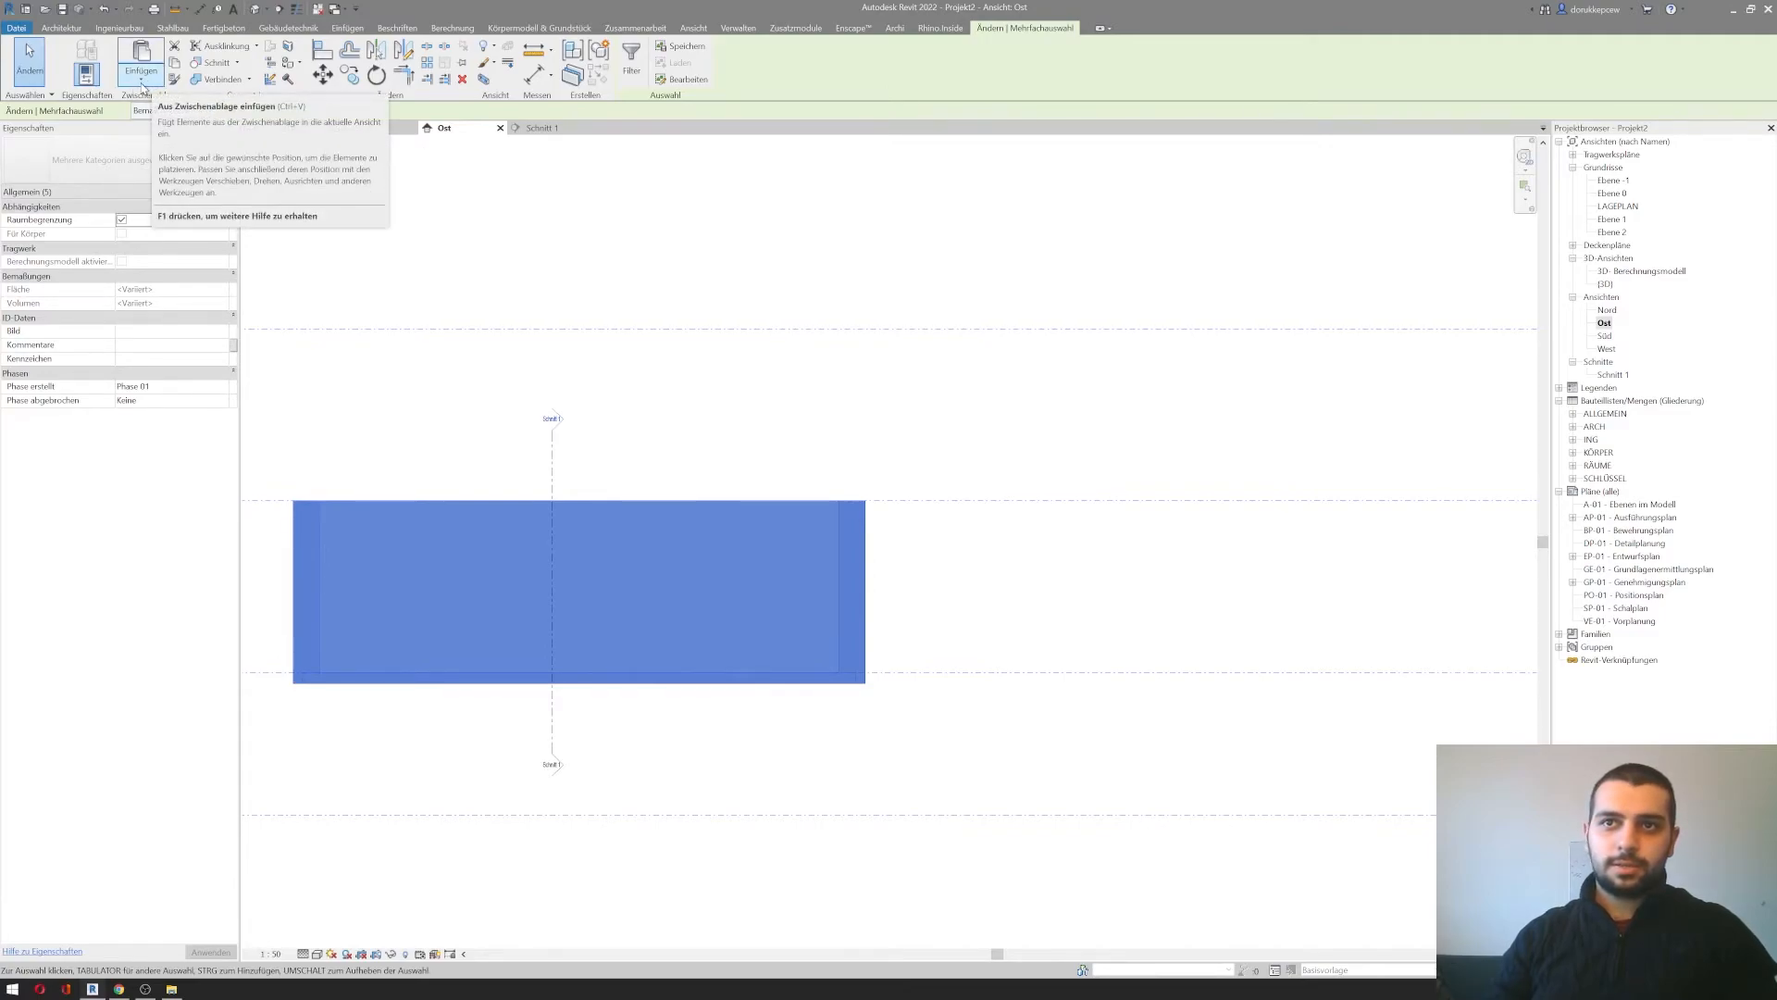
left_click(142, 82)
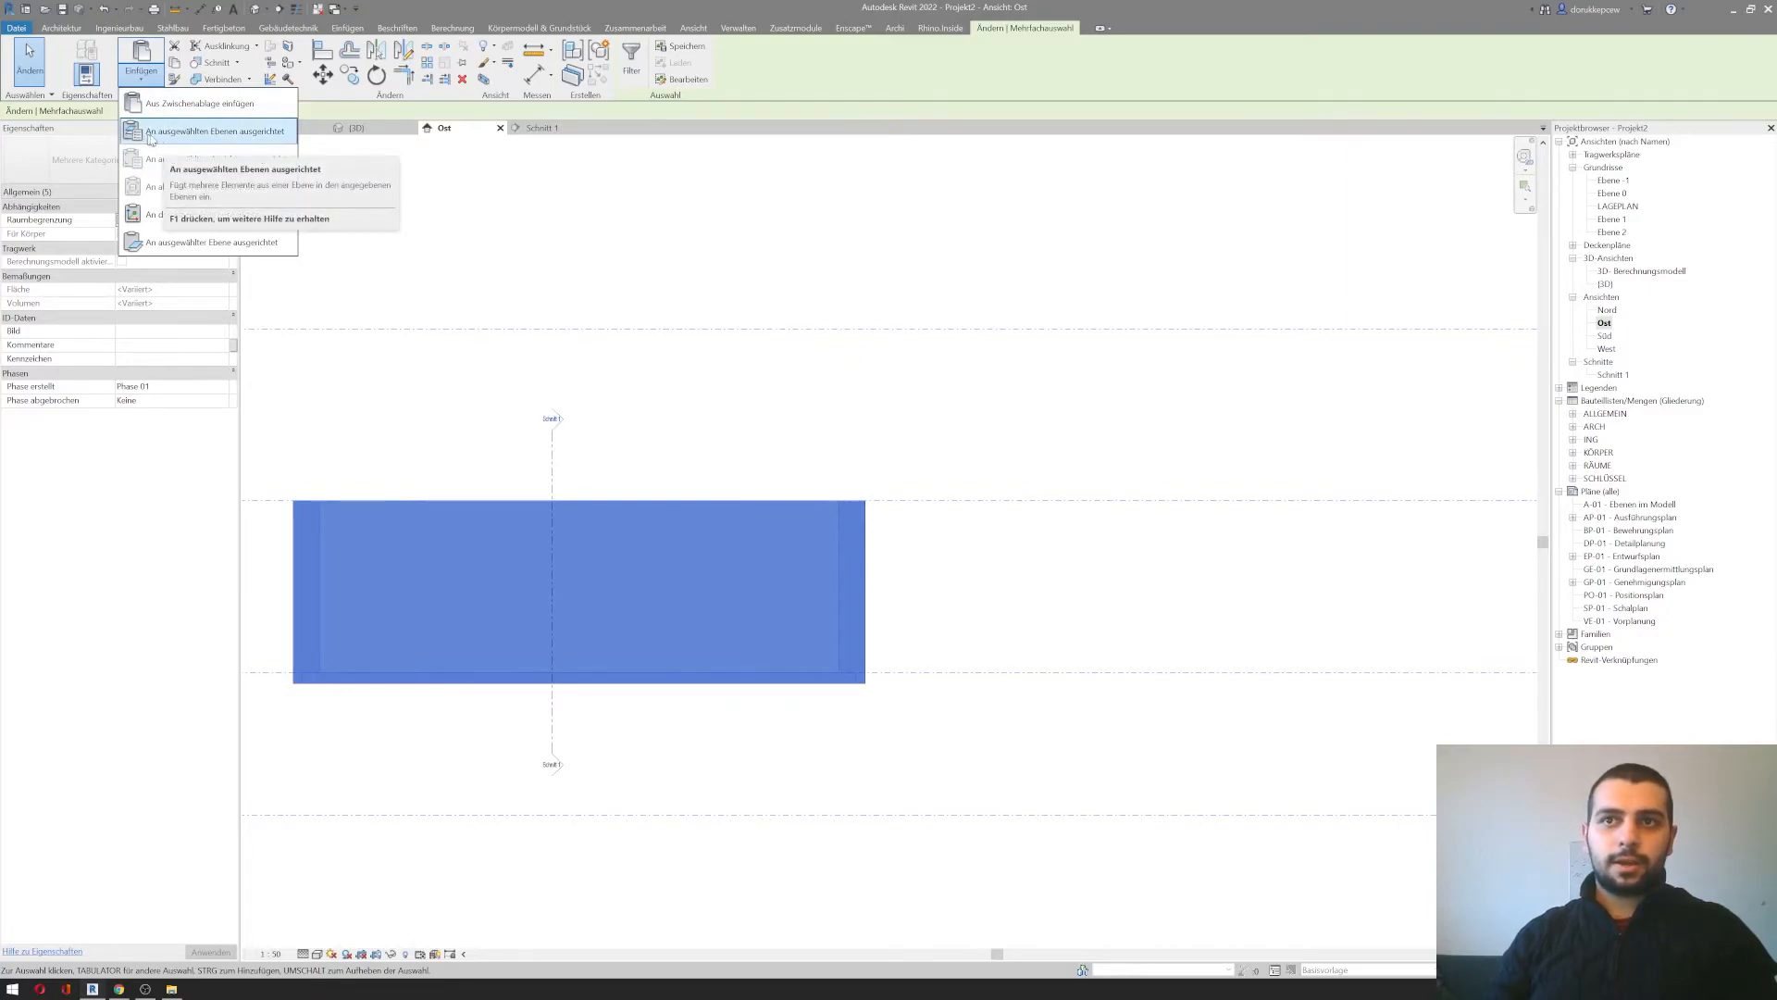
left_click(275, 140)
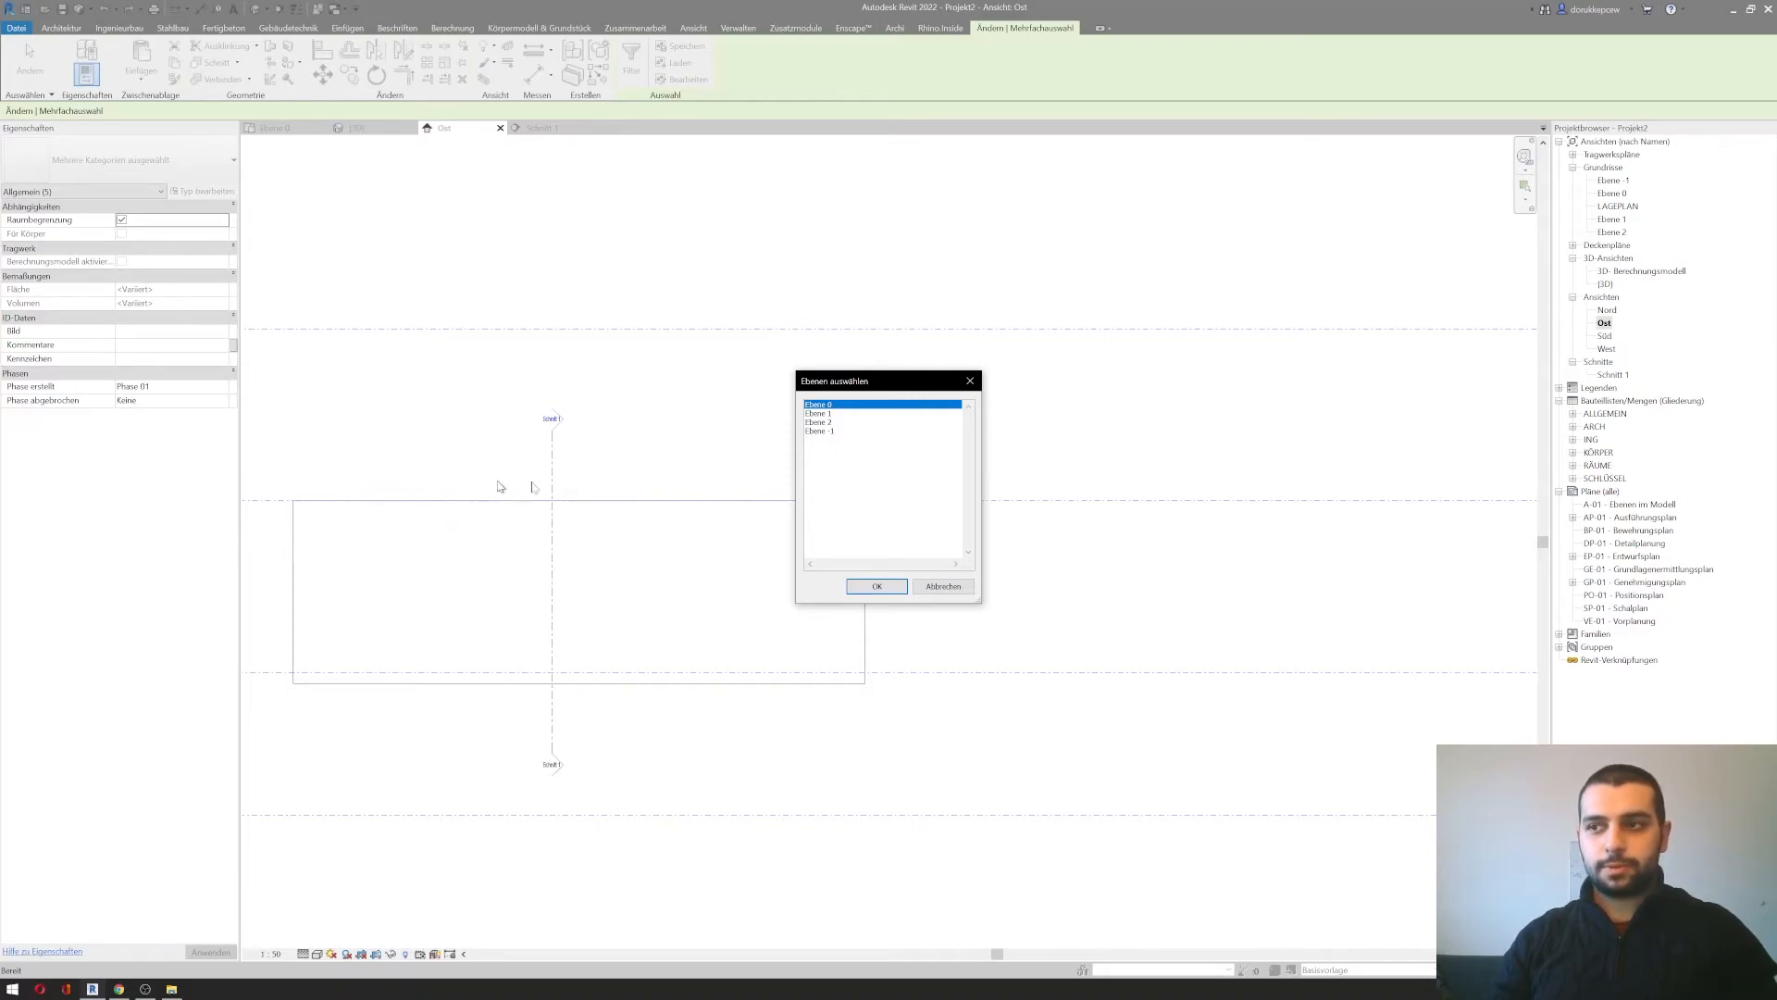
left_click(830, 415)
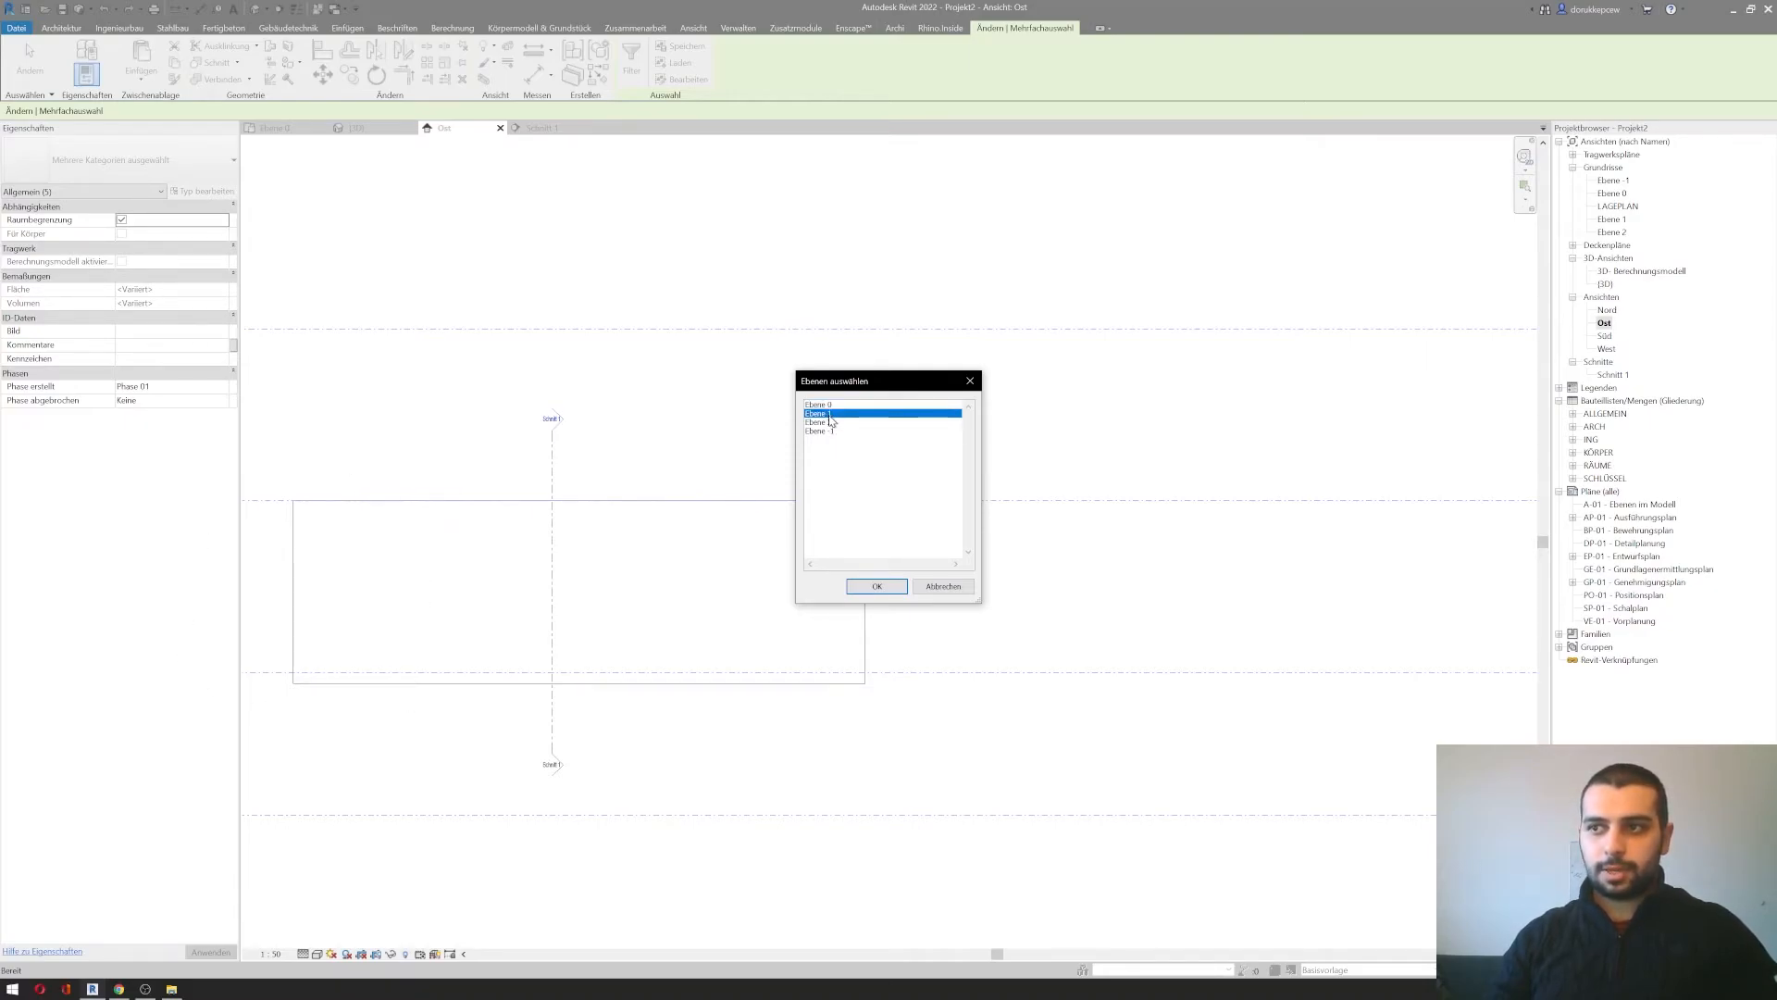
left_click(876, 586)
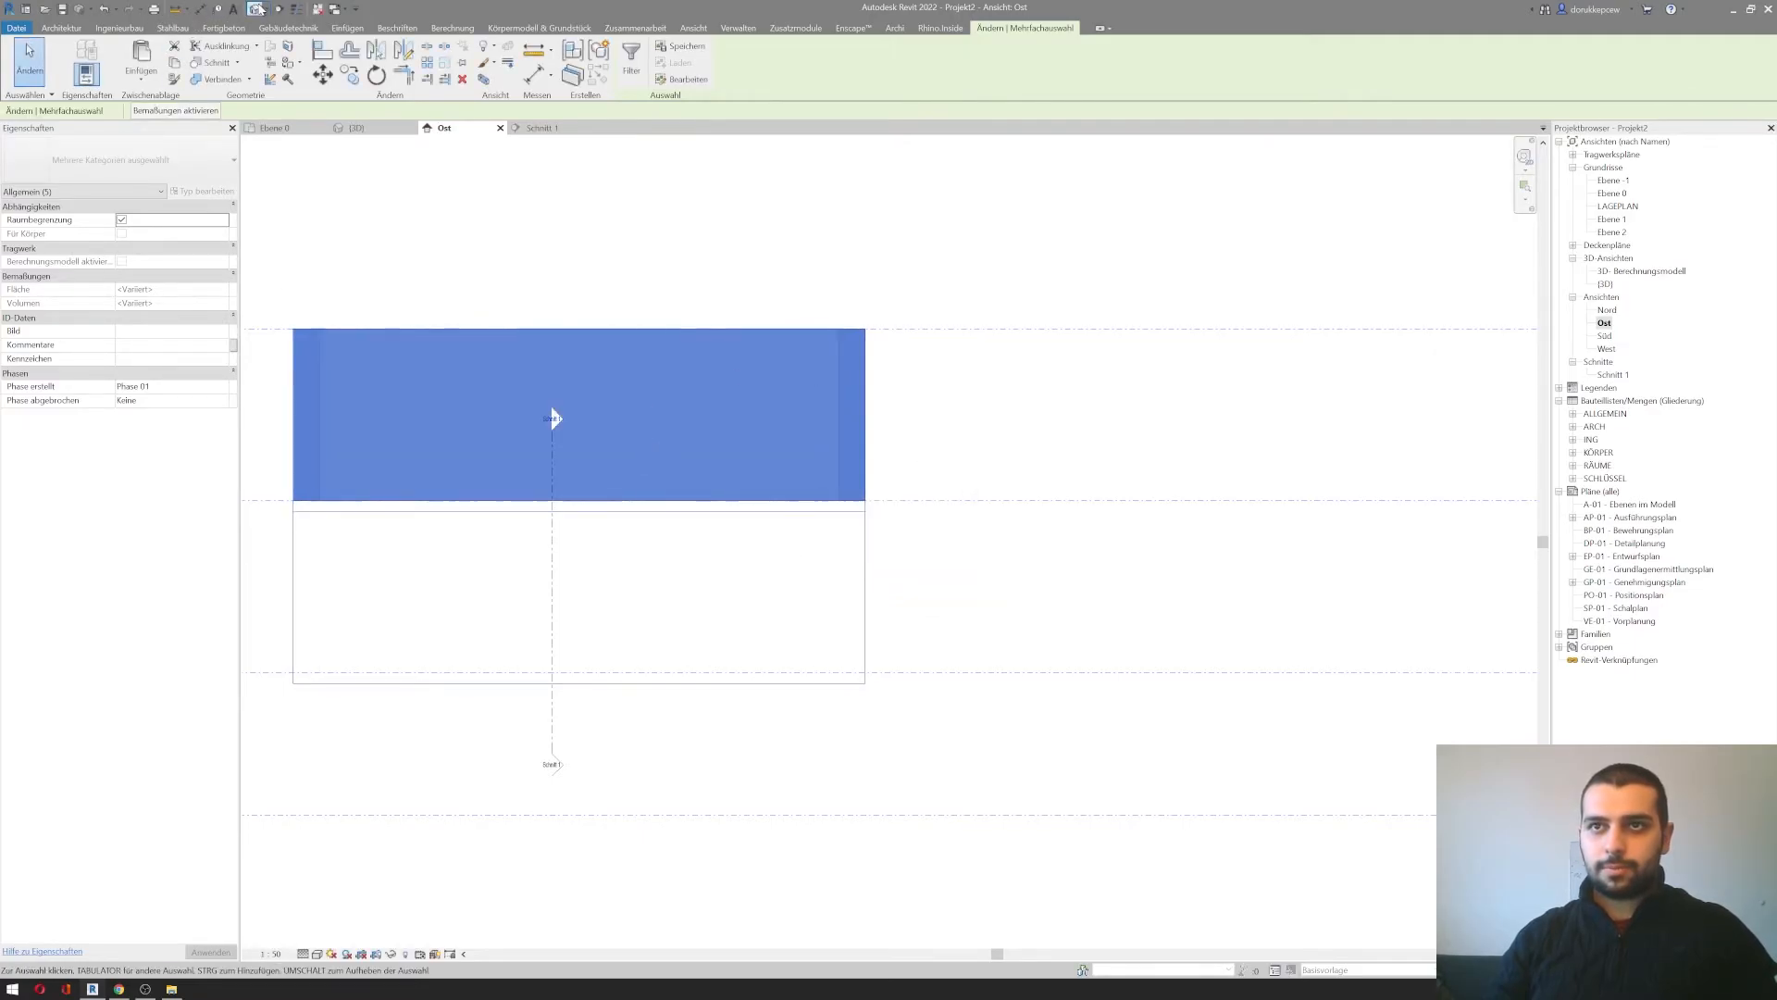
Step: Examine the transition between the two storeys in the 3D view and compare the properties of the upper and lower walls
left_click(257, 9)
middle_click_drag(1031, 616, 1076, 472, "shift")
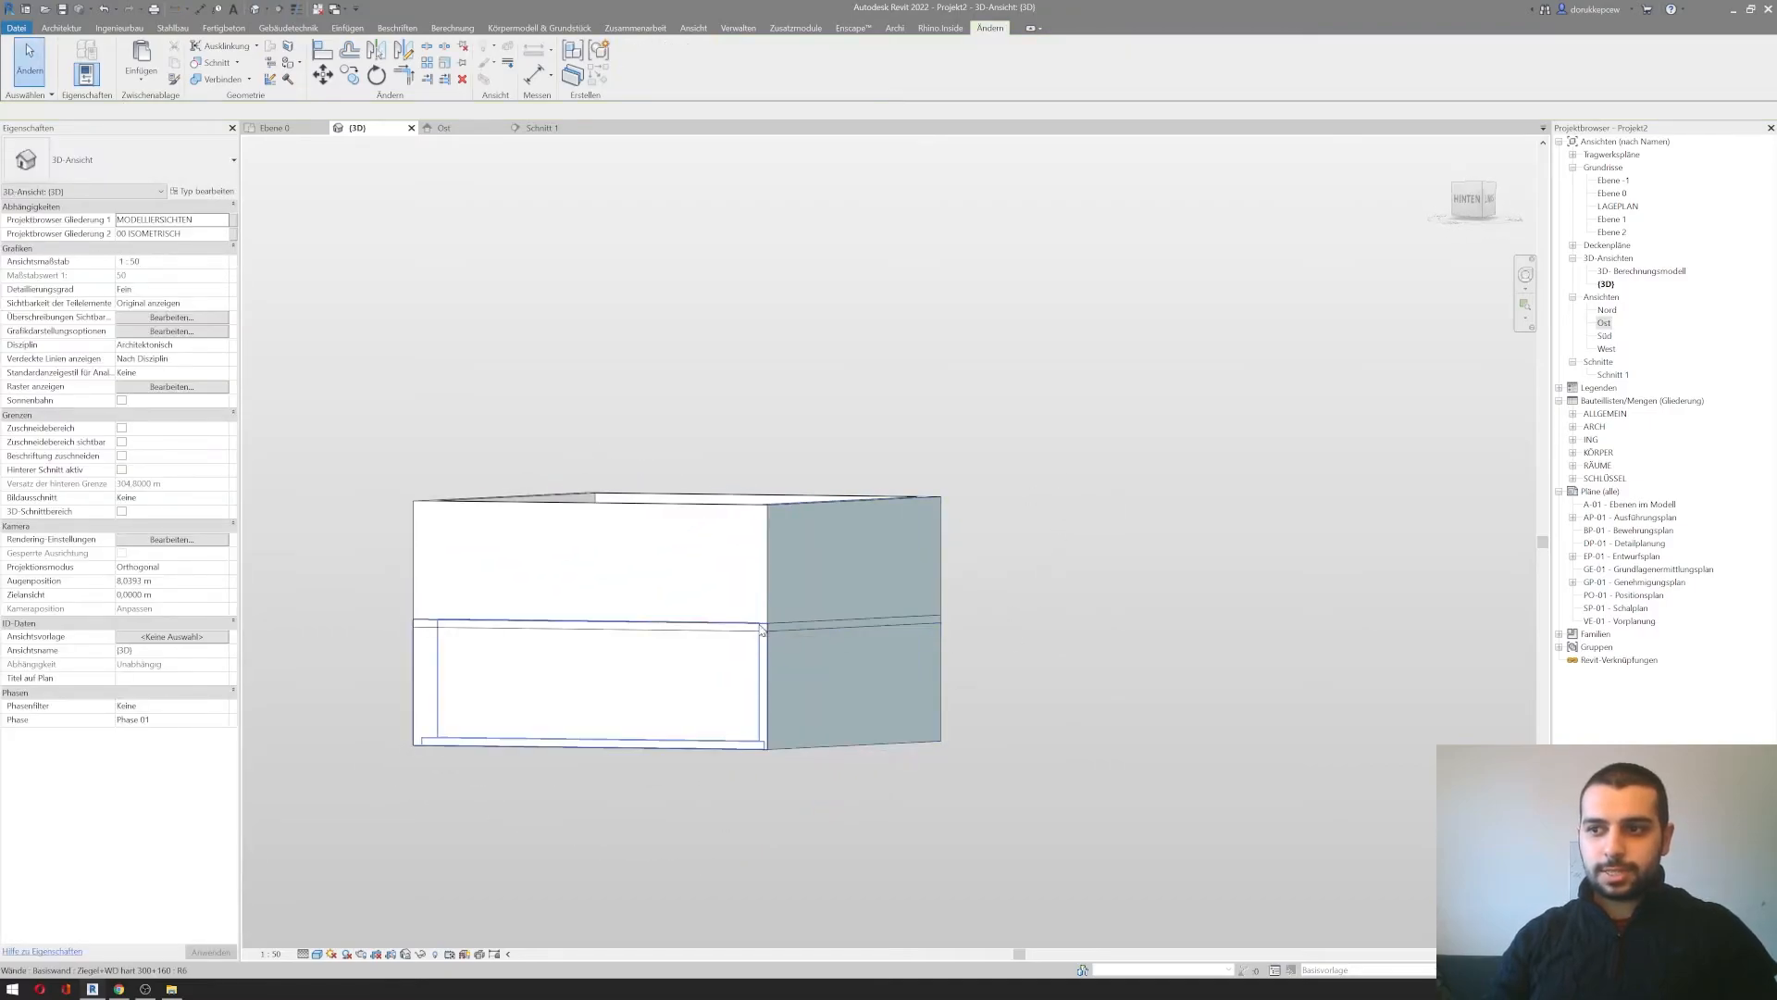
scroll(777, 620, "up", 5)
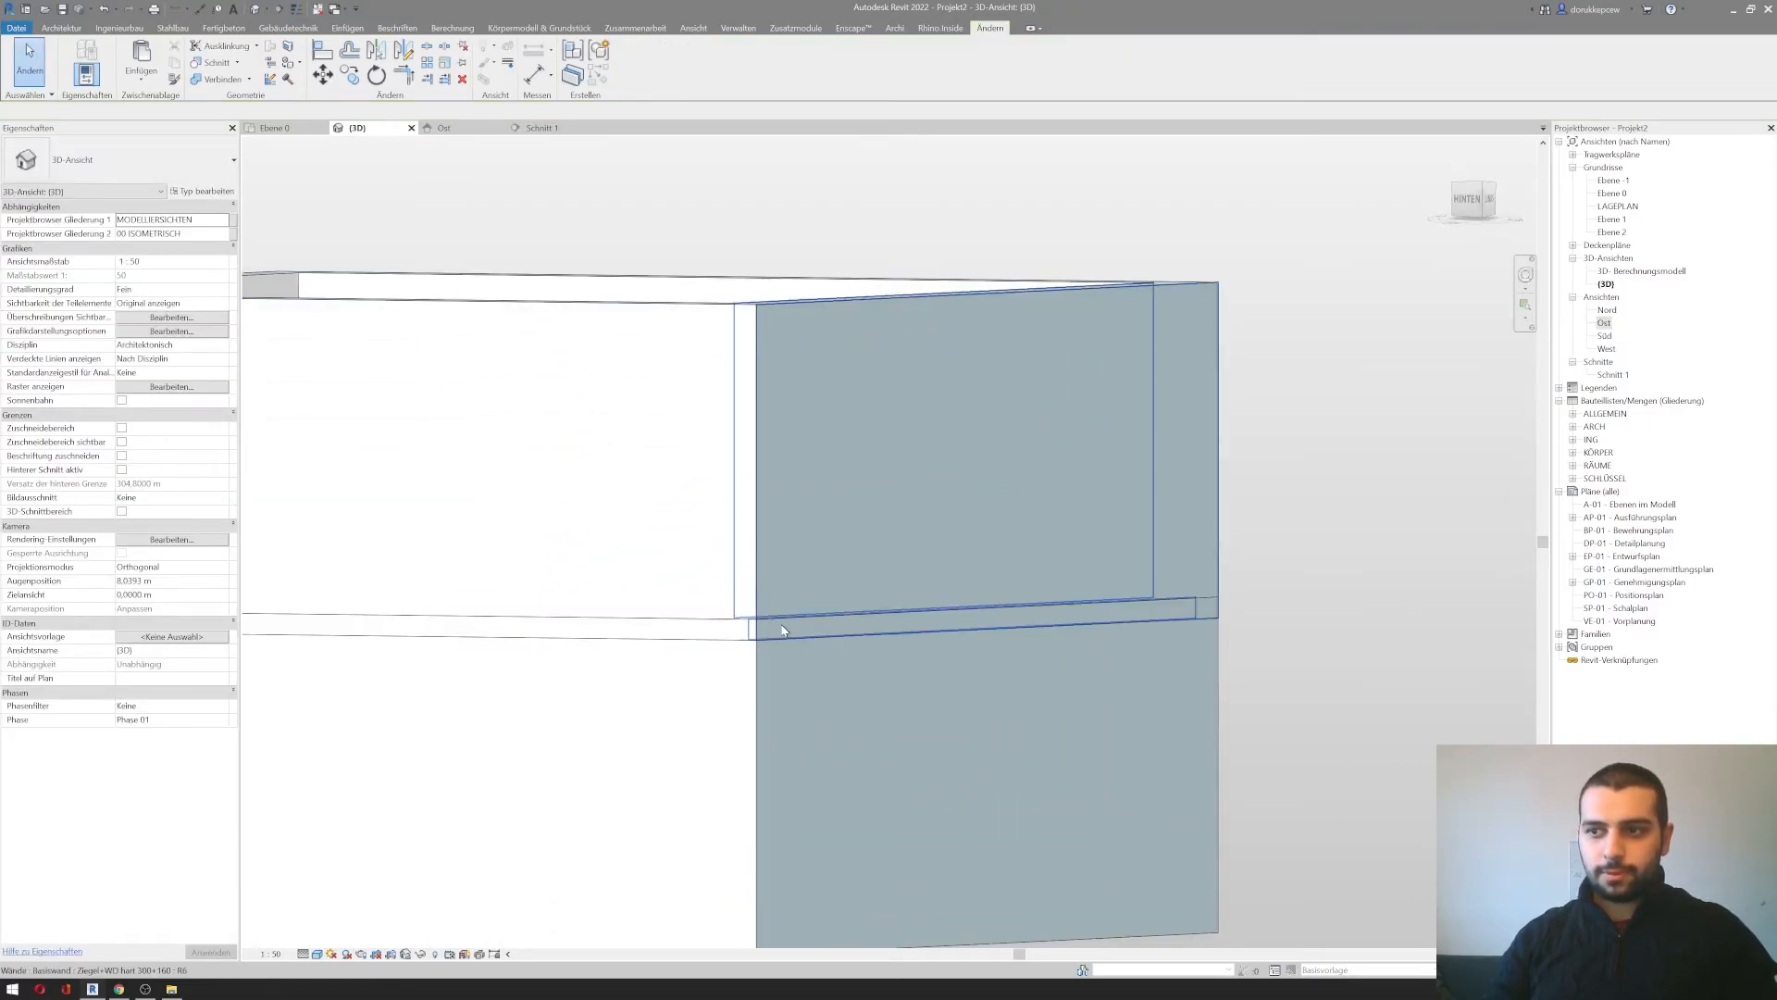
middle_click_drag(1237, 611, 1252, 683, "shift")
scroll(1245, 667, "down", 4)
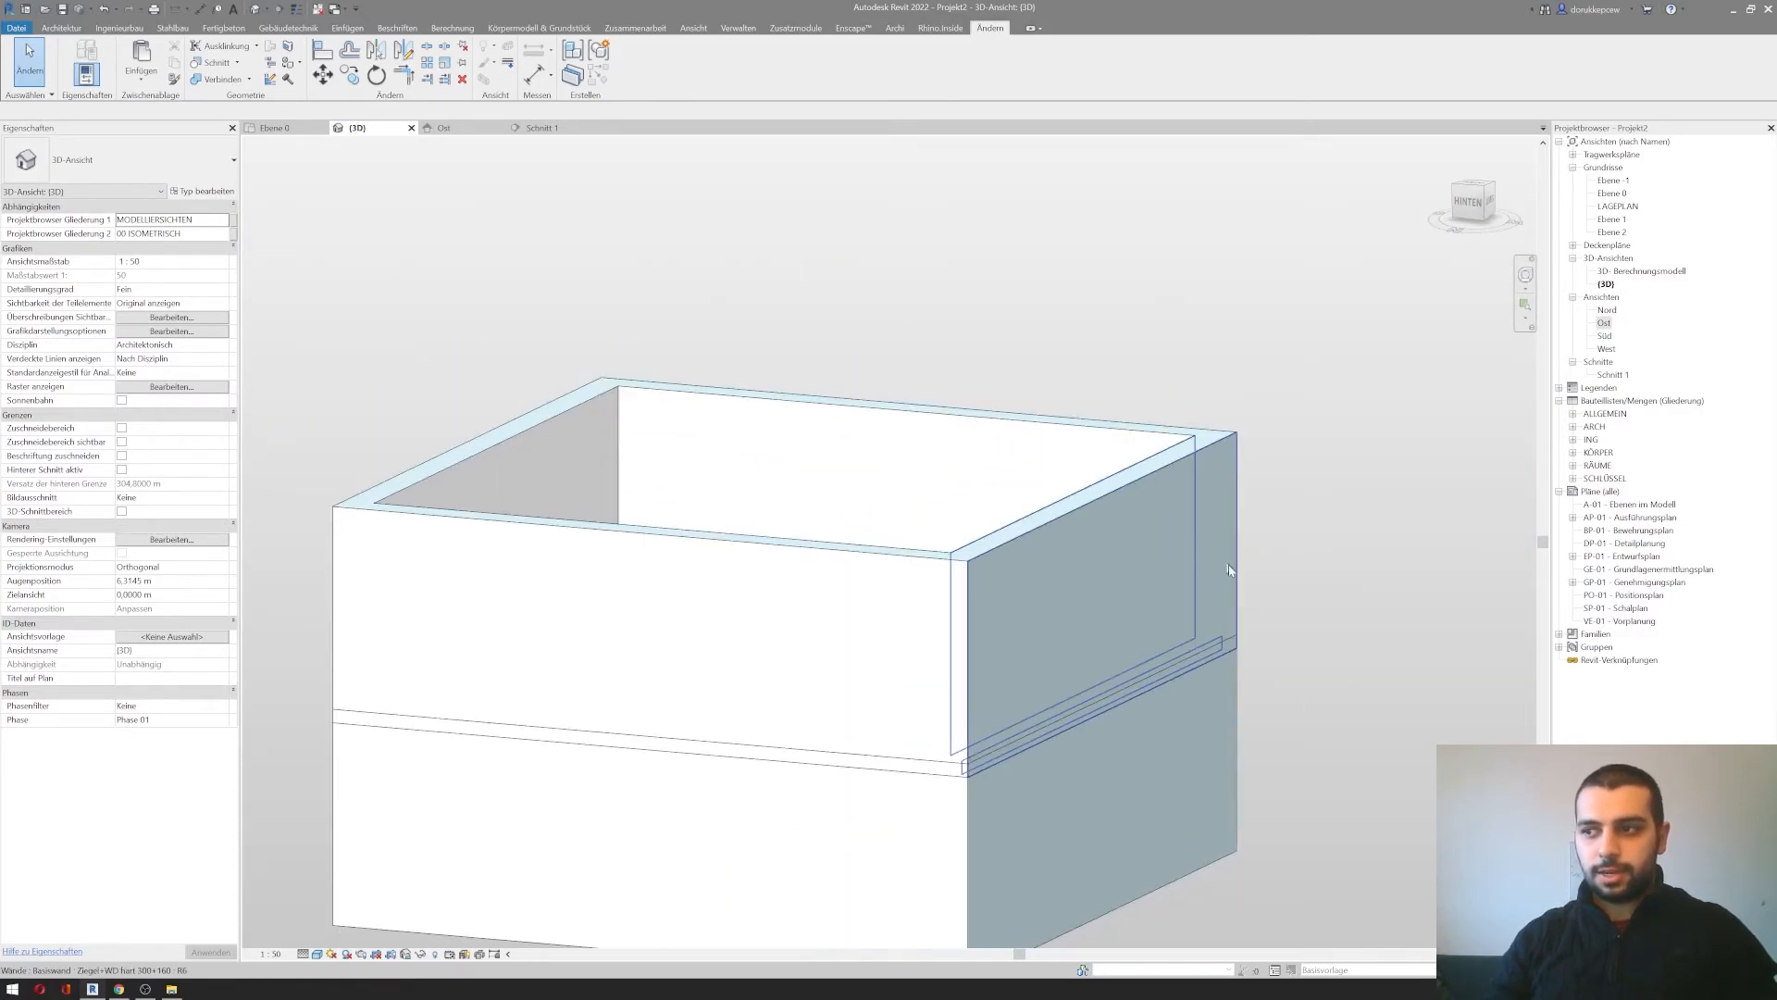
scroll(1237, 655, "up", 3)
scroll(1239, 656, "up", 1)
middle_click_drag(1253, 716, 1227, 618, "shift")
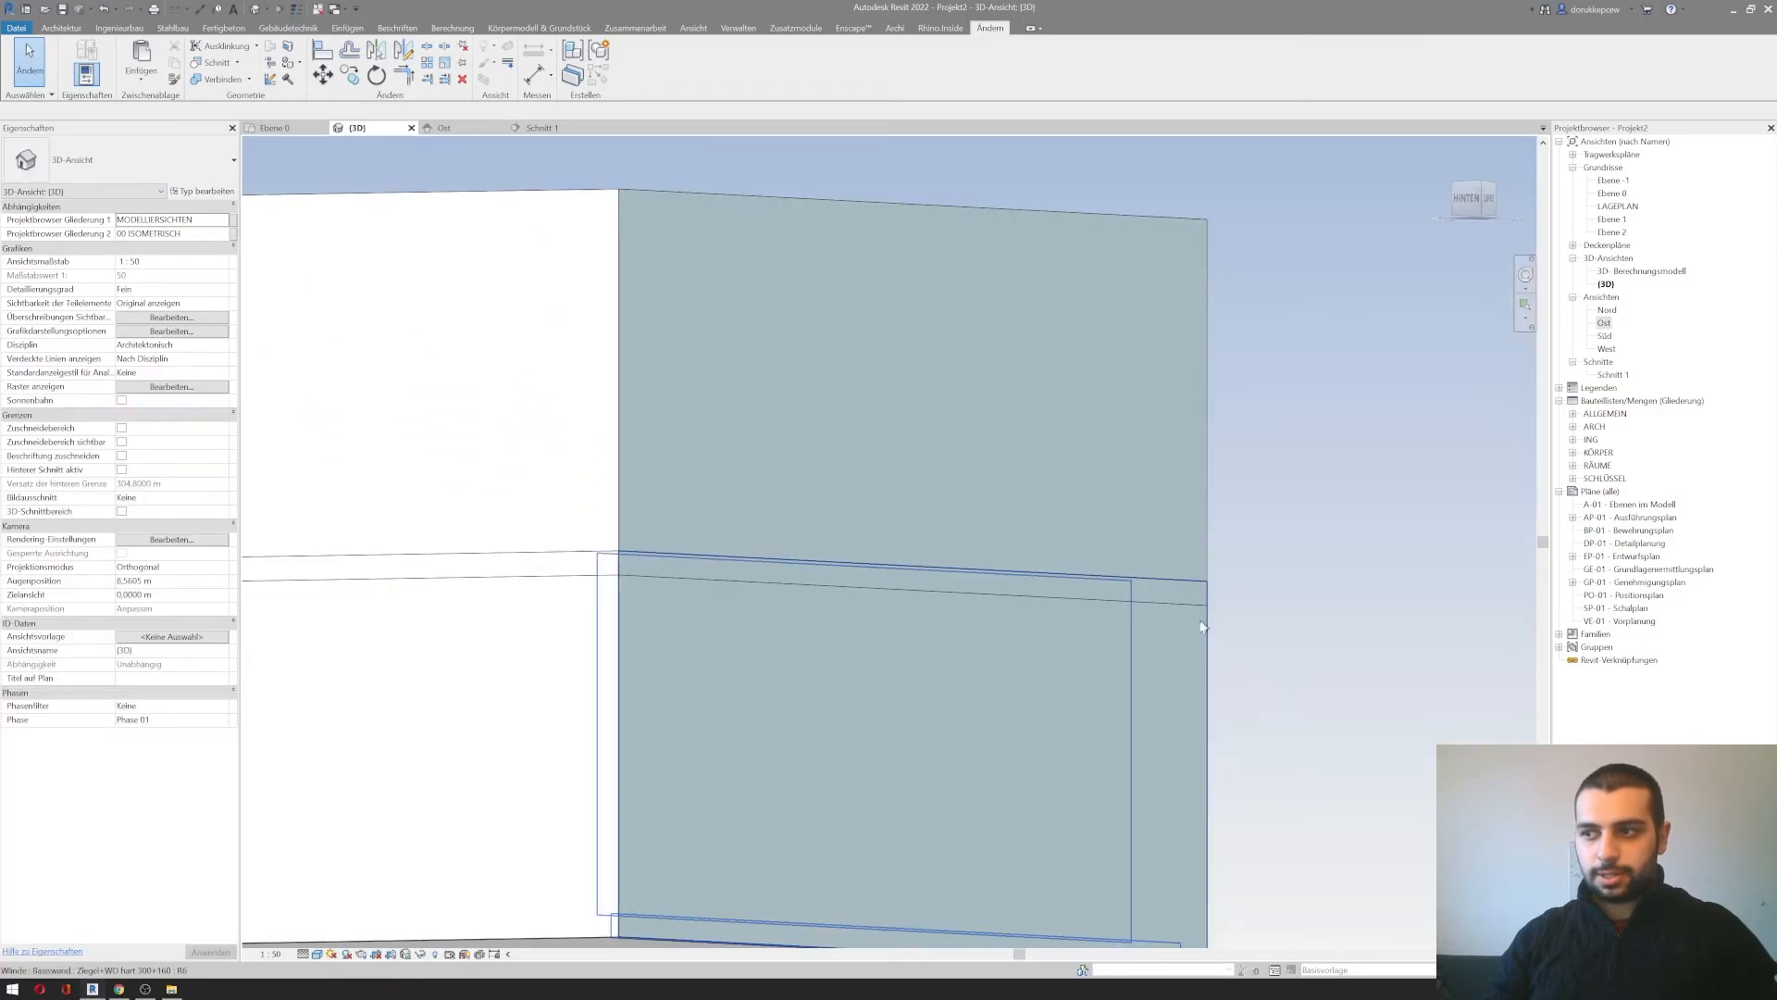
left_click(625, 603)
left_click(623, 412)
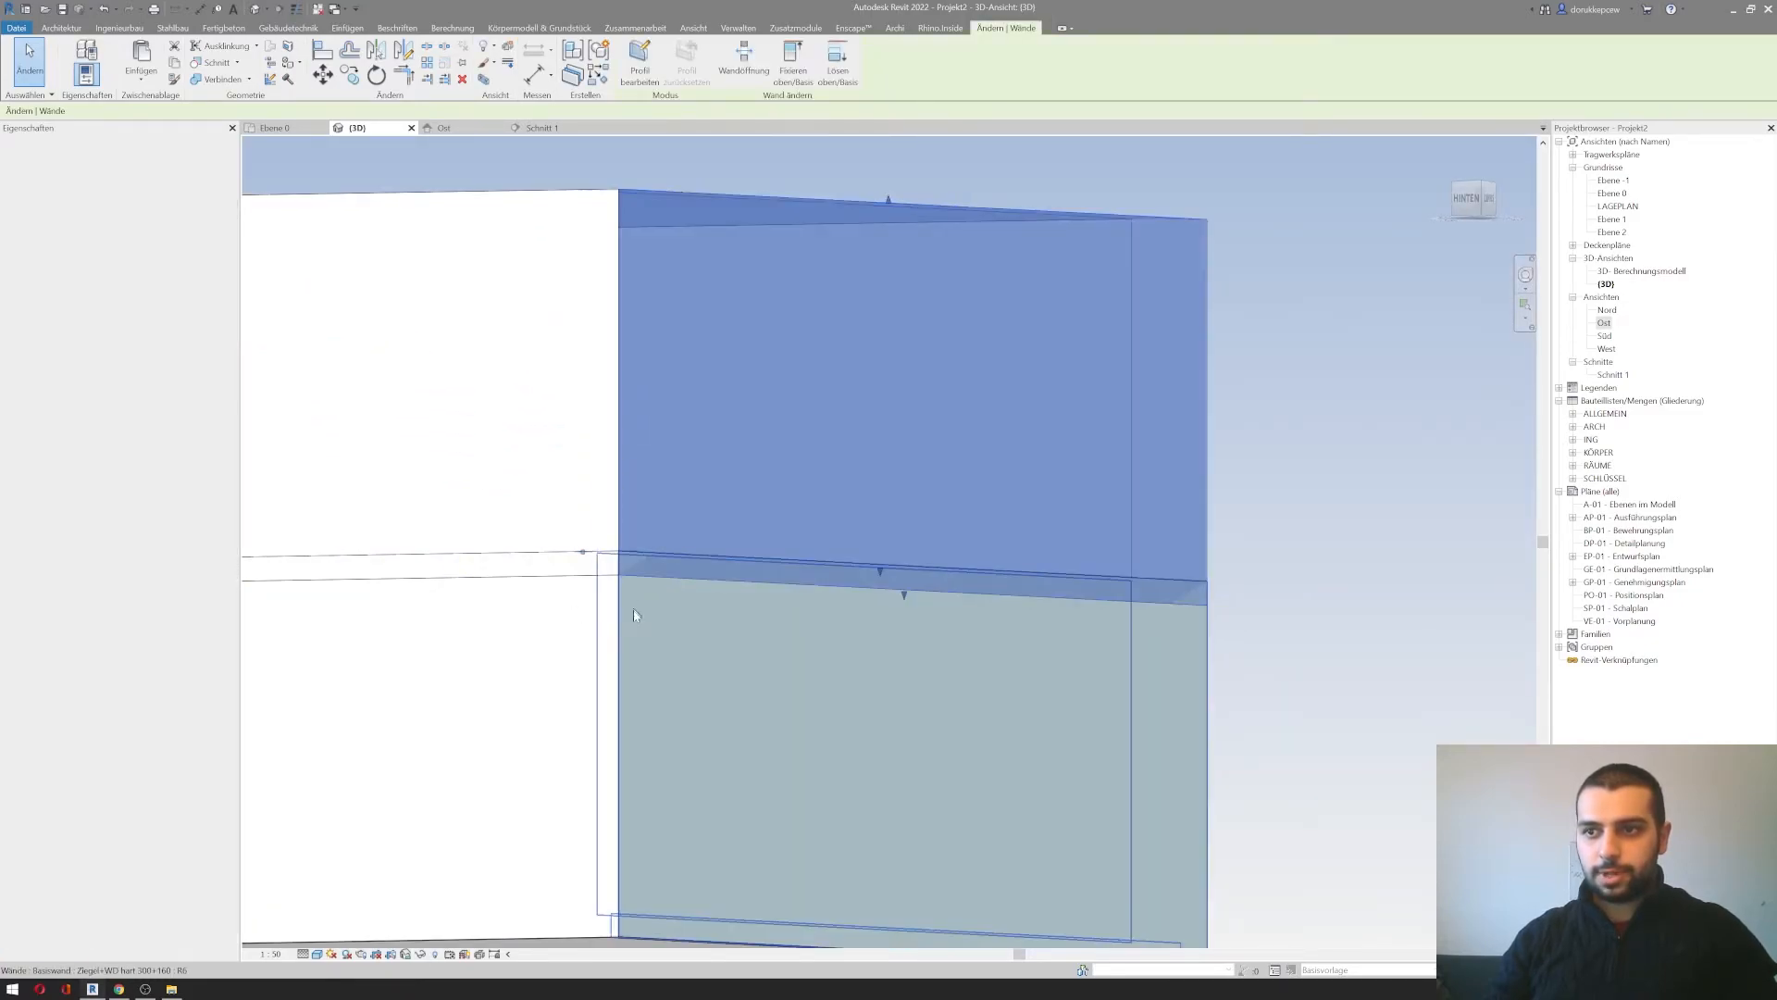
left_click(632, 637)
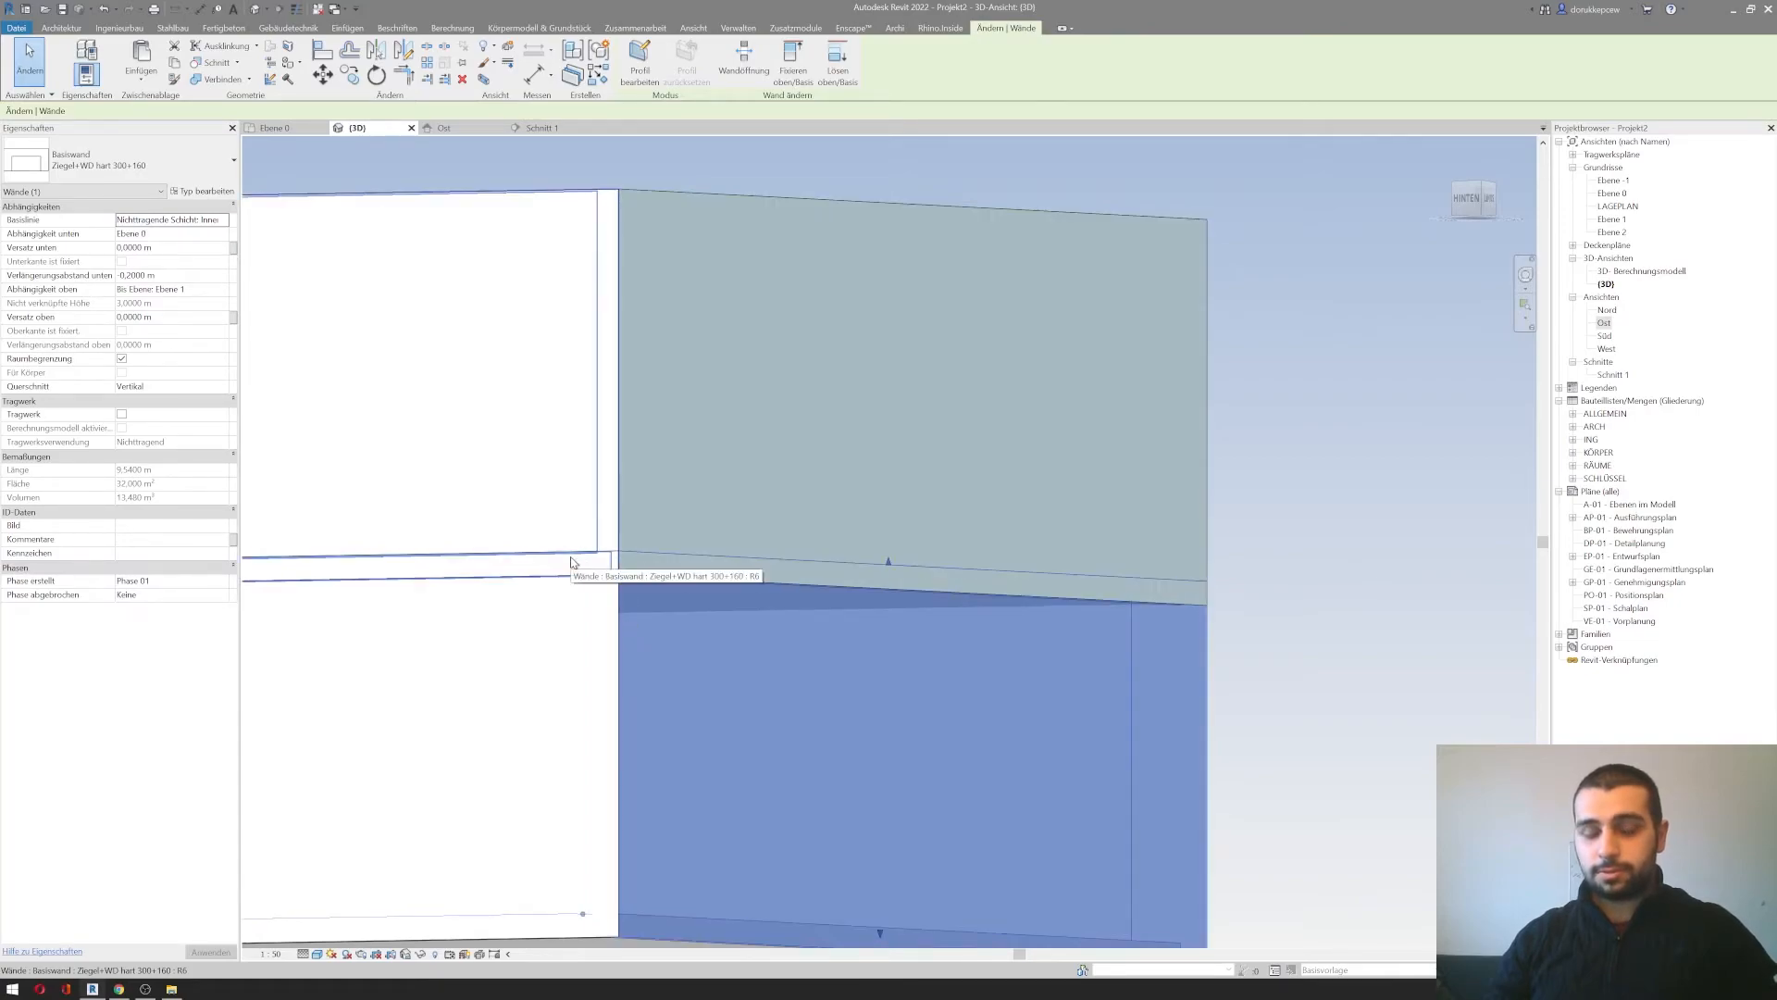
left_click(629, 313)
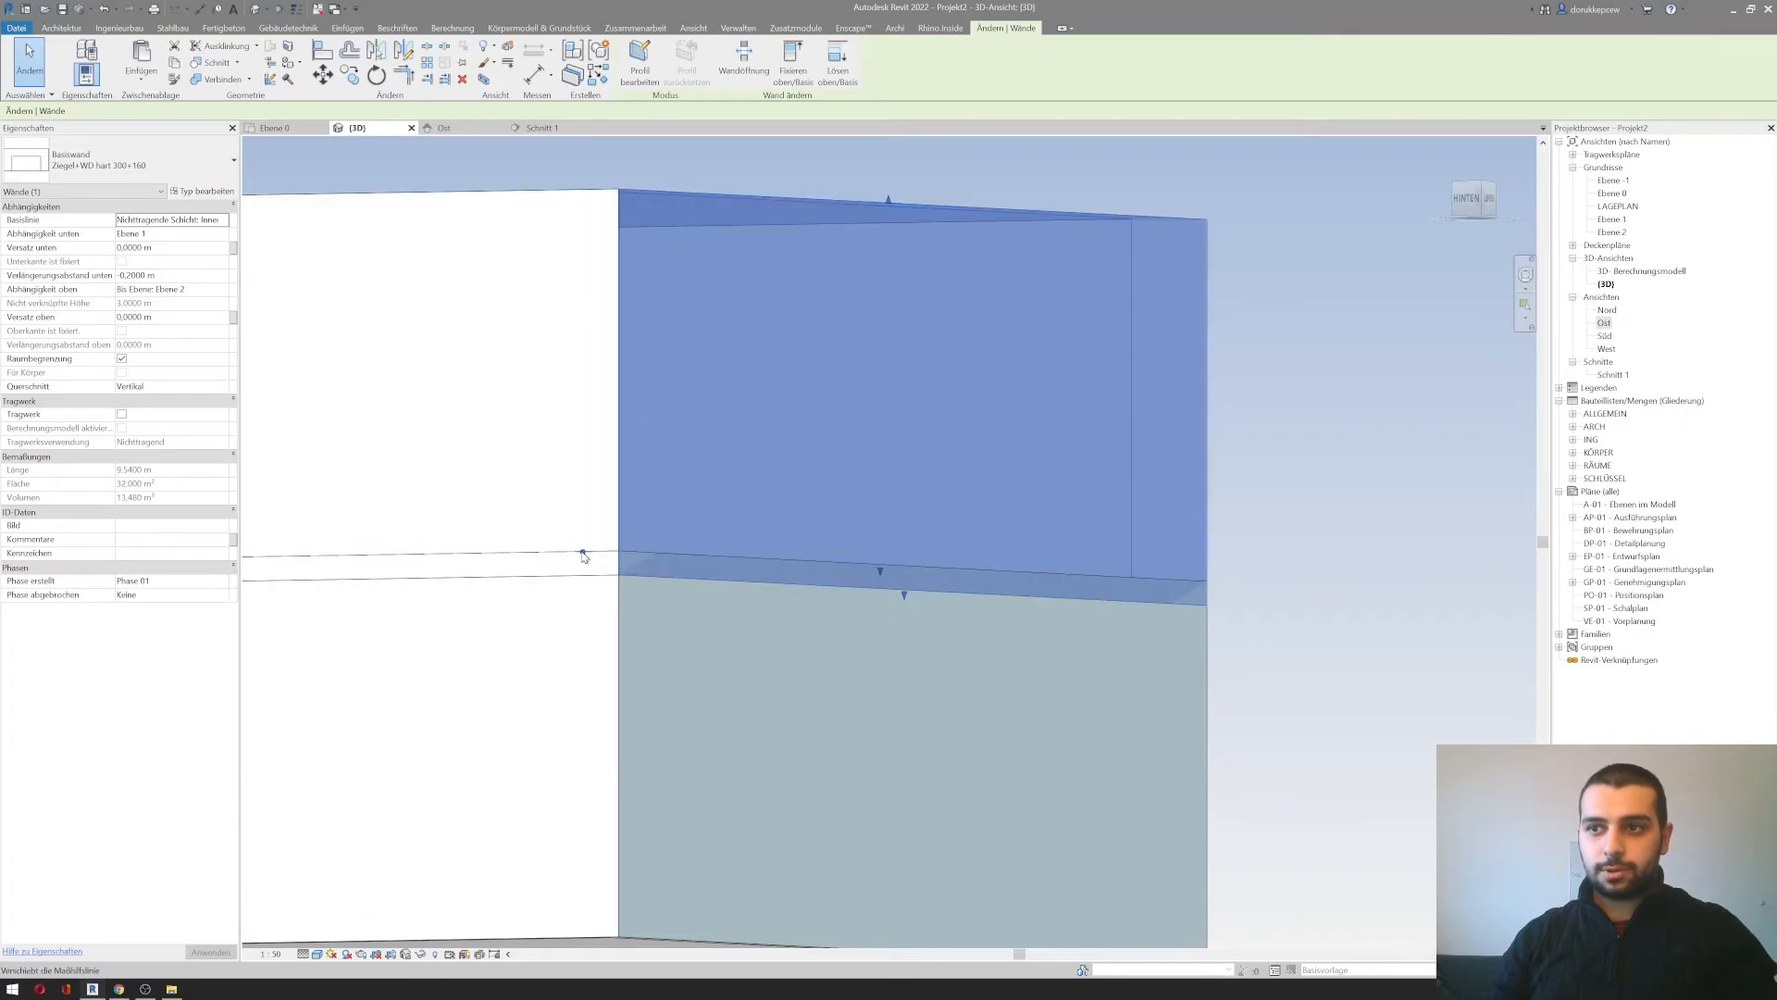
Step: Select the four upper-storey walls in the 3D view and set their base extension distance to 0
middle_click_drag(683, 731, 754, 566, "shift")
scroll(680, 623, "down", 2)
left_click_drag(840, 401, 296, 473)
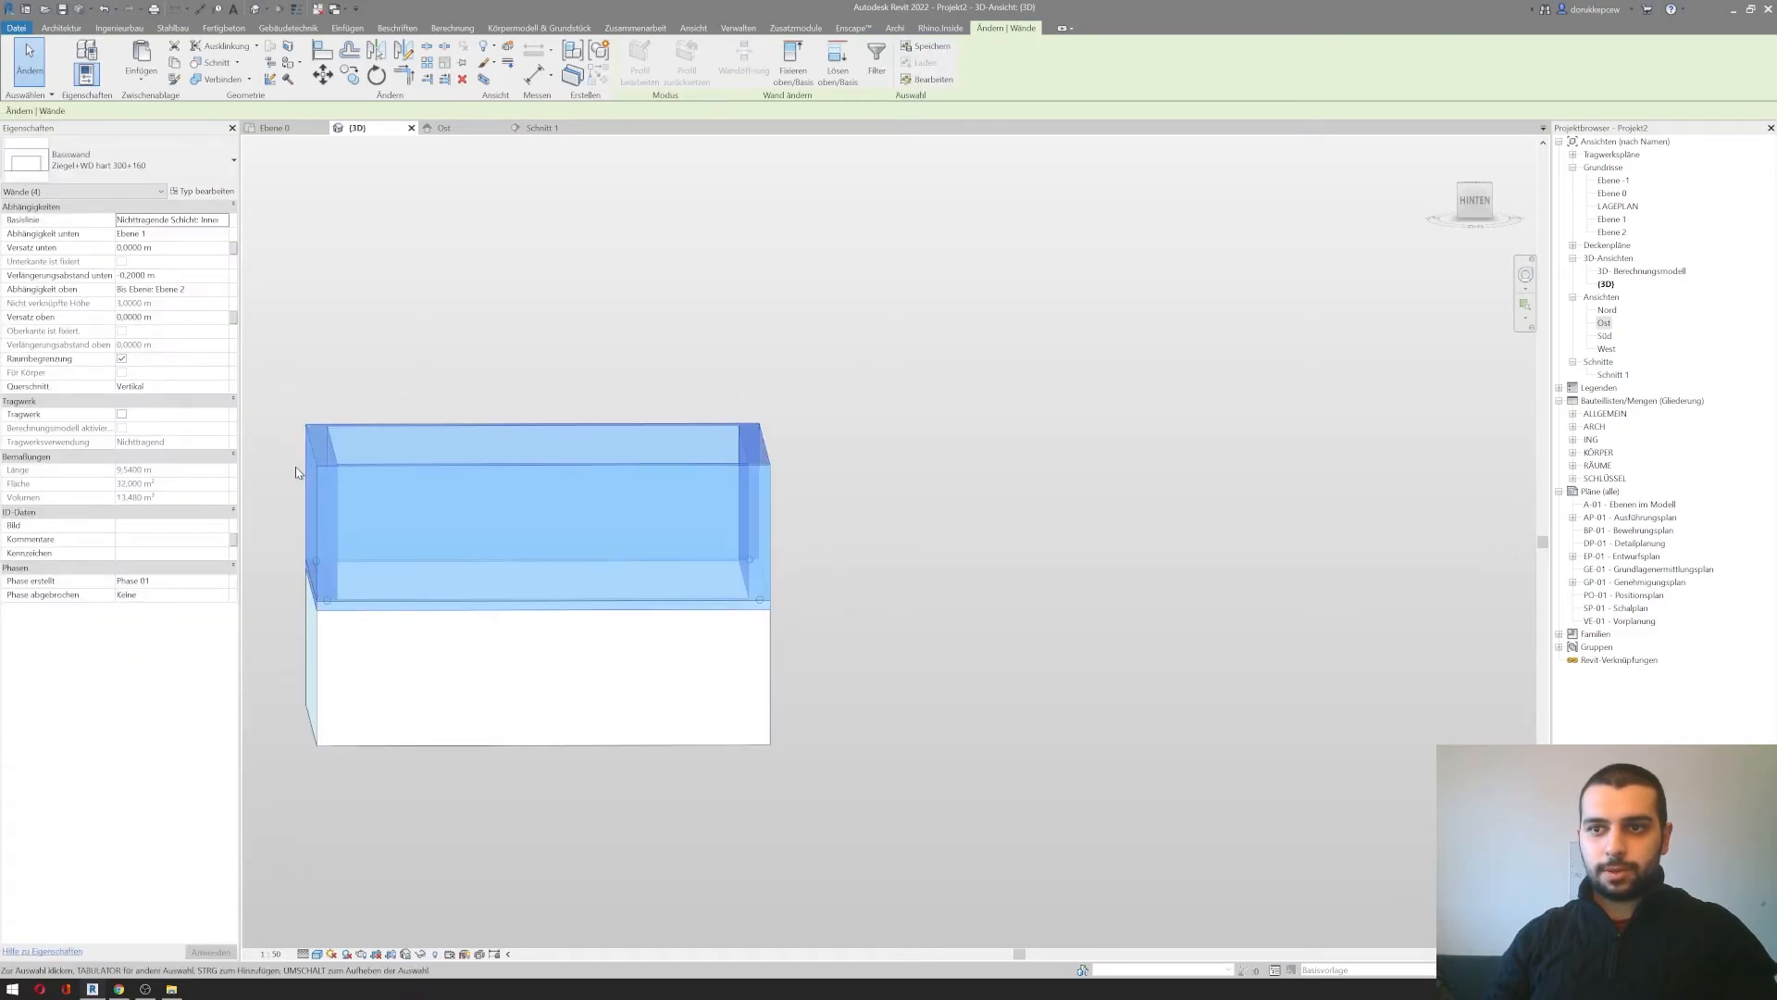
left_click(169, 276)
type("0")
key("Return")
left_click(660, 329)
middle_click_drag(824, 543, 765, 880, "shift")
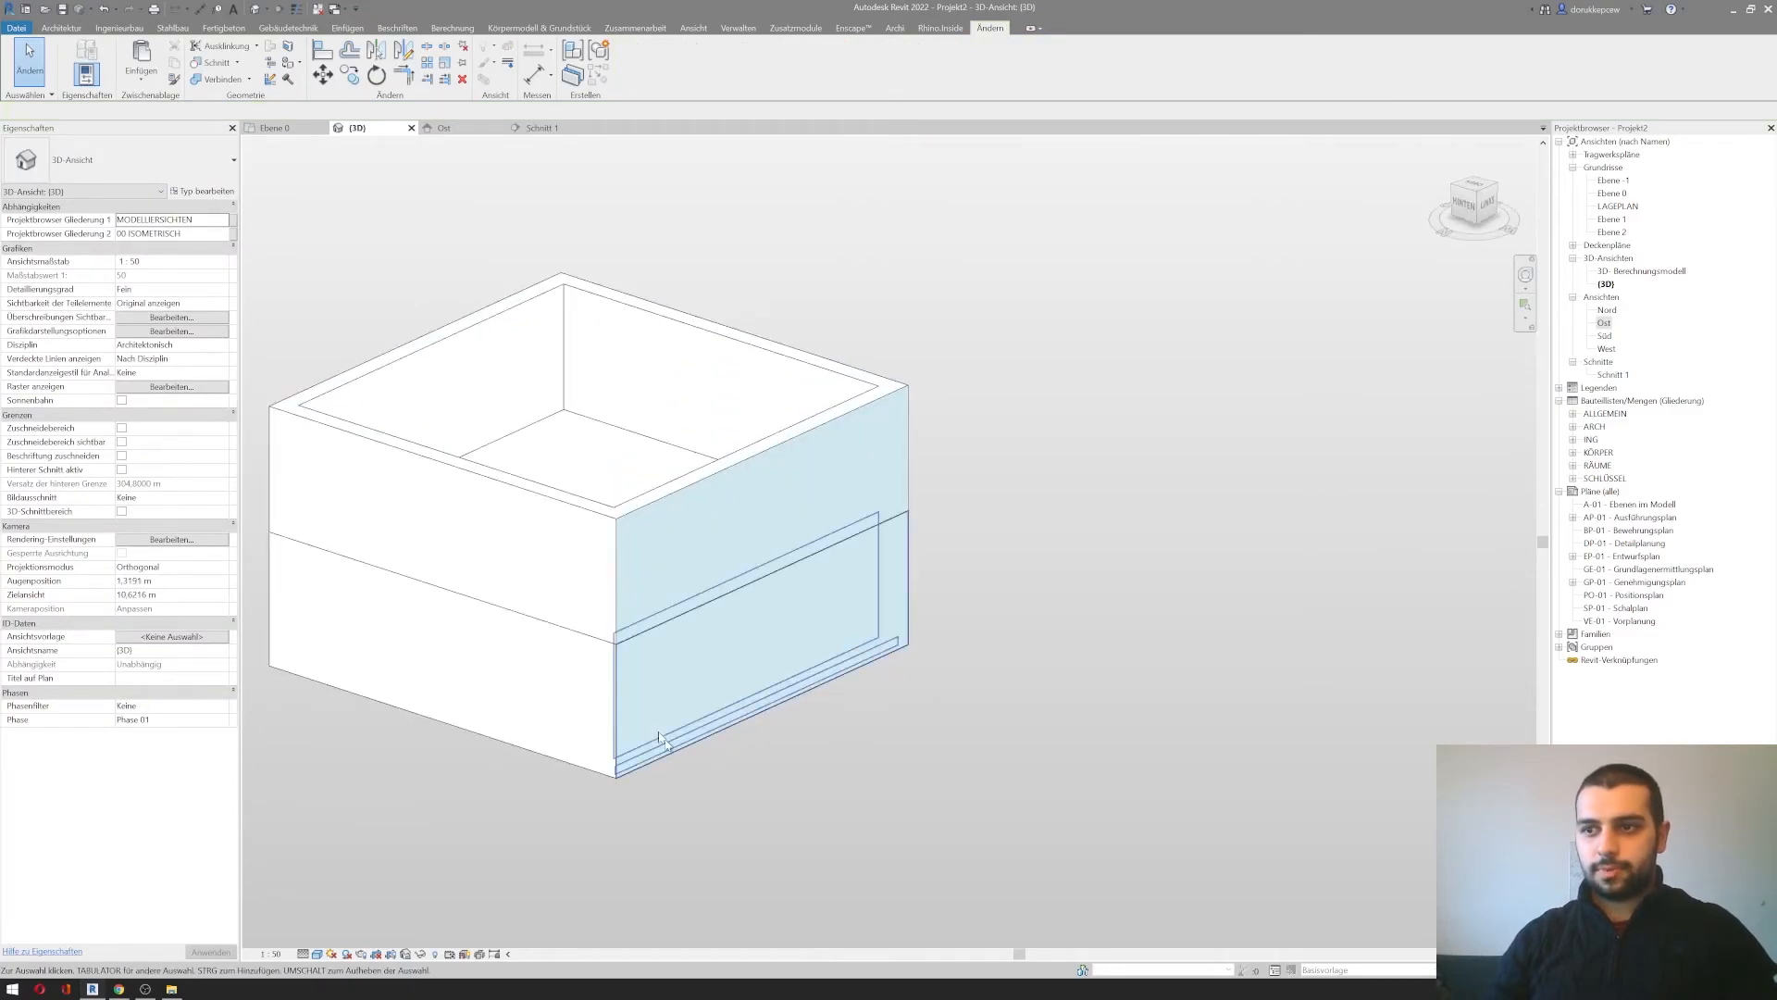
Step: Join each upper-storey outer wall with the wall below it on all sides of the building in the 3D view
left_click(209, 78)
left_click(904, 564)
left_click(898, 483)
left_click(564, 581)
middle_click_drag(273, 533, 981, 539, "shift")
left_click(689, 824)
left_click(687, 715)
middle_click_drag(687, 719, 802, 741, "shift")
left_click(781, 682)
left_click(781, 641)
middle_click_drag(524, 704, 684, 669, "shift")
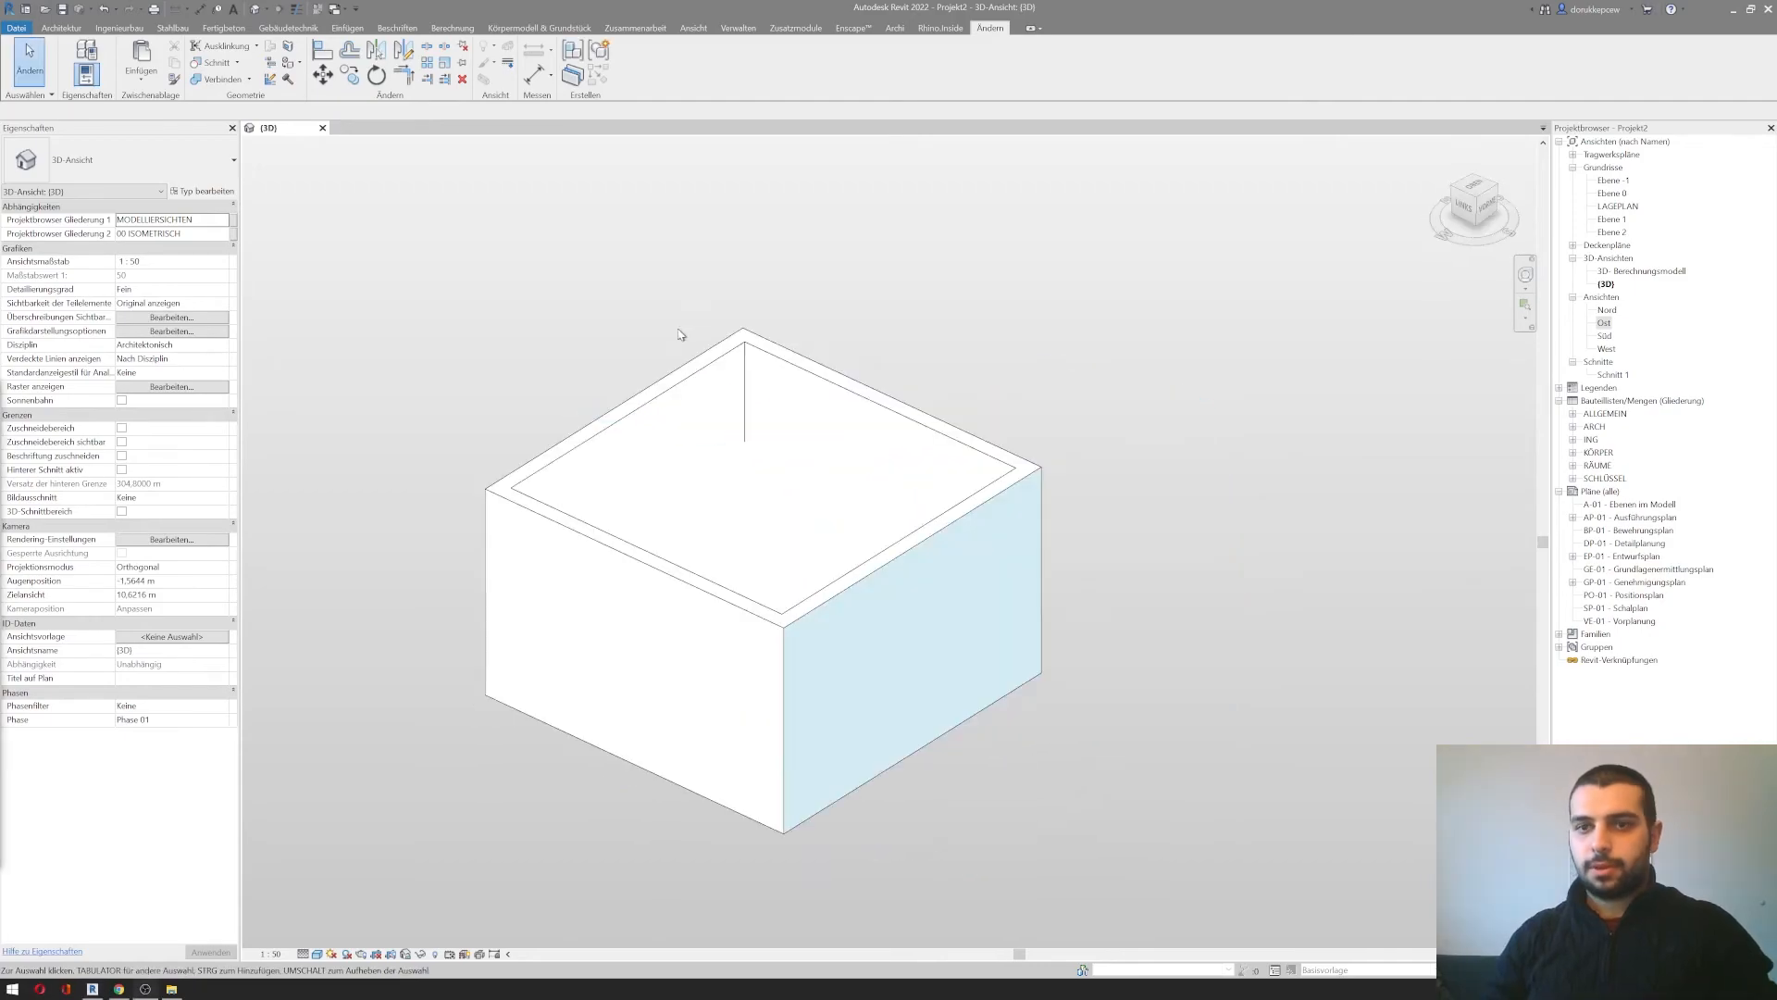
middle_click_drag(814, 360, 727, 440)
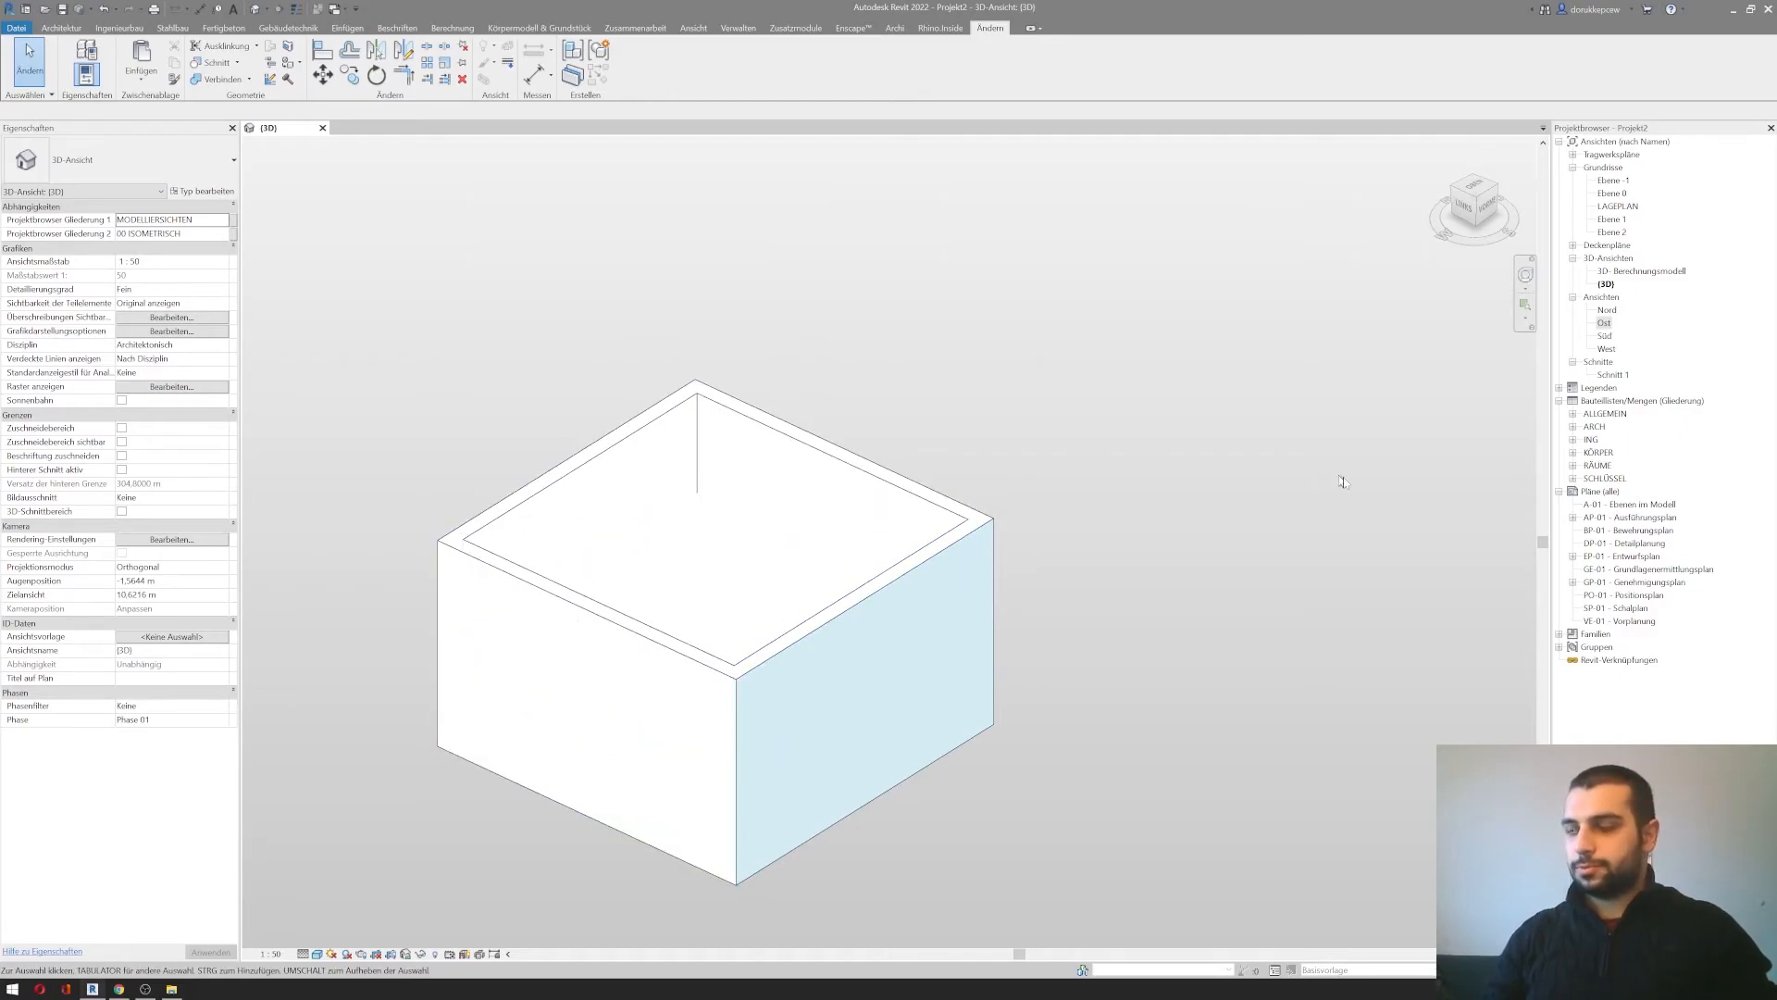
Step: Open the section Schnitt 1 and extend its crop region upwards to include the whole upper storey
double_click(1614, 374)
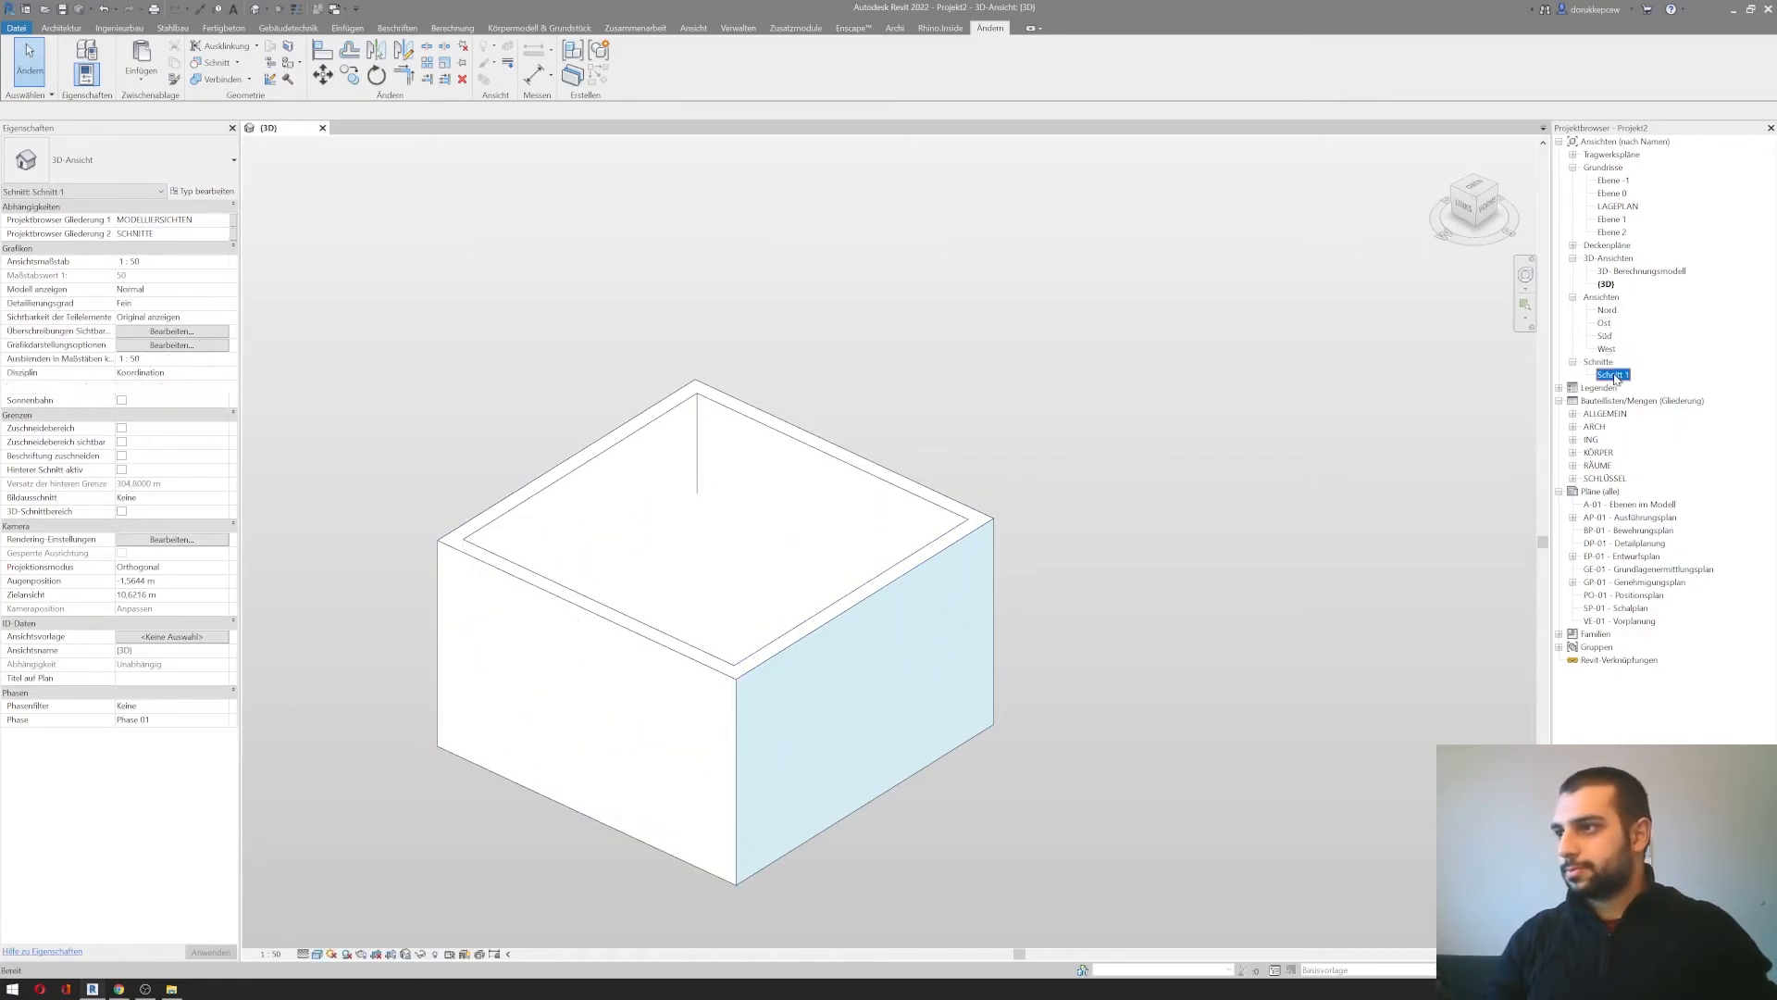
middle_click_drag(964, 687, 944, 695)
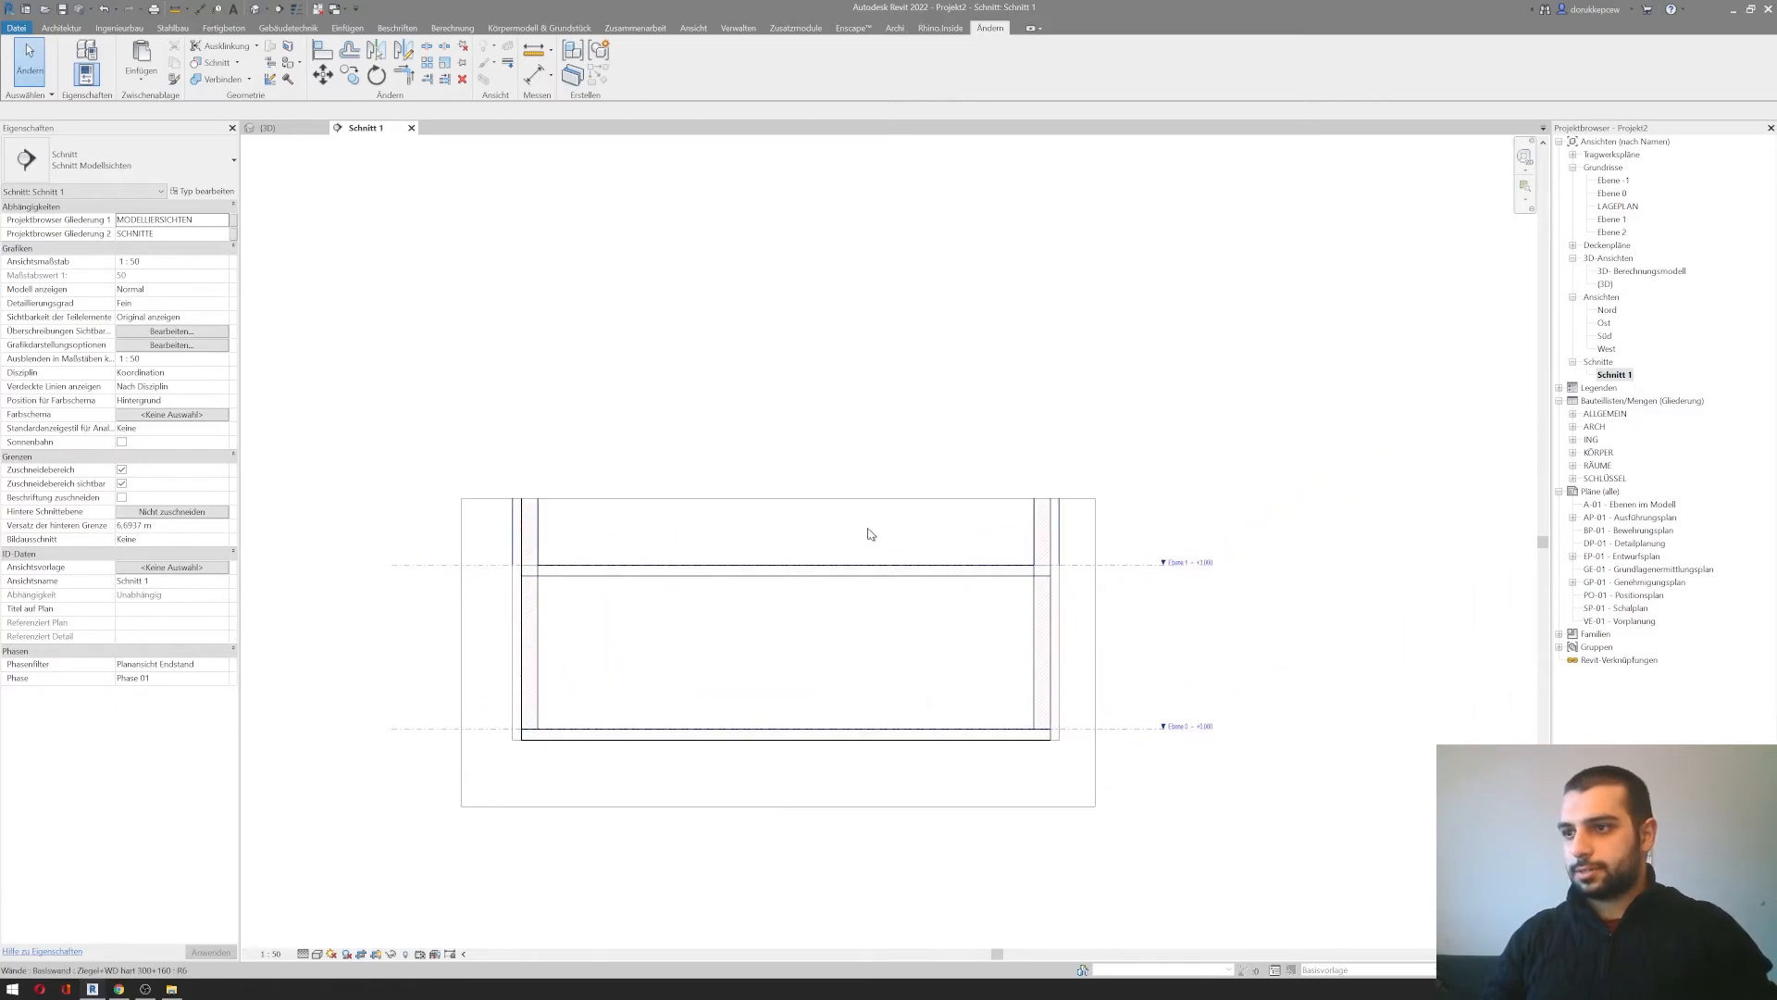
left_click(781, 501)
left_click_drag(782, 506, 750, 320)
key("Escape")
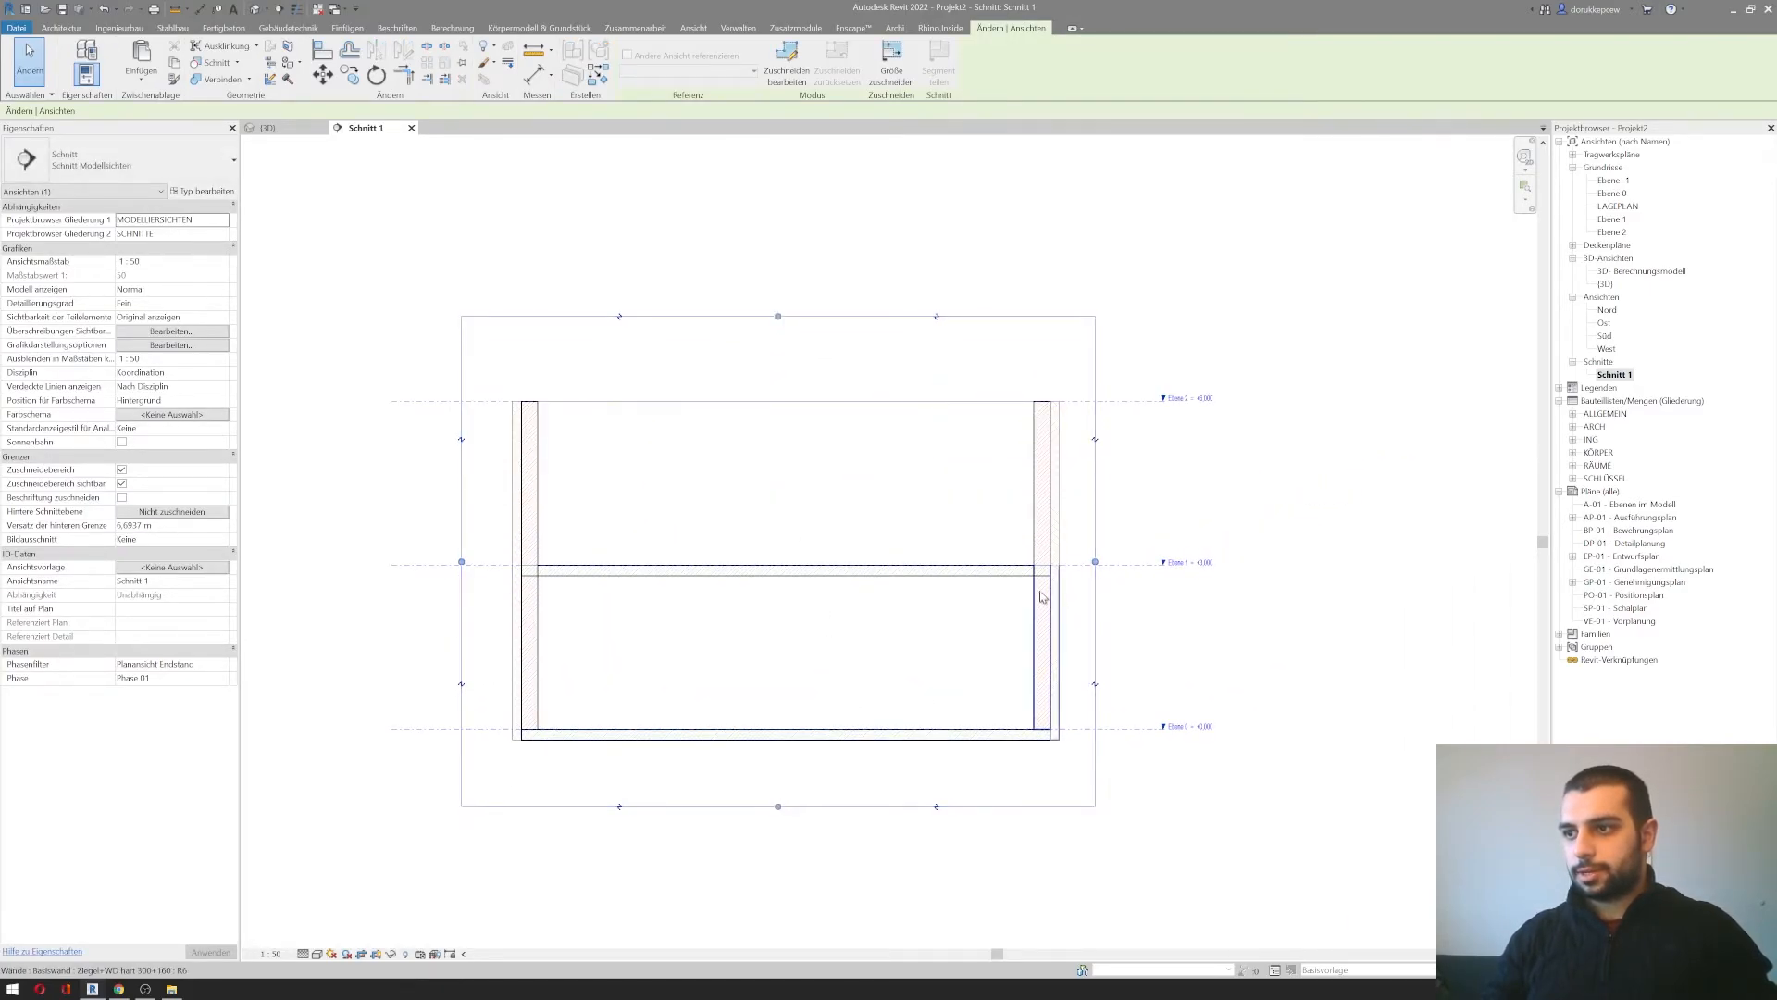
Step: In the section, join the Ebene 1 floor slab with the lower-storey outer walls at both slab ends using multiple join
scroll(1040, 595, "up", 3)
scroll(1068, 589, "up", 2)
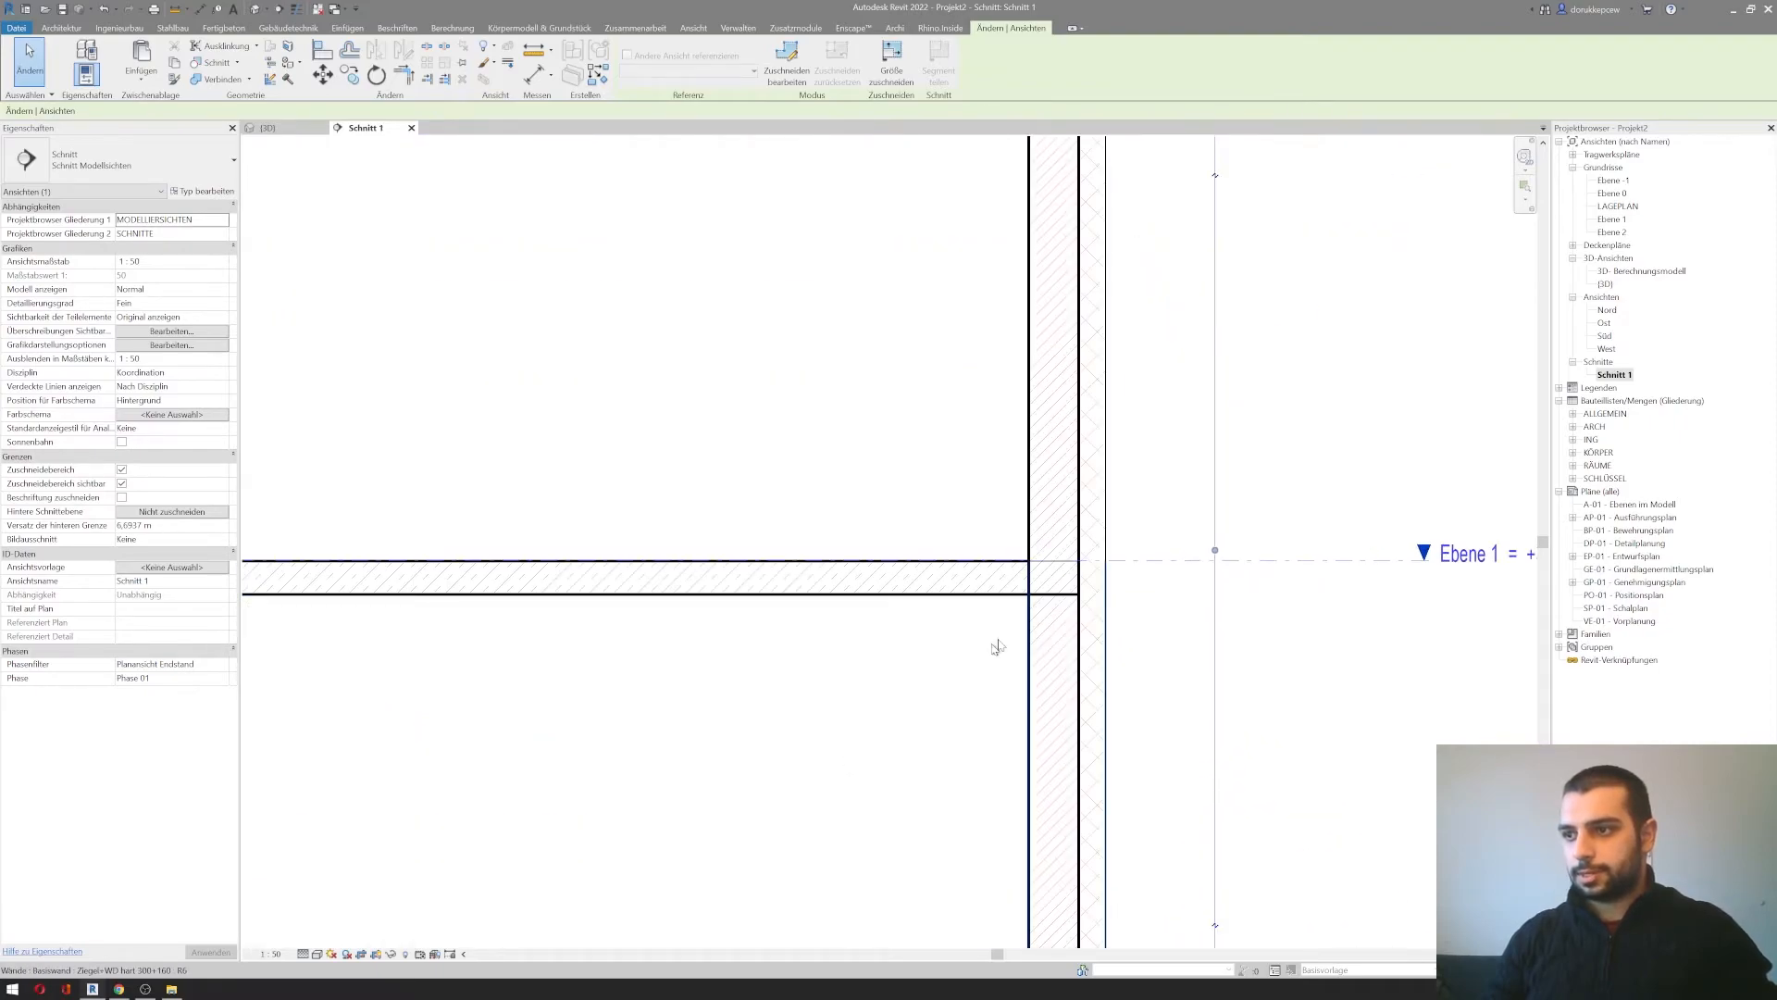
scroll(1056, 584, "up", 3)
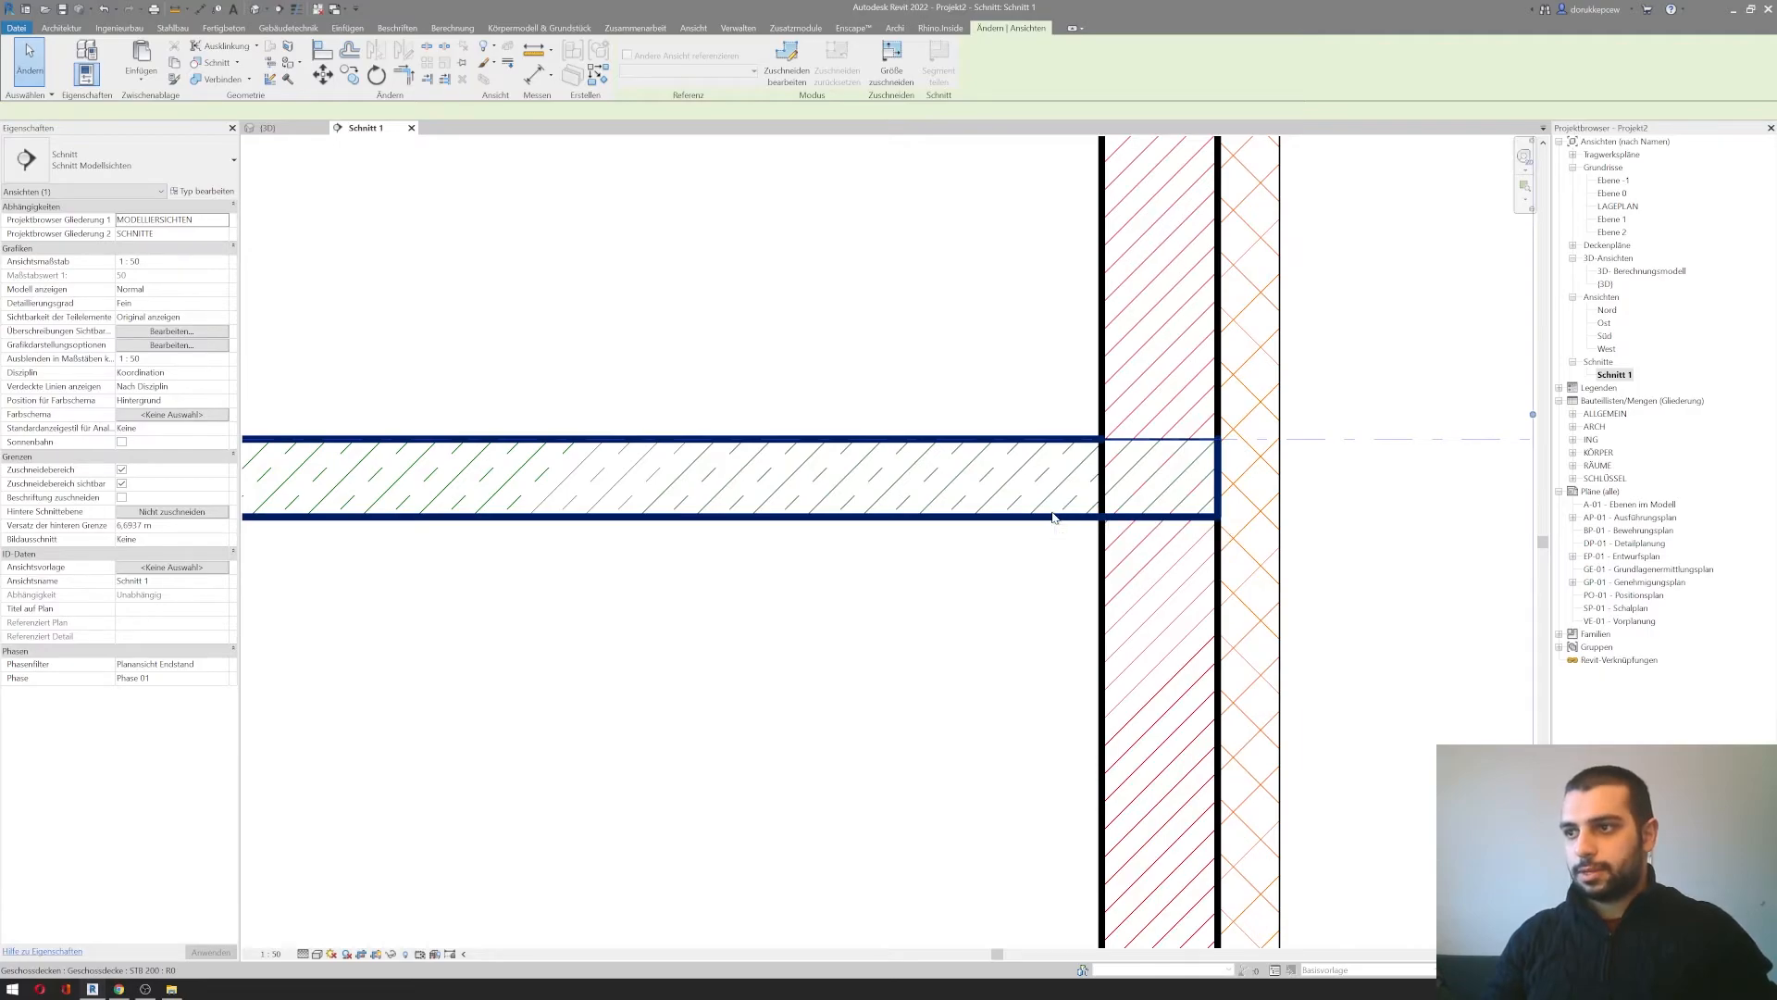
left_click(1058, 508)
scroll(1053, 511, "down", 4)
scroll(1050, 514, "down", 4)
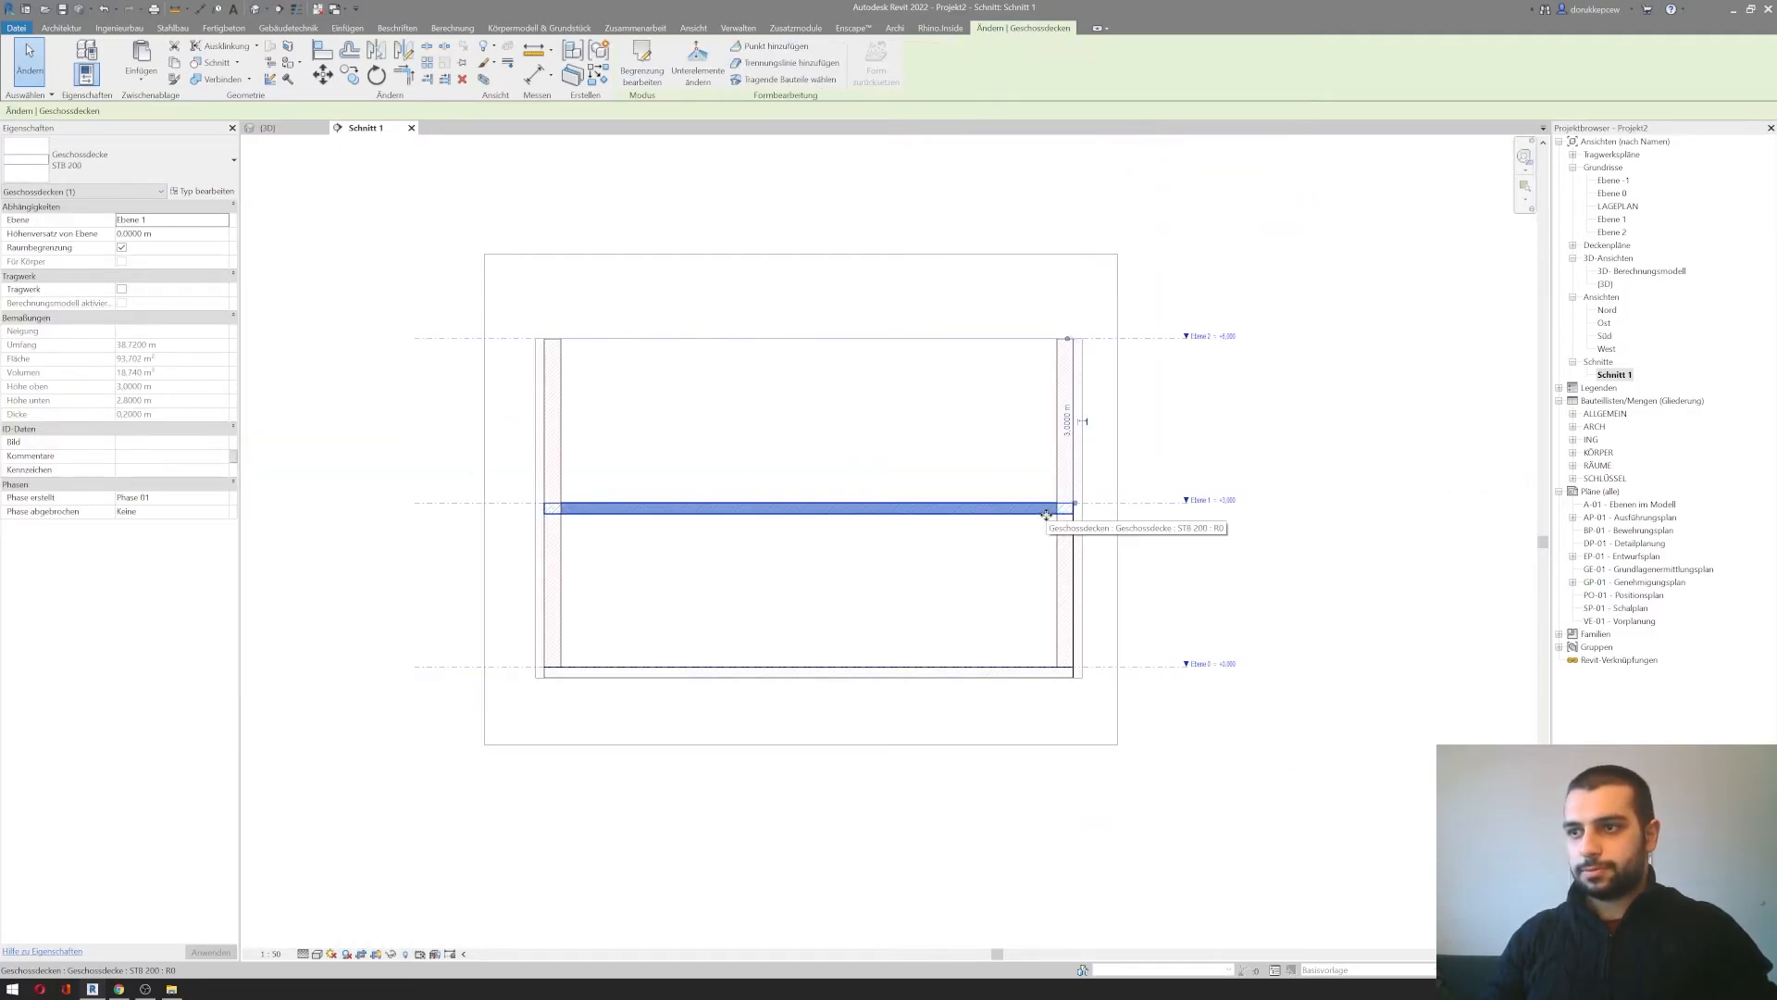
left_click(757, 315)
scroll(574, 505, "up", 3)
left_click(218, 79)
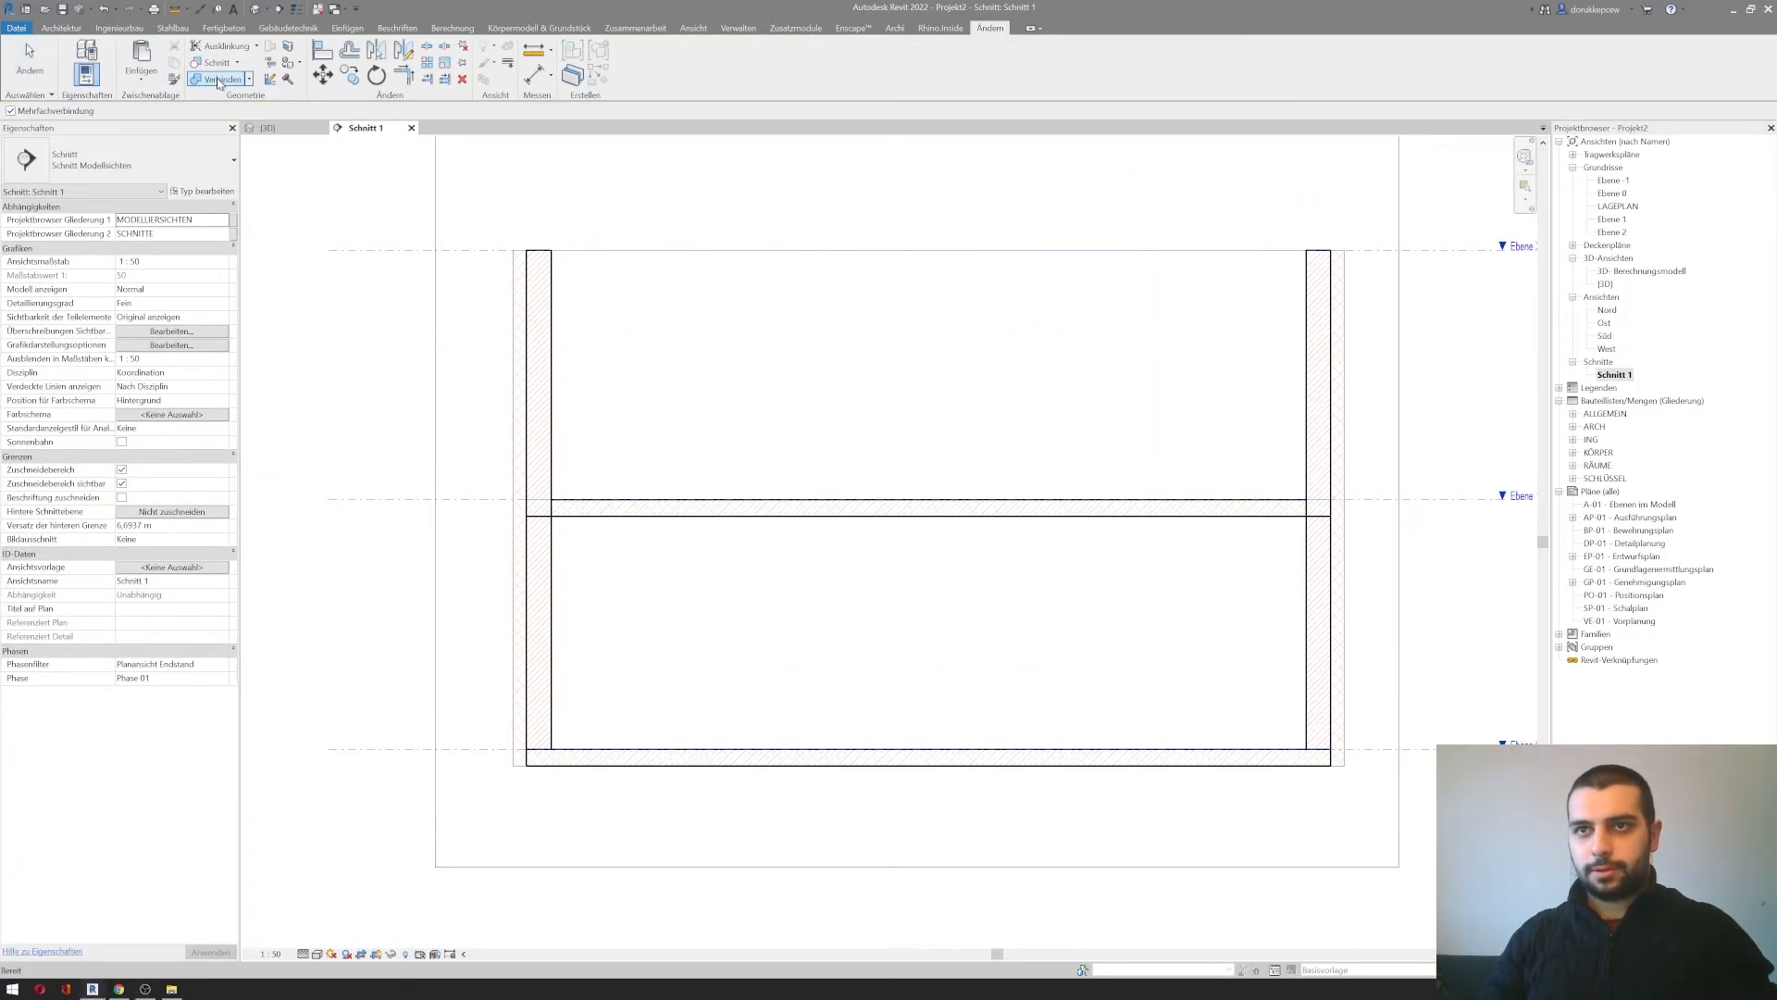
left_click(578, 515)
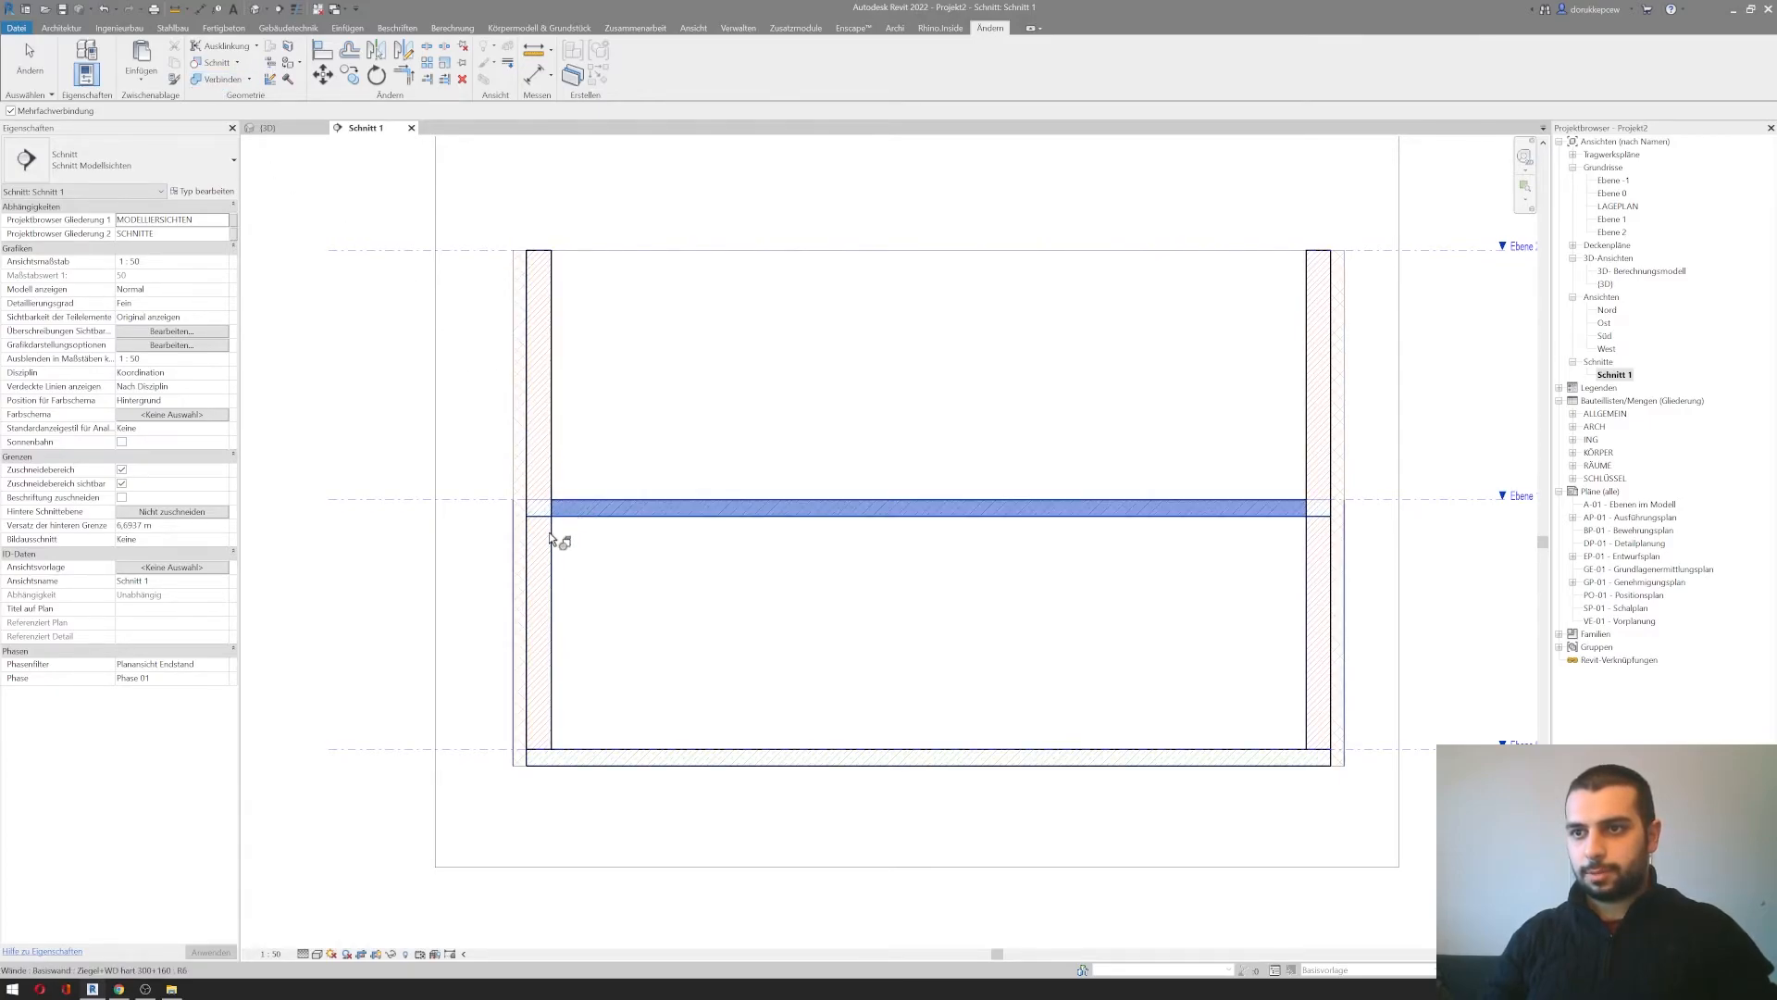
left_click(1318, 528)
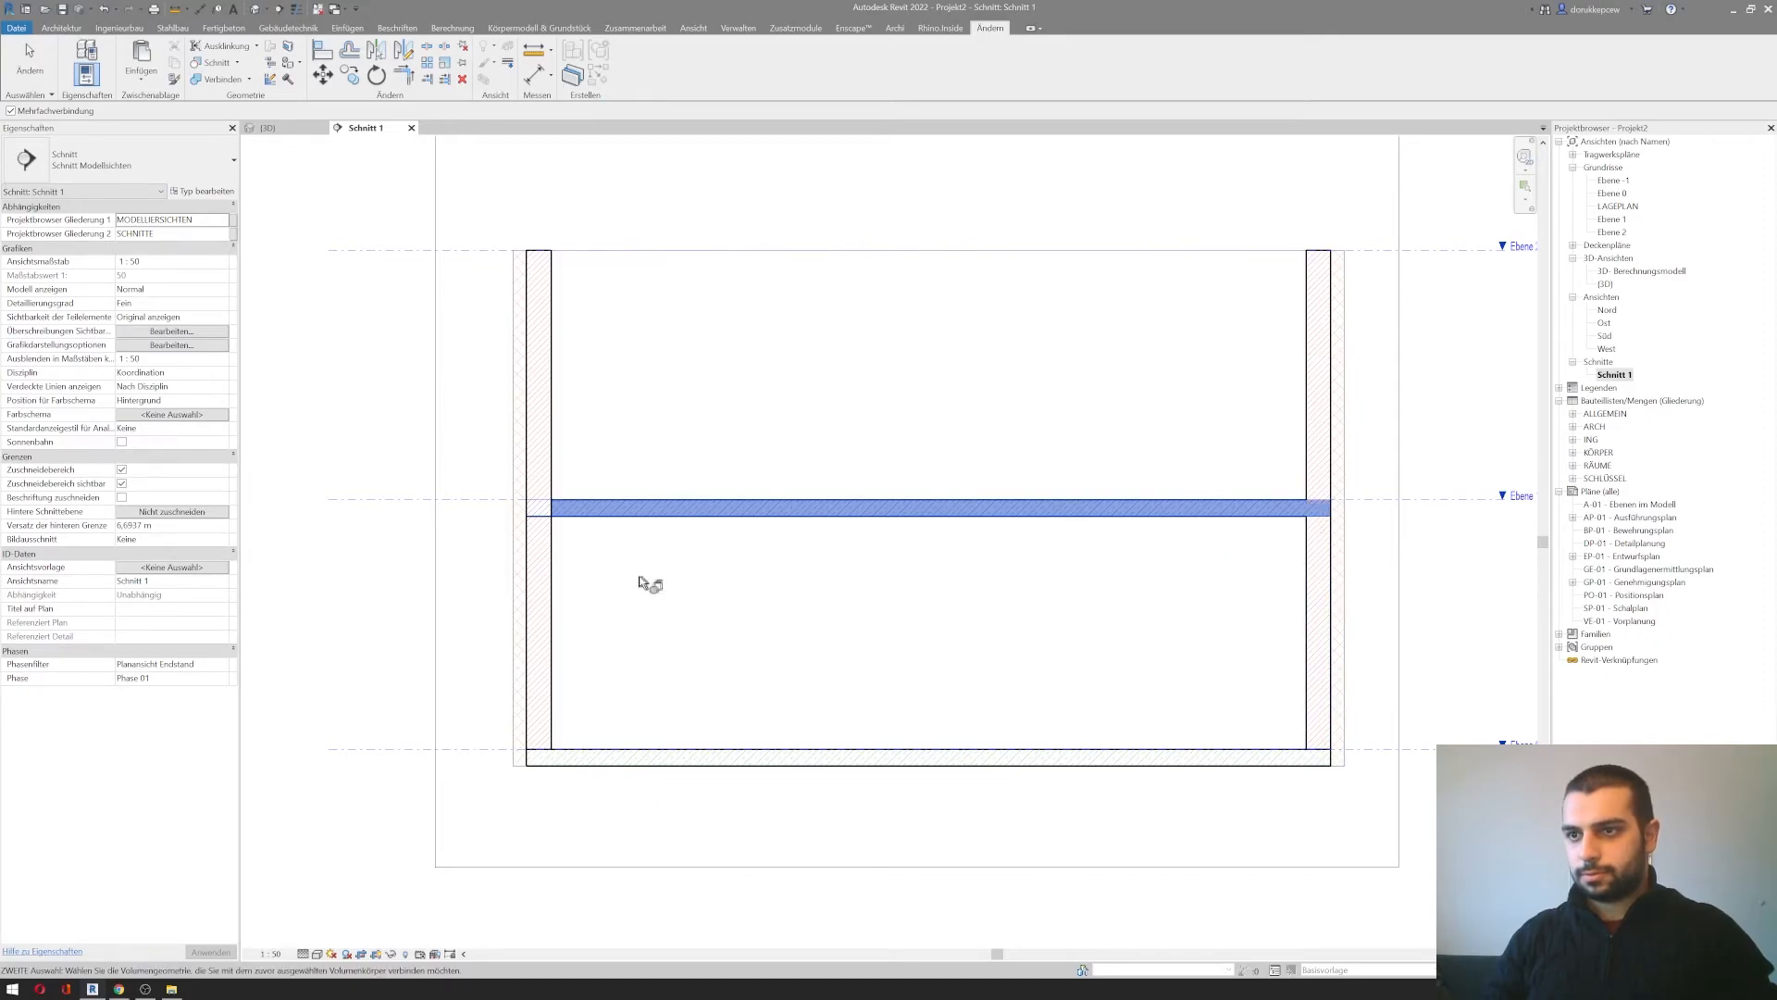
left_click(550, 554)
key("Escape")
key("Escape")
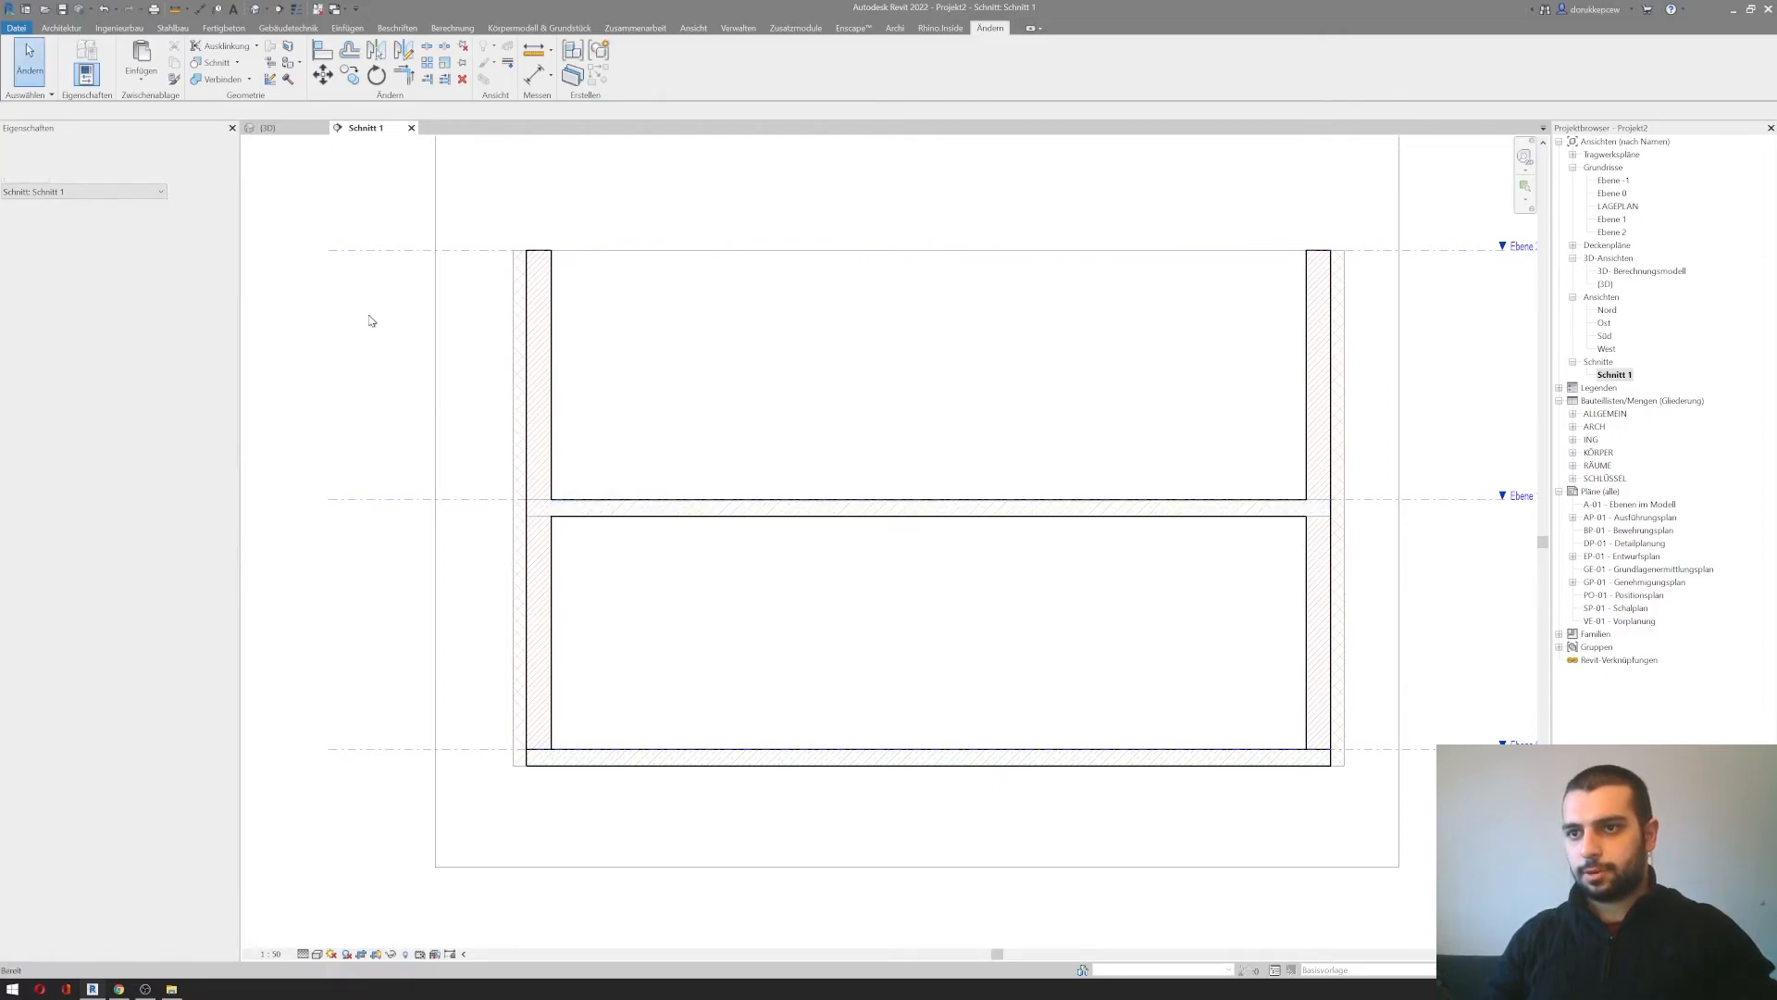
Step: Examine the slab-to-wall connections in the section and open the Ebene 0 floor plan
scroll(1349, 515, "up", 3)
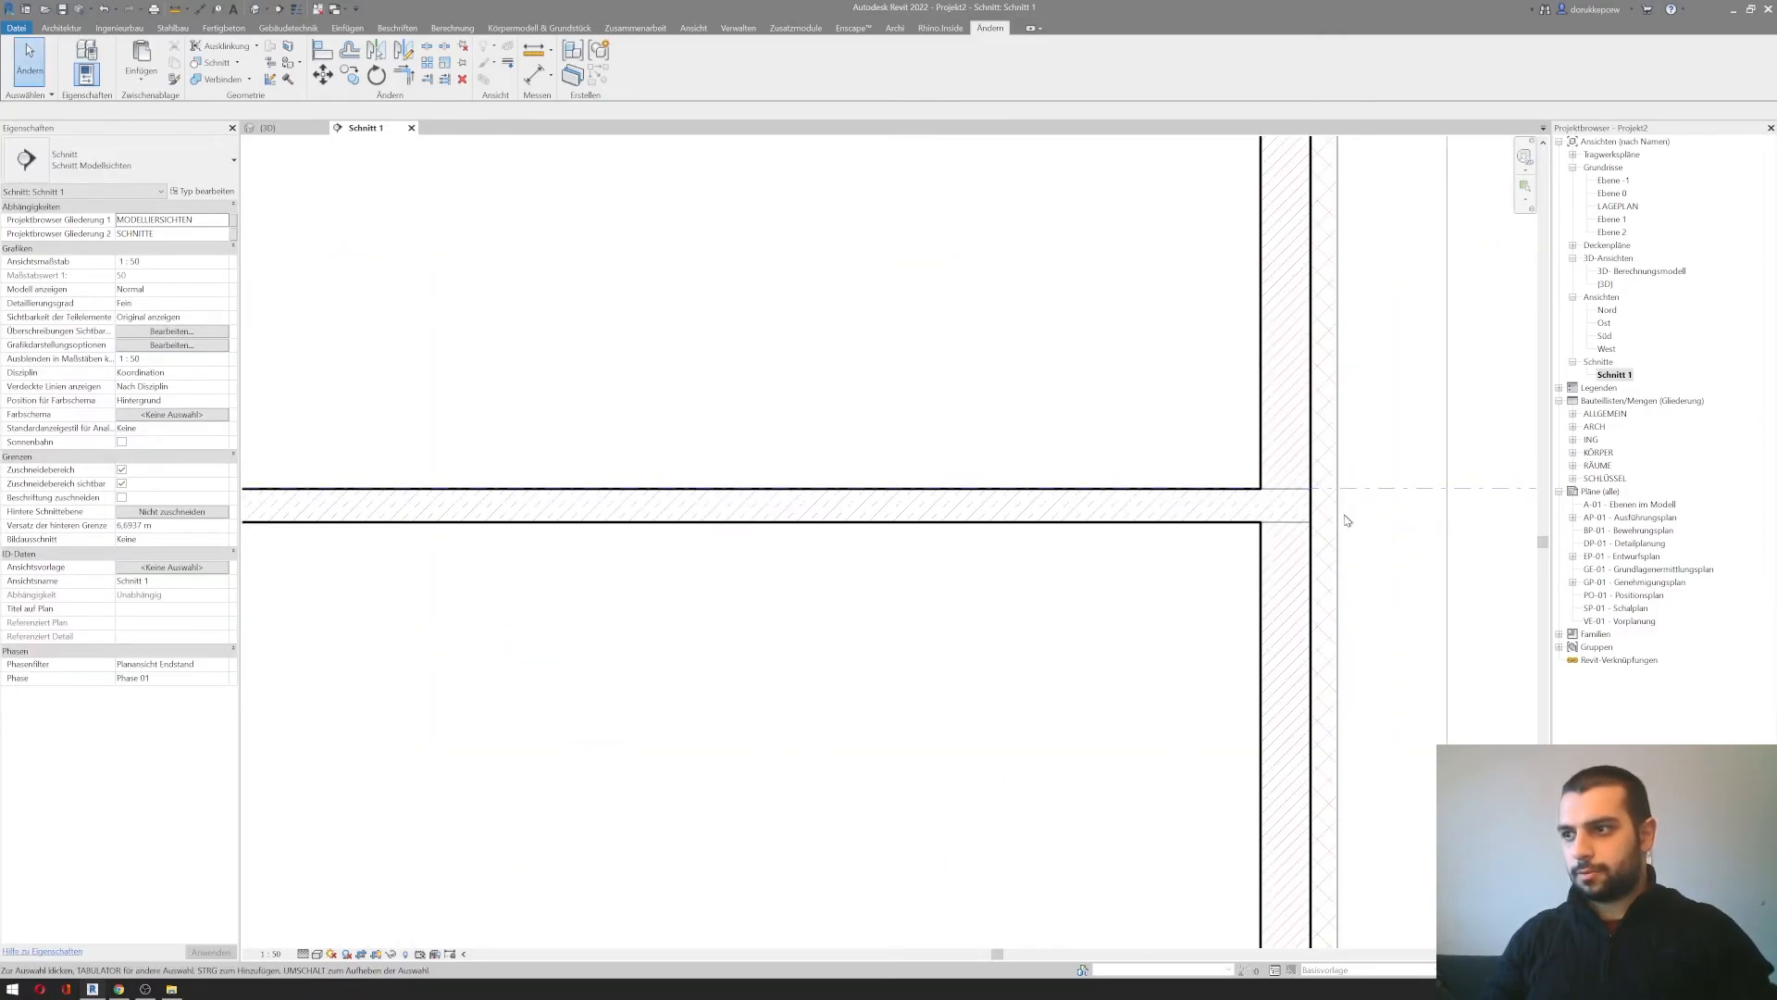
scroll(1349, 520, "up", 3)
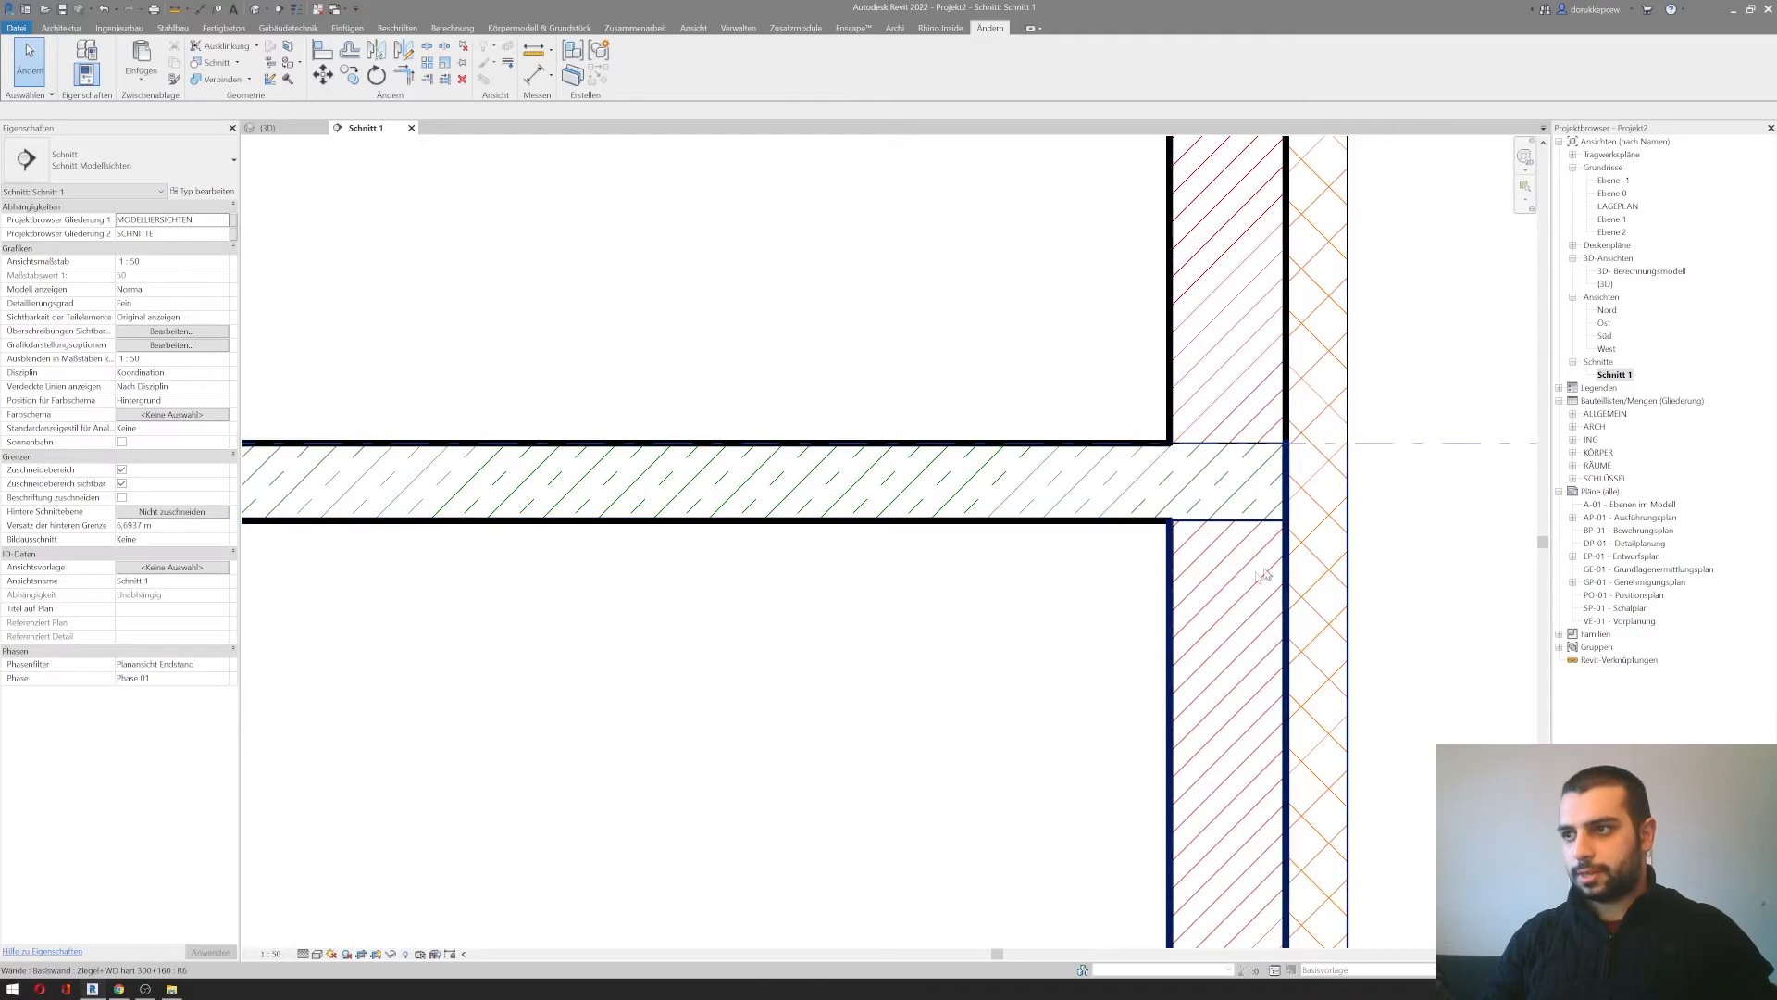
scroll(963, 555, "down", 2)
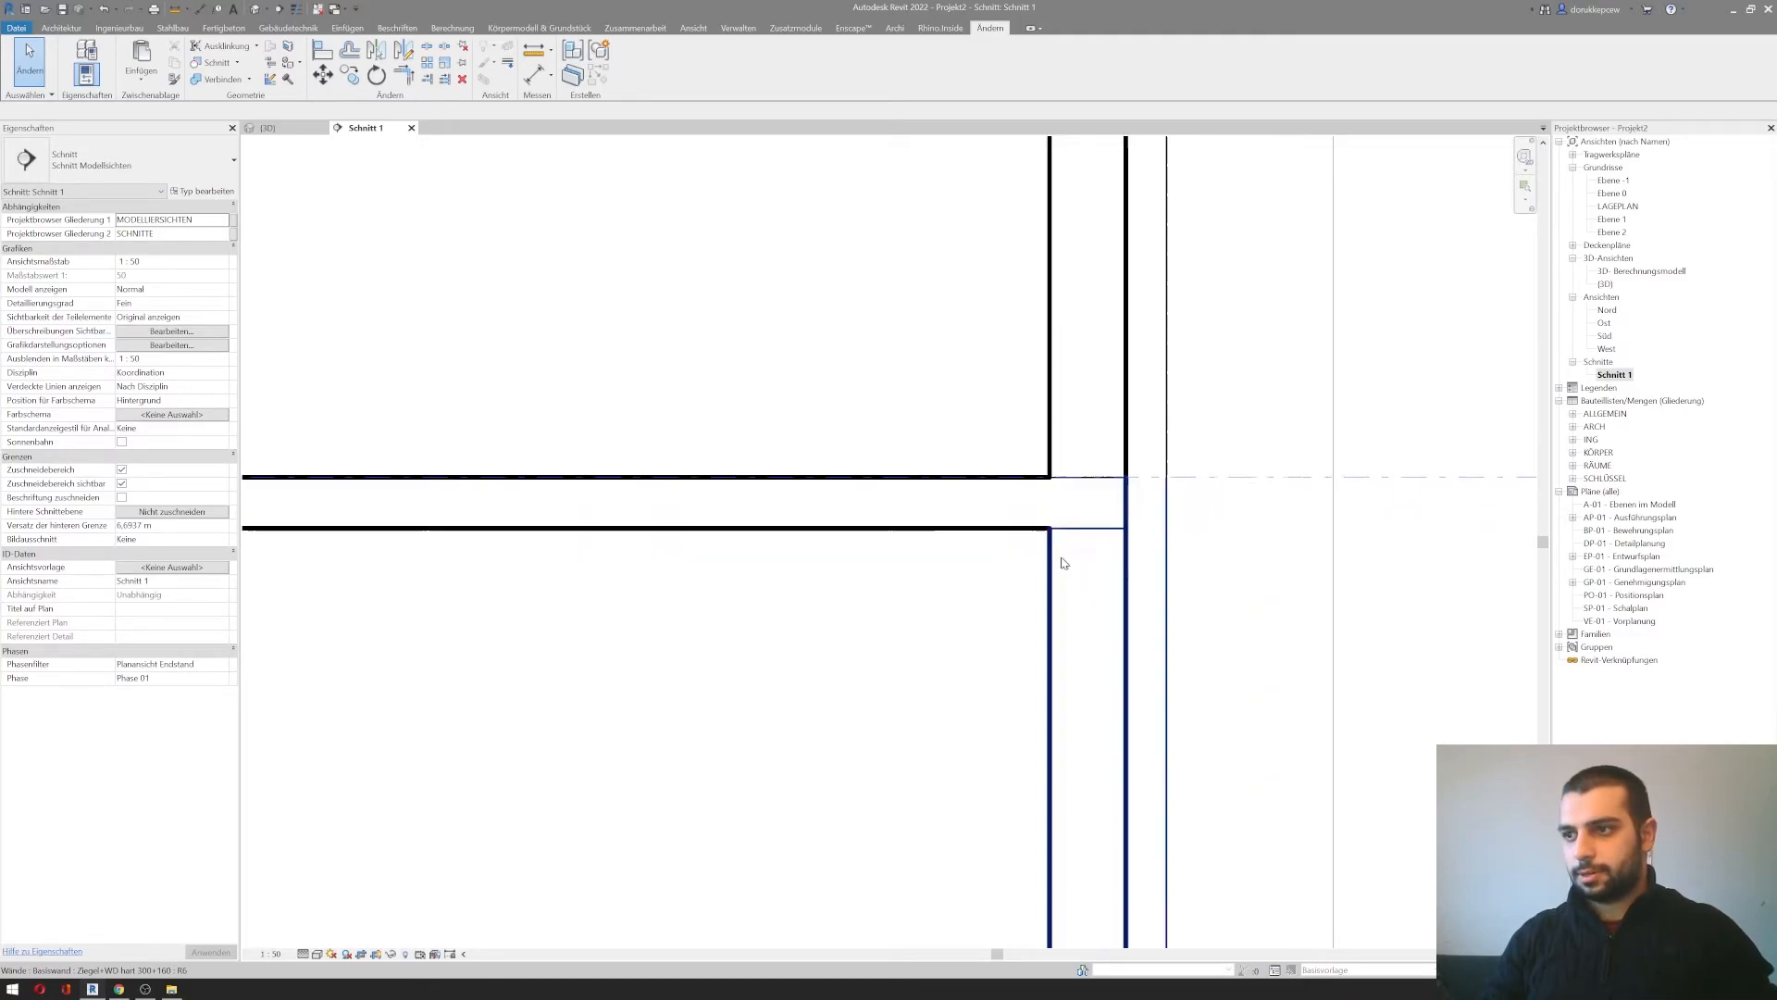
scroll(1035, 527, "down", 2)
scroll(1035, 528, "down", 3)
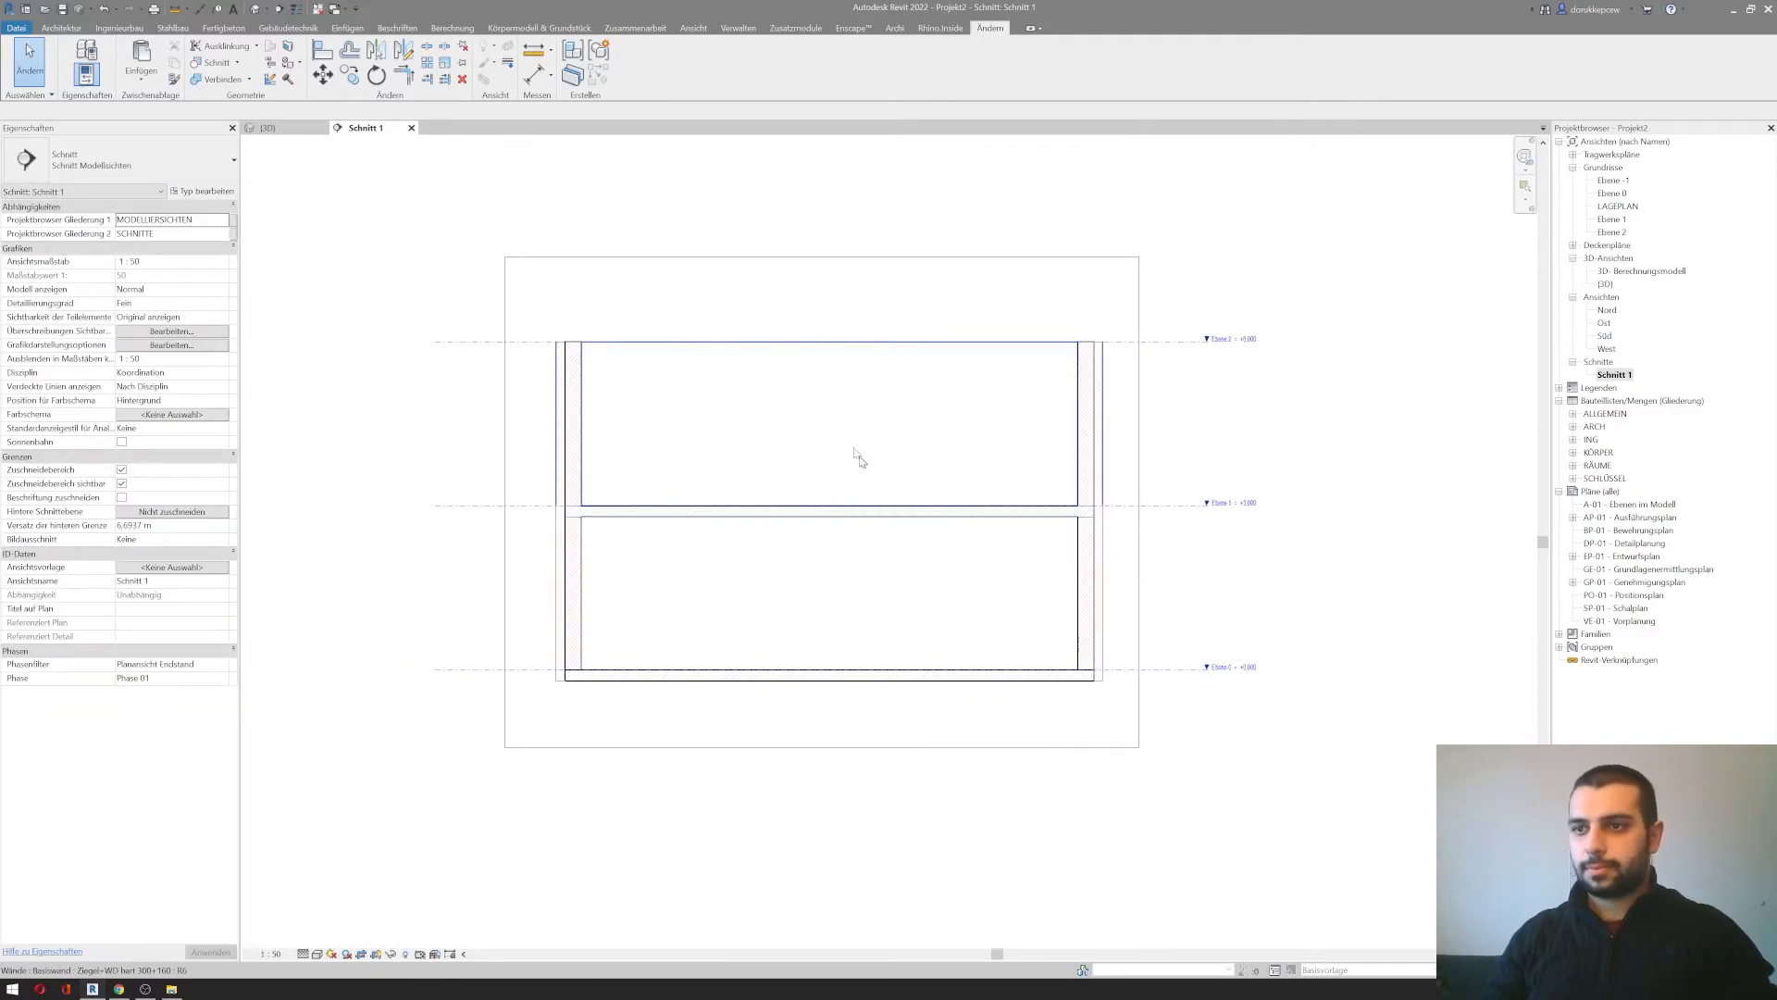
middle_click_drag(780, 414, 717, 451)
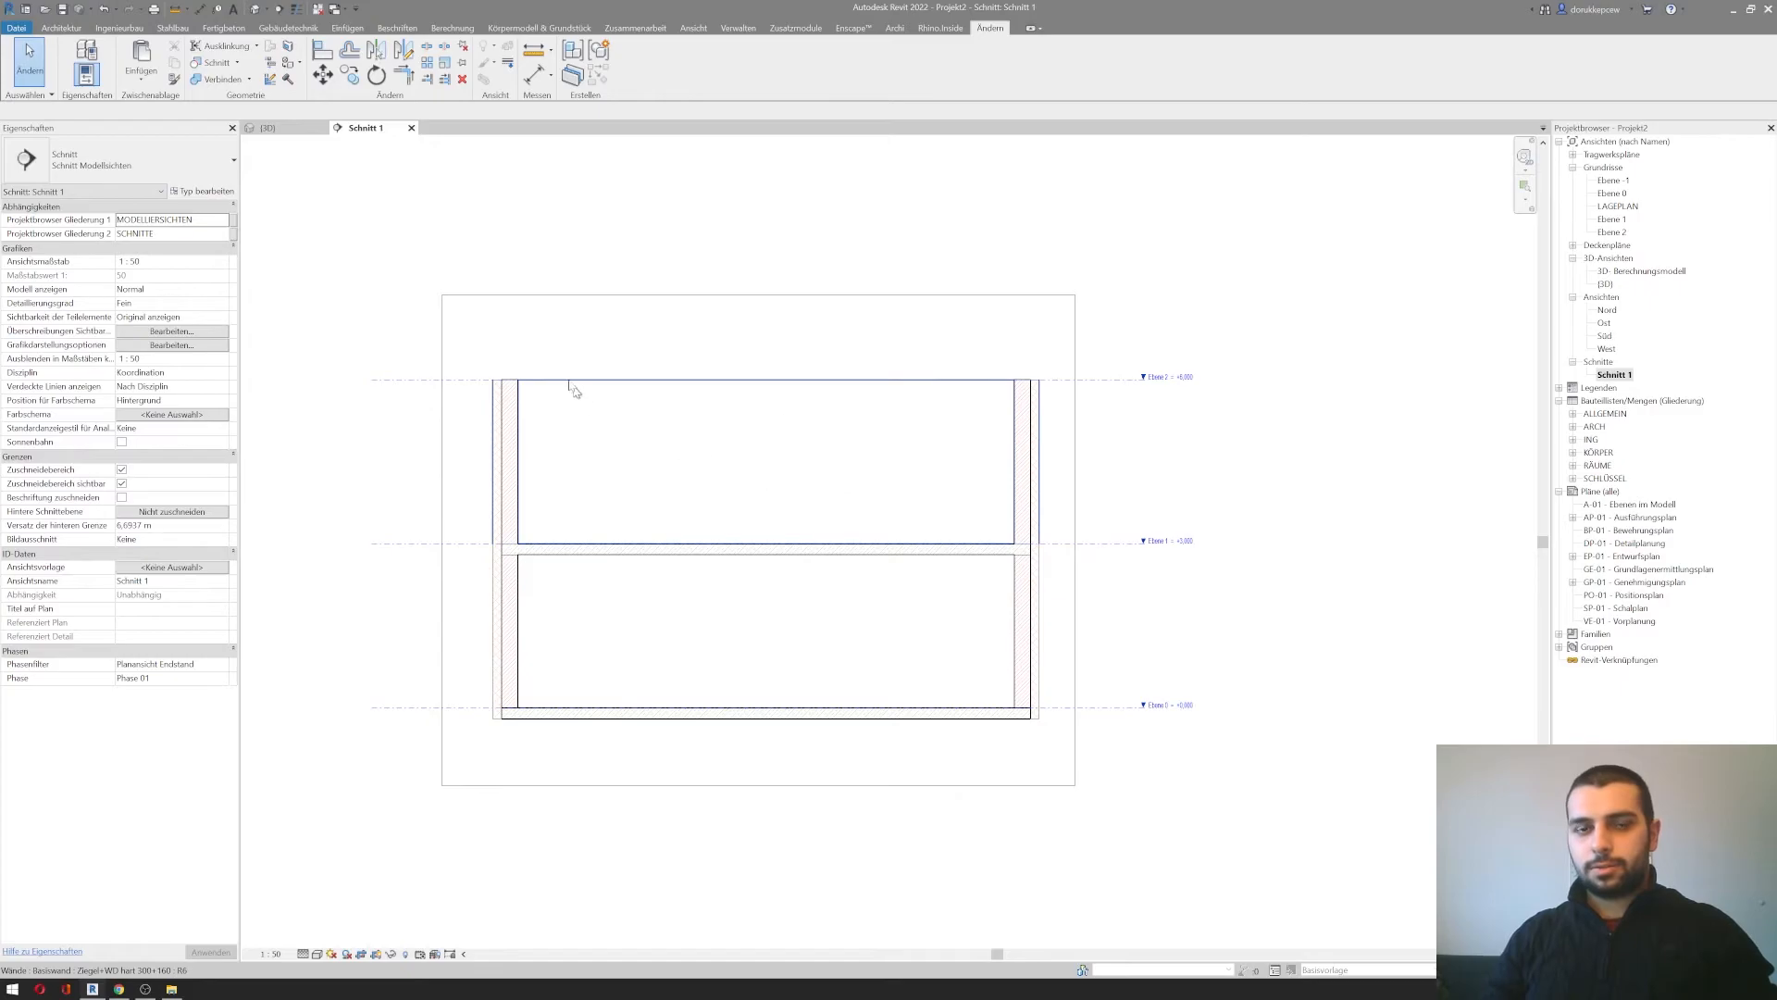
left_click(167, 173)
left_click(166, 172)
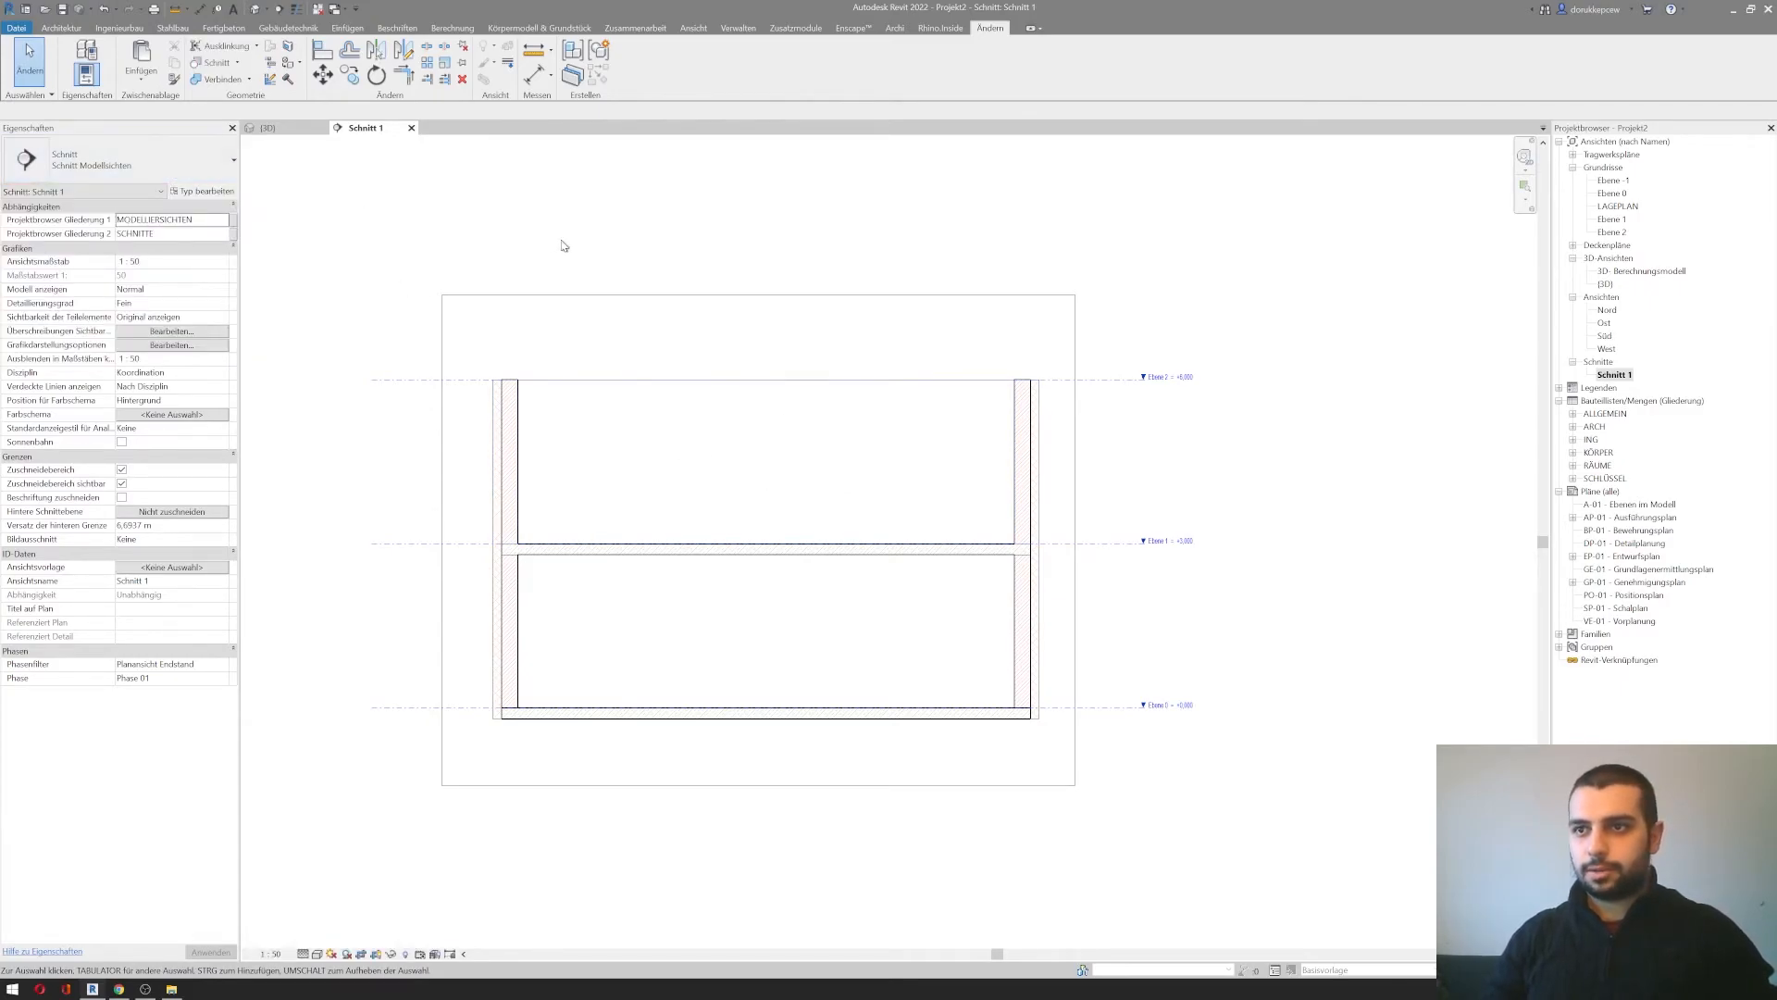
scroll(985, 547, "up", 3)
double_click(1615, 193)
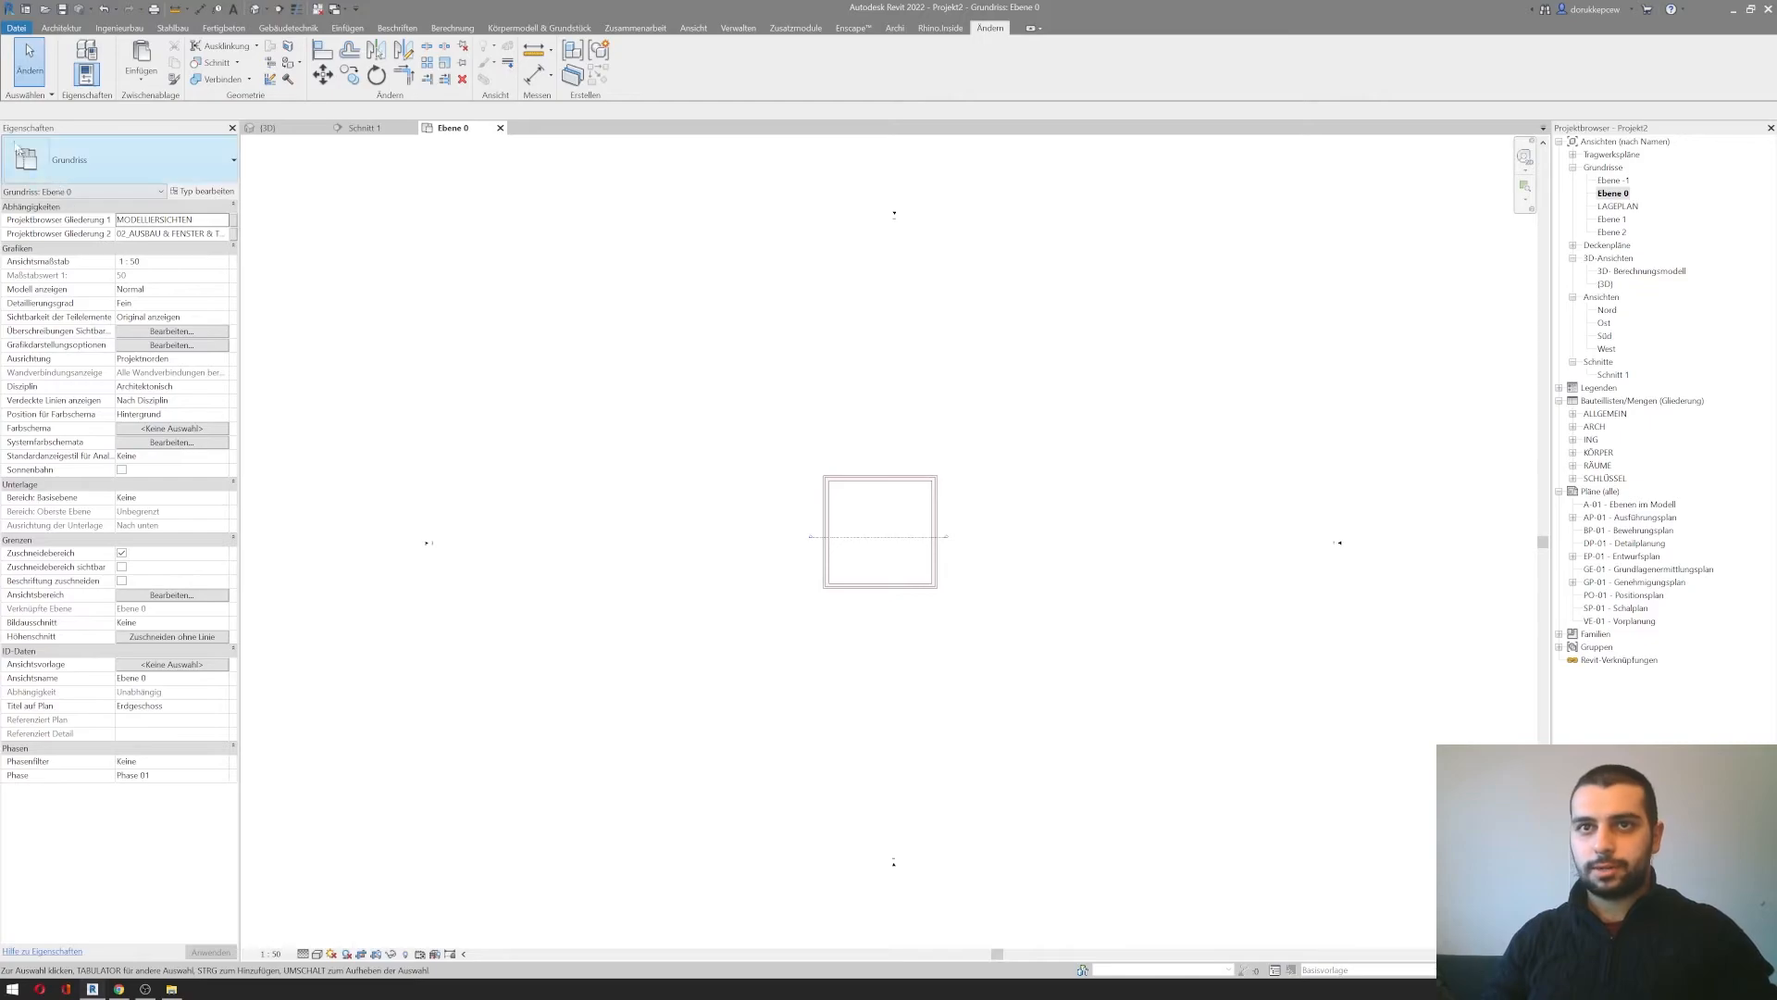
Step: Draw a closed, narrow rectangle of KS 240 walls beside the building, about as long as its west side
left_click(60, 28)
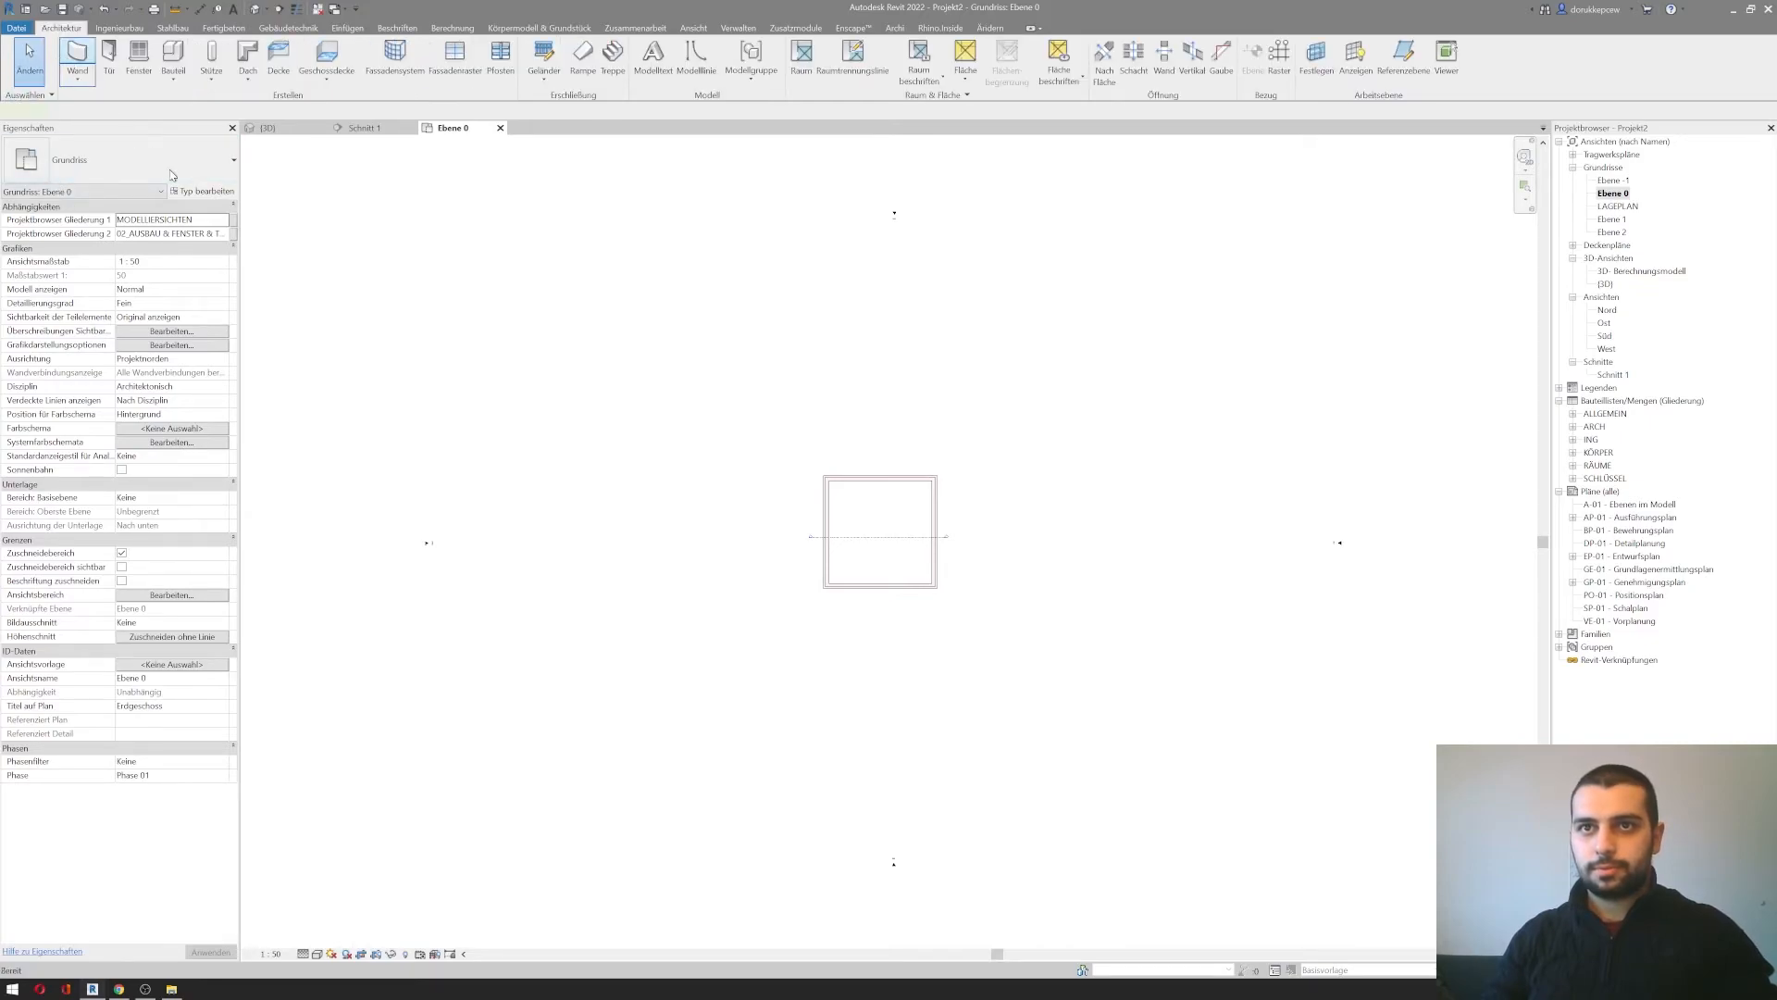
left_click(72, 61)
left_click(174, 174)
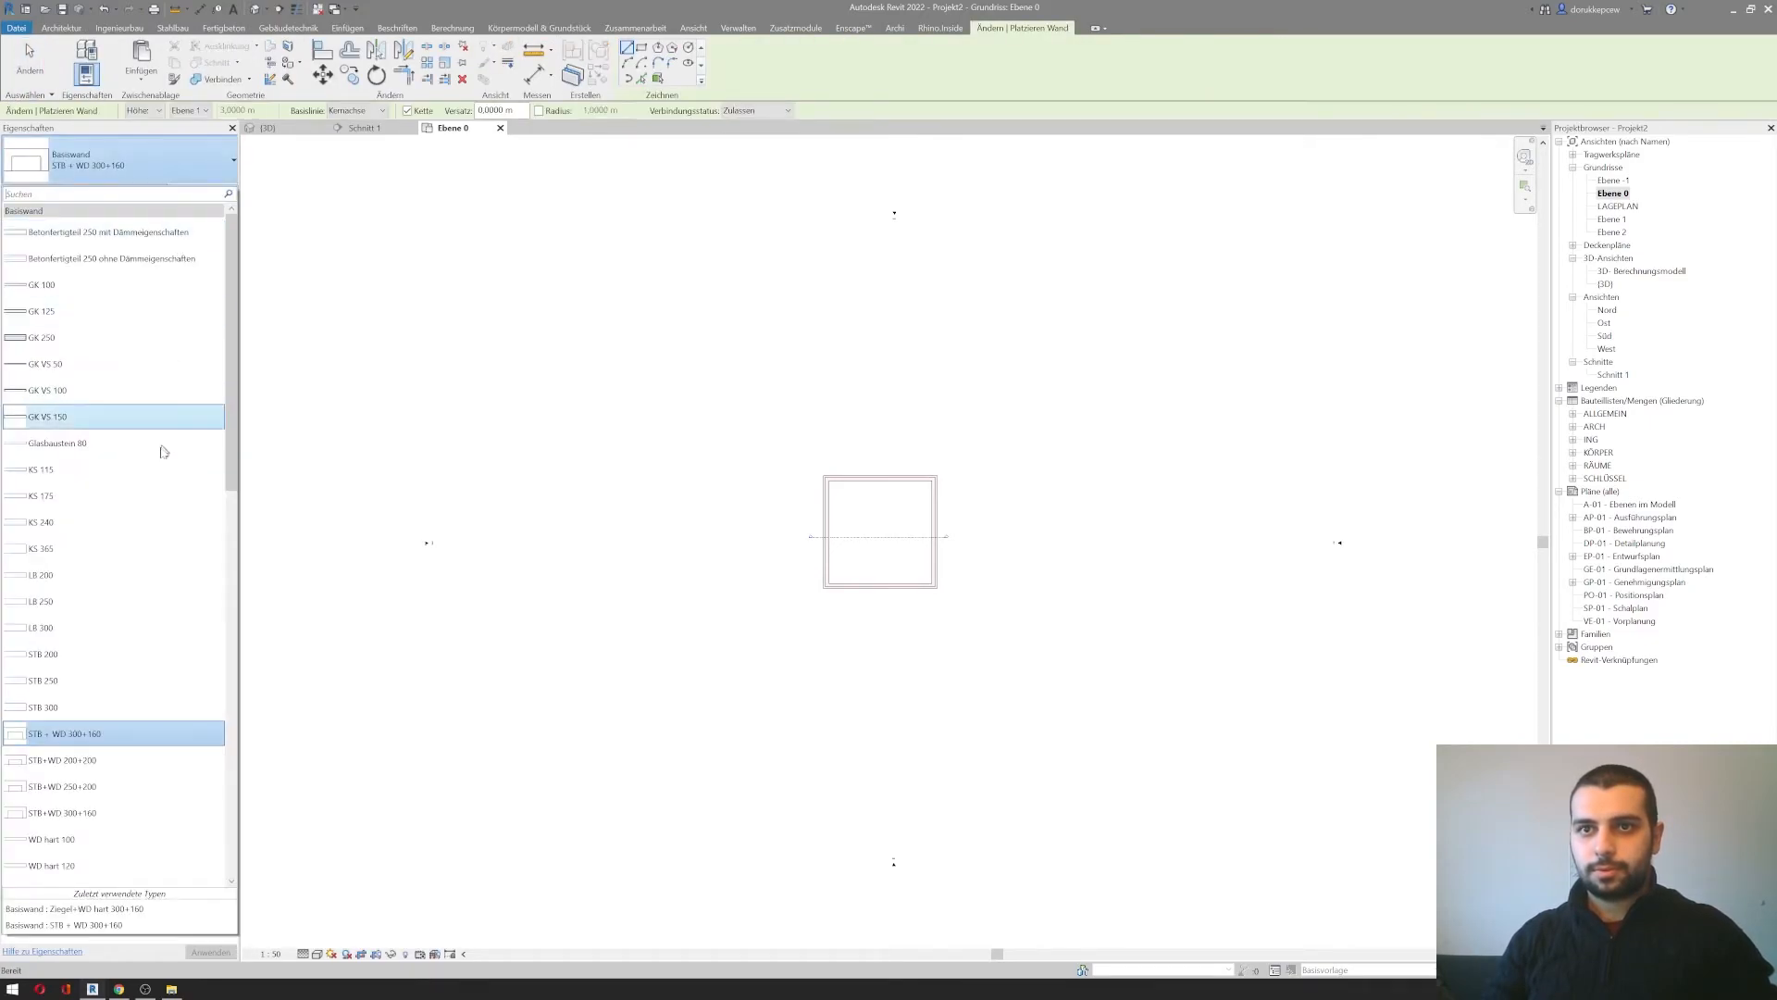
left_click(83, 526)
scroll(818, 508, "up", 6)
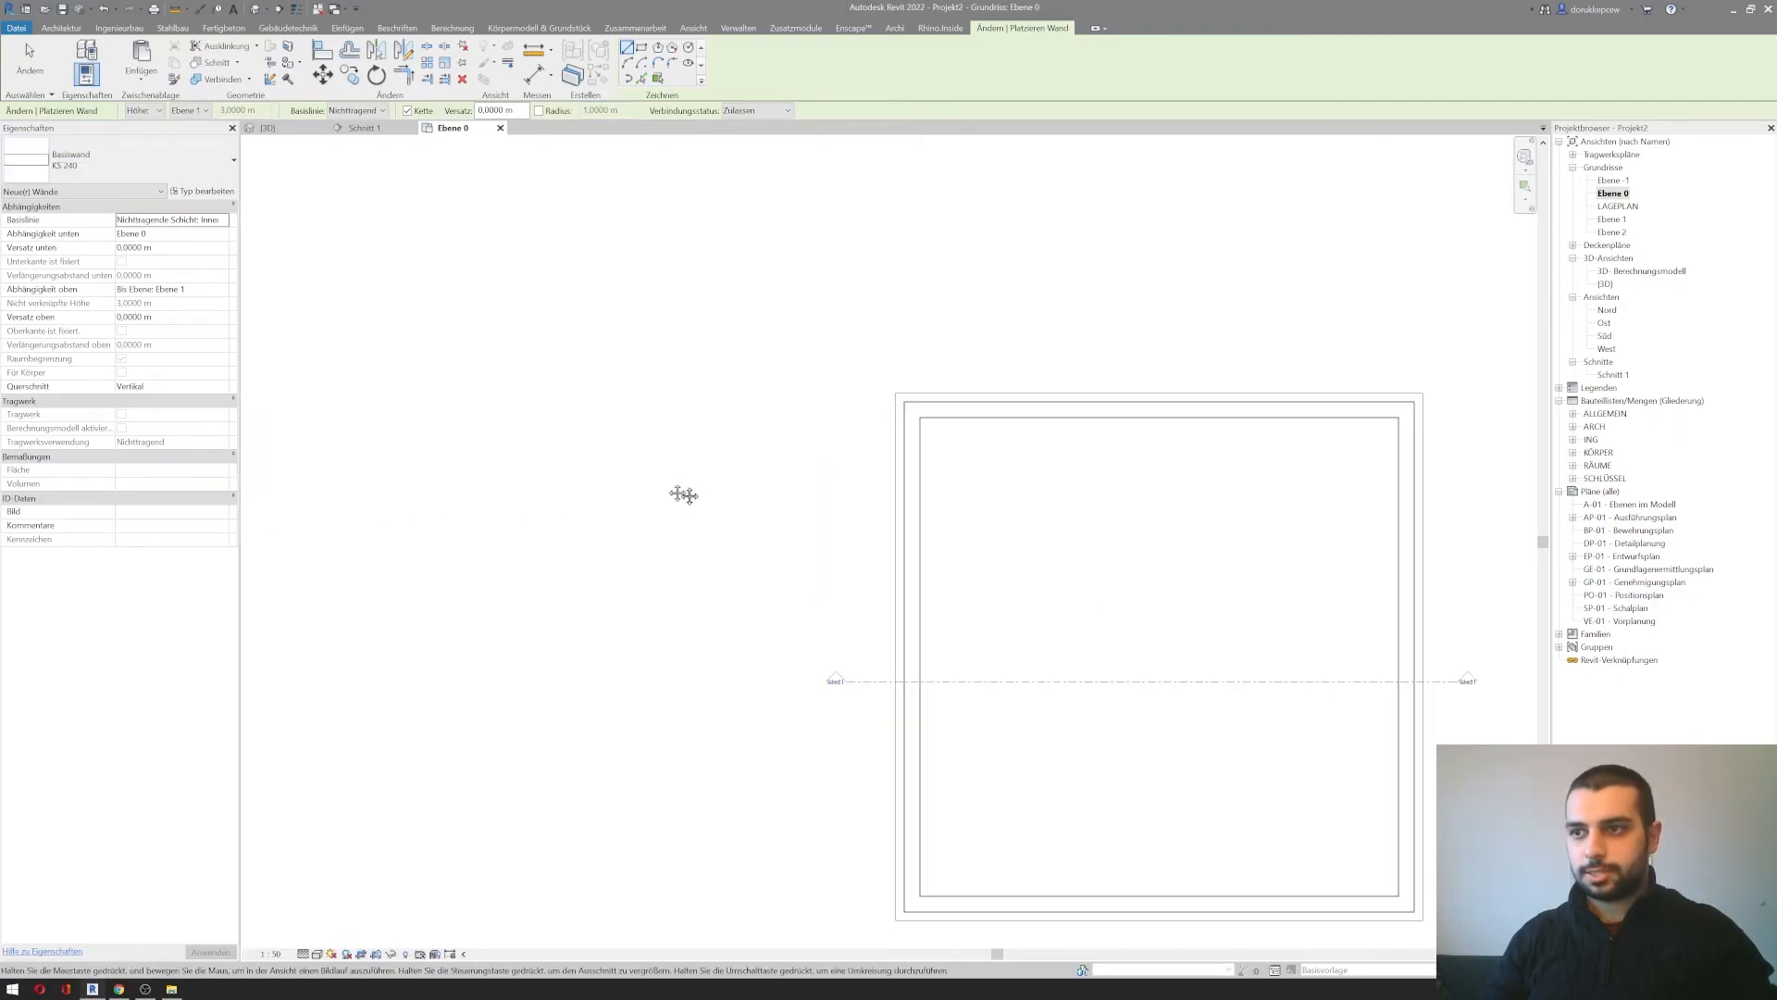
left_click(432, 340)
left_click(437, 861)
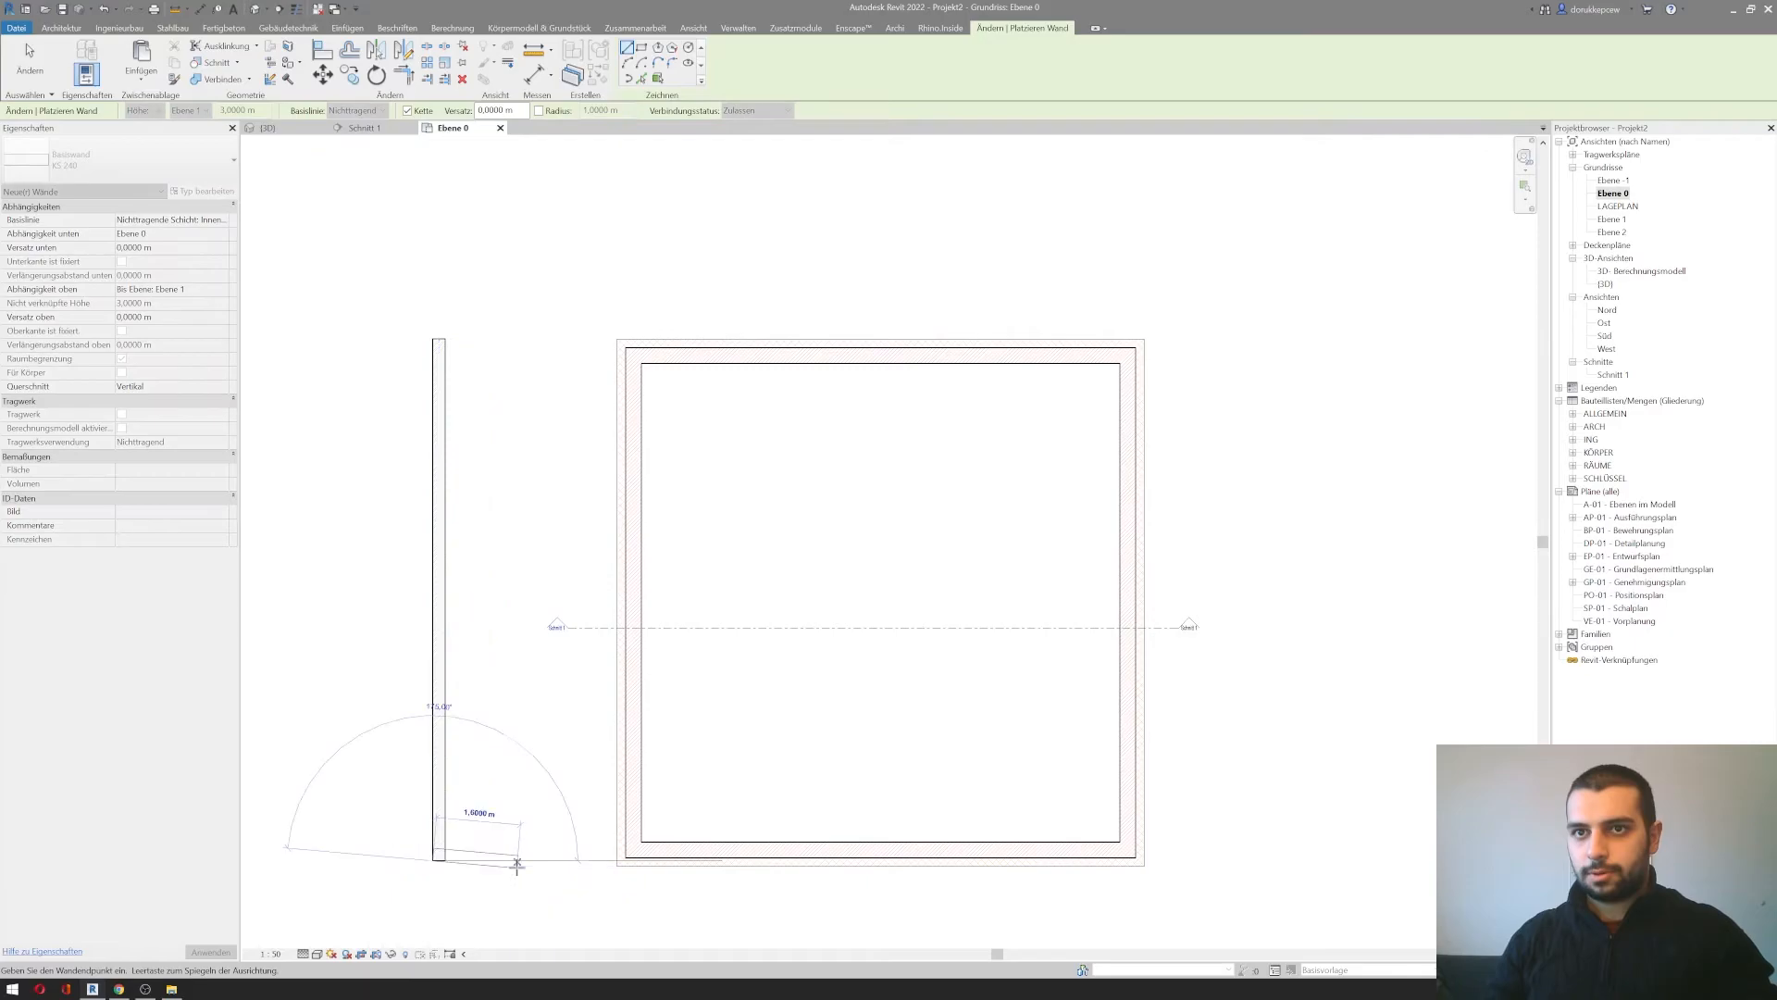
left_click(521, 858)
left_click(521, 340)
left_click(436, 339)
key("Escape")
key("Escape")
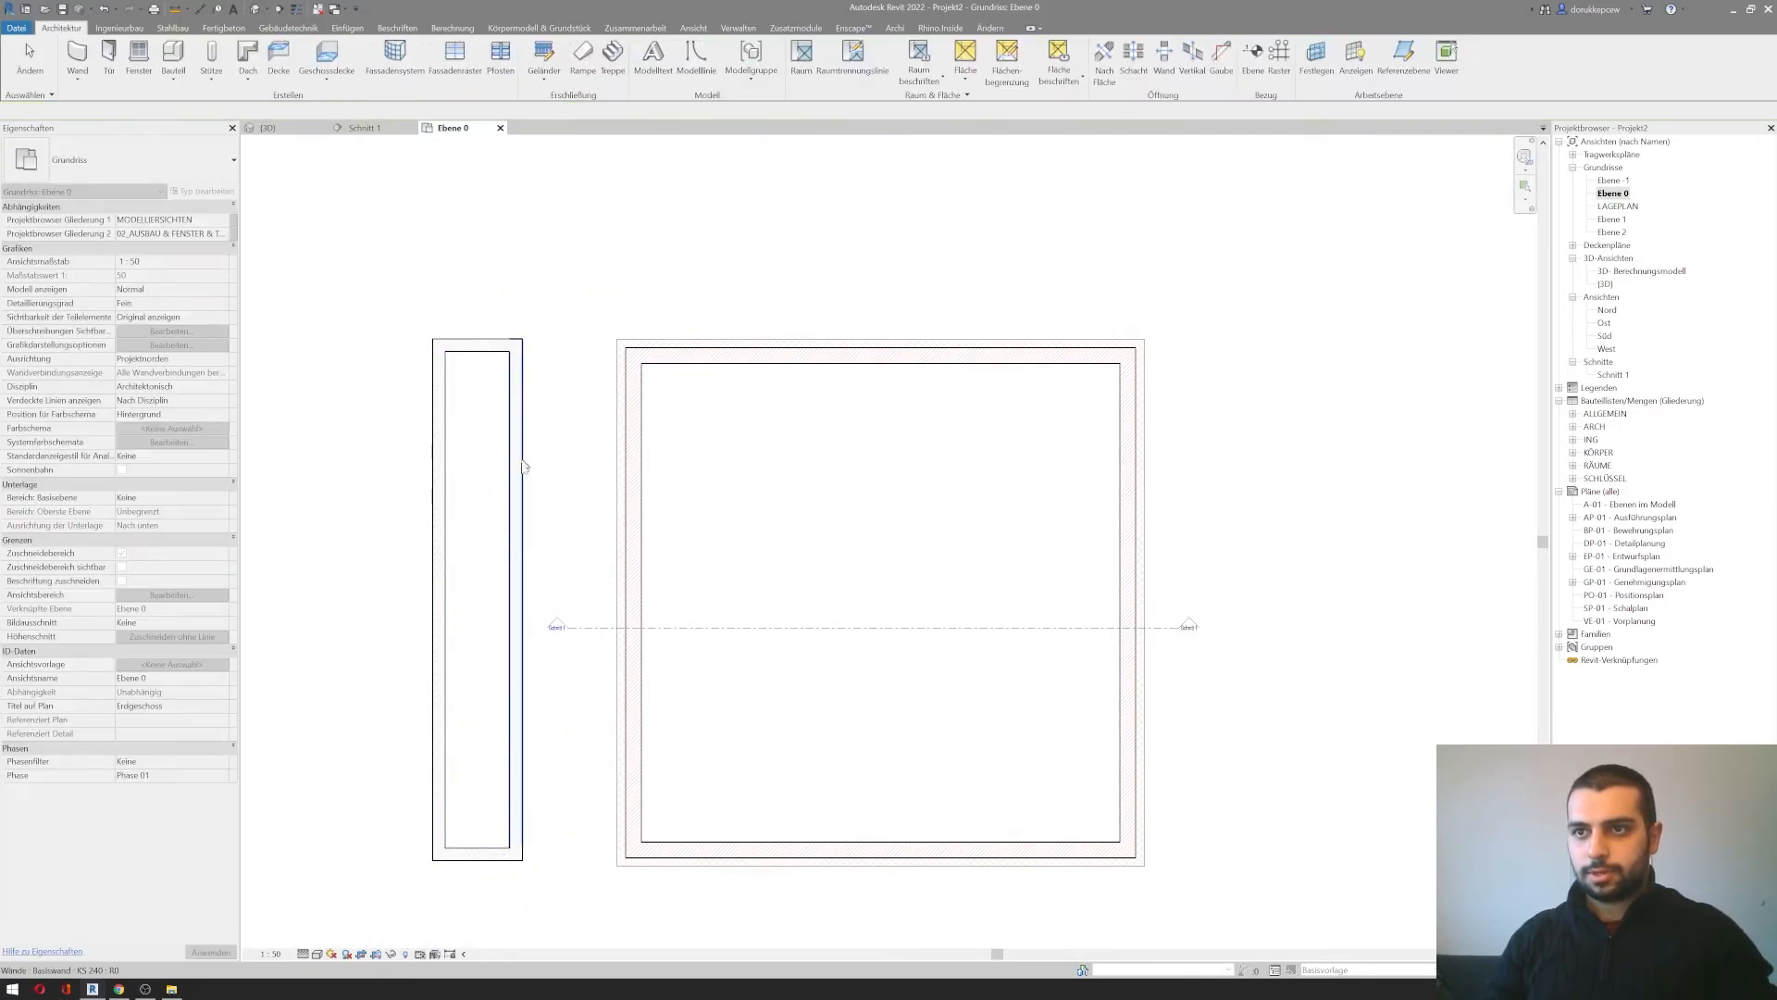
Step: Inspect the four KS 240 walls beside the building and delete them
scroll(518, 576, "up", 3)
scroll(518, 582, "down", 3)
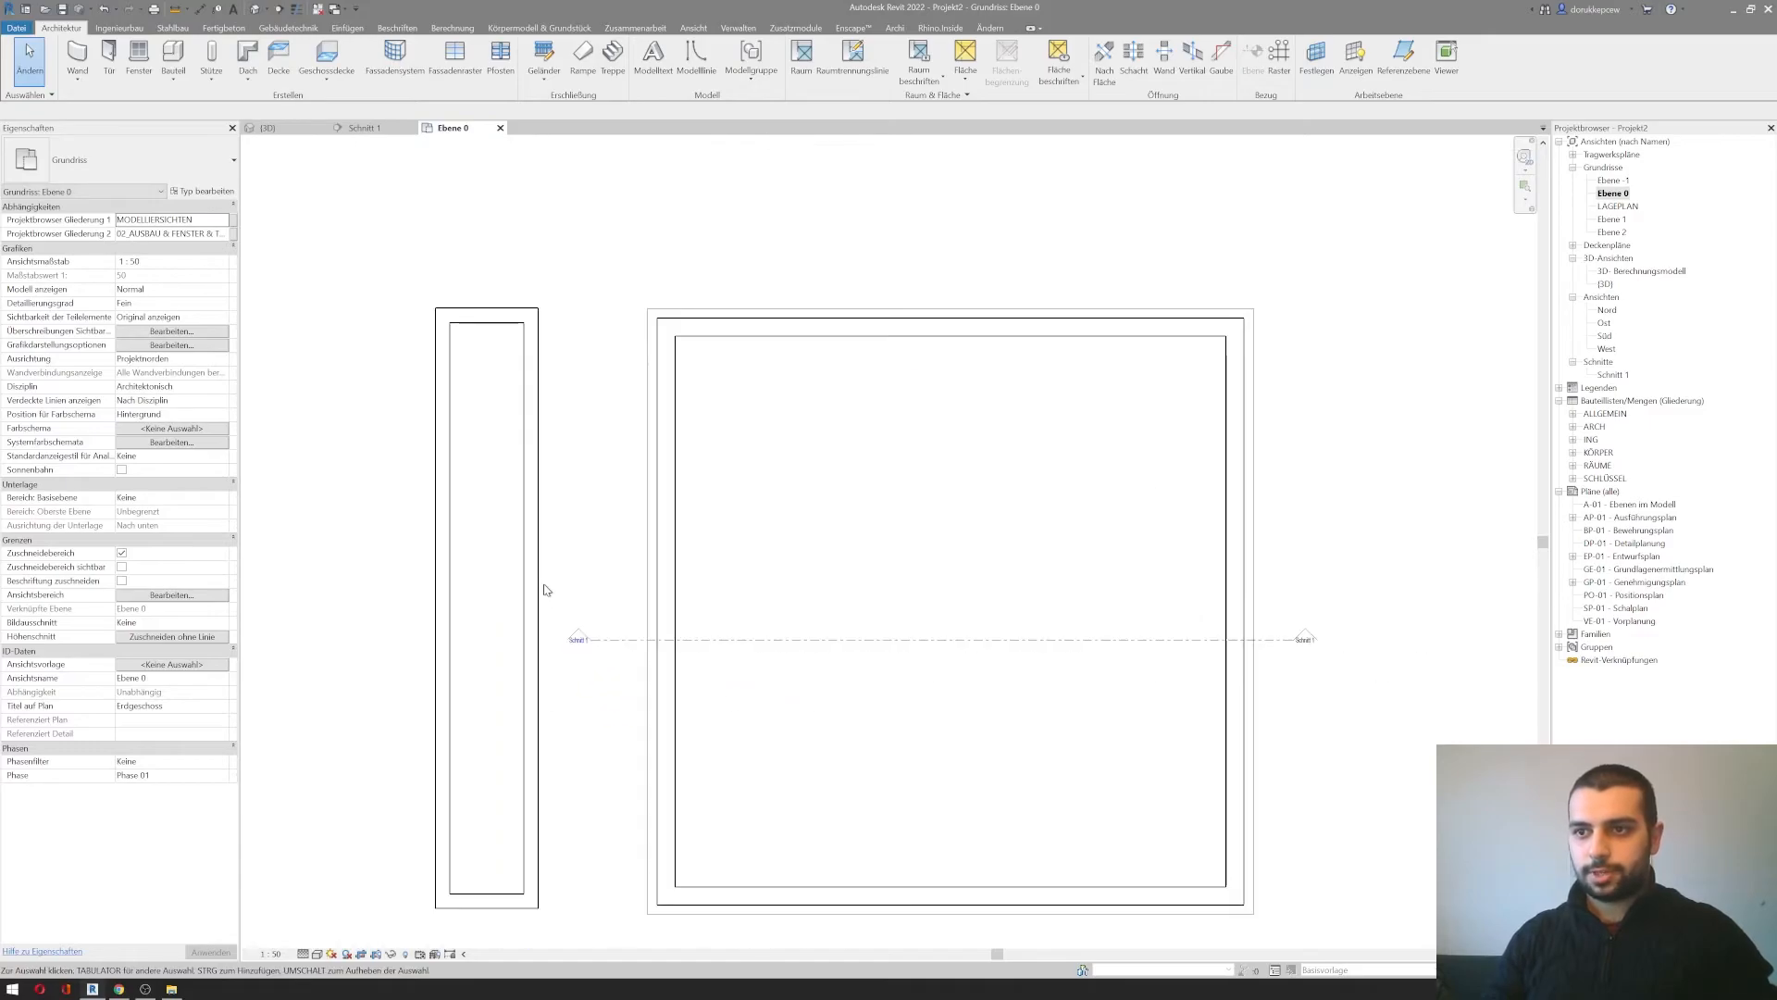
scroll(480, 509, "down", 2)
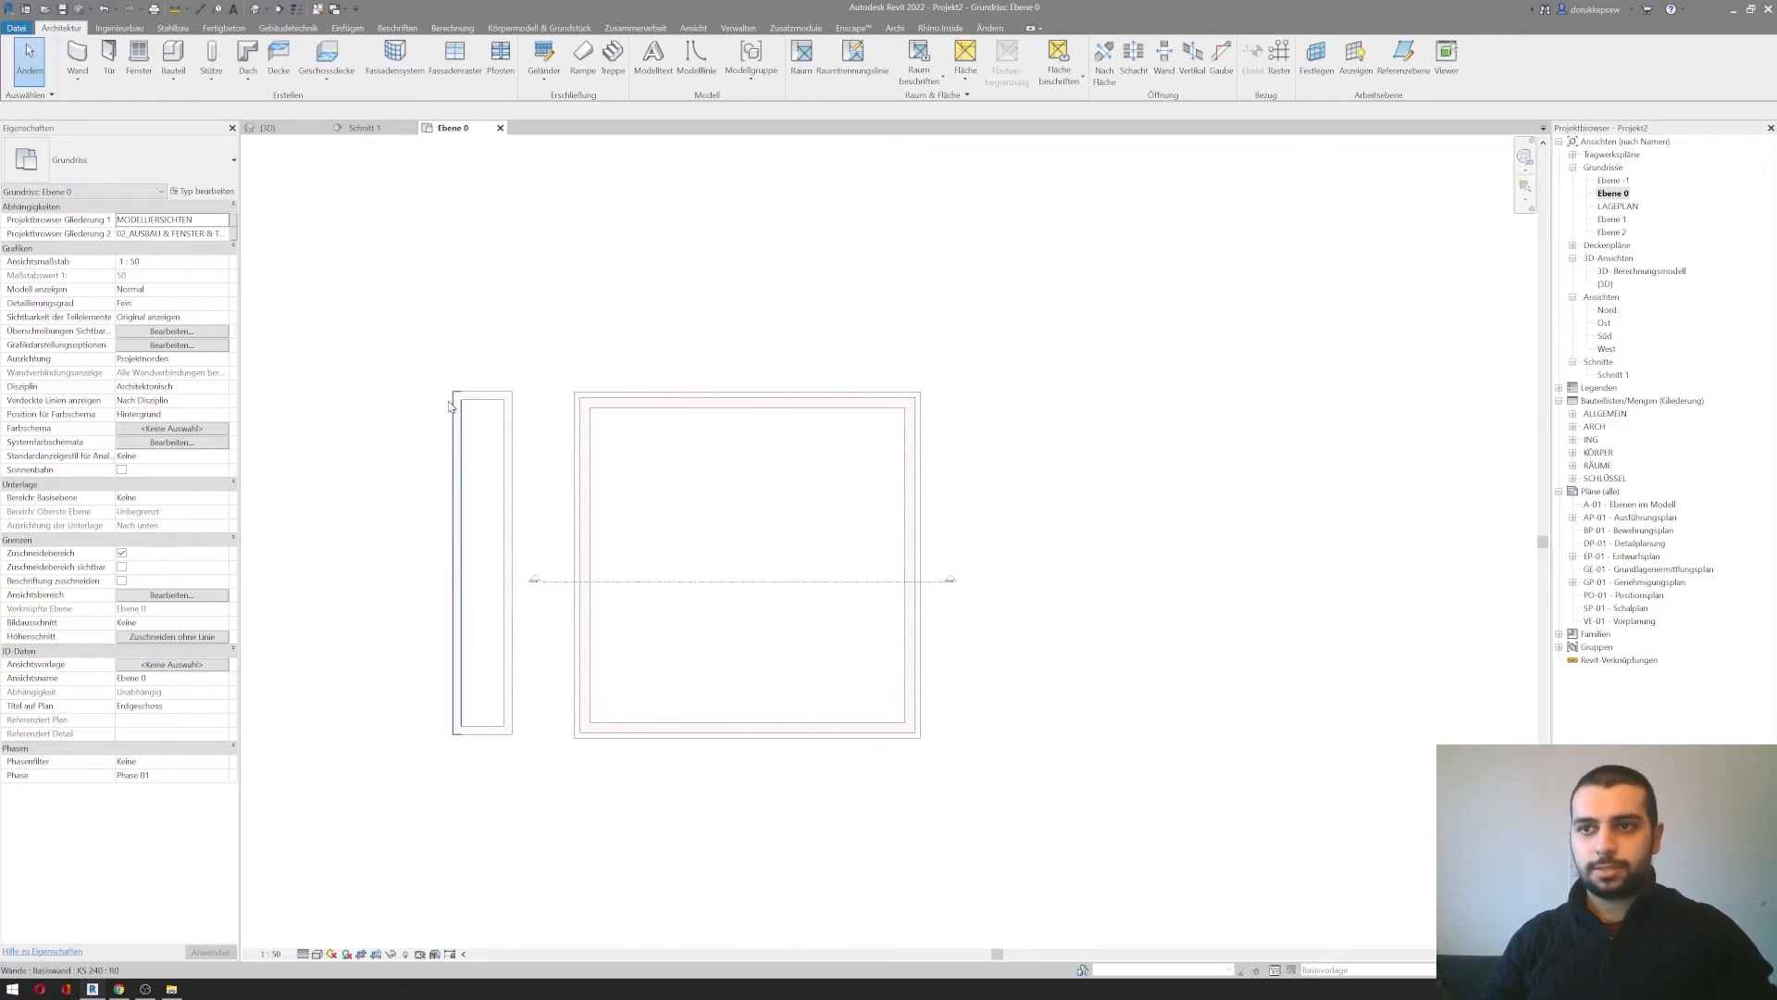
scroll(432, 385, "up", 2)
scroll(432, 375, "down", 2)
left_click_drag(432, 374, 505, 732)
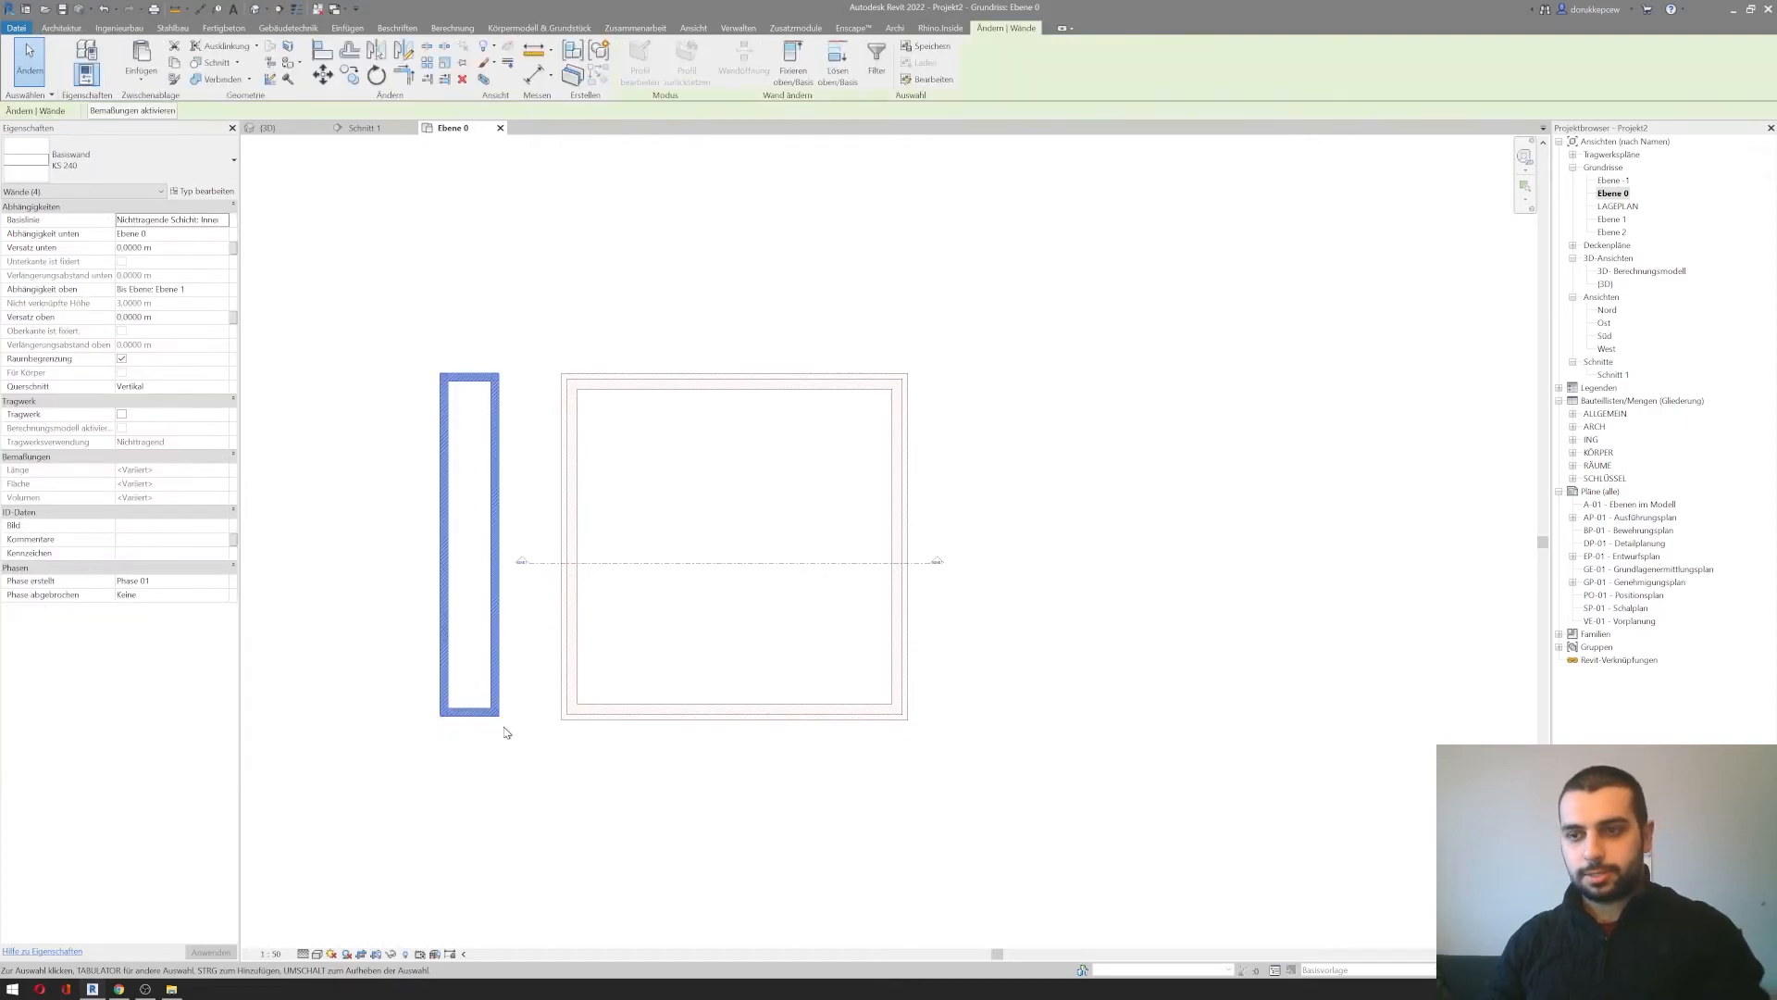
key("Delete")
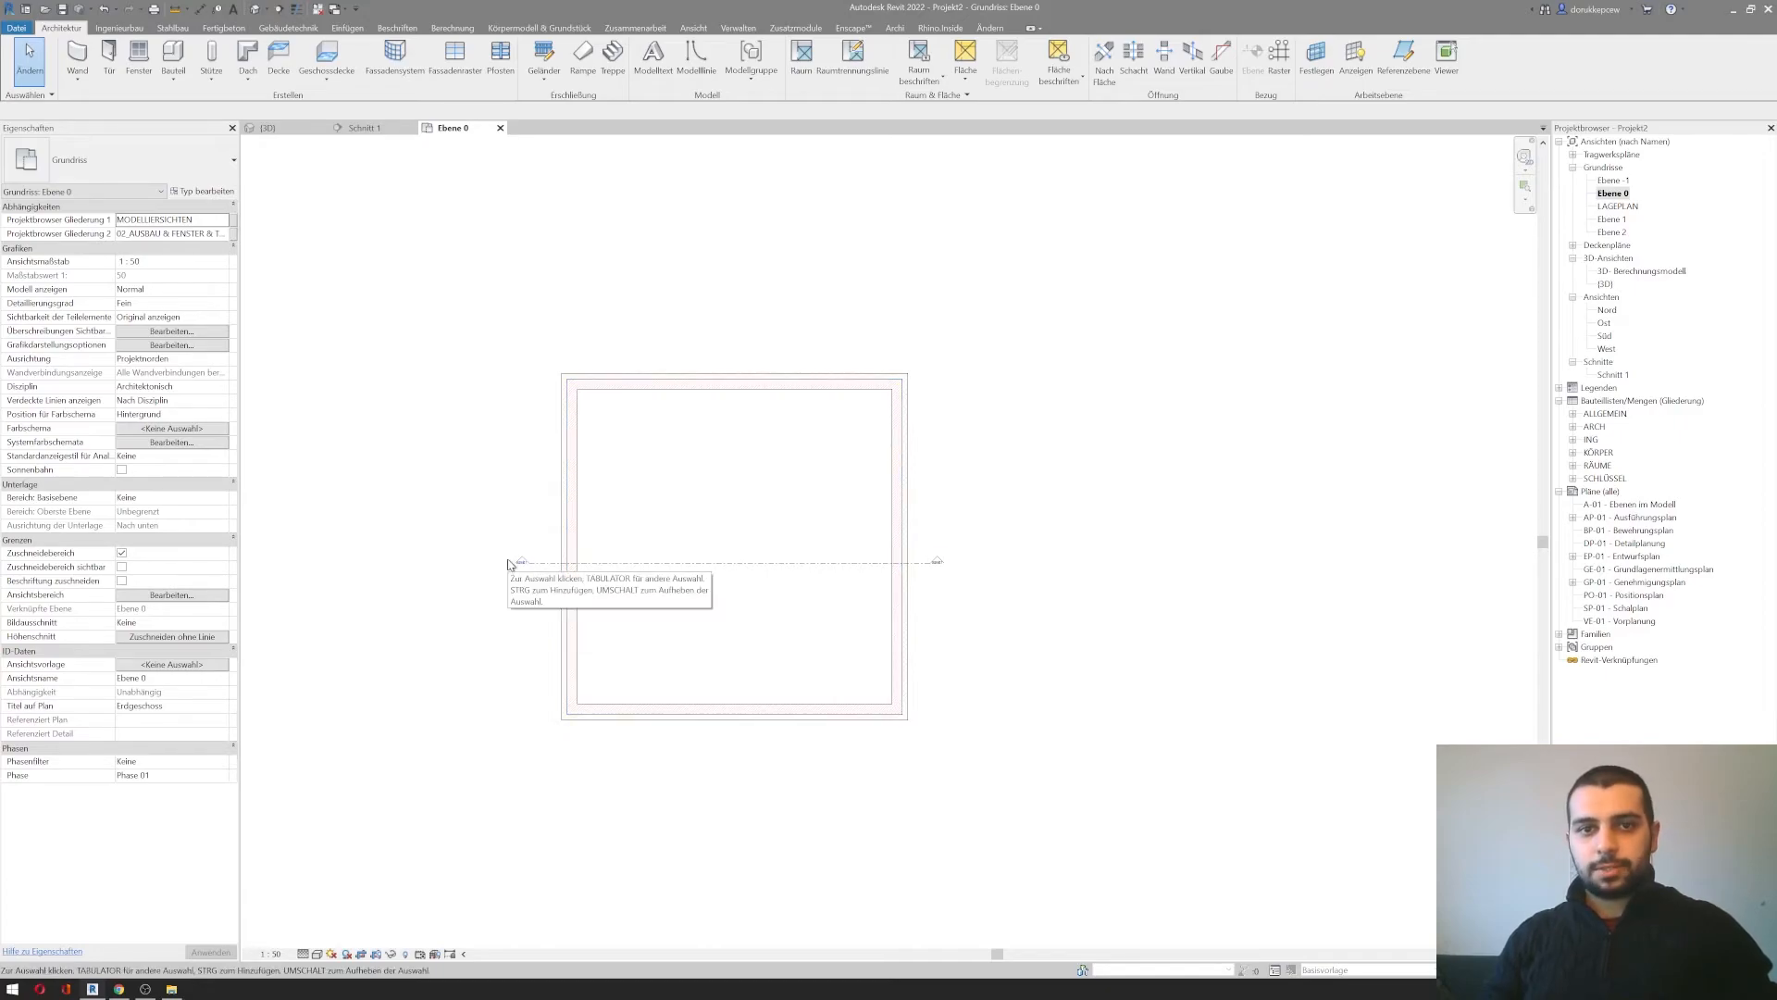
Step: Inspect the Ebene 0 floor slab's boundary sketch, discard the edit and reselect the slab
left_click(587, 415)
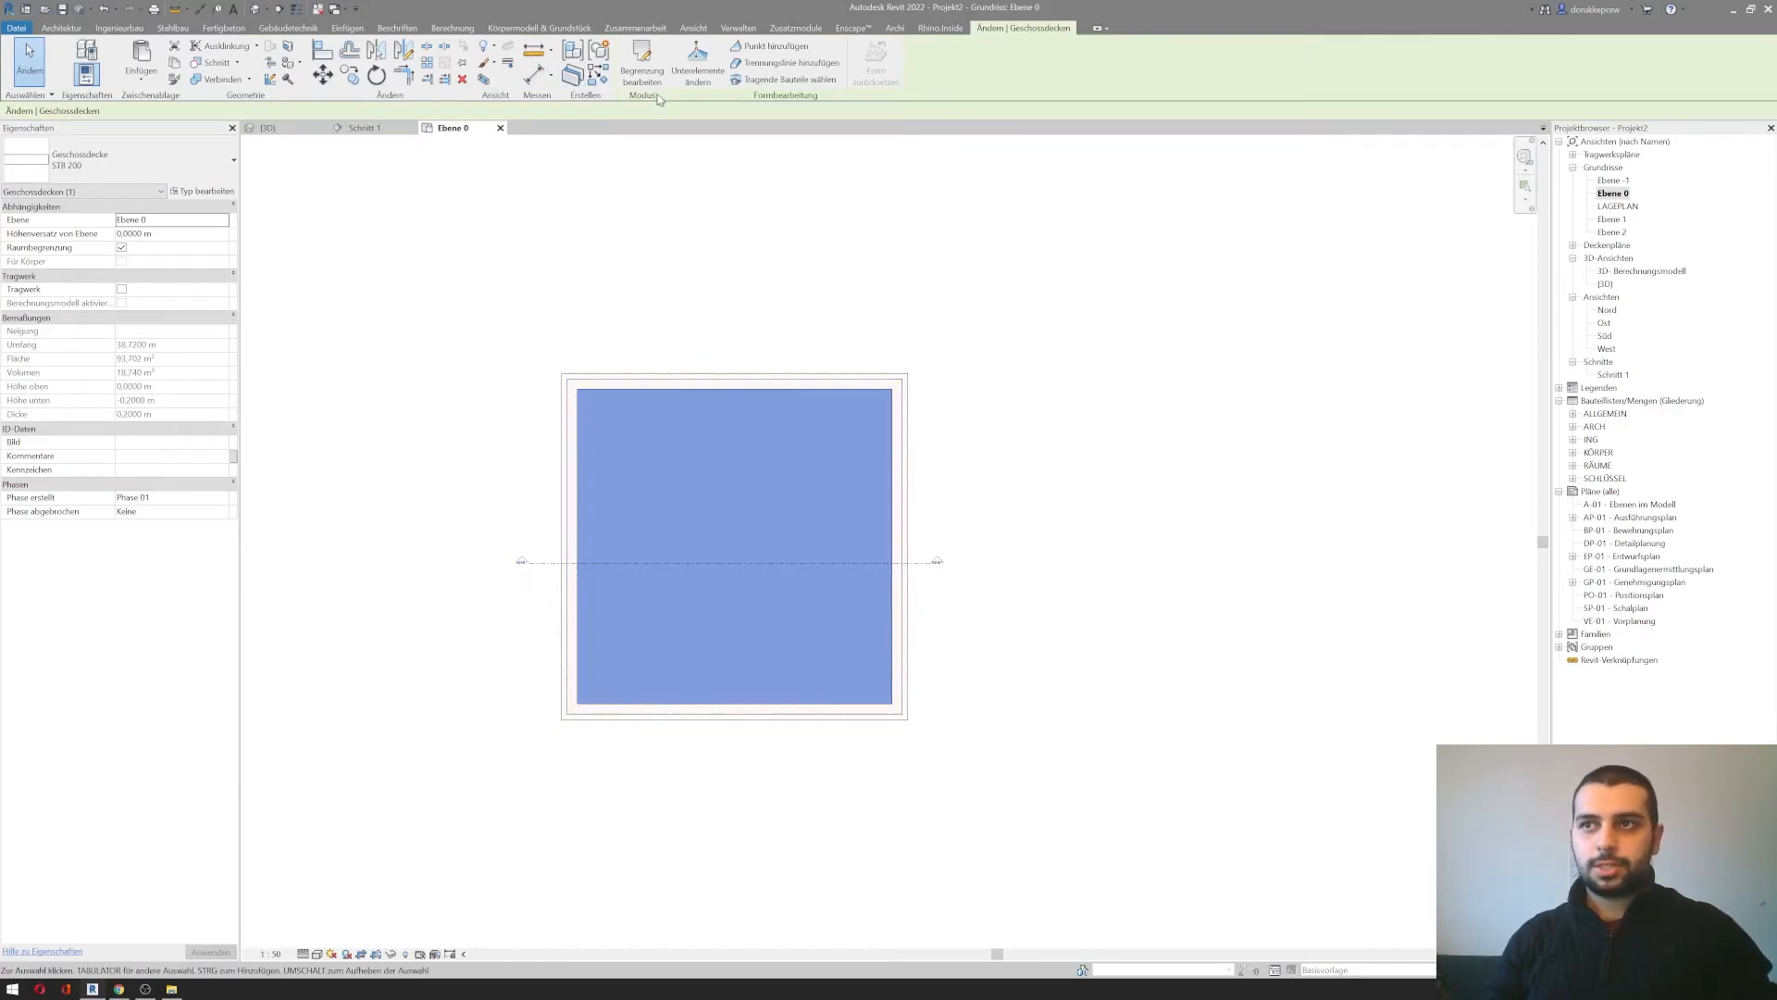
left_click(641, 61)
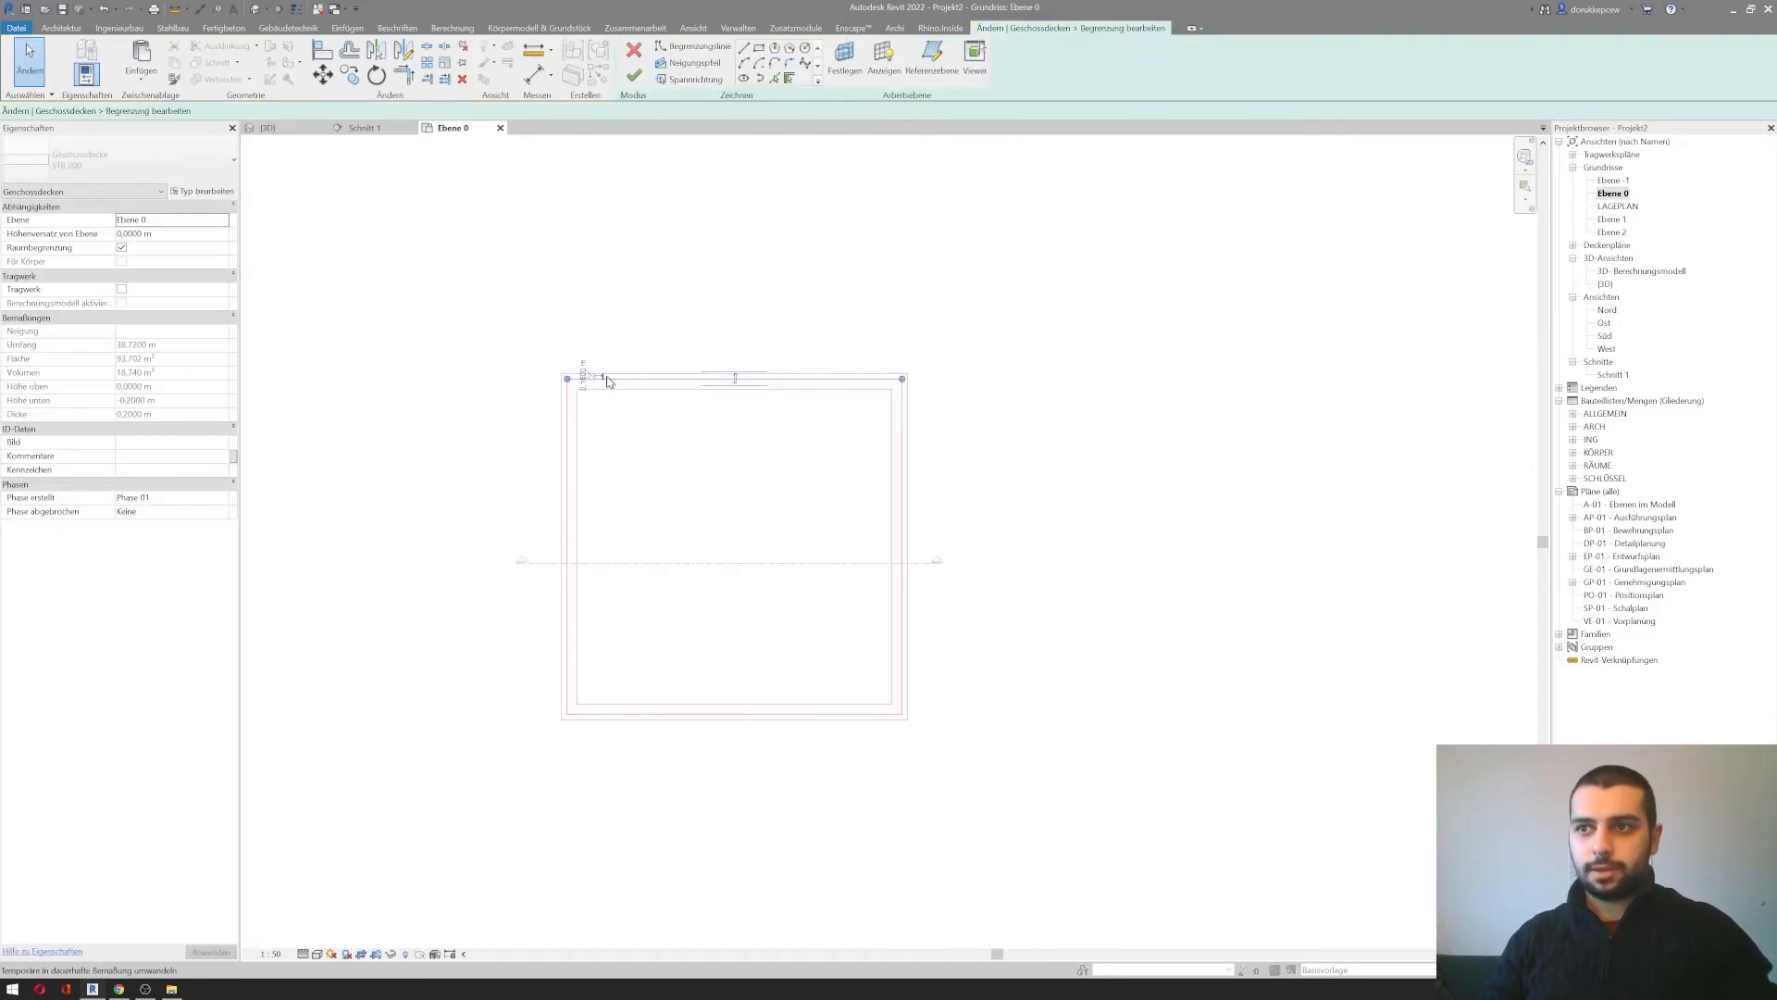
left_click(734, 378)
scroll(736, 379, "up", 3)
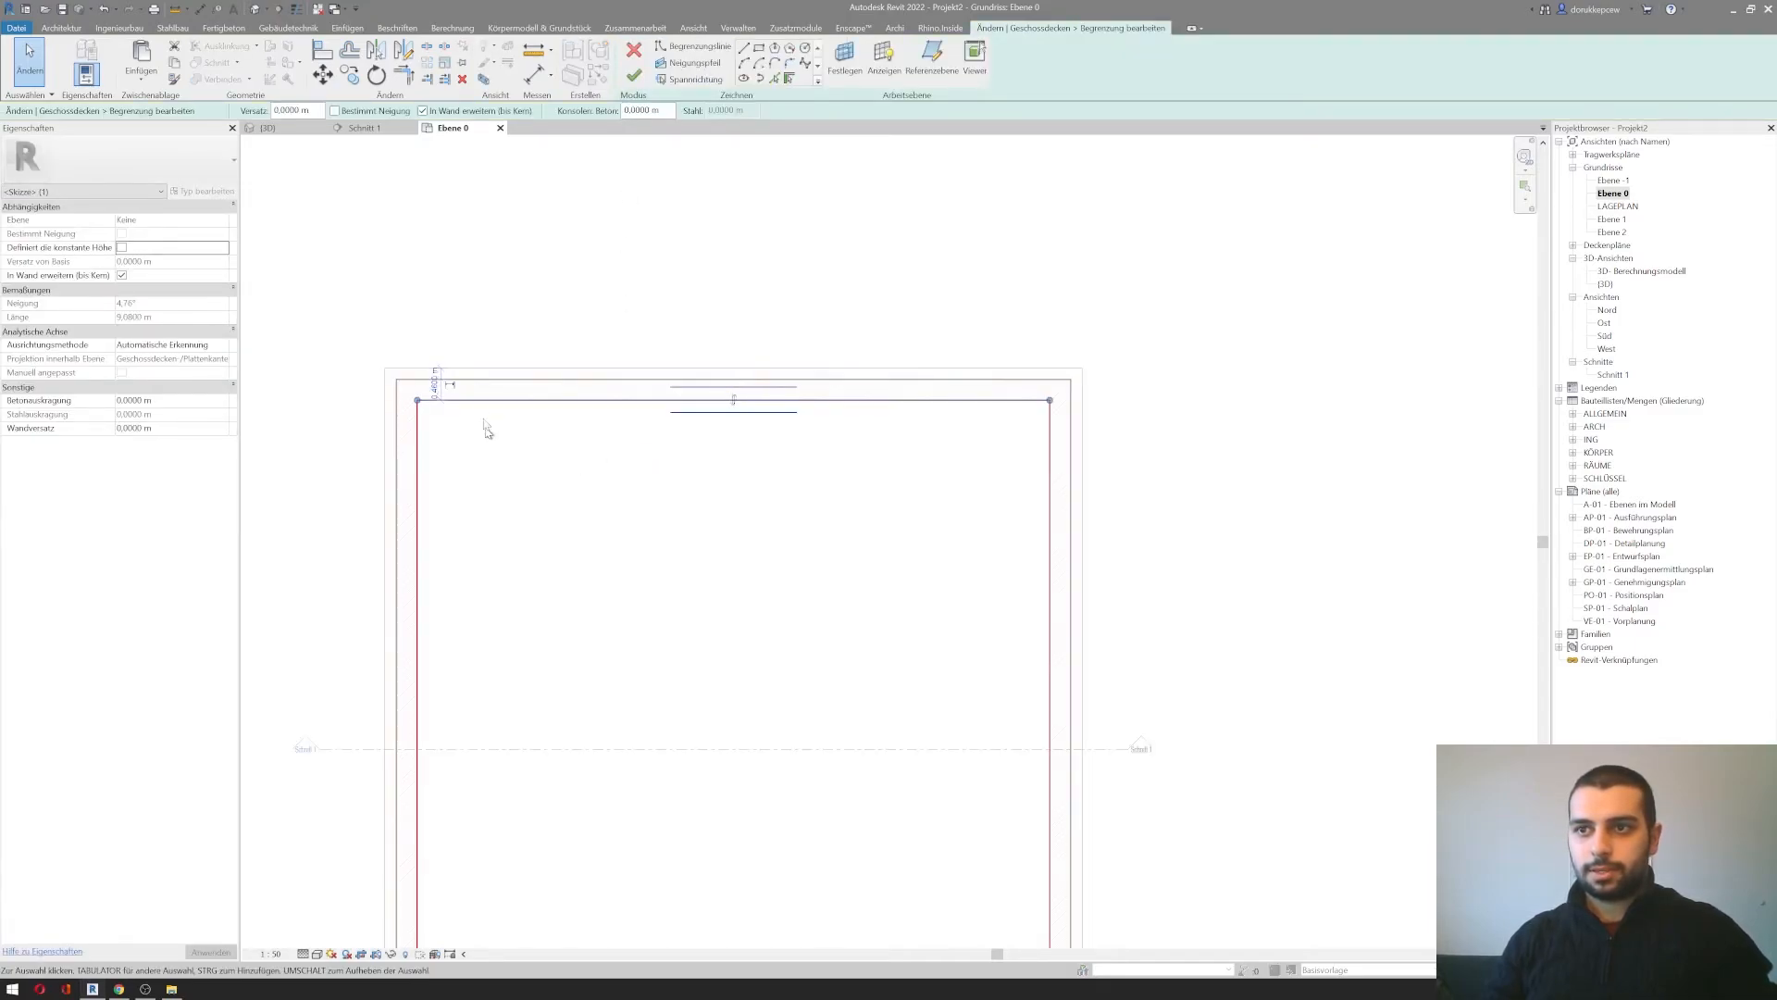
scroll(476, 437, "down", 2)
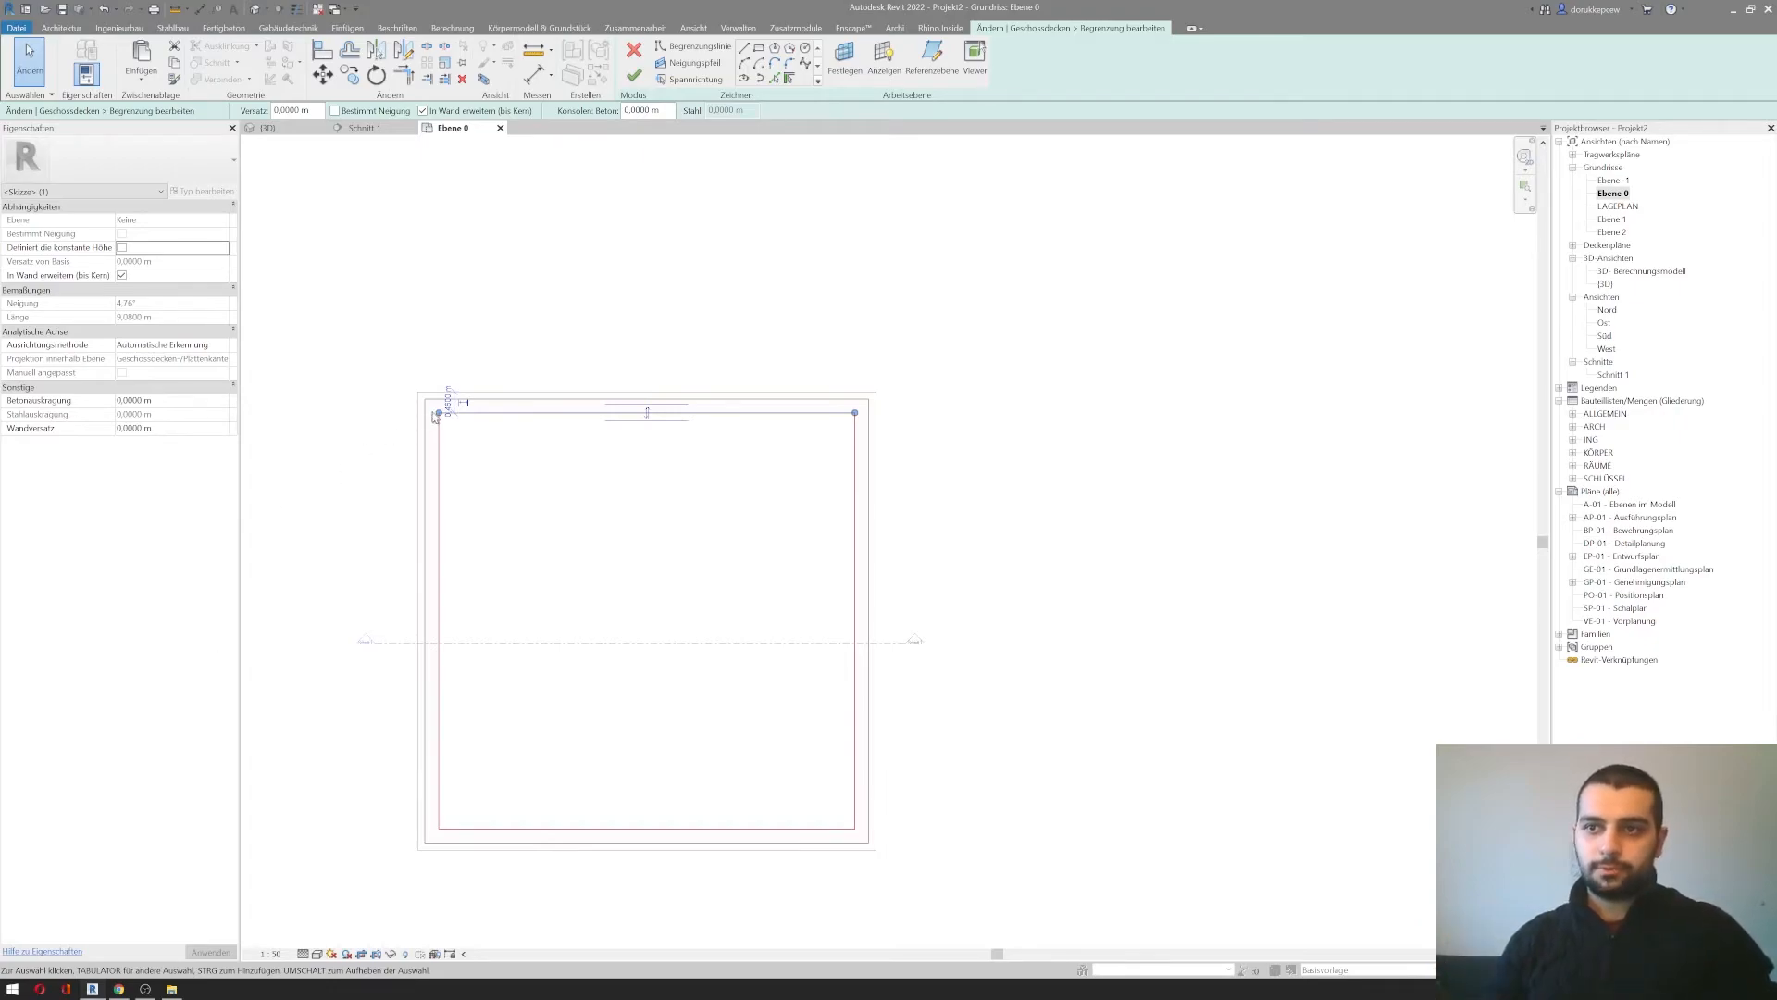
left_click(634, 50)
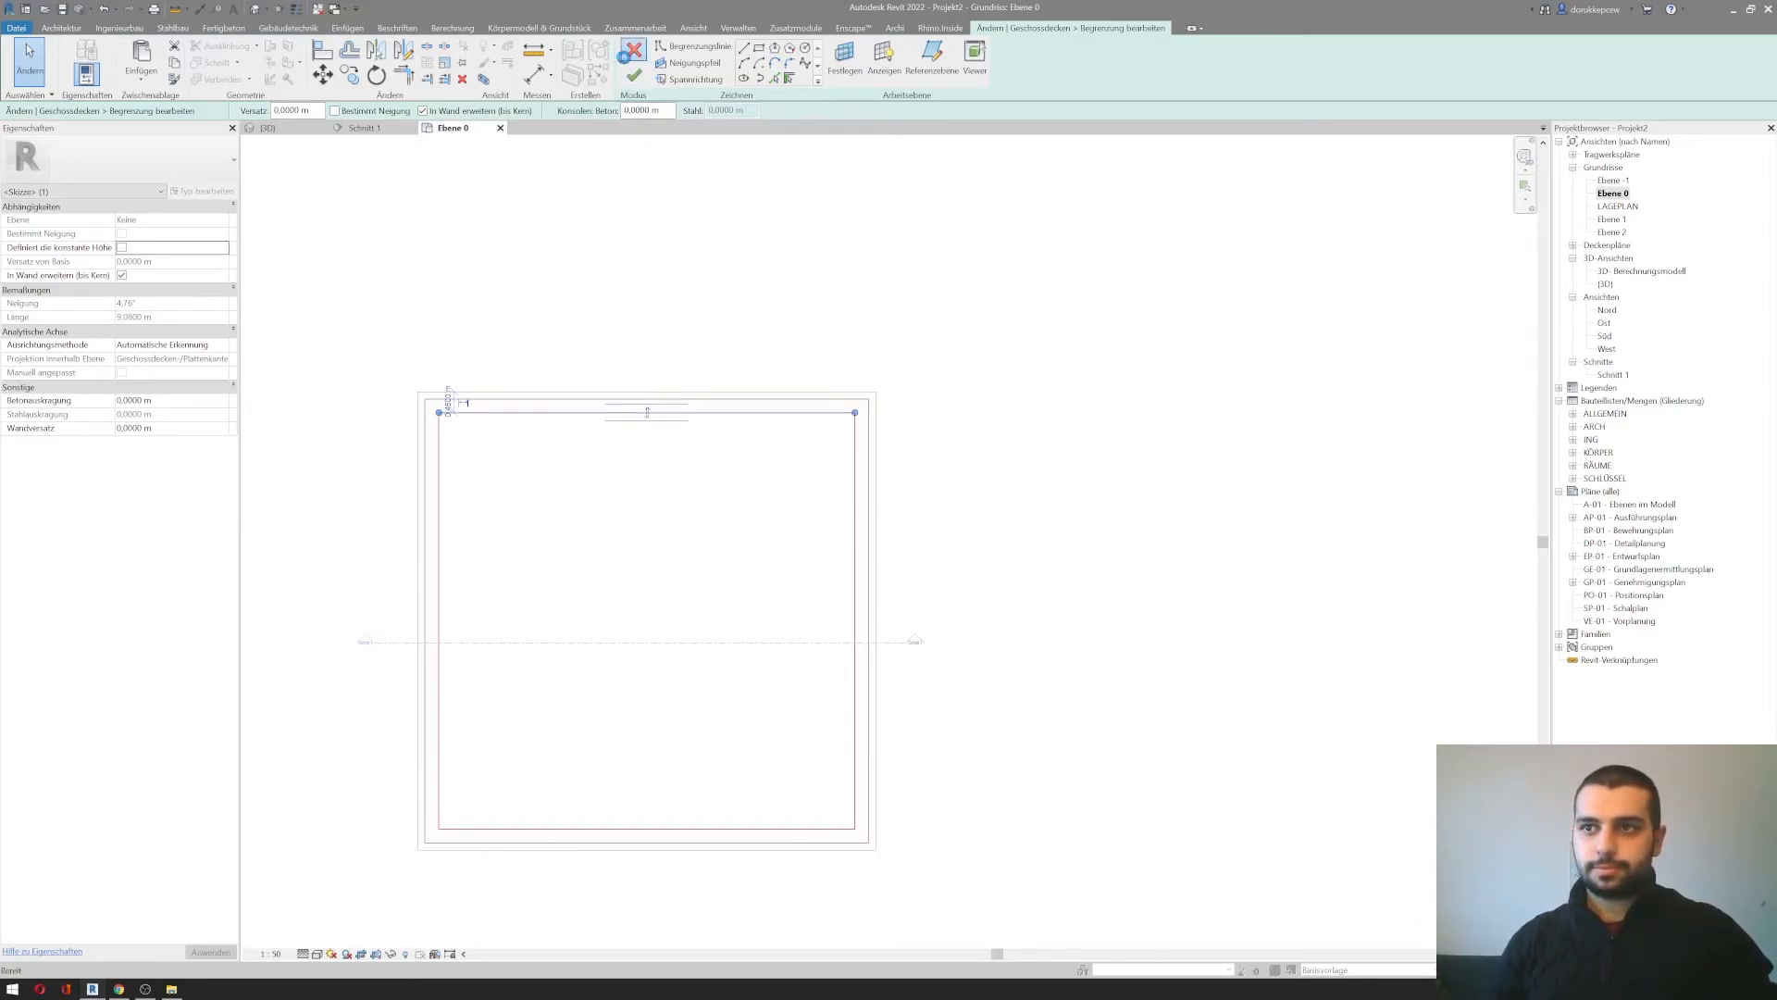
left_click(921, 520)
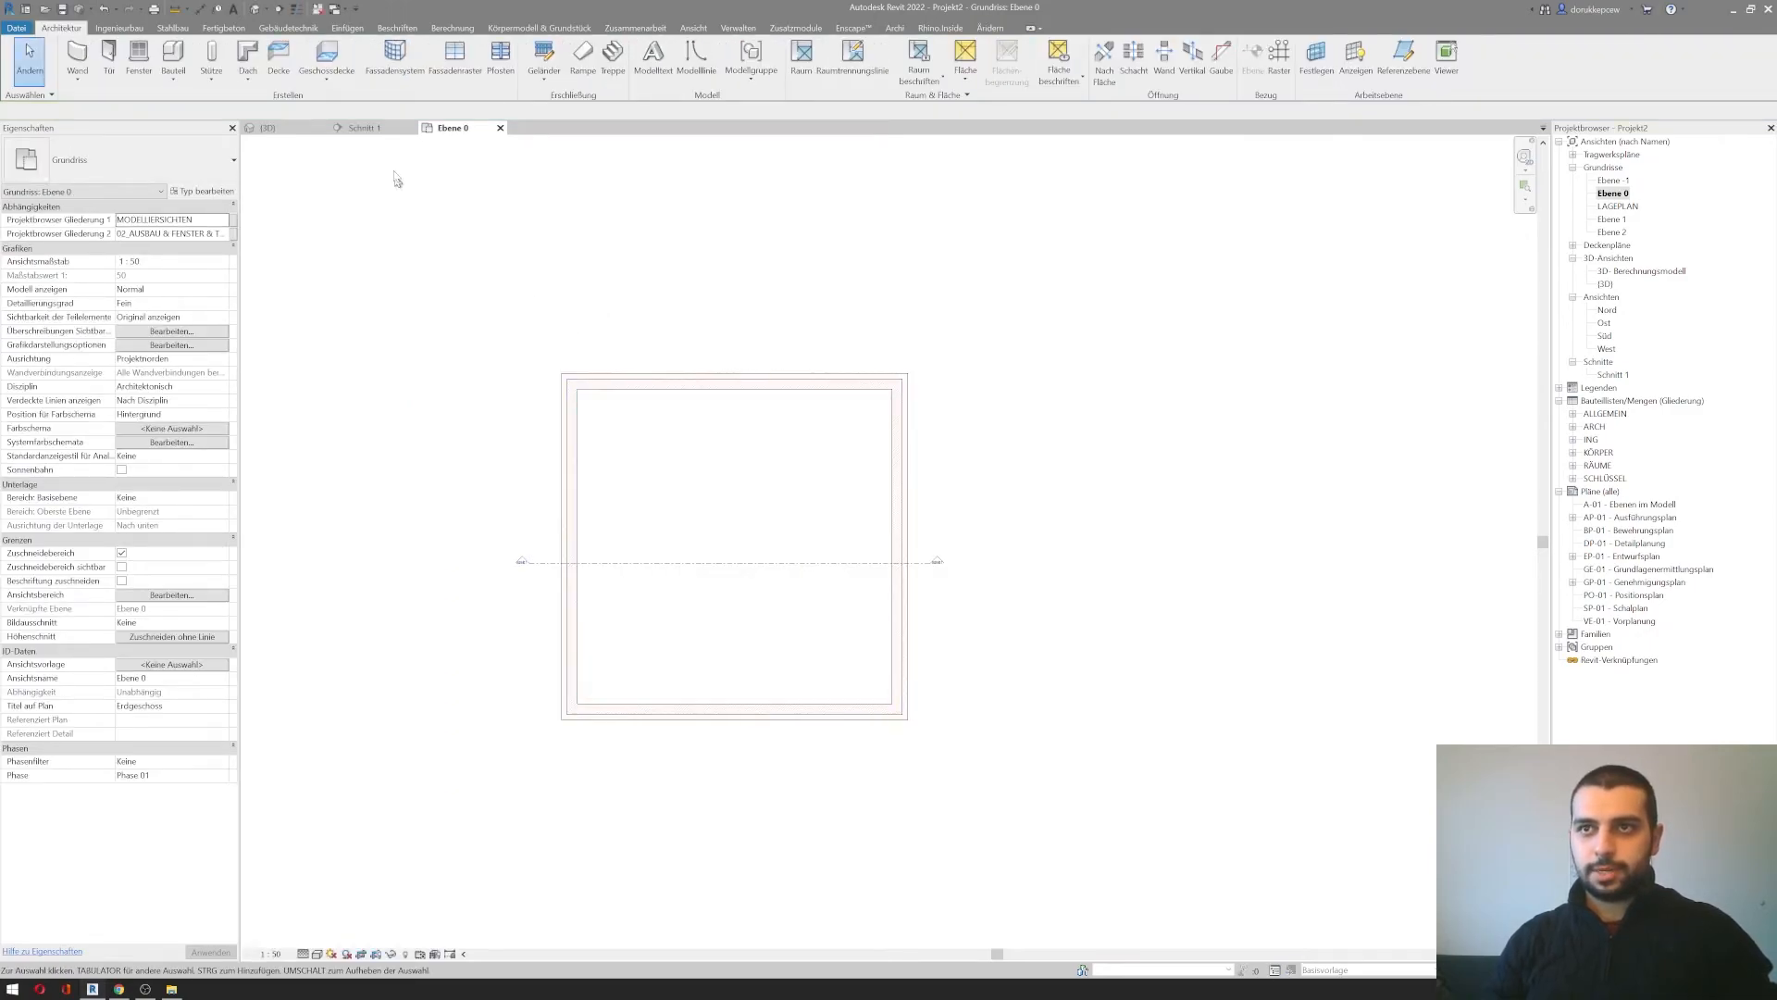
left_click(610, 406)
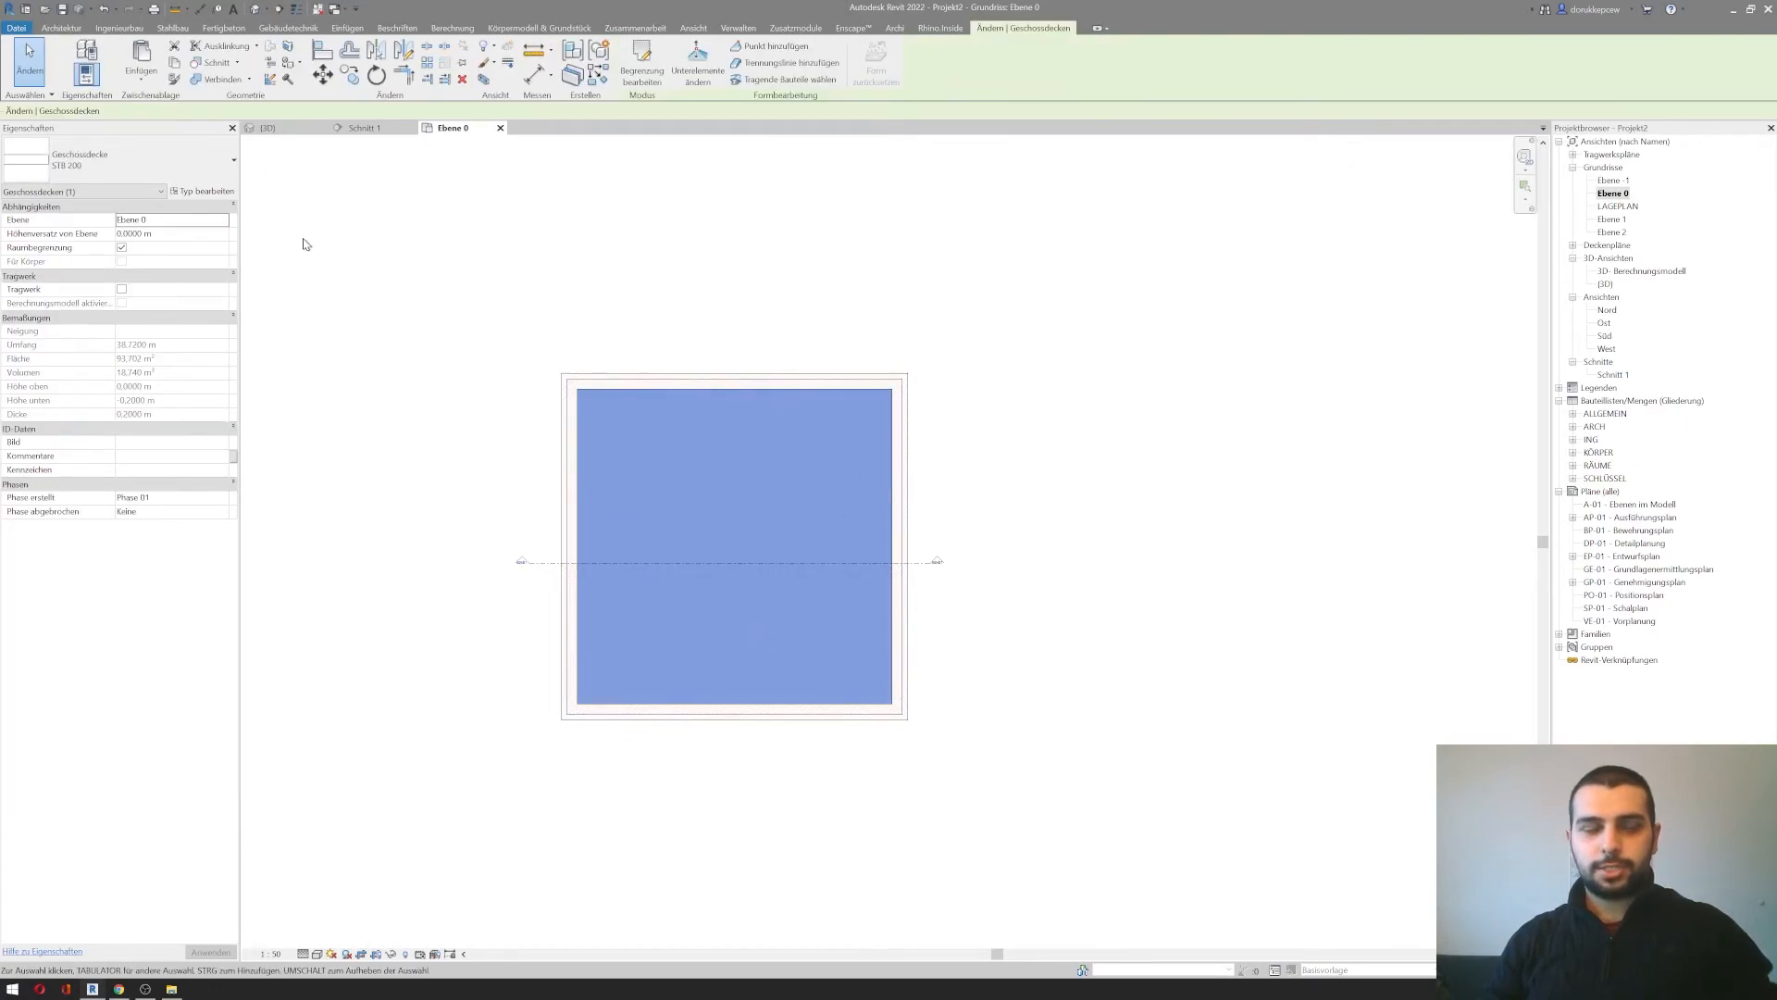
Step: Duplicate the Ebene 0 slab's STB 200 floor type under the name "Anything I want"
left_click(211, 191)
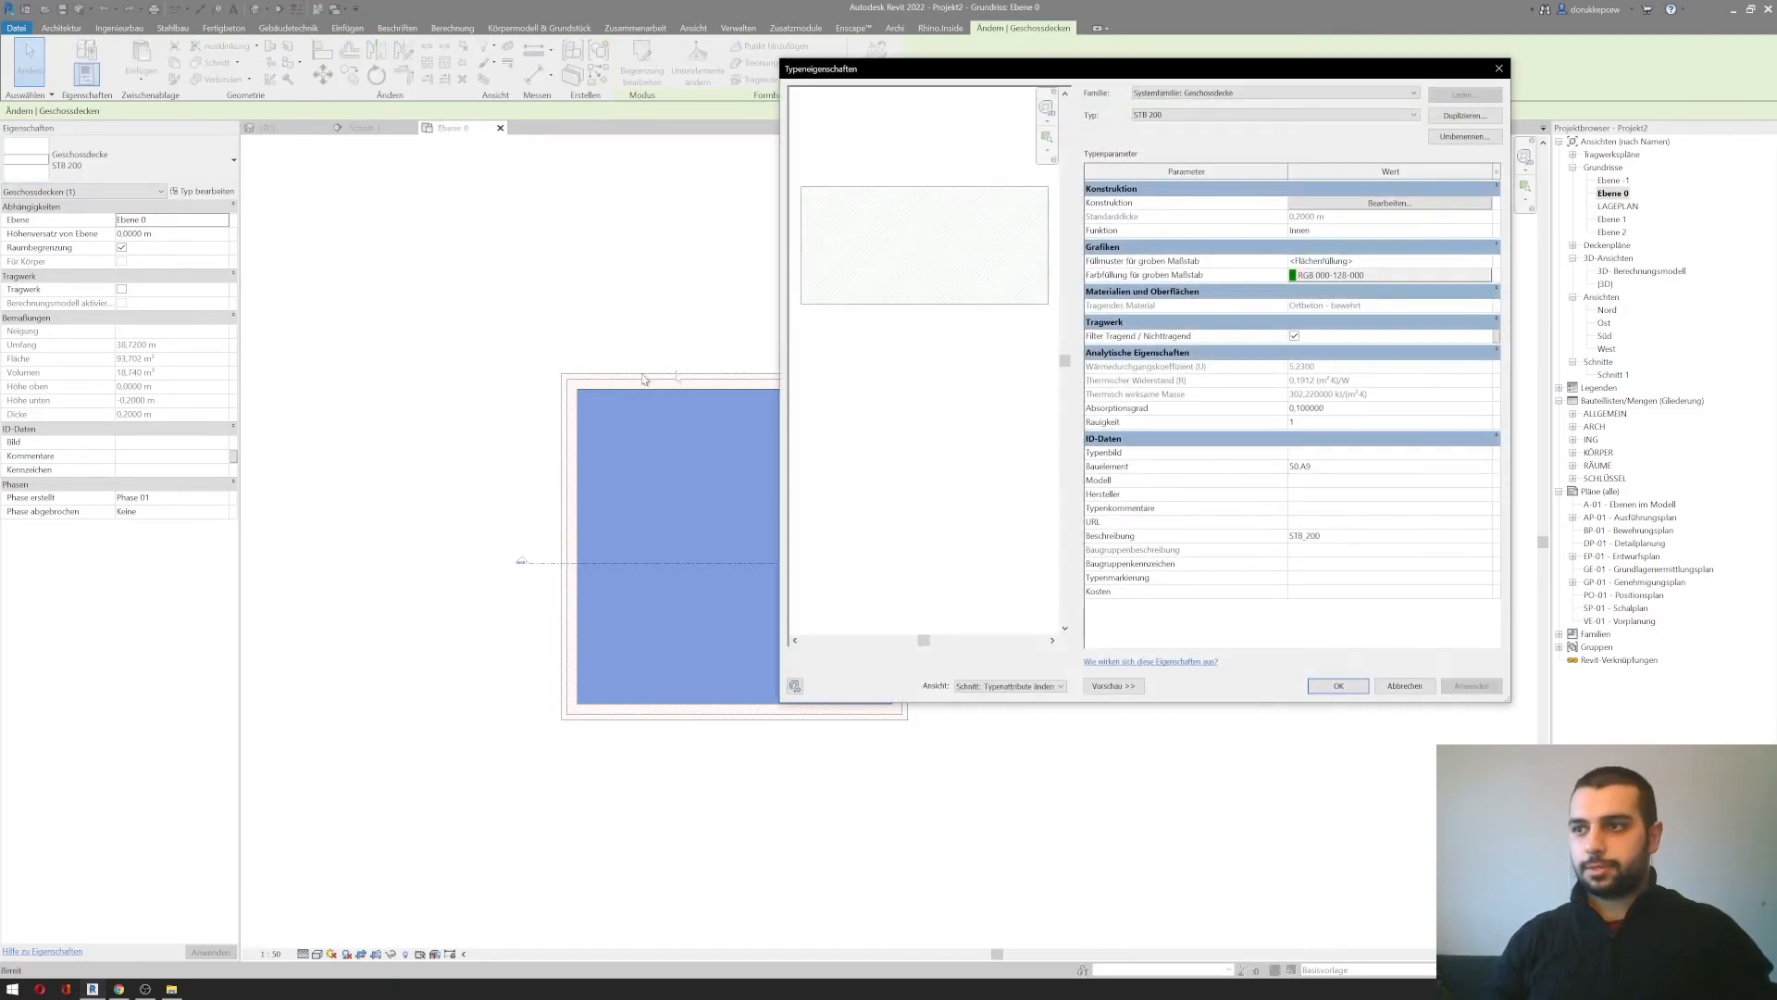
left_click_drag(1194, 72, 775, 90)
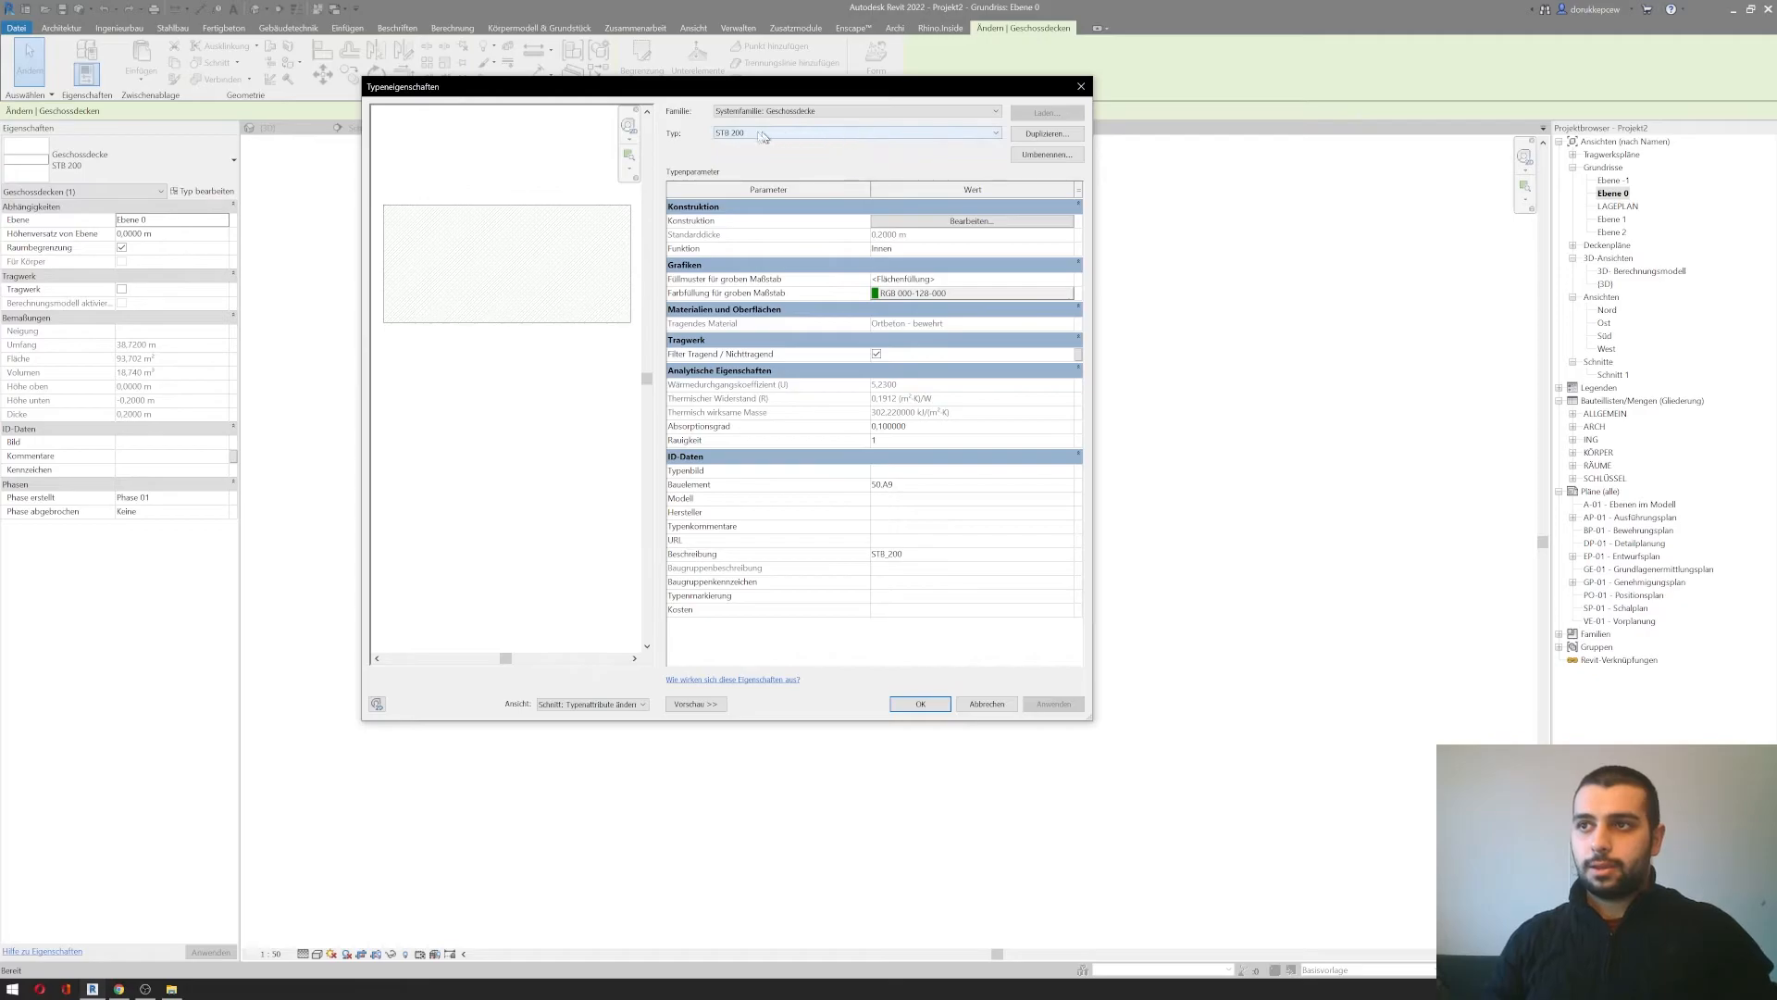
left_click(803, 135)
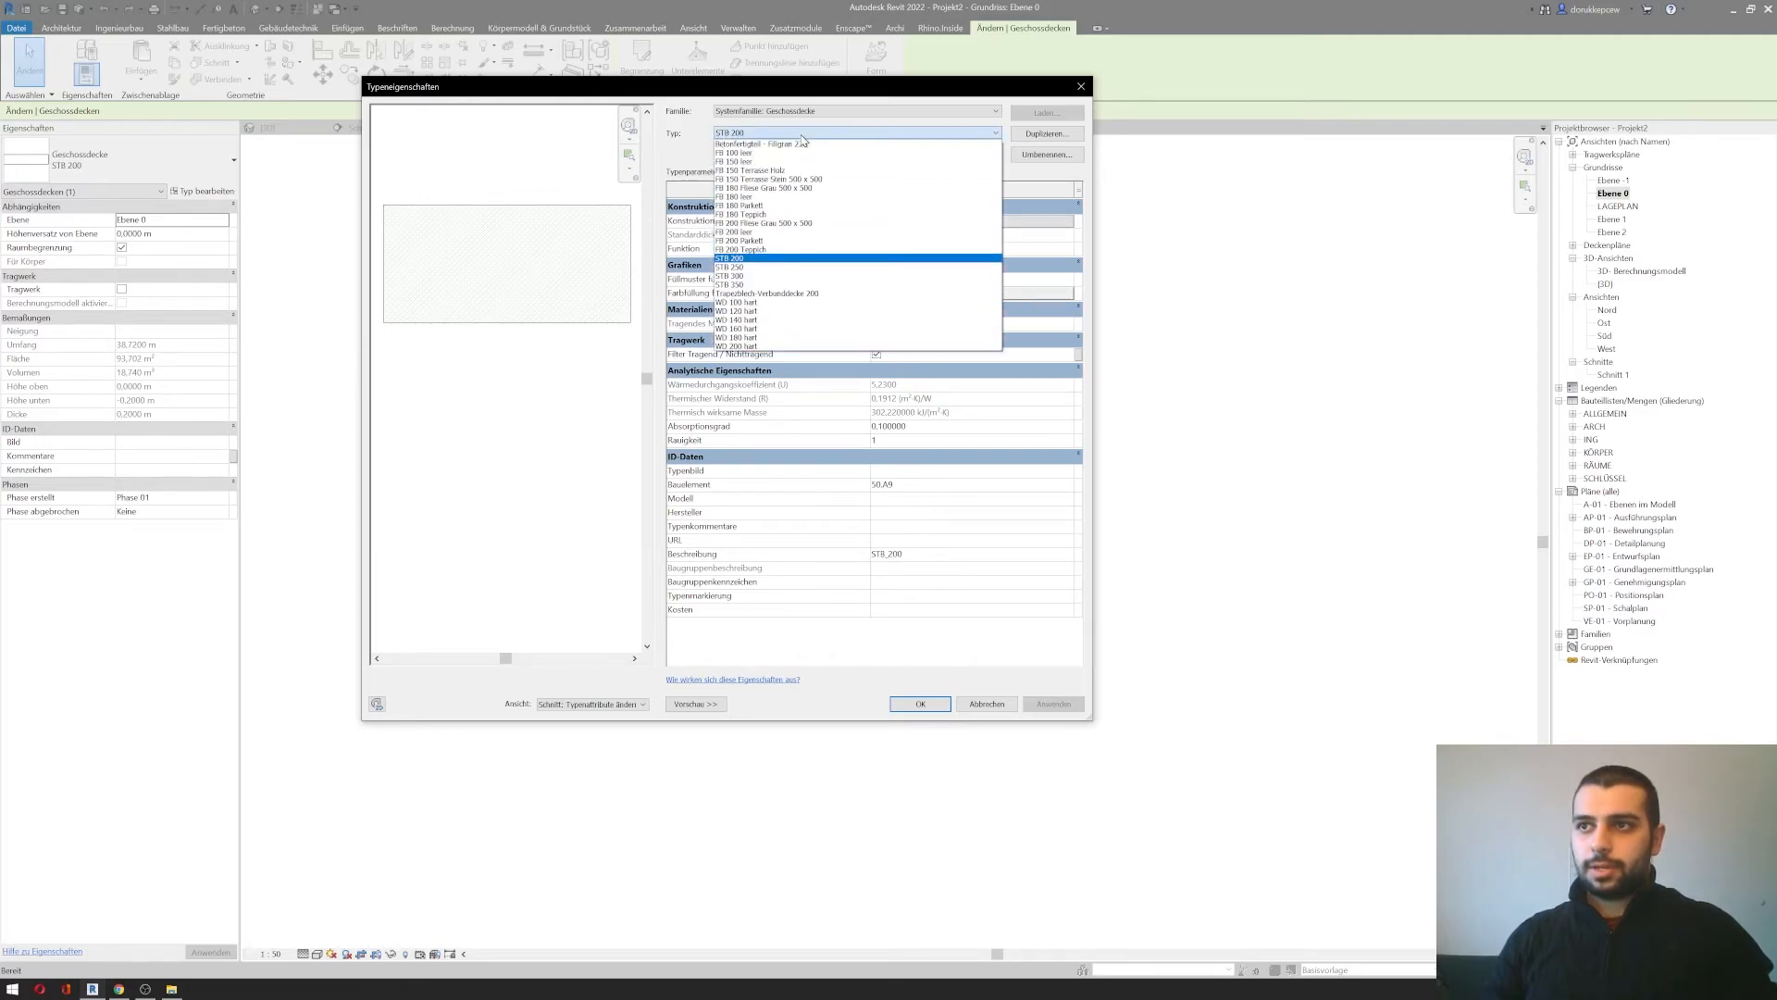
left_click(763, 258)
left_click(1054, 137)
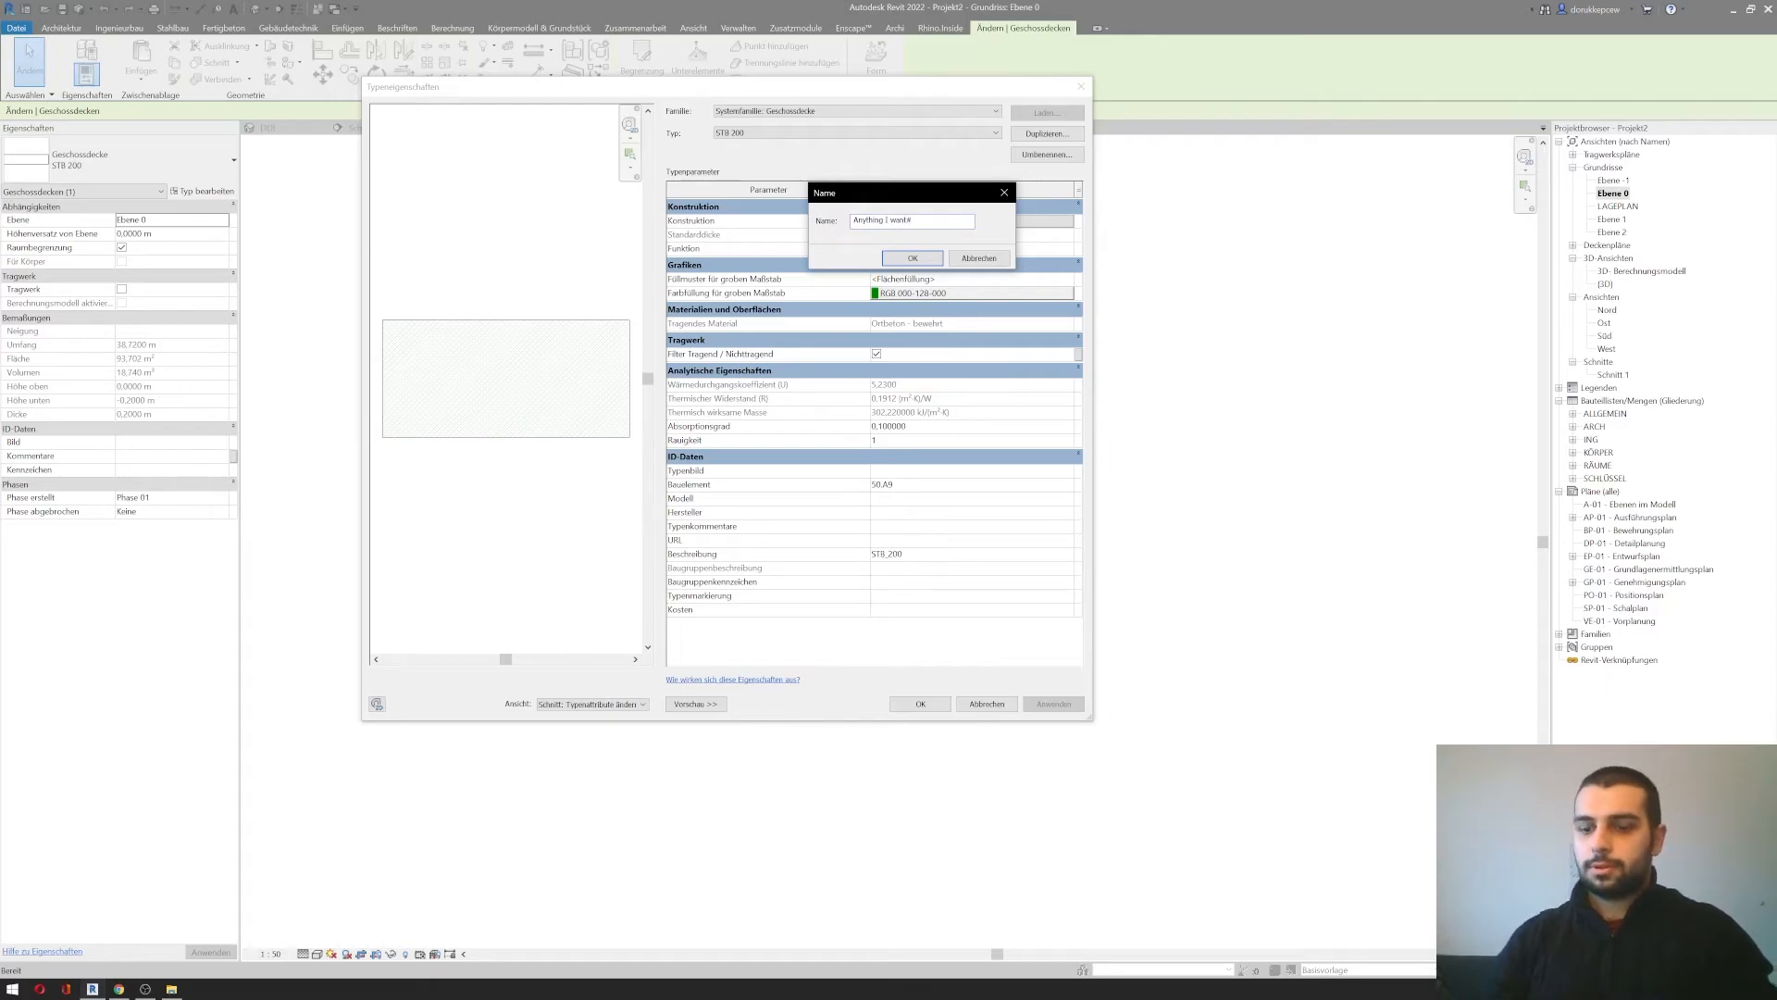
type("Anything I want")
key("Return")
Step: Add two layers to the new floor type's structure, one above the core and one below it
left_click(988, 222)
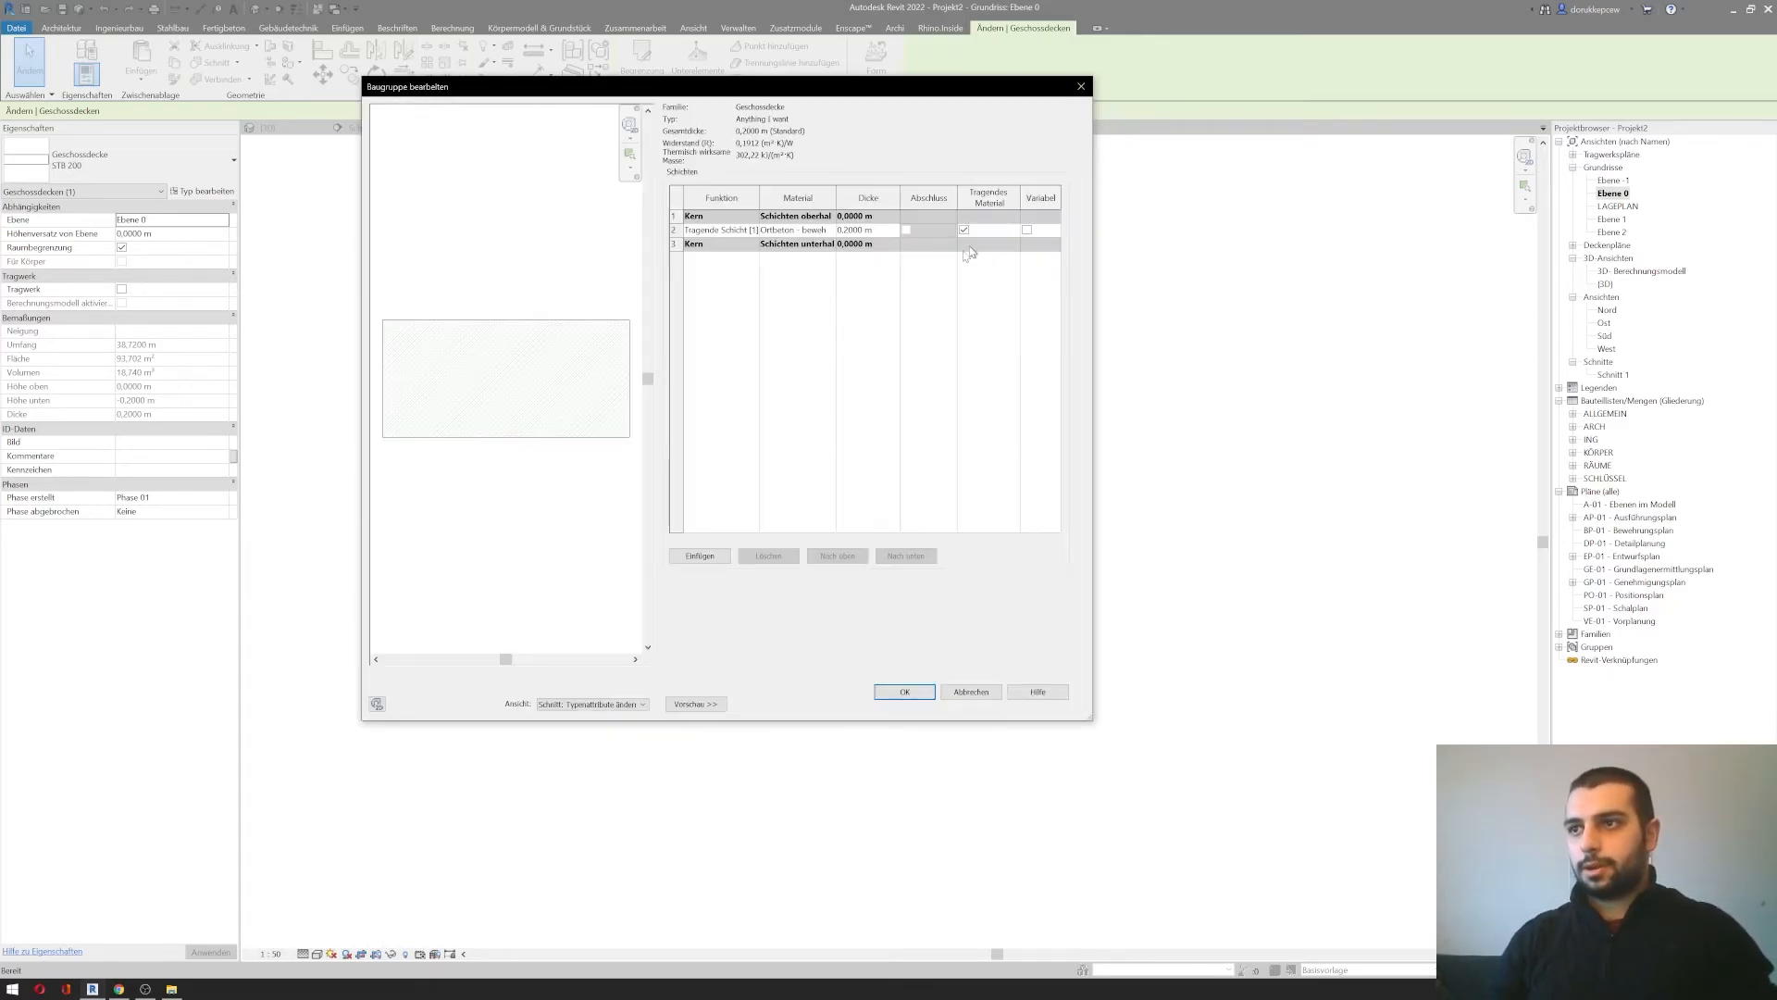
left_click(677, 230)
left_click(701, 558)
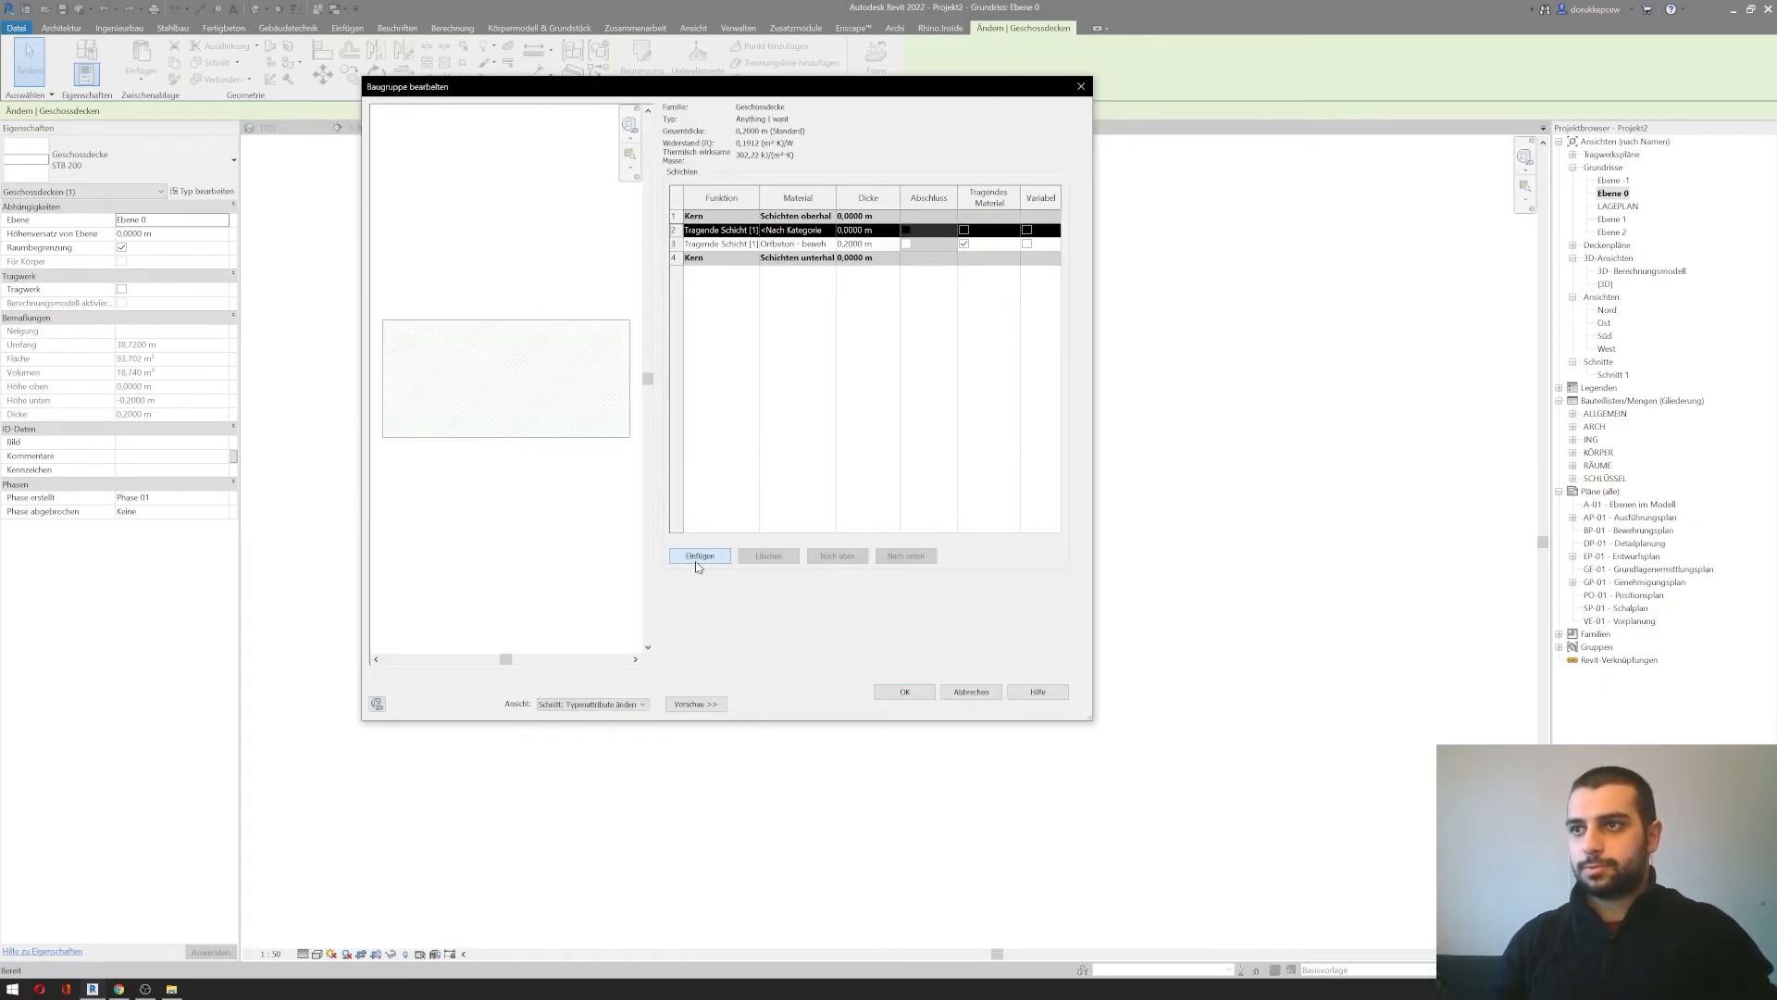
left_click(701, 557)
left_click(837, 557)
left_click(829, 245)
left_click(906, 557)
left_click(905, 556)
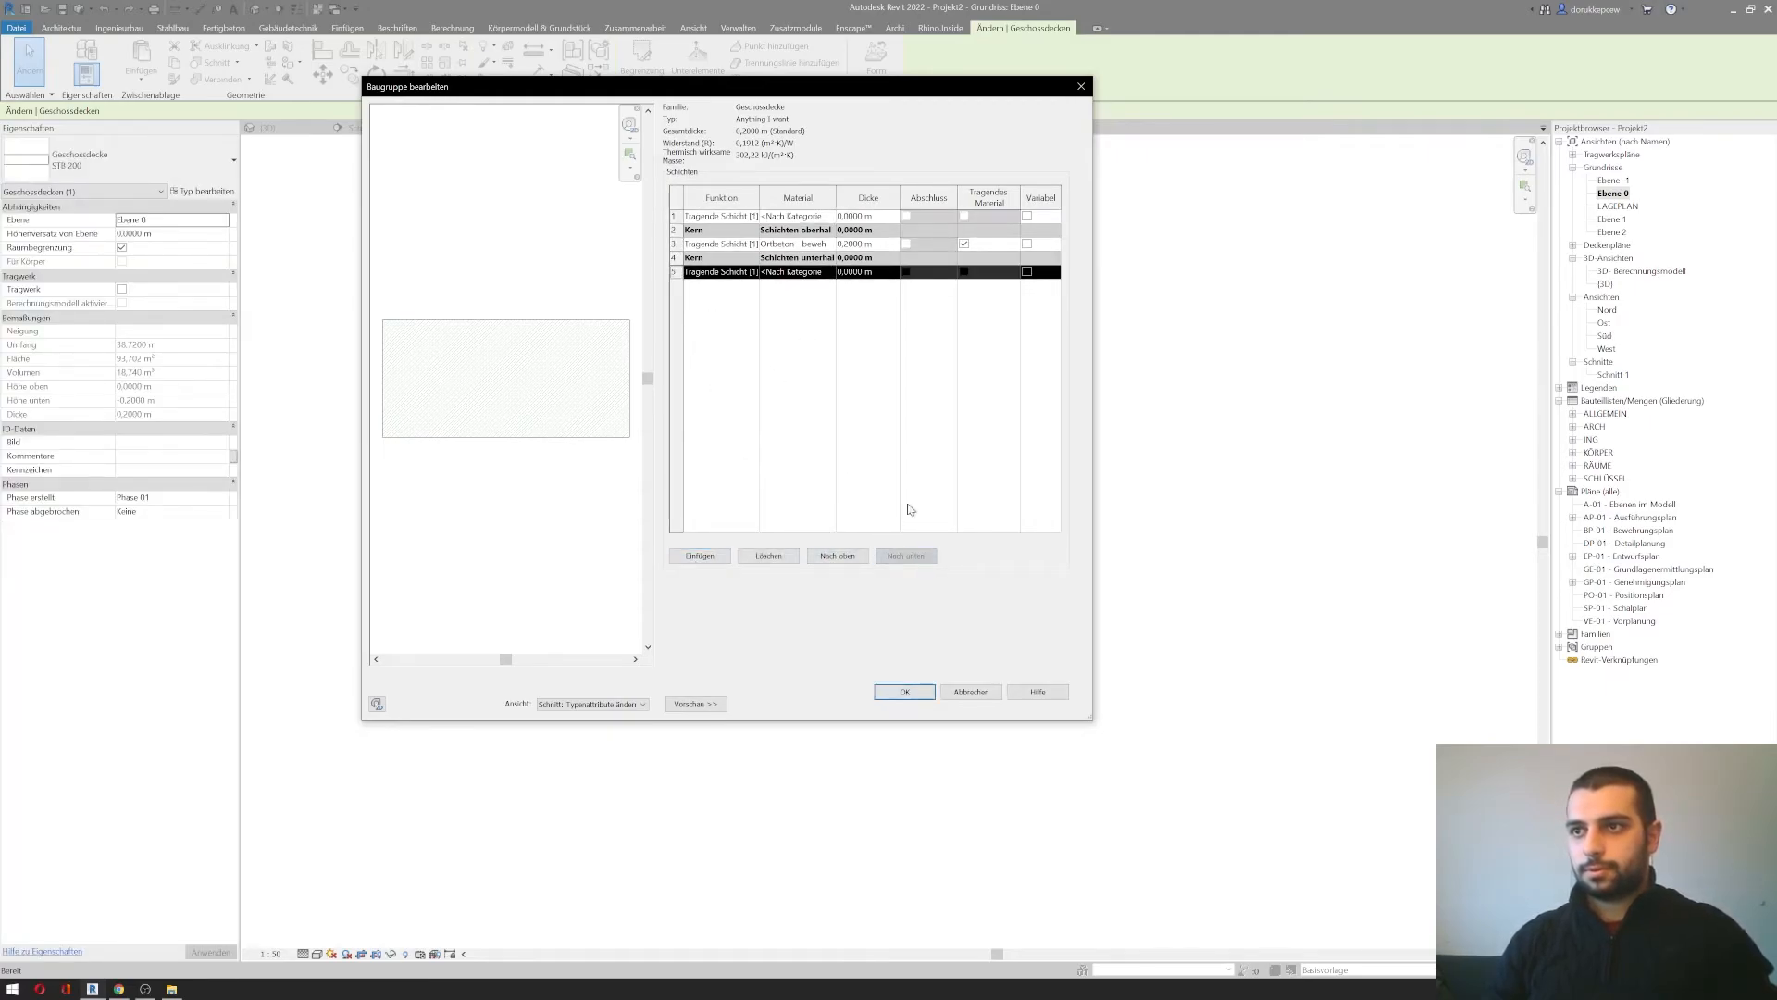
Step: Set the layer below the core to 0.10 m thick and the layer above the core to 0.15 m
left_click(847, 272)
type("1")
left_click(845, 216)
type("1")
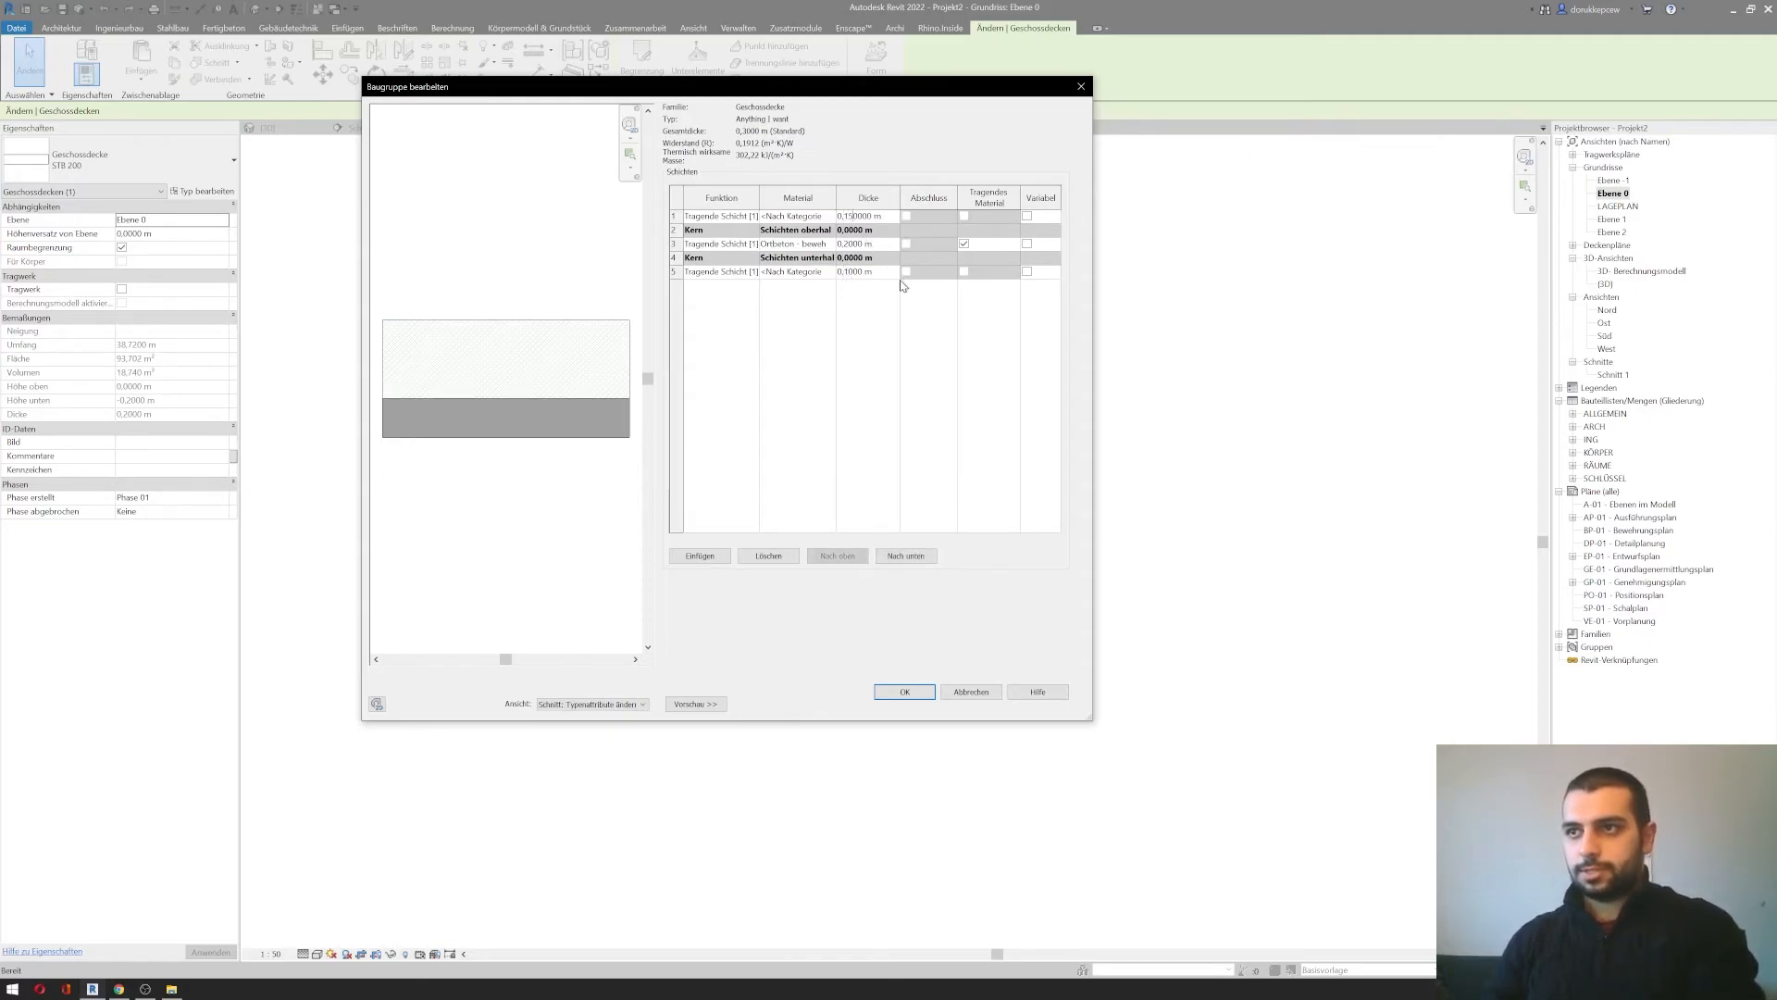
left_click(883, 321)
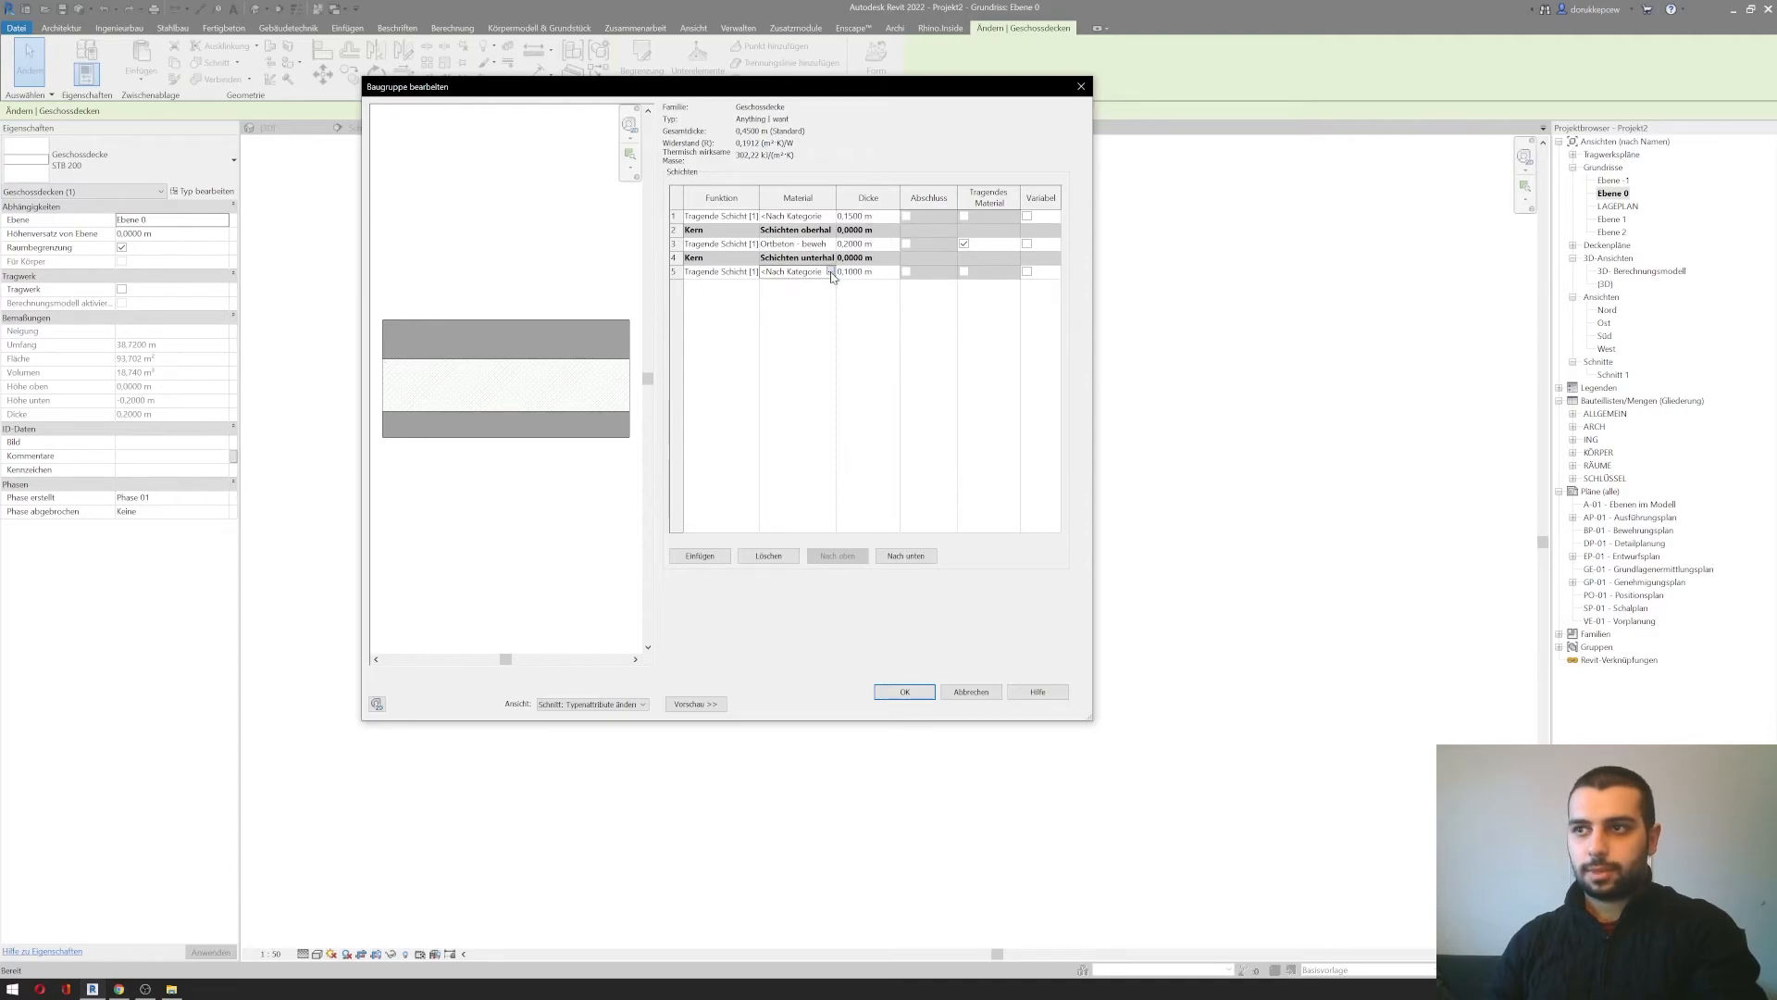
Step: Assign the Dämmung - hart material to the layer below the core and apply the edited floor type to the slab
left_click(805, 272)
left_click(829, 272)
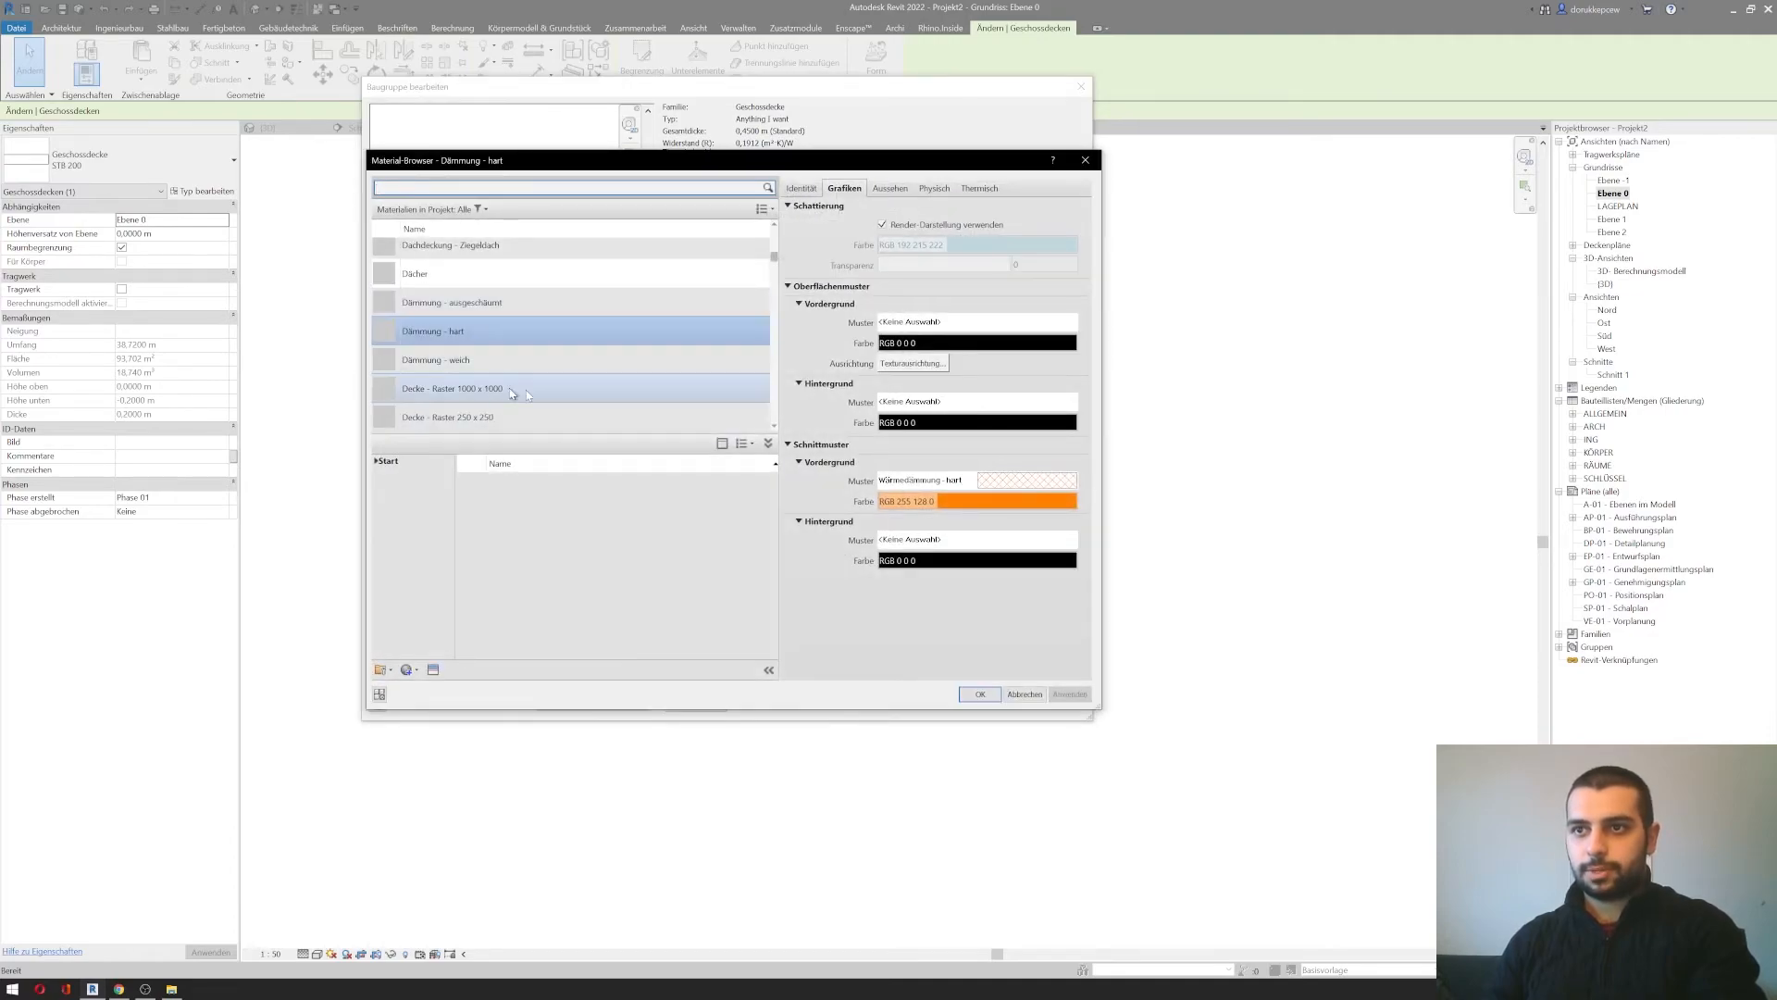
left_click(981, 694)
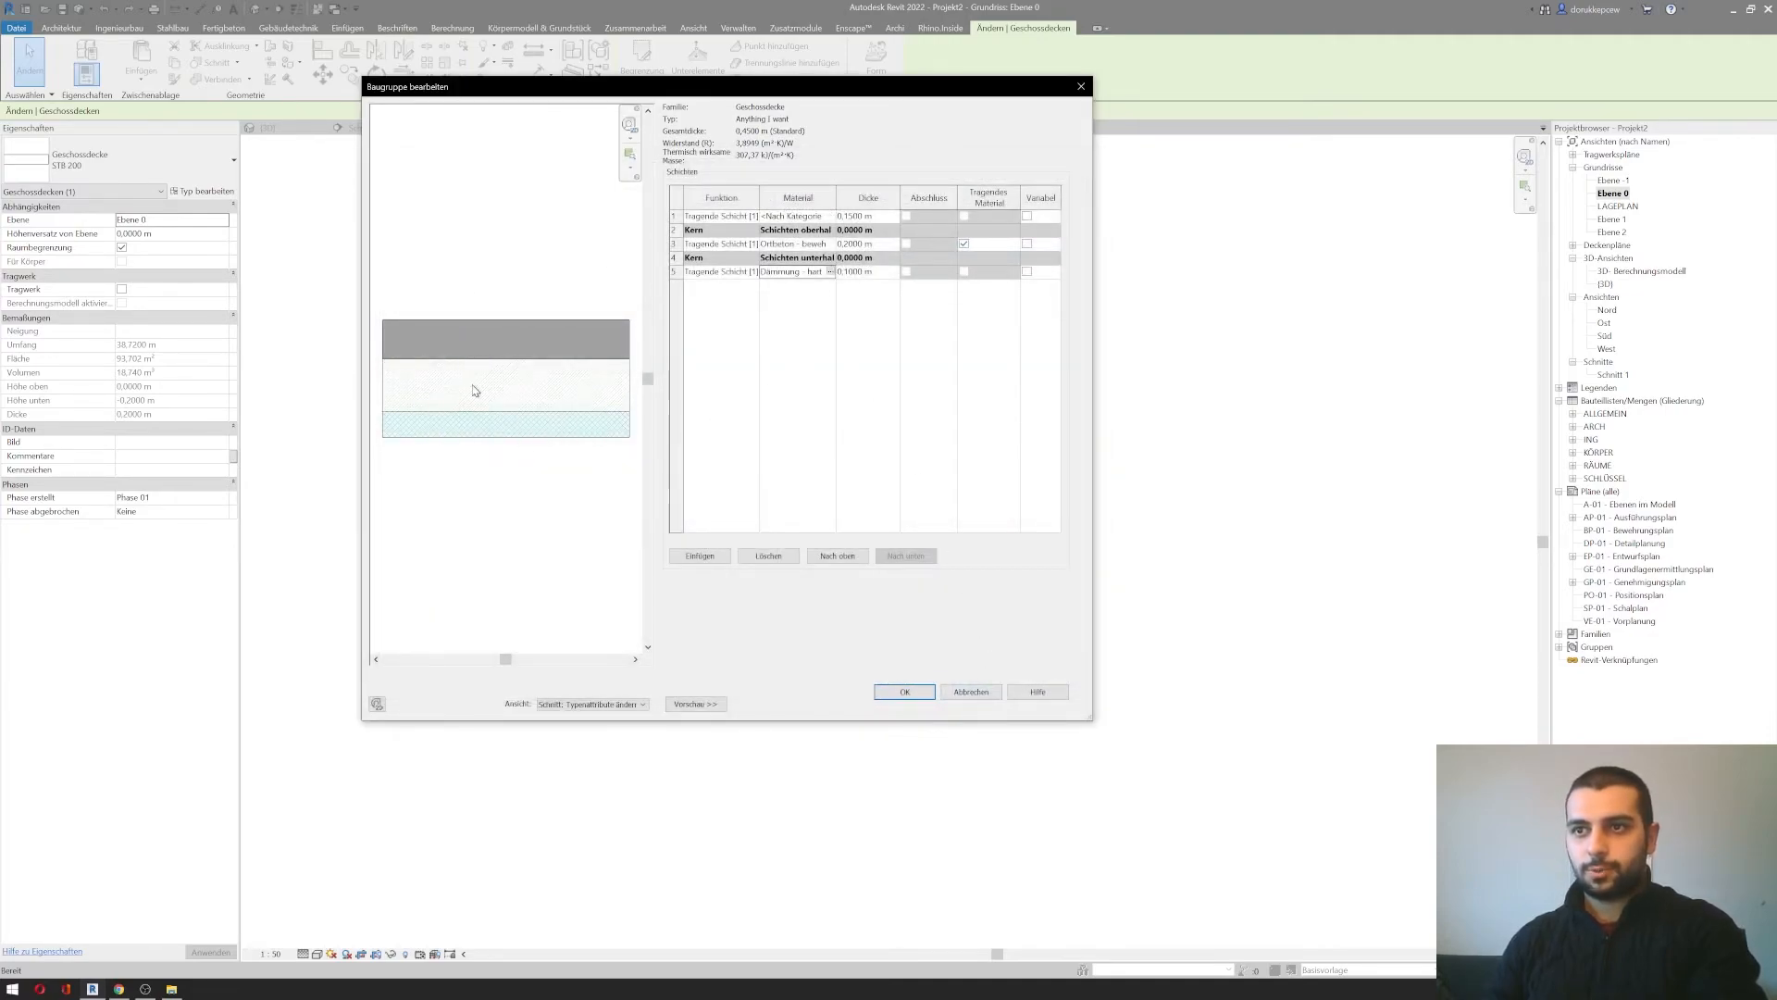
left_click(915, 692)
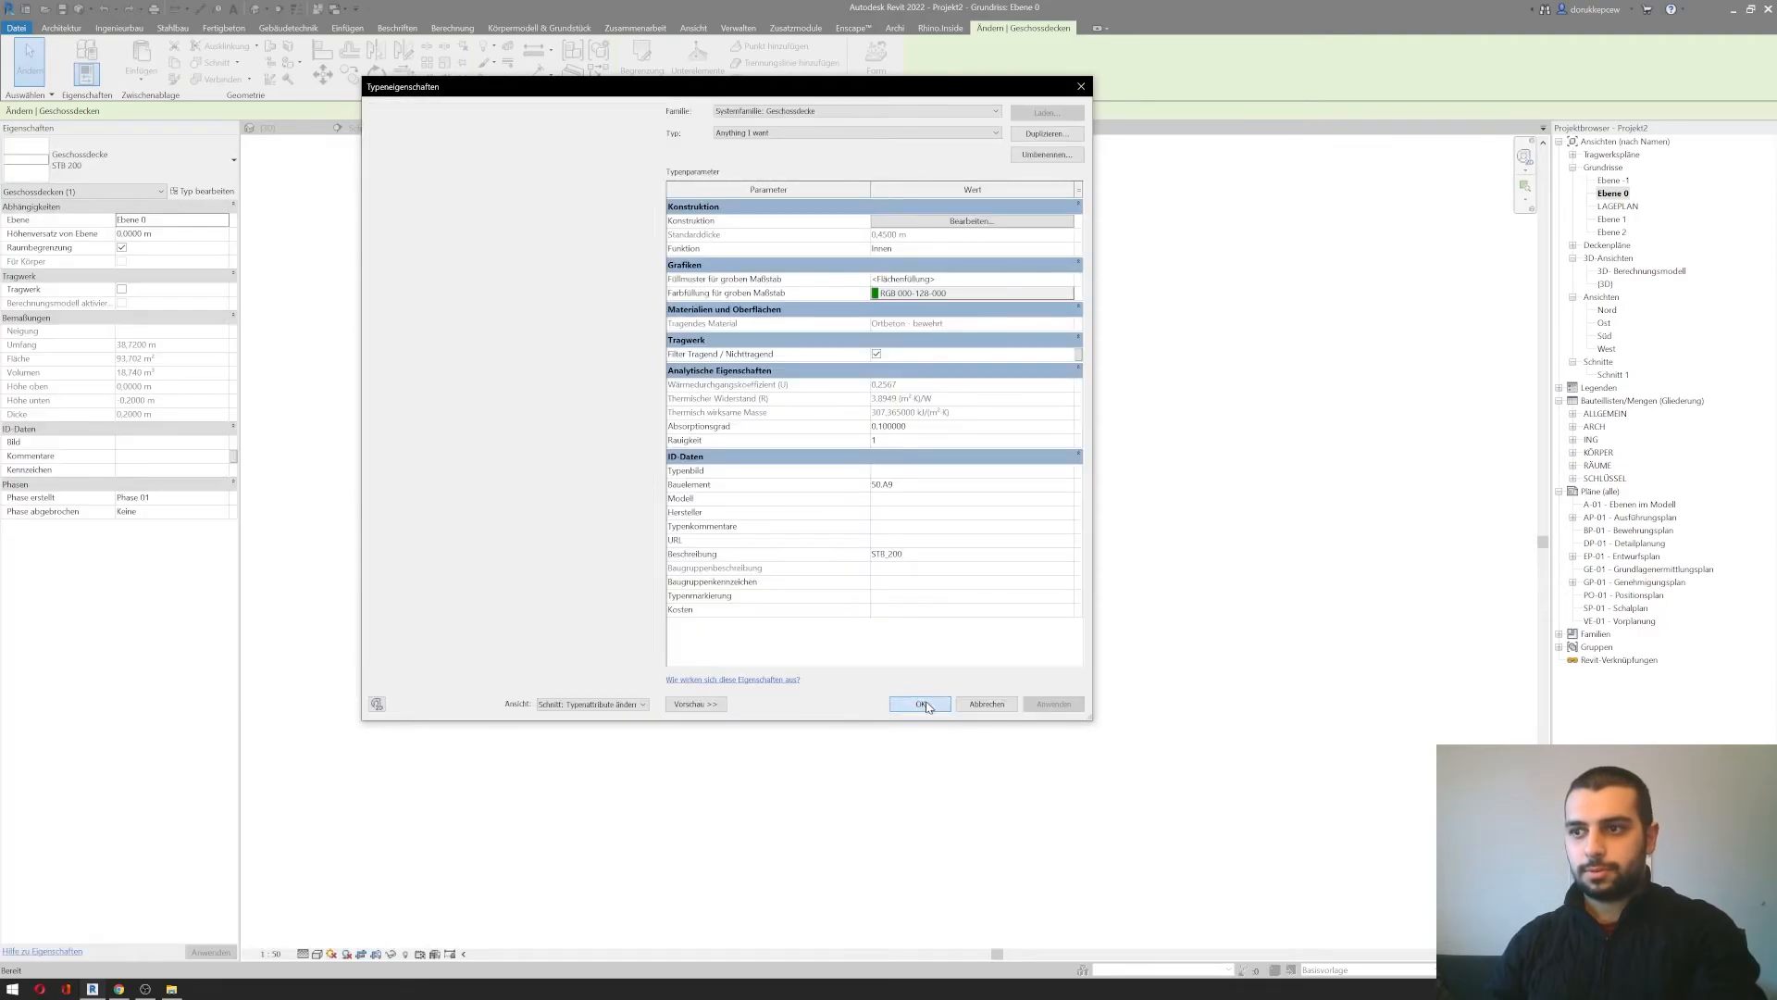
left_click(922, 704)
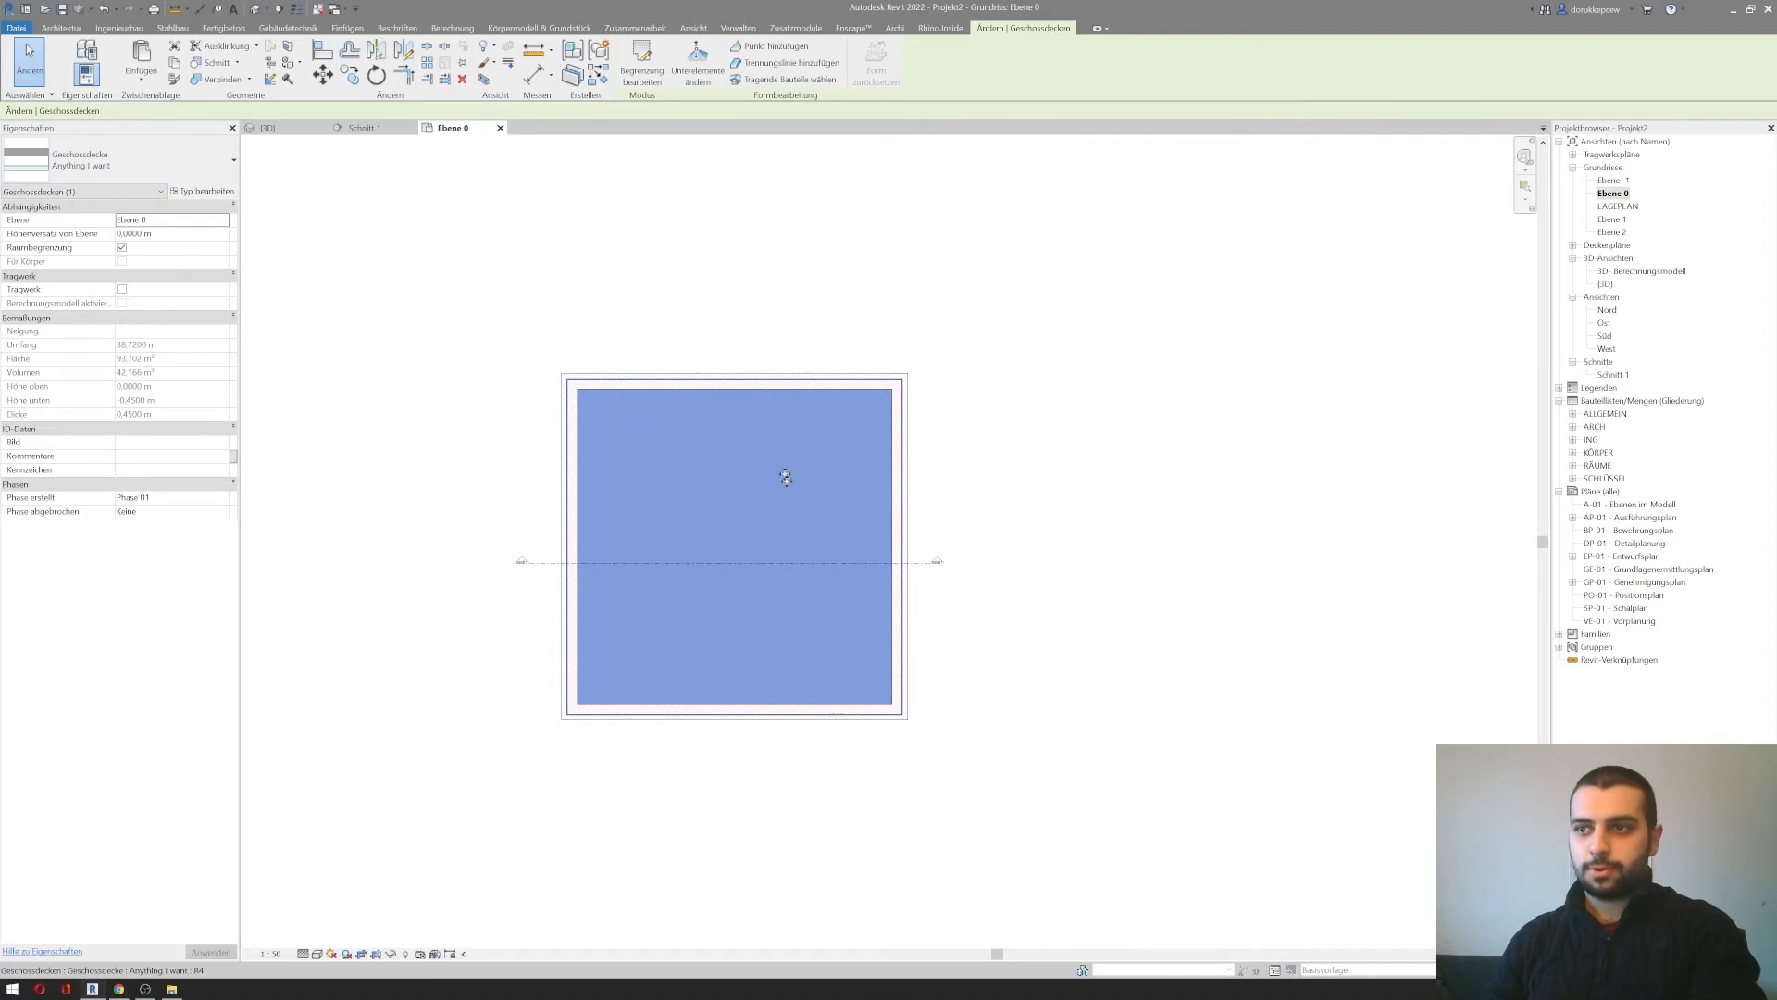
Step: Open Schnitt 1 and compare the layered Ebene 0 slab's wall connection with the Ebene 1 slab's
left_click(1075, 529)
double_click(1615, 375)
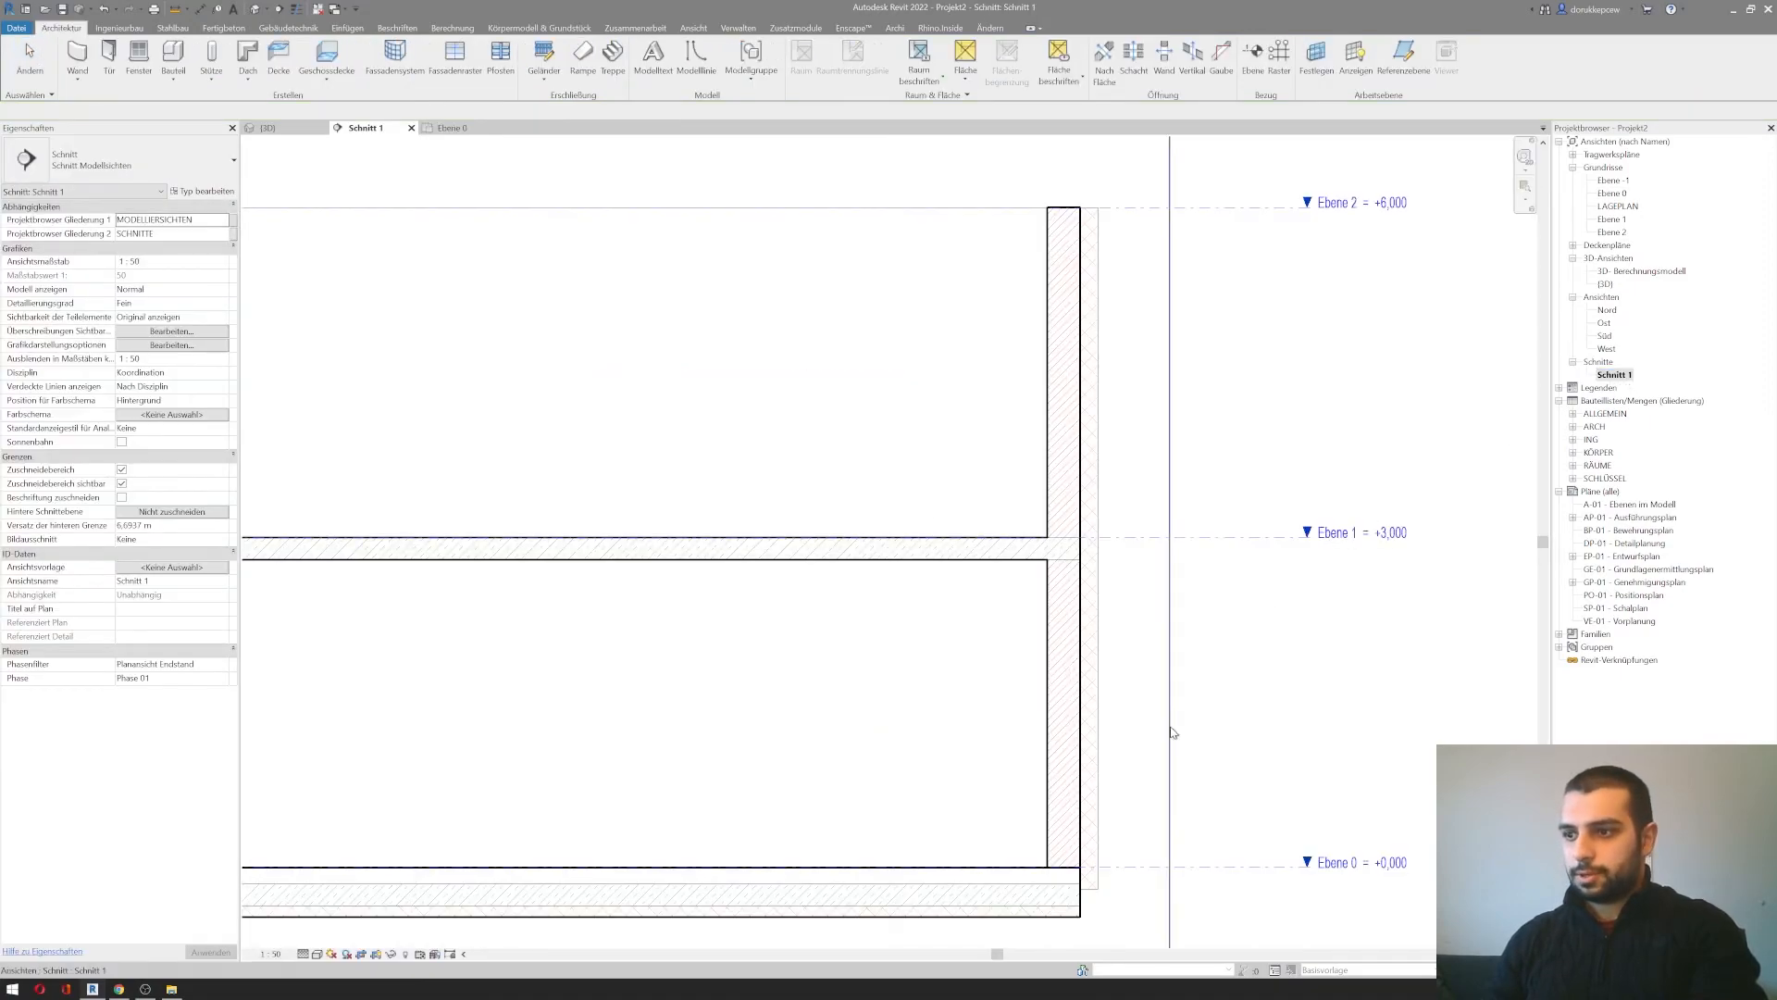
scroll(1041, 731, "up", 4)
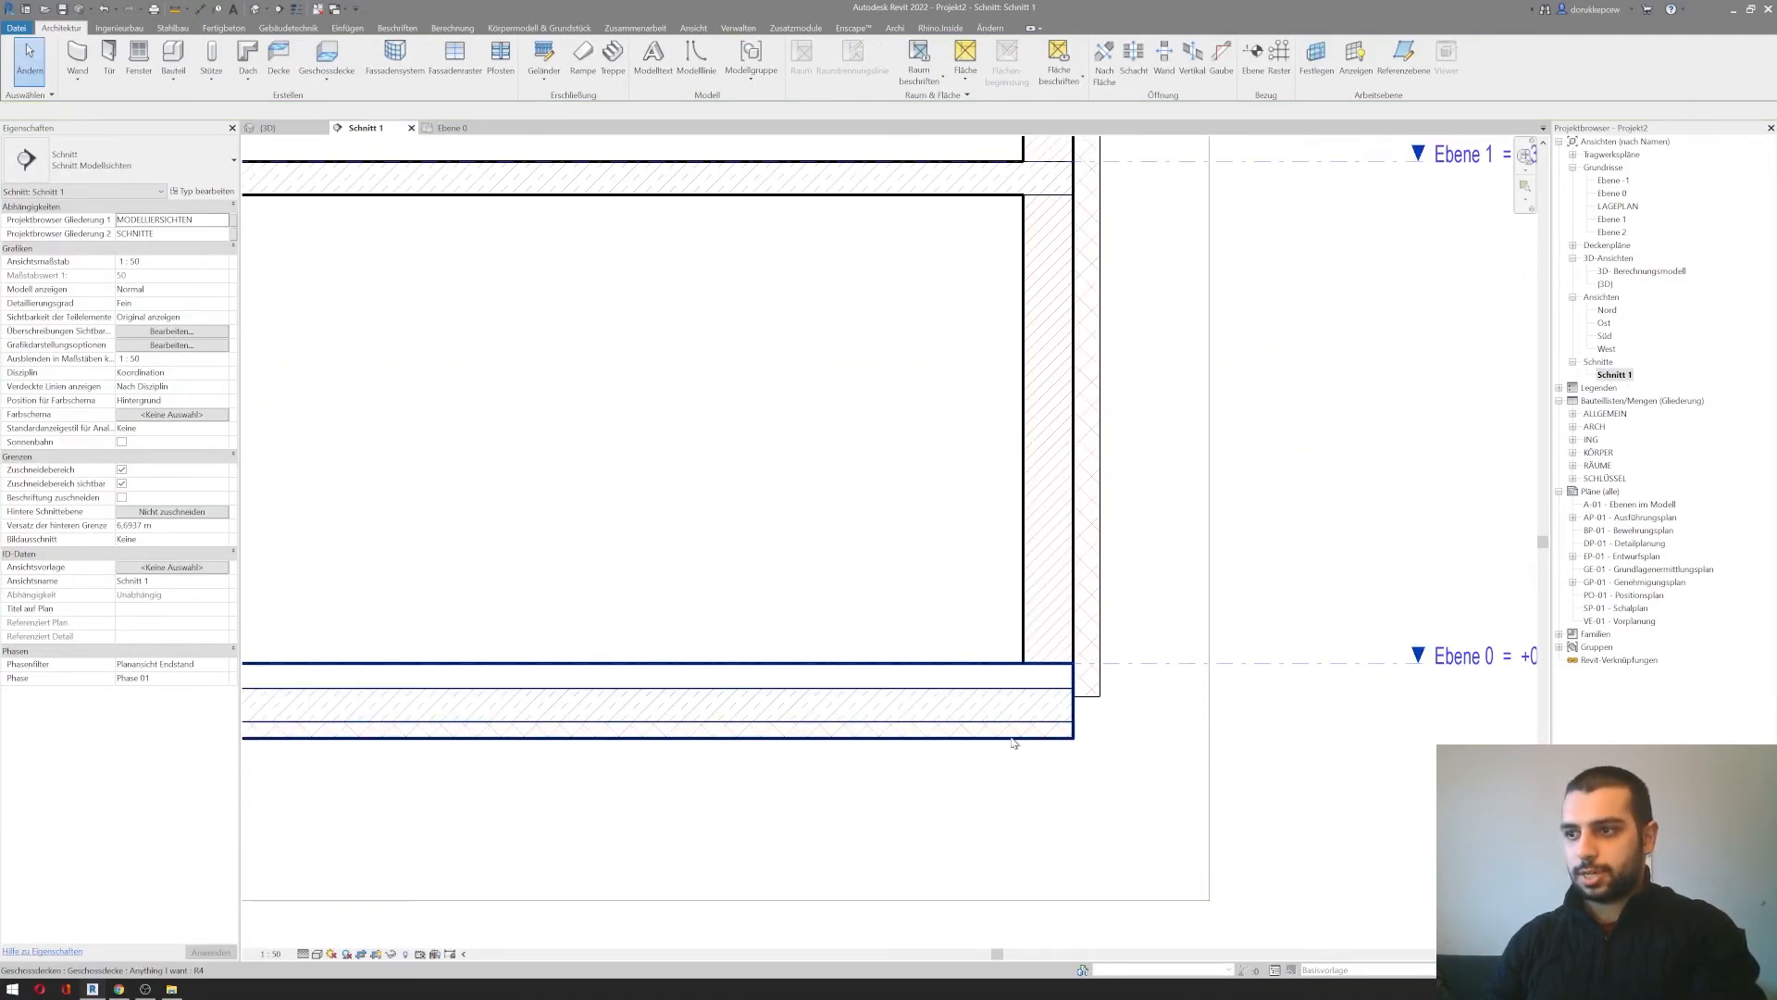
left_click(892, 196)
scroll(892, 197, "down", 1)
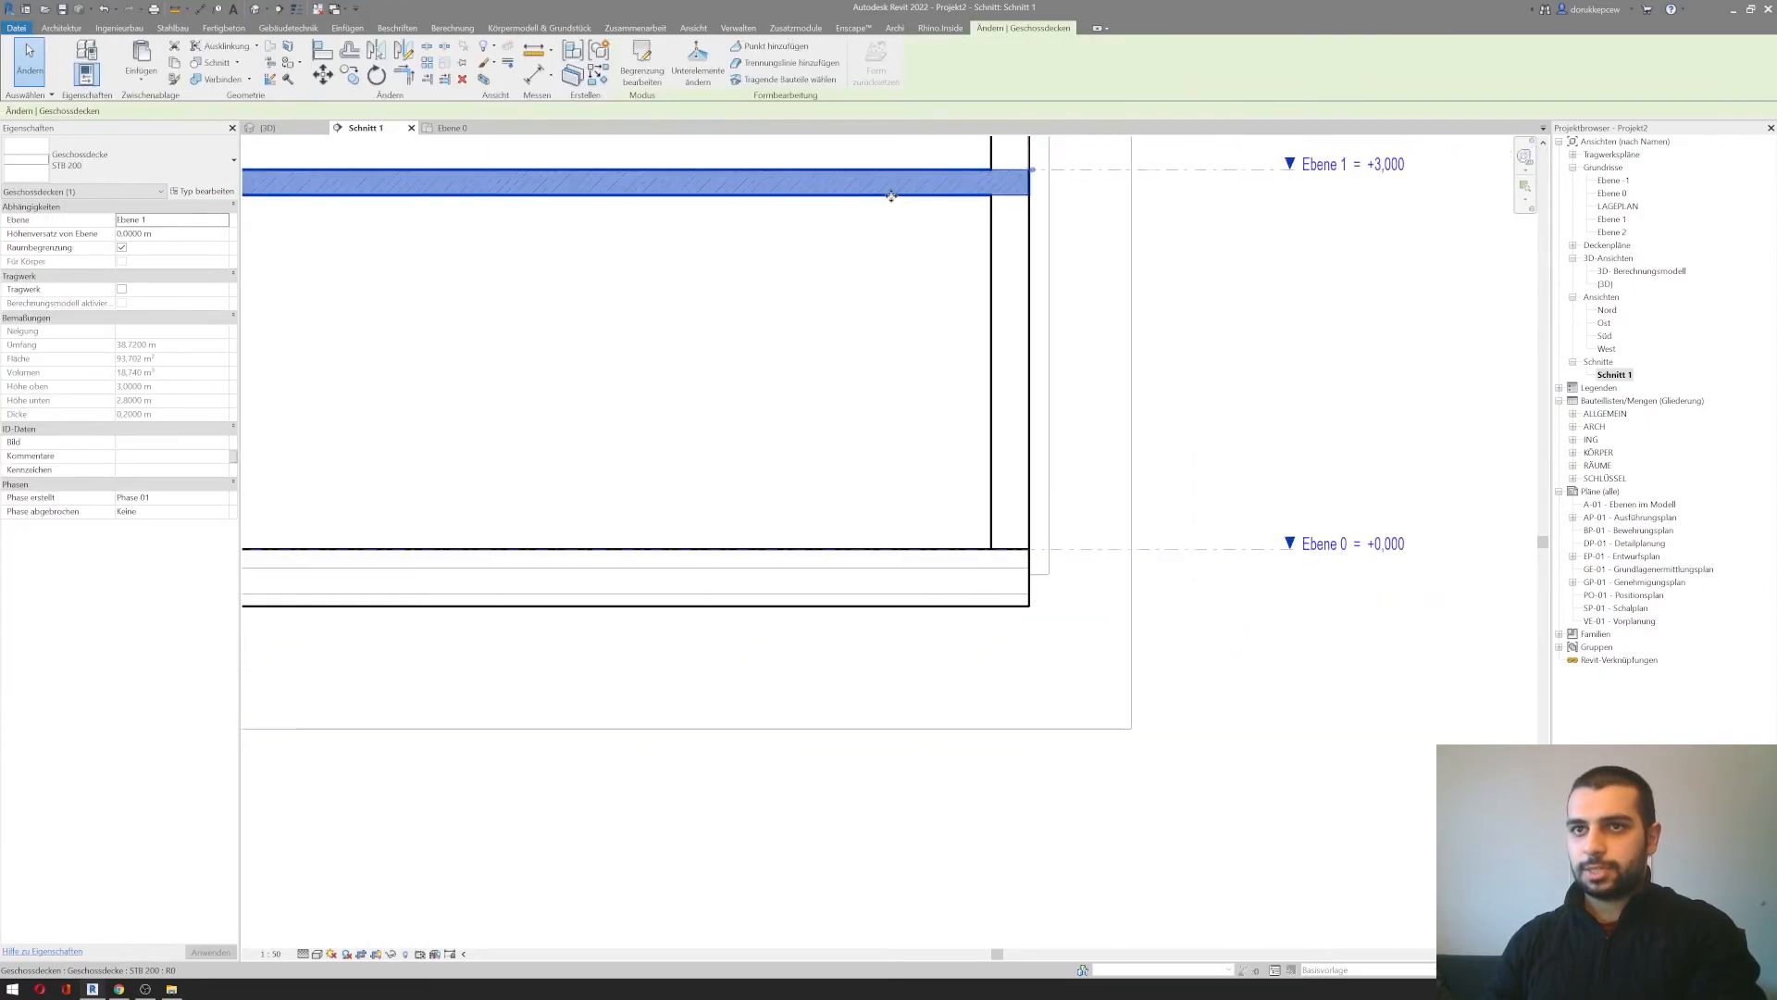
middle_click_drag(905, 210, 934, 286)
left_click(967, 629)
left_click(971, 664)
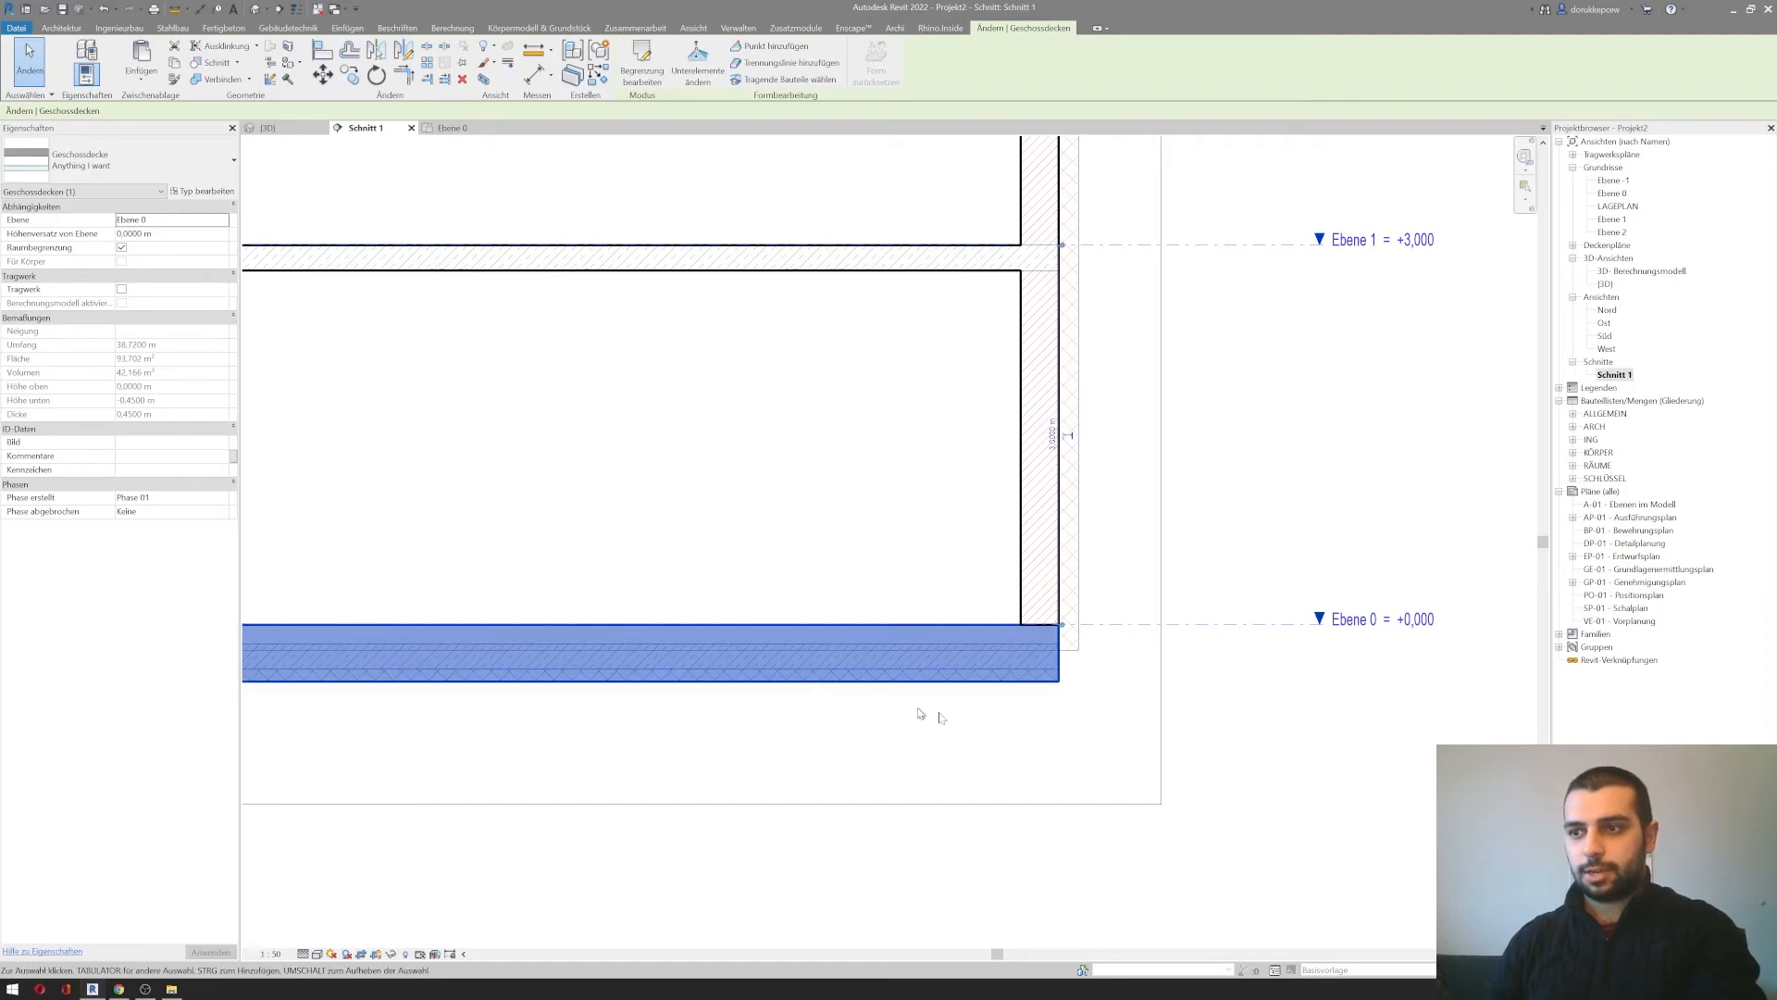
left_click(1062, 748)
middle_click_drag(1029, 676, 1084, 716)
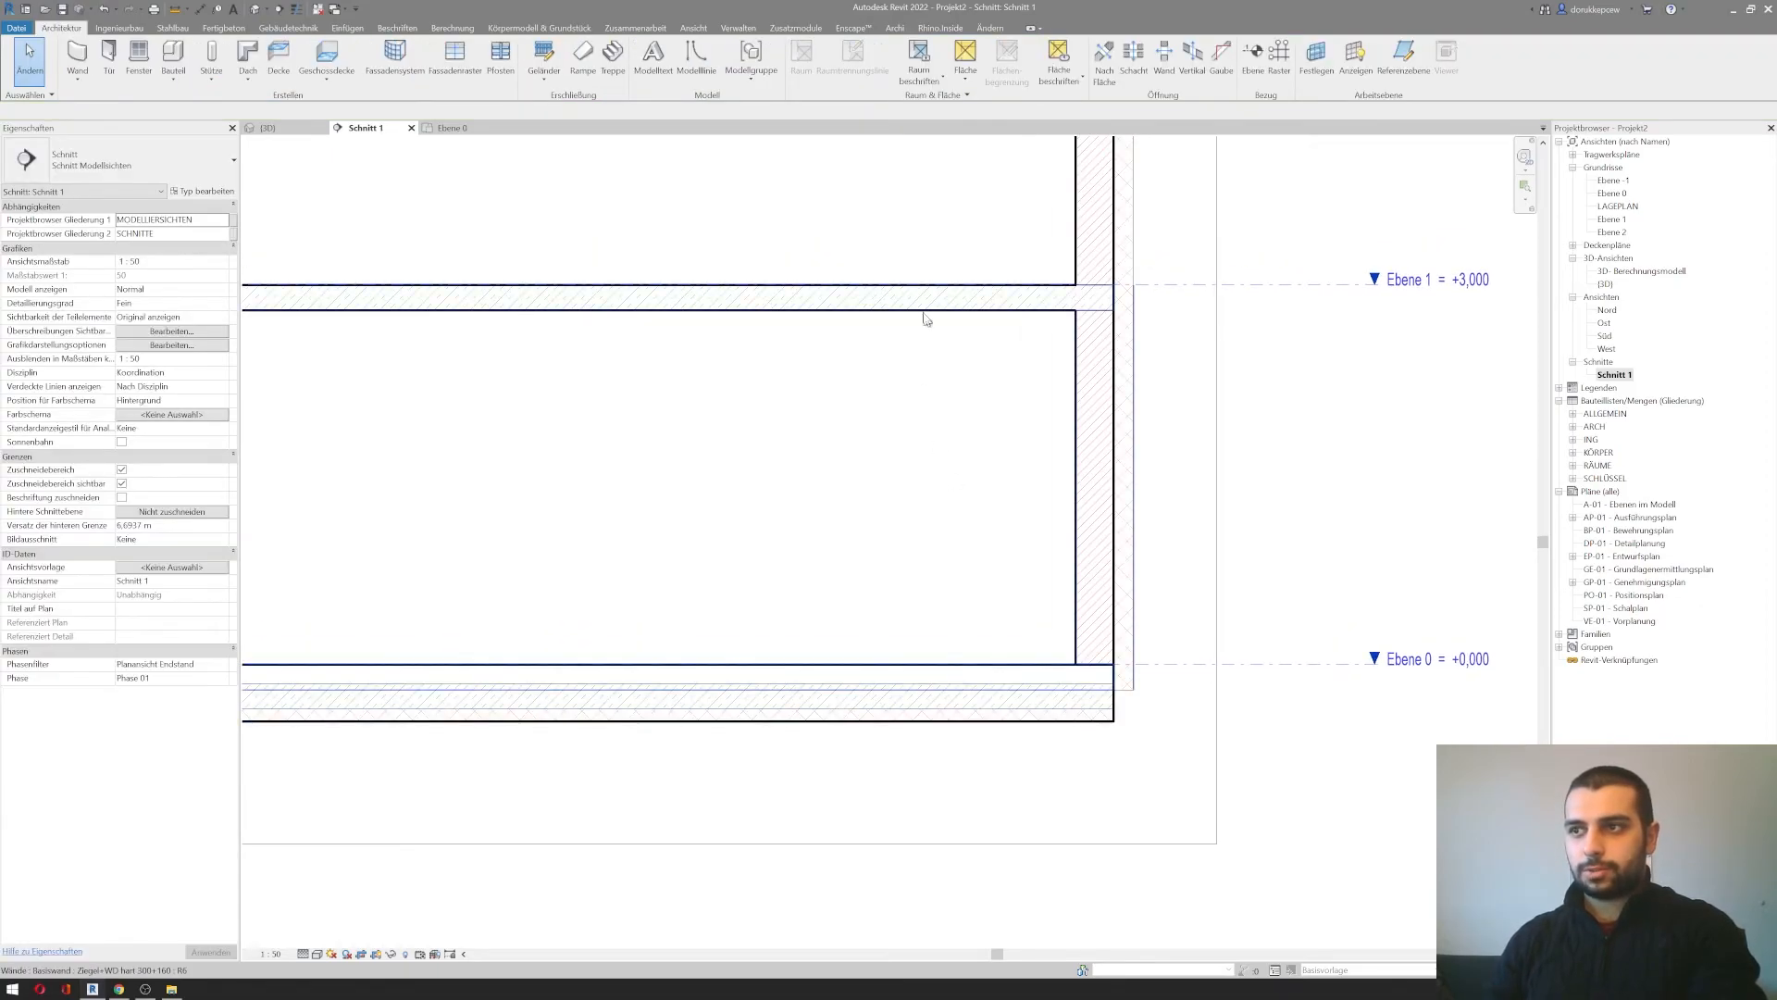
Step: Change the Ebene 1 slab's floor type to "Anything I want"
left_click(925, 298)
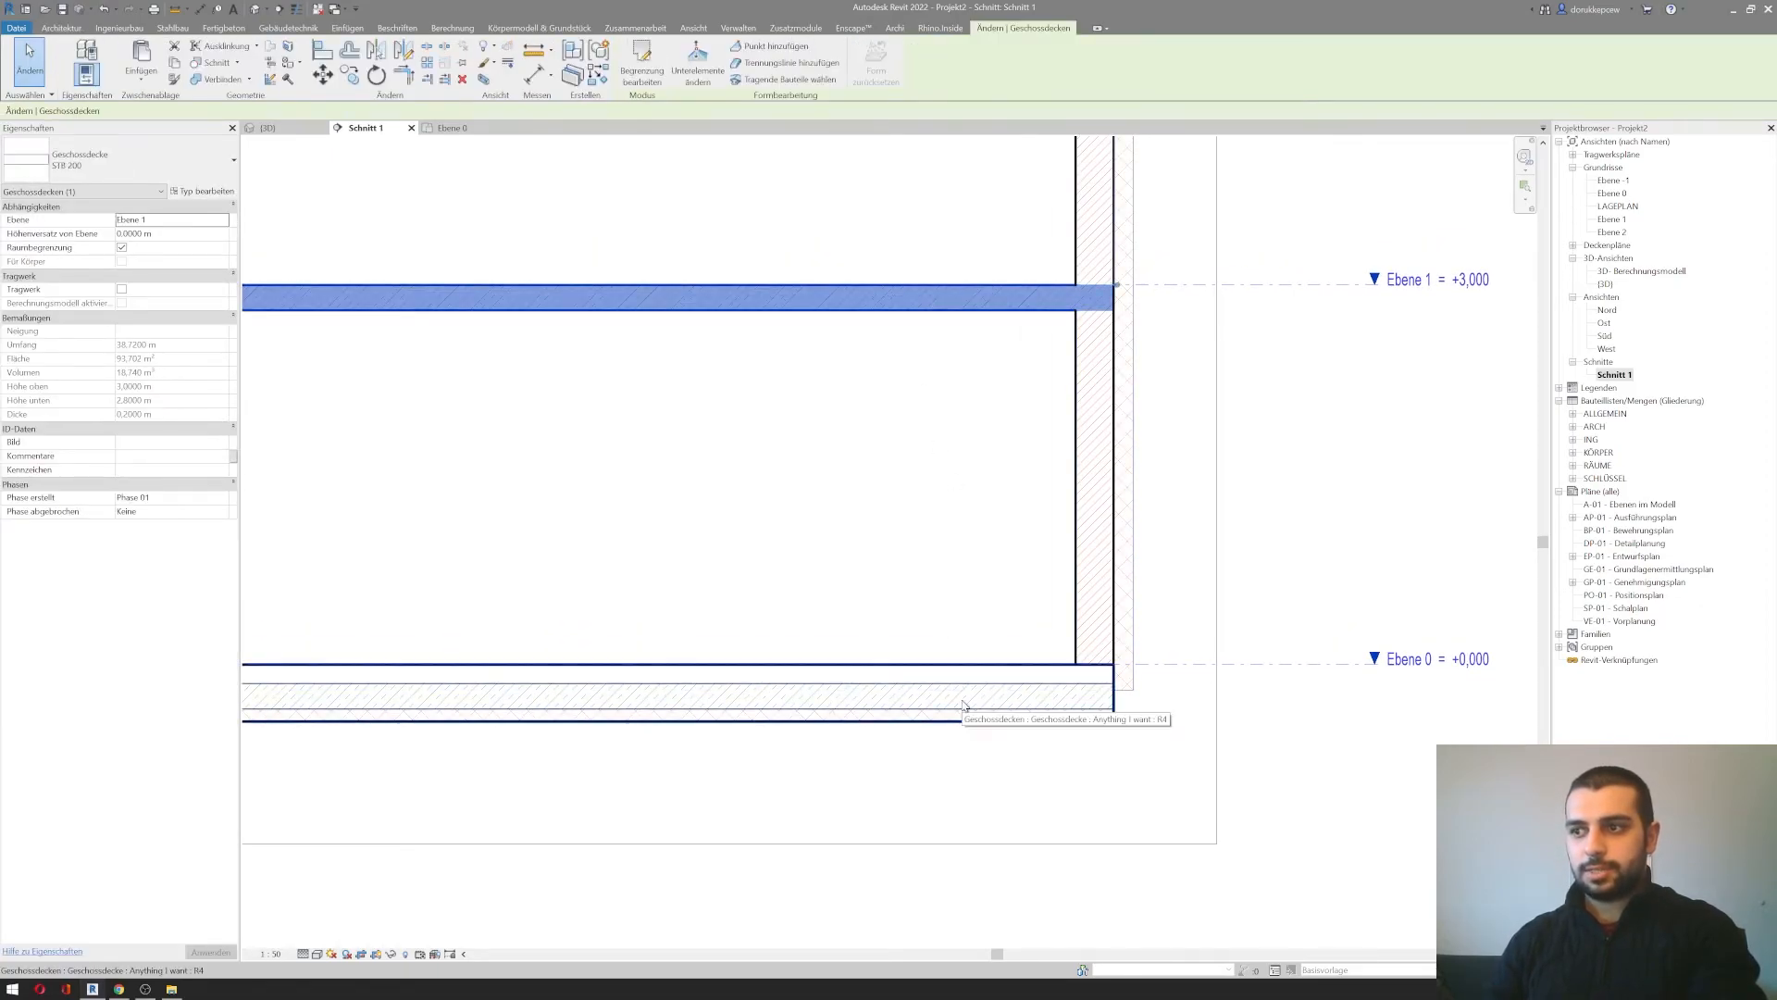
left_click(132, 148)
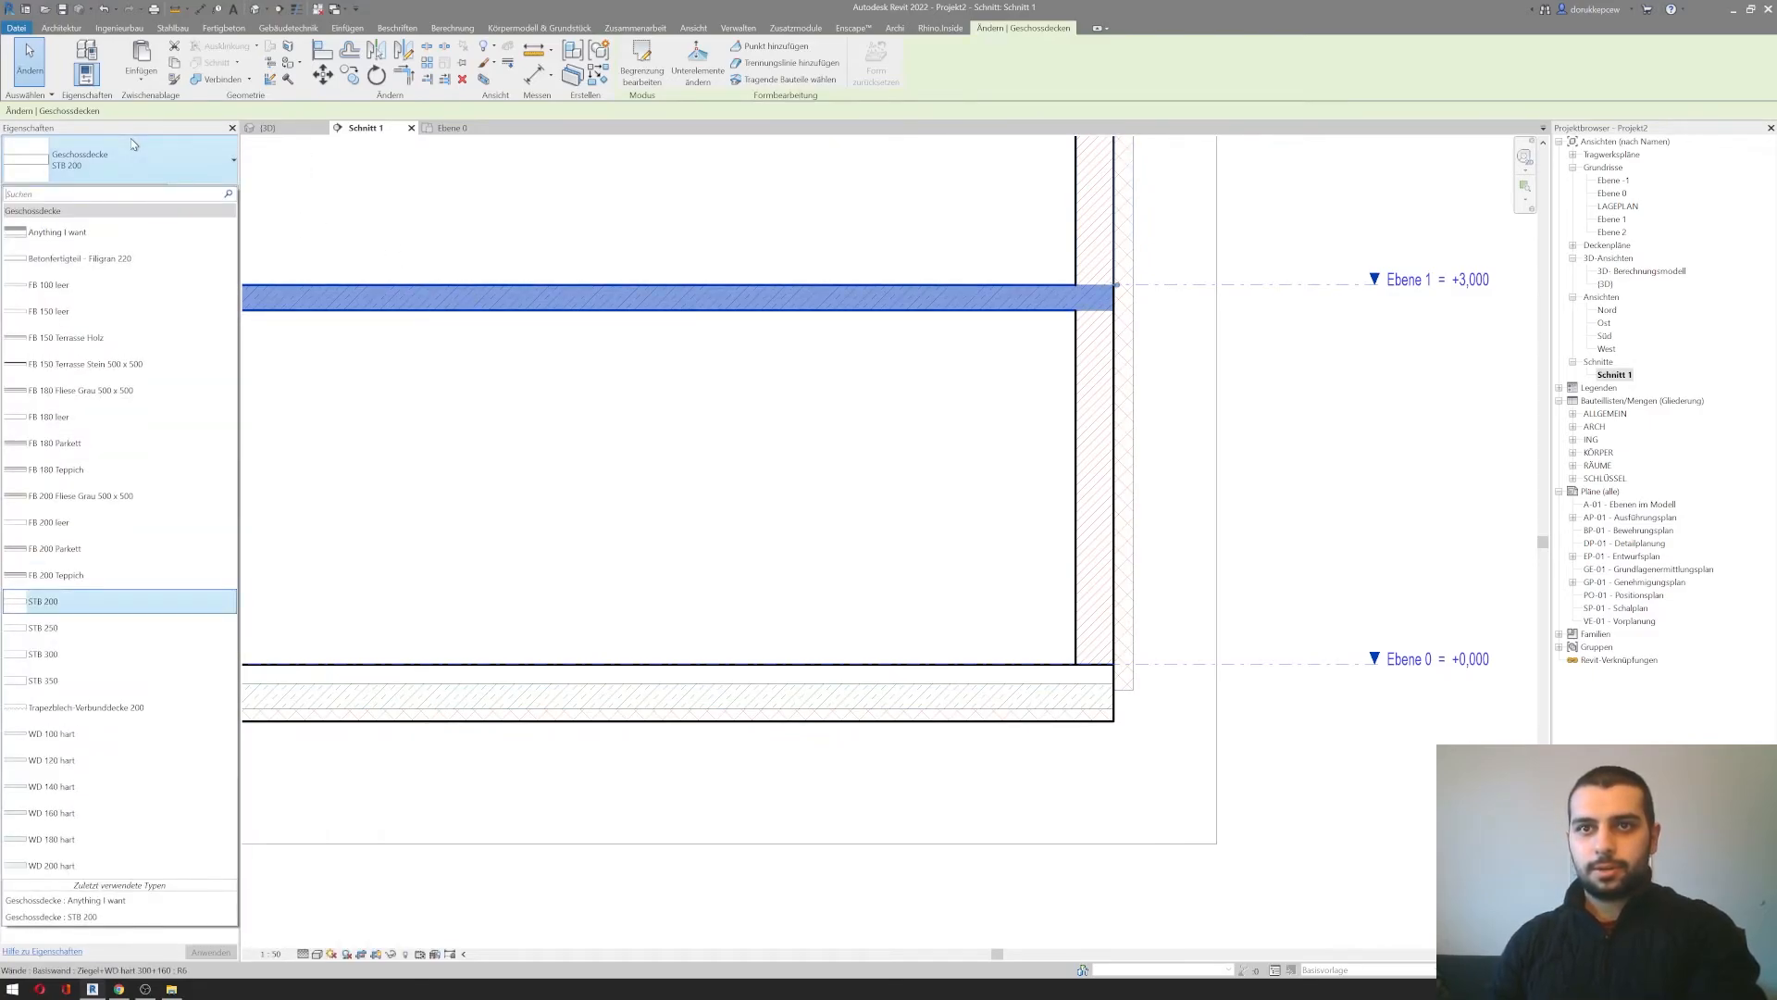
left_click(52, 238)
left_click(1356, 411)
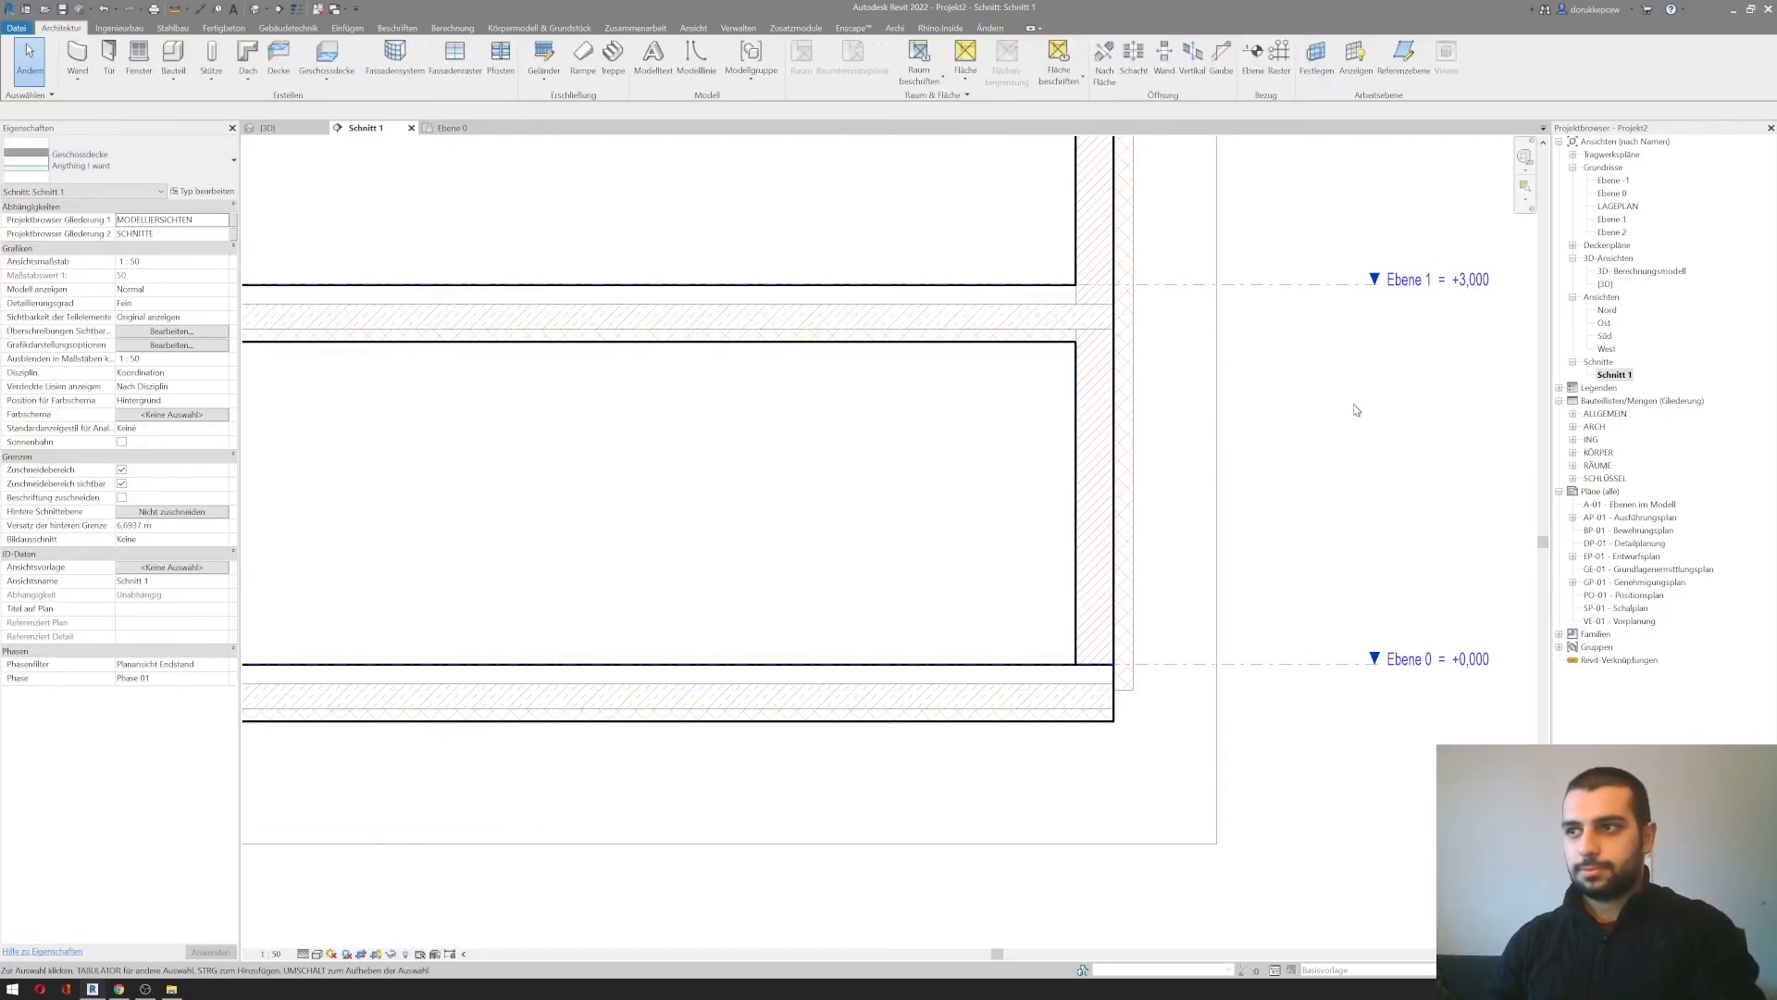
Step: Examine how the Ebene 1 slab's layers meet the wall core and insulation, then review the whole section
middle_click_drag(1208, 410, 1158, 508)
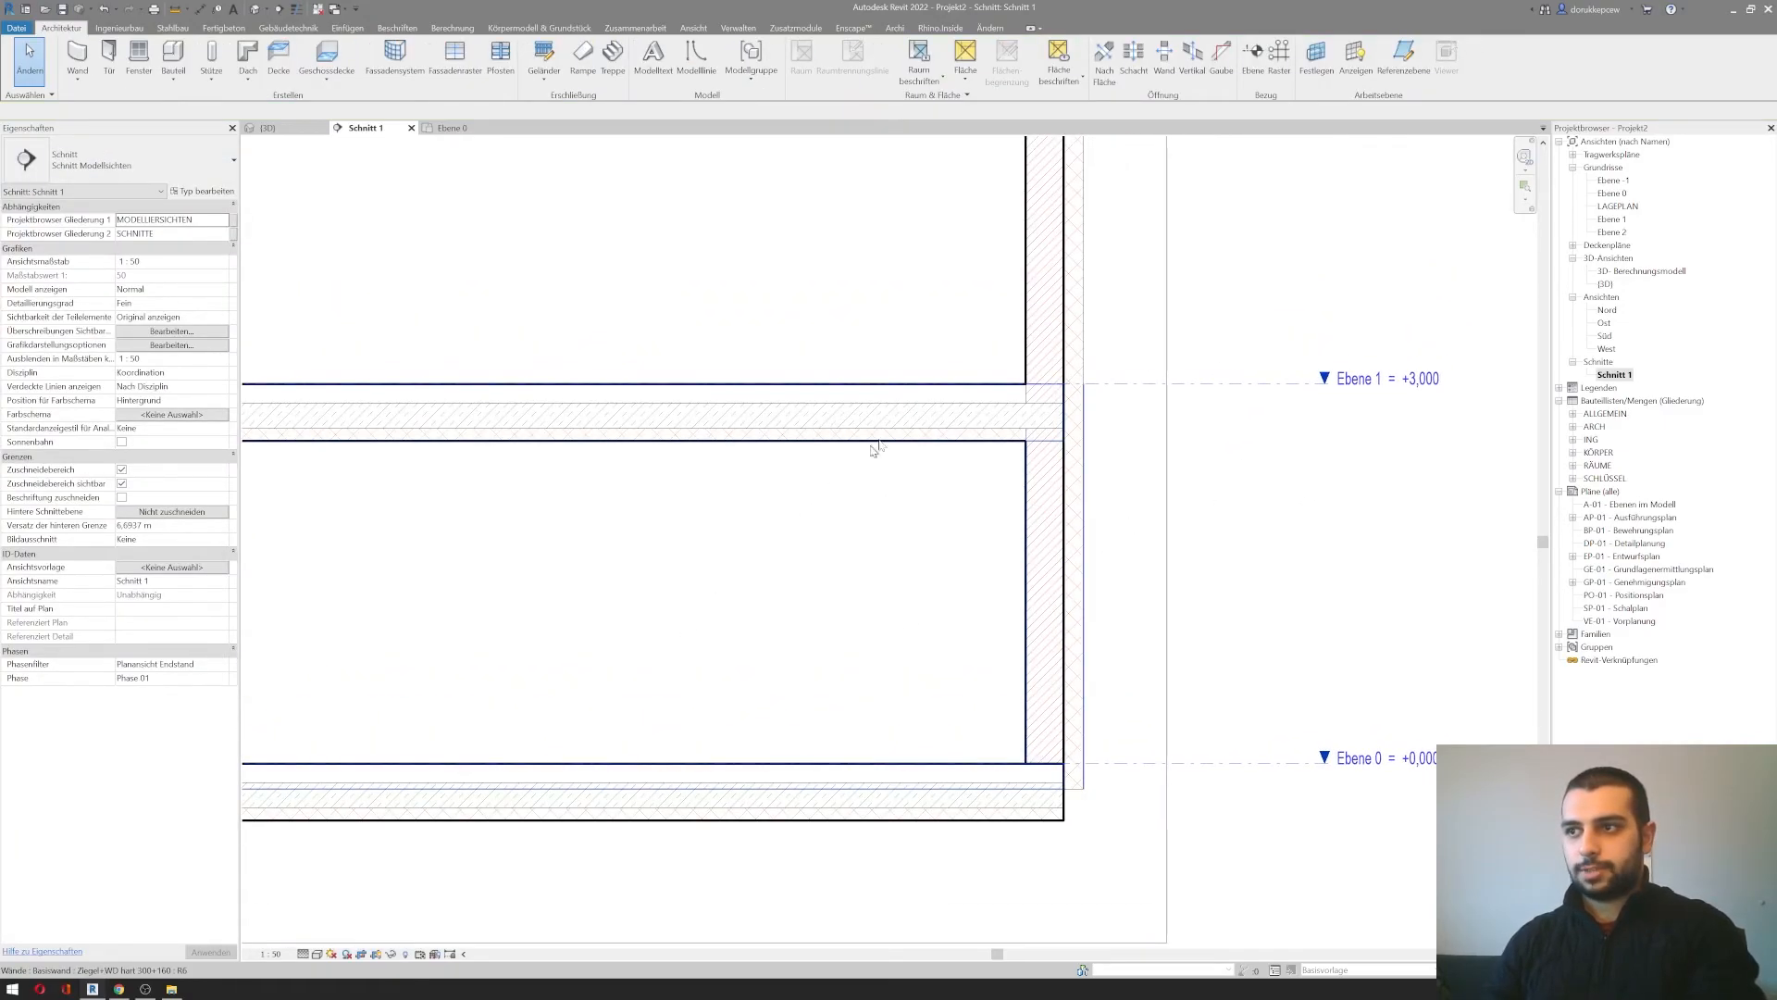
scroll(879, 470, "up", 3)
scroll(1038, 555, "up", 4)
middle_click_drag(1039, 555, 765, 740)
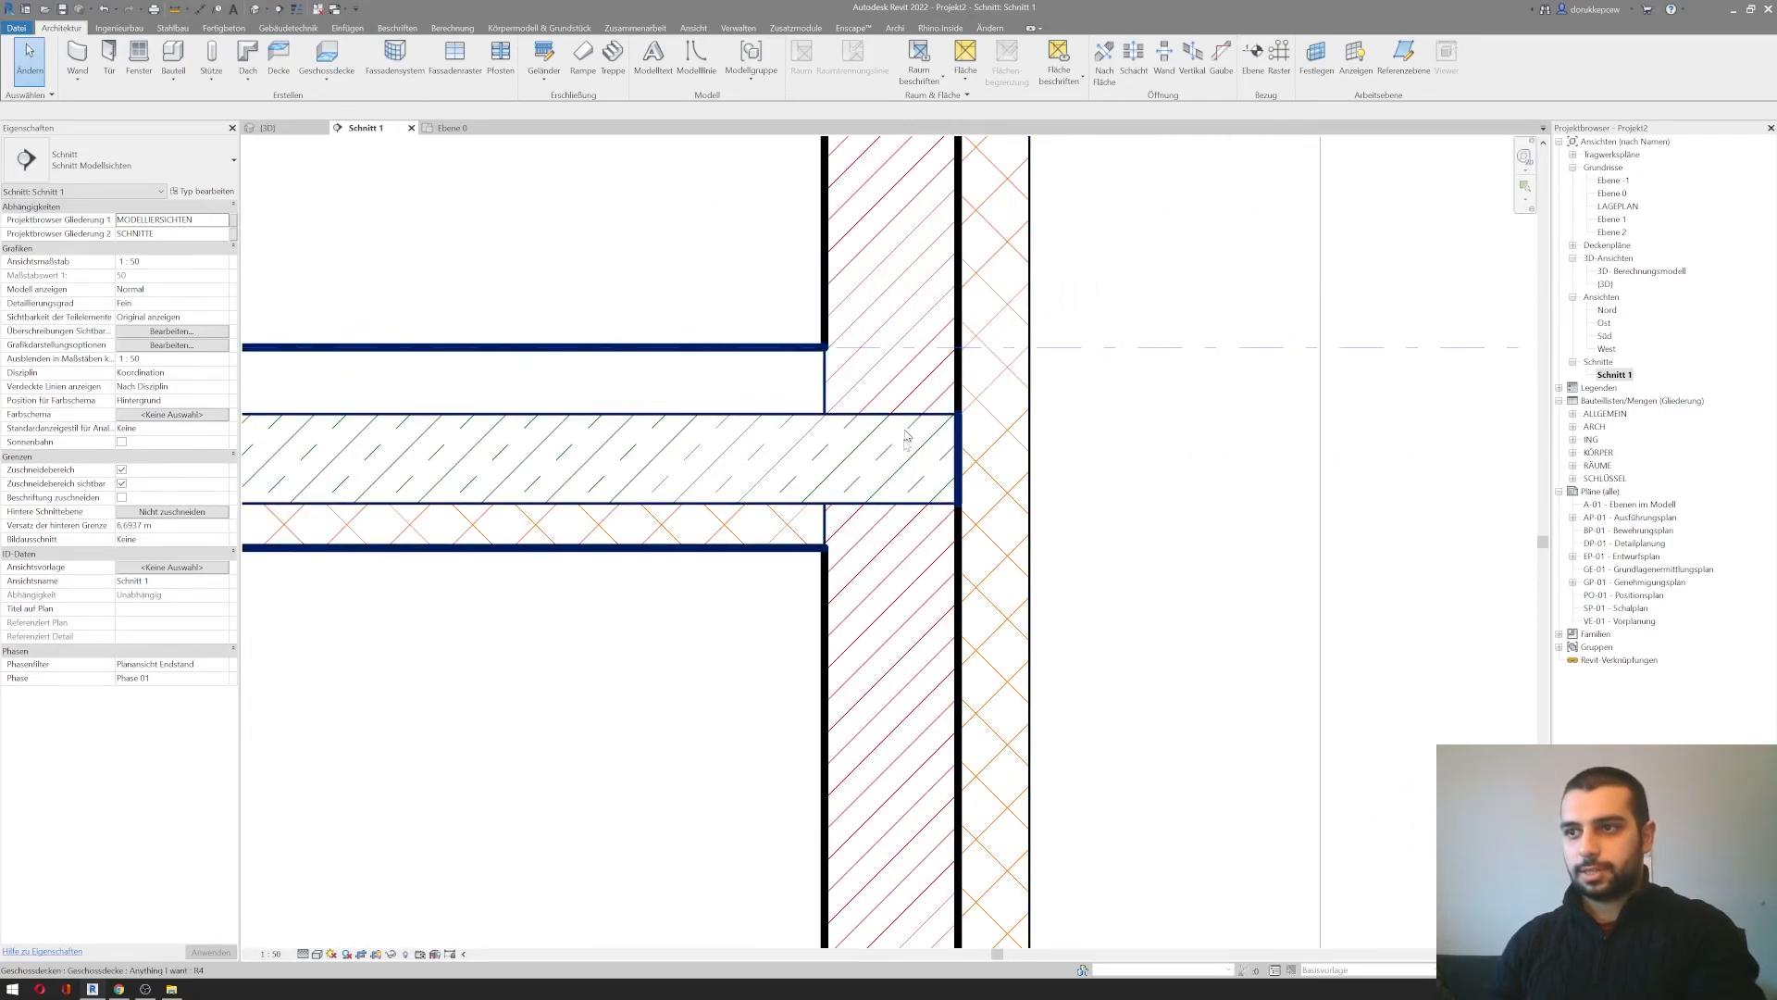
scroll(482, 704, "down", 6)
middle_click_drag(519, 701, 1370, 394)
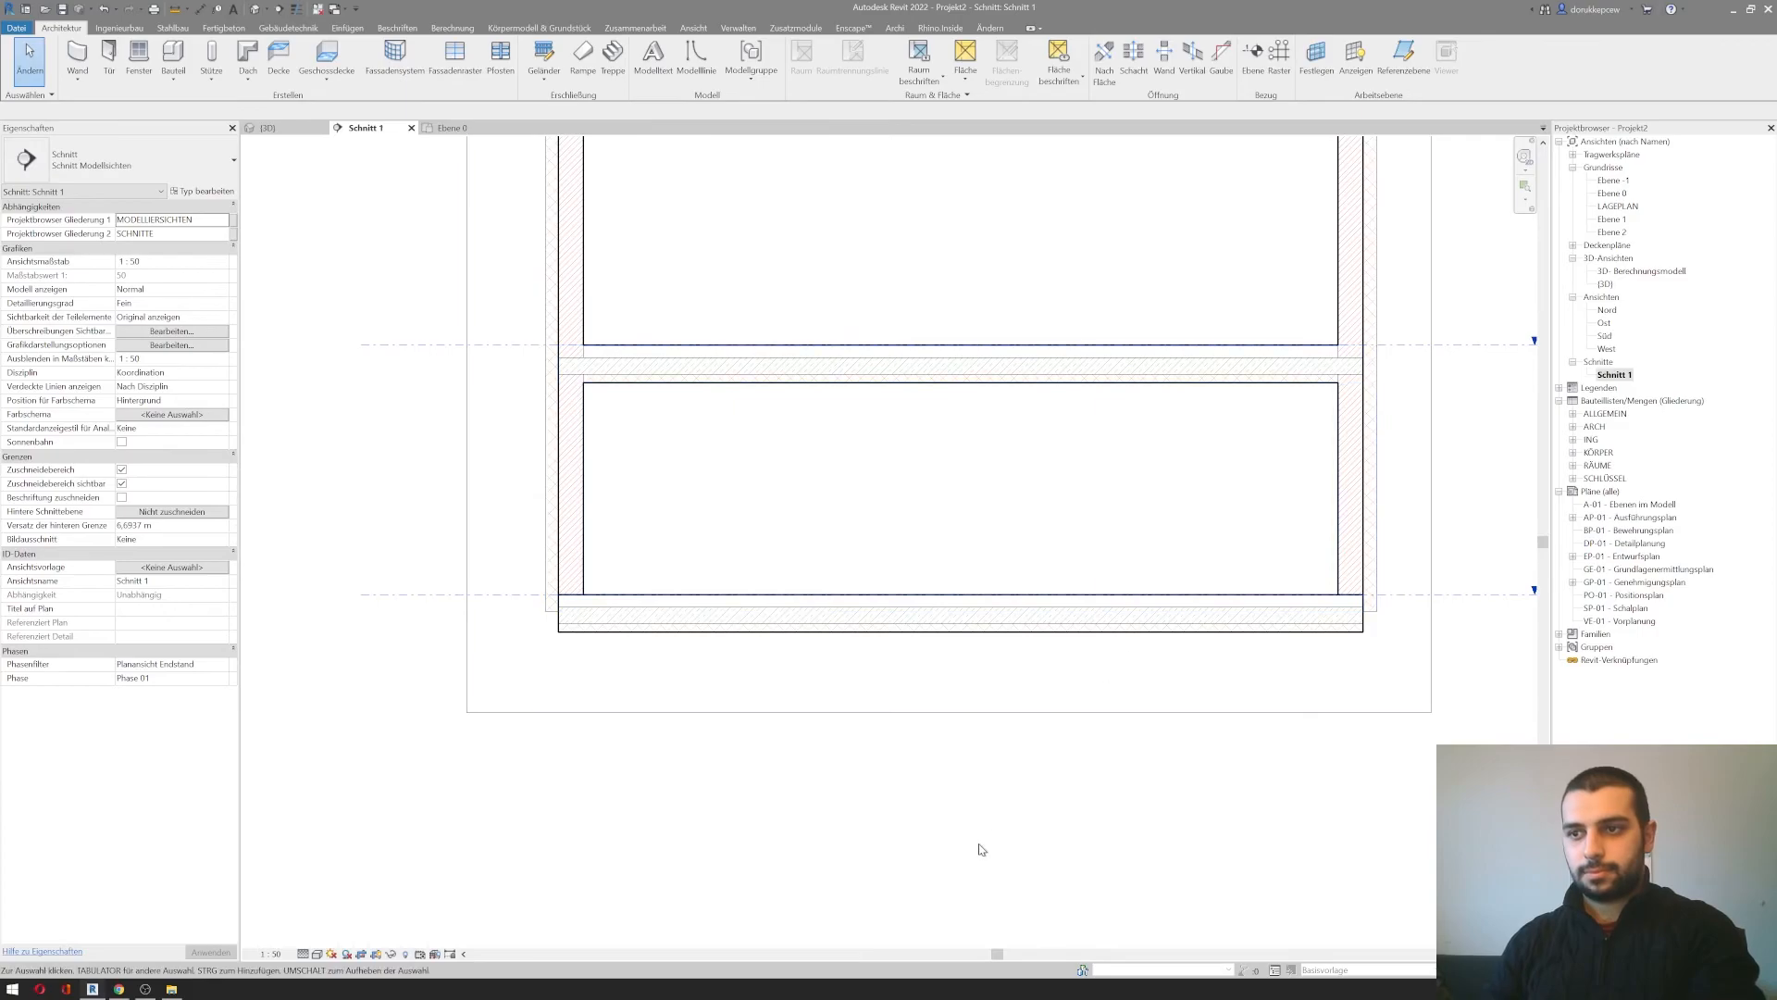
middle_click_drag(977, 851, 803, 851)
scroll(734, 667, "down", 3)
middle_click_drag(877, 512, 821, 627)
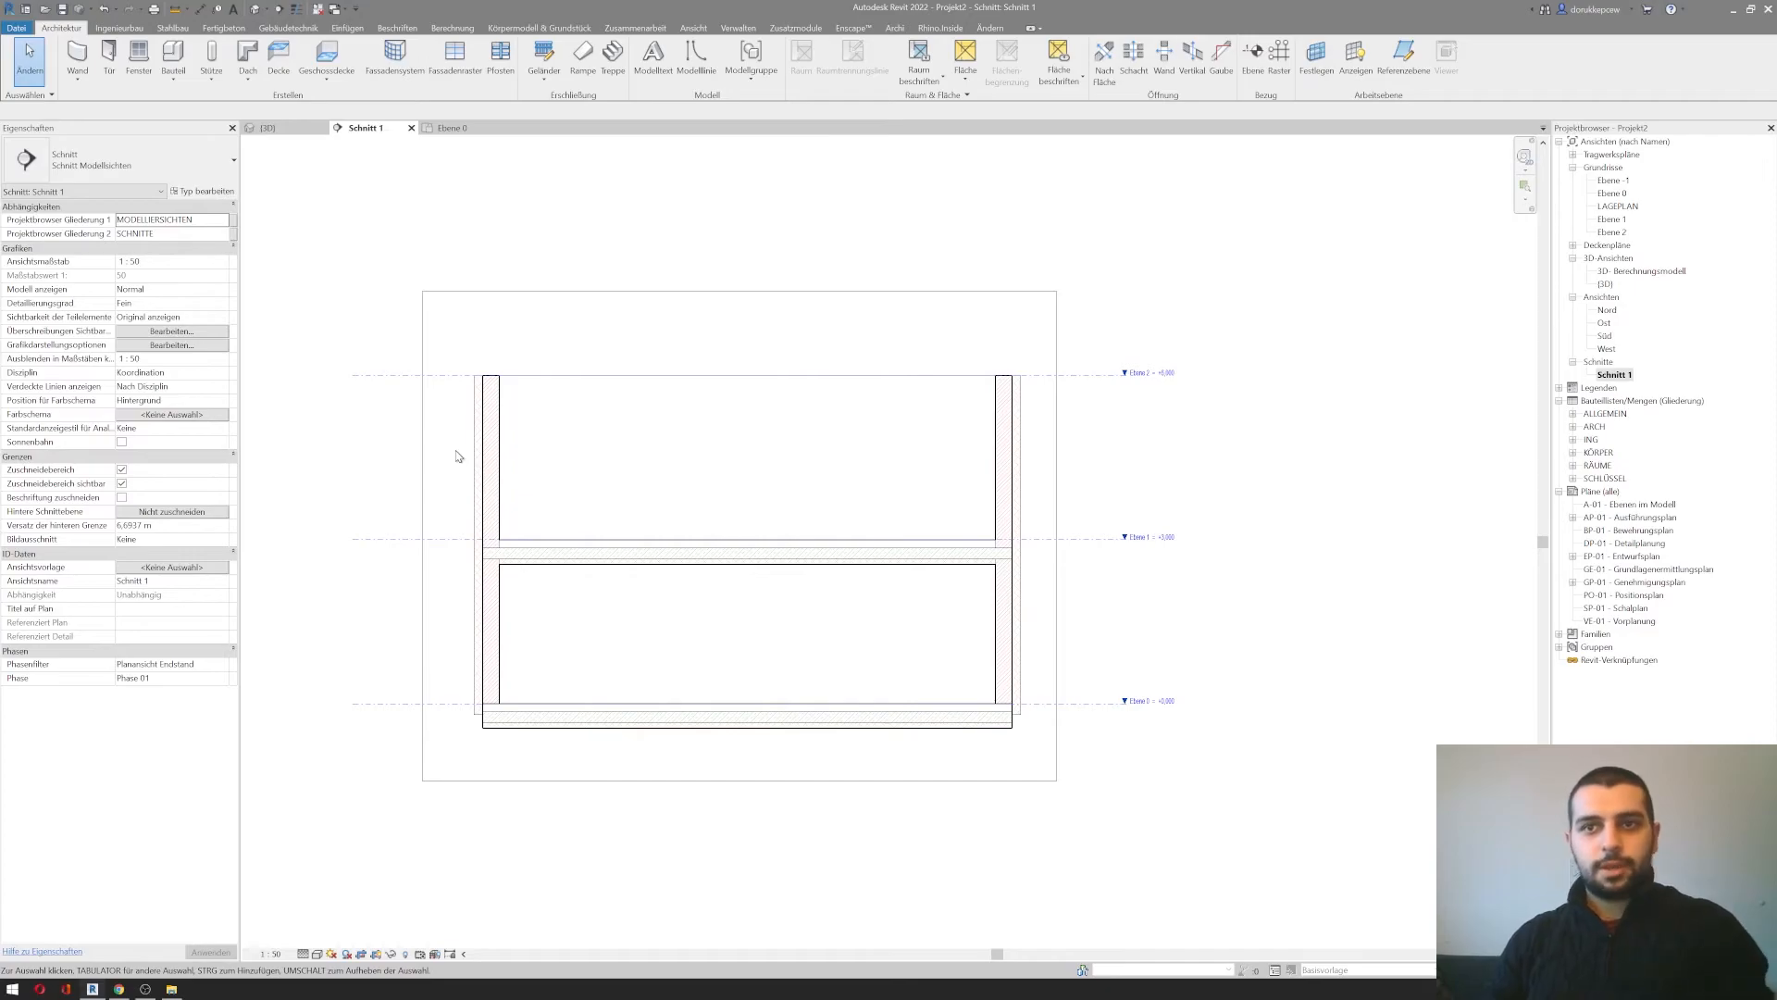
Step: Place an automatic Raster 500 x 500 ceiling in the Ebene 0 floor plan's enclosed room with a 2.6 m level offset
left_click(256, 8)
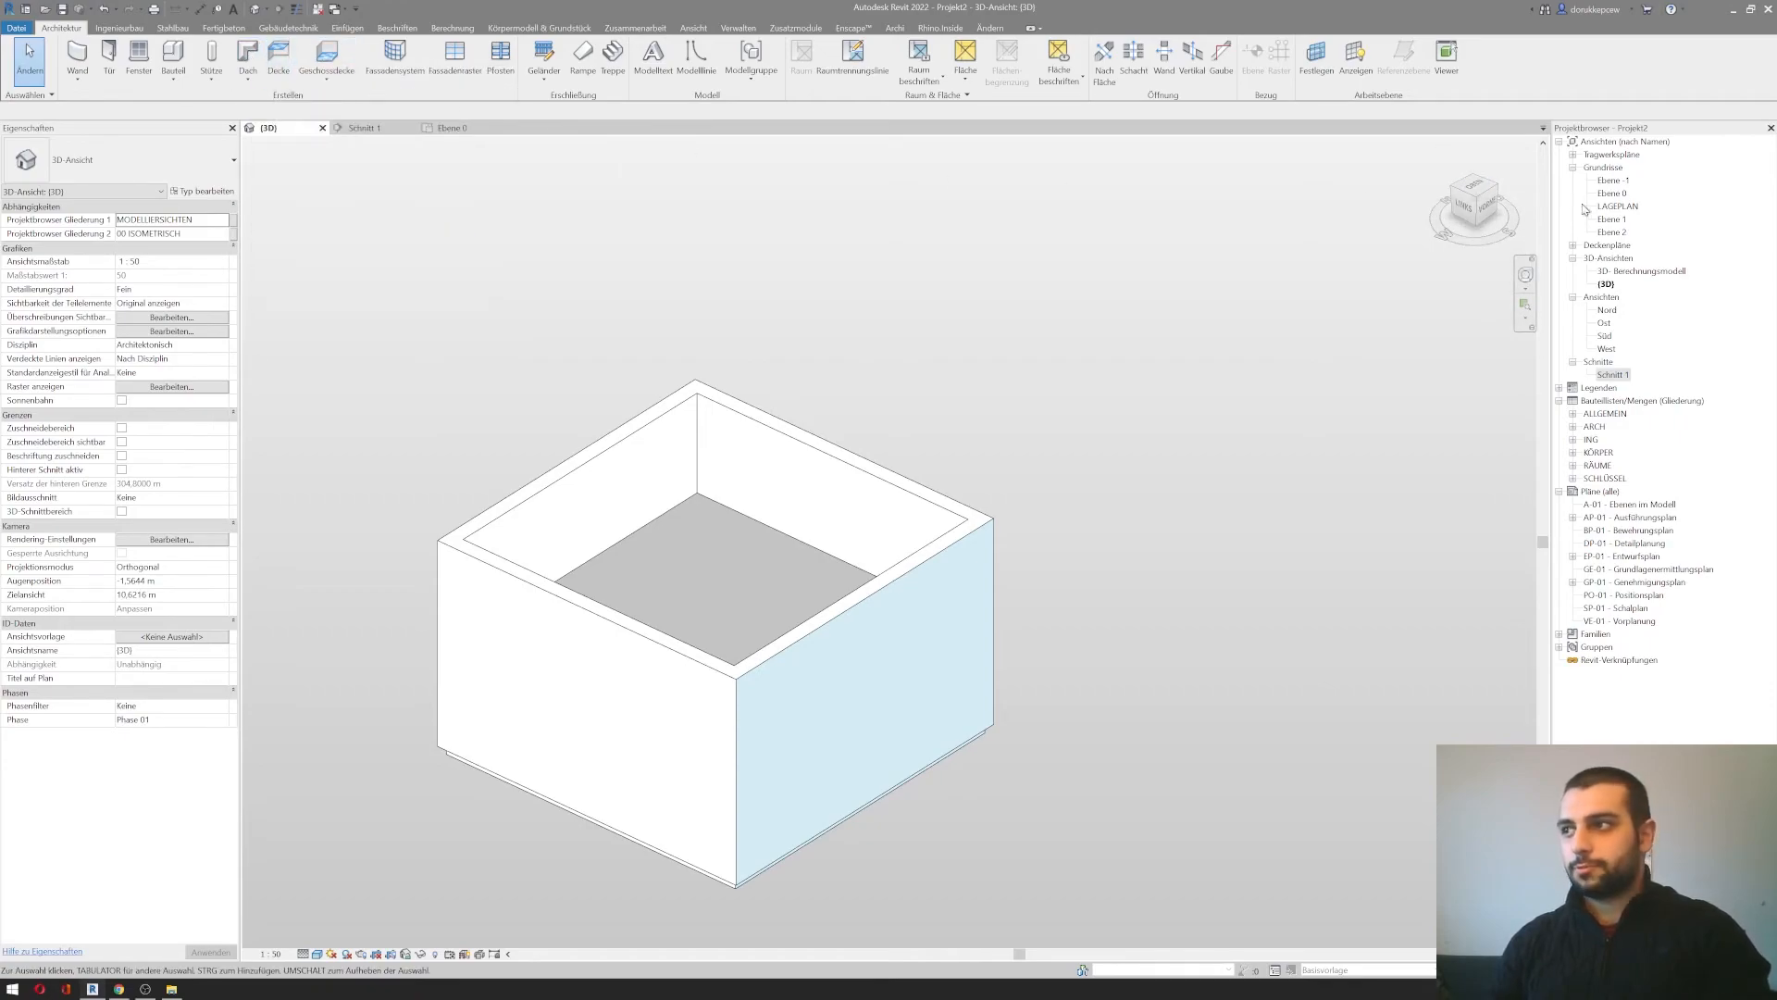
double_click(1610, 193)
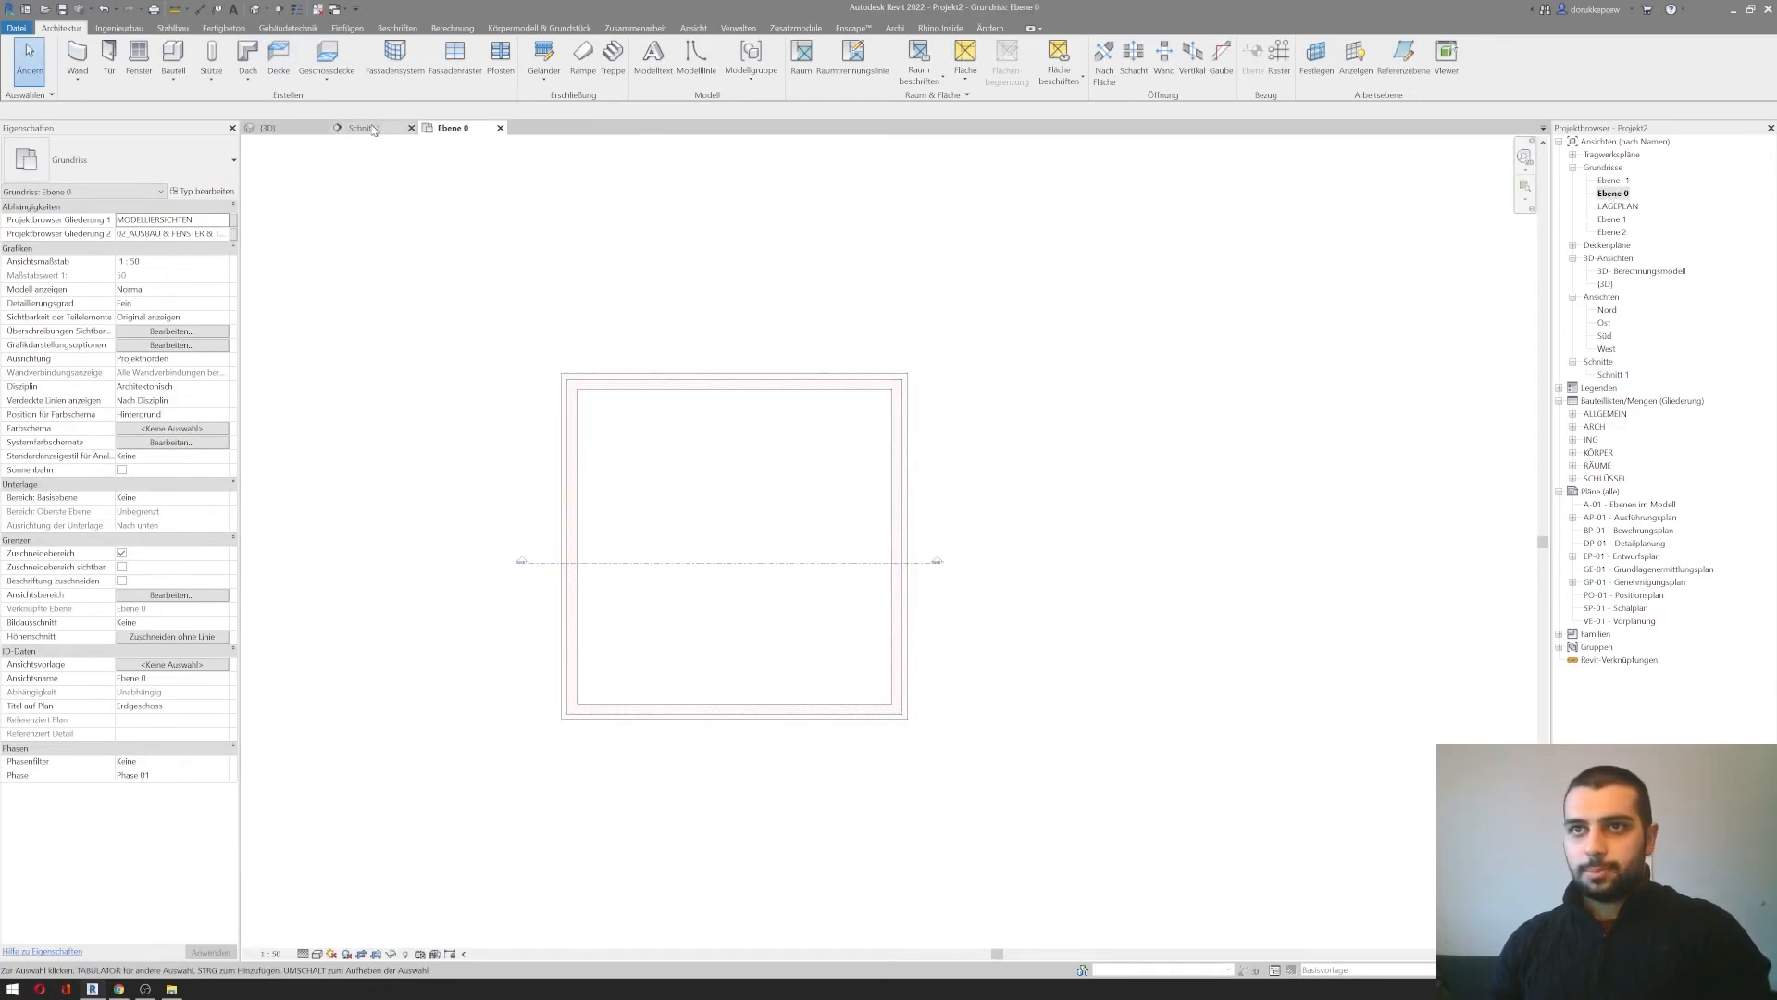
left_click(280, 63)
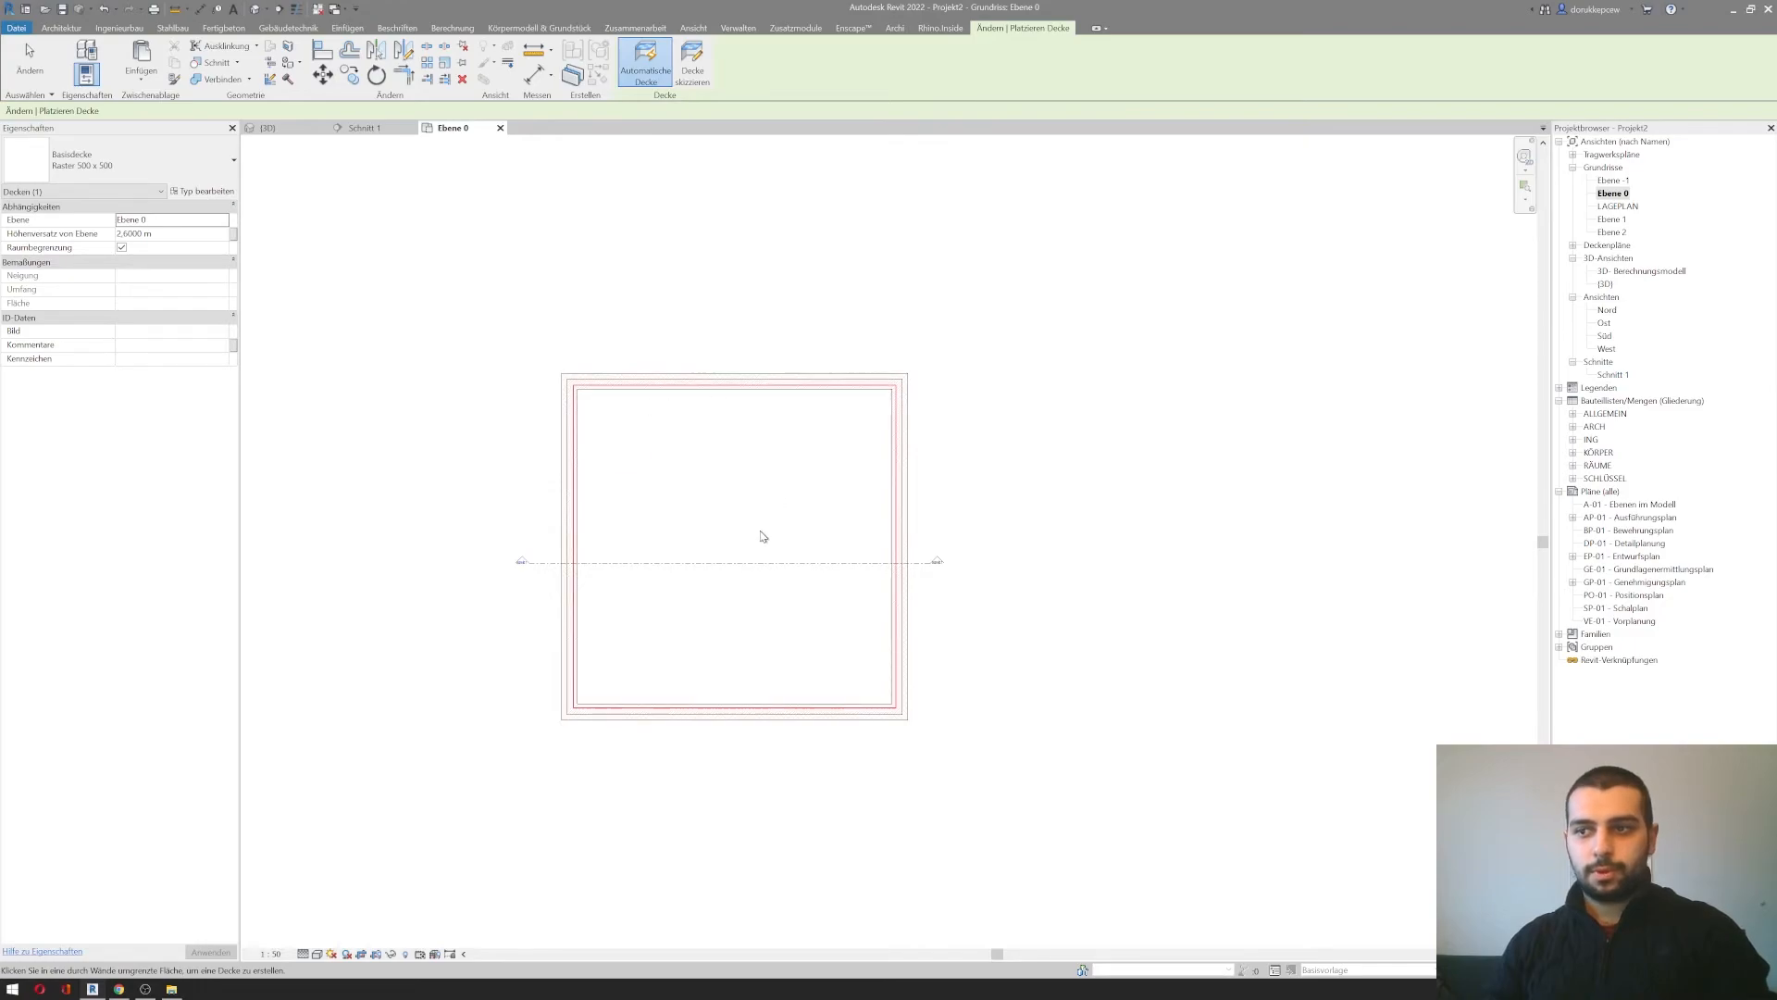
scroll(761, 536, "up", 2)
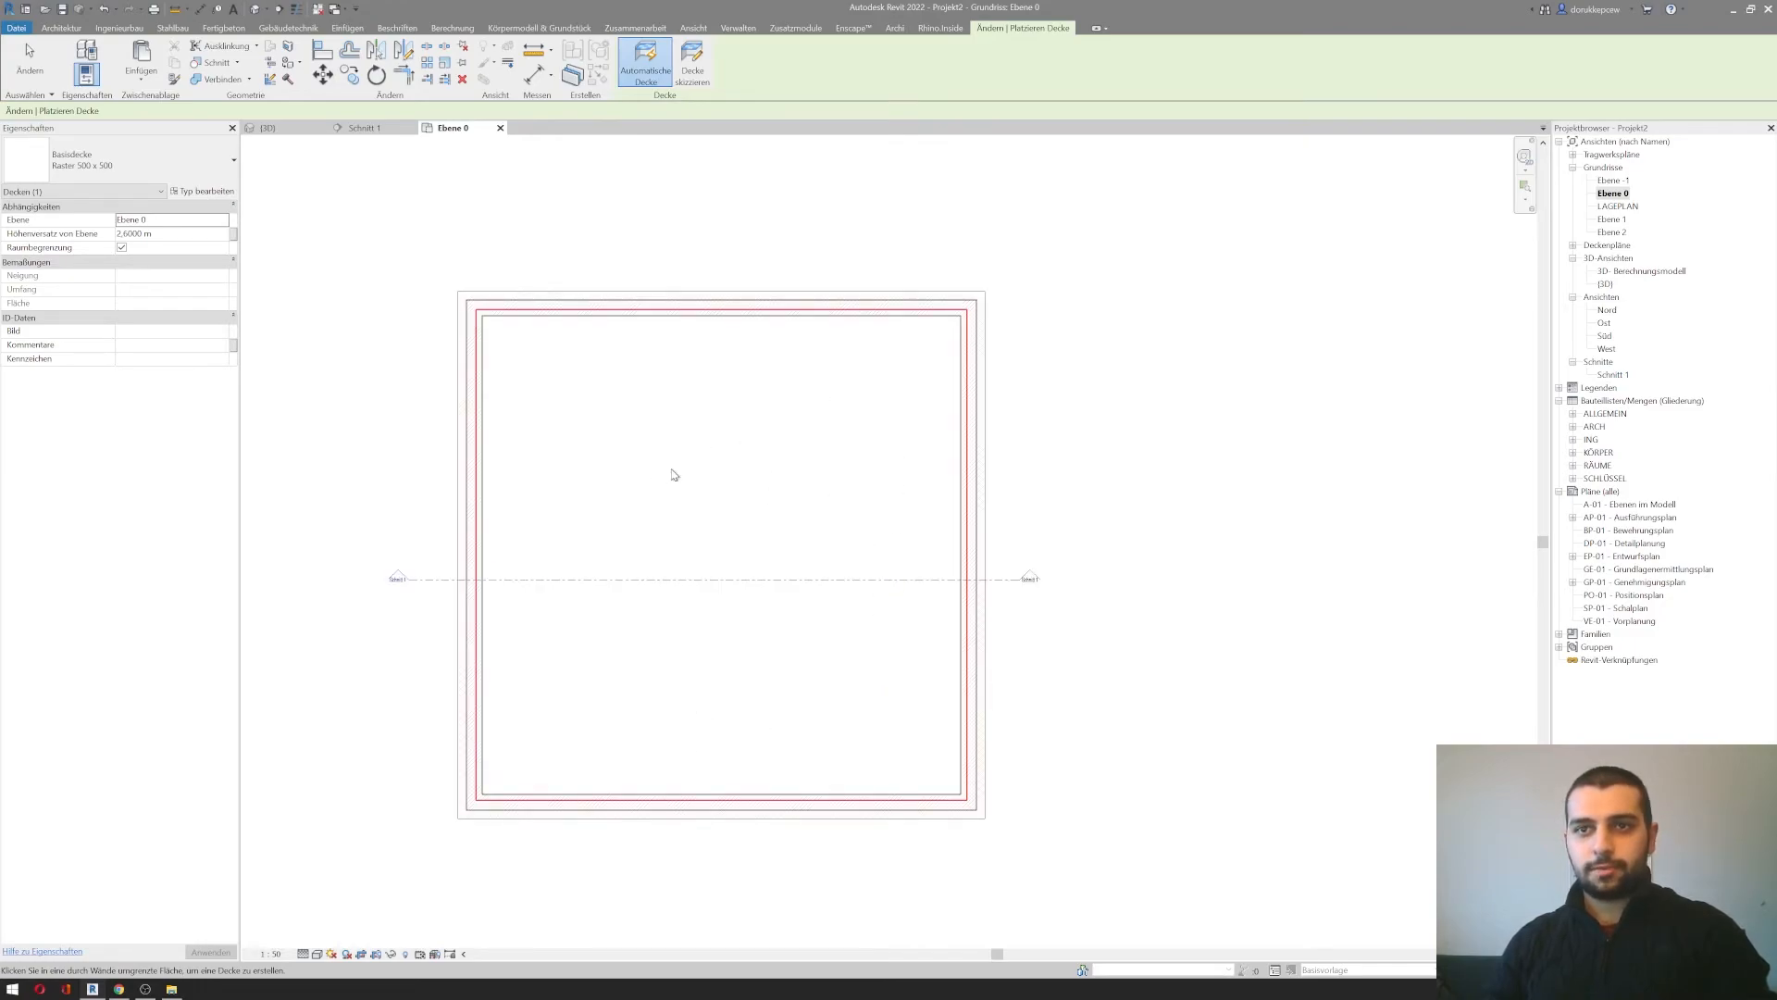
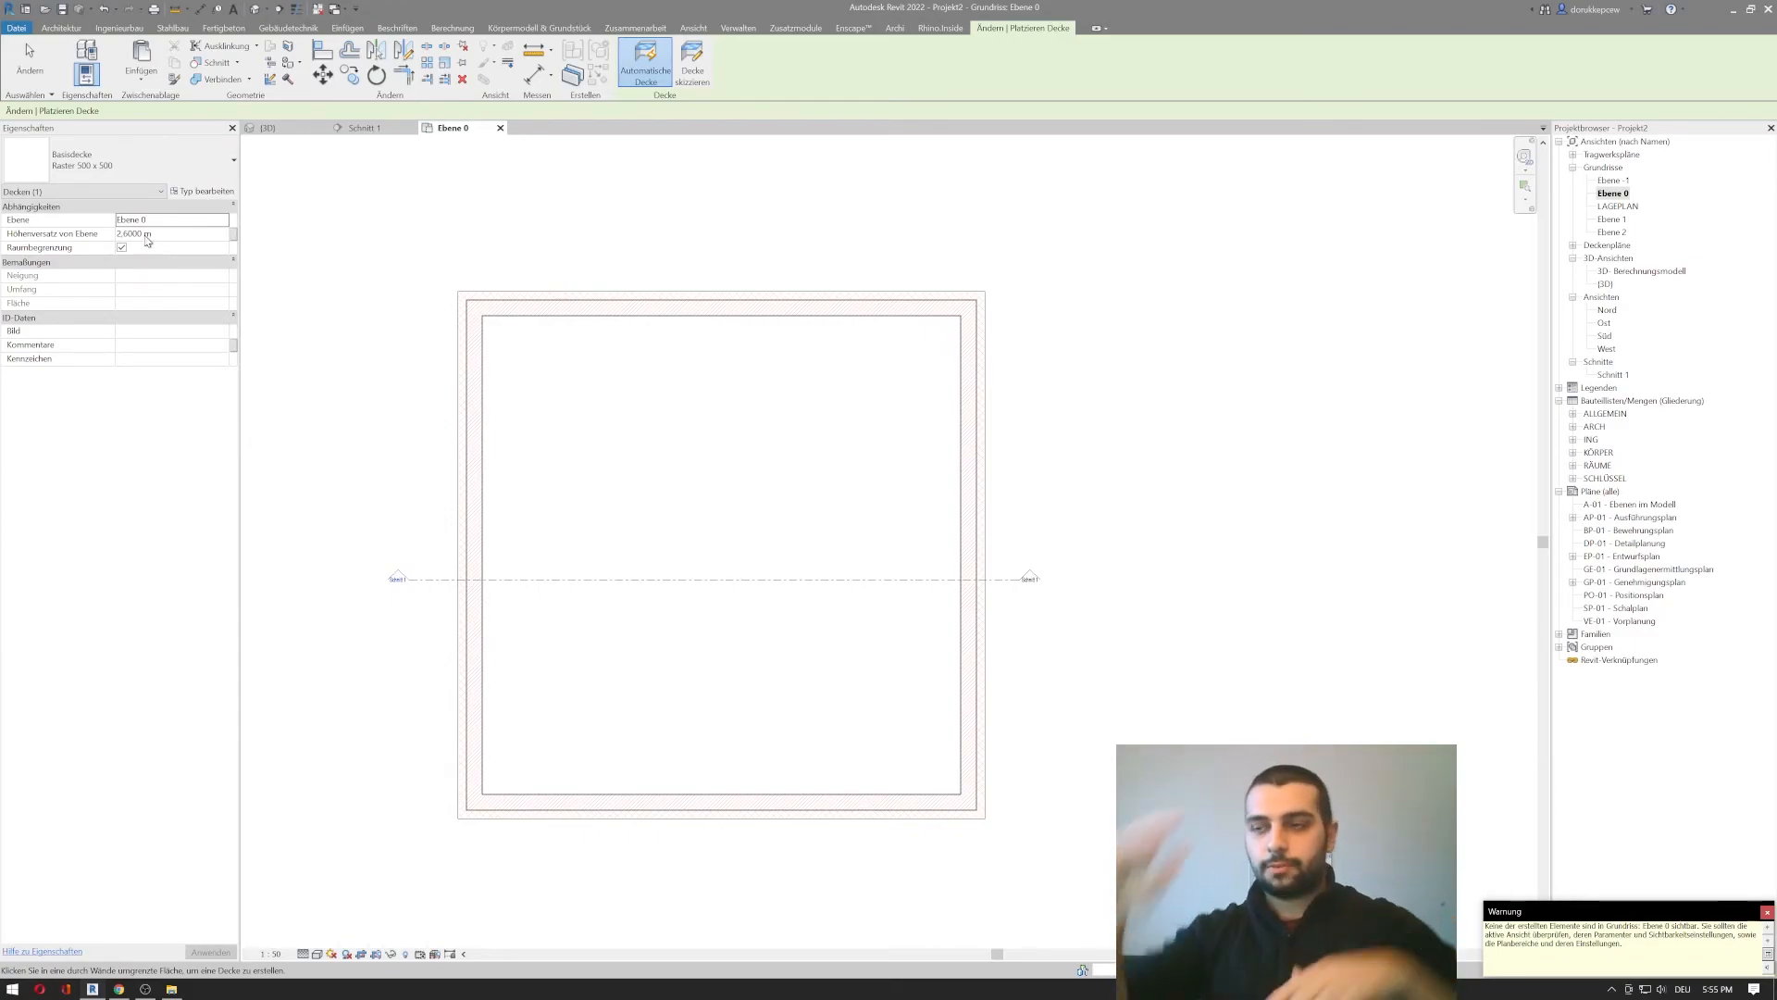
left_click(1767, 913)
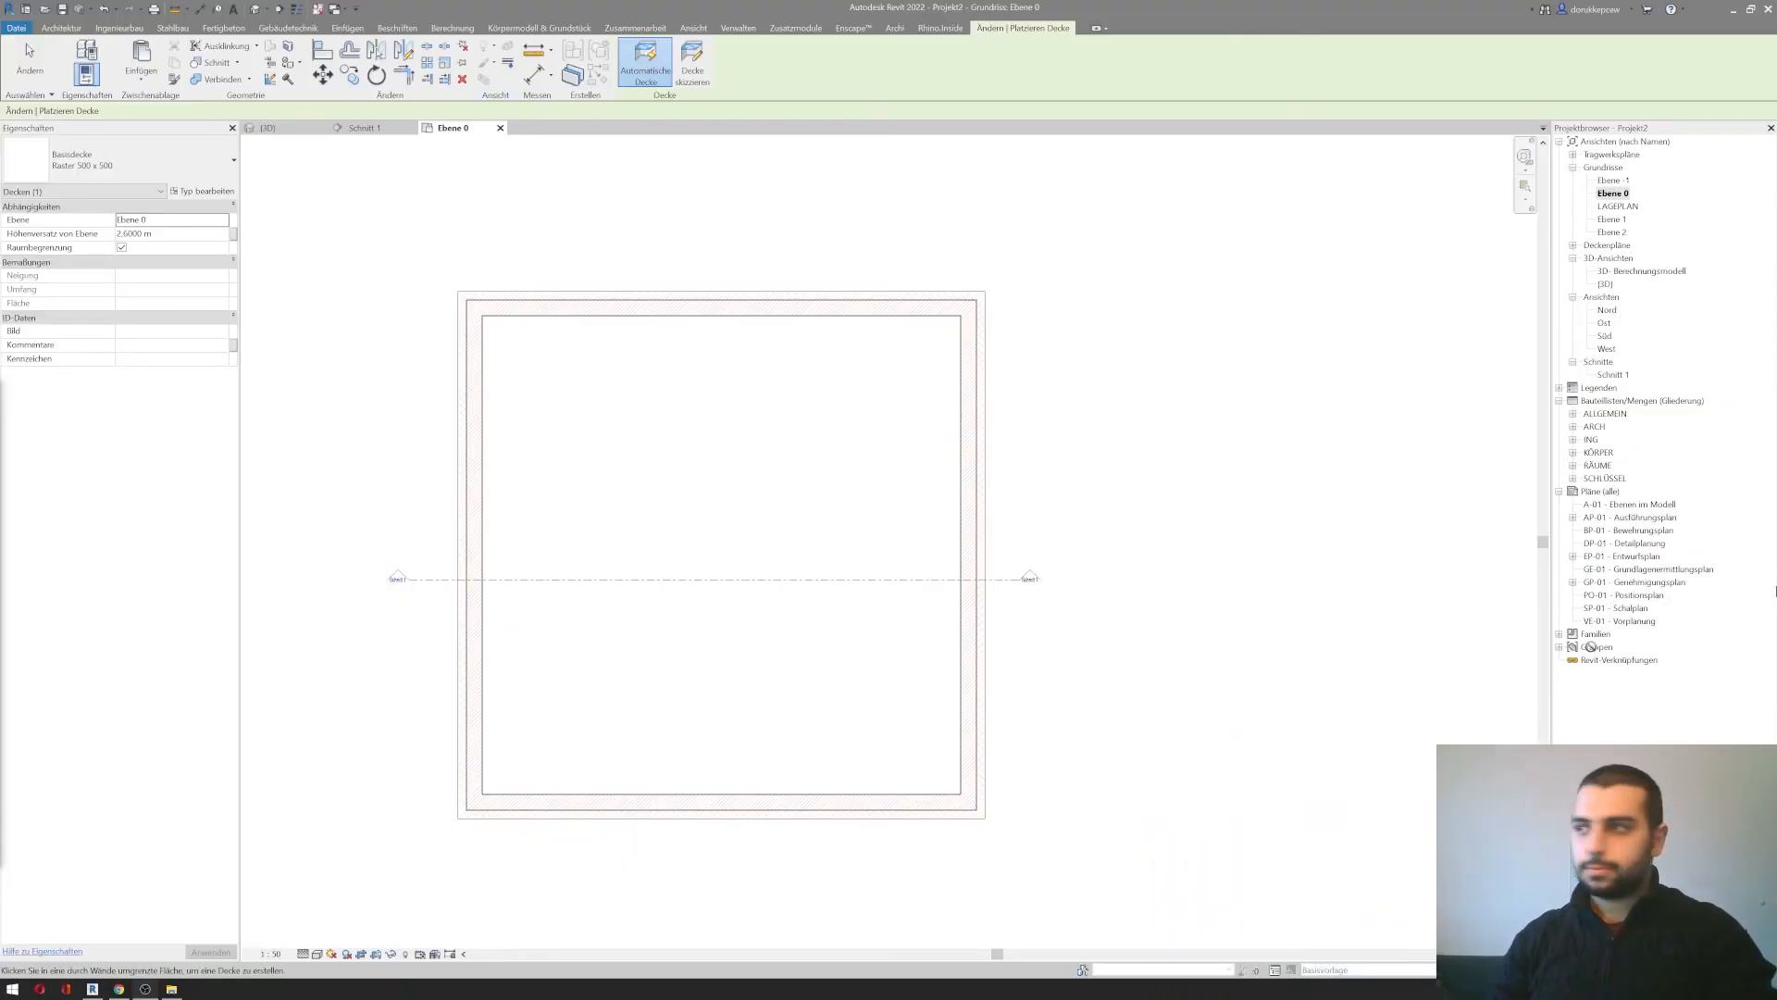
Step: Open the Ebene 0 ceiling plan and inspect the area inside the building's walls
left_click(1573, 246)
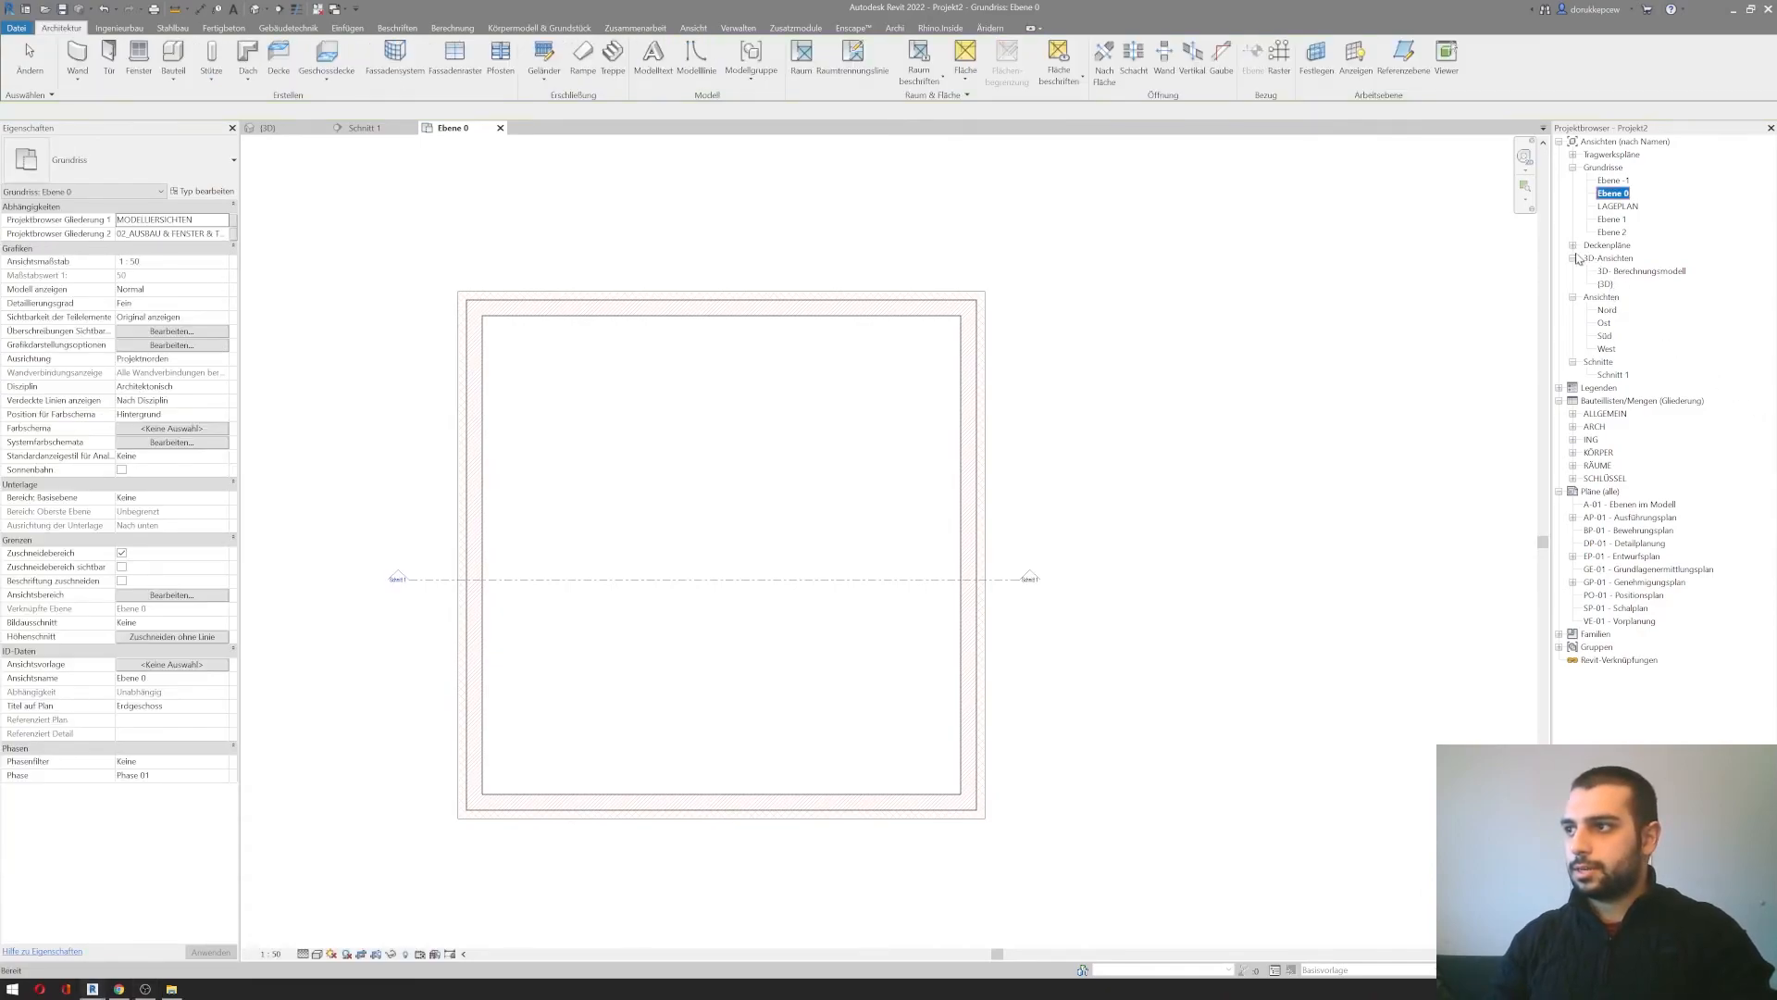
left_click(1573, 246)
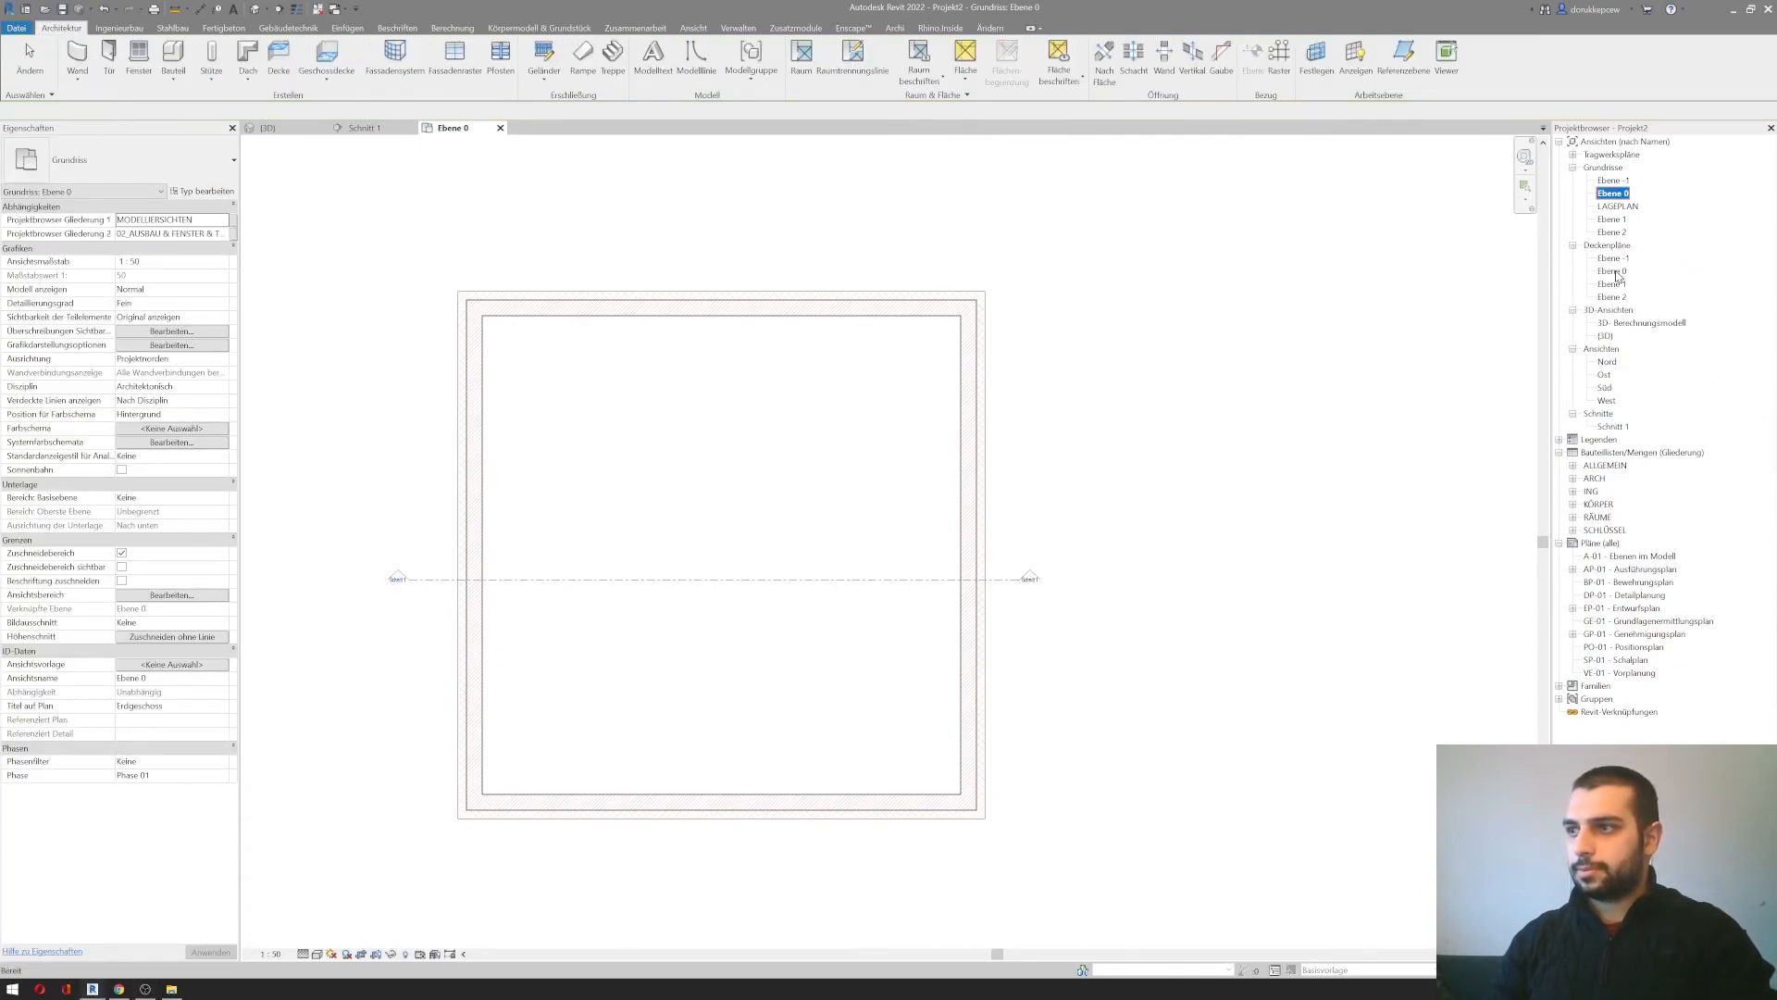
double_click(1615, 272)
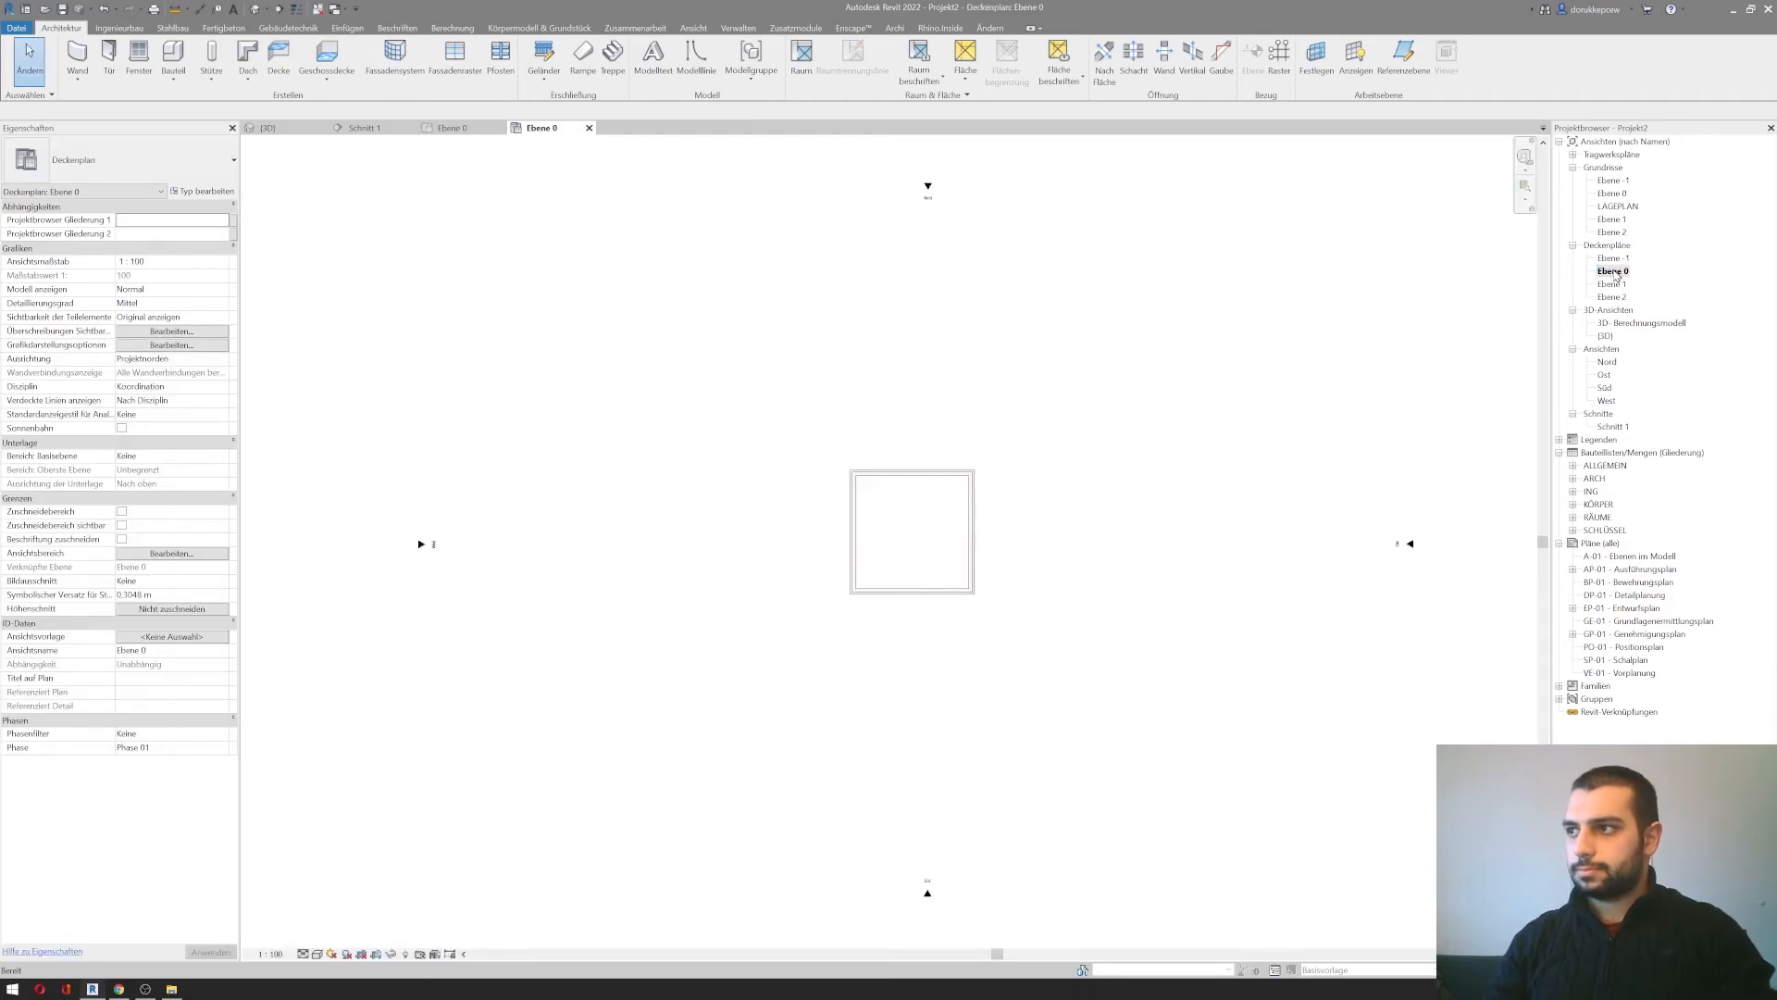
left_click(913, 516)
scroll(913, 527, "up", 4)
middle_click_drag(979, 546, 807, 541)
key("Escape")
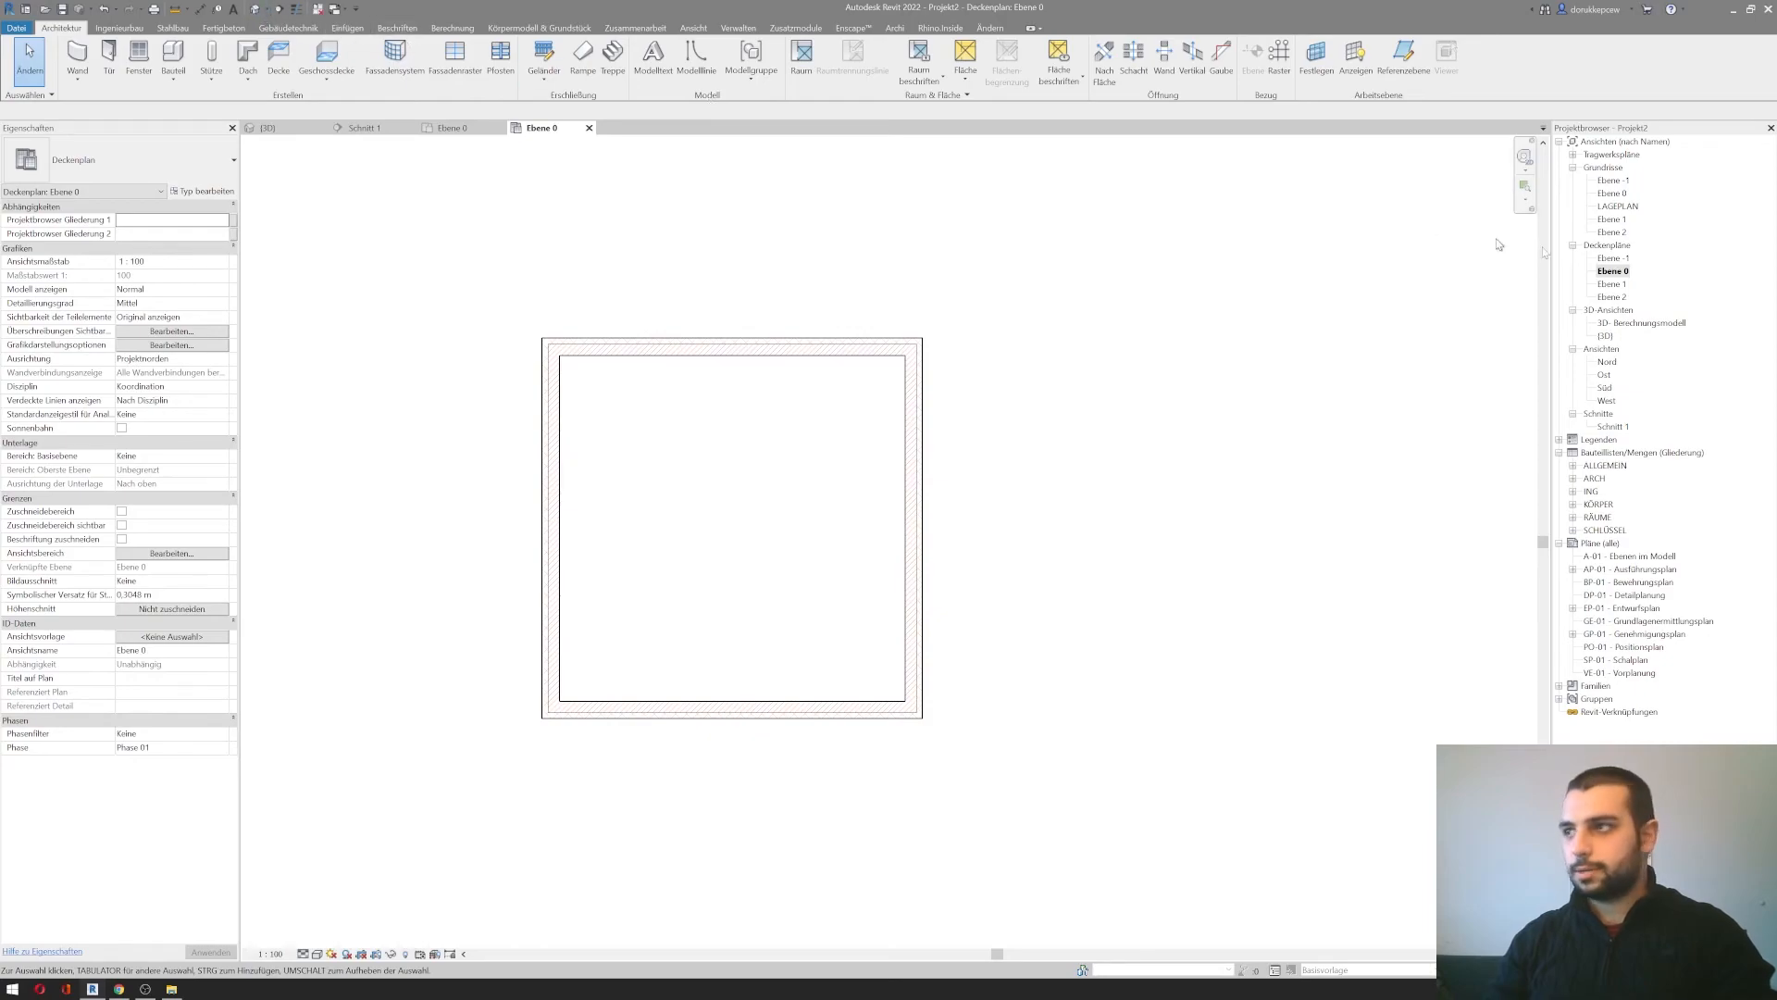
Step: Open section Schnitt 1 and change the Ebene 1 floor slab's type to STB 200
left_click(1610, 427)
double_click(1611, 427)
scroll(1018, 570, "up", 5)
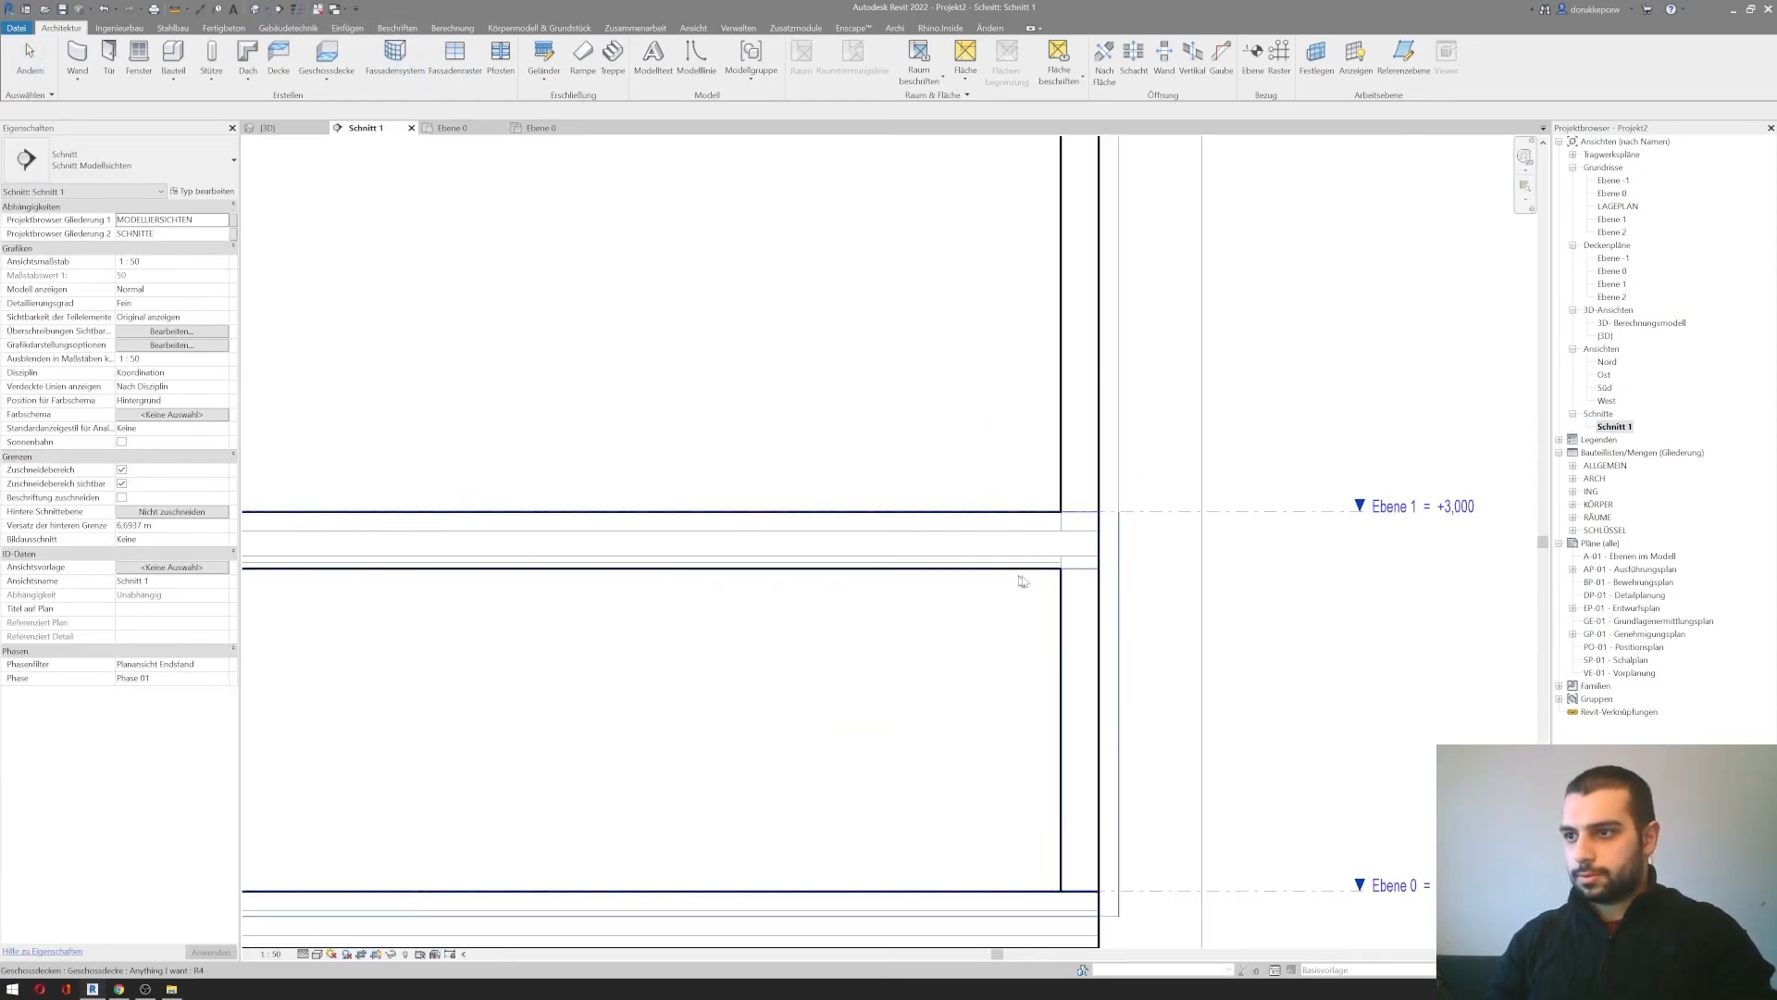
left_click(1036, 532)
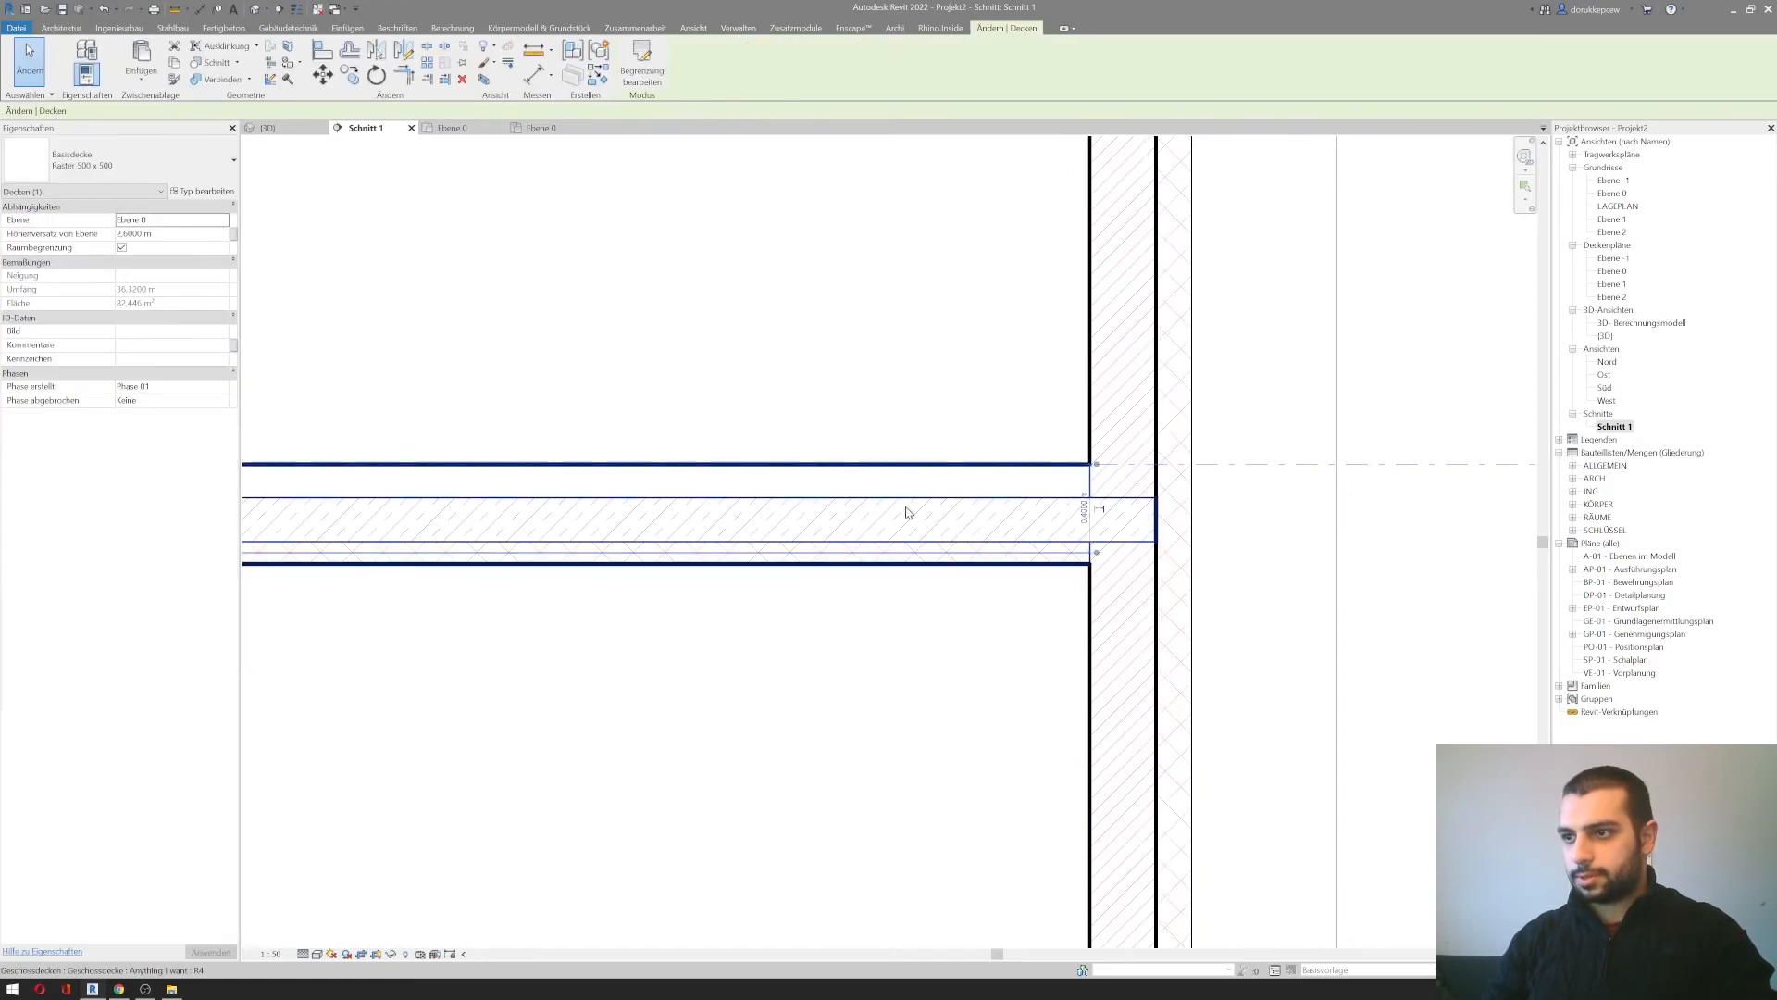
left_click(905, 504)
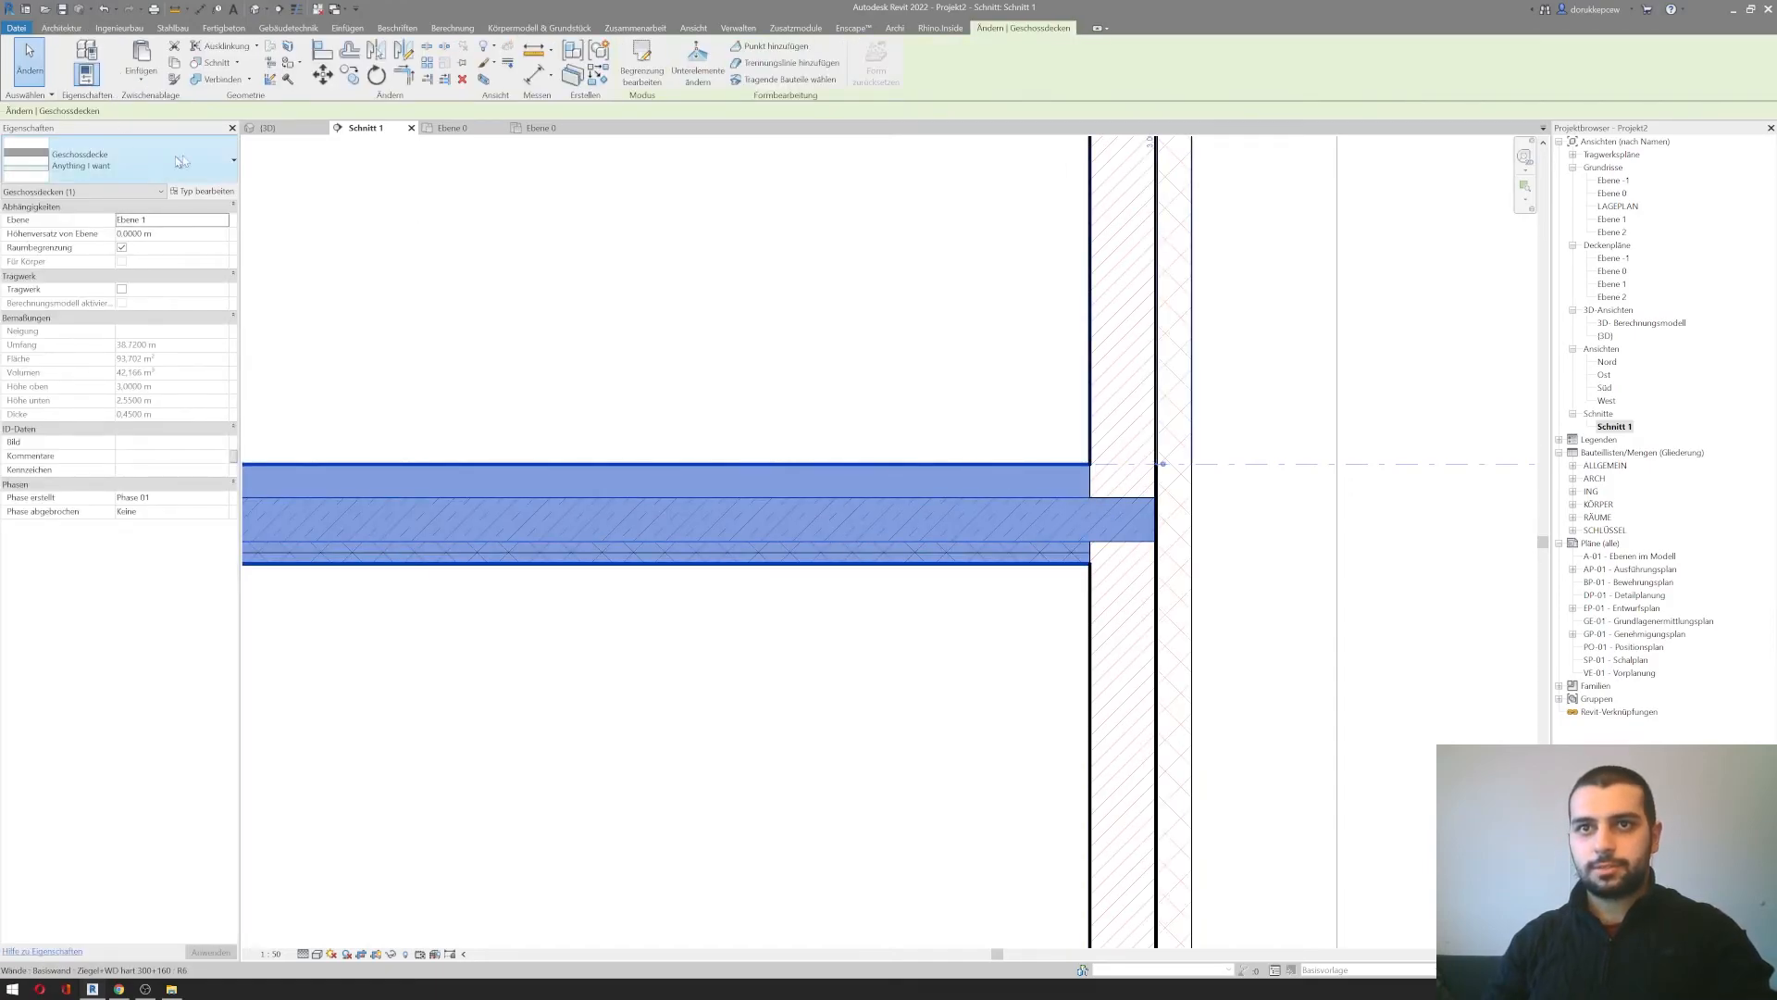
left_click(205, 159)
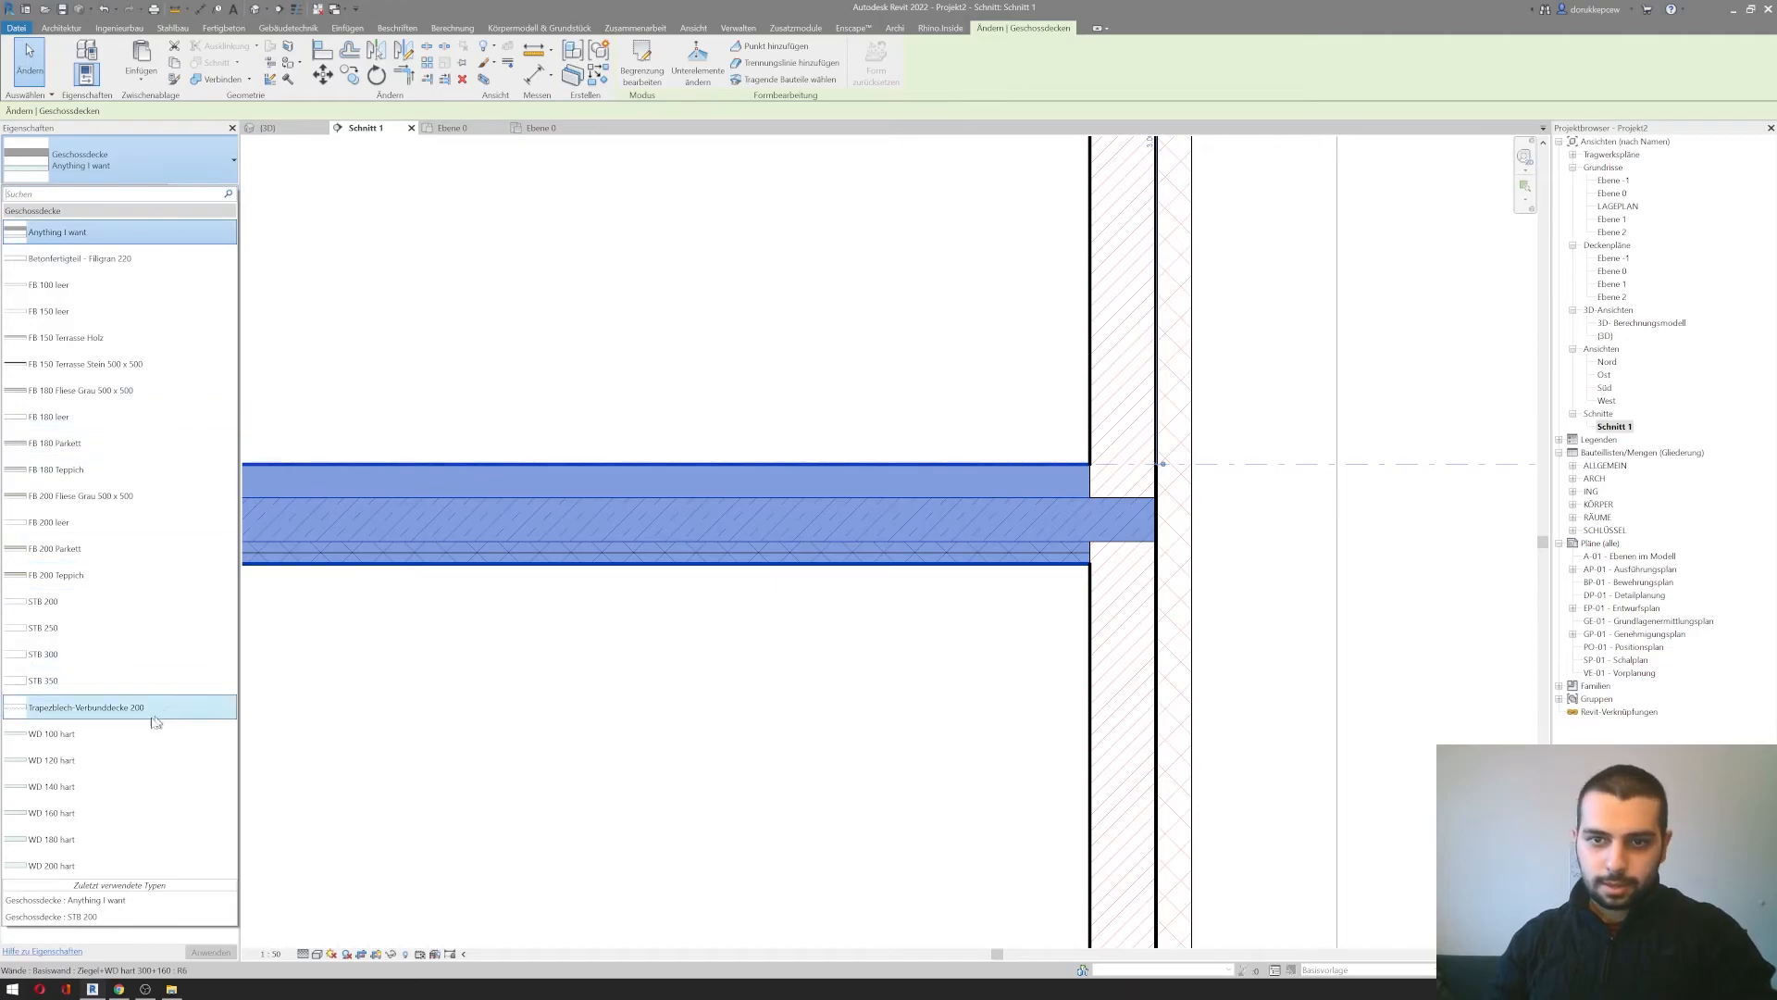
left_click(89, 603)
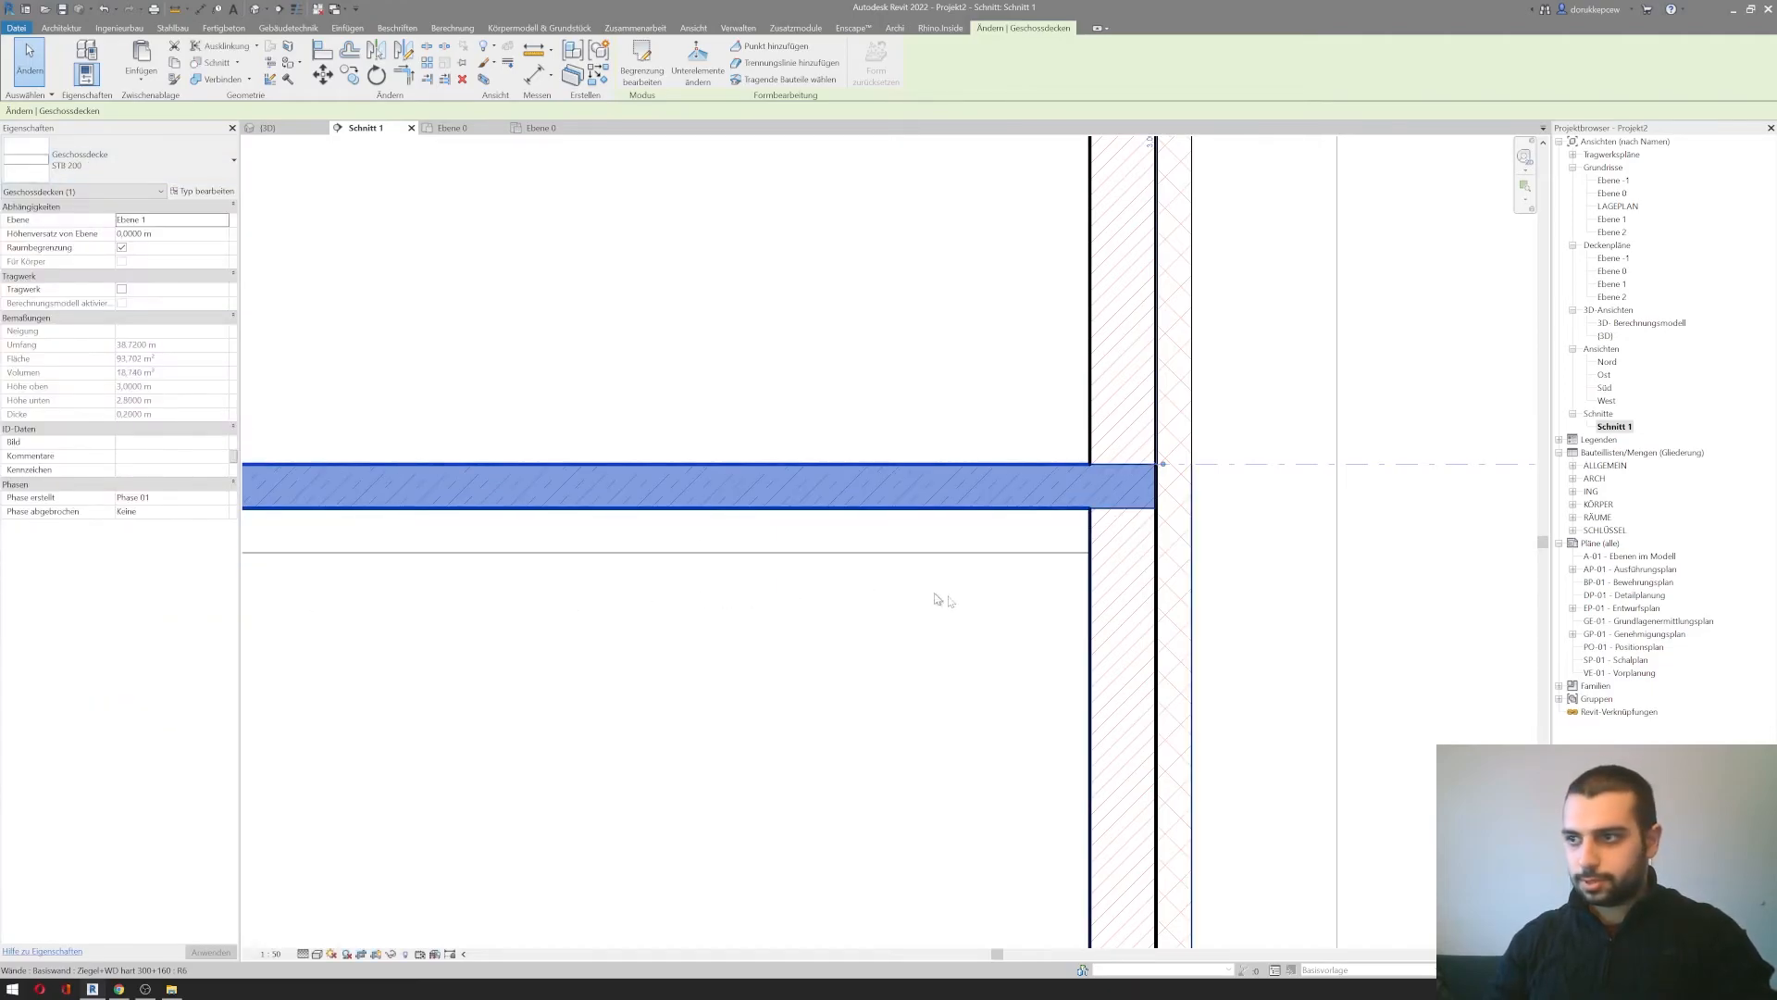
Step: Select the Ebene 0 ceiling in the section and examine the type properties of its Raster 500 x 500 type
left_click(996, 558)
left_click(1322, 528)
left_click(1068, 554)
scroll(1069, 556, "down", 3)
middle_click_drag(805, 579, 1080, 539)
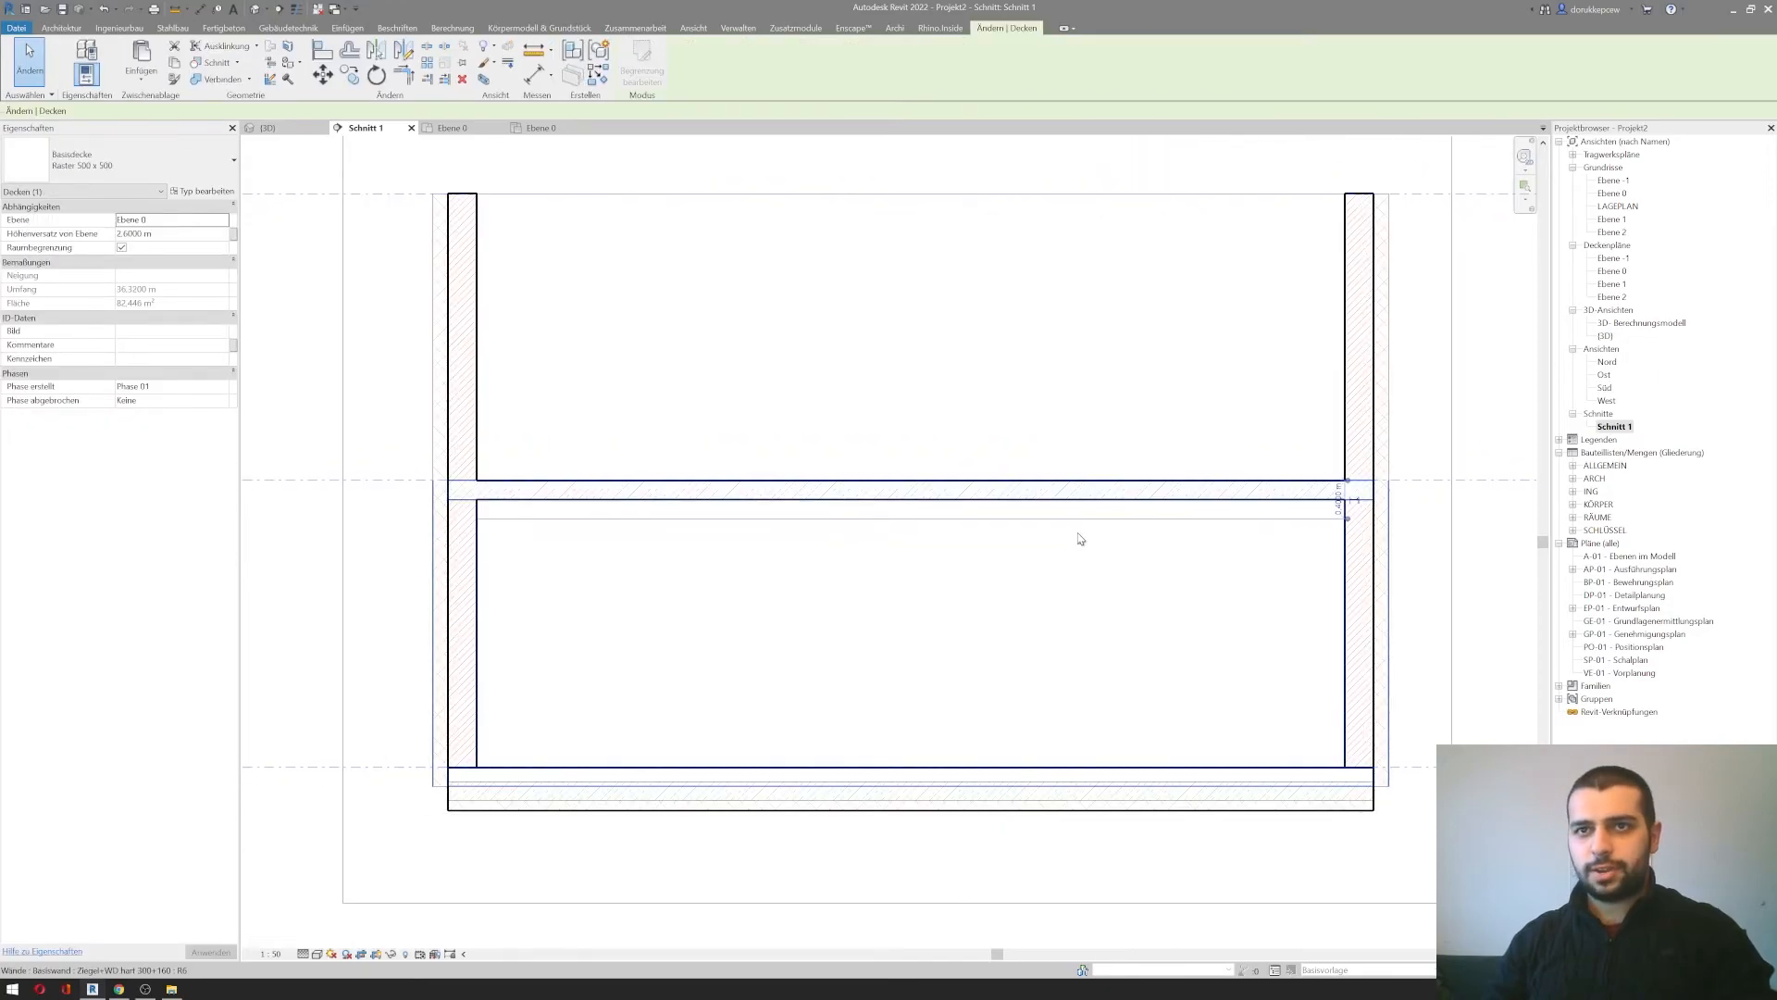
scroll(559, 541, "up", 2)
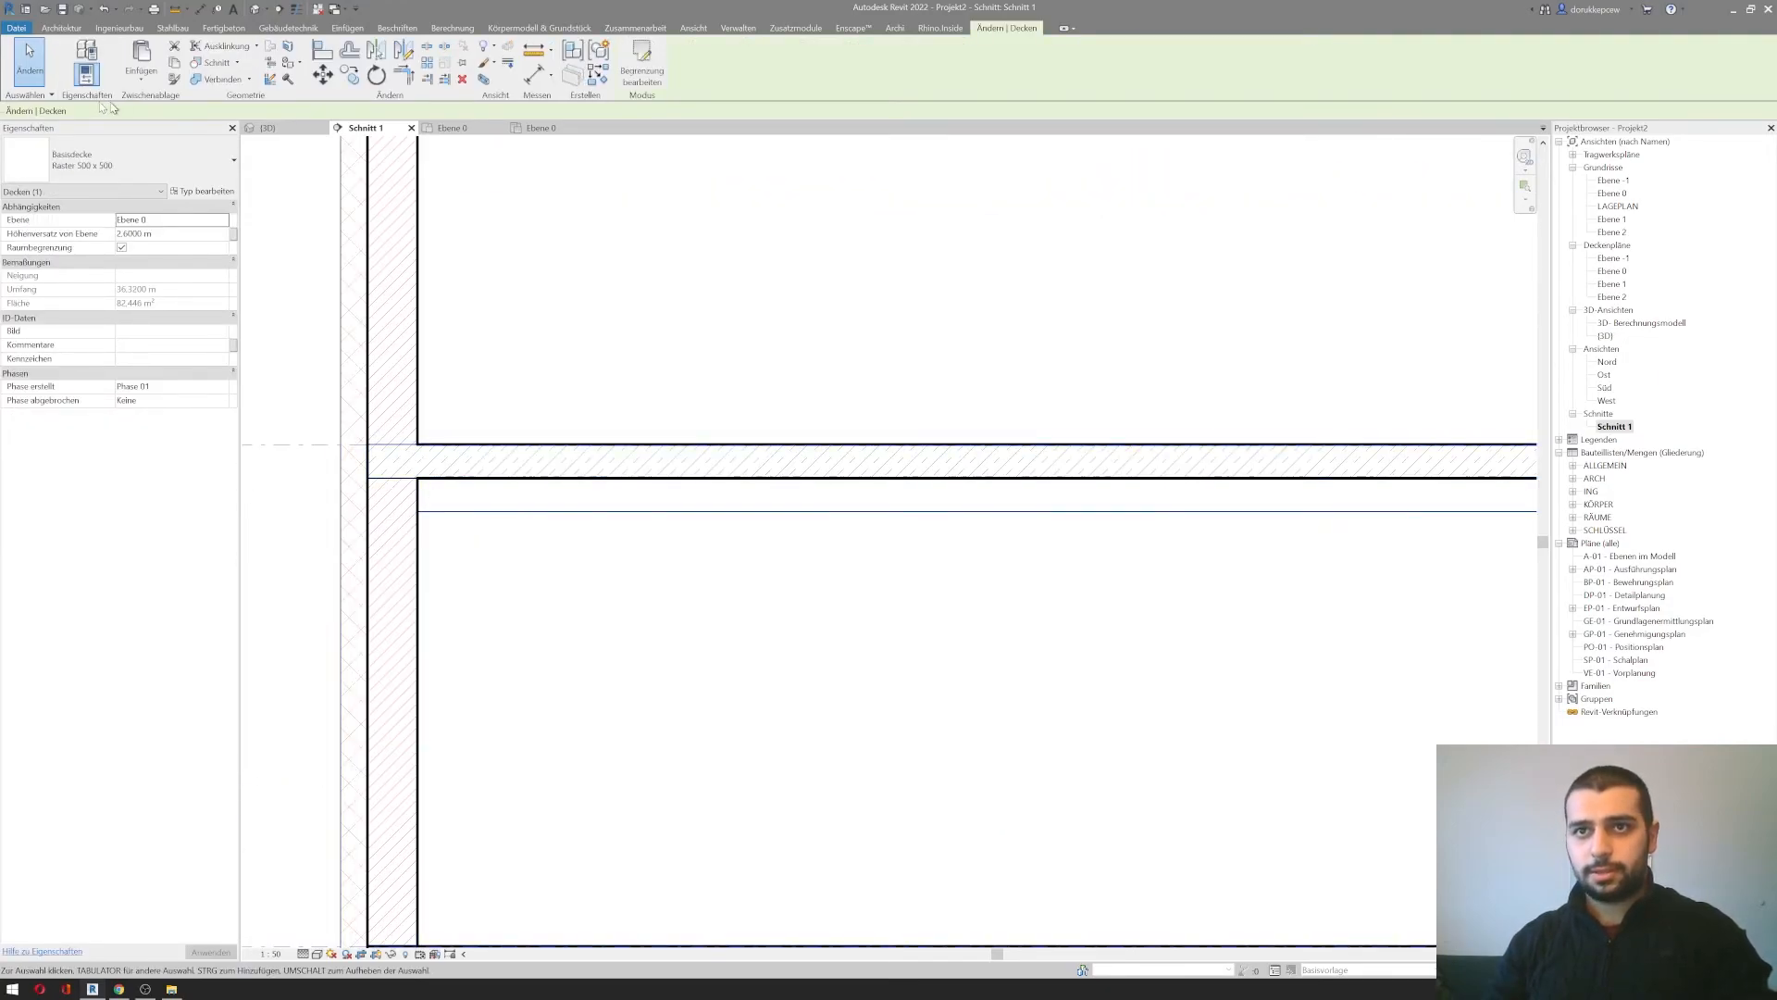
left_click(90, 164)
left_click(90, 165)
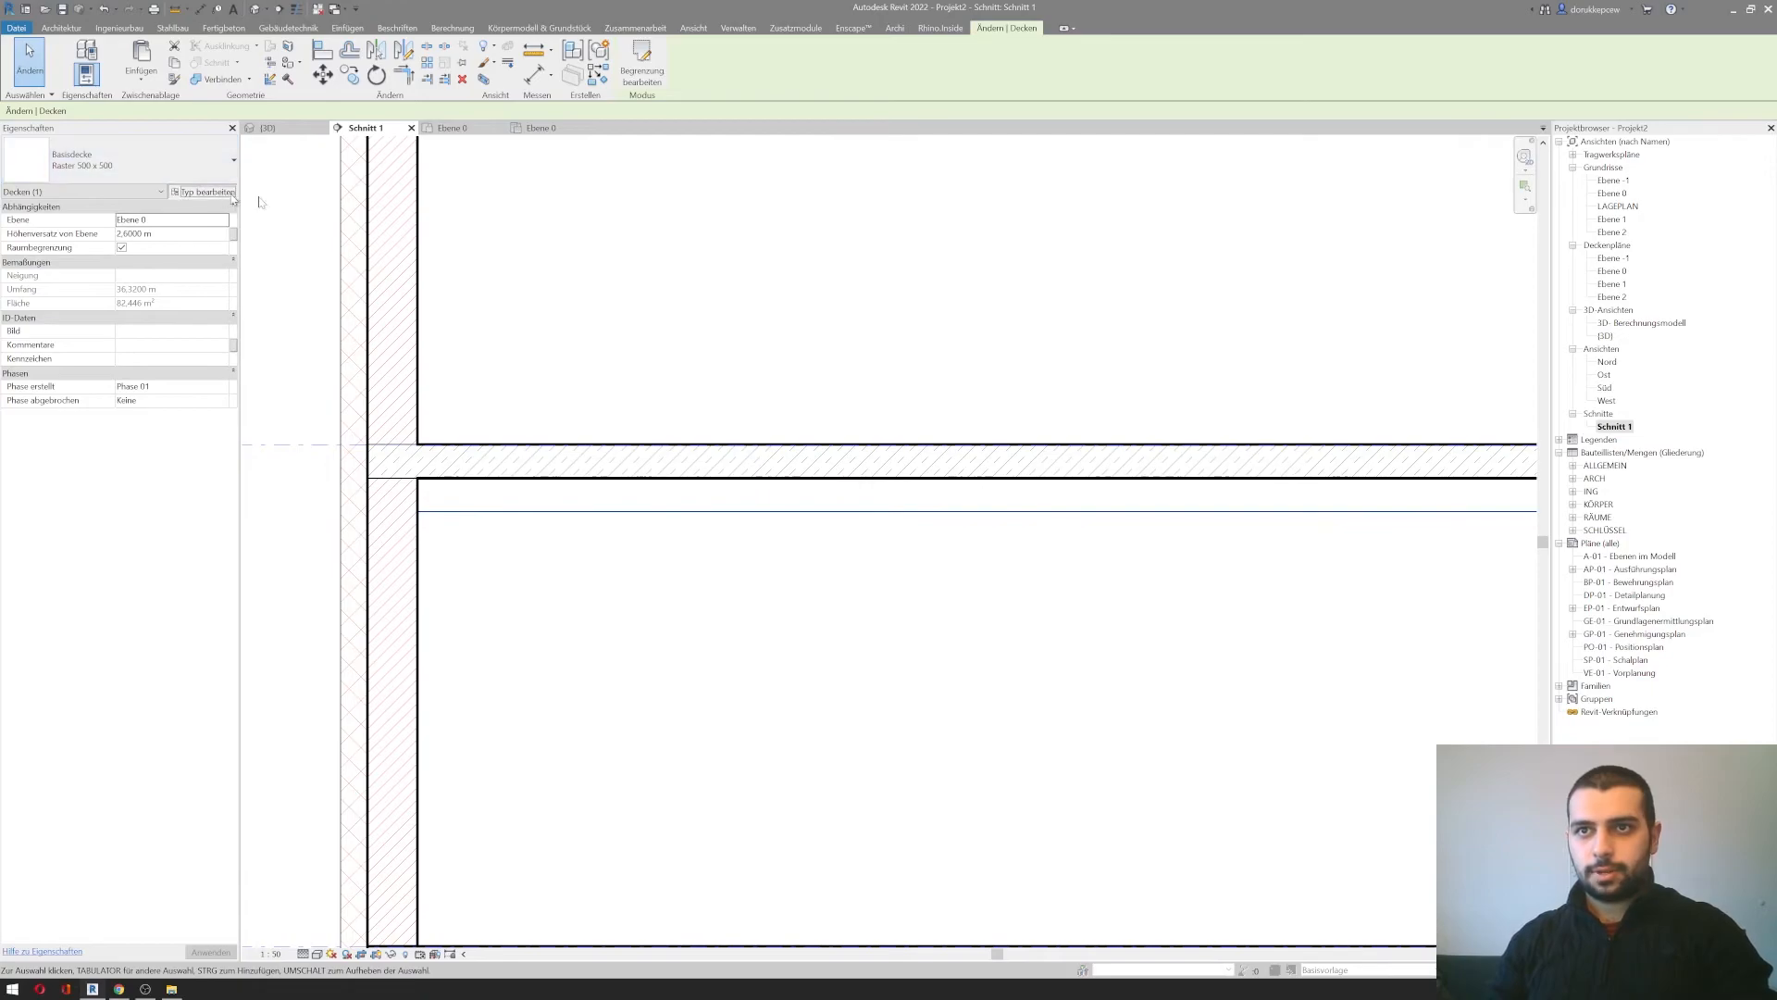
left_click(202, 191)
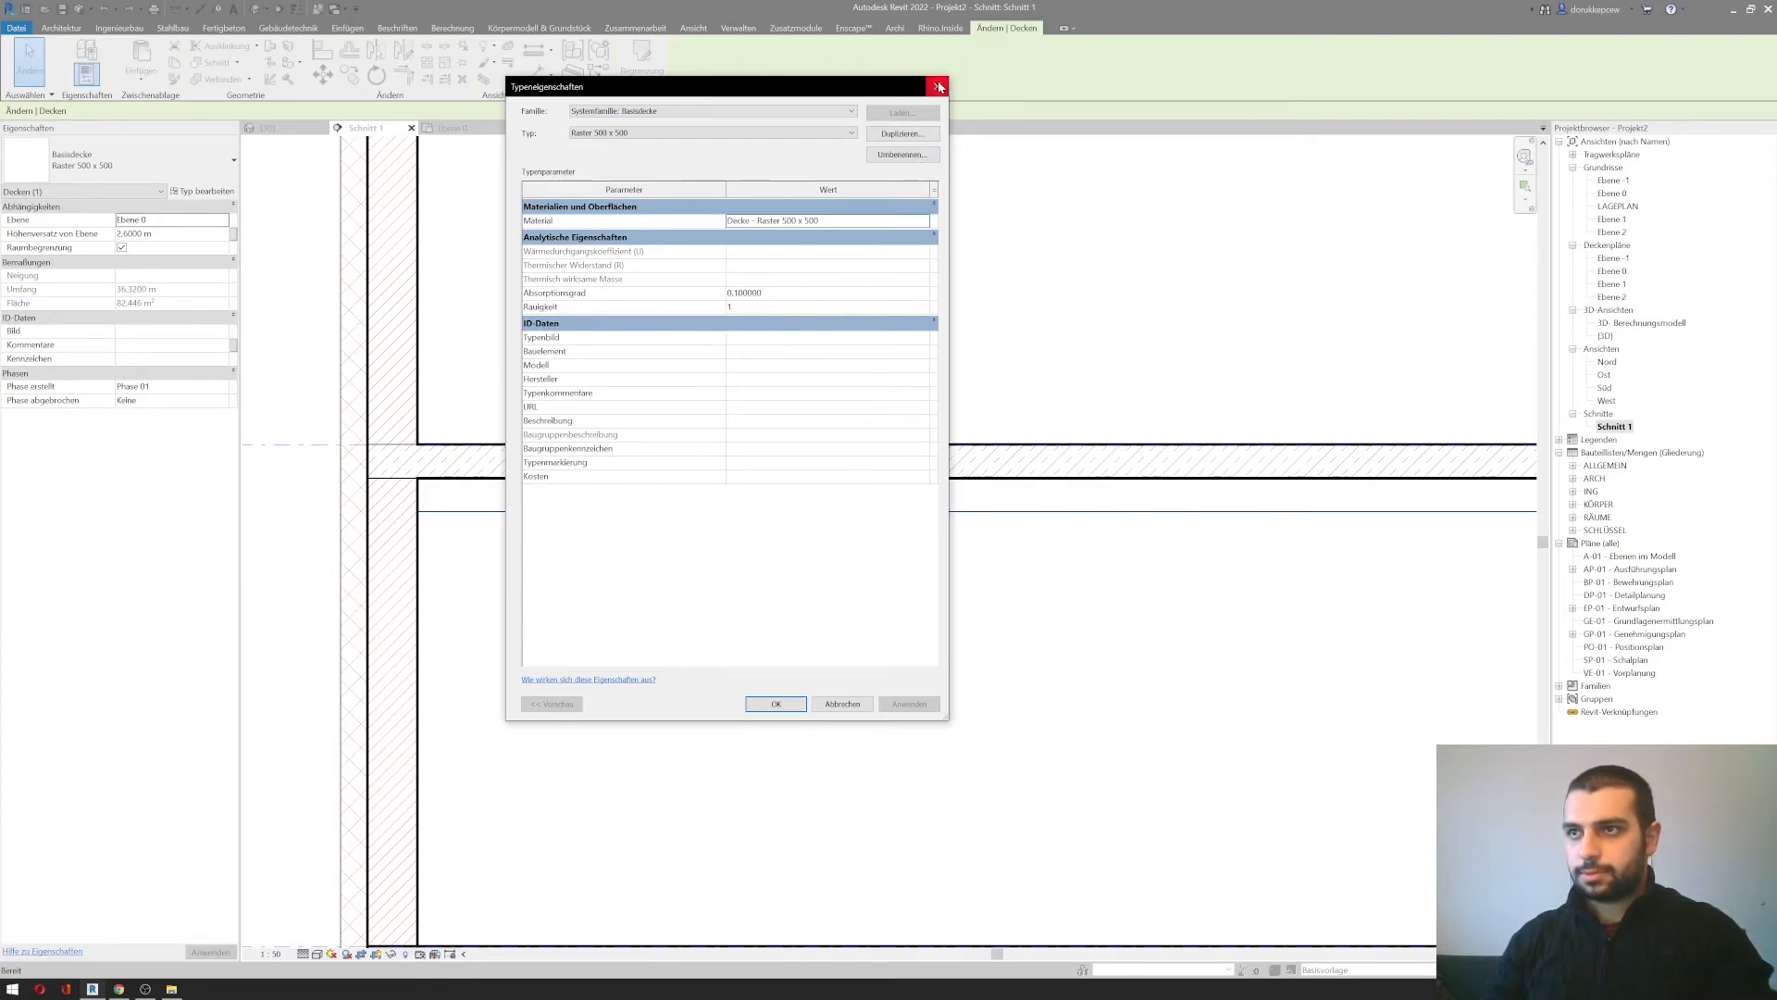
left_click(937, 86)
Step: Change the Ebene 0 ceiling's type to Gipskarton - 15 - Raster 250 x 250 and look through its layer structure
left_click(178, 165)
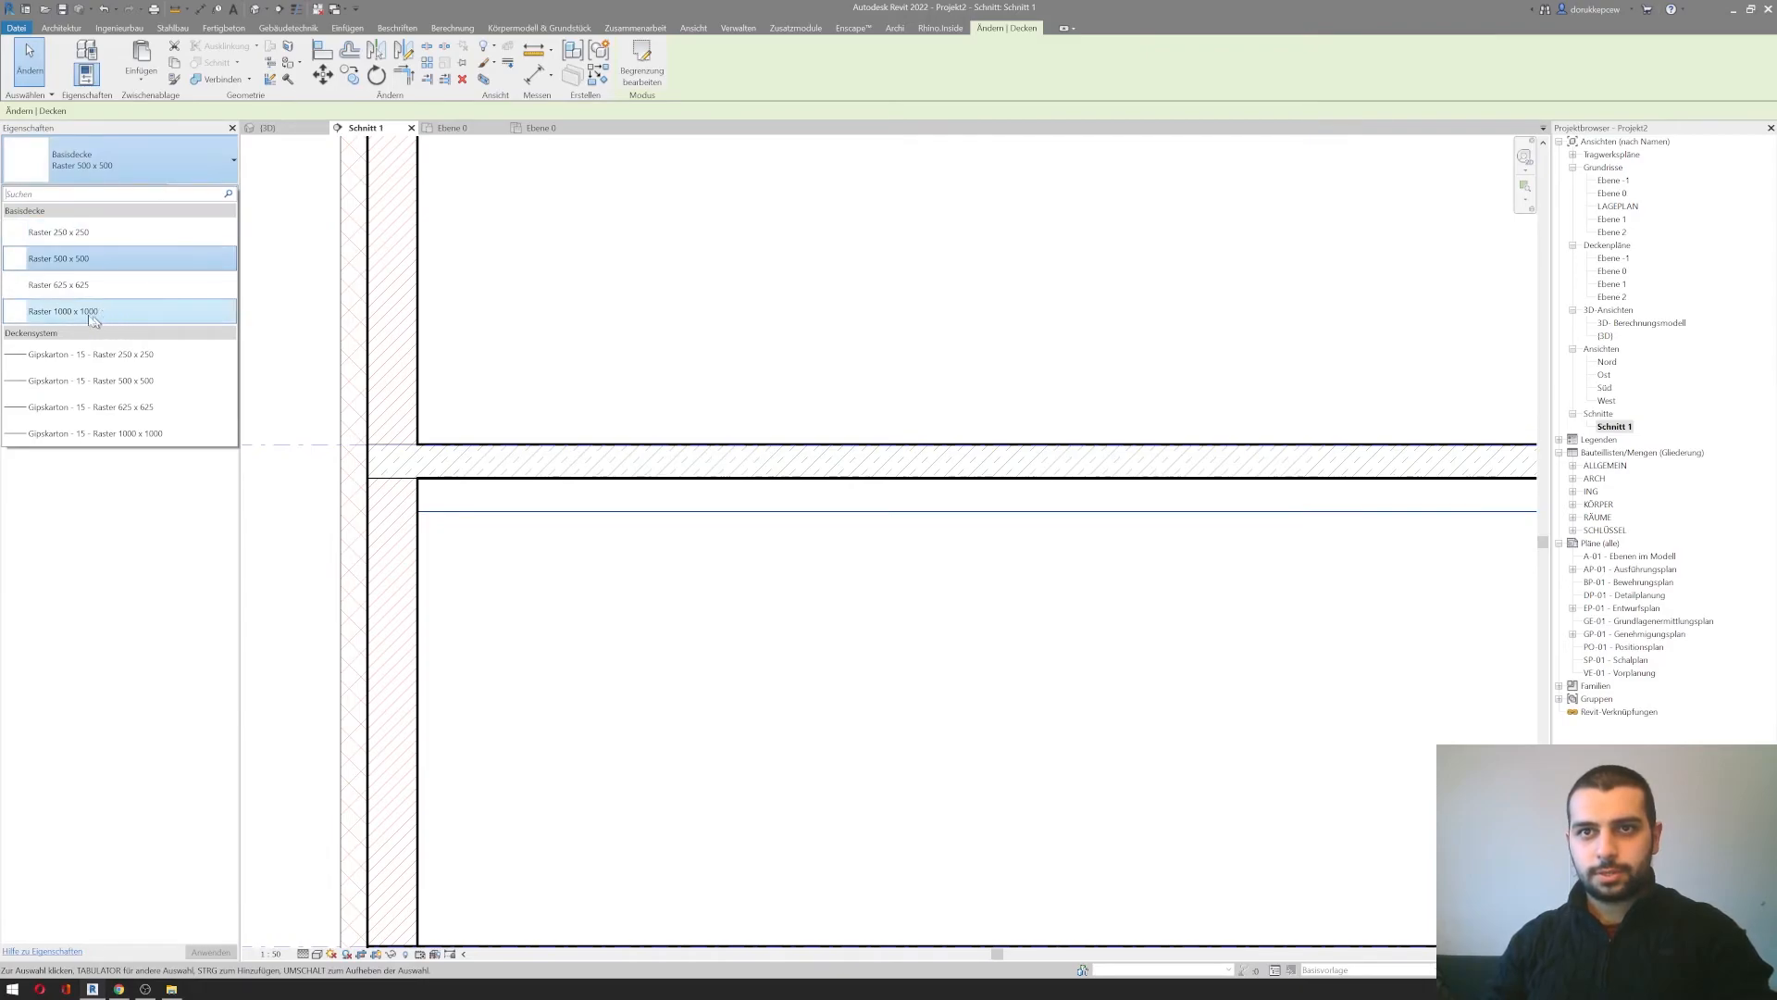
left_click(56, 356)
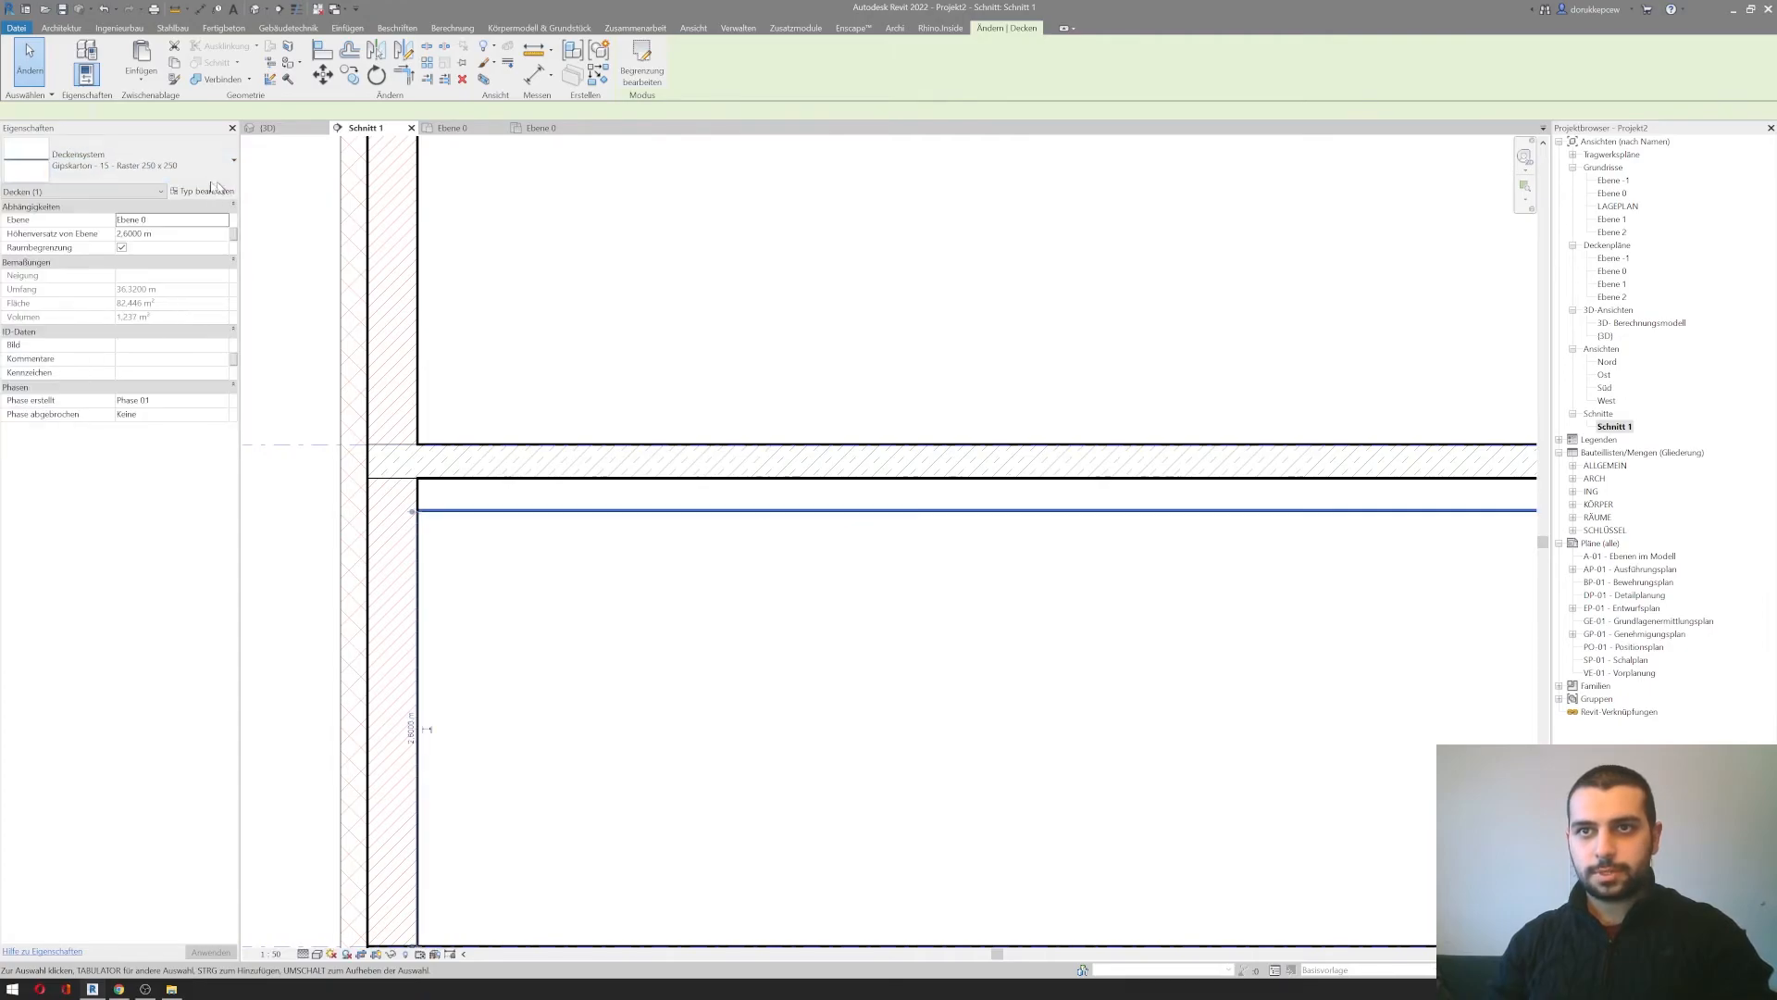
scroll(722, 571, "down", 3)
left_click(203, 190)
left_click(808, 222)
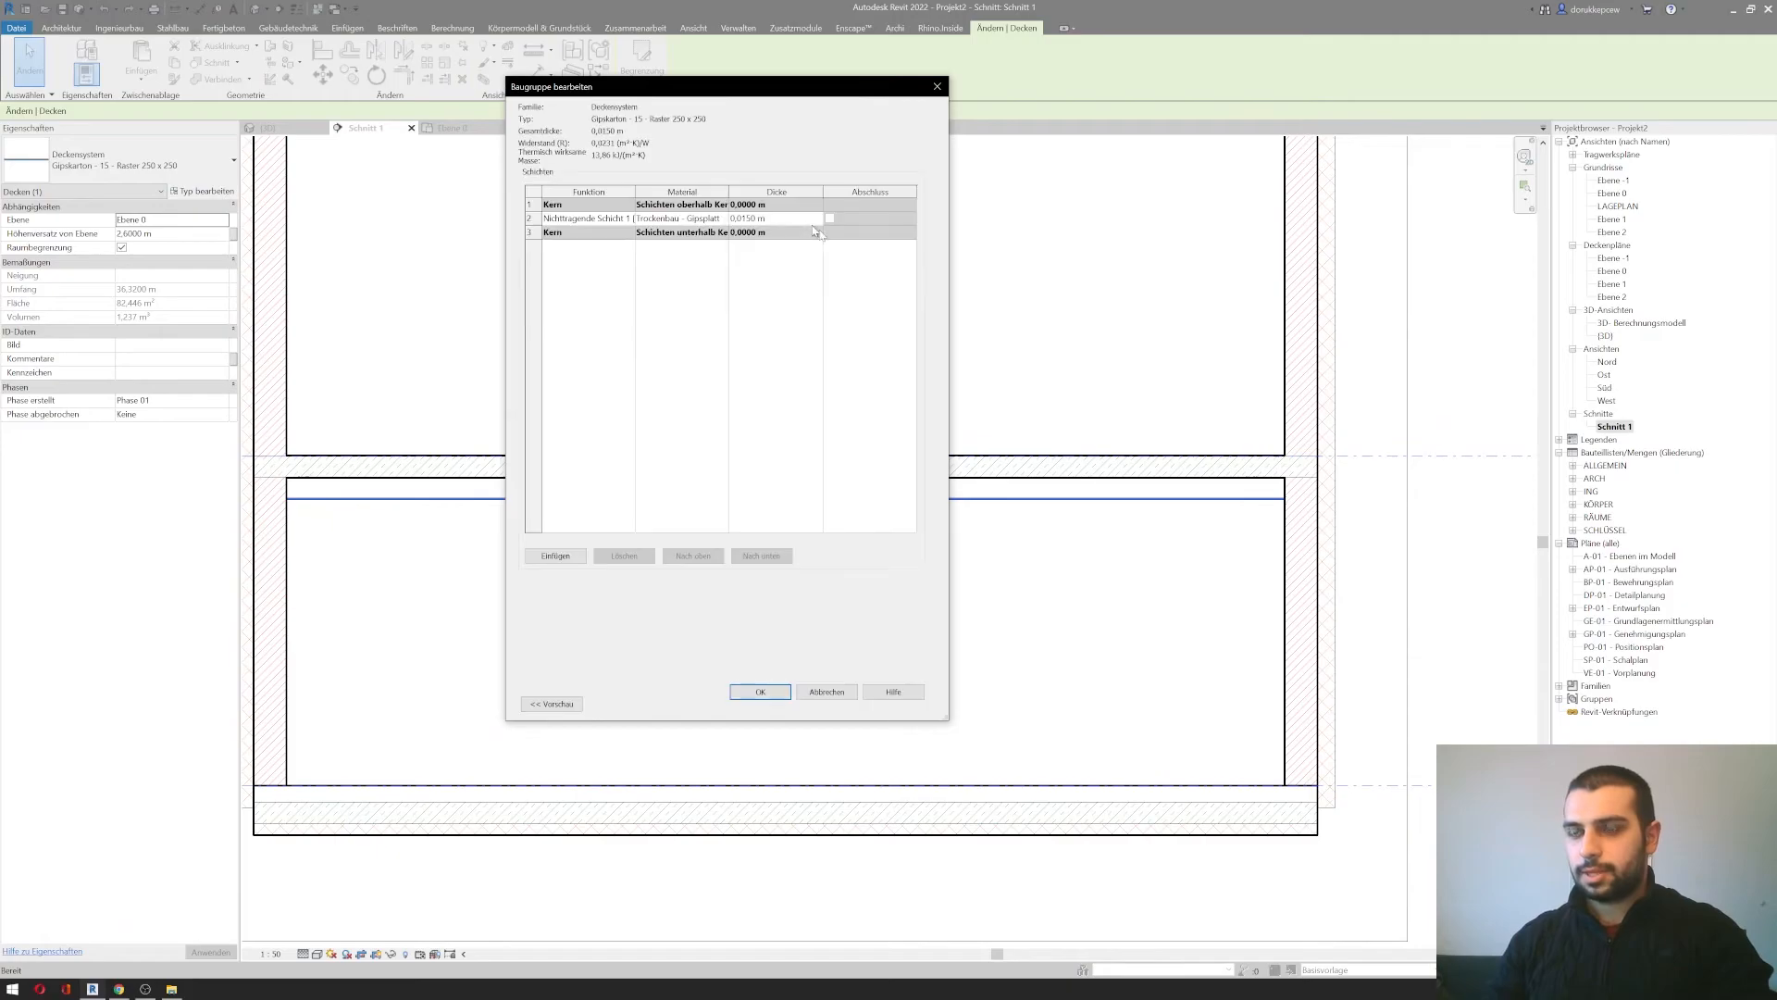
left_click(937, 86)
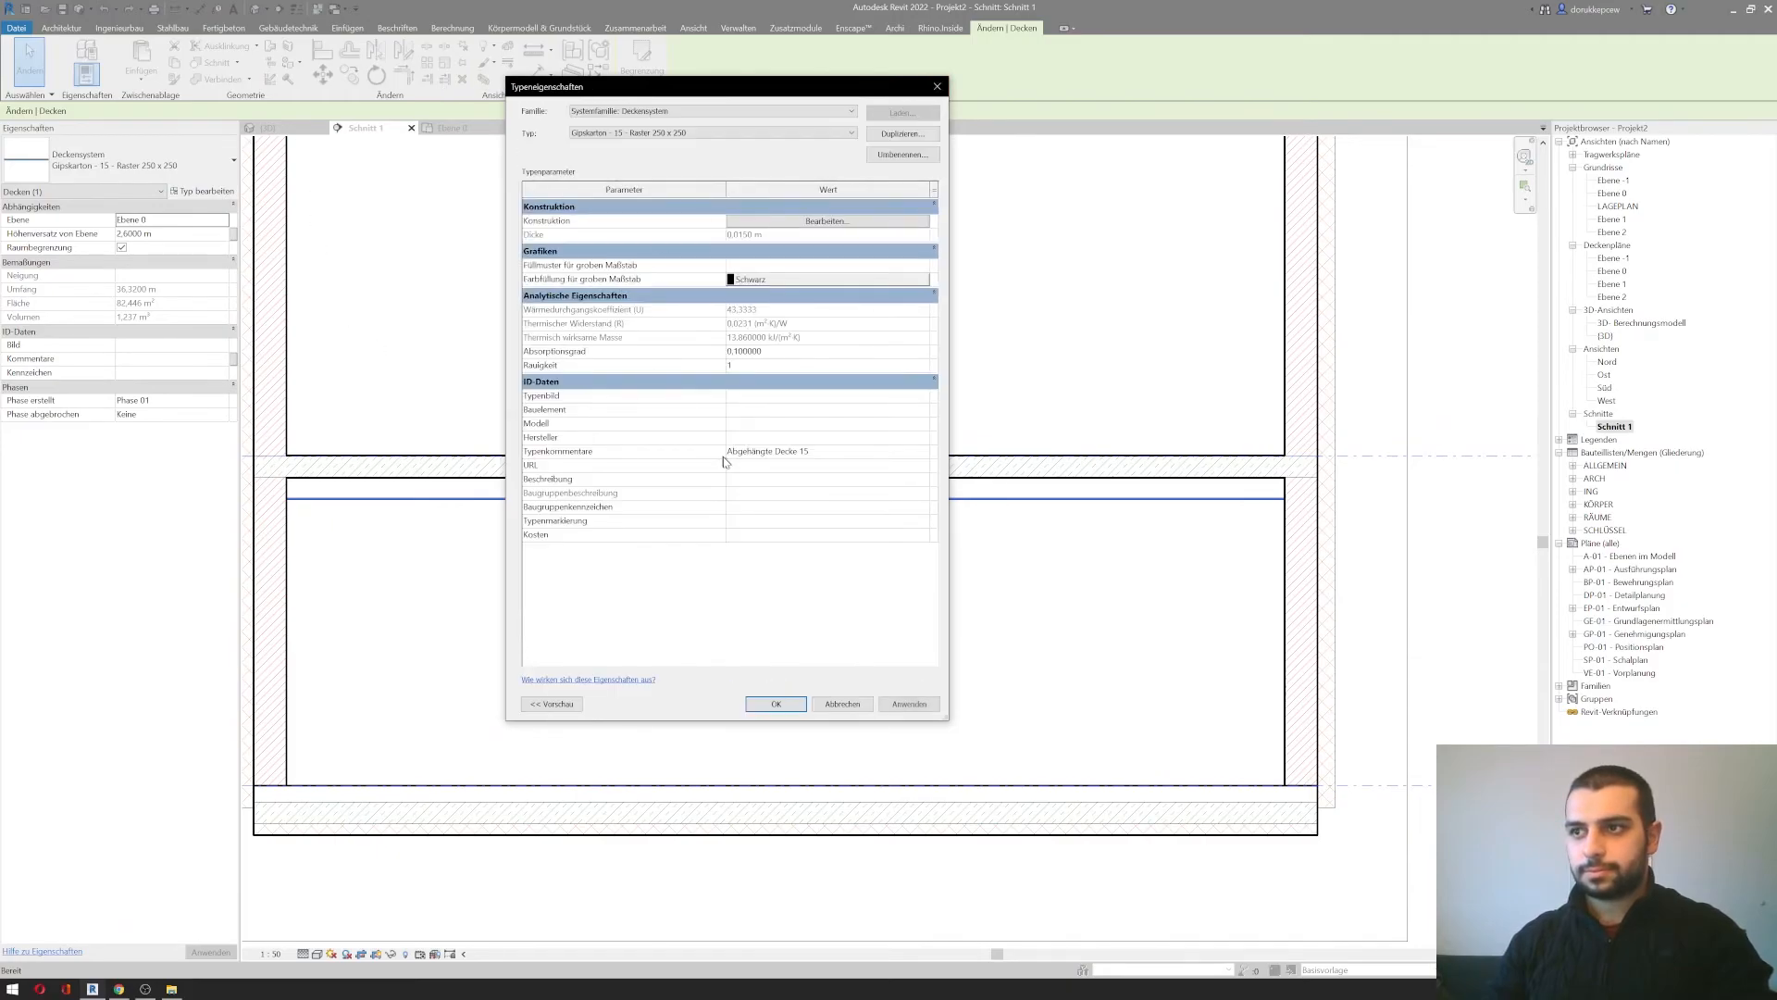
left_click(937, 86)
Step: Try the Basisdecke type Raster 250 x 250 on the ceiling, check its type properties, and restore Gipskarton - 15 - Raster 250 x 250
left_click(120, 159)
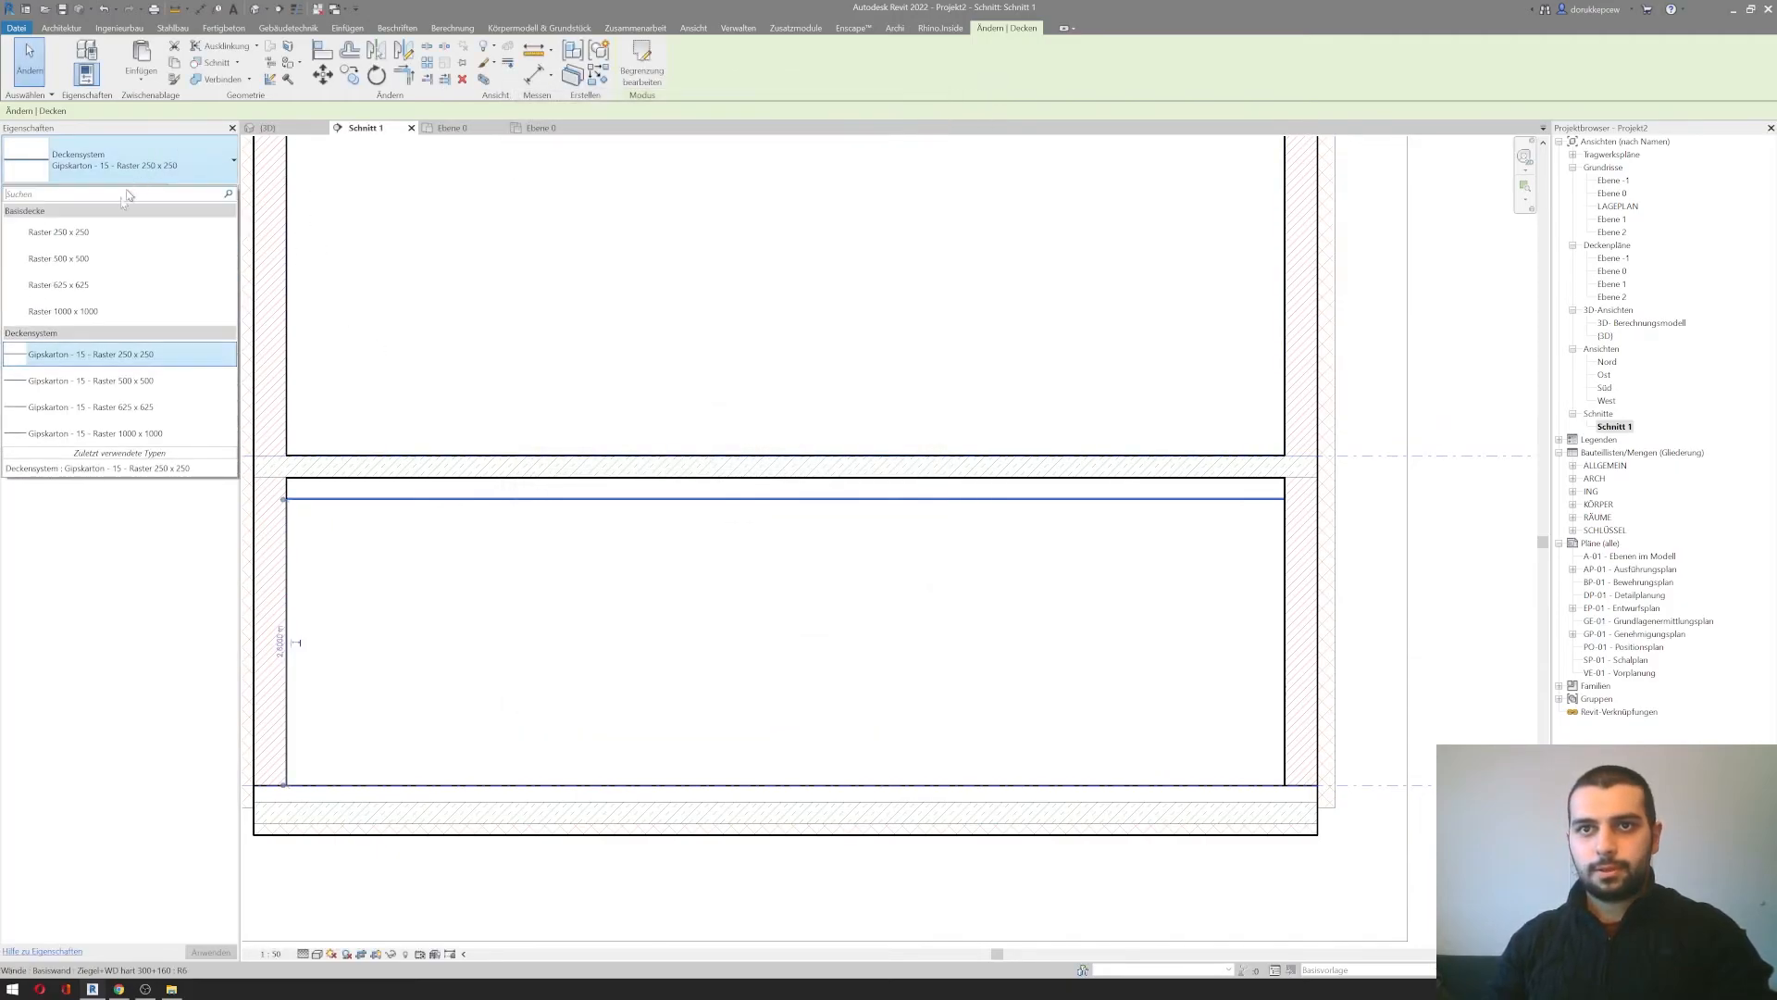
left_click(79, 243)
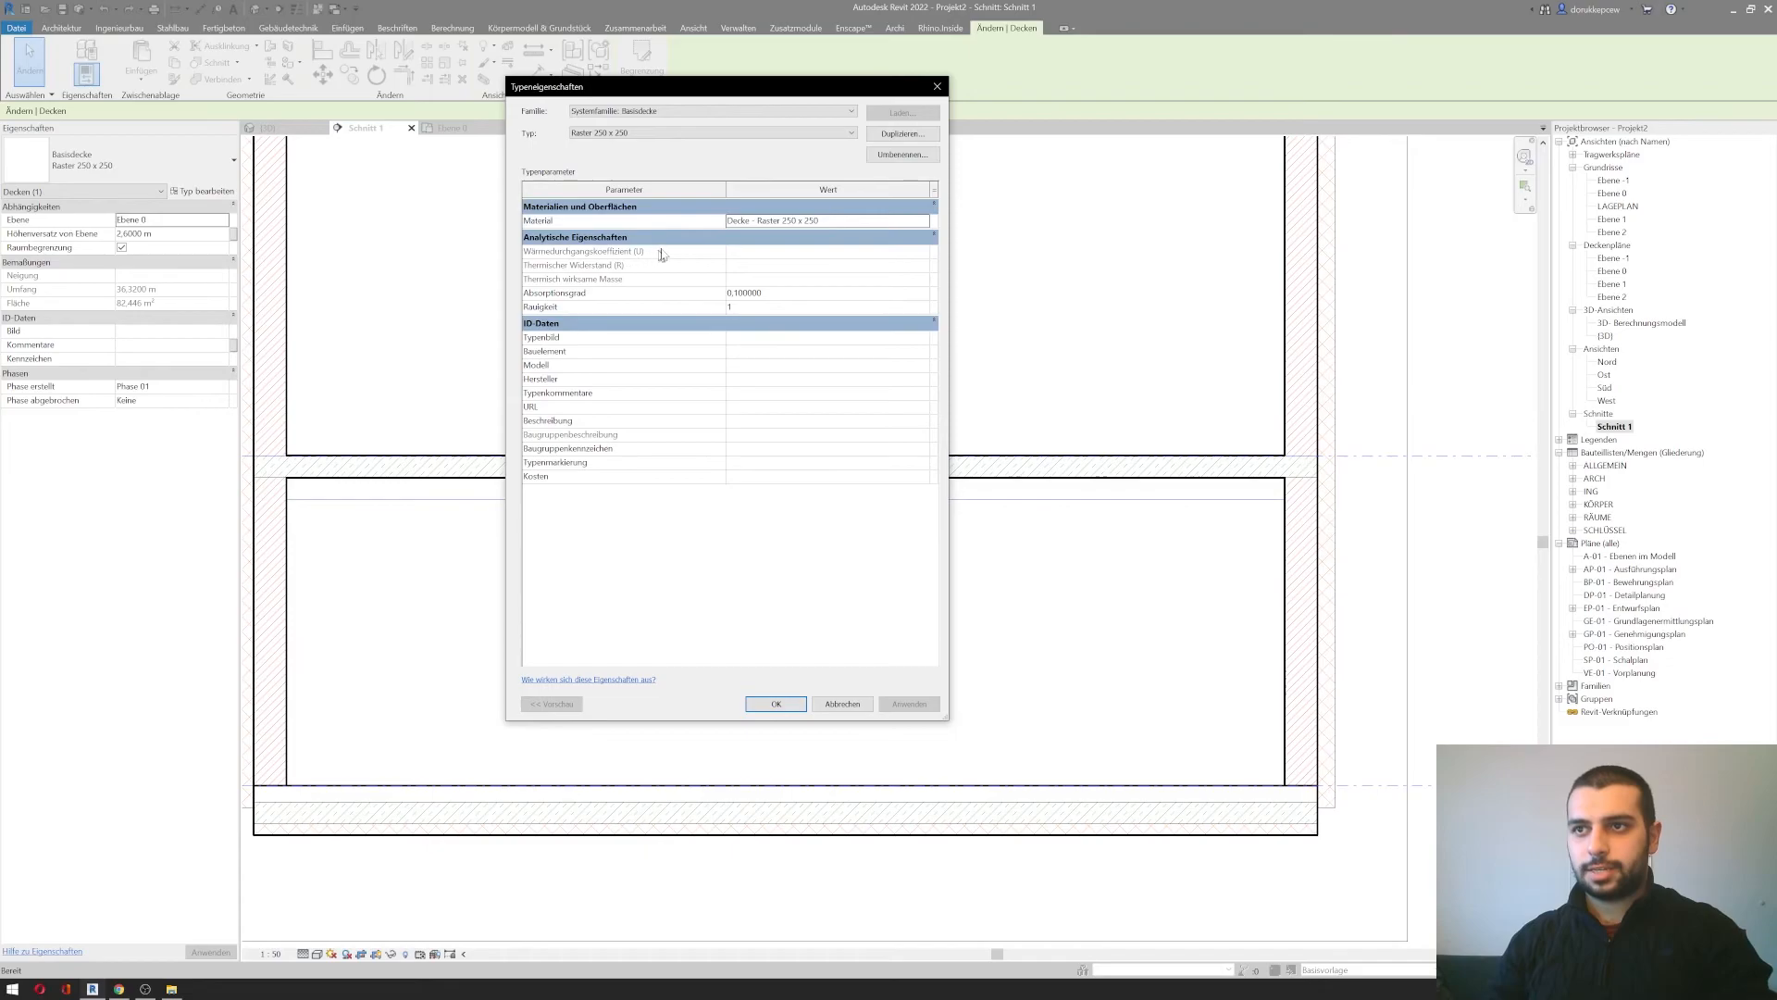
left_click(937, 86)
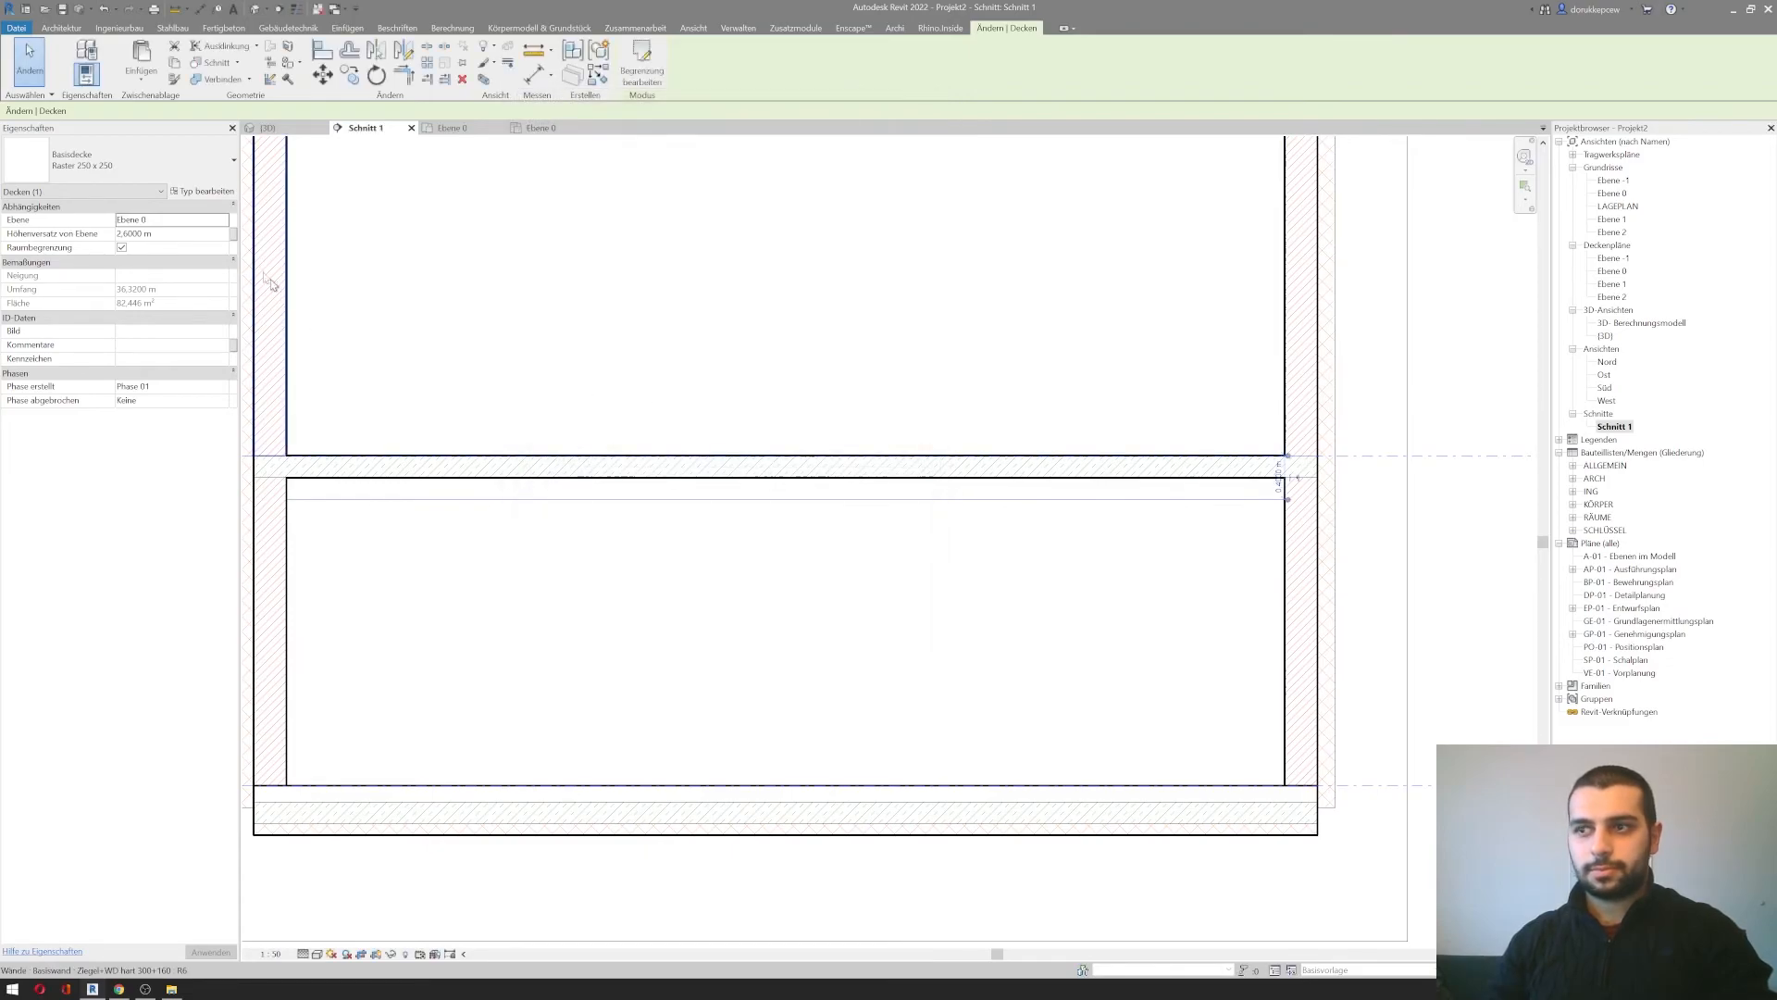
left_click(111, 162)
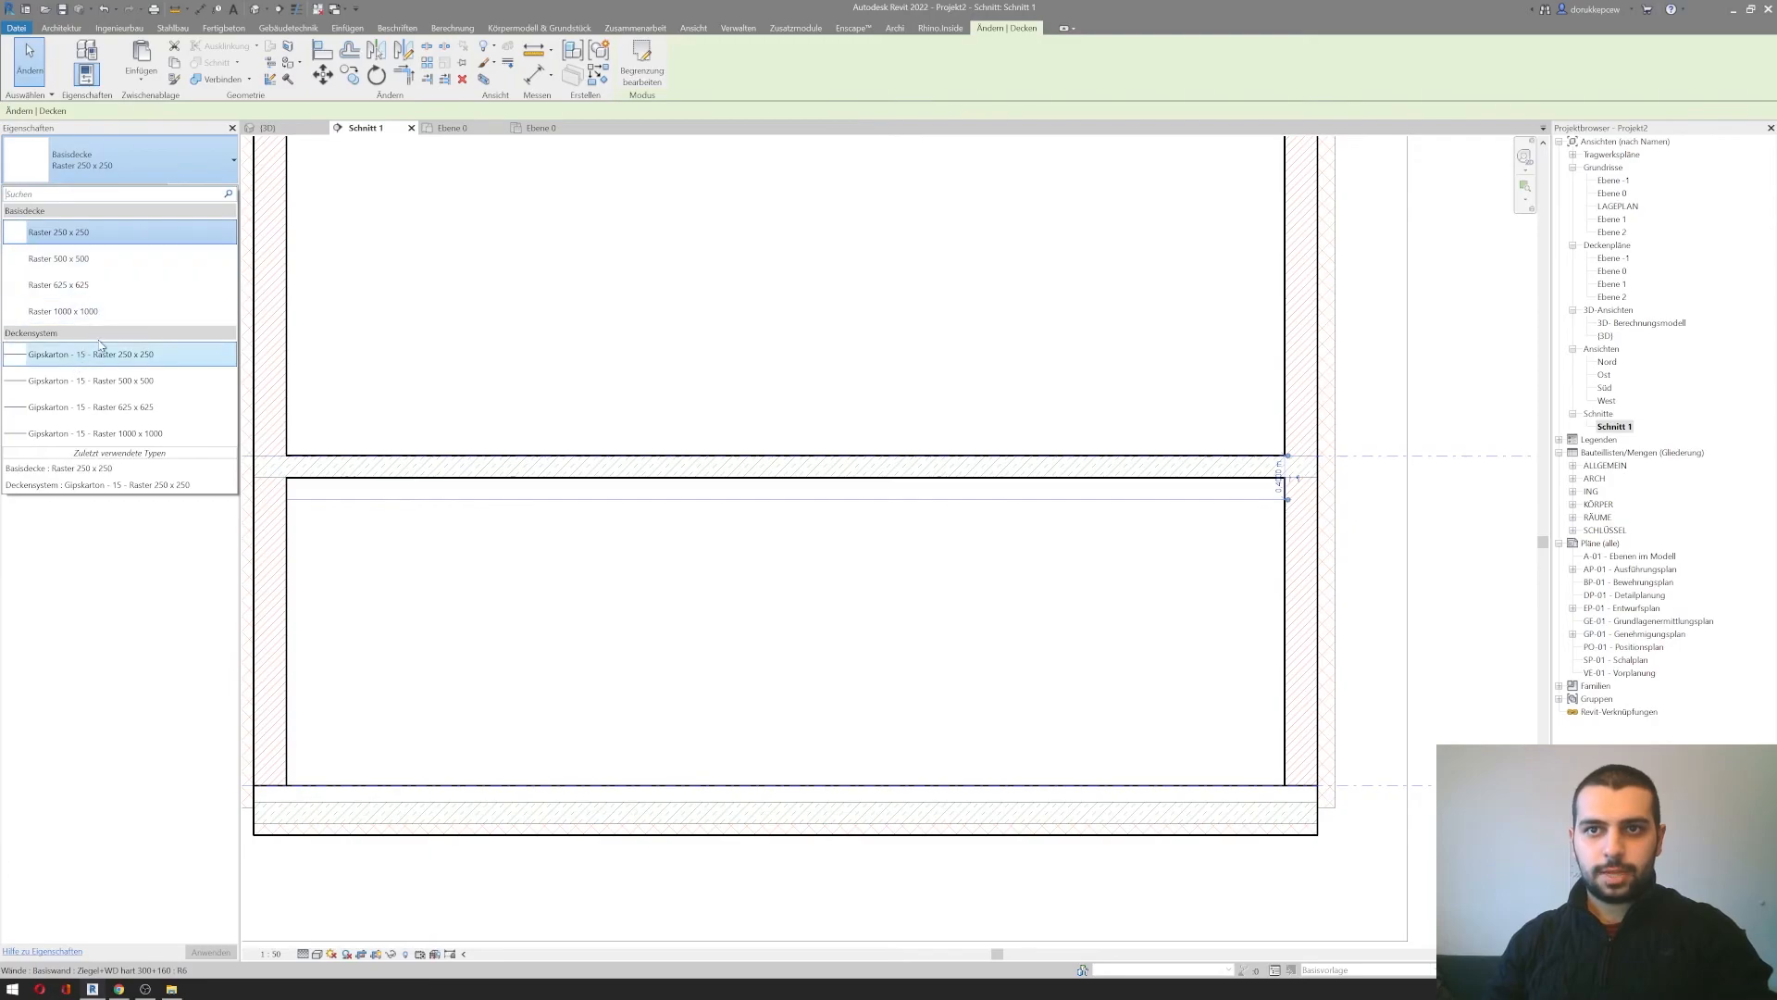
left_click(78, 361)
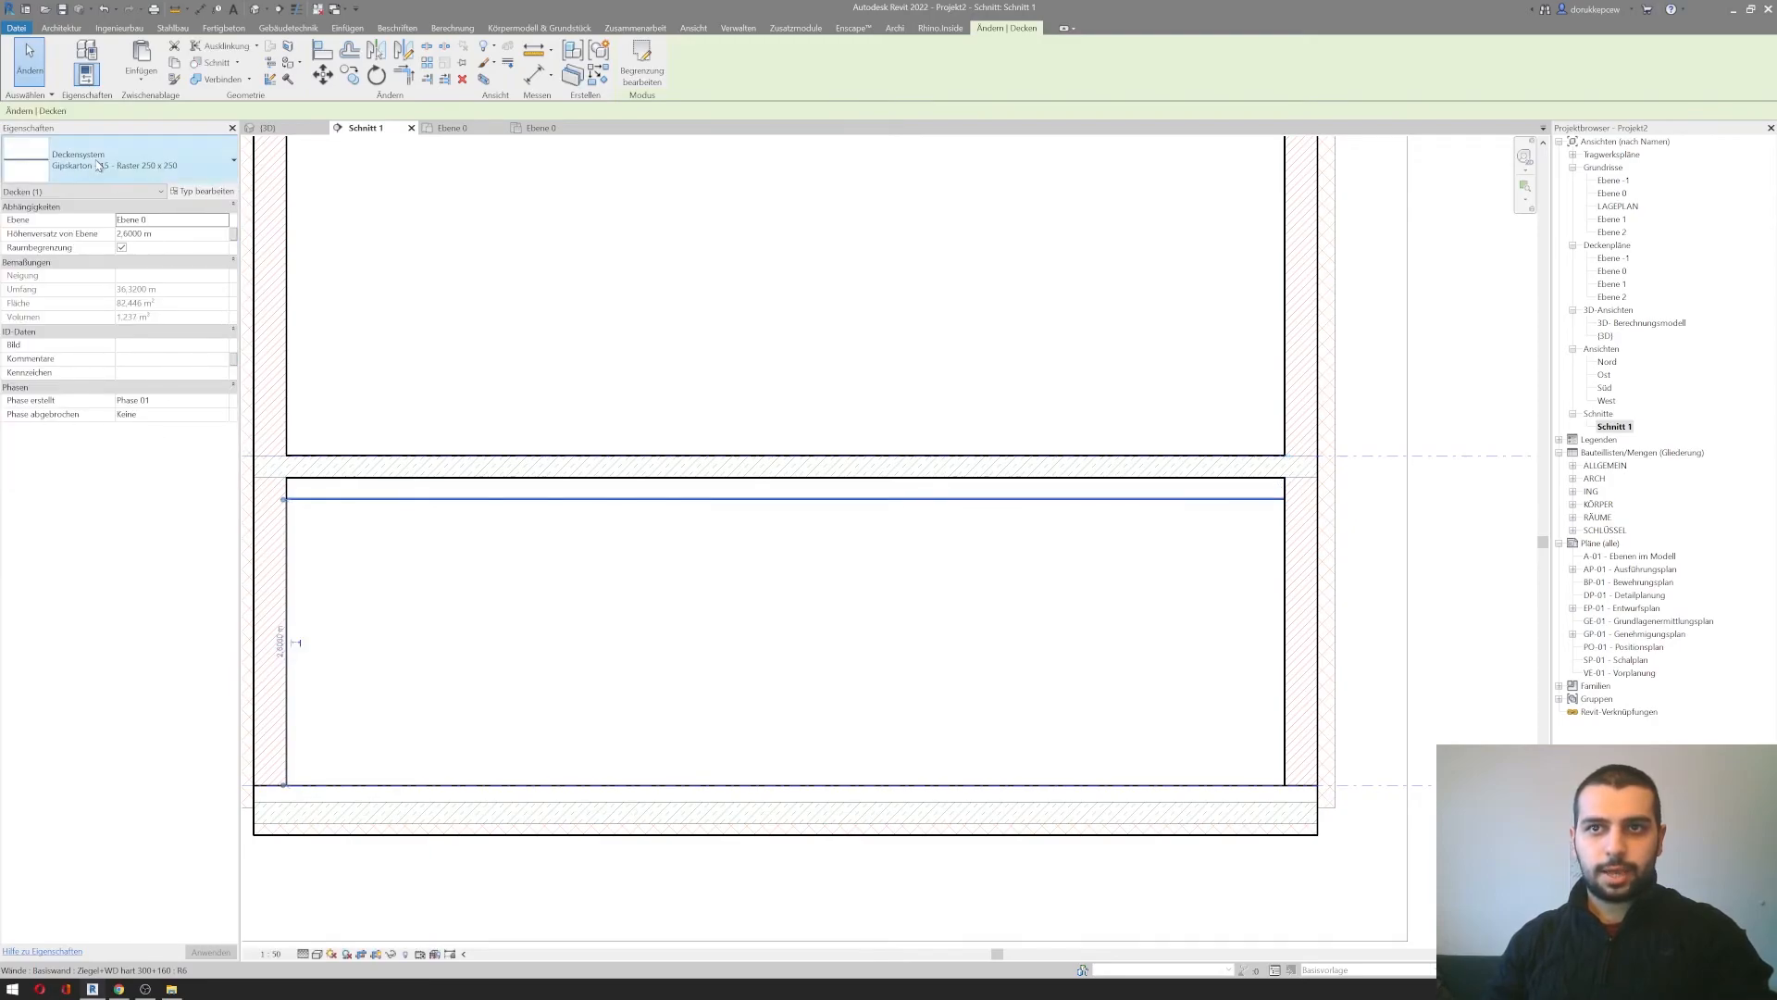
Step: Examine the layer assembly of the gypsum board ceiling type again and review the ceiling's position in the whole section
left_click(202, 191)
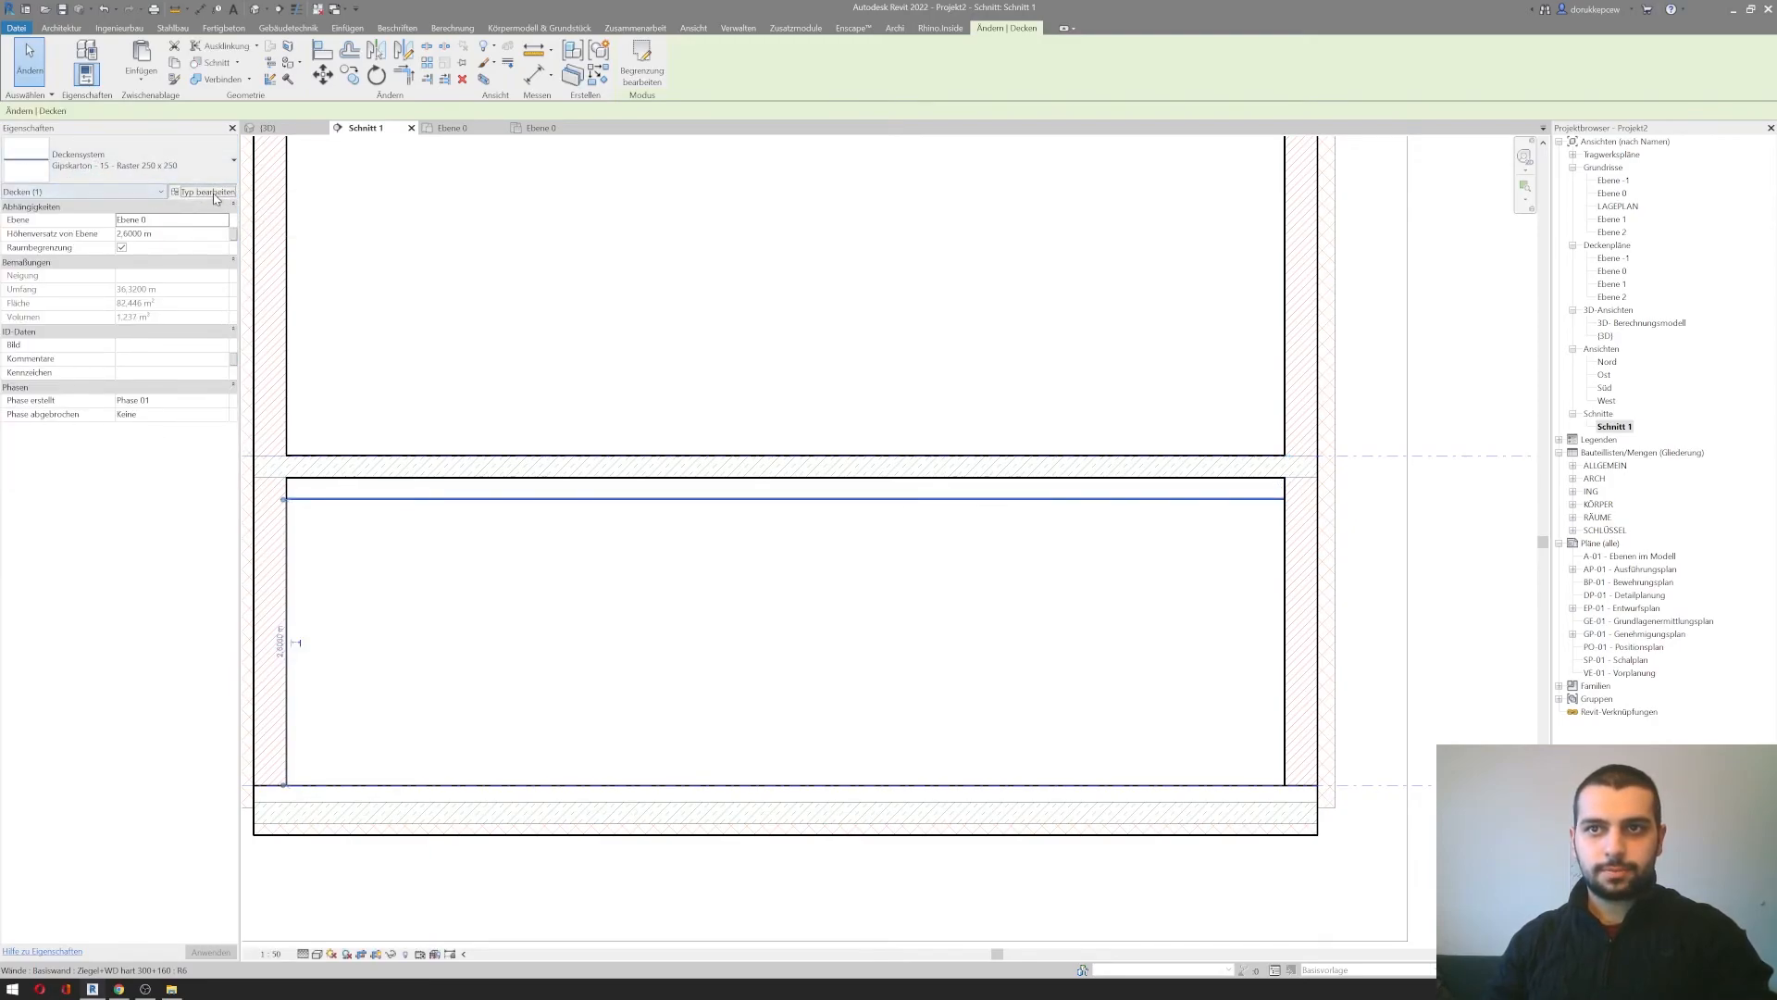
left_click(827, 224)
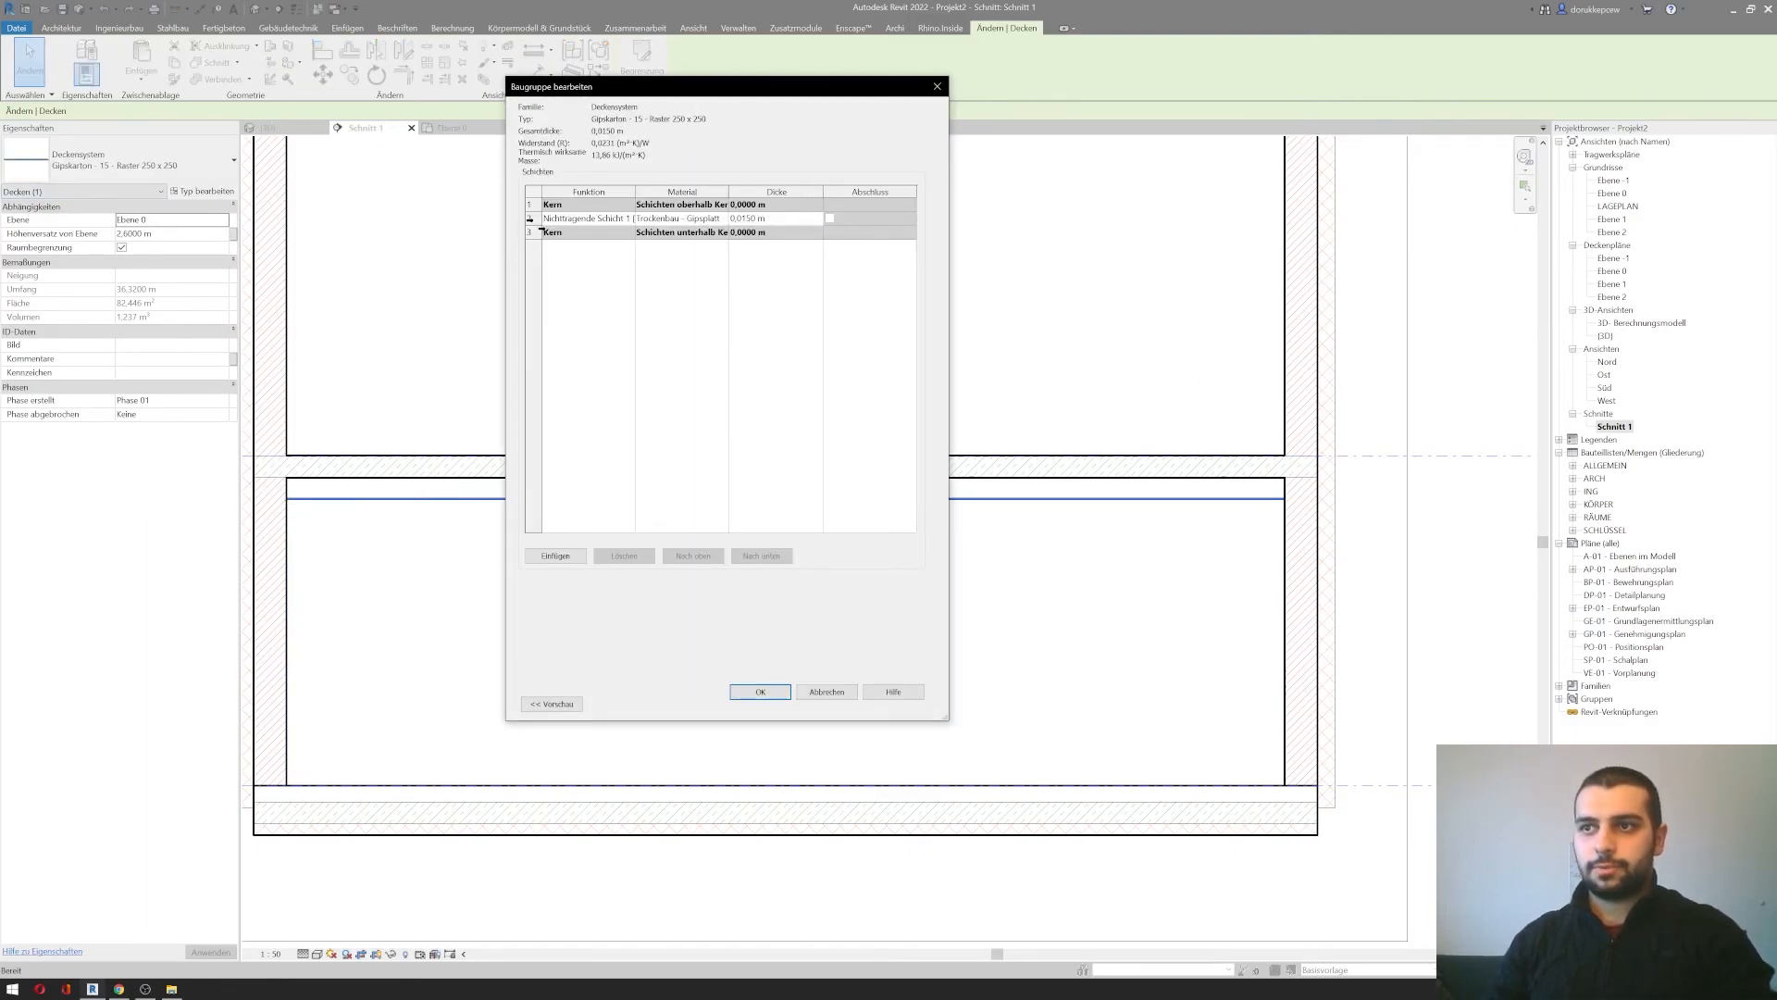
left_click(745, 696)
left_click(777, 702)
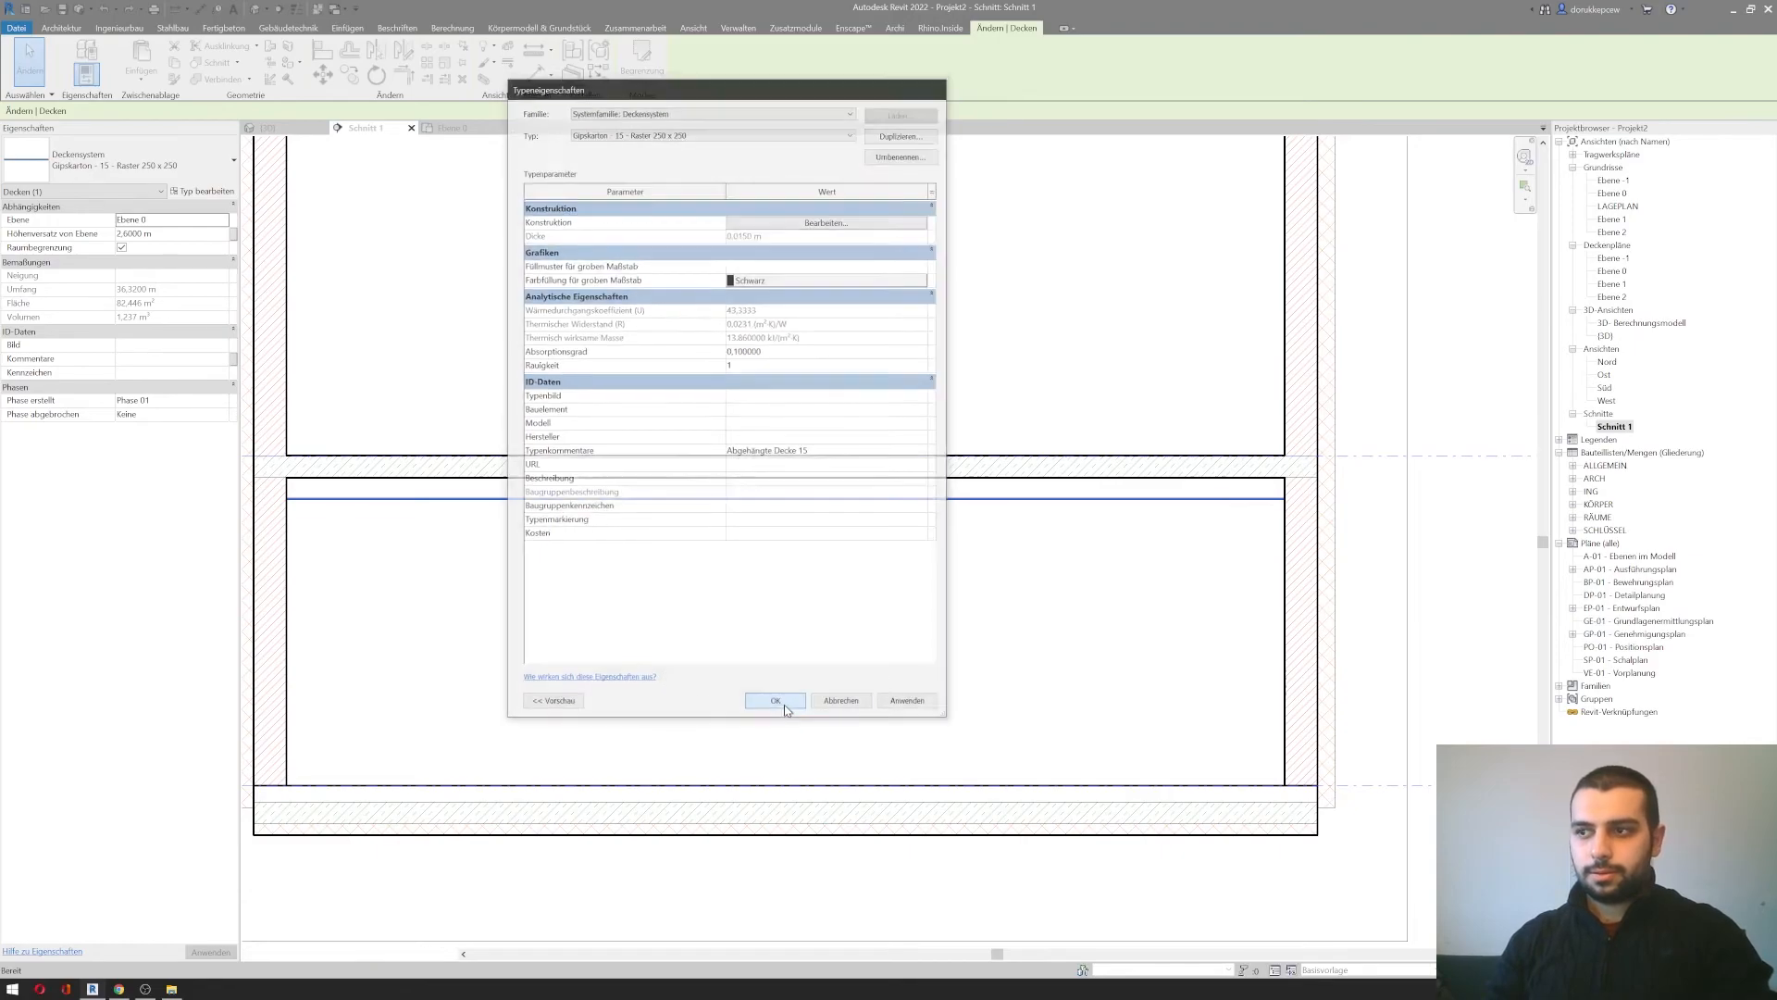
scroll(799, 635, "down", 3)
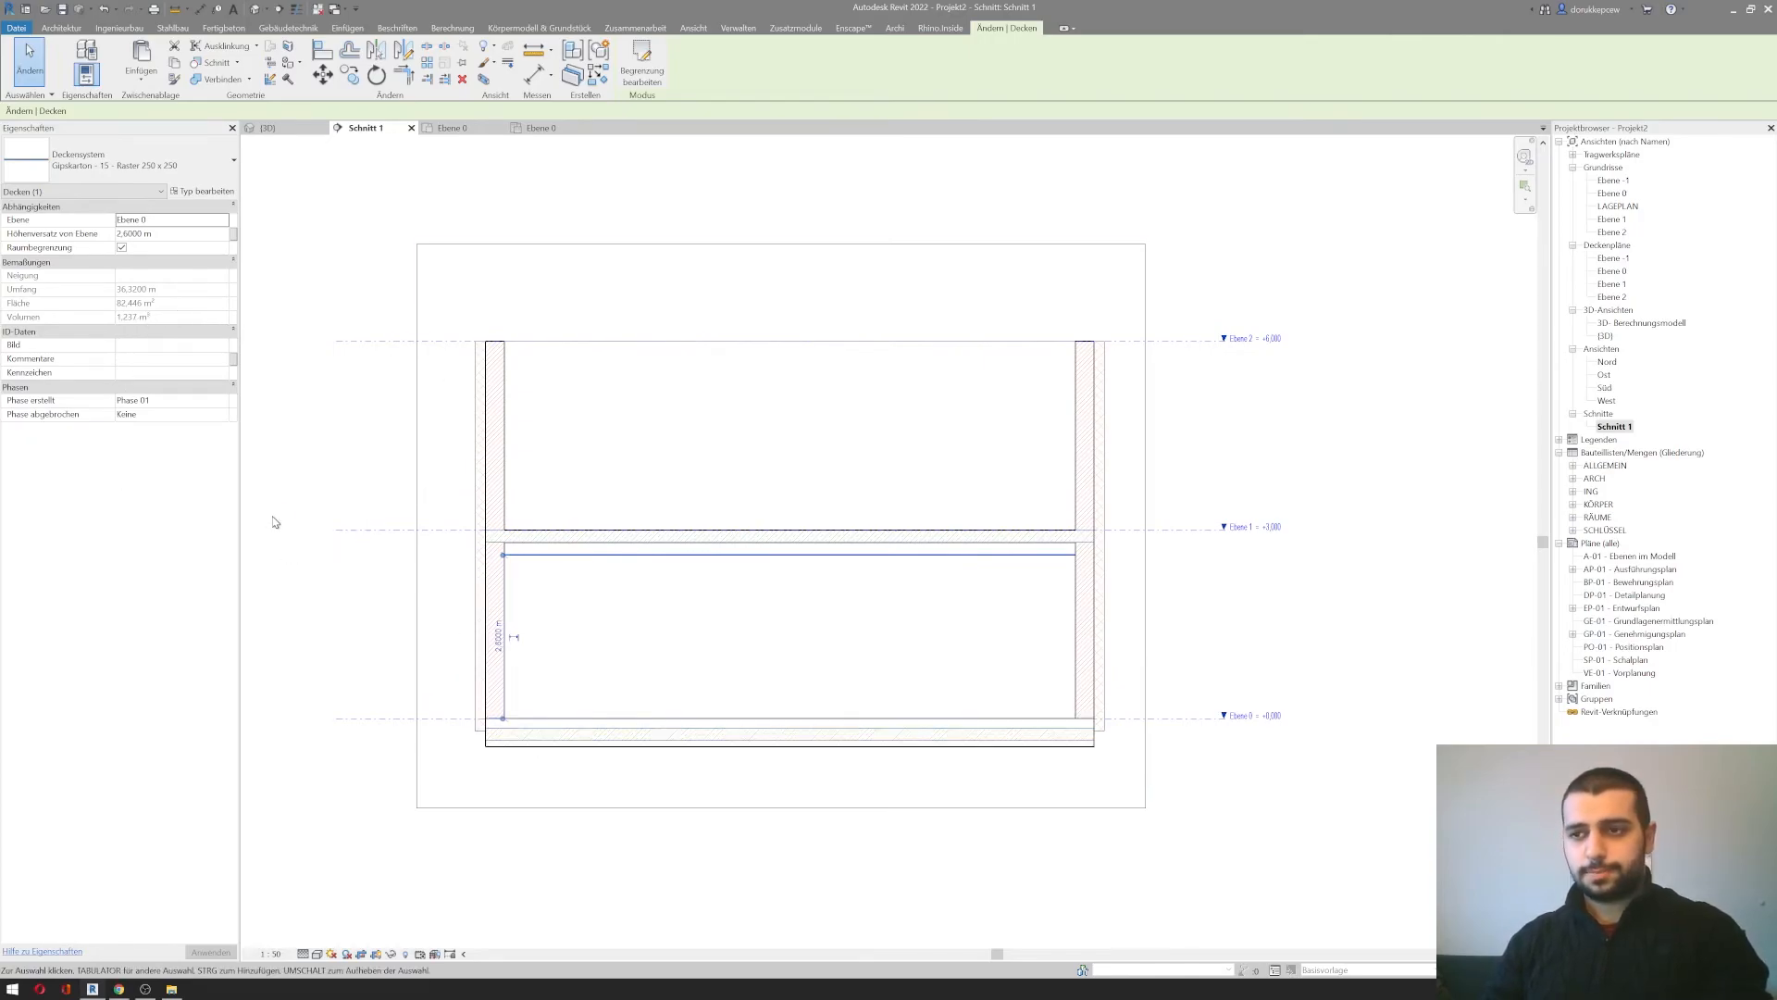
scroll(667, 560, "up", 2)
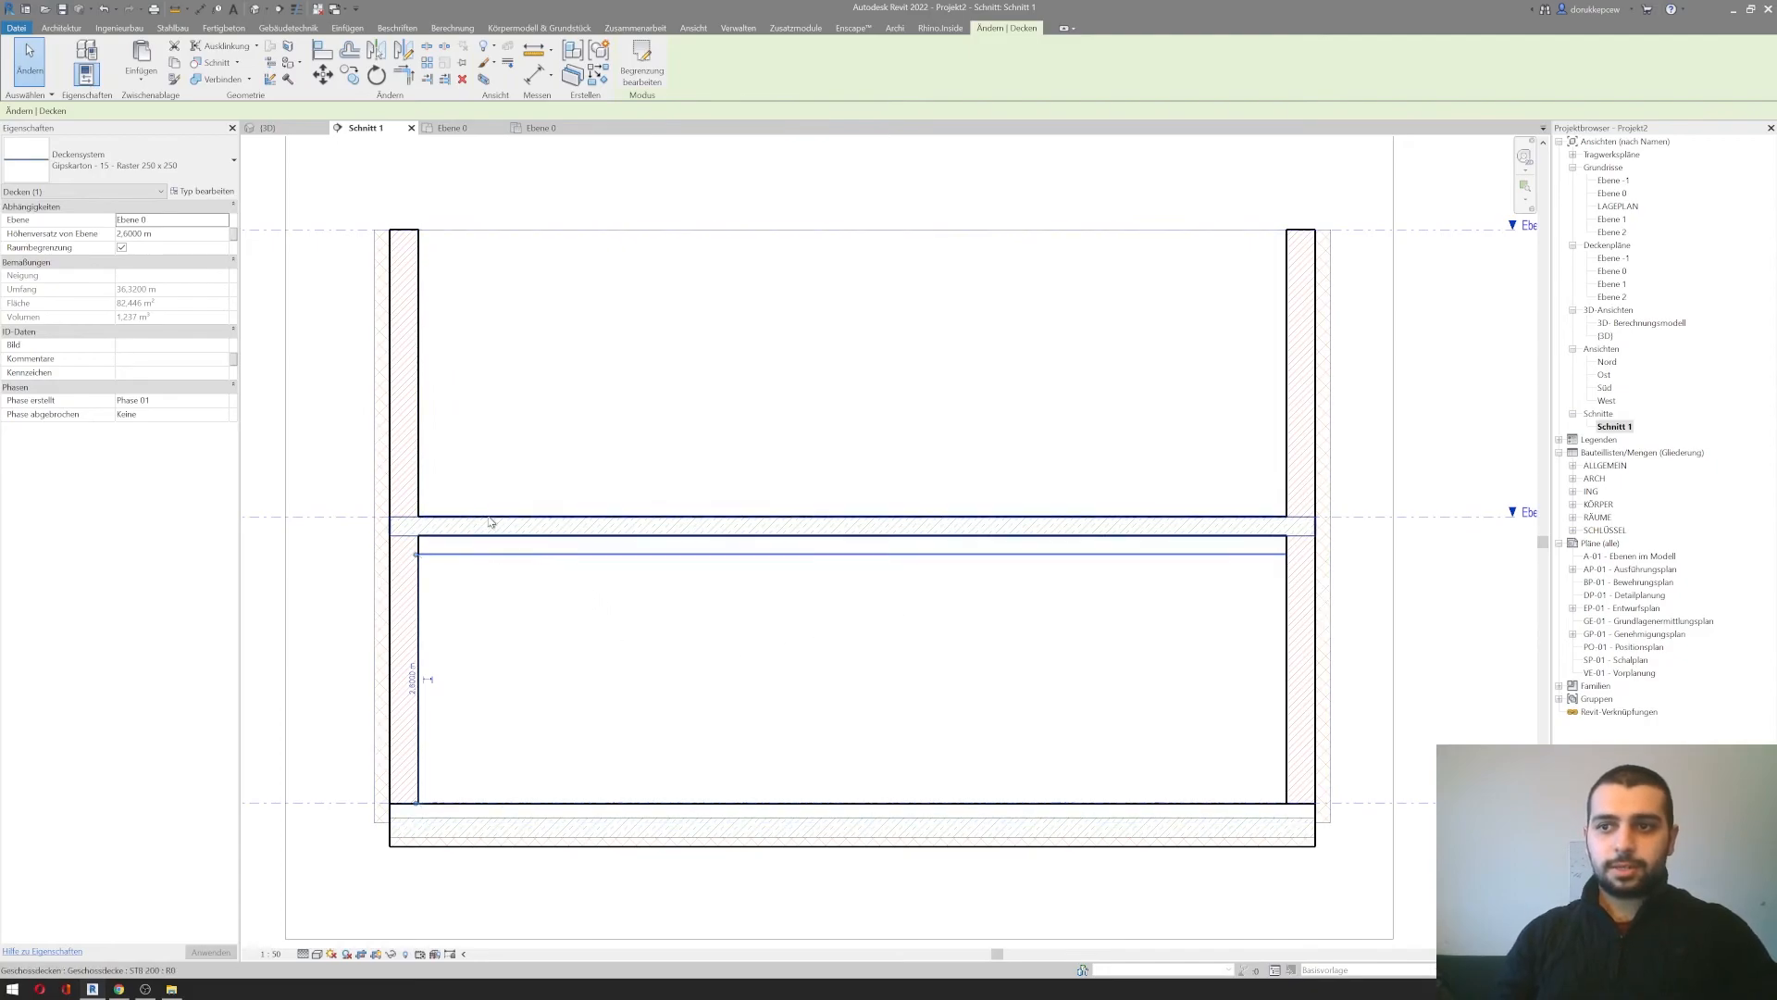
middle_click_drag(778, 702, 752, 706)
scroll(699, 690, "down", 3)
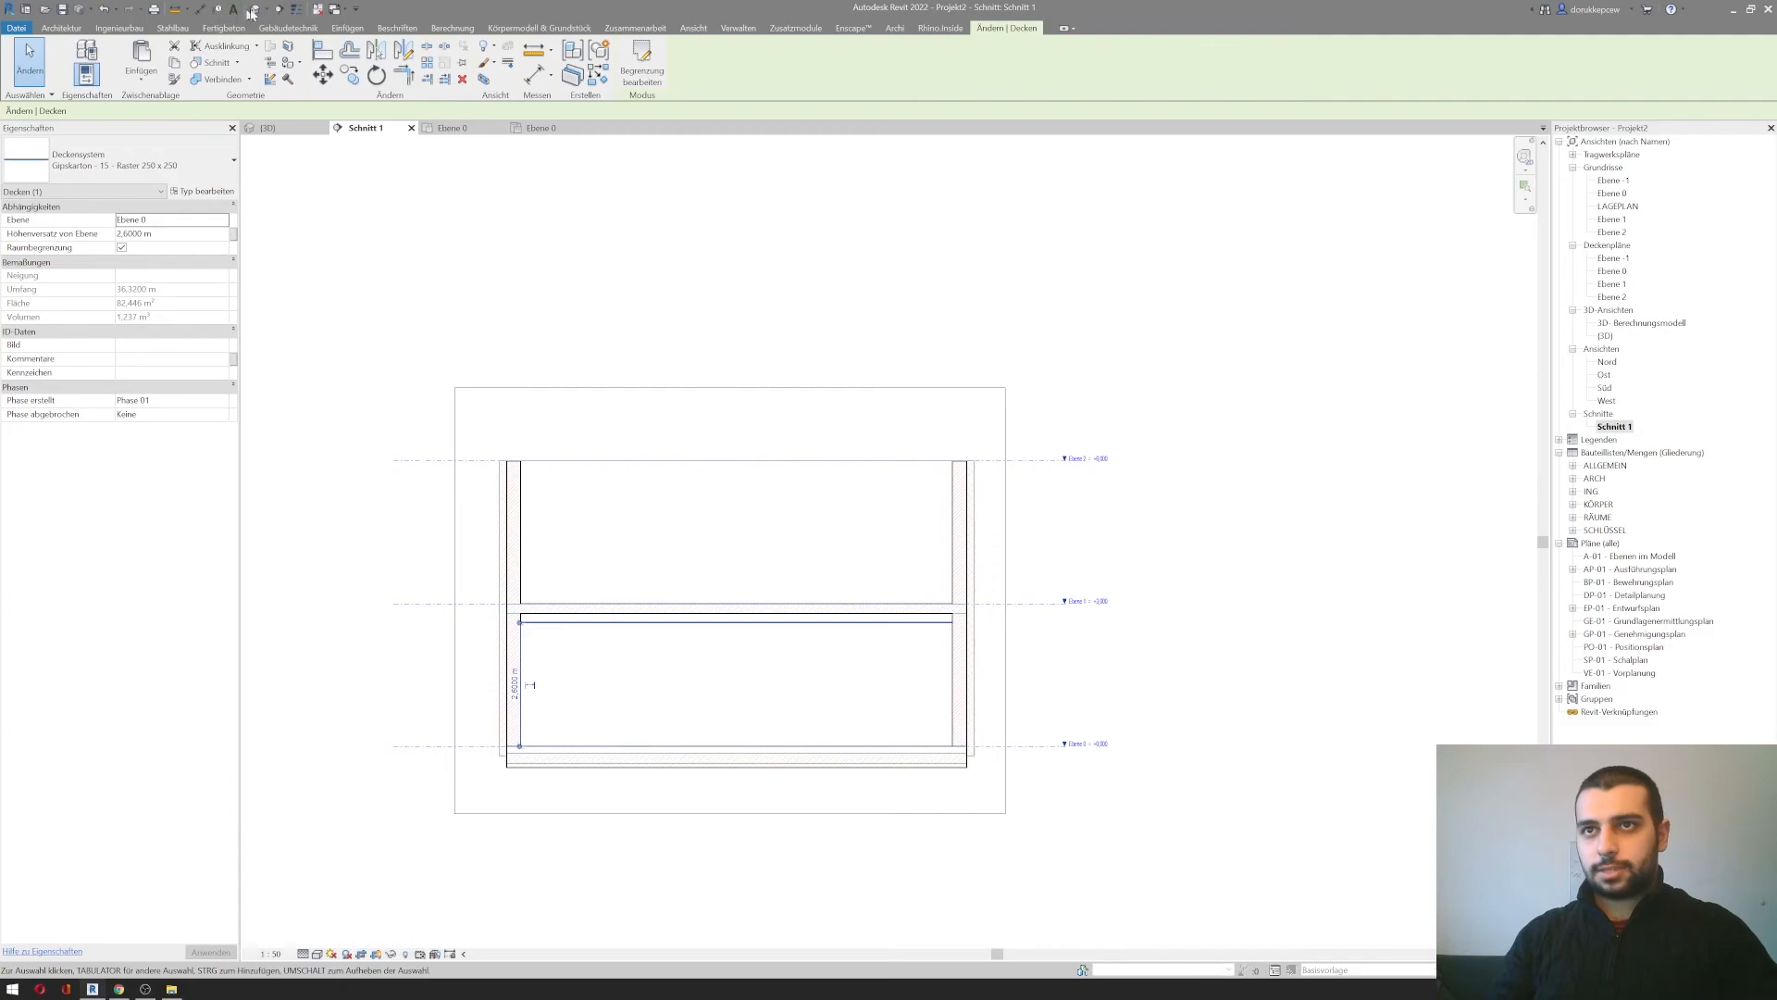
Step: Open the Ebene 2 floor plan
left_click(1613, 298)
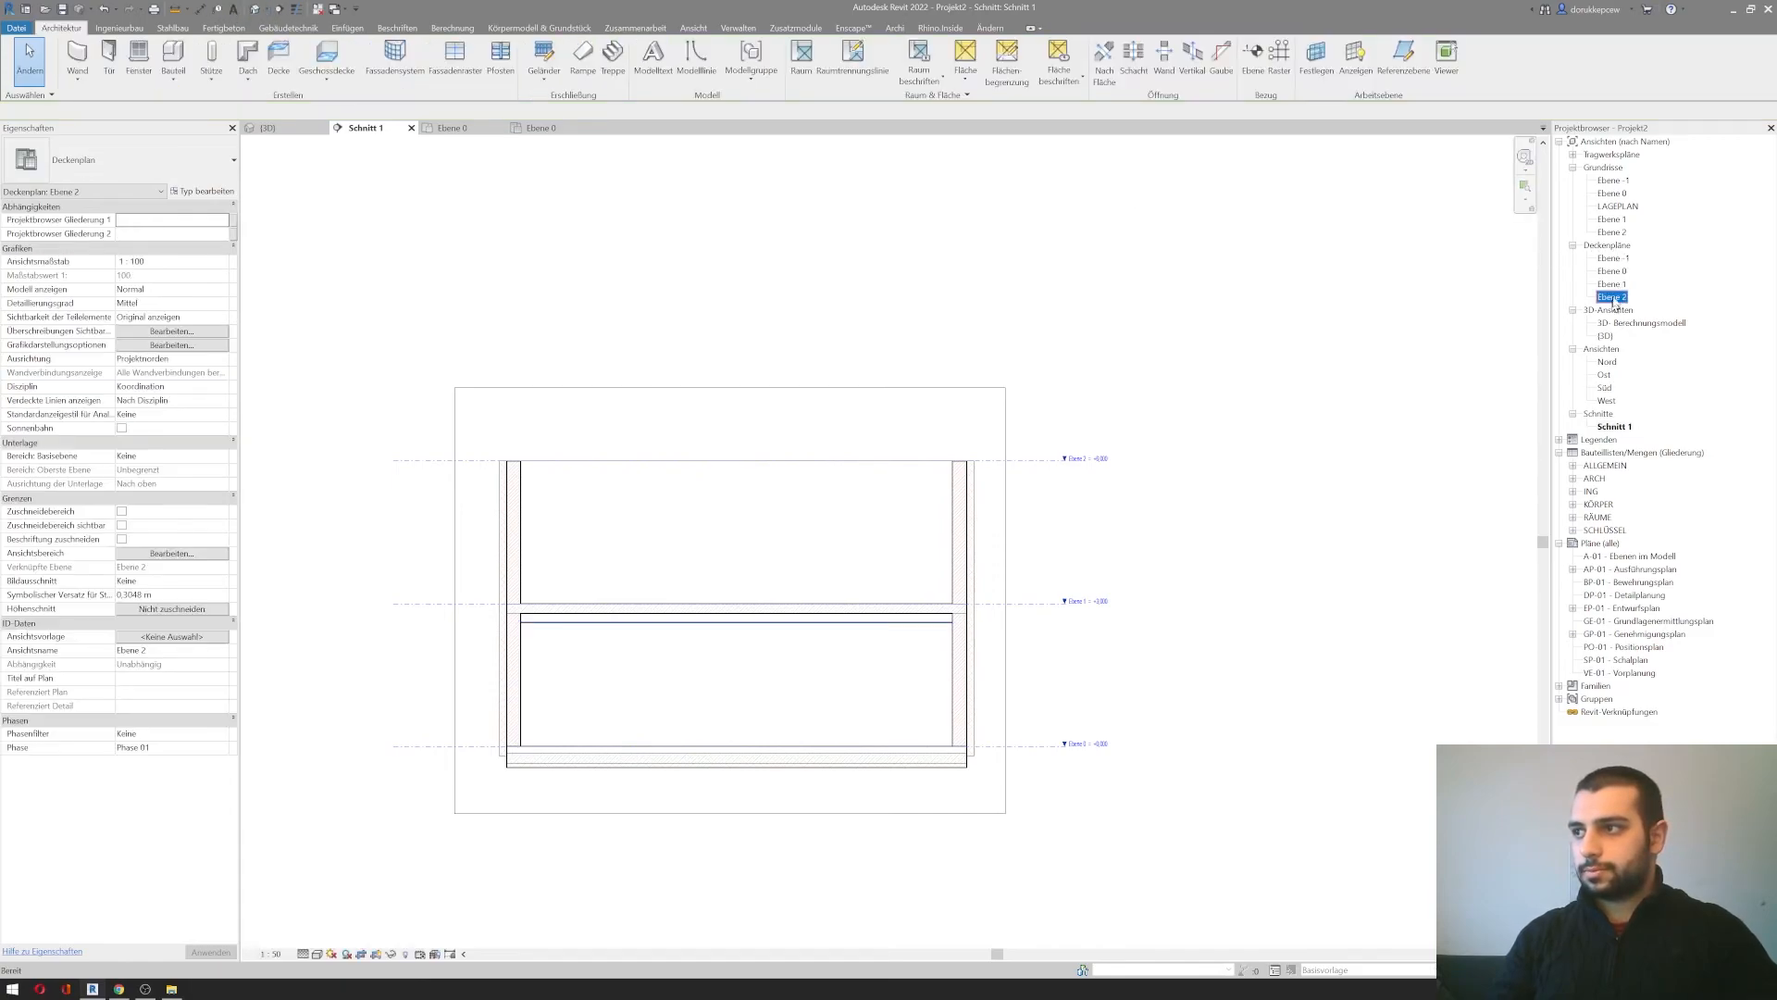
left_click(1574, 246)
double_click(1613, 234)
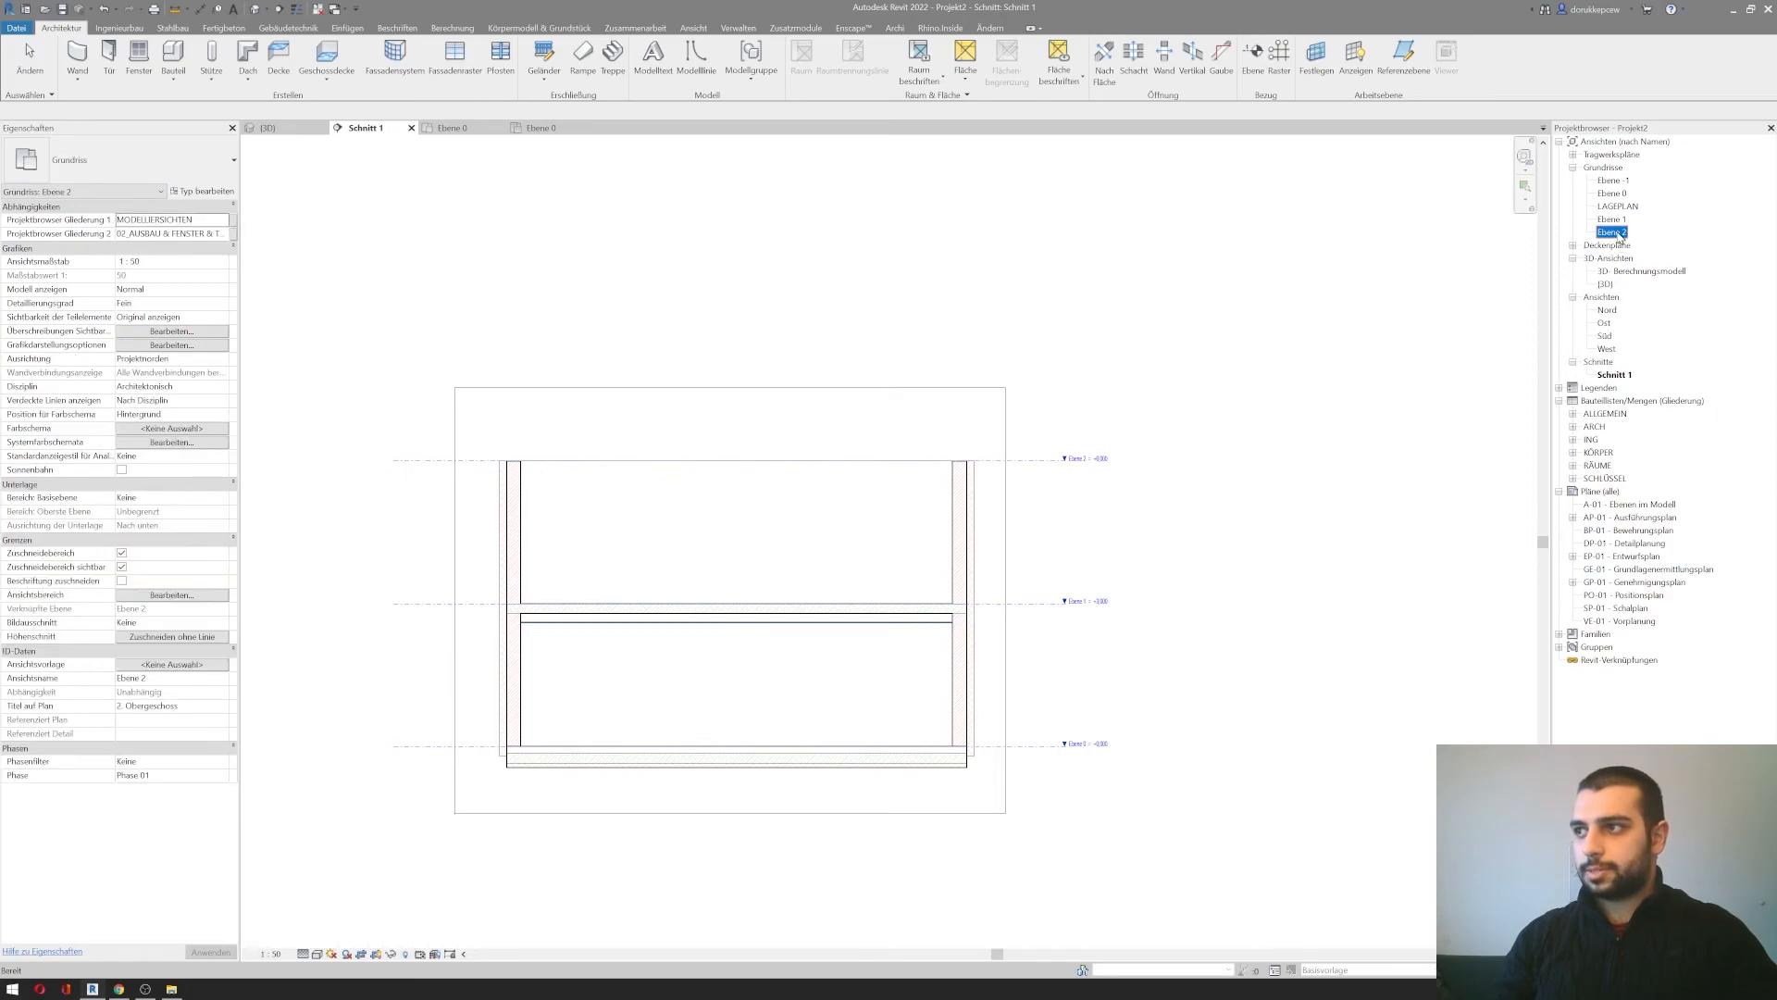
scroll(996, 518, "up", 3)
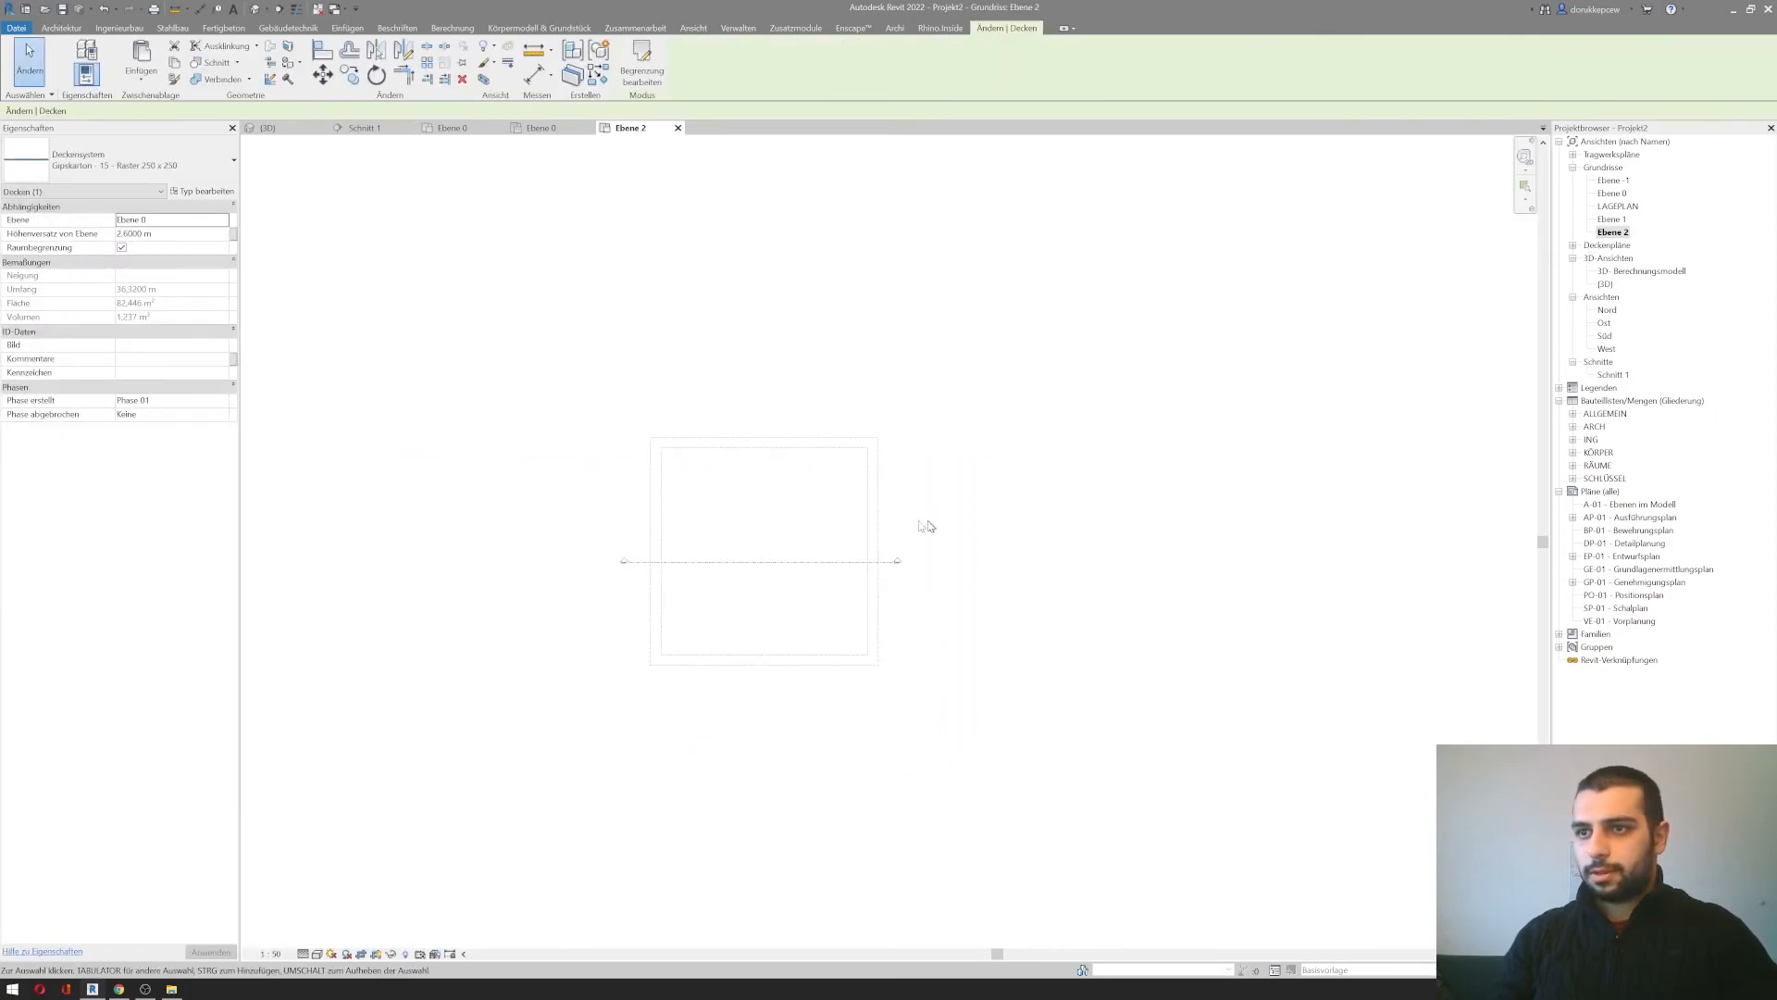
Step: Start a footprint roof on Ebene 2 and sketch its slope-defining boundary as a 10 by 10 m rectangle along the walls' outer edges
left_click(60, 33)
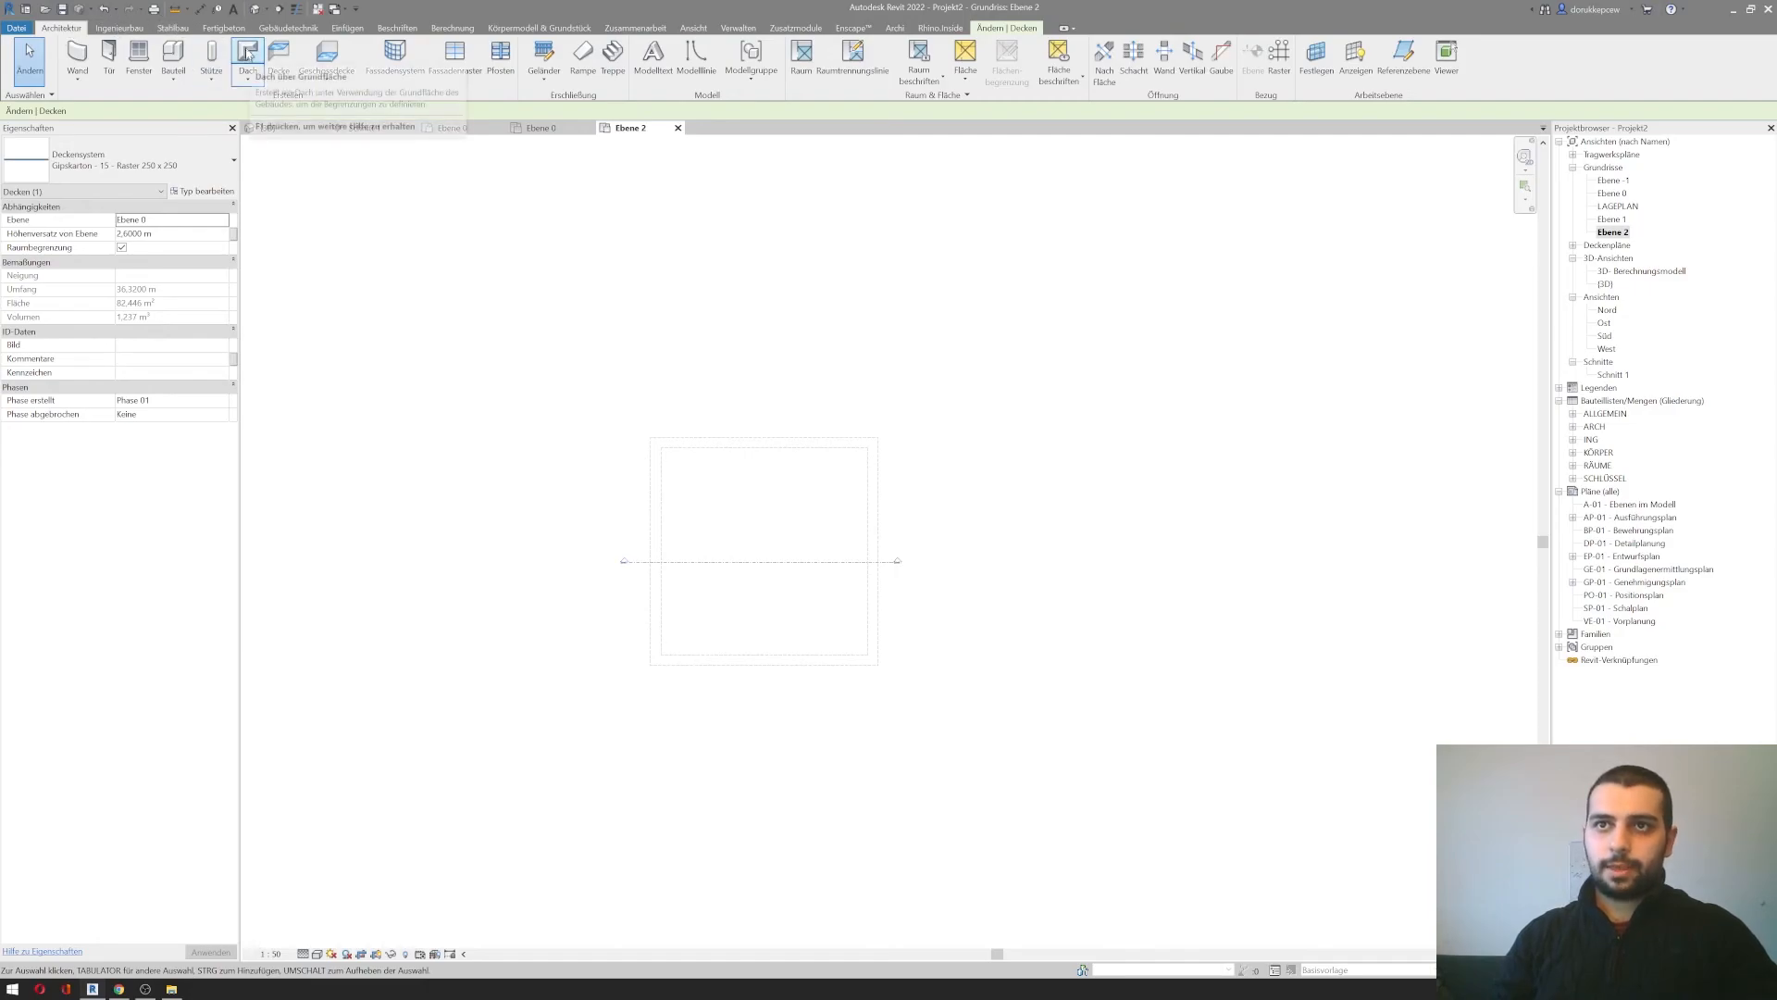
left_click(247, 53)
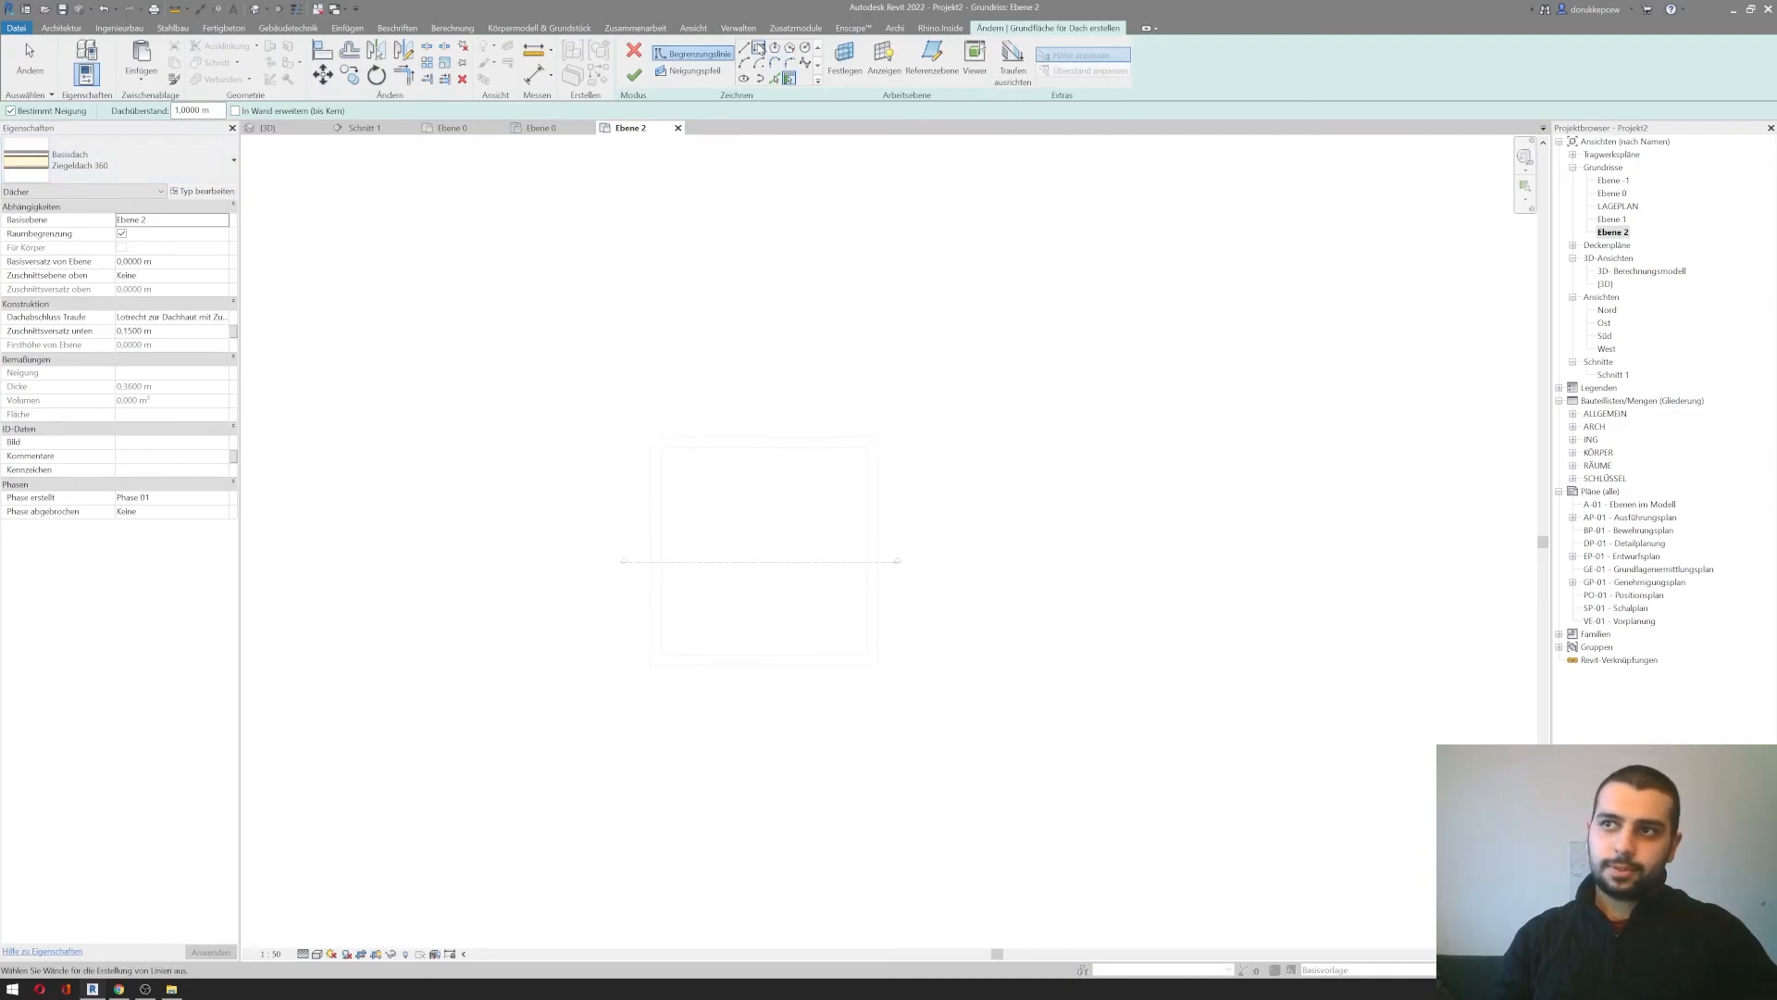
left_click(759, 48)
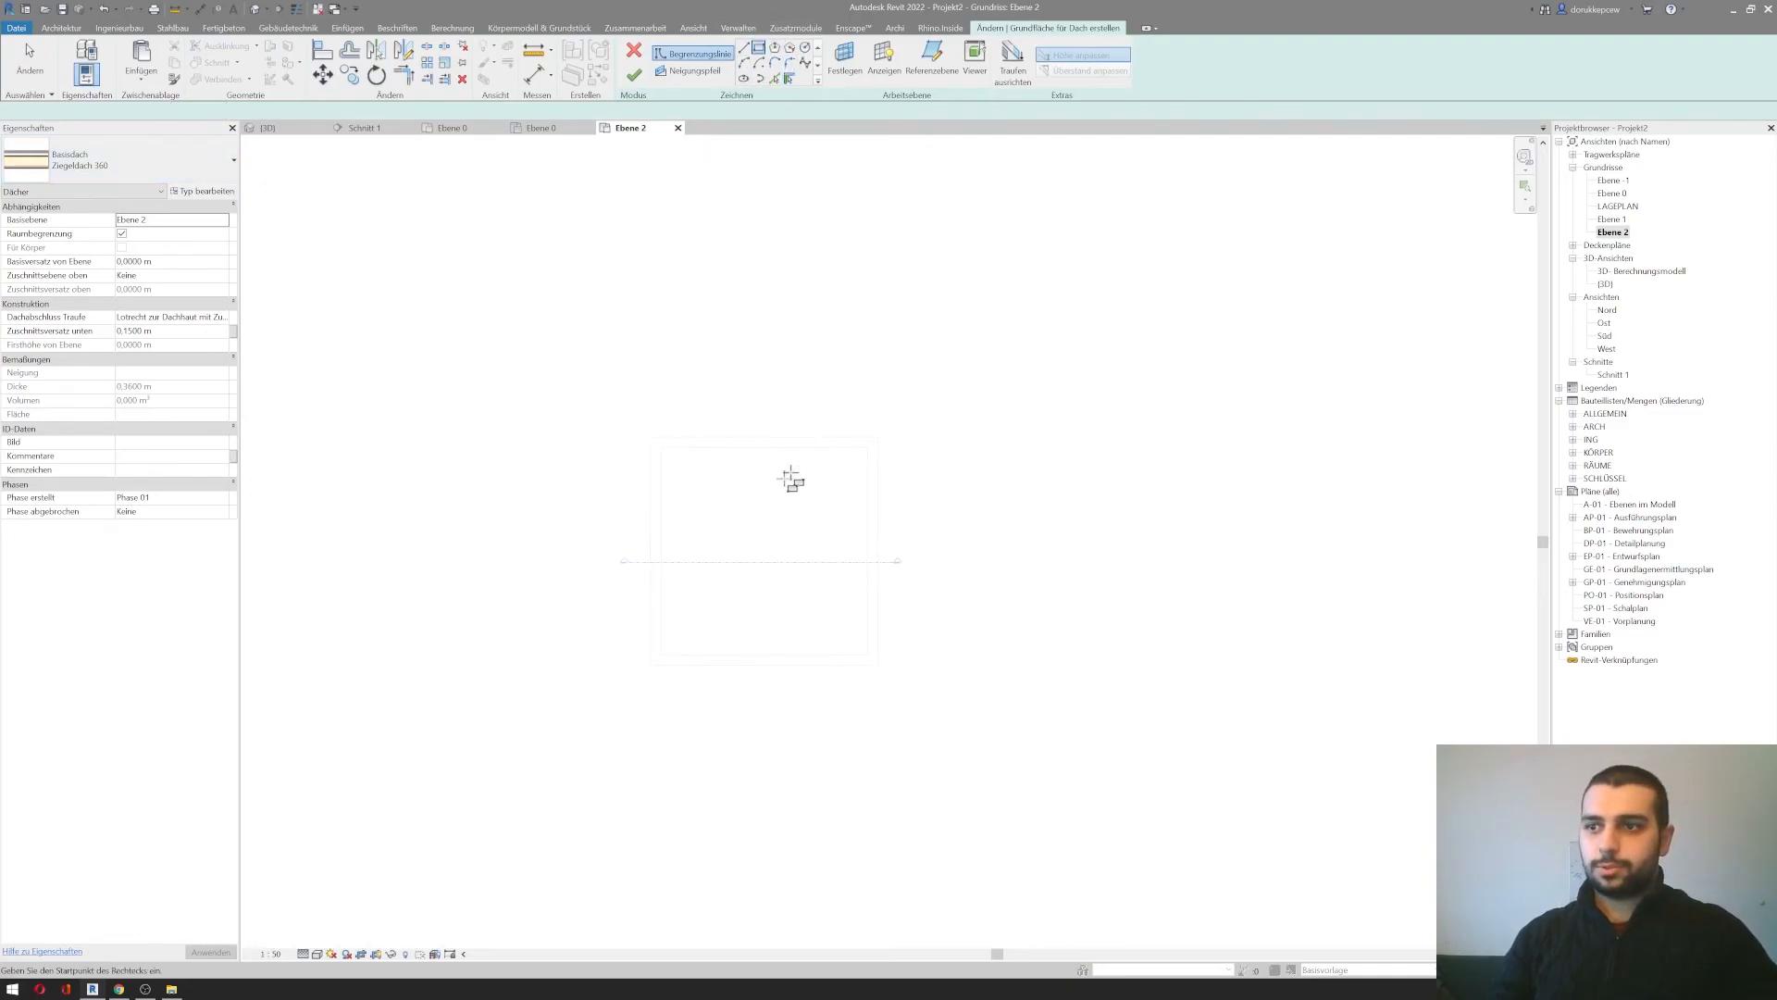
left_click(651, 437)
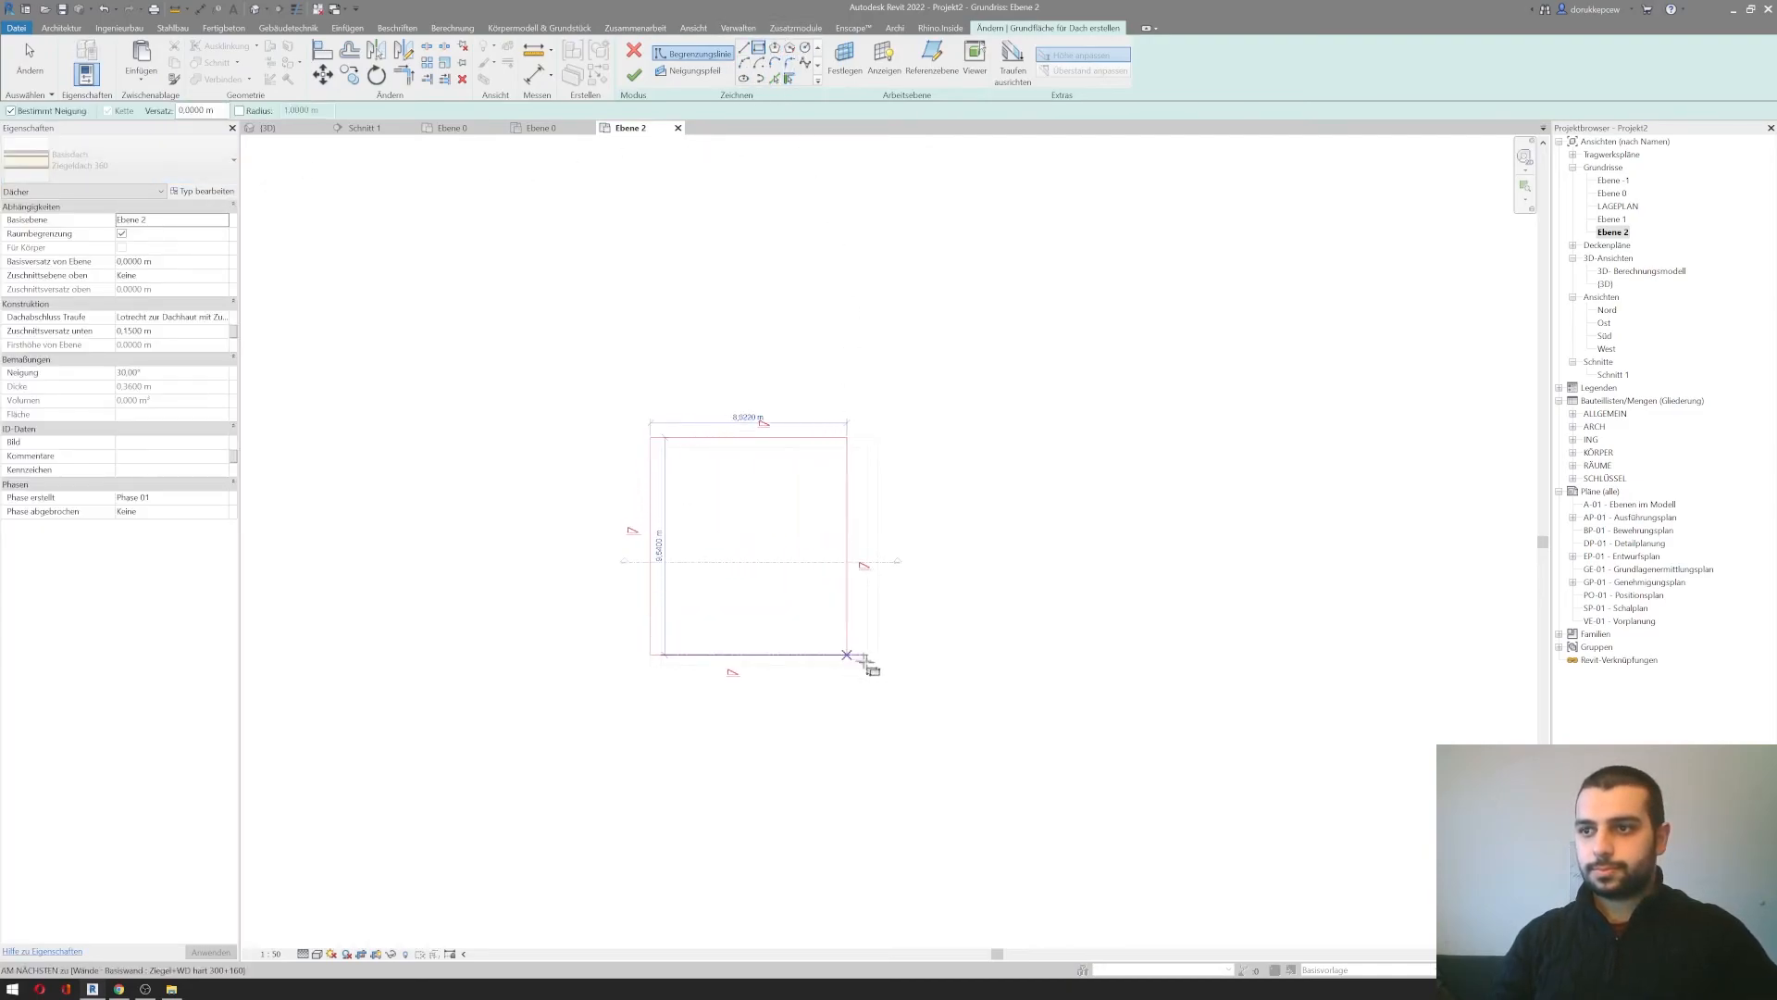
left_click(878, 664)
key("Escape")
scroll(879, 665, "up", 2)
key("Escape")
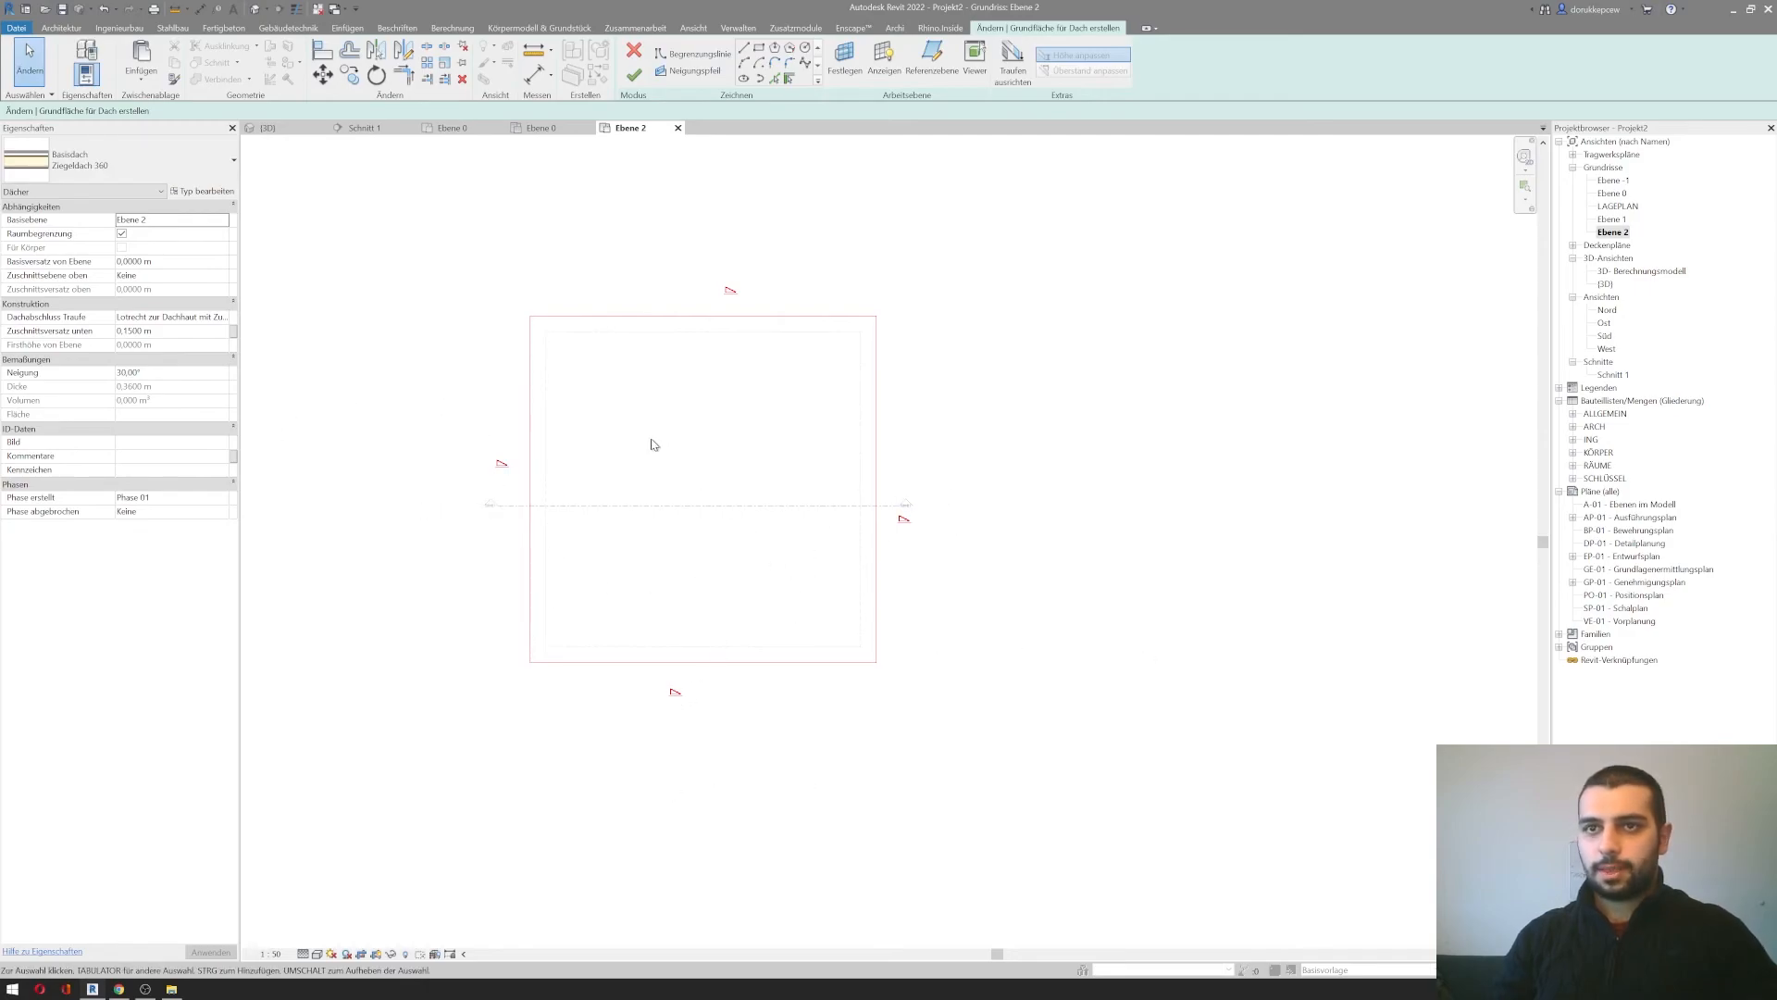
Step: Finish the Ziegeldach 360 roof with a 30° slope on all four sides and view it in 3D
left_click(531, 404)
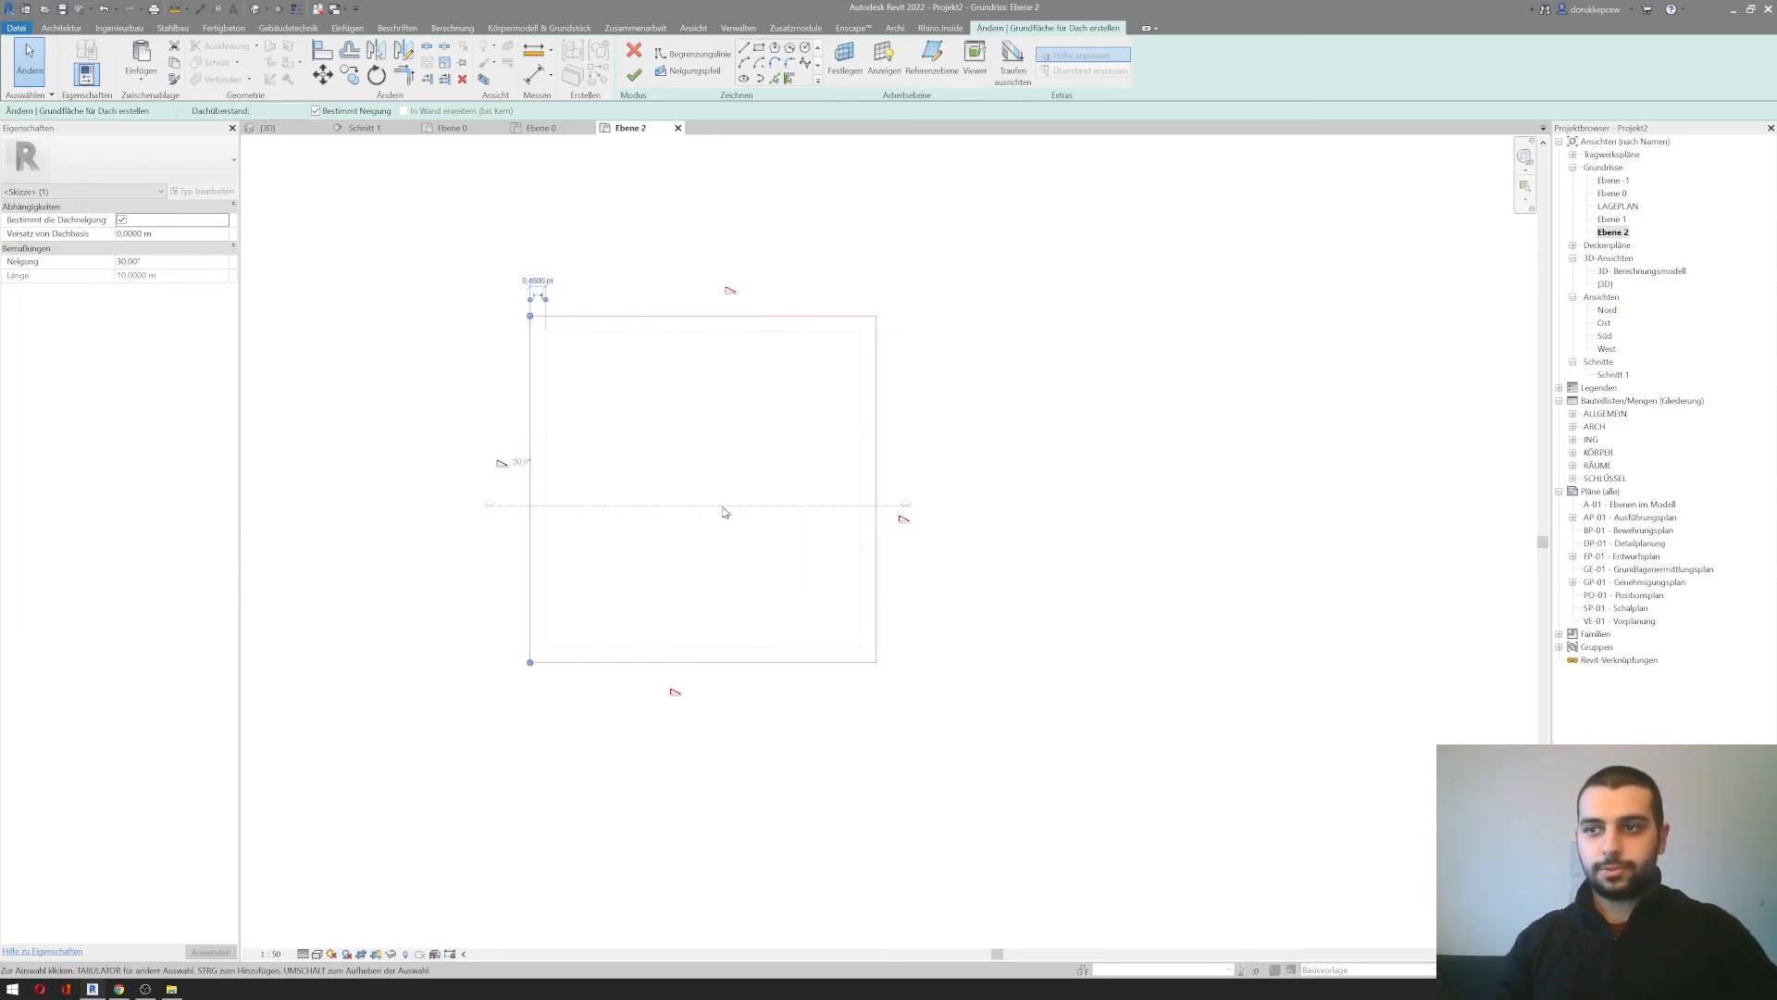
left_click(633, 76)
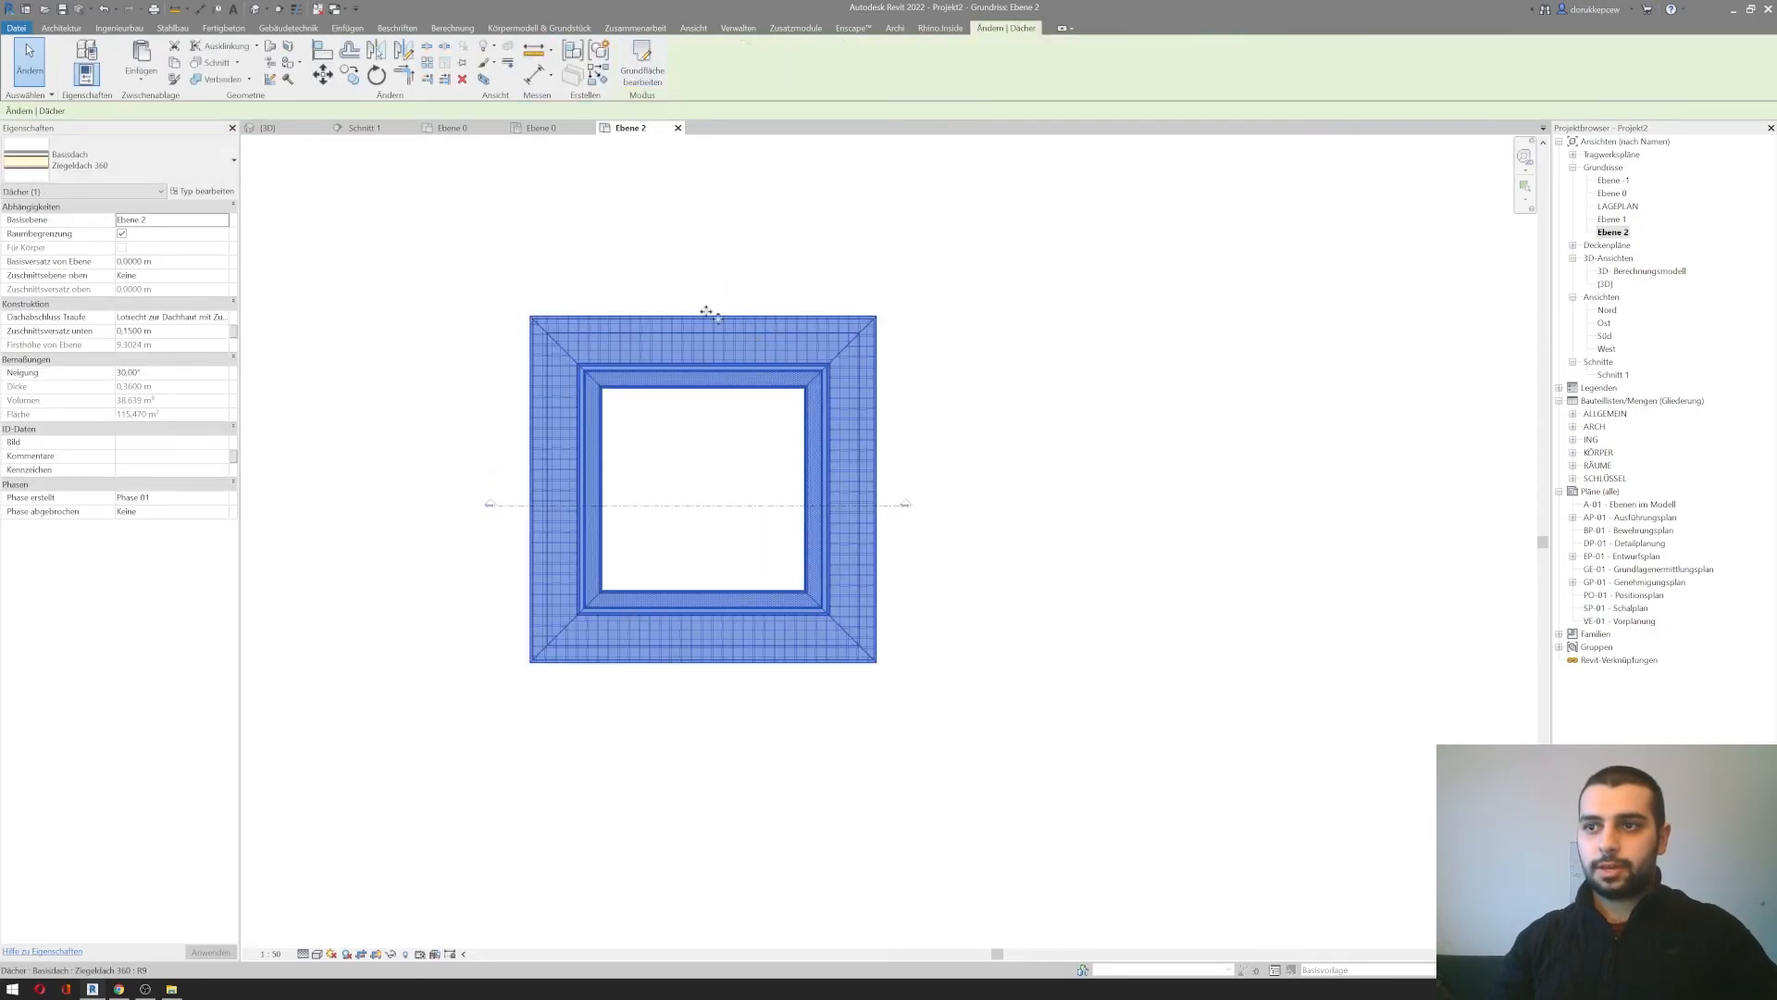
left_click(255, 11)
middle_click_drag(778, 519, 1131, 486, "shift")
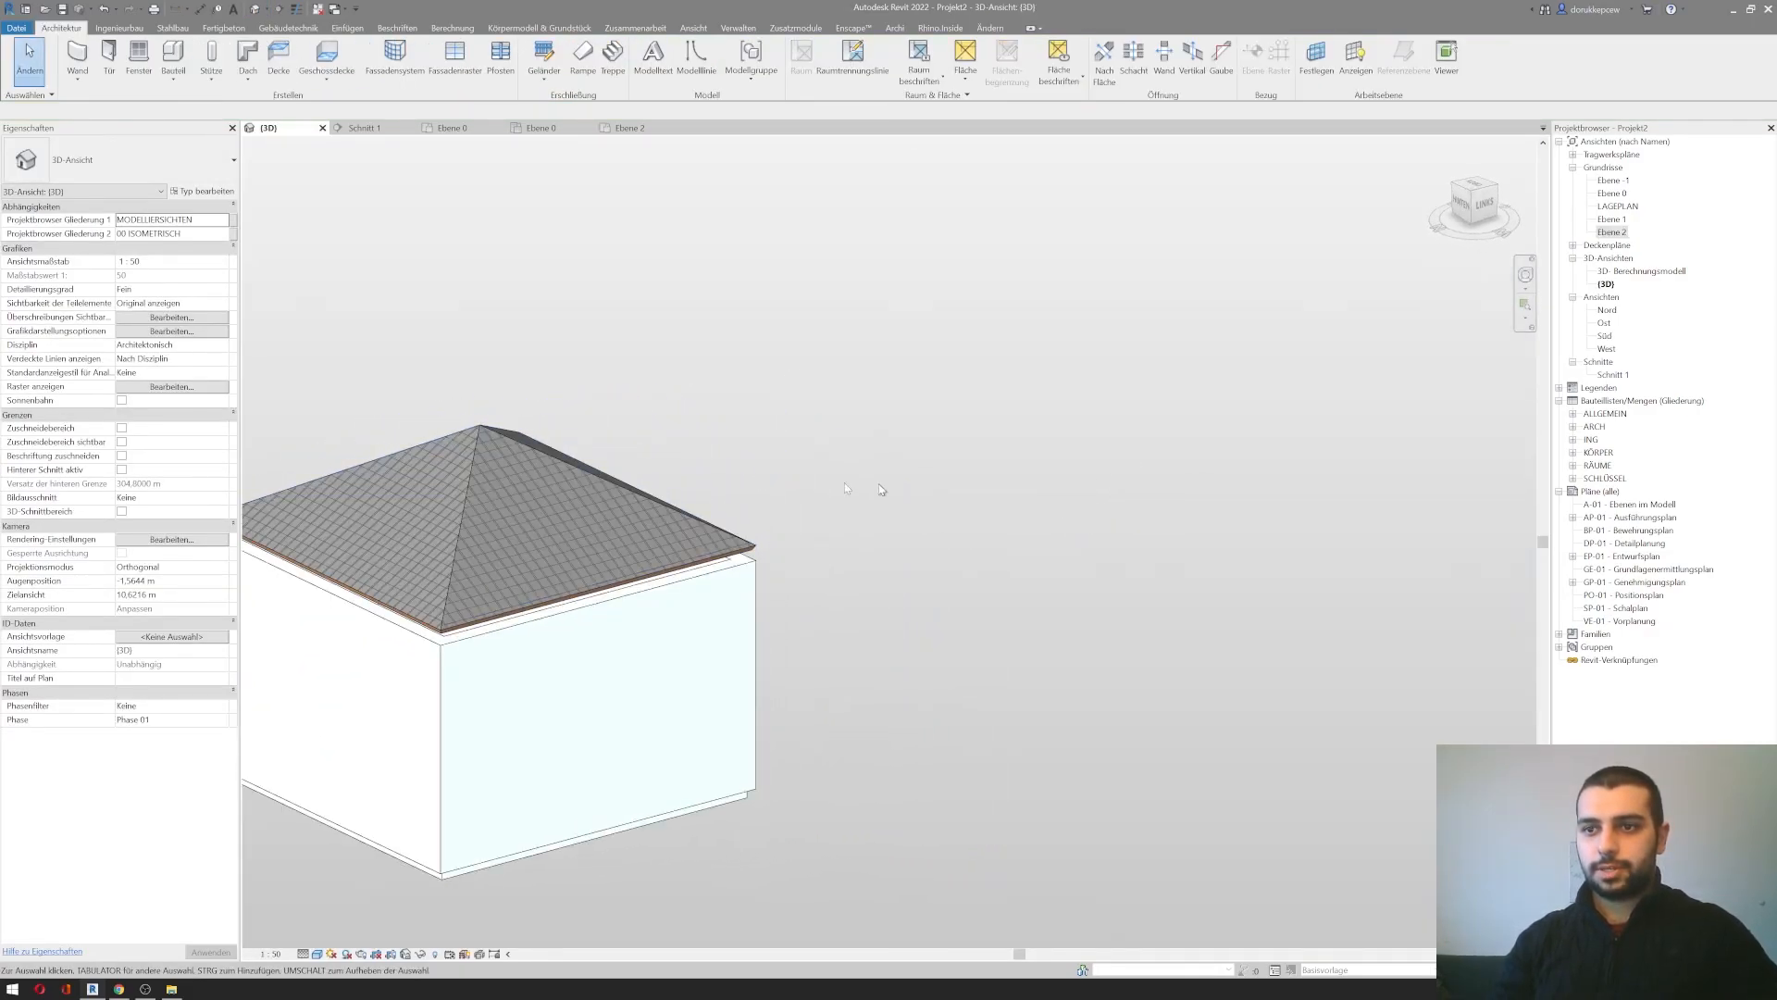
Step: Edit the tile roof's footprint and remove the slope definition from all four boundary lines, then finish the sketch as a flat roof
middle_click_drag(451, 464, 805, 559)
middle_click_drag(968, 607, 677, 554, "shift")
left_click(1004, 548)
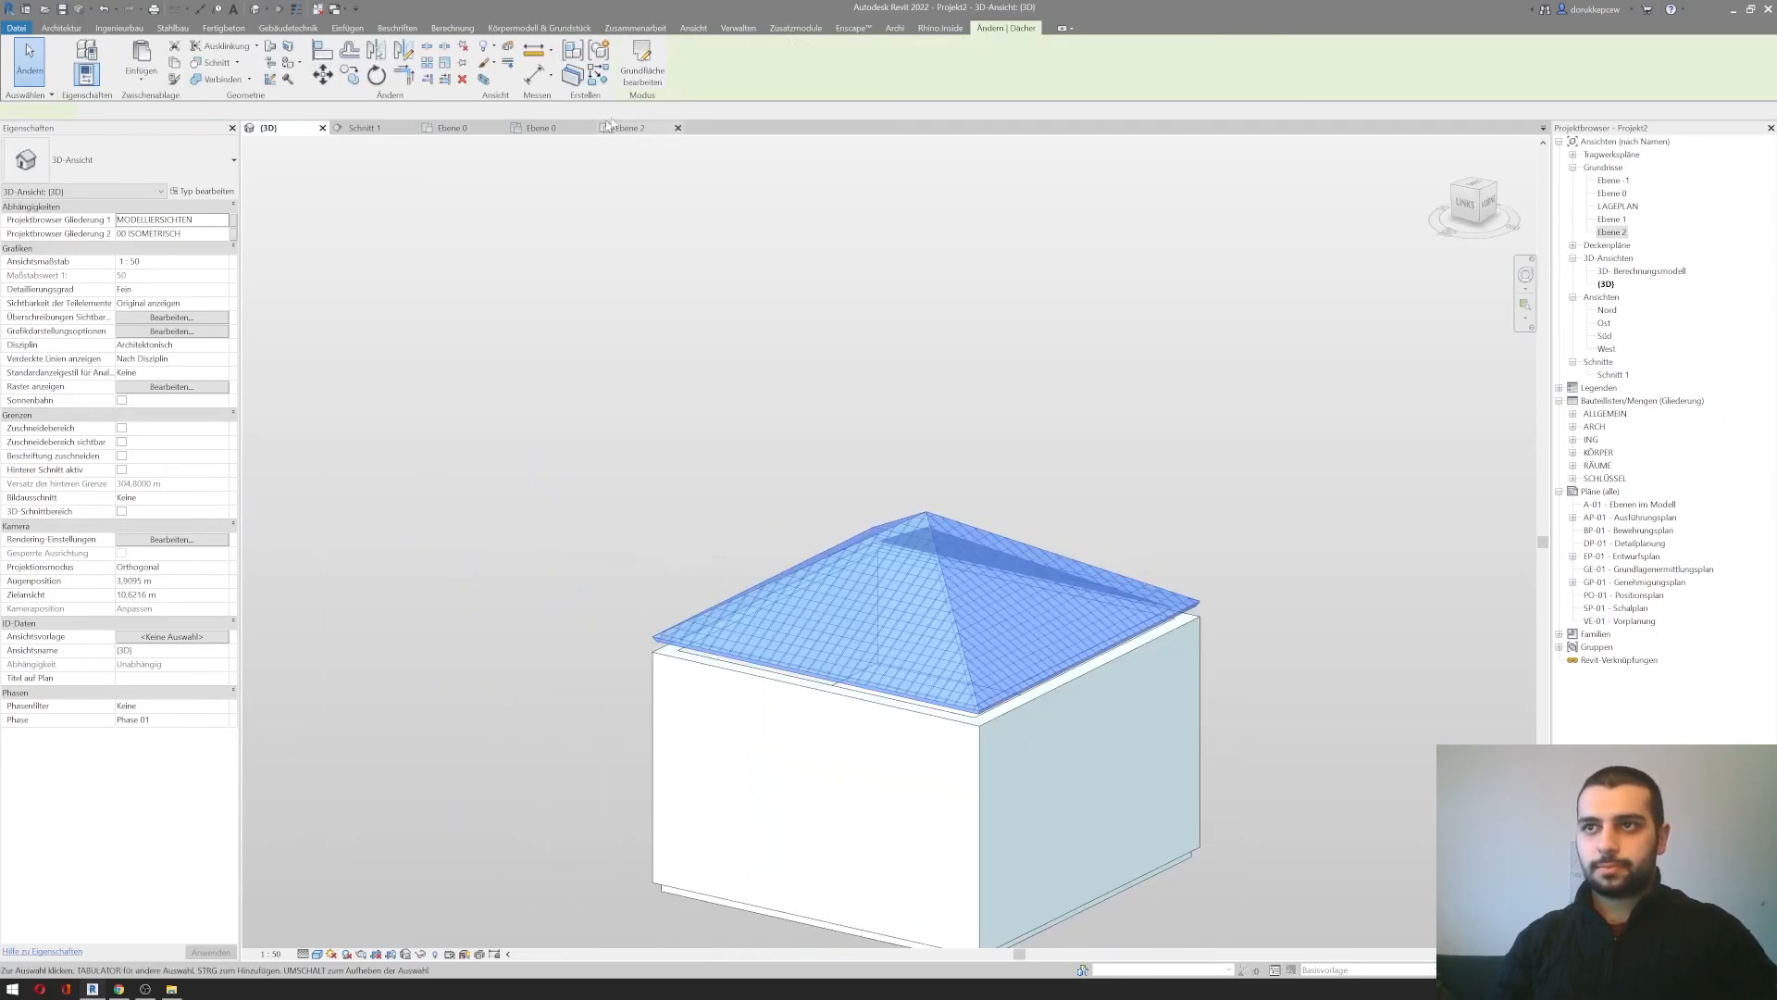
left_click(645, 79)
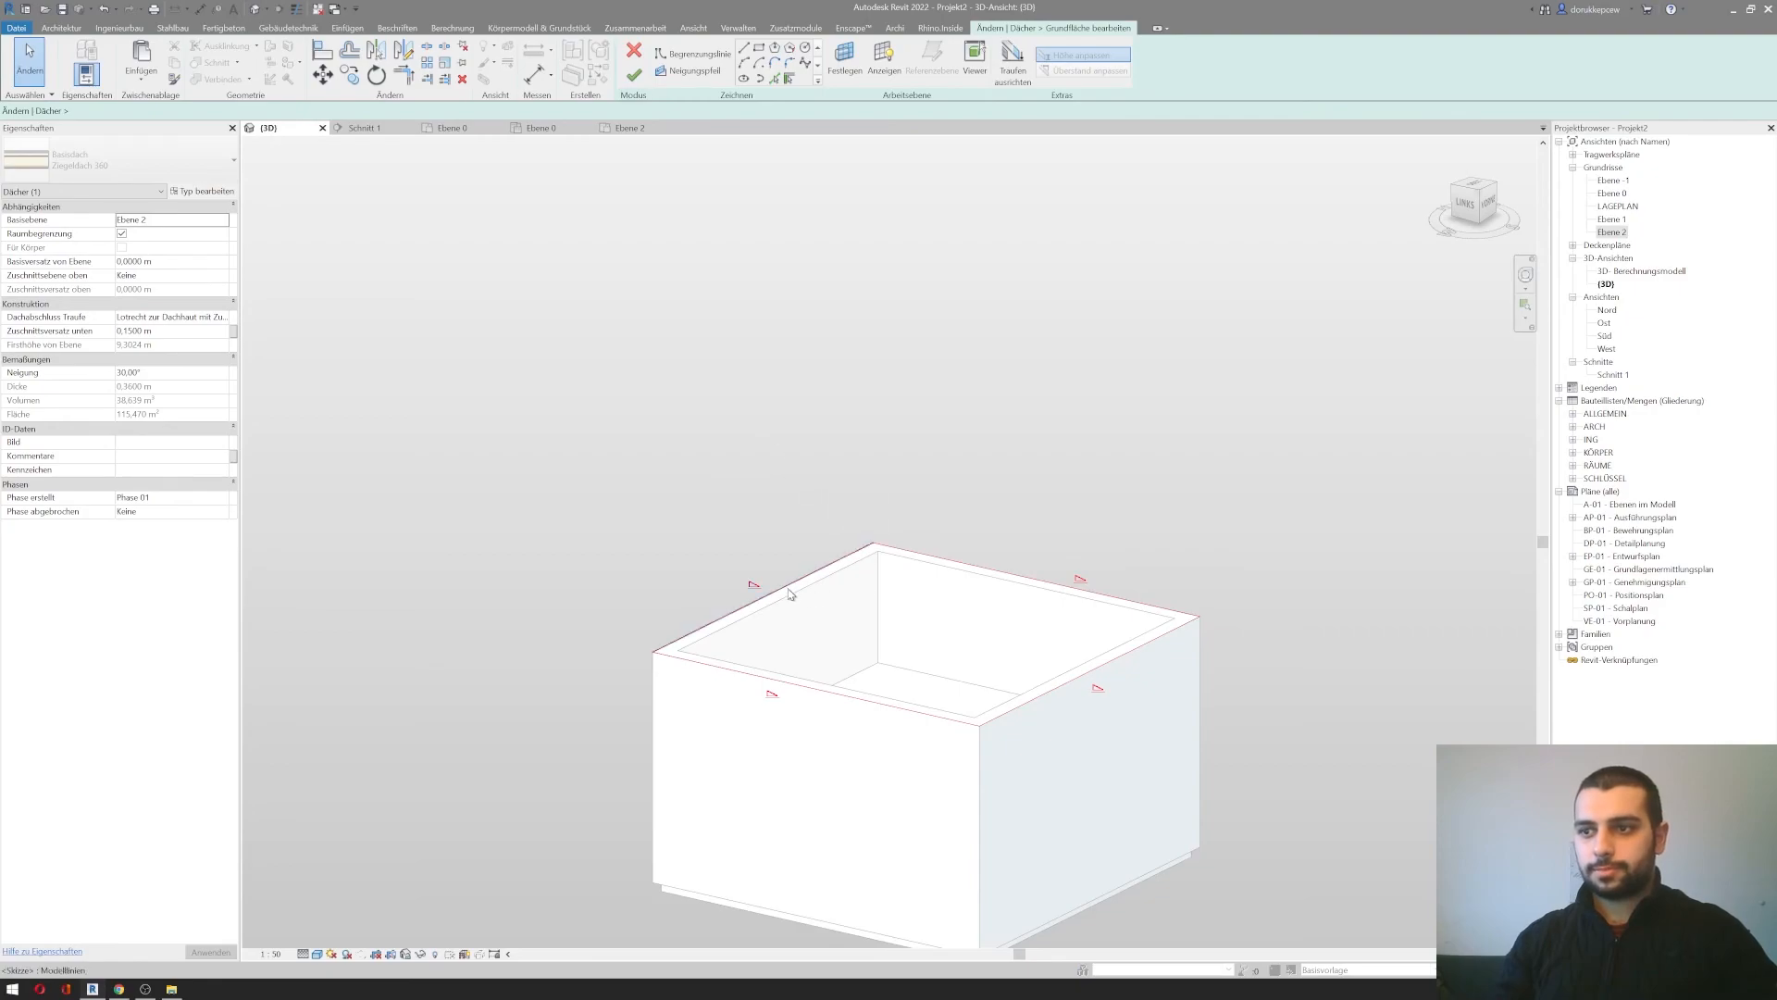
key("Tab")
left_click(788, 589)
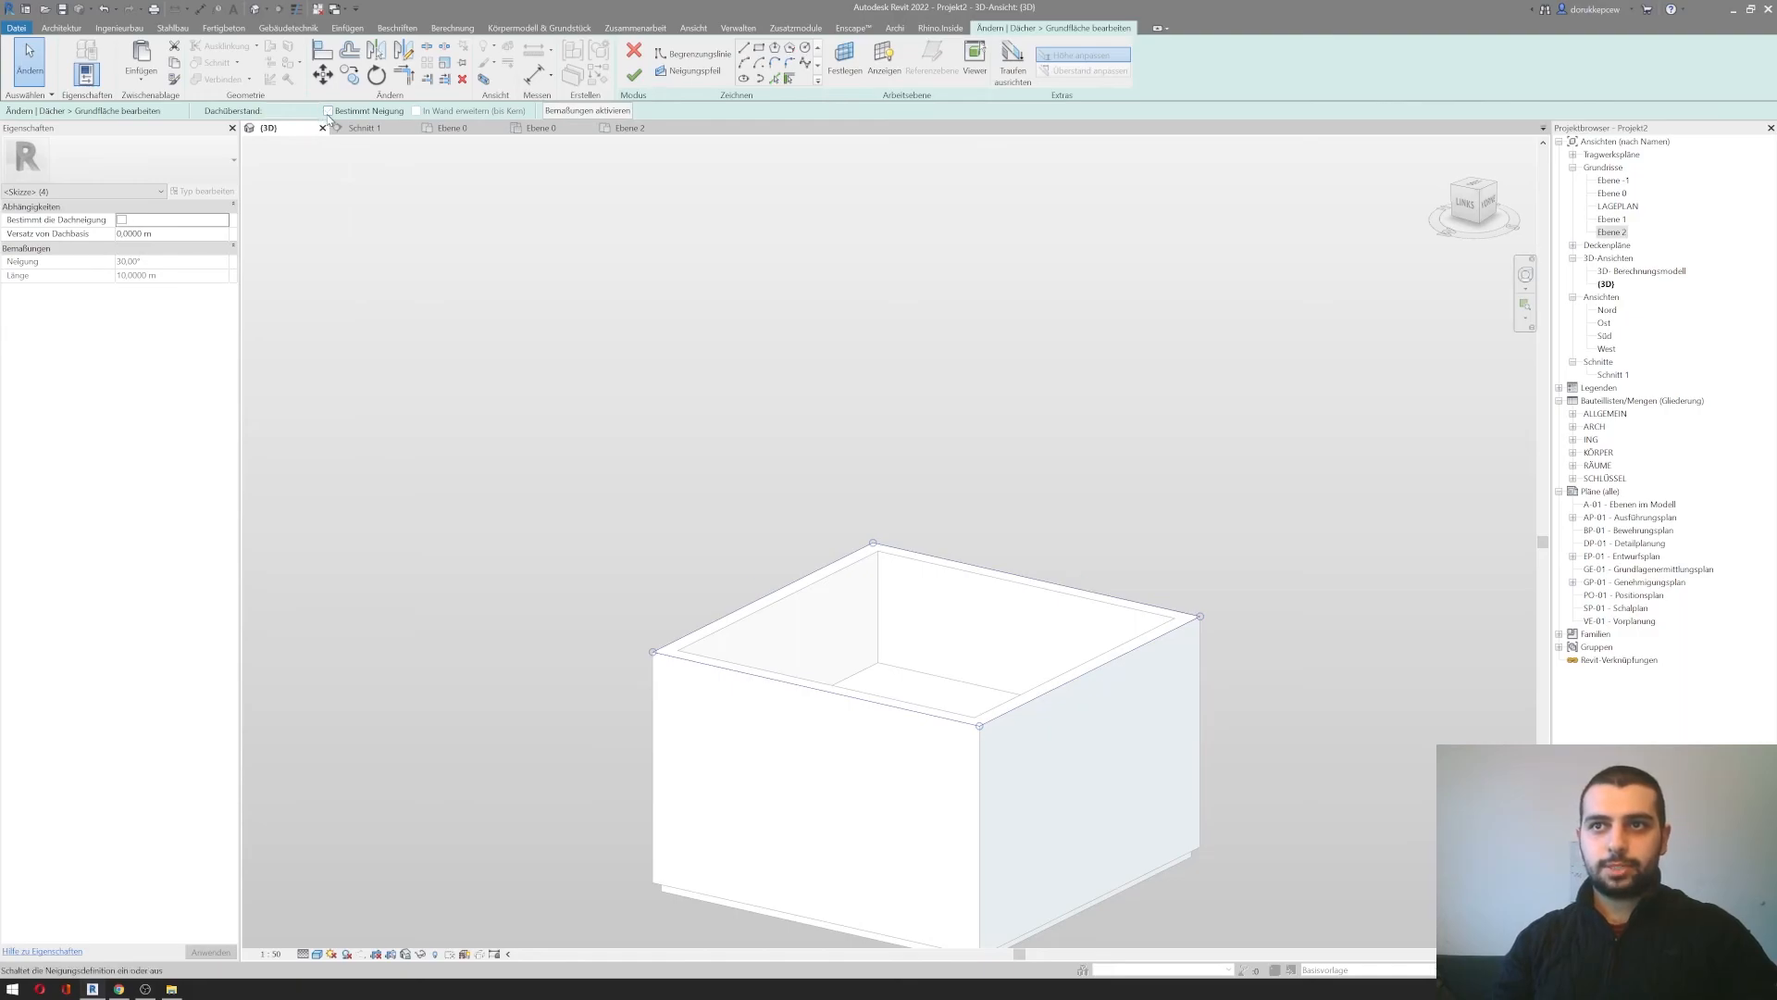
left_click(634, 75)
left_click(547, 489)
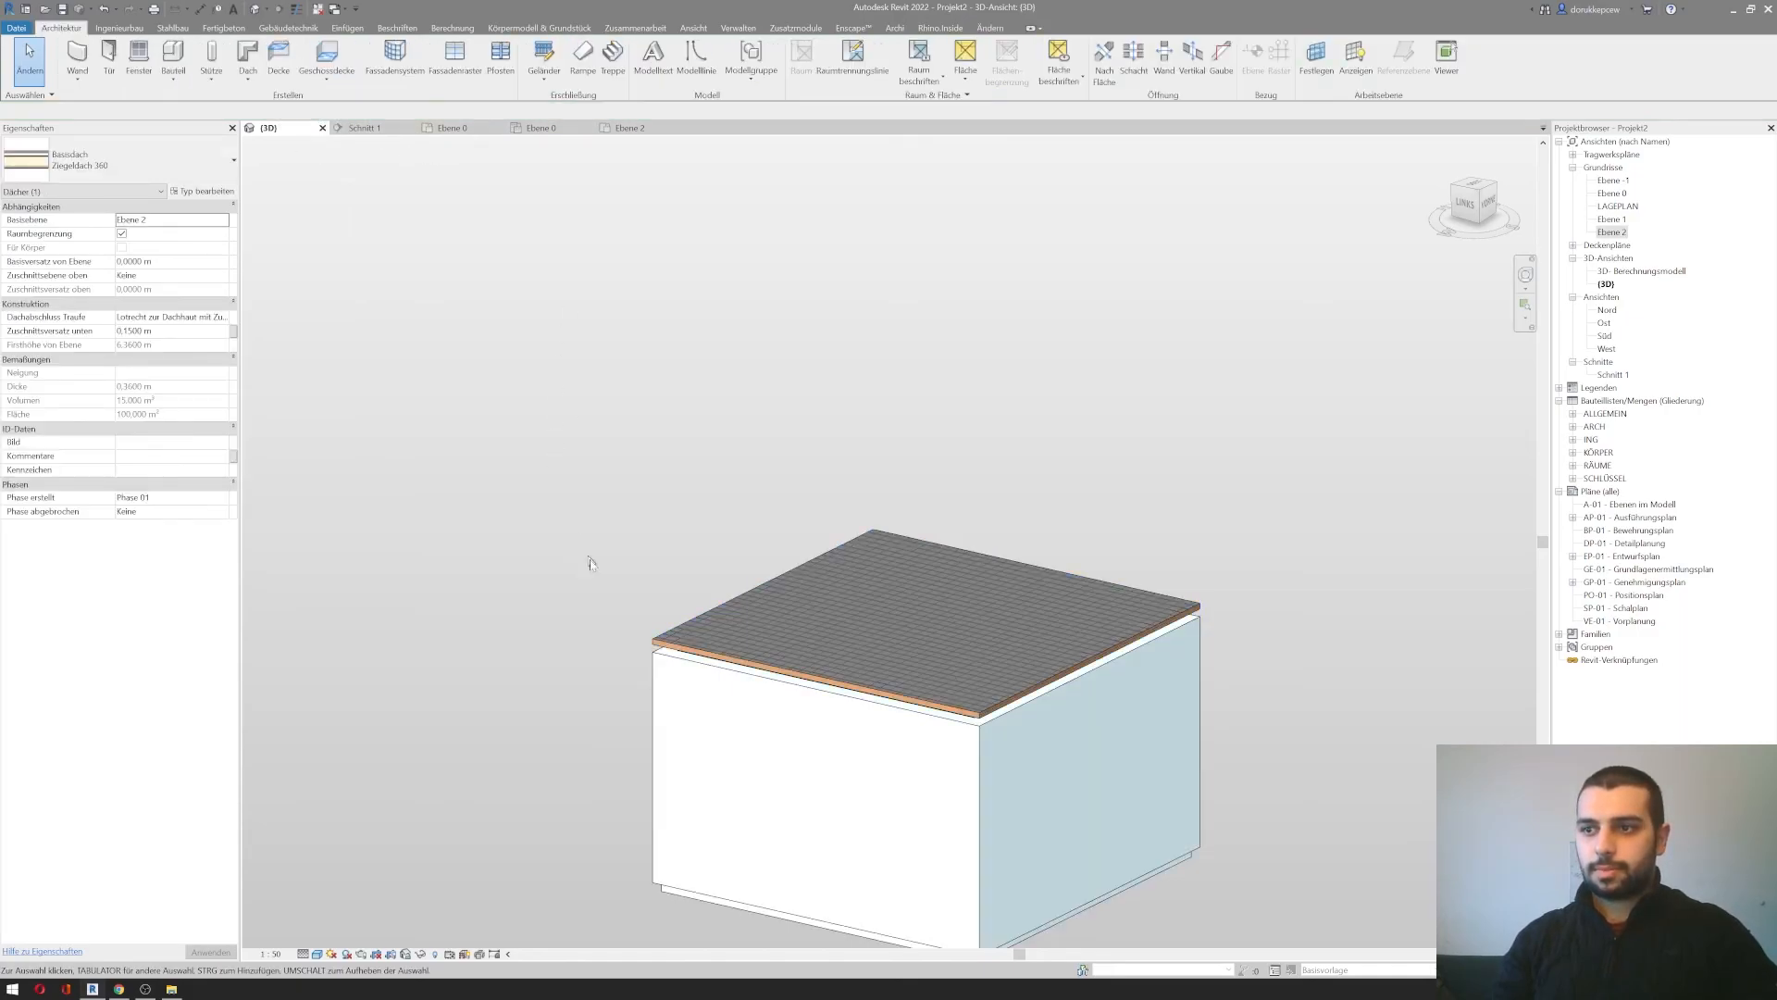
Step: Make two opposite footprint lines of the roof slope-defining at 30°, finish the gable roof and inspect it in 3D
left_click(694, 658)
left_click(643, 74)
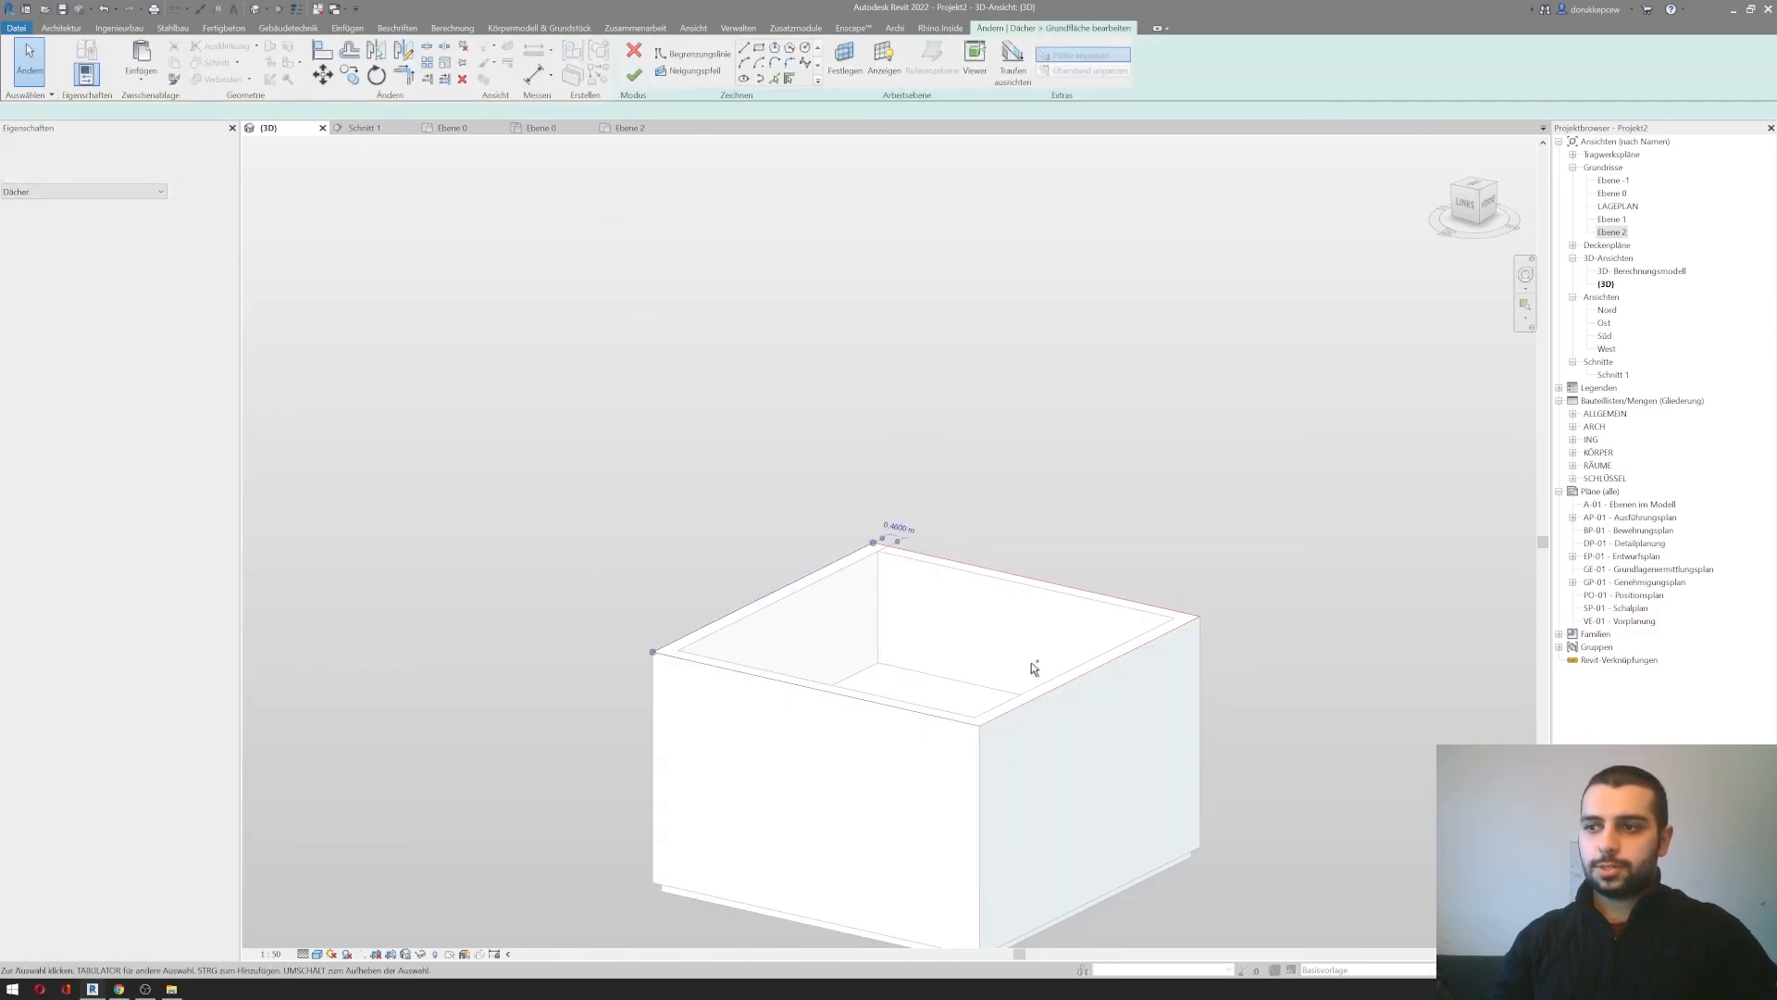
left_click(1050, 692, "ctrl")
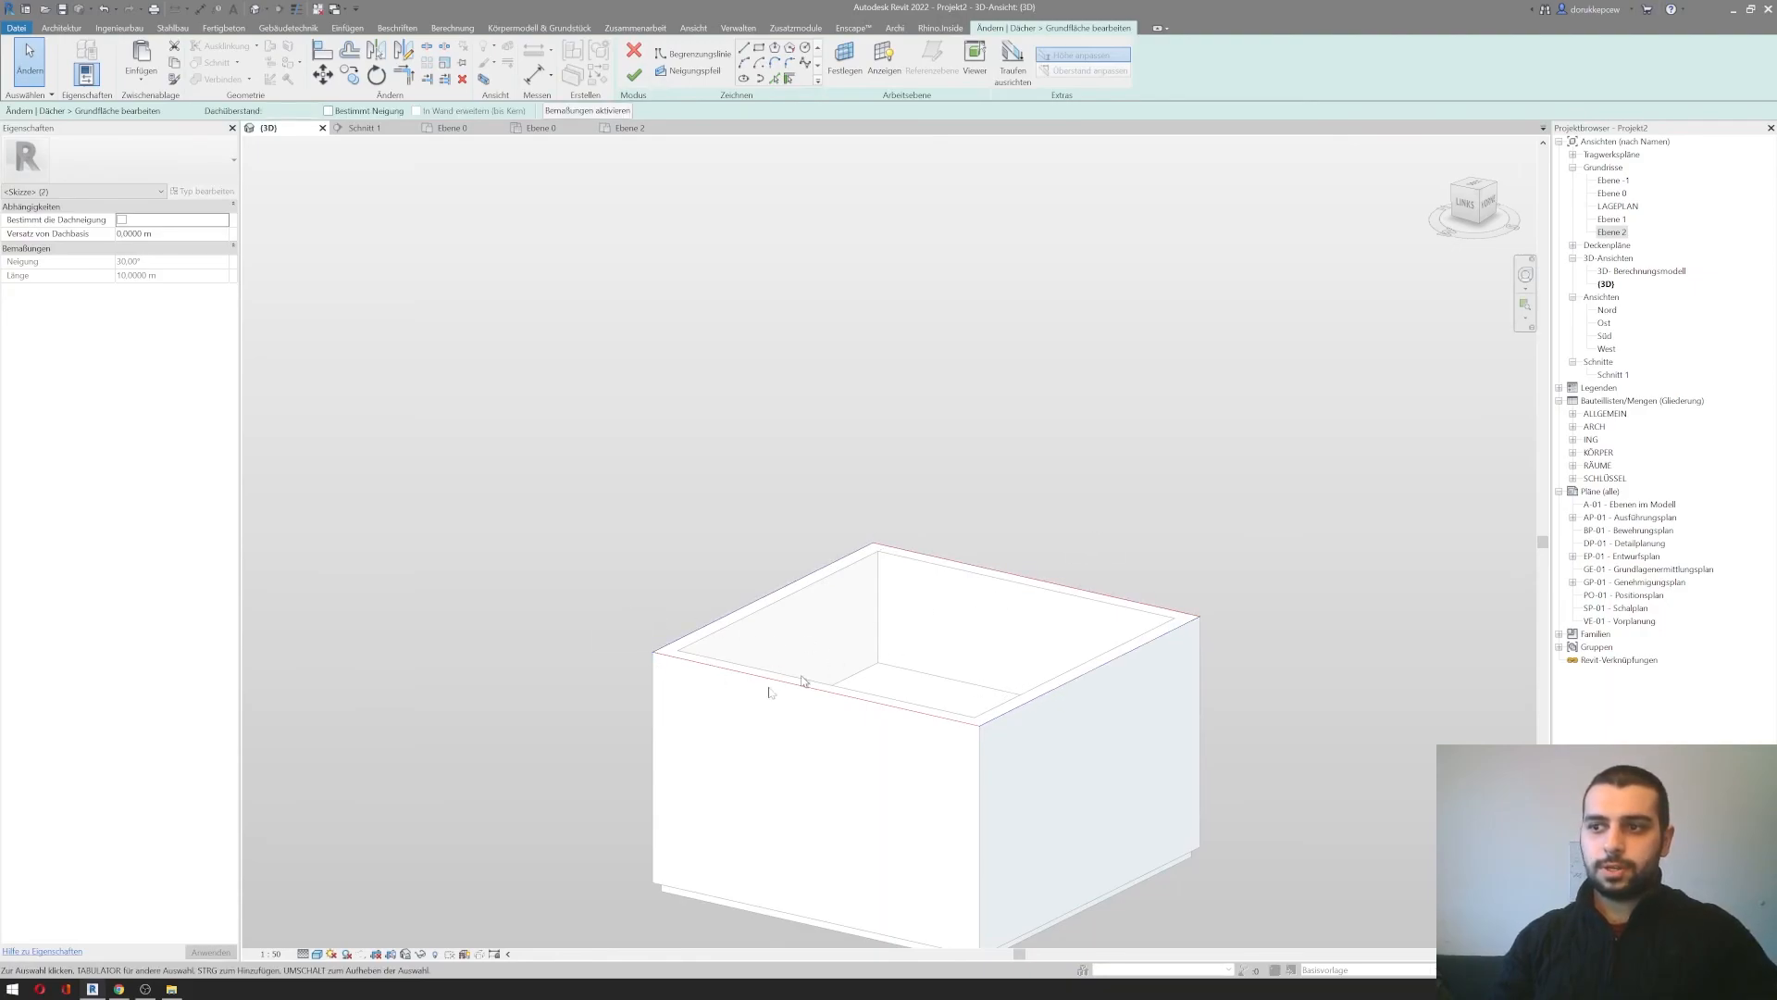
left_click(328, 110)
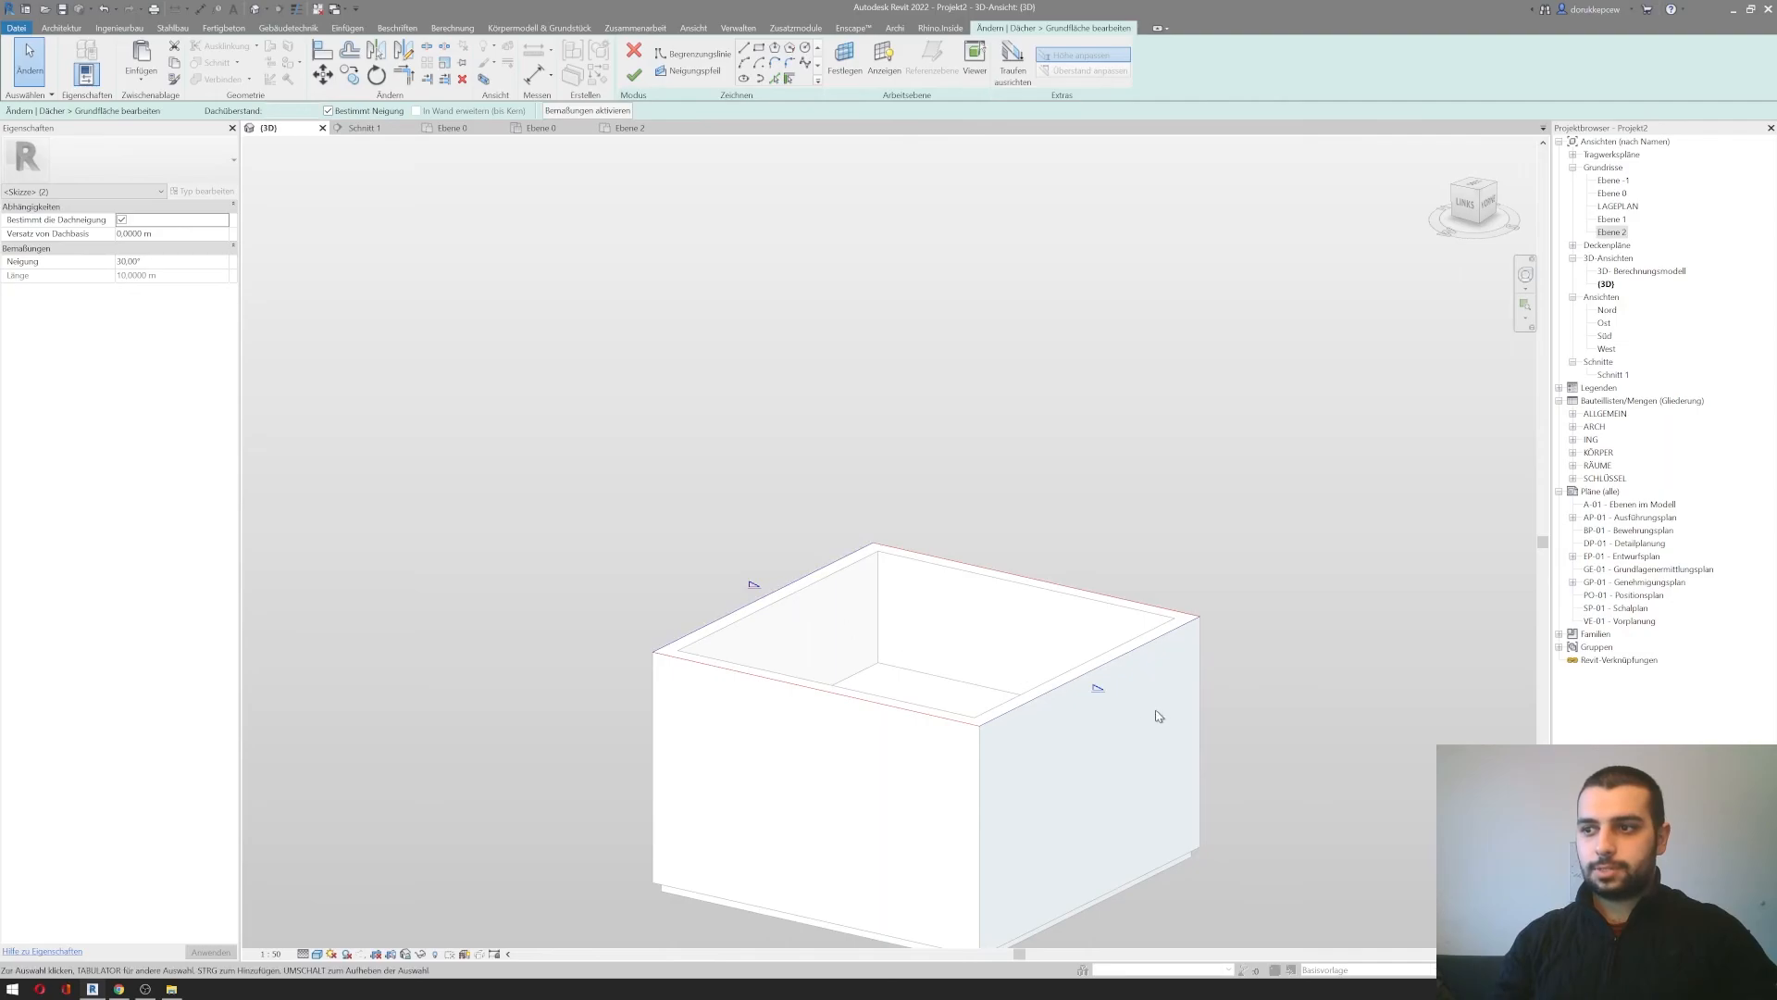
left_click(634, 75)
left_click(576, 709)
mouse_move(623, 758)
middle_mouse_down("shift")
mouse_move(325, 702)
mouse_move(430, 647)
mouse_move(683, 752)
mouse_move(618, 769)
middle_mouse_up("shift")
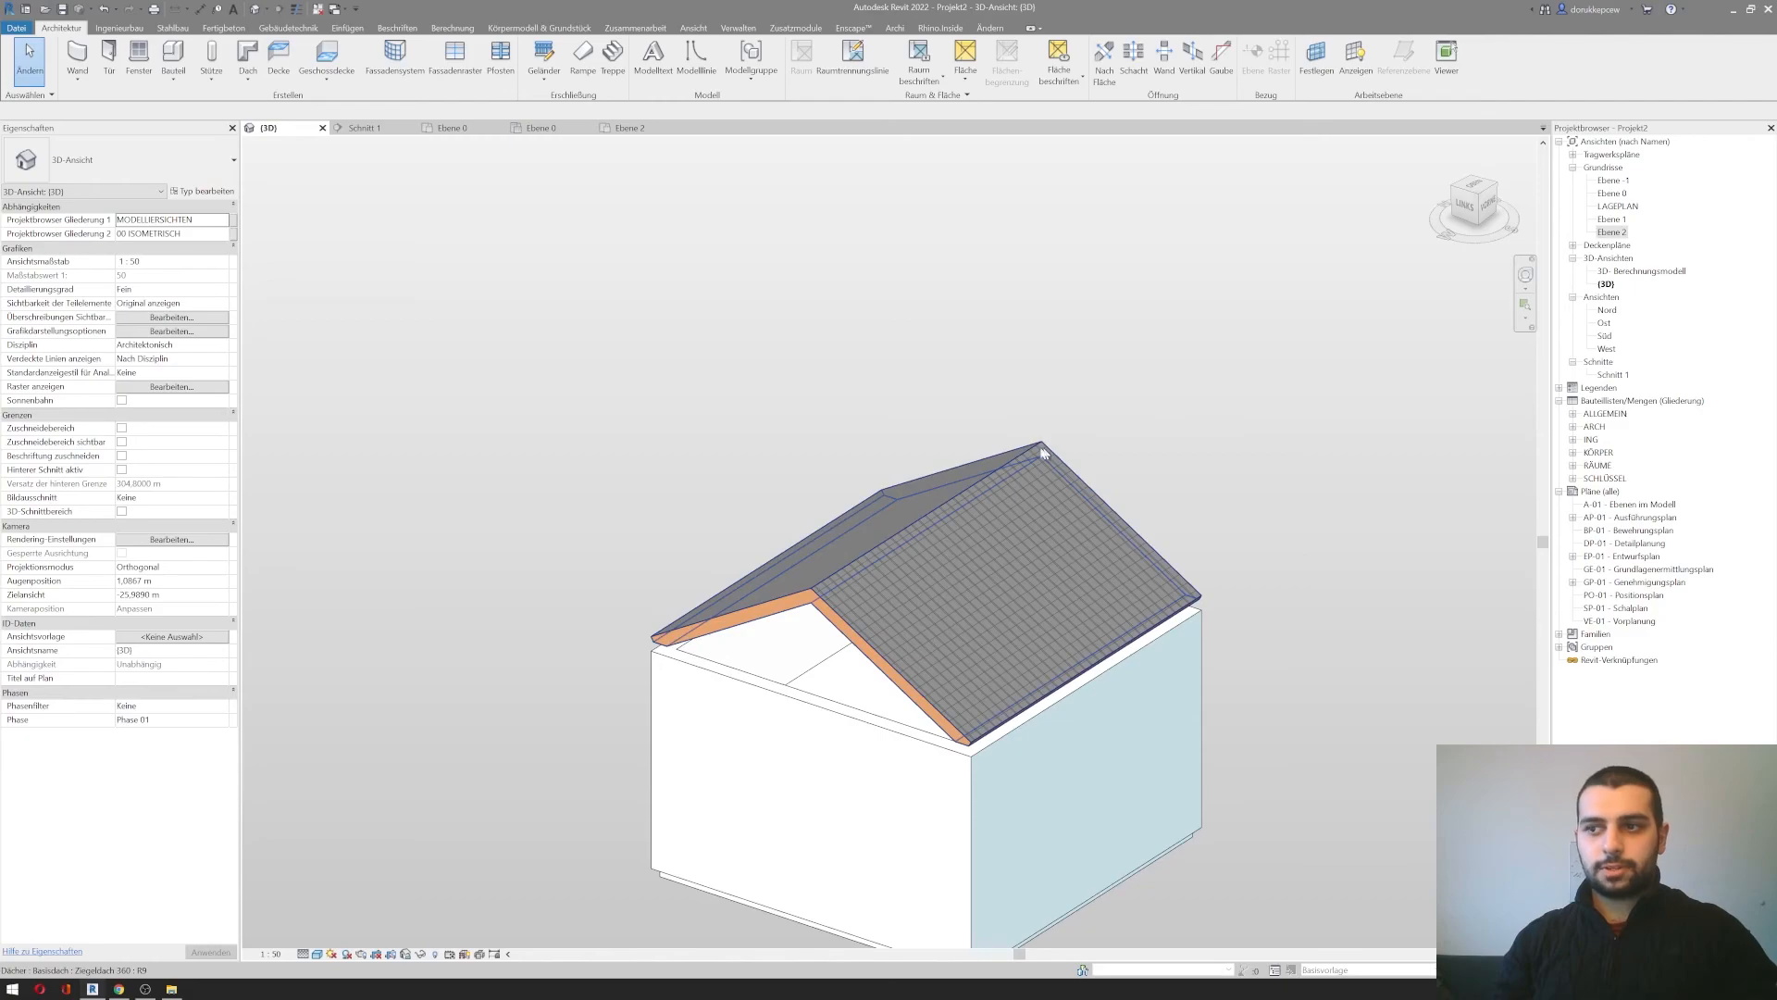
middle_click_drag(965, 541, 967, 483, "shift")
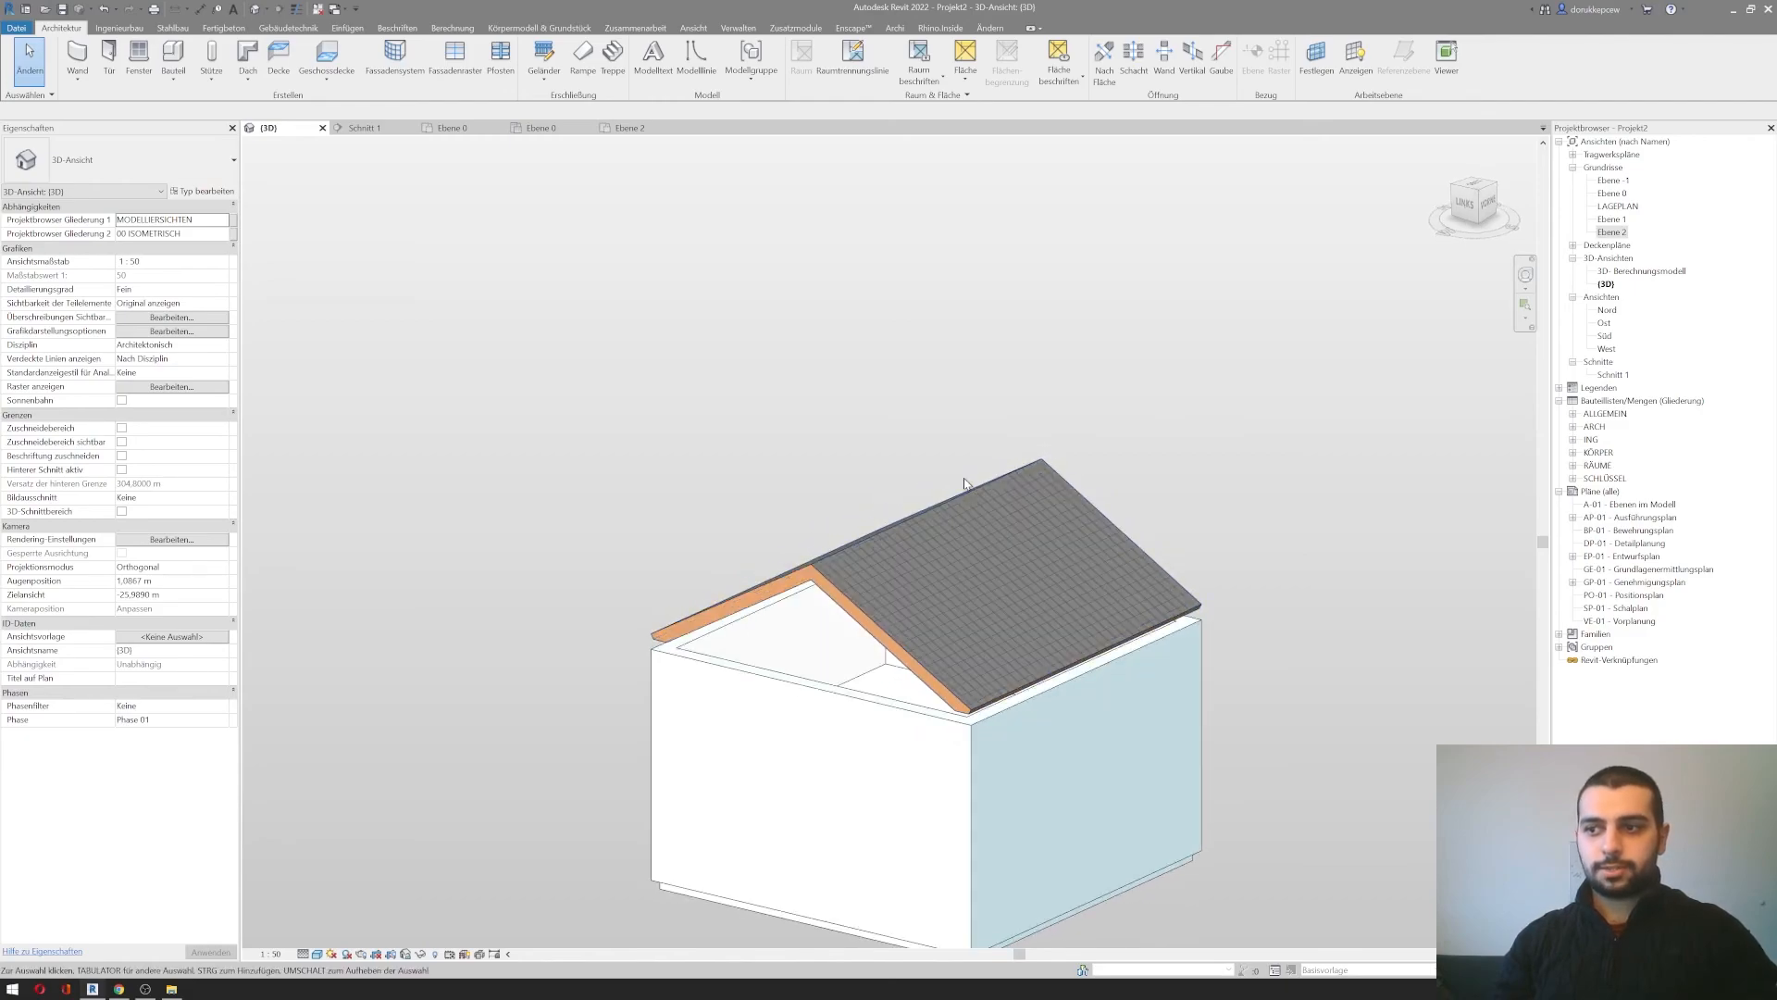
left_click(919, 520)
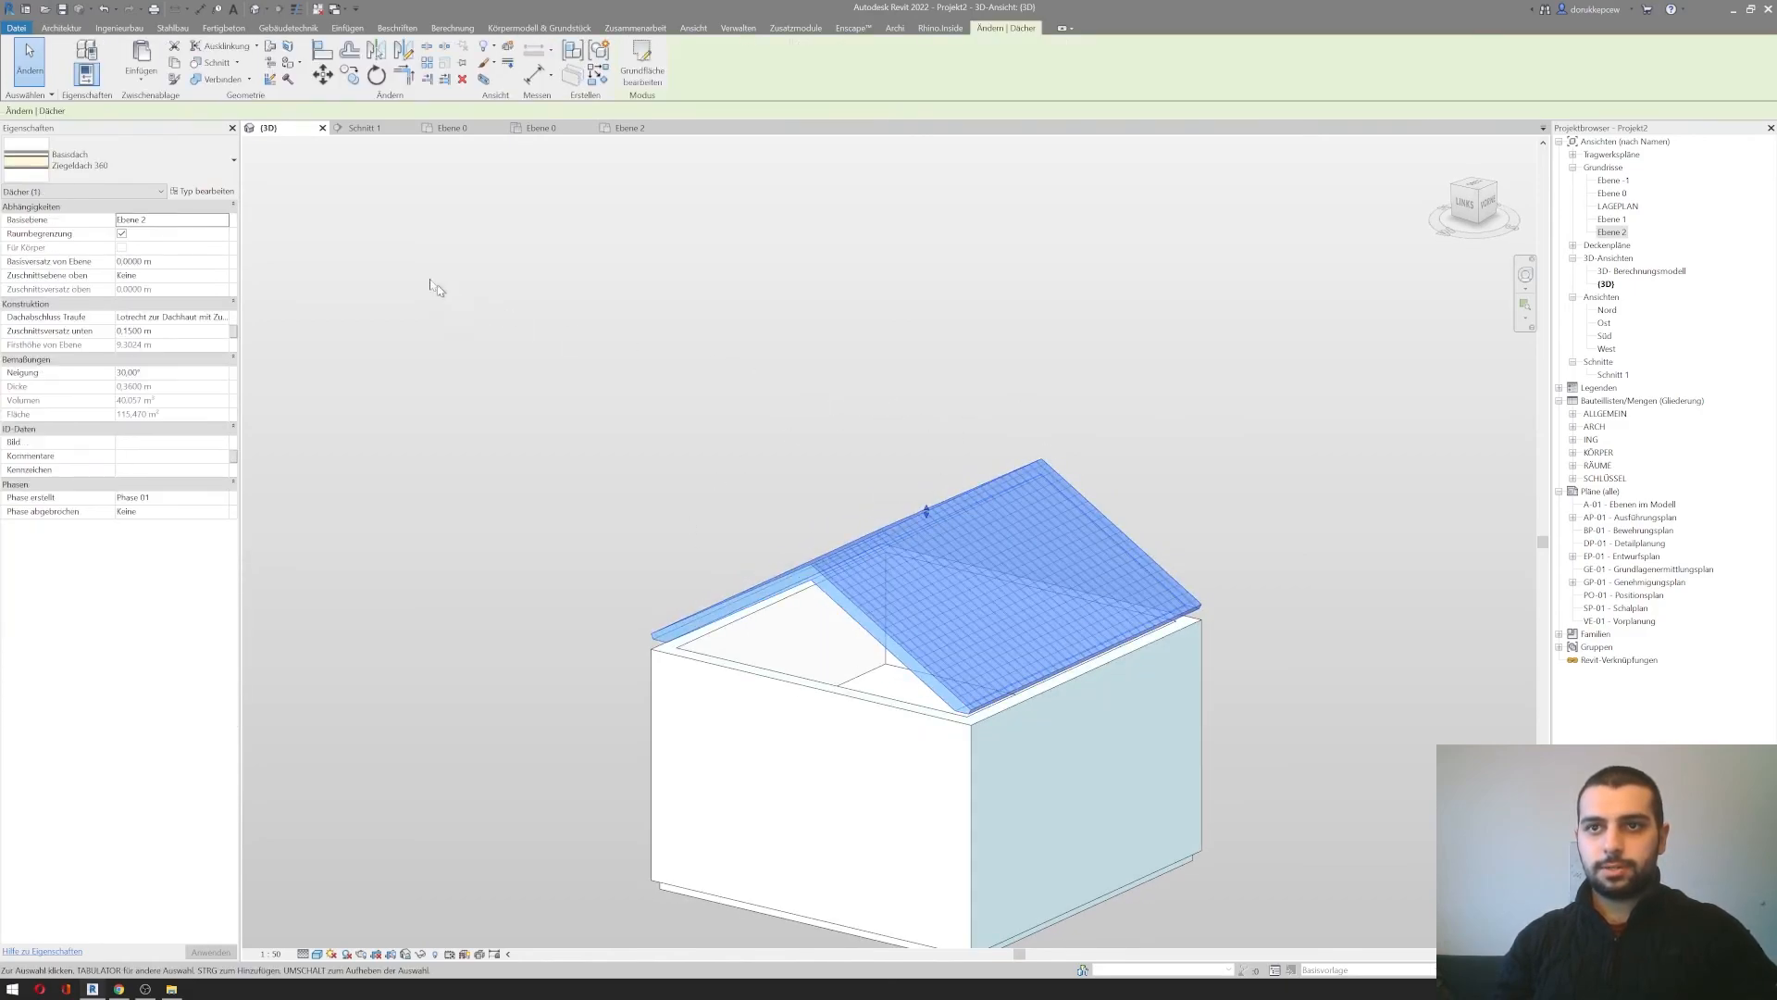
left_click(681, 324)
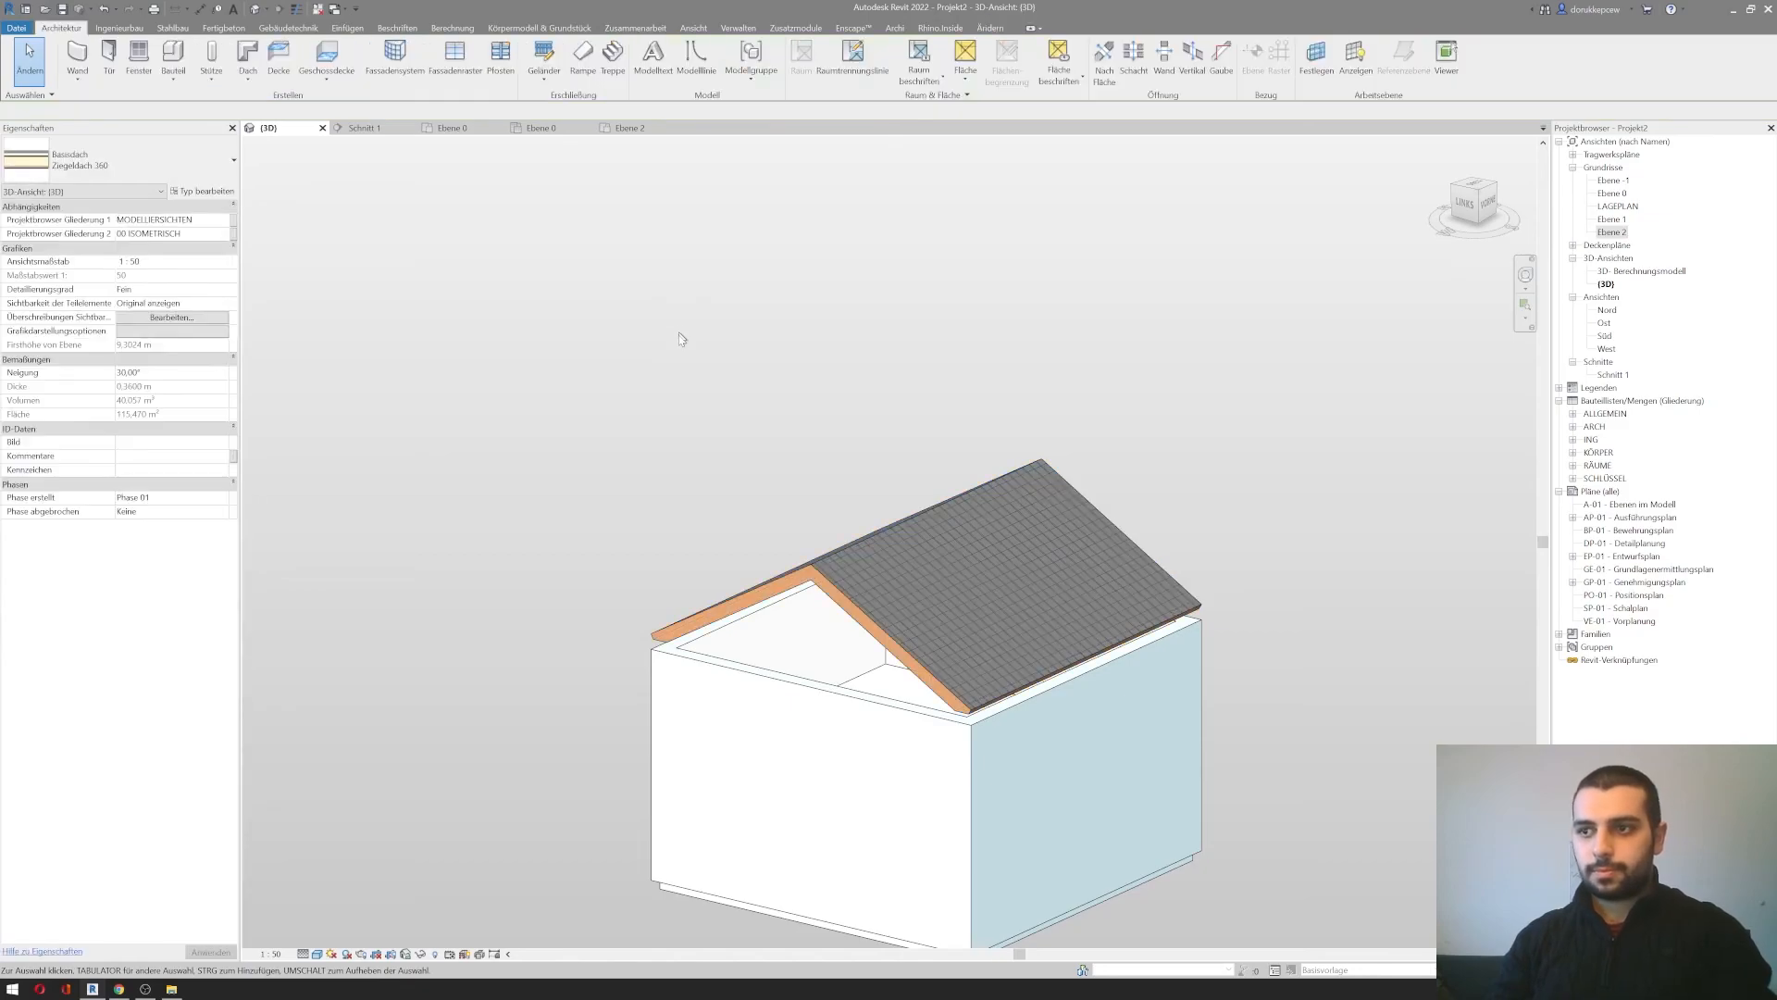
middle_click_drag(754, 600, 1291, 685, "shift")
middle_click_drag(726, 460, 694, 407, "shift")
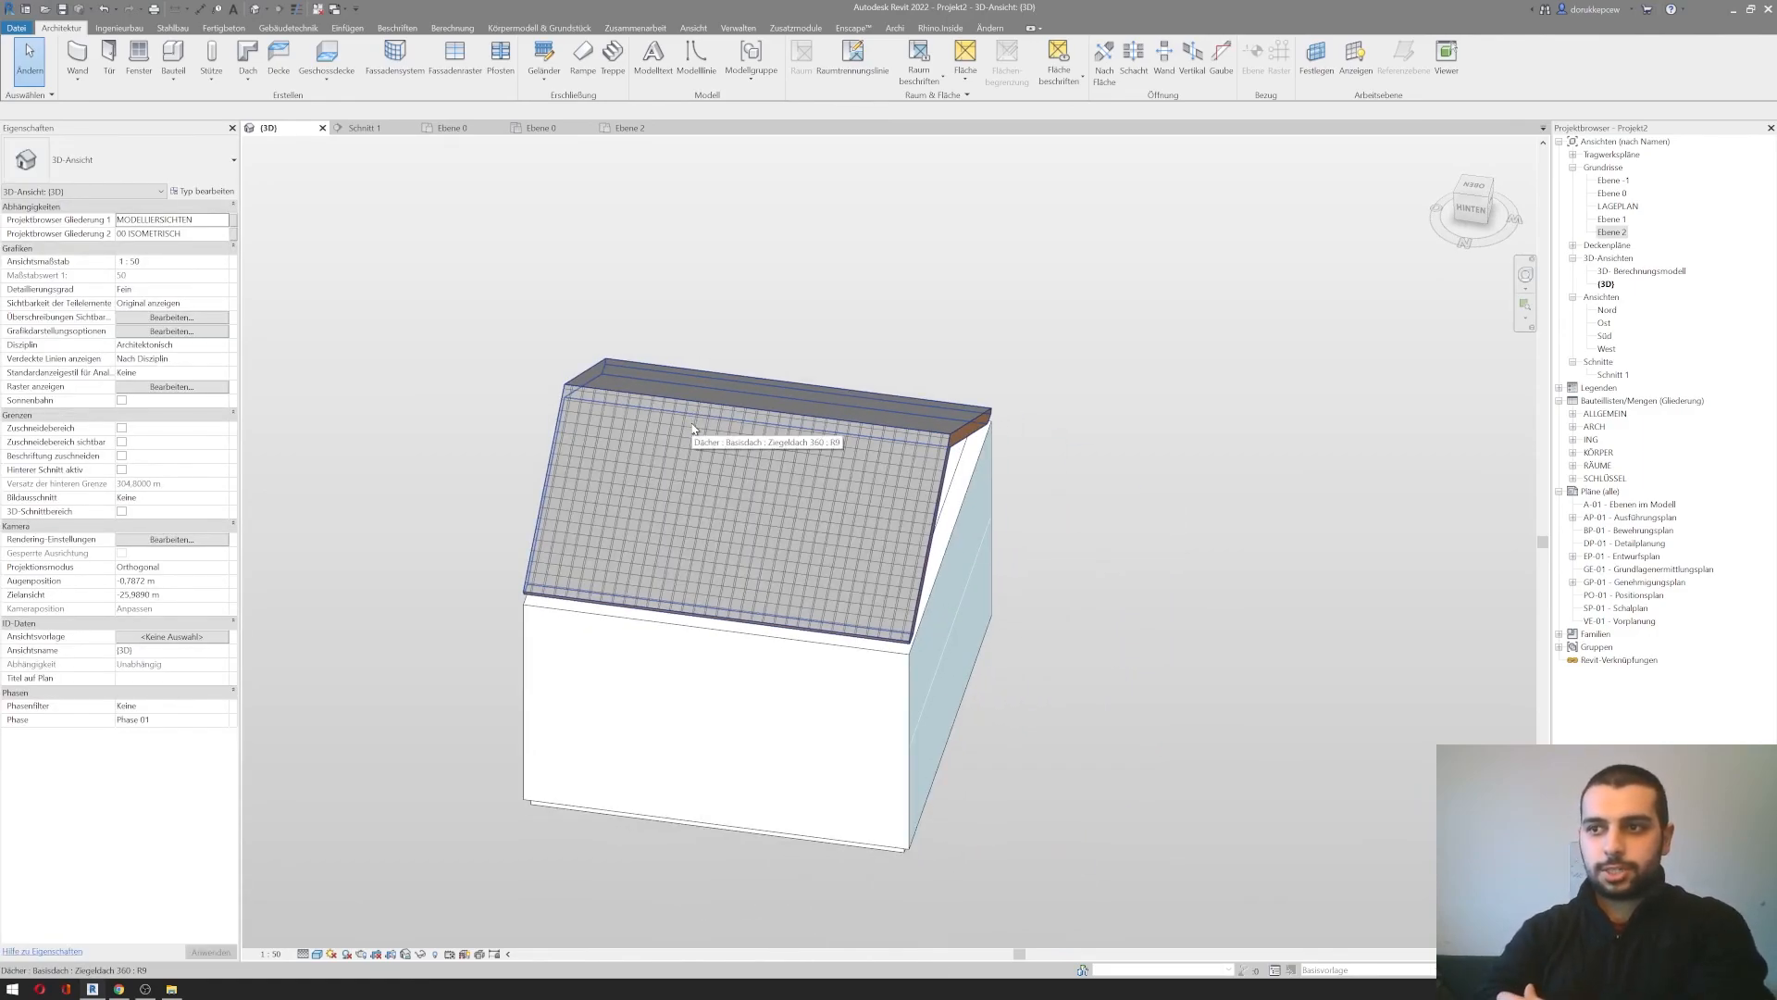
Step: Open the Ebene 0 floor plan
double_click(1613, 195)
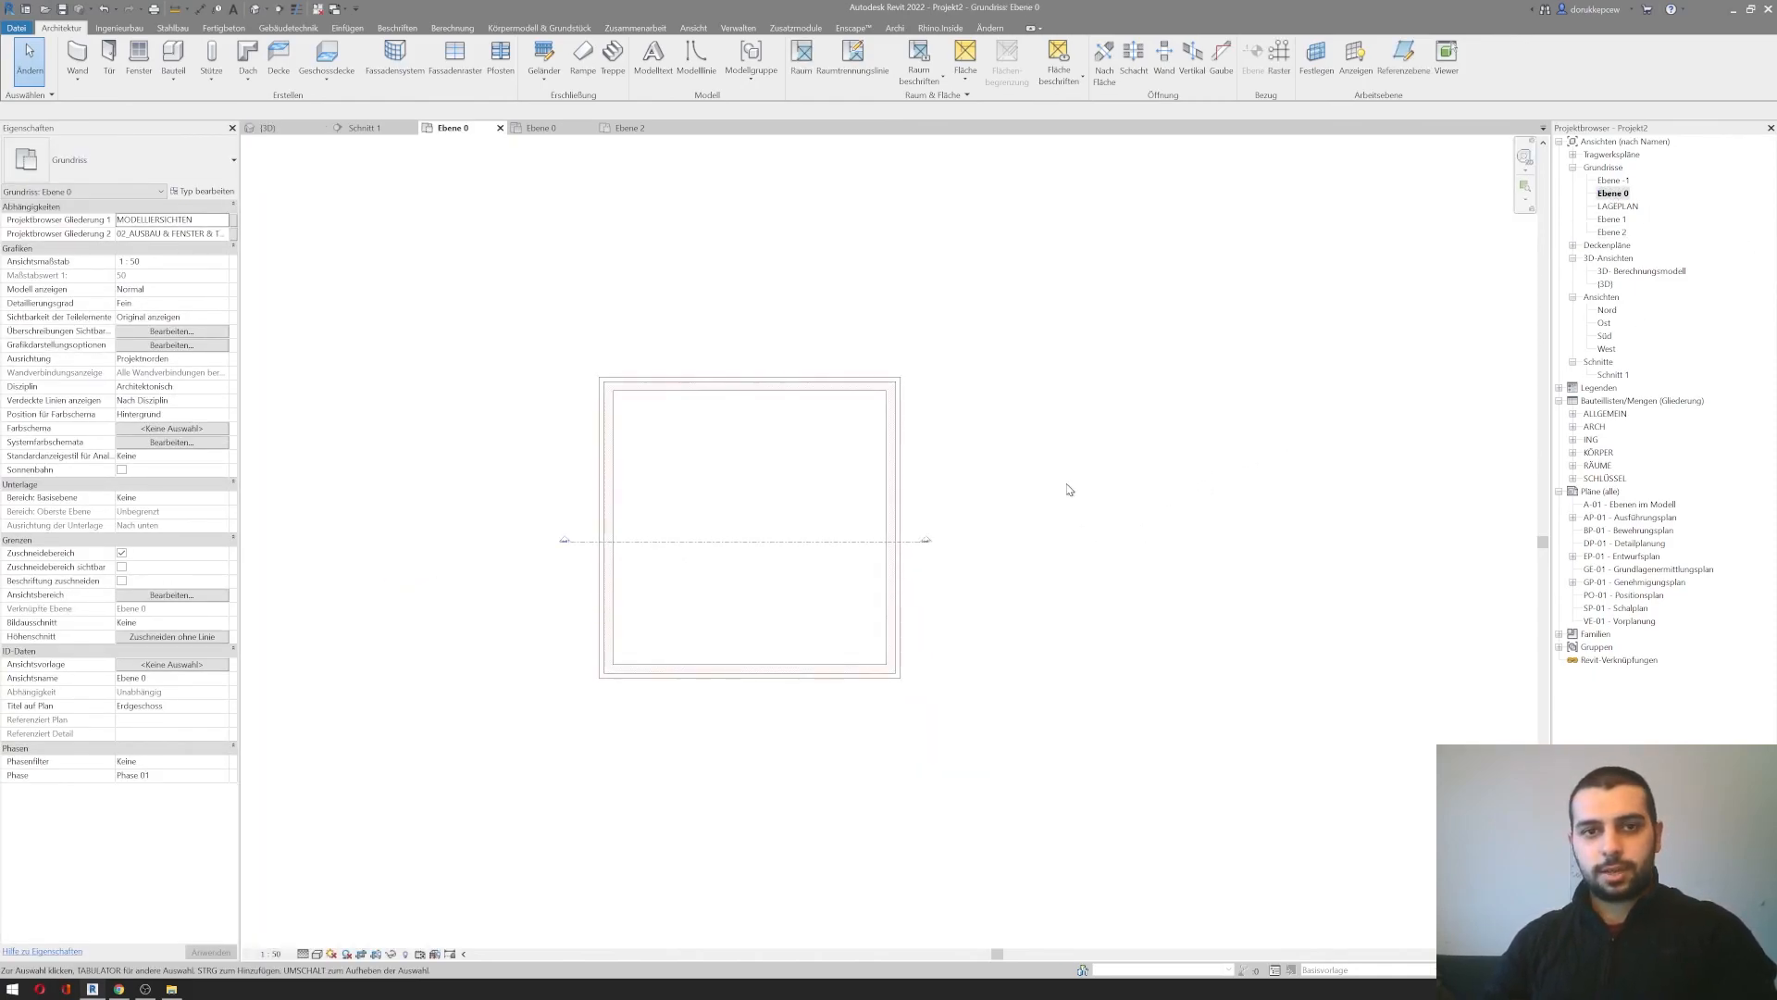
middle_click_drag(991, 474, 992, 515)
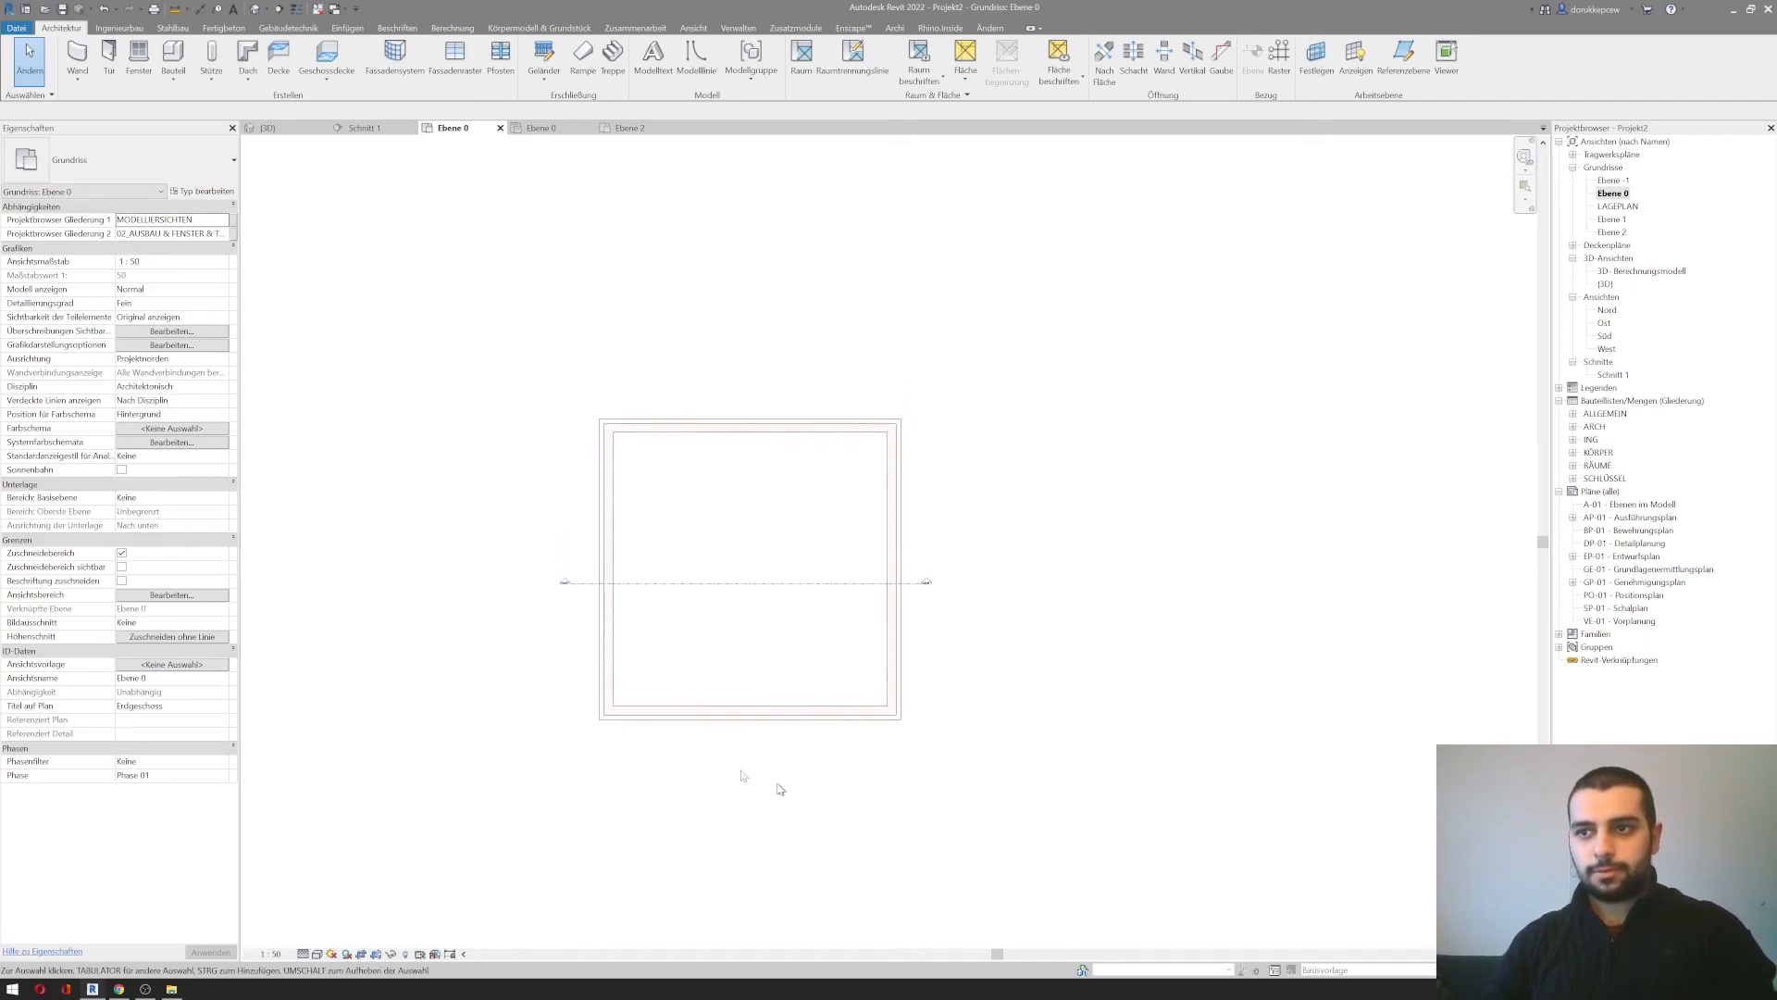
scroll(837, 623, "up", 2)
scroll(825, 615, "down", 1)
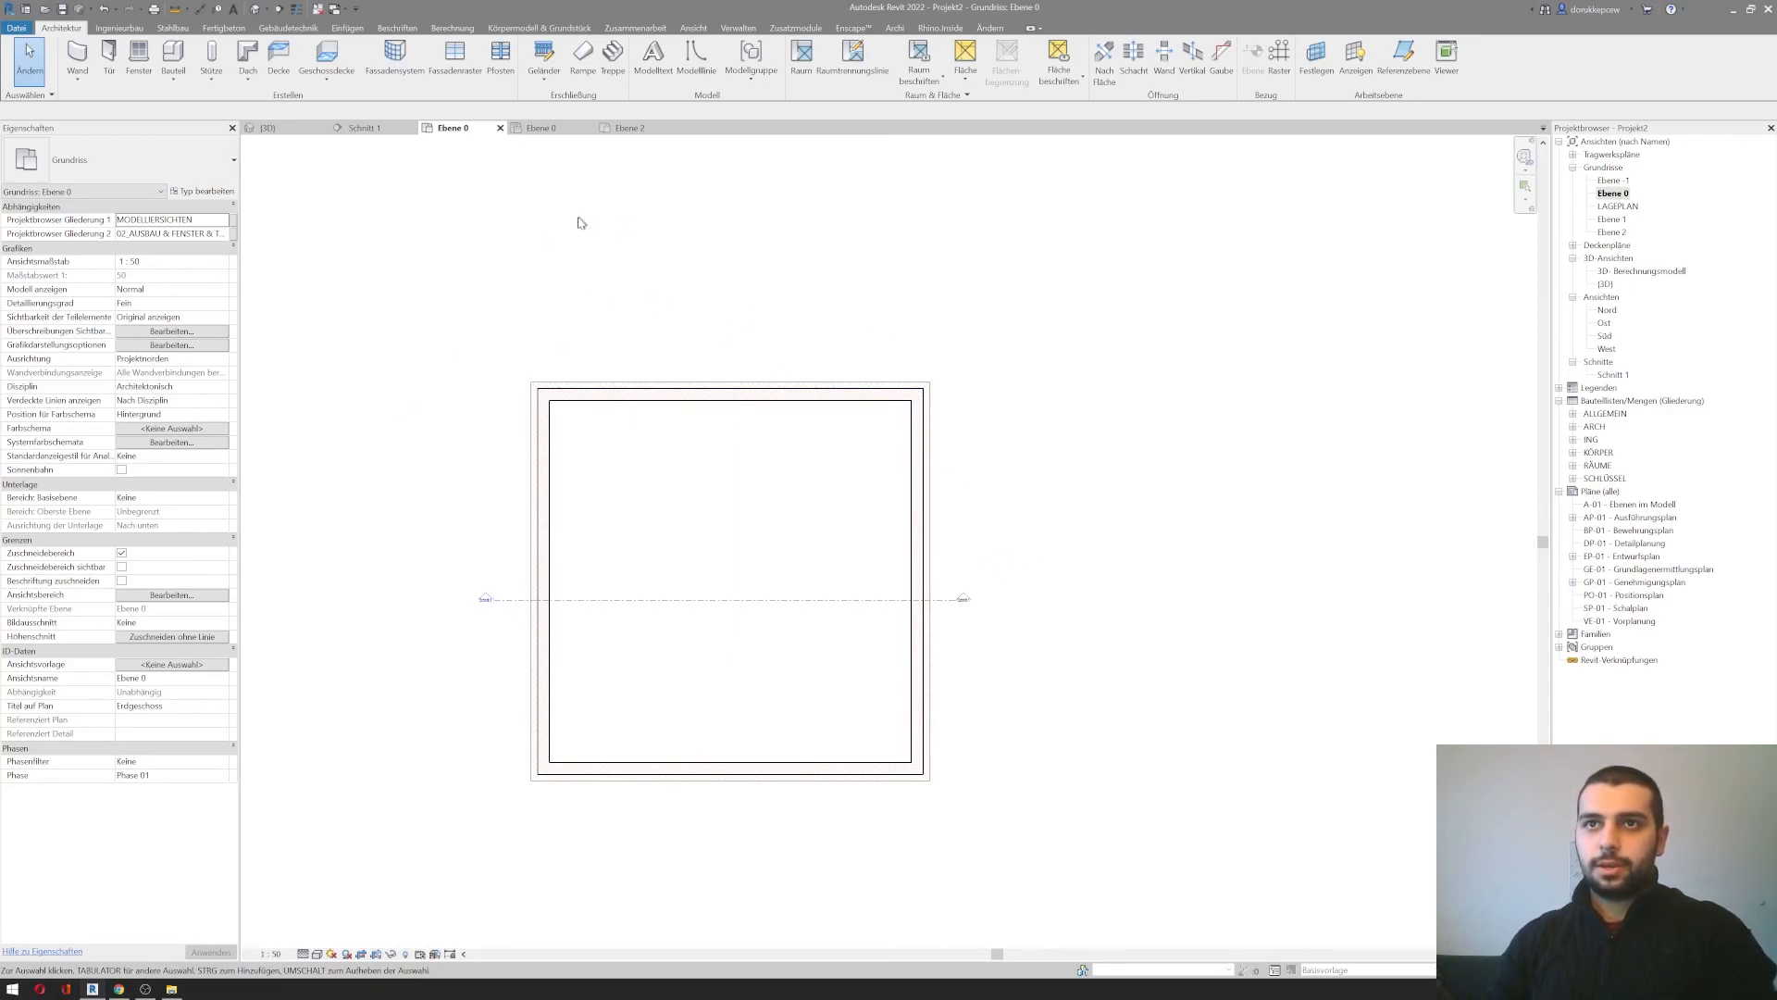
Step: Start a horizontal aligned dimension chain with the outer and inner faces of the plan's left wall as references
left_click(382, 30)
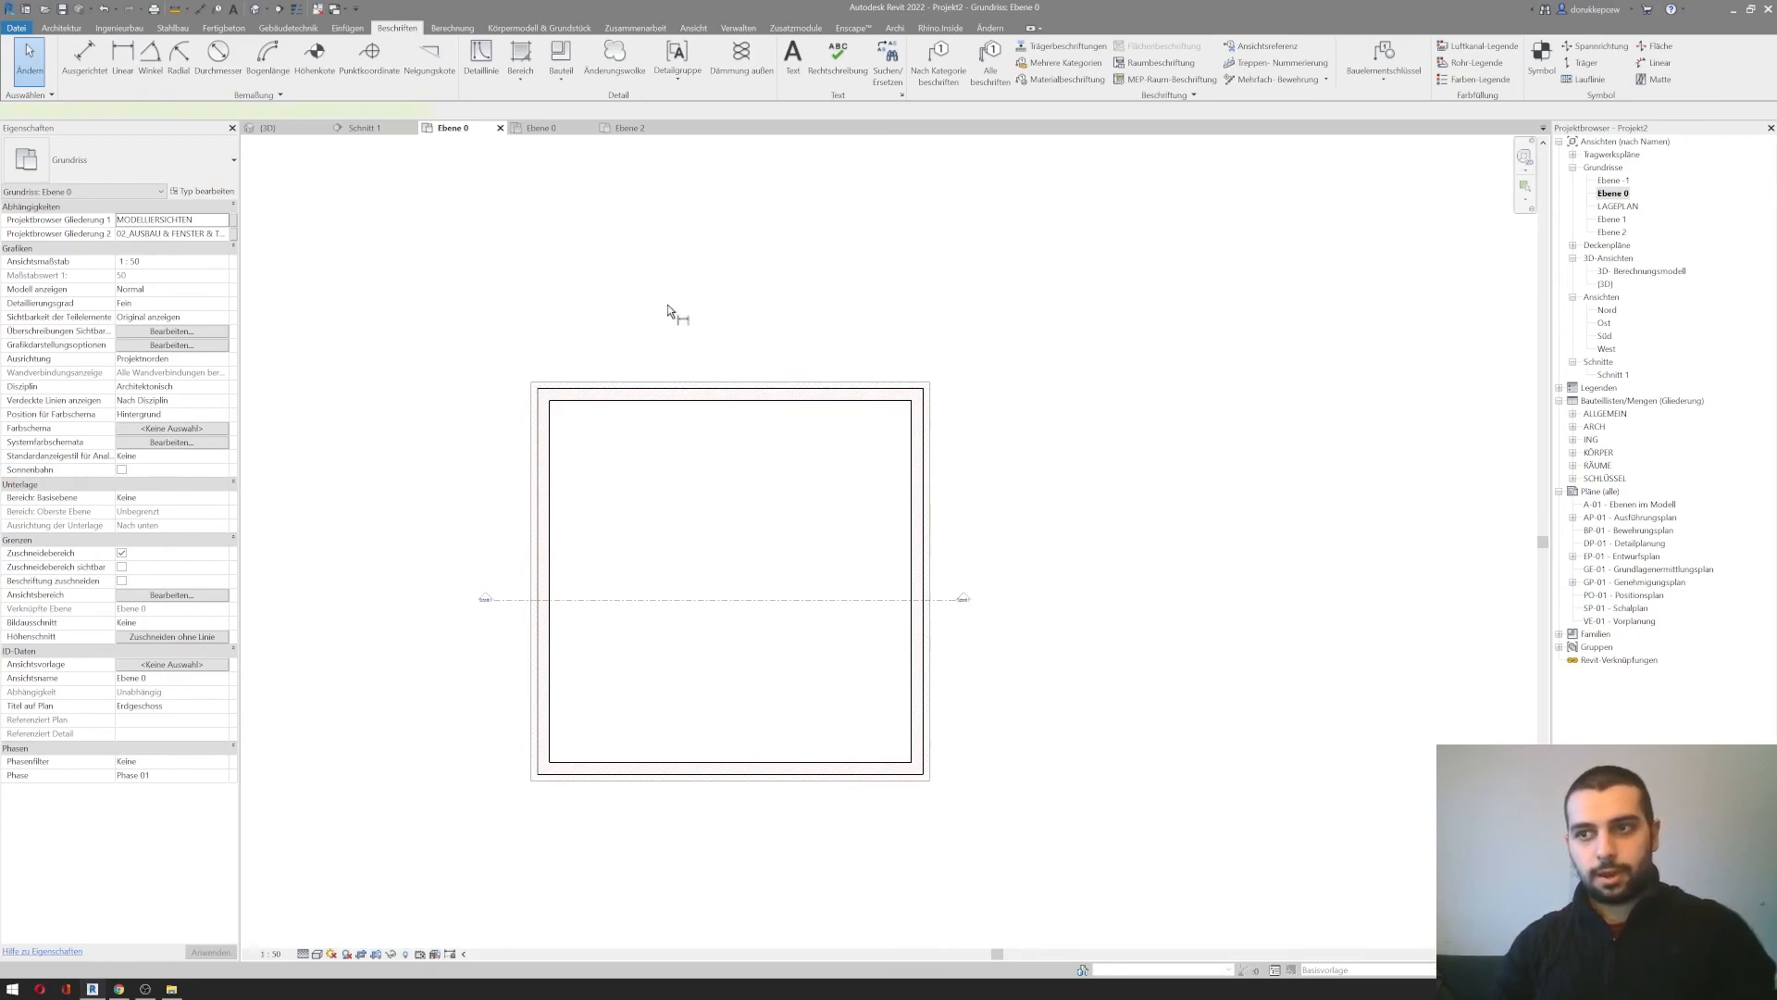
key("d")
key("i")
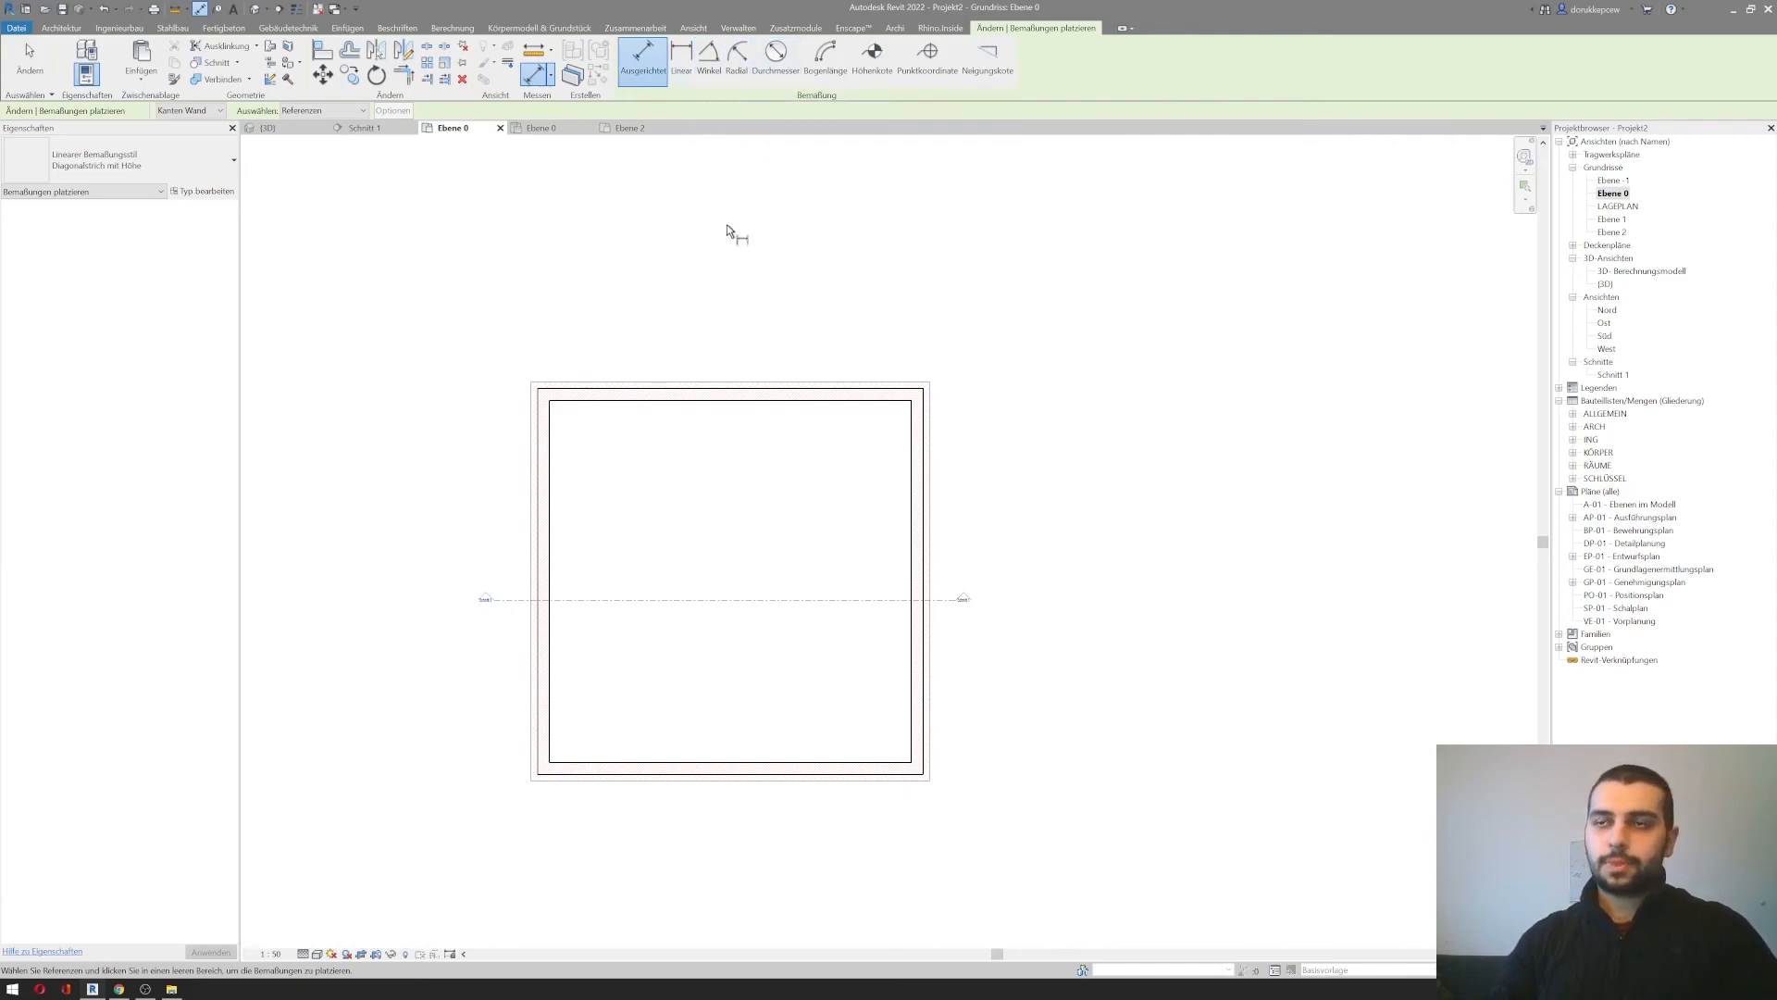
middle_click_drag(704, 350, 670, 430)
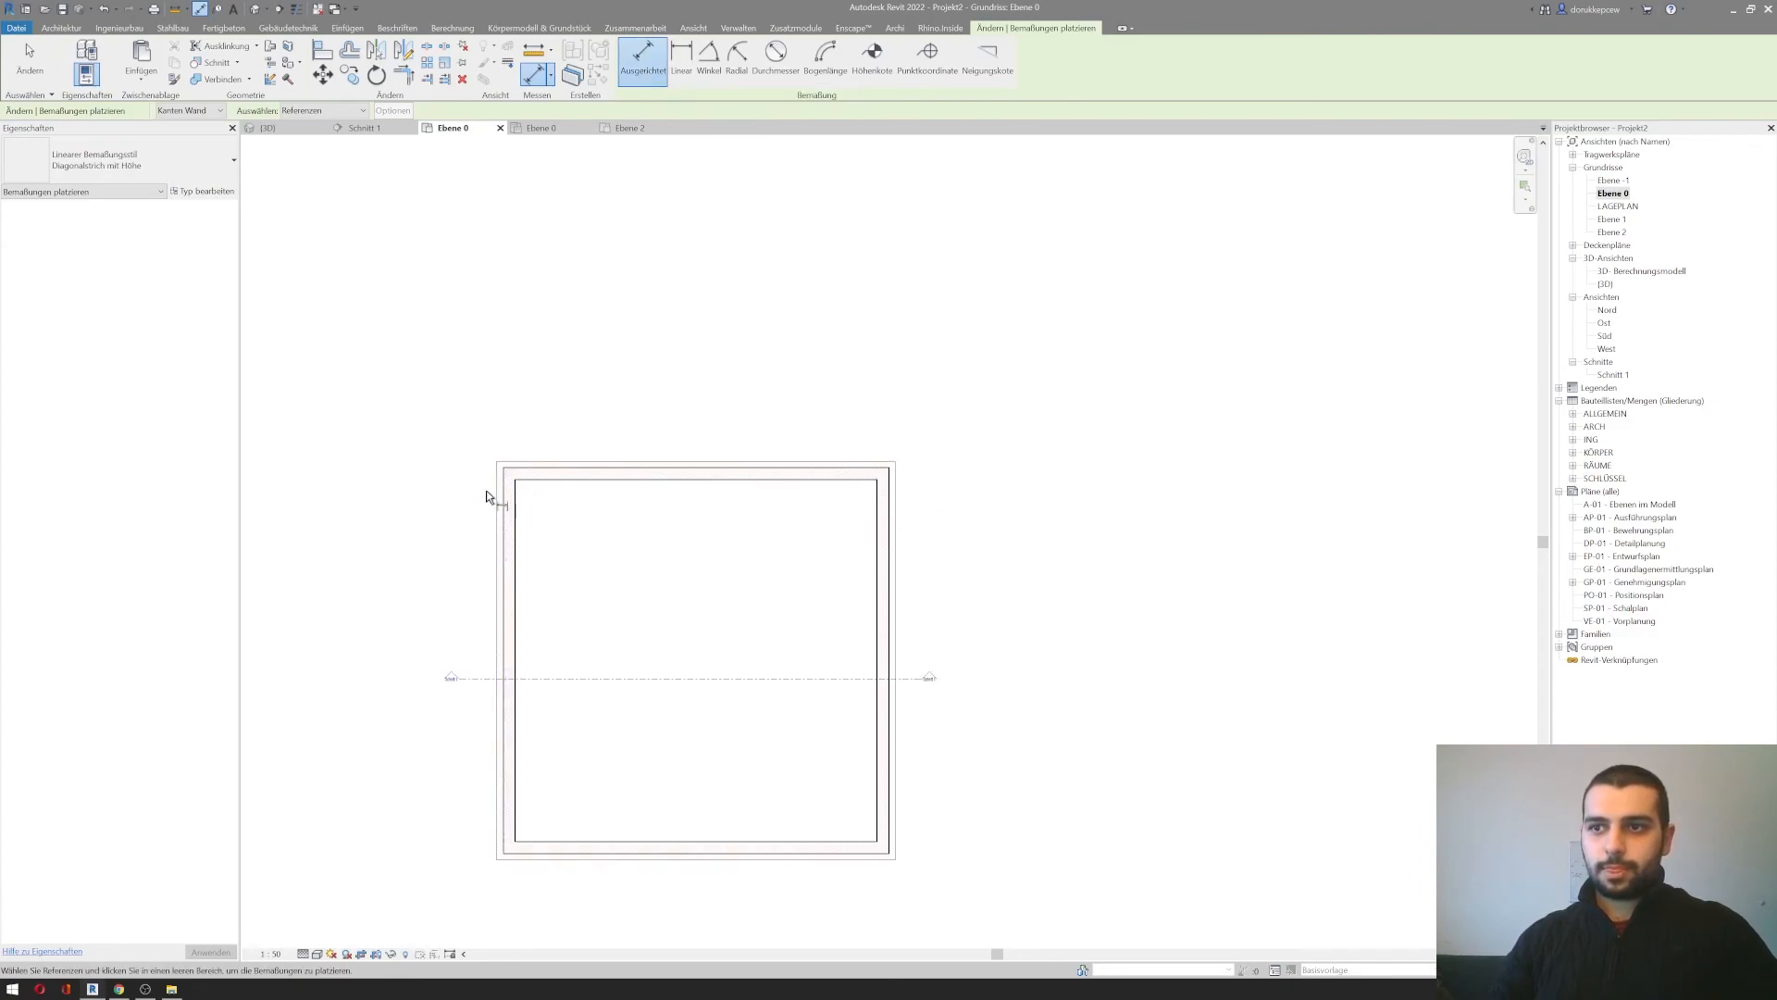
scroll(503, 516, "up", 3)
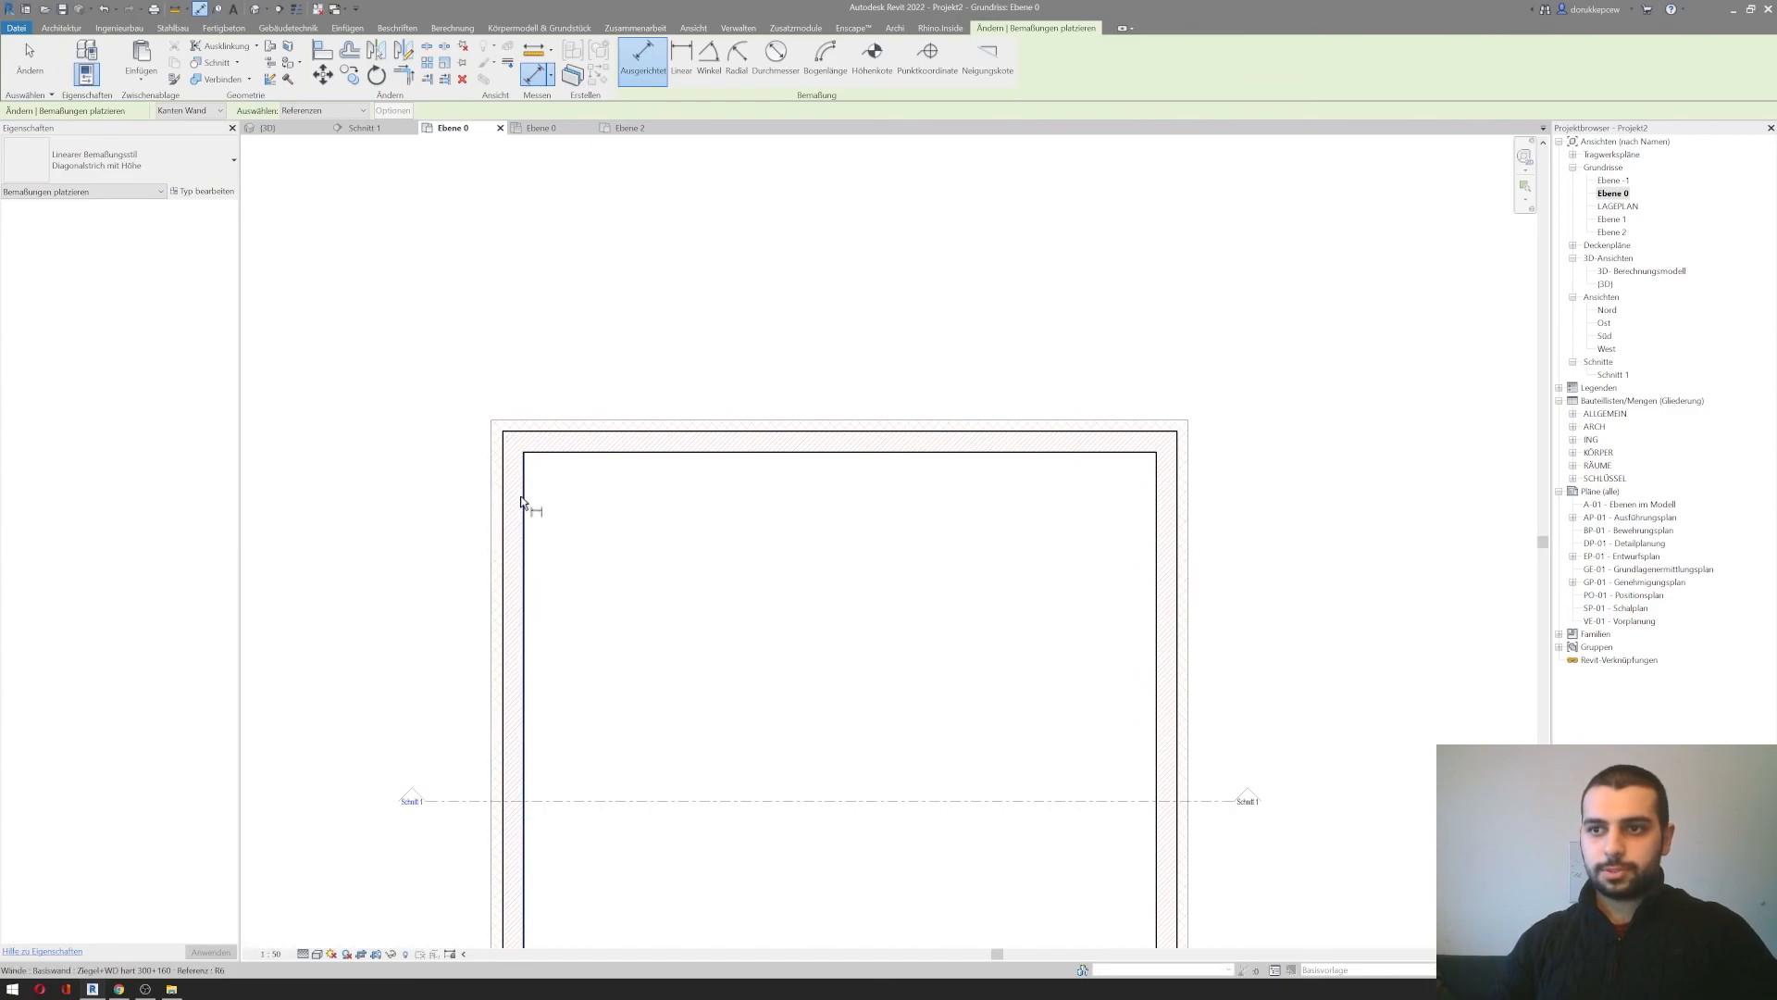
scroll(520, 496, "up", 3)
left_click(479, 470)
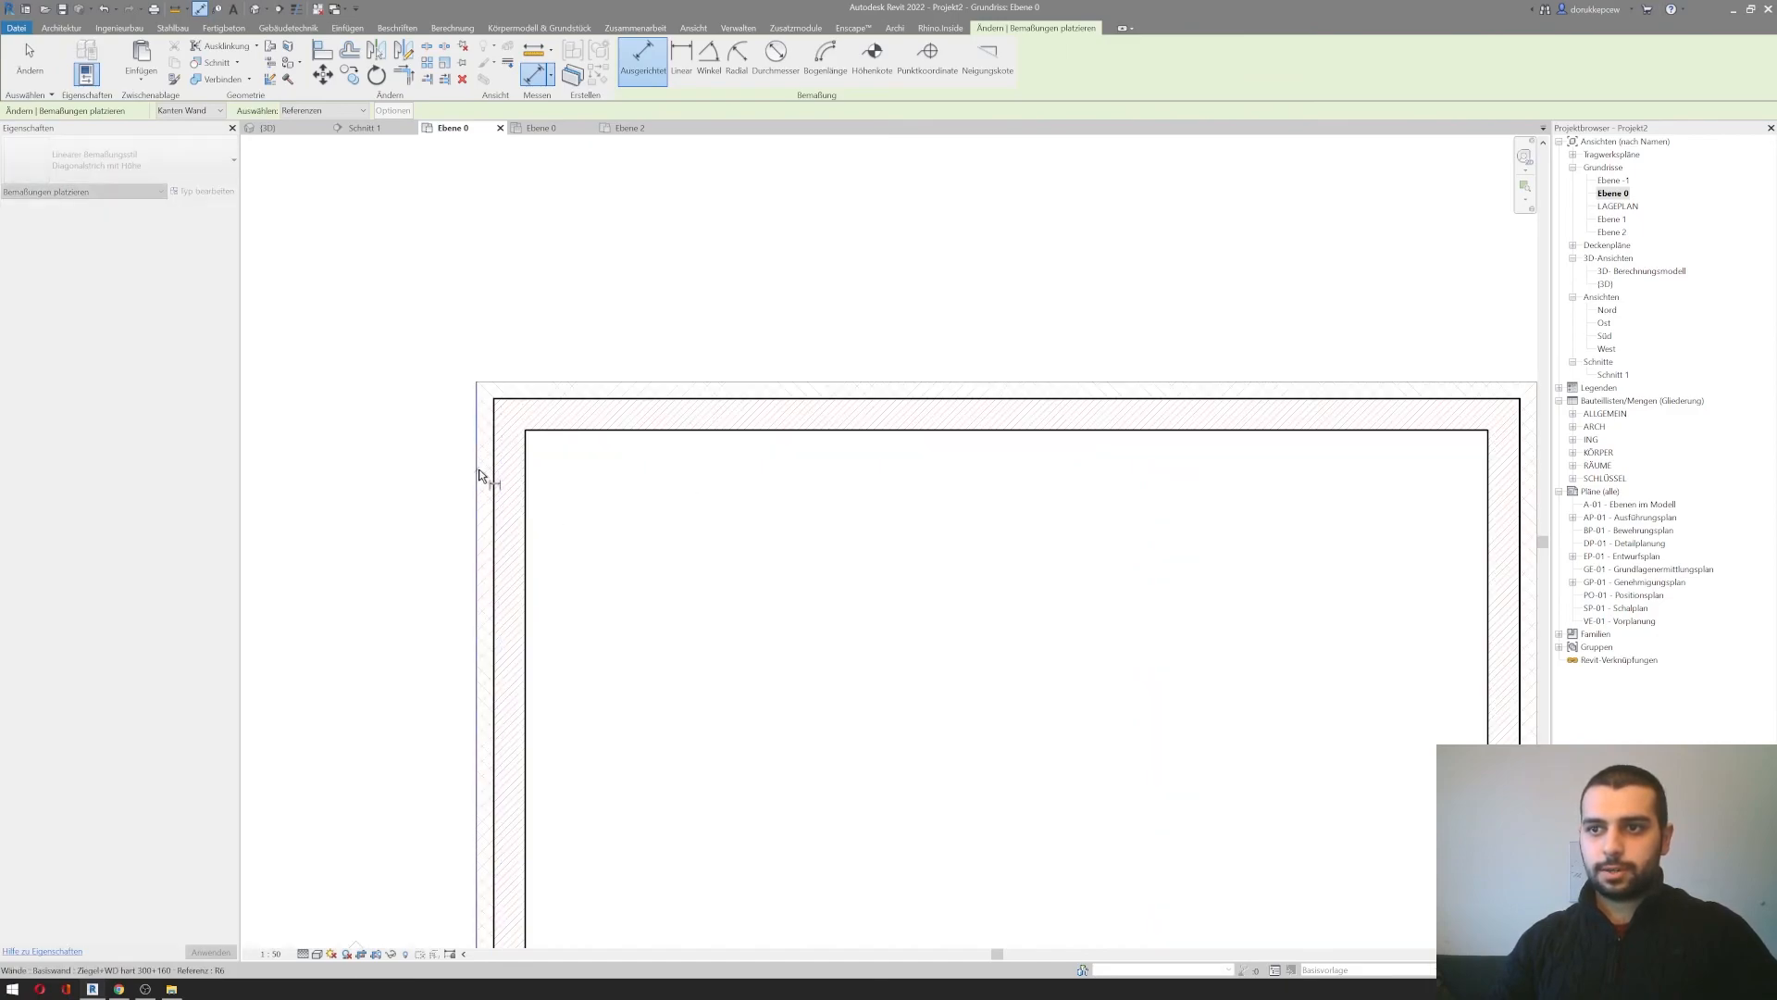
scroll(833, 370, "down", 3)
middle_click_drag(1003, 389, 871, 386)
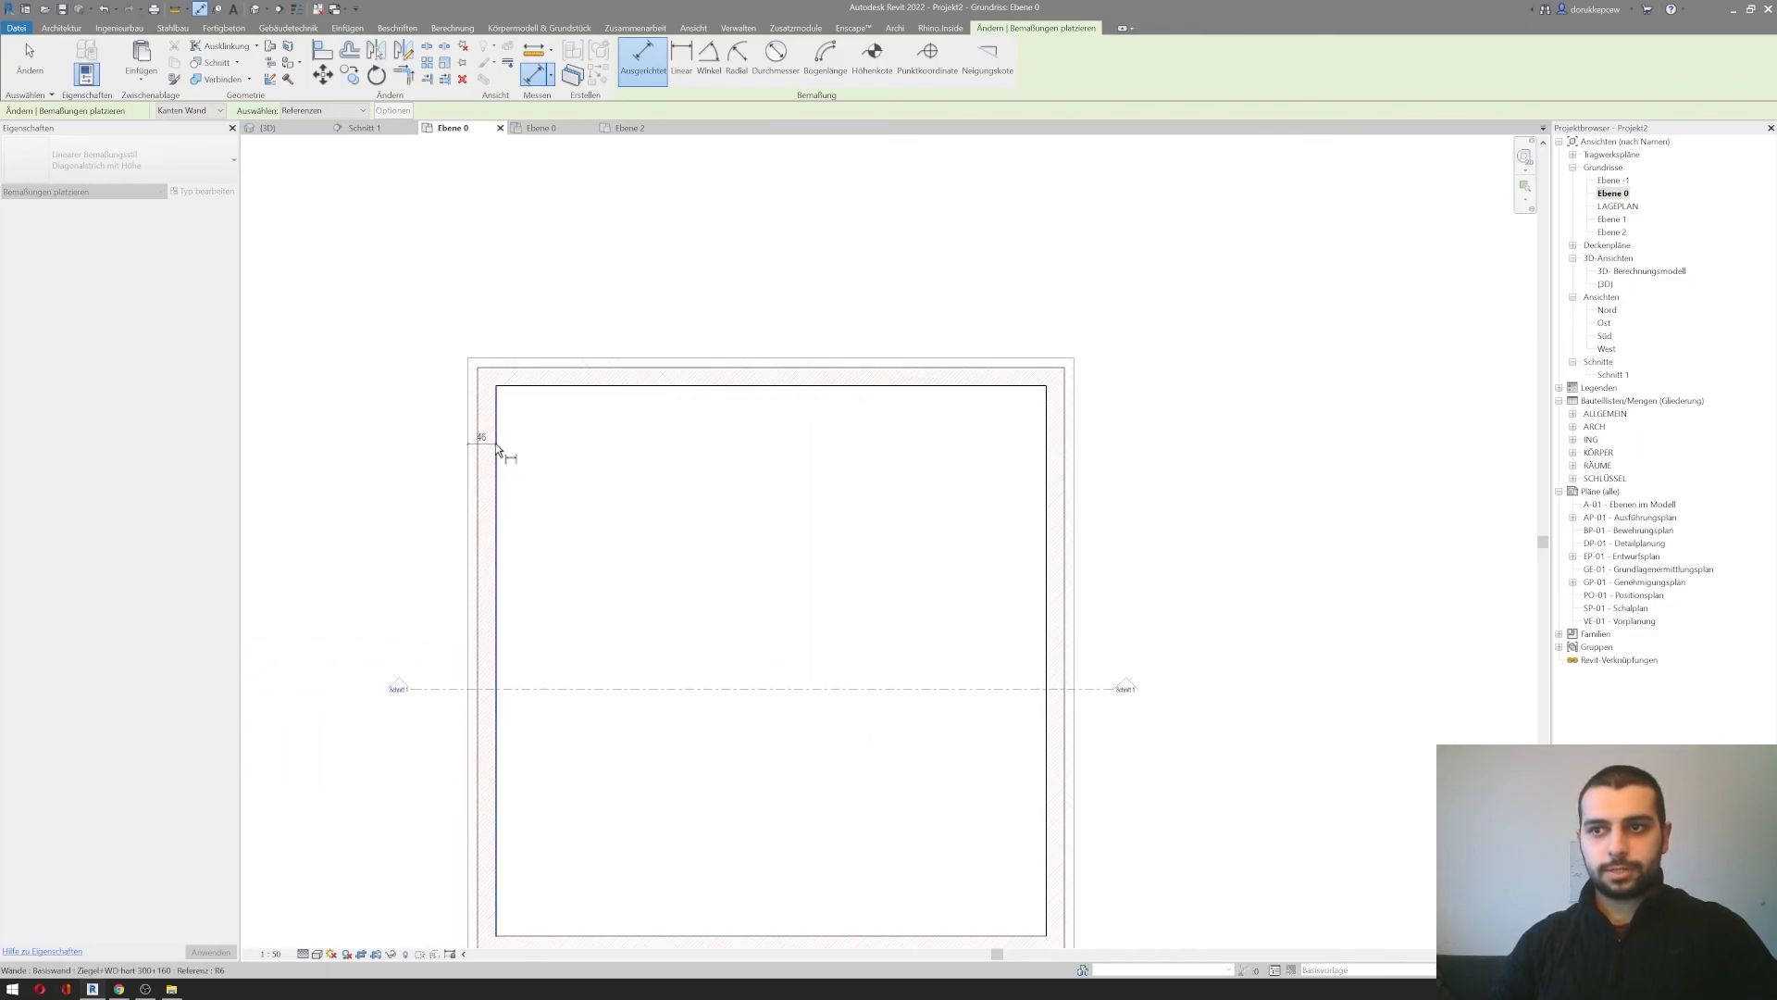
left_click(496, 443)
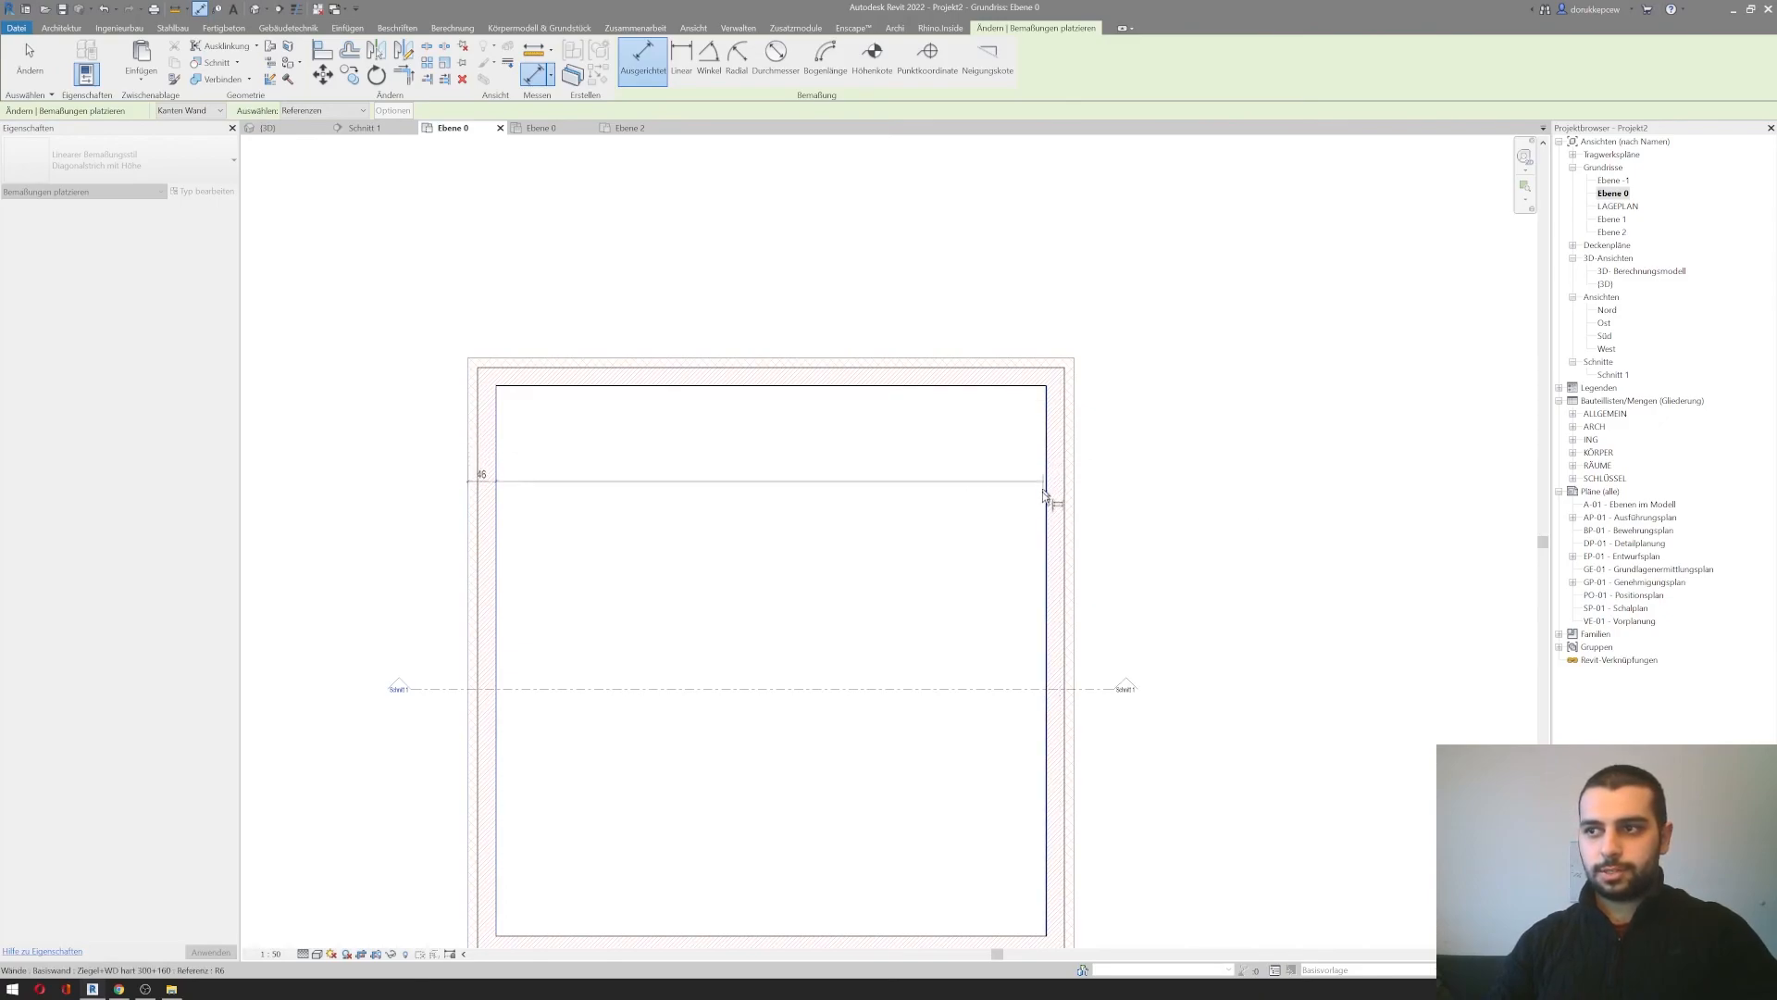
Step: Extend the dimension chain with the right wall's inner face, brick-insulation boundary and outer face
middle_click_drag(979, 516, 596, 597)
scroll(706, 496, "up", 3)
scroll(706, 494, "up", 2)
scroll(723, 484, "down", 2)
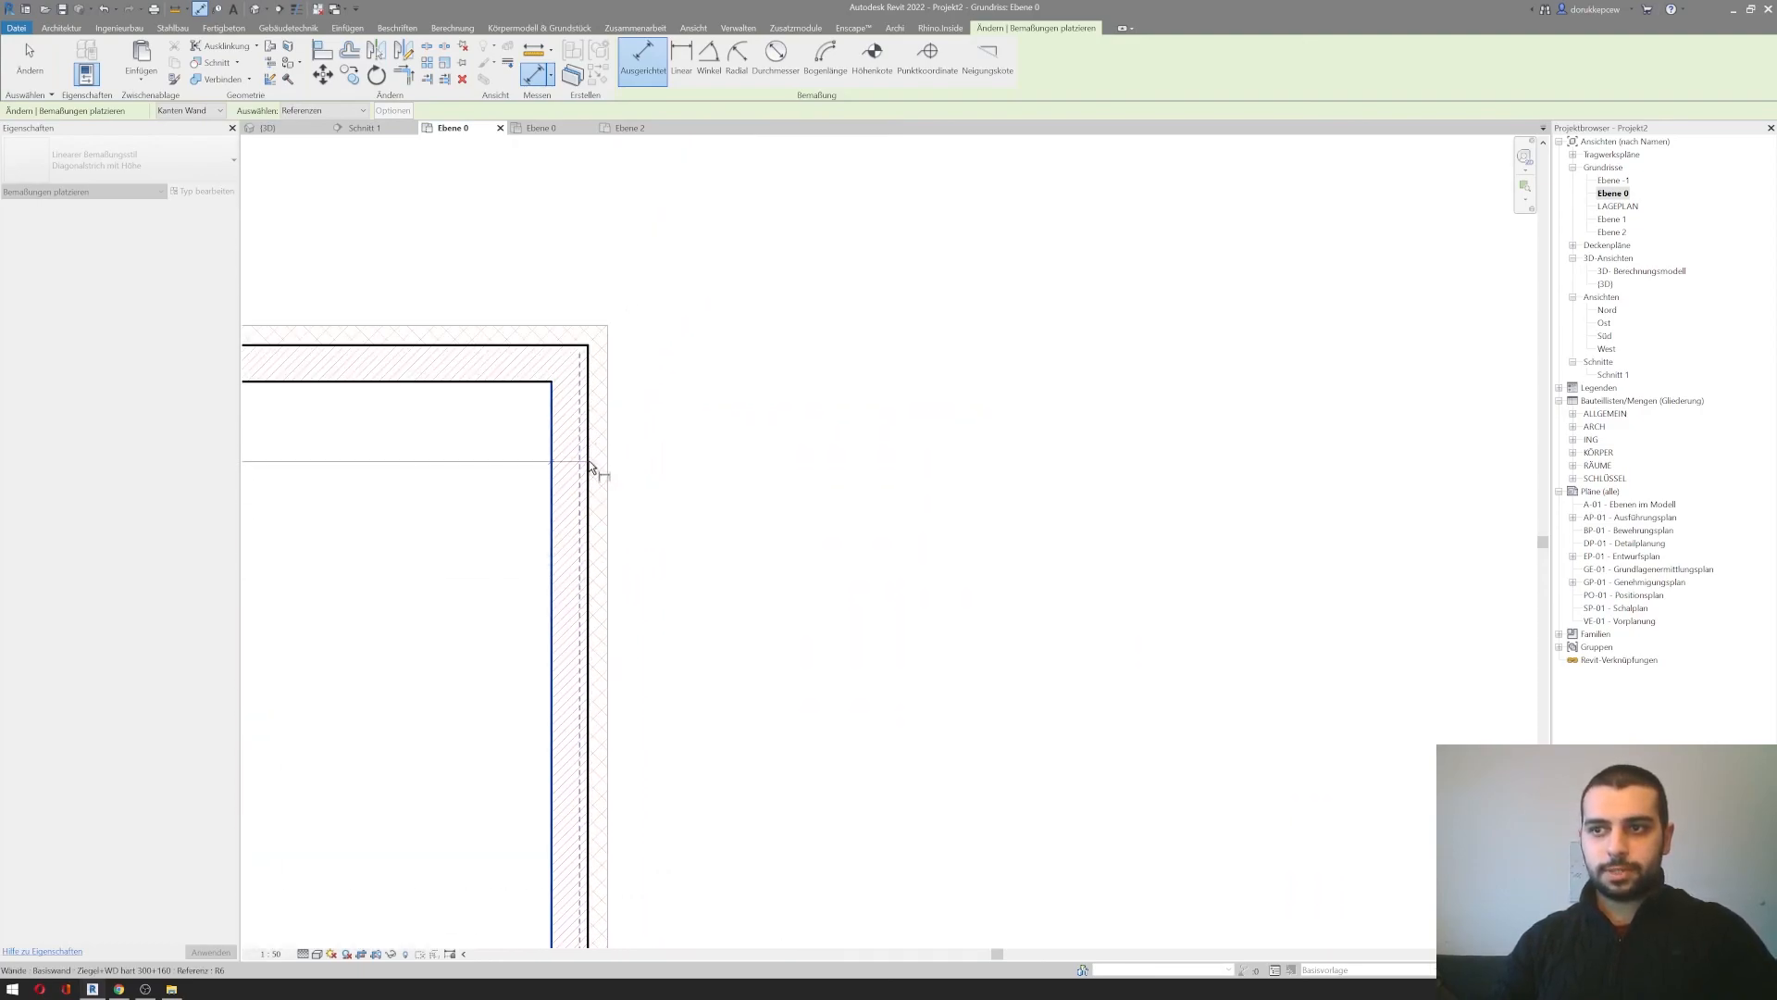
scroll(593, 463, "up", 2)
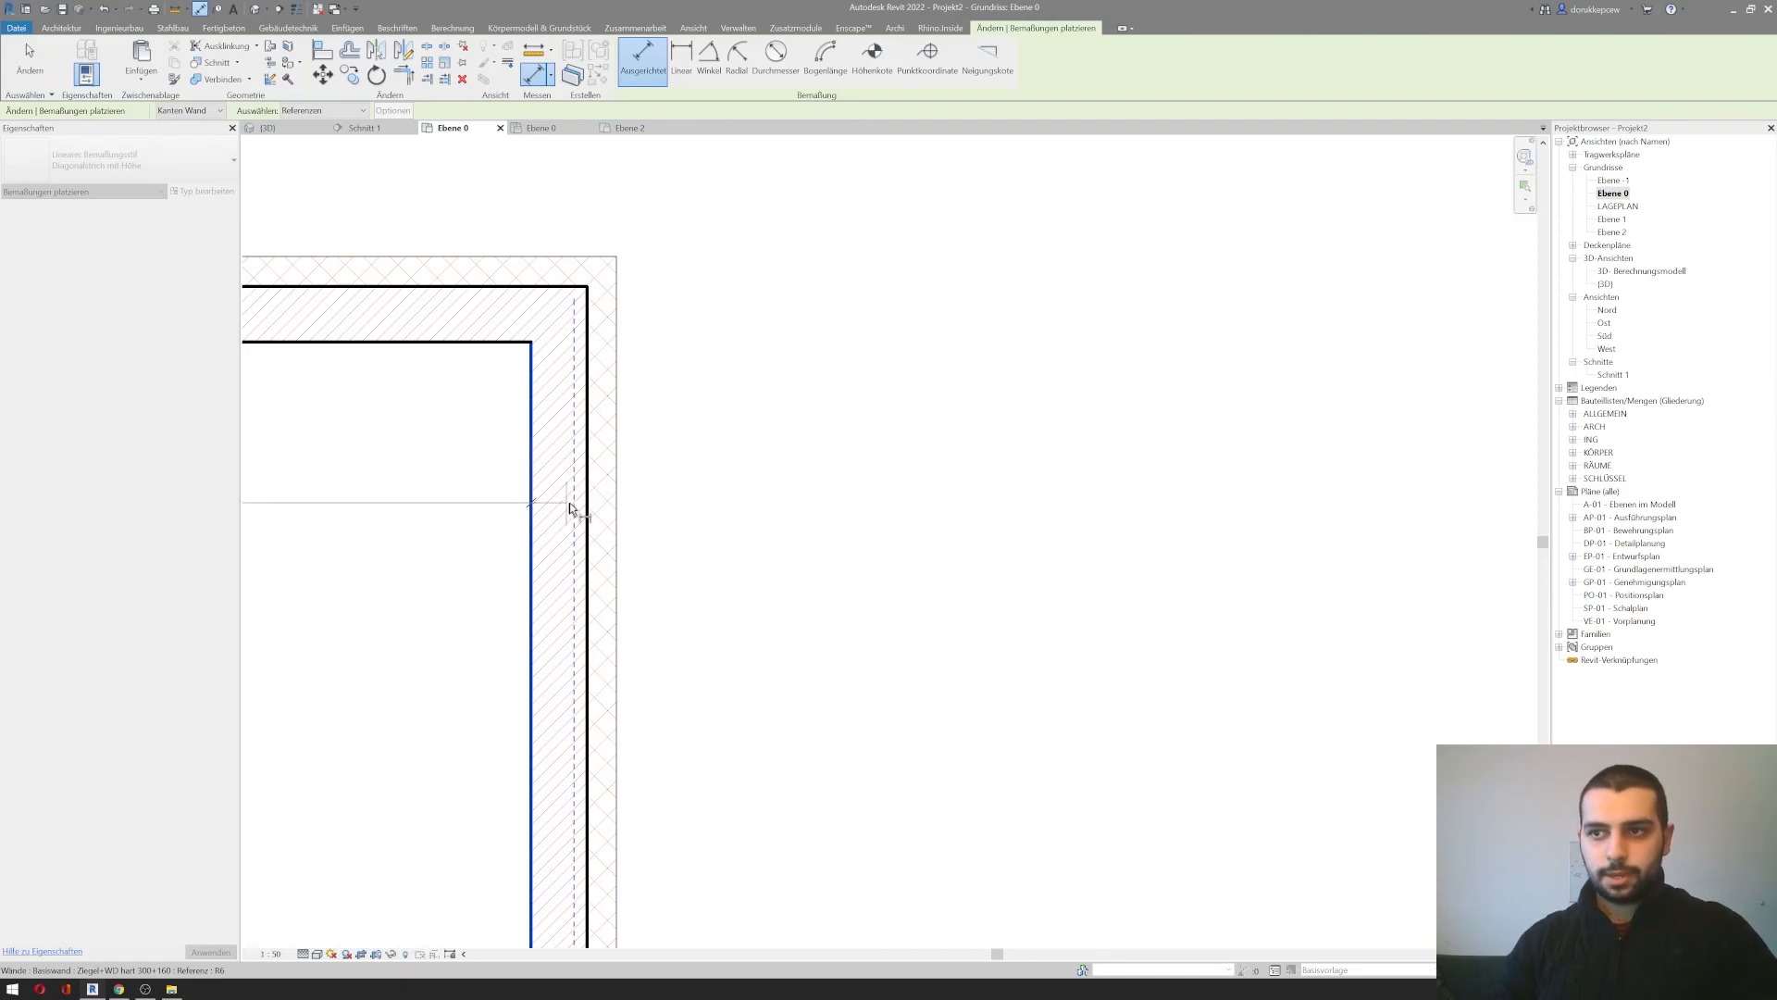
scroll(569, 502, "up", 2)
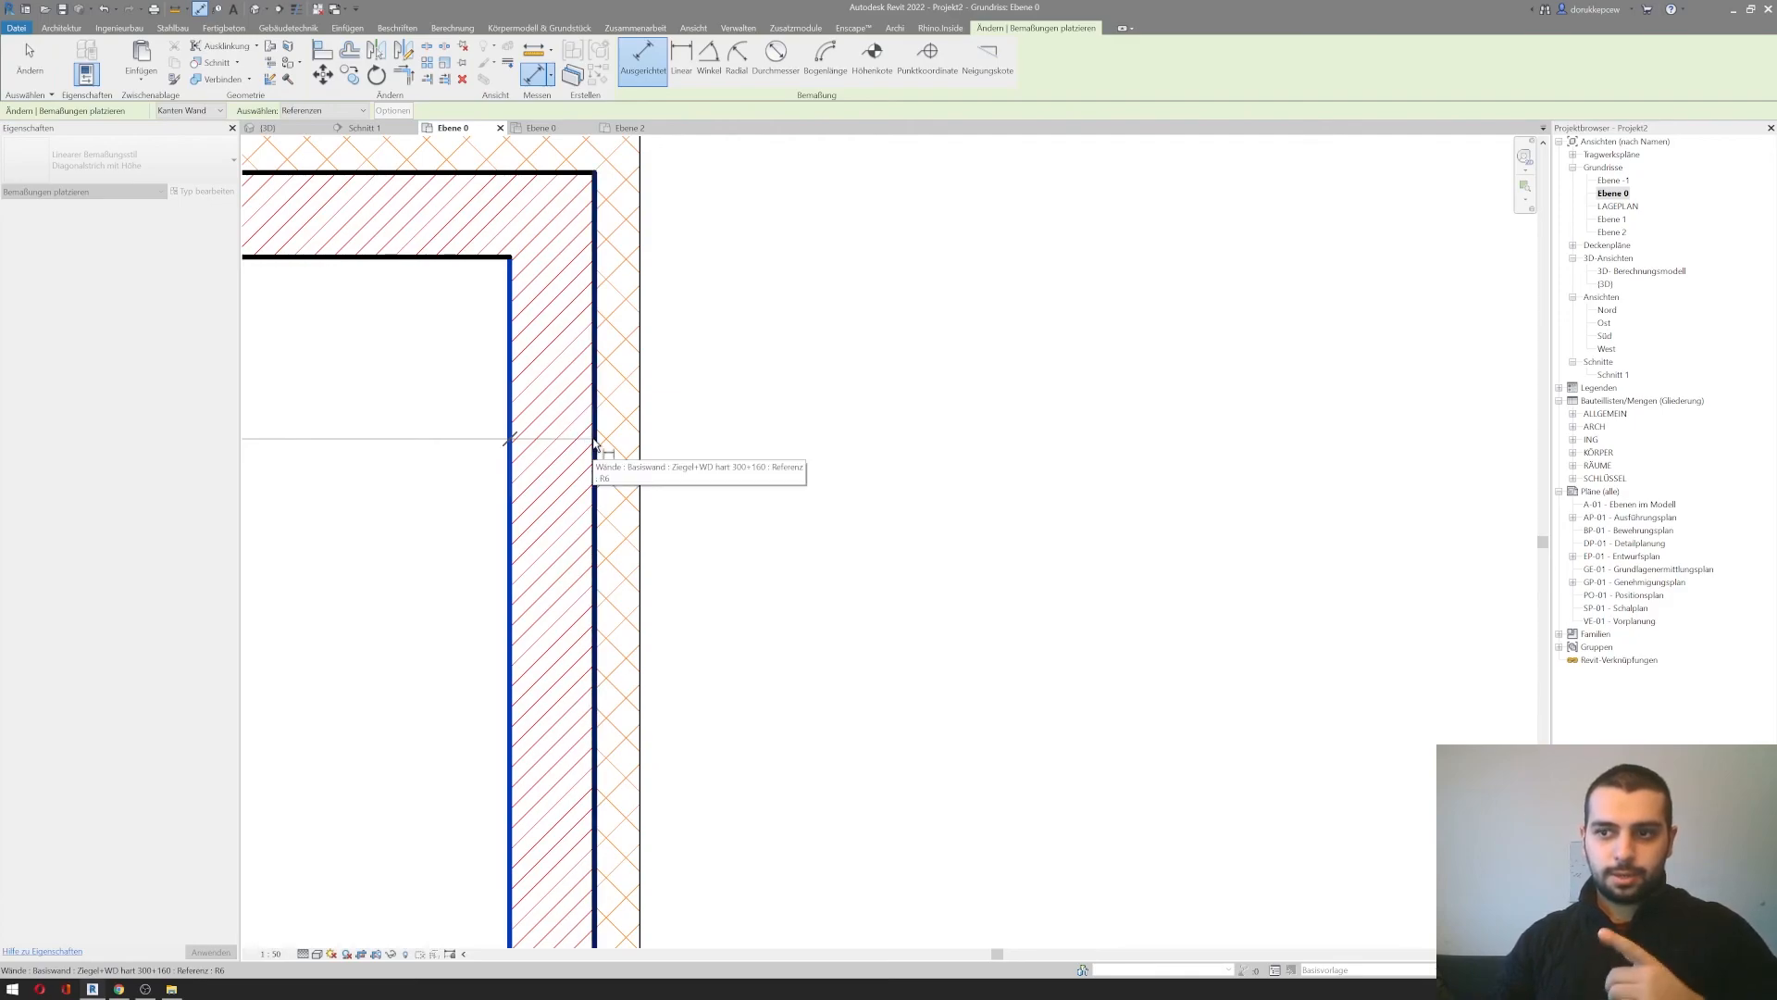
left_click(593, 445)
scroll(600, 451, "down", 2)
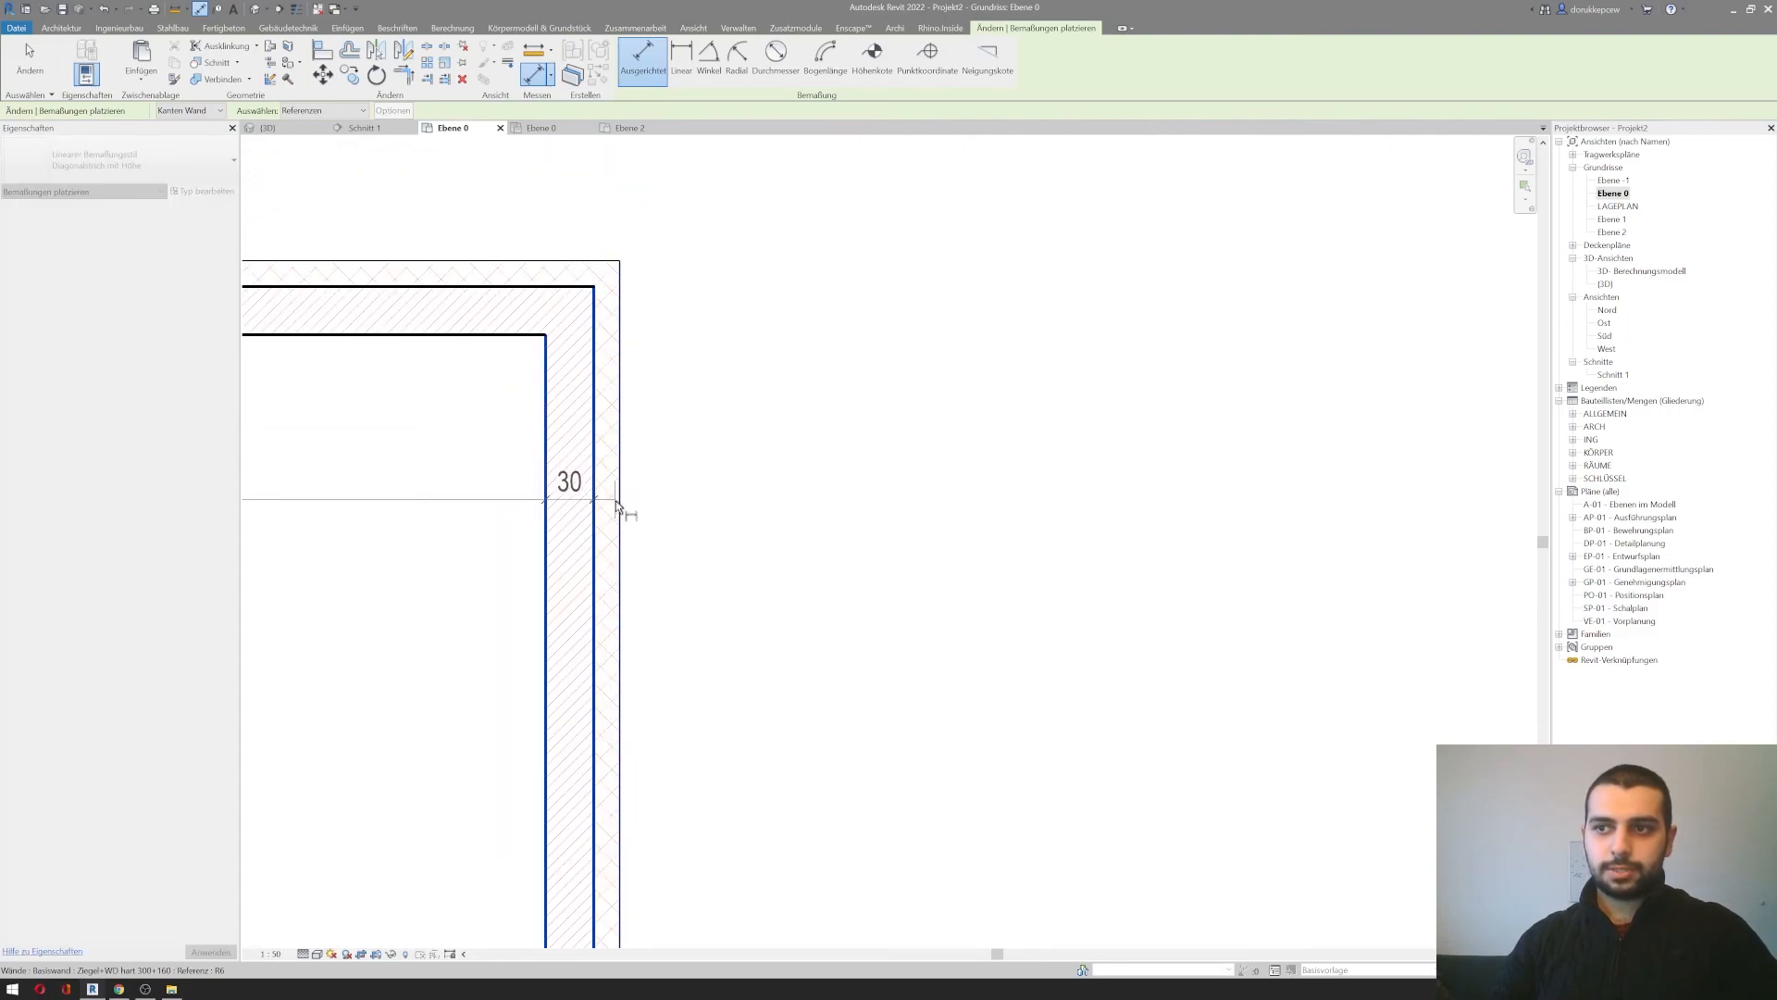
left_click(620, 278)
Step: Place the horizontal dimension chain above the building's upper wall and end the dimension command
scroll(648, 417, "down", 1)
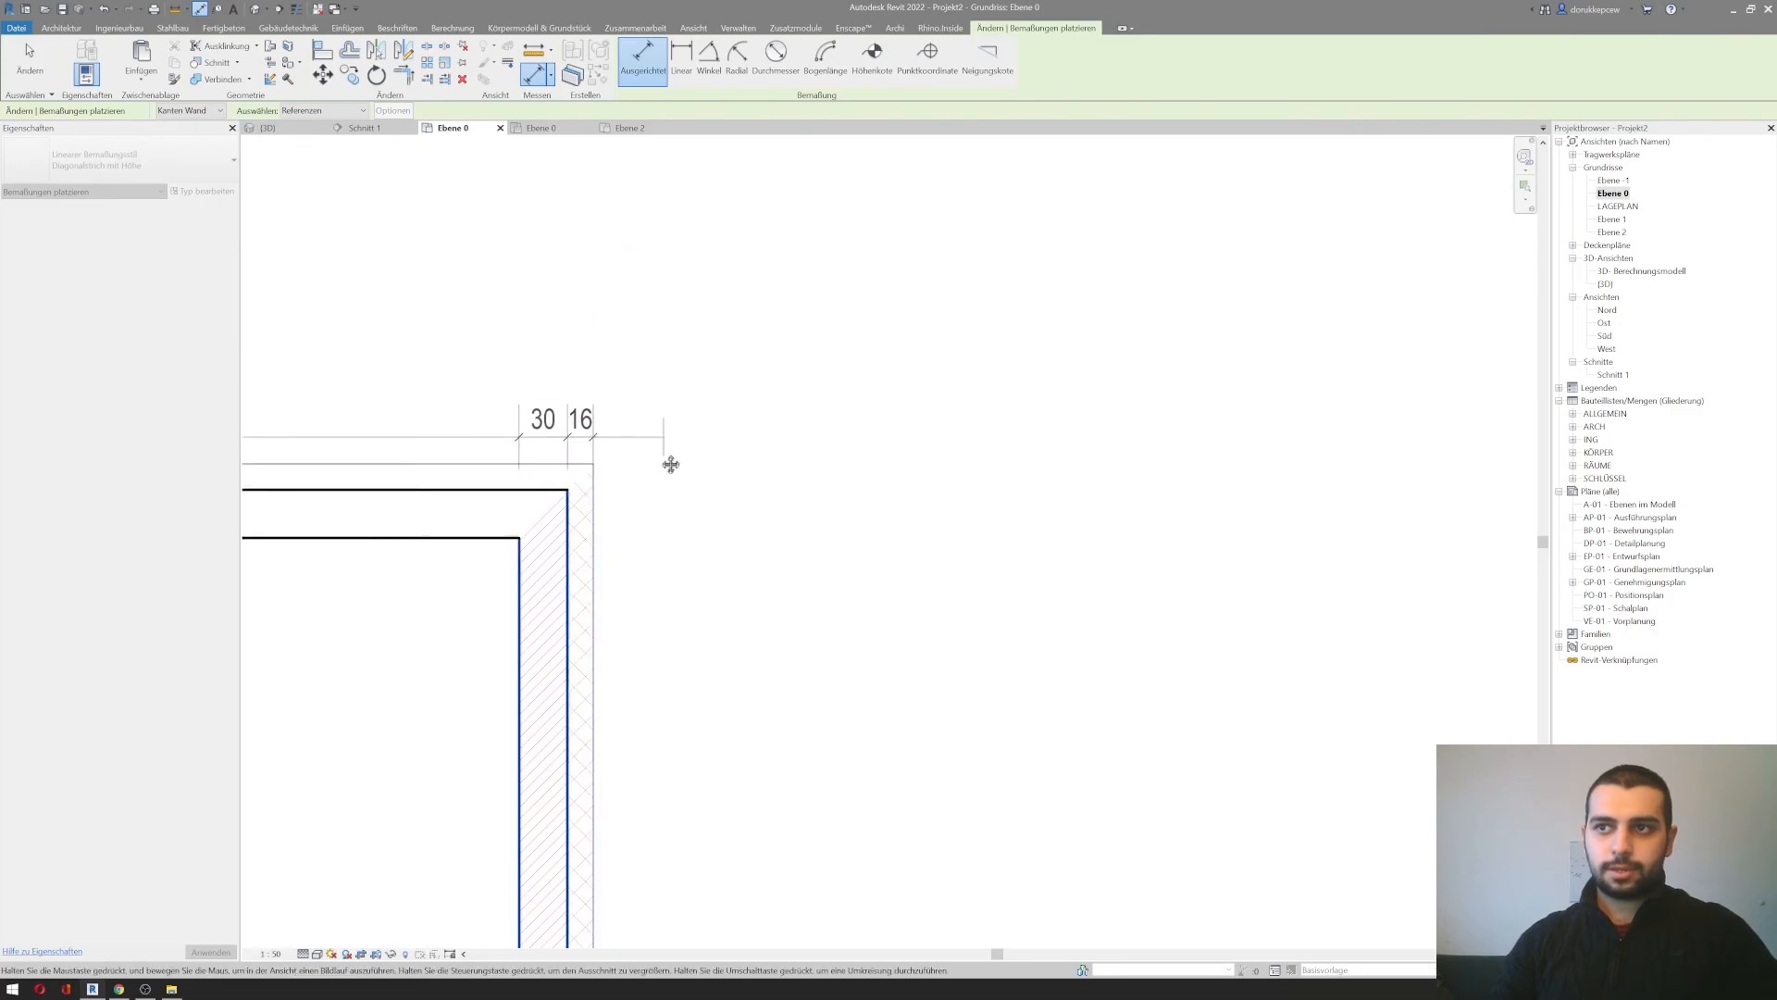
middle_click_drag(674, 335, 1358, 393)
scroll(1189, 425, "down", 2)
middle_click_drag(1055, 428, 776, 403)
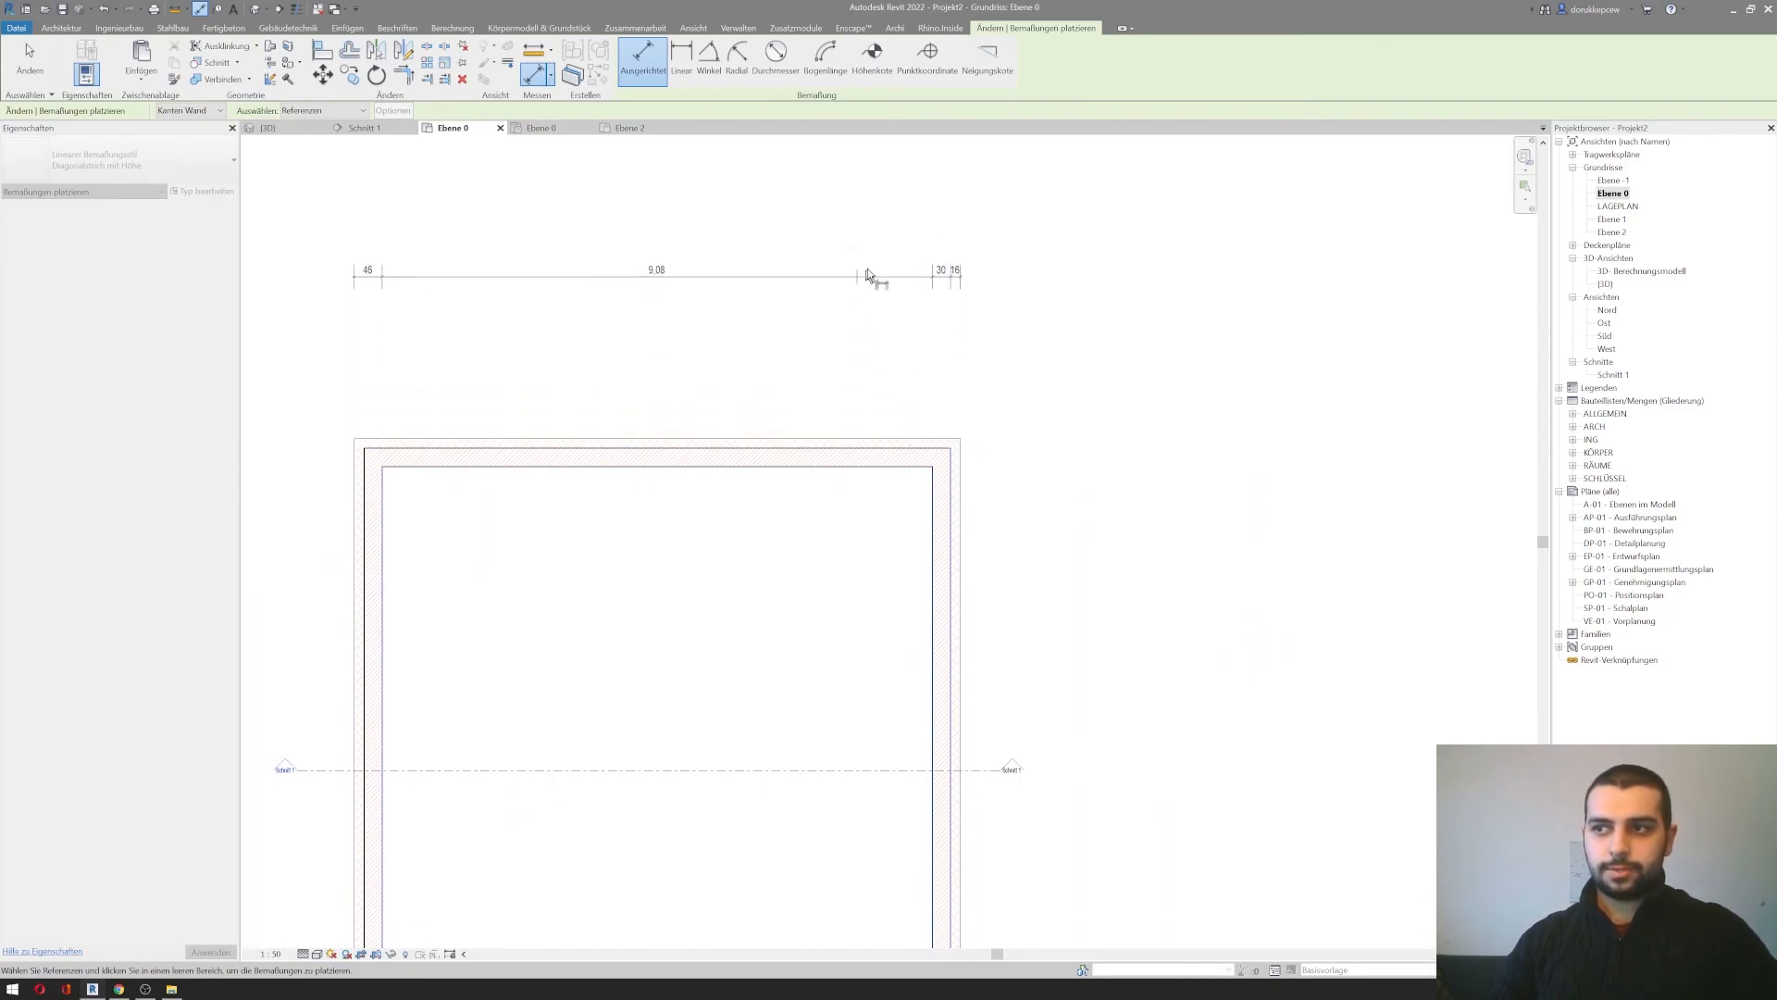
left_click(1075, 254)
middle_click_drag(1034, 447, 1002, 536)
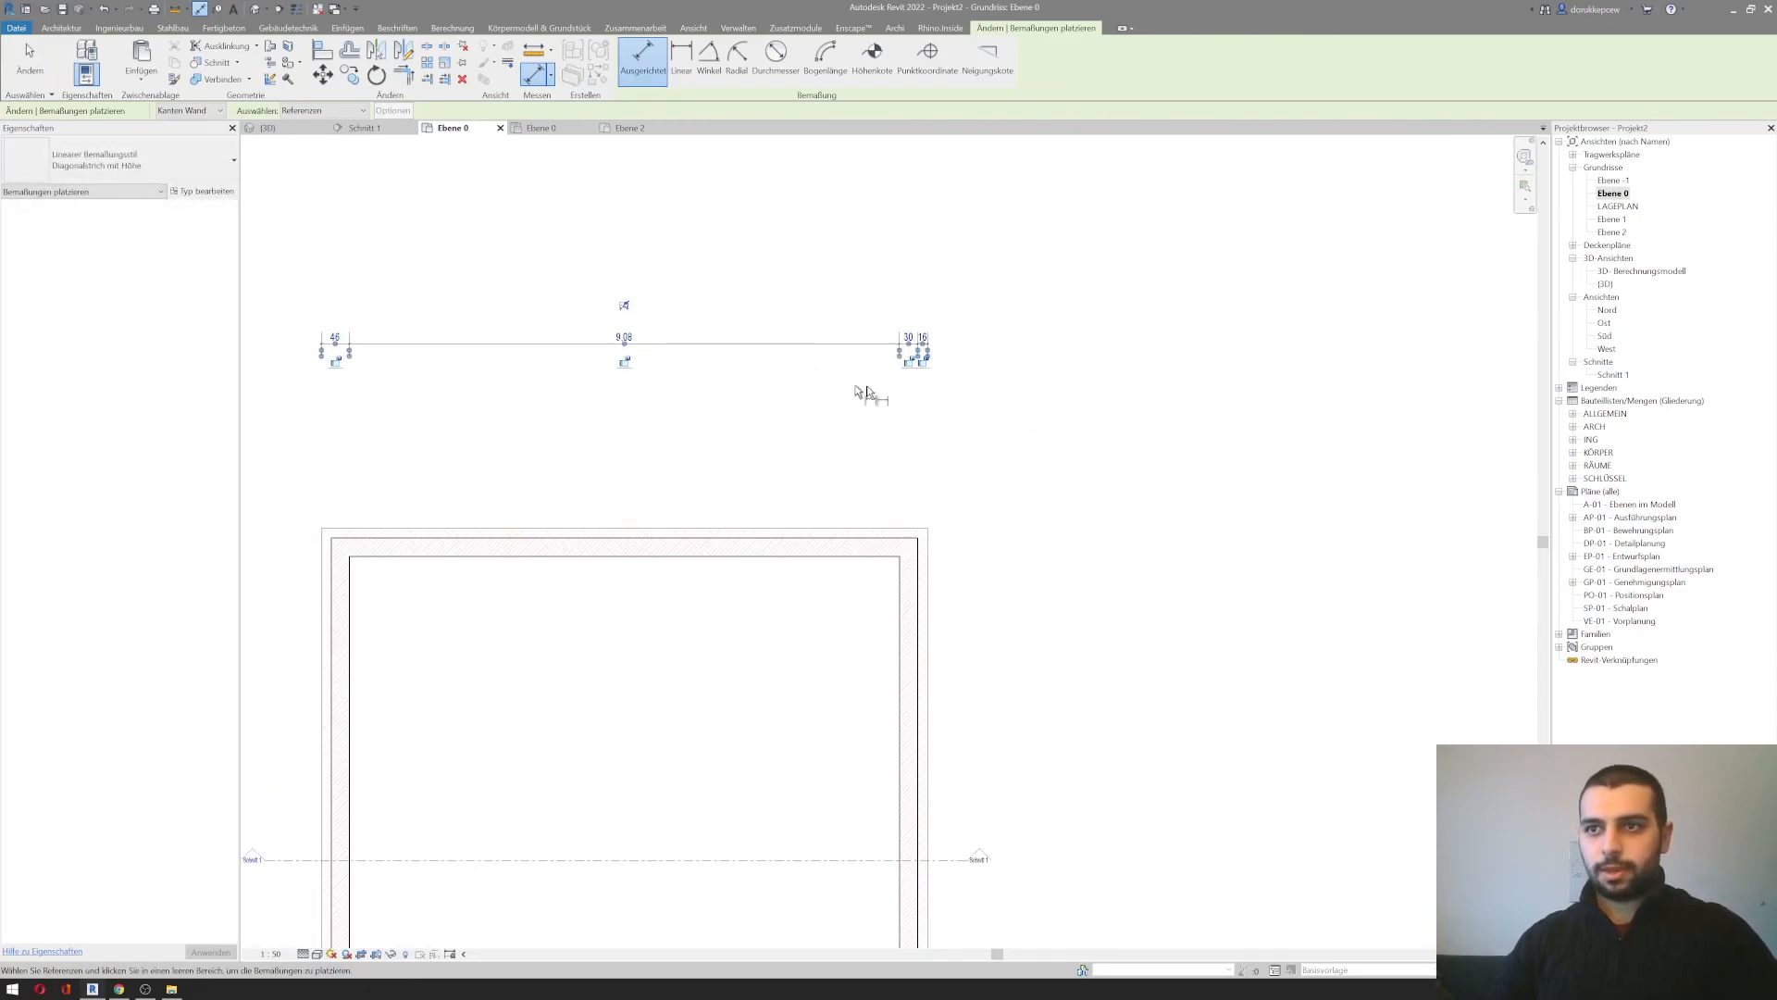
key("Escape")
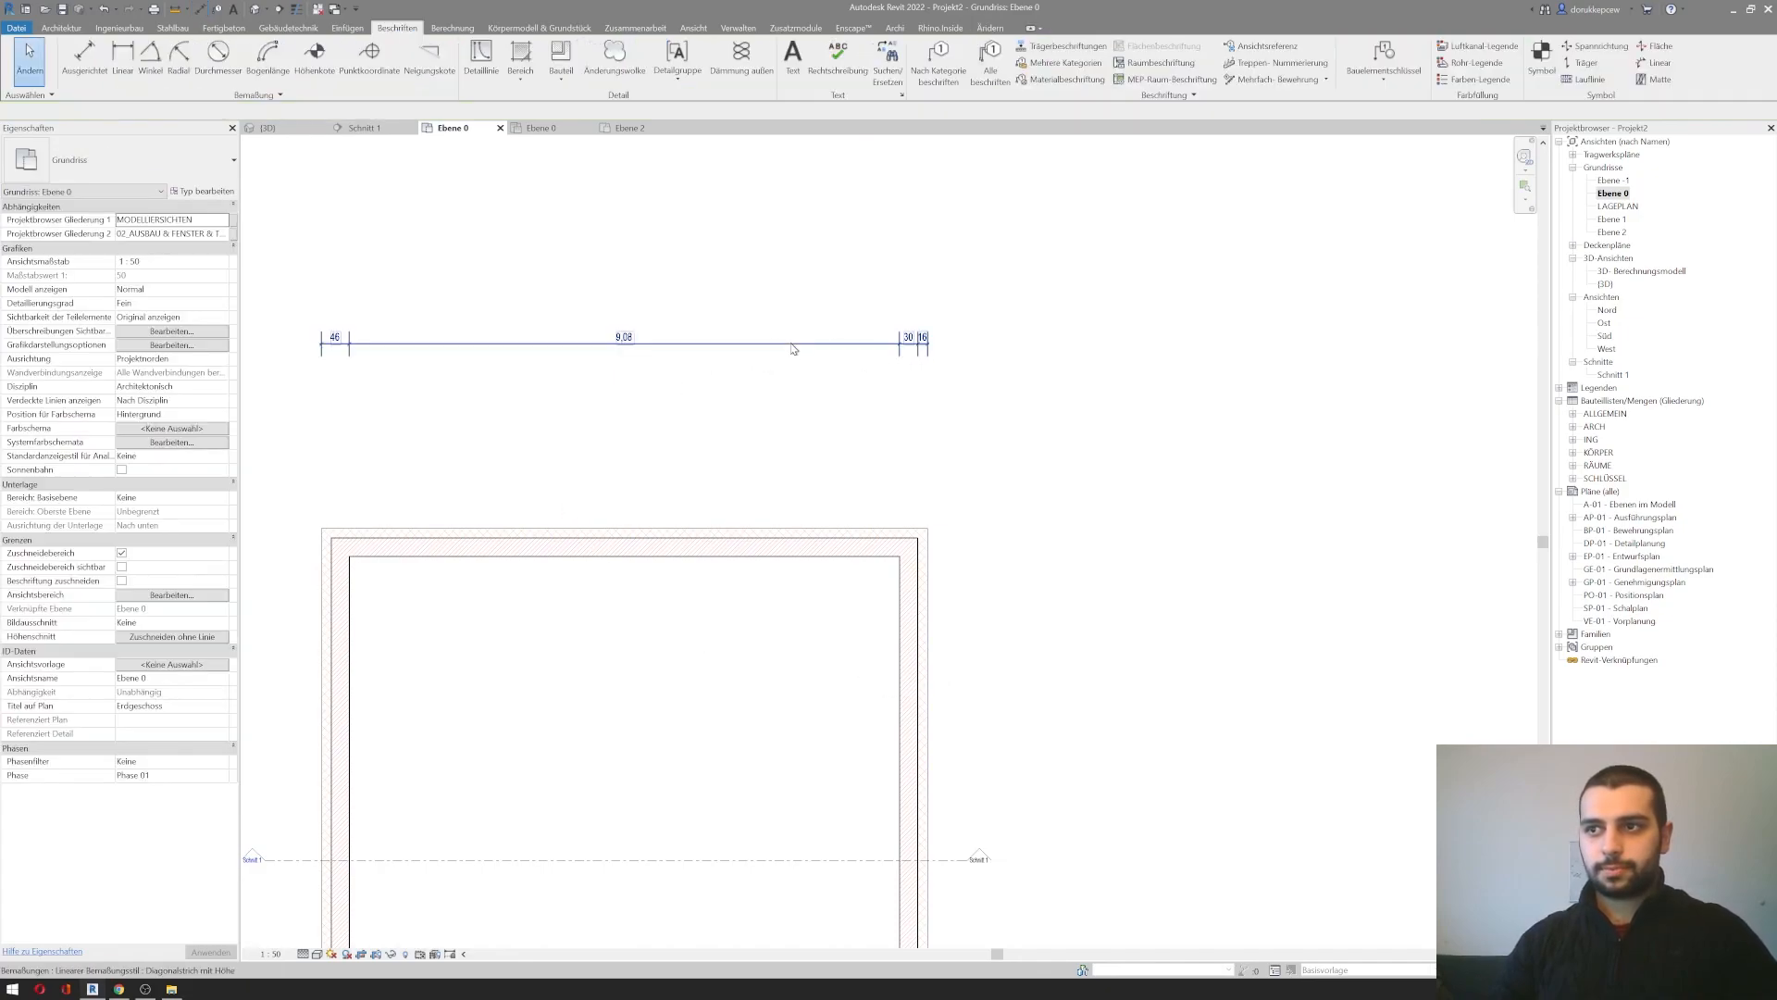
Step: Move the horizontal dimension chain closer to the building's upper wall
left_click(746, 345)
left_click_drag(746, 361, 746, 482)
left_click(768, 391)
scroll(731, 352, "down", 2)
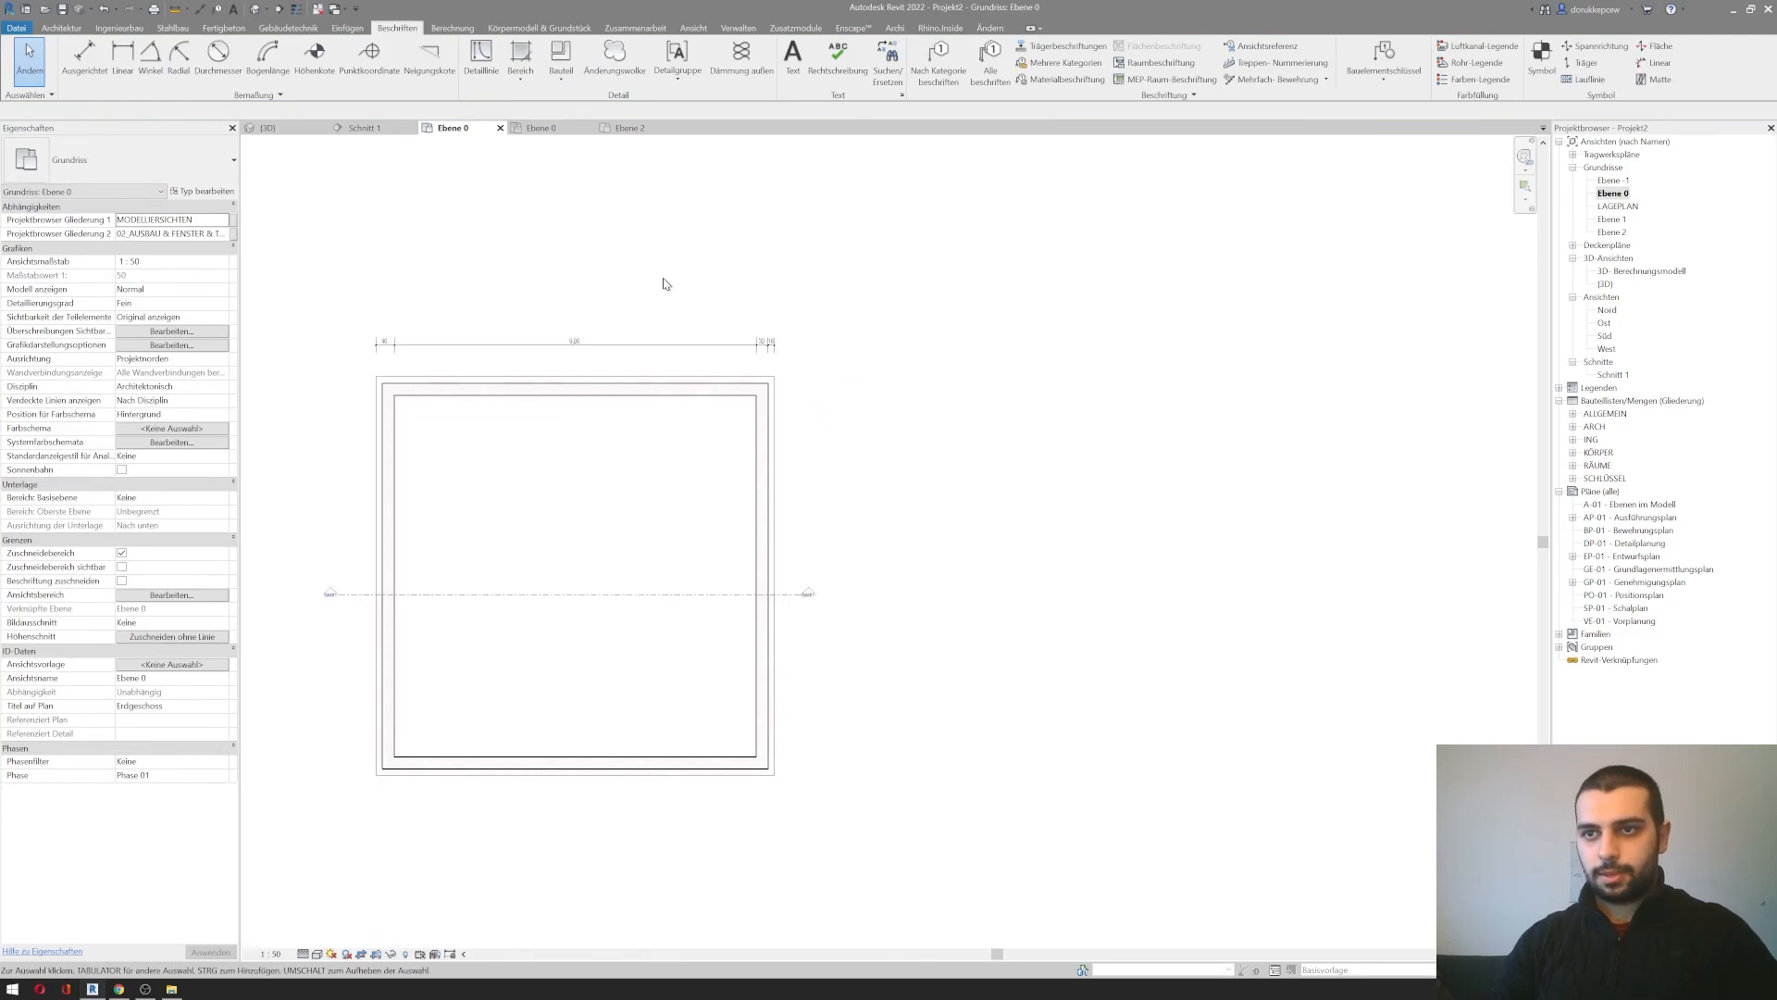
Step: Start a vertical aligned dimension chain with the outer and inner faces of the plan's upper wall as references
key("d")
key("i")
scroll(791, 383, "up", 4)
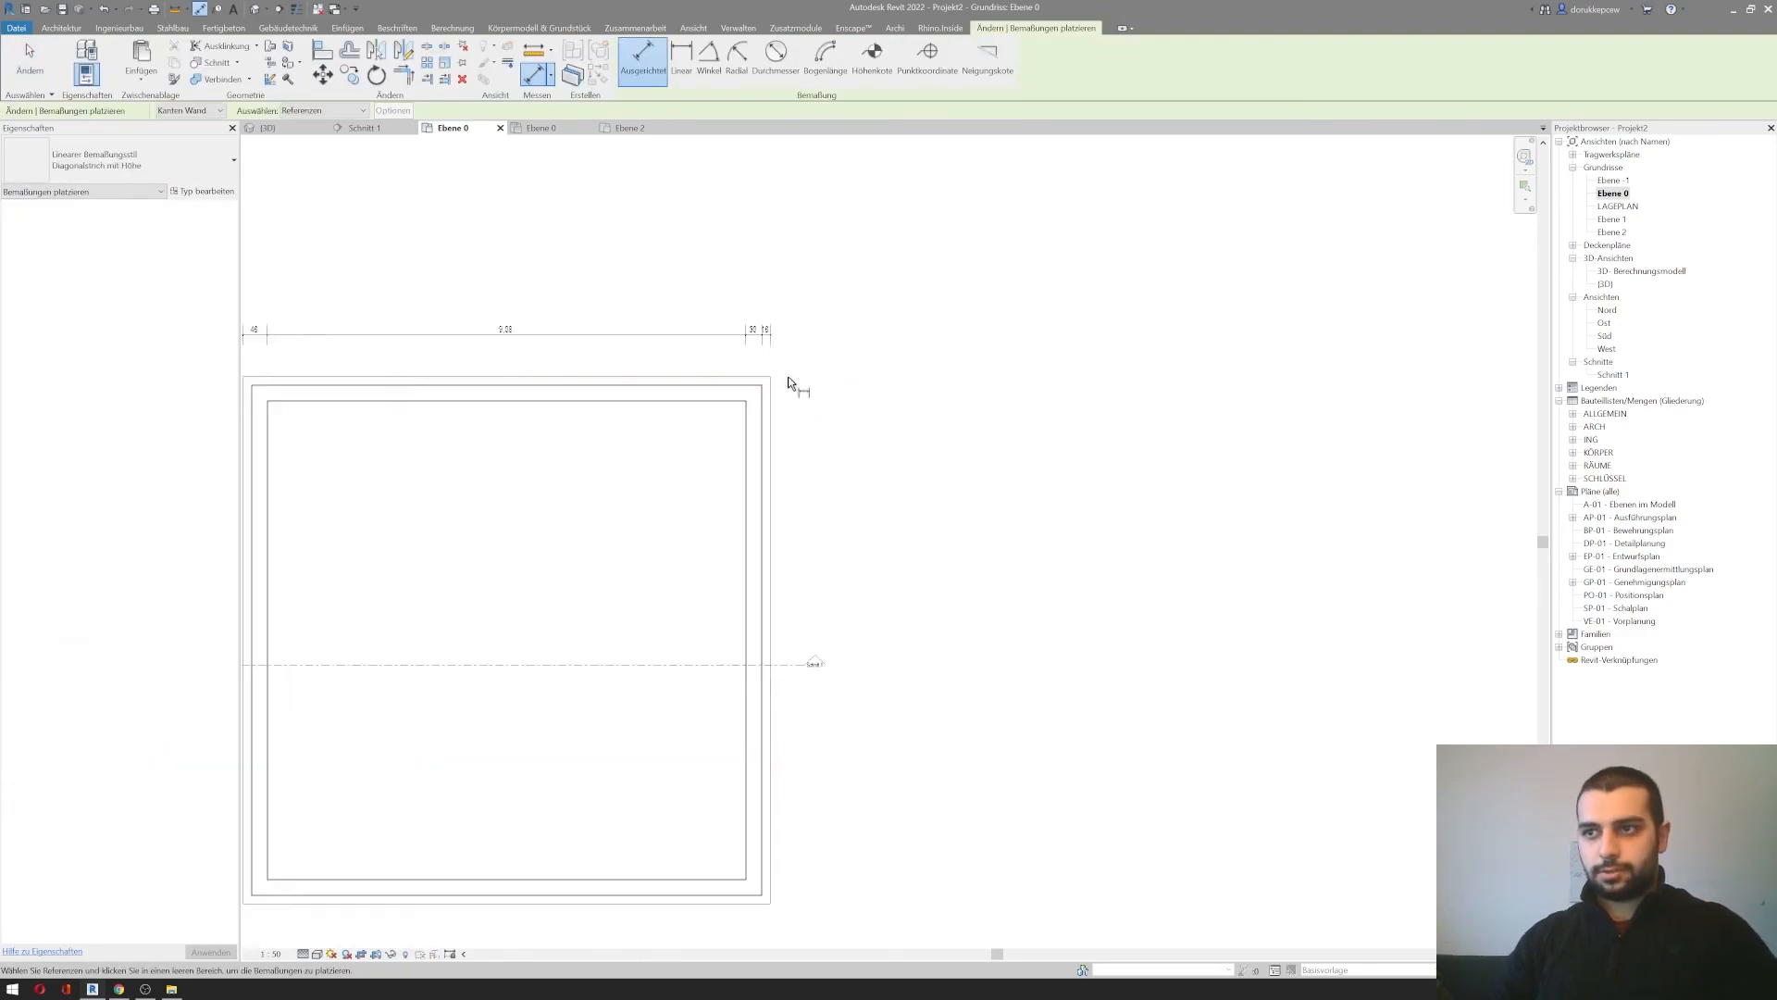
middle_click_drag(804, 710, 759, 562)
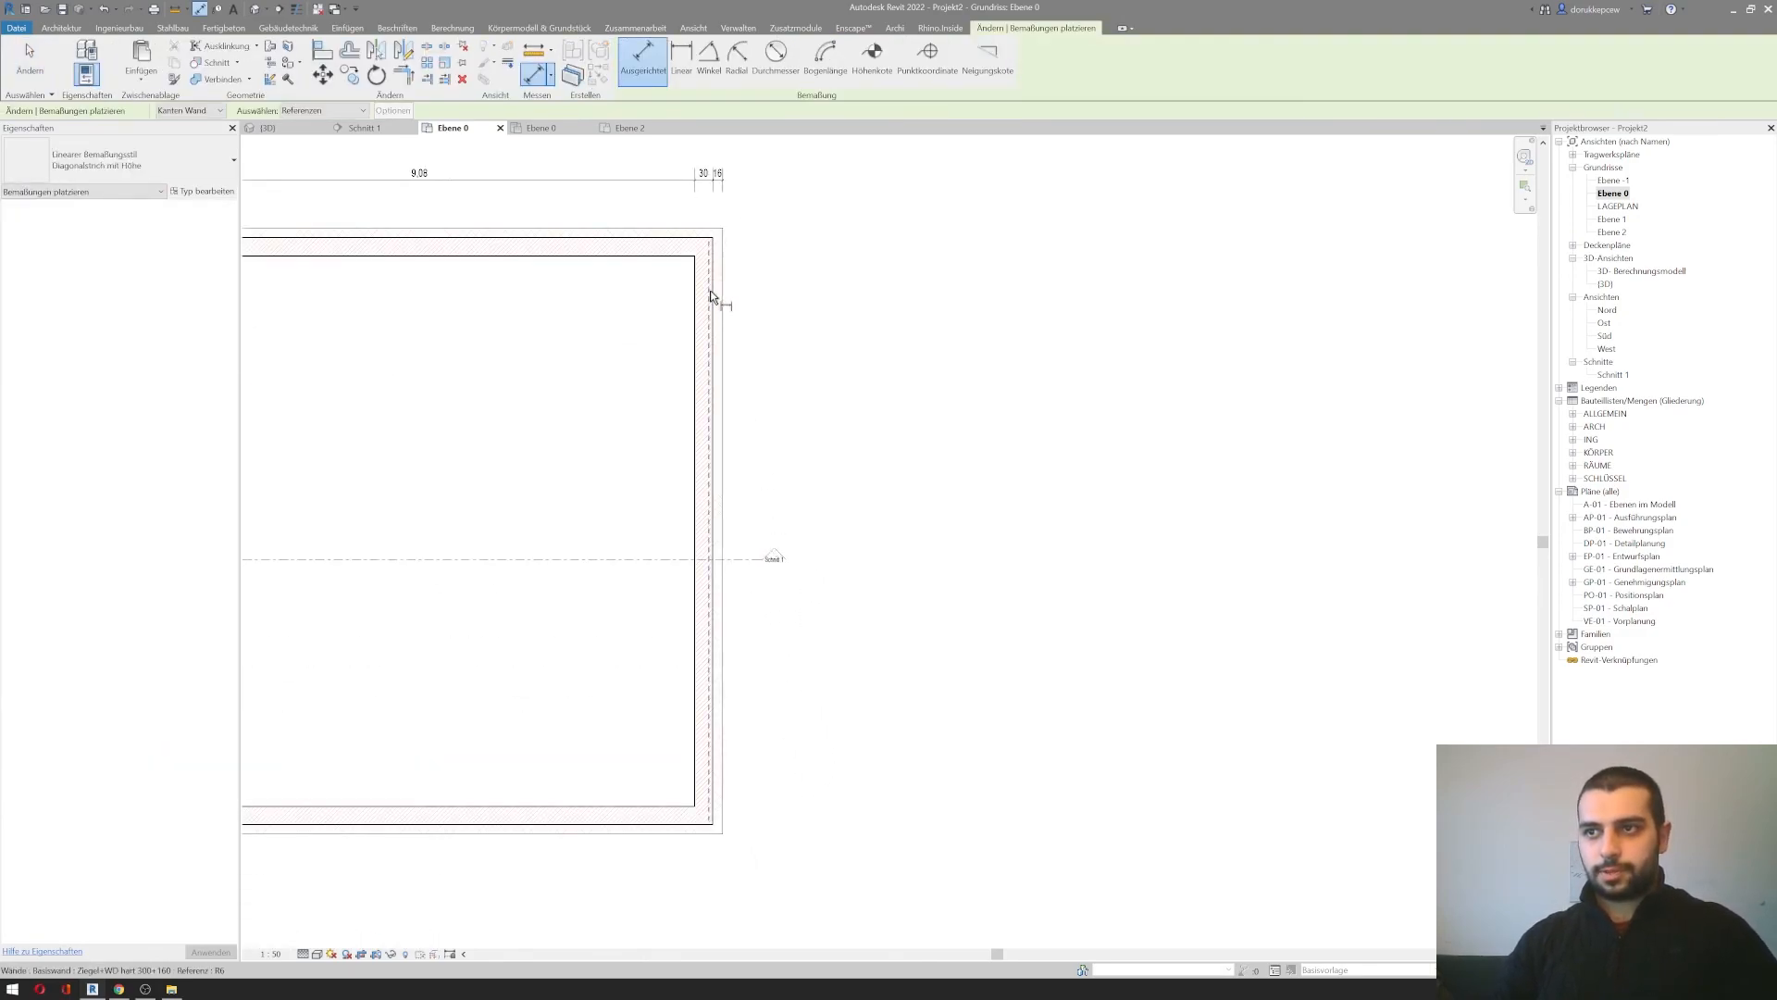
scroll(690, 246, "up", 2)
scroll(691, 246, "up", 1)
left_click(690, 233)
left_click(643, 277)
Step: Add the lower wall's inner and outer faces to the vertical dimension chain and place it to the right of the building
scroll(796, 519, "down", 2)
middle_click_drag(787, 539, 754, 351)
left_click(666, 912)
middle_click_drag(714, 884, 546, 446)
scroll(595, 587, "up", 4)
left_click(560, 657)
scroll(767, 646, "down", 3)
scroll(767, 647, "down", 1)
middle_click_drag(799, 658, 898, 760)
left_click(756, 748)
scroll(752, 745, "down", 3)
scroll(898, 760, "up", 3)
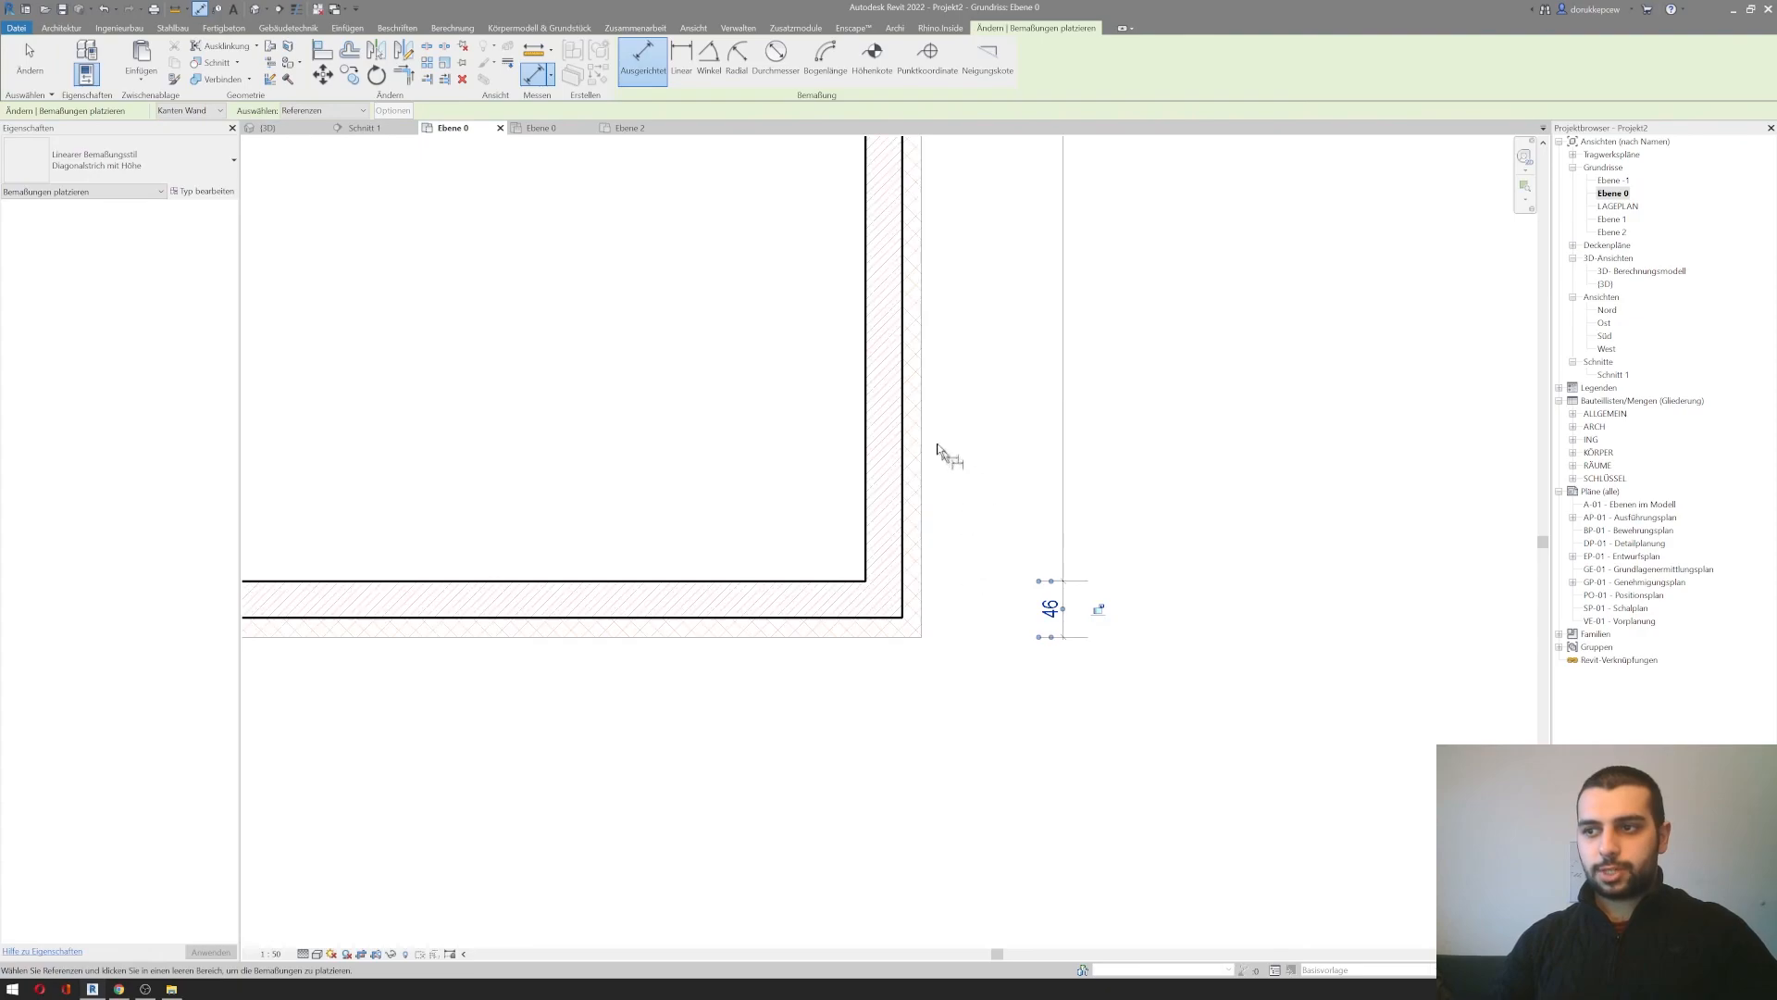
scroll(962, 520, "up", 1)
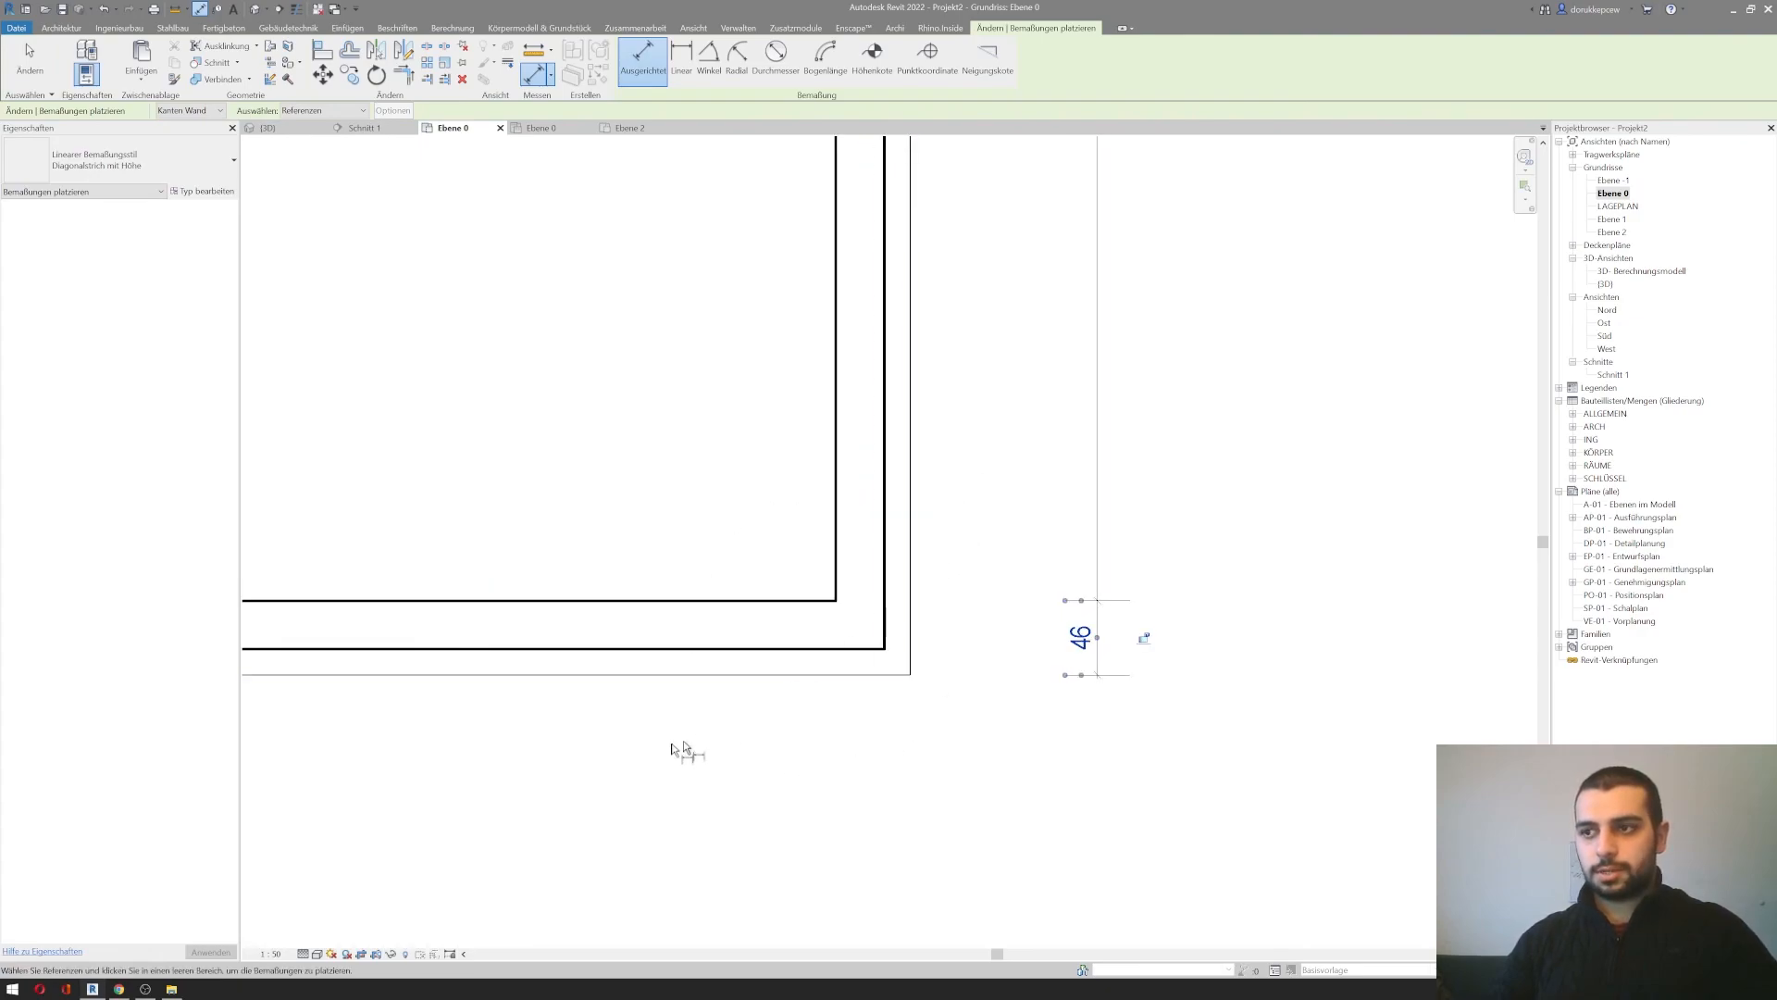
Step: Dimension the layers of the plan's right wall from outer to inner face, place the chain below the building, and end the command
left_click(914, 531)
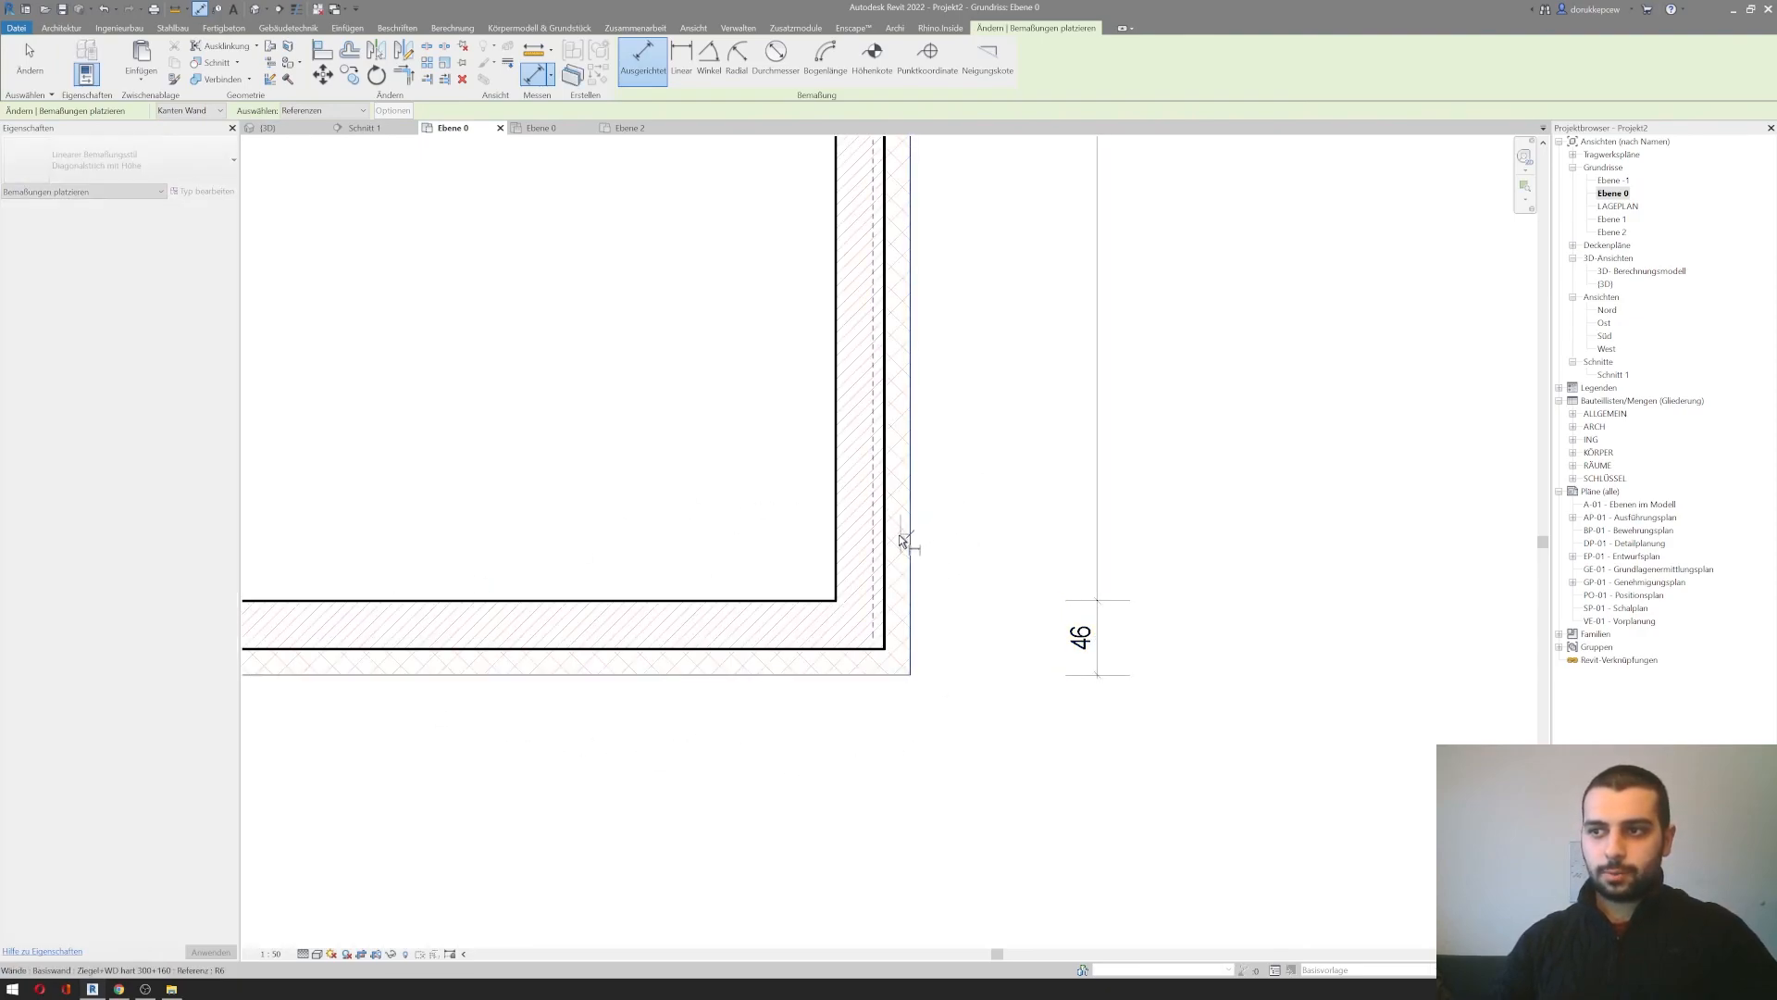
left_click(889, 540)
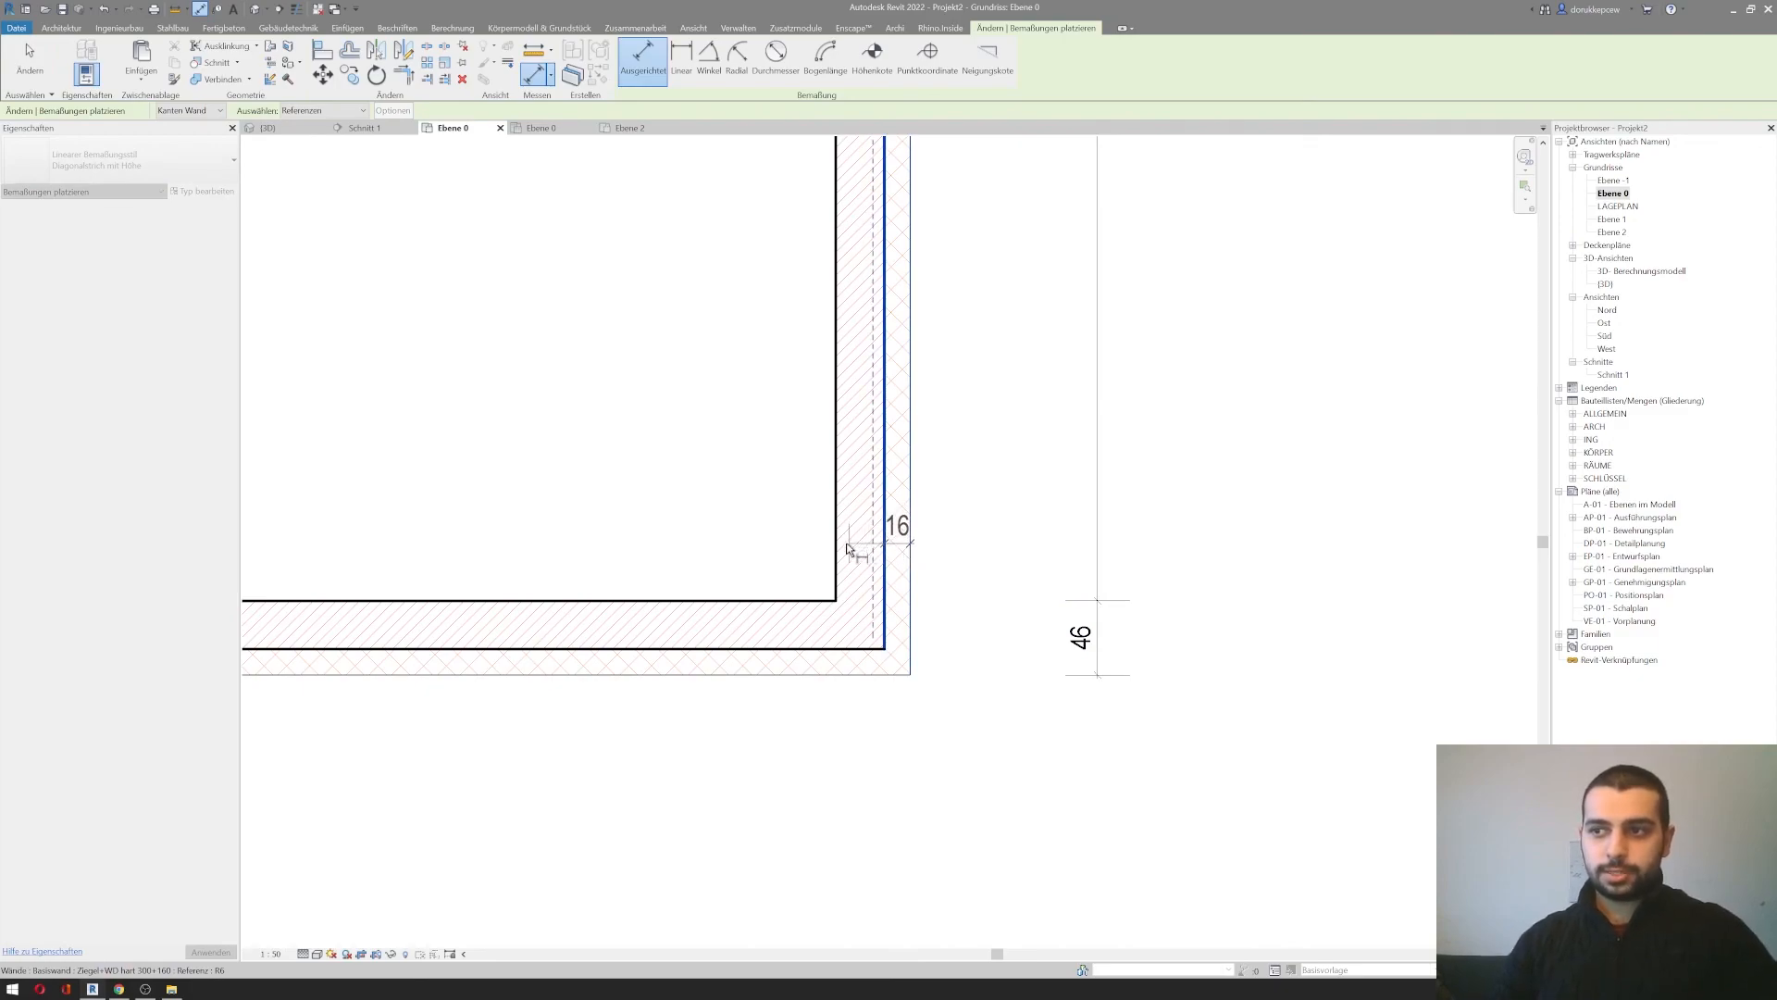
left_click(837, 555)
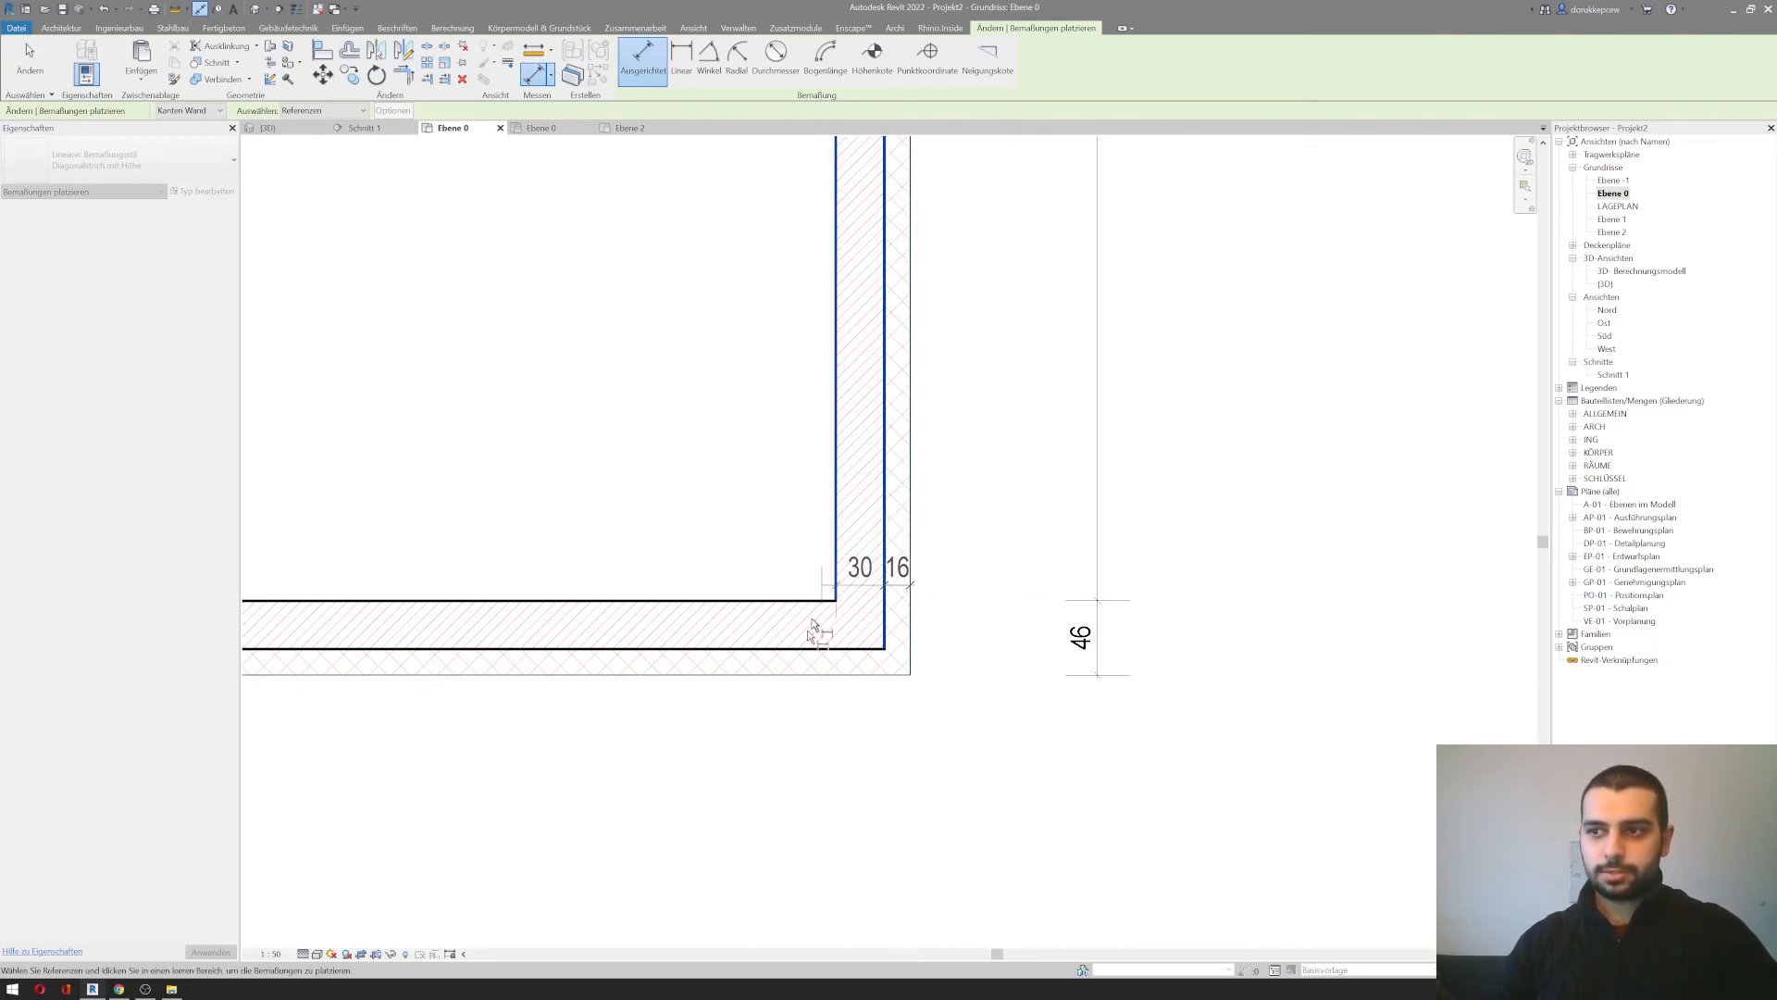
scroll(778, 703, "down", 1)
left_click(645, 639)
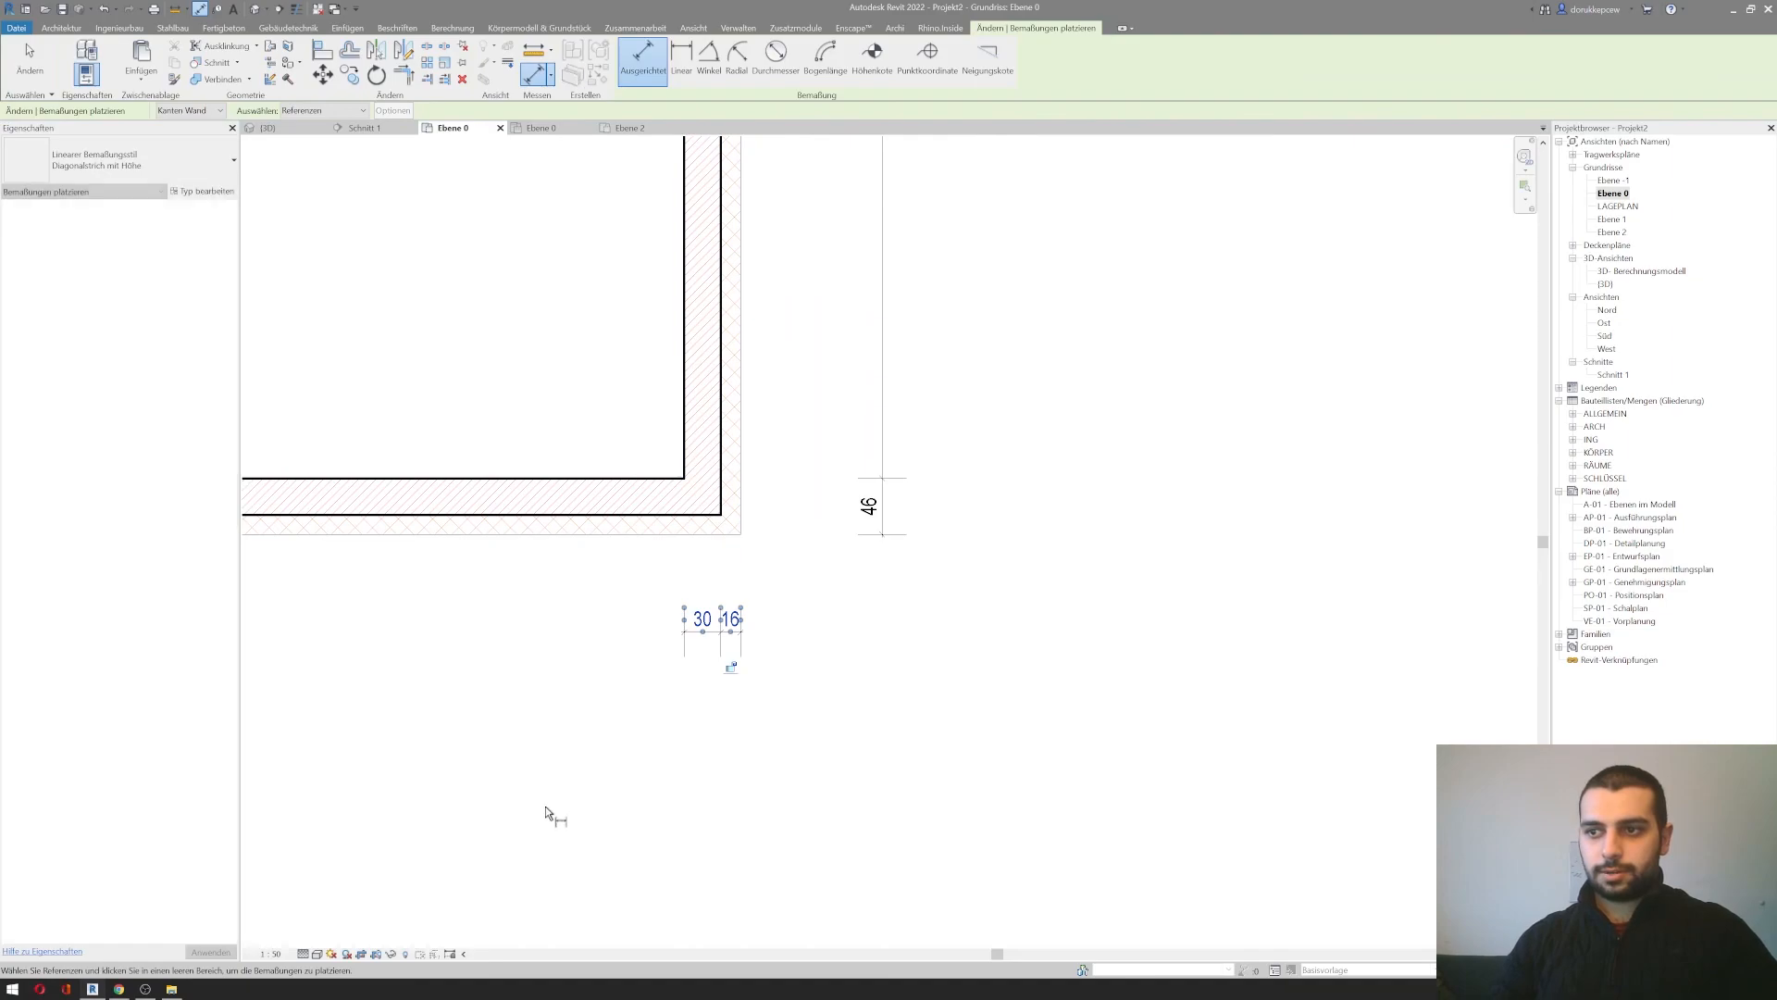
scroll(615, 454, "down", 1)
middle_click_drag(669, 448, 915, 532)
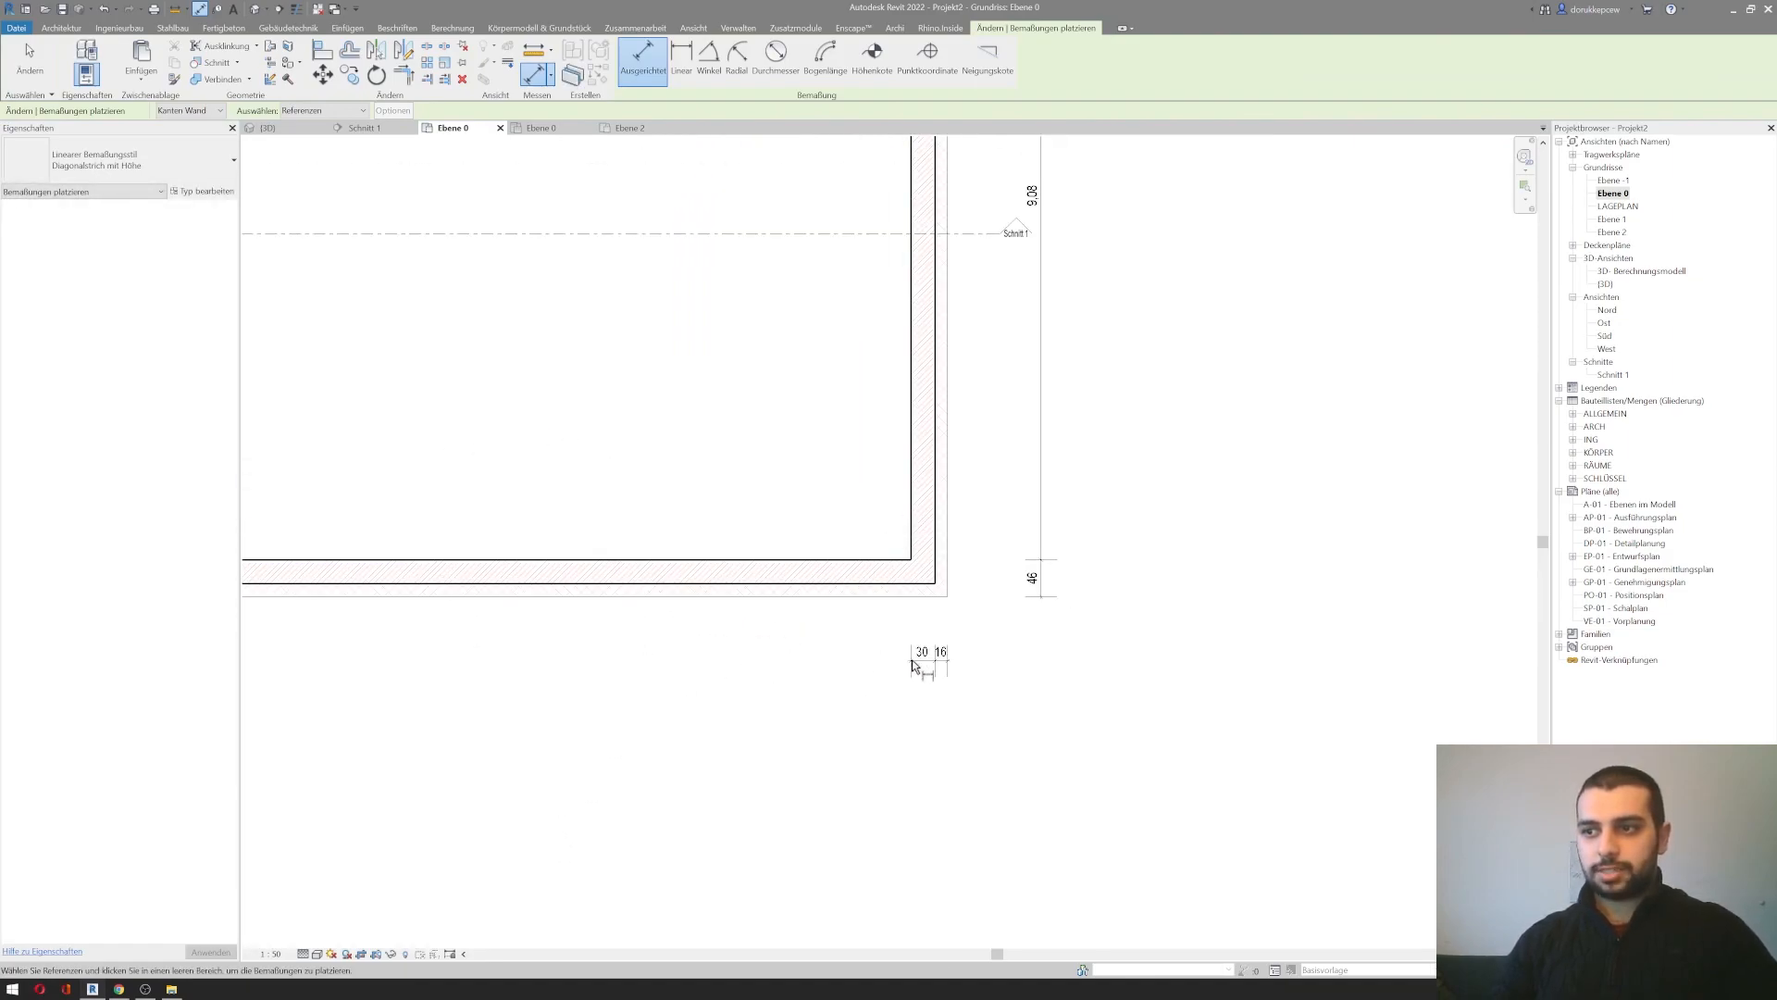
key("Escape")
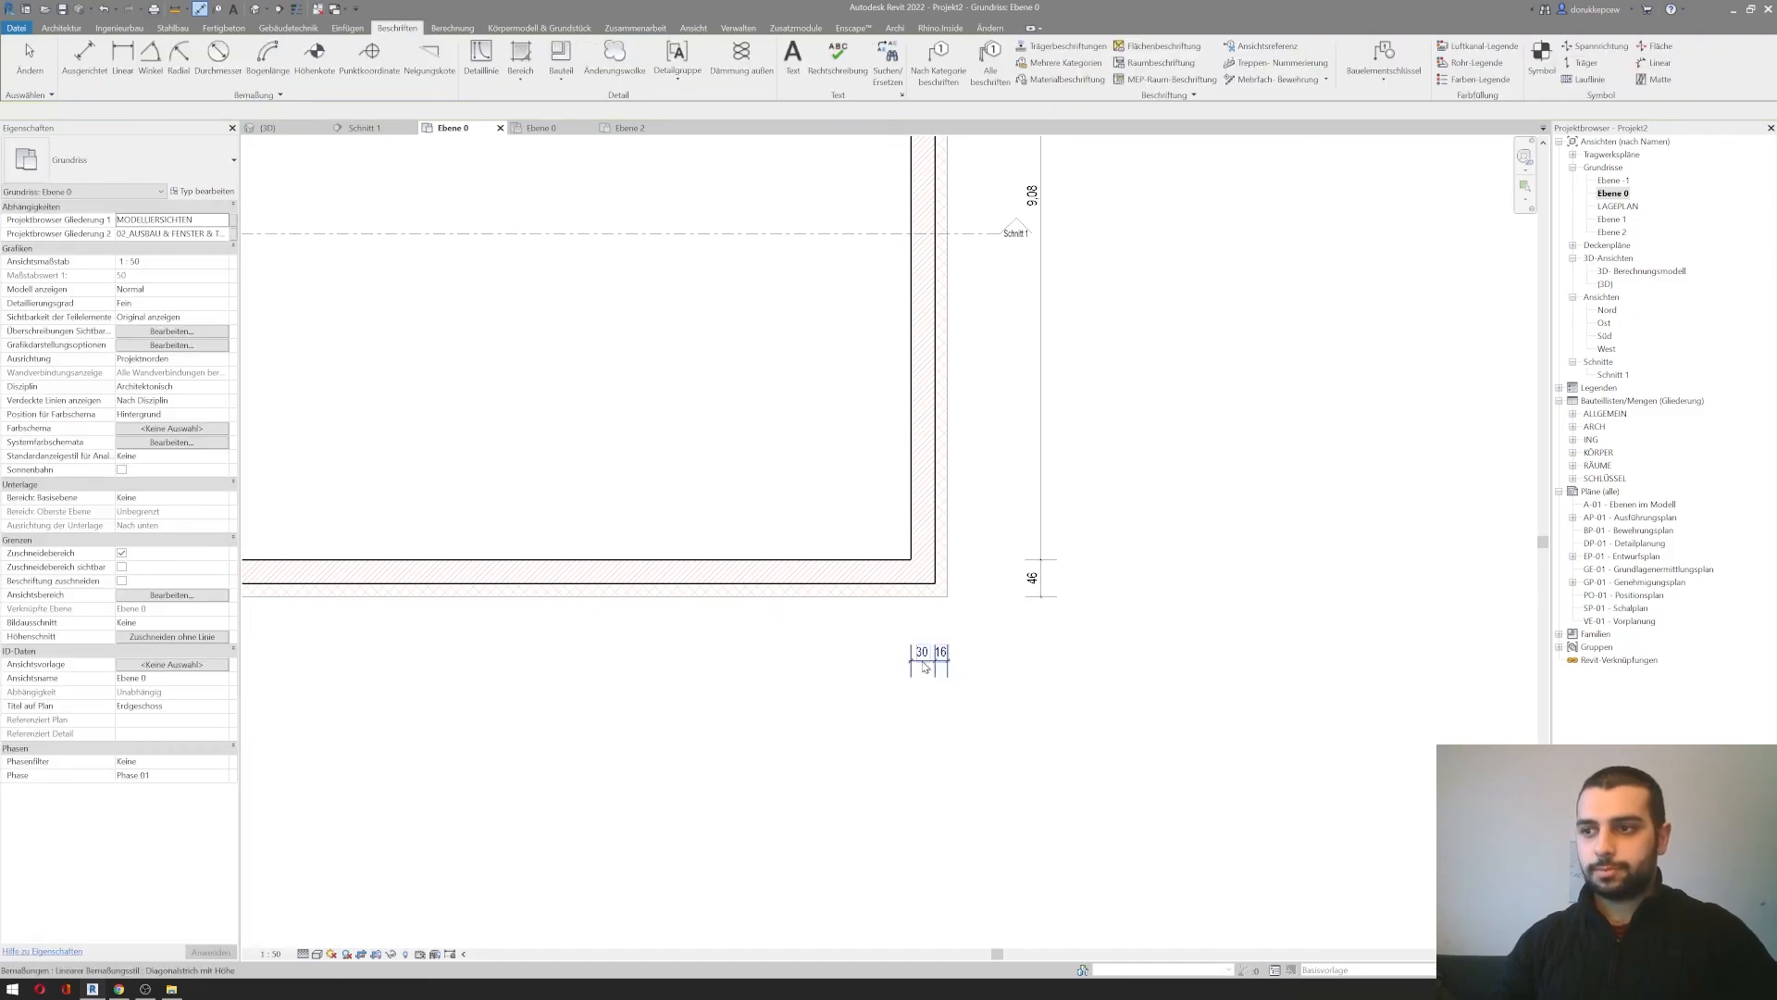
Step: Extend the dimension chain below the building by adding the left wall's inner and outer faces as references
left_click(923, 663)
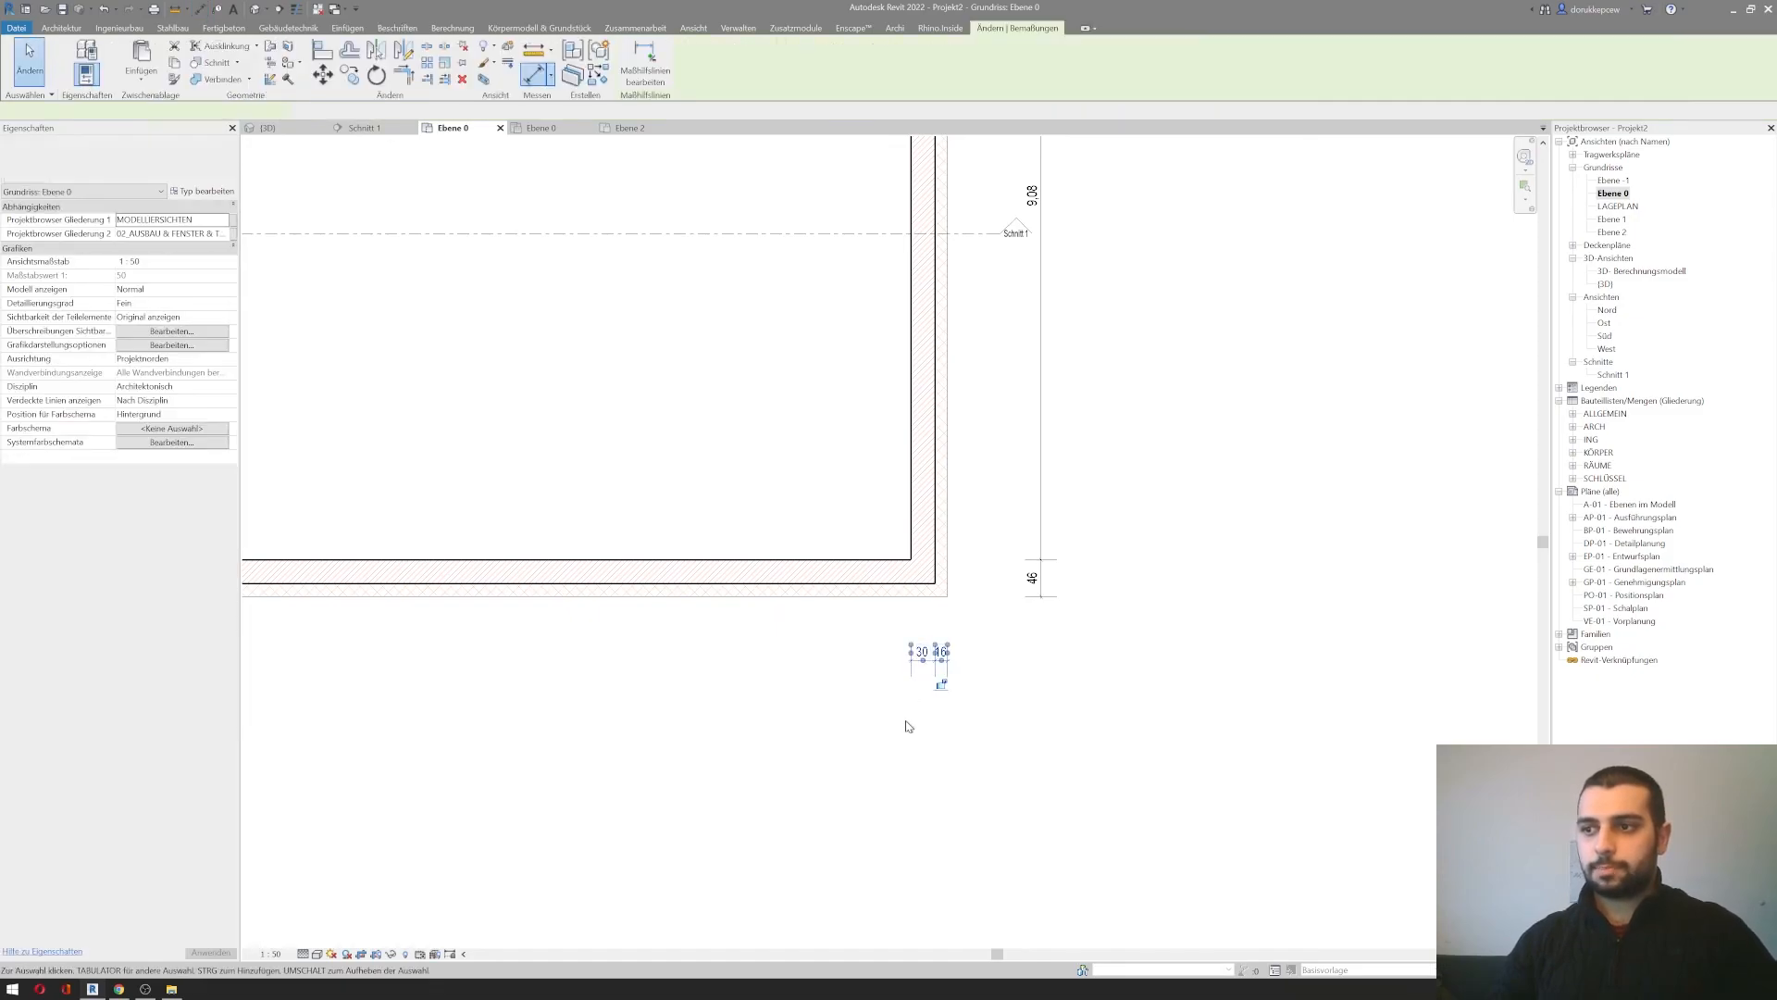
left_click(663, 80)
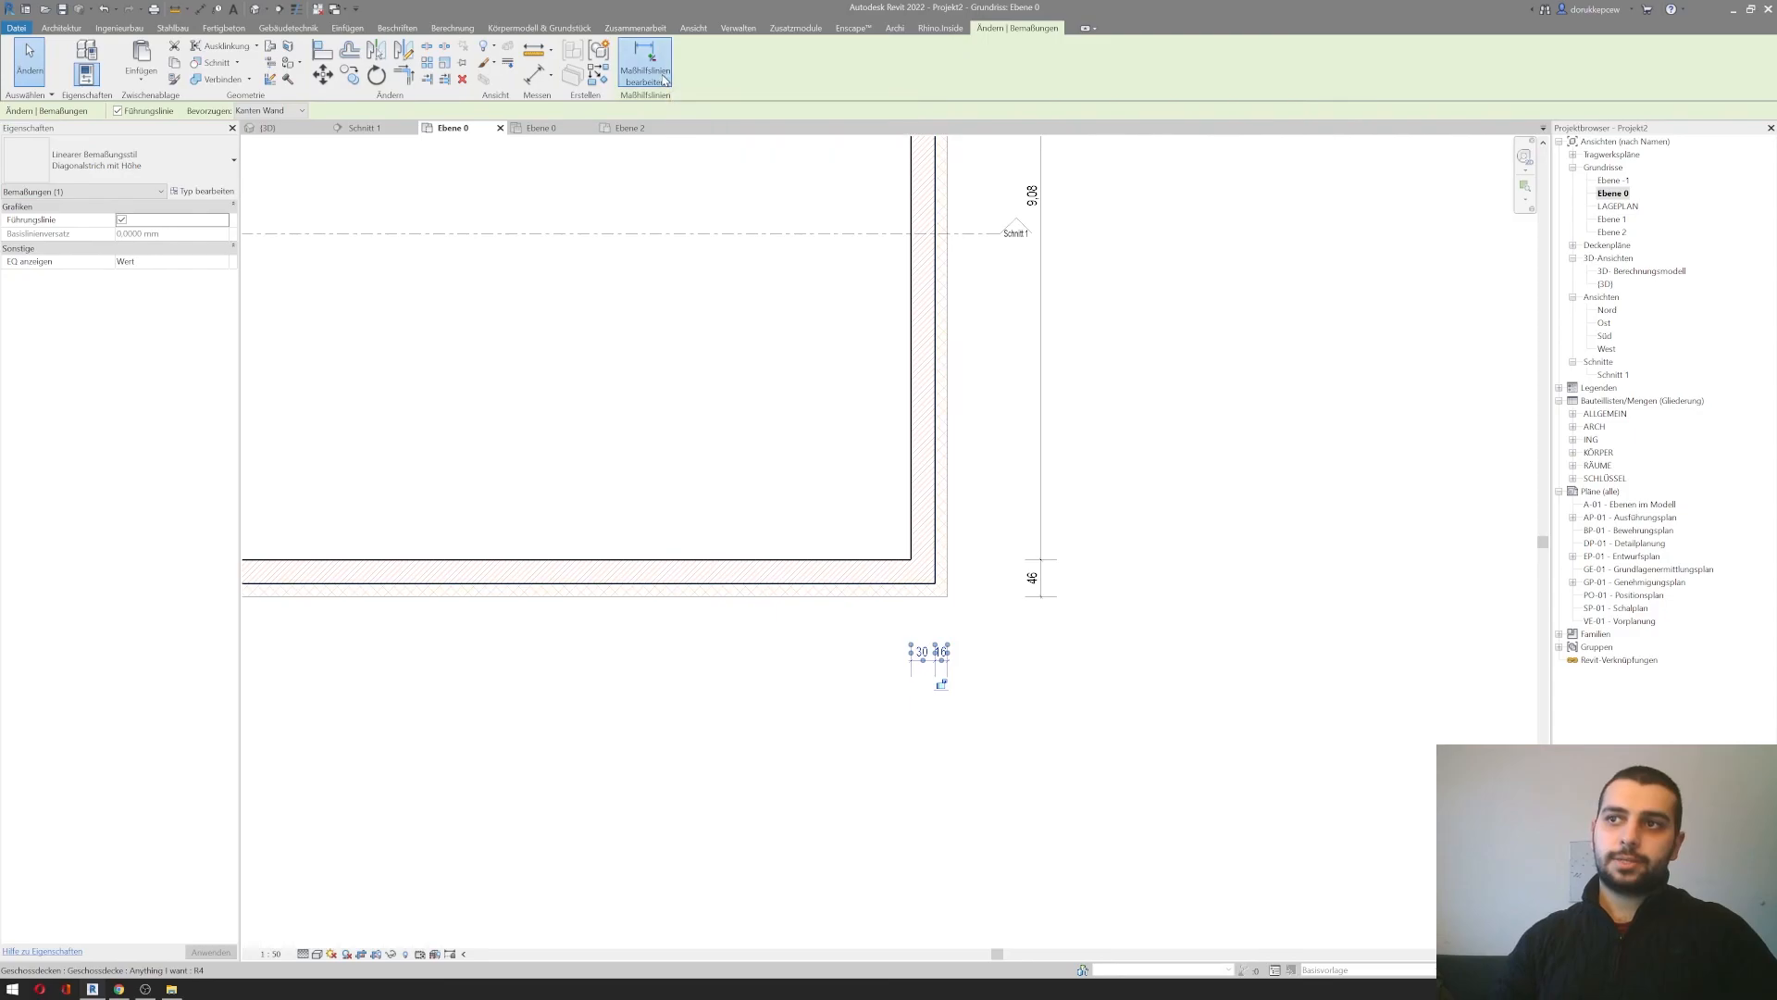
scroll(858, 542, "down", 2)
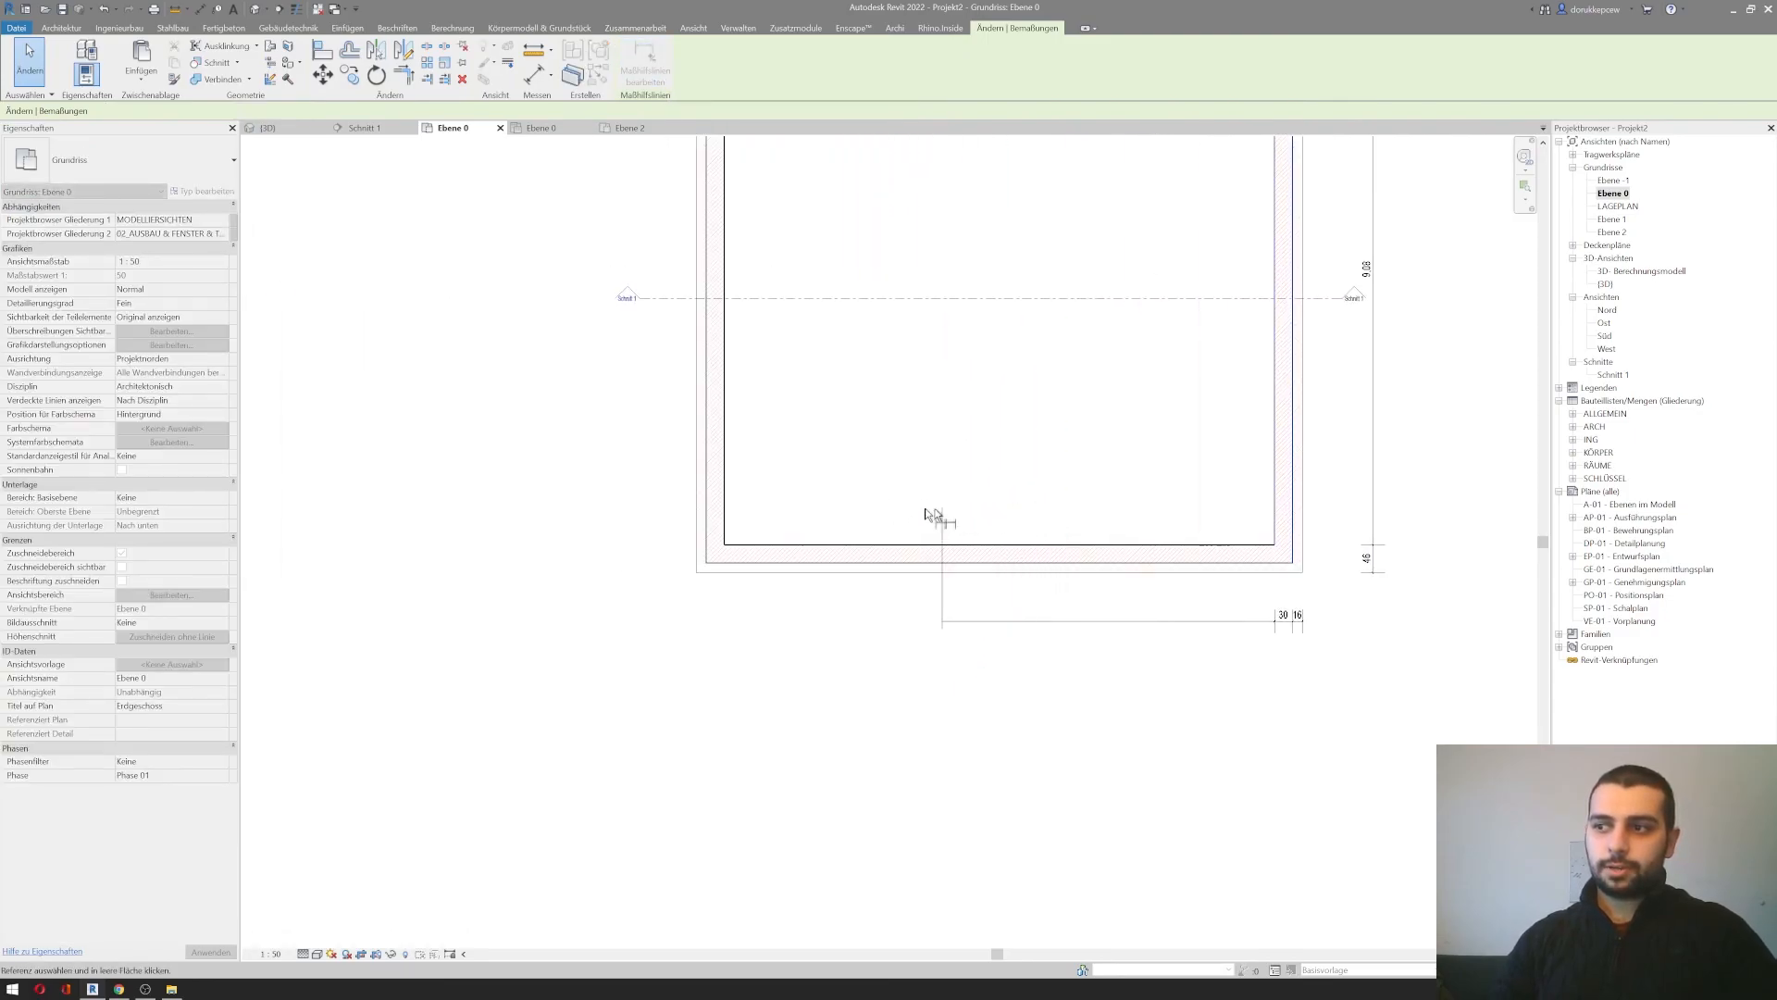
left_click(723, 526)
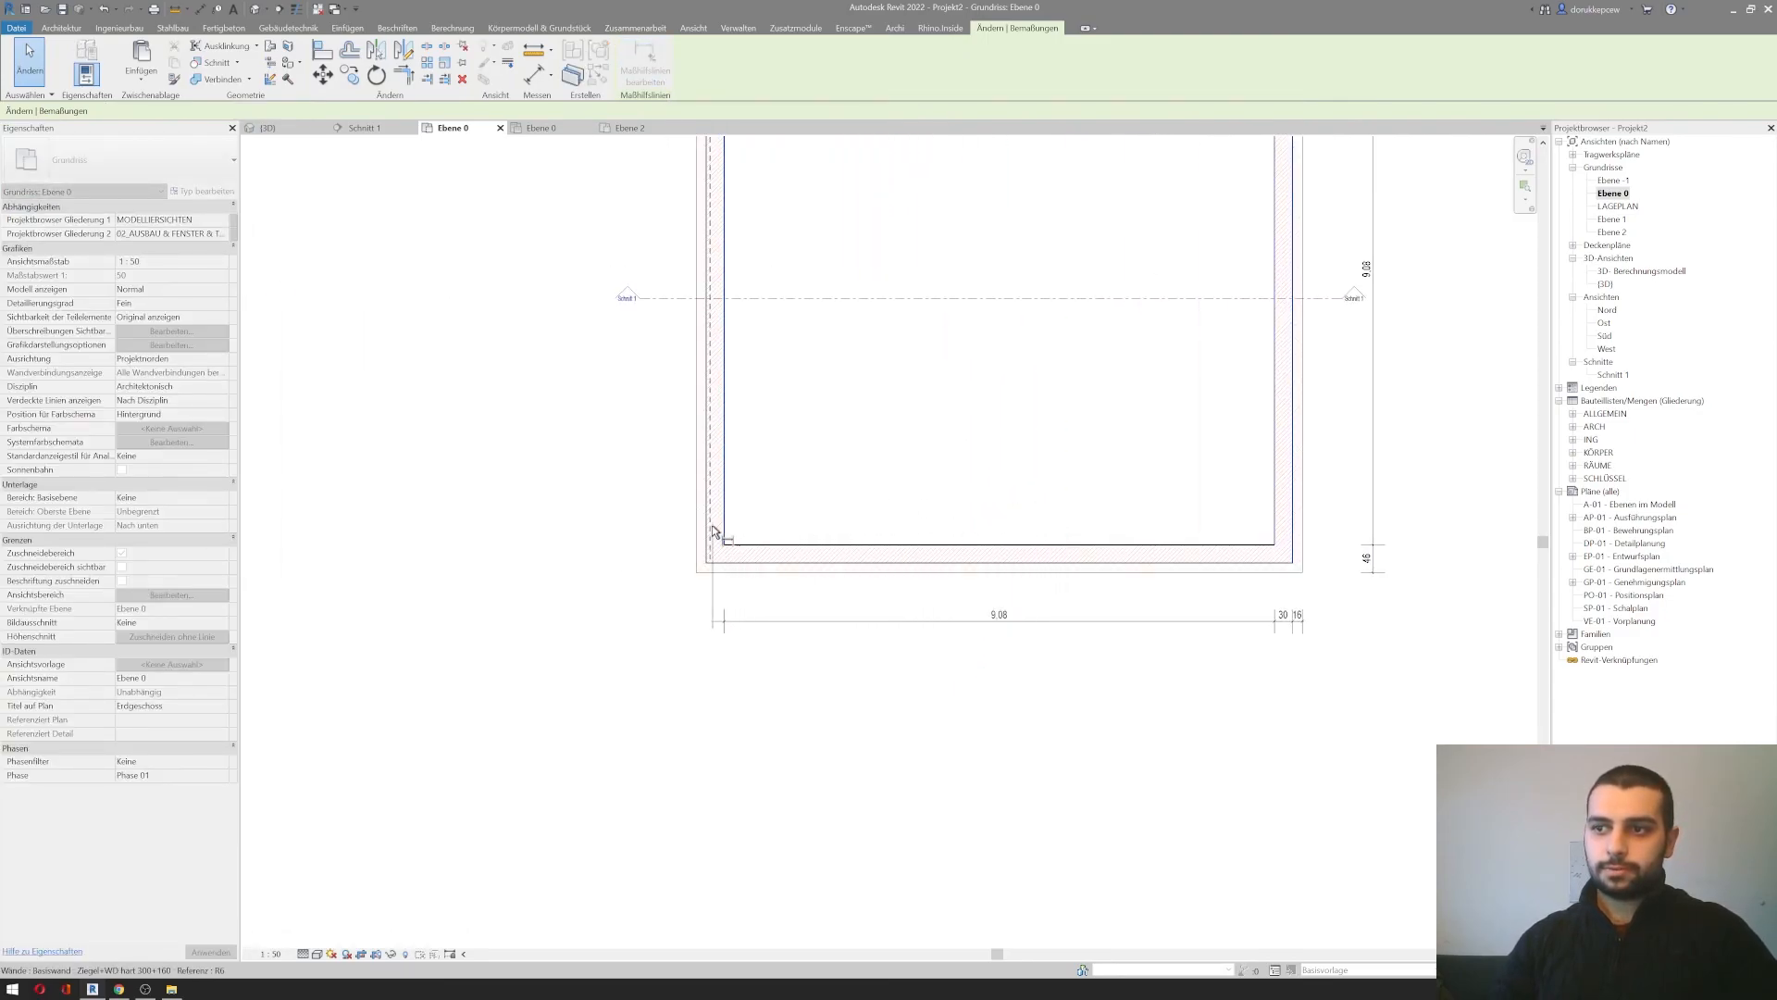
left_click(700, 540)
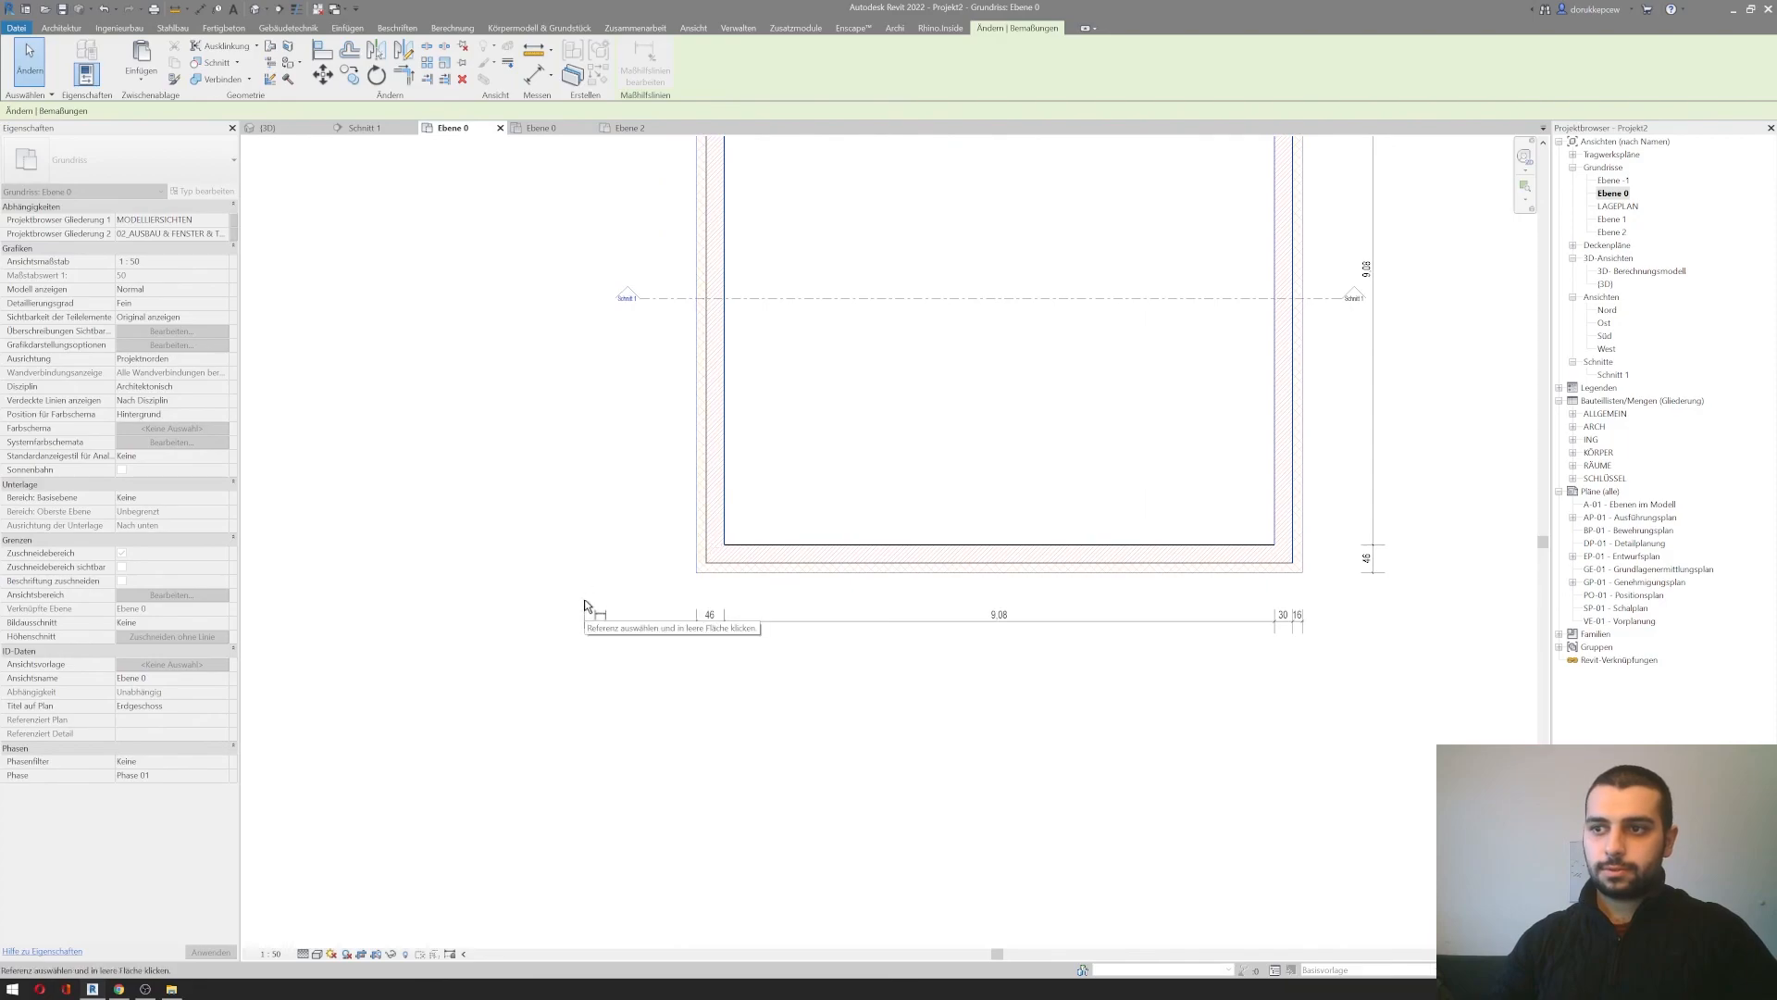
left_click(615, 597)
left_click(617, 392)
middle_click_drag(1033, 674, 905, 675)
Step: Undo the extension of the dimension chain below the building and restore it
key("ctrl+z")
middle_click_drag(1114, 670, 976, 694)
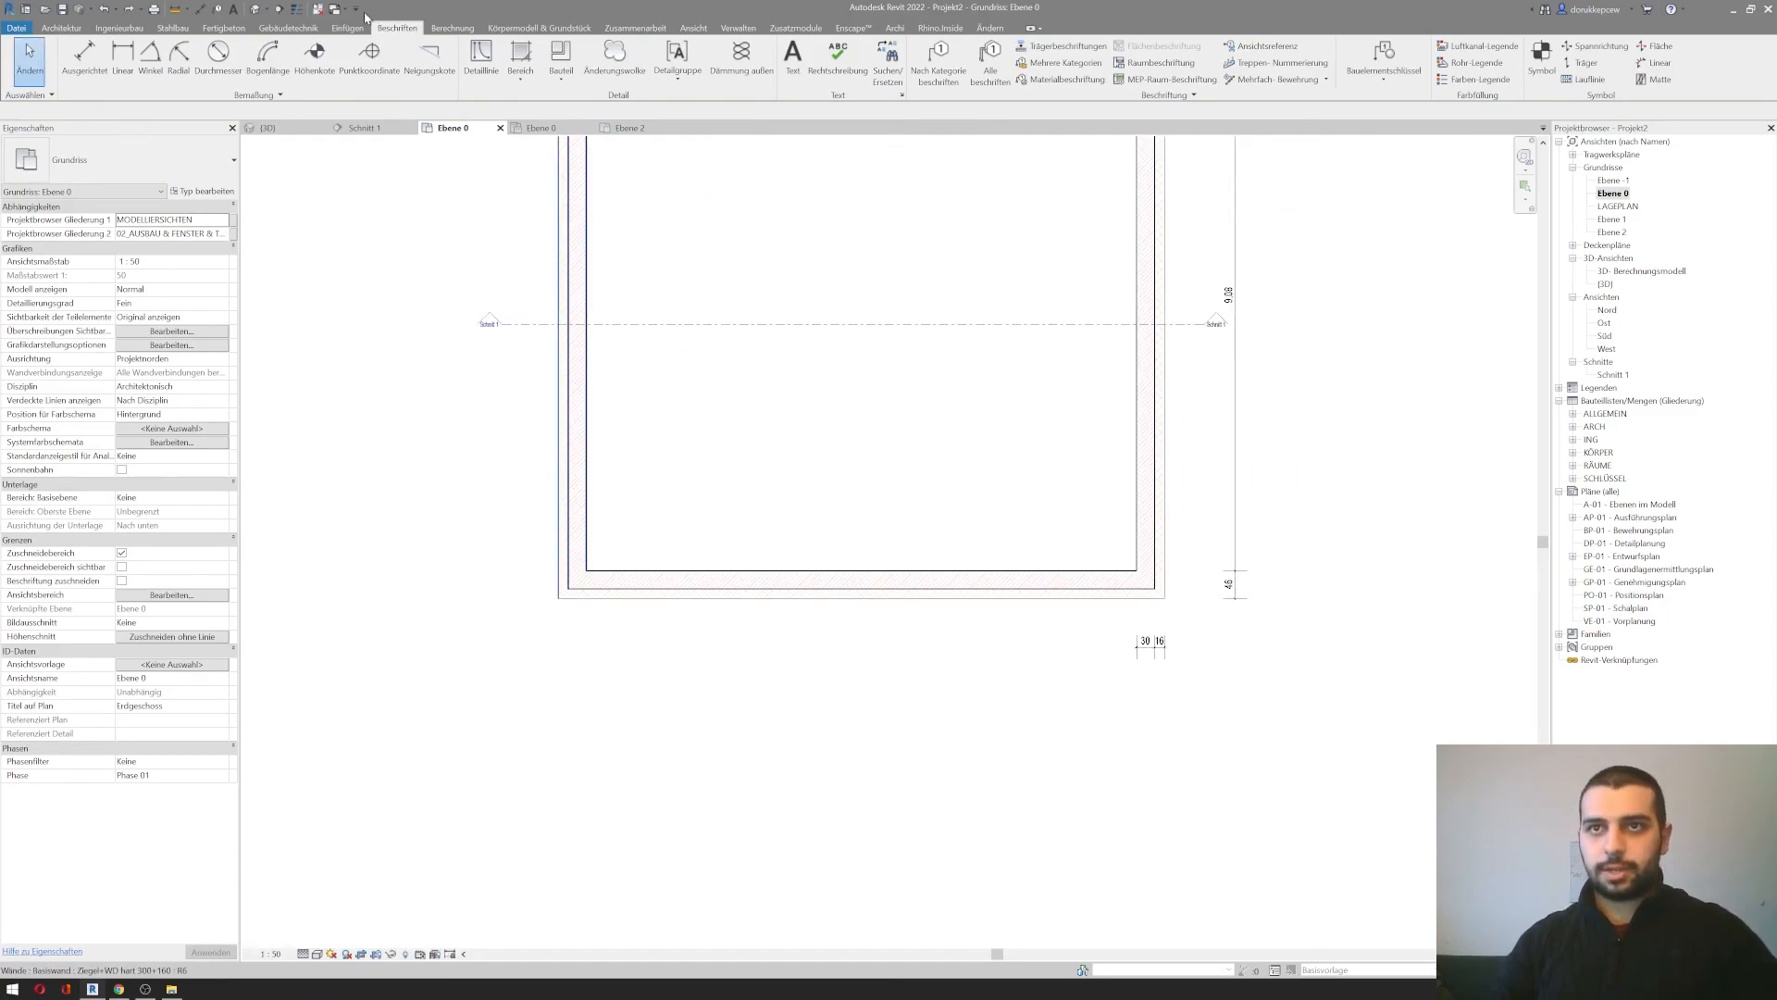
left_click(130, 10)
middle_click_drag(476, 532, 600, 669)
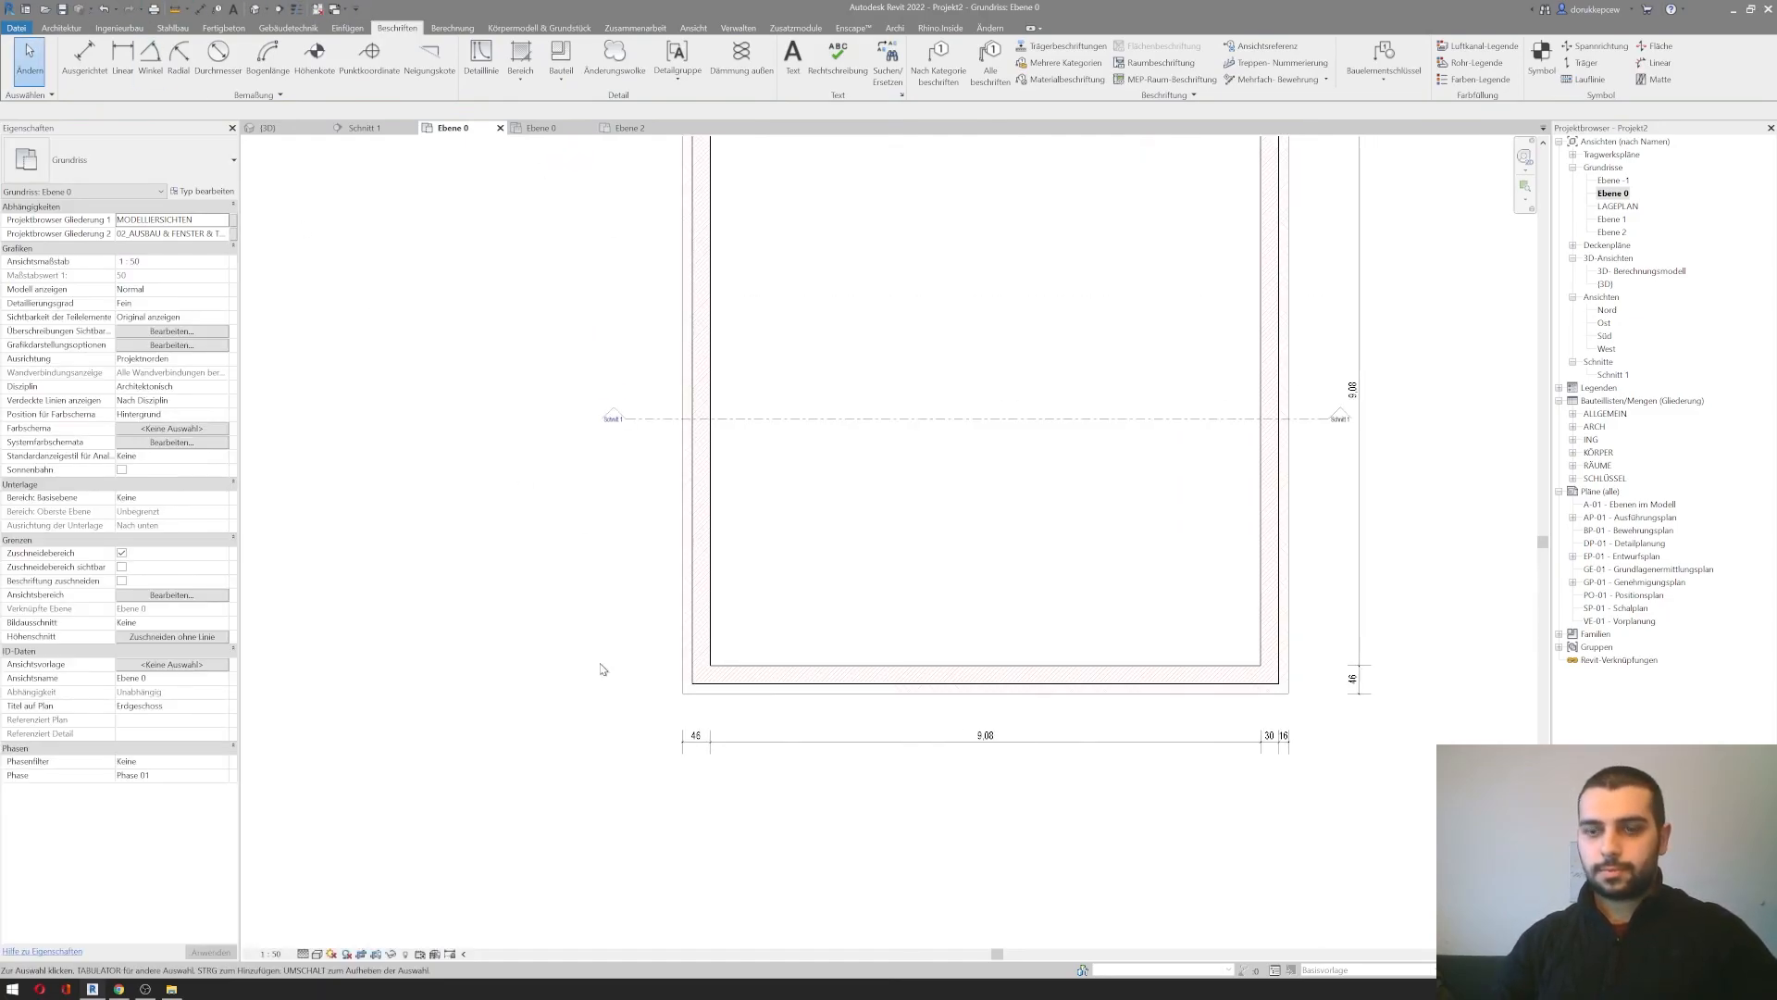
Step: Dimension the layers of the plan's lower wall from outer to inner face and place the chain left of the building
key("i")
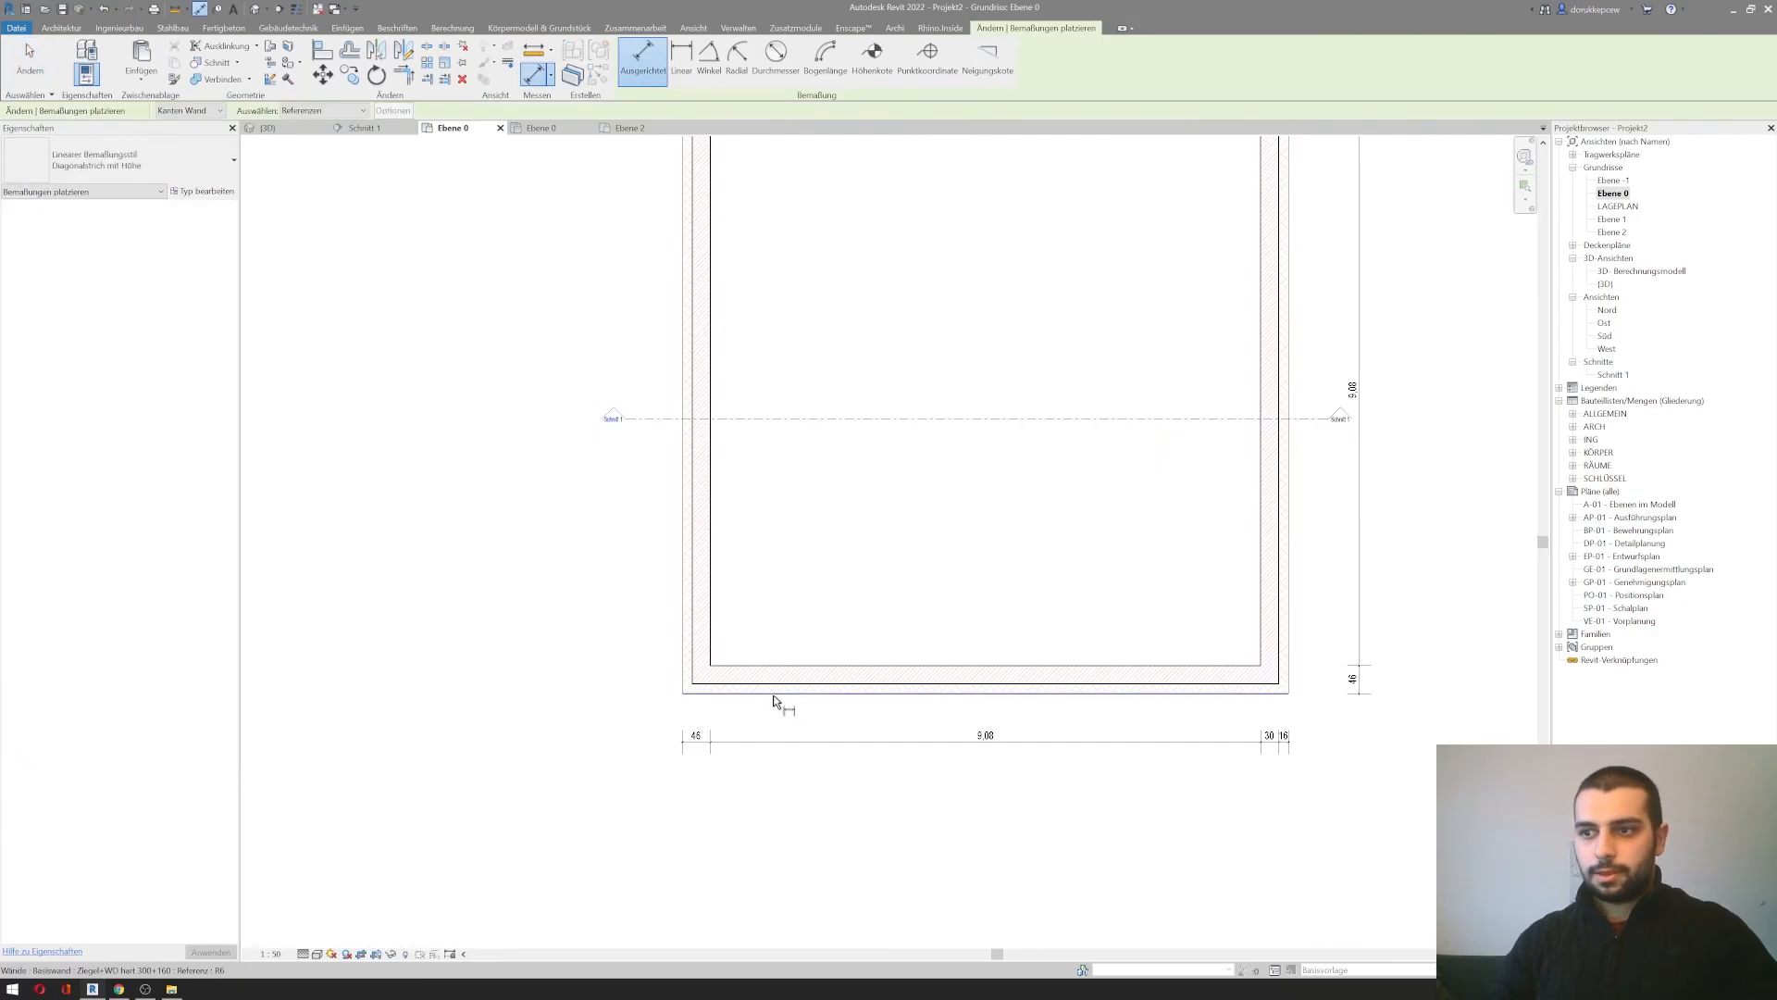
left_click(776, 691)
scroll(778, 687, "up", 3)
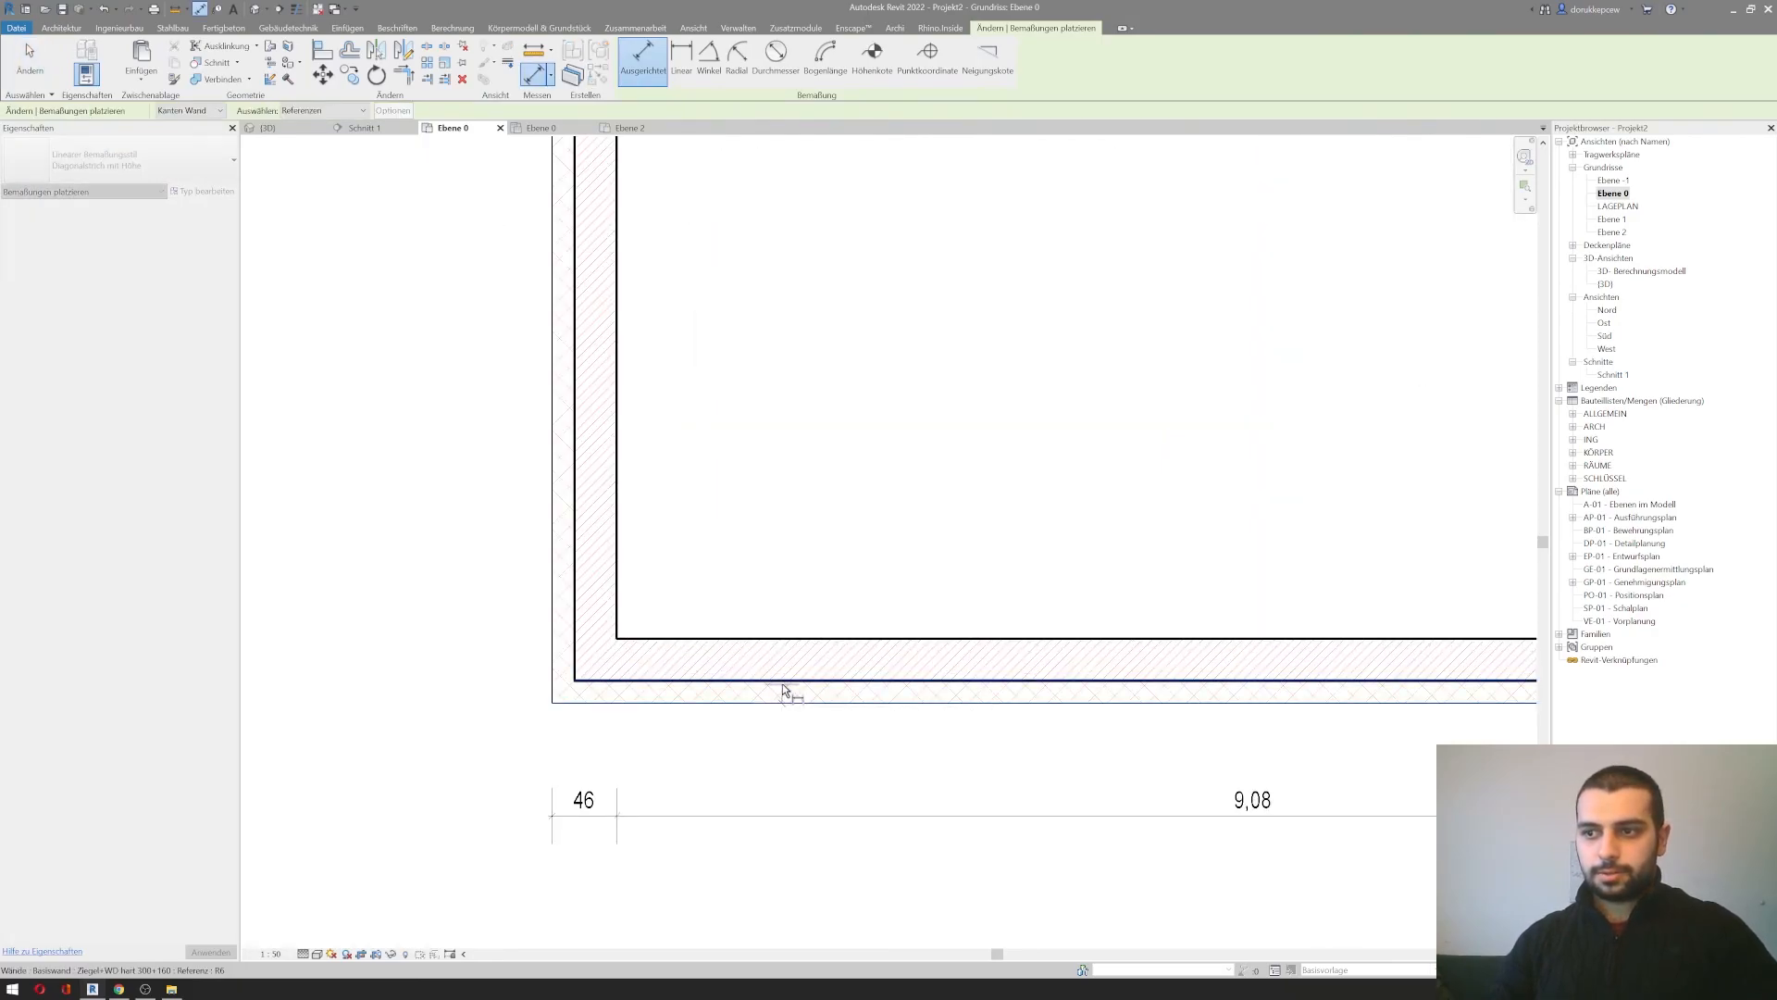
left_click(778, 648)
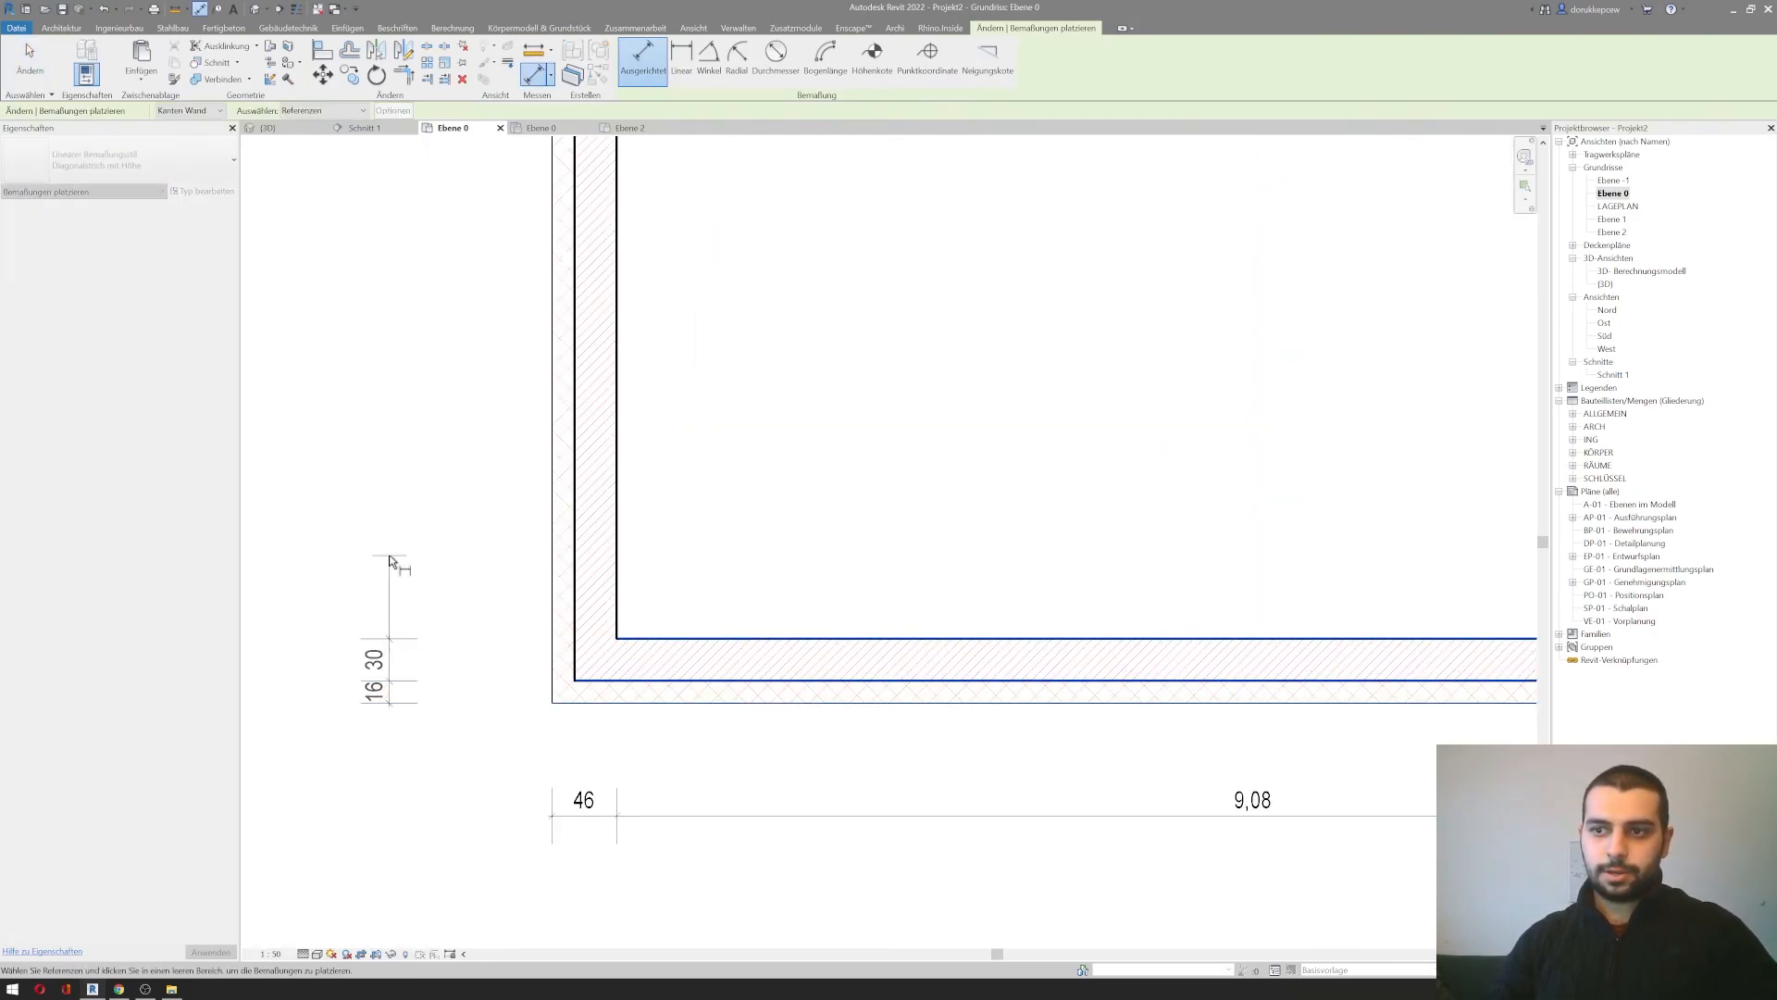
left_click(393, 567)
scroll(465, 723, "down", 2)
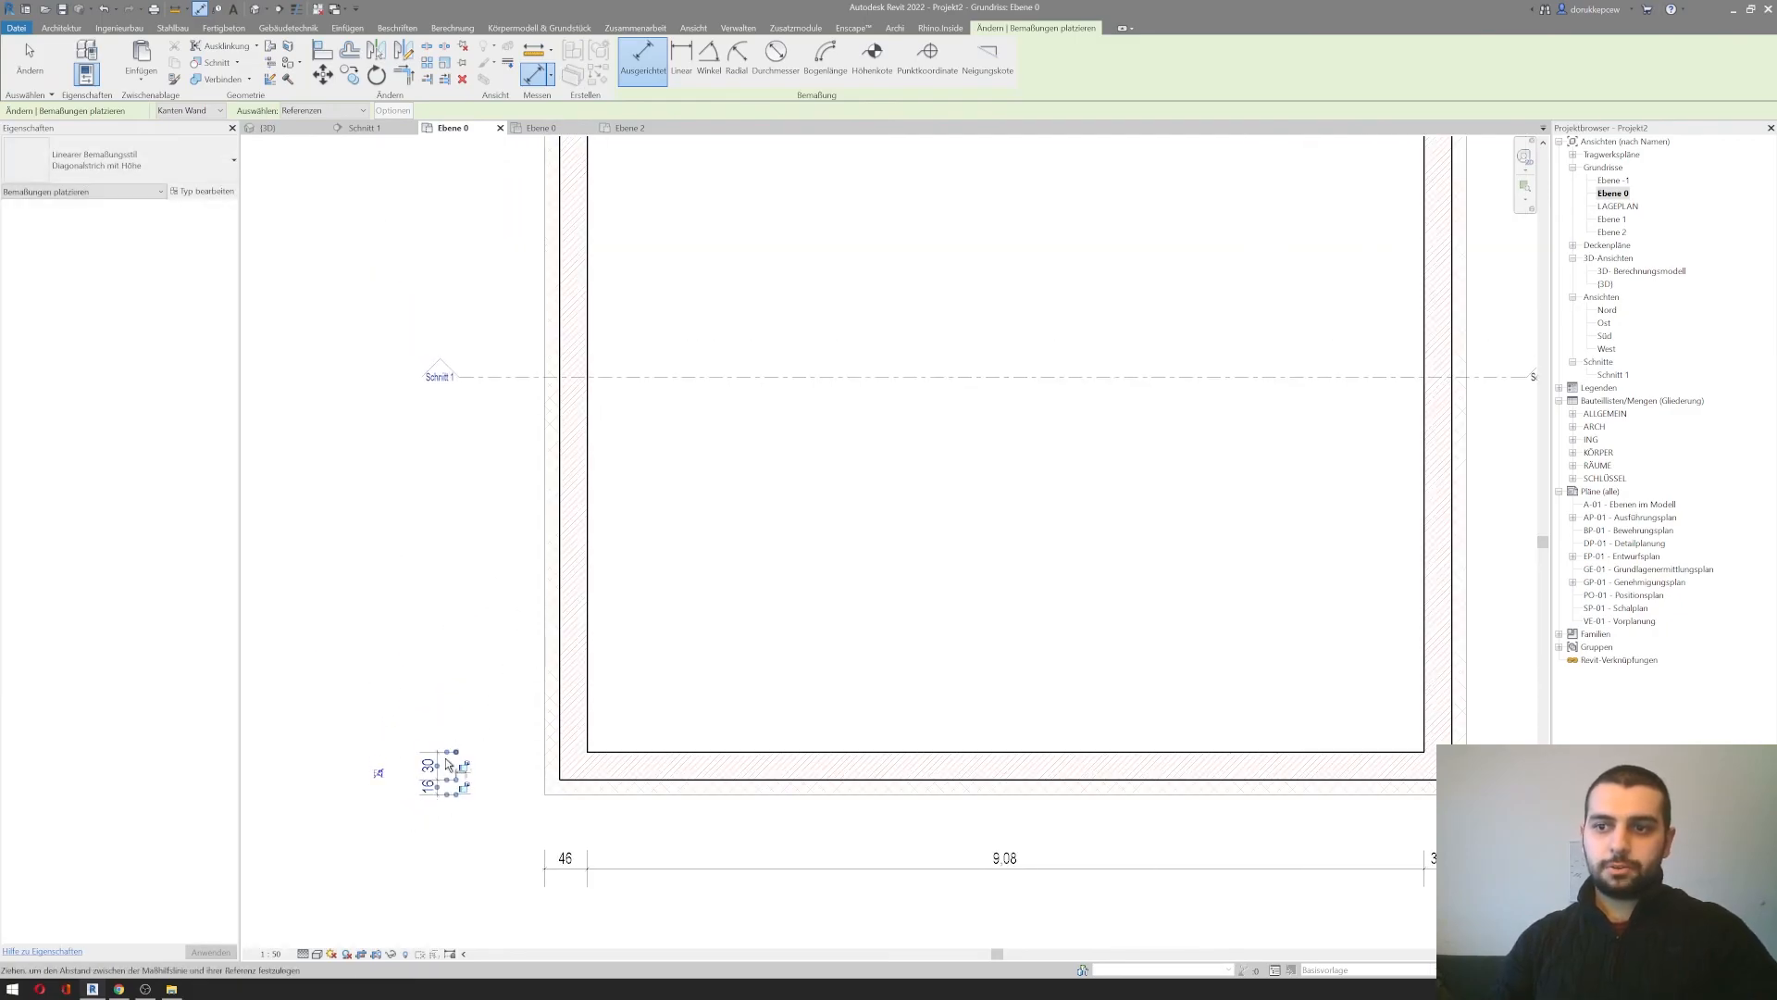
key("Escape")
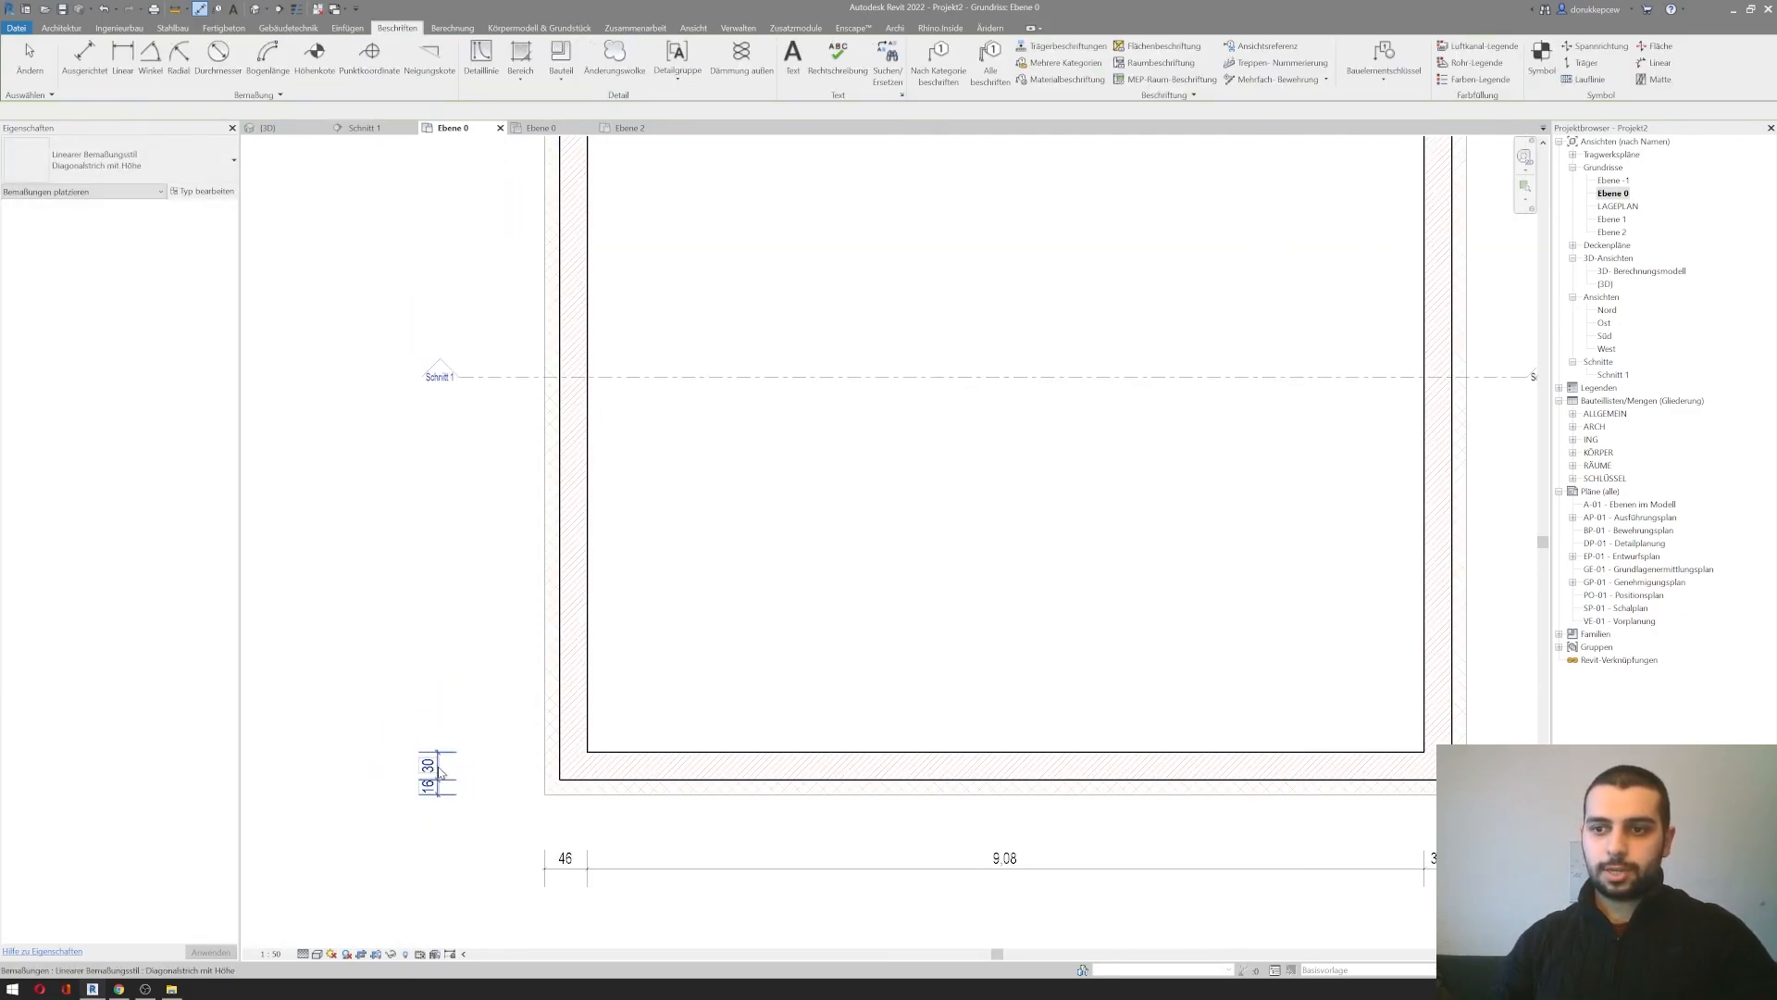
left_click(432, 772)
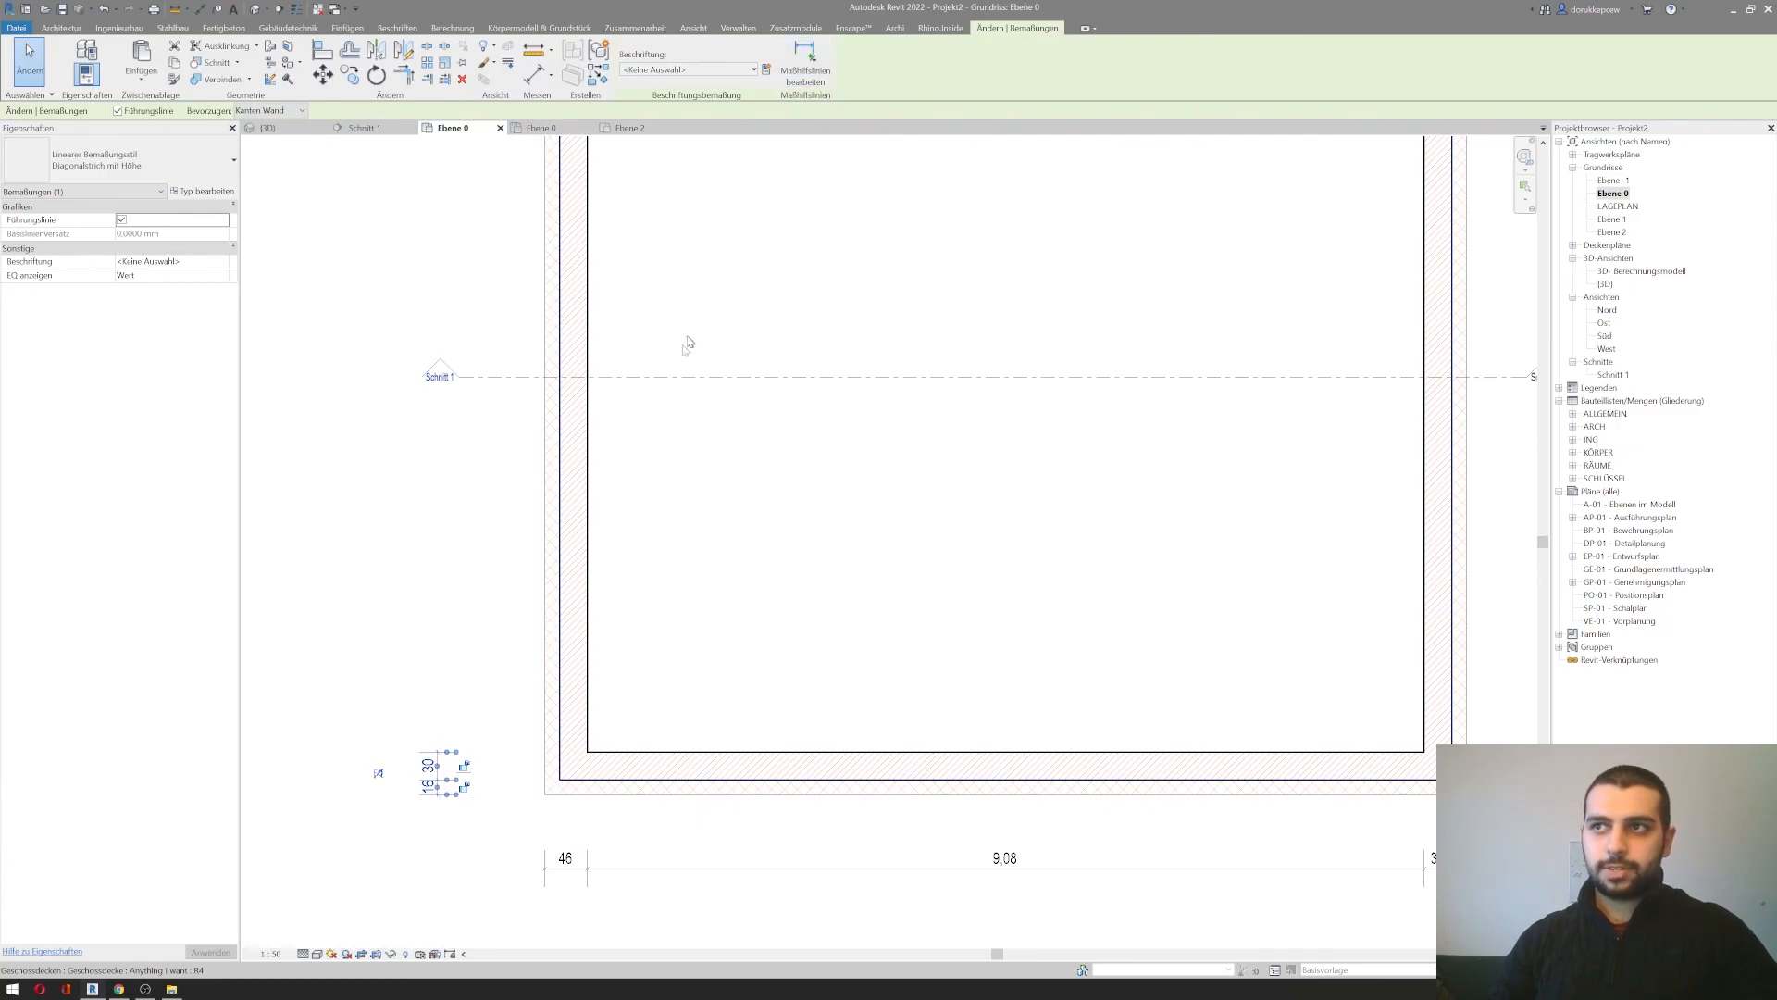
key("Escape")
Step: Dimension the clear distance between the inner faces of the lower and upper walls, placing it left of the building
key("d")
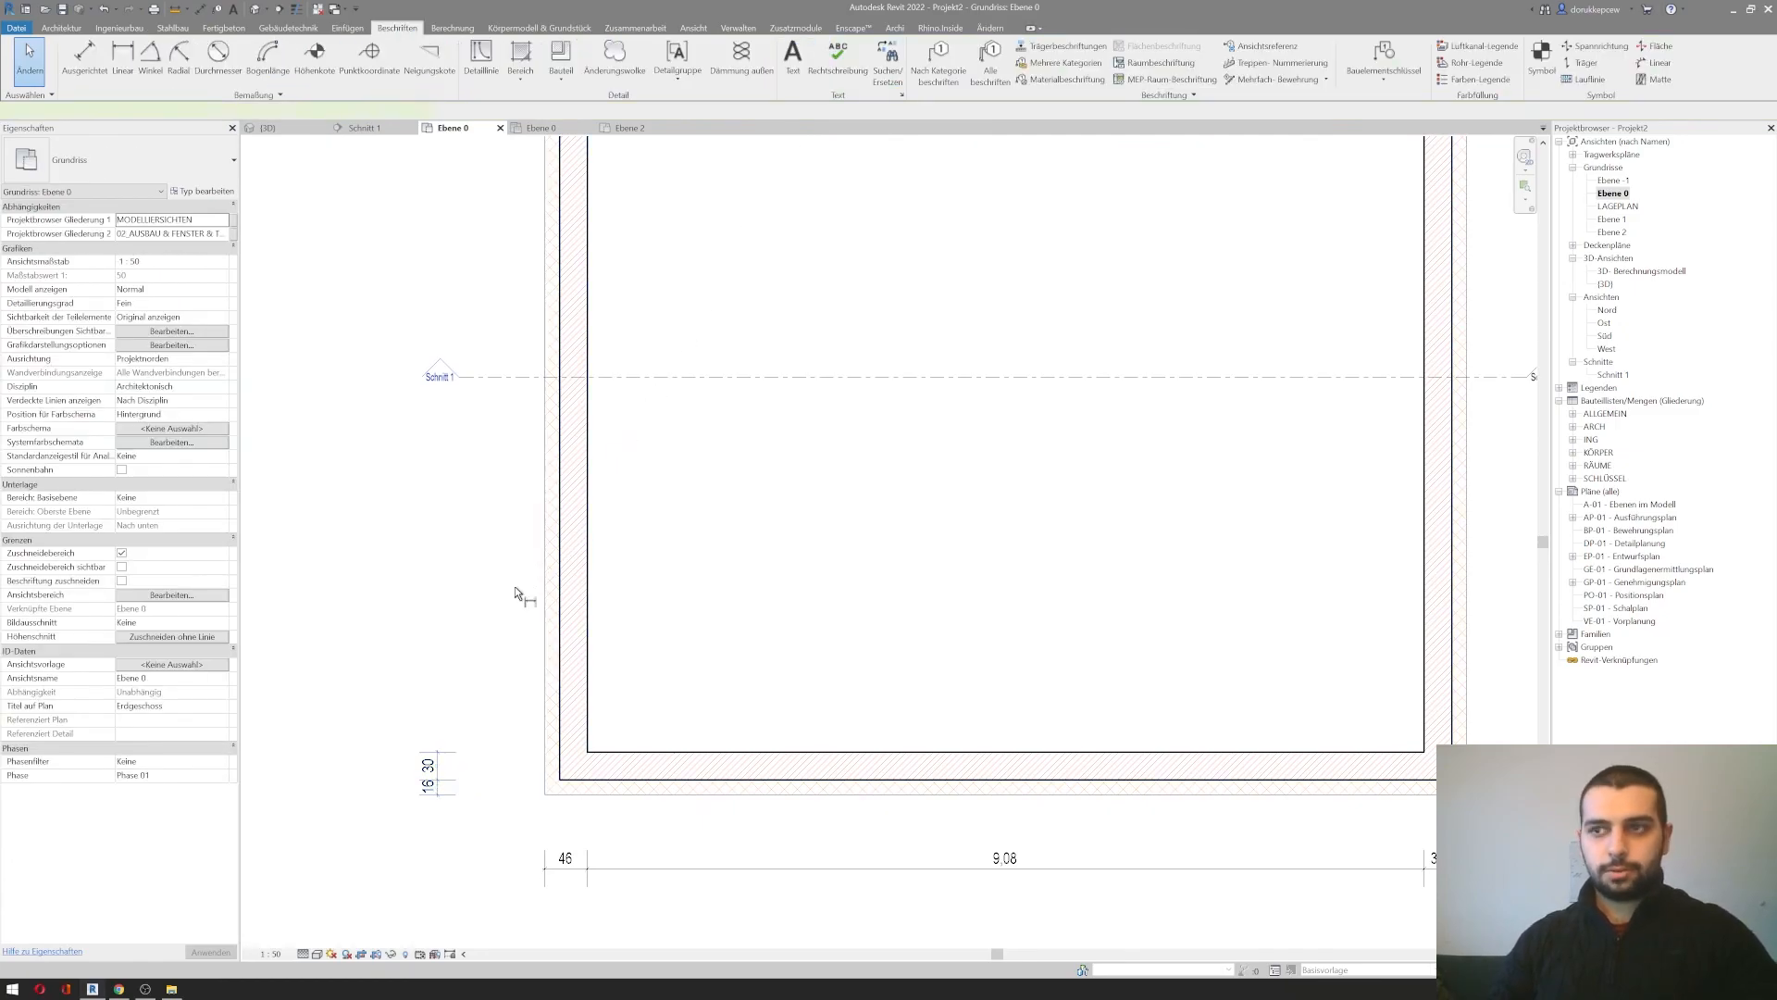
key("i")
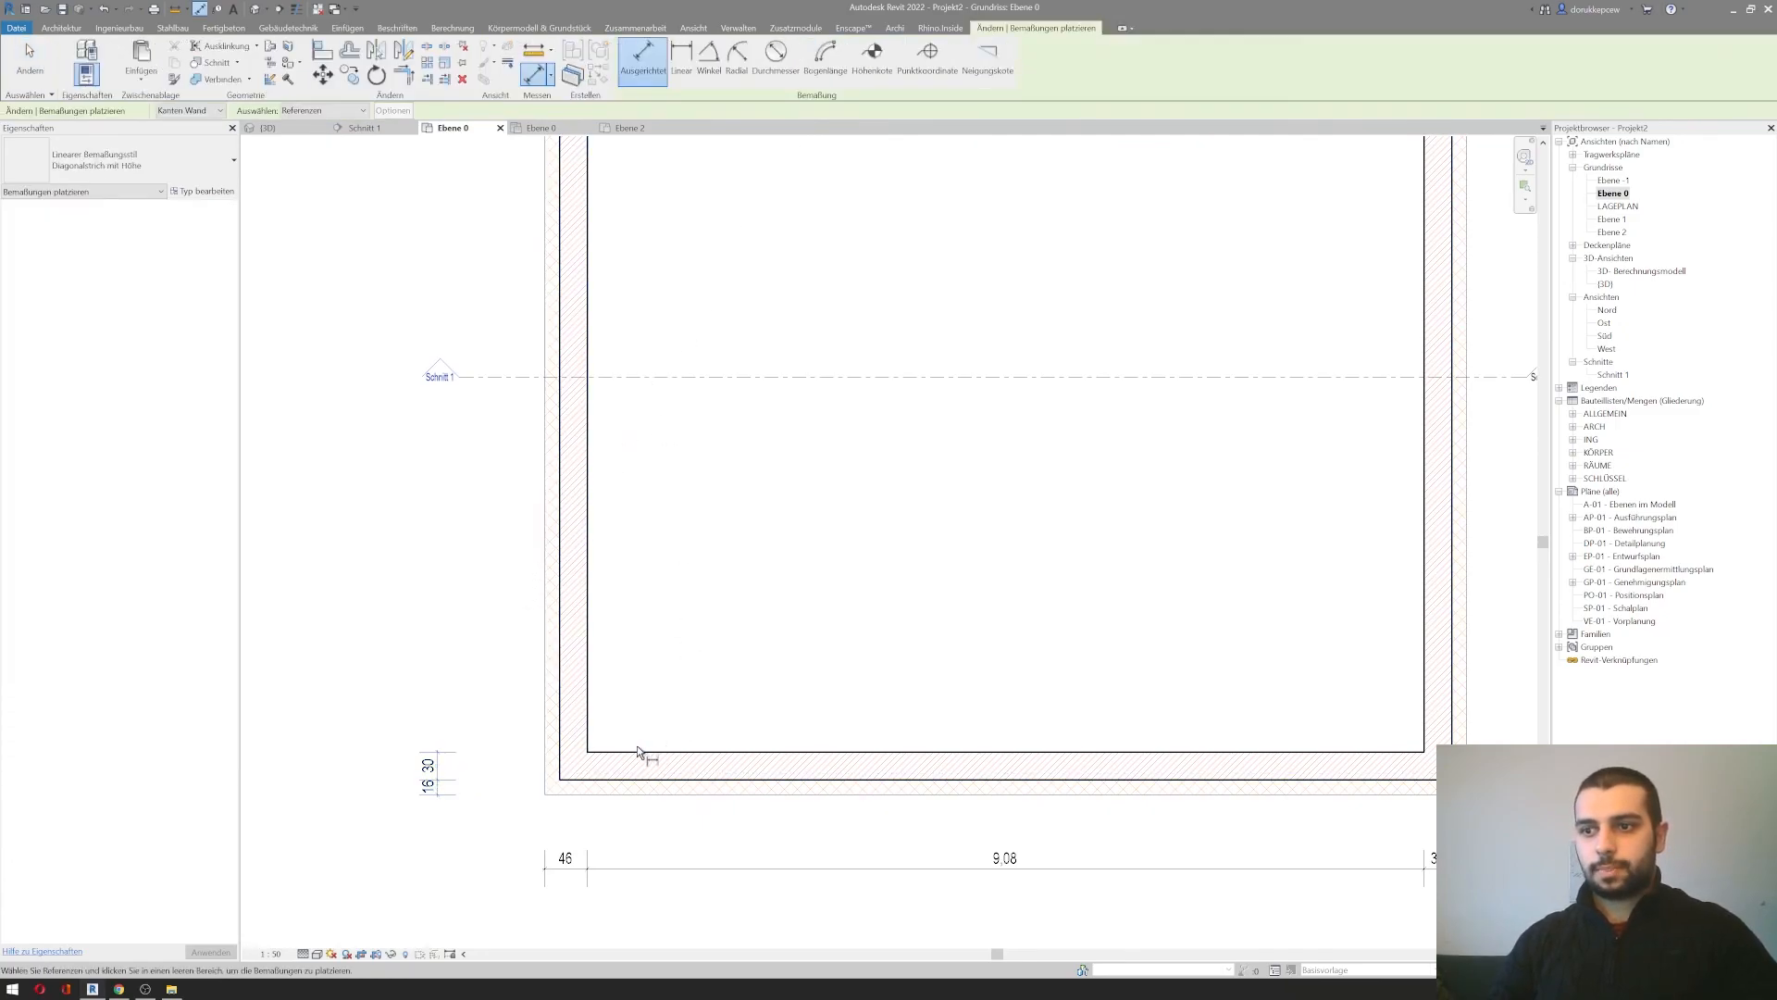
scroll(660, 731, "up", 5)
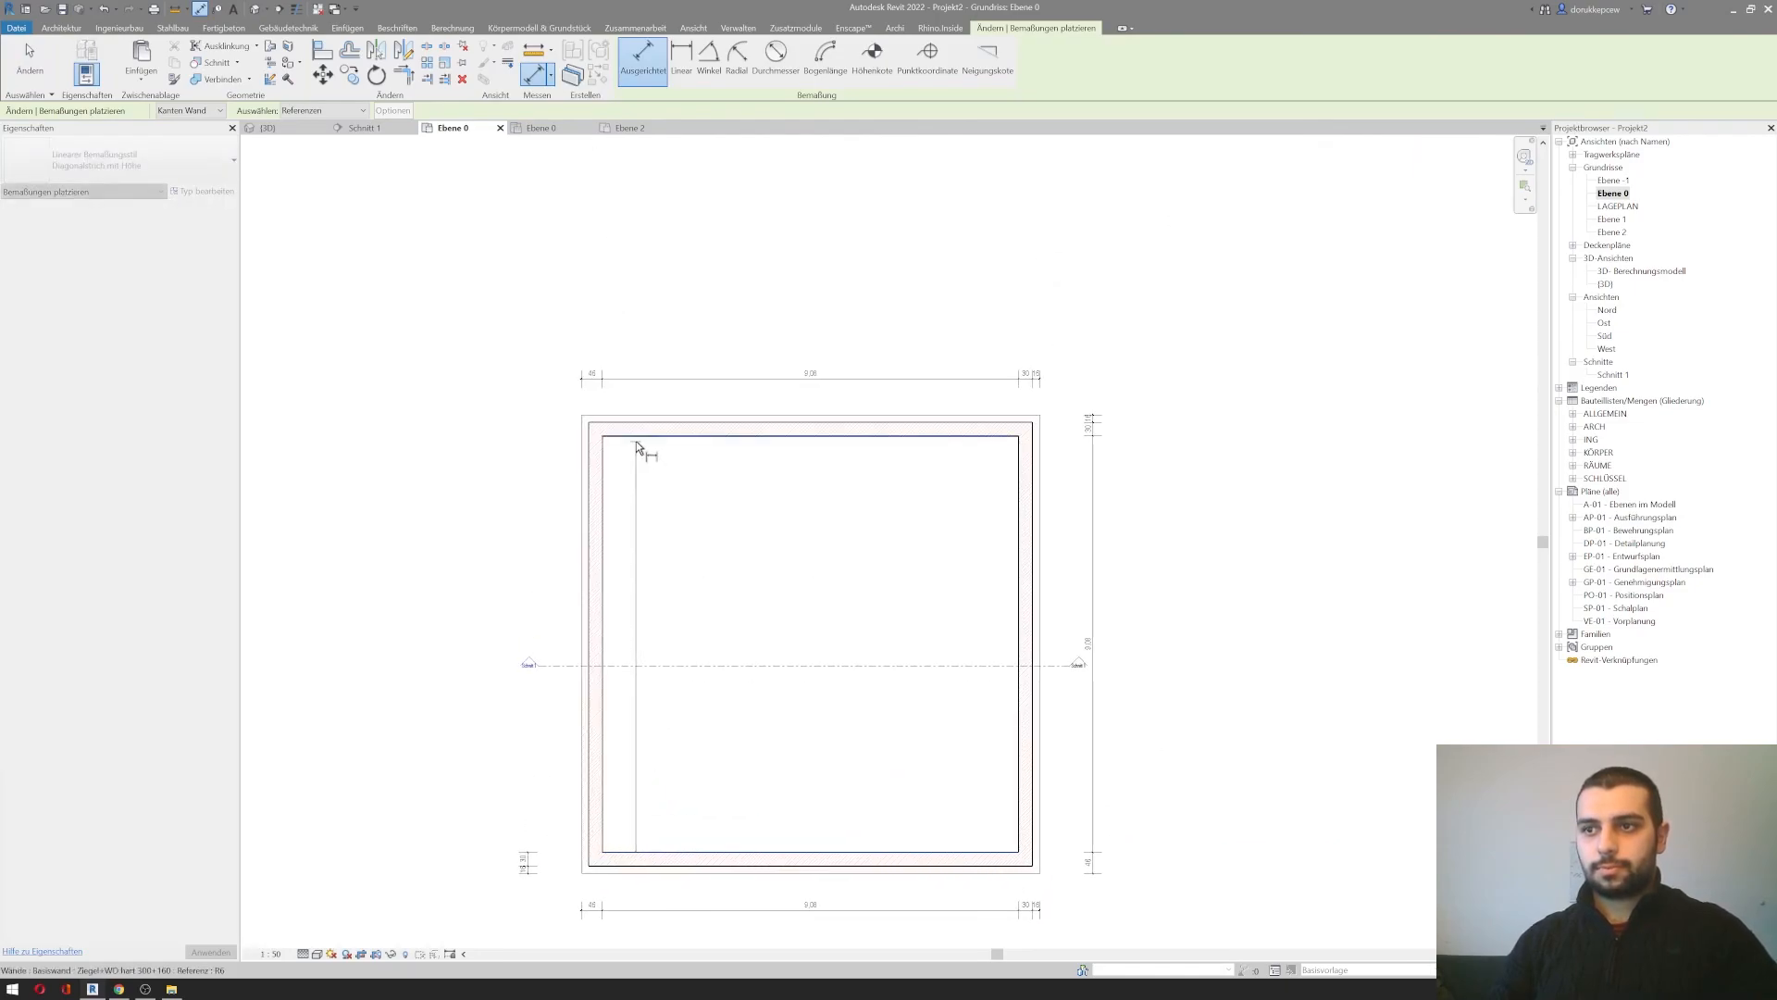
middle_click_drag(533, 582, 496, 443)
scroll(518, 609, "up", 3)
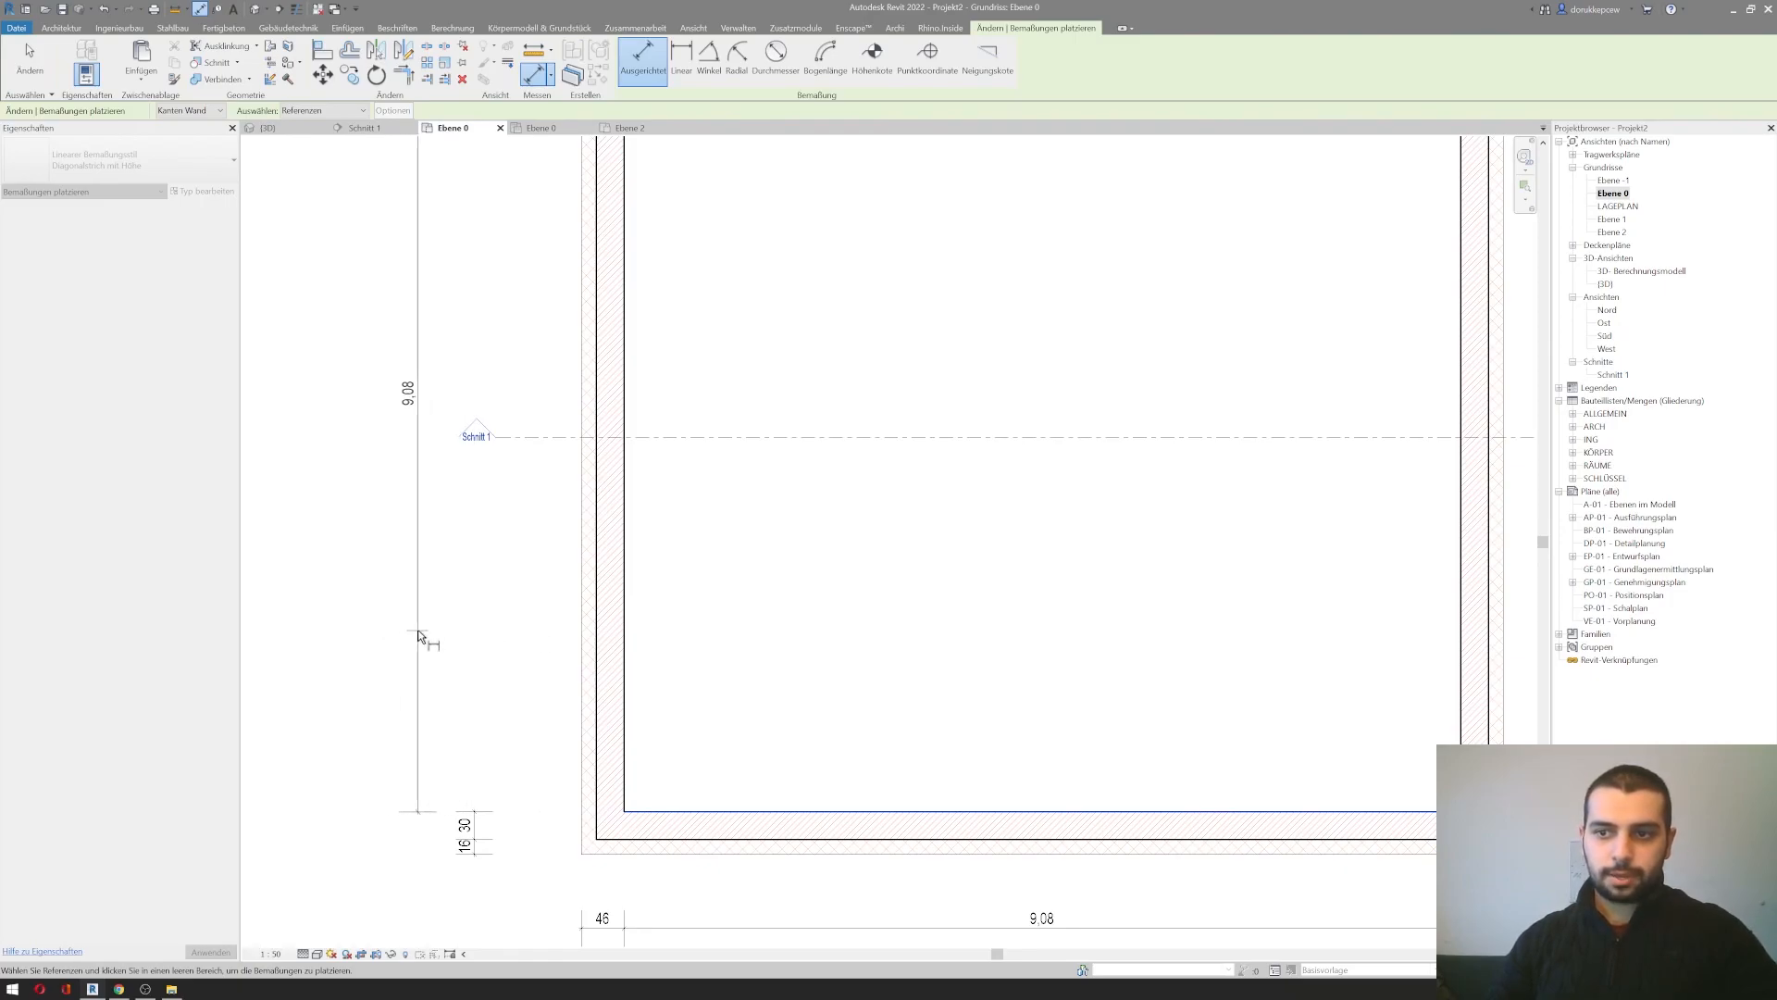
left_click(417, 633)
Step: Dimension the upper wall's total thickness between its inner and outer faces, placing it beside the building's upper left corner
scroll(416, 629, "down", 3)
scroll(424, 520, "up", 2)
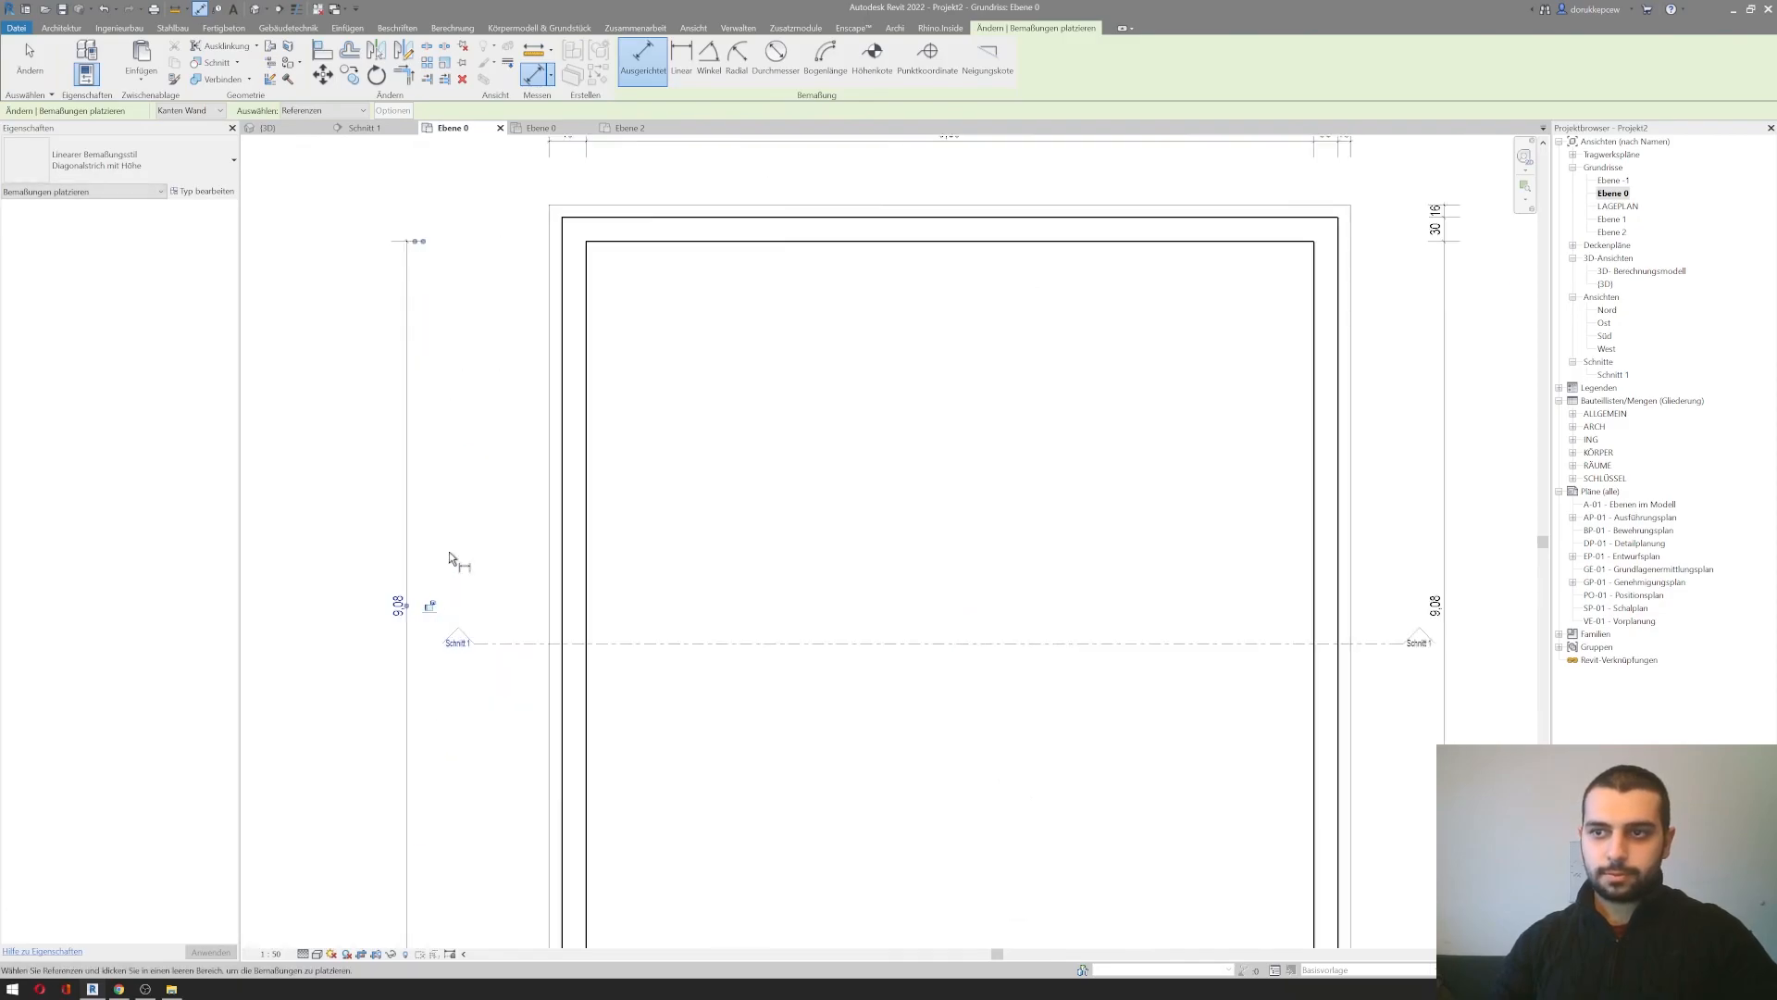
left_click(635, 240)
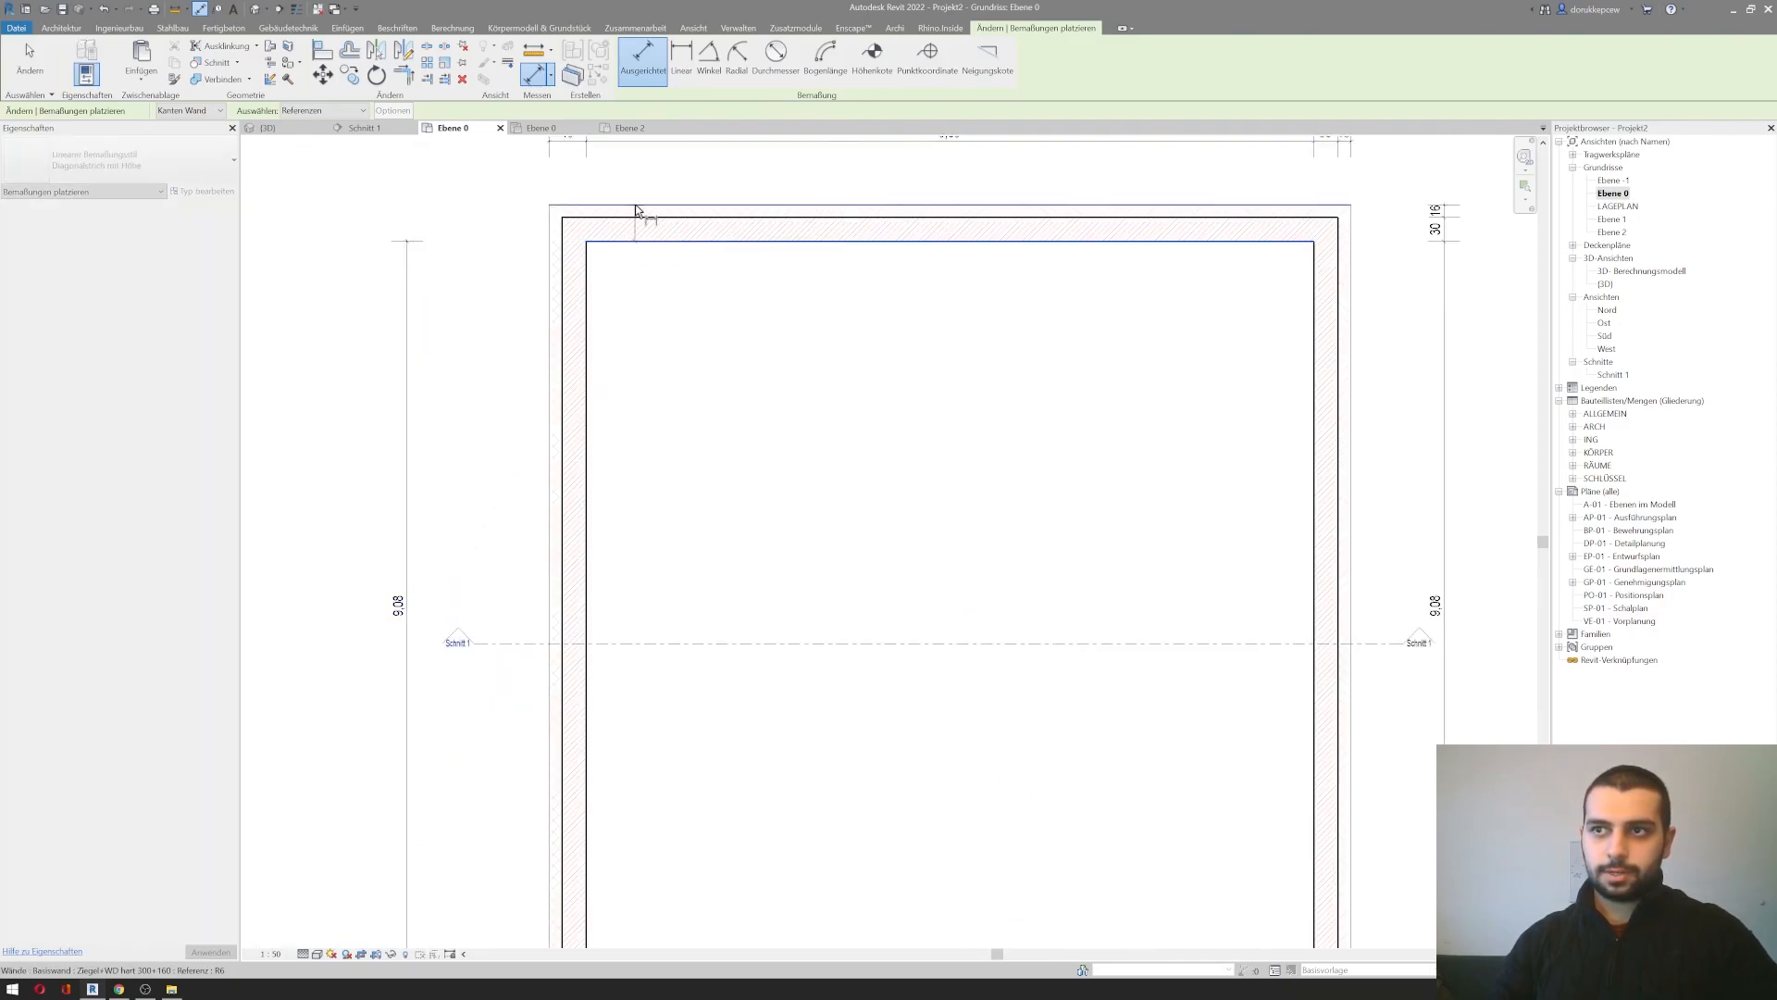
left_click(576, 208)
left_click(520, 203)
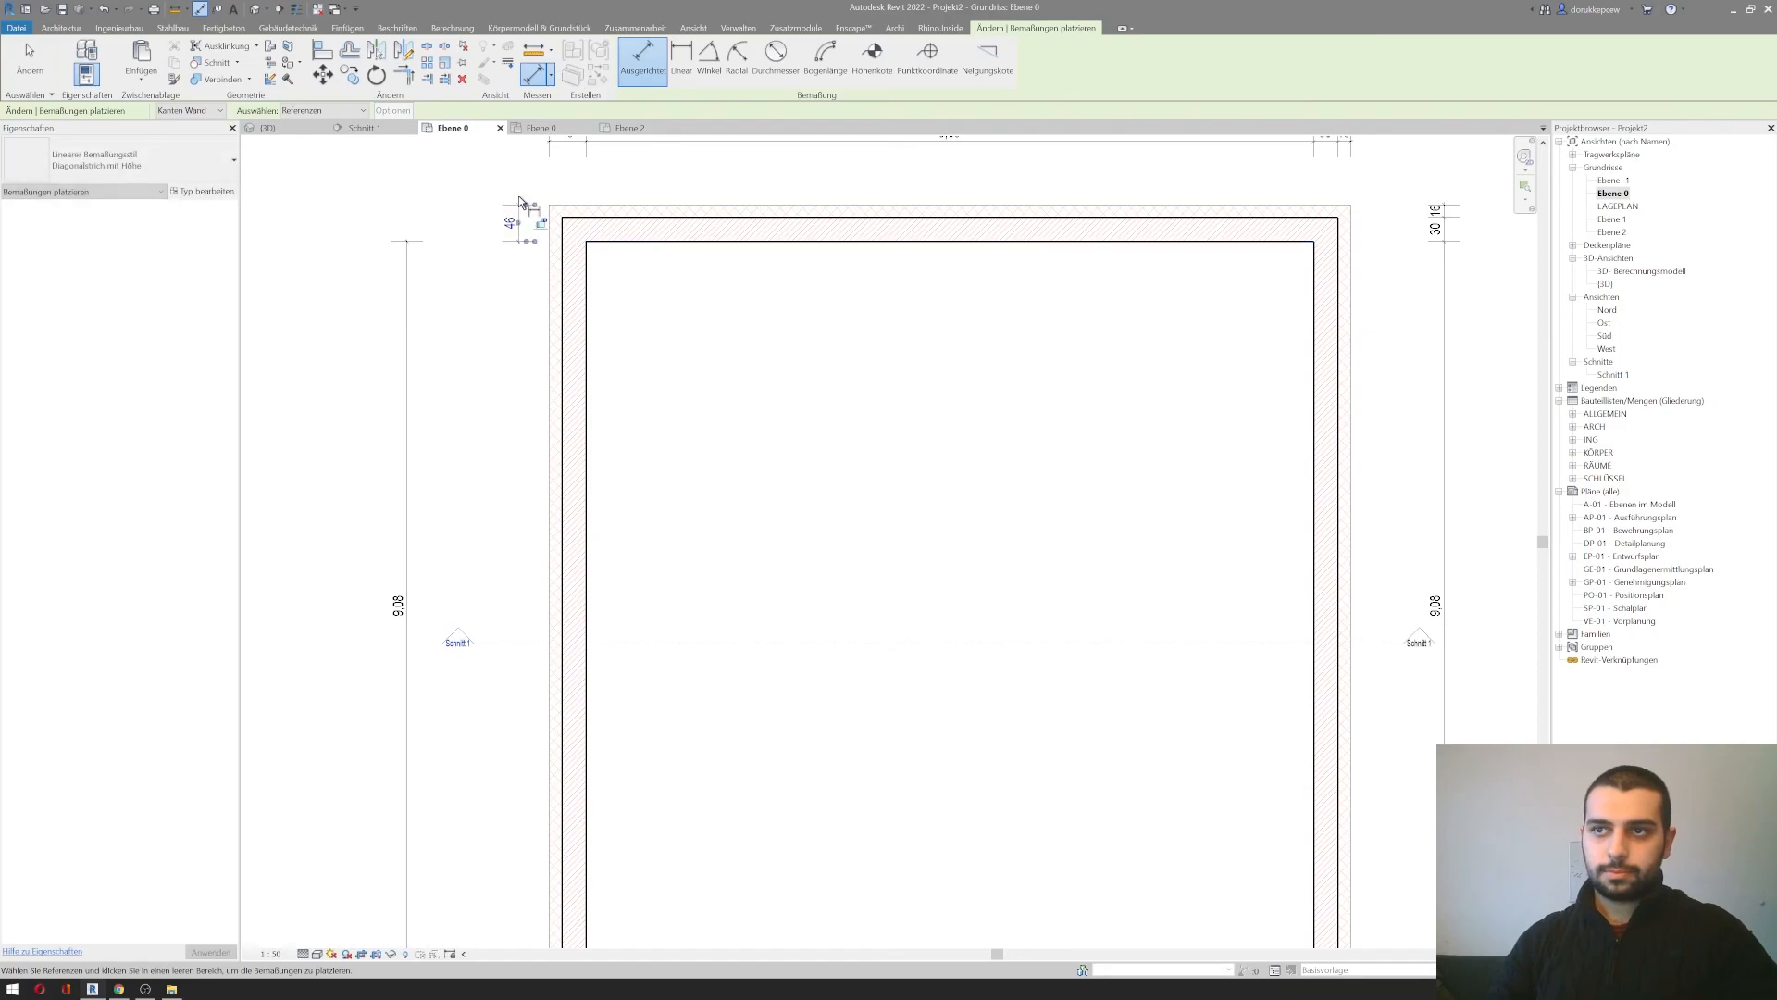
Step: Dimension the building's overall depth between the outer faces of the lower and upper walls, outside the right-hand dimension chain
scroll(514, 389, "down", 2)
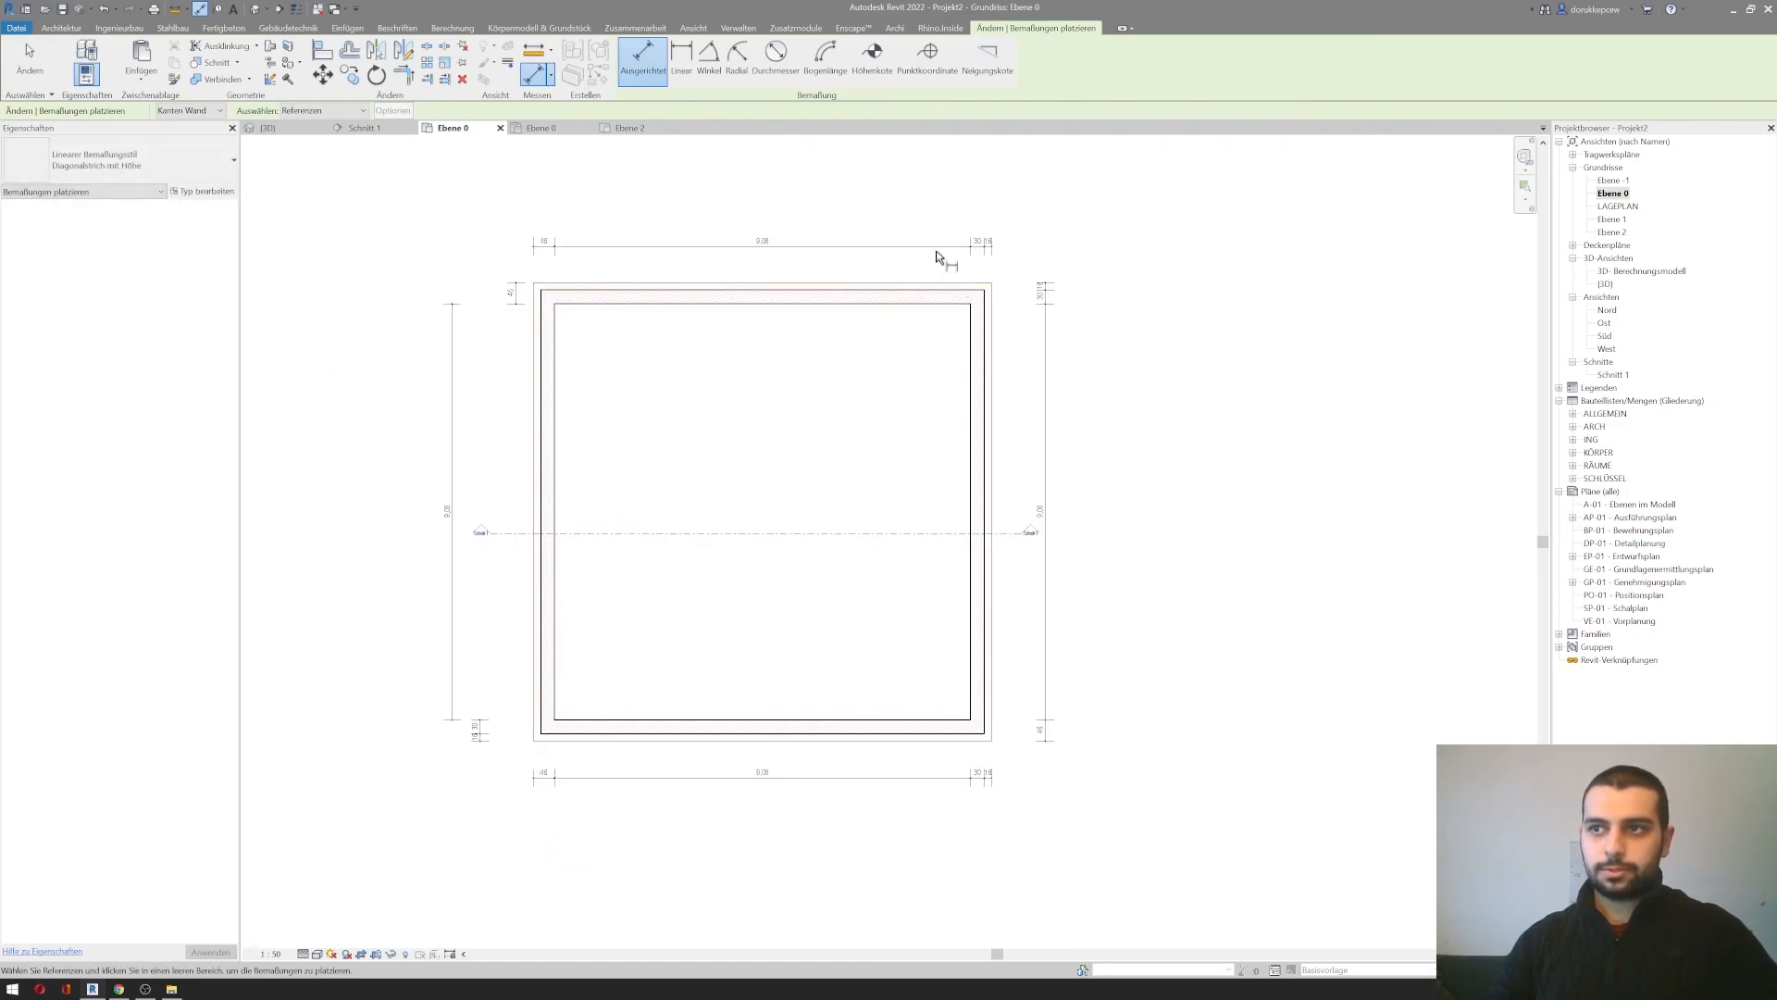
middle_click_drag(940, 246, 857, 436)
middle_click_drag(901, 592, 821, 584)
middle_click_drag(801, 420, 637, 376)
scroll(655, 363, "up", 2)
middle_click_drag(718, 472, 620, 264)
scroll(615, 198, "down", 2)
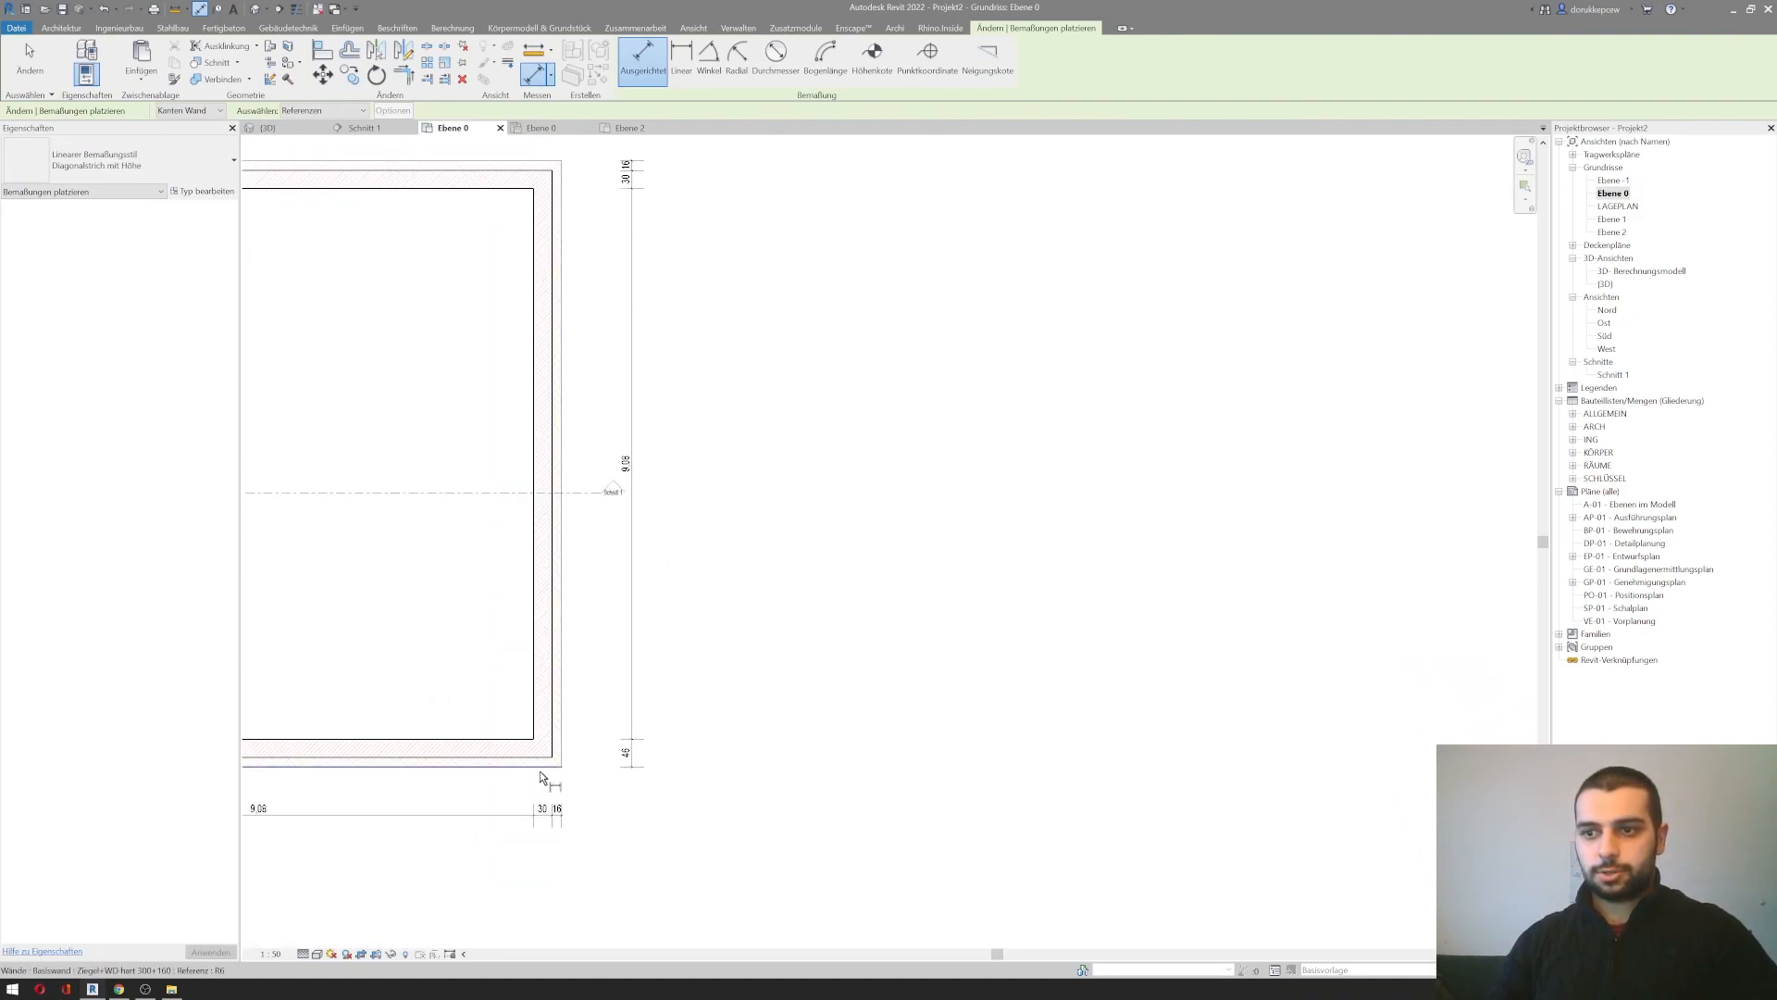
left_click(515, 166)
left_click(515, 167)
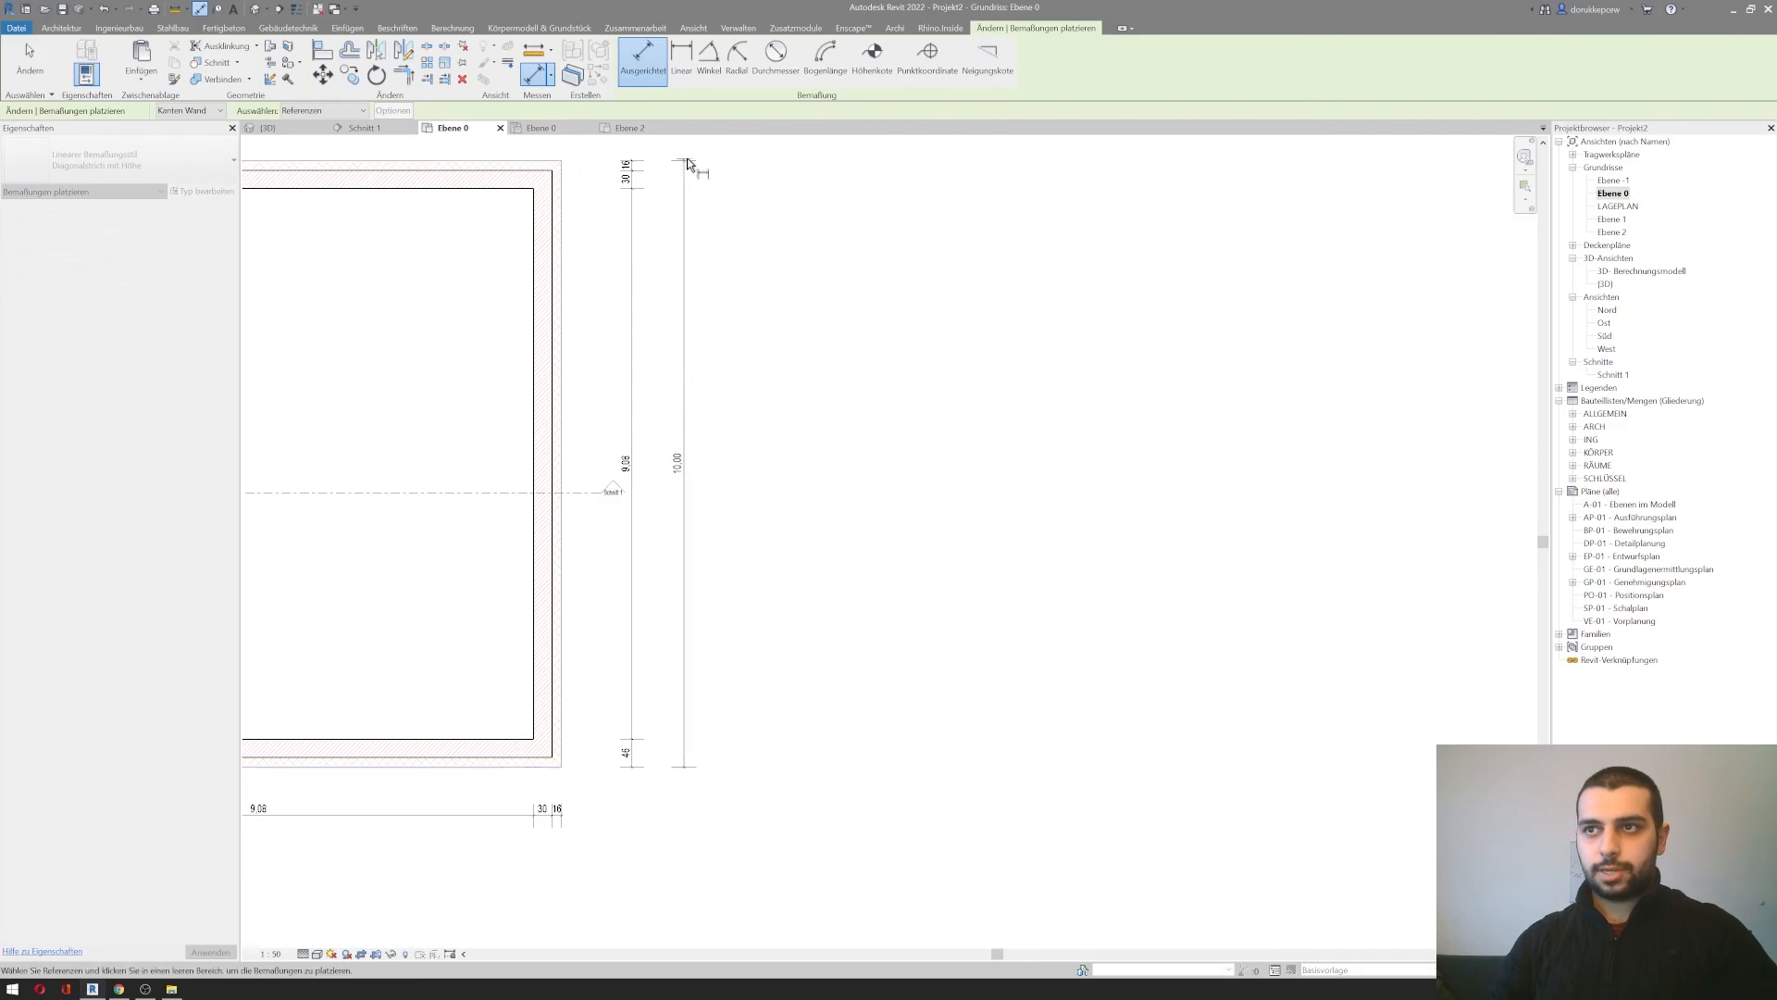
left_click(689, 164)
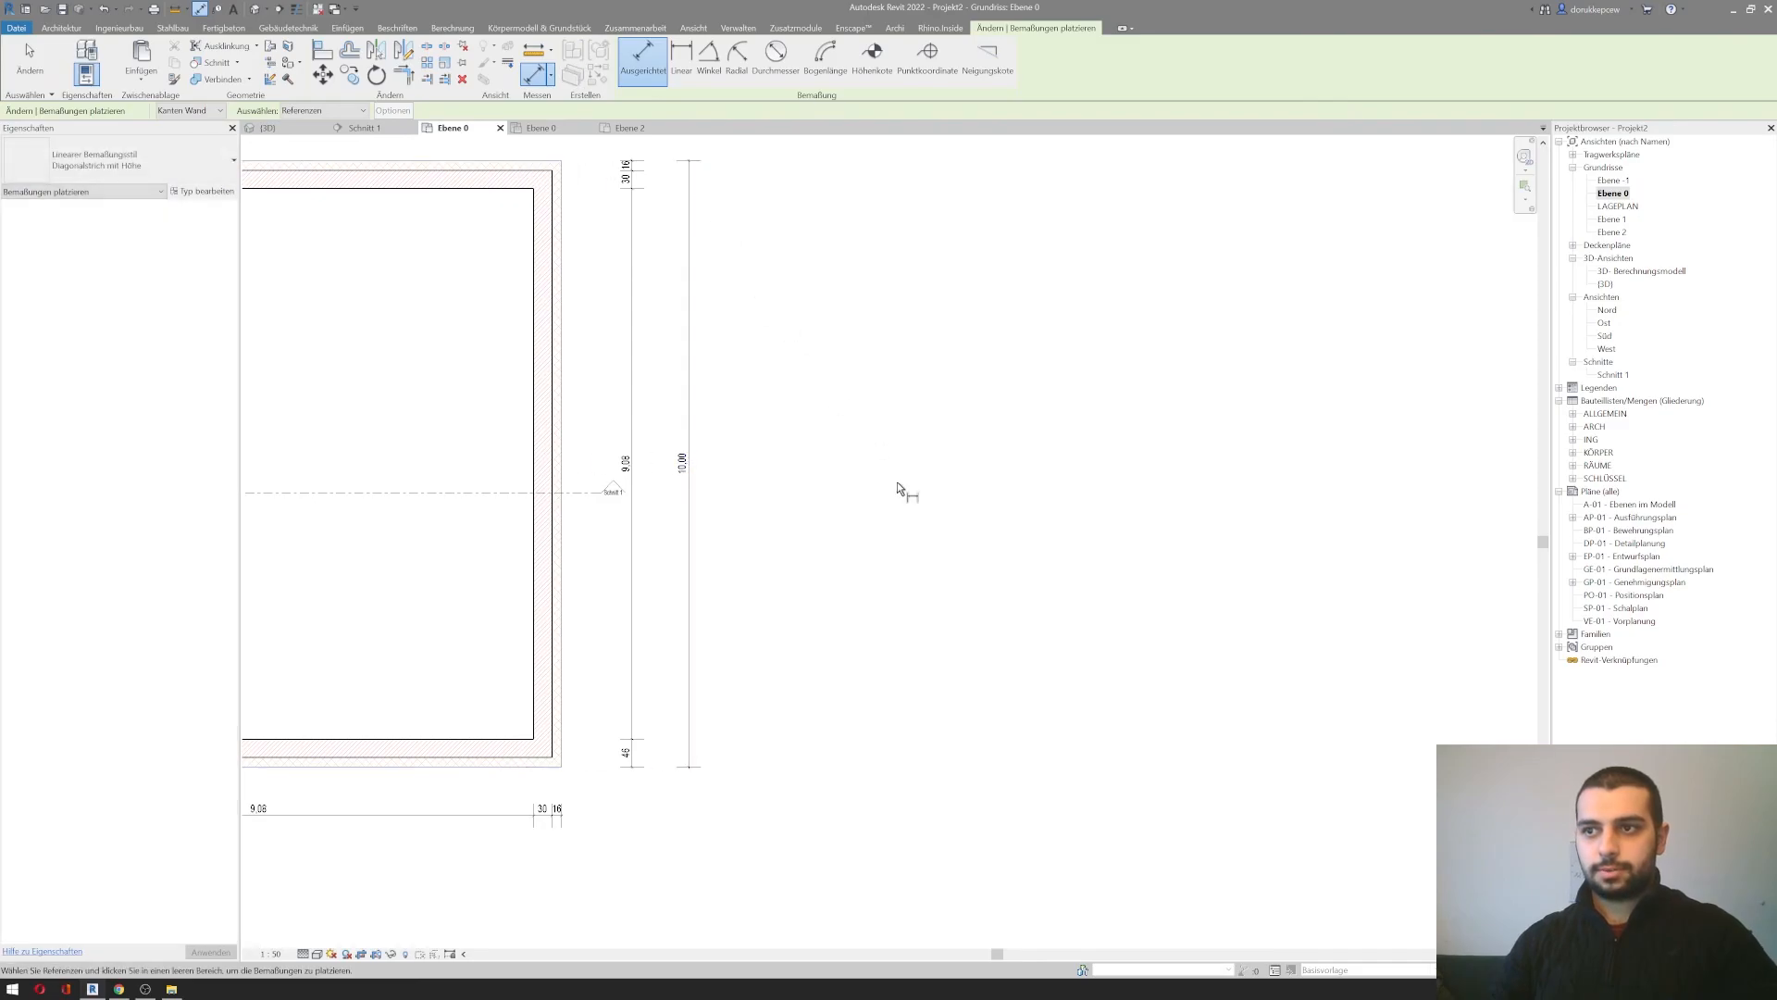
Step: End the dimension command and move the overall depth dimension closer to the vertical chain right of the building
key("Escape")
key("Escape")
left_click(690, 380)
left_click_drag(690, 381, 653, 381)
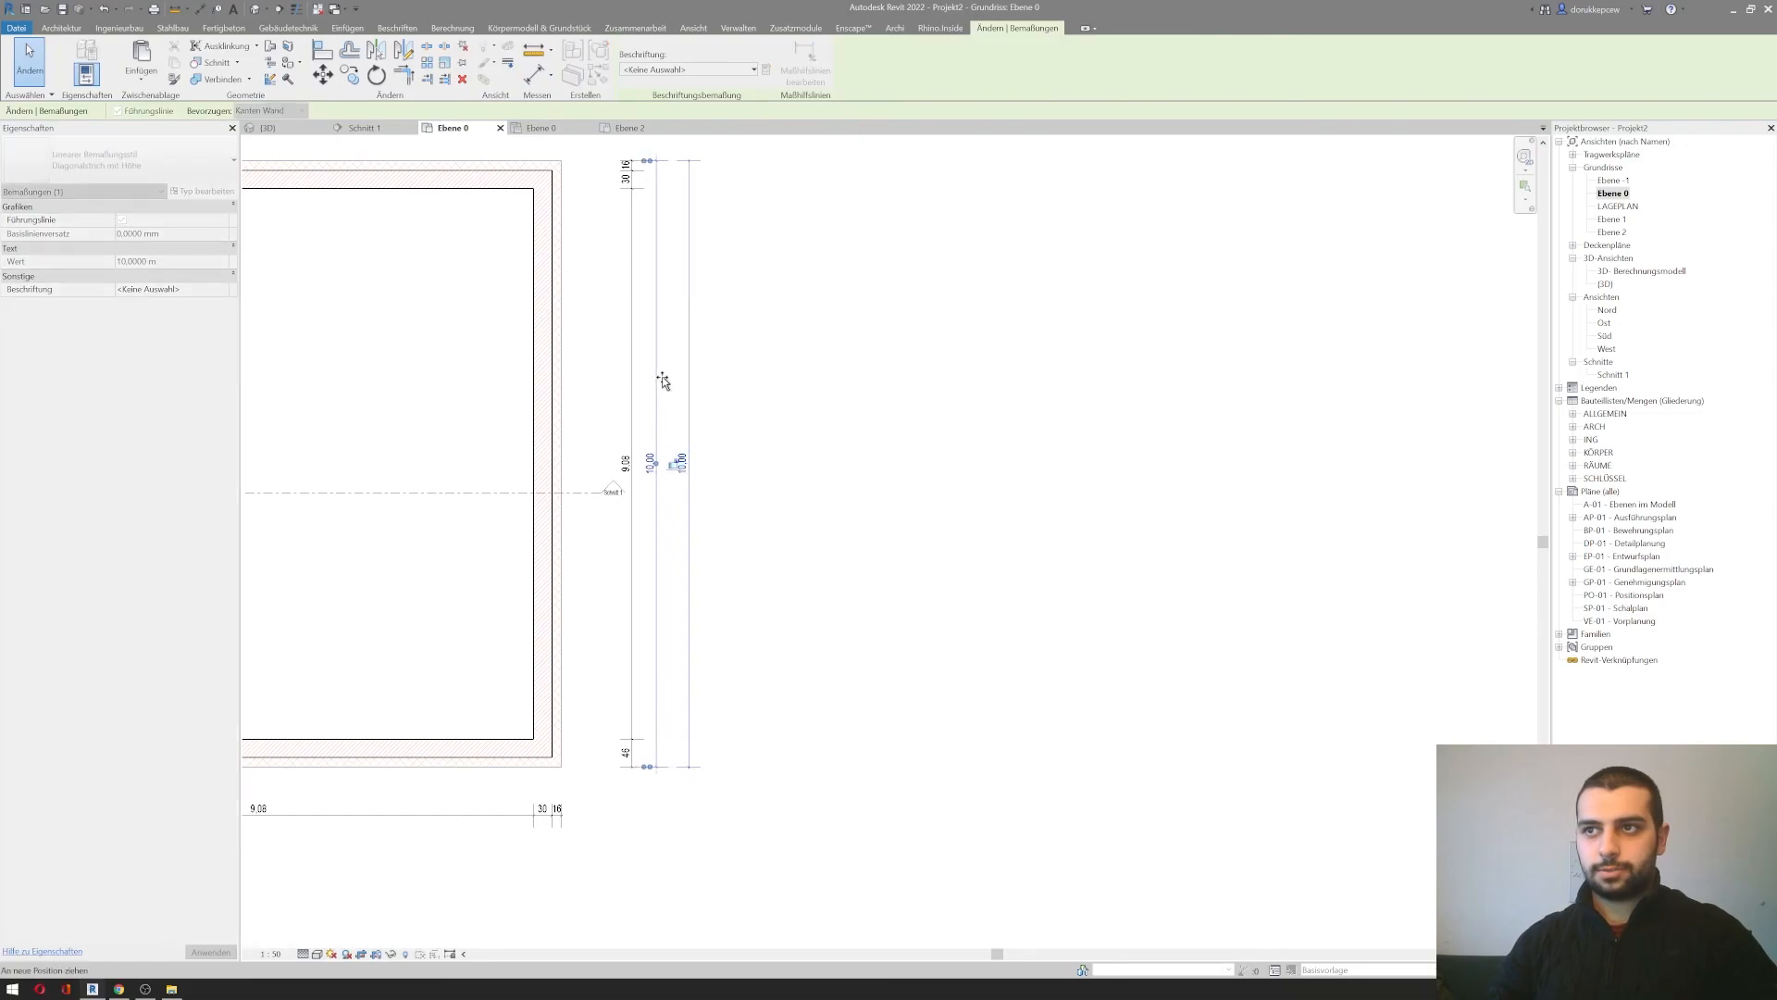
left_click(817, 421)
scroll(865, 405, "down", 3)
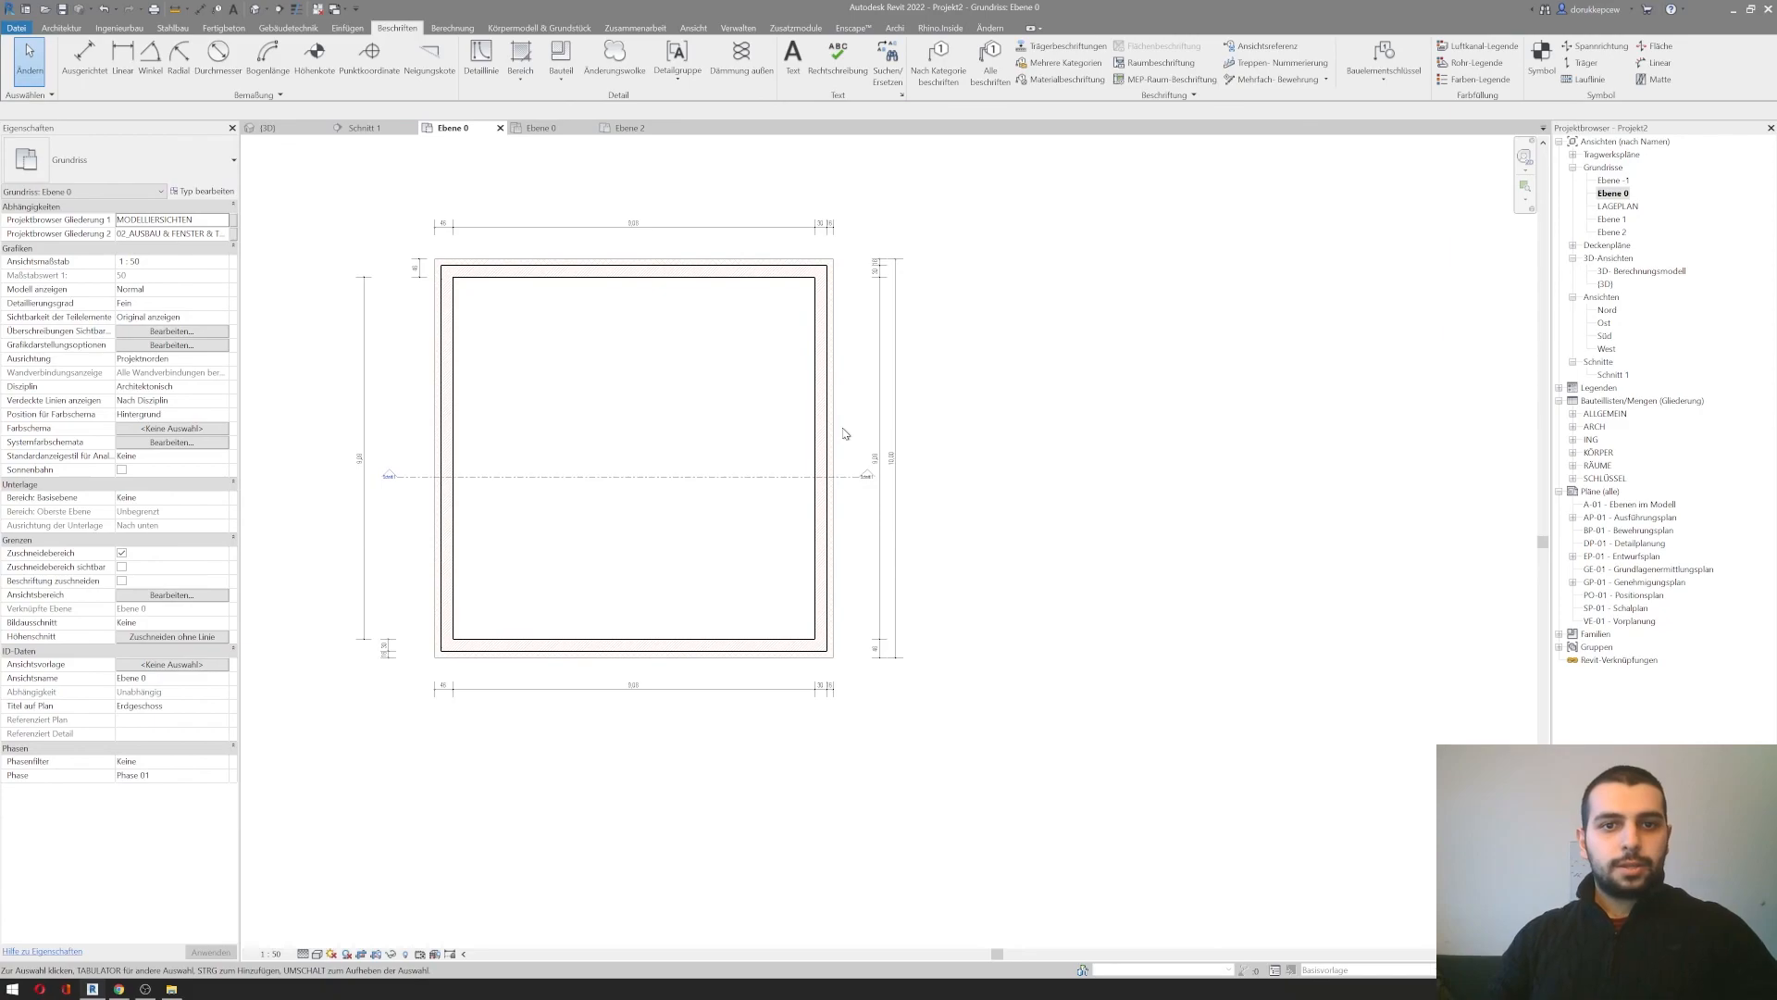